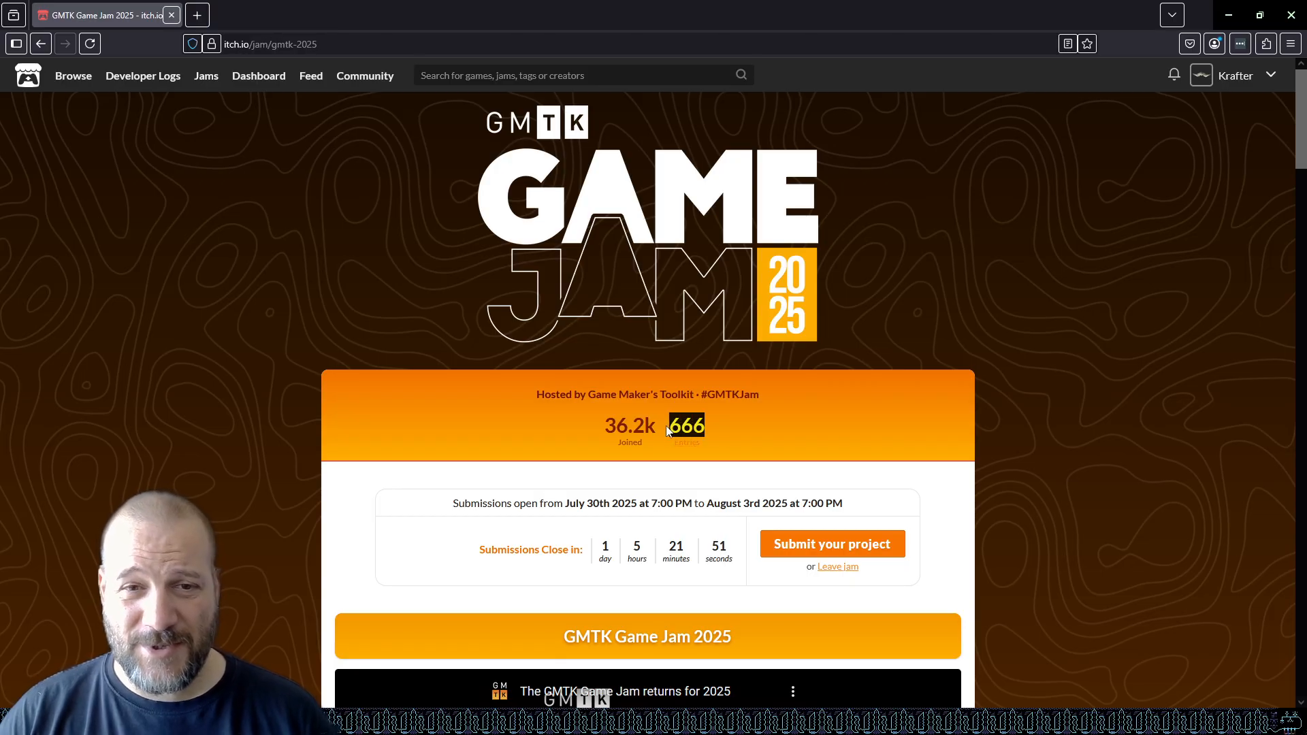
Examine the jam's joined and entries counts at the top of the GMTK Game Jam 2025 page.
left_click(555, 415)
left_click_drag(561, 419, 588, 431)
left_click(740, 430)
left_click(588, 431)
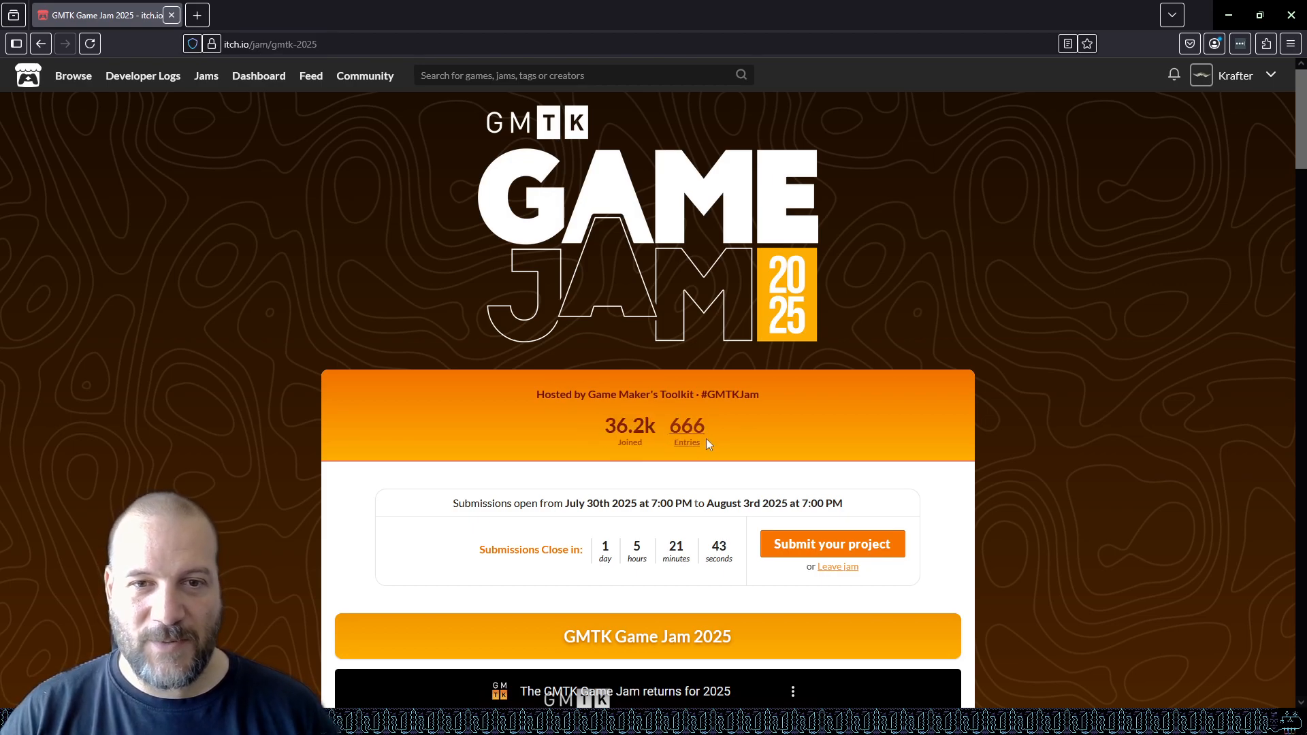
left_click_drag(723, 430, 590, 427)
left_click(577, 432)
Scroll through the jam page to review the theme, submission instructions, voting categories and rules.
scroll(577, 432, "down", 5)
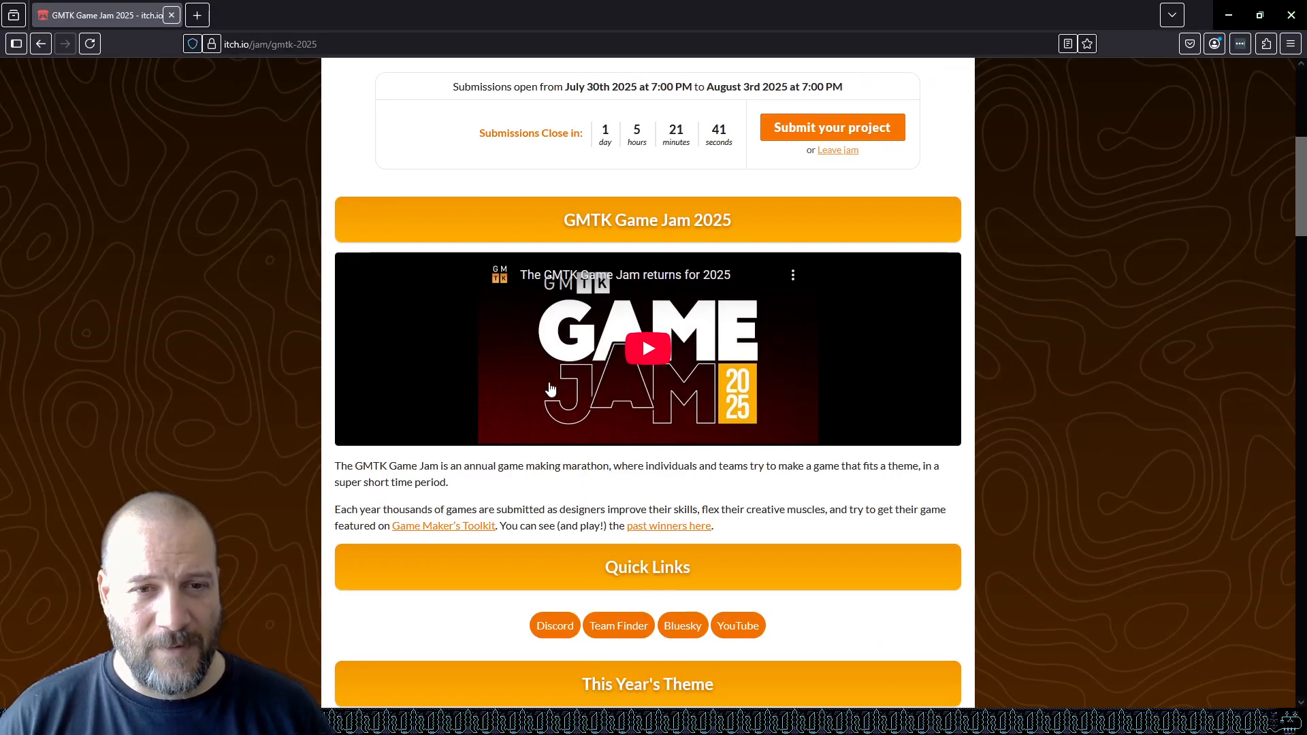
scroll(560, 376, "up", 5)
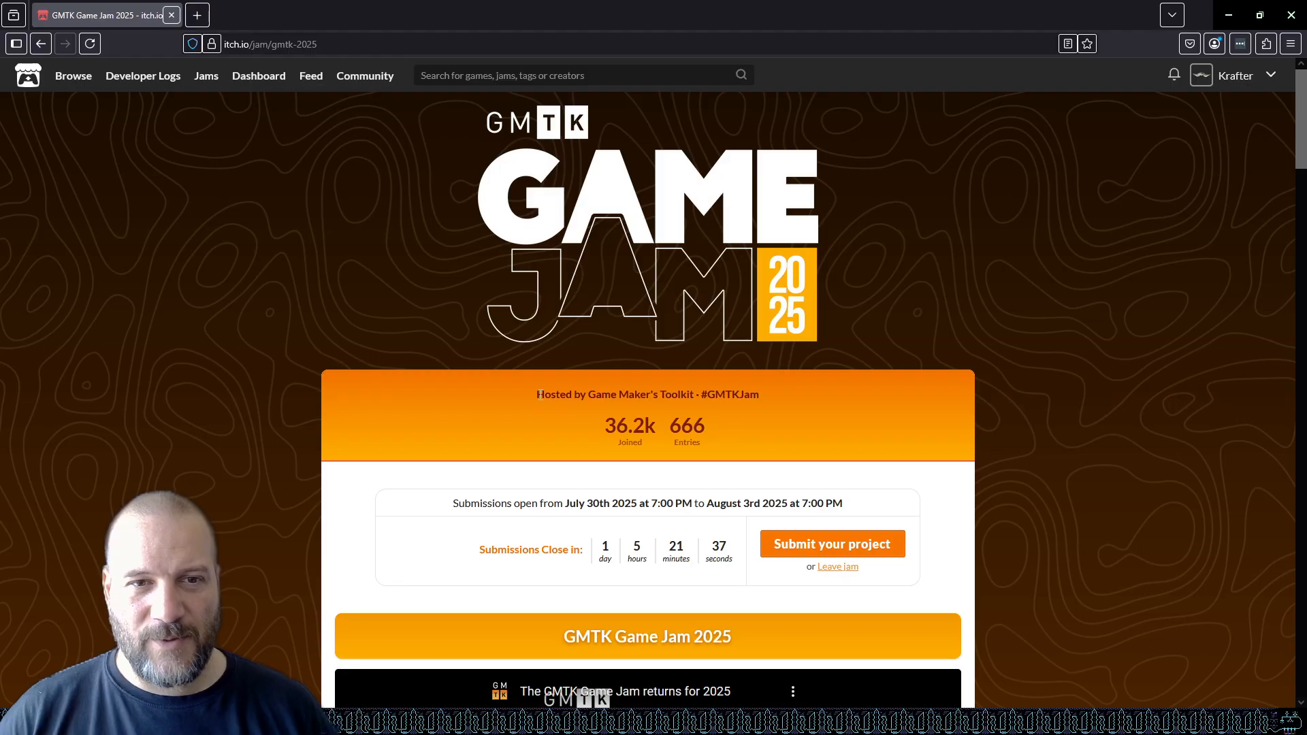
left_click_drag(540, 395, 741, 395)
left_click(831, 390)
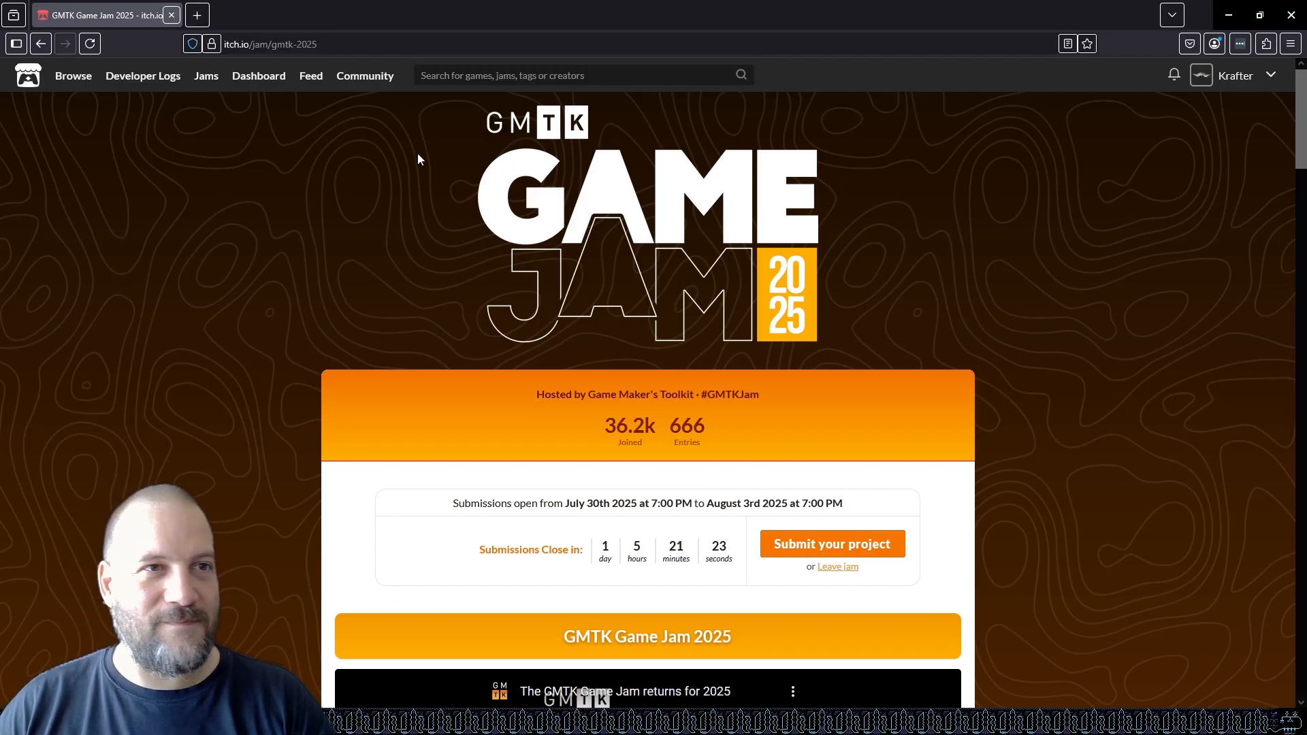
scroll(504, 283, "down", 20)
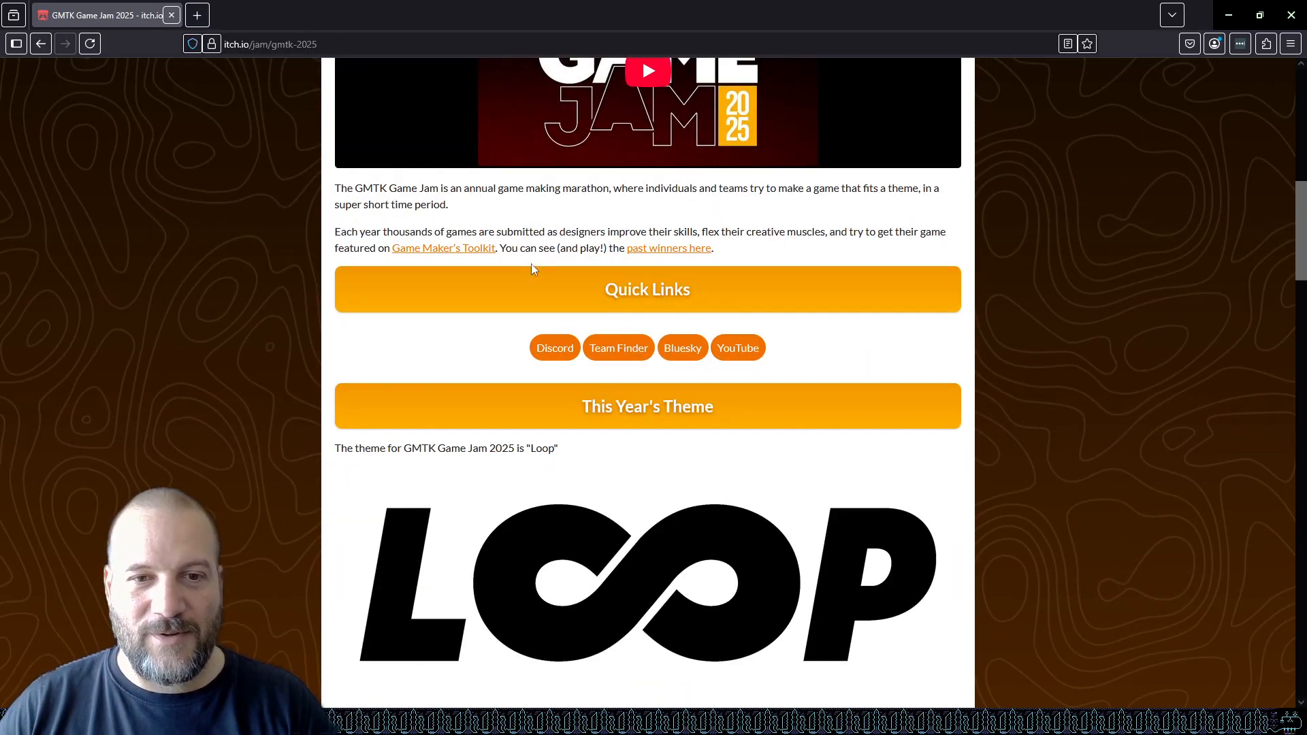
scroll(408, 230, "down", 20)
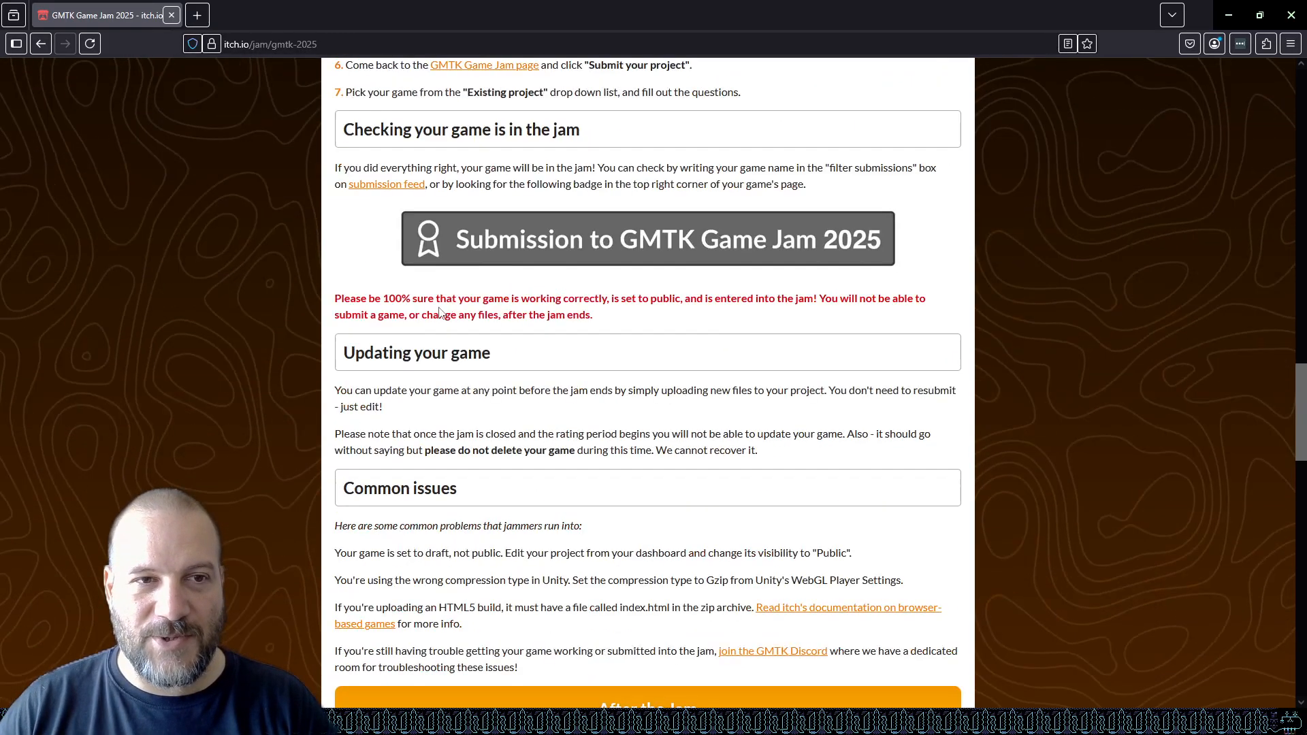
scroll(481, 339, "up", 20)
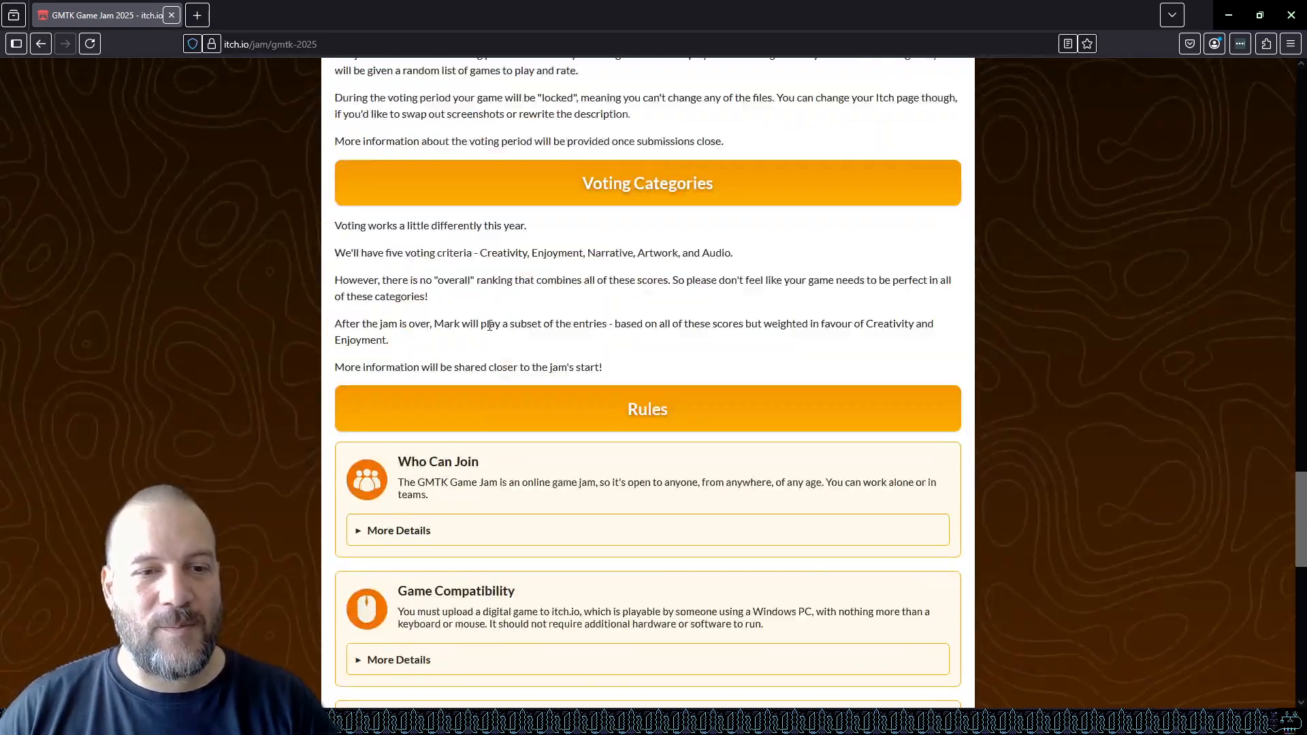
scroll(544, 305, "up", 1)
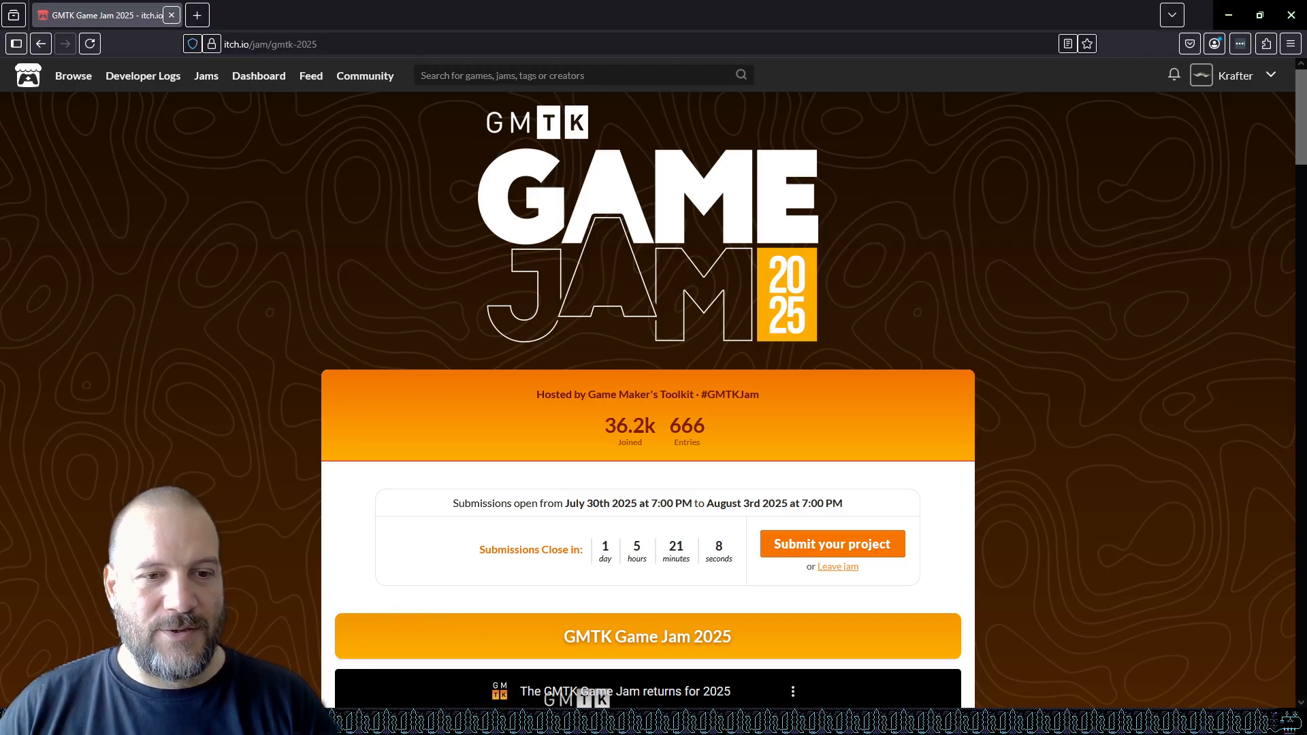
Switch to the Unity editor and bring the Desktop Win build folder window into view.
mouse_move(413, 722)
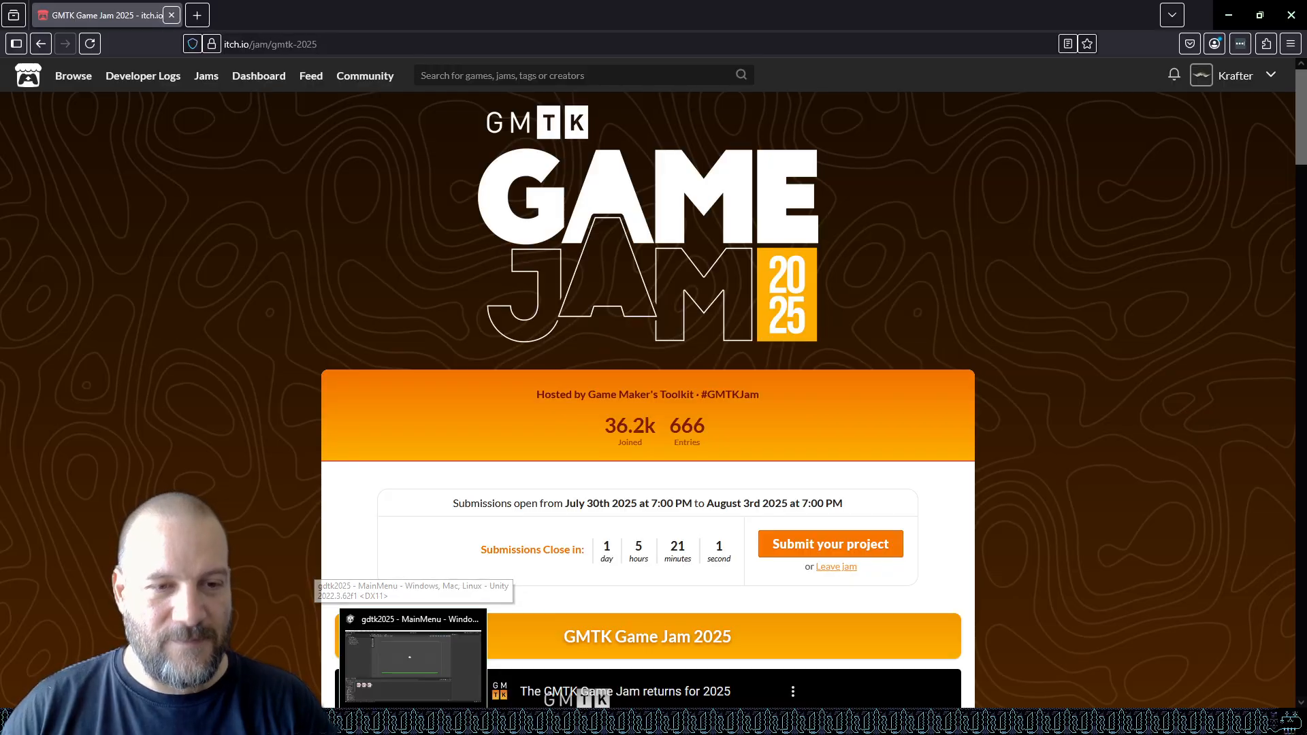
left_click(413, 664)
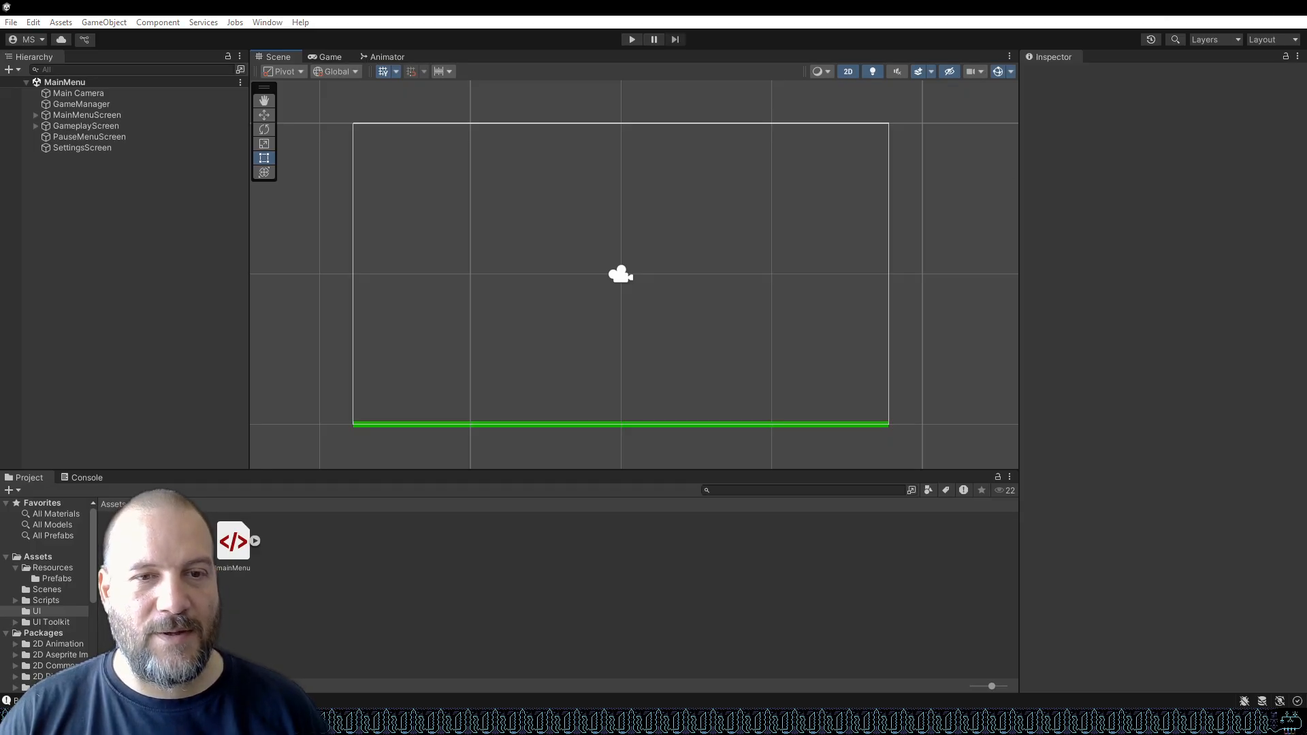
mouse_move(366, 723)
left_click(403, 675)
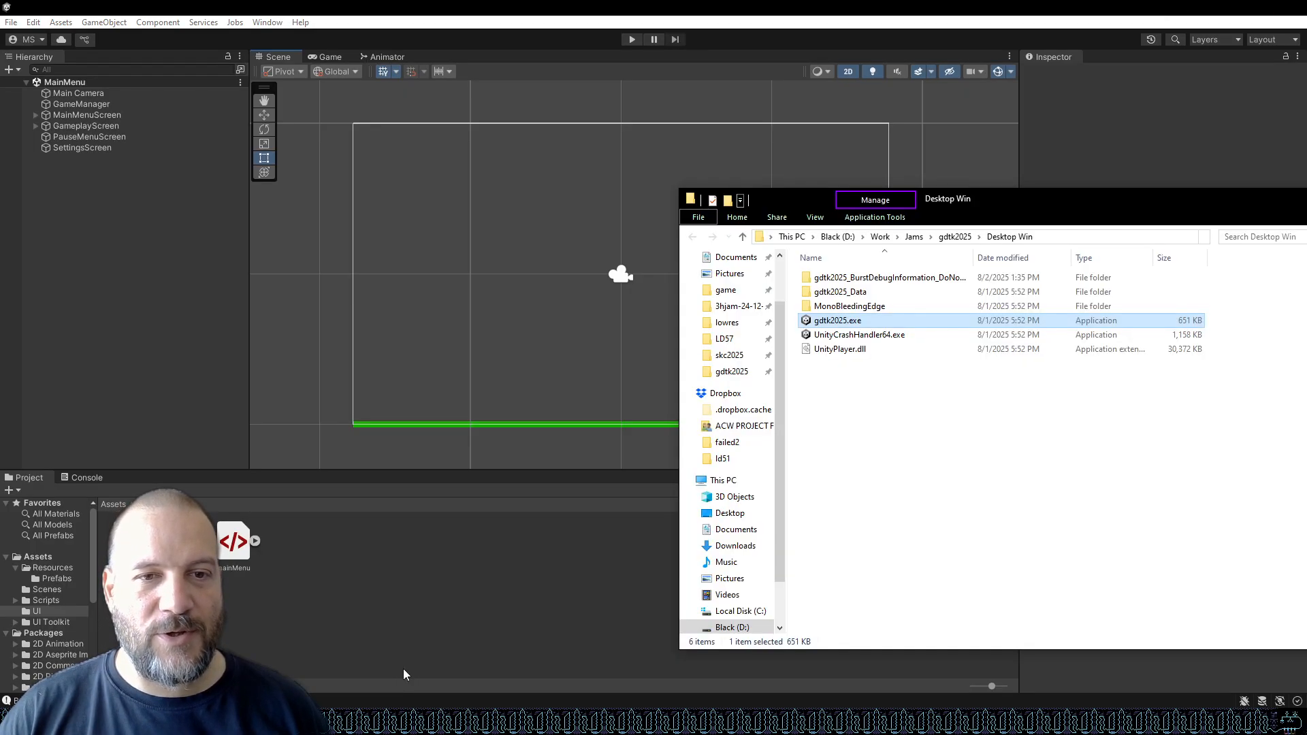
left_click(888, 427)
left_click_drag(1067, 204, 755, 140)
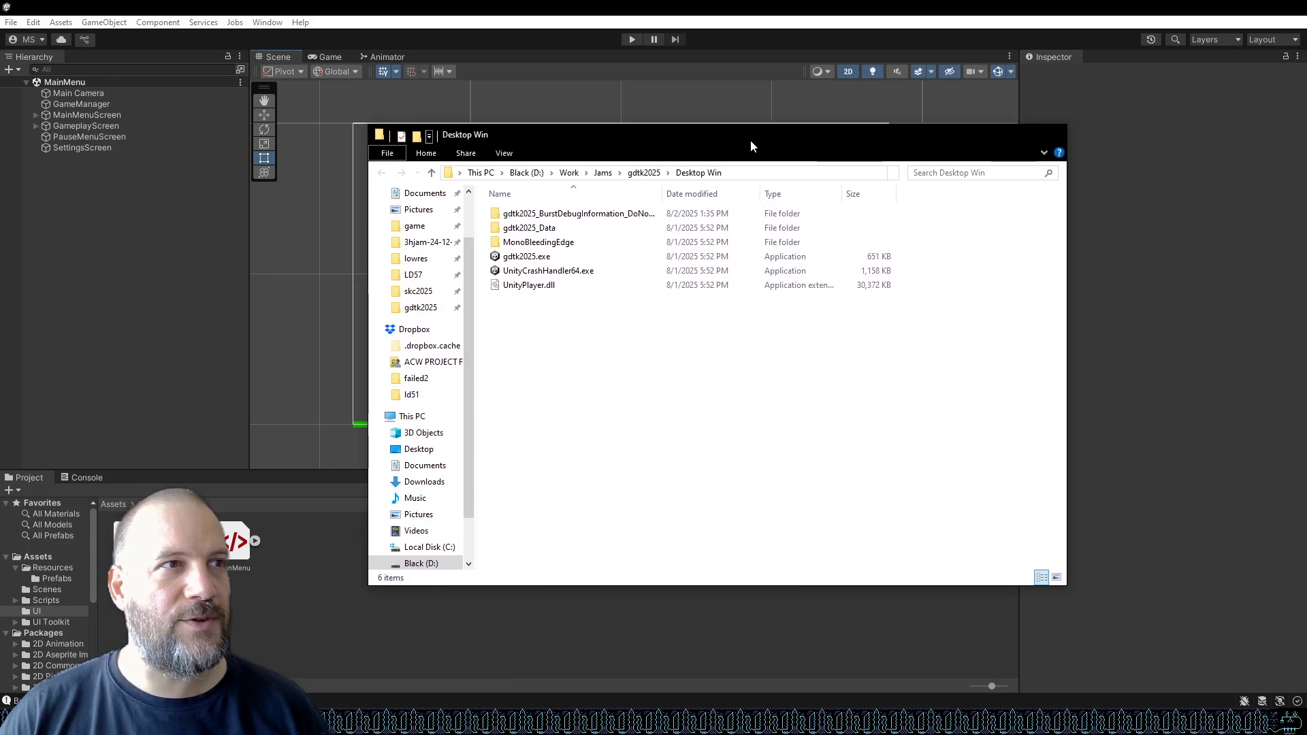
Launch gdtk2025.exe from the build folder, play a round of the game, and close it.
left_click(544, 262)
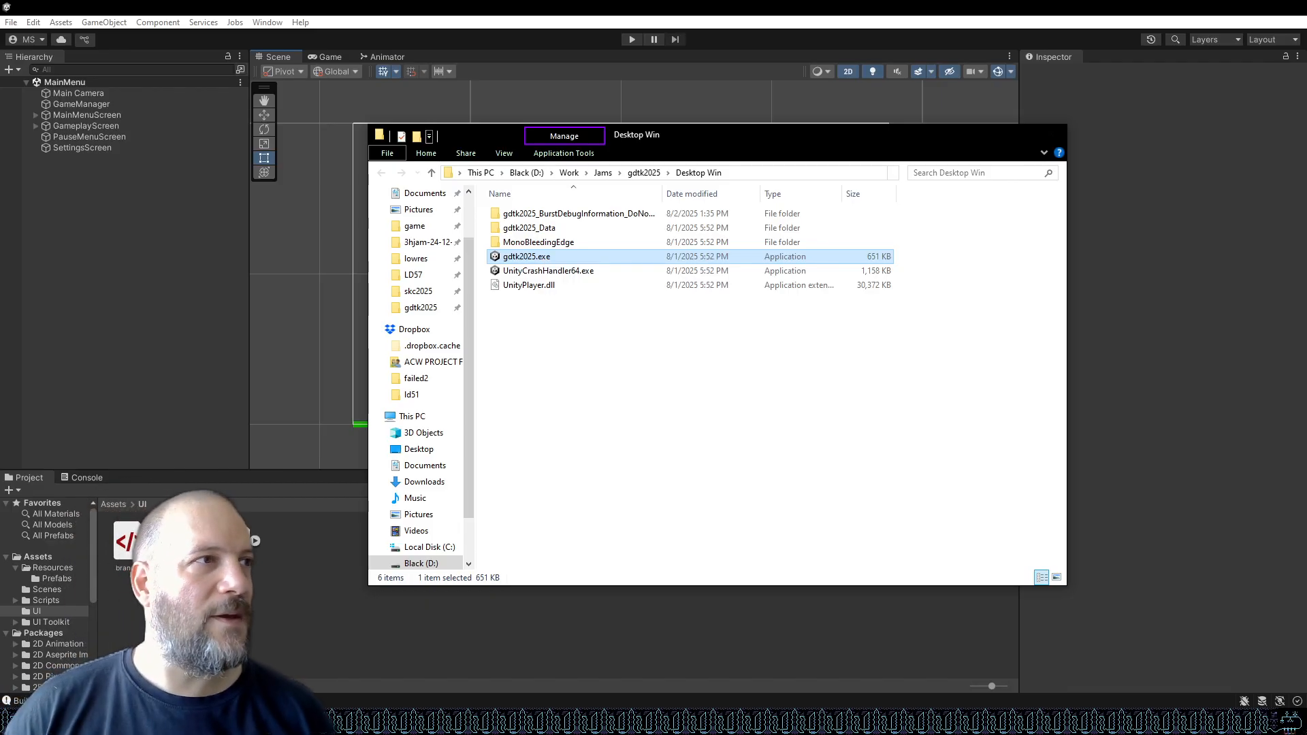
left_click(663, 448)
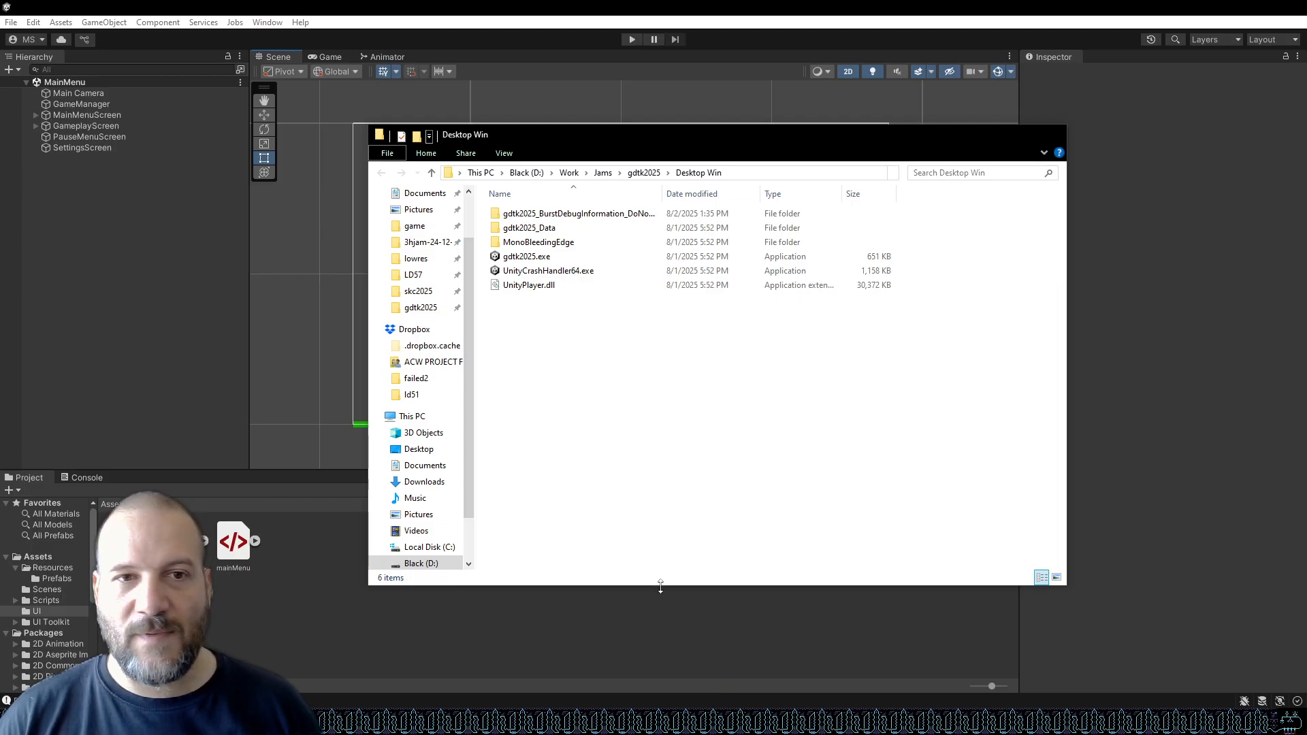
double_click(571, 261)
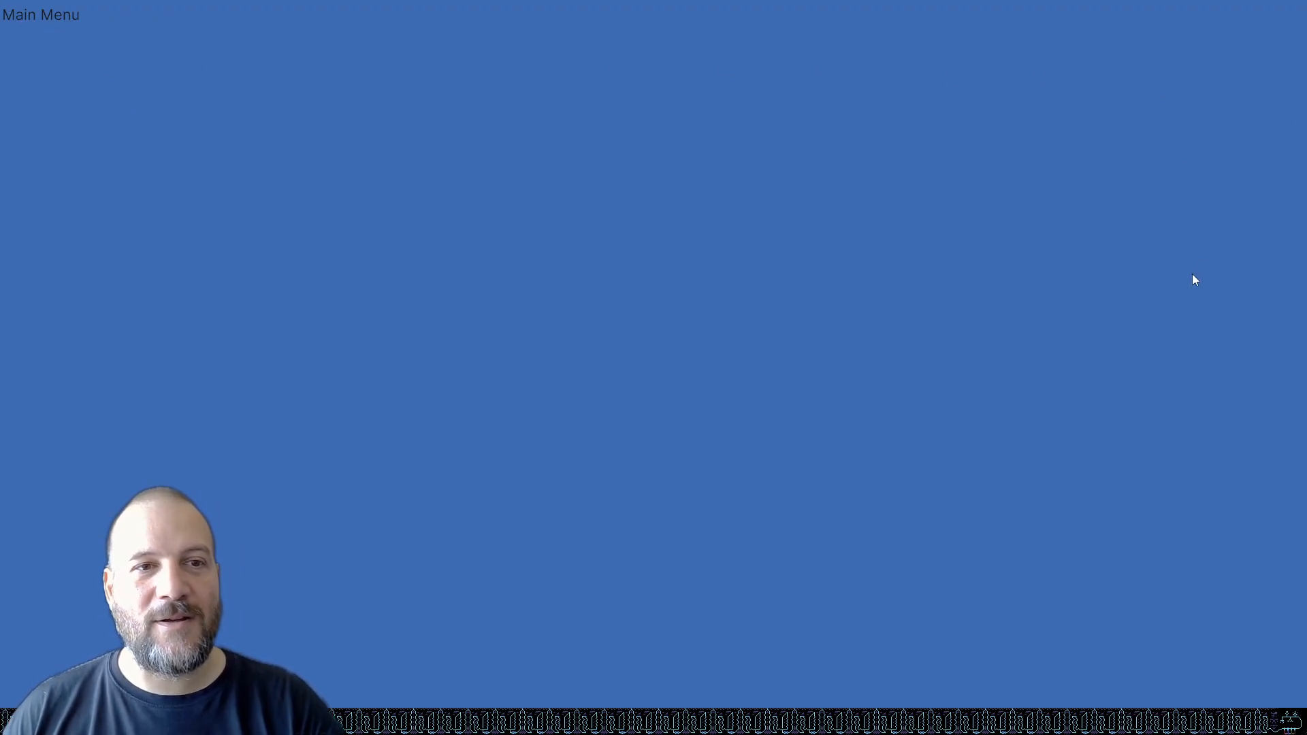
key("space")
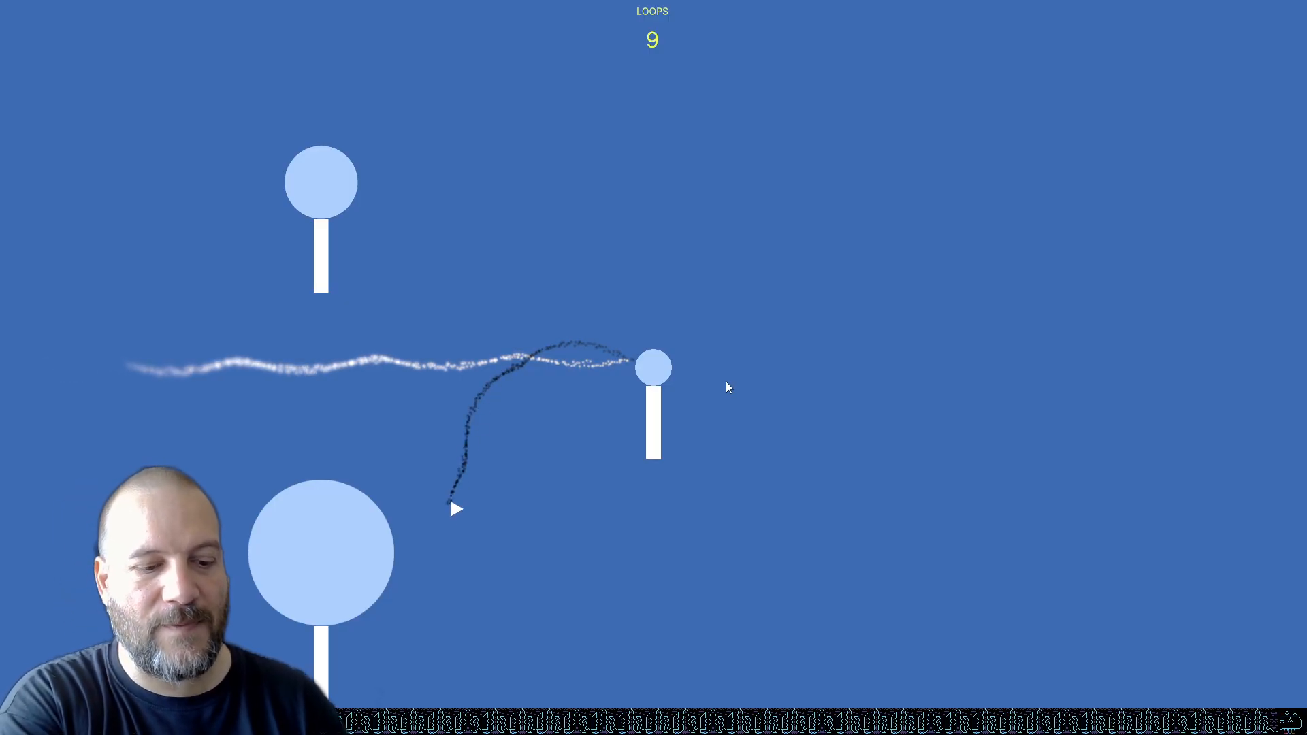
key("alt+F4")
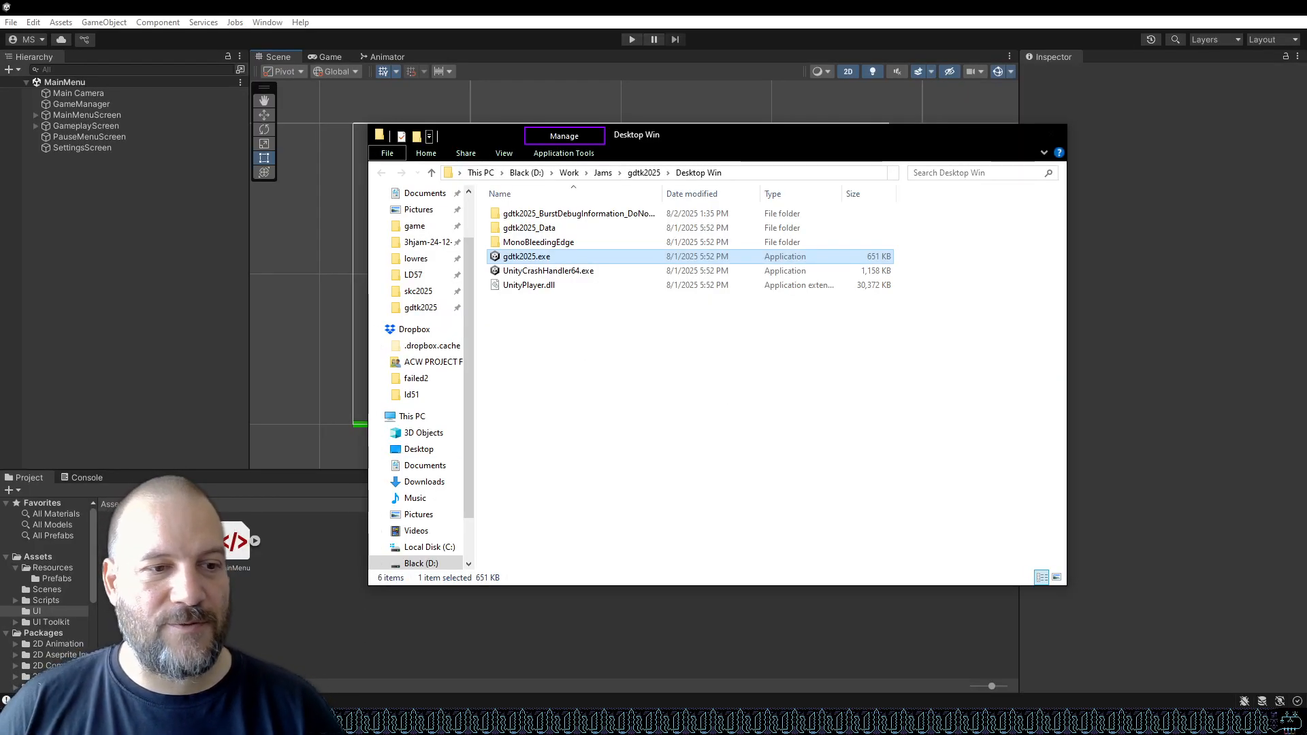
Search for and open GIMP, then dismiss its startup about dialog.
key("super")
type("gimp")
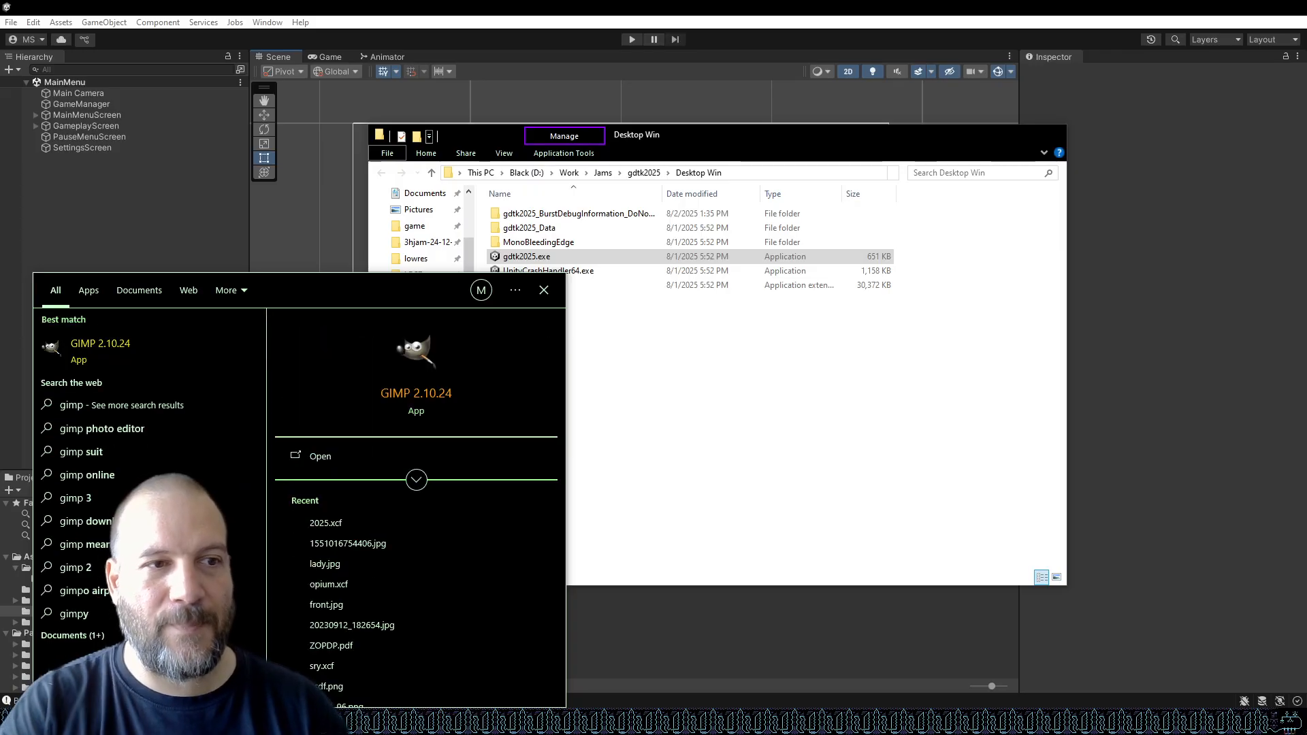
left_click(96, 351)
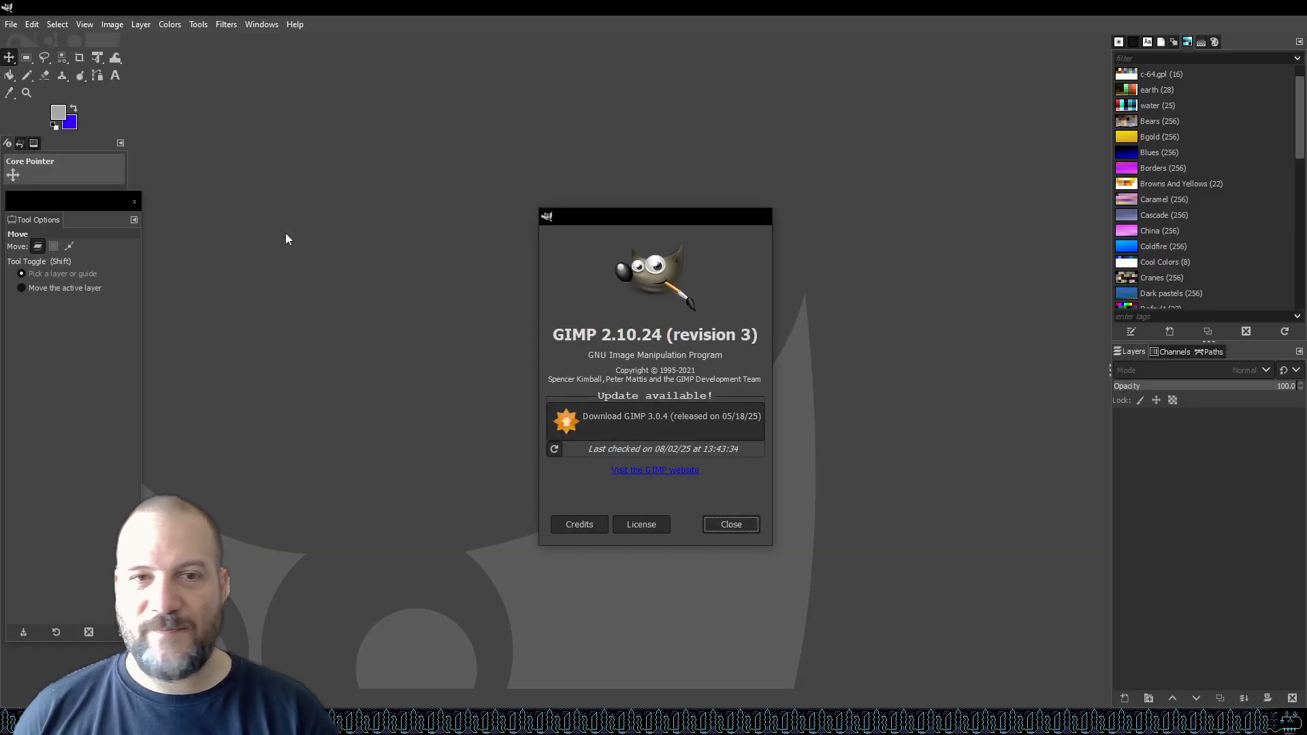
left_click(731, 525)
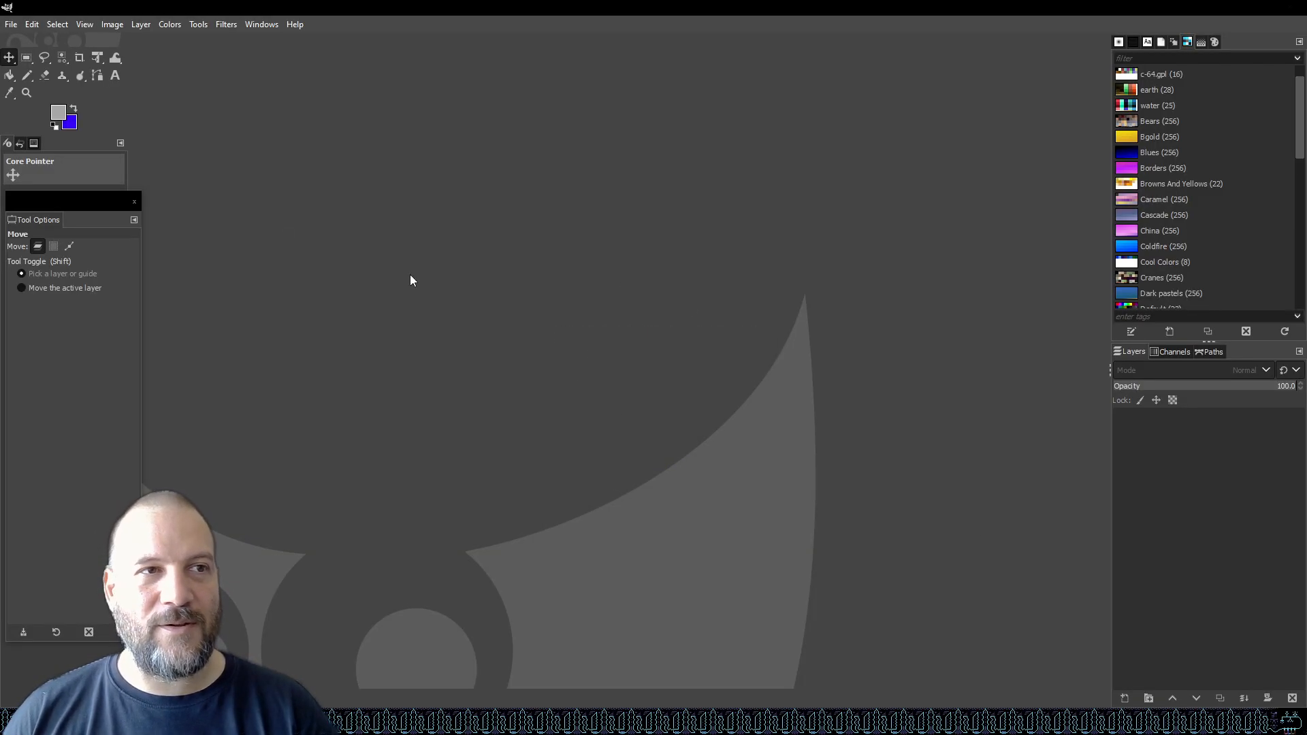
Create a new 1920 × 1080 image with the fill set to Transparency in the advanced options.
left_click(12, 26)
left_click(12, 26)
left_click(6, 24)
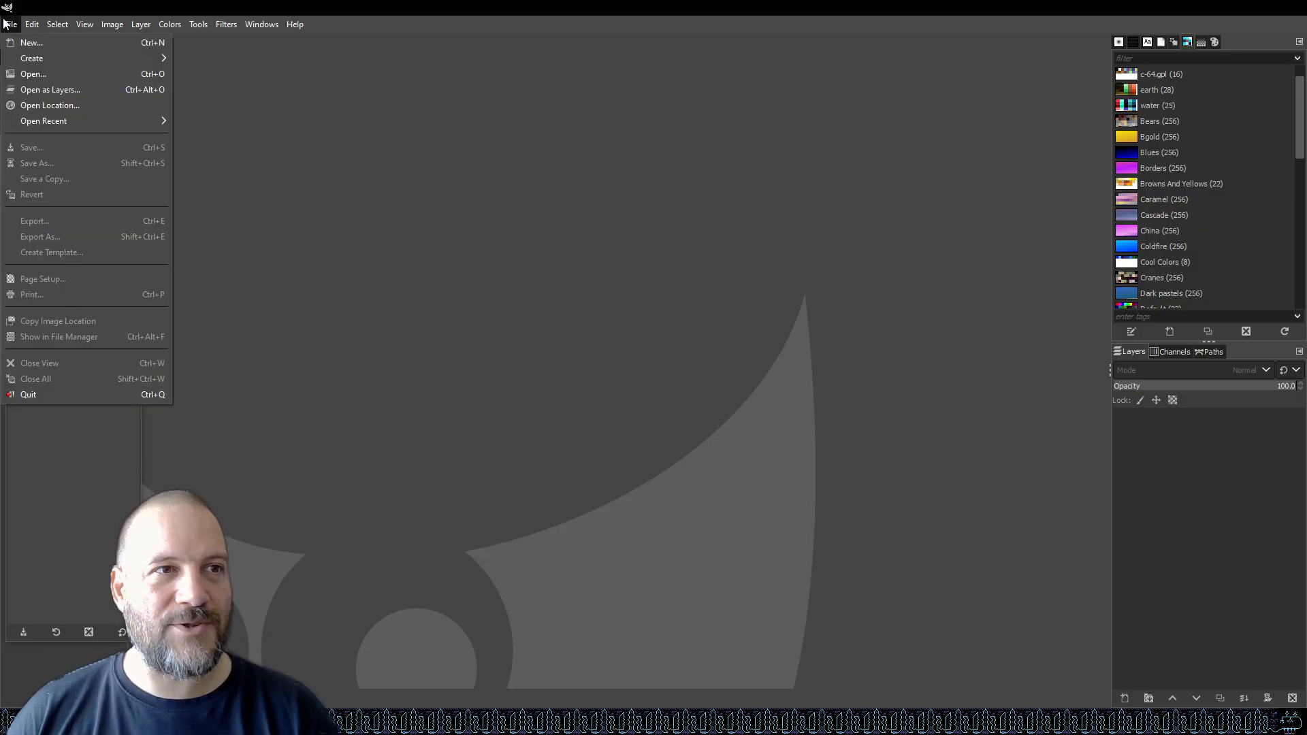
left_click(55, 42)
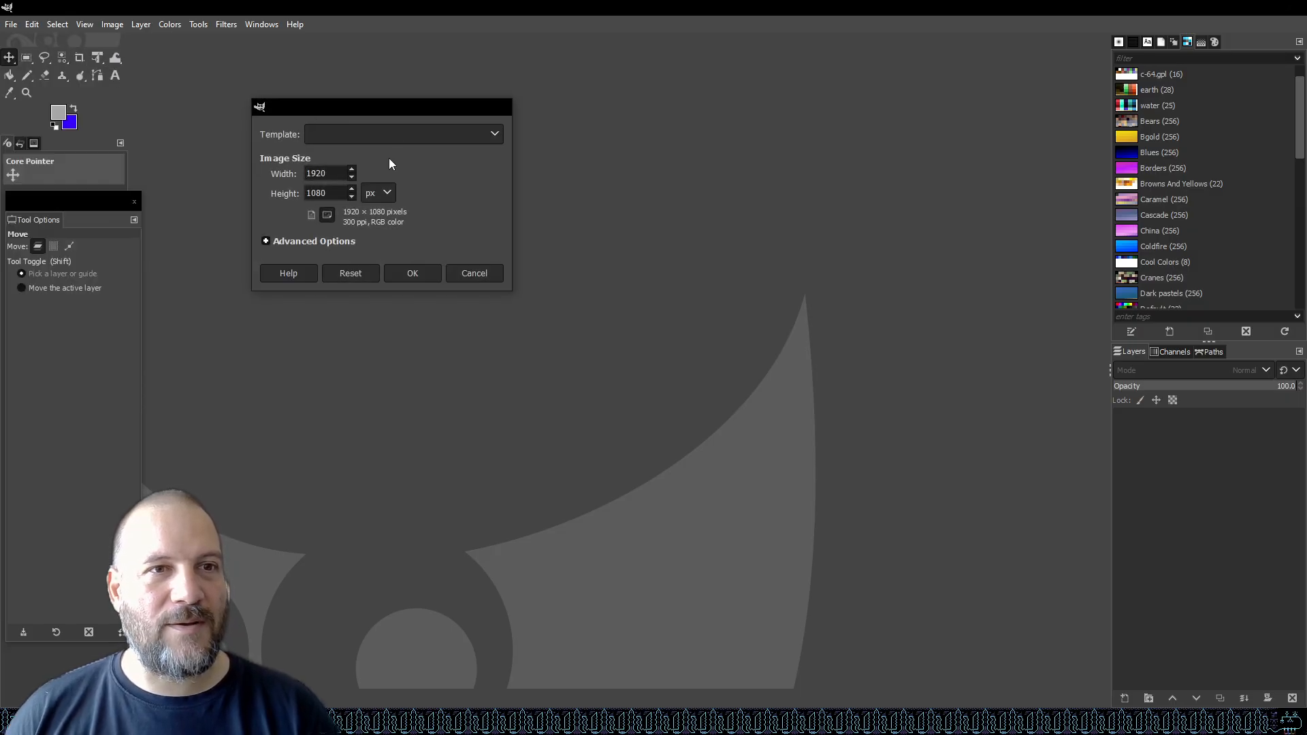
left_click(265, 242)
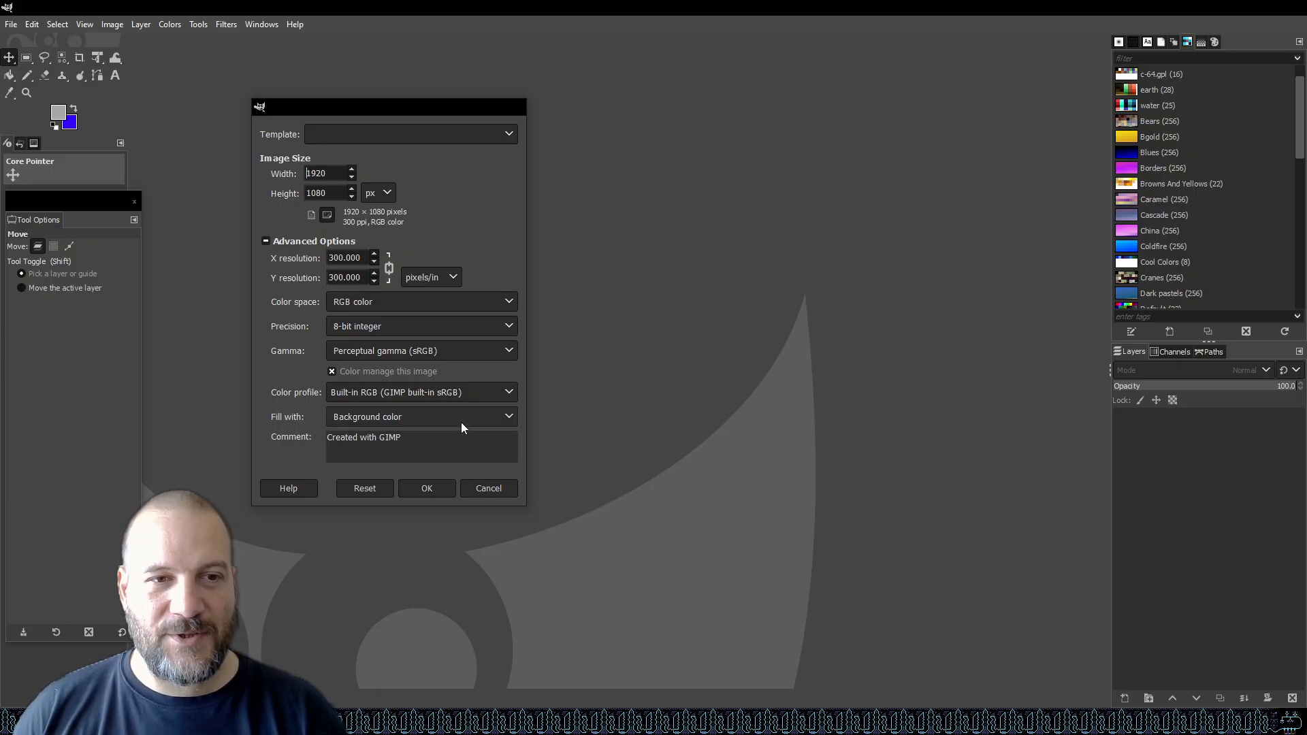
left_click(480, 421)
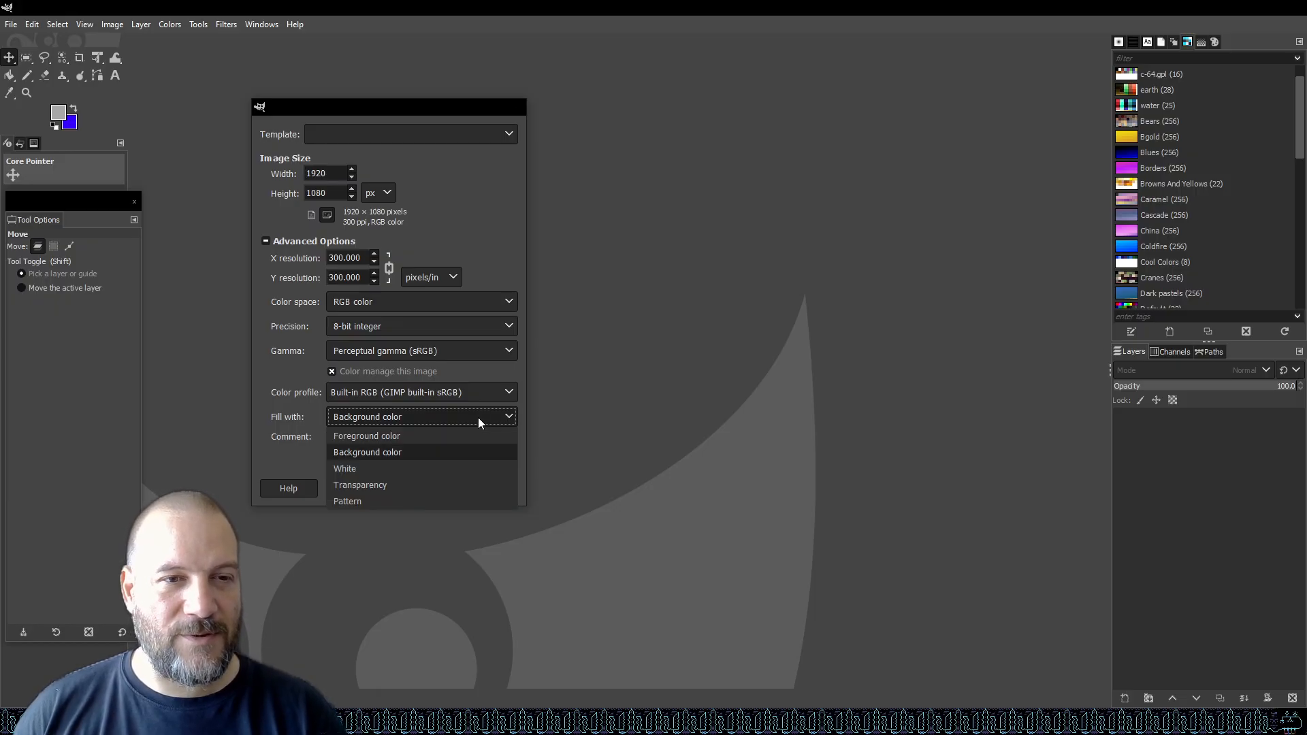
left_click(430, 485)
left_click(427, 488)
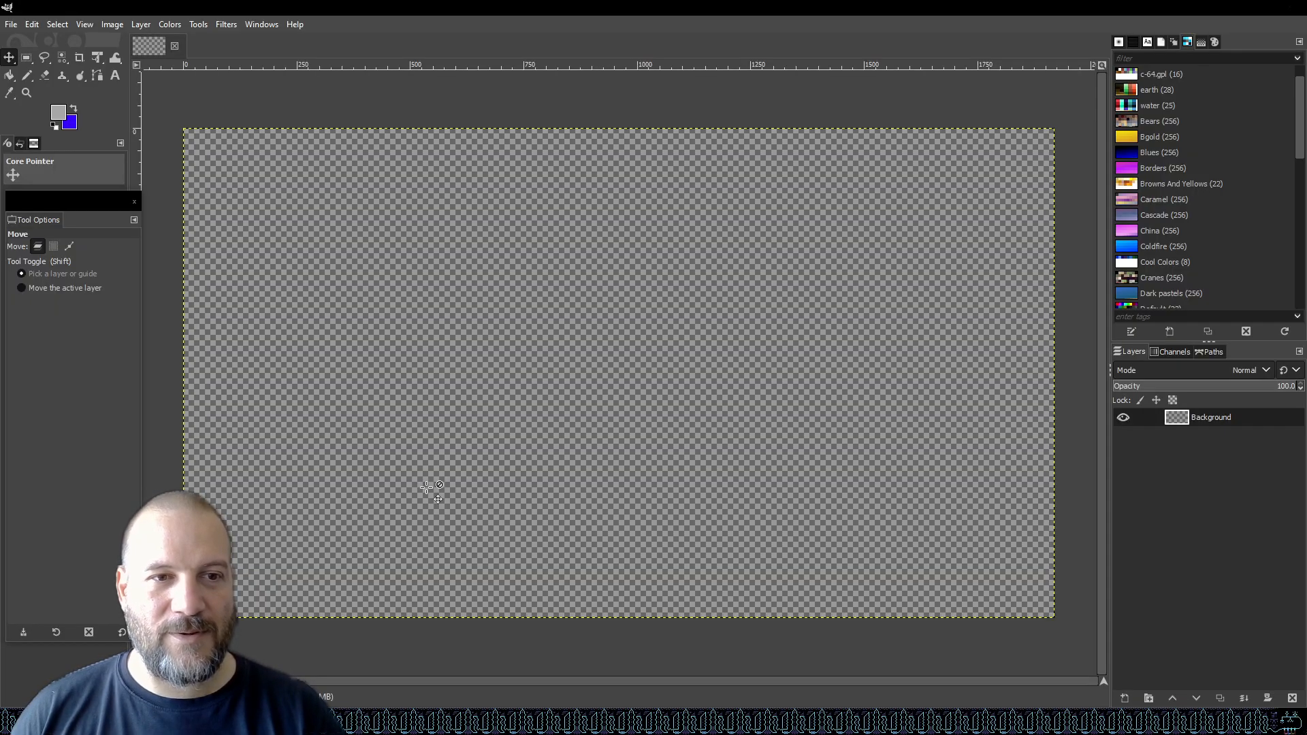
Paste the captured game screenshot and nudge it left until the game view fills the canvas.
key("ctrl+v")
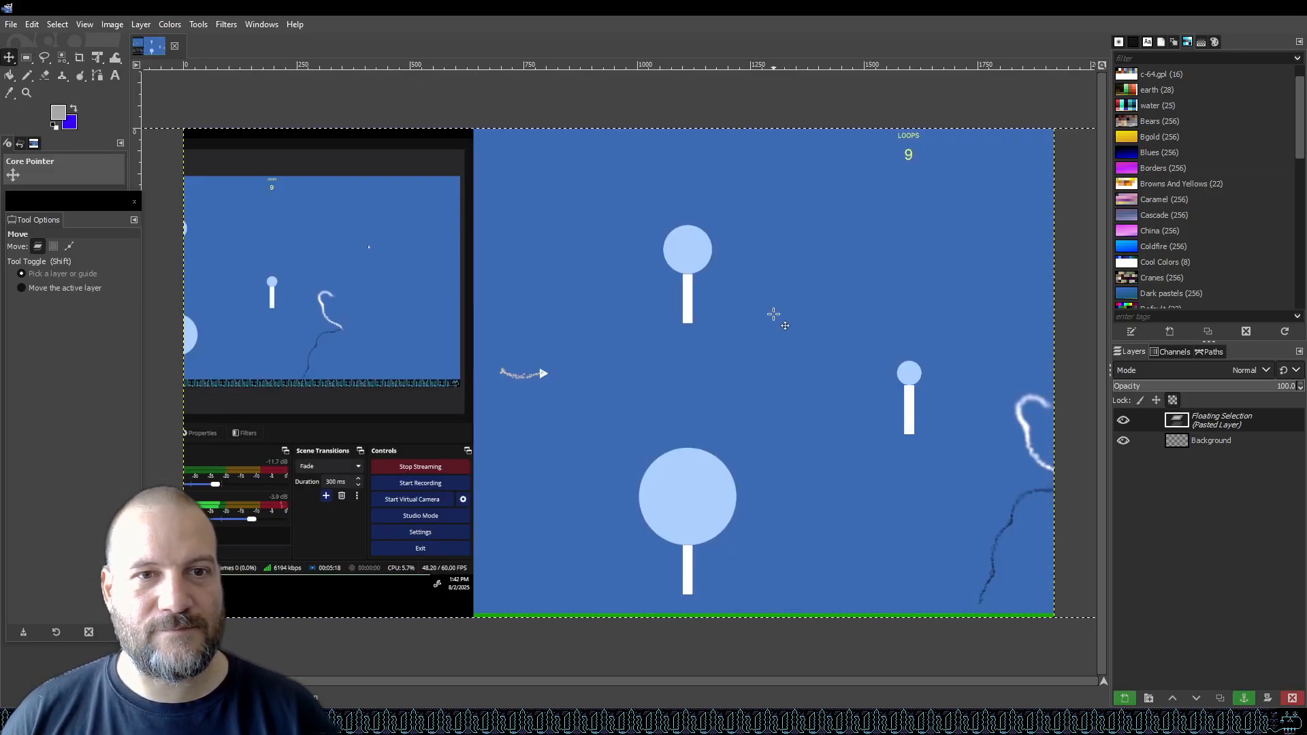
left_click_drag(774, 314, 775, 314)
key("Left")
key("Left")
key("Left")
key("Left")
key("Left")
key("Left")
key("Left")
key("Left")
key("Left")
key("Left")
key("Left")
key("Left")
key("Left")
key("Left")
key("Left")
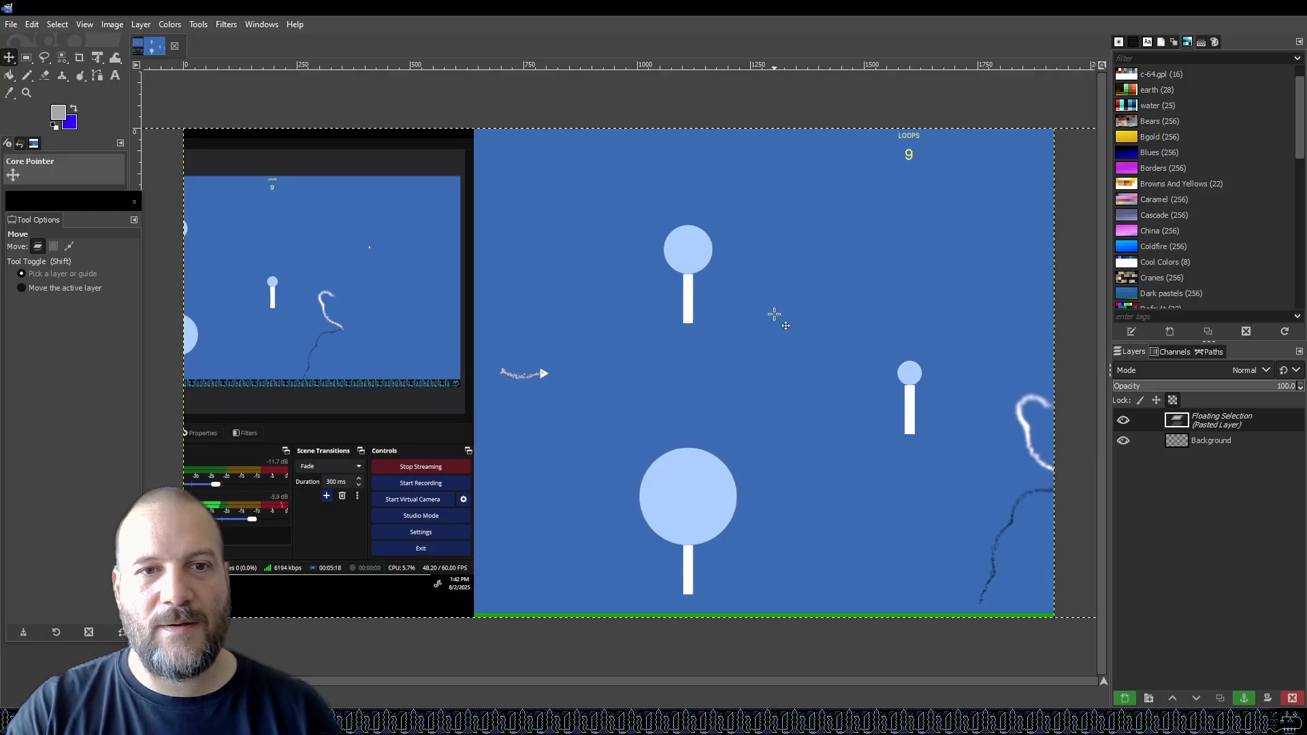
key("shift+Left")
key("shift+Left")
key("shift+Left")
key("shift+Left")
key("shift+Left")
key("shift+Left")
key("shift+Left")
key("shift+Left")
key("shift+Left")
key("shift+Left")
key("shift+Left")
key("shift+Left")
key("shift+Left")
key("shift+Left")
key("shift+Left")
key("shift+Left")
key("shift+Left")
key("shift+Left")
key("shift+Left")
key("shift+Left")
key("shift+Left")
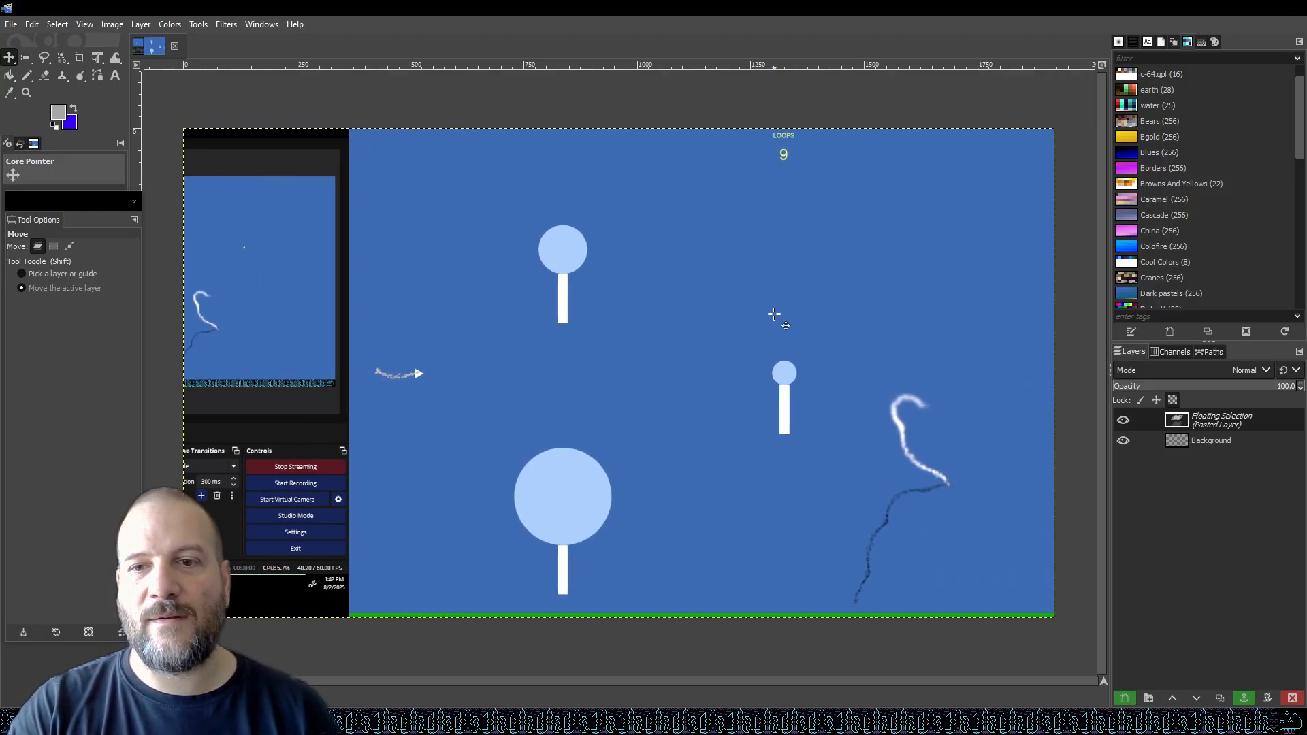
key("shift+Left")
key("shift+Left")
key("shift+Left")
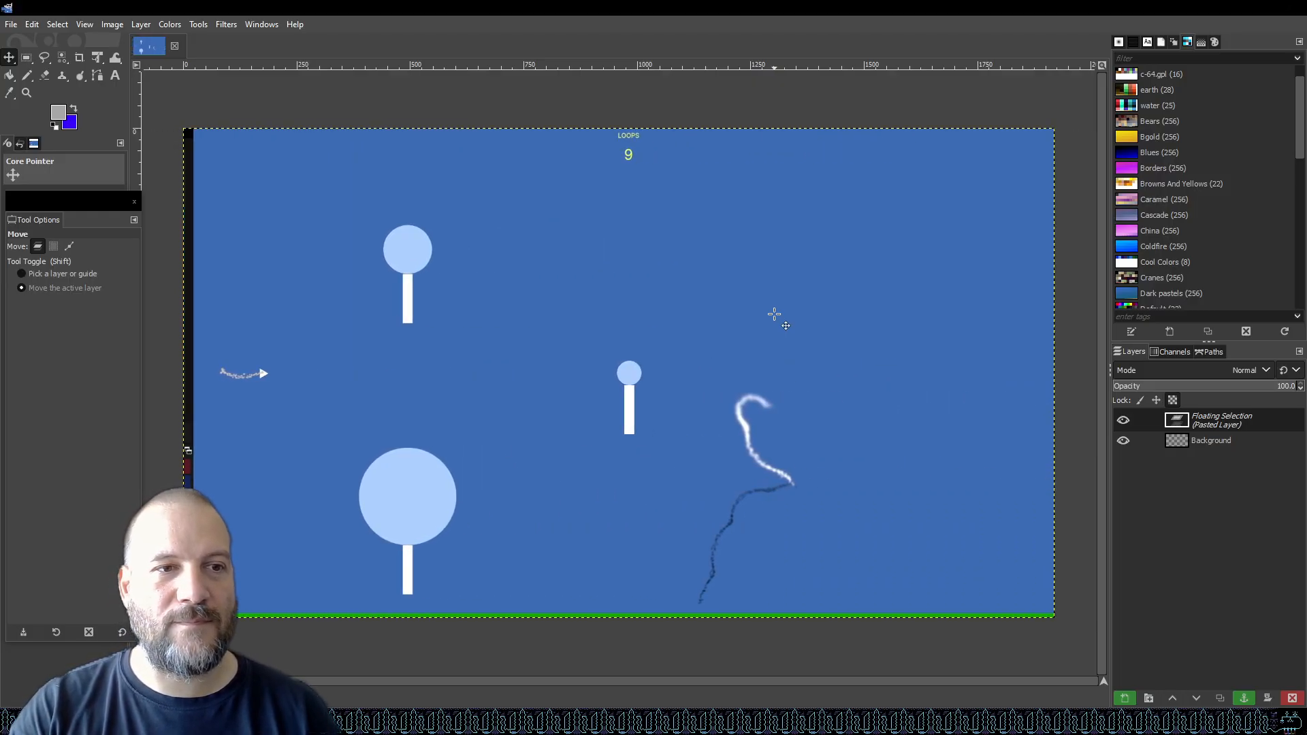
key("Right")
key("Right")
key("Right")
key("Right")
key("Right")
key("Right")
key("Right")
key("Right")
key("Right")
key("Right")
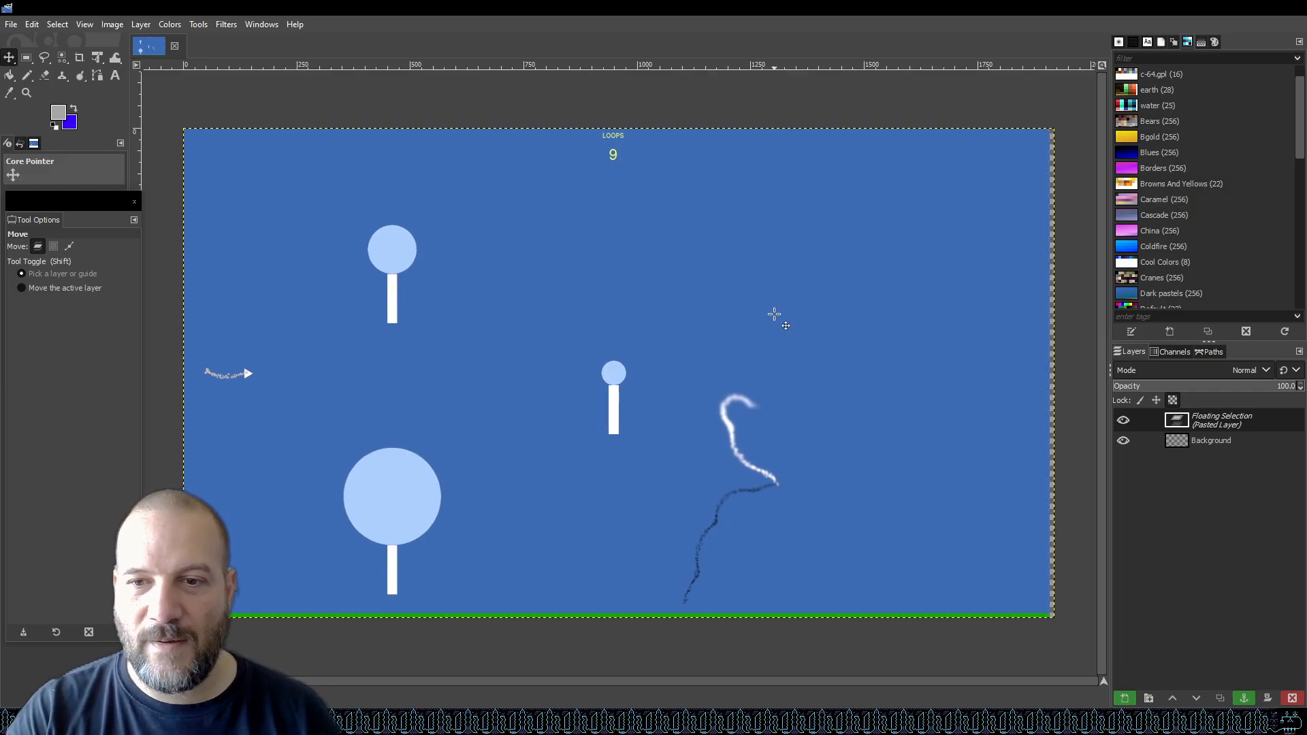
key("Right")
key("Right")
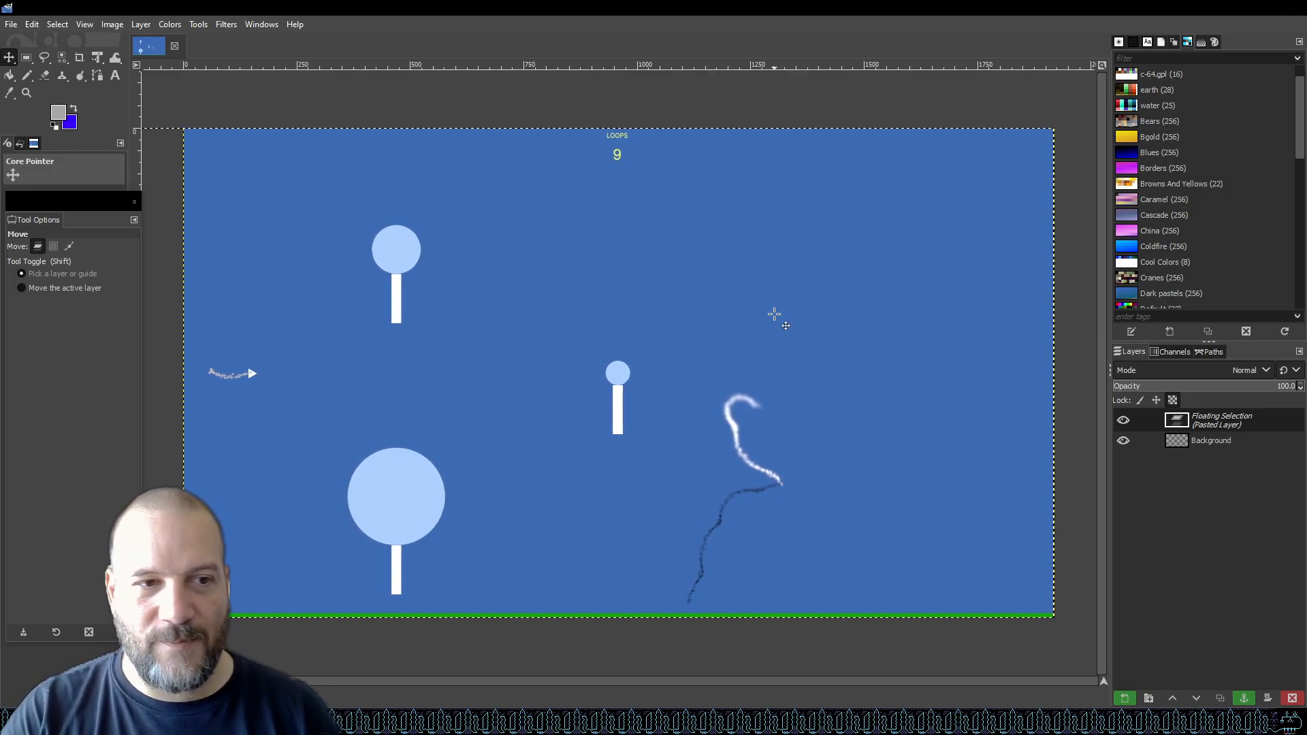
key("Right")
key("Right")
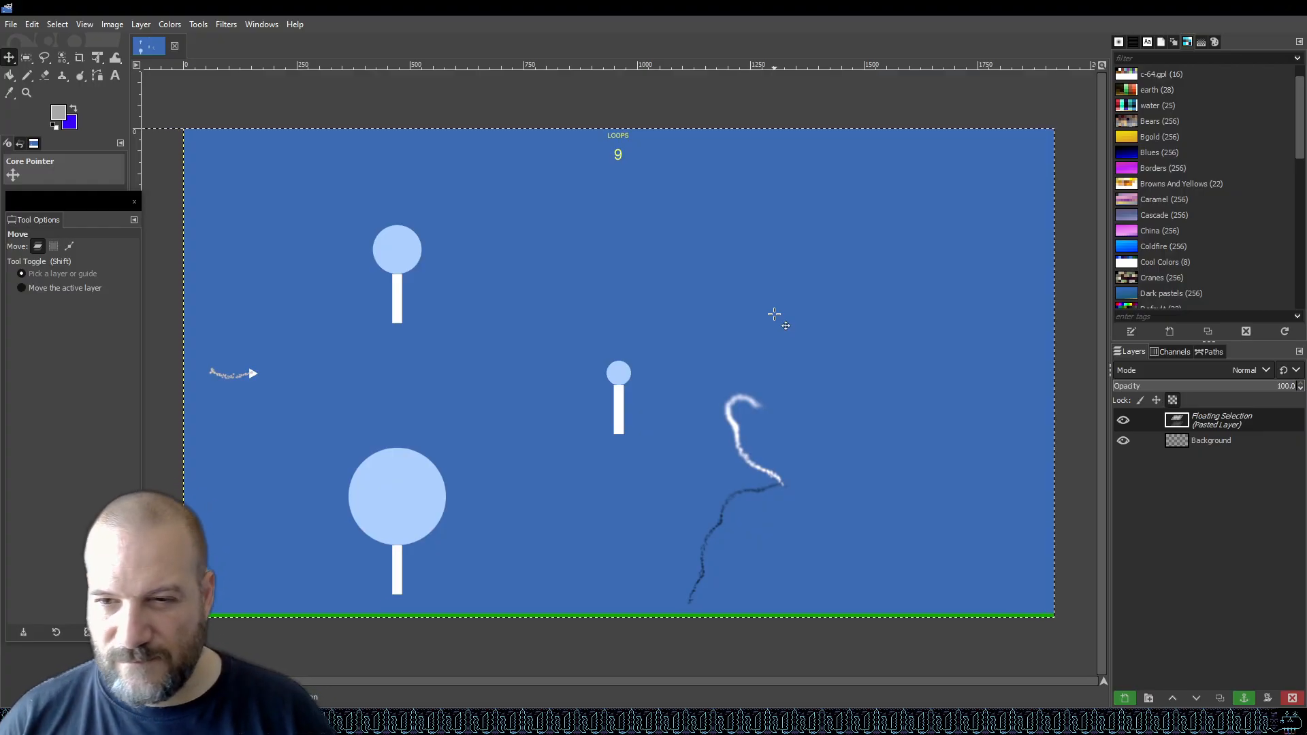
Convert the floating pasted selection into a new layer.
right_click(1248, 418)
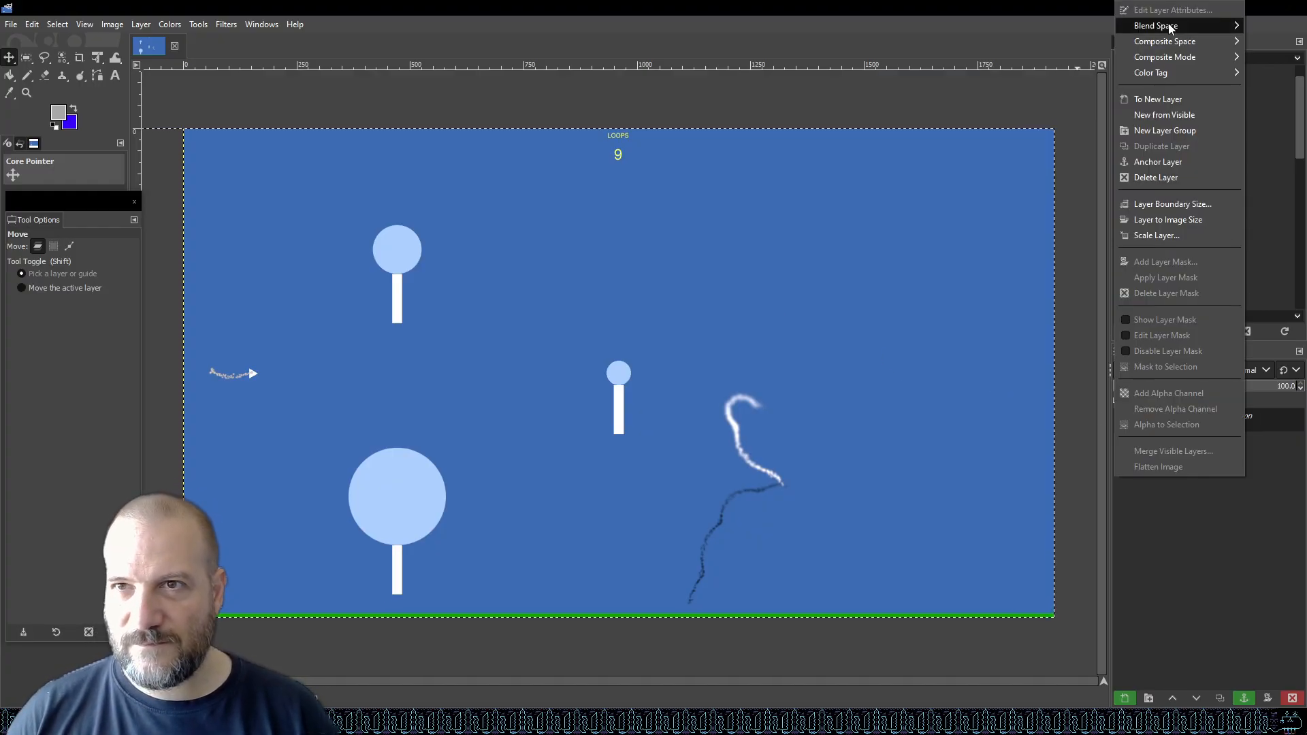
left_click(1178, 99)
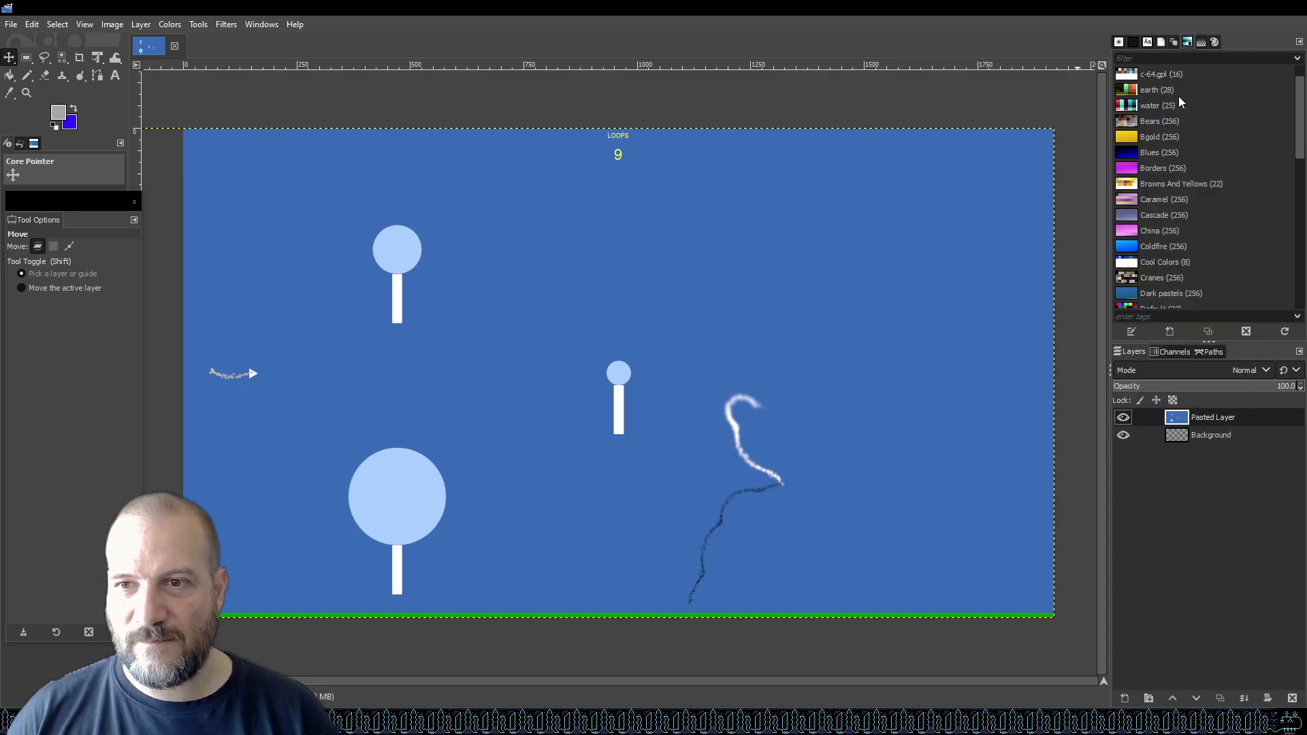
Resize the pasted layer to match the image size.
right_click(1216, 417)
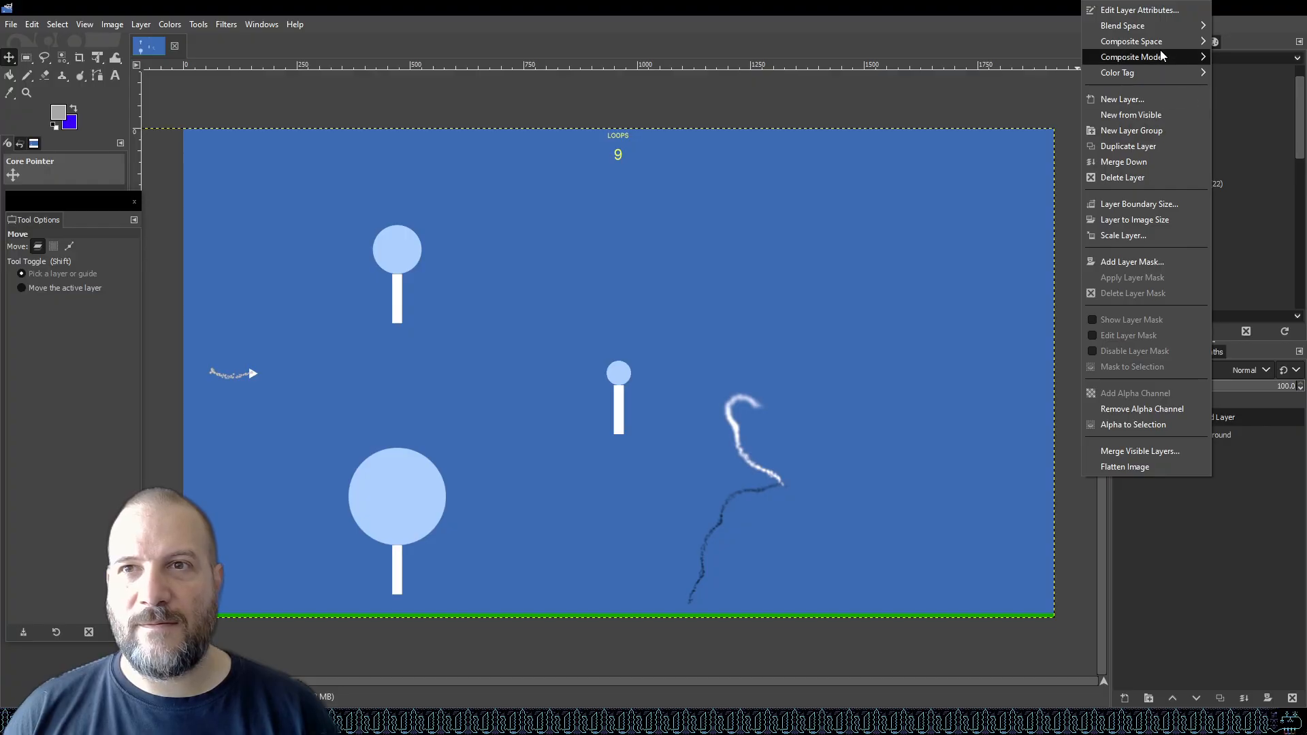
left_click(1147, 220)
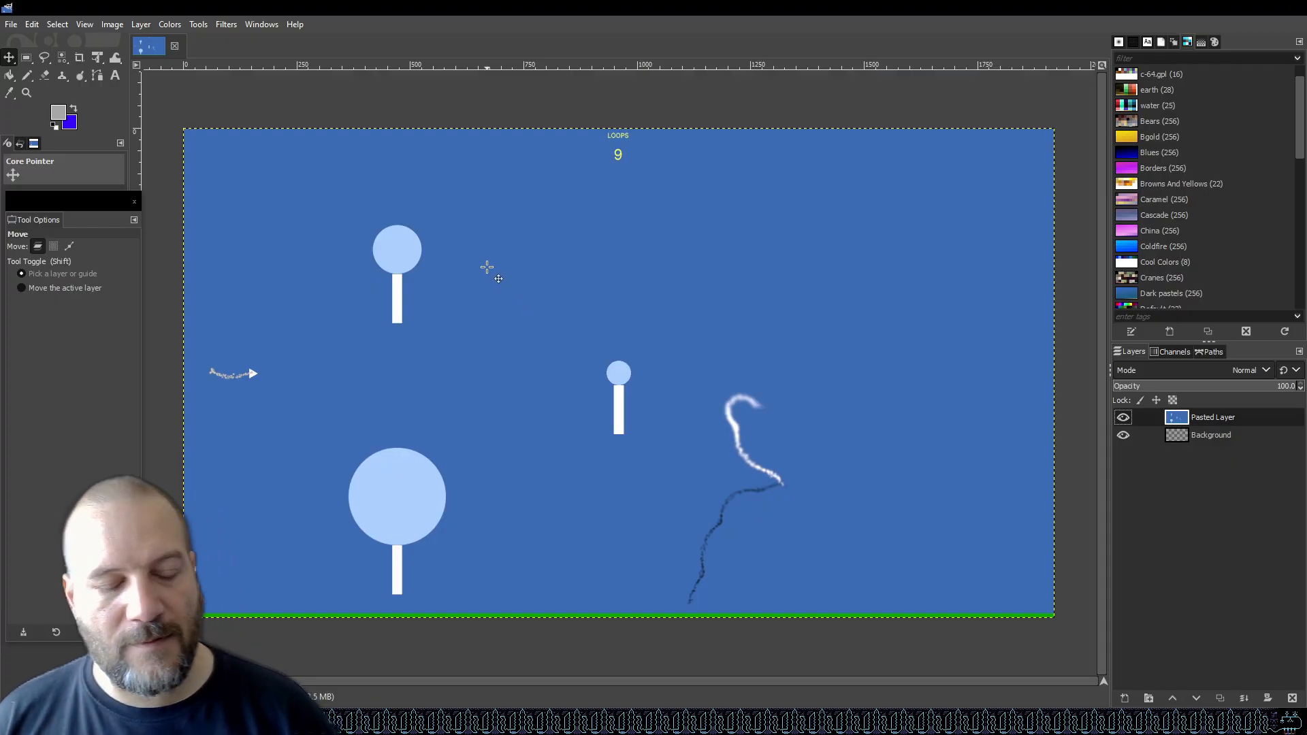
Start saving the image and create a new folder named graphics inside the Jams gdtk2025 folder.
key("ctrl+s")
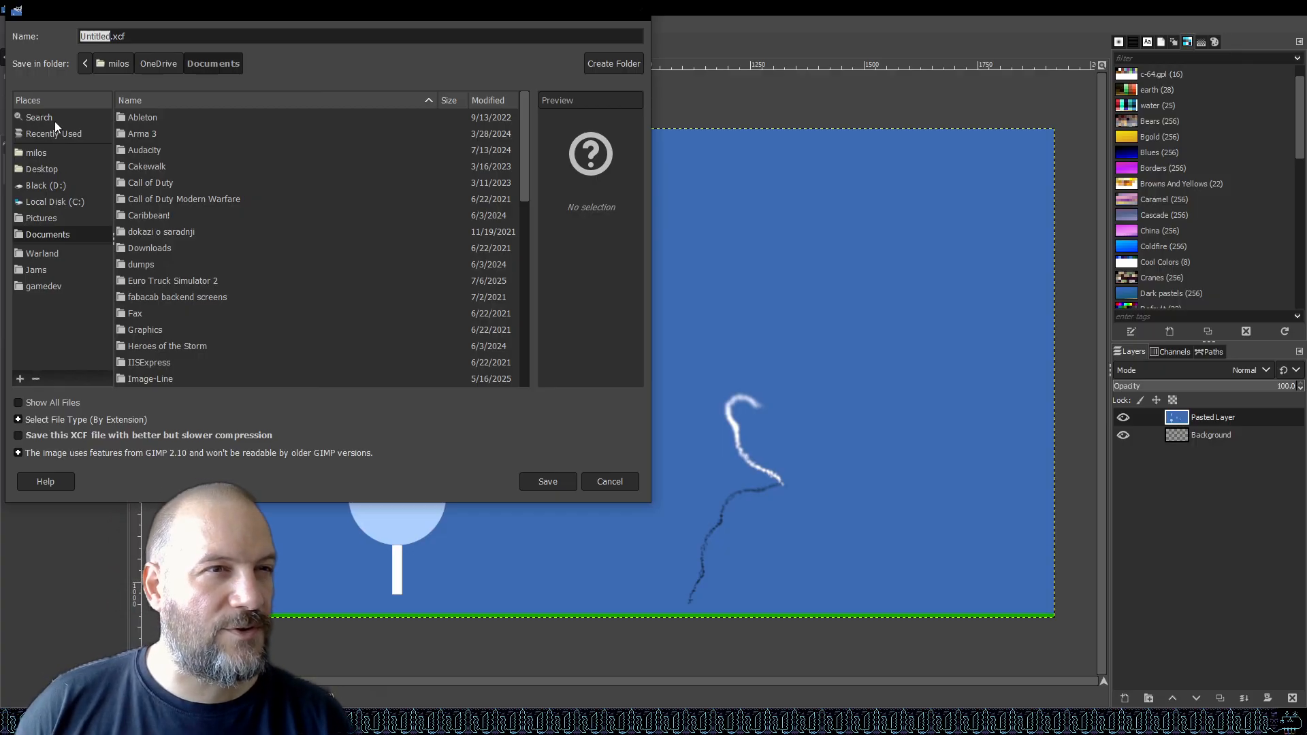
left_click(39, 271)
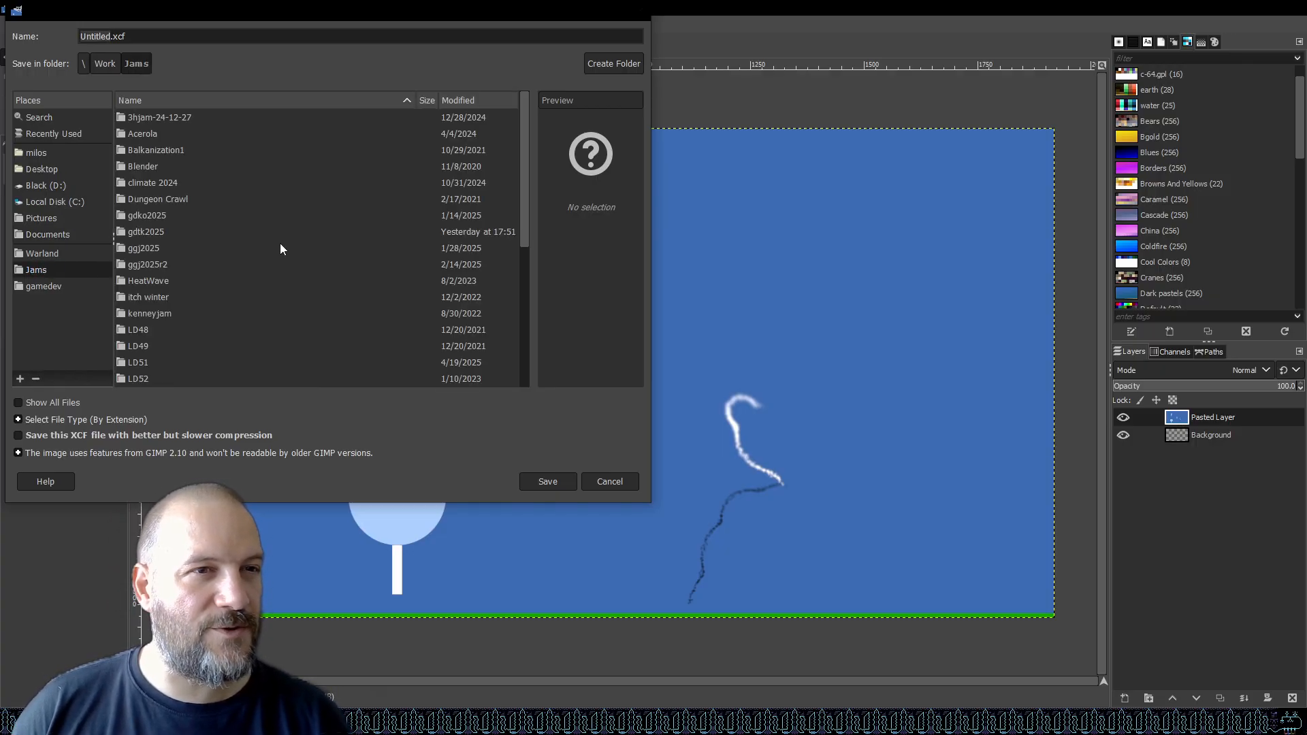
scroll(225, 232, "down", 5)
scroll(216, 235, "up", 5)
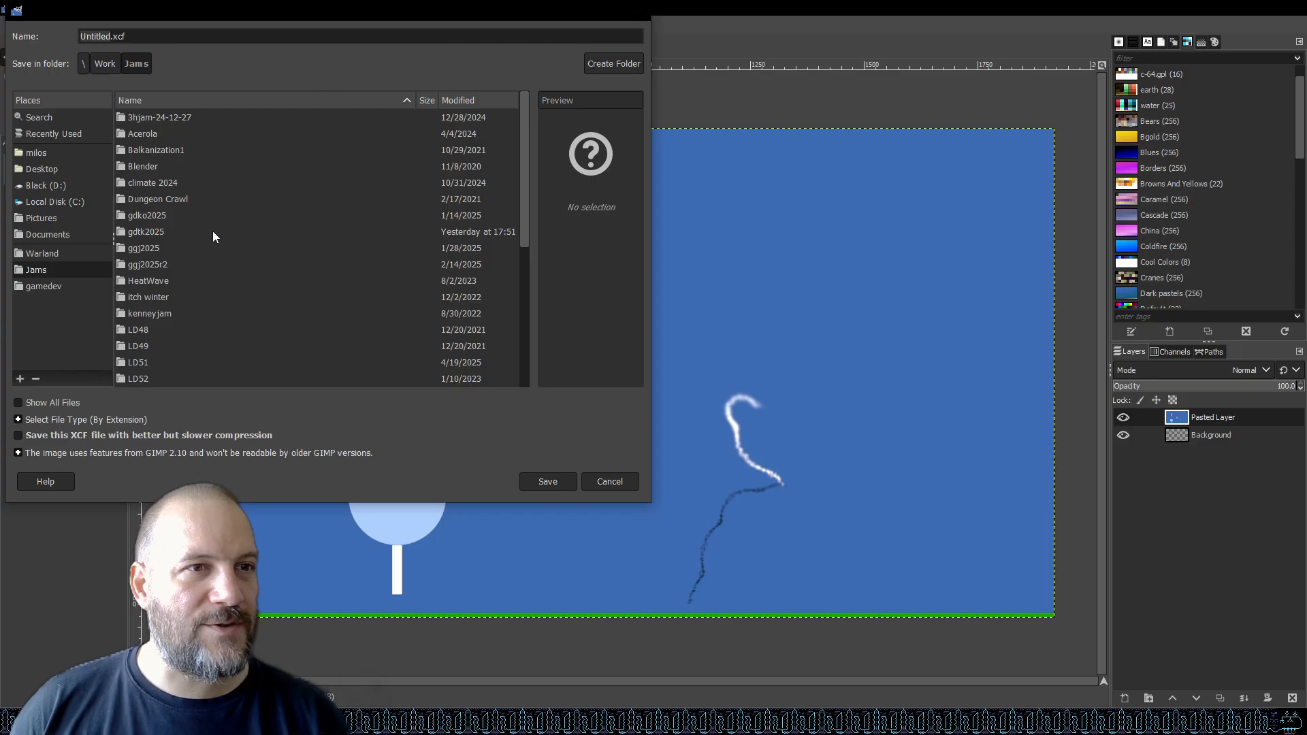
scroll(205, 238, "down", 5)
scroll(239, 237, "up", 5)
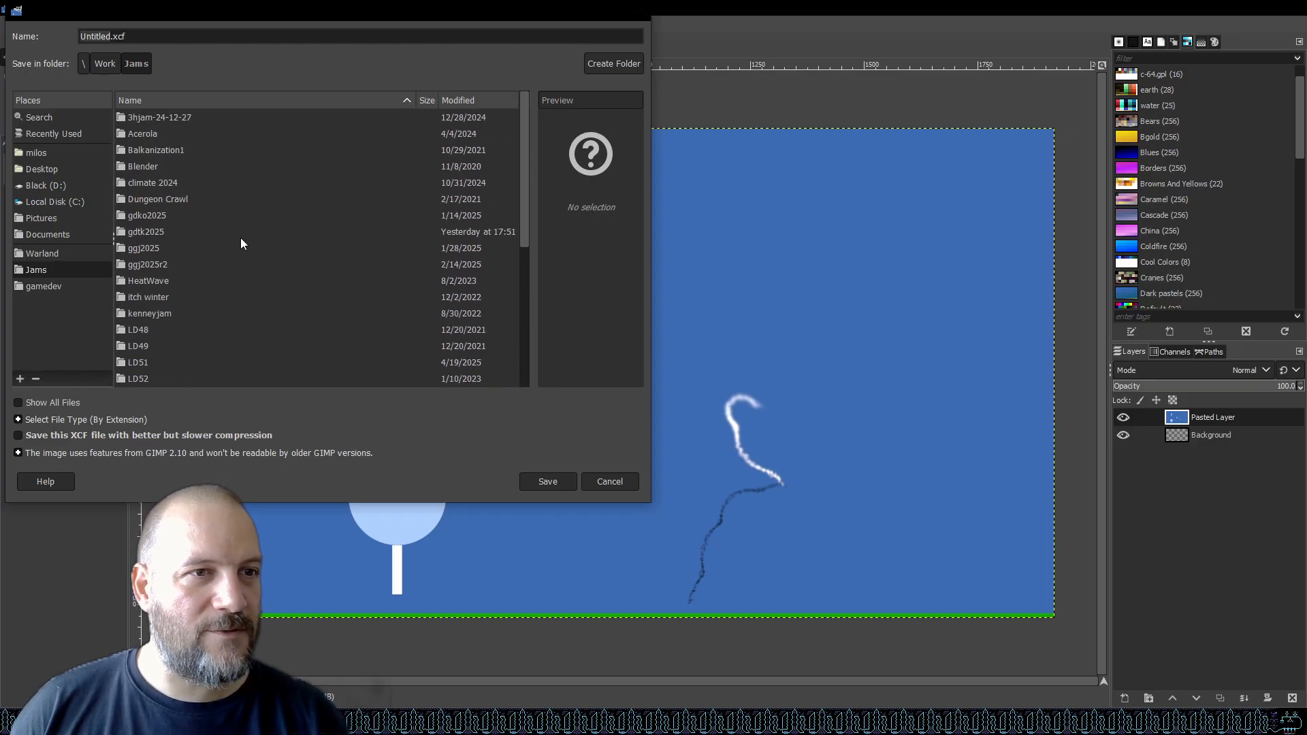
double_click(154, 234)
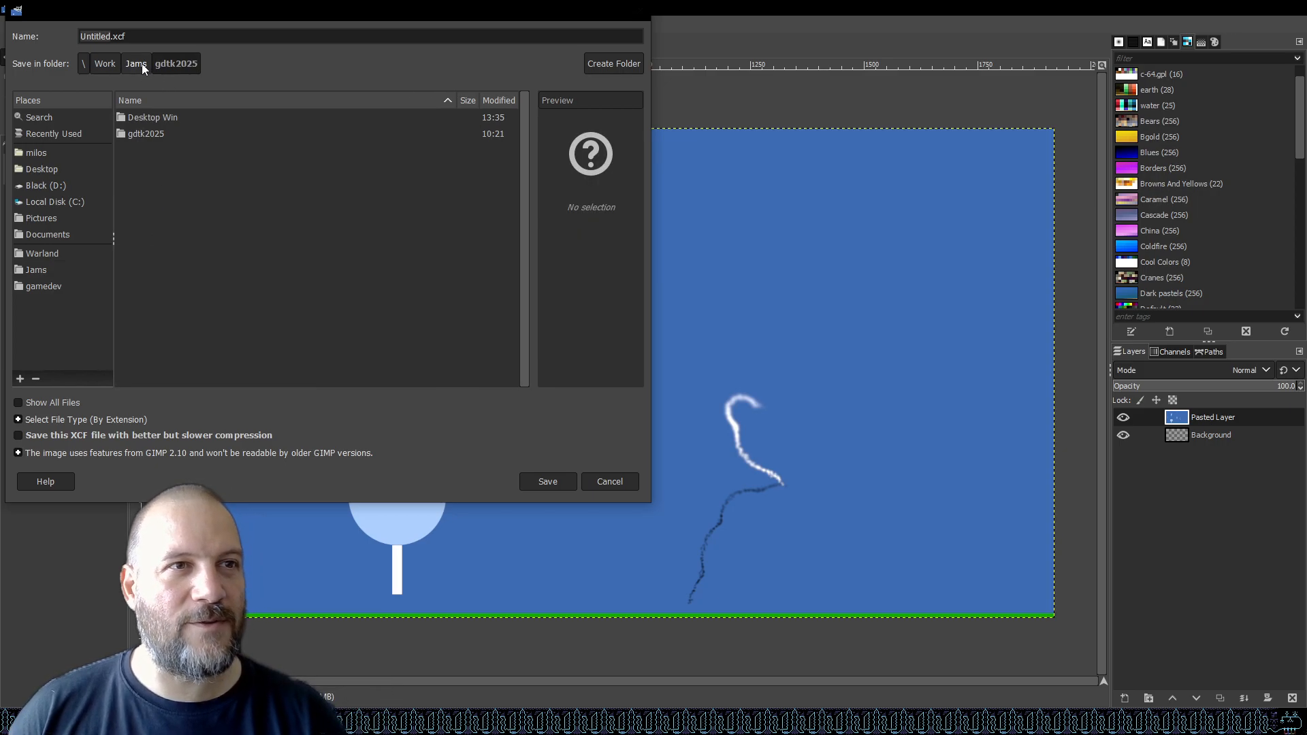
left_click(606, 68)
type("graphics")
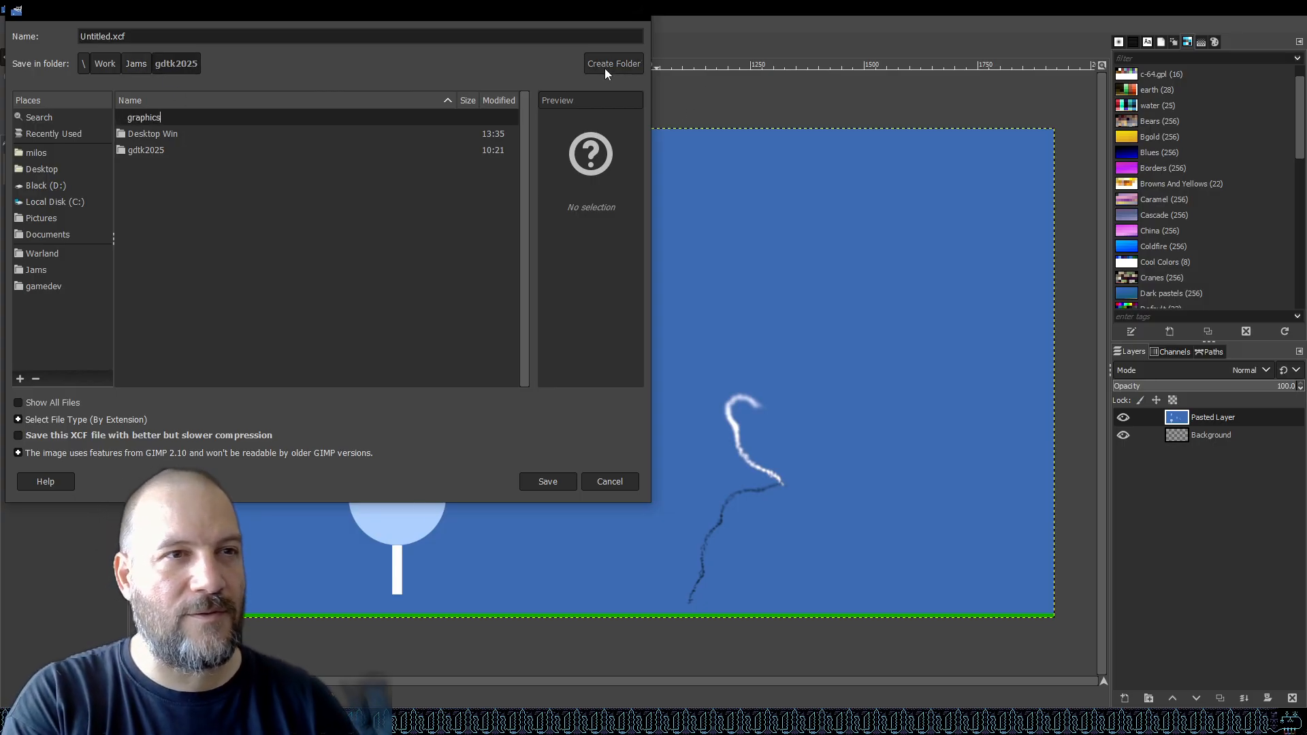
key("Return")
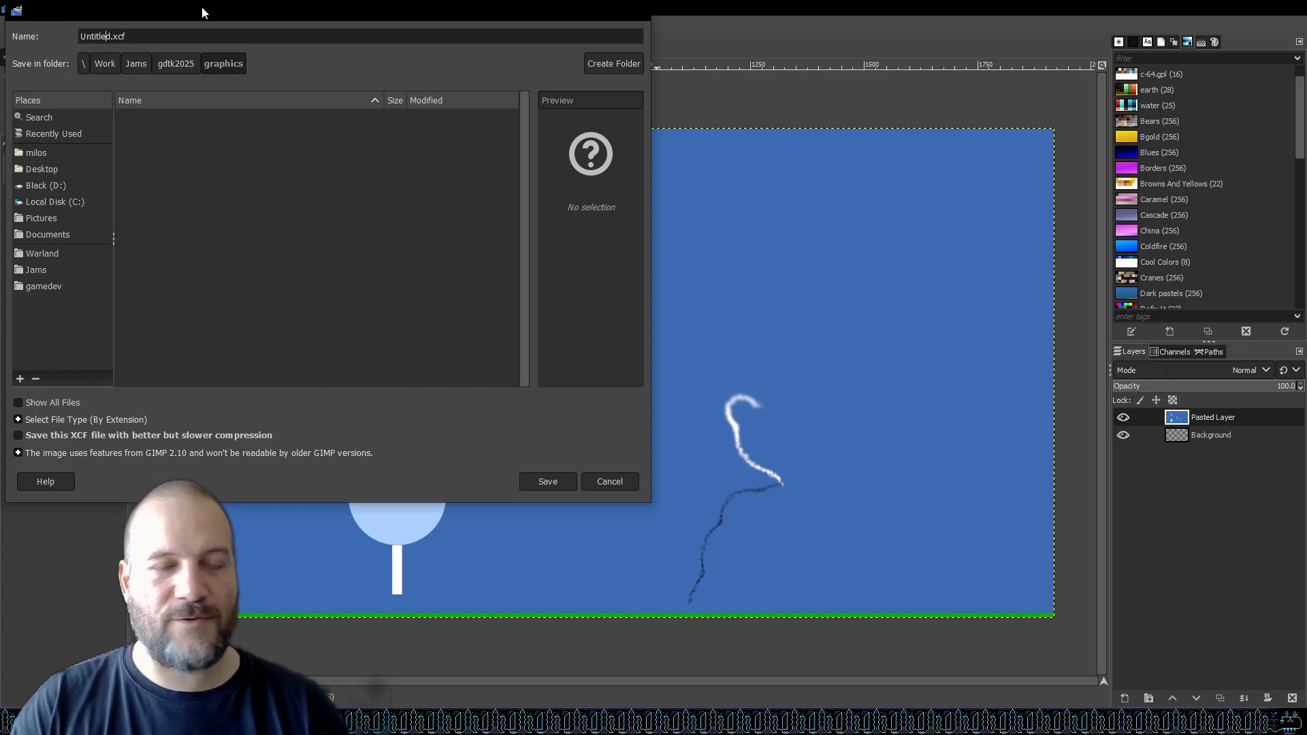
Save the image as graphics.xcf in the graphics folder.
key("BackSpace")
key("BackSpace")
key("BackSpace")
key("BackSpace")
key("BackSpace")
key("BackSpace")
key("BackSpace")
key("Delete")
type("graphic")
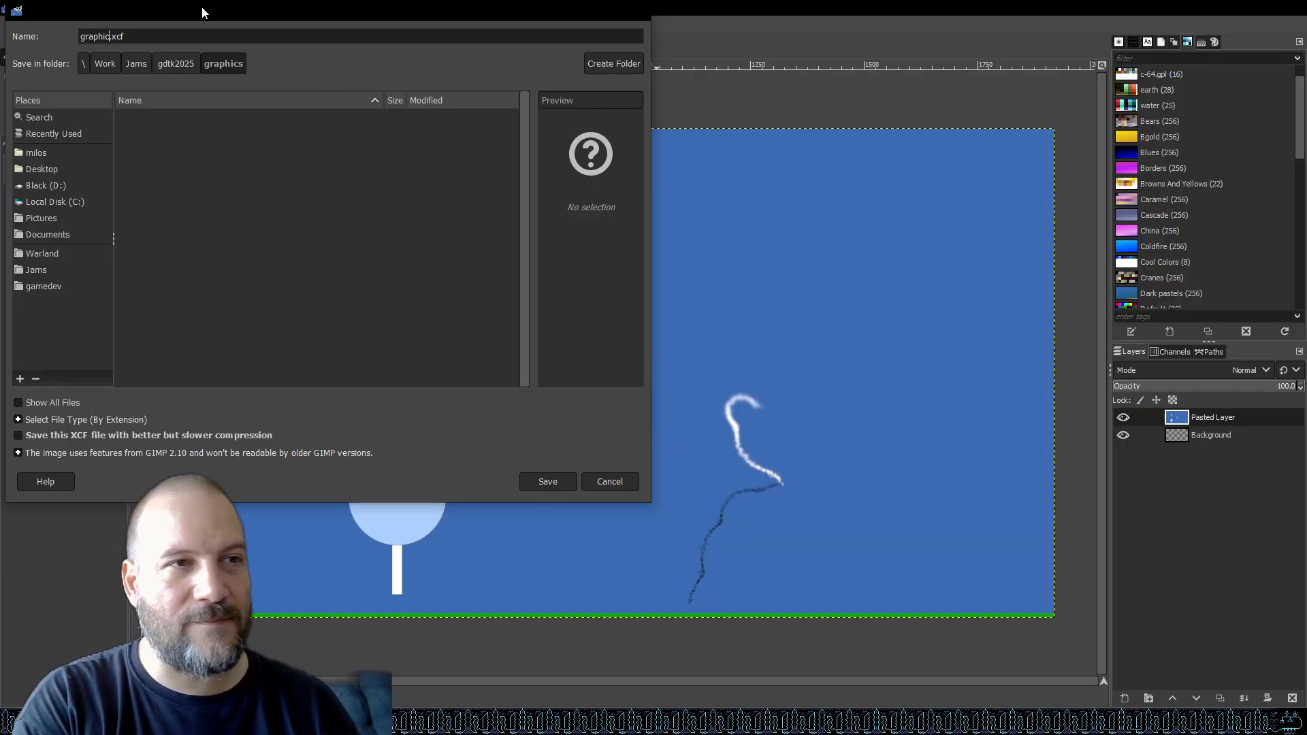
type("s")
key("Return")
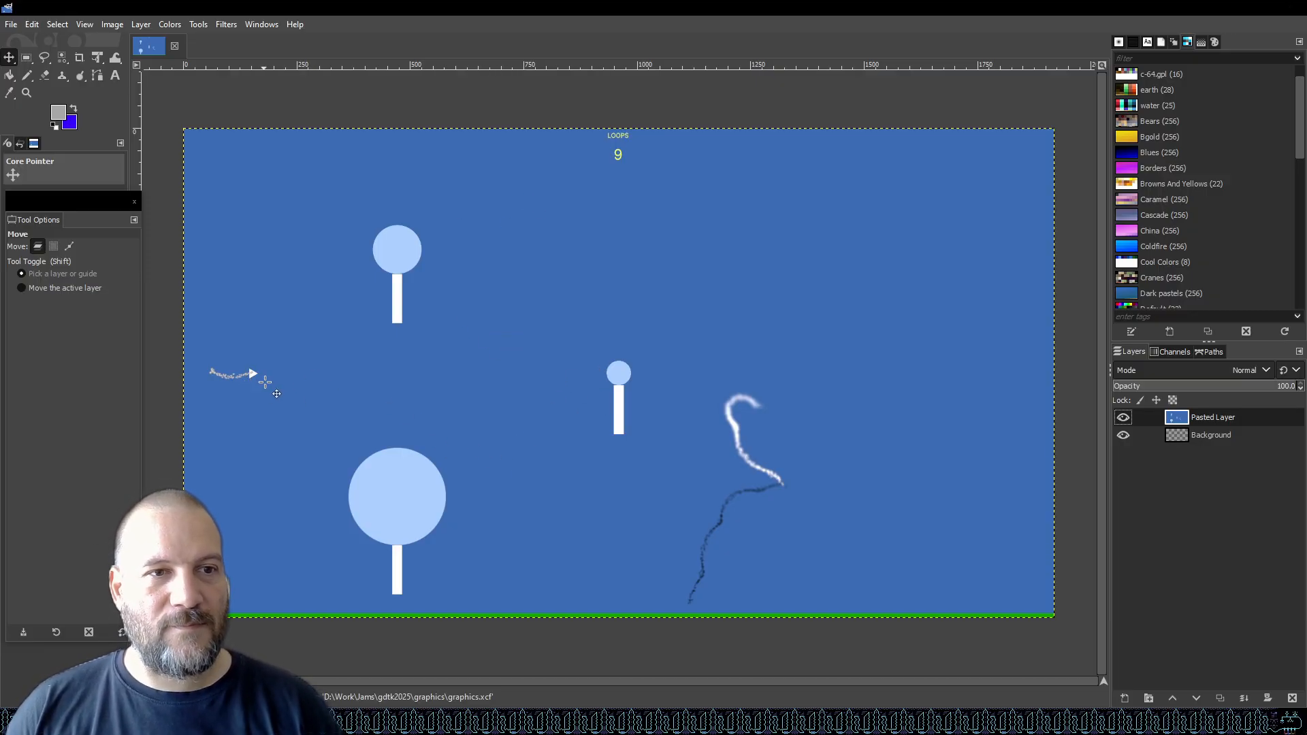
Add a new transparent 1920 × 1080 layer named sign.
scroll(275, 393, "up", 3)
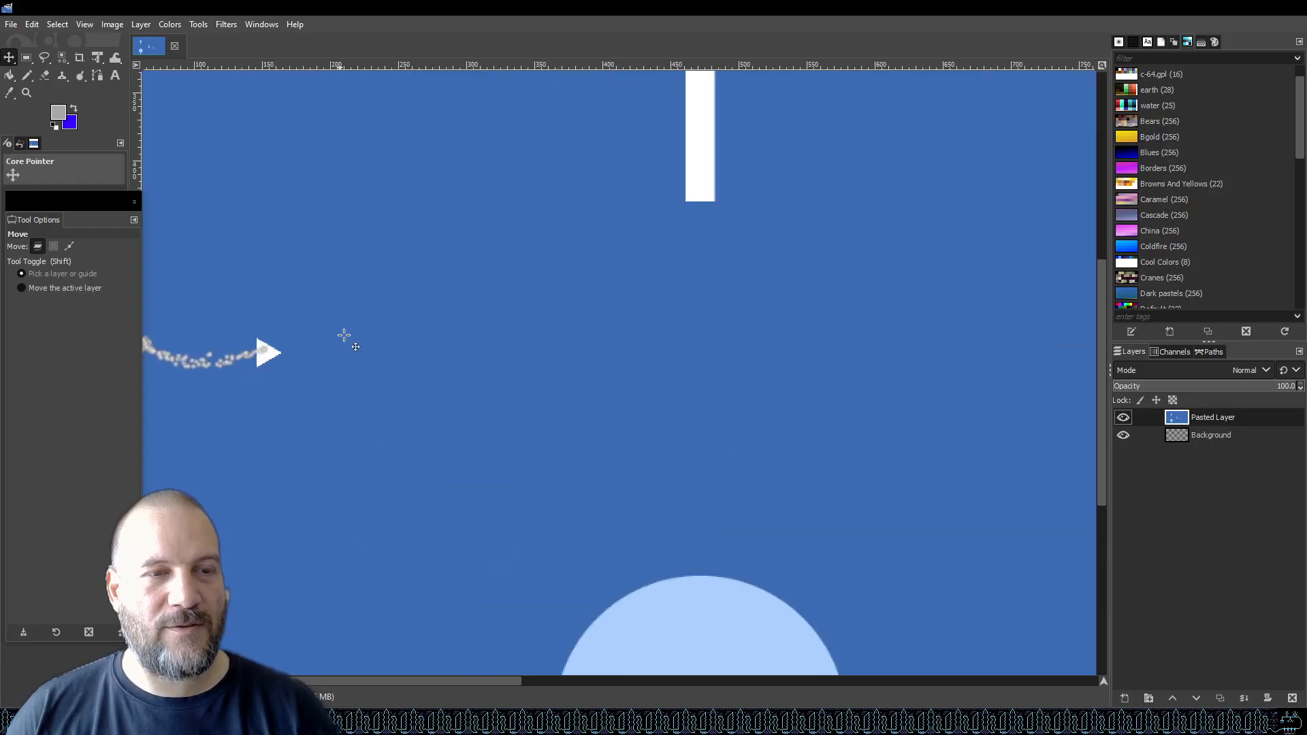
scroll(330, 374, "down", 4)
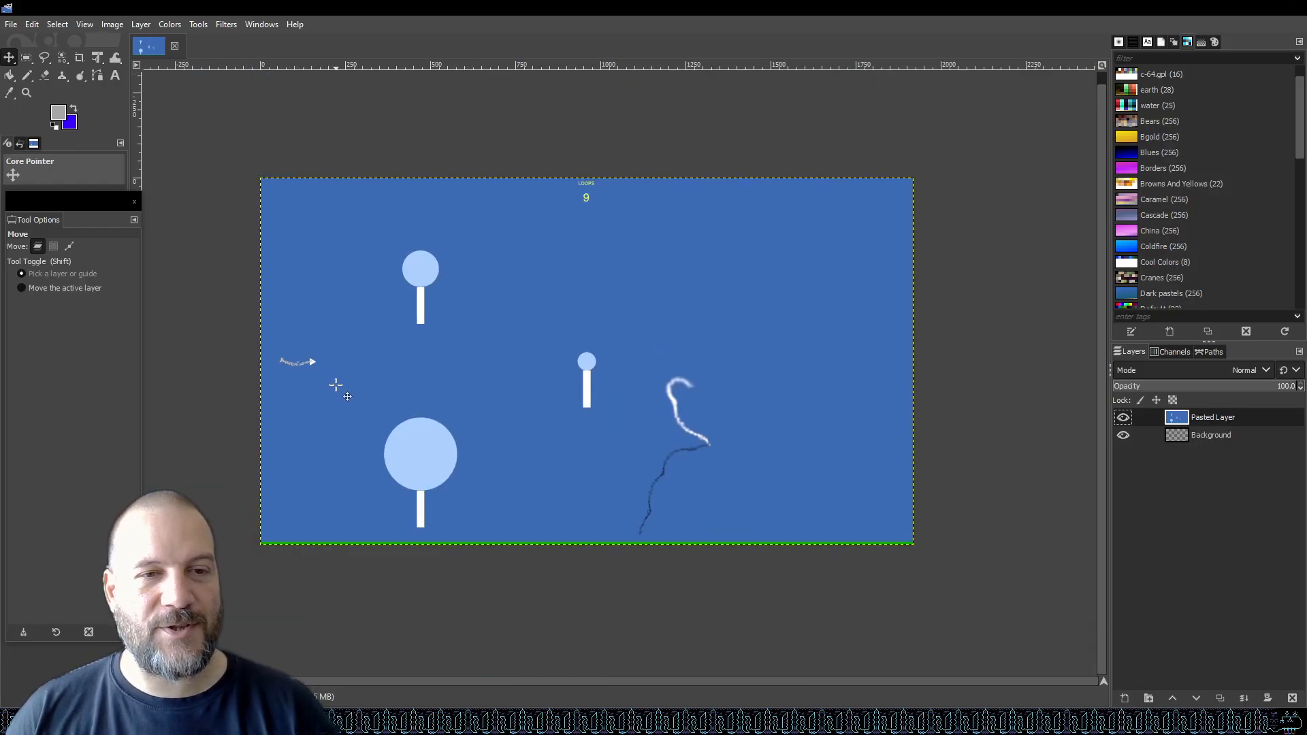
scroll(382, 520, "up", 4)
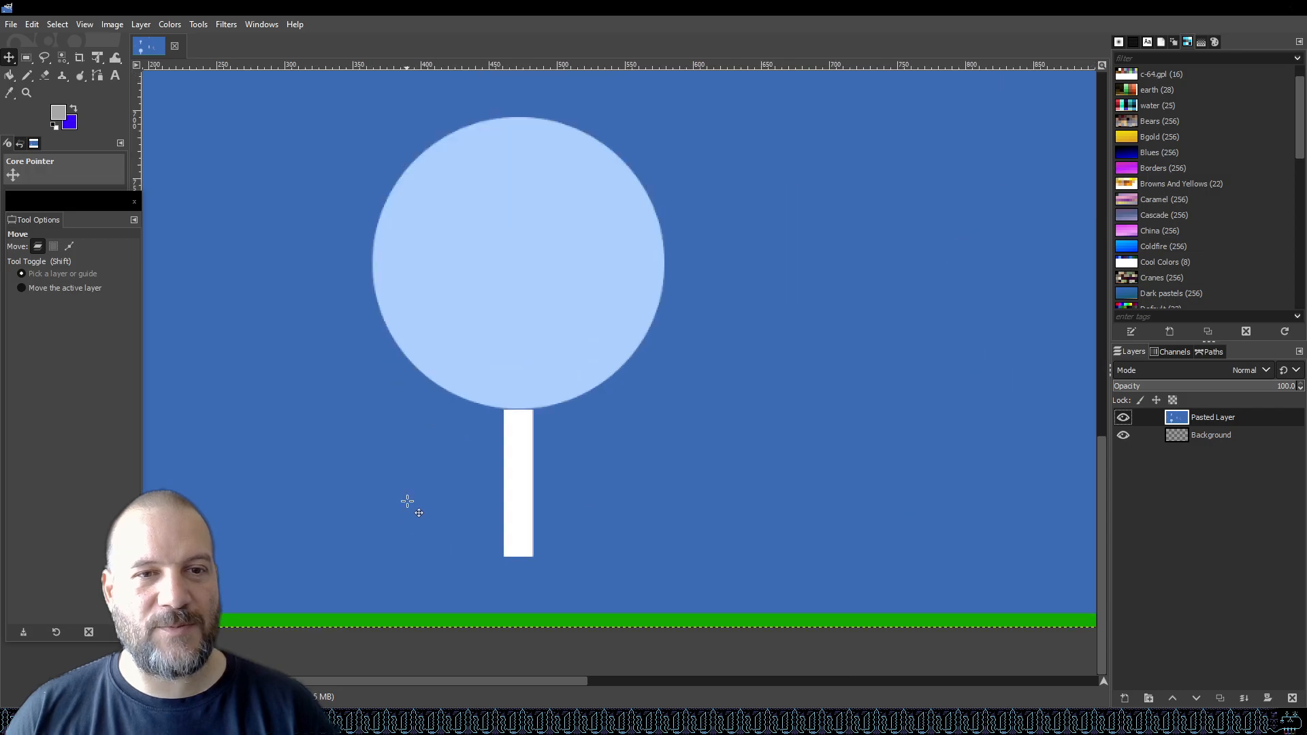
scroll(475, 529, "down", 1)
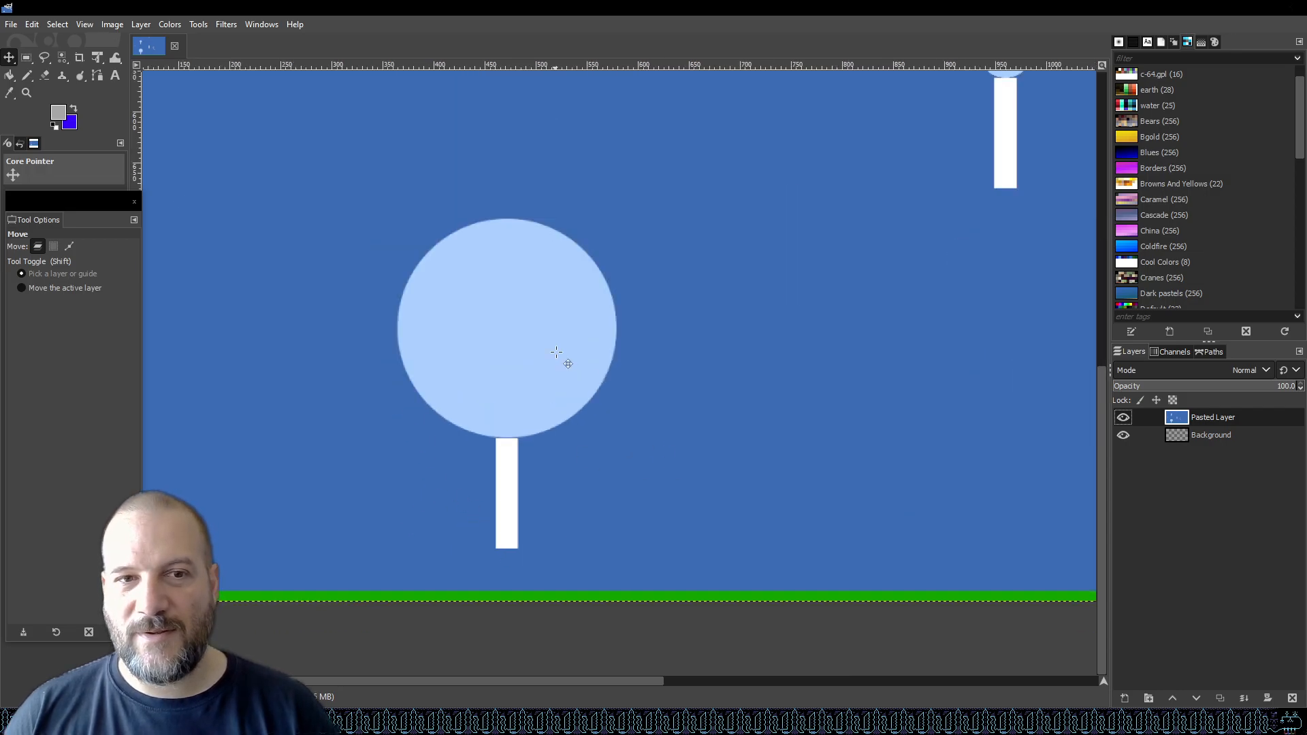
left_click(1125, 697)
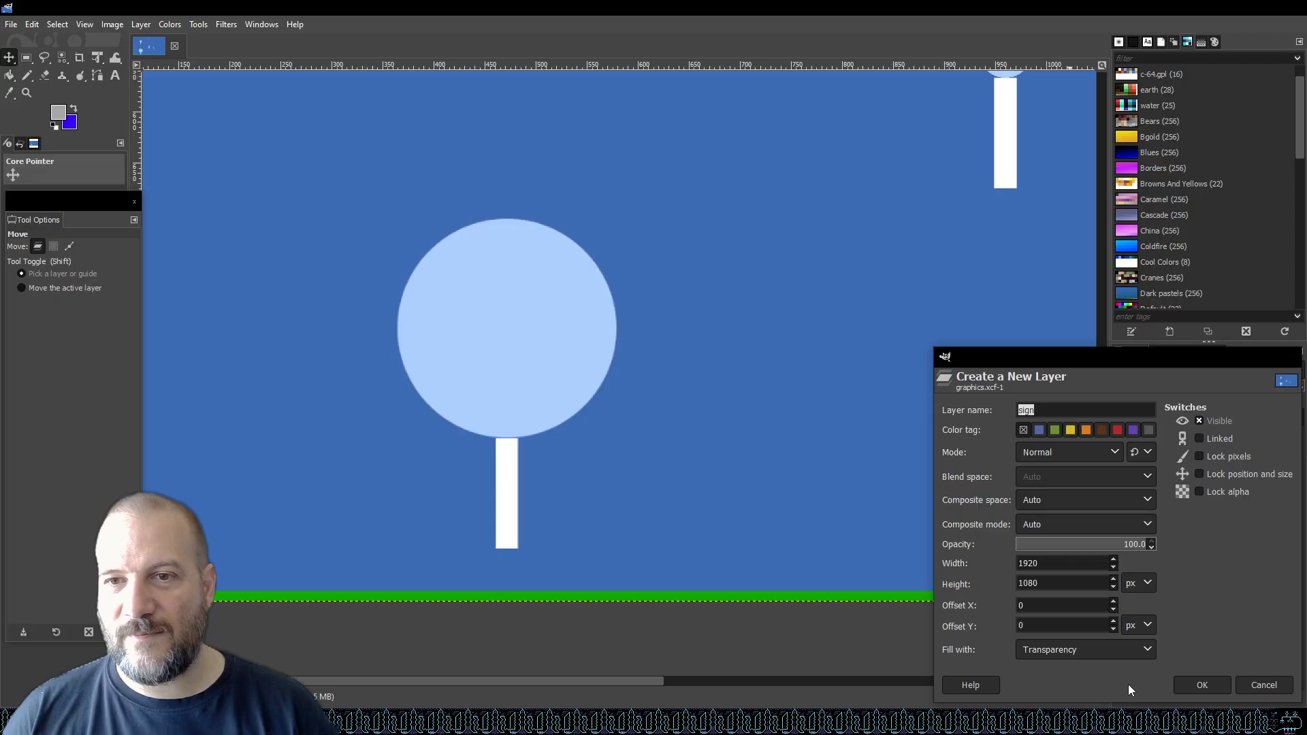
left_click(1206, 684)
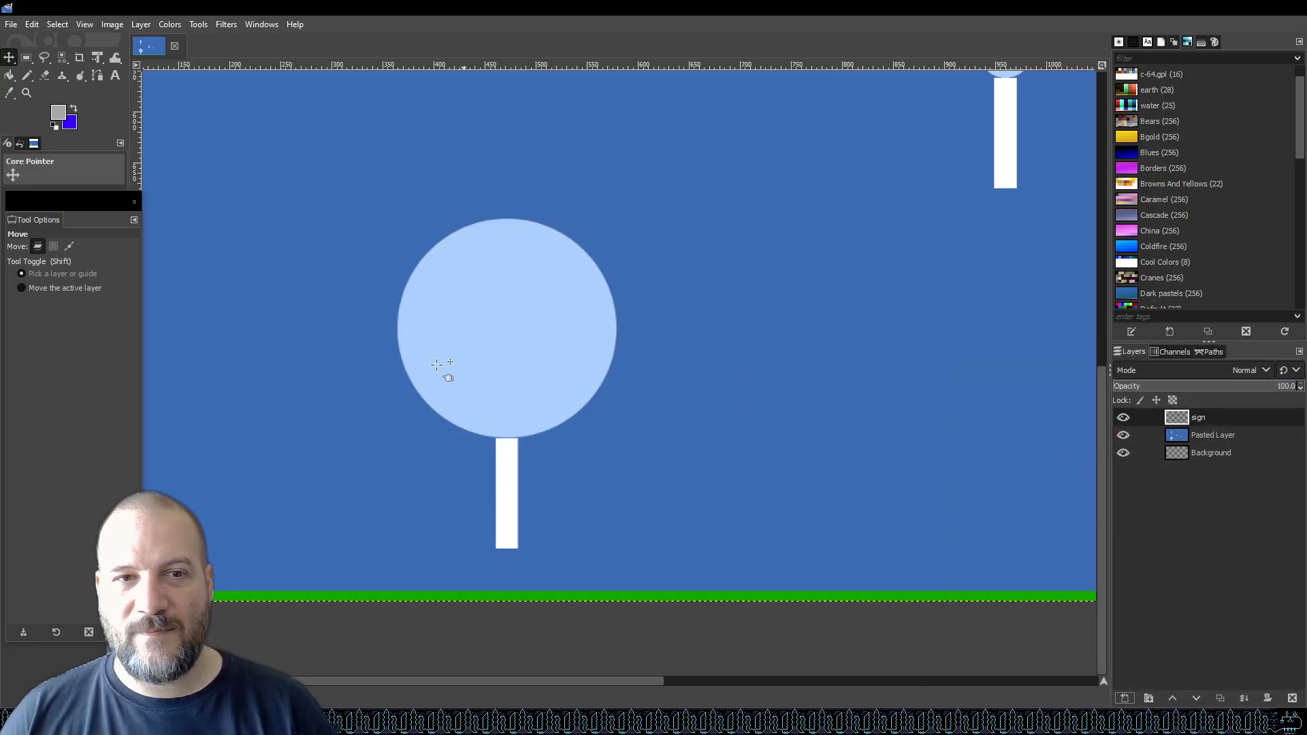
Make the sign layer active and switch to the Pencil tool.
scroll(481, 293, "up", 2)
scroll(468, 343, "up", 1)
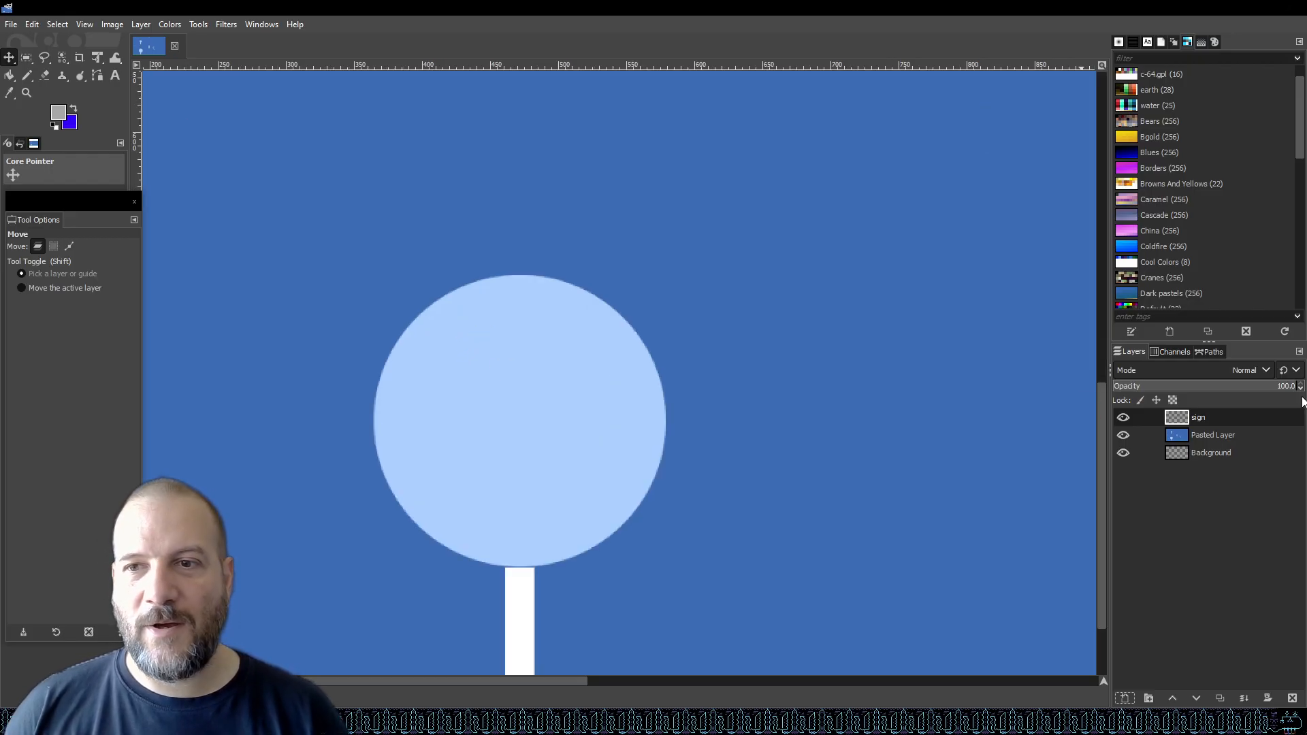
left_click(1239, 417)
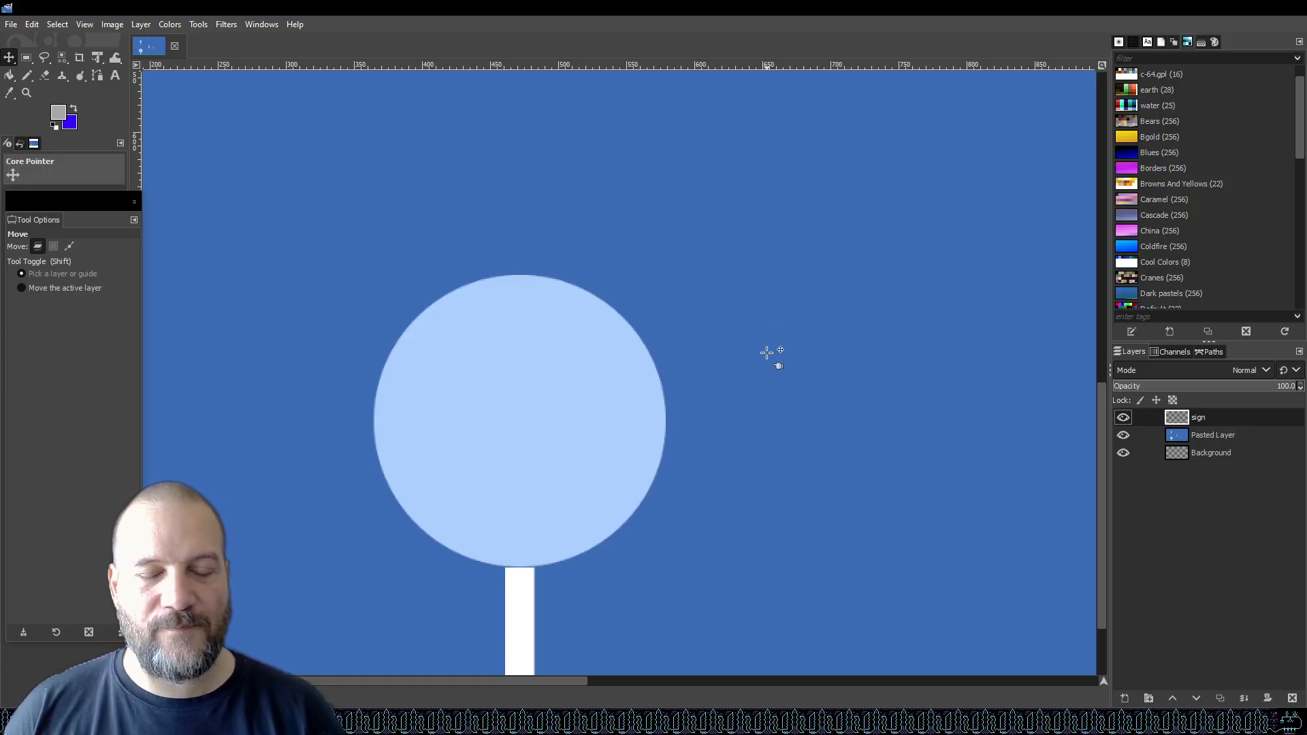
scroll(794, 351, "down", 2)
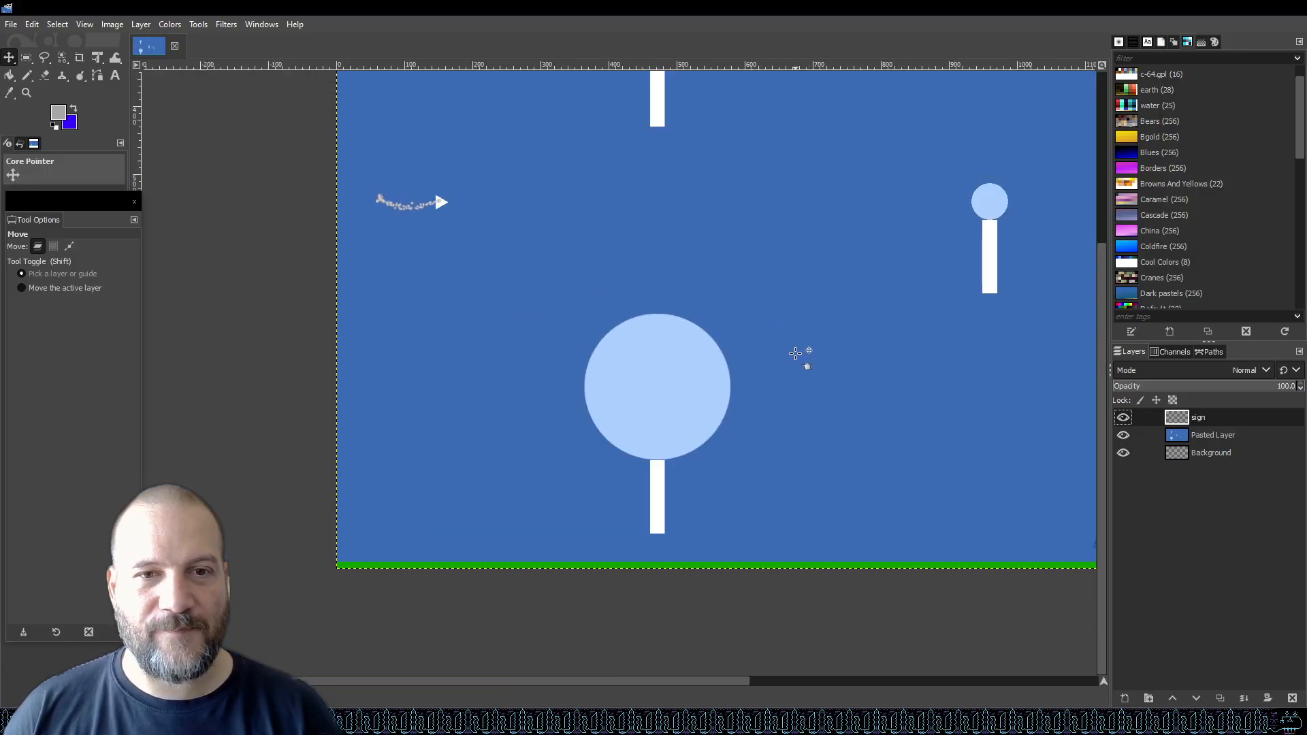
scroll(697, 393, "up", 1)
scroll(698, 393, "up", 1)
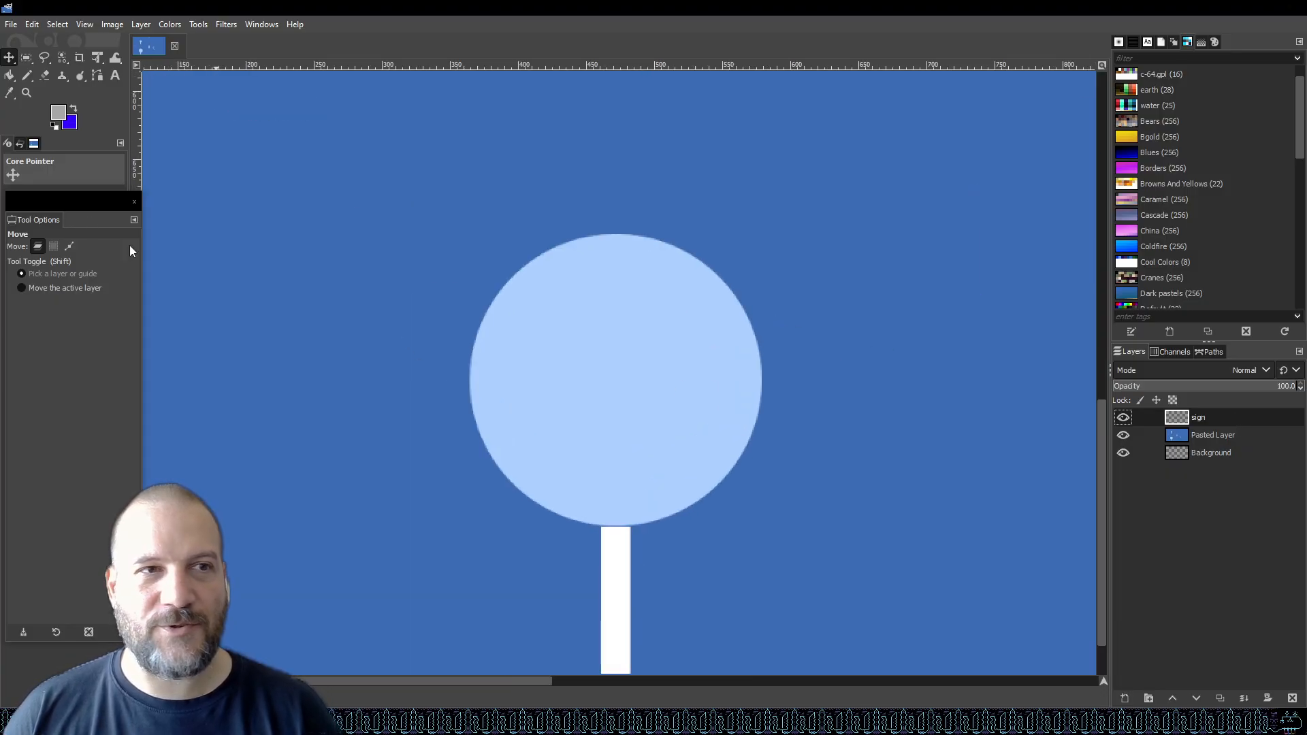
left_click(25, 76)
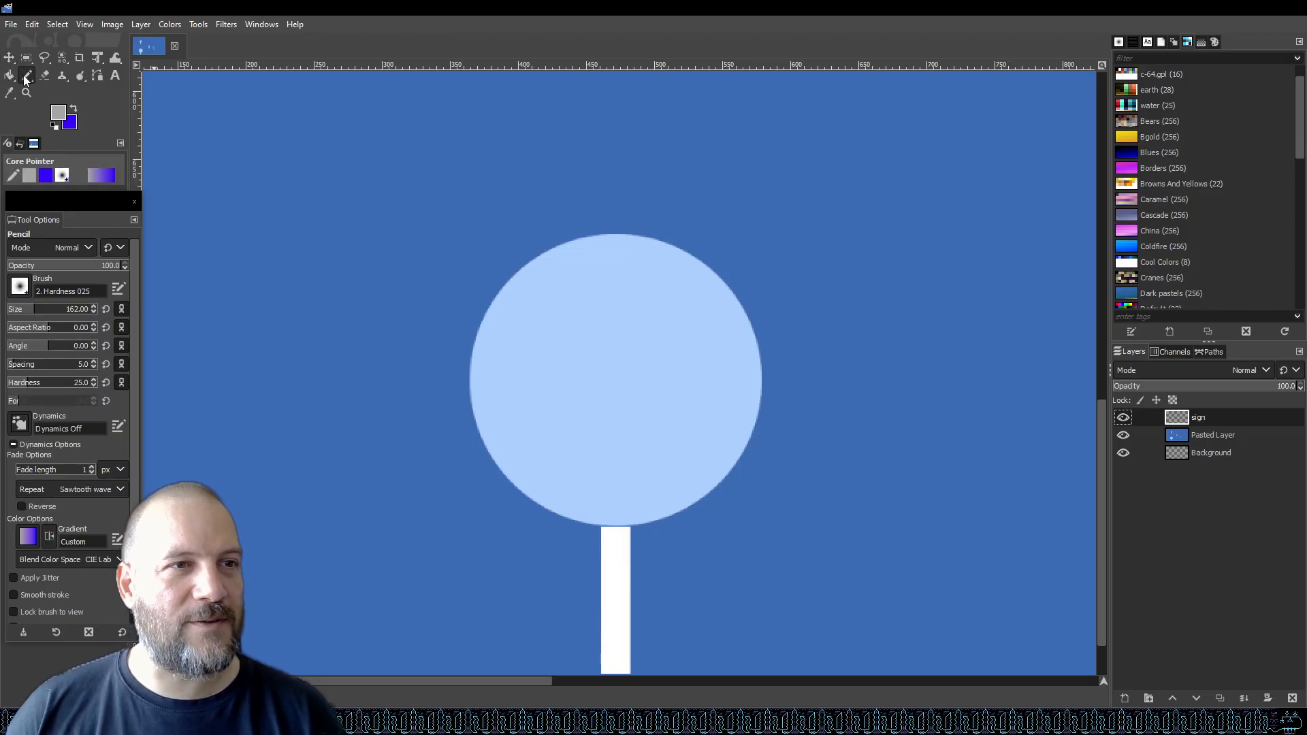
Set the foreground colour to pale lavender f6e7ff and reduce the pencil size to 10.
left_click(58, 118)
left_click_drag(843, 325, 793, 317)
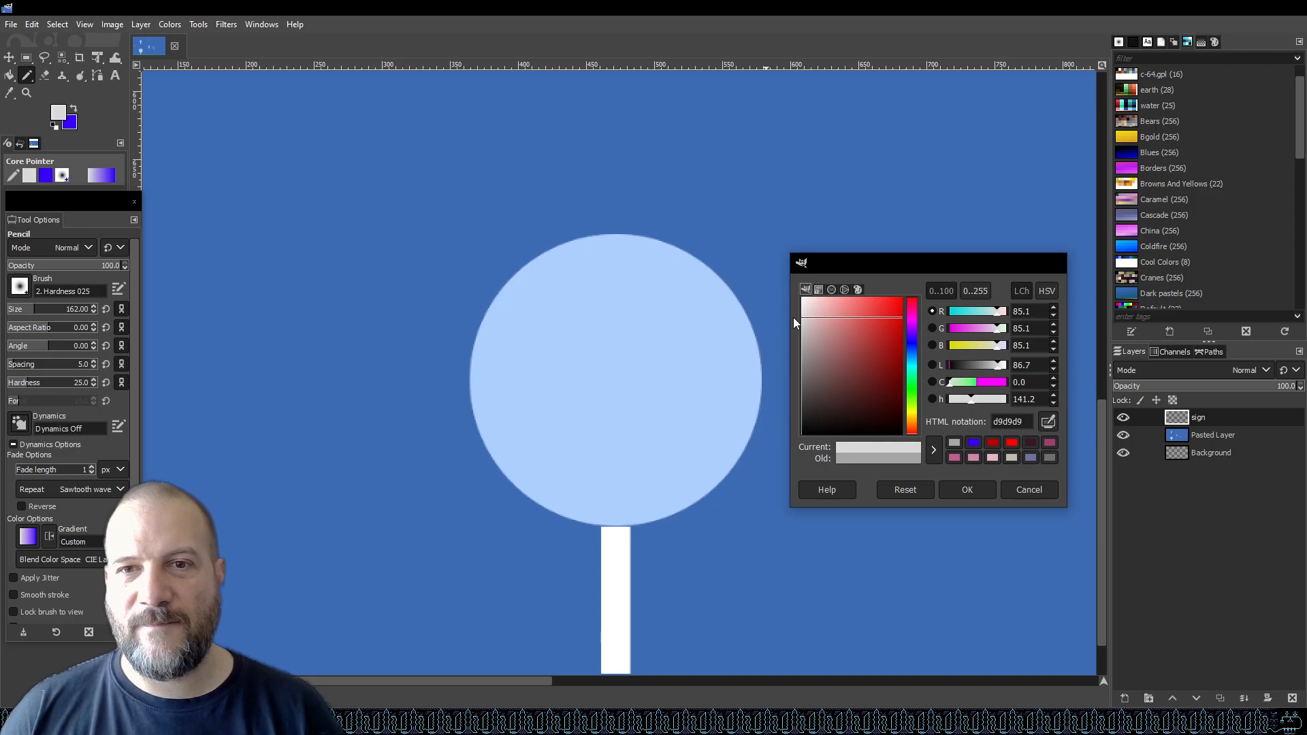
left_click(914, 326)
mouse_move(805, 315)
left_mouse_down()
mouse_move(818, 290)
mouse_move(831, 295)
left_mouse_up()
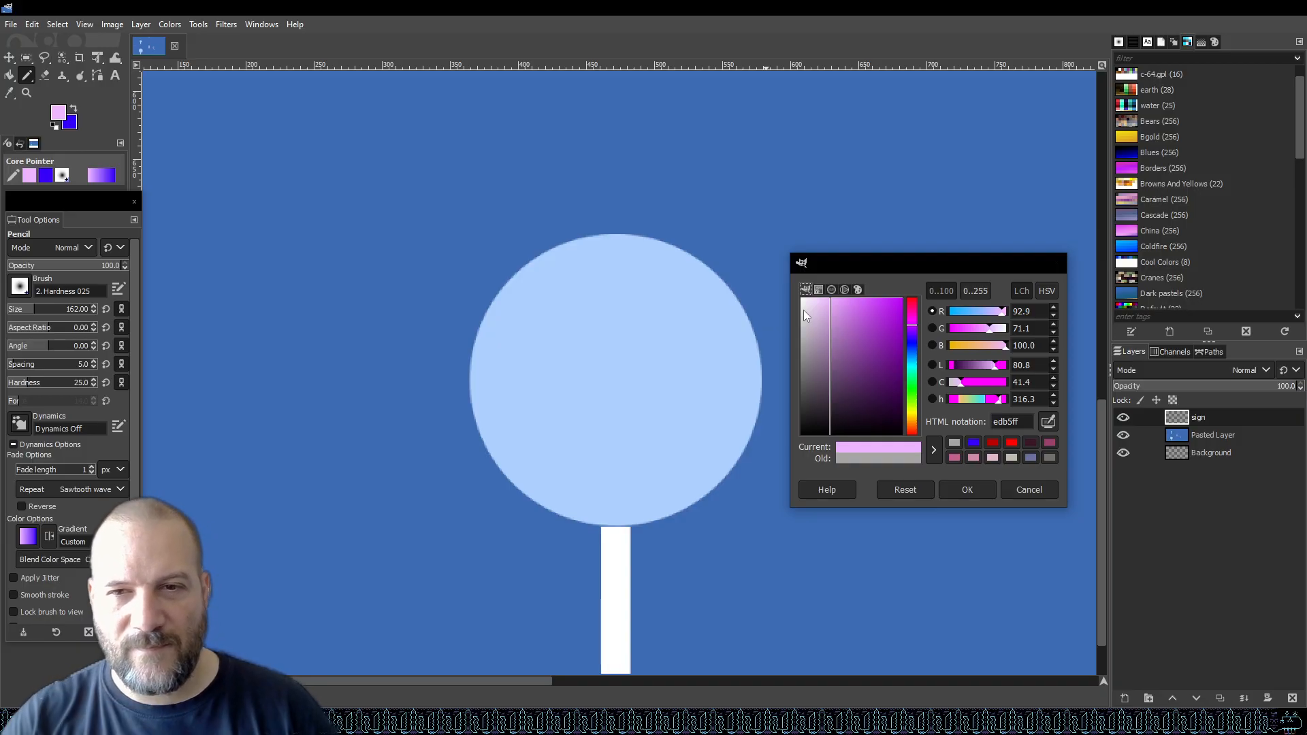
left_click(1049, 458)
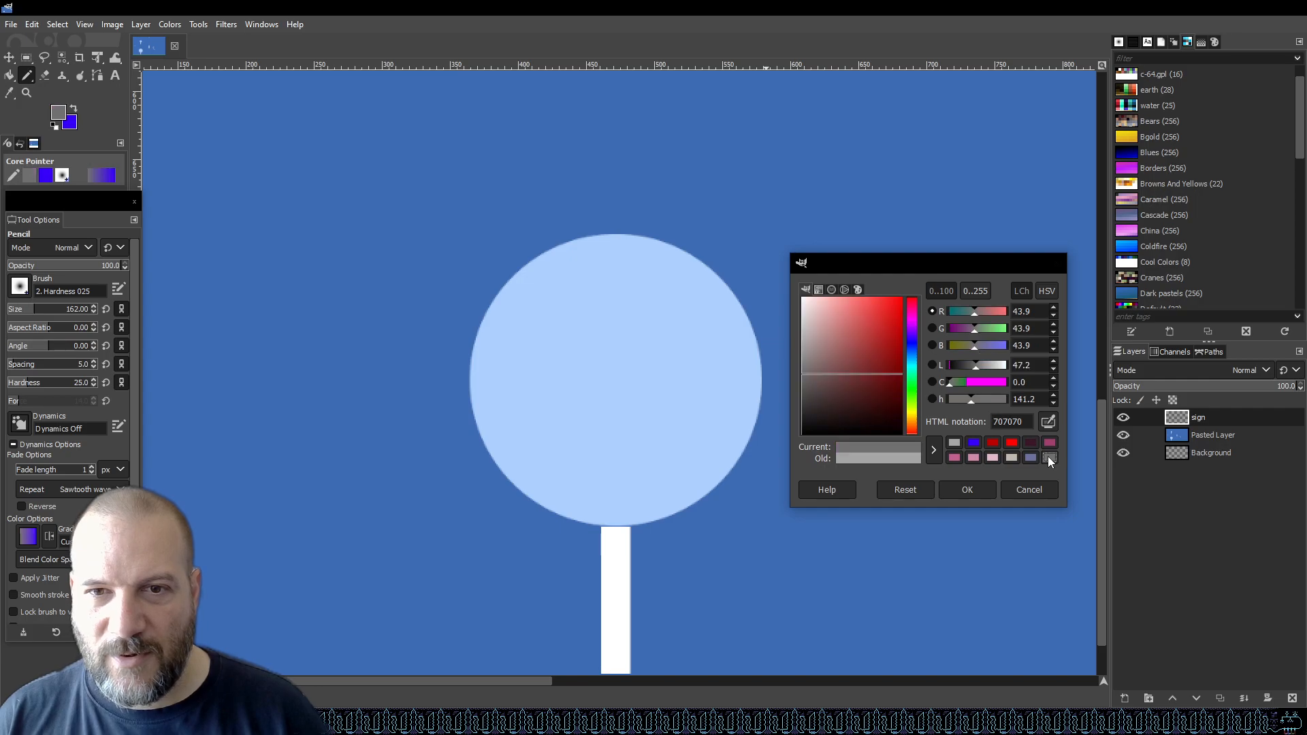
left_click(974, 458)
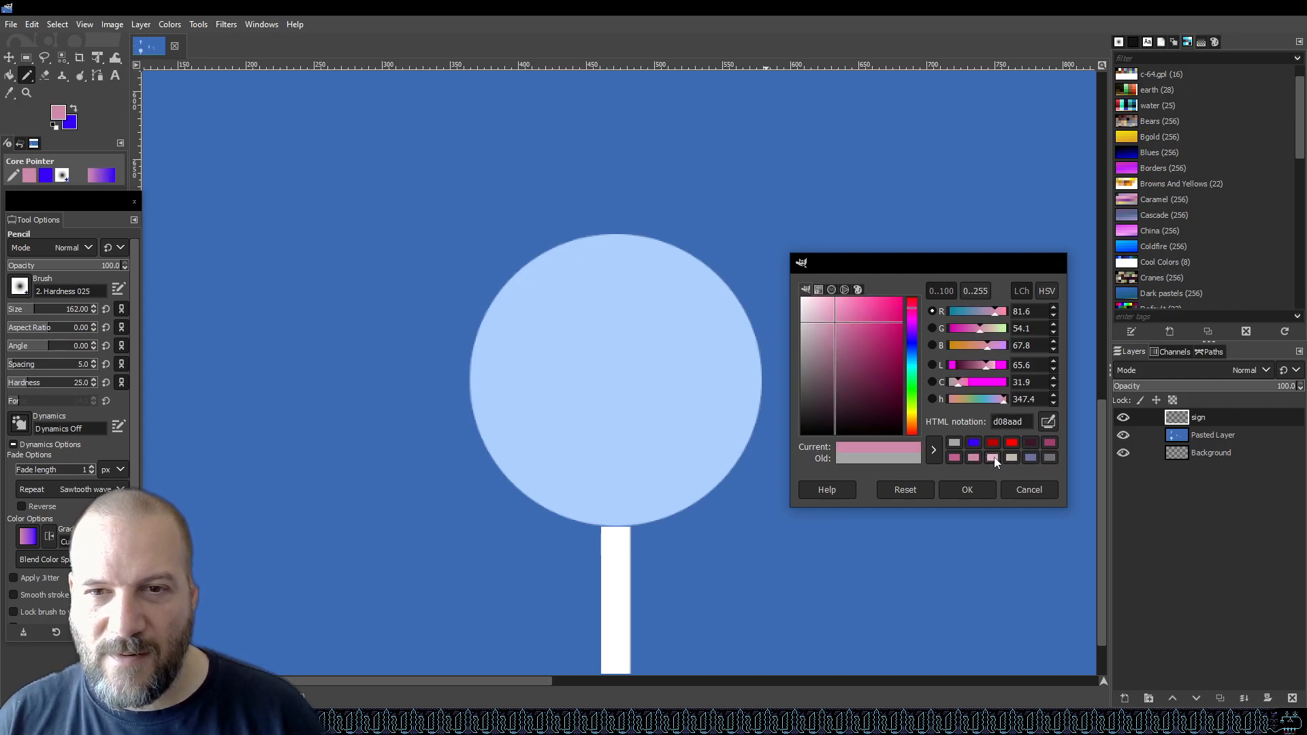
left_click(993, 458)
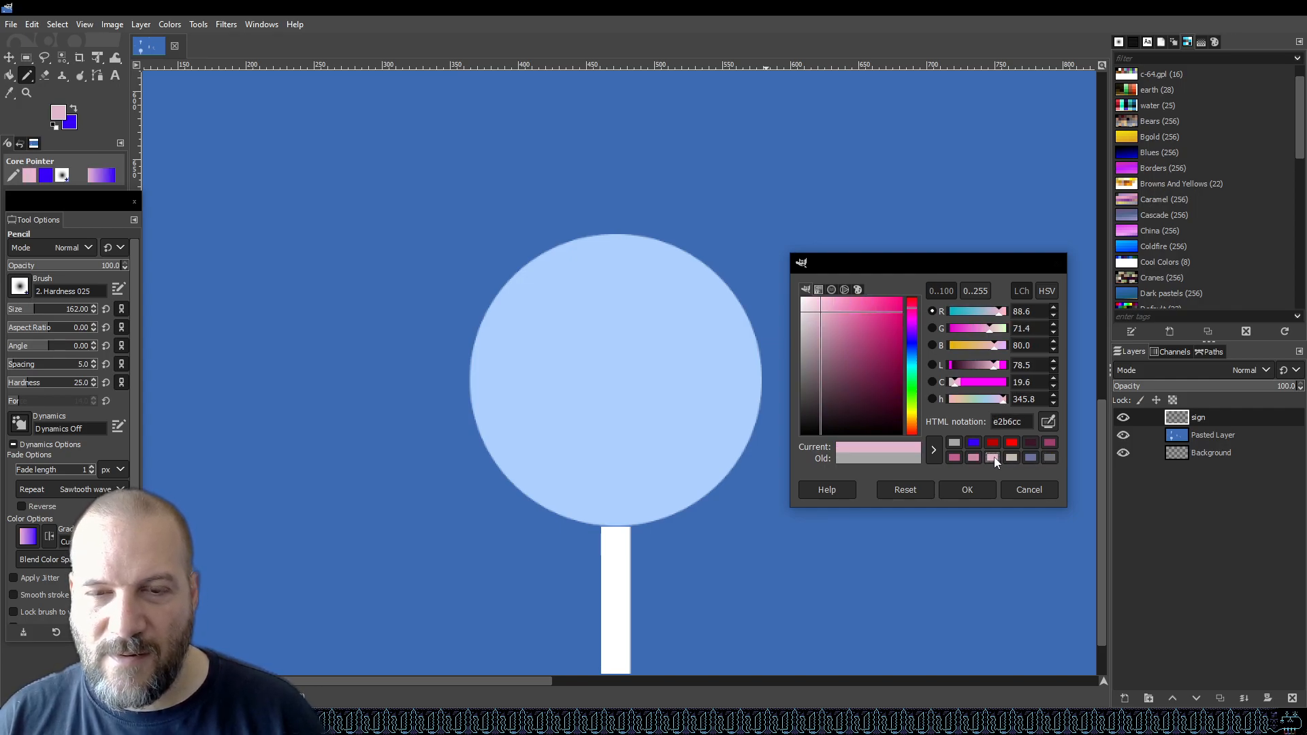
left_click(955, 443)
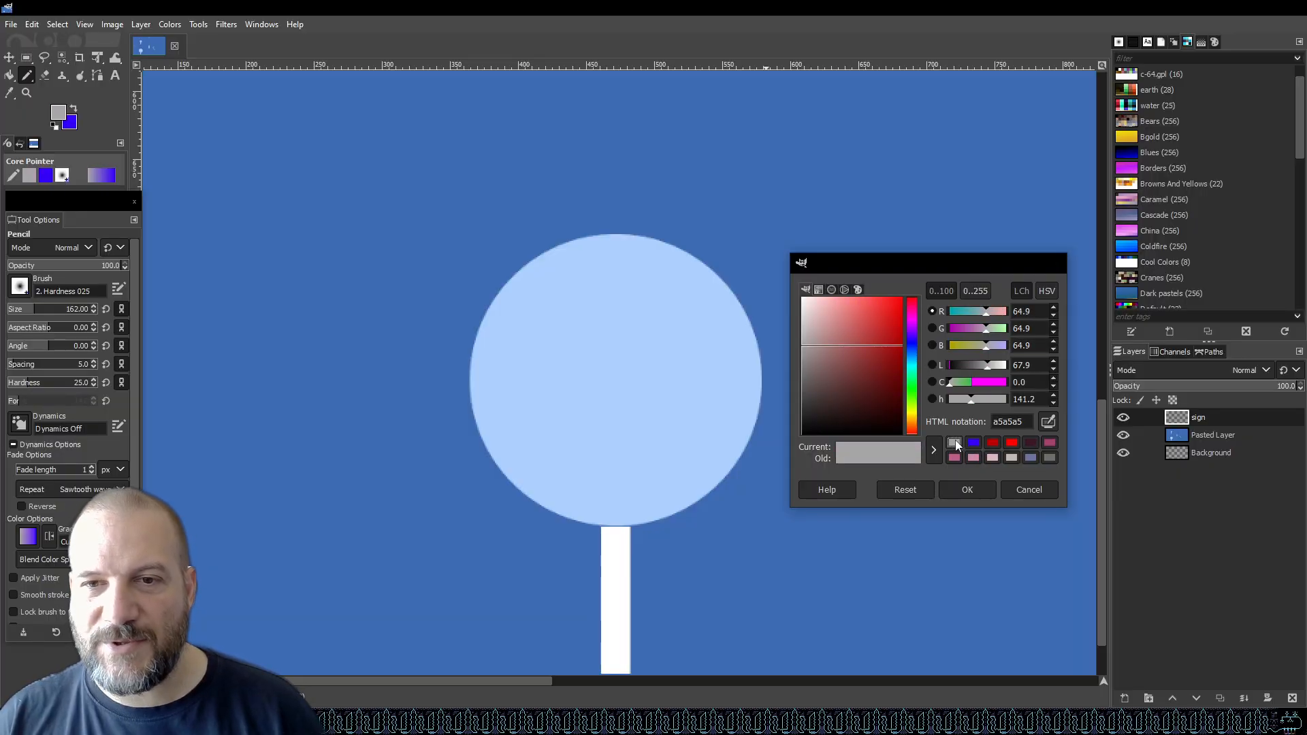
left_click(914, 407)
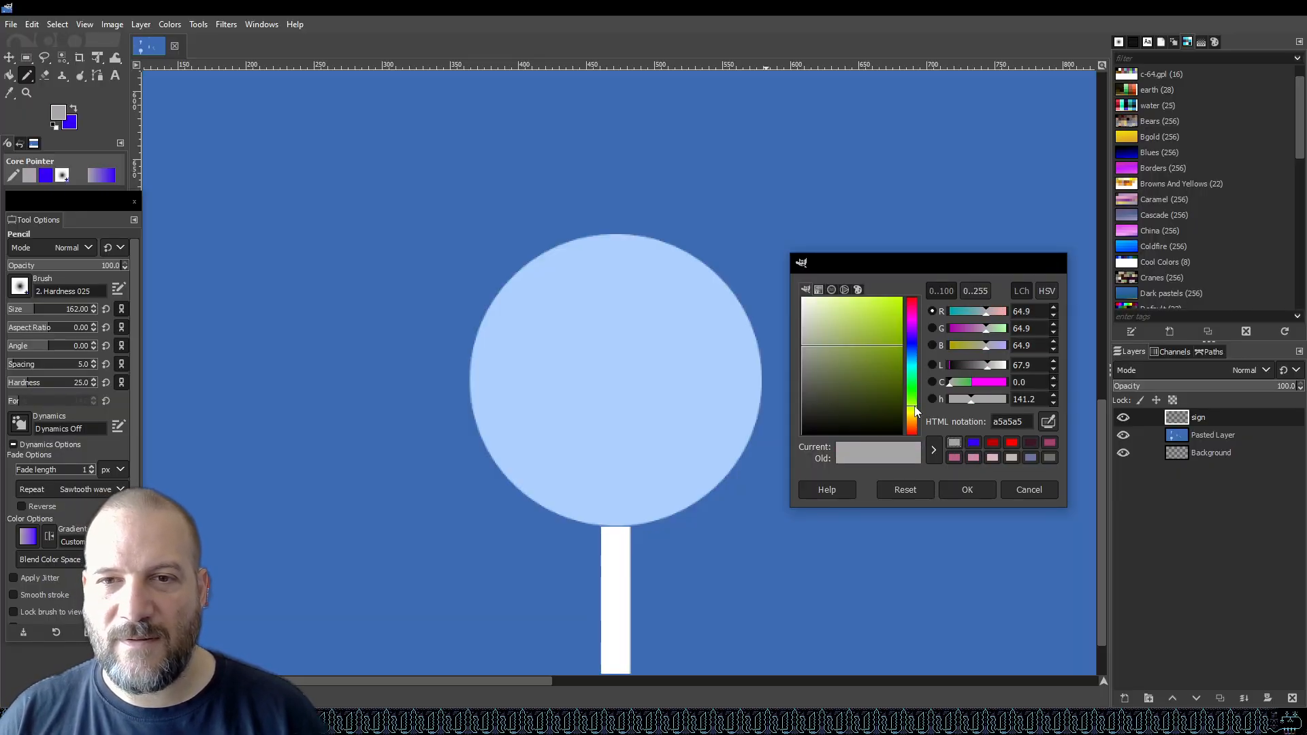
left_click_drag(869, 300, 831, 249)
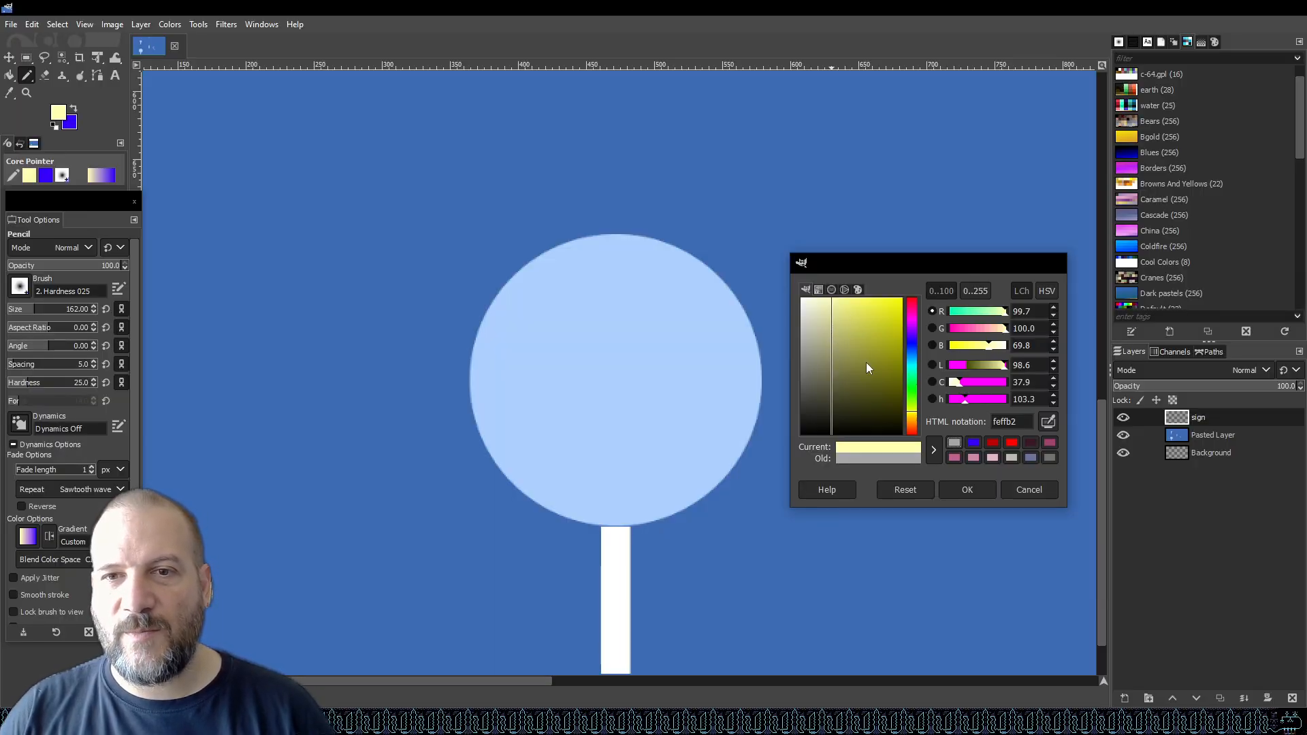
mouse_move(913, 354)
left_mouse_down()
mouse_move(917, 324)
mouse_move(821, 272)
left_mouse_up()
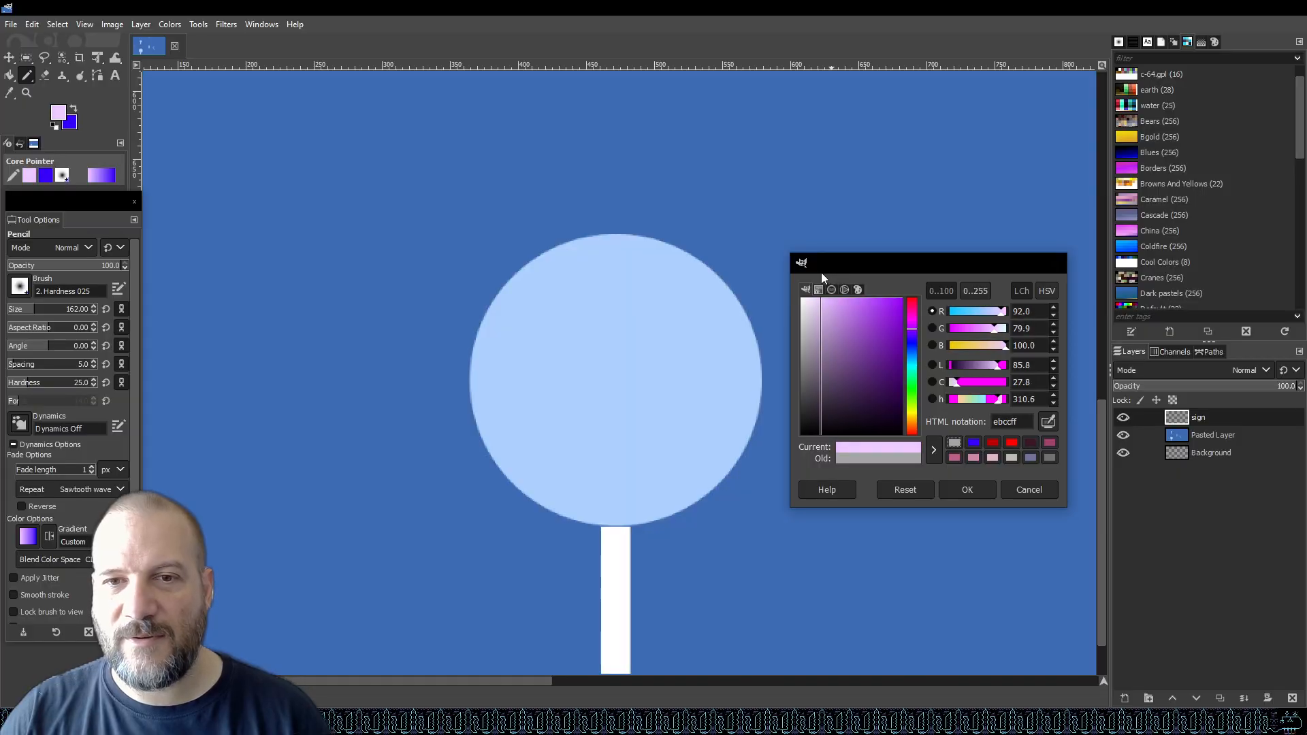
mouse_move(821, 273)
left_mouse_down()
mouse_move(800, 275)
mouse_move(810, 267)
left_mouse_up()
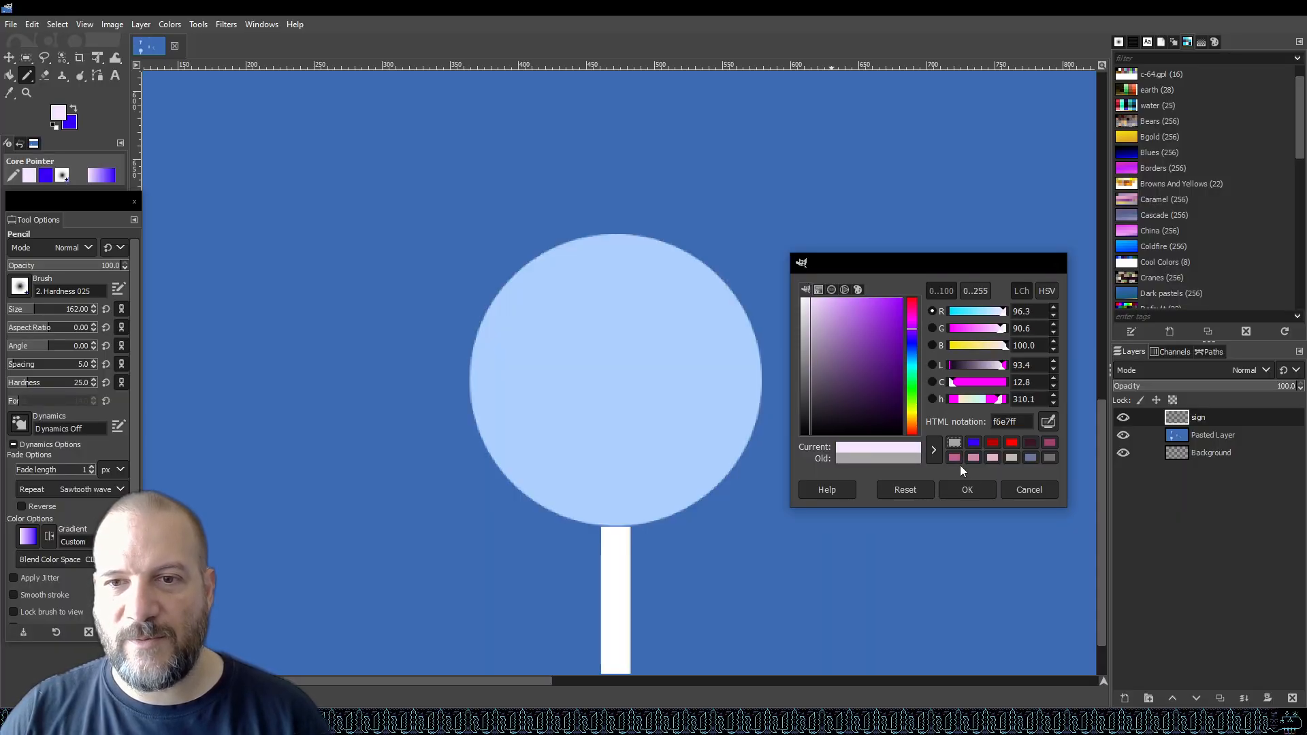
left_click(966, 489)
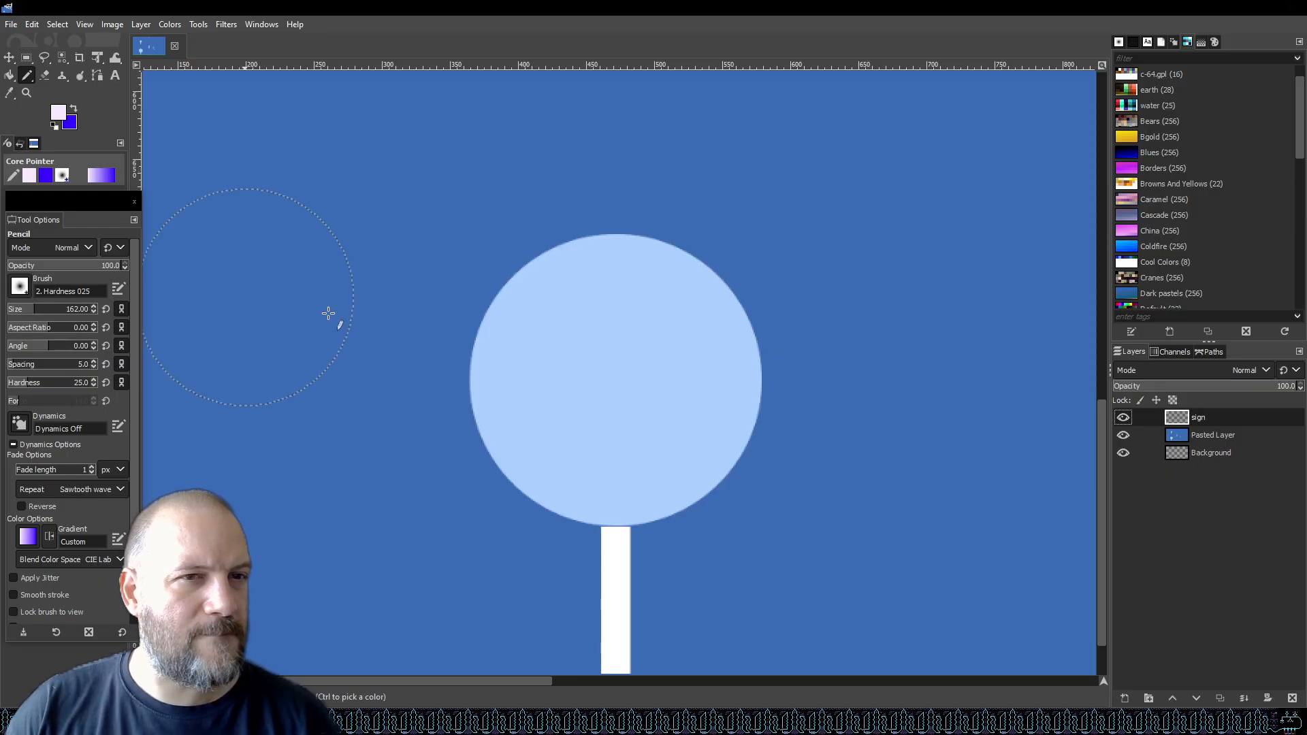
left_click_drag(31, 311, 24, 311)
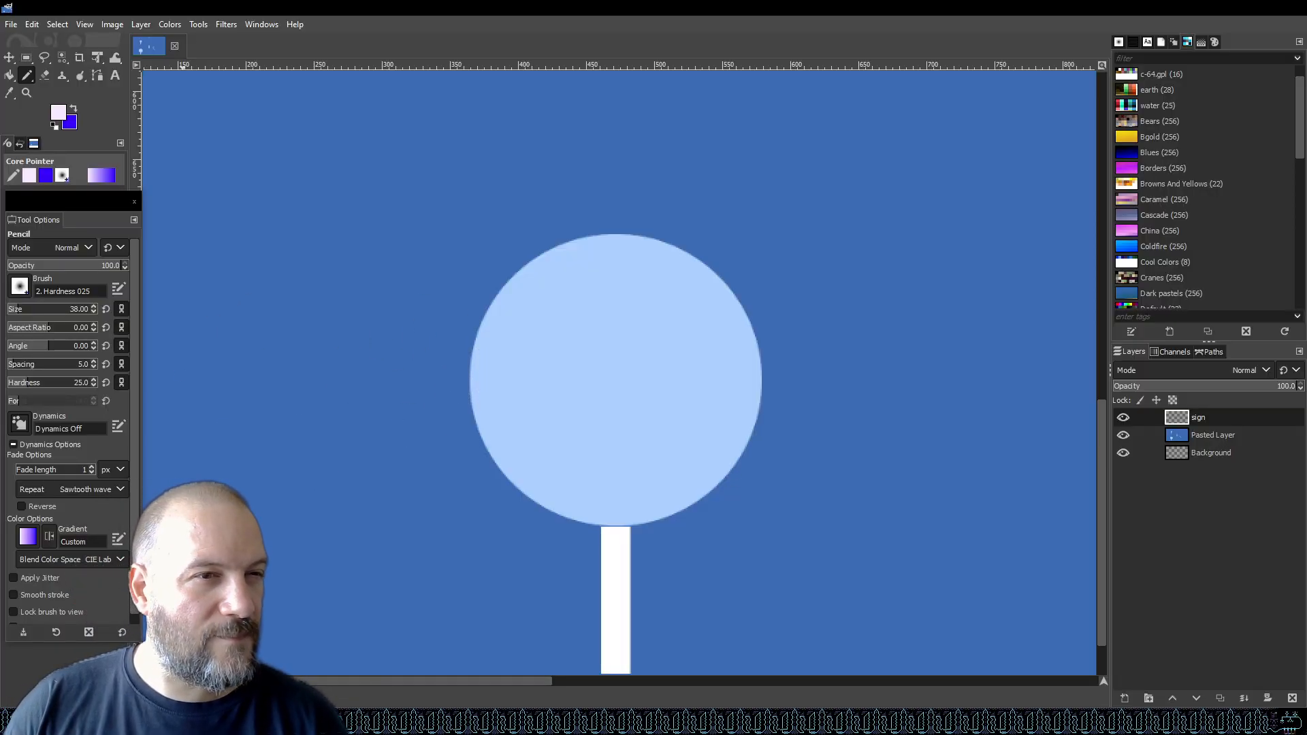
left_click_drag(20, 312, 13, 311)
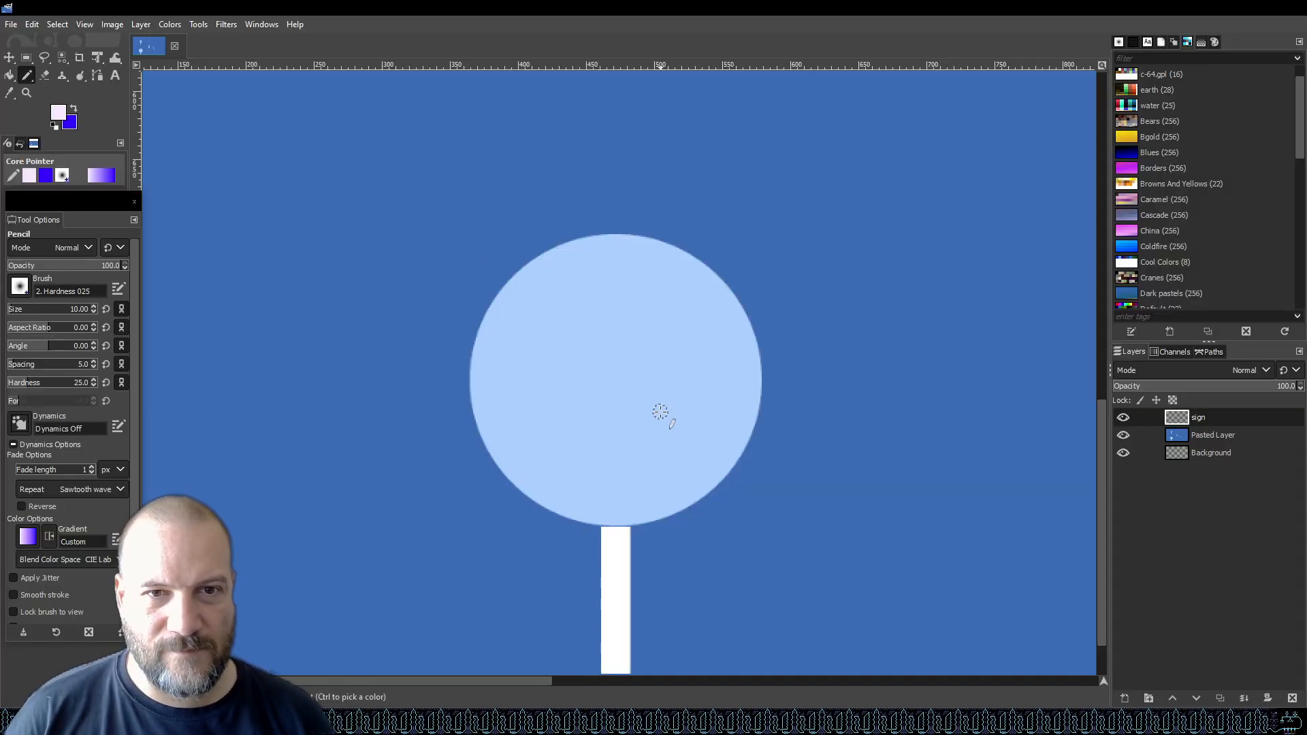
Start tracing a pale outline arc with the Pencil along the upper-left edge of the lollipop circle on the sign layer.
left_click(619, 235)
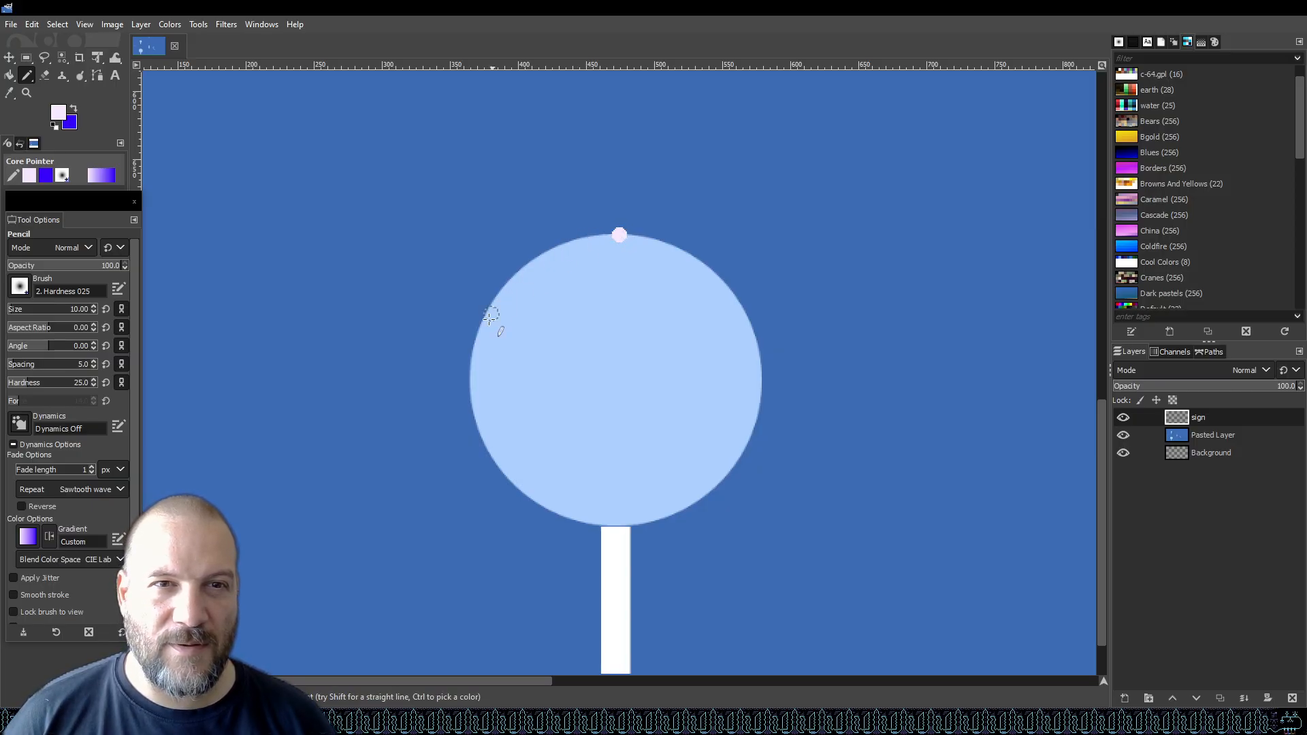
mouse_move(478, 413)
left_mouse_down()
mouse_move(466, 361)
mouse_move(475, 325)
mouse_move(528, 266)
left_mouse_up()
left_click_drag(556, 248, 599, 235)
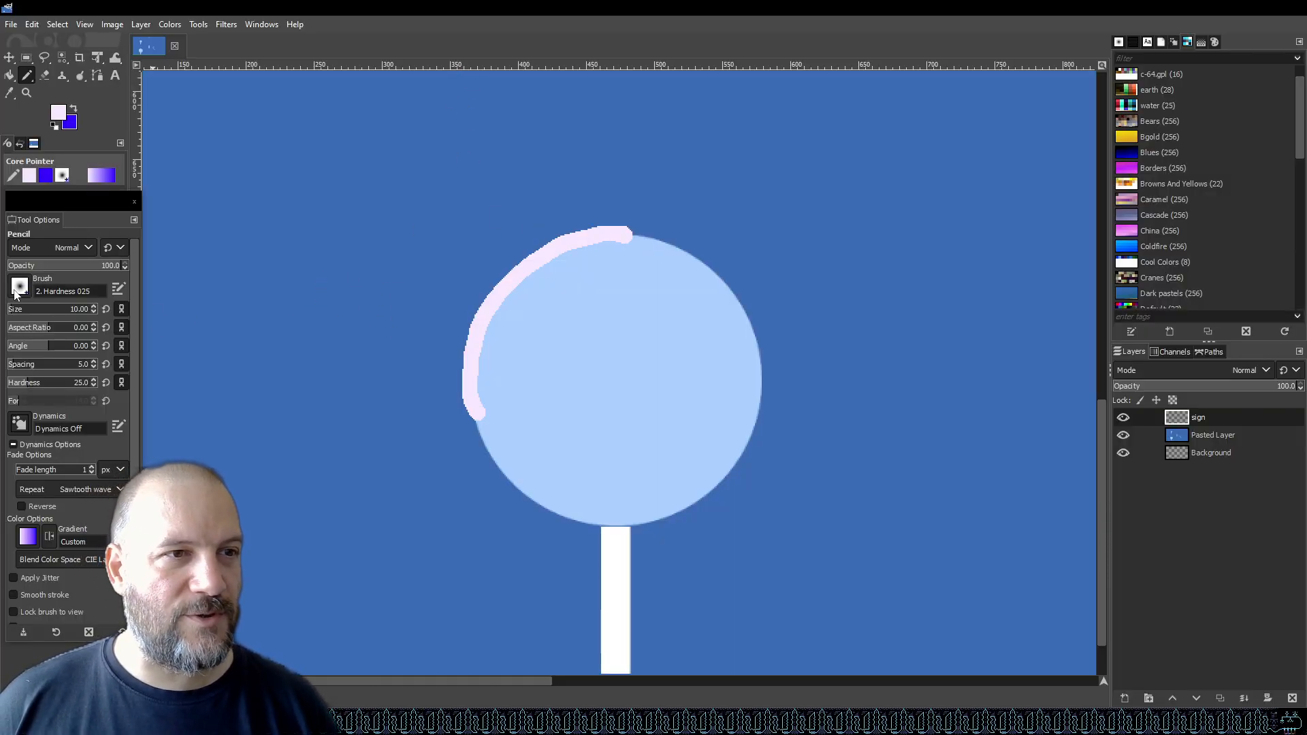
Zoom in to inspect the stroke's pixel edges and scroll through the Pencil tool options.
scroll(555, 301, "down", 5)
scroll(461, 292, "up", 4)
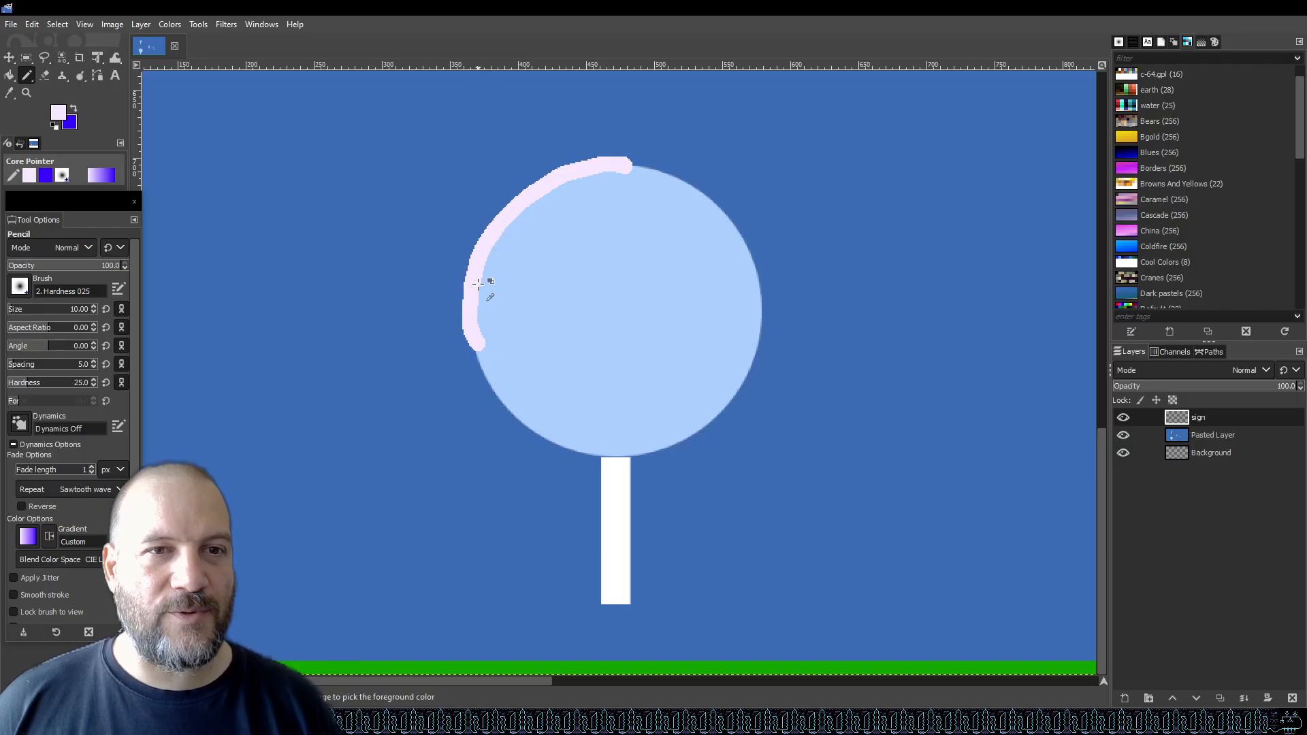
scroll(479, 285, "up", 5)
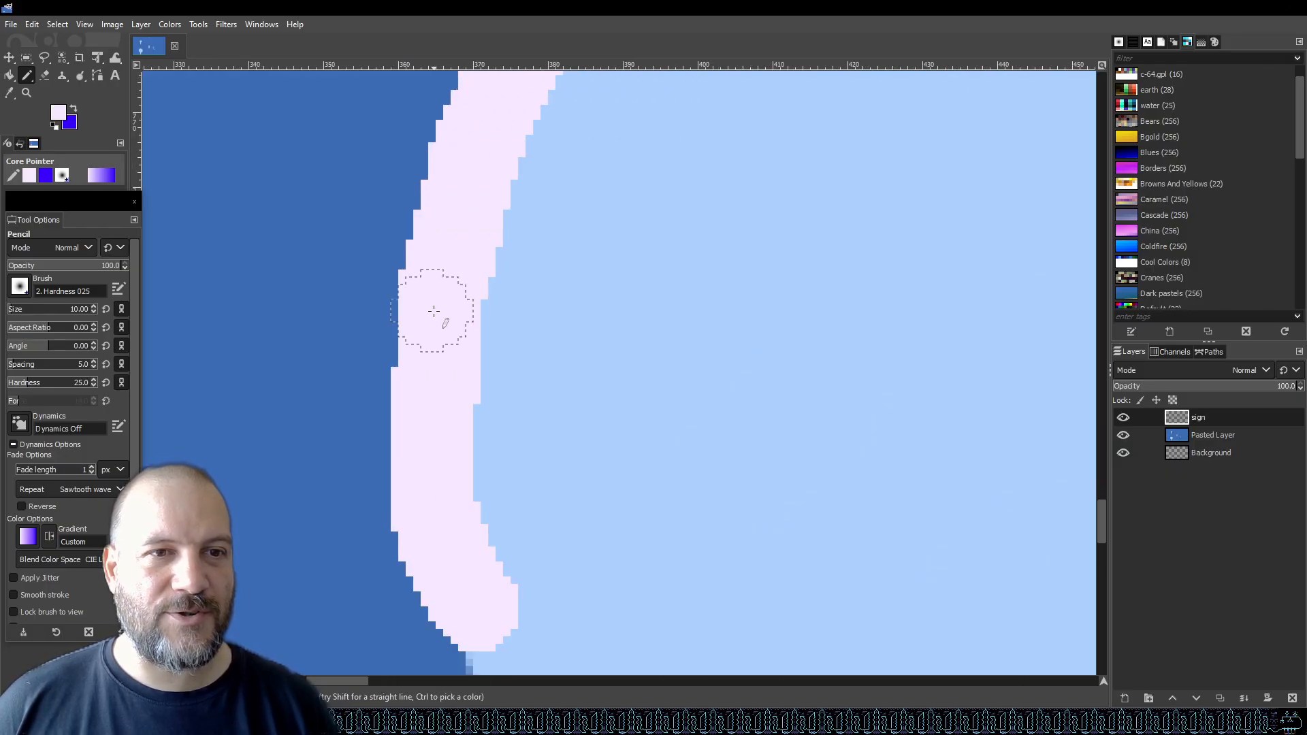
scroll(62, 381, "down", 2)
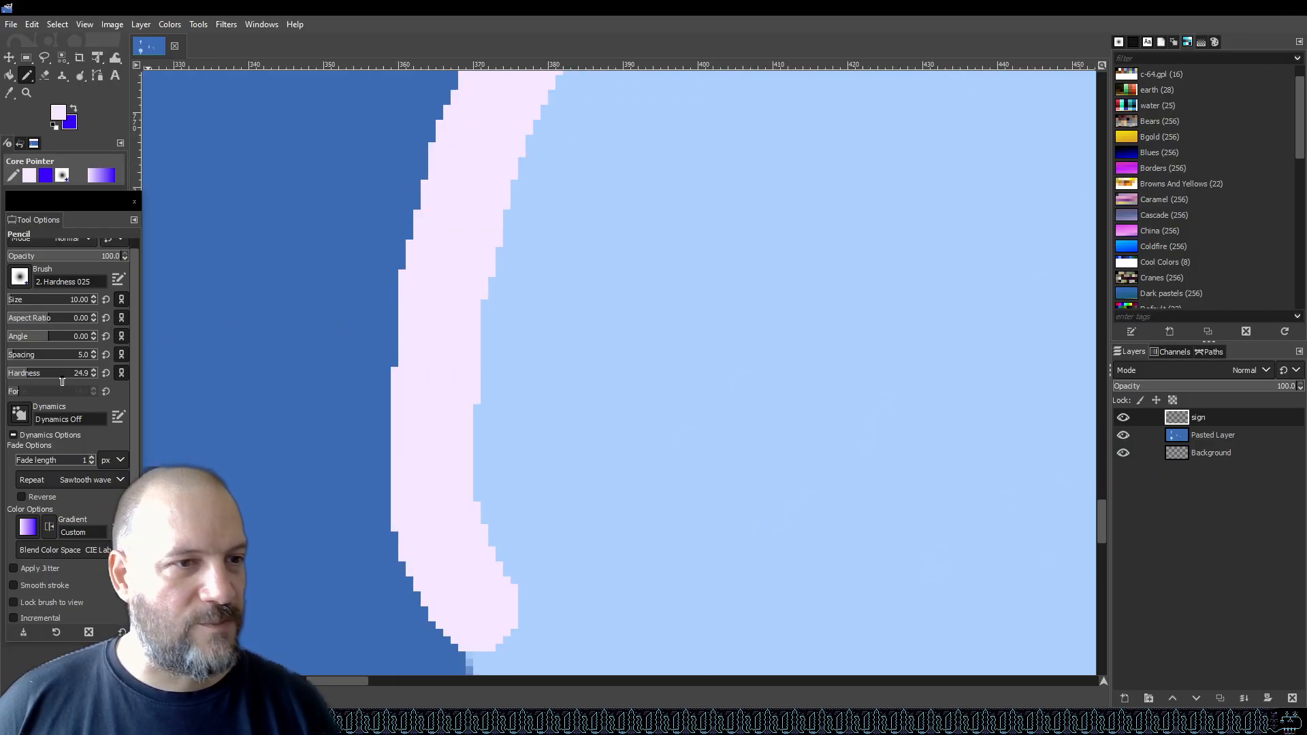
scroll(61, 376, "down", 1)
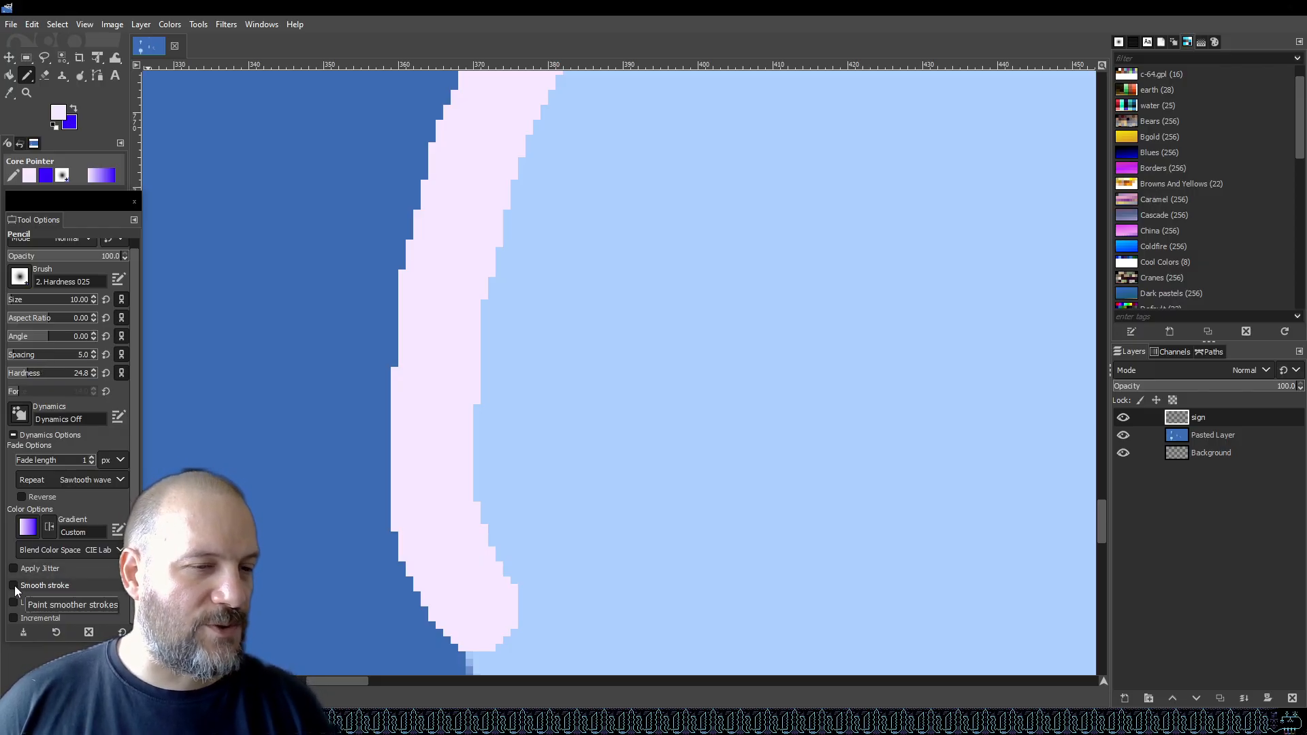
scroll(613, 476, "down", 3)
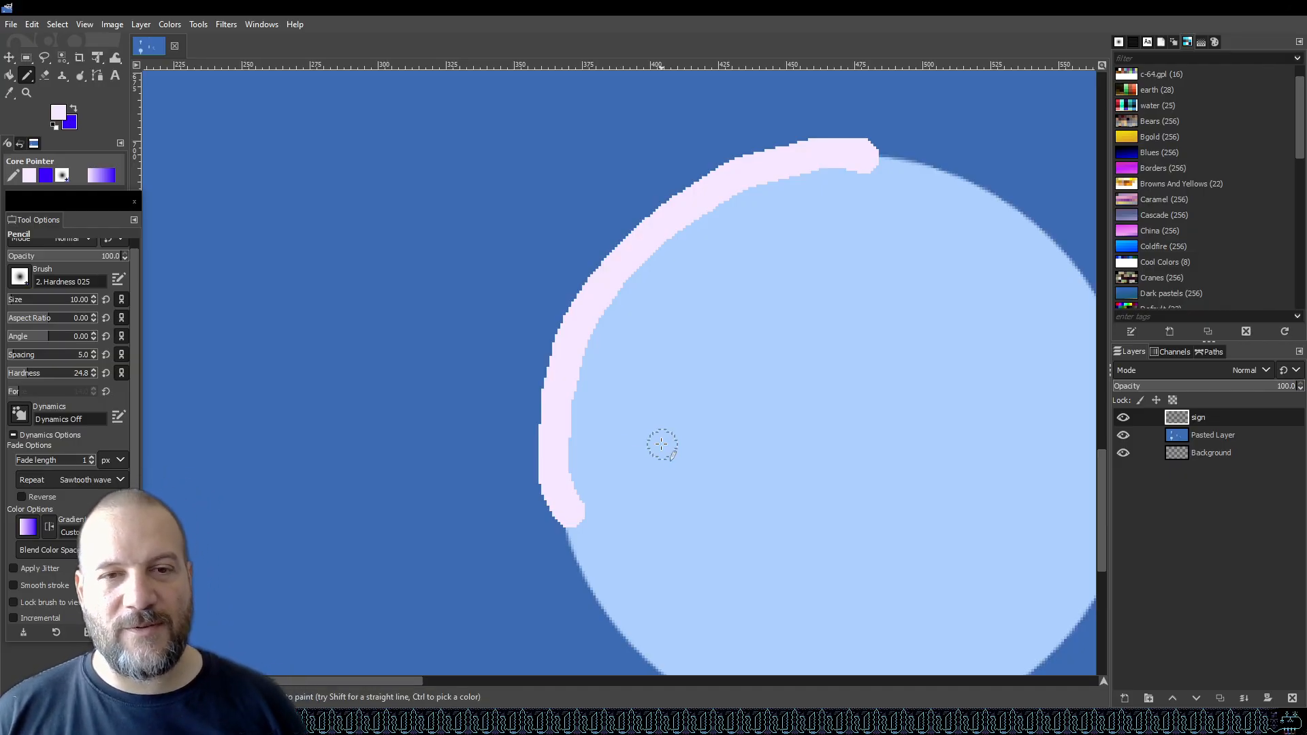
scroll(545, 436, "down", 2)
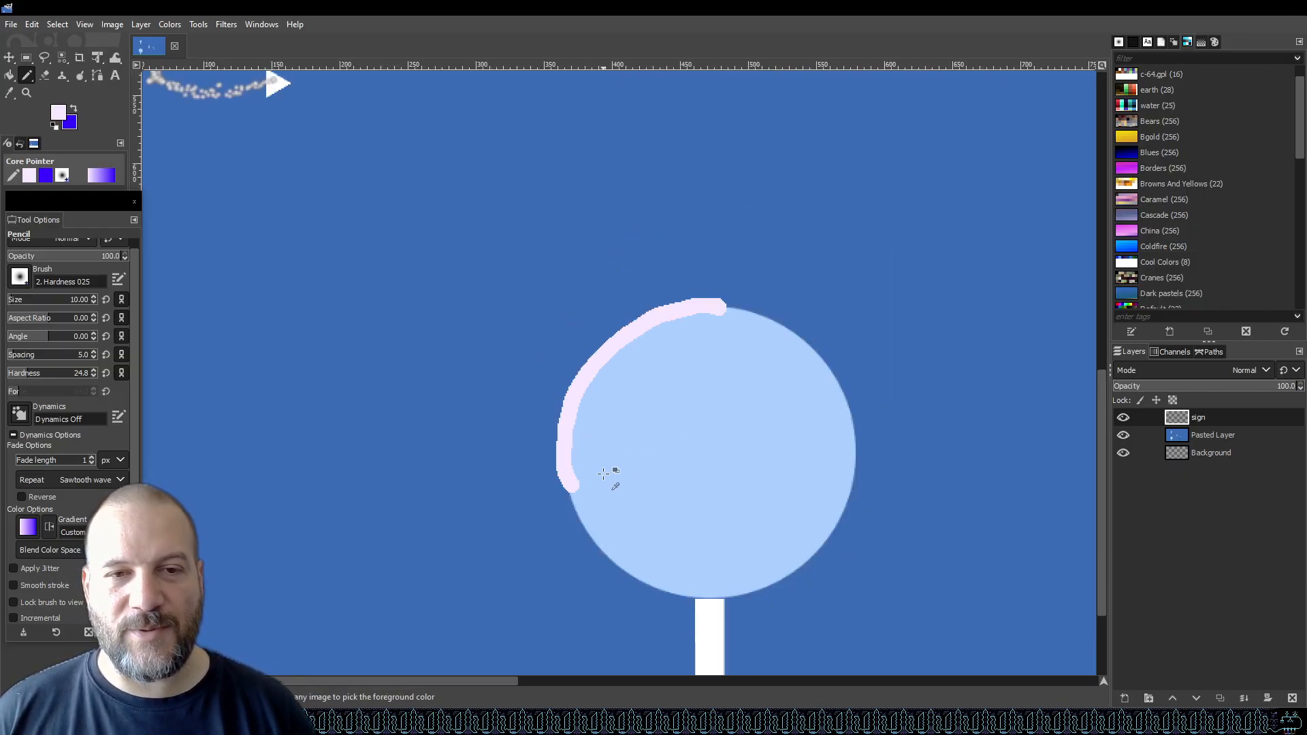
scroll(725, 518, "up", 1)
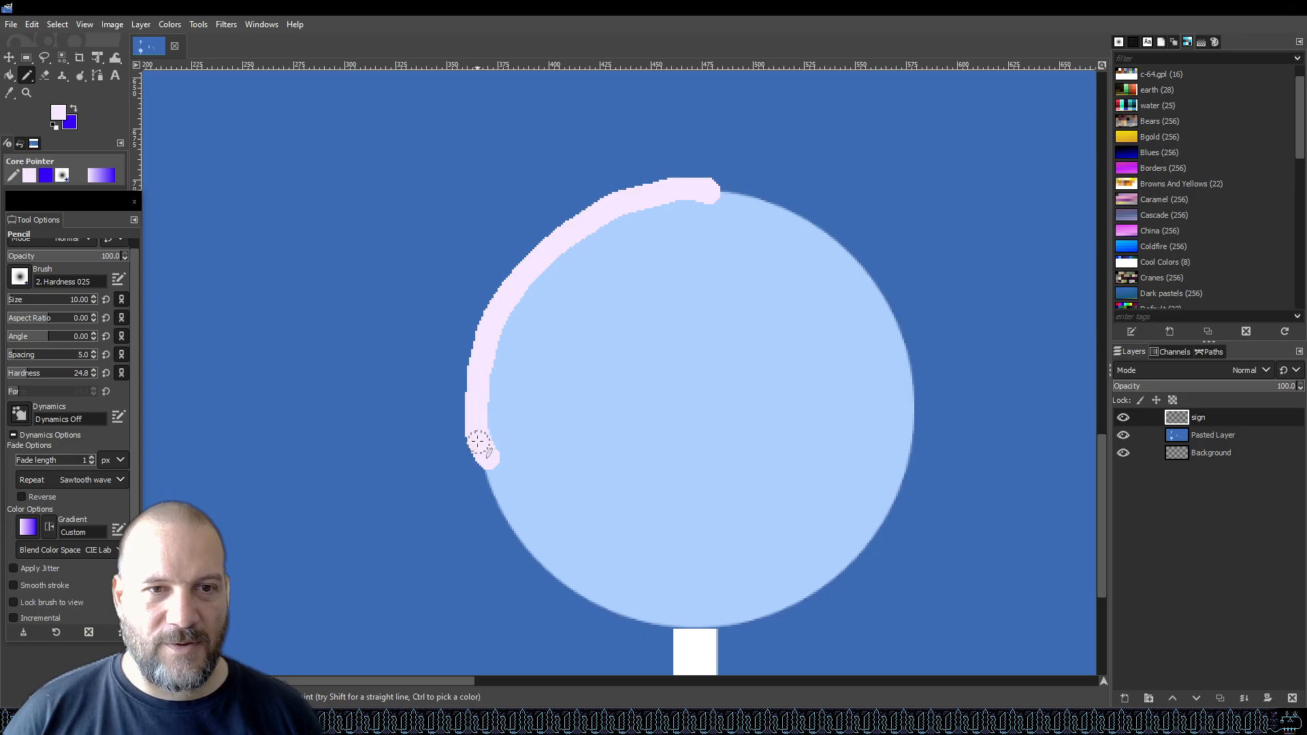
Trace the rest of the outline around the circle, then undo the outline strokes.
mouse_move(479, 444)
left_mouse_down()
mouse_move(544, 558)
mouse_move(647, 627)
mouse_move(783, 601)
mouse_move(851, 547)
mouse_move(888, 472)
mouse_move(885, 354)
mouse_move(847, 292)
mouse_move(784, 235)
mouse_move(707, 198)
left_mouse_up()
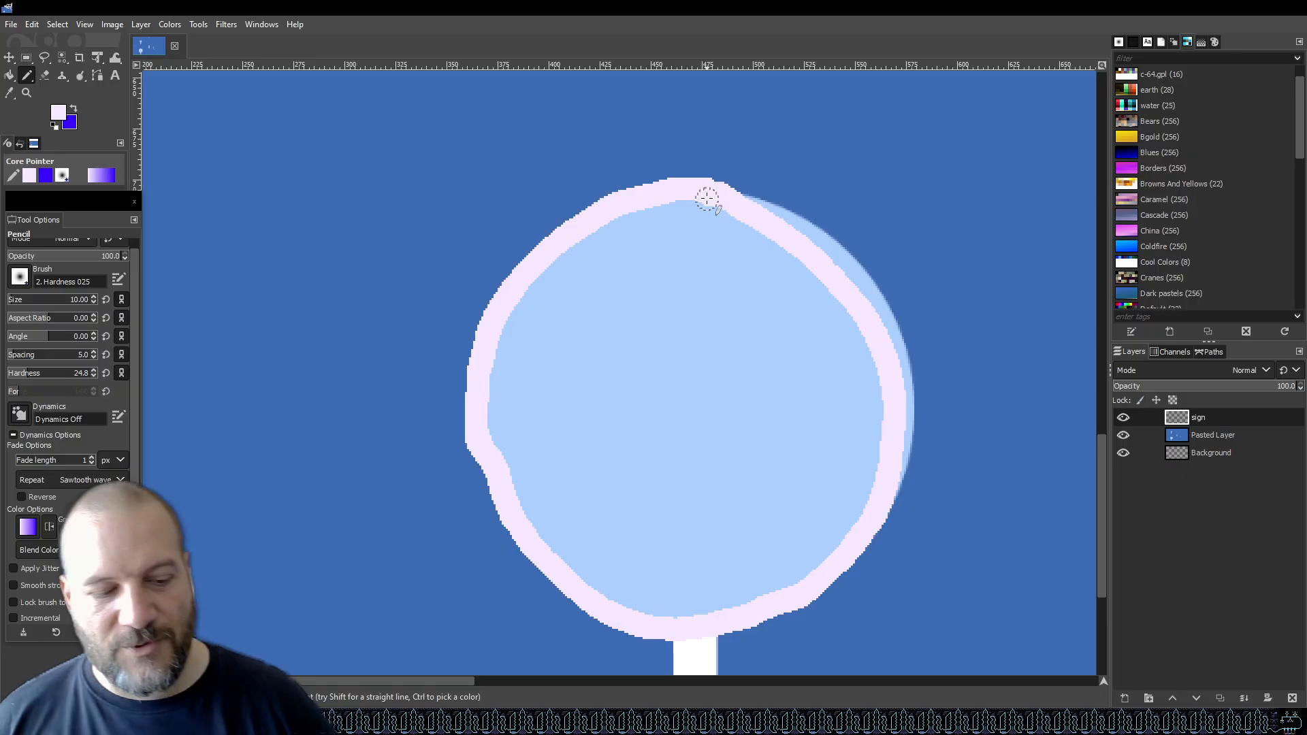
key("ctrl+z")
key("ctrl+z")
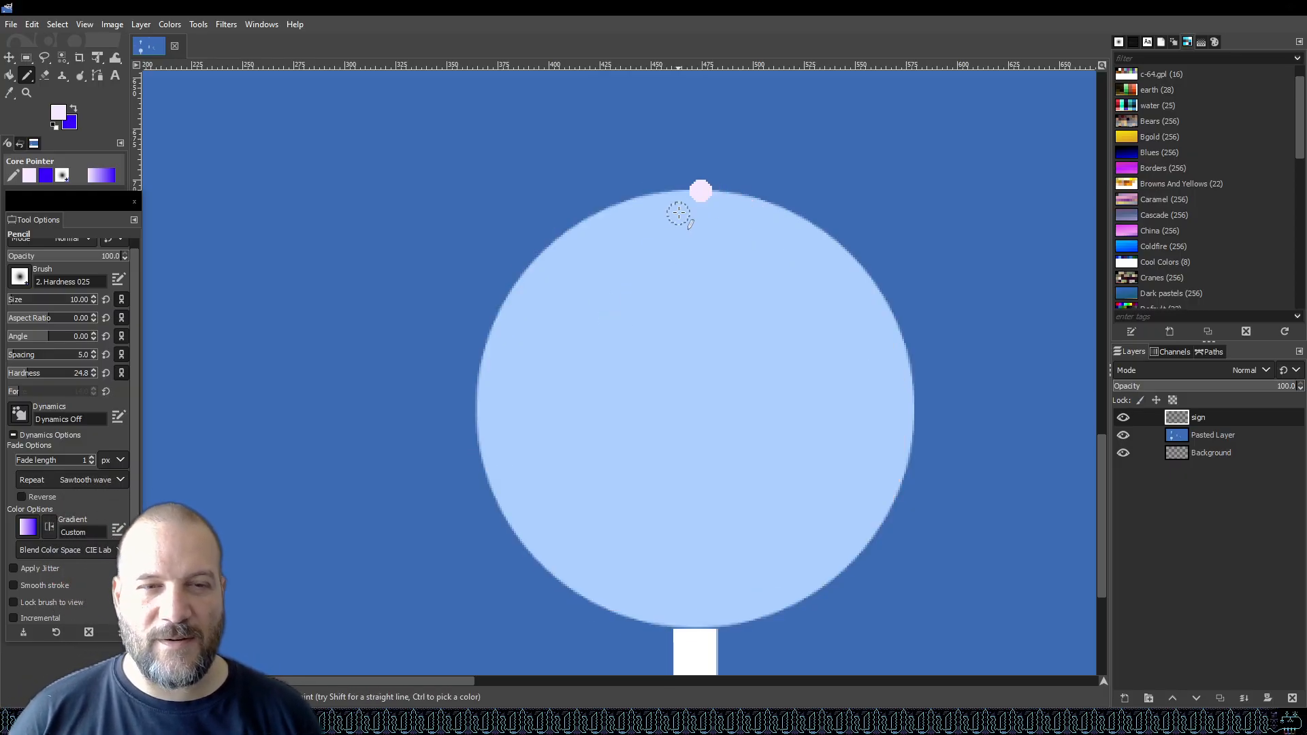
key("ctrl+z")
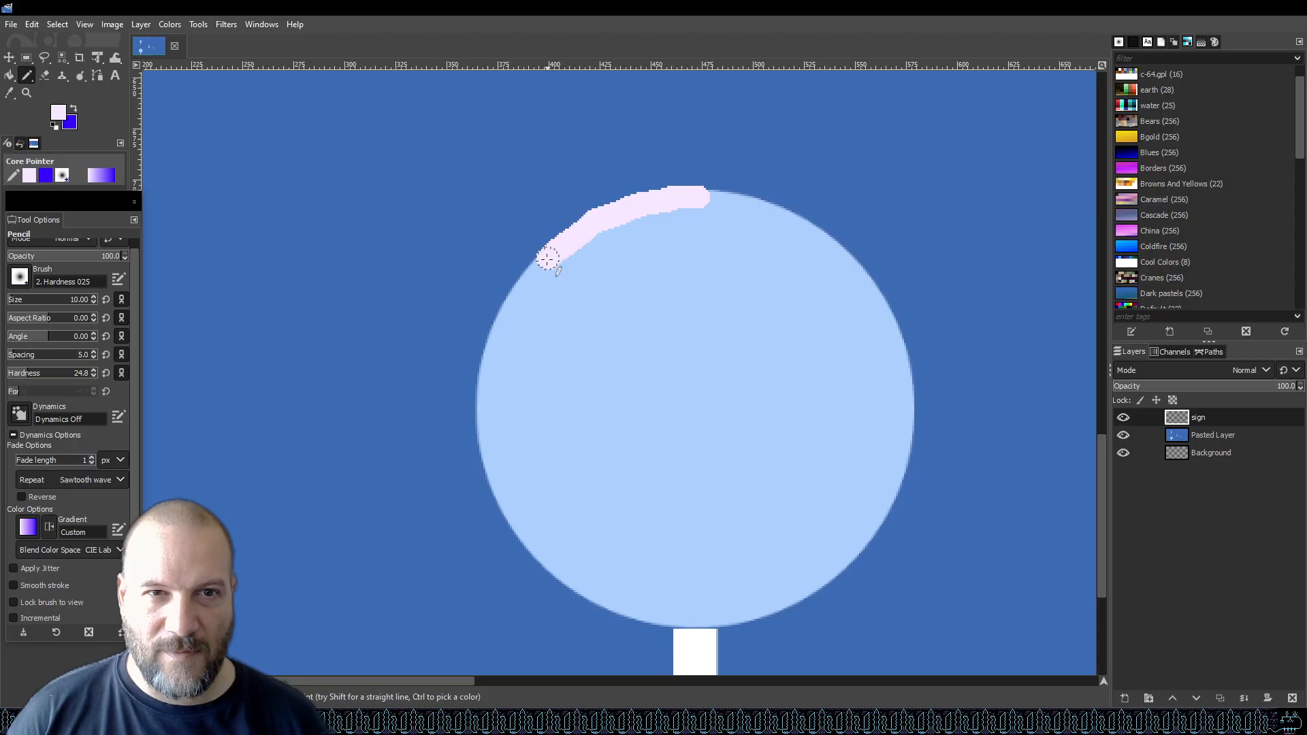
Retrace a pale outline all the way around the lollipop circle in two pencil strokes.
mouse_move(517, 296)
left_mouse_down()
mouse_move(482, 428)
mouse_move(495, 490)
mouse_move(533, 550)
mouse_move(615, 604)
mouse_move(704, 620)
mouse_move(807, 595)
mouse_move(870, 529)
mouse_move(906, 443)
left_mouse_up()
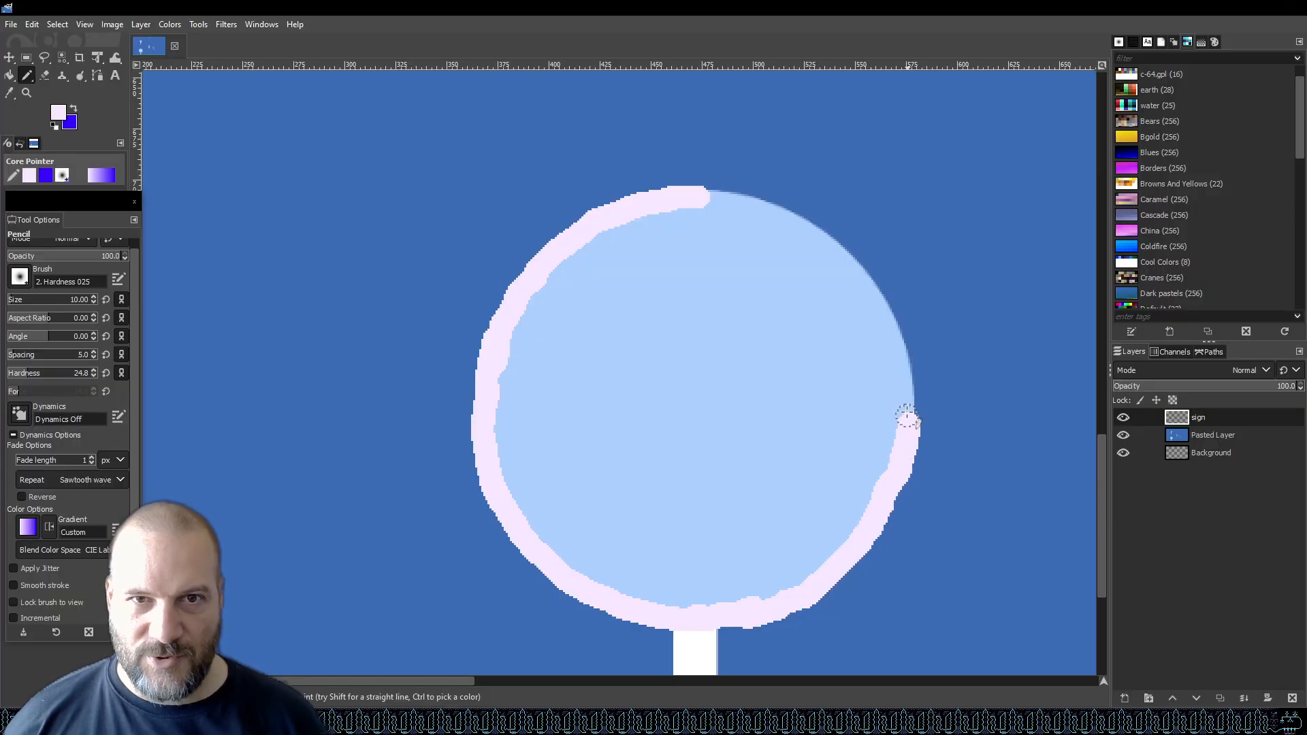
mouse_move(712, 197)
left_mouse_down()
mouse_move(821, 237)
mouse_move(852, 271)
mouse_move(899, 334)
mouse_move(905, 429)
left_mouse_up()
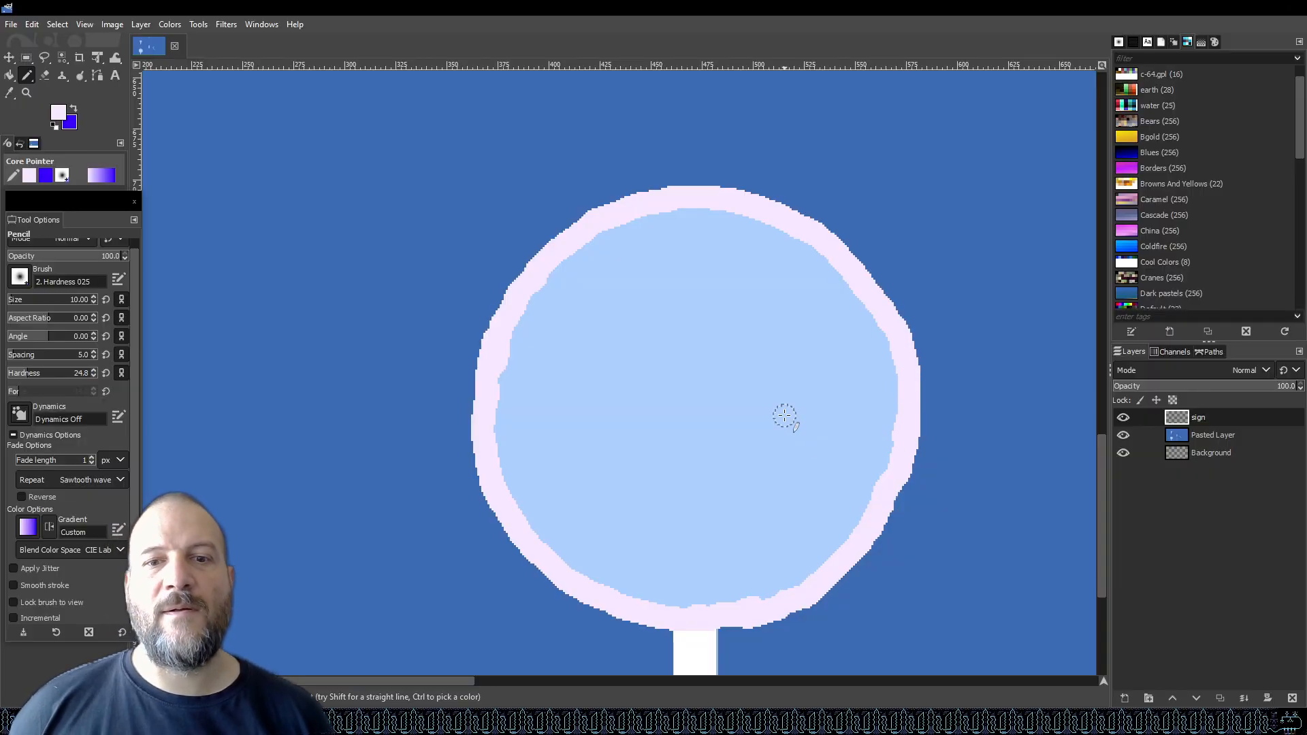
Switch to the Eraser with hard edges enabled and erase the stray outline bump at the circle's lower right.
left_click(43, 79)
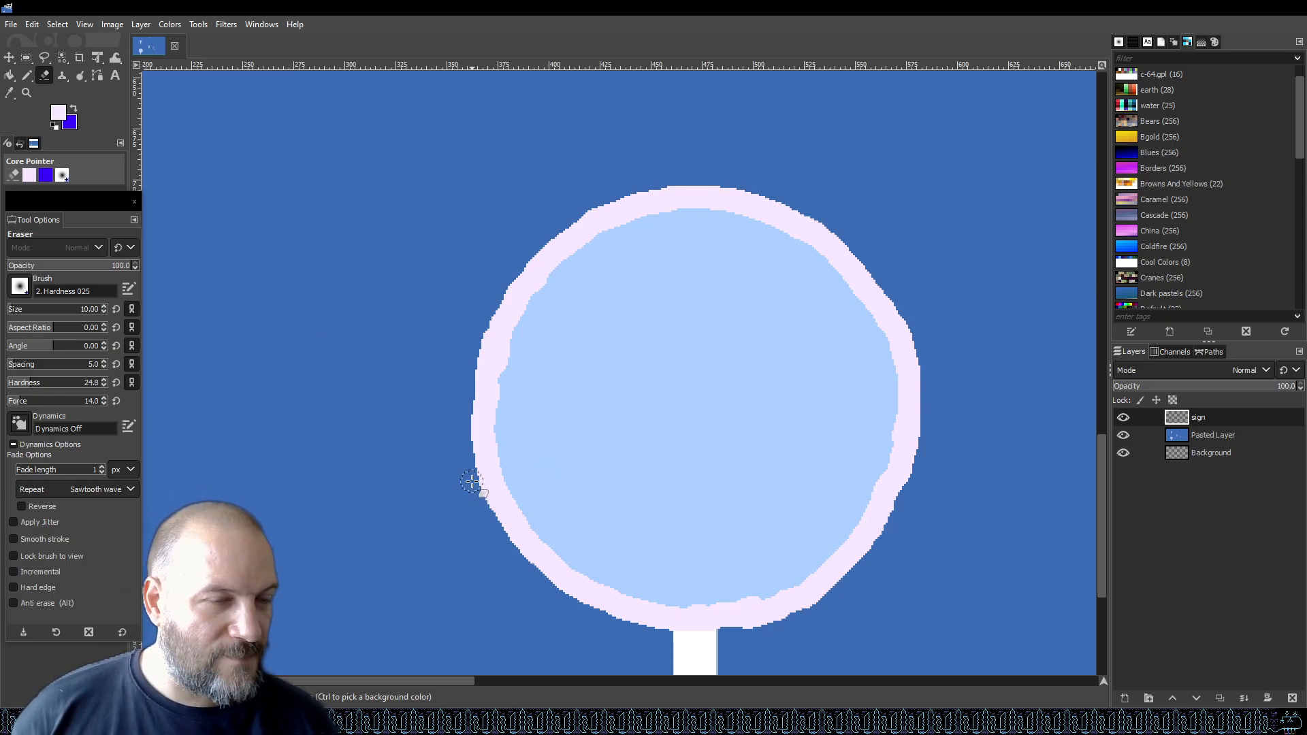
left_click(13, 587)
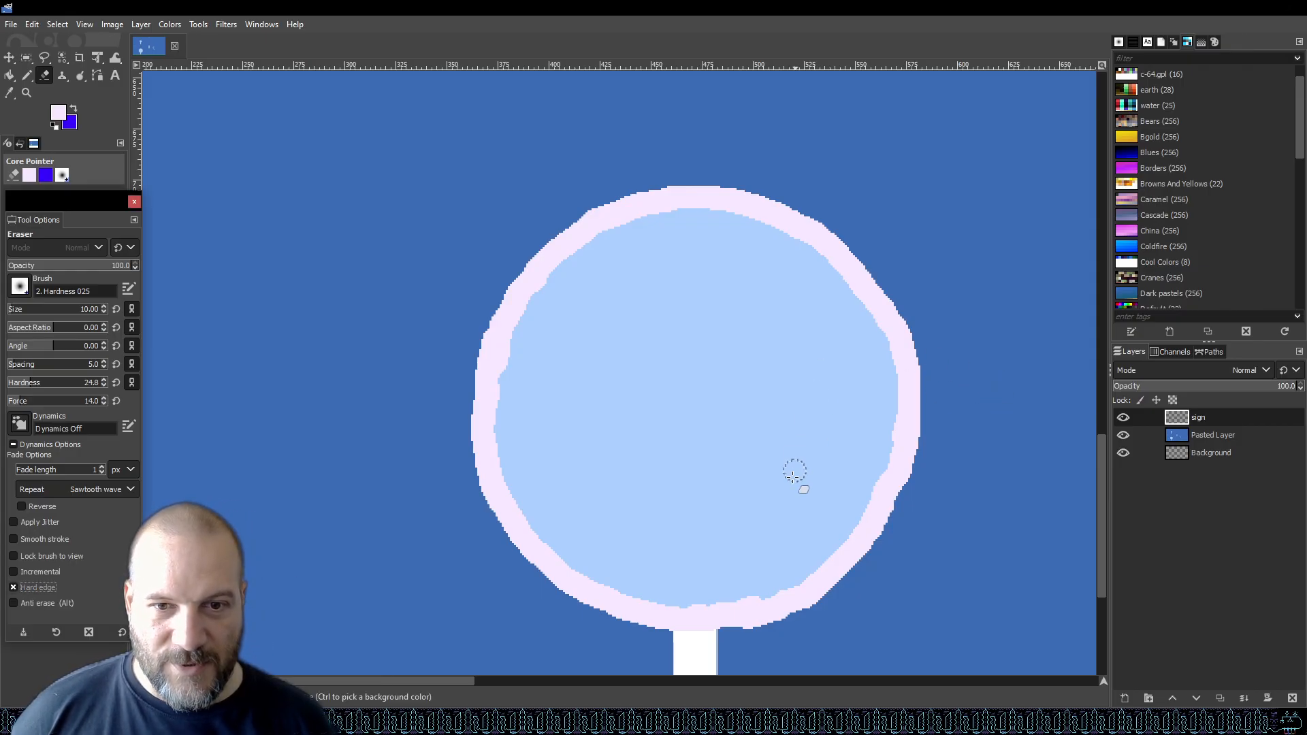
mouse_move(738, 638)
left_mouse_down()
mouse_move(835, 606)
mouse_move(882, 553)
left_mouse_up()
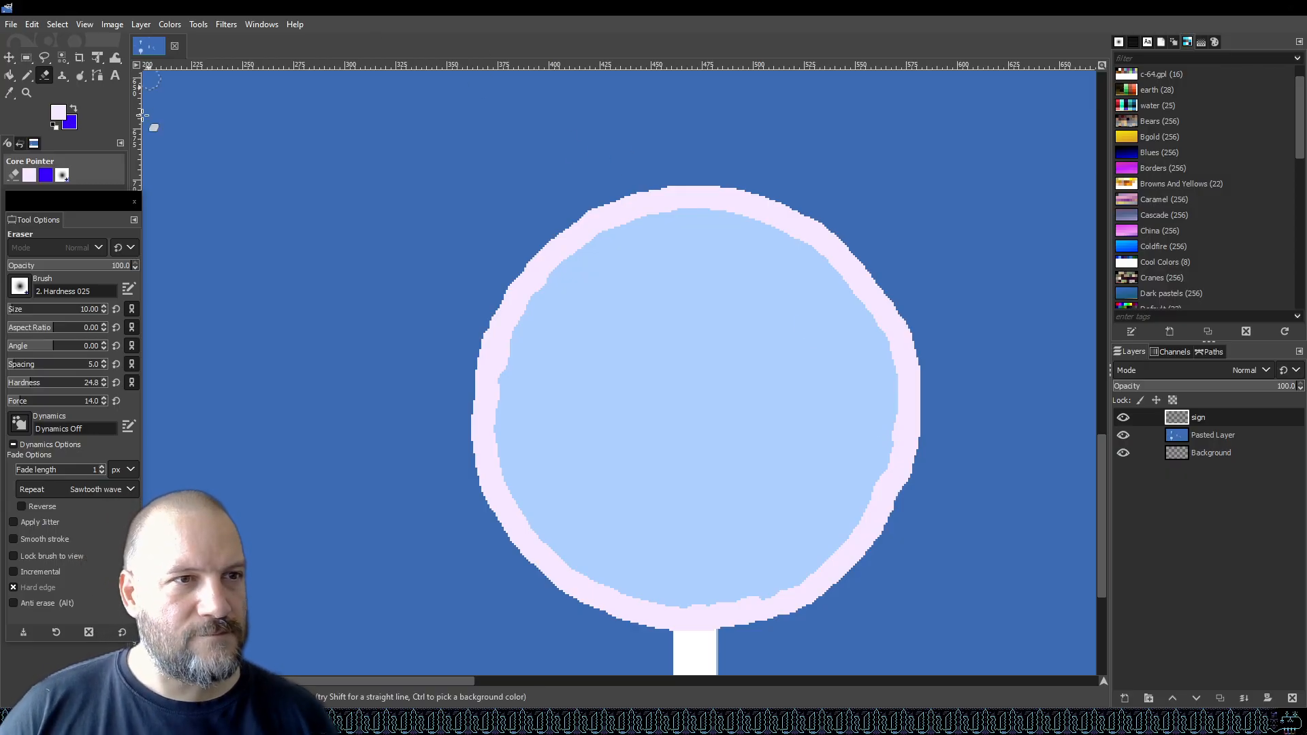
Set the foreground colour to lavender d3b8dd and bucket-fill the inside of the outlined circle.
left_click(58, 112)
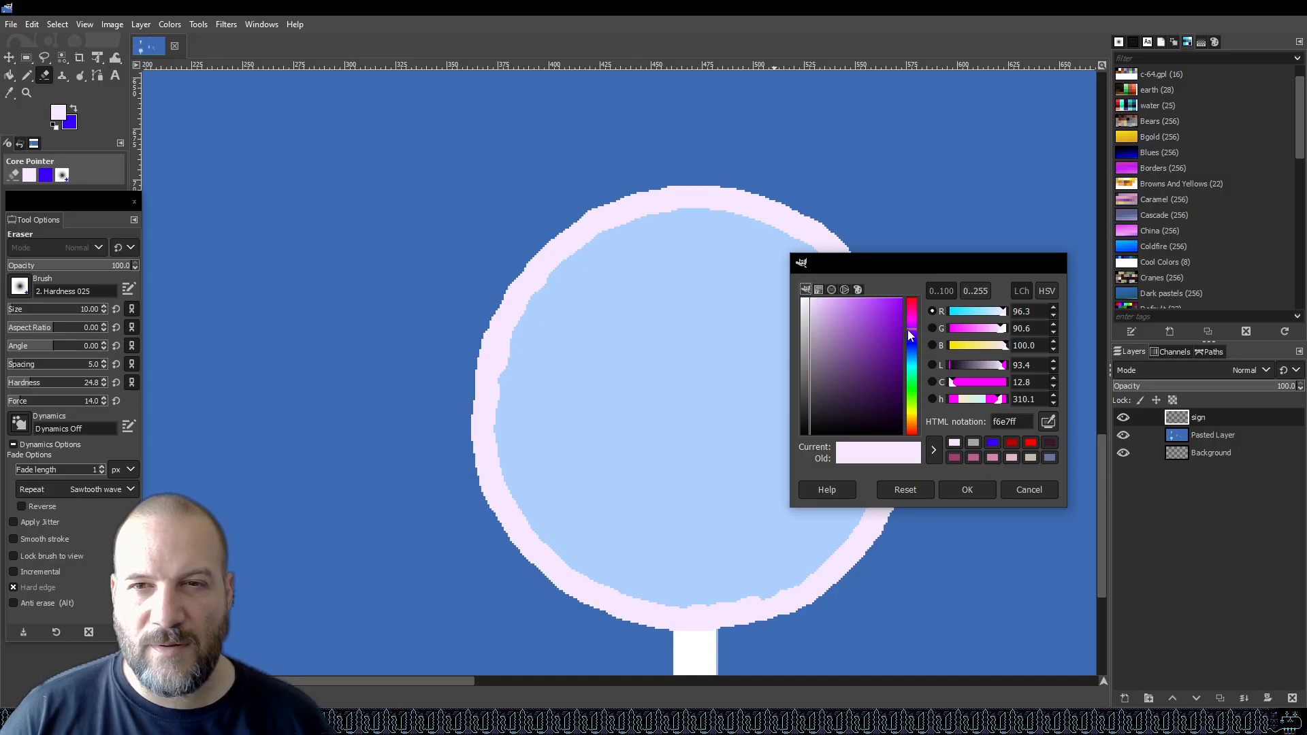
mouse_move(823, 299)
left_mouse_down()
mouse_move(815, 289)
mouse_move(822, 310)
left_mouse_up()
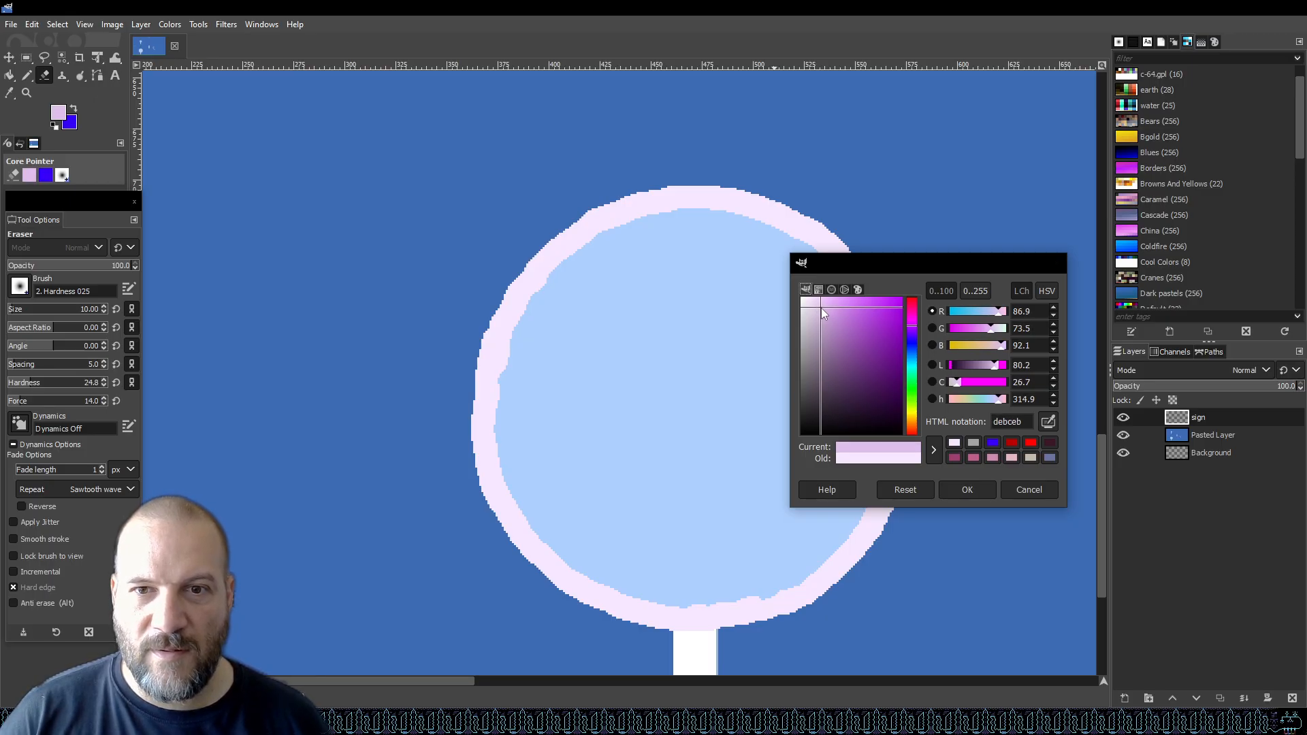
left_click_drag(816, 300, 820, 319)
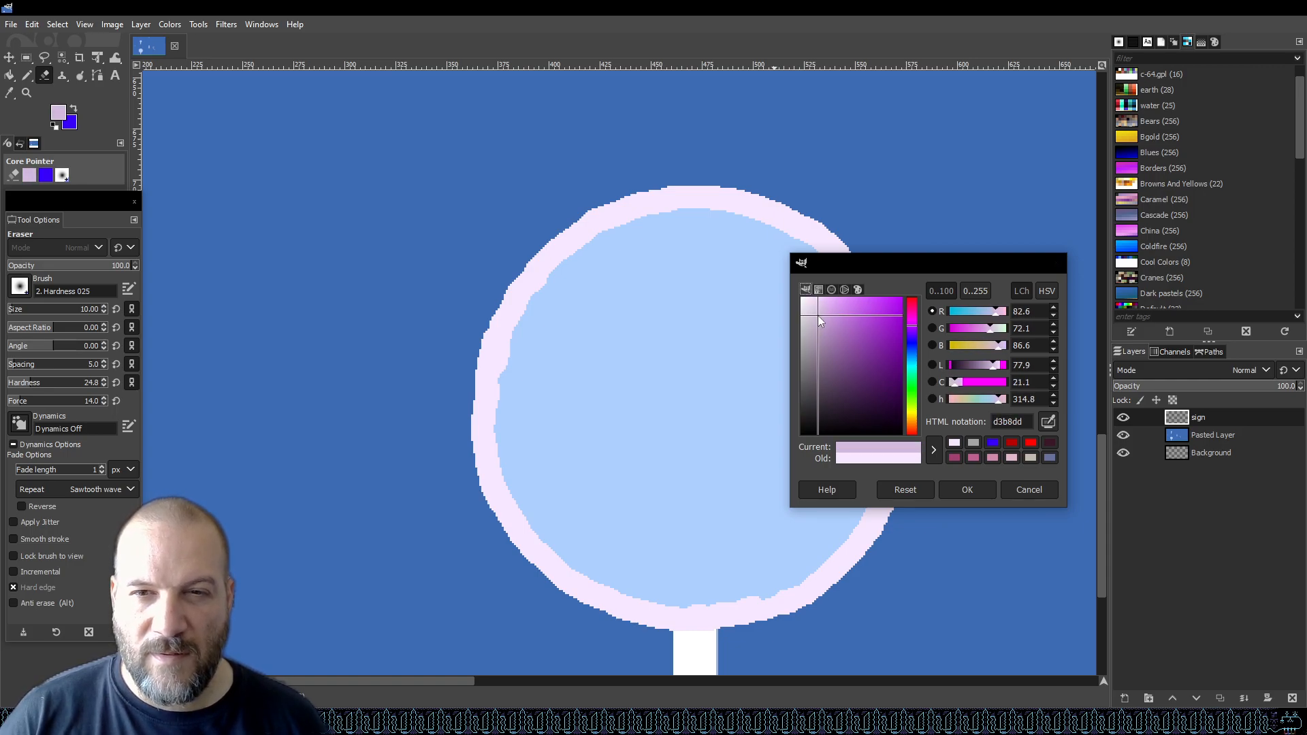
left_click(963, 490)
left_click(9, 75)
left_click(670, 379)
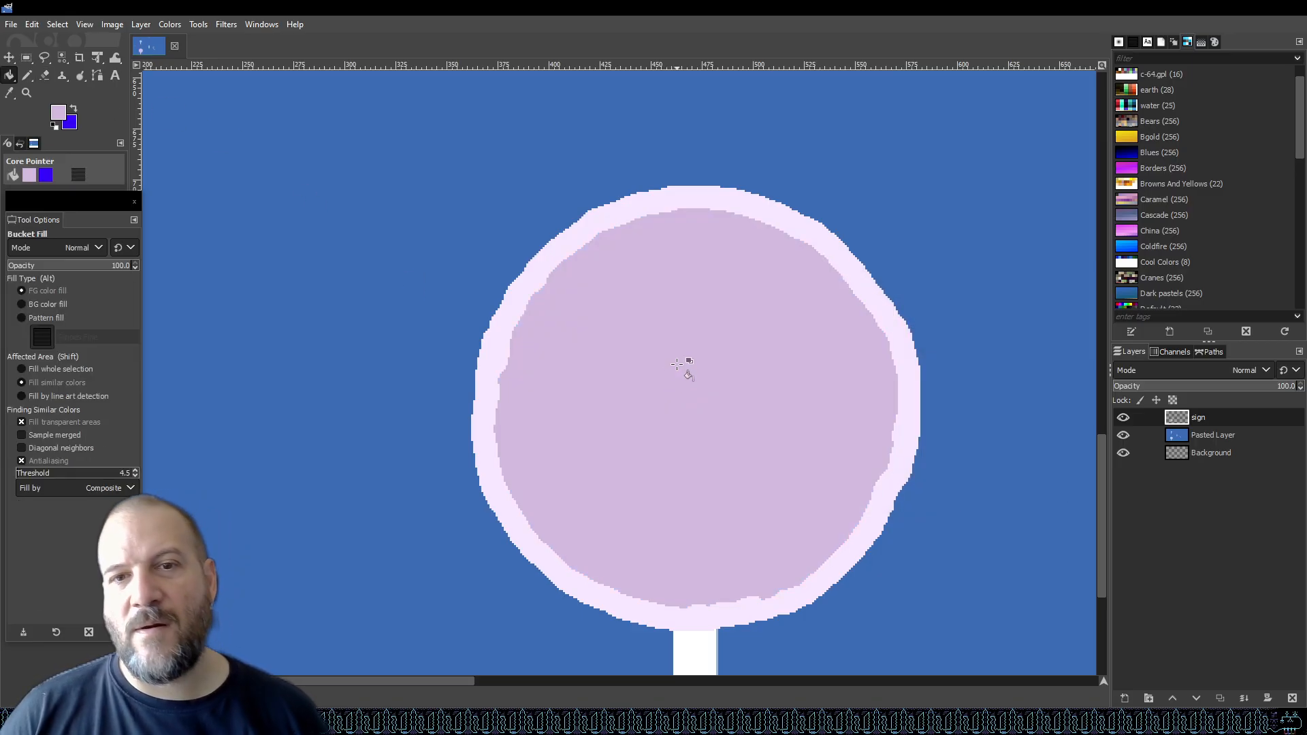
Set the foreground colour to a darker lavender c1a5cd and switch back to the Pencil tool.
scroll(677, 365, "down", 5)
scroll(680, 365, "up", 5)
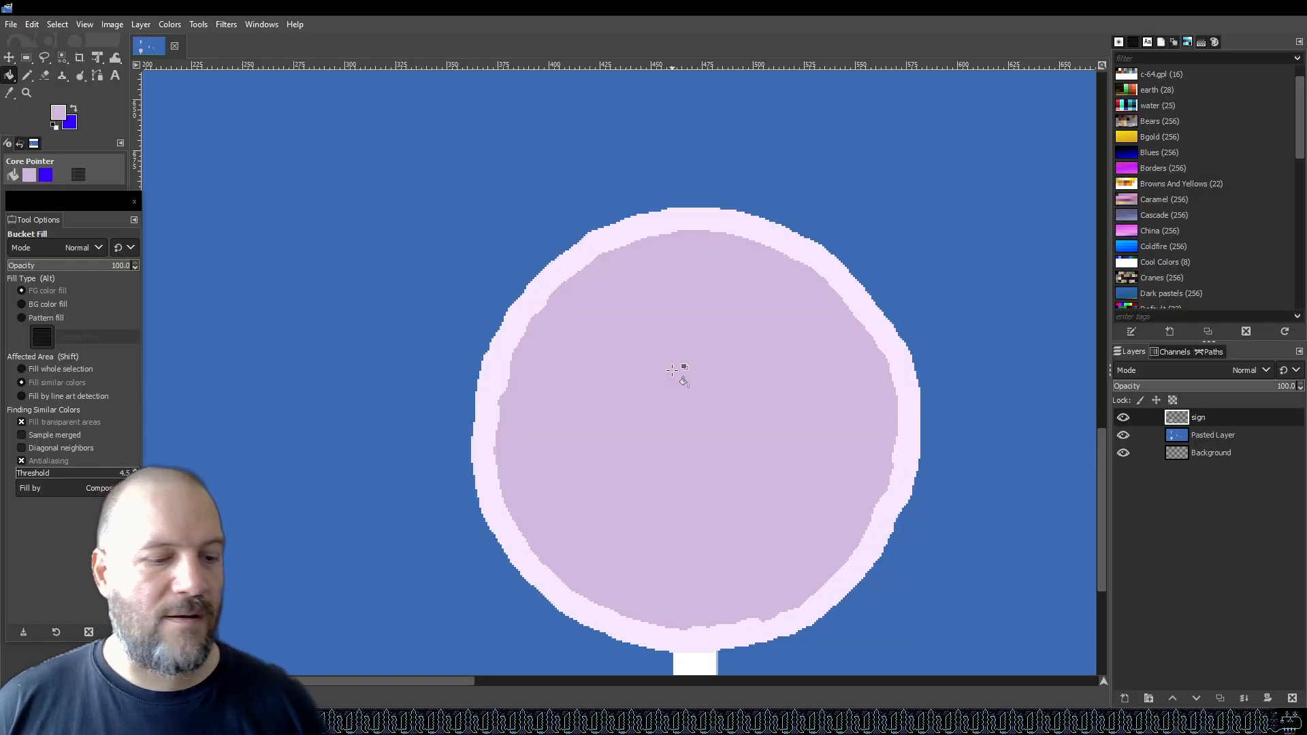
scroll(703, 414, "down", 4)
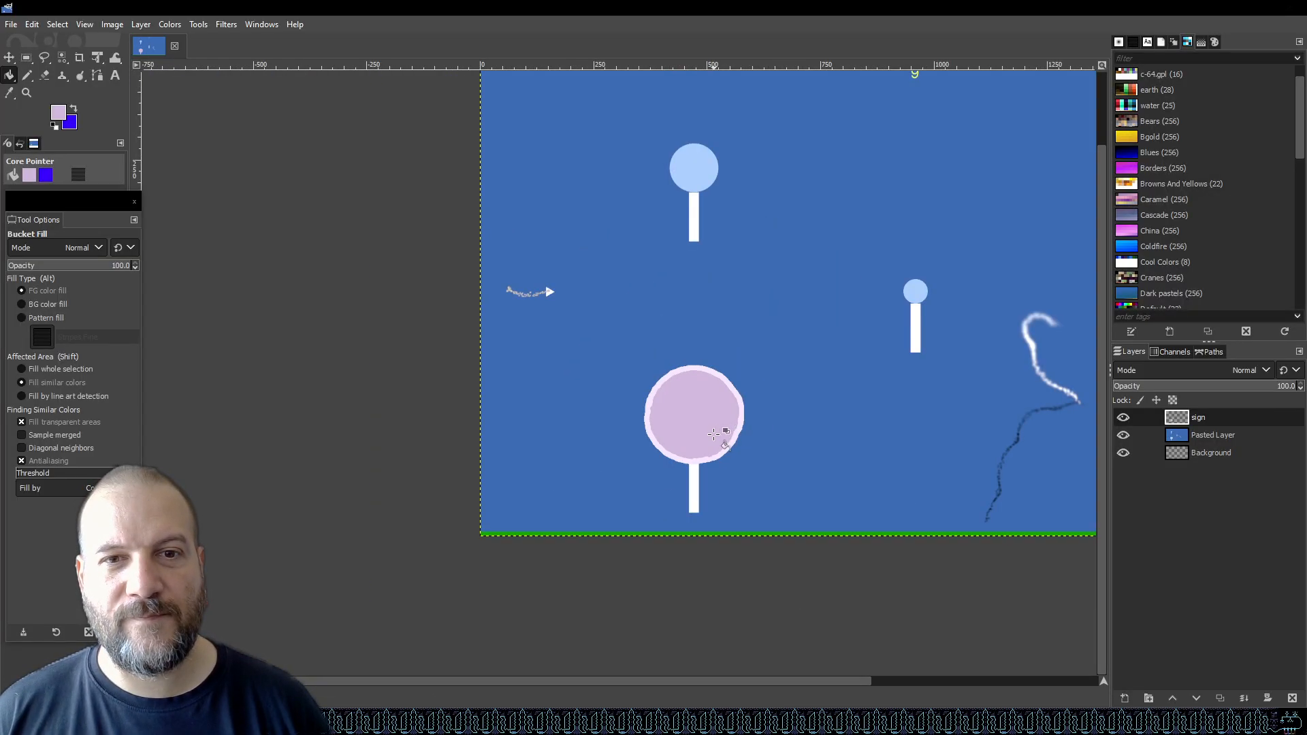
scroll(713, 434, "up", 4)
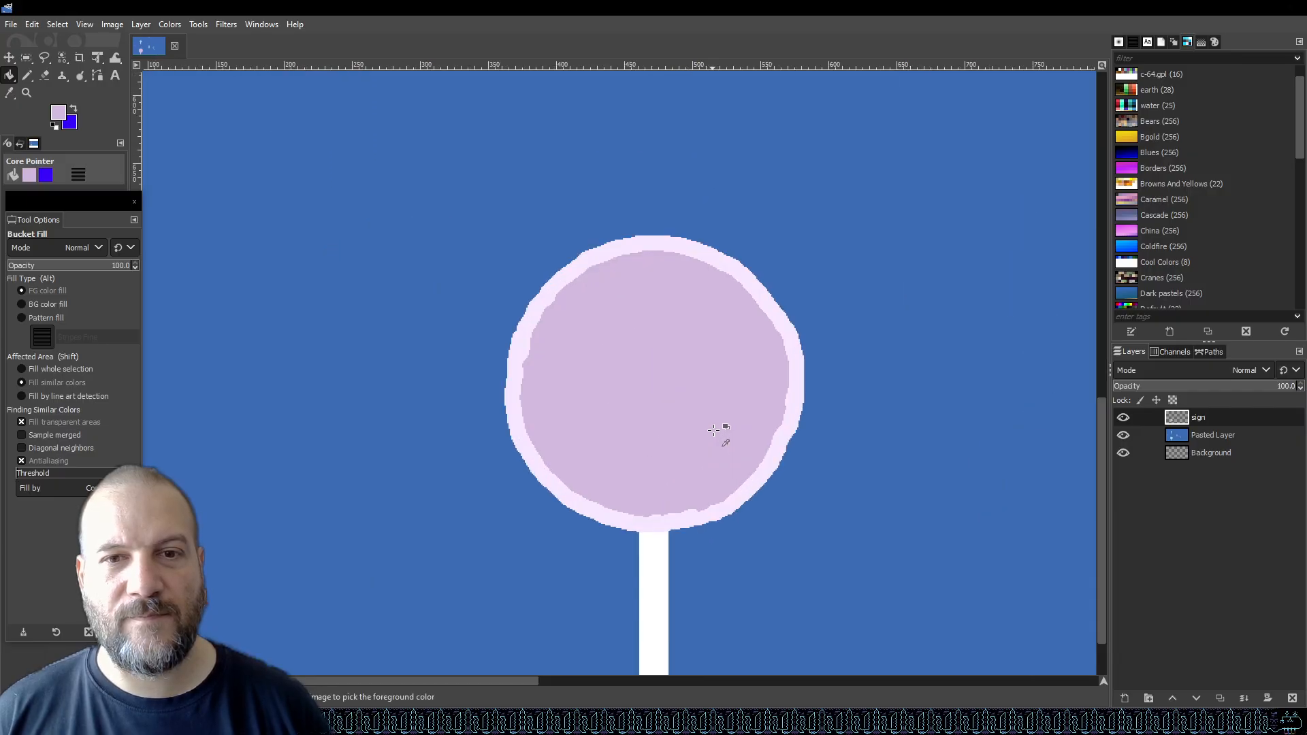
scroll(713, 430, "up", 1)
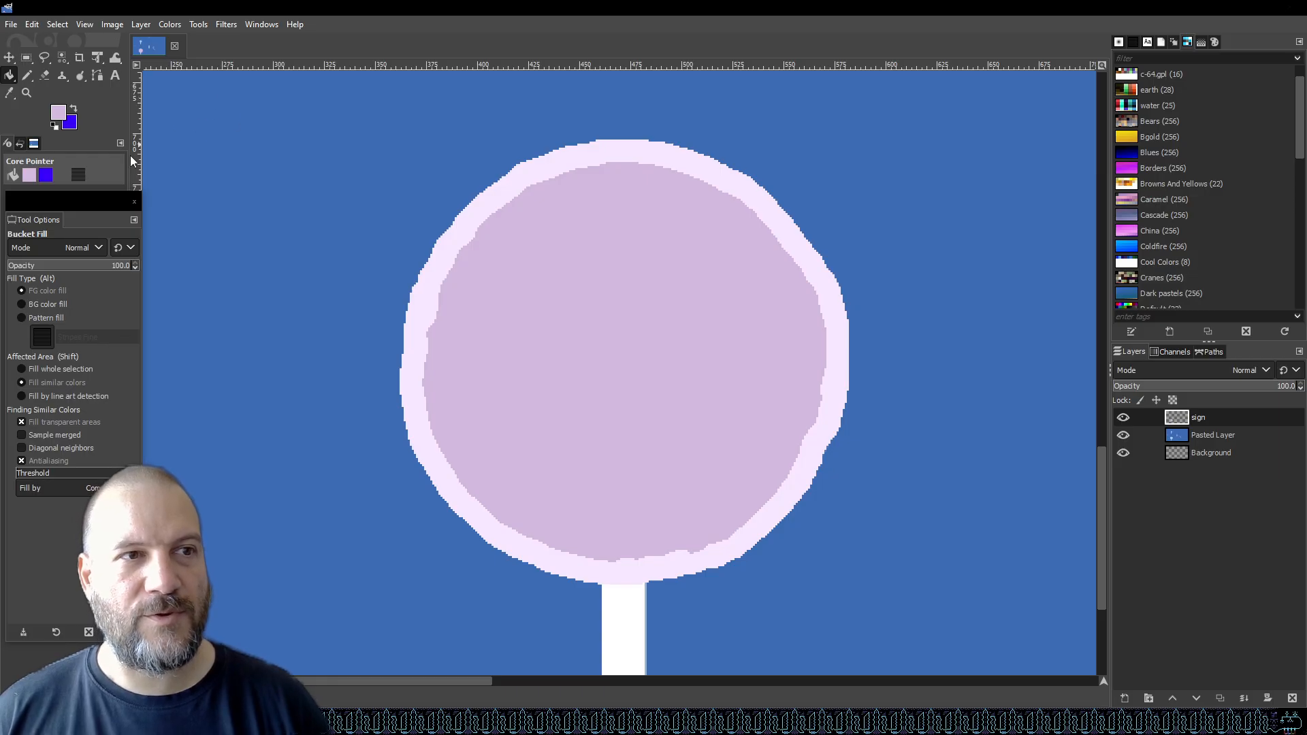
left_click(59, 113)
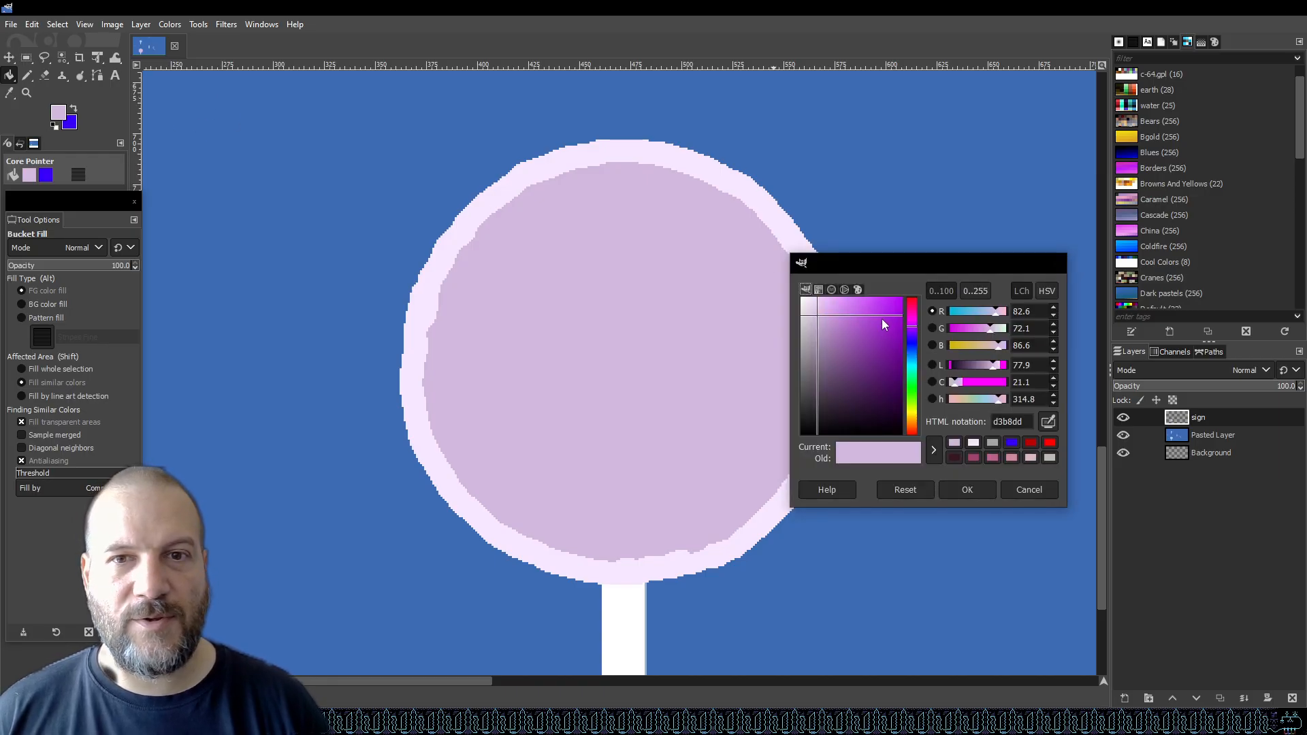
left_click_drag(818, 320, 821, 324)
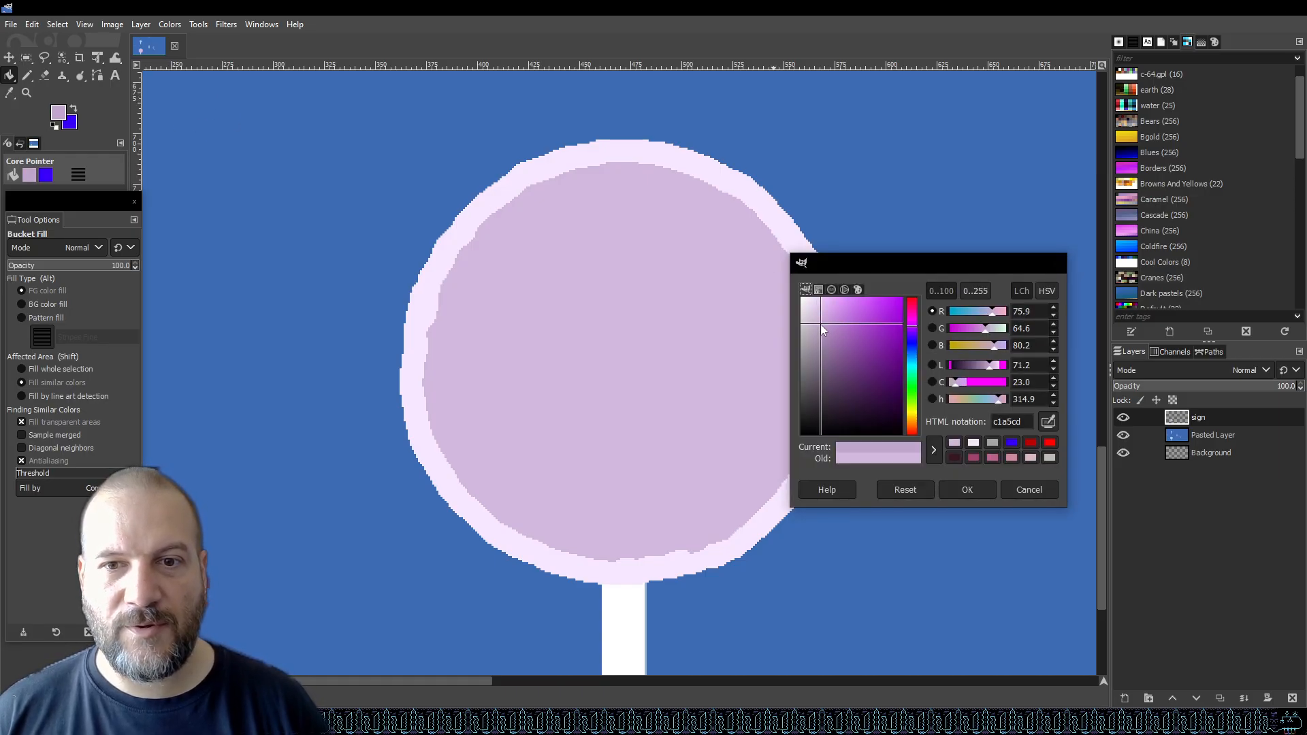
left_click(967, 489)
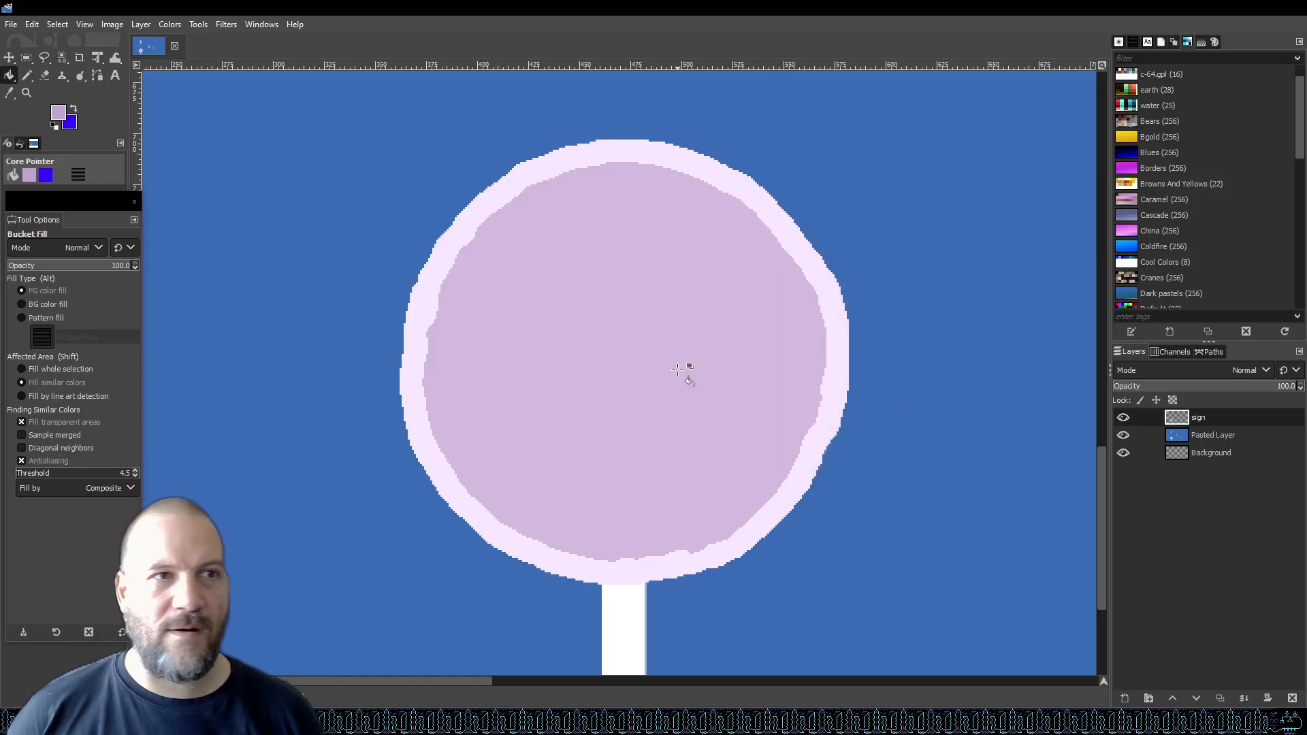
left_click(27, 75)
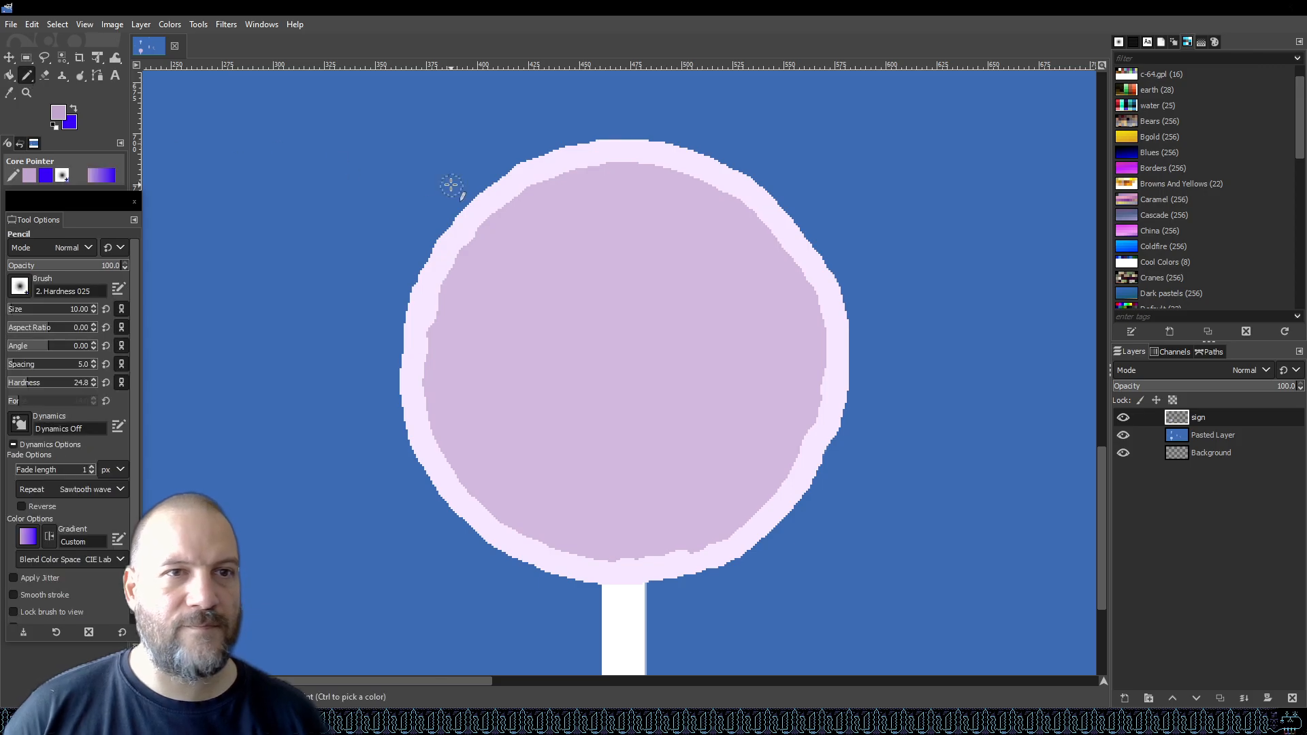
Save the file and draw a curved darker shading stroke down the left side inside the circle.
key("ctrl+s")
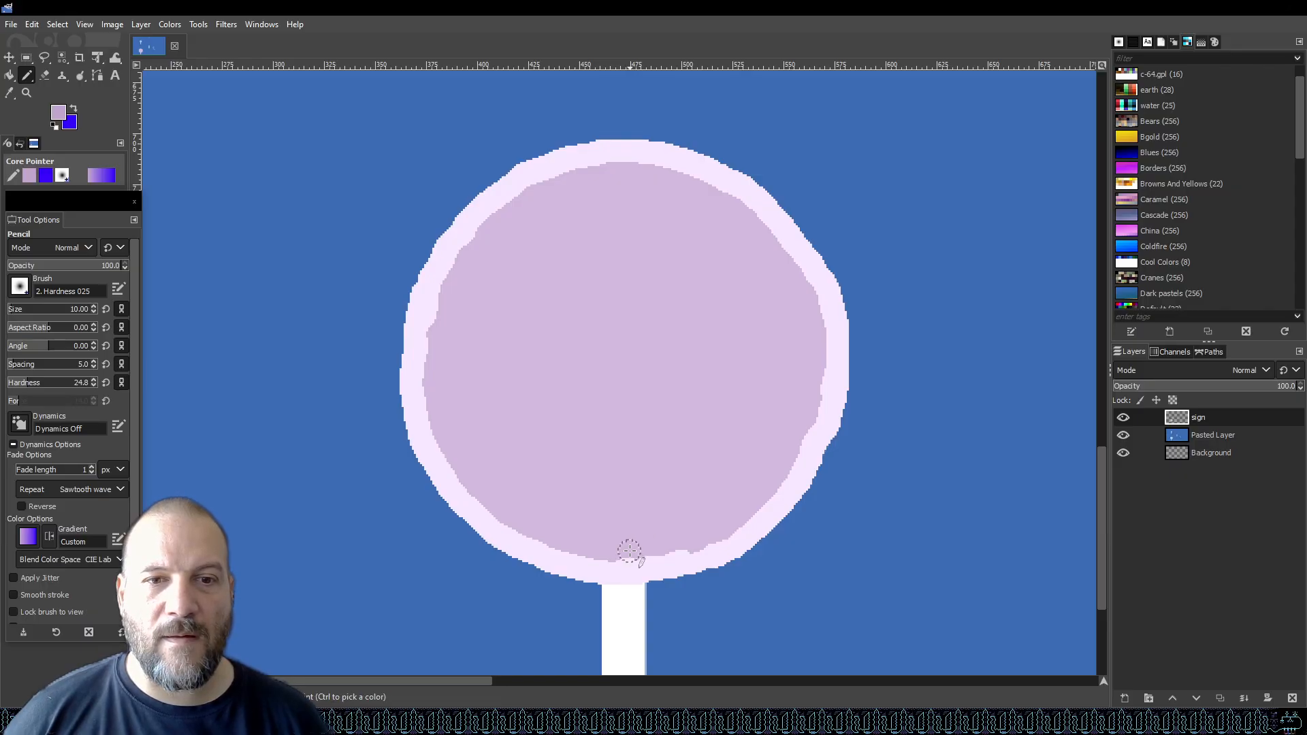
mouse_move(609, 538)
left_mouse_down()
mouse_move(582, 515)
mouse_move(560, 451)
mouse_move(555, 352)
mouse_move(645, 178)
mouse_move(561, 313)
left_mouse_up()
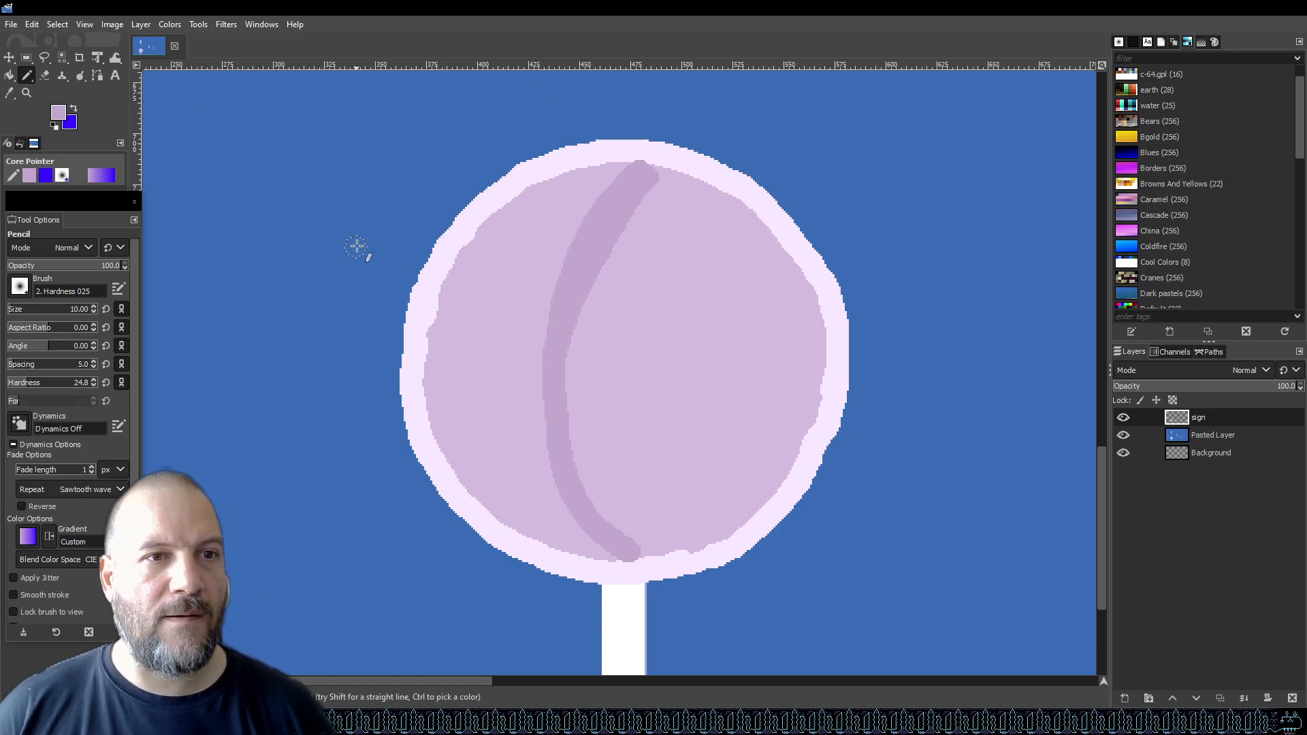
Pick the darker lavender from the shading stroke and bucket-fill the circle's right section with it.
key("i")
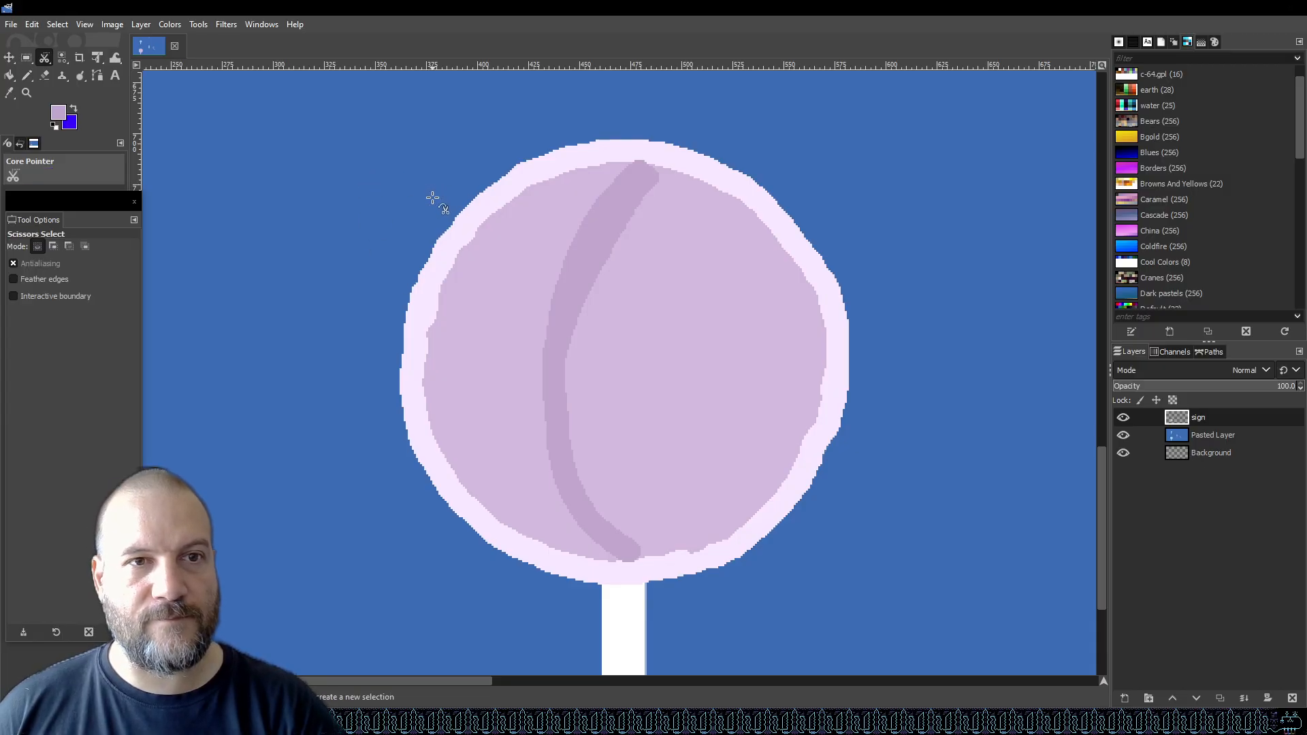
key("o")
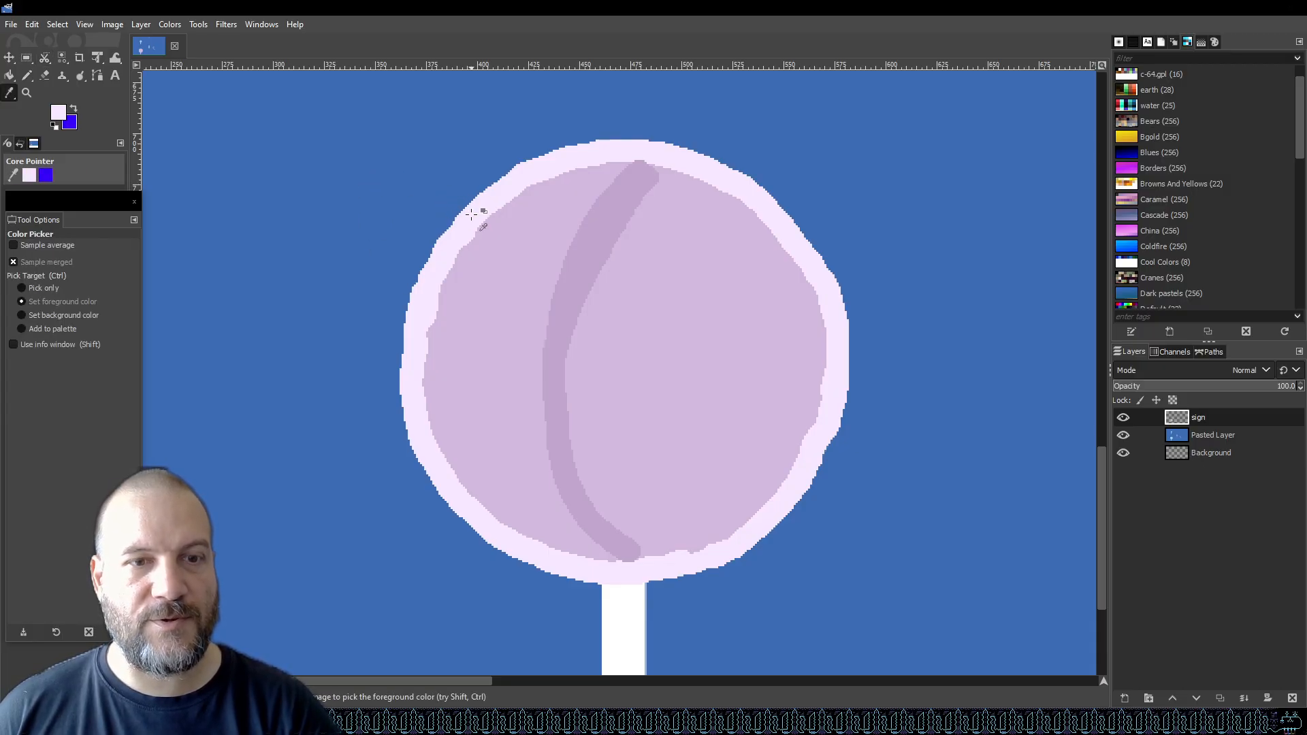
left_click(27, 76)
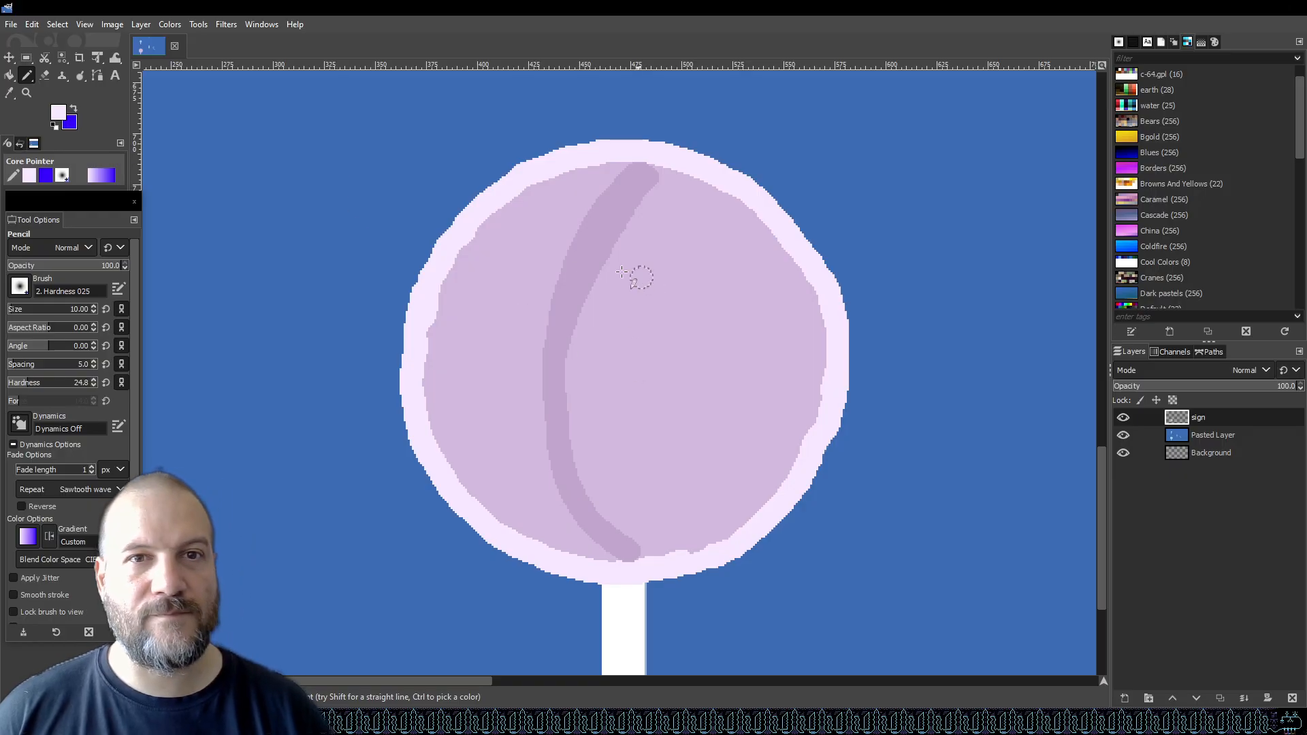
left_click(10, 76)
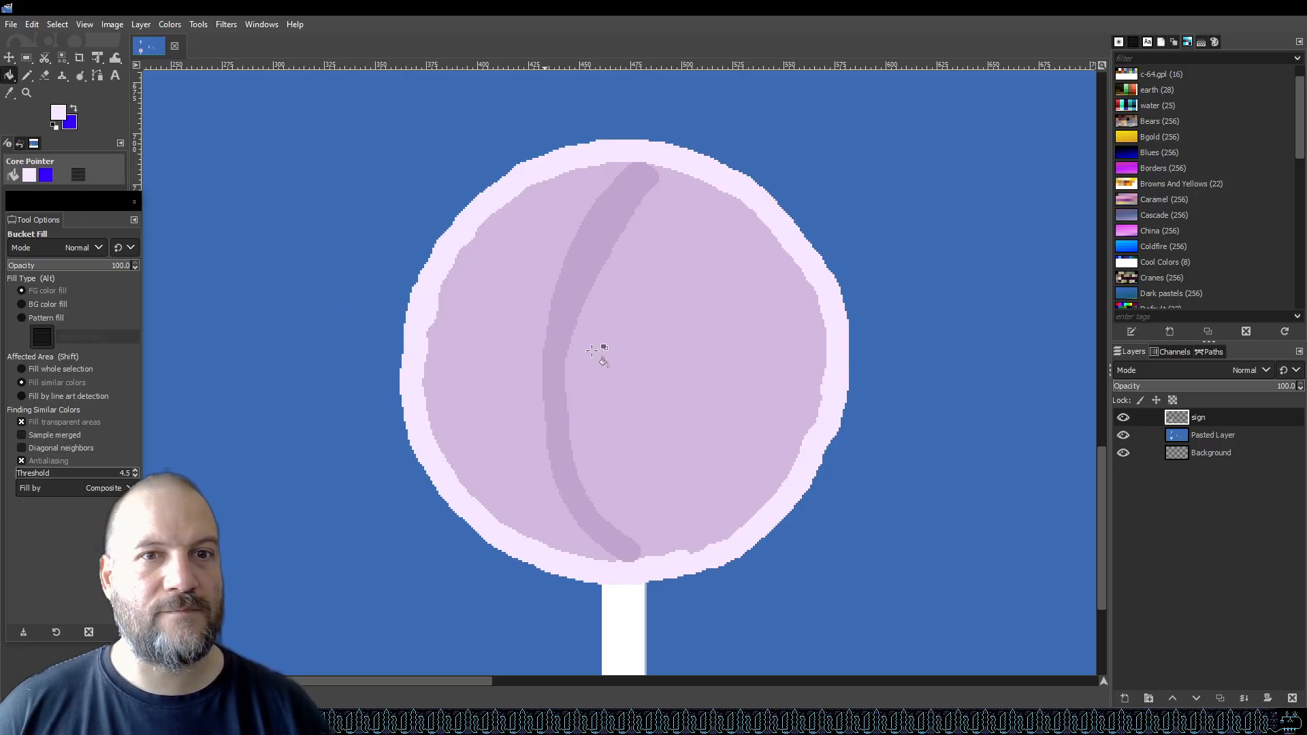
key("o")
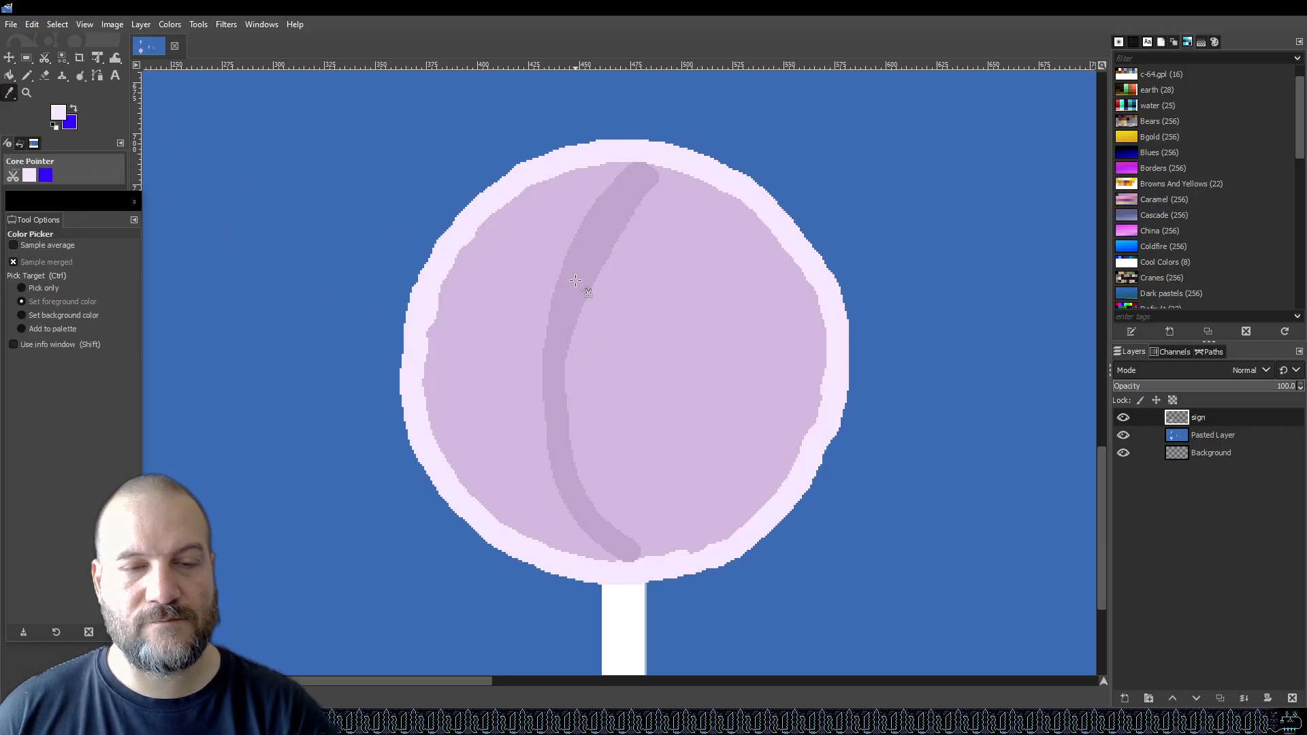
left_click(575, 281)
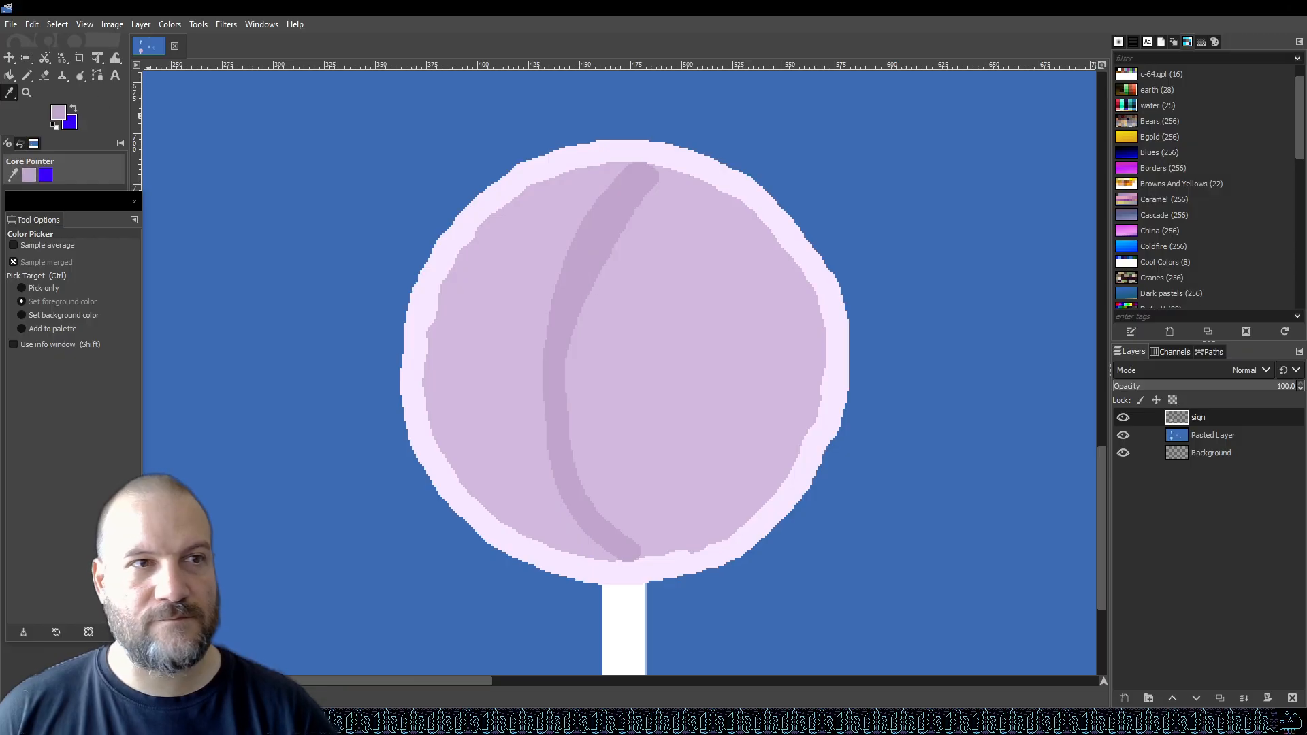
left_click(10, 75)
left_click(650, 302)
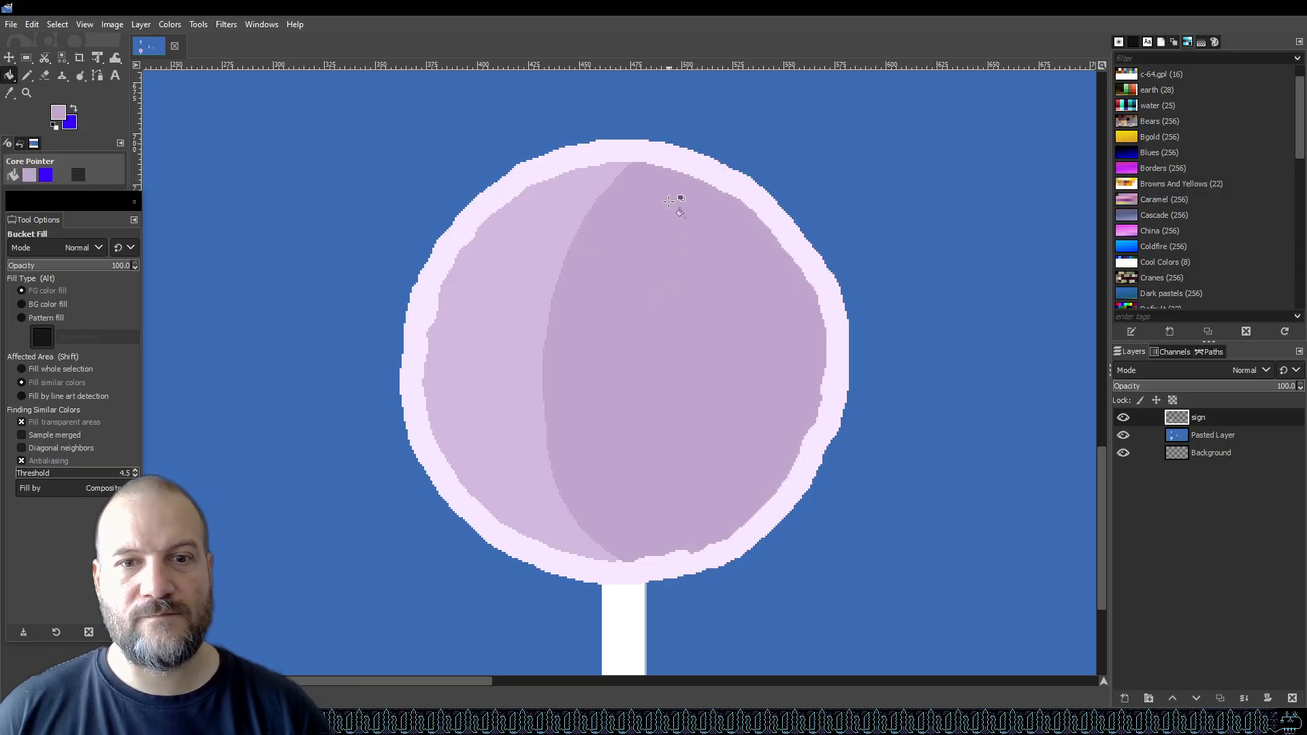
Check the whole image and save the file.
scroll(612, 414, "down", 5, "ctrl")
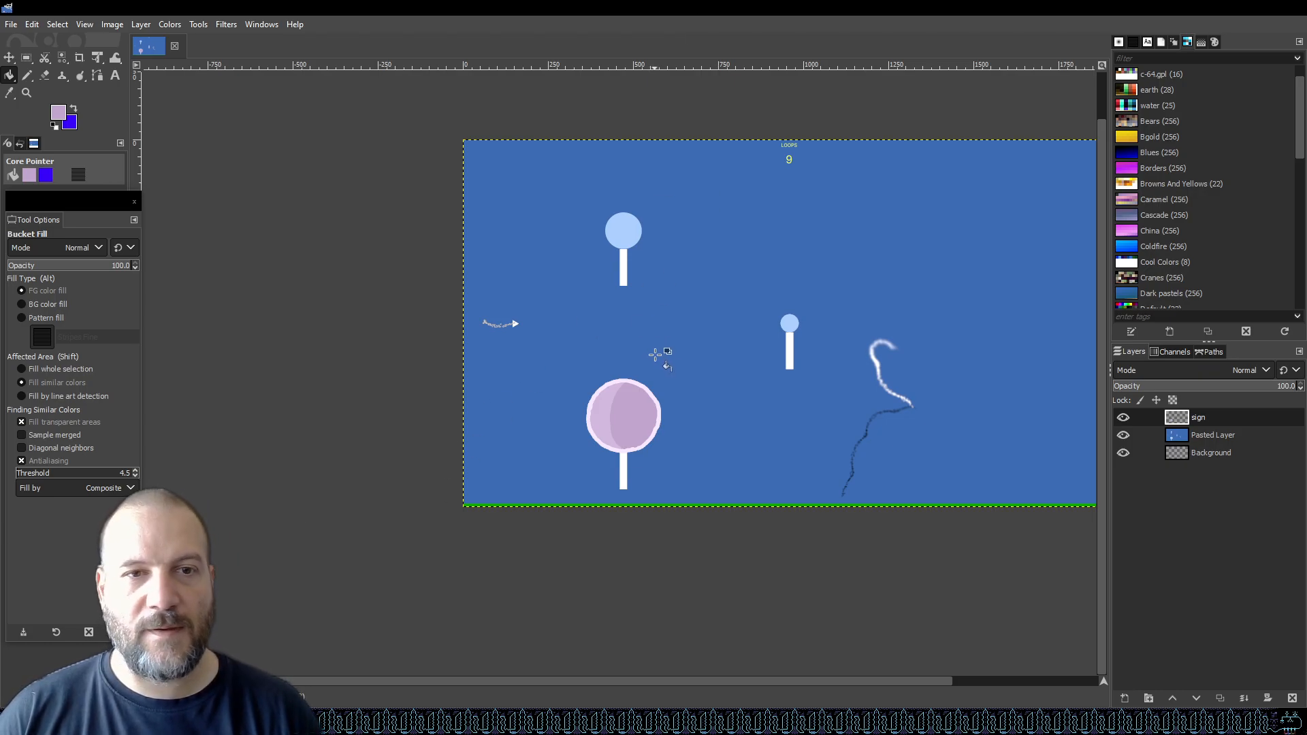
scroll(689, 438, "up", 2)
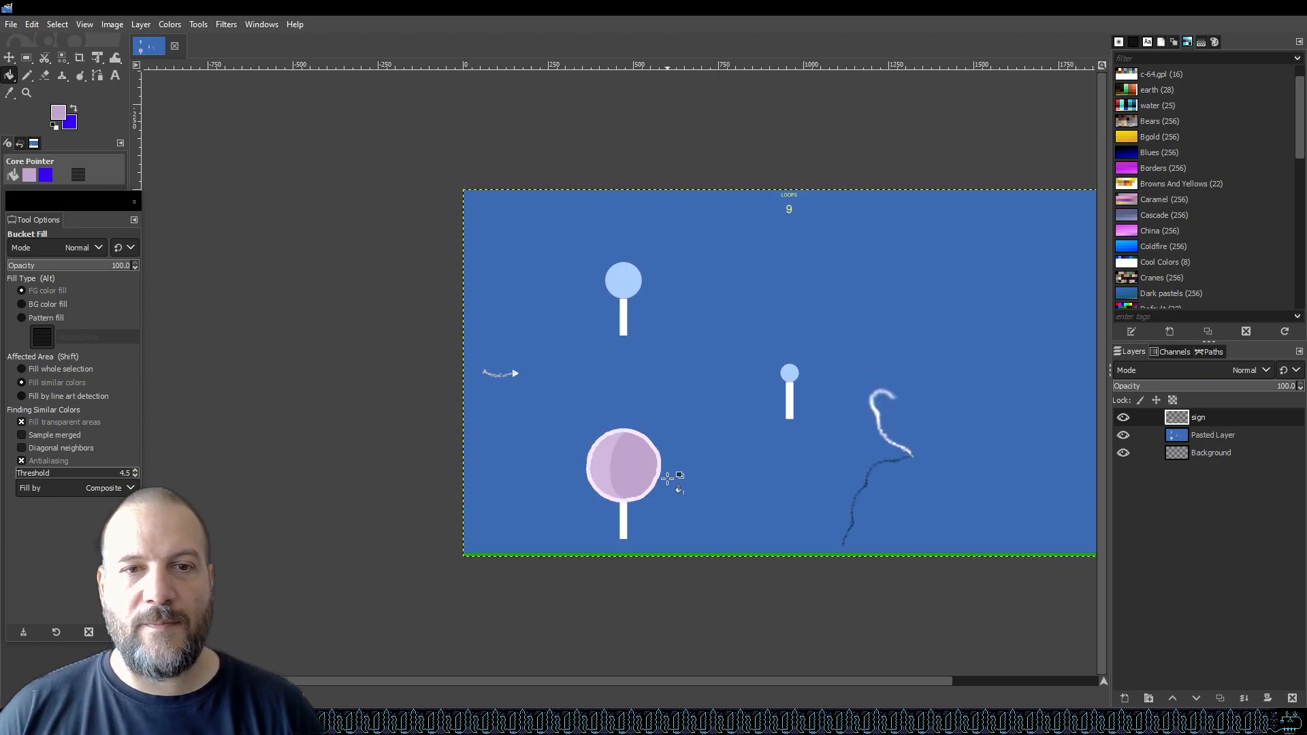
scroll(674, 489, "up", 3, "ctrl")
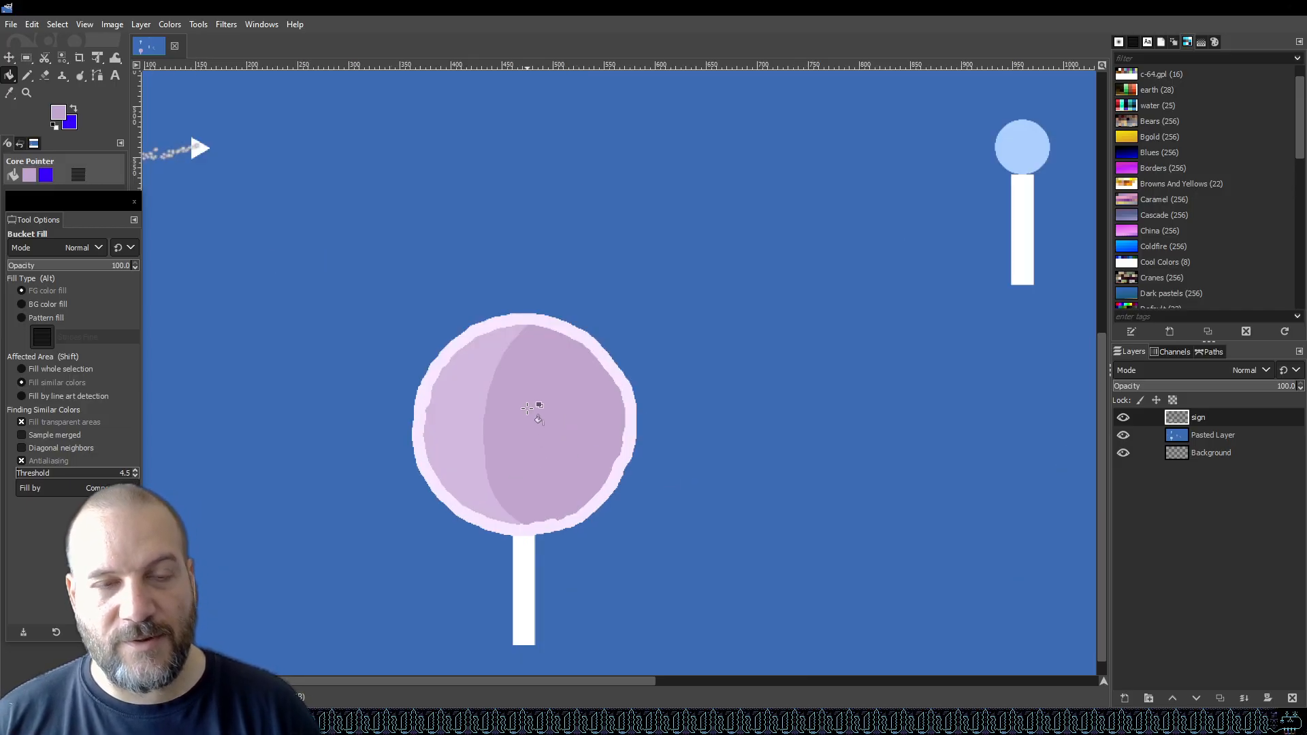
key("ctrl+s")
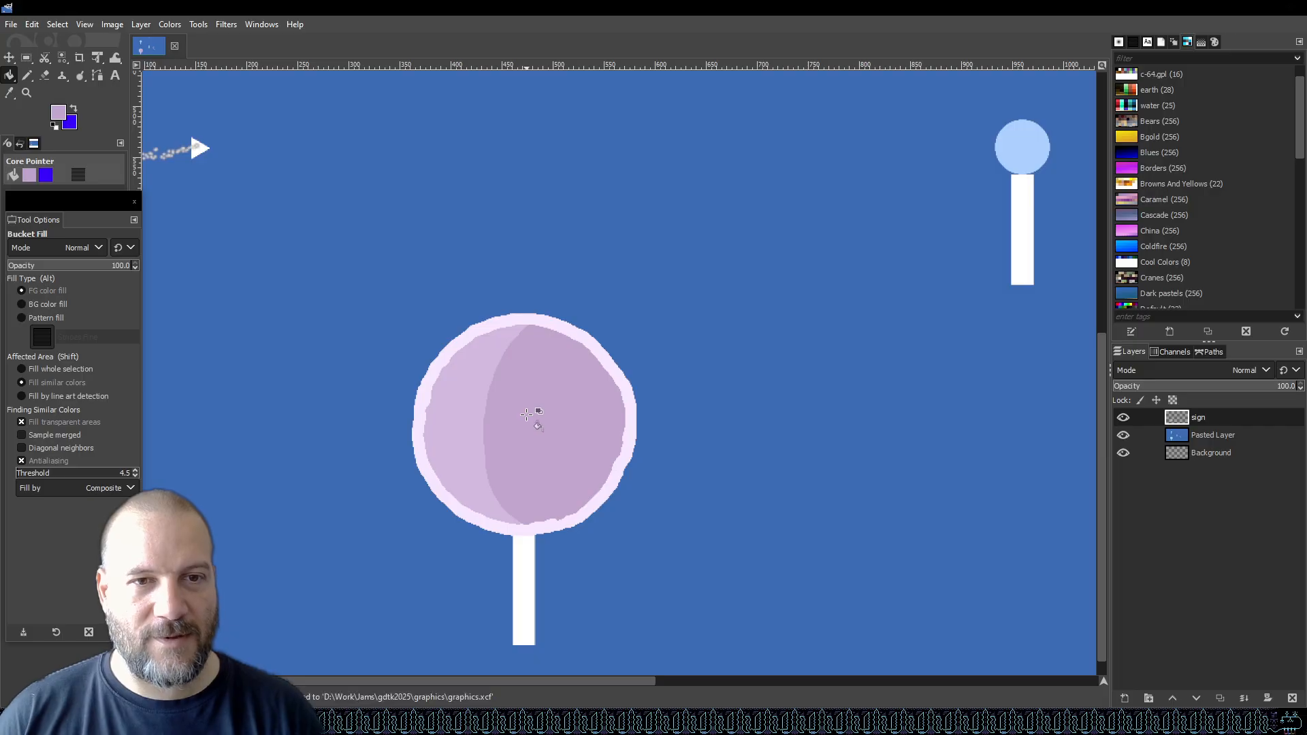
Add a new transparent layer above the sign layer and create a new layer group.
left_click(1125, 699)
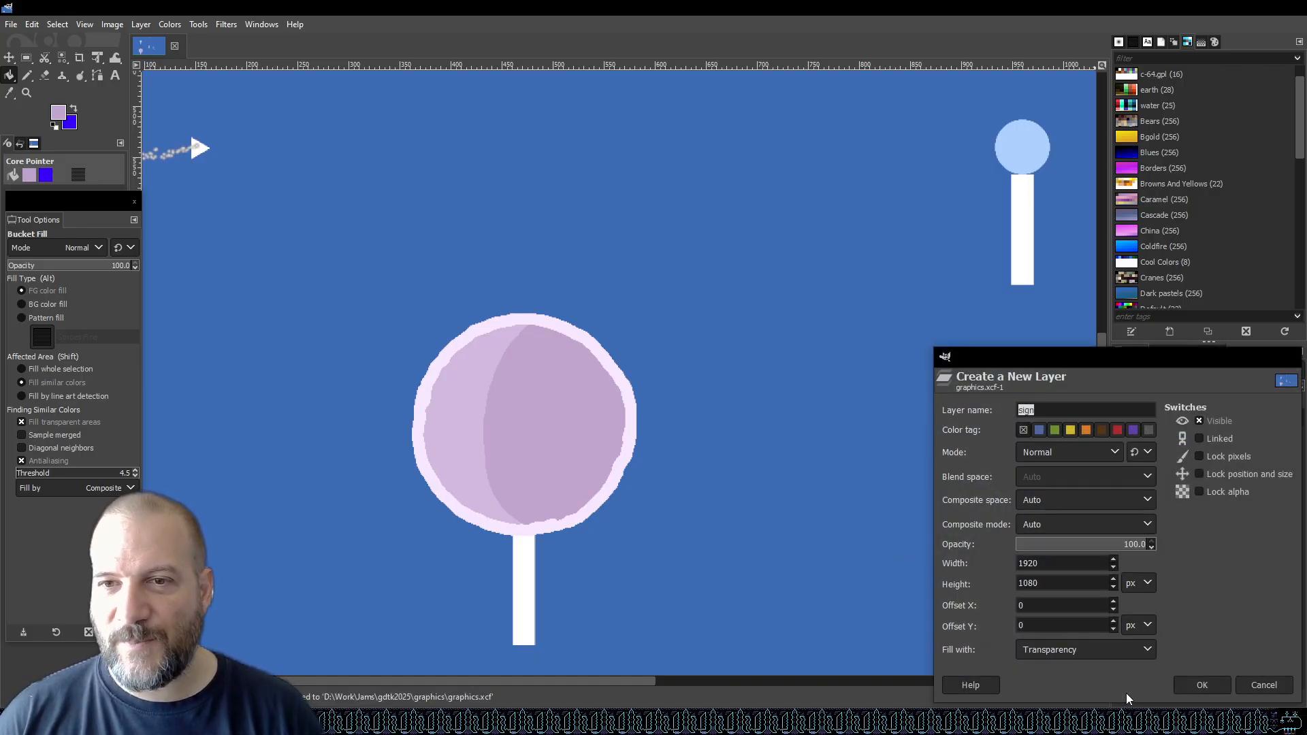
left_click(1190, 685)
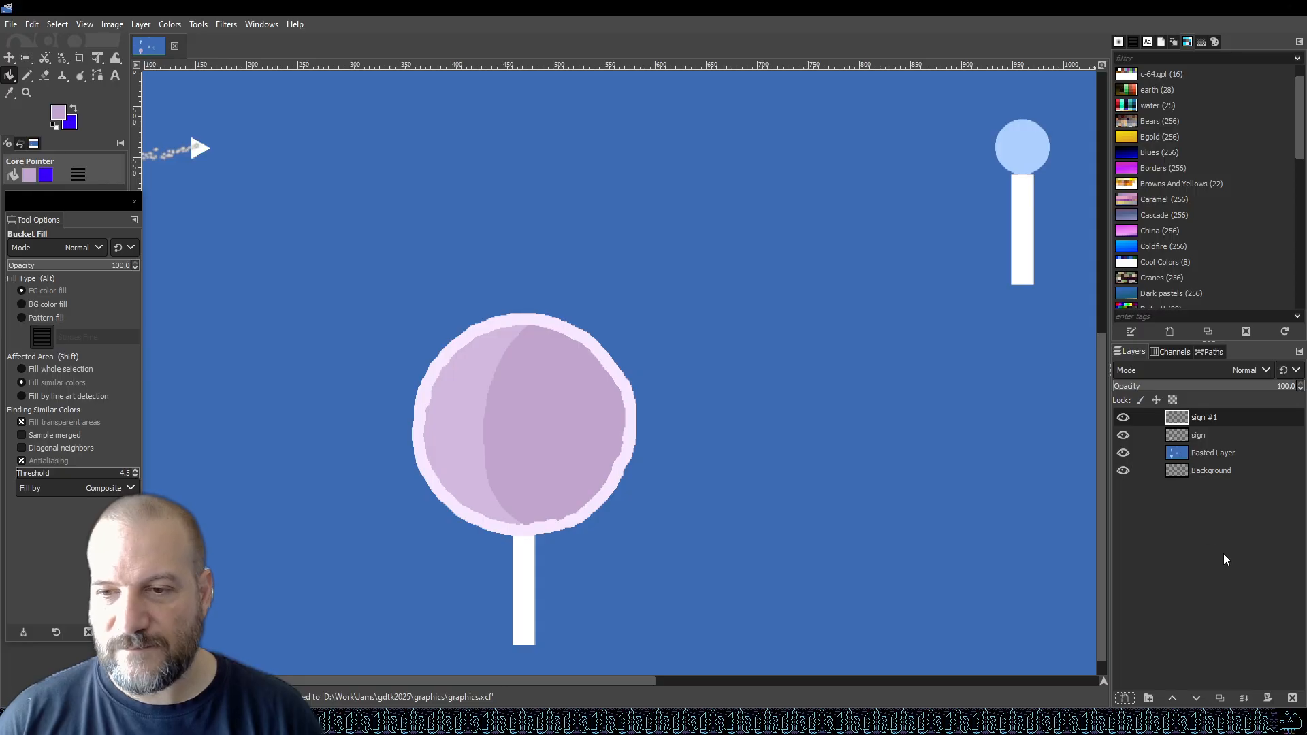
left_click(1150, 698)
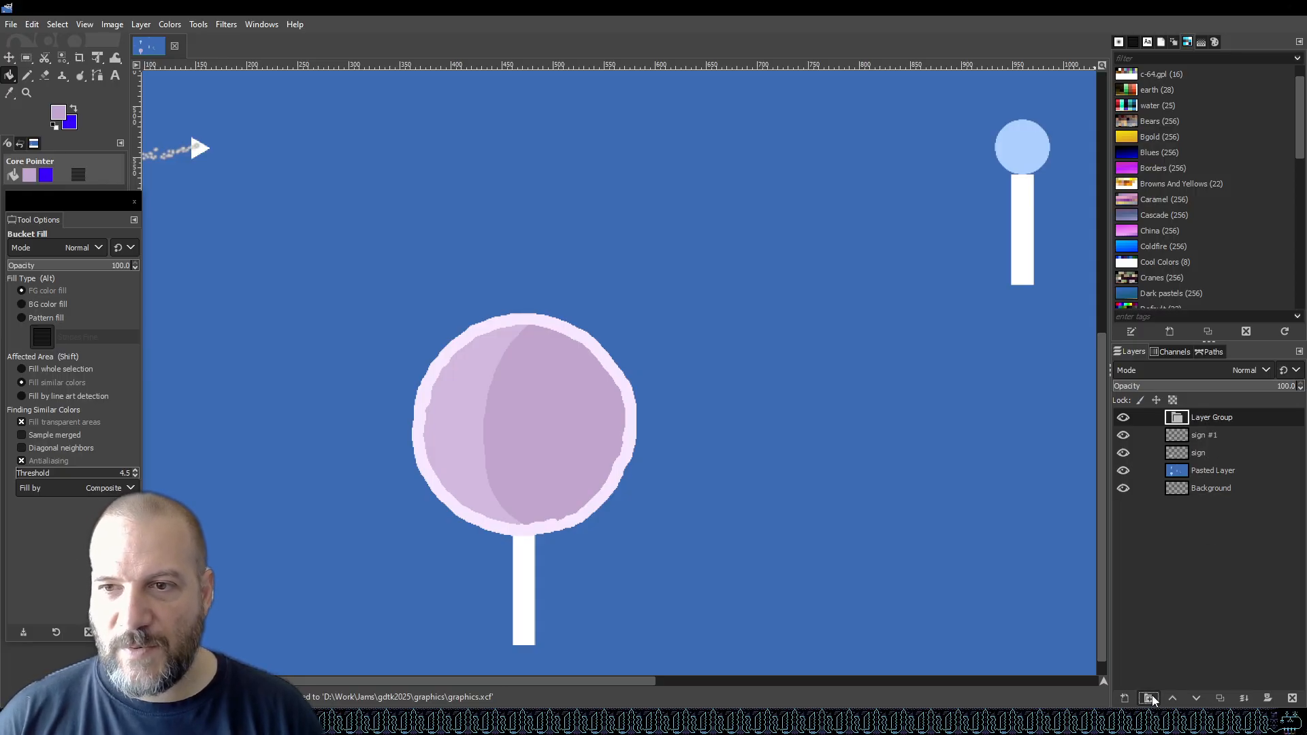
Rename the layer group to Moon and move the sign layers into it.
double_click(1223, 416)
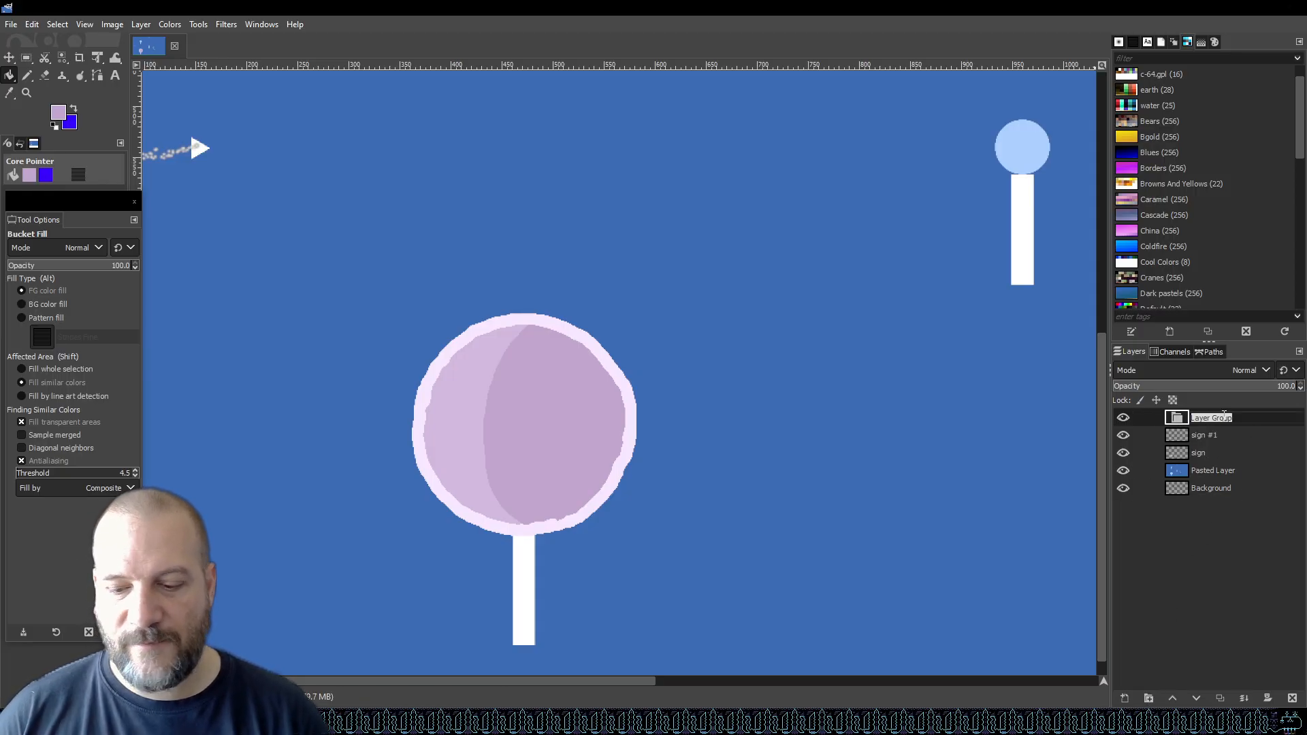
type("Moon")
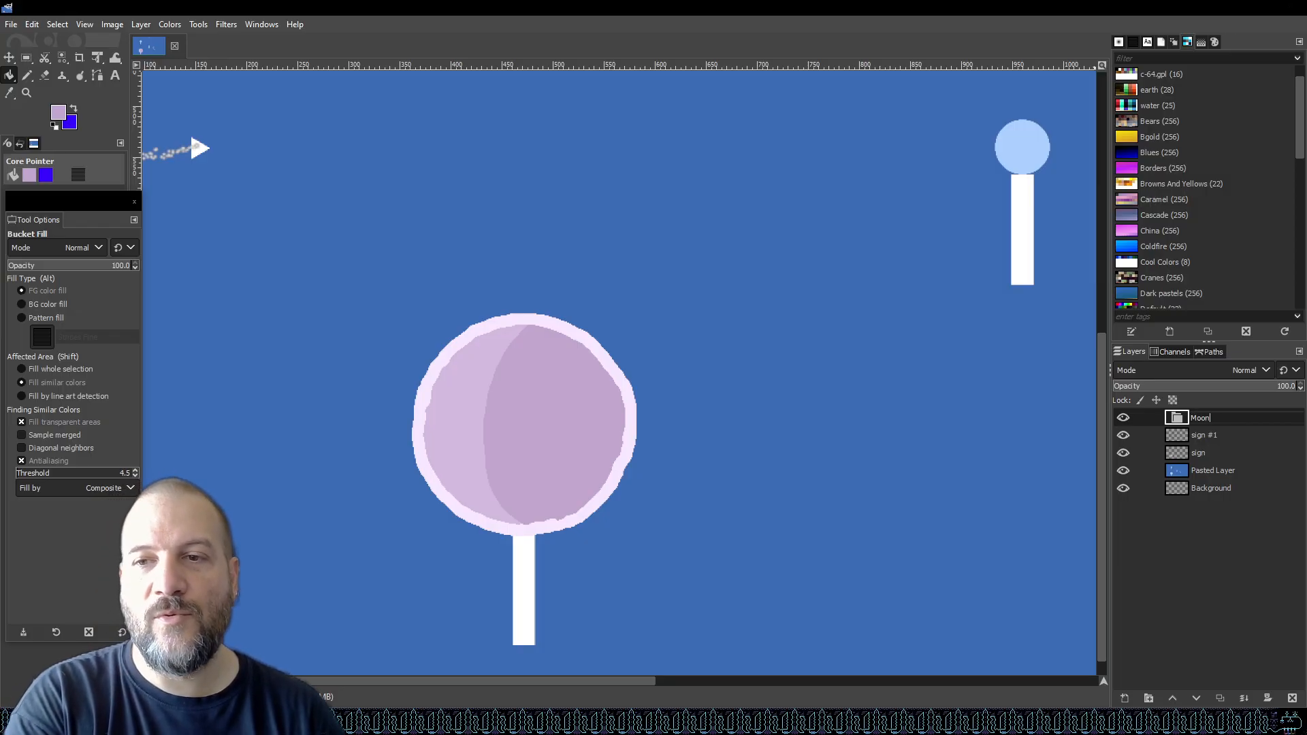
key("Return")
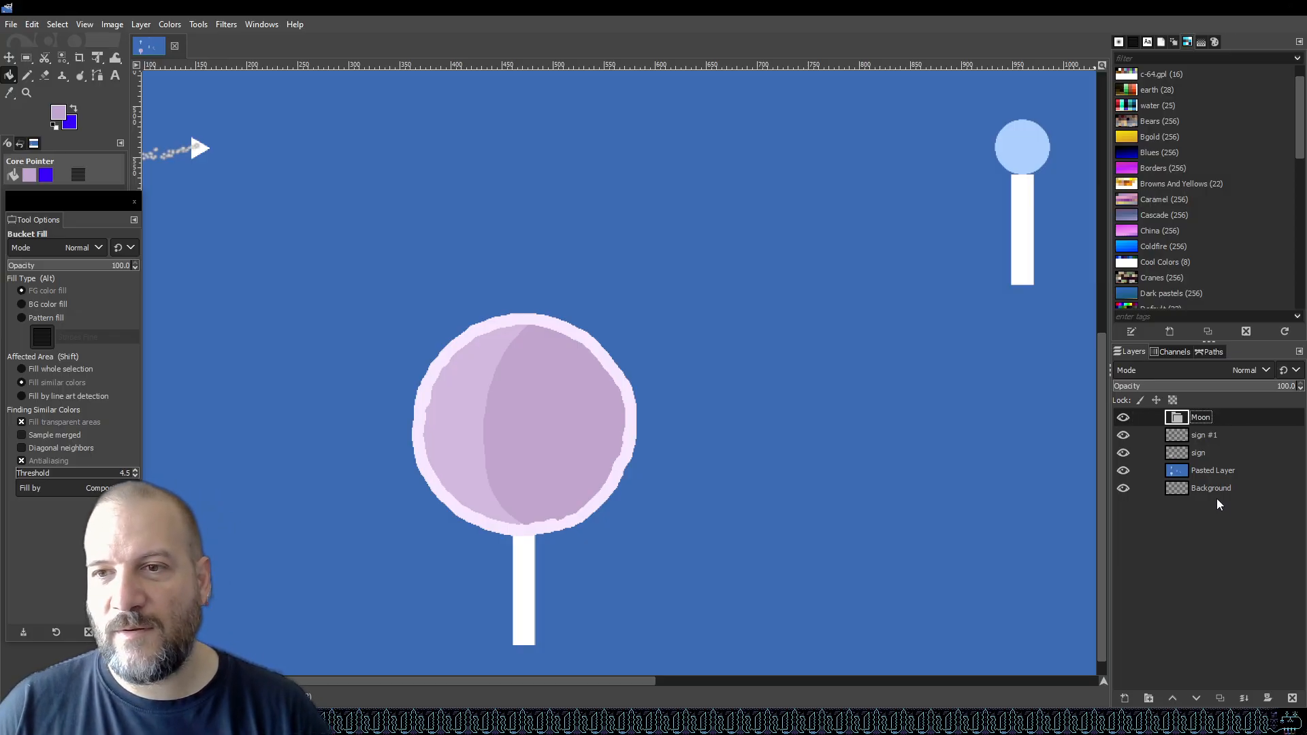
left_click_drag(1195, 457, 1235, 429)
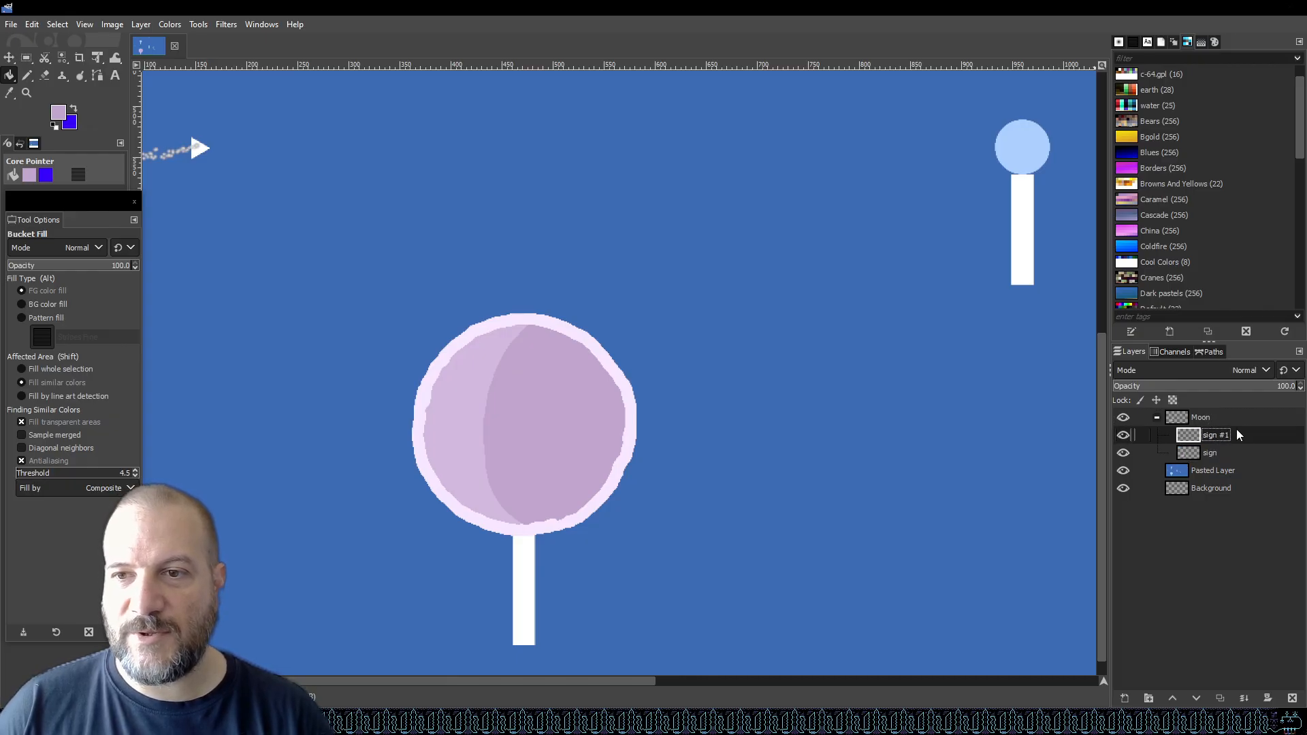
left_click(1232, 452)
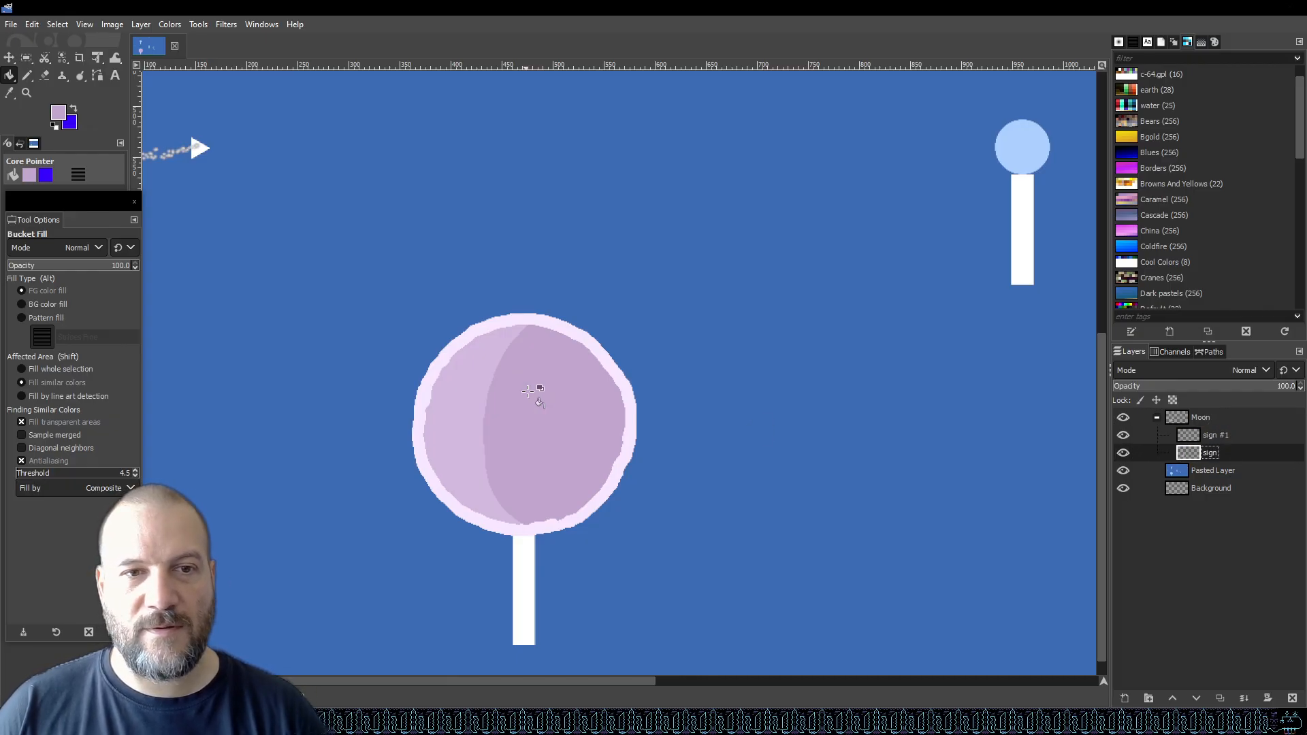
Save the file and switch to the Pencil tool.
key("ctrl+s")
scroll(674, 432, "down", 5)
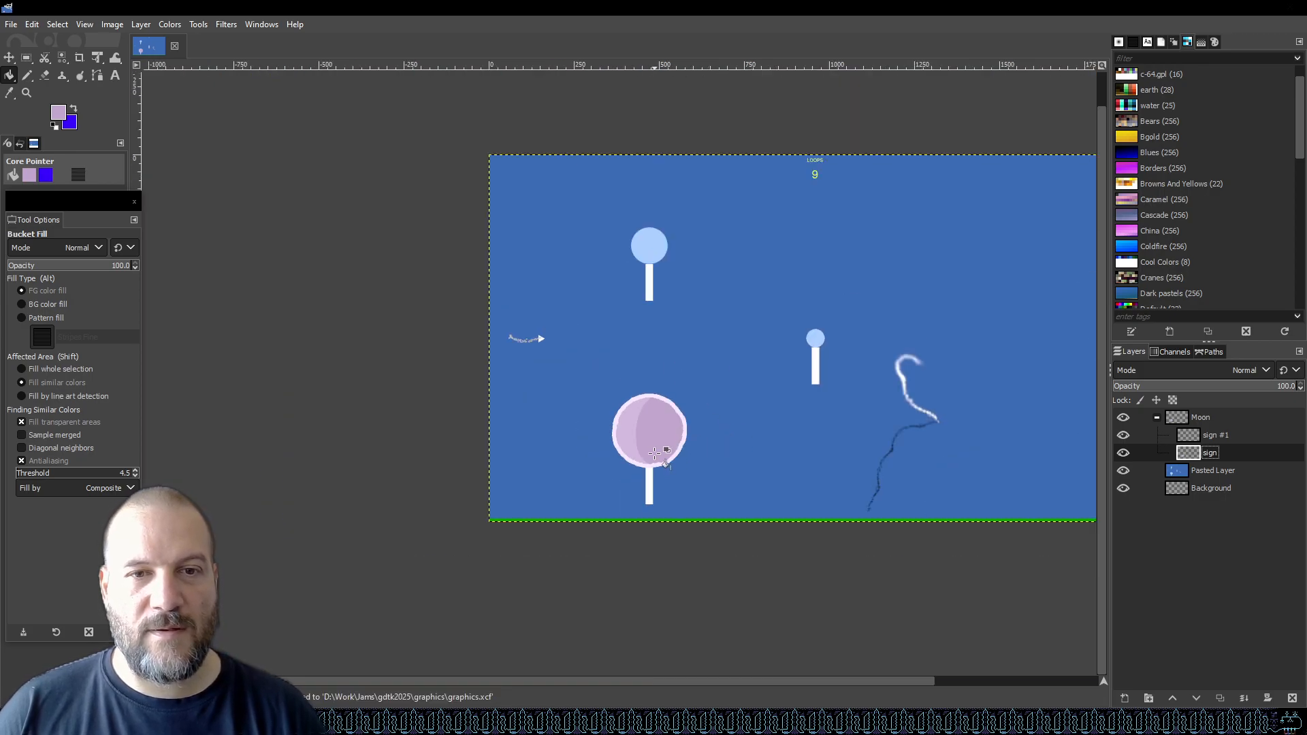
scroll(654, 453, "up", 3)
scroll(628, 469, "up", 1)
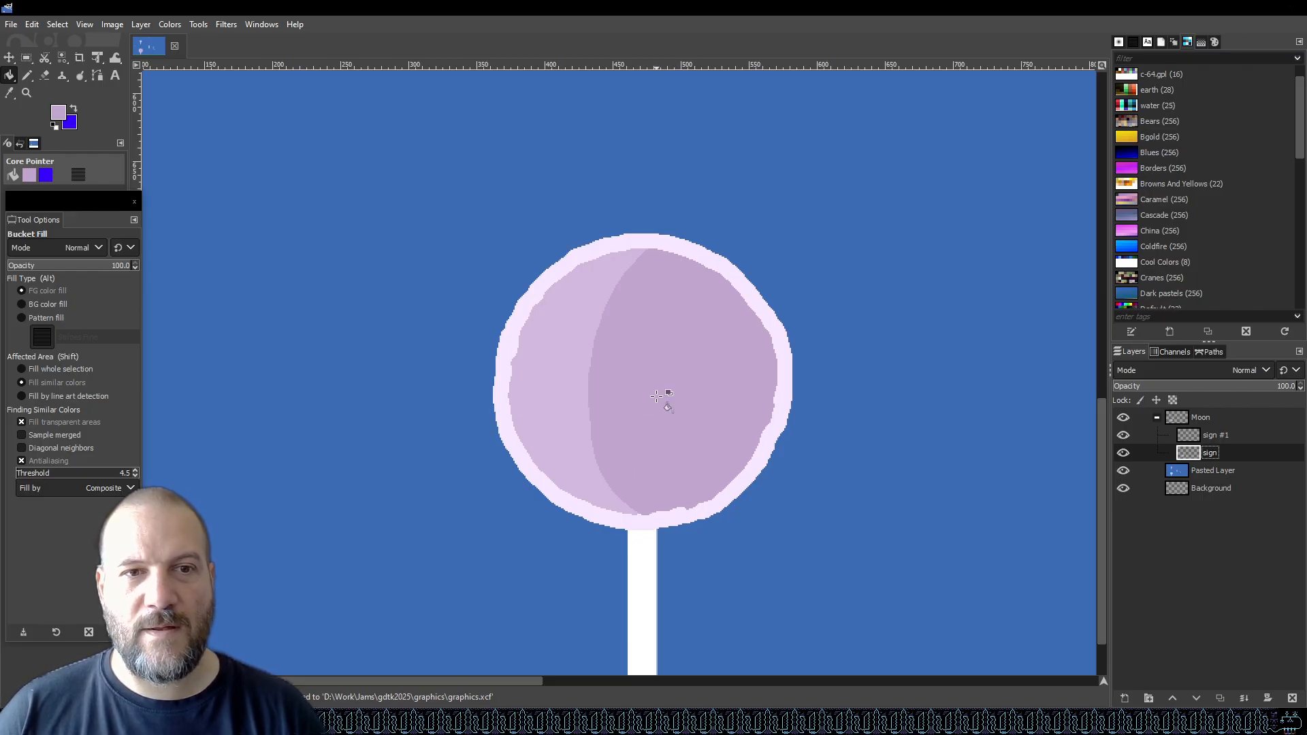
scroll(654, 395, "up", 1)
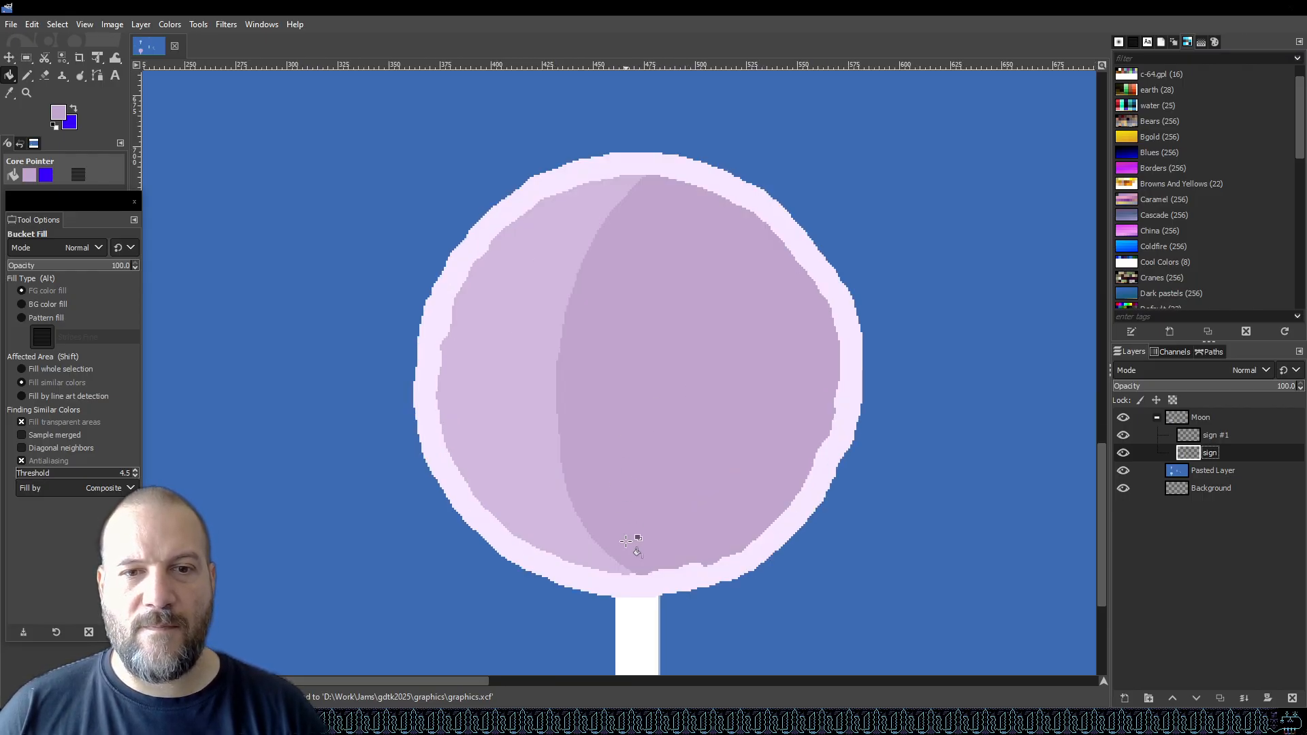
scroll(654, 569, "up", 2)
left_click(28, 75)
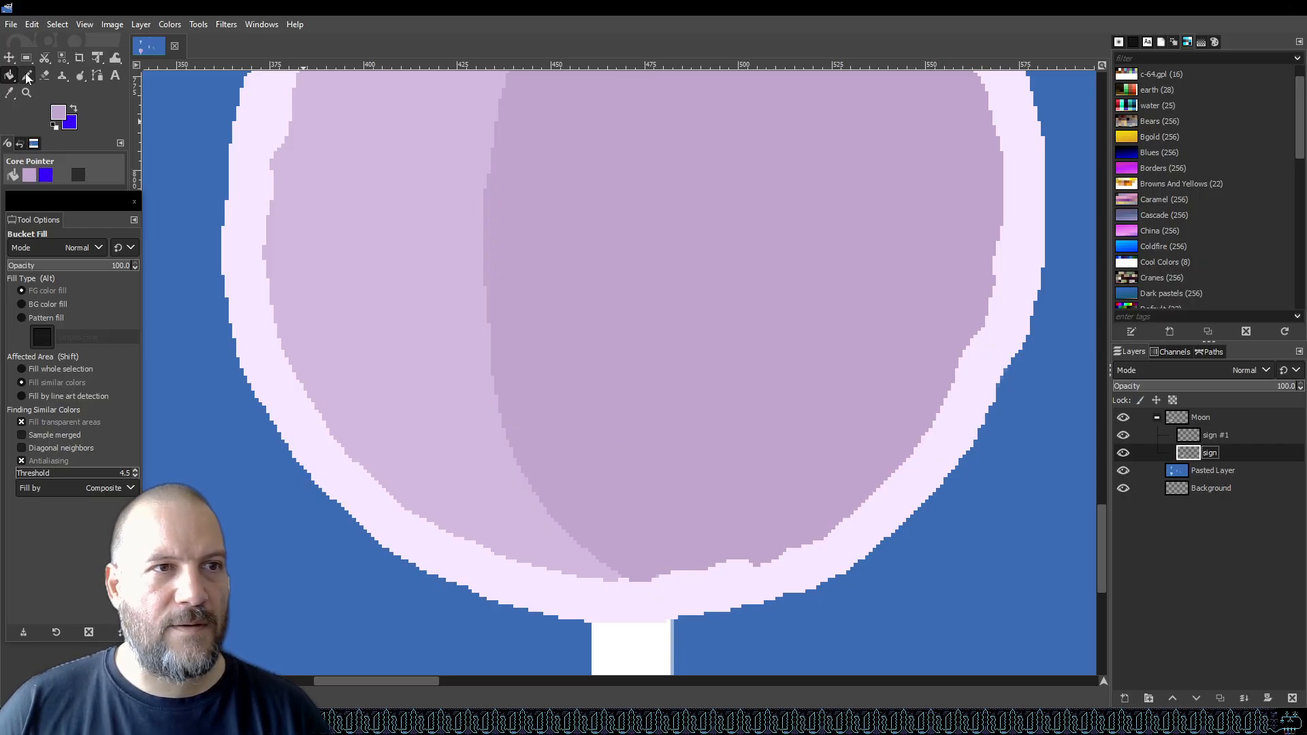
Touch up the darker shading along the circle's lower and right edge with the Pencil, then save.
mouse_move(655, 537)
left_mouse_down()
mouse_move(636, 555)
mouse_move(696, 555)
mouse_move(803, 522)
left_mouse_up()
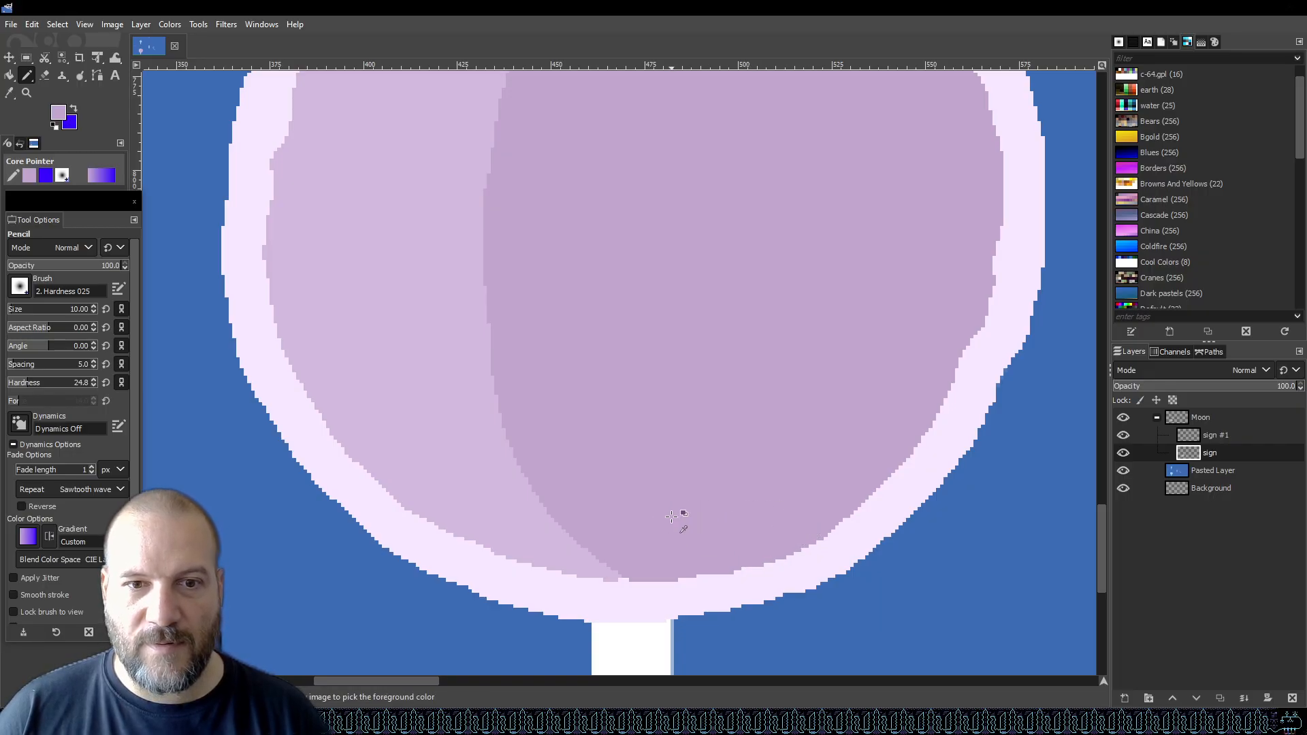
key("2")
scroll(772, 432, "up", 2)
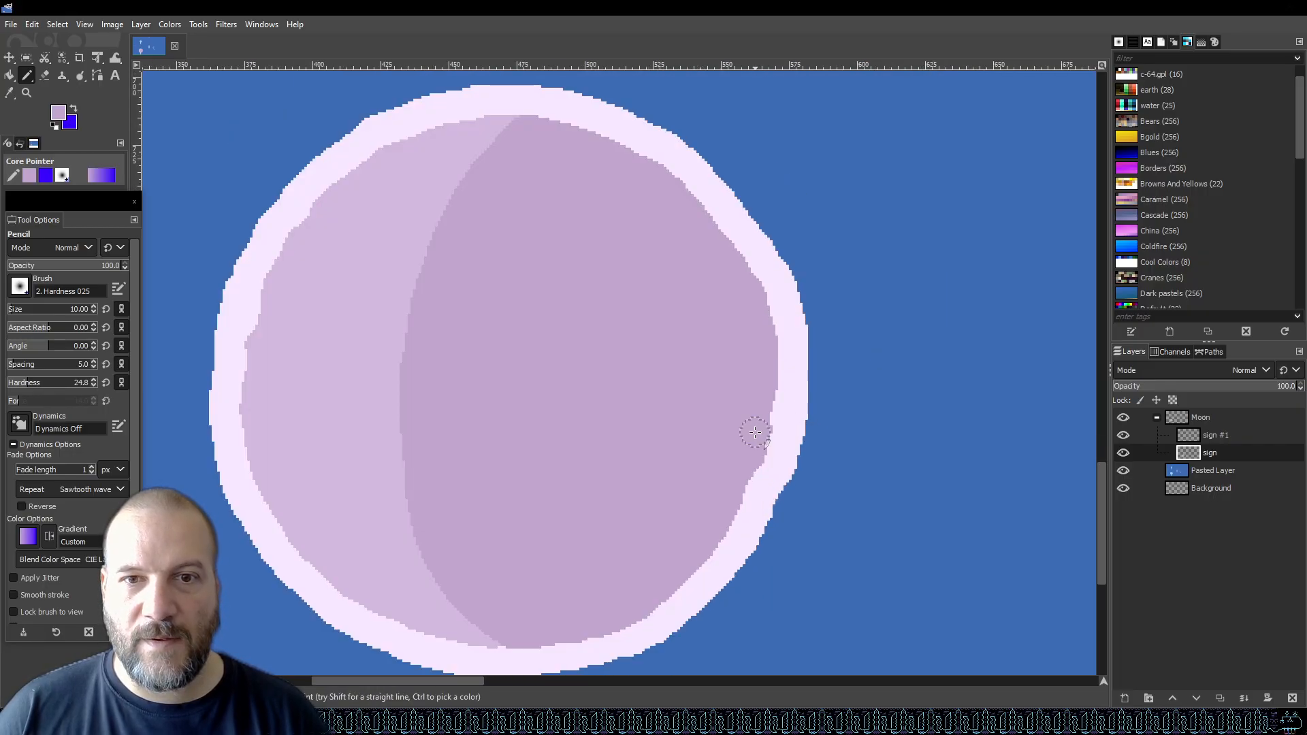
mouse_move(759, 394)
left_mouse_down()
mouse_move(741, 452)
mouse_move(726, 438)
mouse_move(732, 483)
mouse_move(744, 467)
mouse_move(687, 450)
left_mouse_up()
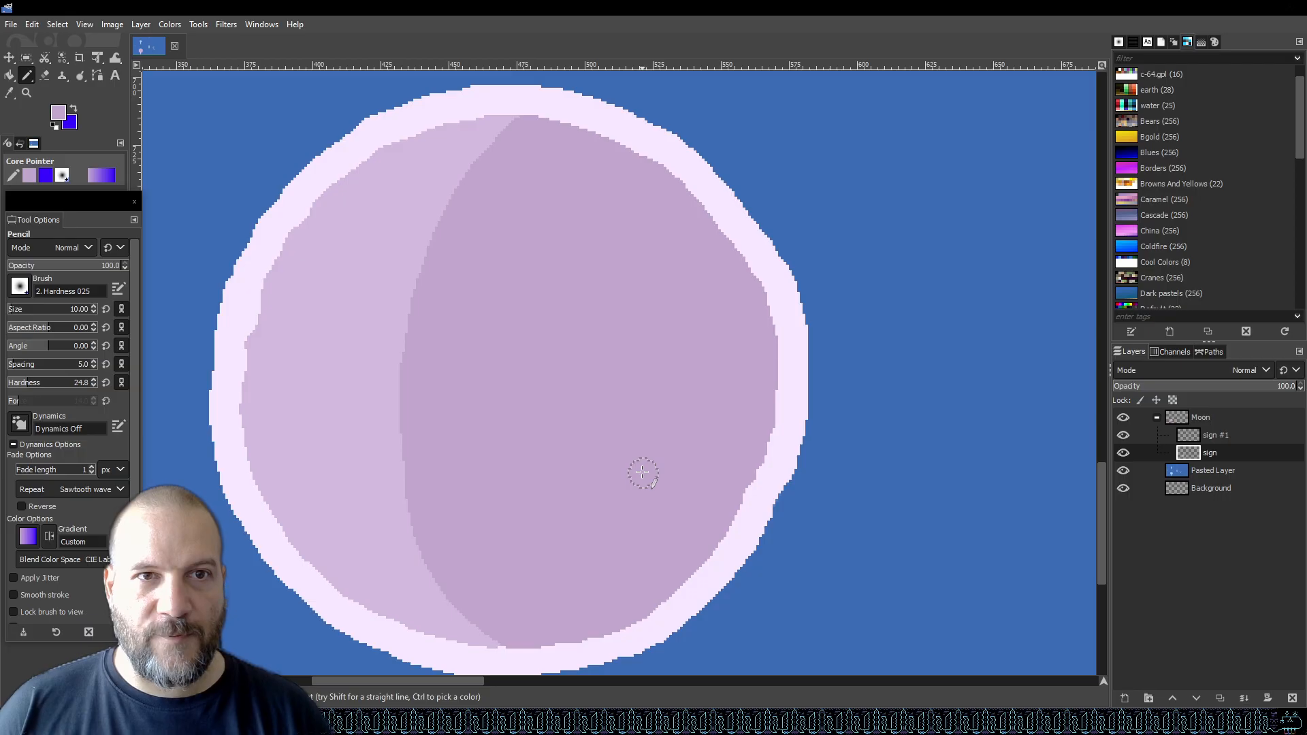
scroll(647, 477, "down", 2)
key("ctrl+s")
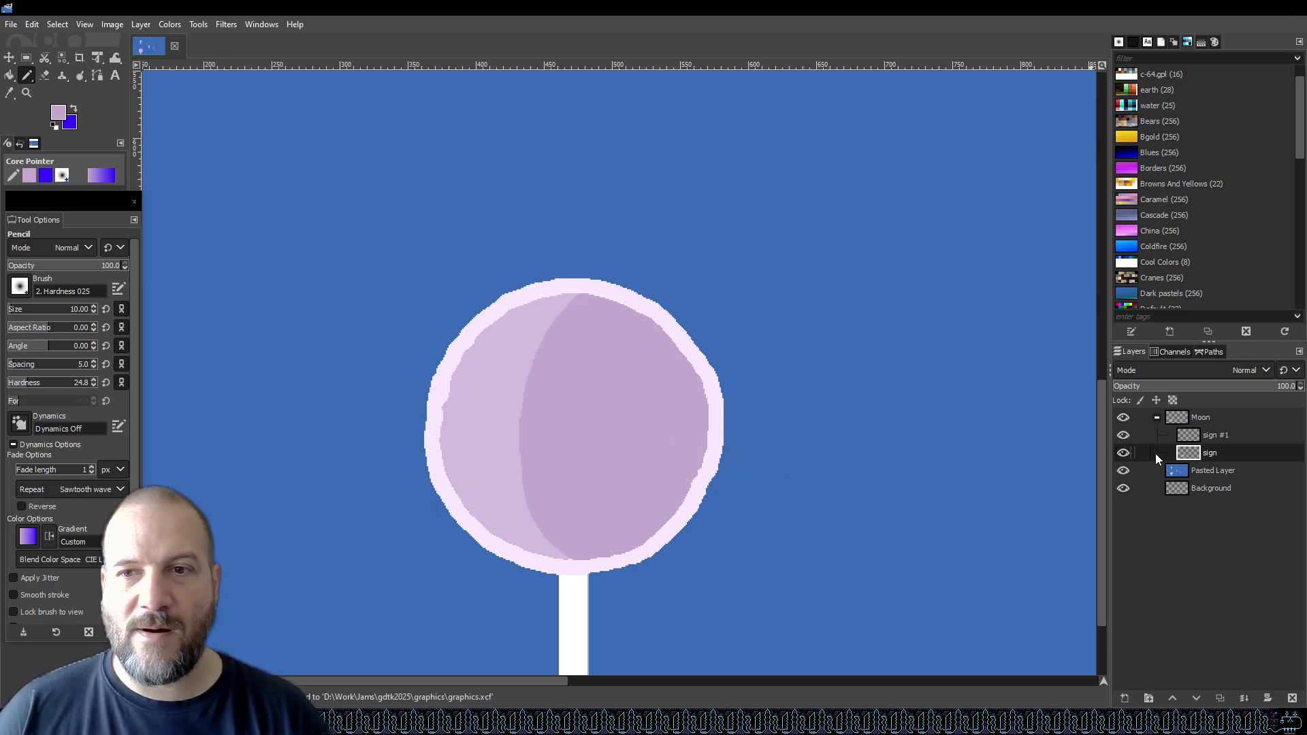
Select the sign #1 layer and set the foreground colour to pale yellow faffcc.
left_click(1231, 436)
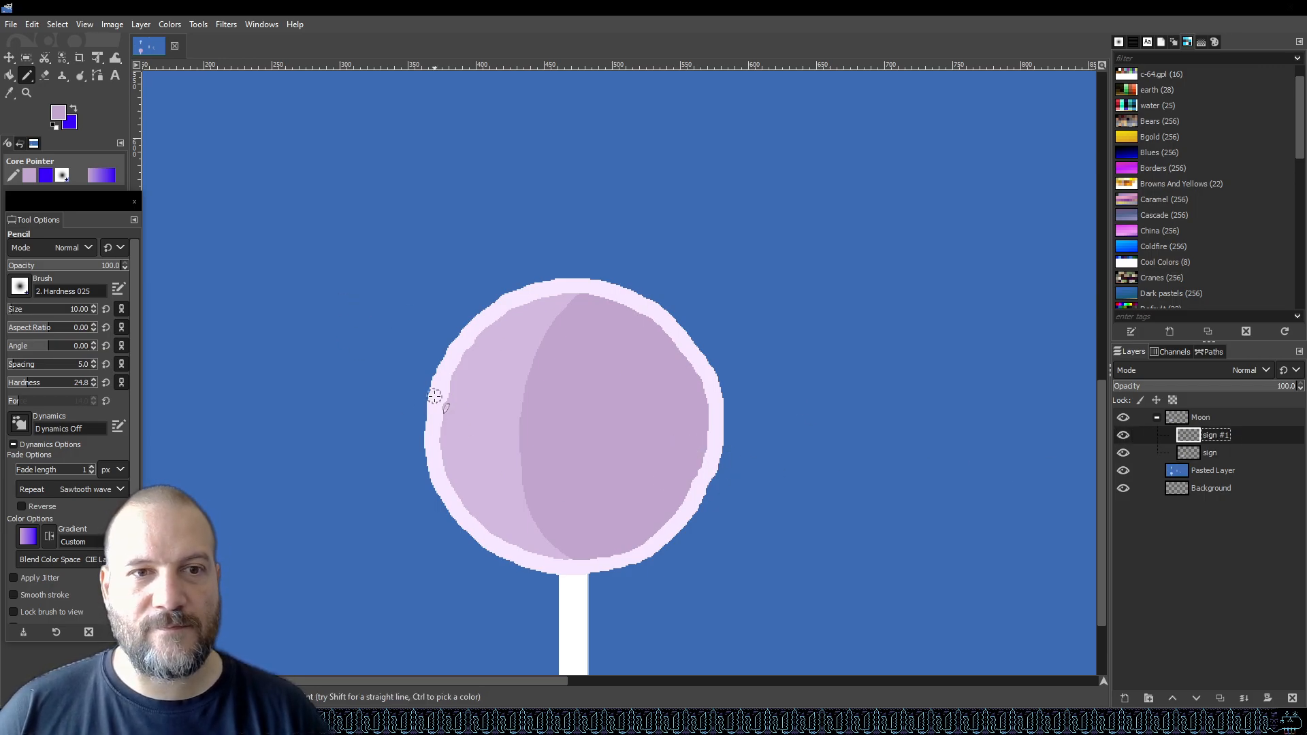
left_click(58, 113)
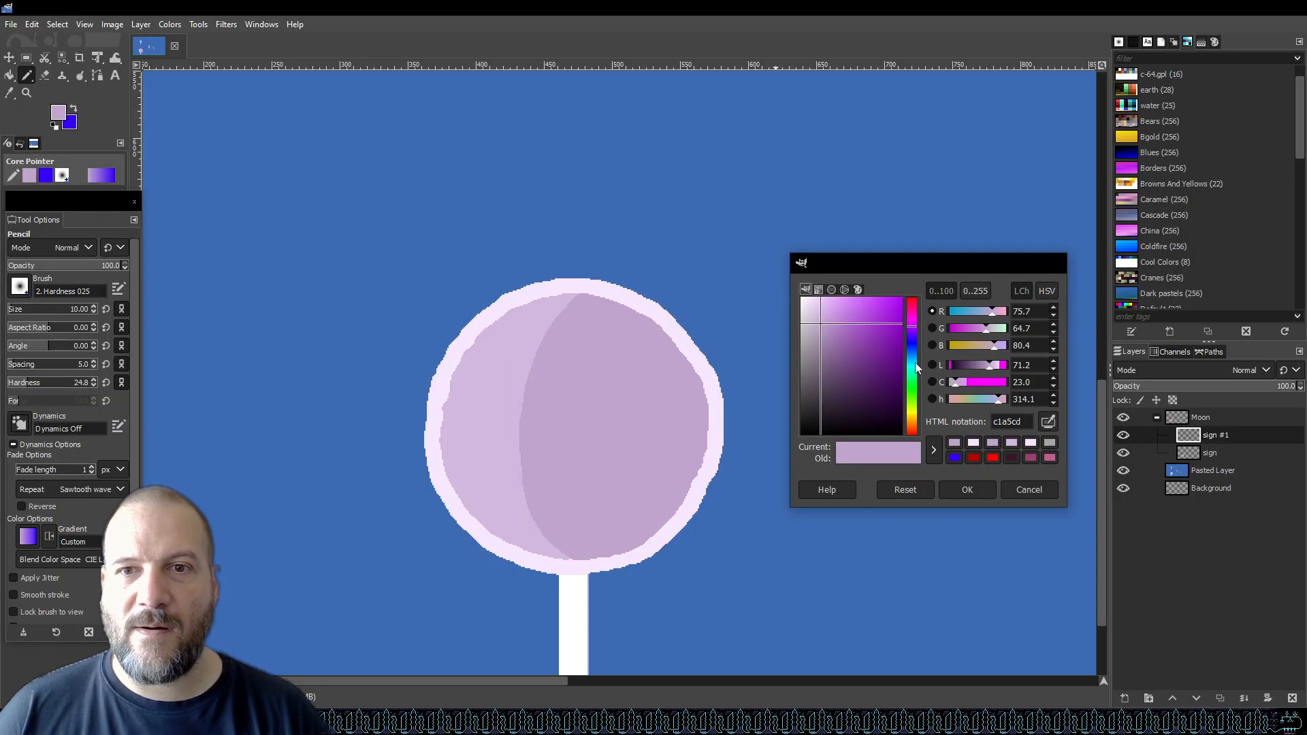
mouse_move(813, 312)
left_mouse_down()
mouse_move(808, 290)
mouse_move(832, 315)
mouse_move(822, 294)
left_mouse_up()
left_click(913, 410)
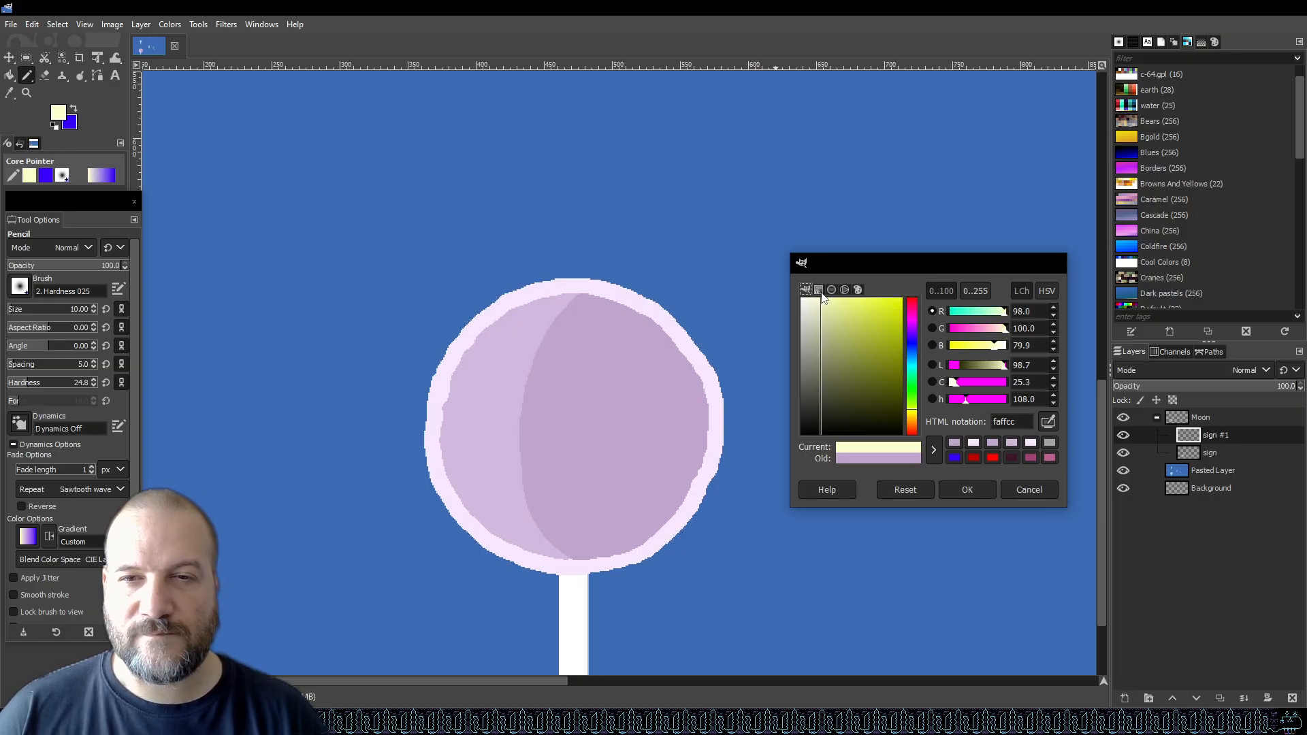
left_click(974, 492)
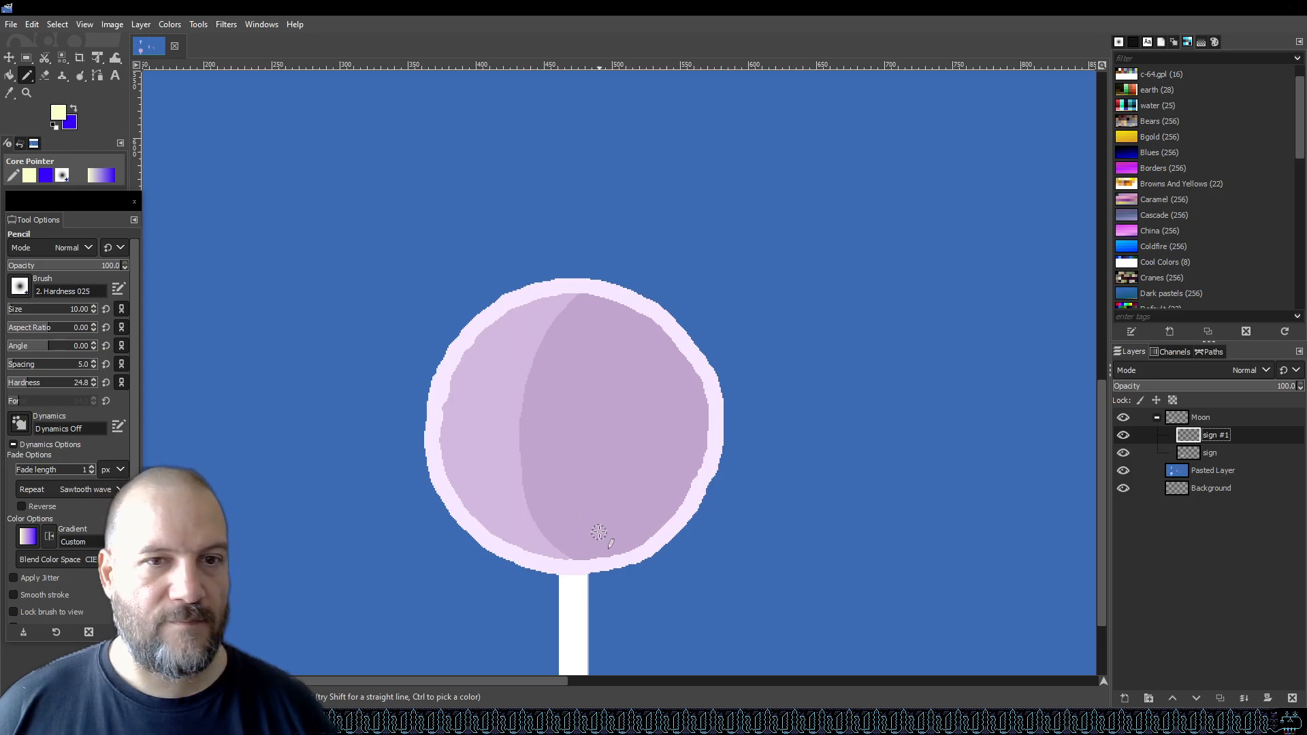
Draw and fill two pale yellow crescent-shaped eyes on the upper half of the moon with the Pencil.
scroll(613, 490, "up", 1)
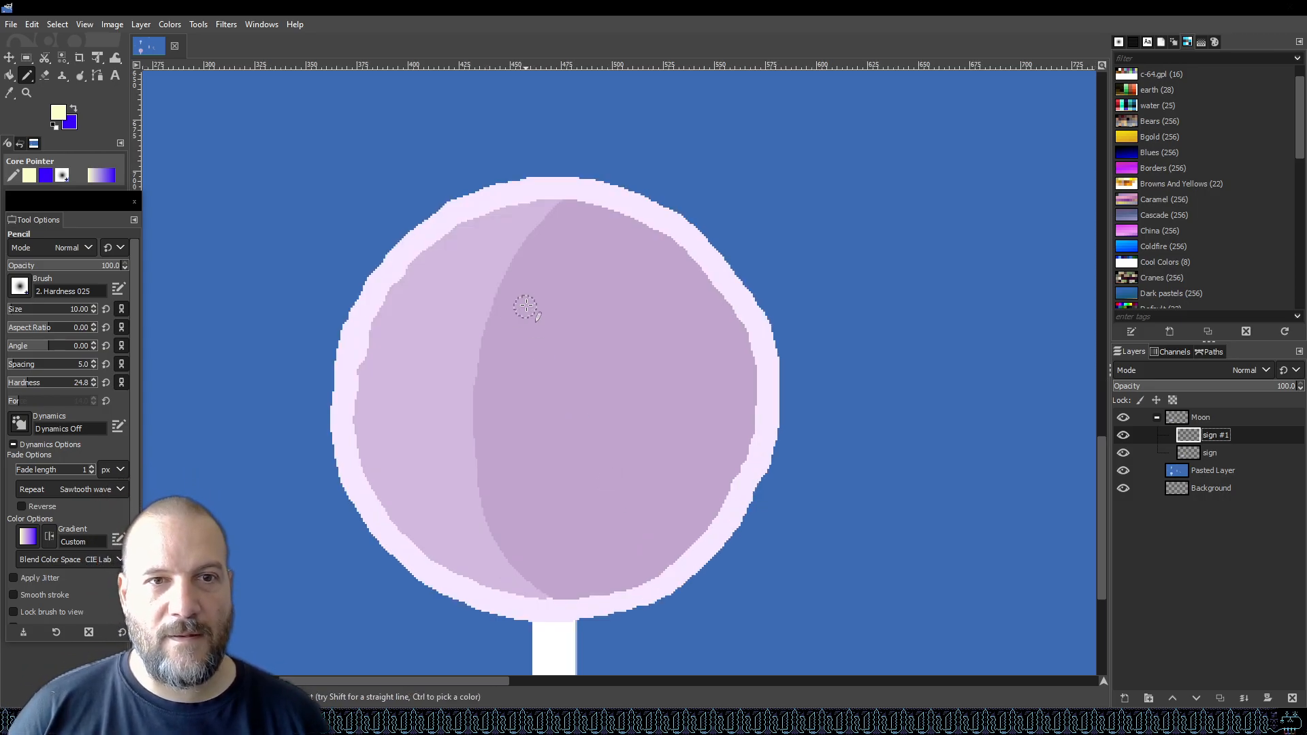
left_click(509, 319)
mouse_move(510, 318)
left_mouse_down()
mouse_move(462, 301)
mouse_move(429, 332)
mouse_move(429, 353)
mouse_move(509, 335)
left_mouse_up()
mouse_move(595, 329)
left_mouse_down()
mouse_move(629, 294)
mouse_move(668, 300)
mouse_move(685, 322)
mouse_move(684, 362)
mouse_move(640, 338)
mouse_move(600, 338)
mouse_move(670, 346)
left_mouse_up()
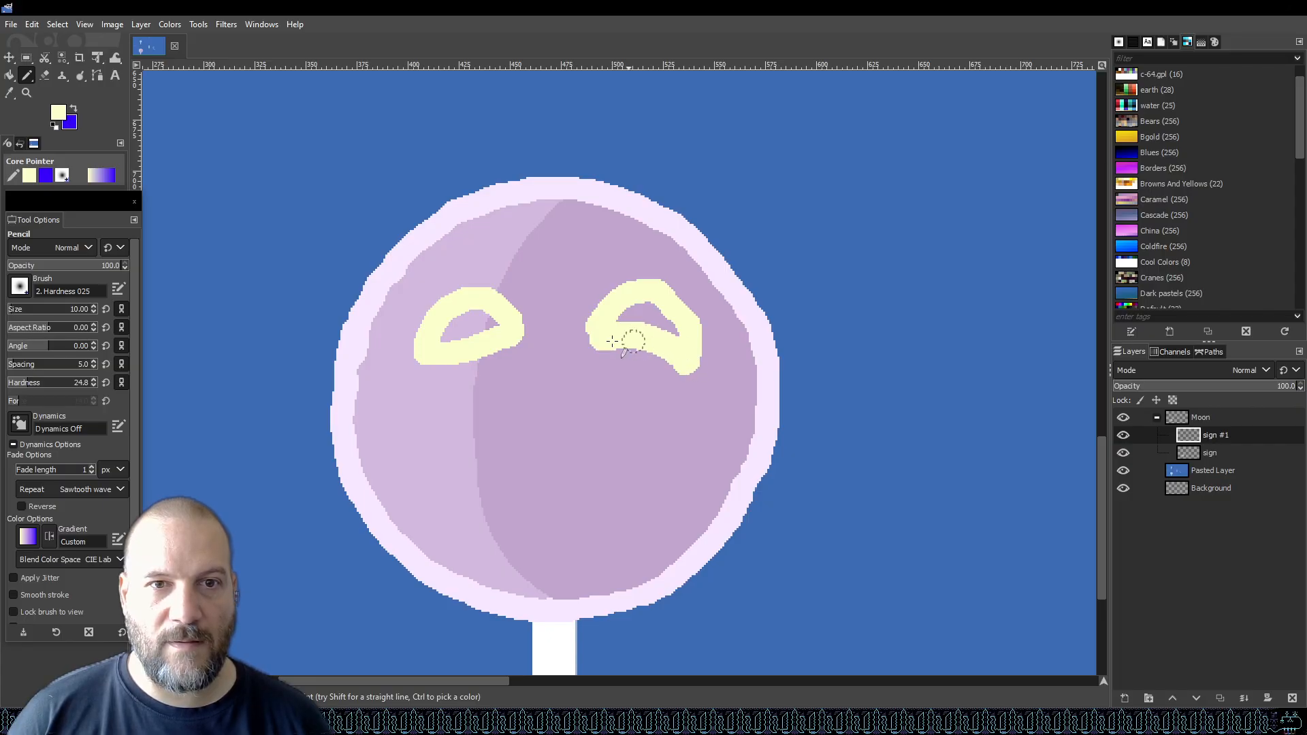
left_click_drag(523, 346, 429, 356)
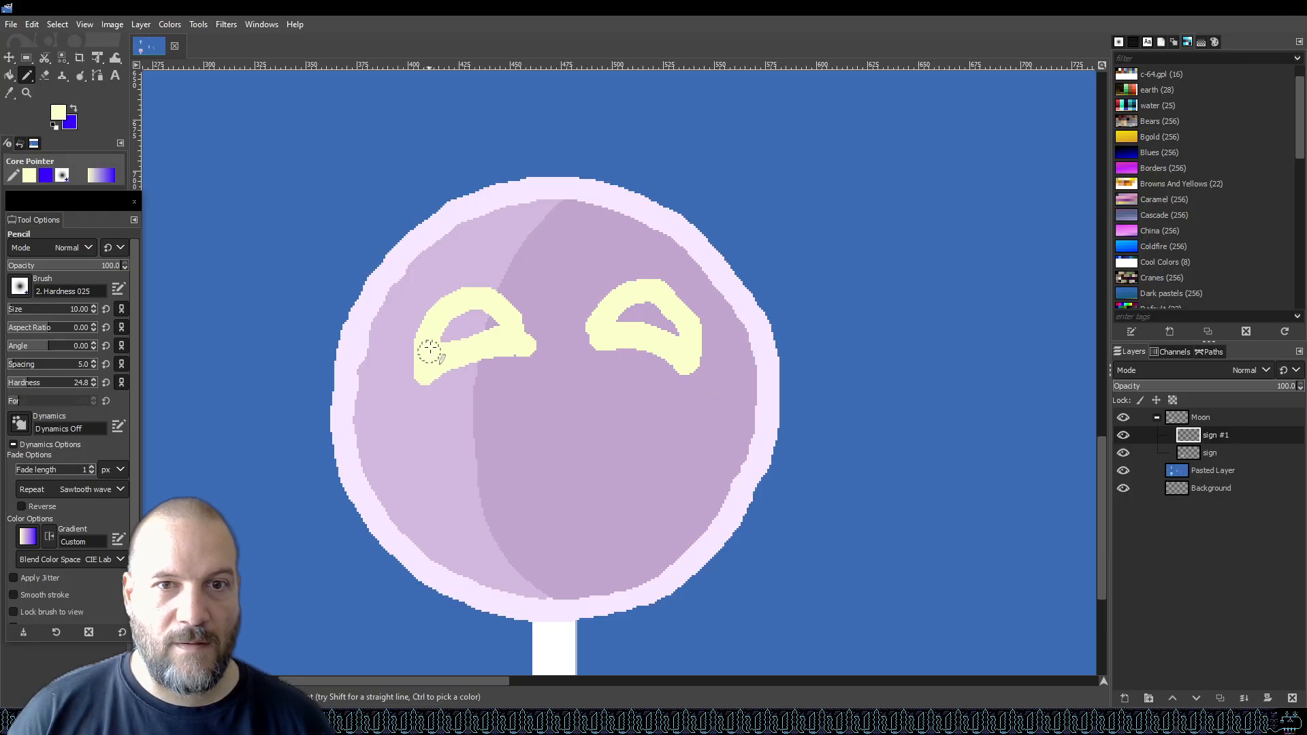
mouse_move(681, 351)
left_mouse_down()
mouse_move(671, 329)
mouse_move(622, 320)
left_mouse_up()
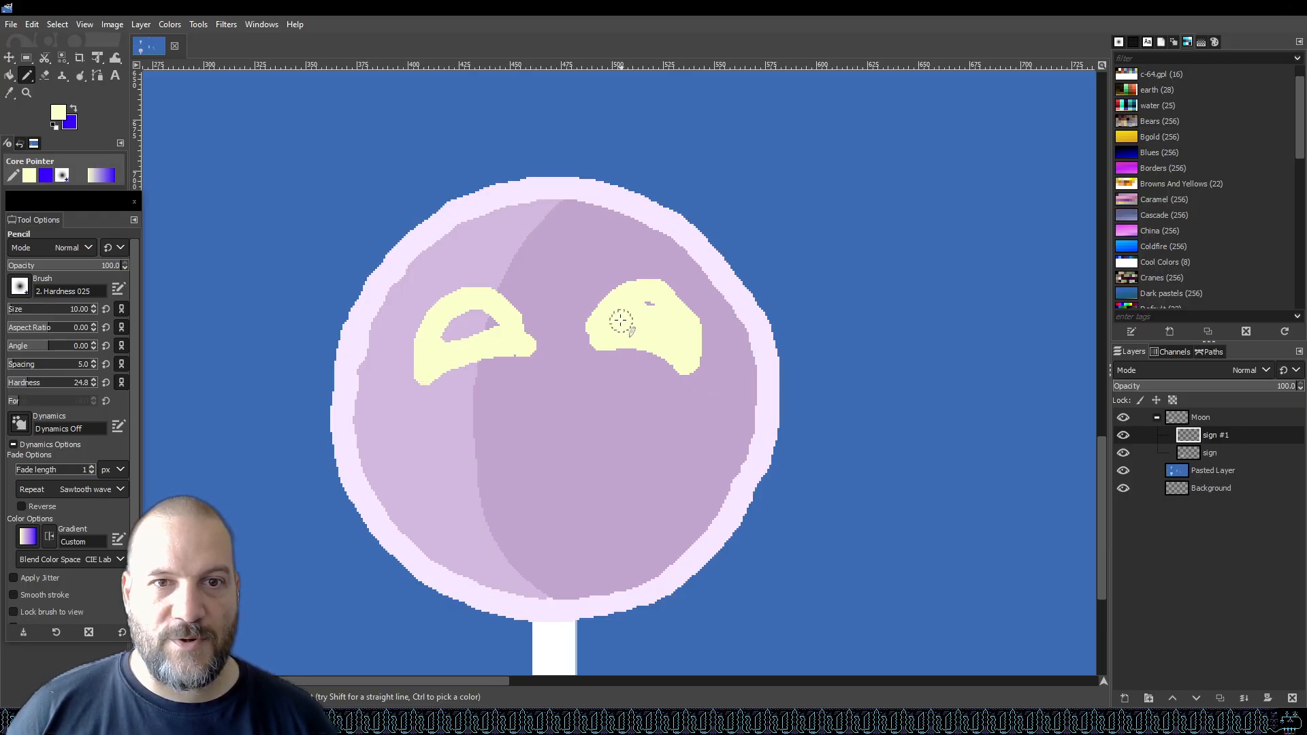
mouse_move(476, 320)
left_mouse_down()
mouse_move(454, 341)
mouse_move(489, 321)
left_mouse_up()
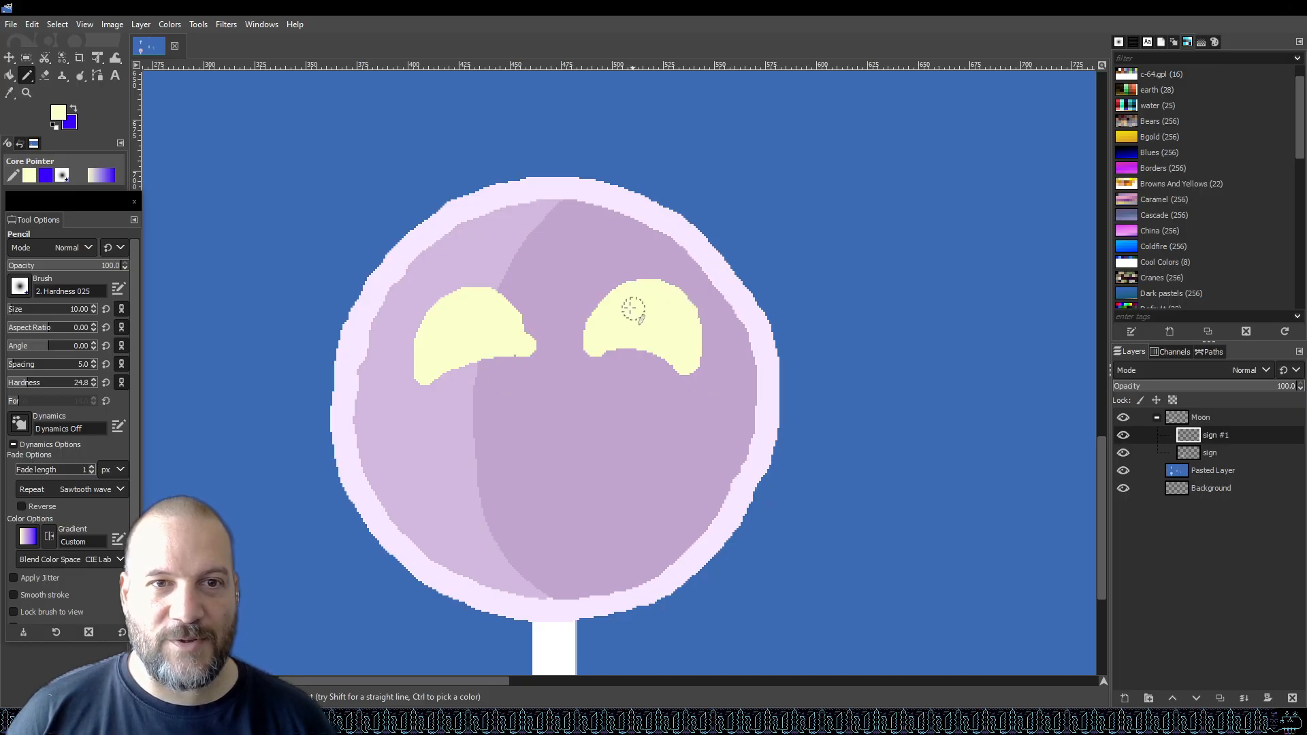
mouse_move(527, 334)
left_mouse_down()
mouse_move(496, 299)
mouse_move(508, 304)
mouse_move(476, 294)
mouse_move(429, 321)
mouse_move(424, 355)
left_mouse_up()
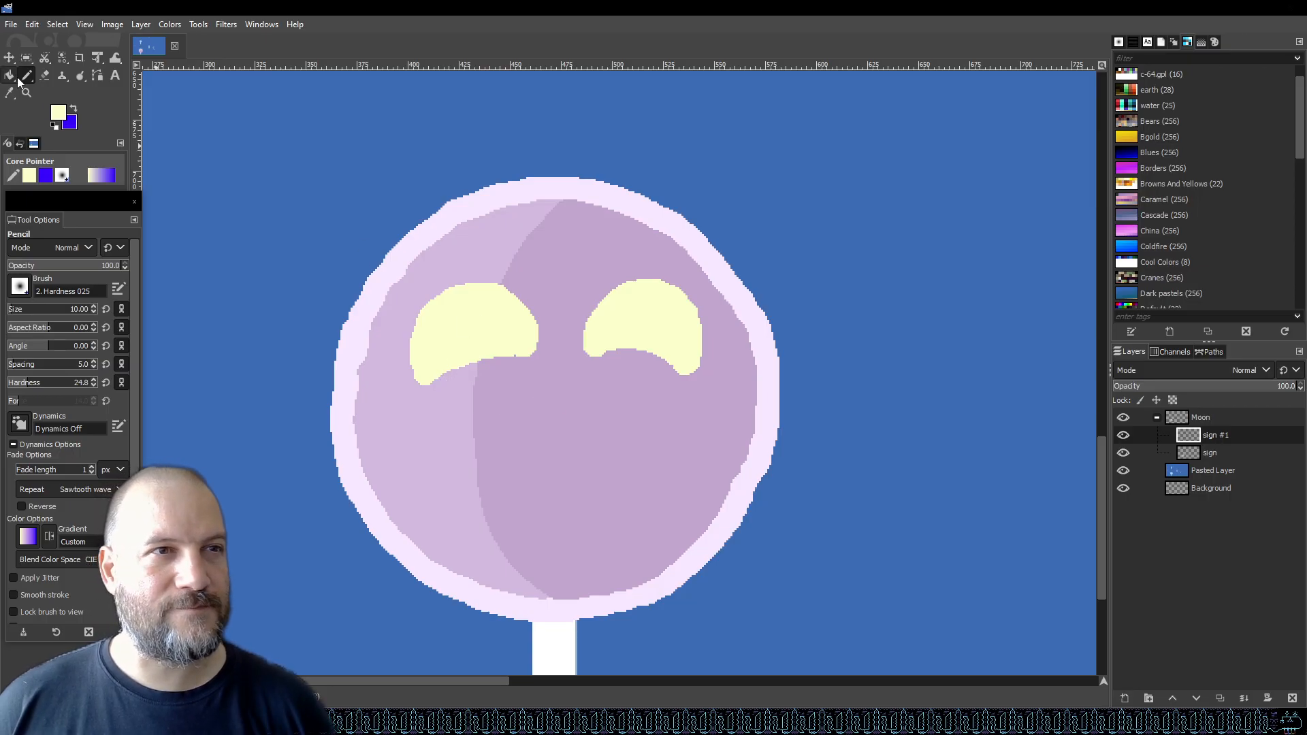
Erase the stray yellow pixels under the left eye with the Eraser, then save the file.
left_click(44, 75)
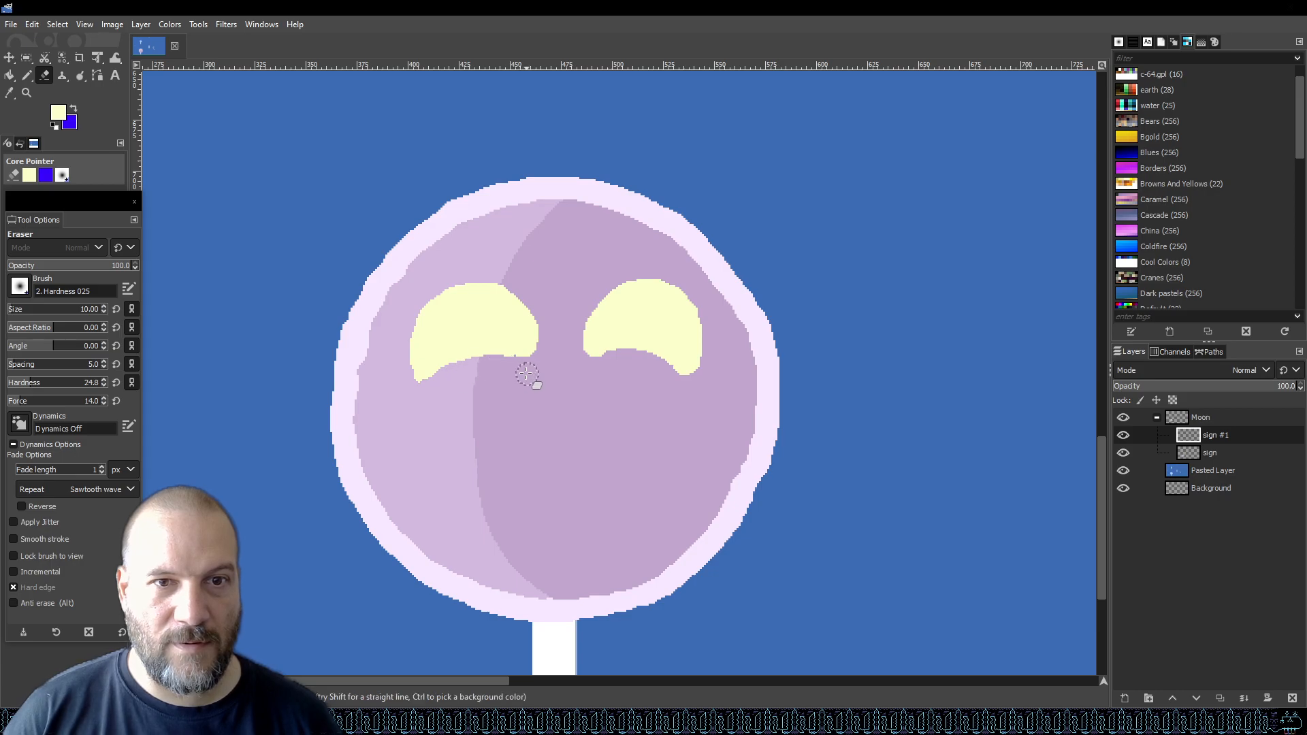
mouse_move(502, 360)
left_mouse_down()
mouse_move(427, 390)
mouse_move(401, 372)
left_mouse_up()
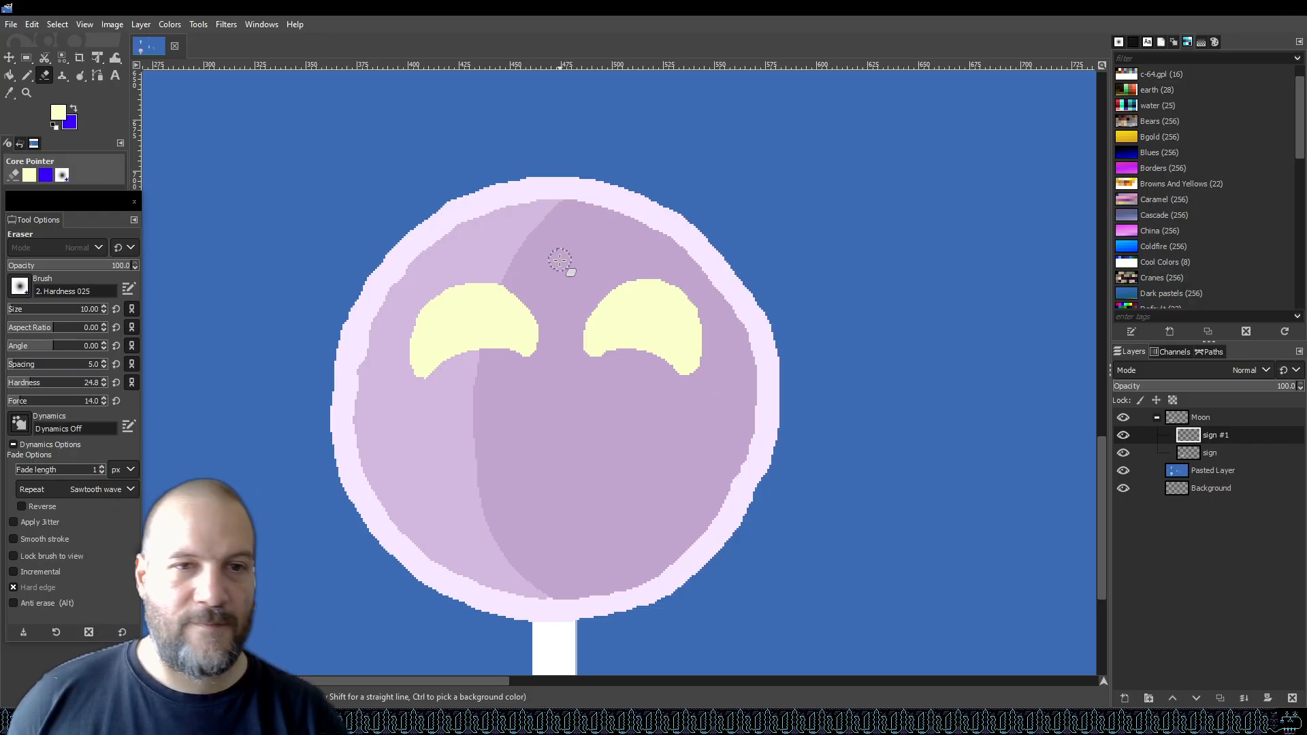
key("ctrl+s")
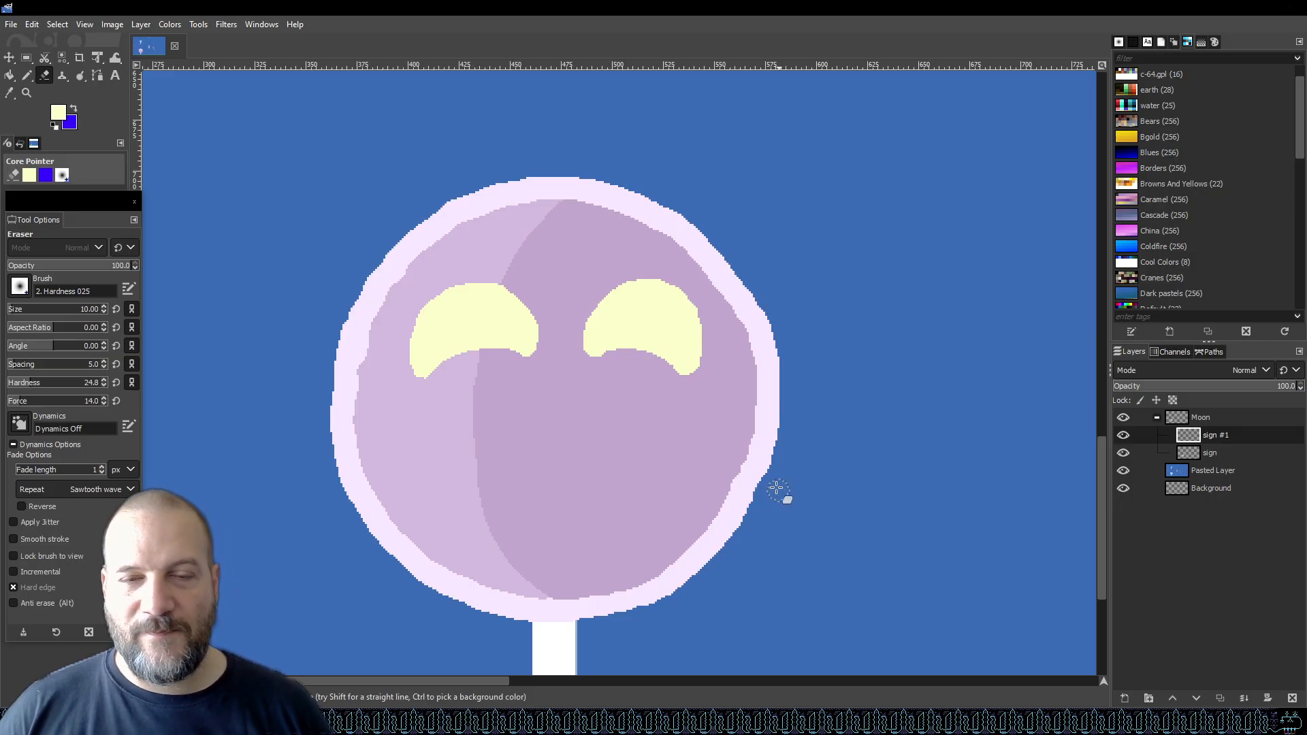
Set the foreground colour to dark purple 66516f, sampling from the moon first, and switch back to the Pencil.
left_click(63, 115)
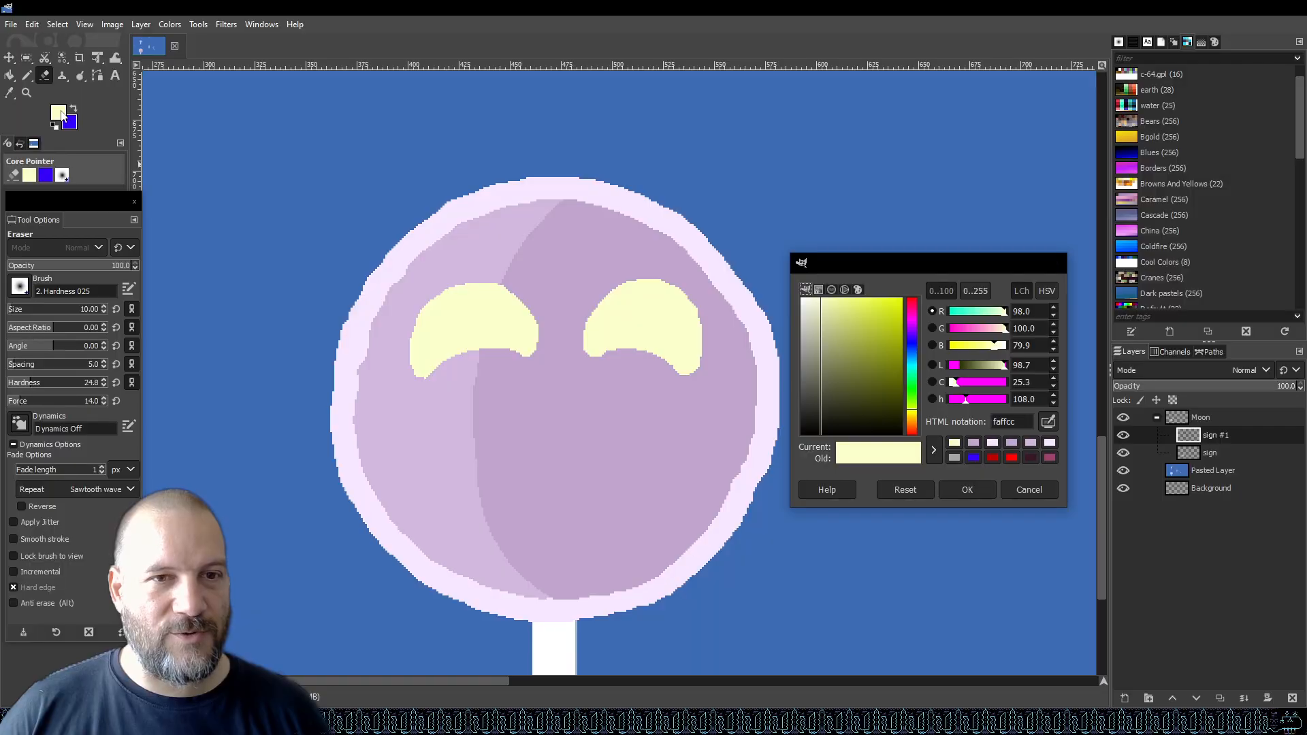
left_click(1048, 422)
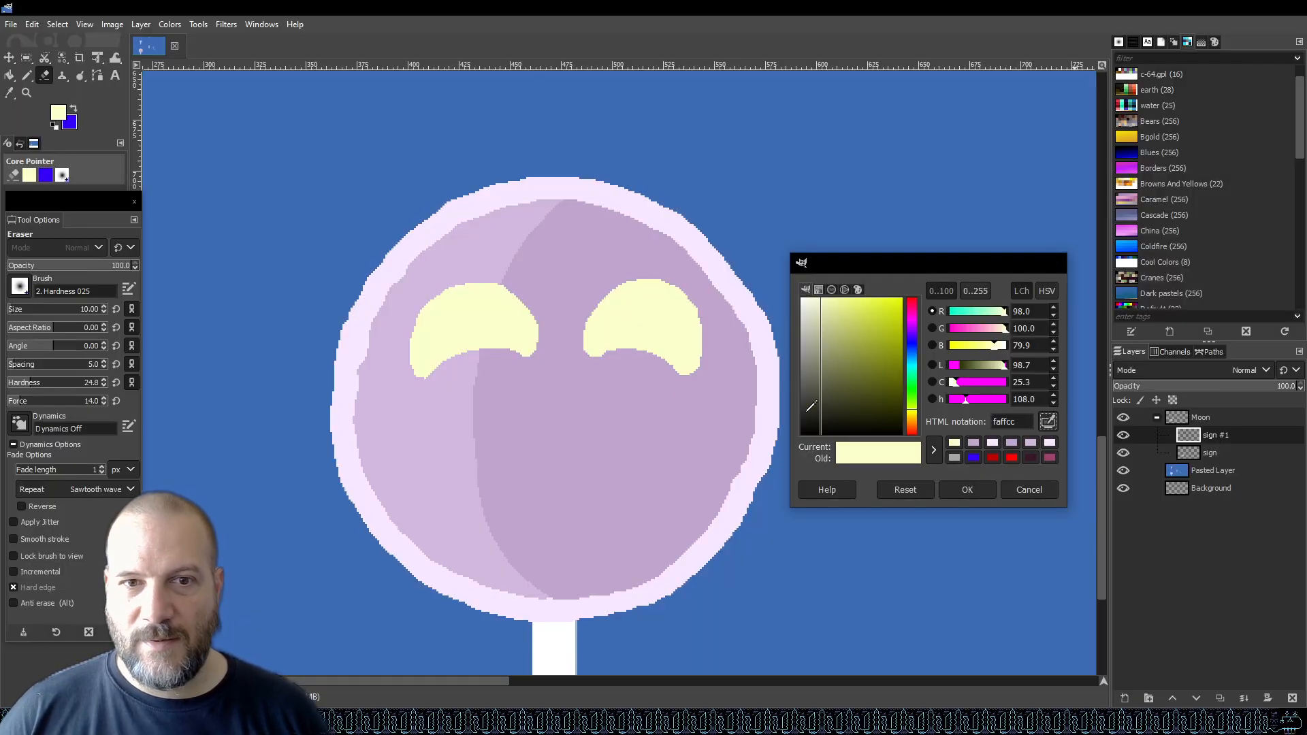
left_click(601, 397)
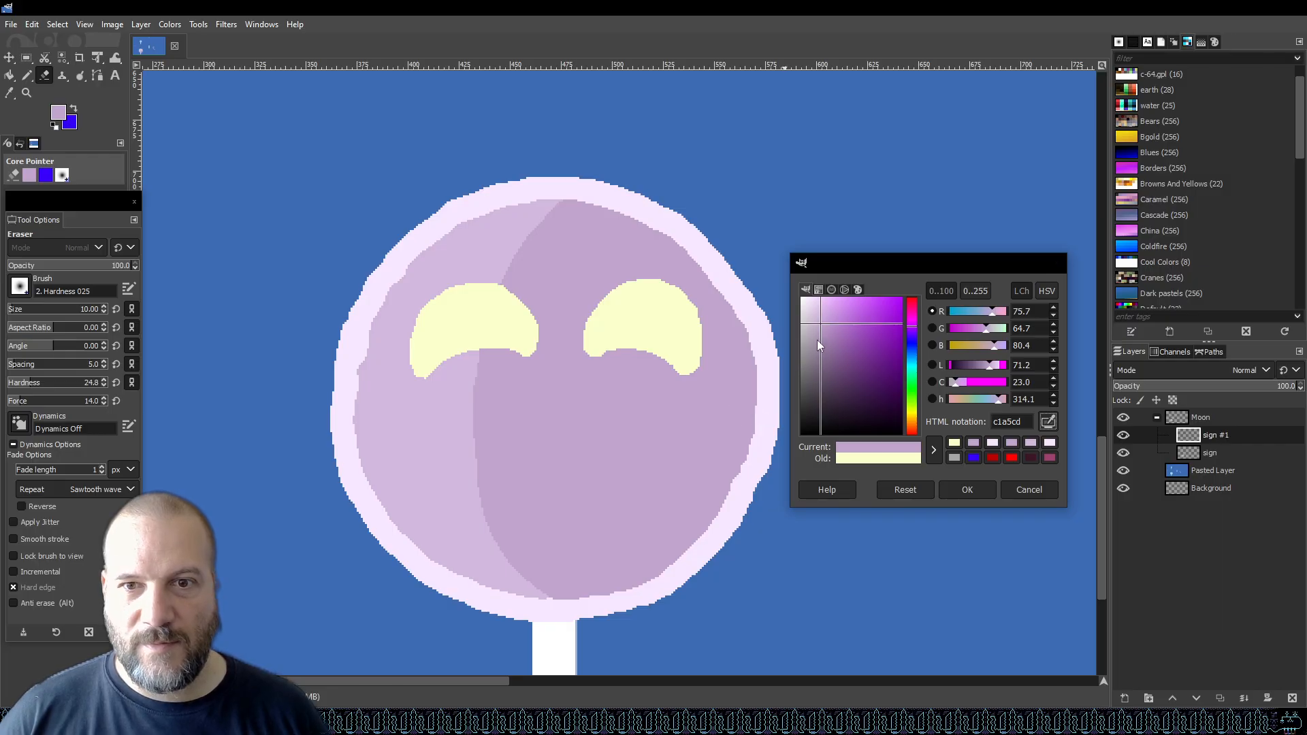
left_click(818, 341)
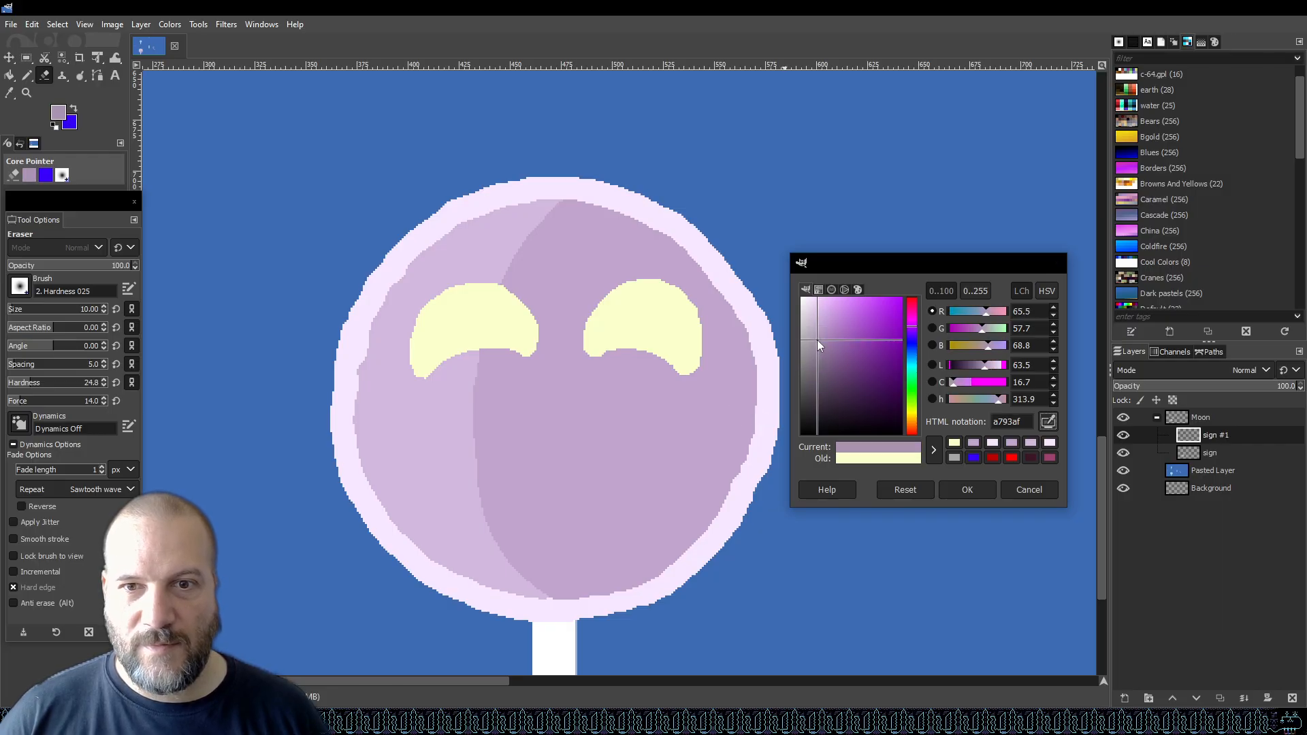
left_click(829, 374)
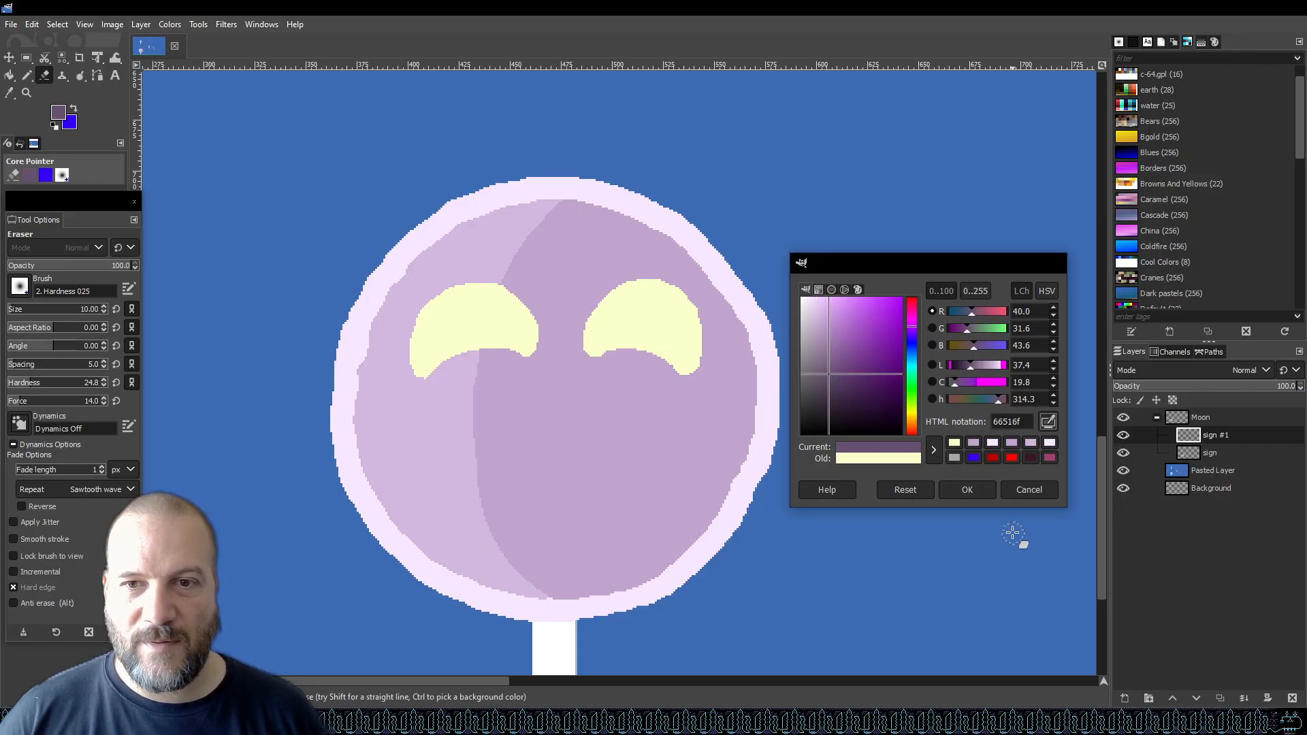
left_click(976, 490)
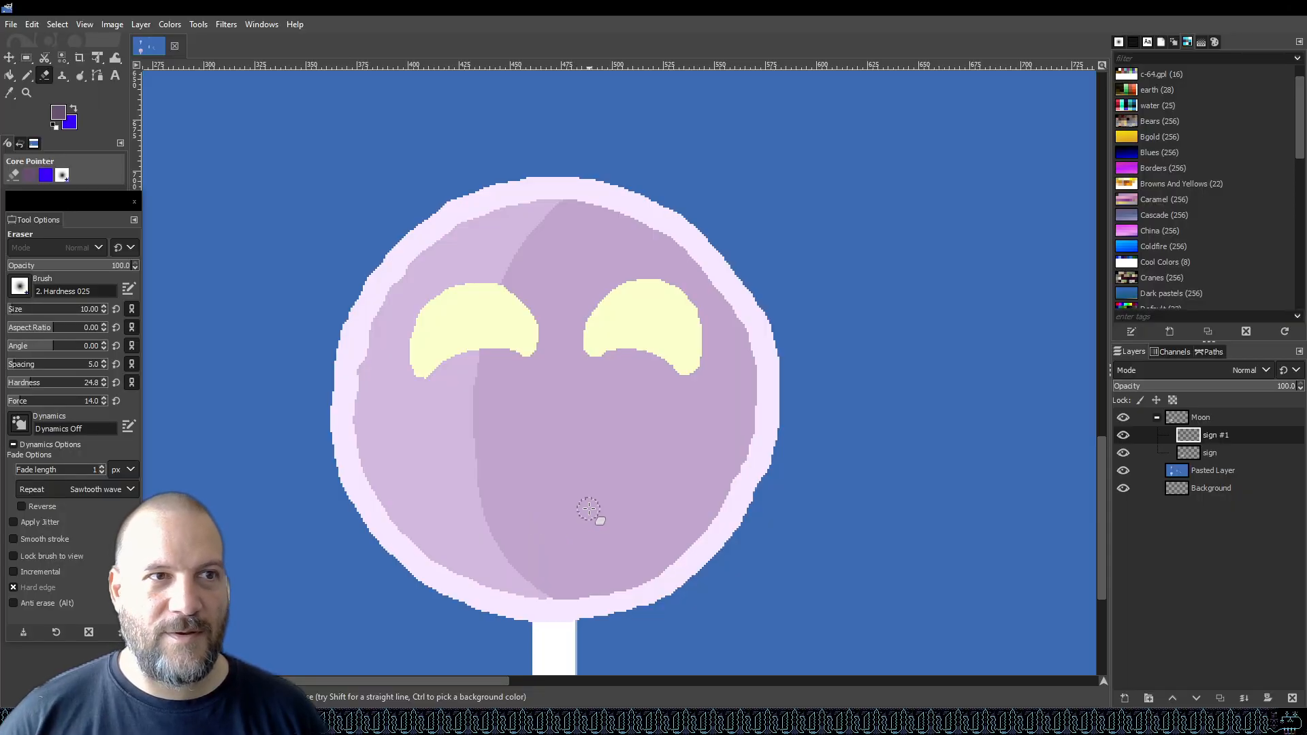
key("n")
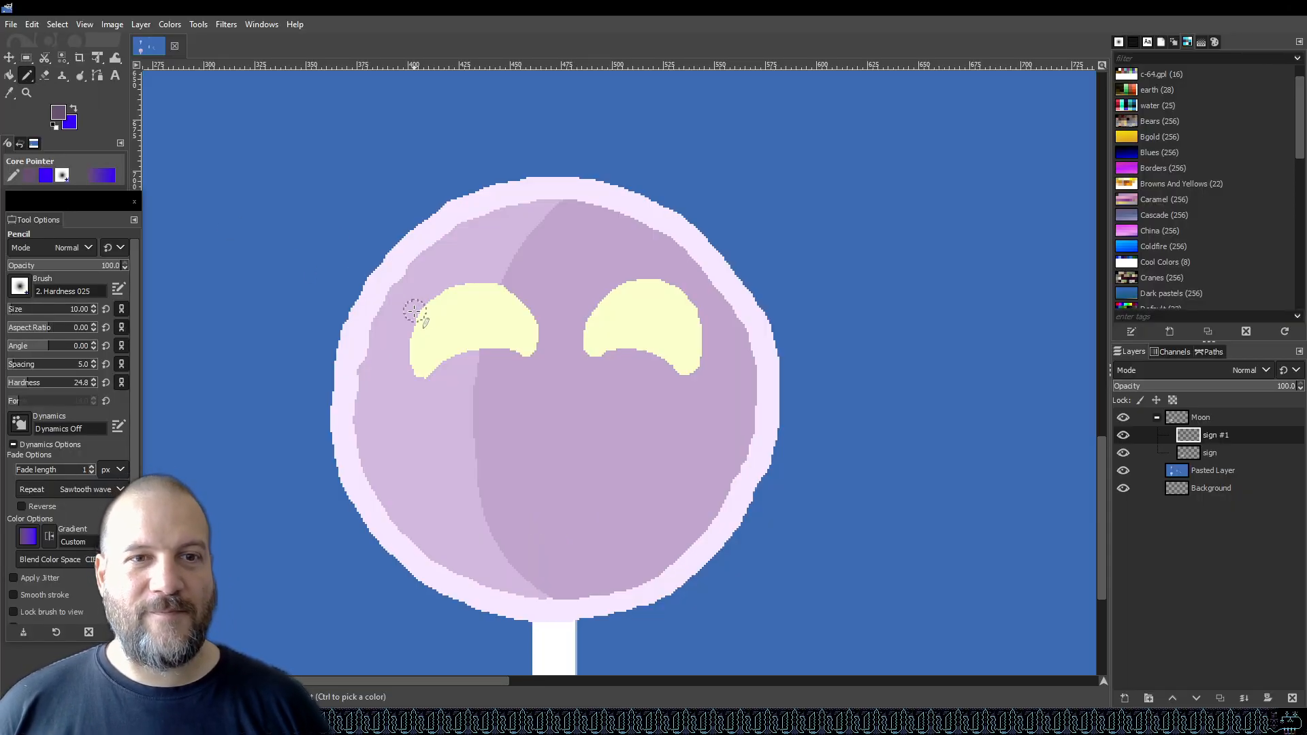
Try sketching a dark purple smile below the eyes, undo the attempts, and save the file.
mouse_move(469, 413)
left_mouse_down()
mouse_move(504, 486)
mouse_move(566, 504)
mouse_move(606, 482)
mouse_move(626, 408)
left_mouse_up()
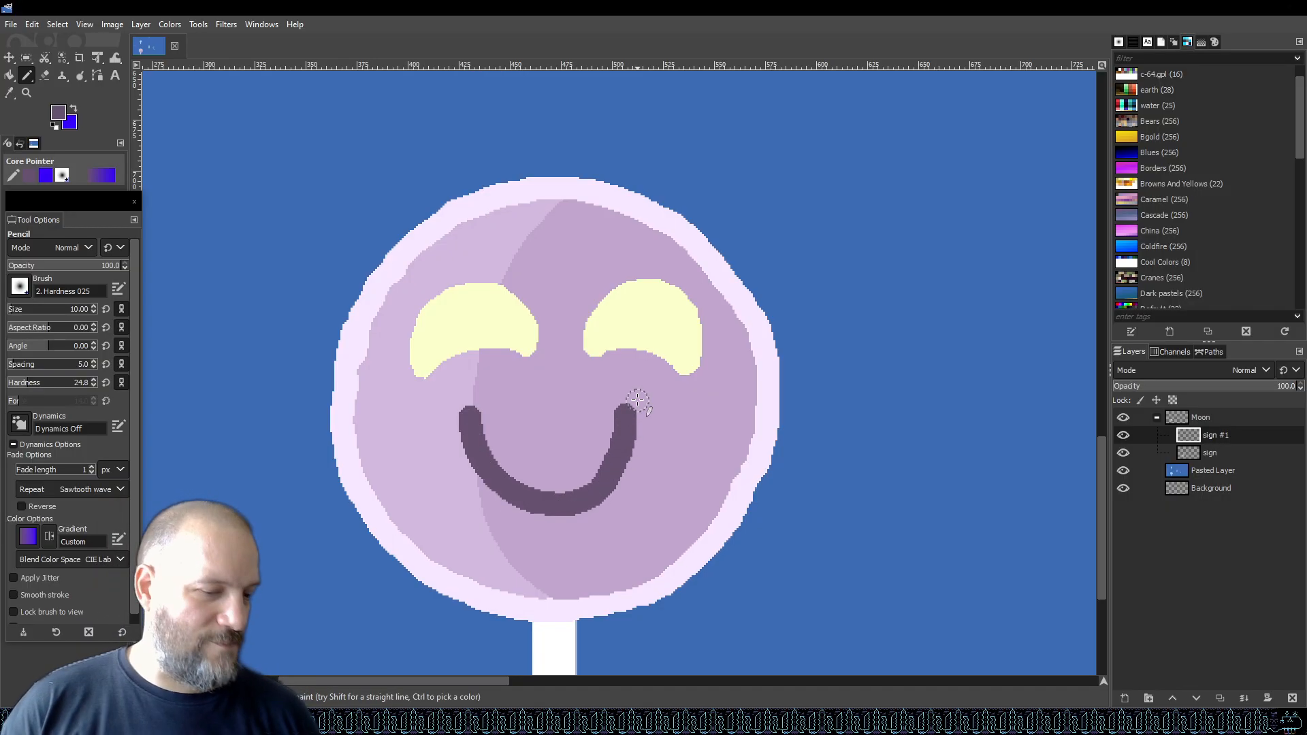
key("ctrl+z")
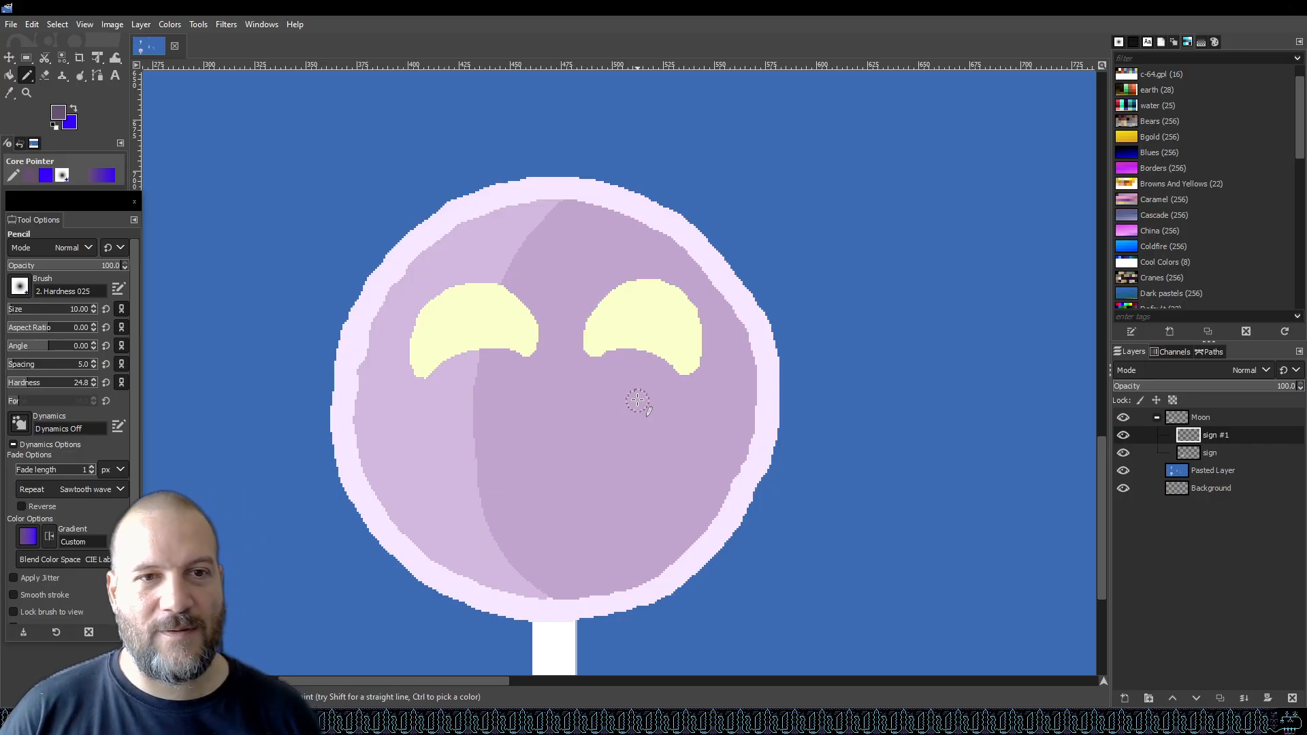
mouse_move(444, 437)
left_mouse_down()
mouse_move(507, 481)
mouse_move(580, 486)
mouse_move(642, 477)
mouse_move(683, 425)
left_mouse_up()
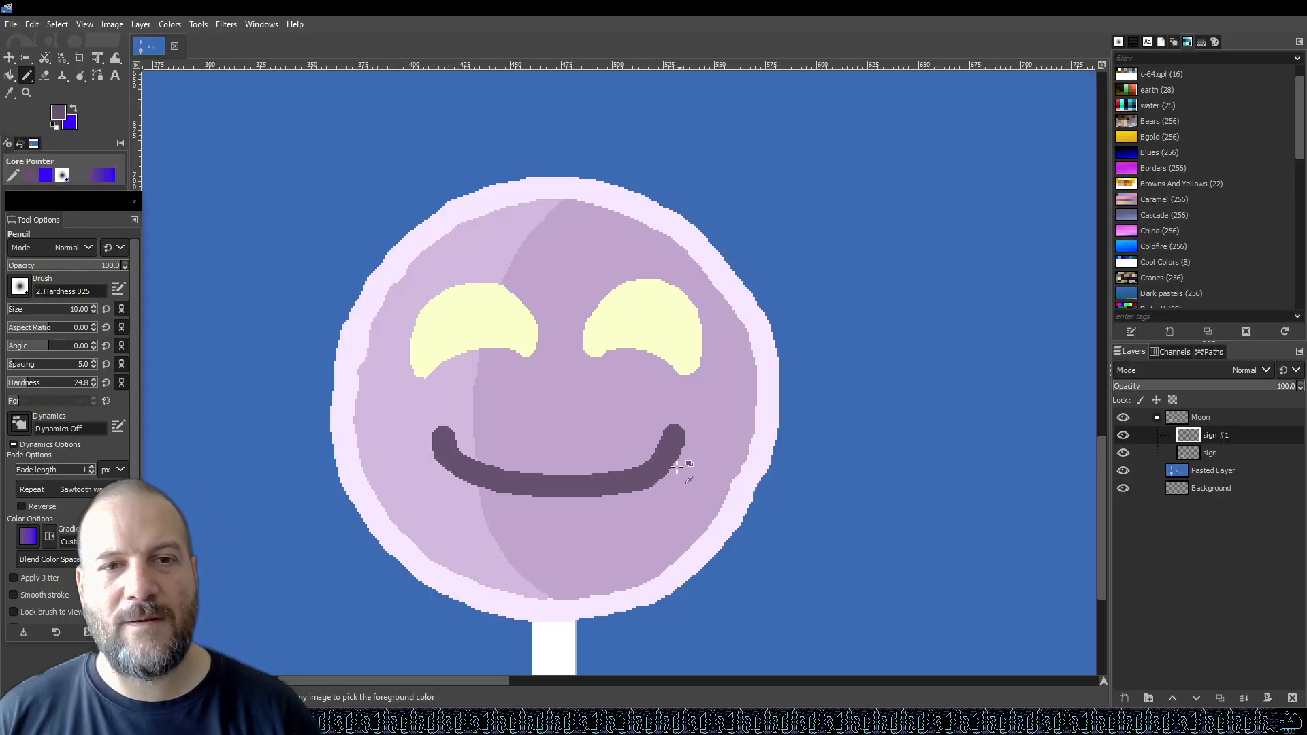
scroll(688, 461, "down", 4, "ctrl")
scroll(695, 492, "up", 6, "ctrl")
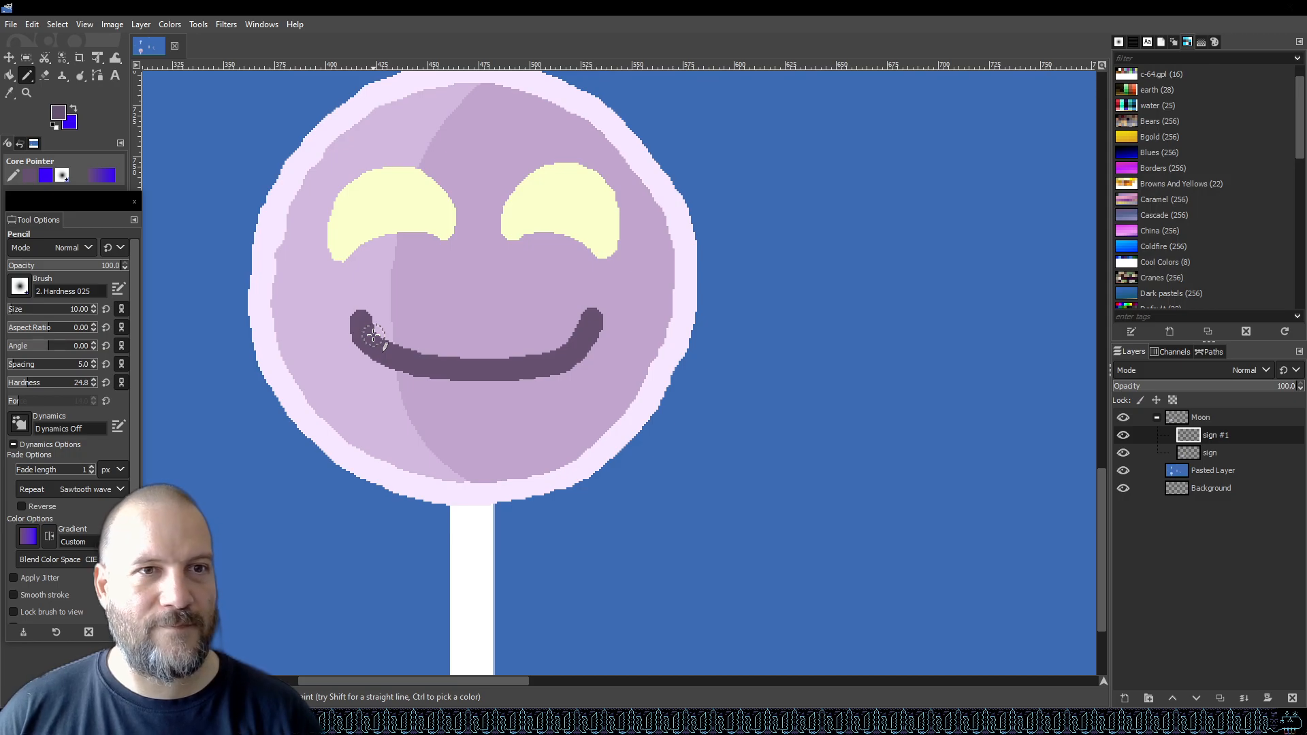
key("ctrl+z")
key("ctrl+s")
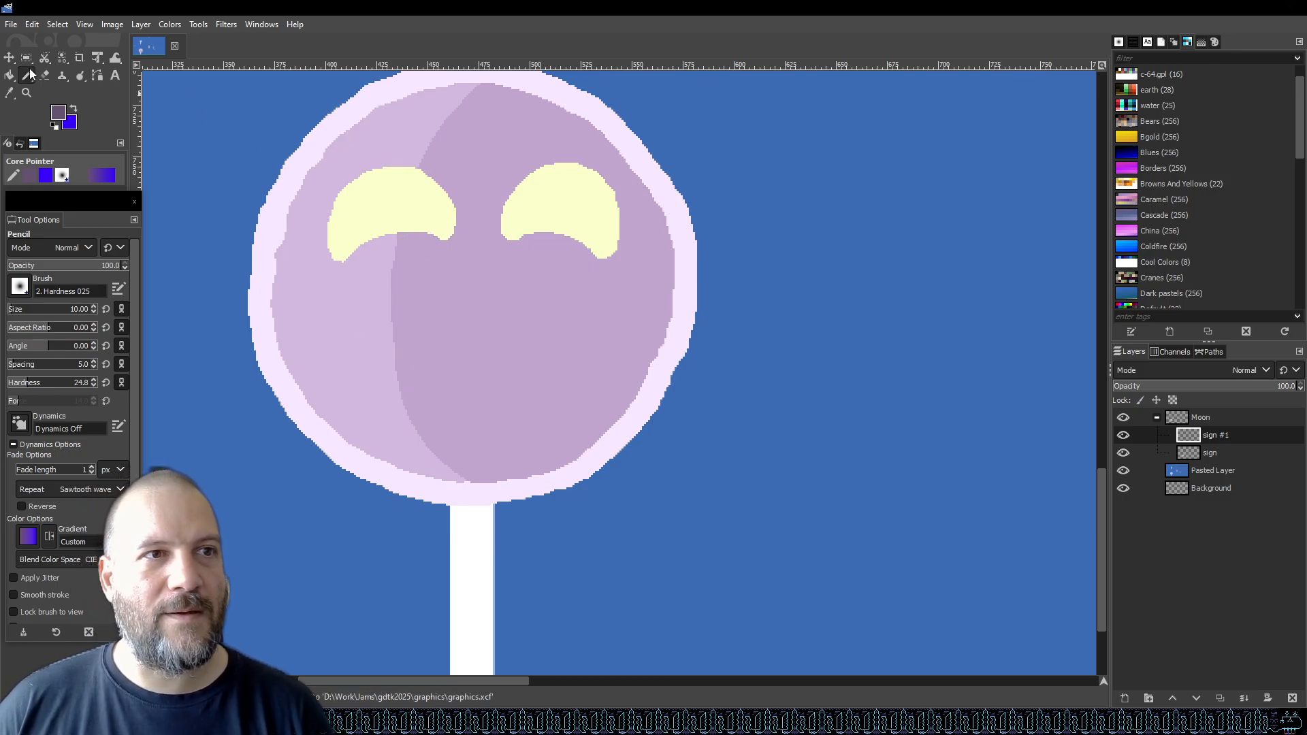
Cut the left eye with a rectangle selection, paste it back, and nudge it about five pixels left.
key("r")
left_click_drag(315, 278, 472, 161)
key("ctrl+c")
key("Delete")
key("ctrl+v")
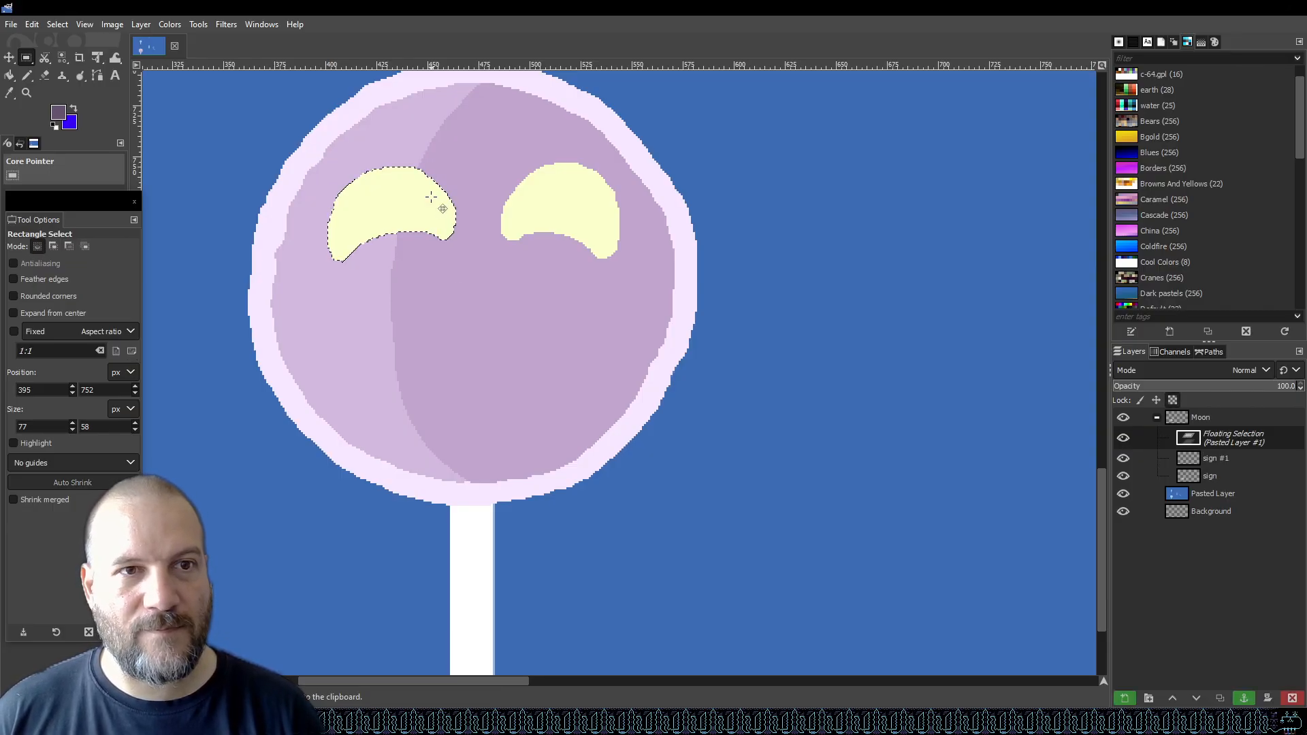
key("Left")
key("Left")
key("Left")
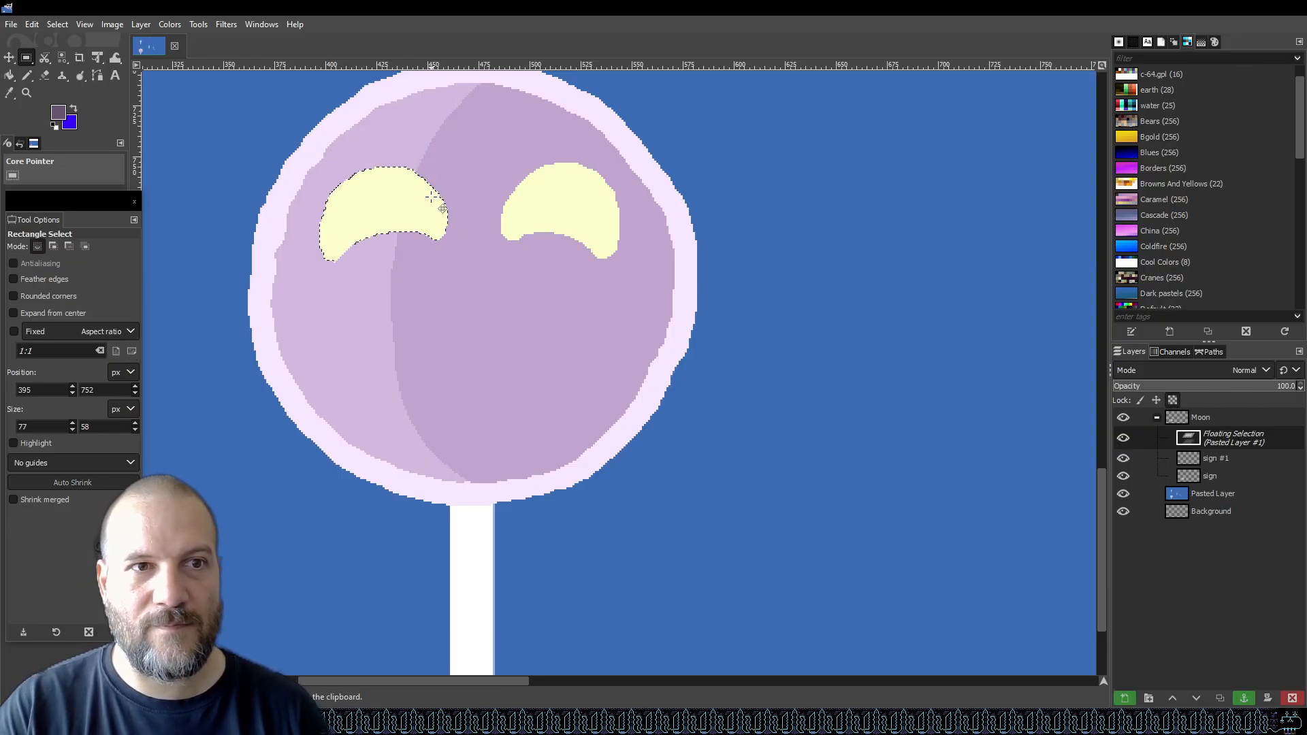
key("Left")
key("Left")
key("Left")
key("Left")
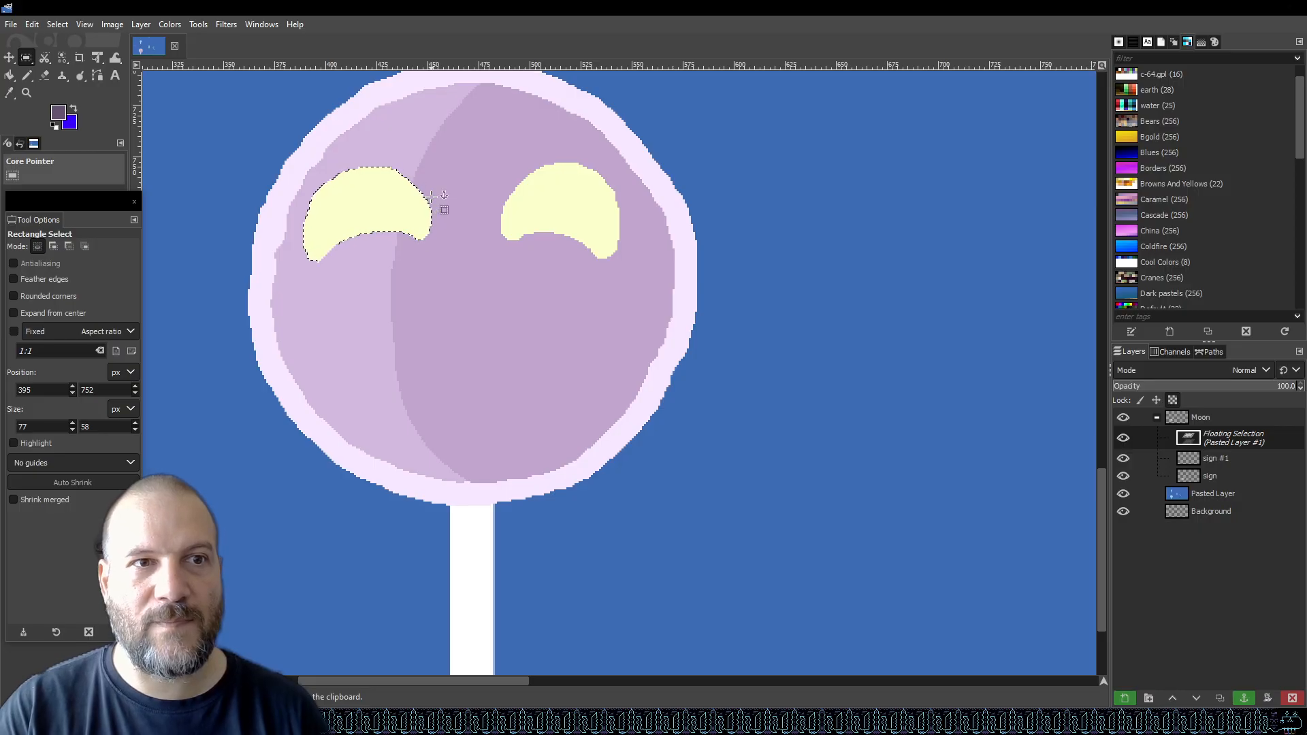
key("Right")
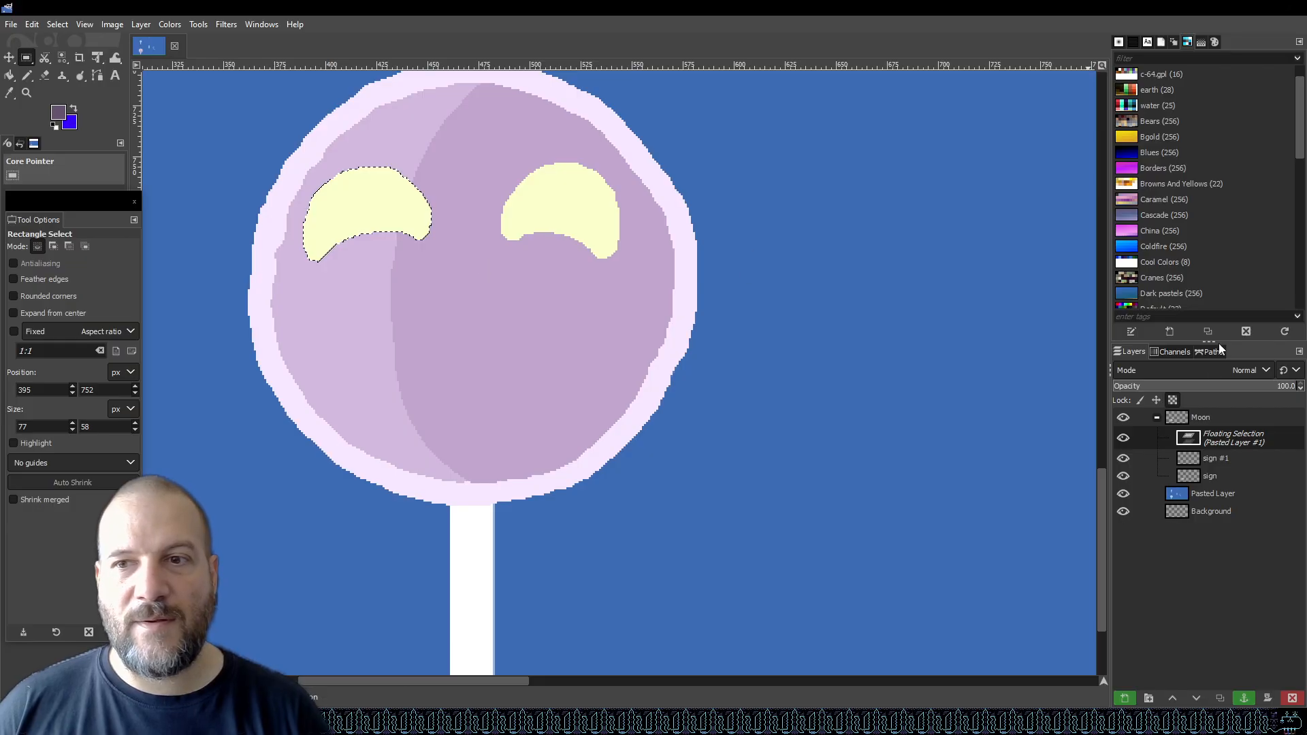
Convert the floating left eye into a new layer and merge it down into sign #1.
right_click(1216, 442)
right_click(1229, 441)
right_click(1228, 441)
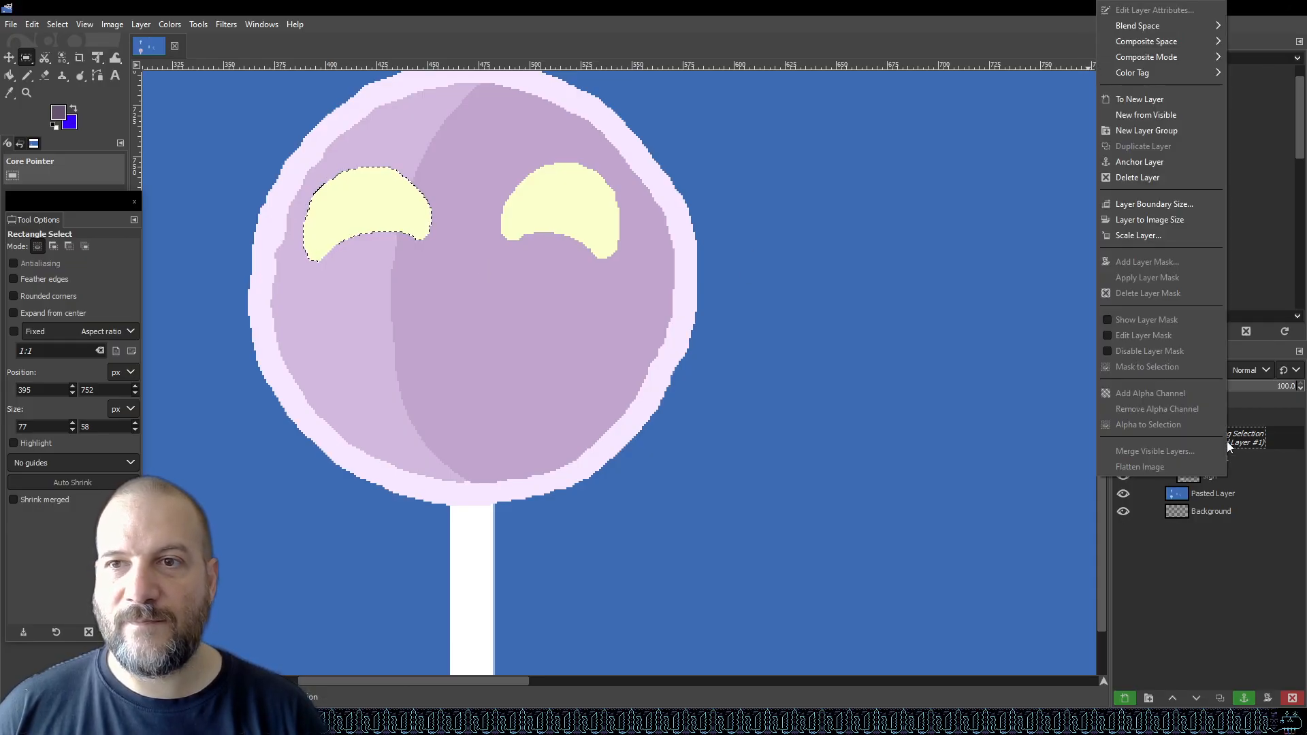
left_click(1151, 100)
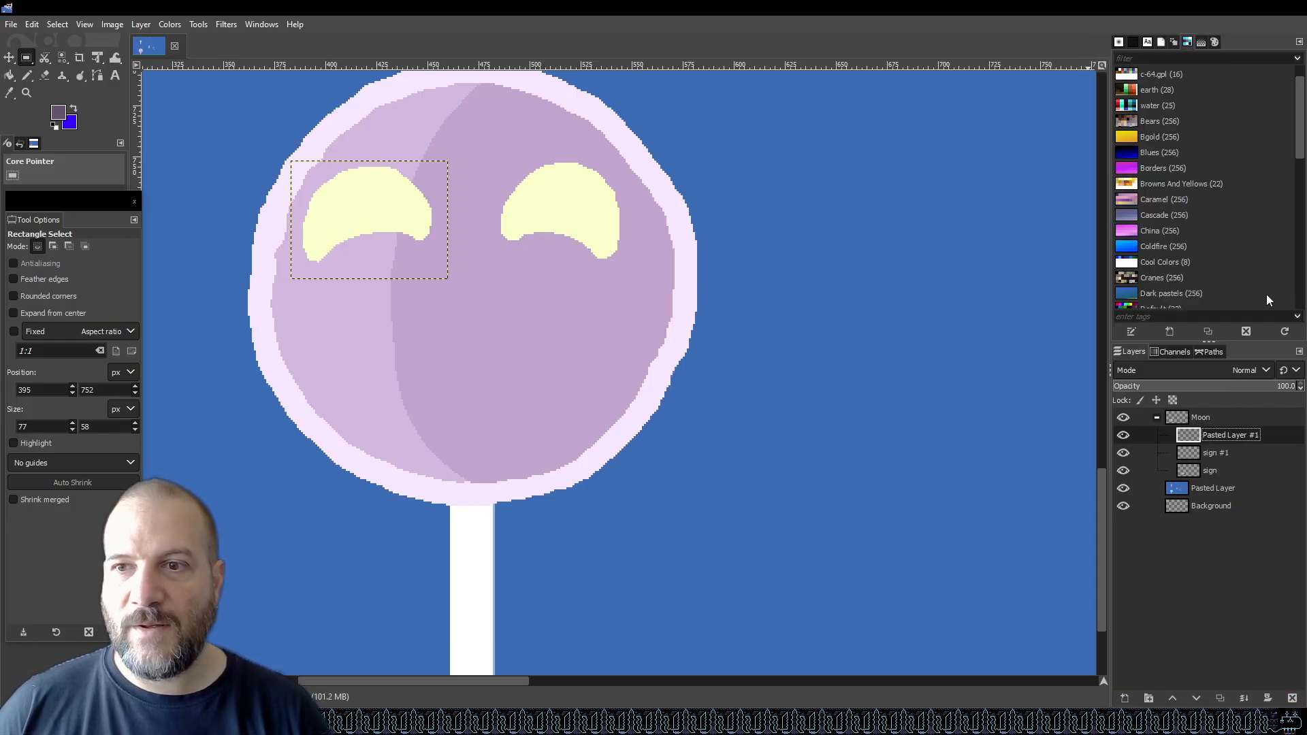
right_click(1242, 436)
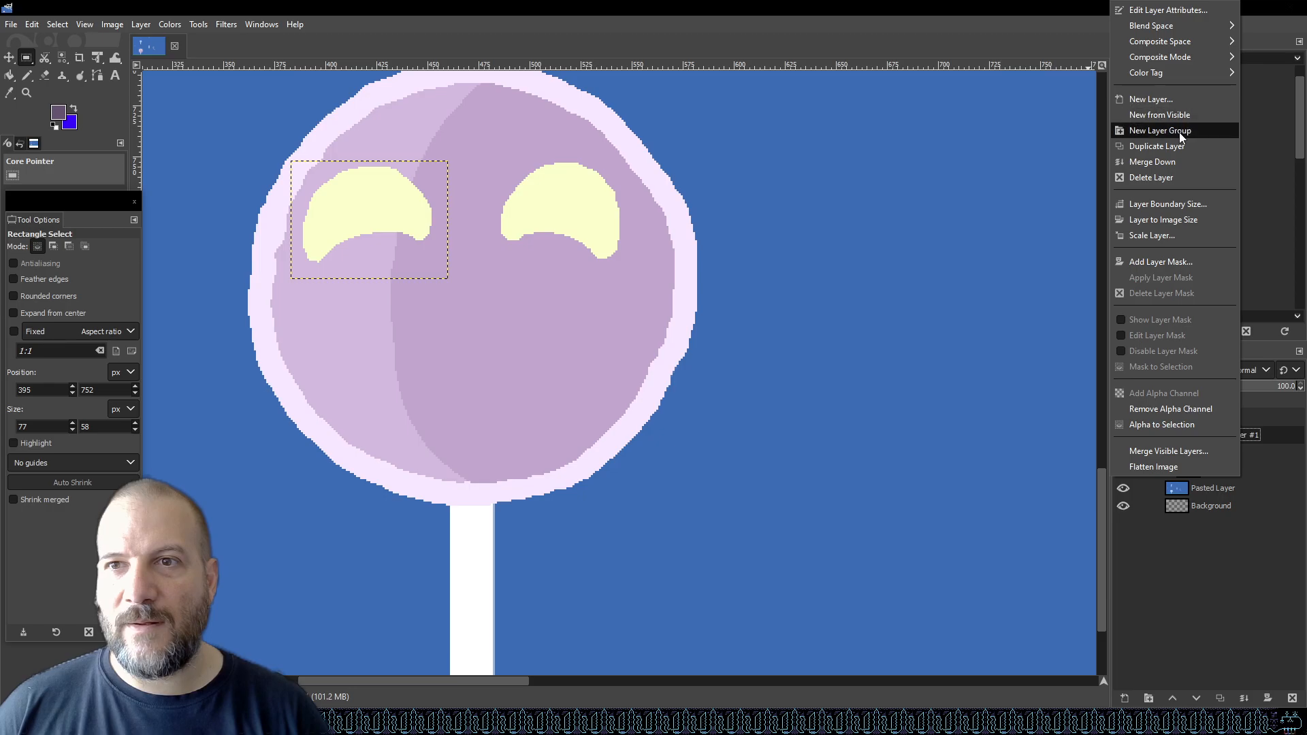
left_click(1179, 166)
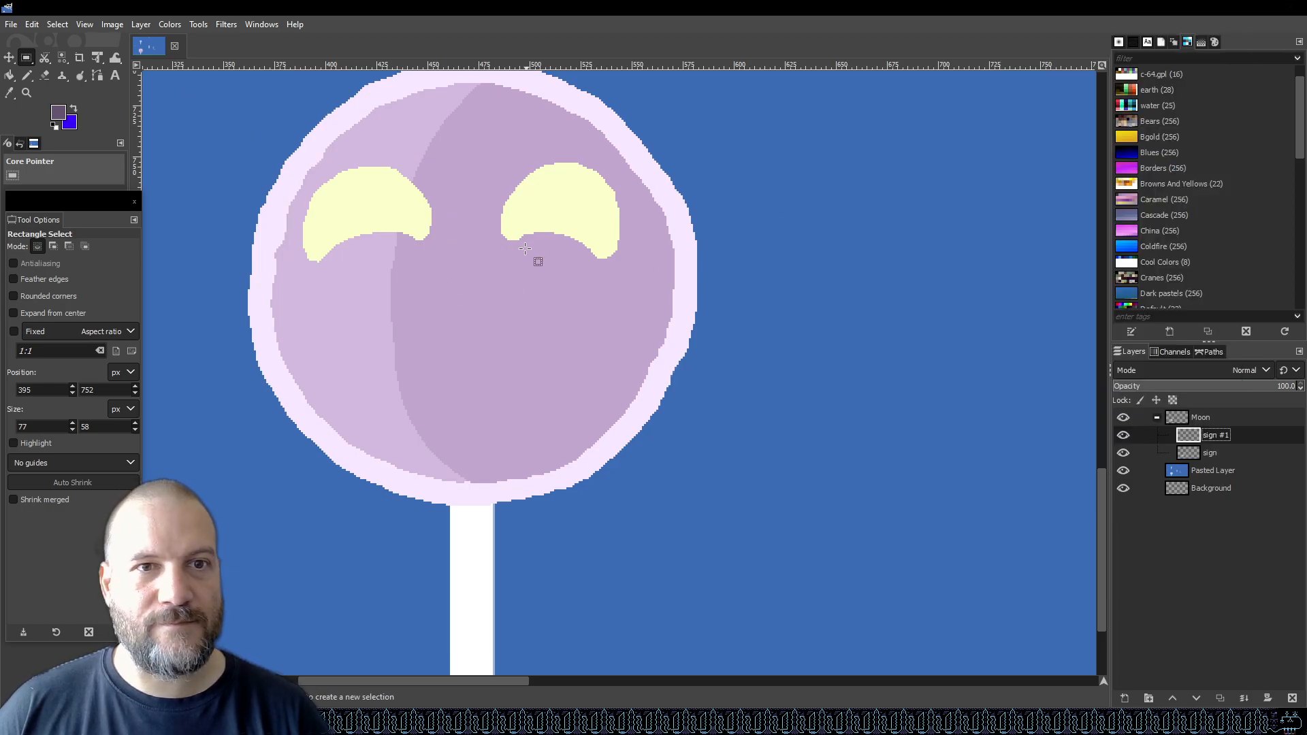
Cut the right eye, paste it nudged about three pixels right, and convert it into a new layer.
left_click_drag(483, 253, 636, 160)
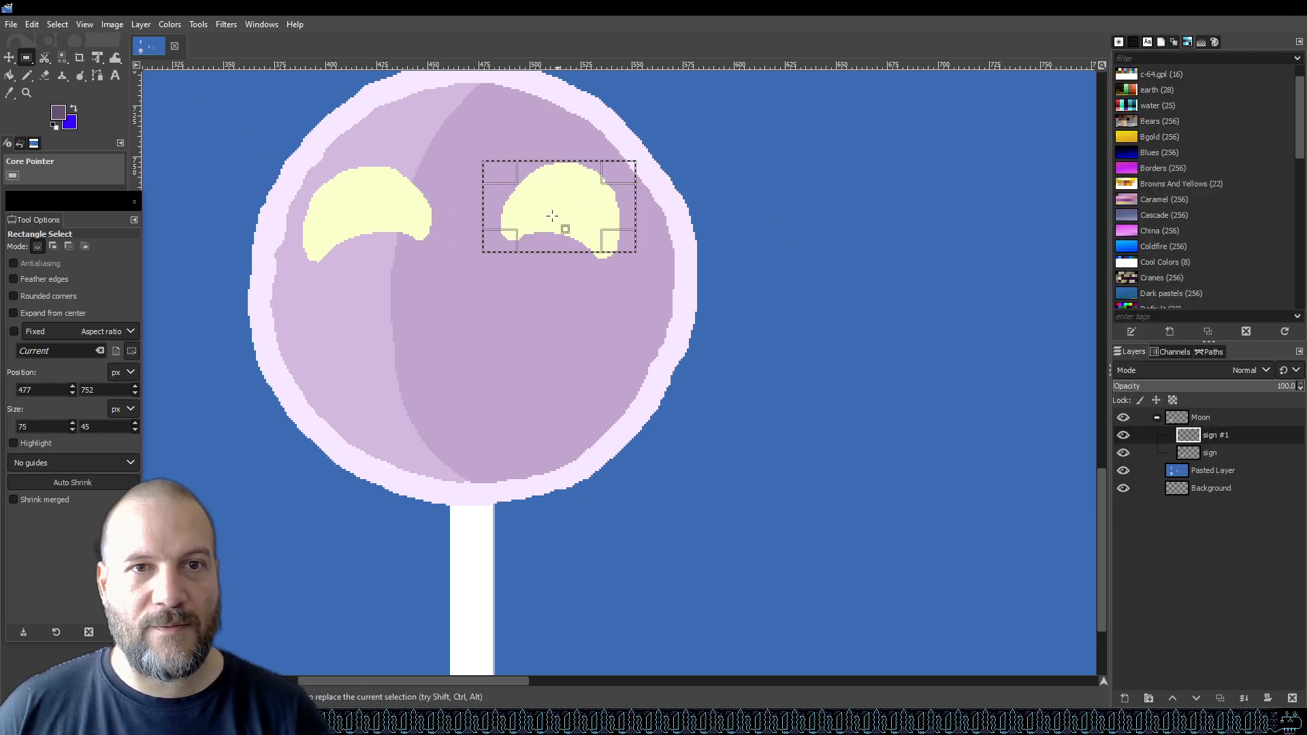
left_click(499, 280)
left_click_drag(492, 268, 630, 155)
key("ctrl+x")
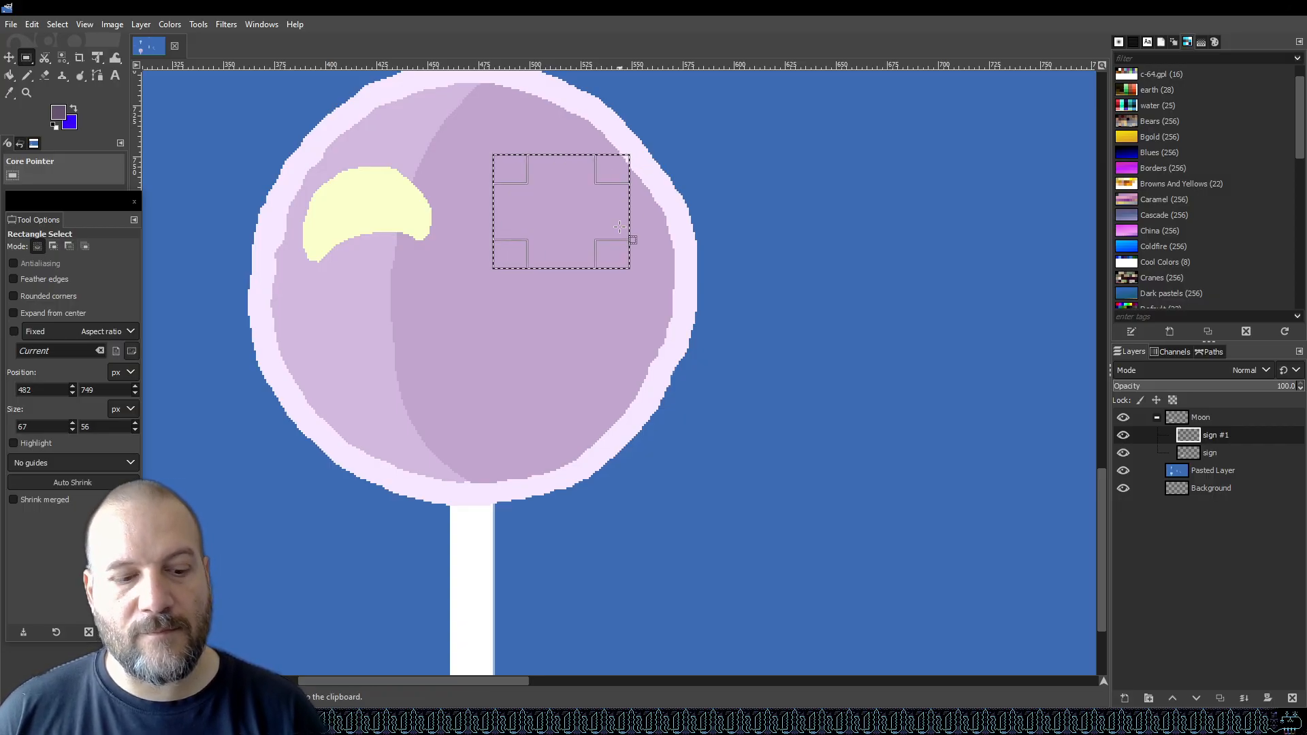
key("ctrl+v")
key("Right")
key("Right")
key("Right")
key("Right")
key("Right")
key("Right")
key("Right")
key("Right")
key("Right")
key("Right")
key("Right")
key("Right")
key("Right")
key("Right")
key("Right")
key("Right")
key("Right")
key("Right")
key("Right")
key("Right")
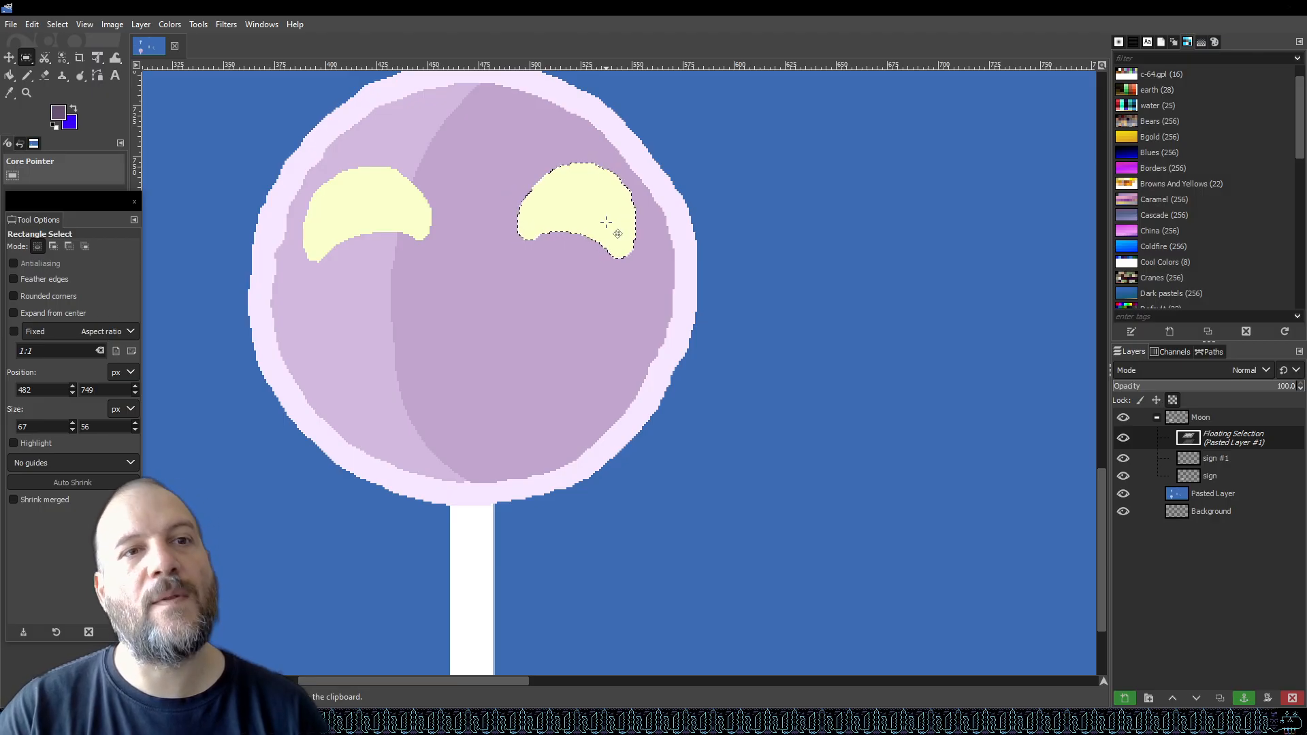
key("Right")
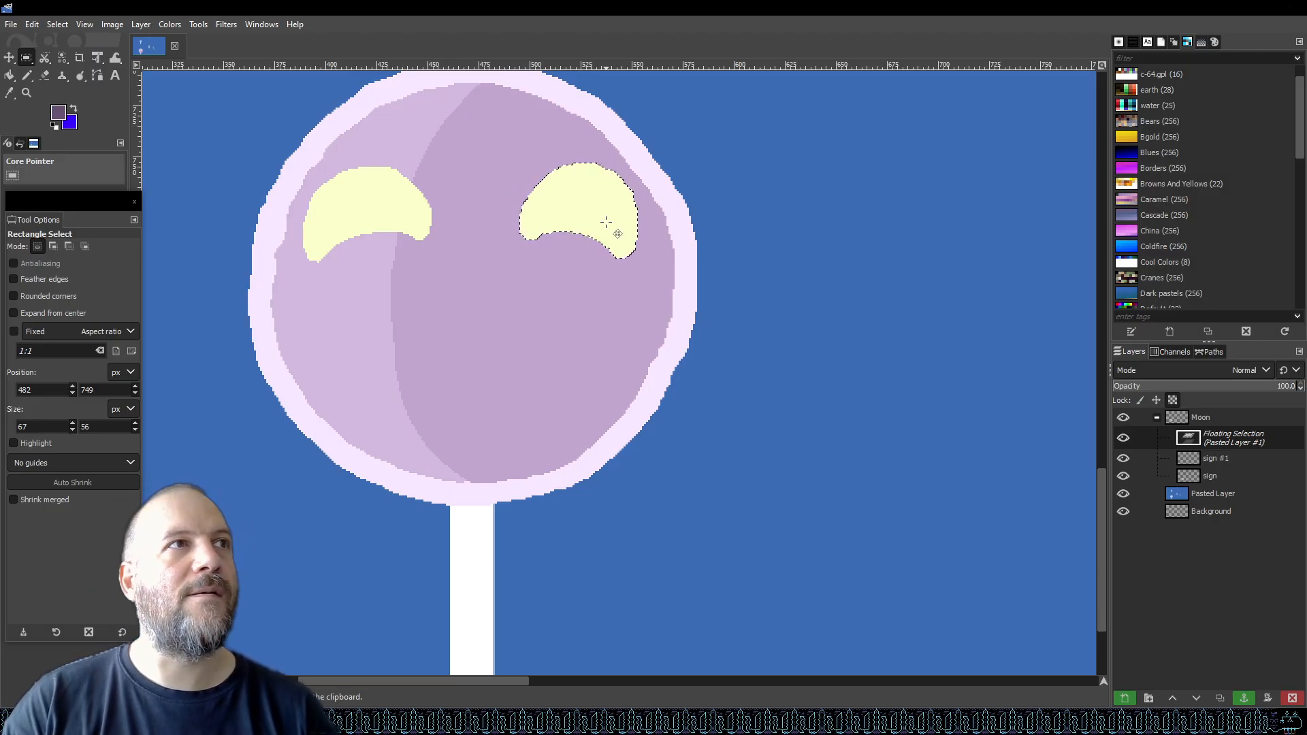
key("Left")
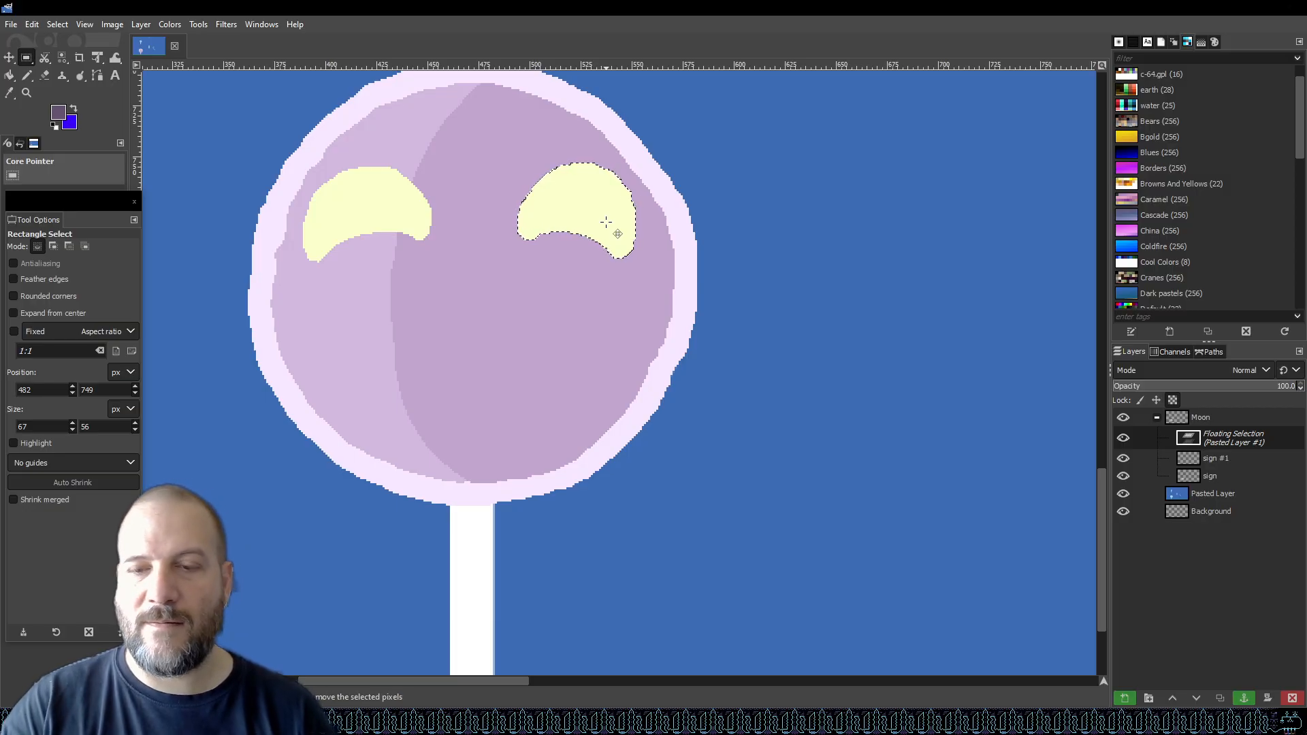
right_click(1253, 439)
left_click(1195, 100)
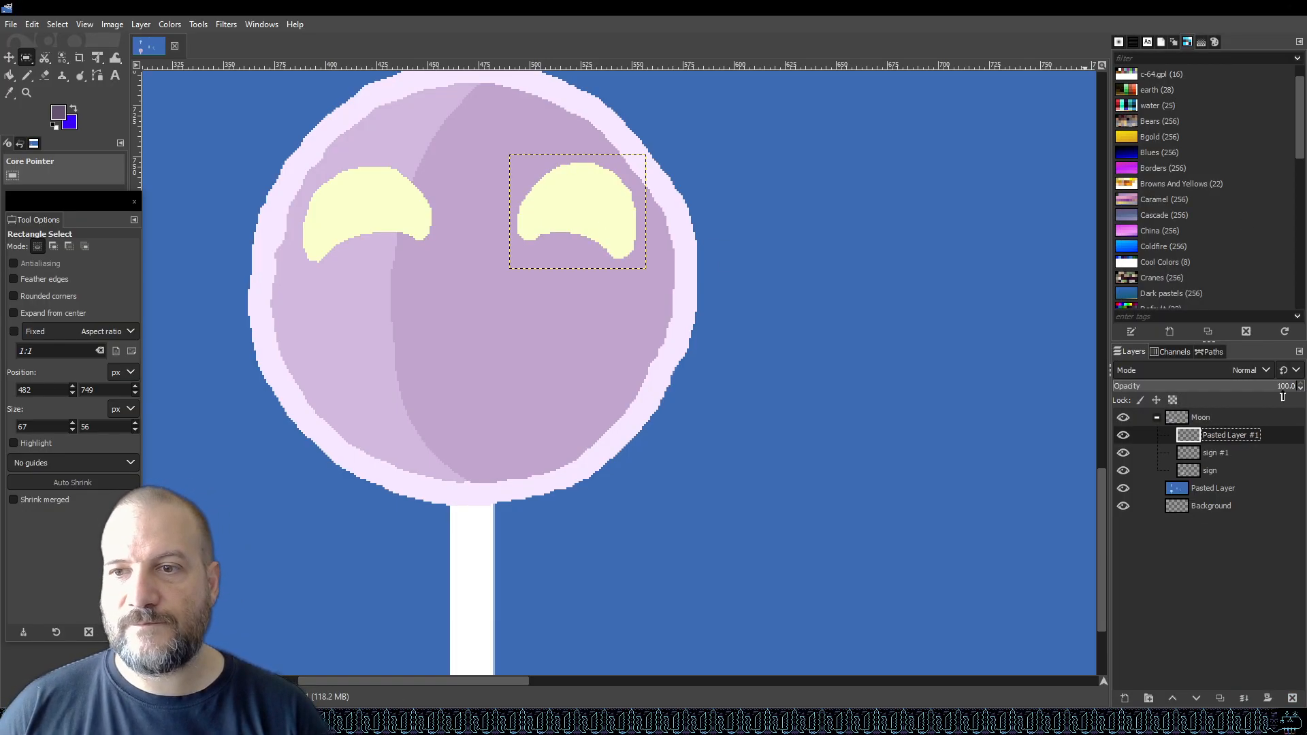
Merge the right eye layer down into sign #1 and save the file.
right_click(1218, 438)
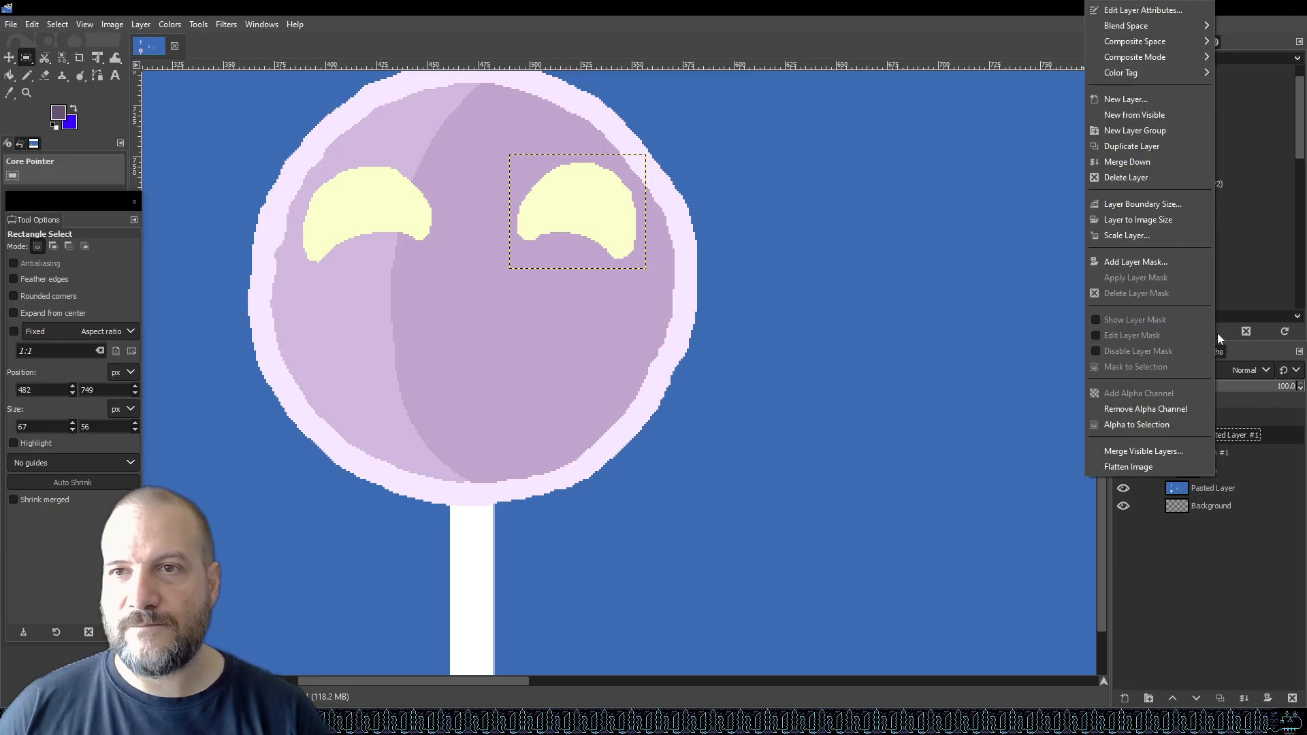
left_click(1168, 162)
key("ctrl+s")
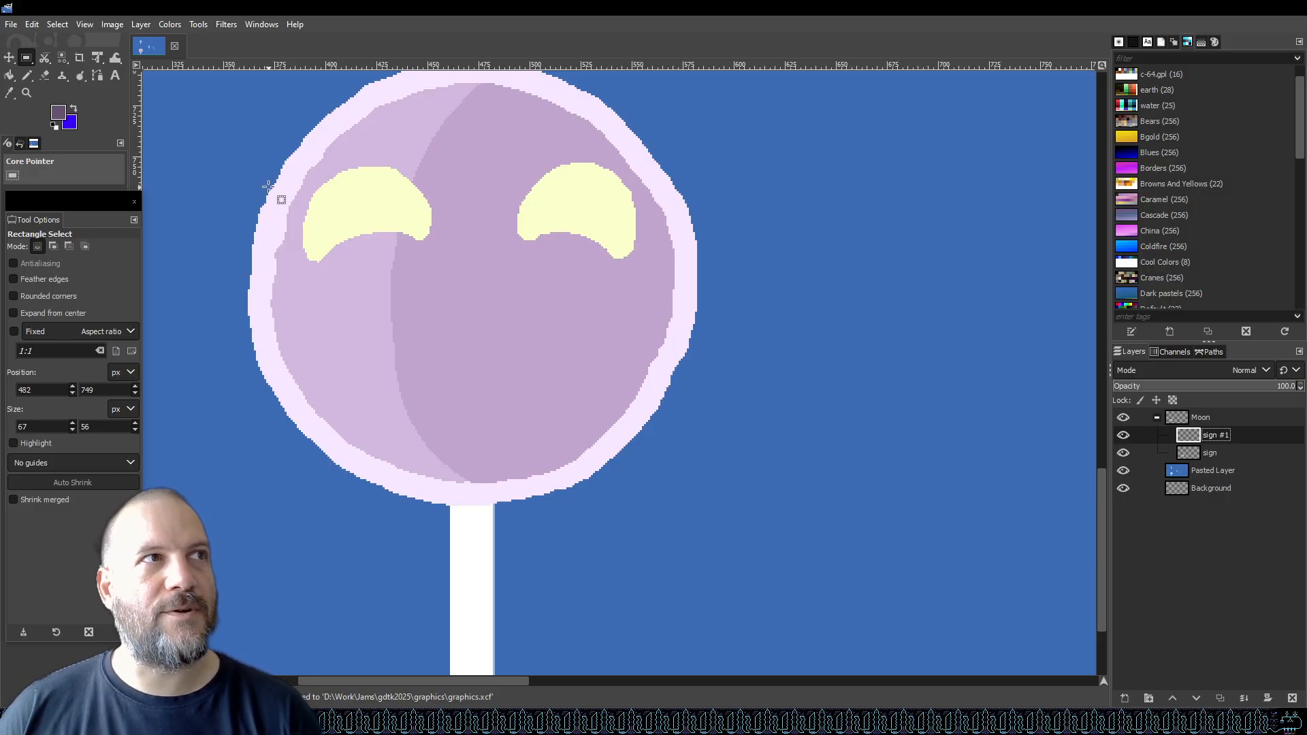
Draw a dark purple smile below the eyes with the Pencil at size 6.
left_click(30, 76)
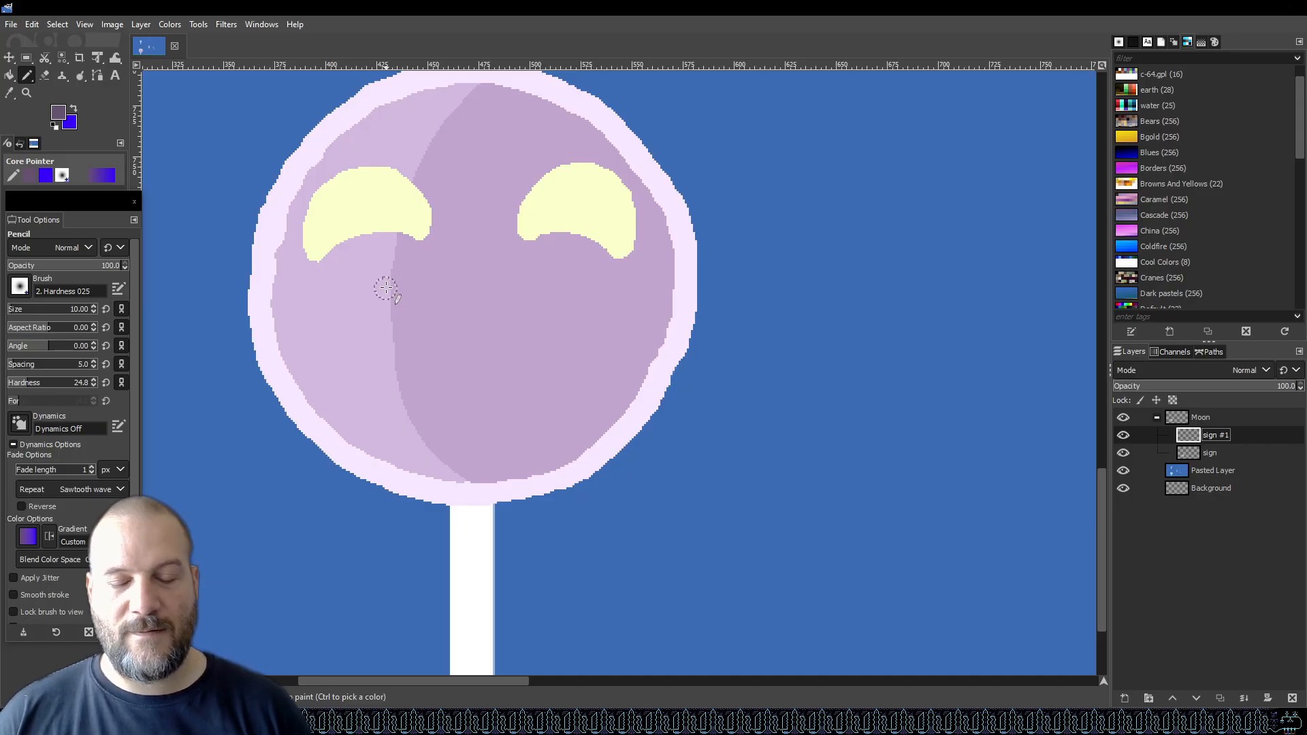
left_click(16, 308)
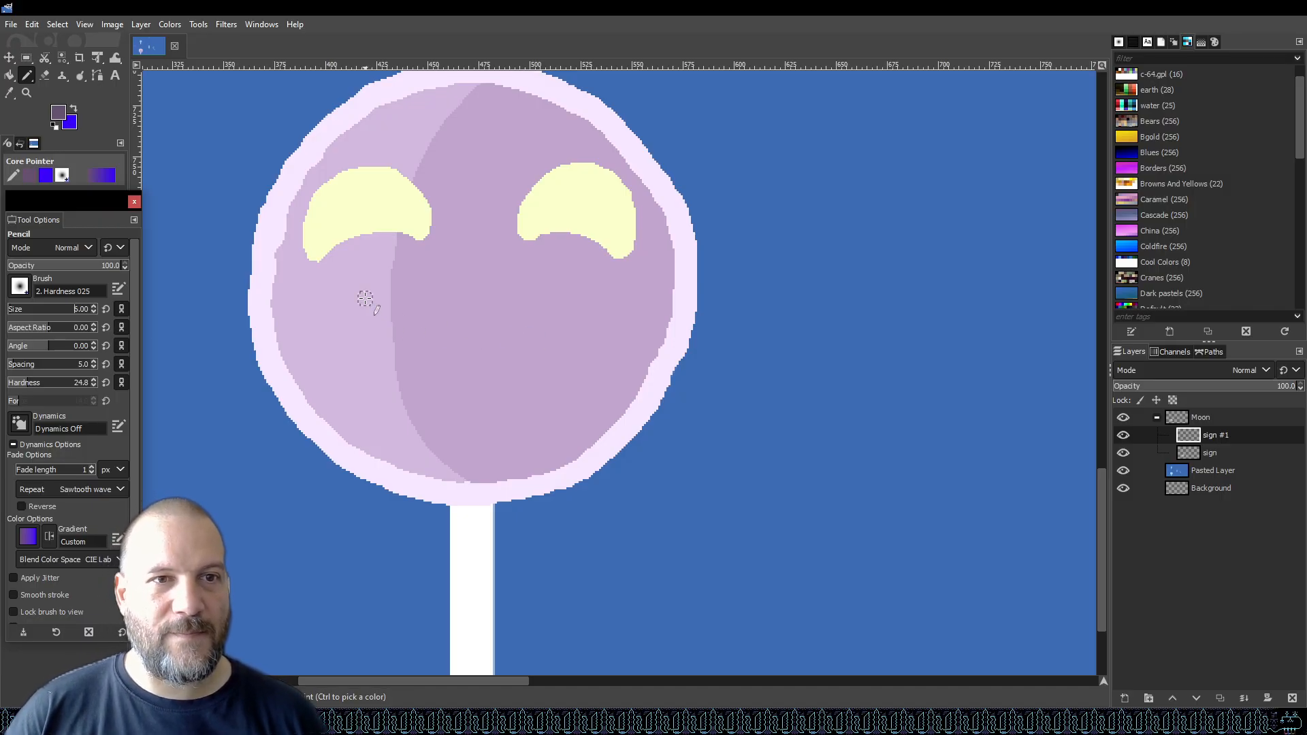
mouse_move(363, 300)
left_mouse_down()
mouse_move(404, 366)
mouse_move(460, 378)
mouse_move(532, 359)
mouse_move(561, 332)
mouse_move(576, 272)
mouse_move(552, 275)
mouse_move(601, 286)
left_mouse_up()
left_click(549, 272)
left_click_drag(383, 278, 346, 304)
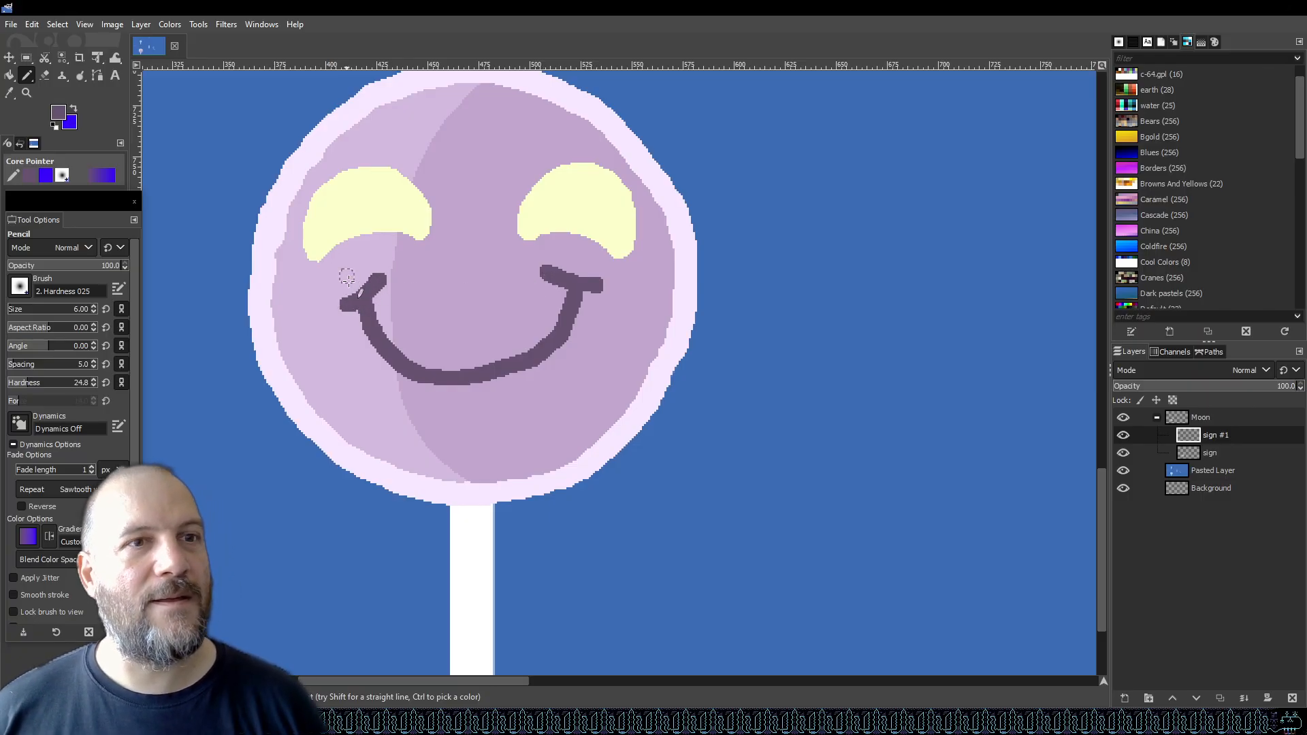
Undo the smile strokes and redraw a wider smile with short upturned ends below the eyes.
key("ctrl+z")
key("ctrl+z")
key("ctrl+z")
key("ctrl+z")
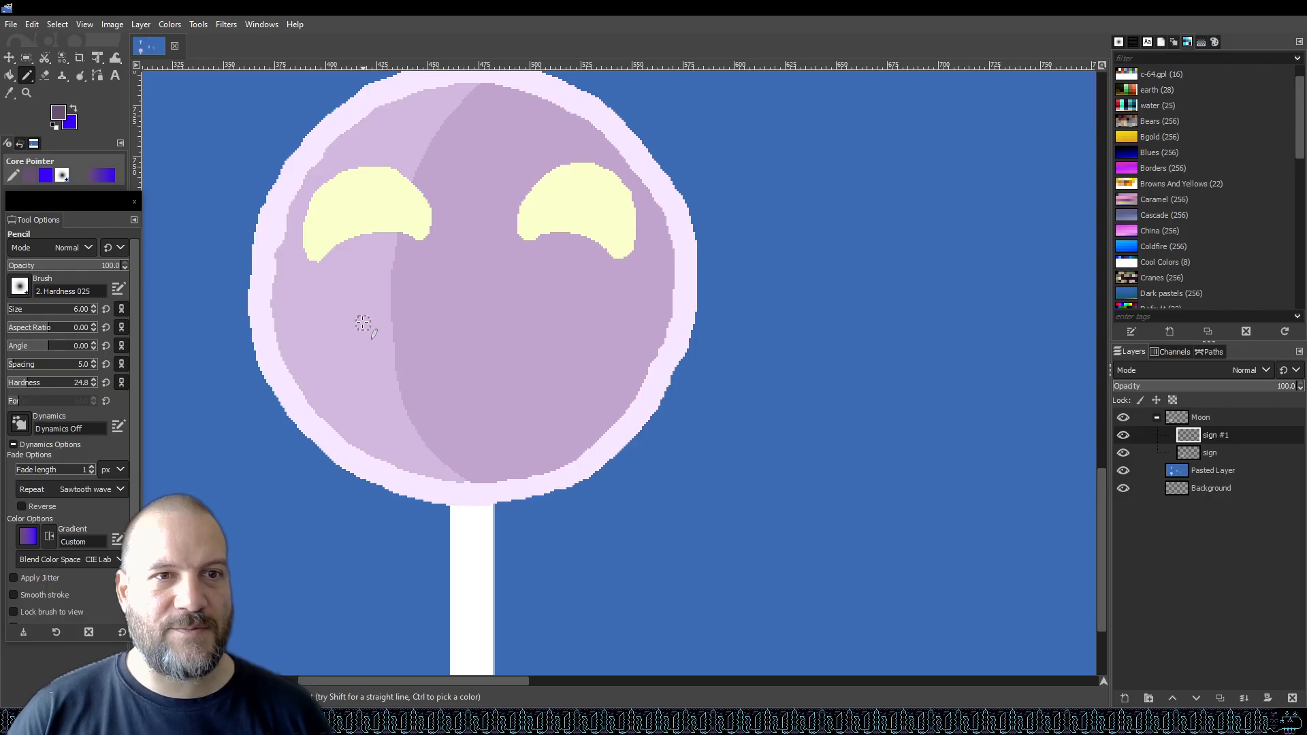
mouse_move(365, 313)
left_mouse_down()
mouse_move(399, 396)
mouse_move(443, 411)
mouse_move(493, 410)
mouse_move(526, 387)
mouse_move(575, 317)
left_mouse_up()
left_click_drag(374, 303, 338, 314)
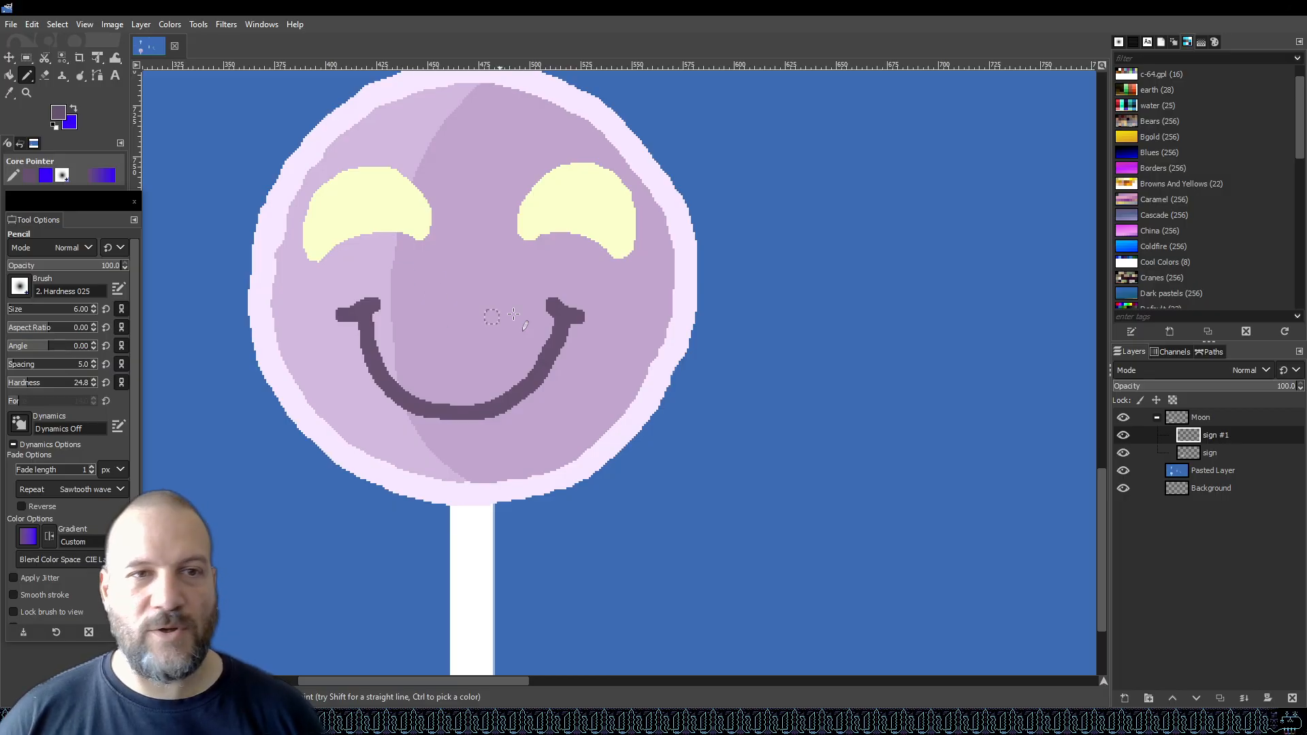
Switch to the sign layer, save, and sample the pale lilac face colour as the pencil colour.
left_click(1246, 452)
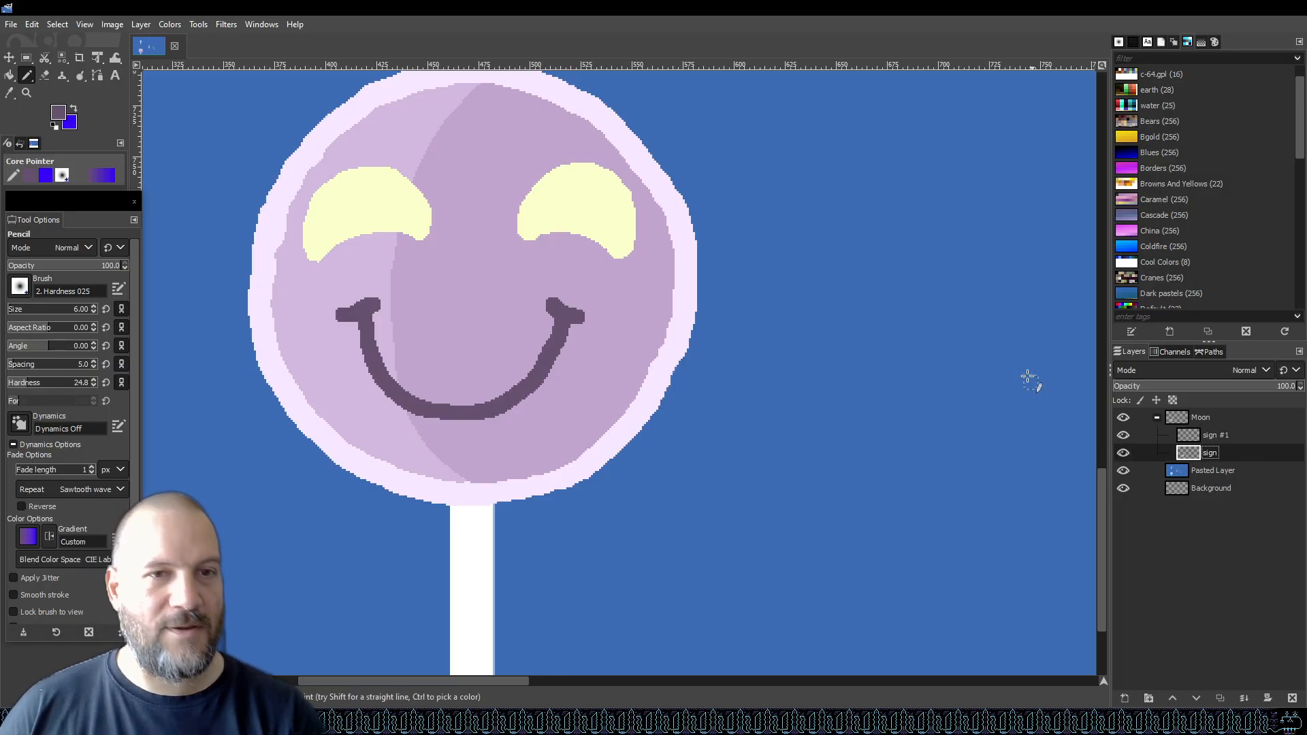
key("ctrl+s")
key("i")
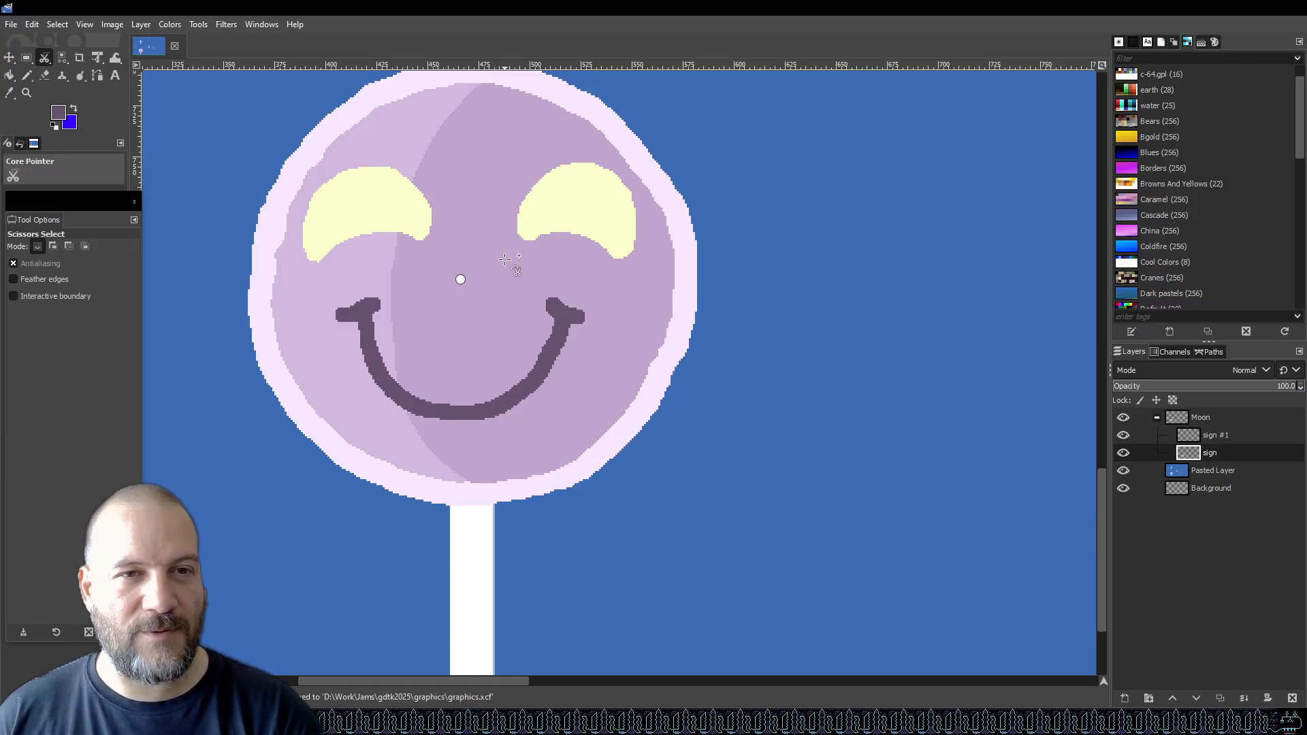
key("o")
left_click(459, 284)
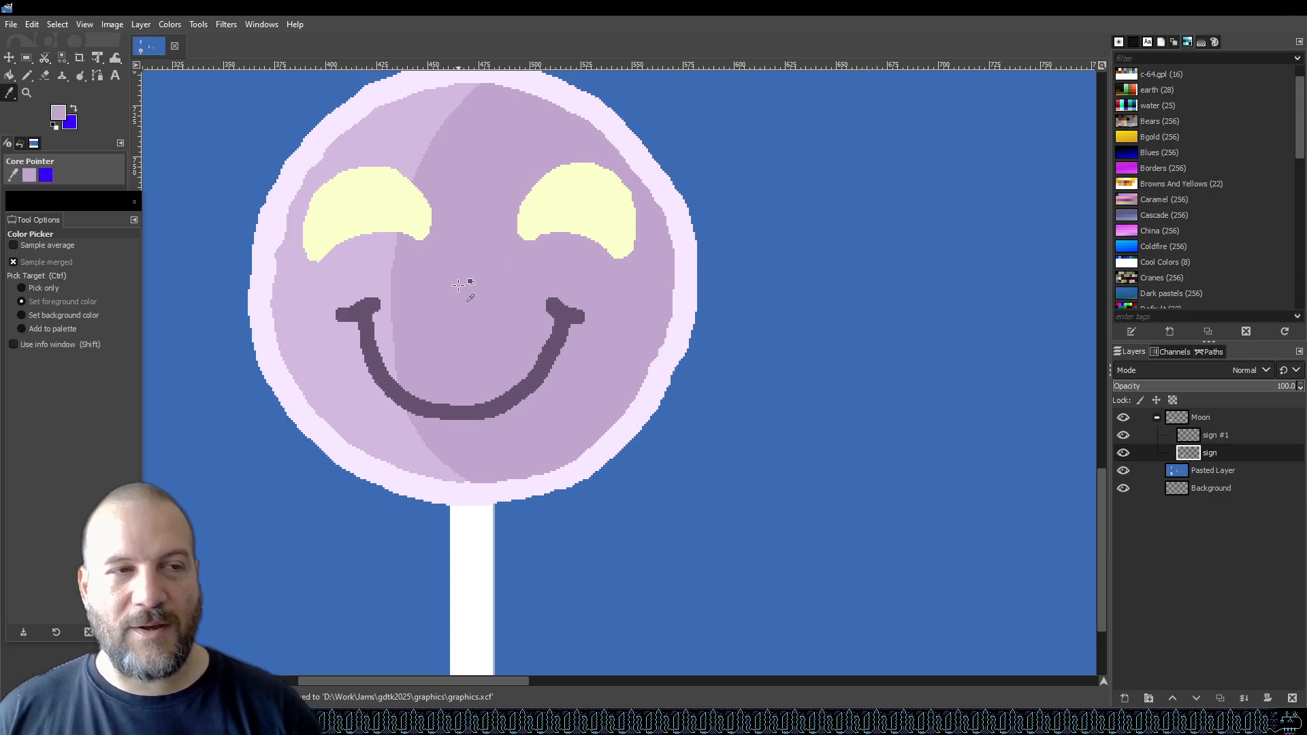
left_click(30, 72)
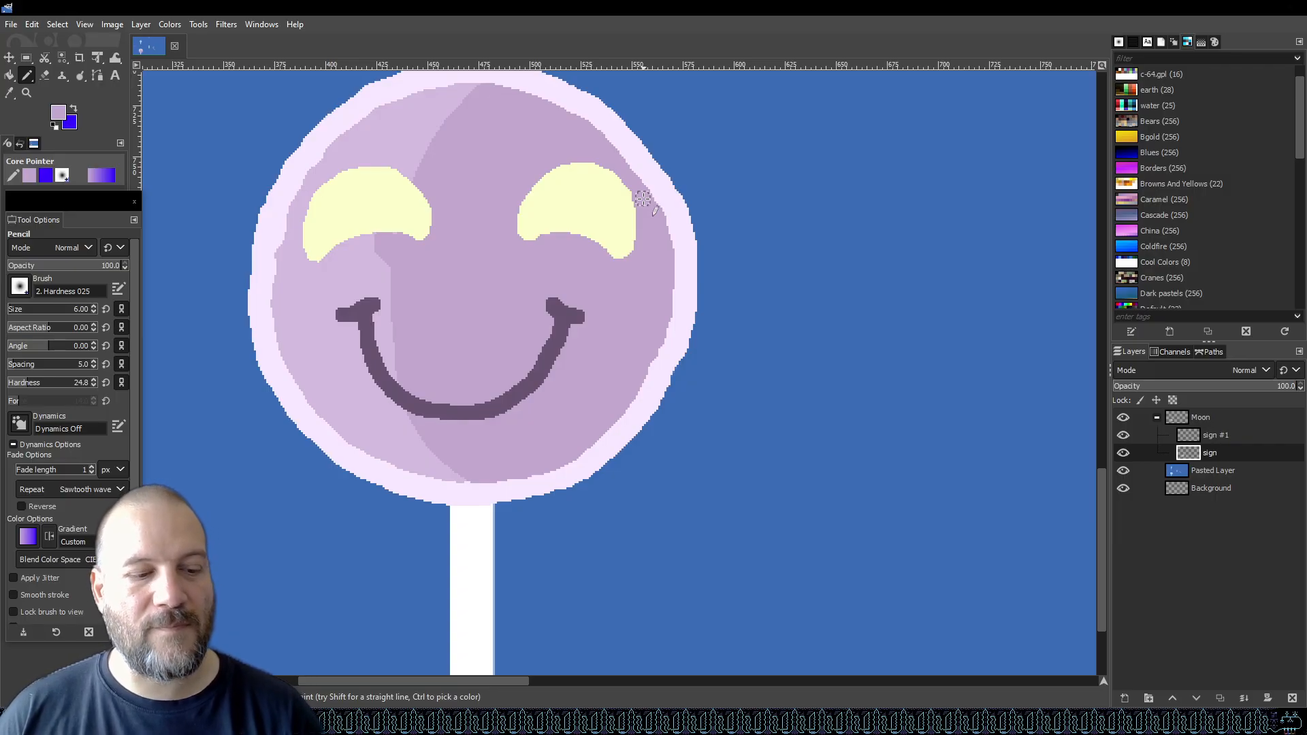
Try dabbing small pale highlights beside the right eye and undo each attempt.
key("ctrl+s")
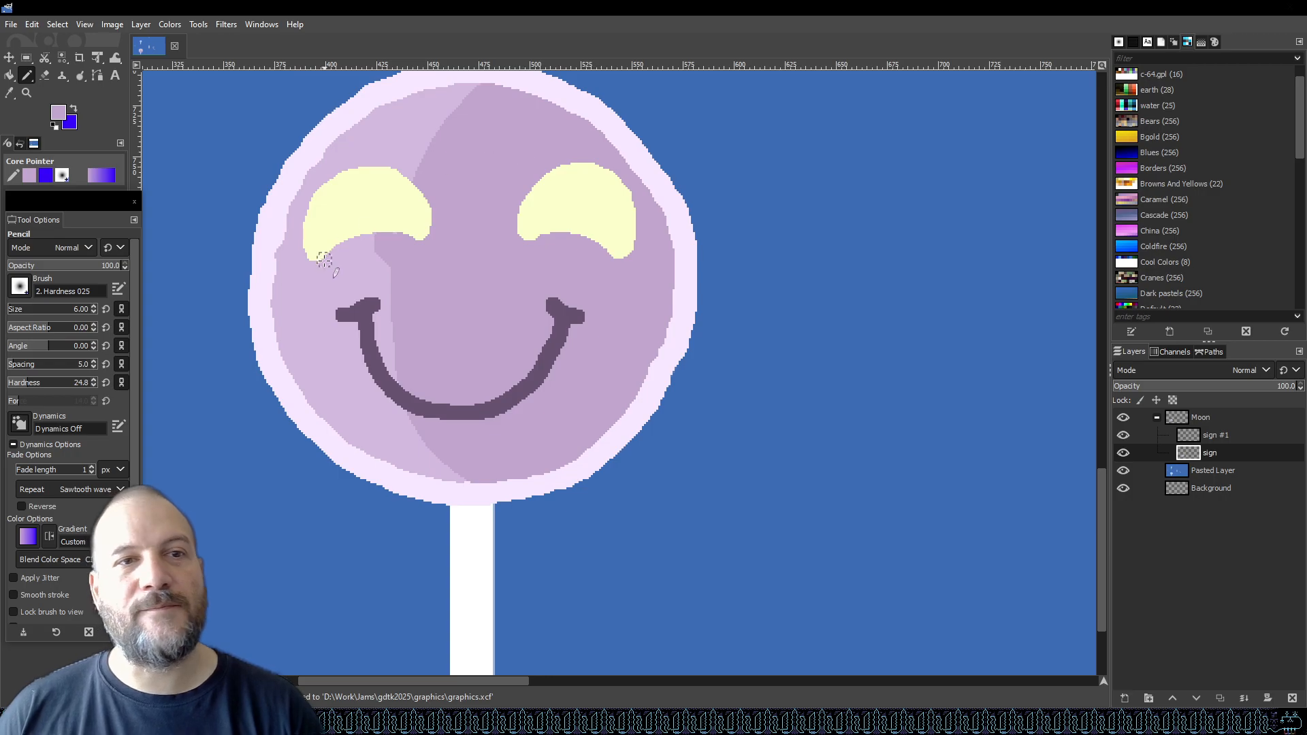
key("i")
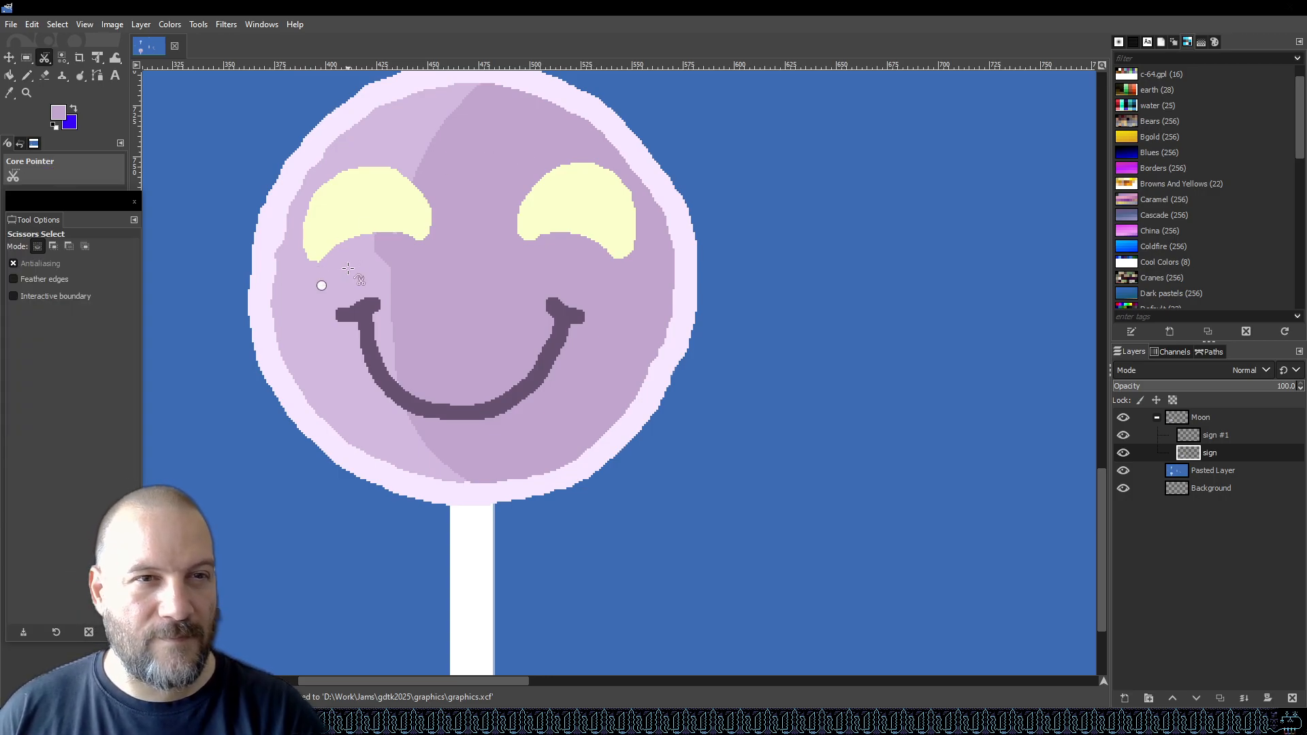
key("n")
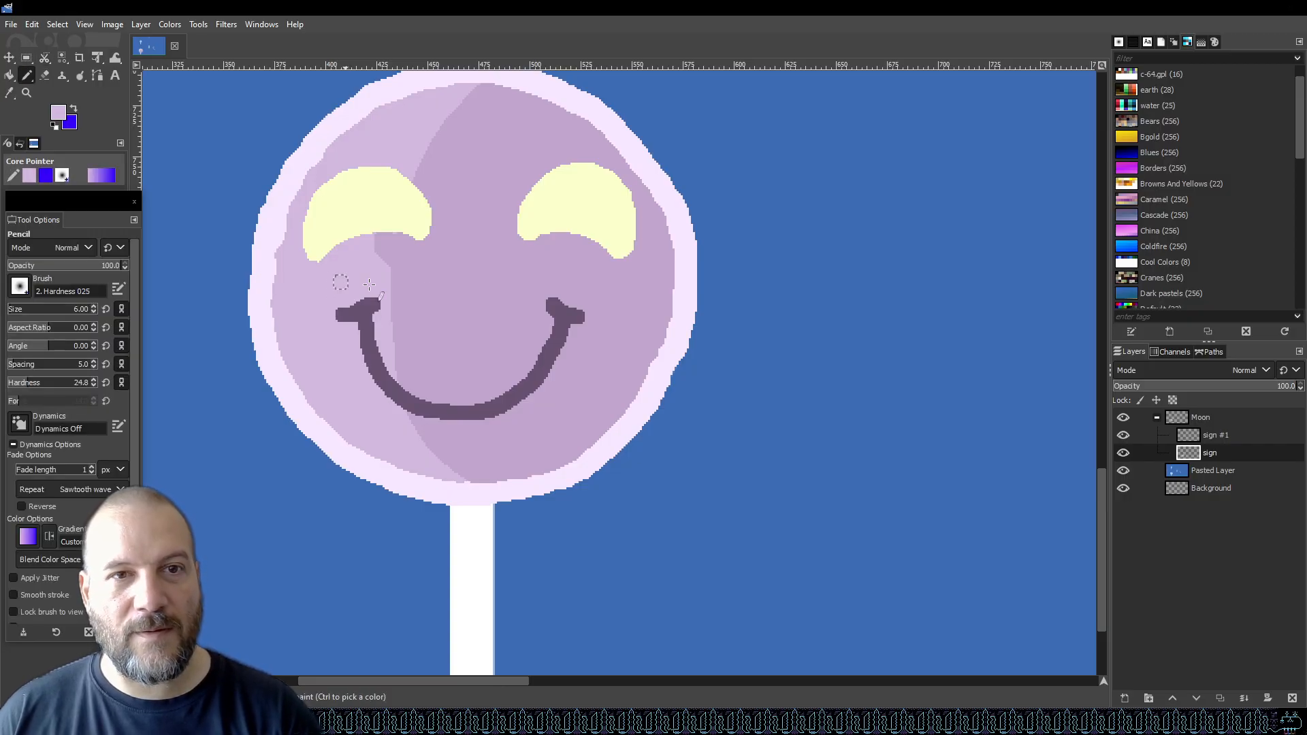
left_click_drag(542, 274, 597, 257)
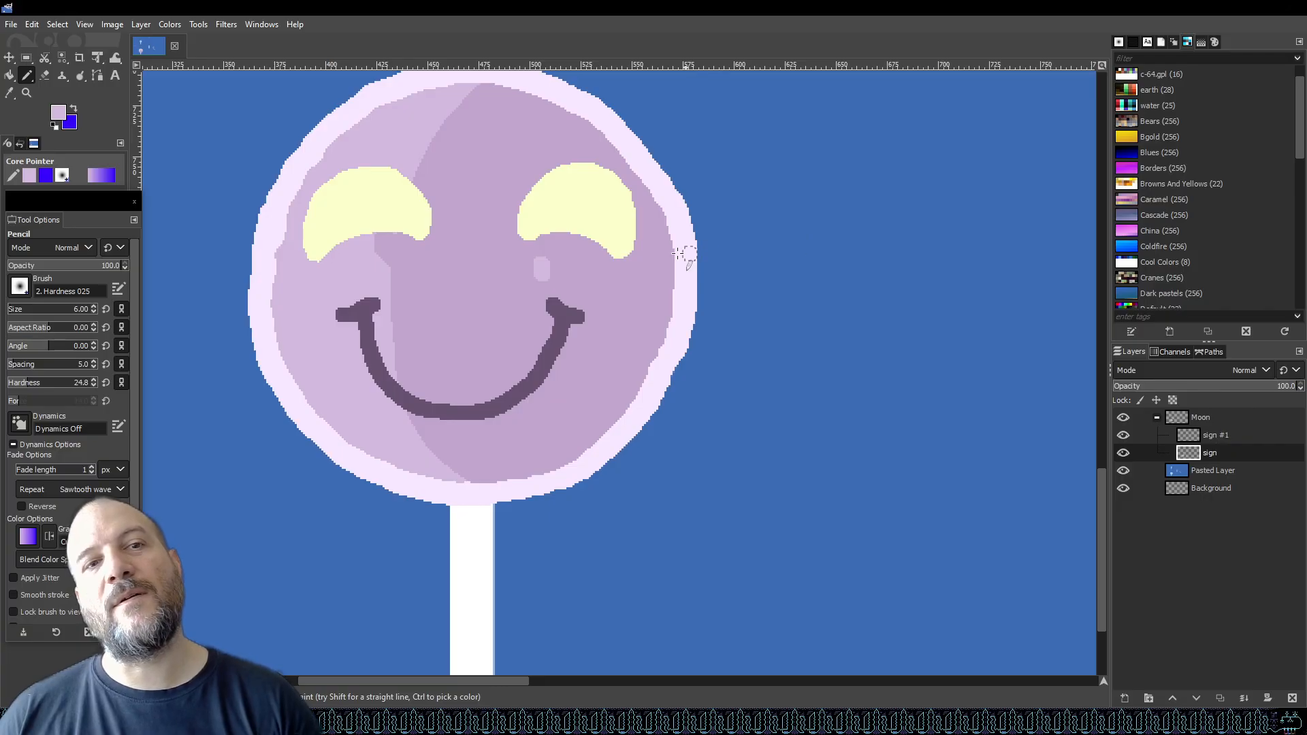
key("ctrl+z")
left_click(549, 276)
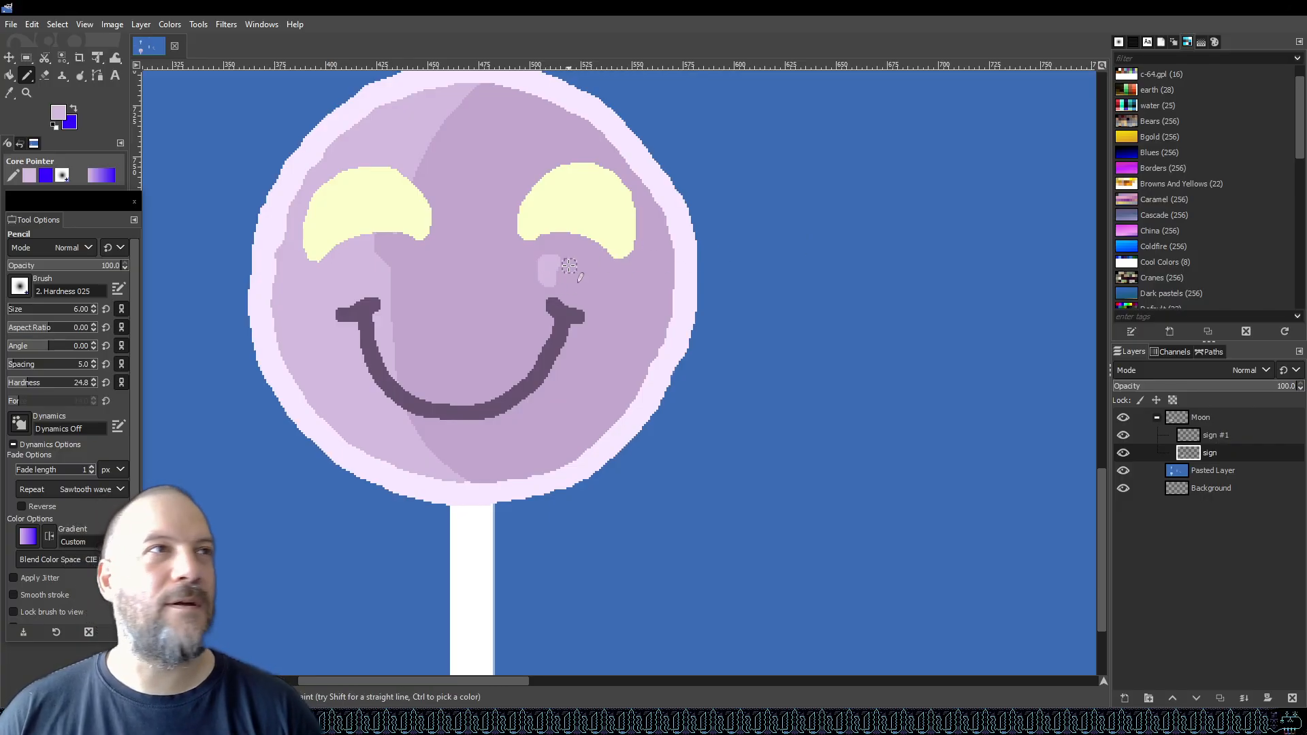
key("ctrl+z")
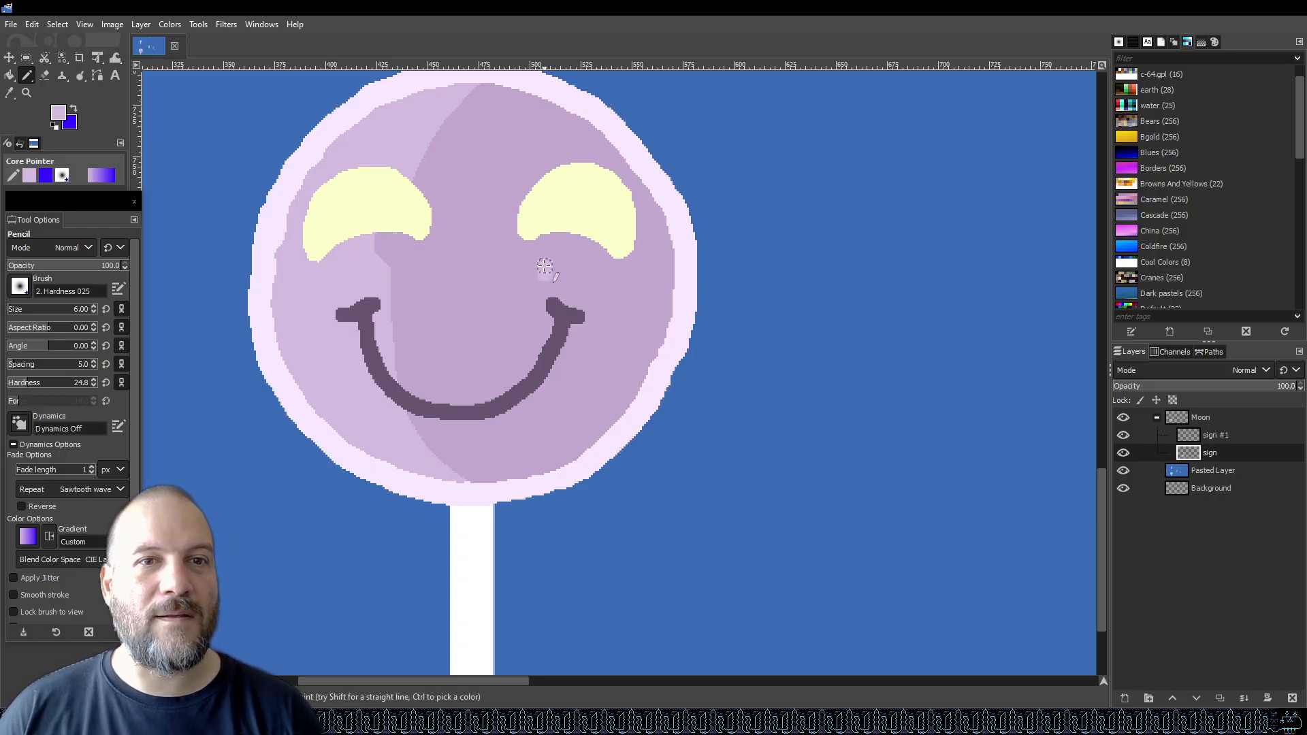
key("ctrl+z")
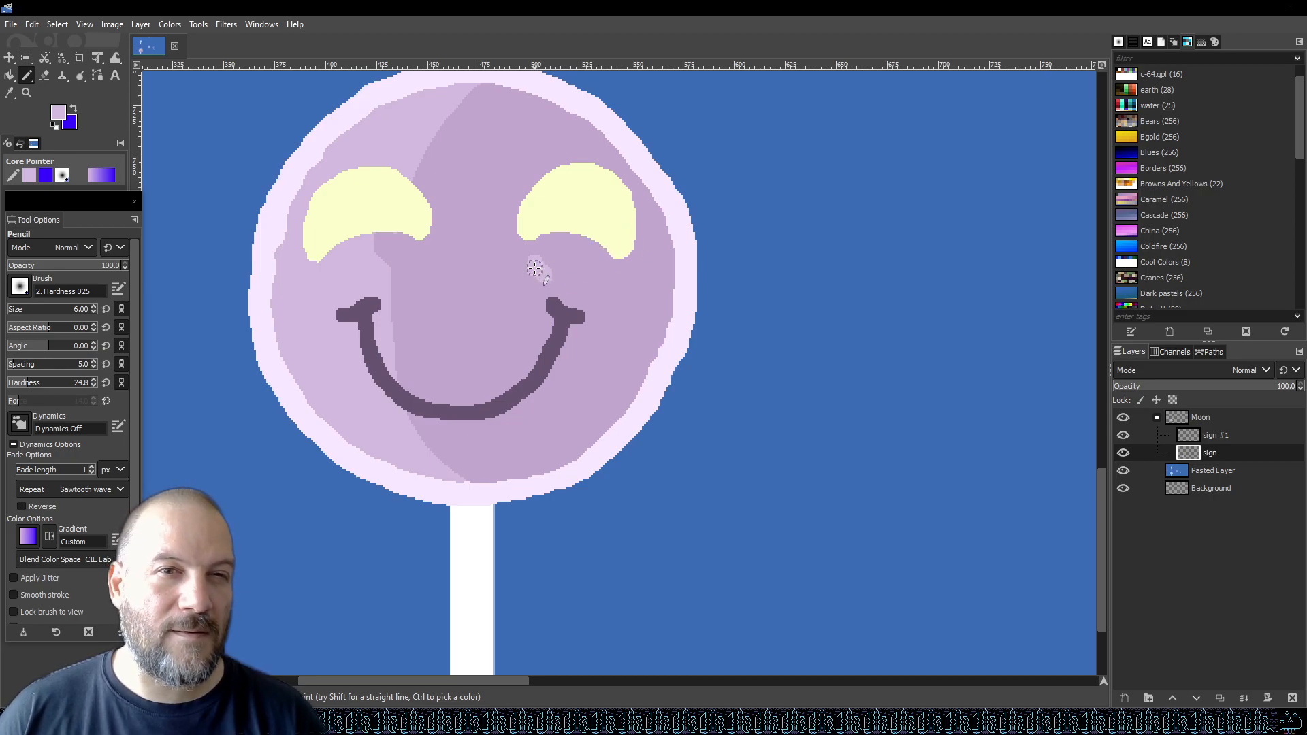
key("ctrl+z")
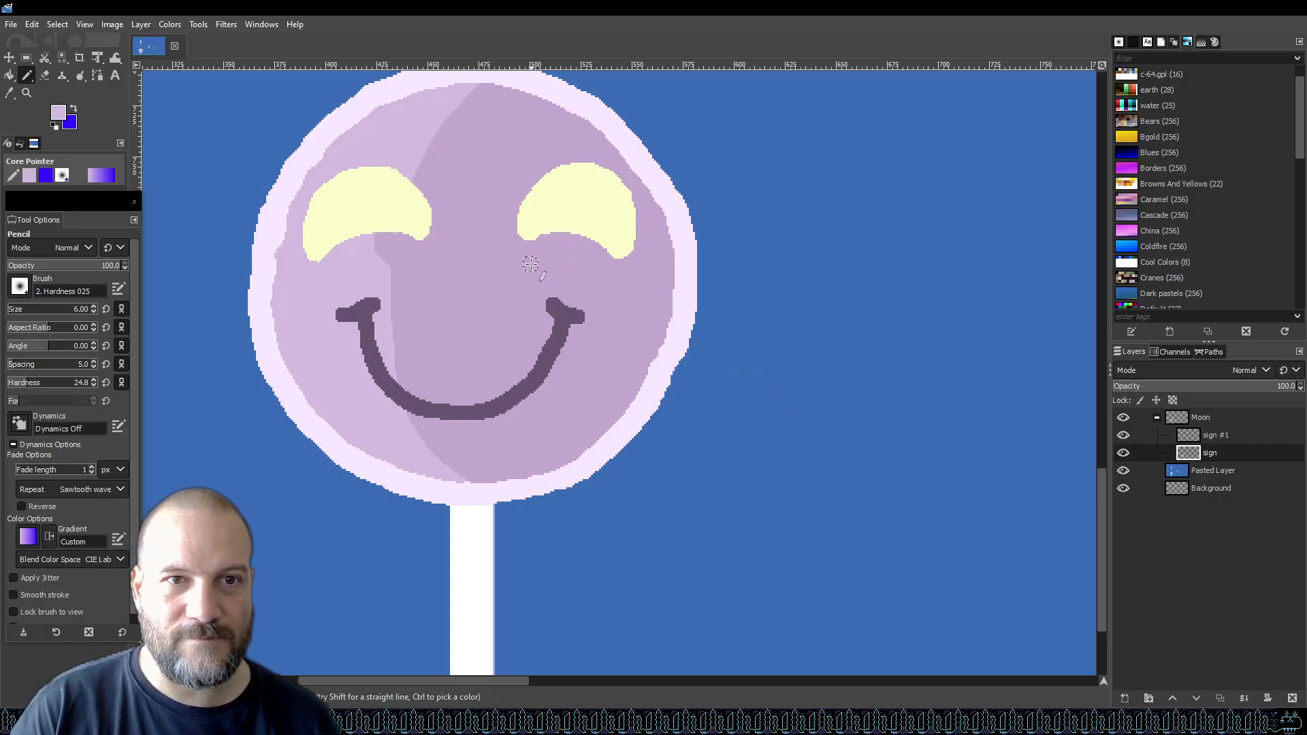
Dab a small pale highlight just below the right eye and save the file.
mouse_move(530, 265)
left_mouse_down()
mouse_move(541, 279)
mouse_move(532, 271)
left_mouse_up()
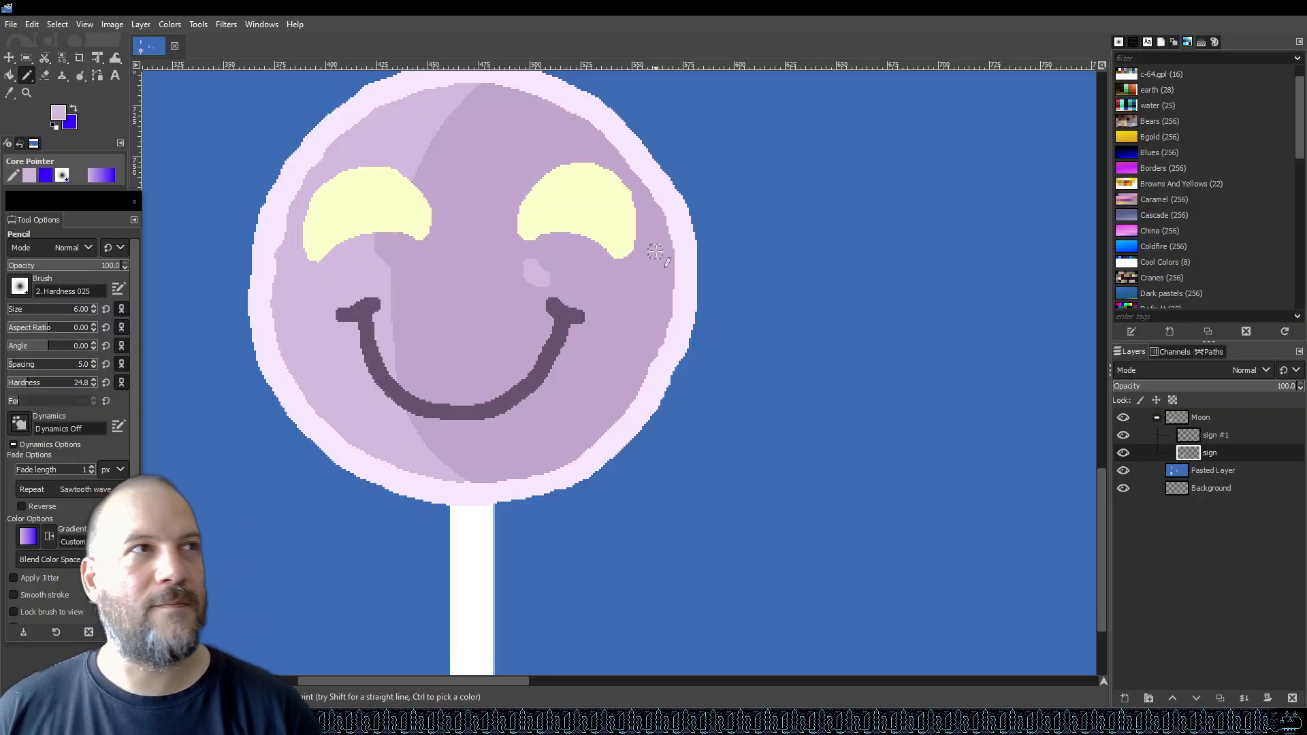
key("ctrl+s")
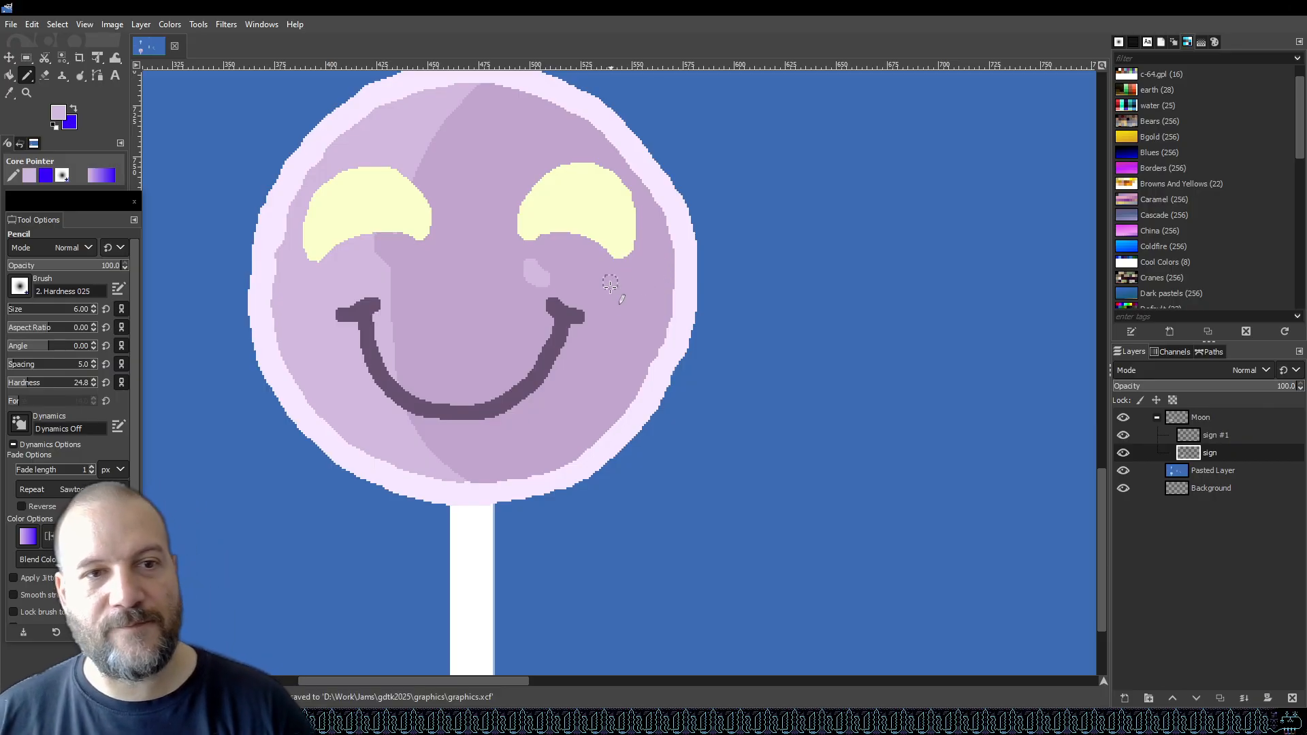
scroll(497, 321, "down", 2)
scroll(468, 321, "down", 3)
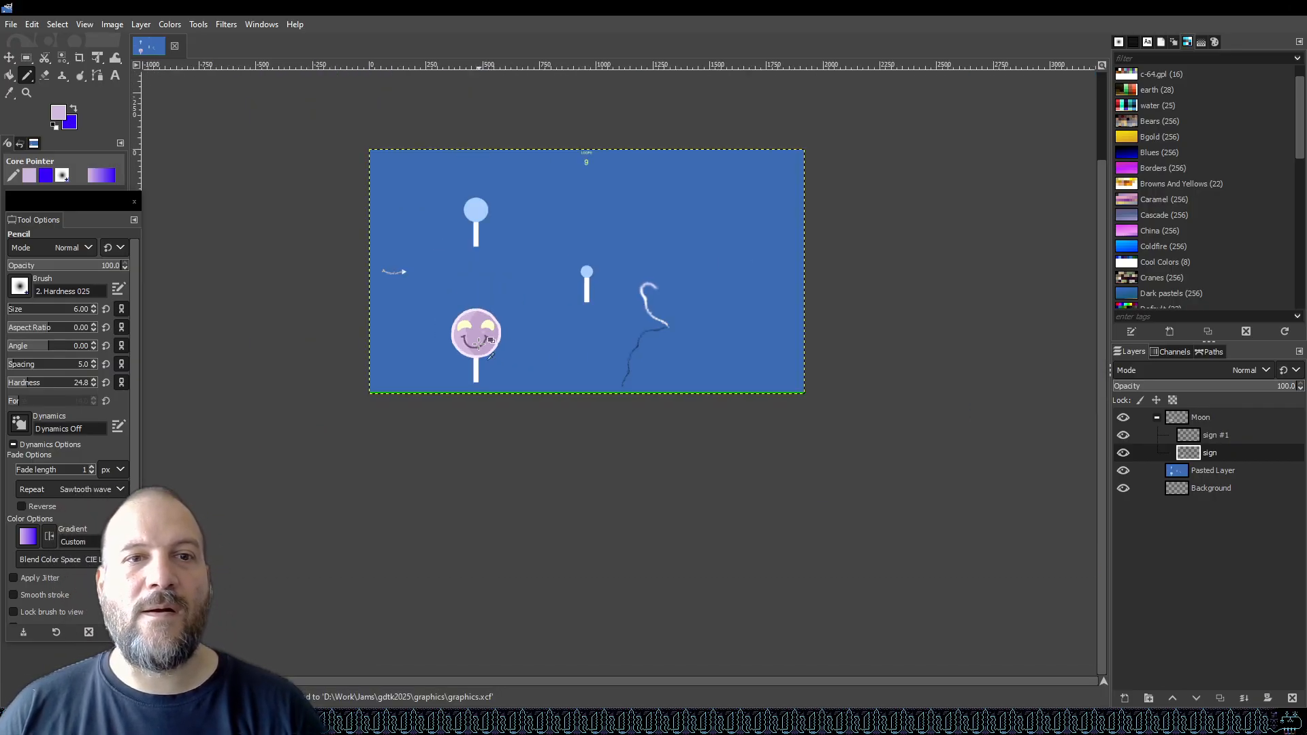
scroll(453, 365, "up", 2)
scroll(451, 363, "up", 1)
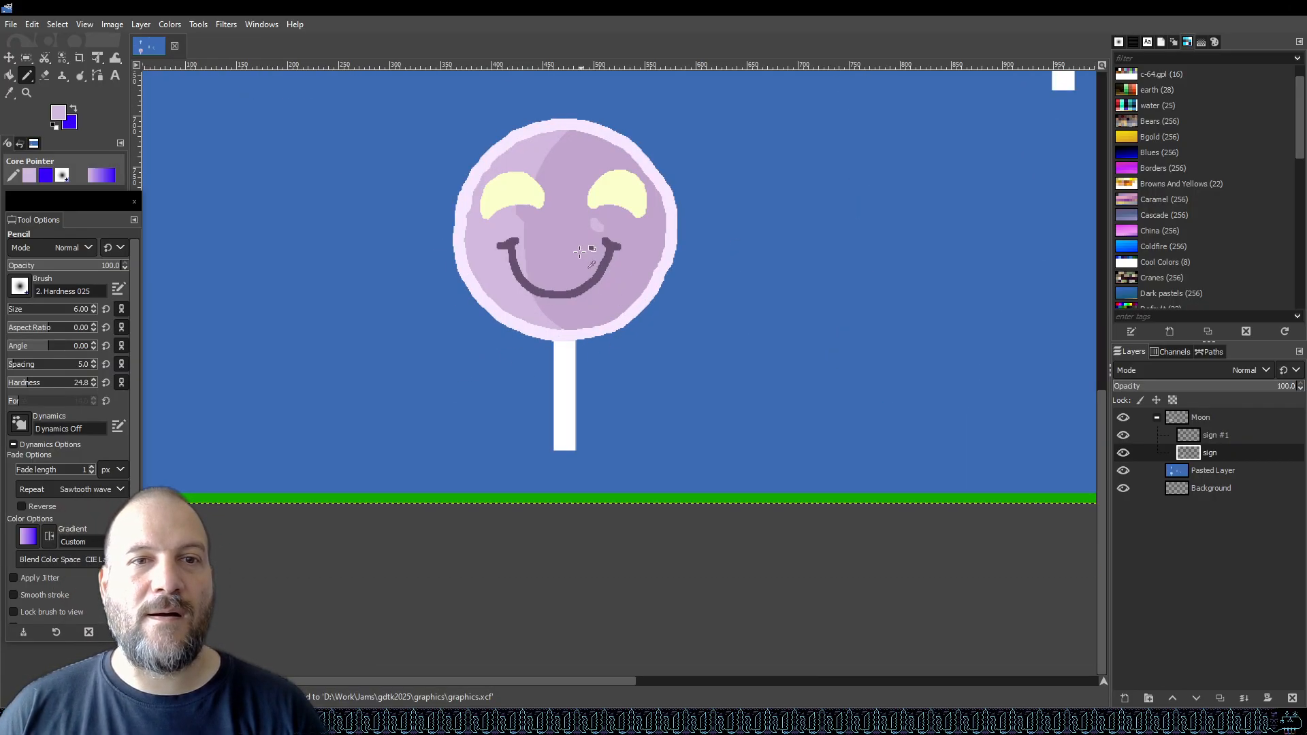
scroll(505, 388, "up", 2)
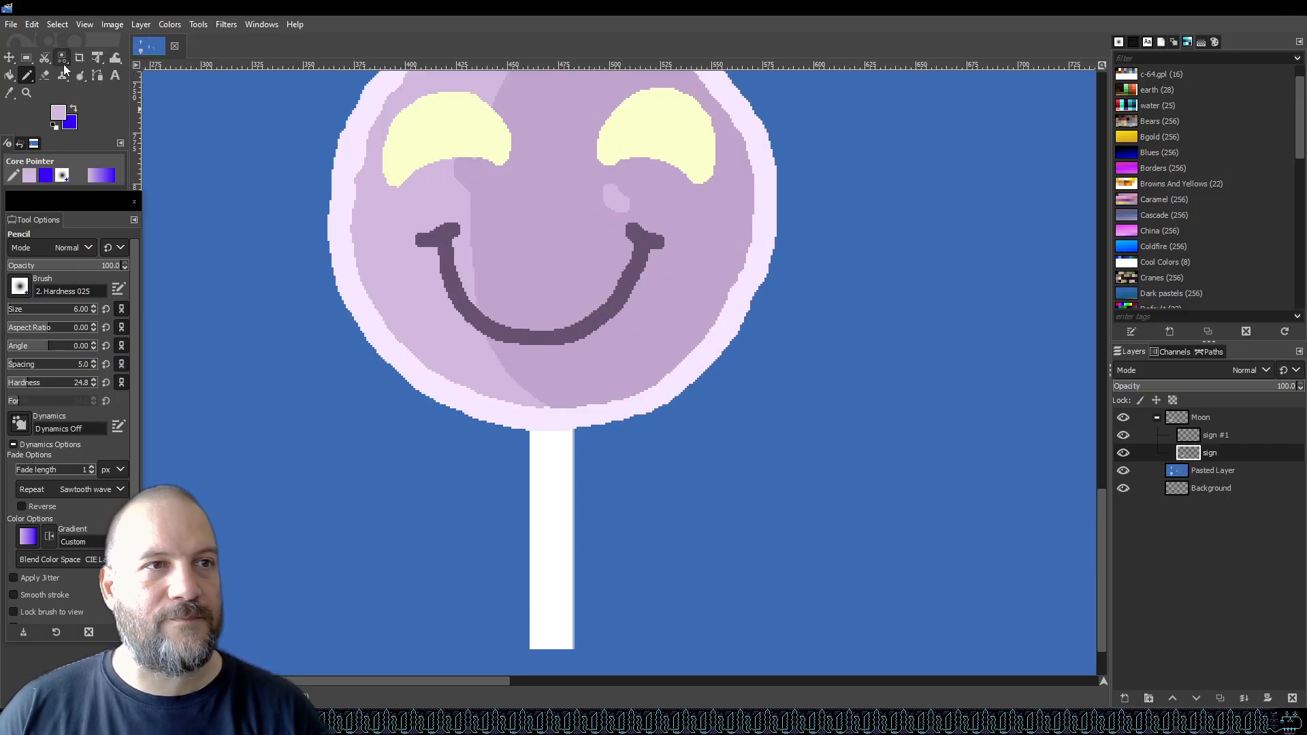
Select a rectangle around the smile and copy it.
left_click(26, 59)
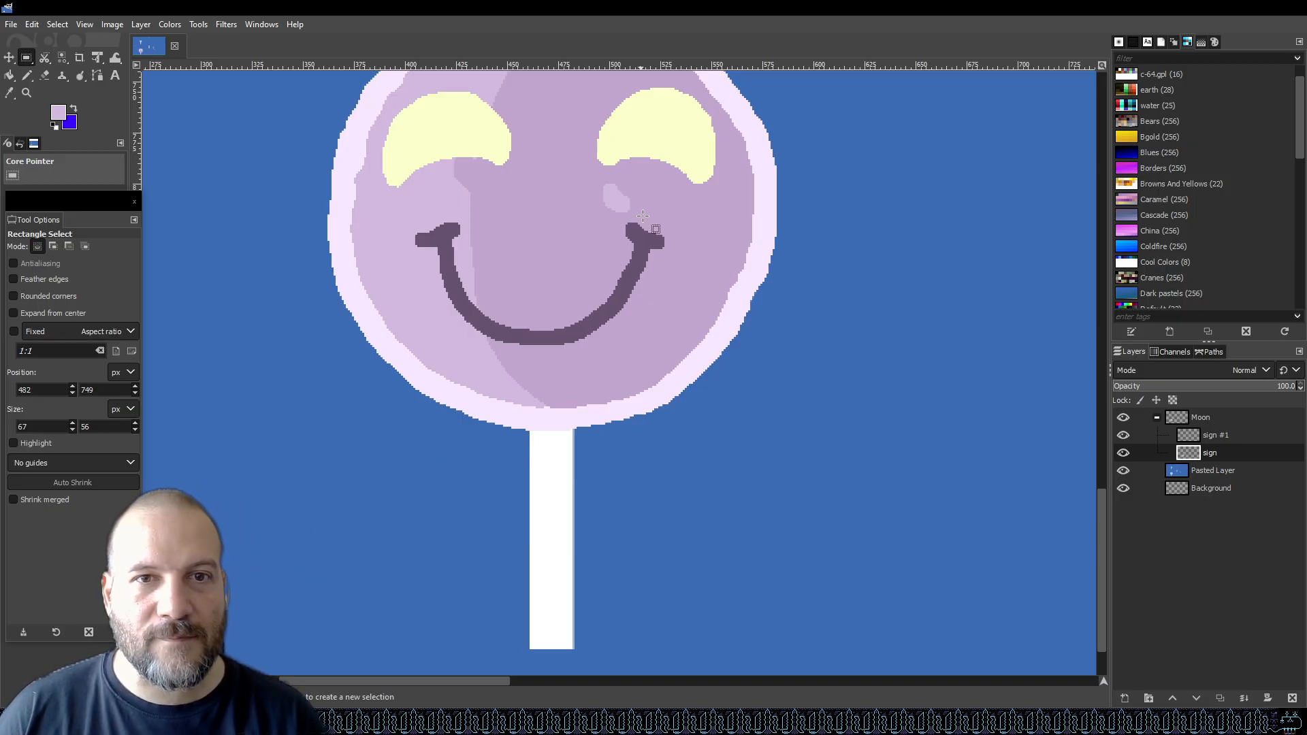
left_click_drag(692, 216, 384, 363)
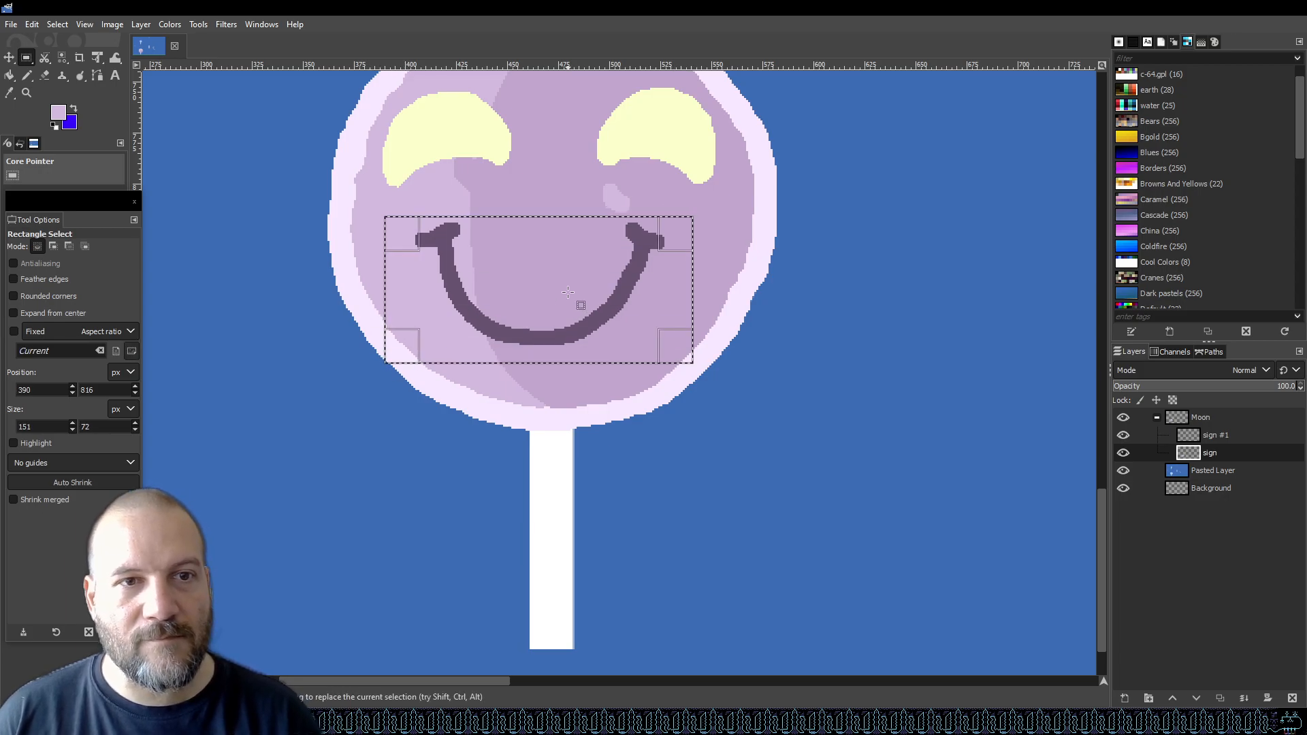
key("ctrl")
key("ctrl+c")
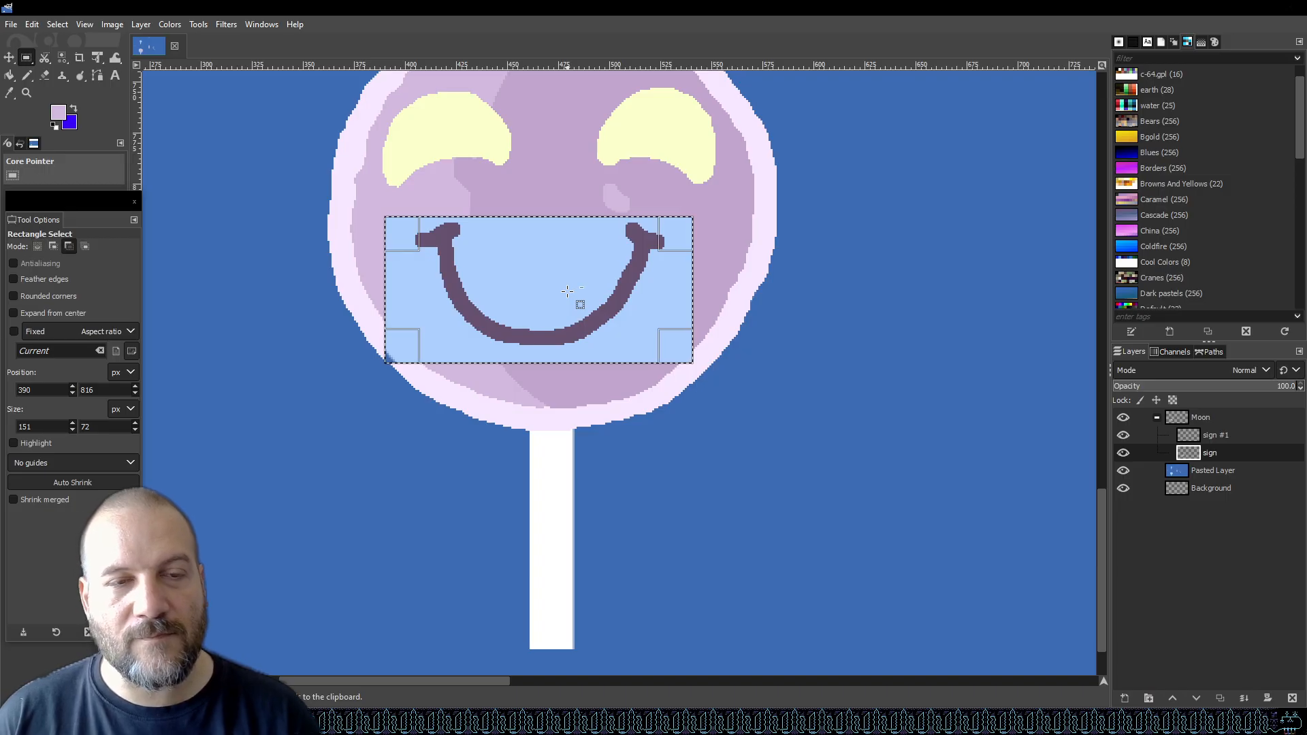
key("ctrl+v")
key("Right")
key("Right")
key("Right")
key("Right")
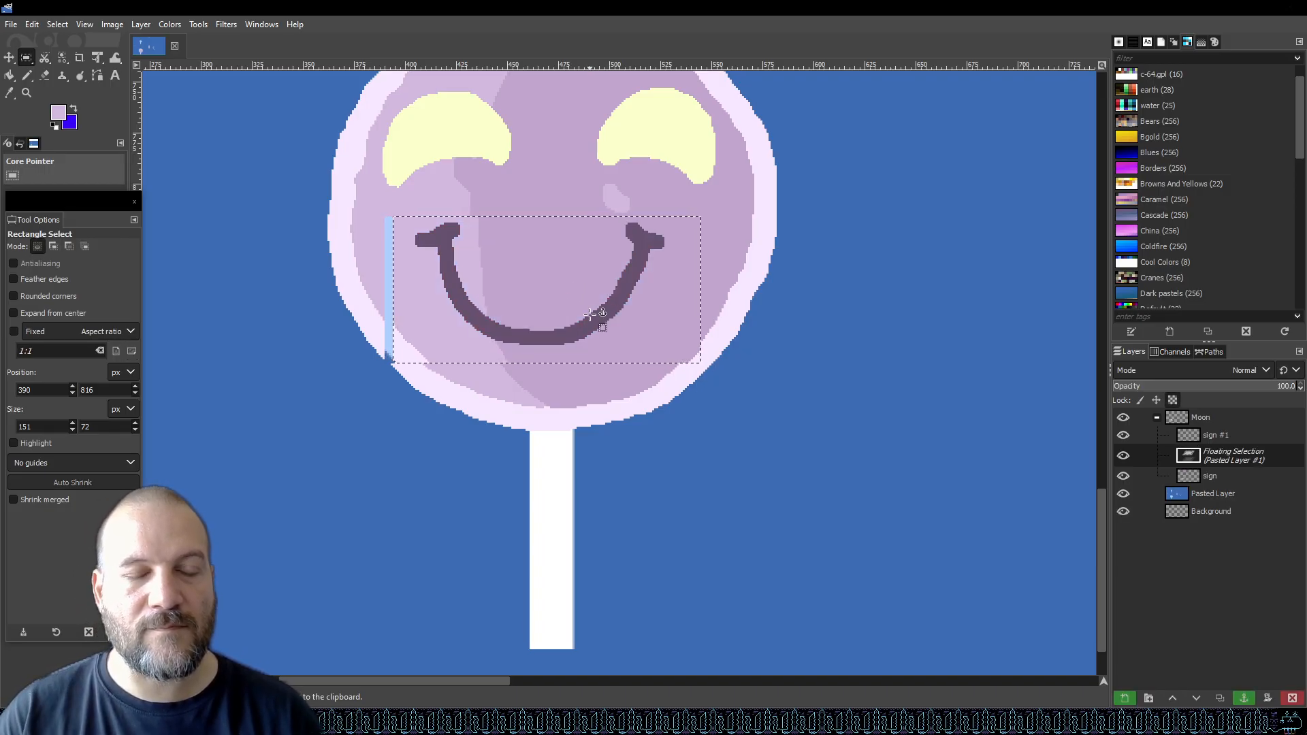
key("ctrl+z")
key("ctrl+z")
key("ctrl+z")
Cut the smile from sign #1, paste it back and nudge it about two pixels right.
left_click(1224, 437)
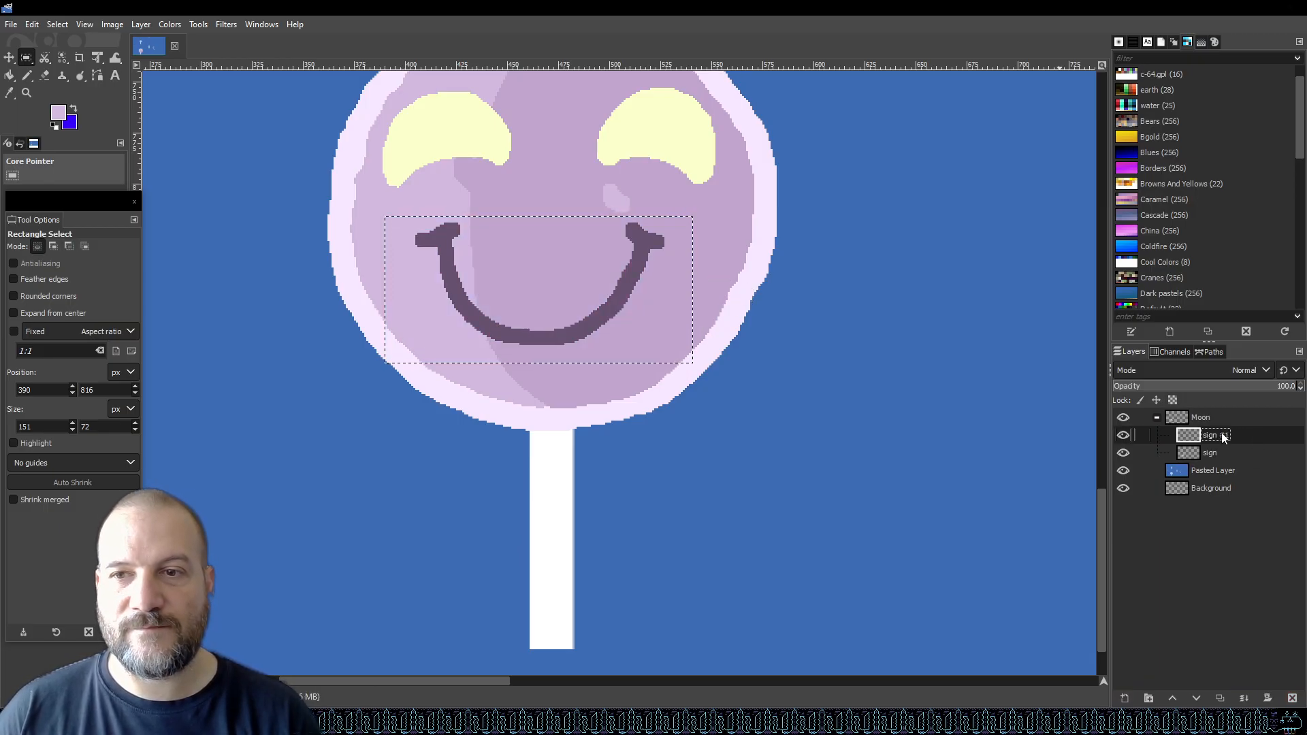
key("ctrl+x")
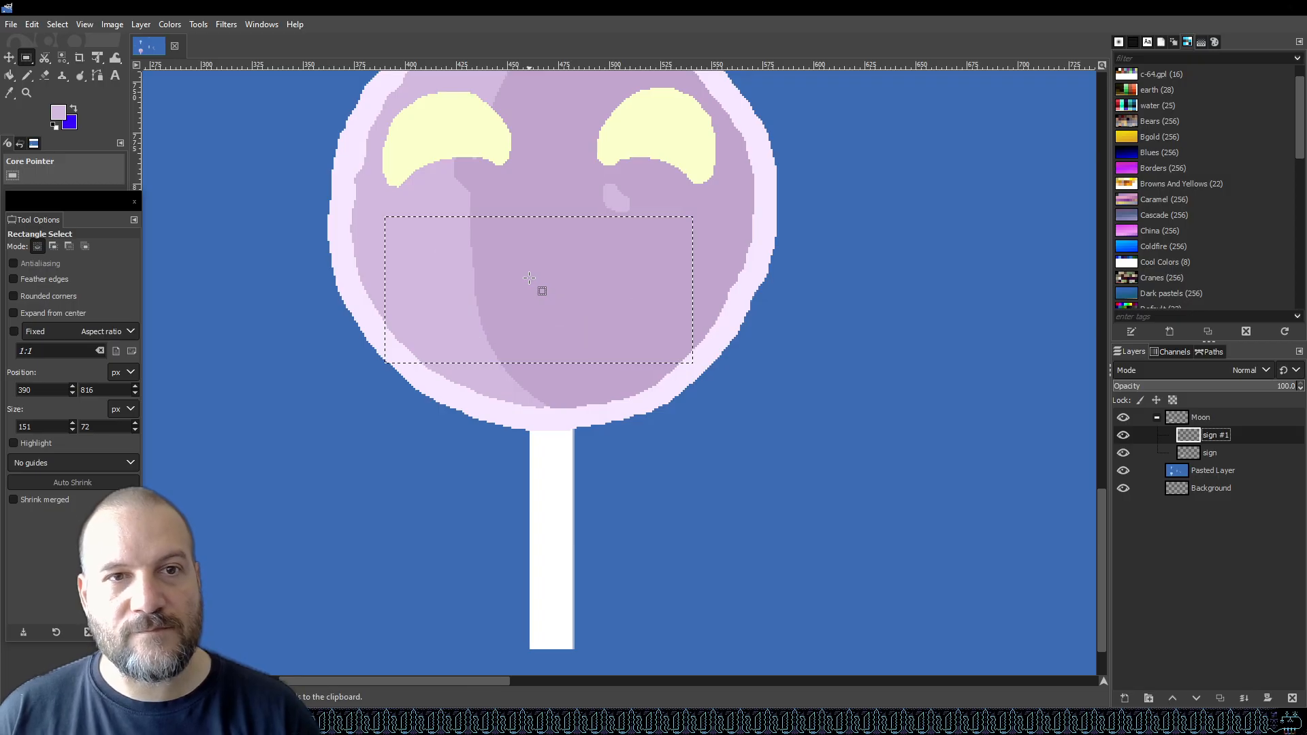
key("ctrl+v")
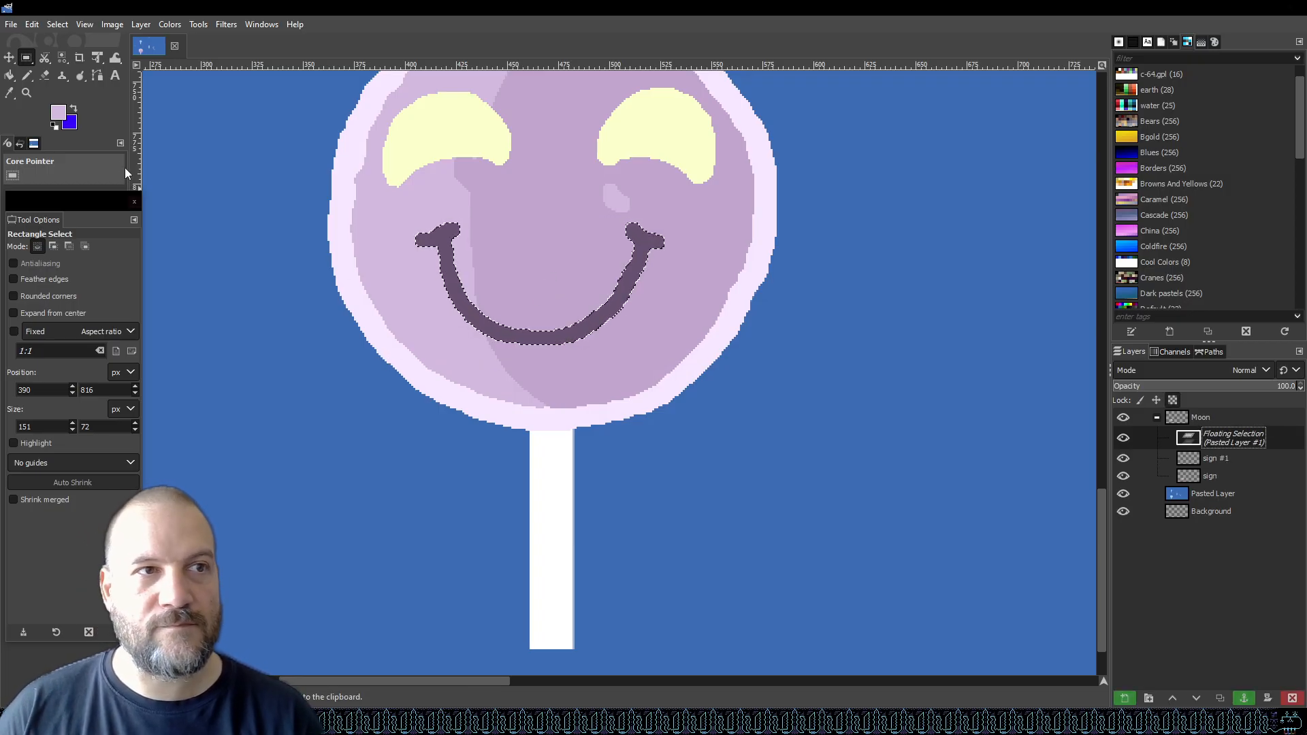
left_click(9, 57)
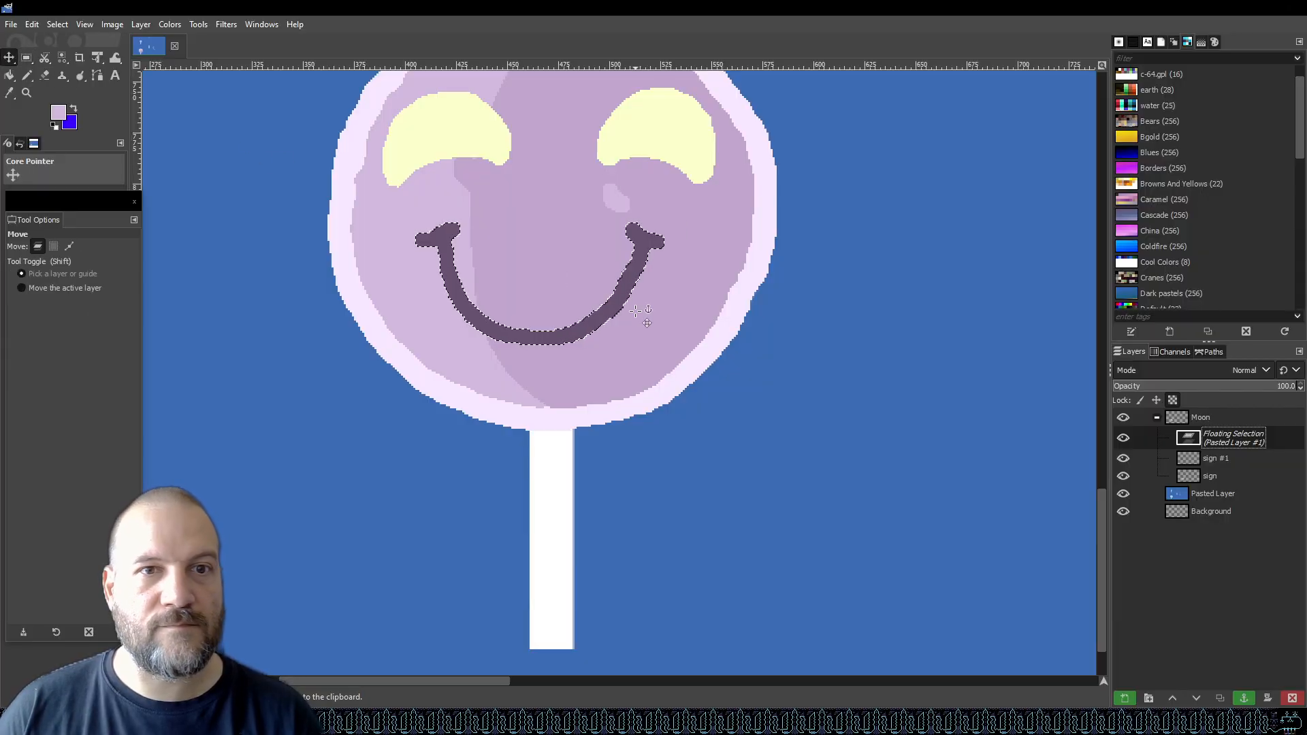
key("Right")
key("Right")
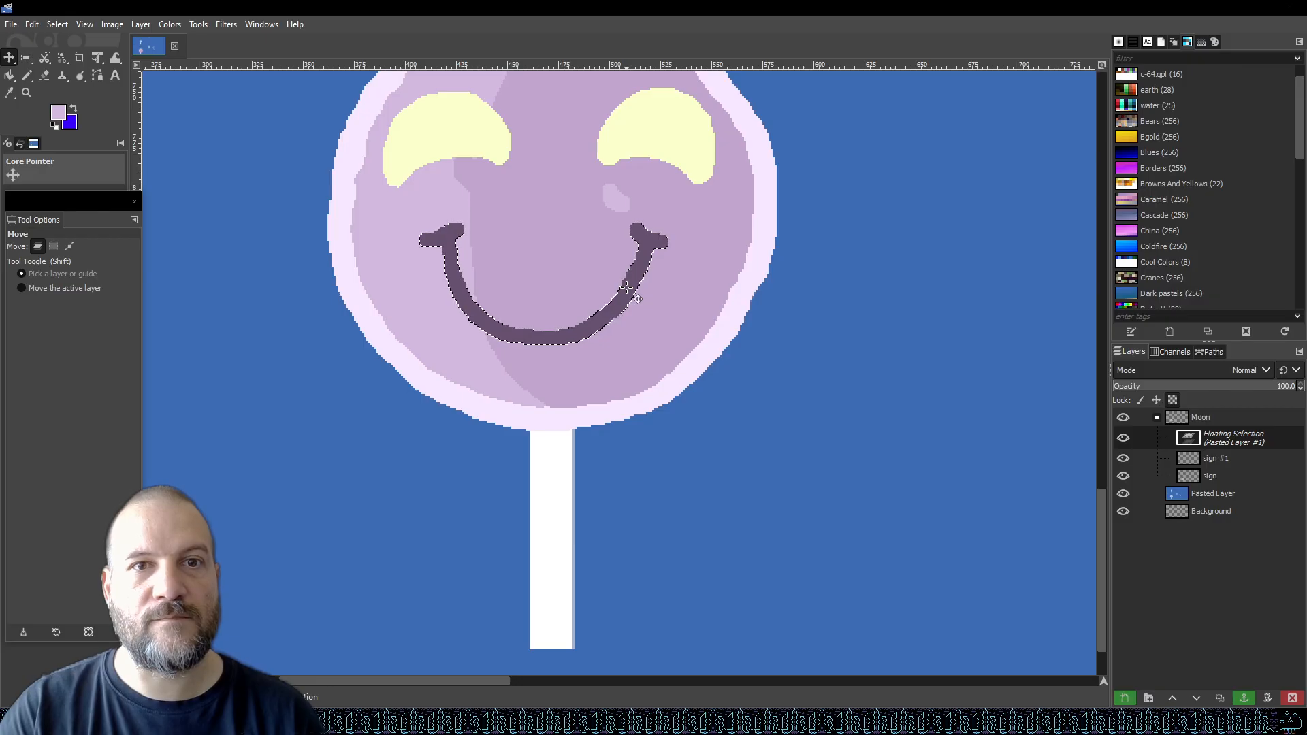
scroll(567, 325, "down", 2)
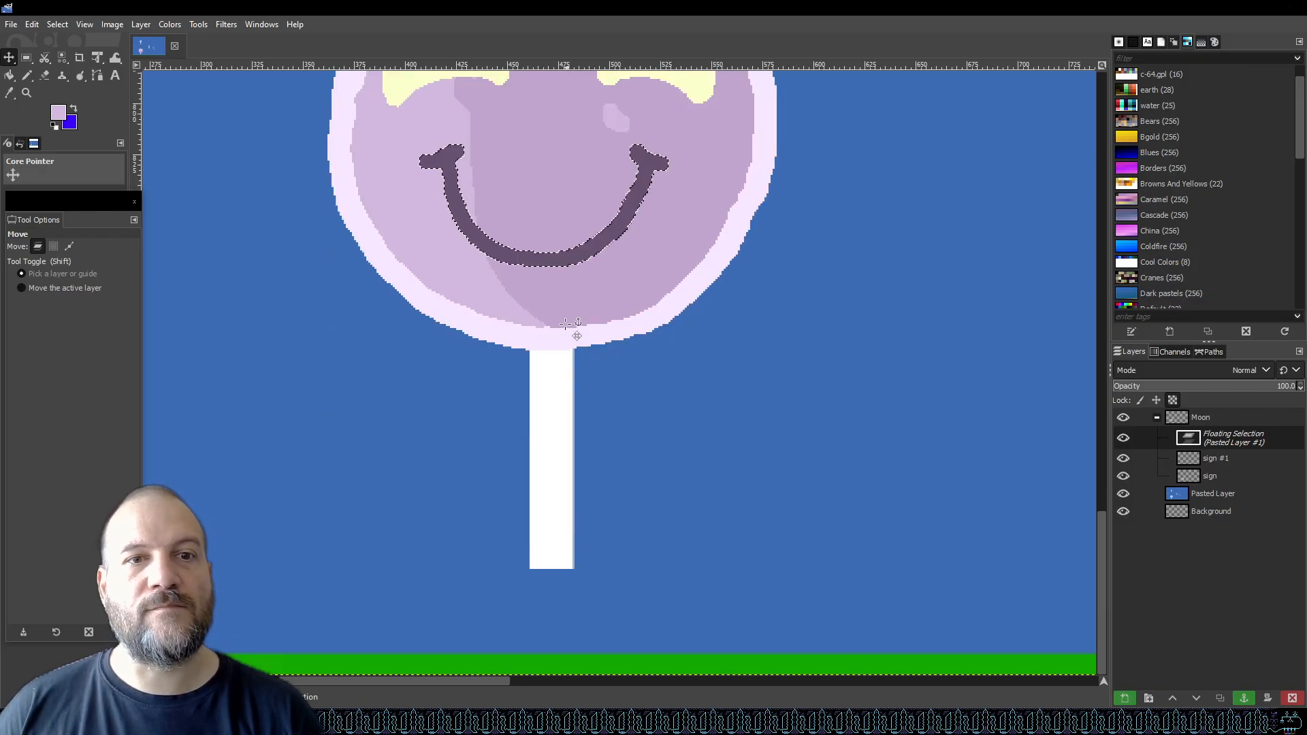
scroll(568, 290, "down", 4)
scroll(560, 245, "up", 3)
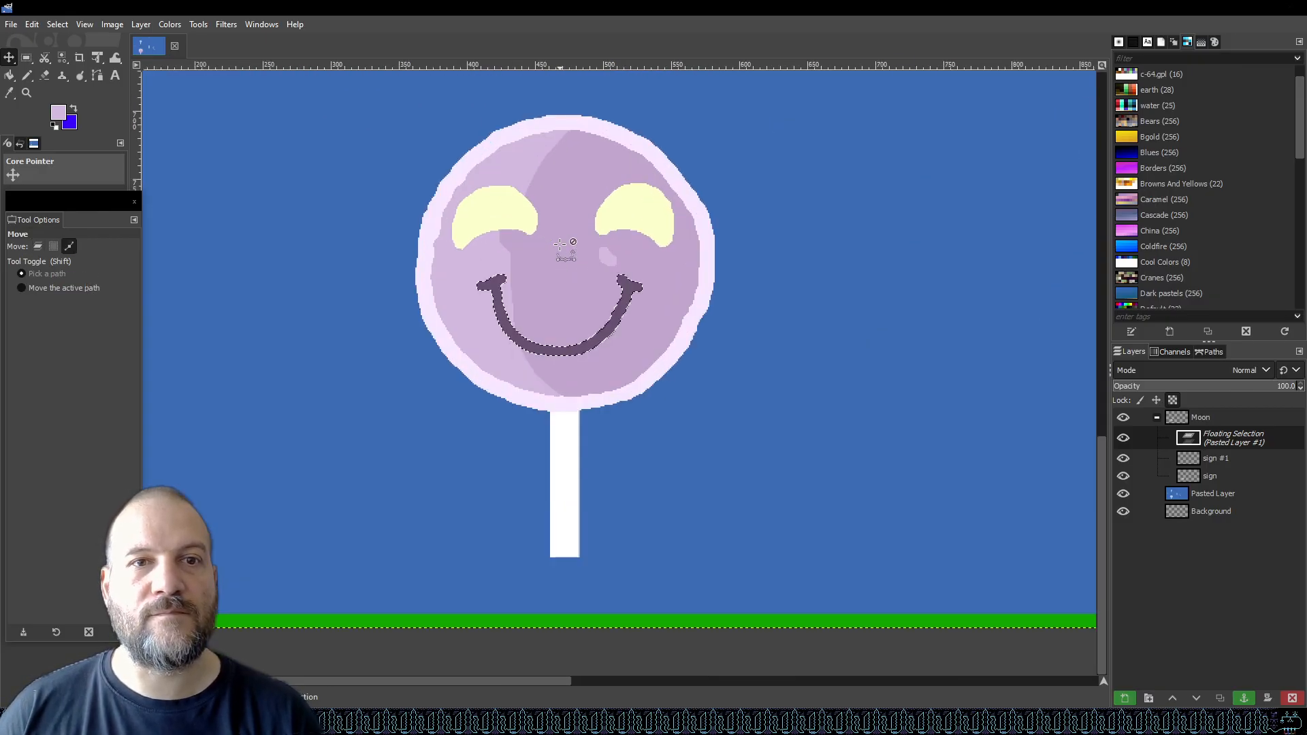
Turn the floating pasted smile into a new layer, merge it down into sign #1, and save.
scroll(562, 246, "up", 1)
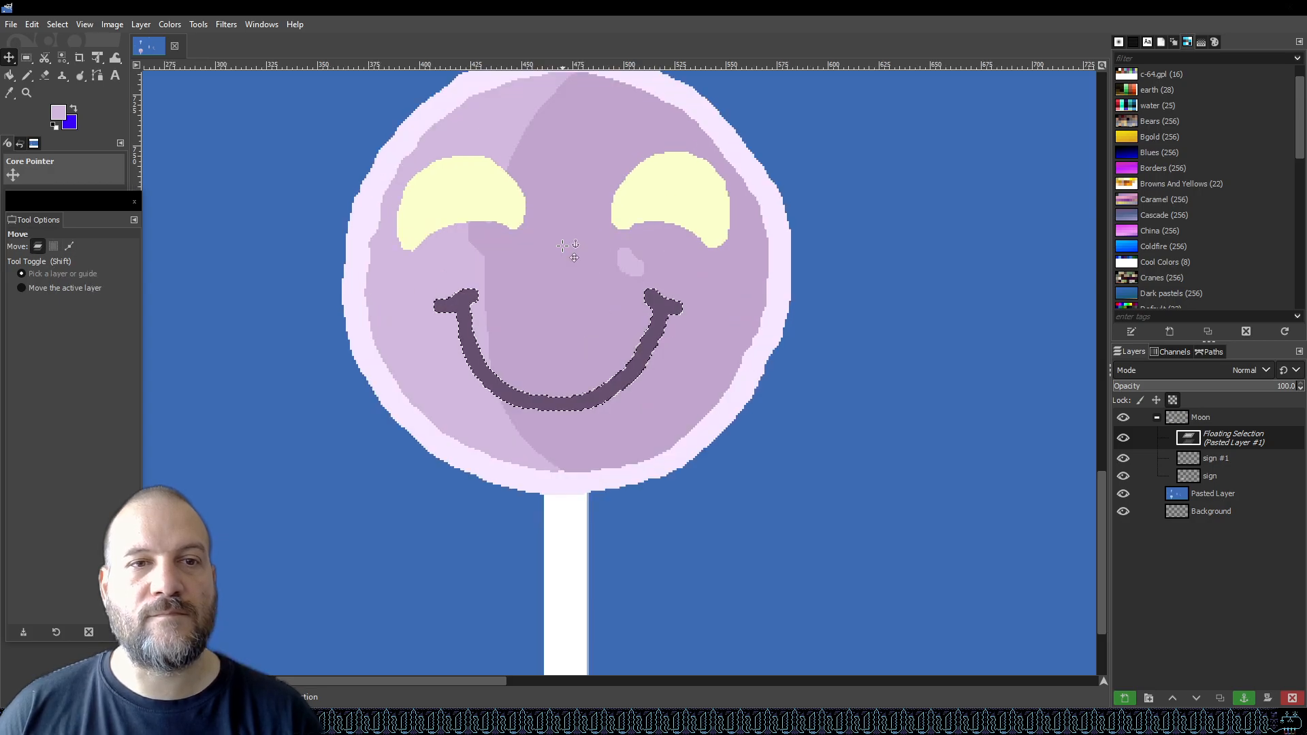
right_click(1229, 403)
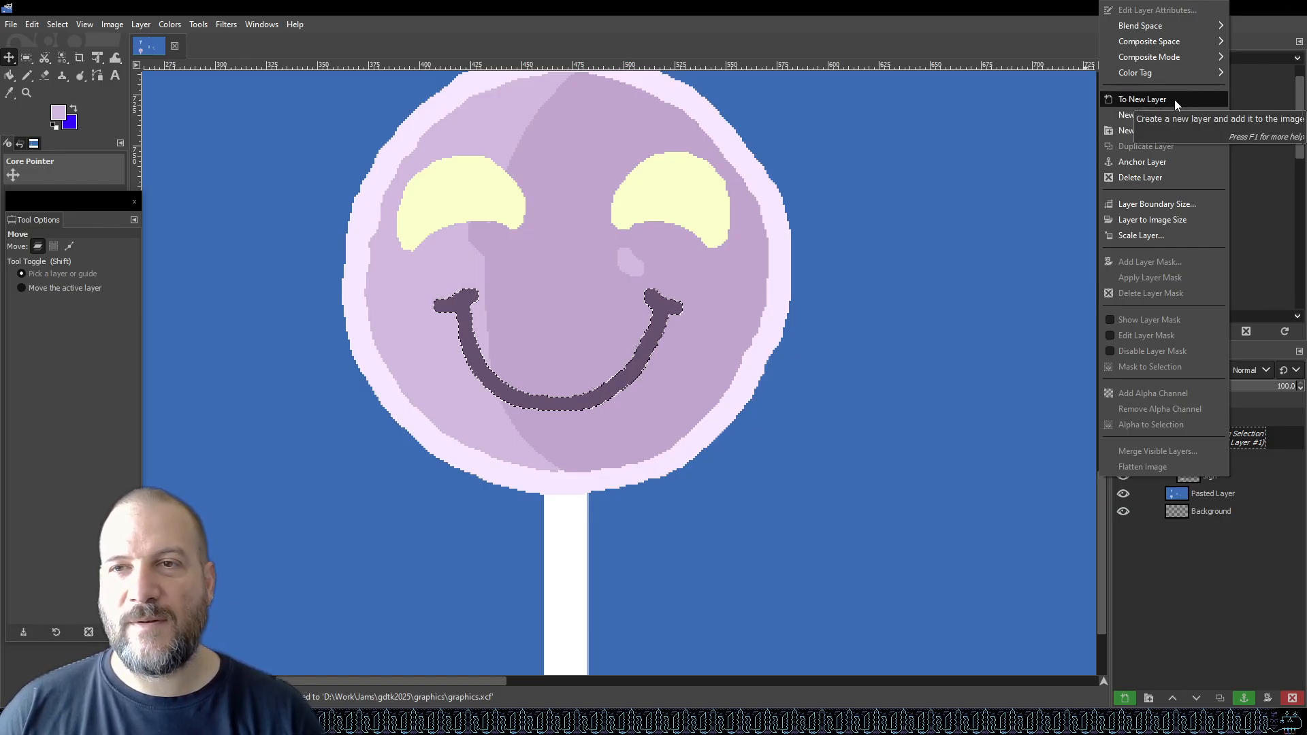
left_click(1174, 100)
right_click(1239, 437)
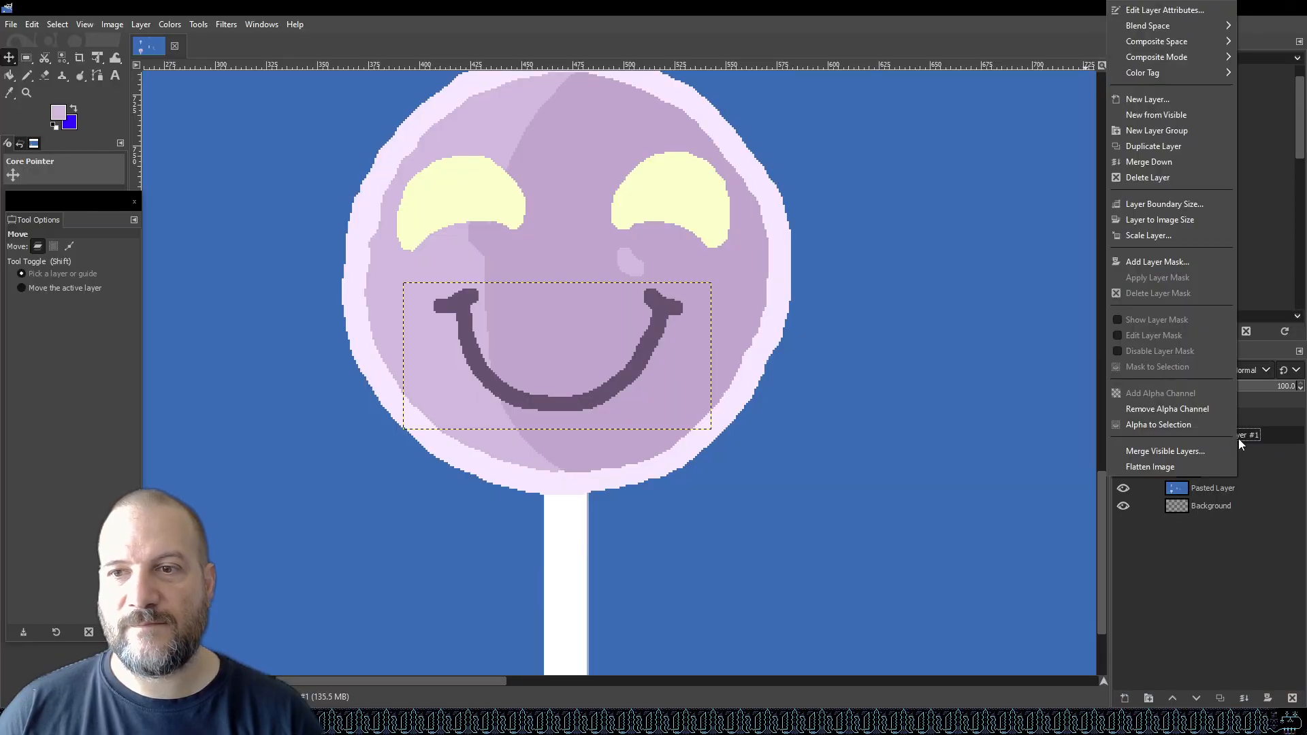
left_click(1169, 162)
key("ctrl+s")
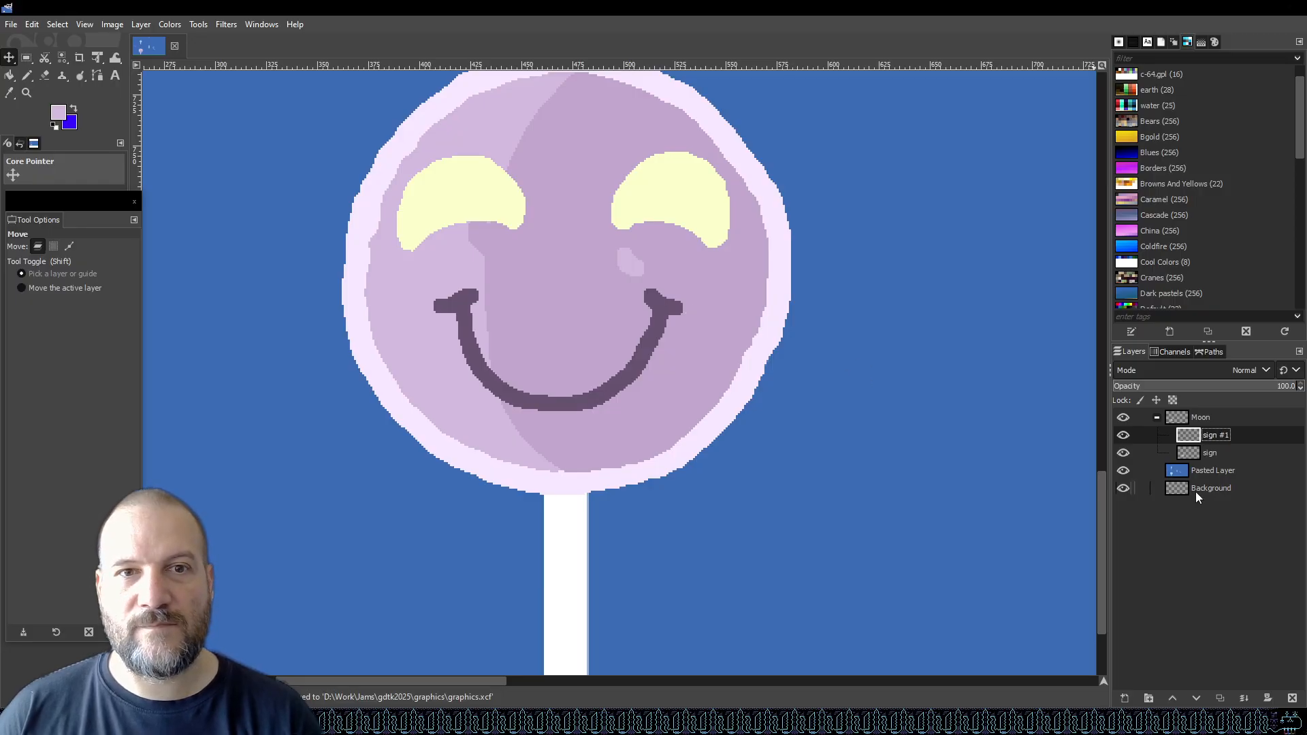
Duplicate layer sign #1 as sign #2, hide sign #1 and make sign #2 the active layer.
right_click(1227, 437)
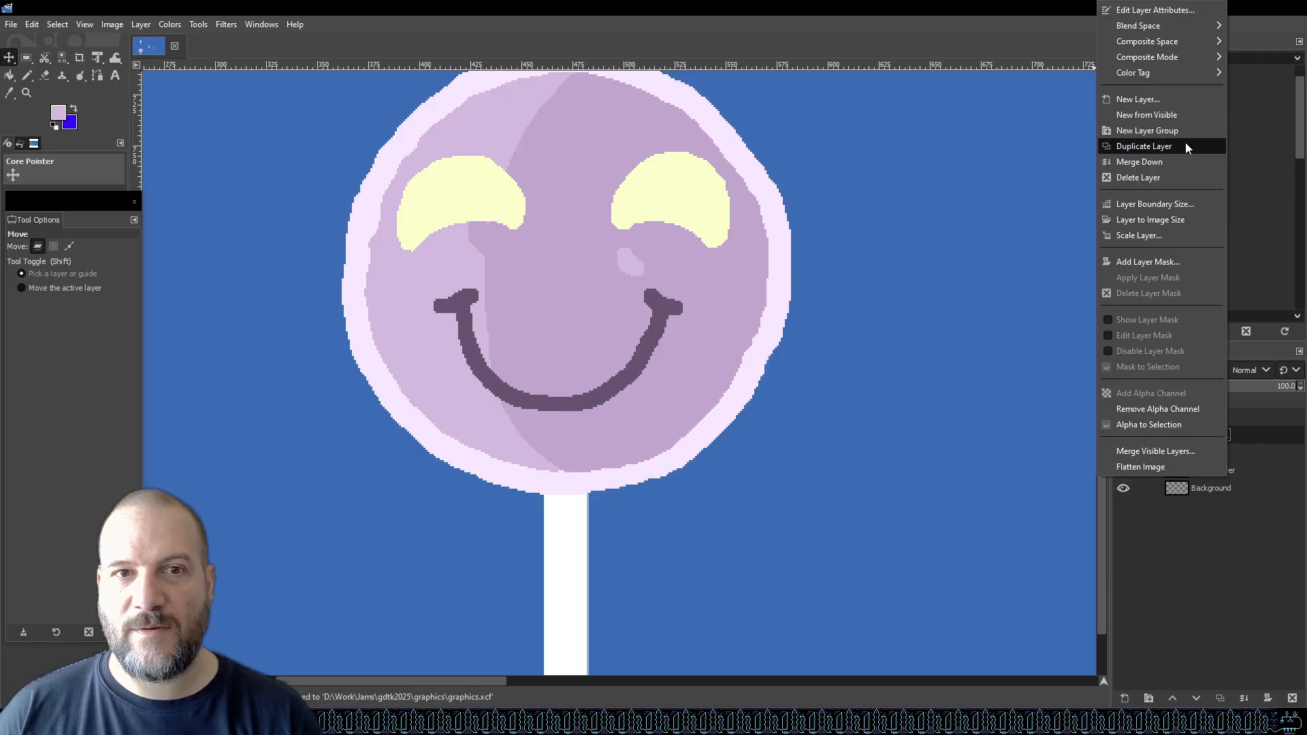
left_click(1186, 146)
left_click(1233, 454)
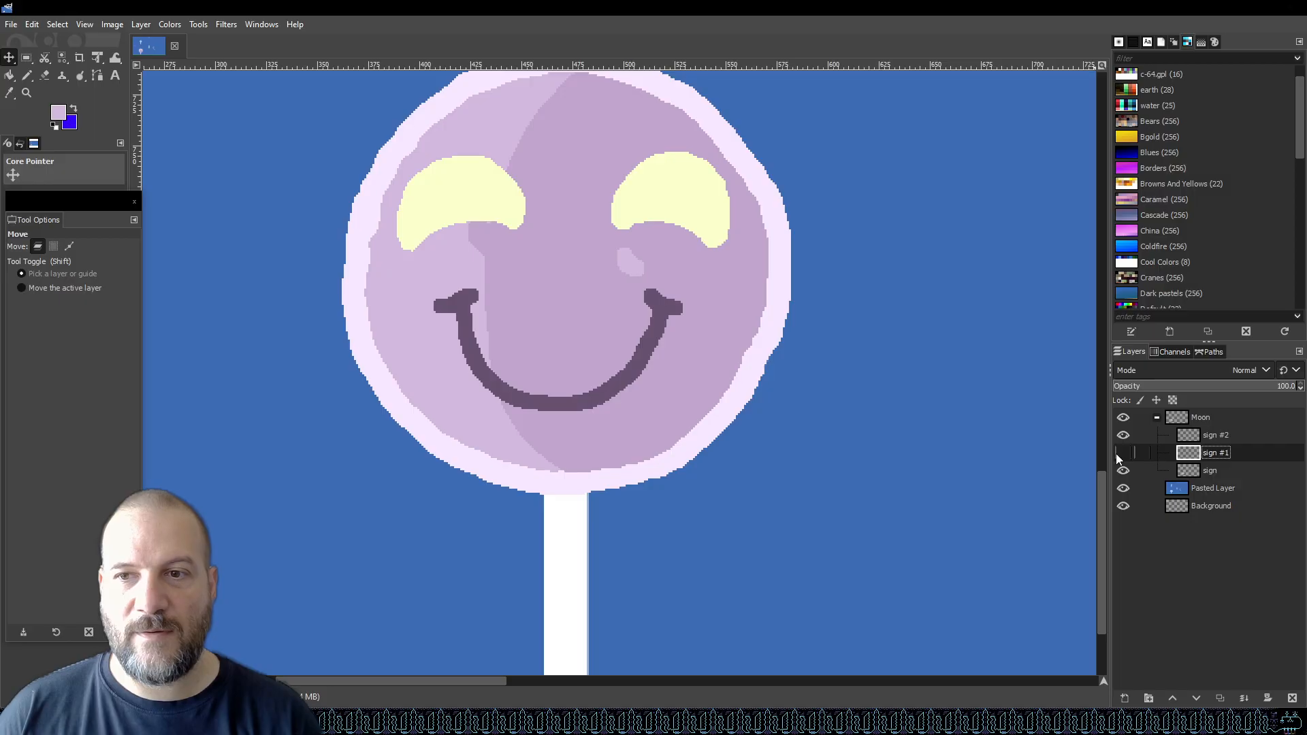
left_click(1254, 437)
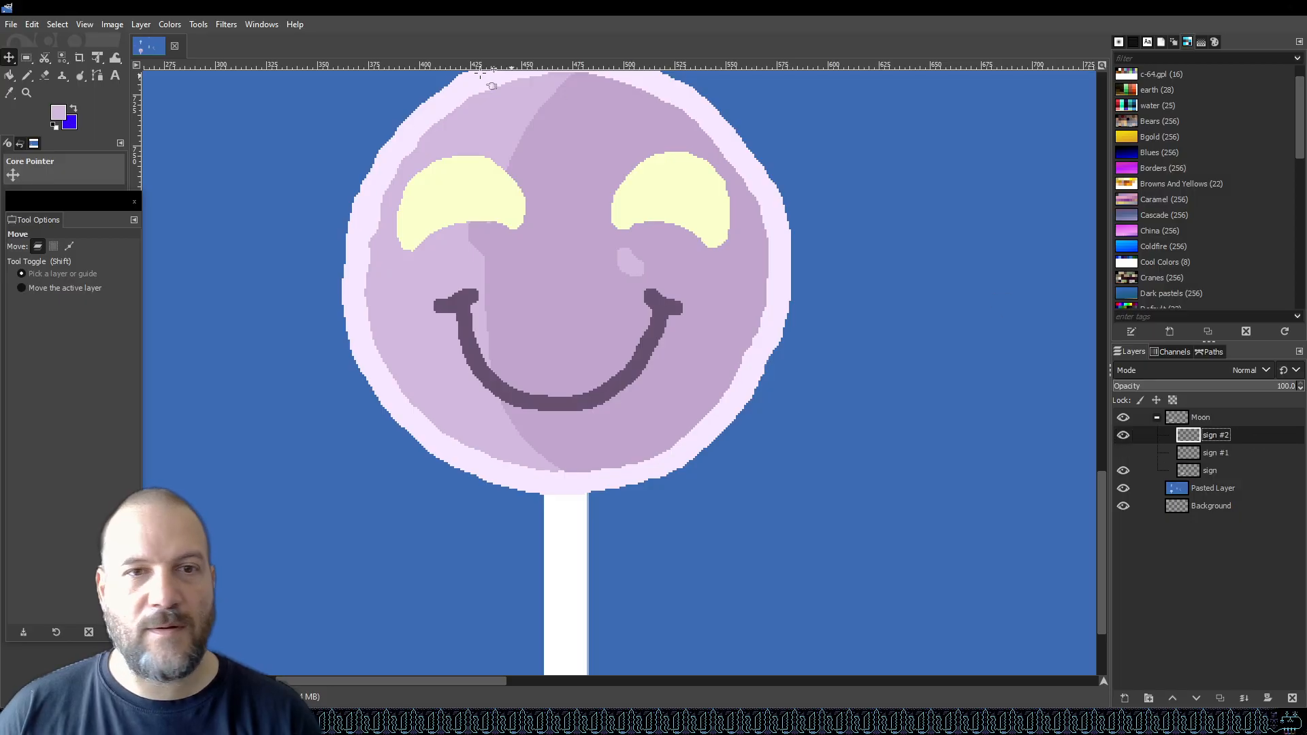
Select a rectangle around the smile on sign #2, delete it, and clear the selection.
left_click(26, 58)
left_click_drag(390, 275, 777, 391)
key("ctrl+shift+a")
mouse_move(707, 285)
left_mouse_down()
mouse_move(371, 394)
mouse_move(408, 424)
left_mouse_up()
key("Delete")
key("ctrl+shift+a")
Switch to the Pencil tool, undo a stray test stroke, and set the foreground colour to near-black 212121.
left_click(27, 73)
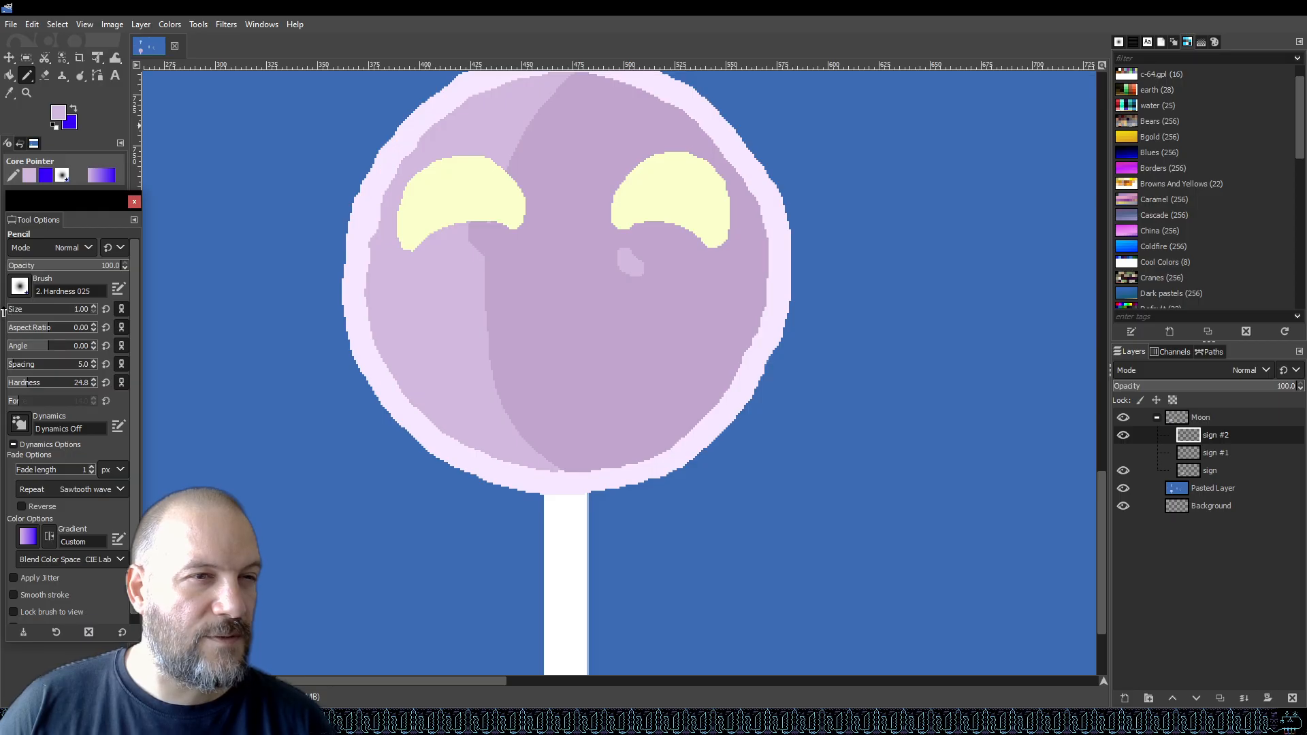
mouse_move(589, 473)
left_mouse_down()
mouse_move(575, 406)
mouse_move(584, 334)
left_mouse_up()
key("ctrl+z")
left_click(59, 114)
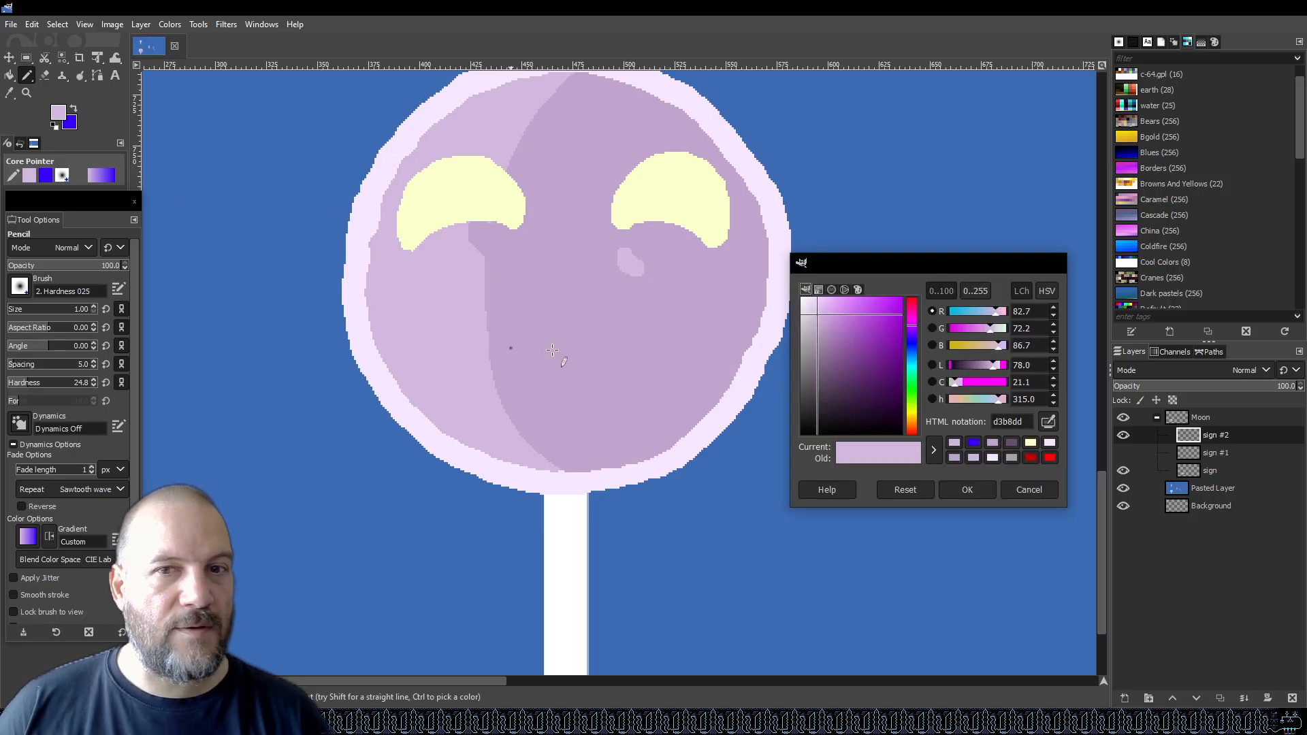
mouse_move(804, 357)
left_mouse_down()
mouse_move(783, 368)
mouse_move(789, 416)
left_mouse_up()
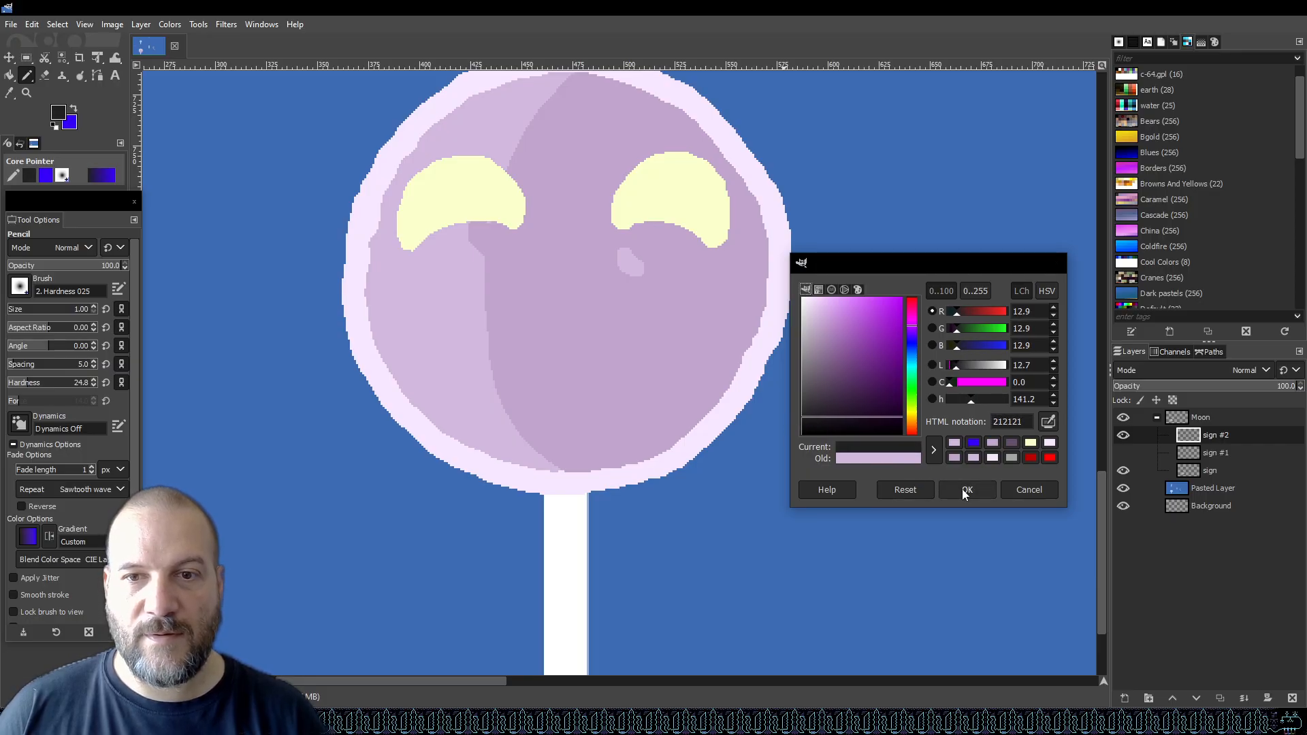
left_click(966, 492)
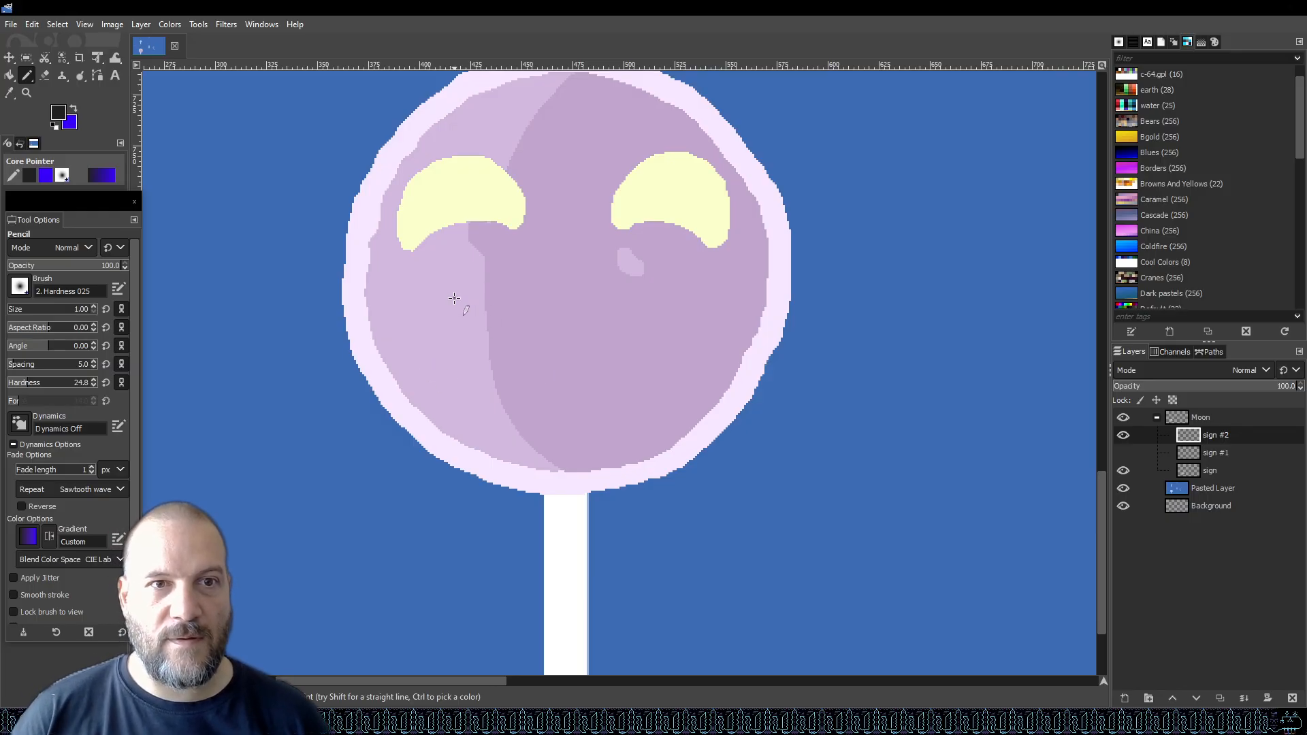
Draw a thin new smile curve across the face with small crease marks at both corners.
mouse_move(463, 309)
left_mouse_down()
mouse_move(467, 337)
mouse_move(522, 388)
mouse_move(589, 395)
mouse_move(649, 358)
mouse_move(673, 308)
left_mouse_up()
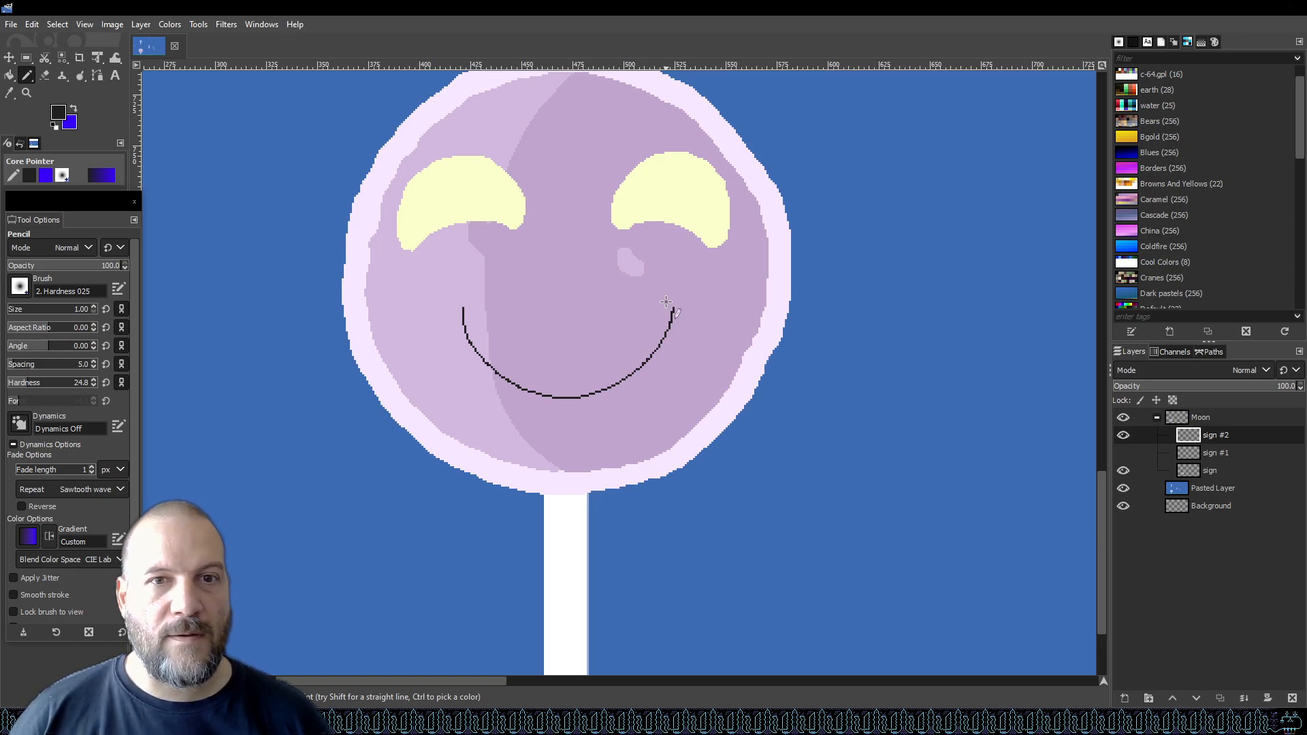
mouse_move(661, 297)
left_mouse_down()
mouse_move(706, 313)
mouse_move(680, 311)
left_mouse_up()
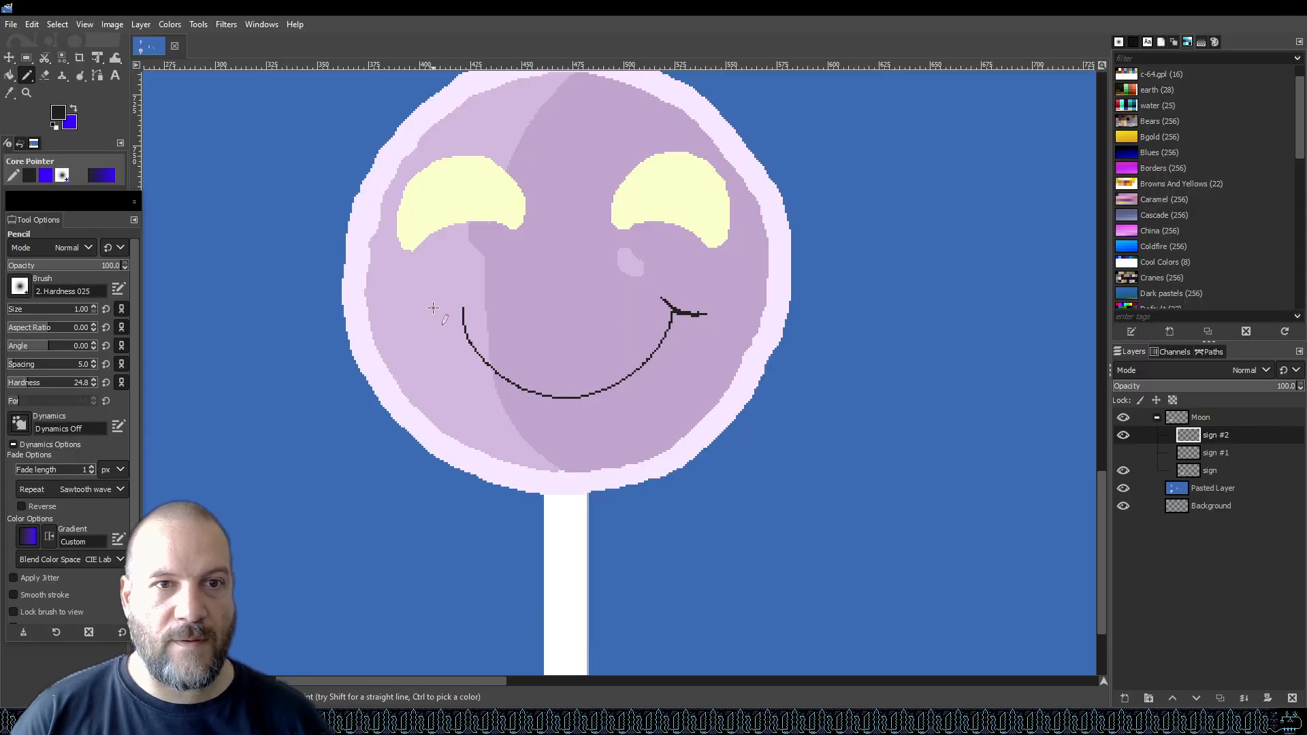
left_click_drag(478, 299, 452, 314)
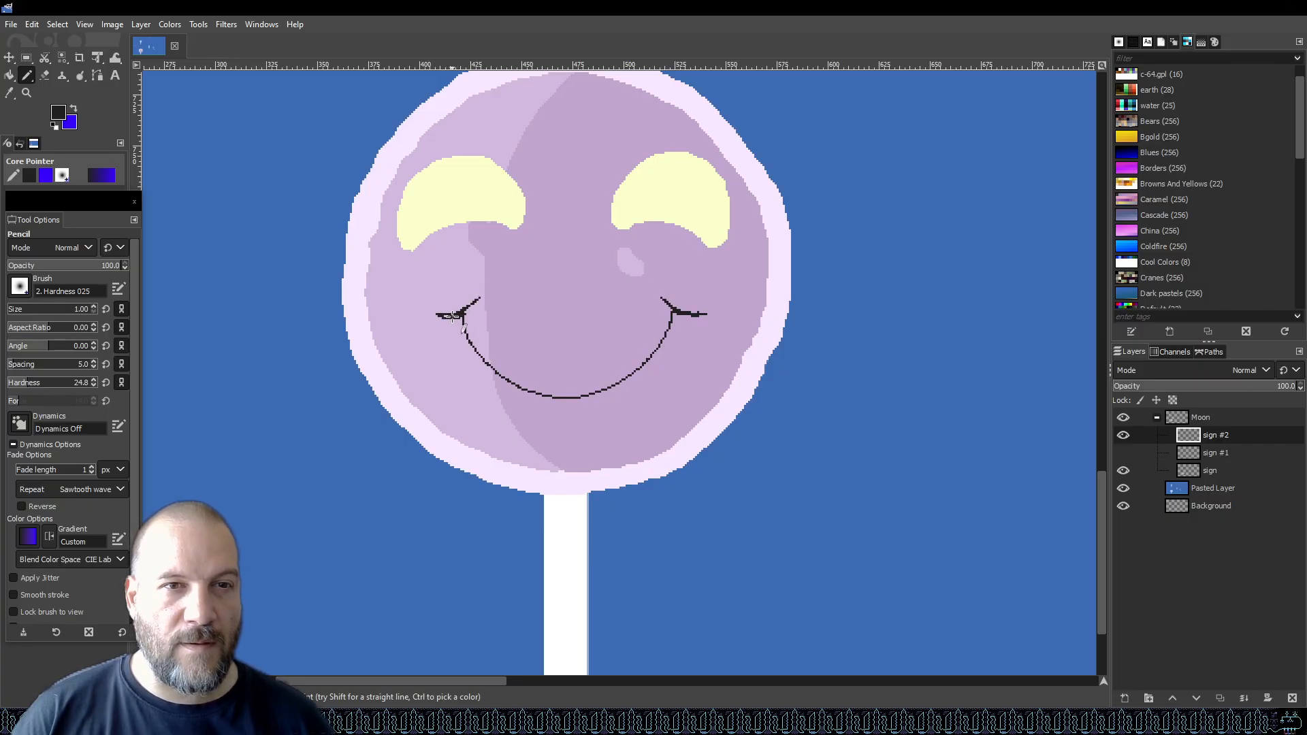
left_click_drag(446, 315, 446, 318)
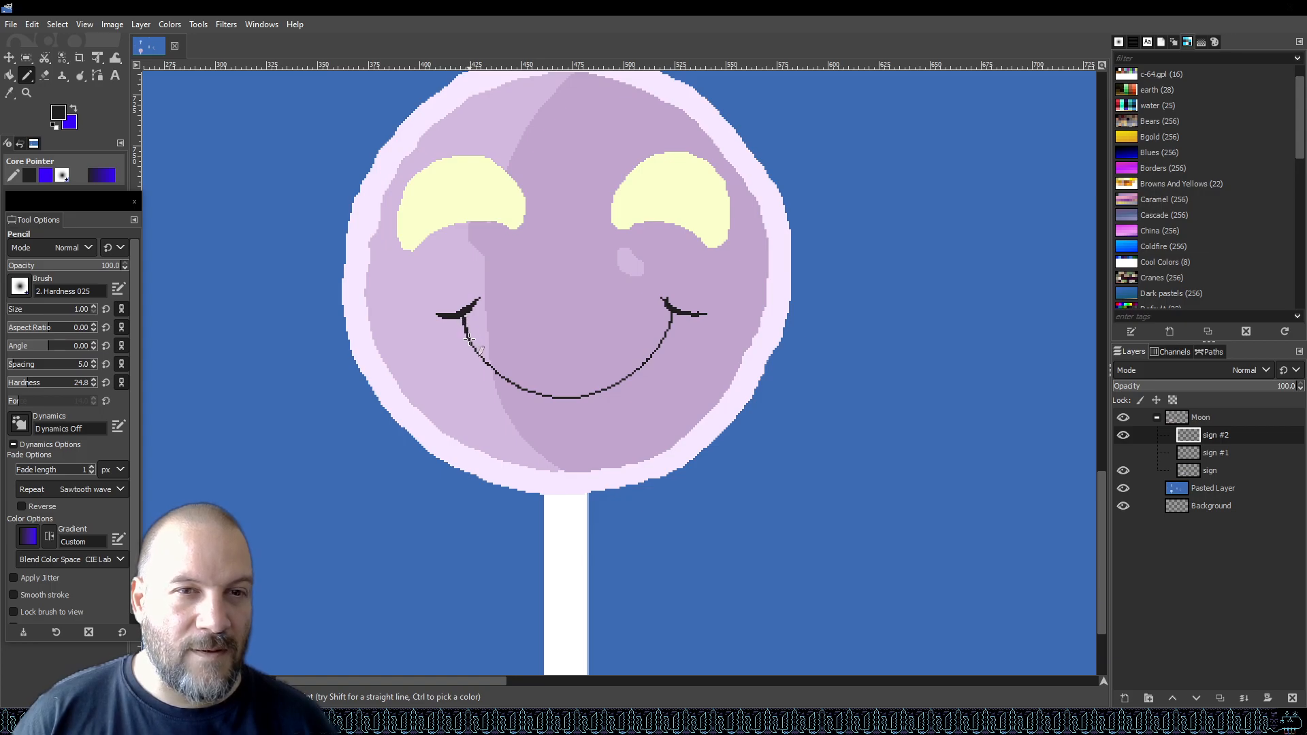
Draw a wavy lip line inside the smile and a short chin line below it, then save.
mouse_move(477, 349)
left_mouse_down()
mouse_move(510, 378)
mouse_move(601, 381)
left_mouse_up()
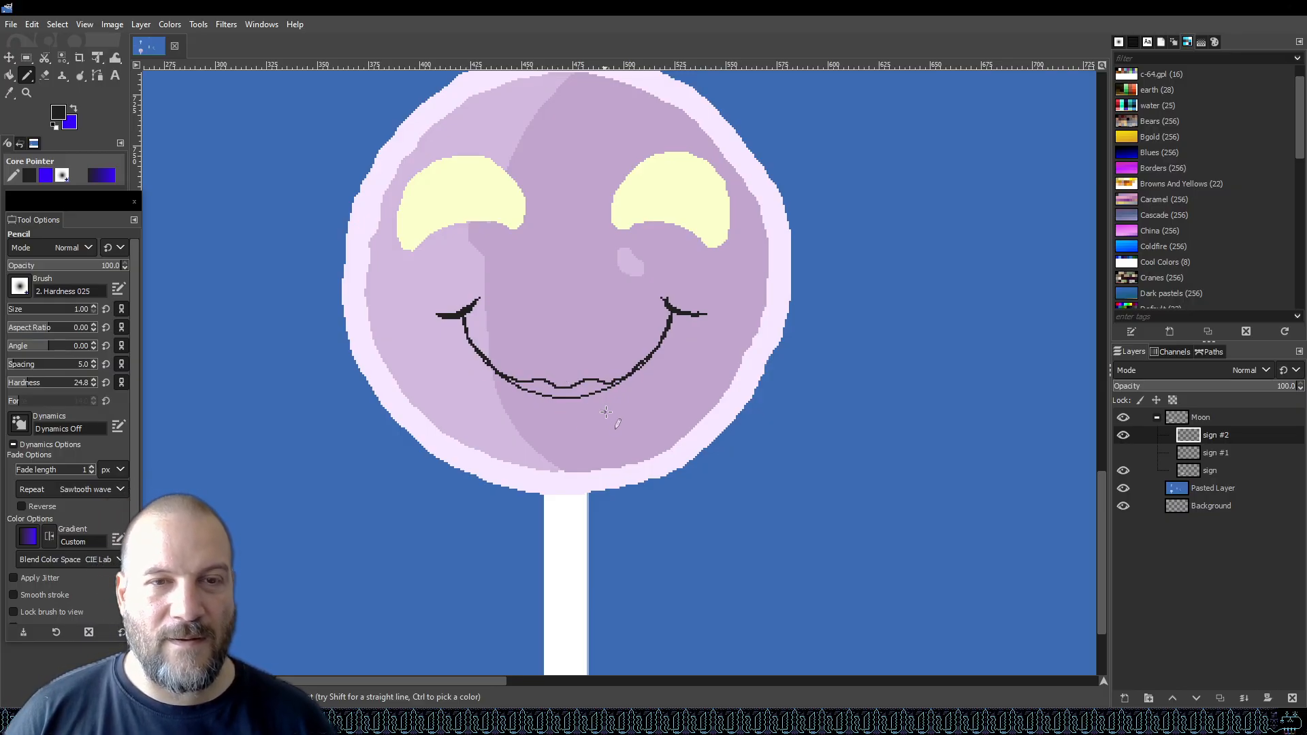
left_click_drag(542, 417, 603, 414)
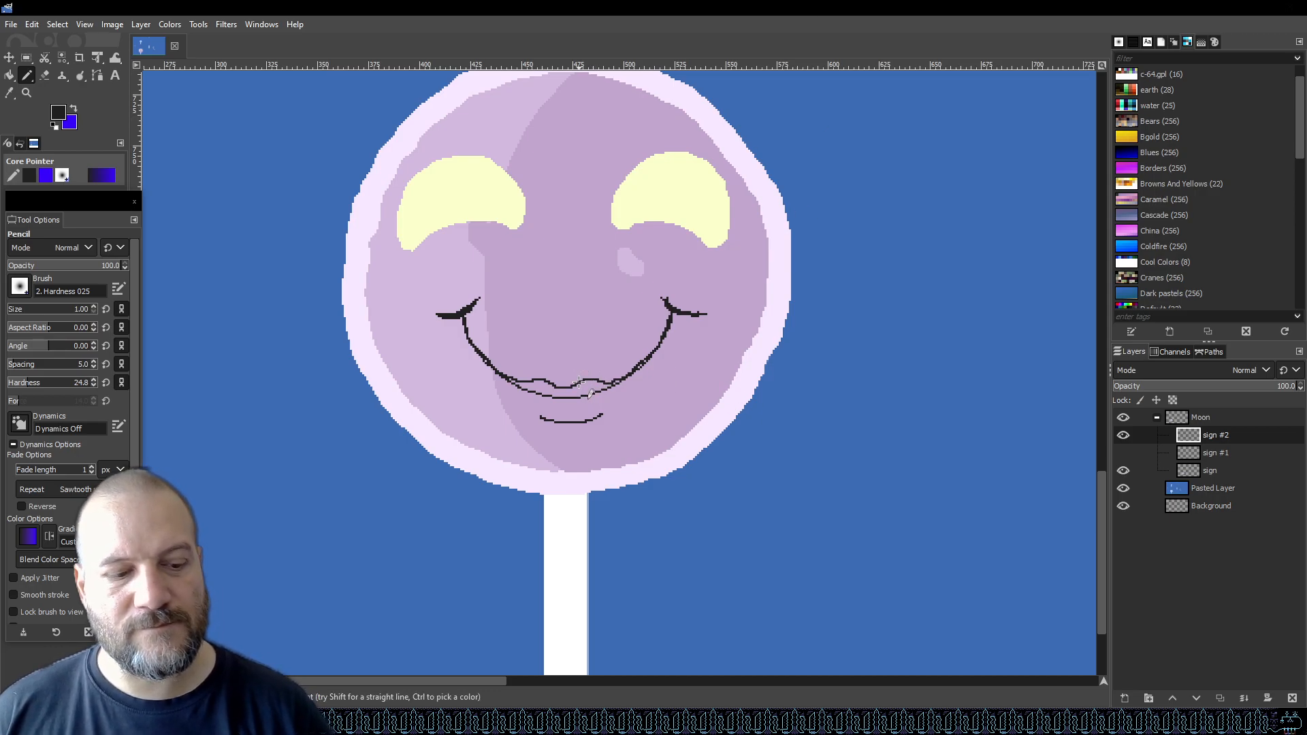
key("ctrl+s")
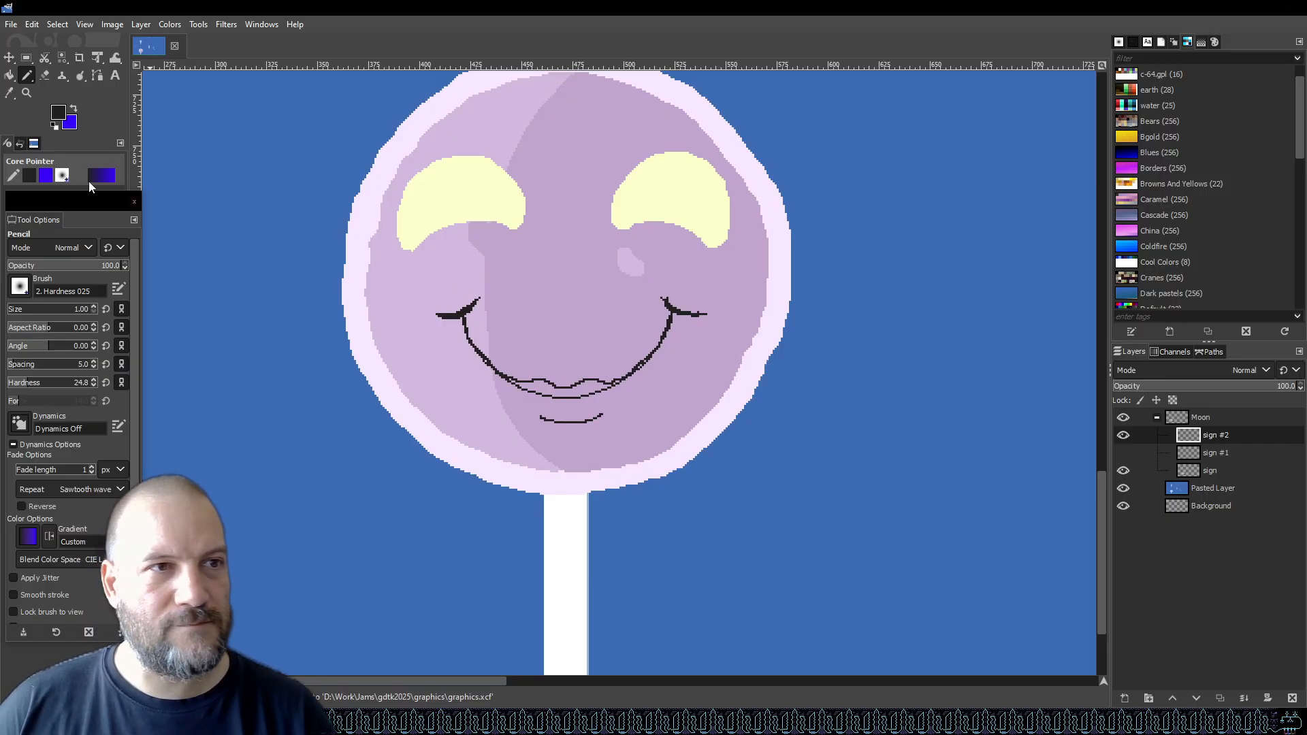
Sample the moon's pale lavender, set the pencil size to 1, draw a highlight beneath the chin line, and save.
key("o")
left_click(452, 396)
key("b")
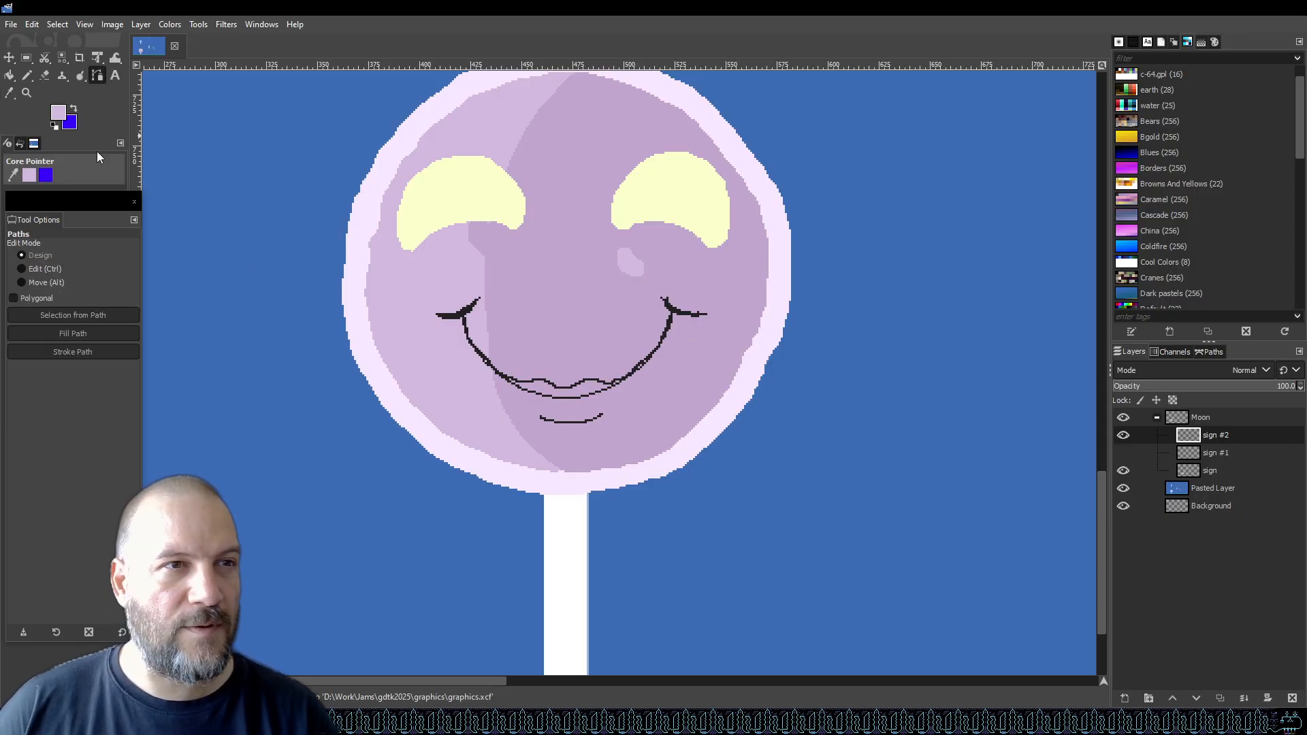
left_click(28, 75)
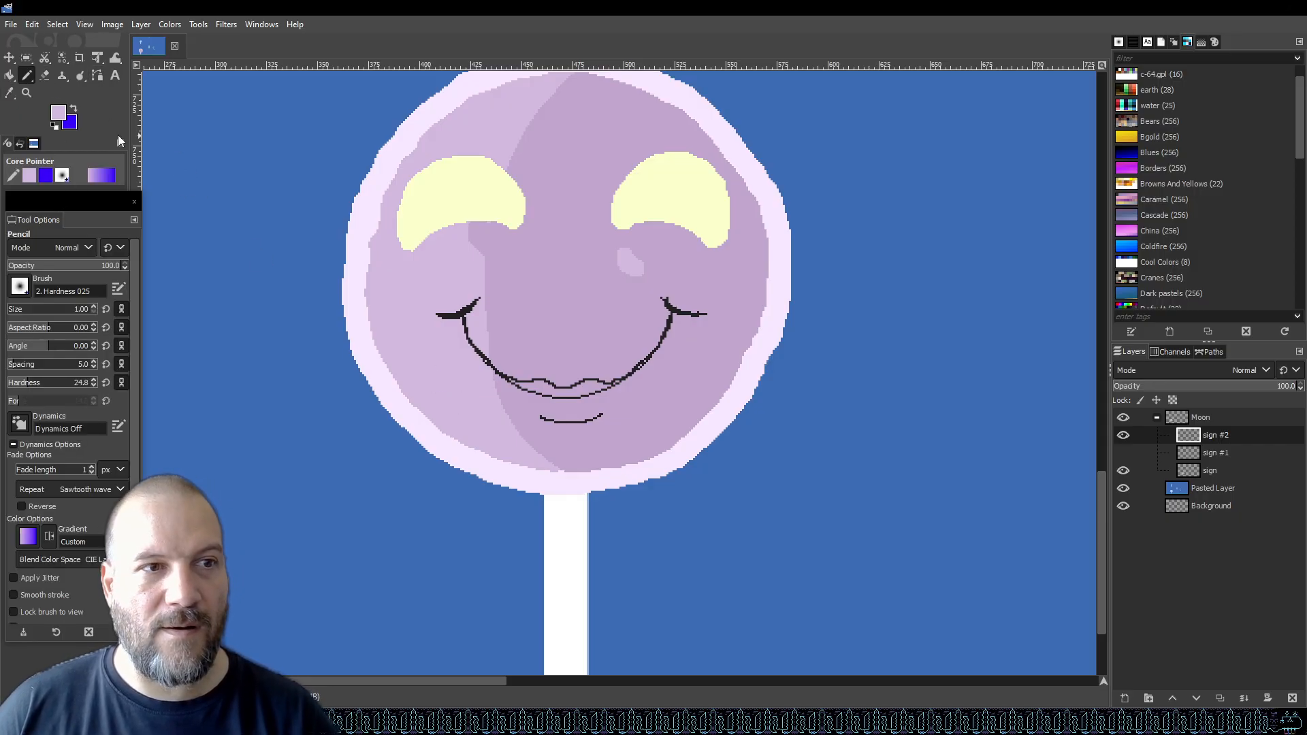
left_click(14, 310)
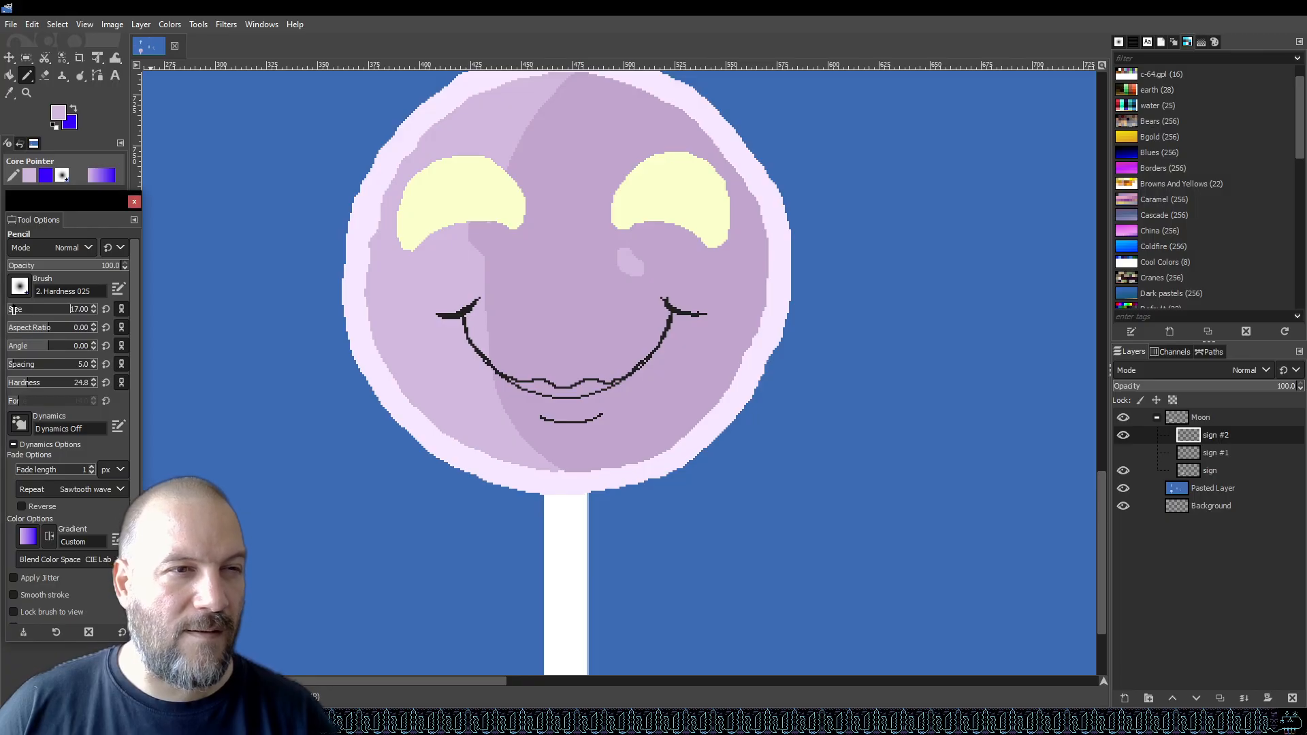
scroll(592, 476, "up", 4)
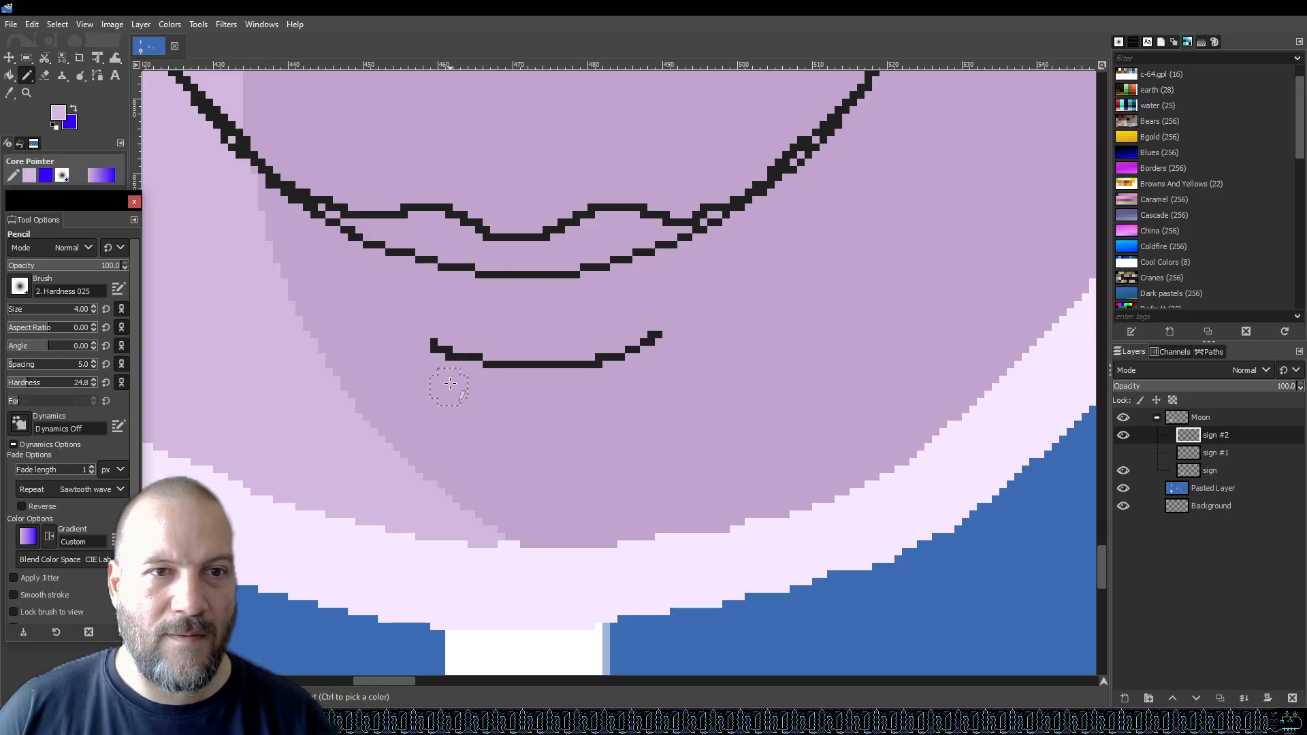
left_click_drag(35, 307, 7, 309)
mouse_move(435, 355)
left_mouse_down()
mouse_move(515, 407)
mouse_move(479, 379)
left_mouse_up()
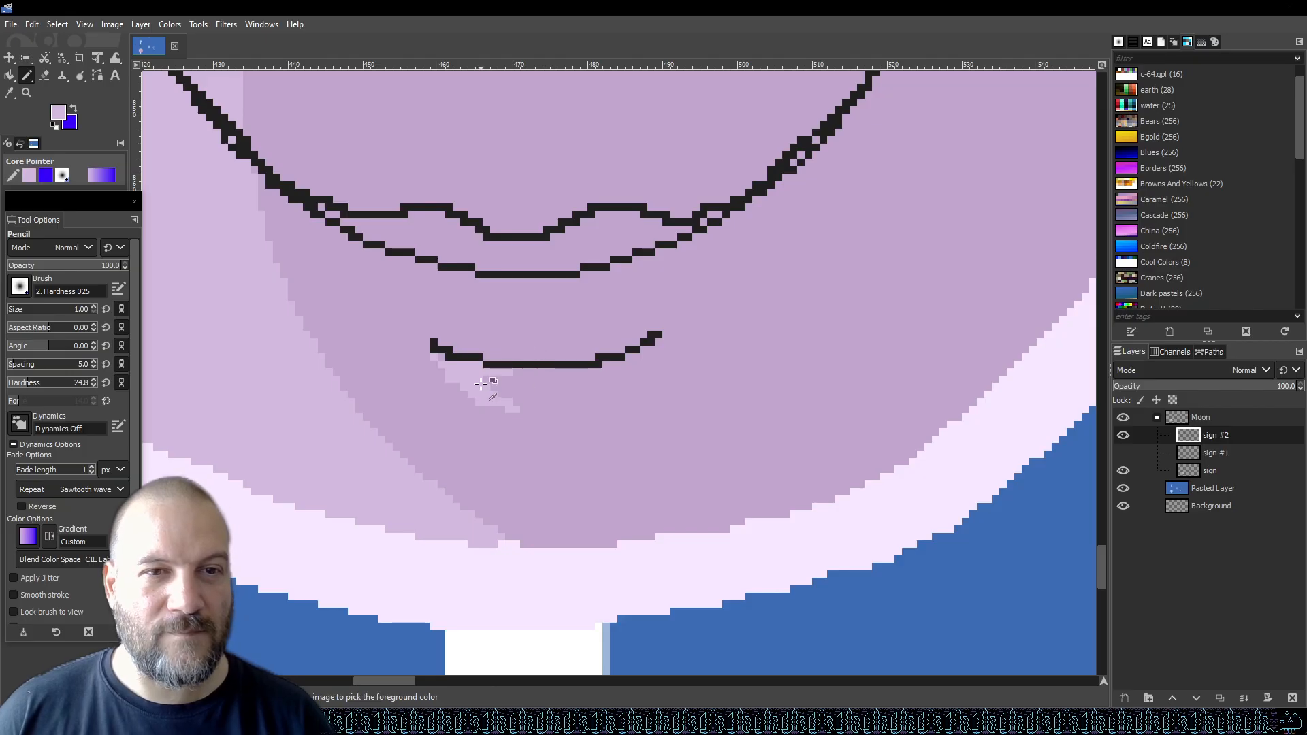
scroll(490, 379, "down", 5)
scroll(485, 377, "up", 5)
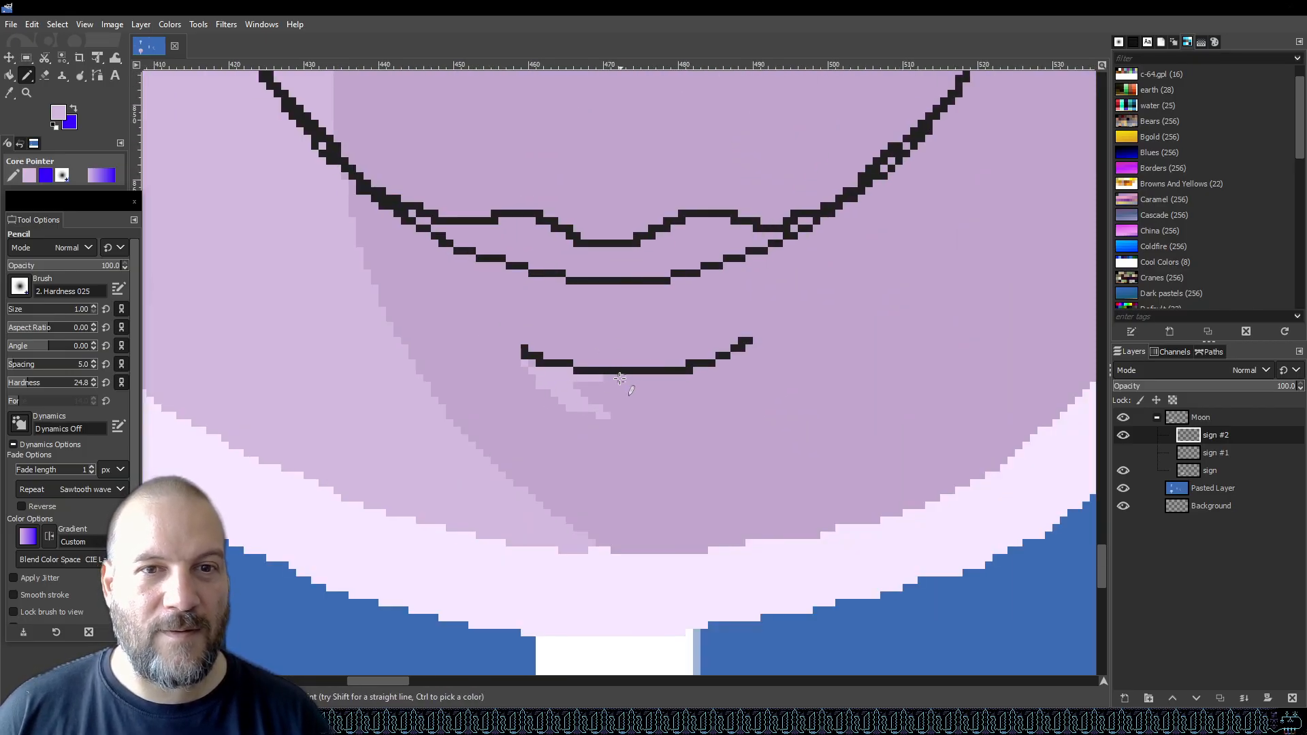
key("ctrl")
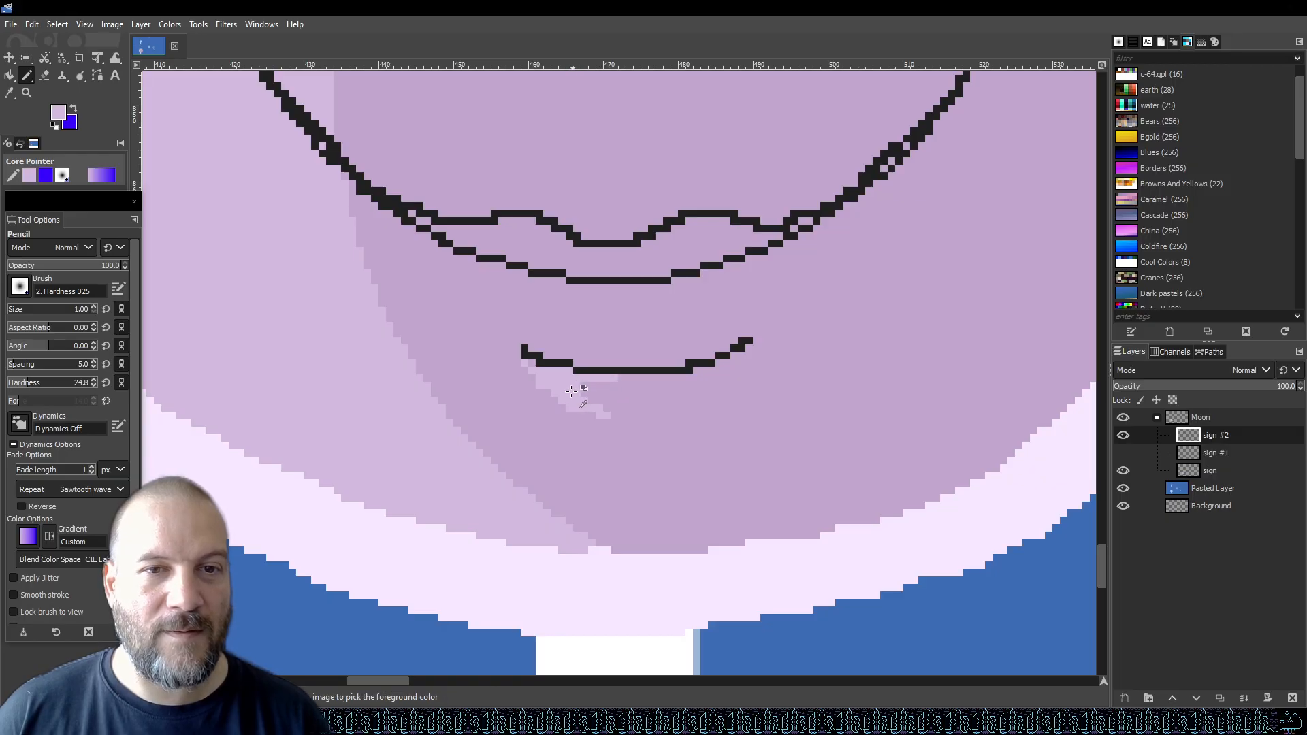
scroll(571, 390, "down", 7)
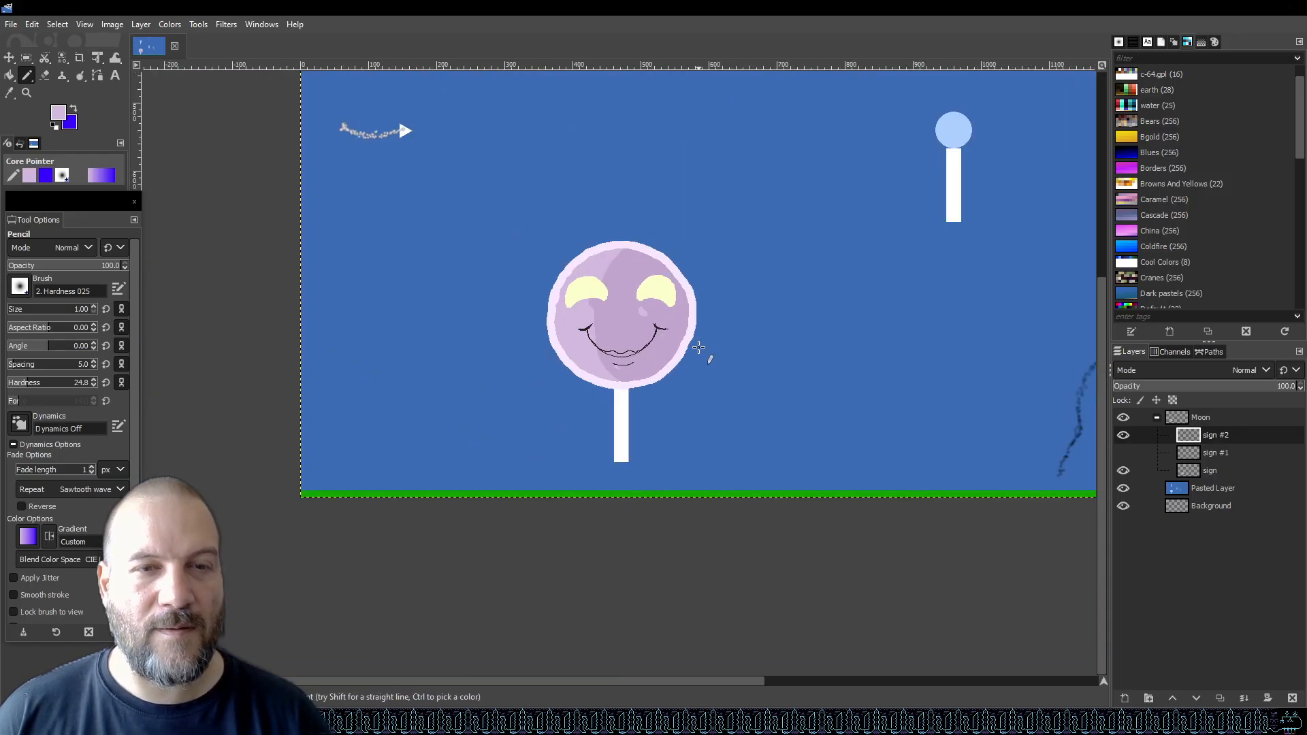
key("ctrl+s")
Set the foreground colour to purple and bucket-fill the lips between the smile and lip lines.
scroll(658, 326, "up", 4)
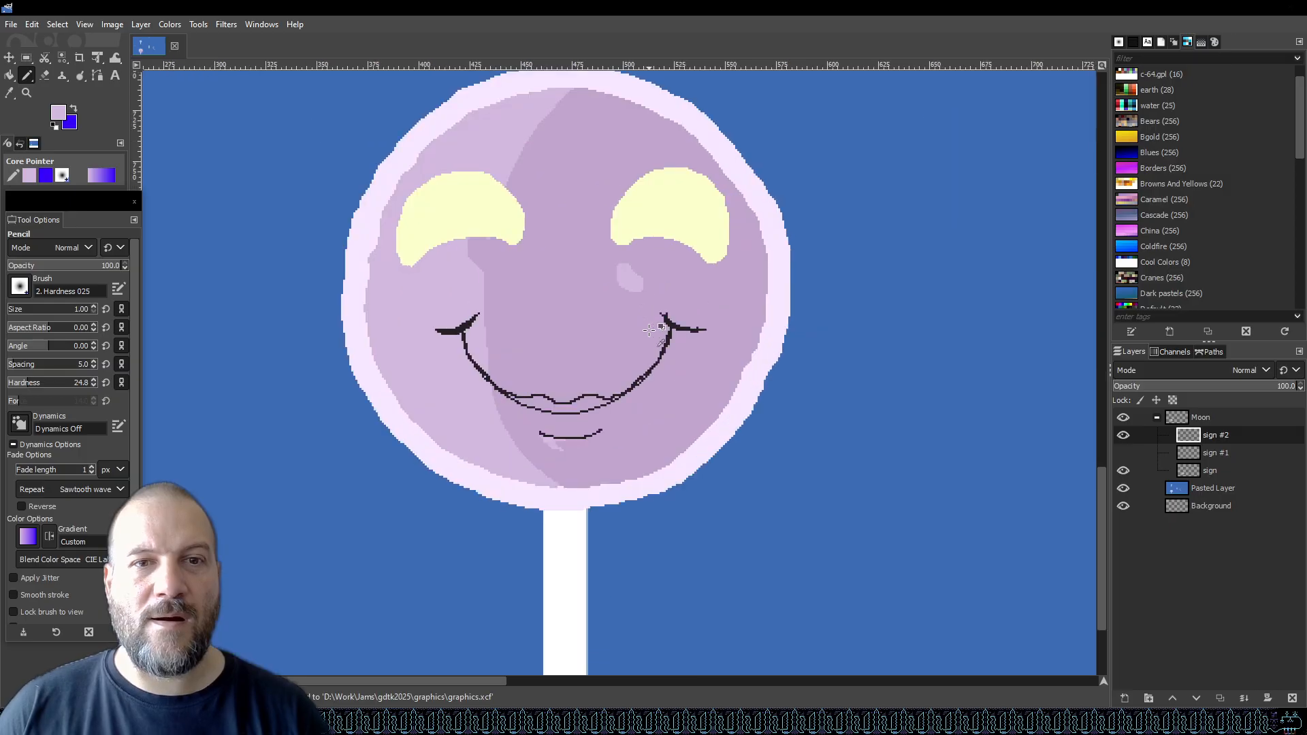
scroll(575, 340, "up", 2)
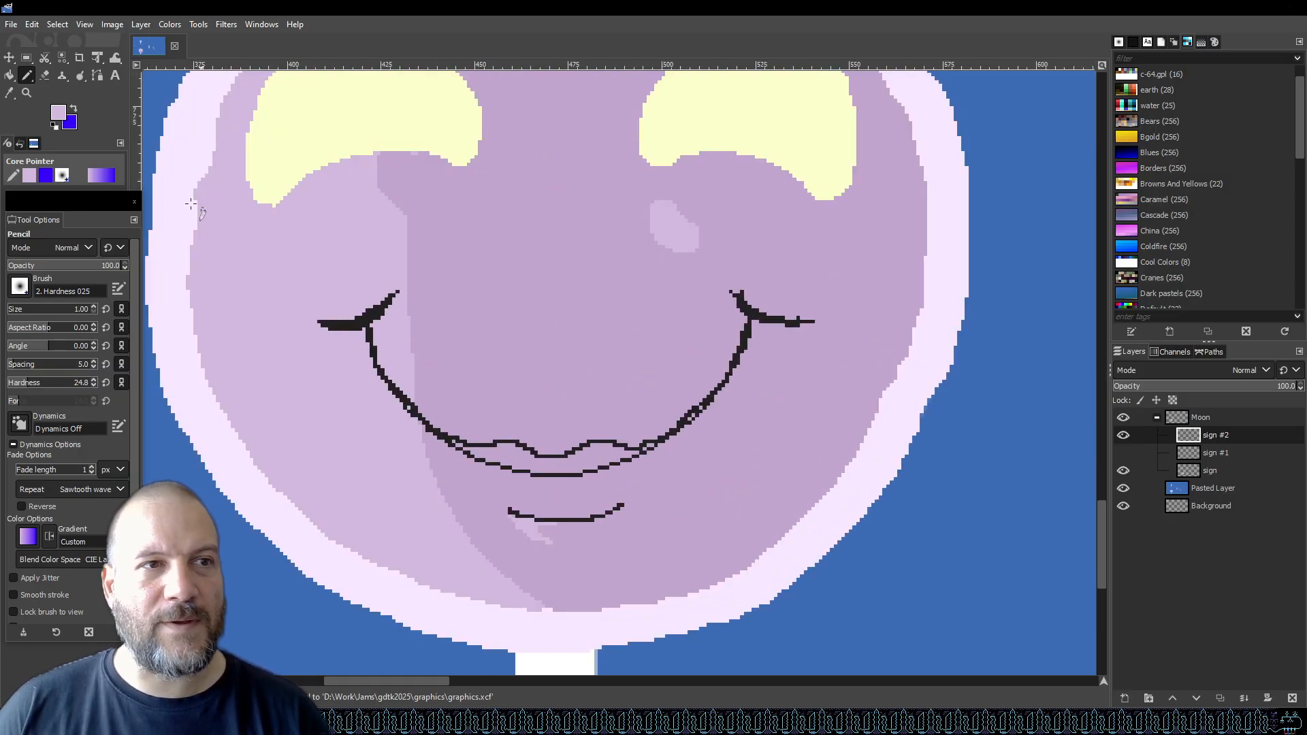
left_click(58, 113)
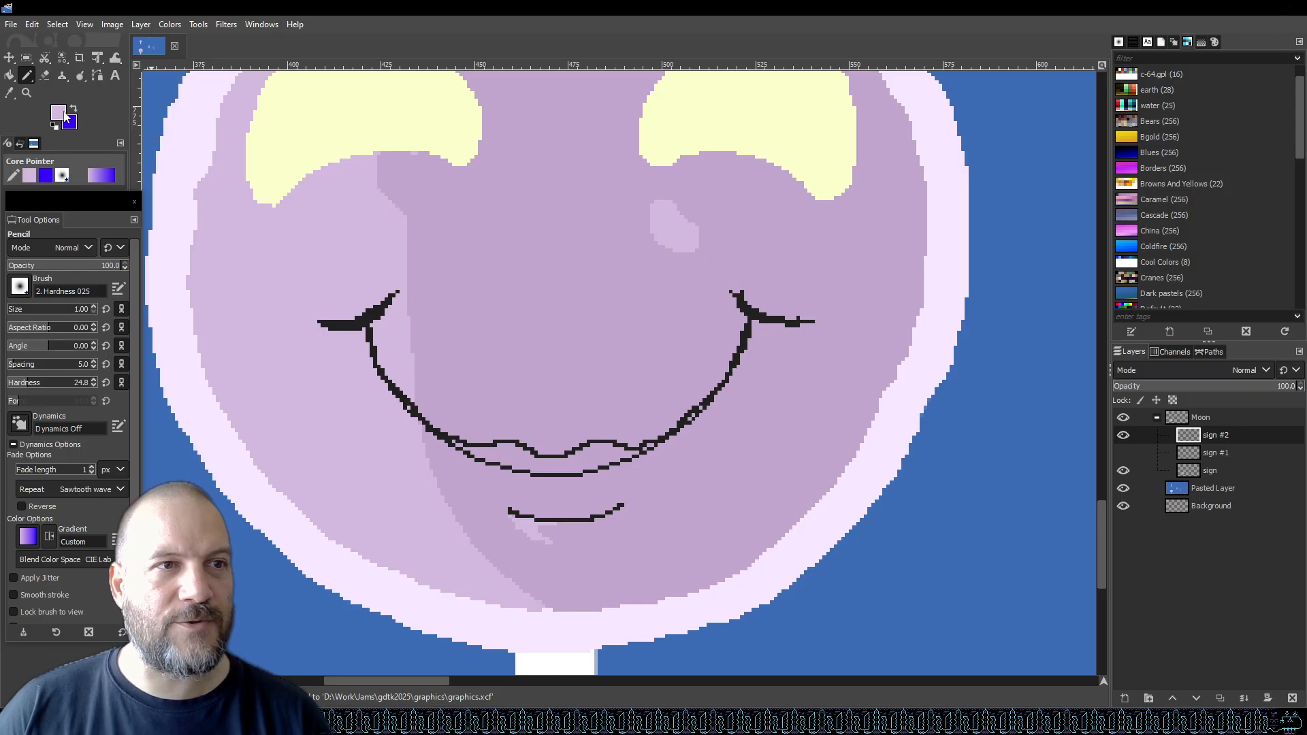
left_click_drag(897, 340, 903, 346)
left_click(966, 490)
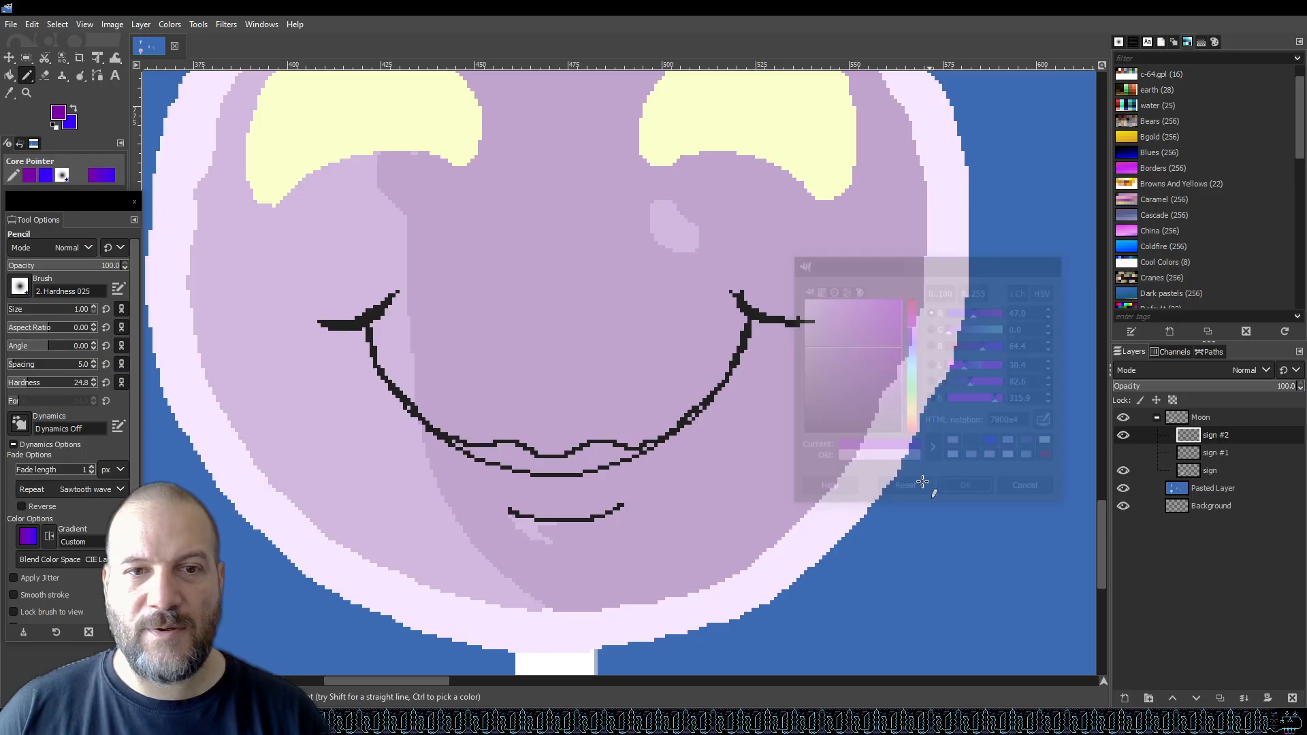
key("f")
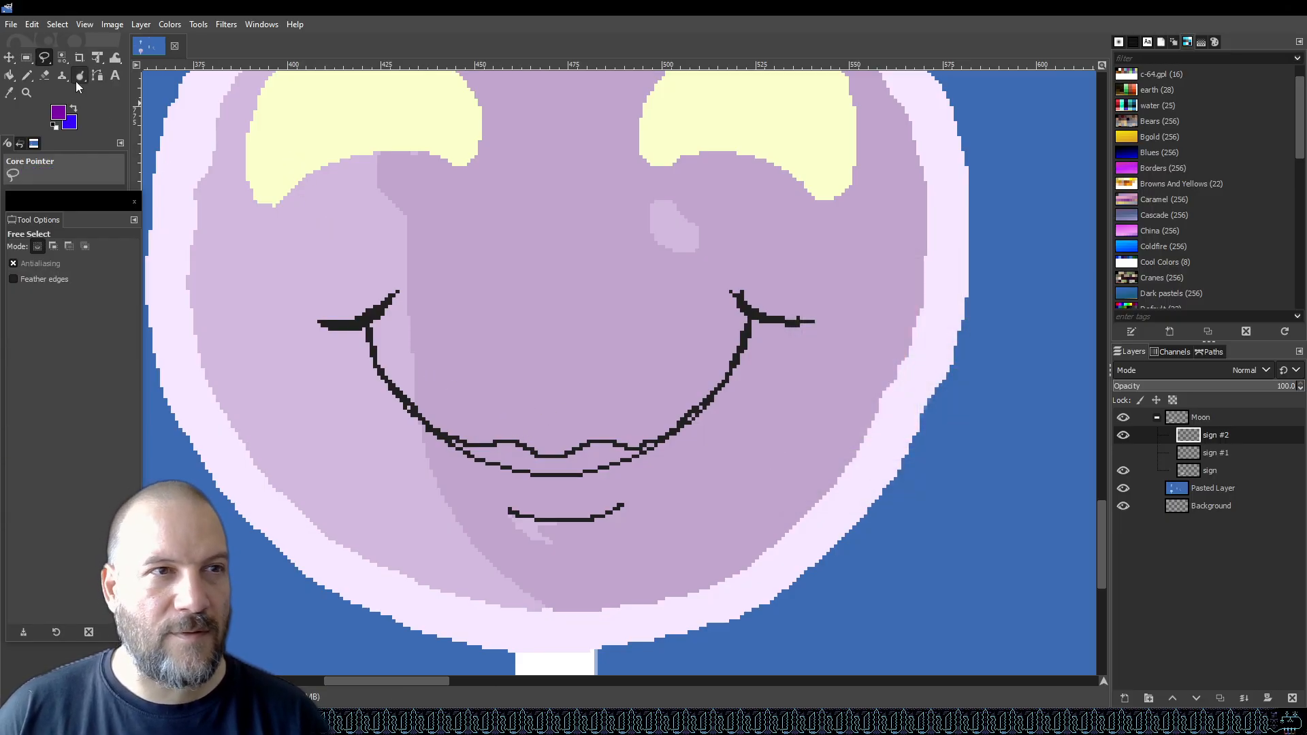
left_click(15, 80)
left_click(512, 457)
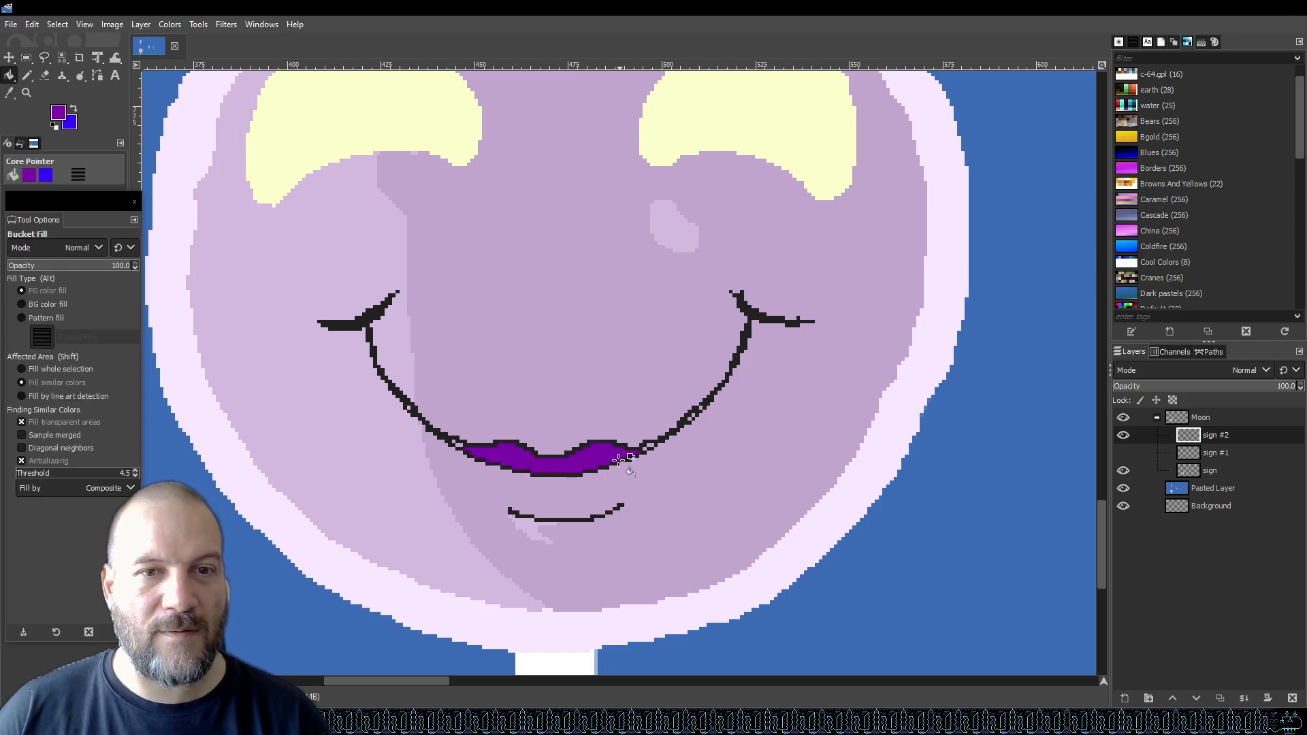
Fill the remaining small gaps along the lip outline with purple and save the file.
scroll(680, 458, "up", 5)
left_click(538, 409)
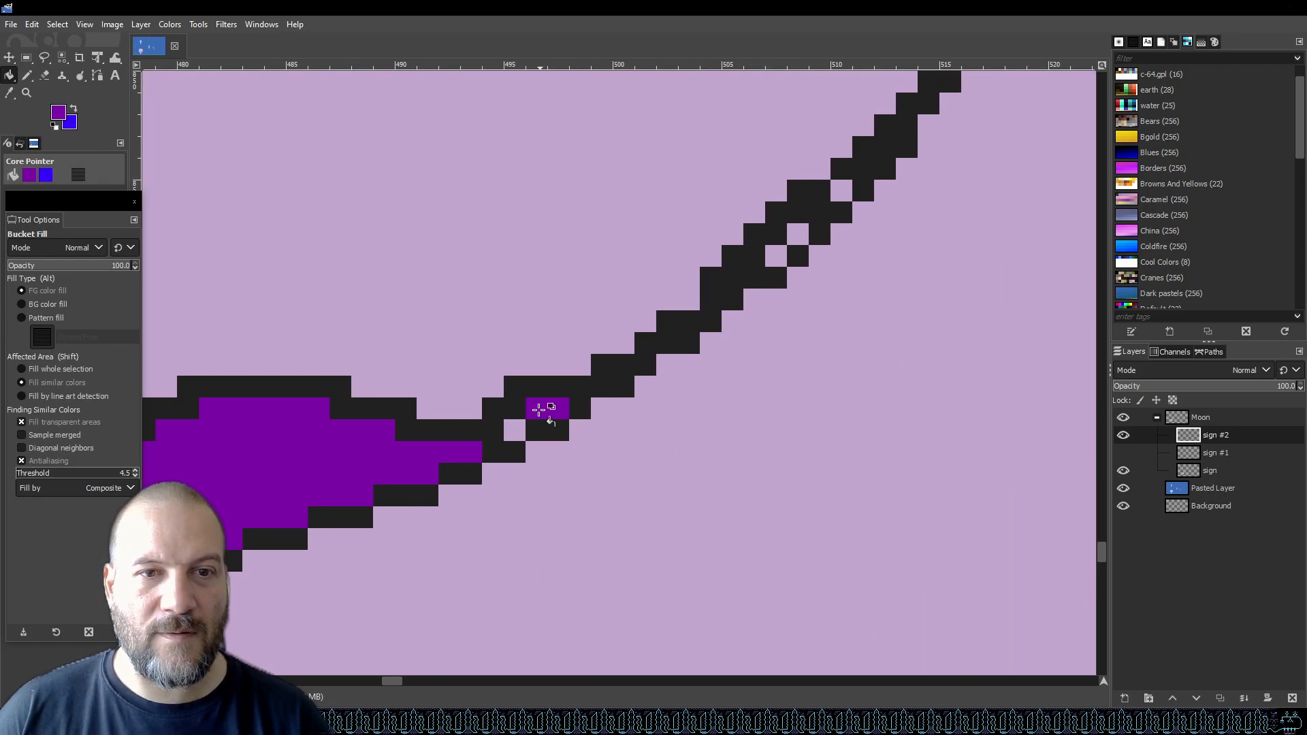
left_click(515, 430)
left_click(777, 256)
left_click(797, 239)
scroll(875, 251, "down", 4)
scroll(499, 287, "up", 3)
left_click(521, 294)
left_click(544, 310)
left_click(332, 150)
scroll(586, 277, "down", 4)
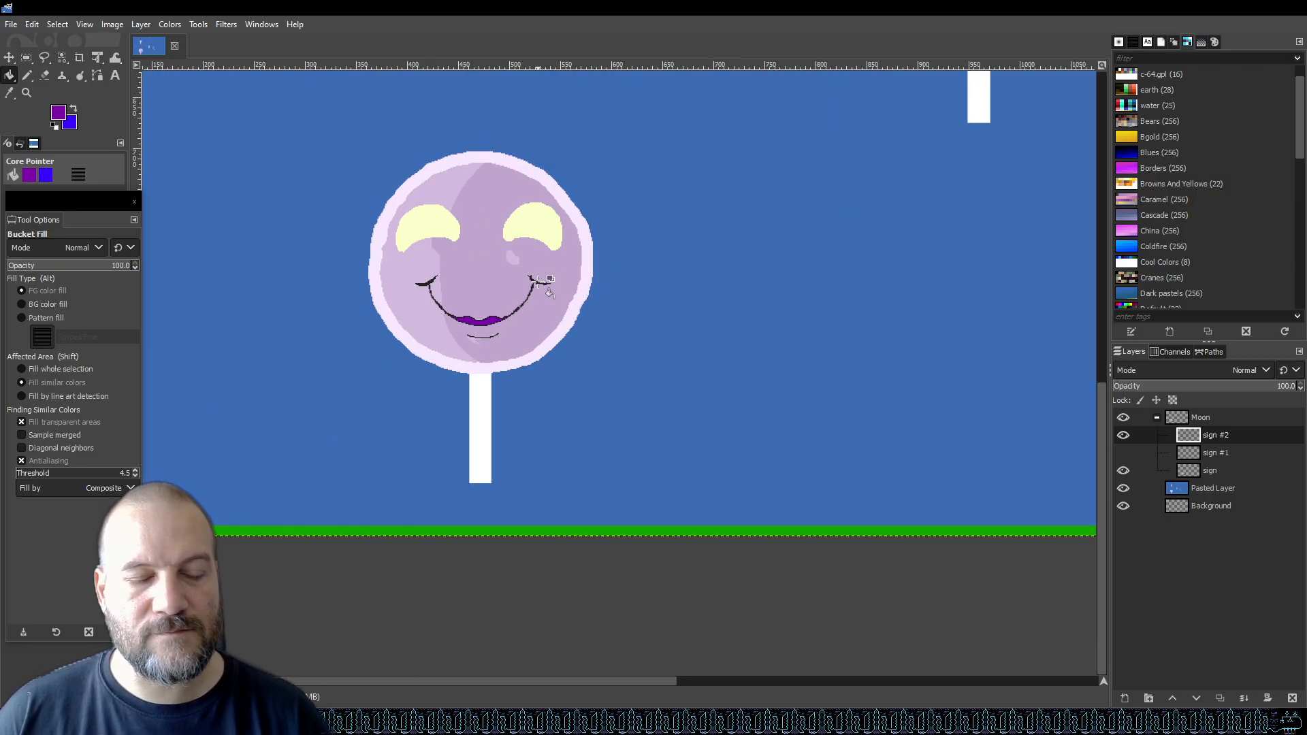
key("ctrl+s")
scroll(480, 317, "up", 6)
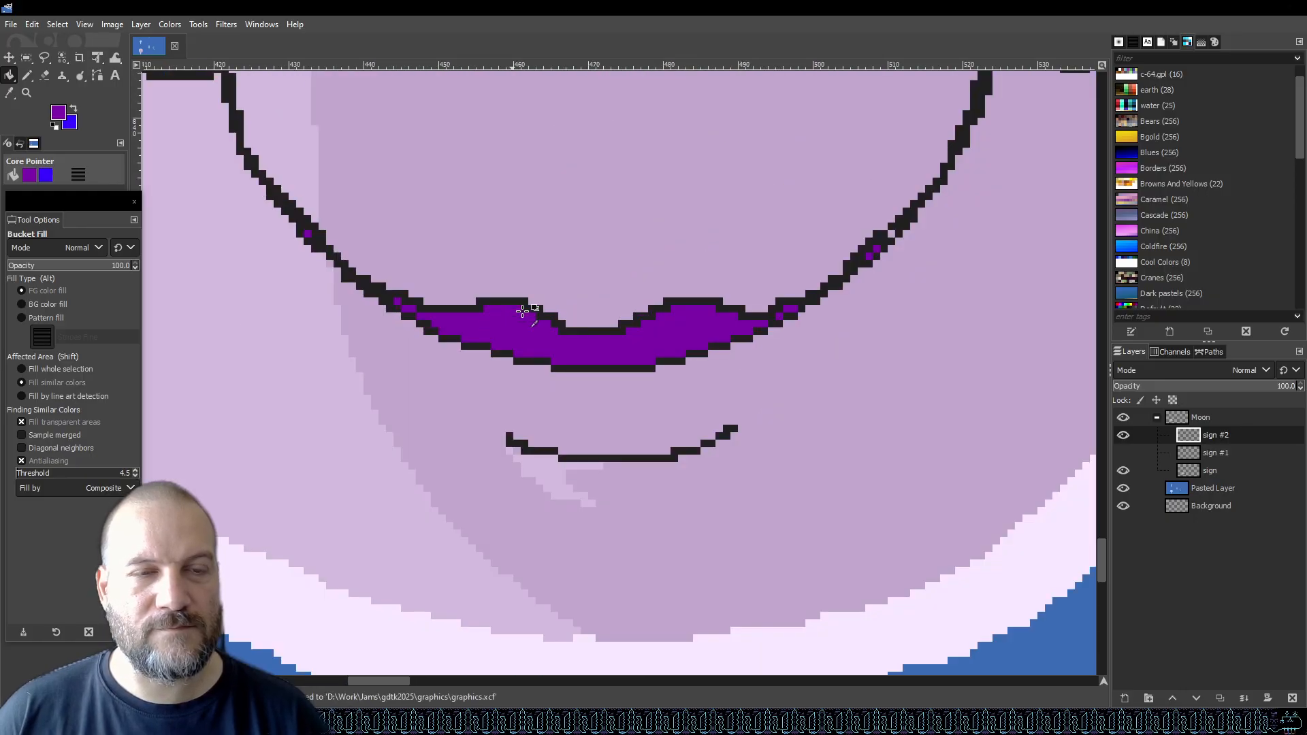
Set the foreground colour to dark red 820042 and bucket-fill the lips with it.
scroll(571, 298, "down", 3)
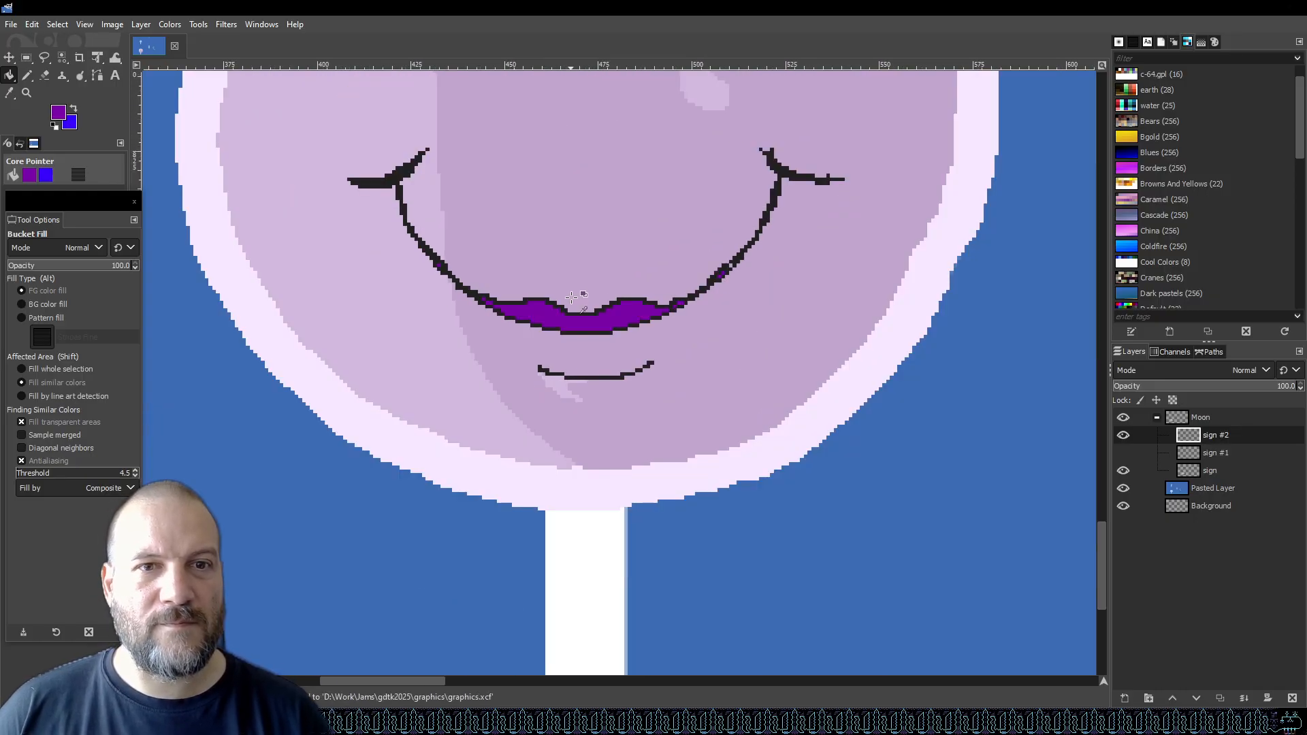
left_click(60, 113)
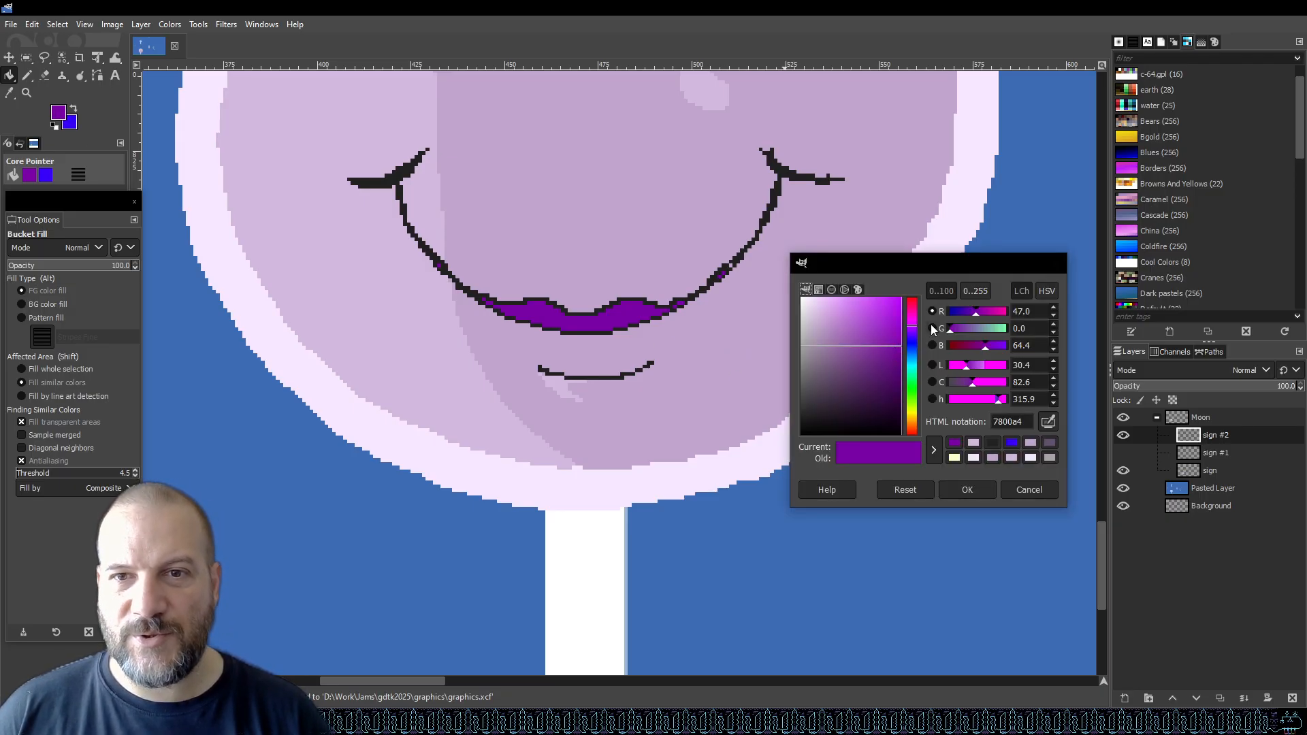
left_click(912, 322)
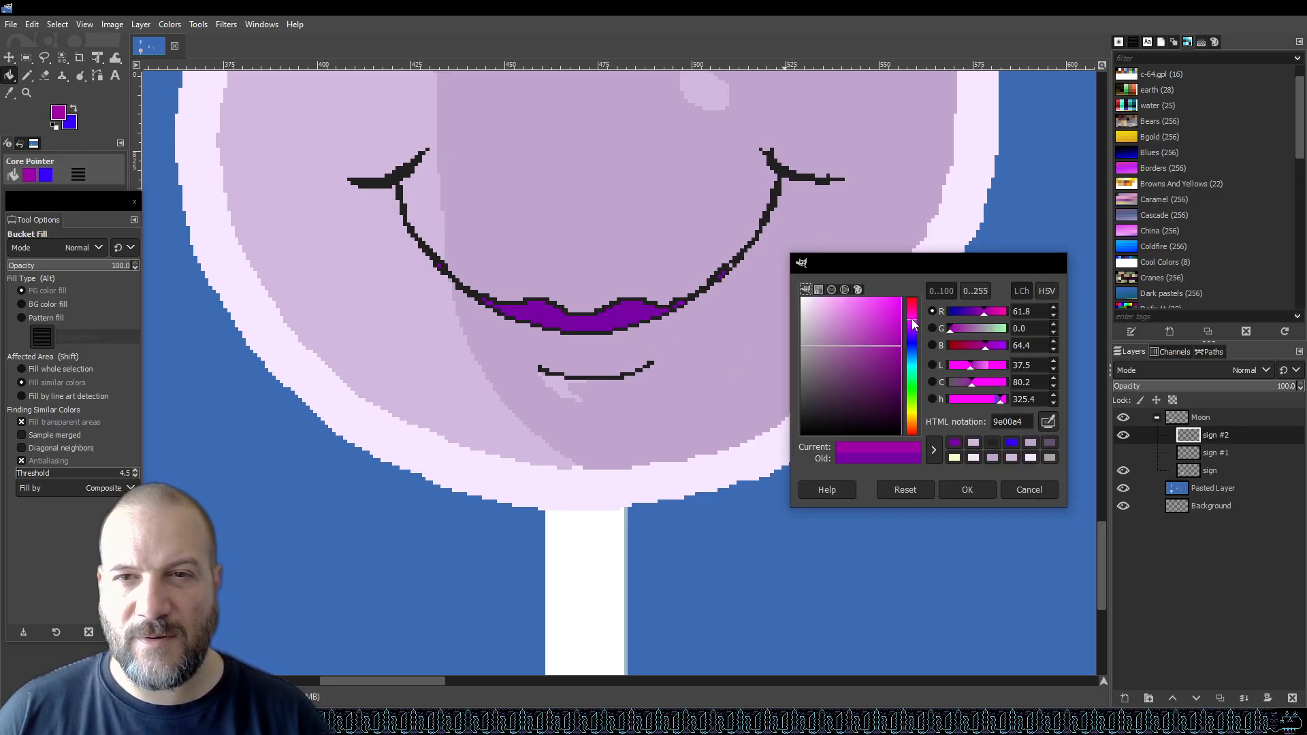
left_click(915, 309)
left_click_drag(891, 311, 912, 364)
left_click(639, 320)
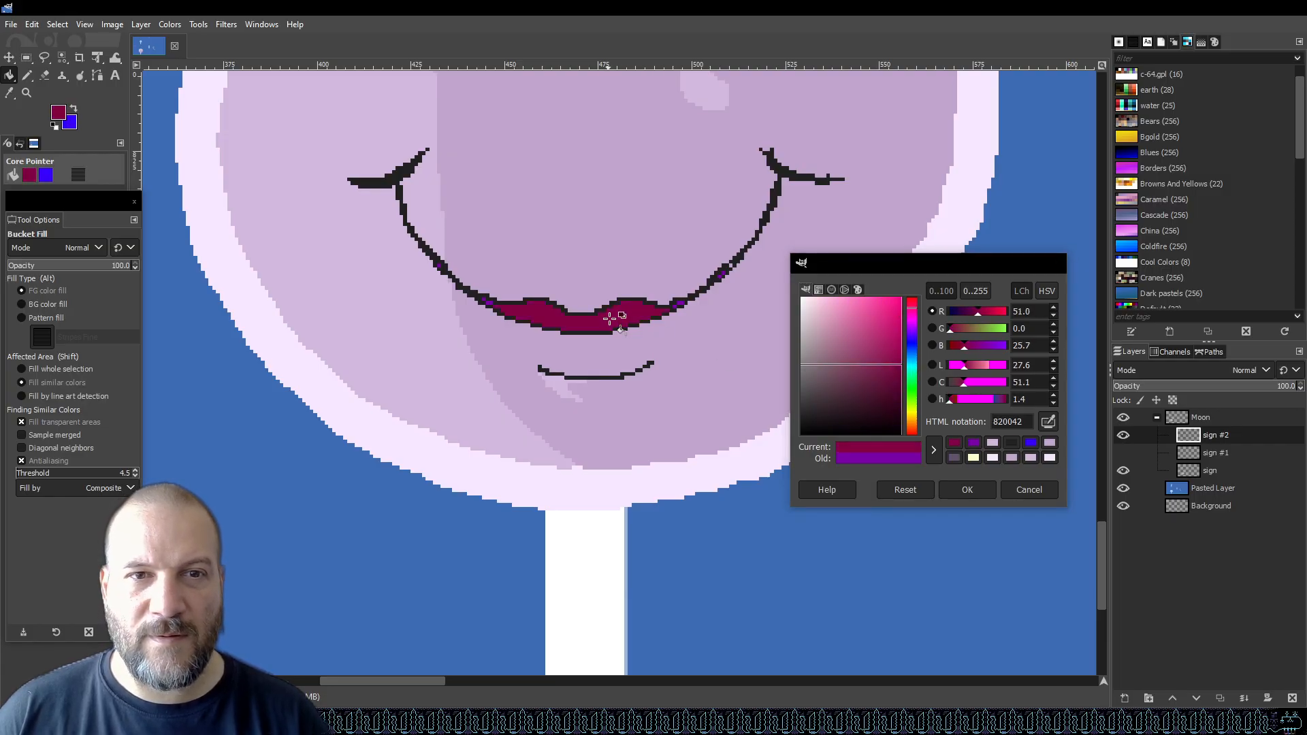
Fill the leftover purple pixels along the lip and smile outline with the dark red.
scroll(630, 336, "up", 3)
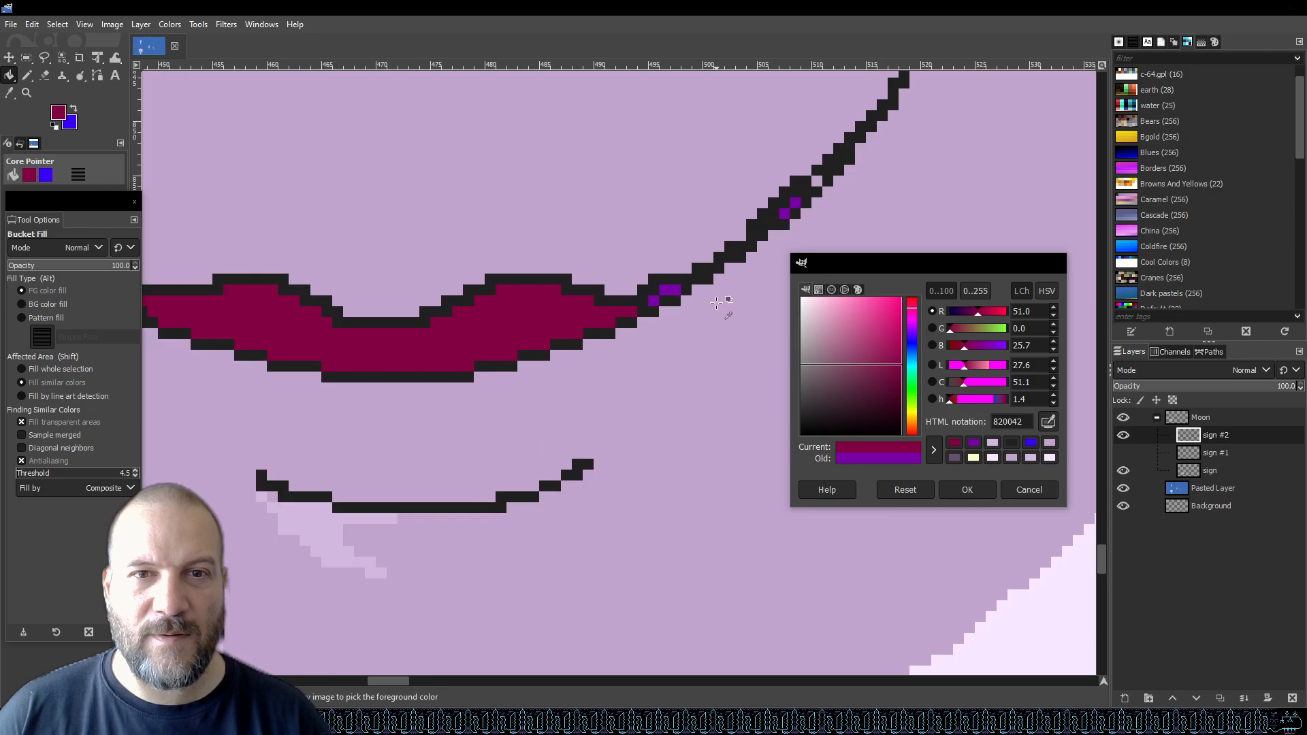
left_click(670, 290)
left_click(784, 214)
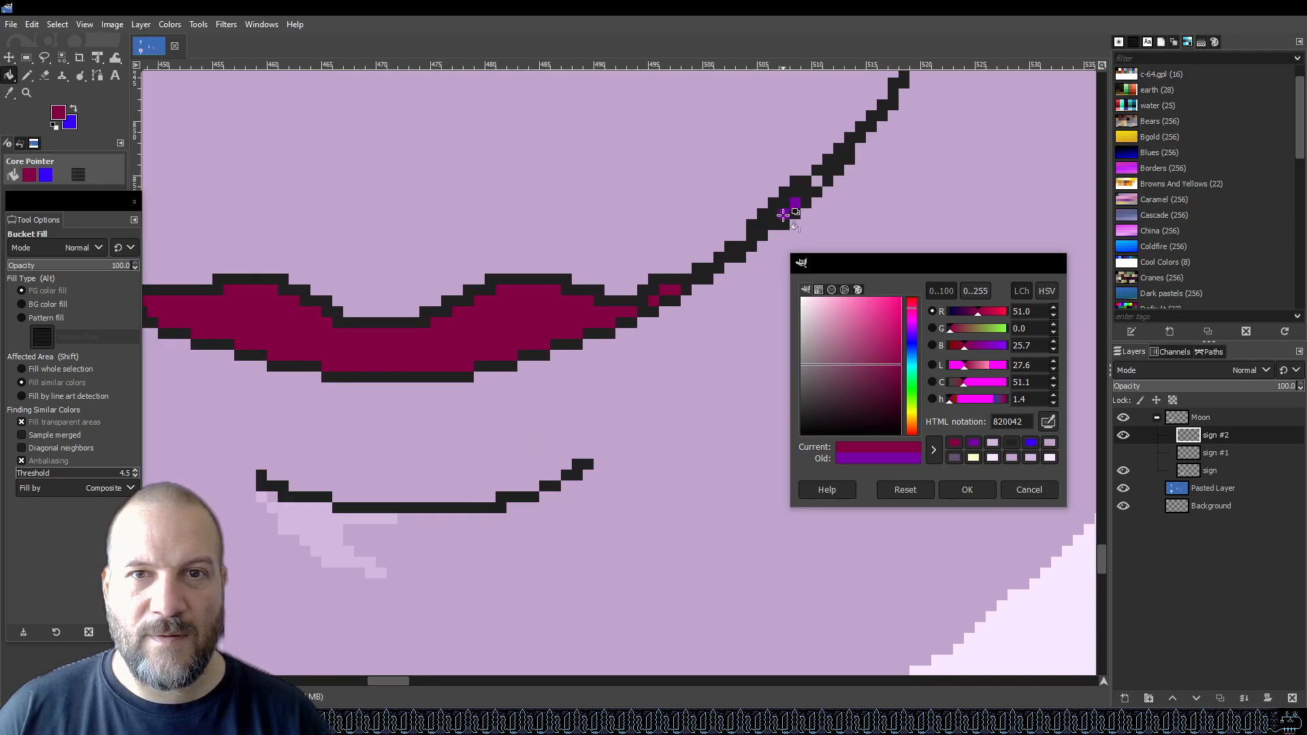
left_click(797, 203)
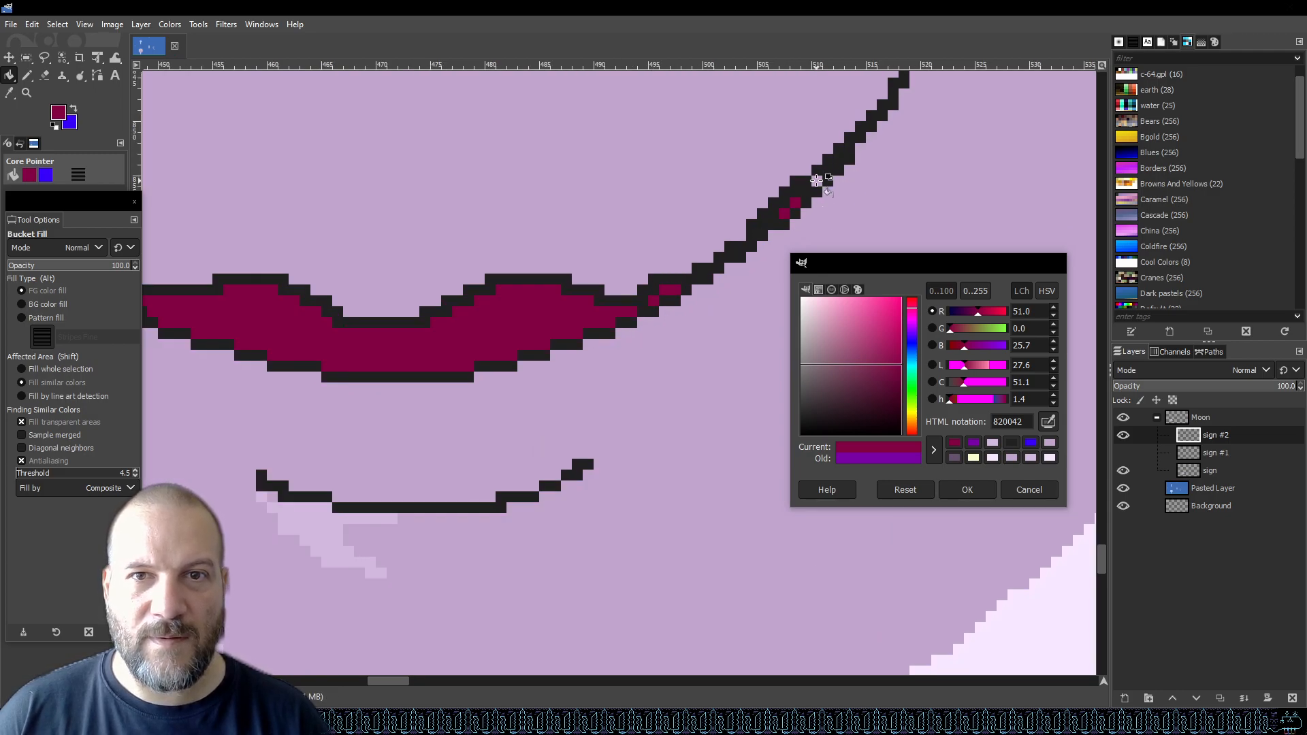
scroll(824, 187, "down", 3)
scroll(637, 247, "up", 3)
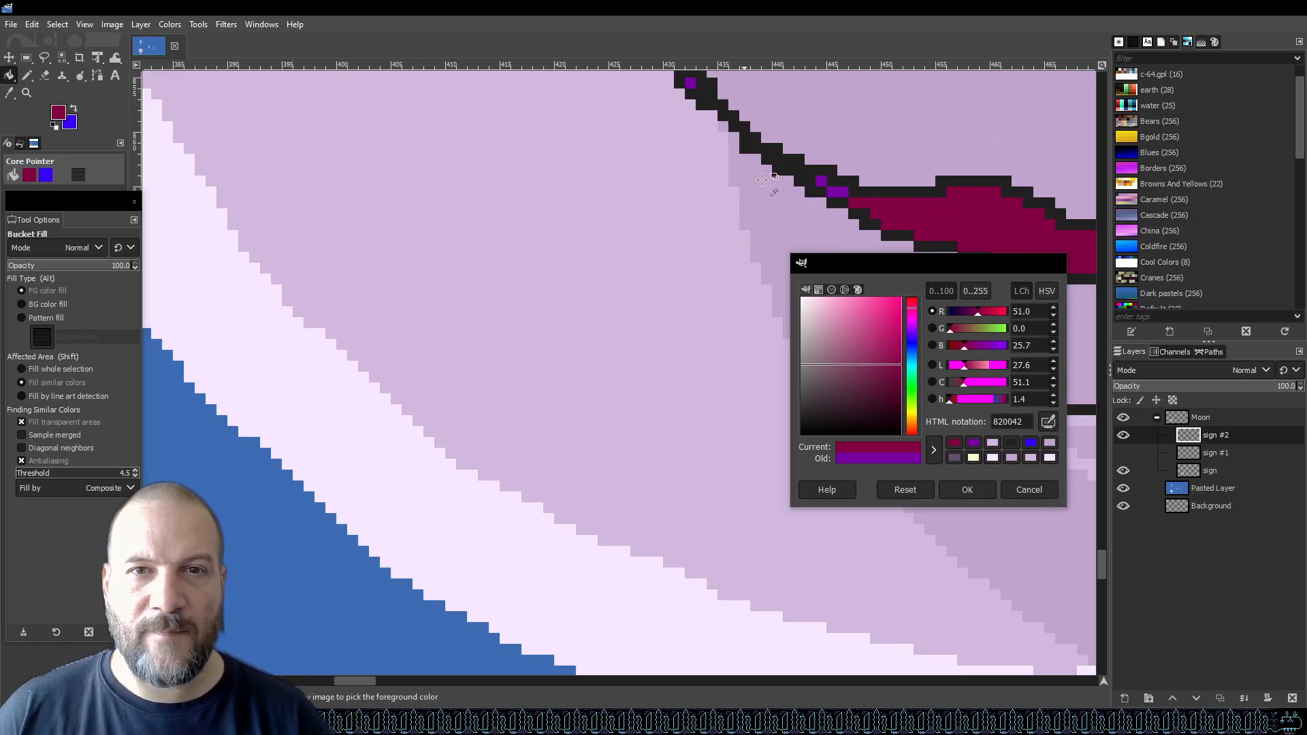
left_click(837, 191)
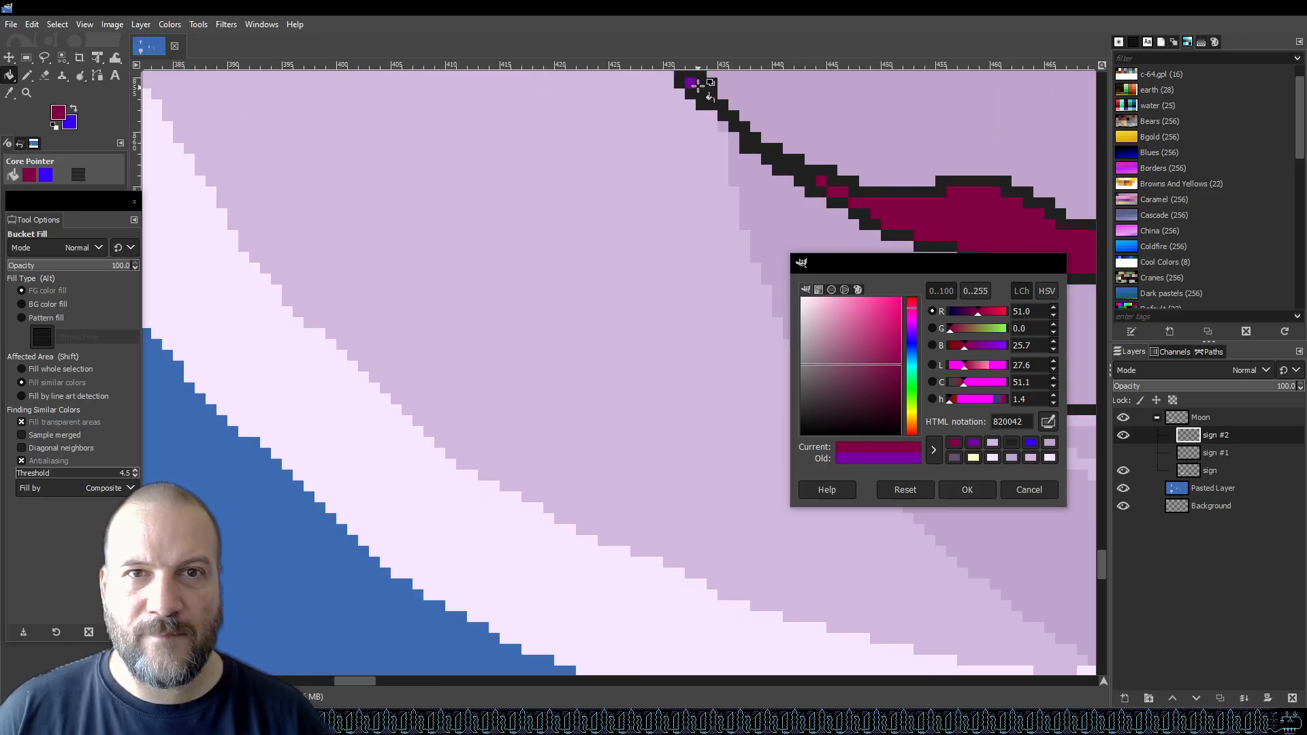
Undo the accidental dark red fill of the smile outline.
left_click(701, 88)
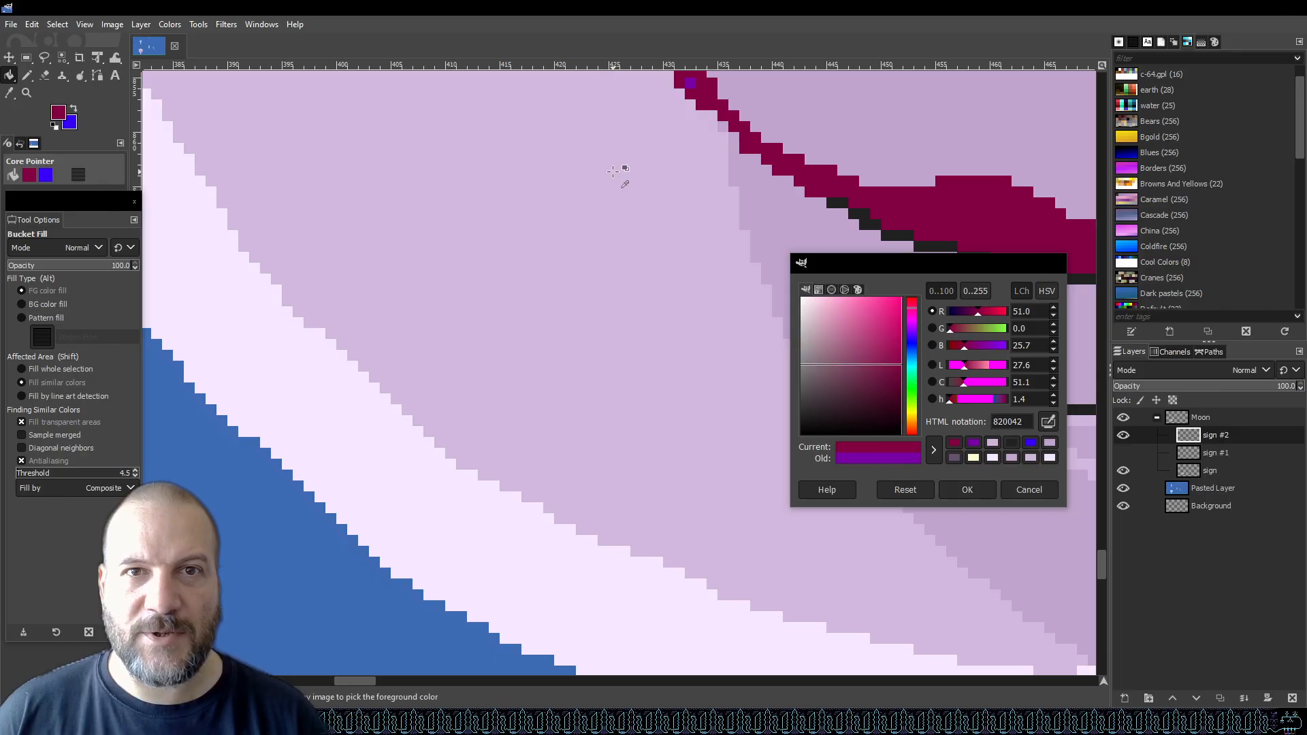
scroll(572, 193, "down", 5)
scroll(571, 193, "up", 3)
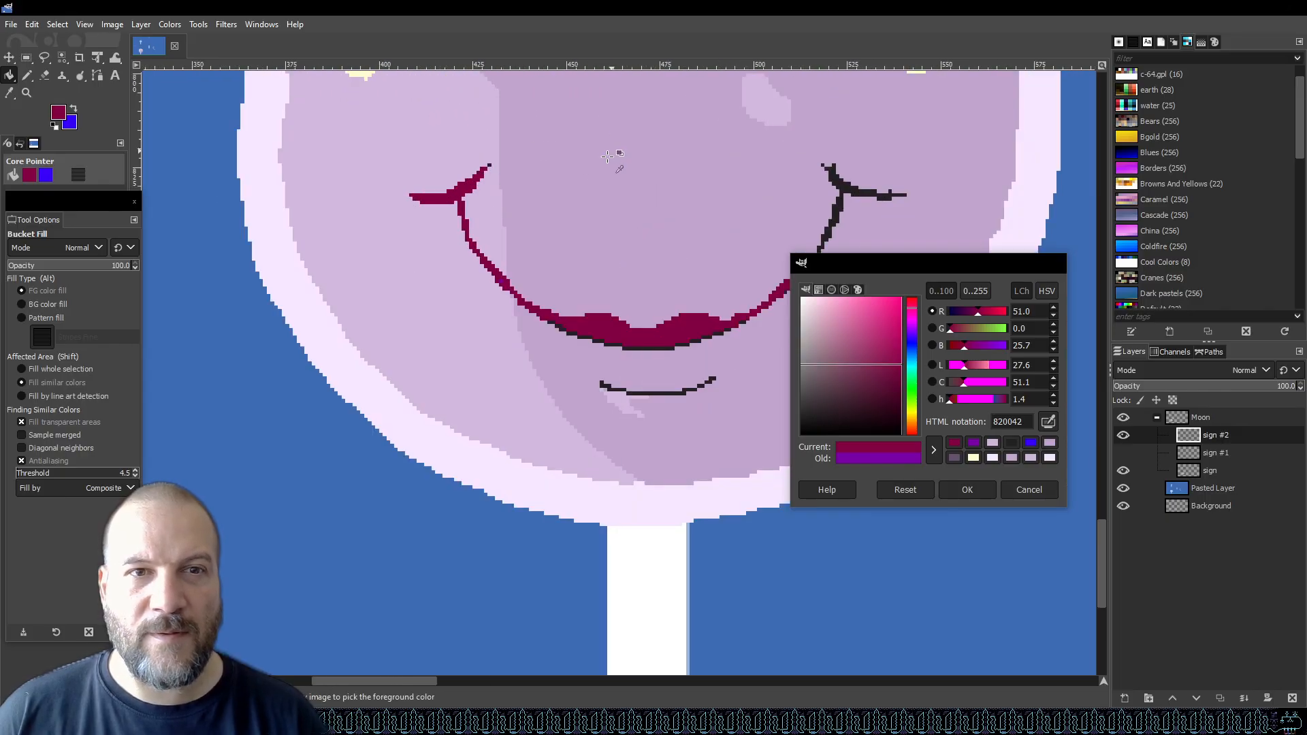
scroll(537, 198, "down", 1)
scroll(495, 208, "up", 2)
key("ctrl+z")
Fill the last purple pixel on the smile's left side with dark red and save the file.
scroll(517, 225, "up", 3)
left_click(524, 425)
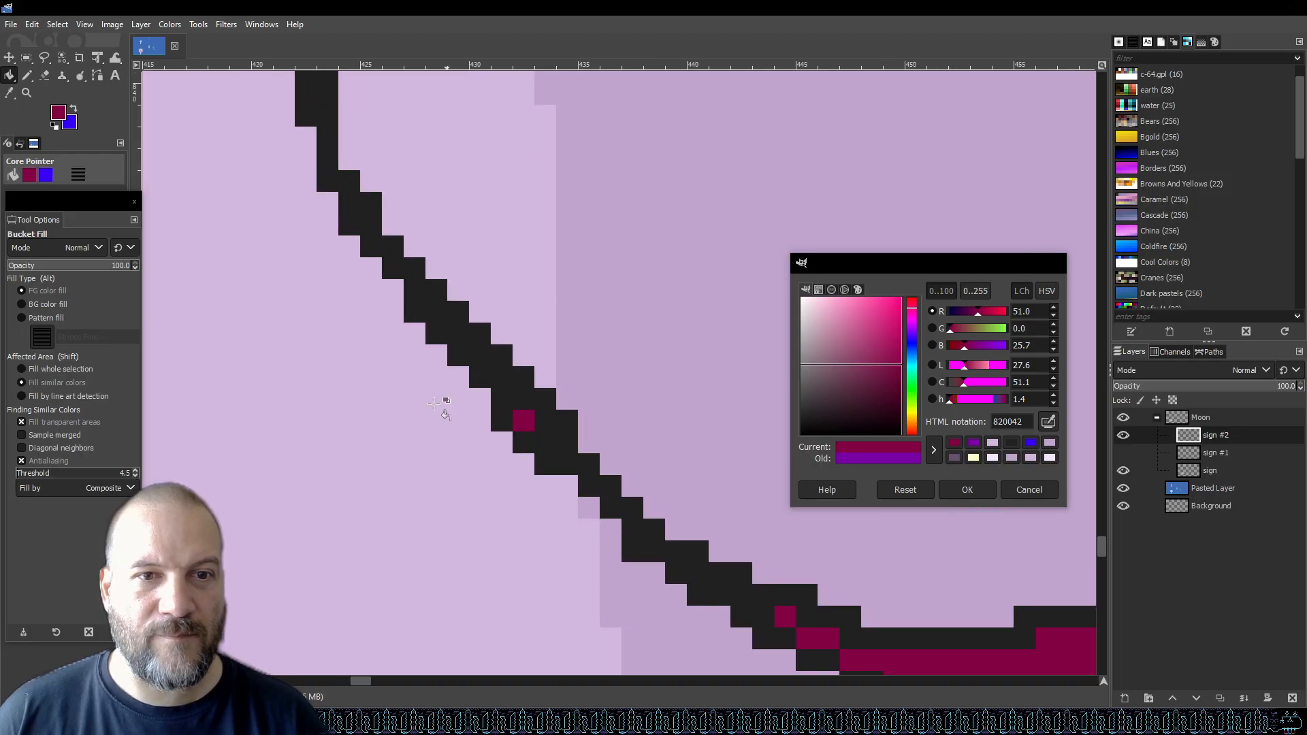
scroll(444, 412, "down", 5)
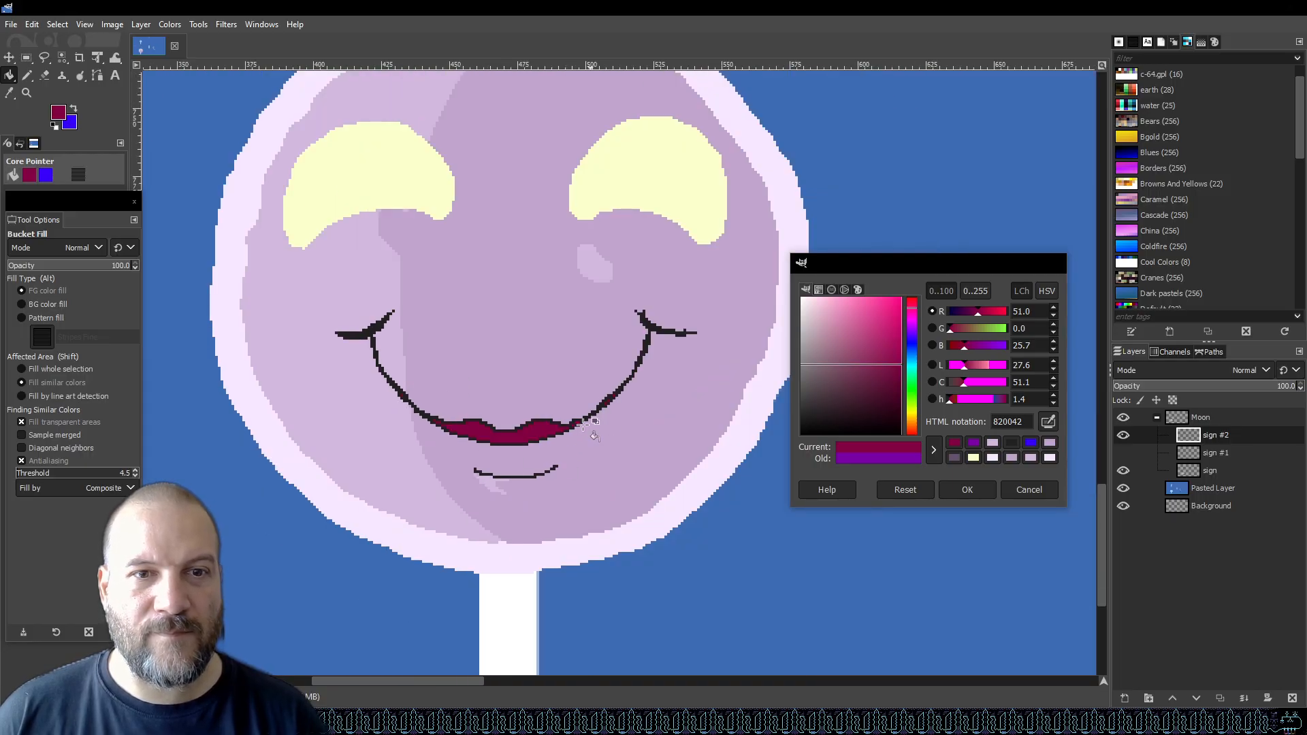
key("ctrl+s")
scroll(491, 436, "down", 2)
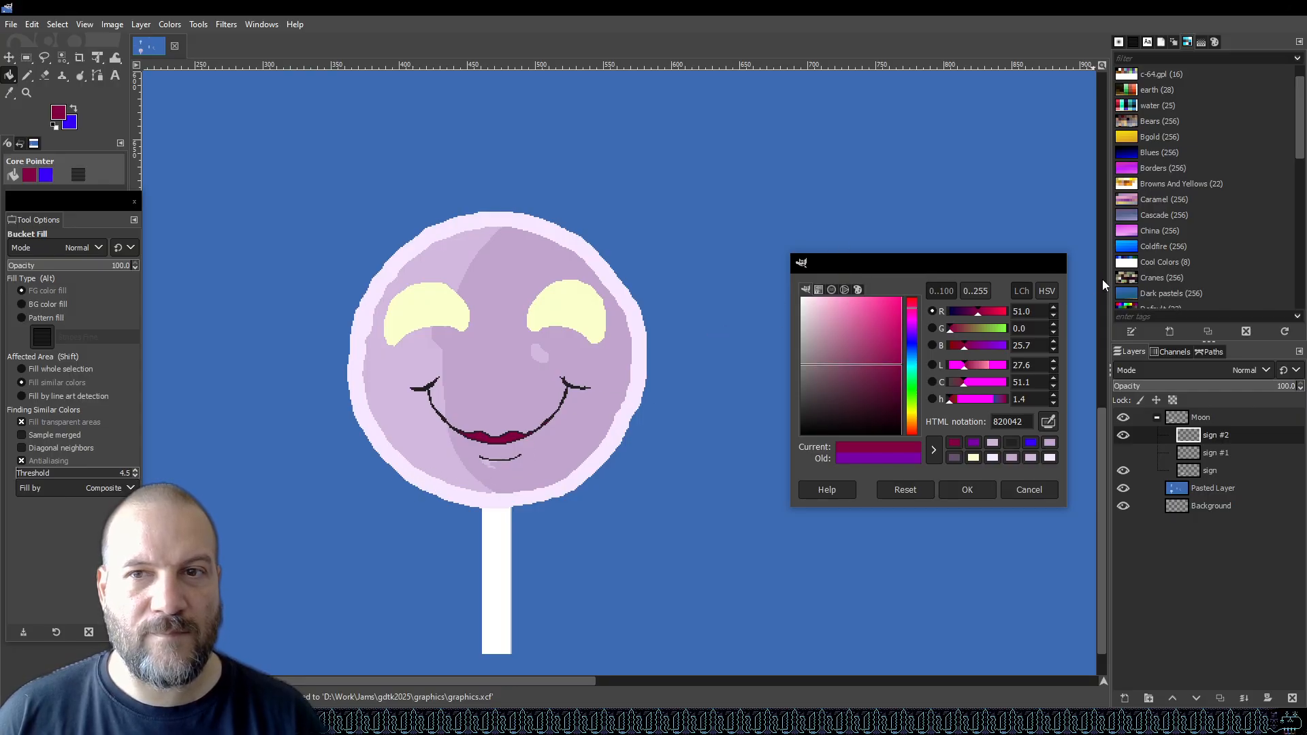
left_click(1055, 265)
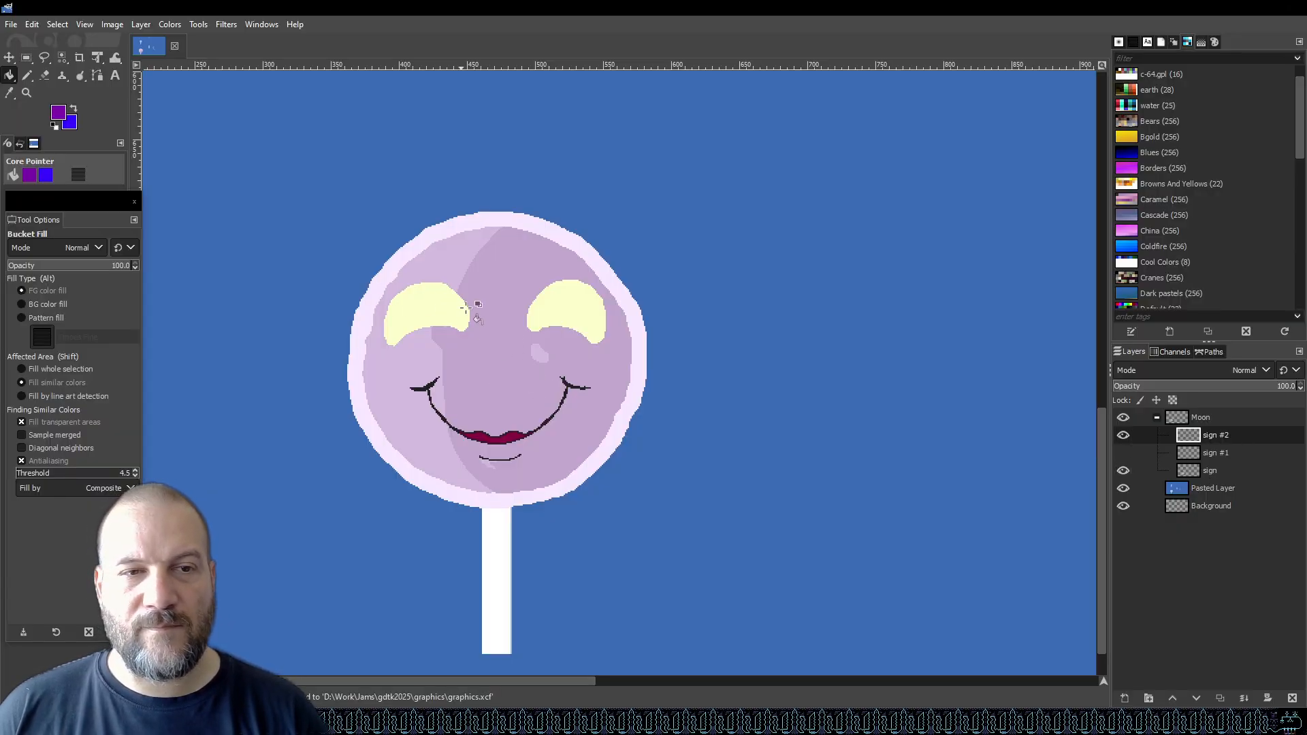
scroll(419, 320, "up", 1)
scroll(419, 320, "up", 1)
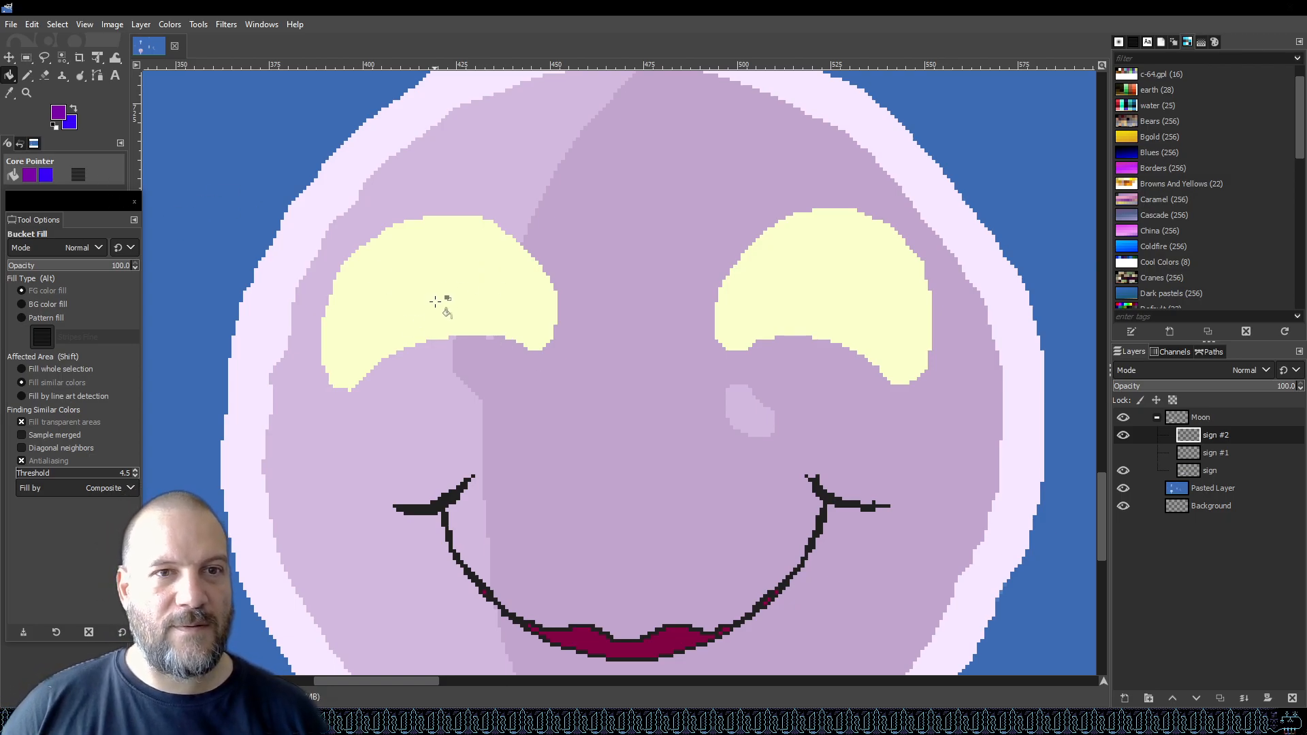
scroll(484, 416, "down", 5)
scroll(461, 401, "up", 5)
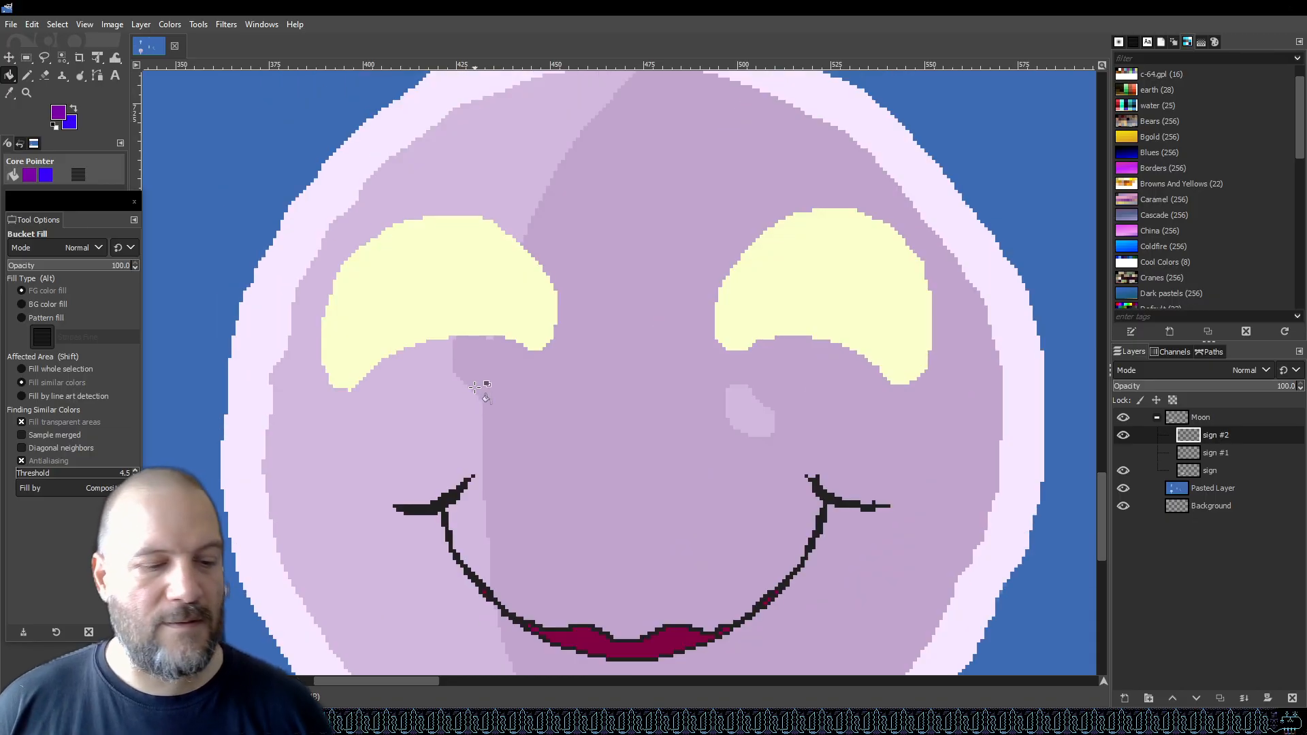
scroll(474, 386, "down", 3)
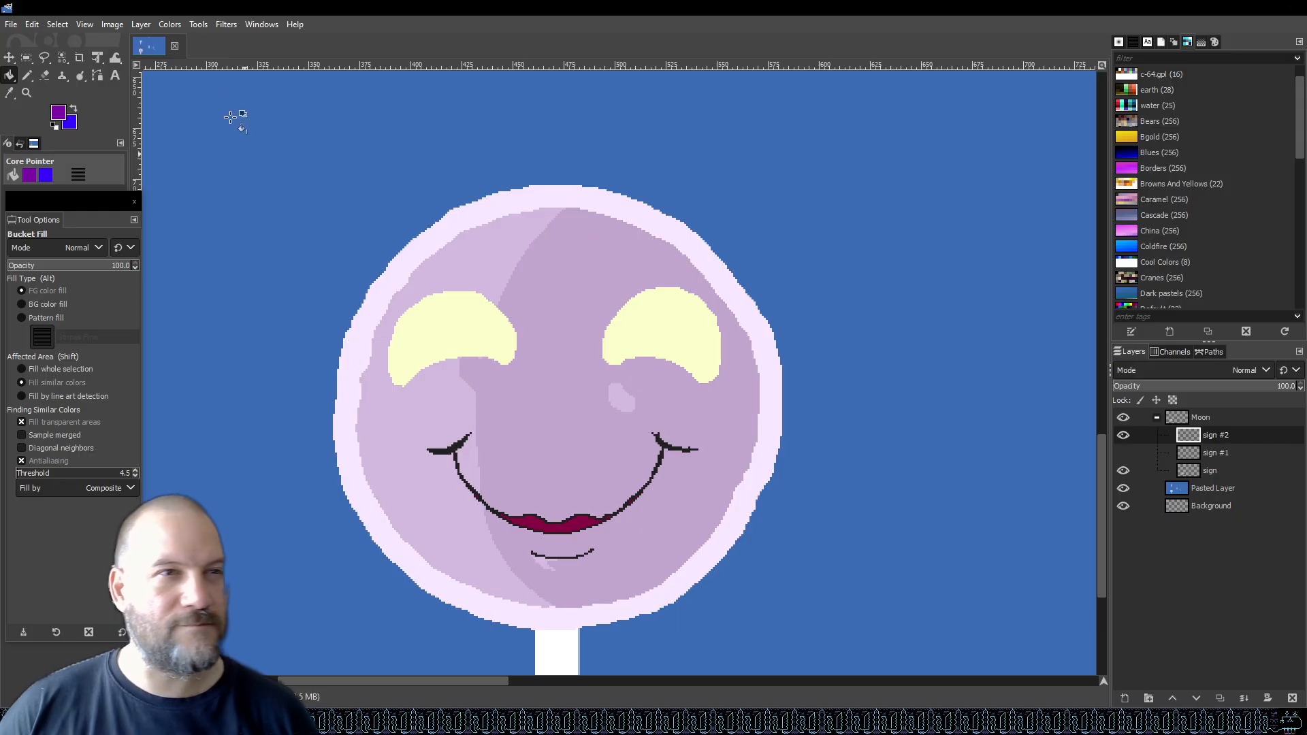
left_click(60, 113)
left_click_drag(817, 373, 783, 391)
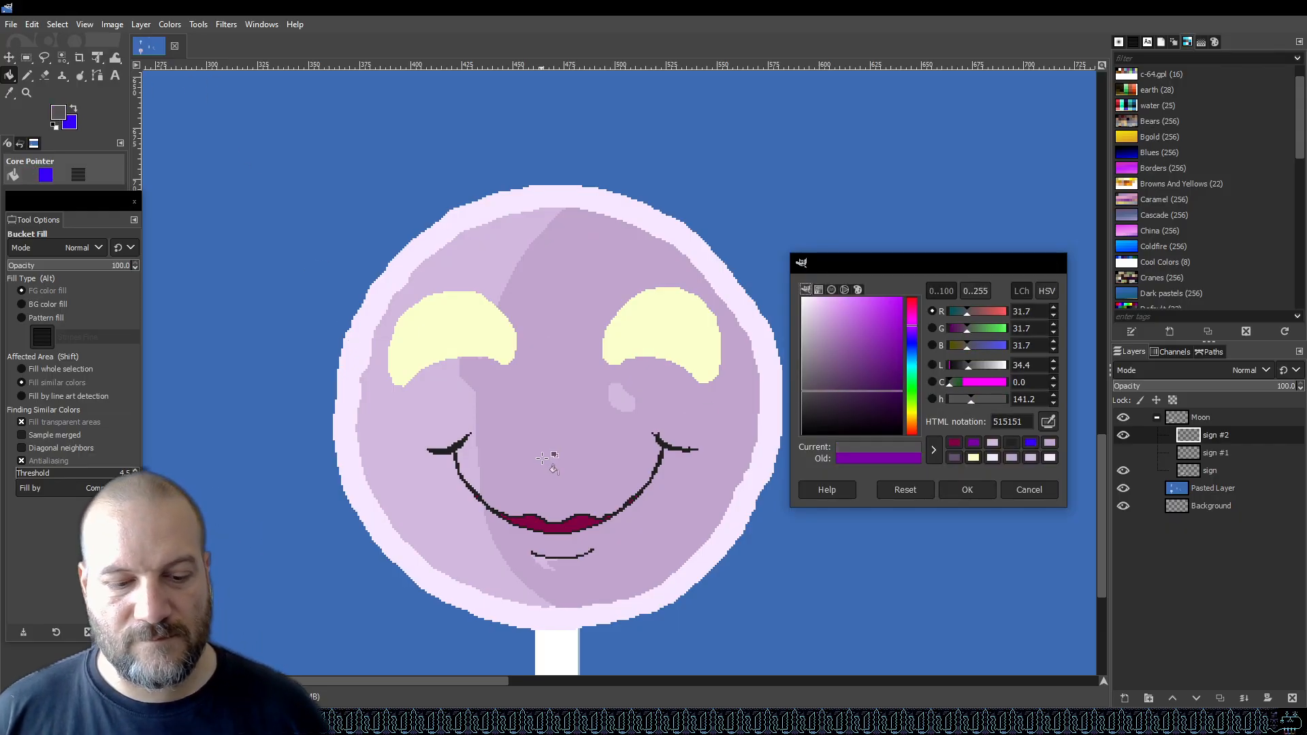
left_click(458, 459)
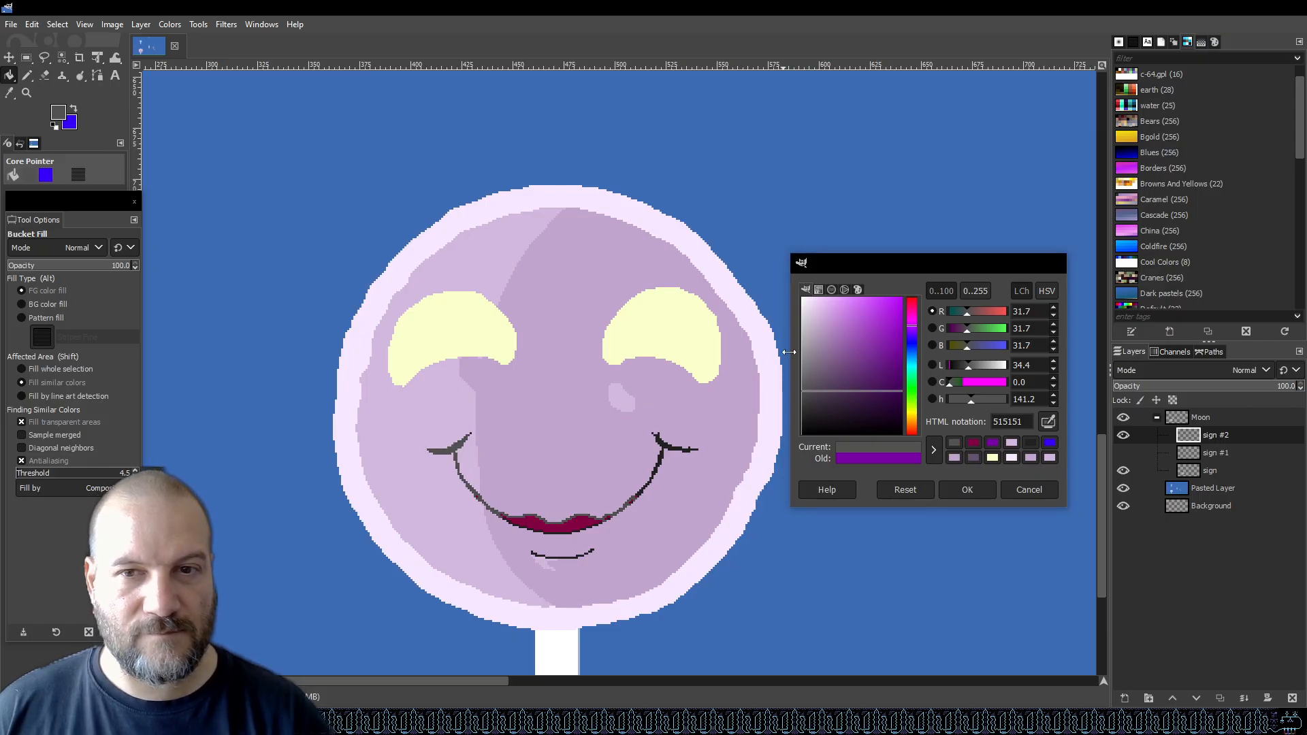
key("ctrl+z")
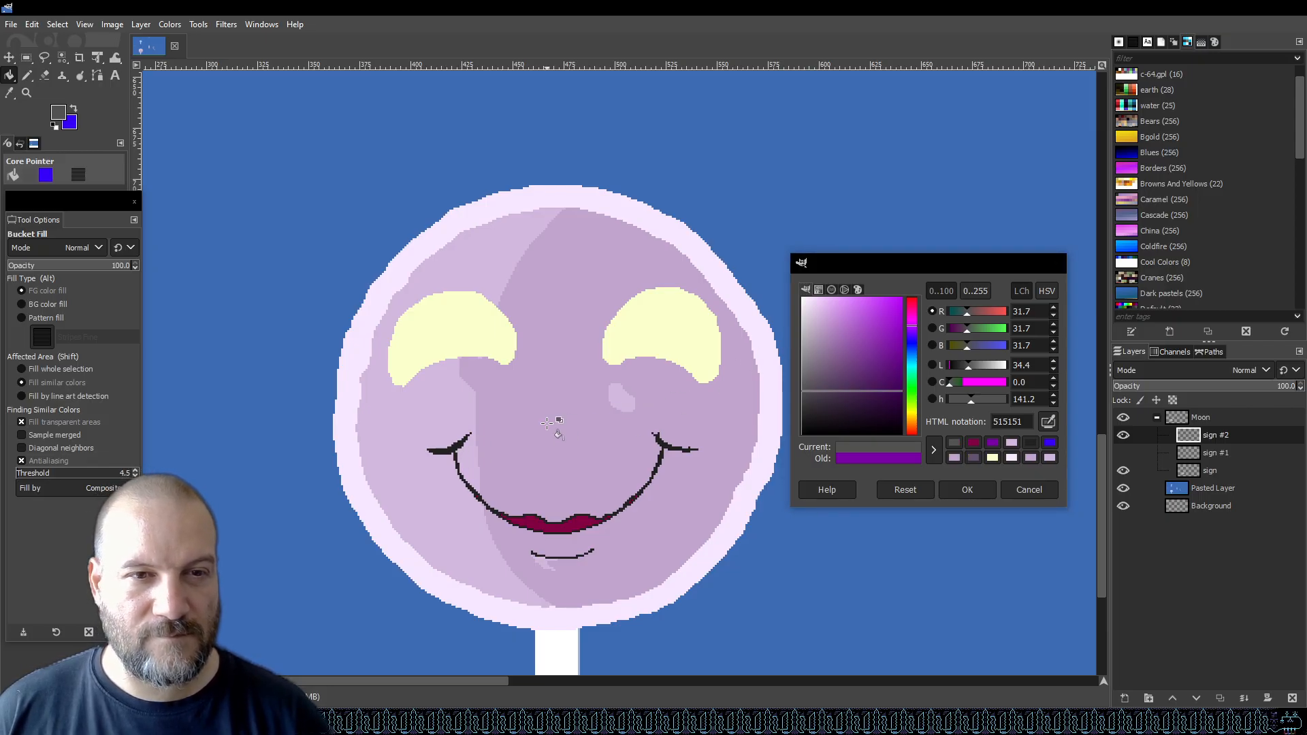
Sample the smile outline's dark colour as the foreground colour and close the colour dialog.
key("o")
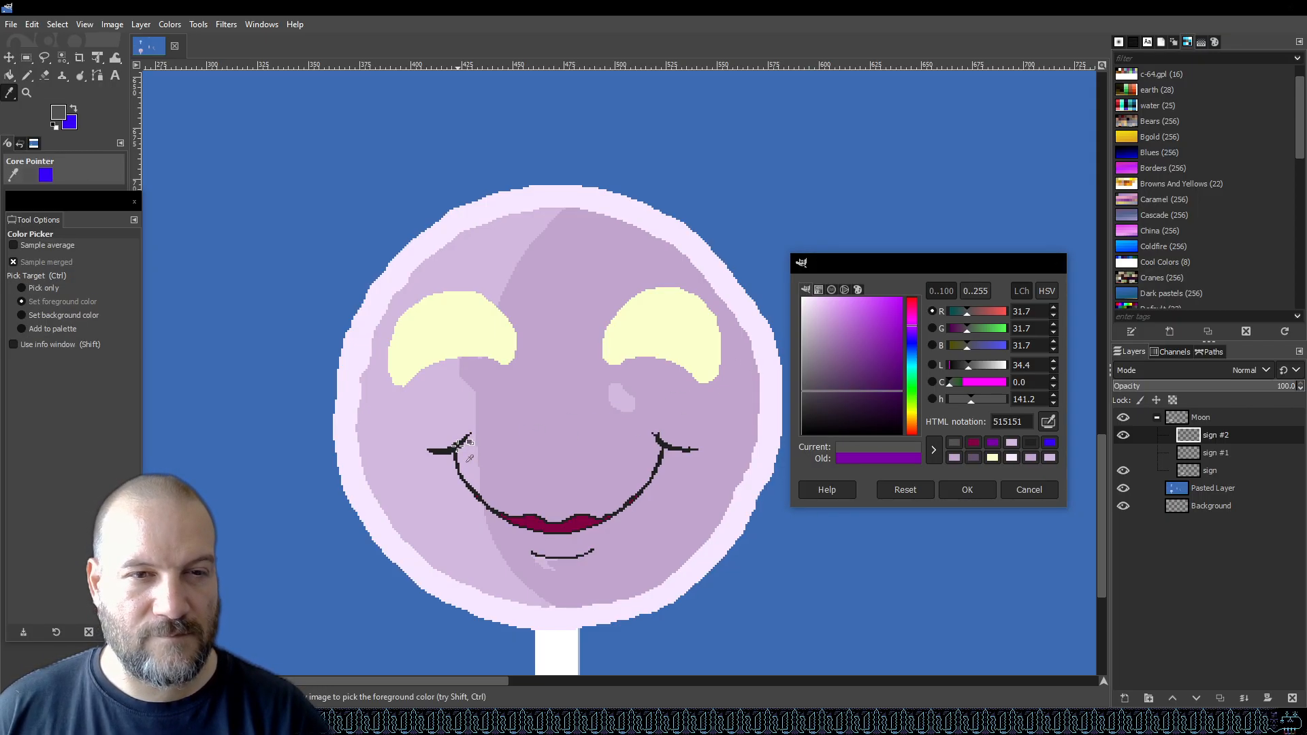
left_click(460, 446)
left_click(969, 488)
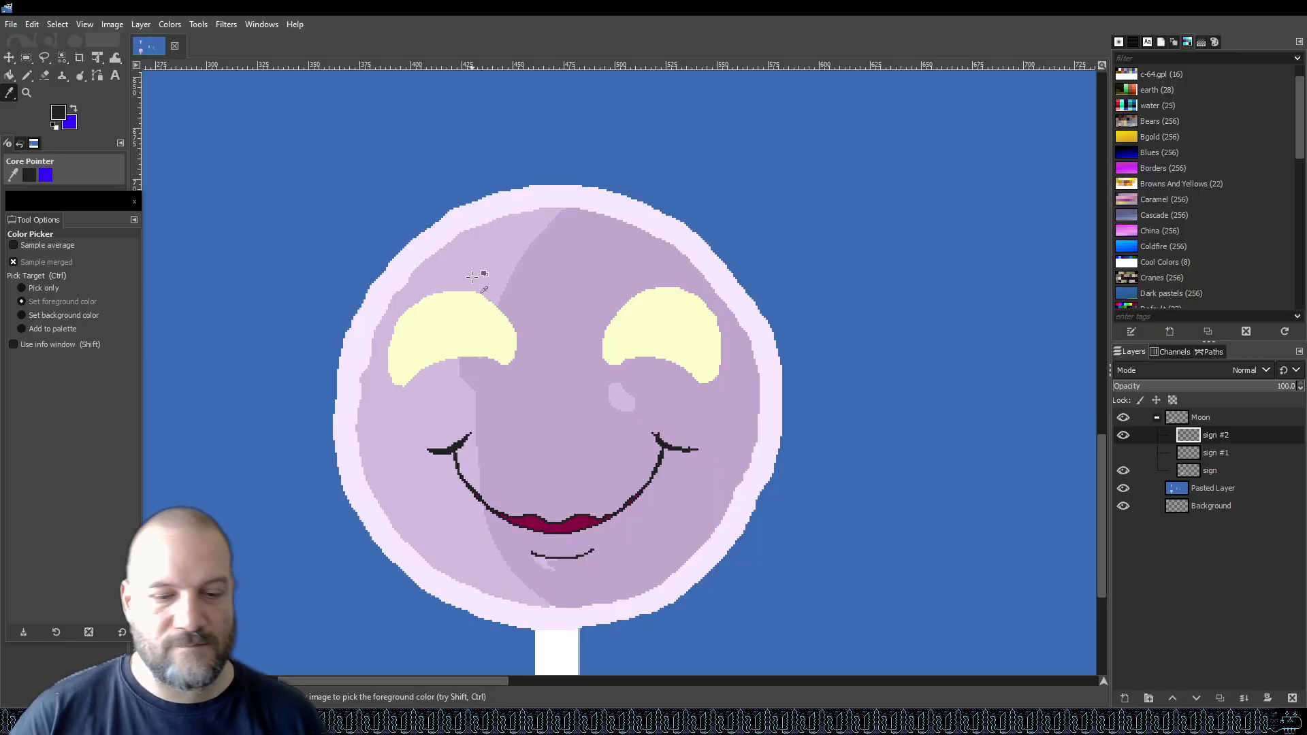
Switch to the pencil and draw an arched outline over the left eye.
key("n")
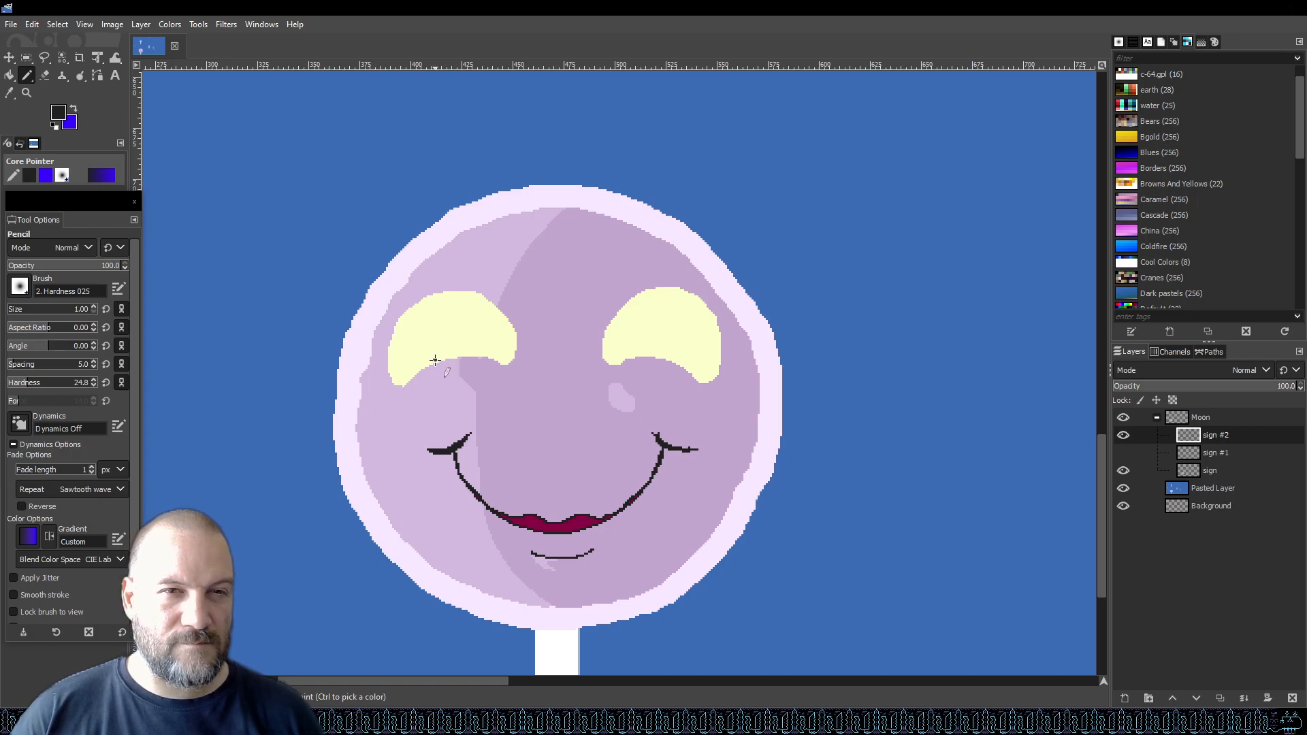
mouse_move(430, 351)
left_mouse_down()
mouse_move(450, 307)
mouse_move(488, 309)
mouse_move(506, 343)
left_mouse_up()
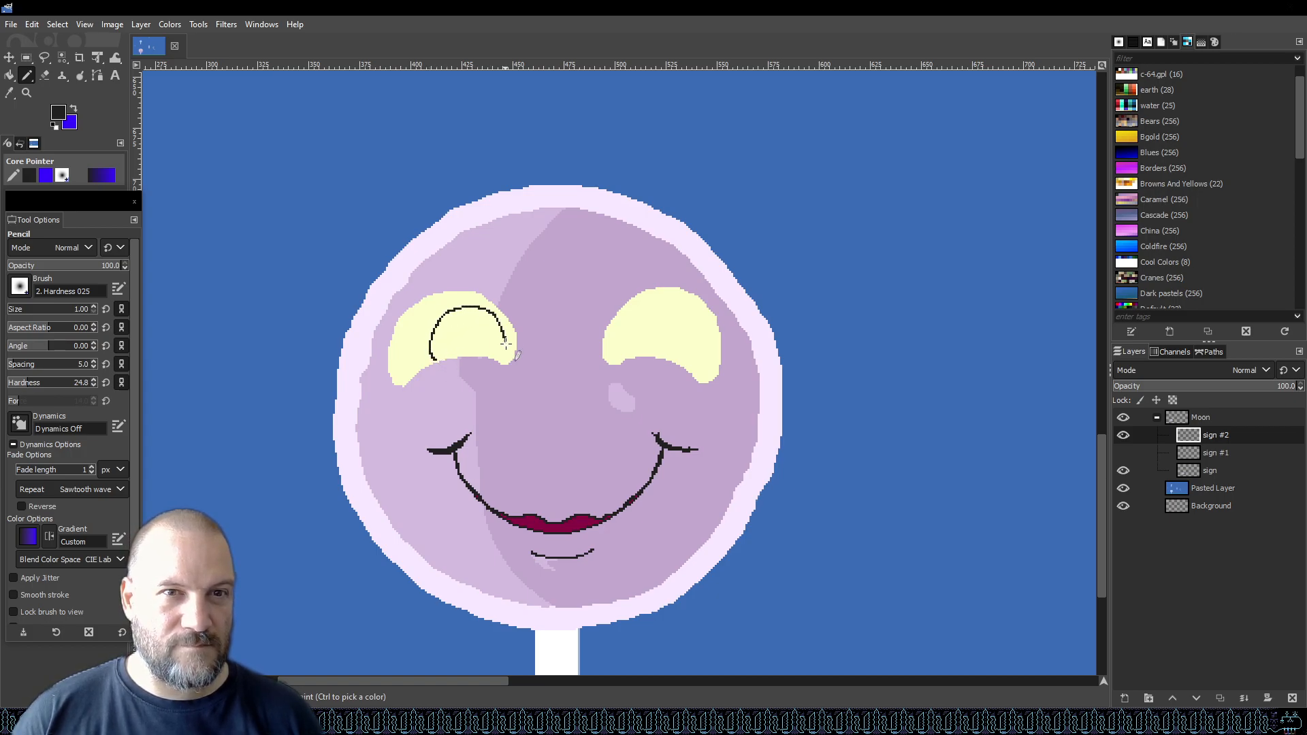
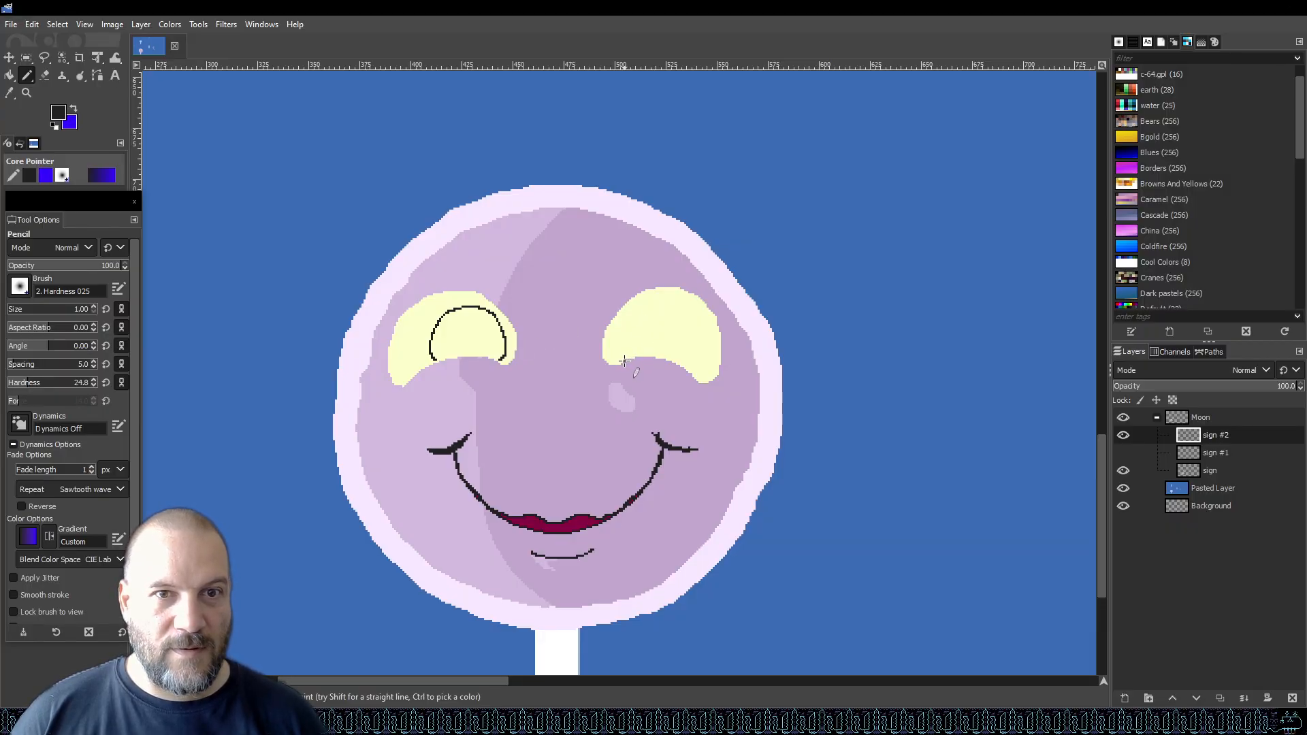
Draw a matching arched outline over the right eye with the pencil.
mouse_move(616, 343)
left_mouse_down()
mouse_move(623, 319)
mouse_move(666, 311)
mouse_move(683, 344)
mouse_move(674, 362)
left_mouse_up()
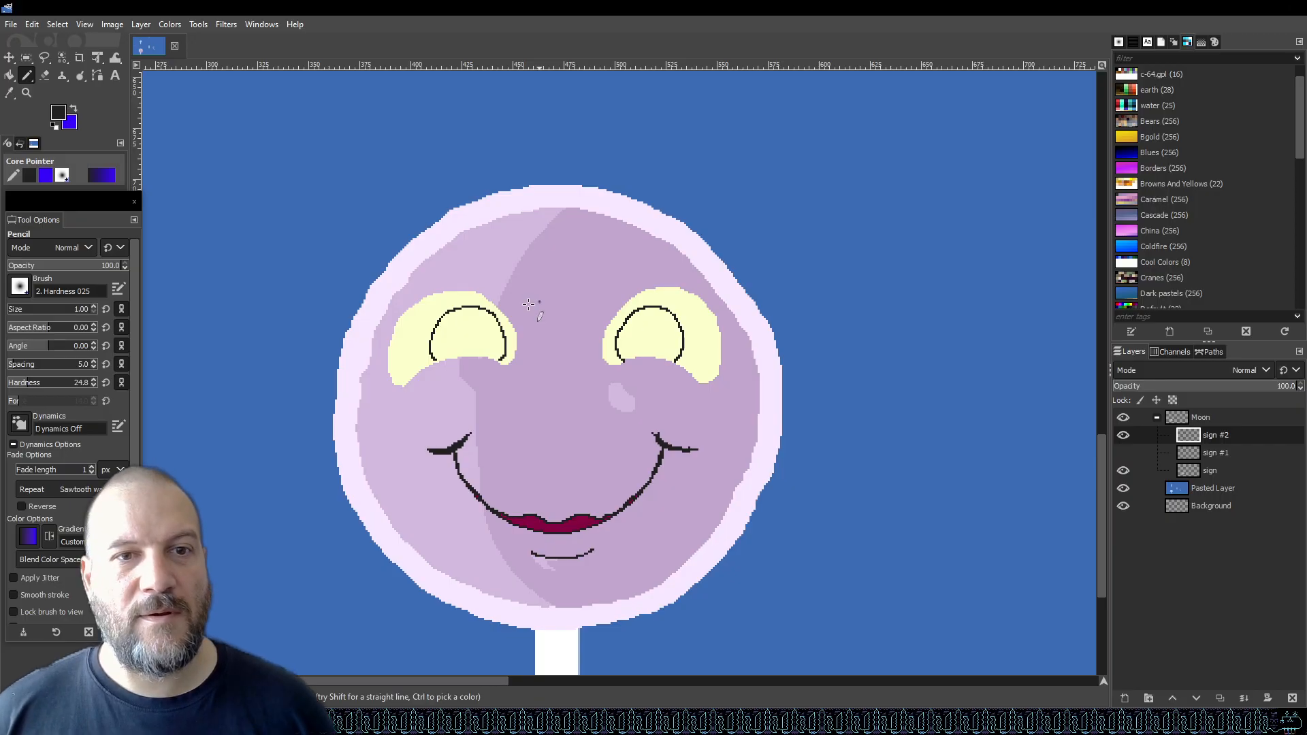
scroll(623, 351, "down", 4)
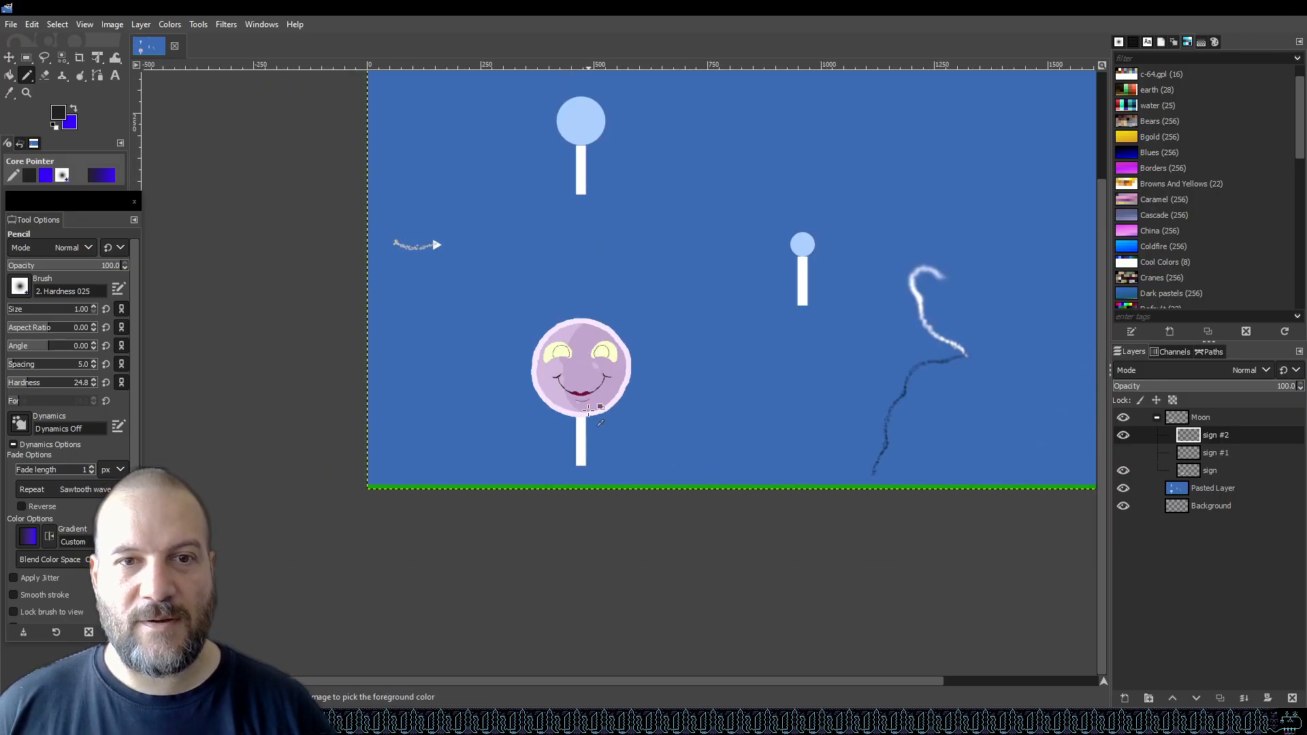
scroll(603, 195, "up", 6)
scroll(602, 195, "up", 1)
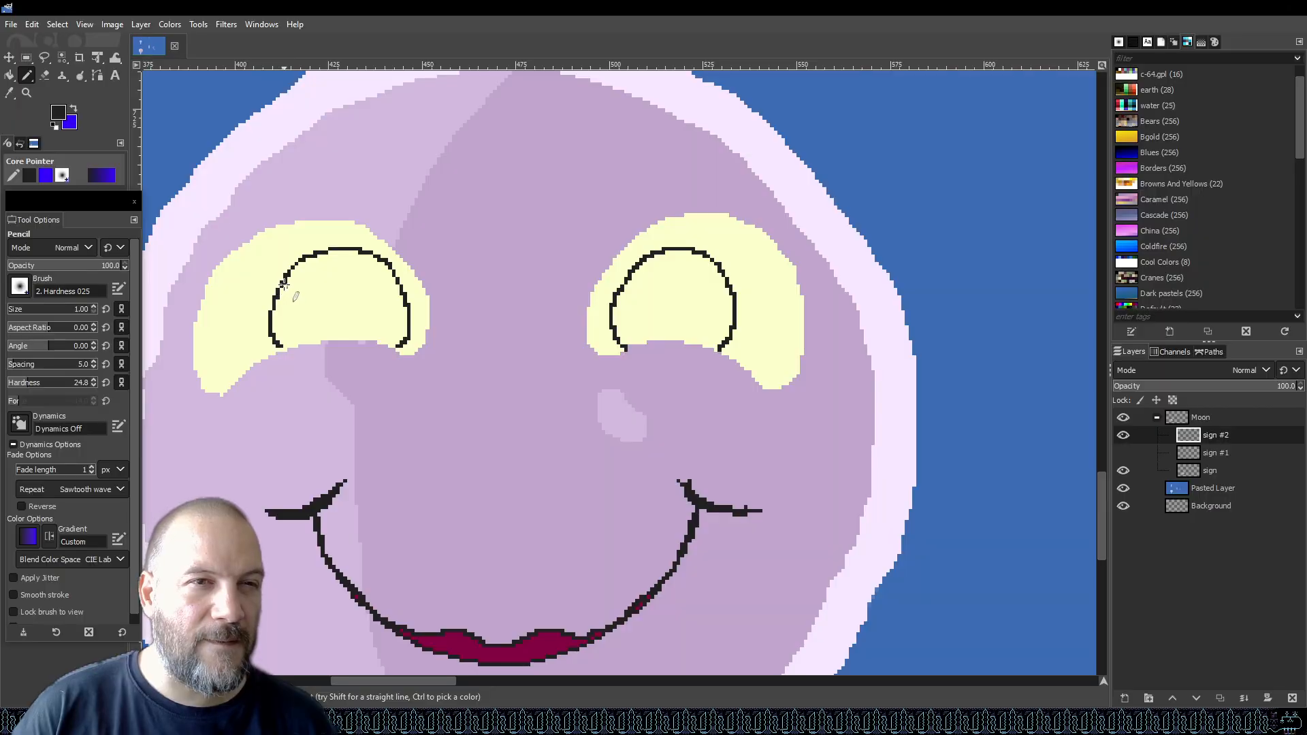
Redraw the left edge of the left eye's outline and paint over the stray line with the pale yellow eye colour.
left_click_drag(275, 307, 288, 343)
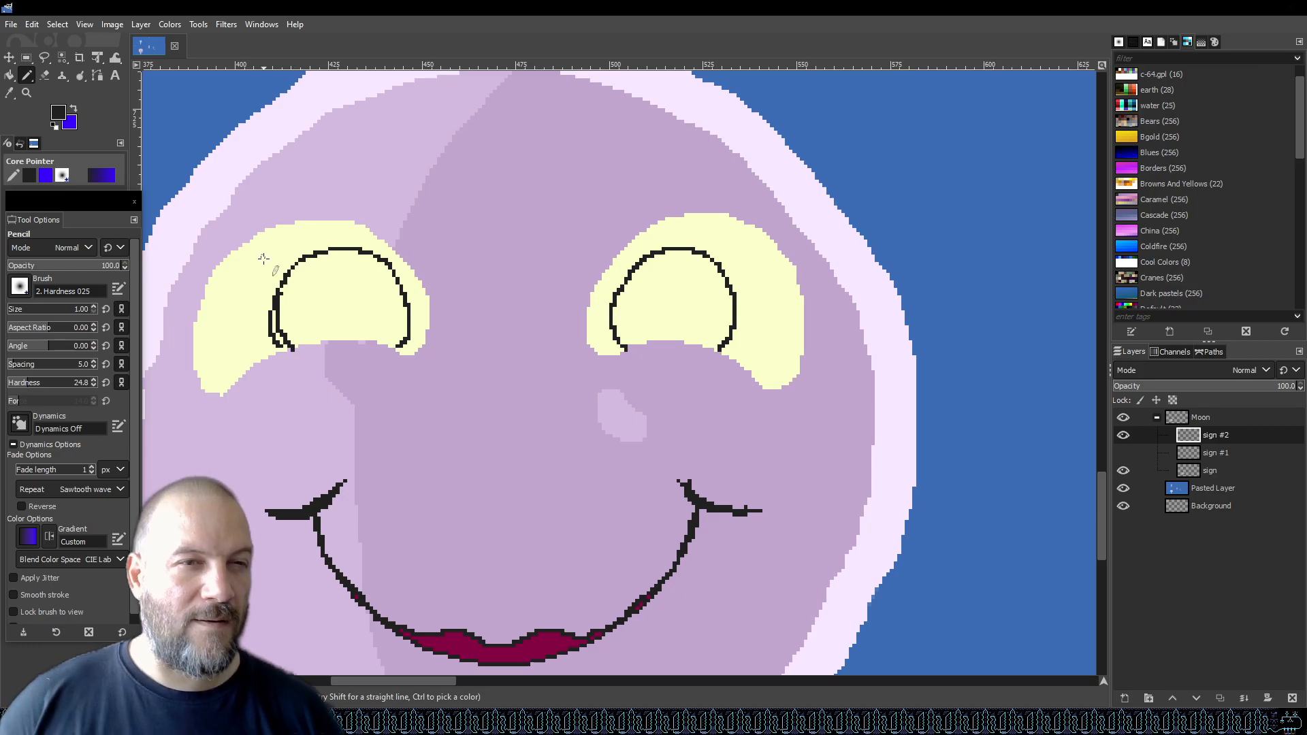
key("o")
left_click(254, 282)
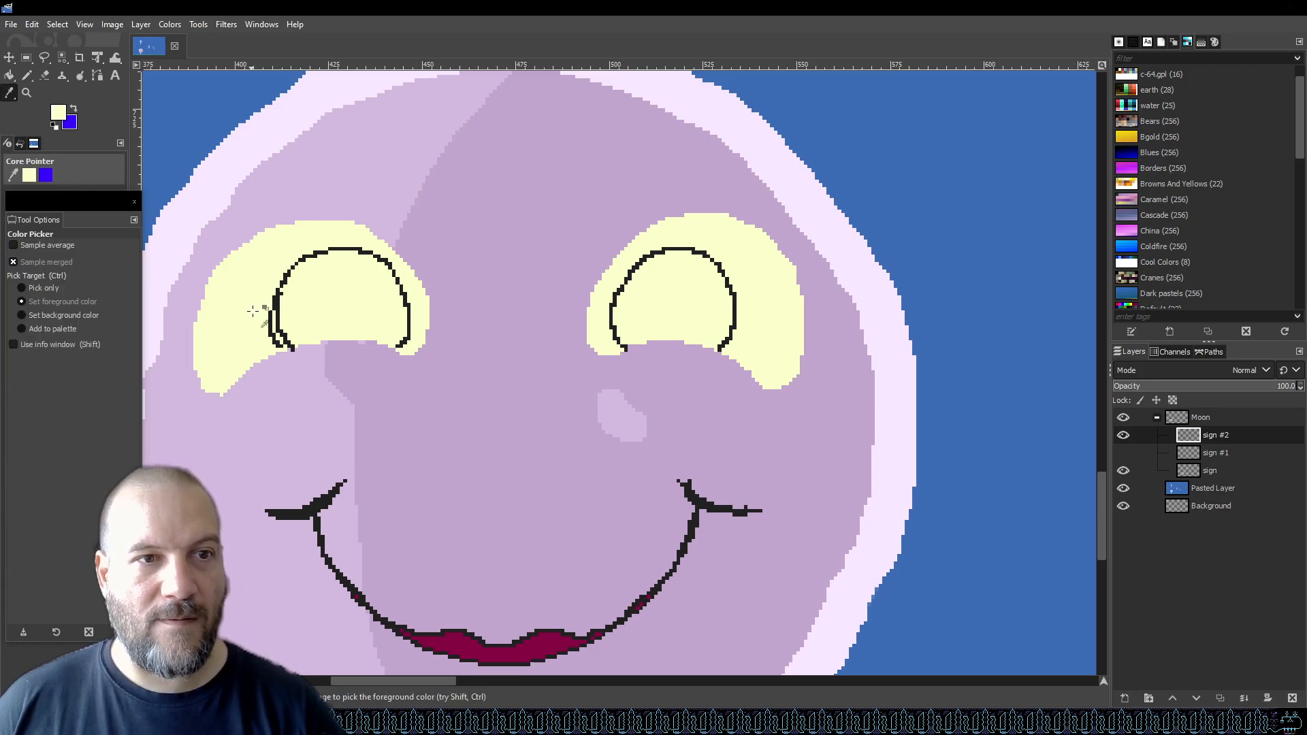
key("plus")
key("plus")
scroll(251, 321, "up", 2)
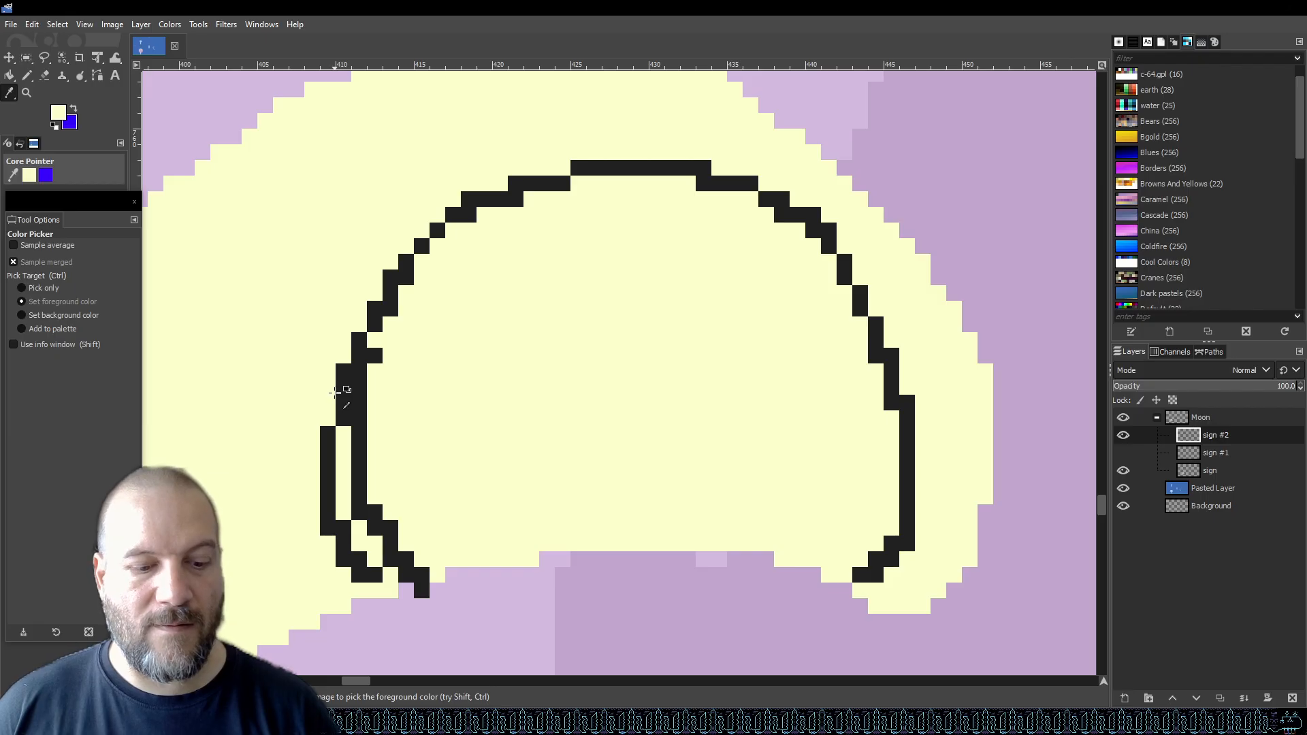
key("n")
mouse_move(374, 575)
left_mouse_down()
mouse_move(344, 554)
mouse_move(337, 528)
mouse_move(335, 399)
mouse_move(337, 420)
left_mouse_up()
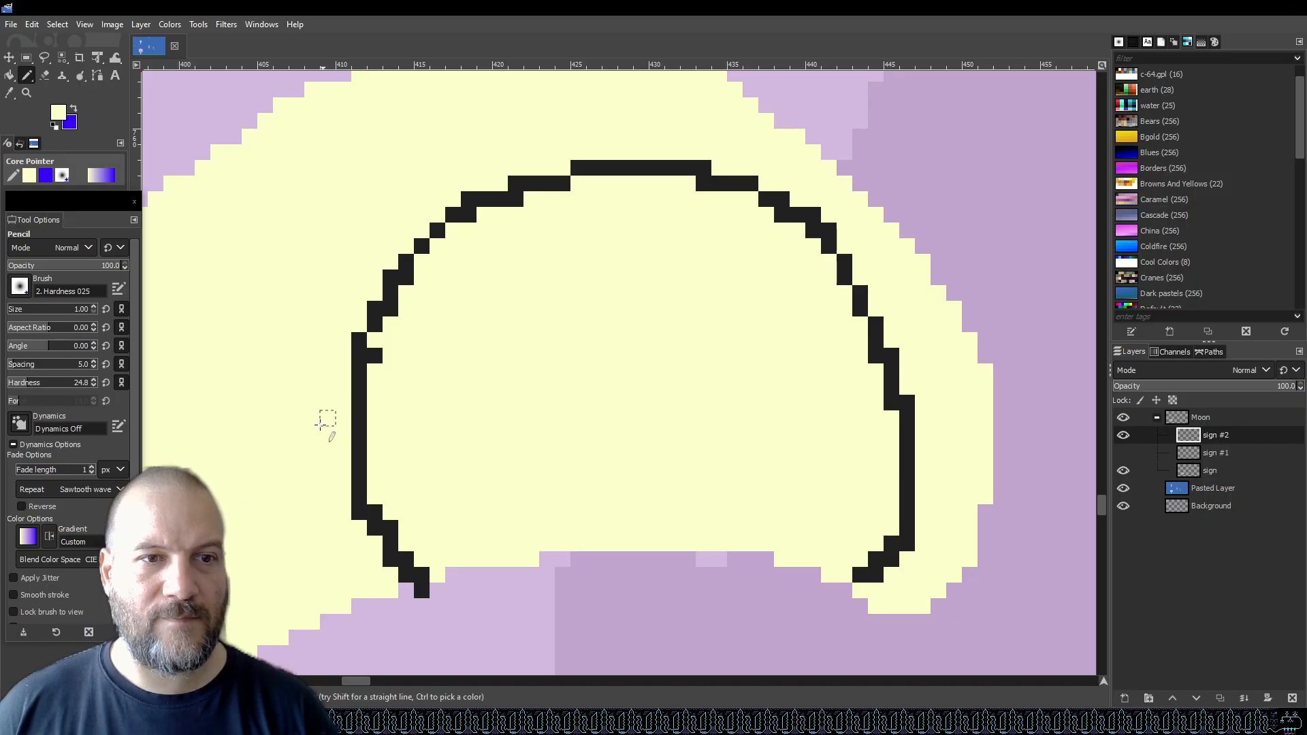
Sample the dark eye outline colour as the foreground colour and return to the pencil.
scroll(303, 411, "down", 4)
scroll(313, 408, "up", 3)
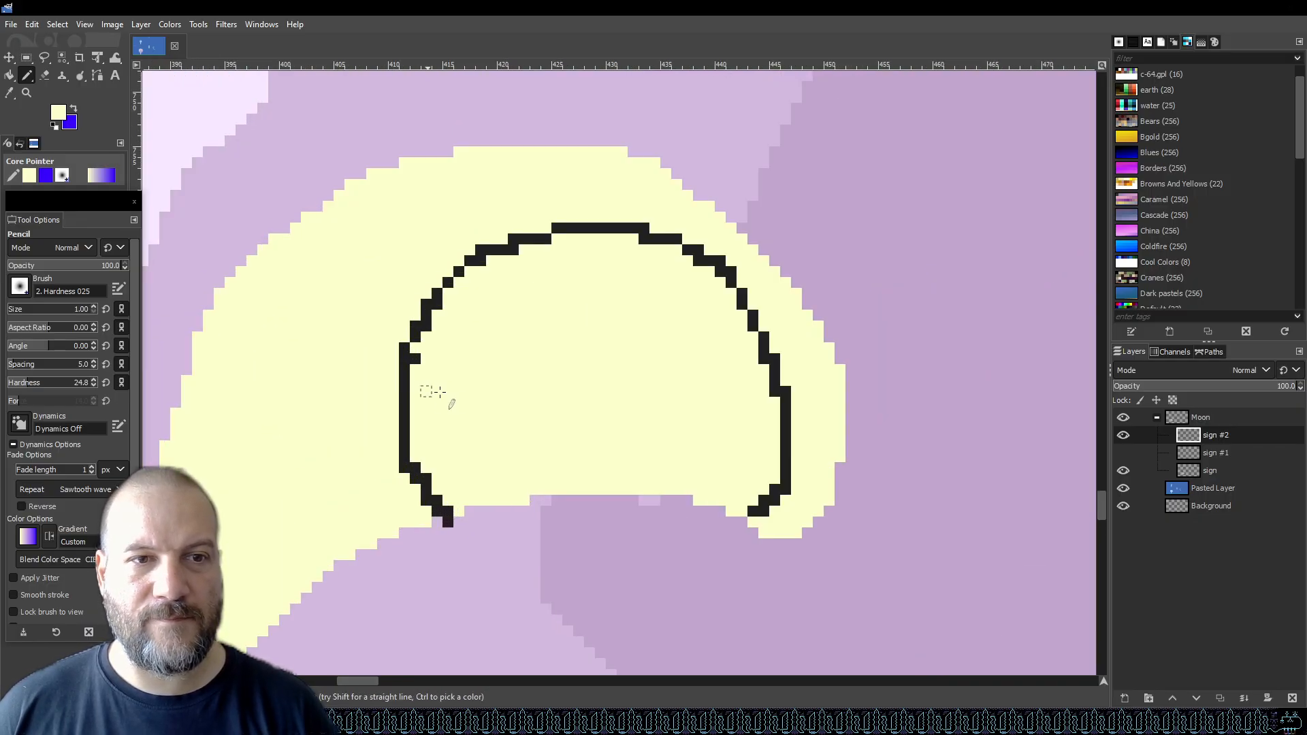
scroll(426, 358, "down", 3)
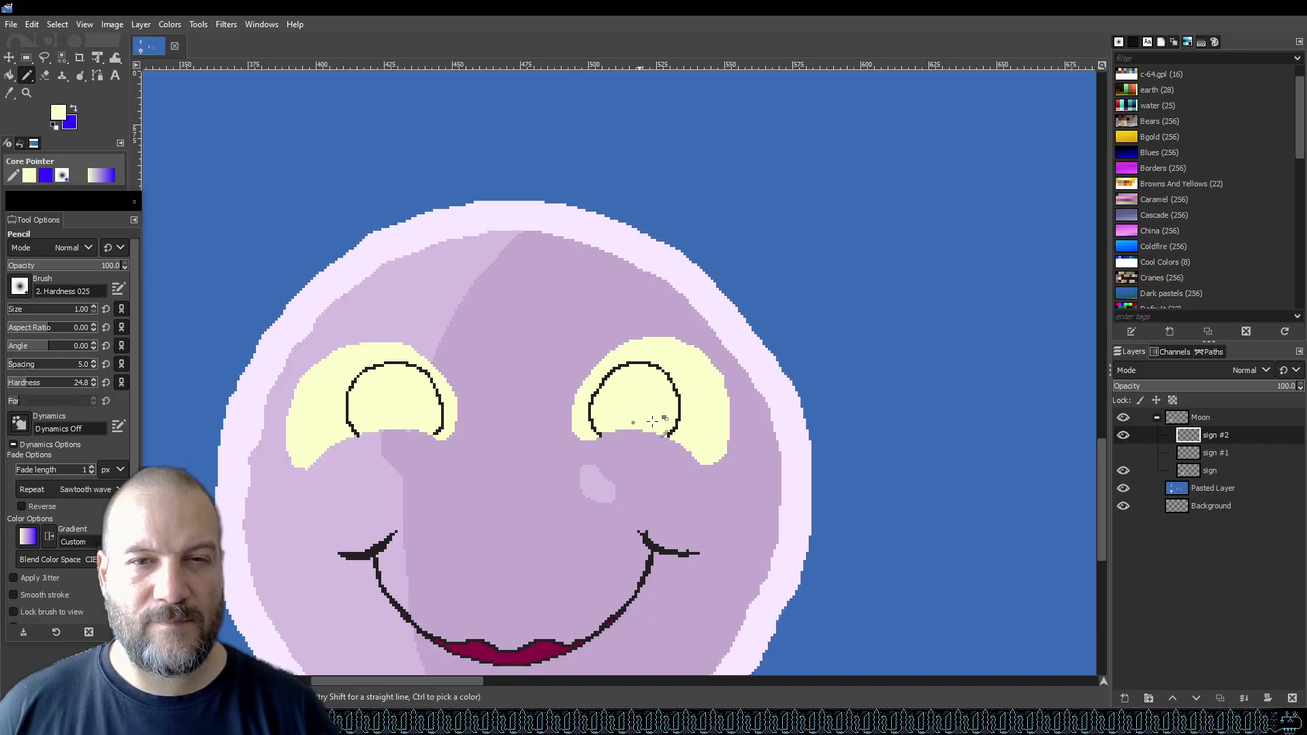
scroll(606, 399, "down", 2)
scroll(510, 408, "up", 5)
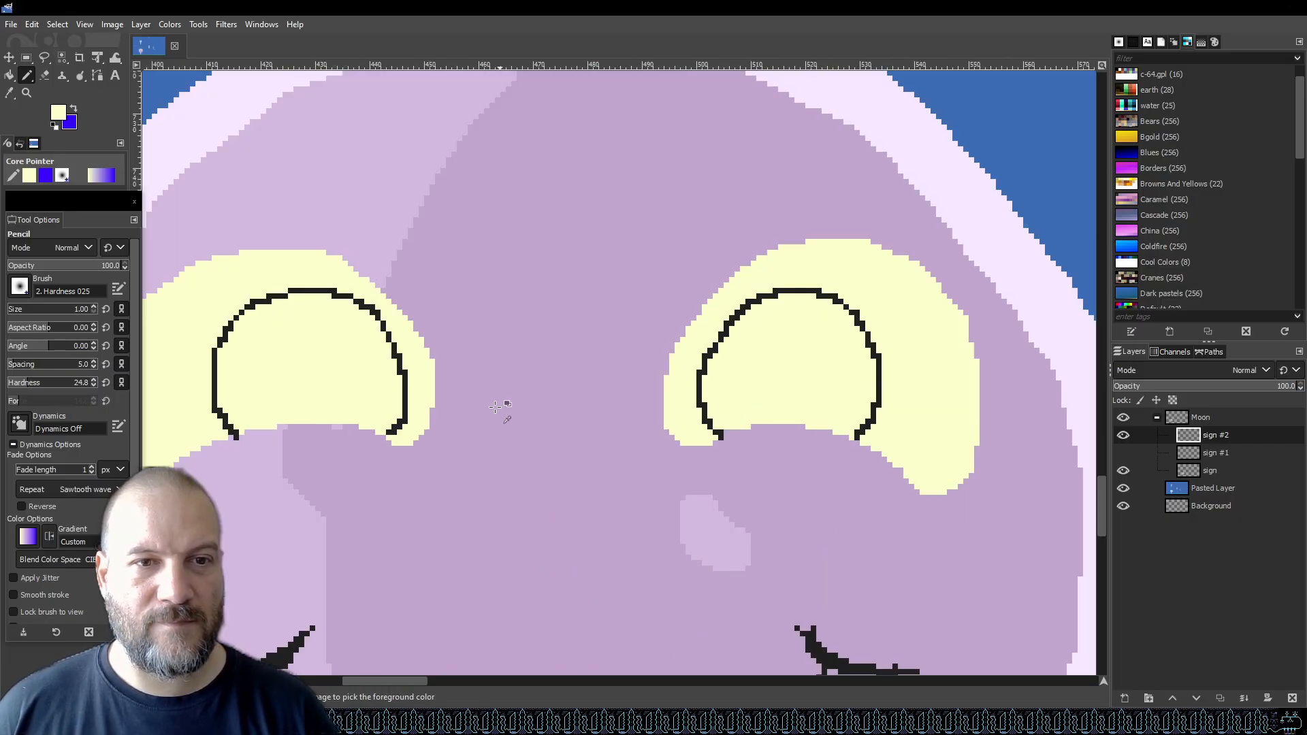
left_click(294, 457)
key("o")
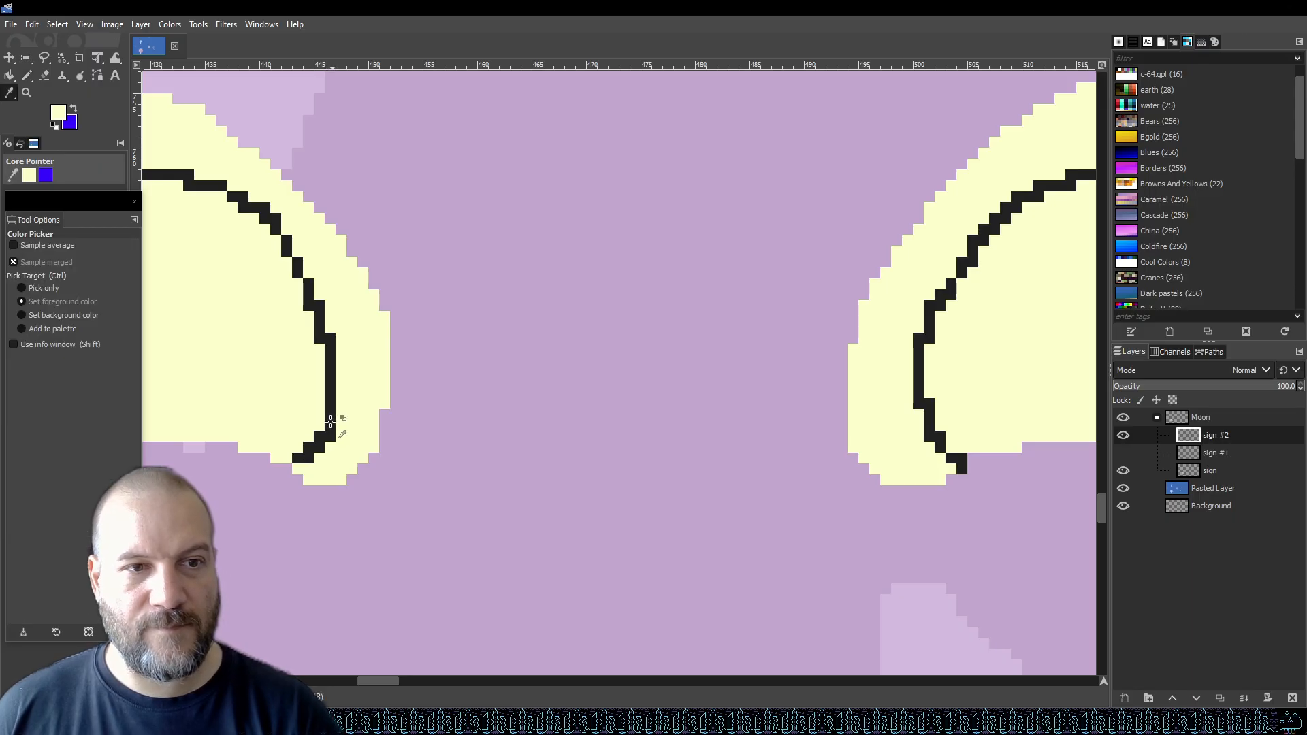
left_click(330, 421)
key("n")
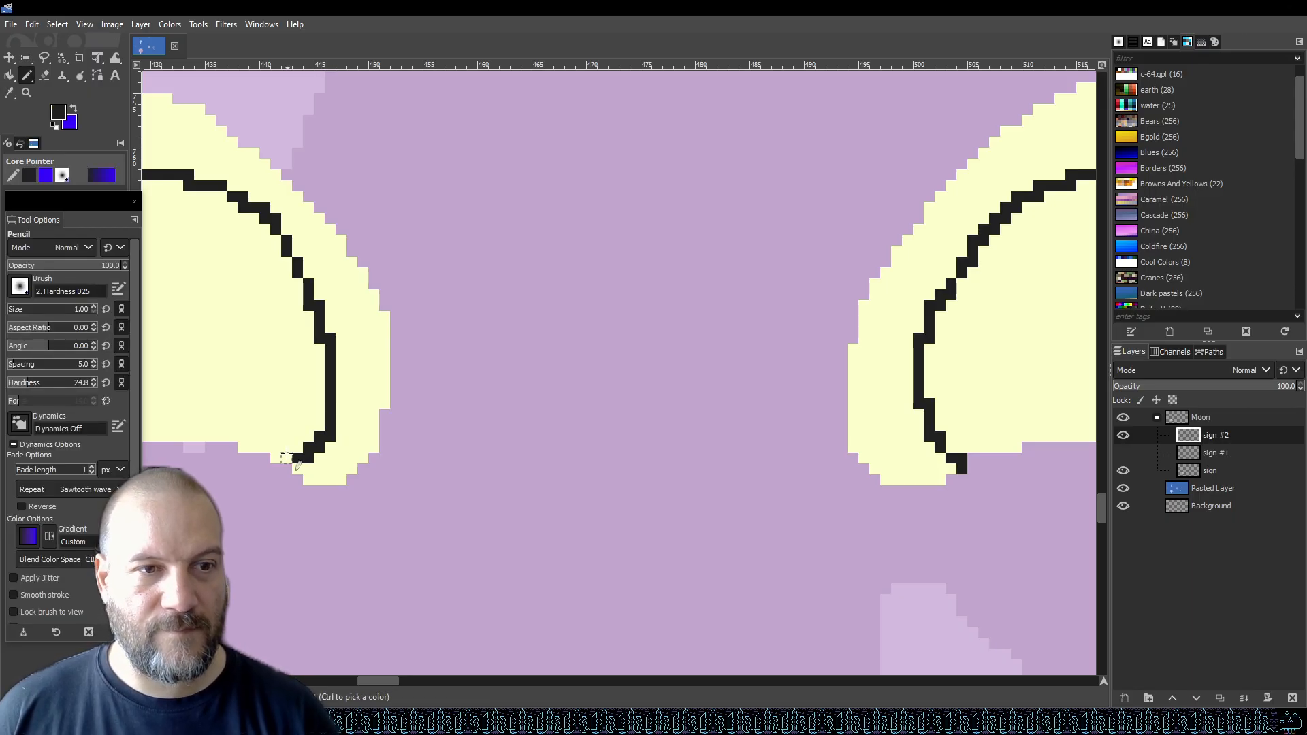
Erase the stray pixel at the lower end of the left eye's outline.
scroll(330, 426, "down", 3)
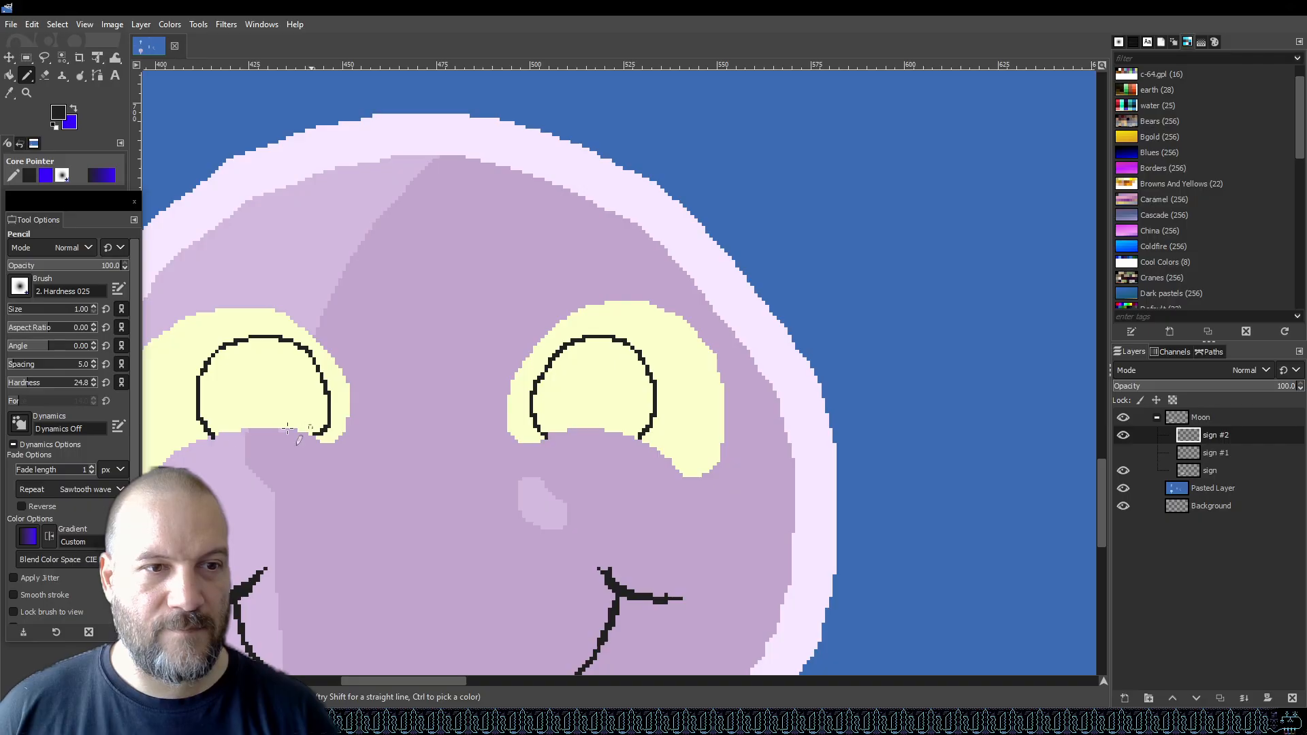
scroll(204, 427, "up", 3)
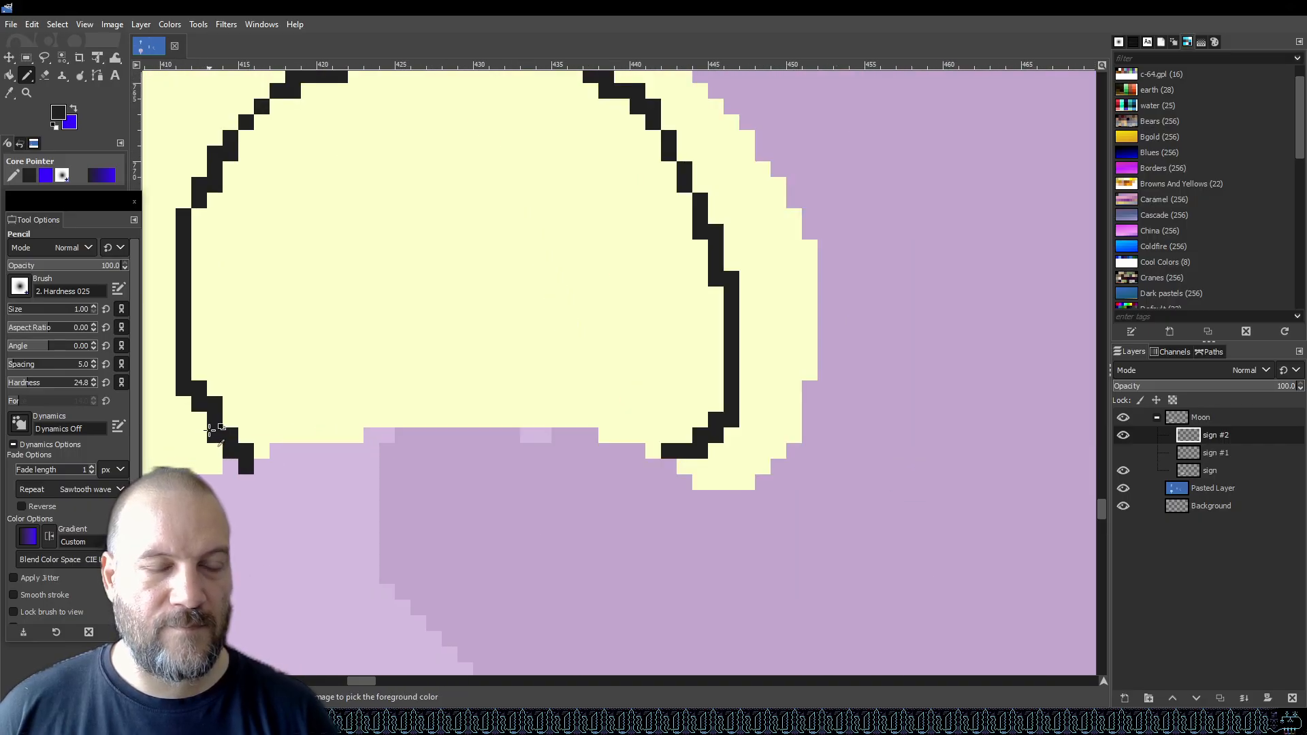
scroll(210, 429, "down", 3)
scroll(199, 445, "up", 3)
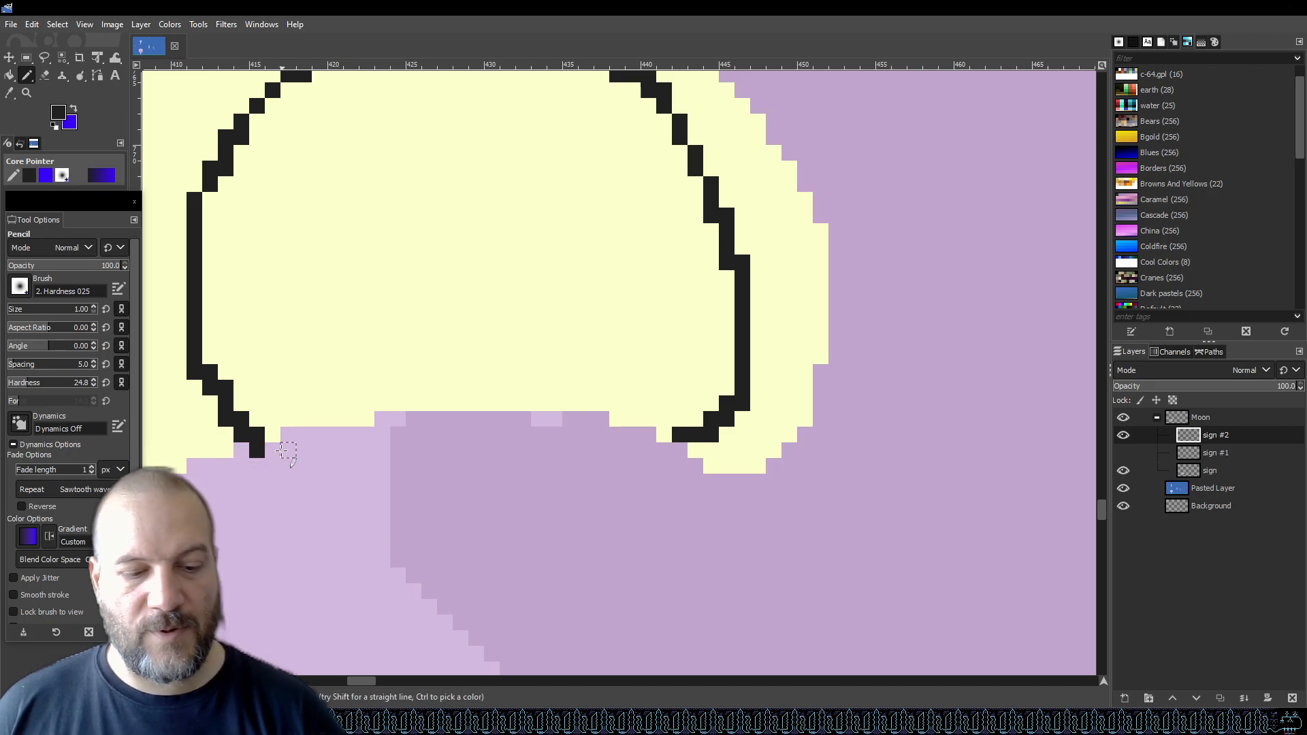
key("e")
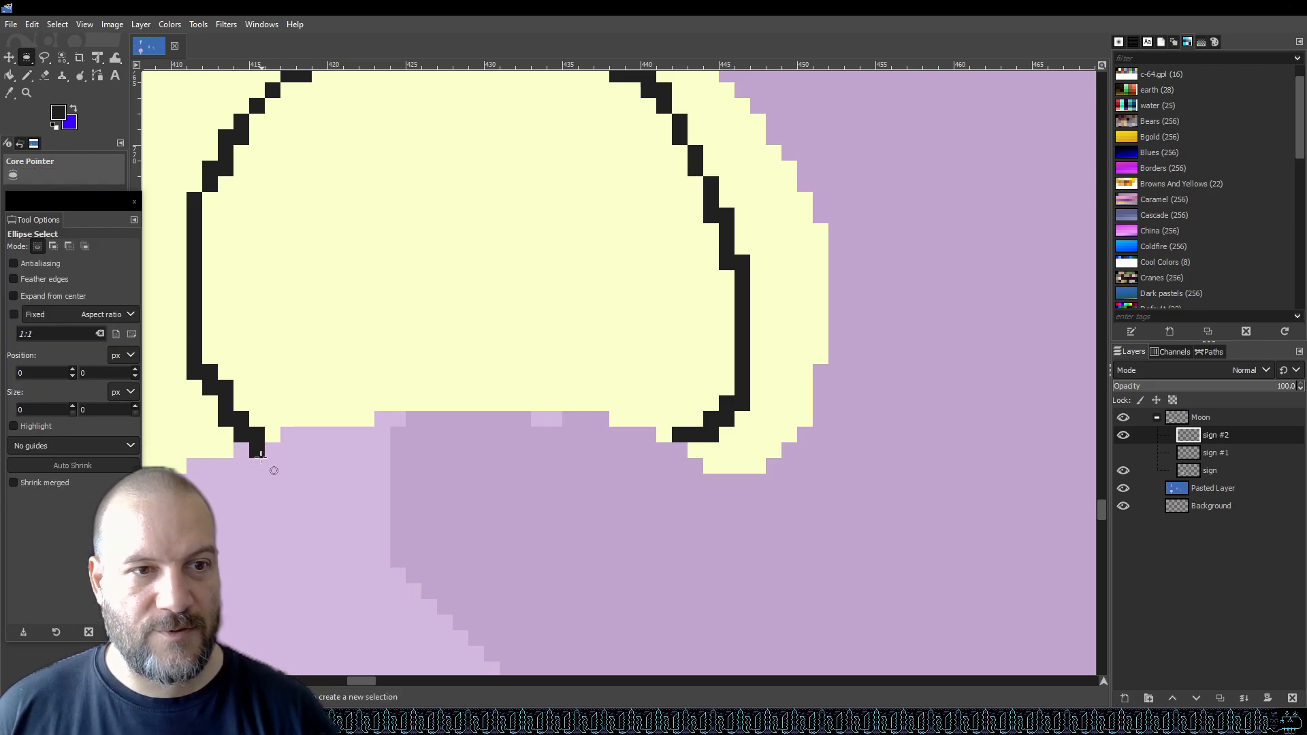
key("shift+e")
left_click(257, 452)
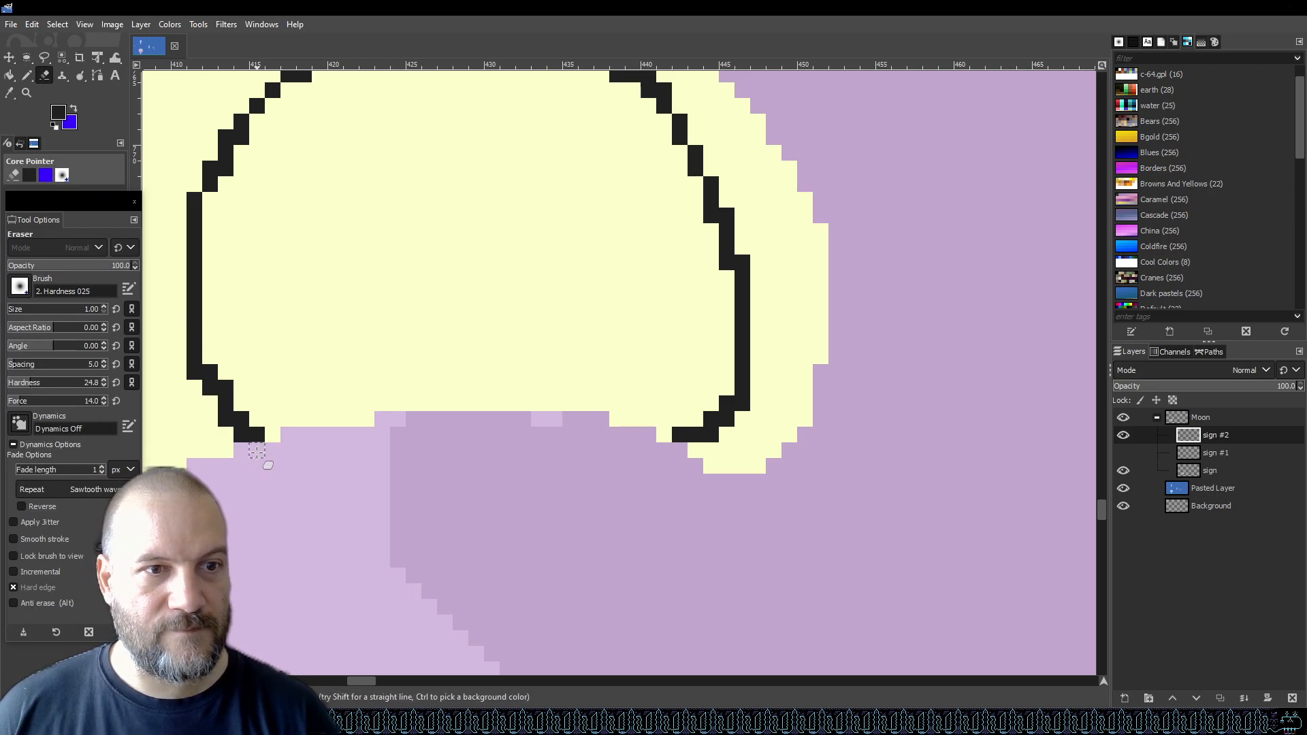
Examine both eye outlines at different zoom levels.
scroll(252, 452, "down", 4)
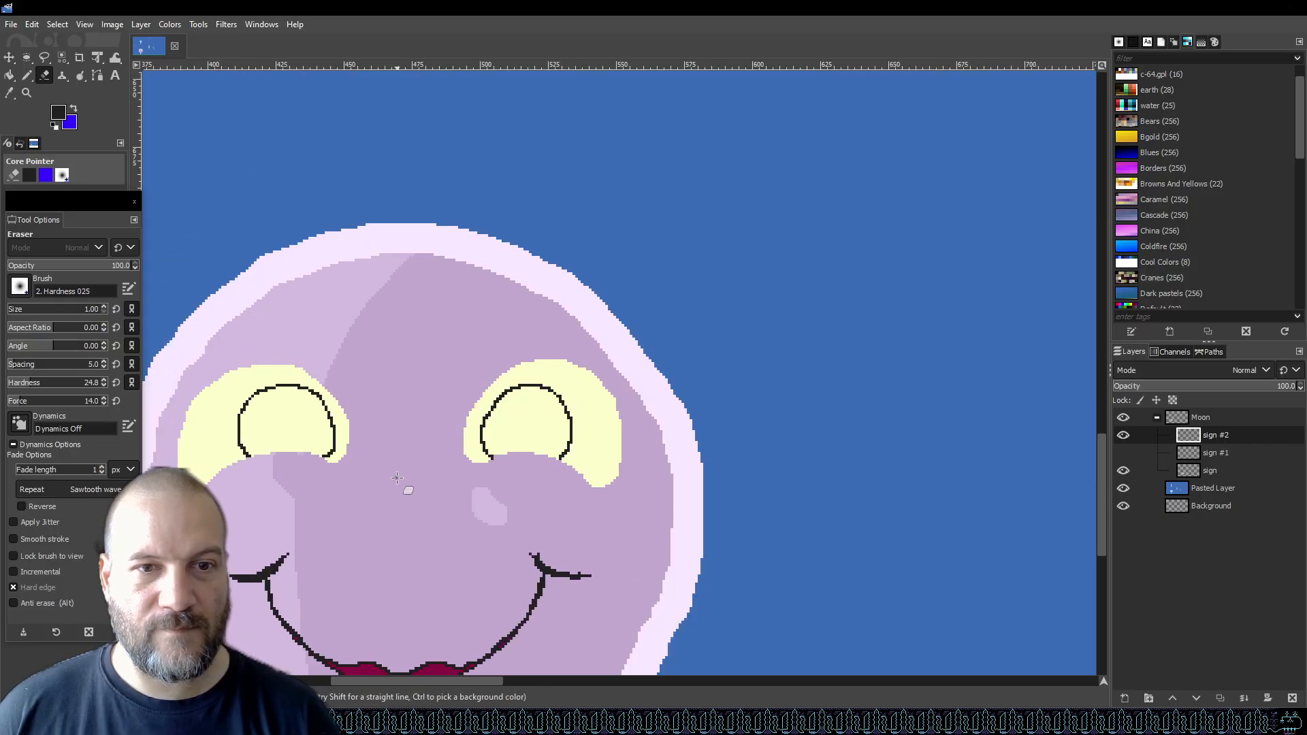
scroll(517, 468, "up", 3)
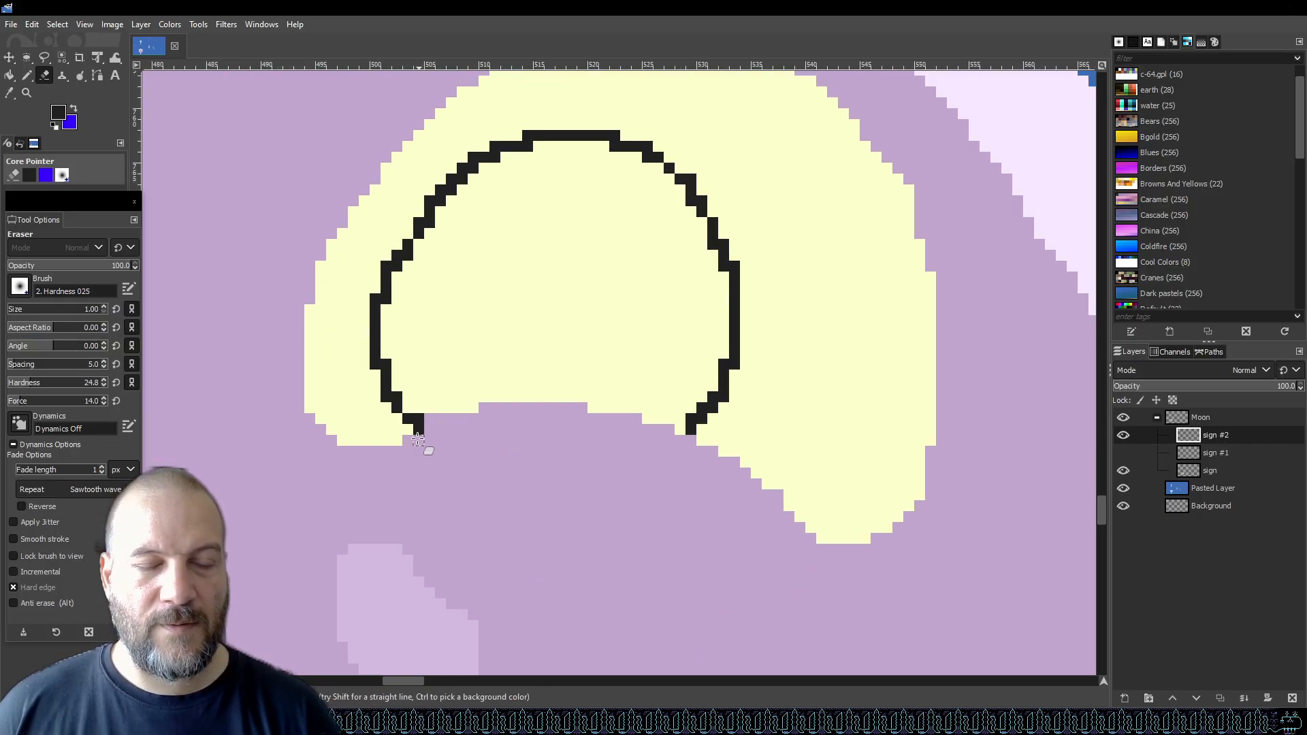
scroll(418, 436, "down", 2)
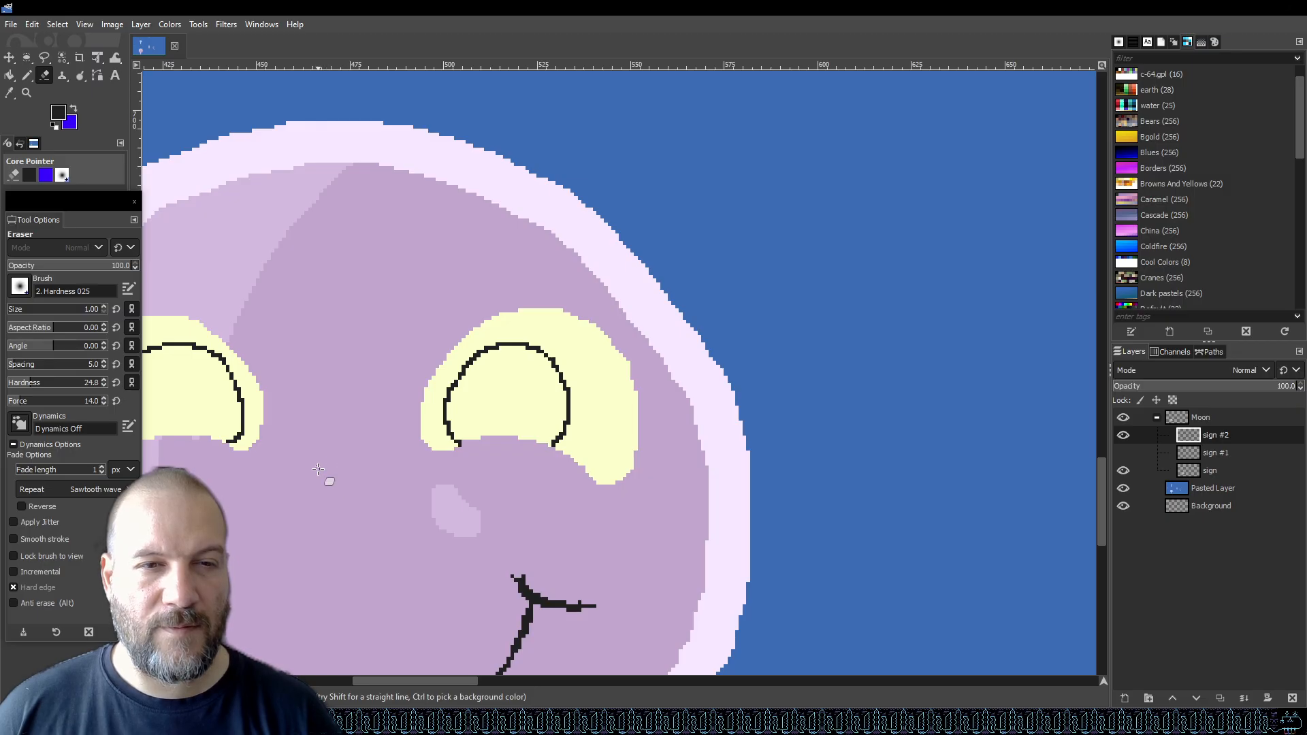
scroll(549, 458, "up", 3)
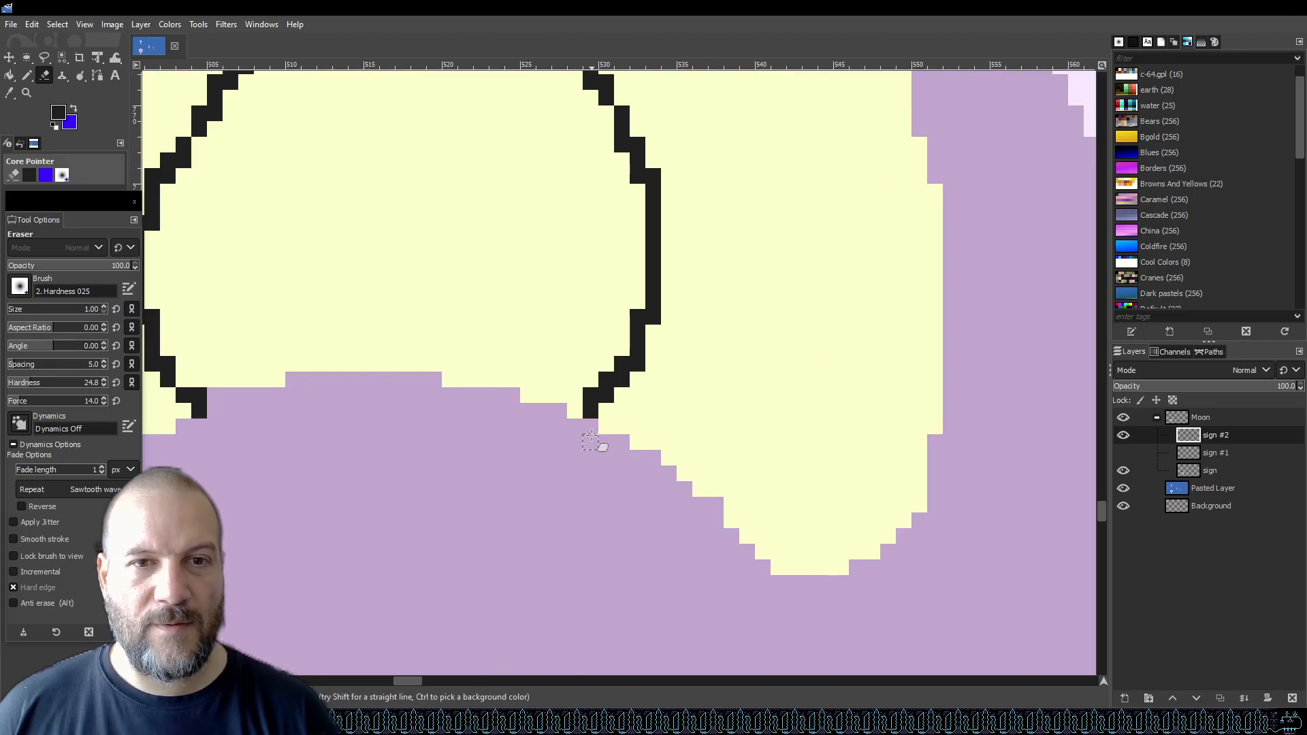
scroll(585, 439, "down", 2)
scroll(359, 461, "down", 3)
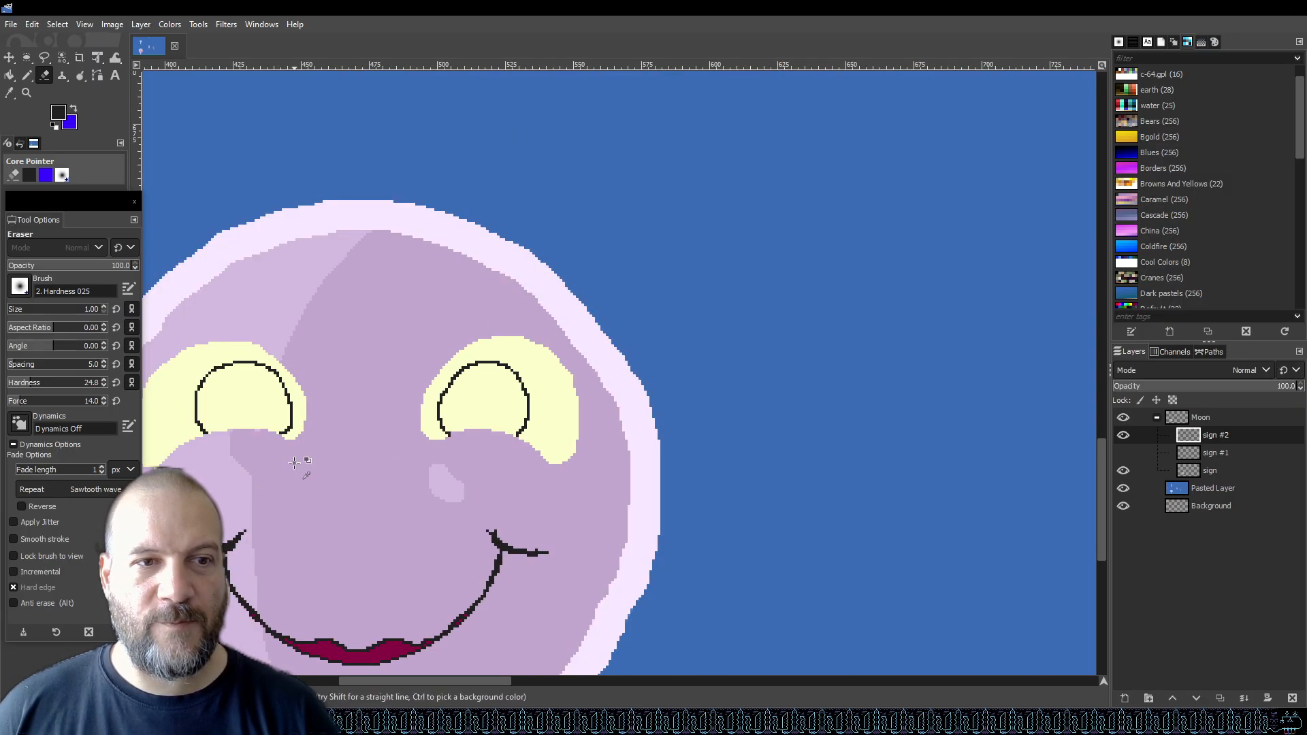
scroll(270, 467, "down", 1)
scroll(270, 466, "up", 4)
scroll(320, 442, "down", 1)
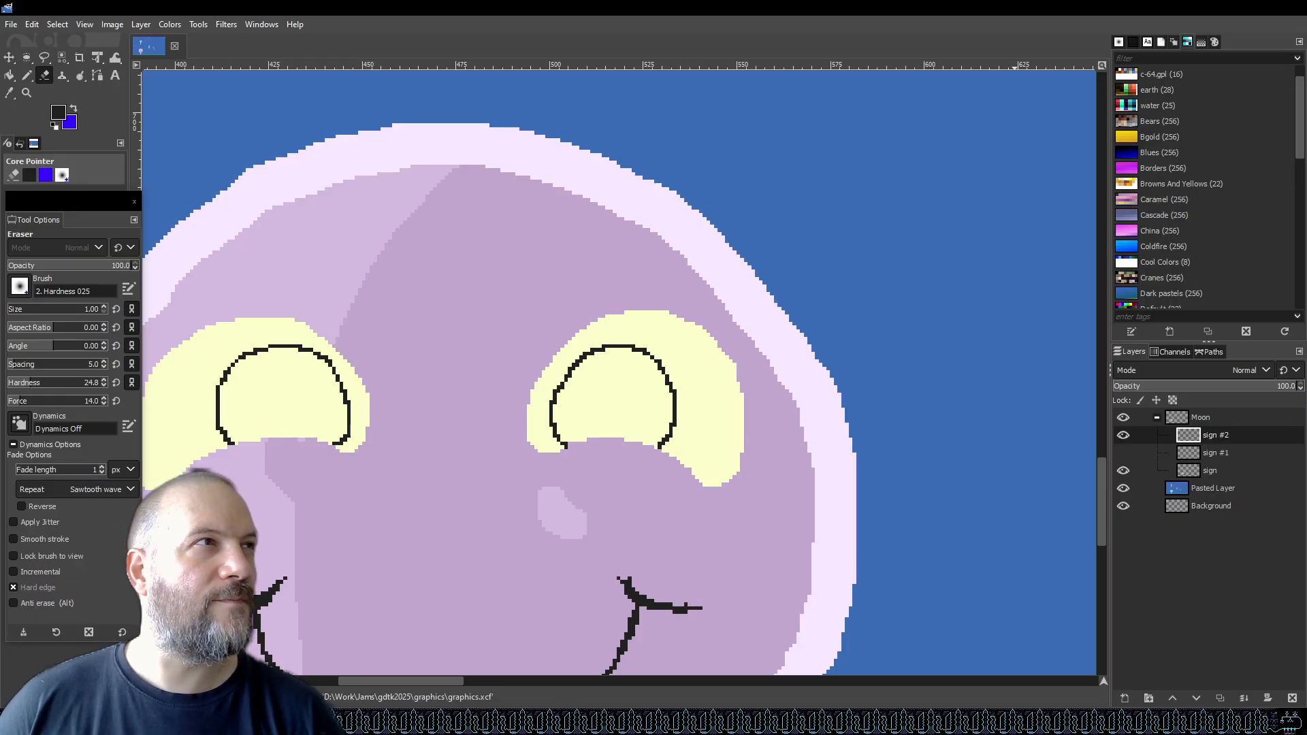
scroll(606, 275, "down", 4)
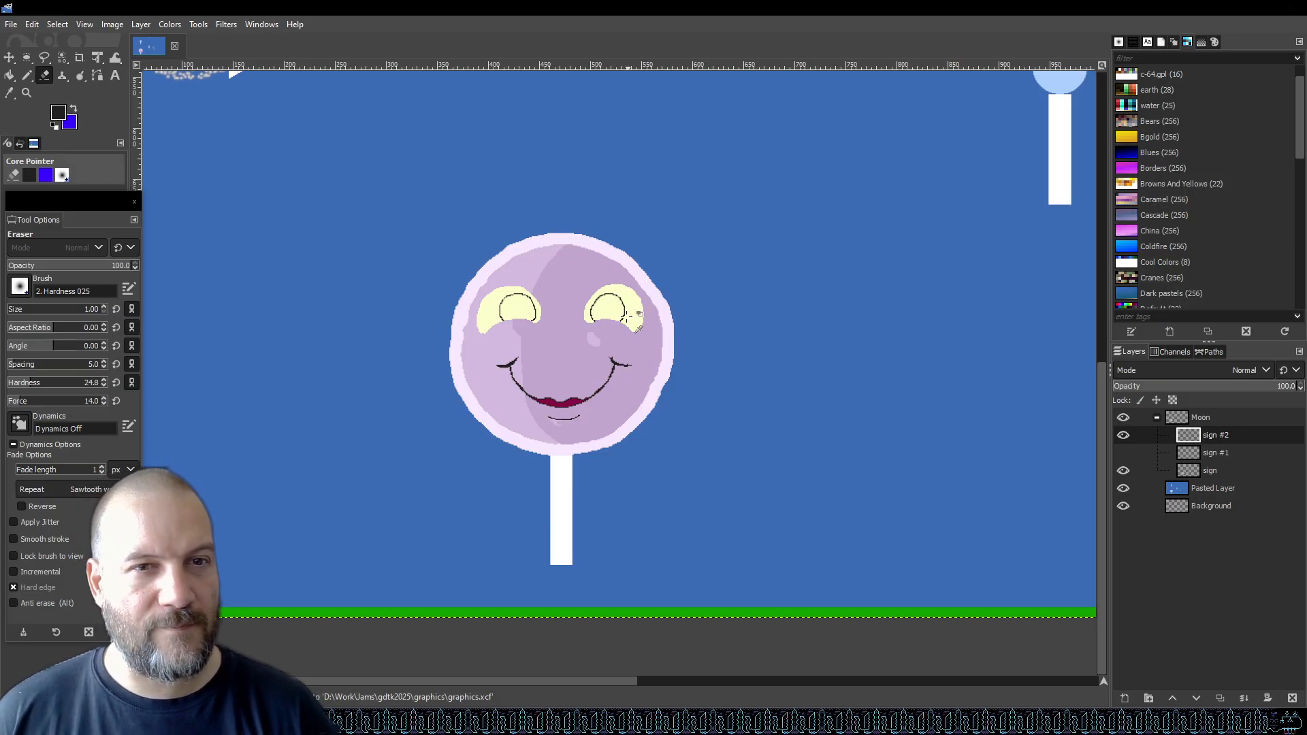
scroll(628, 317, "up", 3)
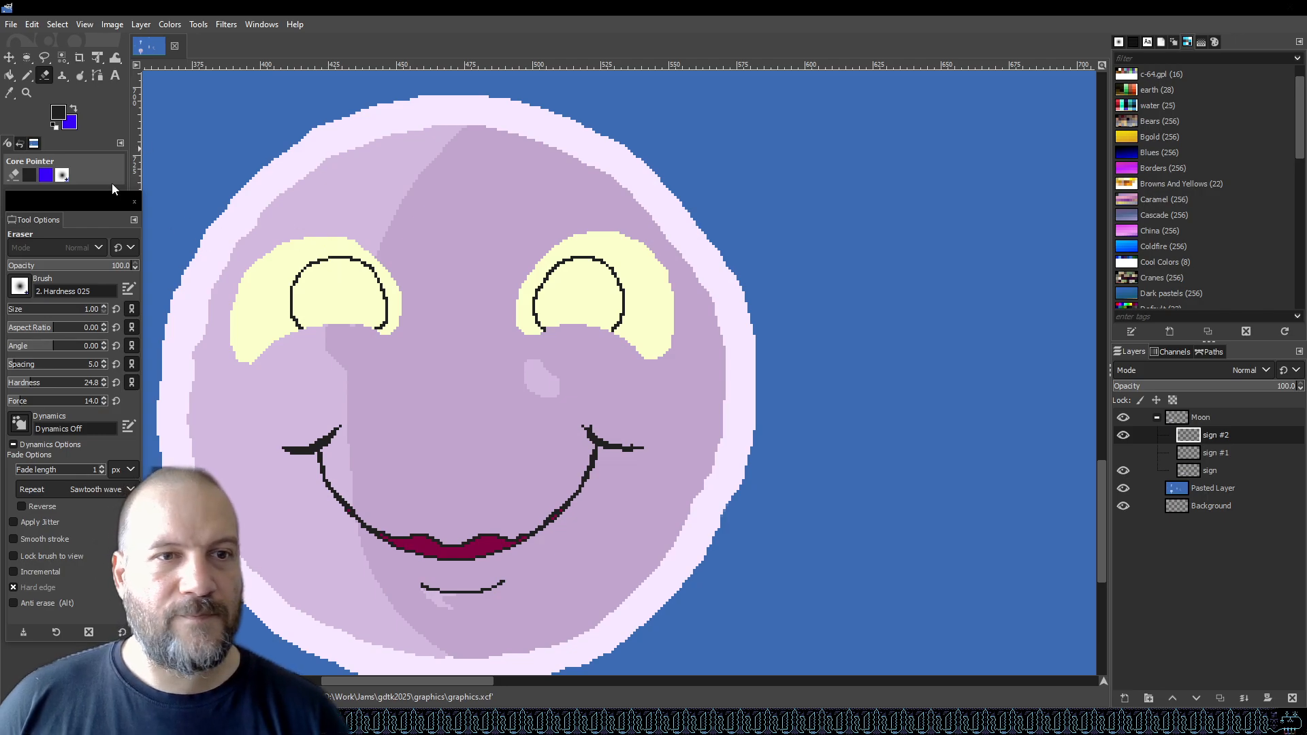
scroll(434, 368, "down", 3)
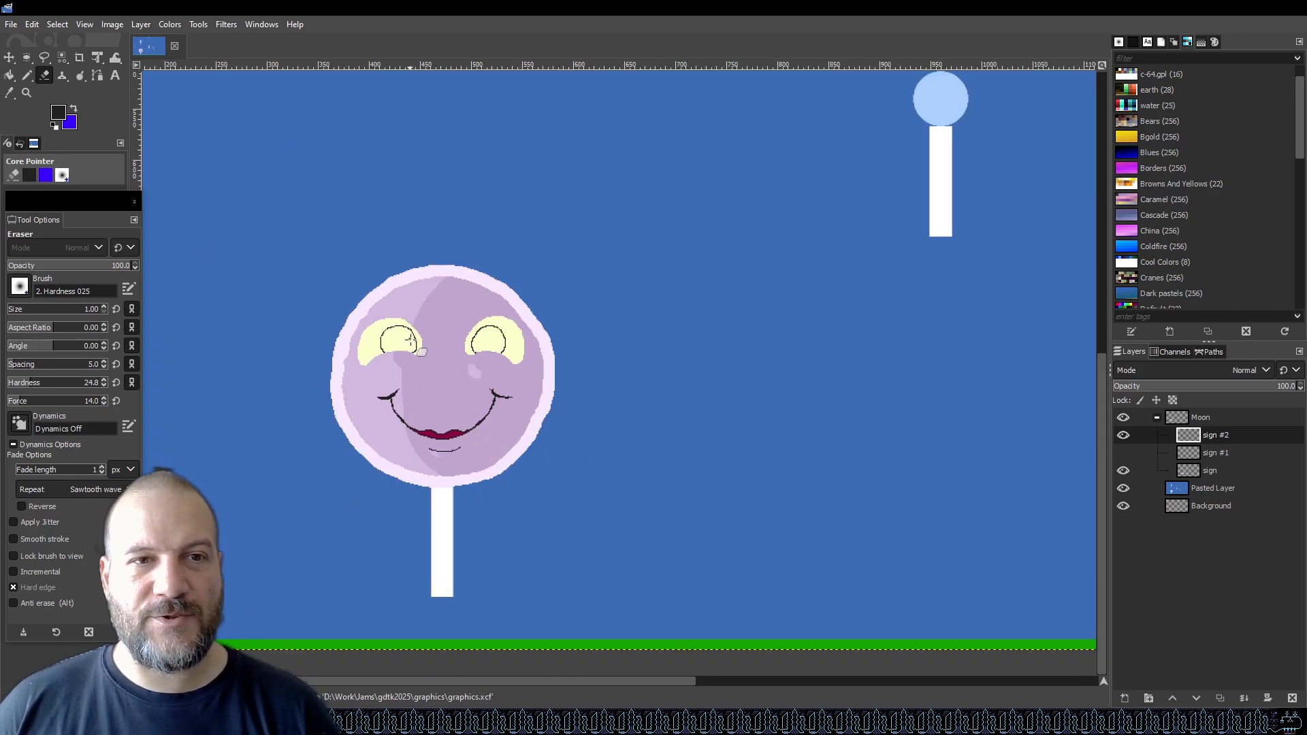
scroll(411, 339, "up", 1)
scroll(419, 347, "up", 2)
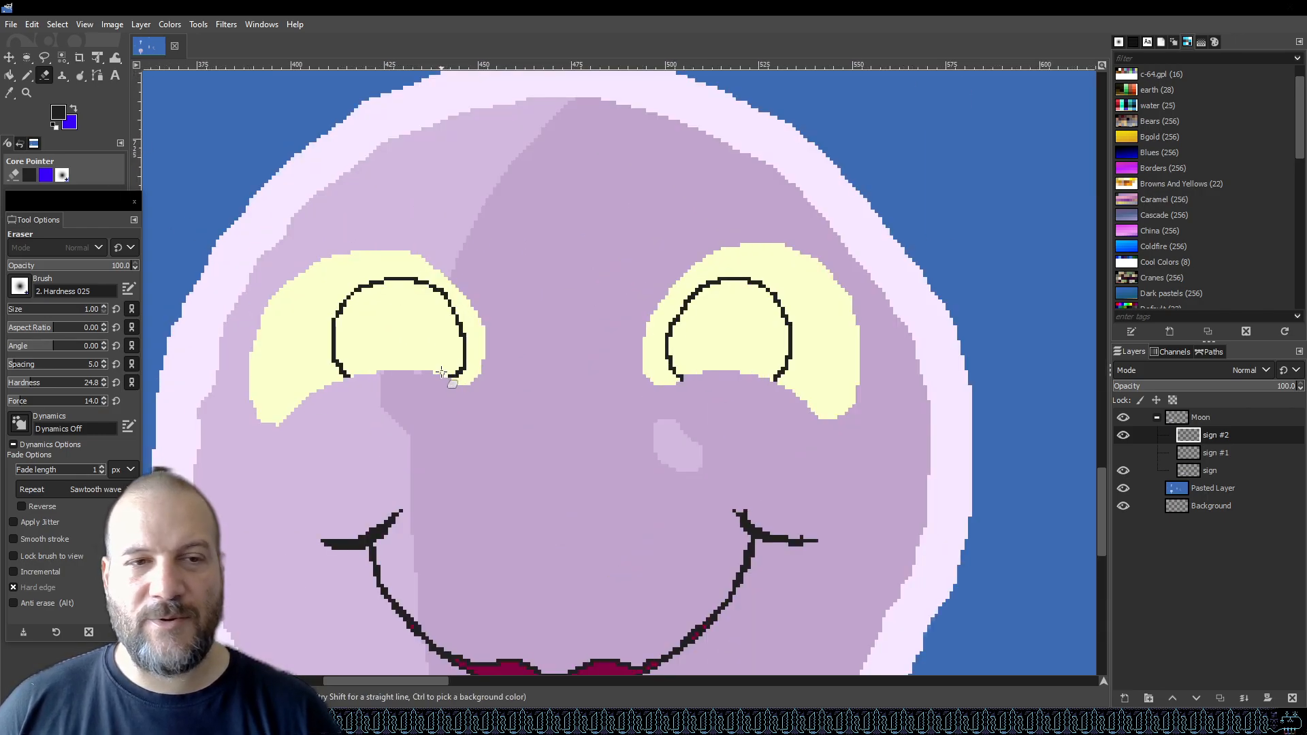
Set the foreground colour to 970000 and bucket fill the inside of both eye outlines with it.
left_click(61, 112)
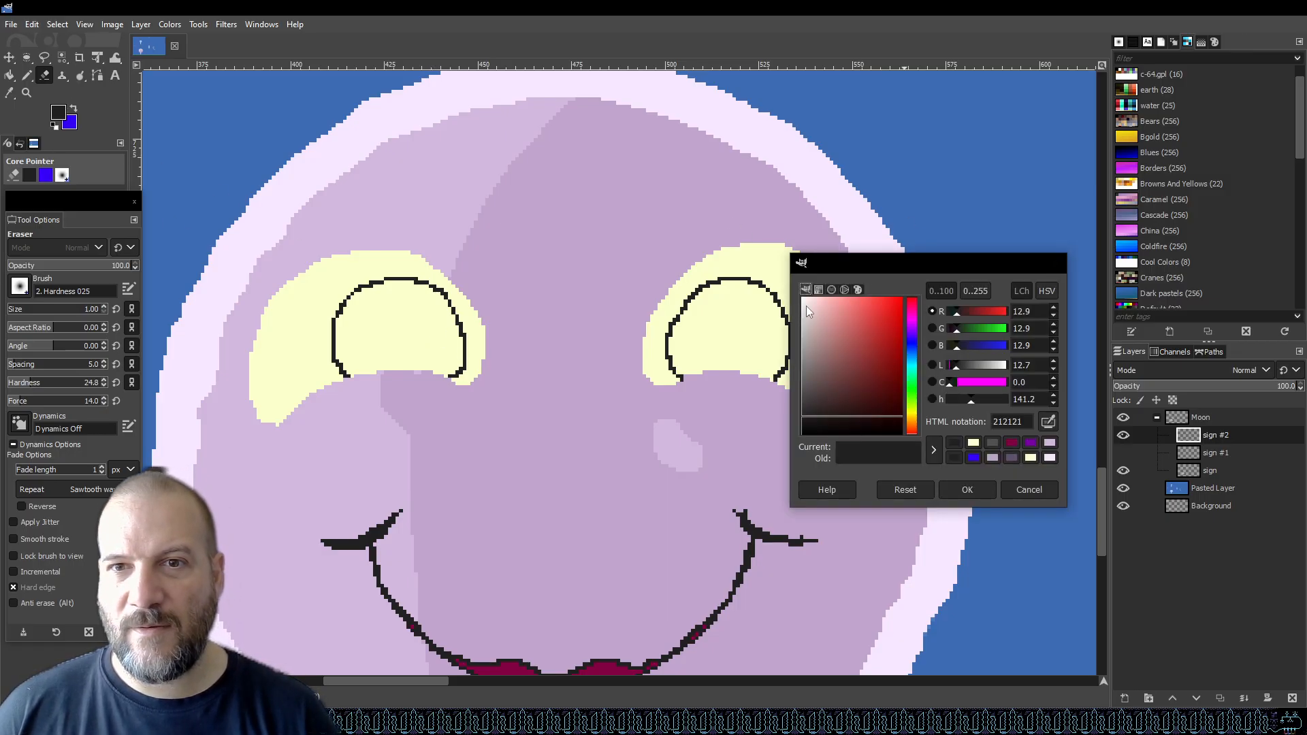
left_click_drag(894, 350, 919, 364)
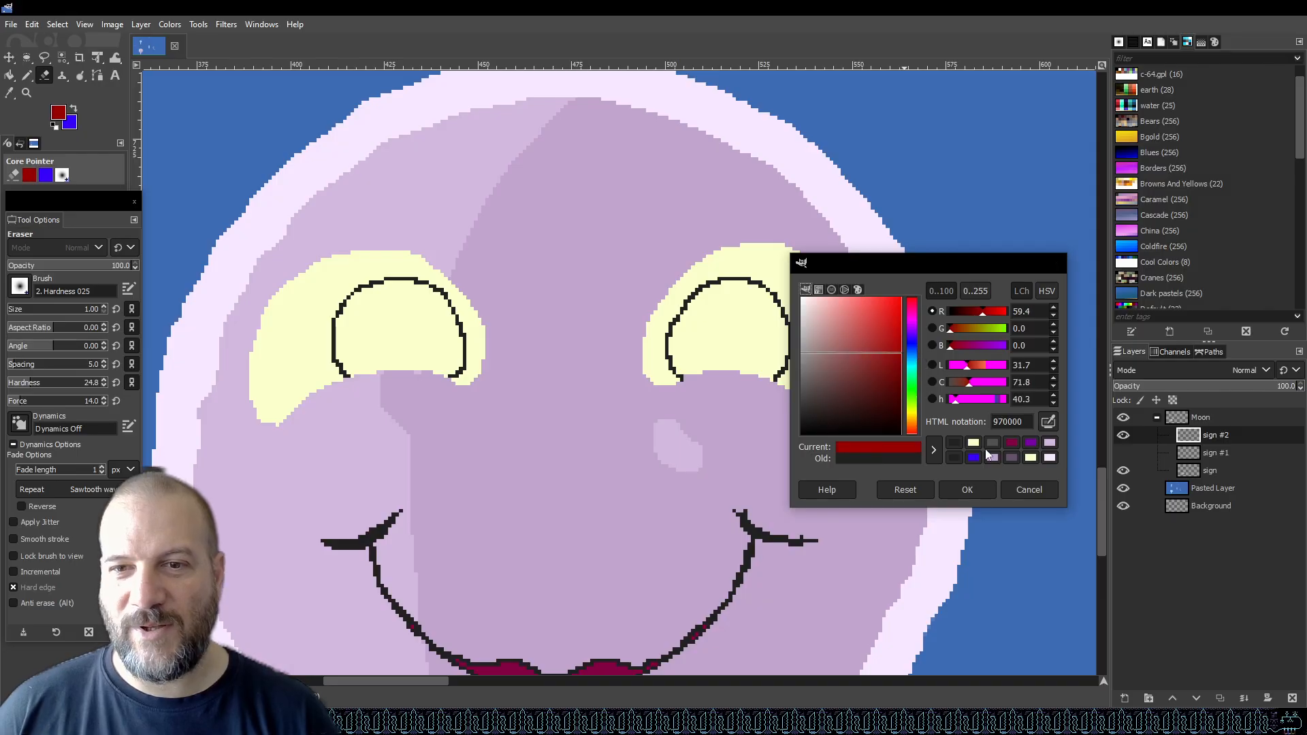
left_click(966, 489)
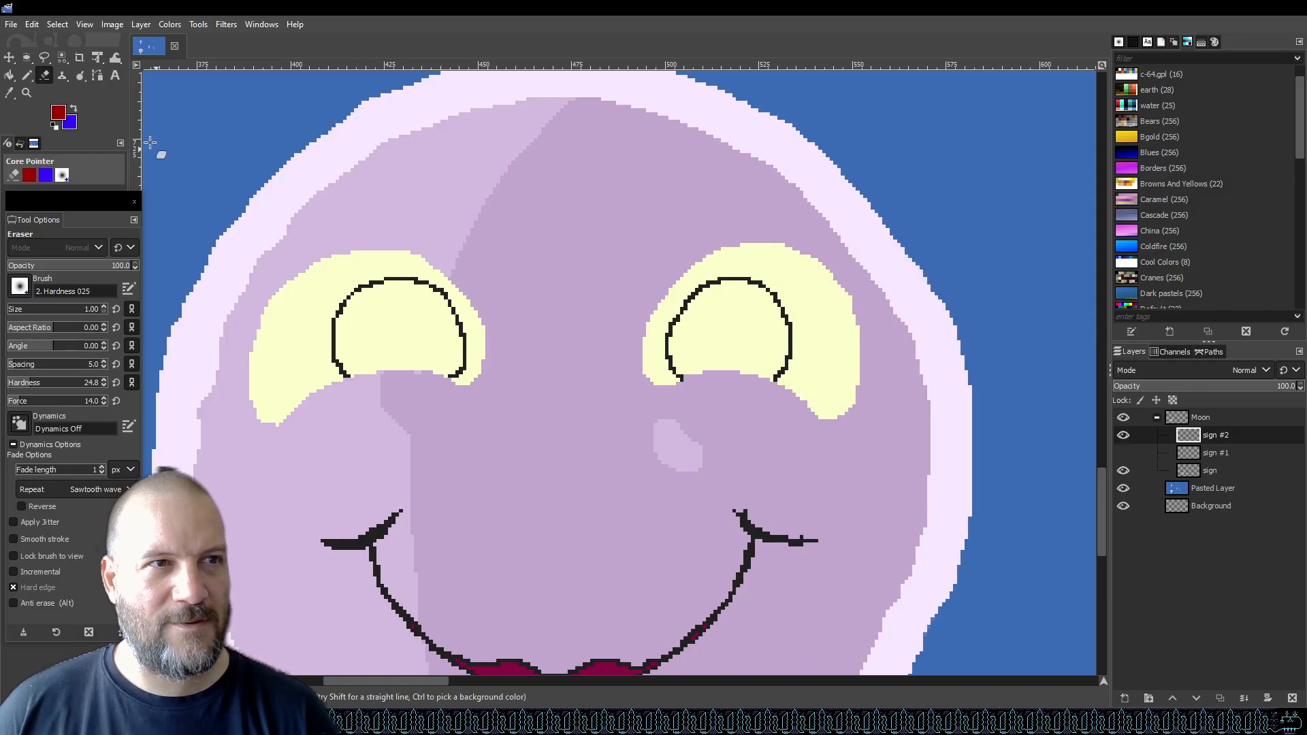
key("shift+b")
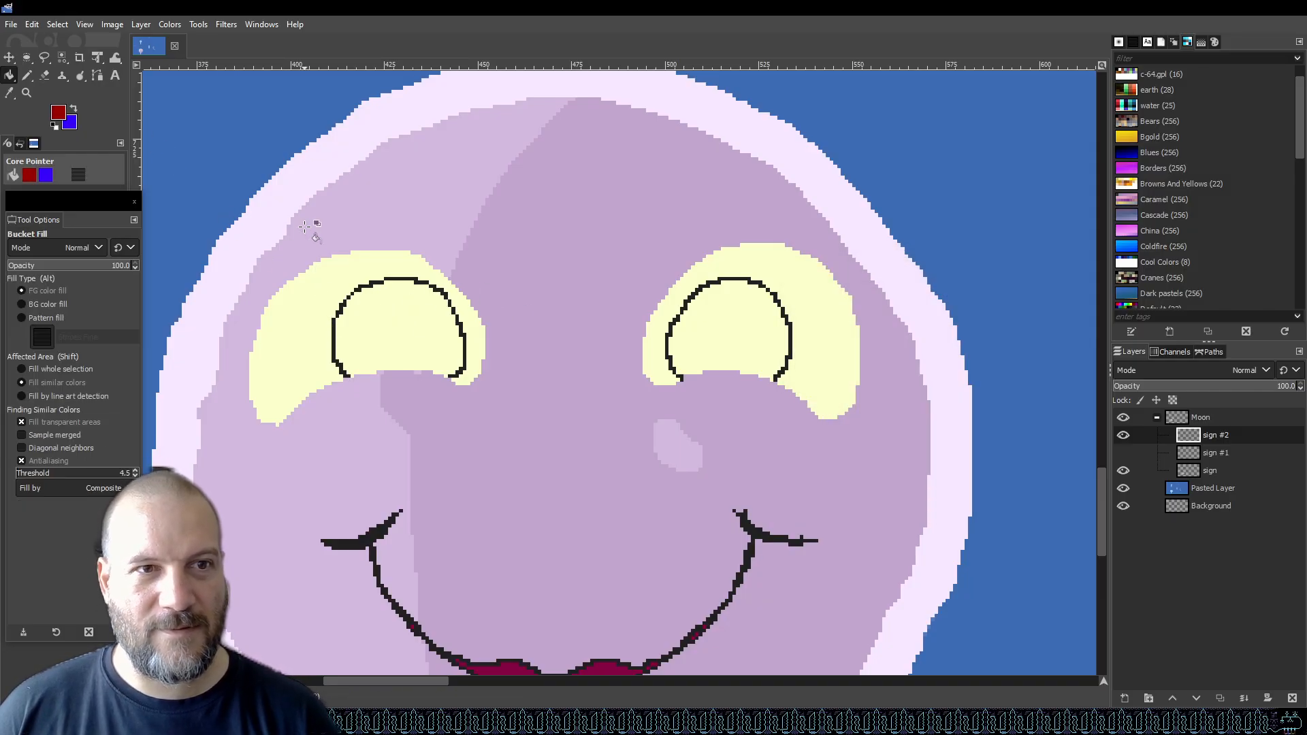
left_click(393, 343)
left_click(734, 330)
scroll(734, 330, "down", 5)
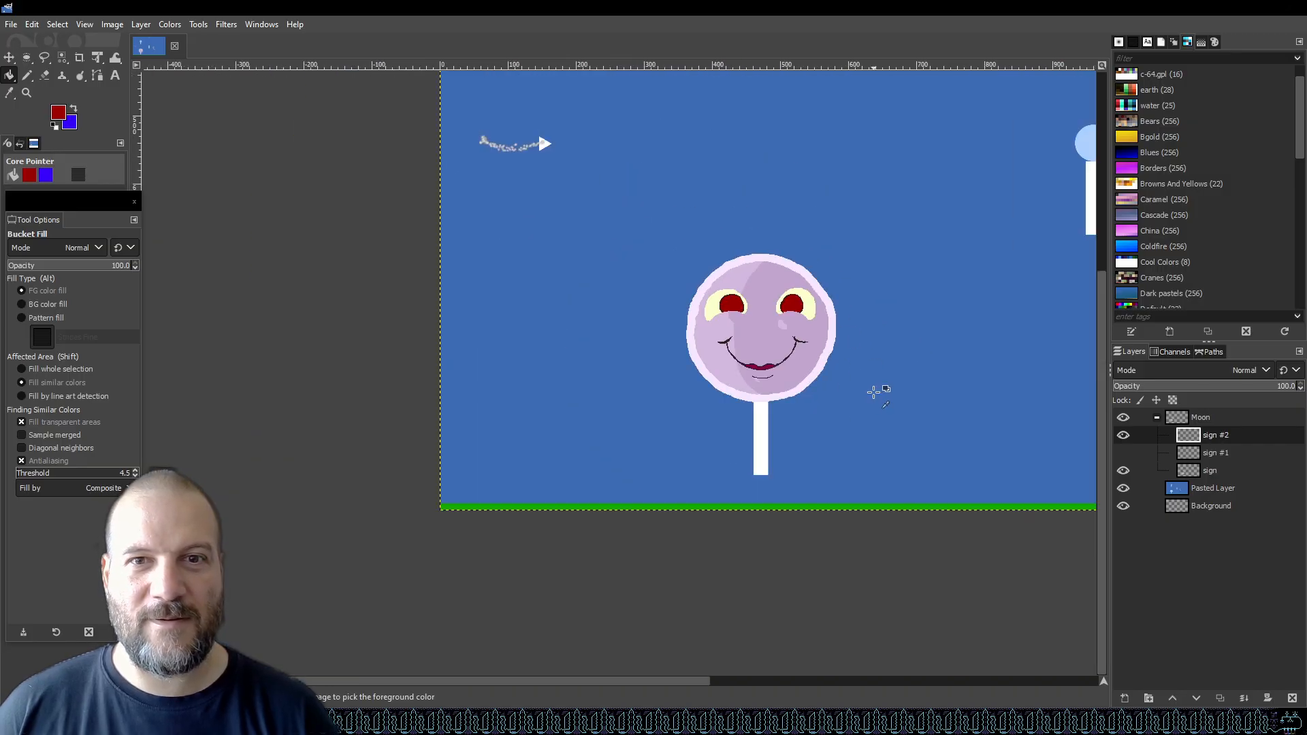
scroll(967, 373, "up", 2)
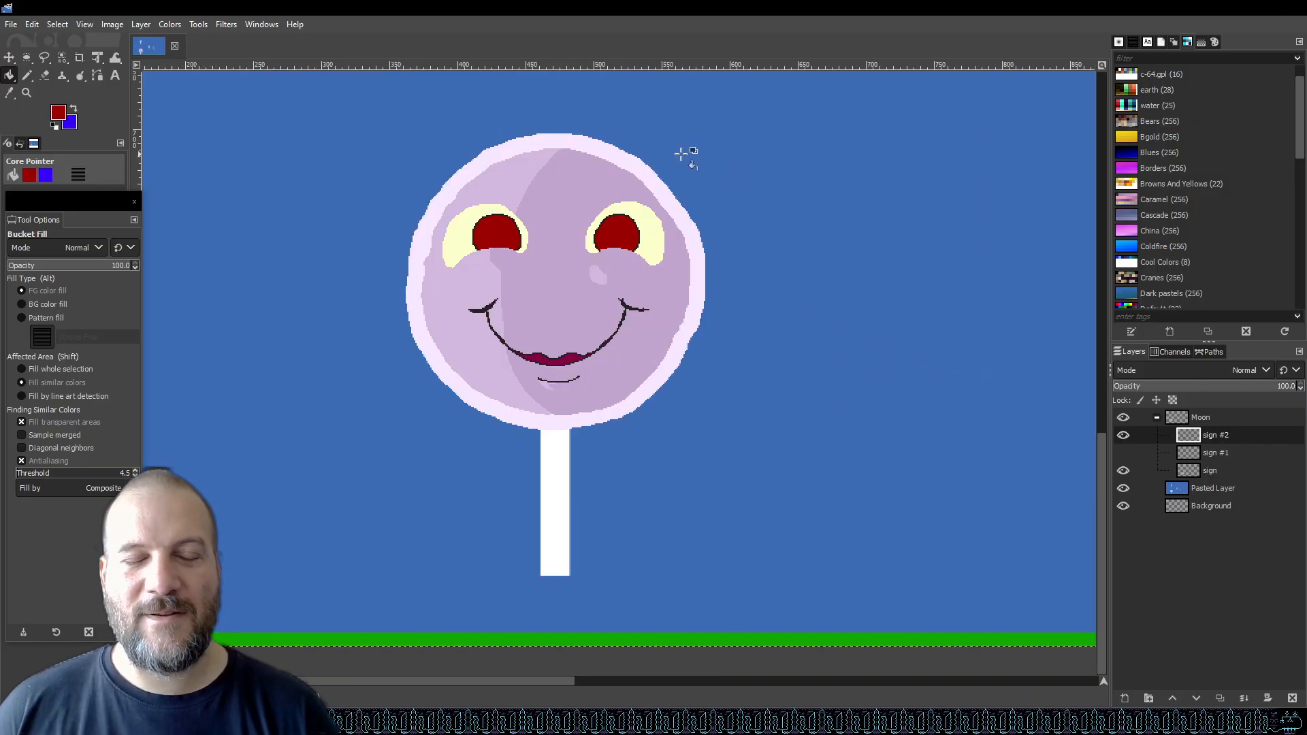
scroll(680, 155, "up", 3)
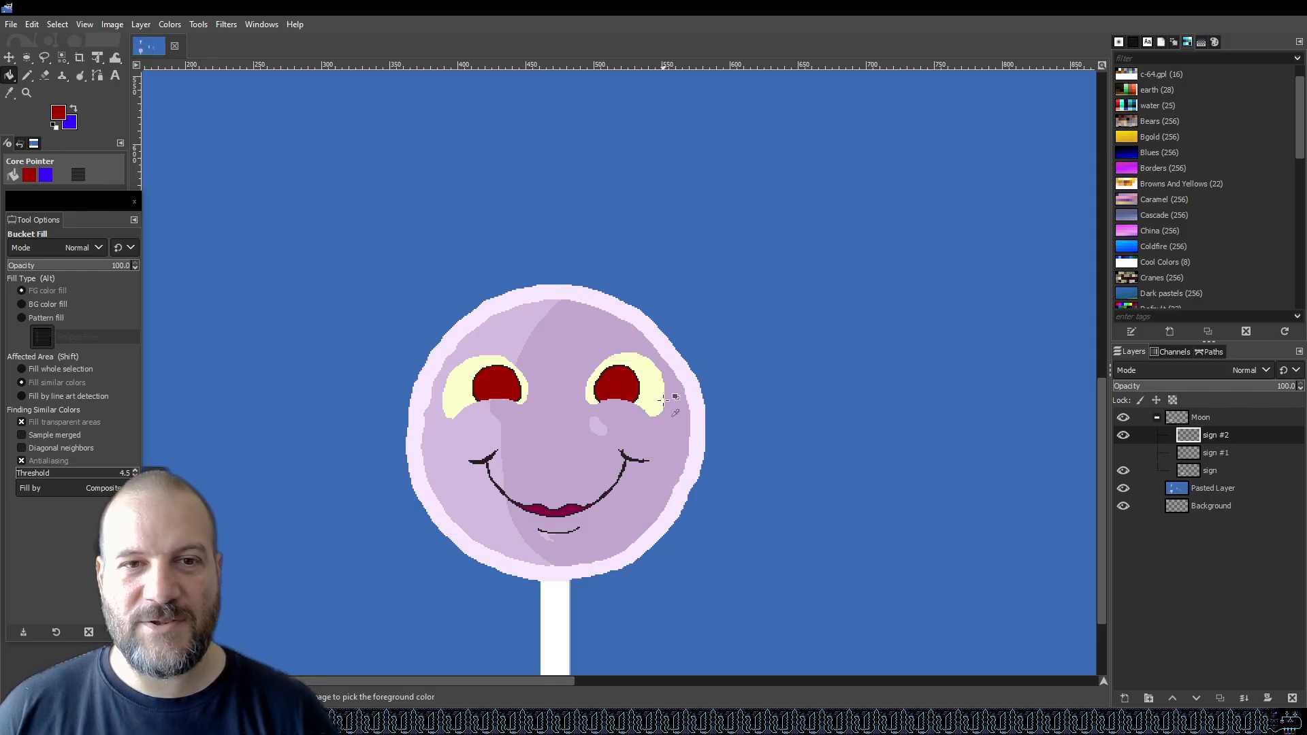
scroll(680, 382, "up", 2)
scroll(607, 355, "down", 2)
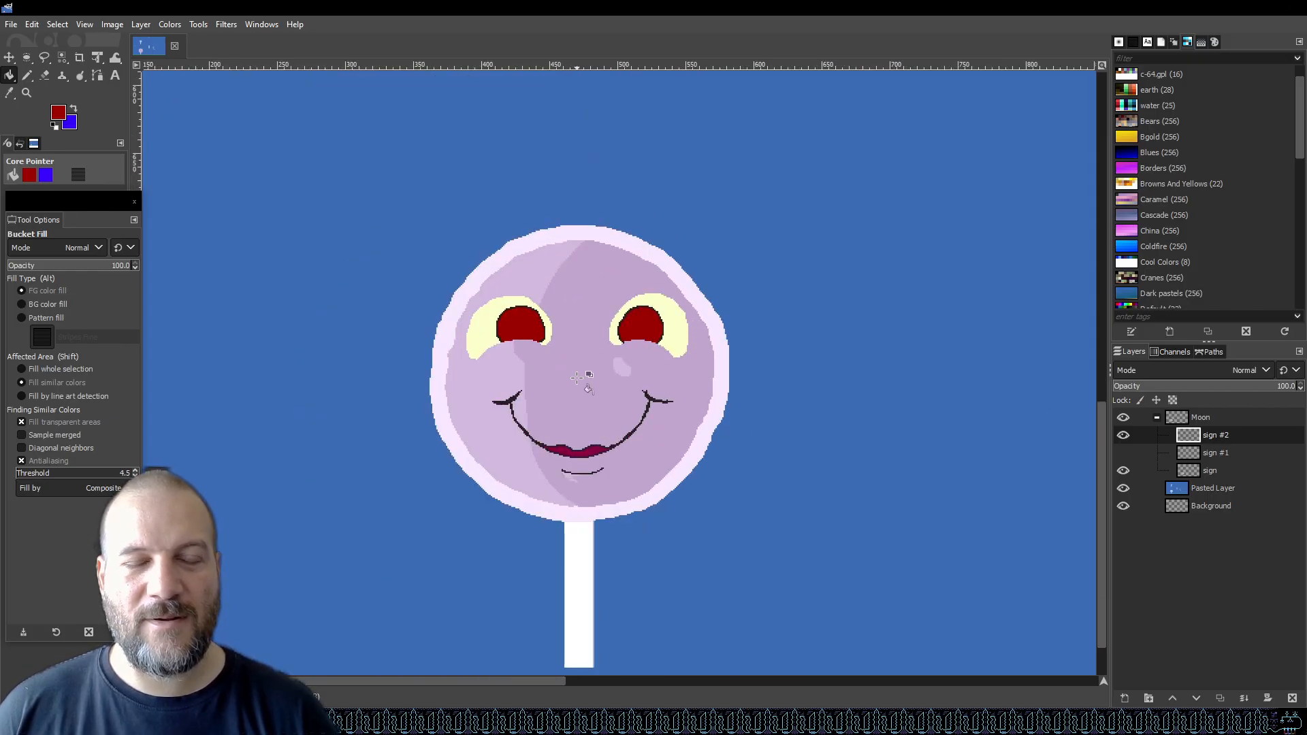
Undo the red fills inside both eye outlines.
key("ctrl+z")
key("ctrl+z")
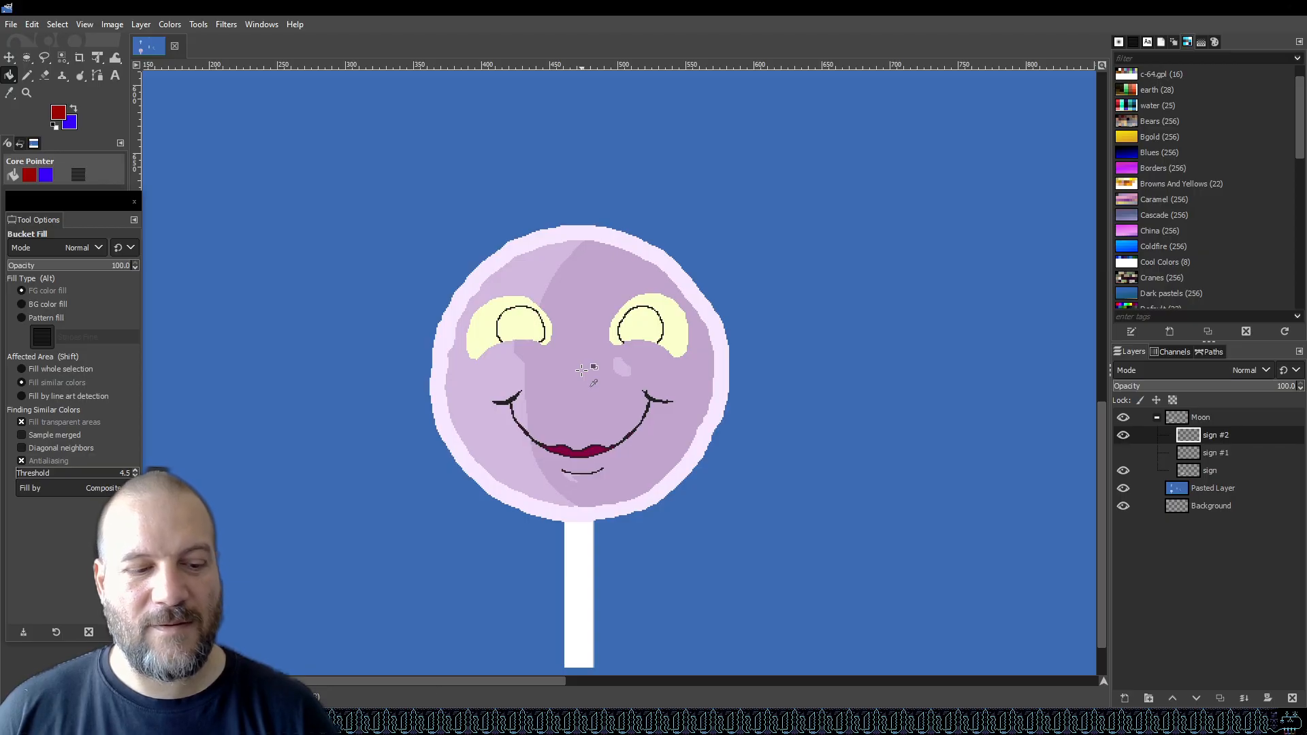
Try filling both eyes with the dark colour 3a1111, then undo both fills.
left_click(59, 112)
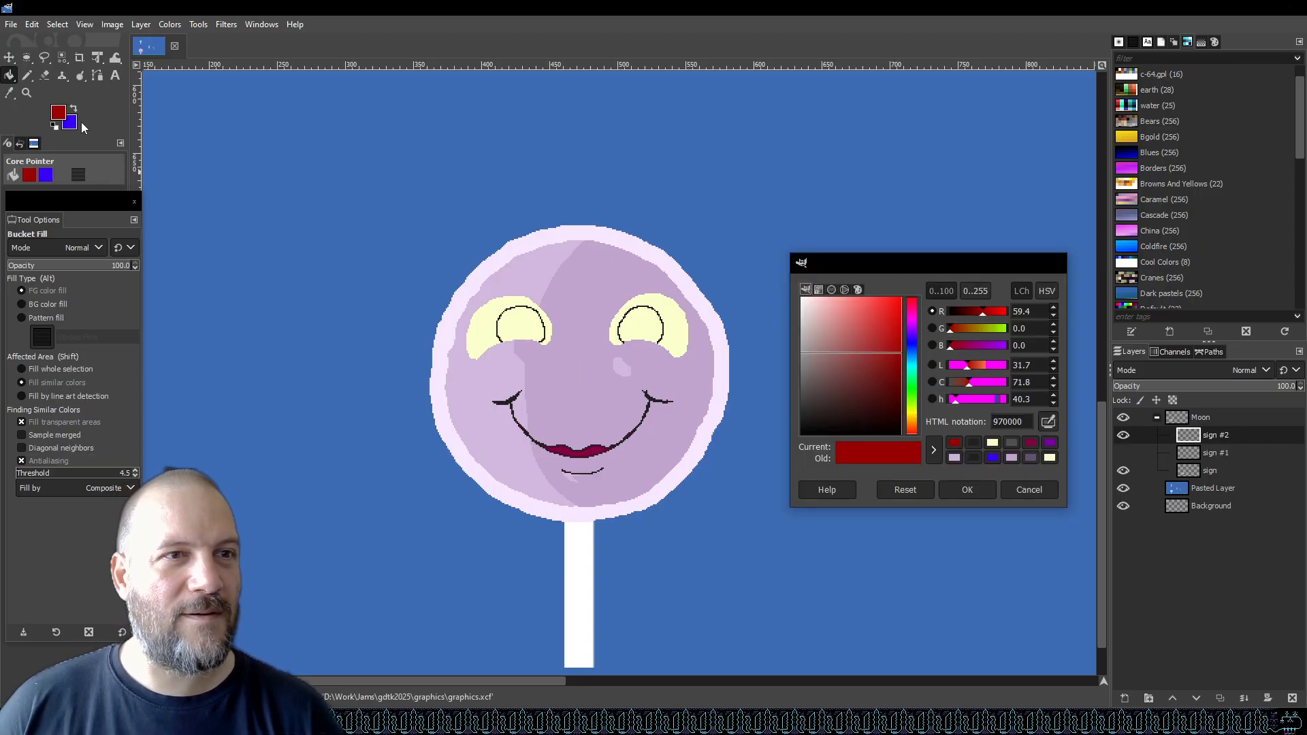
left_click_drag(820, 365, 782, 403)
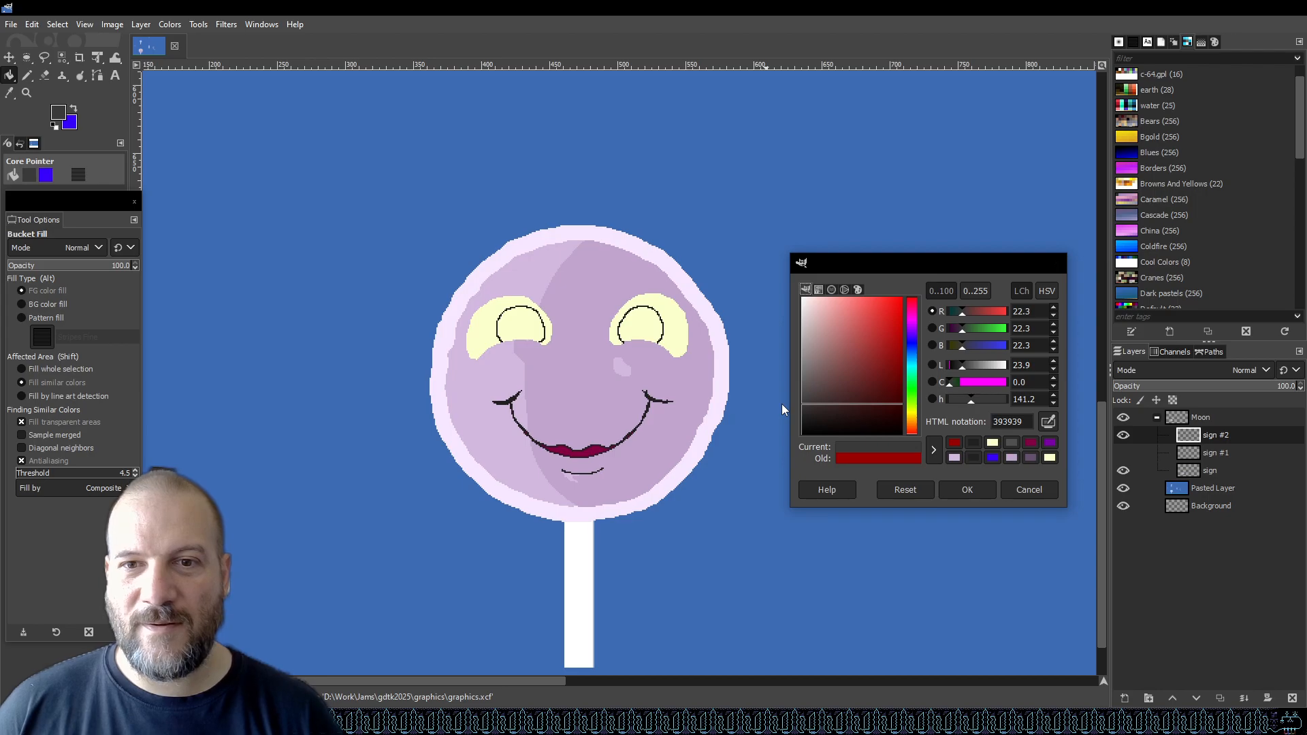
left_click(913, 306)
mouse_move(862, 411)
left_mouse_down()
mouse_move(889, 395)
mouse_move(864, 377)
mouse_move(885, 408)
mouse_move(864, 412)
mouse_move(872, 403)
left_mouse_up()
left_click(967, 489)
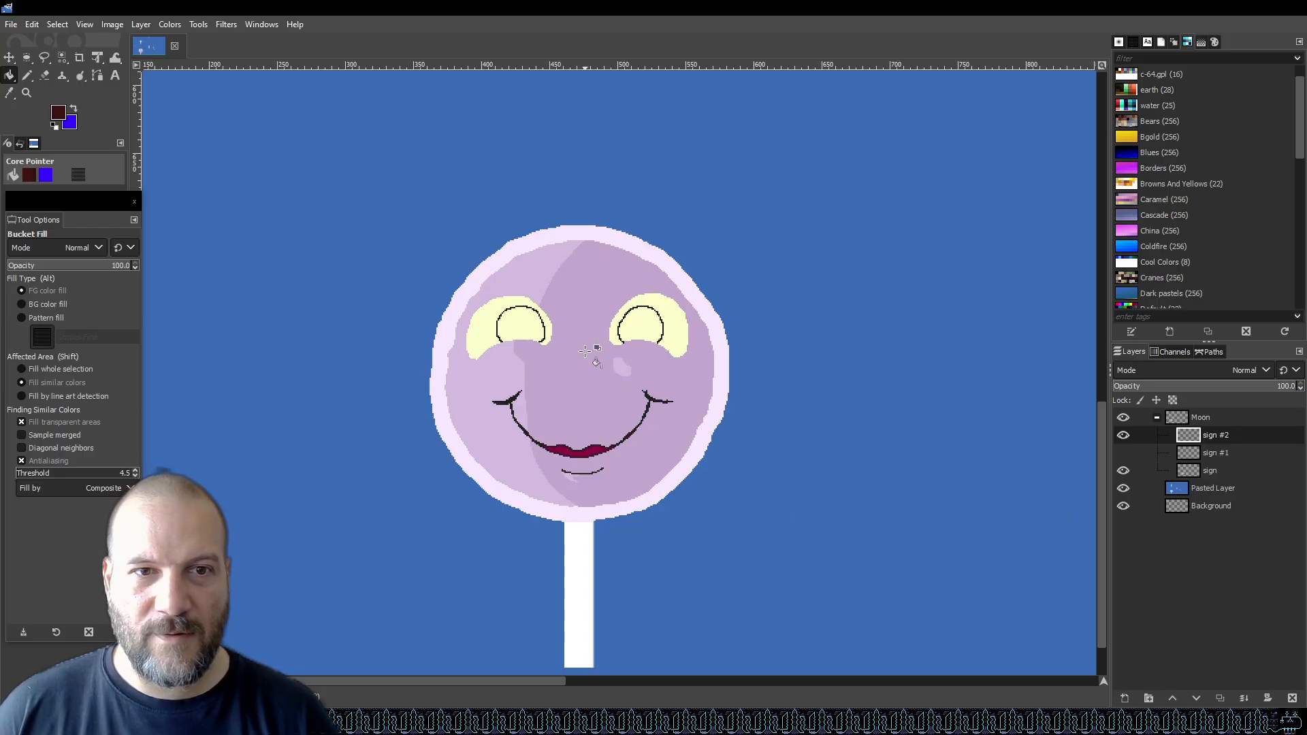
left_click(529, 327)
left_click(640, 330)
scroll(542, 335, "up", 4)
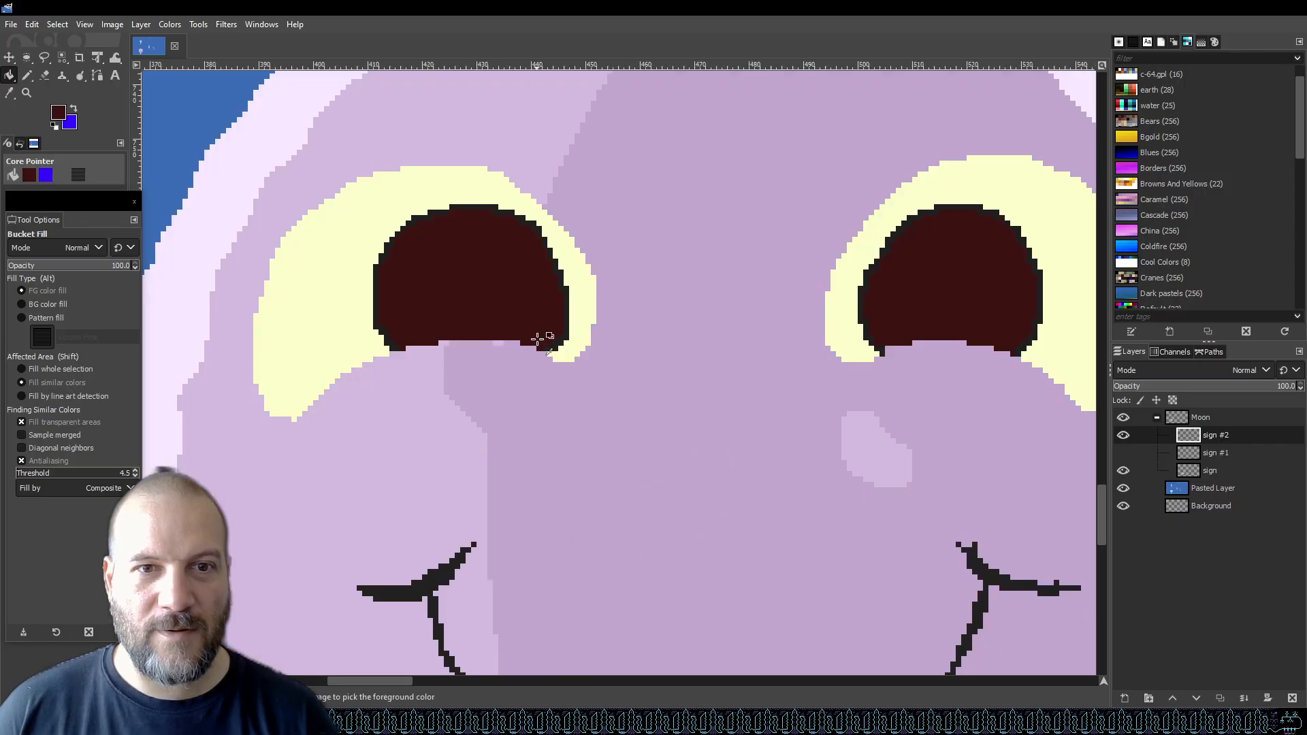
scroll(552, 365, "down", 4)
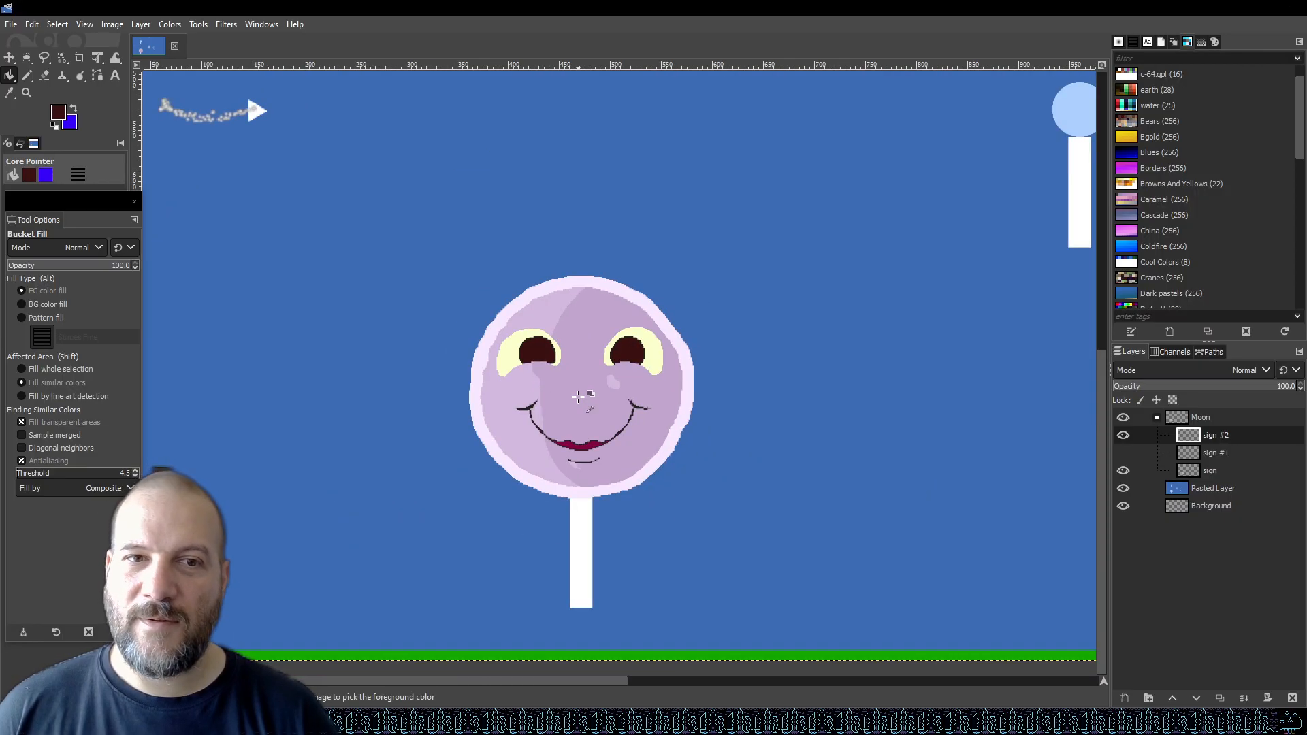
key("ctrl+z")
key("ctrl+z")
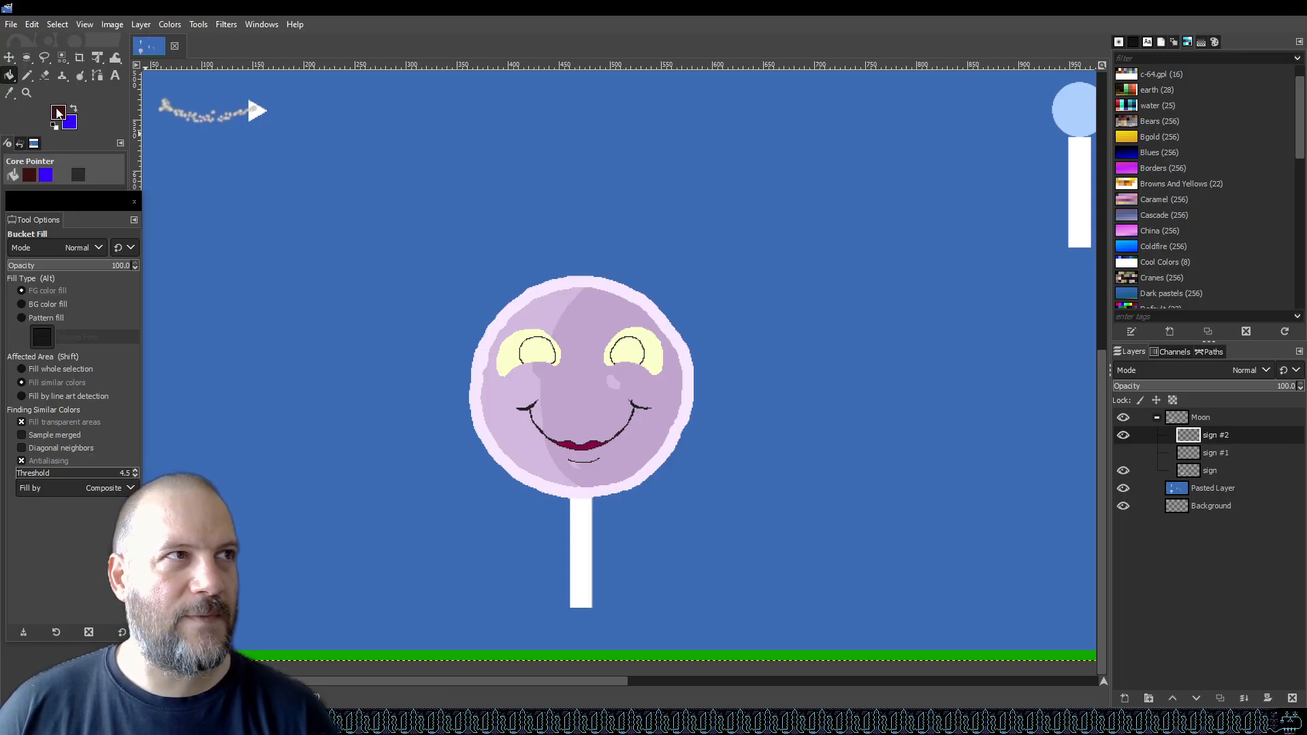
Set the foreground colour to 242075 and bucket fill the inside of both eyes with it.
left_click(59, 113)
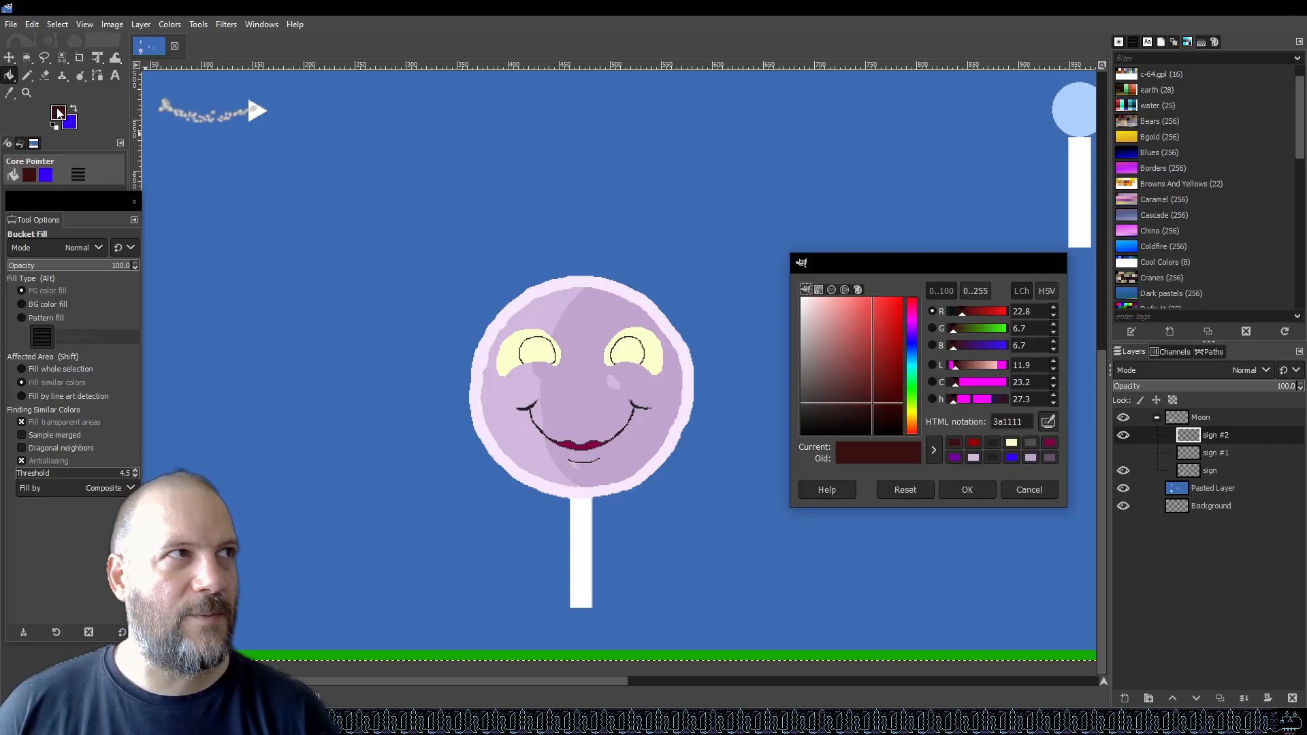
left_click(912, 342)
left_click_drag(872, 332, 877, 371)
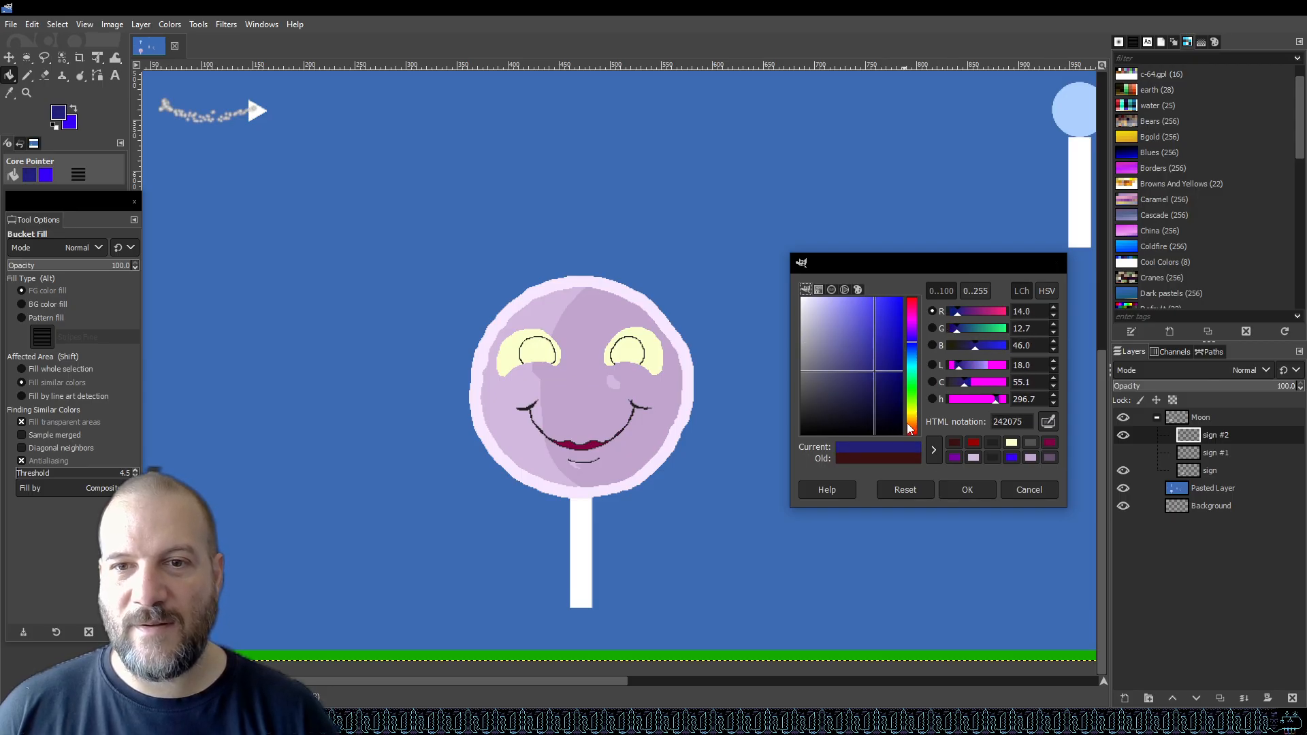
left_click(967, 490)
left_click(531, 346)
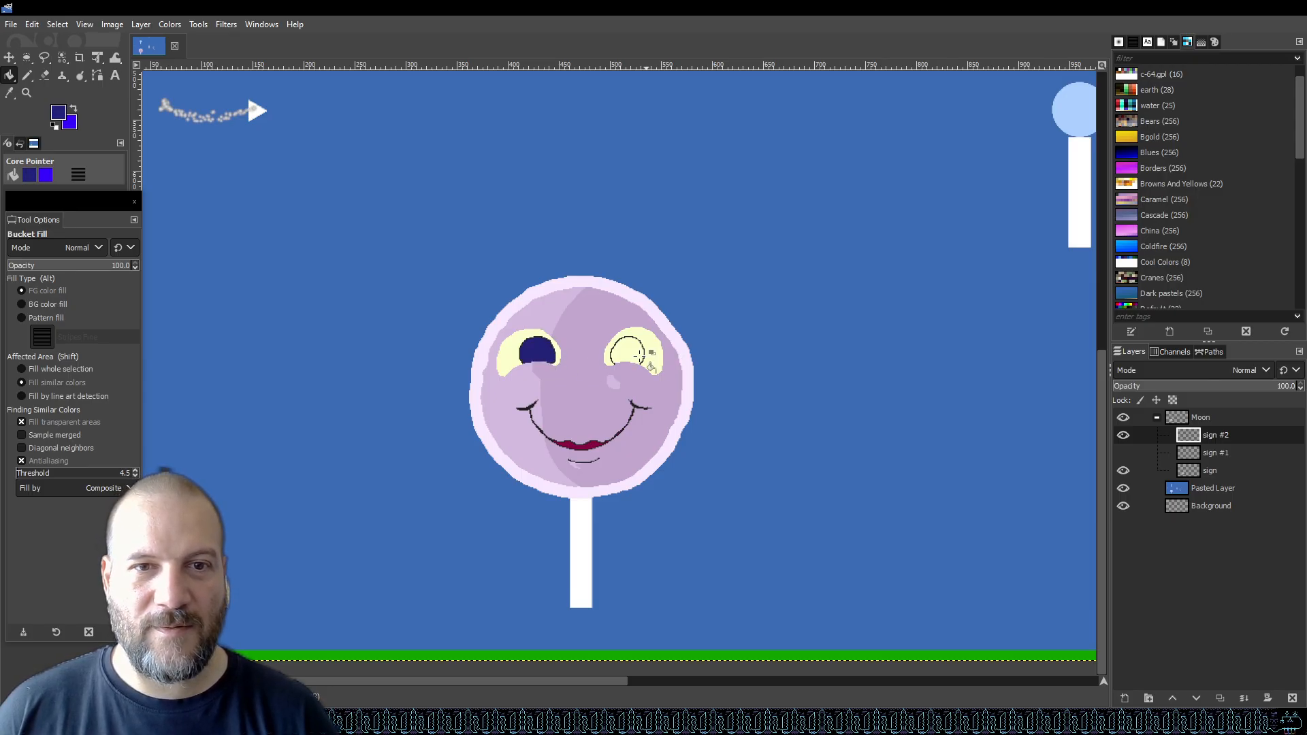
left_click(630, 356)
Set the foreground colour to light grey bdbdc1 and save the image.
scroll(552, 350, "up", 3, "ctrl")
key("ctrl+s")
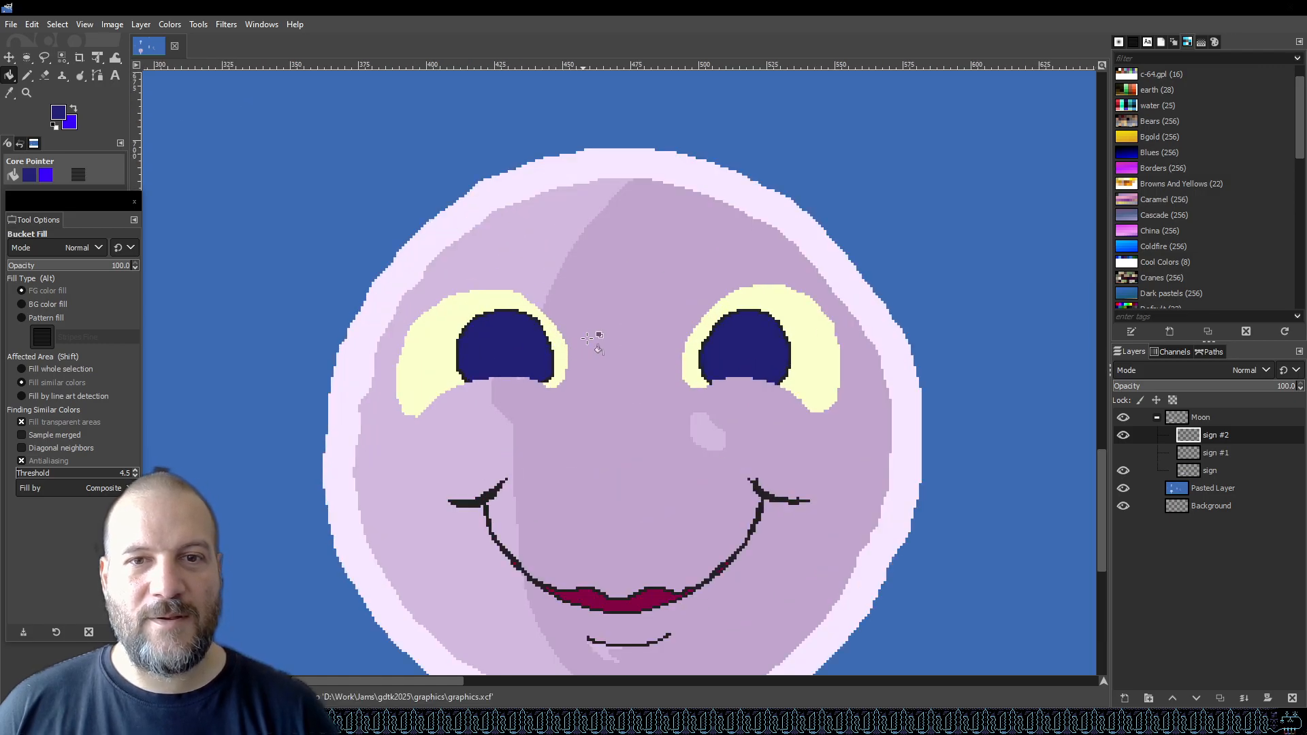
left_click(64, 114)
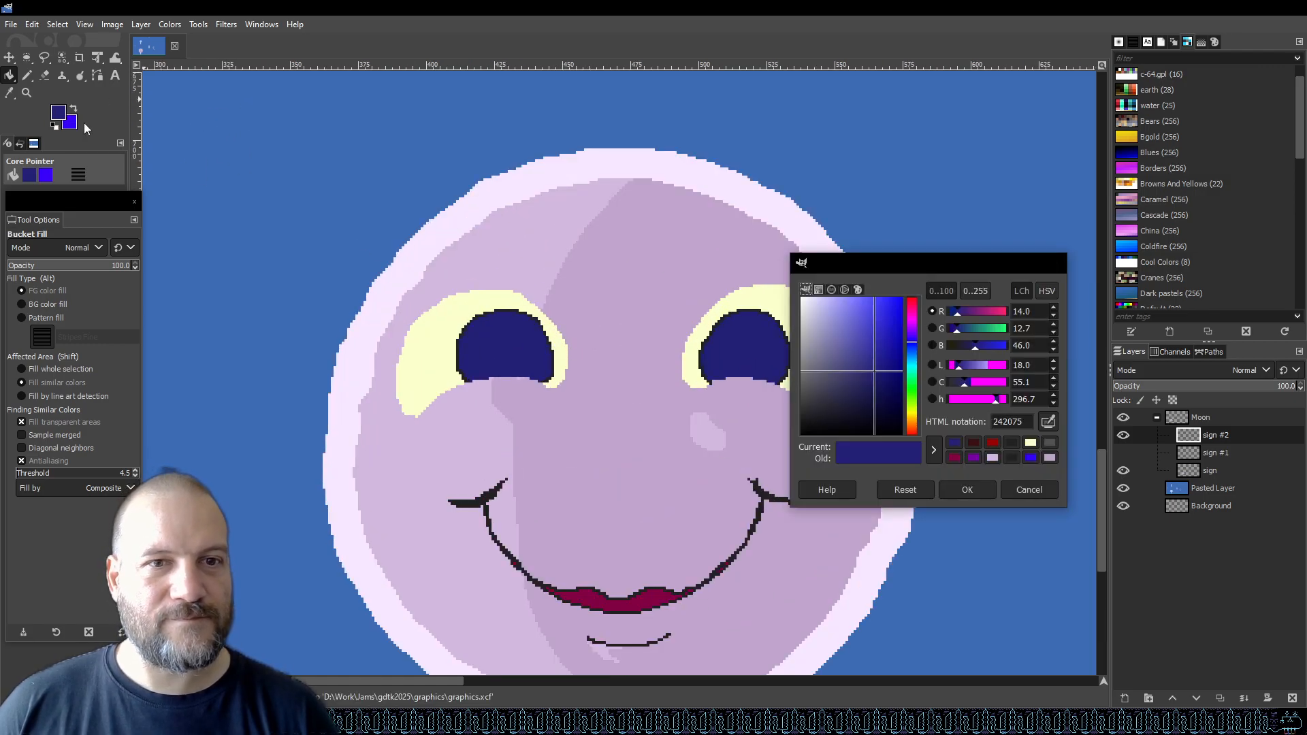
mouse_move(806, 335)
left_mouse_down()
mouse_move(794, 313)
mouse_move(802, 335)
mouse_move(830, 305)
mouse_move(803, 333)
left_mouse_up()
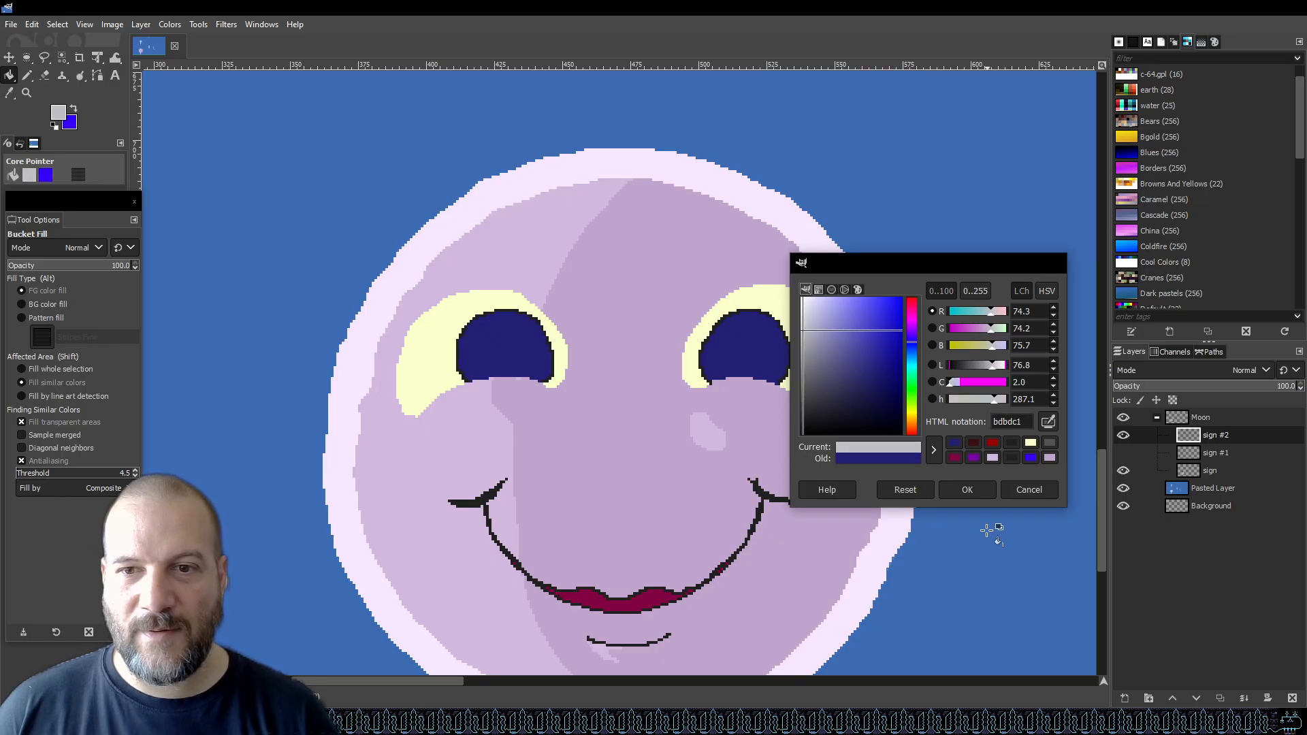
left_click(966, 489)
key("ctrl+s")
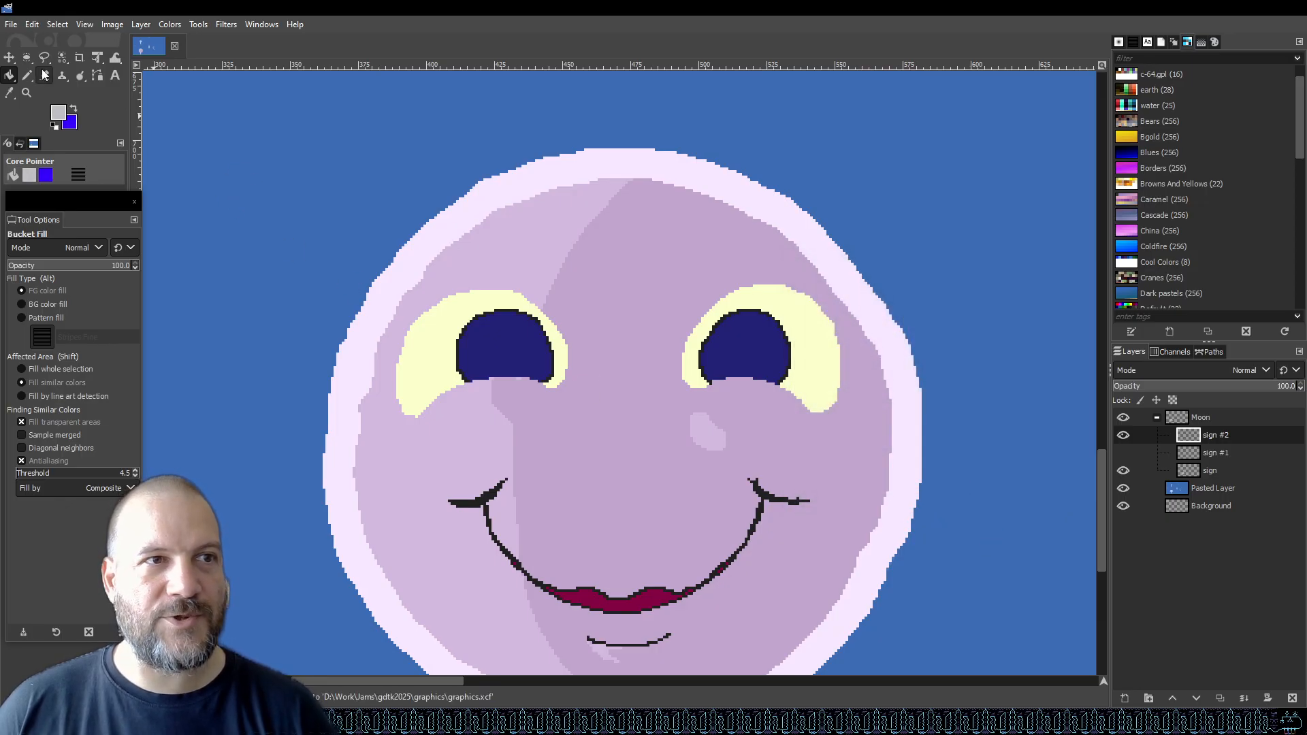
With the pencil at size 4, draw two grey highlight spots inside each eye.
left_click(27, 76)
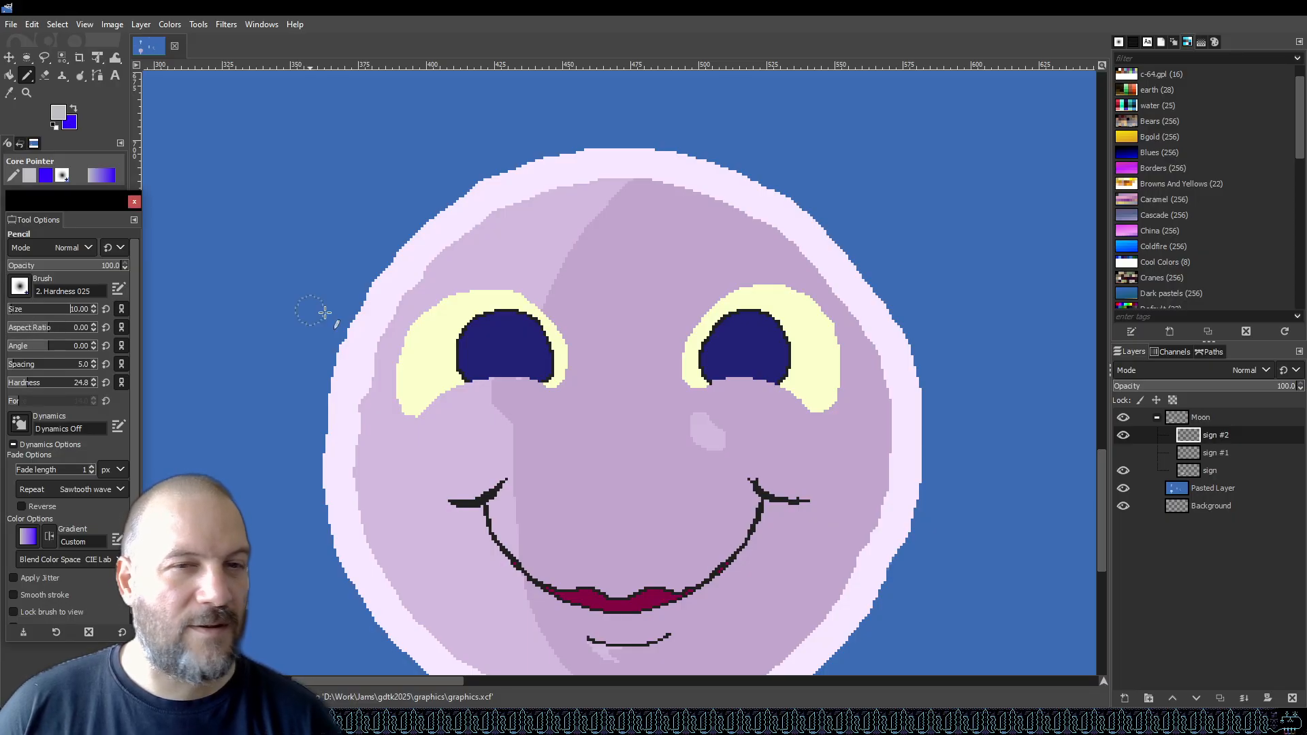
left_click(517, 350)
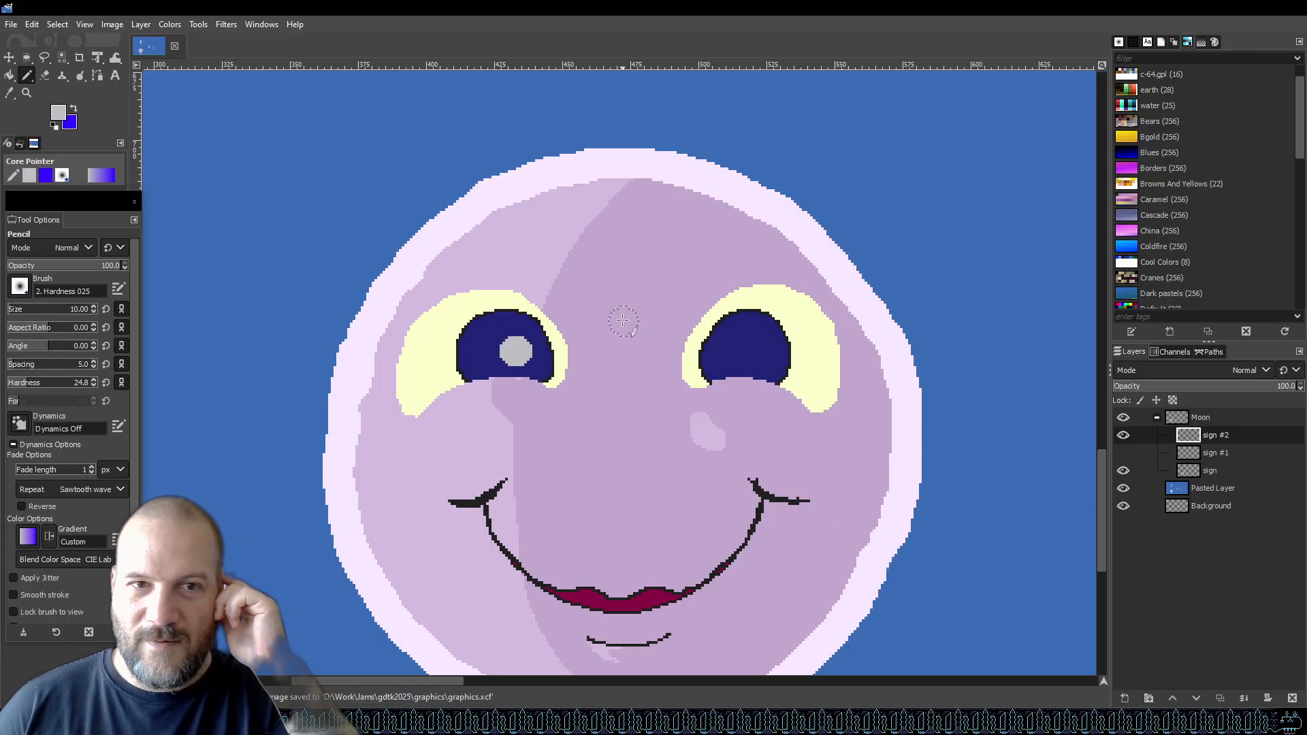
key("ctrl+z")
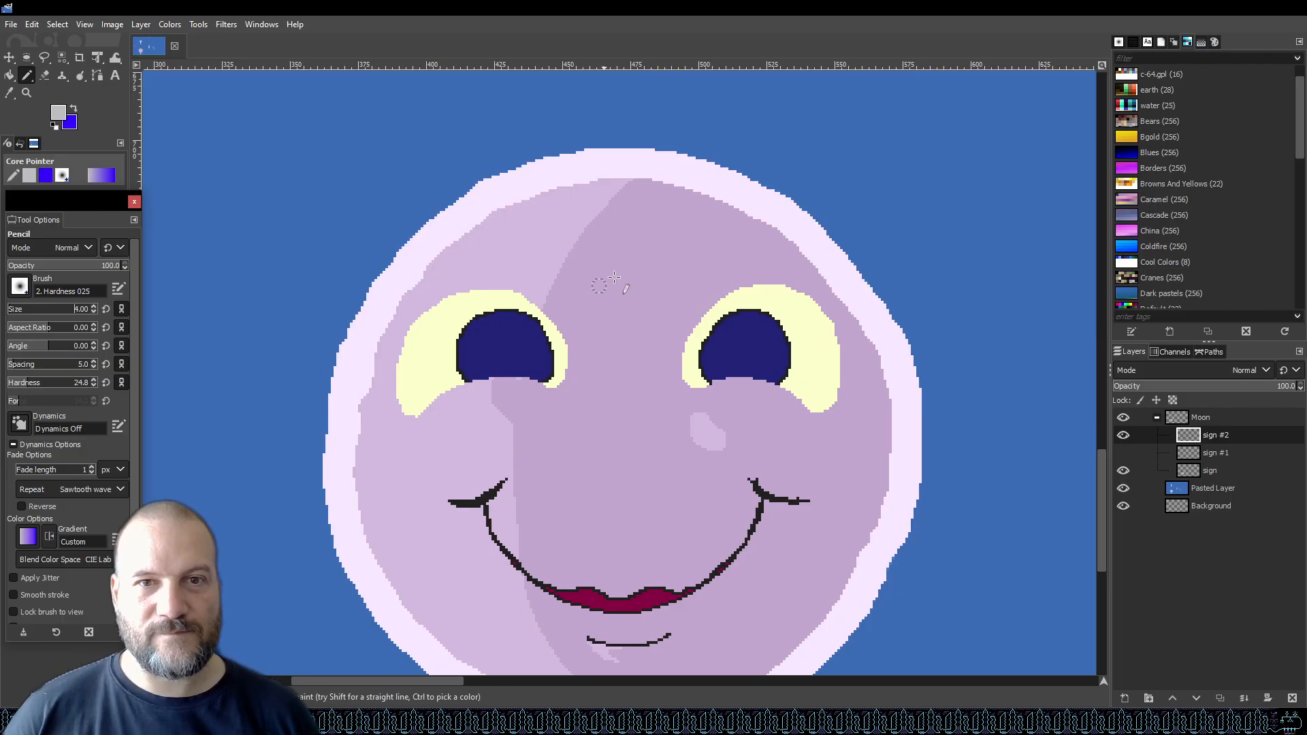
left_click(721, 357)
left_click_drag(720, 358, 769, 336)
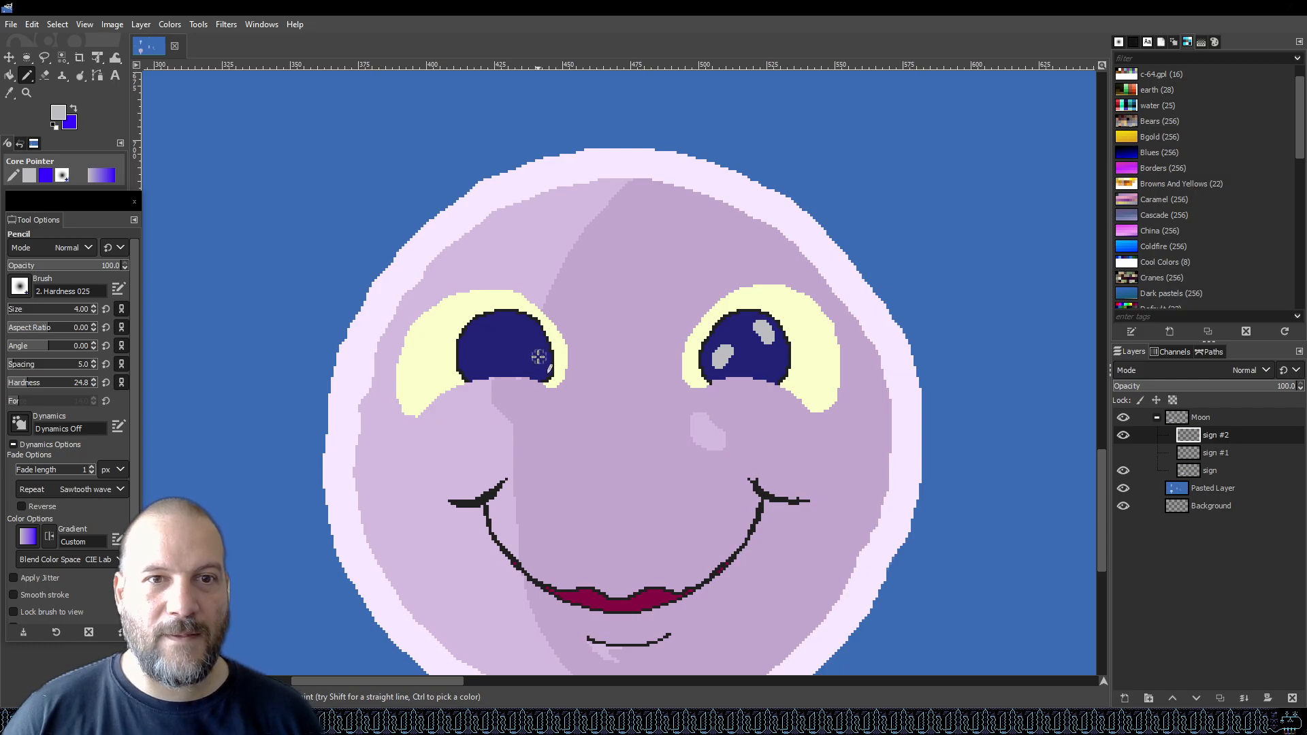
left_click_drag(539, 359, 472, 348)
left_click(483, 361)
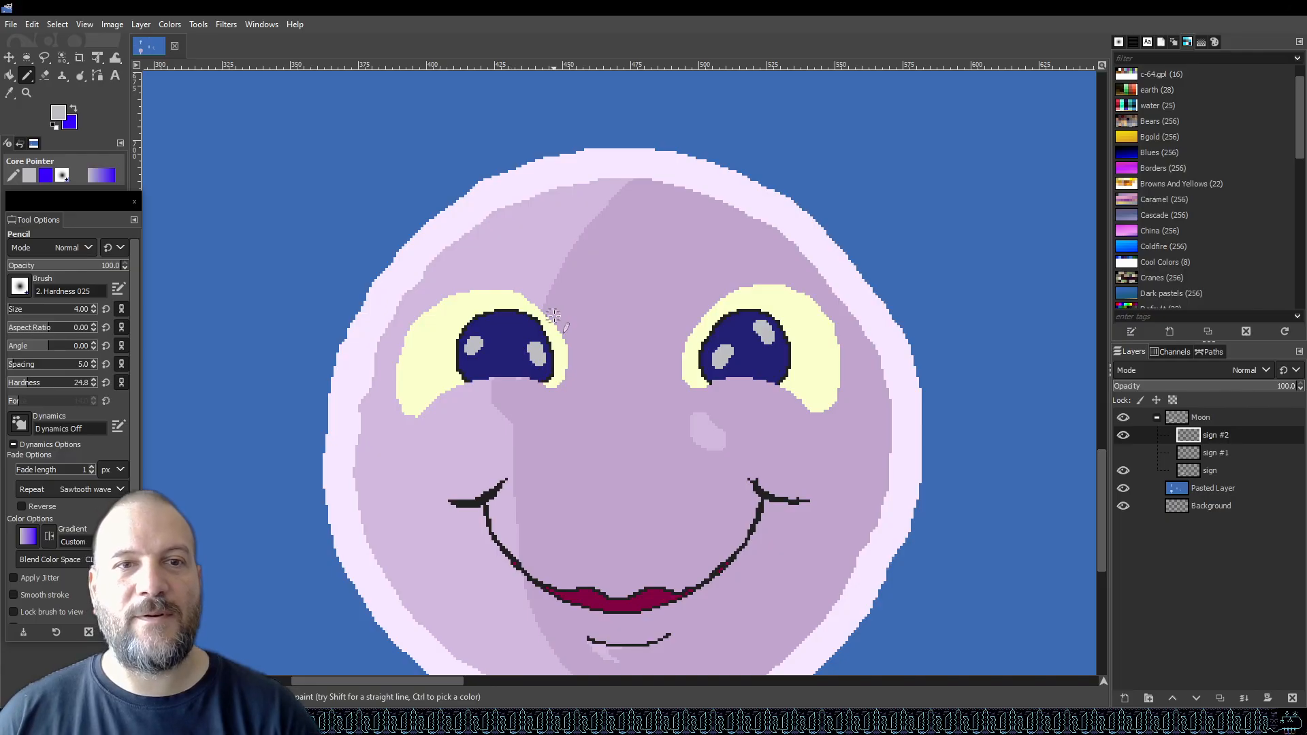
Set the foreground to white and pencil small size-1 white sparkles into both eyes, then save.
scroll(564, 310, "down", 6, "ctrl")
scroll(588, 328, "up", 4, "ctrl")
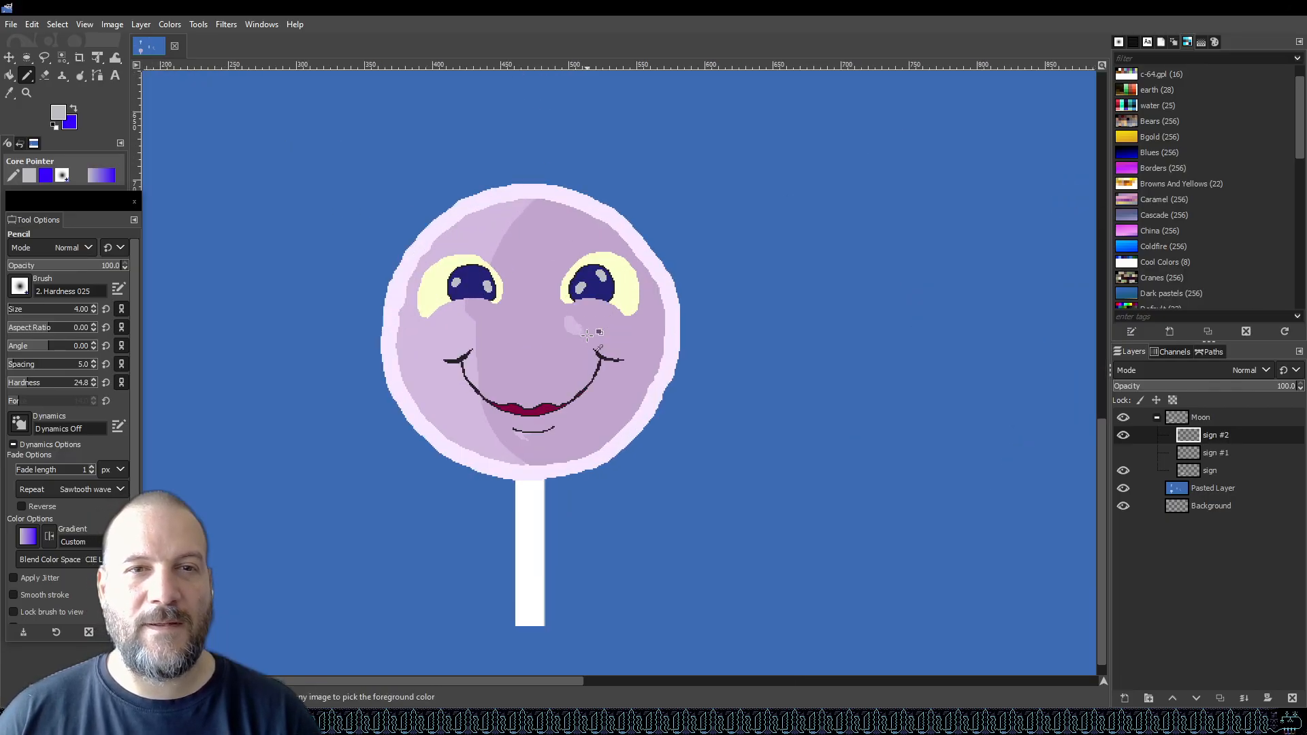
scroll(475, 257, "up", 4, "ctrl")
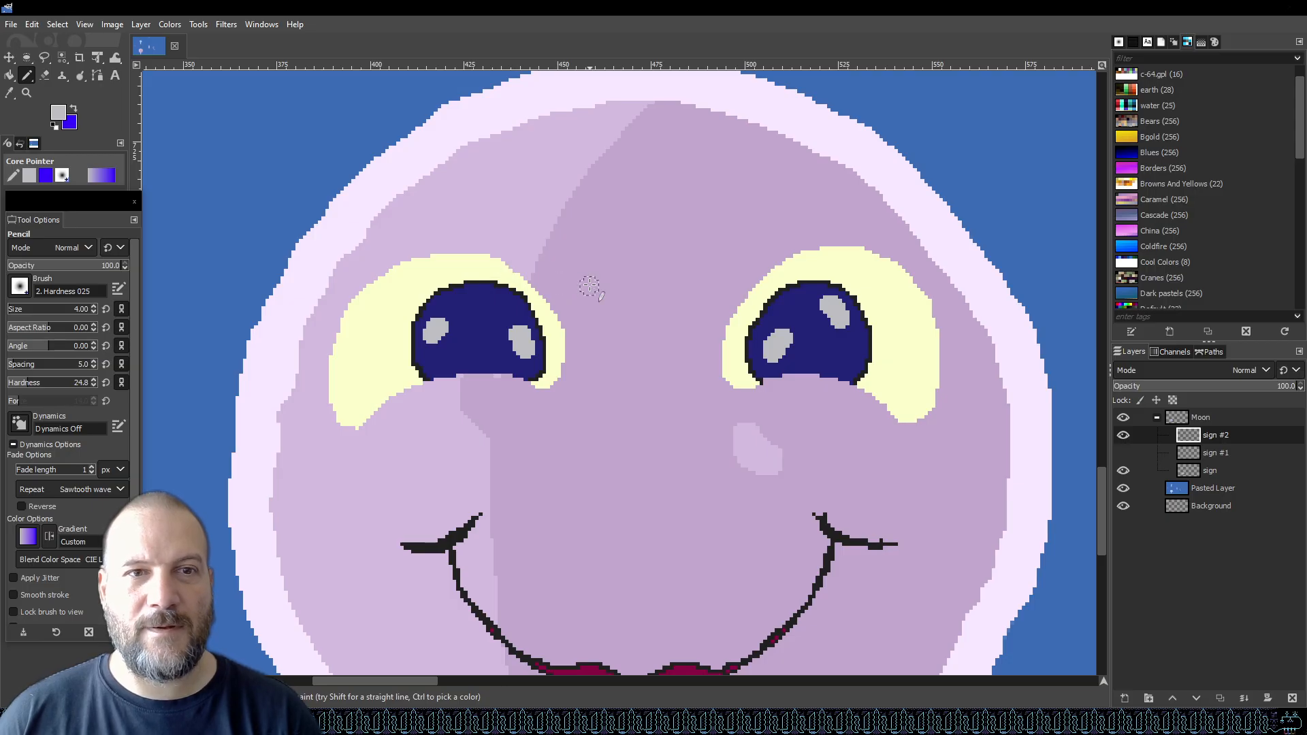
left_click(59, 112)
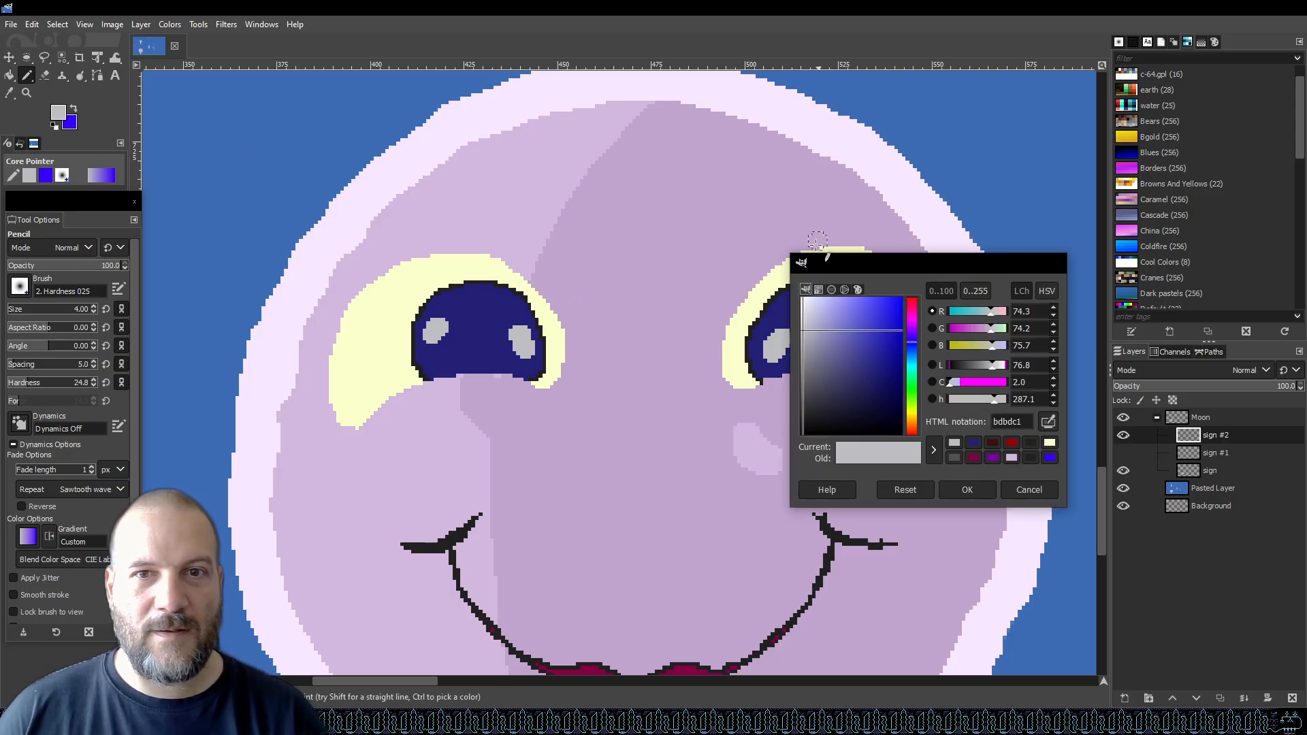
left_click_drag(817, 314, 778, 263)
left_click(991, 482)
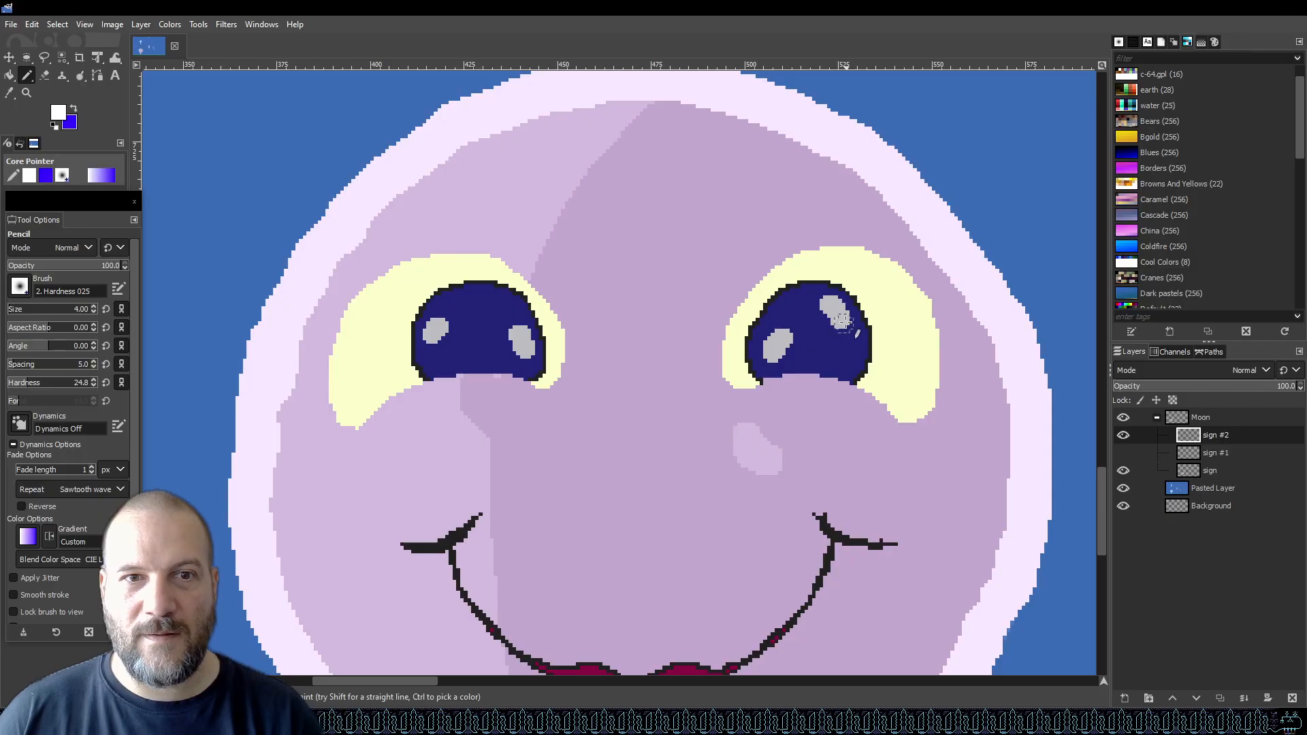
left_click(17, 310)
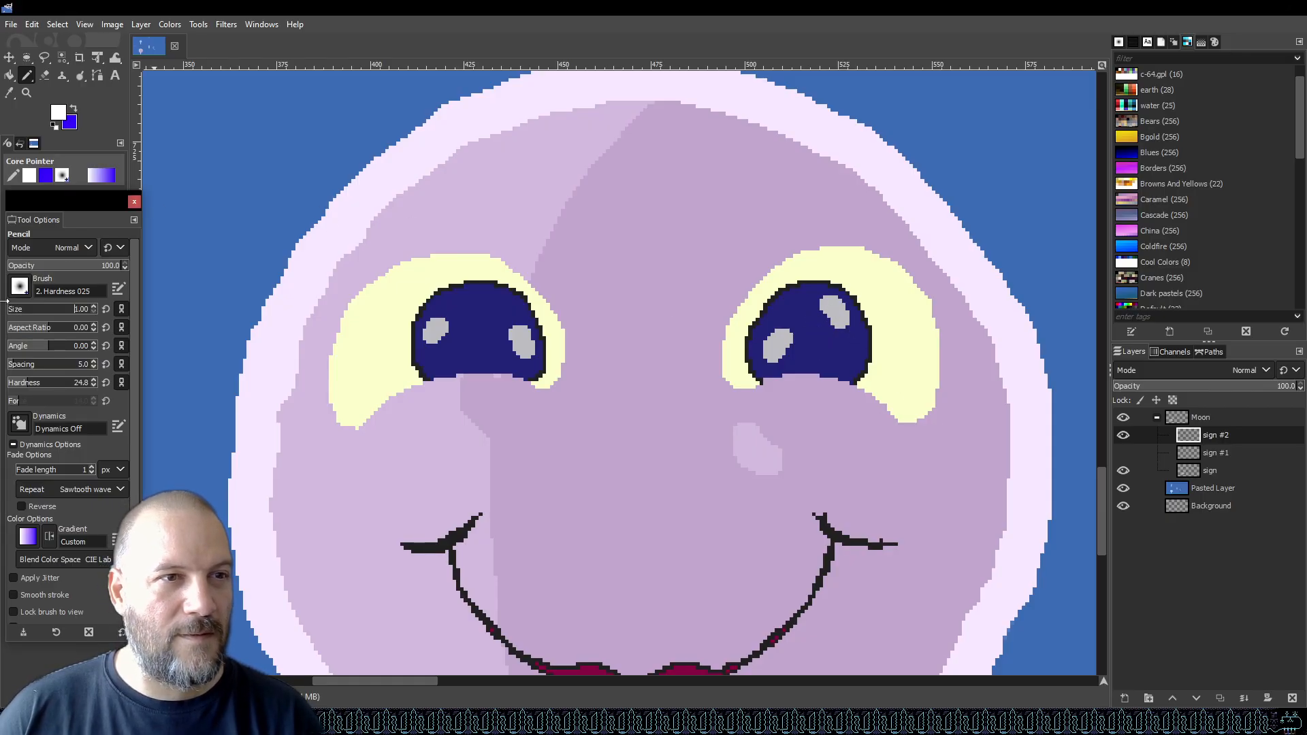
left_click_drag(814, 350, 812, 356)
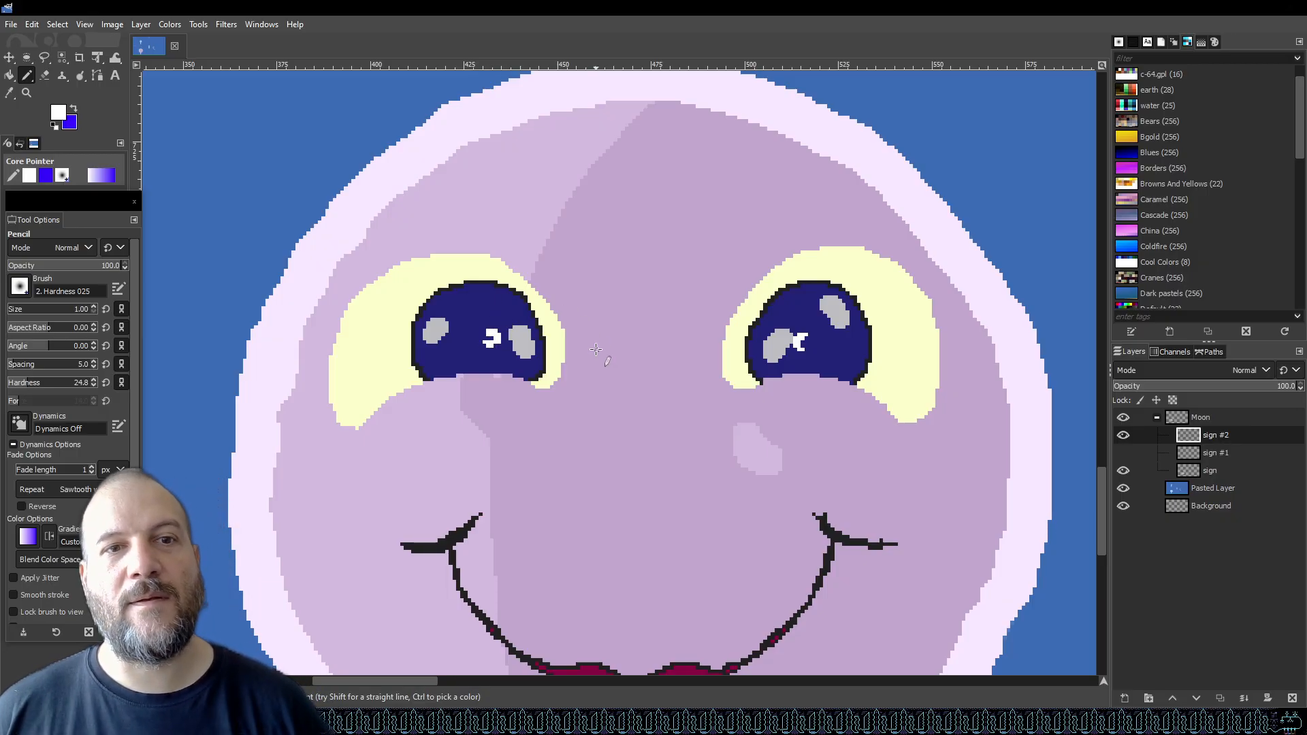
key("ctrl+s")
Examine the moon sign within the whole graphic and its eyes at several zoom levels.
key("1")
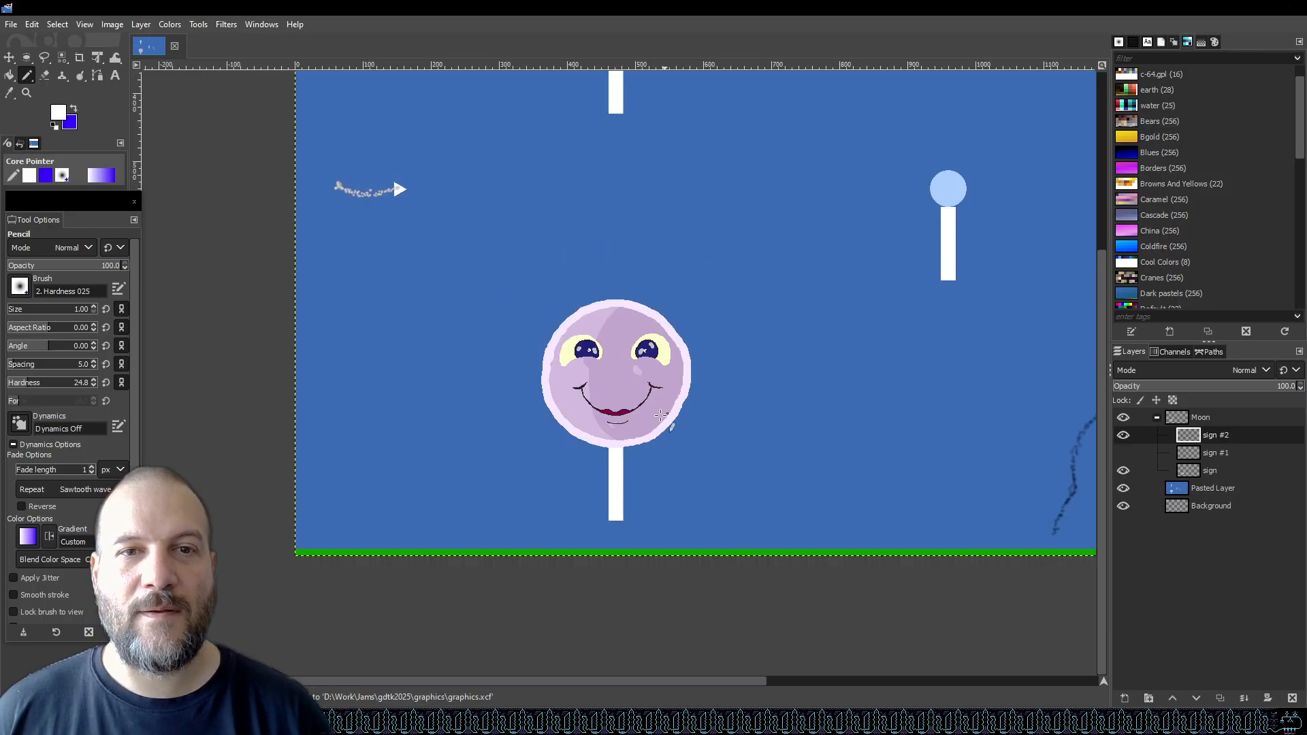
scroll(639, 402, "down", 4)
scroll(638, 402, "up", 5)
scroll(638, 403, "down", 2)
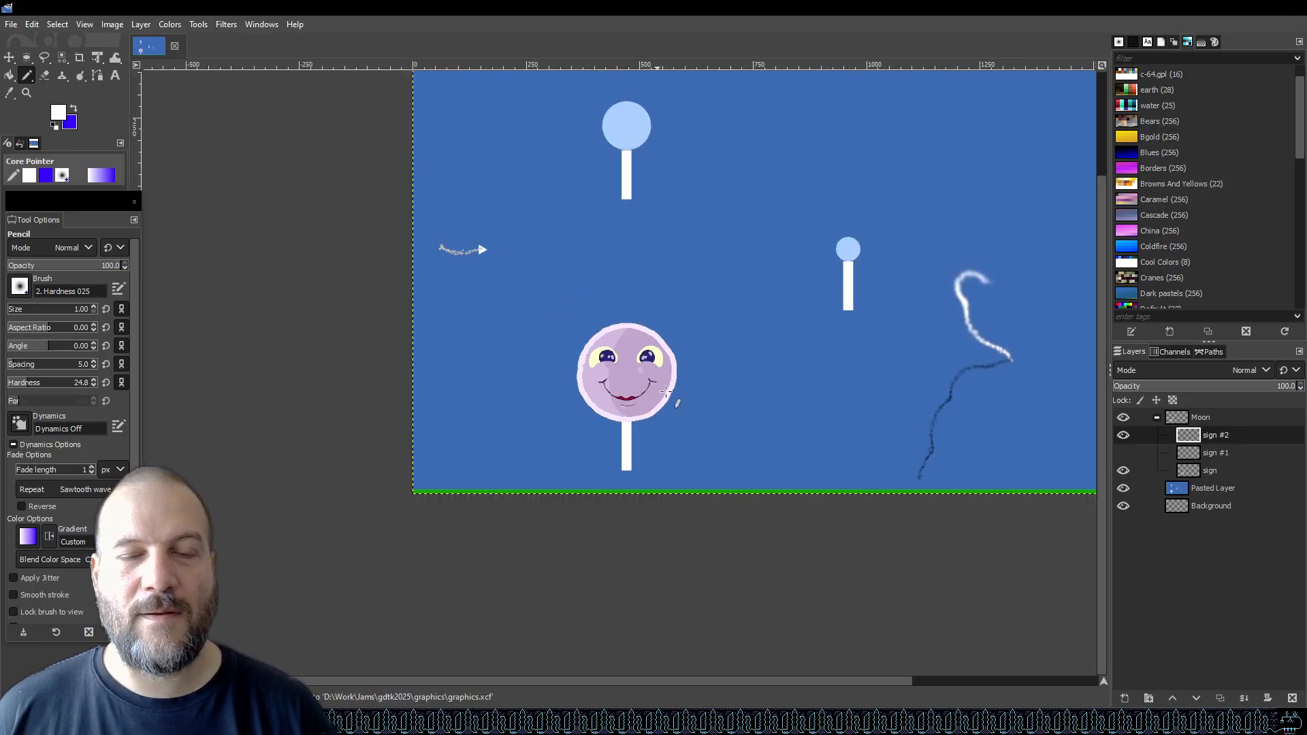
scroll(823, 322, "up", 3)
scroll(700, 347, "down", 3)
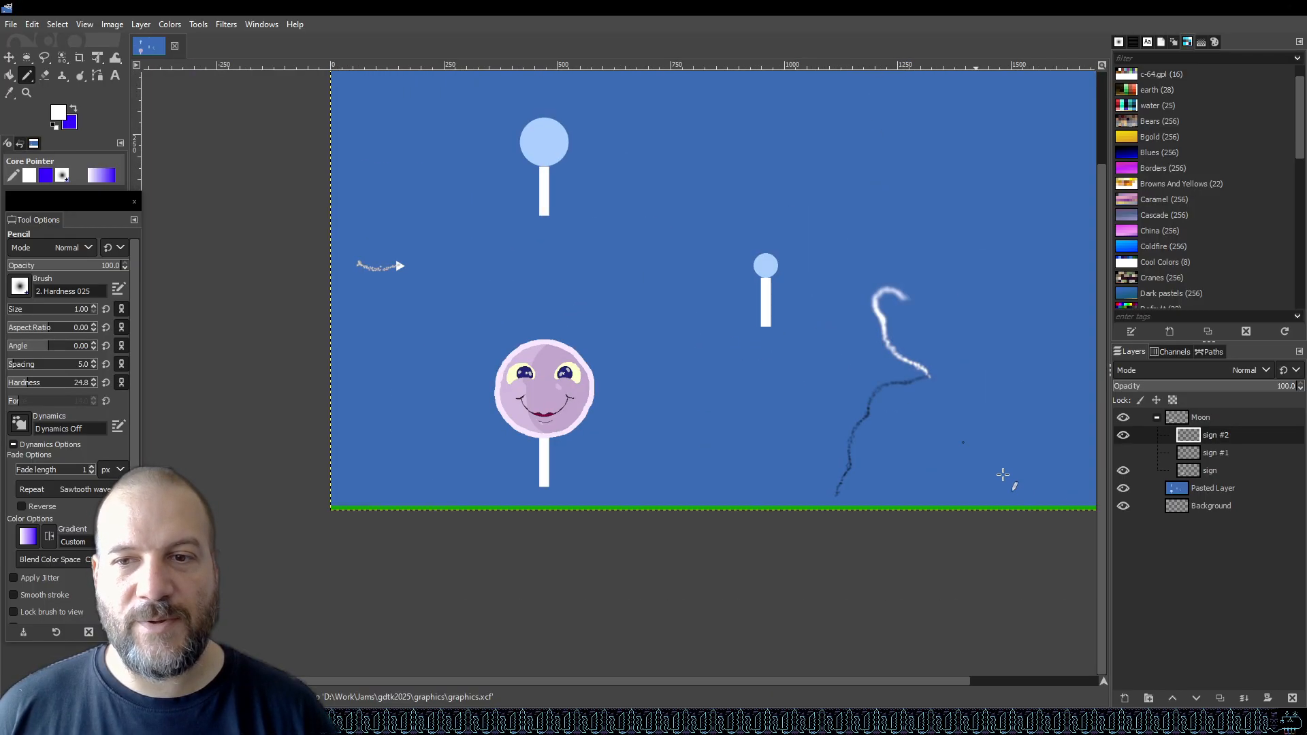
left_click_drag(1101, 462, 1101, 448)
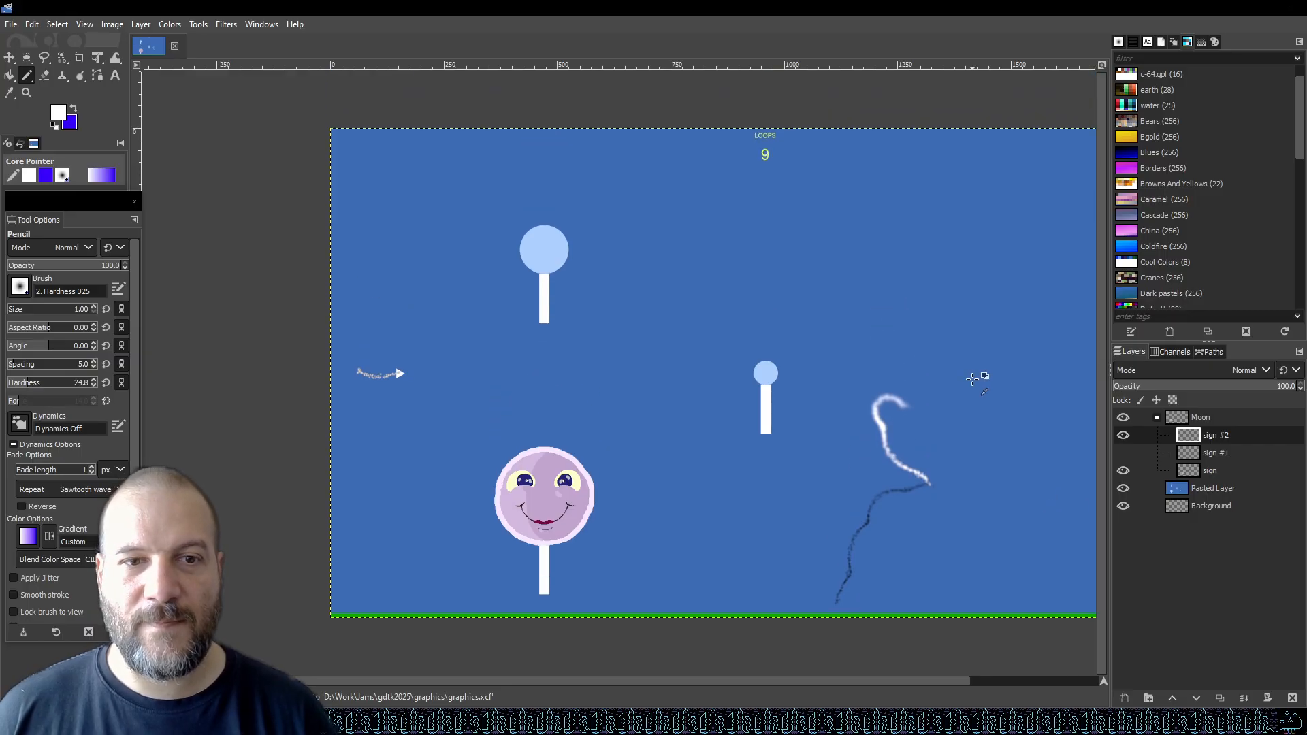
scroll(972, 379, "up", 1, "ctrl")
scroll(1104, 449, "down", 2)
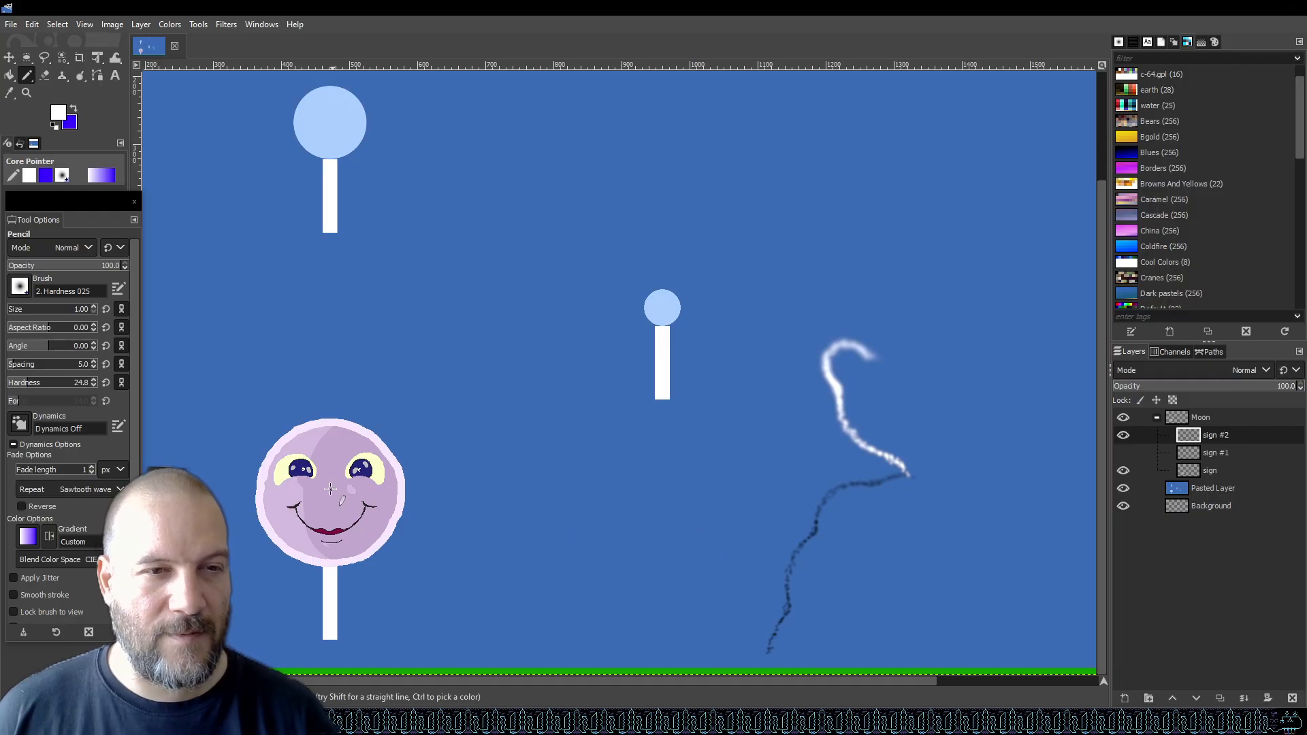
scroll(293, 470, "up", 3, "ctrl")
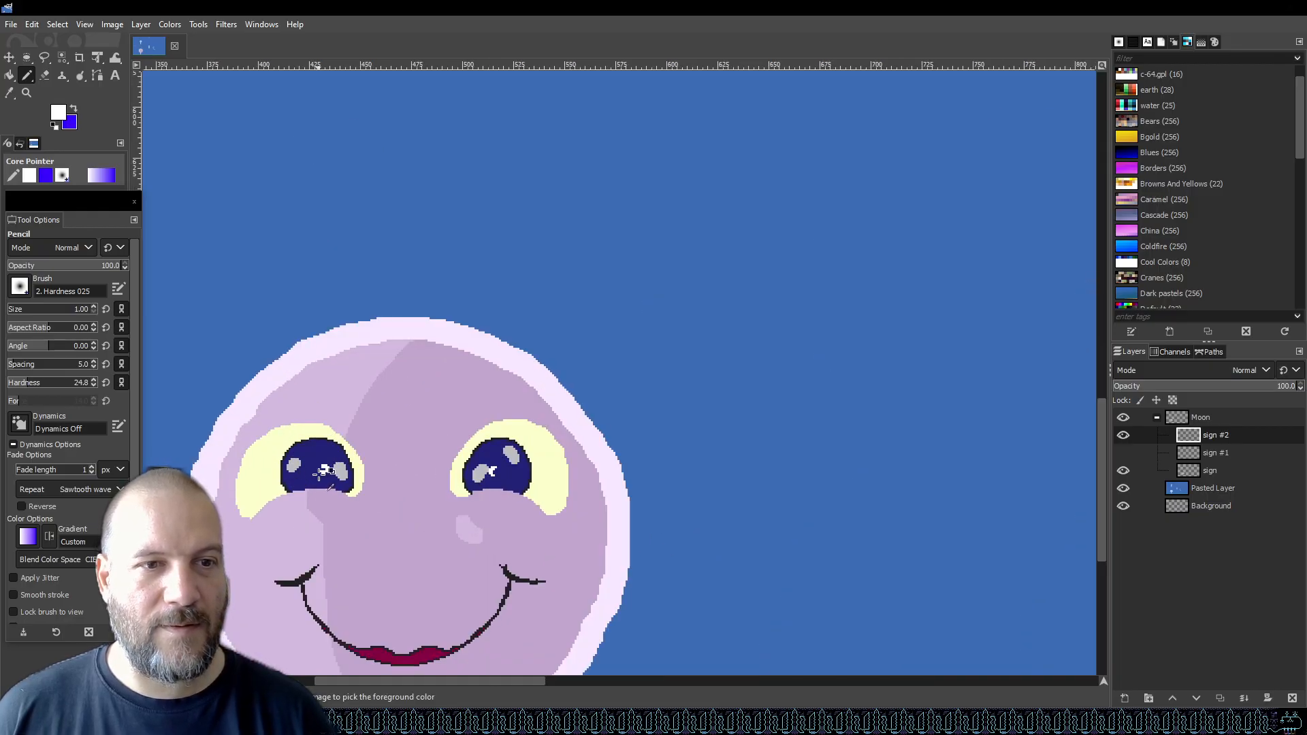
scroll(322, 470, "up", 2, "ctrl")
scroll(603, 466, "up", 1, "ctrl")
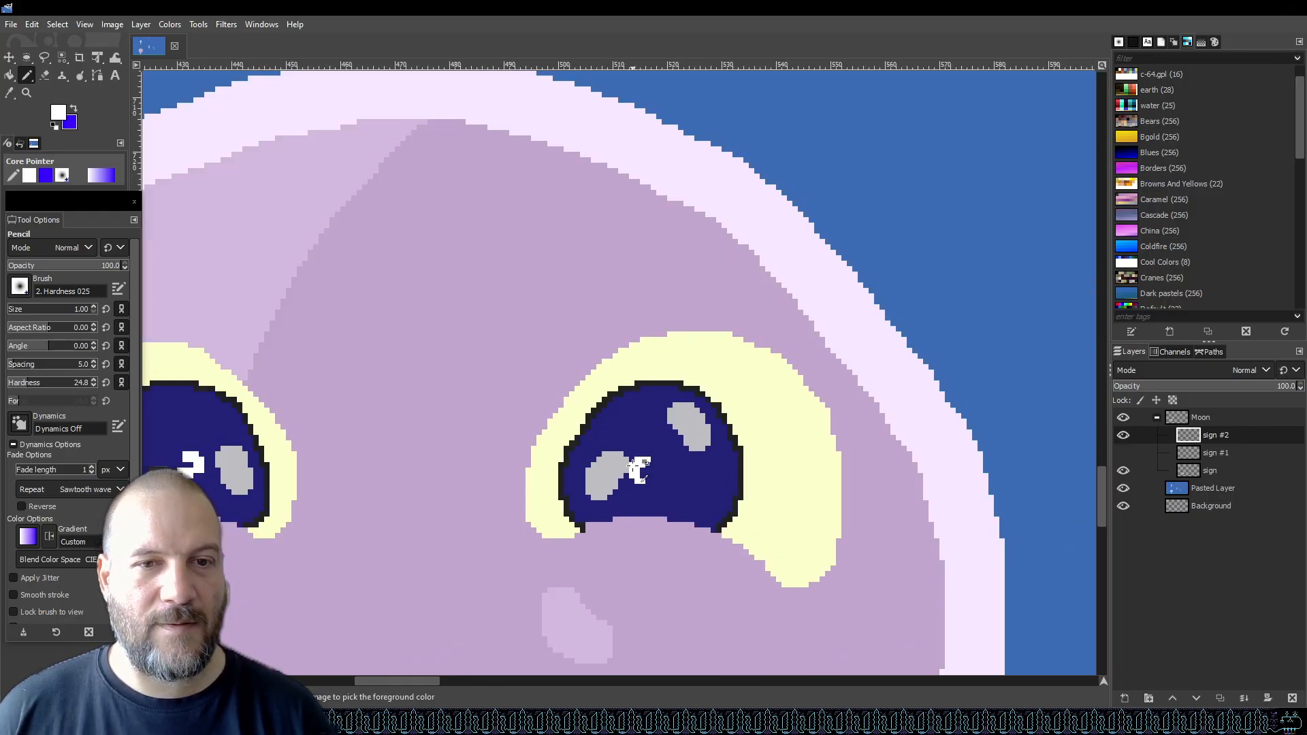
scroll(640, 470, "down", 5, "ctrl")
scroll(584, 466, "up", 5, "ctrl")
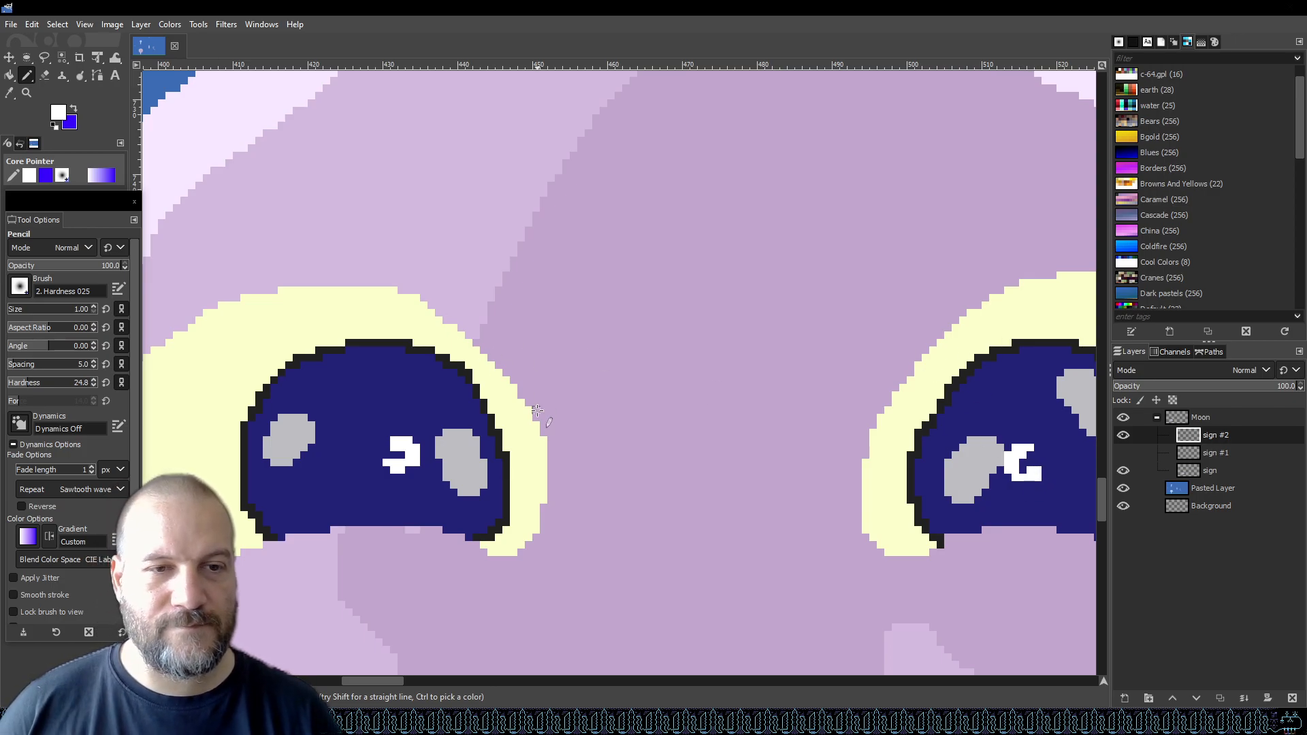
Sample the eye's navy fill as the foreground colour and return to the pencil.
key("o")
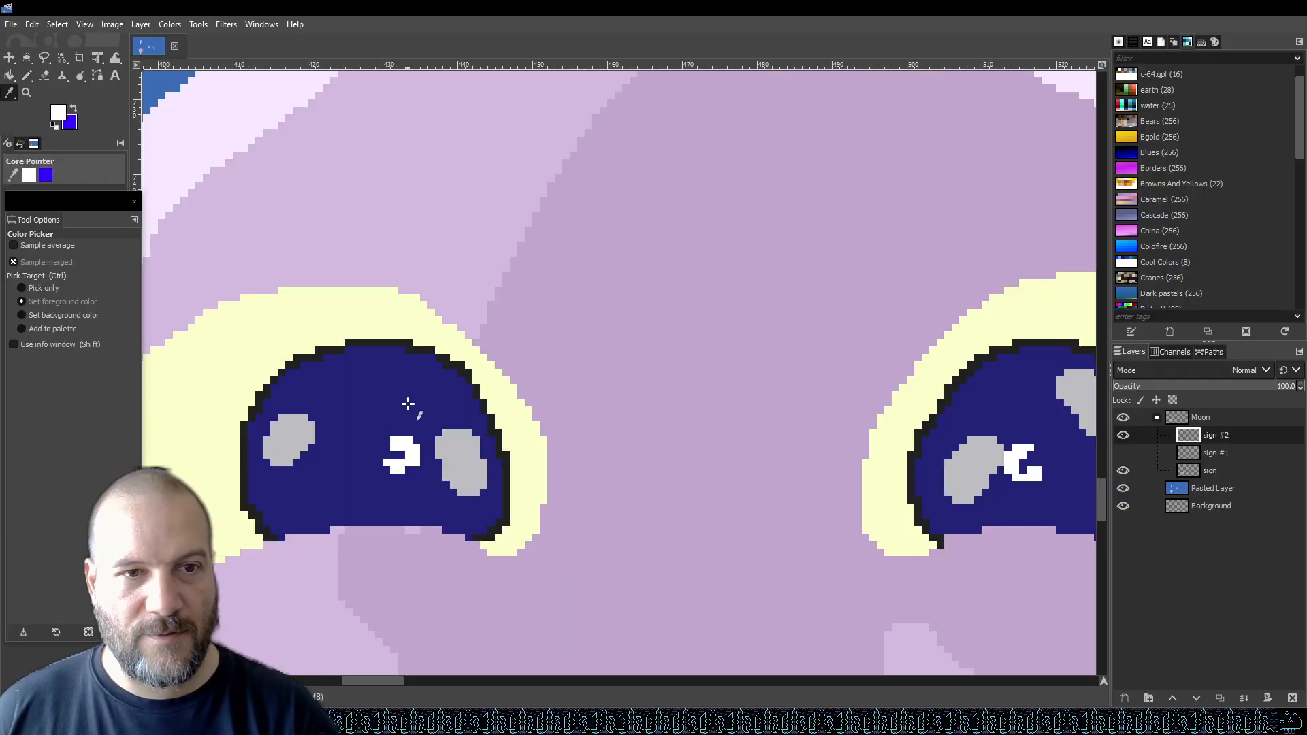
left_click(406, 402)
key("n")
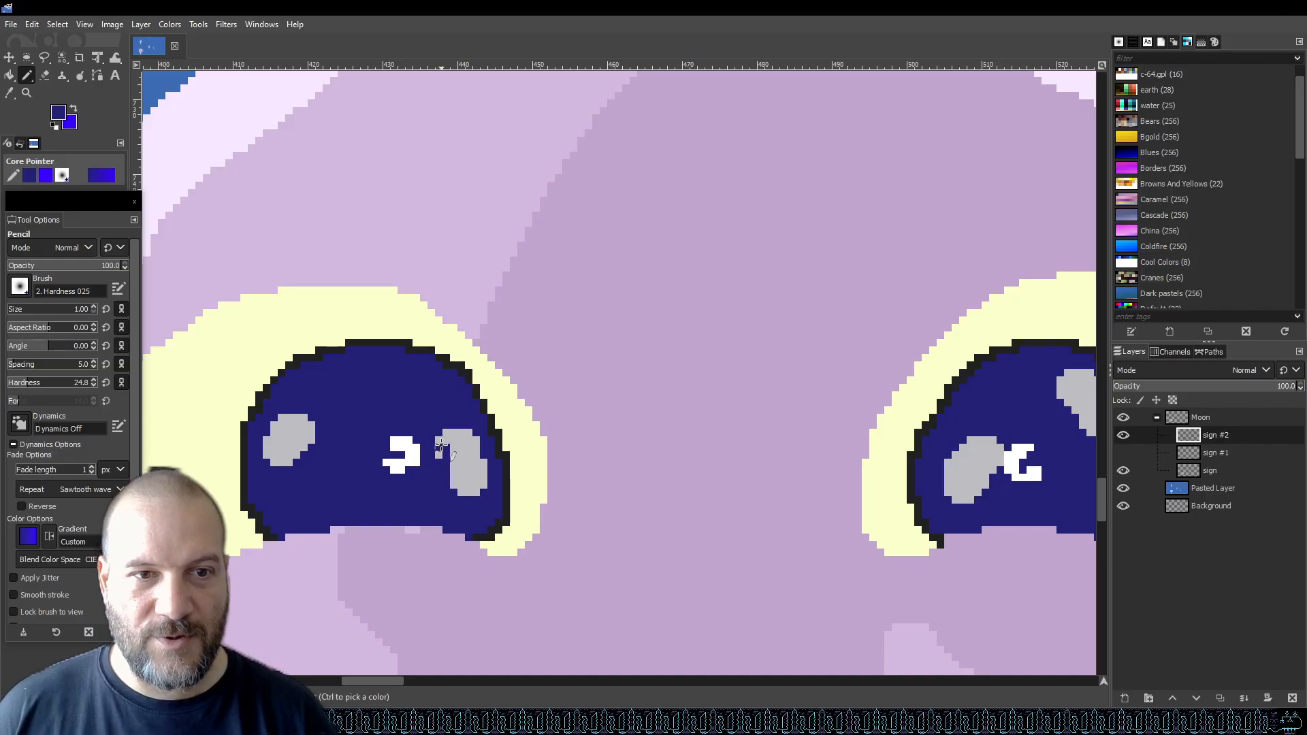
Pencil navy over the grey highlights in both eyes to trim them into crescent shapes, then save.
left_click_drag(446, 447, 459, 493)
left_click(438, 449)
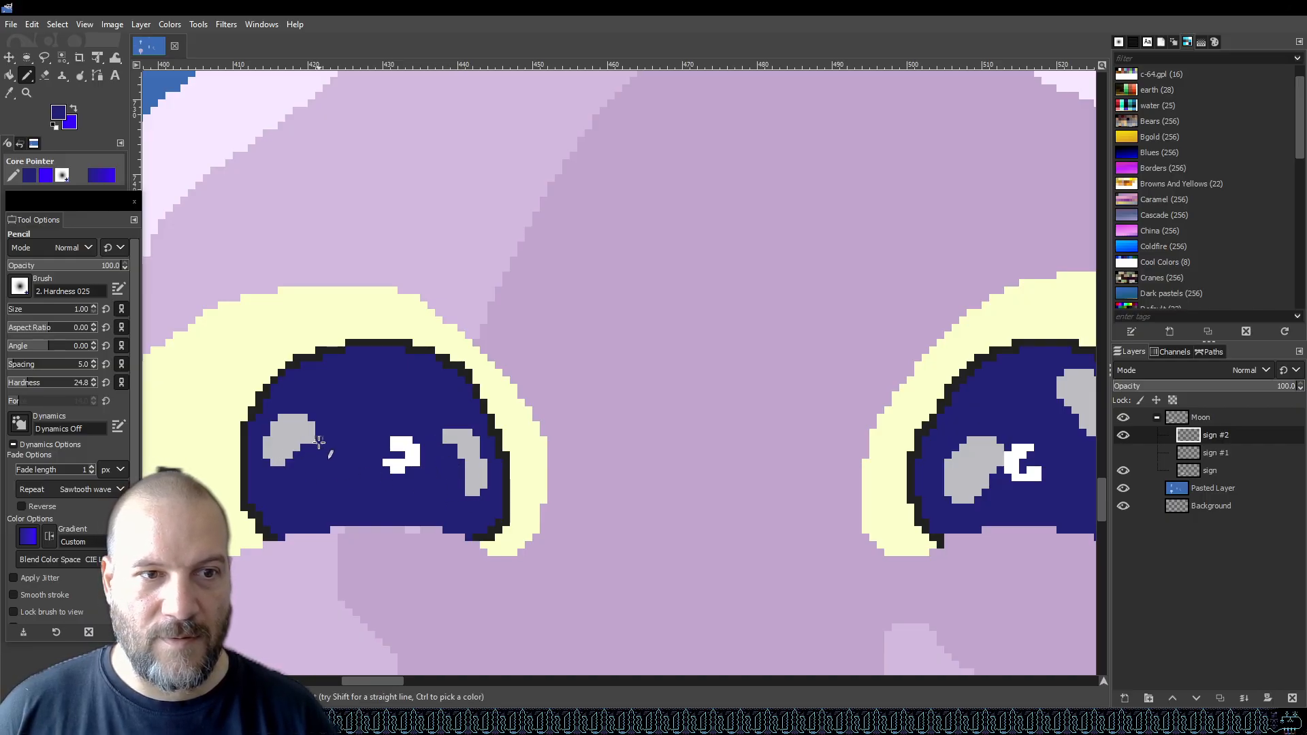
scroll(293, 458, "down", 3)
scroll(647, 456, "up", 4)
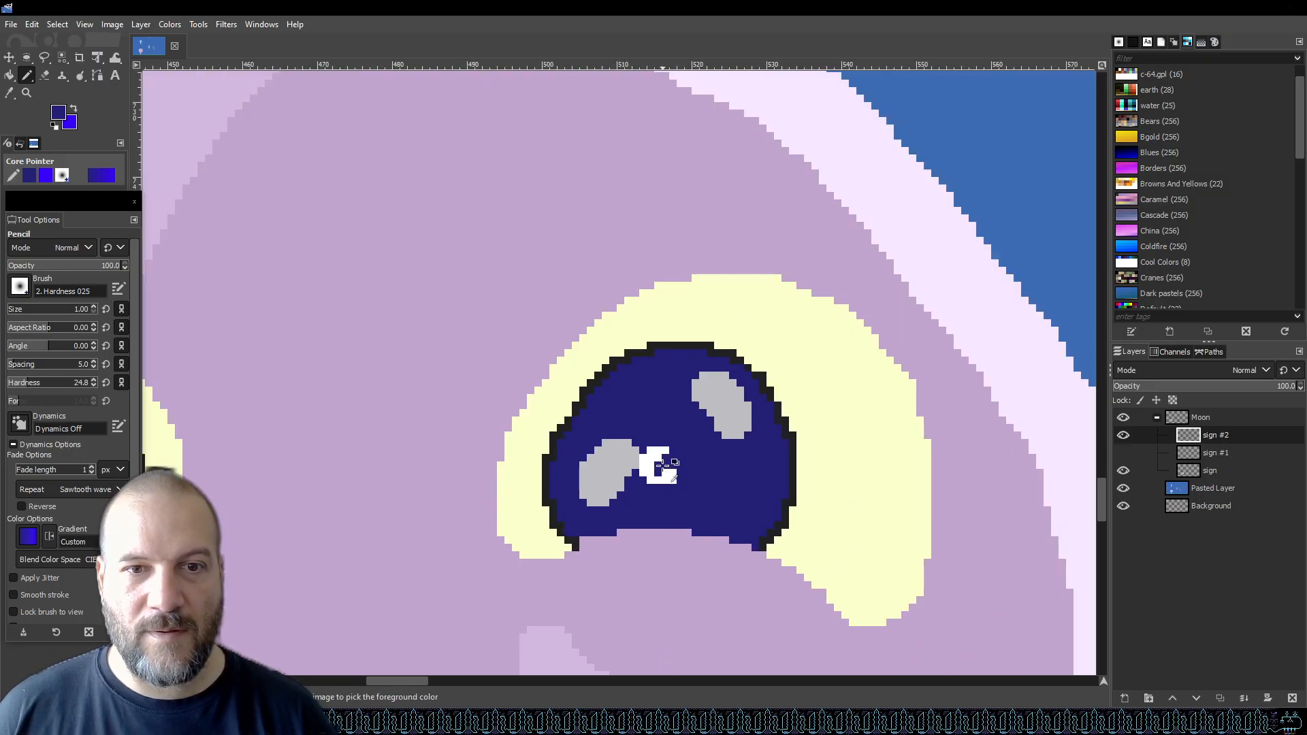
mouse_move(621, 452)
left_mouse_down()
mouse_move(602, 506)
mouse_move(622, 463)
mouse_move(611, 500)
mouse_move(606, 474)
mouse_move(590, 508)
mouse_move(596, 464)
left_mouse_up()
scroll(587, 469, "down", 3)
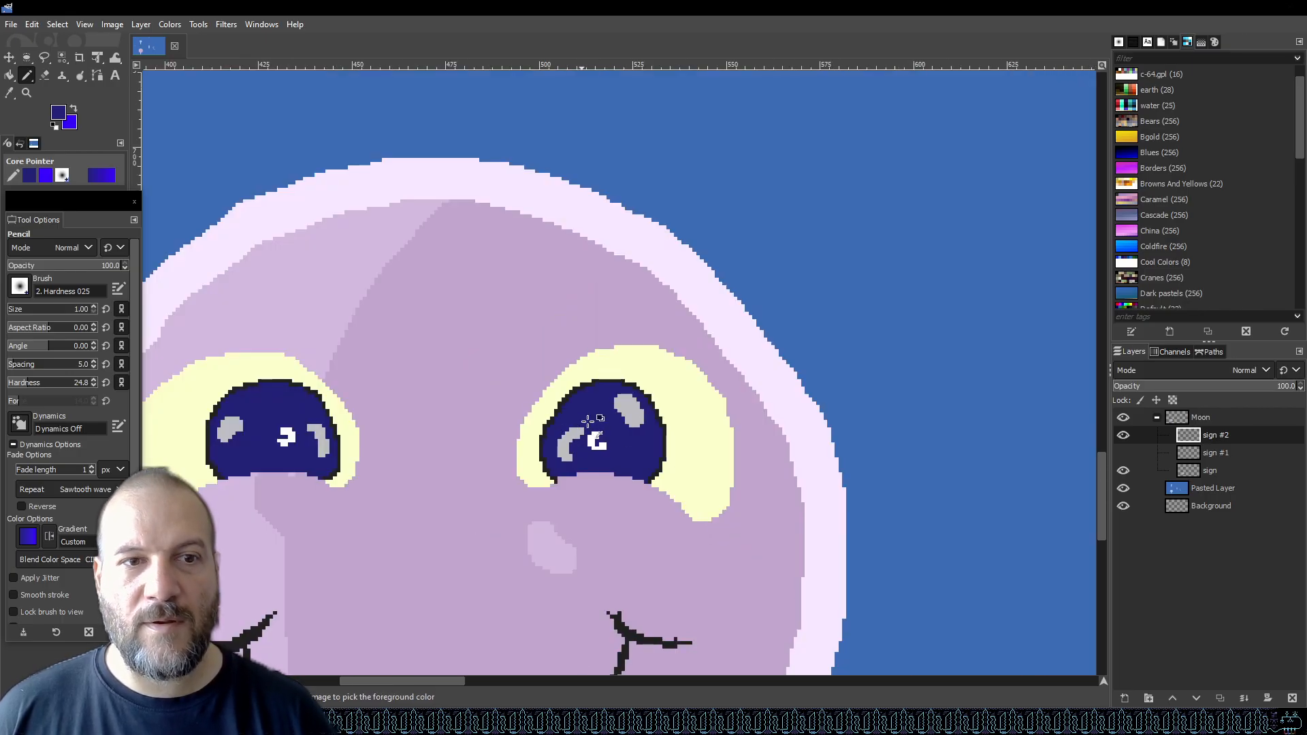
key("ctrl+s")
Select the sign layer in the Moon group and add a new transparent layer above it.
scroll(683, 444, "down", 4)
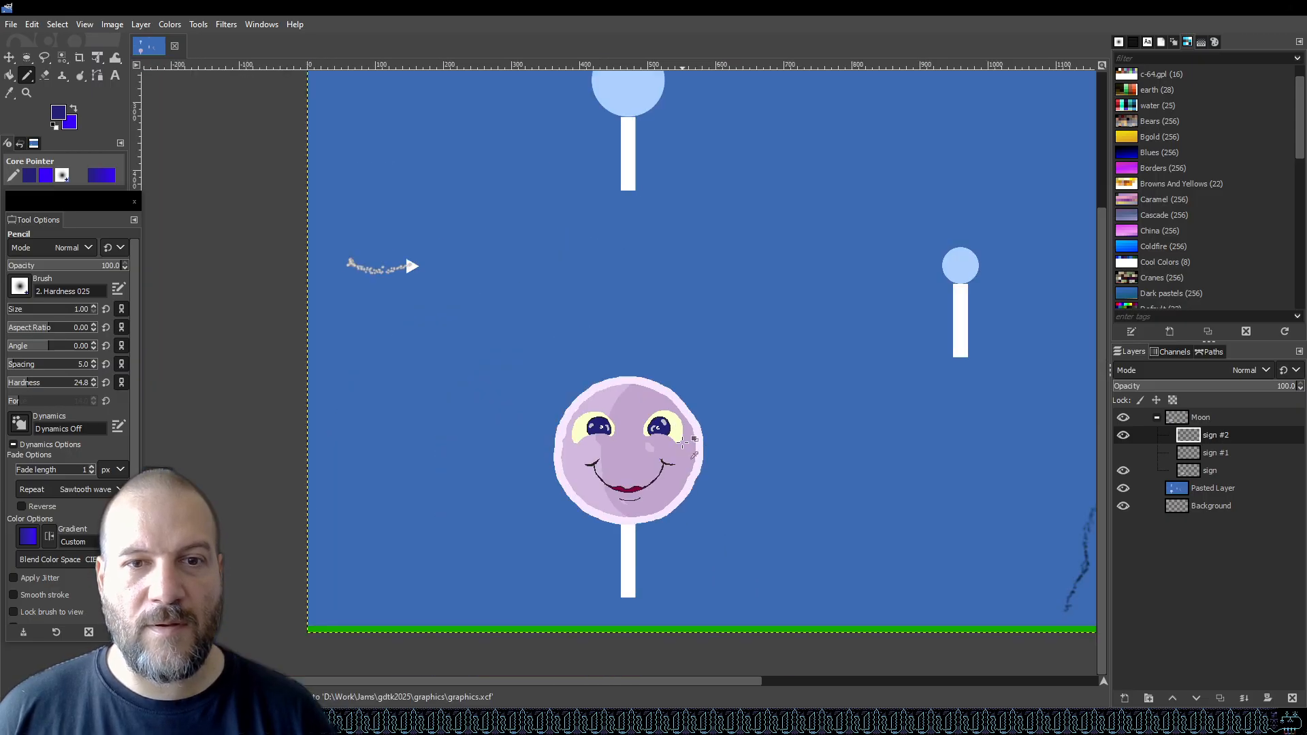
scroll(580, 501, "down", 1)
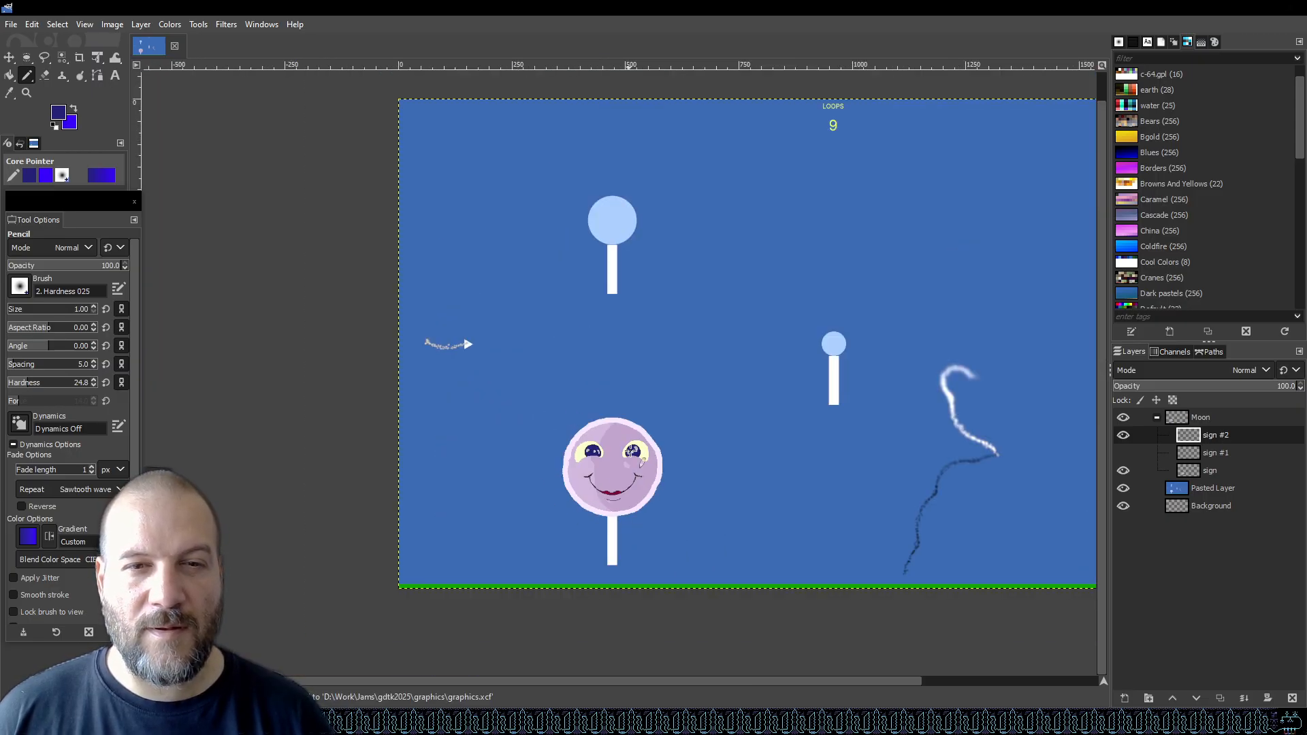
left_click(1219, 418)
left_click(1217, 473)
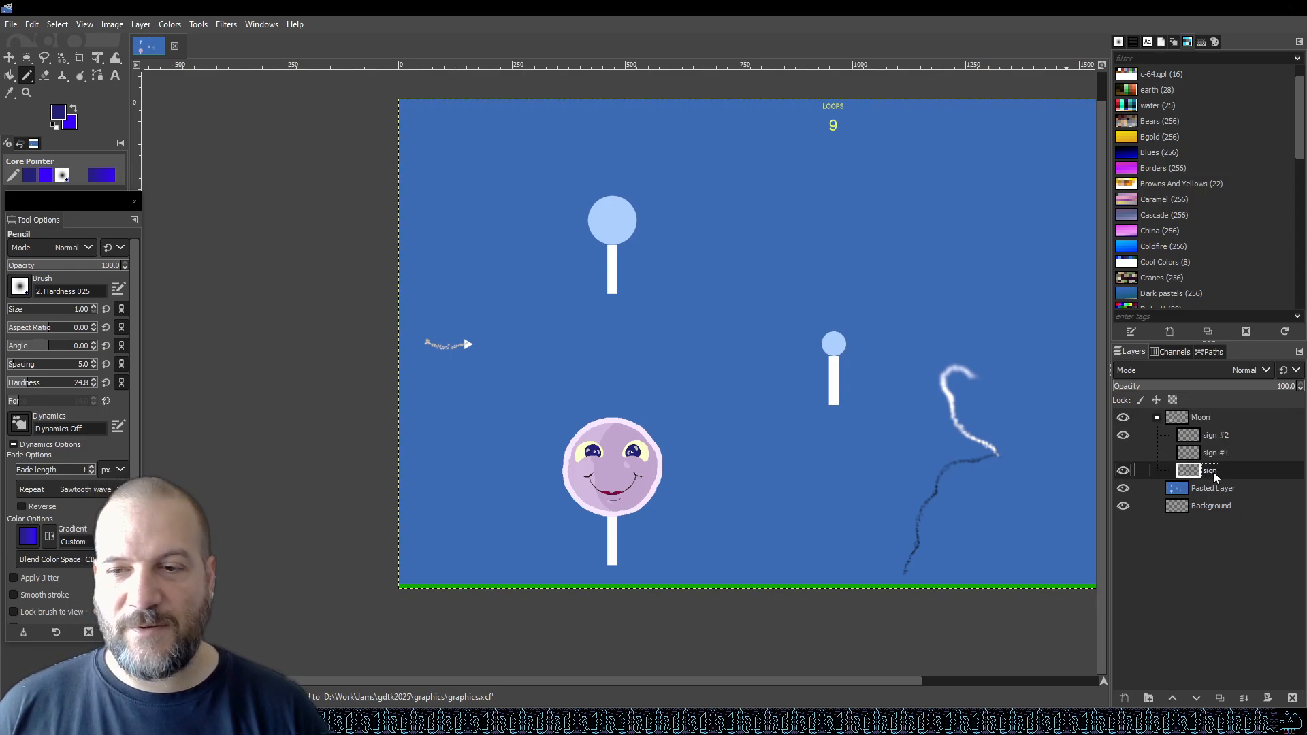
scroll(700, 513, "up", 3)
scroll(407, 416, "up", 1)
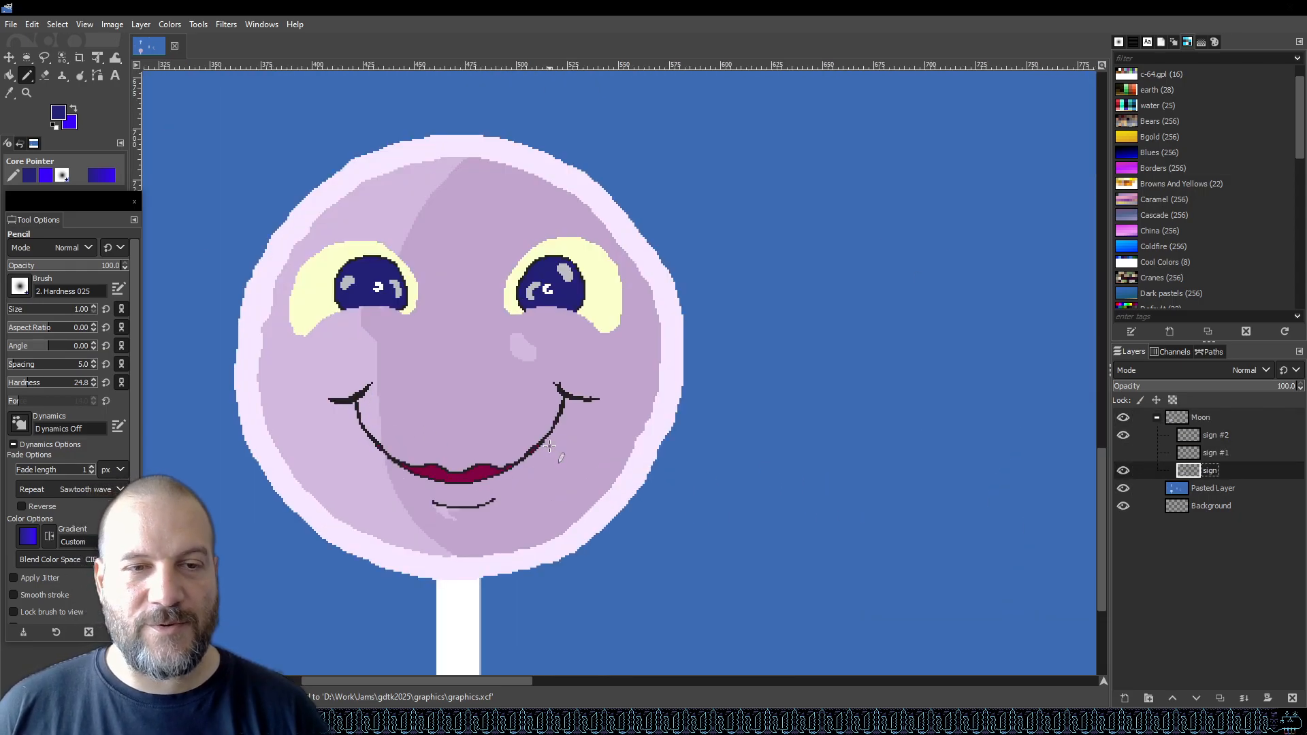
left_click(1124, 699)
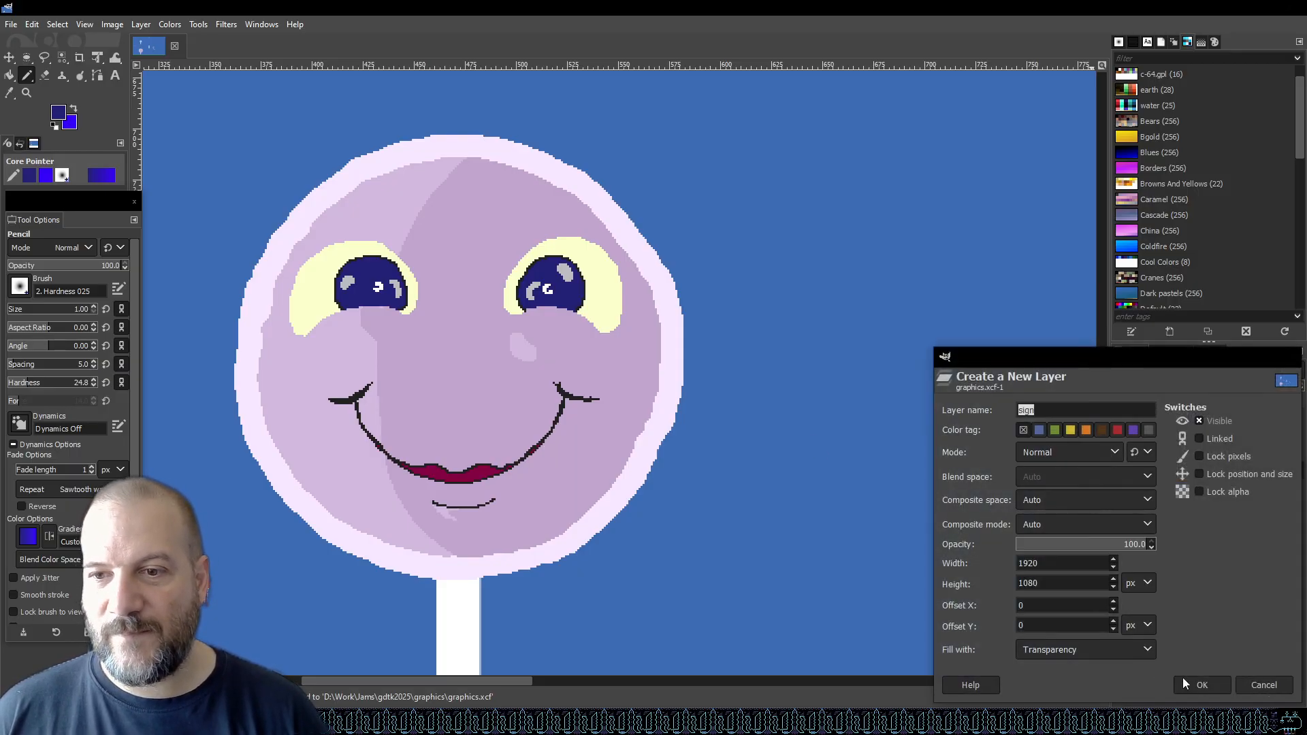
left_click(1200, 687)
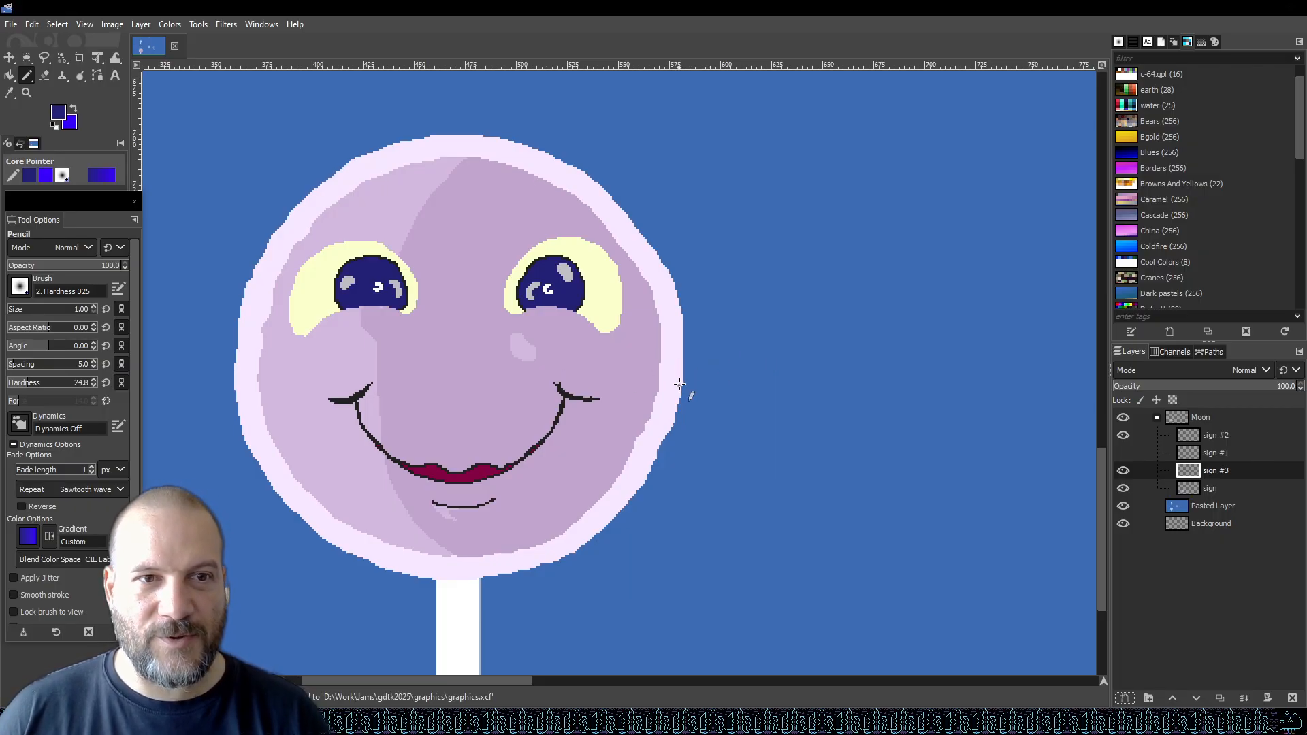
Sample the moon face's lilac colour and darken it to 9c8da3 as the foreground colour.
scroll(783, 375, "down", 2)
scroll(695, 373, "up", 2)
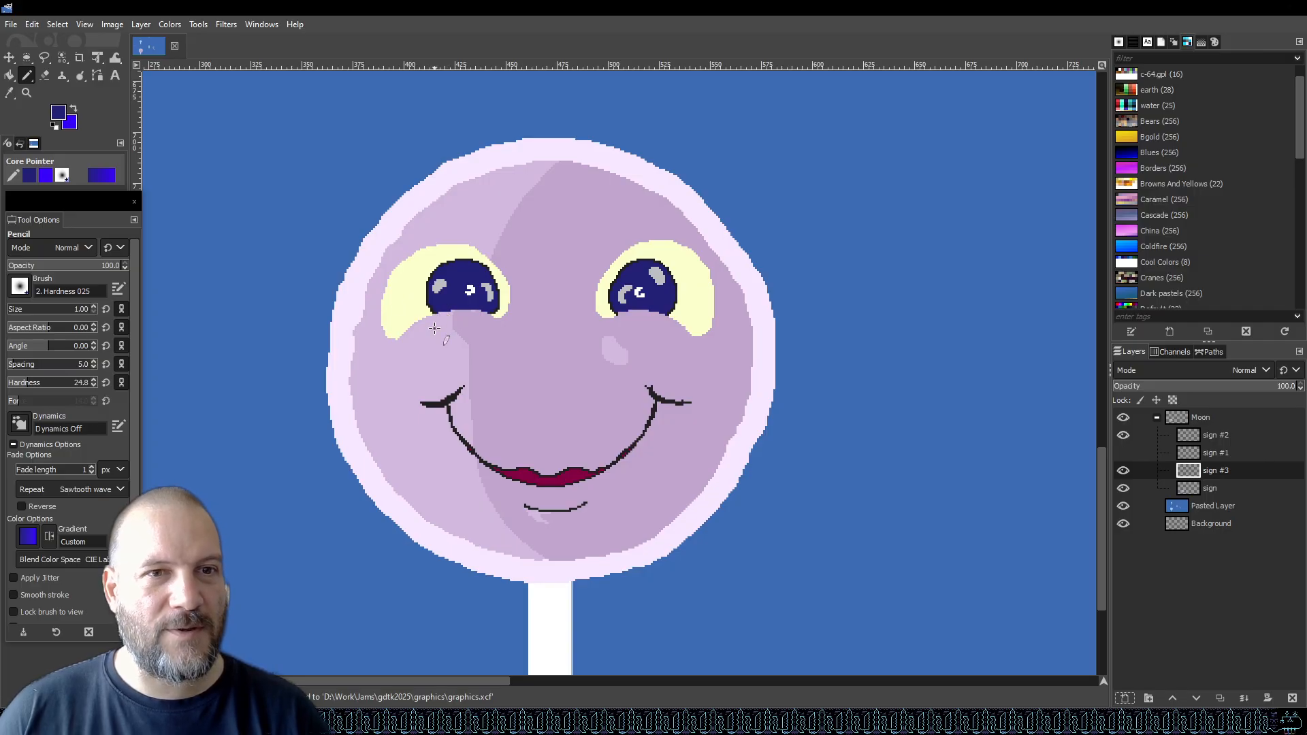
key("o")
left_click(519, 372)
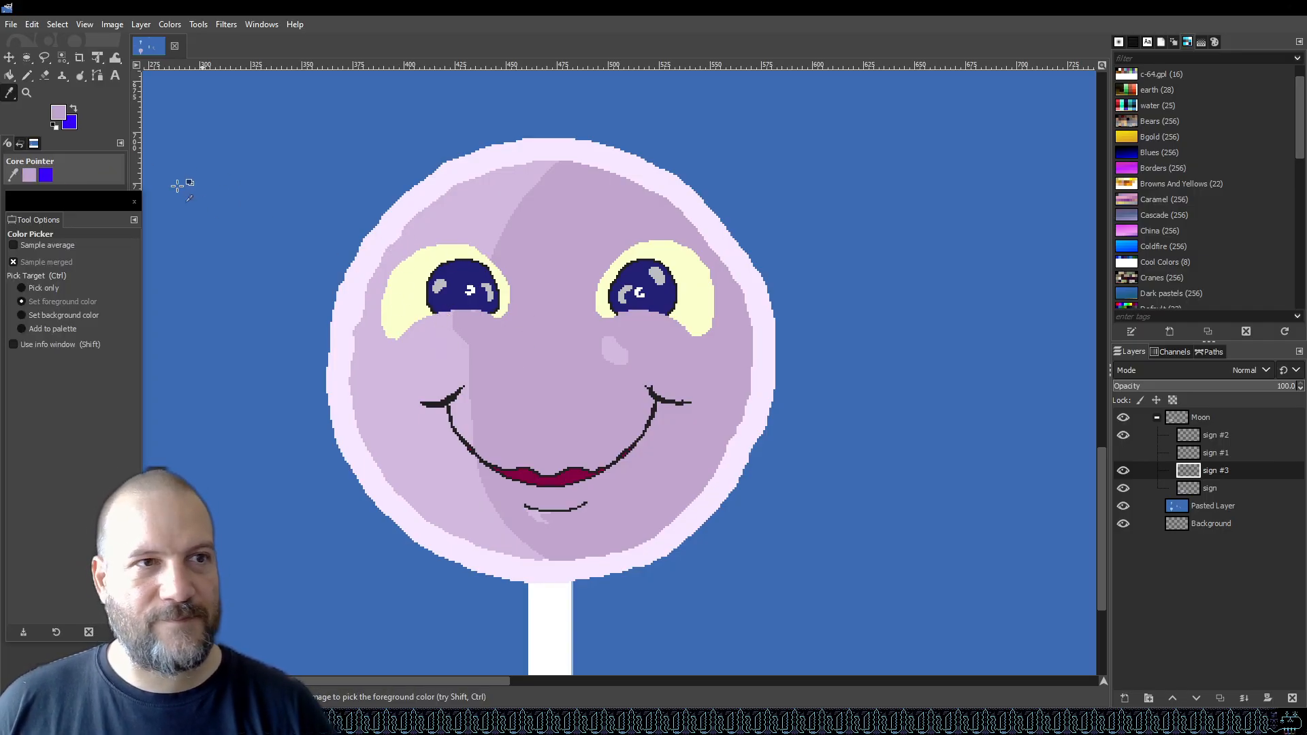
left_click(60, 115)
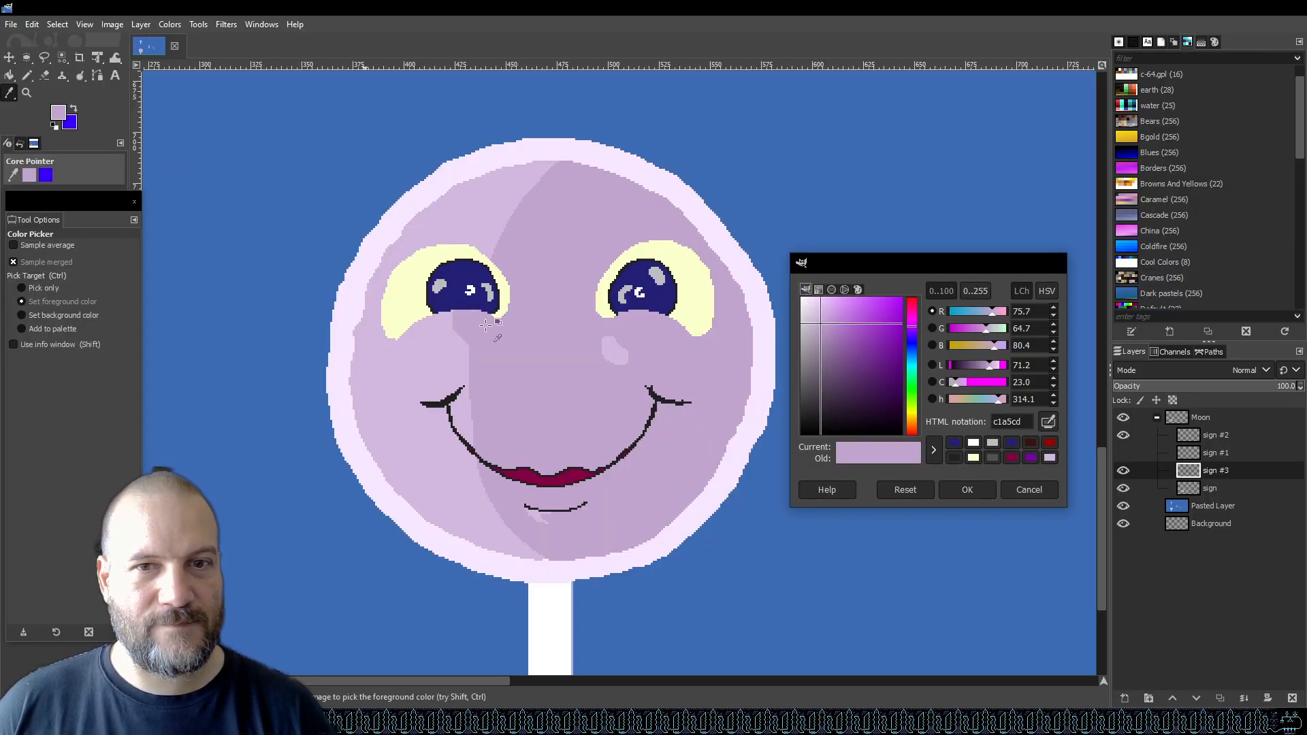
left_click(815, 341)
left_click(815, 346)
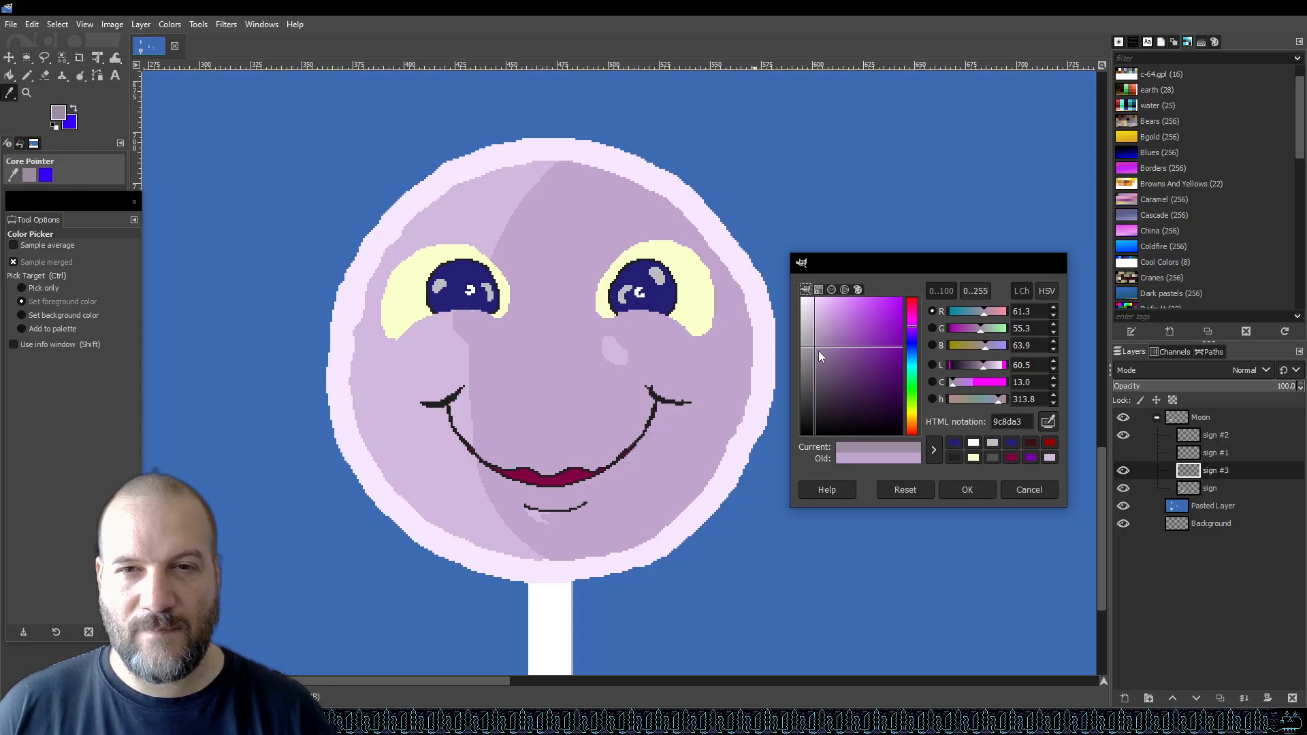
left_click(967, 491)
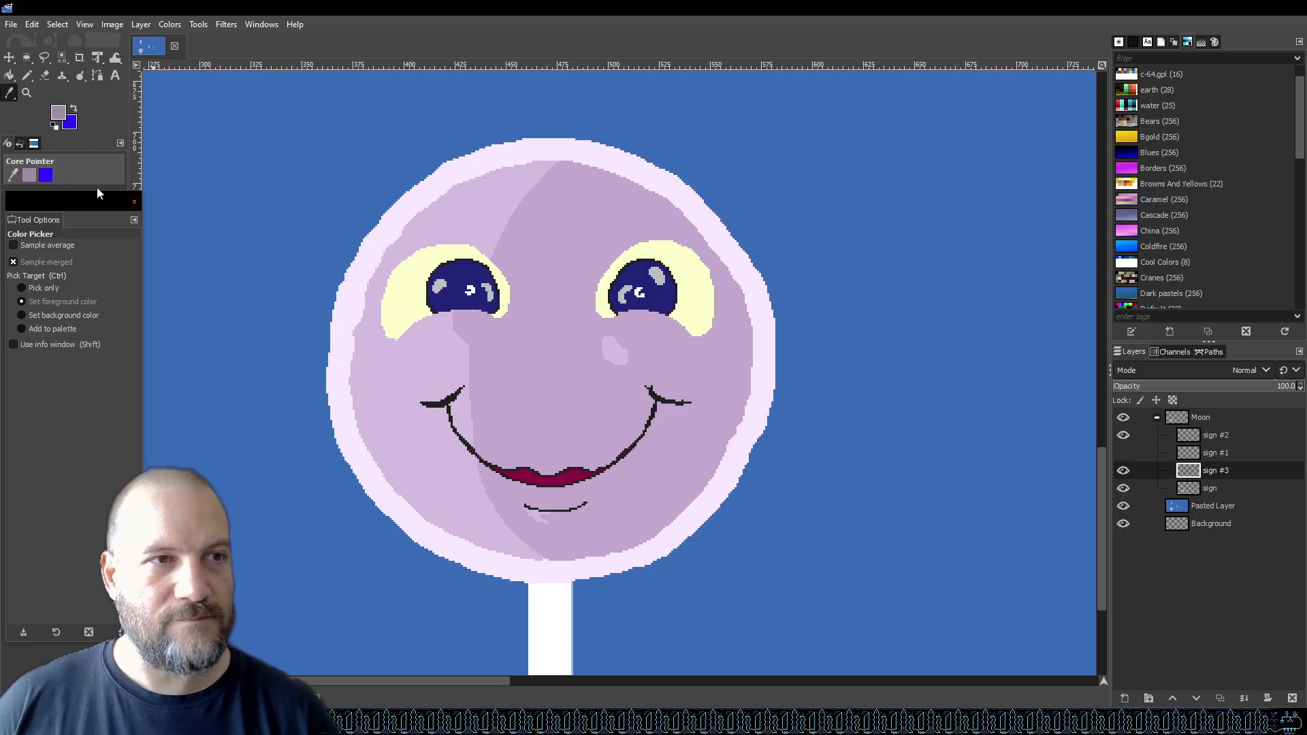
With the pencil at size 10, dot grey crater spots across the moon's face on the new layer.
left_click(27, 75)
left_click(24, 309)
left_click_drag(17, 310, 15, 310)
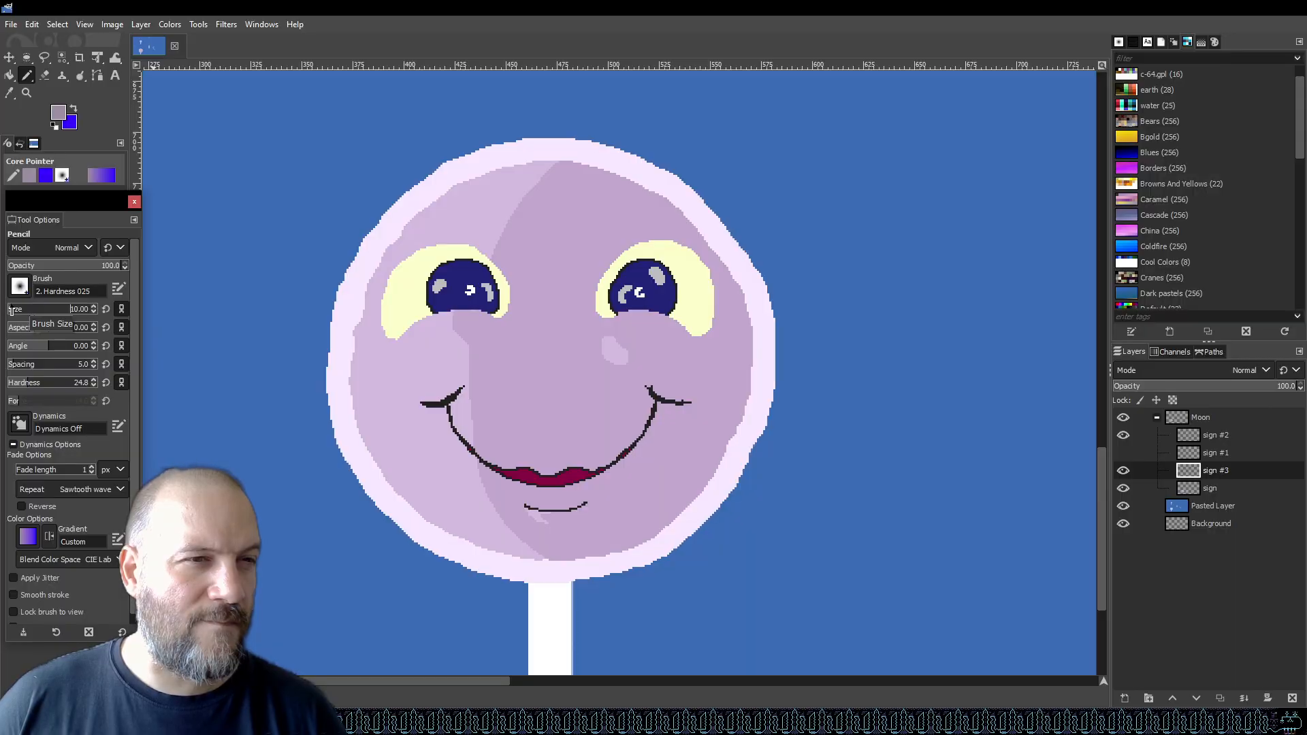
key("ctrl+s")
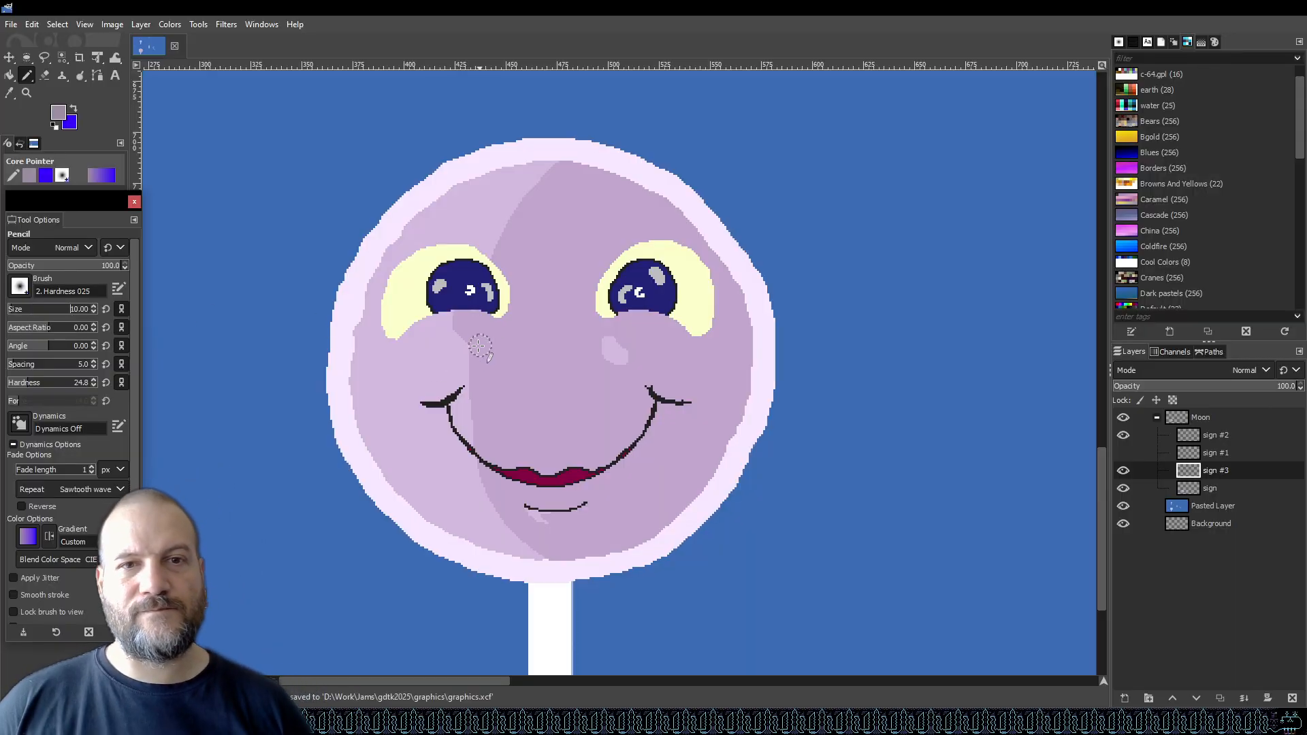
mouse_move(375, 397)
left_mouse_down()
mouse_move(385, 378)
mouse_move(386, 399)
left_mouse_up()
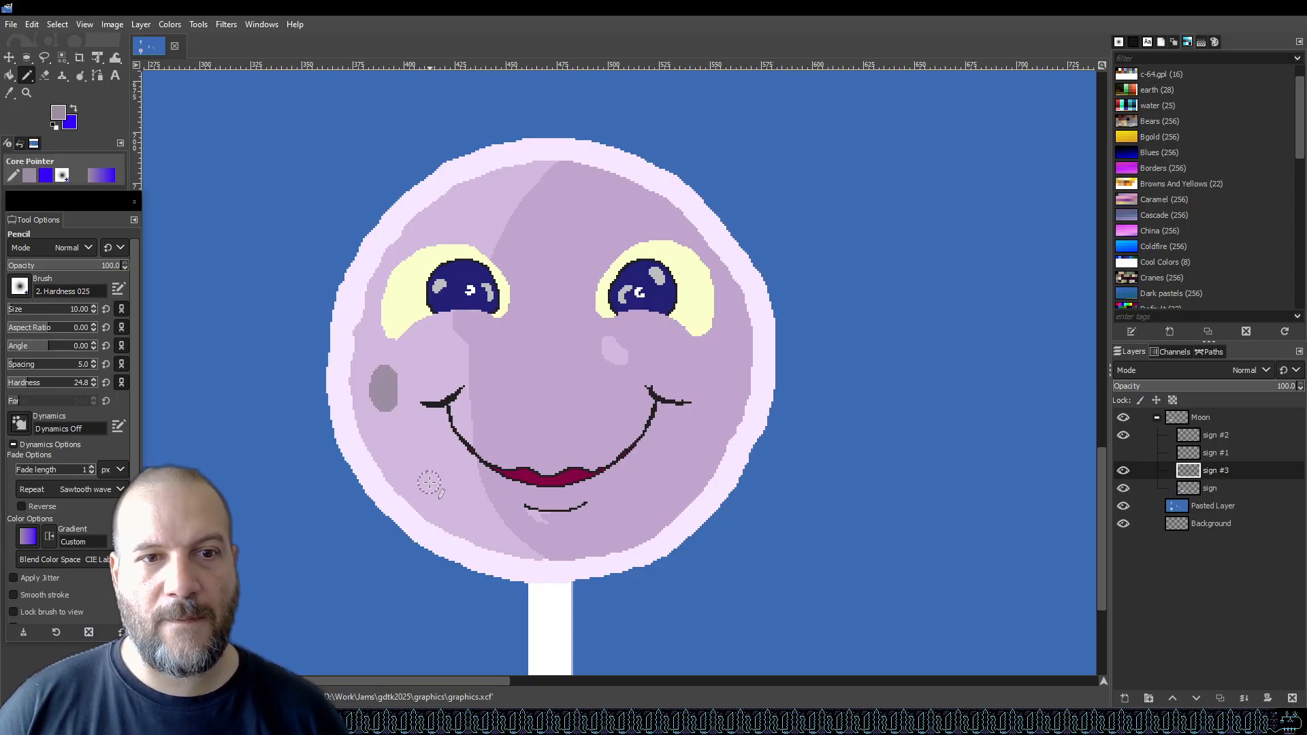
mouse_move(428, 481)
left_mouse_down()
mouse_move(439, 497)
mouse_move(430, 478)
left_mouse_up()
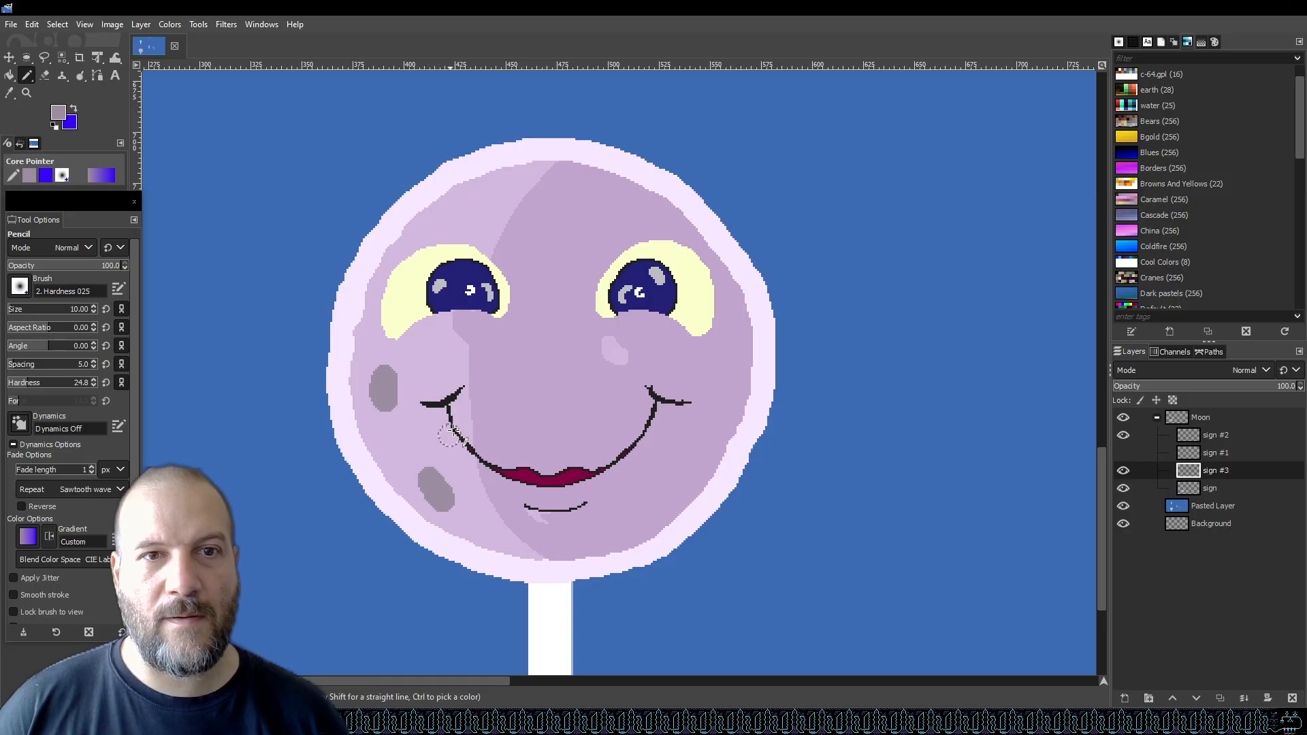
mouse_move(613, 225)
left_mouse_down()
mouse_move(603, 207)
mouse_move(623, 211)
mouse_move(619, 197)
mouse_move(619, 218)
mouse_move(596, 201)
mouse_move(613, 215)
left_mouse_up()
left_click_drag(461, 212, 490, 203)
mouse_move(542, 241)
left_mouse_down()
mouse_move(561, 248)
mouse_move(555, 238)
left_mouse_up()
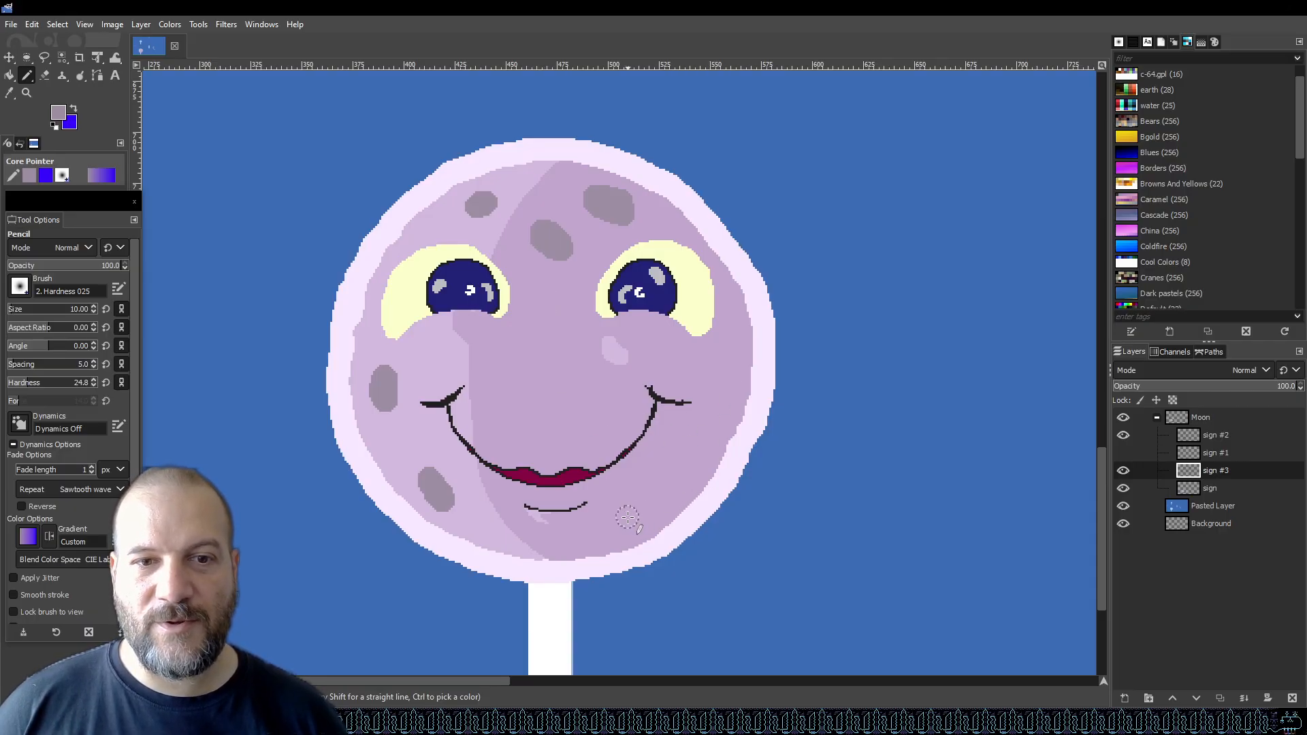
mouse_move(621, 528)
left_mouse_down()
mouse_move(616, 542)
mouse_move(636, 517)
mouse_move(623, 530)
left_mouse_up()
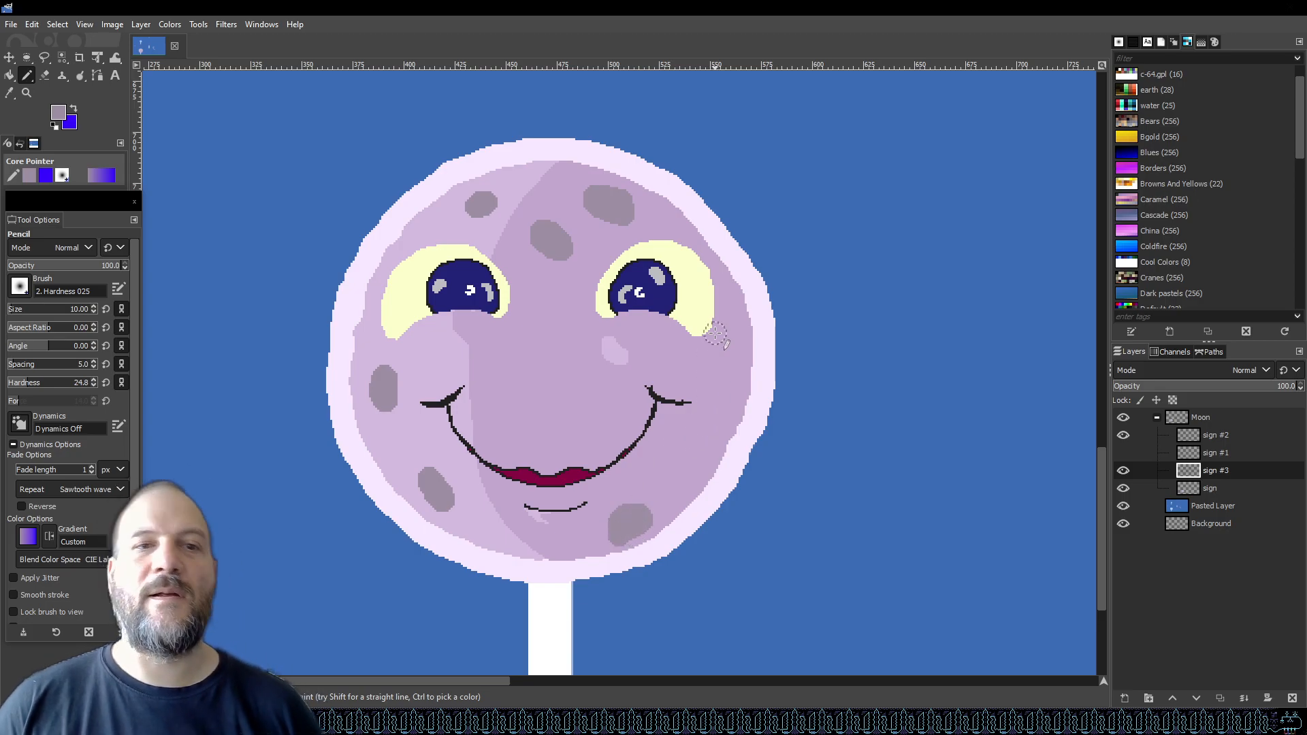
mouse_move(543, 377)
left_mouse_down()
mouse_move(533, 399)
mouse_move(539, 385)
mouse_move(560, 391)
mouse_move(557, 376)
mouse_move(574, 395)
left_mouse_up()
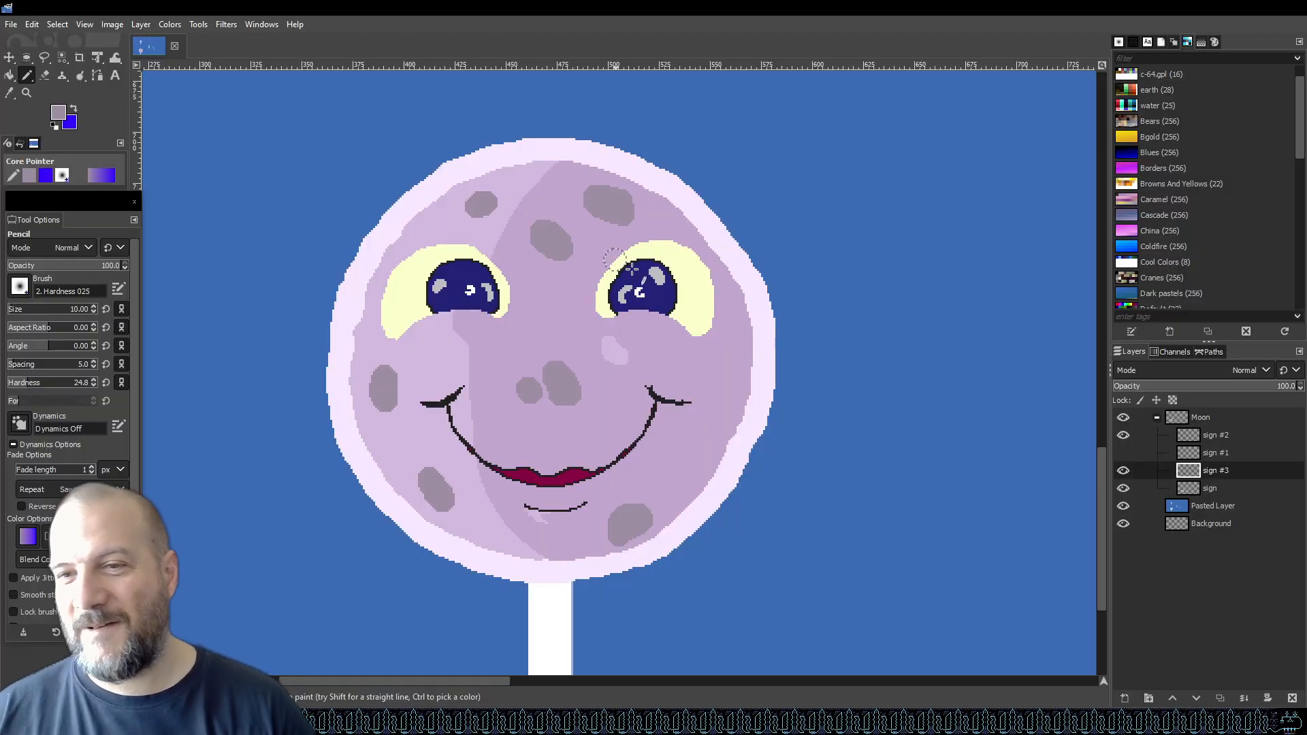
Erase the part of the right-edge crater that spills over the moon's rim, then save.
scroll(633, 401, "down", 3)
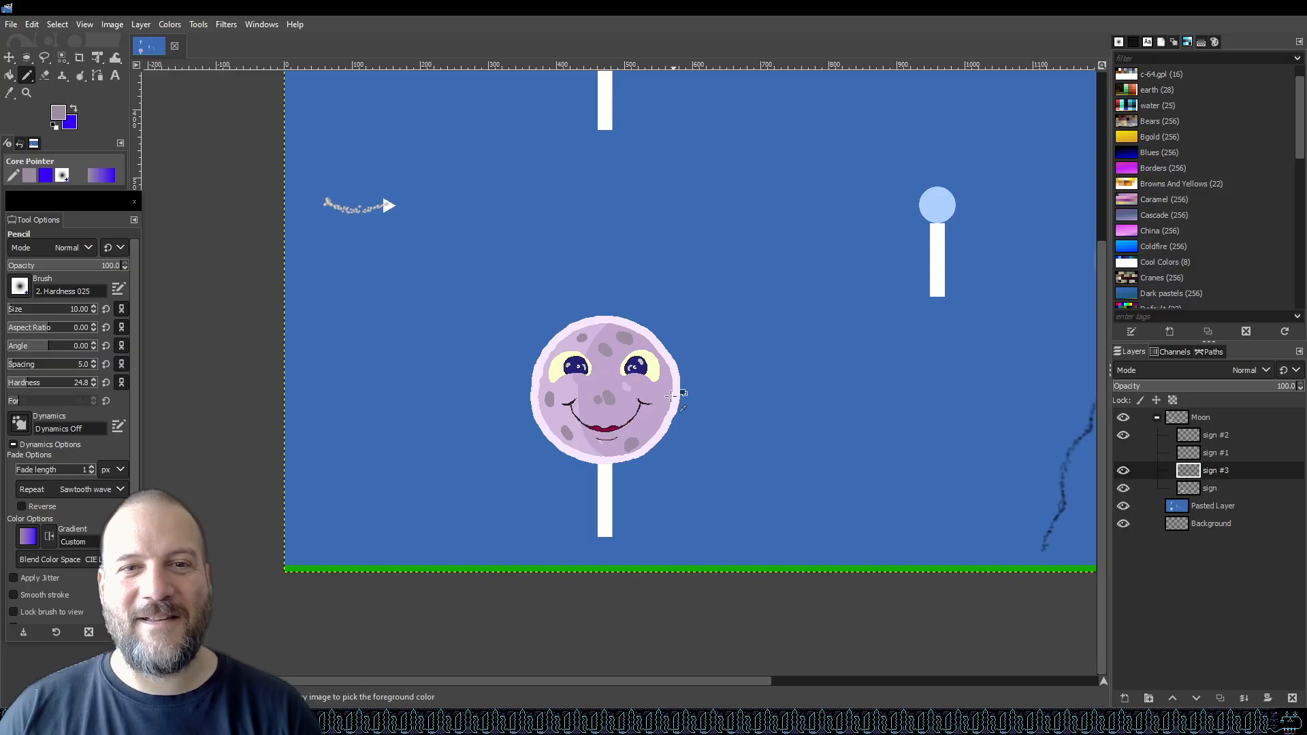
scroll(682, 399, "up", 5)
scroll(644, 409, "down", 4)
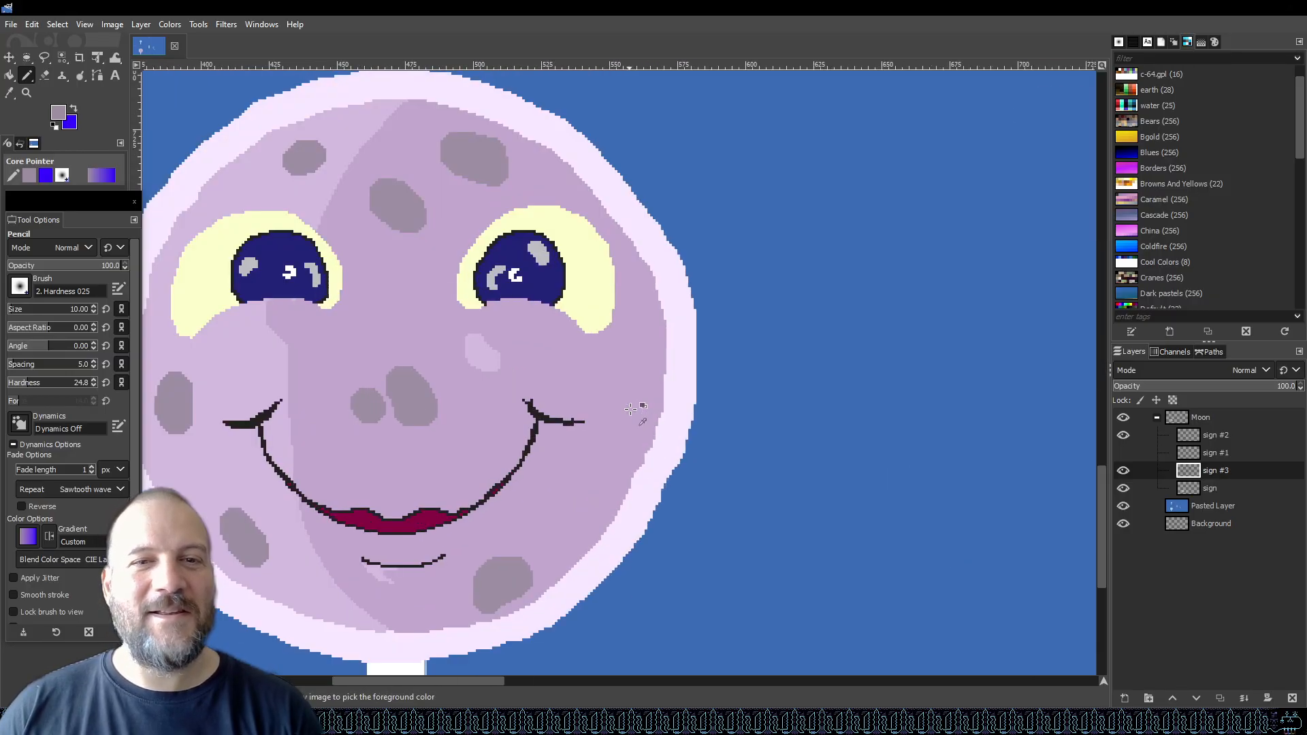
scroll(634, 403, "up", 4)
left_click_drag(704, 386, 704, 358)
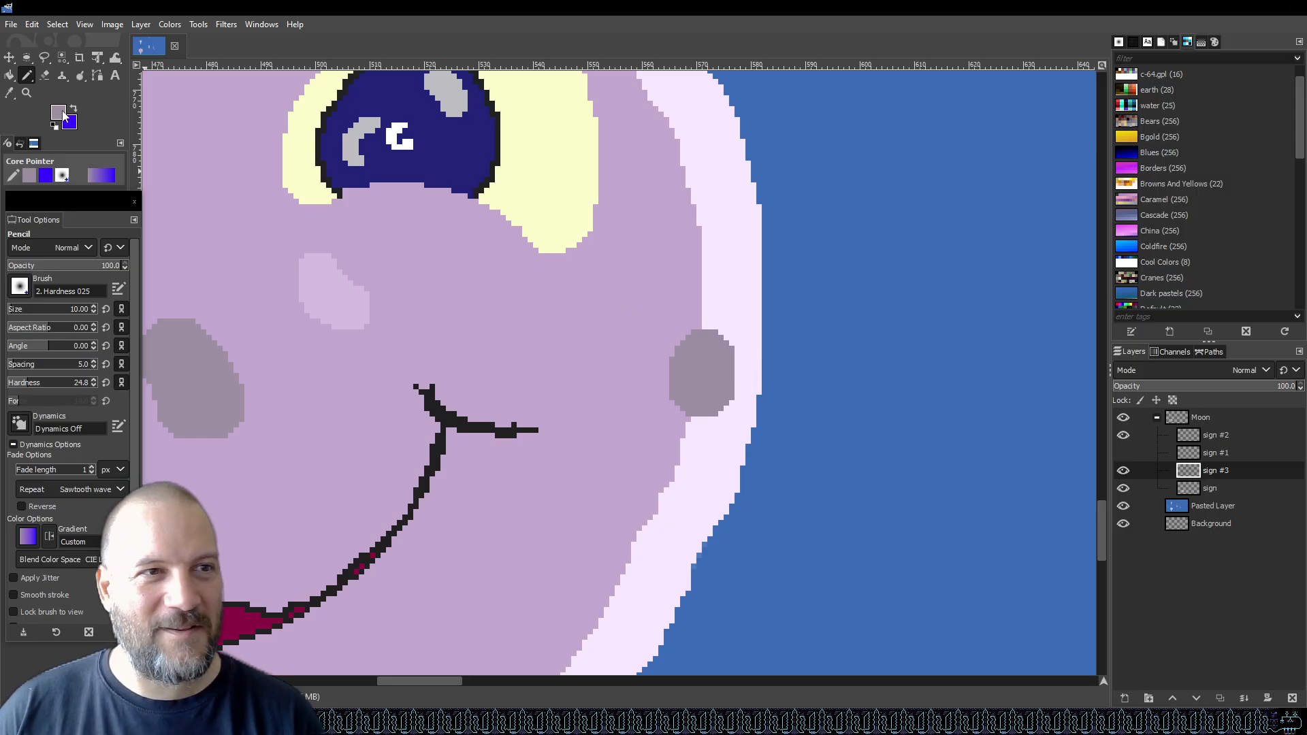
key("shift+e")
mouse_move(715, 432)
left_mouse_down()
mouse_move(733, 338)
mouse_move(716, 424)
left_mouse_up()
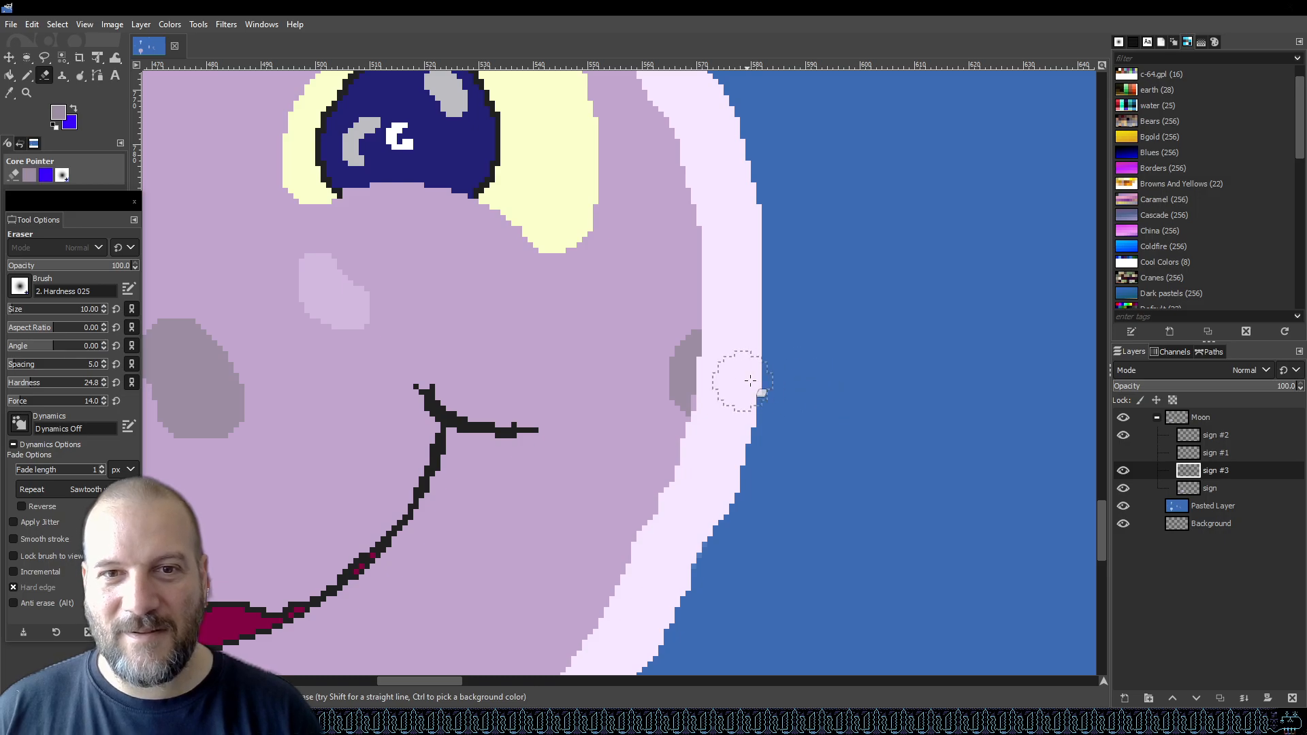
key("2")
scroll(779, 426, "up", 3, "ctrl")
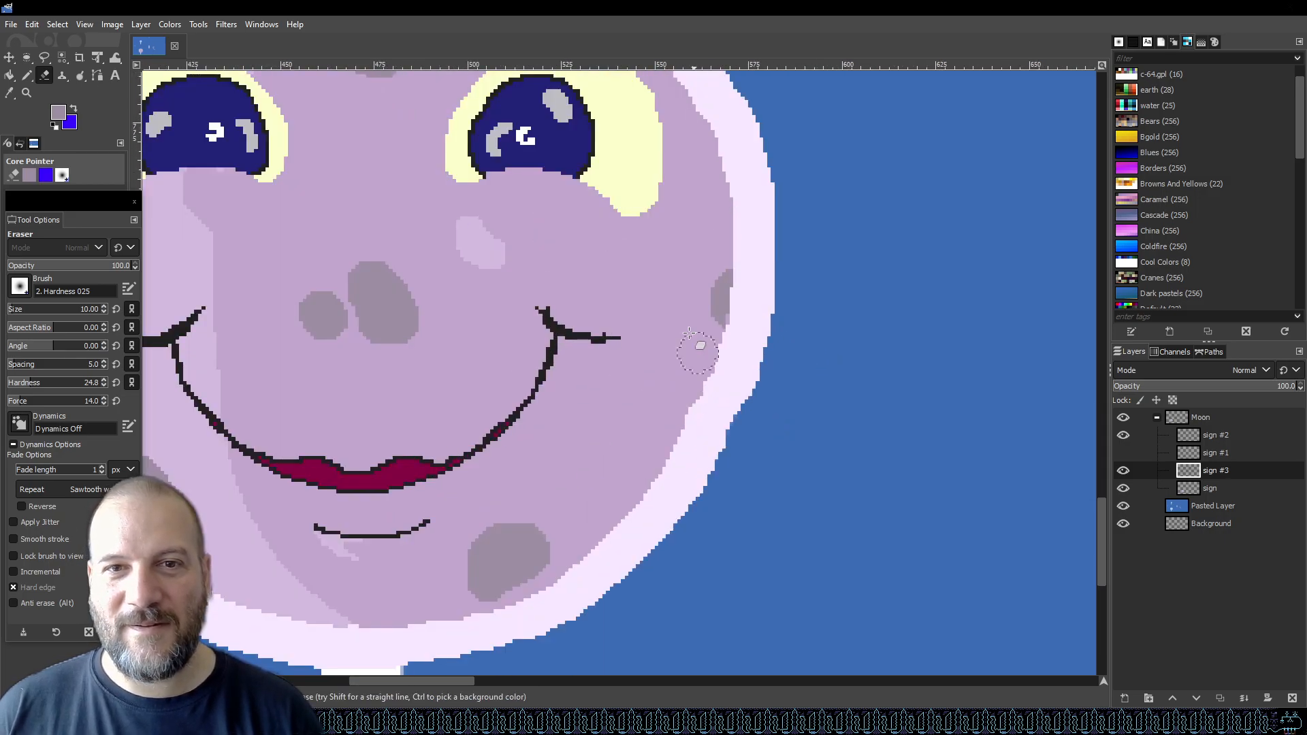
scroll(701, 338, "up", 2, "ctrl")
scroll(701, 339, "down", 5, "ctrl")
key("ctrl+s")
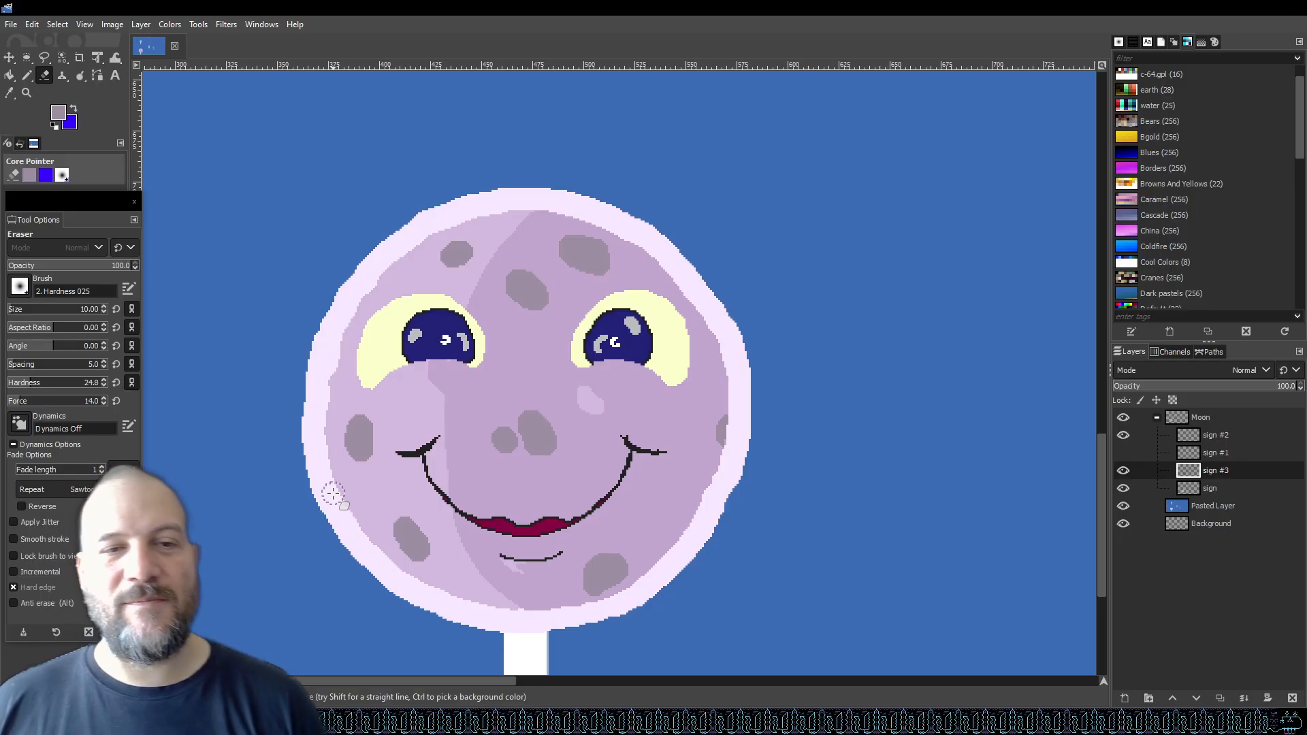
Set the foreground to 786880 and with the pencil at size 1 shade the craters' edges, then save.
scroll(327, 470, "up", 5)
scroll(327, 473, "down", 7)
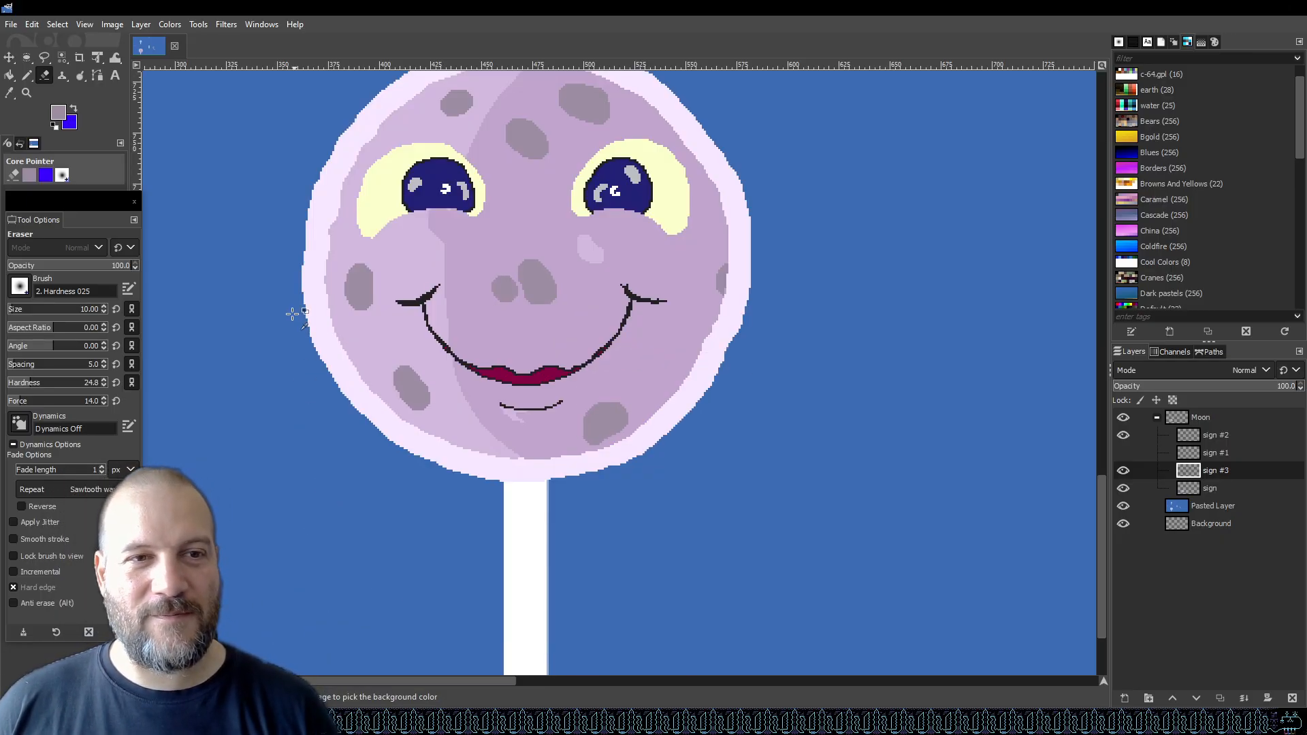
scroll(297, 312, "up", 3, "ctrl")
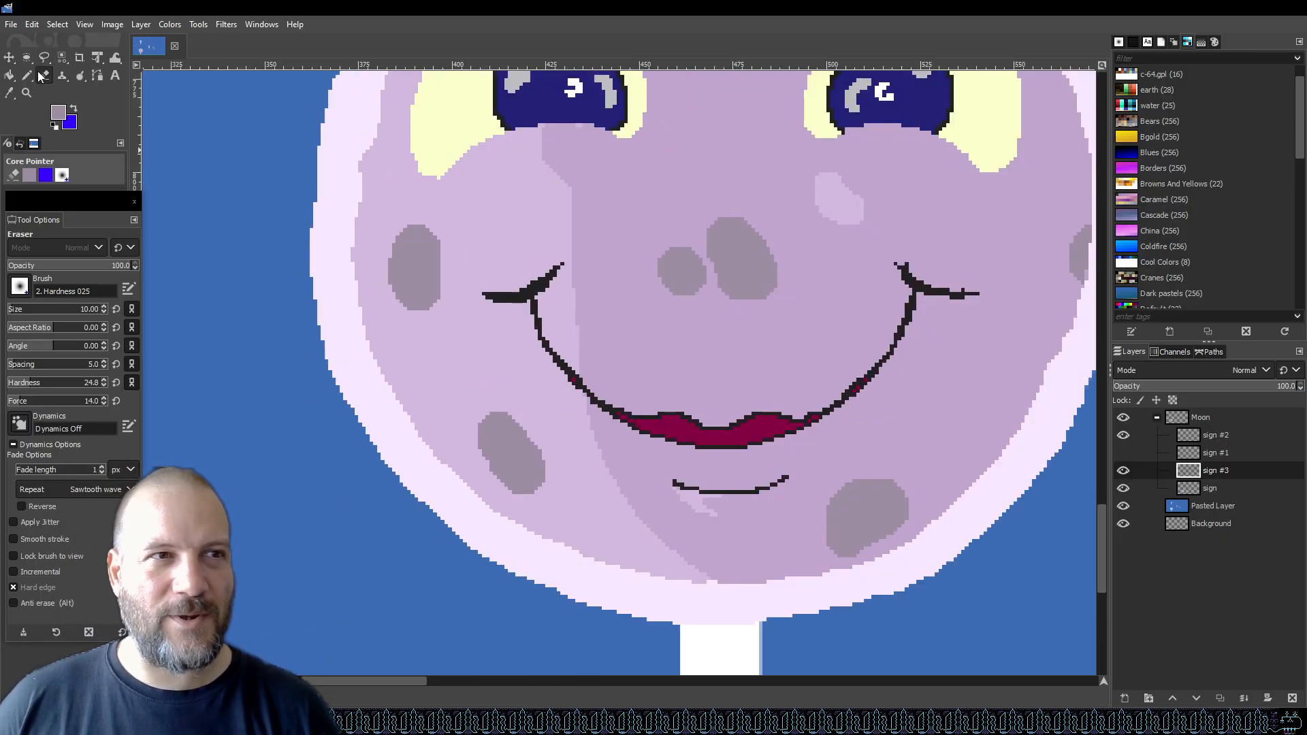
left_click(60, 115)
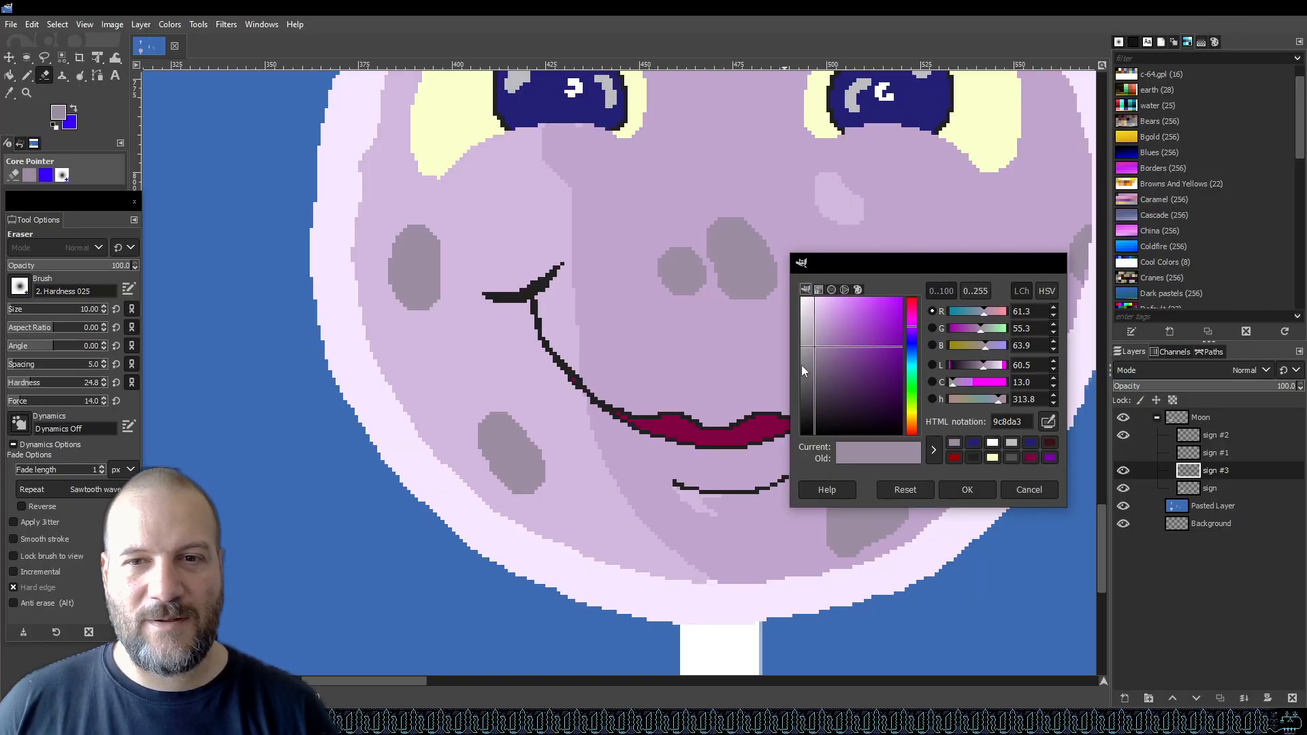
left_click(820, 366)
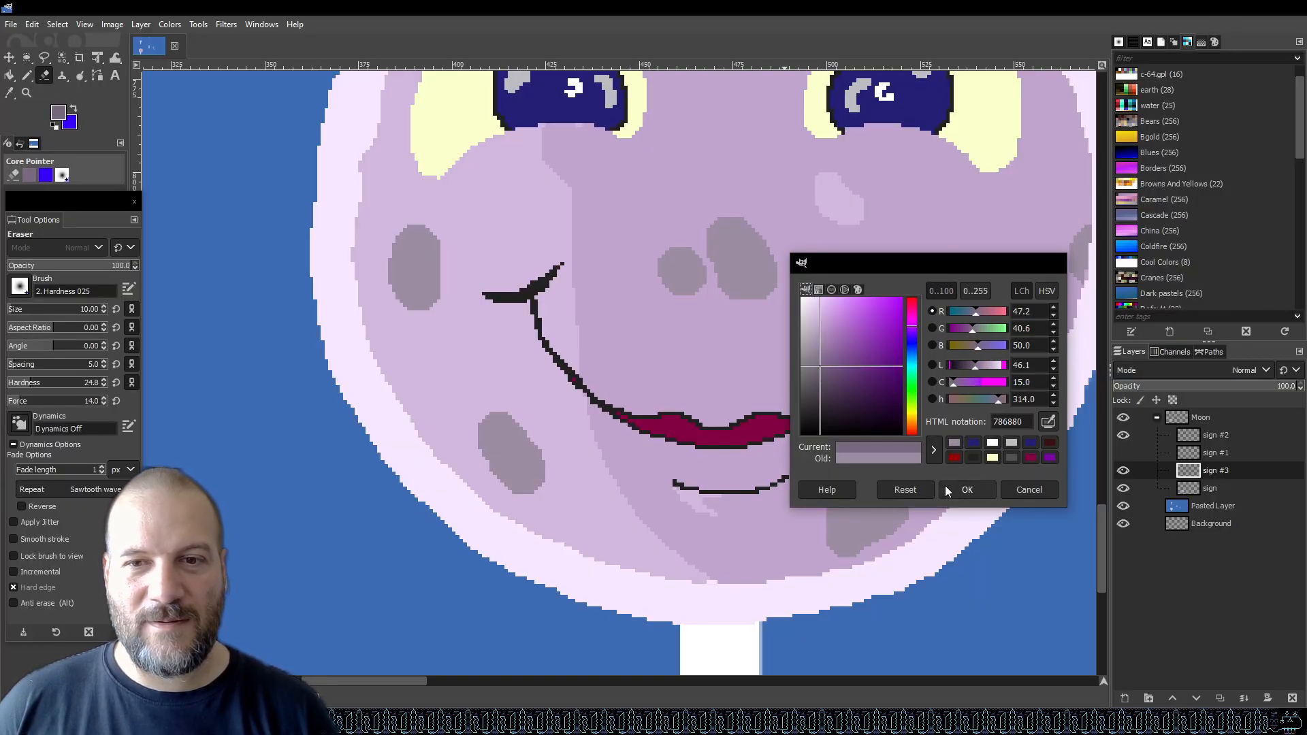
left_click(964, 493)
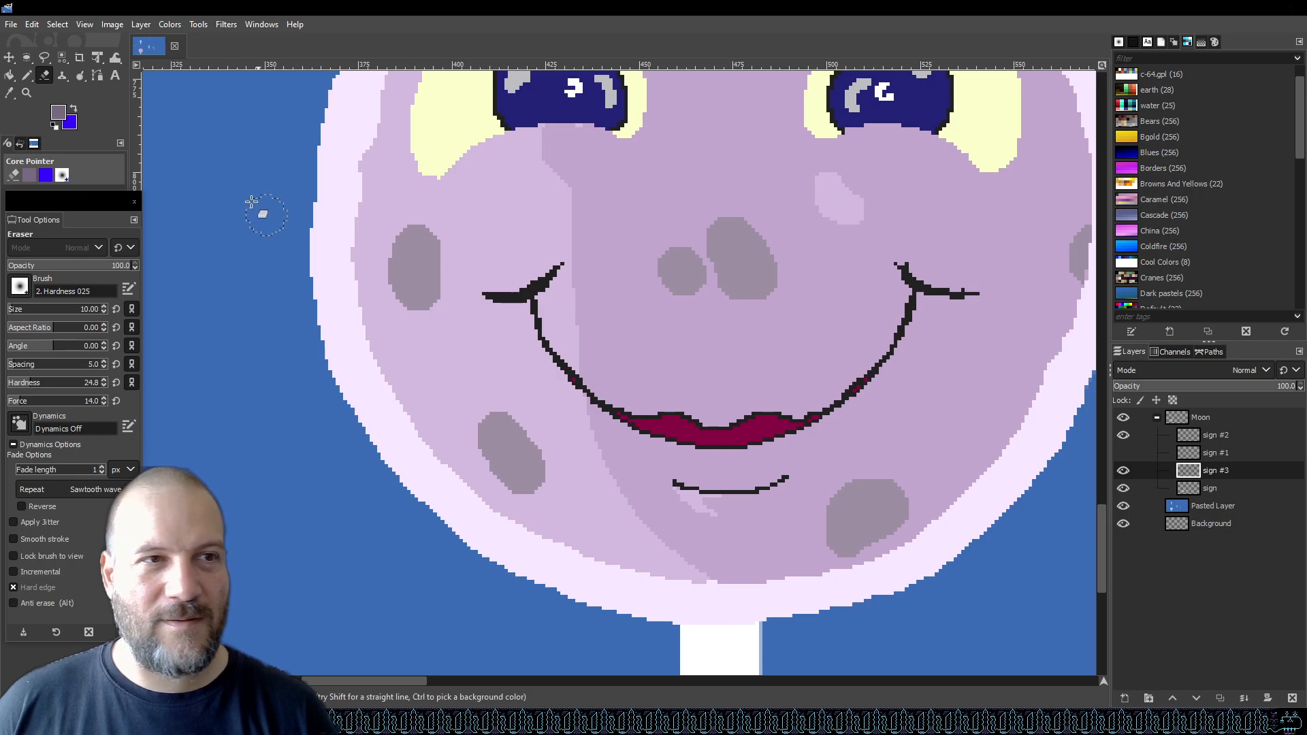
left_click(26, 74)
left_click(15, 310)
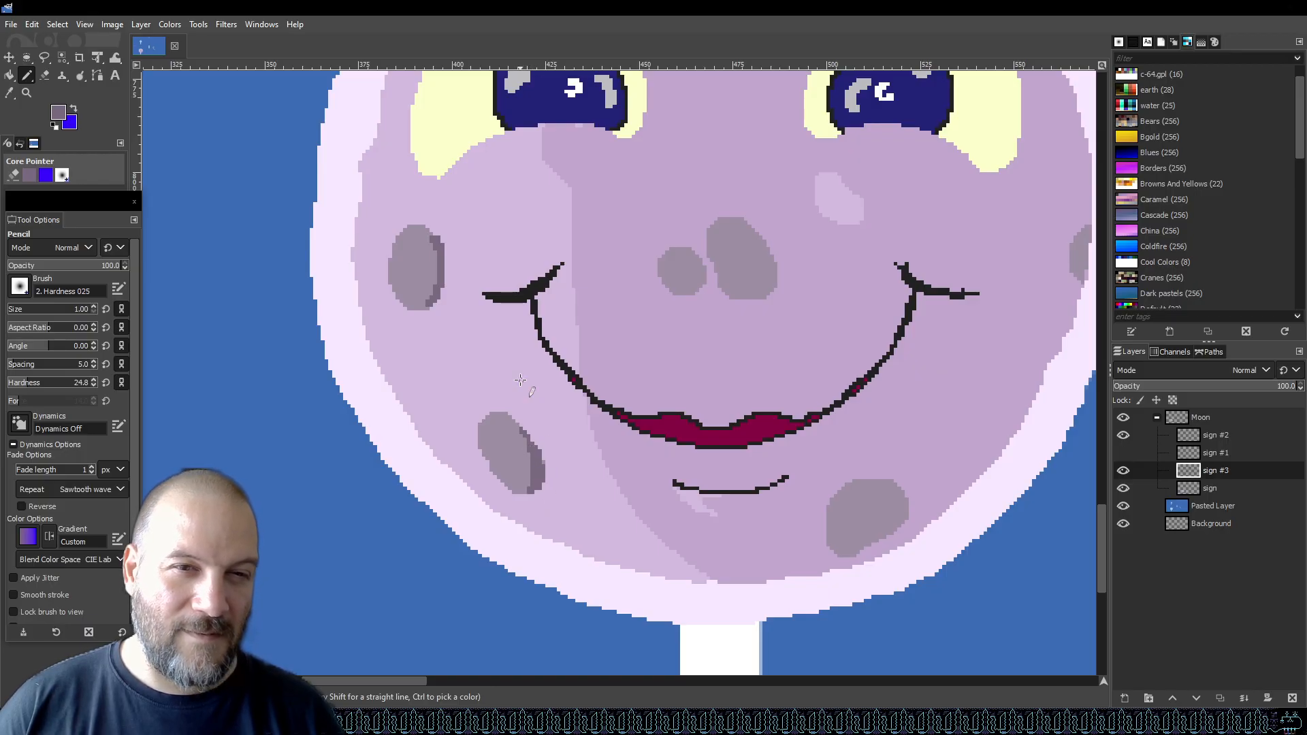
key("ctrl+s")
scroll(466, 365, "down", 4)
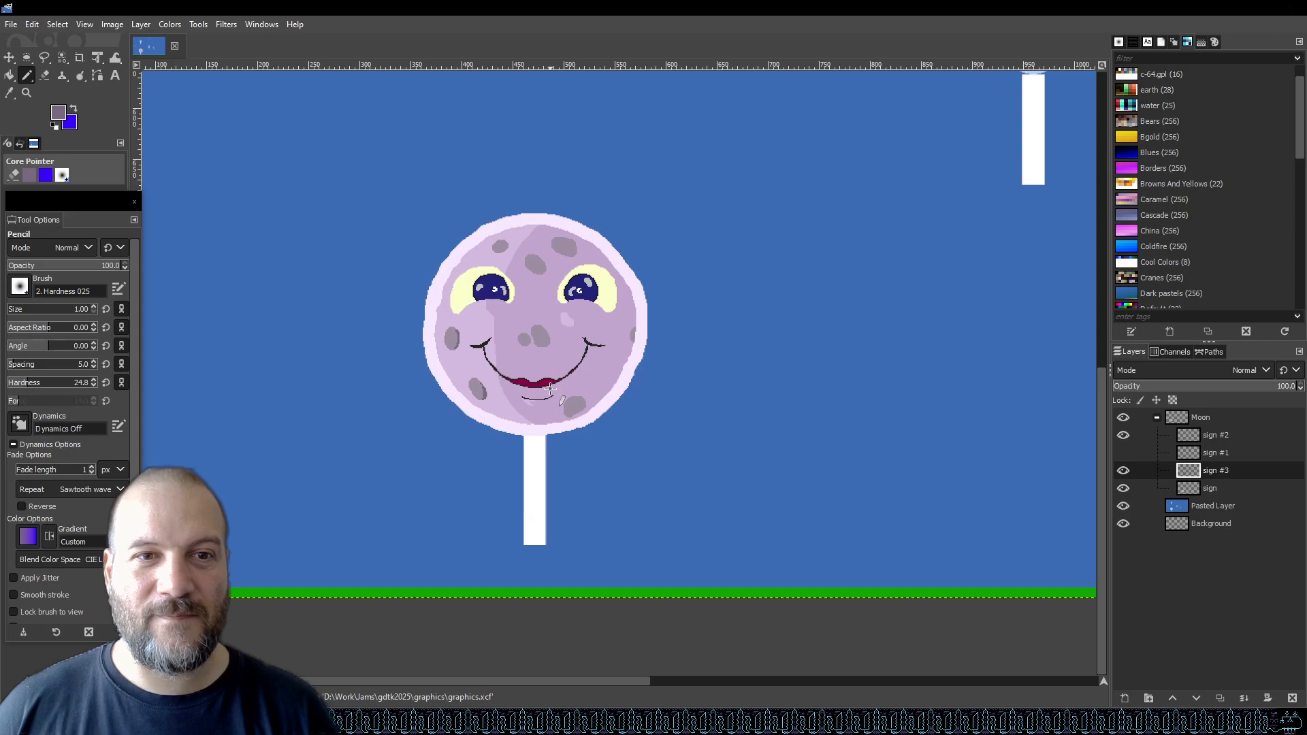
scroll(510, 251, "up", 5)
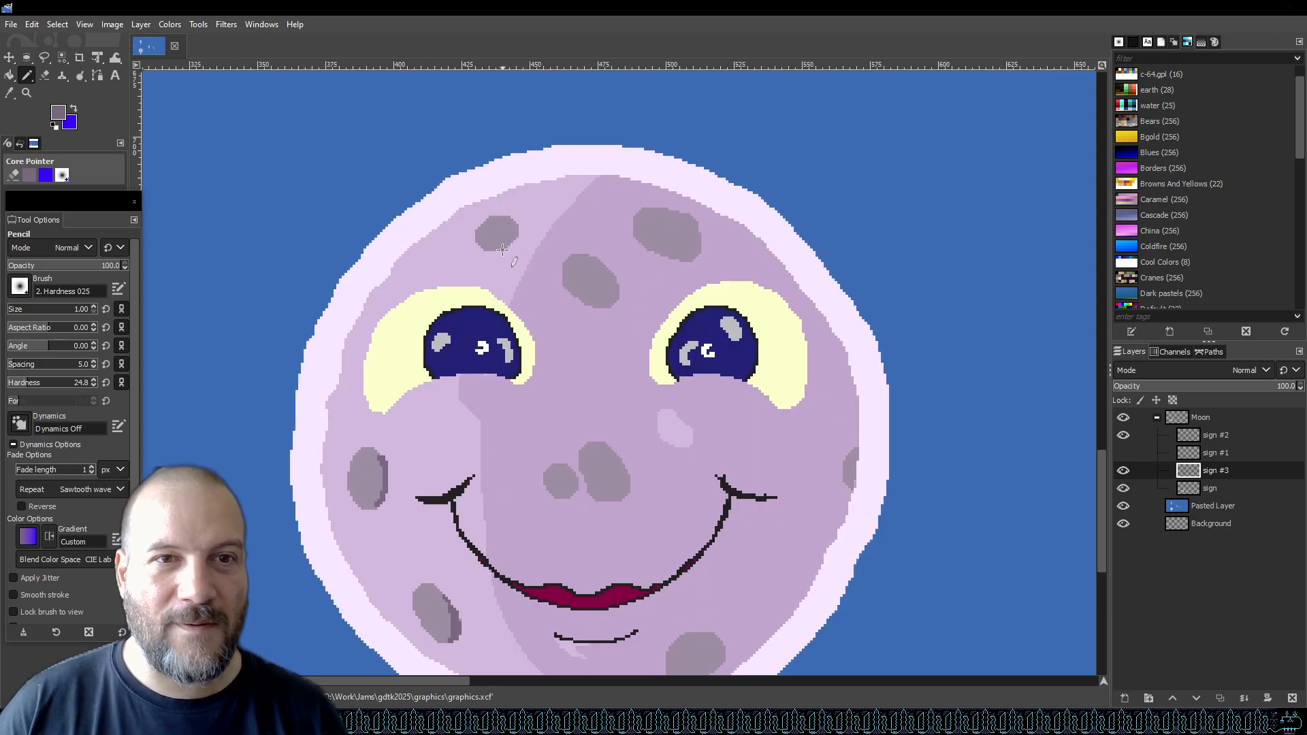
scroll(520, 231, "up", 3)
scroll(505, 318, "down", 2)
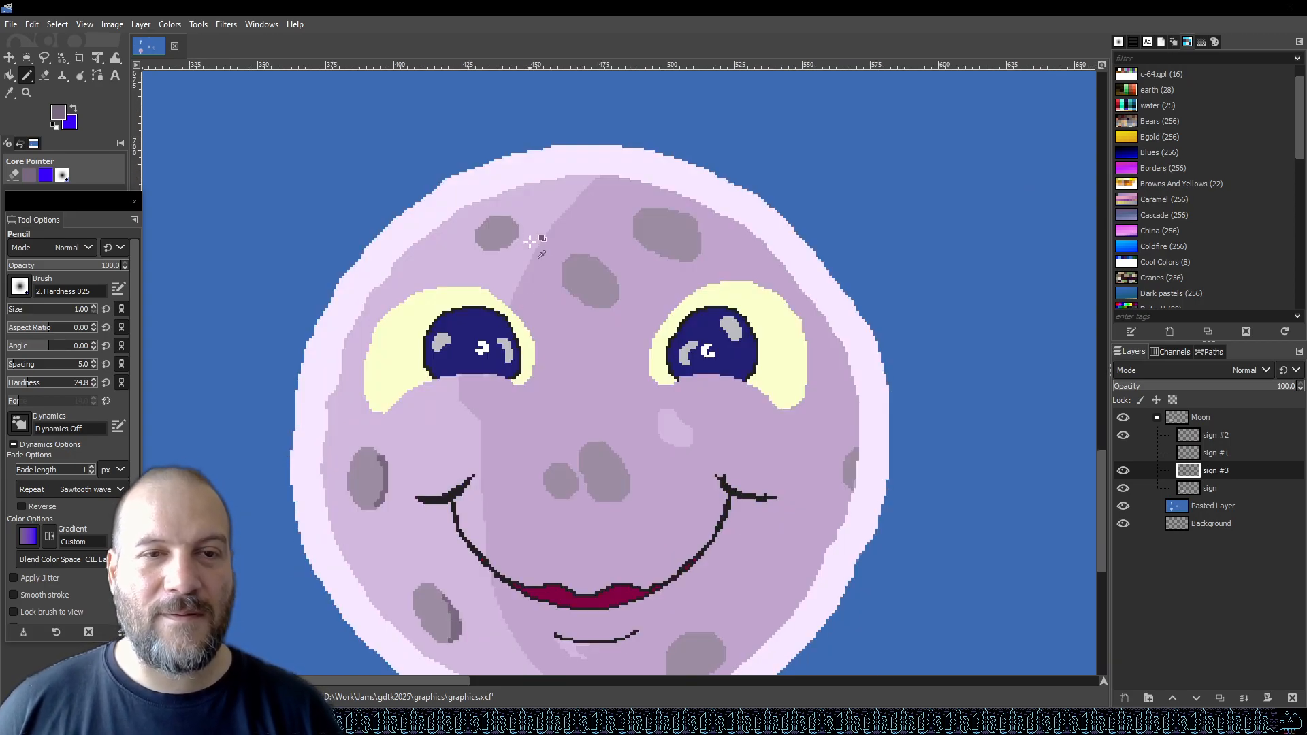
With the size-1 pencil, shade the right edges of the upper craters in the darker grey, saving along the way.
scroll(535, 228, "up", 4)
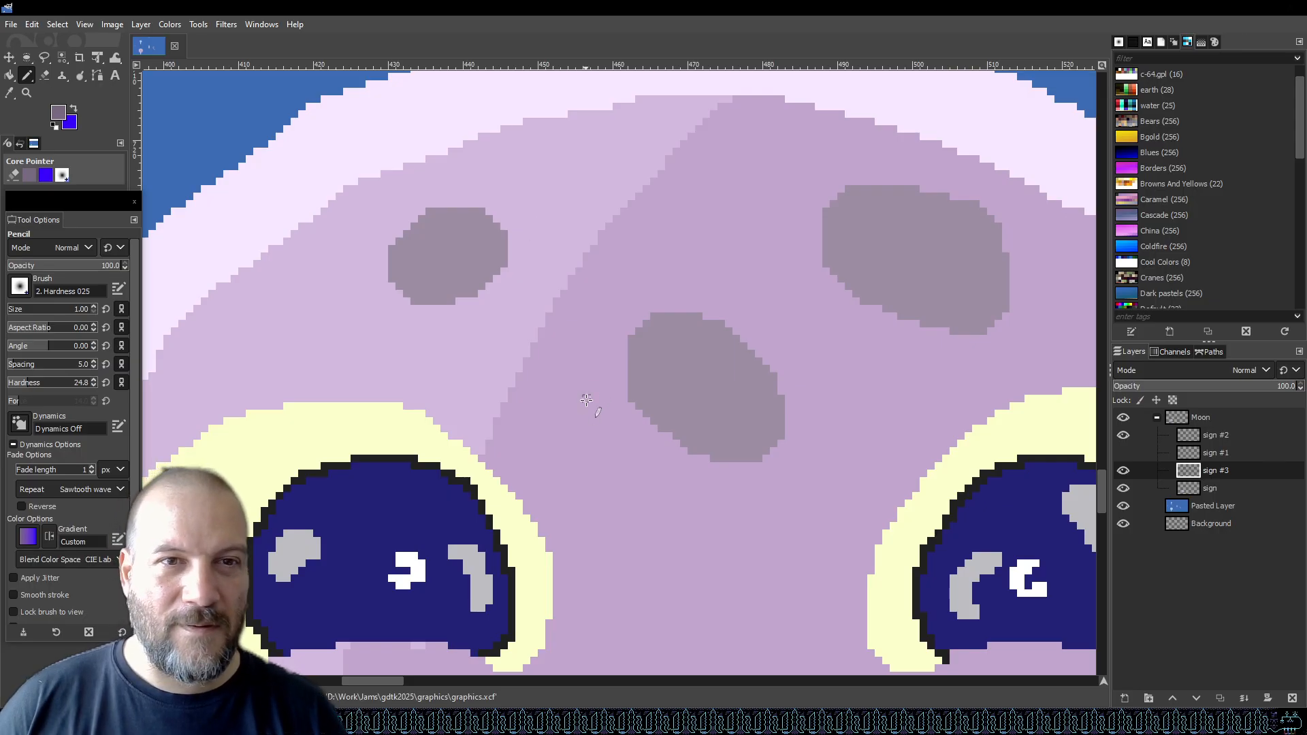
mouse_move(496, 230)
left_mouse_down()
mouse_move(479, 286)
mouse_move(502, 265)
left_mouse_up()
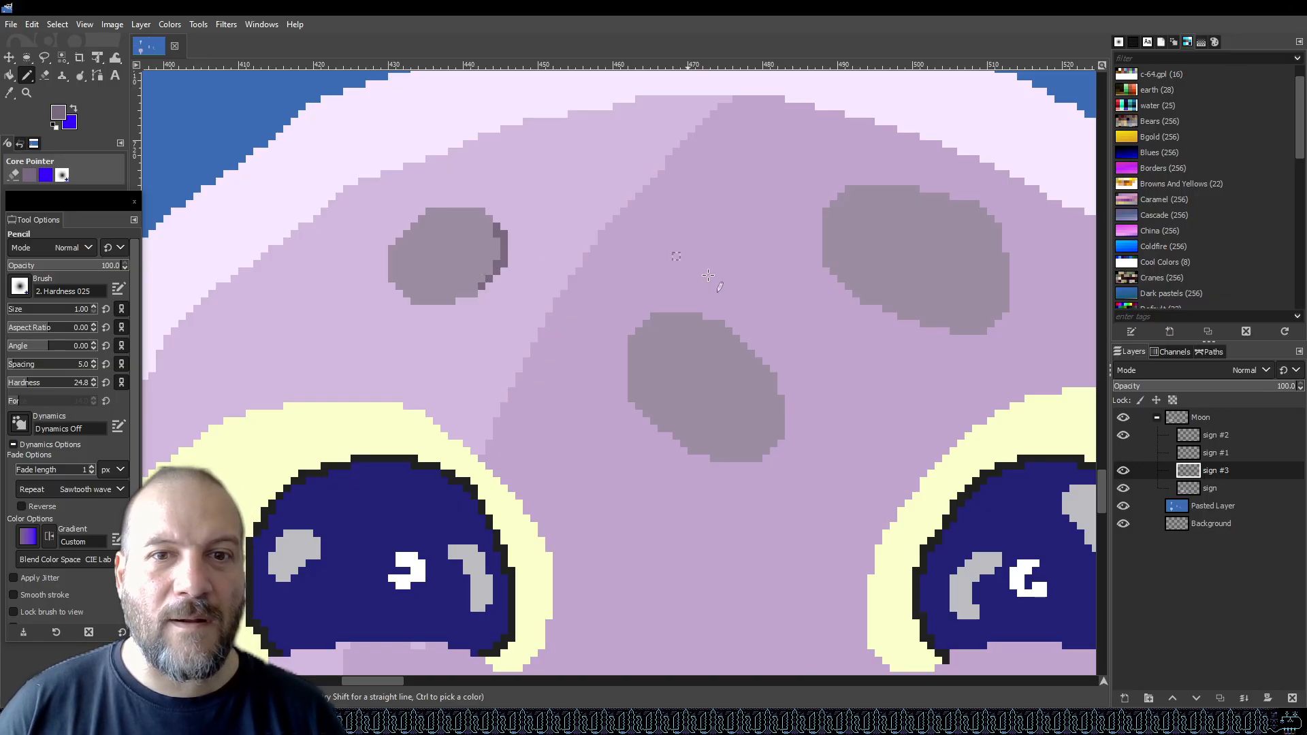
left_click_drag(753, 456, 772, 429)
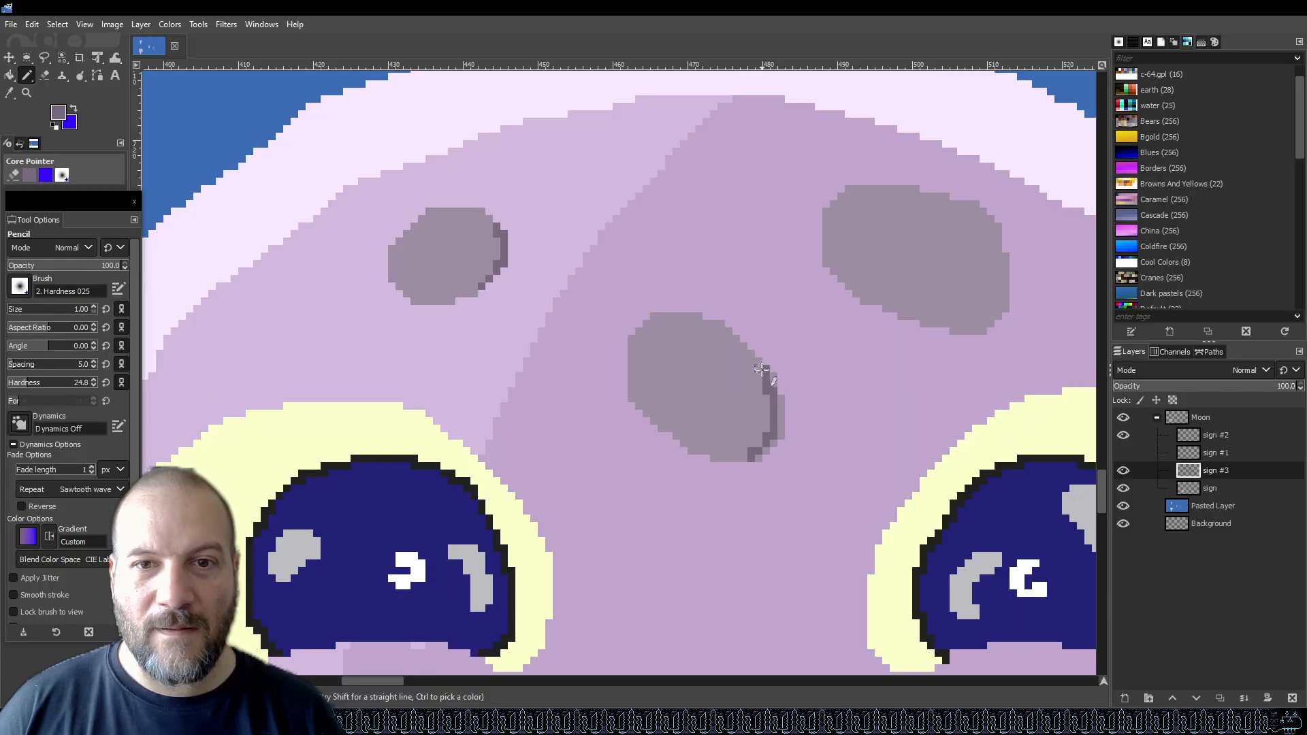
mouse_move(769, 373)
left_mouse_down()
mouse_move(780, 430)
mouse_move(777, 403)
left_mouse_up()
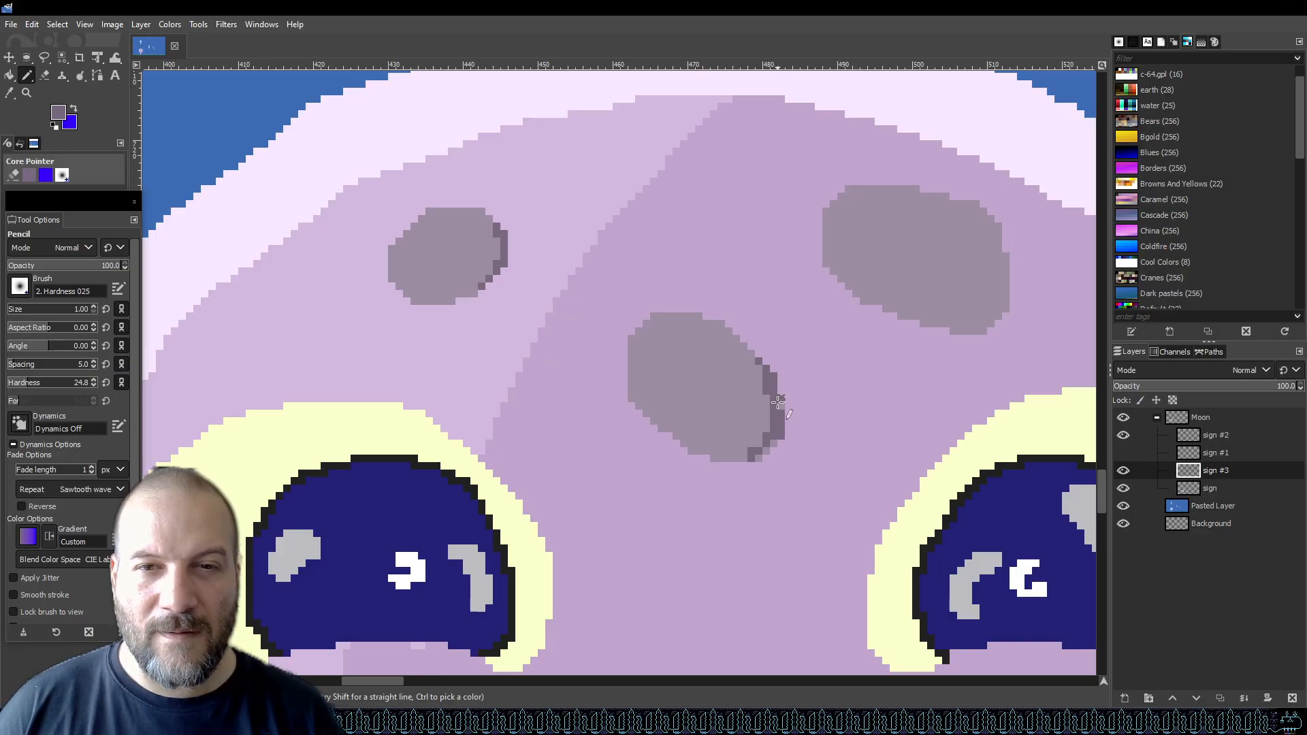
left_click(757, 455)
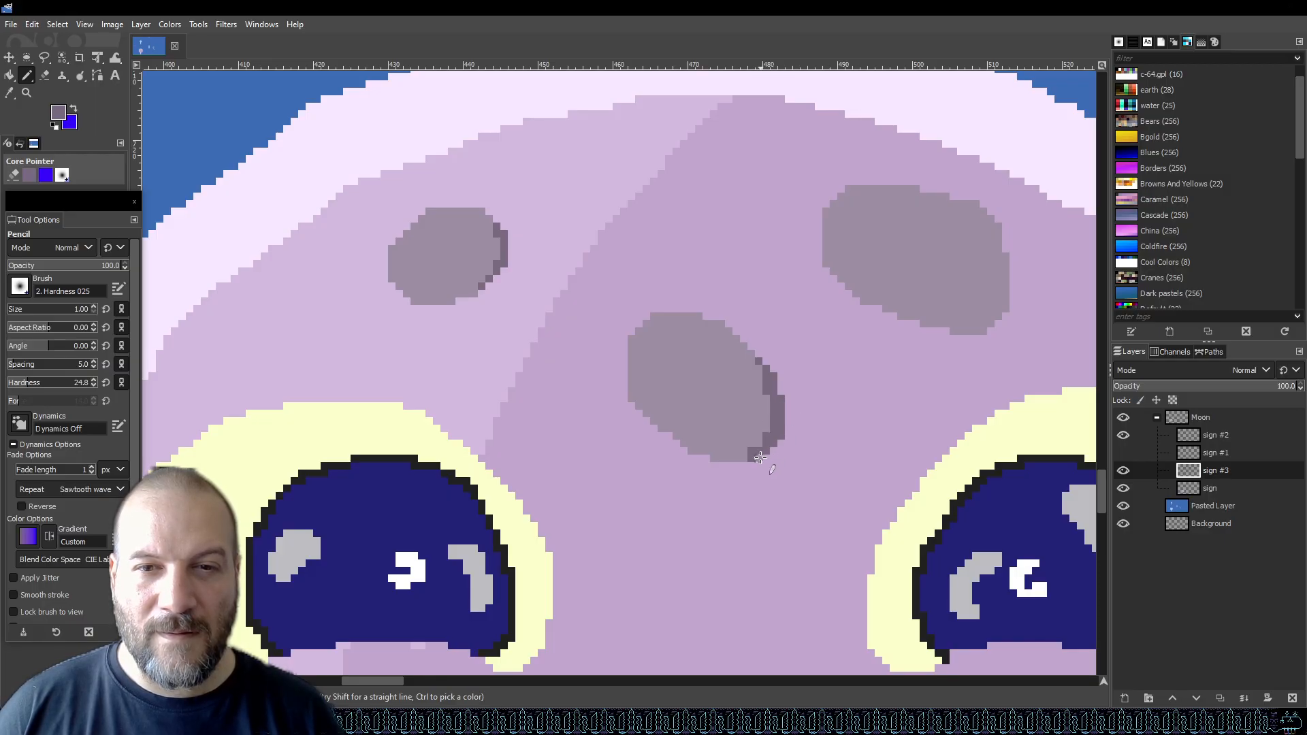
key("ctrl+s")
mouse_move(986, 332)
left_mouse_down()
mouse_move(957, 332)
mouse_move(988, 331)
mouse_move(1003, 281)
left_mouse_up()
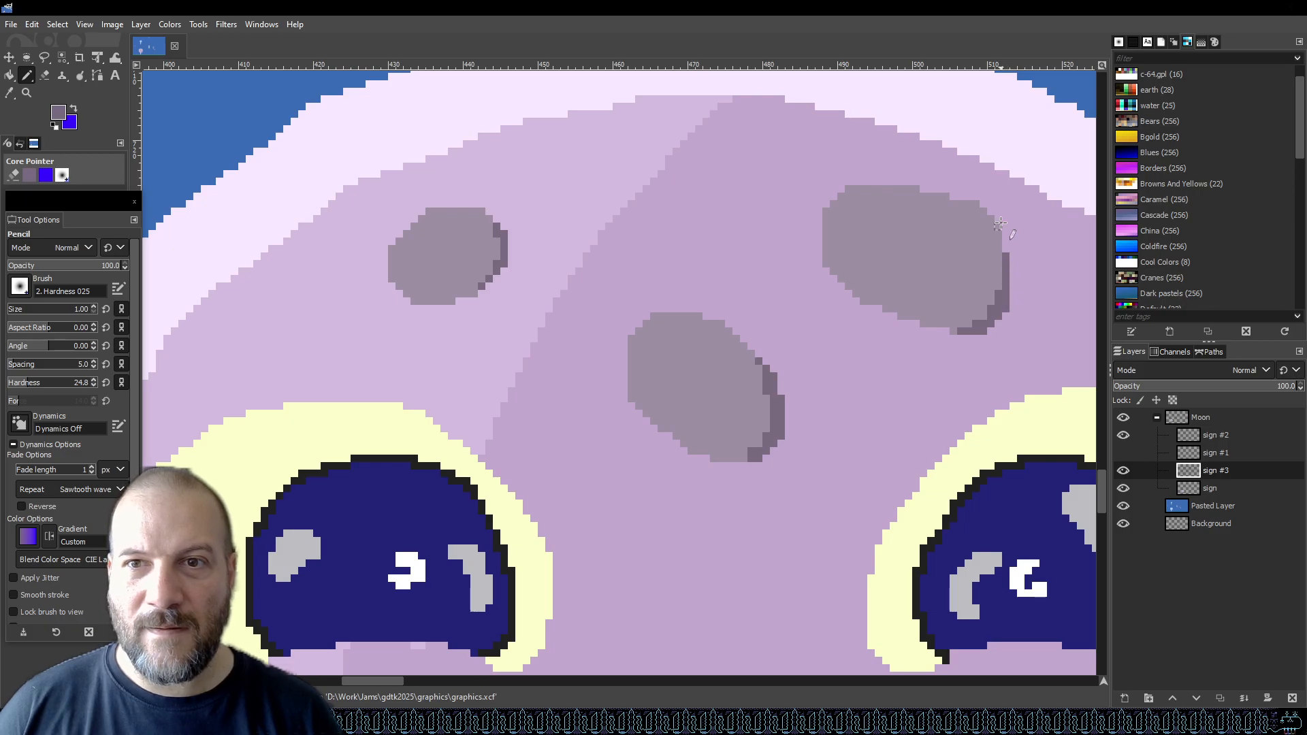
Shade the right edges of the two craters beside the nose with the pencil.
scroll(776, 268, "down", 5)
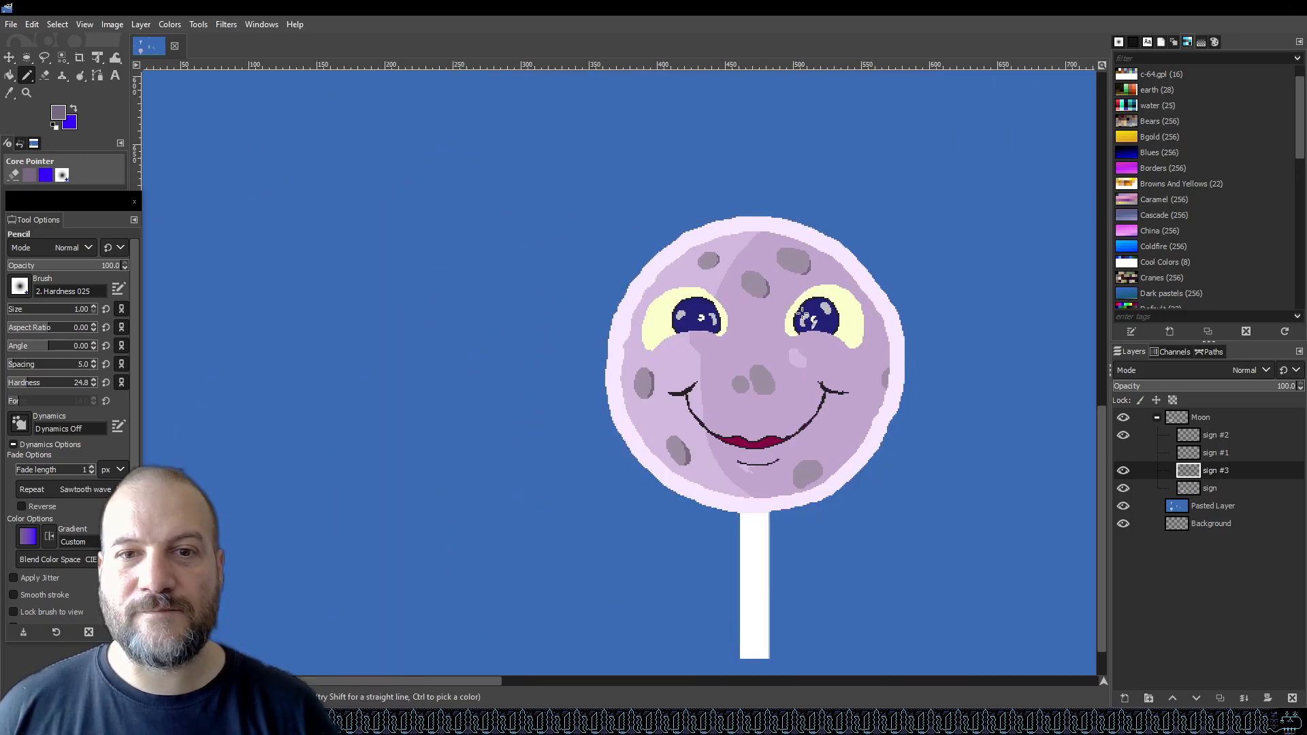
scroll(838, 380, "up", 3)
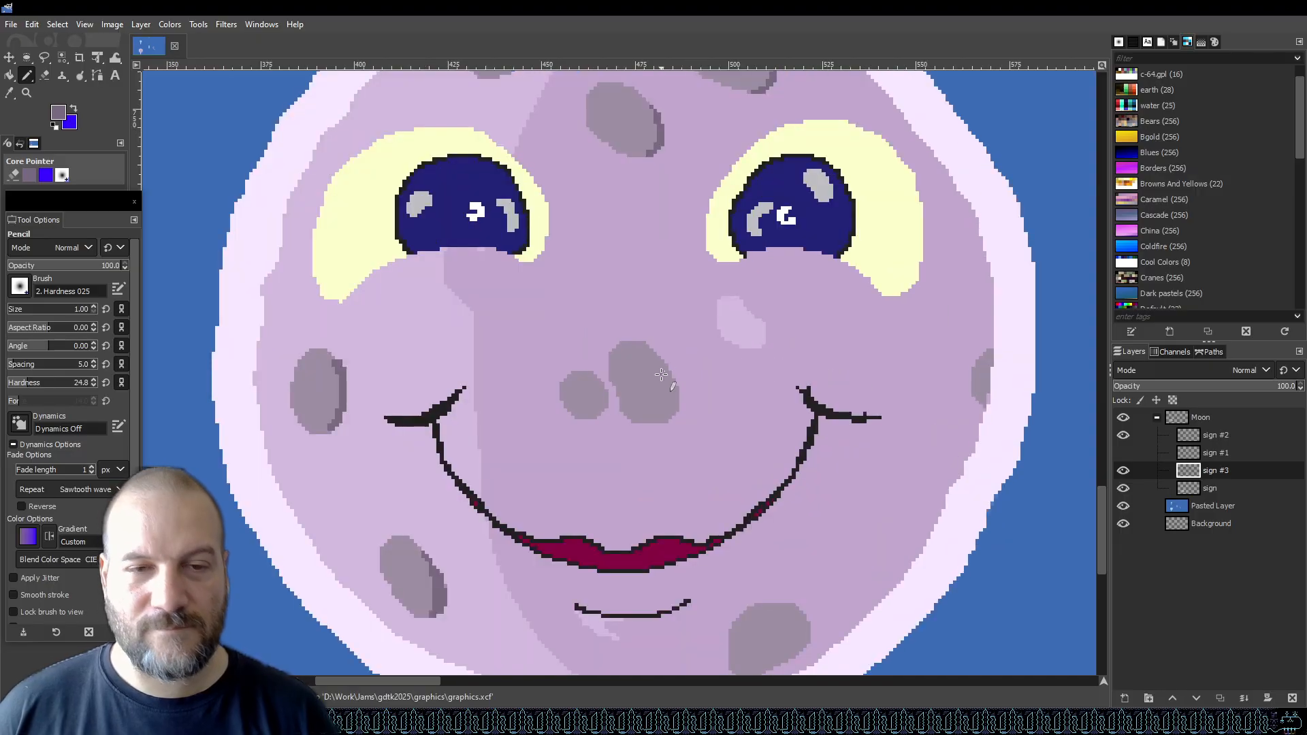
scroll(661, 374, "up", 2)
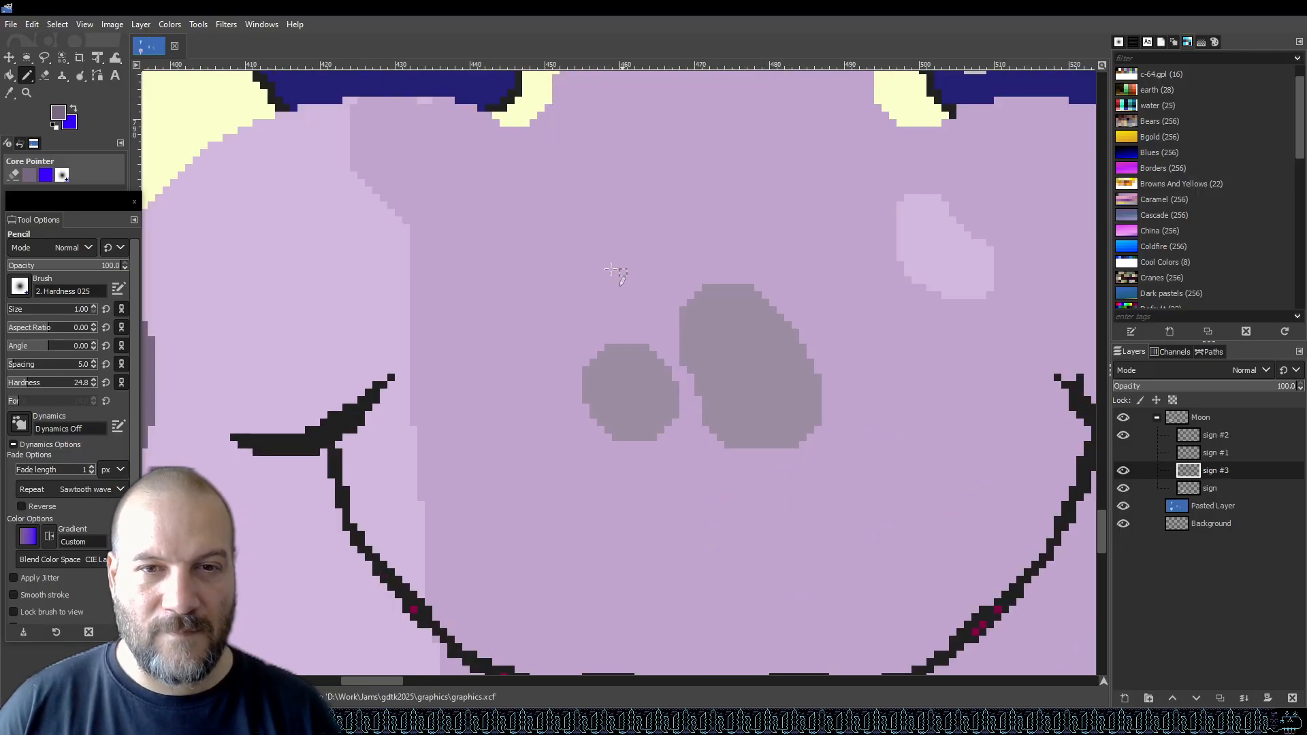
left_click(675, 393)
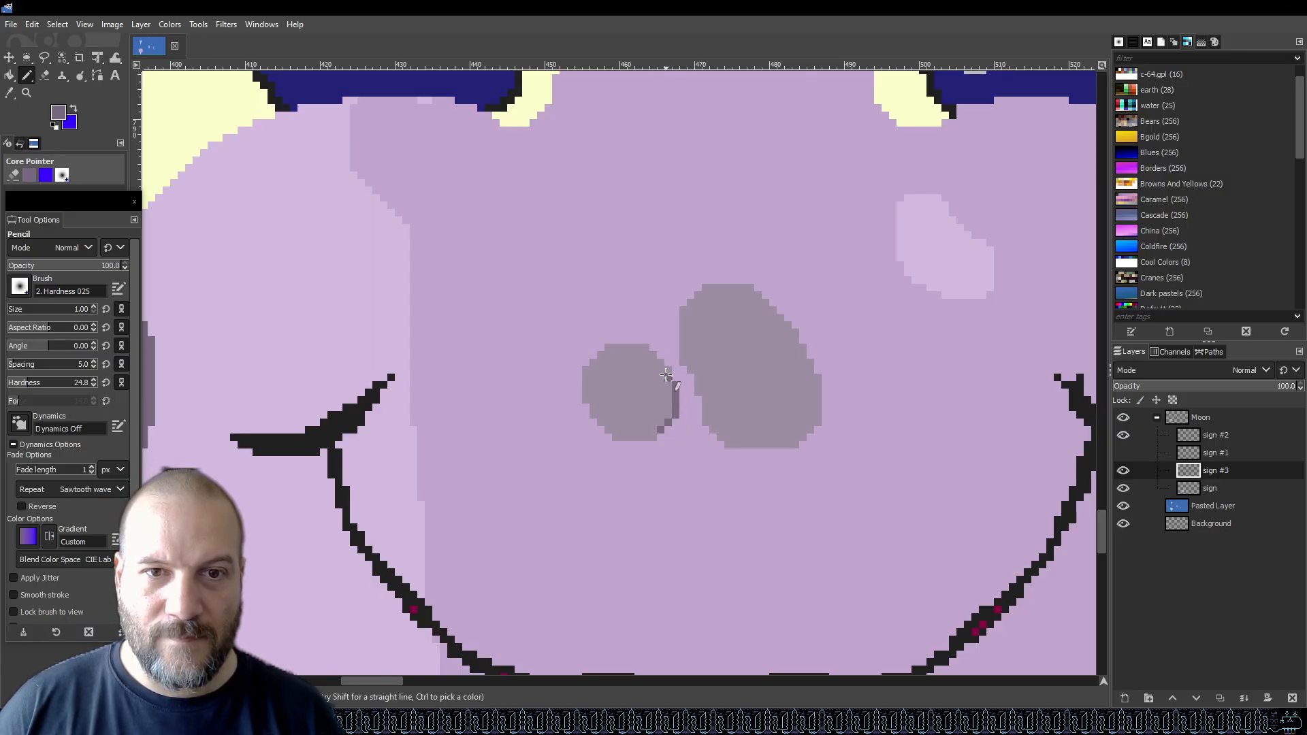
left_click(669, 402)
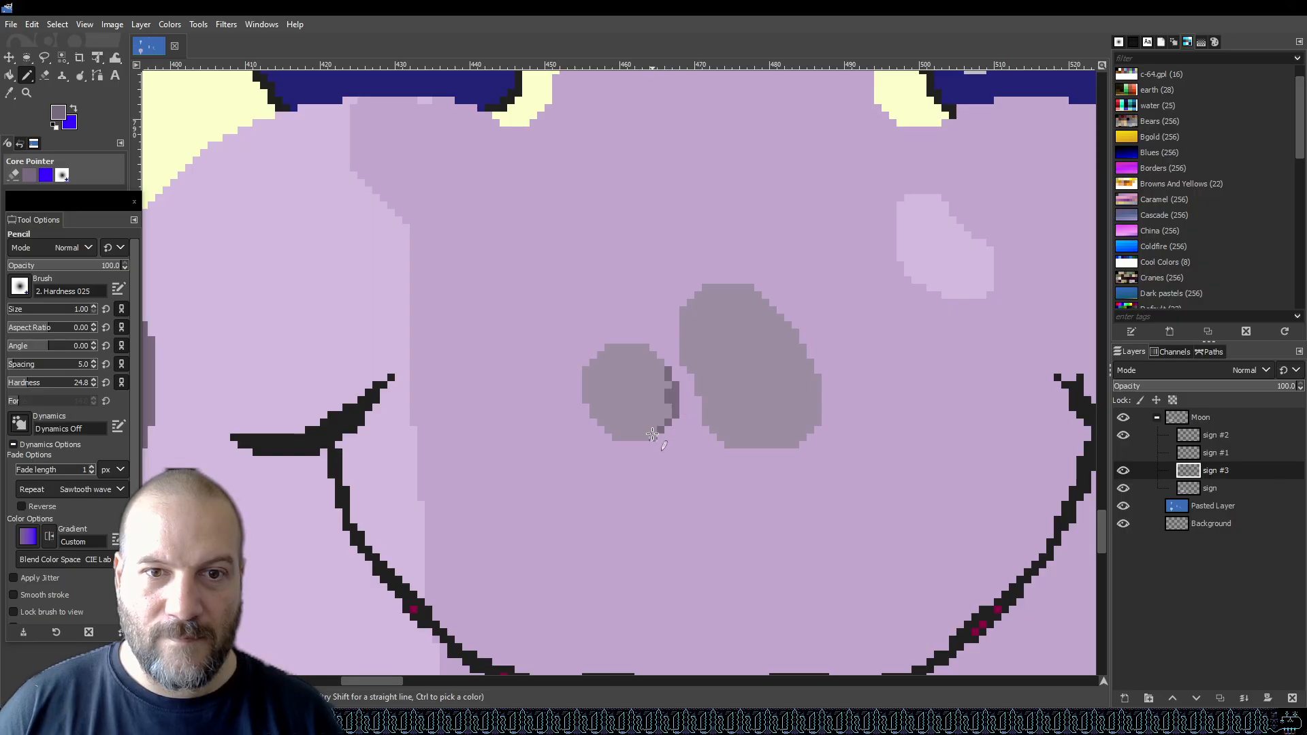
left_click_drag(655, 426, 670, 412)
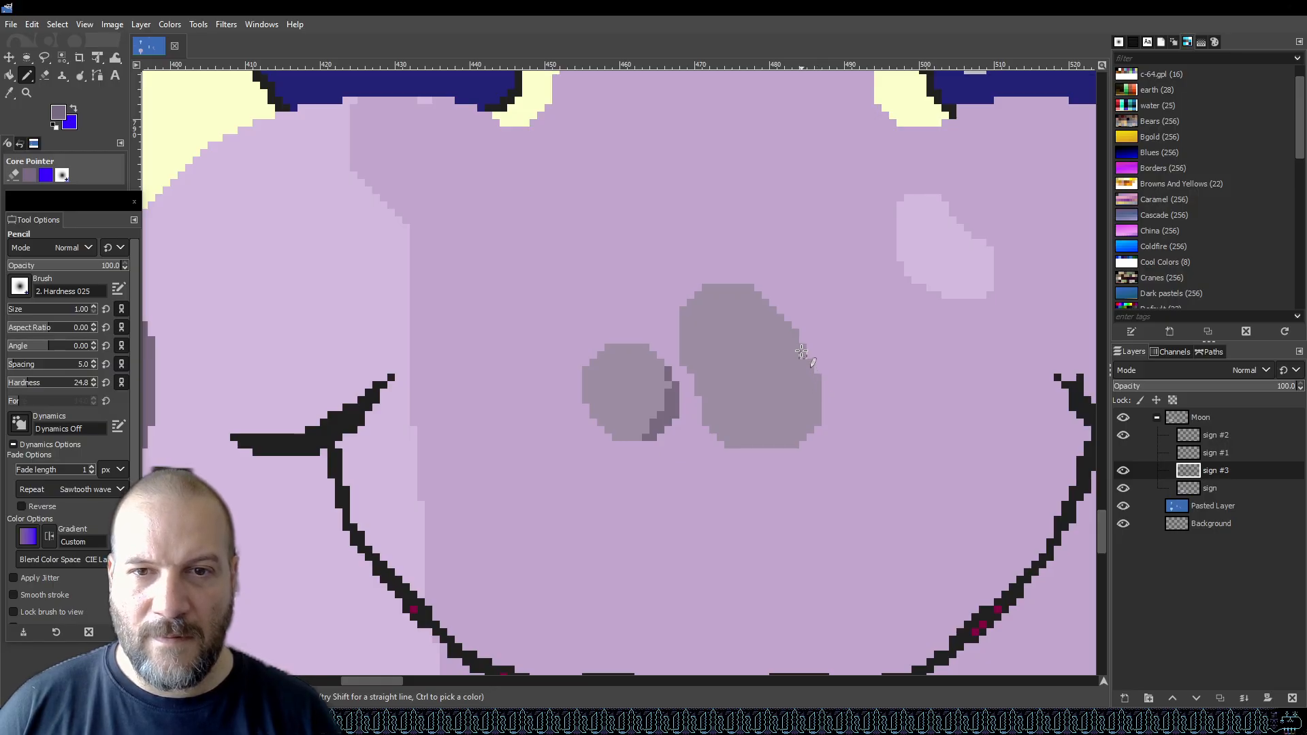
mouse_move(780, 444)
left_mouse_down()
mouse_move(812, 415)
mouse_move(817, 380)
left_mouse_up()
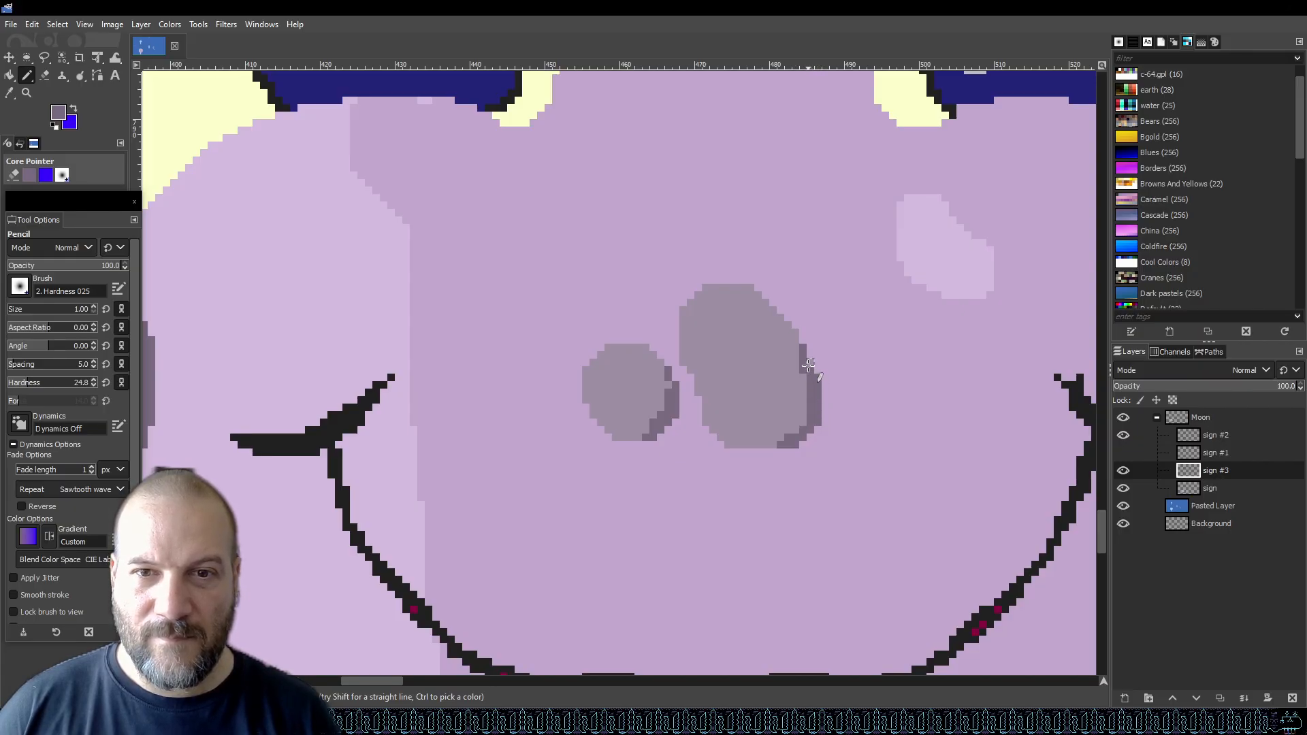
left_click_drag(796, 350, 800, 332)
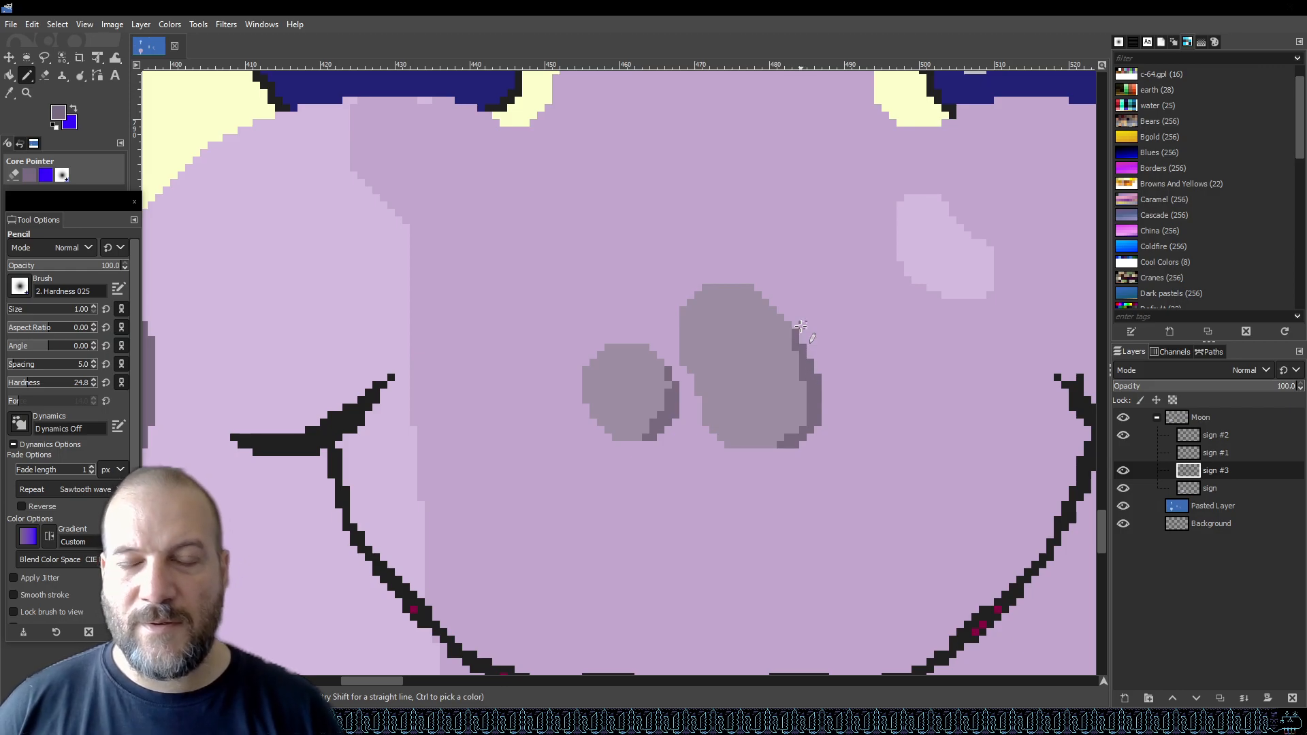
With the eraser, trim the rim crater on the right edge on both the crater layer and the base sign layer, then save.
scroll(801, 326, "down", 3)
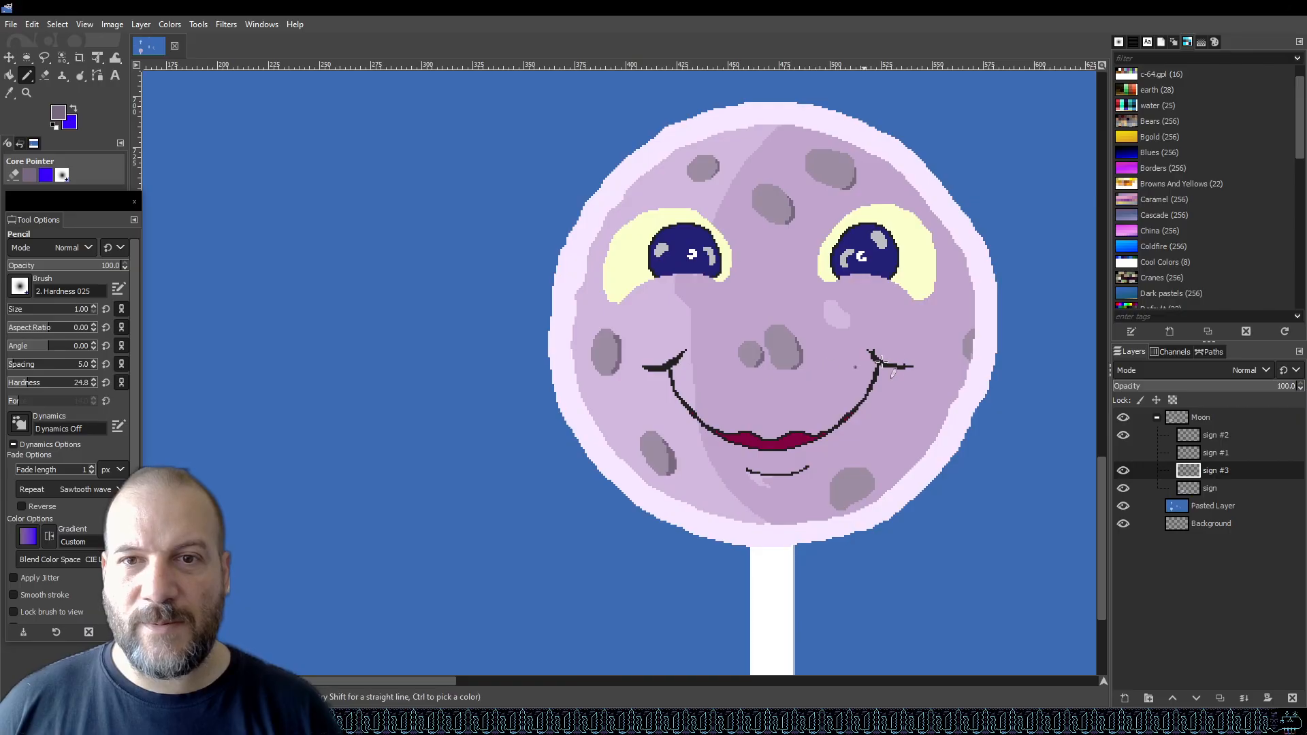
scroll(998, 366, "up", 4)
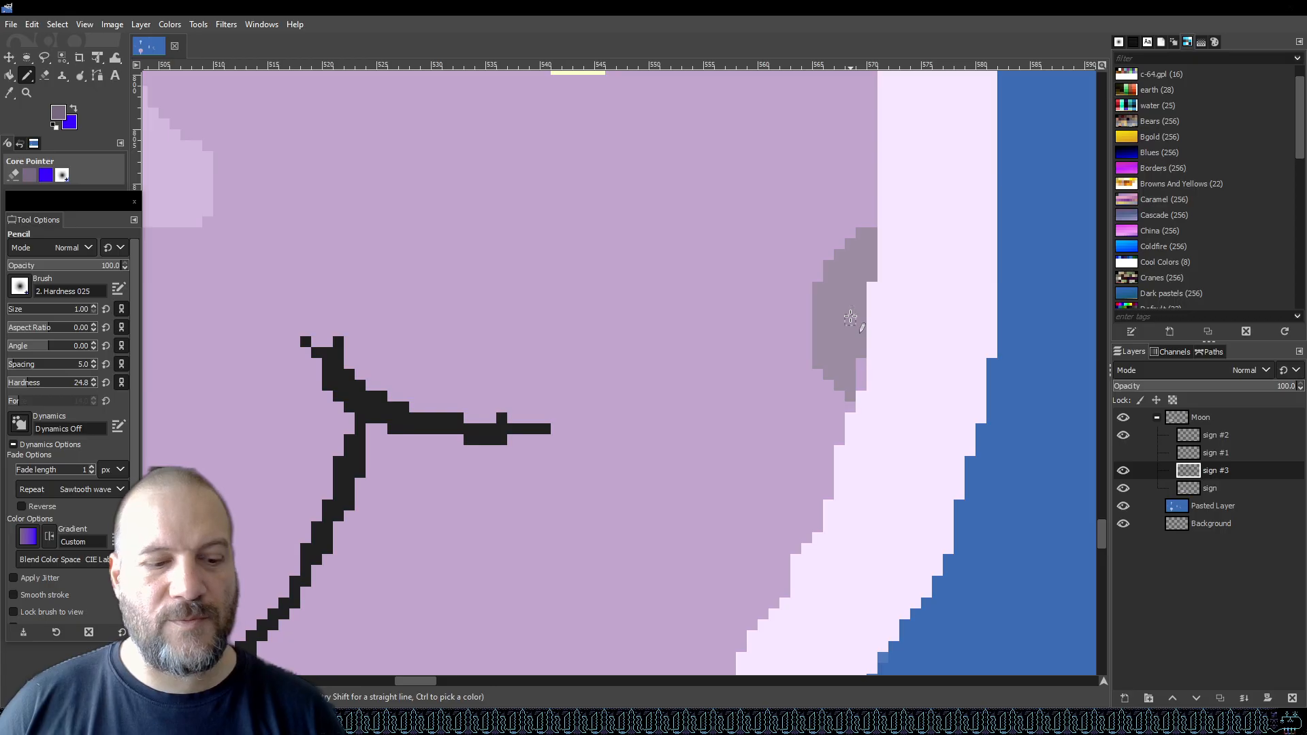
key("shift+e")
mouse_move(873, 277)
left_mouse_down()
mouse_move(861, 353)
mouse_move(853, 306)
left_mouse_up()
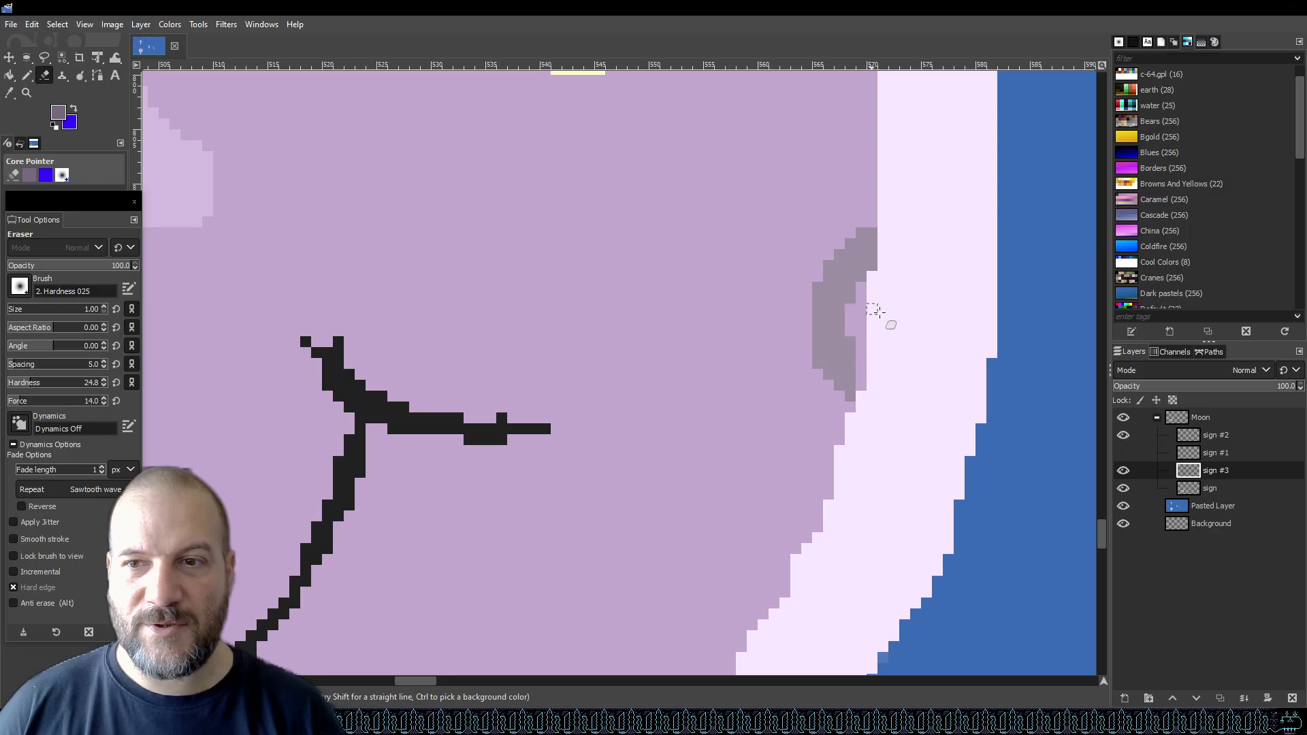
left_click(1234, 488)
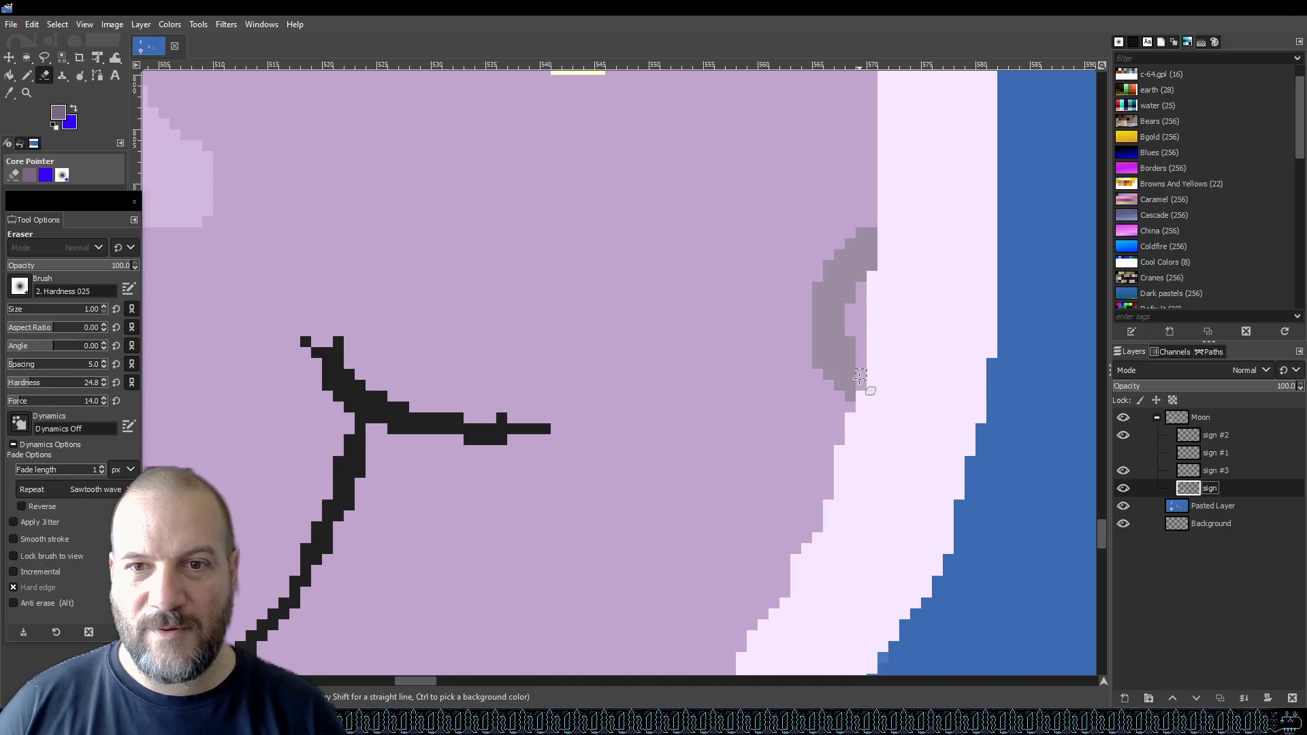
mouse_move(861, 385)
left_mouse_down()
mouse_move(860, 296)
mouse_move(864, 312)
left_mouse_up()
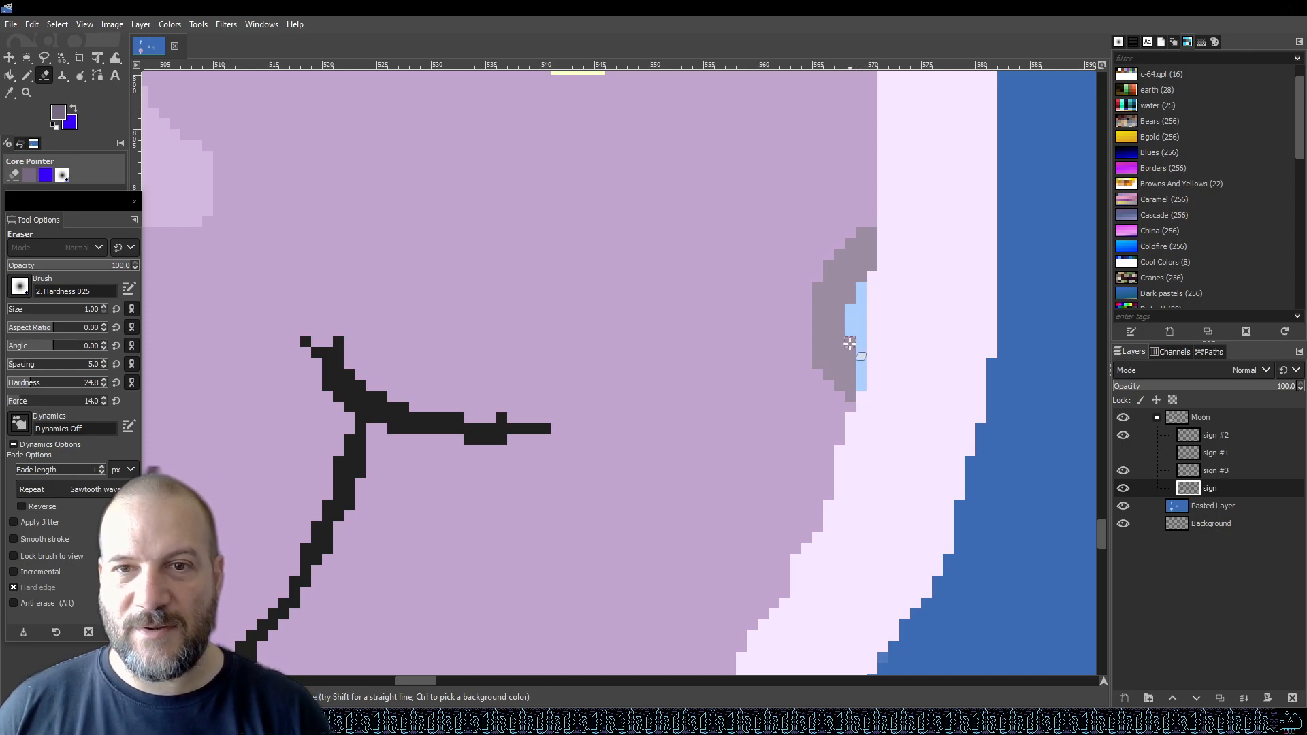
key("Page_Up")
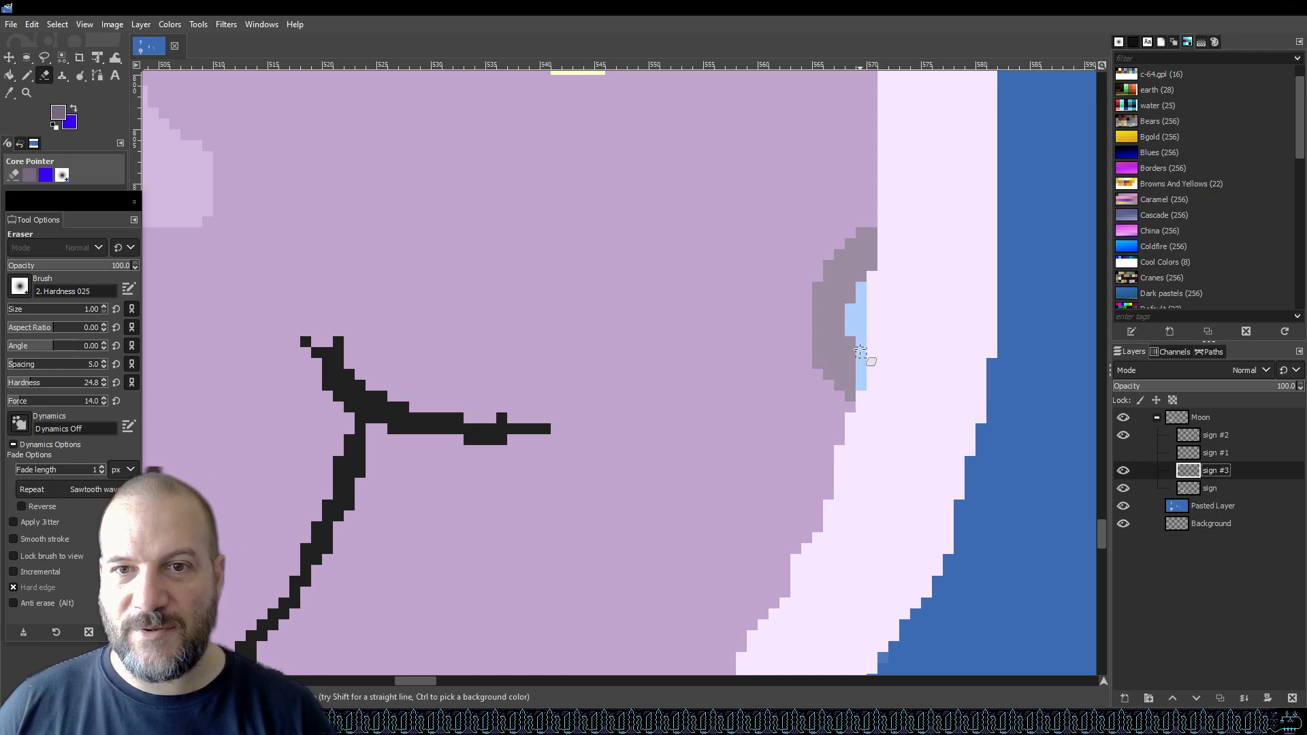
scroll(1039, 366, "down", 4)
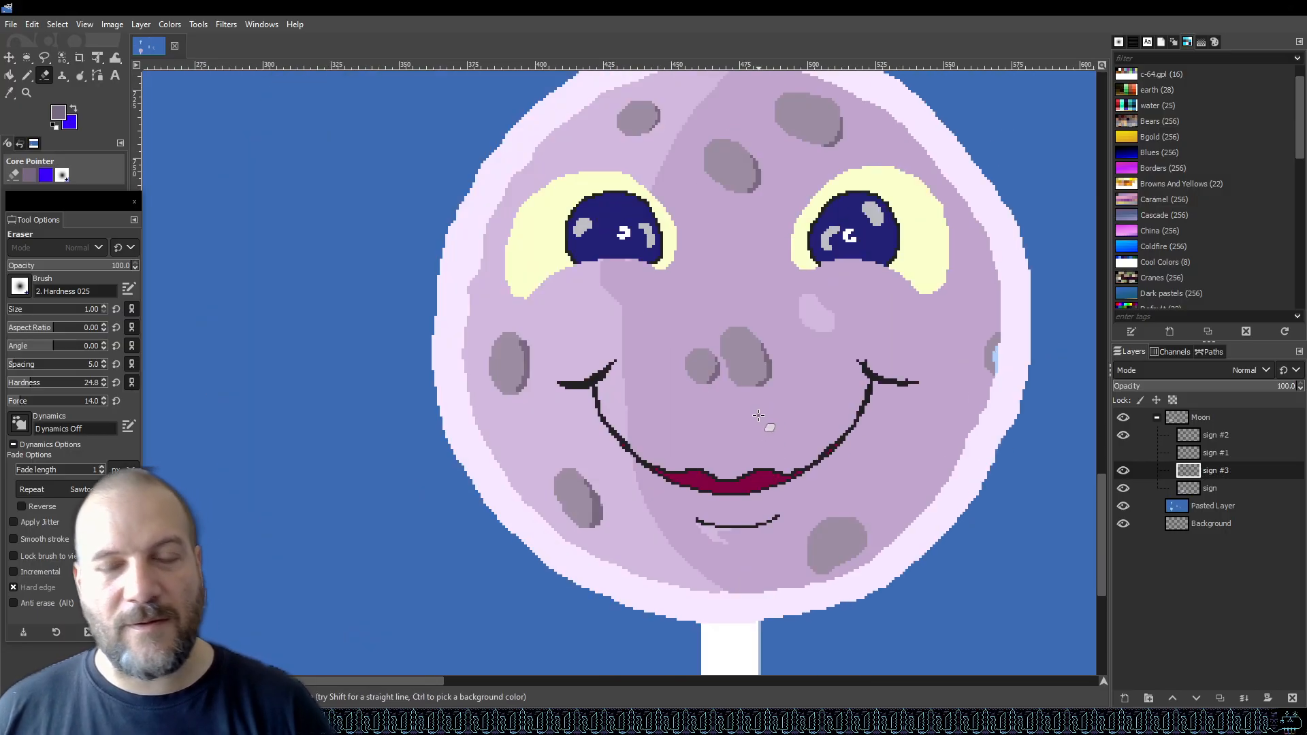
key("ctrl+s")
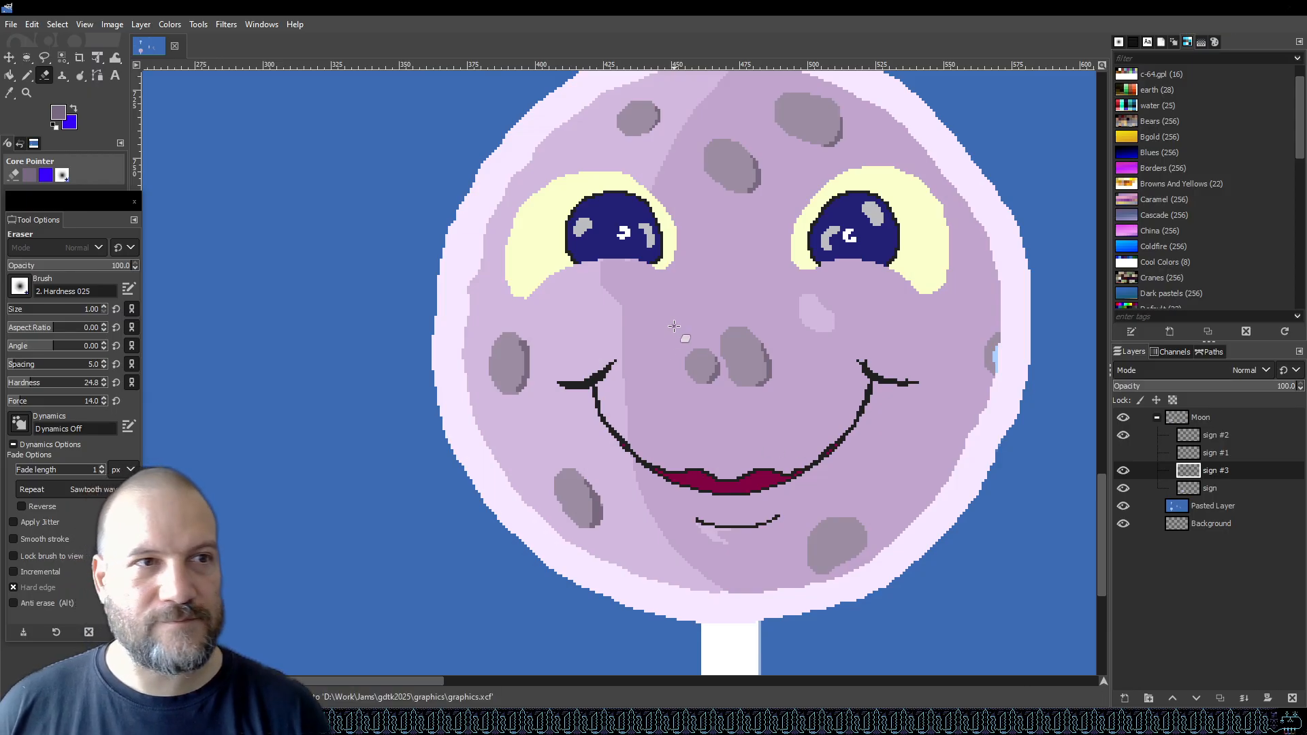
With the pencil, shade the right edge of the lower-right crater near the chin.
left_click(28, 75)
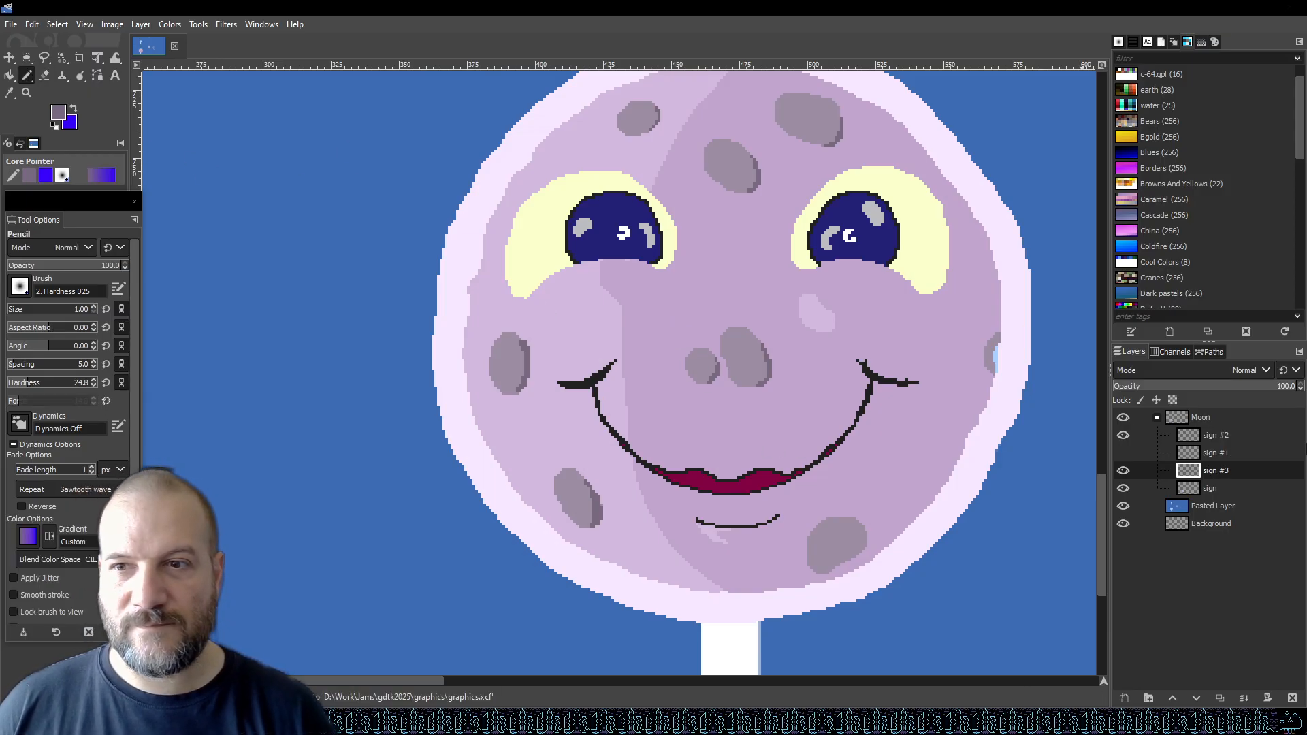
left_click(1123, 471)
left_click(1123, 471)
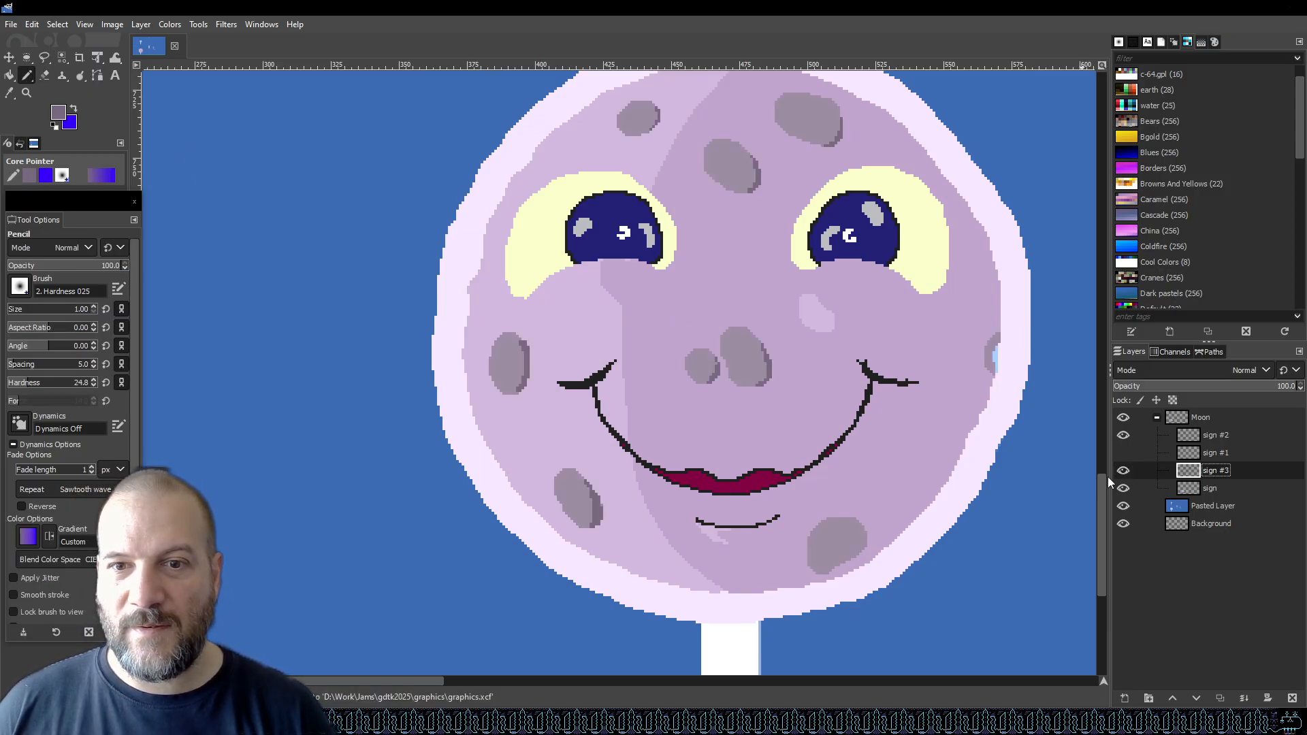
scroll(943, 576, "up", 3)
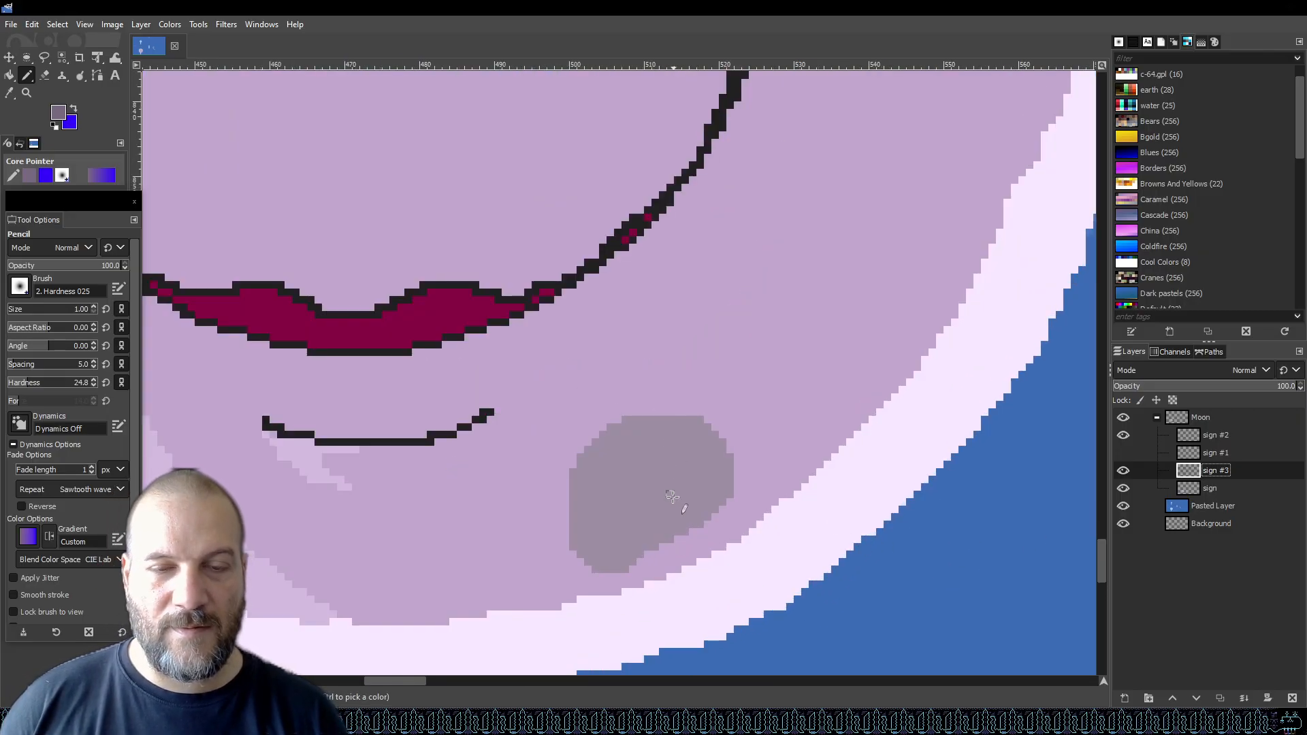
mouse_move(665, 538)
left_mouse_down()
mouse_move(706, 492)
mouse_move(699, 421)
left_mouse_up()
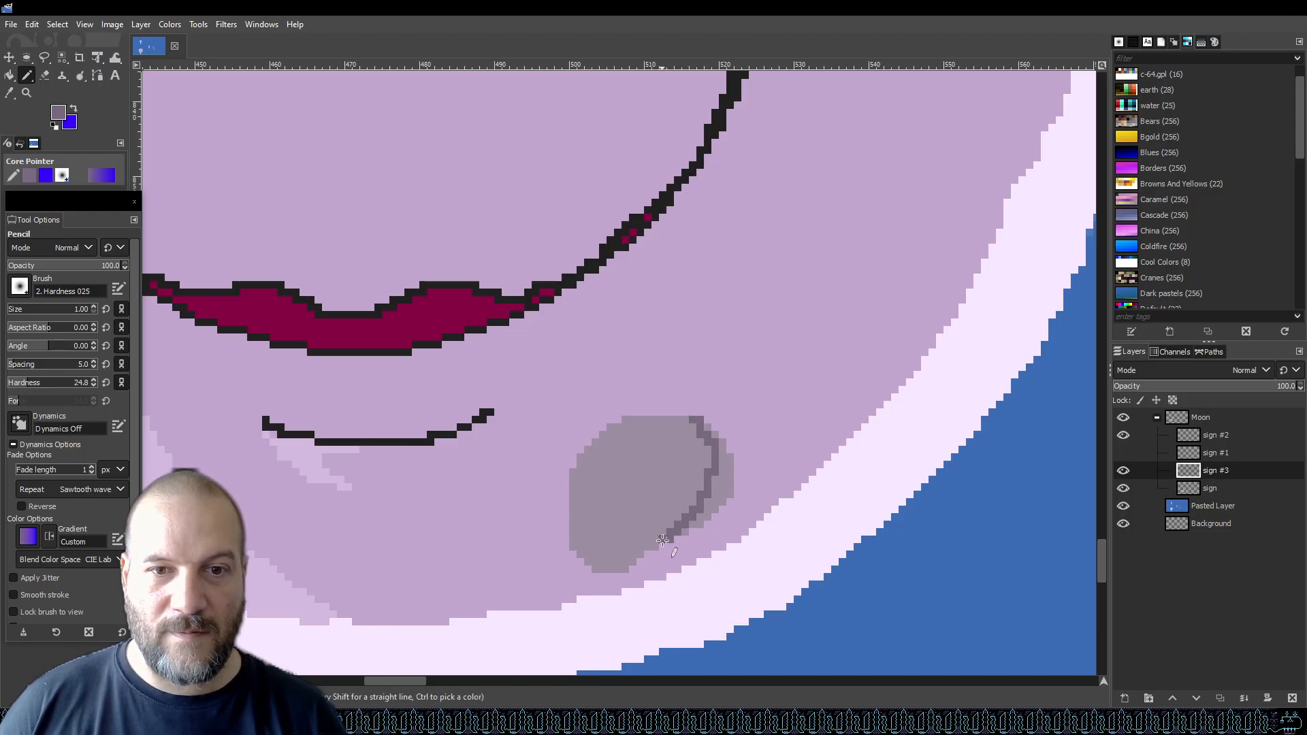
Bucket-fill the remaining gaps along the lower-right crater's shaded edge.
key("shift+b")
left_click(729, 466)
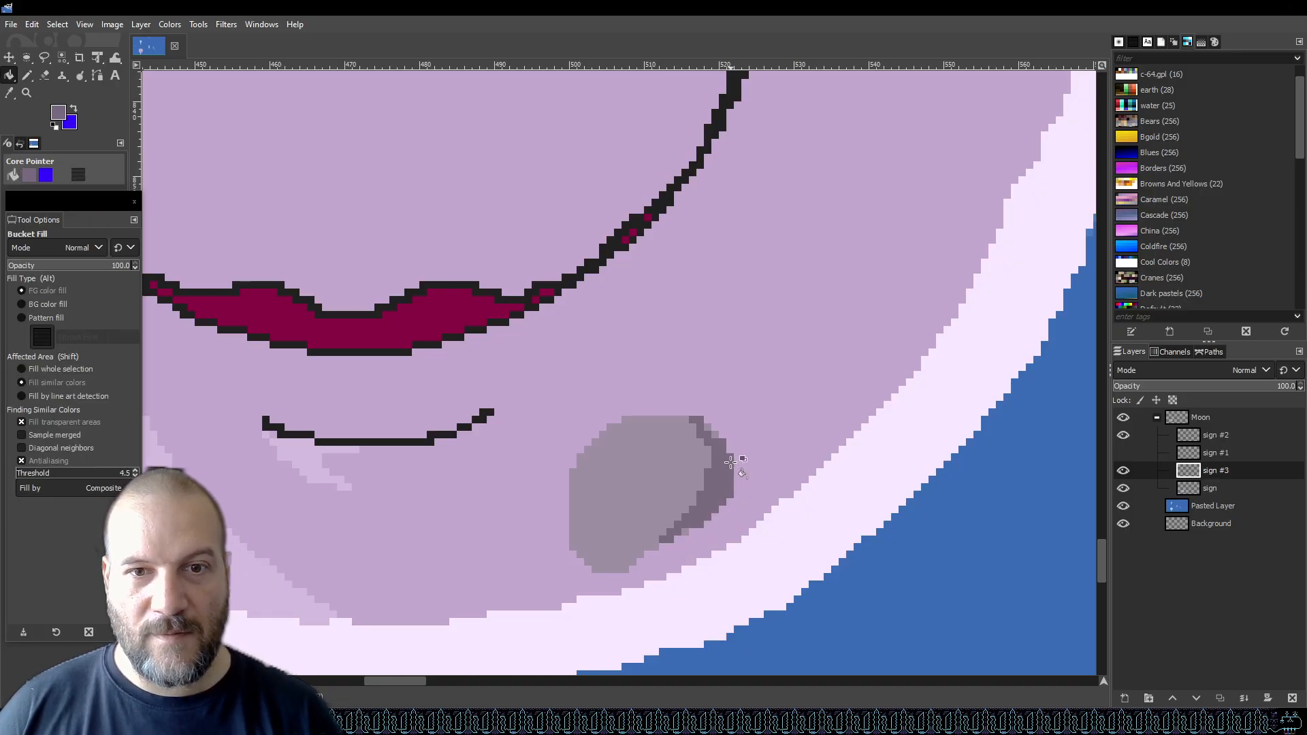
left_click(708, 427)
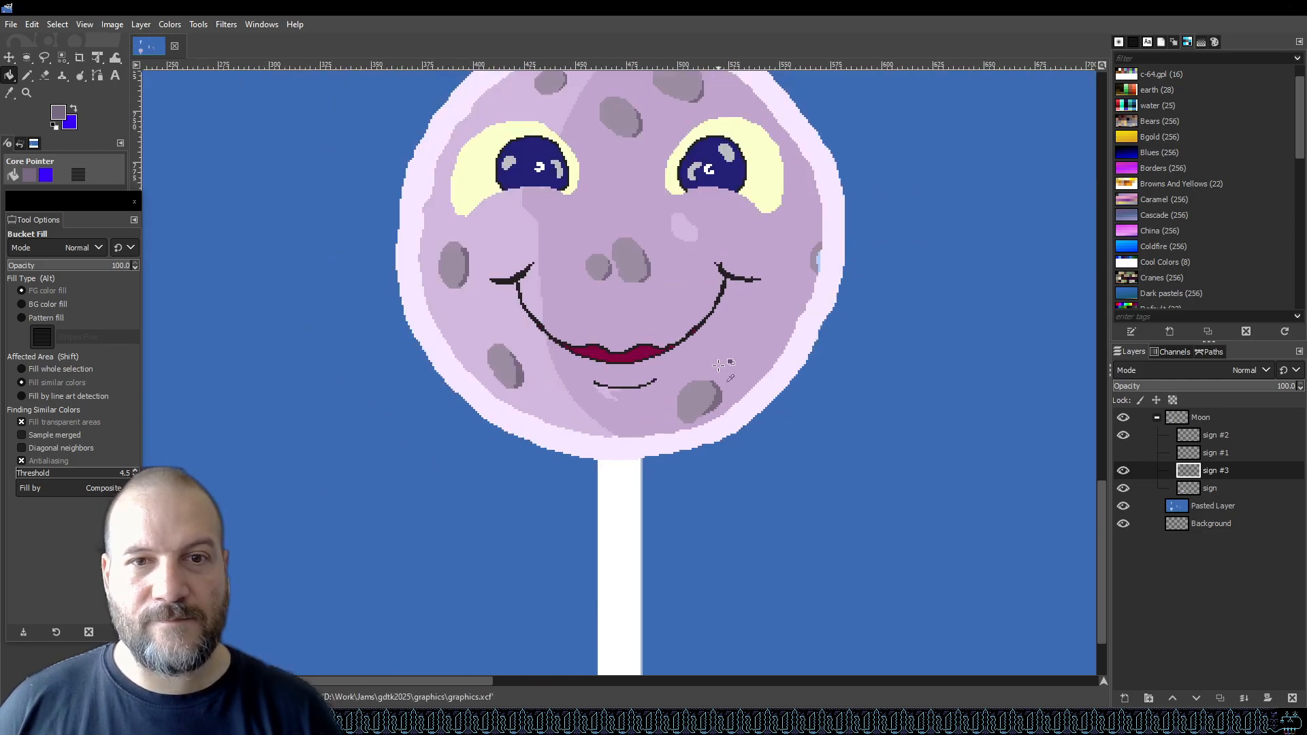
Inspect the right rim crater while hiding and showing the base sign layer.
scroll(724, 374, "down", 4)
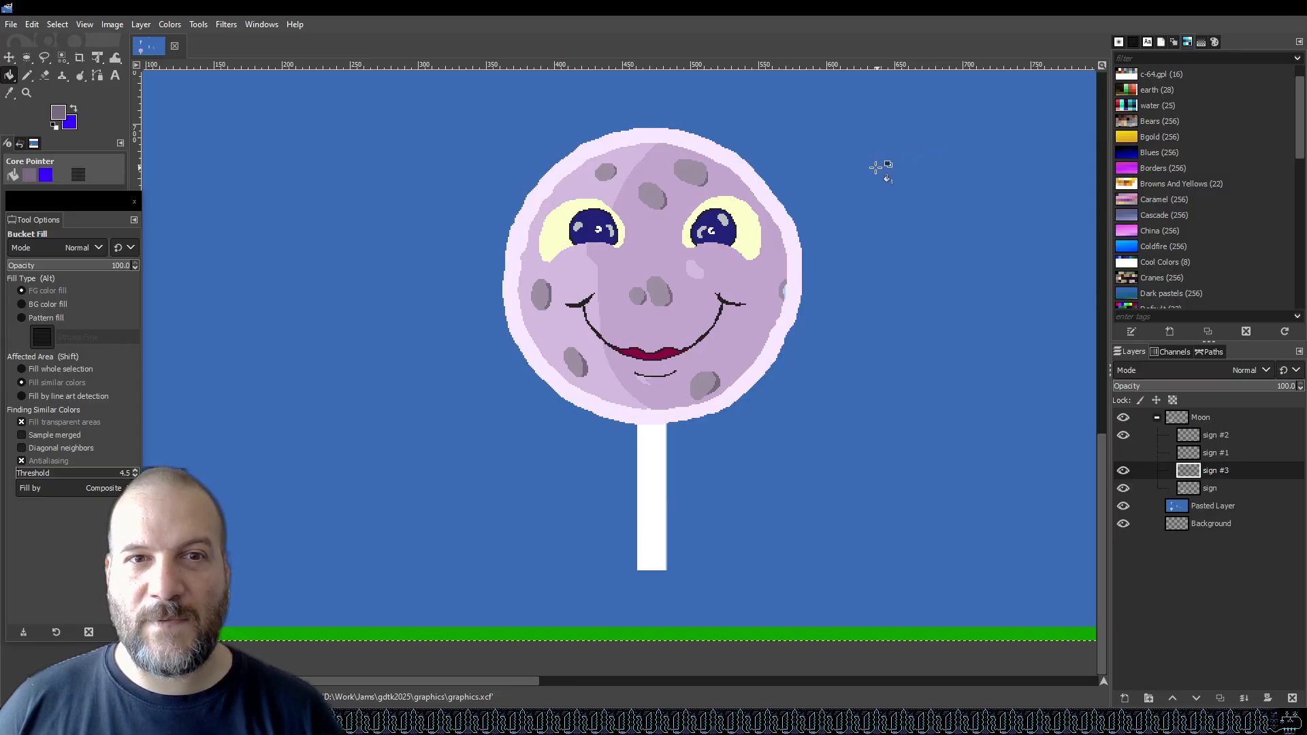
scroll(821, 279, "up", 2)
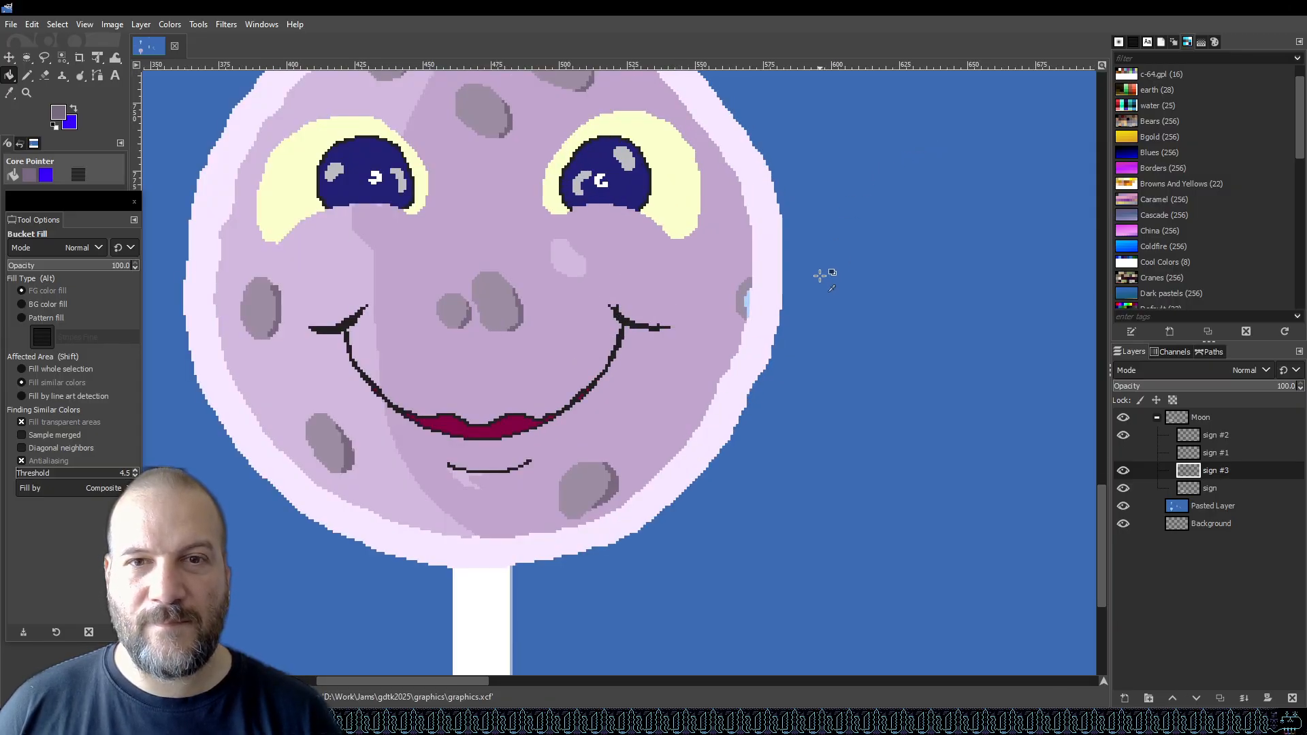
scroll(820, 275, "up", 3)
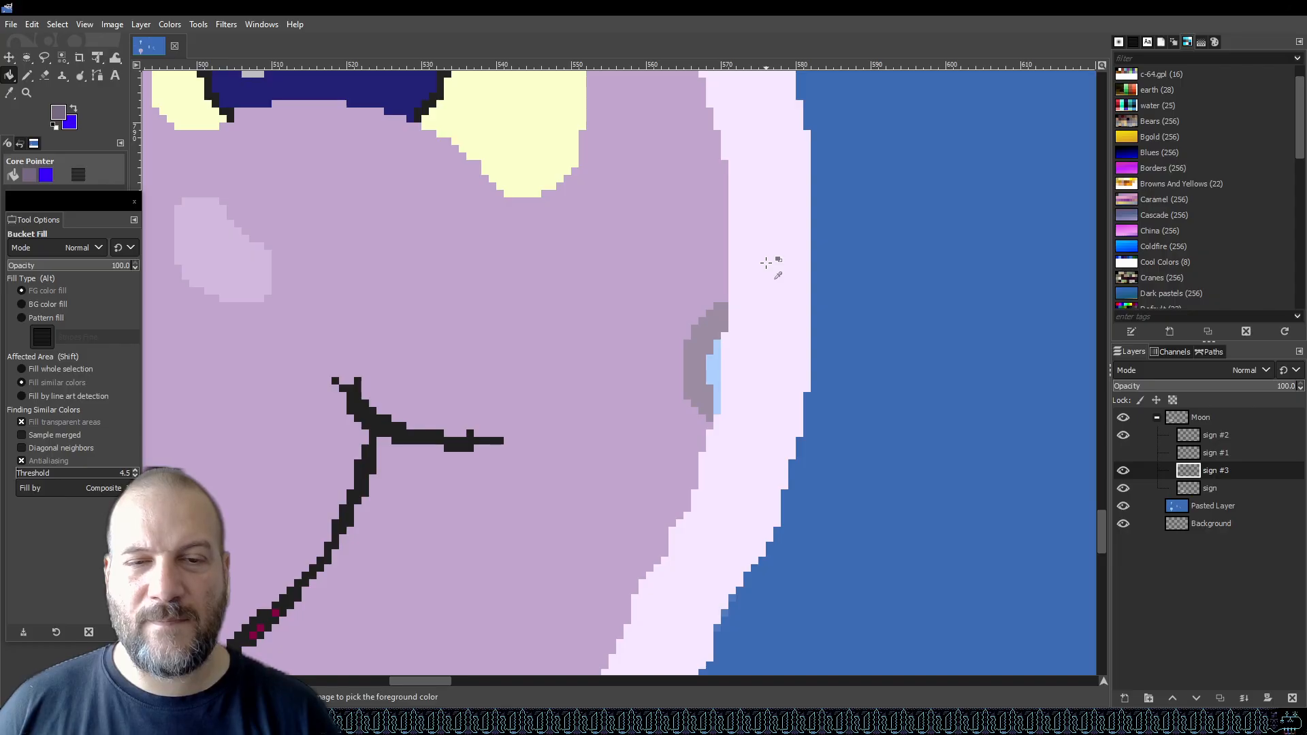
left_click(1127, 475)
left_click(1121, 474)
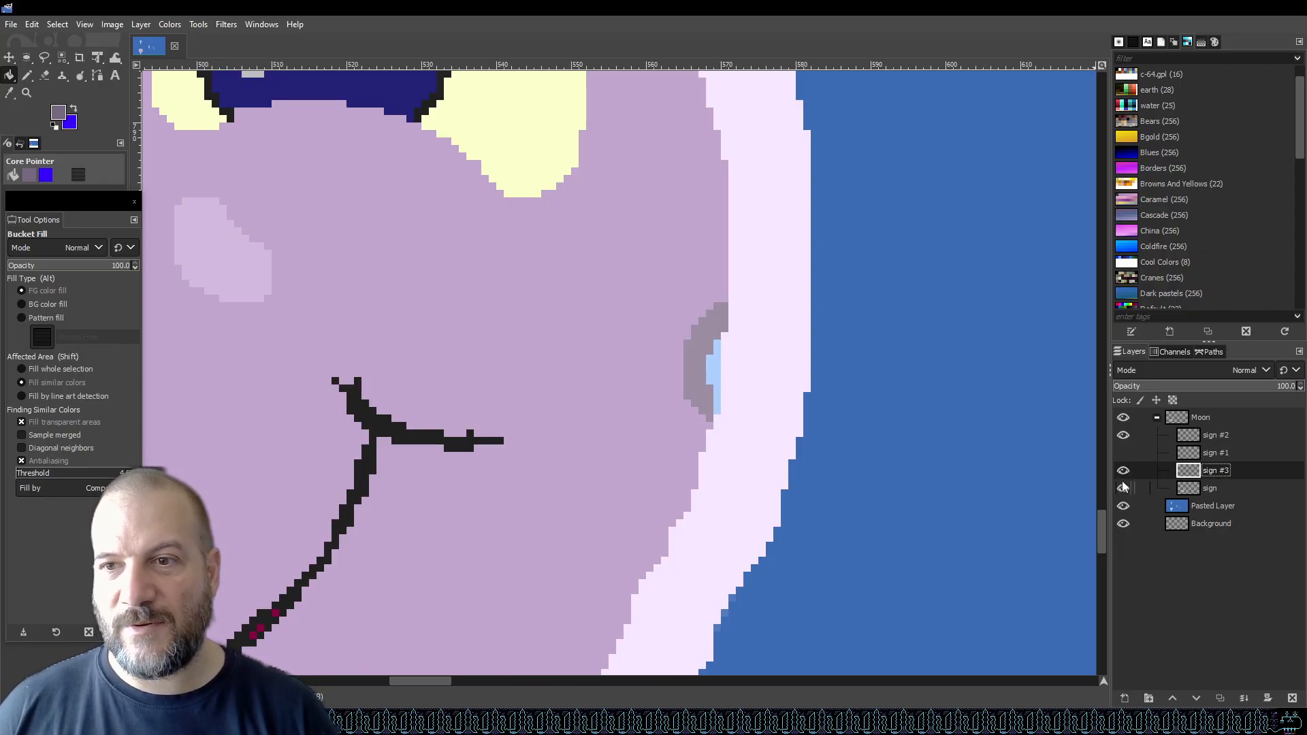
left_click(1123, 490)
left_click(1122, 489)
On the base sign layer, pick the rim colour and pencil over the blue gap in the right rim crater, then save.
left_click(1195, 486)
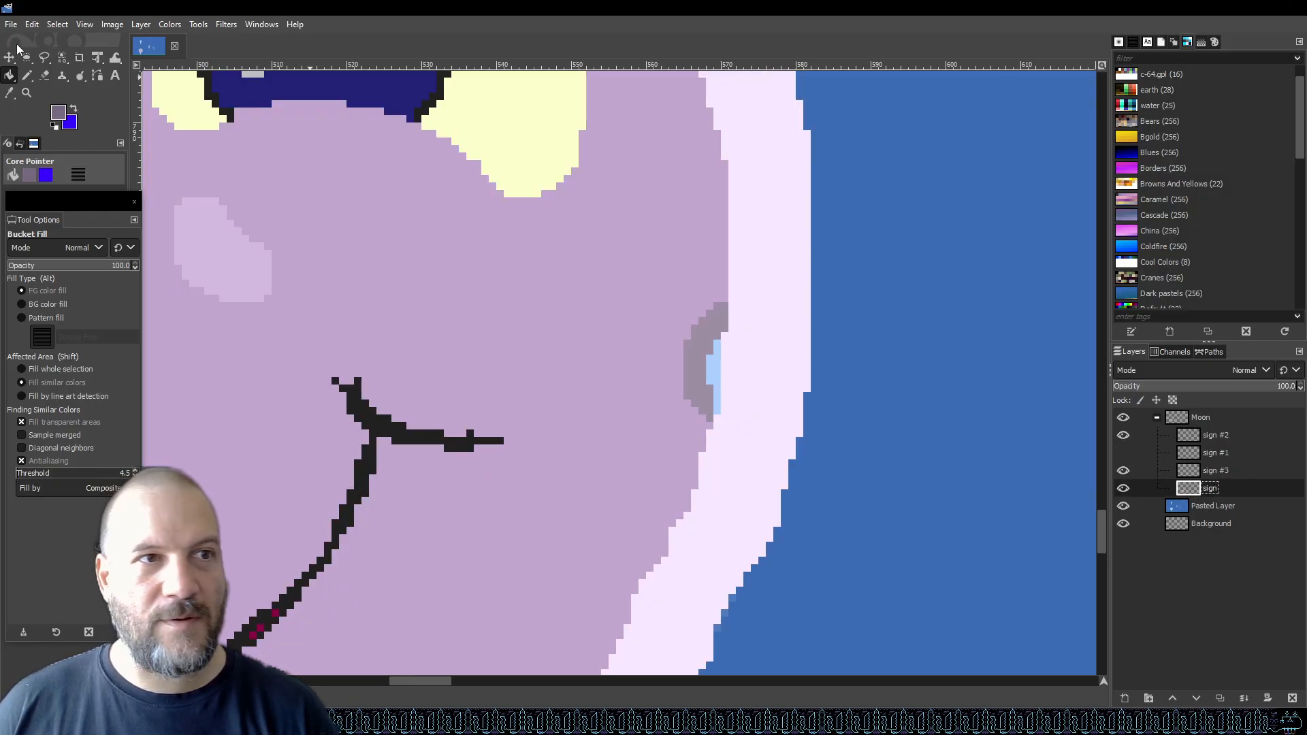
key("i")
key("o")
left_click(783, 294)
key("b")
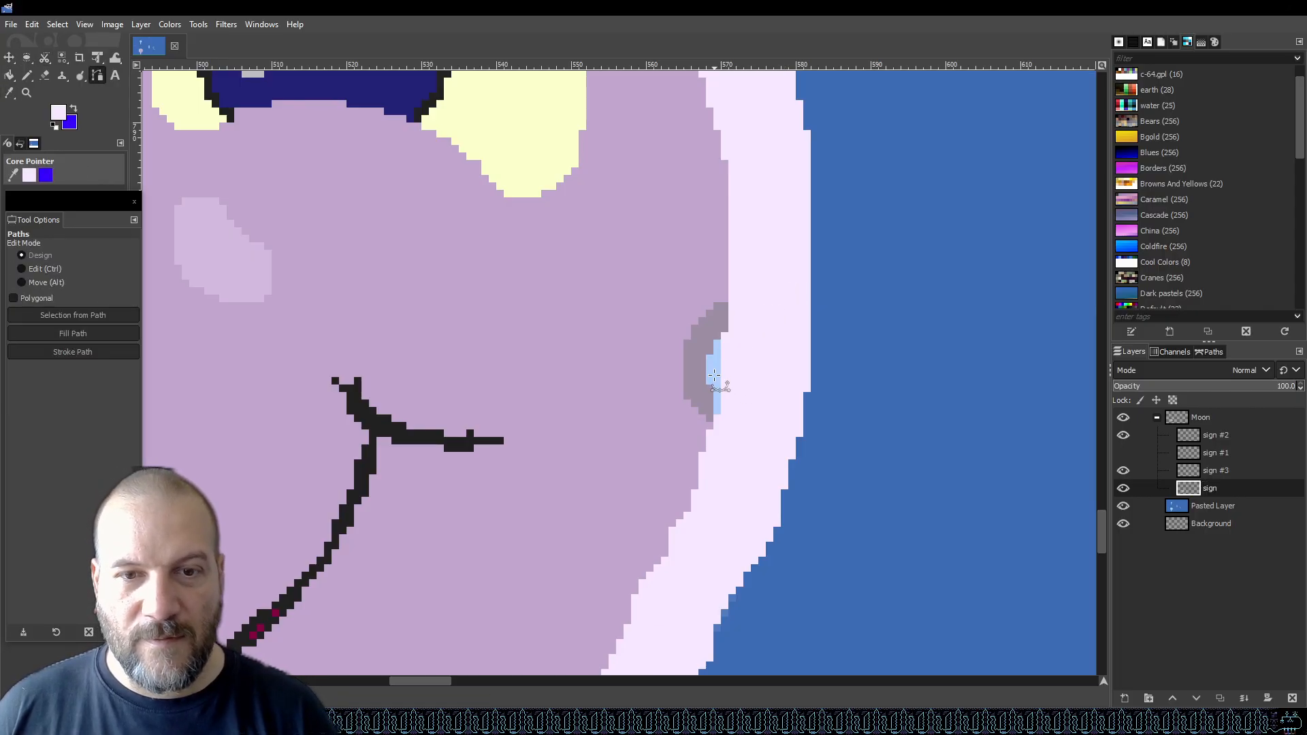
key("n")
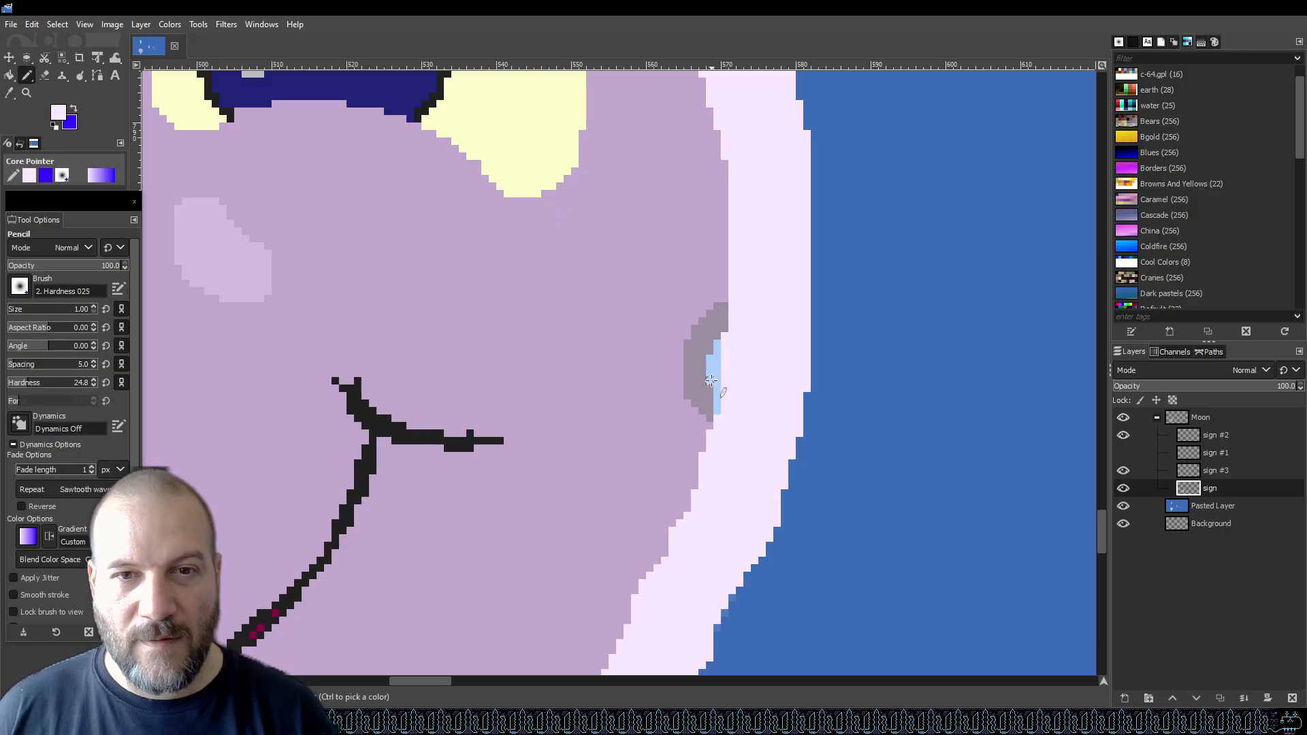
mouse_move(710, 376)
left_mouse_down()
mouse_move(719, 345)
mouse_move(718, 396)
left_mouse_up()
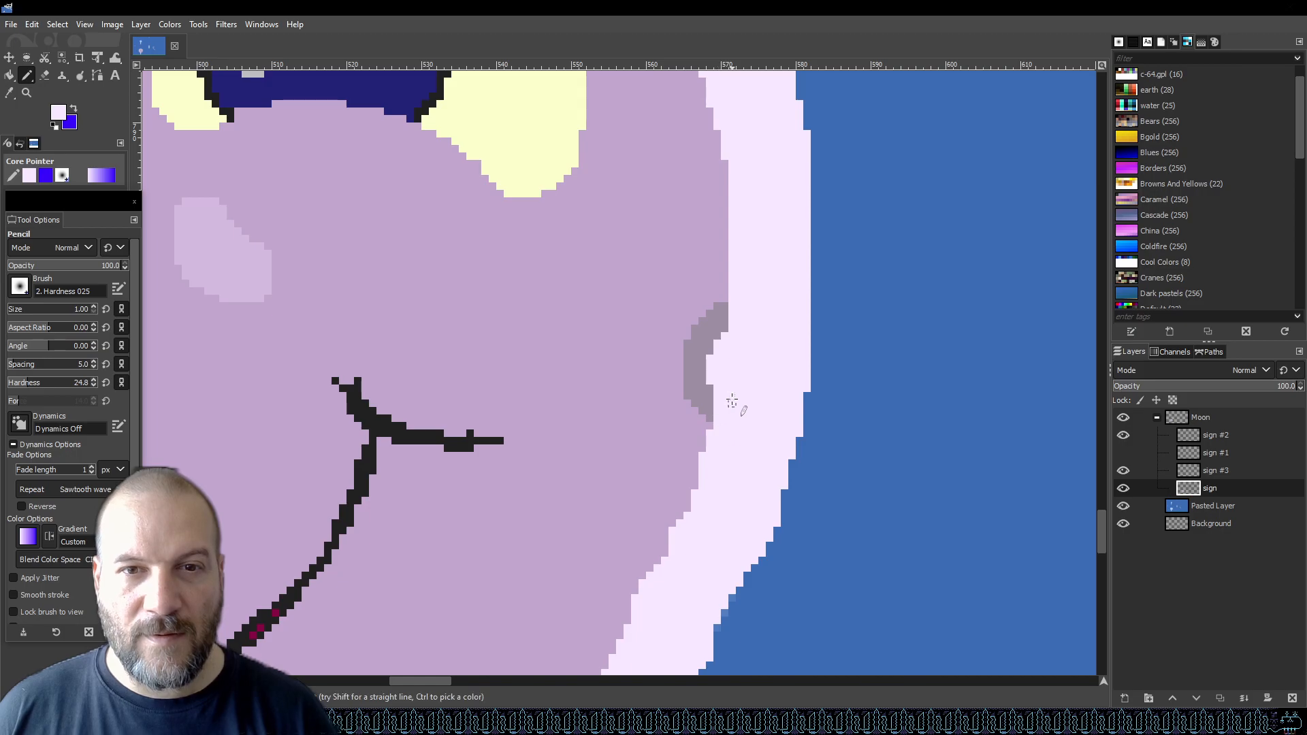
key("ctrl+s")
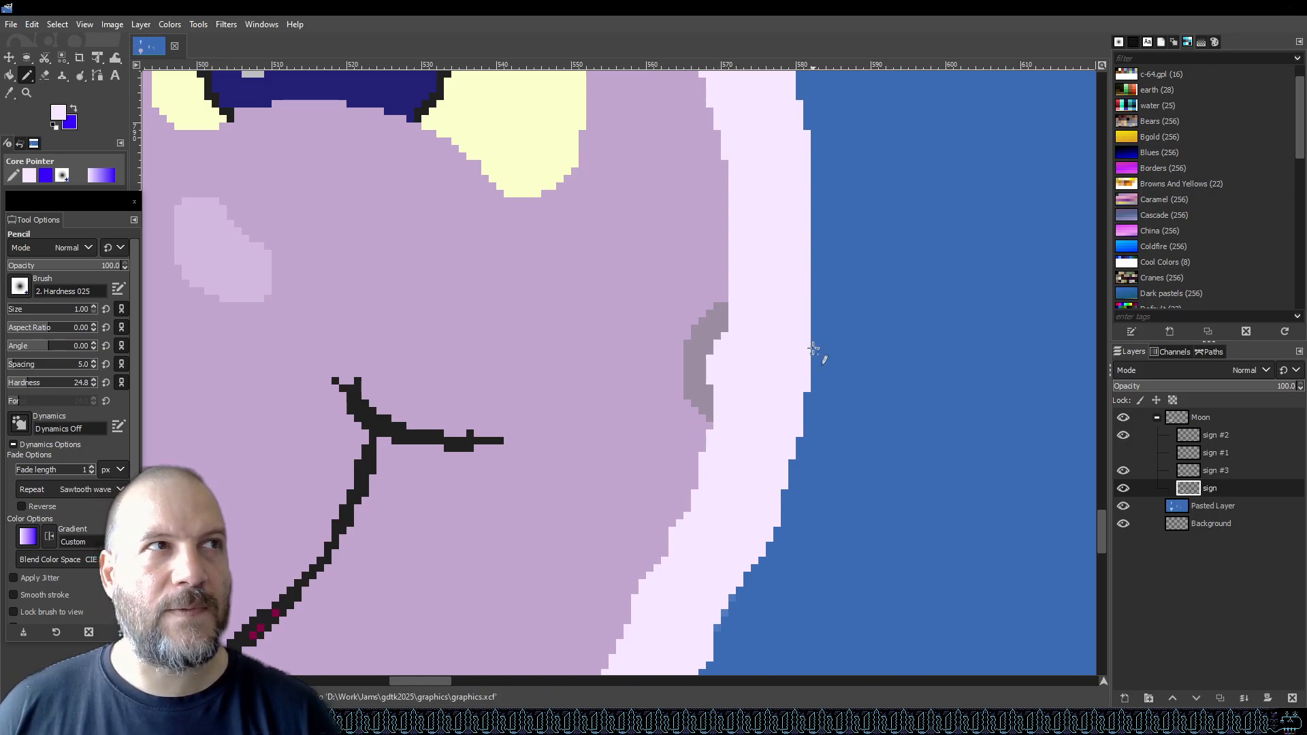
Zoom out to review the whole graphic and the moon's face.
scroll(812, 350, "down", 3)
scroll(800, 364, "up", 3)
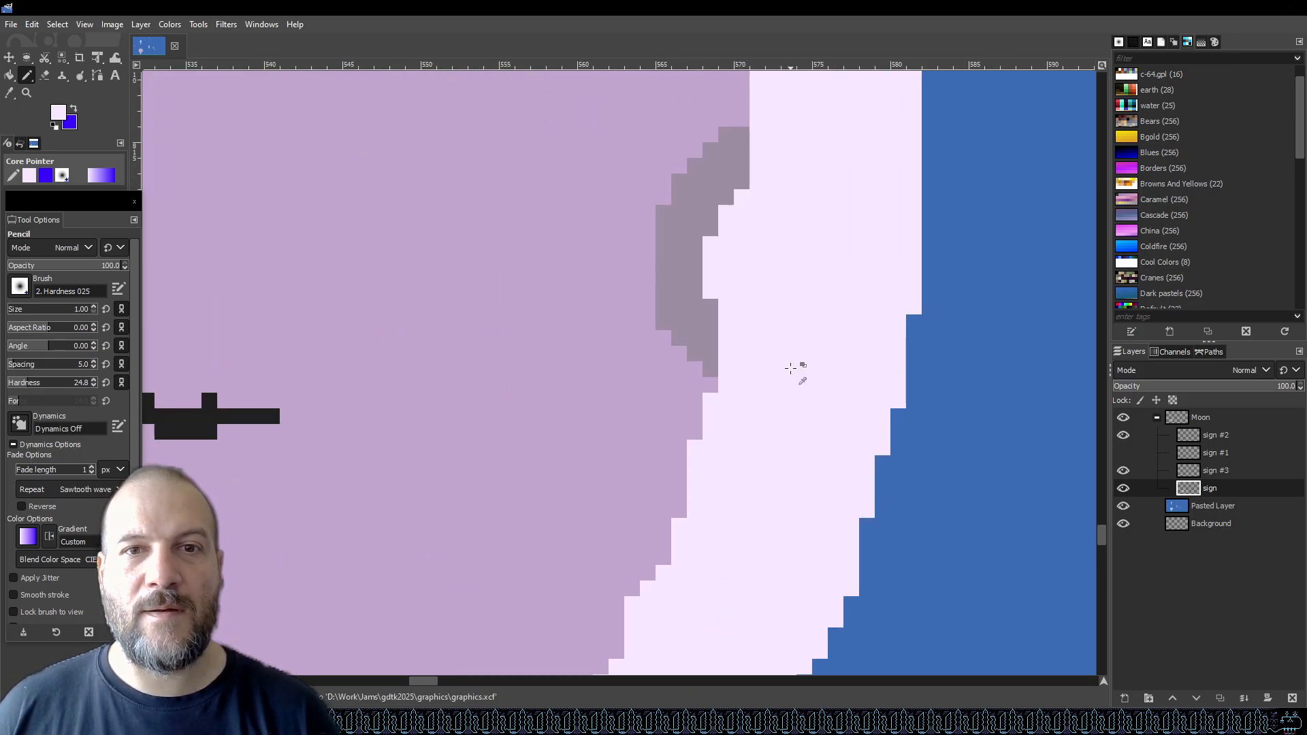
scroll(793, 368, "down", 3)
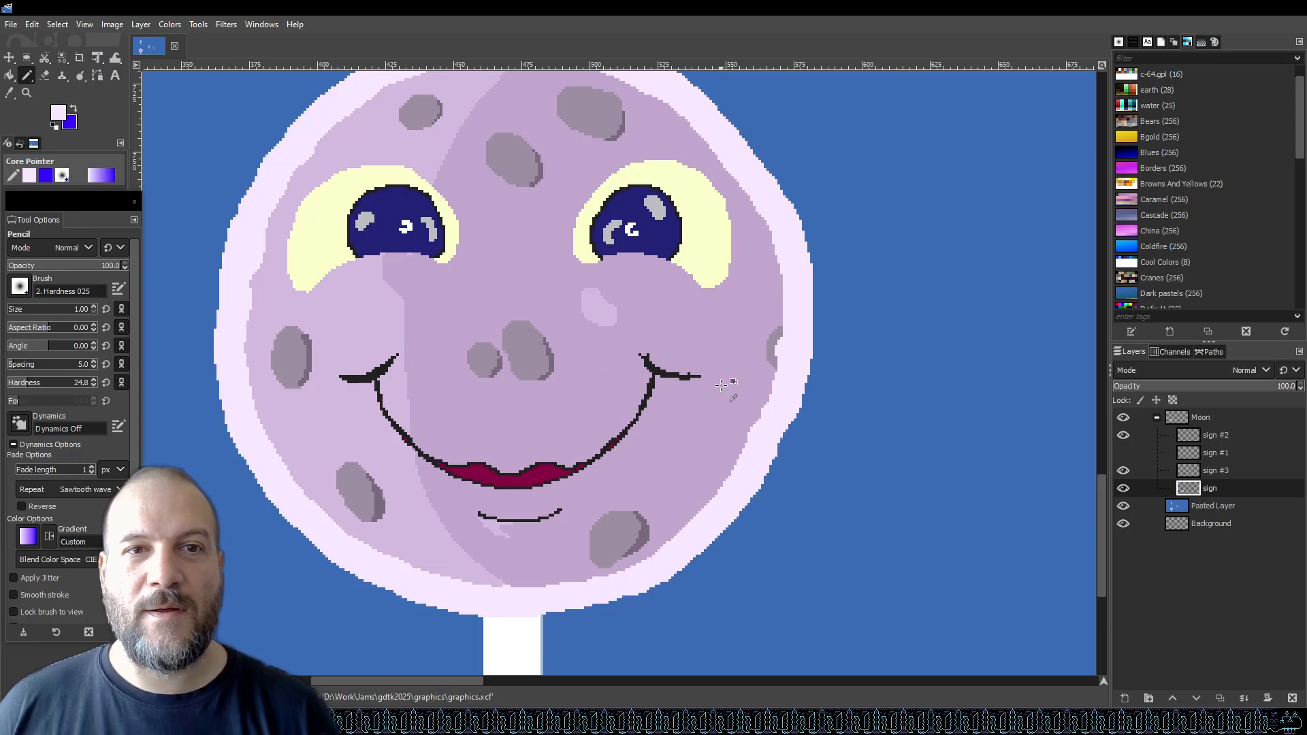
scroll(718, 385, "down", 2)
scroll(669, 365, "down", 2)
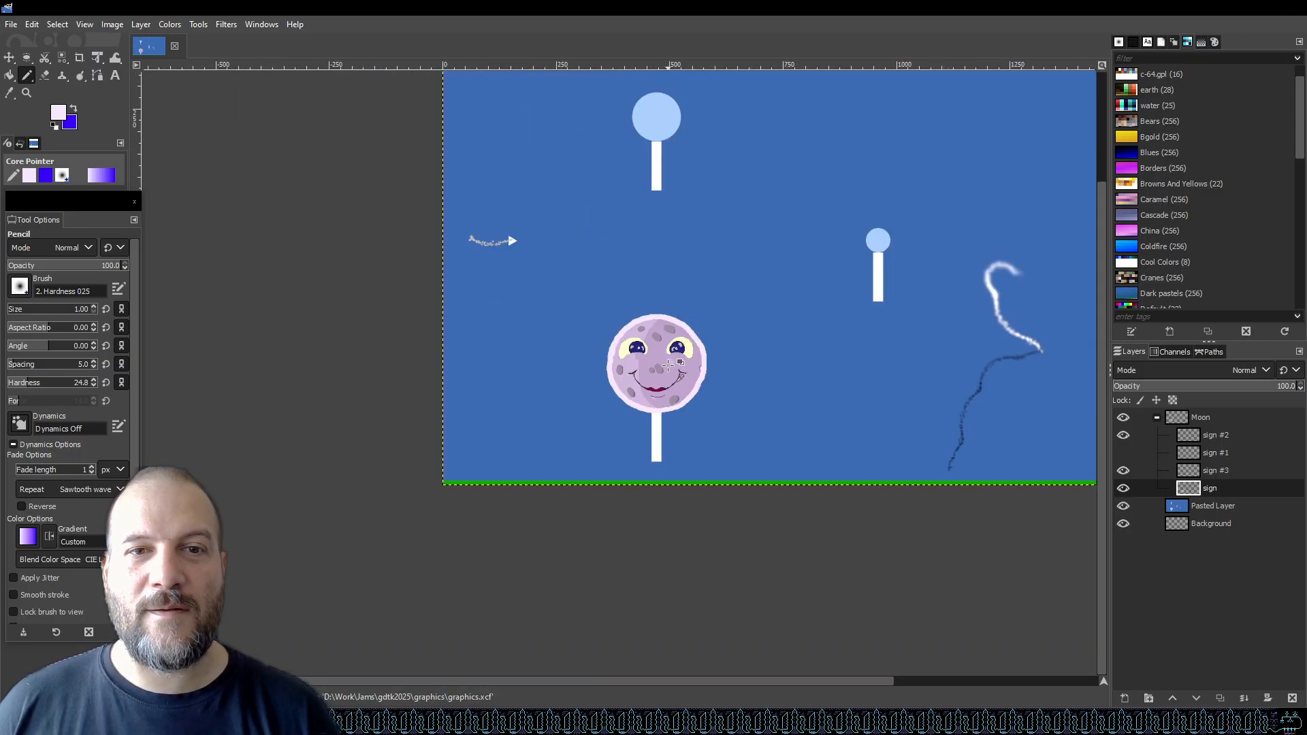
scroll(745, 352, "up", 3)
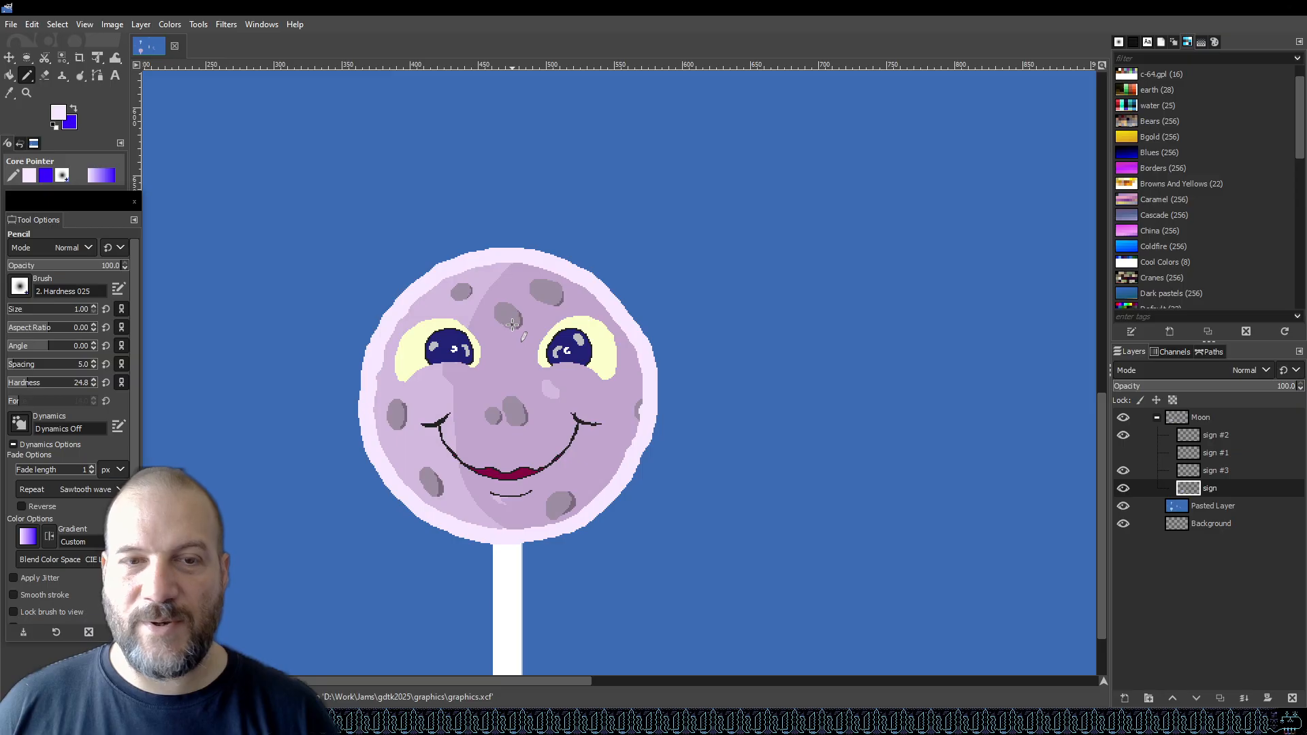
scroll(512, 326, "up", 2)
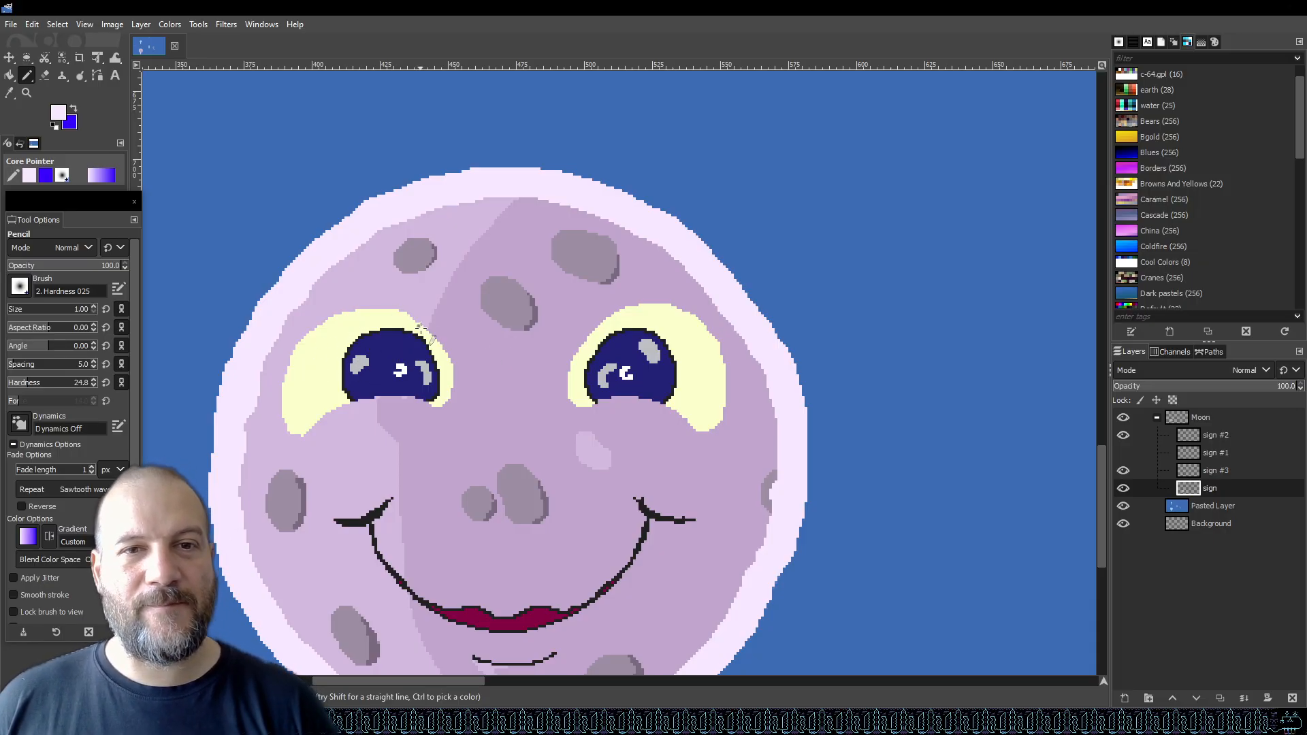
scroll(348, 314, "up", 2)
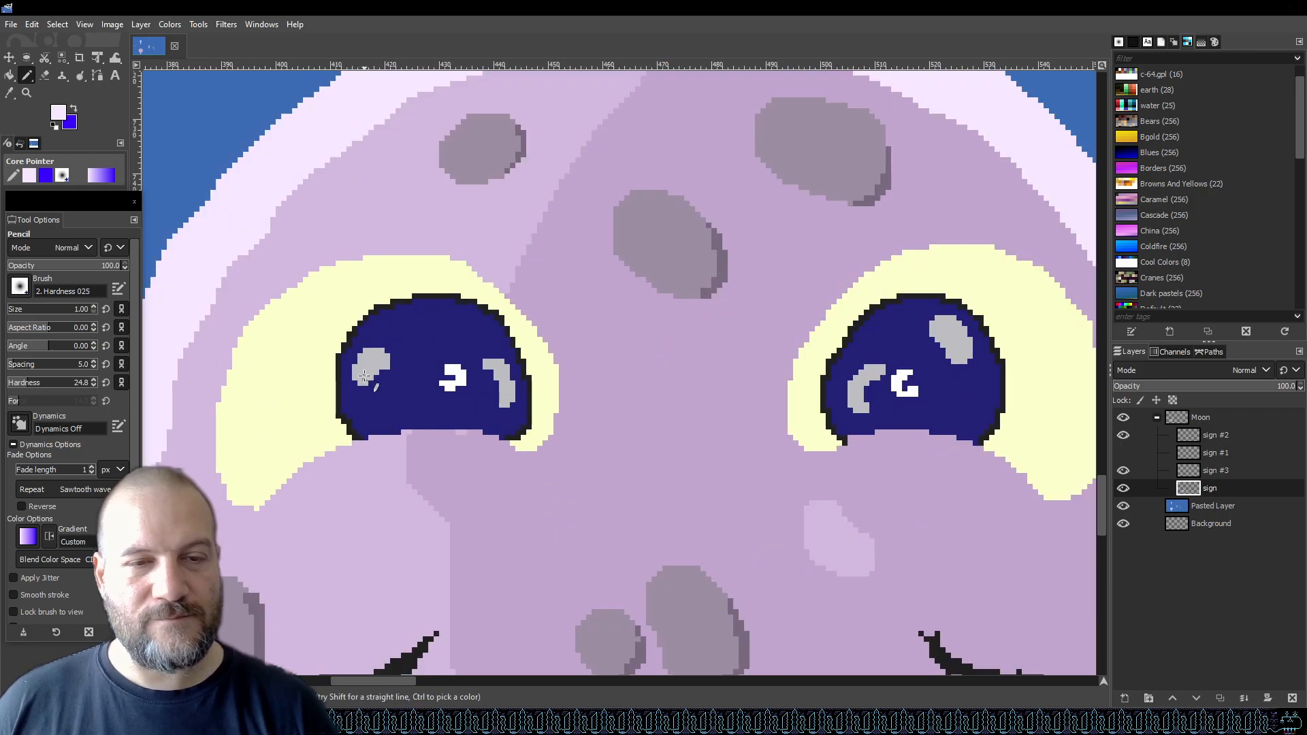
Toggle the visibility of the sign #3 and sign #2 layers to compare them, selecting sign #2.
left_click(1124, 470)
left_click(1124, 470)
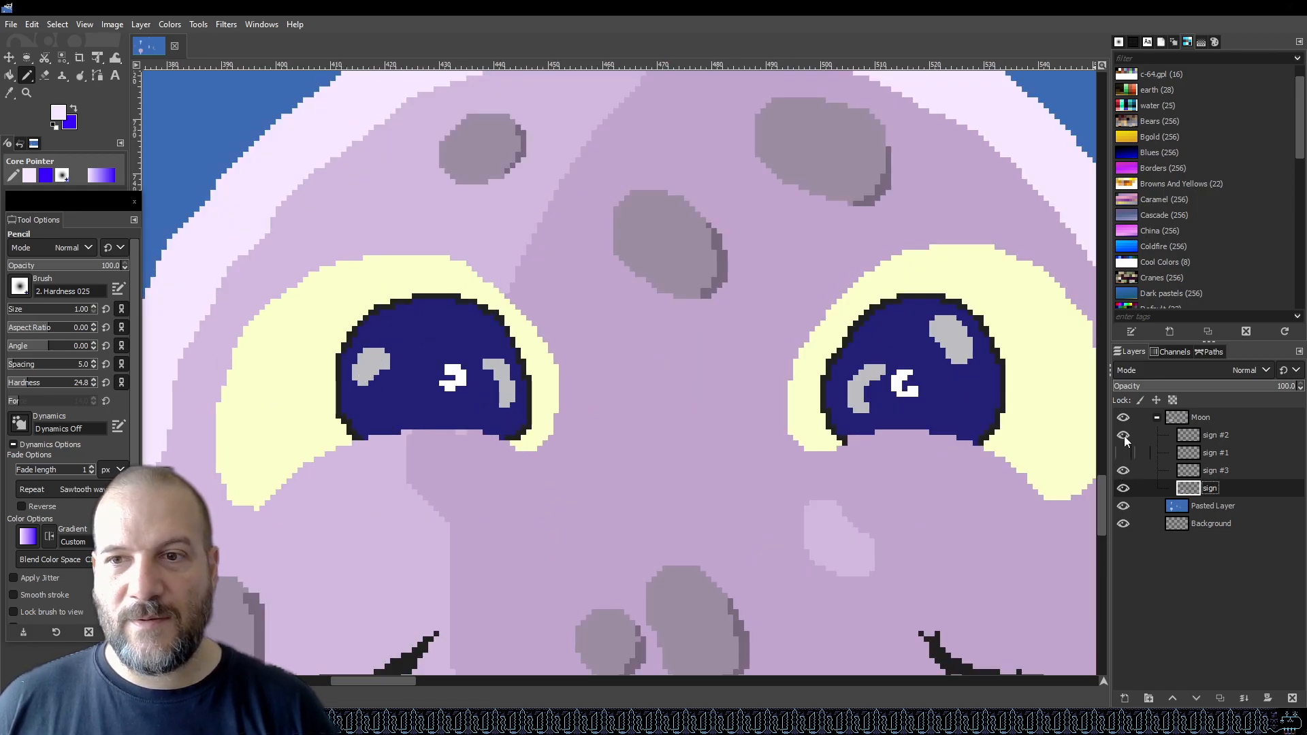
left_click(1124, 435)
left_click(1124, 435)
left_click(1249, 435)
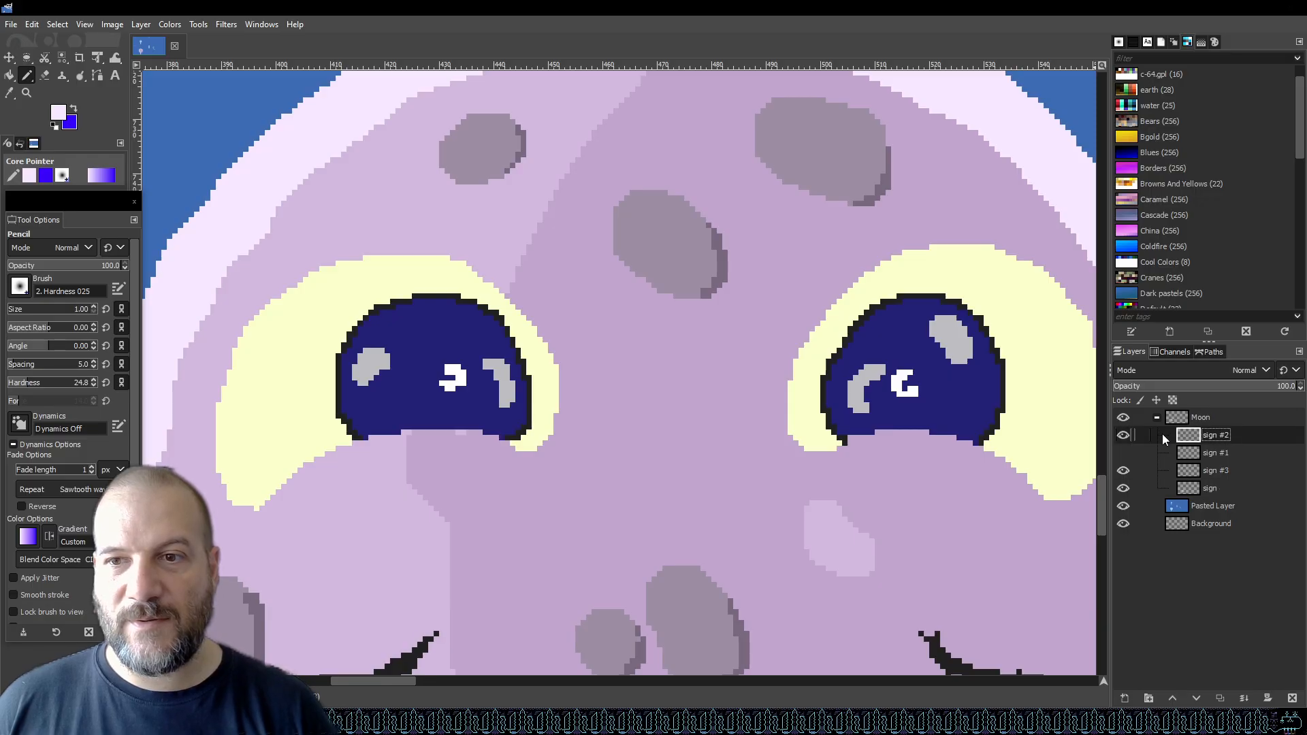
left_click(1123, 434)
left_click(1123, 434)
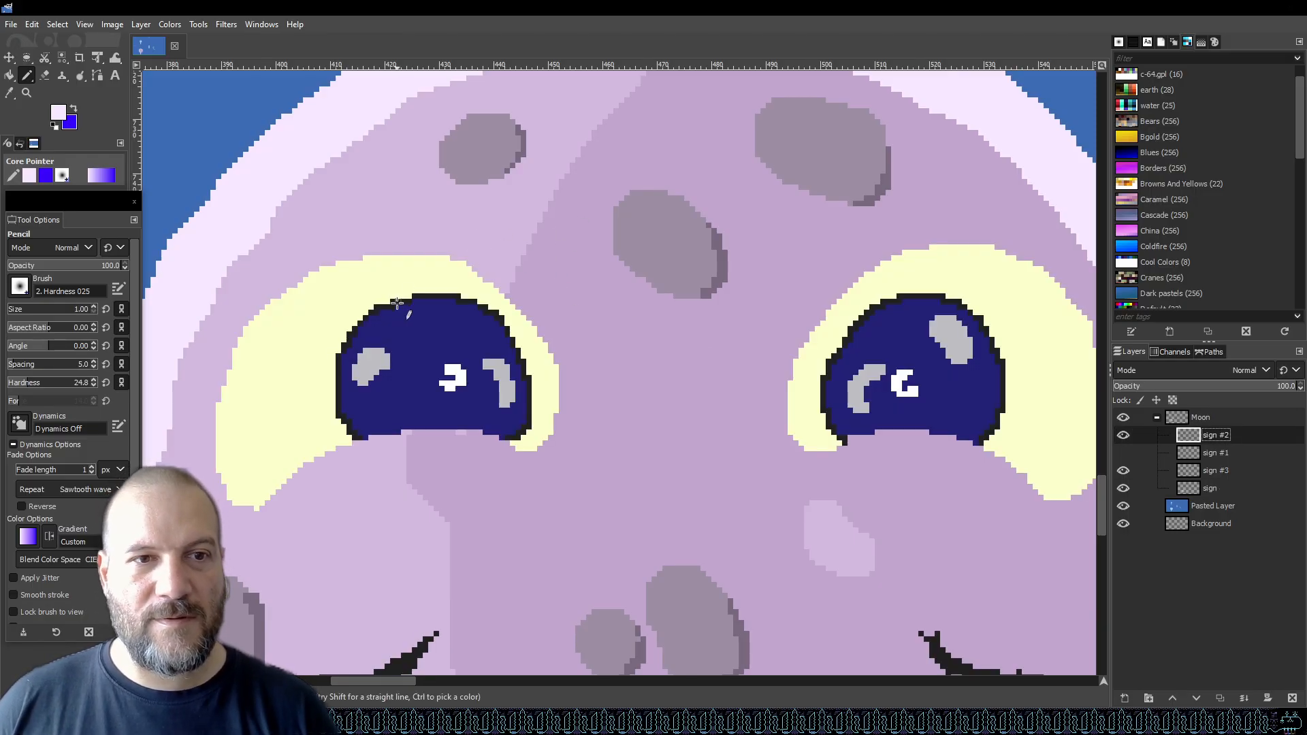
Pick the eye highlight gray and draw and fill a small highlight spot on the yellow area left of the left eye.
left_click(371, 365, "ctrl")
key("b")
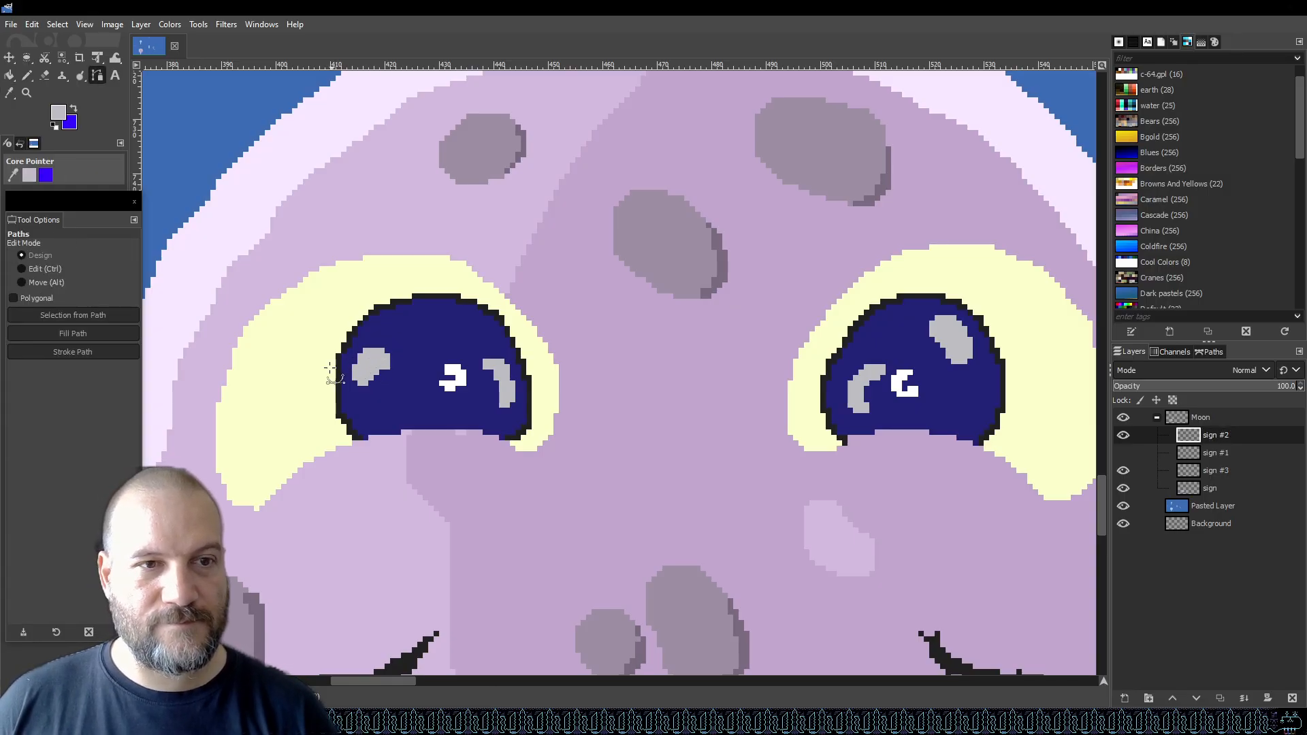
key("n")
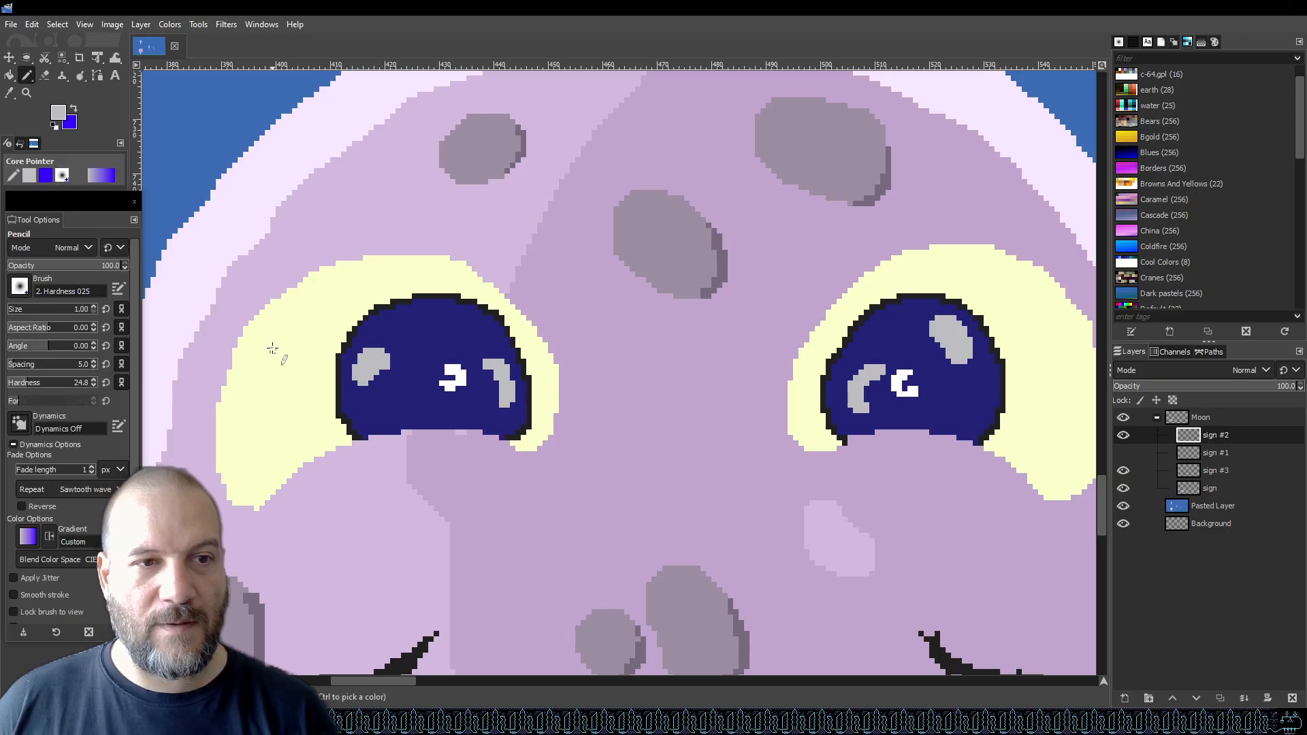
mouse_move(294, 348)
left_mouse_down()
mouse_move(271, 374)
mouse_move(291, 371)
mouse_move(312, 354)
mouse_move(289, 339)
left_mouse_up()
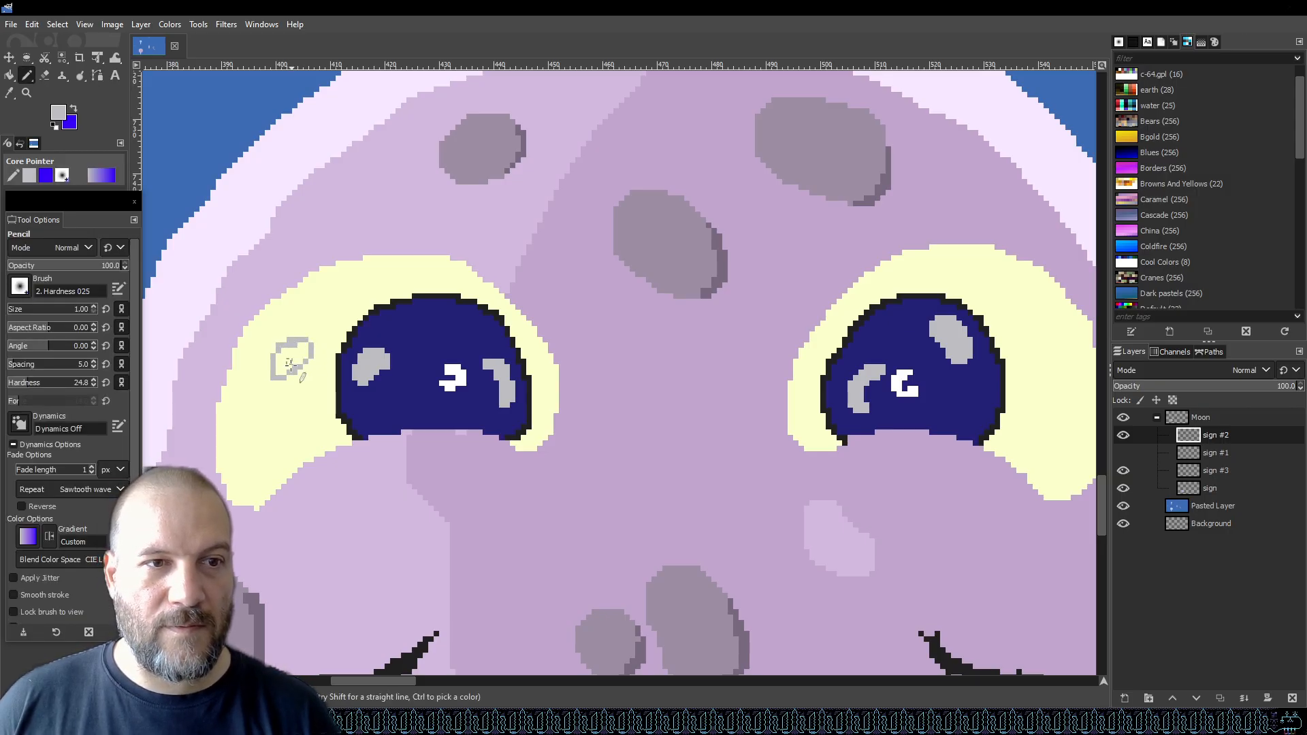
key("shift+b")
scroll(293, 358, "down", 5)
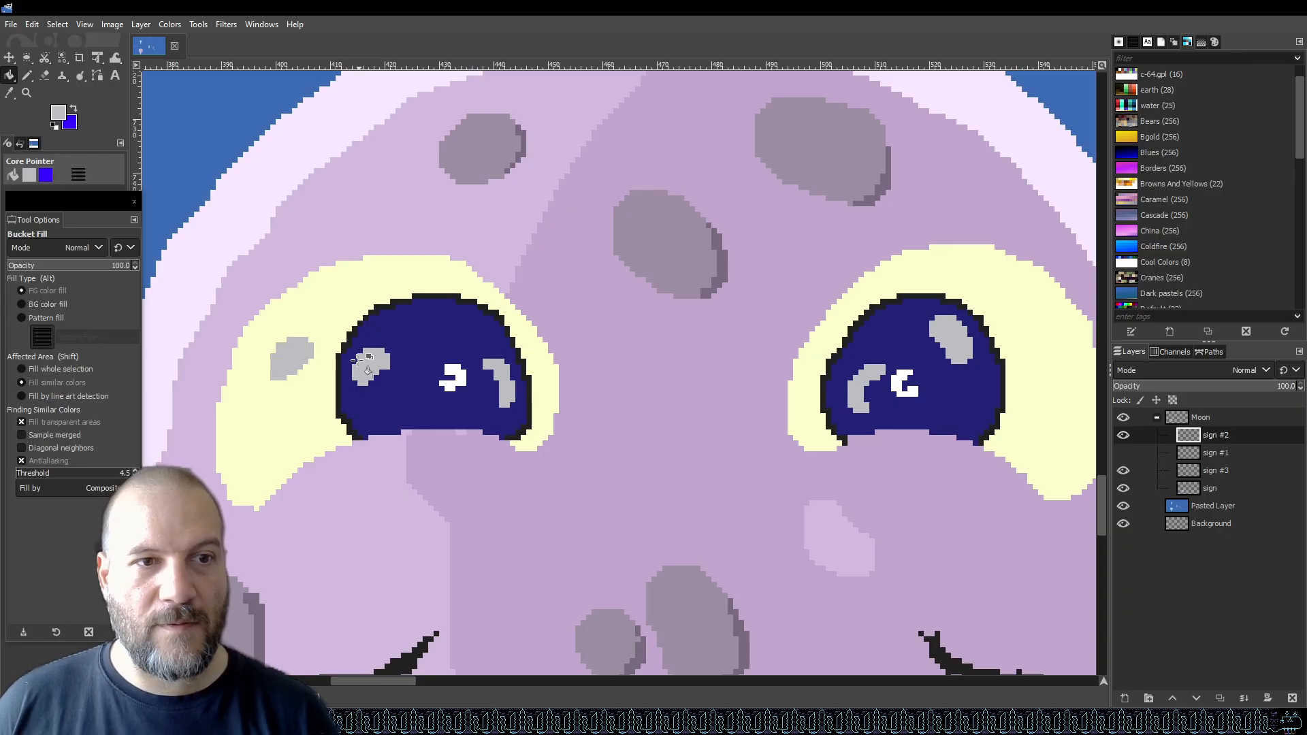
scroll(280, 394, "up", 3)
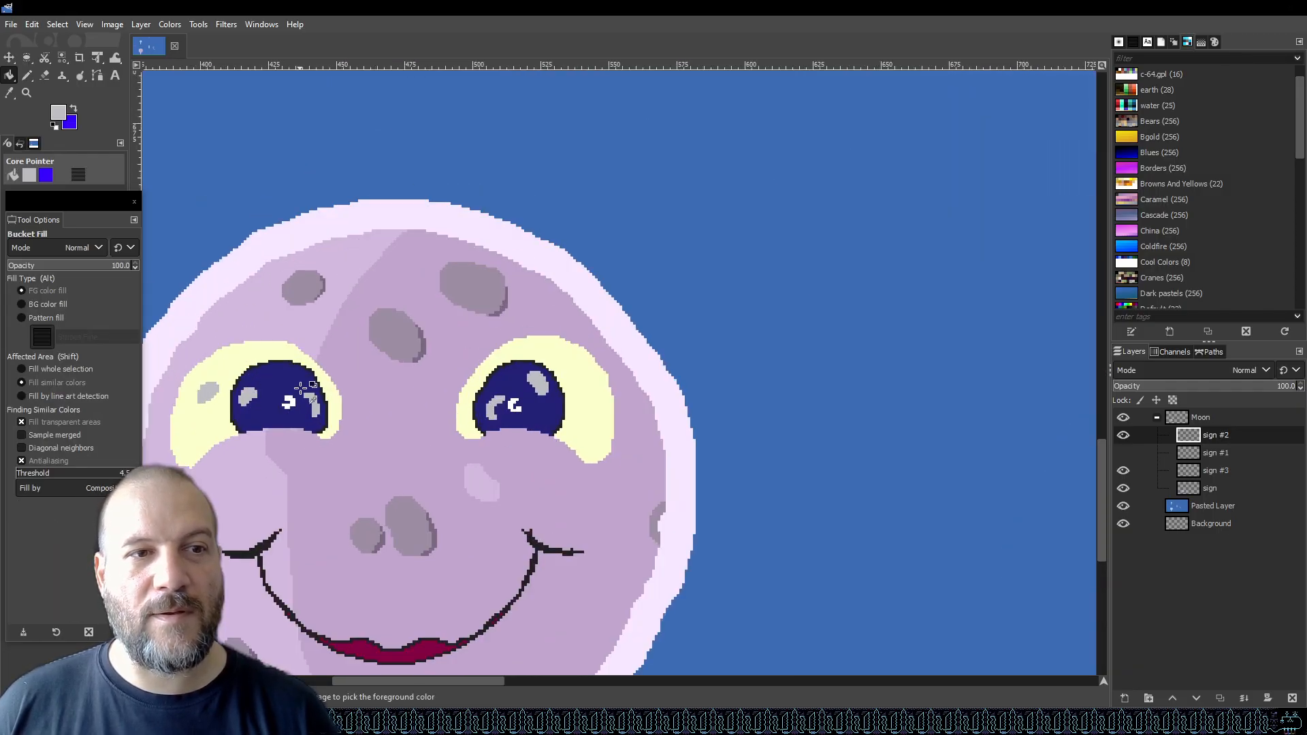
Draw a matching small gray highlight spot on the yellow area above the right eye.
scroll(252, 378, "down", 1)
scroll(231, 381, "up", 3)
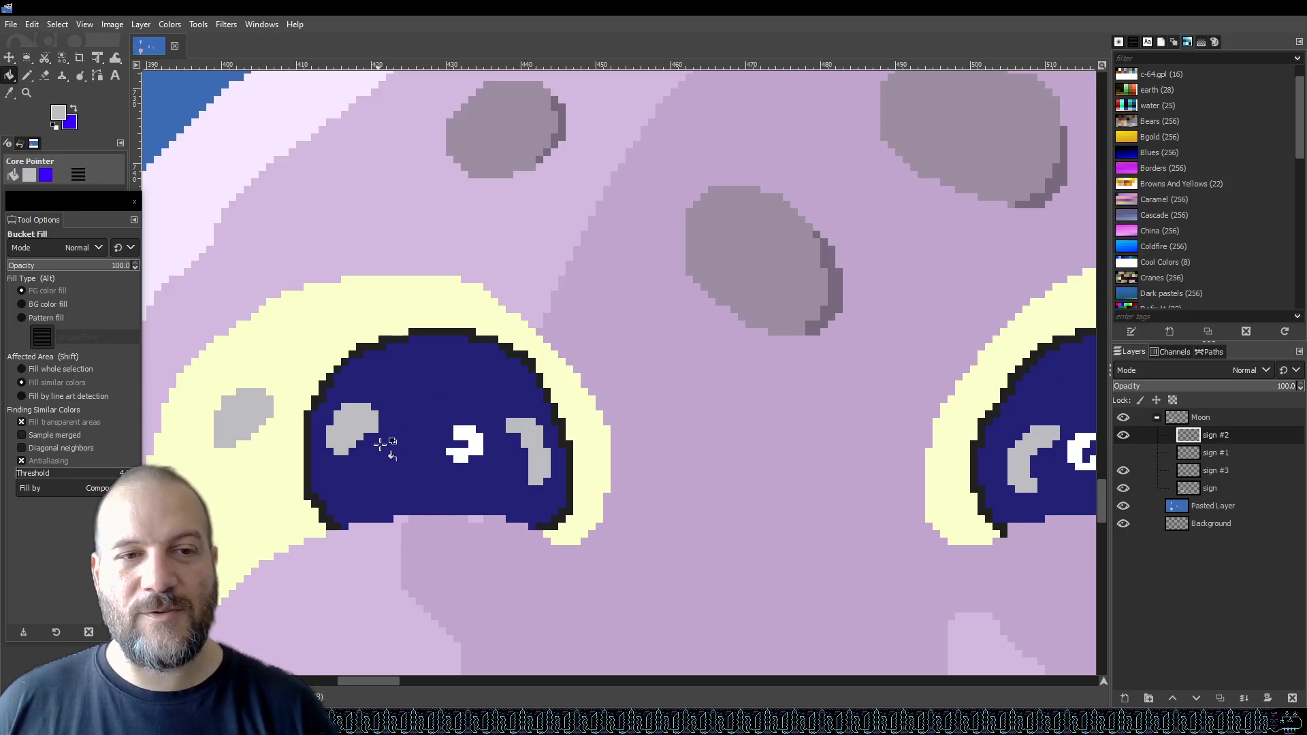
scroll(309, 427, "down", 3)
scroll(558, 435, "up", 3)
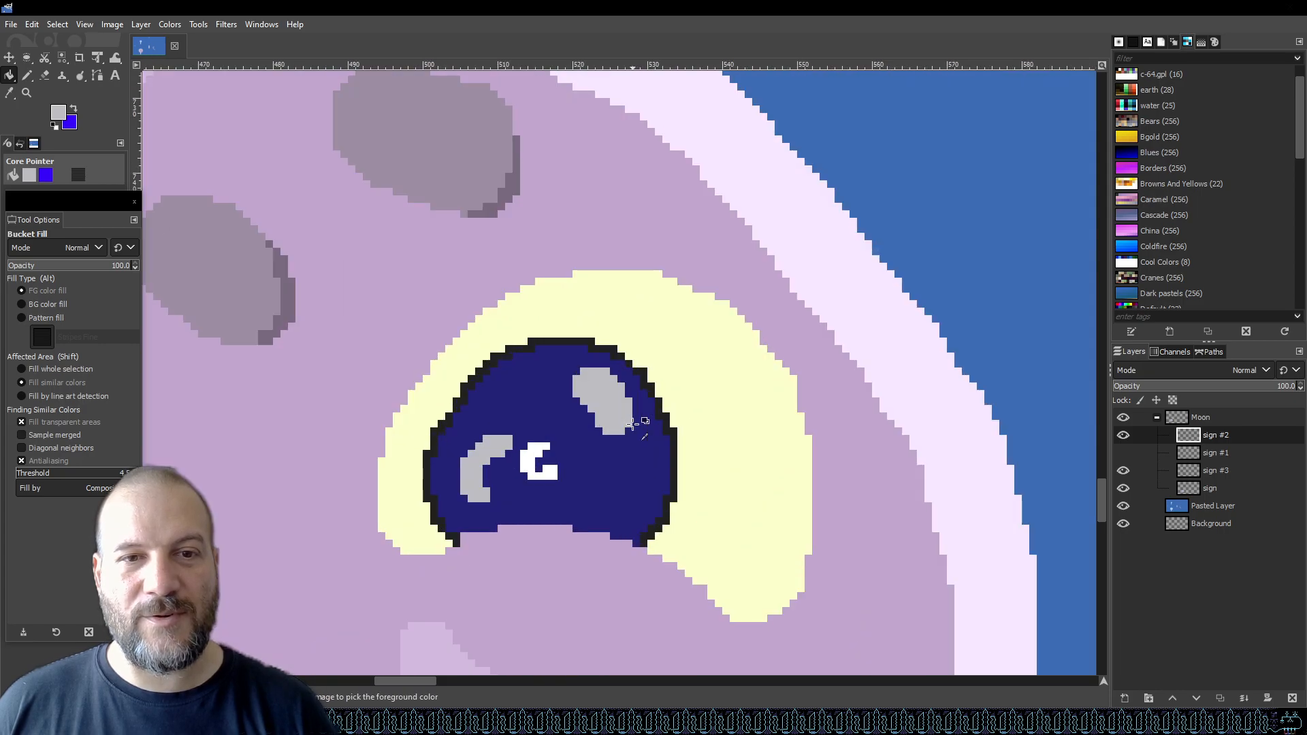
key("n")
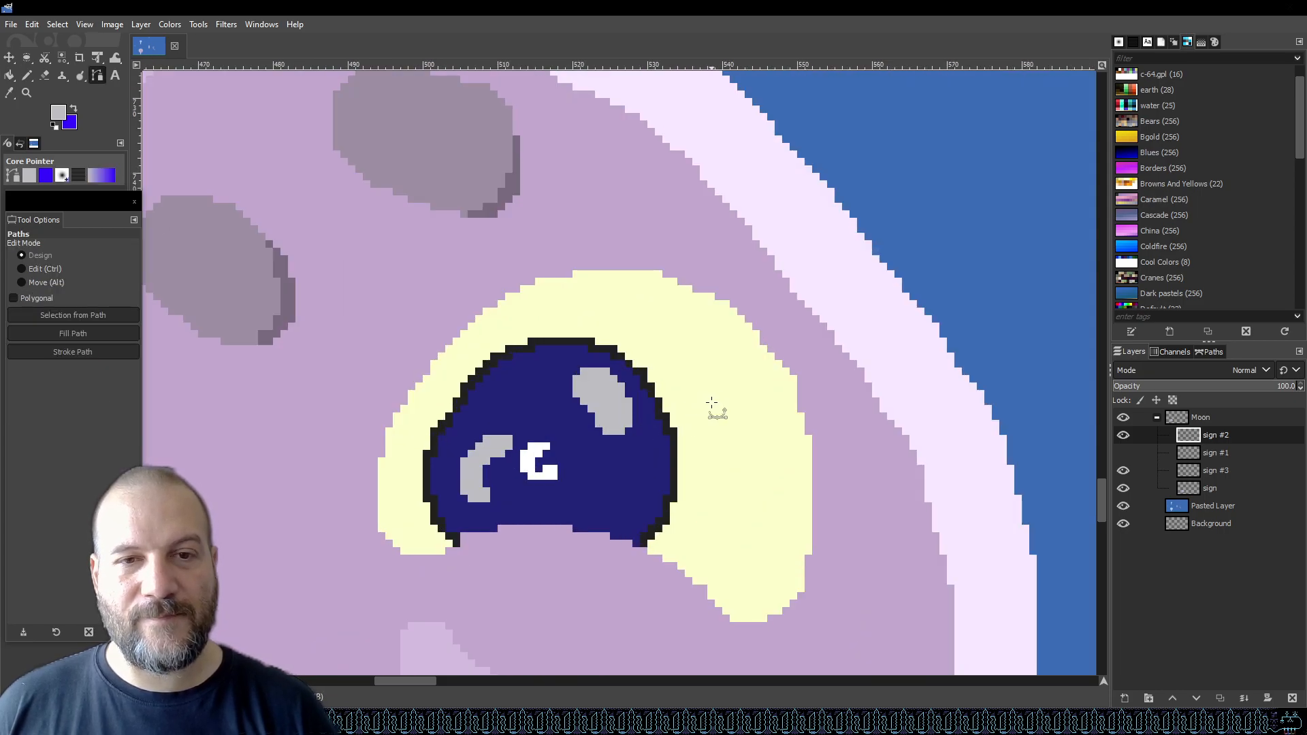
mouse_move(748, 411)
left_mouse_down()
mouse_move(742, 363)
mouse_move(706, 347)
mouse_move(691, 356)
mouse_move(749, 398)
left_mouse_up()
mouse_move(739, 348)
left_mouse_down()
mouse_move(703, 335)
mouse_move(697, 348)
mouse_move(735, 386)
mouse_move(721, 361)
left_mouse_up()
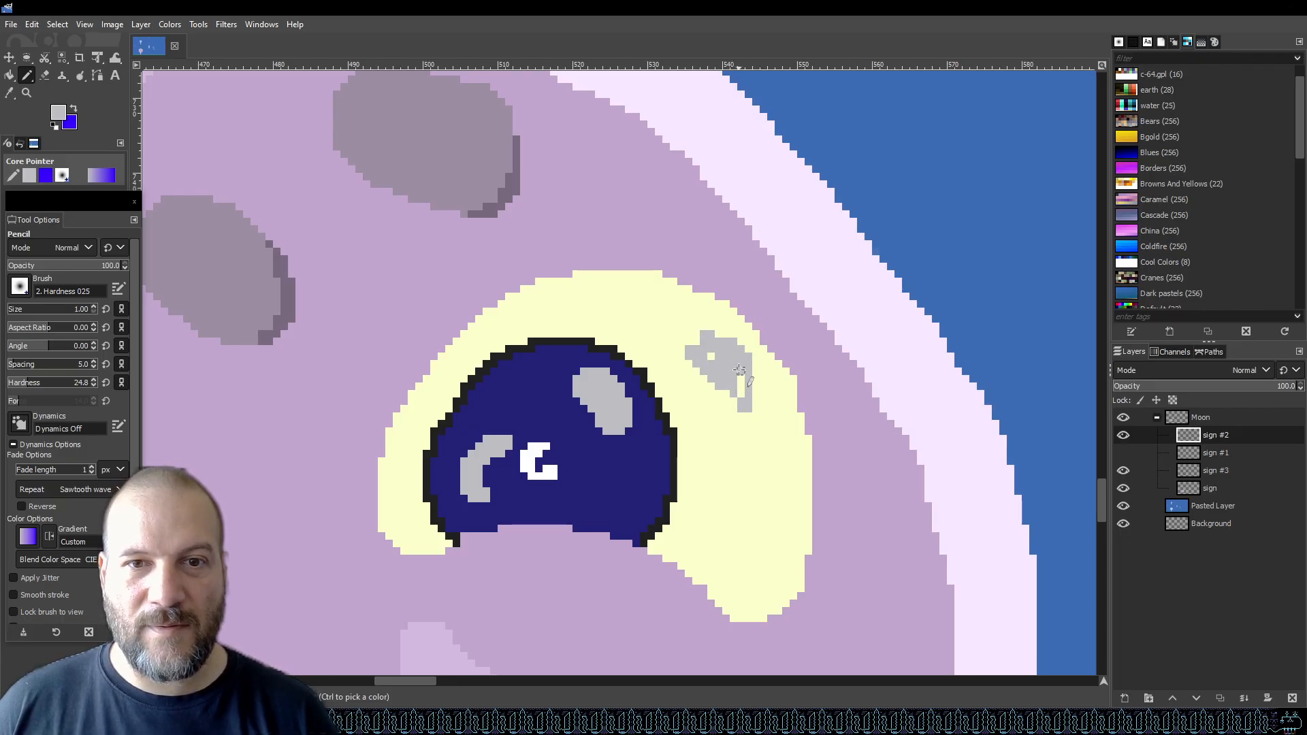
left_click(698, 343)
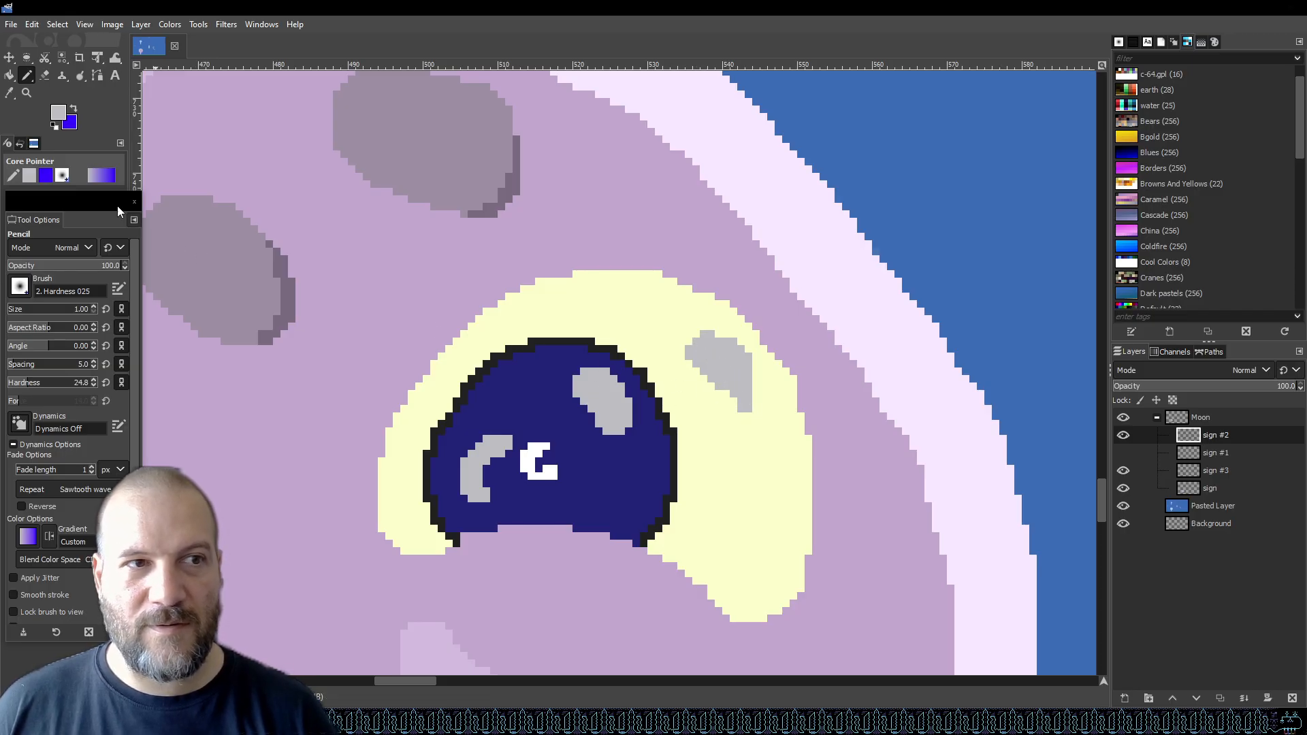
Set the foreground colour to e6e6f0 and bucket-fill both eye highlight spots with it.
left_click(58, 111)
left_click_drag(808, 312, 805, 307)
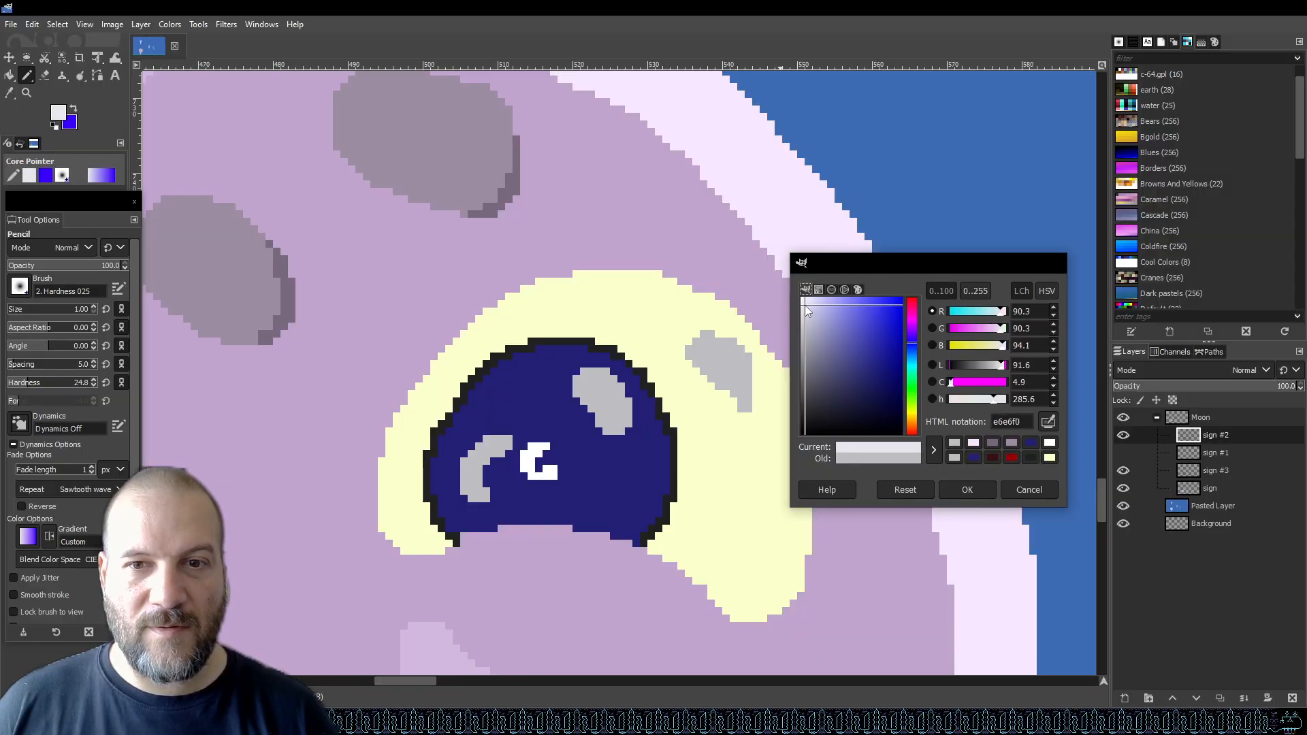
left_click(961, 491)
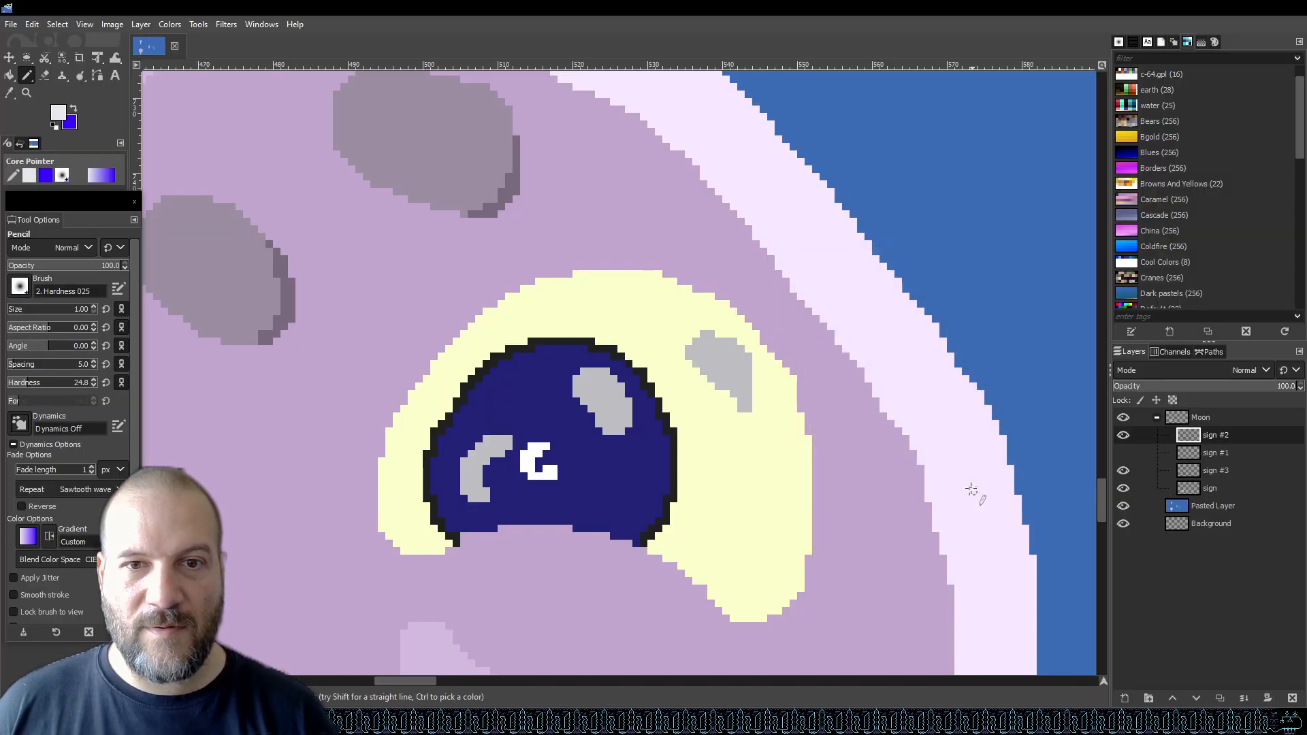
key("shift+b")
left_click(727, 362)
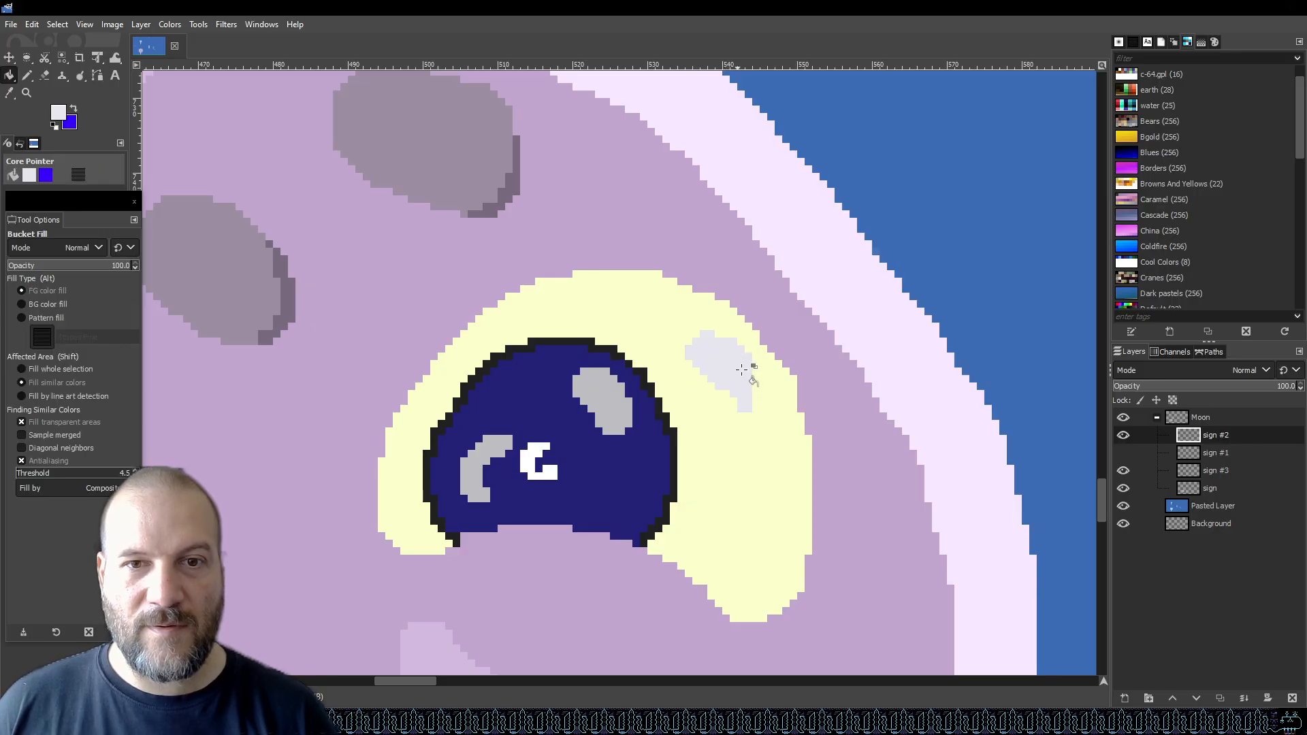
scroll(729, 364, "down", 4, "ctrl")
scroll(468, 386, "up", 4, "ctrl")
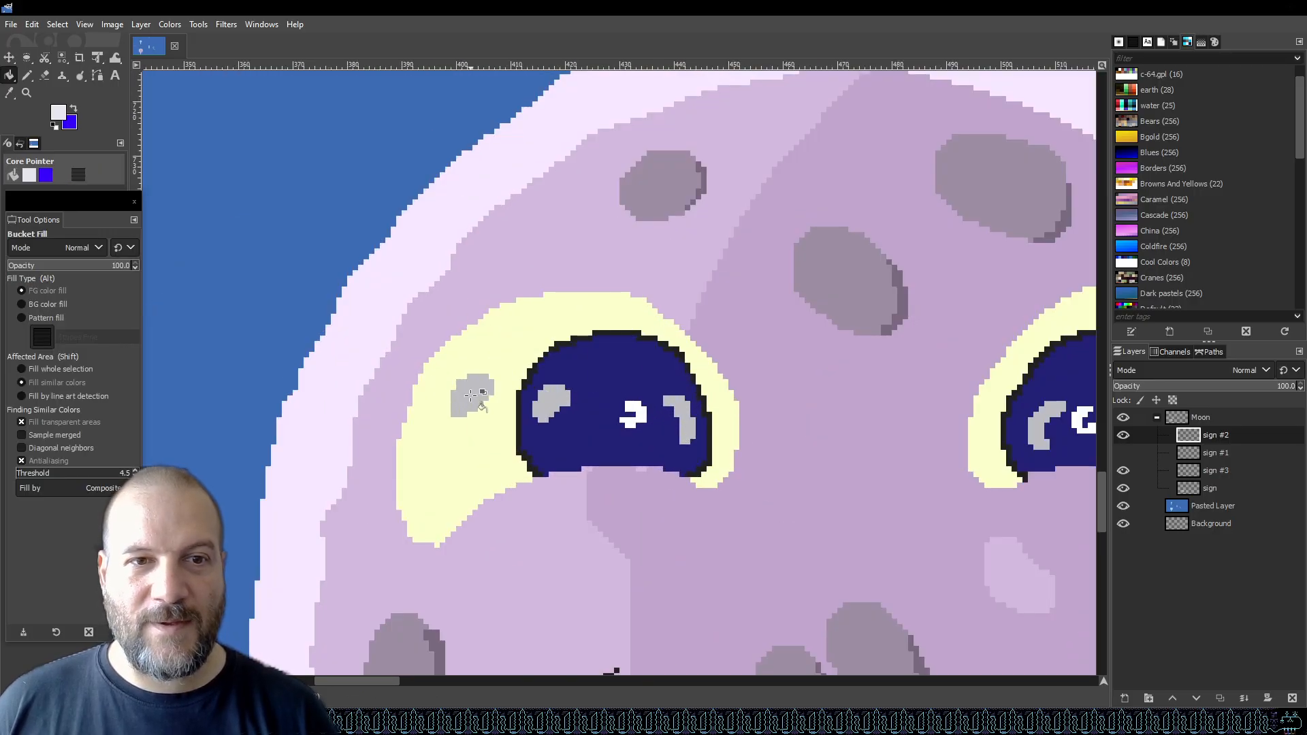
left_click(469, 388)
Switch to a lighter colour from the colour history and refill both eye highlight spots.
left_click(55, 115)
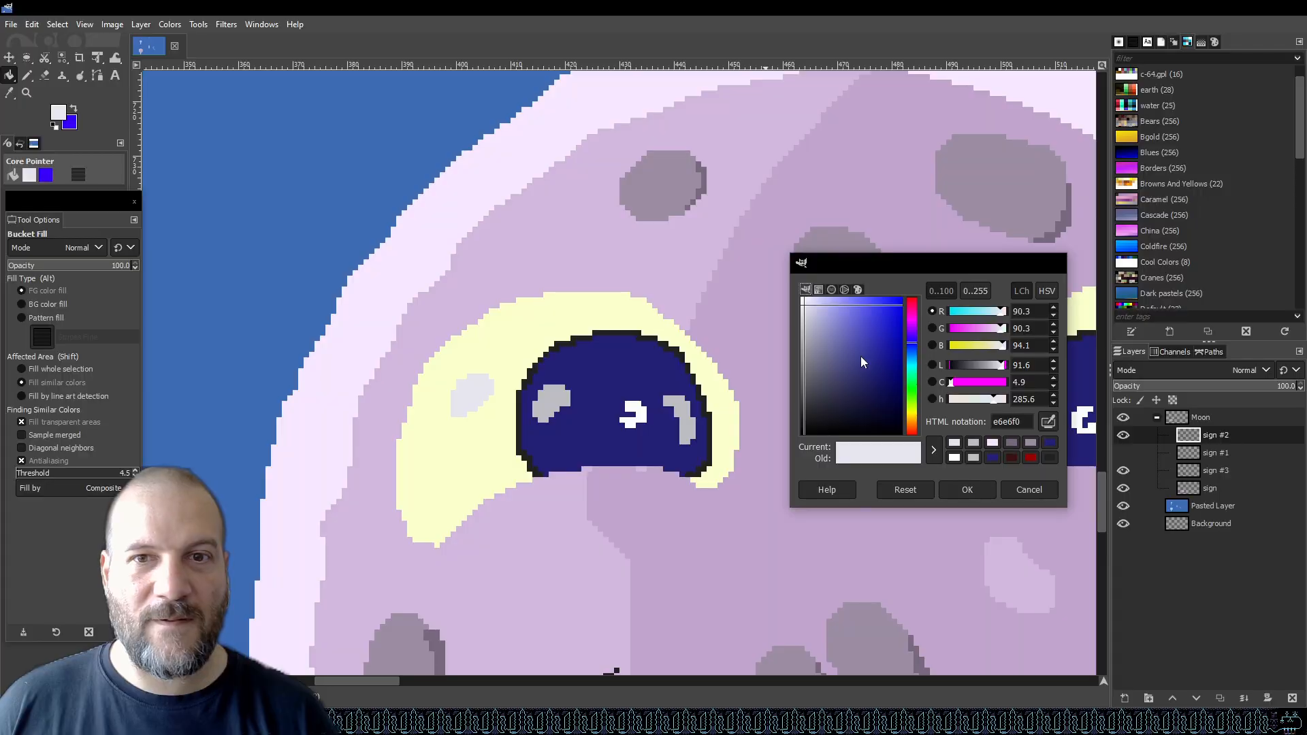
left_click(954, 458)
left_click(967, 490)
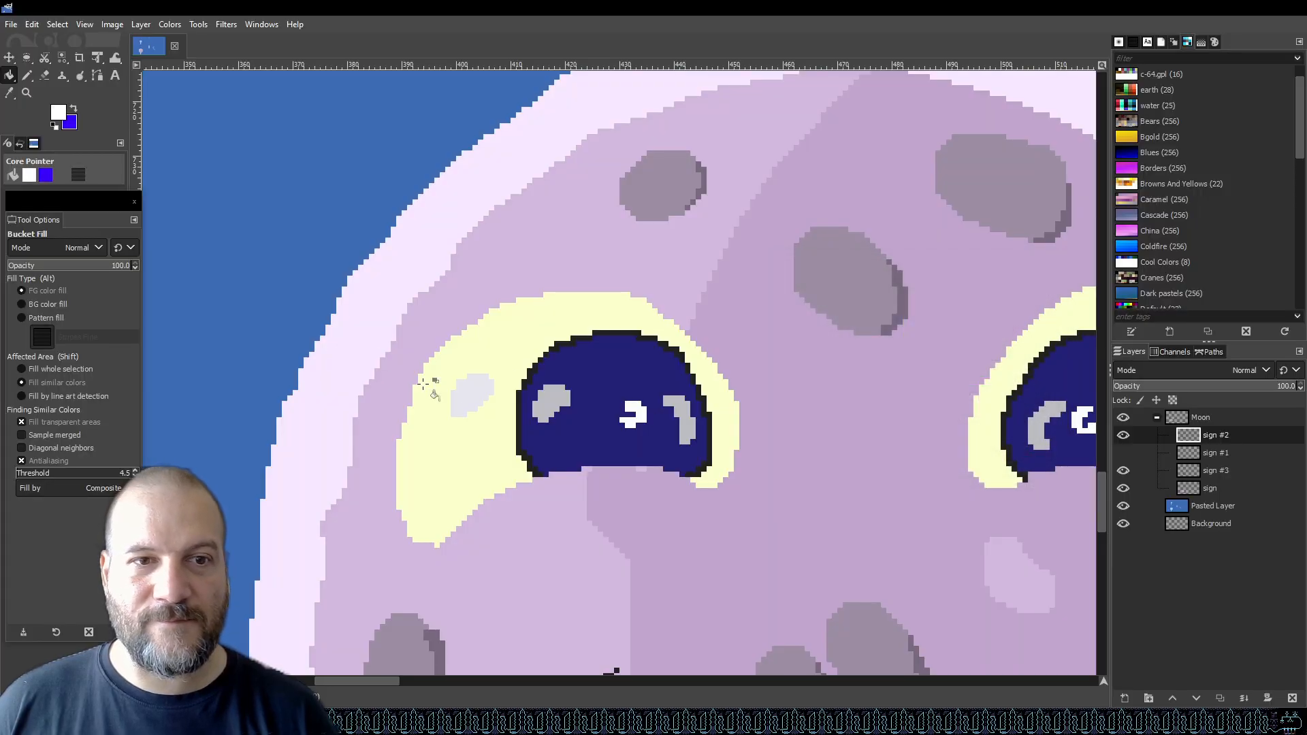
left_click(464, 395)
scroll(463, 395, "down", 5)
scroll(534, 343, "up", 5)
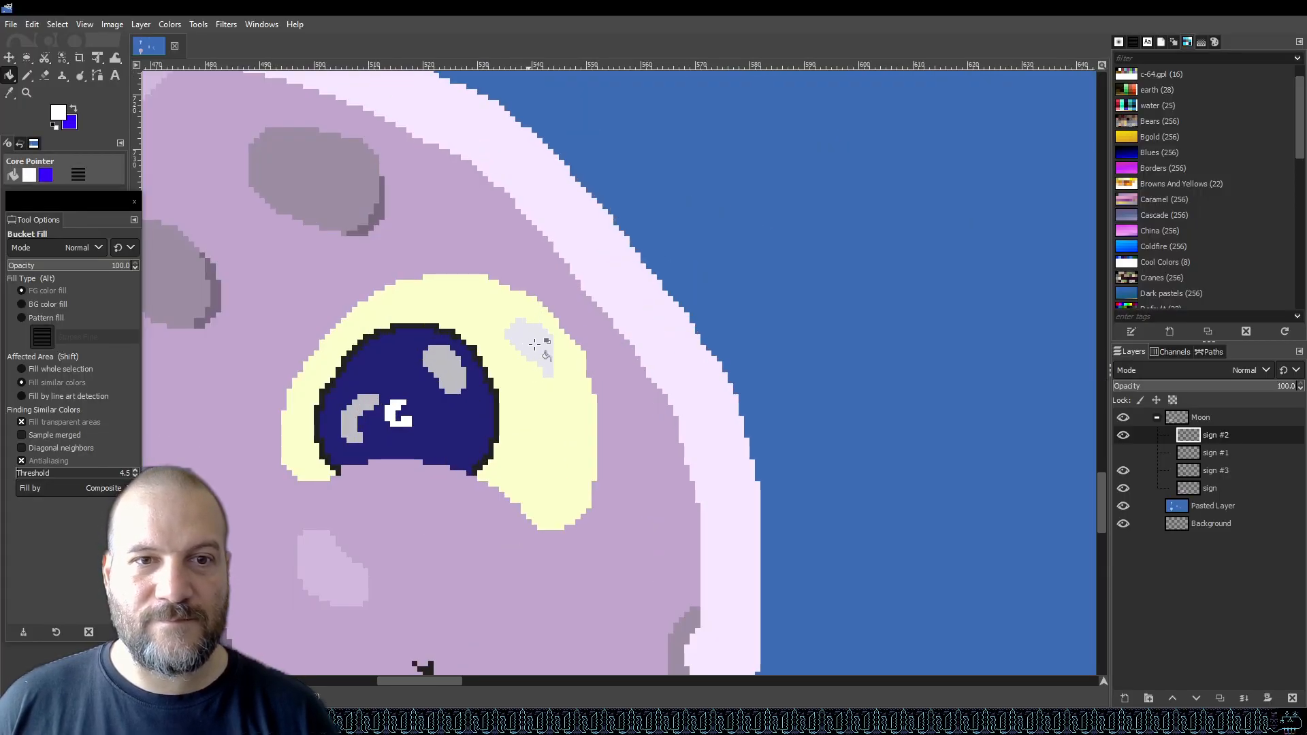
left_click(534, 343)
Save the graphic.
scroll(535, 343, "down", 5)
key("ctrl+s")
scroll(603, 322, "down", 3)
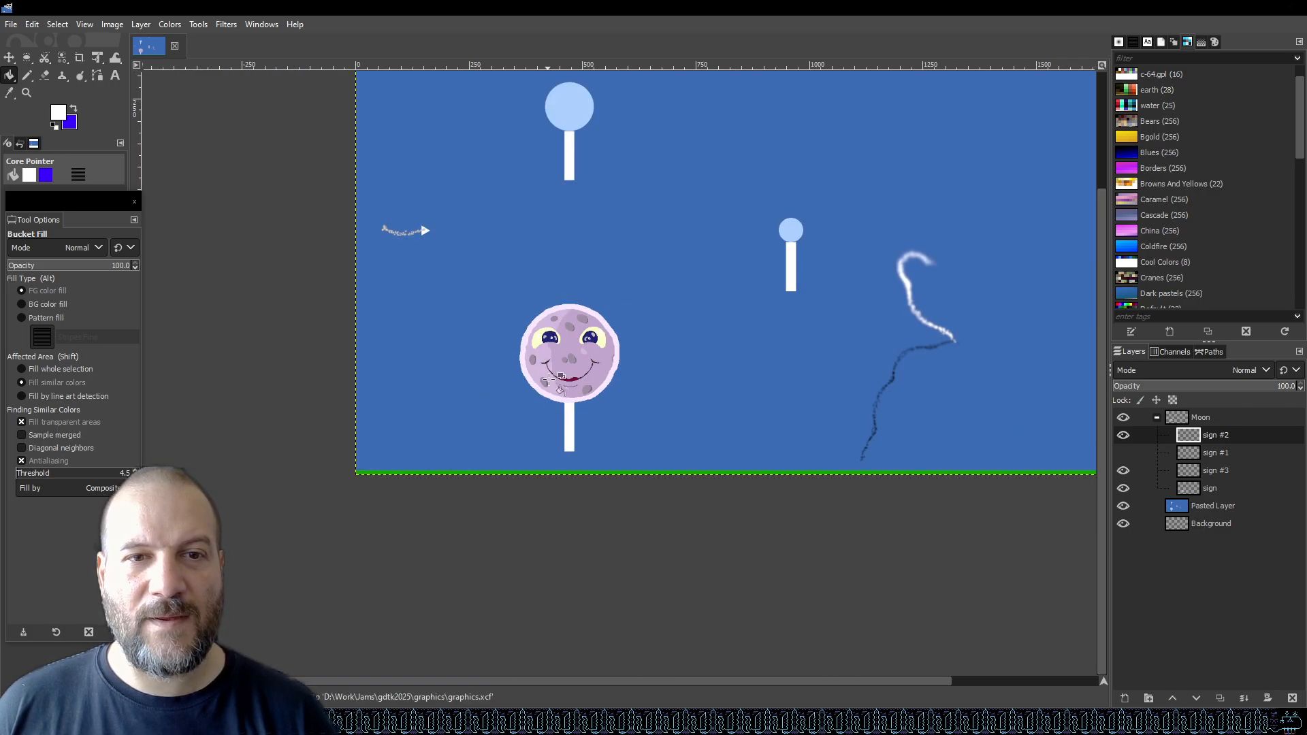
Zoom in to review the mouth and chin area of the moon.
scroll(540, 418, "up", 3)
scroll(855, 441, "up", 1)
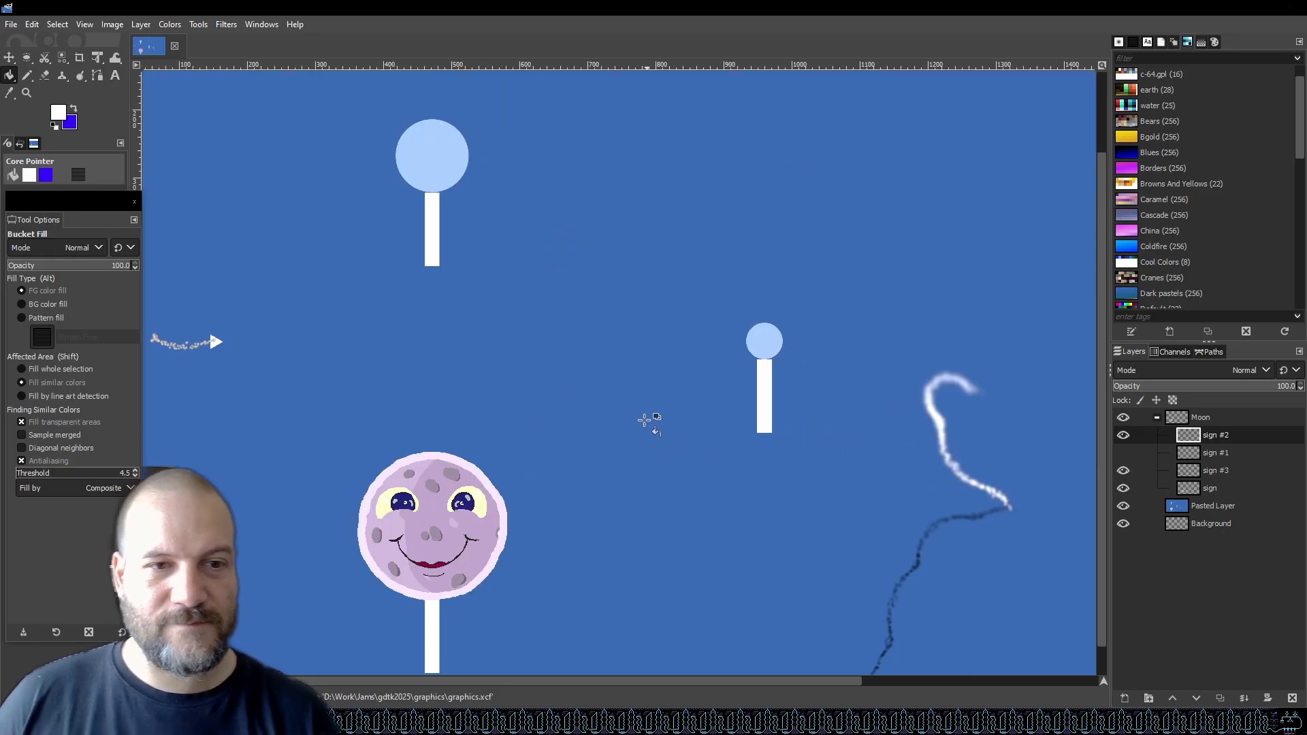
scroll(395, 606, "up", 5)
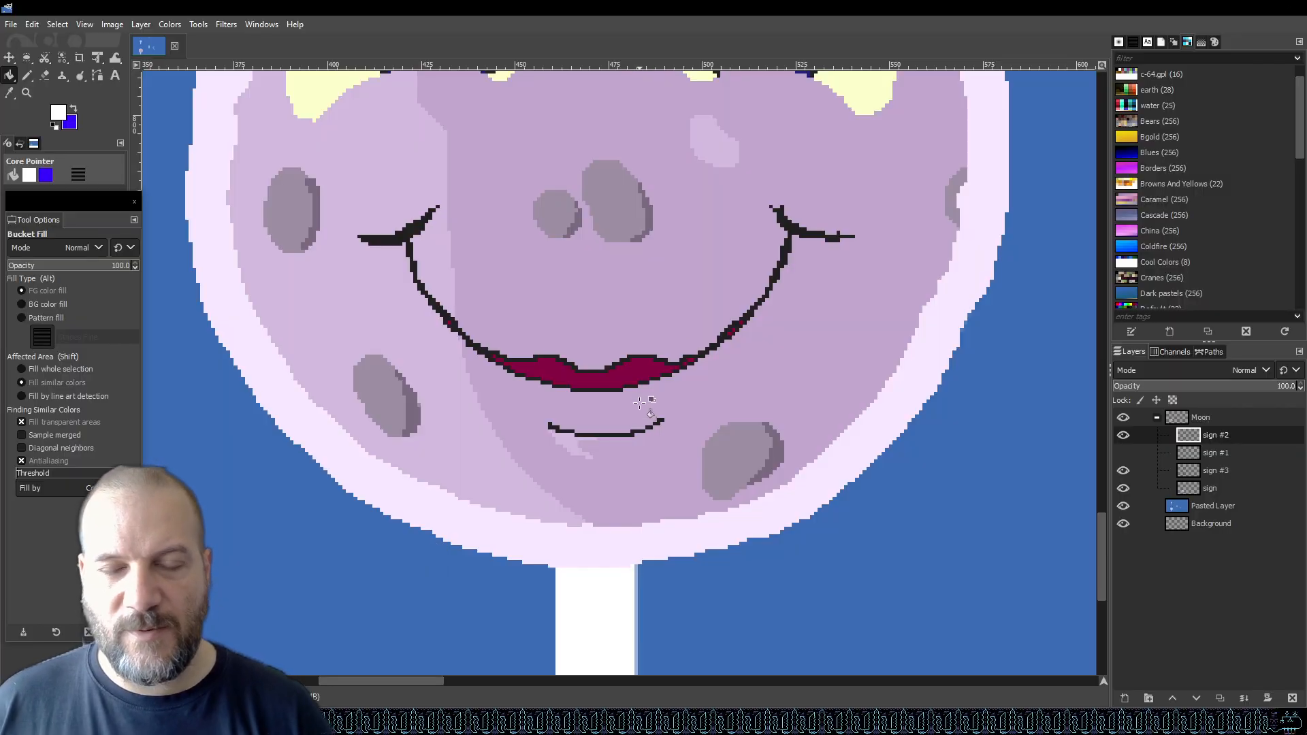
scroll(639, 411, "up", 4, "ctrl")
scroll(677, 431, "down", 2, "ctrl")
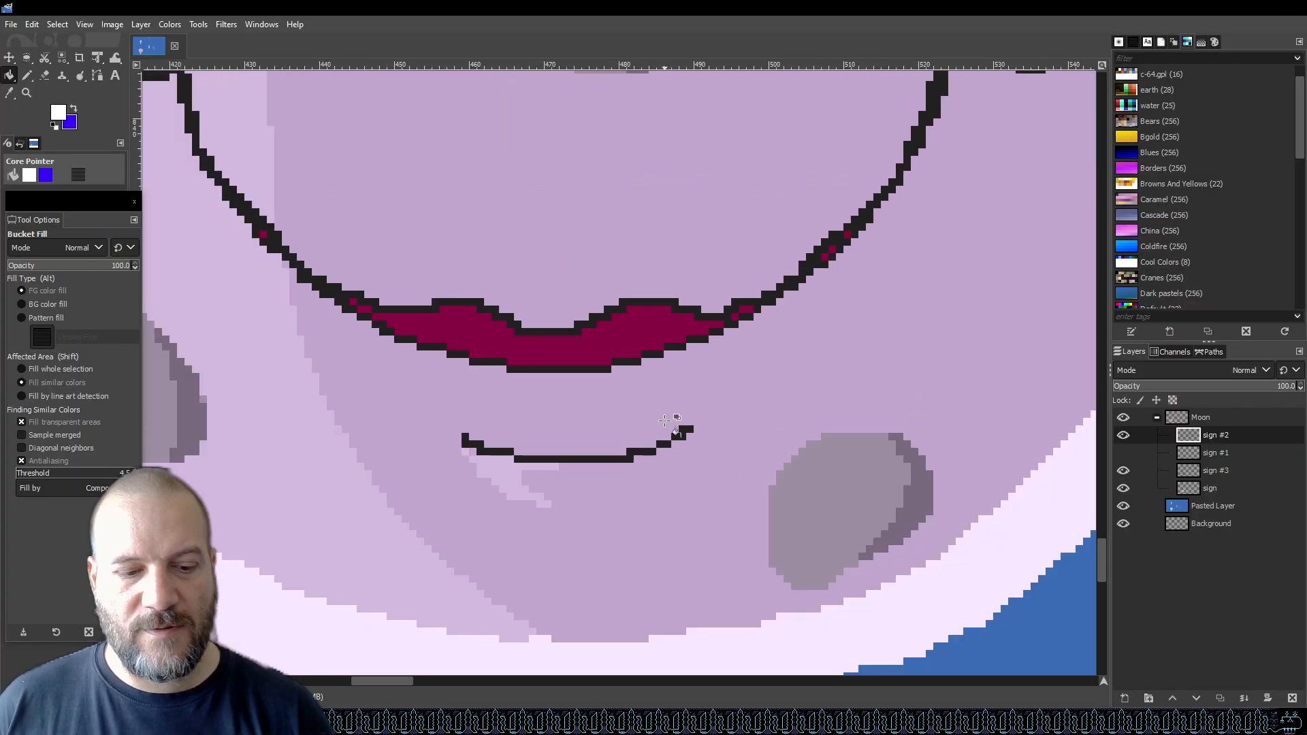
Pick the crater shadow grey and bucket-fill the chin line segments with it.
key("i")
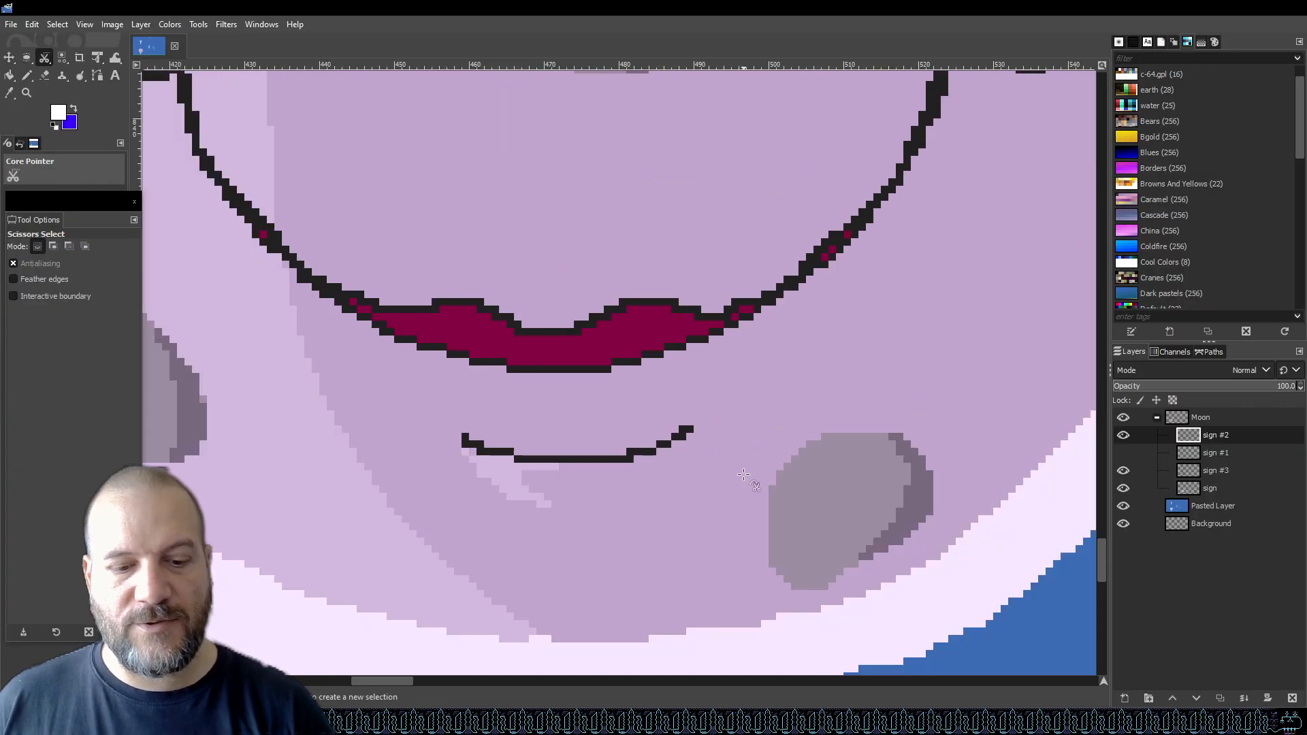
key("o")
left_click(914, 504)
key("b")
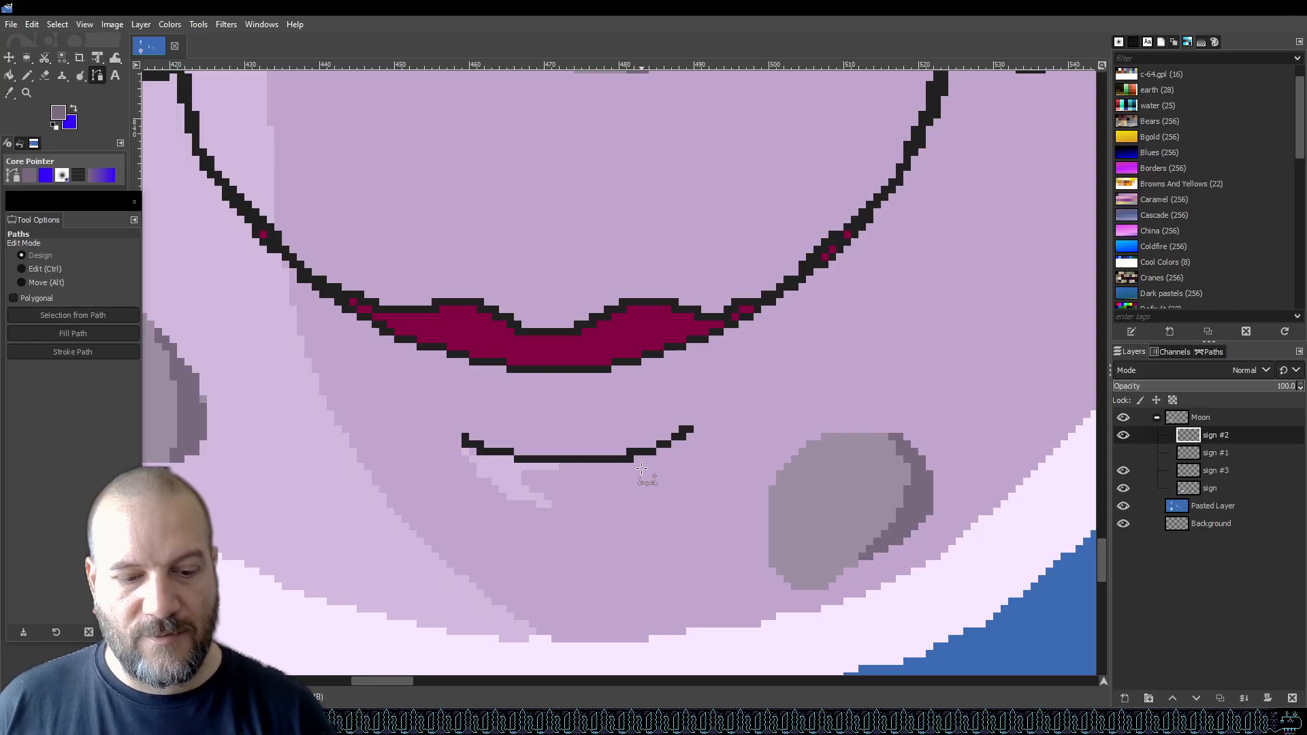
key("shift+b")
left_click(616, 459)
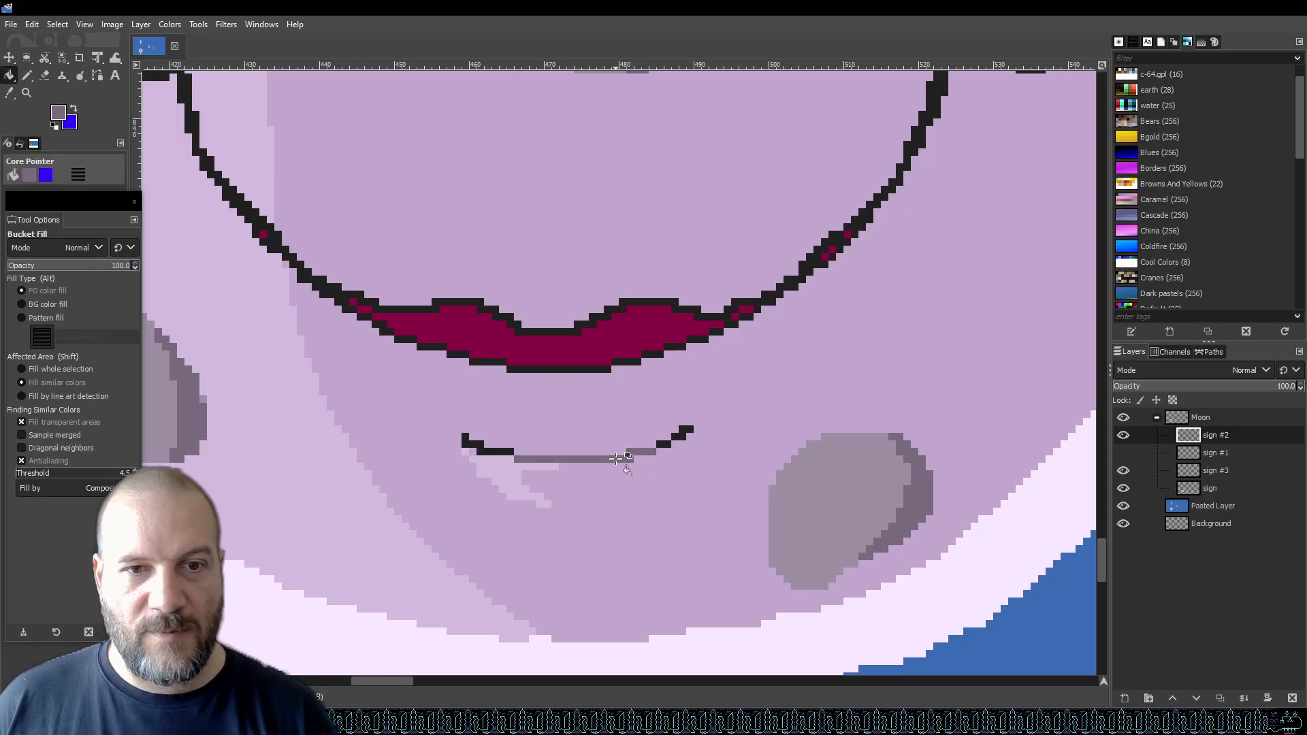
left_click(496, 452)
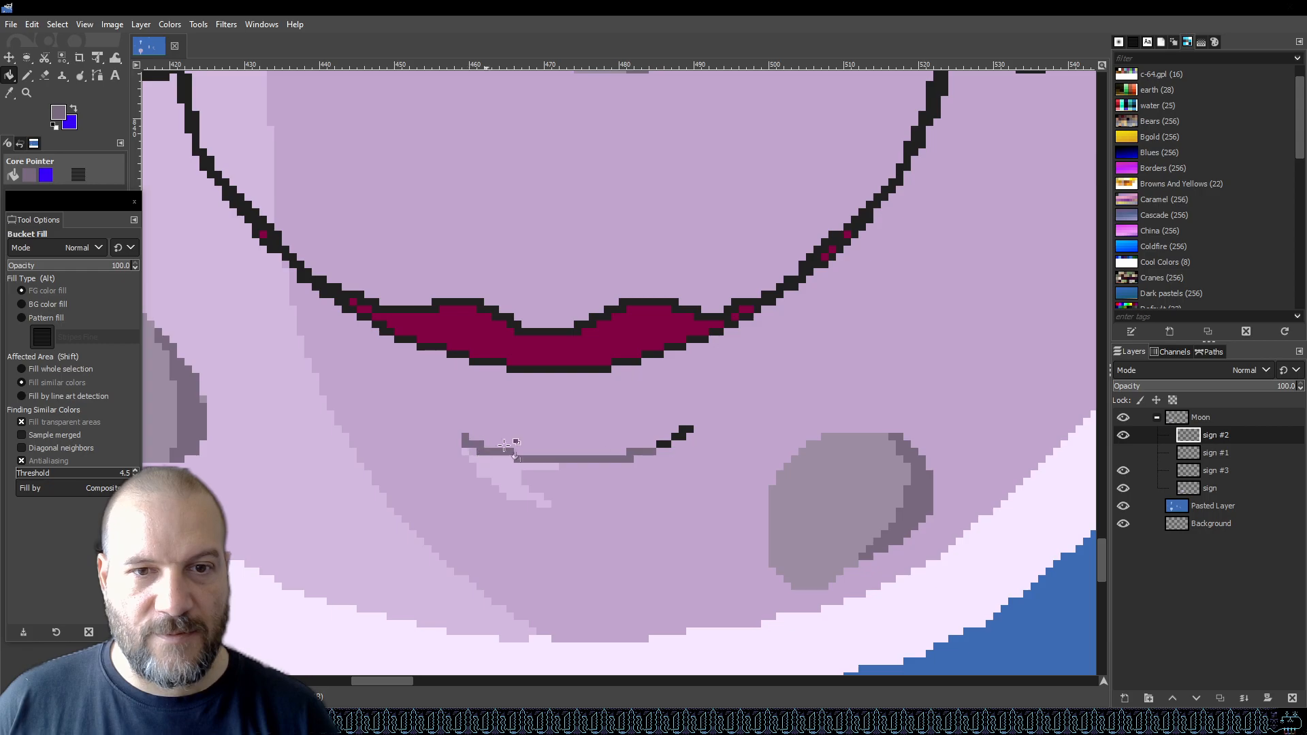
left_click(685, 433)
left_click(664, 444)
scroll(689, 431, "down", 6)
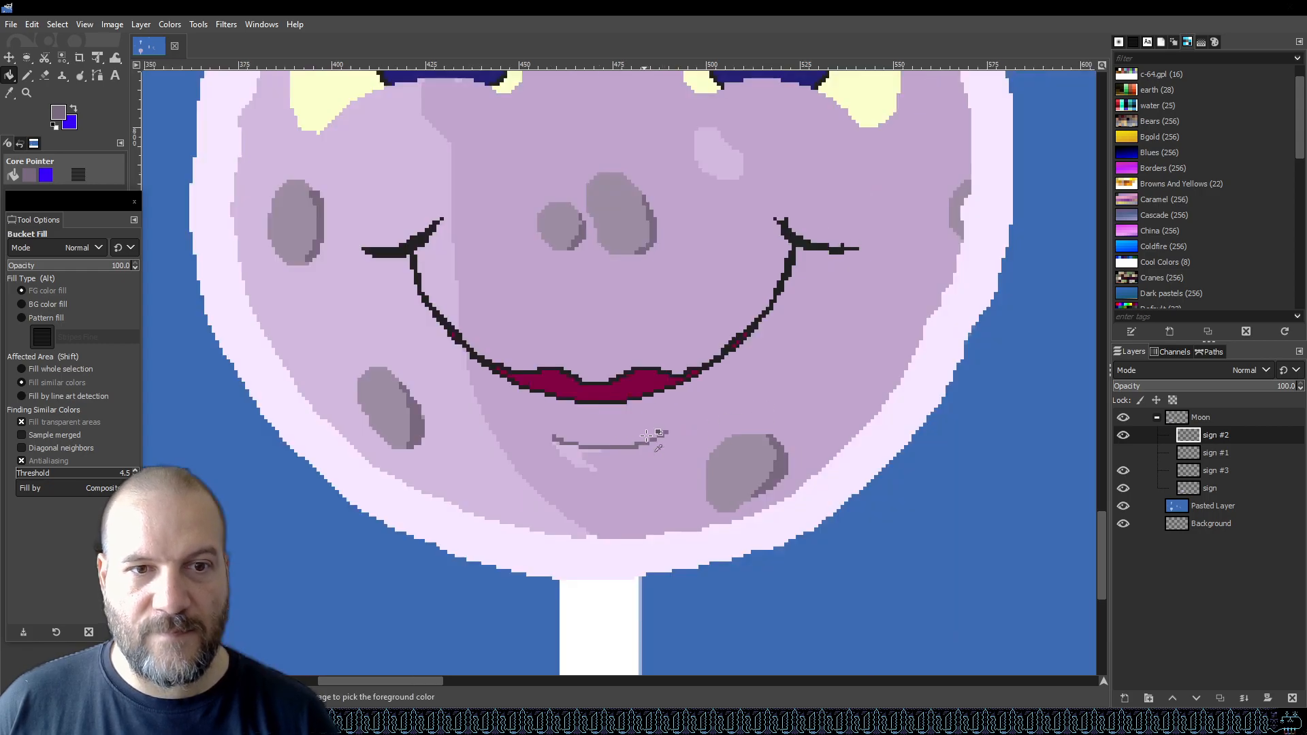
Bucket-fill the smile outline and both of its curled end tips with the same grey.
scroll(706, 406, "up", 3)
scroll(706, 407, "up", 3)
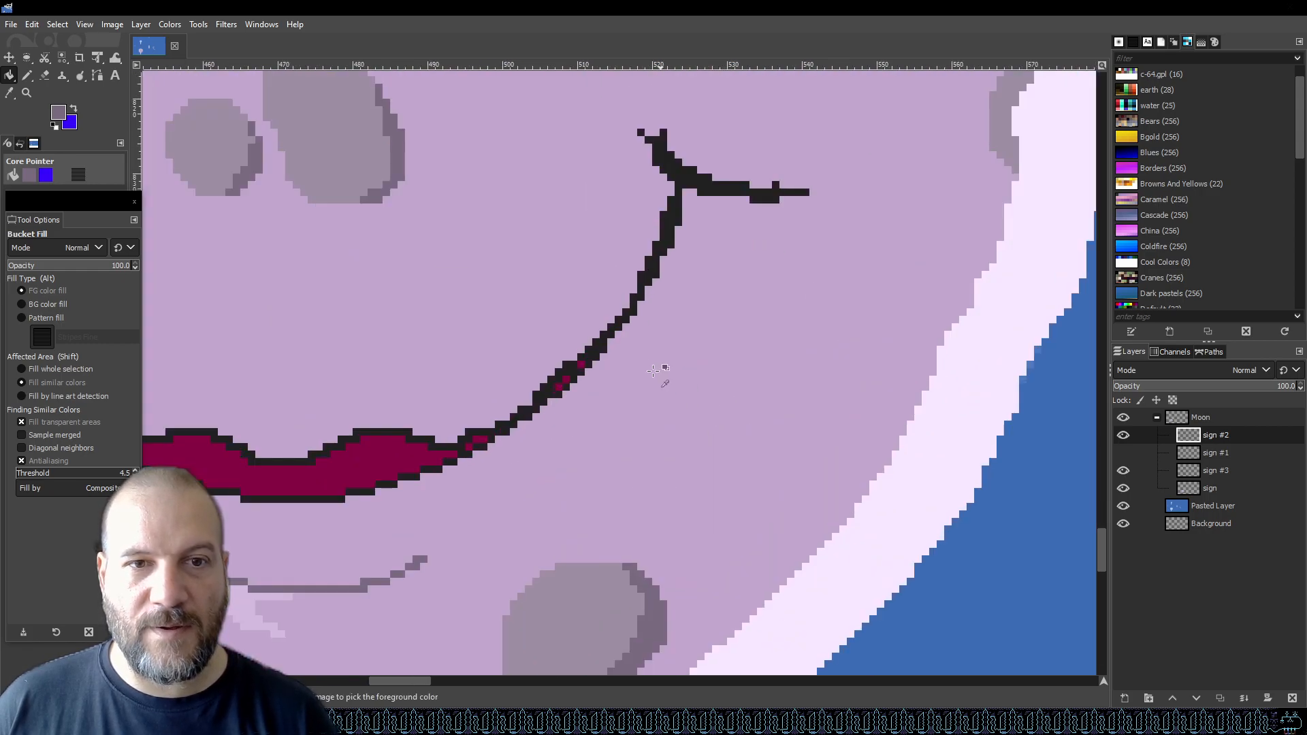
left_click(708, 109)
scroll(799, 300, "down", 4)
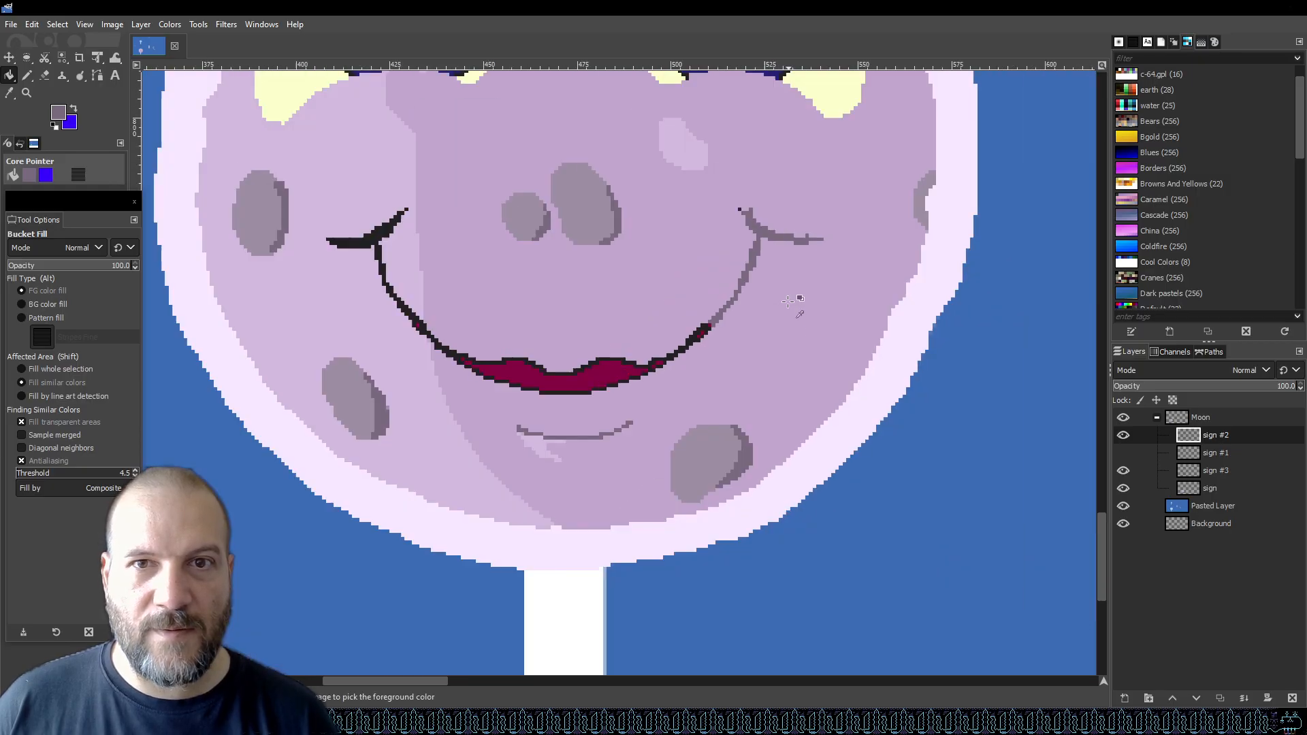
scroll(381, 225, "up", 3)
left_click(318, 242)
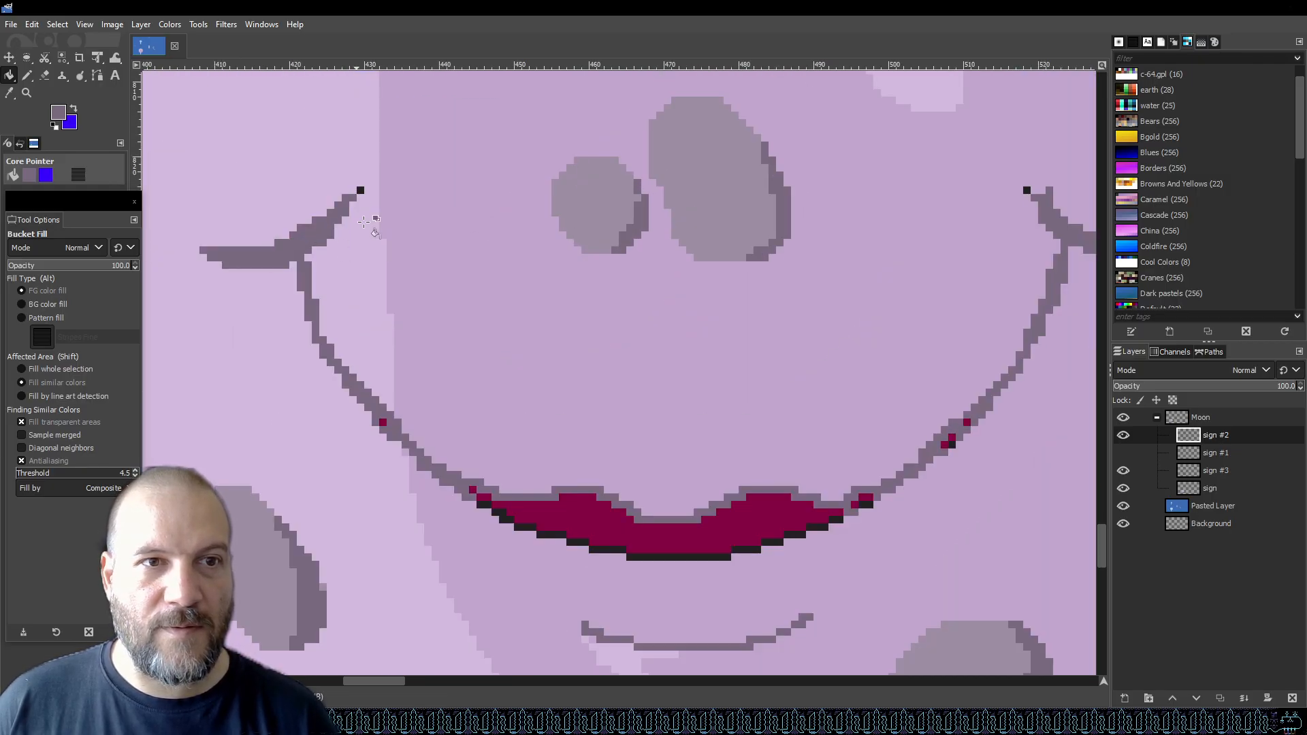
left_click(1027, 191)
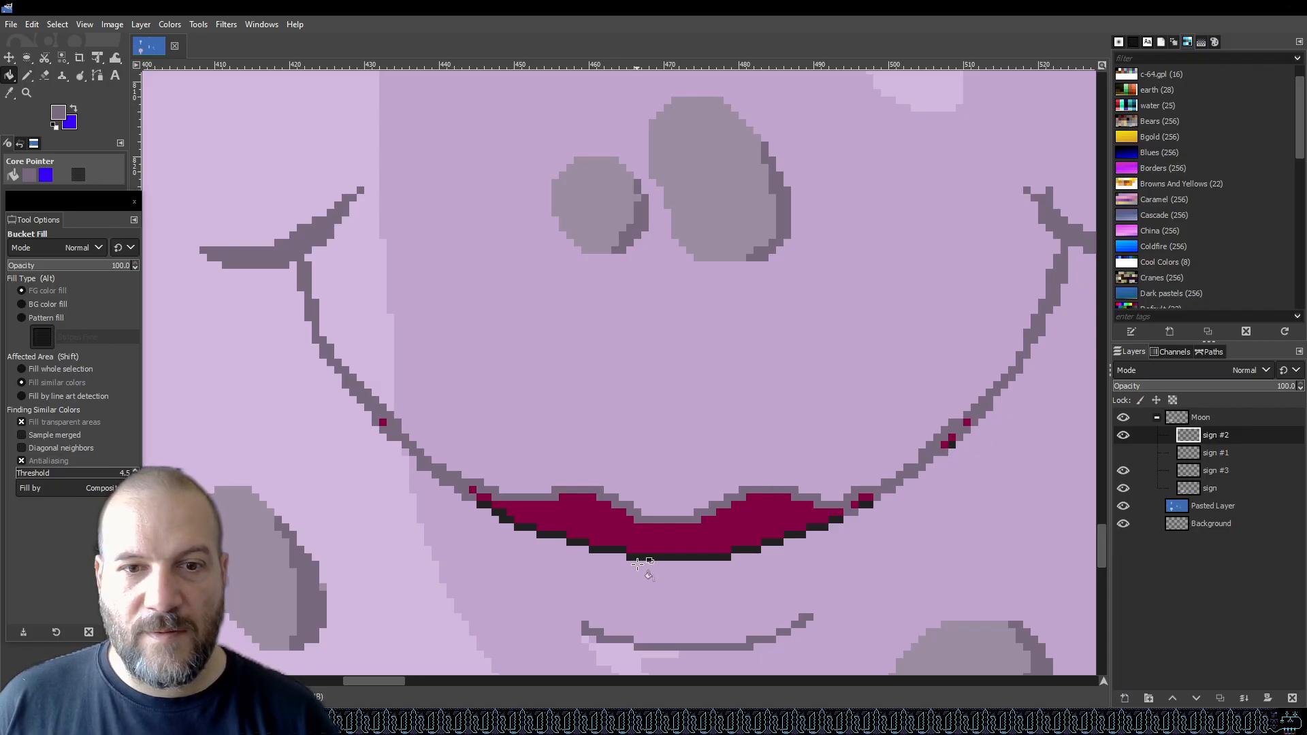
Recolour the black outline under the lower lip grey, segment by segment along both halves.
scroll(673, 557, "down", 3)
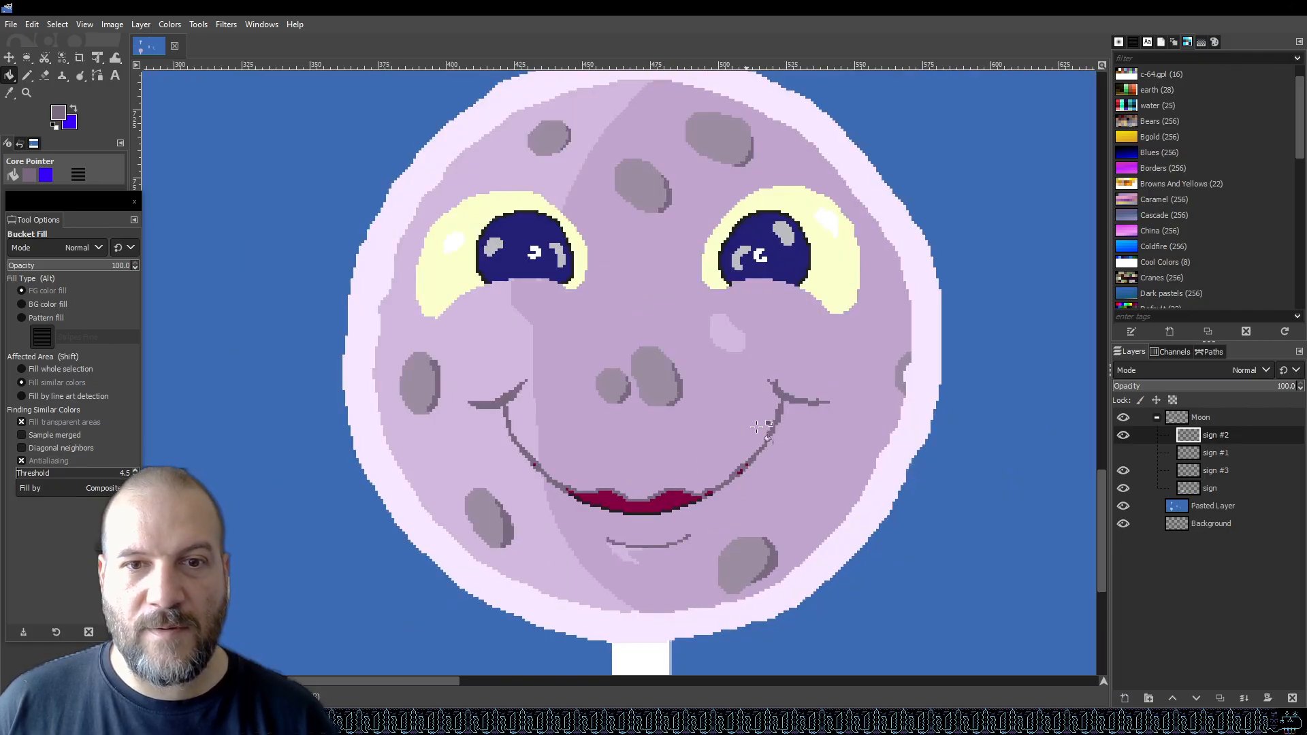
scroll(776, 423, "up", 4)
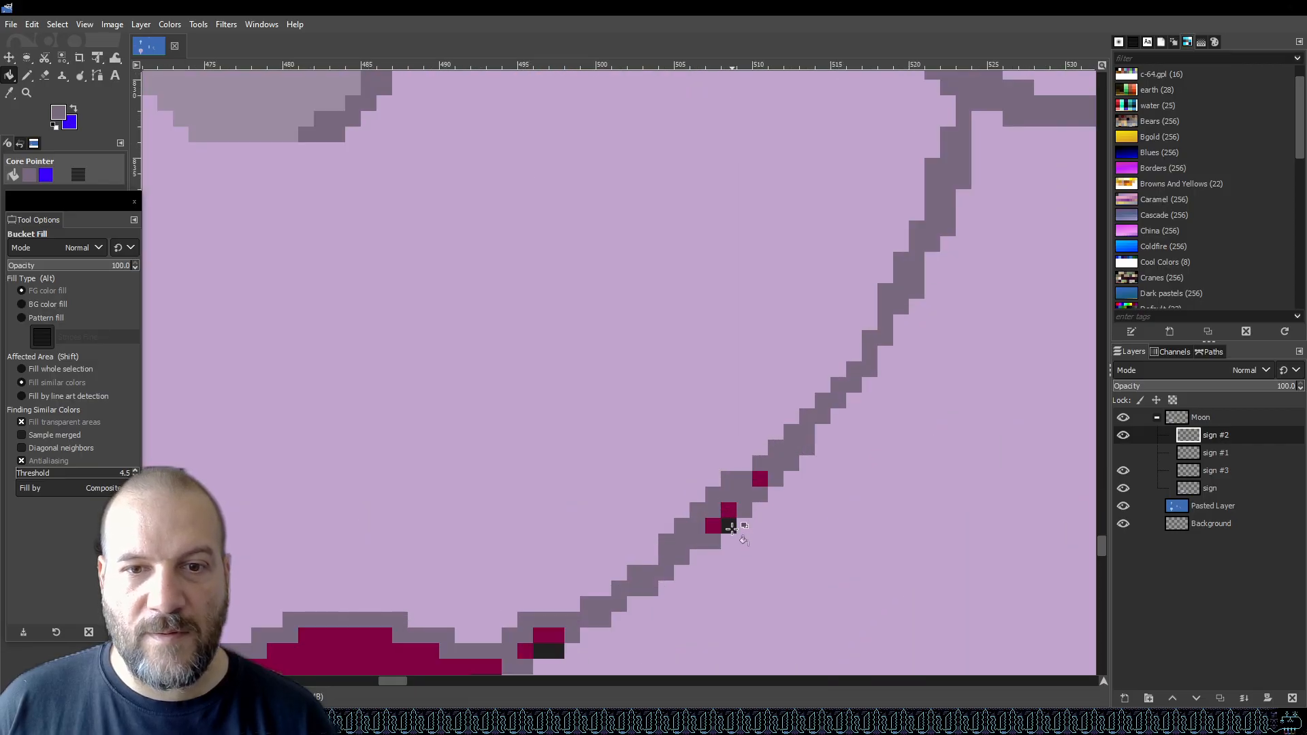
scroll(783, 548, "down", 4)
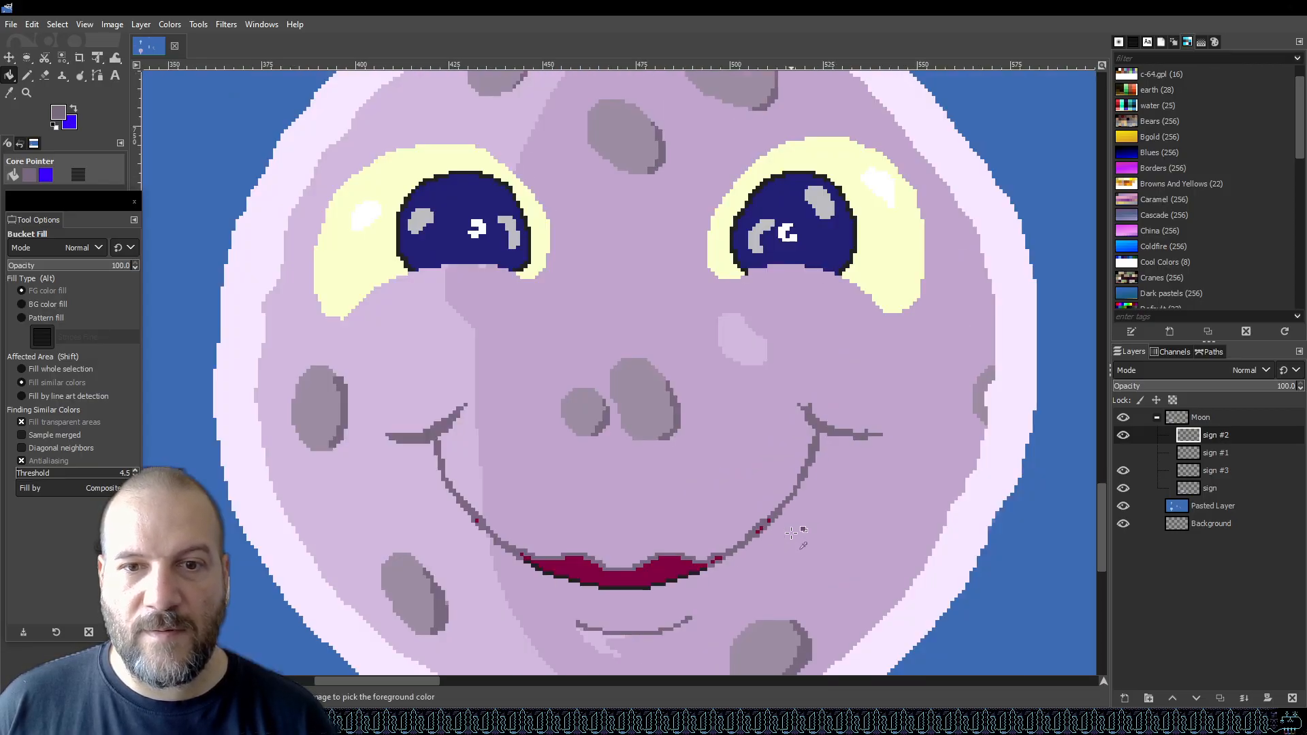
scroll(558, 586, "up", 3)
scroll(560, 608, "up", 1)
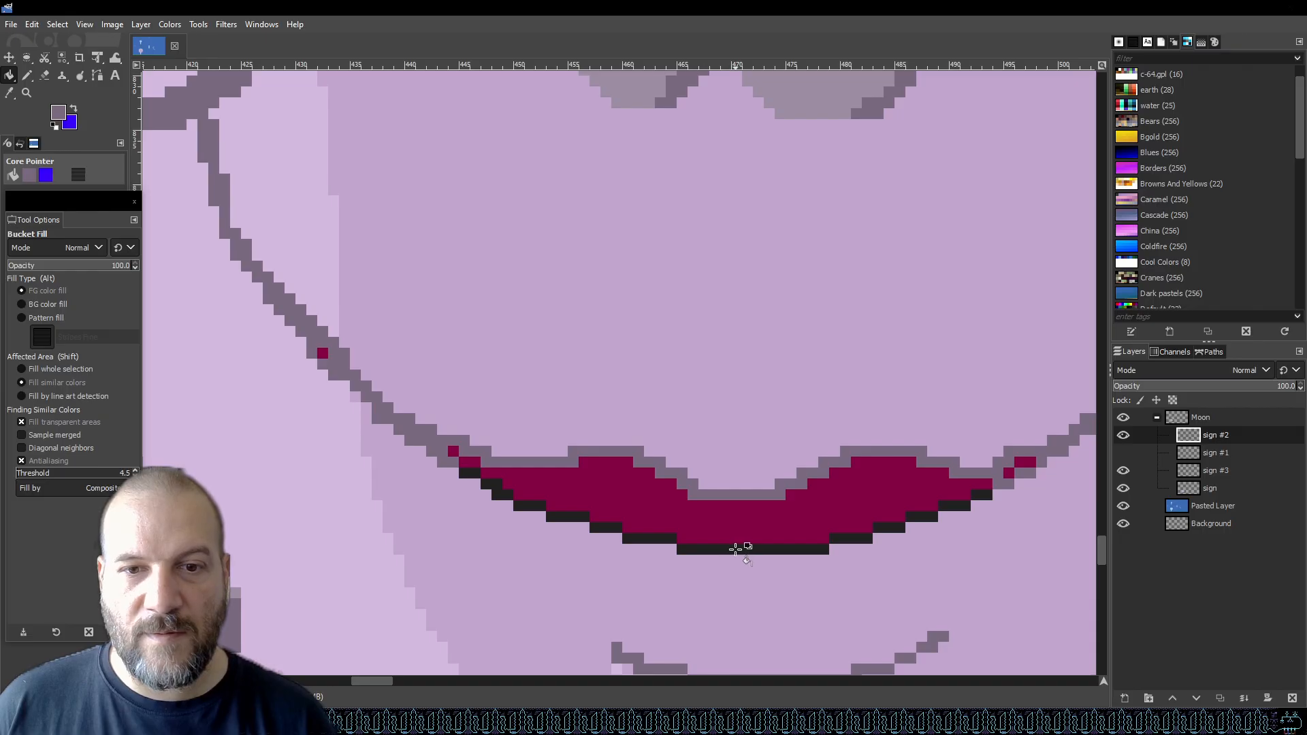
left_click(735, 549)
left_click(647, 541)
left_click(596, 527)
left_click(565, 516)
left_click(528, 505)
left_click(502, 494)
left_click(489, 481)
left_click(470, 474)
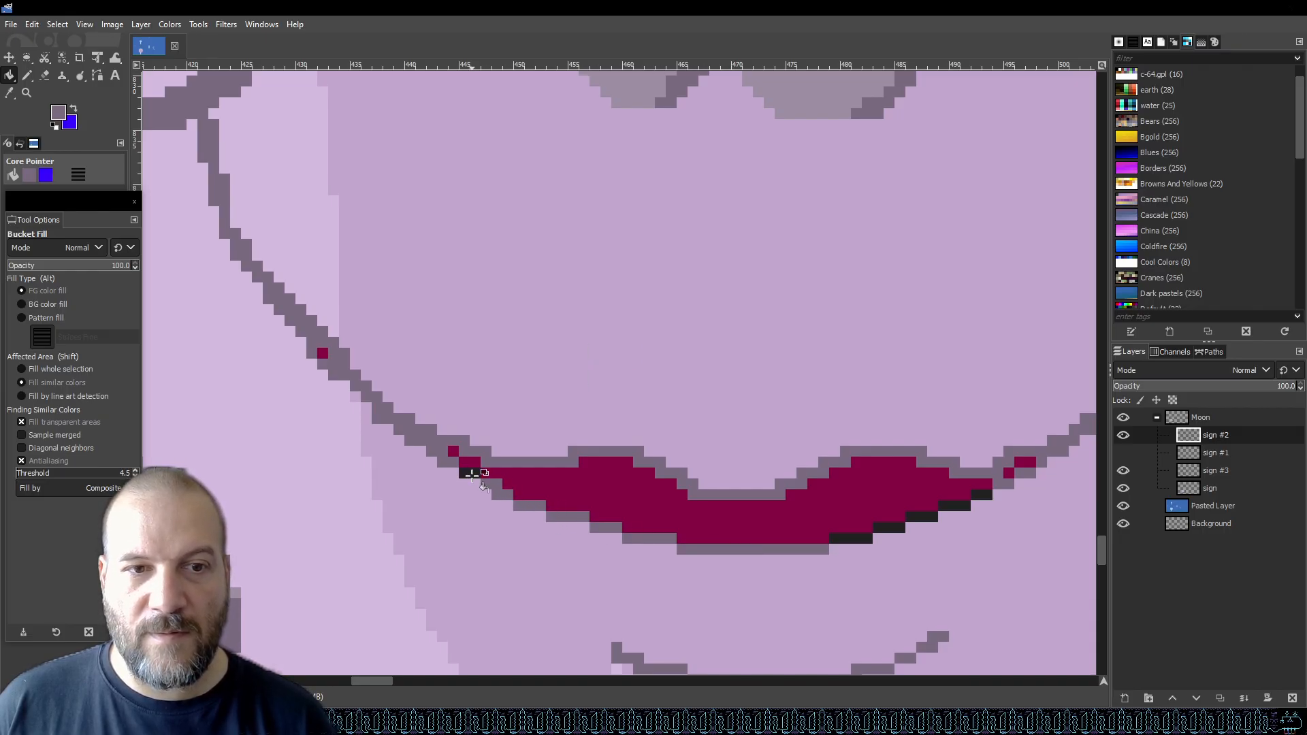
left_click(850, 538)
left_click(888, 528)
left_click(922, 516)
left_click(953, 505)
left_click(985, 500)
Save the graphic.
scroll(985, 504, "down", 5)
key("ctrl+s")
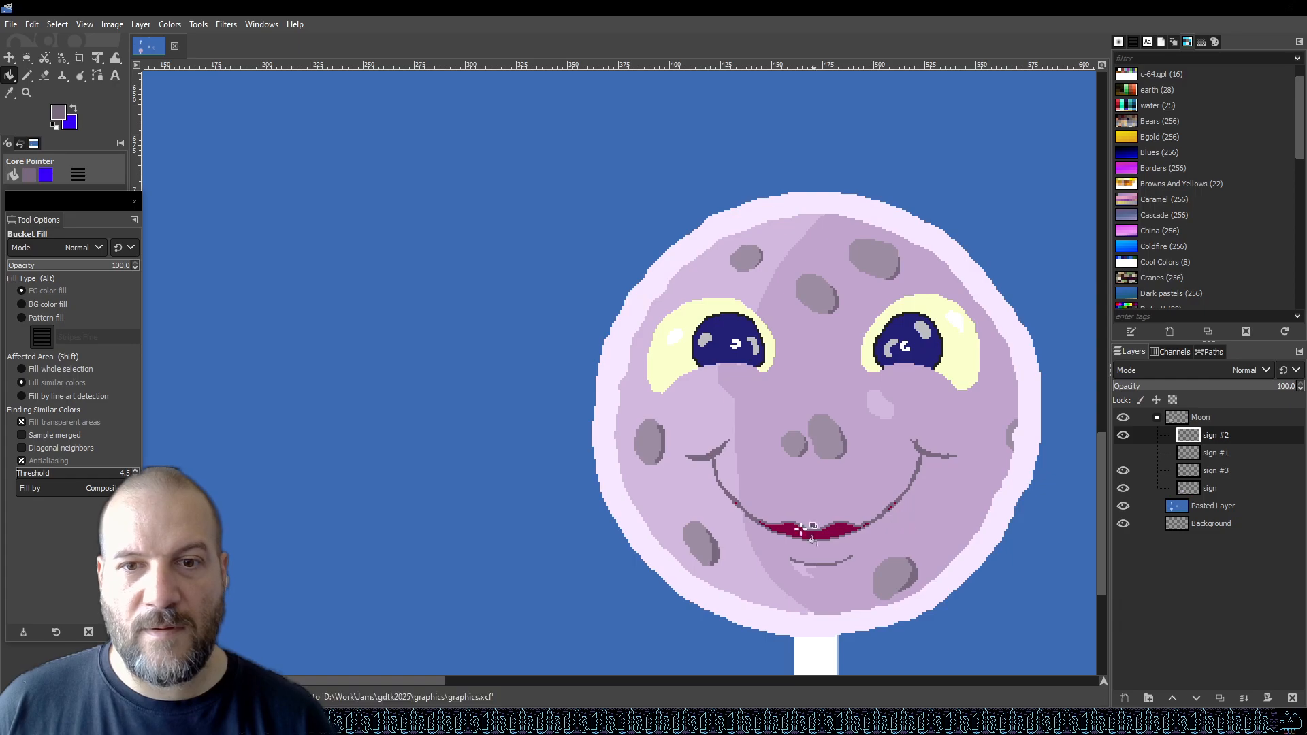
Hide the Moon layer group.
scroll(804, 519, "down", 4)
scroll(829, 545, "up", 4)
scroll(721, 475, "down", 1)
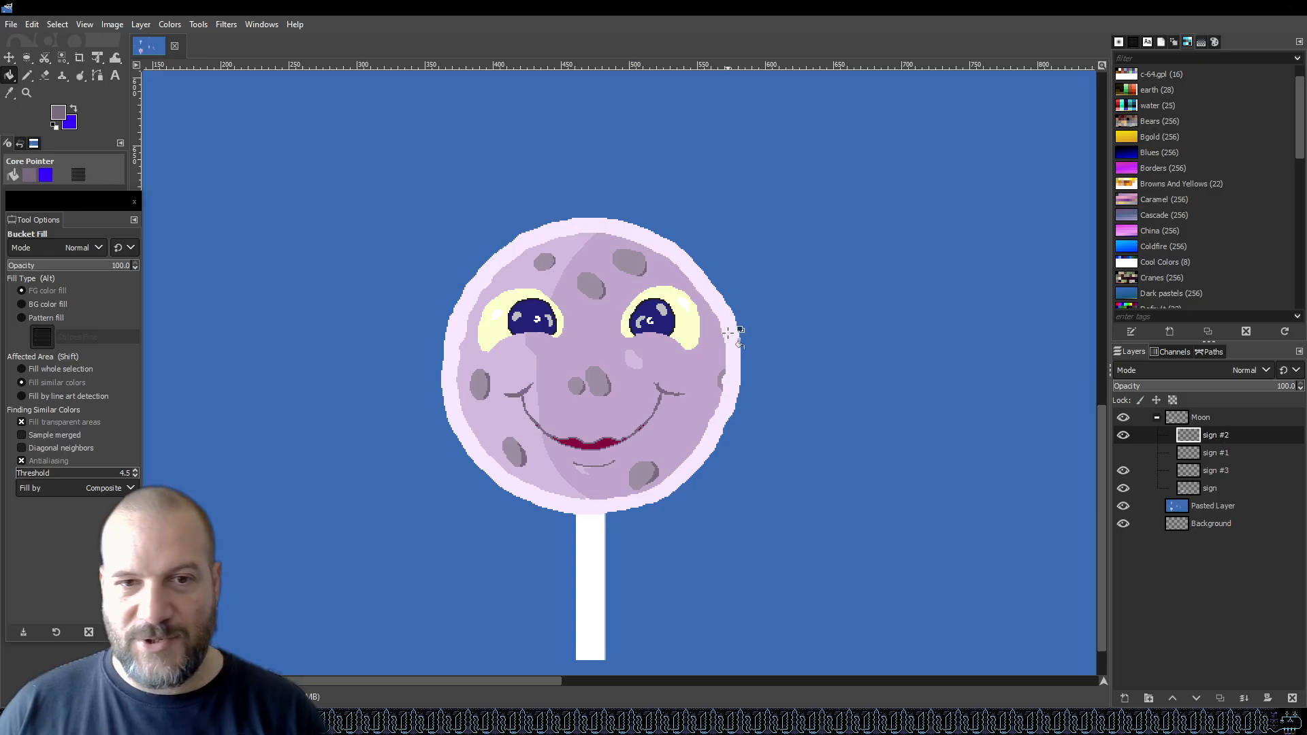
scroll(521, 423, "down", 4)
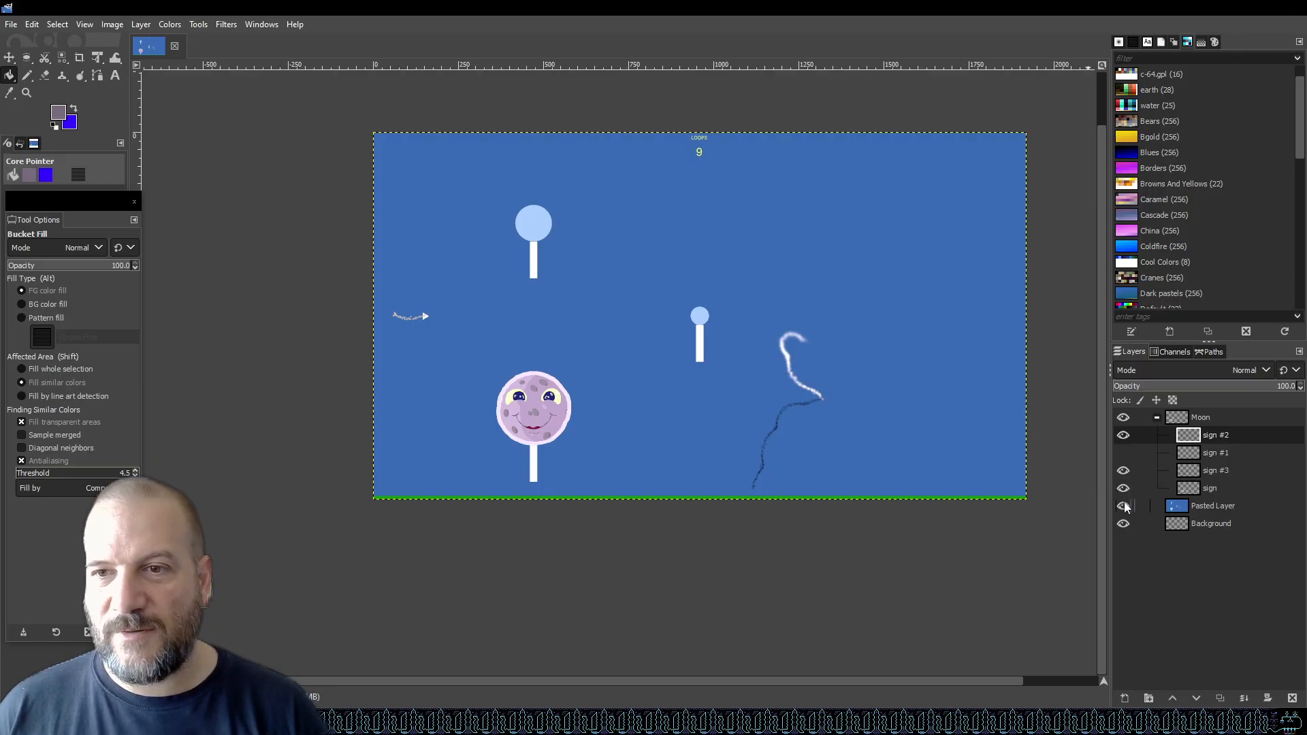
left_click(1123, 424)
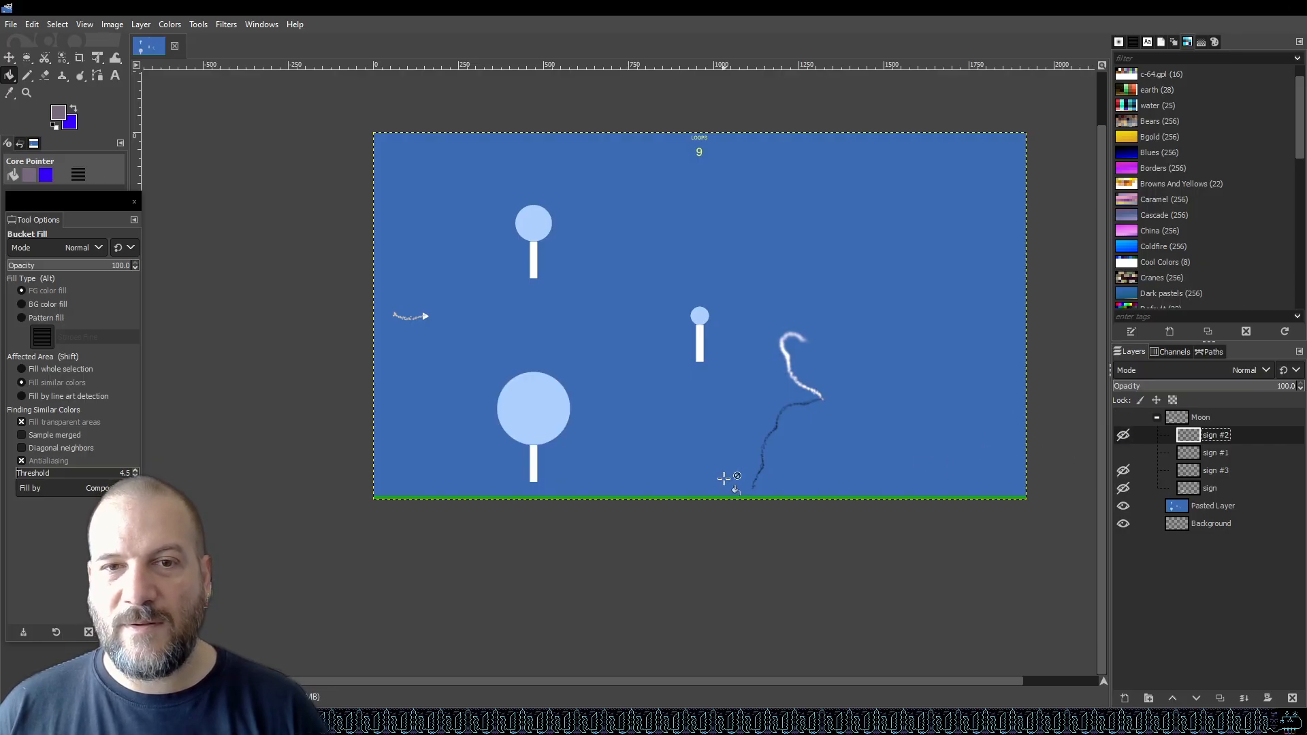
scroll(690, 454, "up", 2)
scroll(681, 455, "down", 1)
scroll(560, 333, "down", 1)
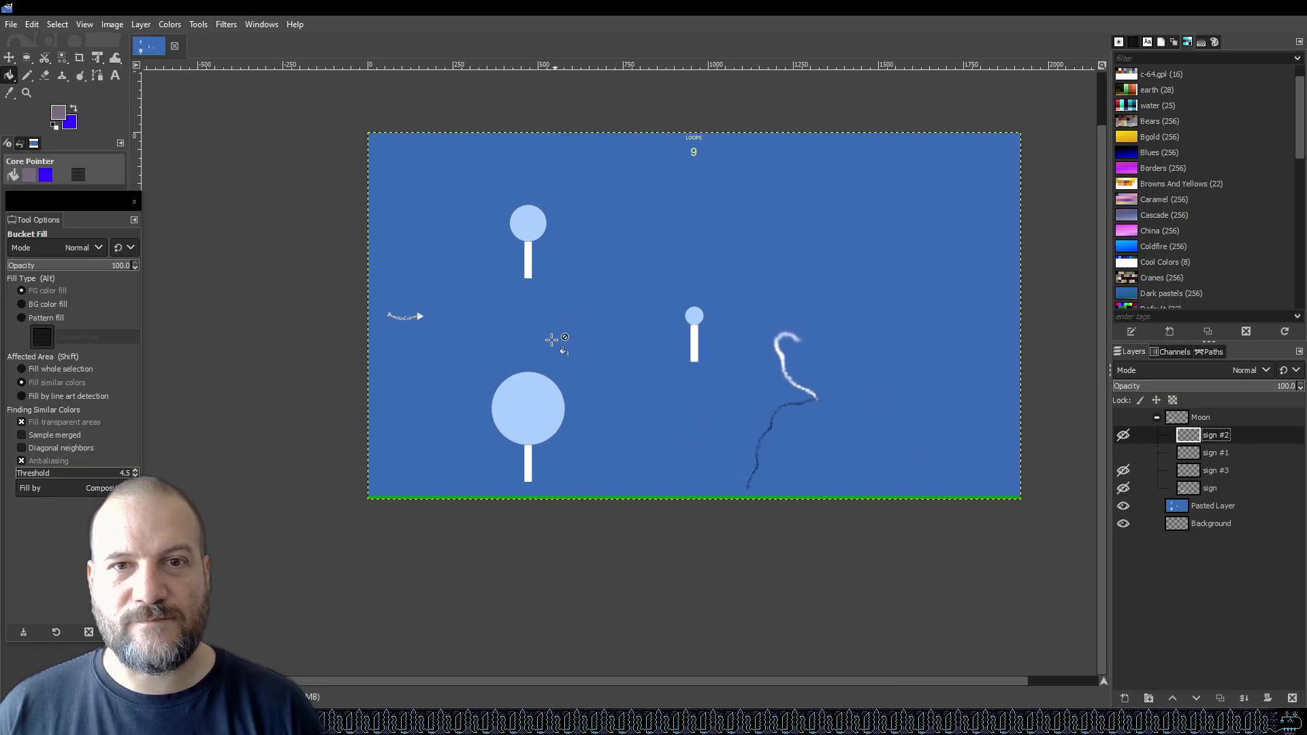
scroll(534, 386, "up", 2)
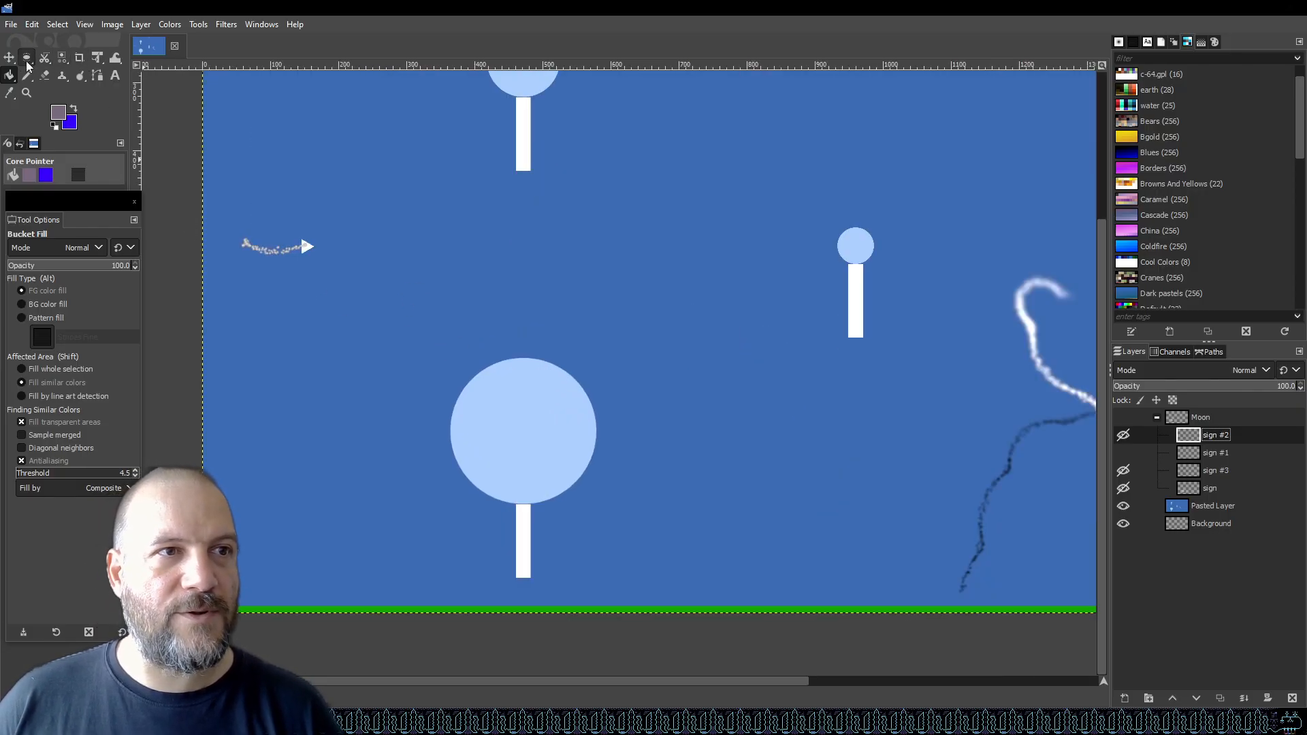
Draw a rectangle selection around the large placeholder lollipop.
left_click_drag(26, 60, 67, 59)
left_click_drag(413, 334, 638, 593)
scroll(247, 458, "down", 4)
key("ctrl+c")
key("ctrl+v")
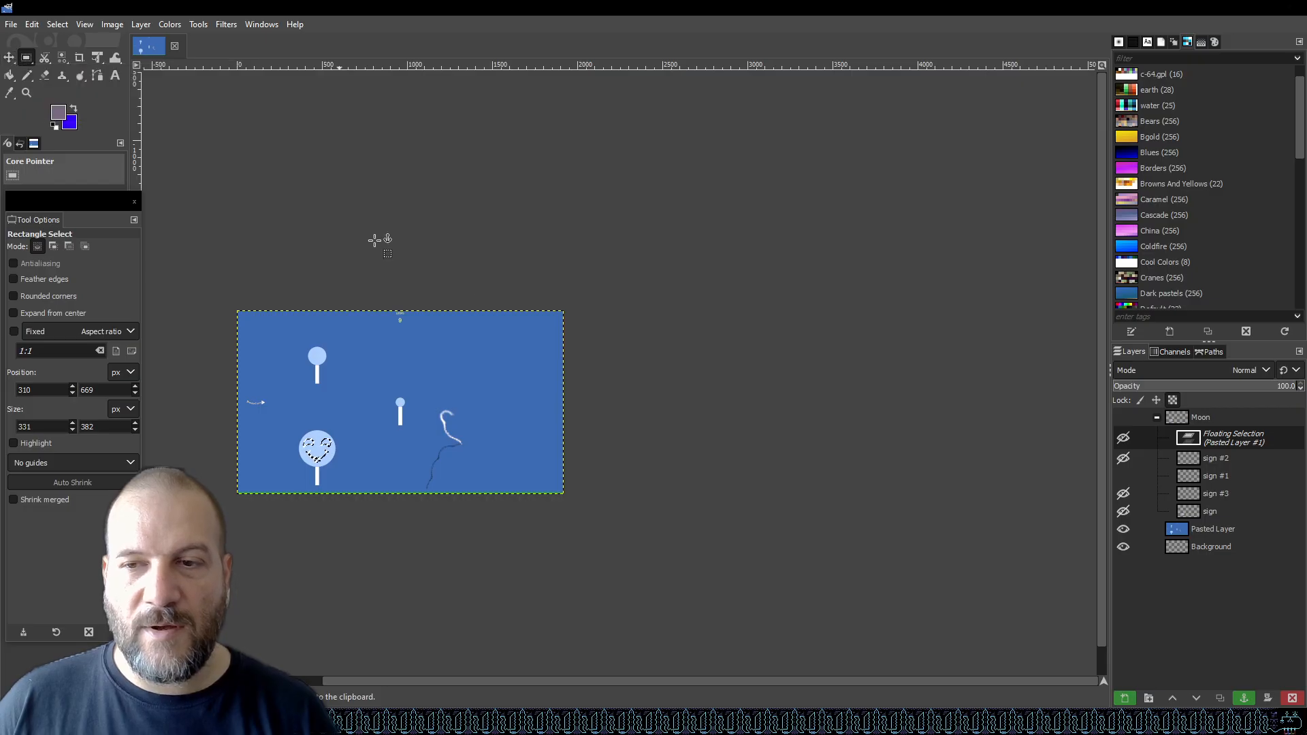
key("ctrl+z")
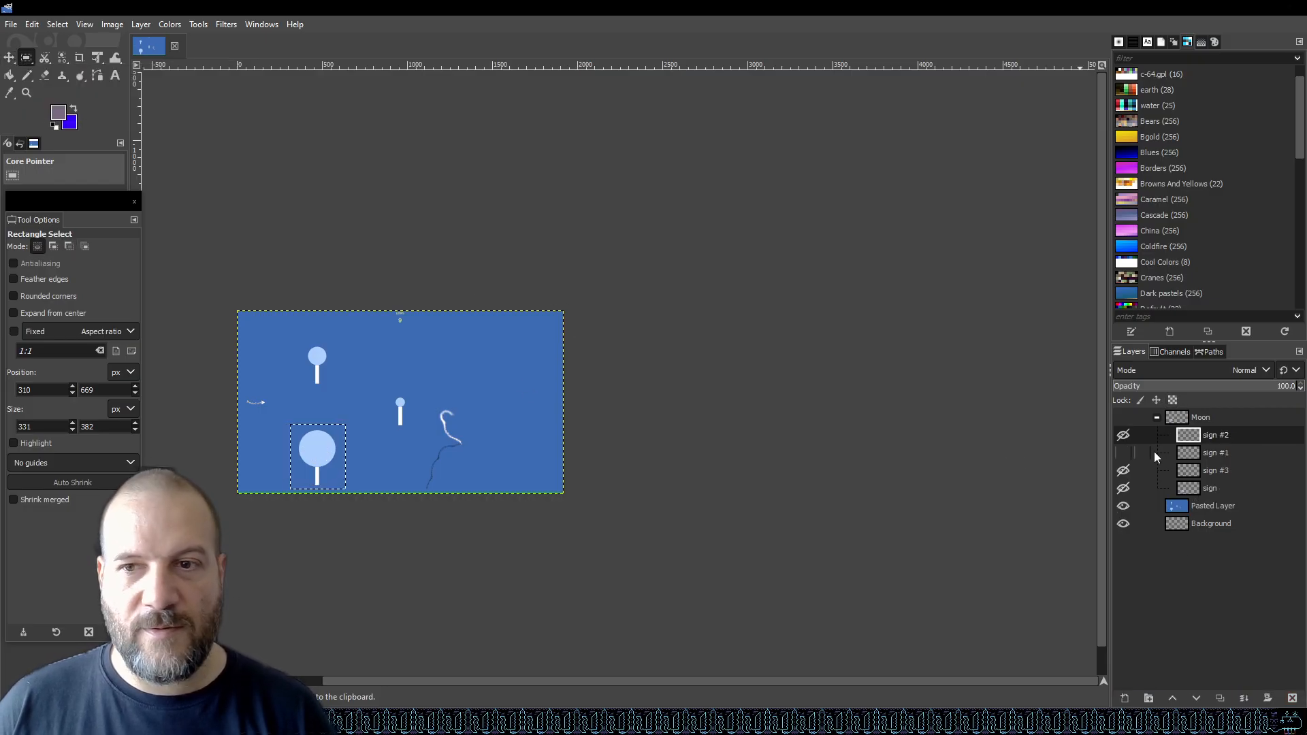
Make the Moon layer group visible again.
left_click(1125, 439)
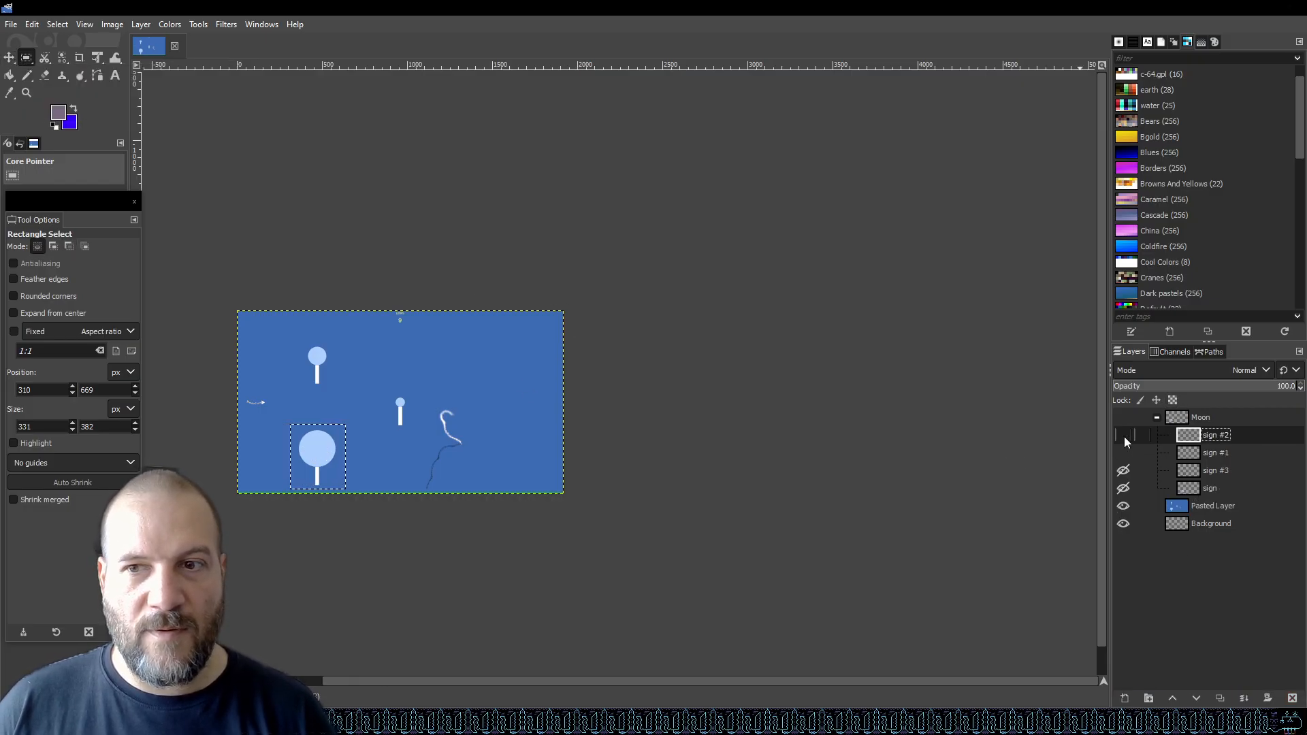
left_click(1124, 419)
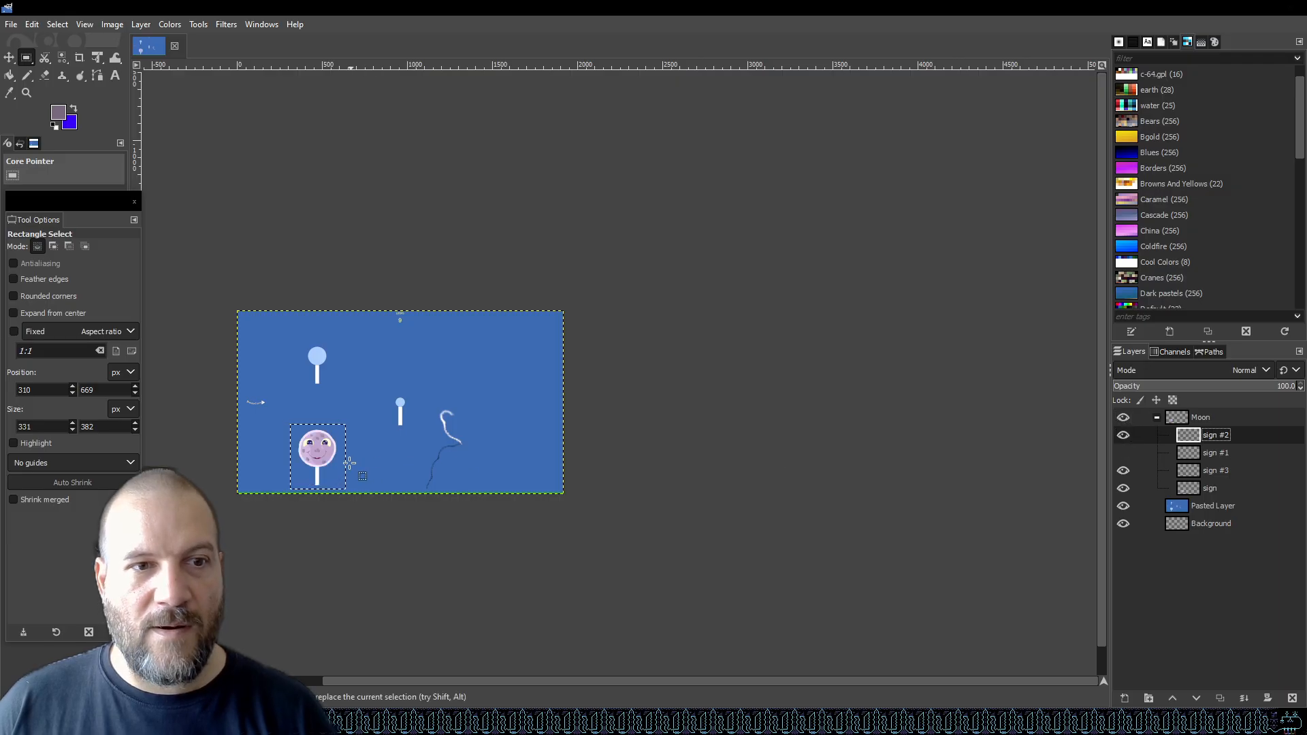
scroll(334, 463, "up", 4)
scroll(688, 445, "down", 2)
scroll(397, 445, "up", 3)
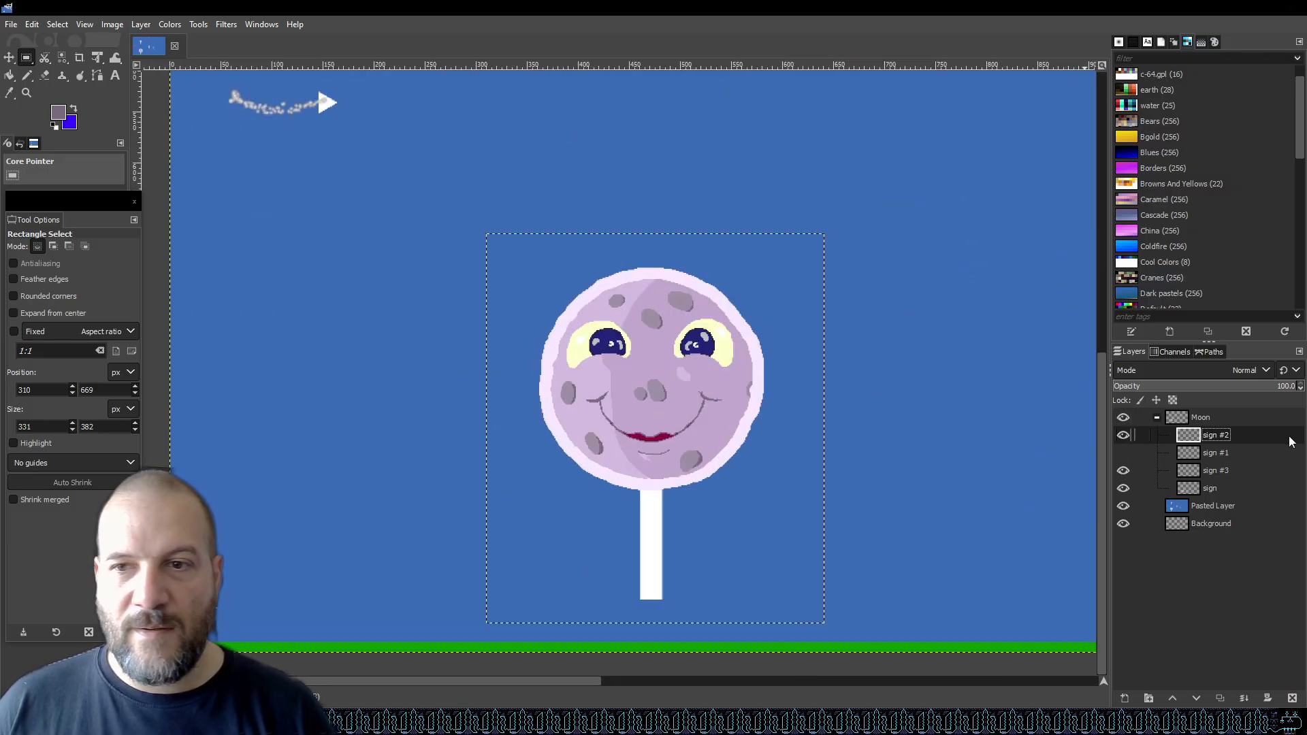
Delete the hidden sign #1 layer from the Moon group.
left_click(1123, 453)
left_click(1123, 453)
left_click(1123, 453)
left_click(1123, 453)
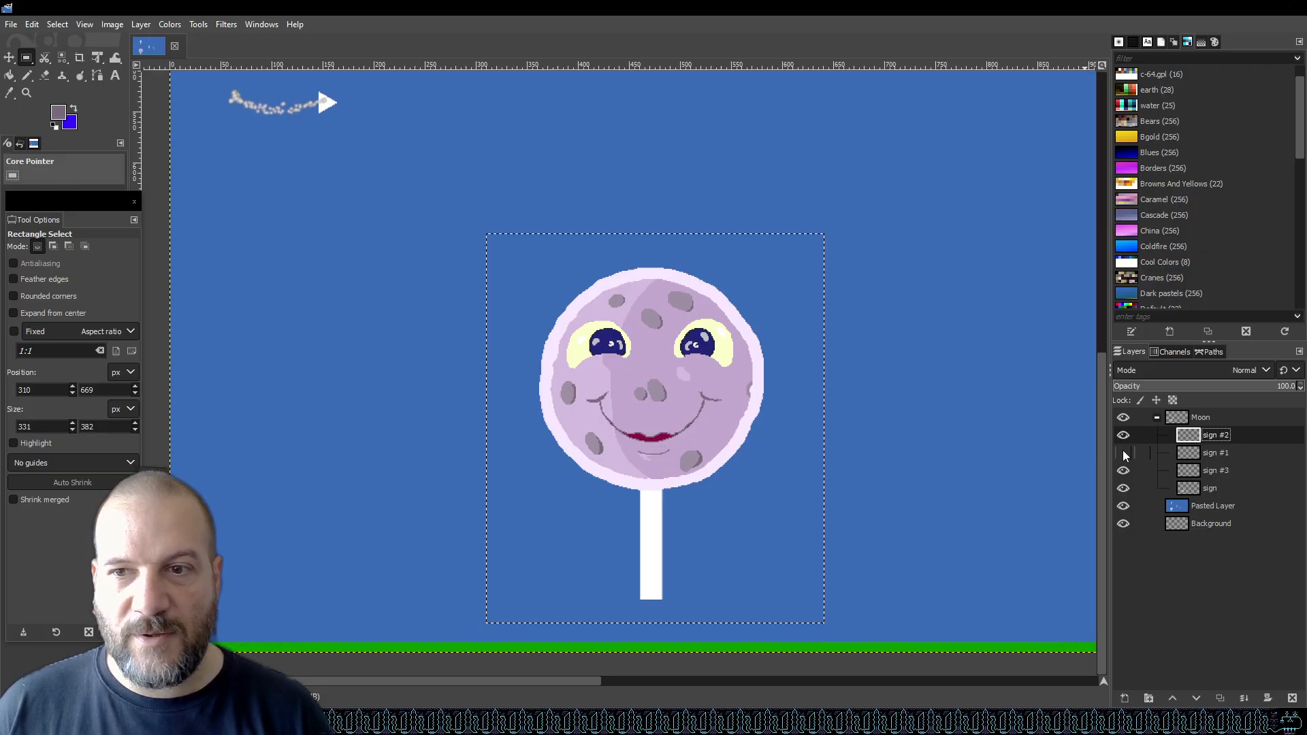
right_click(1210, 456)
left_click(1166, 176)
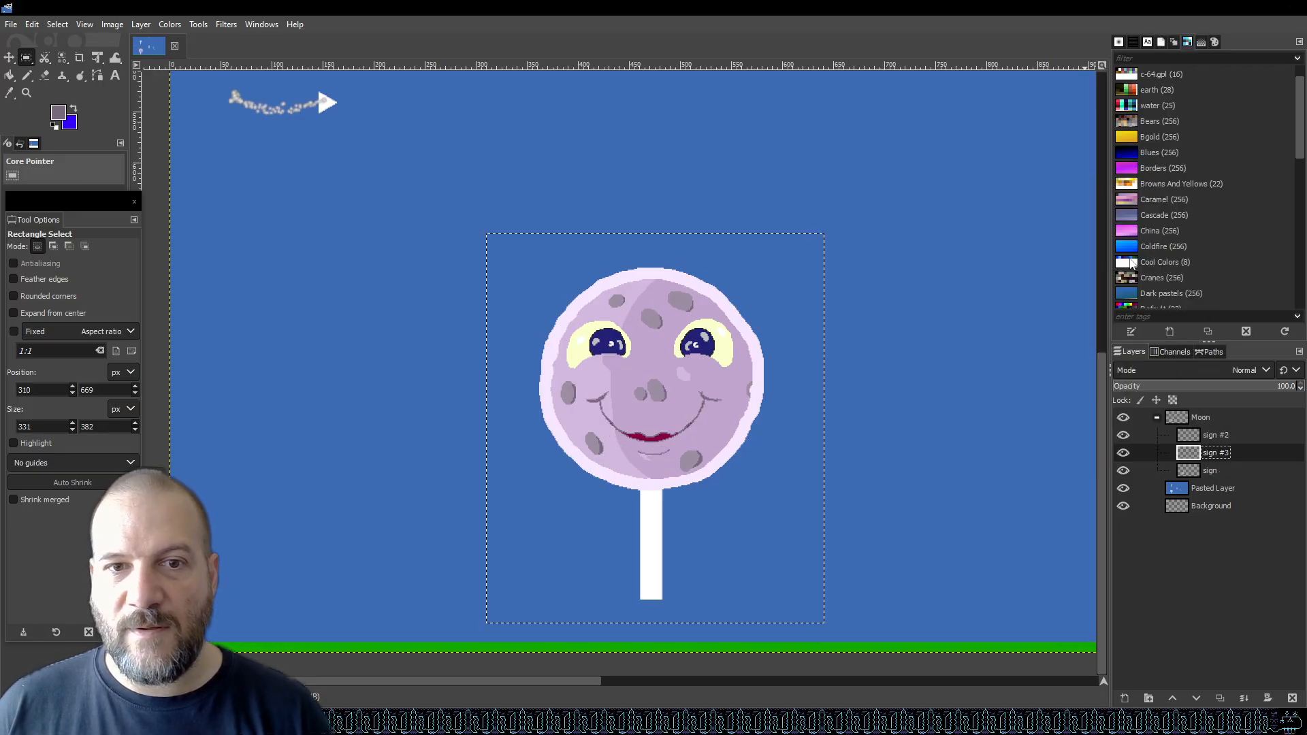
Hide the Moon group and make the Pasted Layer the active layer.
left_click(1190, 413)
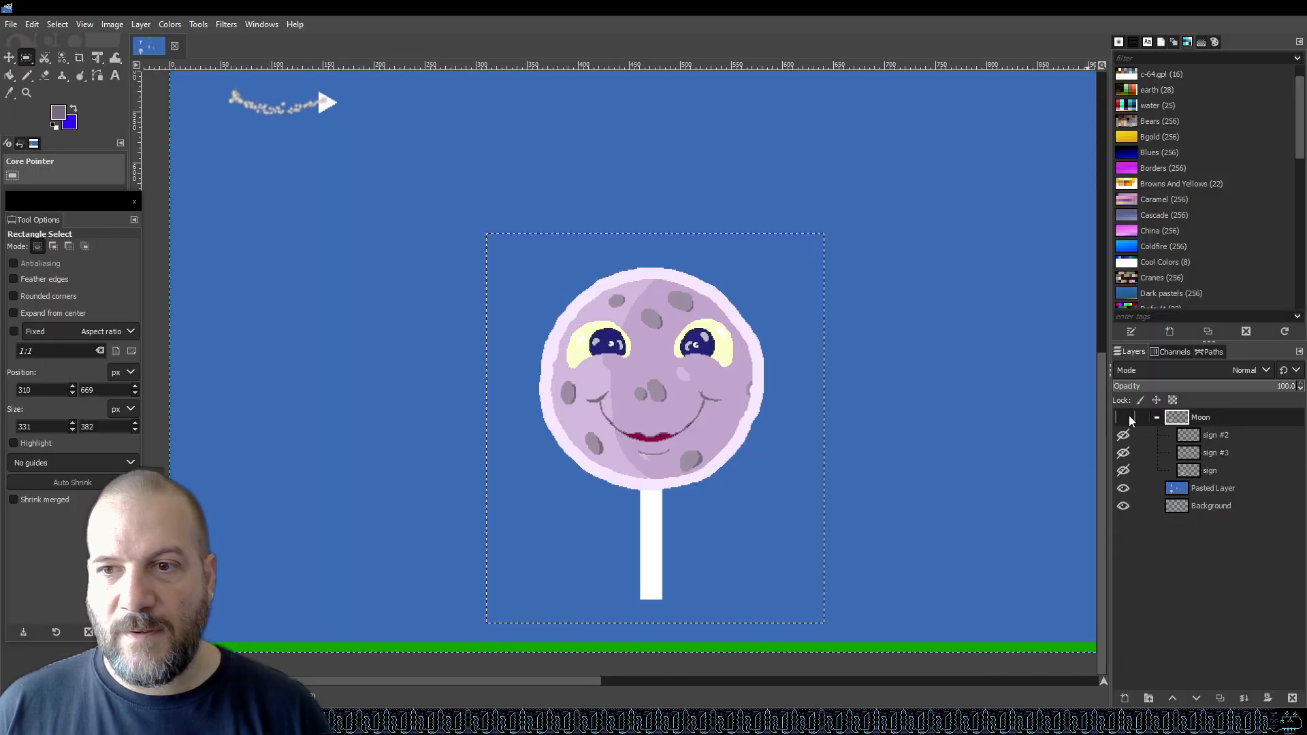
left_click(1123, 417)
left_click(1221, 488)
scroll(672, 477, "down", 3)
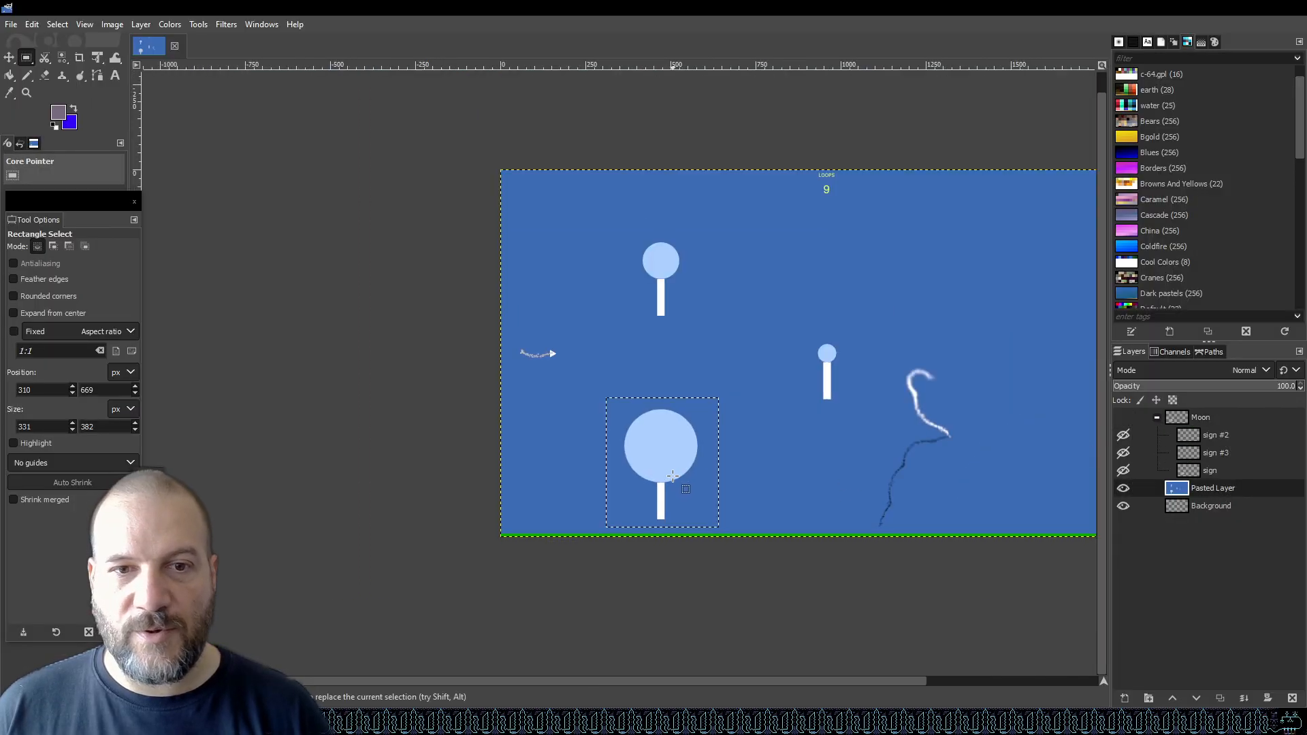
Copy the selected placeholder lollipop and paste a duplicate, moving it to the right of the original.
key("ctrl+c")
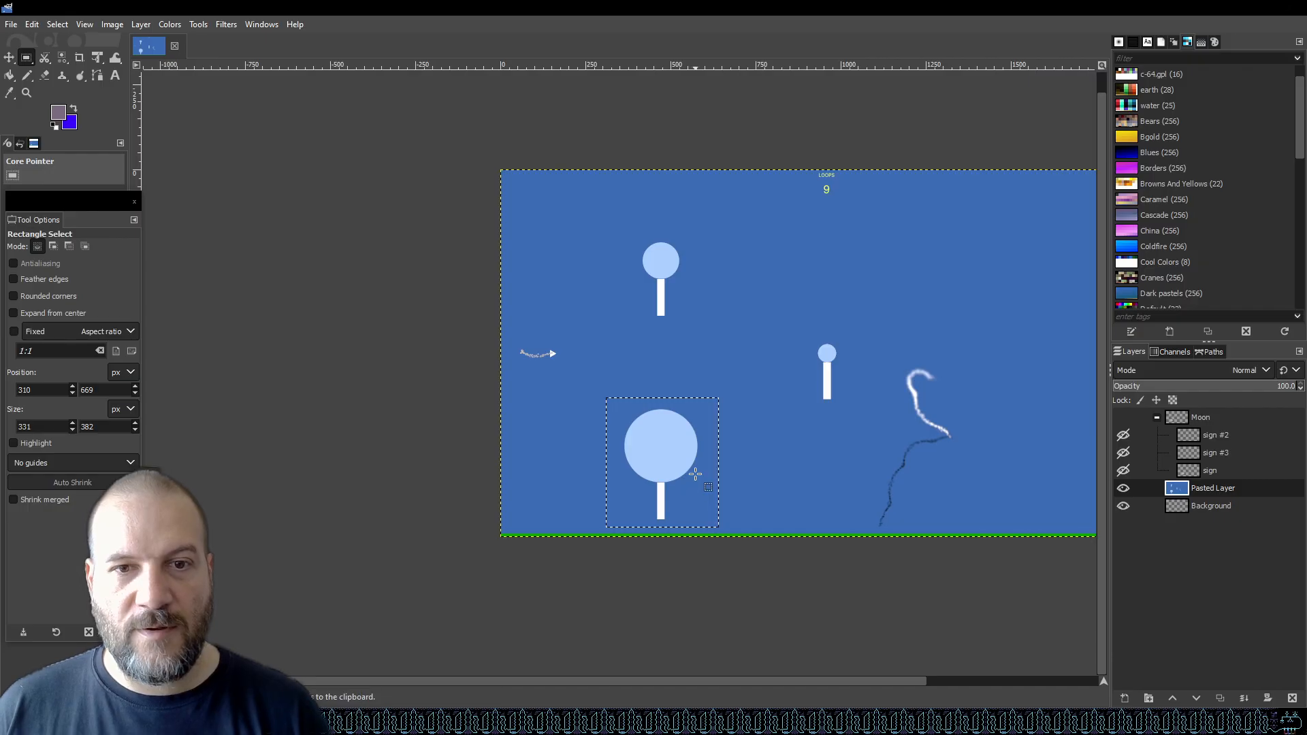
key("ctrl+v")
mouse_move(695, 473)
left_mouse_down()
mouse_move(990, 433)
mouse_move(1032, 443)
left_mouse_up()
scroll(647, 432, "down", 2)
scroll(854, 436, "up", 2)
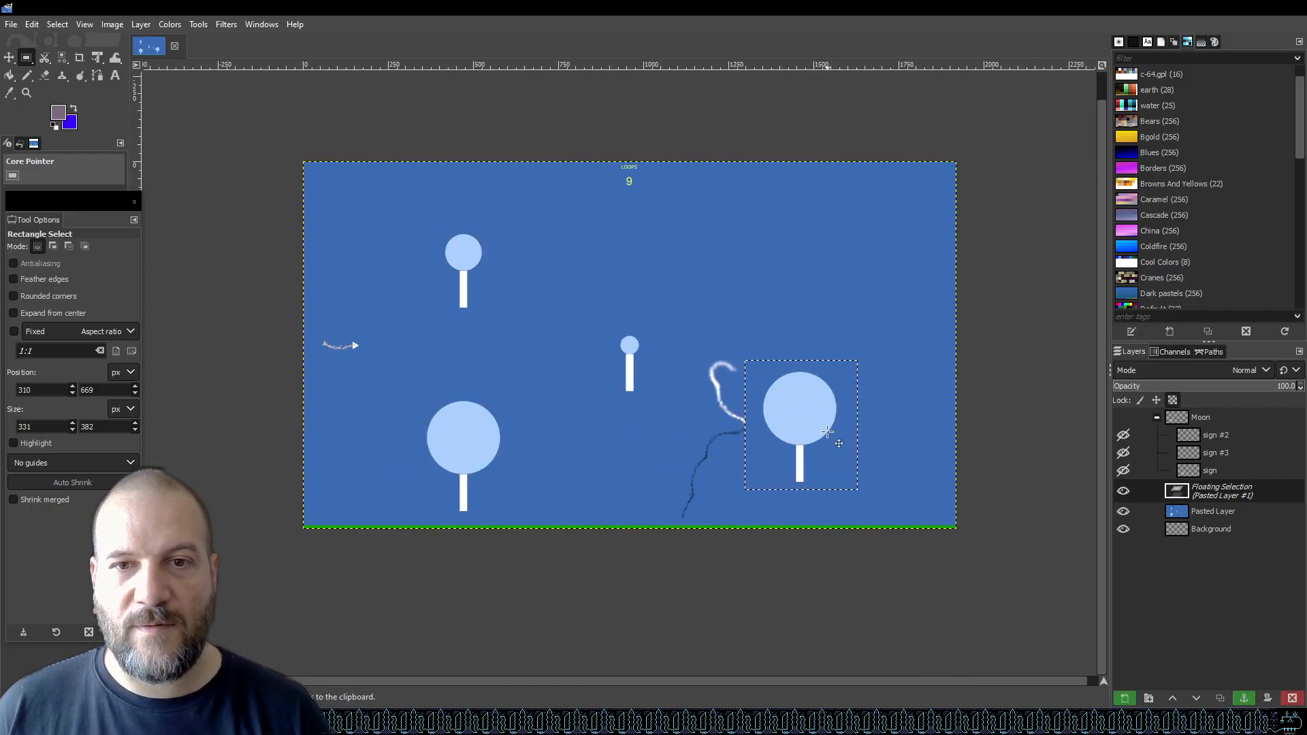
left_click_drag(827, 432, 621, 466)
scroll(501, 490, "up", 3)
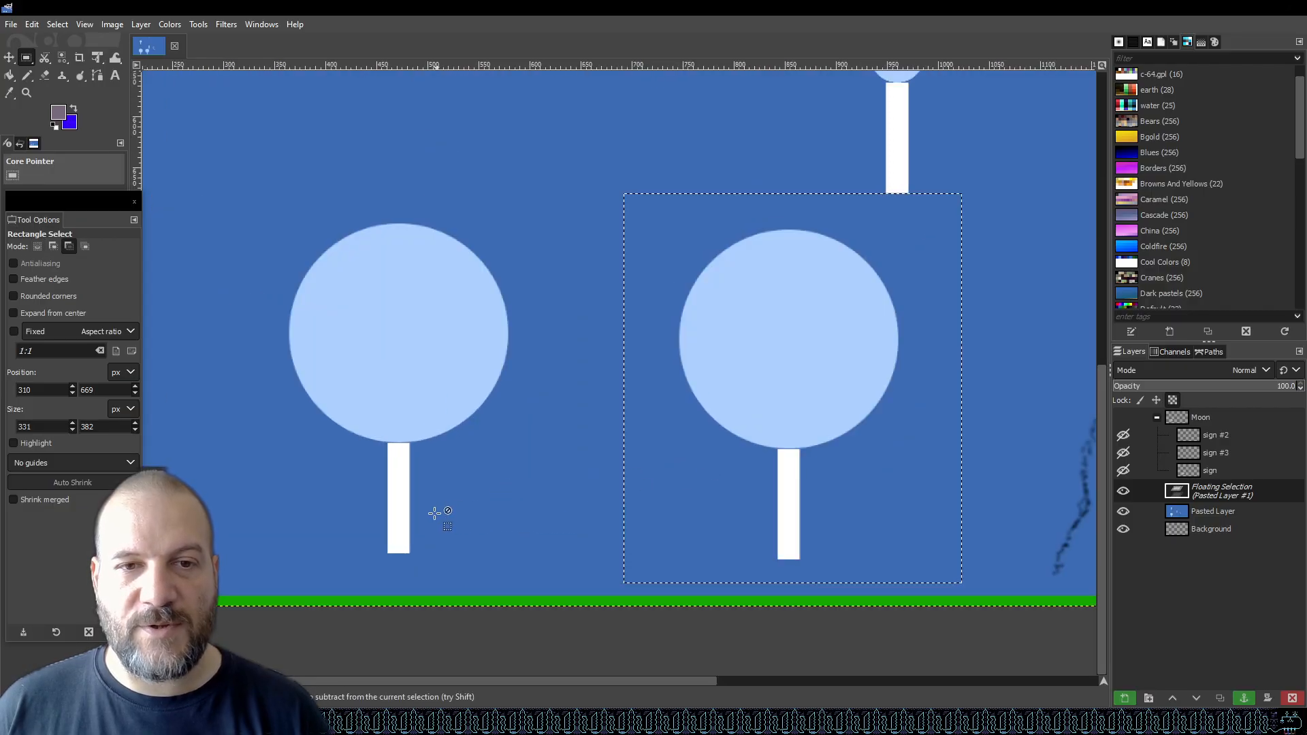
Show the Moon layer group once more.
left_click(1124, 418)
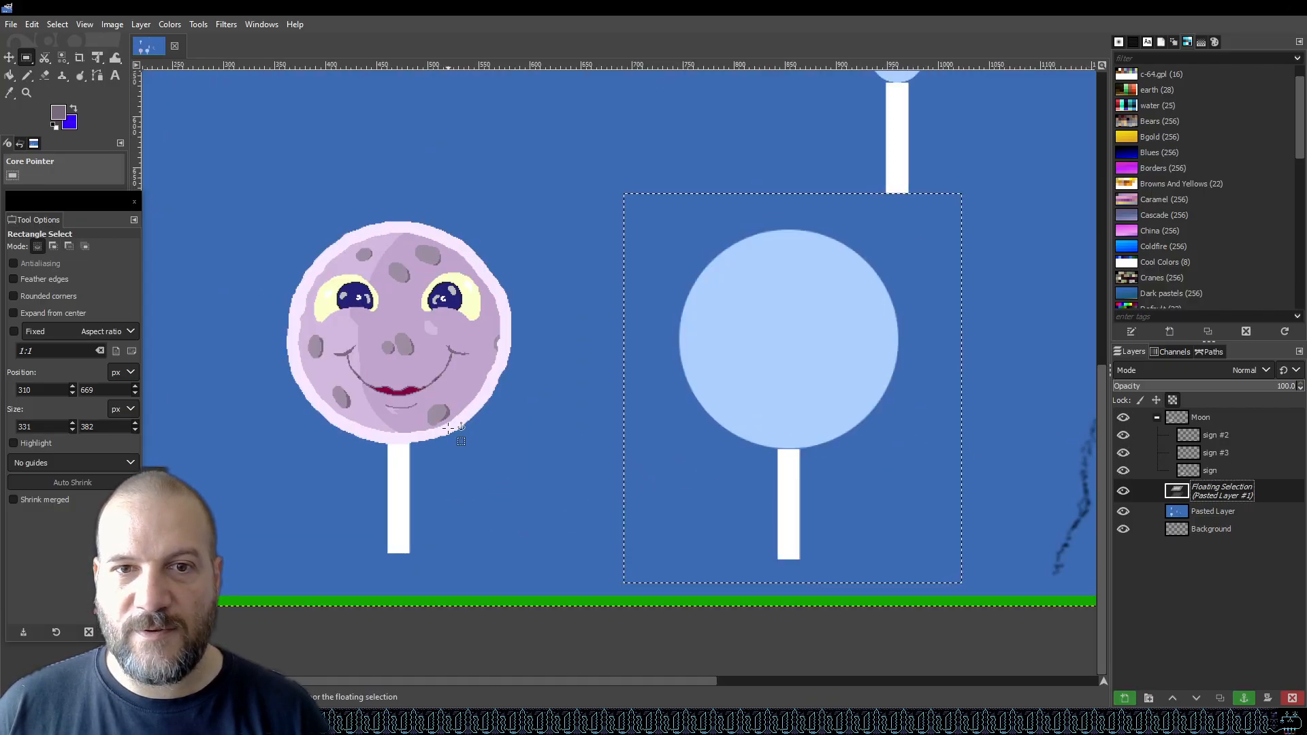
scroll(454, 430, "down", 2)
scroll(620, 386, "up", 2)
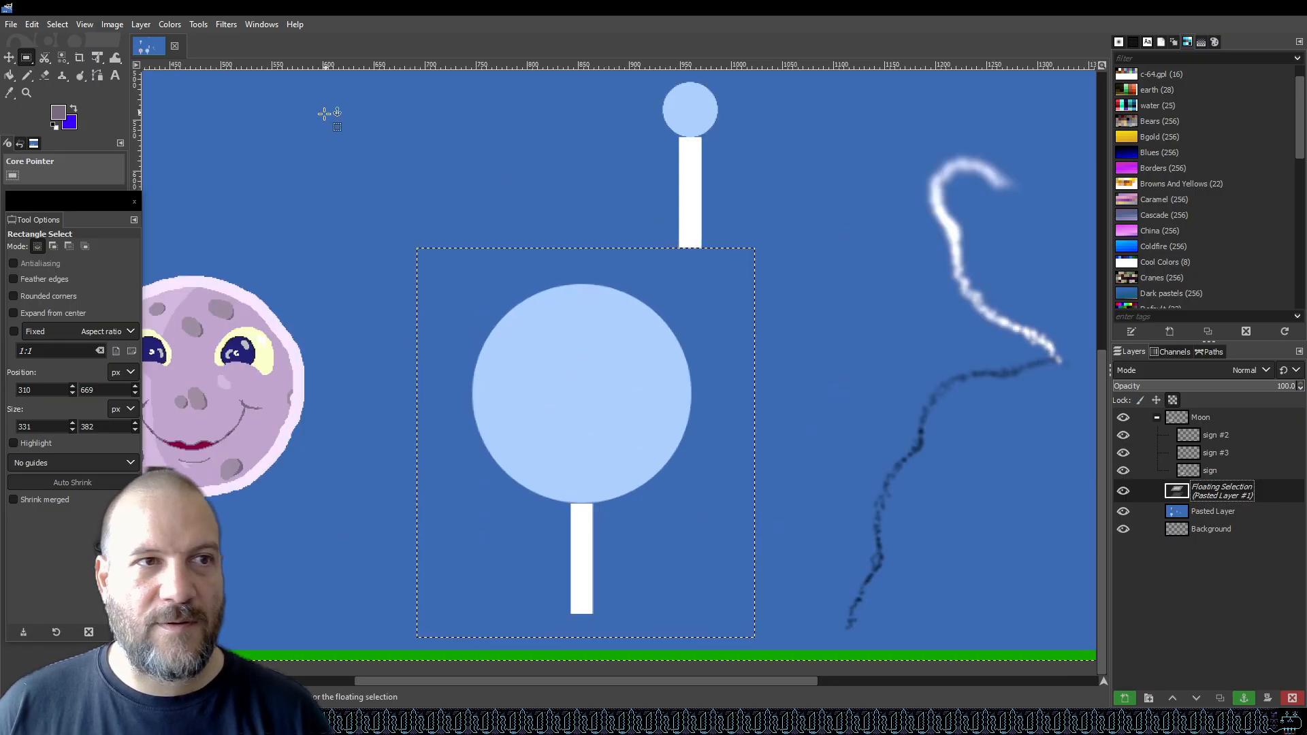
Anchor the pasted lollipop and save the graphic.
left_click(368, 182)
key("ctrl+s")
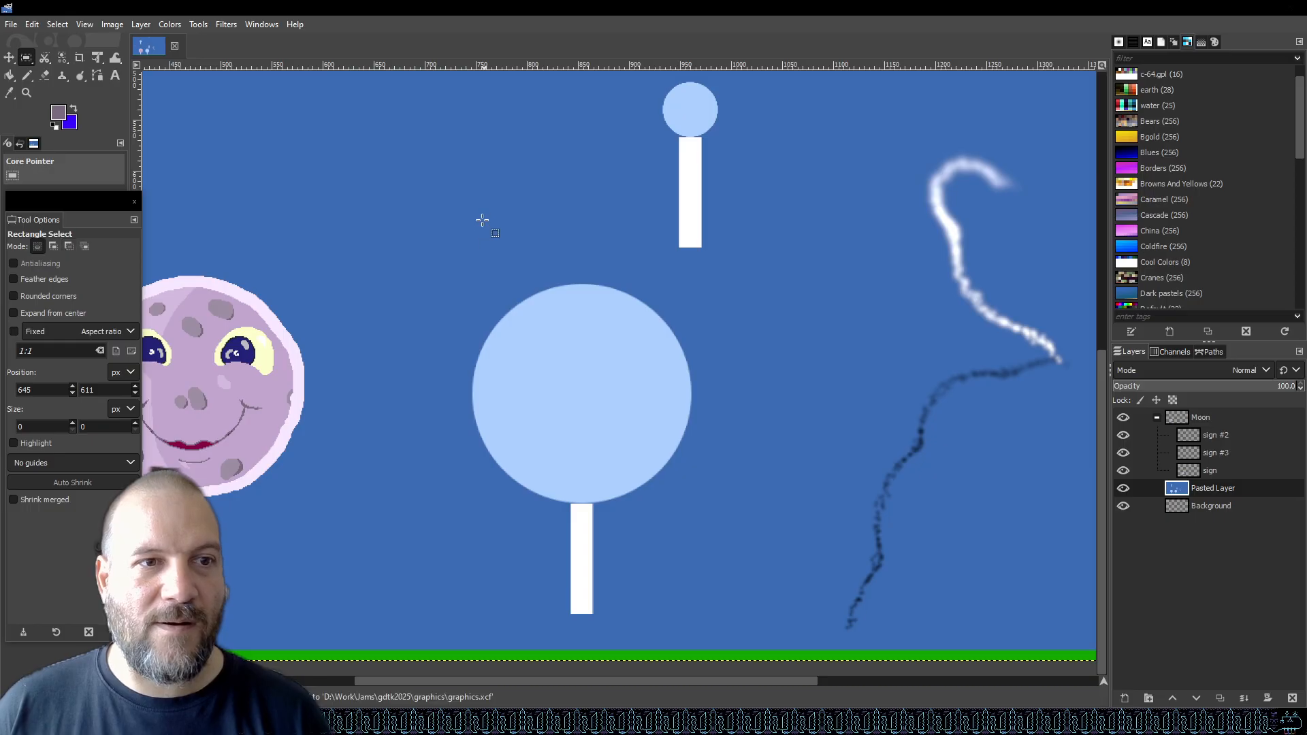
Switch to the Pencil tool and set its brush size to 8 for the duplicated lollipop.
scroll(579, 352, "down", 2)
scroll(404, 367, "up", 4)
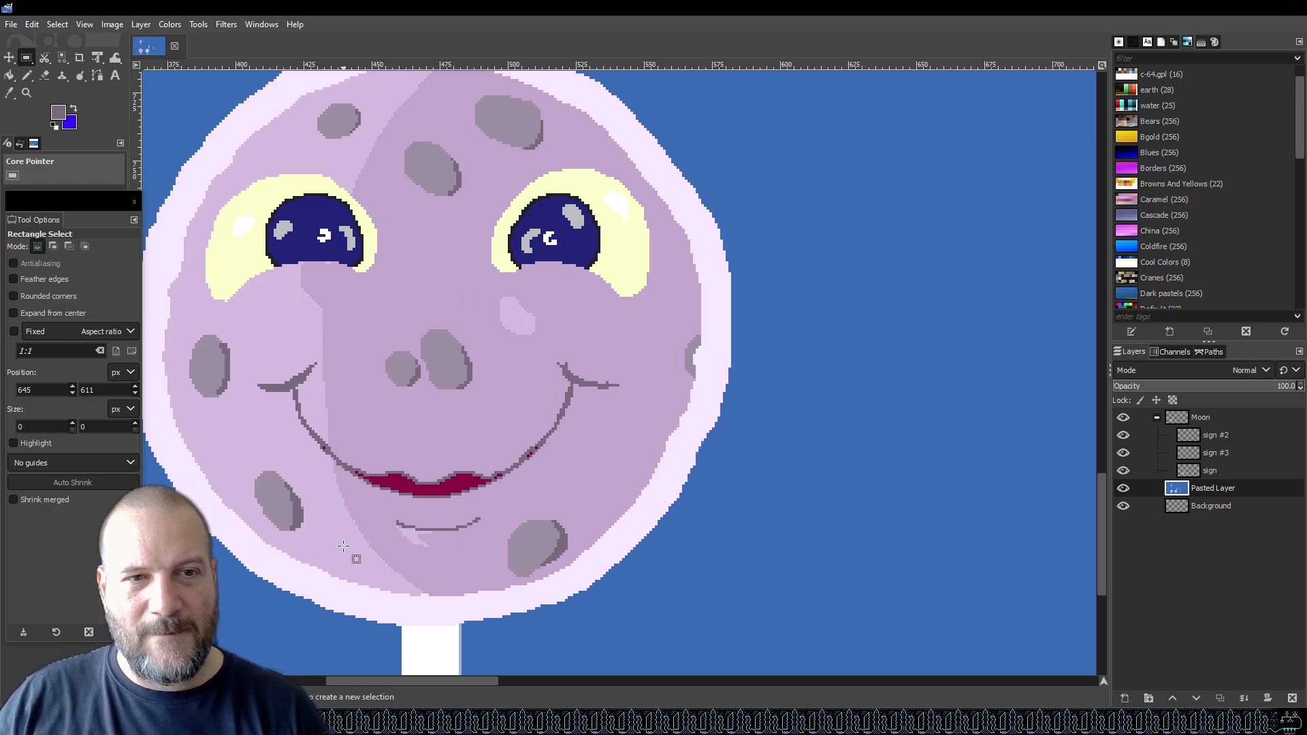
scroll(343, 545, "down", 3)
scroll(470, 504, "down", 2)
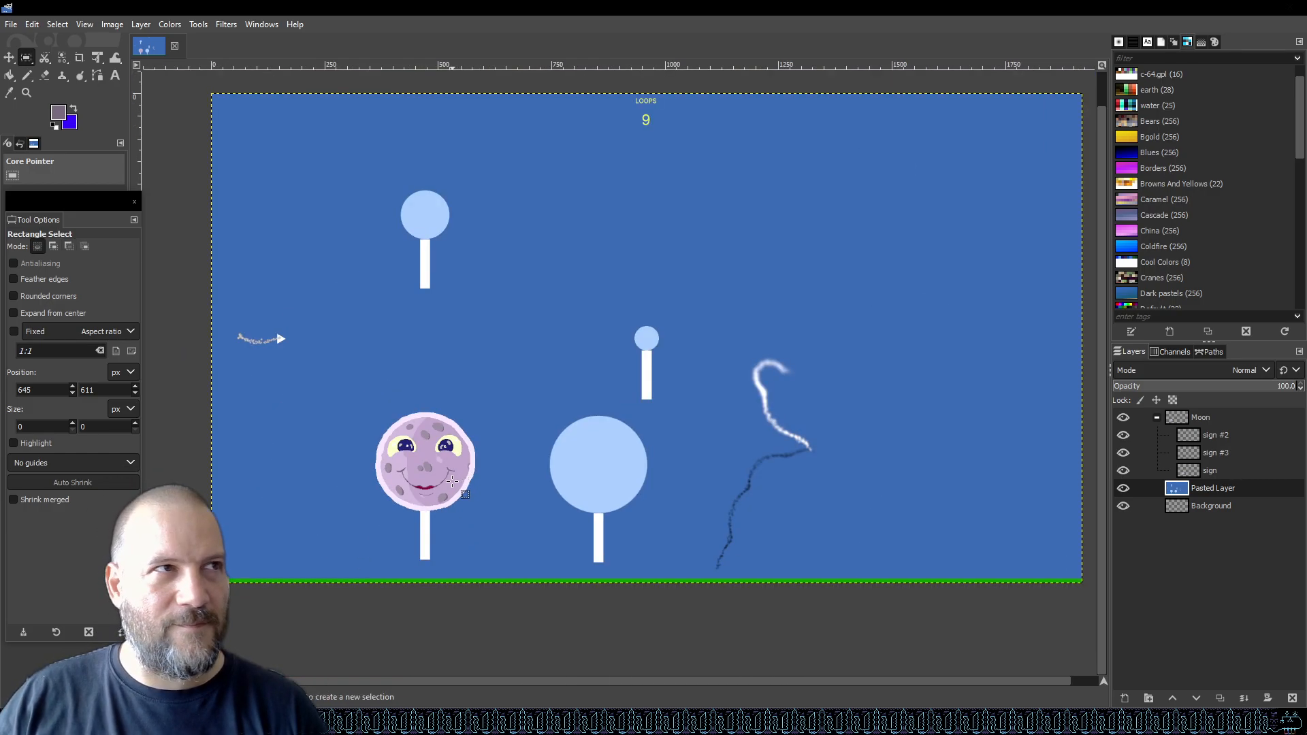
scroll(602, 517, "up", 4)
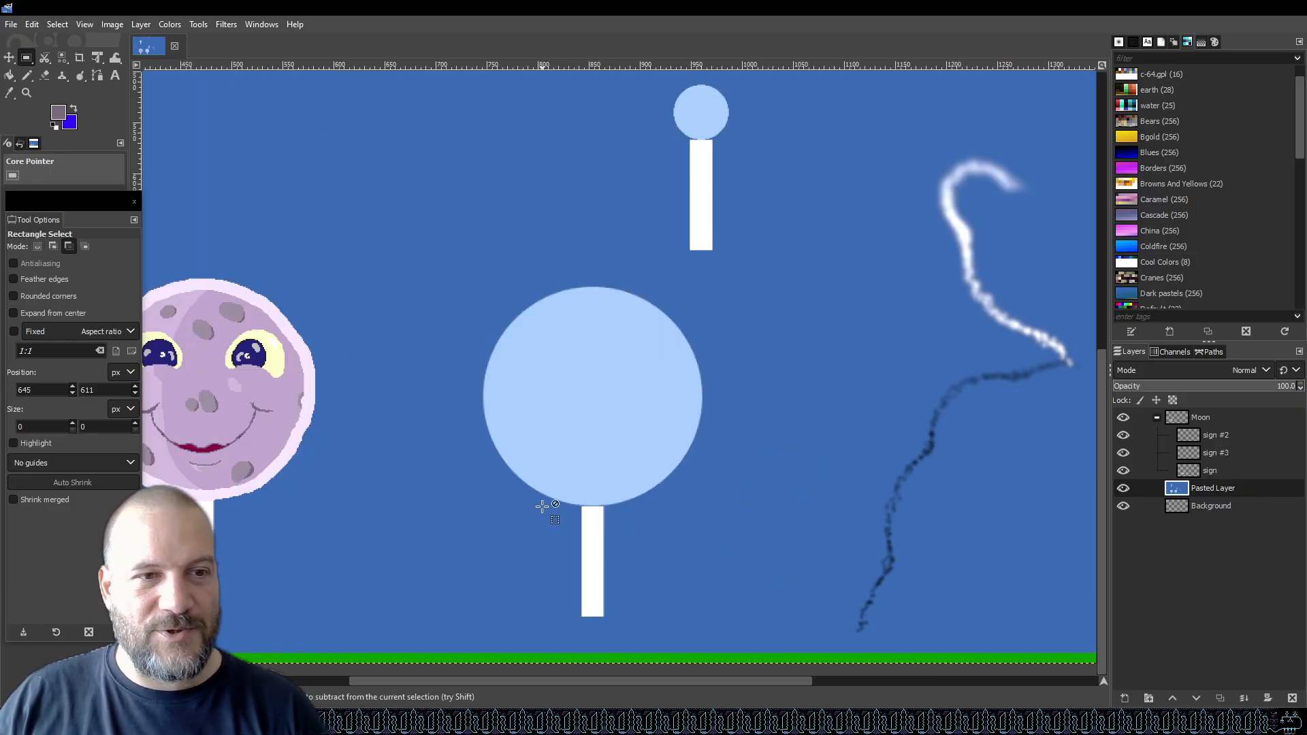
scroll(542, 507, "up", 2)
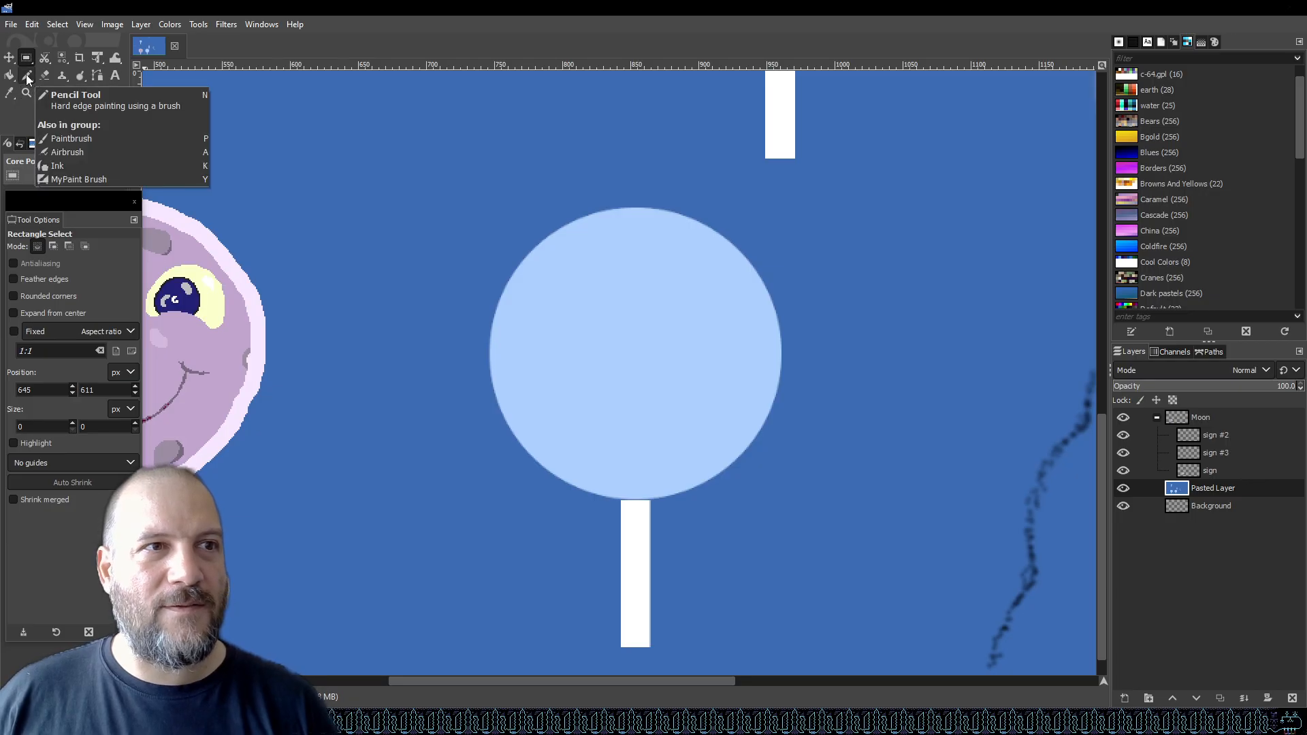
left_click(28, 76)
left_click(28, 313)
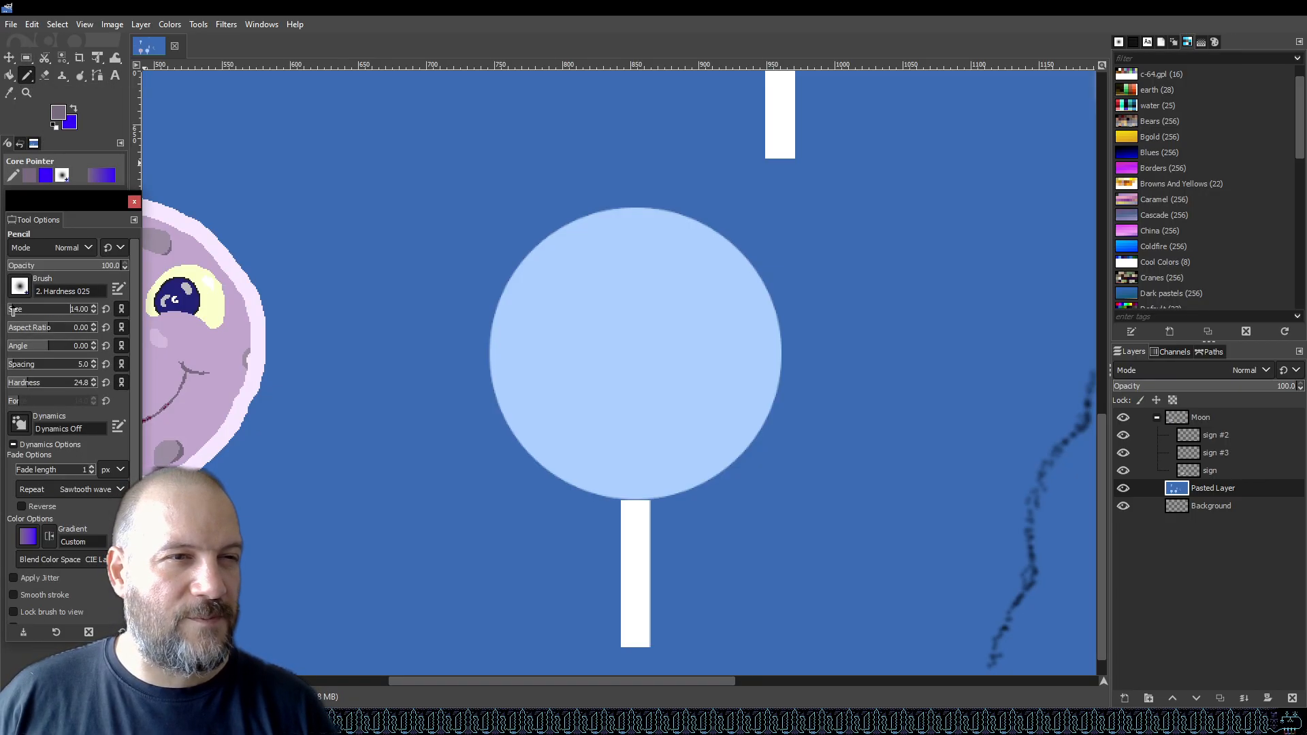
double_click(82, 305)
type("8")
key("Return")
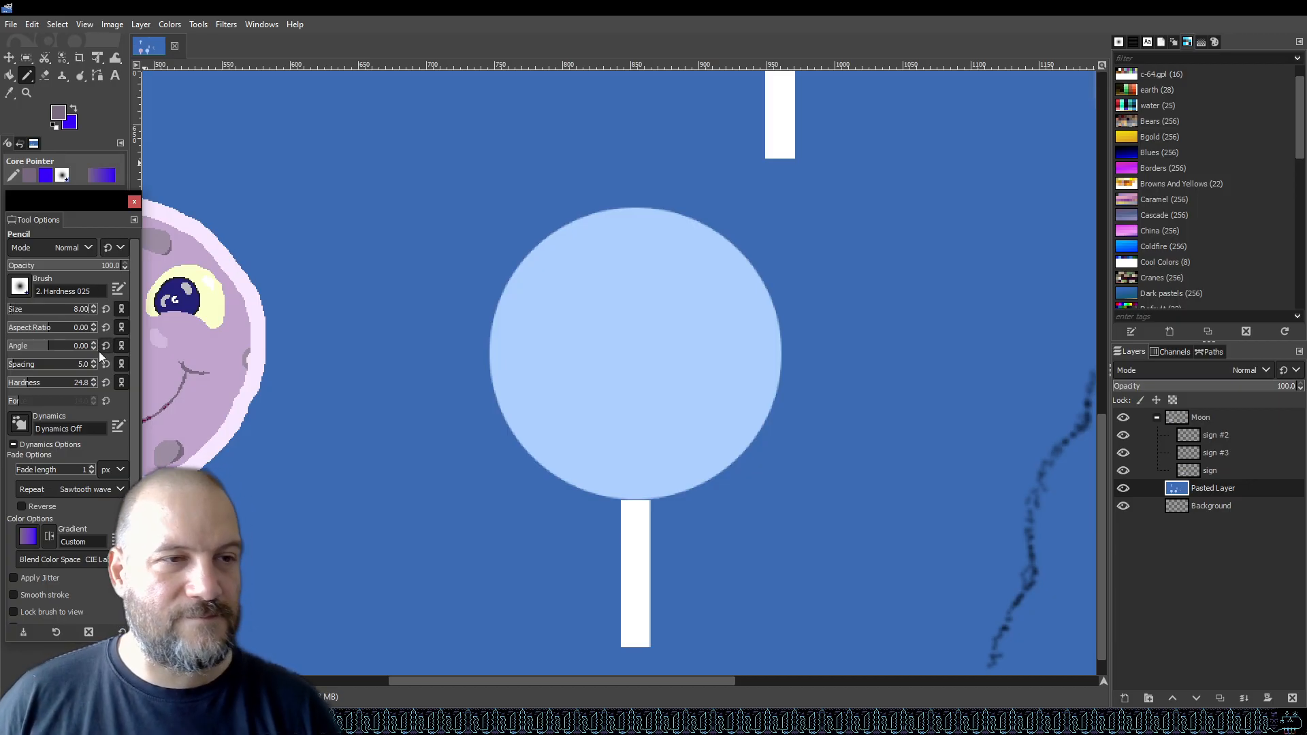
Set the foreground colour to a pale cream, ffffe5, and save the graphic.
left_click(59, 112)
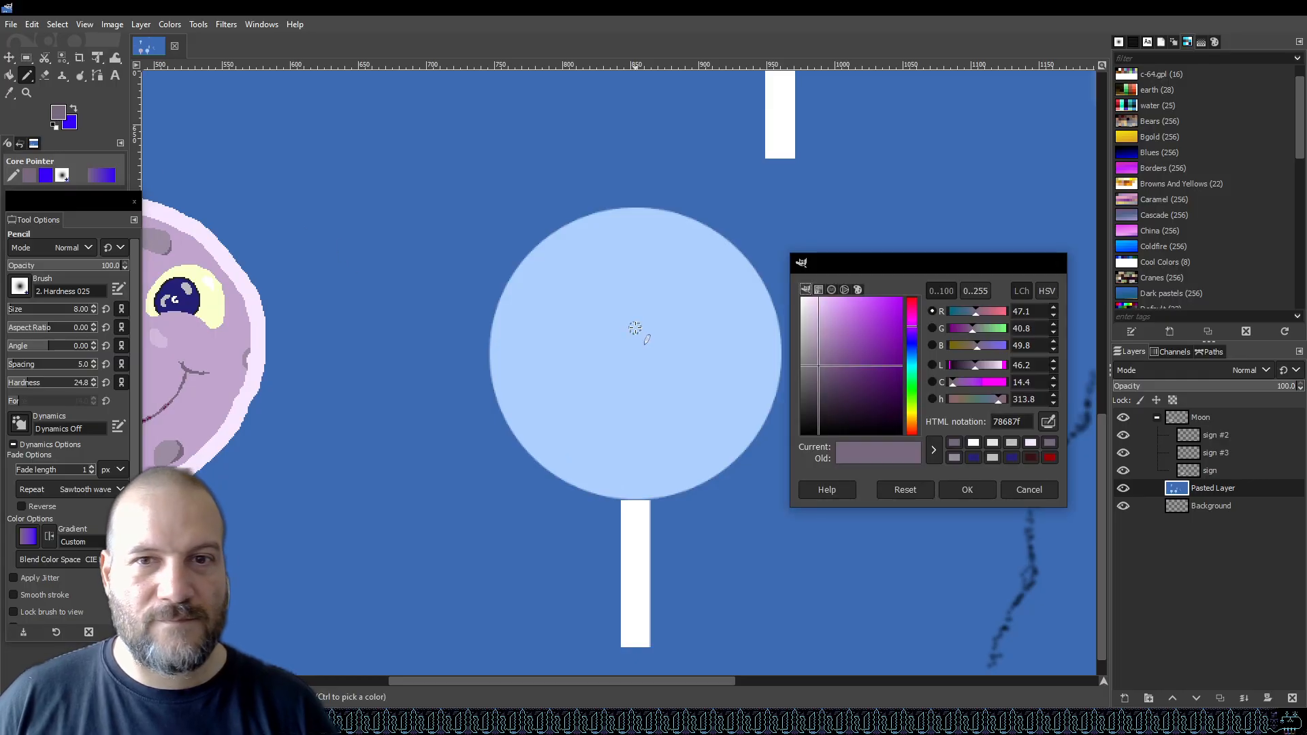
left_click_drag(914, 415, 914, 410)
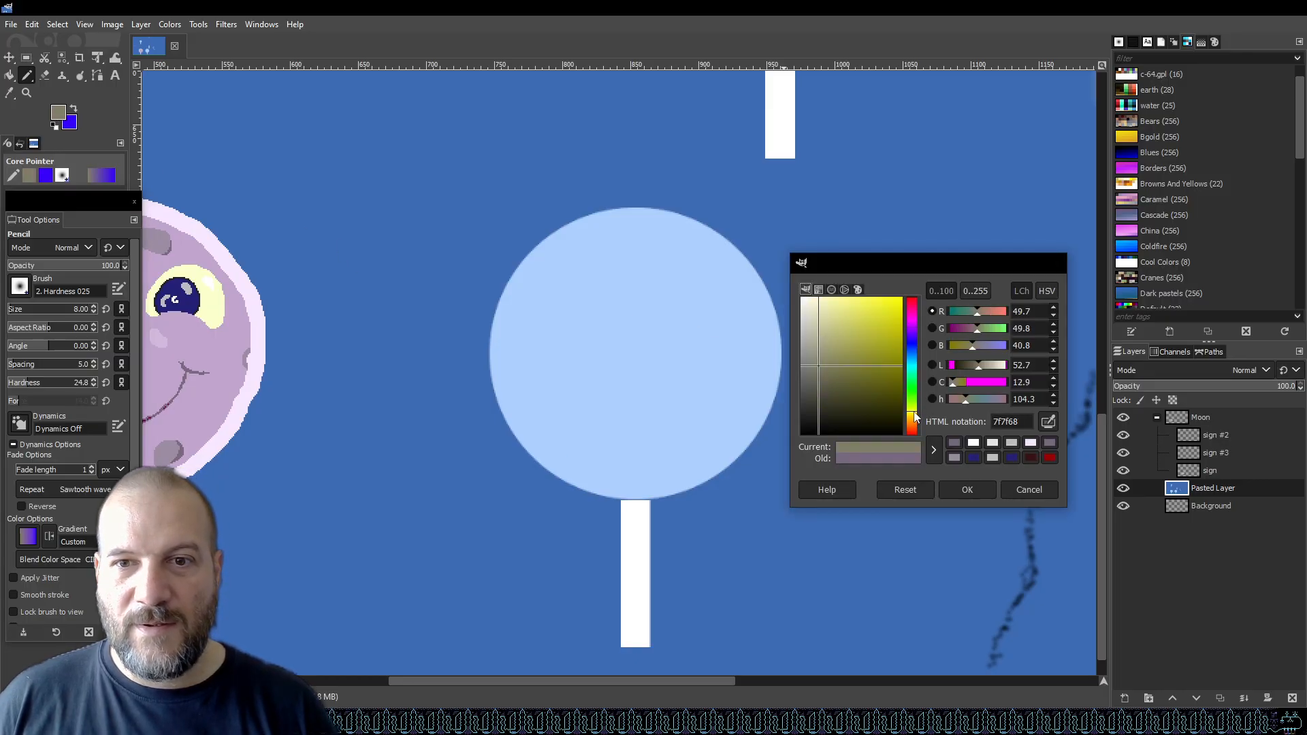
left_click_drag(838, 319, 794, 273)
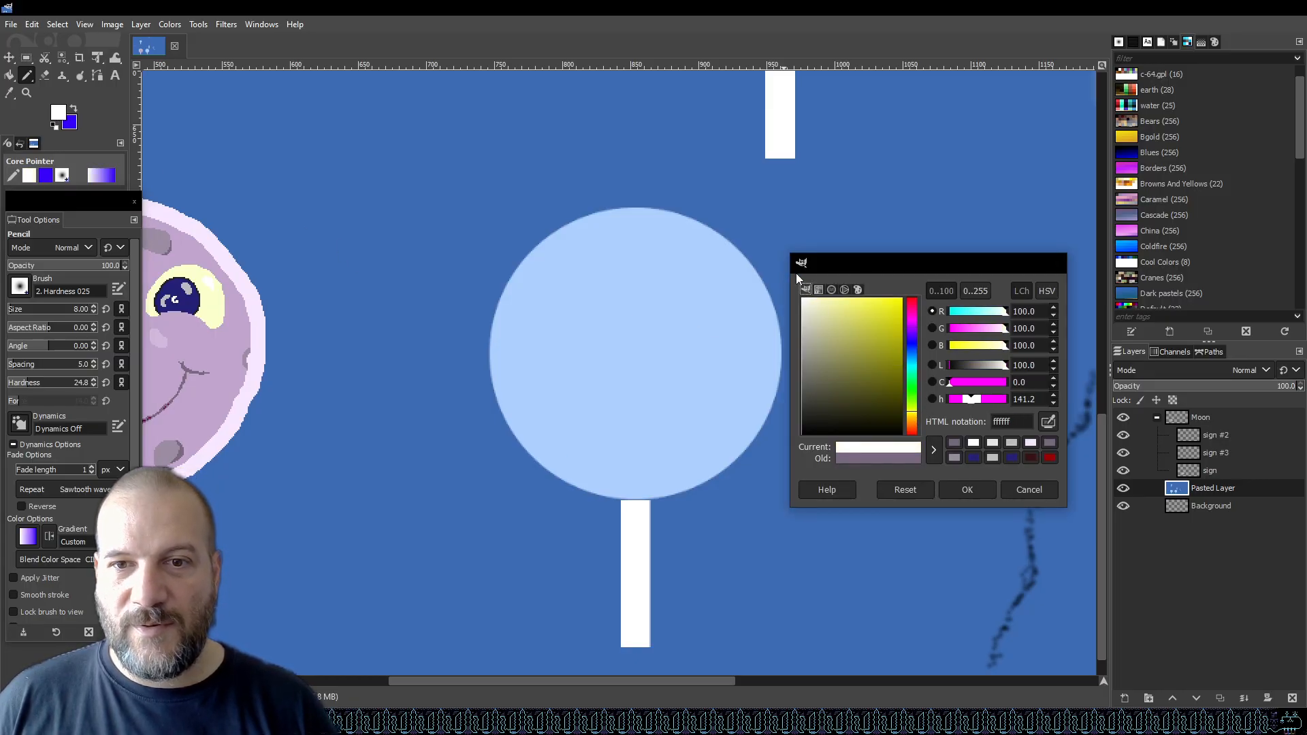
left_click_drag(817, 320, 813, 279)
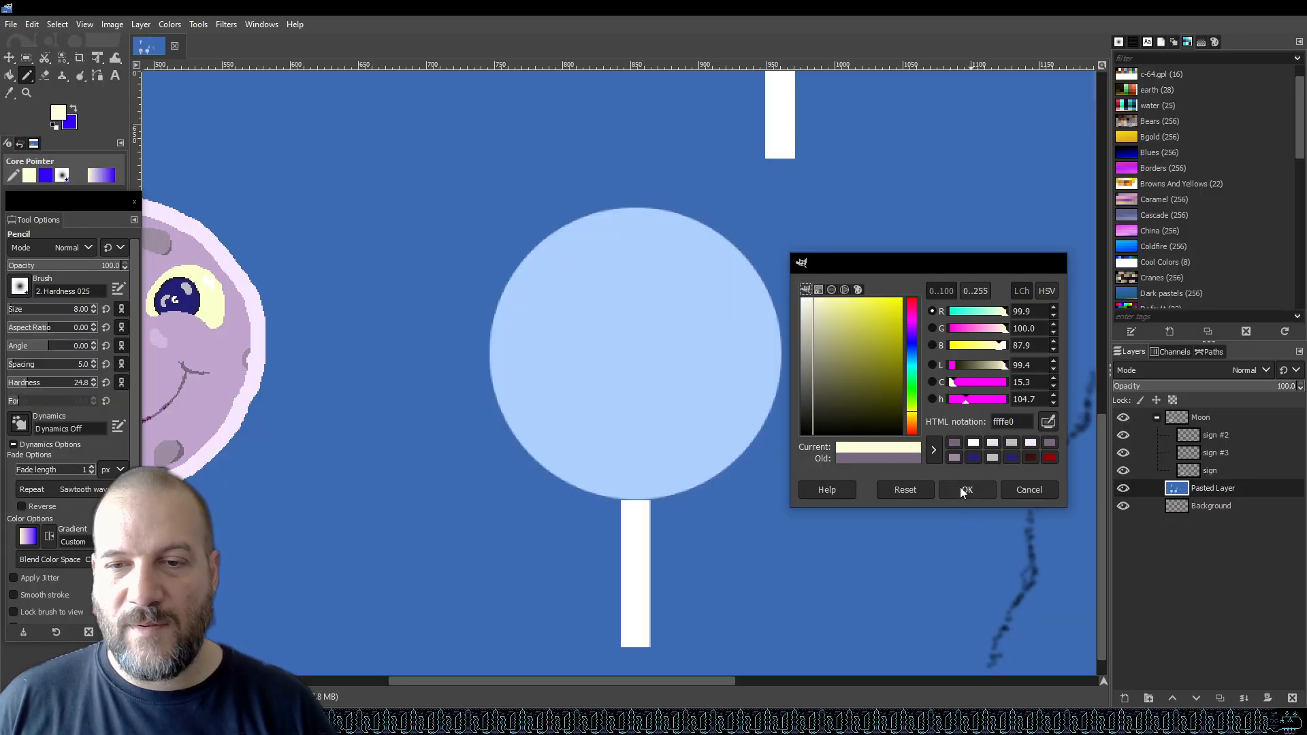
mouse_move(817, 313)
left_mouse_down()
mouse_move(795, 281)
mouse_move(817, 299)
left_mouse_up()
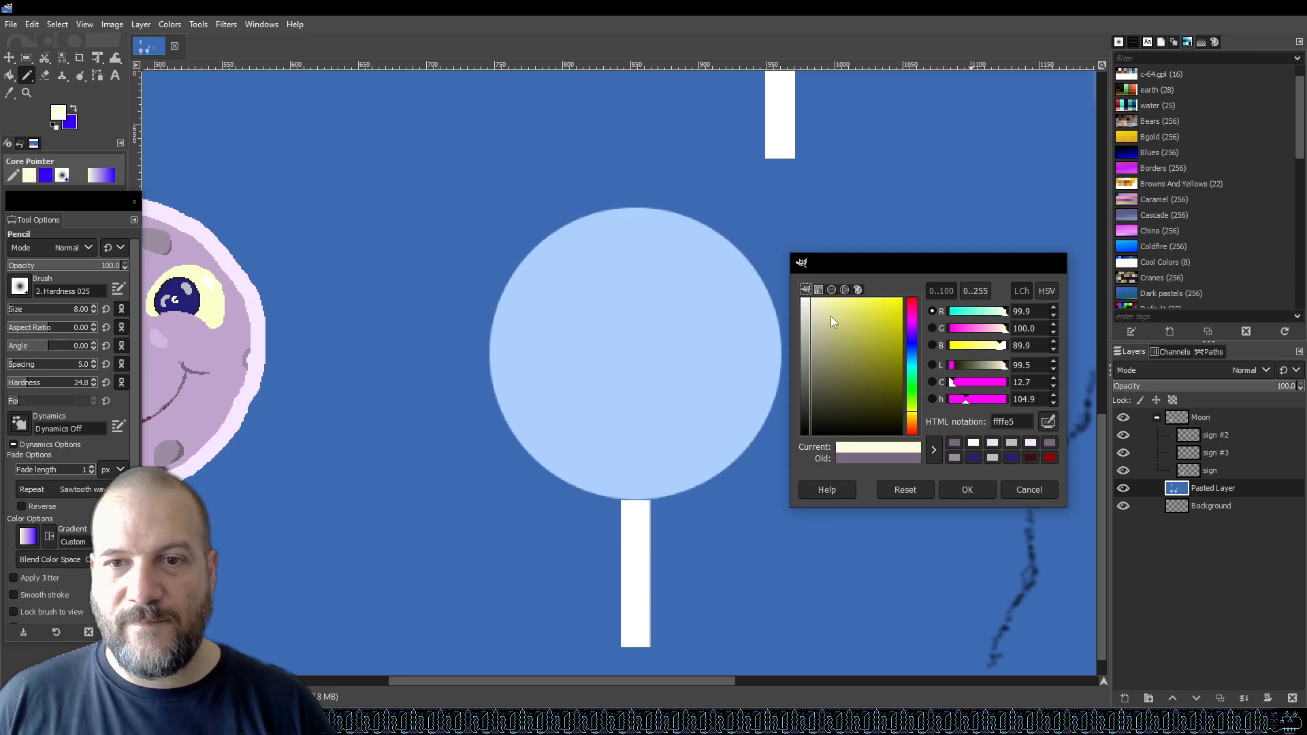
left_click(967, 490)
key("ctrl+s")
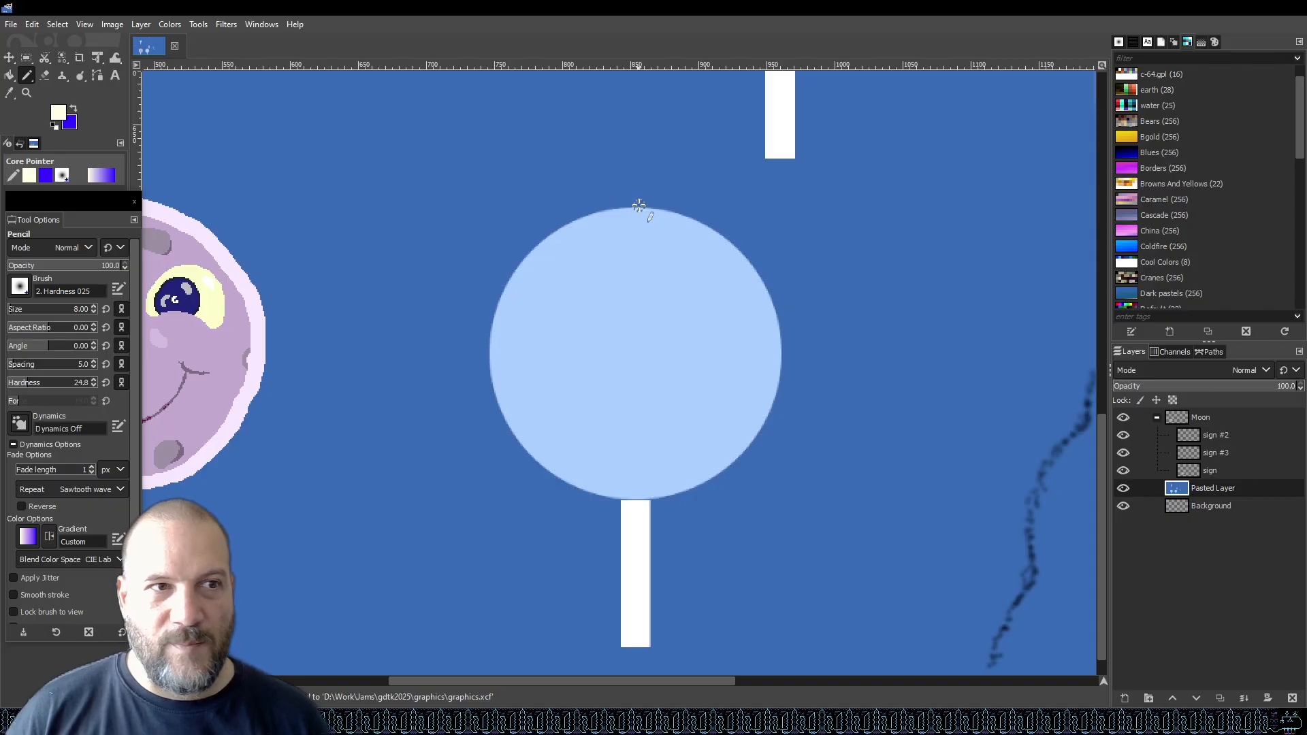
Try drawing a cream outline along the upper right edge of the duplicated lollipop's candy circle.
mouse_move(636, 202)
left_mouse_down()
mouse_move(685, 209)
mouse_move(690, 226)
mouse_move(725, 233)
mouse_move(760, 264)
mouse_move(777, 321)
left_mouse_up()
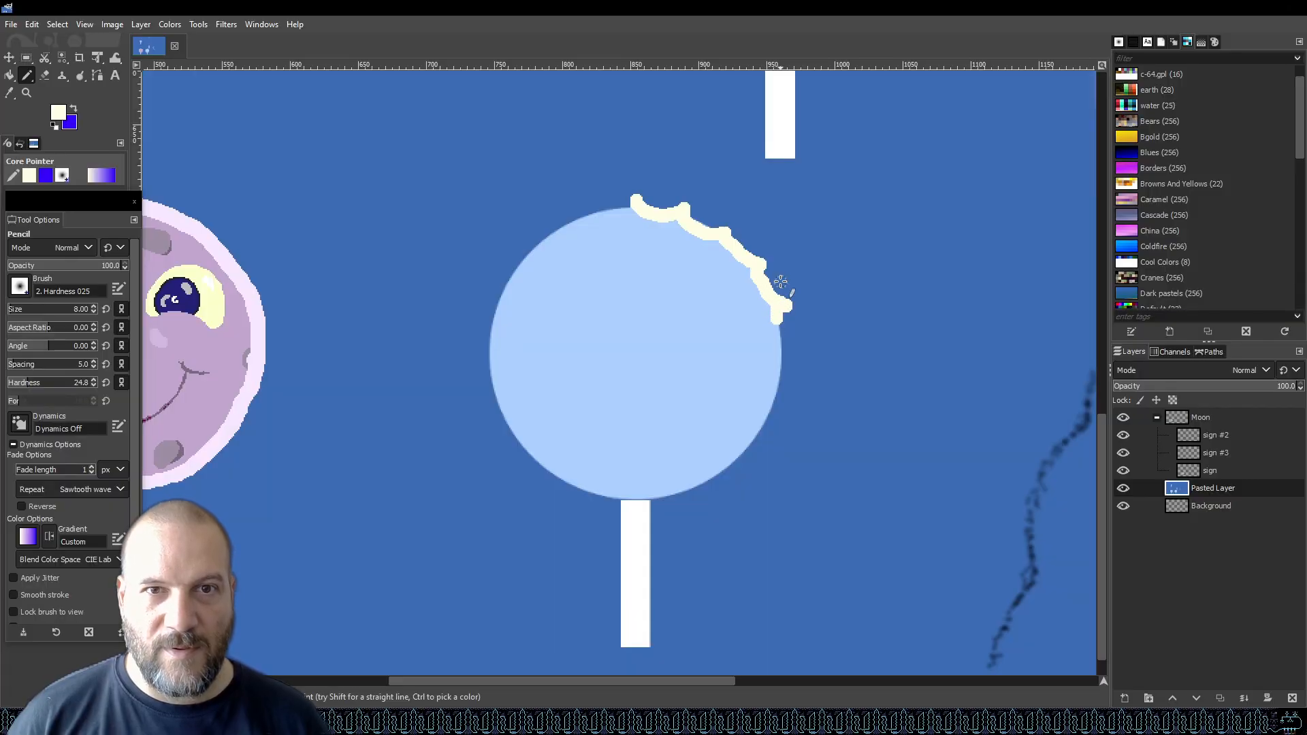
key("ctrl+z")
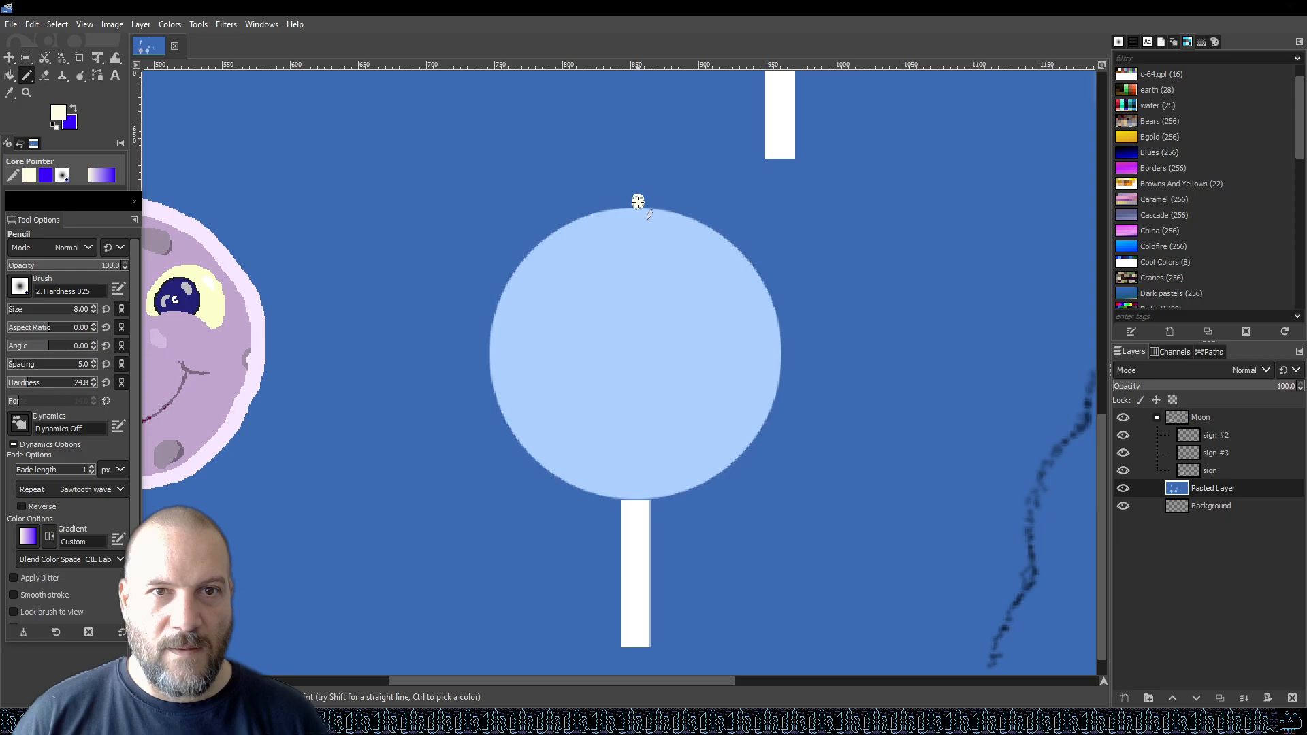
Draw a wavy cream outline all around the duplicated lollipop's candy circle.
mouse_move(642, 205)
left_mouse_down()
mouse_move(706, 216)
mouse_move(752, 256)
mouse_move(768, 294)
left_mouse_up()
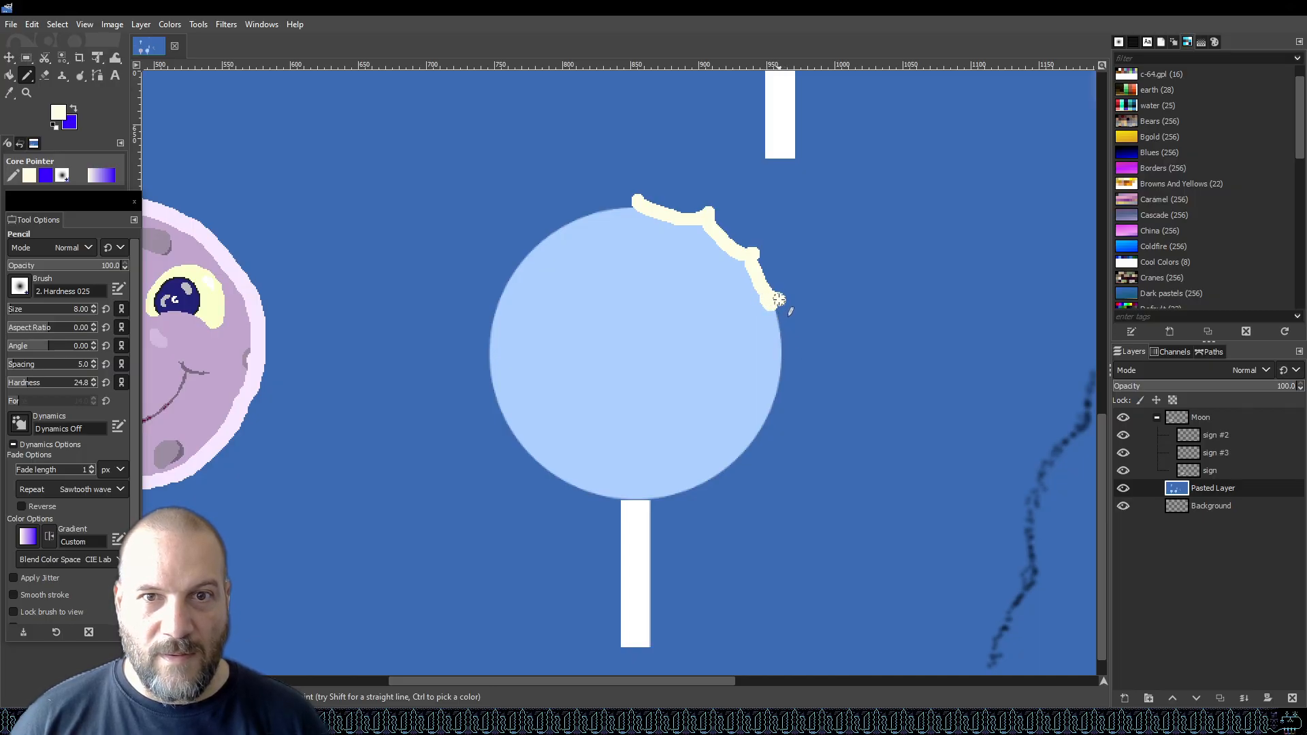
mouse_move(774, 316)
left_mouse_down()
mouse_move(789, 368)
mouse_move(747, 466)
mouse_move(733, 461)
mouse_move(665, 508)
left_mouse_up()
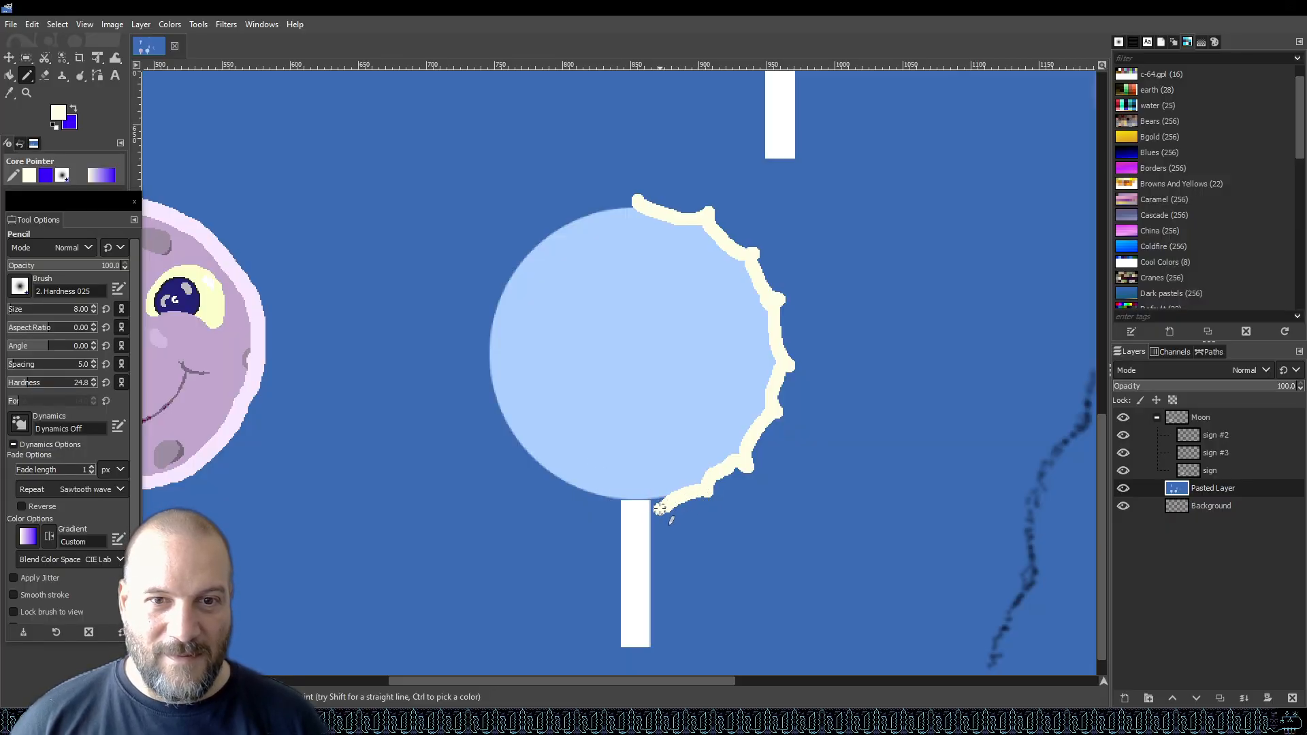
mouse_move(653, 501)
left_mouse_down()
mouse_move(602, 508)
mouse_move(572, 483)
mouse_move(551, 486)
mouse_move(536, 456)
mouse_move(512, 446)
mouse_move(483, 348)
mouse_move(497, 293)
left_mouse_up()
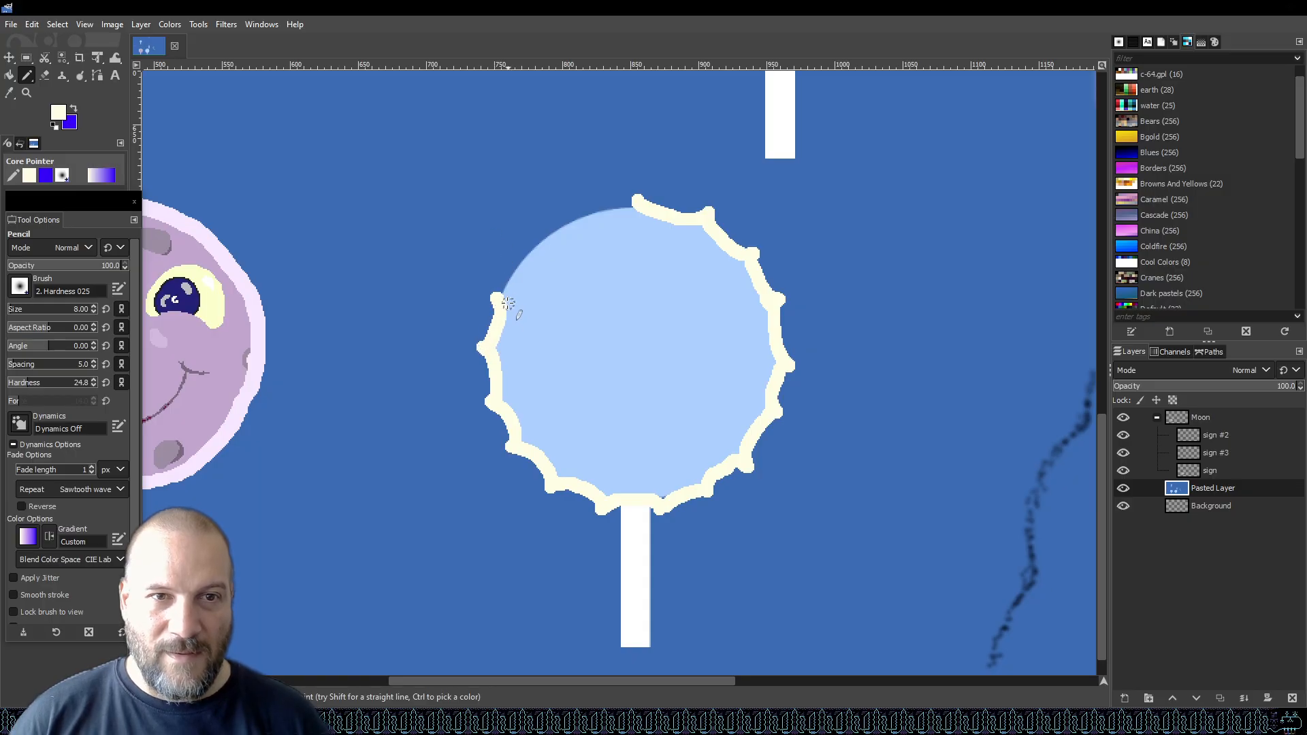
mouse_move(509, 280)
left_mouse_down()
mouse_move(521, 253)
mouse_move(555, 238)
left_mouse_up()
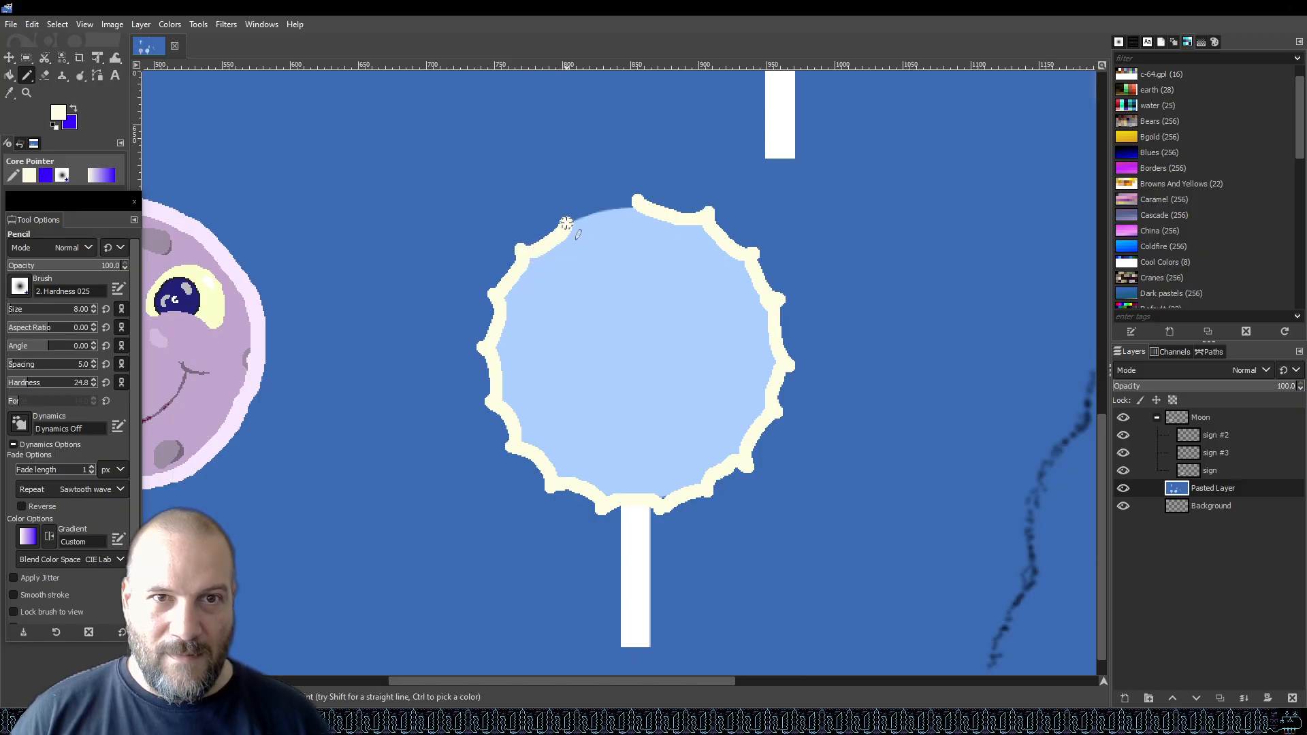
left_click_drag(579, 217, 625, 205)
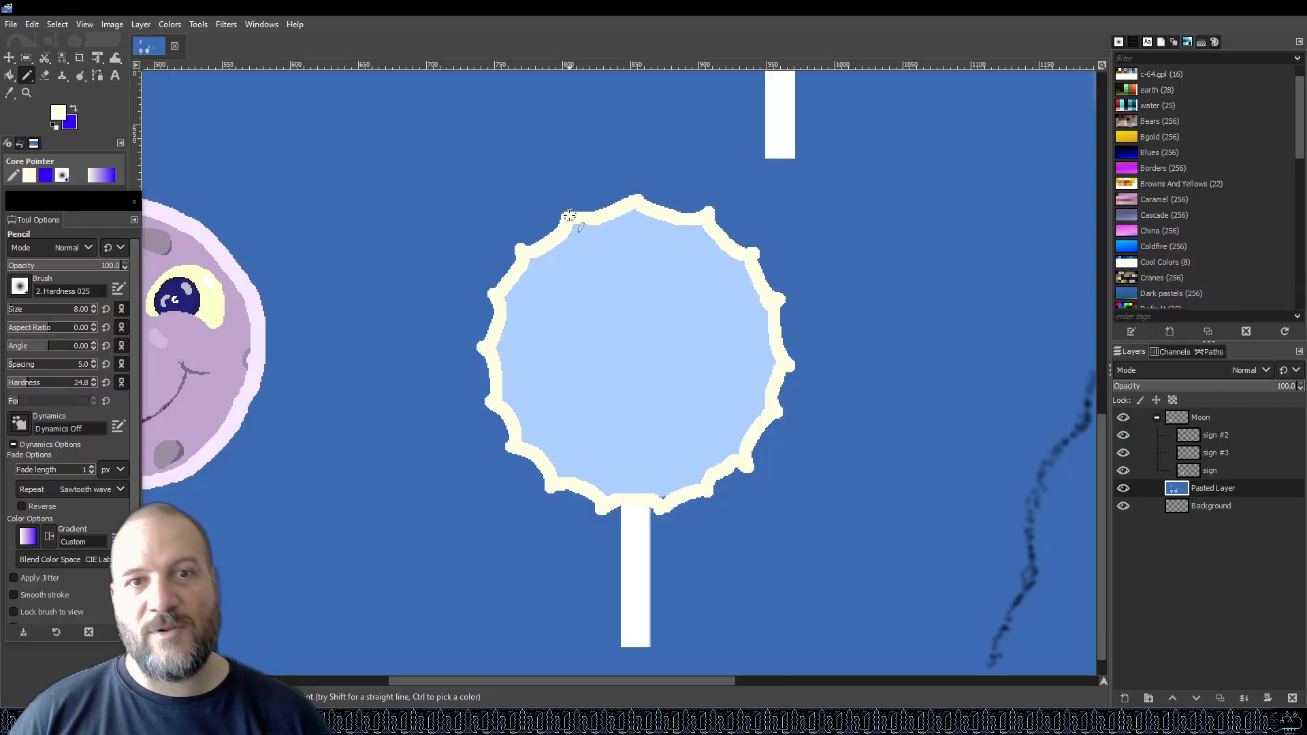
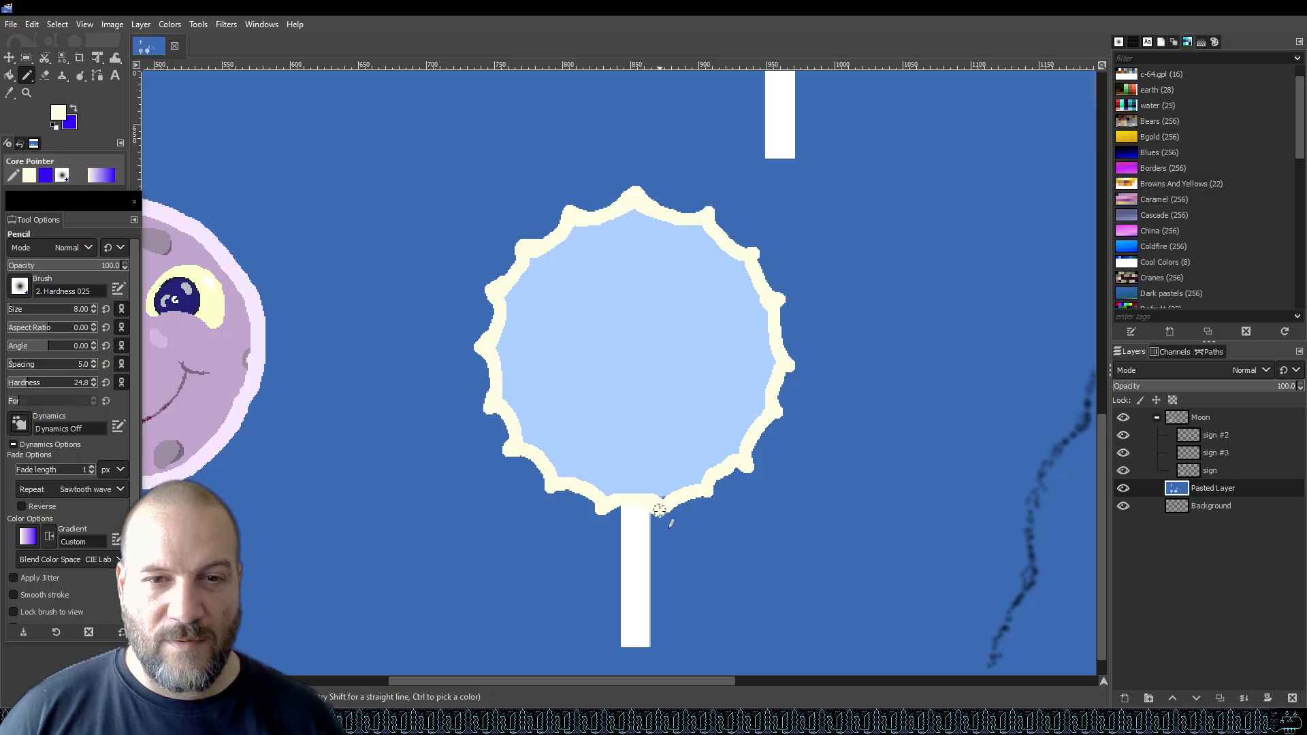
Touch up the cream outline of the duplicated lollipop's candy circle near the stick and along the upper right edge.
left_click_drag(631, 502, 604, 509)
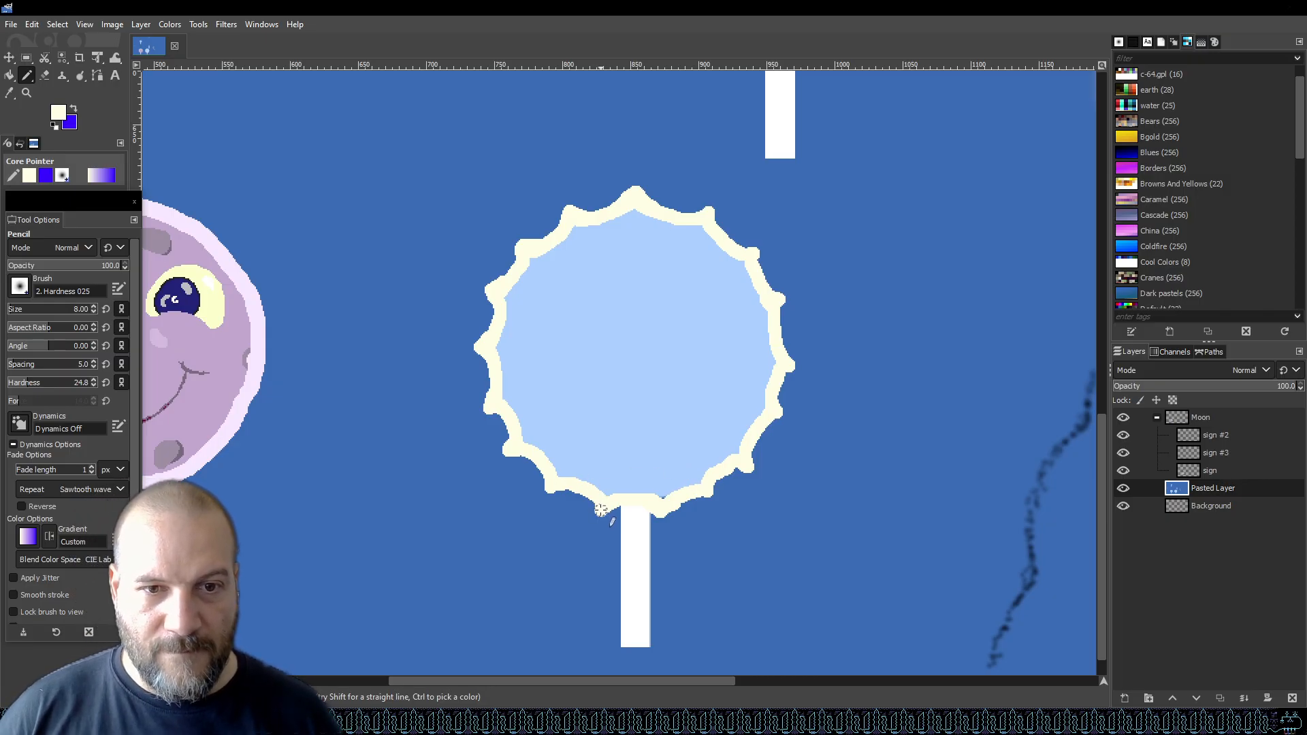
left_click_drag(601, 510, 630, 498)
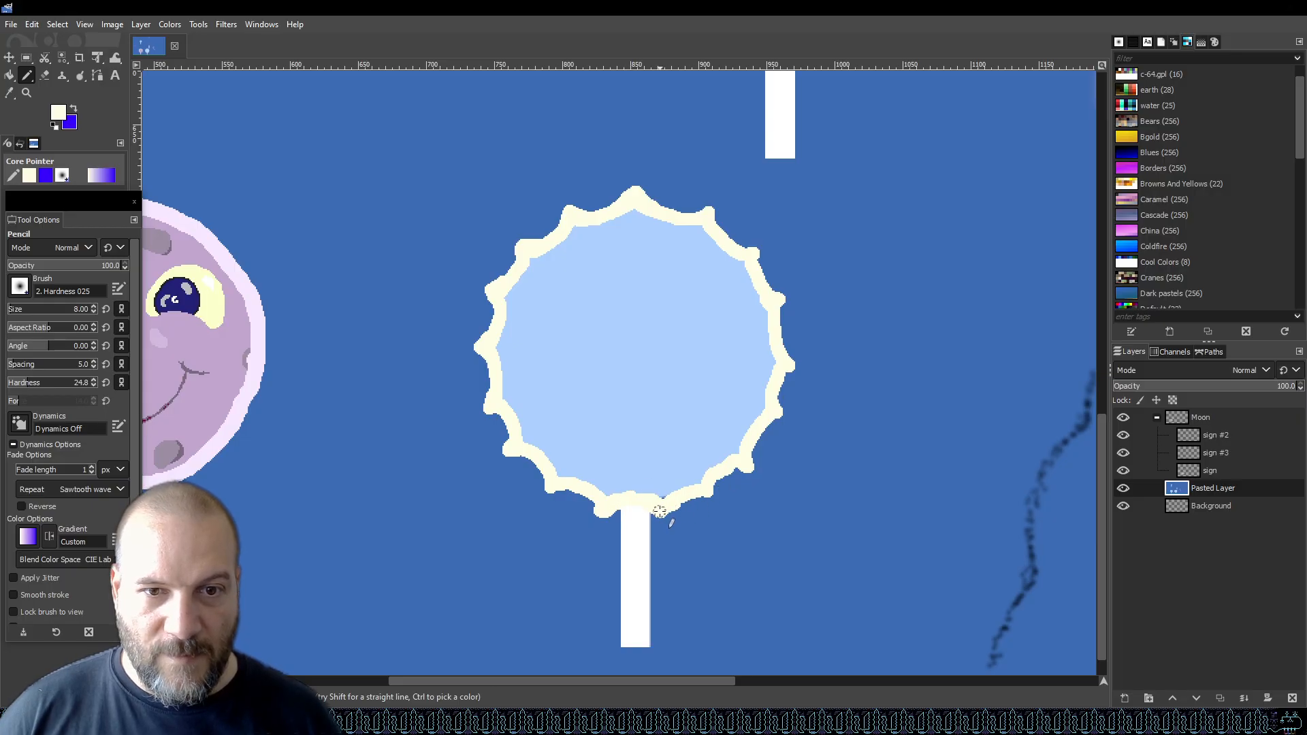
mouse_move(672, 508)
left_mouse_down()
mouse_move(722, 474)
mouse_move(755, 474)
mouse_move(750, 454)
mouse_move(785, 401)
mouse_move(783, 417)
mouse_move(787, 379)
left_mouse_up()
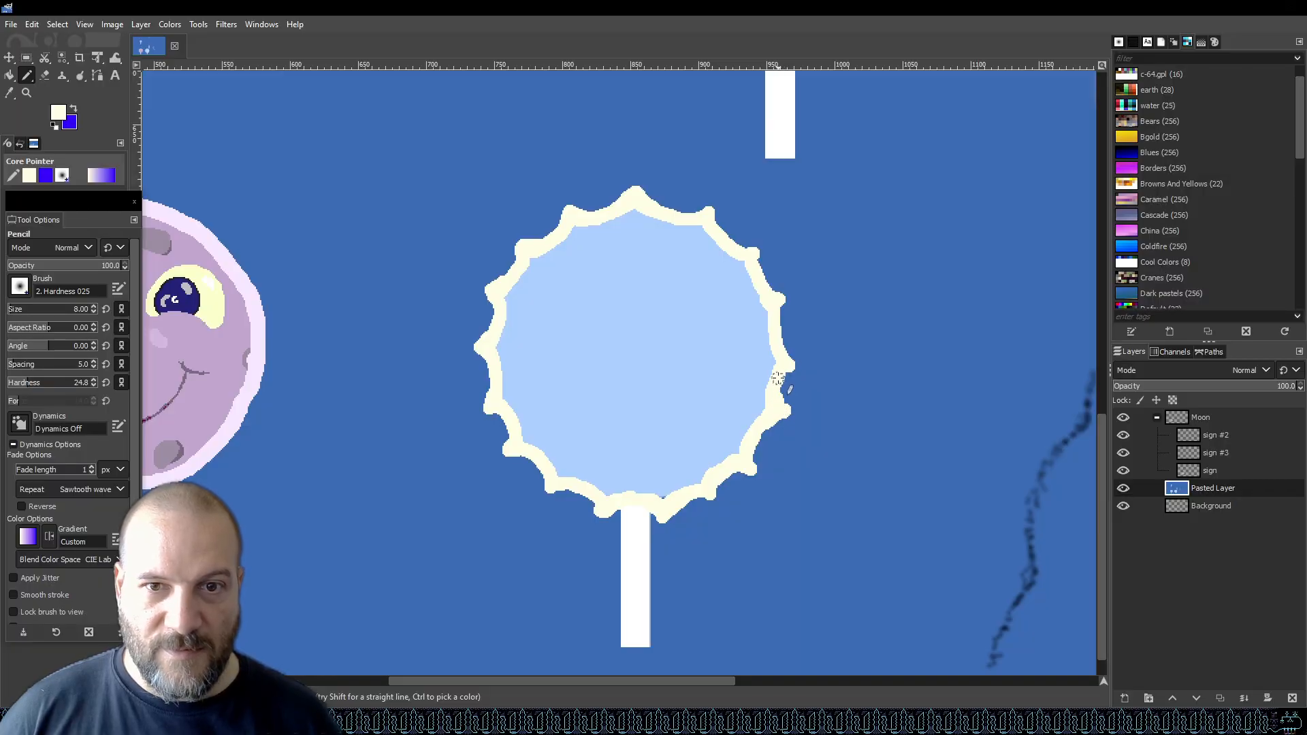
key("ctrl+z")
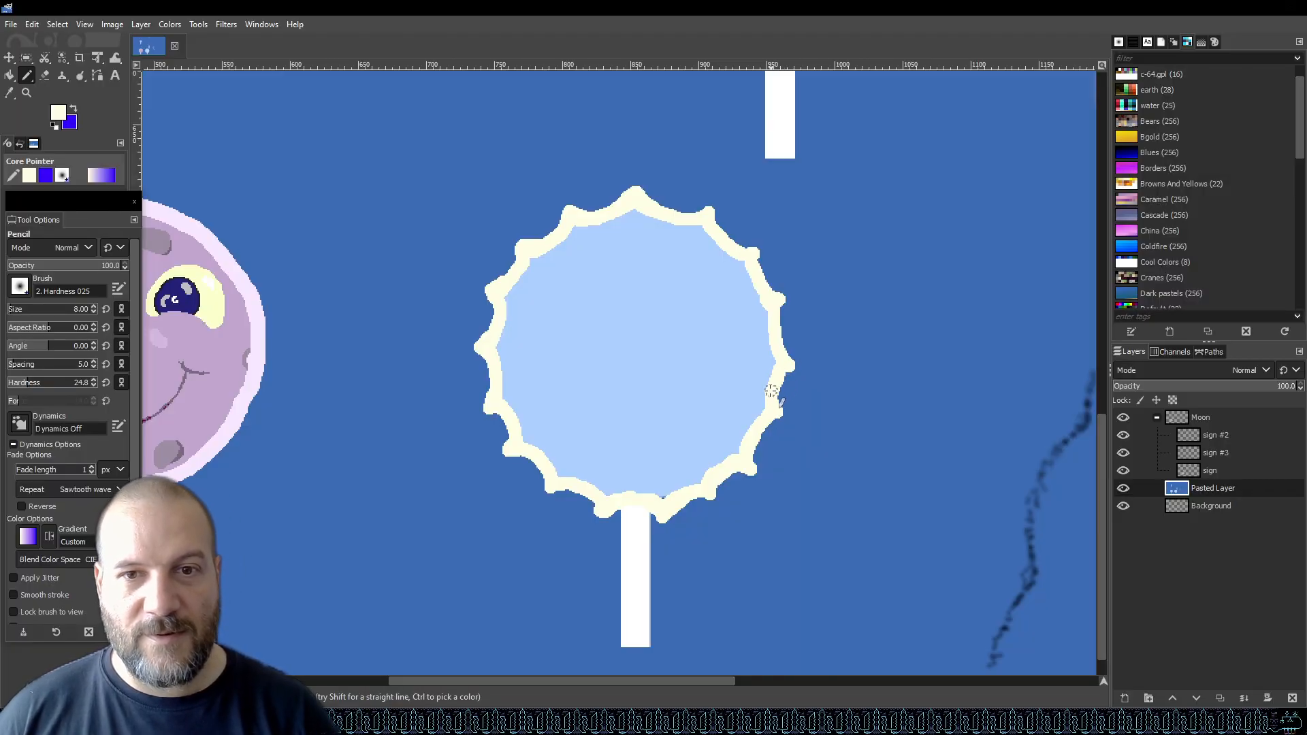
left_click_drag(786, 366, 775, 376)
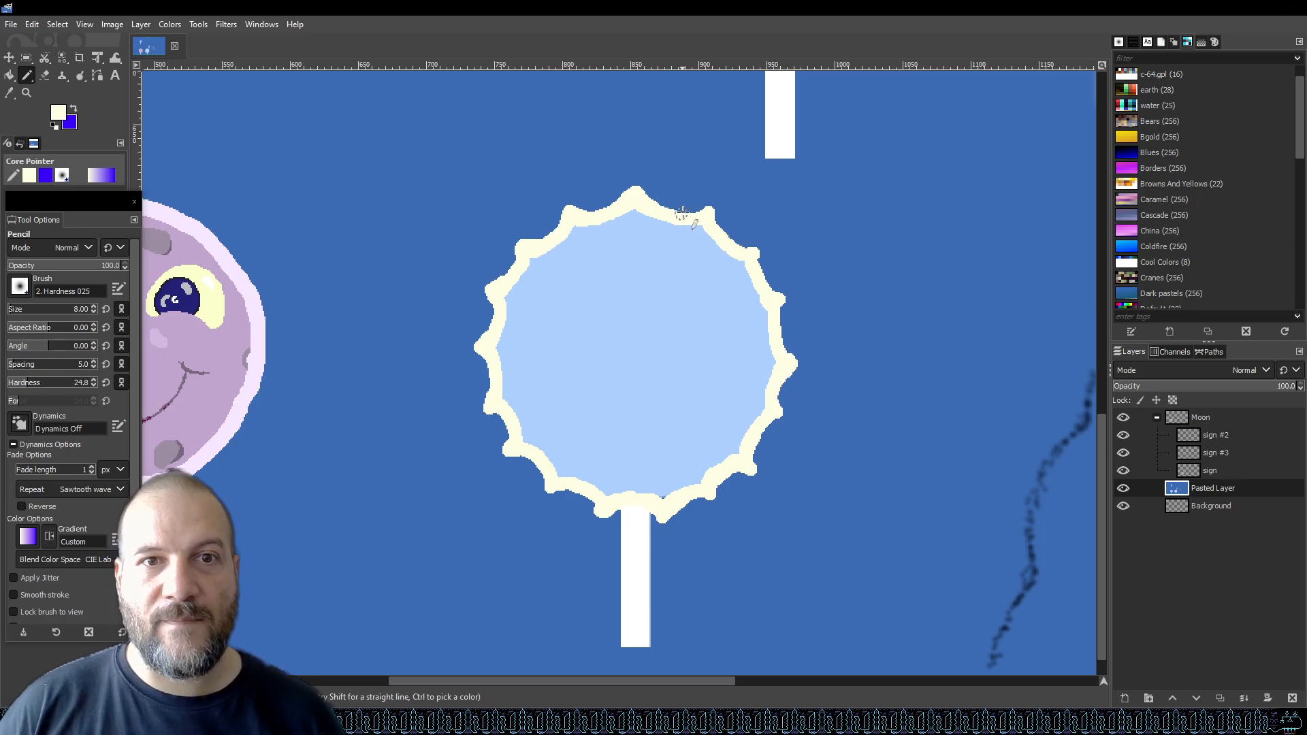
mouse_move(688, 218)
left_mouse_down()
mouse_move(710, 212)
mouse_move(757, 252)
left_mouse_up()
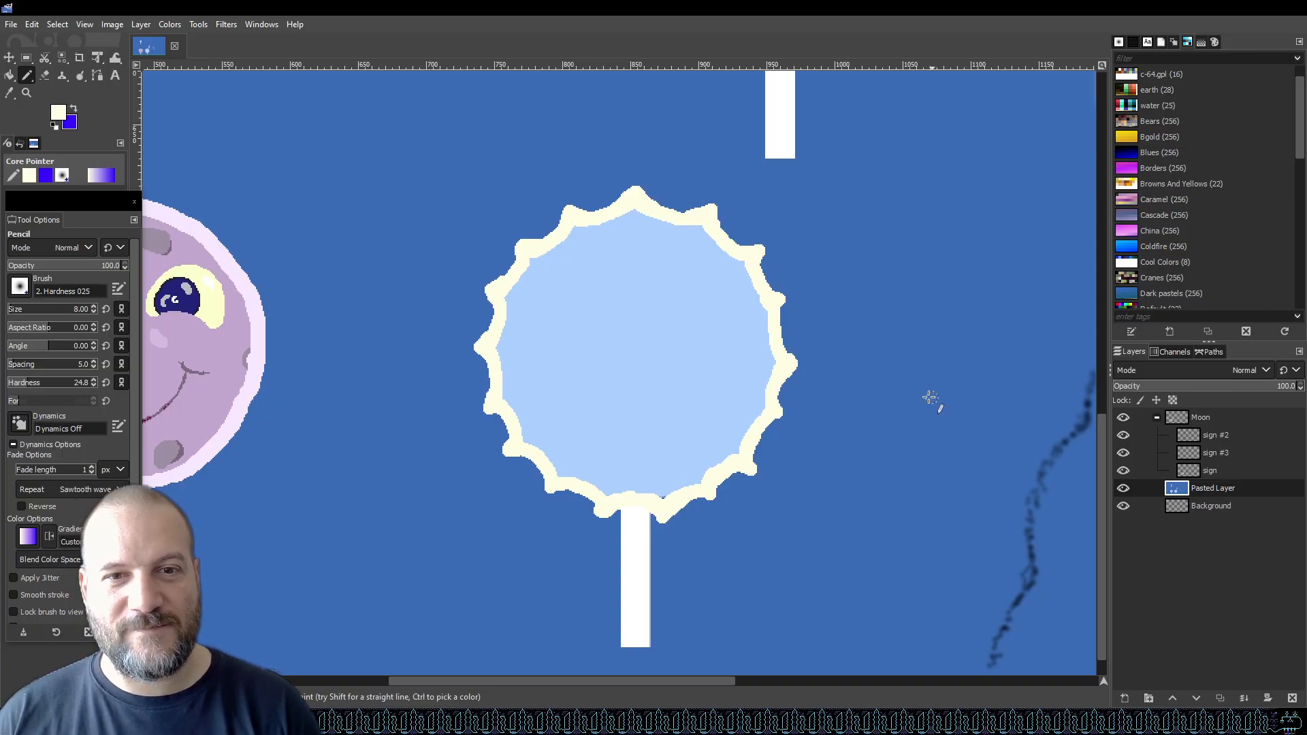
Select the cream outline by colour and cut it out of the current layer.
left_click(57, 24)
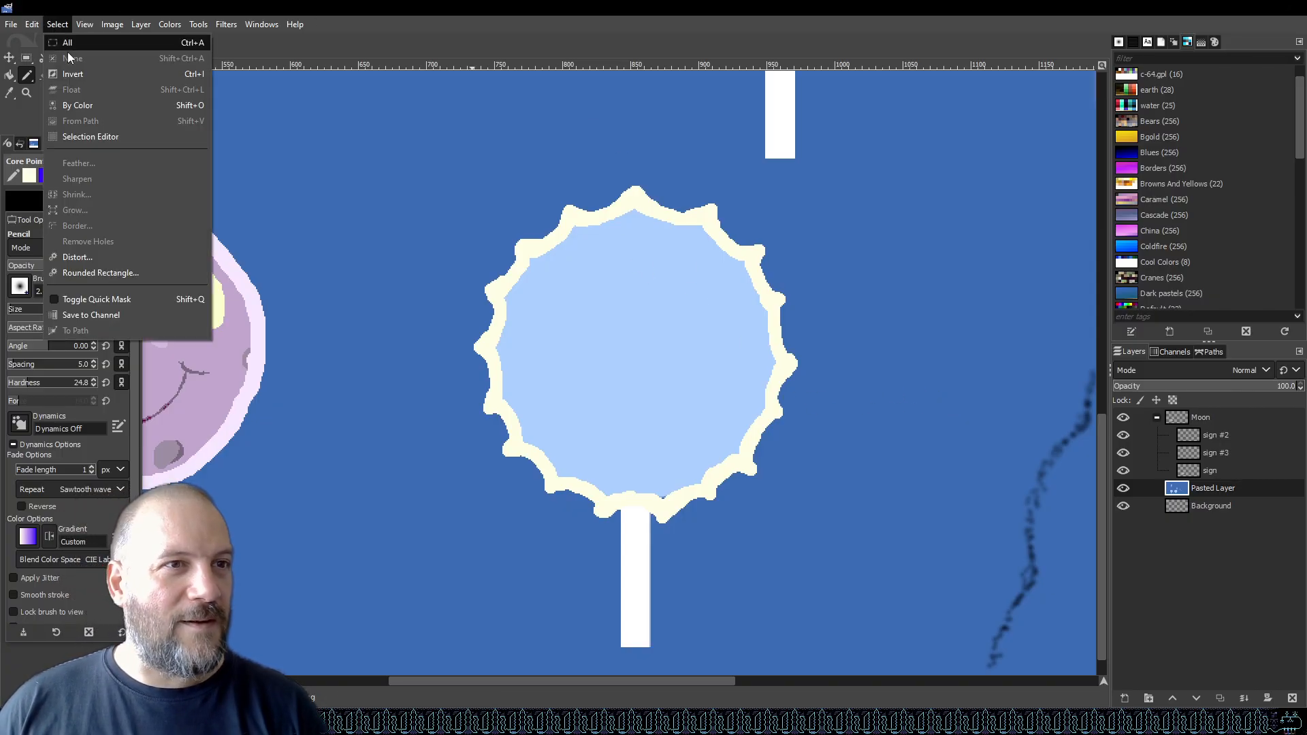
left_click(83, 106)
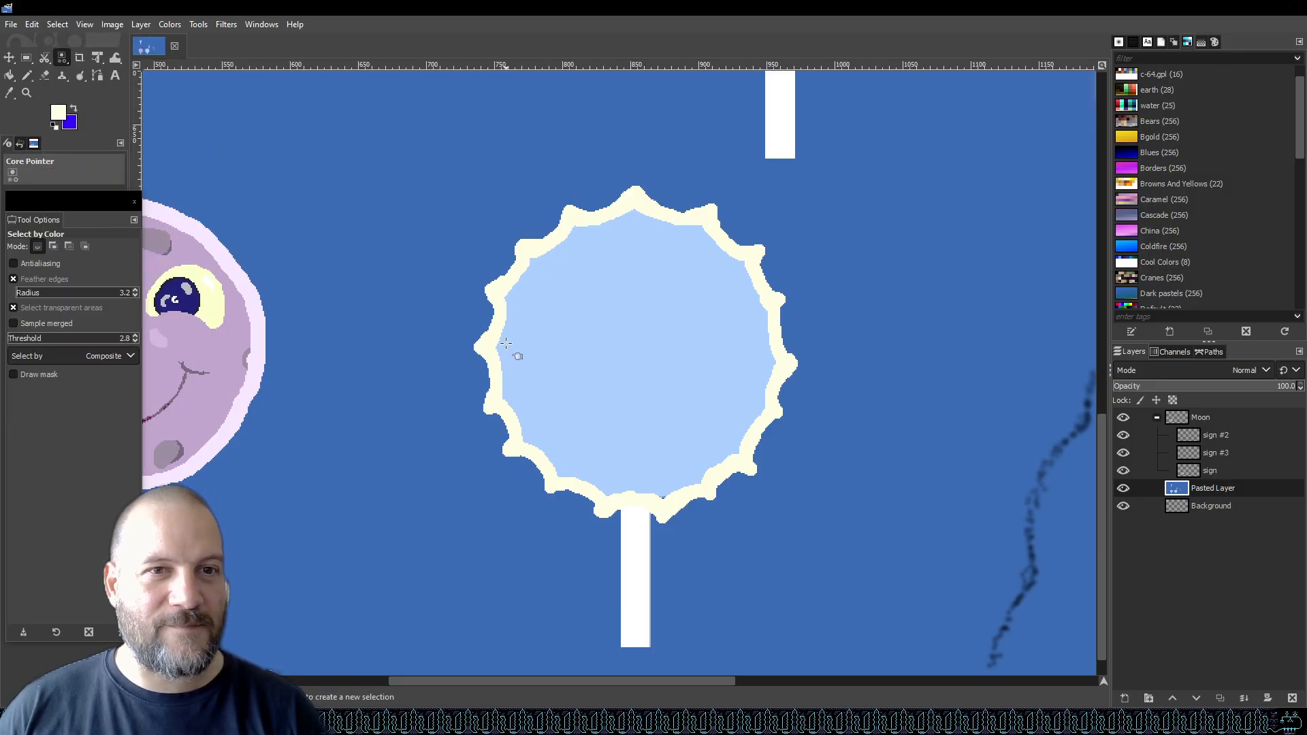
left_click(502, 301)
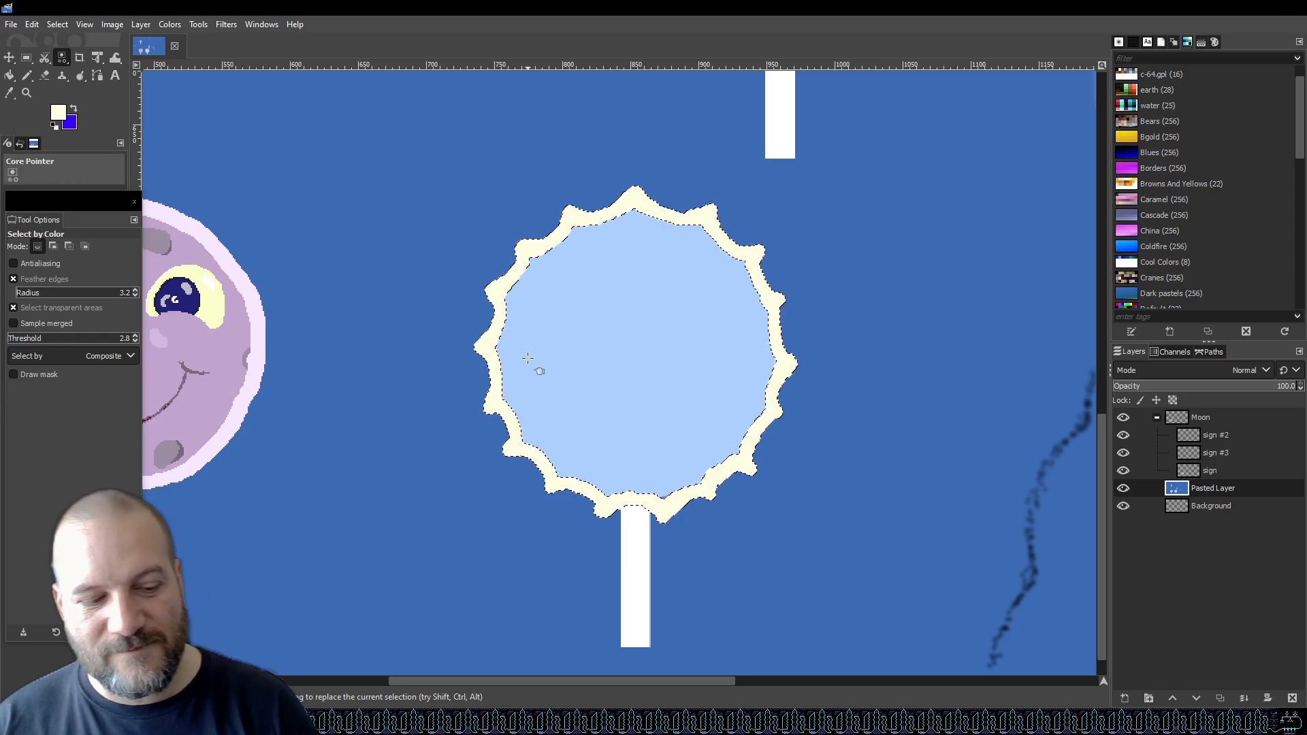
key("ctrl+x")
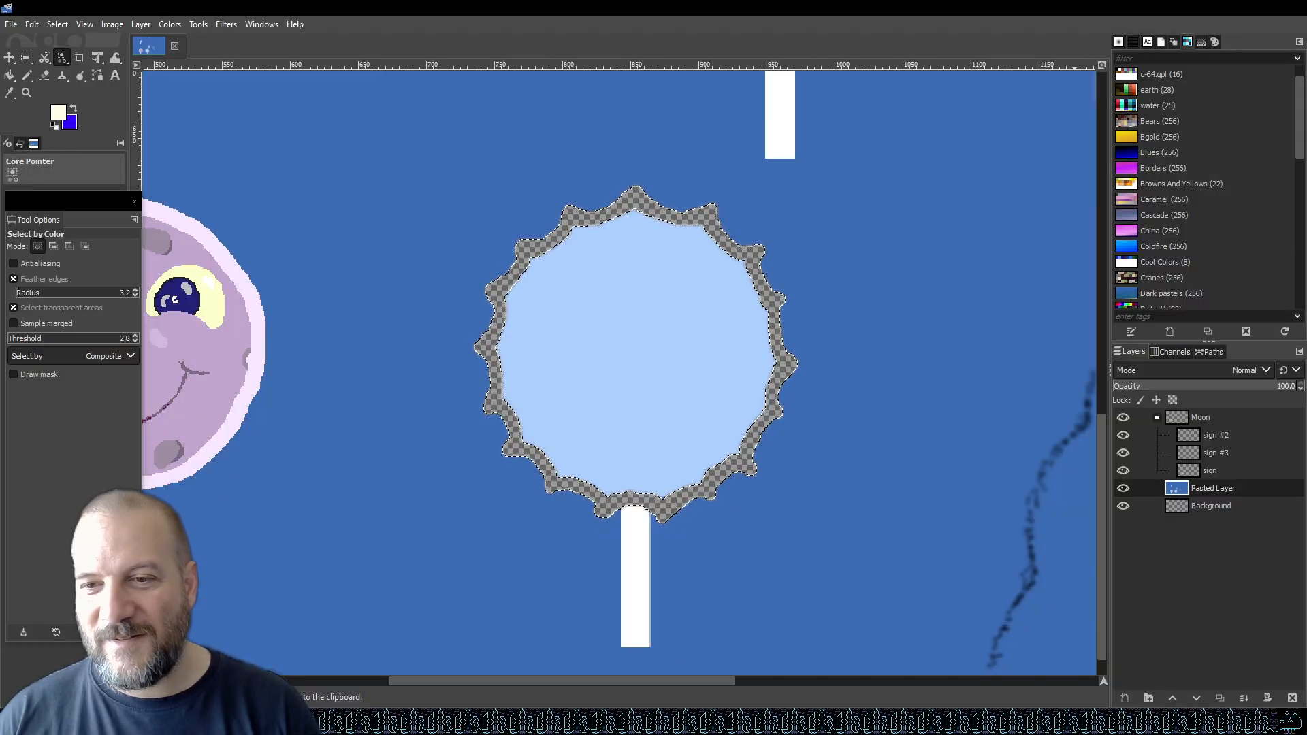
Add a new transparent layer, paste the cut outline and turn the floating selection into its own layer.
left_click(1124, 698)
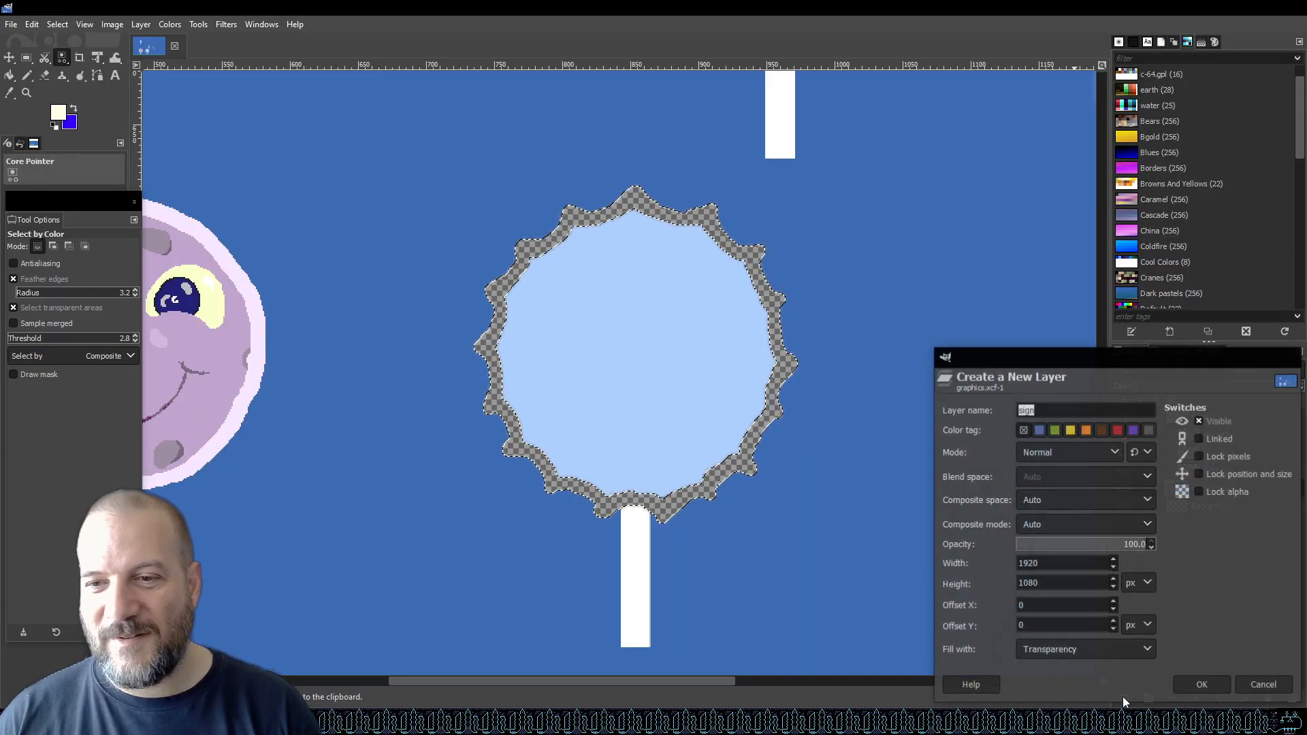
left_click(1202, 686)
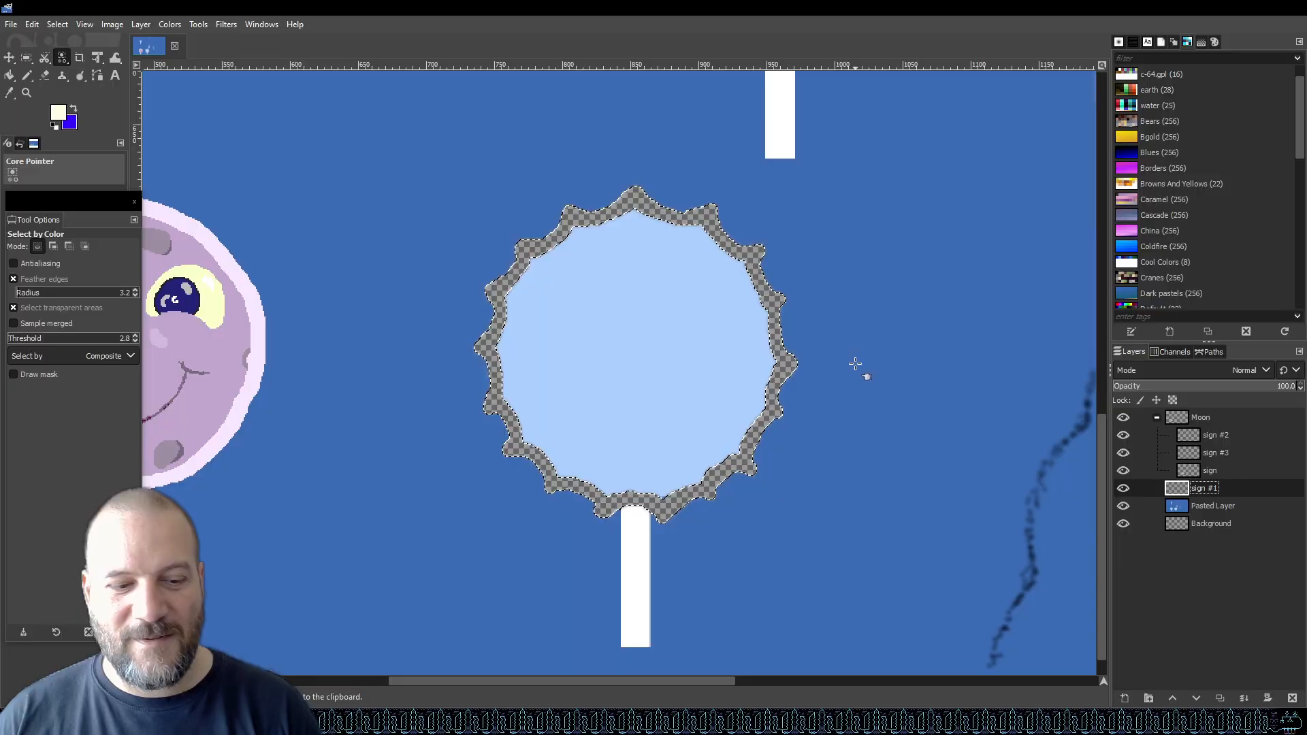
key("ctrl+v")
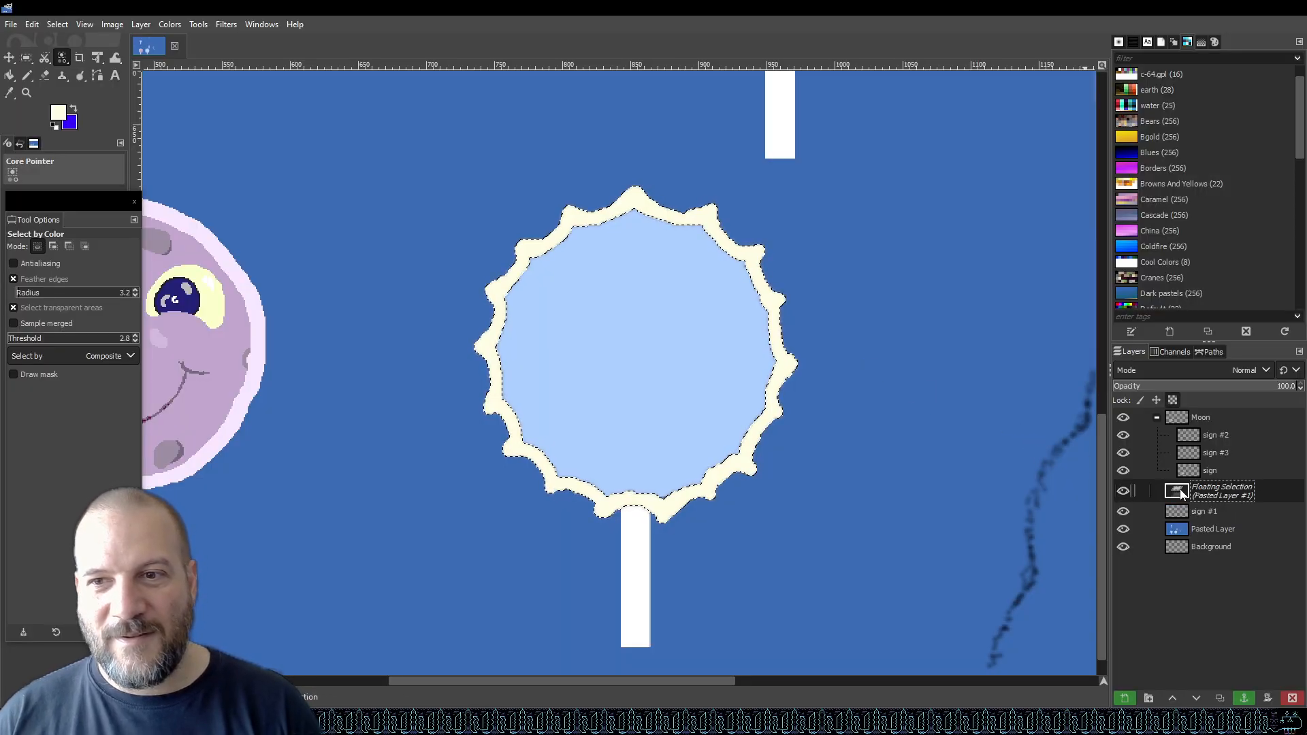
right_click(1202, 497)
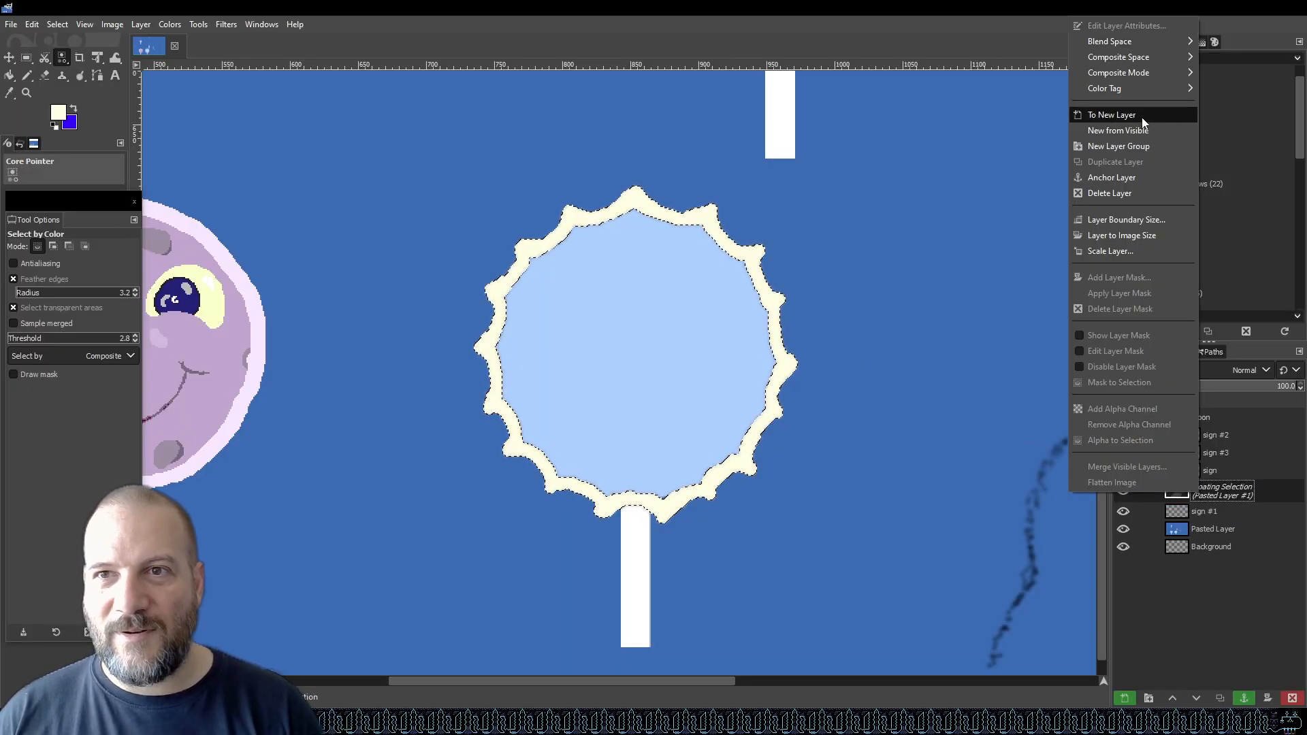
left_click(1124, 114)
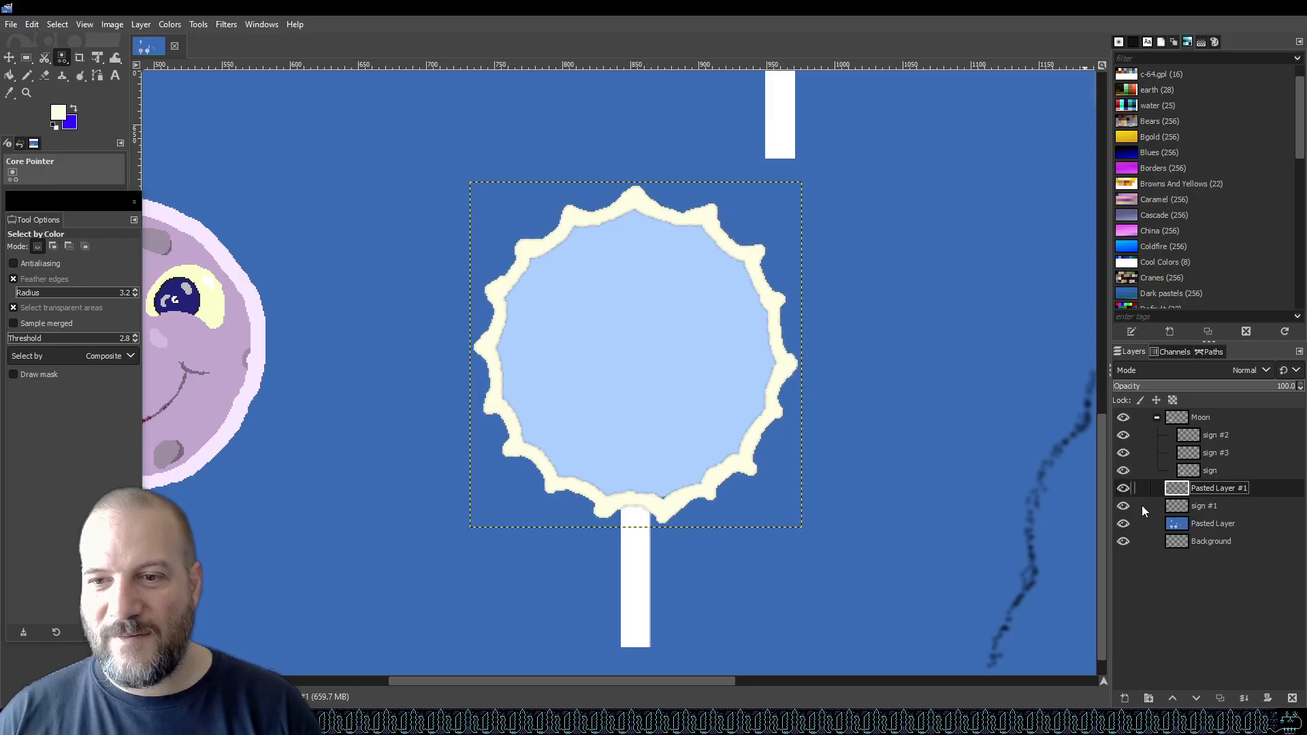
Create a layer group named Sun and move the pasted outline layer into it.
left_click(1149, 699)
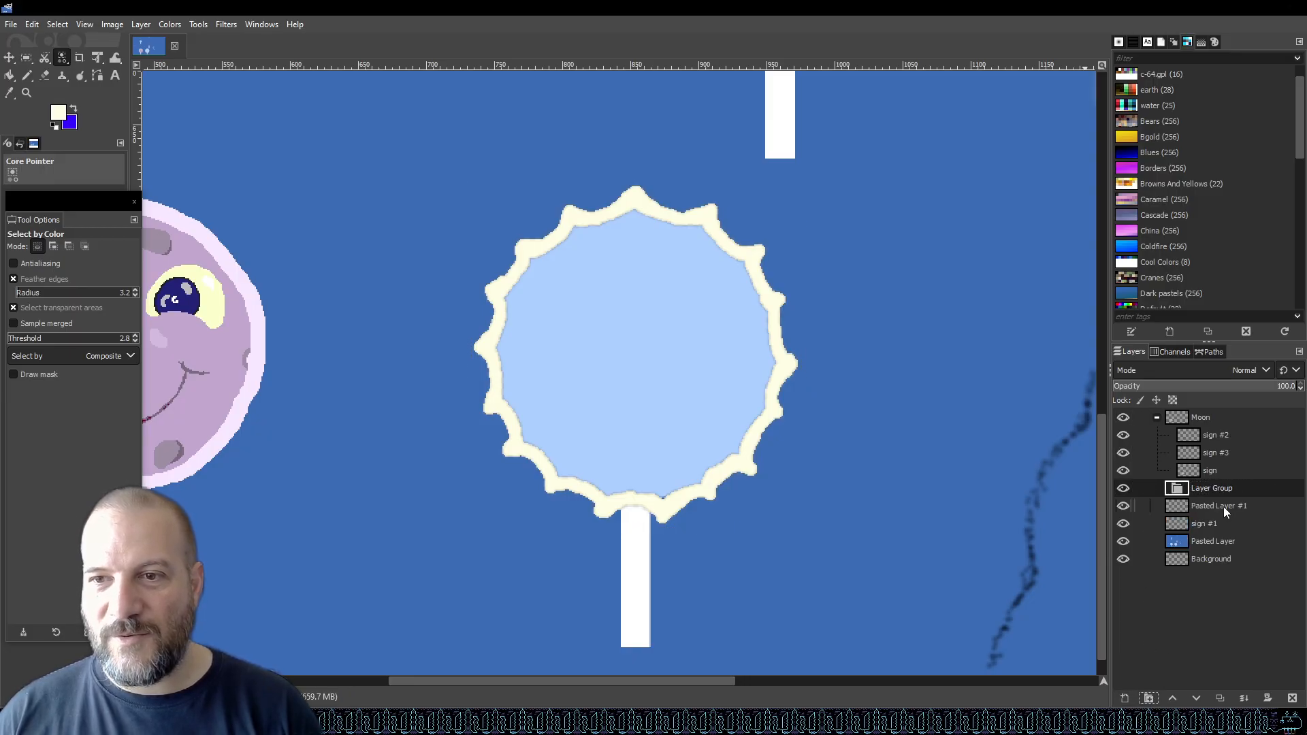
double_click(1208, 486)
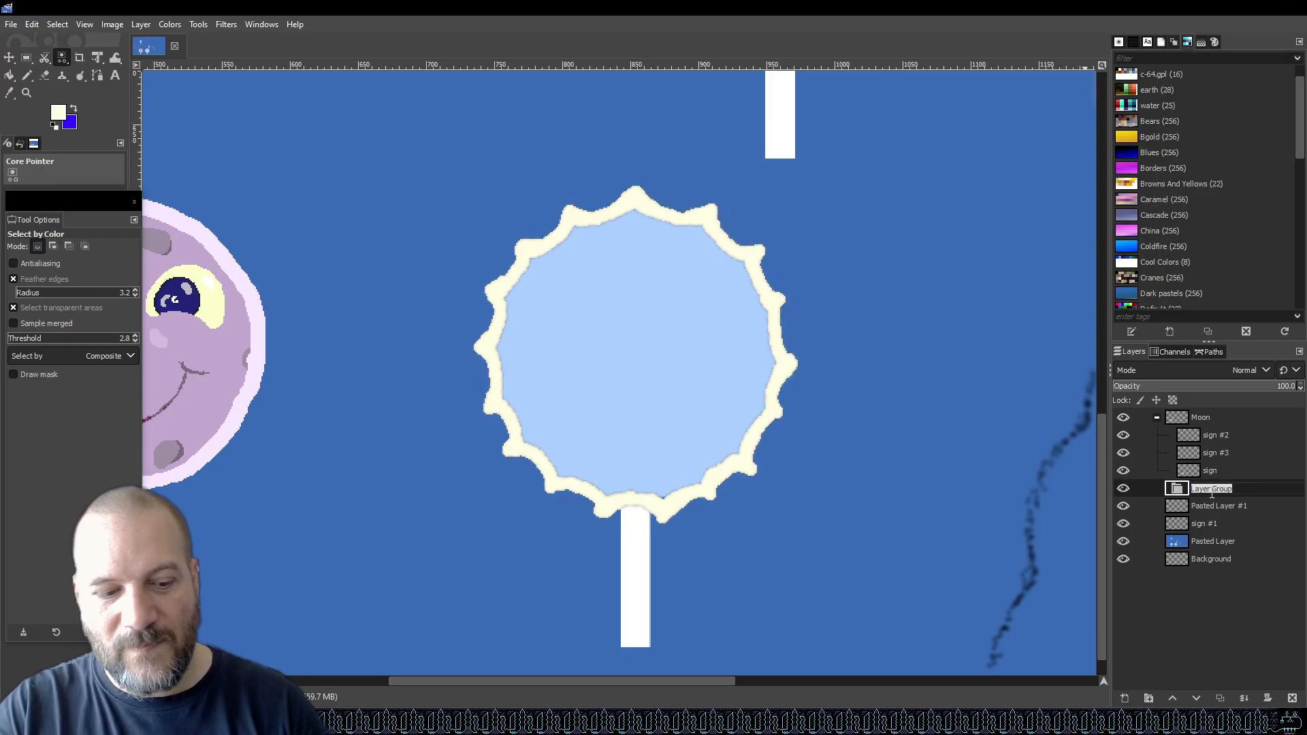
type("Sun")
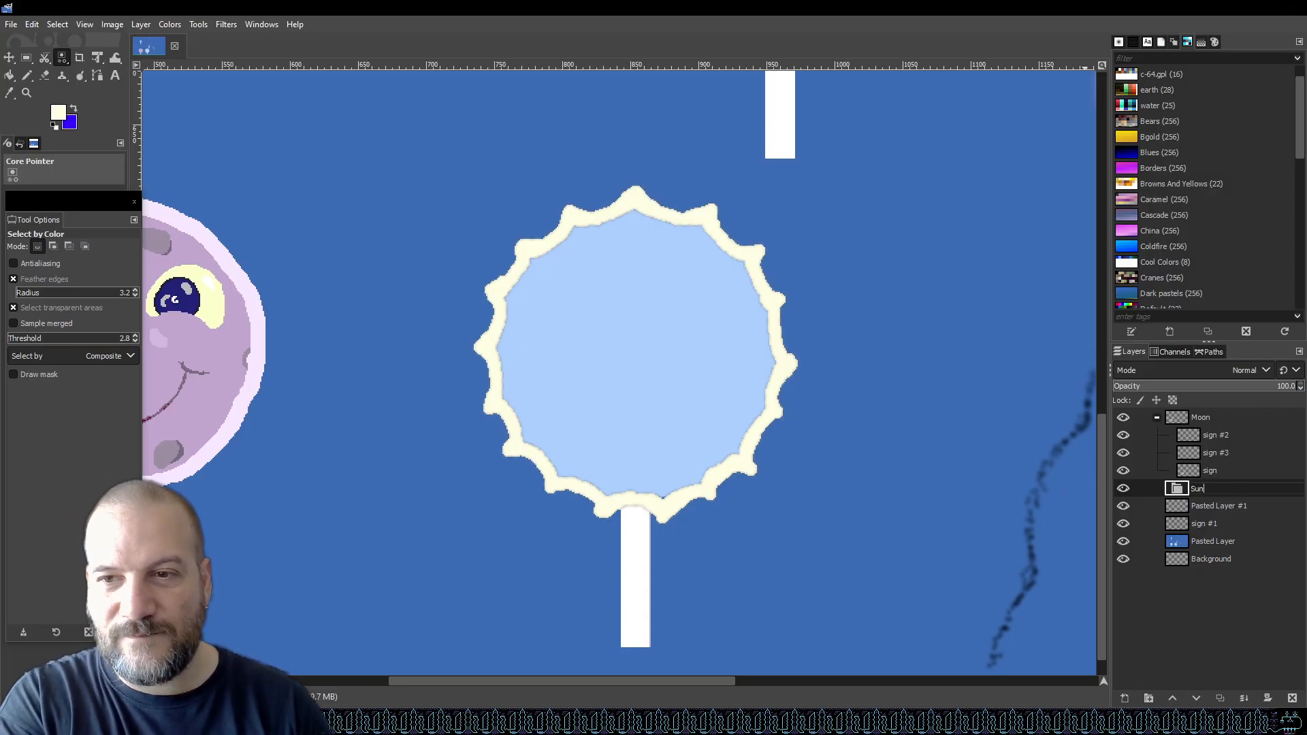
left_click(1232, 505)
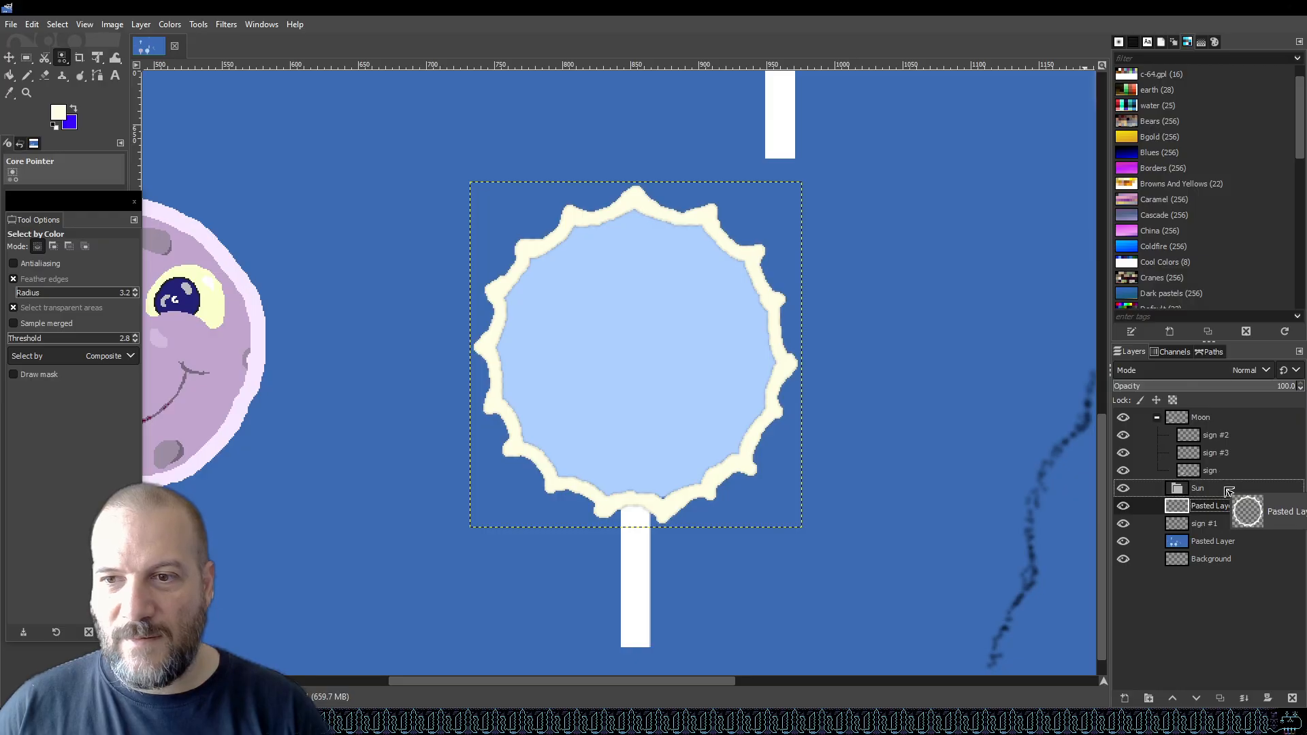
left_click_drag(1229, 492, 1225, 491)
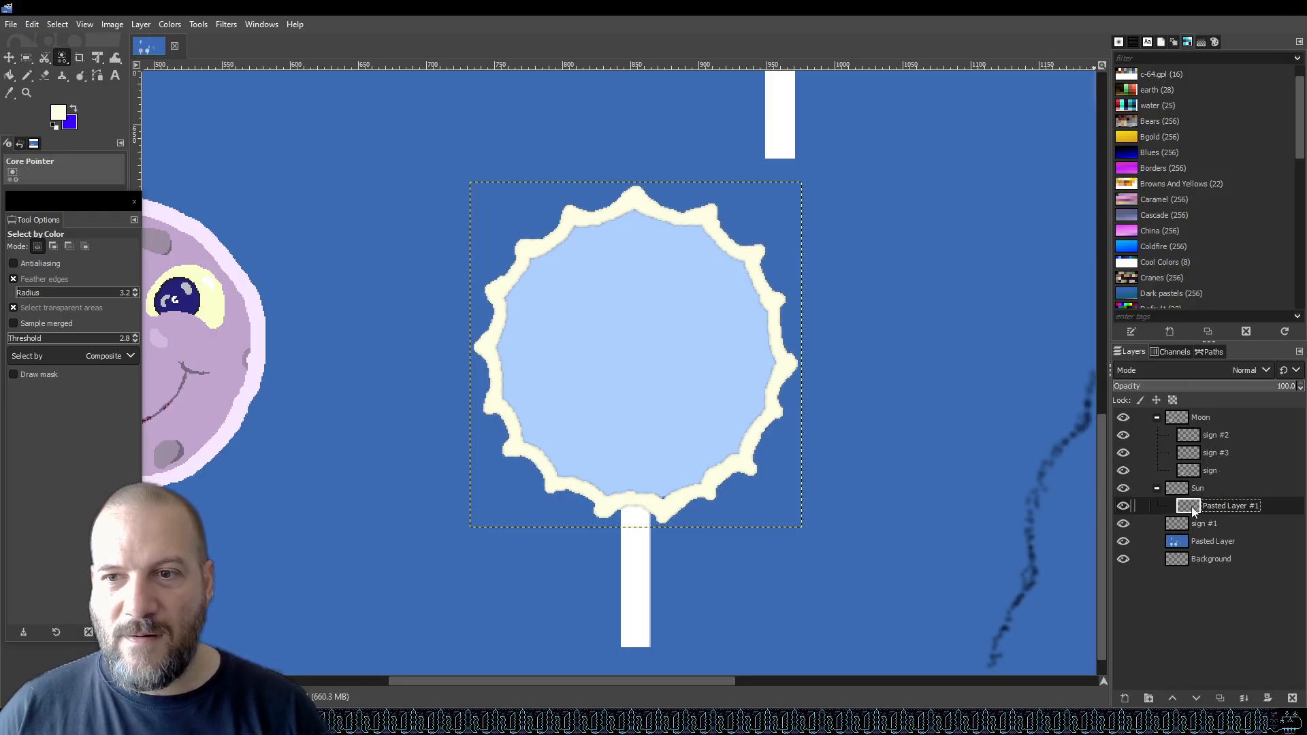
Save the graphic and set the foreground colour to bright yellow, fcff00.
key("ctrl+s")
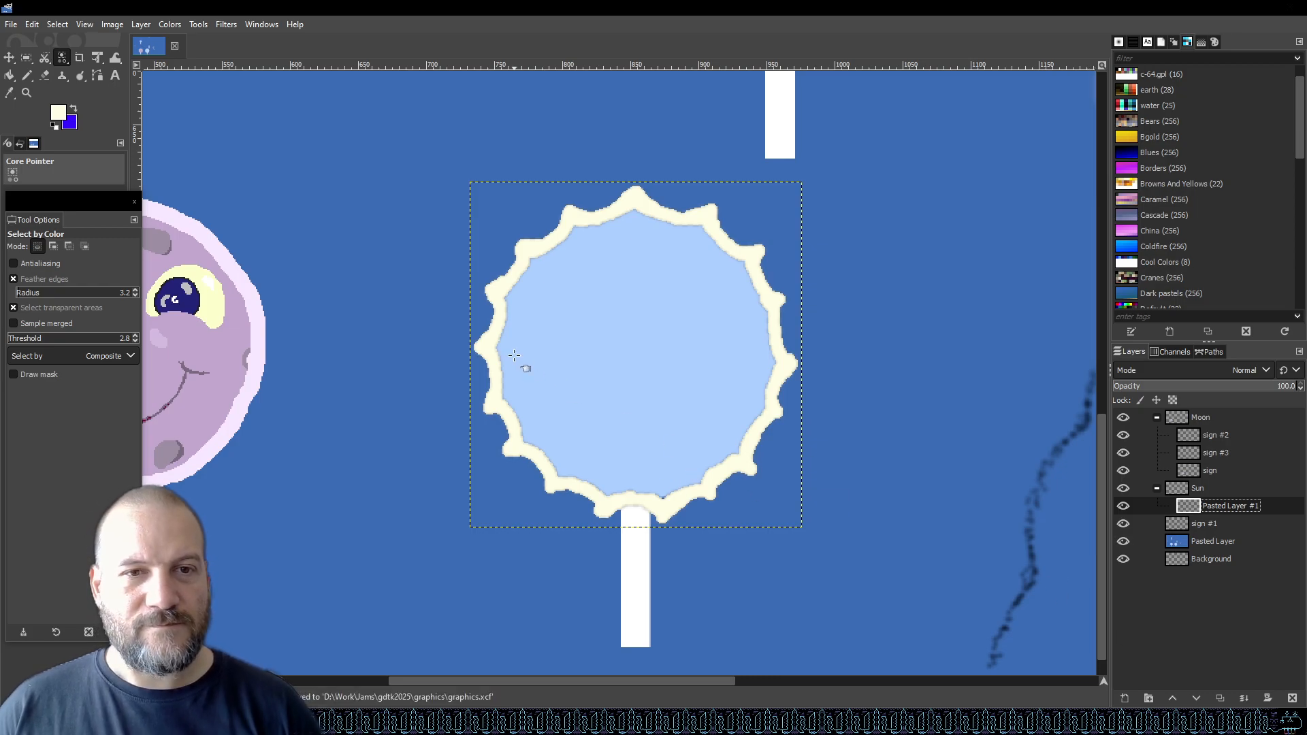
left_click(65, 117)
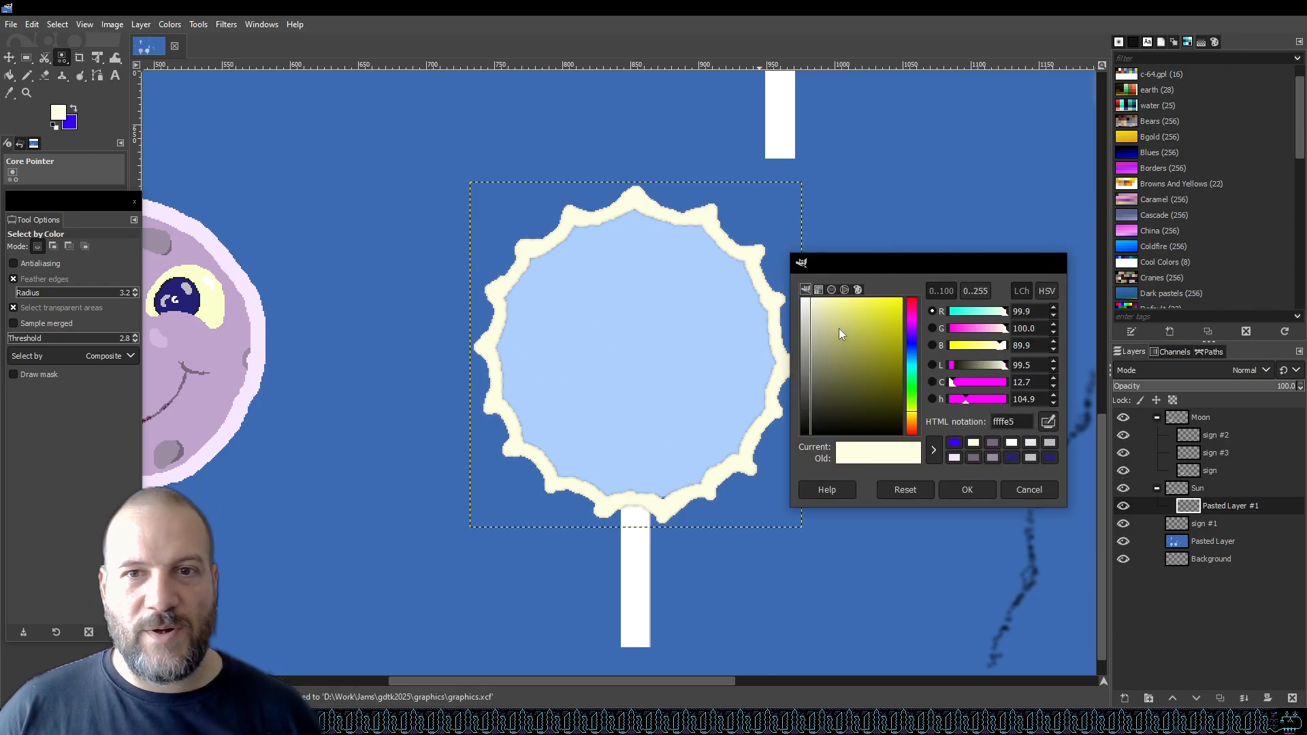
left_click_drag(838, 328, 933, 279)
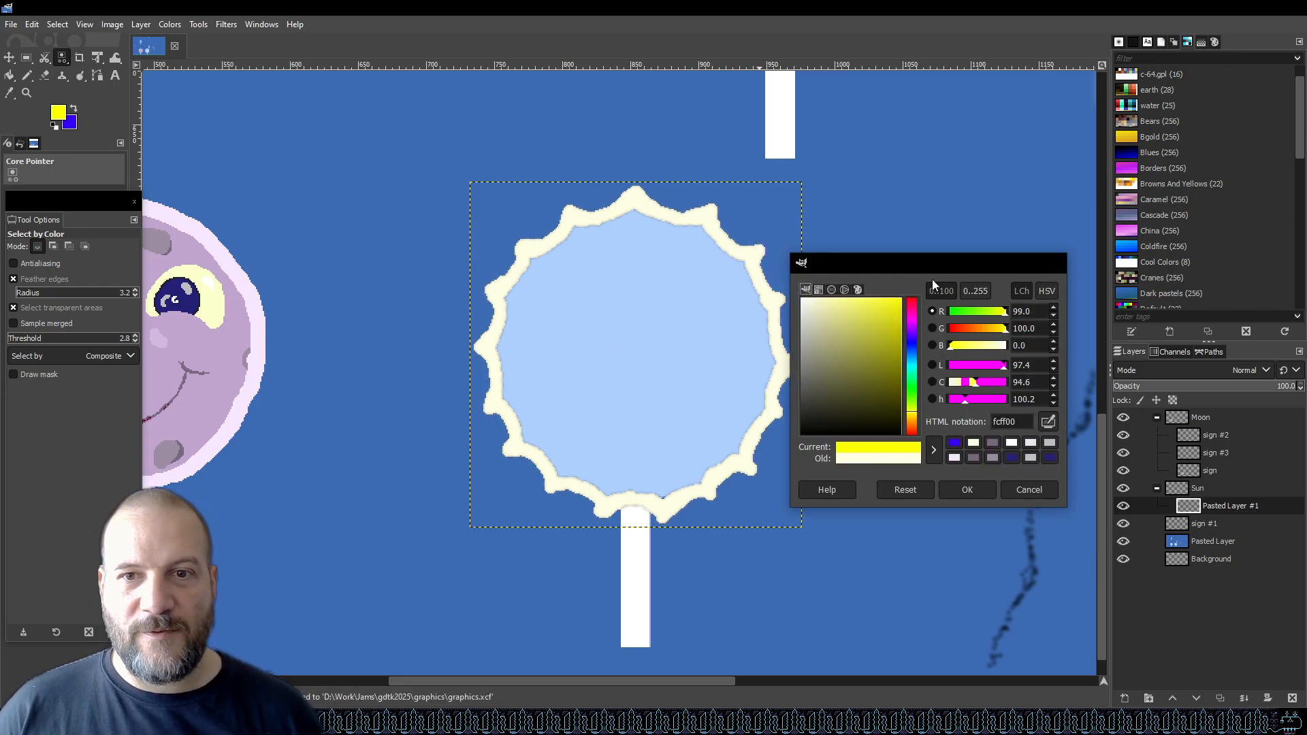
left_click(968, 490)
Bucket fill the inside of the candy circle with yellow.
key("shift+b")
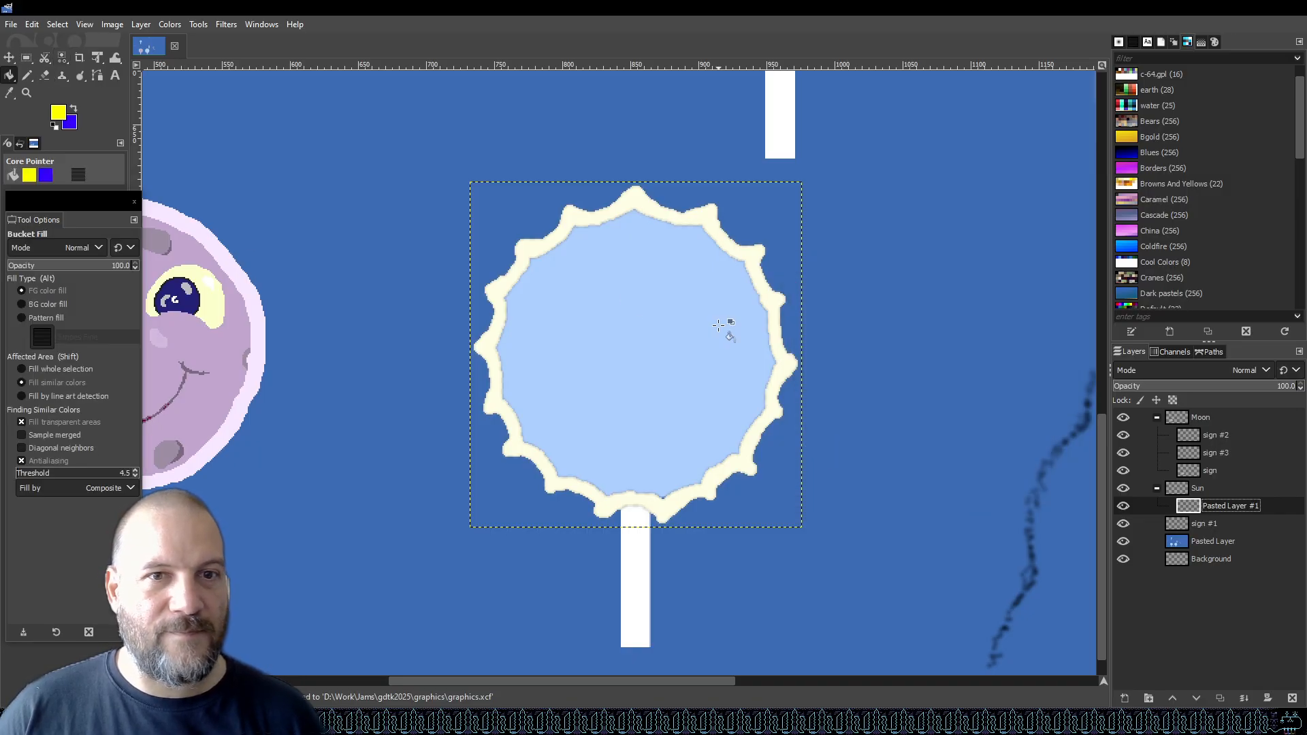
left_click(717, 326)
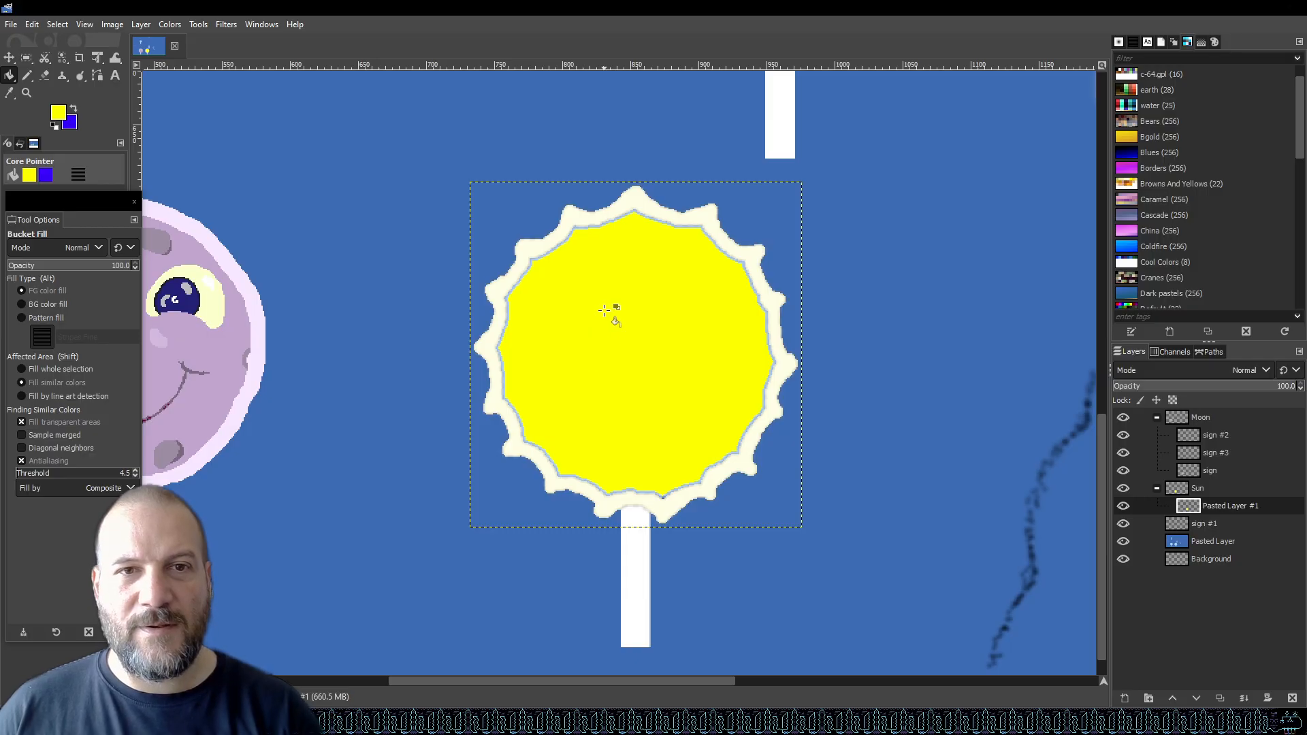
scroll(626, 332, "up", 2)
scroll(626, 331, "down", 2)
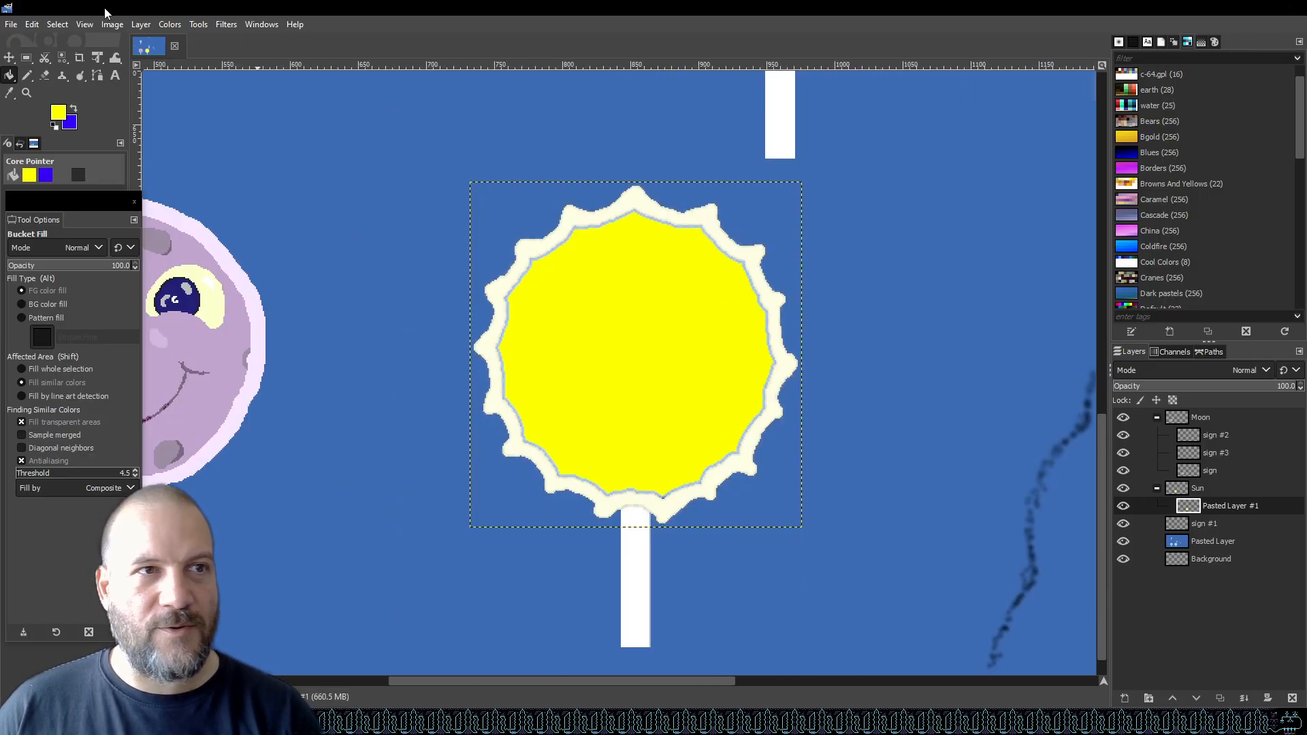
Resize the pasted outline layer to the full image size.
left_click(54, 24)
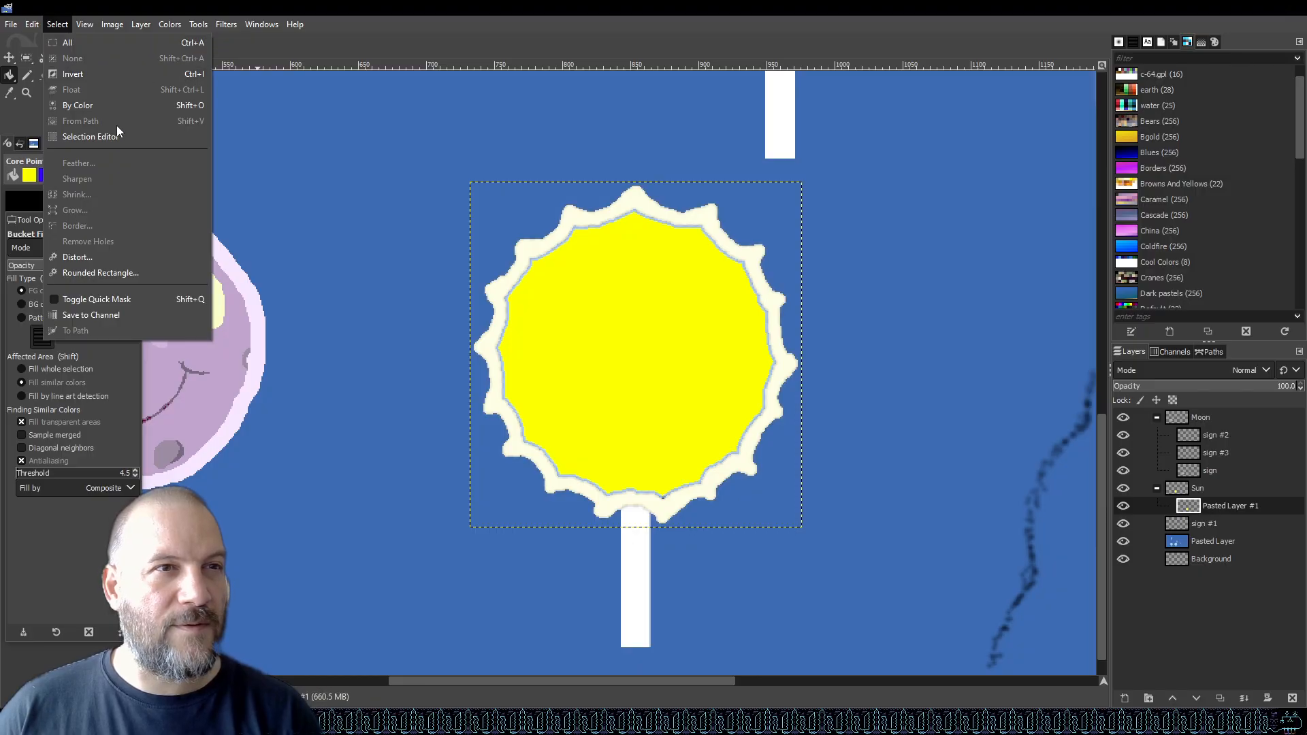
left_click(105, 27)
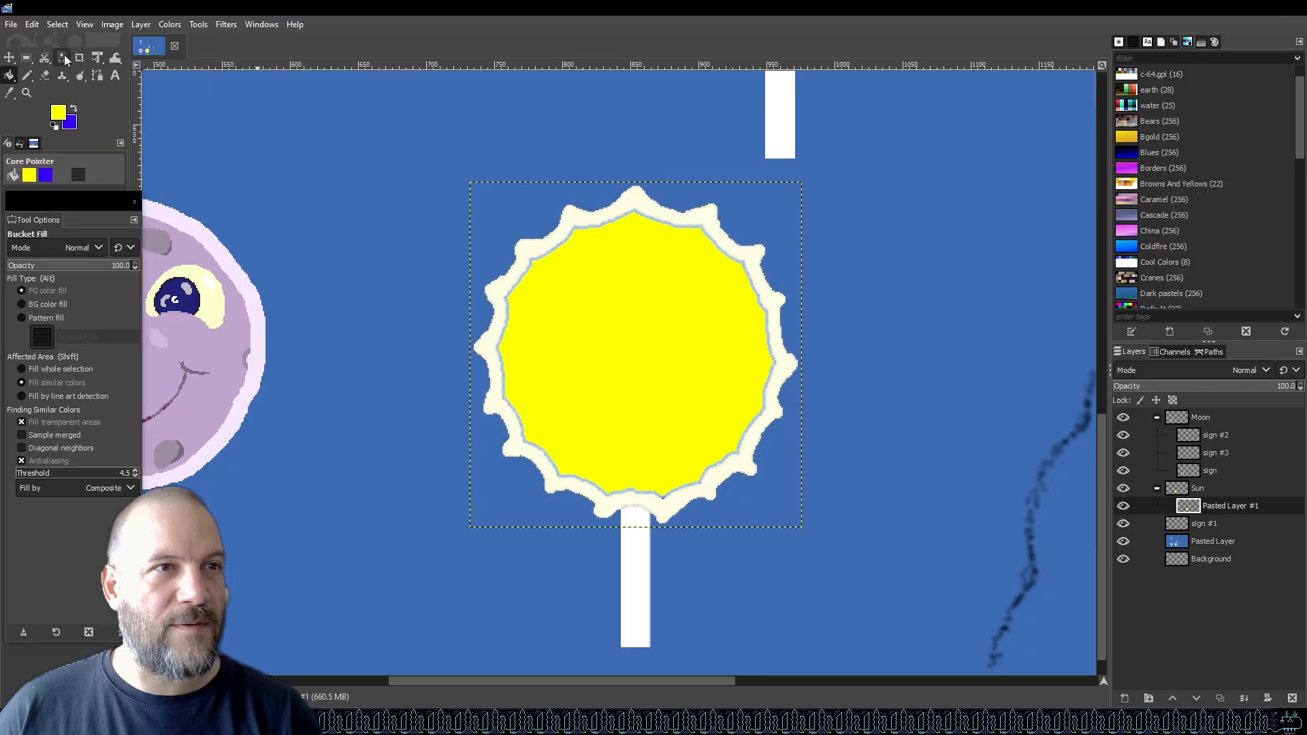
left_click(25, 59)
right_click(1236, 506)
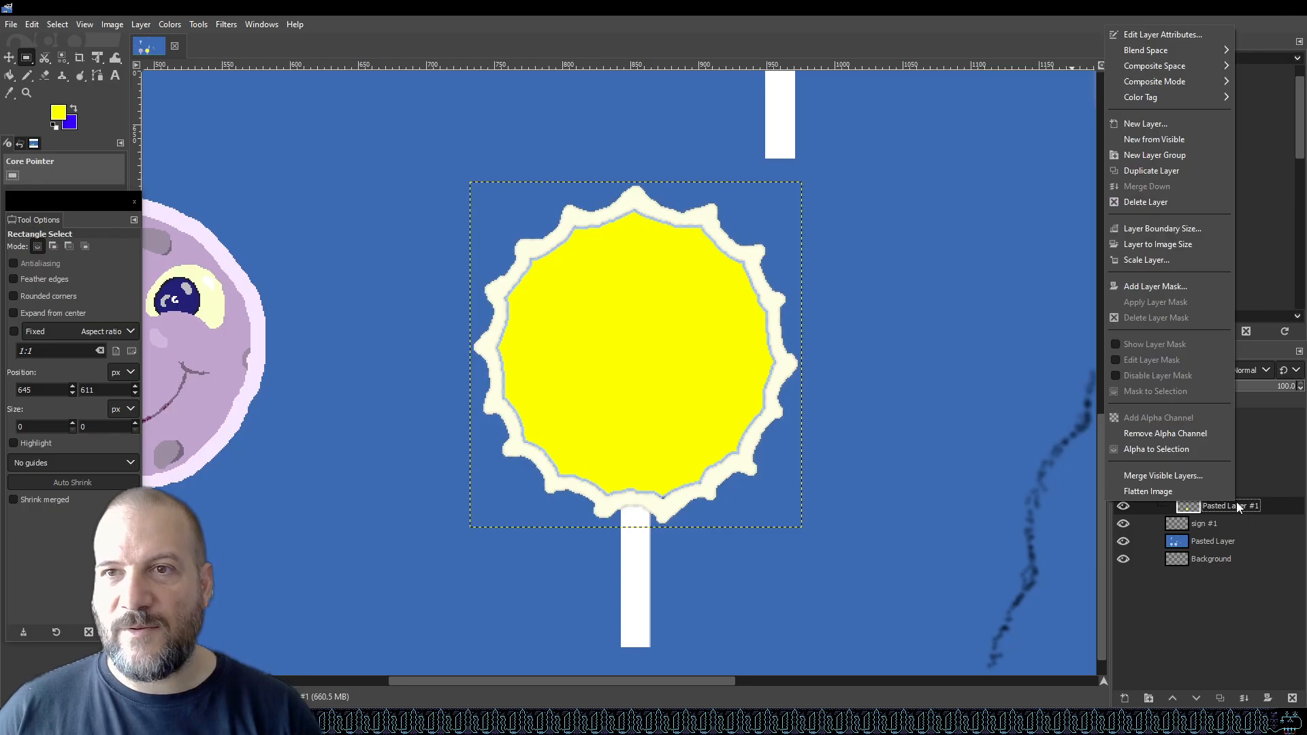
left_click(1173, 245)
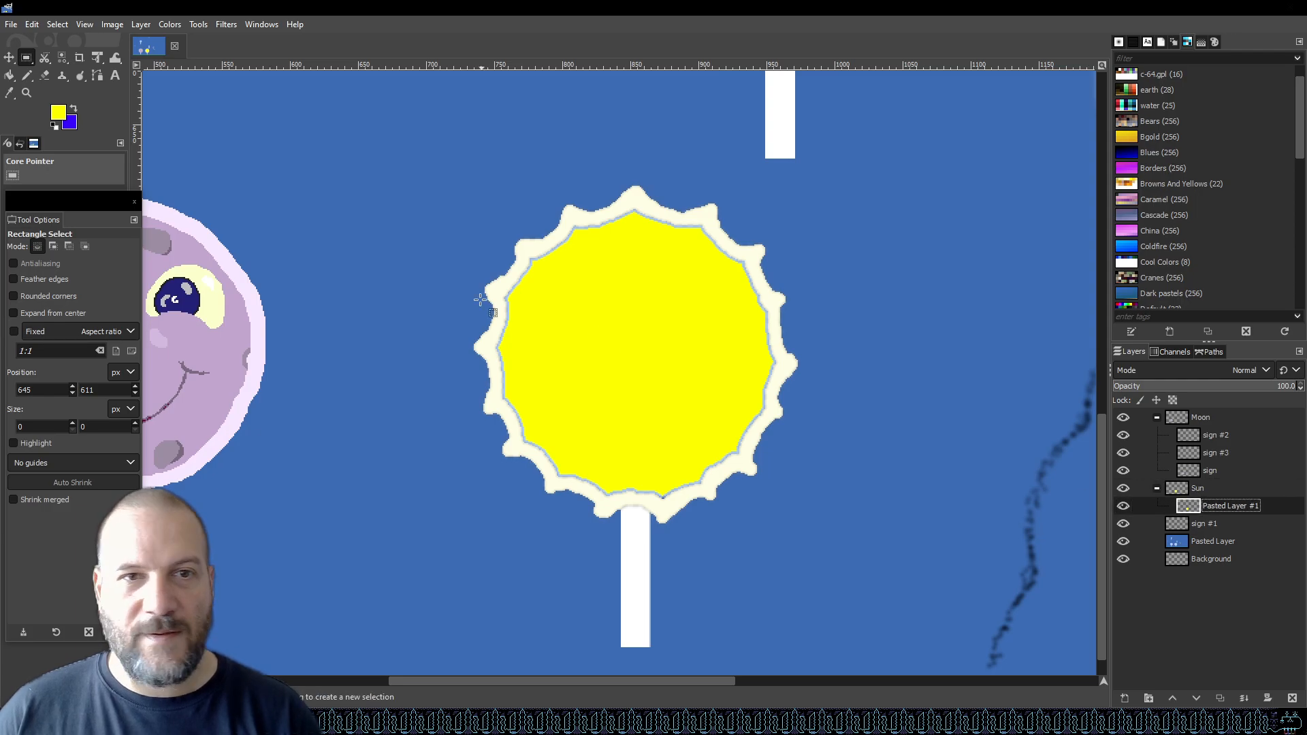
Paint over the grey inner outline of the sun candy with yellow using the Pencil tool, then save.
left_click(27, 76)
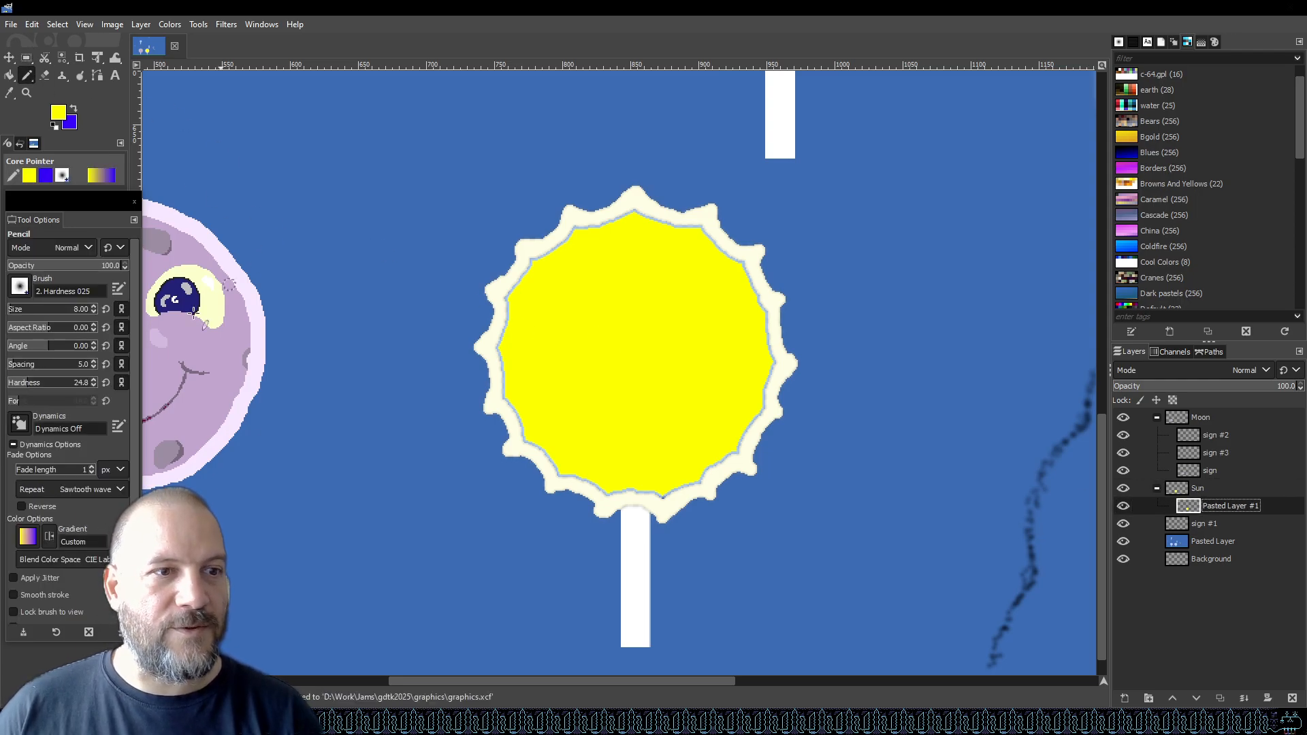
scroll(59, 430, "down", 1)
scroll(642, 324, "up", 1)
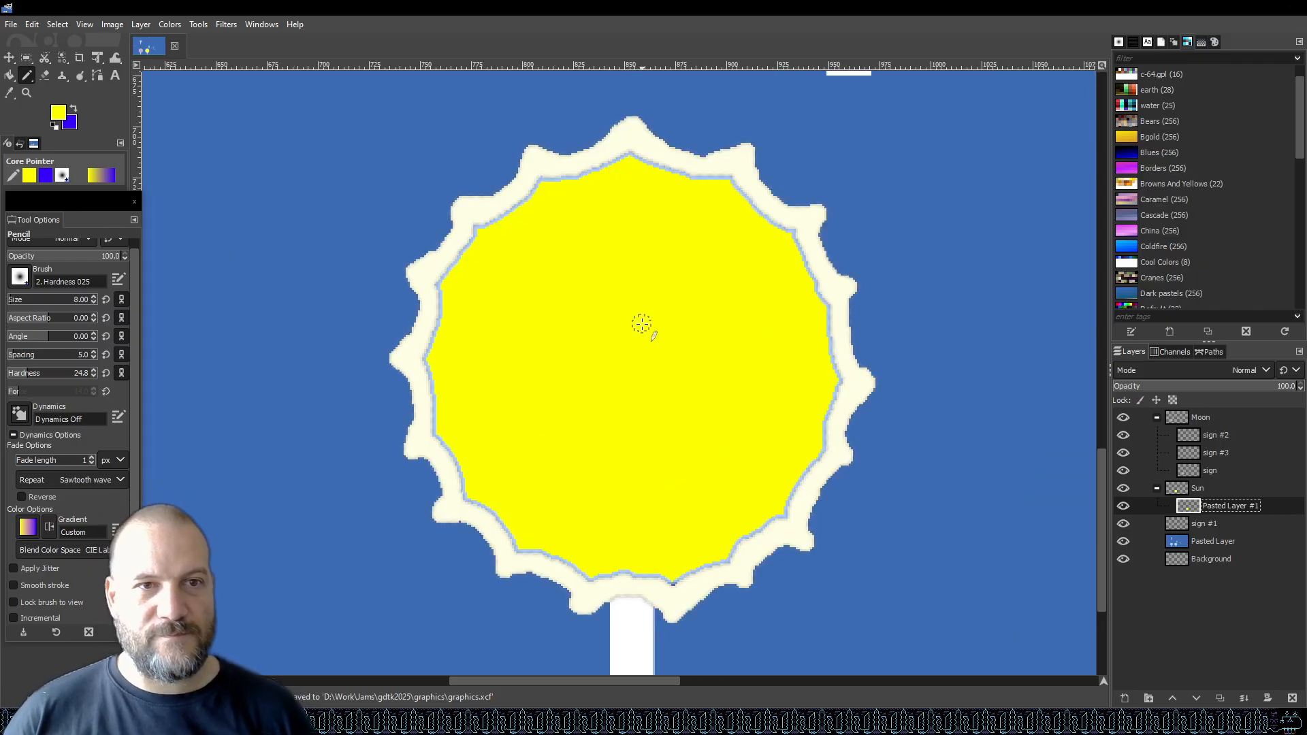
mouse_move(444, 287)
left_mouse_down()
mouse_move(436, 361)
mouse_move(462, 254)
mouse_move(560, 176)
left_mouse_up()
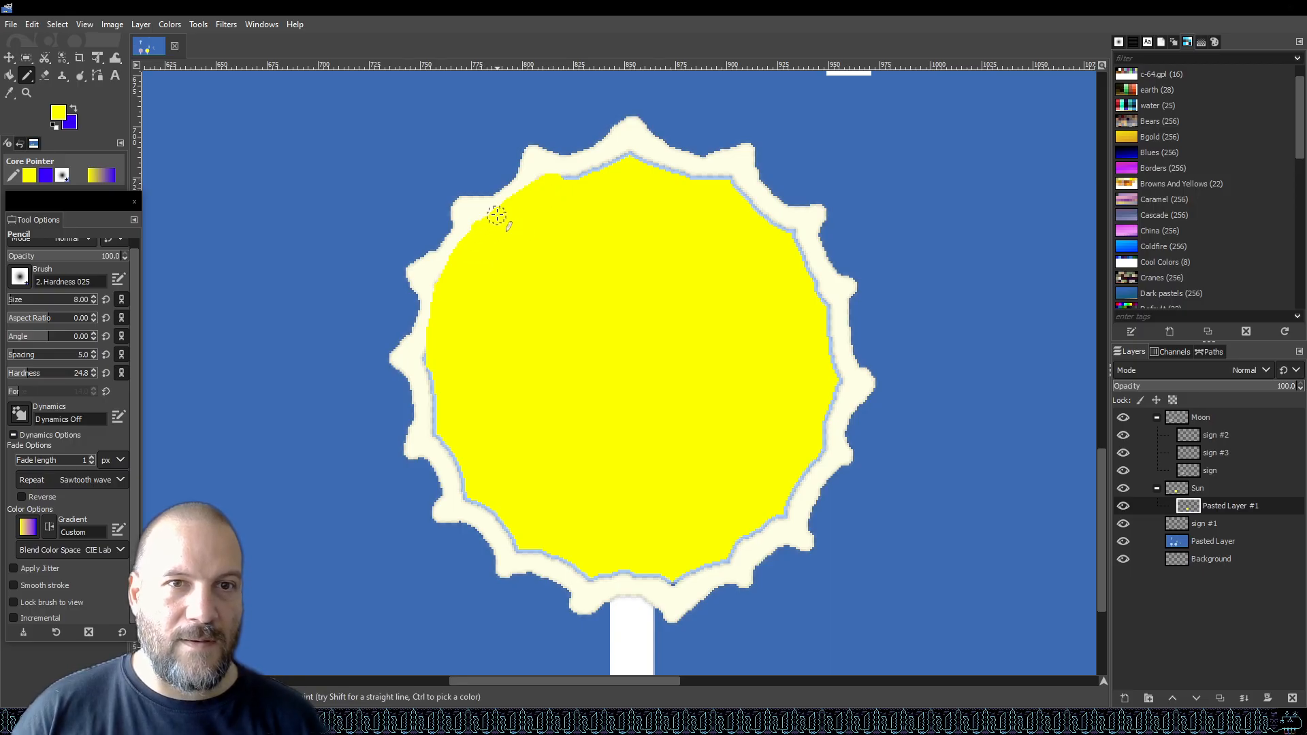
left_click_drag(545, 184, 627, 166)
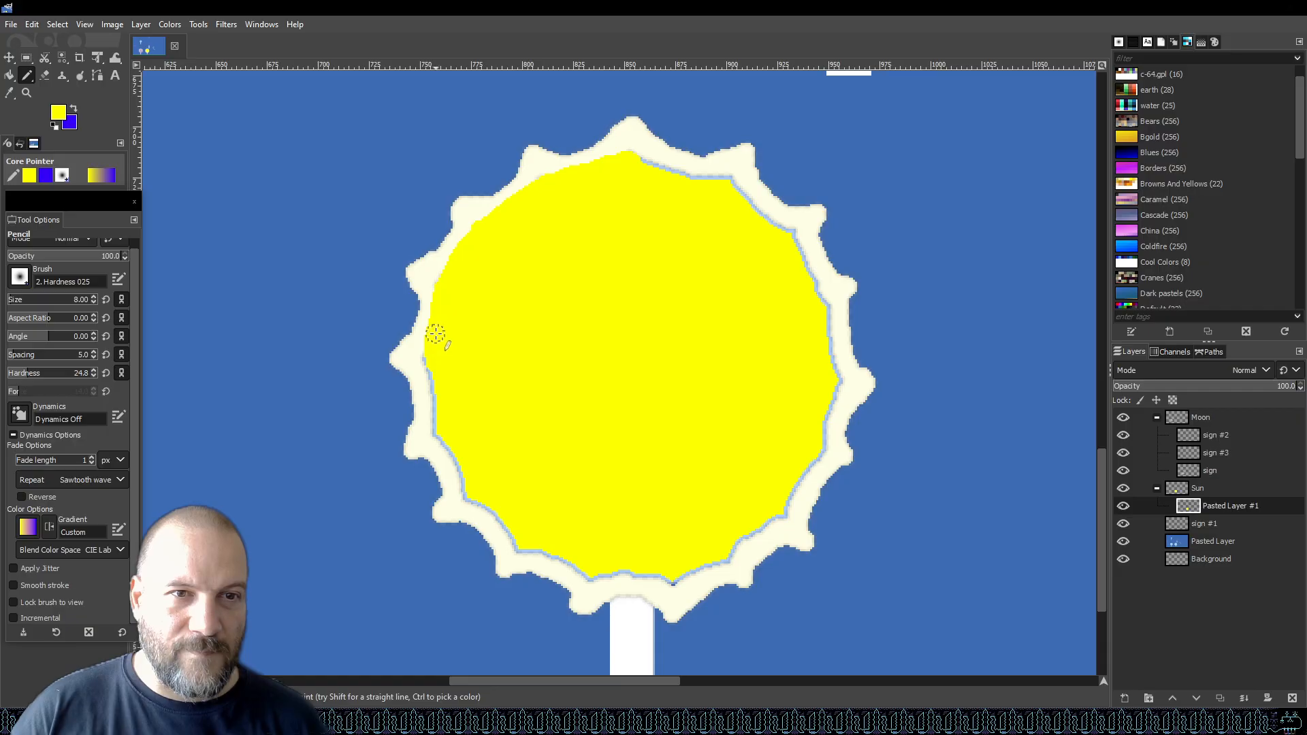
mouse_move(439, 324)
left_mouse_down()
mouse_move(438, 425)
mouse_move(467, 489)
mouse_move(506, 533)
mouse_move(603, 580)
left_mouse_up()
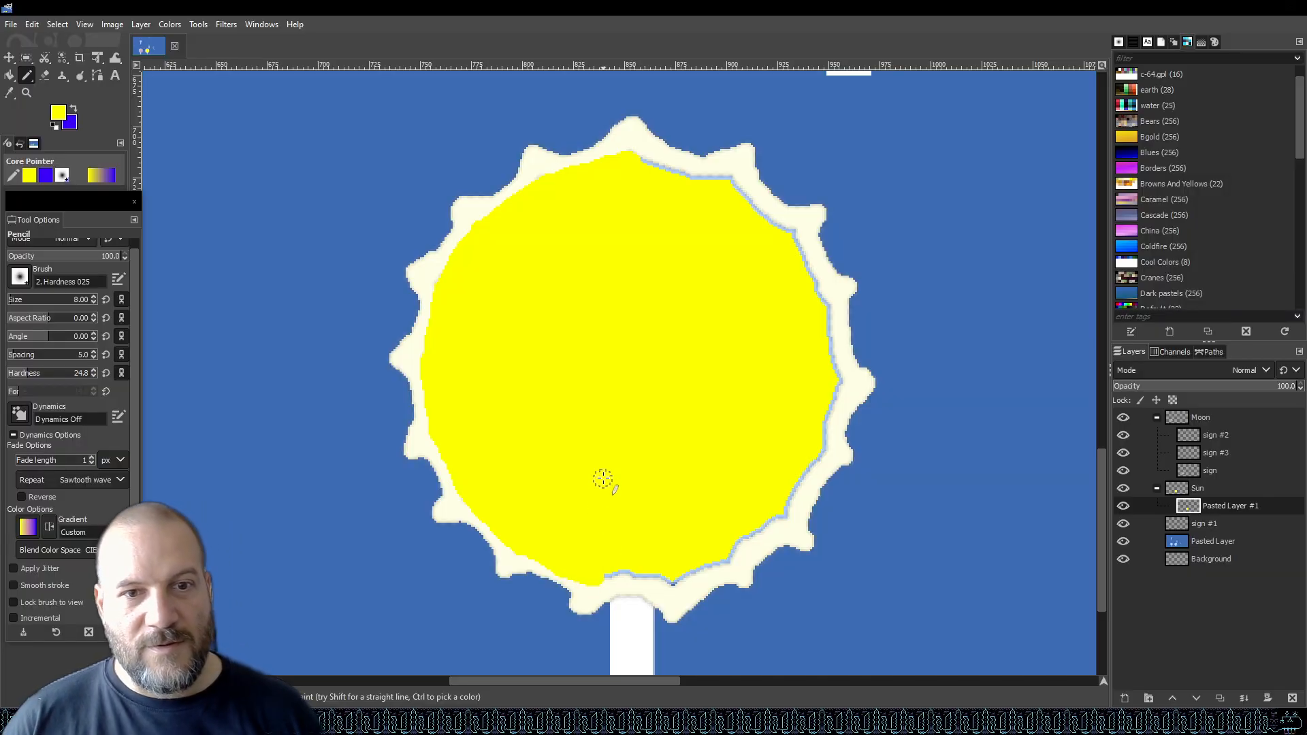
key("ctrl+z")
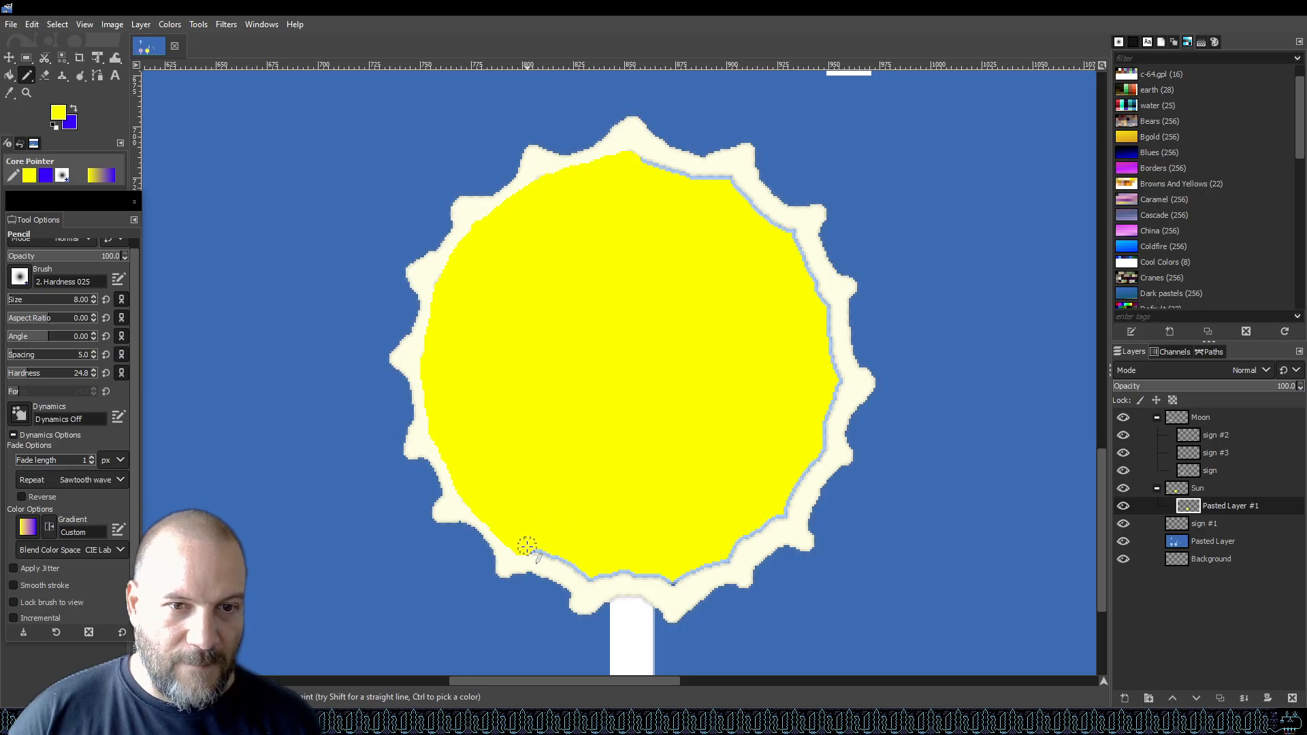
mouse_move(570, 564)
left_mouse_down()
mouse_move(666, 577)
mouse_move(672, 562)
mouse_move(698, 589)
mouse_move(665, 575)
mouse_move(726, 559)
mouse_move(778, 513)
mouse_move(829, 418)
mouse_move(819, 297)
left_mouse_up()
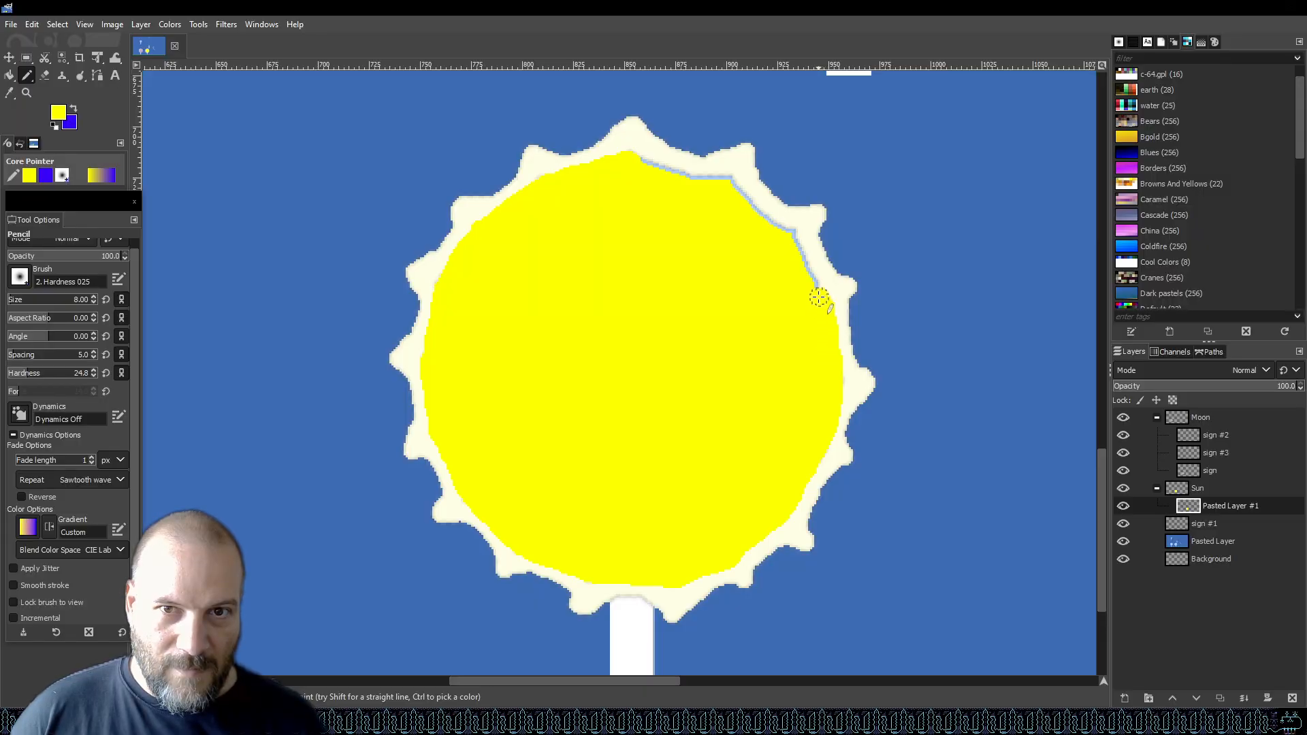
left_click_drag(636, 165, 737, 193)
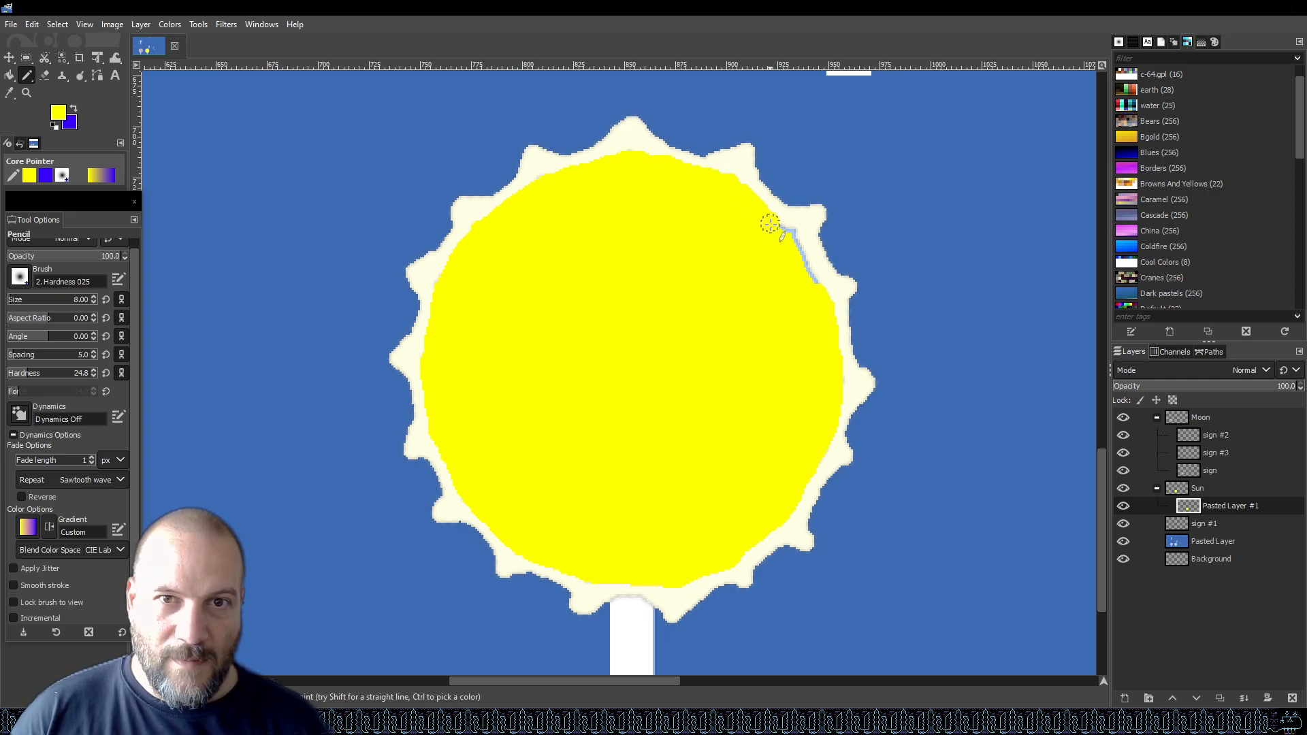
mouse_move(787, 243)
left_mouse_down()
mouse_move(817, 289)
mouse_move(811, 279)
left_mouse_up()
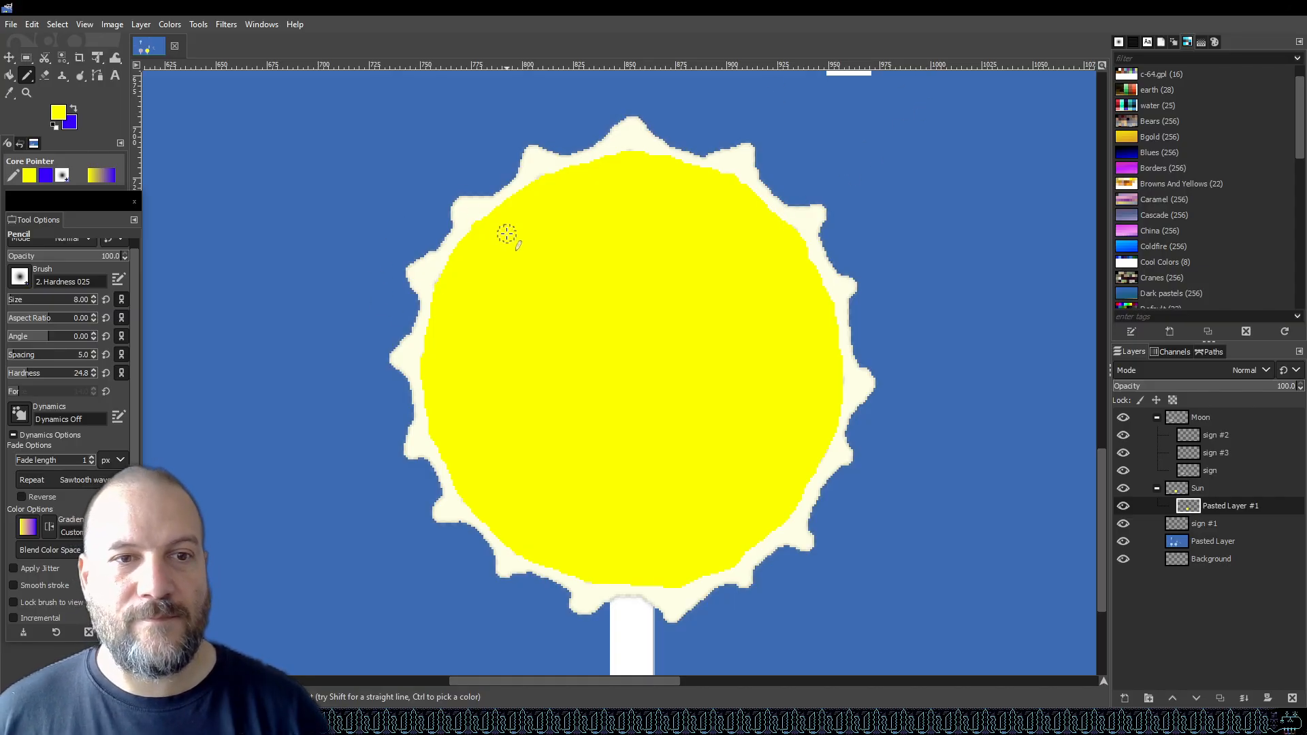
key("ctrl+s")
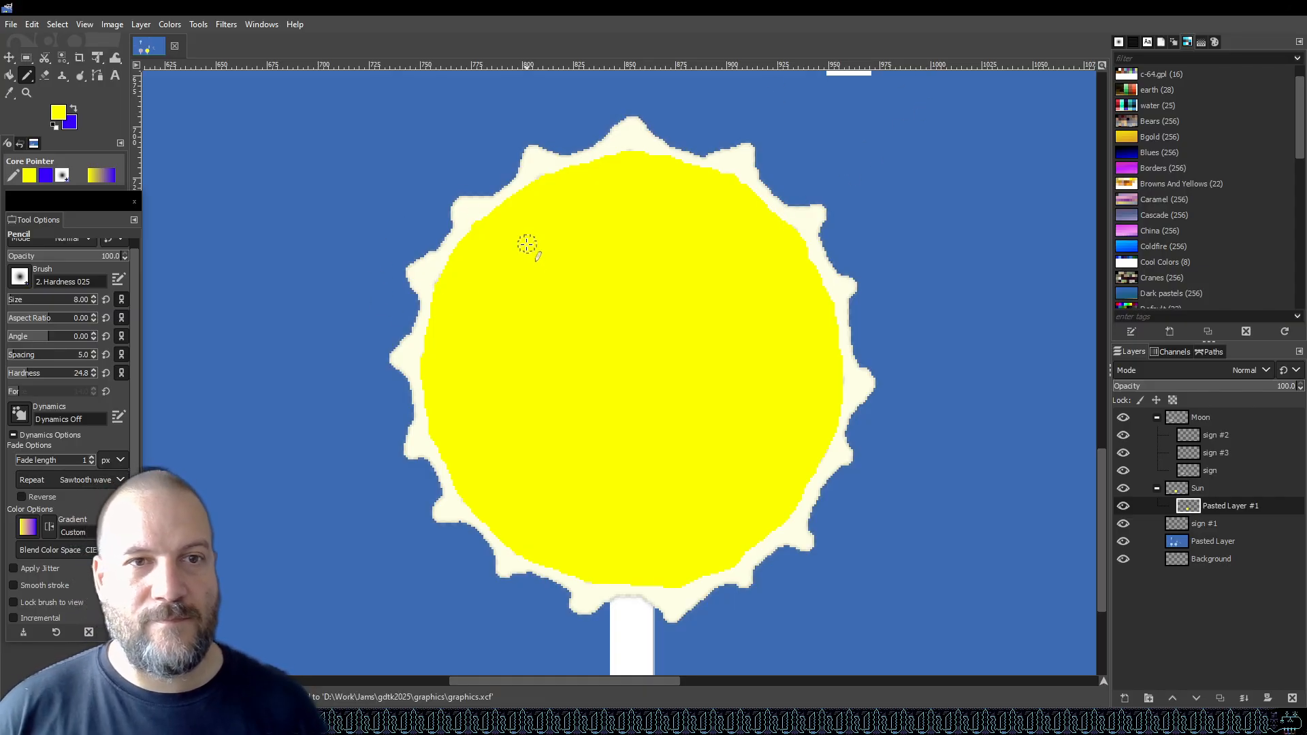
Dab yellow bumps along the candy's edge into the cream points of the sun outline, and save.
left_click_drag(484, 229, 479, 219)
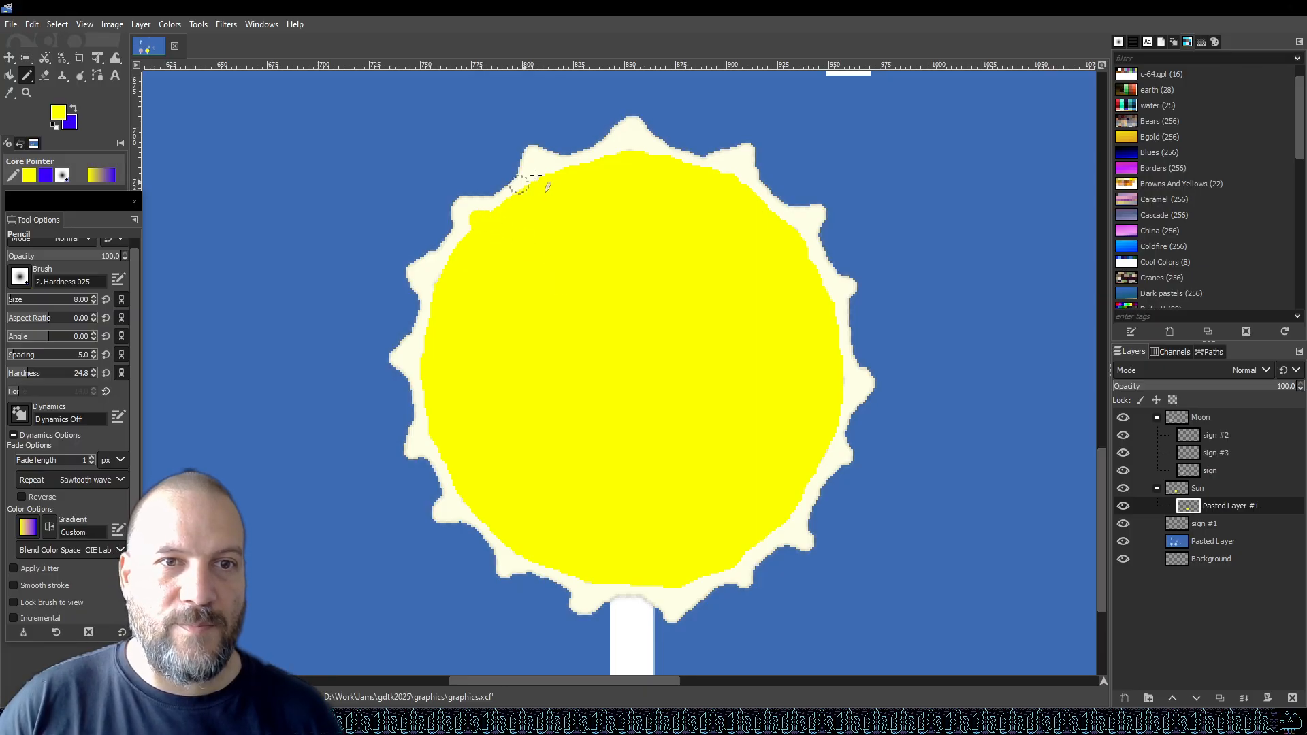
left_click_drag(552, 185, 541, 174)
left_click_drag(627, 161, 632, 144)
left_click_drag(728, 178, 738, 167)
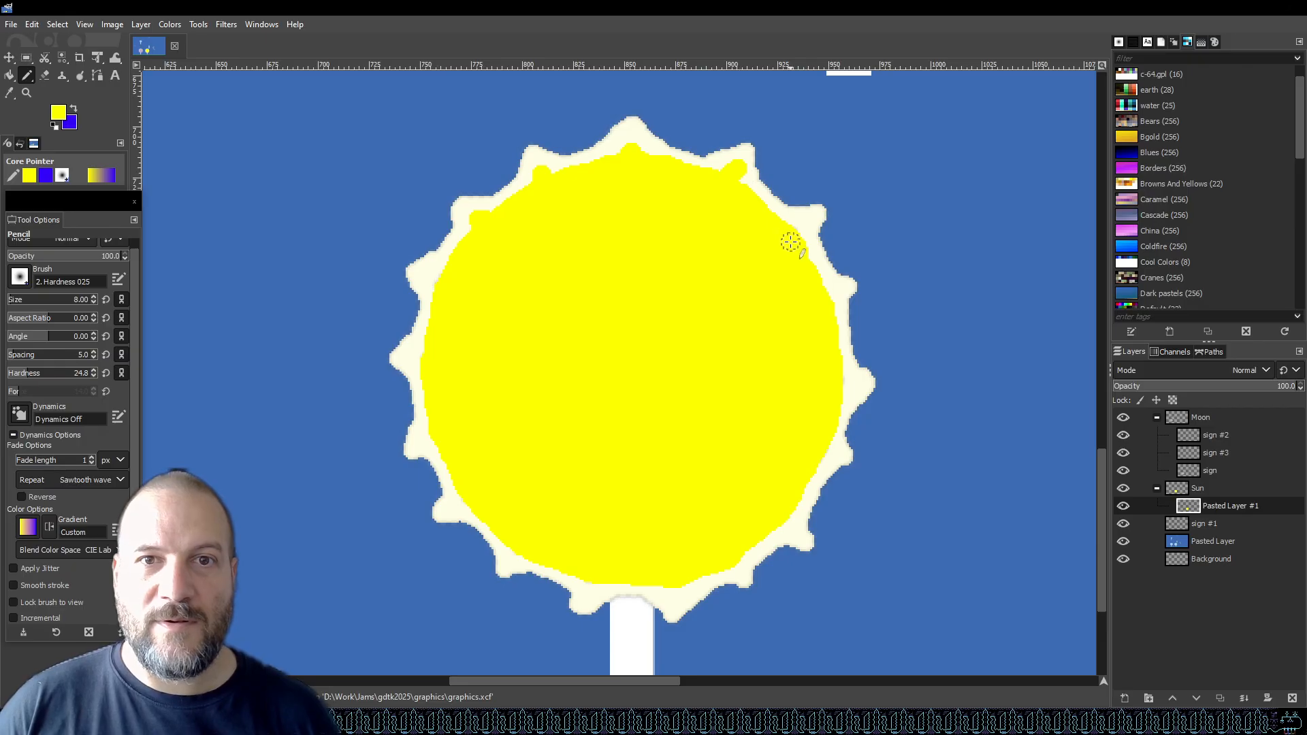
left_click_drag(821, 302, 835, 288)
left_click_drag(840, 389, 850, 389)
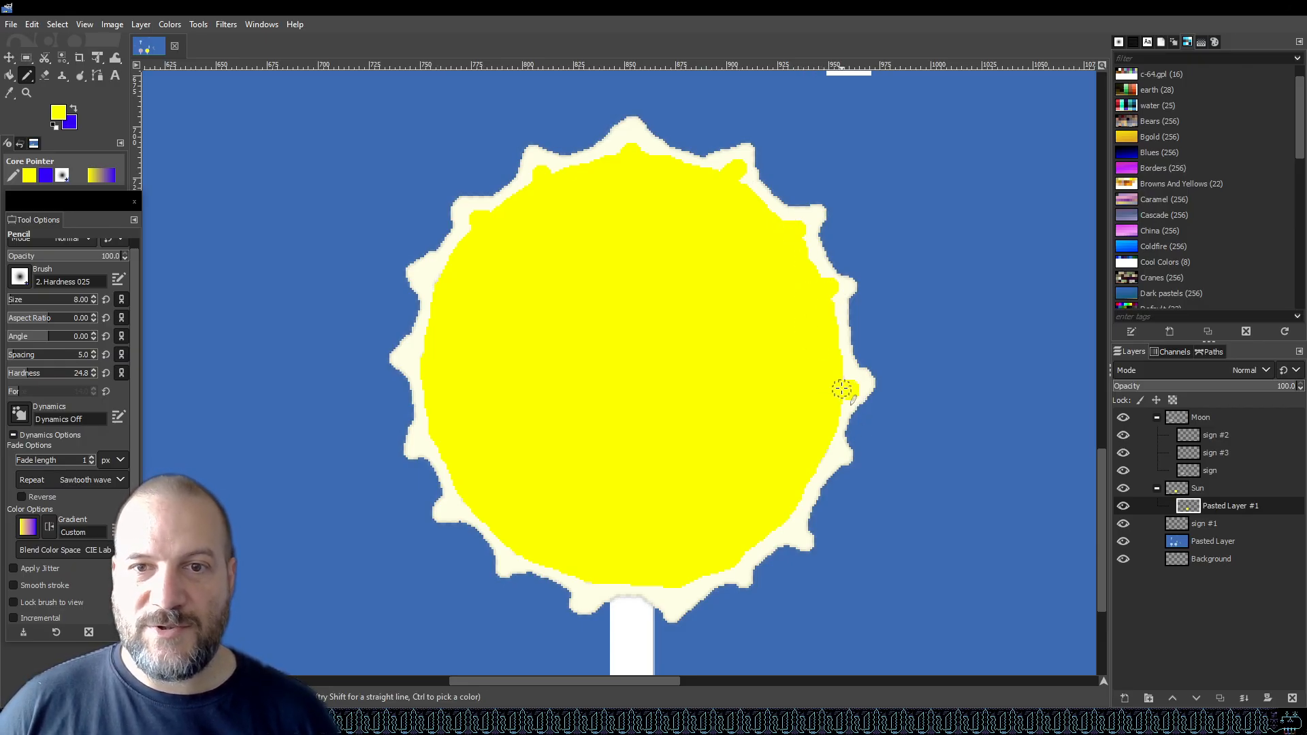
left_click_drag(825, 449, 829, 452)
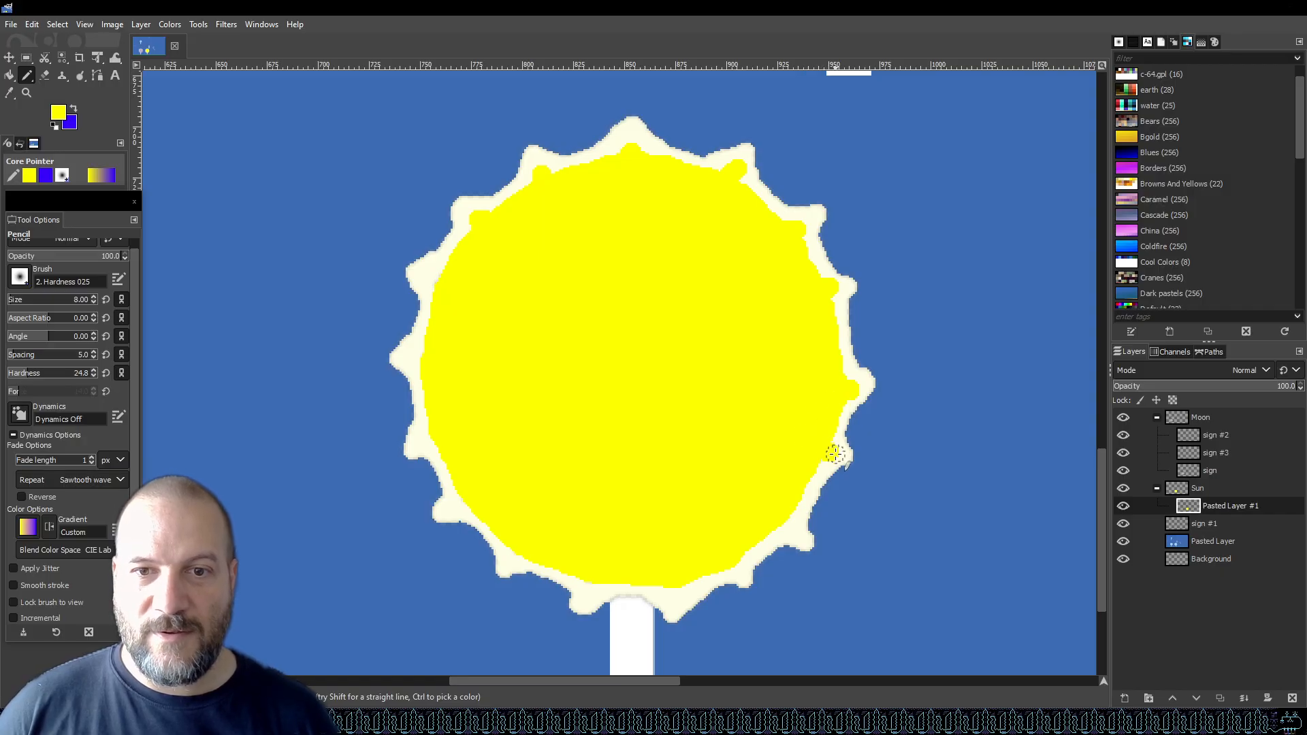
left_click_drag(788, 520, 791, 523)
left_click_drag(733, 556, 672, 586)
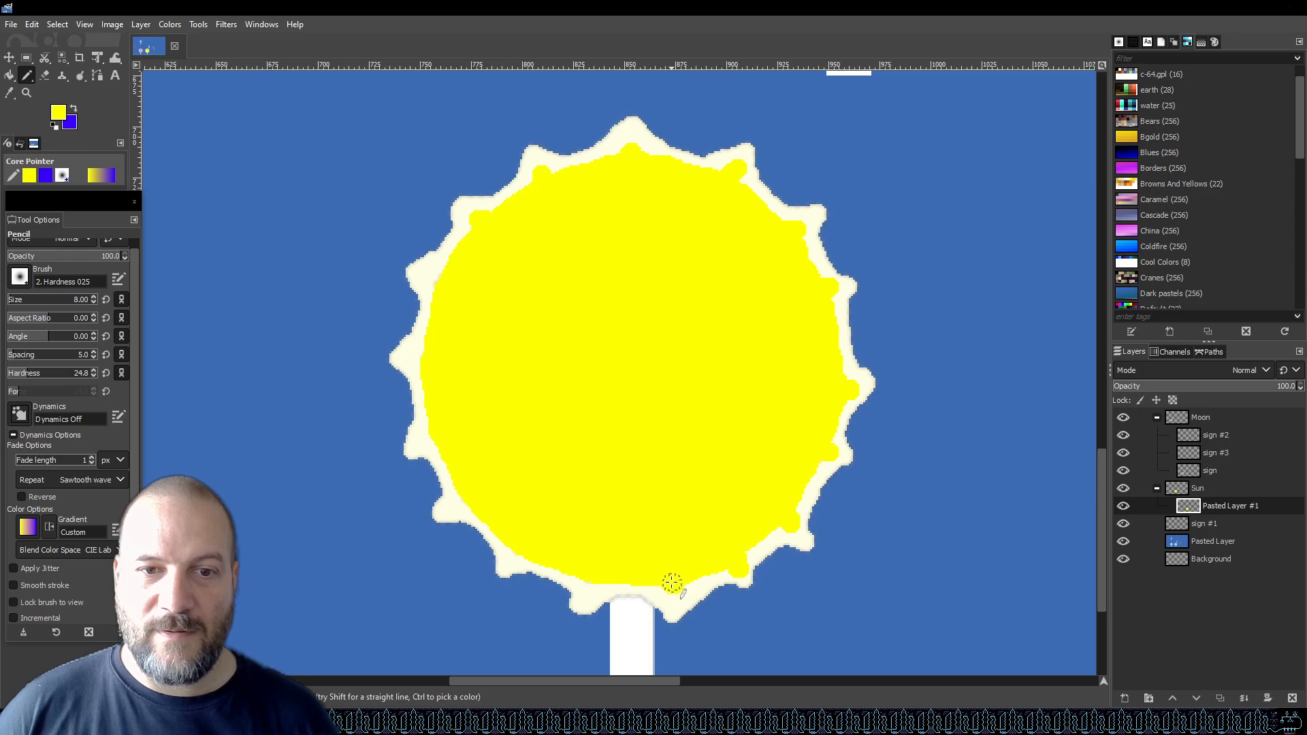
left_click_drag(595, 576, 593, 581)
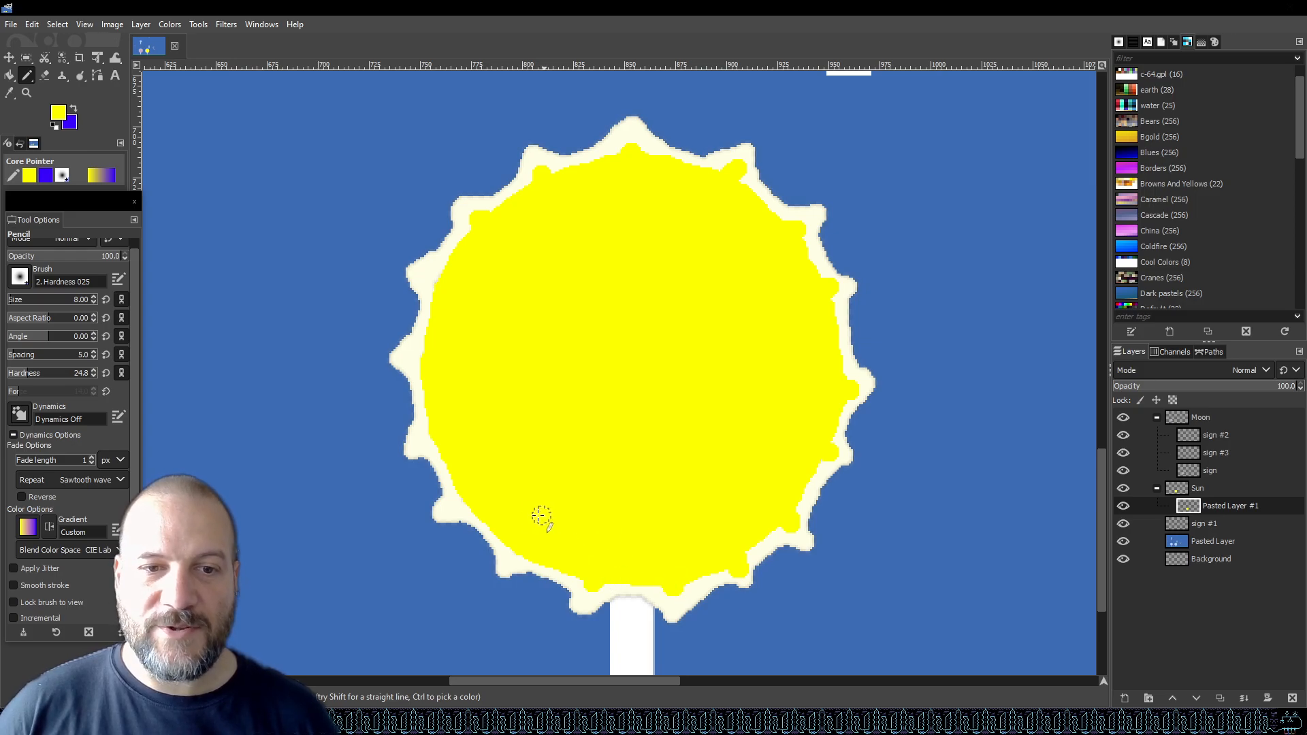
left_click_drag(467, 498, 459, 505)
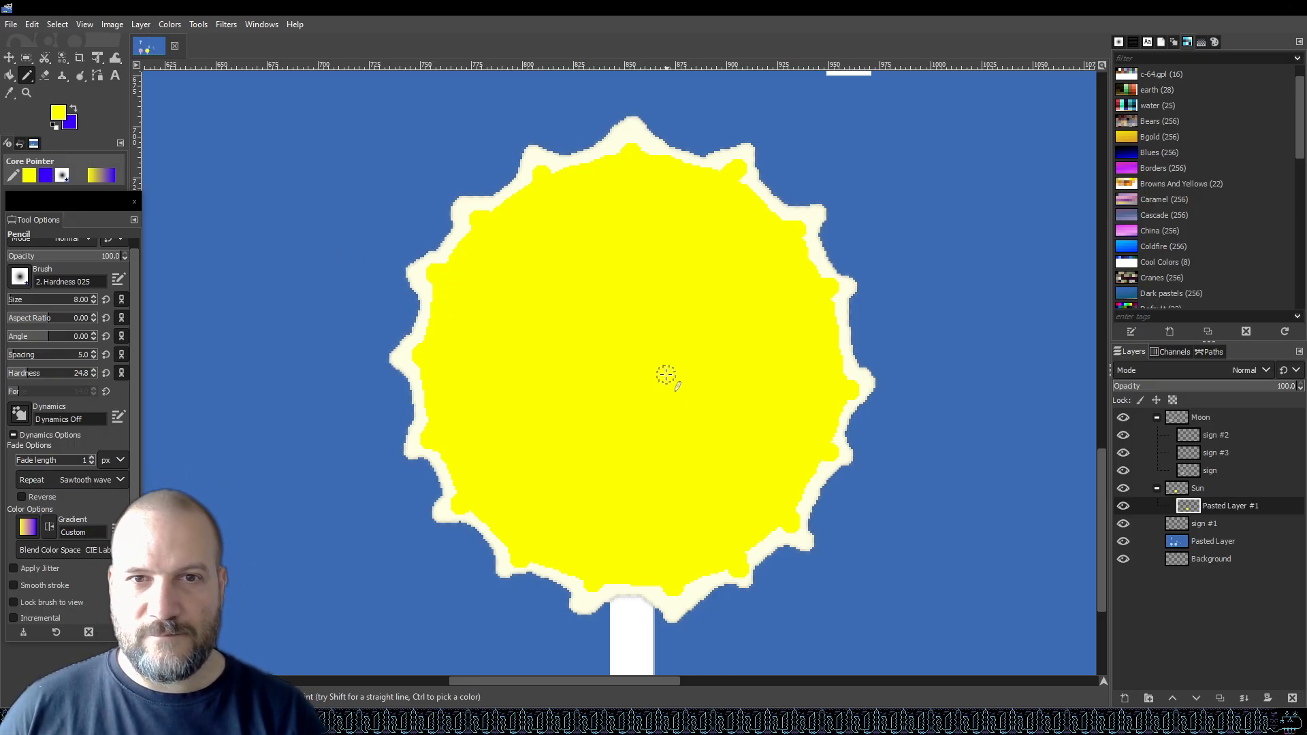
key("ctrl+s")
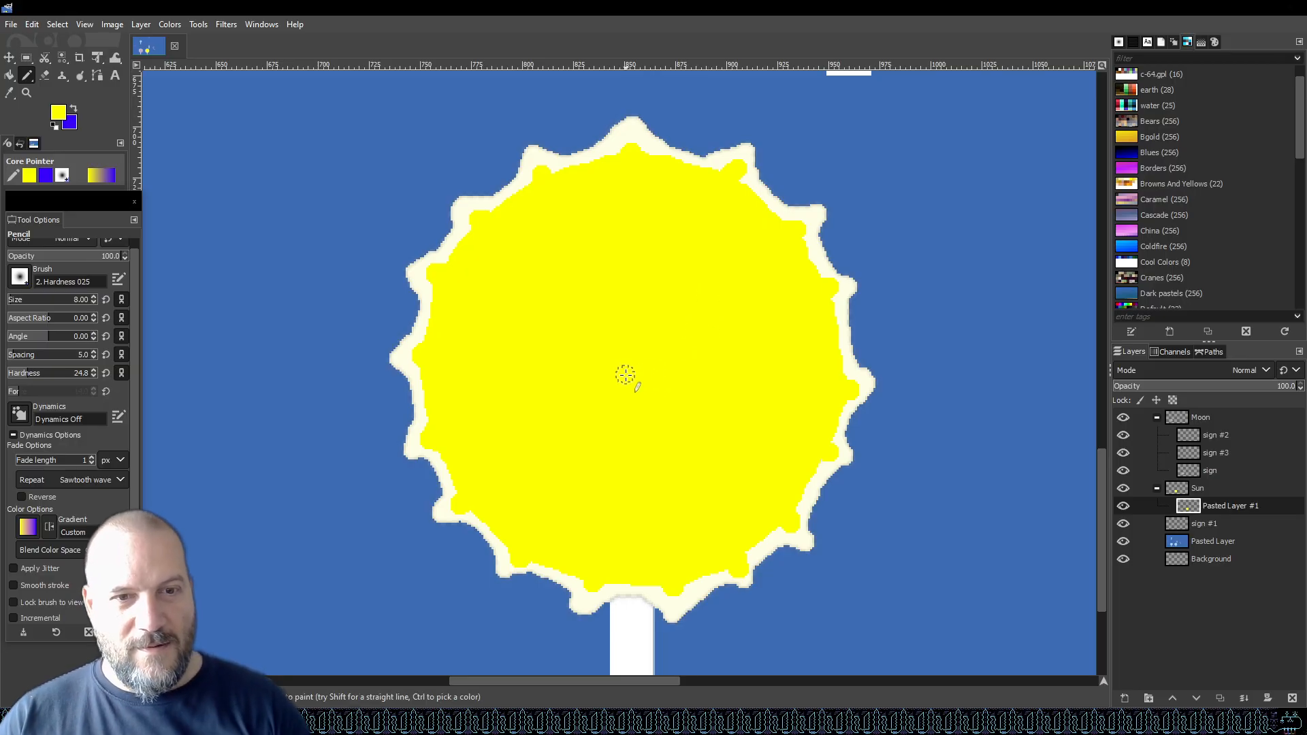
Save the graphic again after checking the sun beside the moon lollipop.
scroll(627, 400, "down", 4)
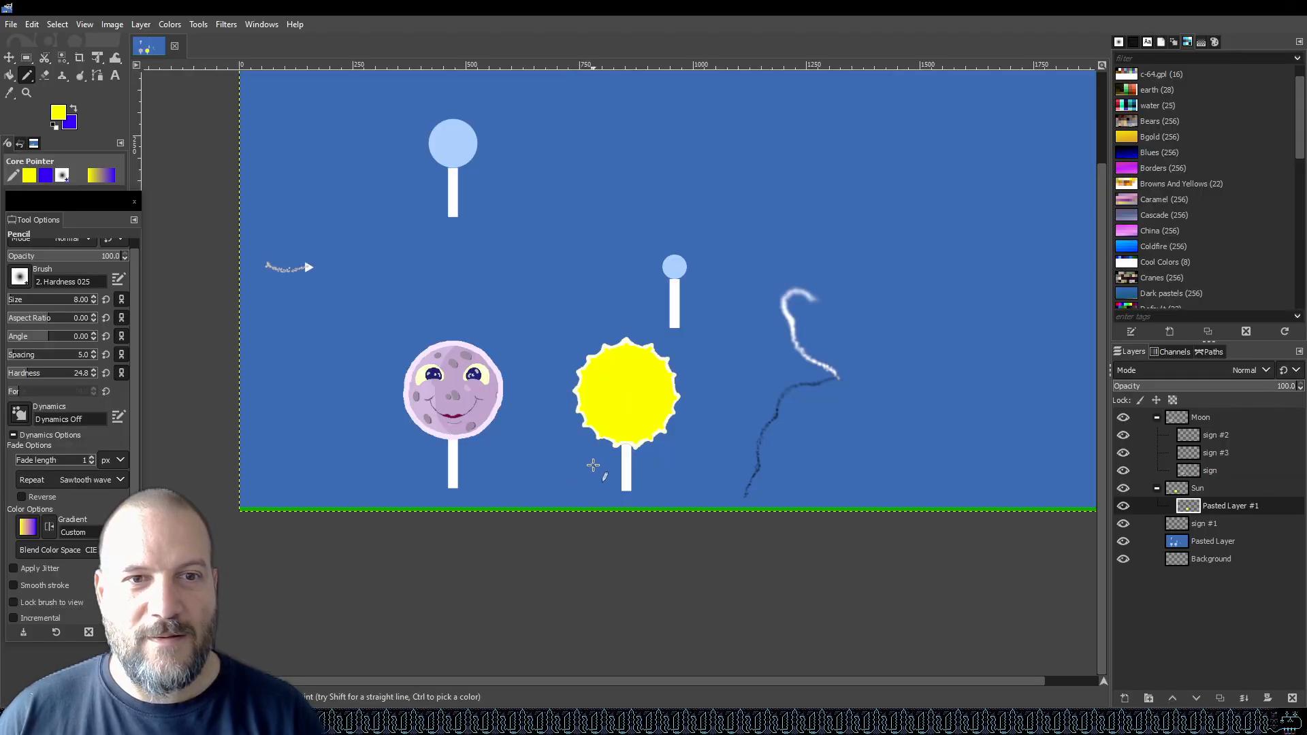
scroll(636, 403, "up", 3)
scroll(616, 413, "down", 1)
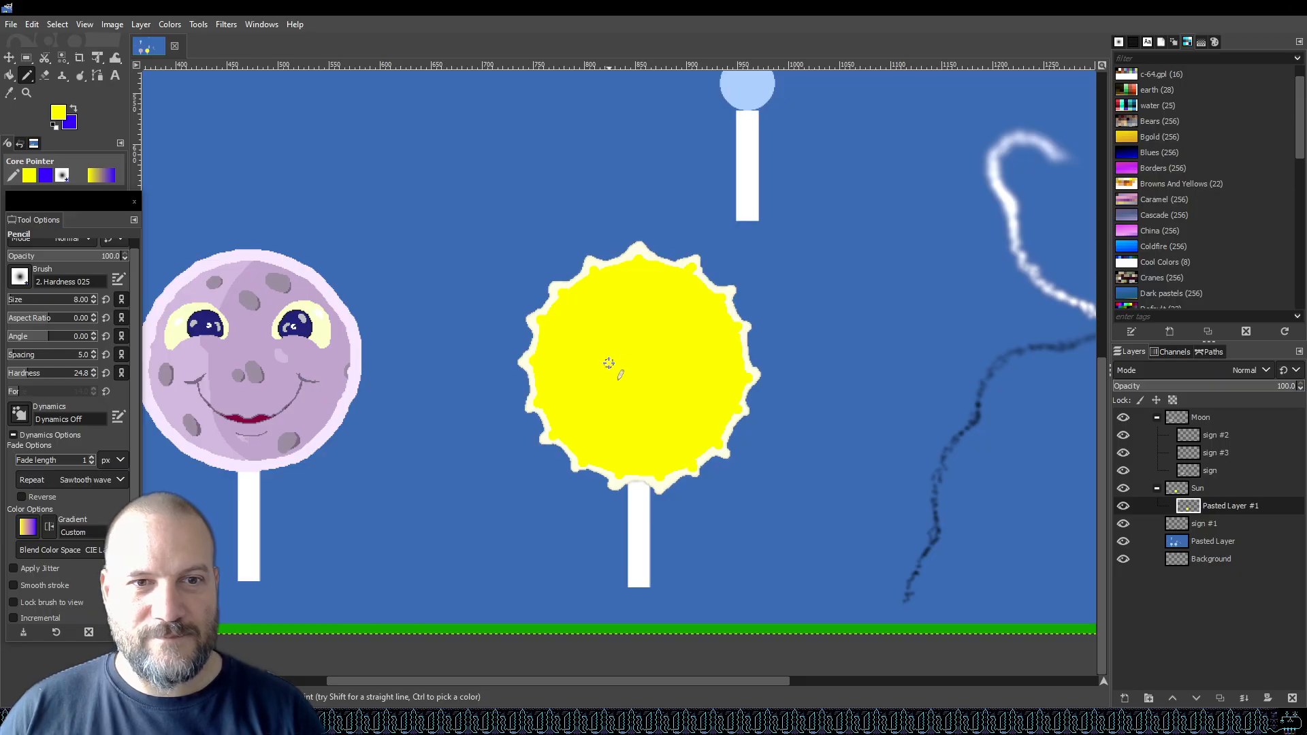
key("ctrl+s")
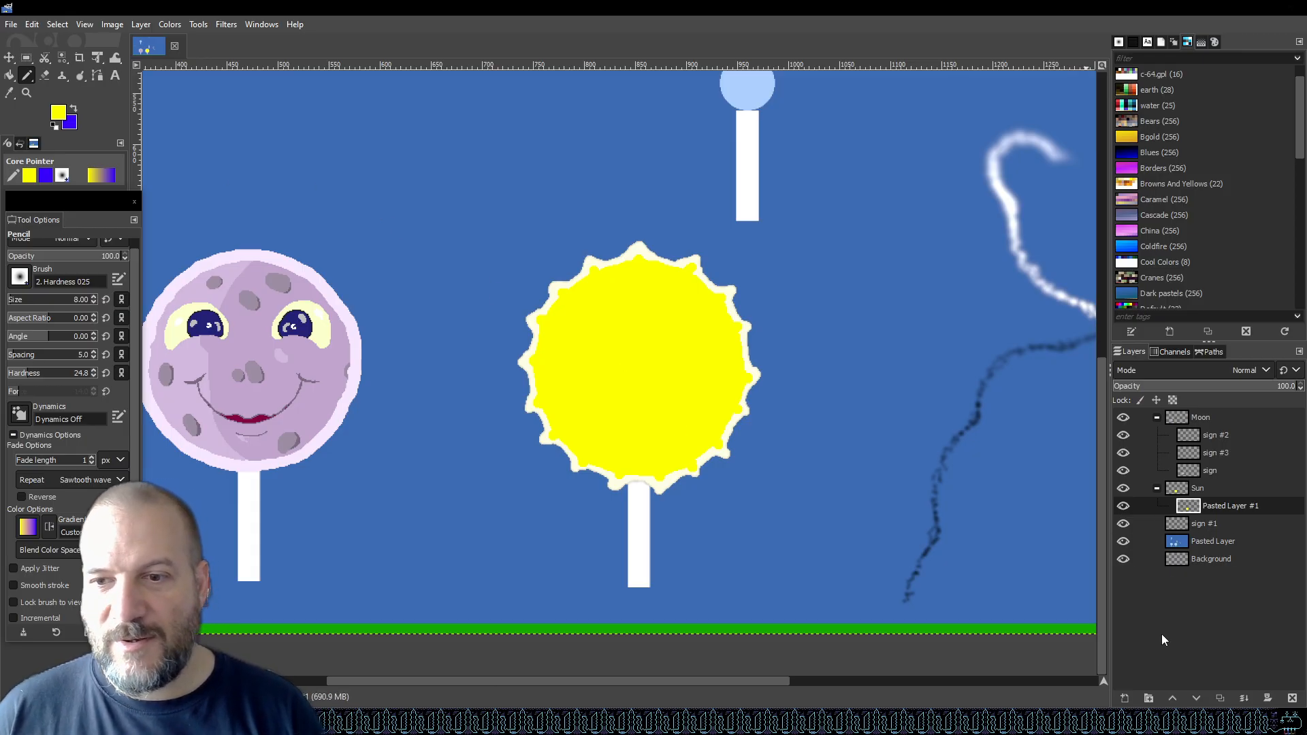
Add a new layer in the Sun group and set the foreground colour to pale yellow feffc5.
left_click(1125, 700)
left_click(1190, 686)
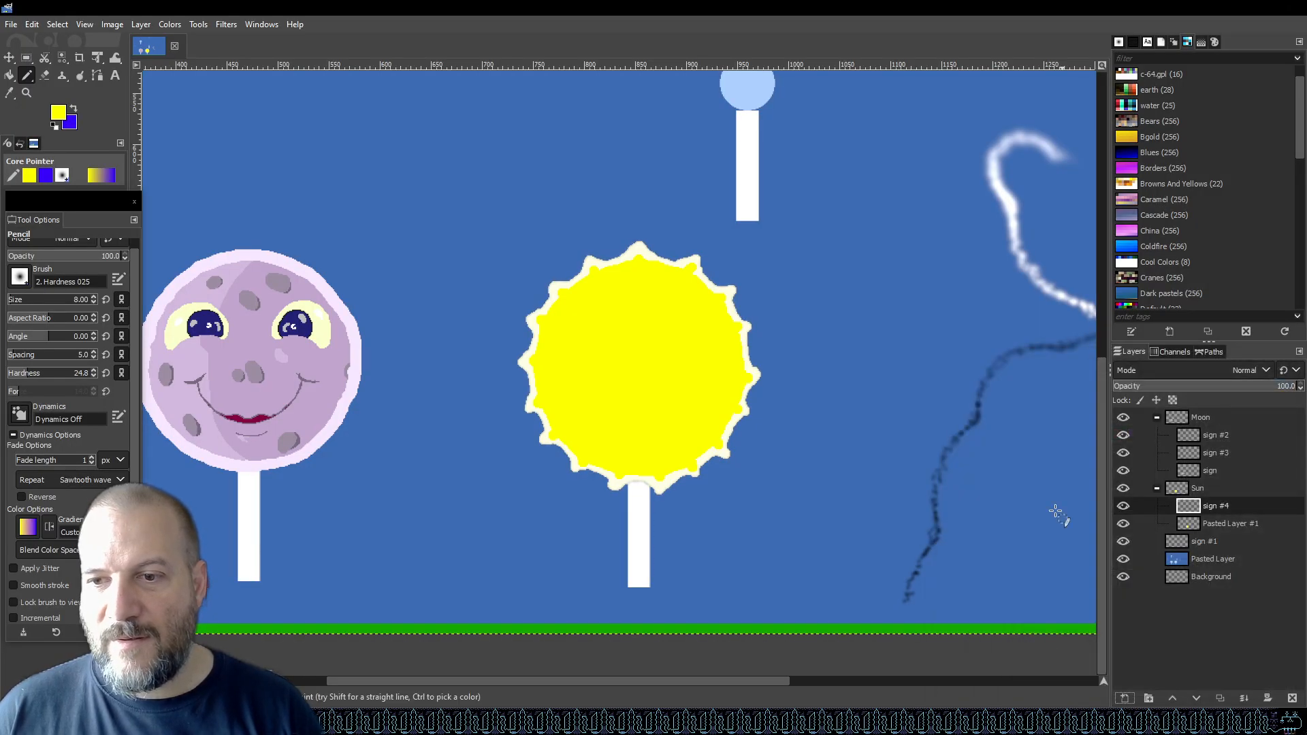
left_click(59, 113)
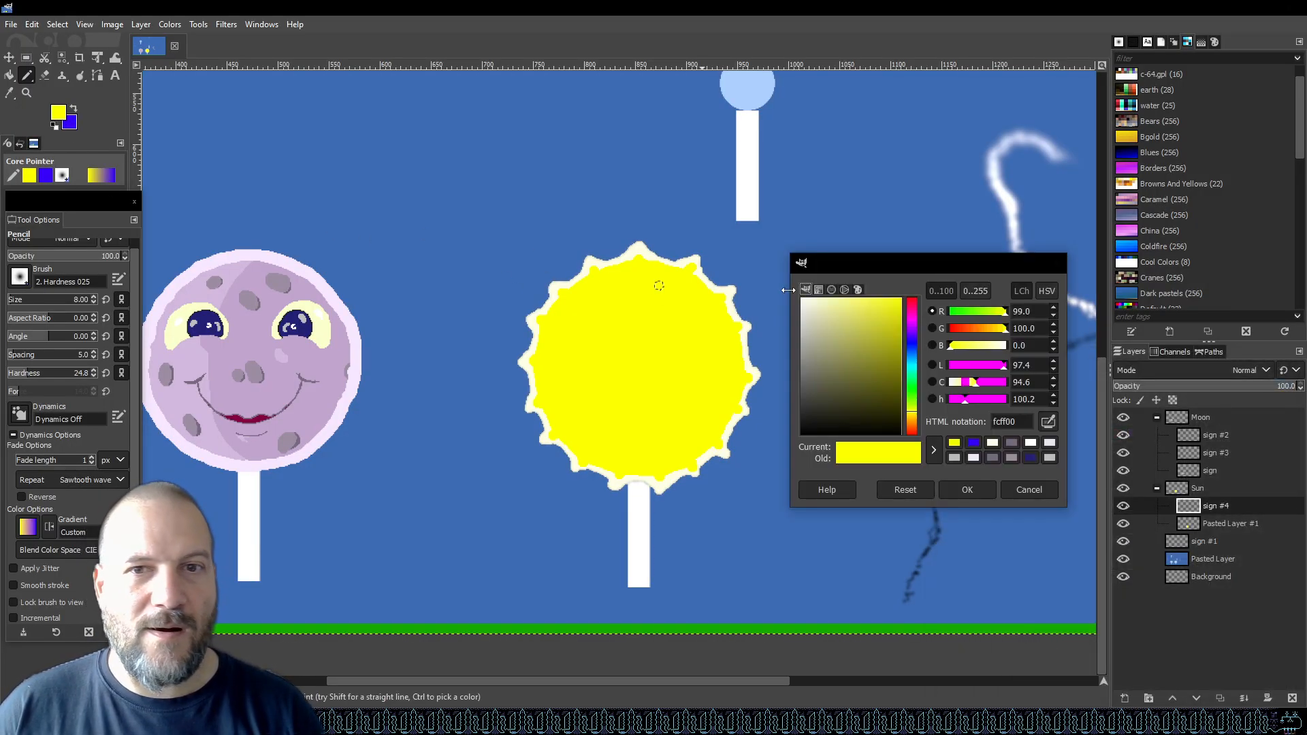
left_click_drag(833, 306, 825, 294)
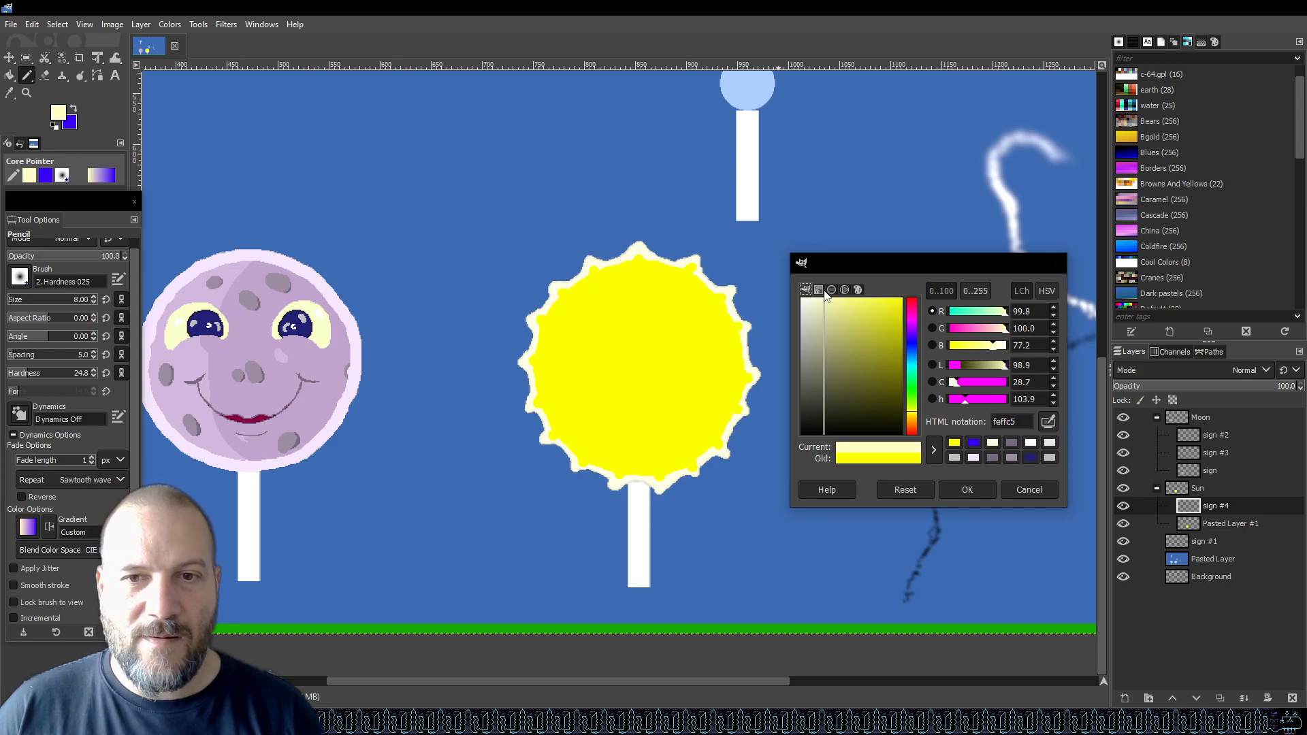
left_click(977, 488)
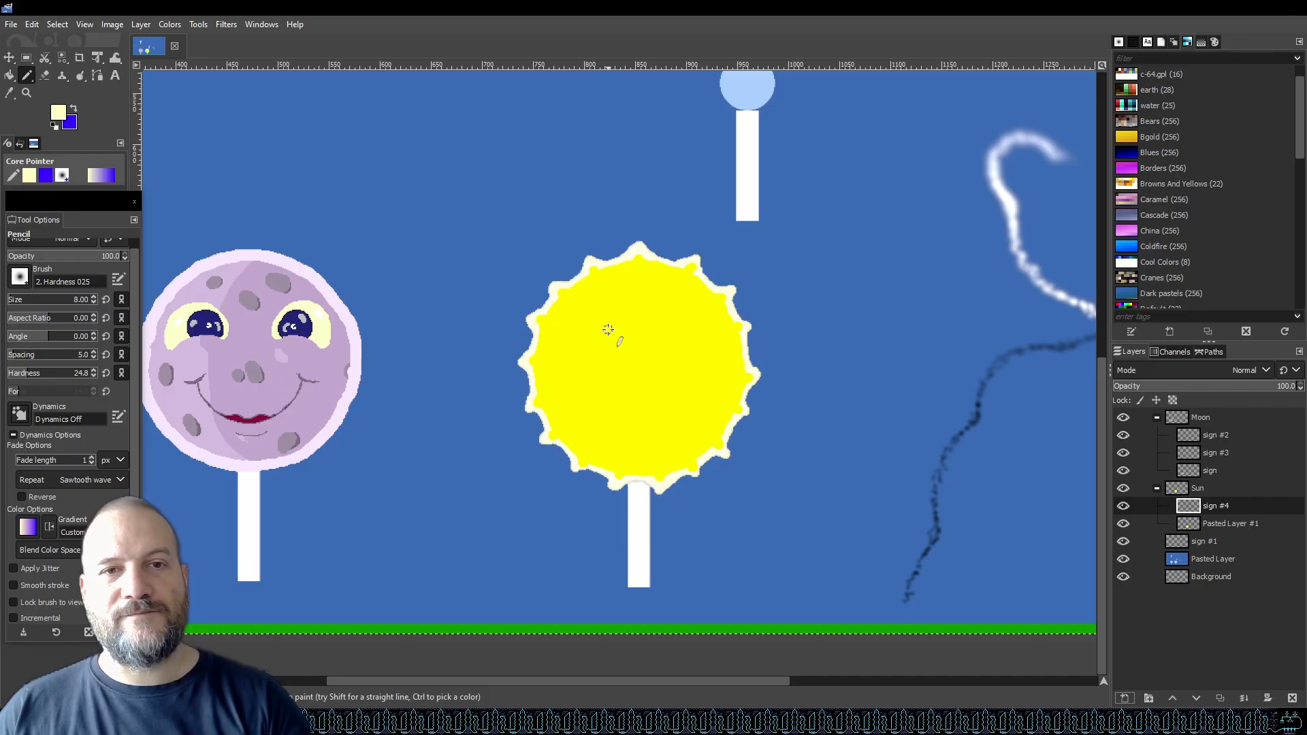
Draw and fill two pale oval eyes on the upper part of the sun candy.
left_click_drag(761, 682, 725, 678)
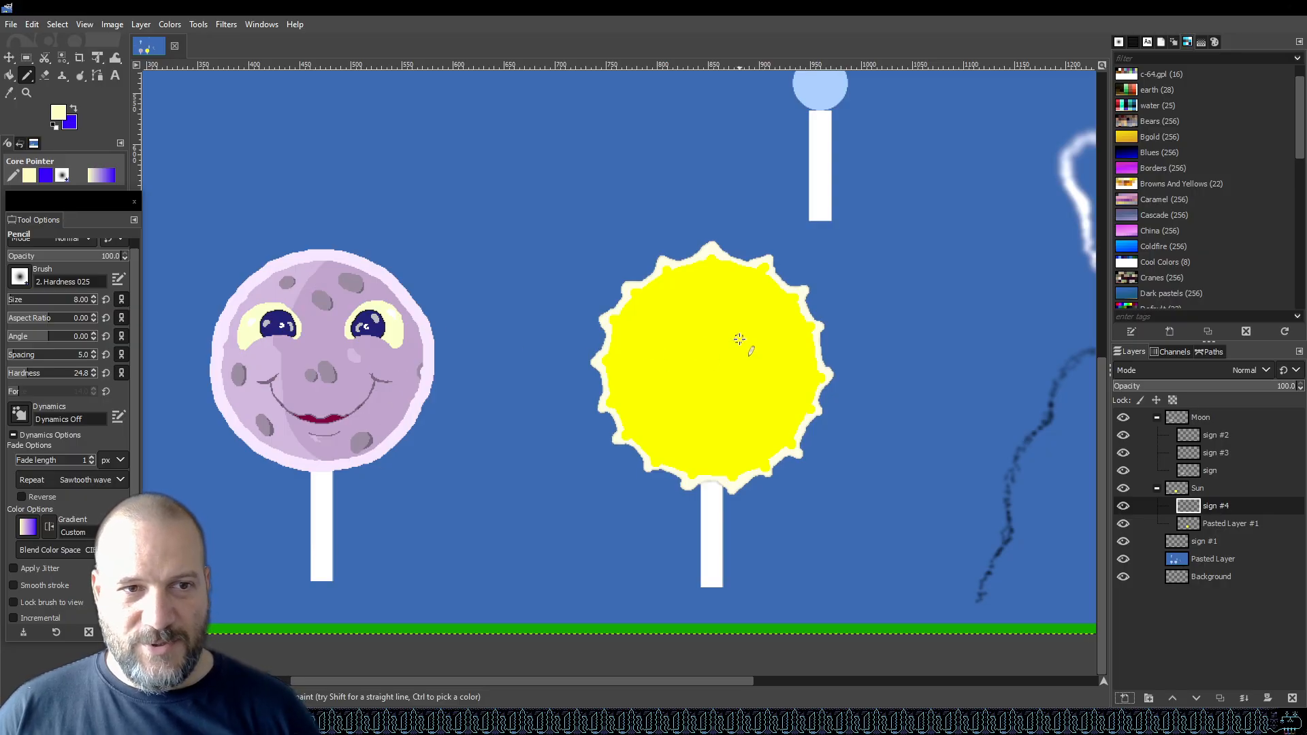
scroll(727, 371, "up", 2)
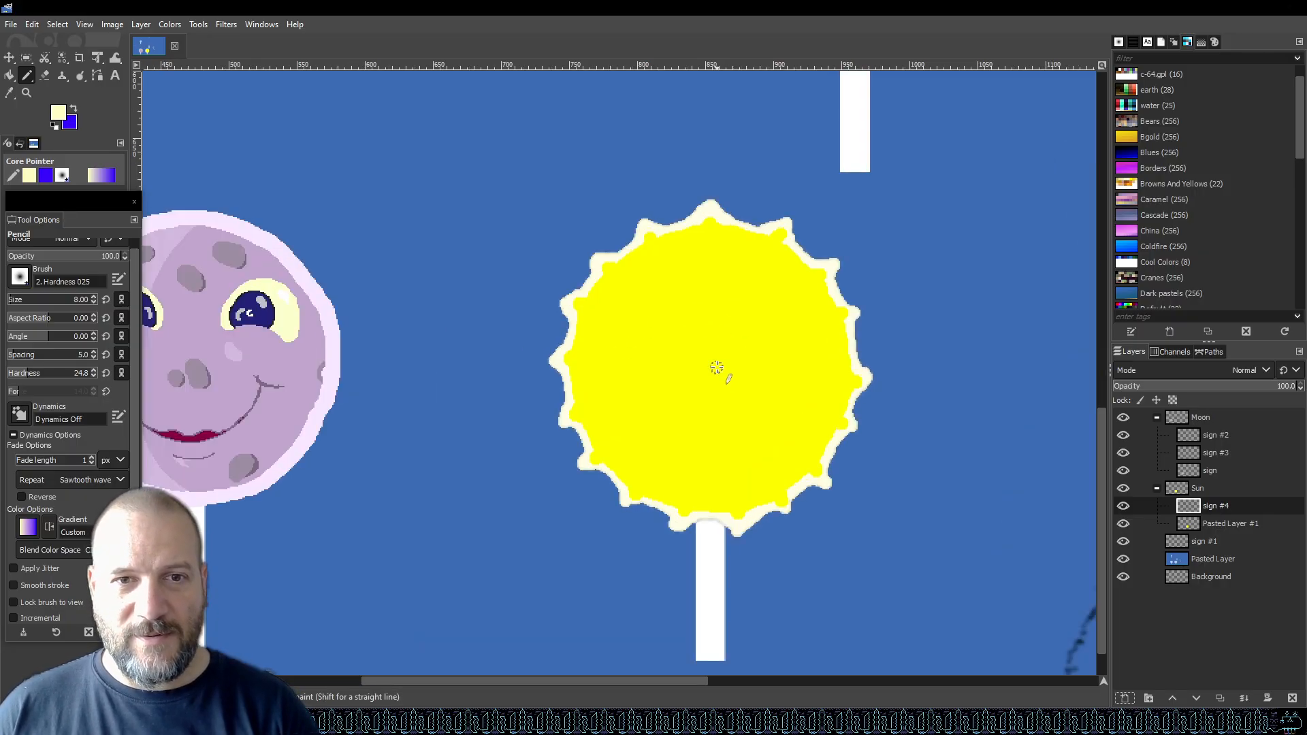
mouse_move(651, 681)
left_mouse_down()
mouse_move(615, 681)
mouse_move(658, 681)
left_mouse_up()
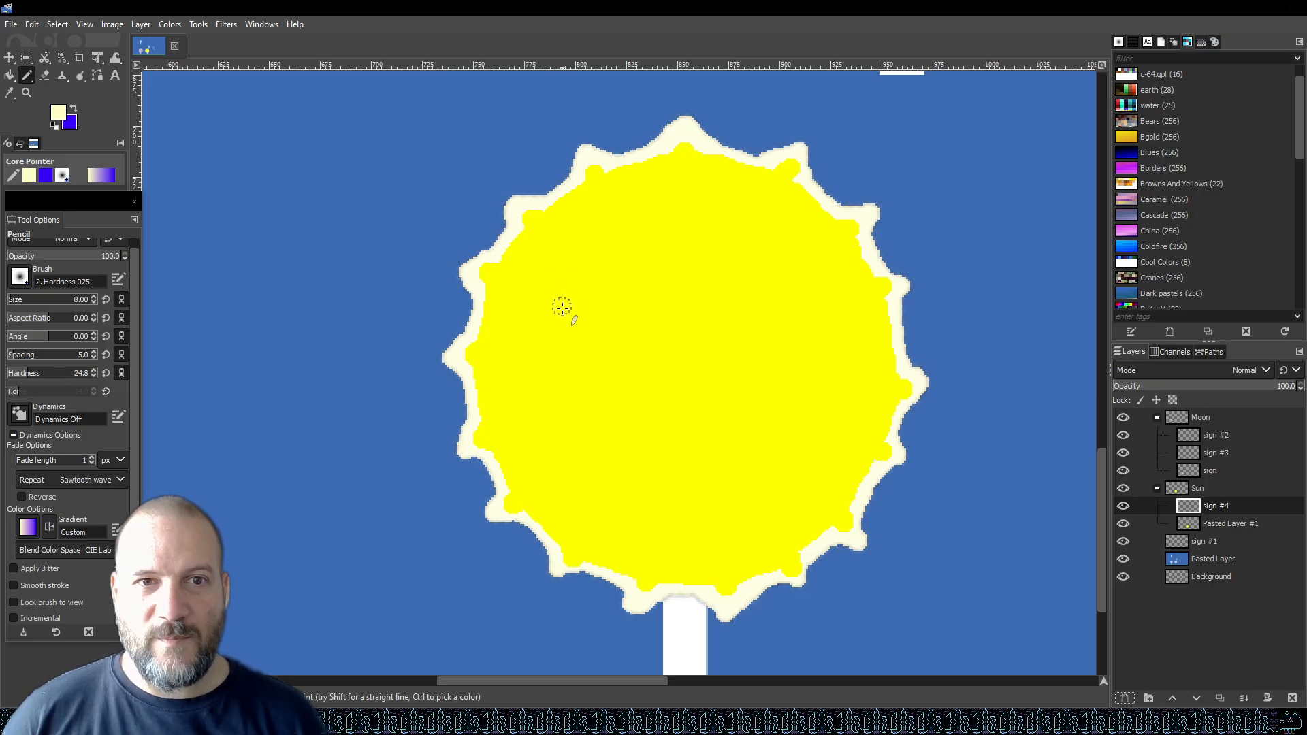
mouse_move(560, 313)
left_mouse_down()
mouse_move(574, 250)
mouse_move(611, 216)
mouse_move(629, 269)
mouse_move(609, 308)
mouse_move(568, 322)
mouse_move(564, 293)
left_mouse_up()
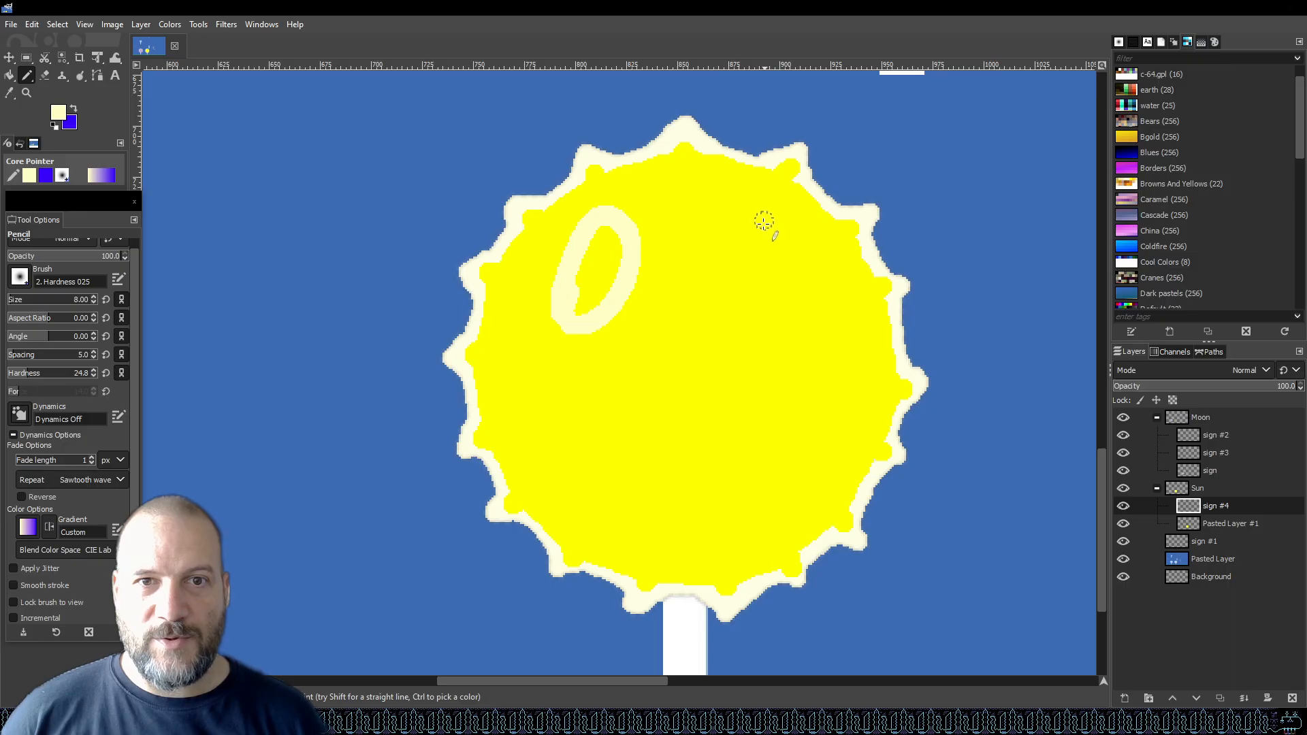
mouse_move(733, 215)
left_mouse_down()
mouse_move(747, 278)
mouse_move(772, 306)
mouse_move(793, 298)
mouse_move(778, 256)
mouse_move(733, 215)
mouse_move(784, 262)
mouse_move(782, 296)
mouse_move(748, 214)
mouse_move(797, 254)
mouse_move(779, 299)
mouse_move(734, 231)
mouse_move(767, 283)
left_mouse_up()
mouse_move(578, 314)
left_mouse_down()
mouse_move(623, 248)
mouse_move(613, 231)
mouse_move(578, 239)
mouse_move(560, 282)
left_mouse_up()
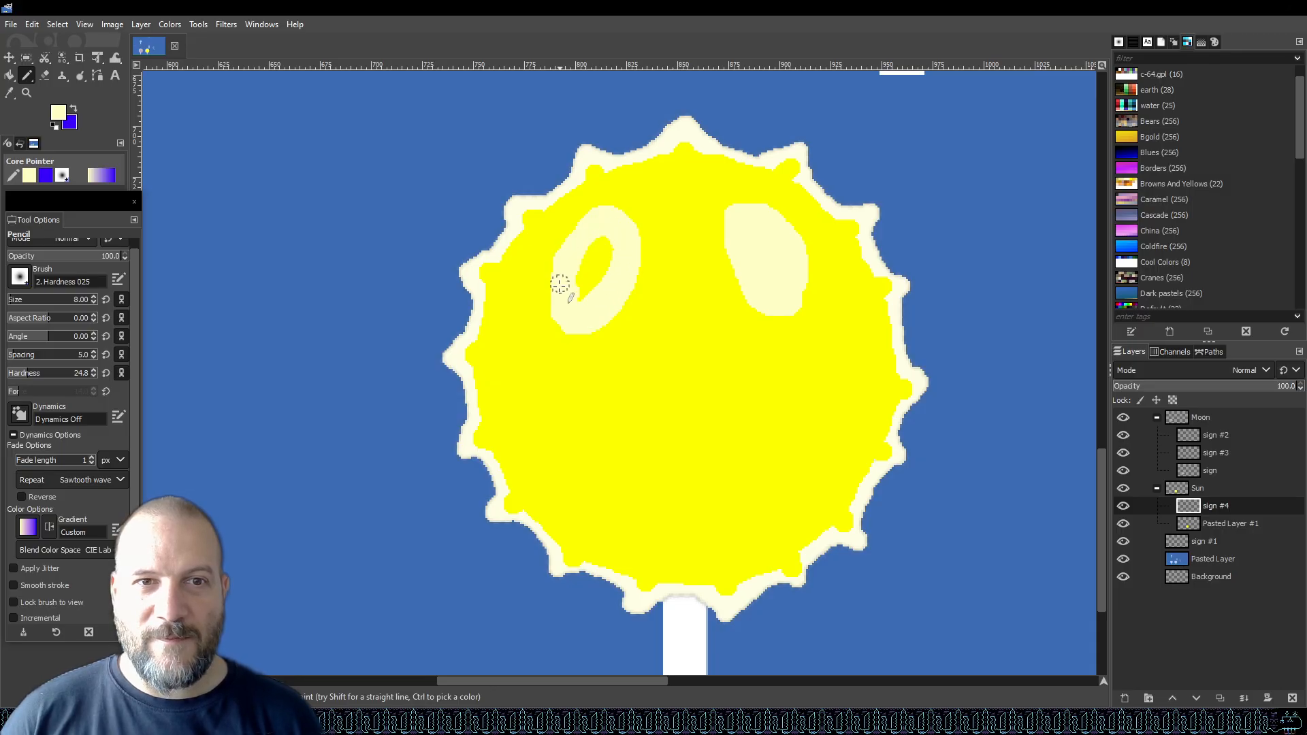
left_click_drag(590, 238, 592, 277)
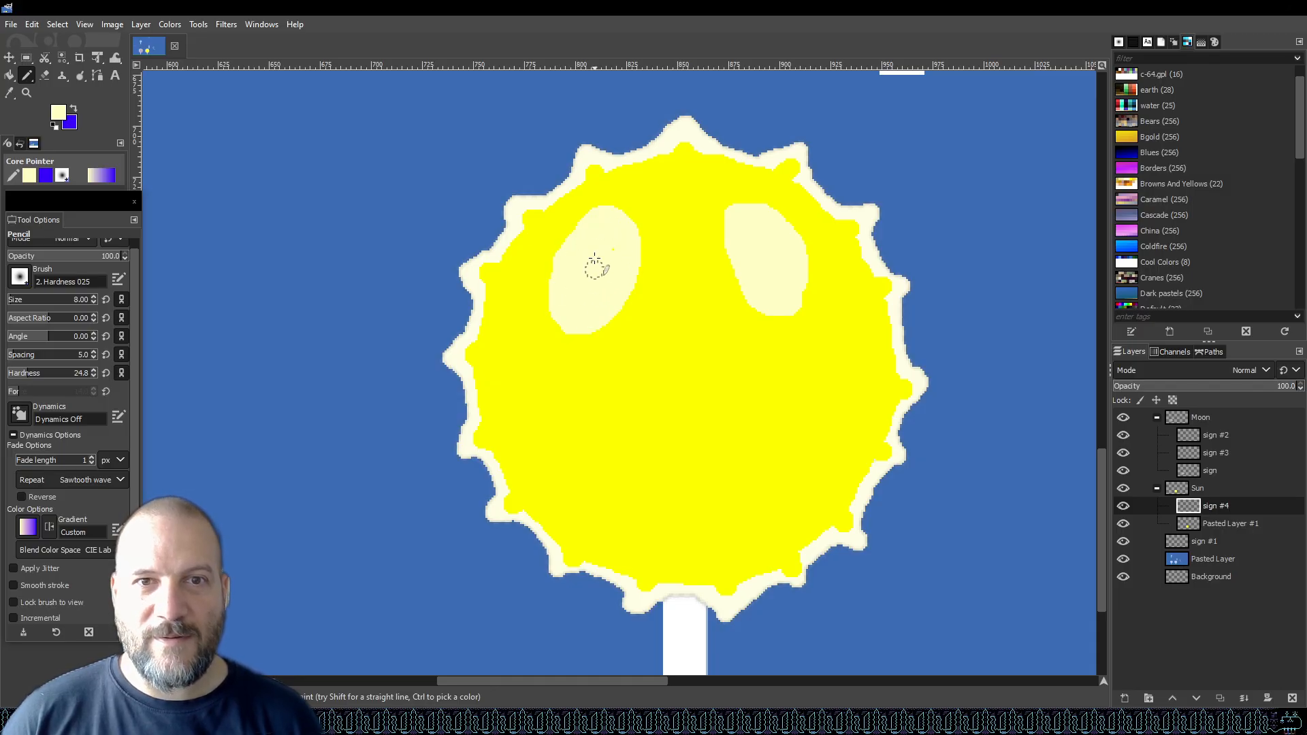
mouse_move(768, 300)
left_mouse_down()
mouse_move(782, 315)
mouse_move(750, 283)
mouse_move(756, 312)
mouse_move(793, 303)
mouse_move(801, 253)
left_mouse_up()
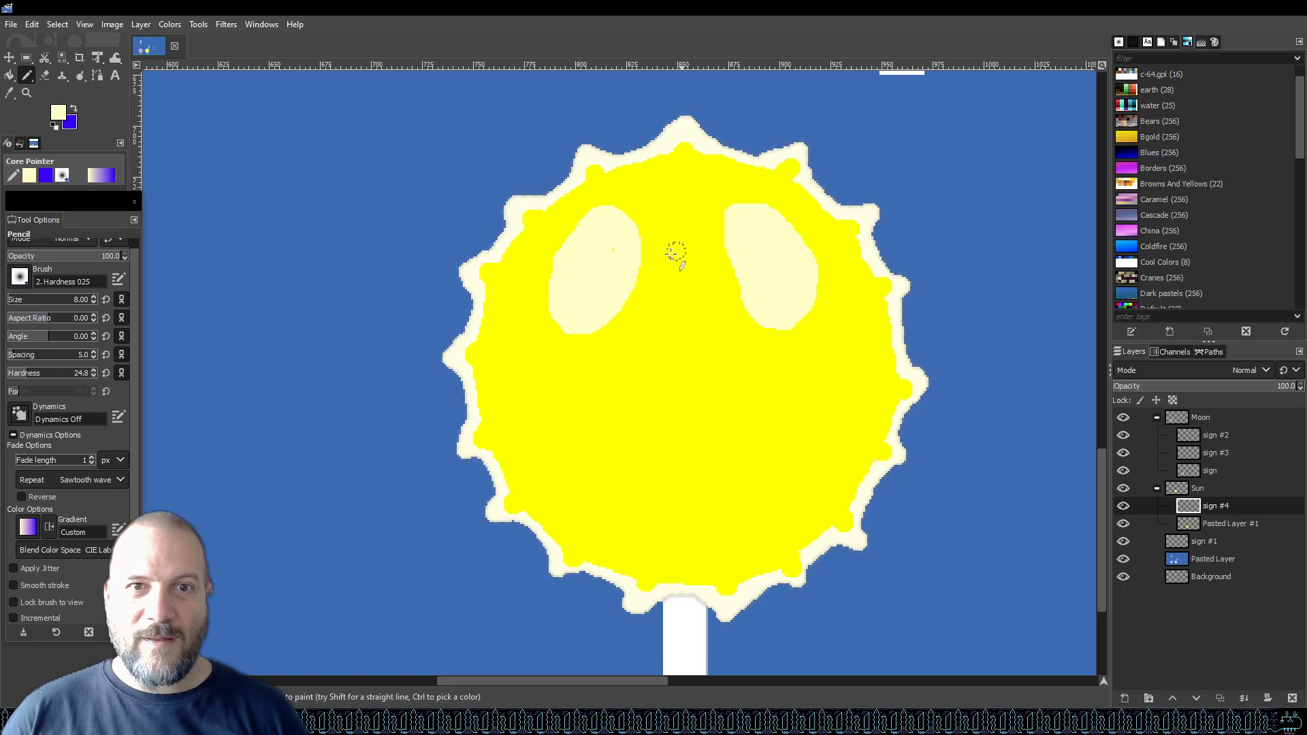
mouse_move(592, 320)
left_mouse_down()
mouse_move(644, 251)
mouse_move(636, 227)
mouse_move(606, 219)
left_mouse_up()
left_click_drag(733, 225, 746, 293)
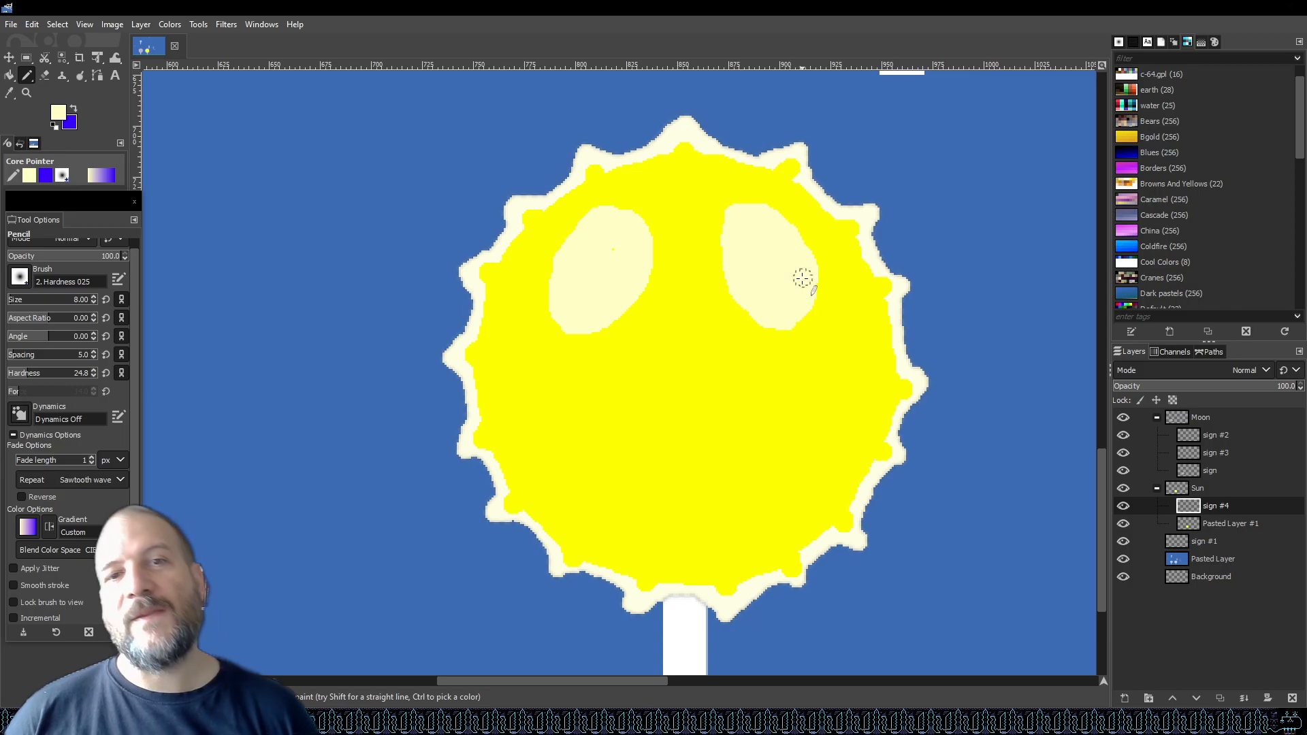
scroll(767, 416, "down", 2)
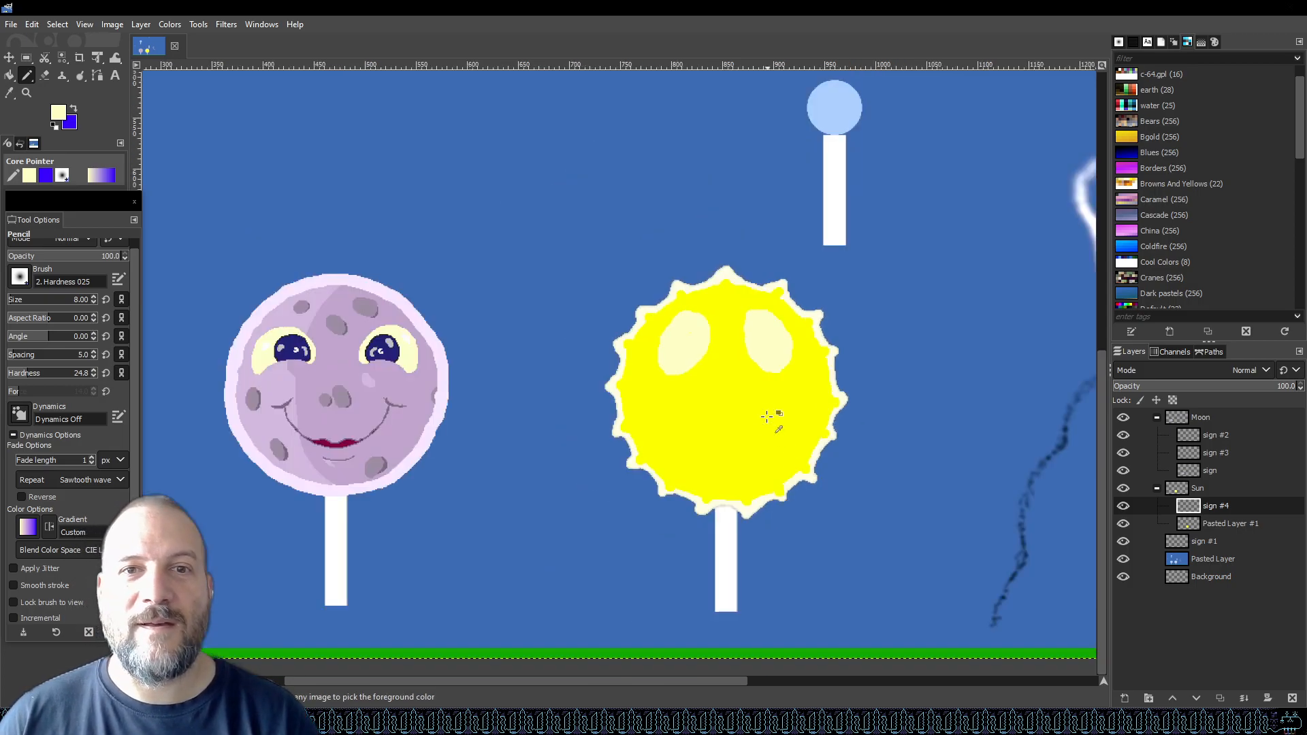
scroll(767, 417, "down", 1)
scroll(766, 483, "up", 3)
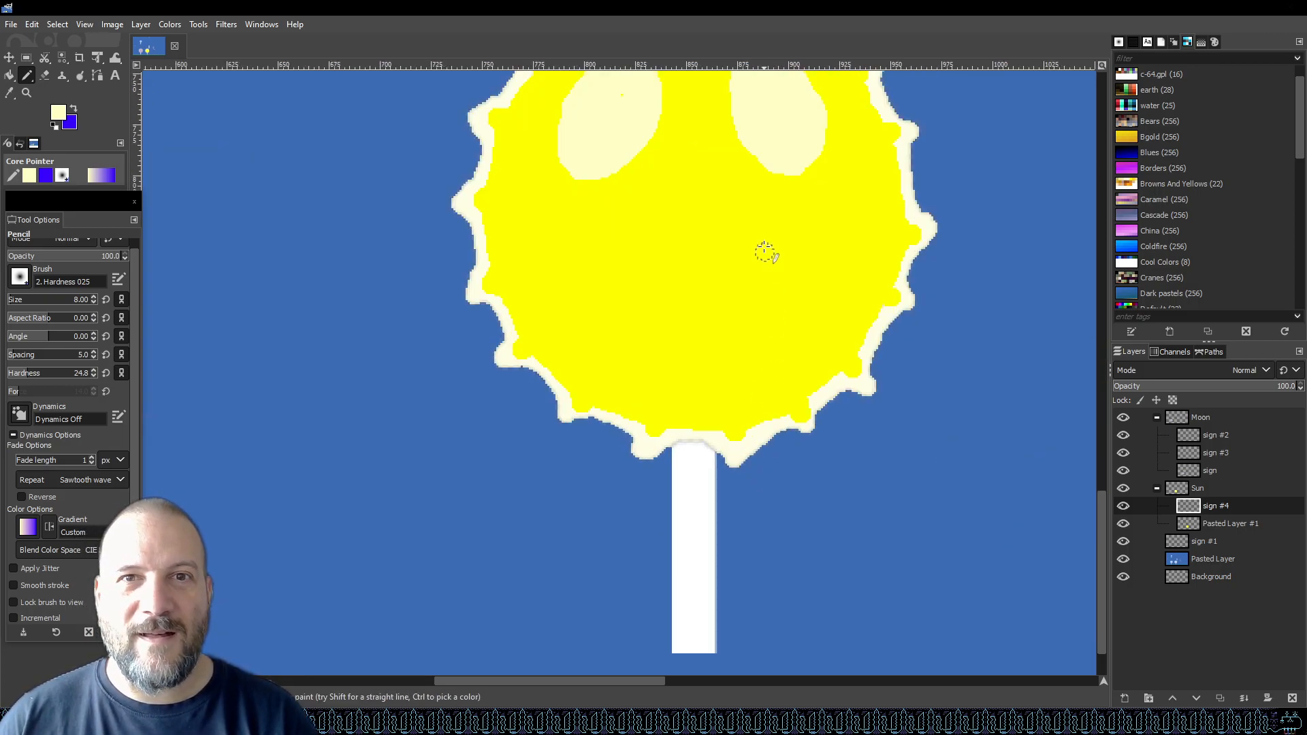
scroll(755, 273, "up", 4)
scroll(751, 304, "down", 2)
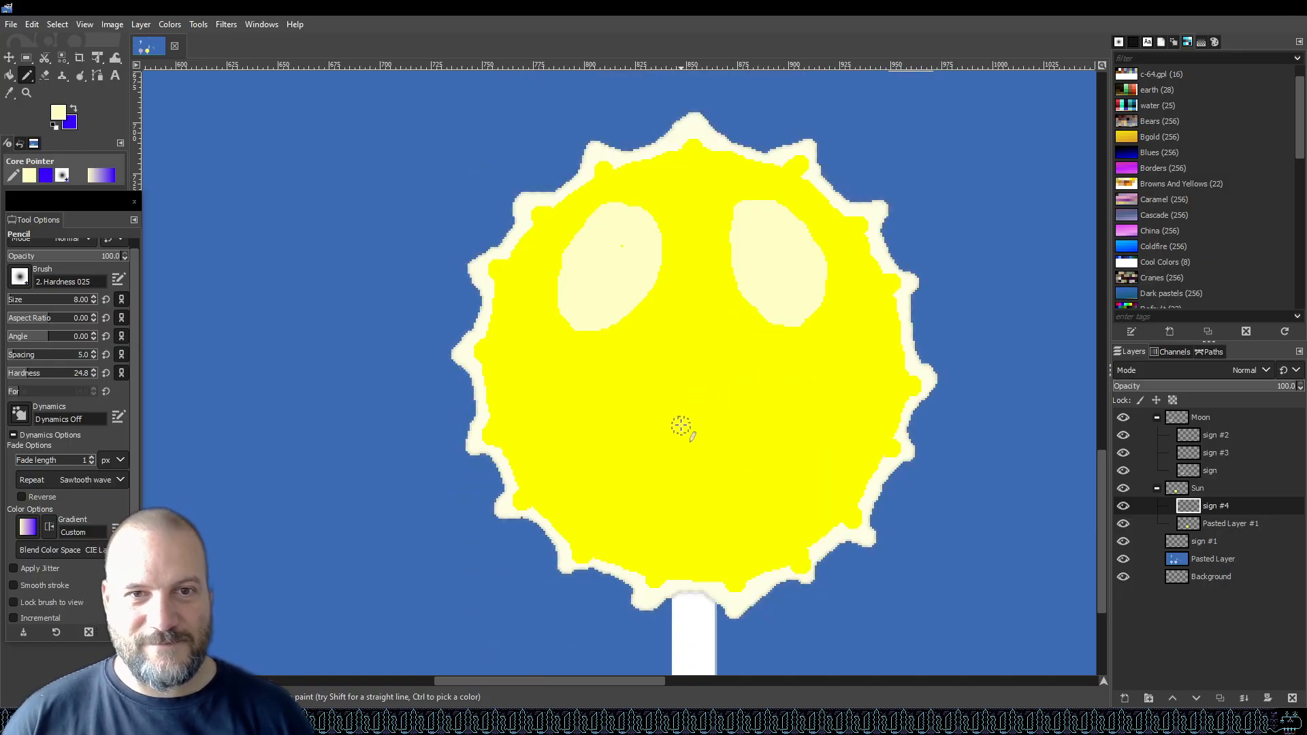
mouse_move(567, 394)
left_mouse_down()
mouse_move(649, 404)
mouse_move(871, 369)
left_mouse_up()
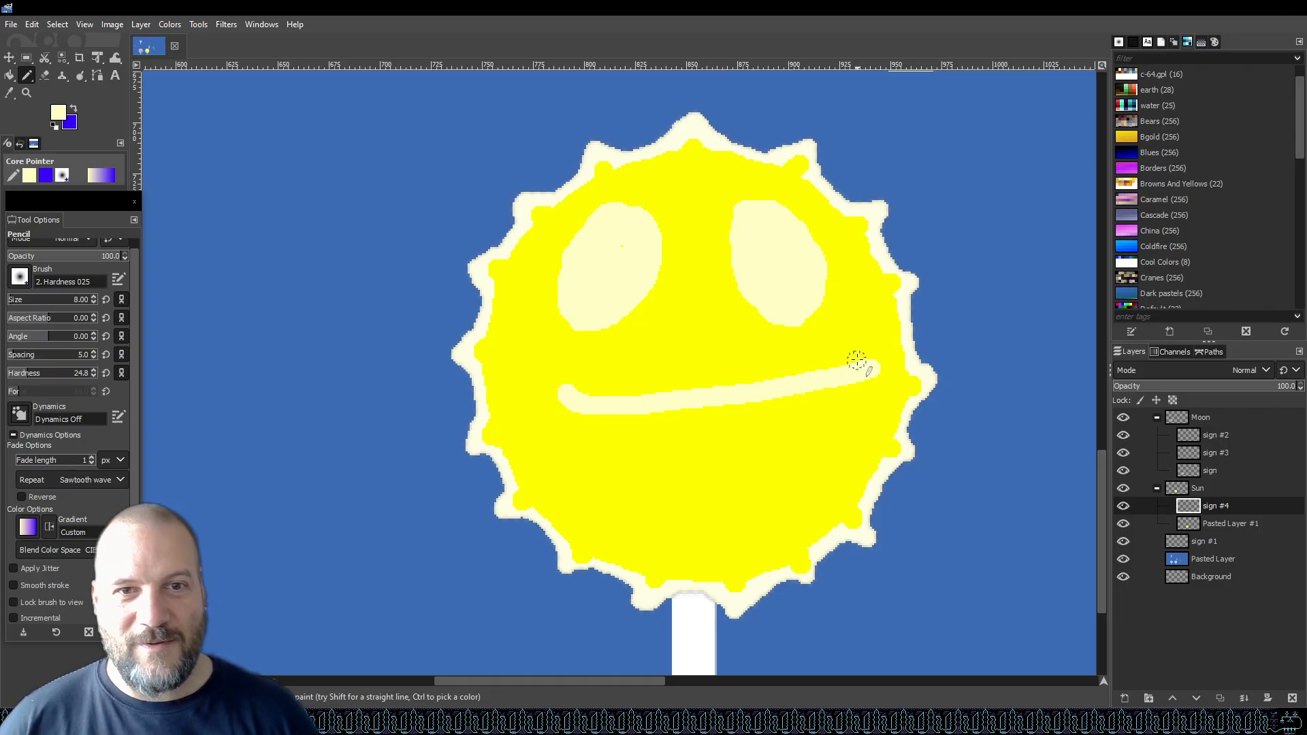
key("ctrl+z")
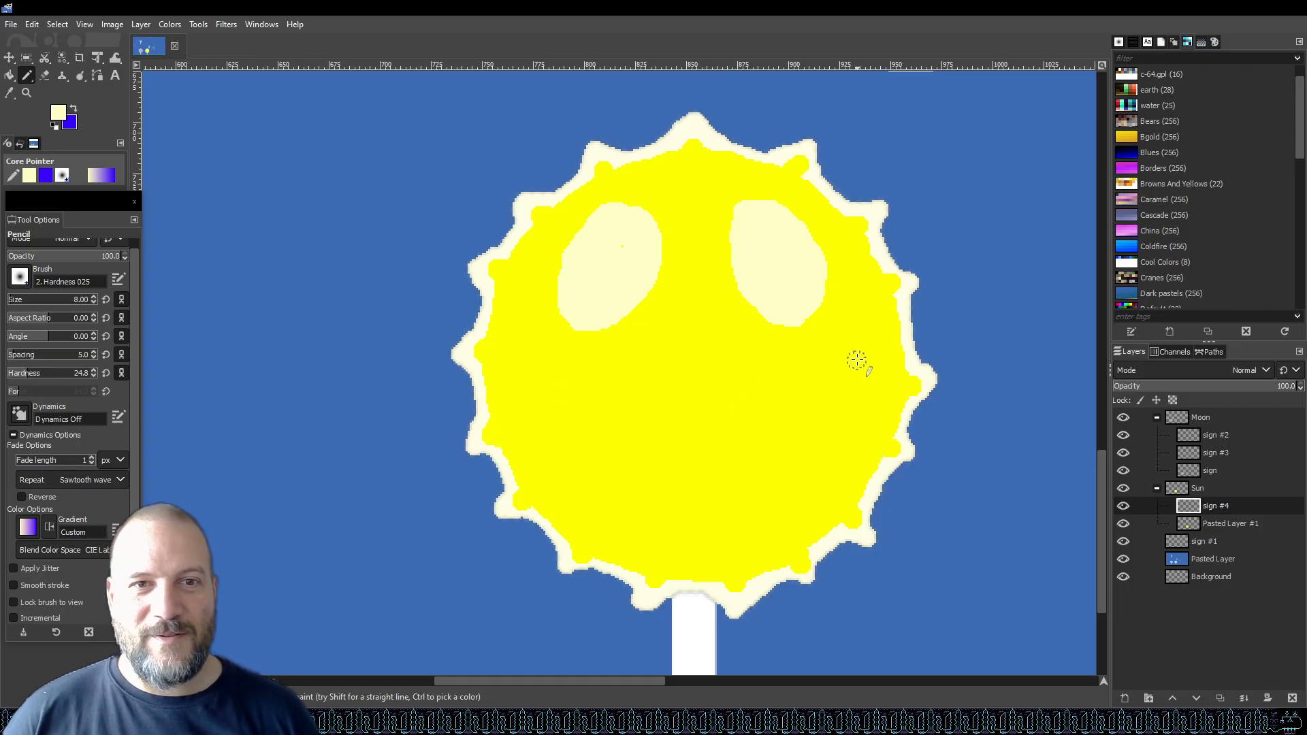
mouse_move(564, 385)
left_mouse_down()
mouse_move(719, 407)
mouse_move(848, 380)
mouse_move(791, 473)
mouse_move(666, 525)
mouse_move(622, 517)
mouse_move(595, 492)
mouse_move(565, 416)
mouse_move(571, 385)
left_mouse_up()
key("ctrl+z")
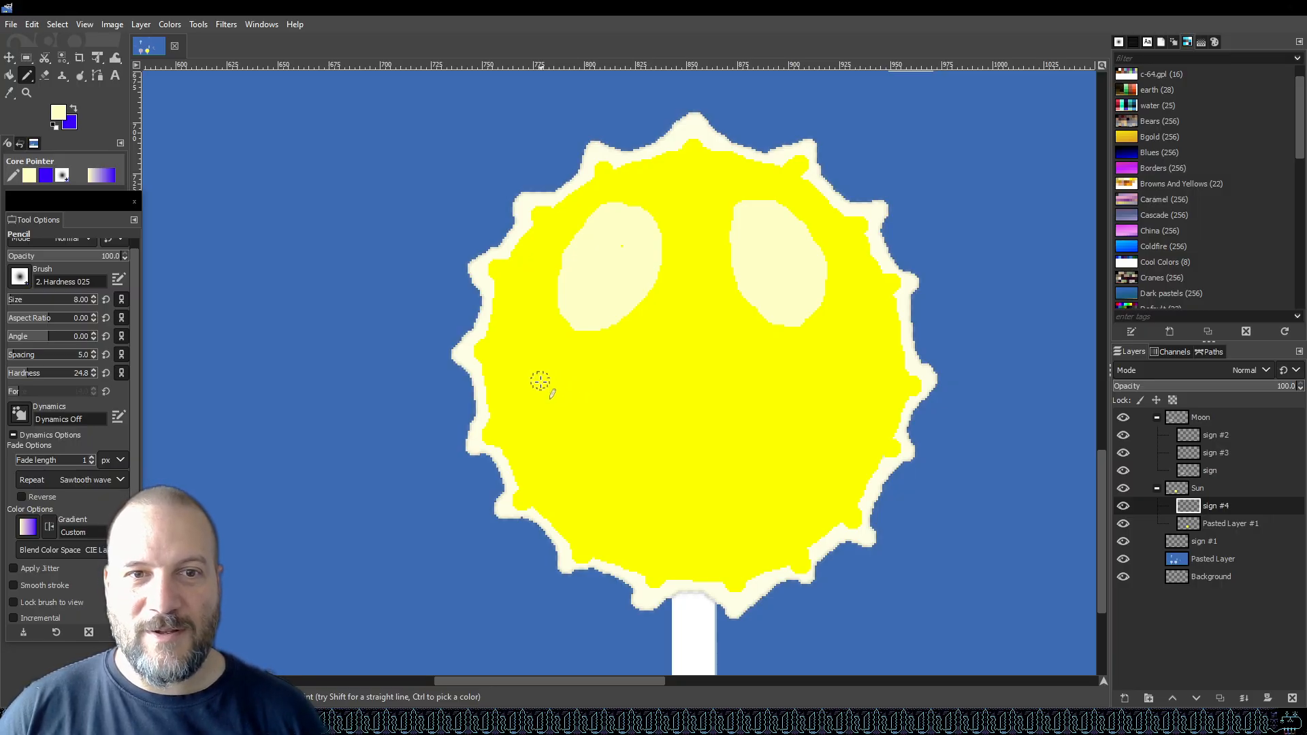
Draw a wide smile outline below the eyes on the sun candy and bucket-fill it with pale yellow.
mouse_move(544, 385)
left_mouse_down()
mouse_move(709, 399)
mouse_move(863, 374)
mouse_move(829, 427)
mouse_move(742, 463)
mouse_move(624, 446)
mouse_move(545, 399)
mouse_move(534, 385)
mouse_move(545, 373)
left_mouse_up()
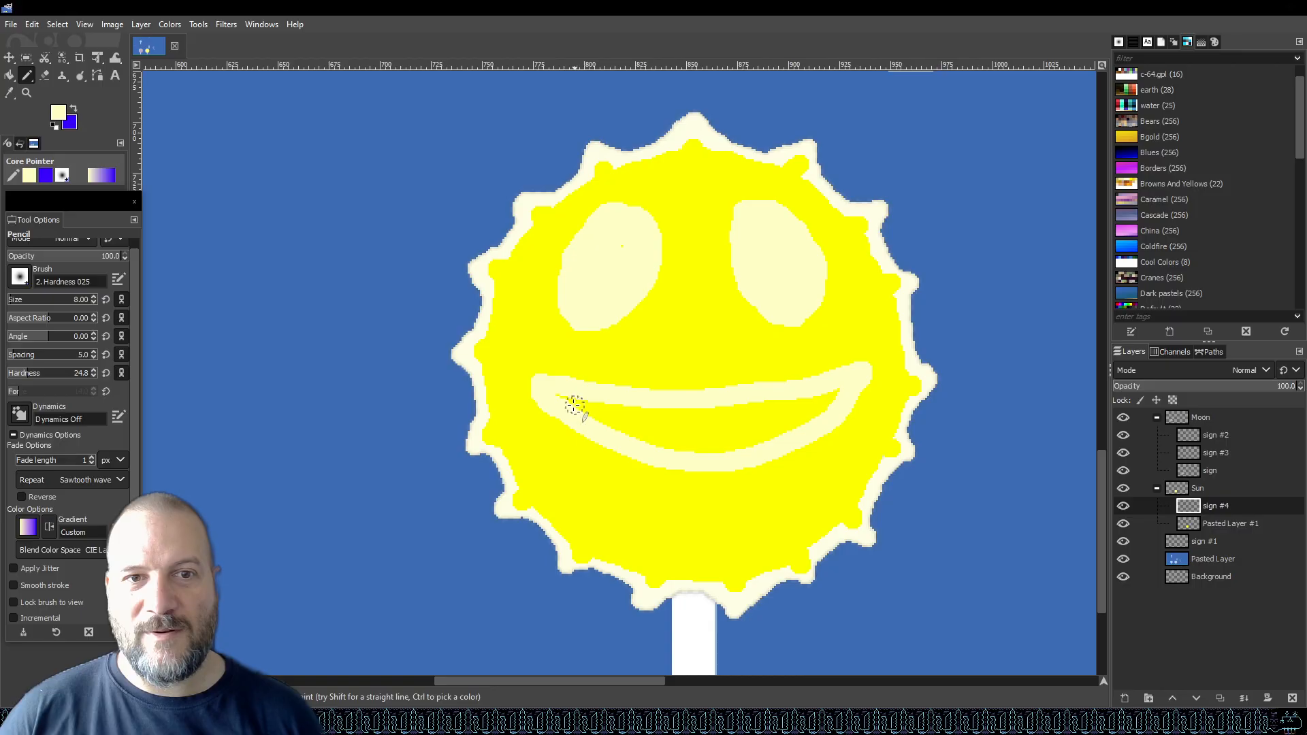
key("shift+b")
left_click(735, 418)
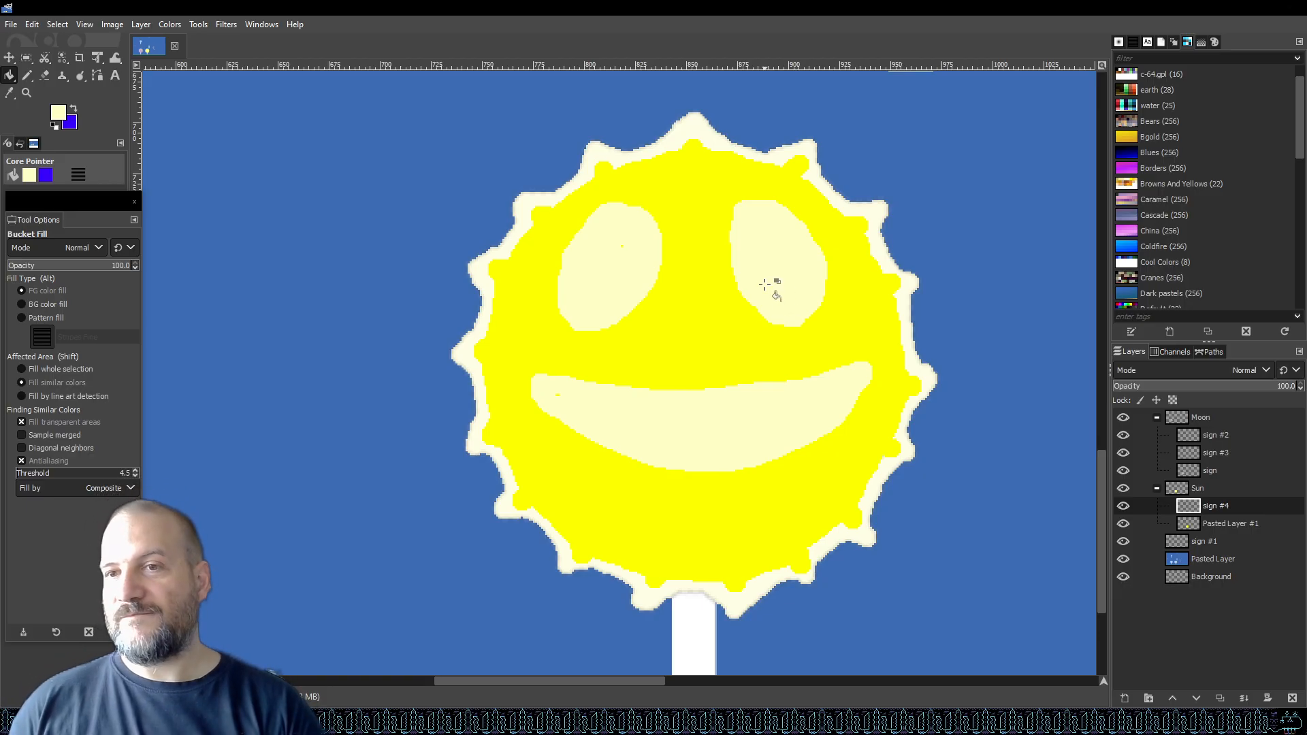
Set the foreground colour to orange d87e09.
left_click(59, 111)
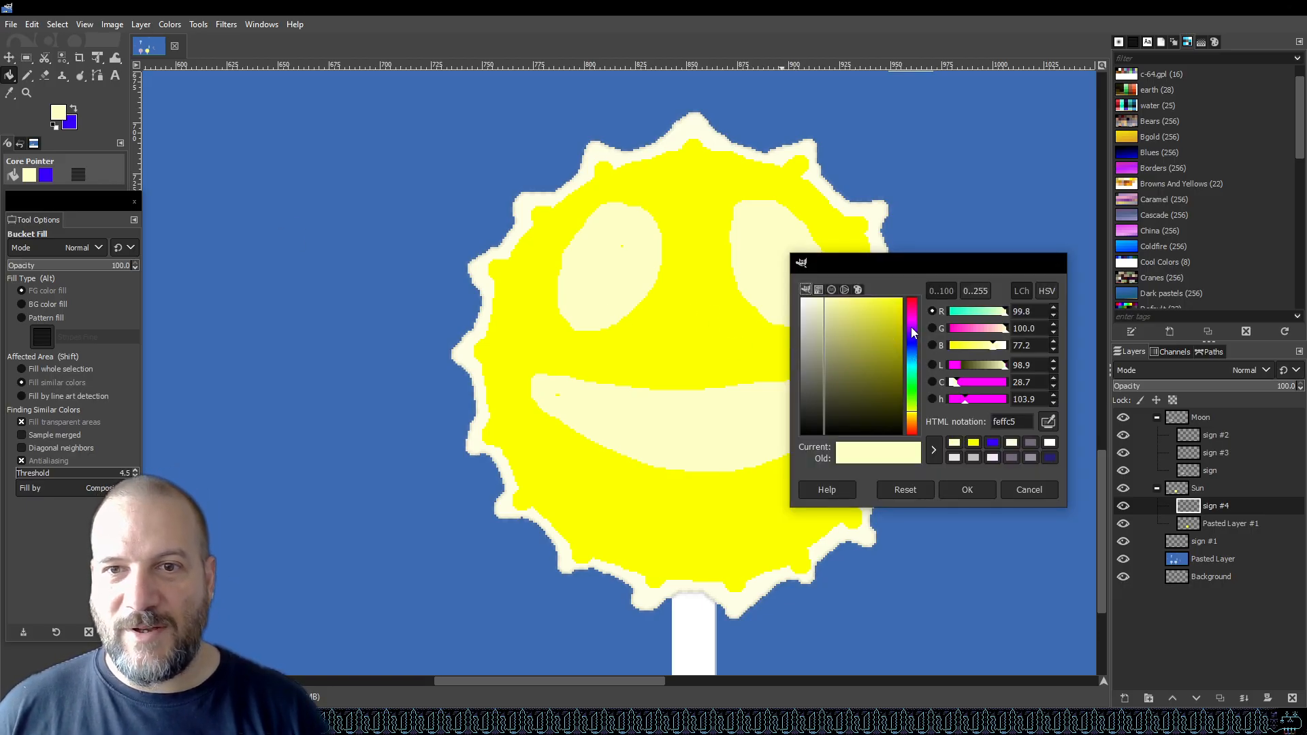
left_click(914, 308)
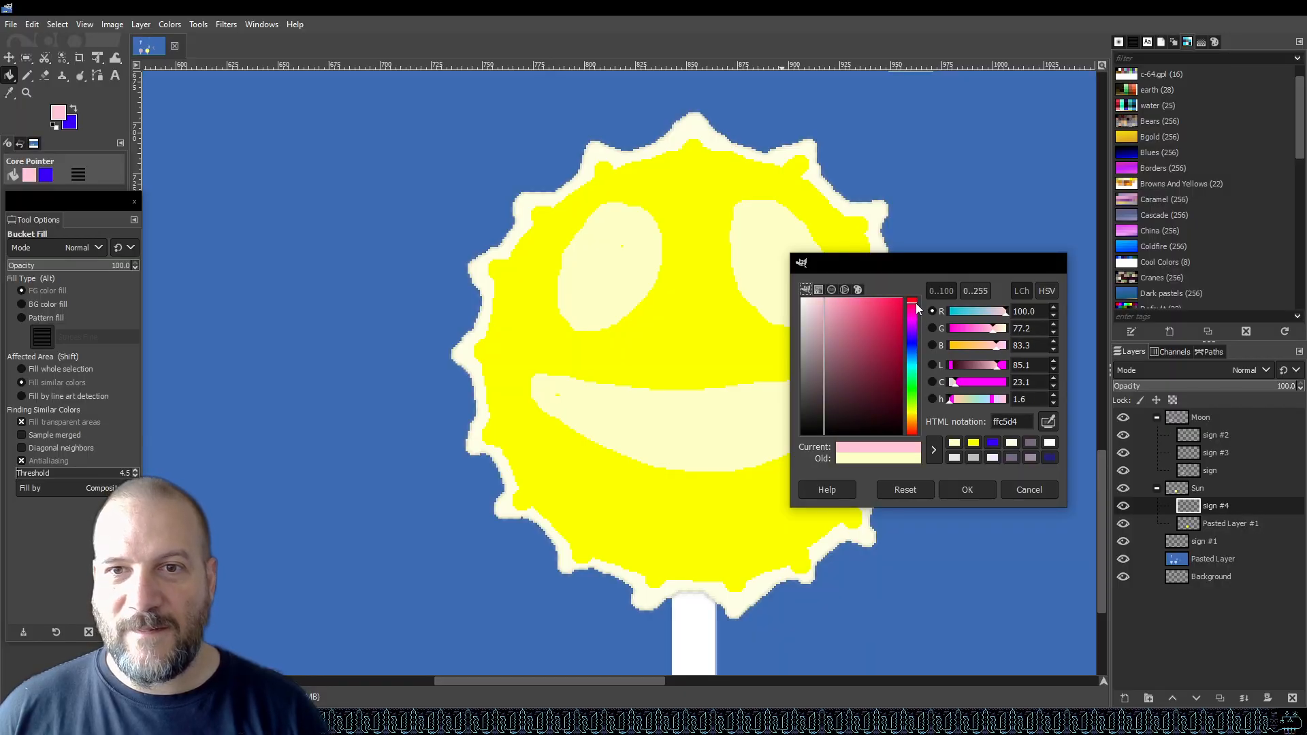
left_click_drag(914, 415, 913, 421)
left_click_drag(888, 321, 897, 317)
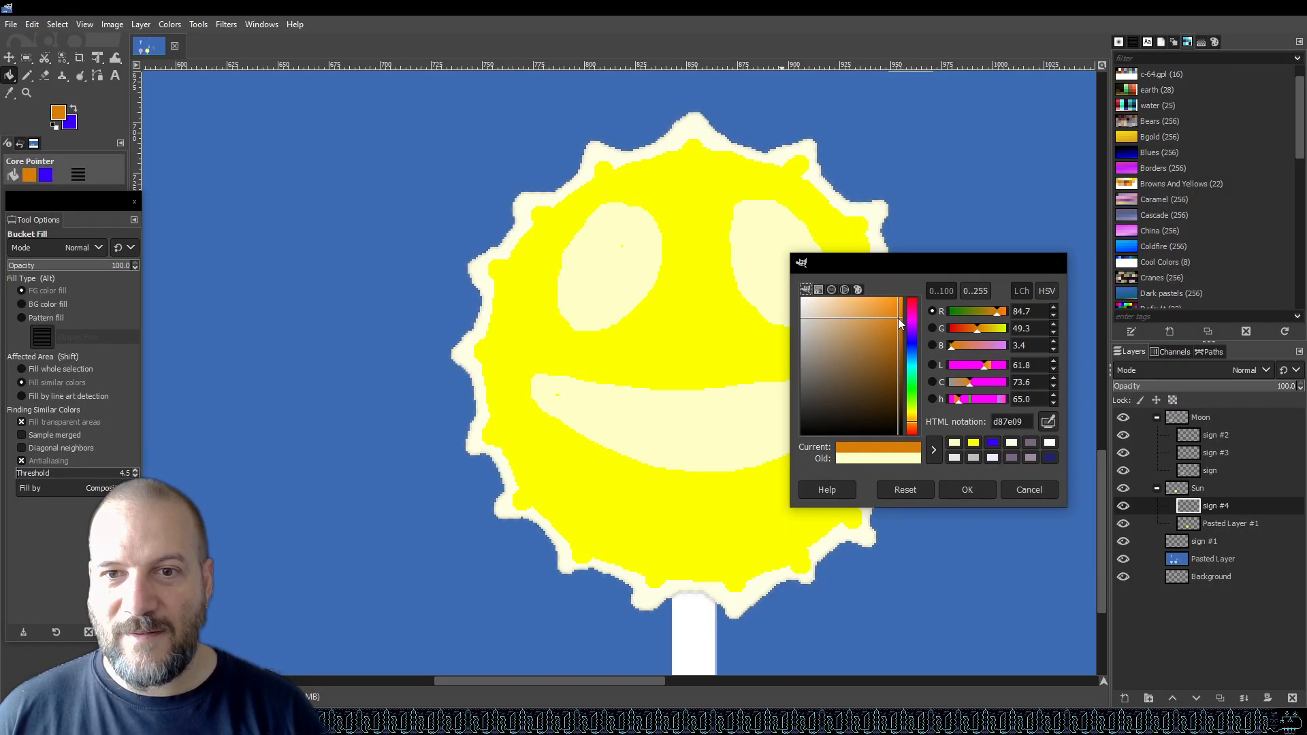
left_click(963, 490)
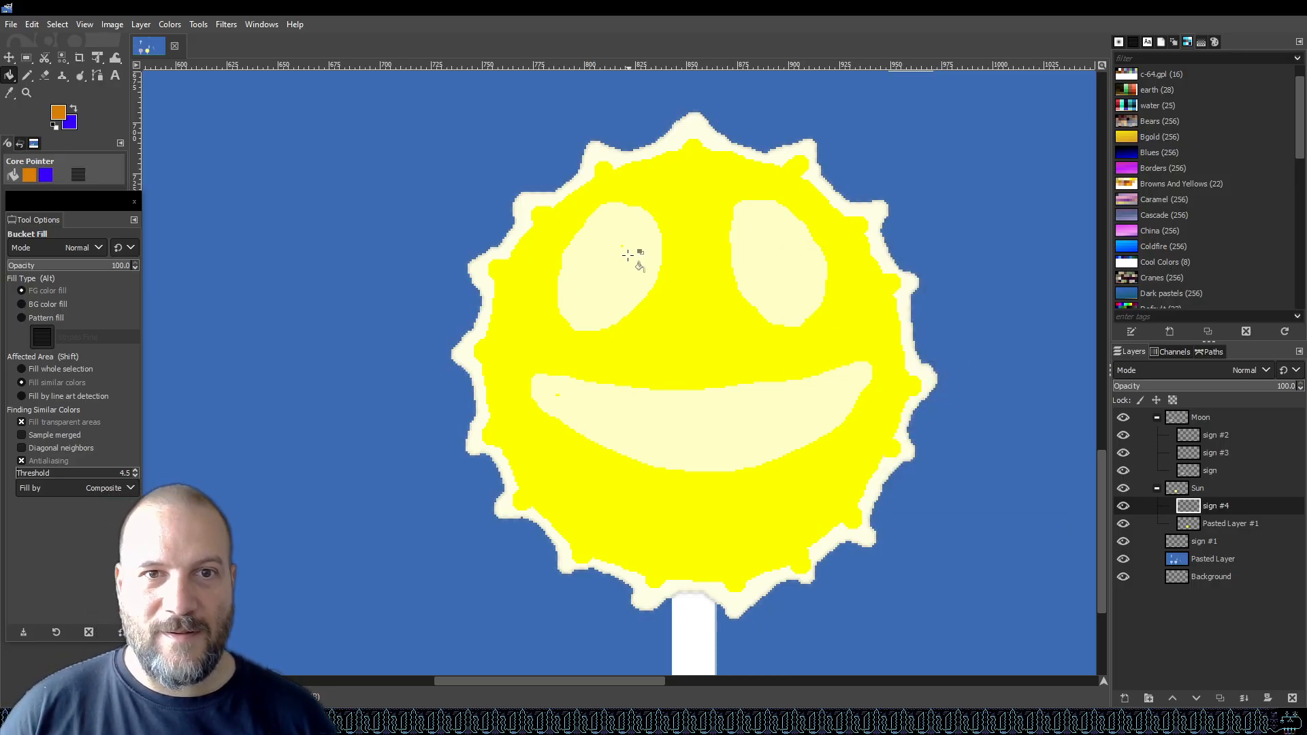
Save the graphic and draw orange pupils inside both pale eyes with the Pencil.
key("n")
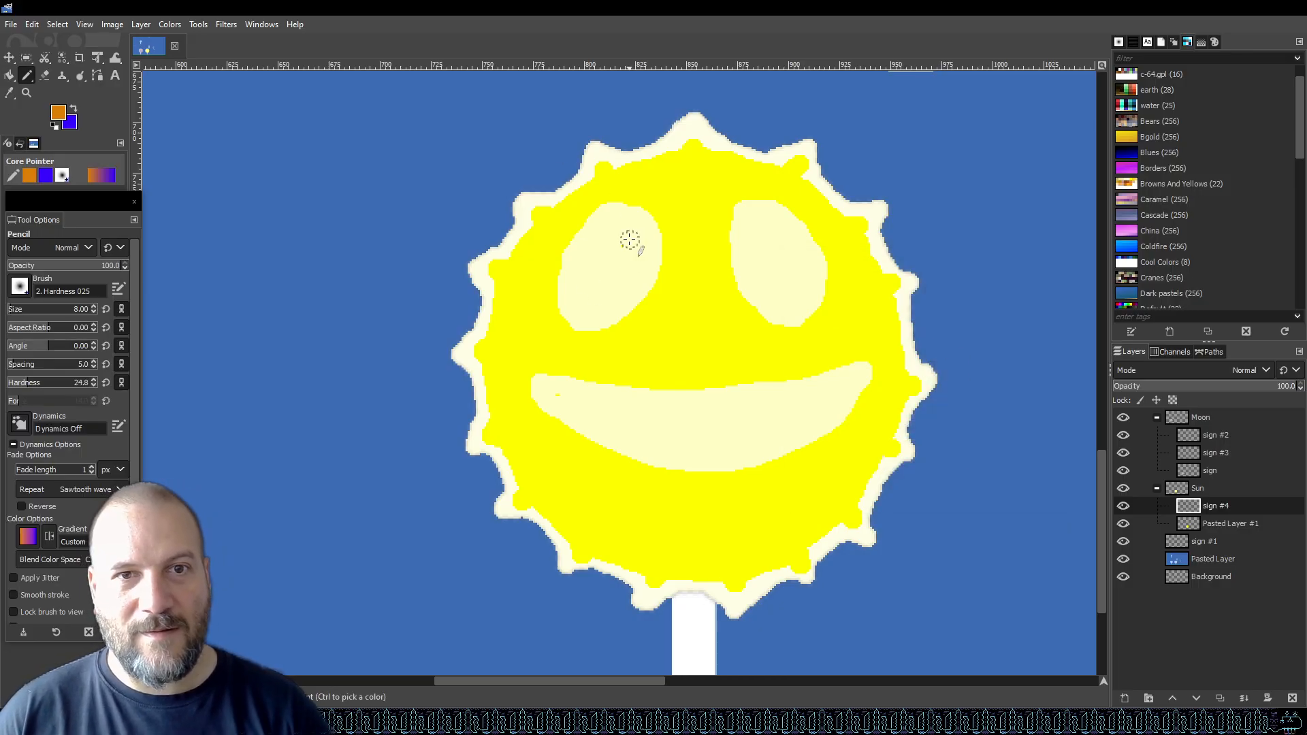
key("ctrl+s")
left_click(634, 258)
mouse_move(634, 258)
left_mouse_down()
mouse_move(619, 269)
mouse_move(637, 272)
left_mouse_up()
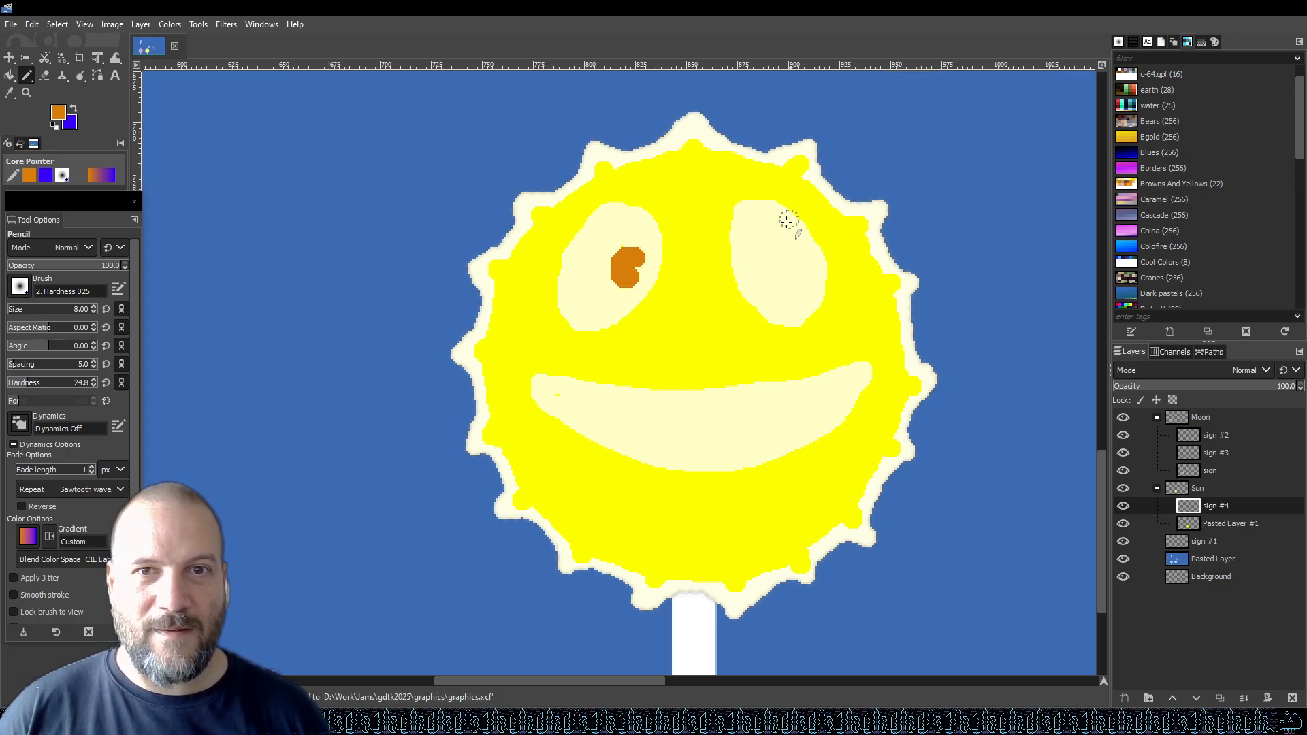
mouse_move(751, 252)
left_mouse_down()
mouse_move(773, 273)
mouse_move(759, 276)
mouse_move(769, 265)
left_mouse_up()
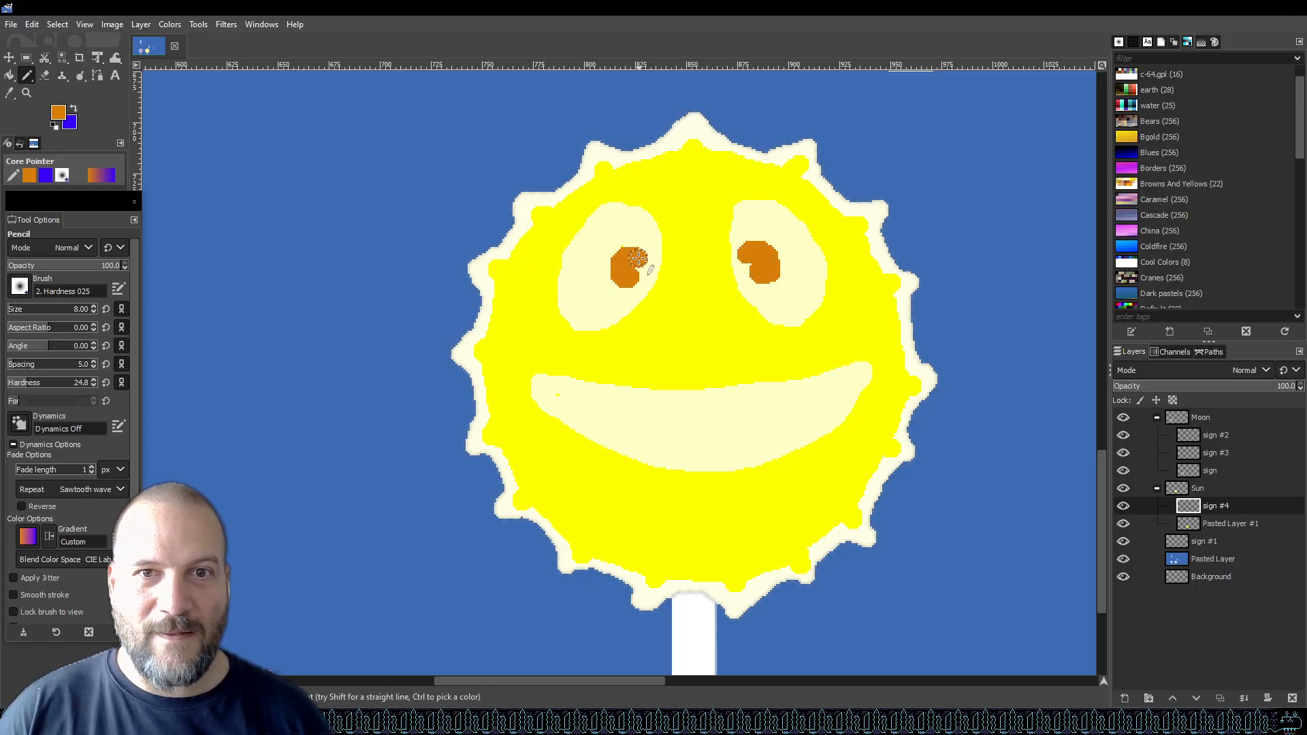
mouse_move(631, 280)
left_mouse_down()
mouse_move(619, 266)
mouse_move(640, 252)
mouse_move(627, 255)
left_mouse_up()
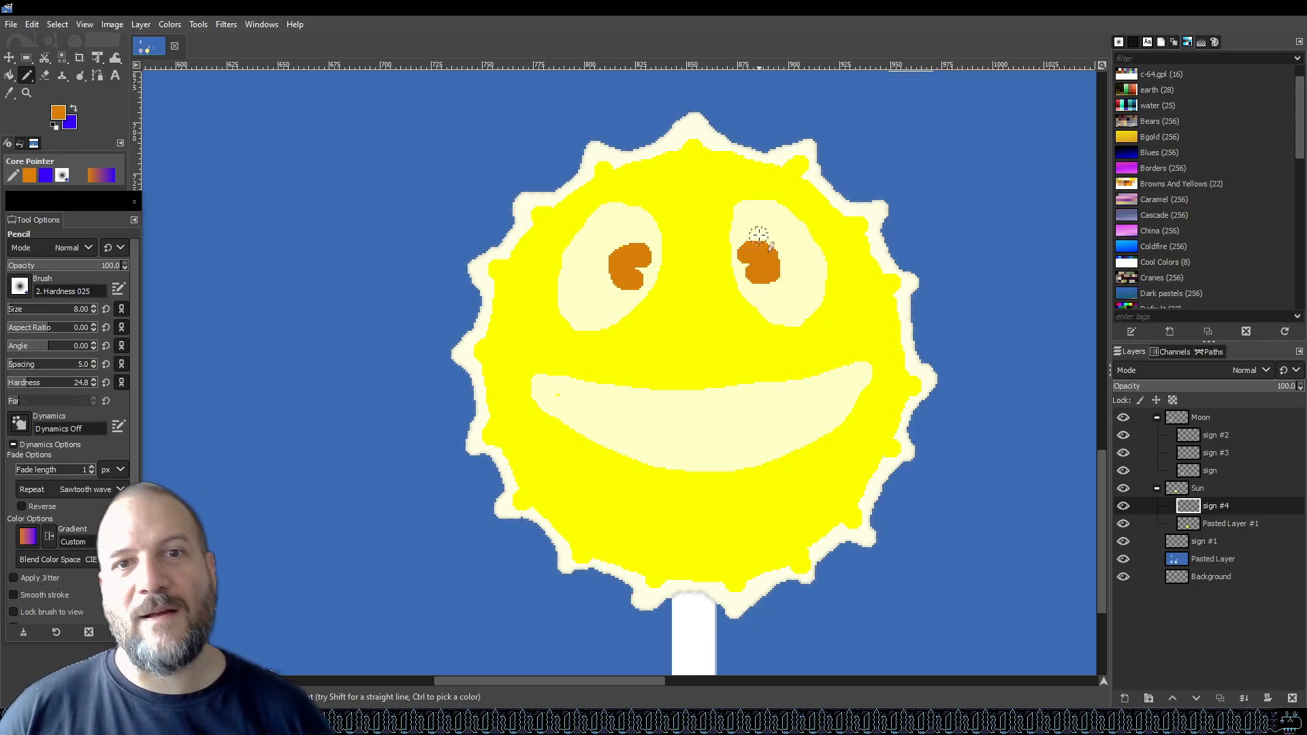
Save the graphic again after viewing the sun lollipop beside the moon lollipop.
scroll(802, 294, "down", 5)
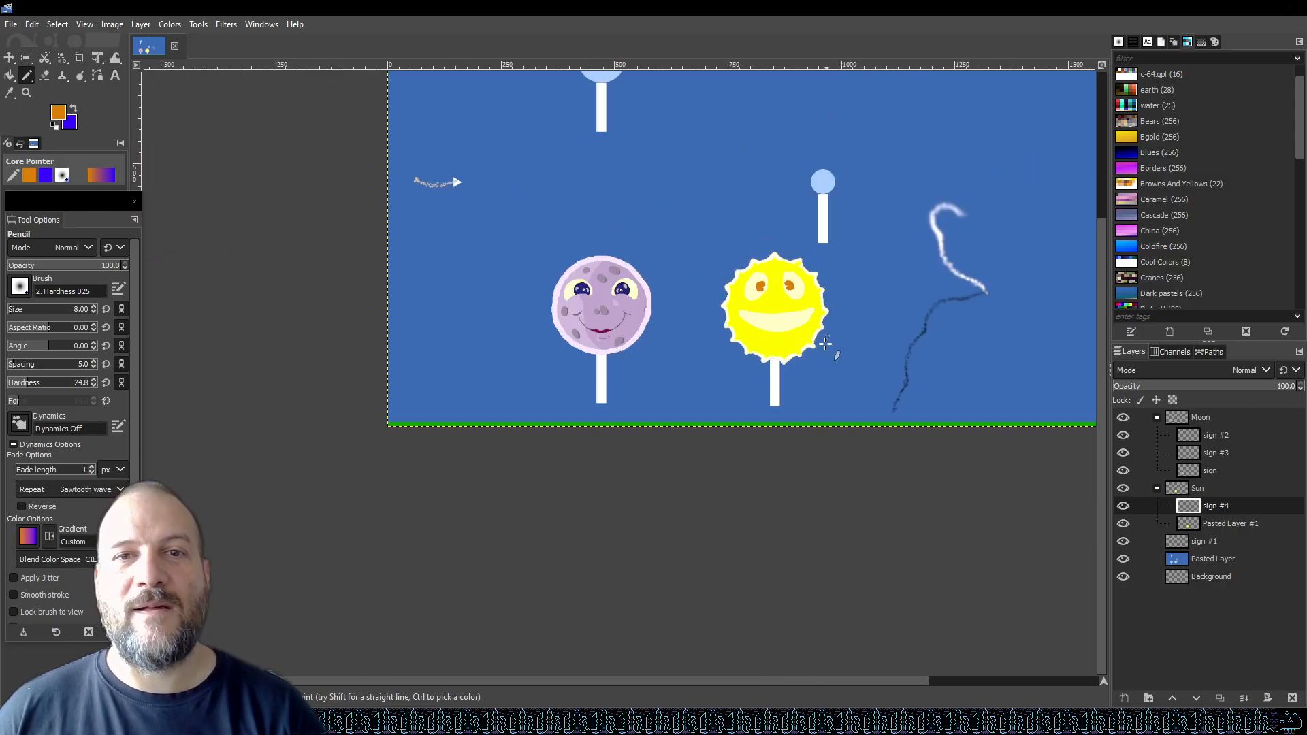
key("ctrl+s")
scroll(790, 334, "up", 5)
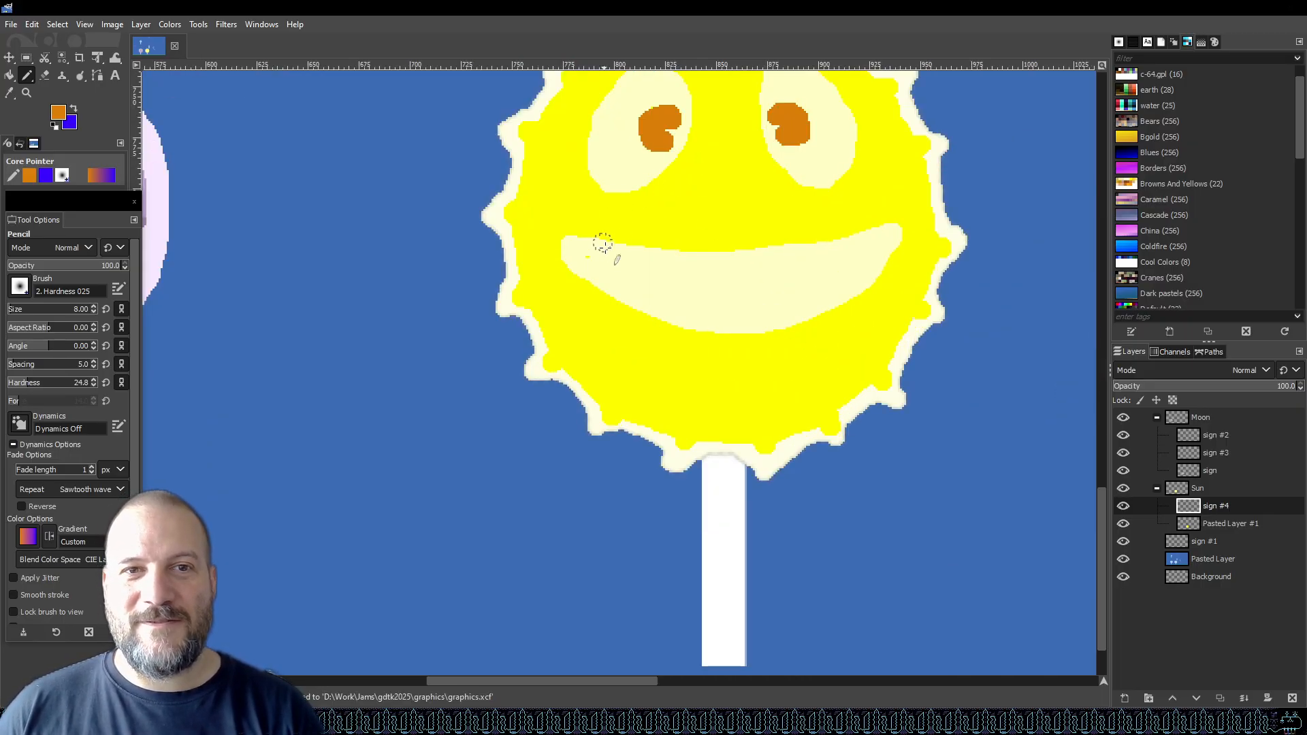
Set the foreground colour to dark brown 3e2300 and the pencil size to 1.
left_click(58, 112)
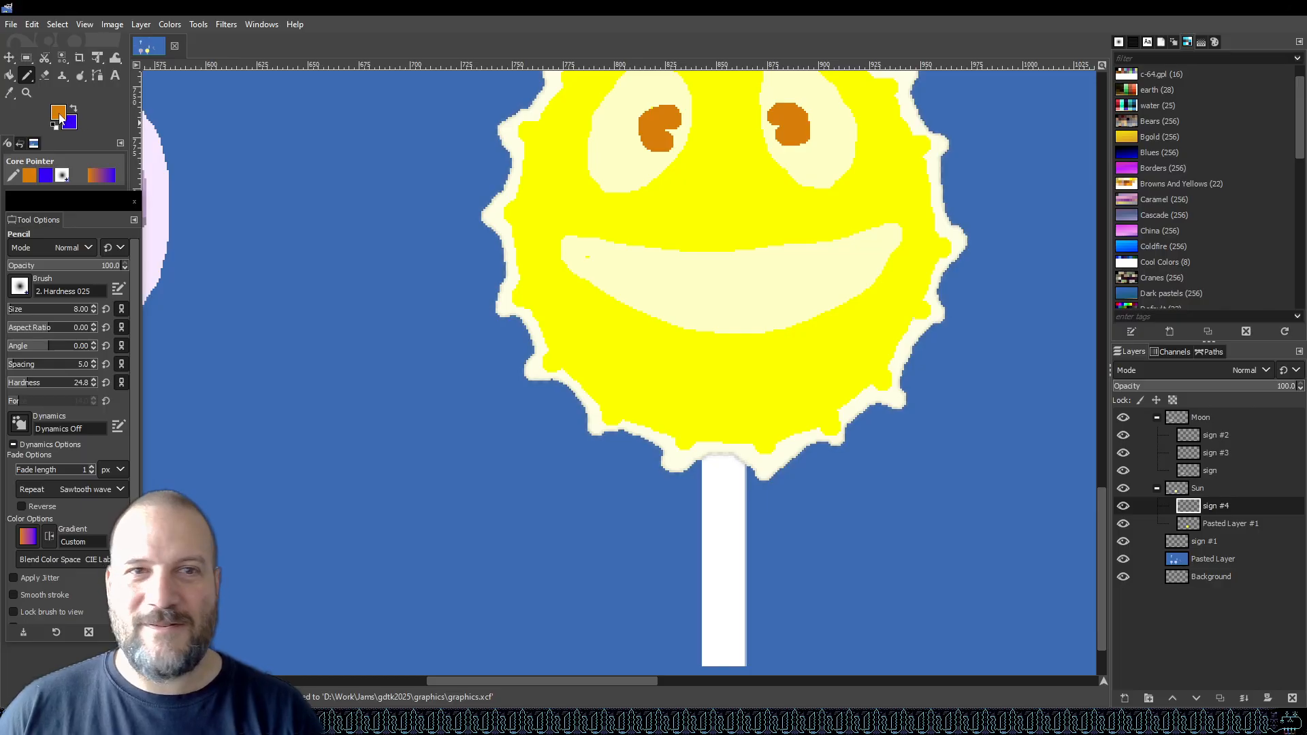
left_click_drag(891, 337, 920, 407)
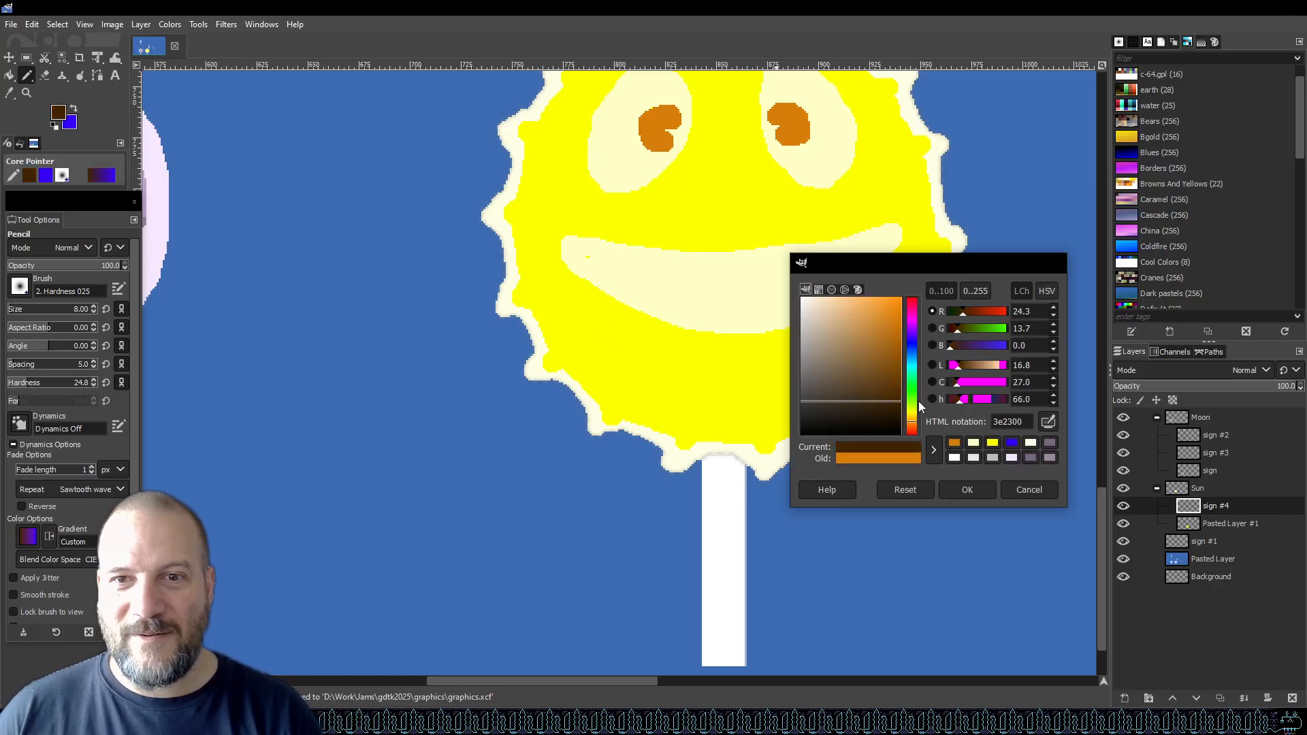
left_click(966, 488)
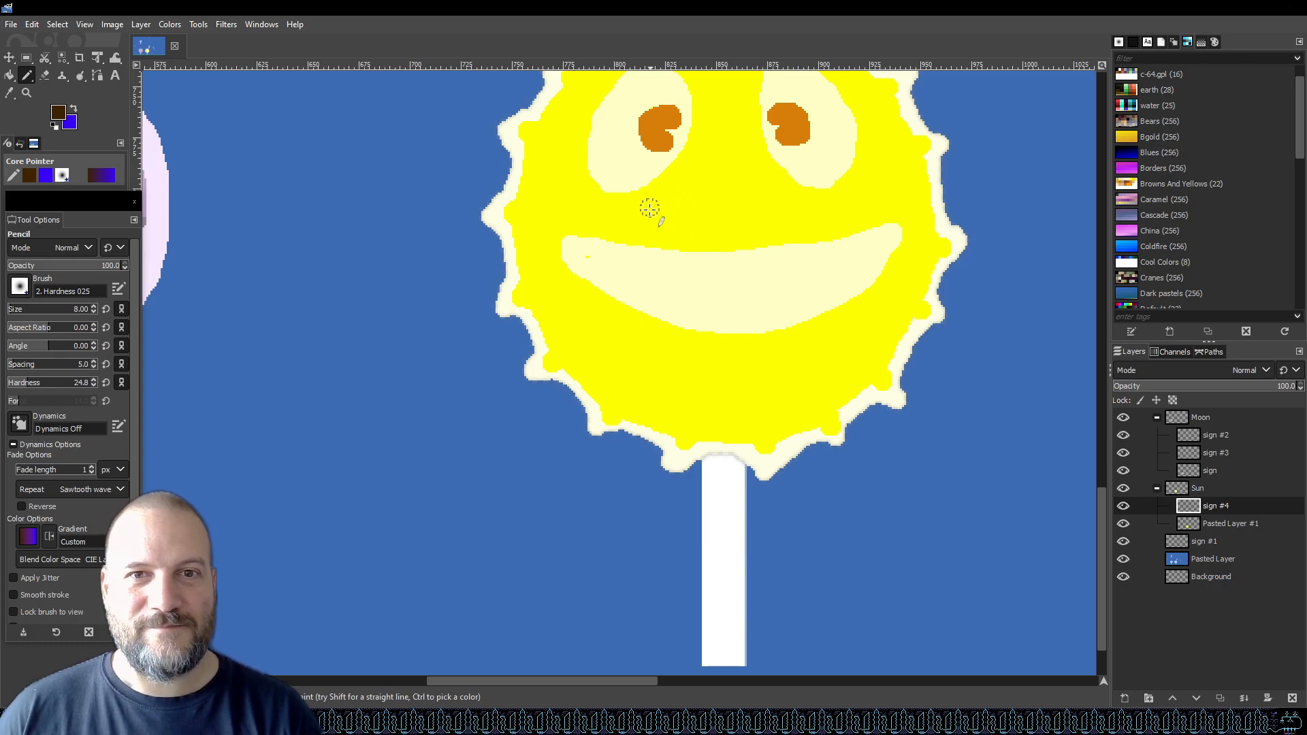
left_click_drag(708, 371, 789, 374)
key("ctrl+z")
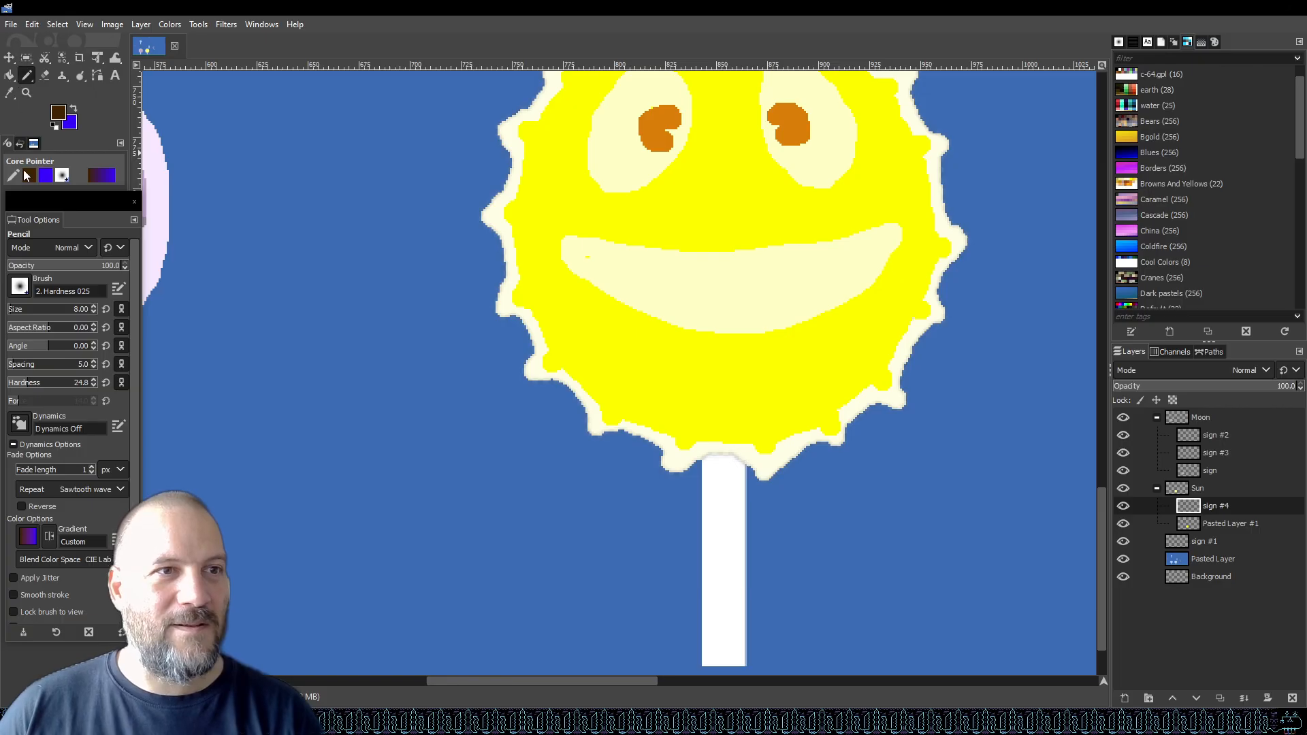
left_click_drag(34, 310, 19, 310)
scroll(753, 272, "up", 1, "ctrl")
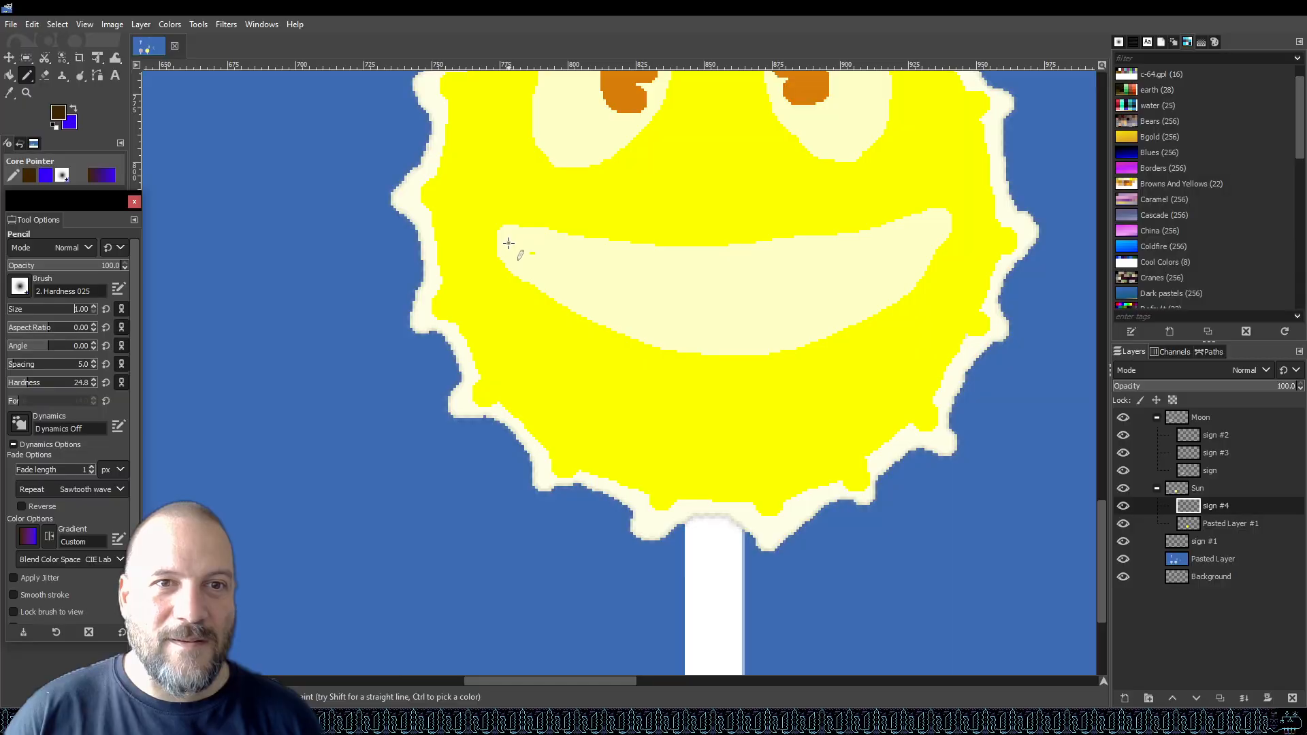
left_click_drag(508, 249, 528, 262)
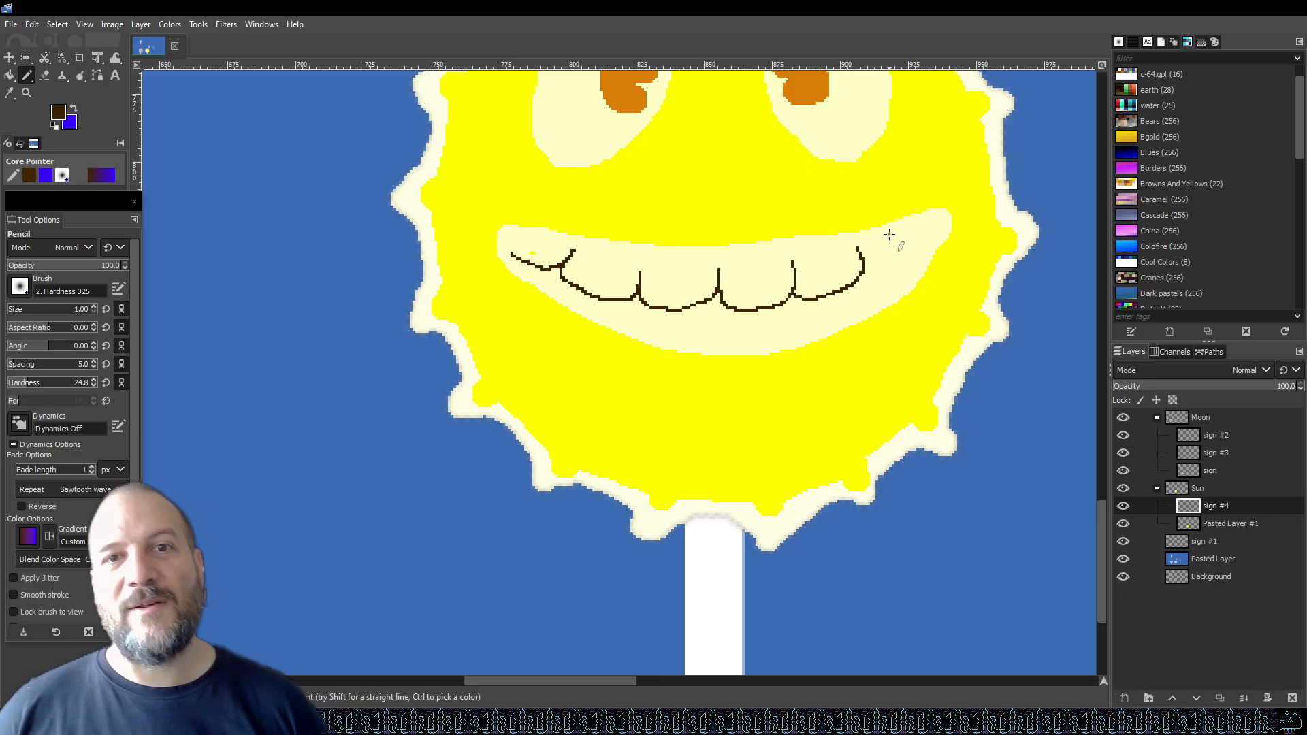
key("ctrl+z")
key("ctrl+z")
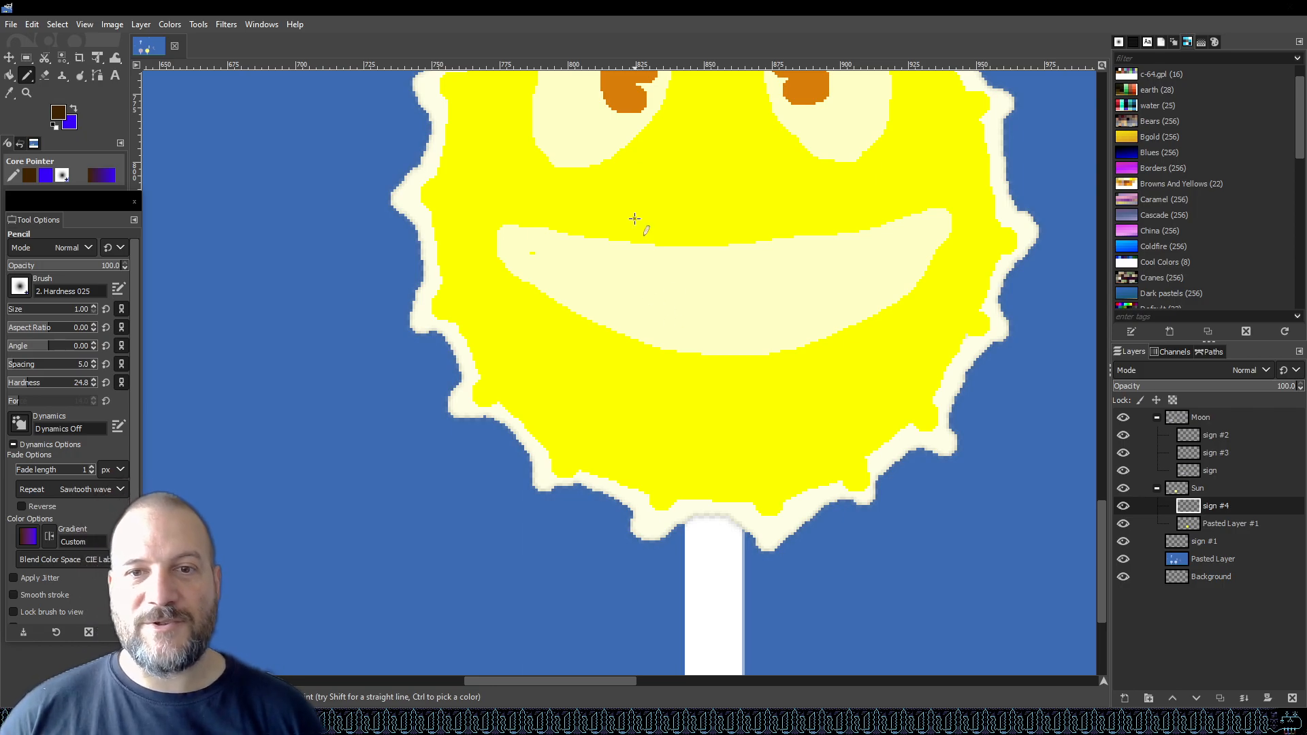
scroll(673, 324, "up", 3)
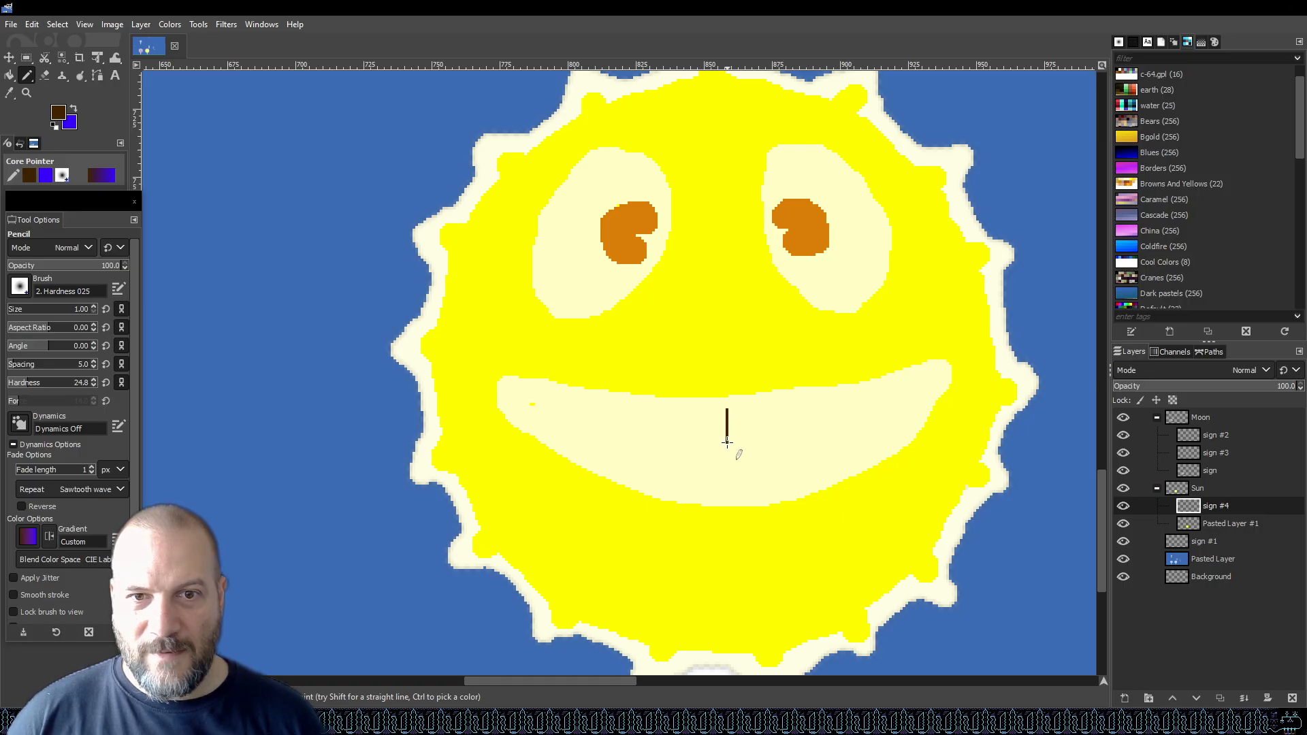
left_click_drag(784, 460, 799, 448)
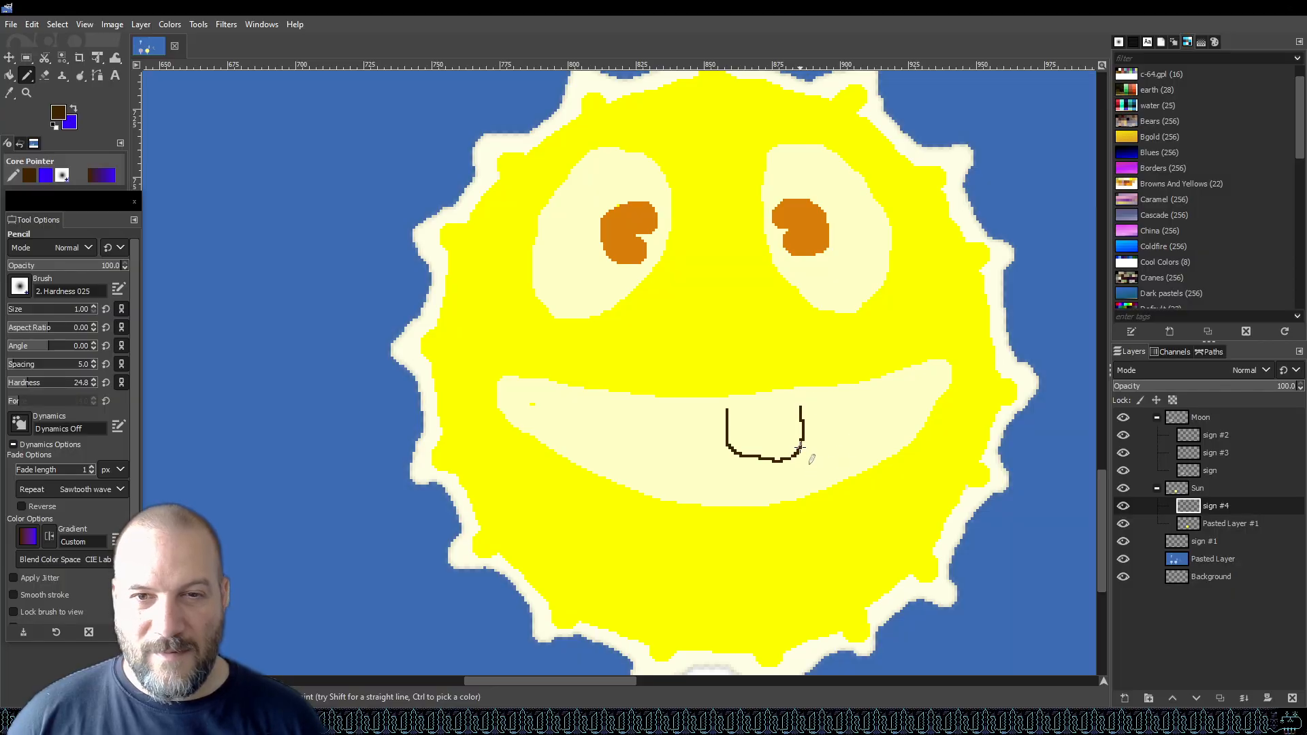
left_click_drag(819, 452, 872, 425)
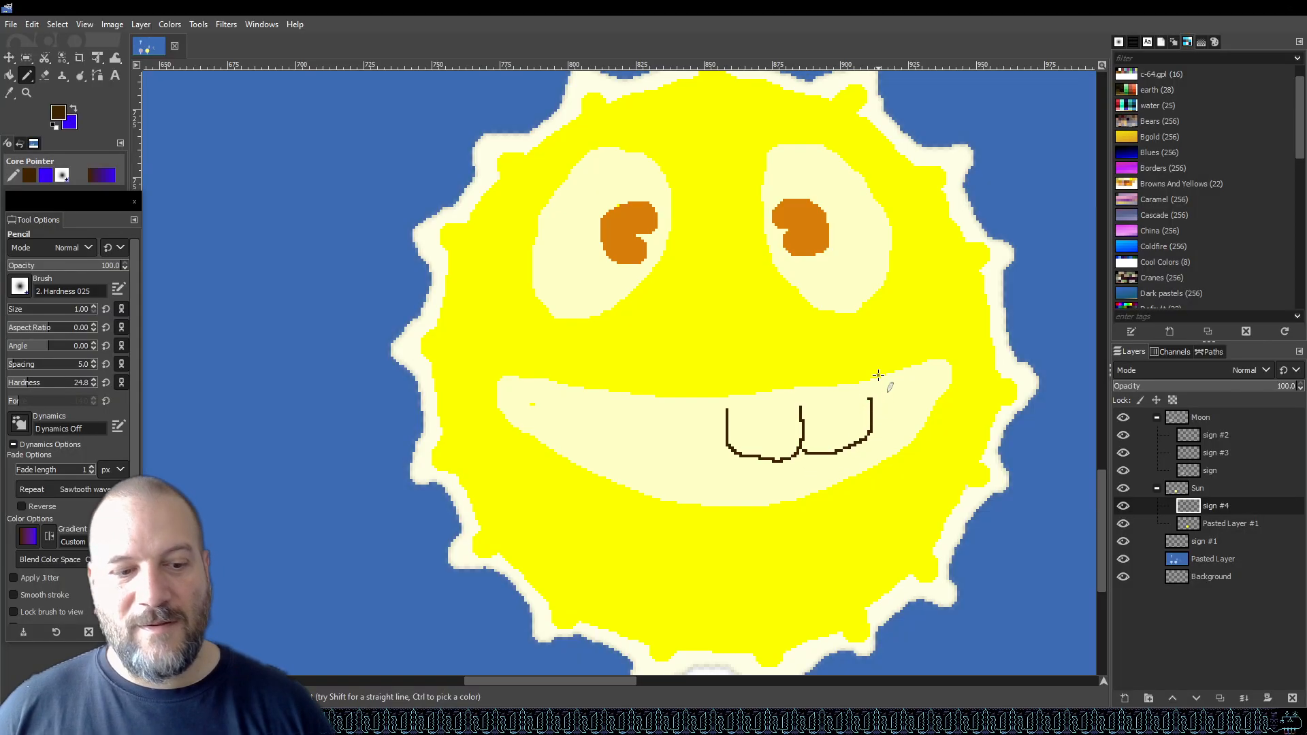
key("ctrl+z")
key("ctrl+z")
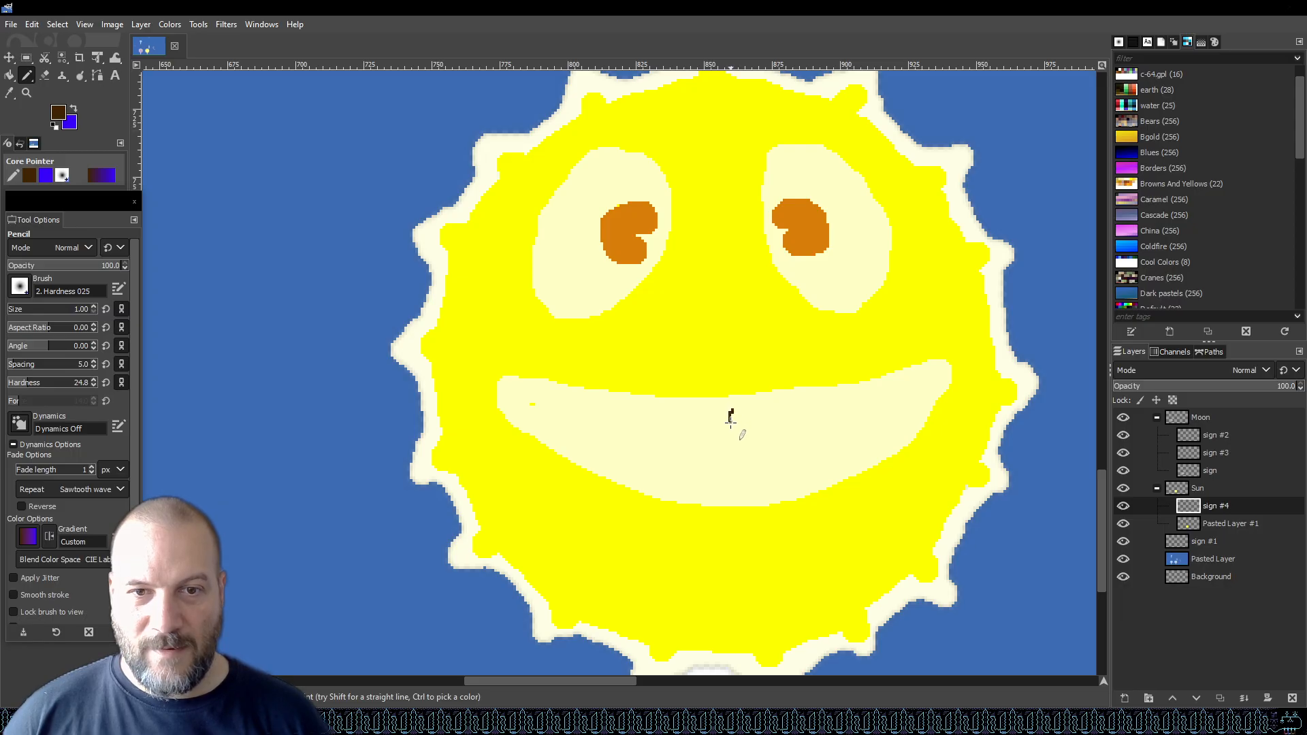
Sketch a row of dark brown tooth lines across the smile with the Pencil.
mouse_move(778, 458)
left_mouse_down()
mouse_move(818, 442)
mouse_move(816, 400)
left_mouse_up()
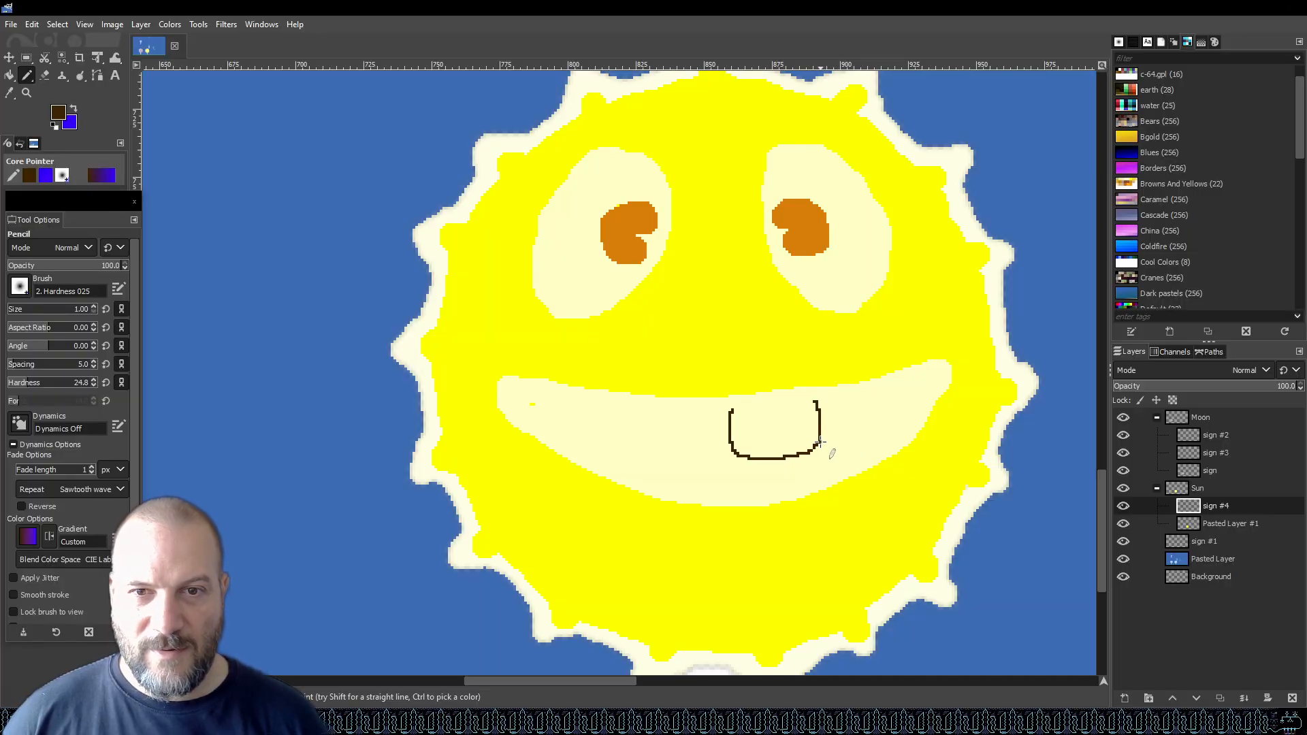
mouse_move(838, 444)
left_mouse_down()
mouse_move(876, 429)
mouse_move(880, 394)
mouse_move(885, 423)
mouse_move(917, 389)
left_mouse_up()
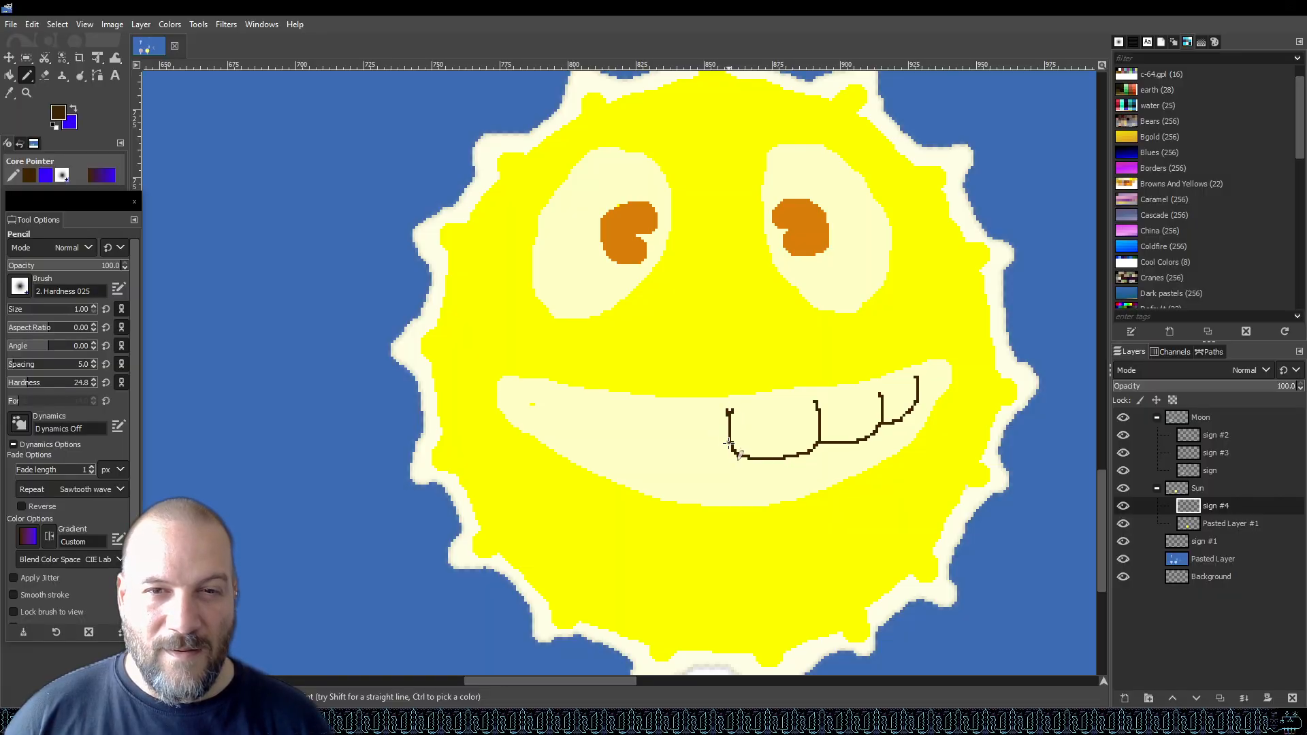
mouse_move(694, 458)
left_mouse_down()
mouse_move(646, 451)
mouse_move(655, 409)
left_mouse_up()
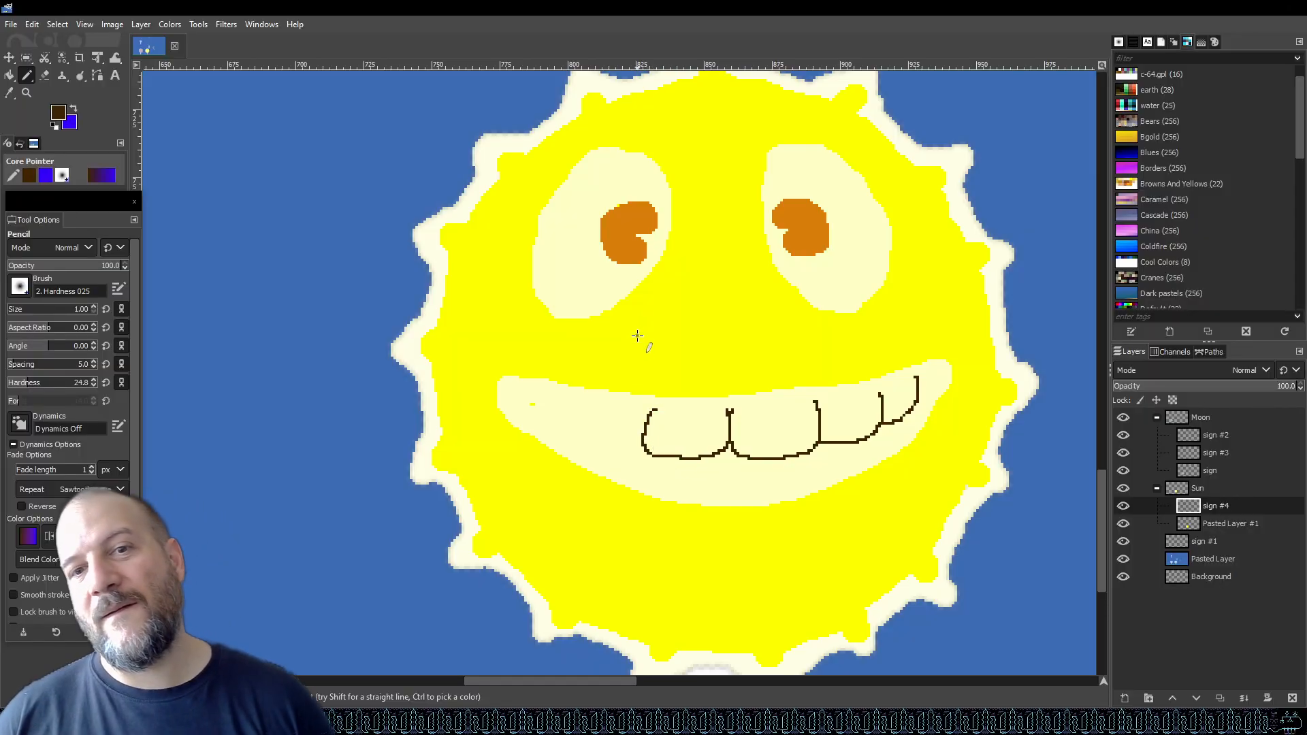
key("ctrl+z")
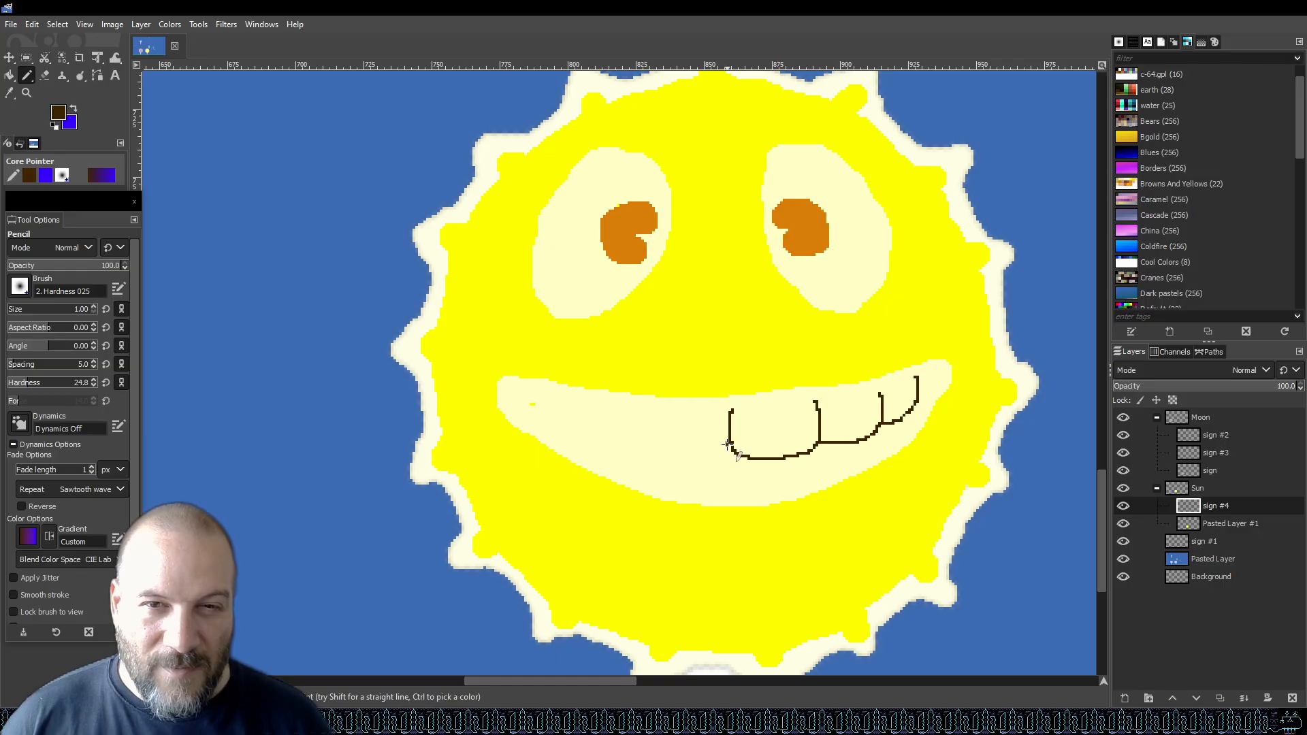
left_click_drag(718, 451, 642, 446)
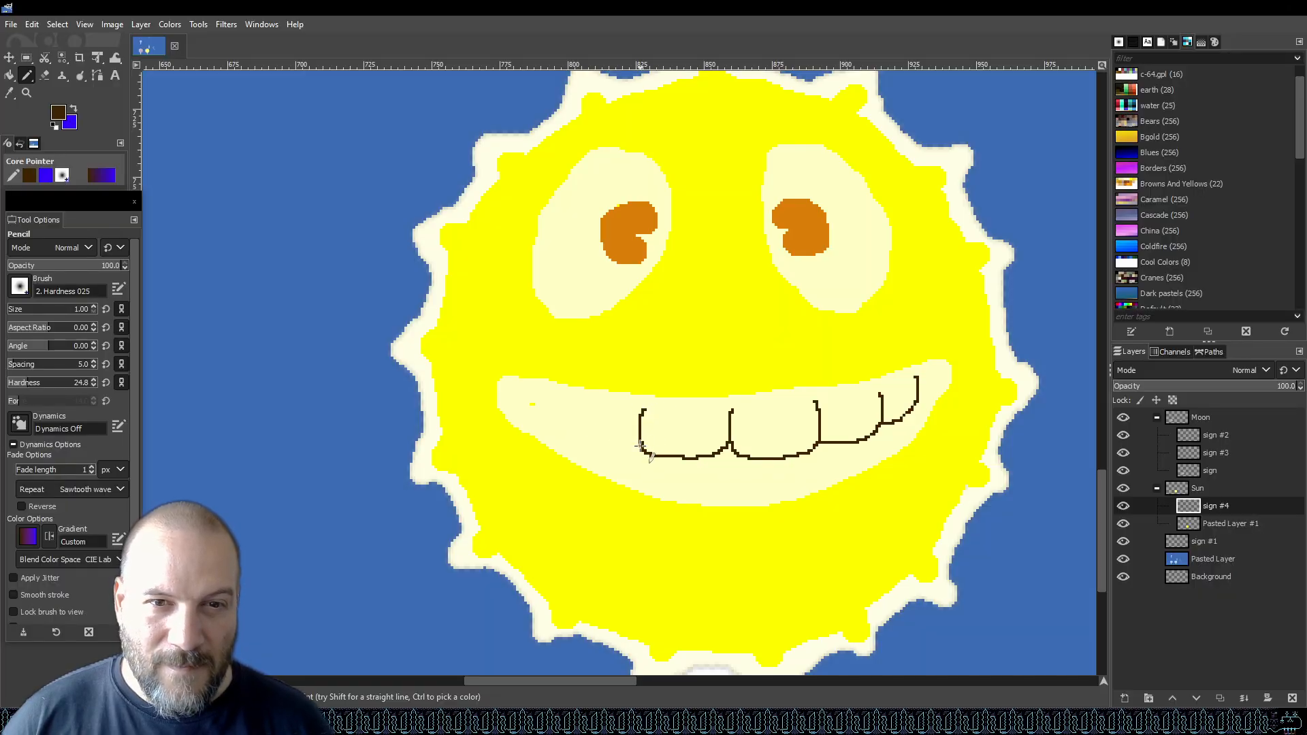
left_click_drag(587, 436, 583, 399)
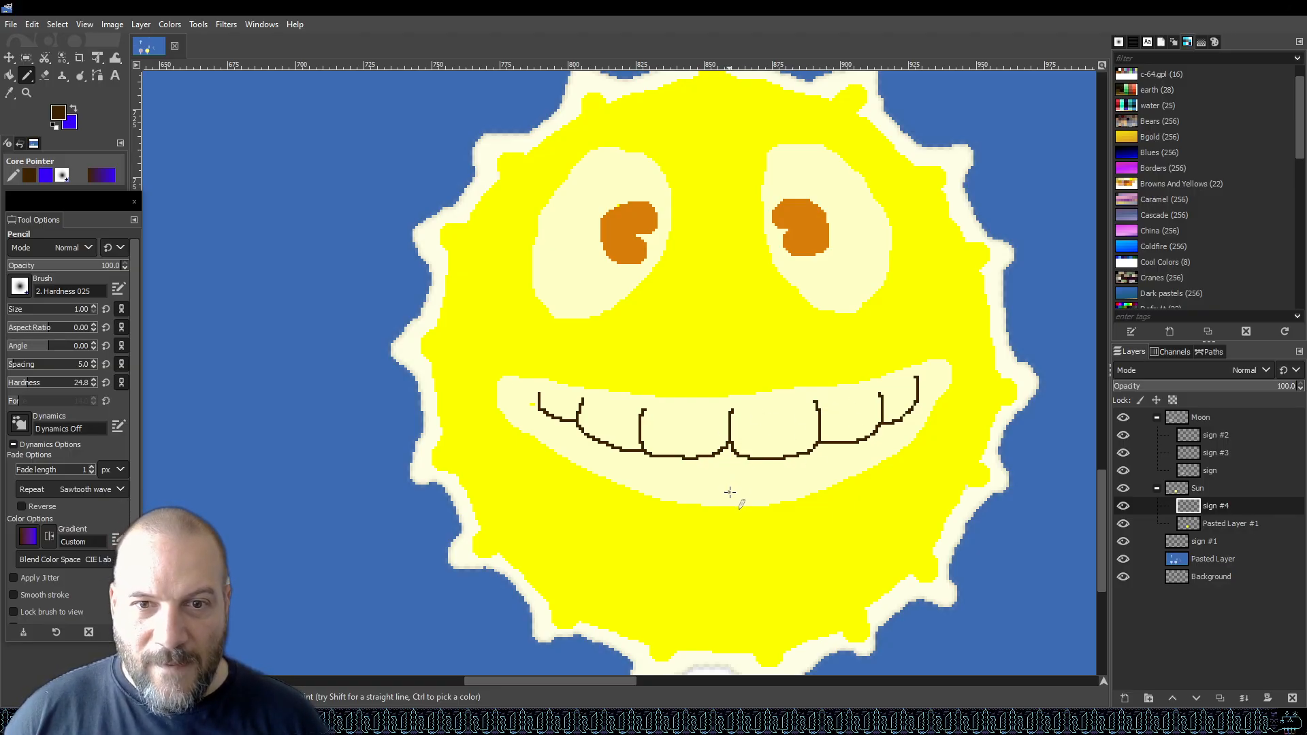
mouse_move(745, 458)
left_mouse_down()
mouse_move(791, 455)
mouse_move(819, 479)
left_mouse_up()
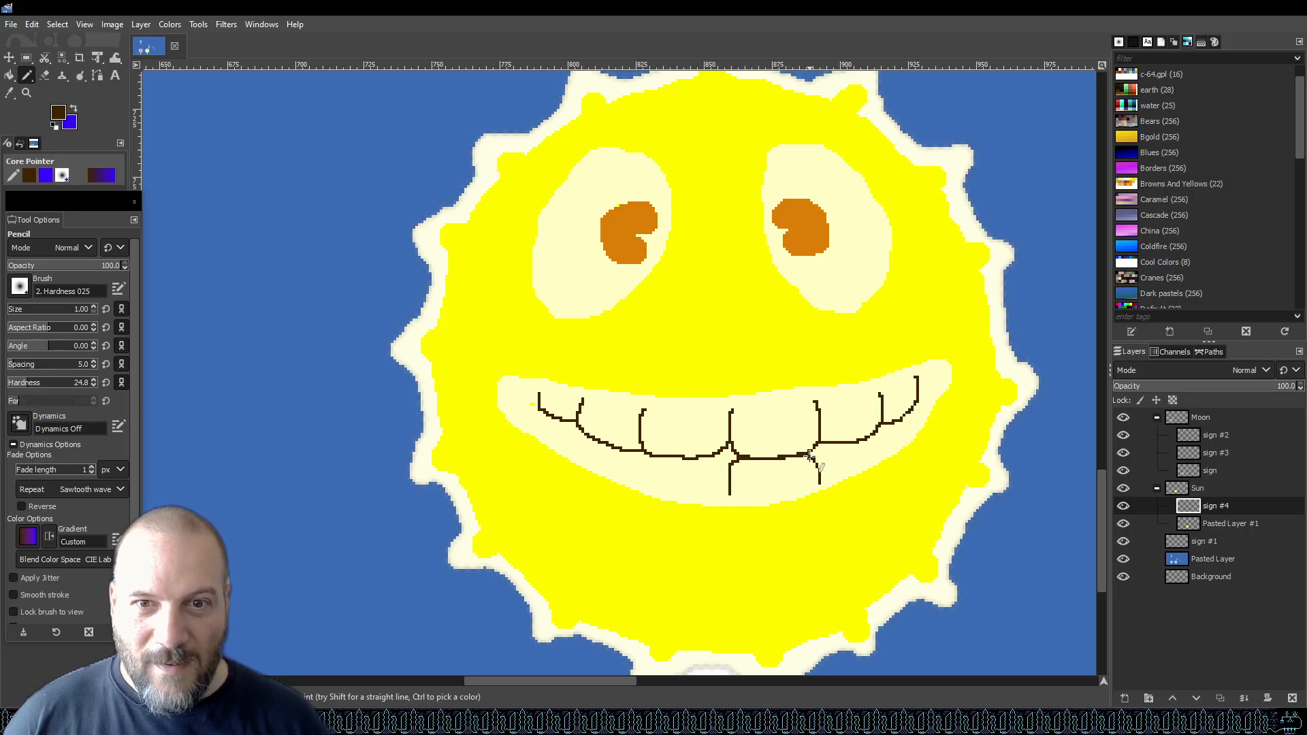
mouse_move(815, 454)
left_mouse_down()
mouse_move(868, 439)
mouse_move(875, 455)
mouse_move(897, 421)
left_mouse_up()
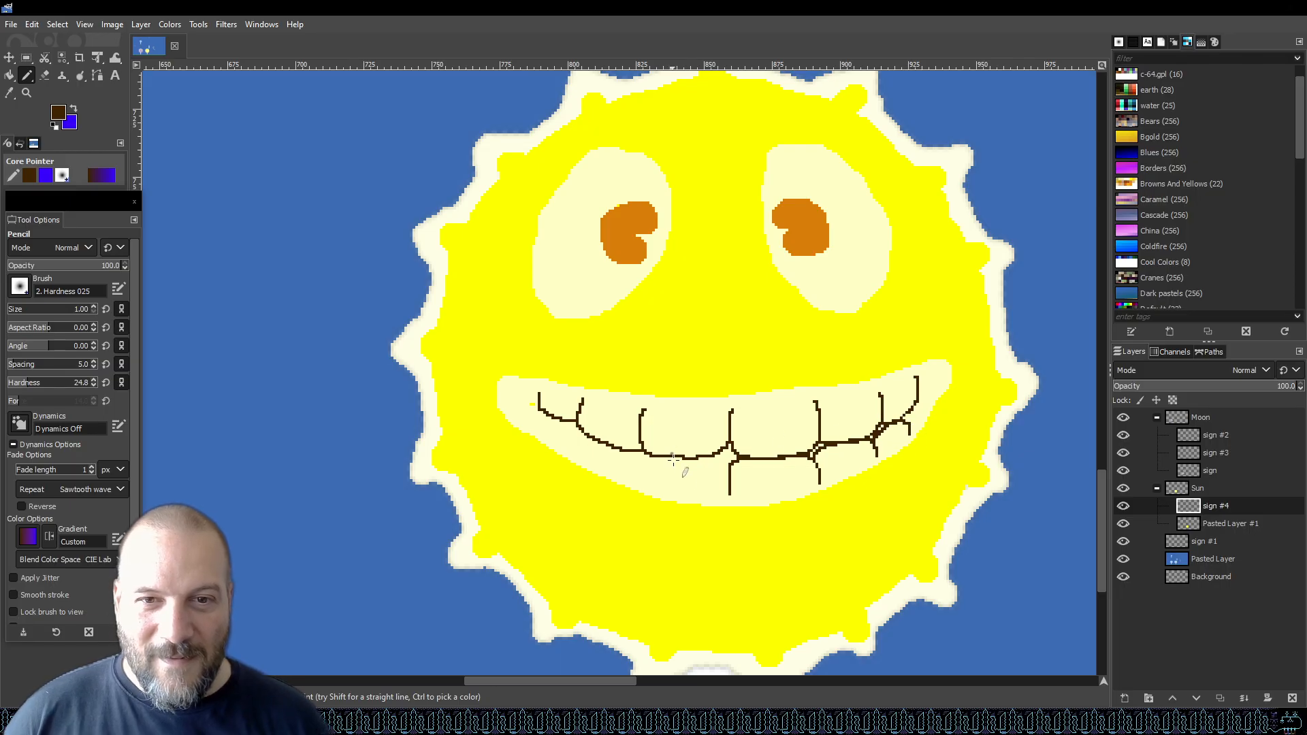
Add one more tooth line, then bucket-fill two small gaps at the tooth-line junctions with dark brown.
left_click_drag(732, 477, 729, 462)
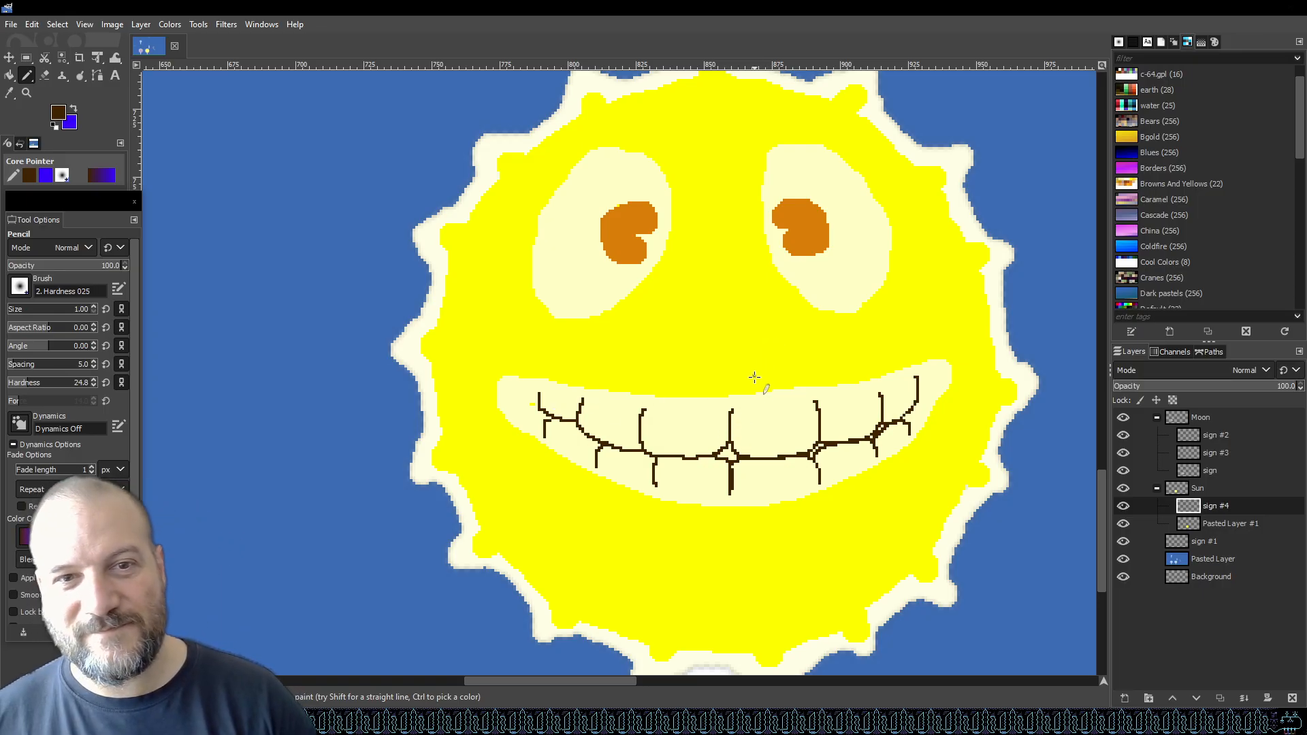
key("shift+b")
left_click(729, 453)
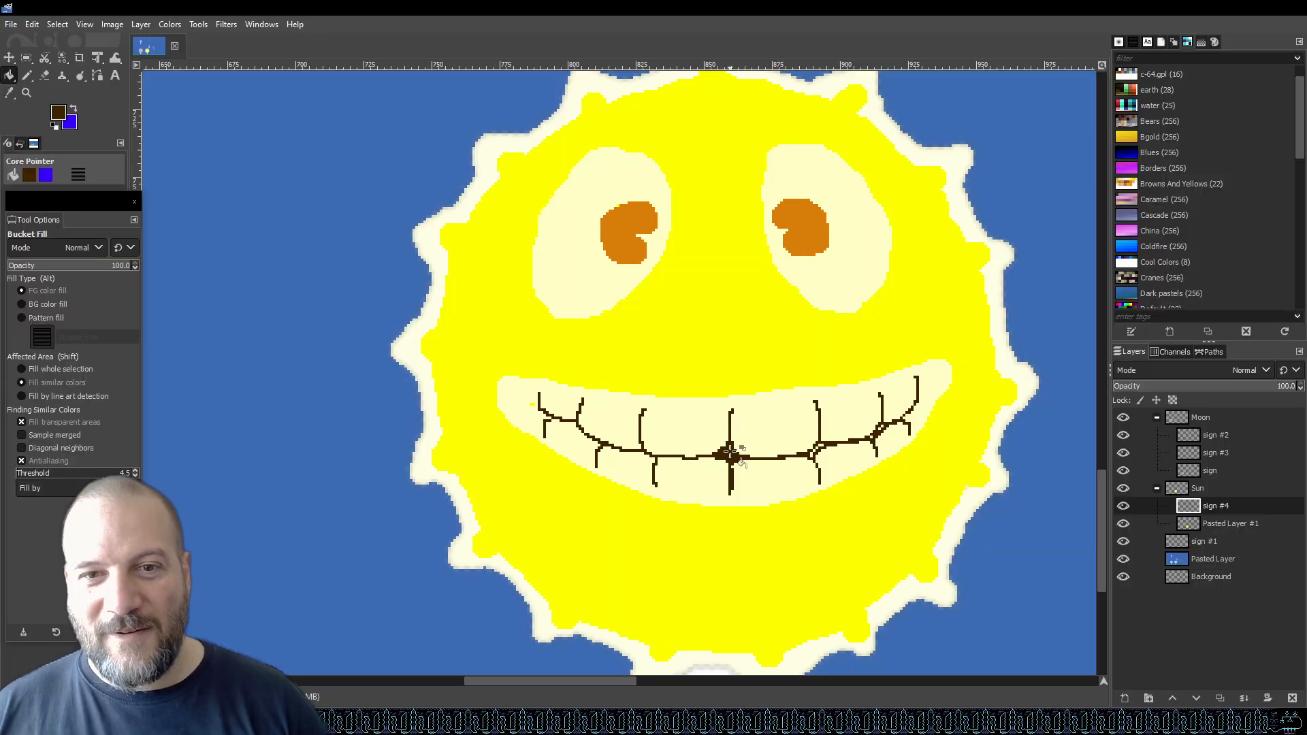
left_click(815, 449)
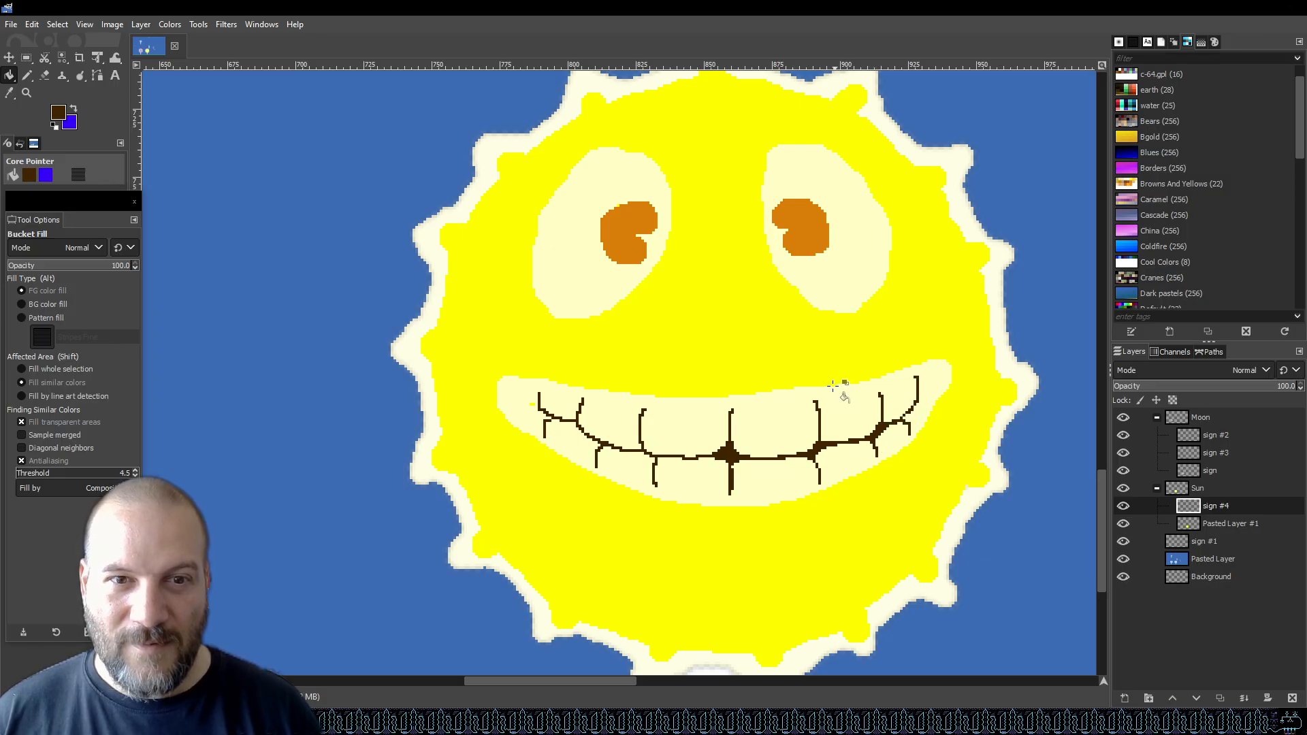
Zoom out to view the whole graphic and back in on the sun lollipop to inspect it.
key("shift+ctrl+j")
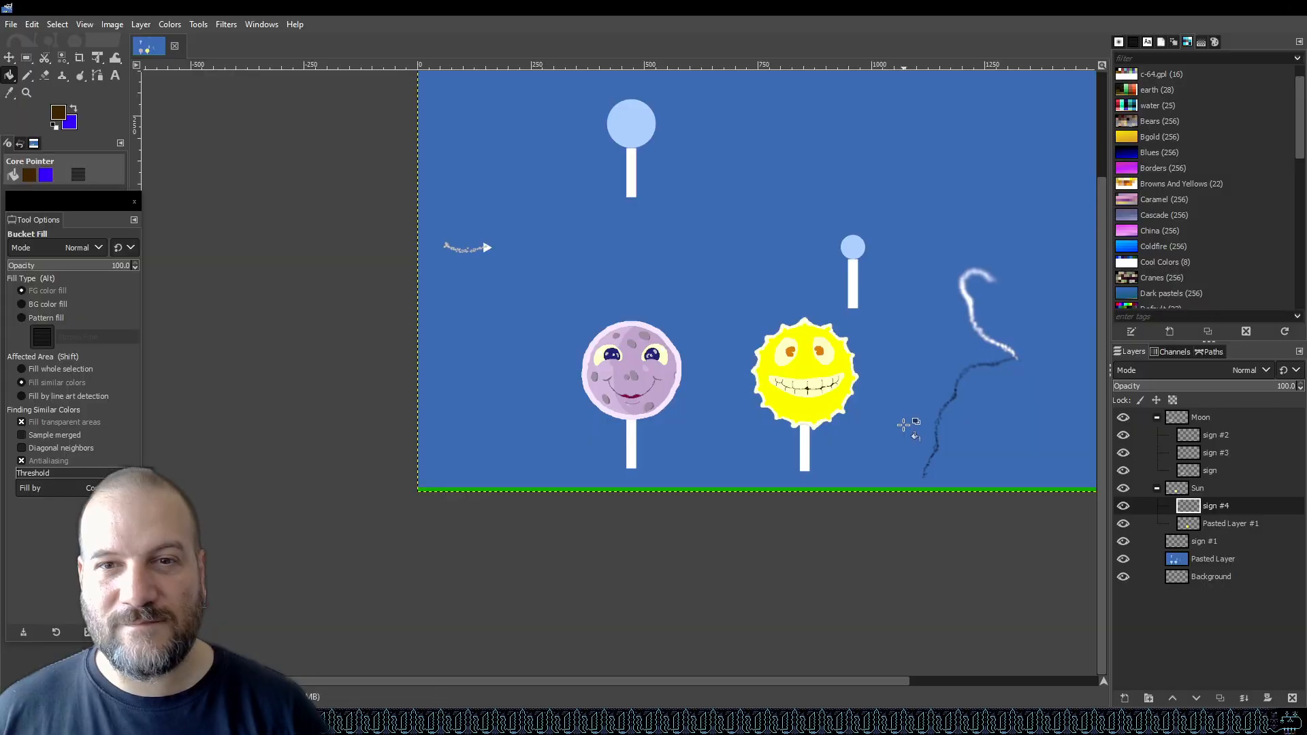
scroll(911, 416, "up", 2)
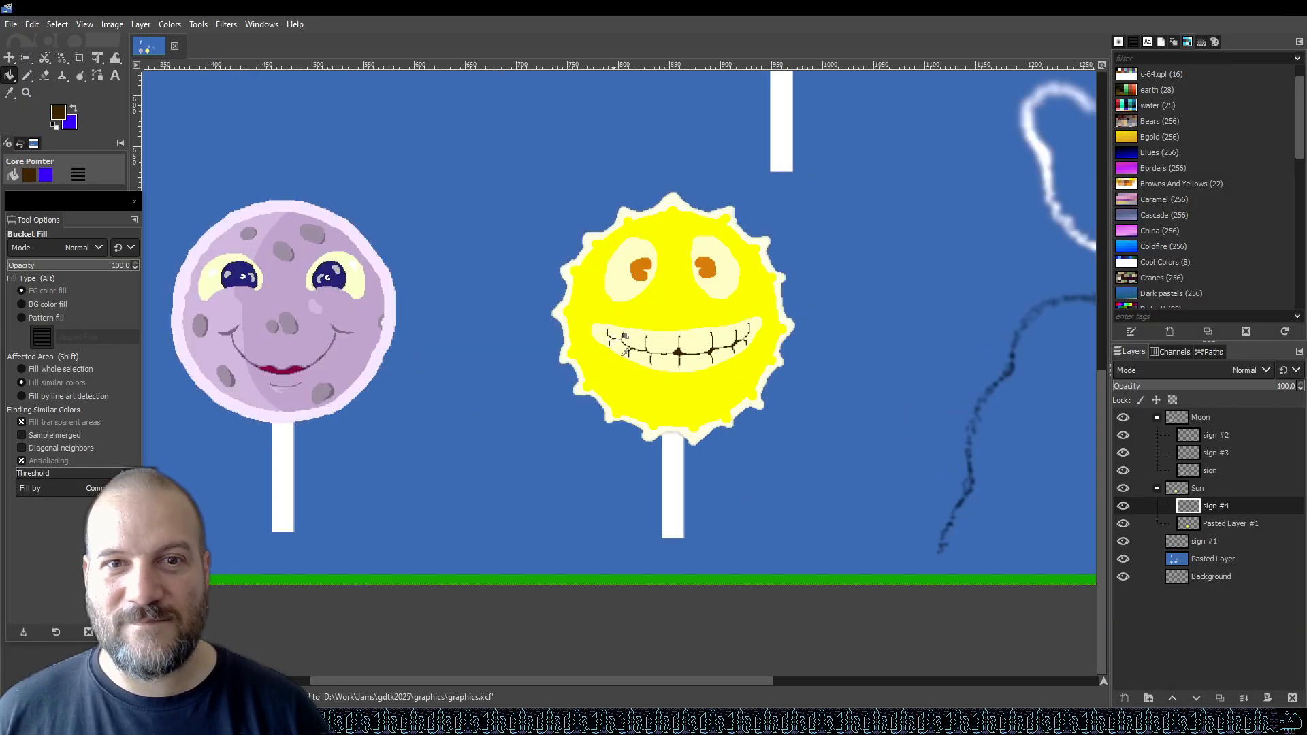
scroll(629, 342, "up", 2)
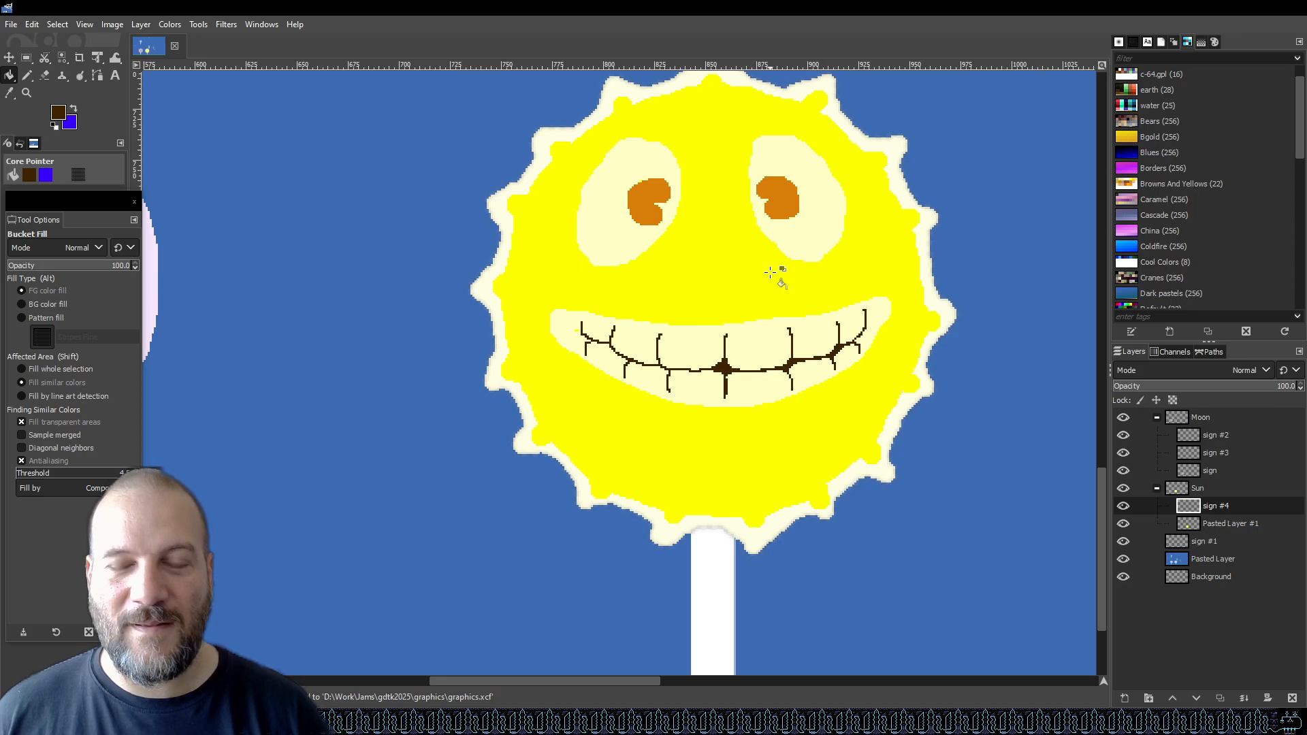
scroll(724, 367, "down", 2)
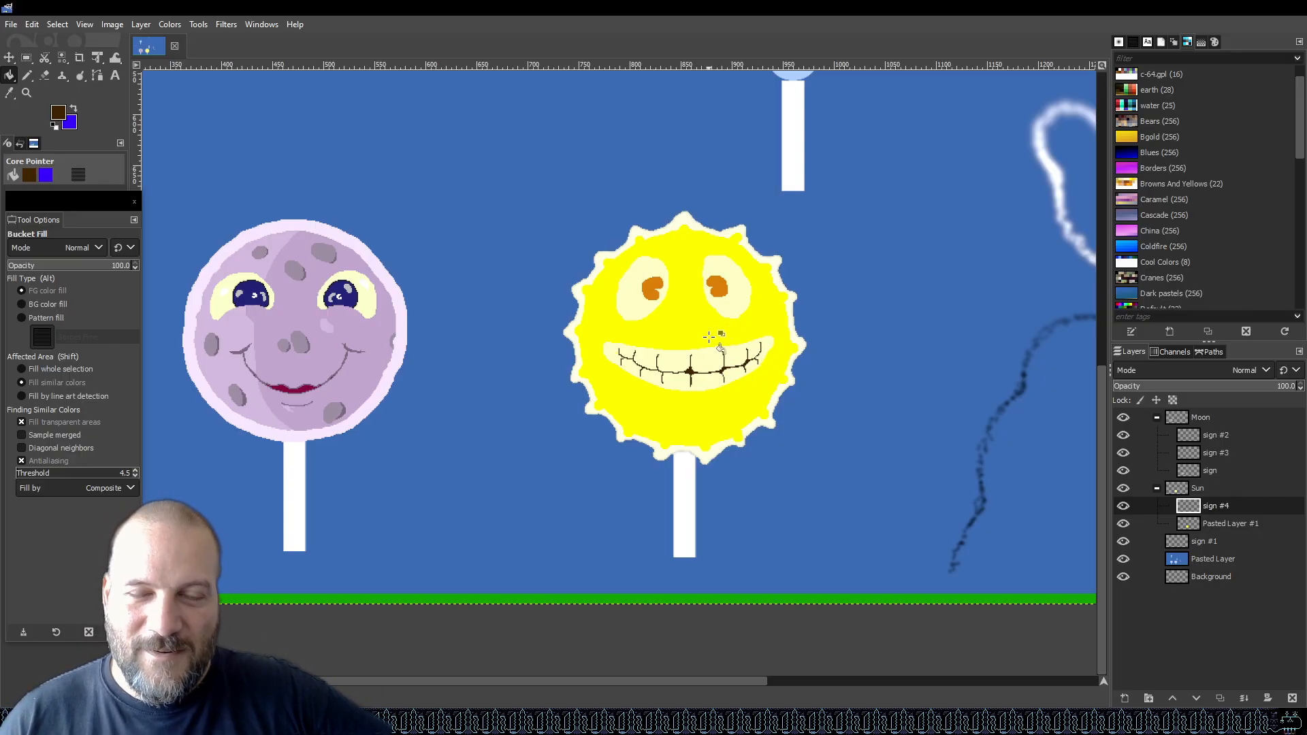
scroll(640, 327, "up", 5)
scroll(642, 356, "down", 4)
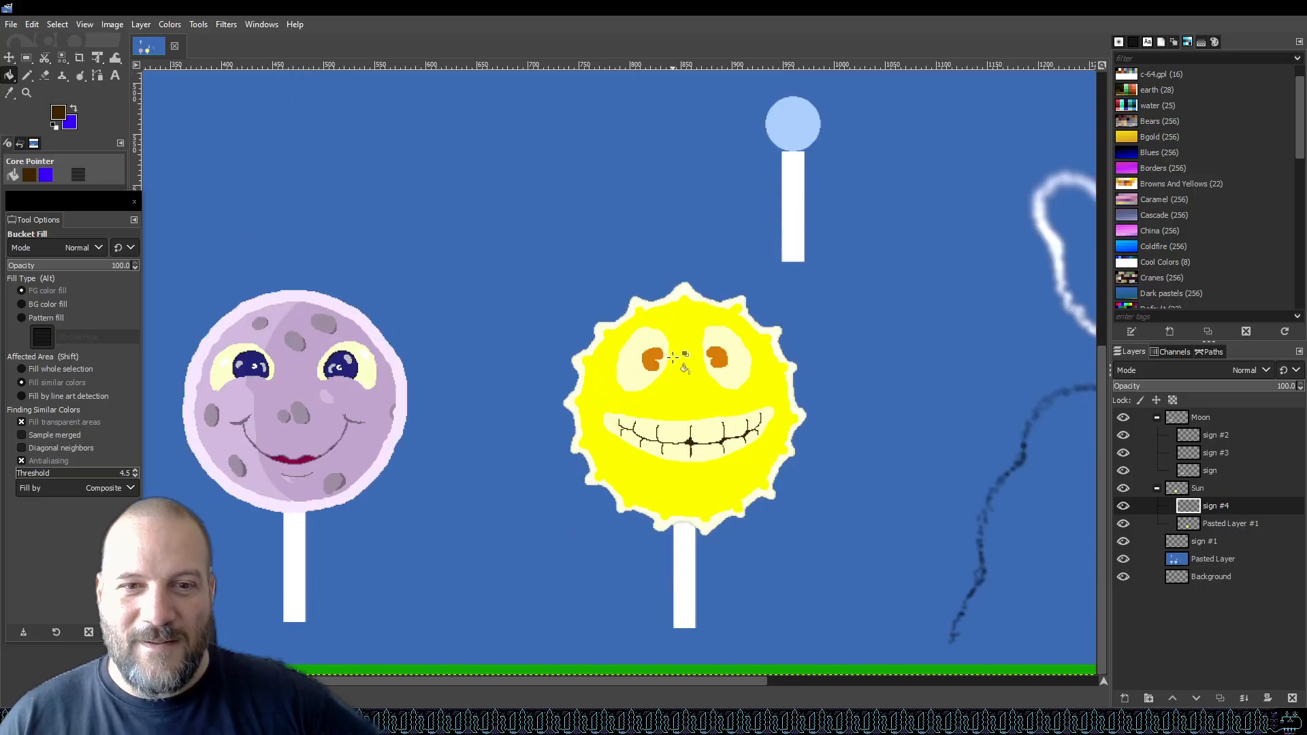
scroll(663, 416, "up", 3)
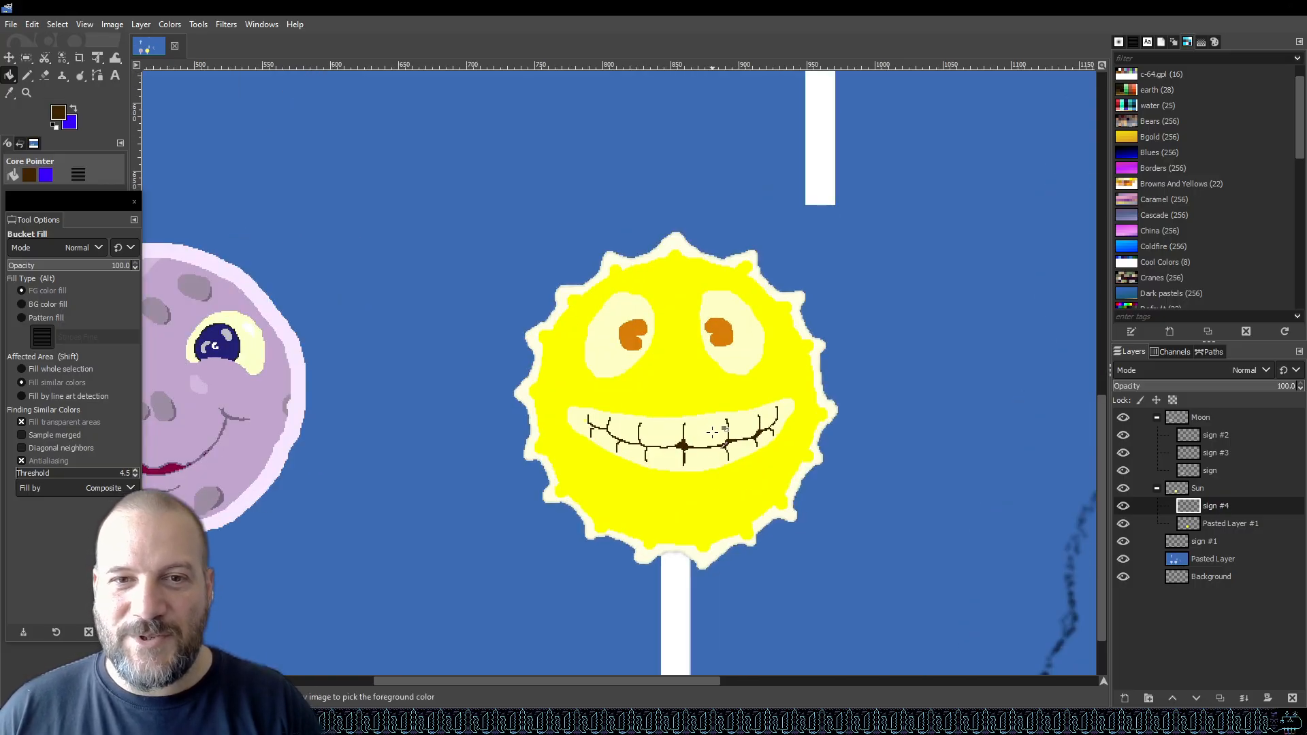
Hide and reshow the sign #4 layer, select it, and save the graphic.
left_click(1122, 507)
left_click(1122, 507)
left_click(1226, 507)
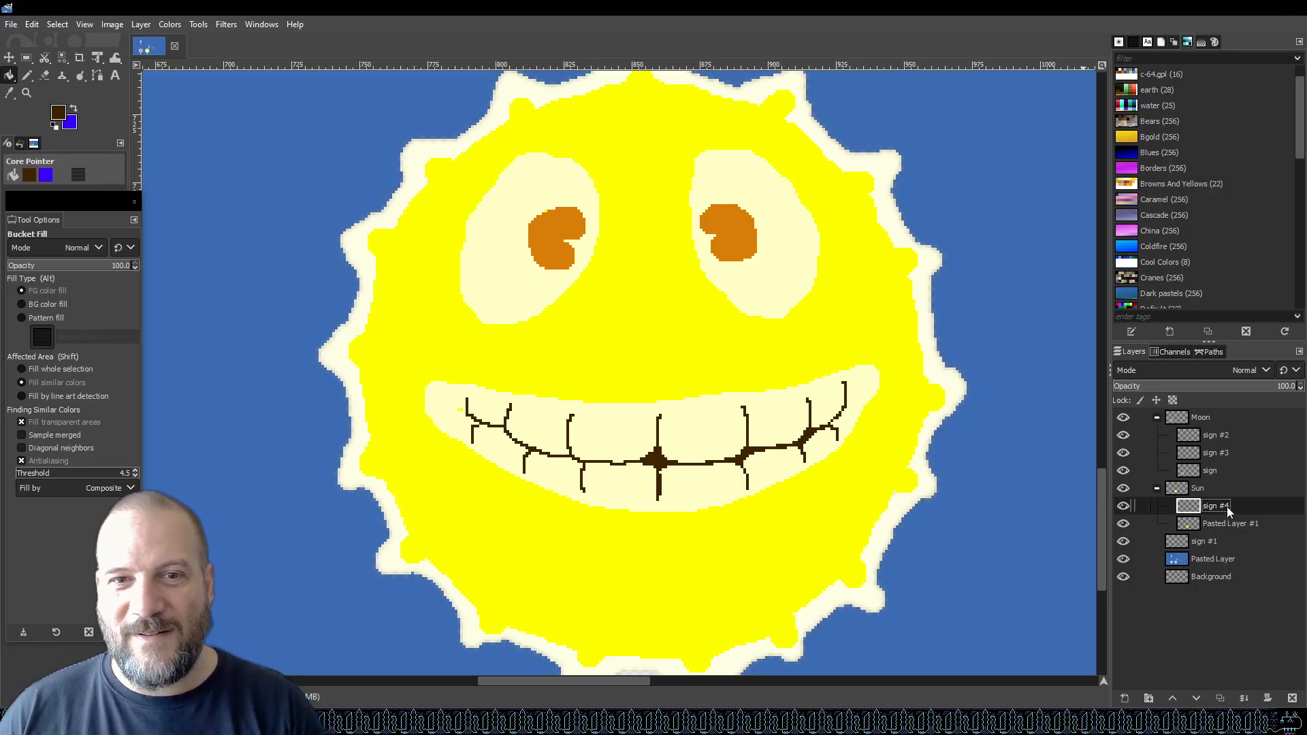
key("ctrl+s")
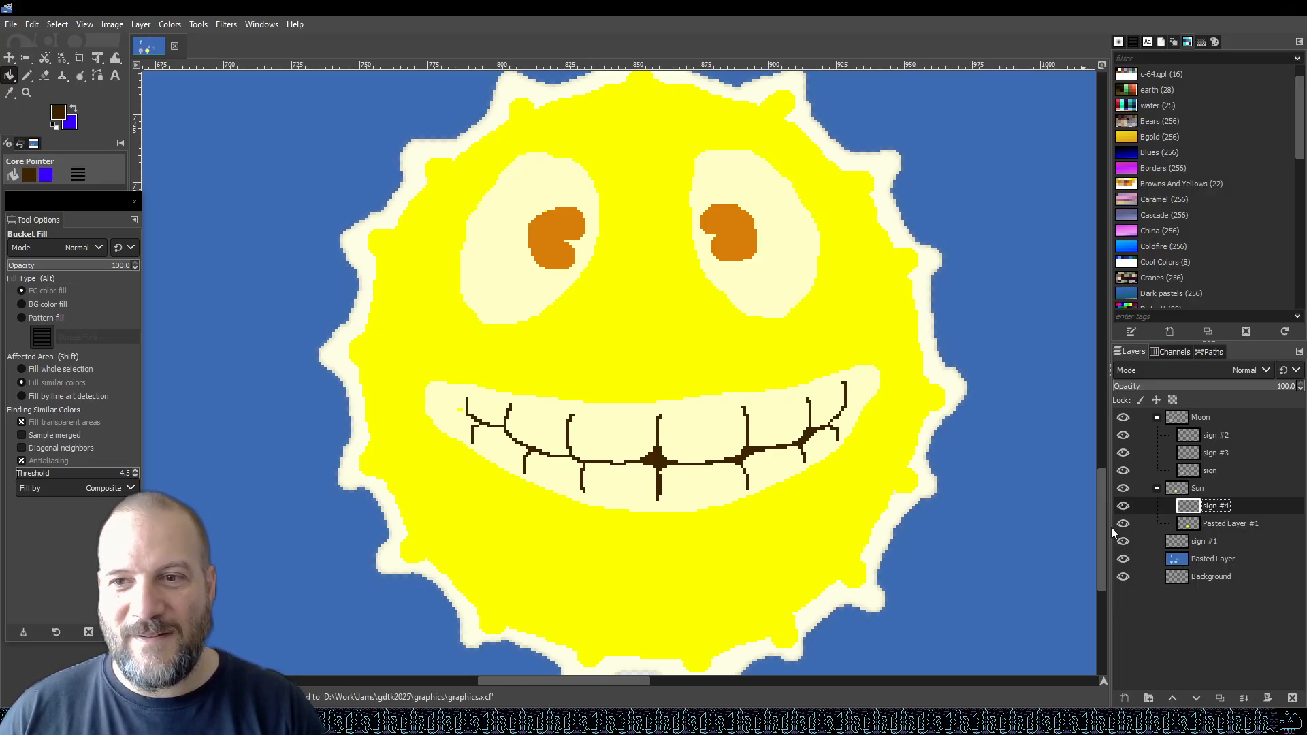
Add a new layer above the sun's face layer and set the foreground colour to dark gold b17e00.
left_click(1124, 699)
key("Return")
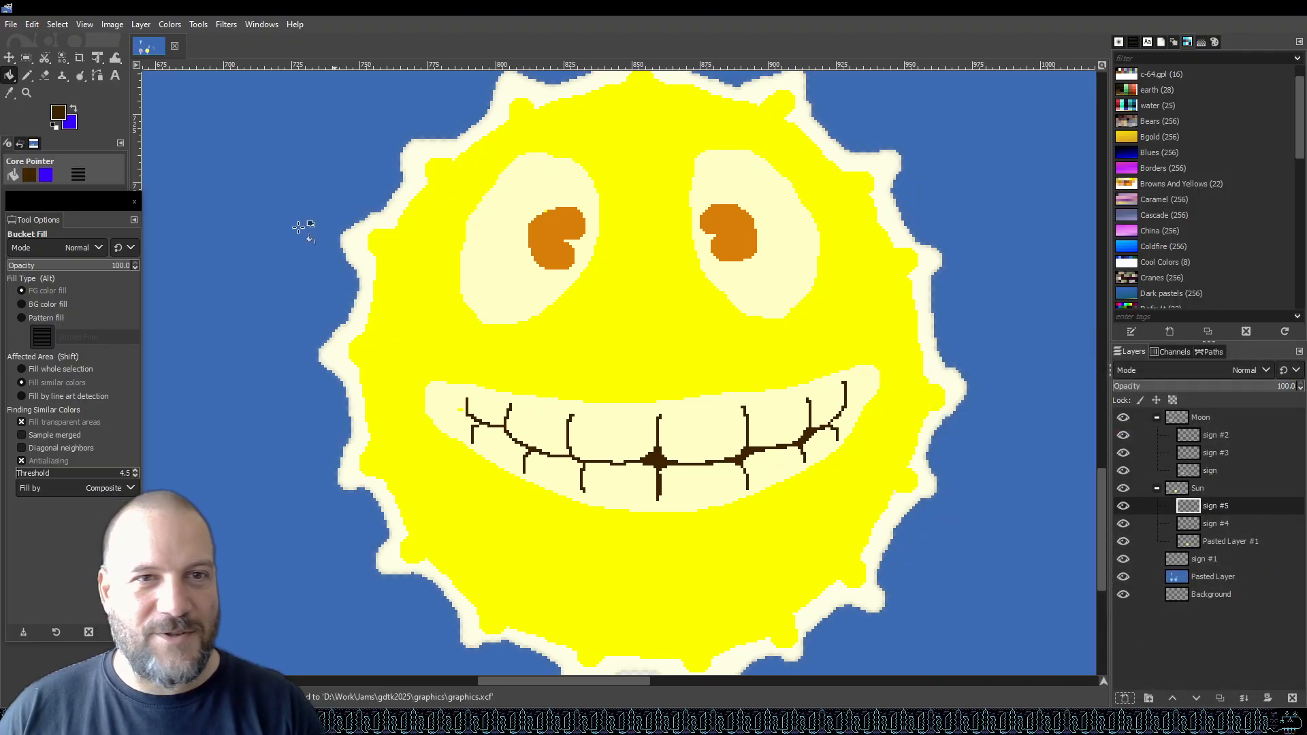
left_click(59, 117)
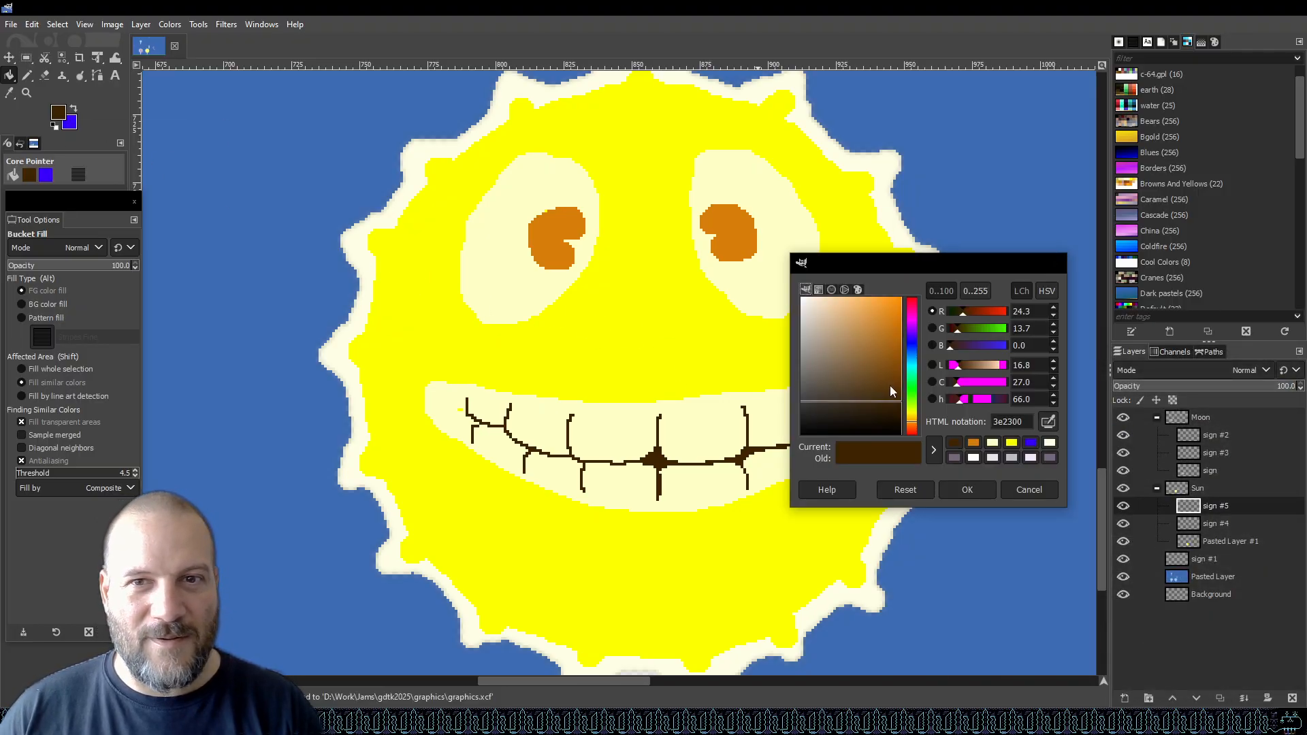
left_click(912, 313)
left_click_drag(892, 320, 897, 307)
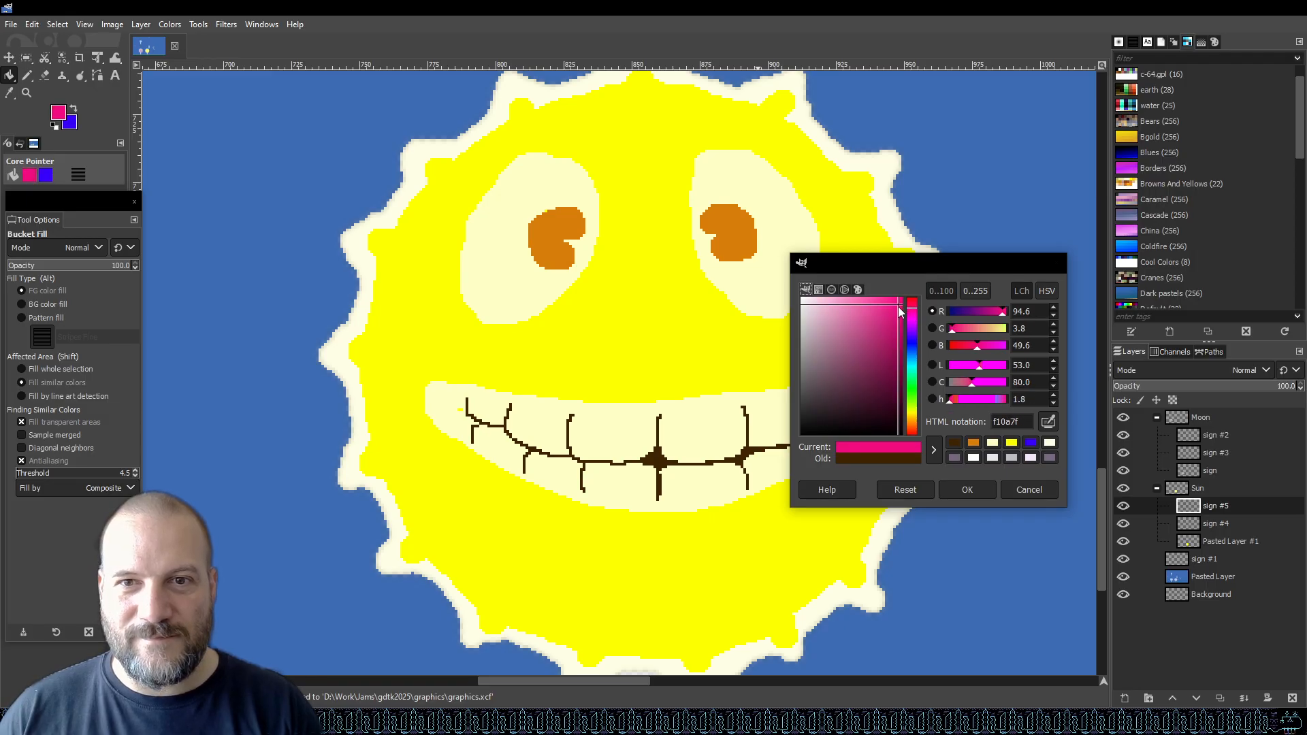
left_click(913, 426)
left_click(913, 418)
left_click_drag(894, 308, 948, 344)
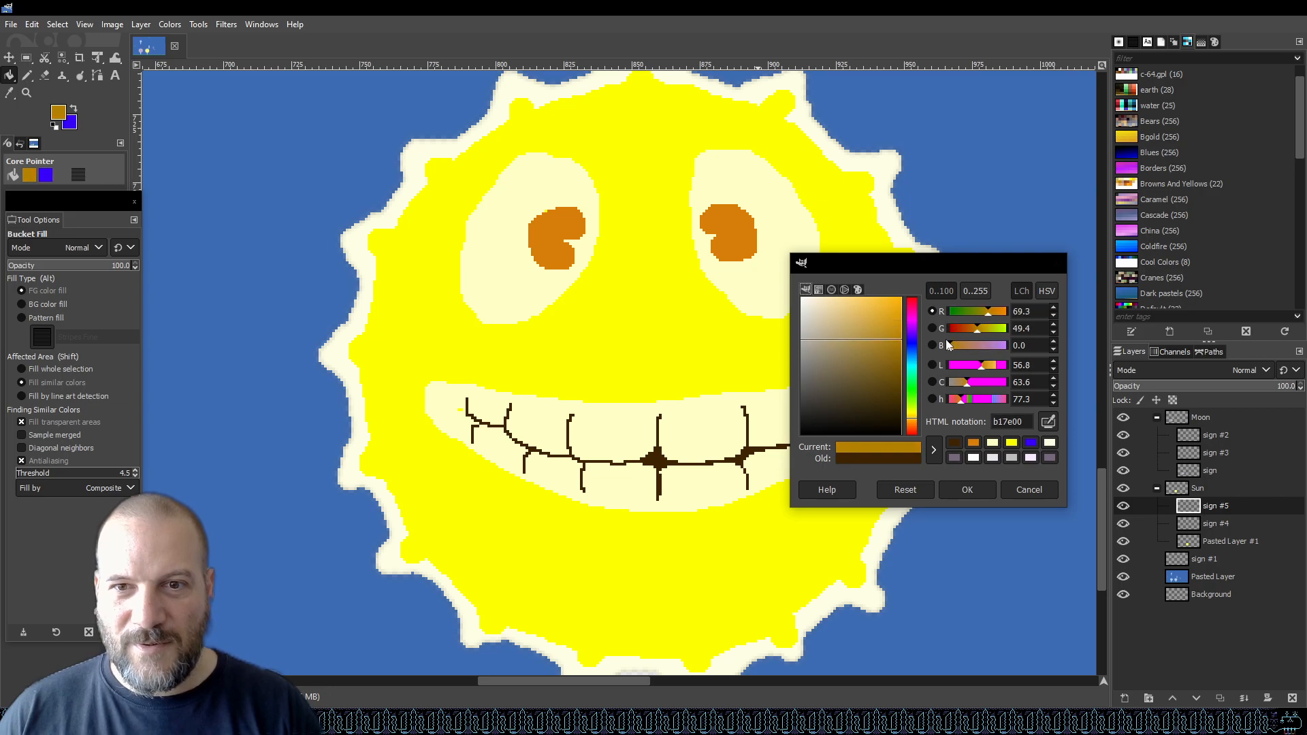
left_click(964, 492)
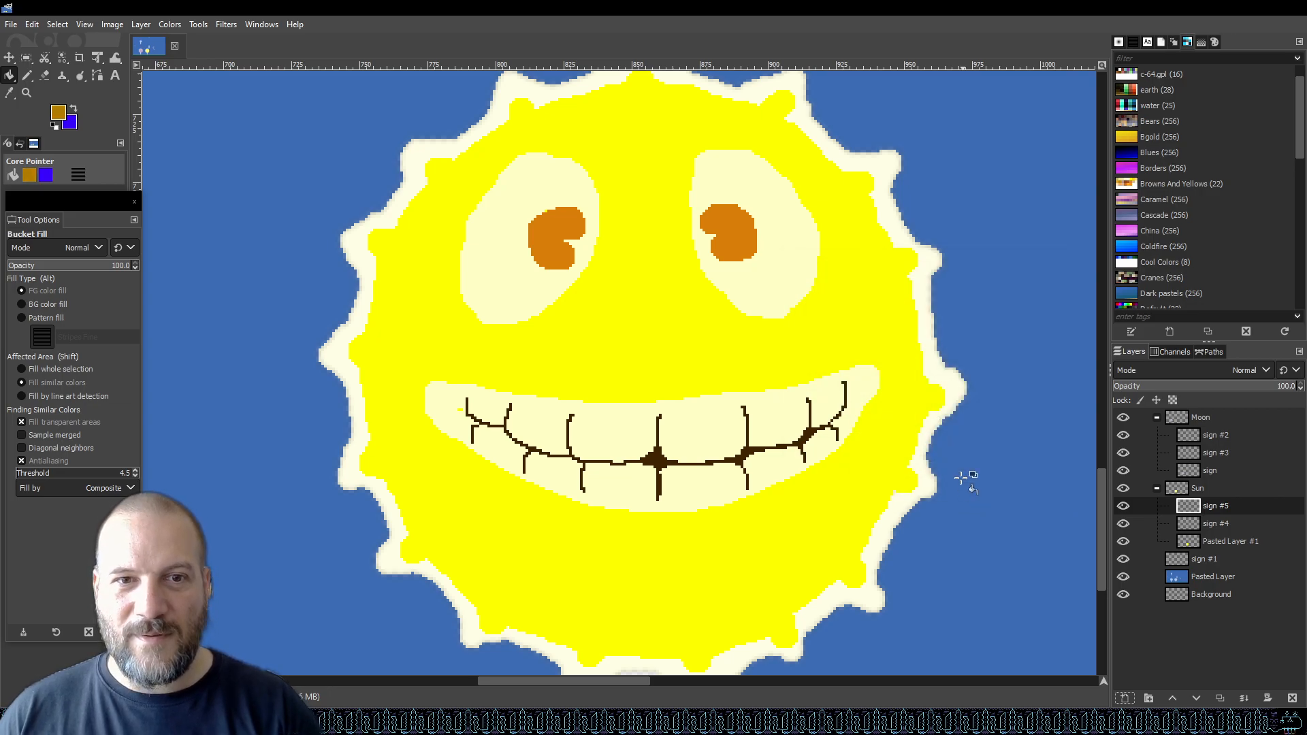
Switch to the Pencil, set its size to 8, and save the graphic.
left_click(26, 75)
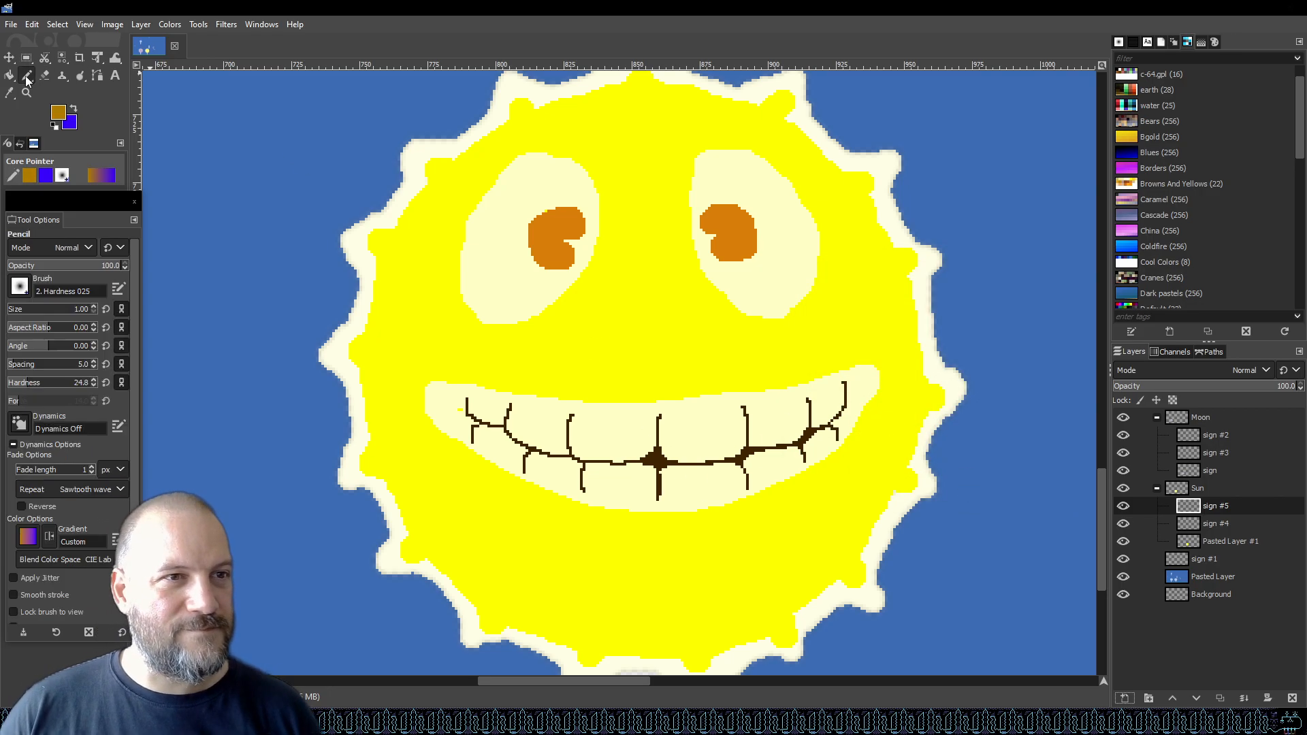
left_click(14, 311)
scroll(11, 311, "down", 2)
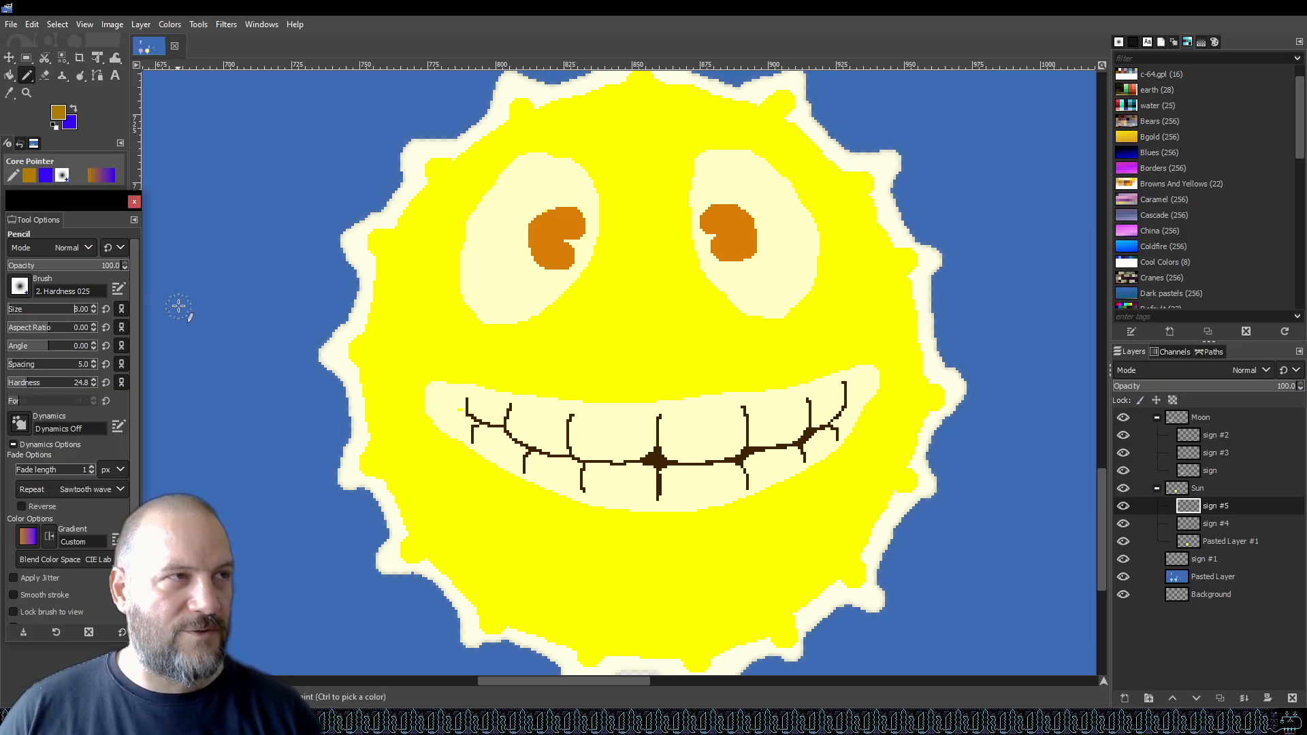
key("ctrl+s")
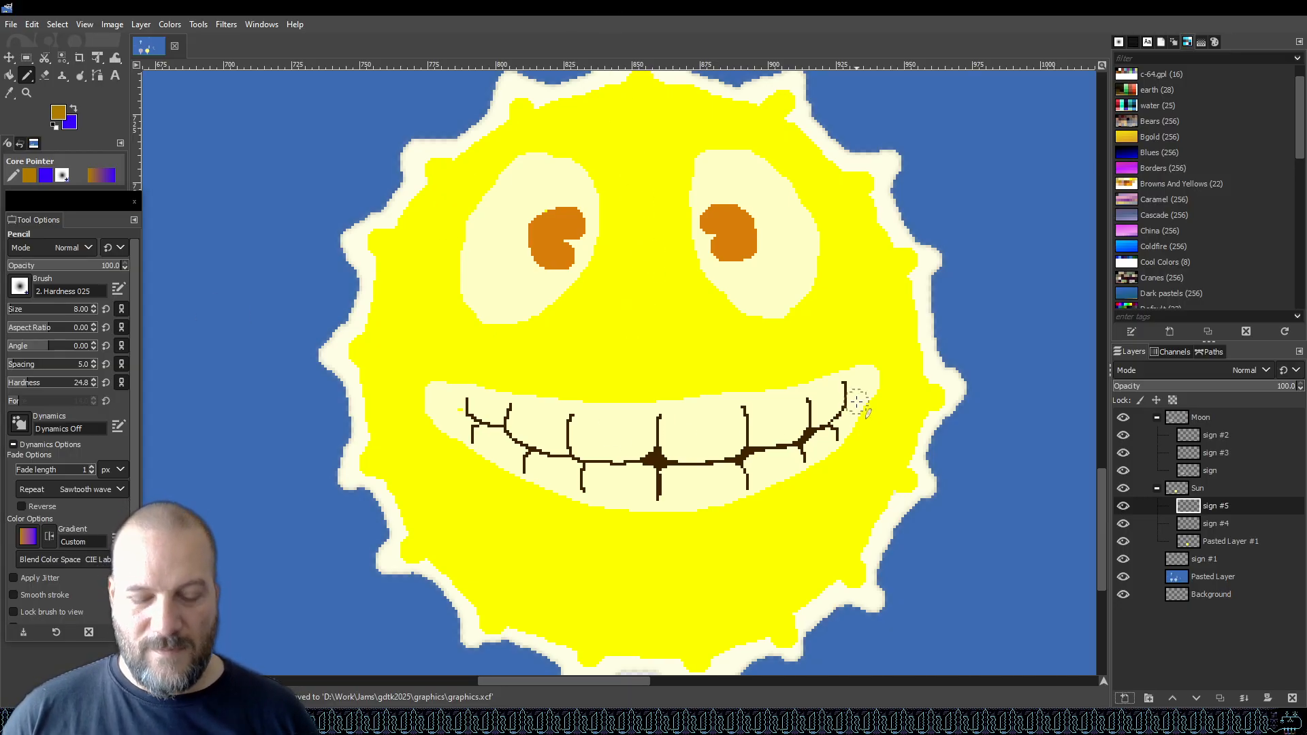
Draw a thick dark gold upper lip along the top of the smile with the Pencil, curving down at both corners.
left_click(659, 401)
mouse_move(659, 401)
left_mouse_down()
mouse_move(753, 395)
mouse_move(854, 356)
left_mouse_up()
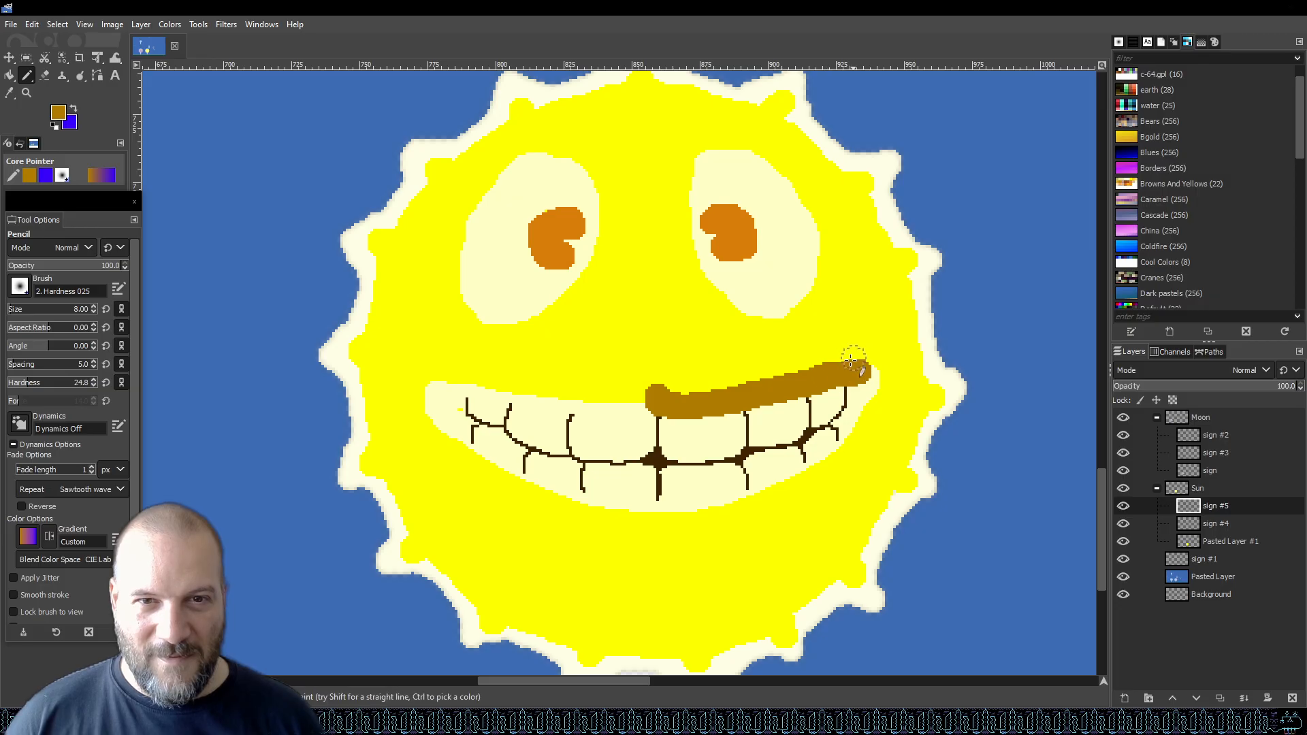
mouse_move(643, 393)
left_mouse_down()
mouse_move(681, 399)
mouse_move(589, 407)
mouse_move(441, 382)
left_mouse_up()
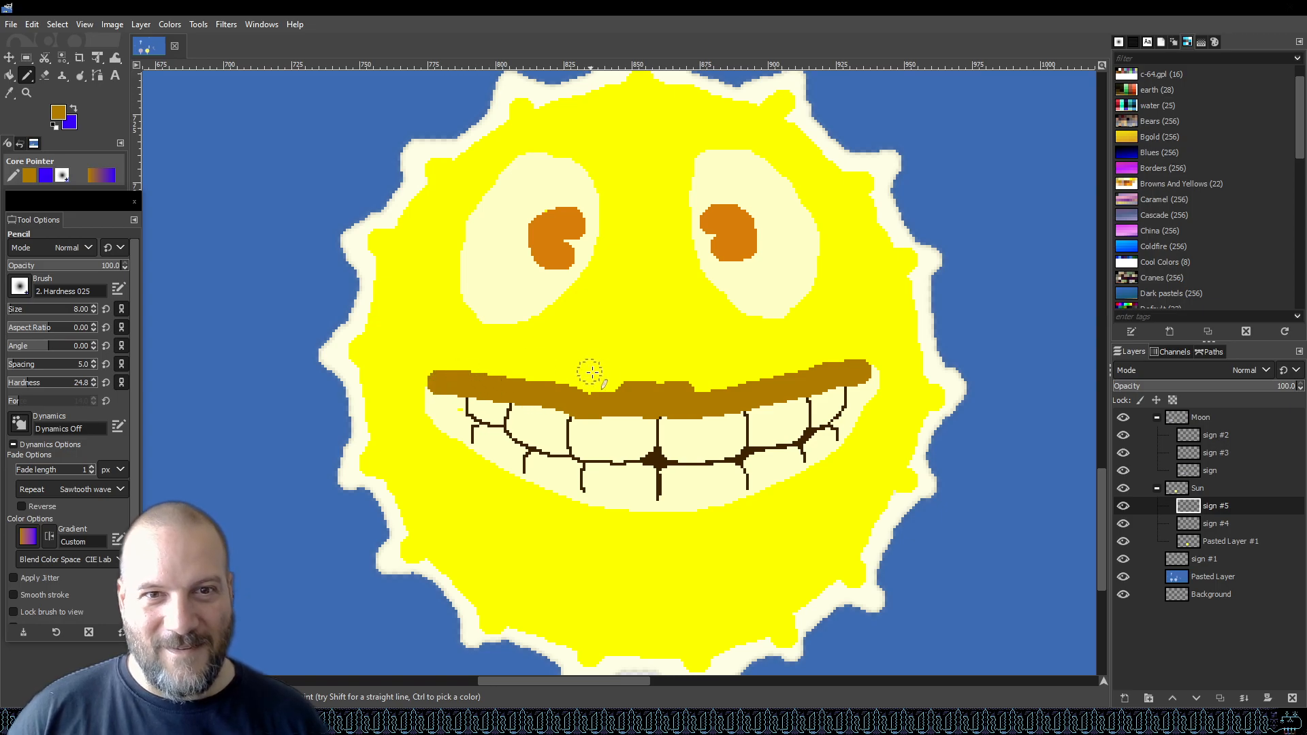
mouse_move(629, 392)
left_mouse_down()
mouse_move(587, 400)
mouse_move(623, 385)
mouse_move(651, 397)
mouse_move(686, 384)
mouse_move(740, 397)
left_mouse_up()
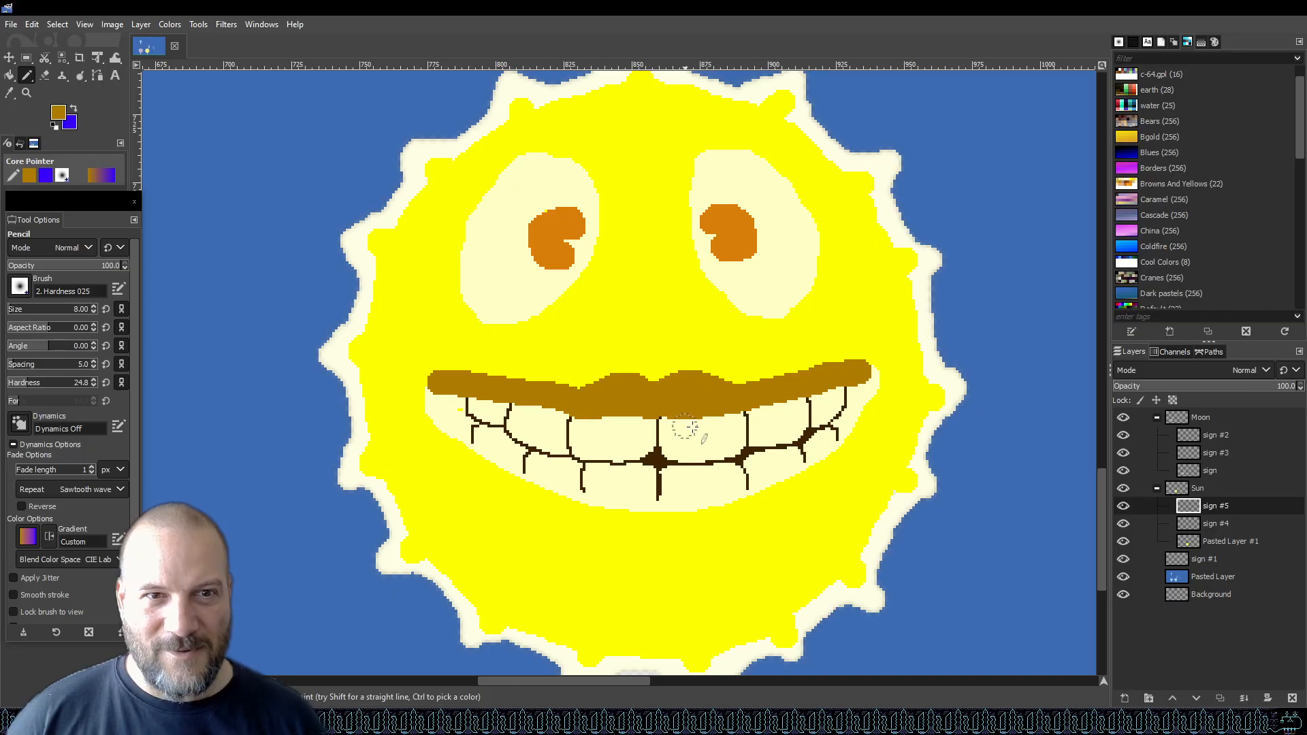
mouse_move(858, 373)
left_mouse_down()
mouse_move(872, 355)
mouse_move(850, 432)
mouse_move(875, 393)
left_mouse_up()
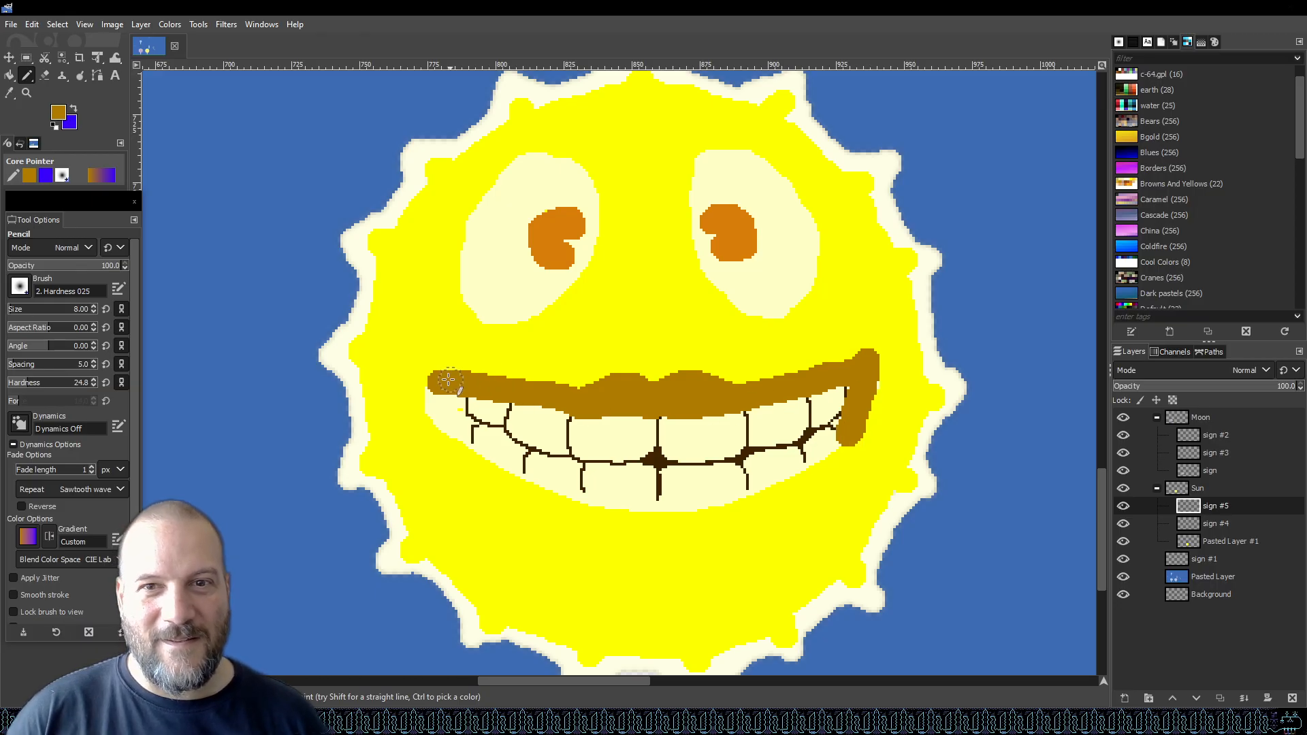
mouse_move(441, 382)
left_mouse_down()
mouse_move(425, 373)
mouse_move(431, 421)
mouse_move(468, 453)
left_mouse_up()
mouse_move(872, 403)
left_mouse_down()
mouse_move(872, 379)
mouse_move(861, 414)
left_mouse_up()
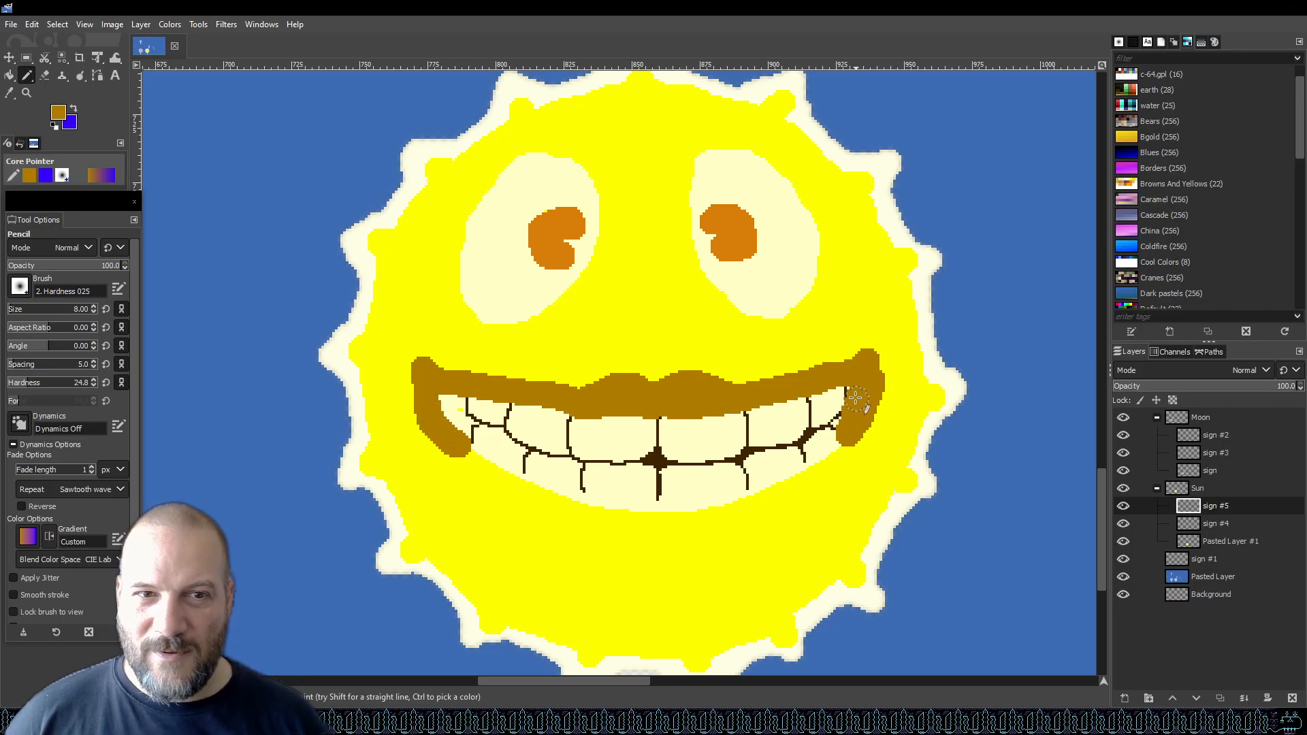
key("ctrl+z")
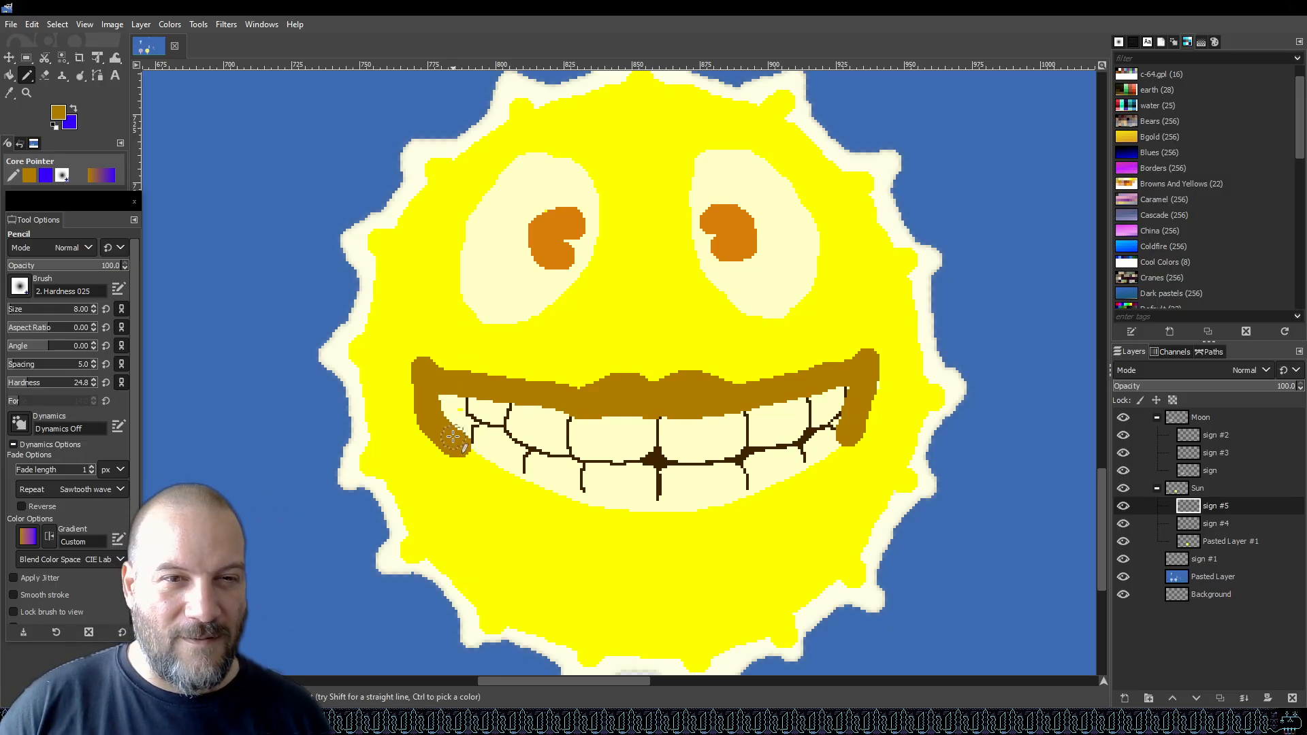
Draw the dark gold lower lip along the bottom of the smile and save the graphic.
mouse_move(452, 444)
left_mouse_down()
mouse_move(607, 511)
mouse_move(729, 505)
mouse_move(833, 458)
mouse_move(854, 413)
left_mouse_up()
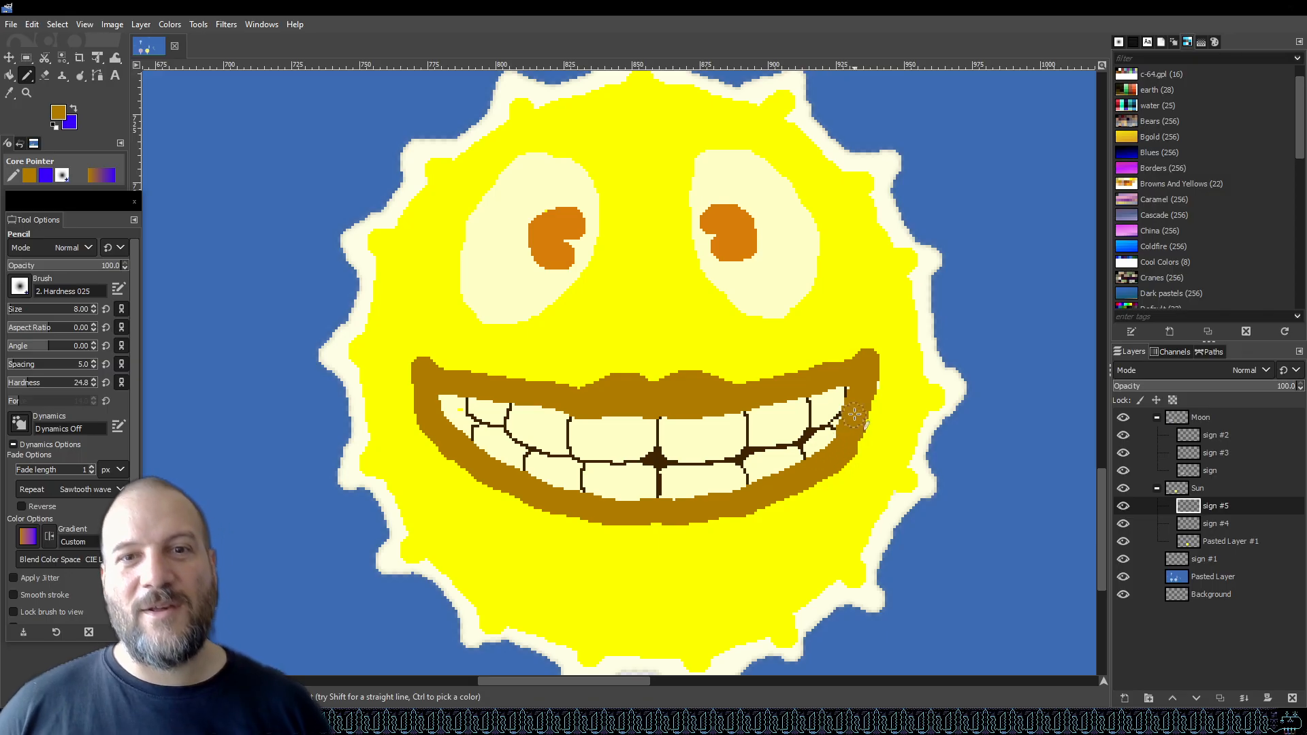
key("ctrl+s")
scroll(486, 401, "down", 2)
scroll(484, 402, "down", 2)
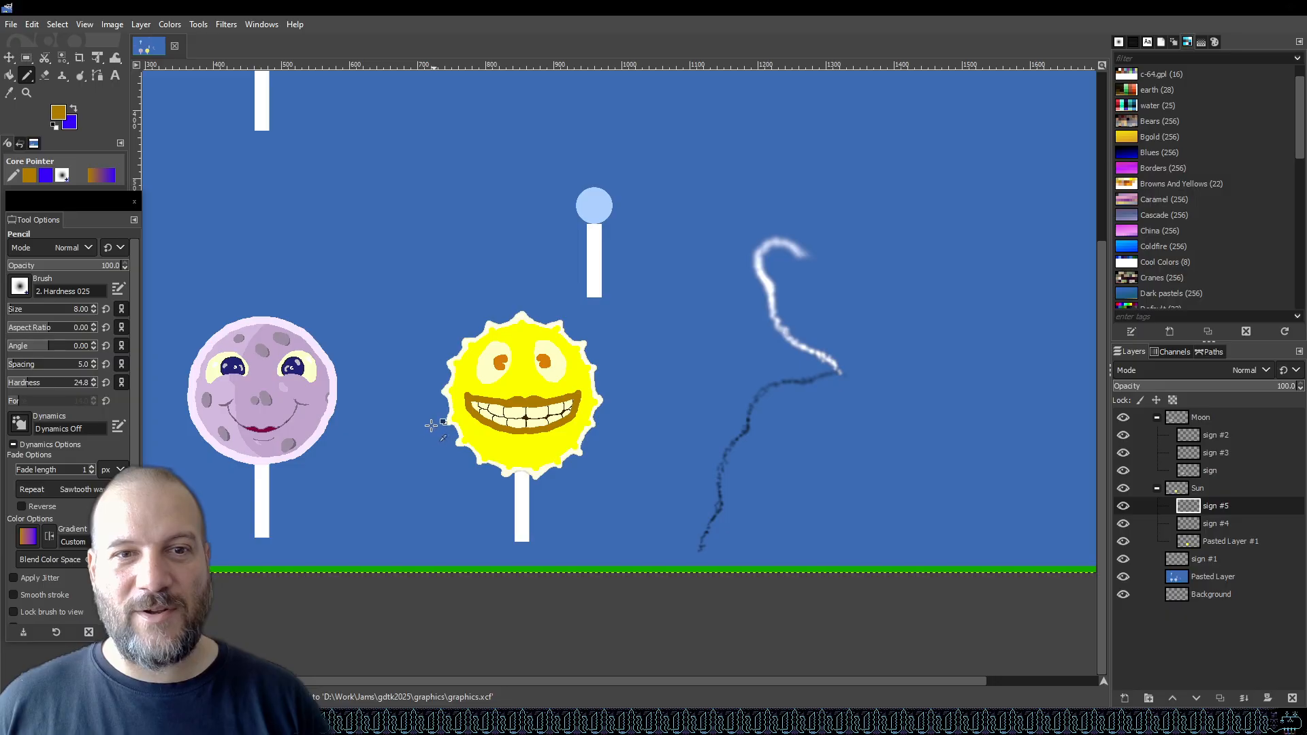
scroll(434, 426, "up", 4)
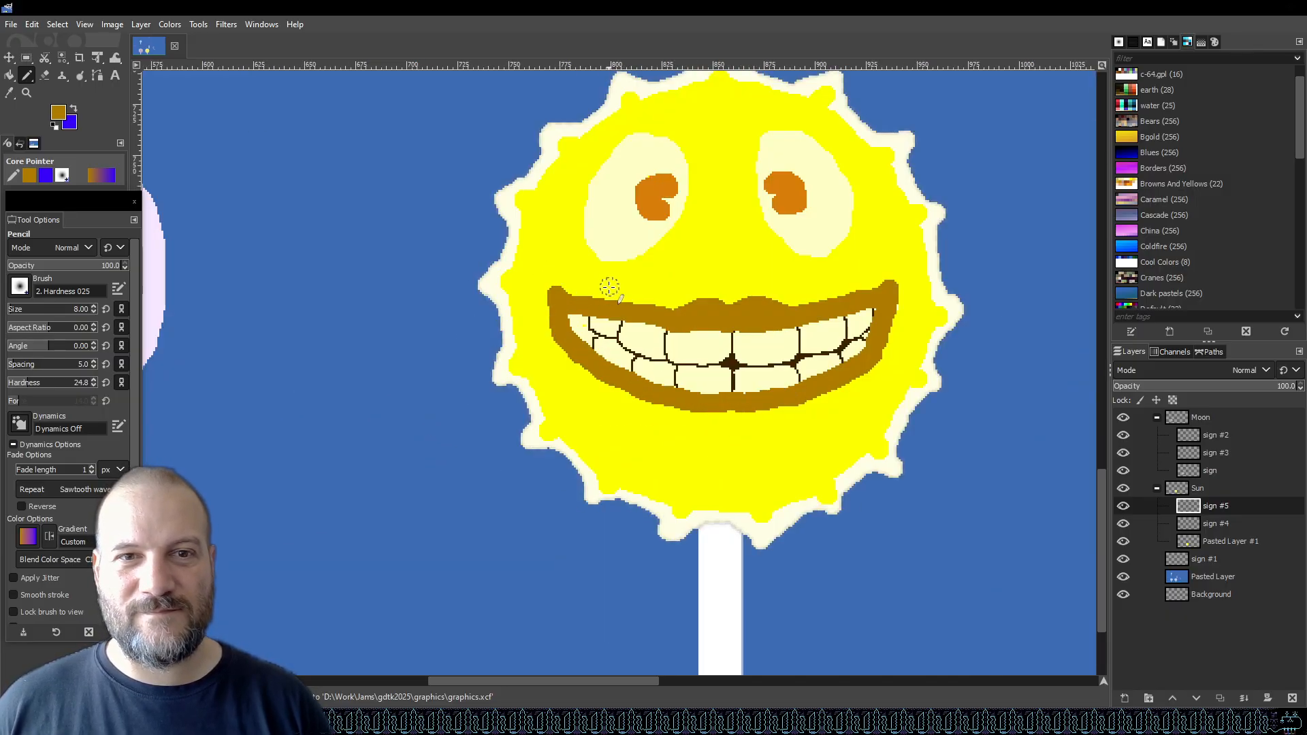
Pick the dark brown tooth-line colour as the foreground colour and switch back to Bucket Fill.
left_click(10, 76)
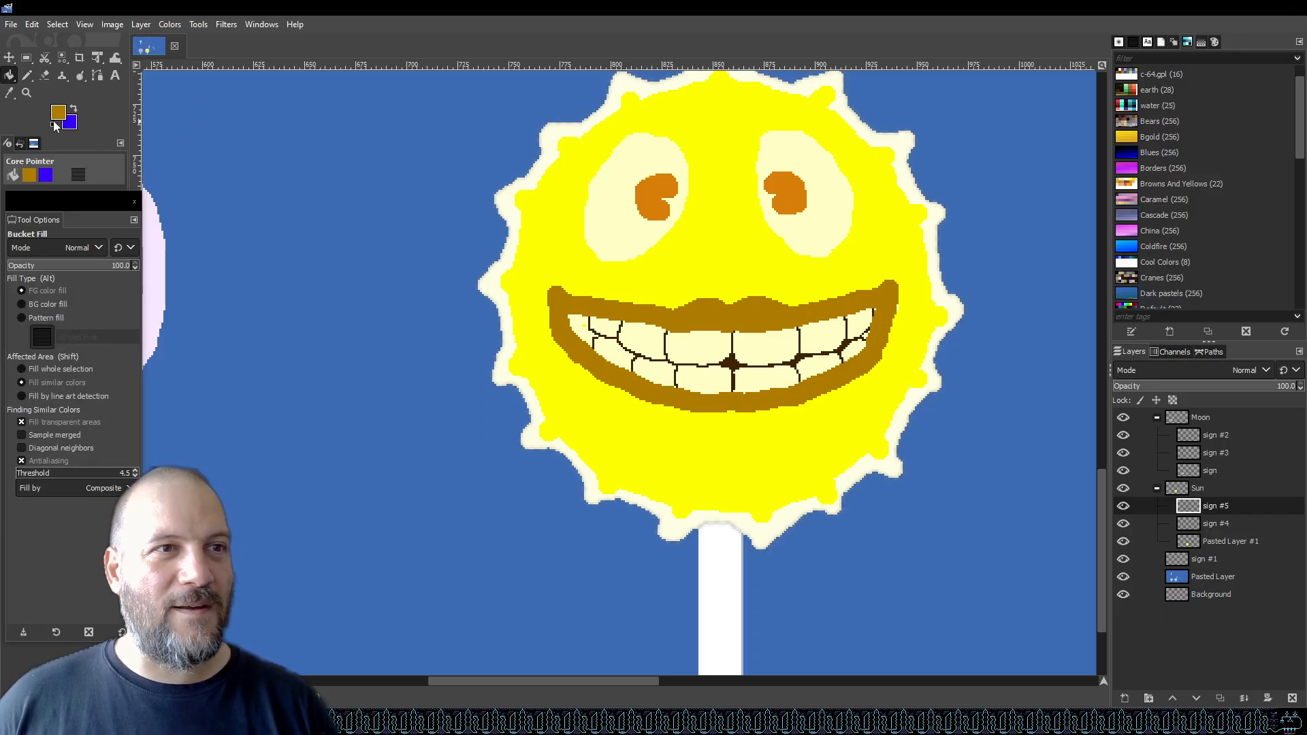
left_click(57, 114)
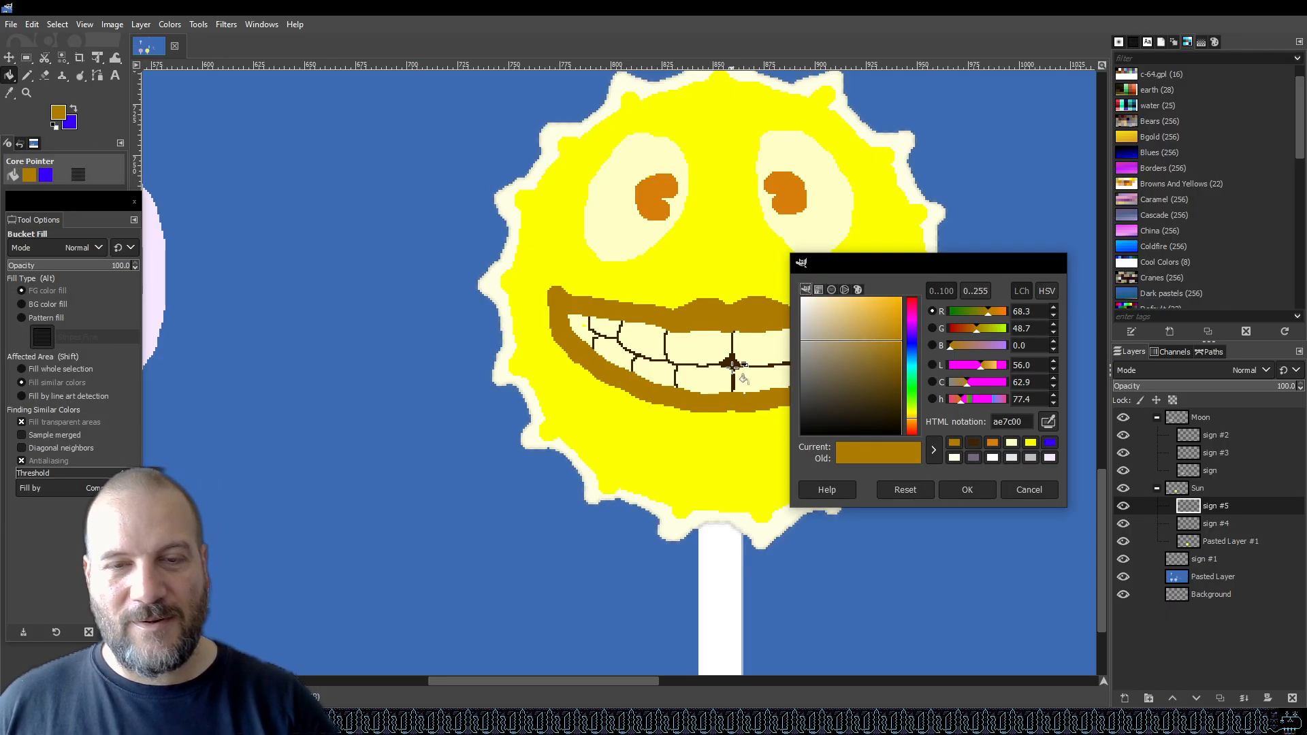
left_click(993, 487)
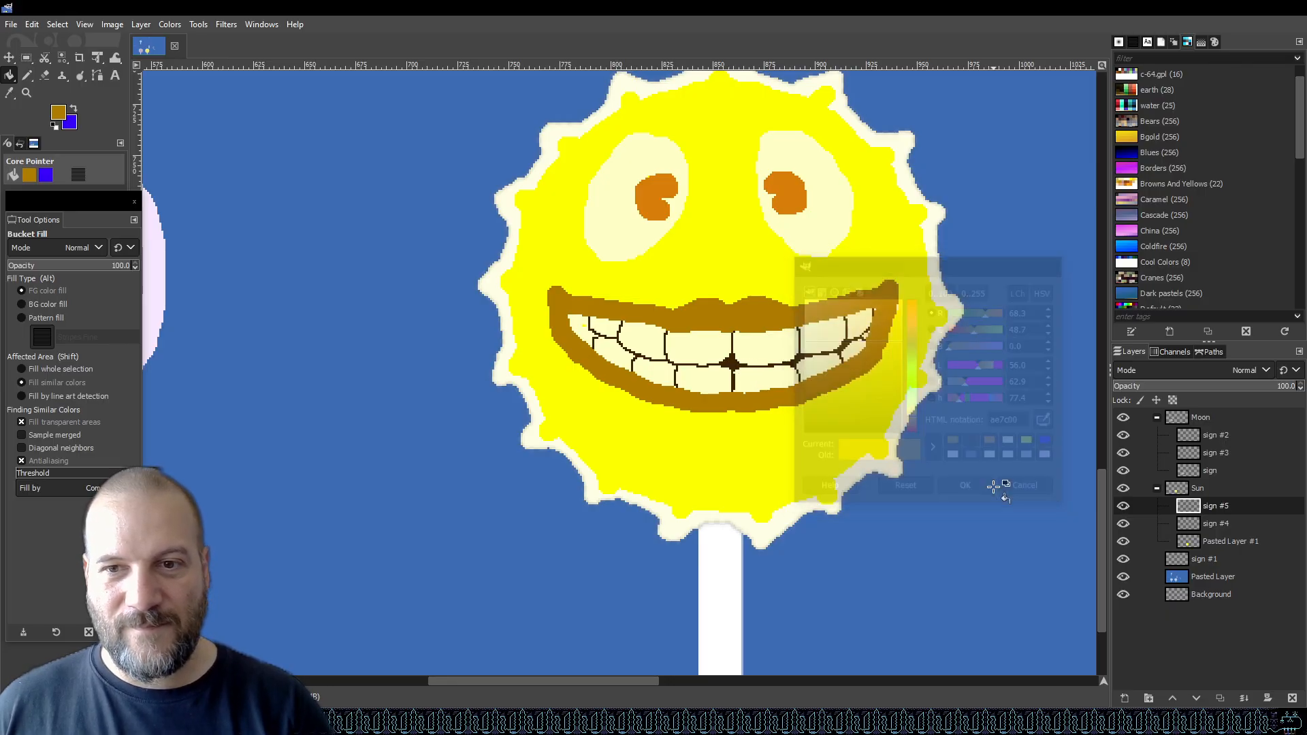
key("o")
left_click(730, 362)
key("shift+b")
Try filling the smile's left corner with dark brown on the sign #4 and sign #5 layers, undoing each attempt.
scroll(592, 330, "up", 3, "ctrl")
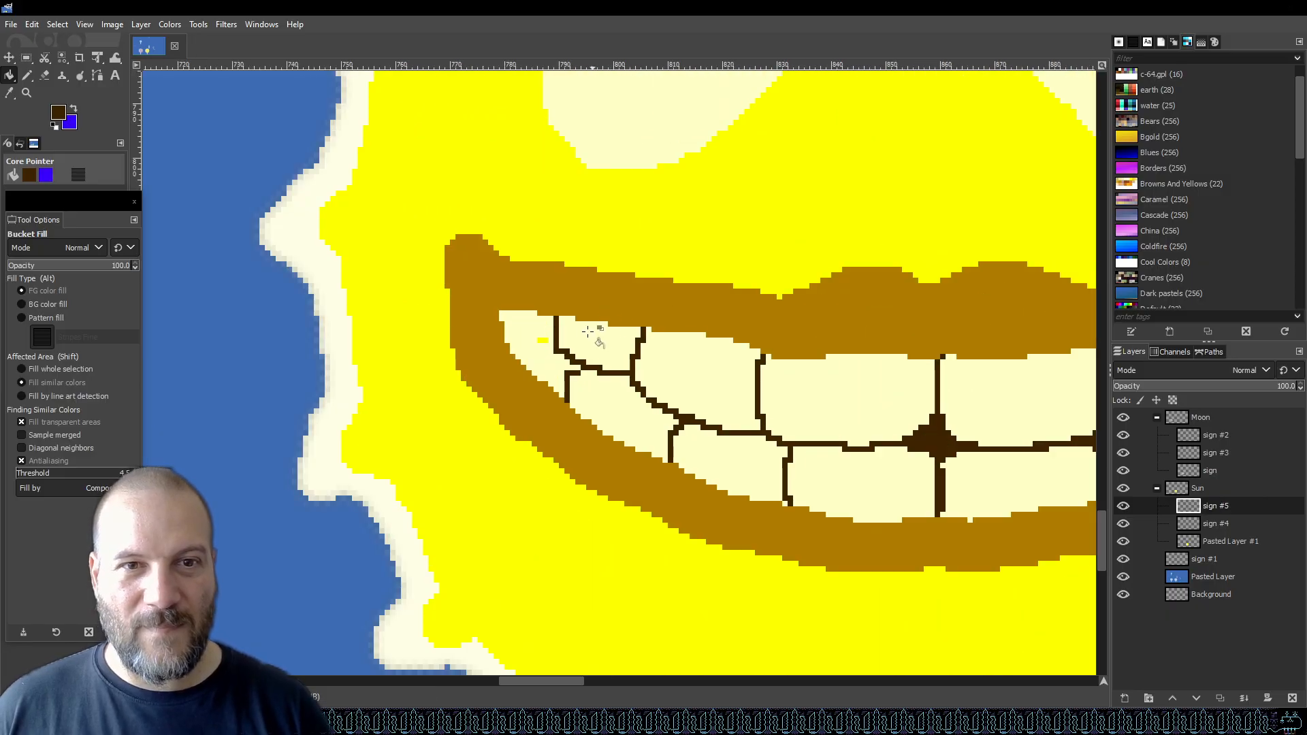
left_click(548, 337)
key("ctrl+z")
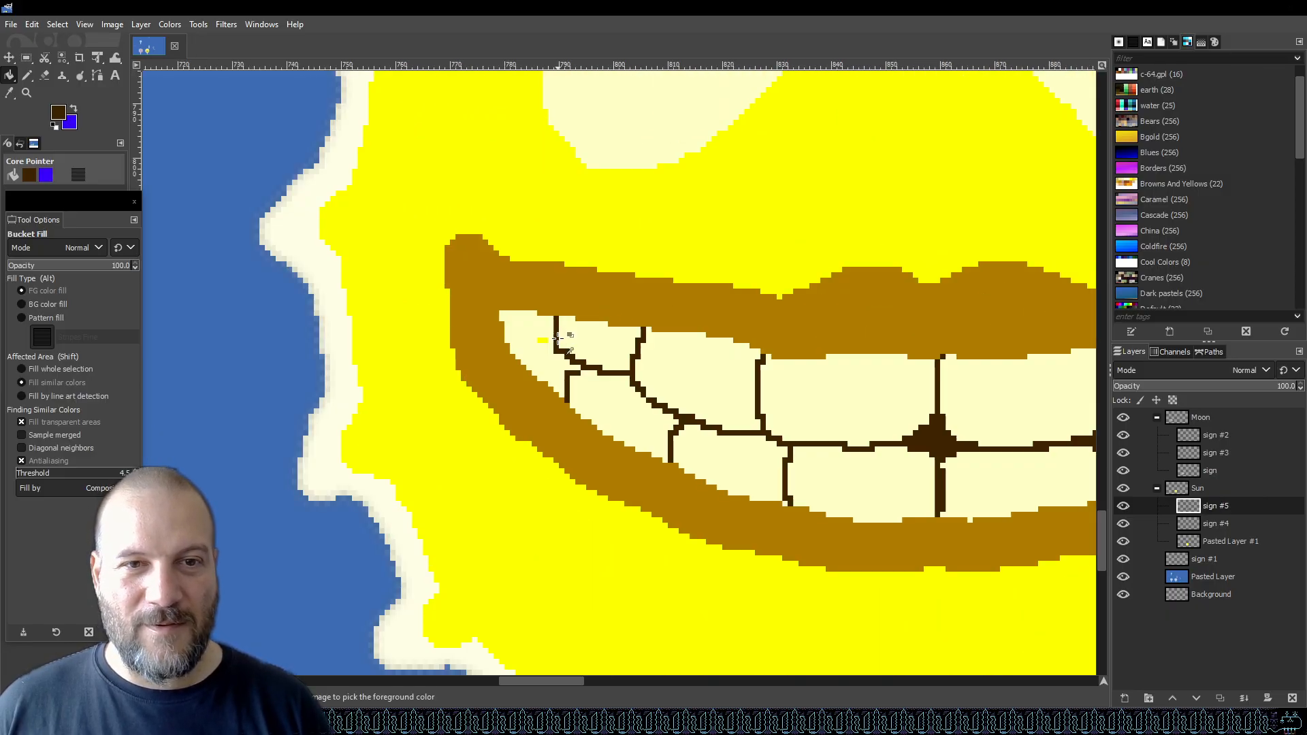
left_click(1188, 524)
left_click(542, 344)
key("ctrl+z")
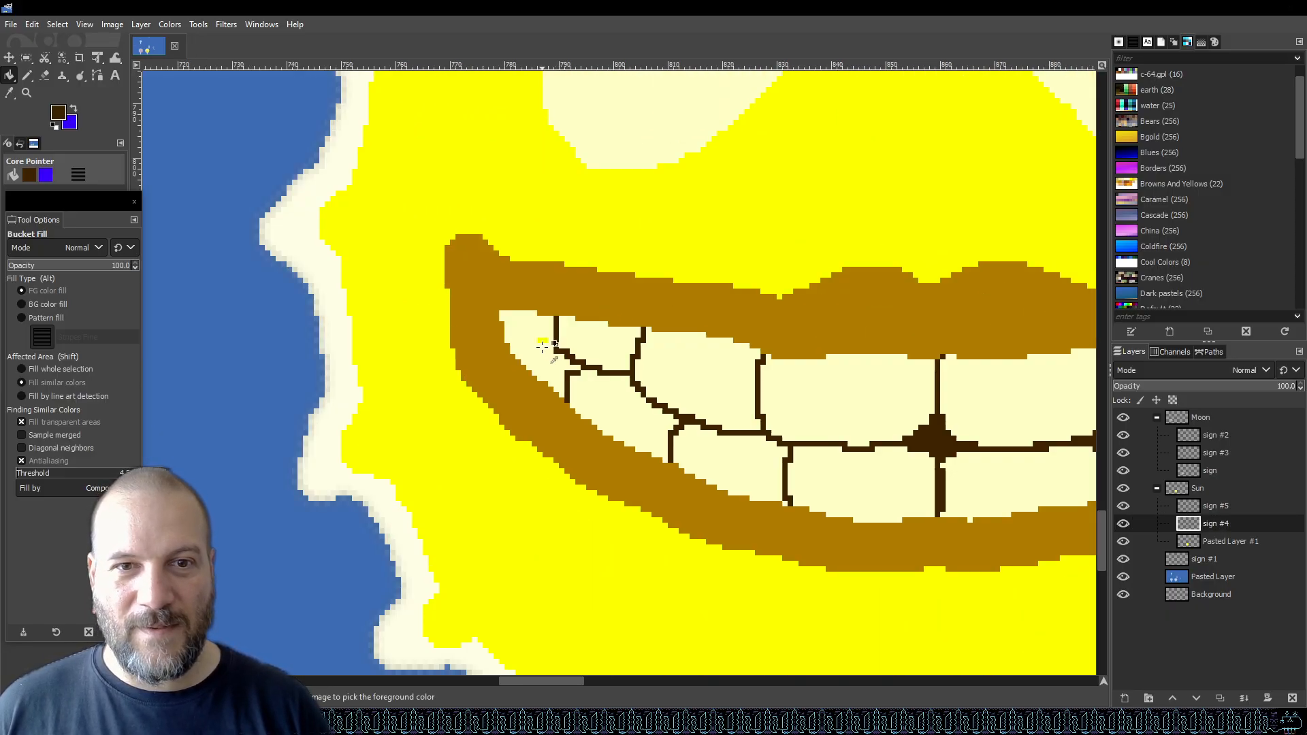
left_click(1124, 523)
left_click(1123, 522)
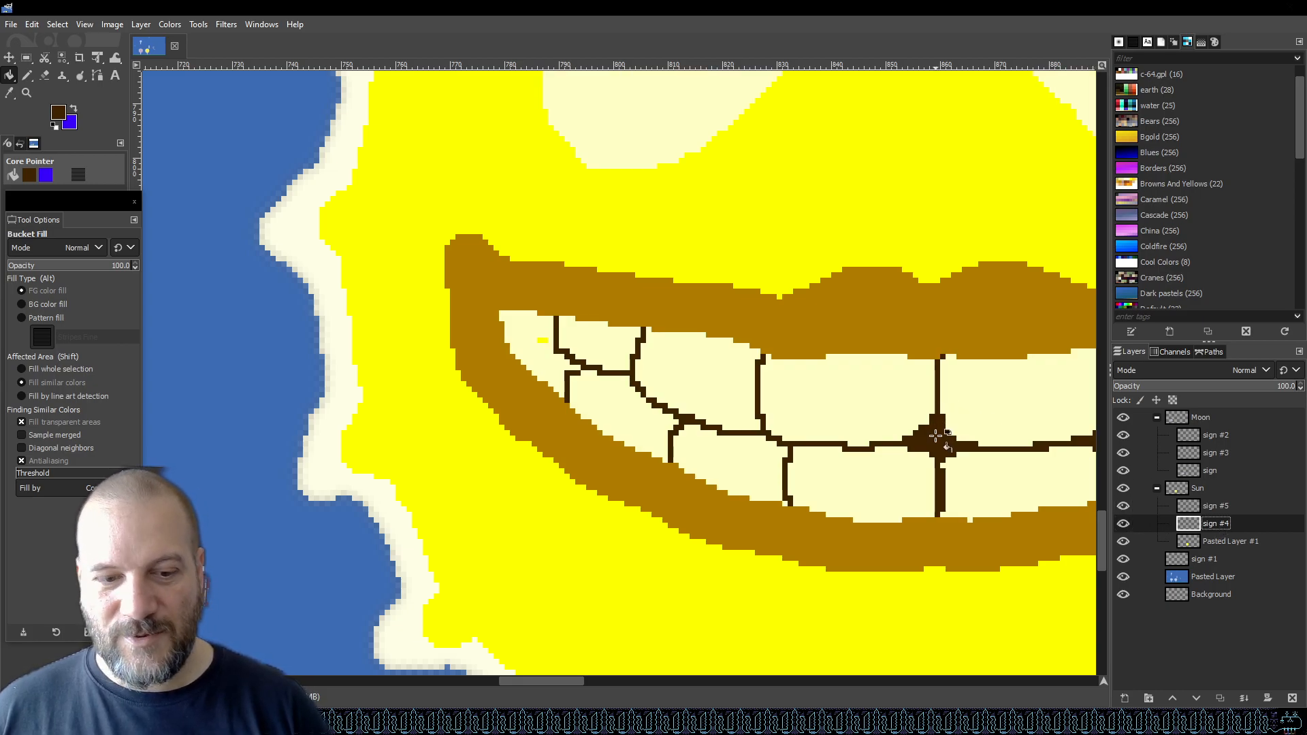
key("o")
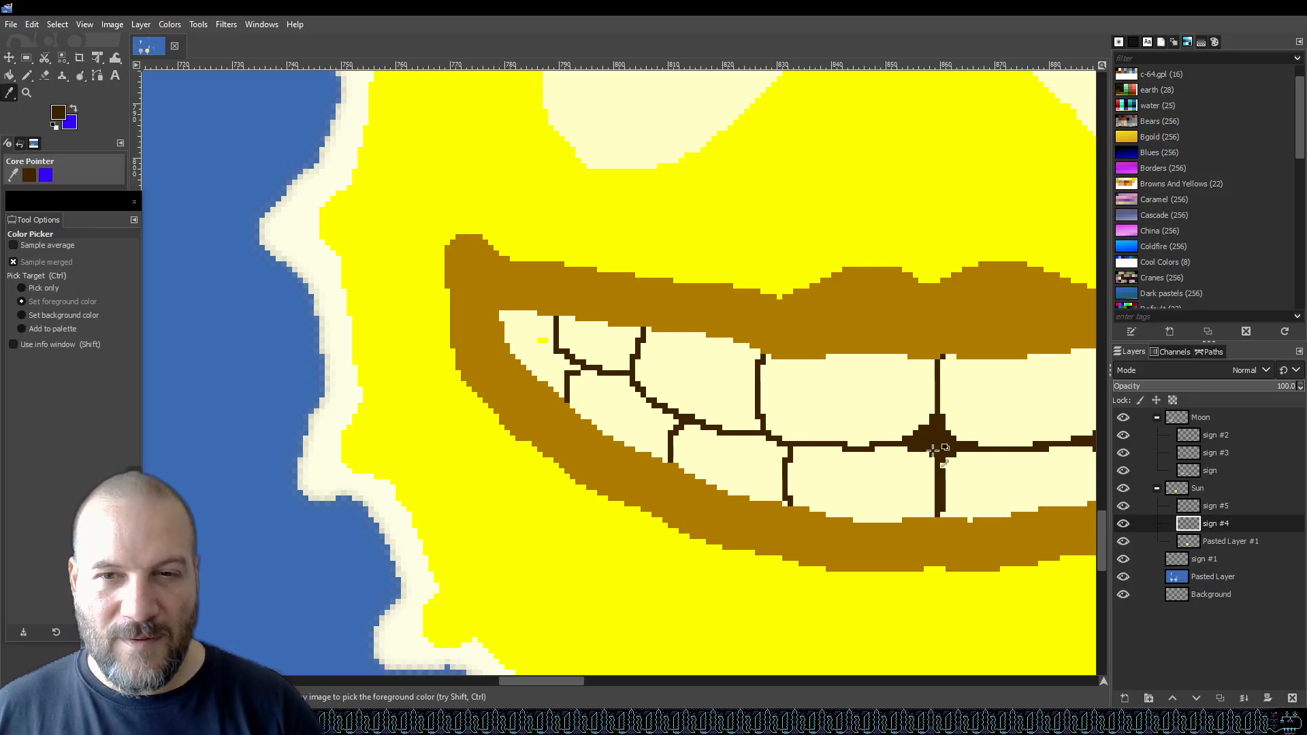
key("shift+b")
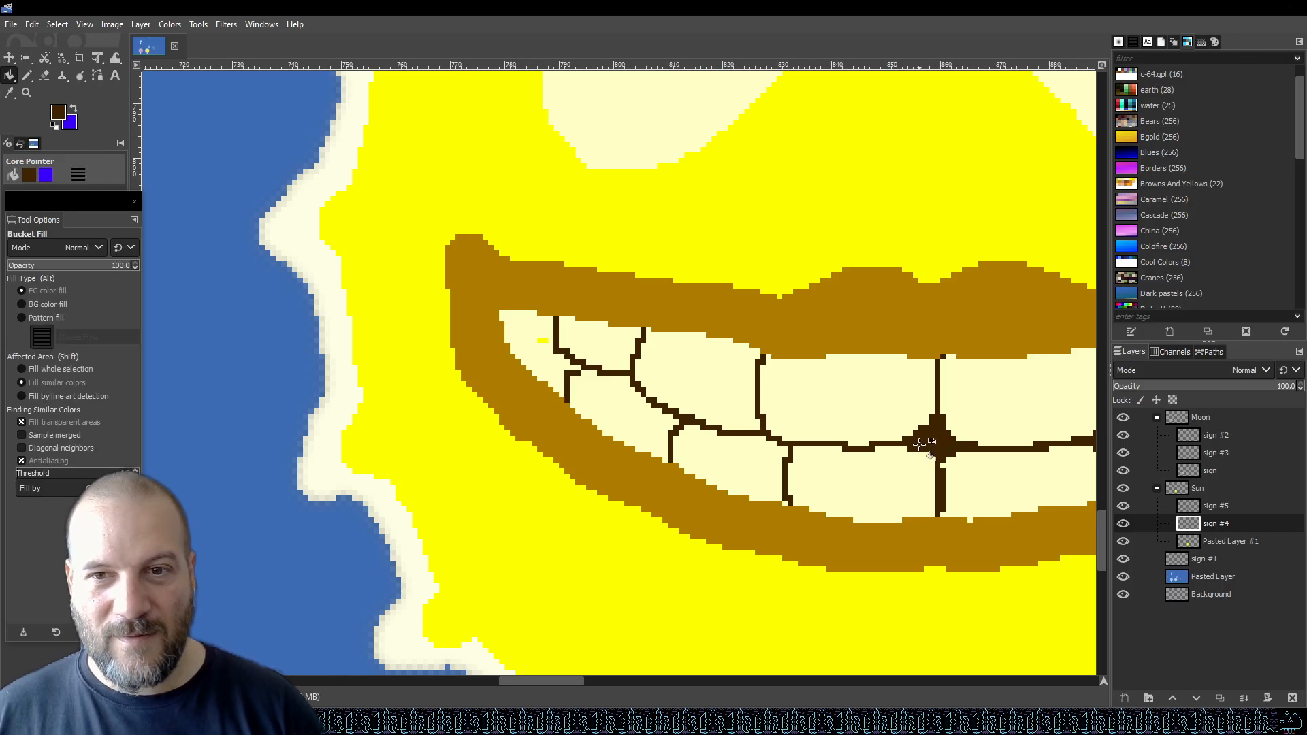
left_click(533, 354)
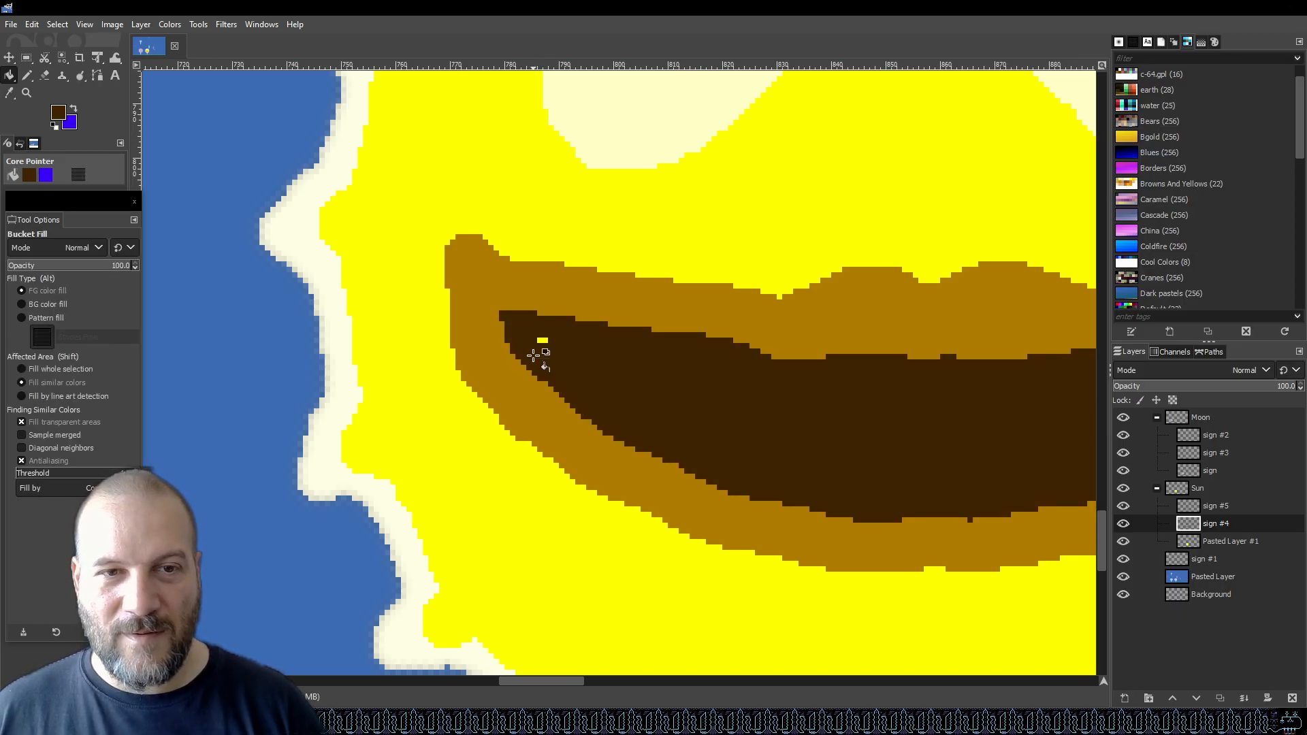
key("ctrl+z")
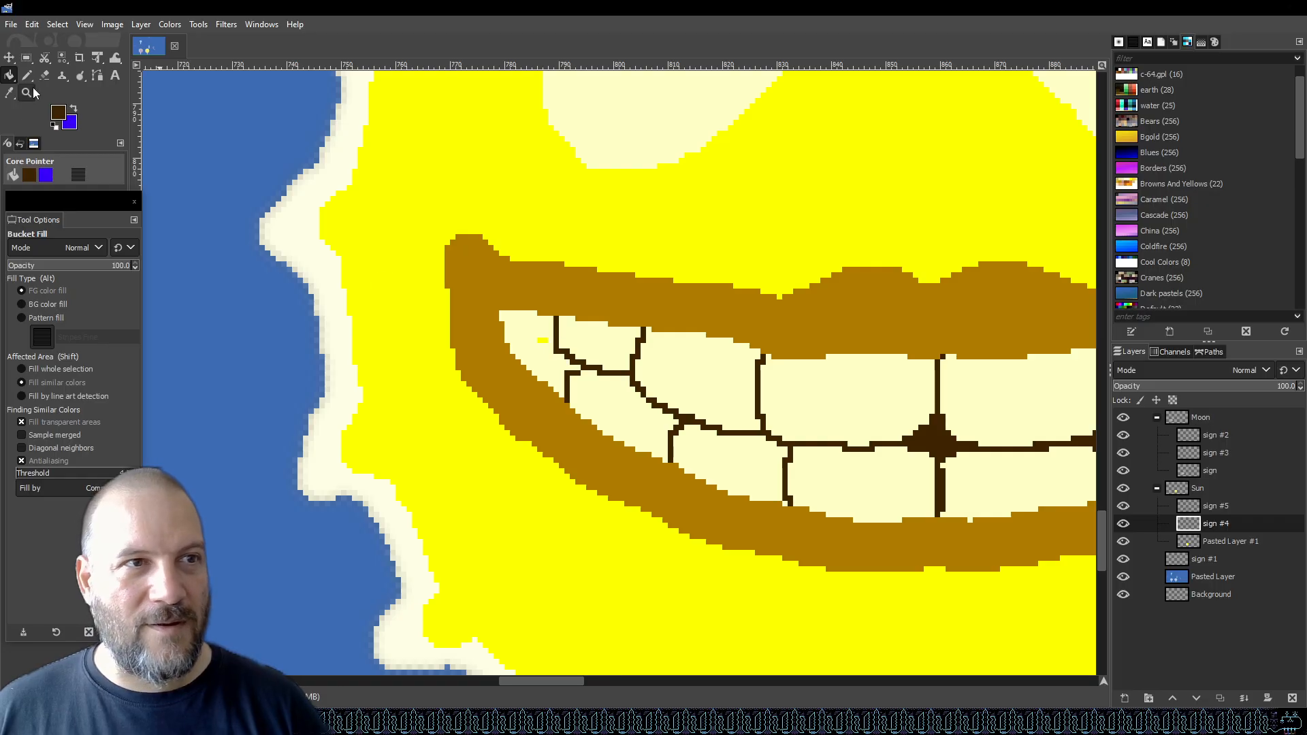
left_click(28, 76)
left_click_drag(524, 337, 616, 385)
key("ctrl+z")
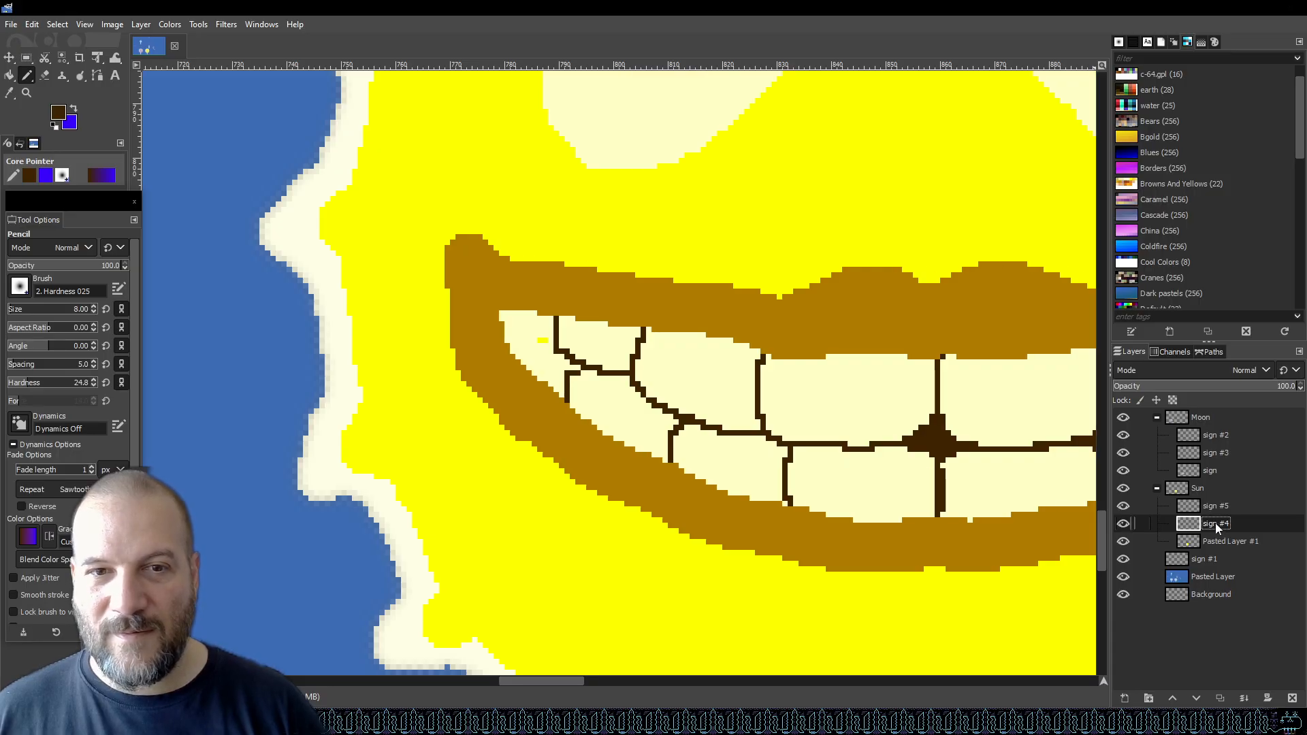
Merge the sign #5 layer down into the sign #4 layer.
scroll(637, 319, "up", 2)
scroll(625, 317, "down", 1)
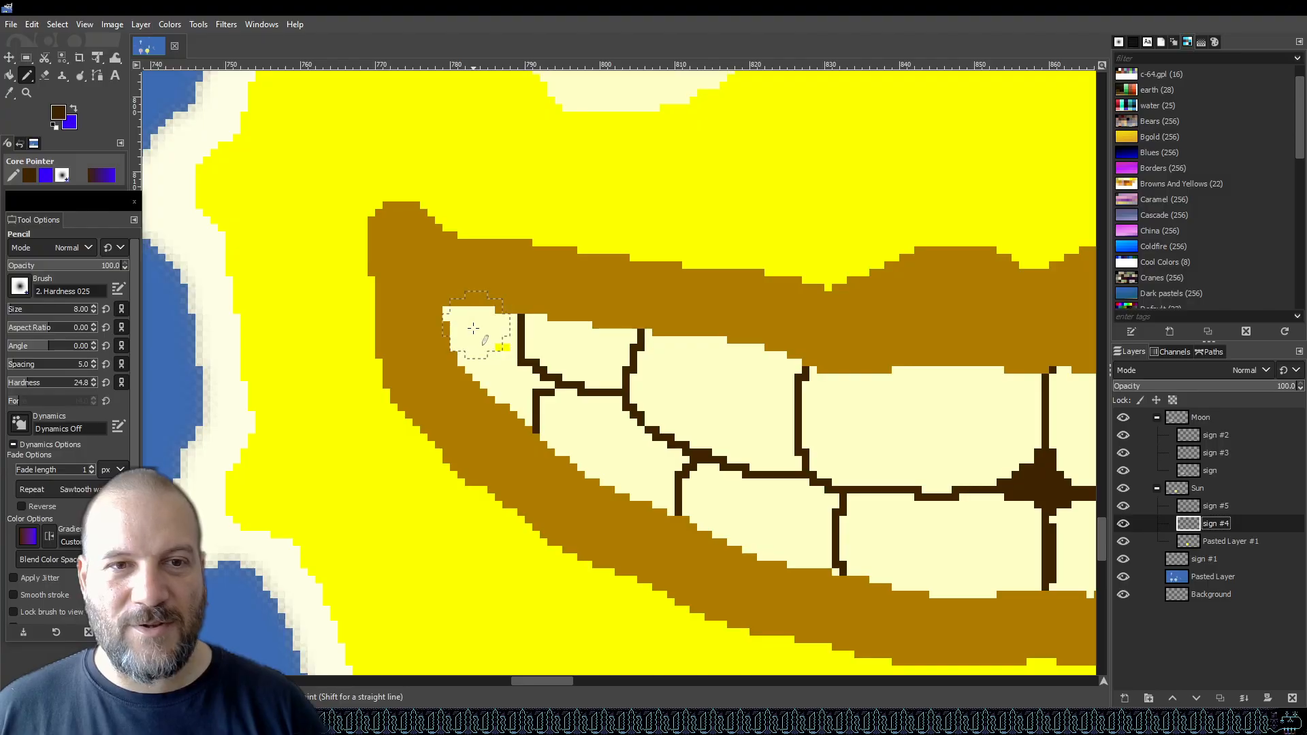
left_click(1225, 505)
right_click(1227, 504)
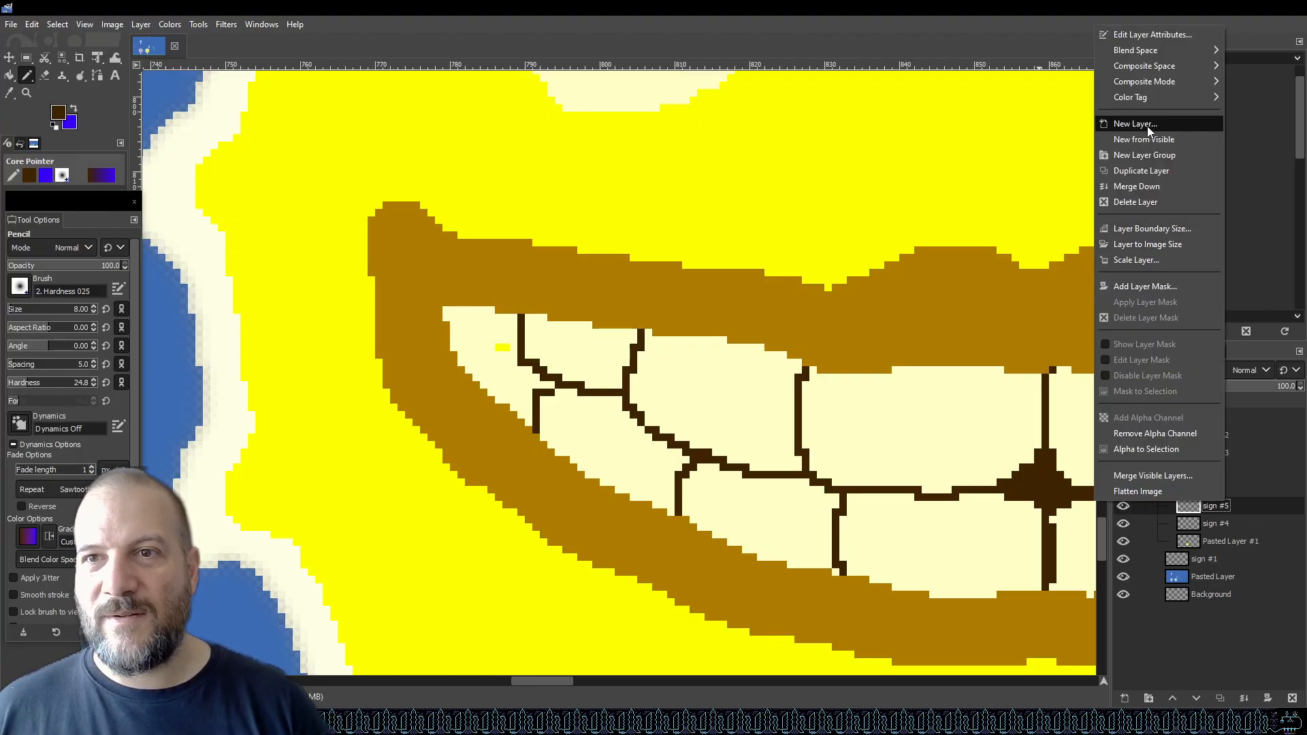
left_click(1157, 187)
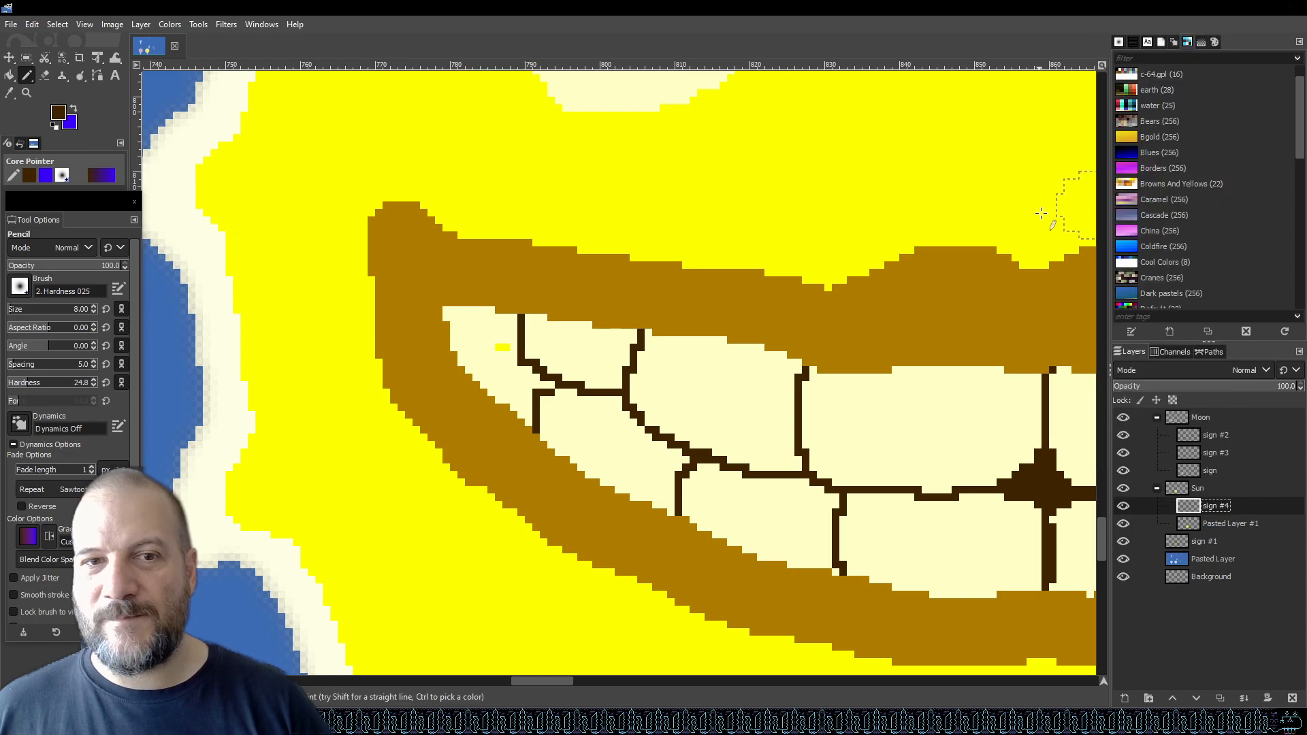
Bucket fill the gap in the smile's left corner with dark brown and save the graphic.
key("shift+b")
left_click(492, 334)
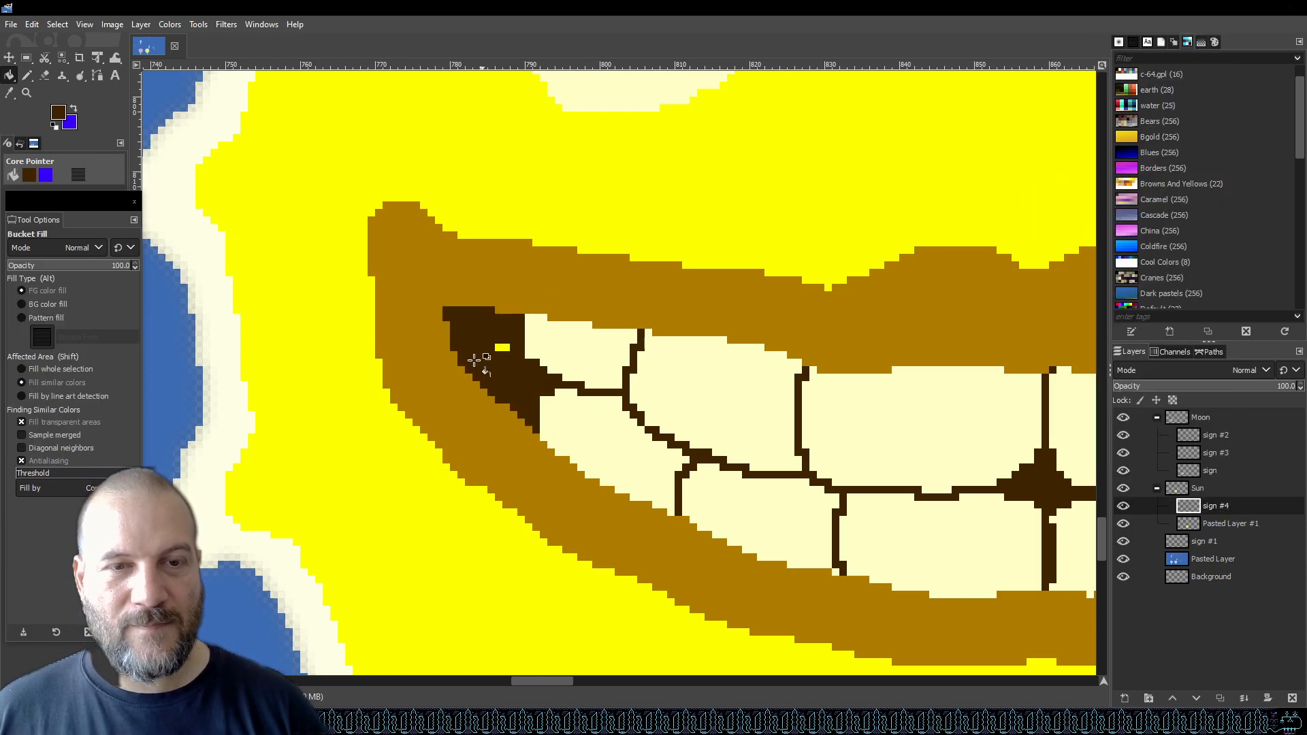
key("shift+ctrl+j")
key("4")
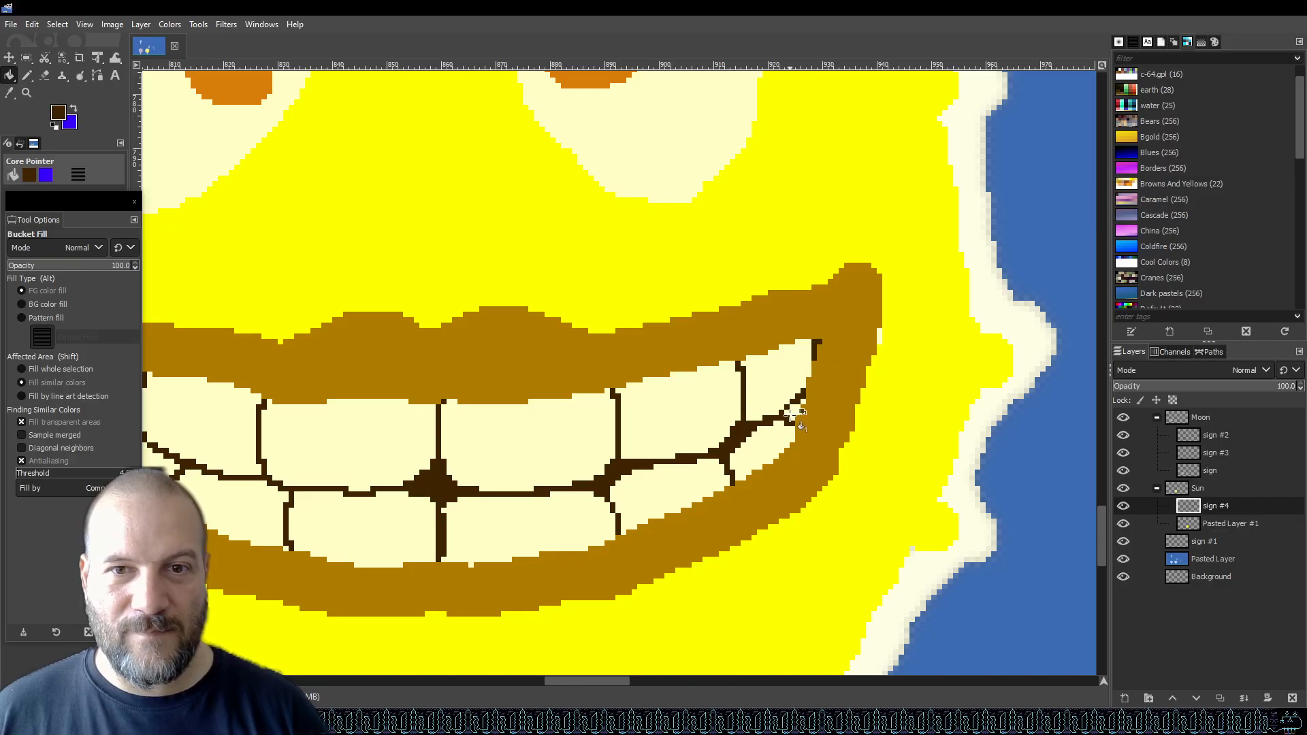
scroll(894, 379, "down", 3, "ctrl")
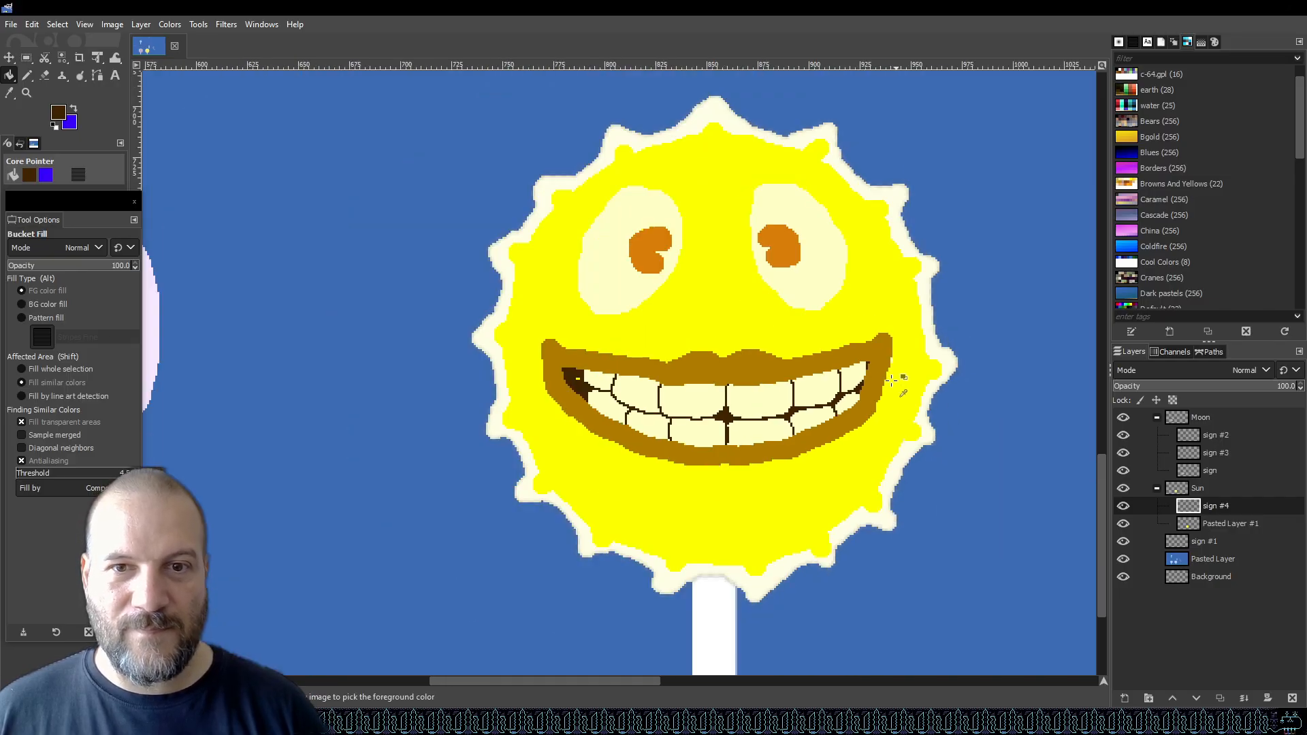
scroll(579, 374, "up", 3, "ctrl")
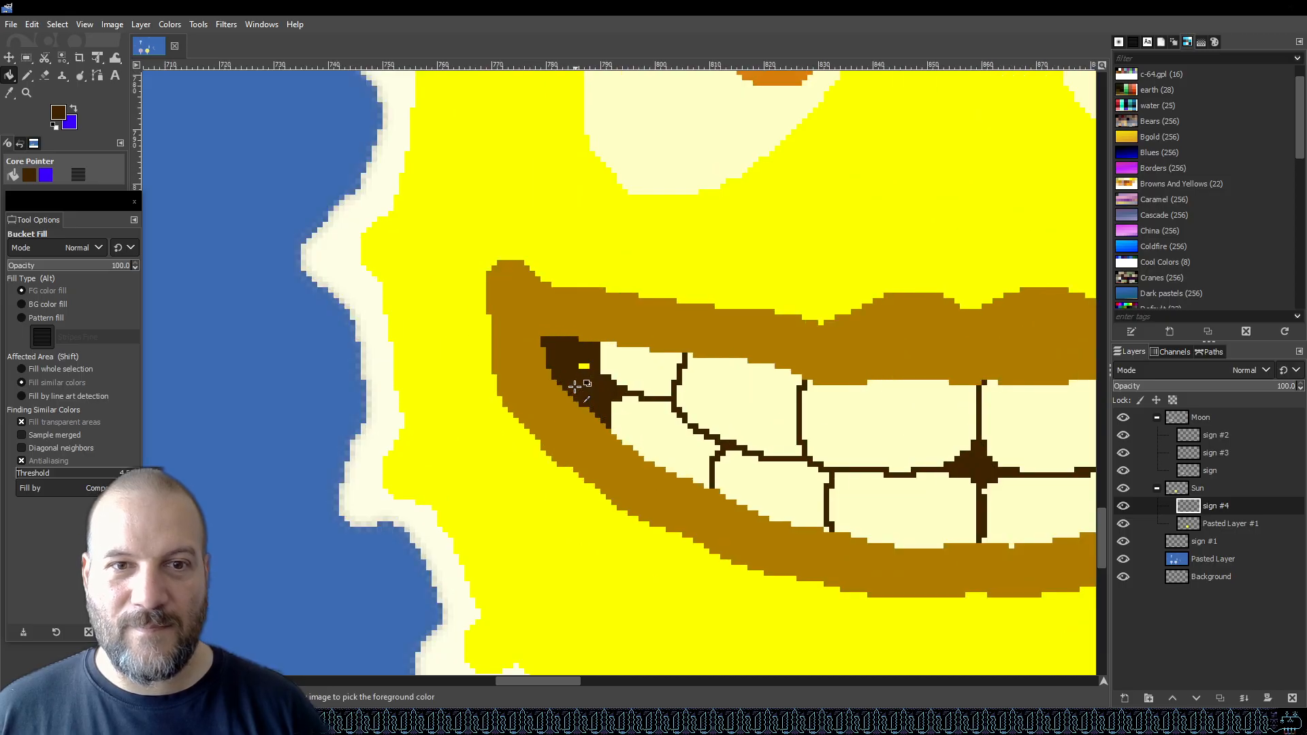
scroll(599, 446, "down", 6, "ctrl")
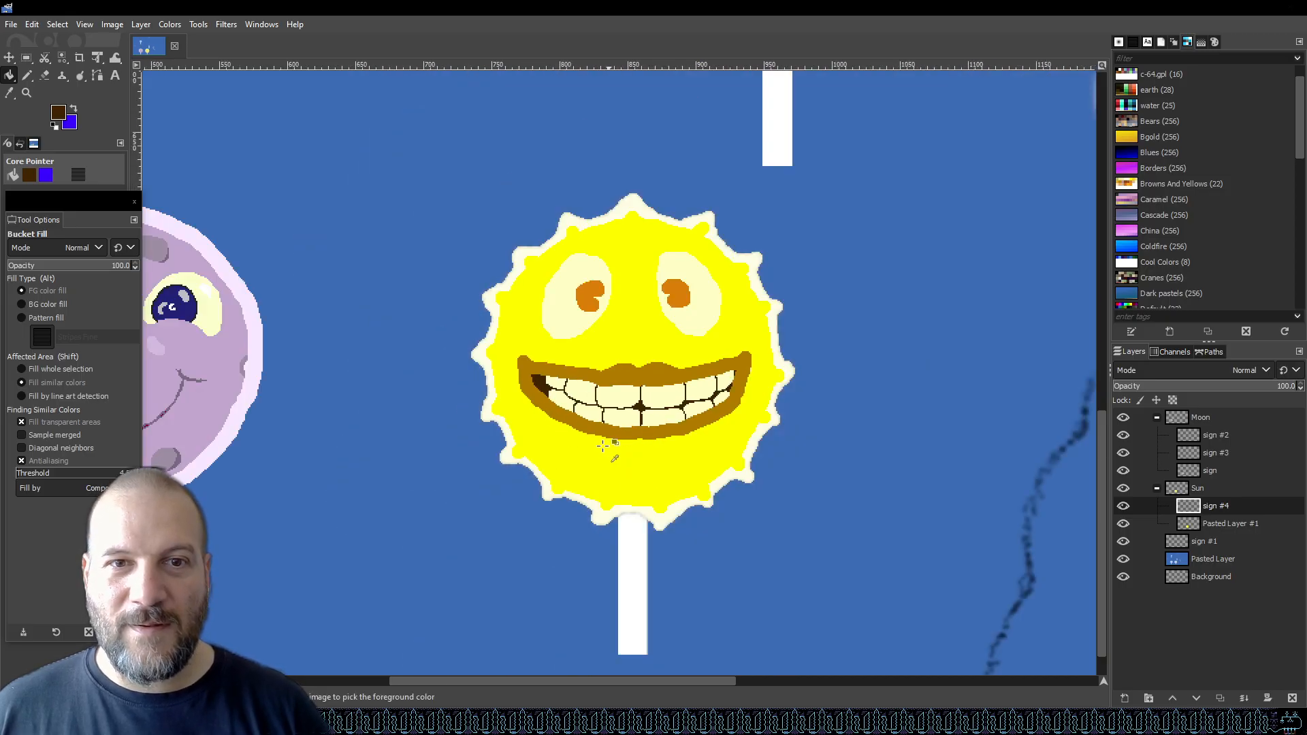
scroll(599, 446, "up", 2, "ctrl")
key("ctrl+s")
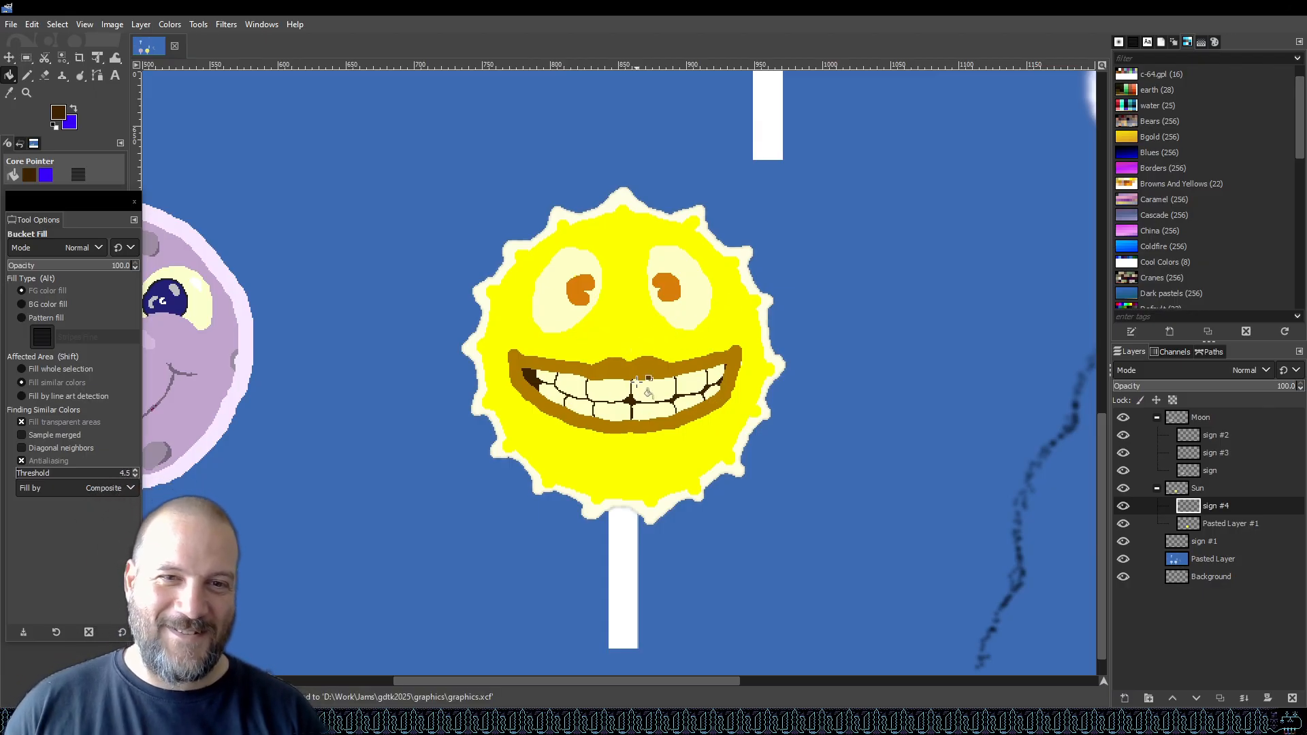
Fill the remaining gap beside the leftmost tooth with dark brown.
scroll(637, 382, "down", 2, "ctrl")
scroll(637, 381, "up", 6, "ctrl")
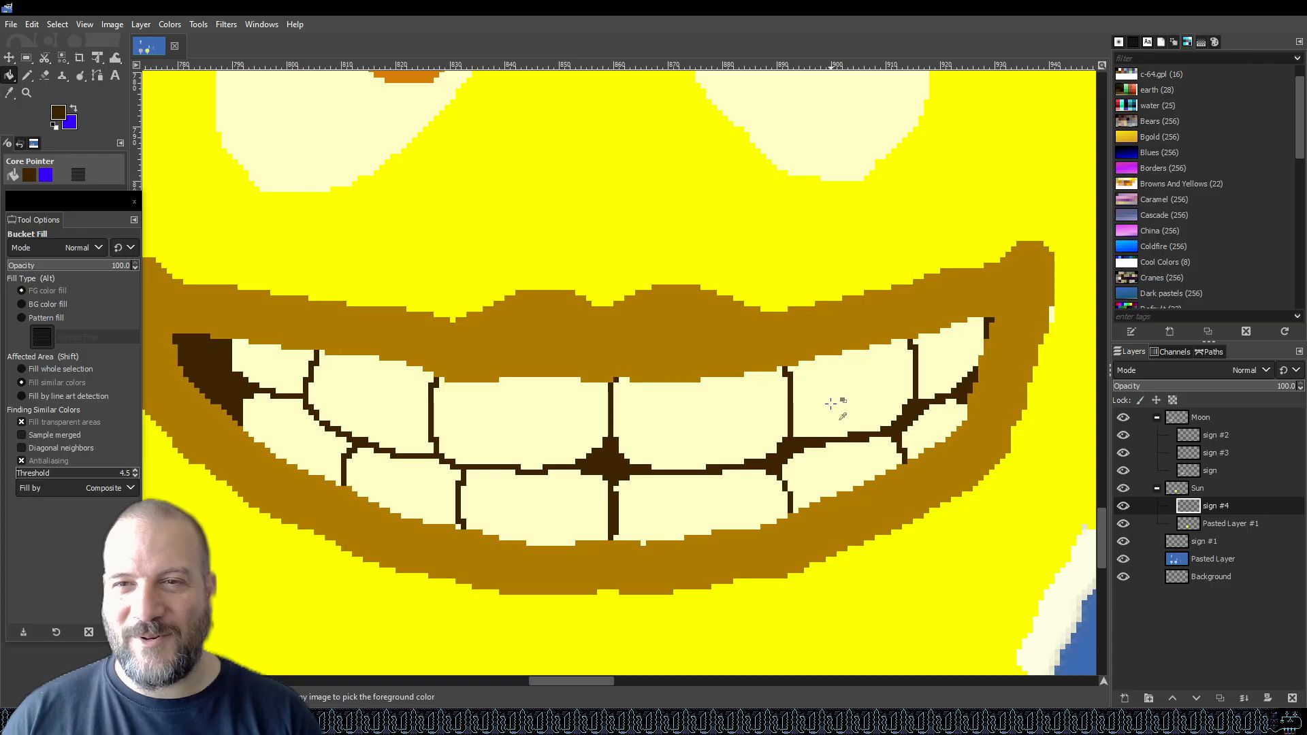
left_click(237, 398)
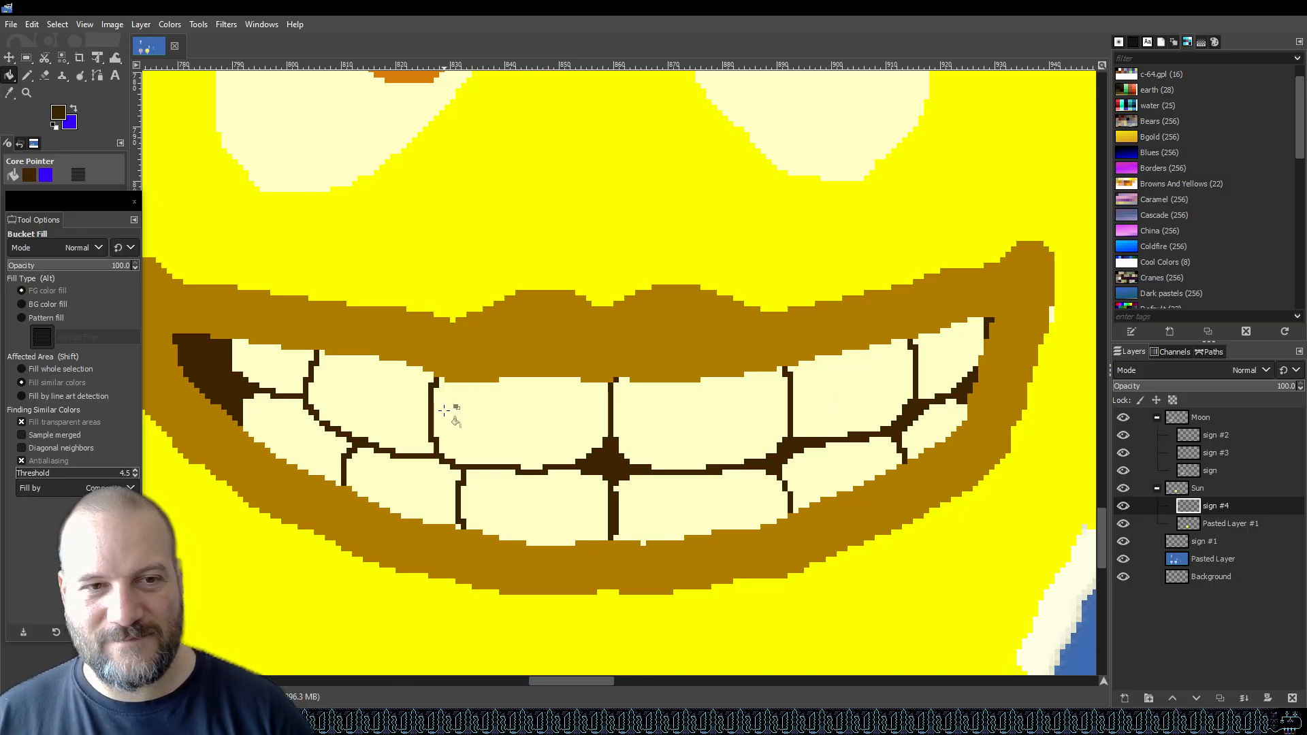
Set the Pencil size to 1 and draw thin dark brown tooth lines at the smile's right corner and lower teeth, saving in between.
key("n")
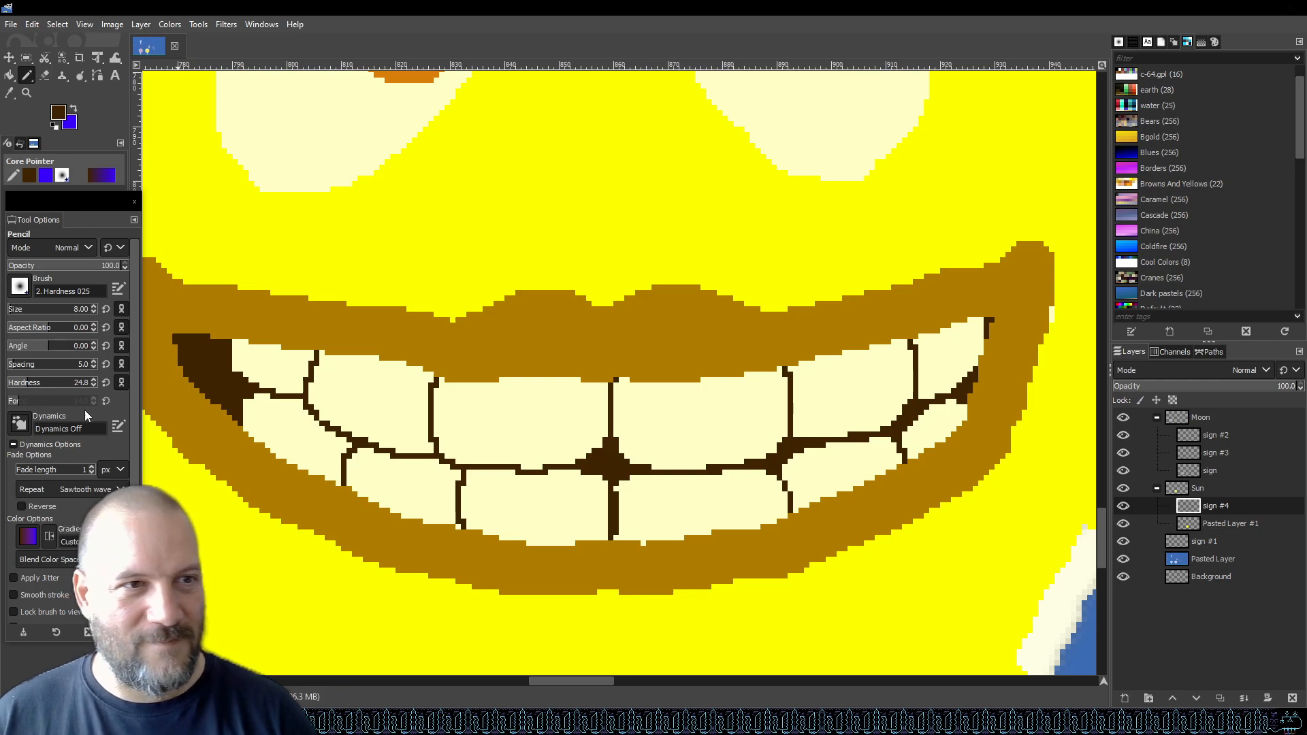
left_click_drag(24, 313, 7, 313)
left_click(968, 393)
mouse_move(988, 371)
left_mouse_down()
mouse_move(994, 322)
mouse_move(991, 338)
left_mouse_up()
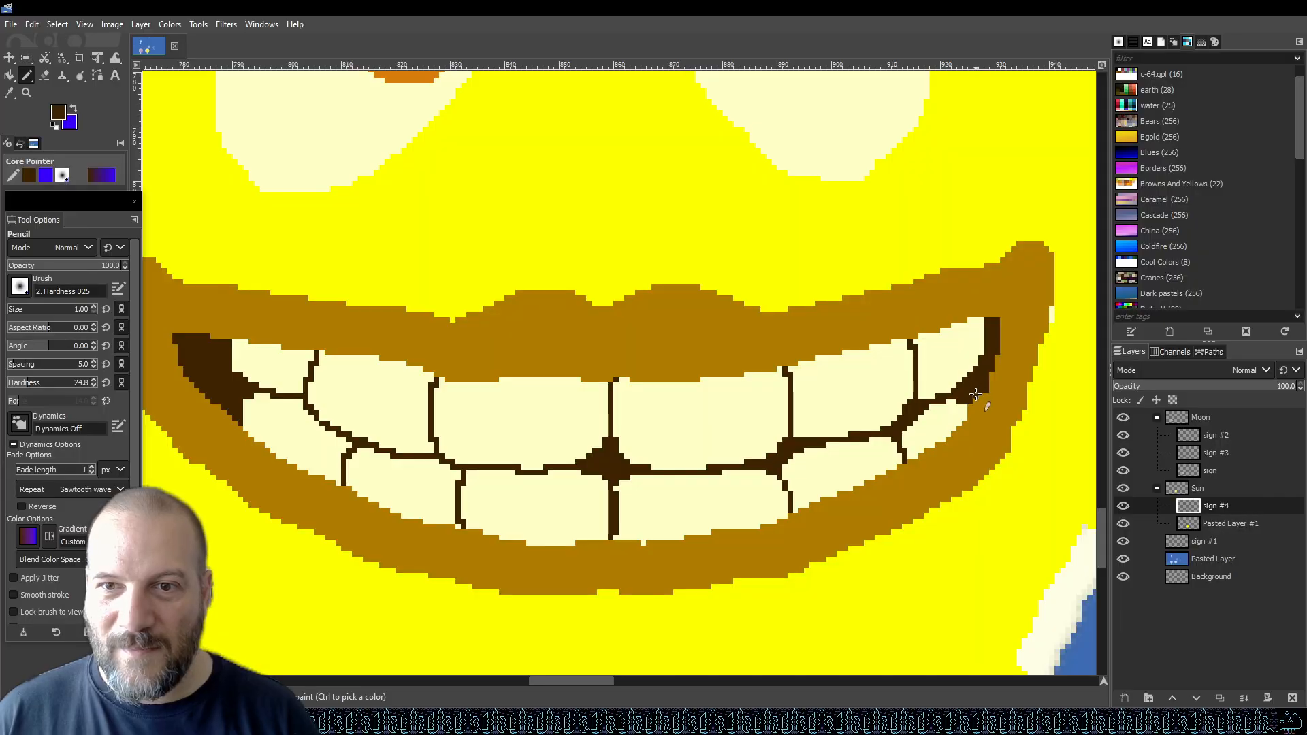
key("ctrl+s")
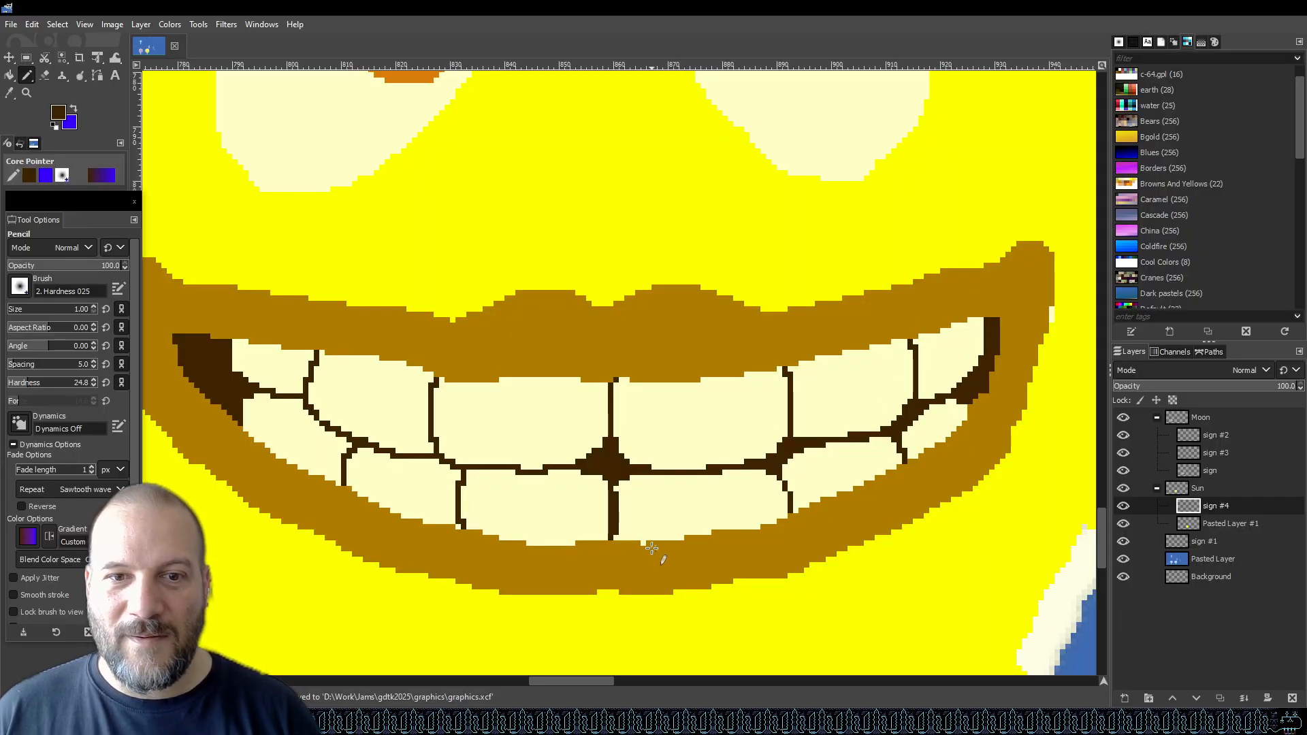
mouse_move(659, 542)
left_mouse_down()
mouse_move(679, 561)
mouse_move(767, 554)
left_mouse_up()
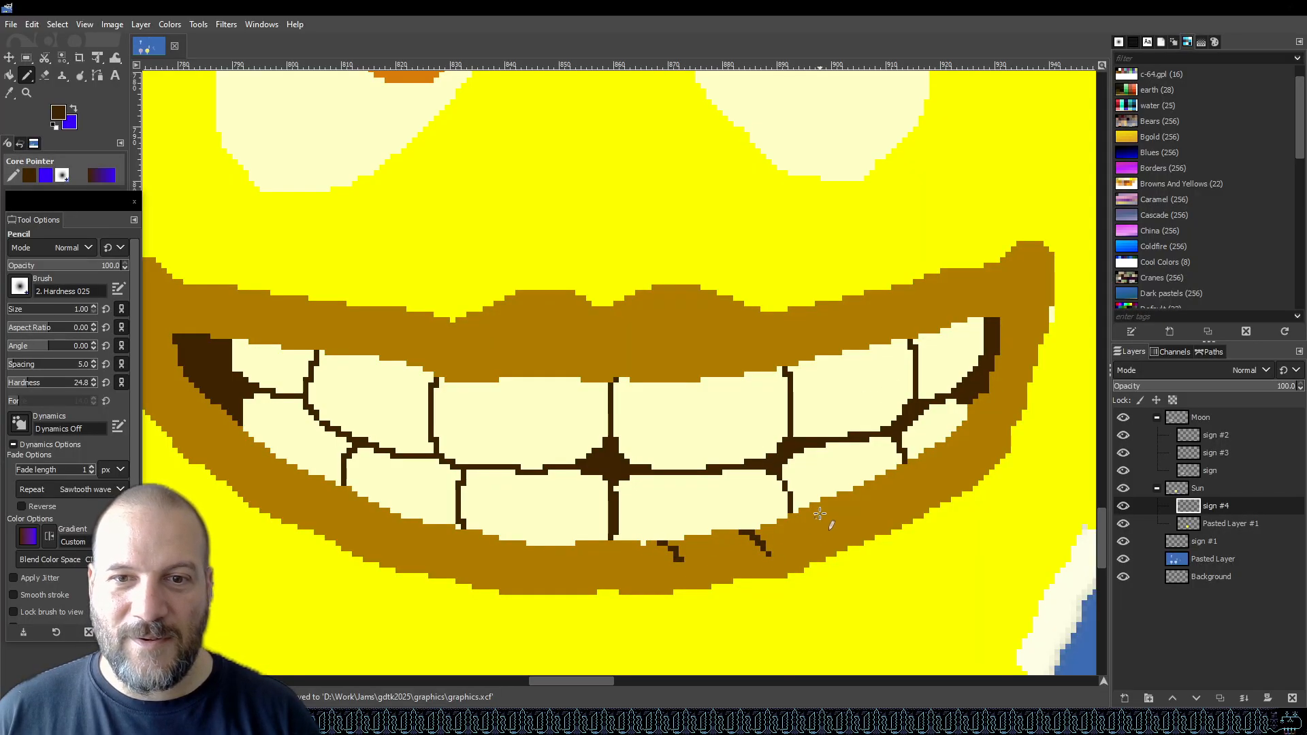
Zoom out to review the sun beside the moon lollipop at 100% and save the graphic.
scroll(899, 442, "down", 4)
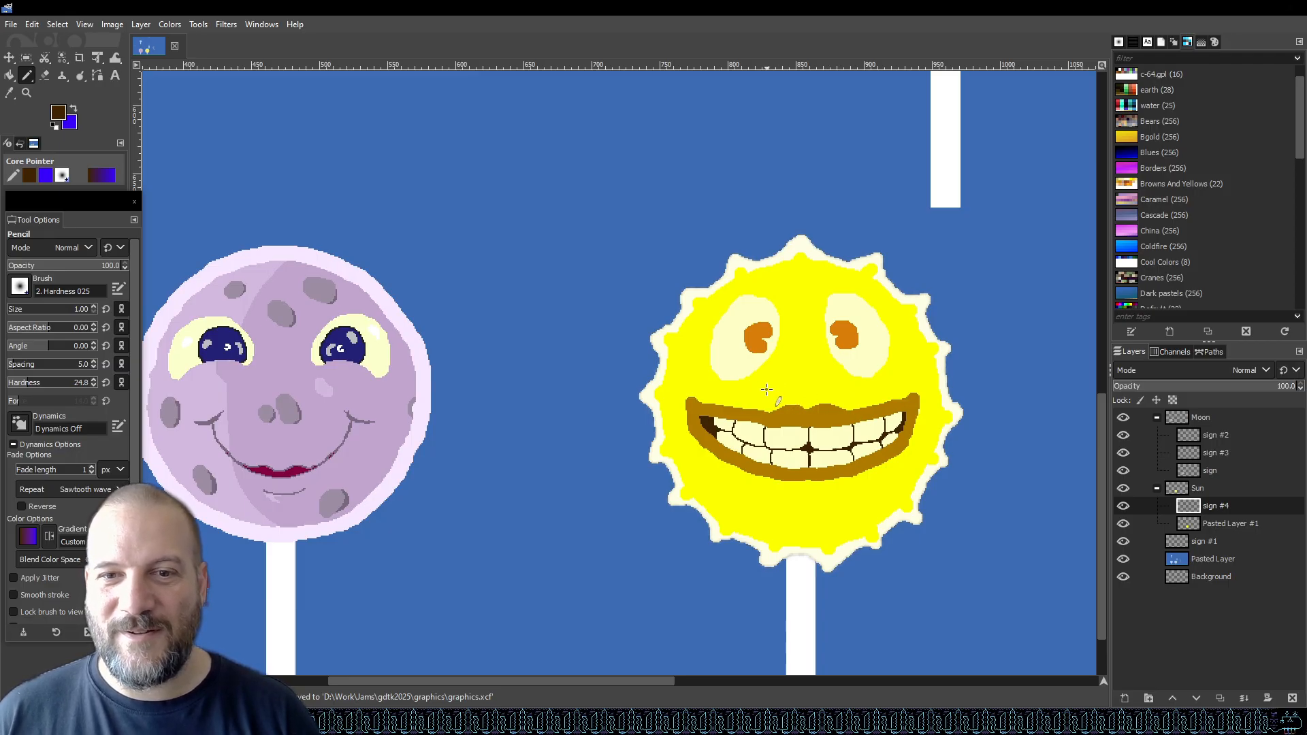
scroll(769, 388, "down", 2)
scroll(794, 379, "up", 6)
scroll(795, 379, "down", 4)
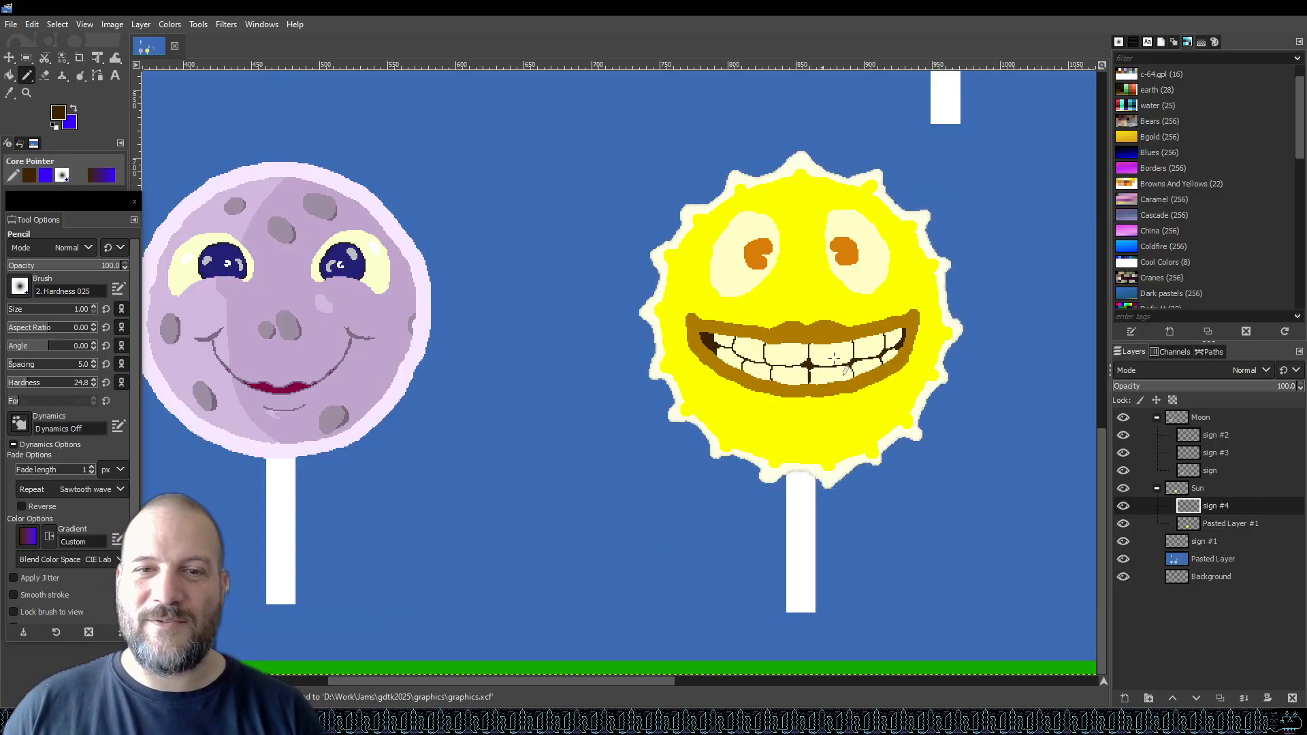
scroll(816, 308, "up", 2)
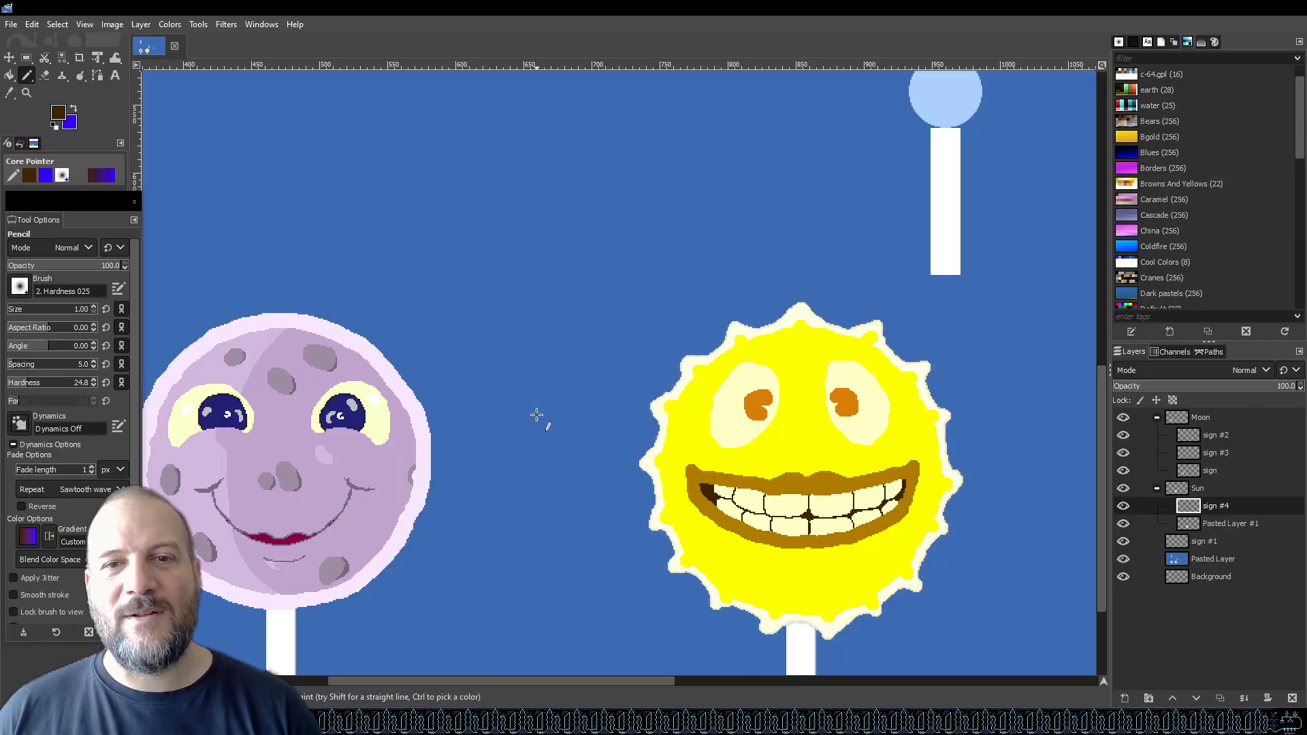
key("1")
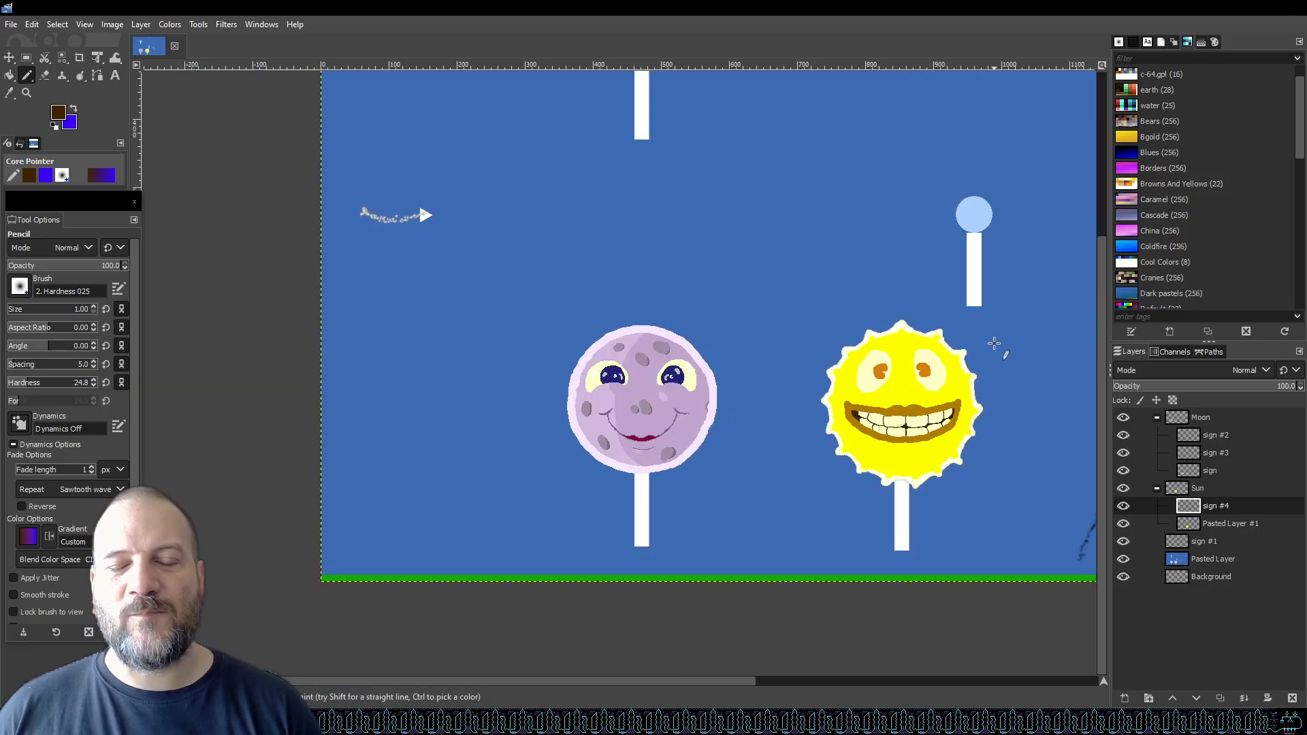
key("ctrl+s")
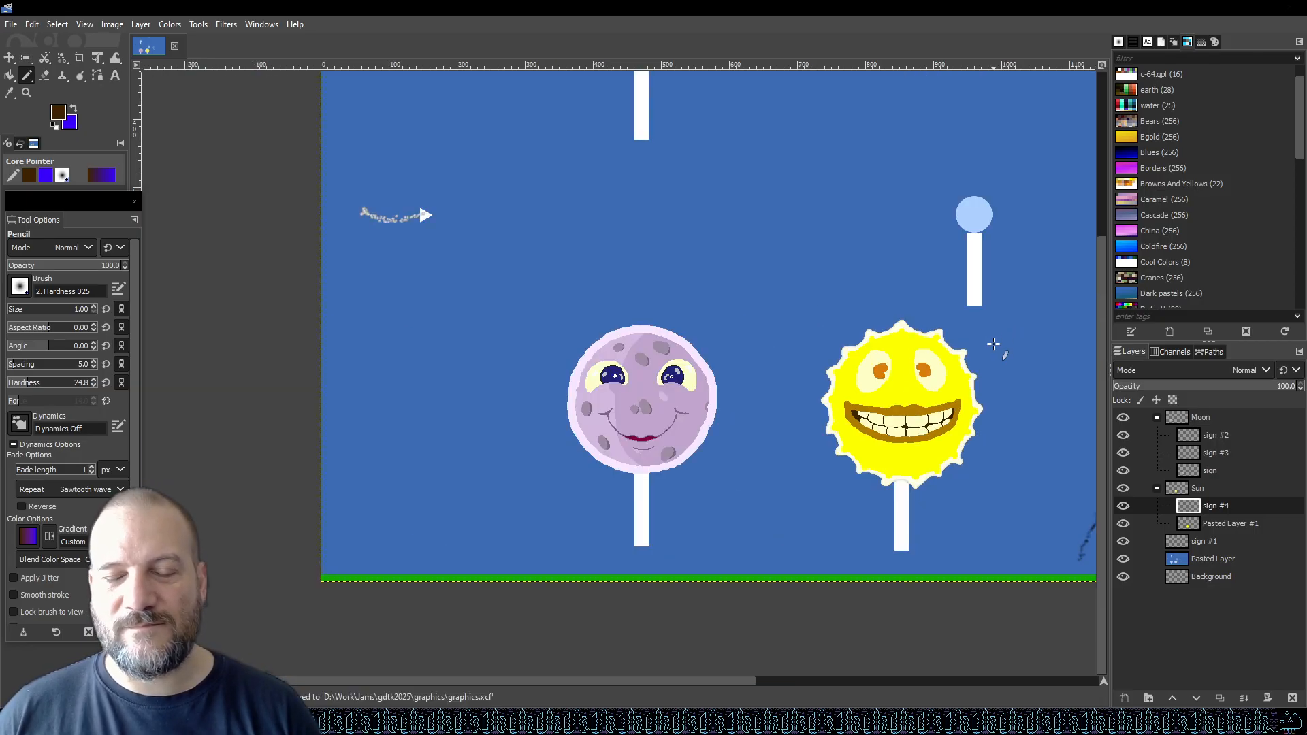
Pick the pale cream eye colour and add a small highlight dot to the left pupil with the Pencil.
scroll(986, 358, "up", 5)
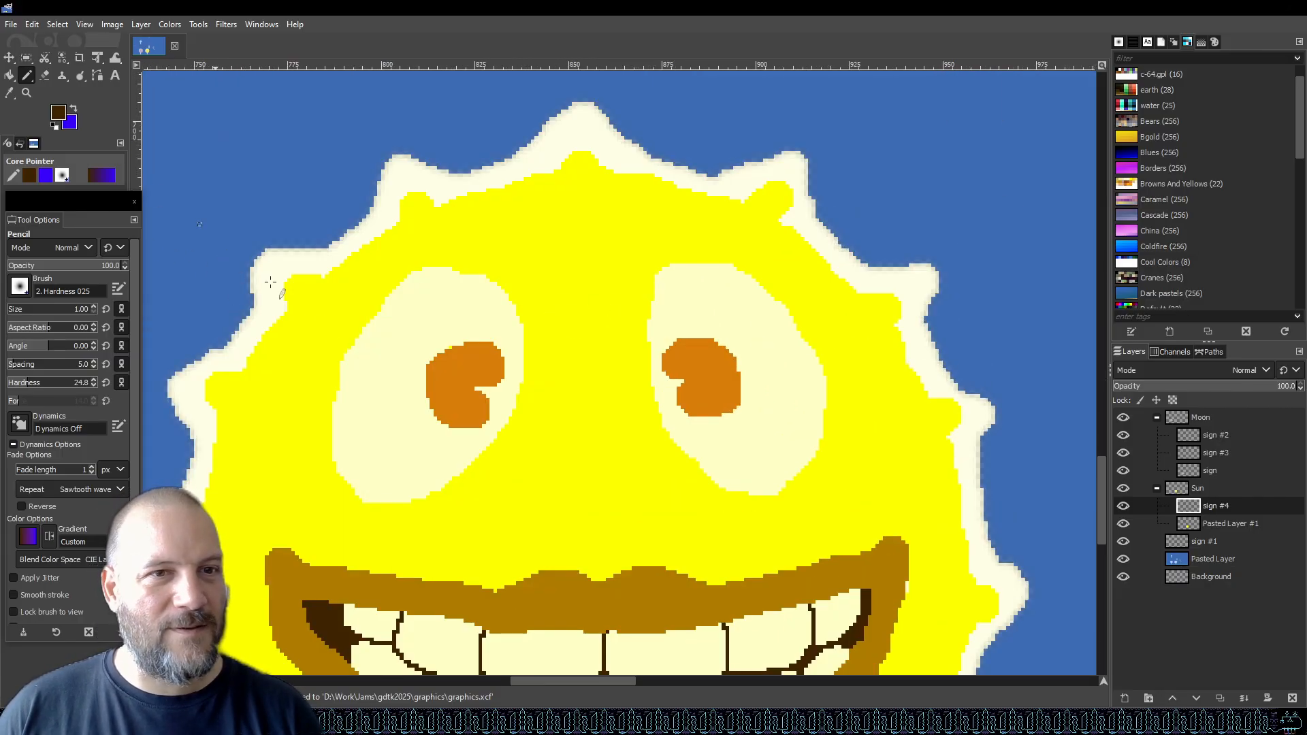
key("i")
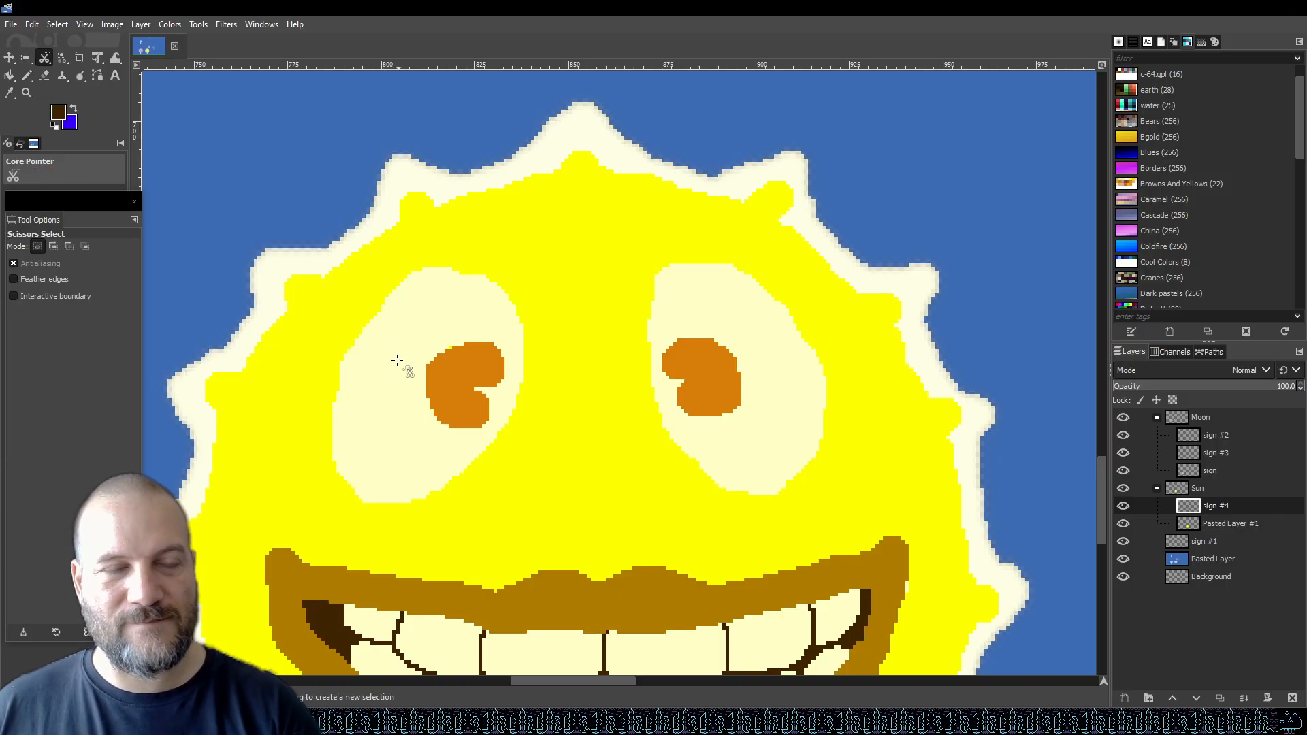
key("o")
left_click(375, 349)
left_click(1123, 506)
left_click(1123, 506)
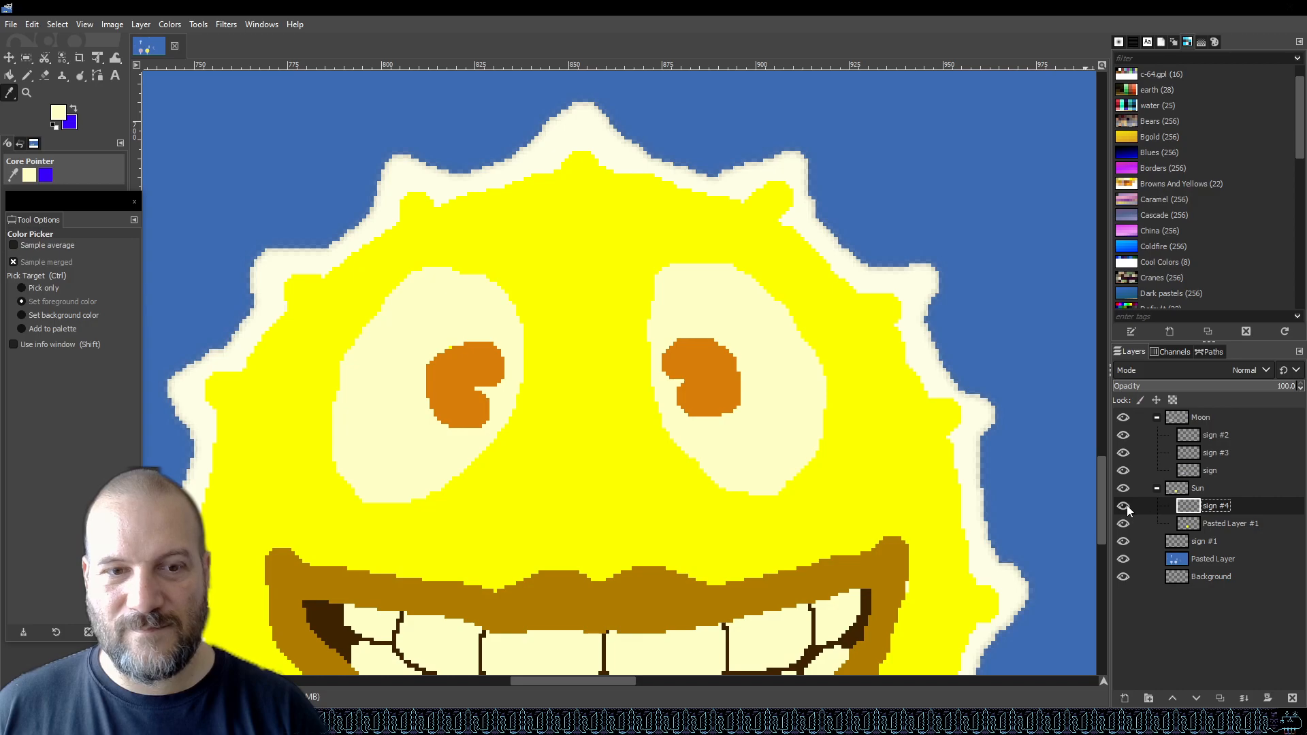
key("n")
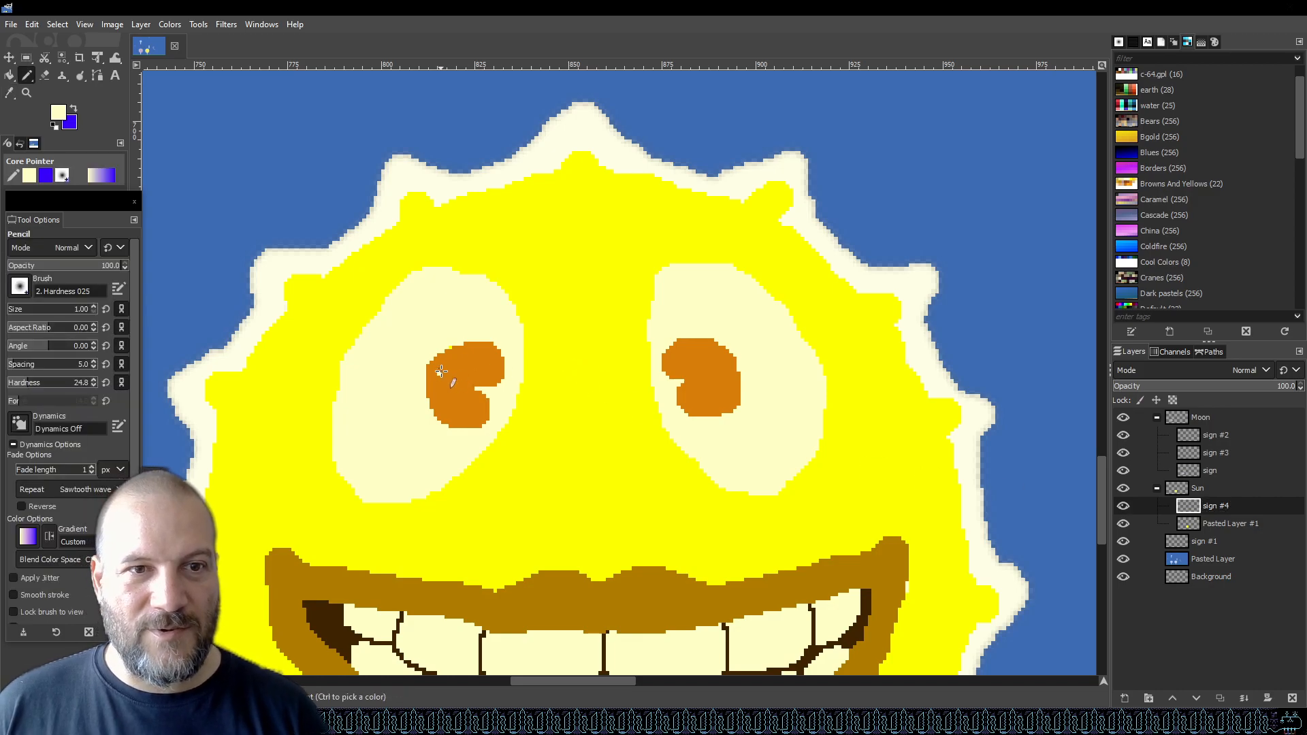
left_click(442, 367)
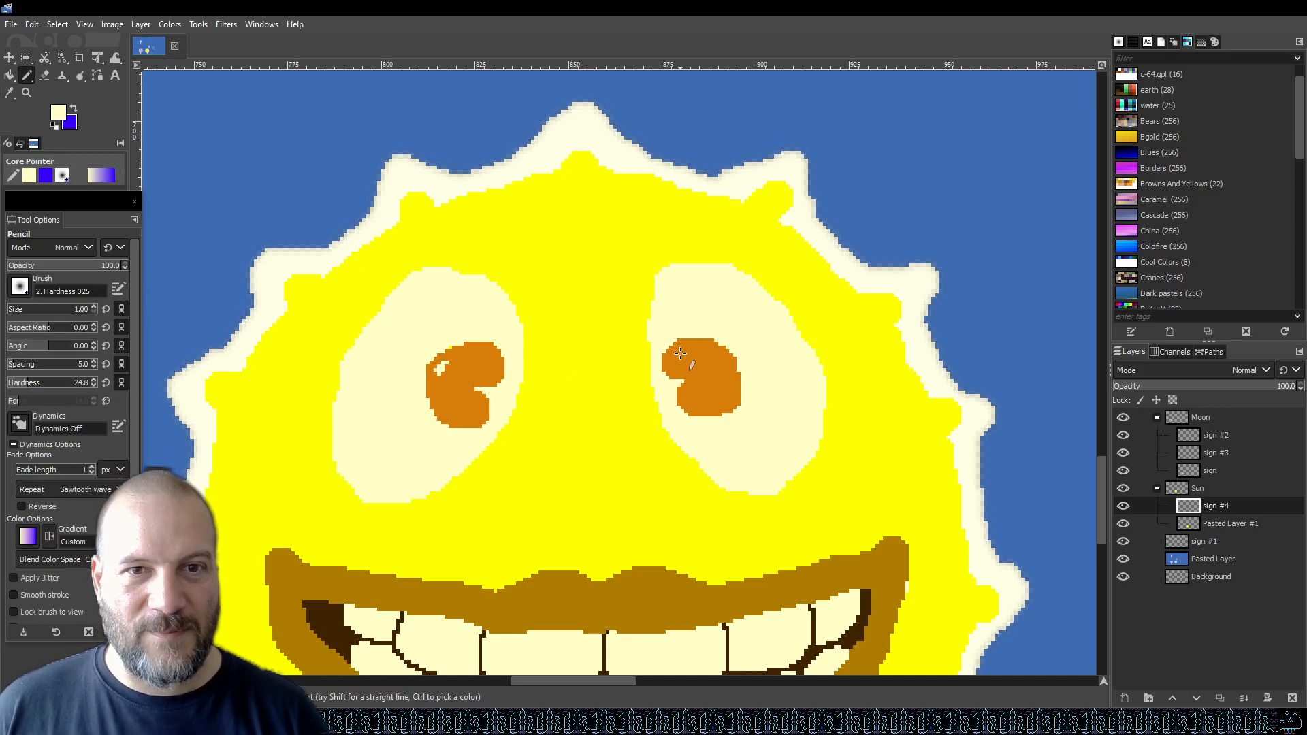
scroll(516, 438, "down", 5)
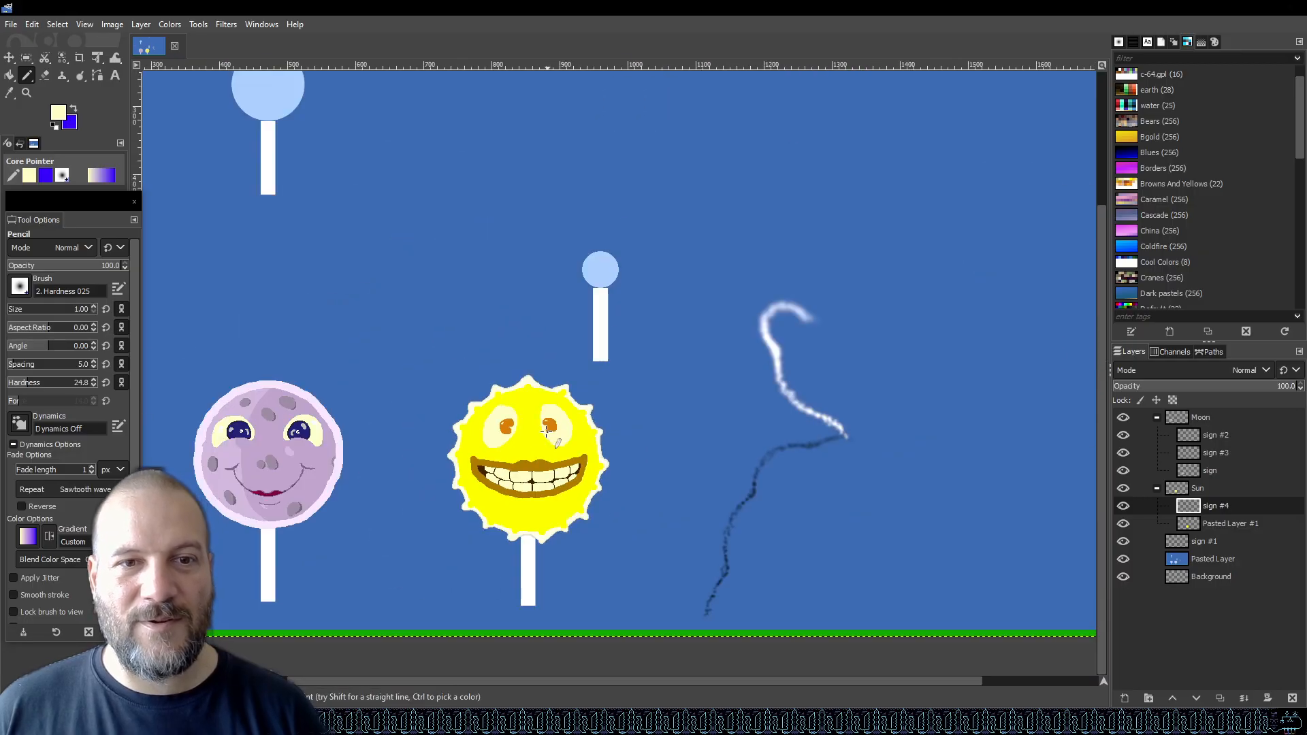
Enlarge the highlight on the left pupil with the Pencil and save the image.
scroll(533, 434, "up", 6)
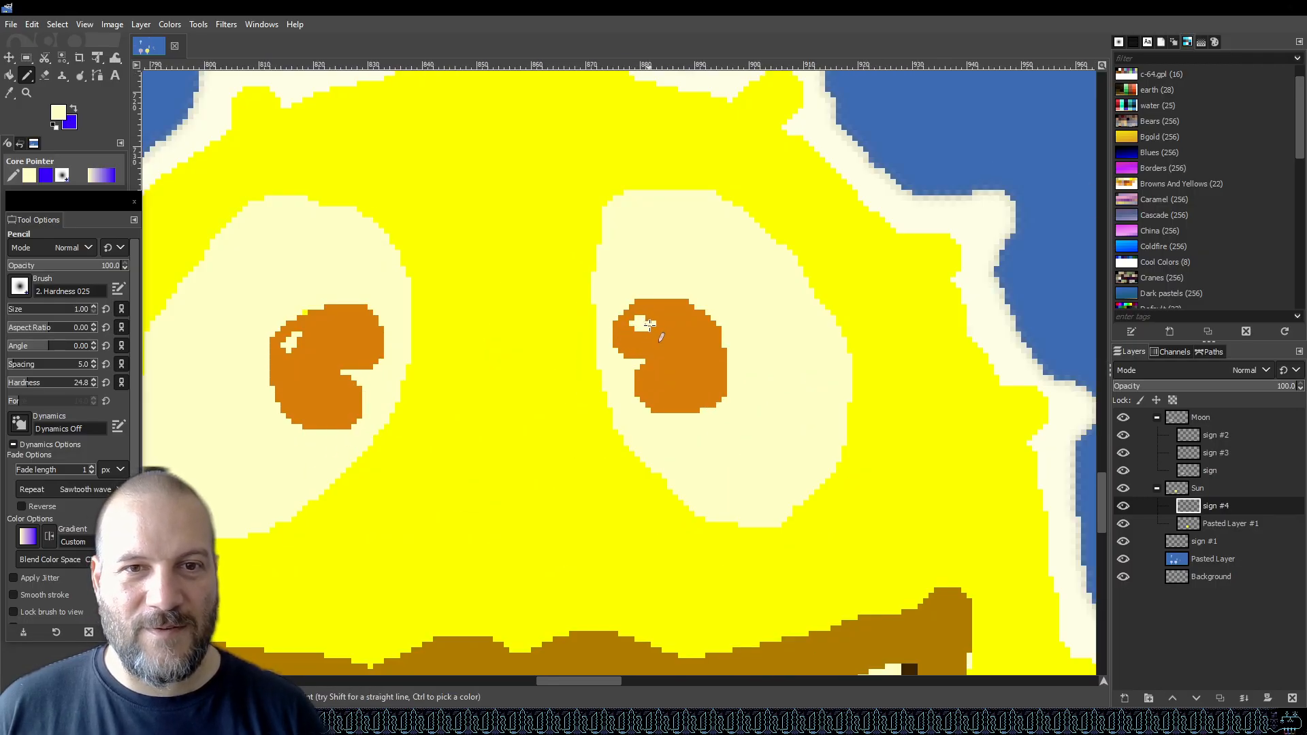
left_click_drag(307, 329, 295, 338)
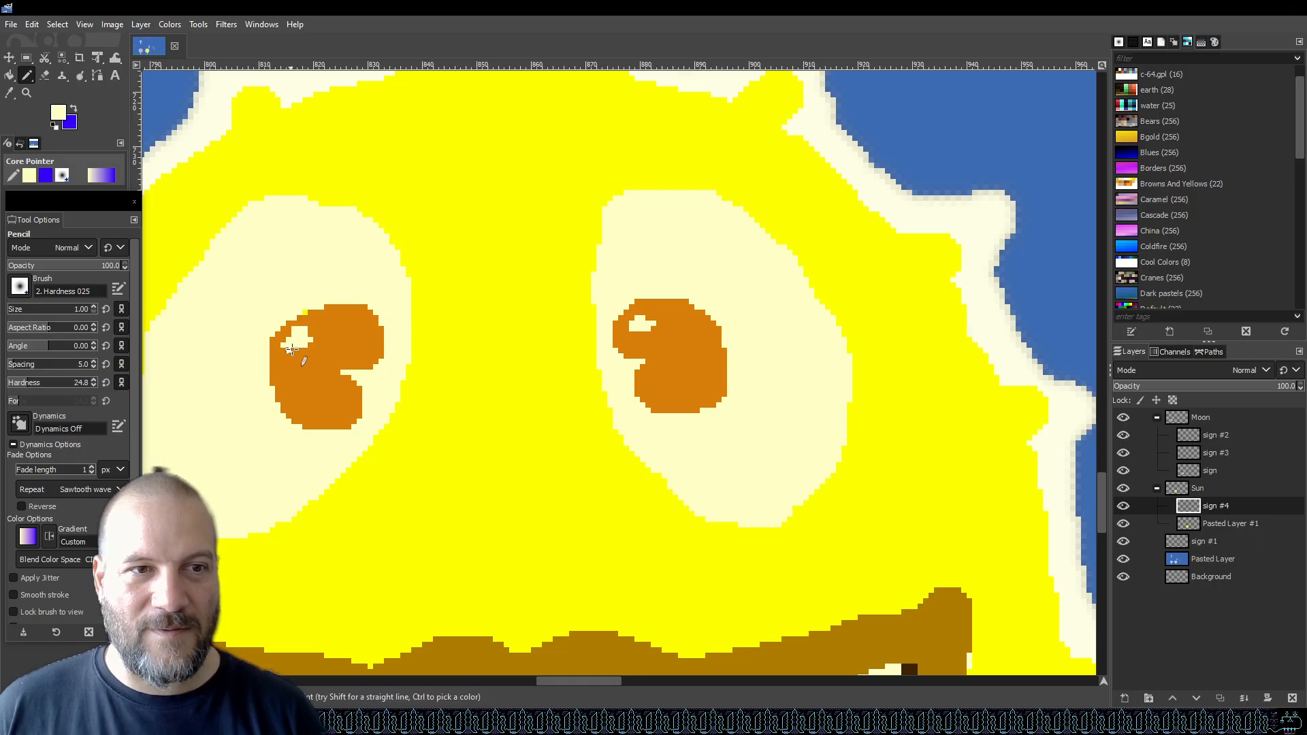
scroll(650, 320, "down", 4)
key("ctrl+s")
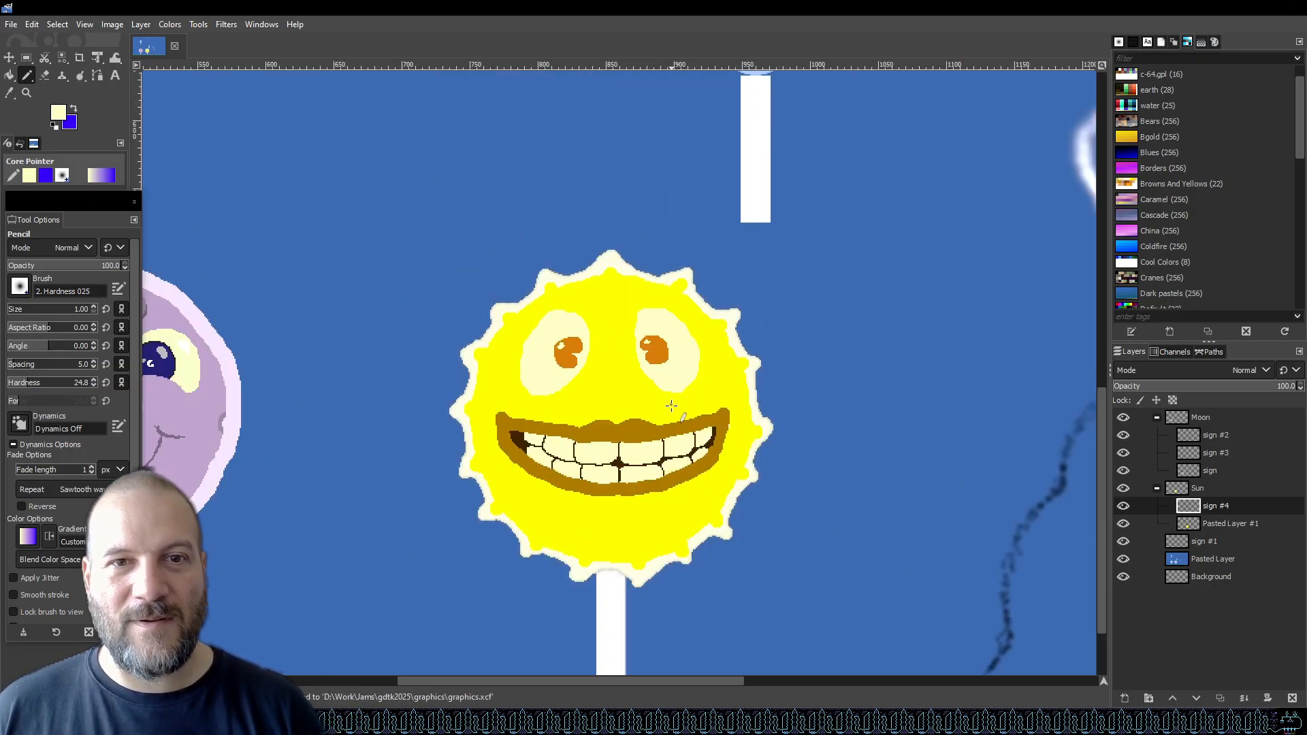
scroll(671, 393, "down", 2)
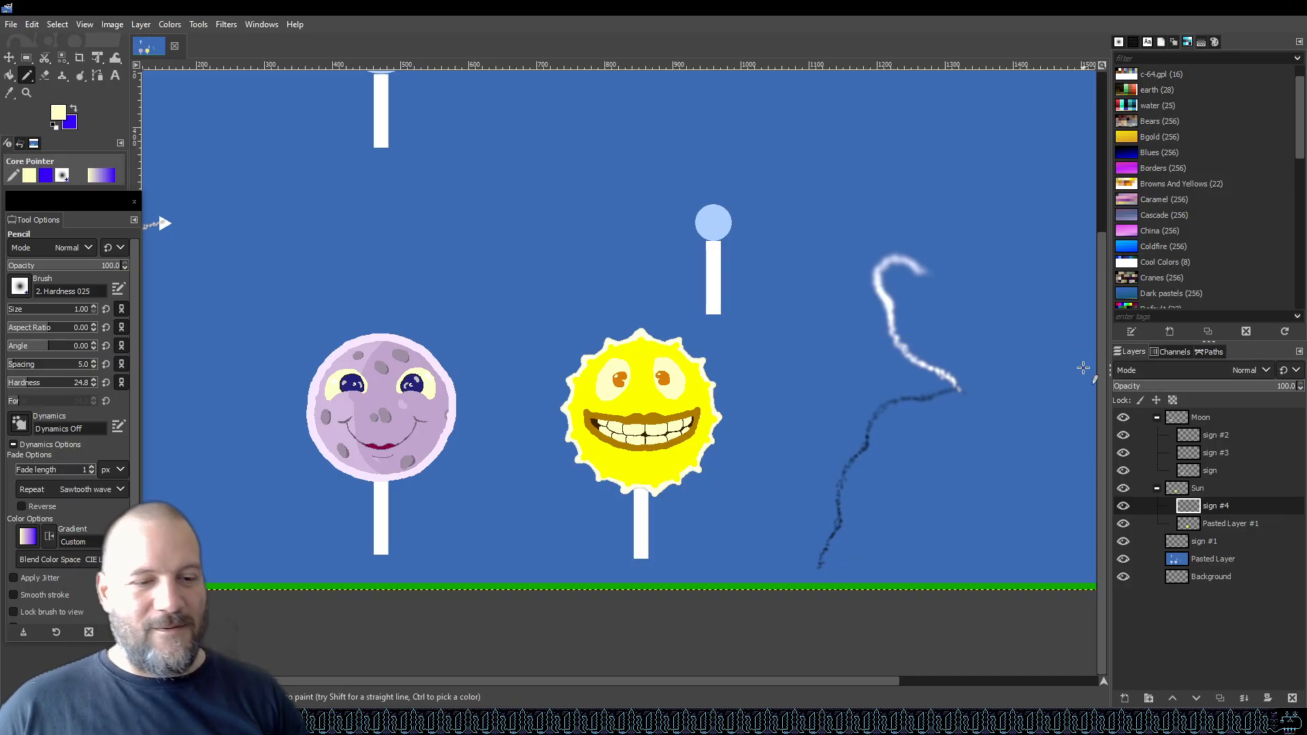
key("ctrl+s")
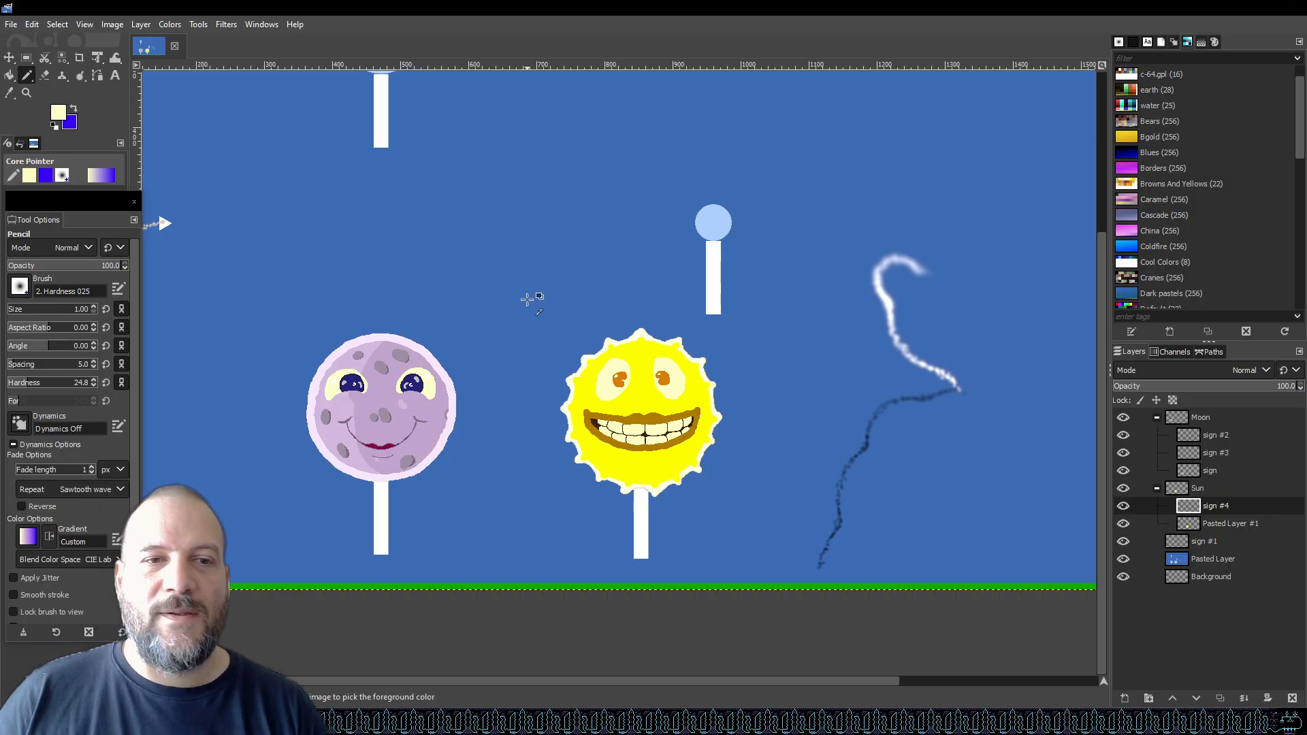
scroll(528, 300, "down", 4)
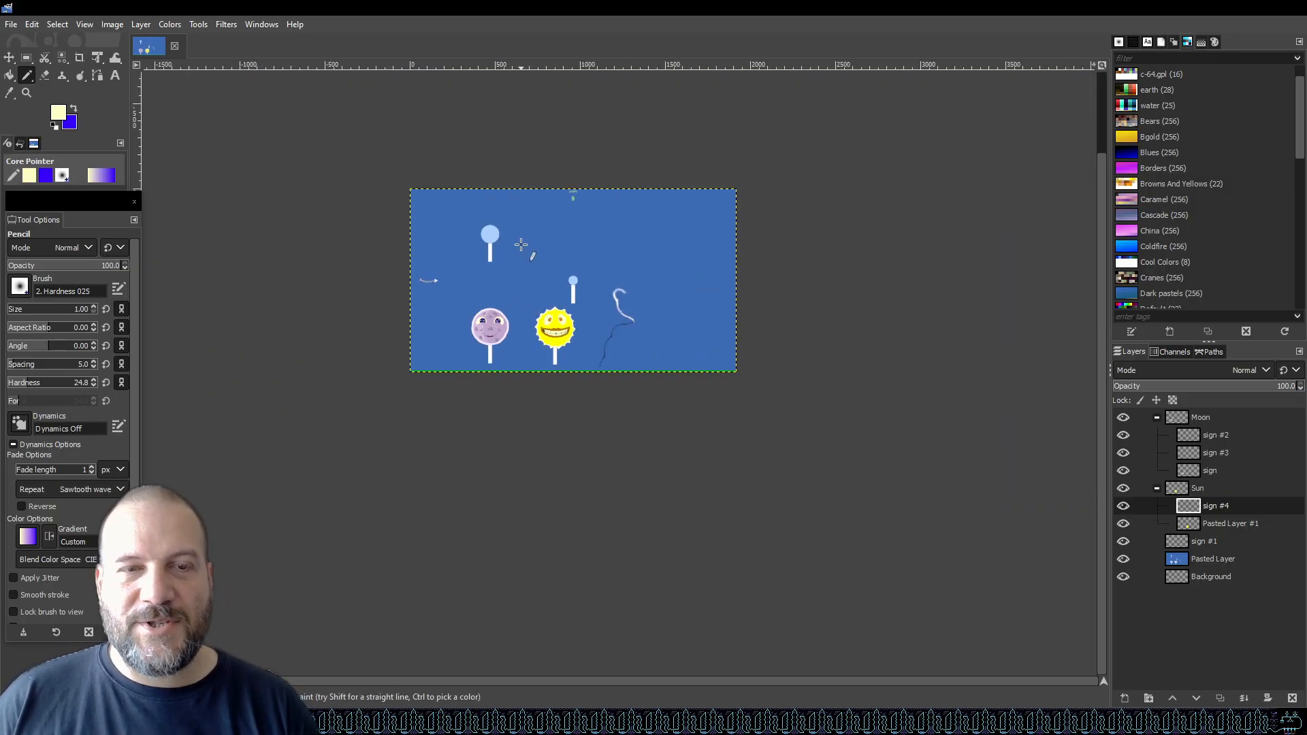
scroll(534, 253, "up", 2)
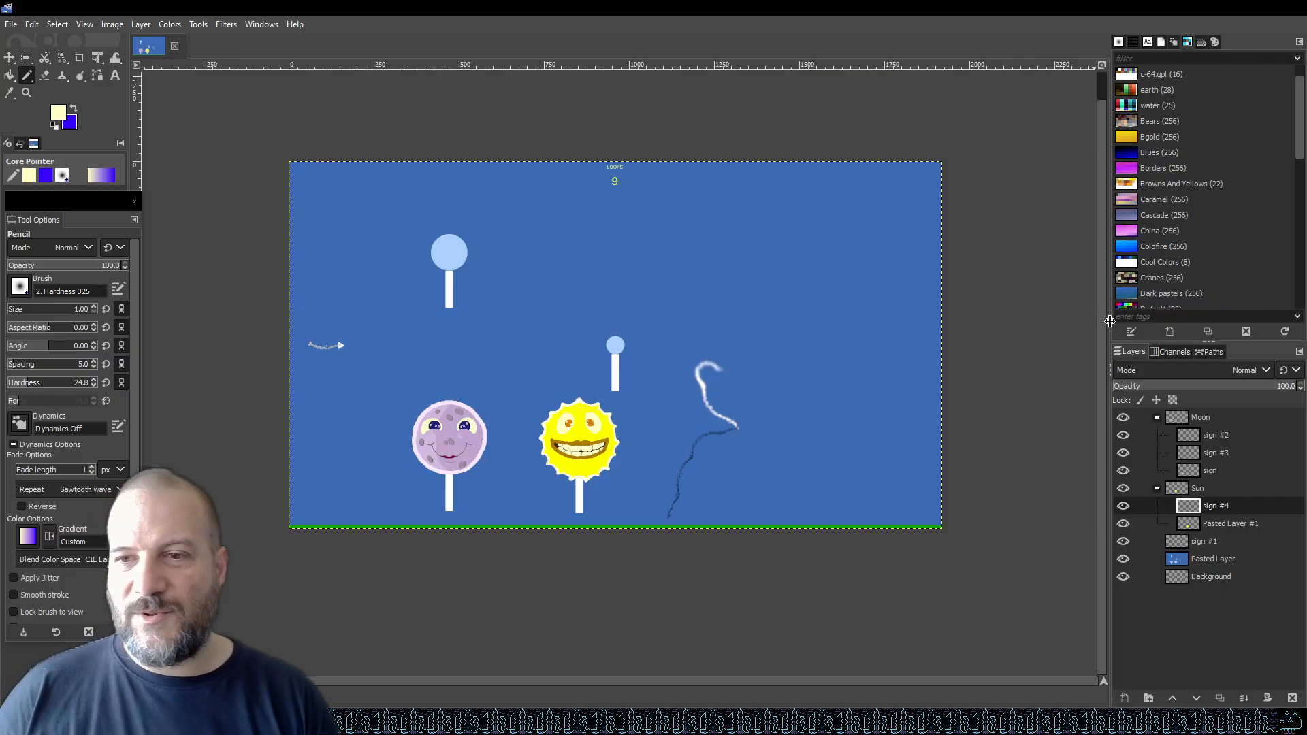
Add a new transparent layer directly above the pasted background layer.
left_click(1208, 560)
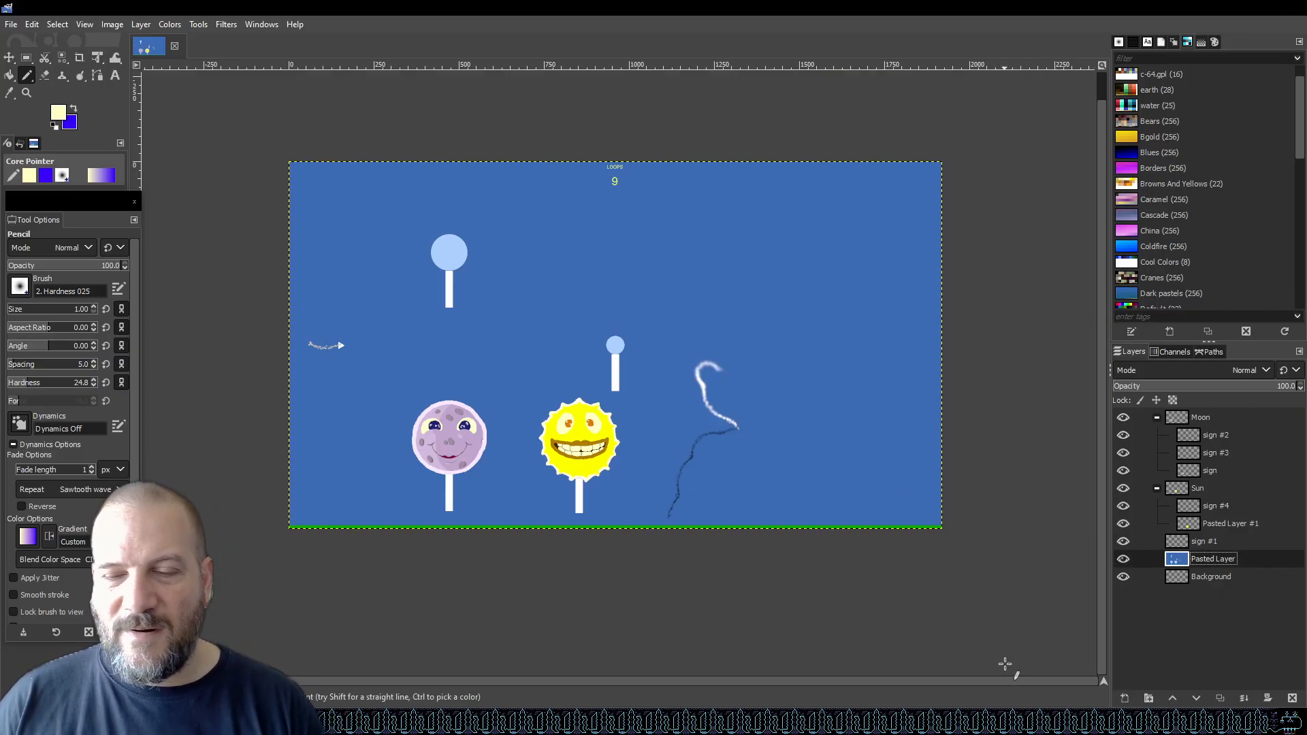
left_click(1123, 698)
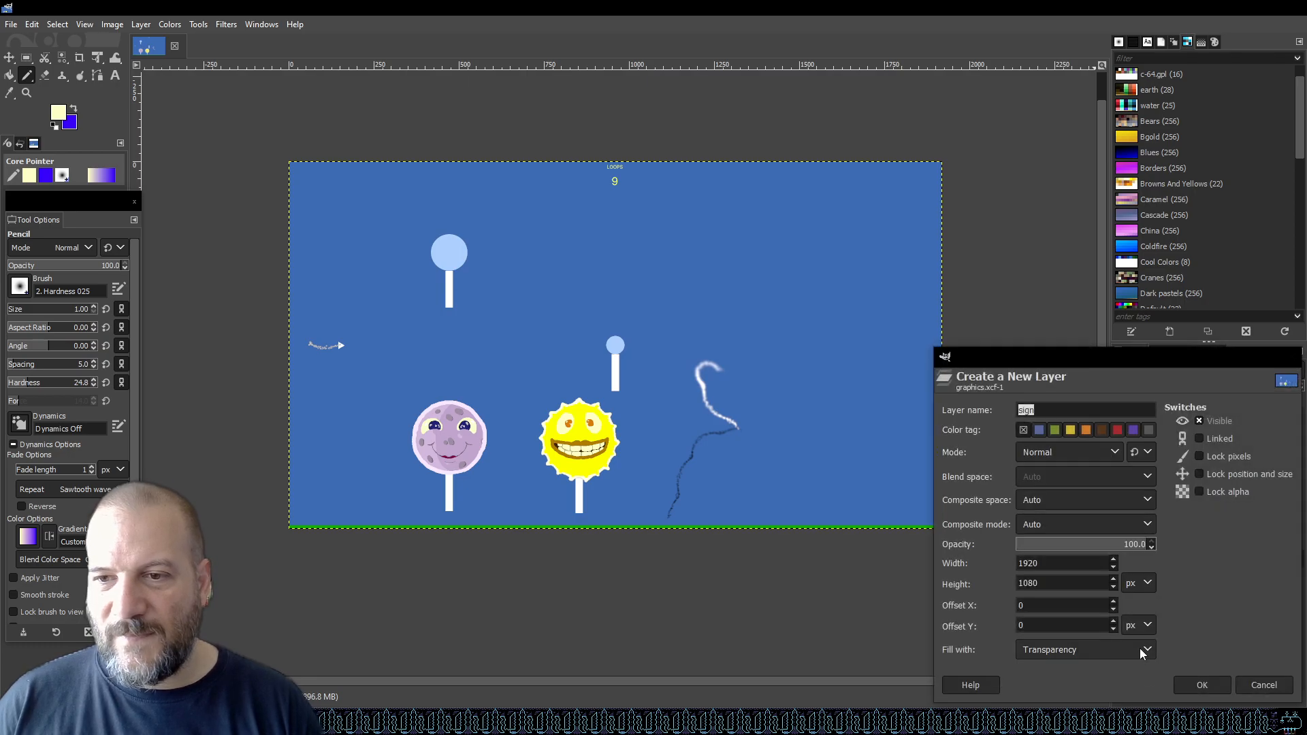
left_click(1197, 683)
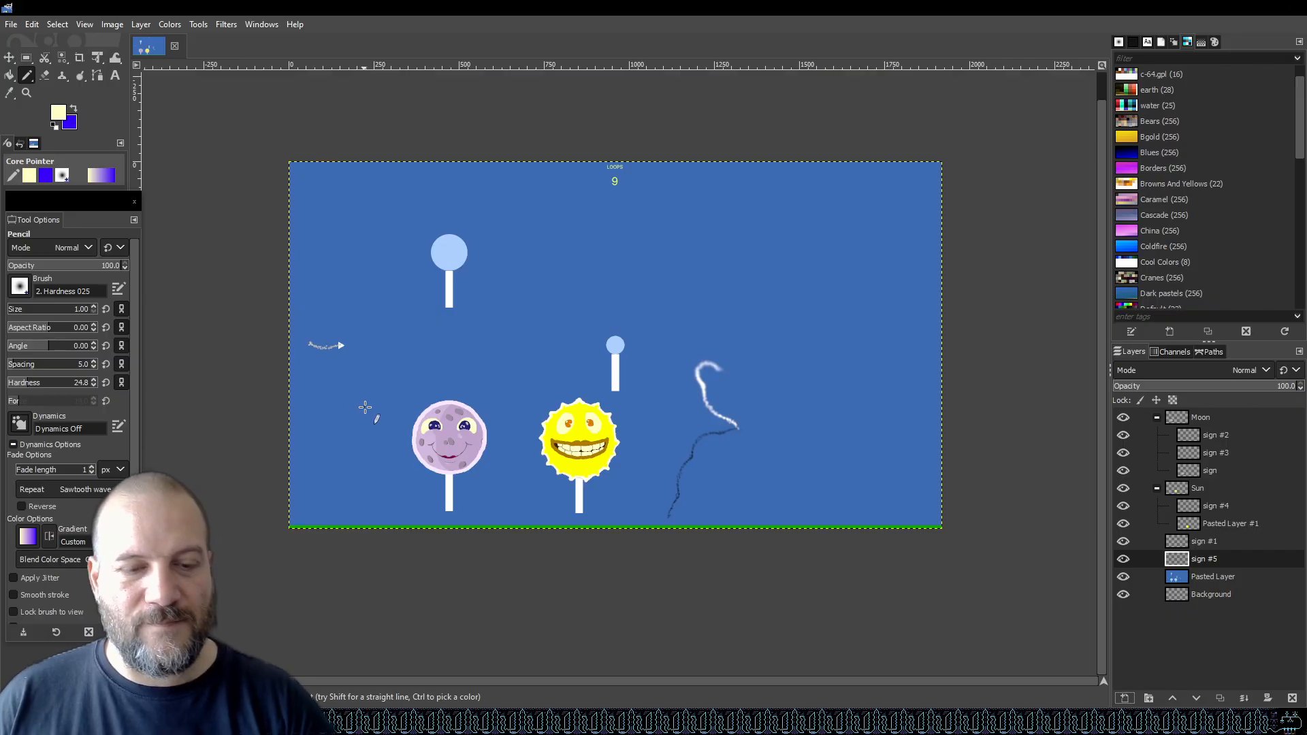
Pick the background blue, bucket fill the new layer with it and save.
key("o")
left_click(364, 407)
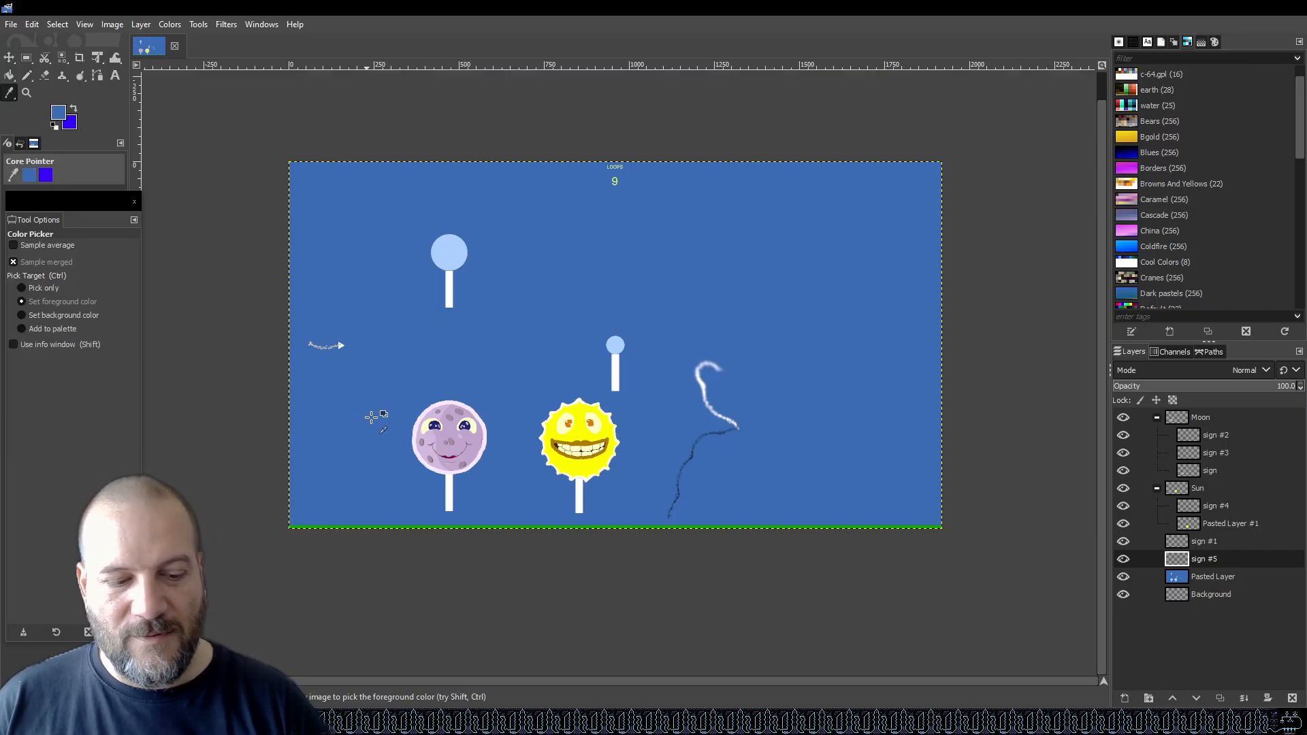
key("shift+b")
left_click(655, 305)
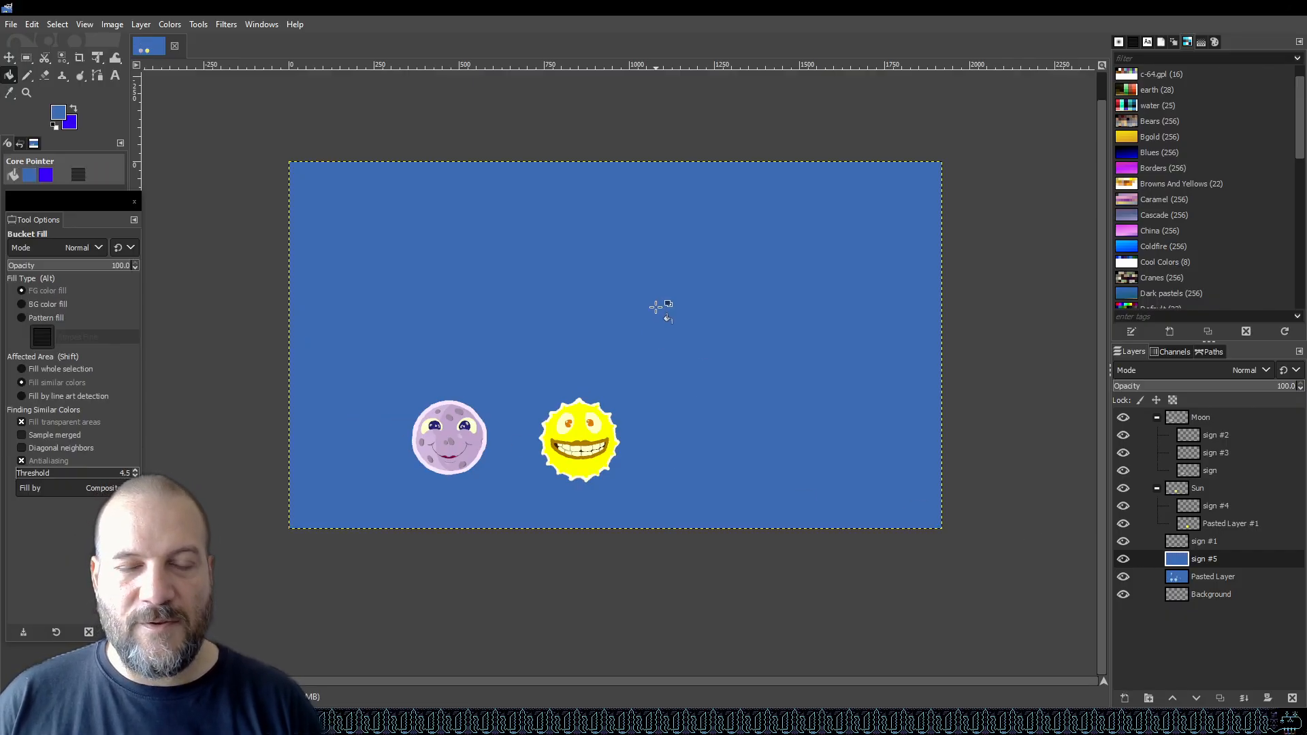
scroll(556, 330, "up", 4)
key("ctrl+s")
scroll(793, 318, "down", 3)
scroll(717, 333, "down", 2)
scroll(613, 340, "up", 3)
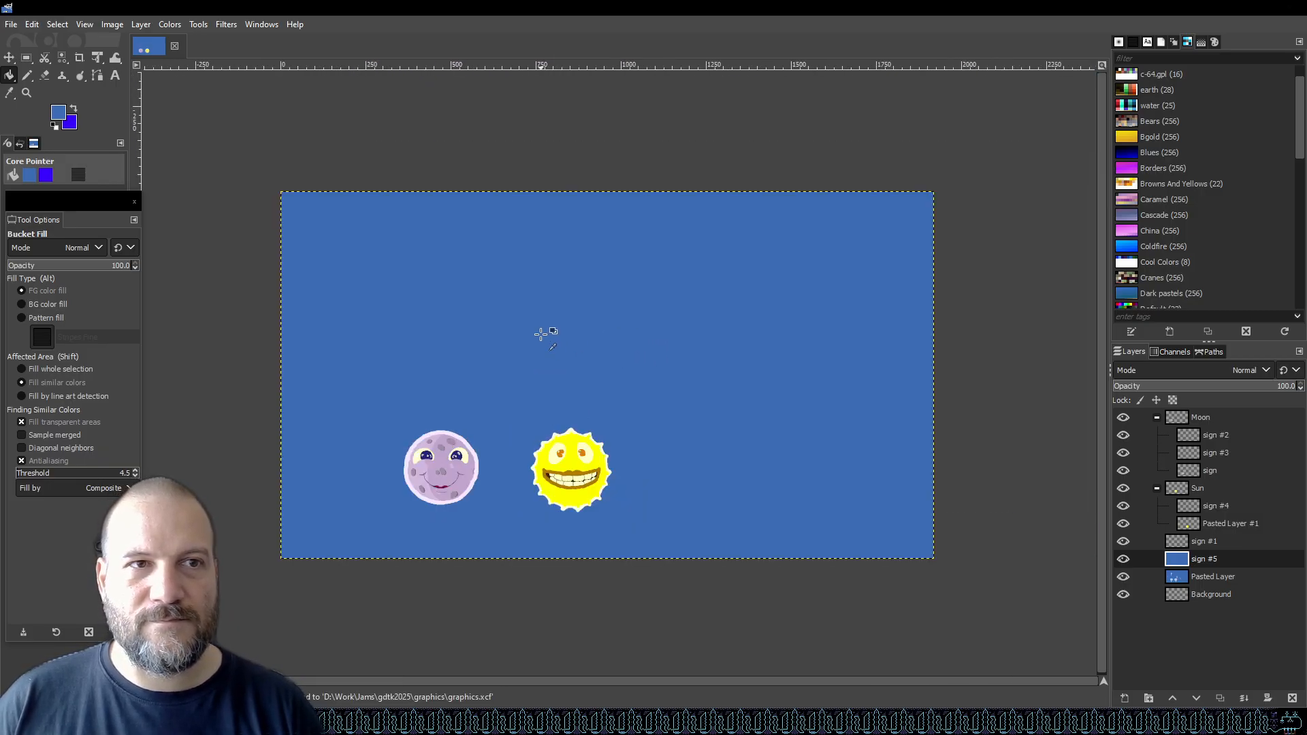
scroll(470, 224, "down", 1)
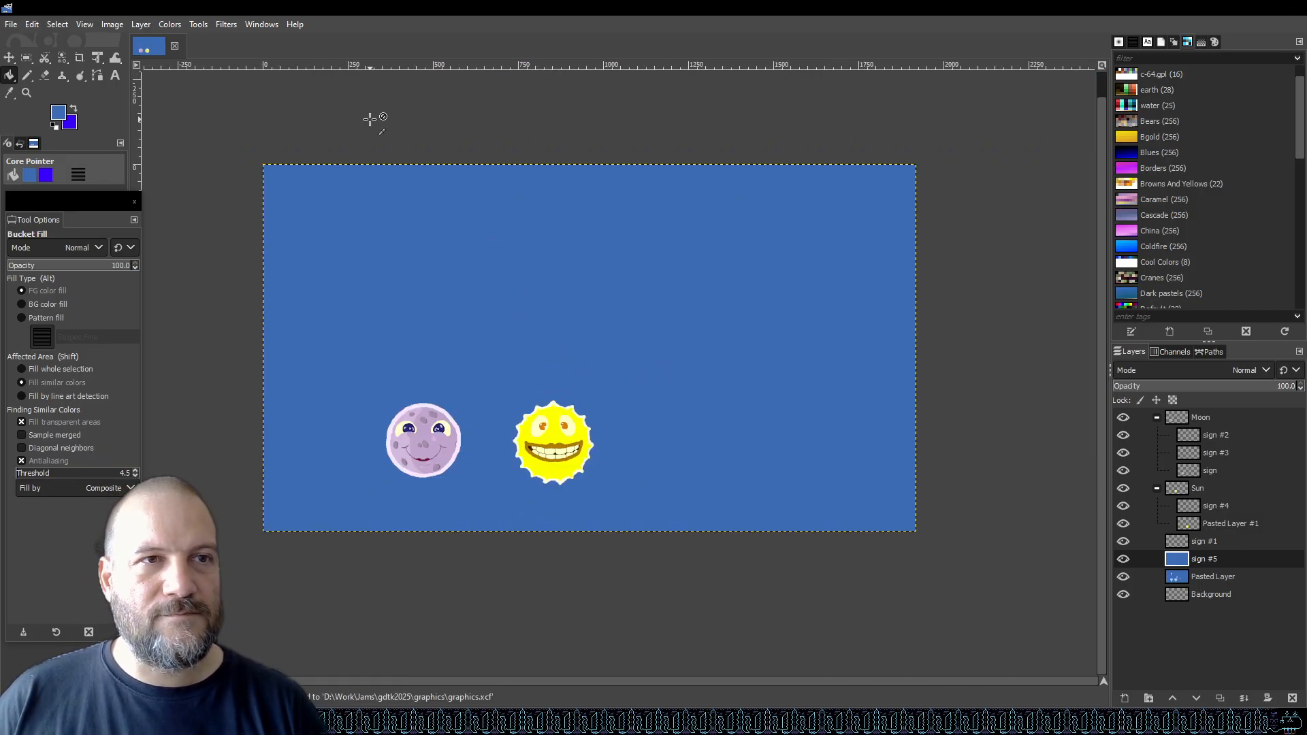
Open the RGB Noise filter on the new layer and set Red and Green noise to 0.000.
left_click(222, 25)
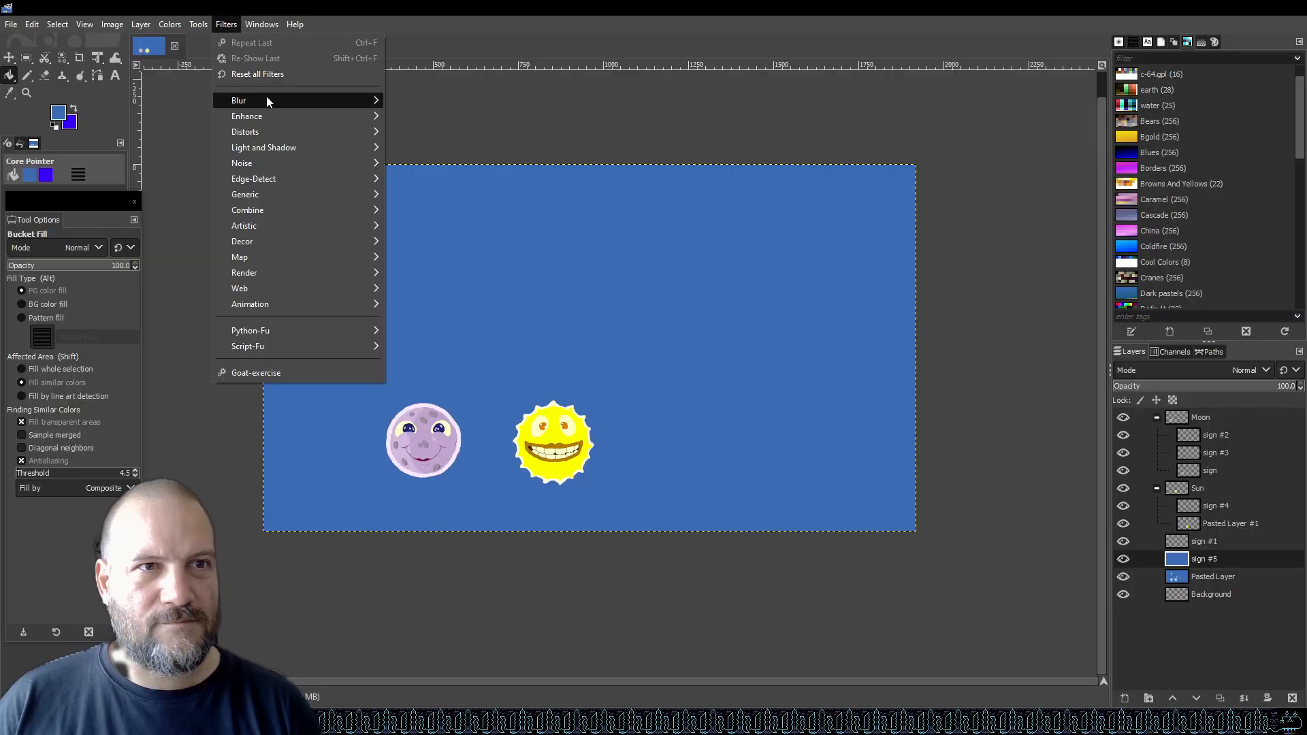
mouse_move(267, 98)
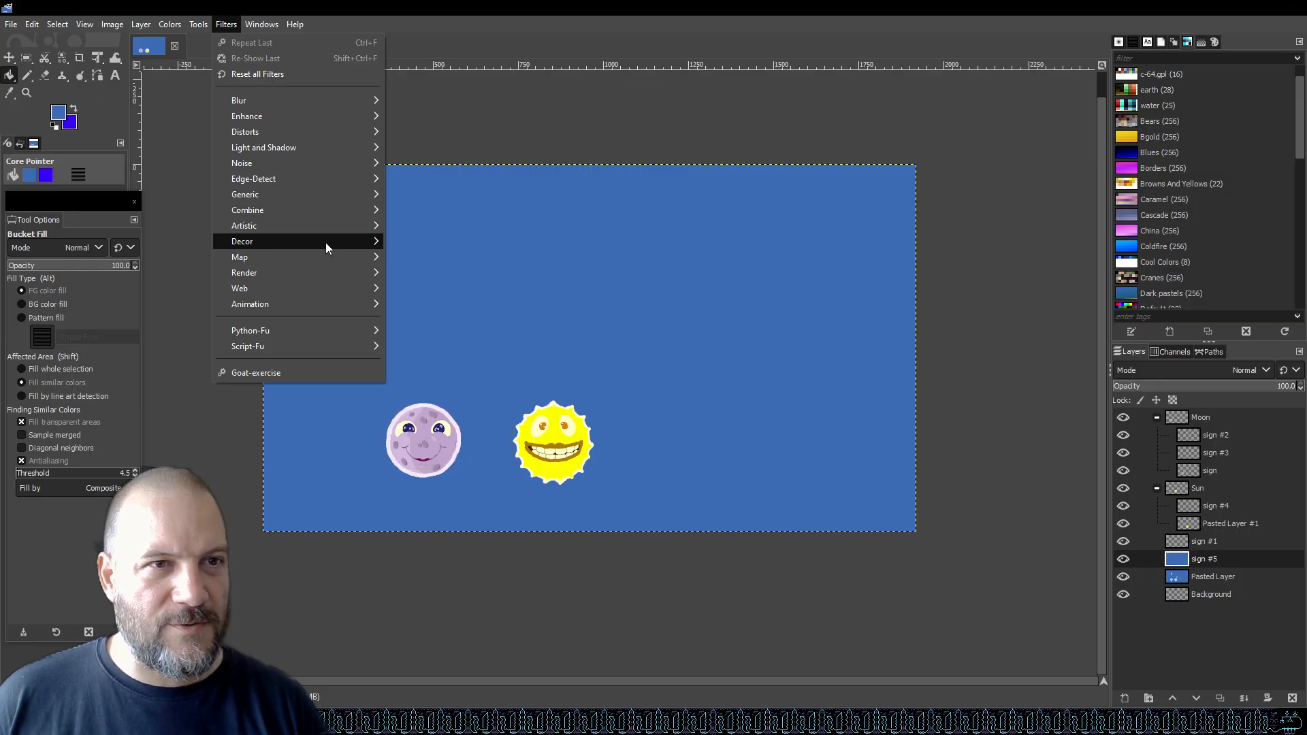
mouse_move(337, 228)
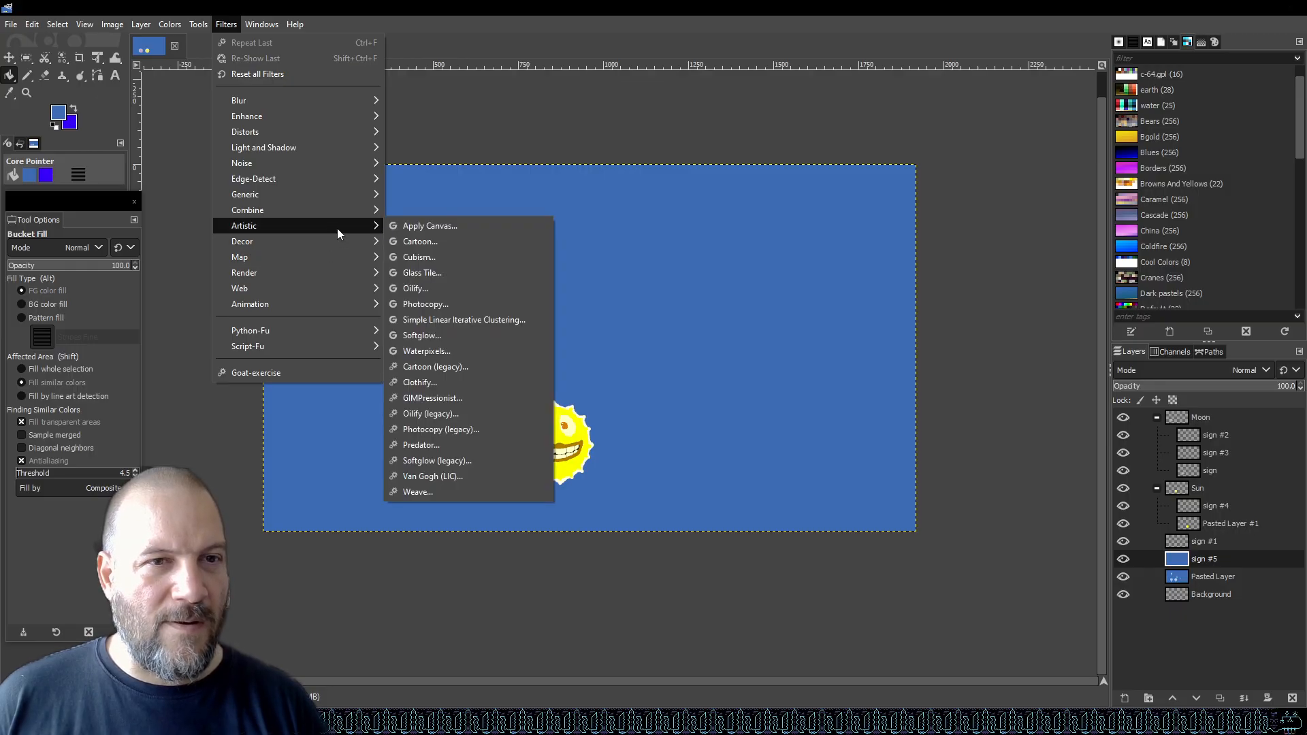
mouse_move(345, 195)
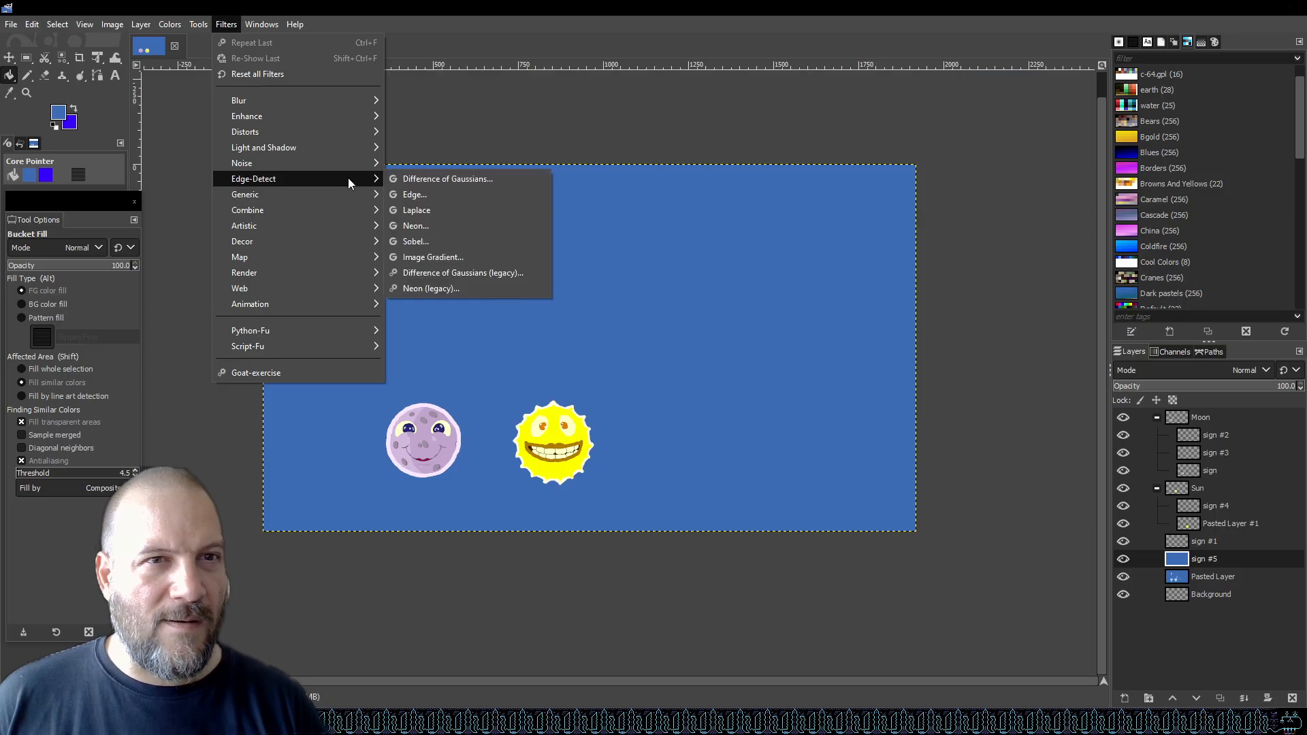
mouse_move(350, 164)
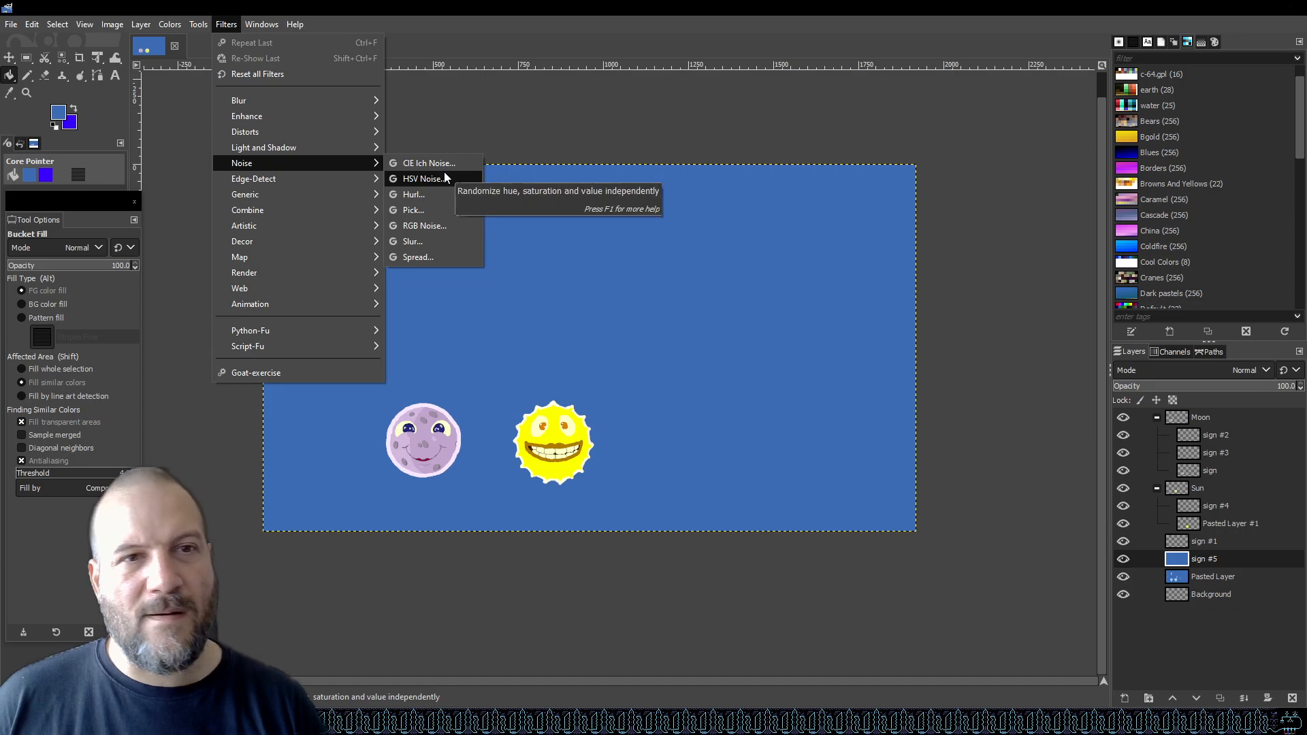
left_click(430, 226)
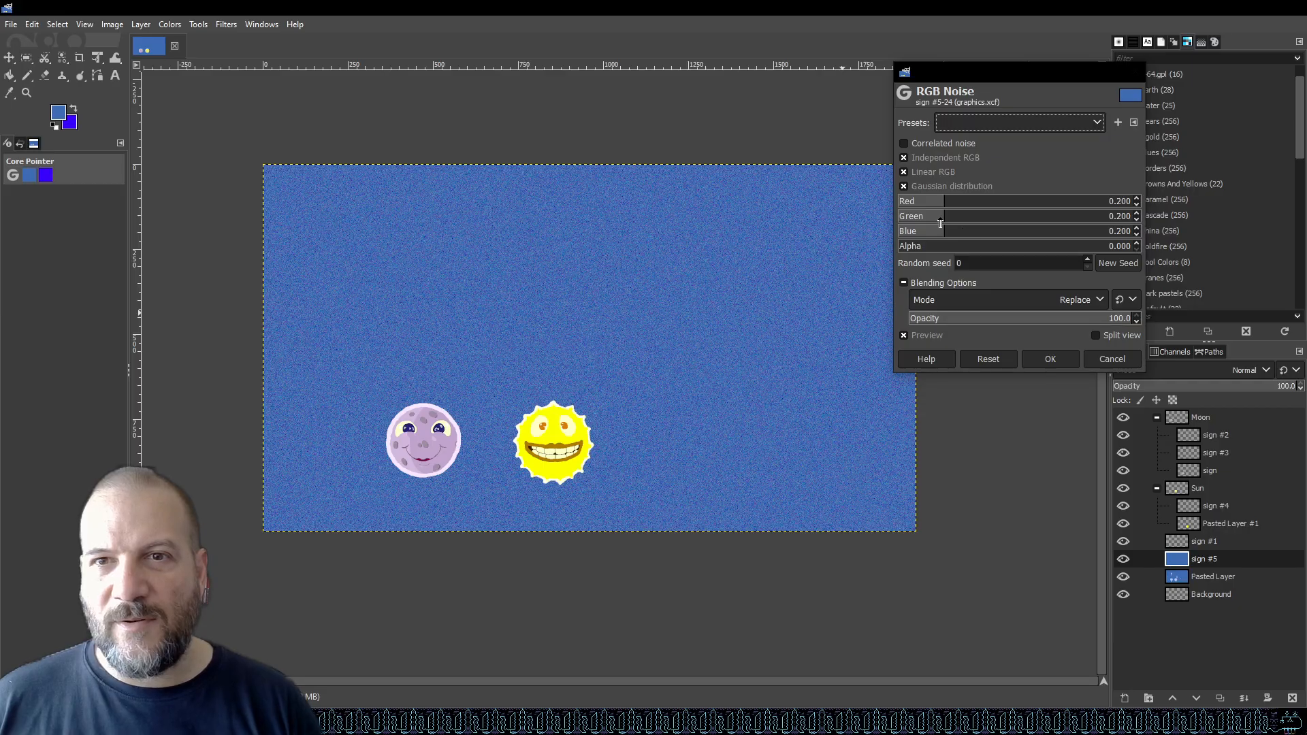
left_click_drag(943, 217, 829, 202)
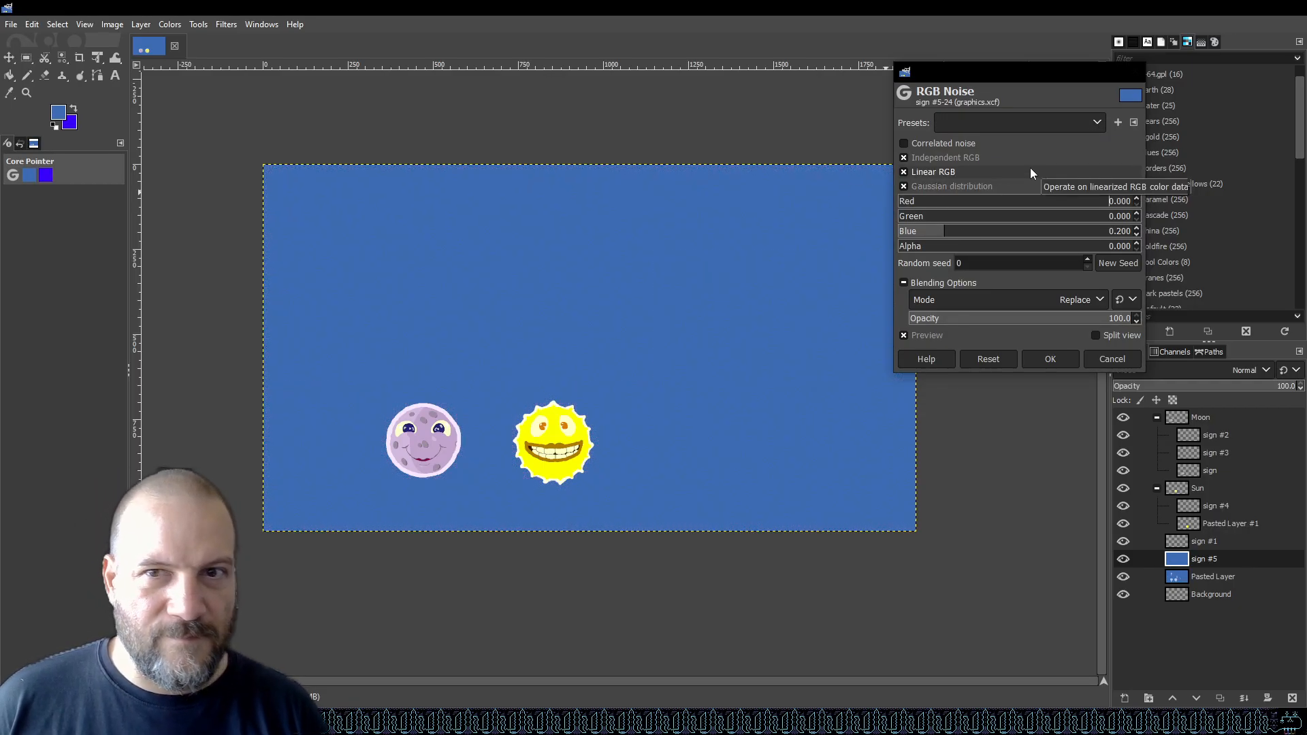
Set the Blue noise to 0.552.
left_click_drag(954, 236, 1031, 233)
scroll(715, 342, "up", 2, "ctrl")
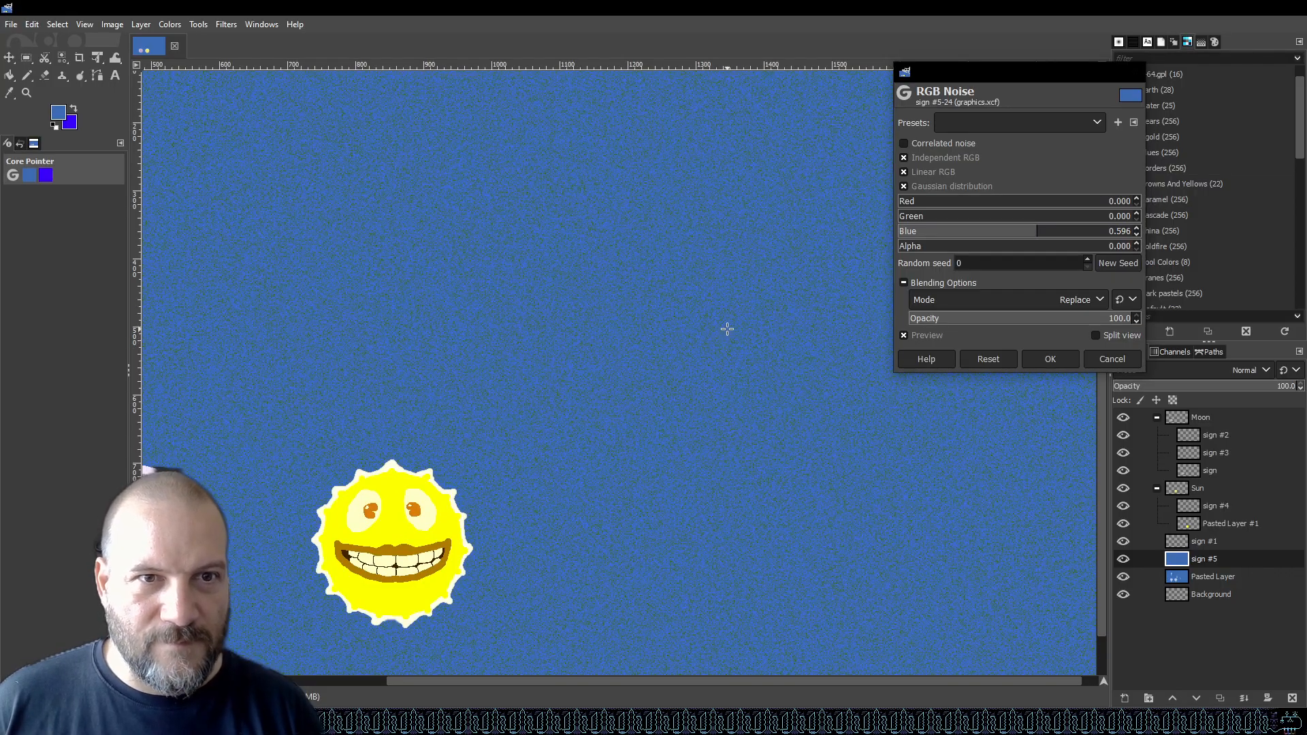
scroll(795, 322, "down", 2, "ctrl")
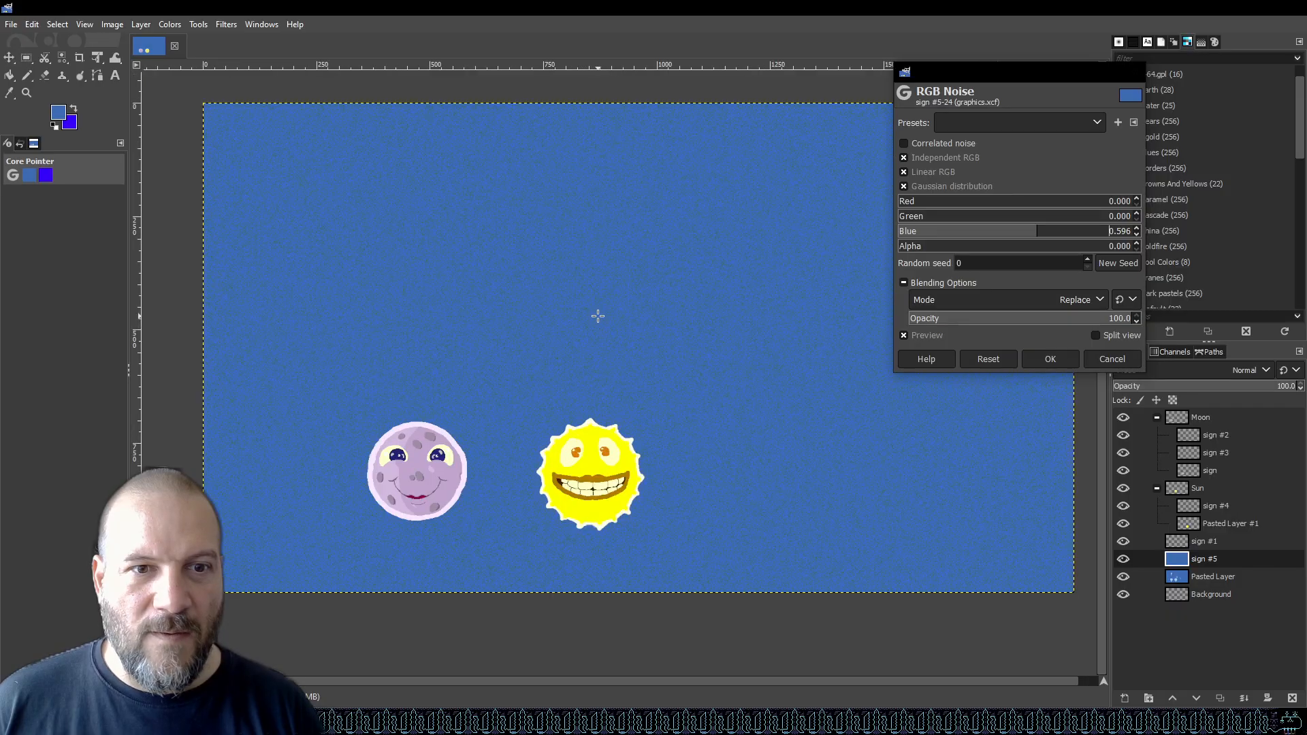
scroll(598, 314, "up", 2, "ctrl")
scroll(620, 322, "up", 2)
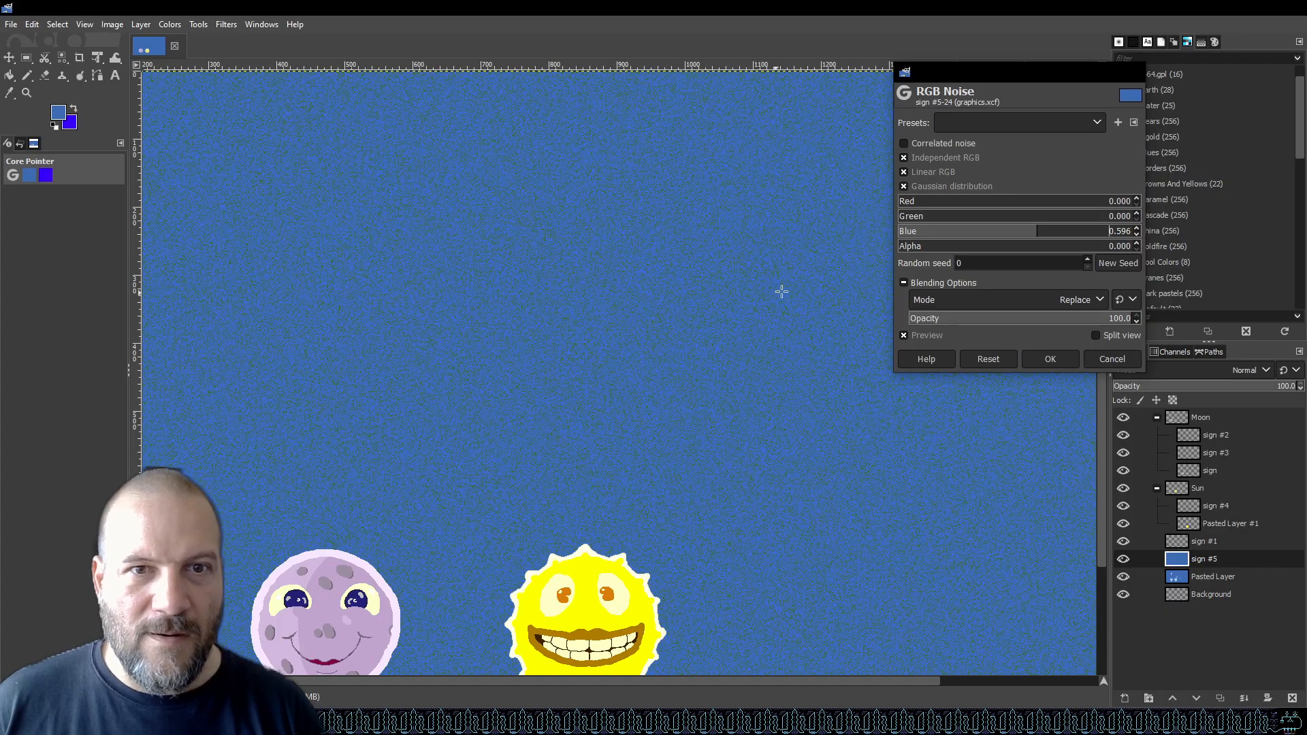
left_click_drag(1040, 237, 993, 233)
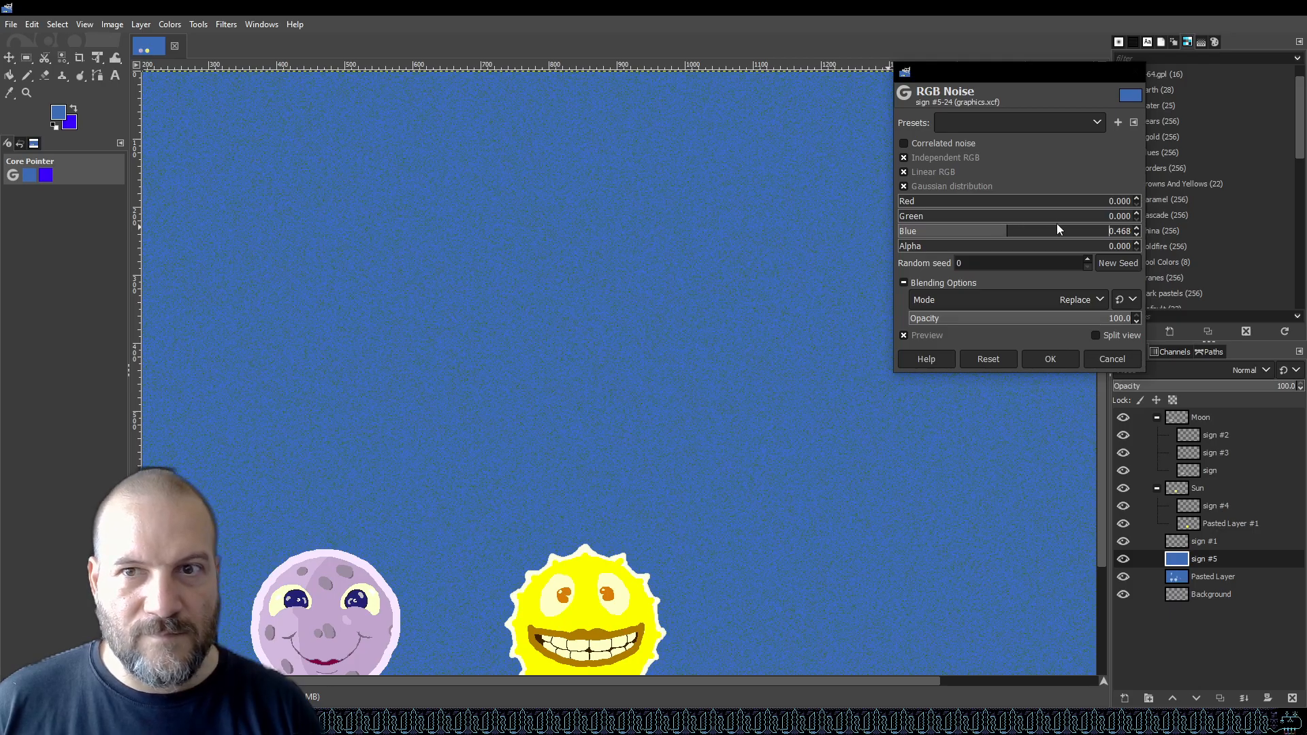
left_click_drag(1030, 234, 1050, 232)
Apply the RGB Noise filter to the blue background layer.
scroll(814, 266, "down", 3)
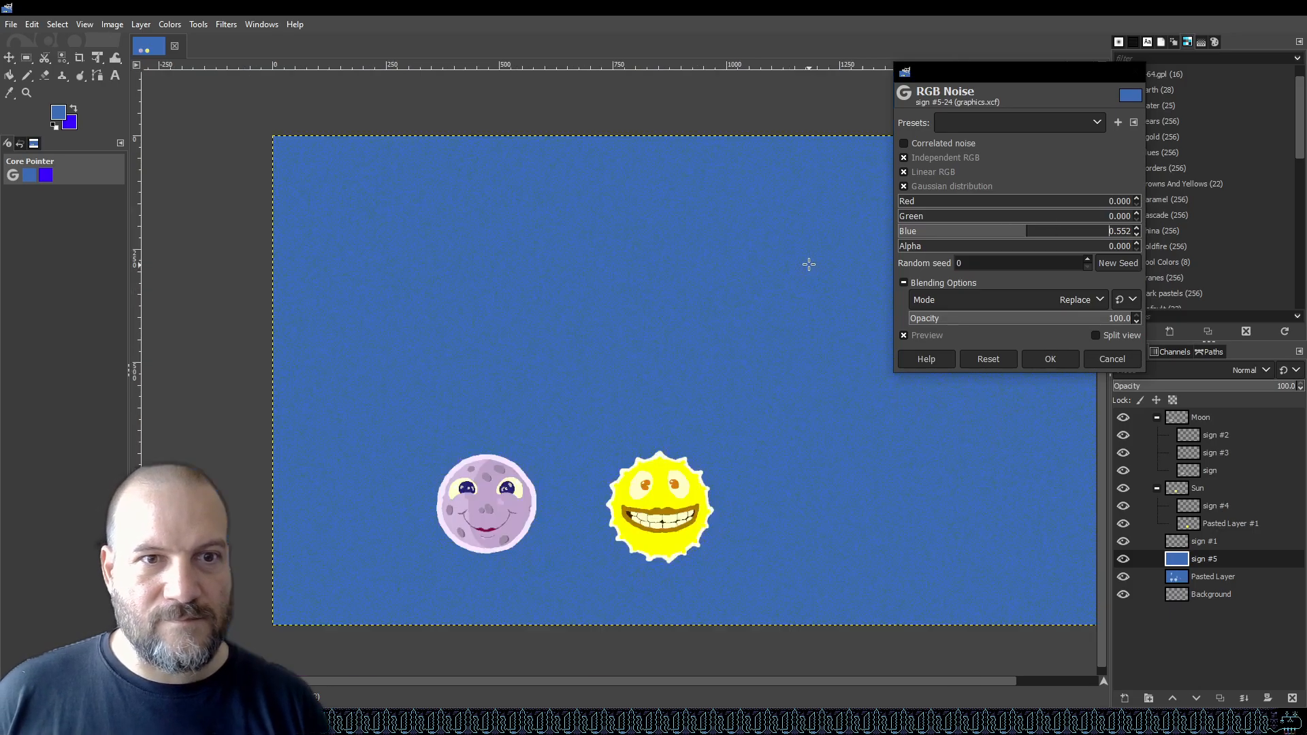
scroll(814, 266, "up", 3)
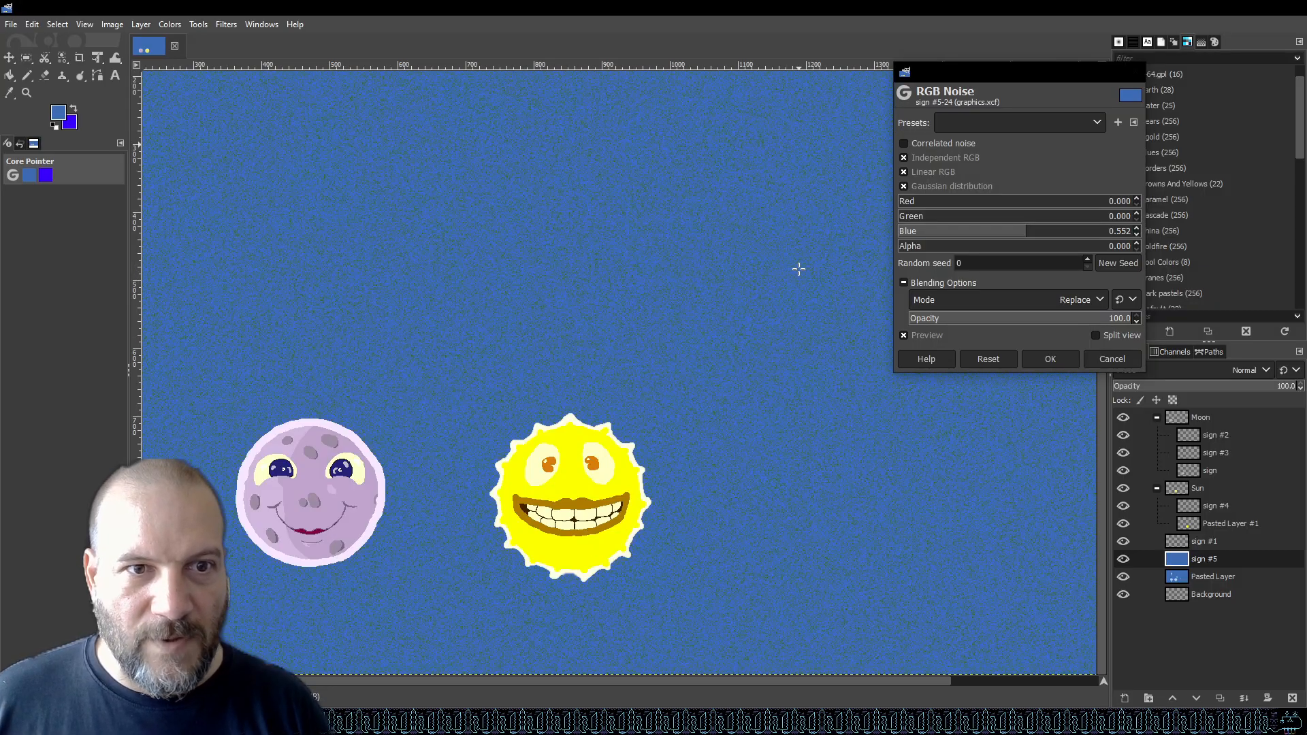
scroll(794, 276, "up", 2)
scroll(796, 265, "down", 2)
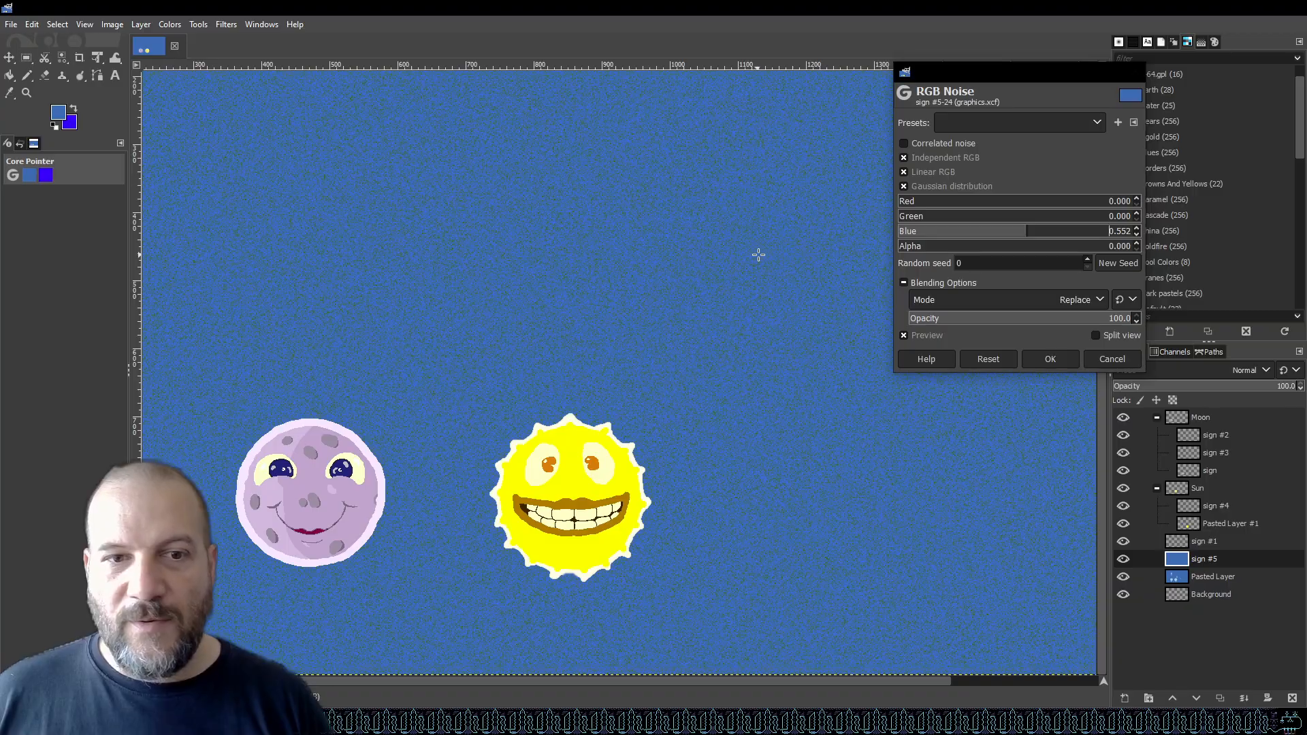
scroll(756, 254, "down", 2)
scroll(761, 257, "up", 1)
scroll(767, 266, "up", 1)
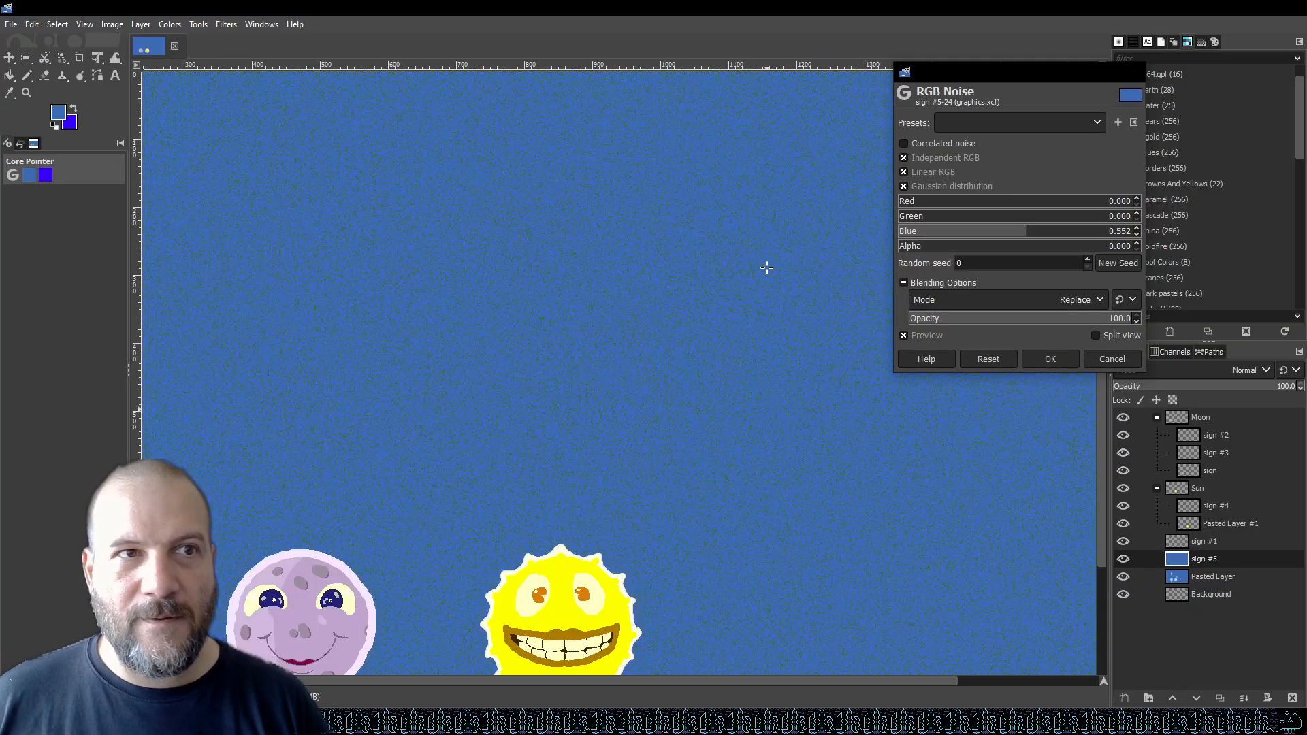
scroll(765, 267, "down", 3)
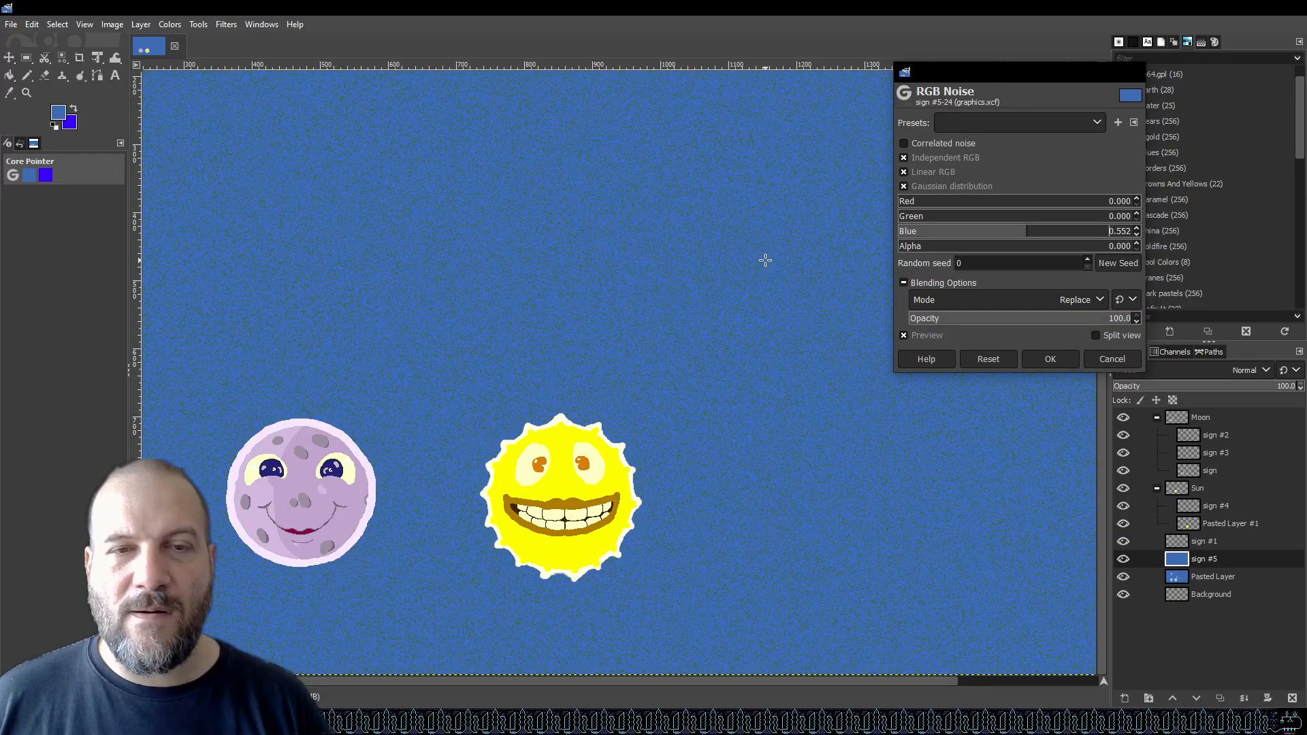
left_click(1071, 359)
key("shift+ctrl+j")
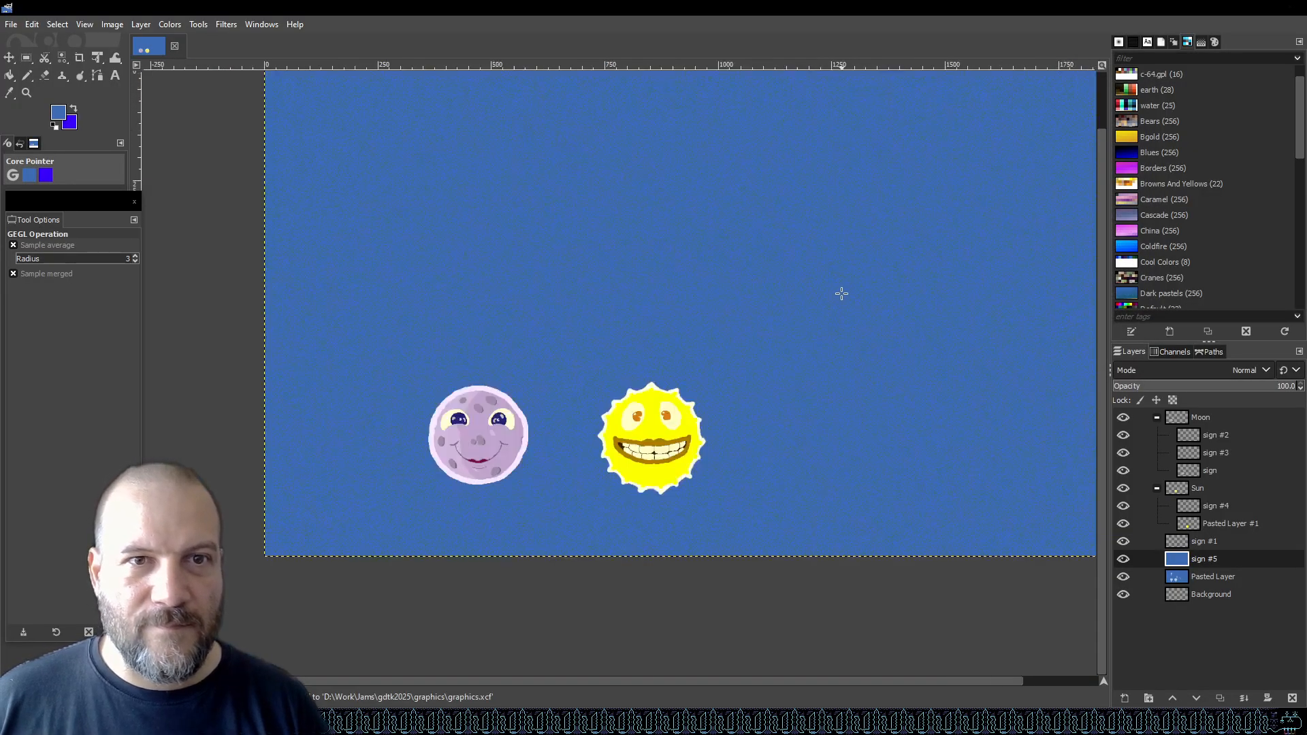
scroll(840, 299, "up", 1)
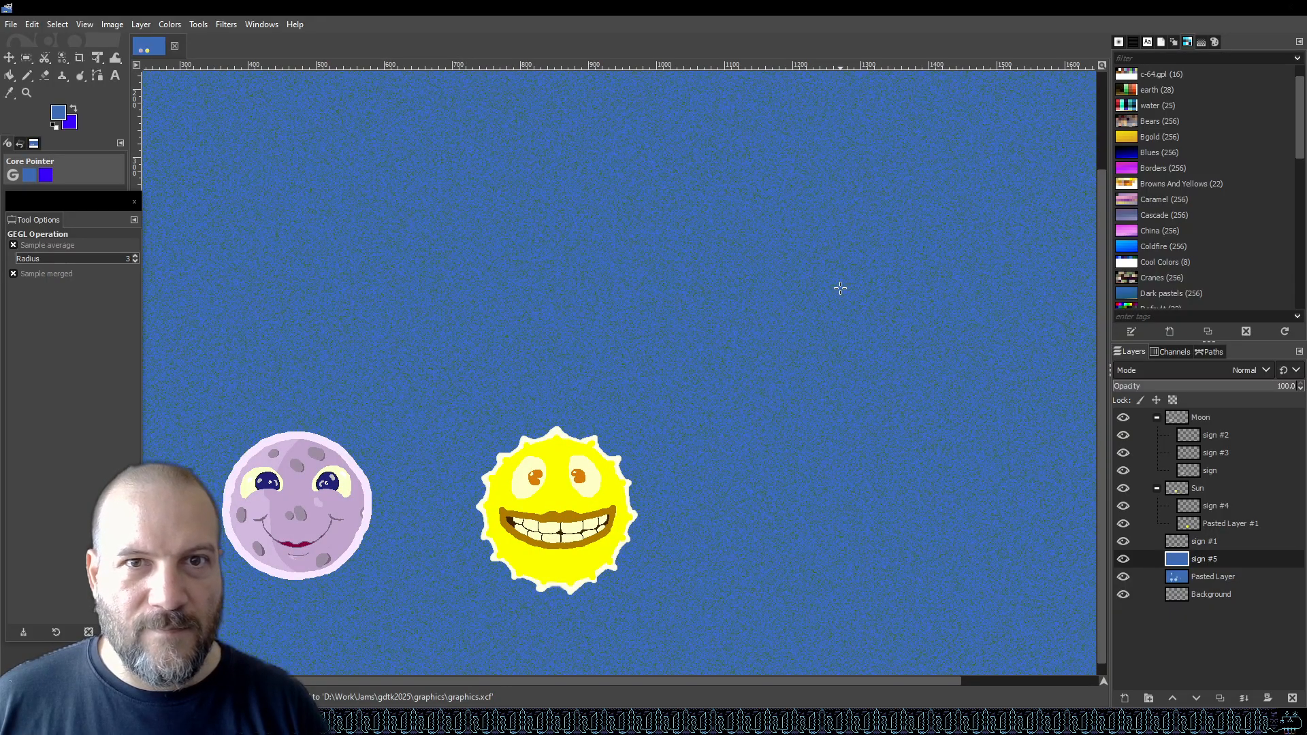
scroll(840, 288, "down", 1)
scroll(840, 288, "up", 1)
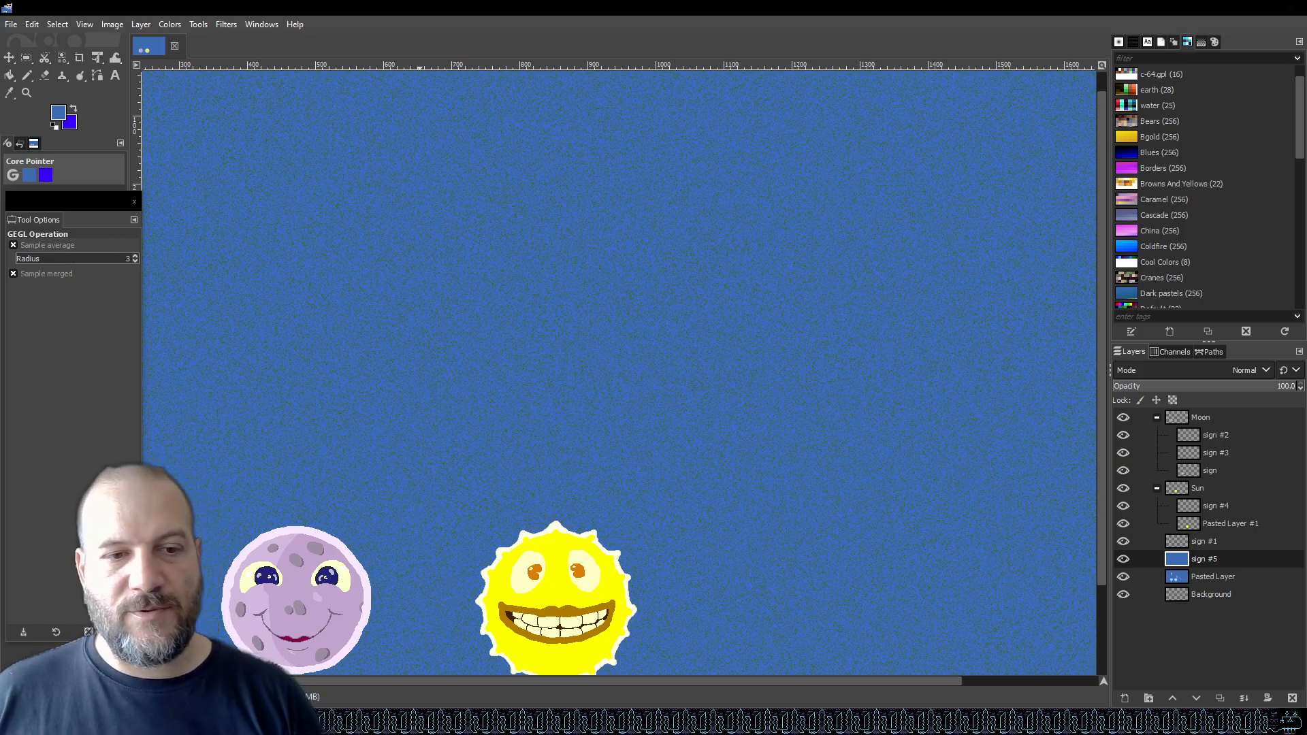
Switch to Unity and open the Assets folder in the Project window.
left_click(414, 722)
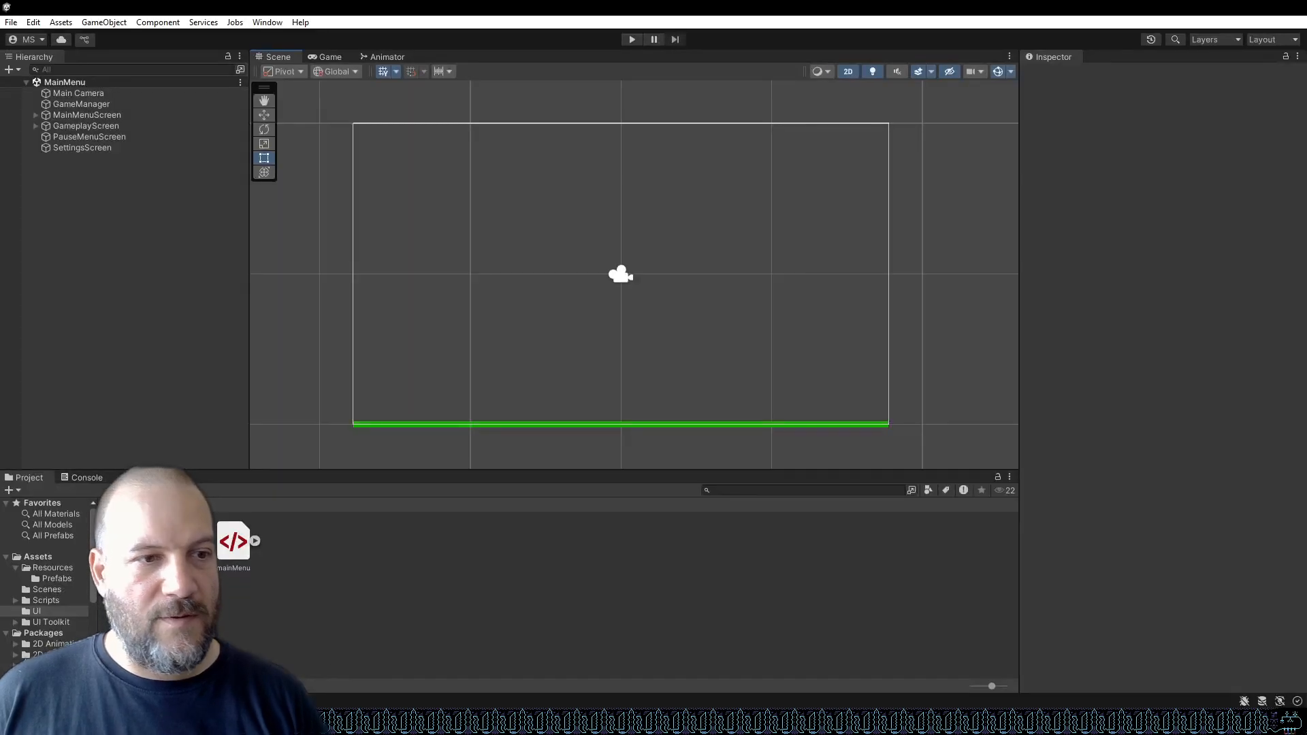
left_click(38, 557)
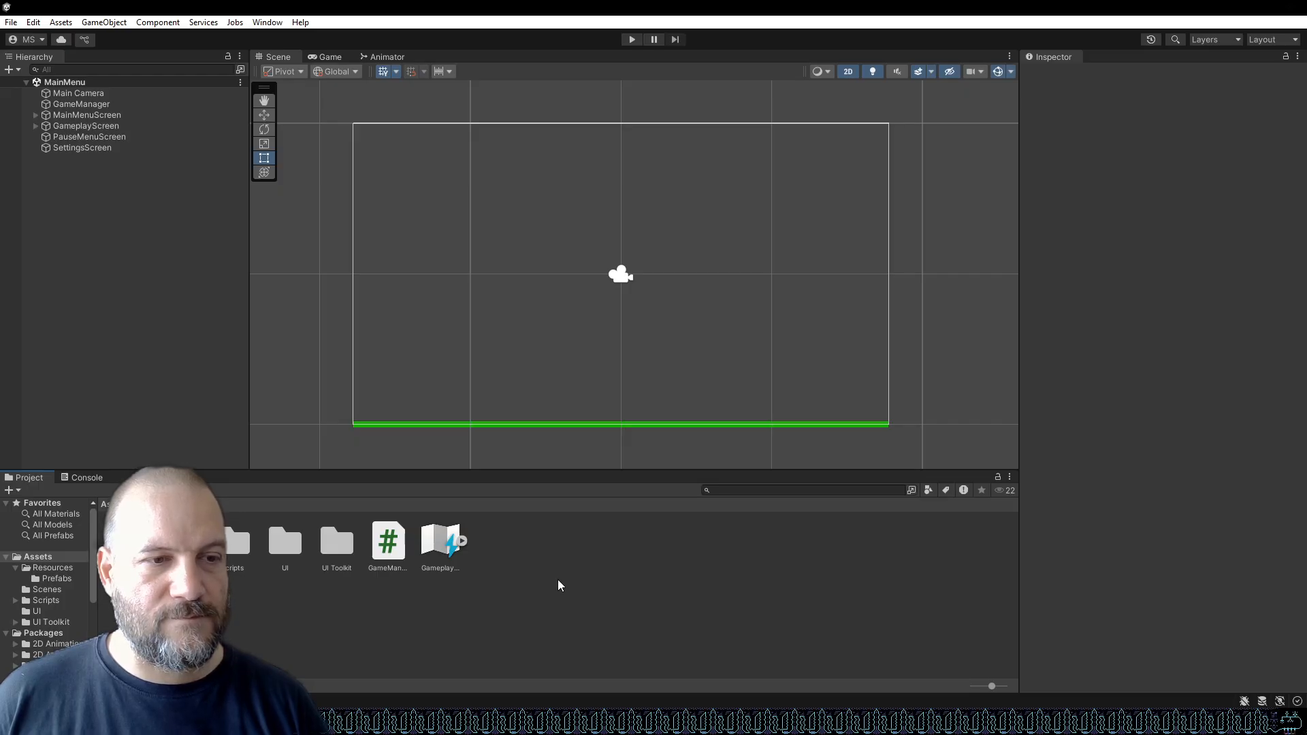
Create a new folder named Textures inside the Resources folder.
key("Down")
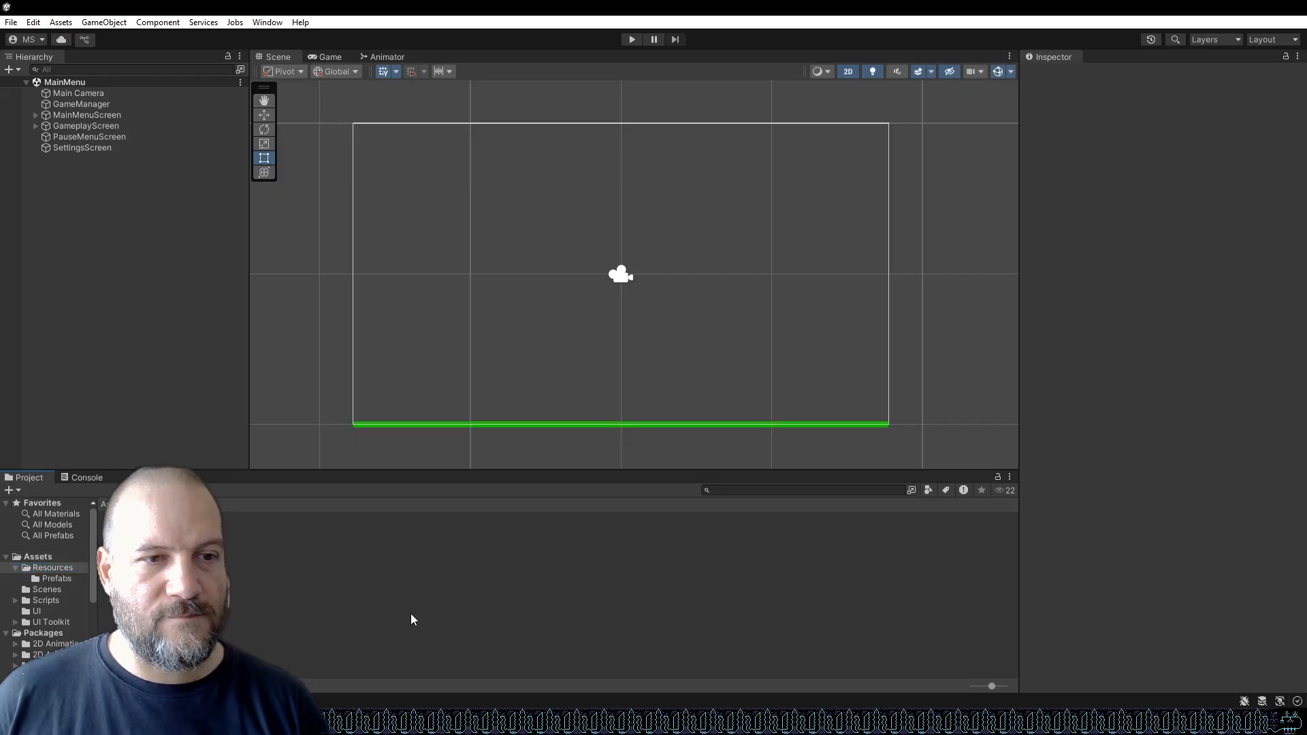
right_click(412, 618)
mouse_move(575, 227)
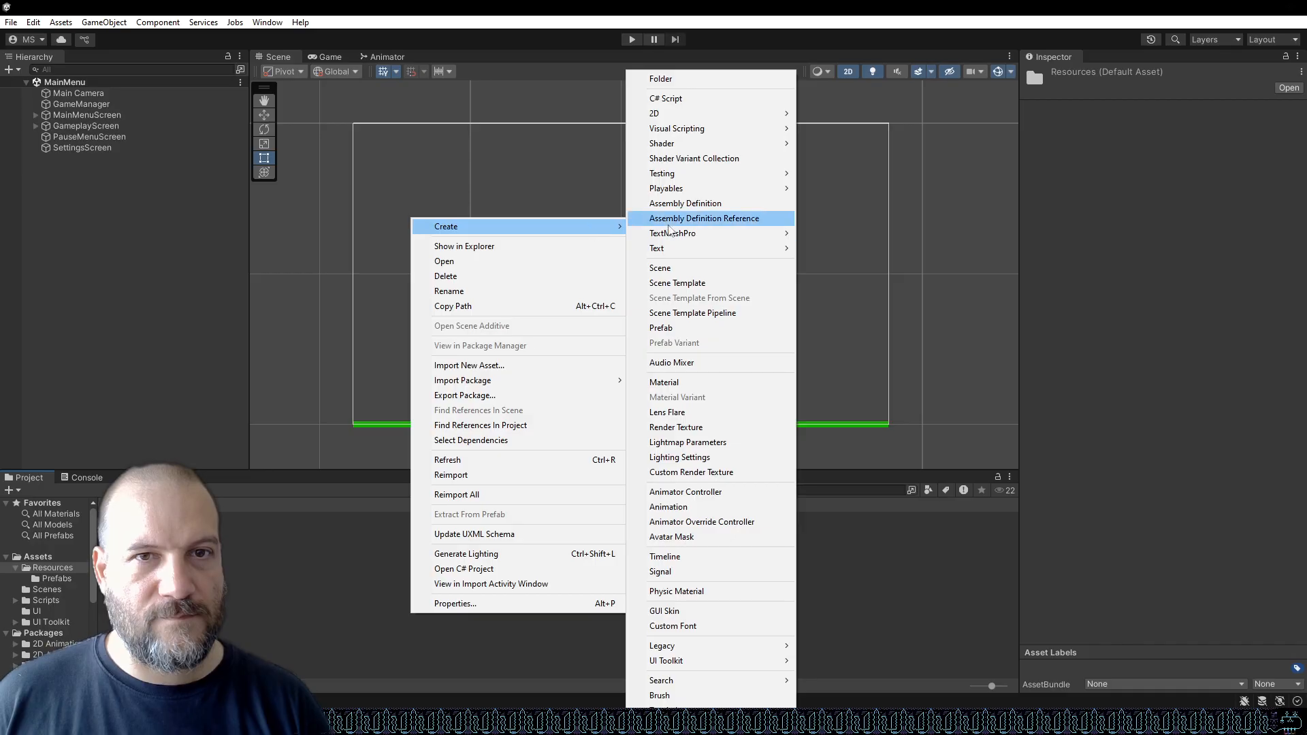
left_click(695, 79)
type("T")
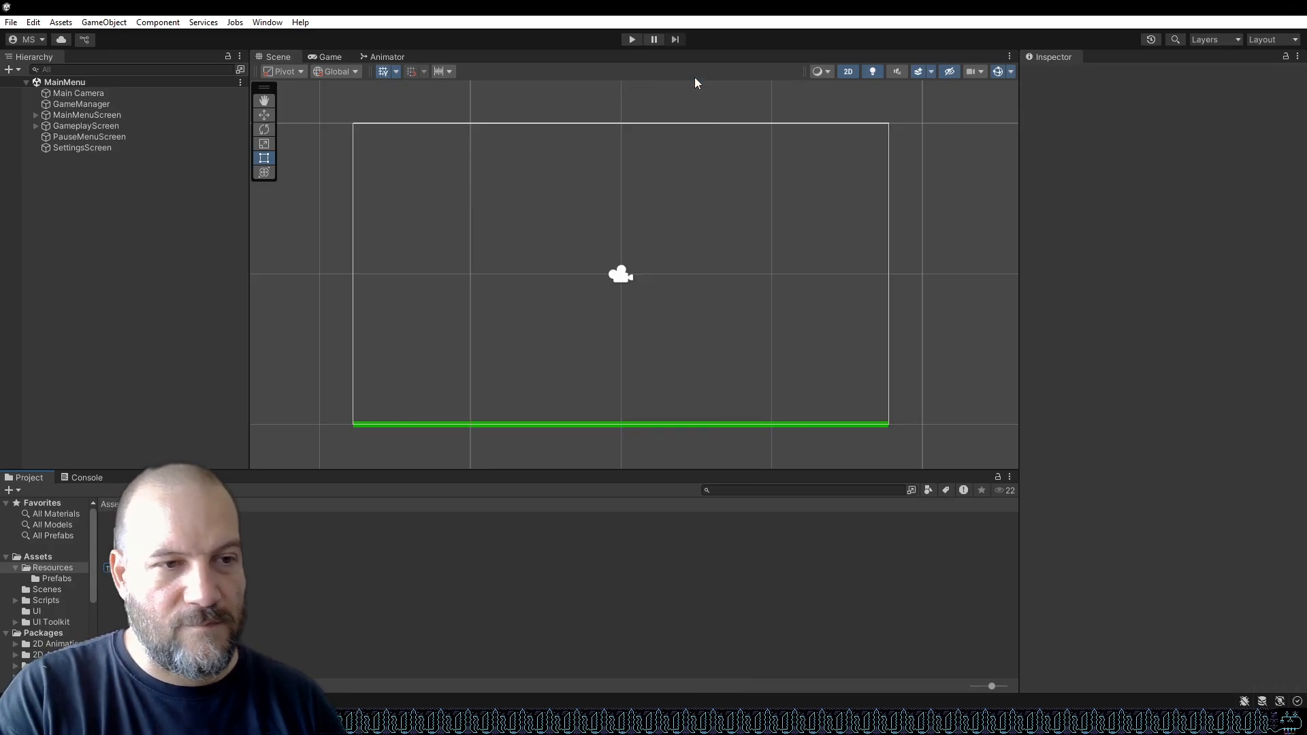
type("extures")
key("Return")
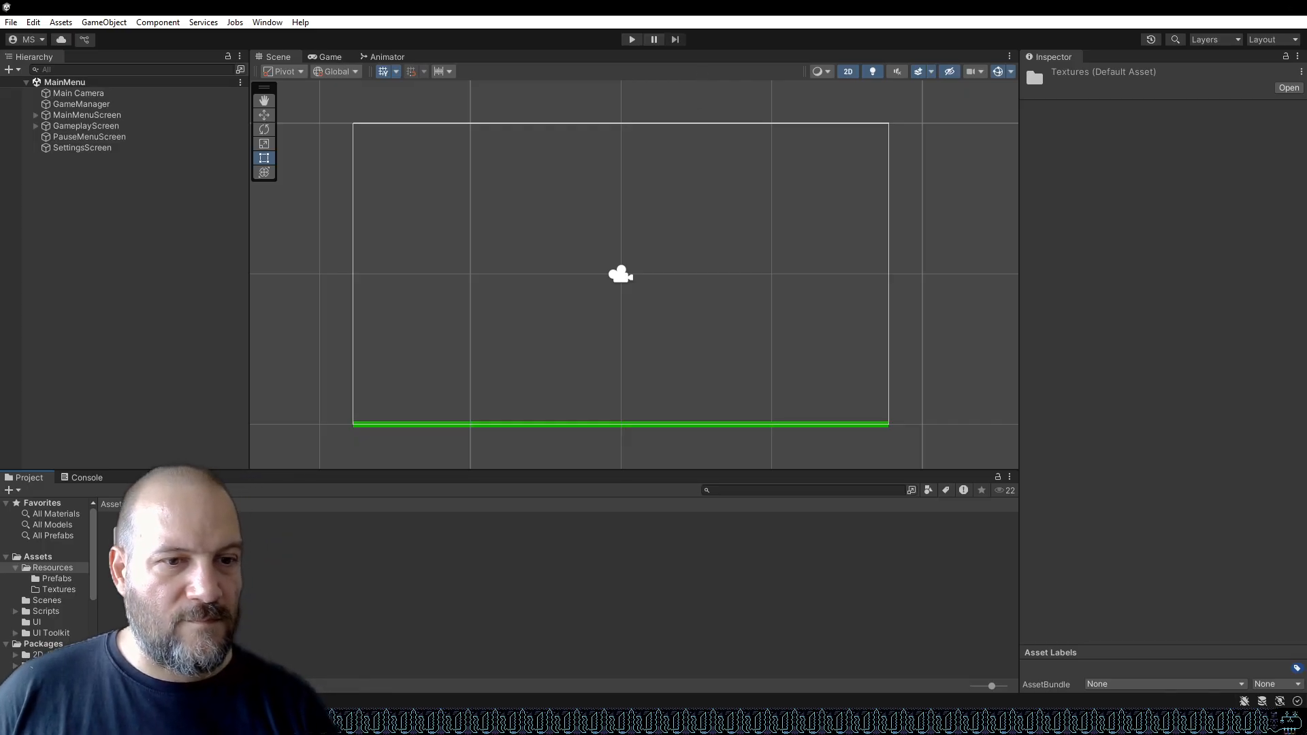
Switch to GIMP and hide the Sun and Moon layer groups.
mouse_move(580, 723)
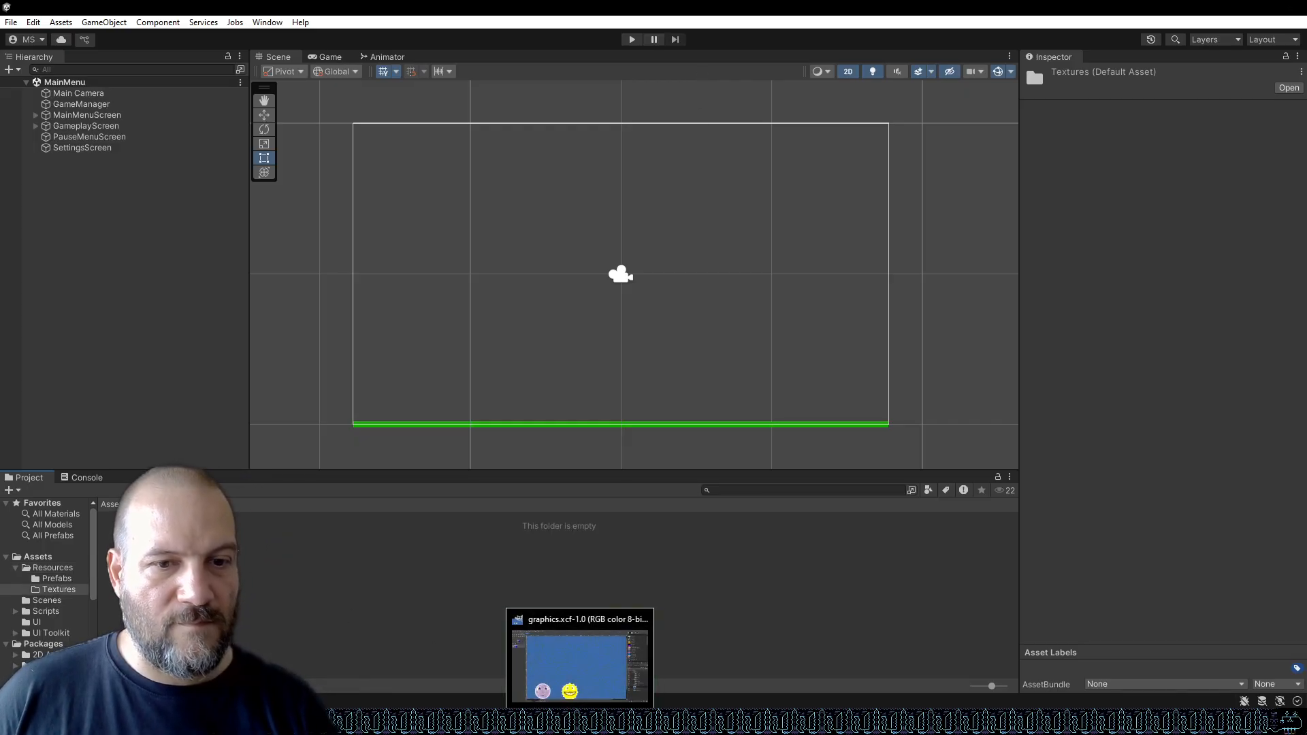
left_click(580, 657)
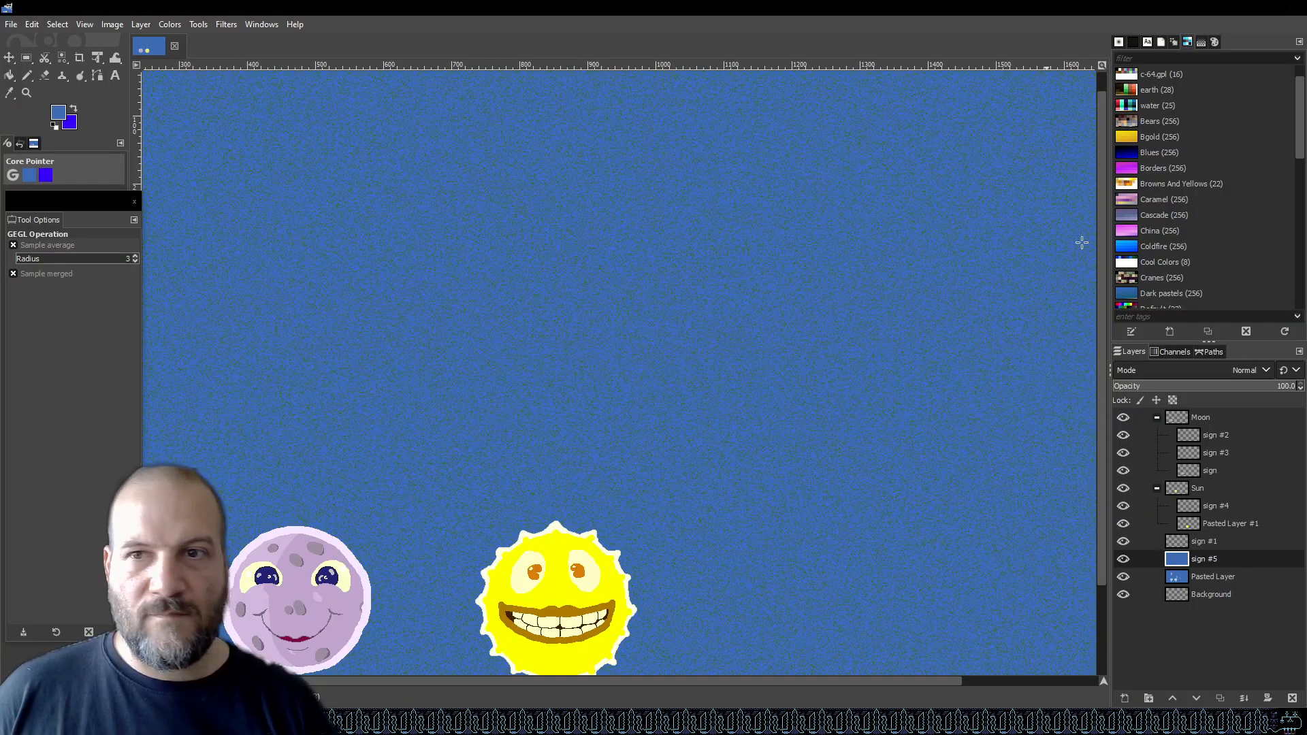
left_click(1124, 489)
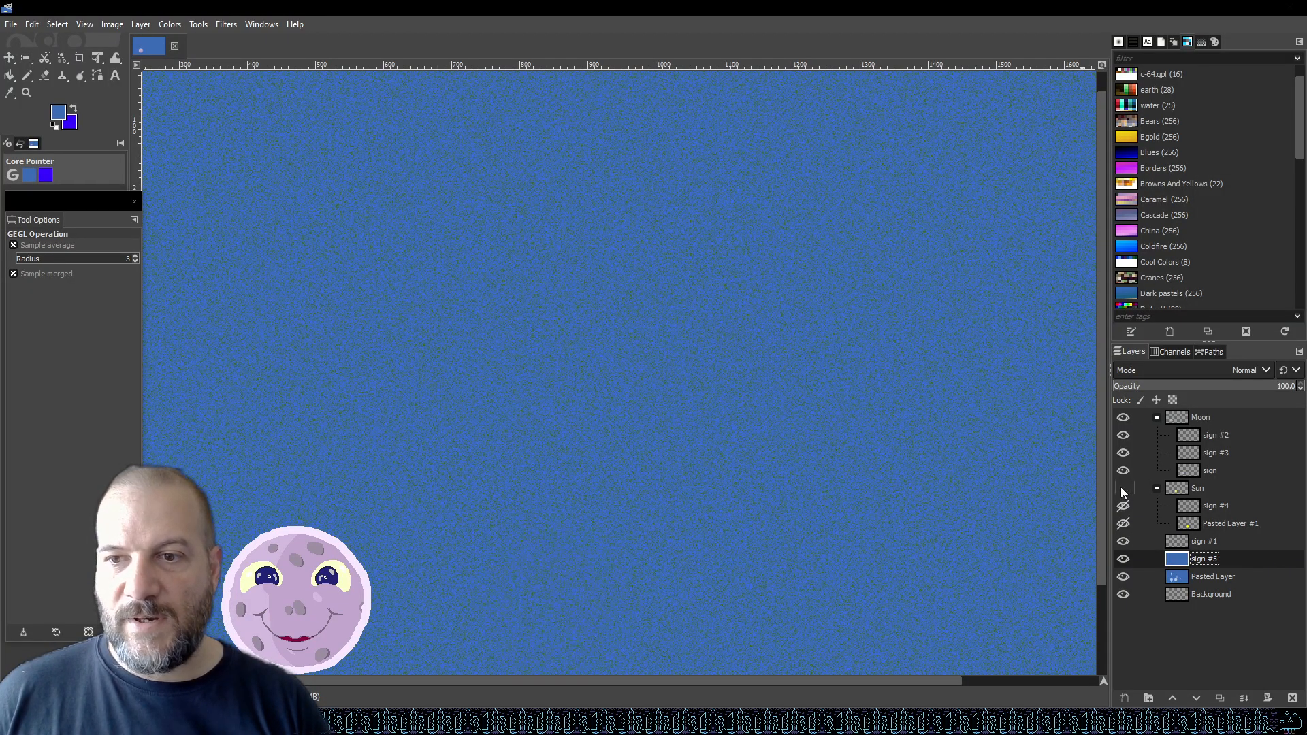
left_click(1123, 418)
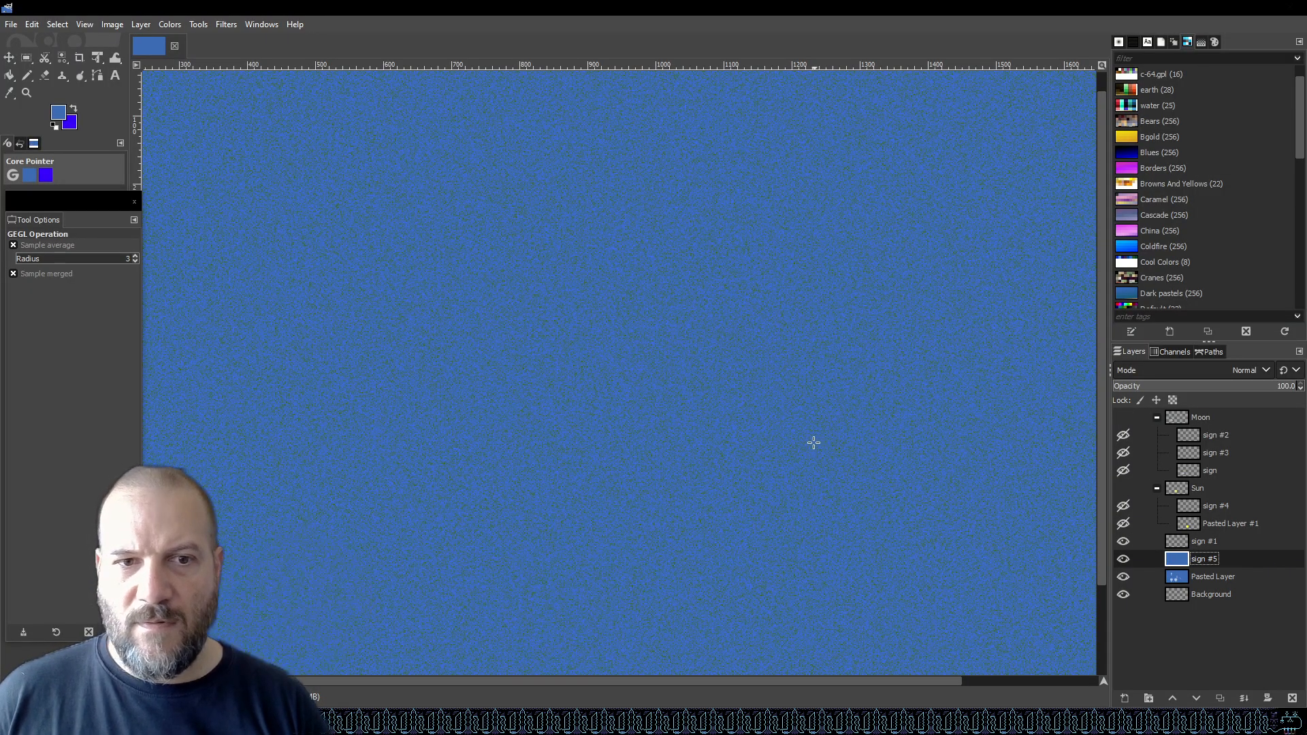
Save the GIMP file.
scroll(815, 442, "down", 5)
scroll(840, 435, "up", 4)
scroll(840, 434, "down", 1)
key("ctrl+s")
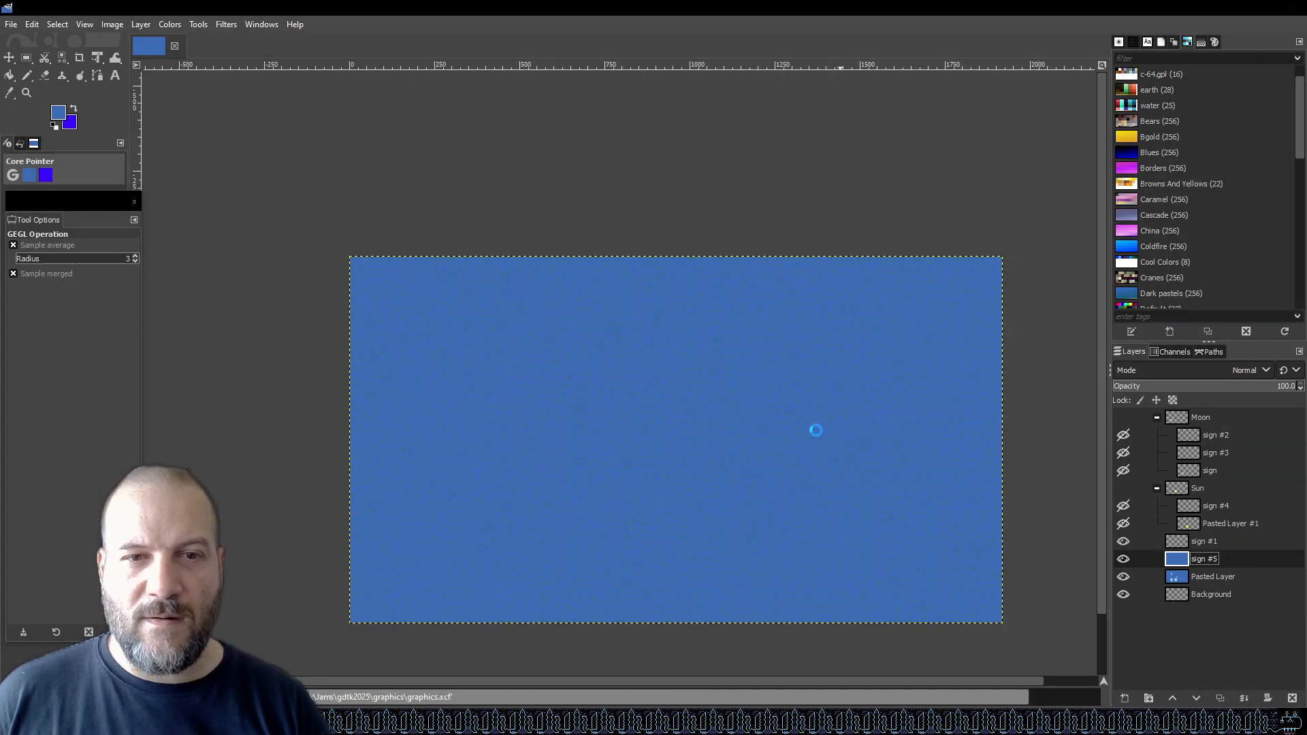
Export the image as sky.png into the Unity project's Assets/Resources/Textures folder.
left_click(13, 25)
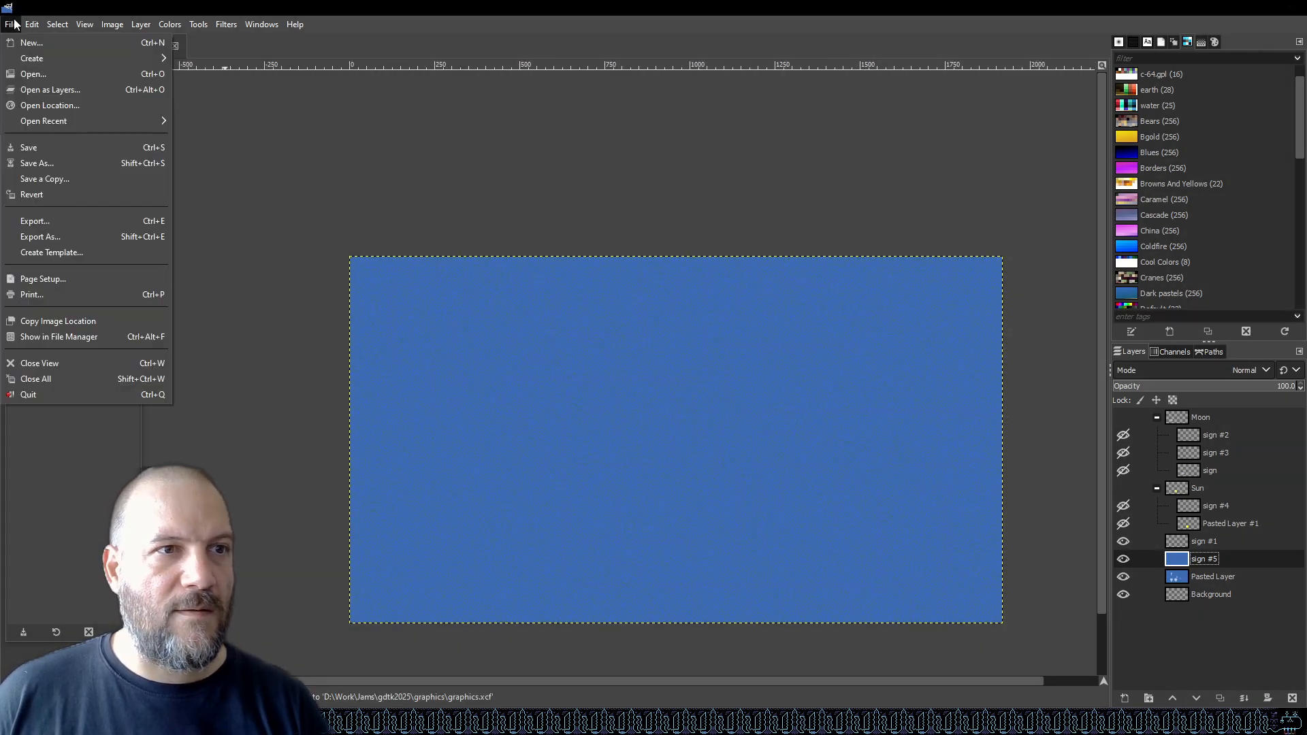
left_click(71, 235)
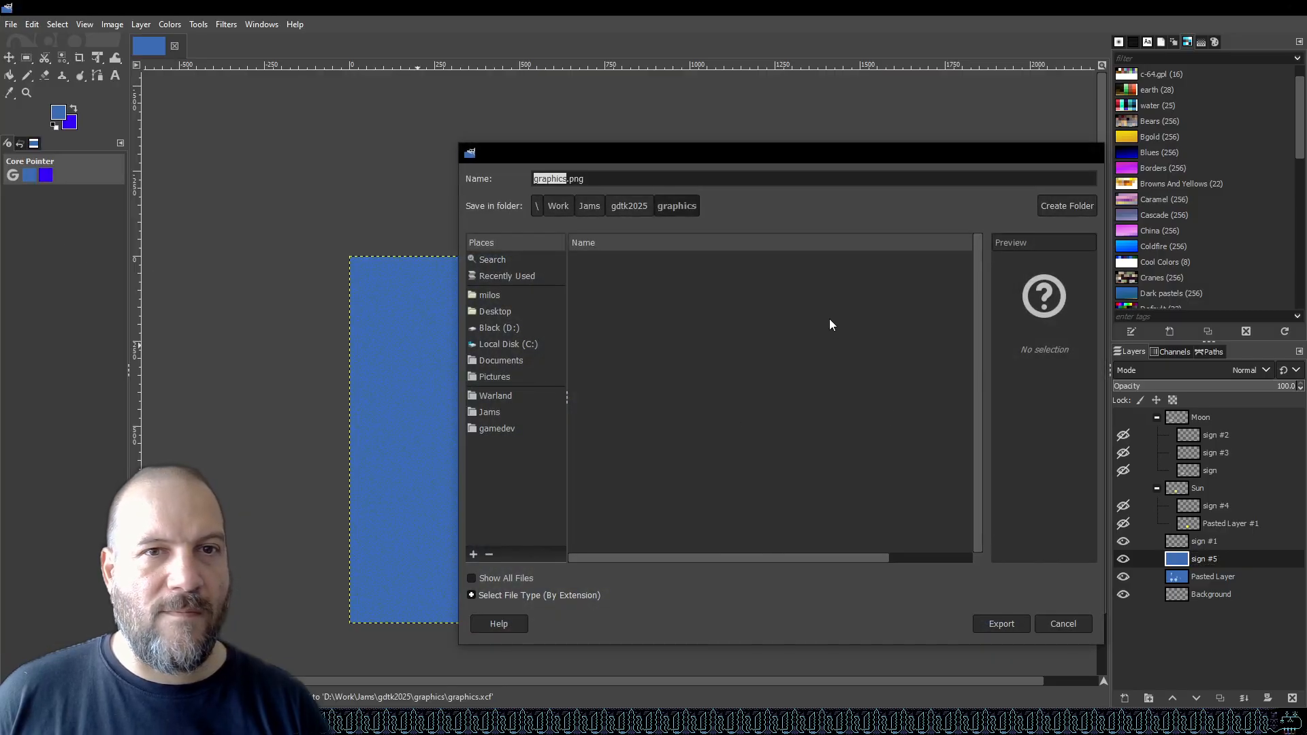
left_click(629, 206)
double_click(619, 276)
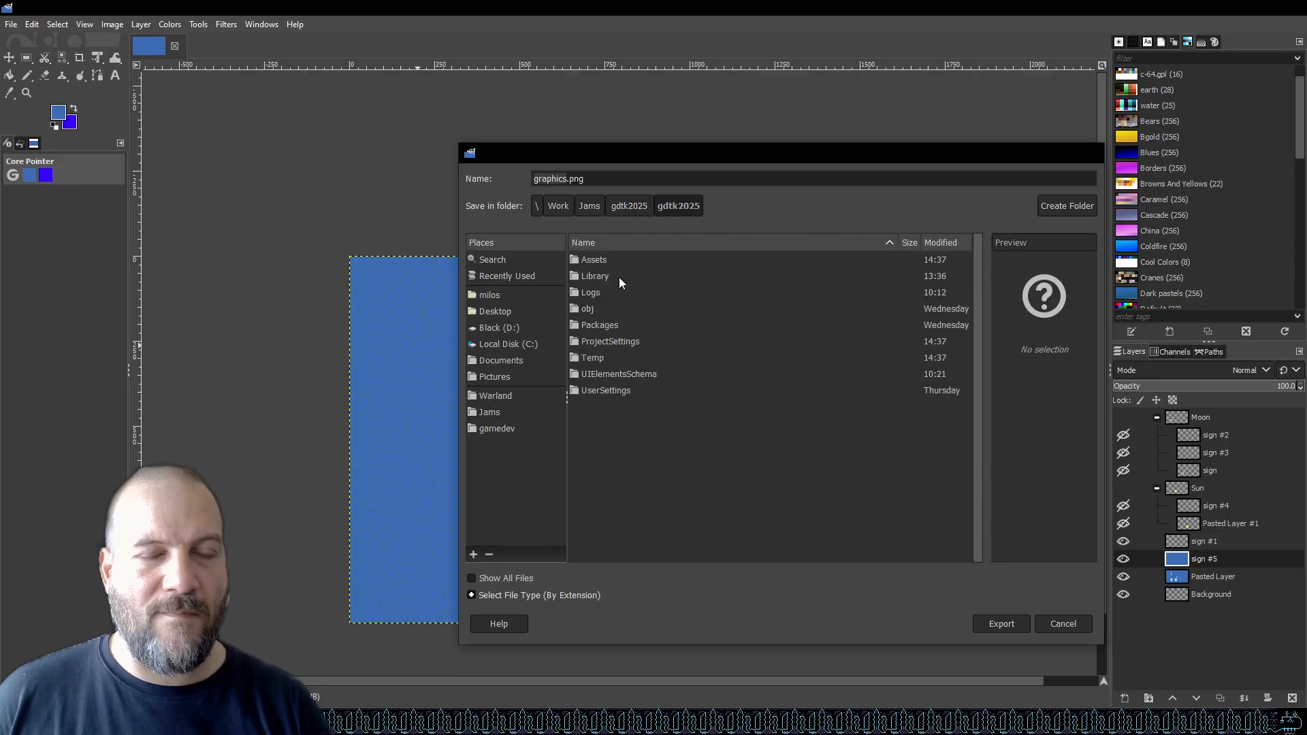
double_click(610, 259)
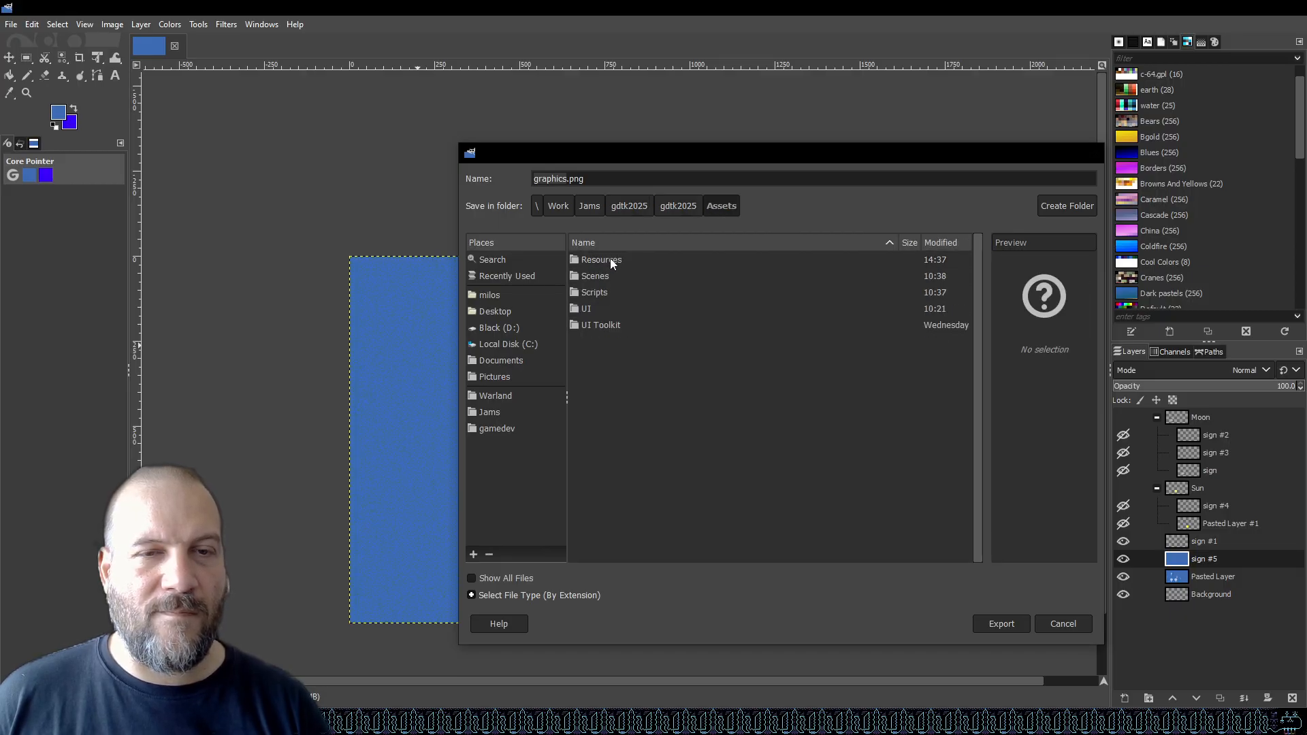
double_click(610, 259)
double_click(602, 276)
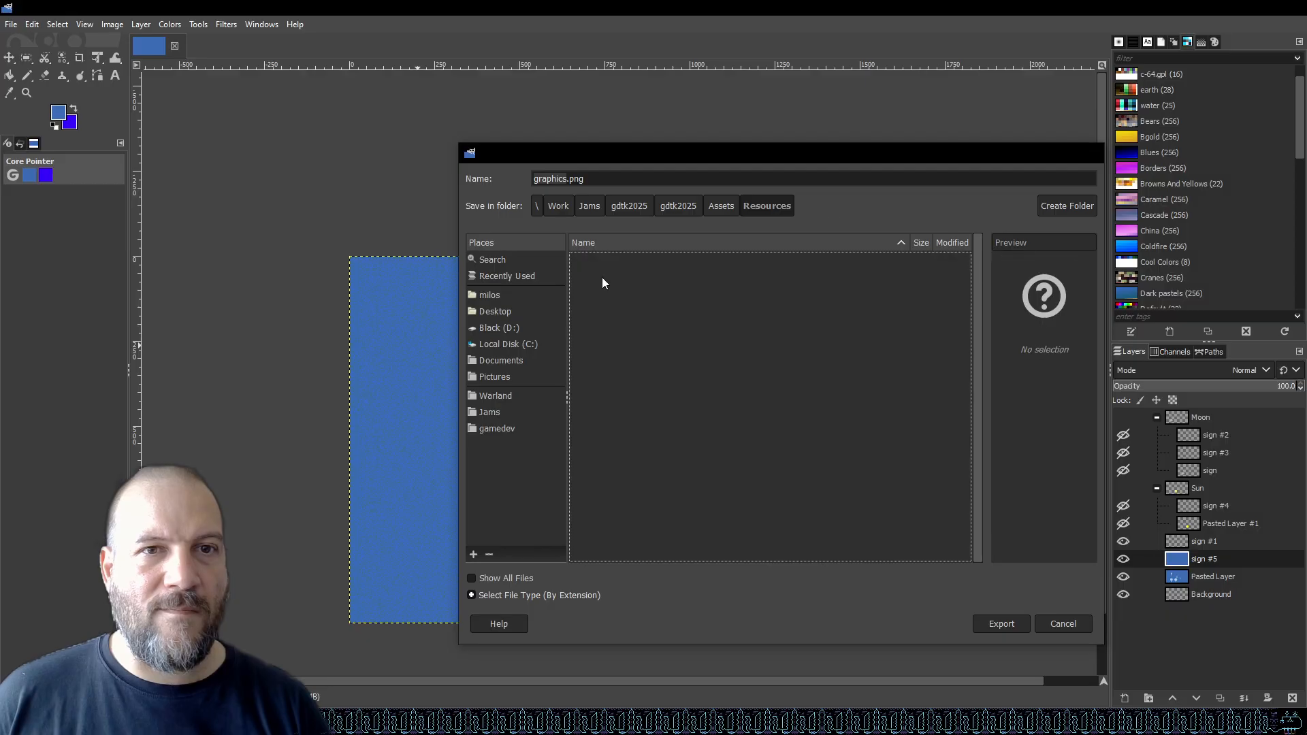
double_click(555, 179)
type("sky")
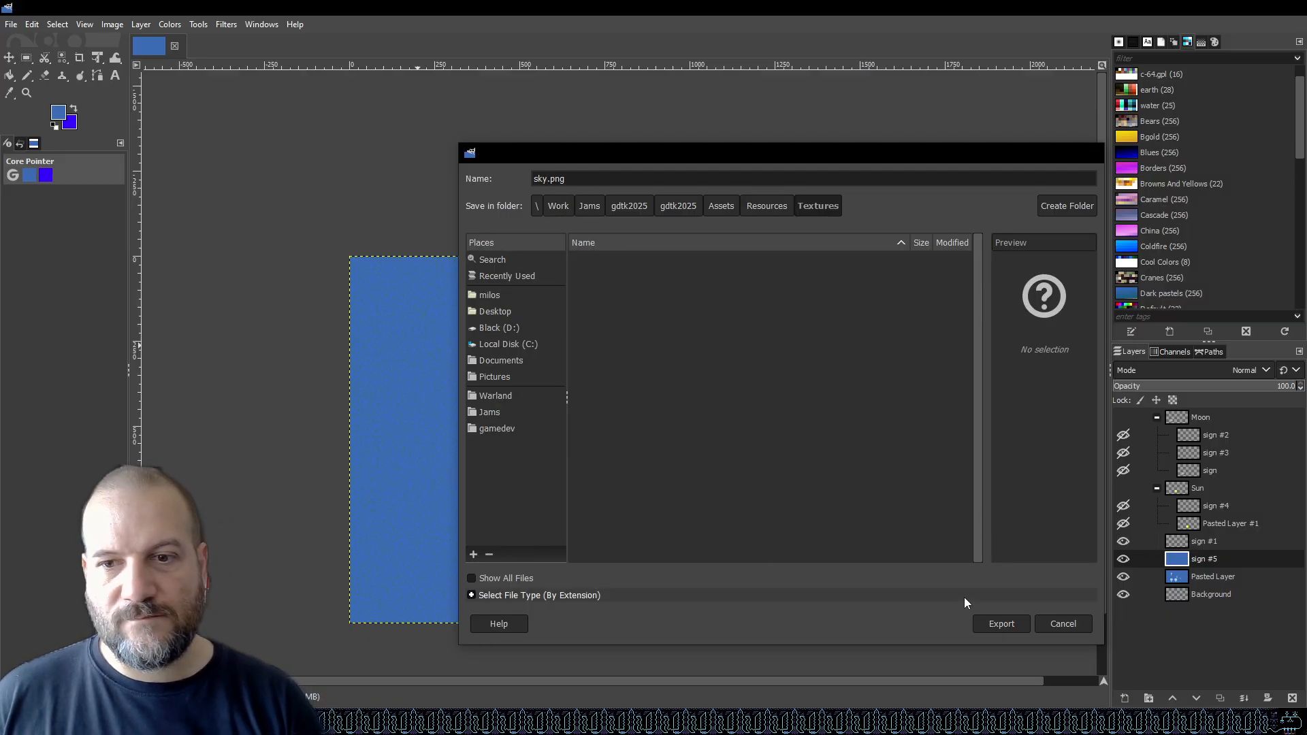
left_click(996, 627)
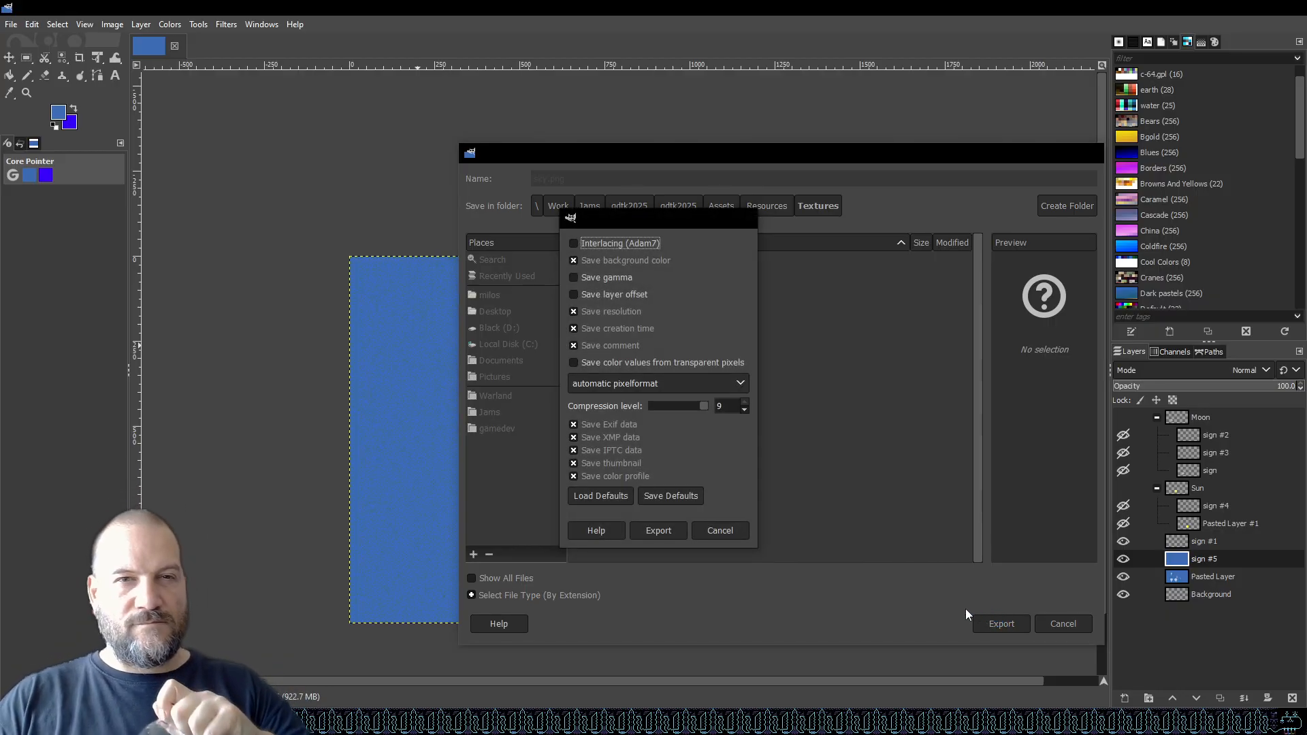
left_click(666, 533)
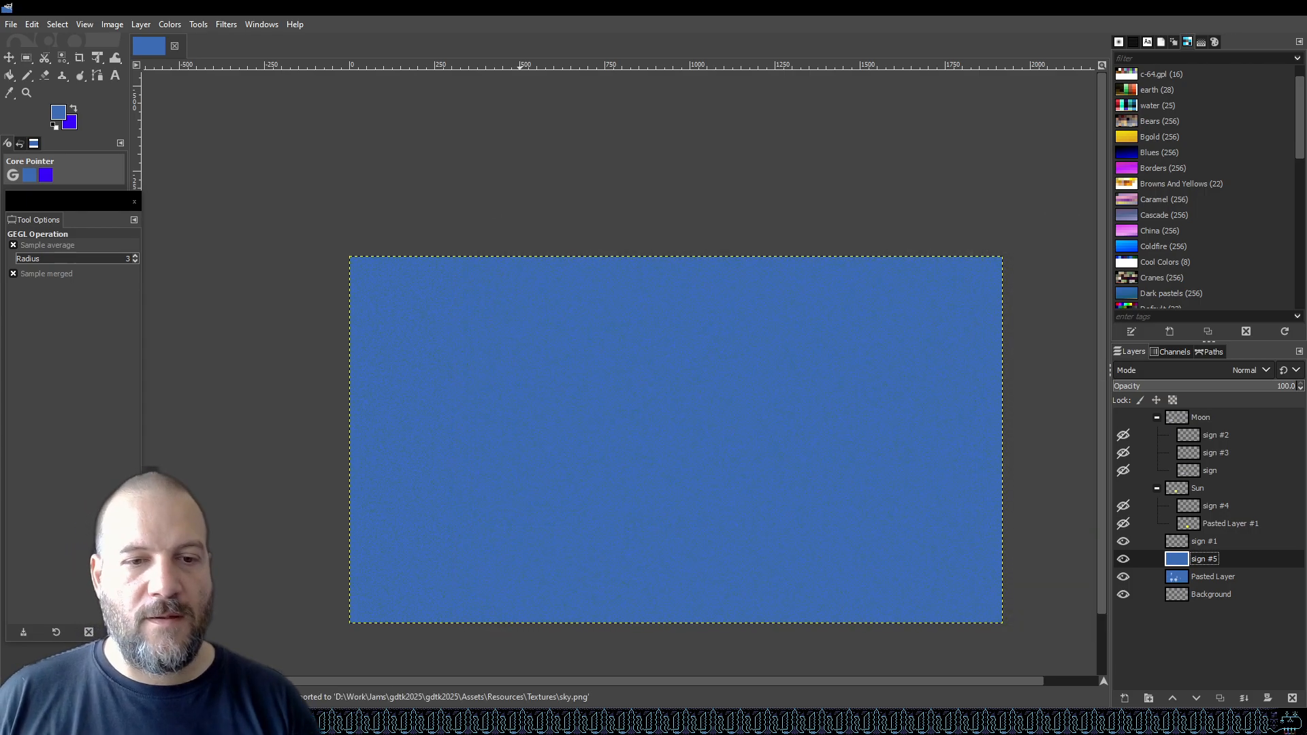
Switch to Unity and inspect the sky texture's import settings and Texture Type options.
key("alt+Tab")
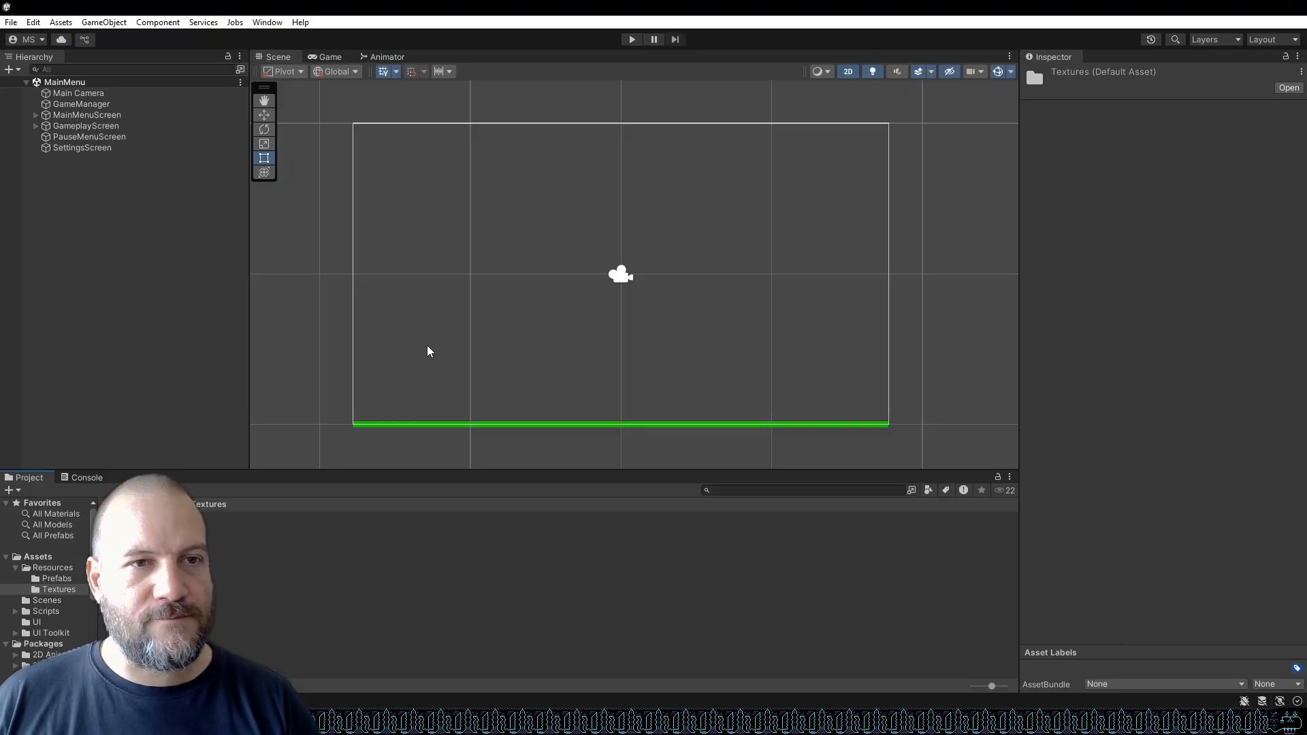
left_click(133, 543)
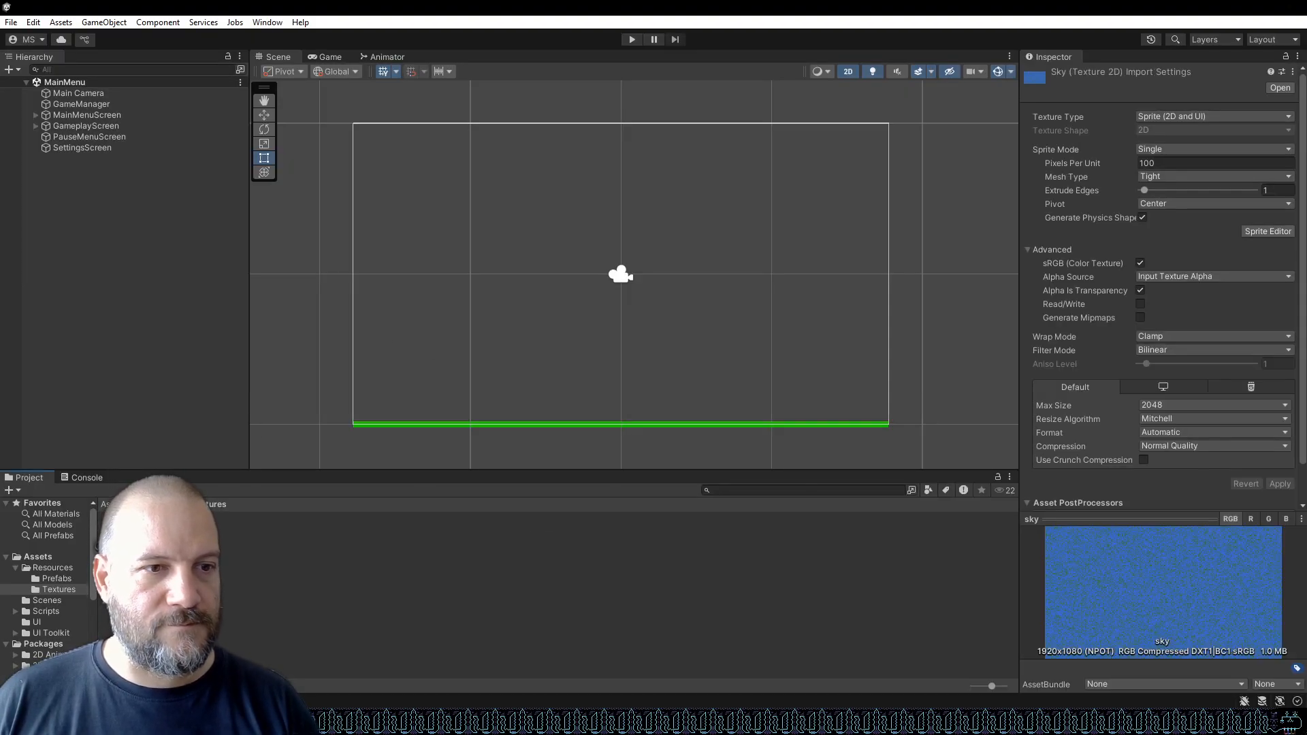
left_click(1205, 116)
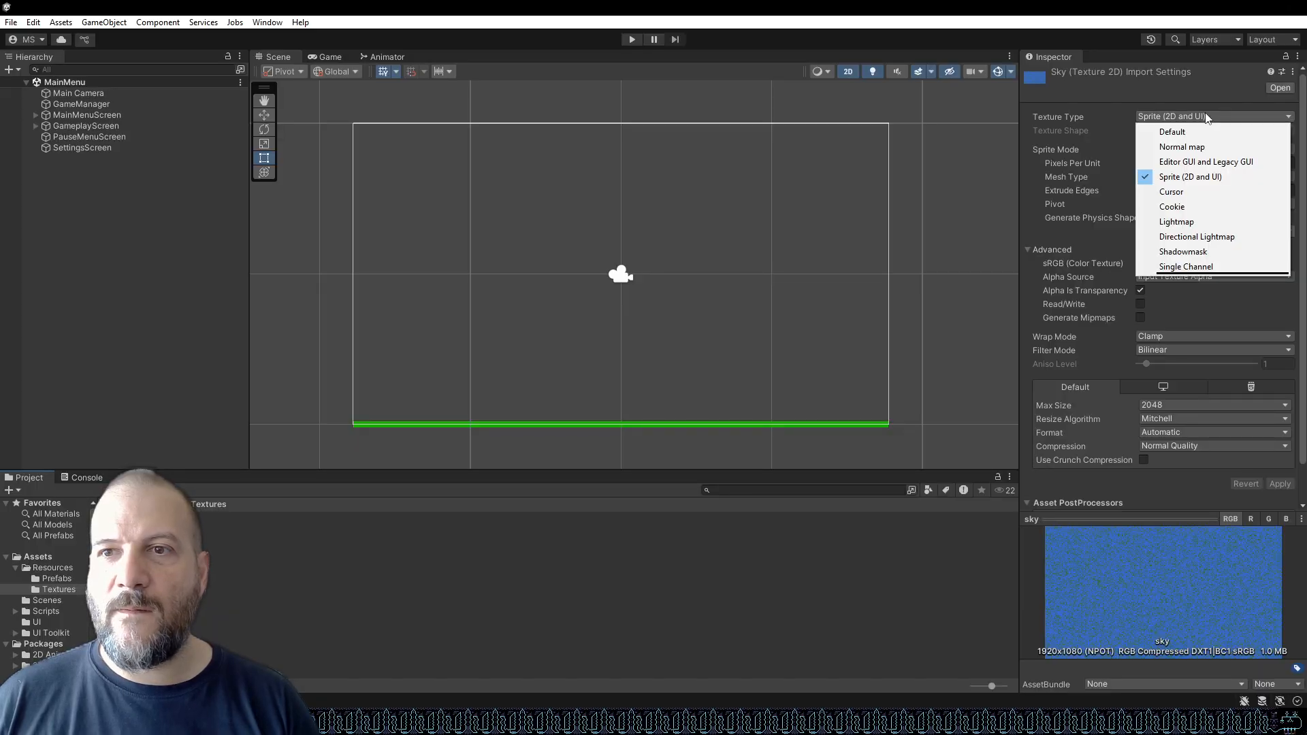
left_click(1207, 117)
Select the Main Camera and inspect its Clear Flags options.
left_click(75, 81)
left_click(87, 92)
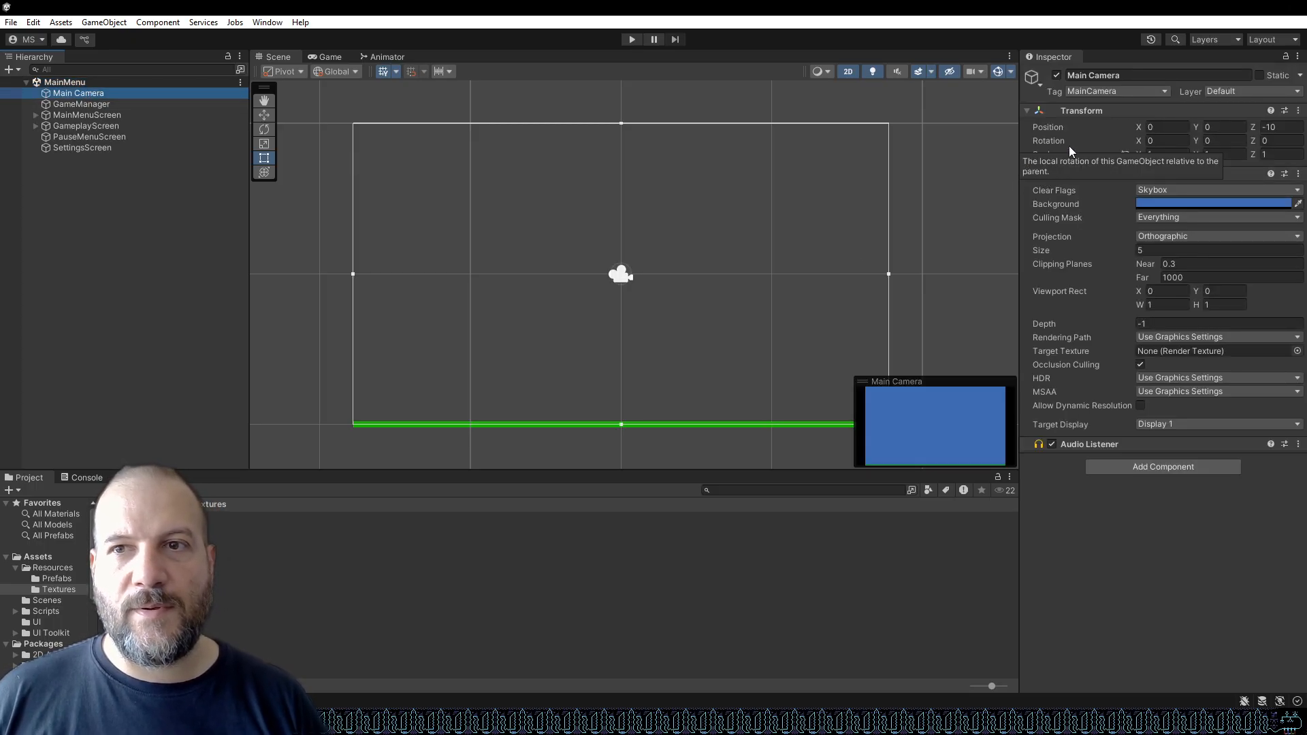
left_click(1297, 190)
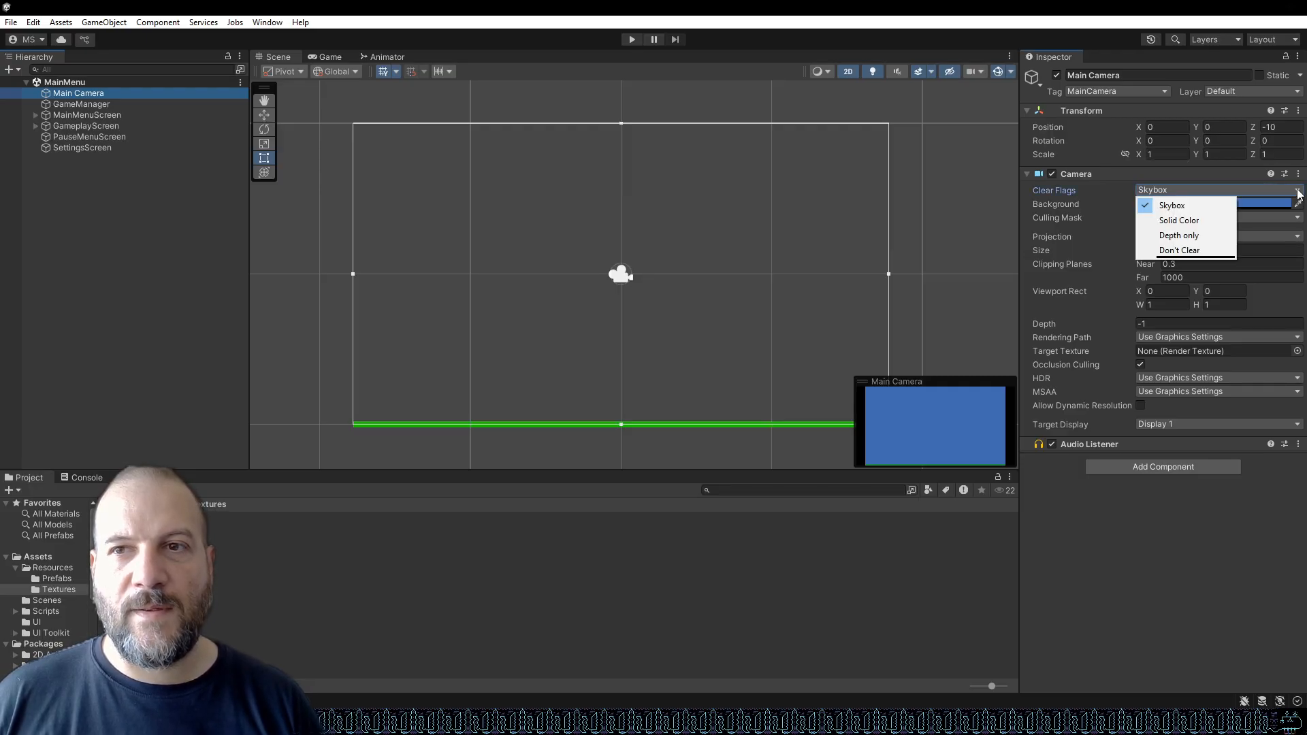
left_click(1047, 5)
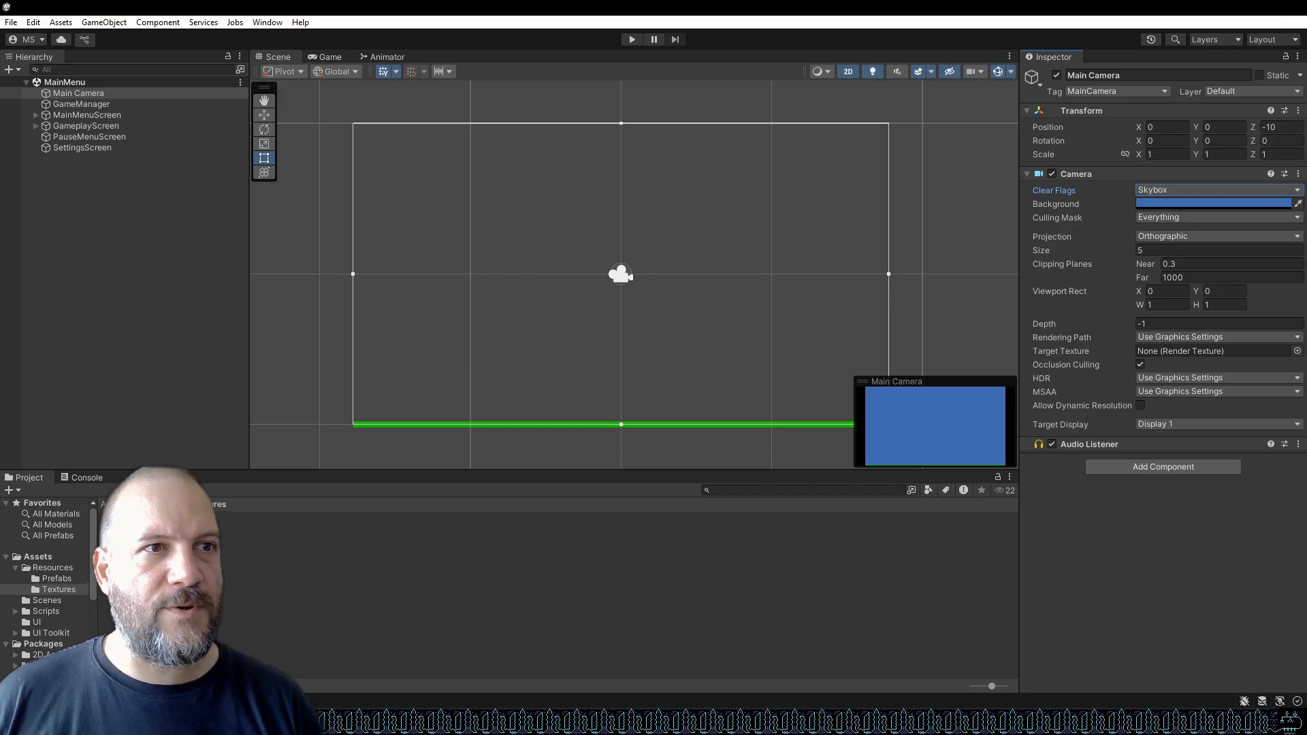
Open the GameplayUIDocument's gameplay source asset in UI Builder.
left_click(35, 127)
left_click(34, 128)
left_click(48, 125)
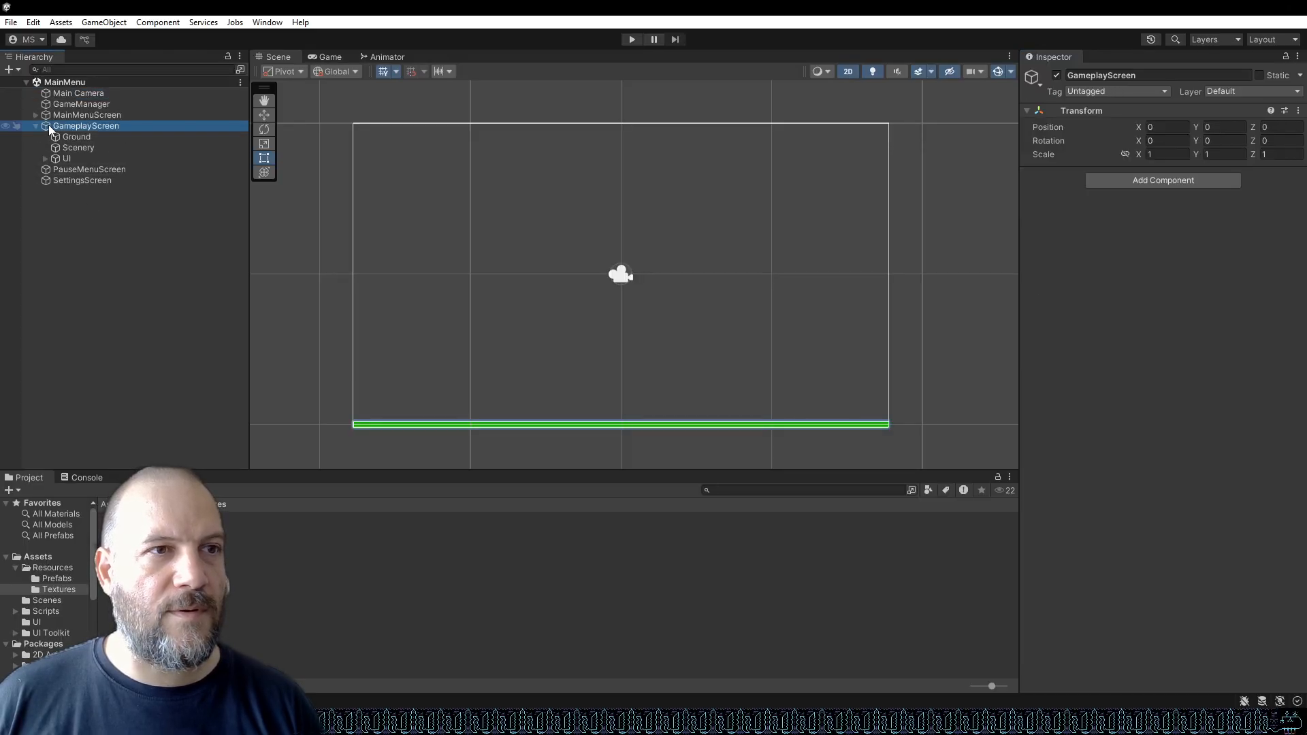
left_click(58, 157)
left_click(45, 158)
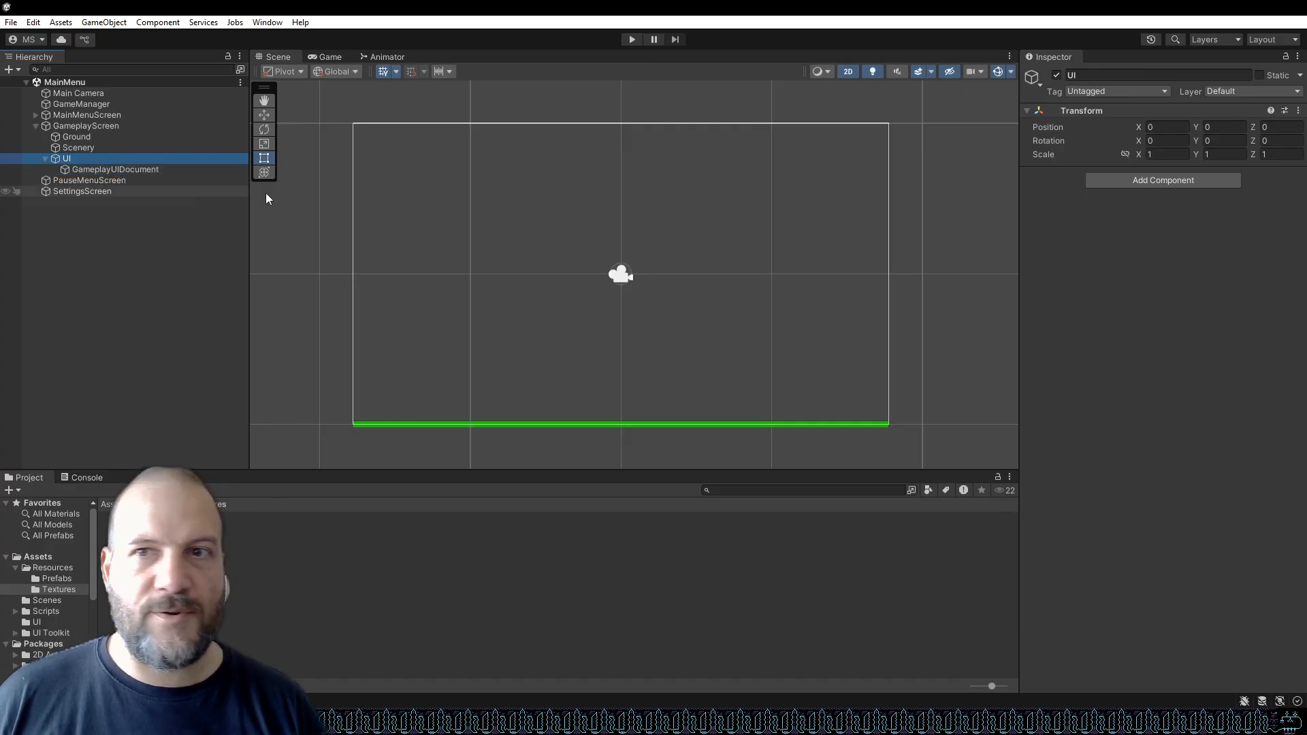
left_click(132, 168)
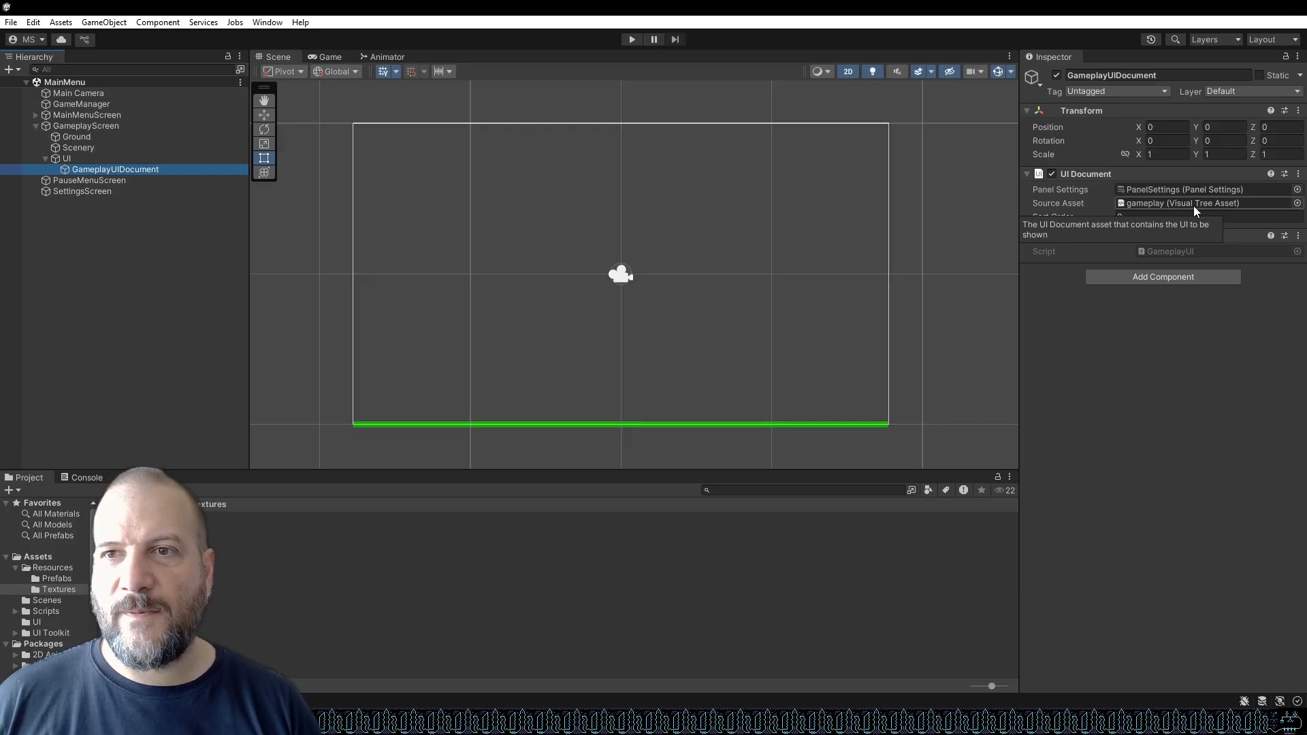
double_click(1194, 206)
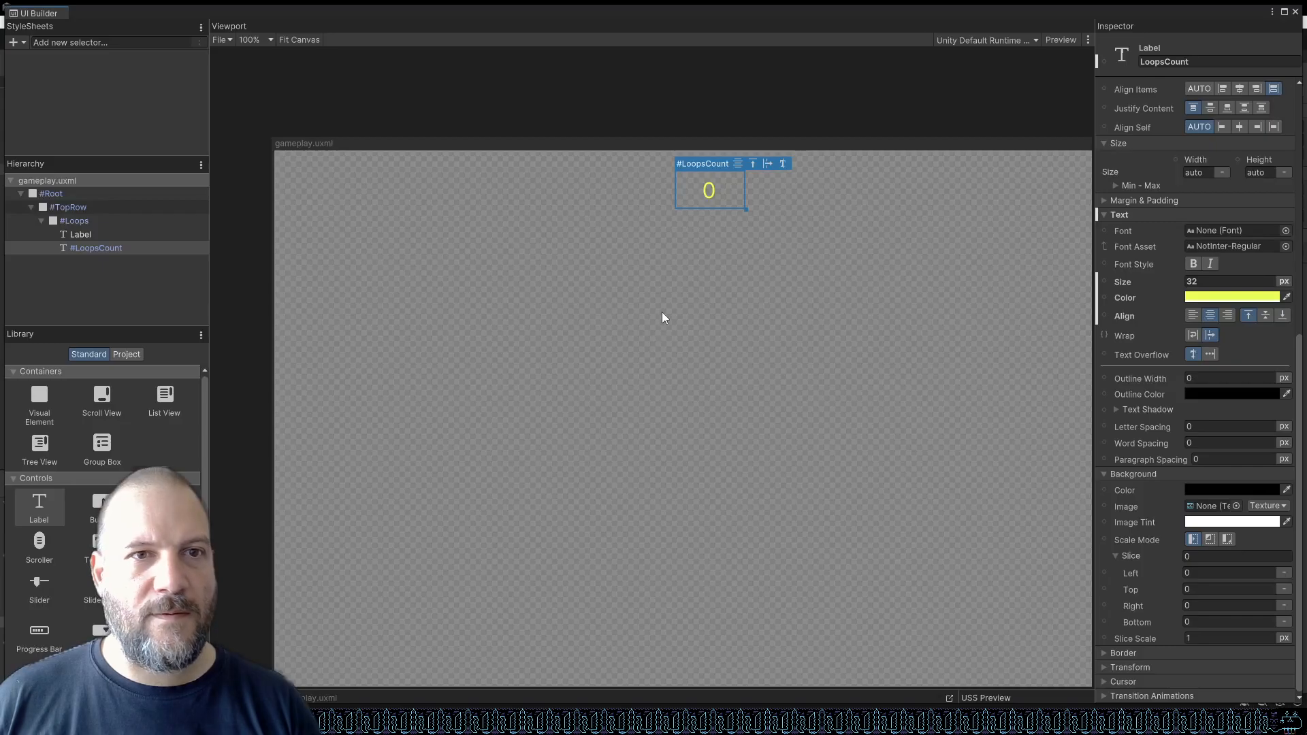
Set the Root element's background image to the sky sprite.
left_click(68, 193)
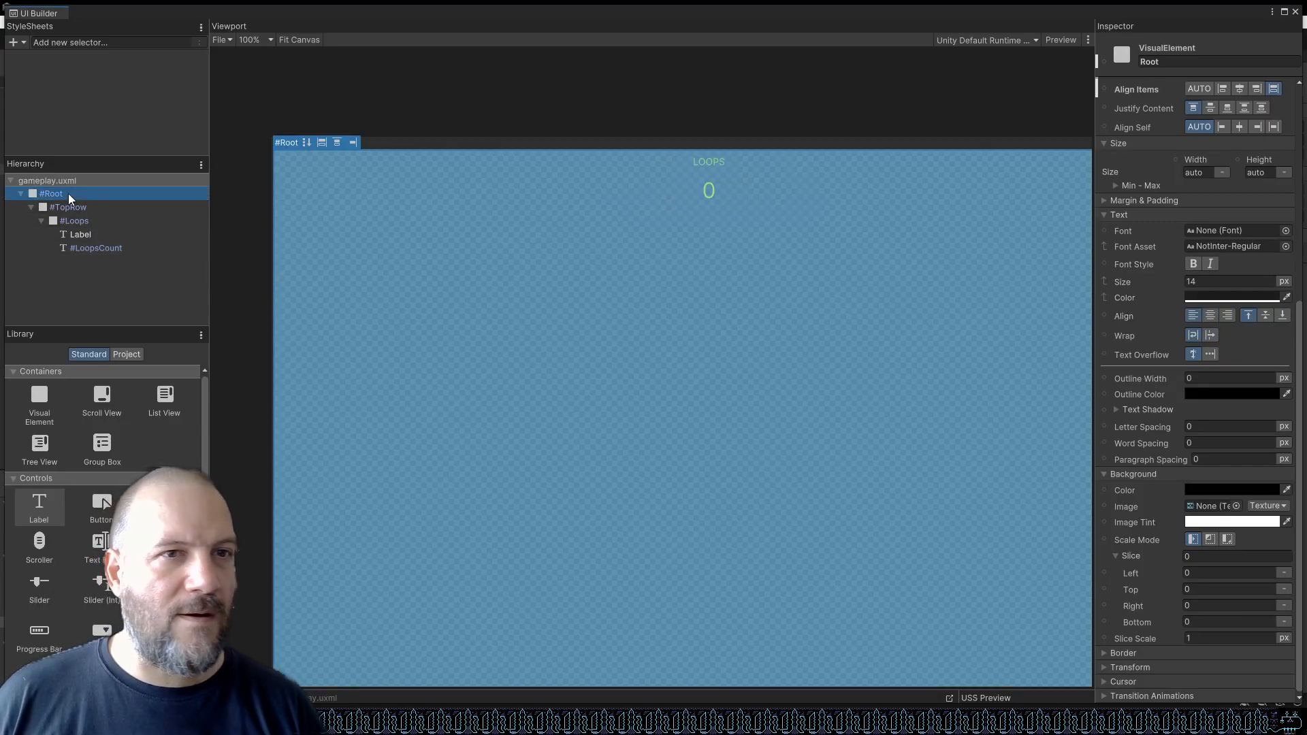
left_click(1280, 511)
left_click(1257, 550)
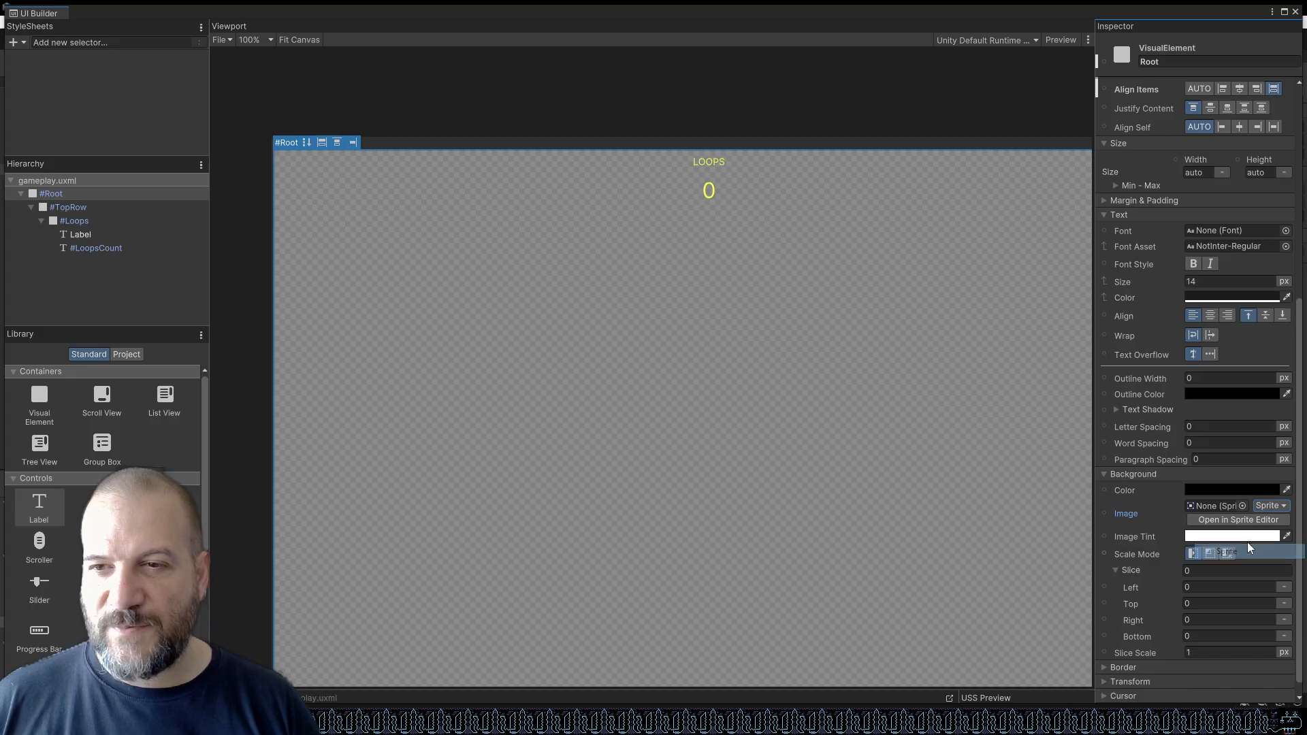
left_click(1243, 506)
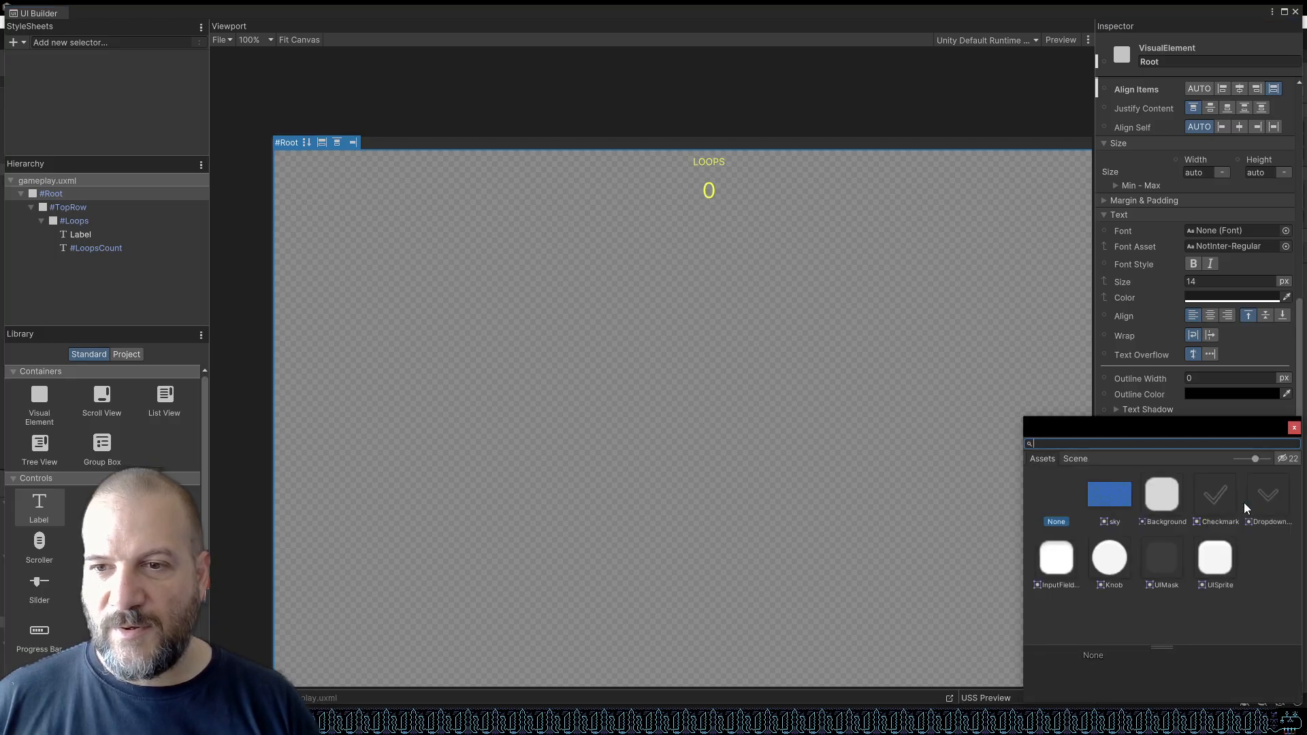
double_click(1110, 497)
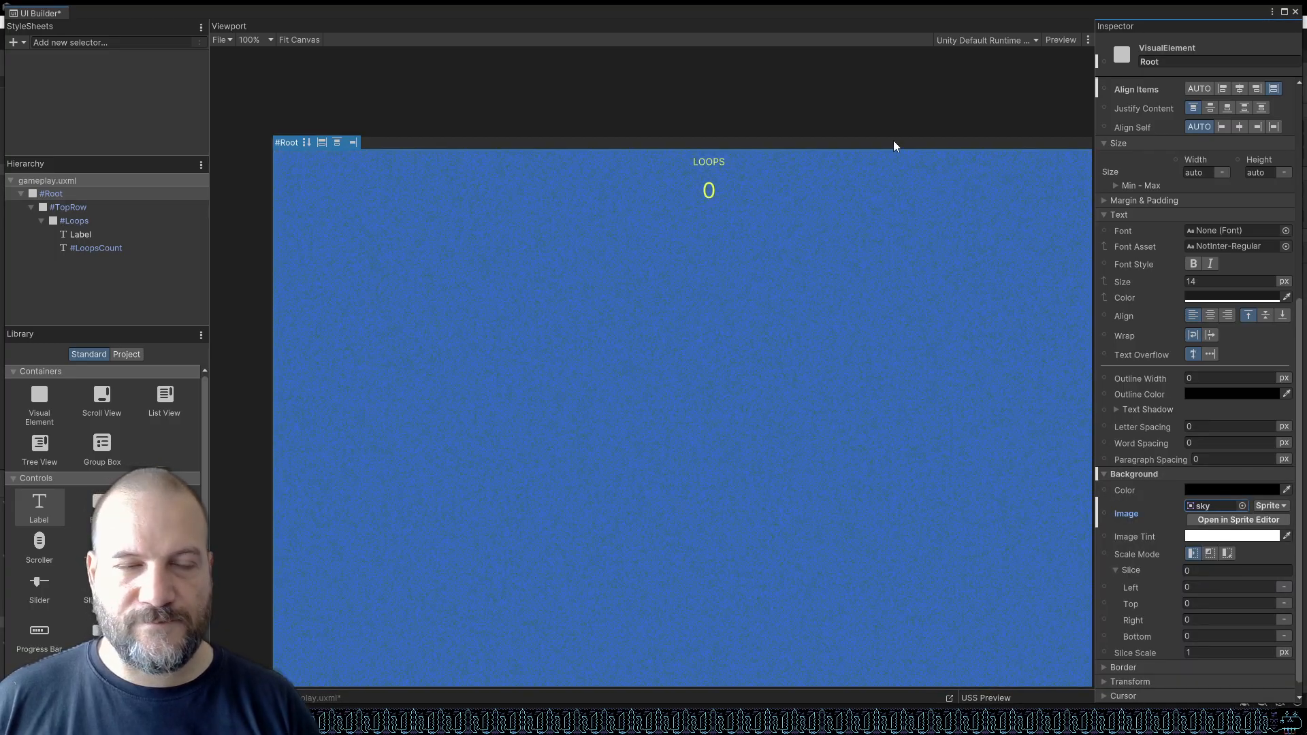
Switch the Root background image type back to Texture and close UI Builder.
scroll(840, 119, "down", 3)
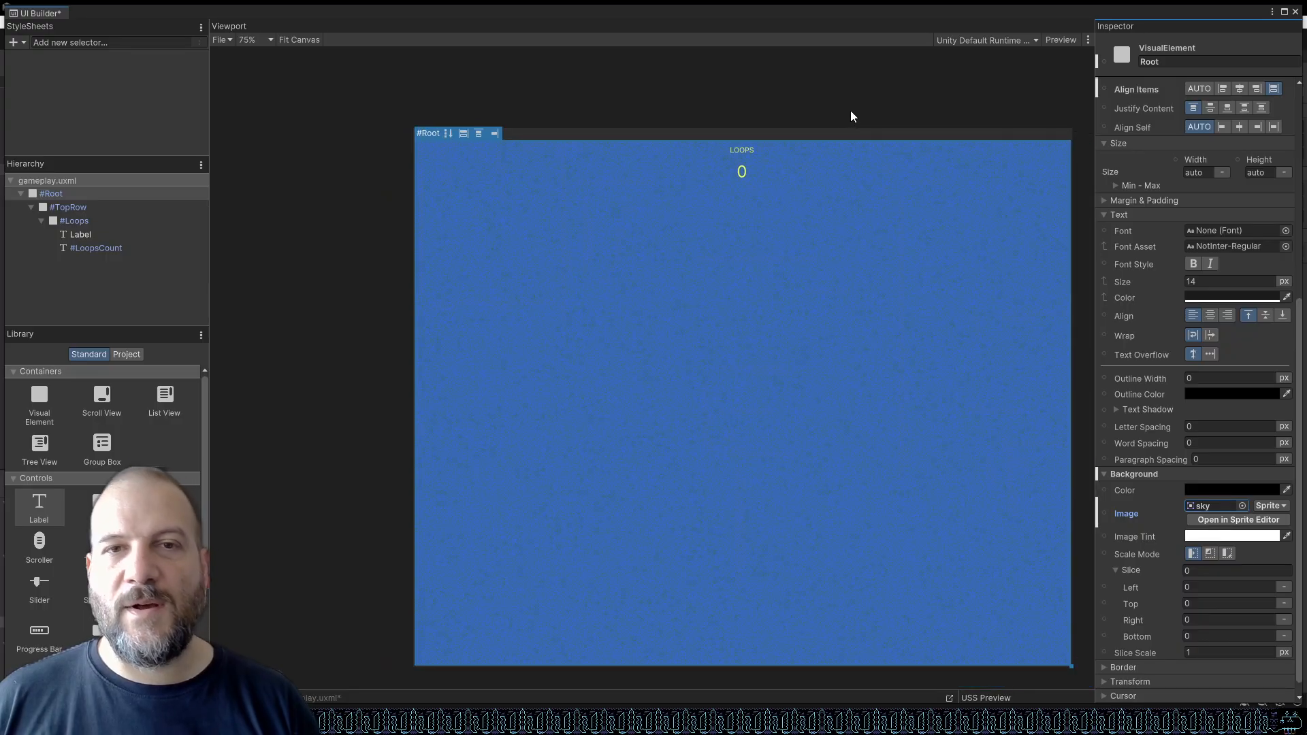
left_click(1270, 506)
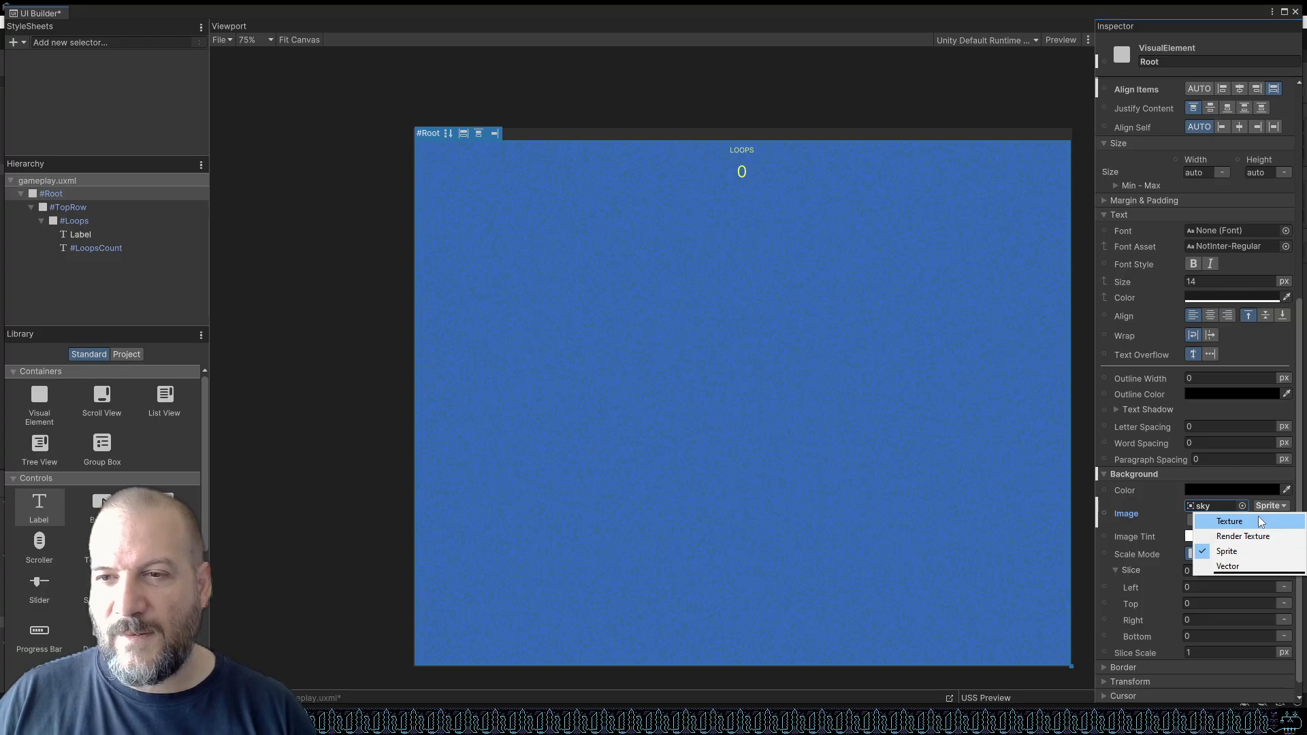
left_click(1260, 521)
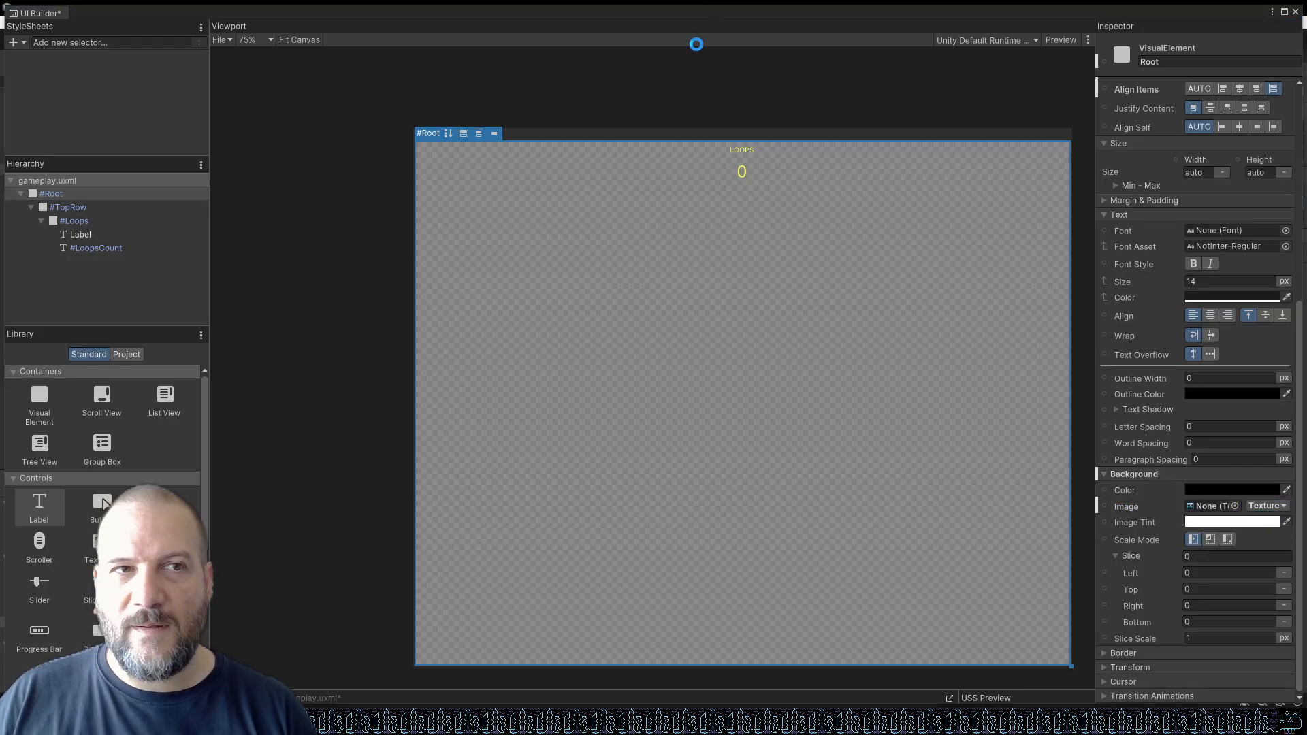
left_click(1296, 12)
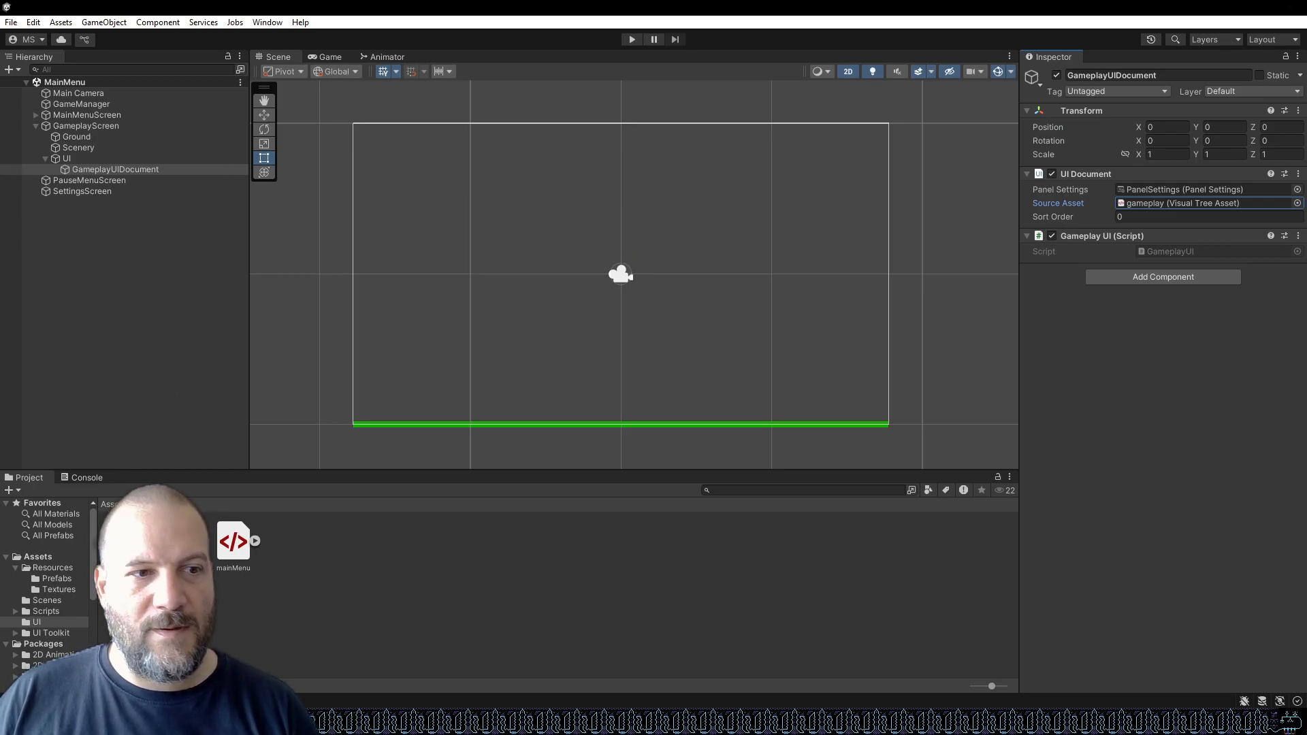
Place the sky sprite into the scene and set its position X and Y to 0.
left_click(58, 589)
left_click_drag(129, 544, 580, 264)
left_click(1167, 127)
type("0")
key("Tab")
type("0")
left_click(1221, 140)
Save the scene and start Play mode.
key("ctrl+s")
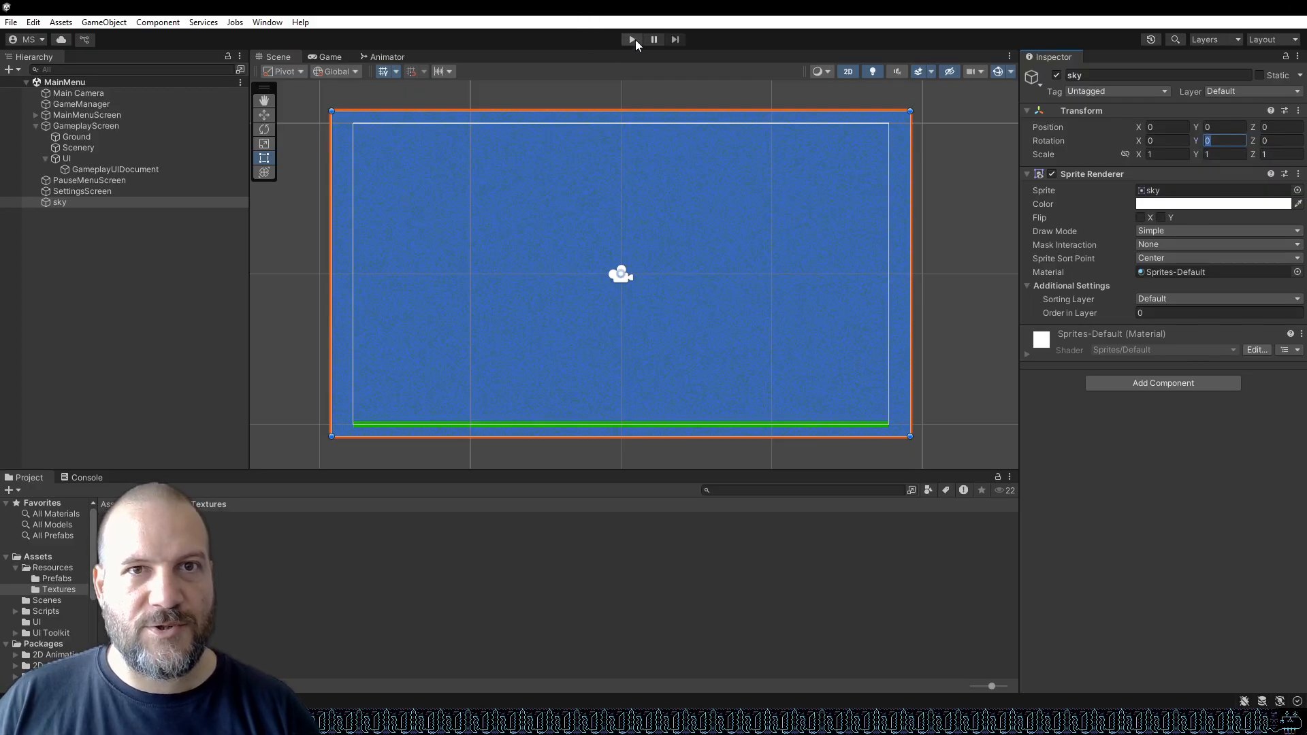
left_click(634, 39)
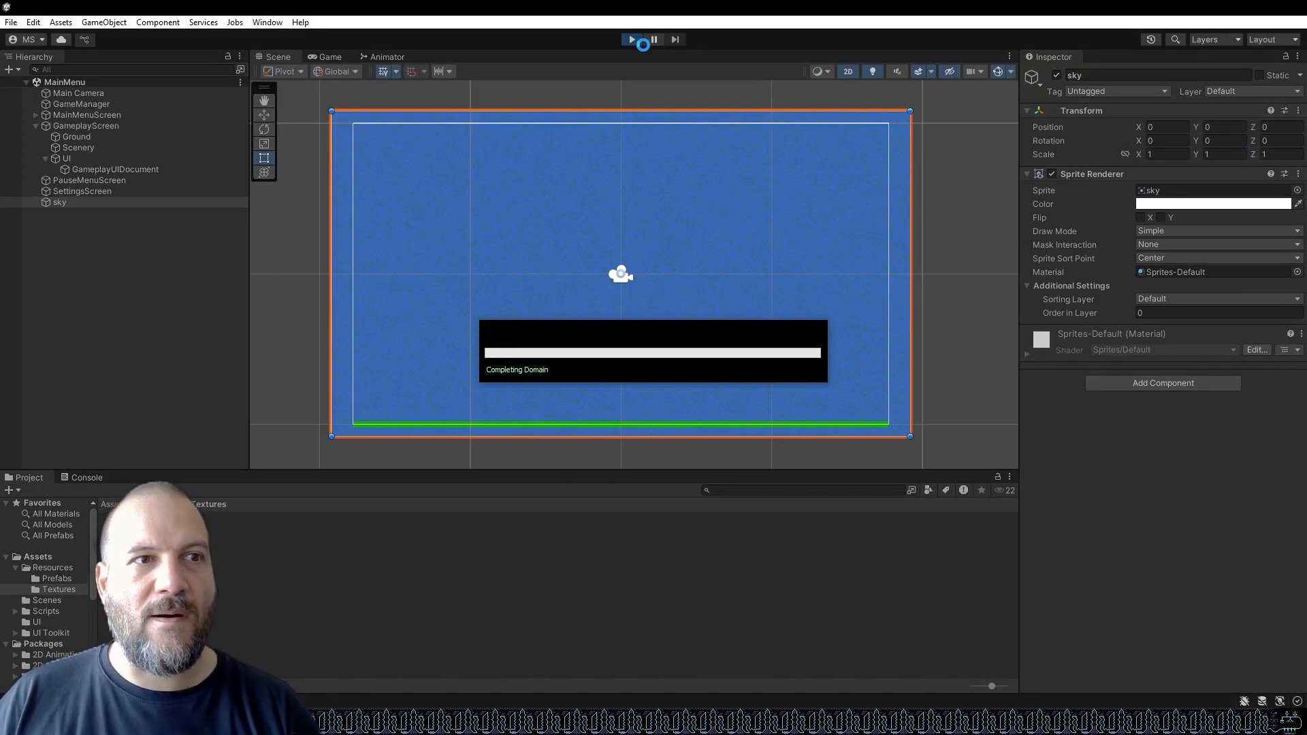
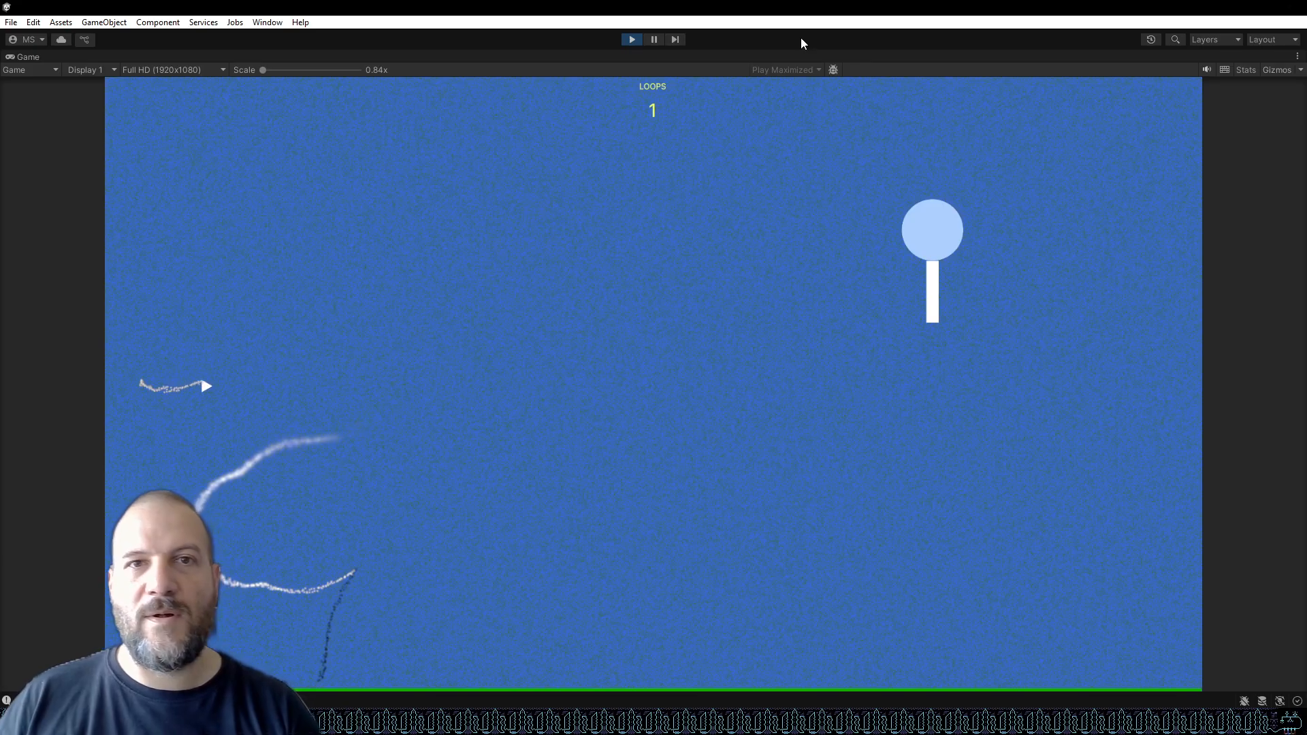
Stop Play mode and, back in the graphics image, make the Moon layer group visible and select it.
left_click(632, 39)
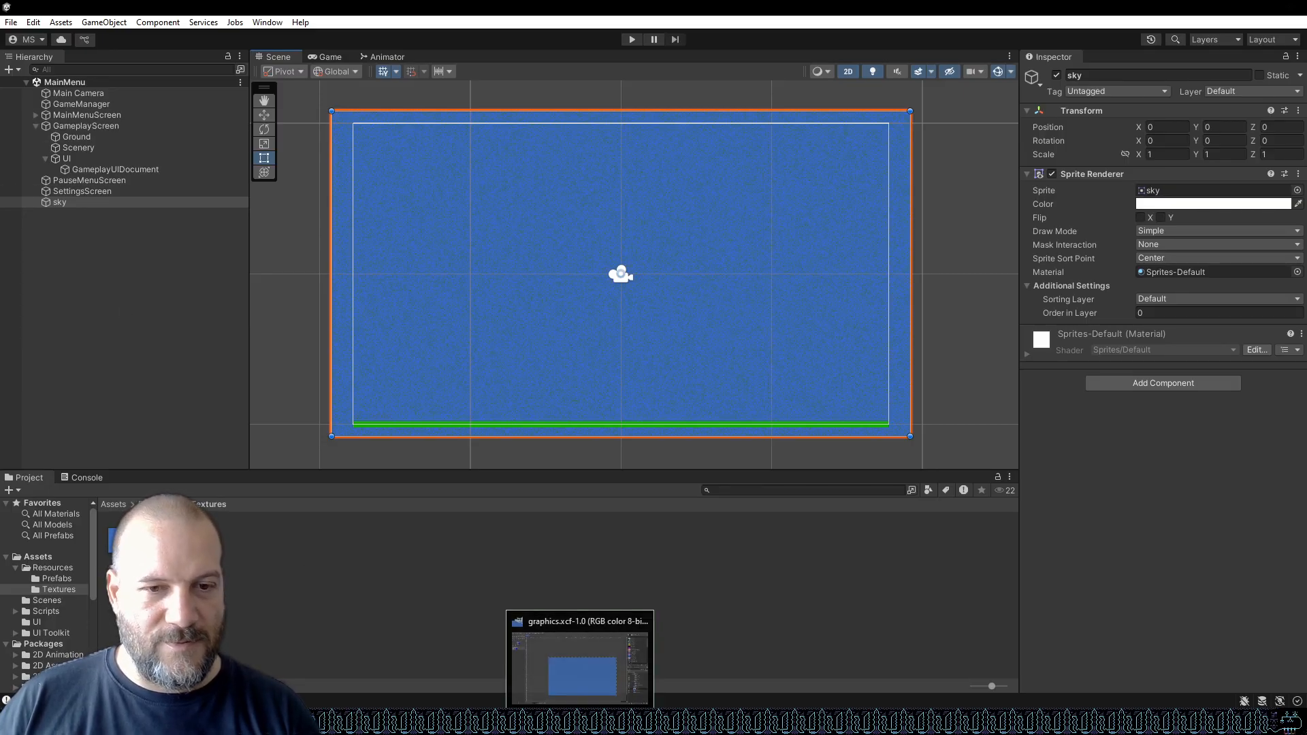
left_click(580, 722)
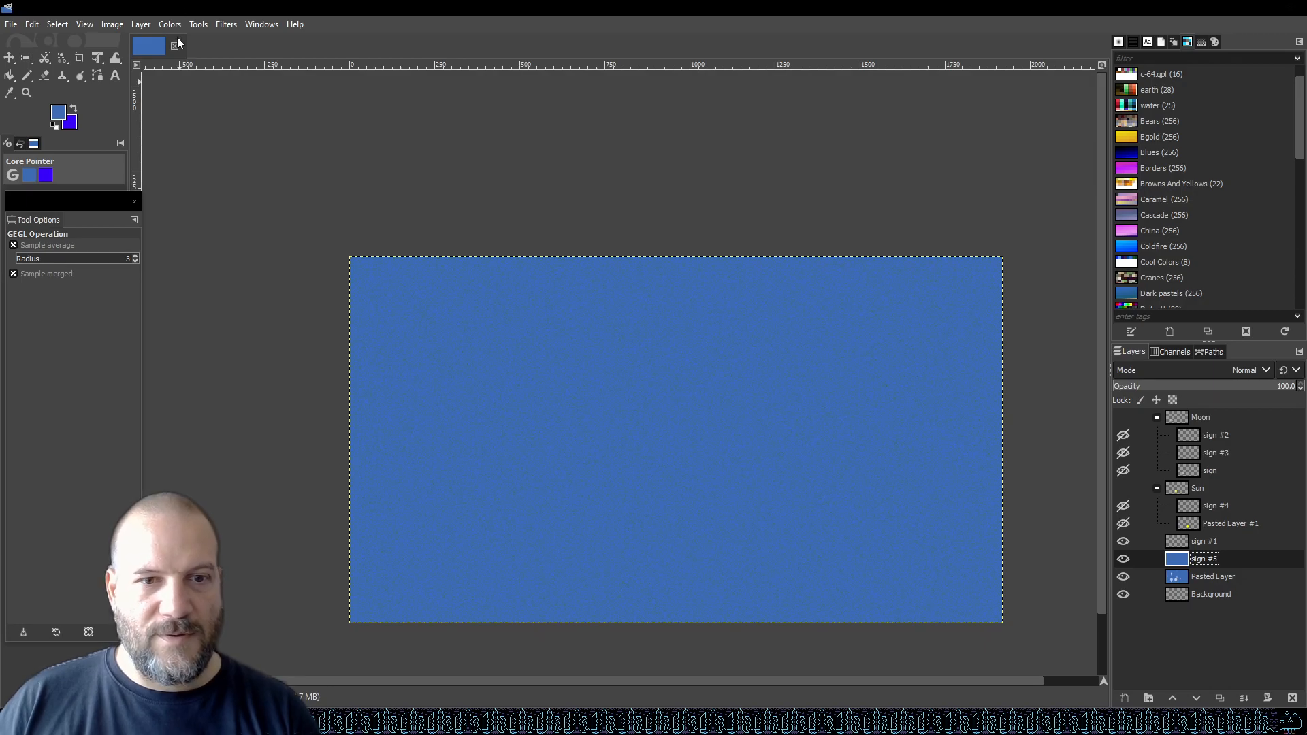
left_click(1209, 486)
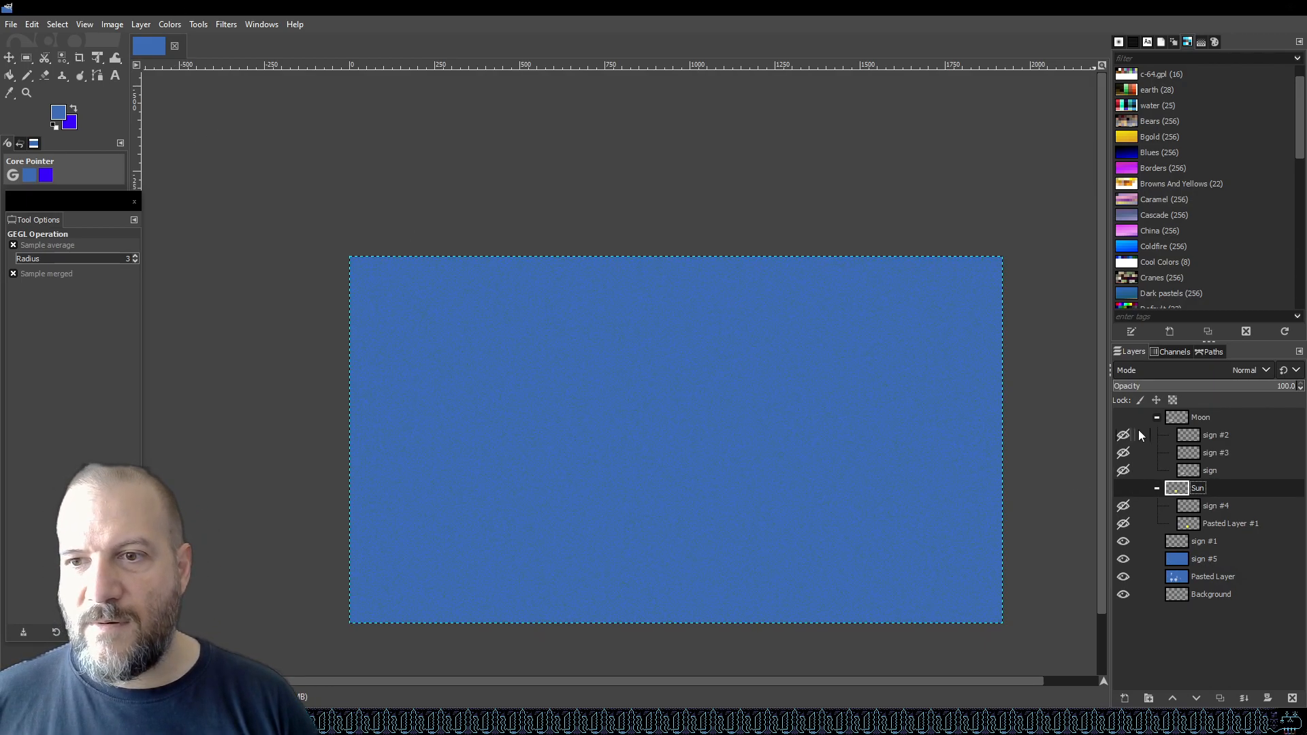
left_click(1123, 417)
left_click(1205, 417)
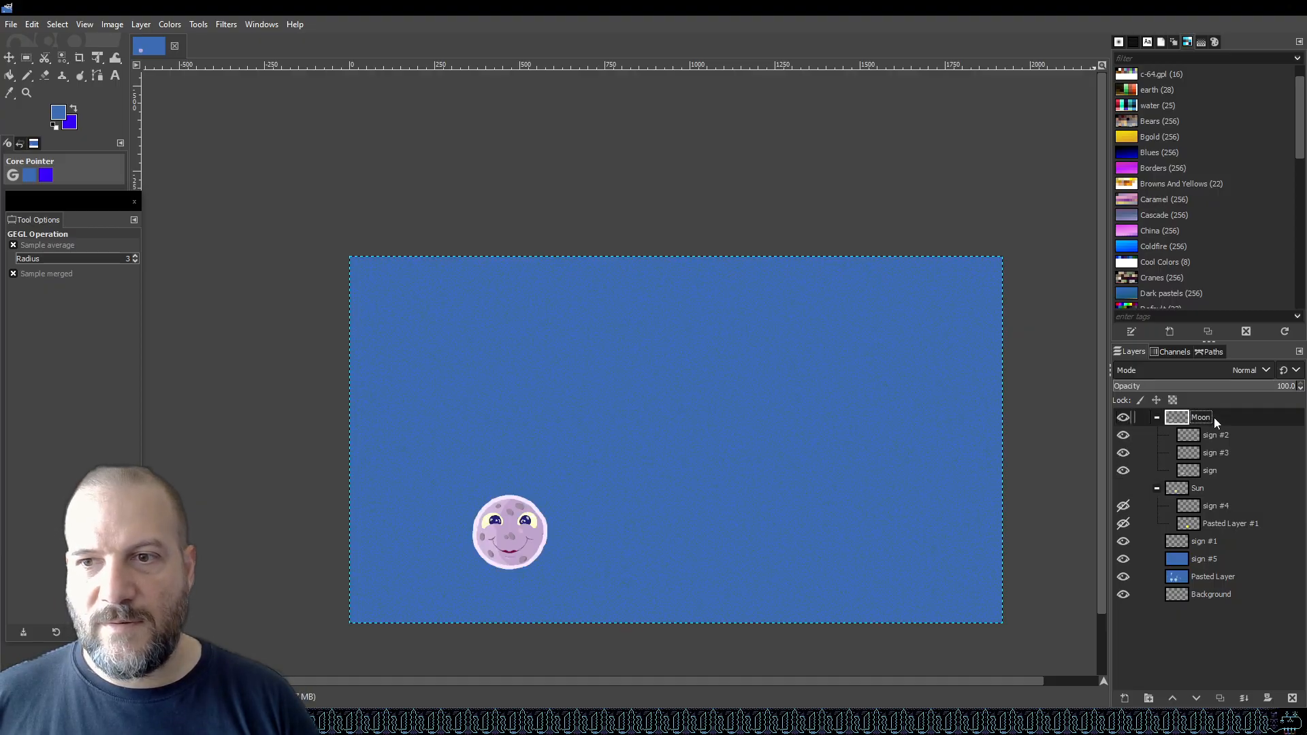
Measure the moon's size with a rectangle selection drawn around it, then clear the selection.
scroll(504, 543, "up", 3)
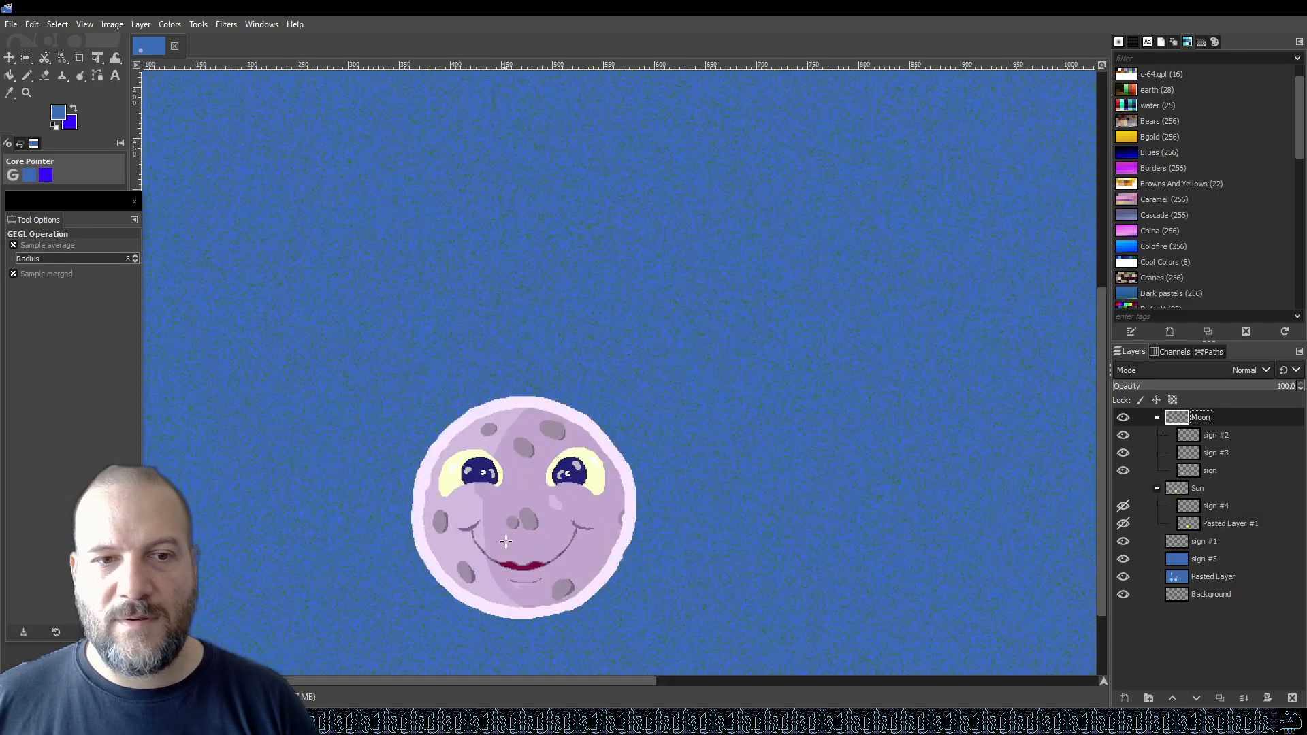
scroll(537, 395, "down", 2)
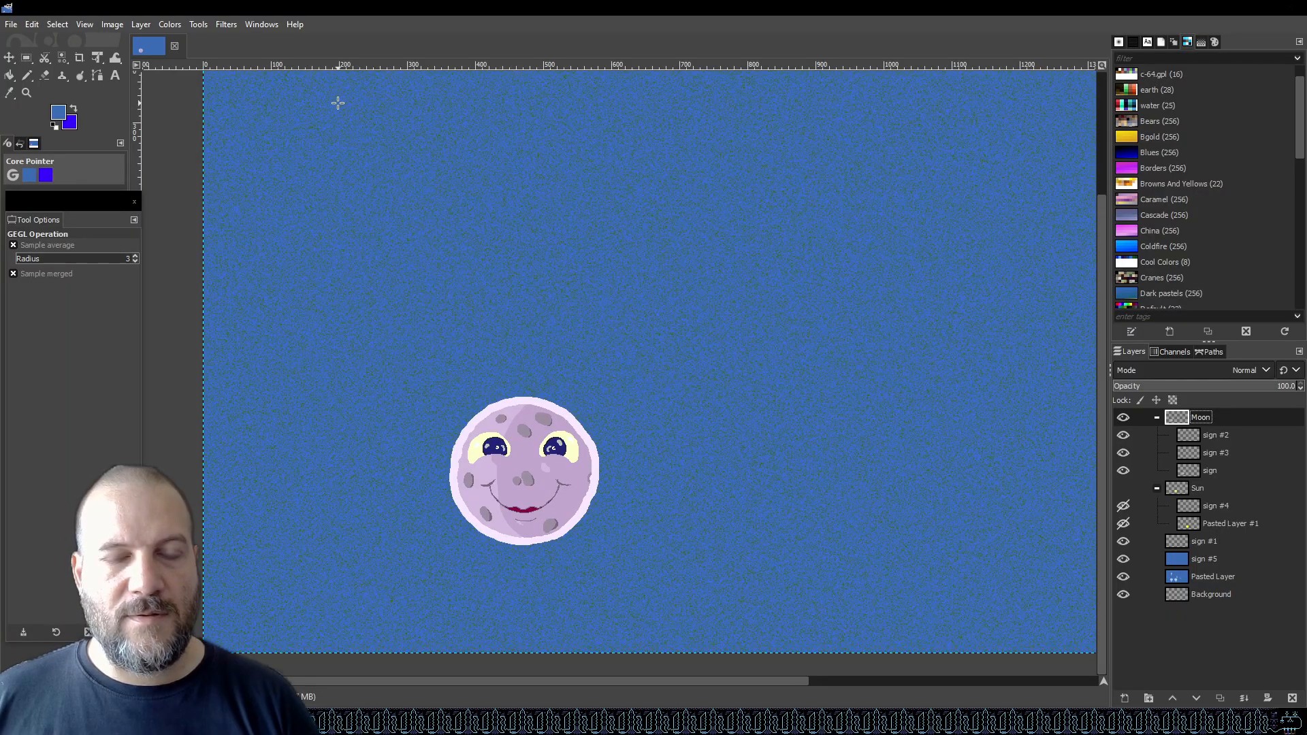
left_click(26, 60)
left_click_drag(447, 394, 605, 559)
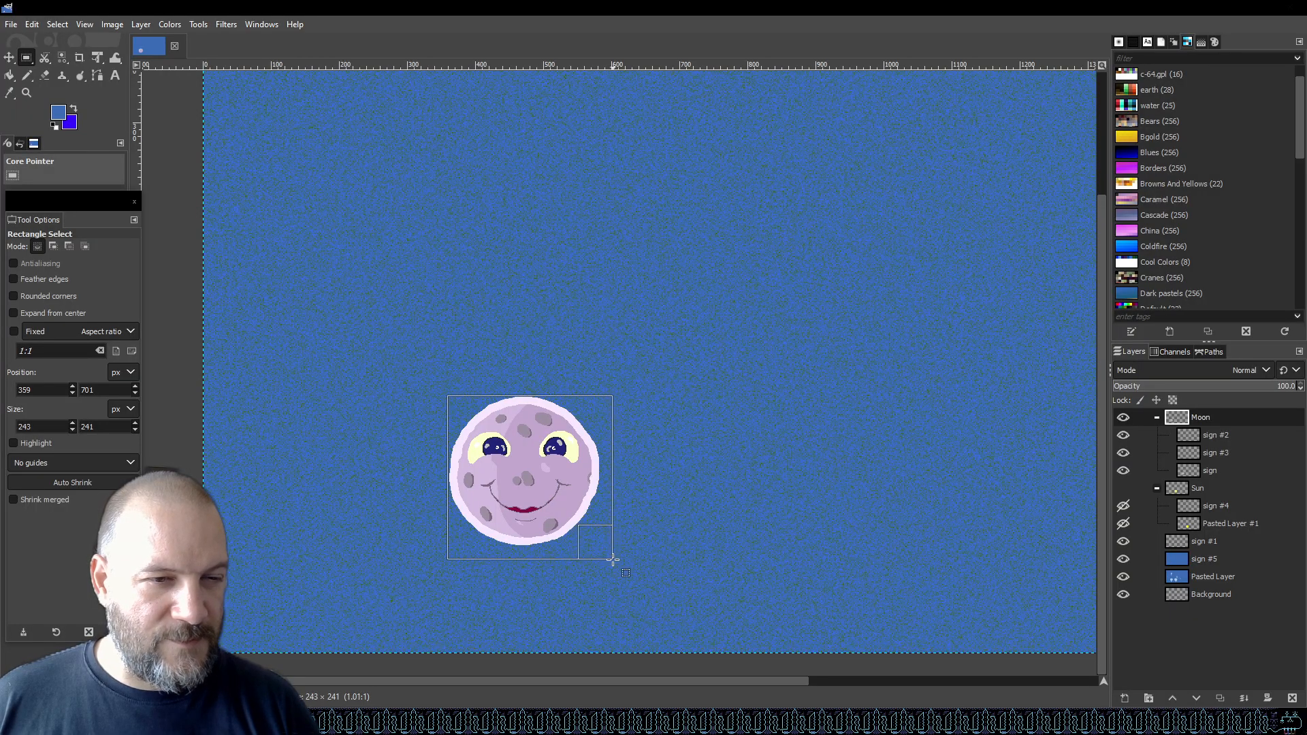
left_click_drag(615, 559, 618, 568)
left_click(537, 297)
left_click(11, 23)
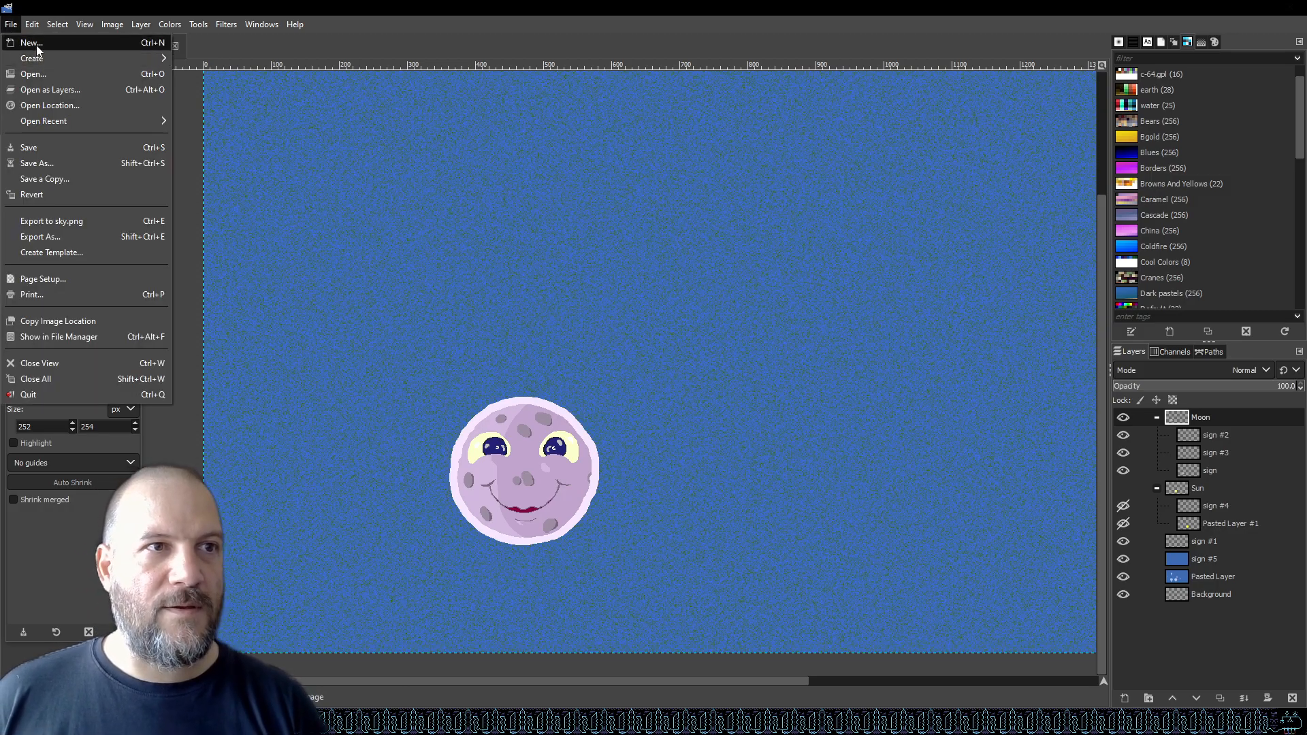
left_click(35, 45)
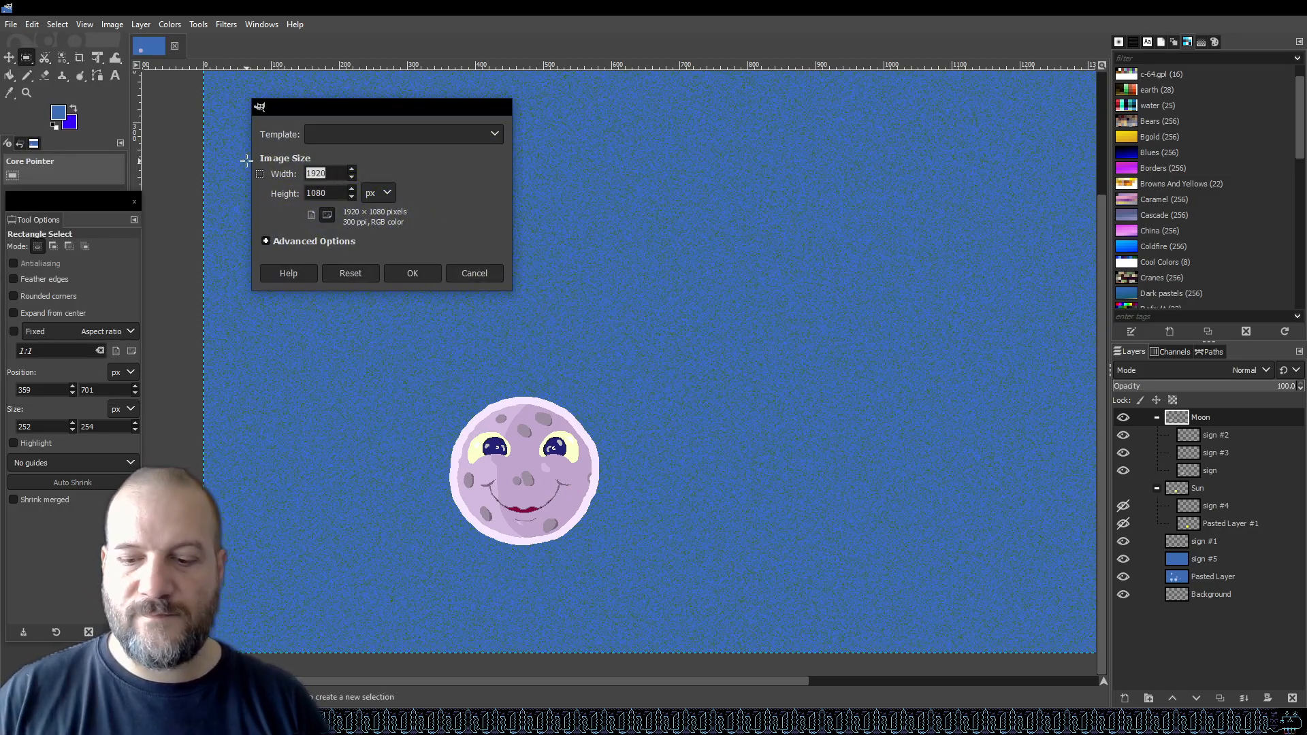
type("2356")
key("Return")
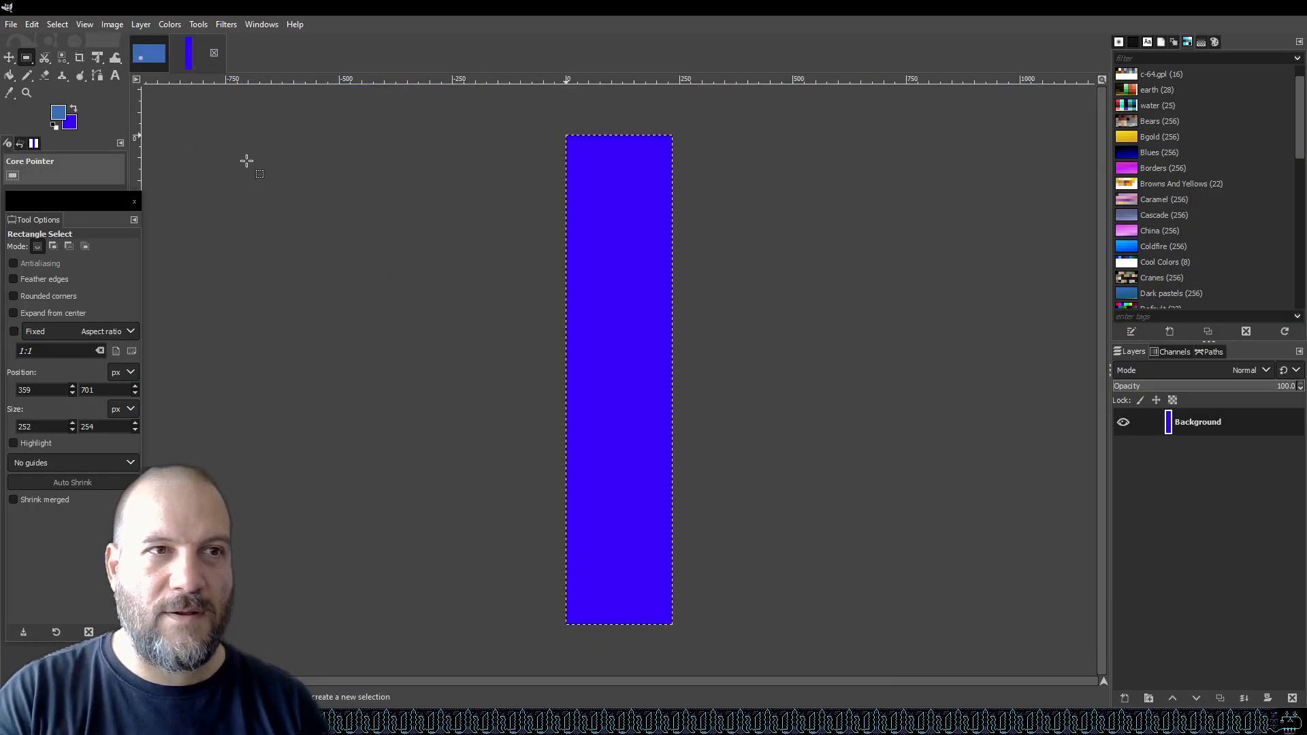
left_click(213, 52)
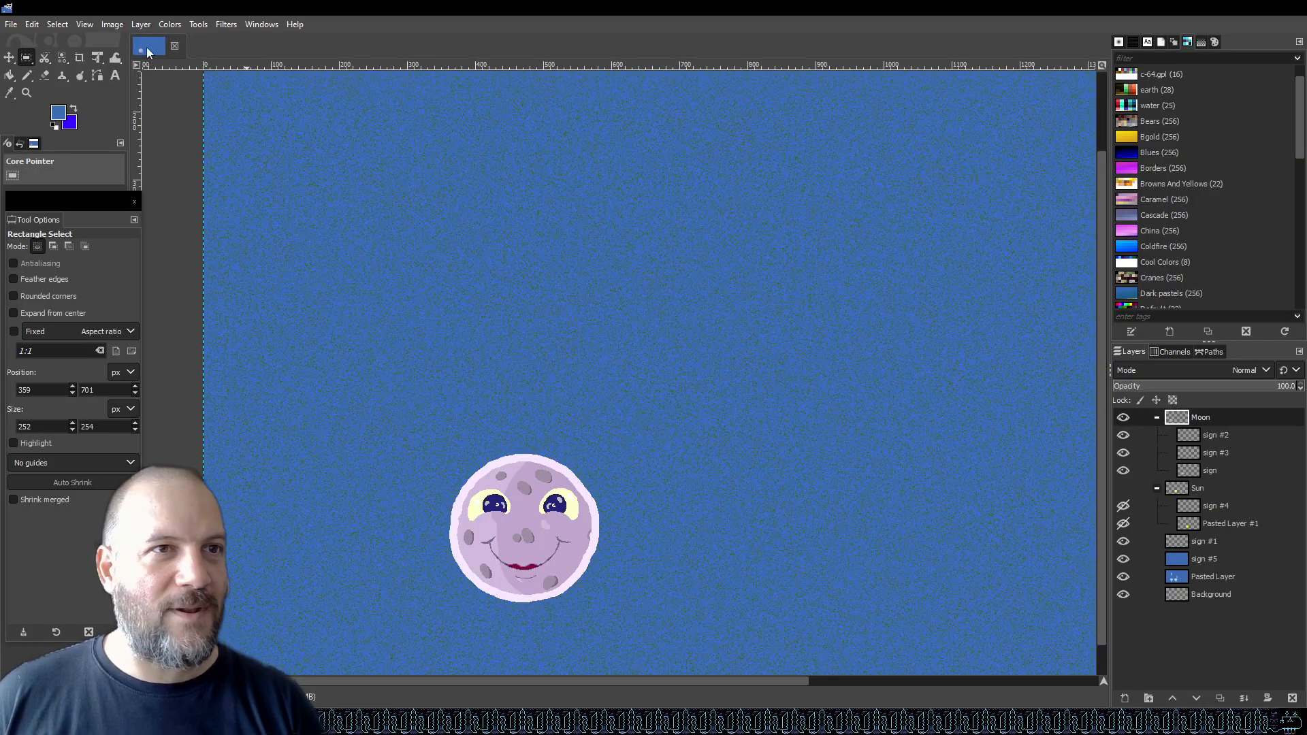
Create a new 256 × 256 px image filled with transparency, with the author's itch.io address as its comment.
left_click(11, 24)
left_click_drag(327, 174, 277, 170)
type("256")
key("Tab")
type("256")
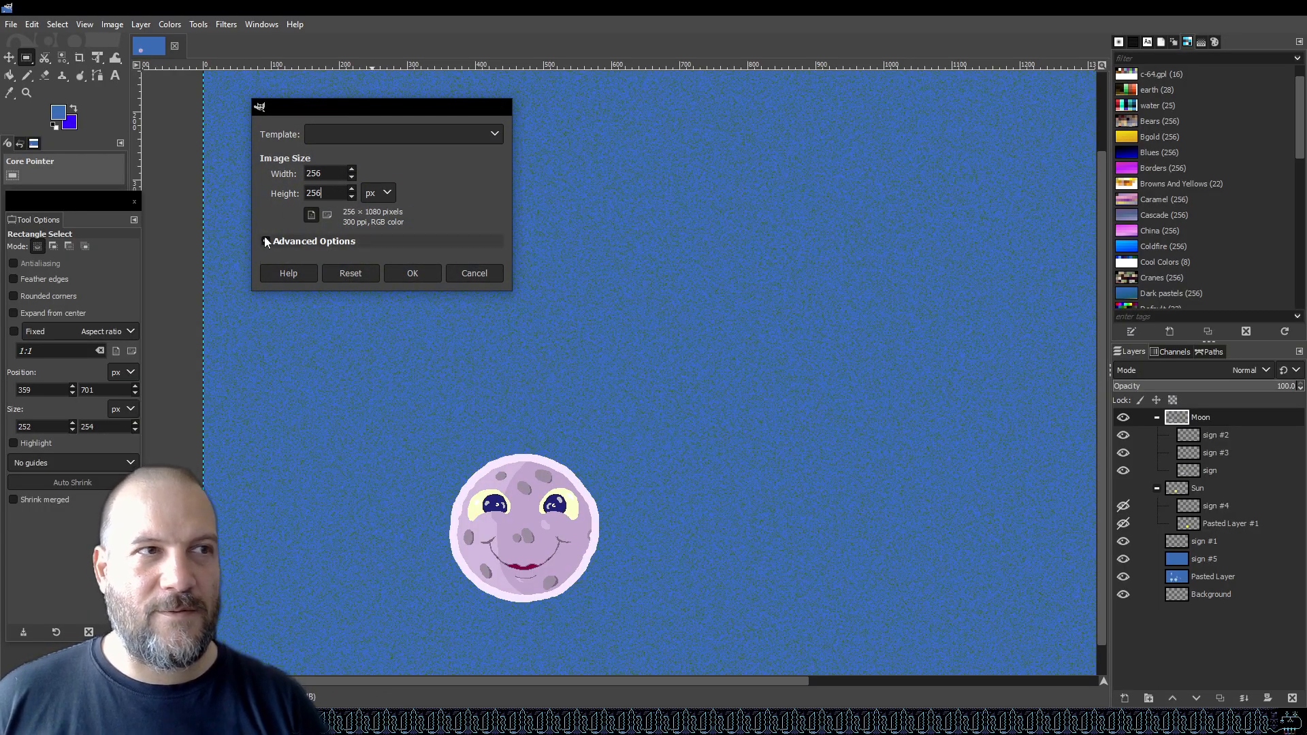
left_click(286, 241)
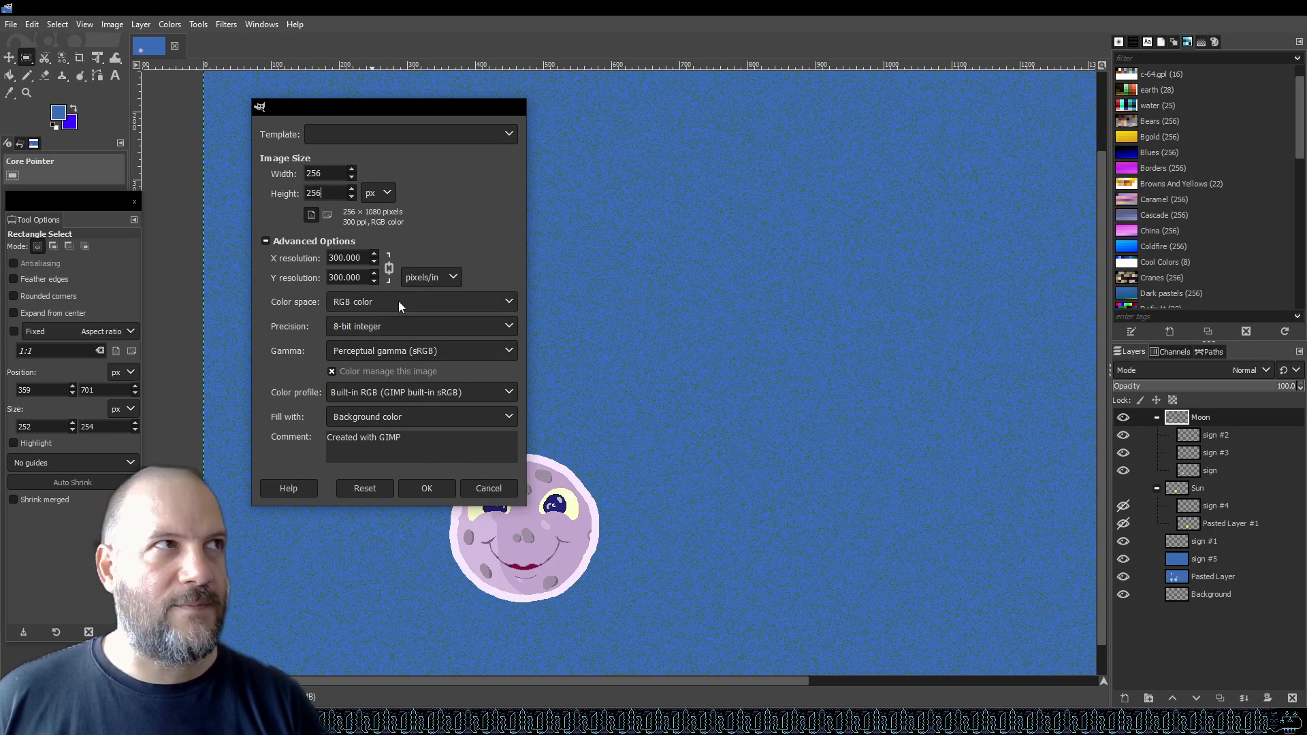
left_click(451, 422)
left_click(412, 482)
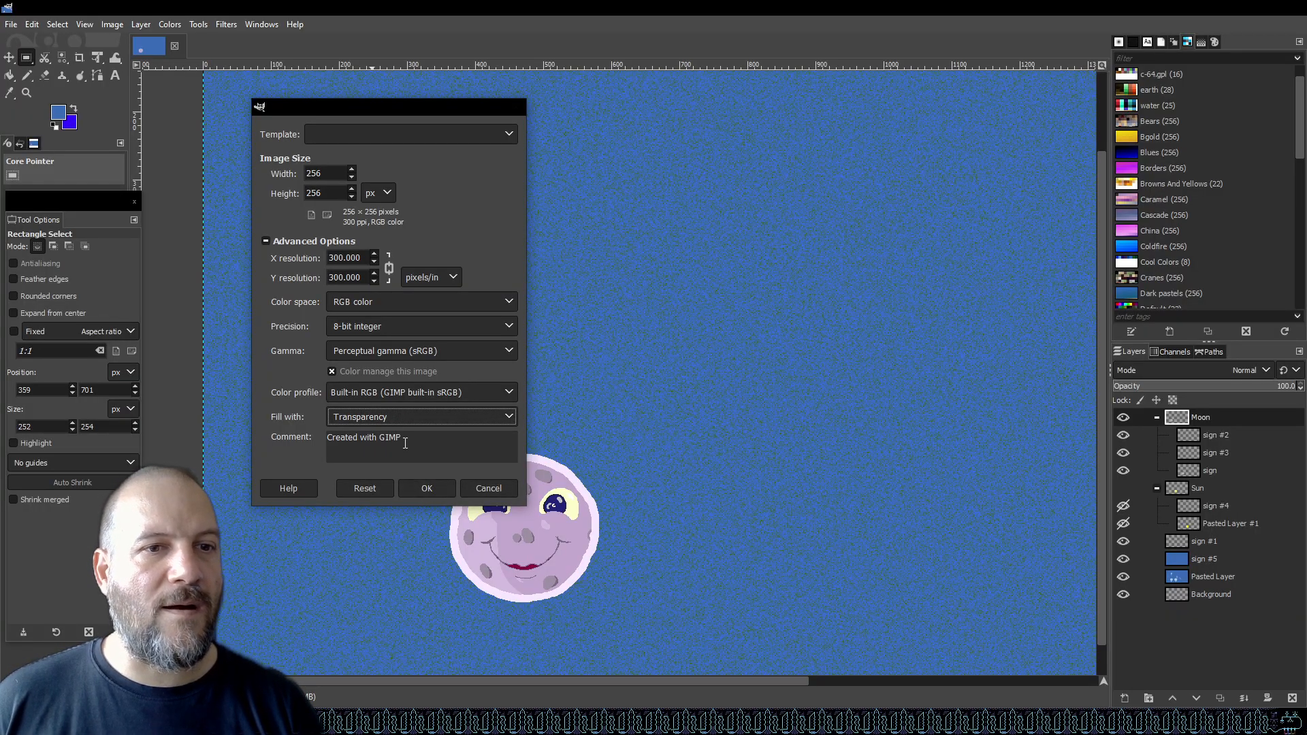
left_click_drag(404, 438, 287, 422)
type("krafte")
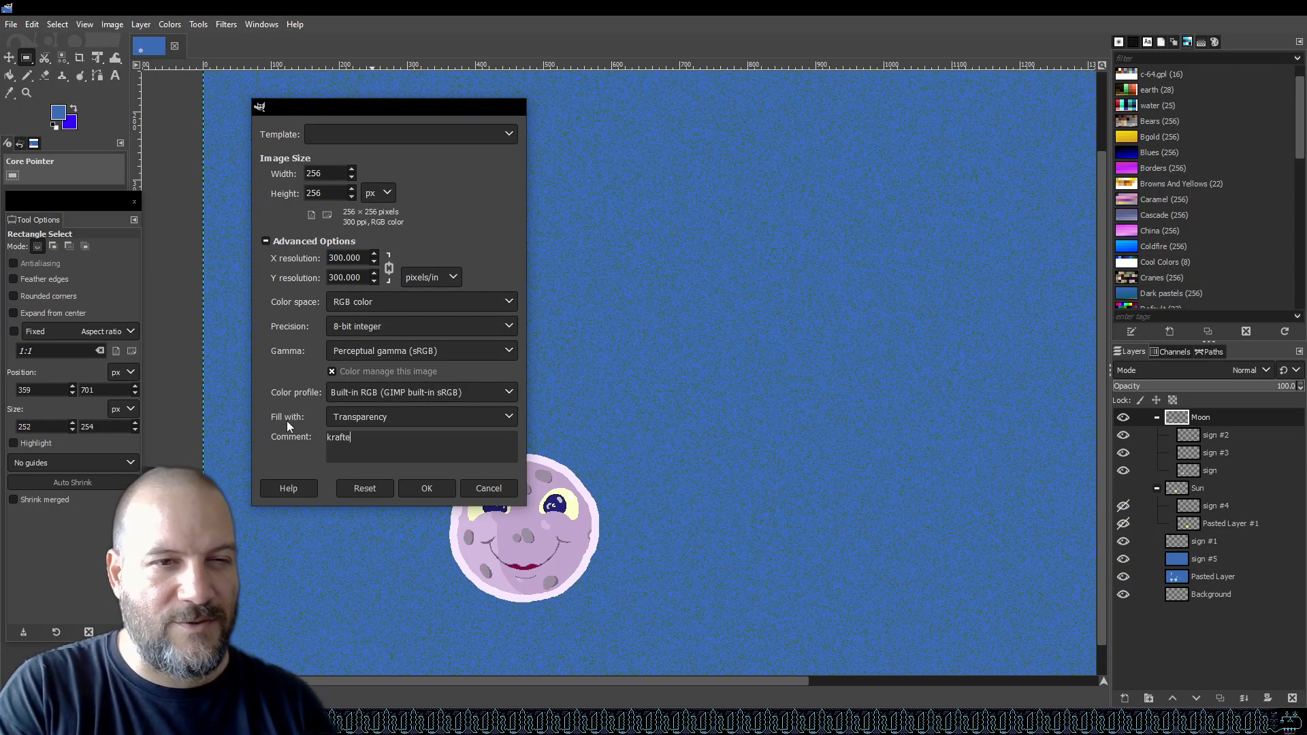
type("r.itch.io")
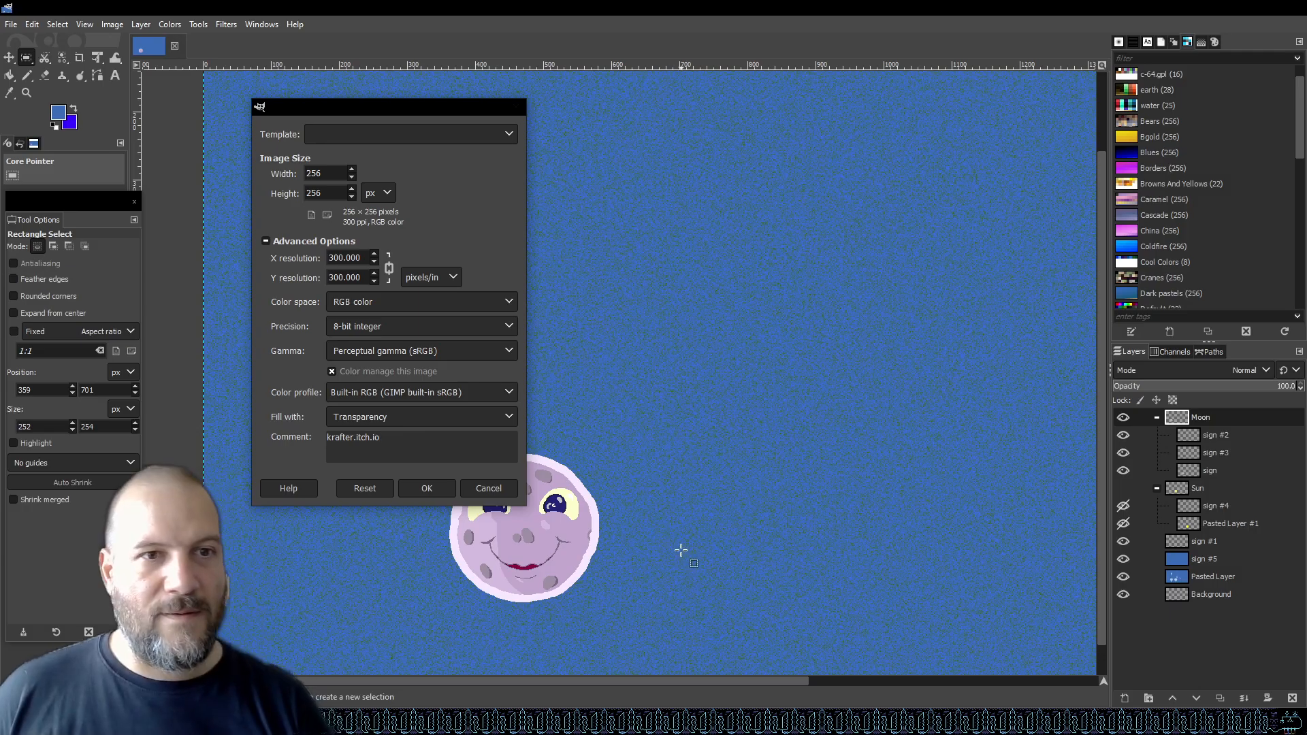
left_click(427, 488)
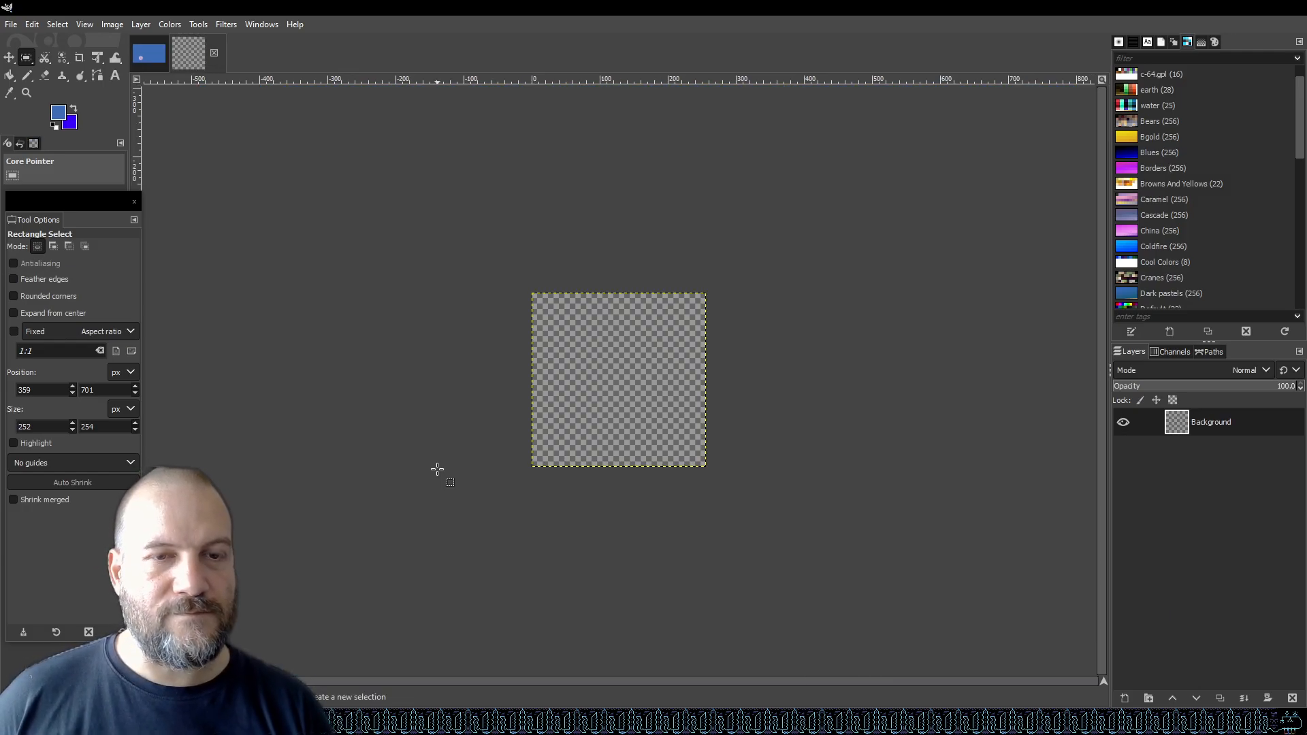
Save the new image as 256sprite.xcf in the graphics folder.
key("ctrl+s")
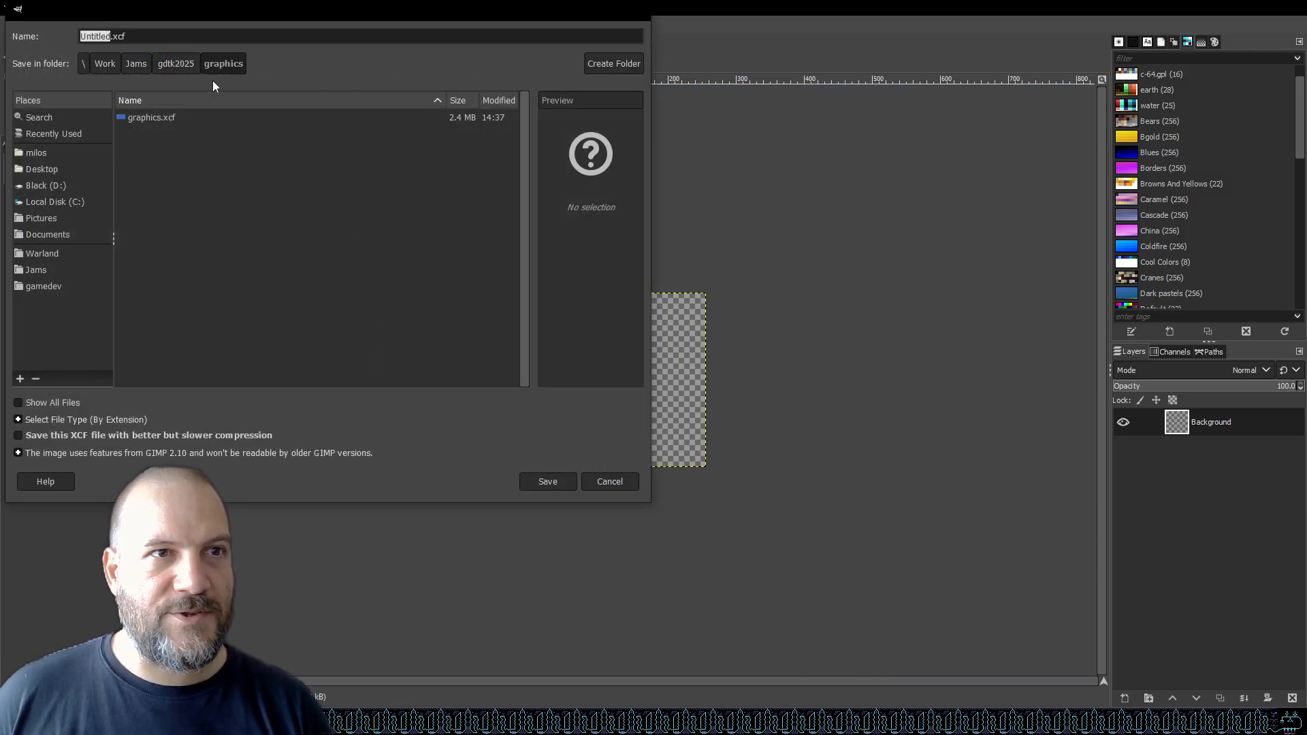
type("256s")
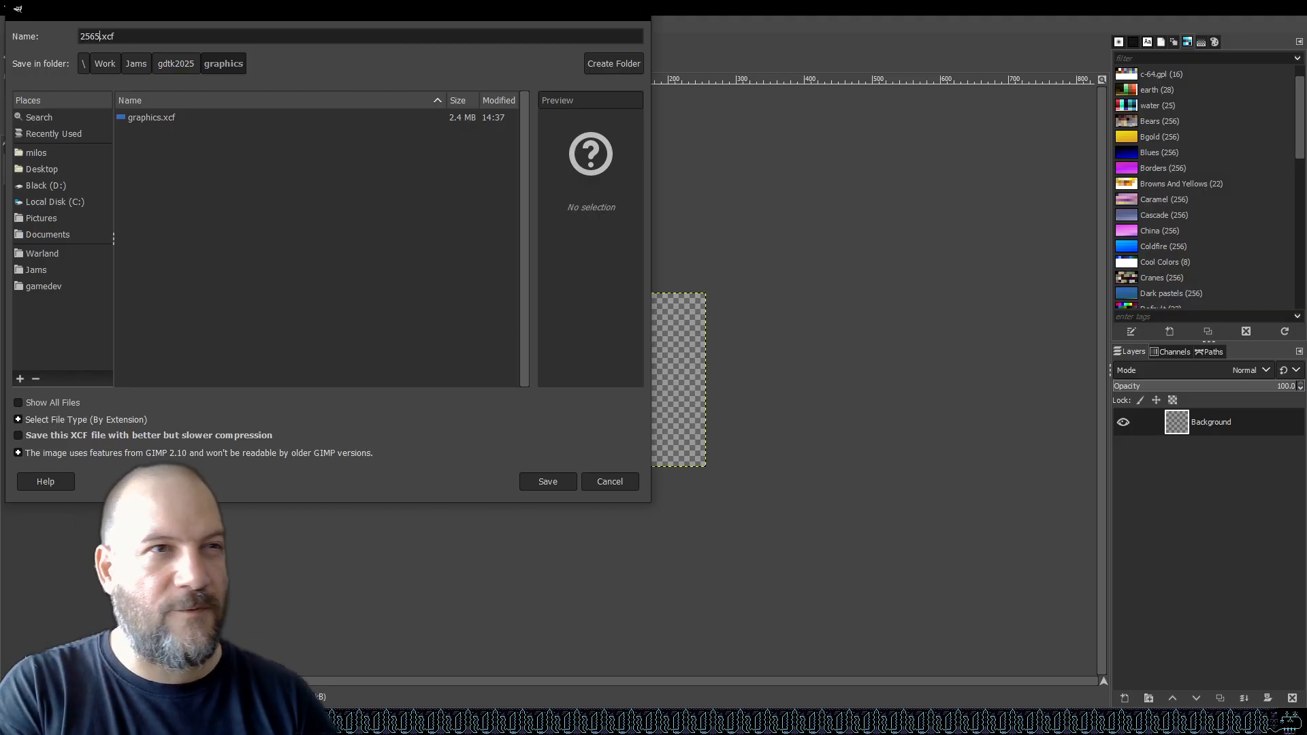
type("prite")
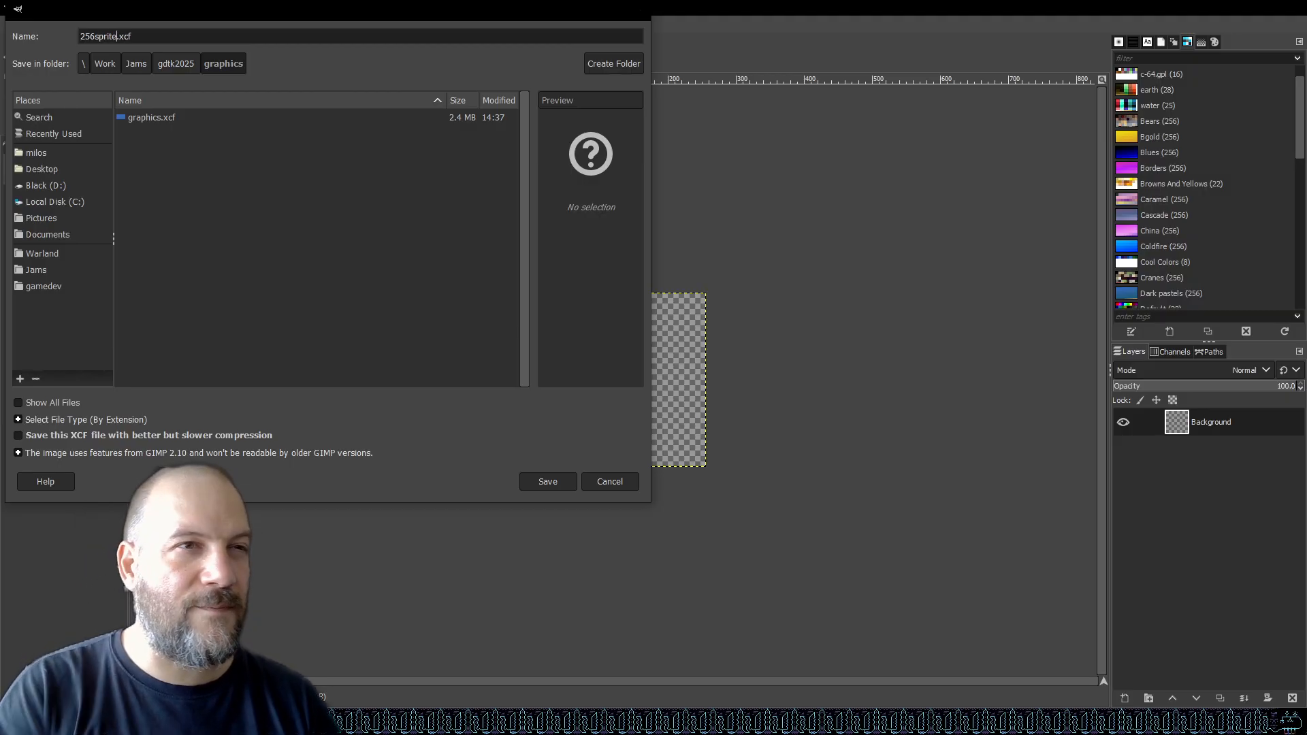
left_click(549, 485)
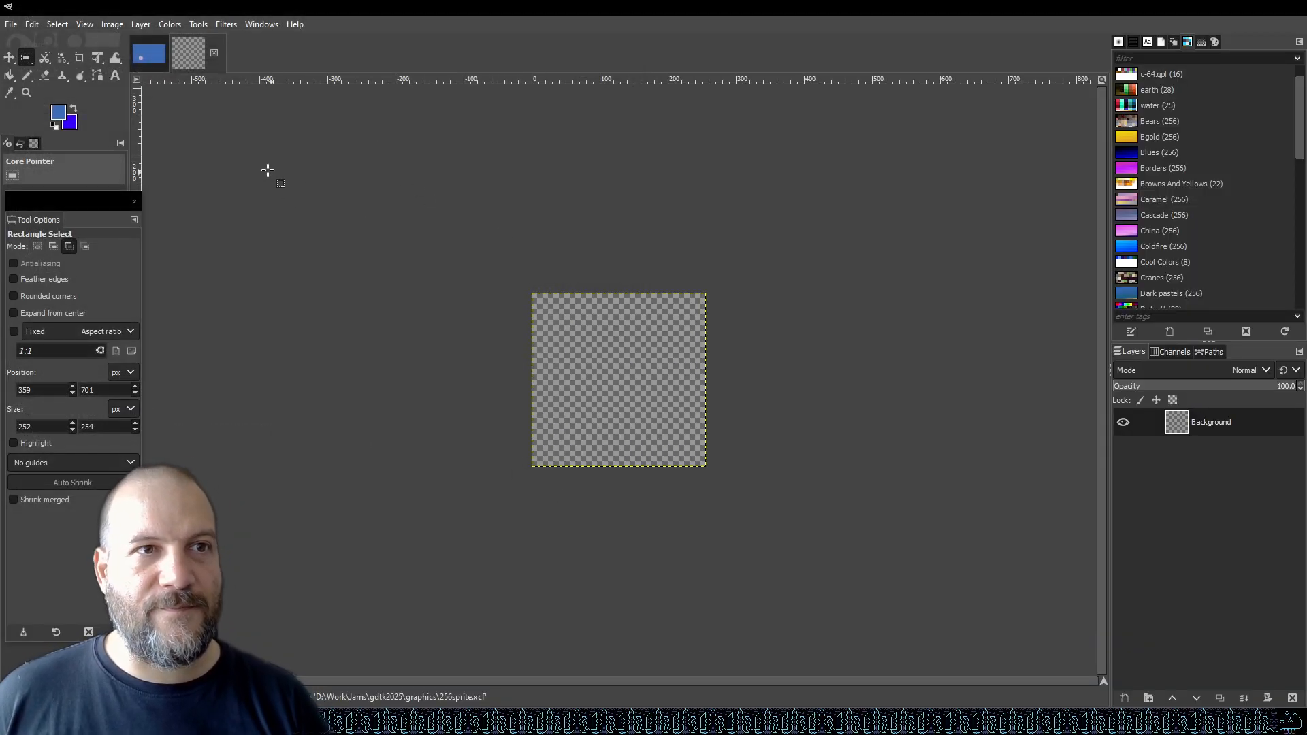
Try to copy the Moon layer group from the graphics image into the 256sprite image.
left_click(149, 53)
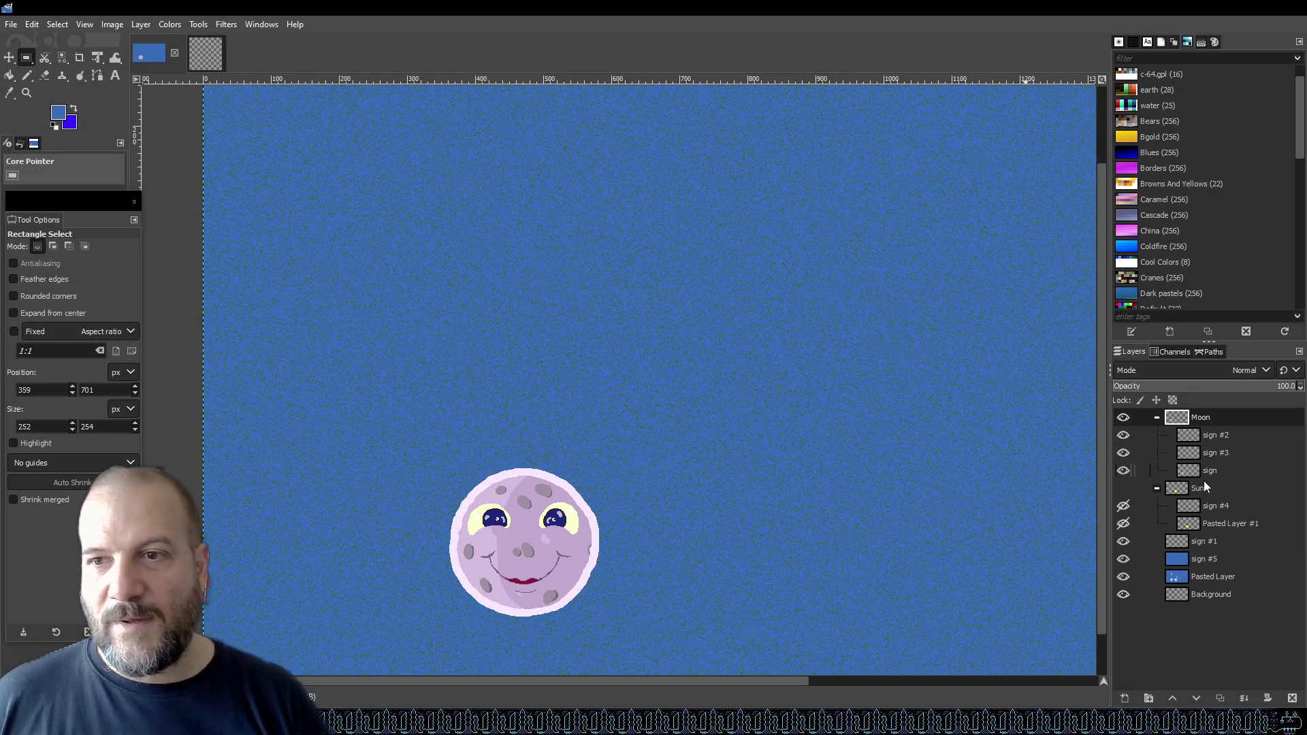
double_click(1200, 418)
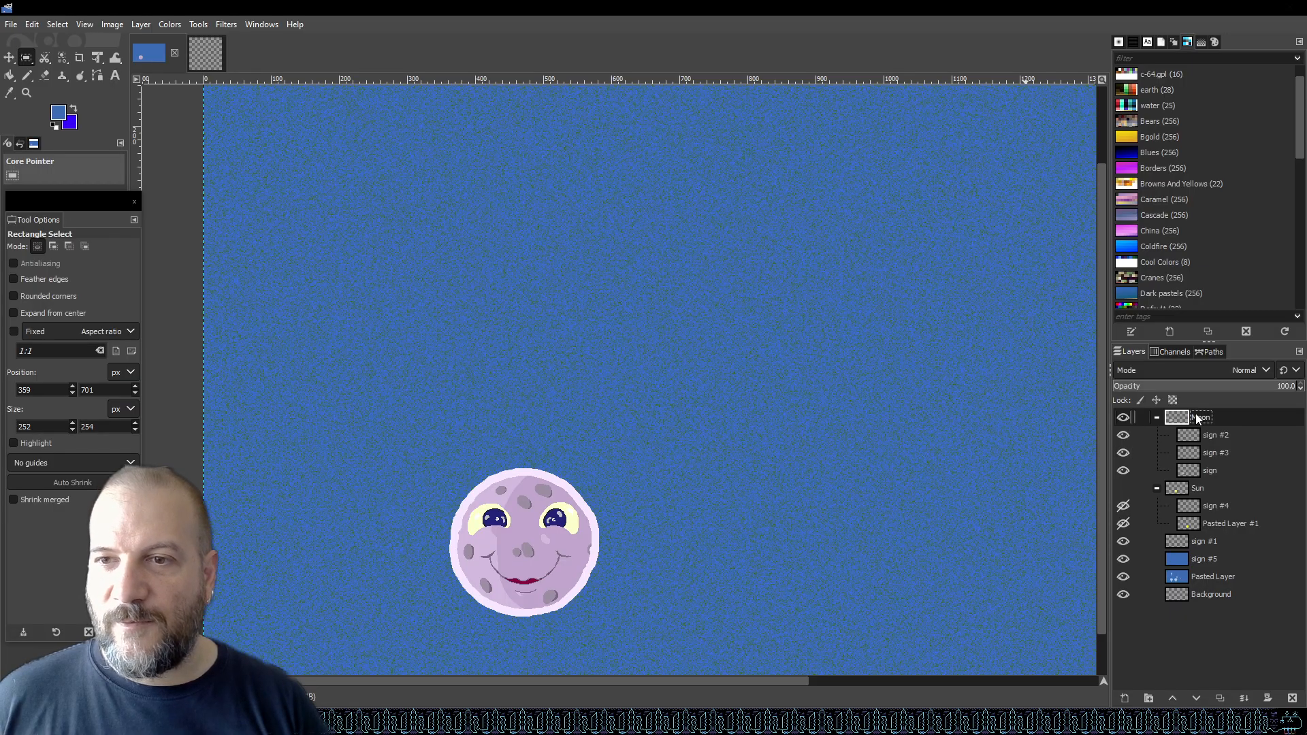
right_click(1223, 418)
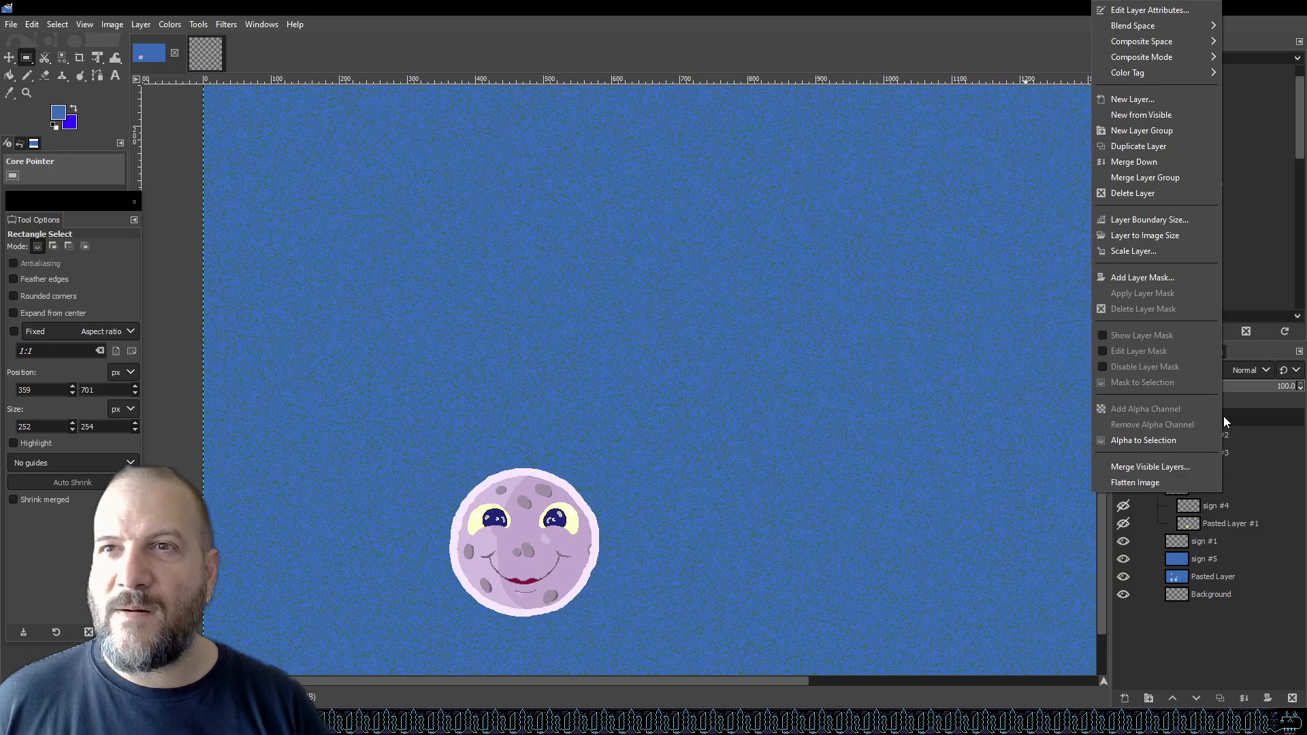
left_click(827, 4)
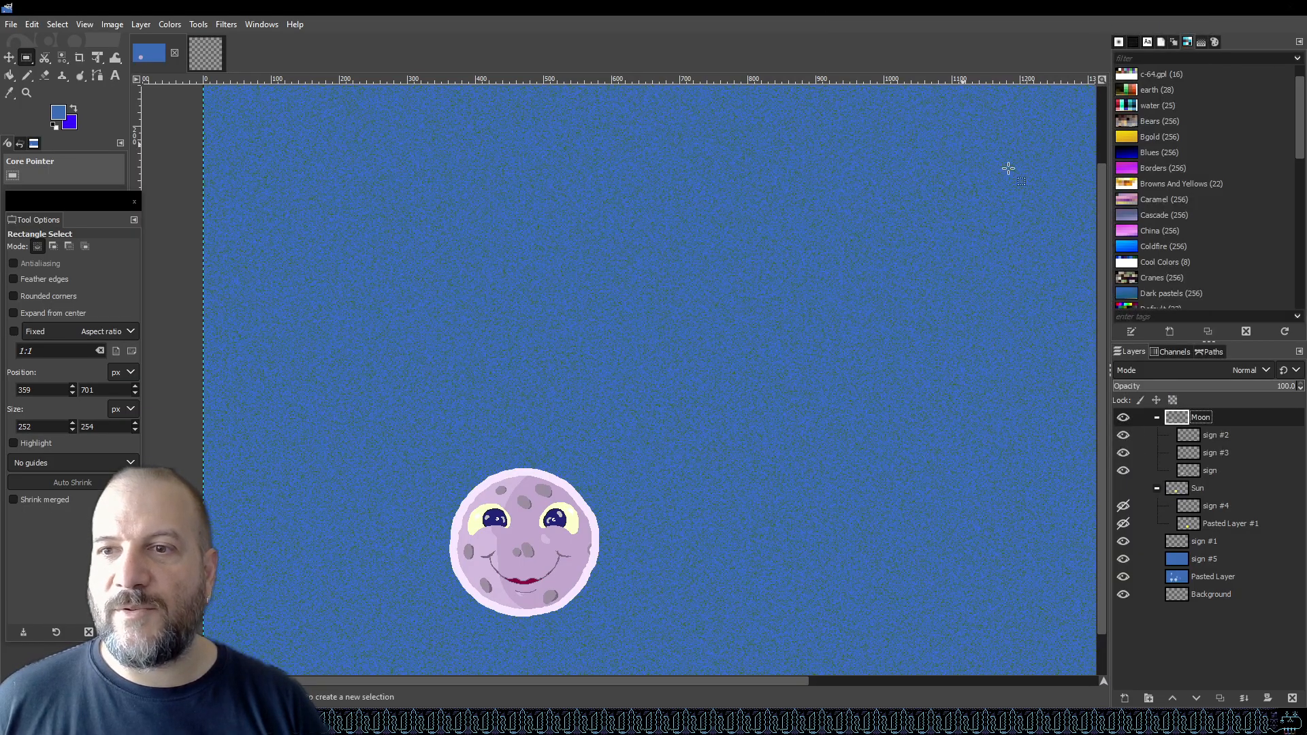
left_click_drag(1192, 422, 1217, 457)
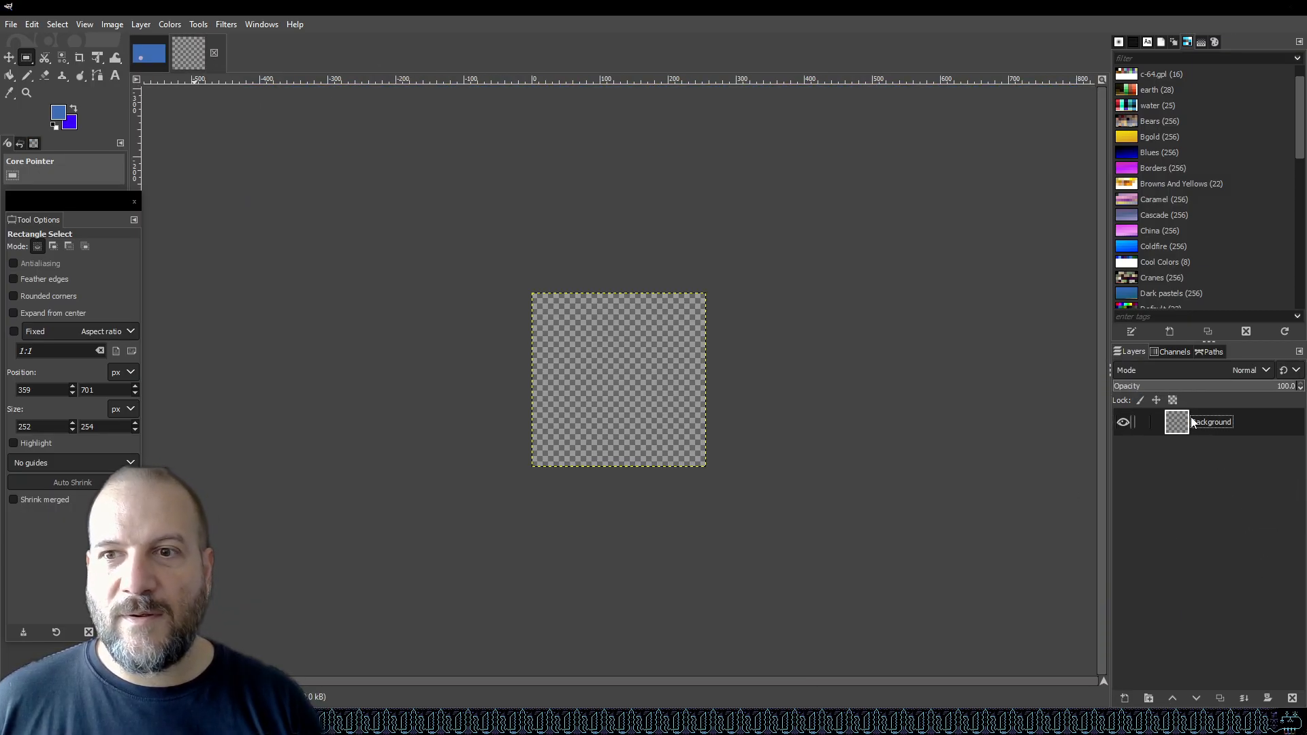
left_click(149, 56)
left_click_drag(1204, 424, 1229, 417)
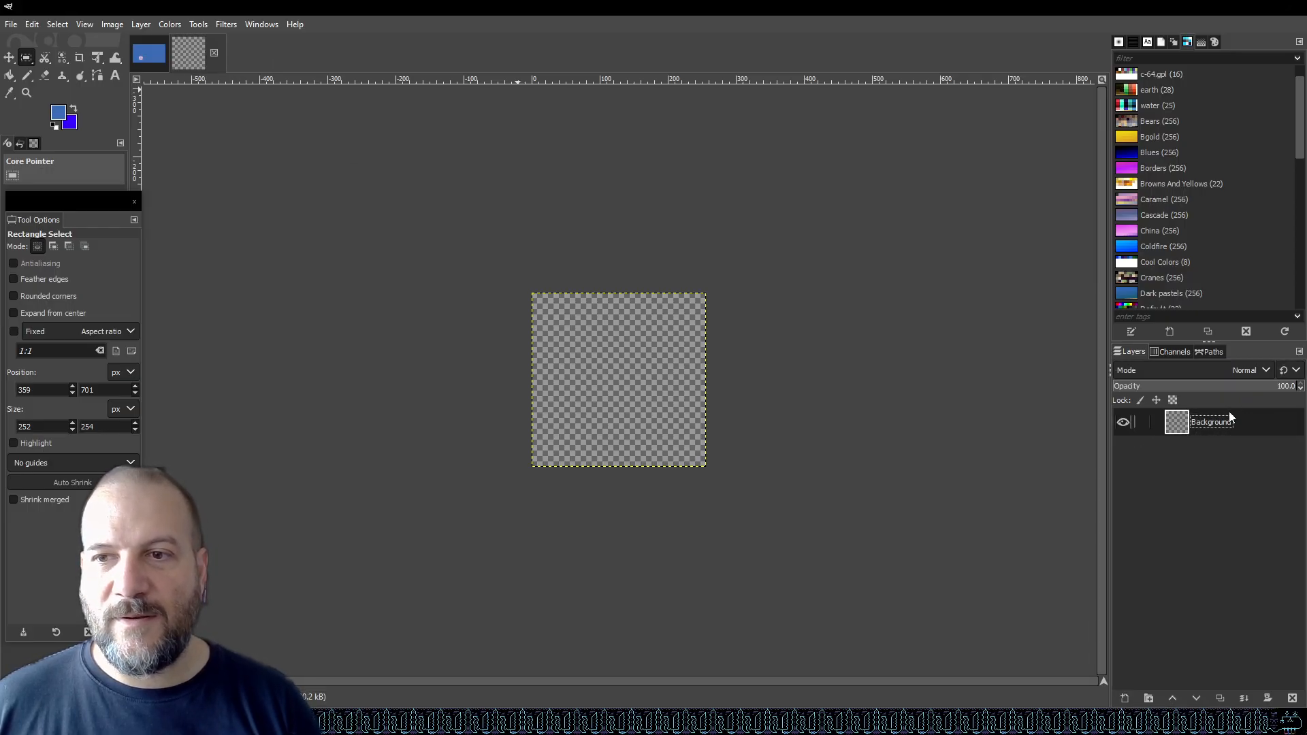
left_click(141, 60)
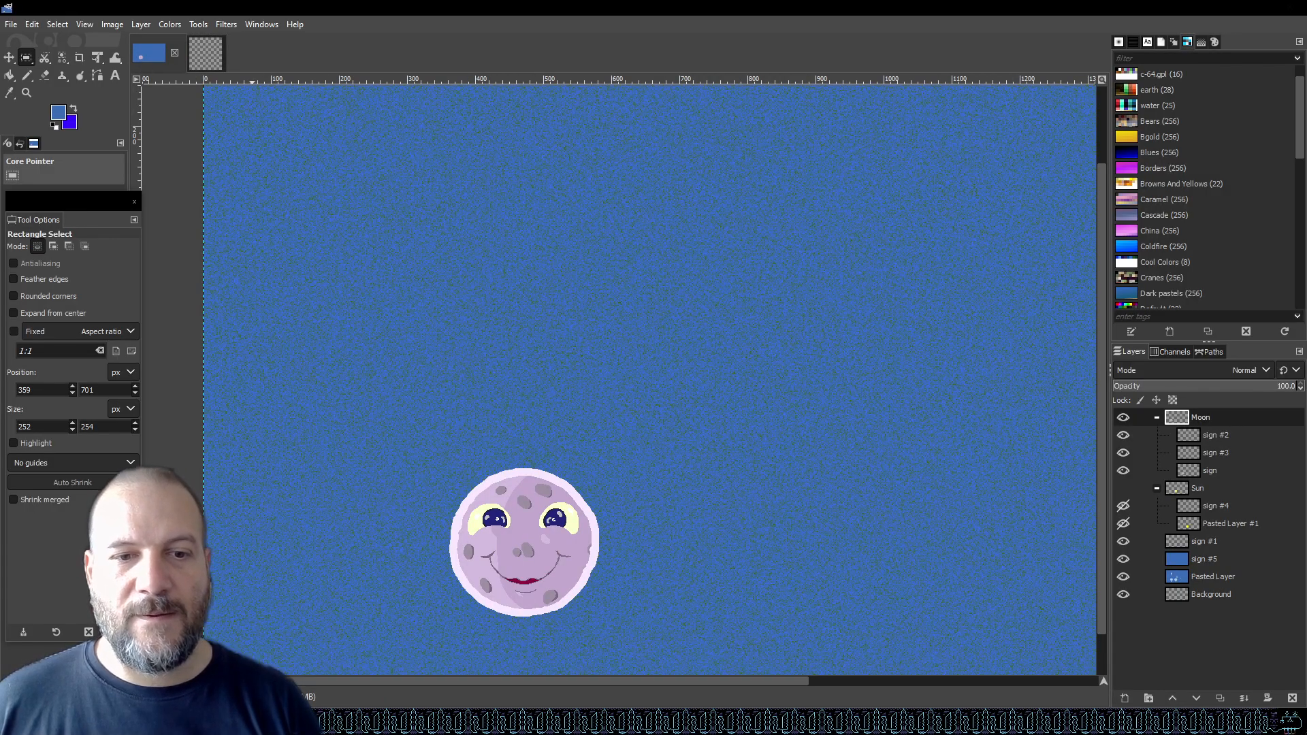
Switch to the web browser and search for how to copy a GIMP layer folder to another project.
key("alt+Tab")
left_click(198, 15)
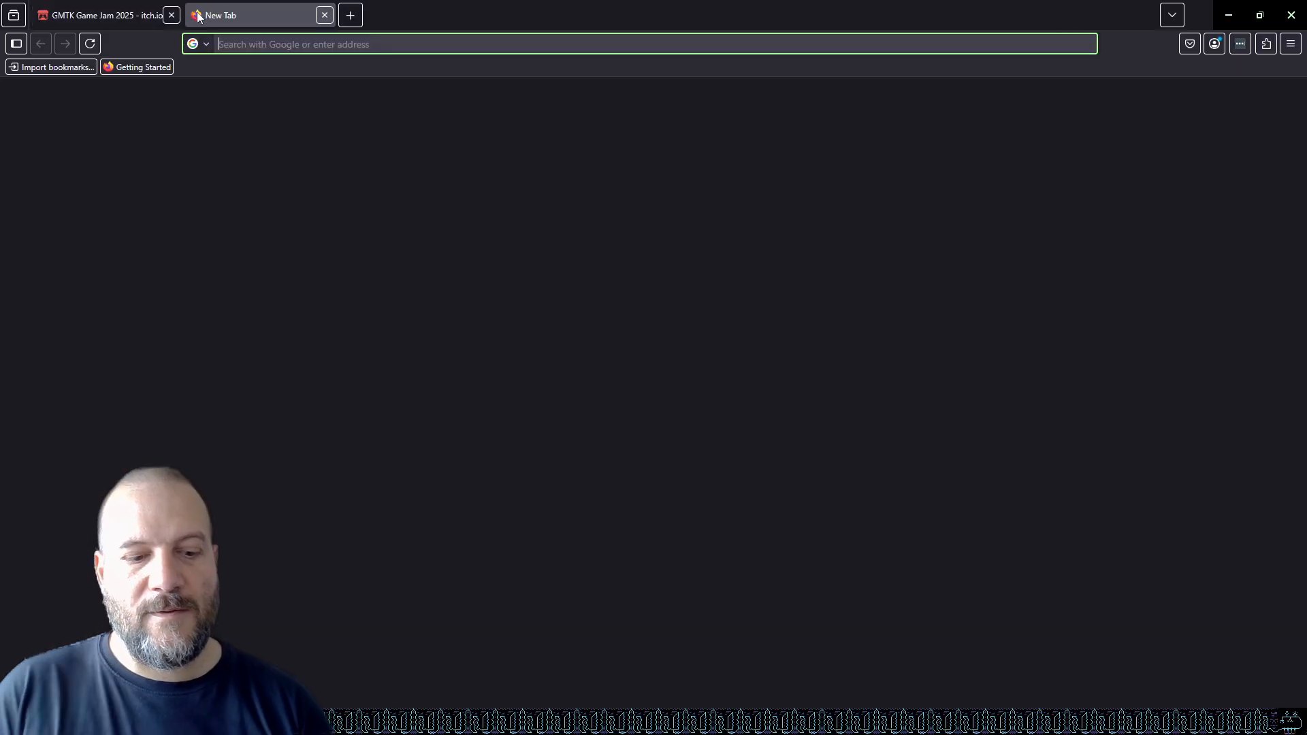
type("gimp co")
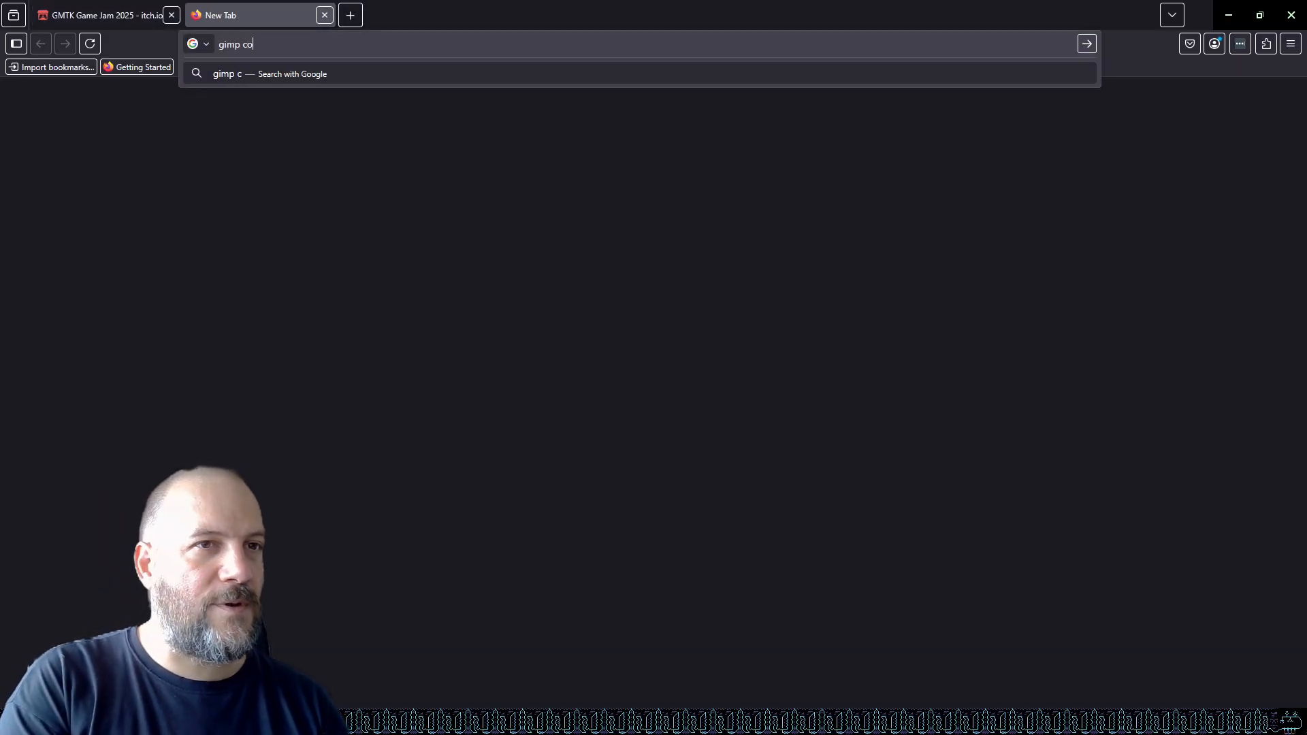
type("py layer")
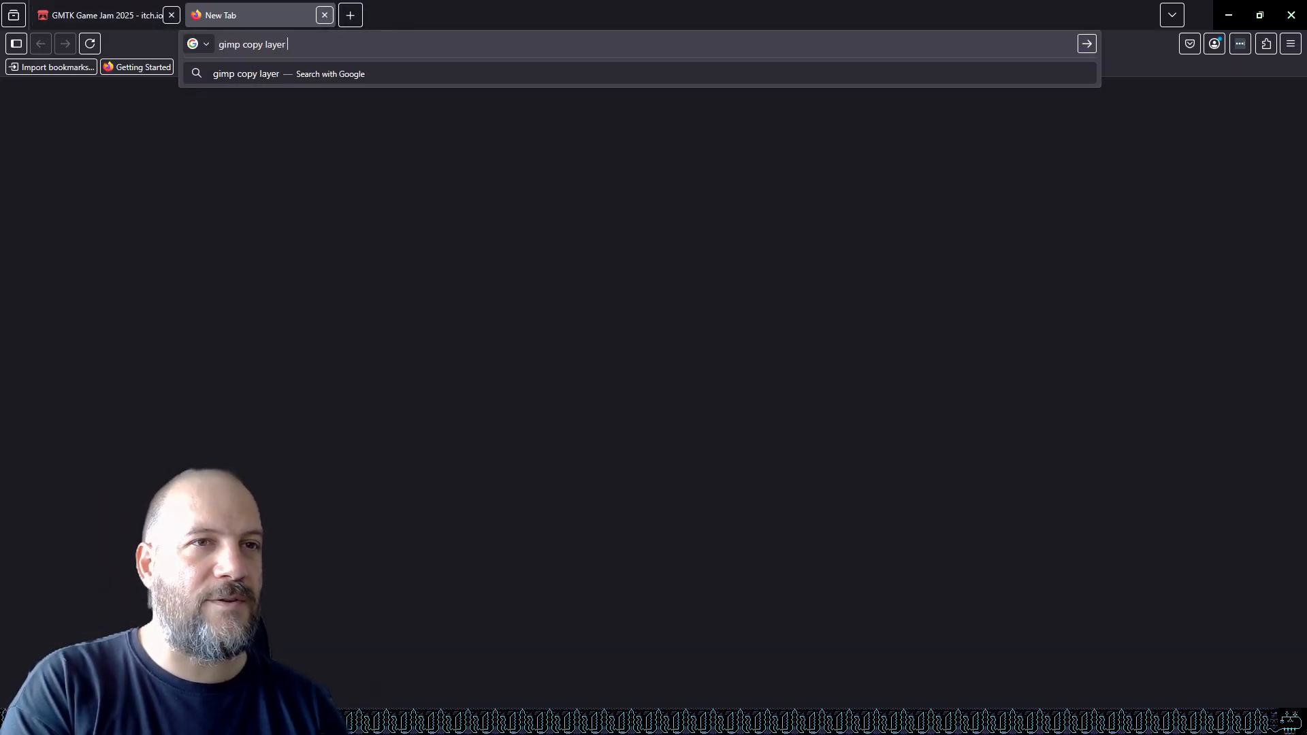
type(" folder ")
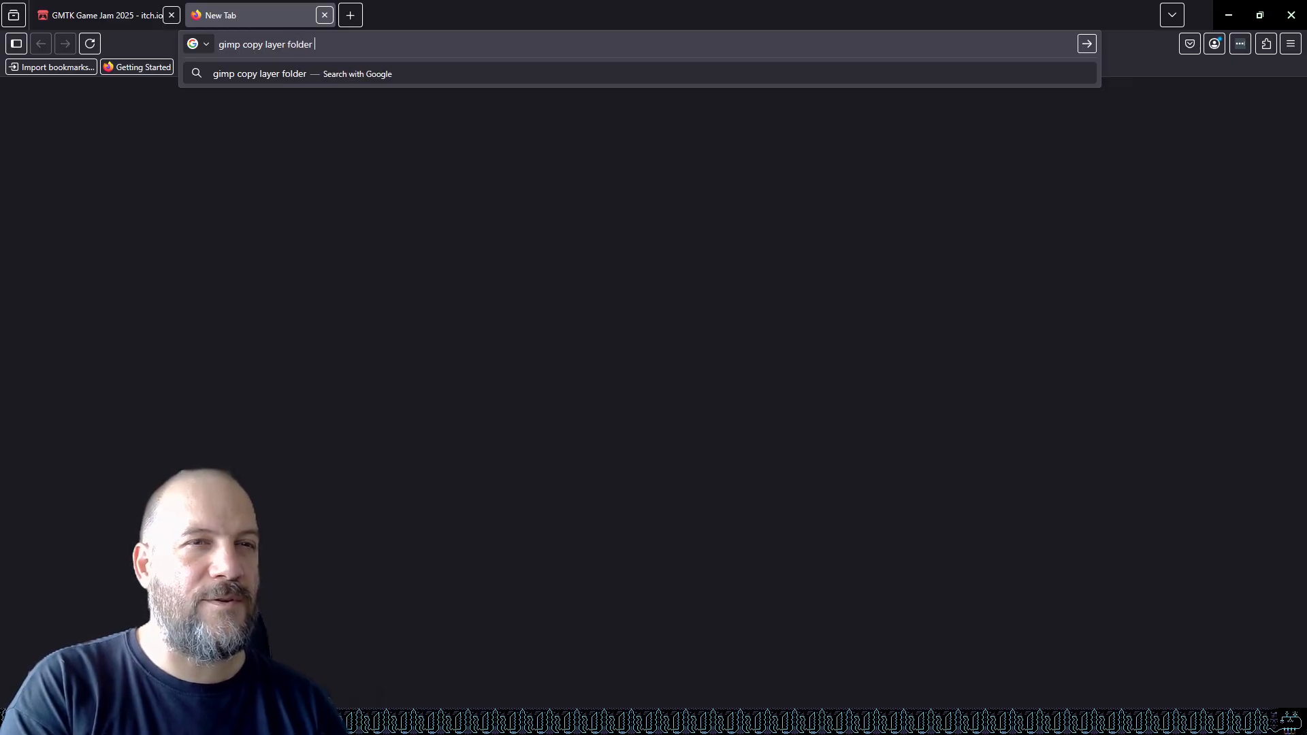
type("to another project")
key("Return")
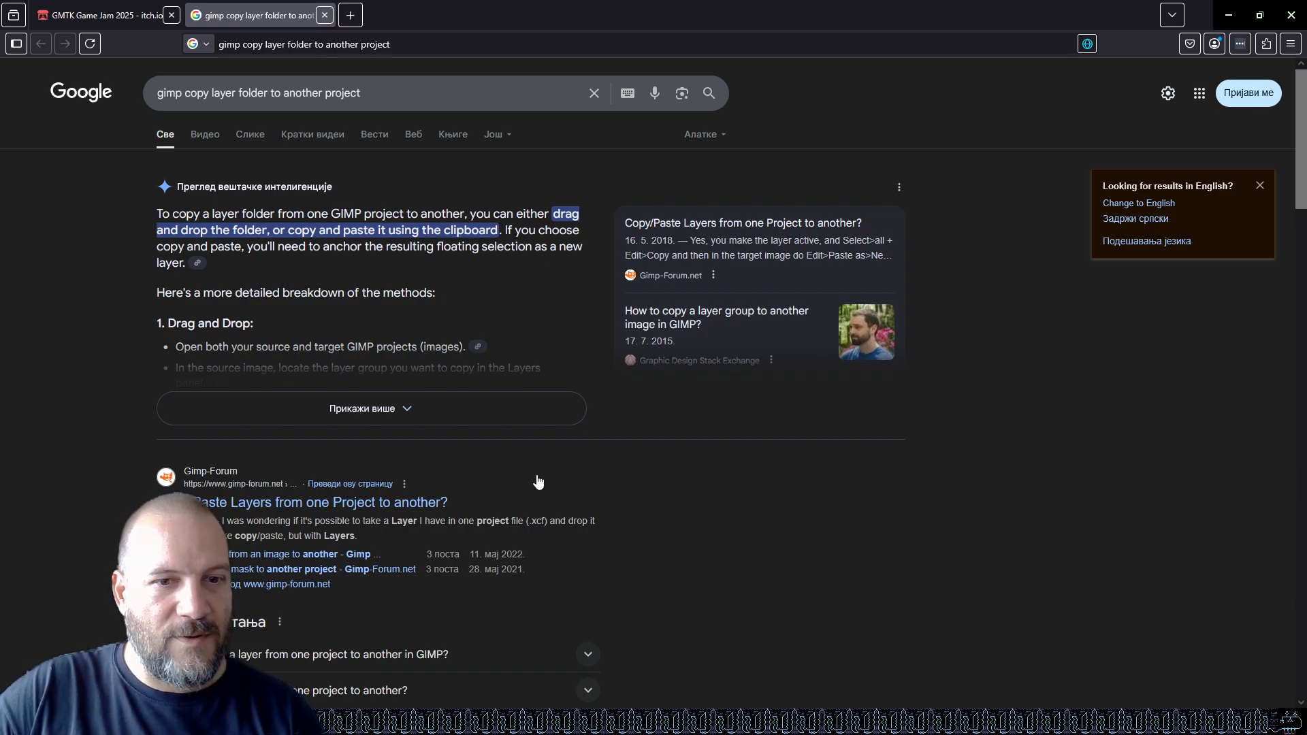
mouse_move(546, 722)
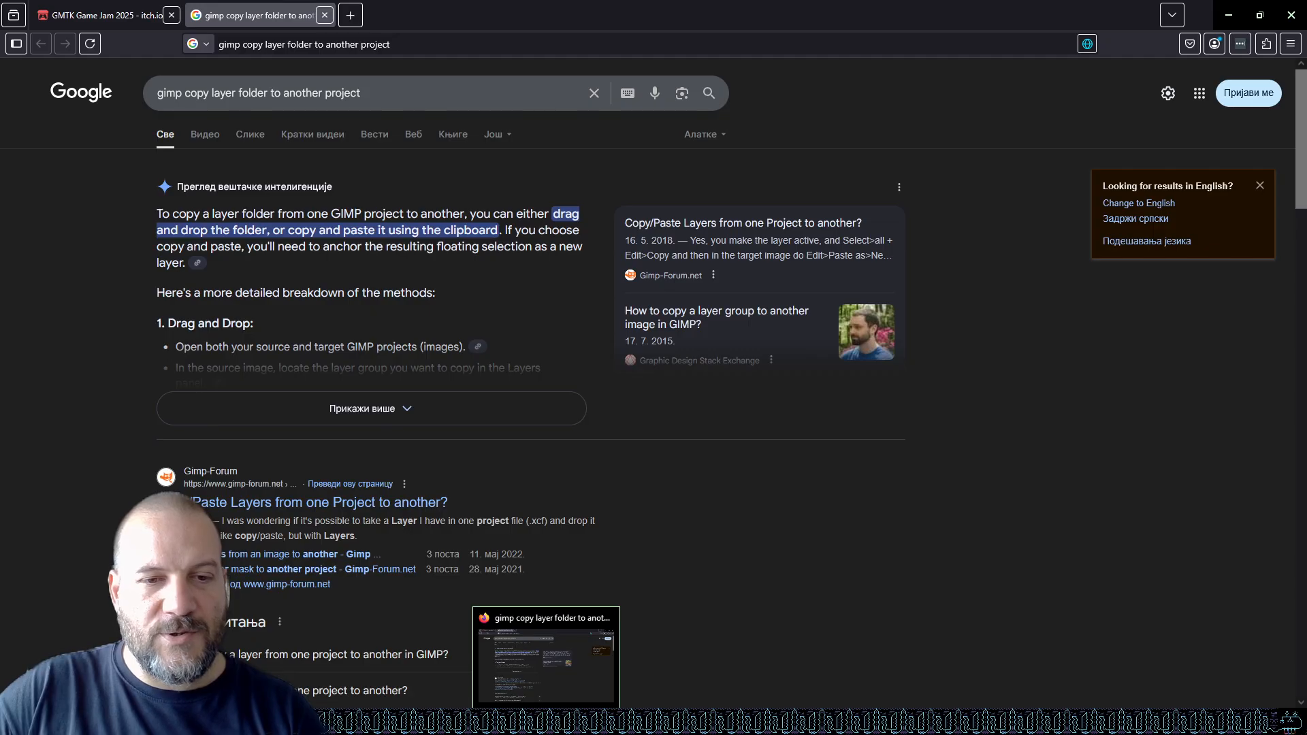
mouse_move(413, 721)
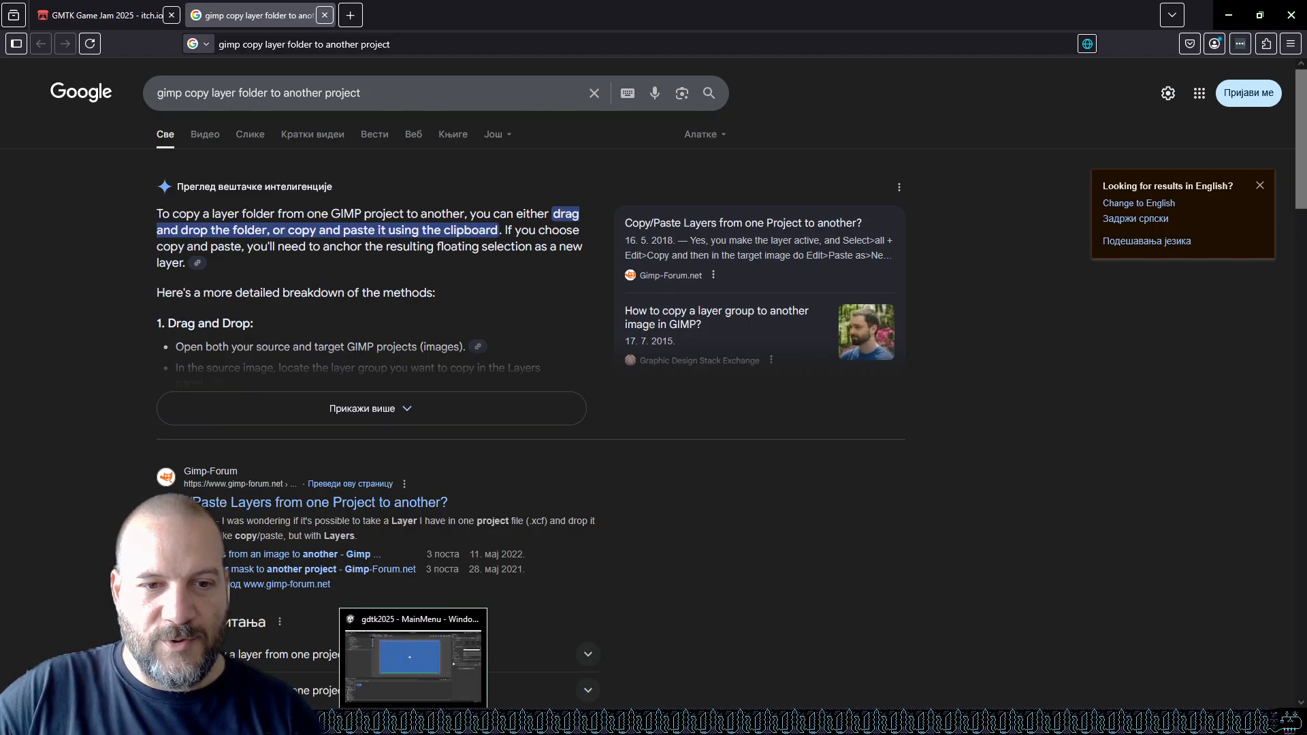
Copy the Moon layer group from the graphics image into the 256sprite image, inspect its layers, and undo the copy.
left_click(489, 722)
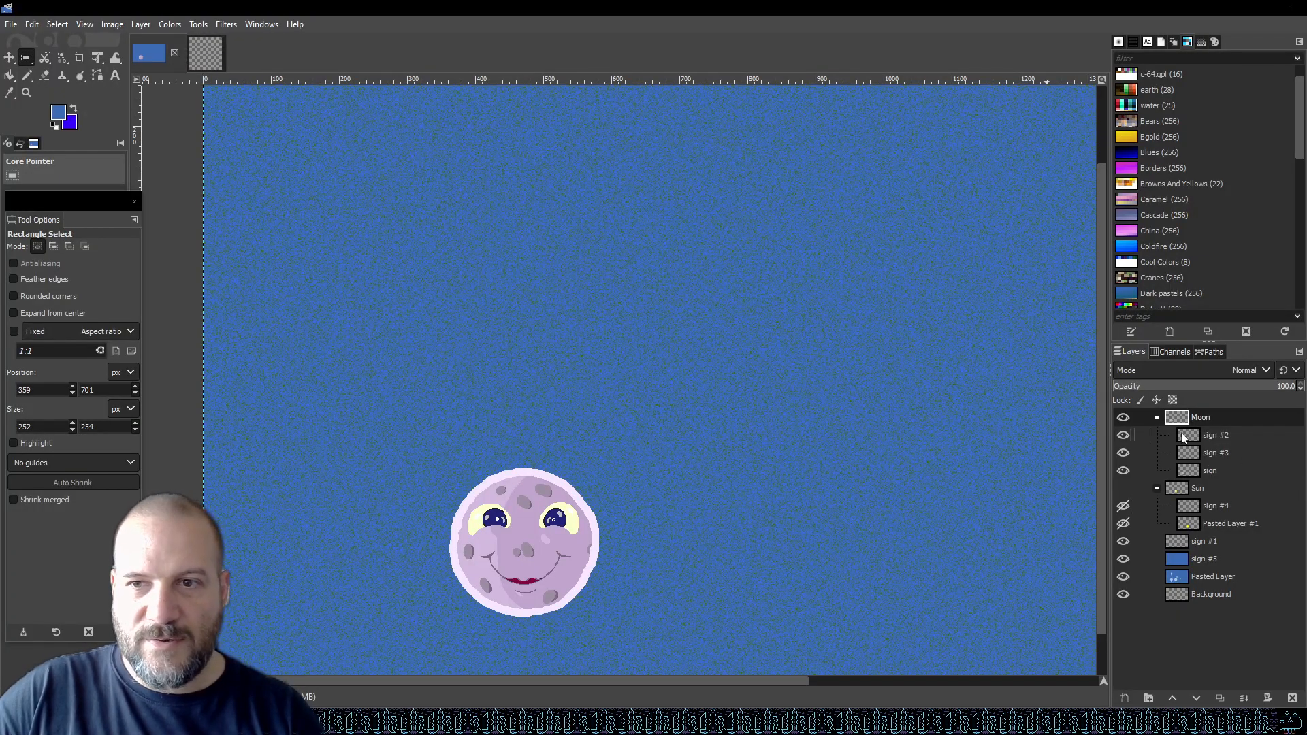
left_click_drag(1184, 421, 623, 337)
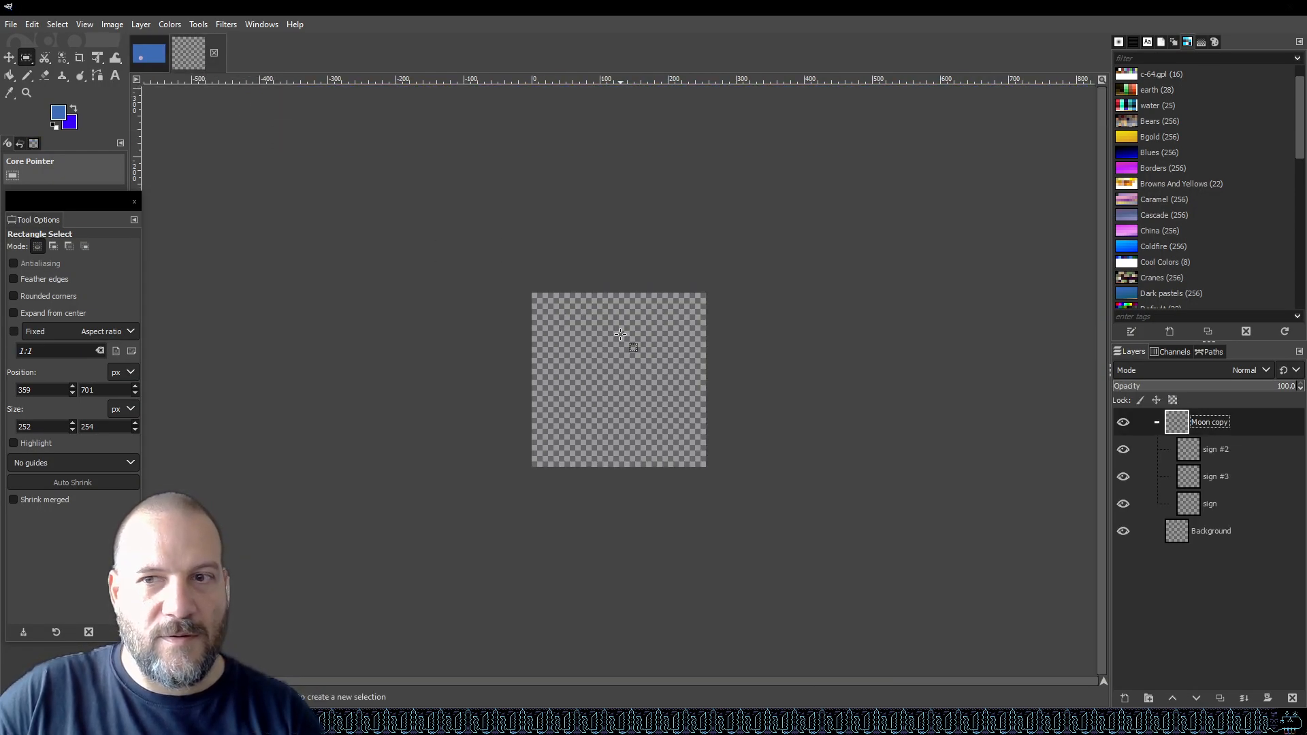
left_click(1122, 422)
left_click(1229, 502)
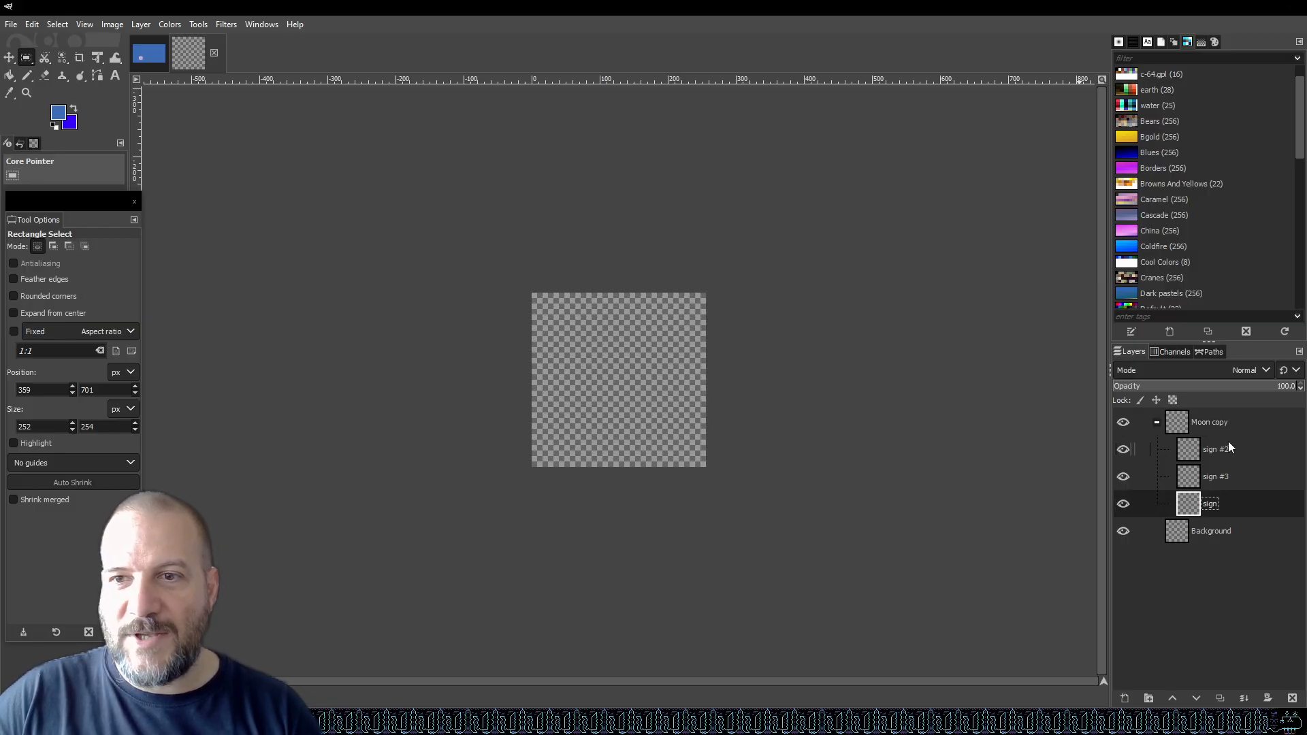
left_click(1229, 422)
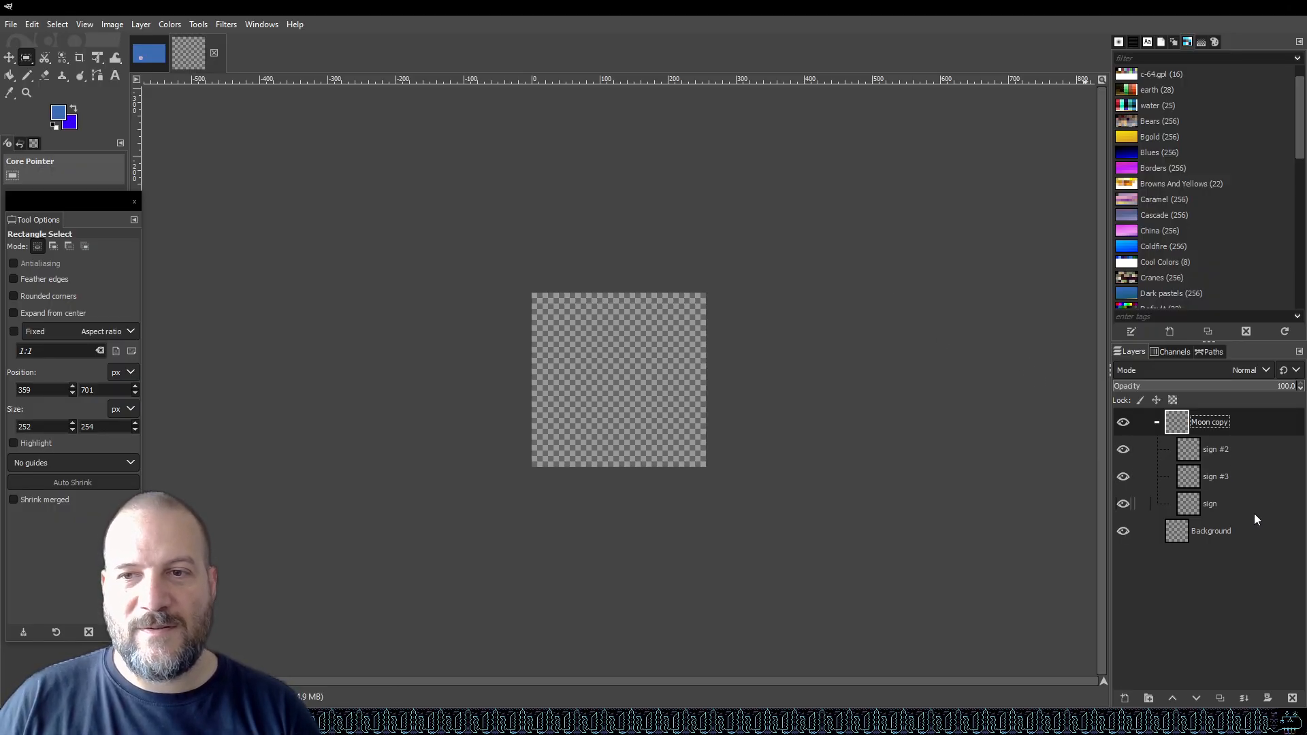
key("ctrl+z")
left_click(143, 59)
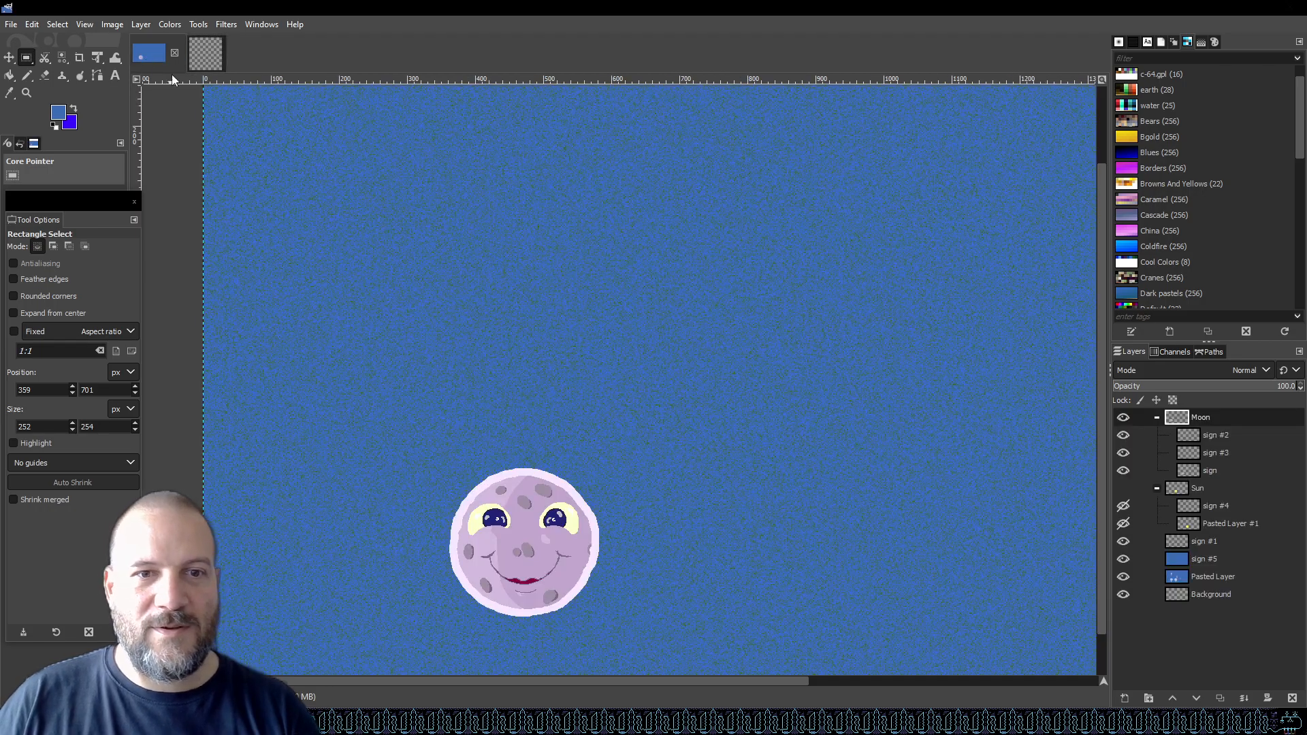
Zoom out the graphics image, copy the Moon group into 256sprite once more, try the Move tool on it, and undo.
right_click(1219, 418)
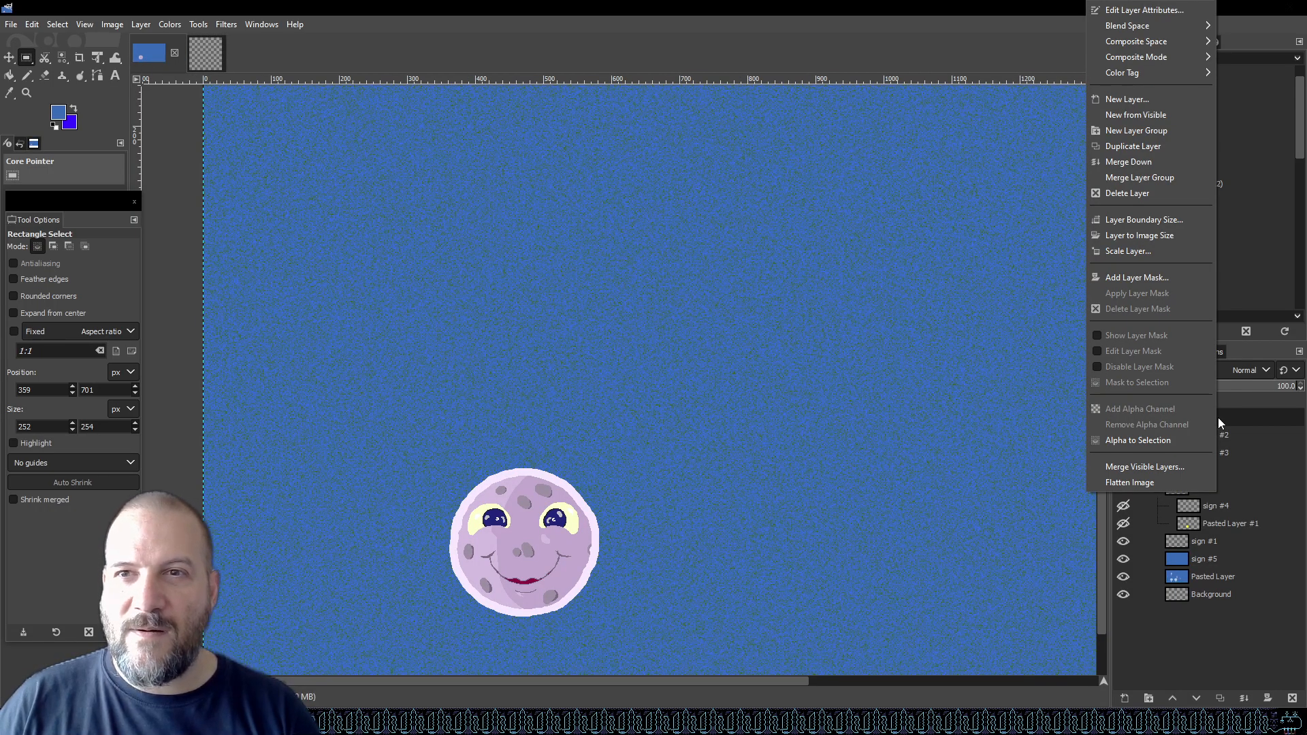
left_click(753, 3)
scroll(715, 311, "down", 2)
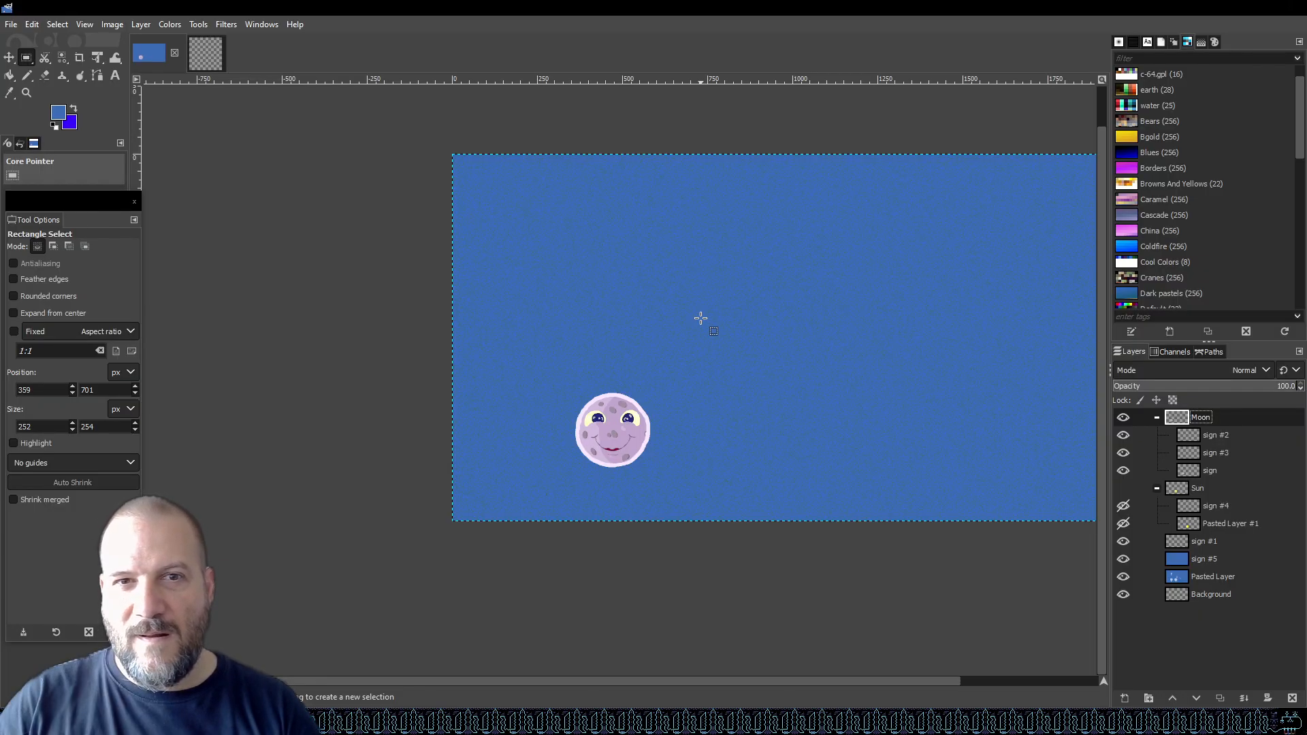
left_click_drag(1215, 418, 580, 351)
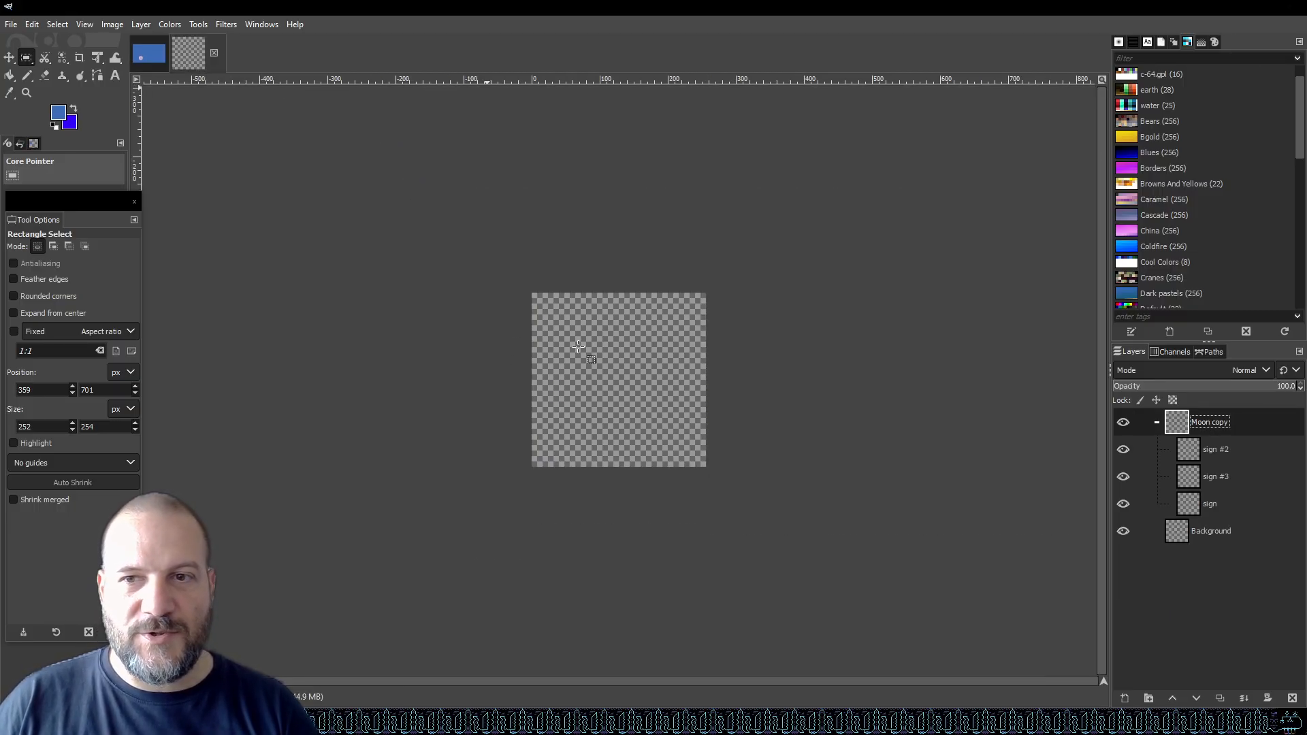
left_click(10, 58)
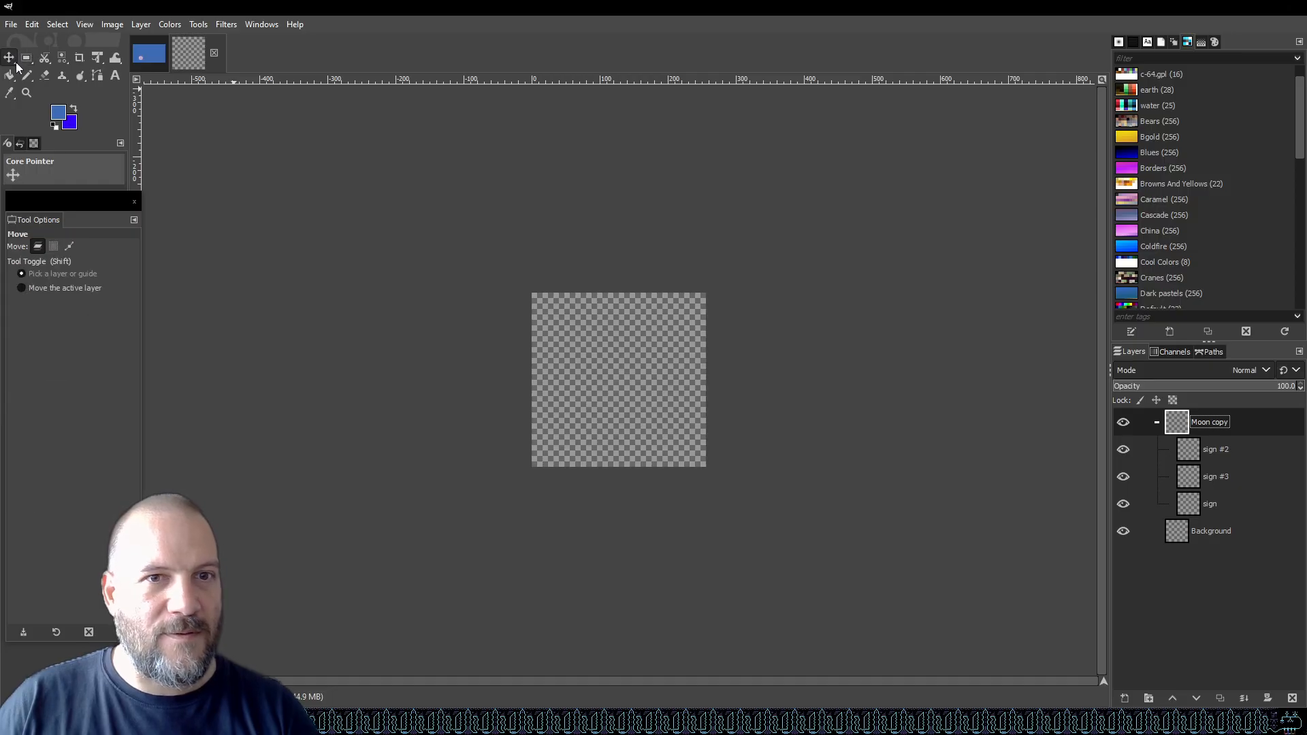
left_click(584, 423)
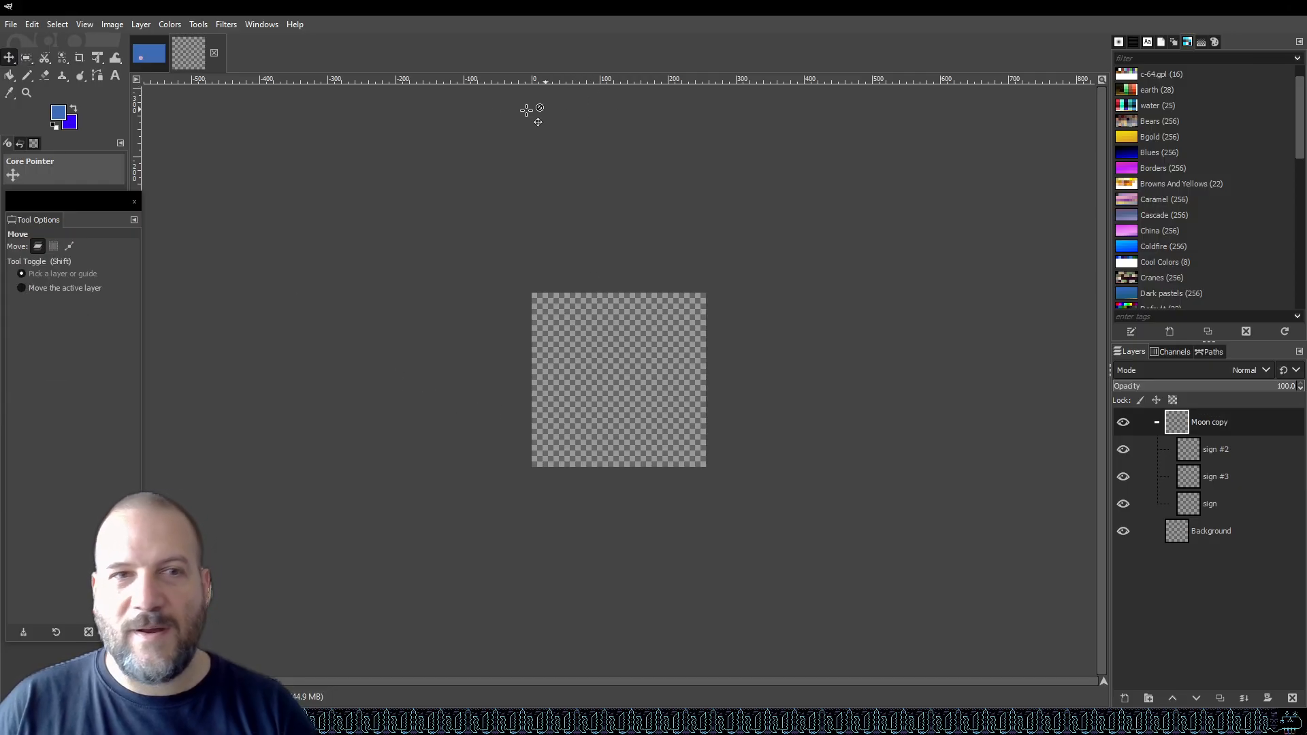
key("ctrl+z")
left_click(157, 54)
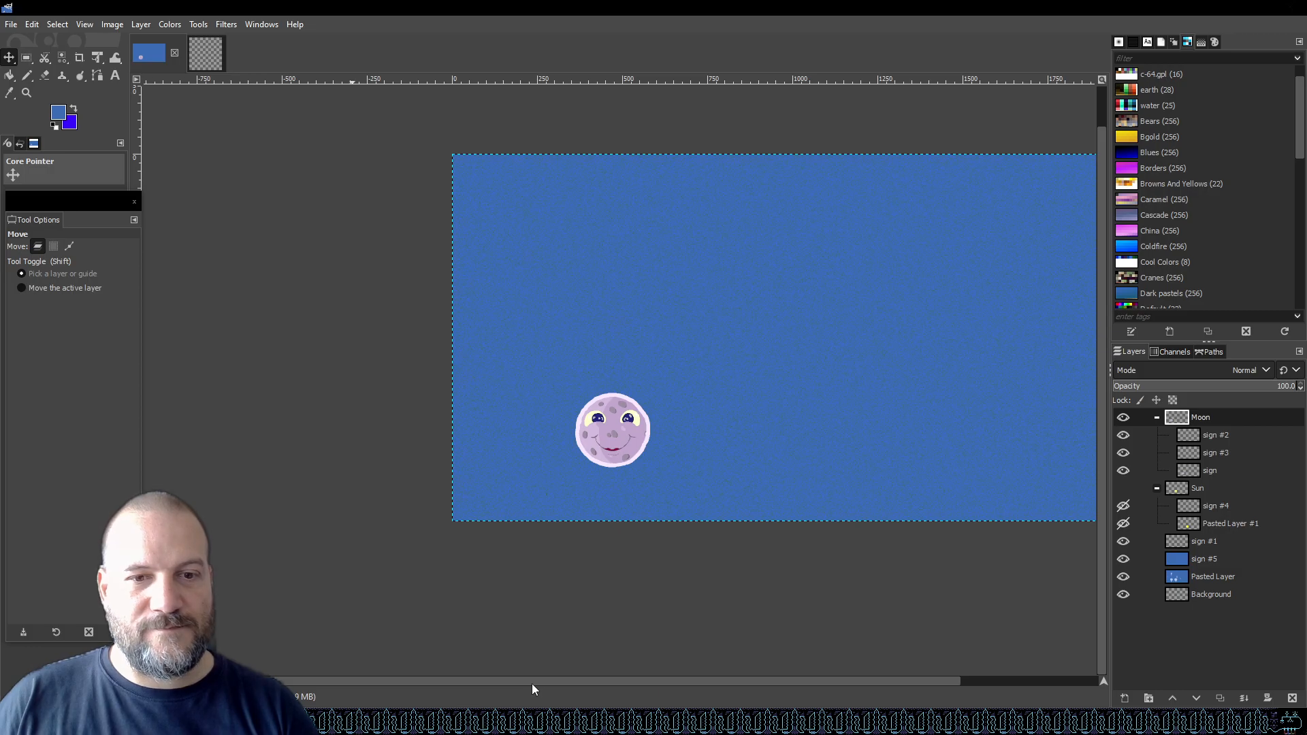
Expand and read the search overview on copying a layer group between GIMP images.
mouse_move(546, 720)
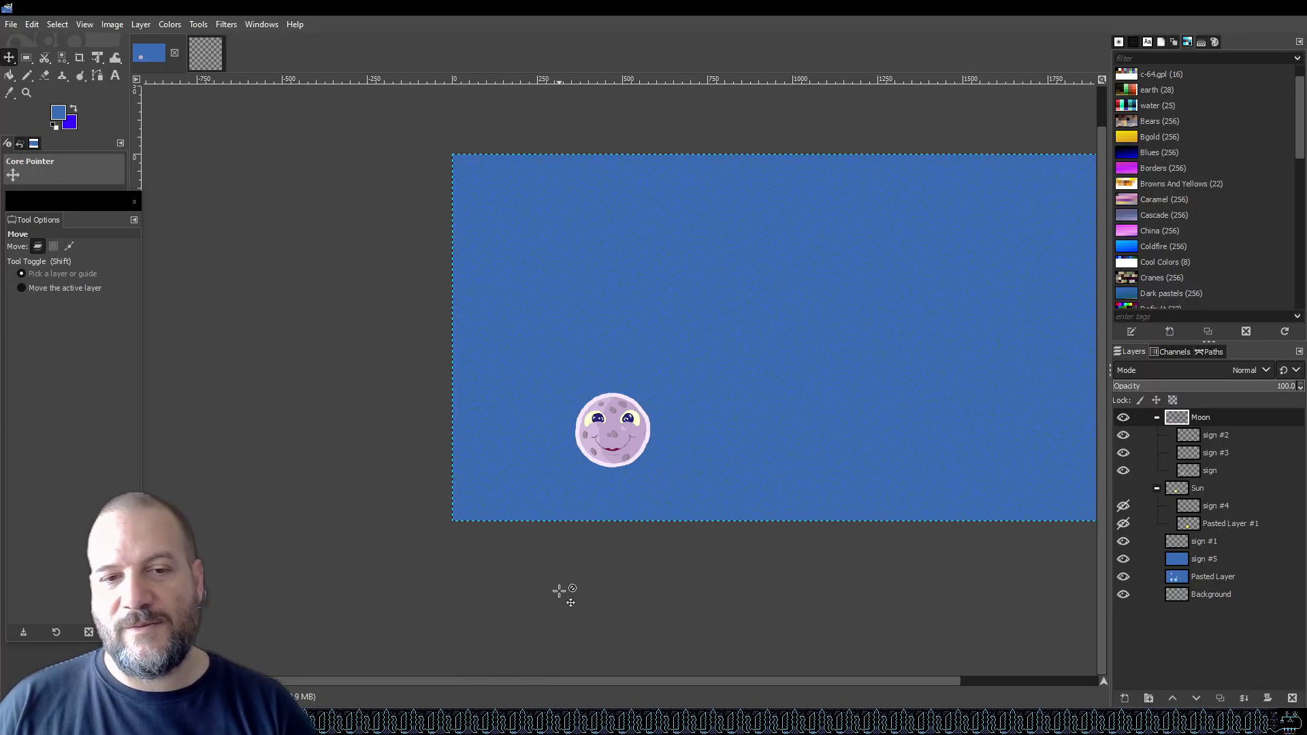
left_click(548, 721)
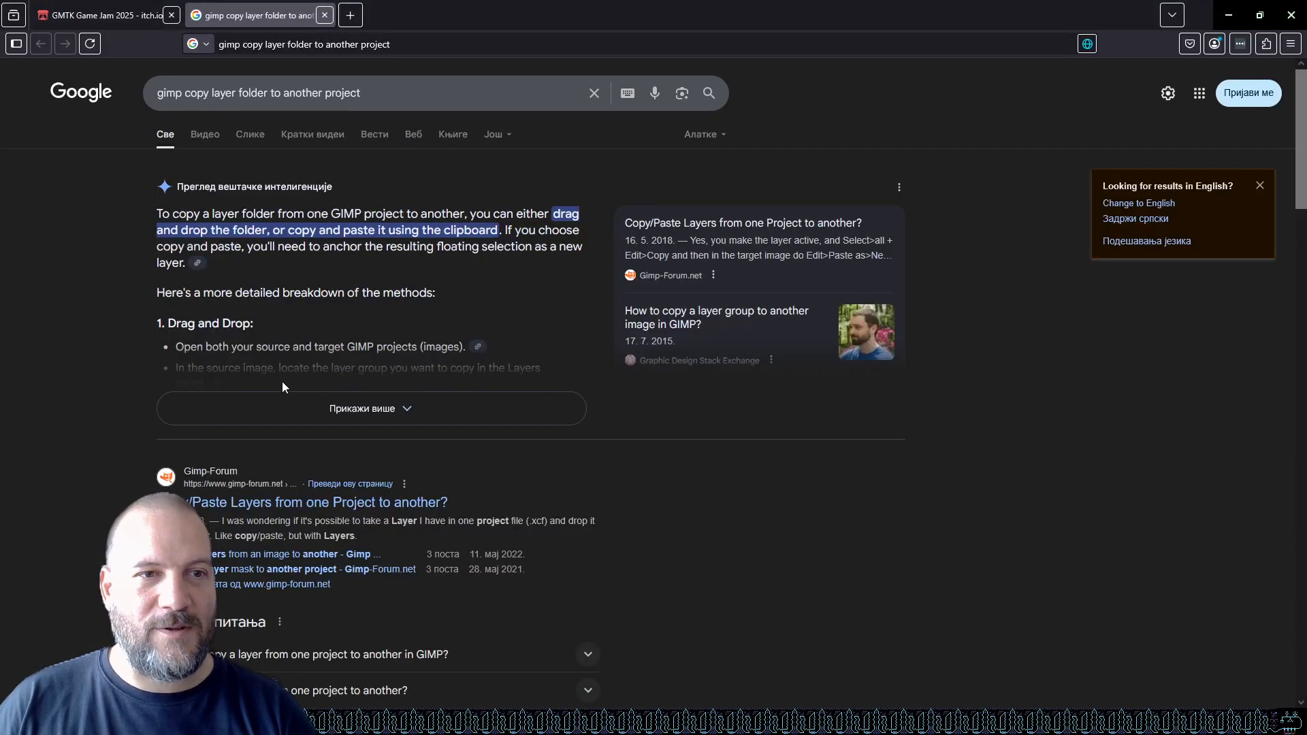
left_click(327, 411)
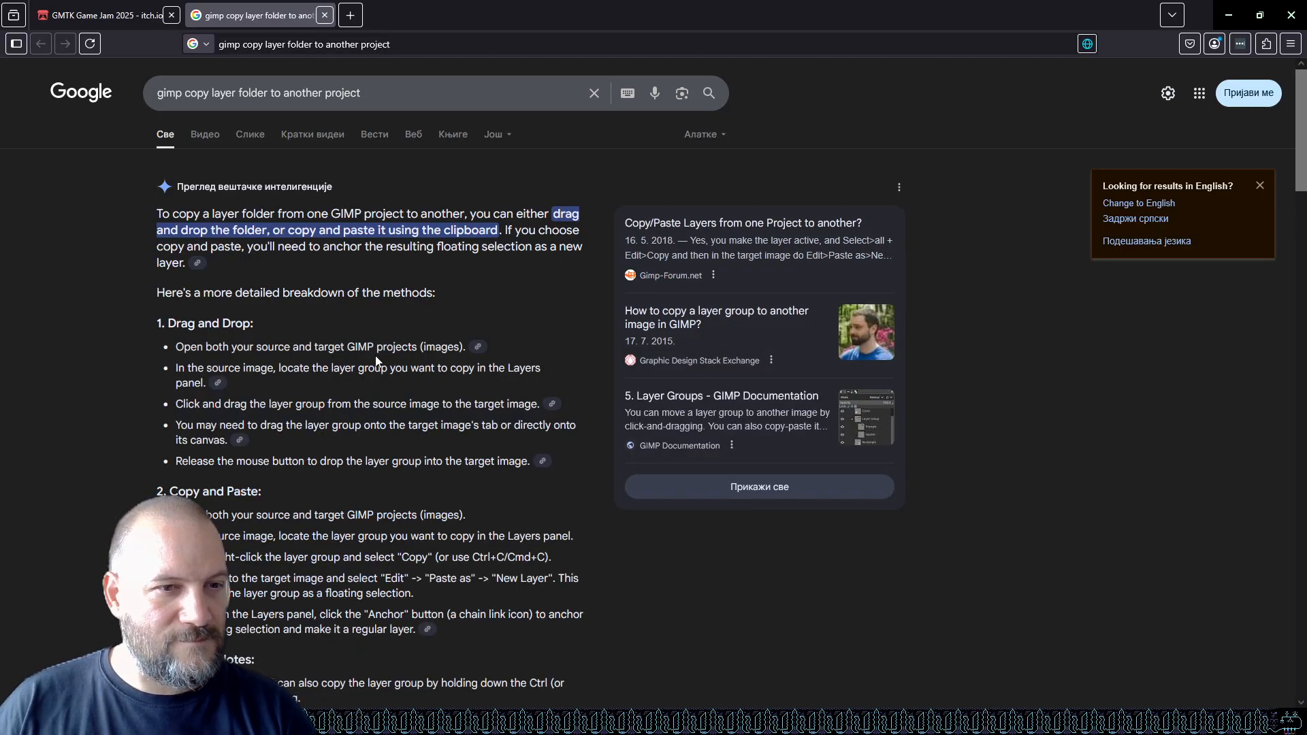
scroll(387, 351, "down", 4)
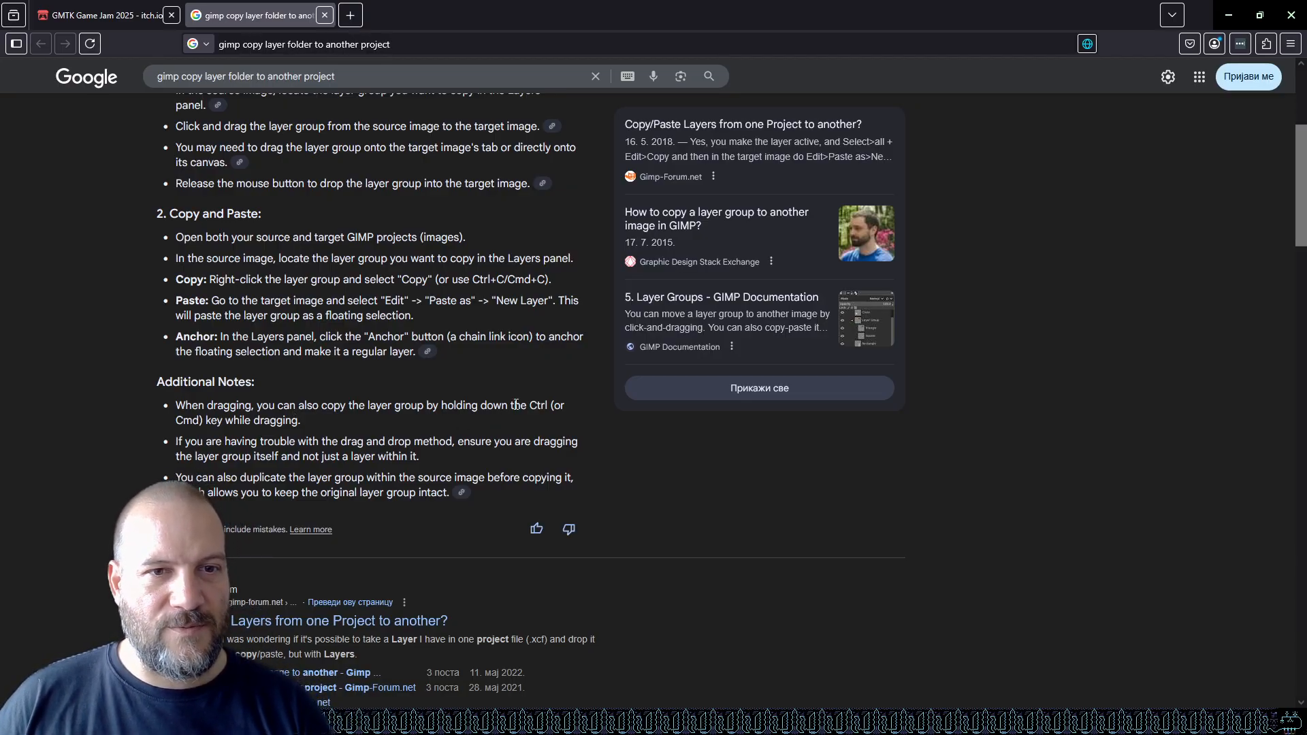
left_click(523, 431)
left_click(415, 437)
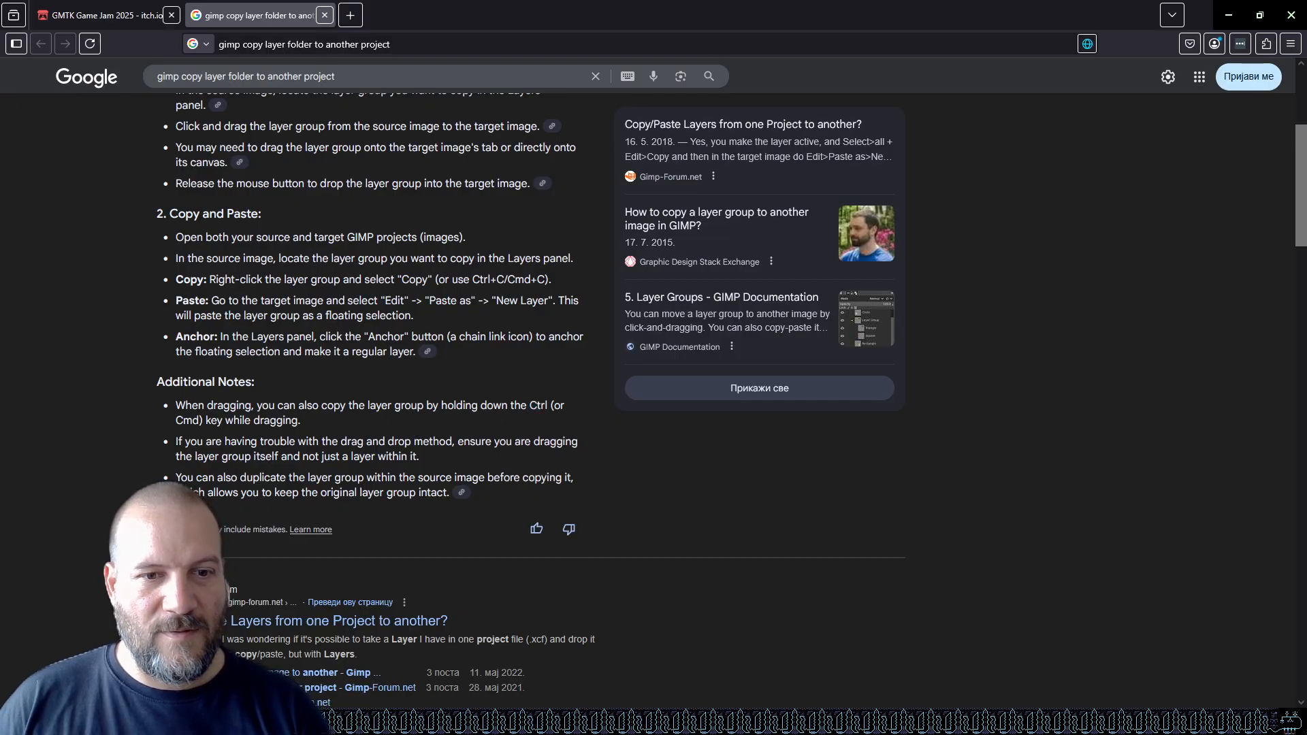
Try copying the Moon layer group into the 256sprite image again, then undo it and return to the graphics image.
key("alt+Tab")
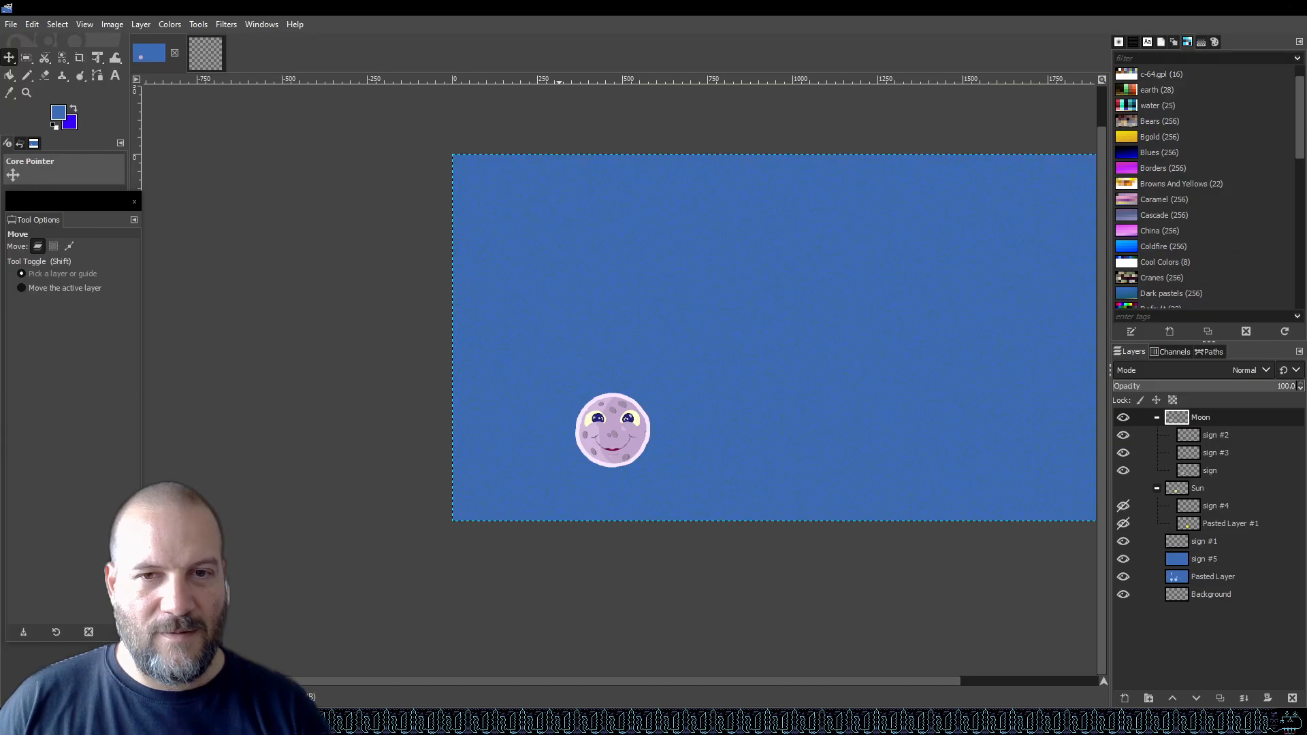
left_click_drag(1206, 419, 593, 332)
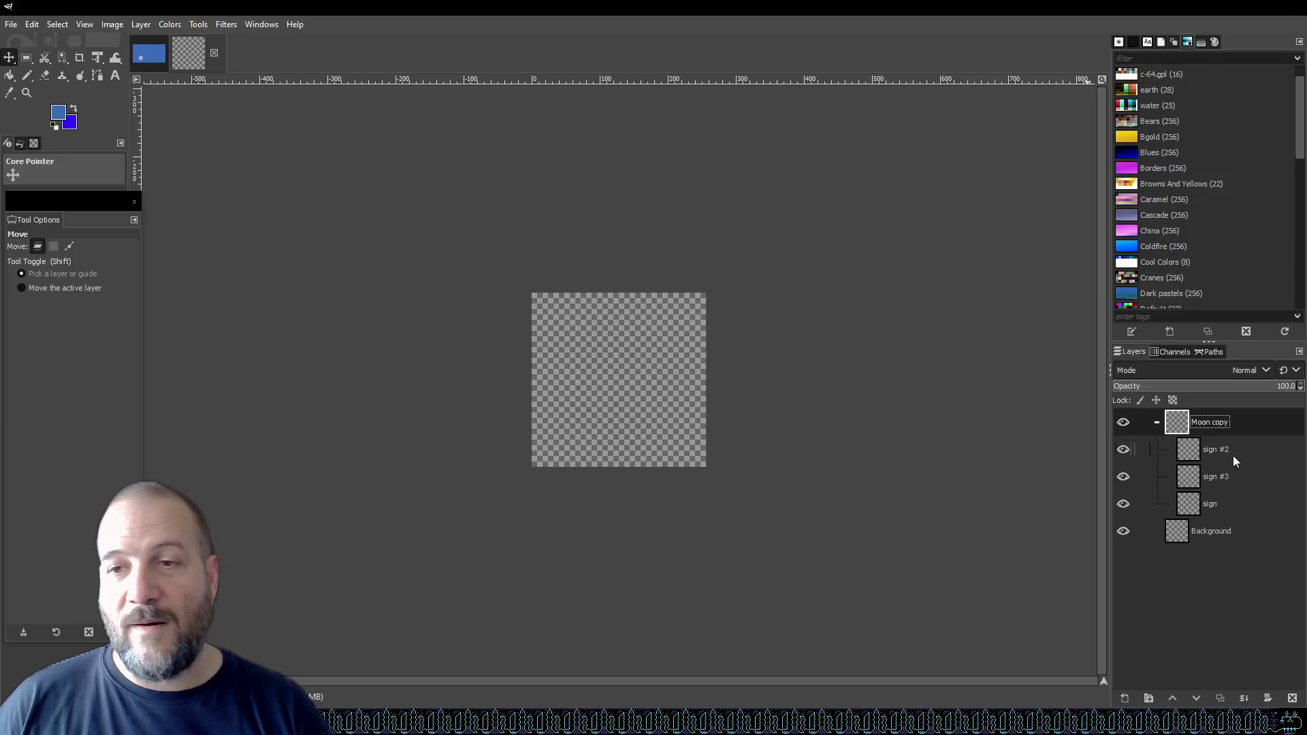
key("ctrl+z")
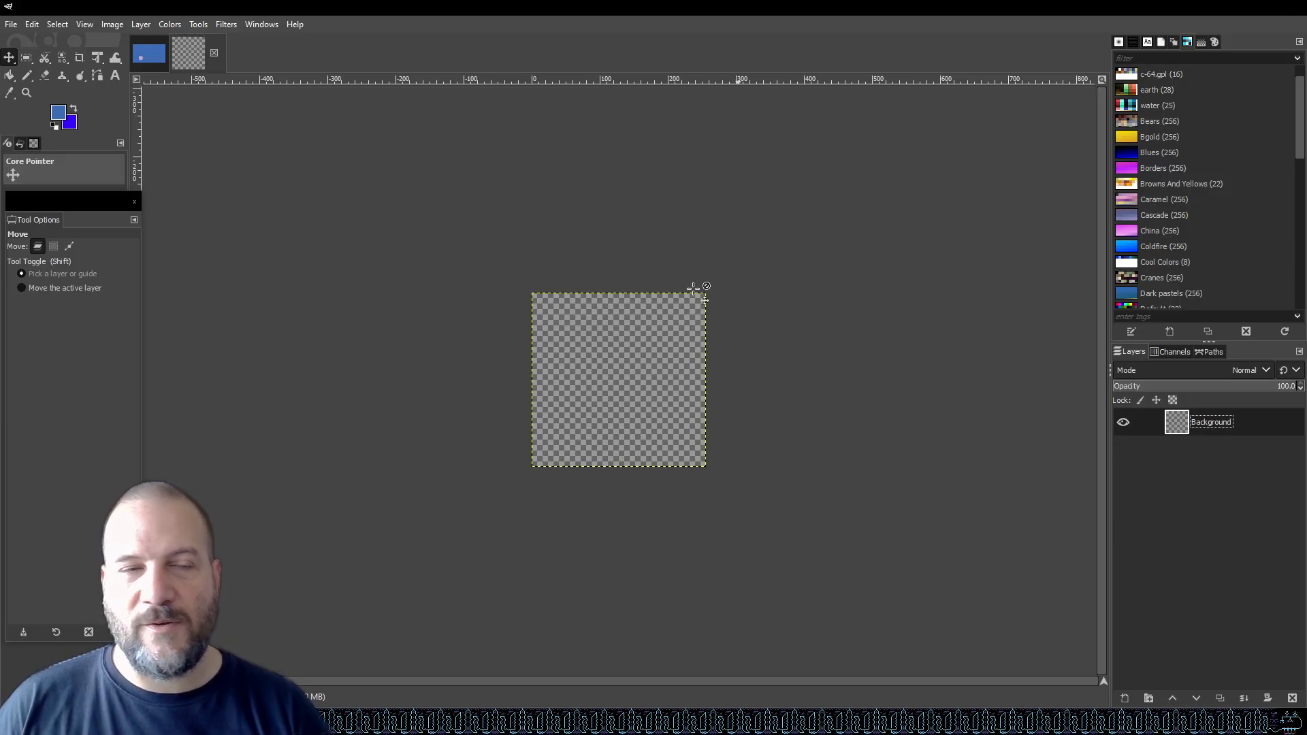
left_click(156, 53)
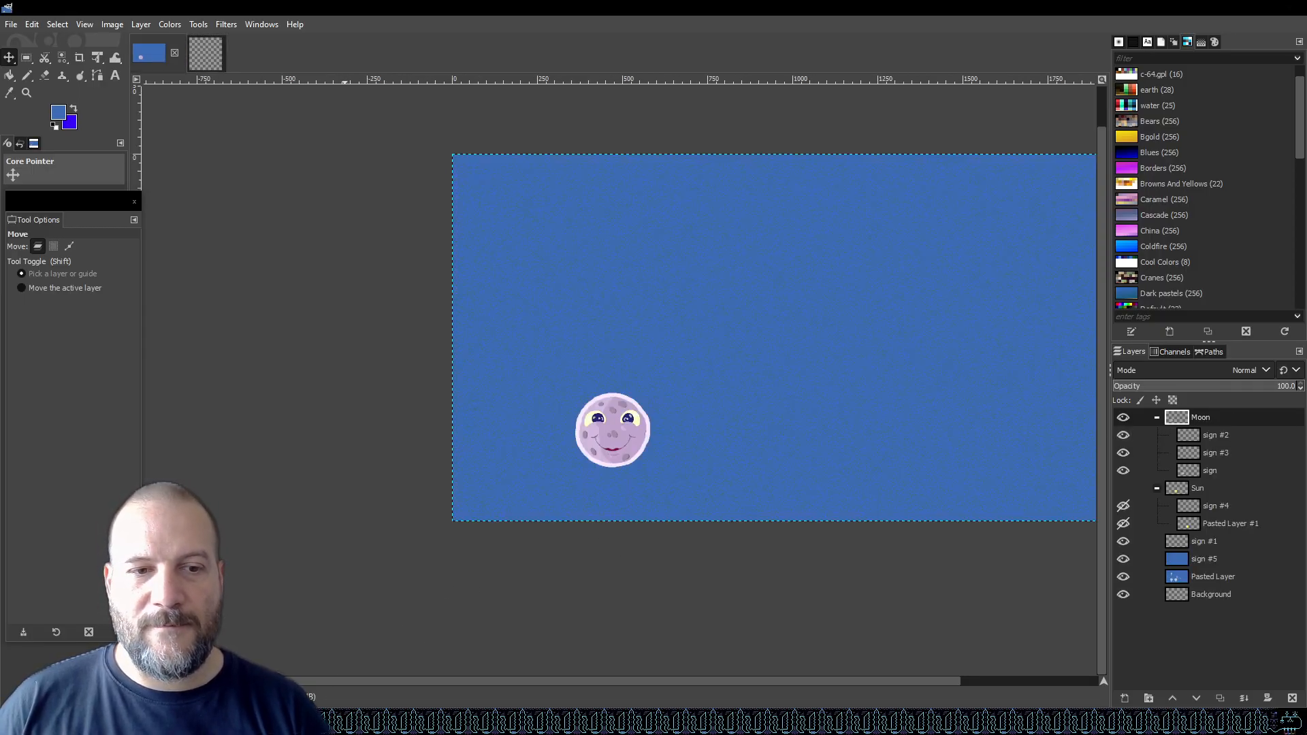
Scroll through the remaining search results and videos about copying GIMP layer groups.
mouse_move(480, 722)
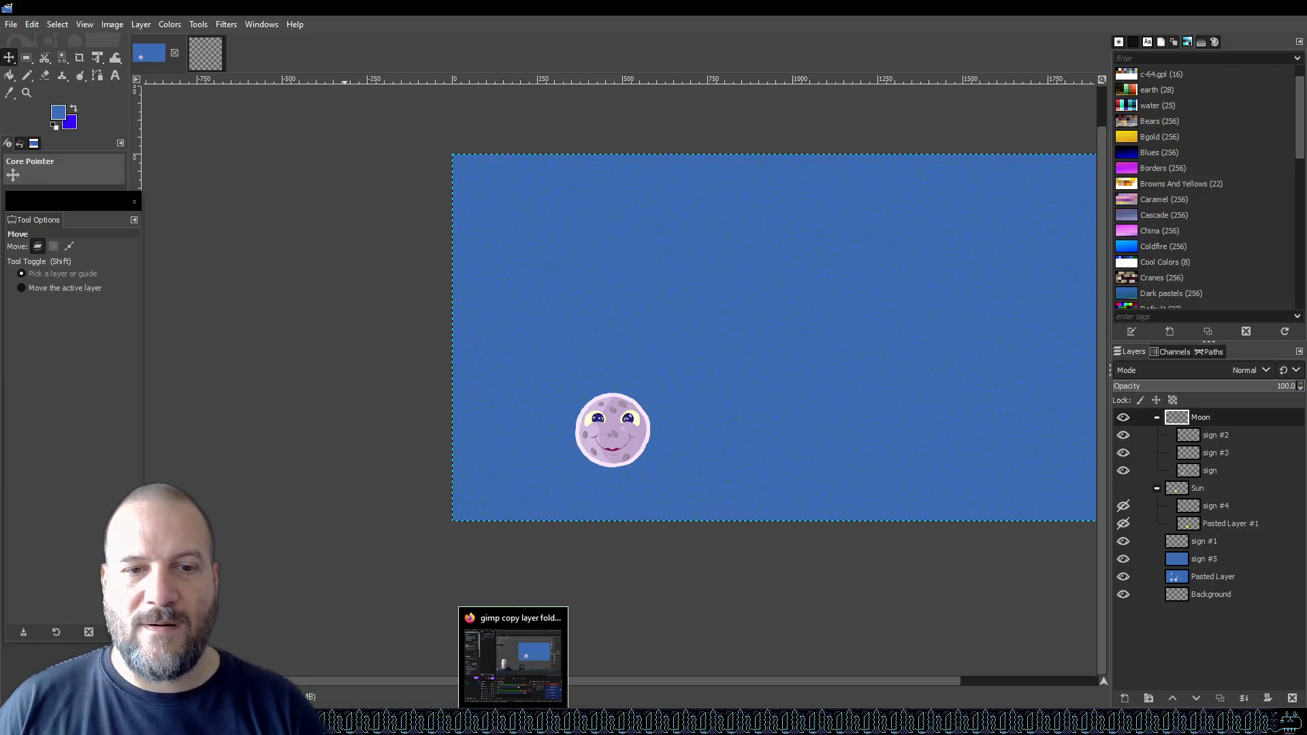
left_click(546, 661)
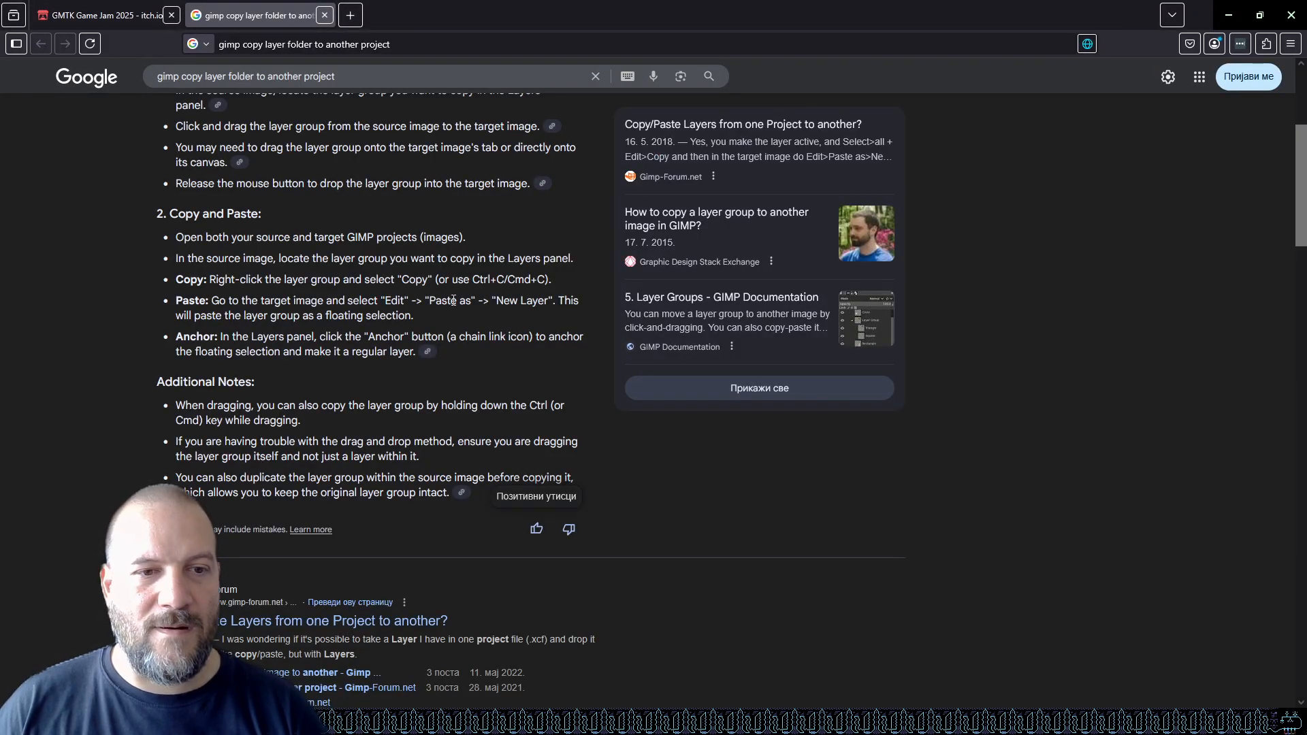
scroll(446, 304, "down", 4)
scroll(457, 293, "down", 5)
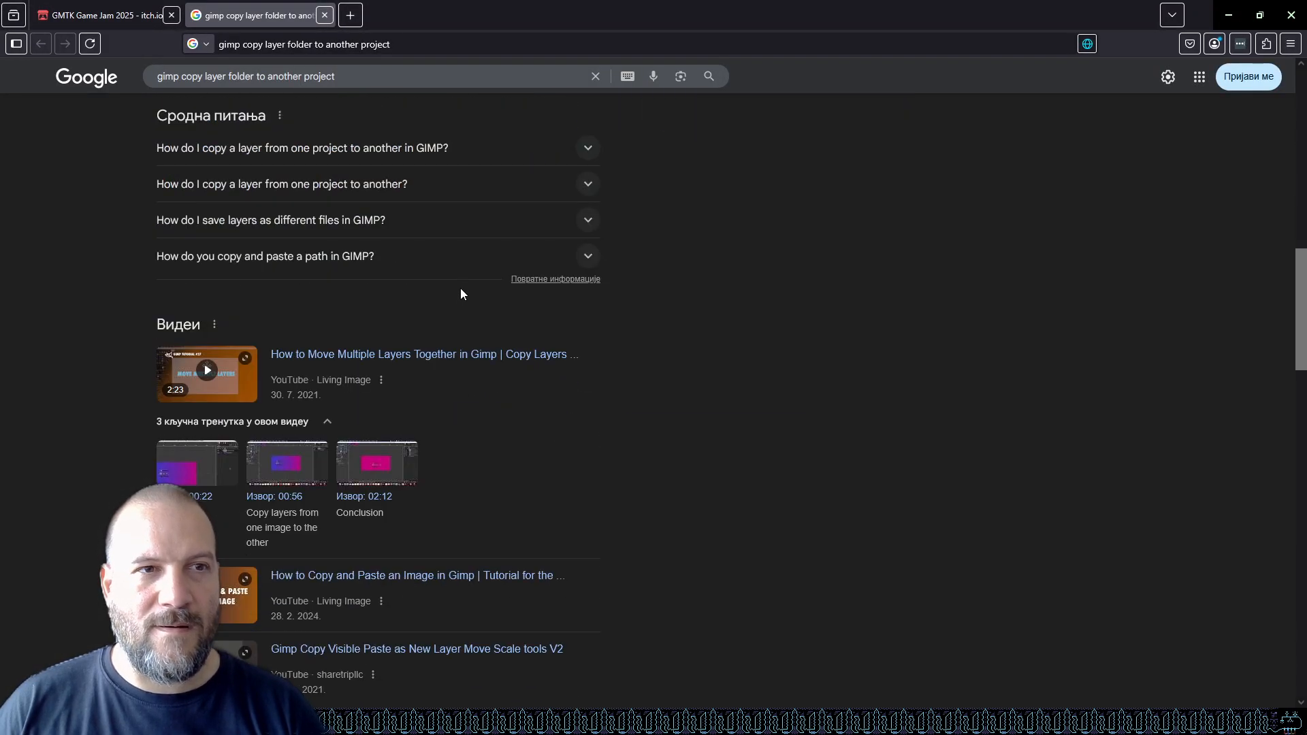
scroll(484, 271, "down", 5)
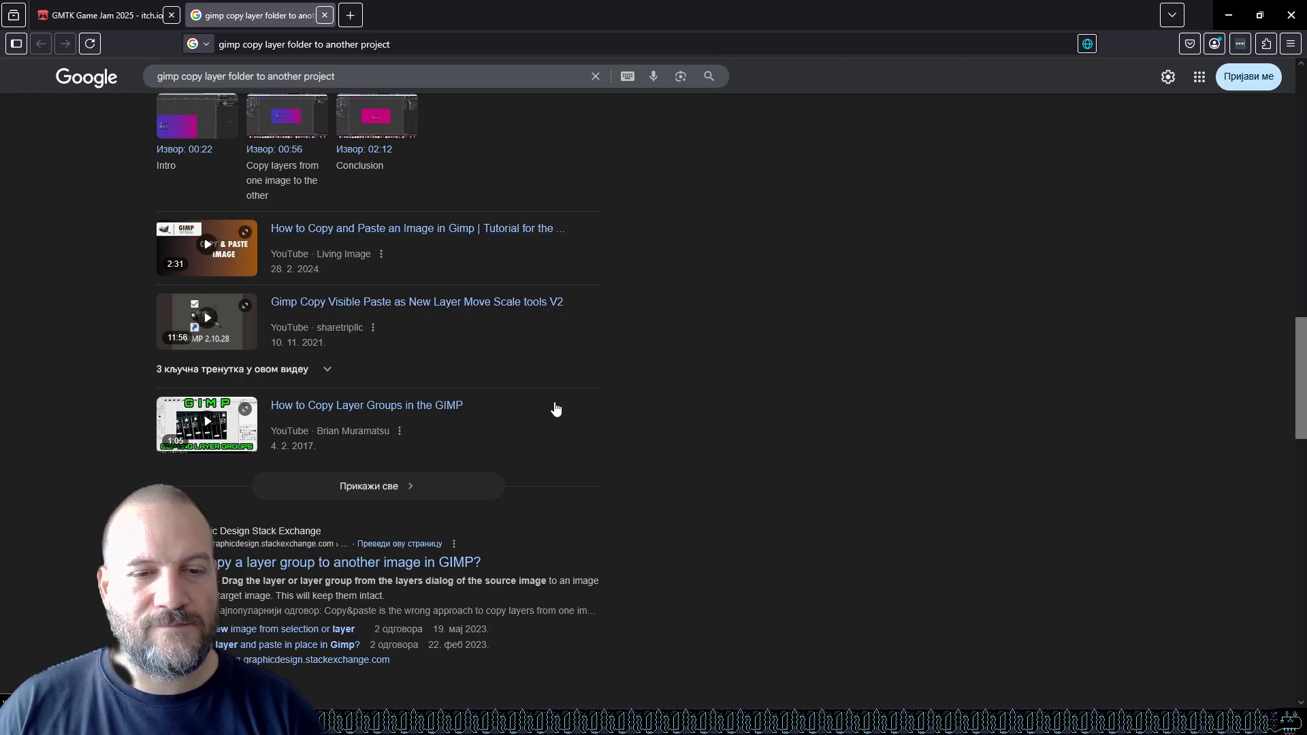
mouse_move(580, 720)
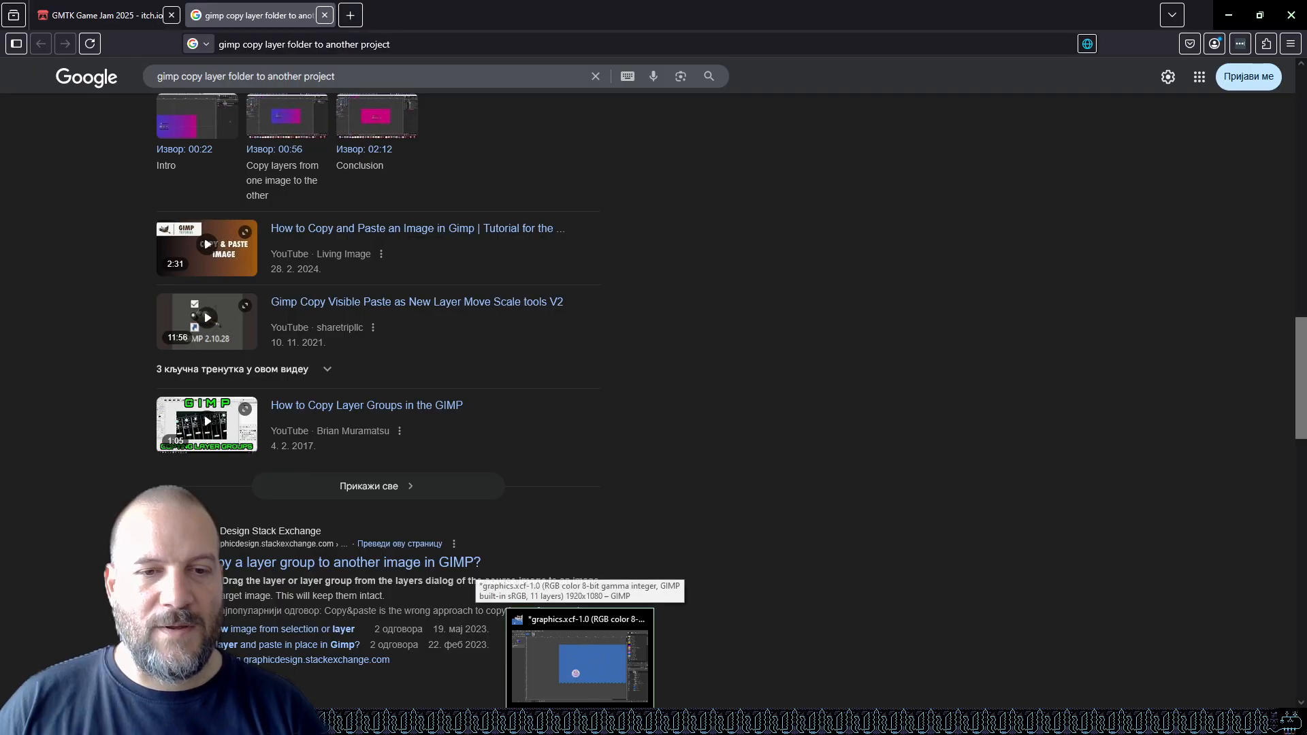
Copy the Moon layer group from the graphics image into the 256sprite image.
left_click(580, 657)
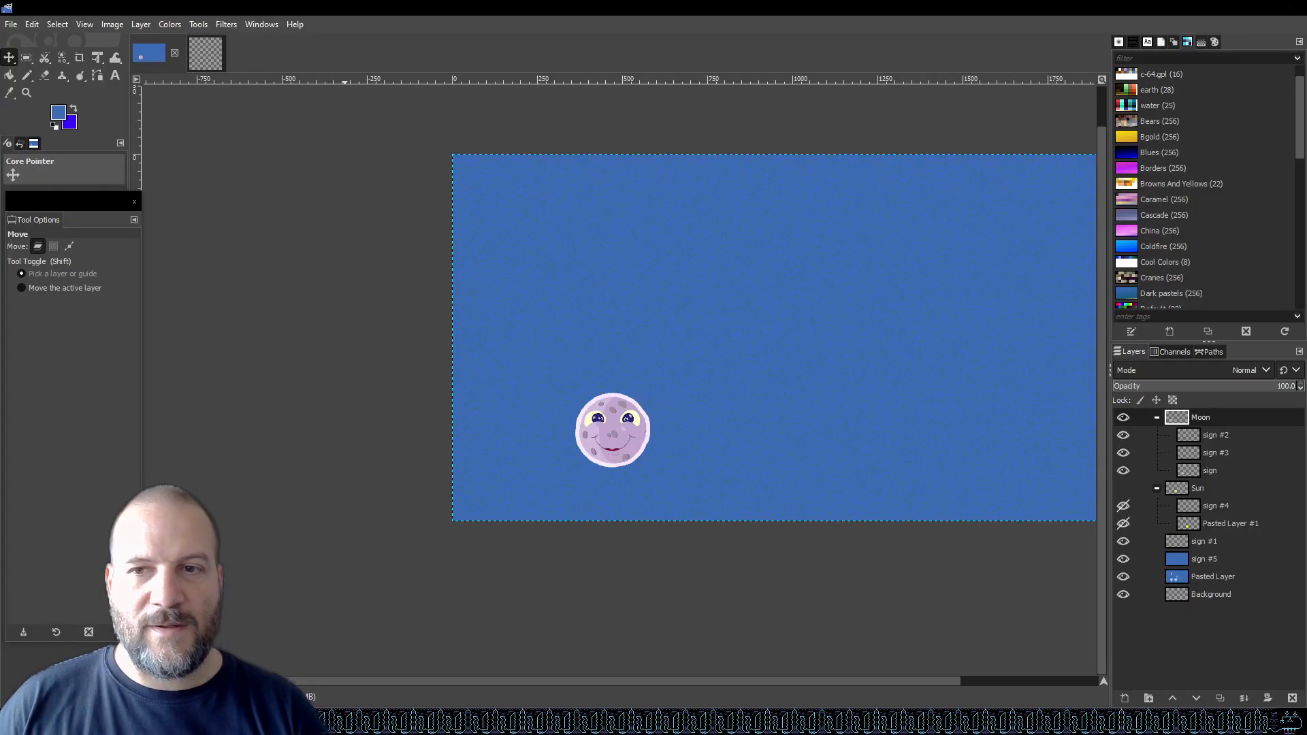
left_click(1214, 472)
left_click(1204, 418)
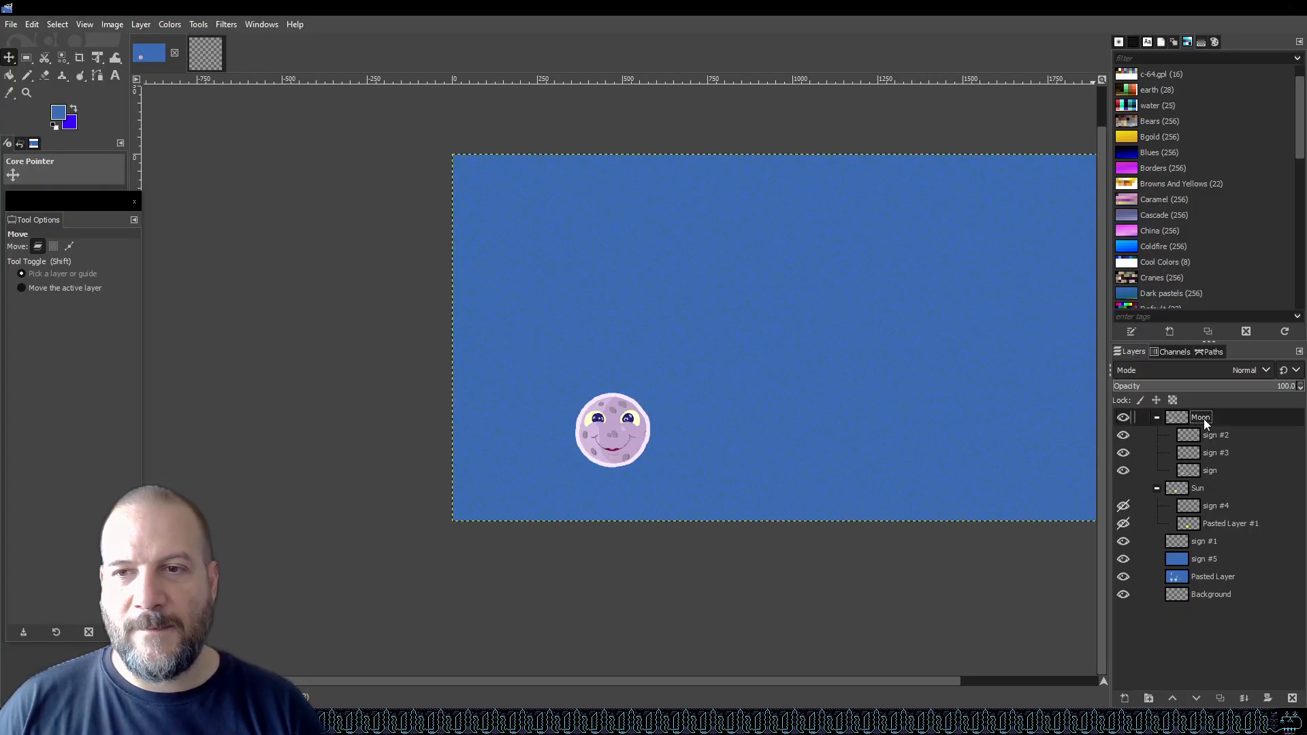
left_click_drag(1192, 418, 547, 310)
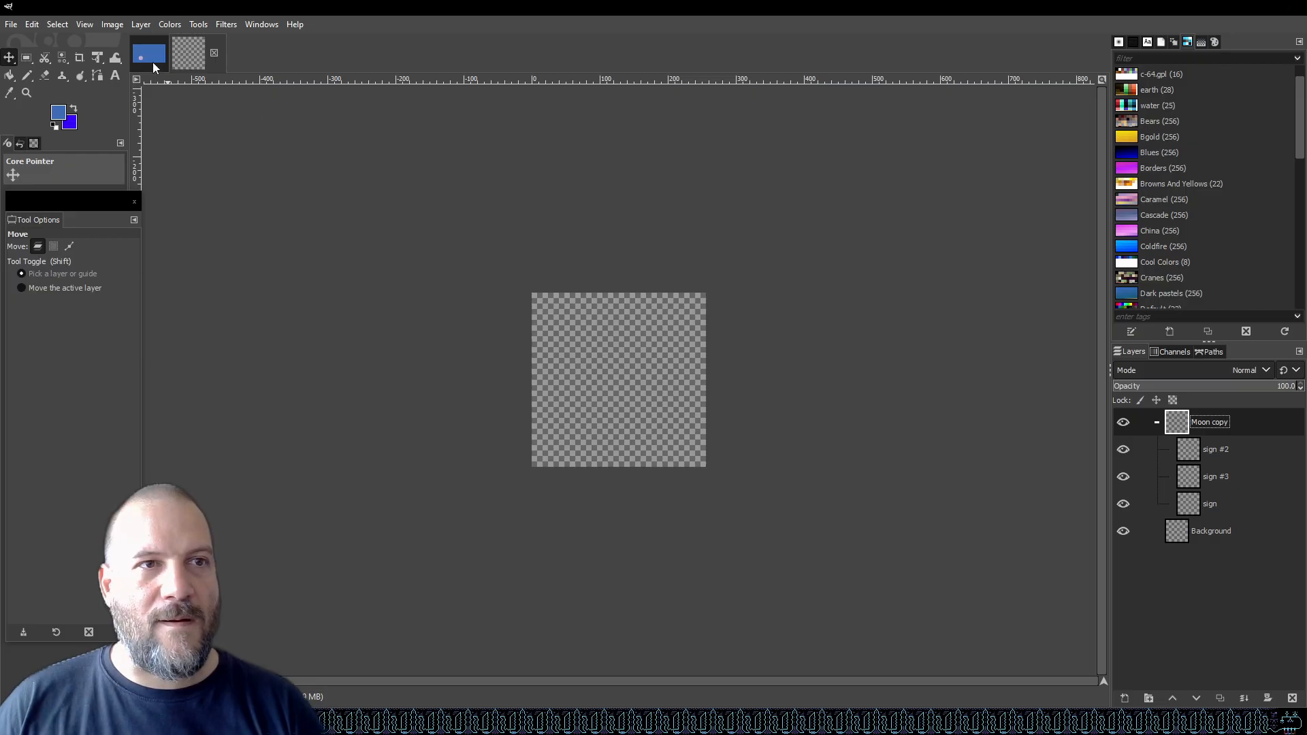
Compare the two open images and examine the copied Moon group's layers in the 256sprite image.
left_click(153, 63)
left_click(203, 53)
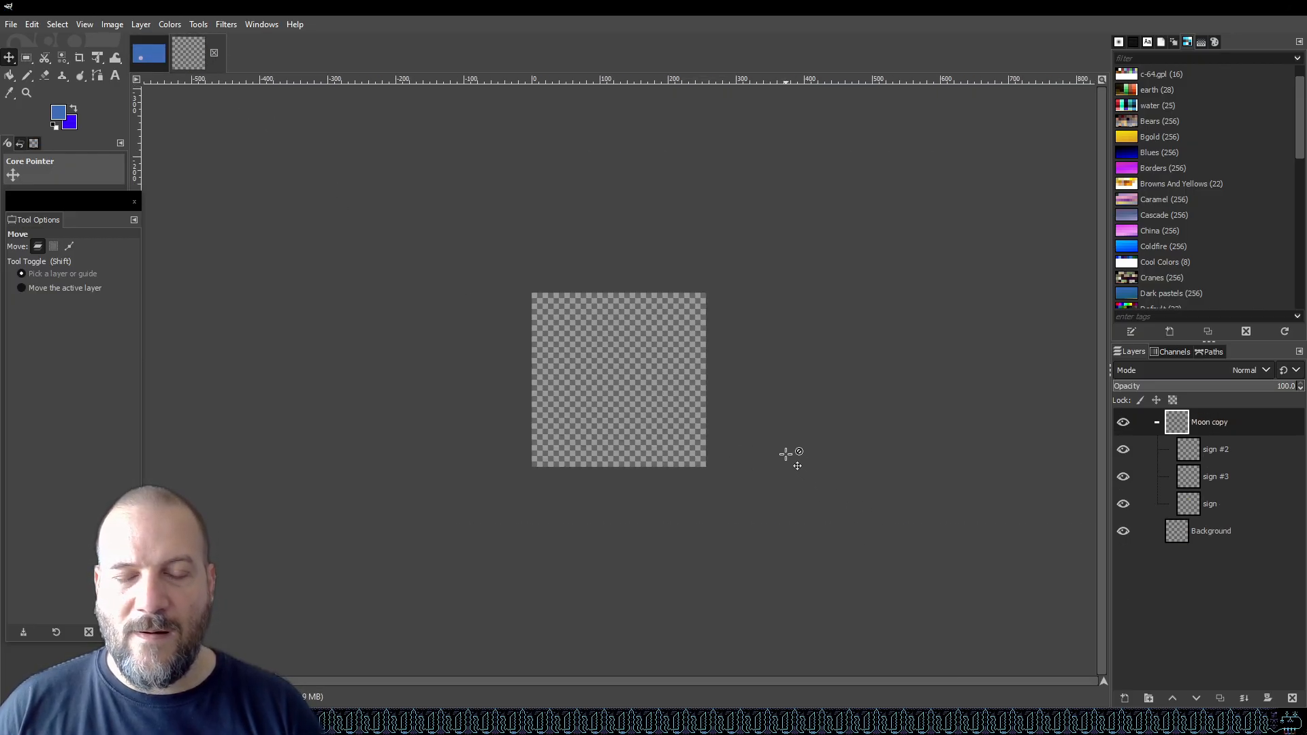
left_click(146, 54)
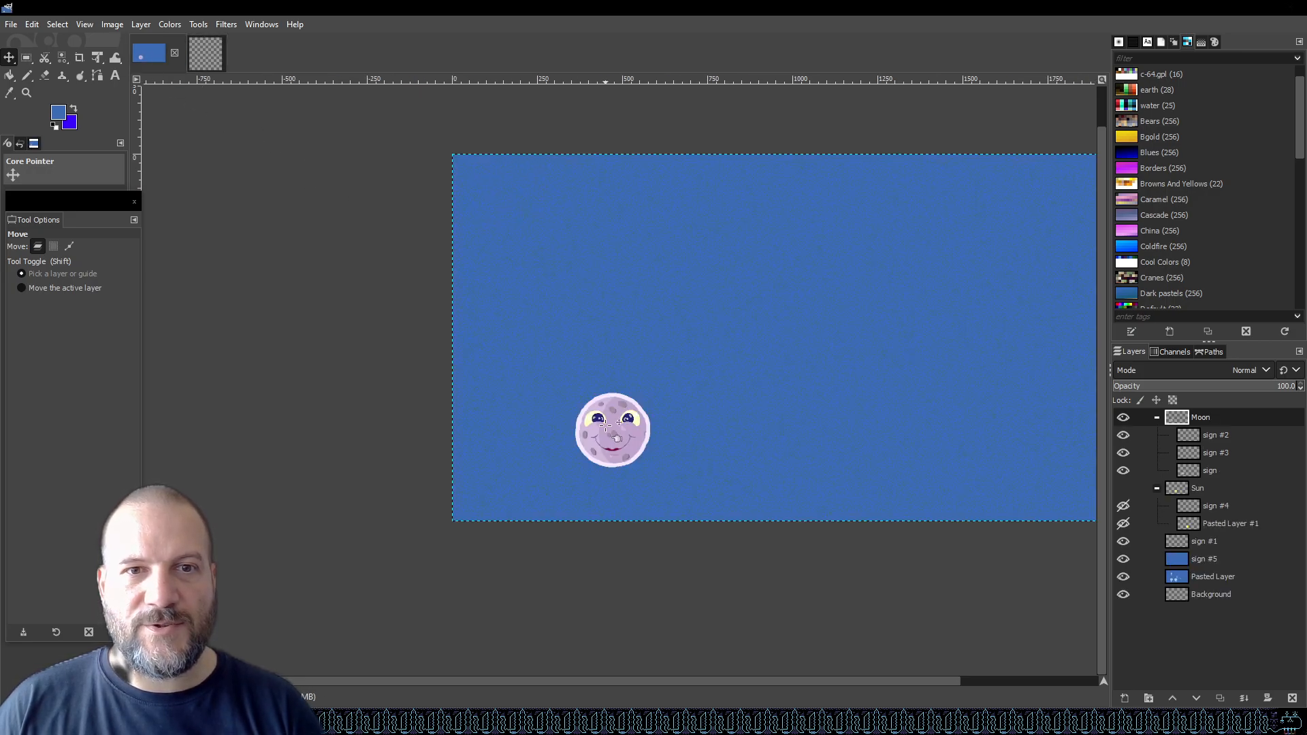
left_click(203, 51)
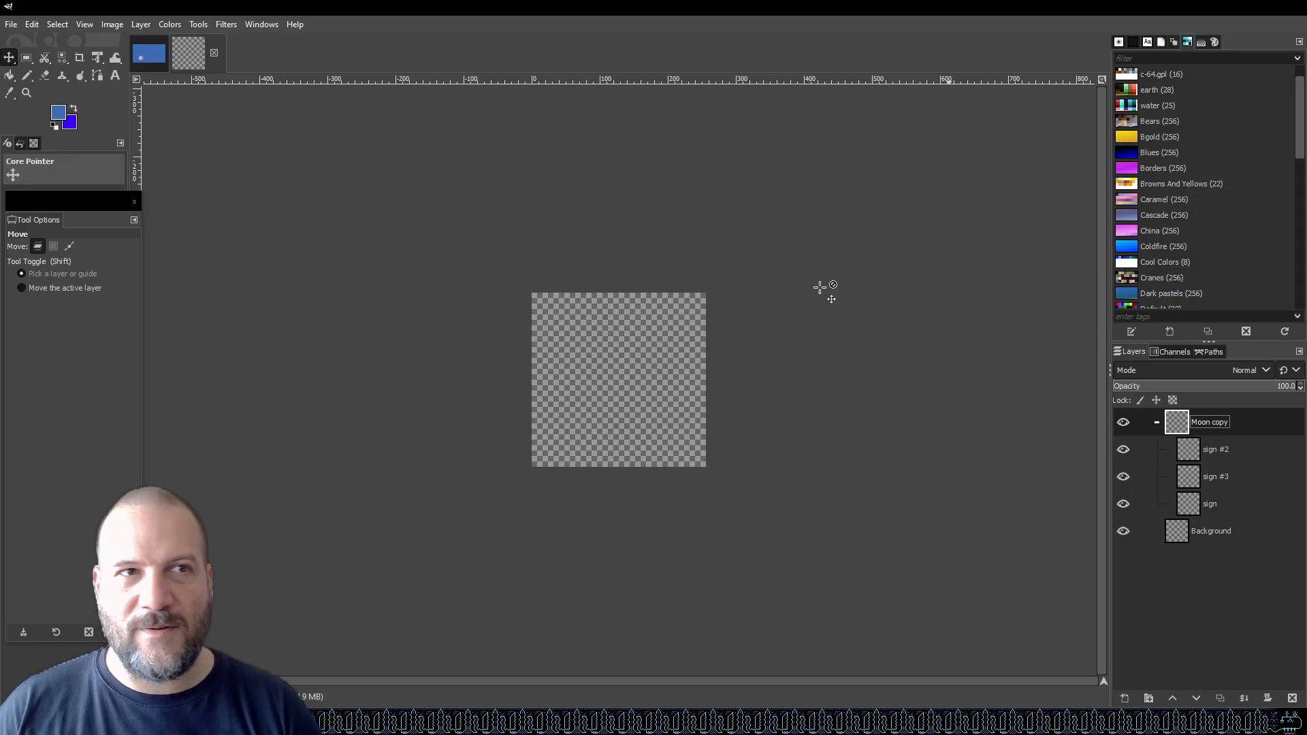
left_click(59, 25)
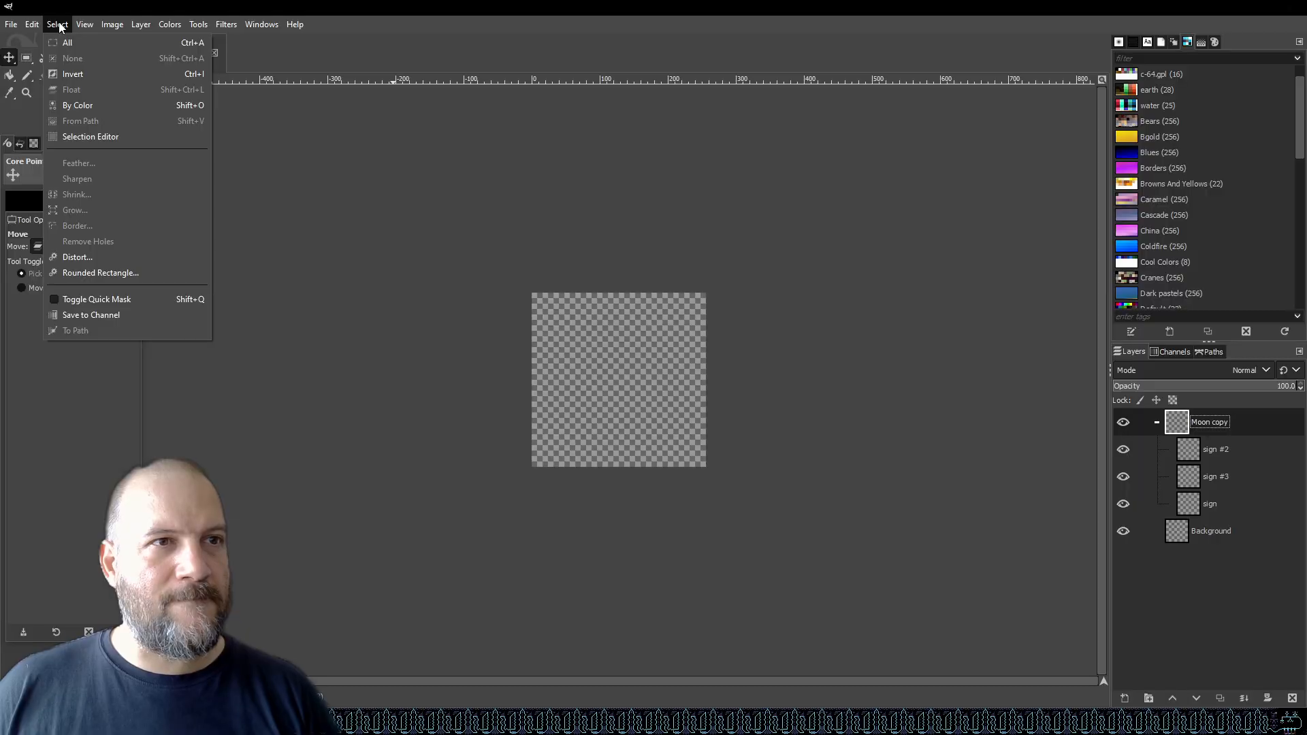
mouse_move(141, 26)
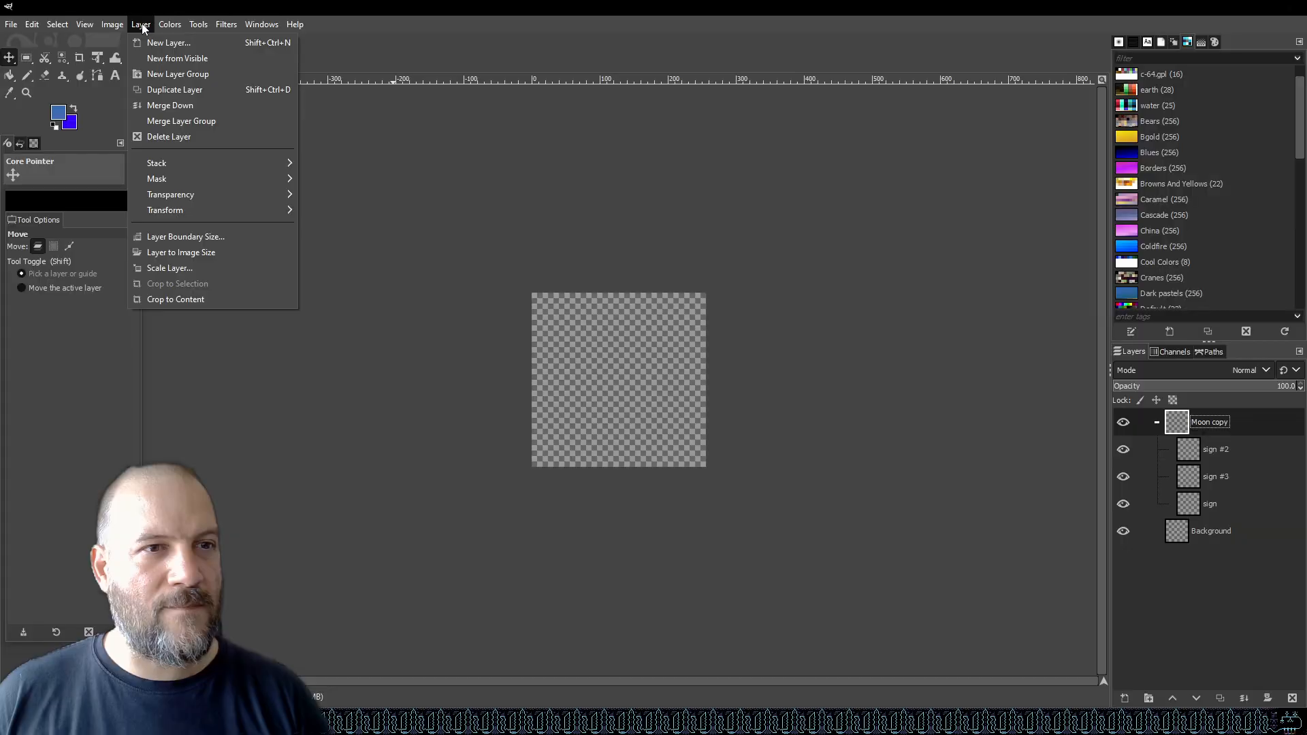
left_click(312, 3)
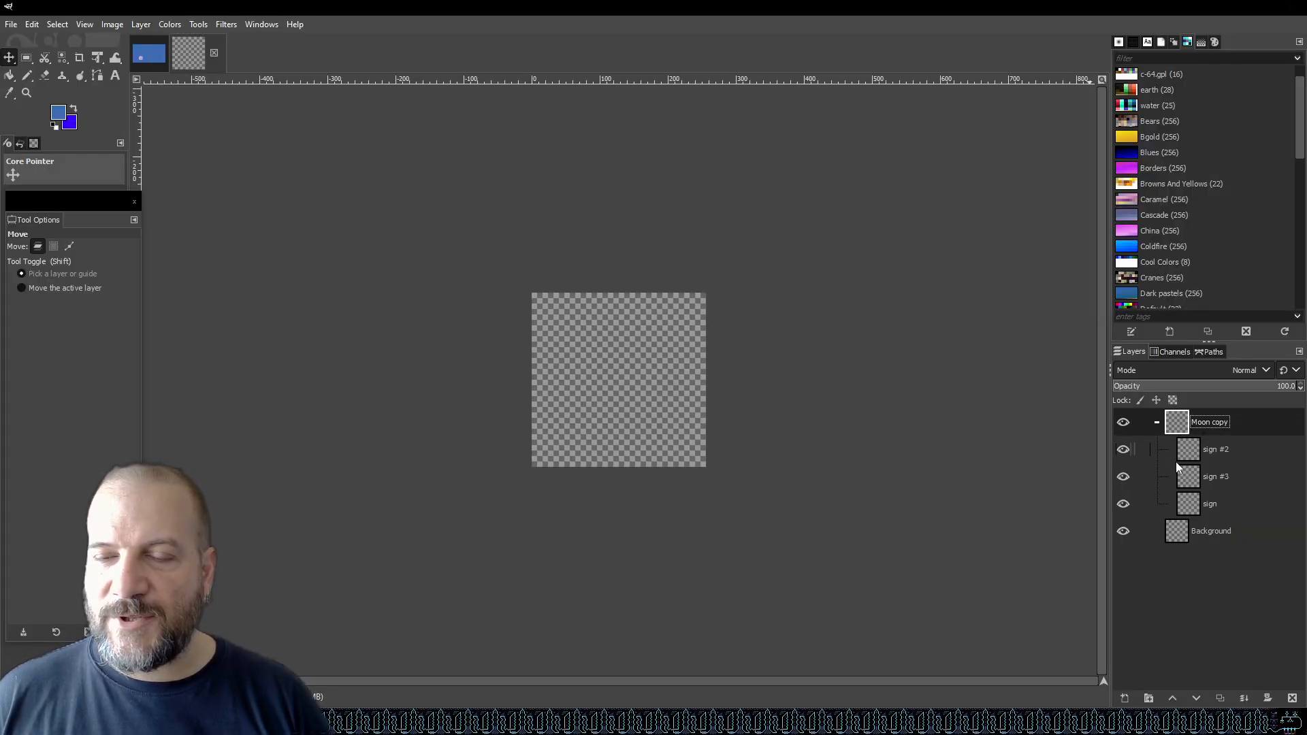
left_click(1221, 455)
left_click(1220, 505)
left_click(1215, 451)
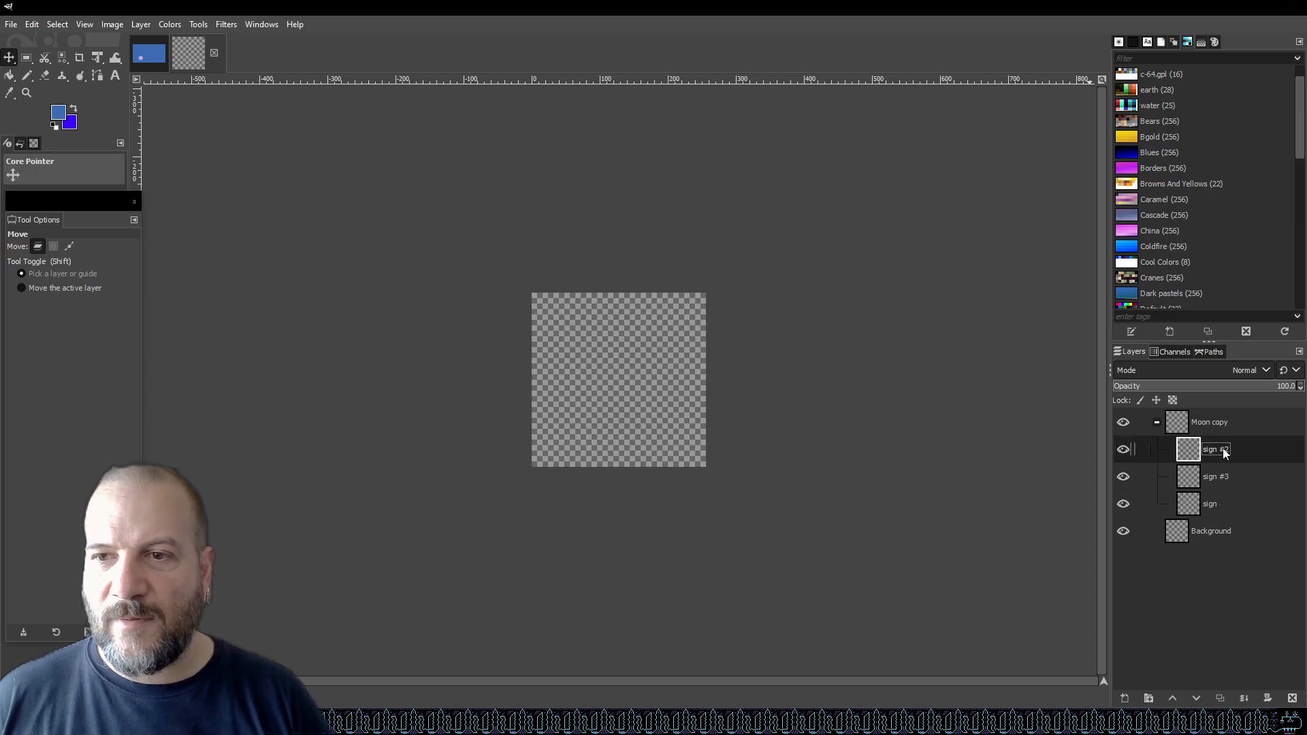
Search the web for "gimp move layer group".
left_click(1215, 426)
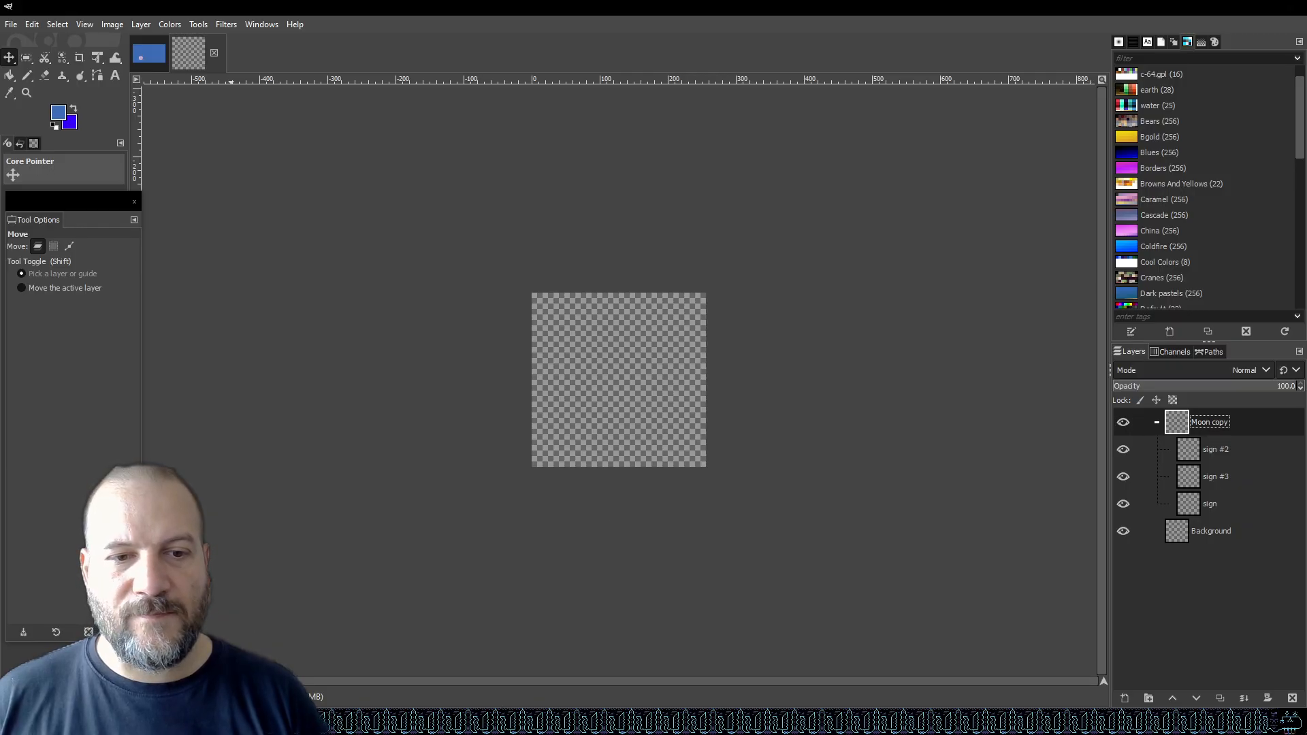
left_click(231, 722)
left_click(352, 12)
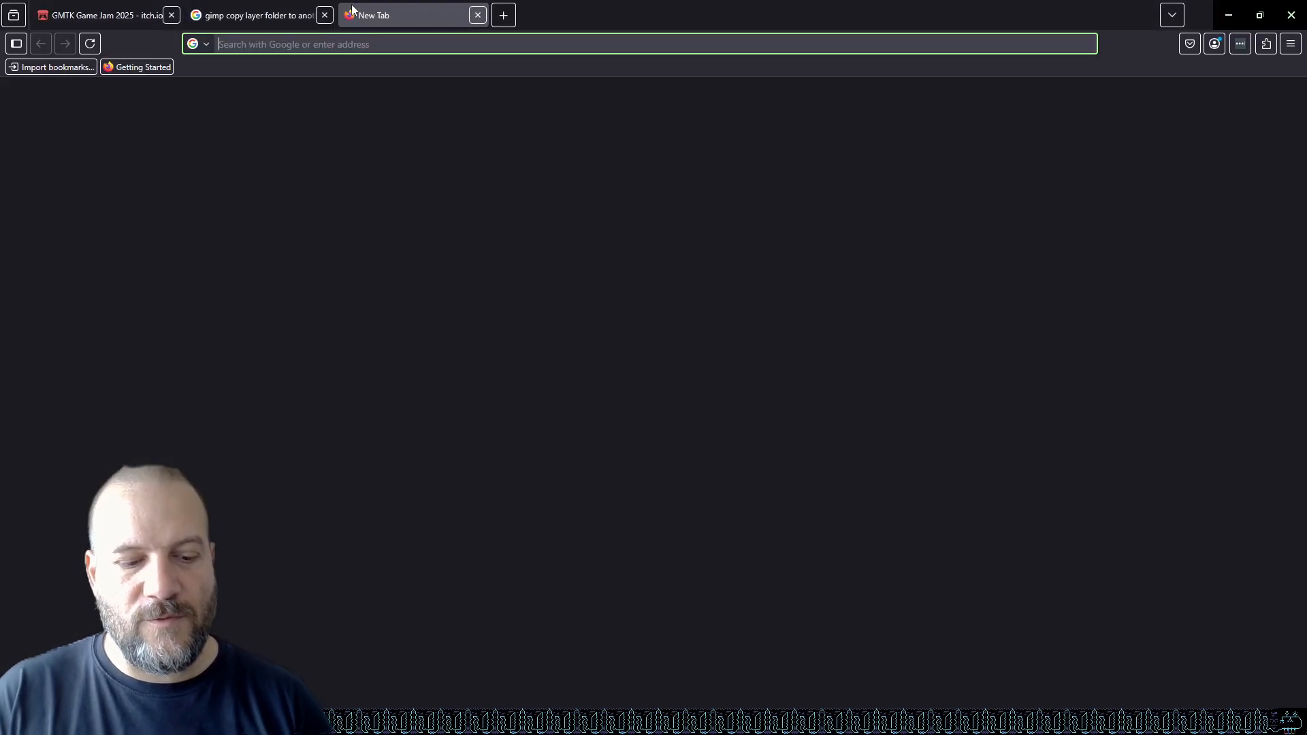
type("gimp move ")
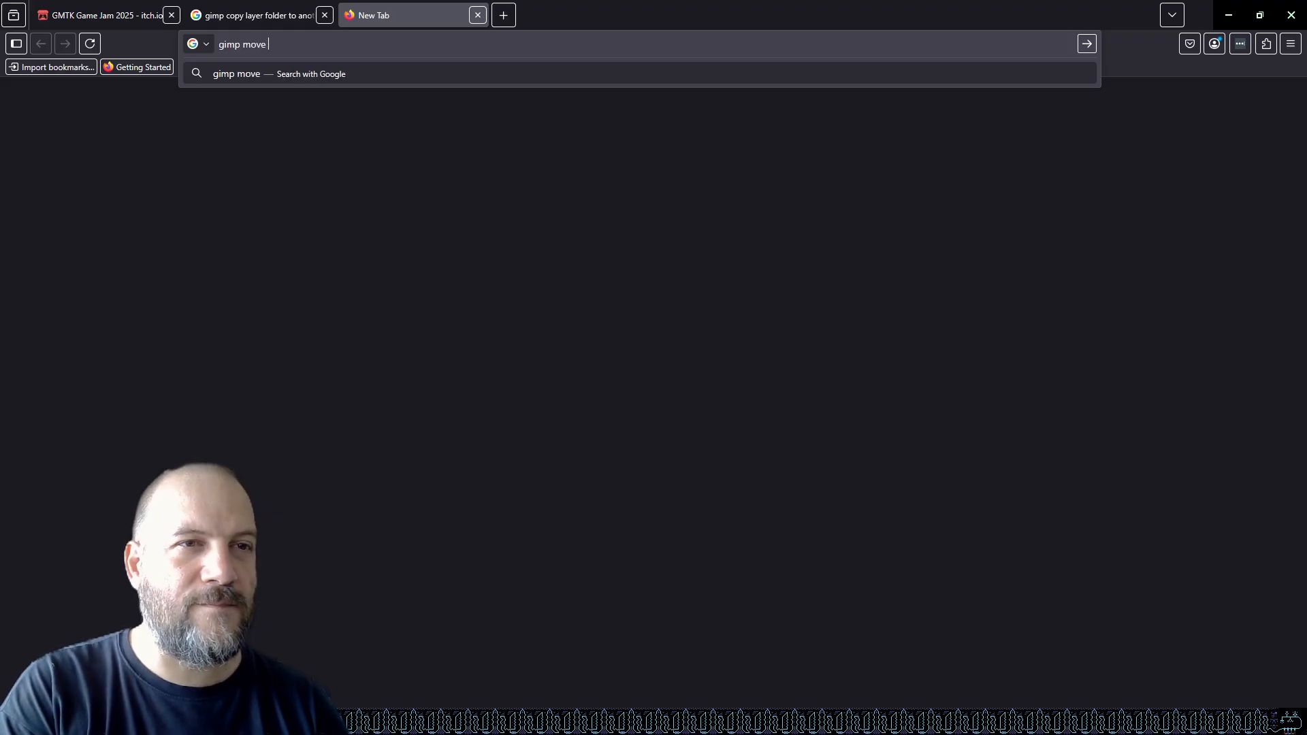
type("layer")
key("Return")
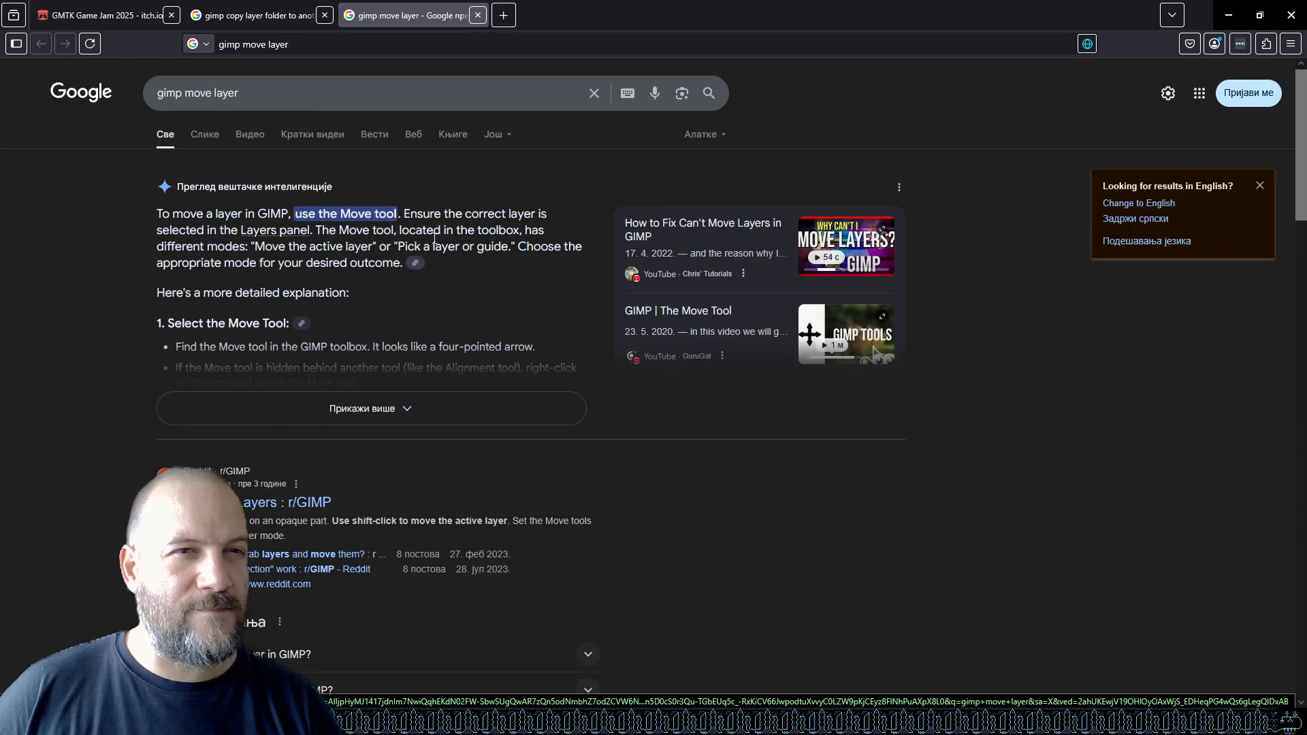
left_click(266, 93)
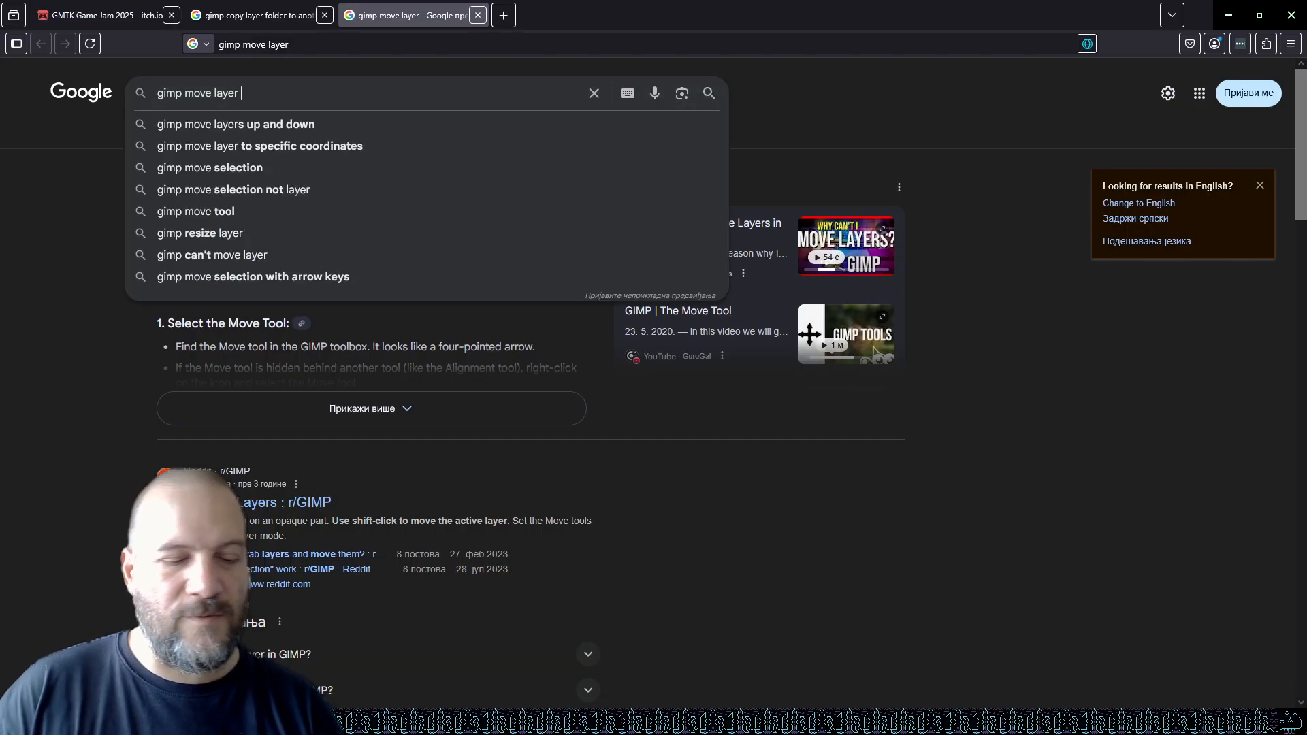
type("group")
key("Return")
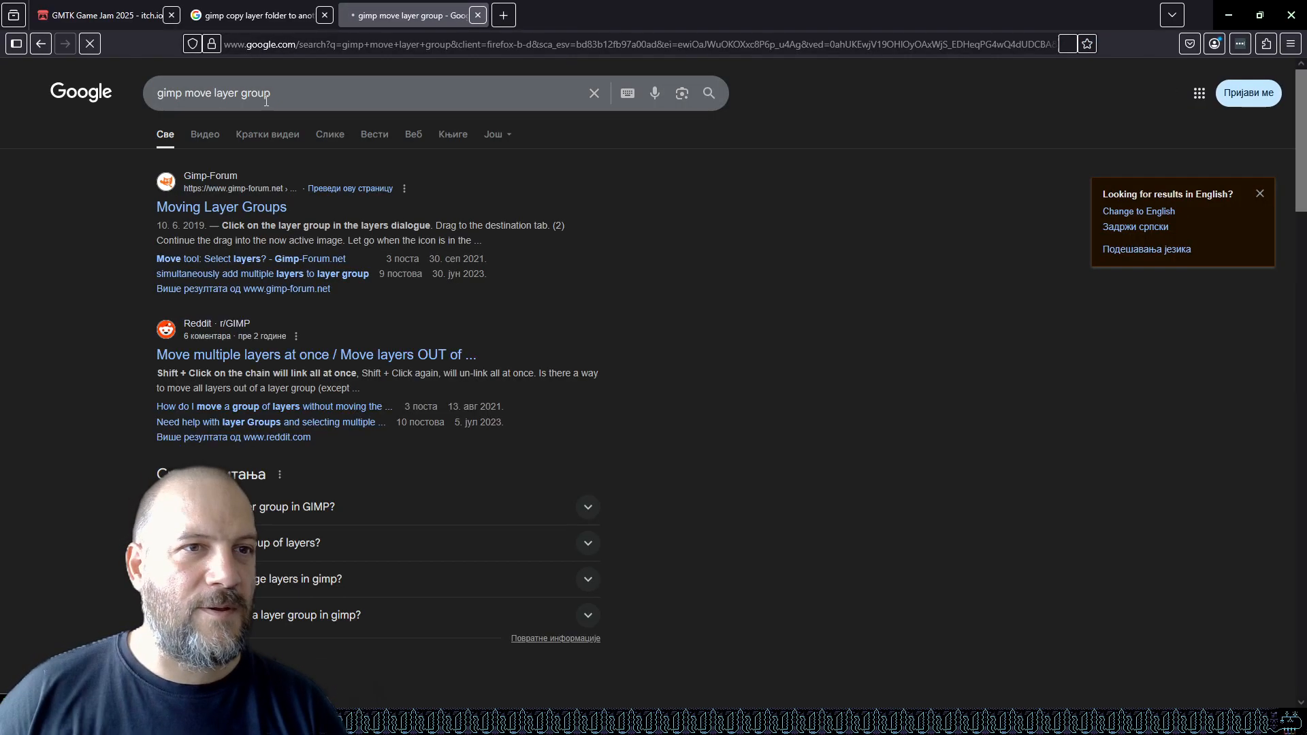
Open the Gimp-Forum thread on moving layer groups and read through its answers.
left_click(245, 207)
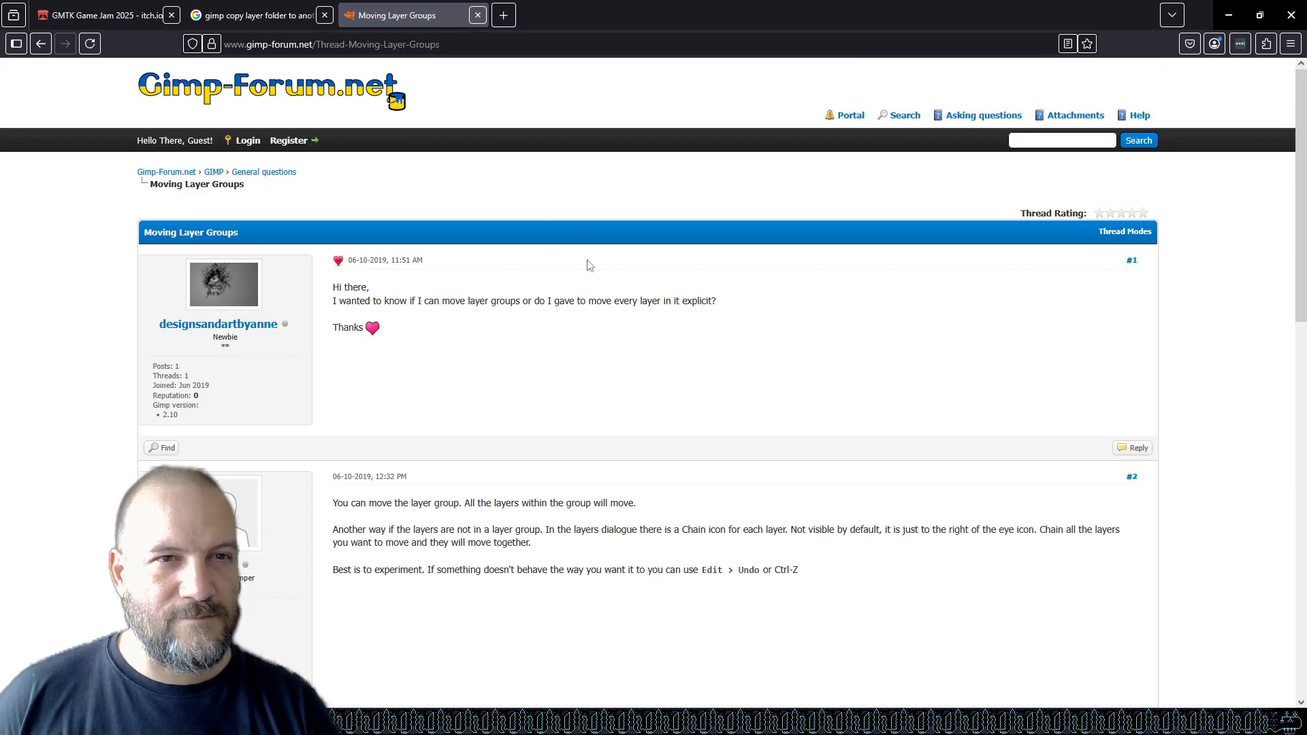
scroll(521, 325, "down", 3)
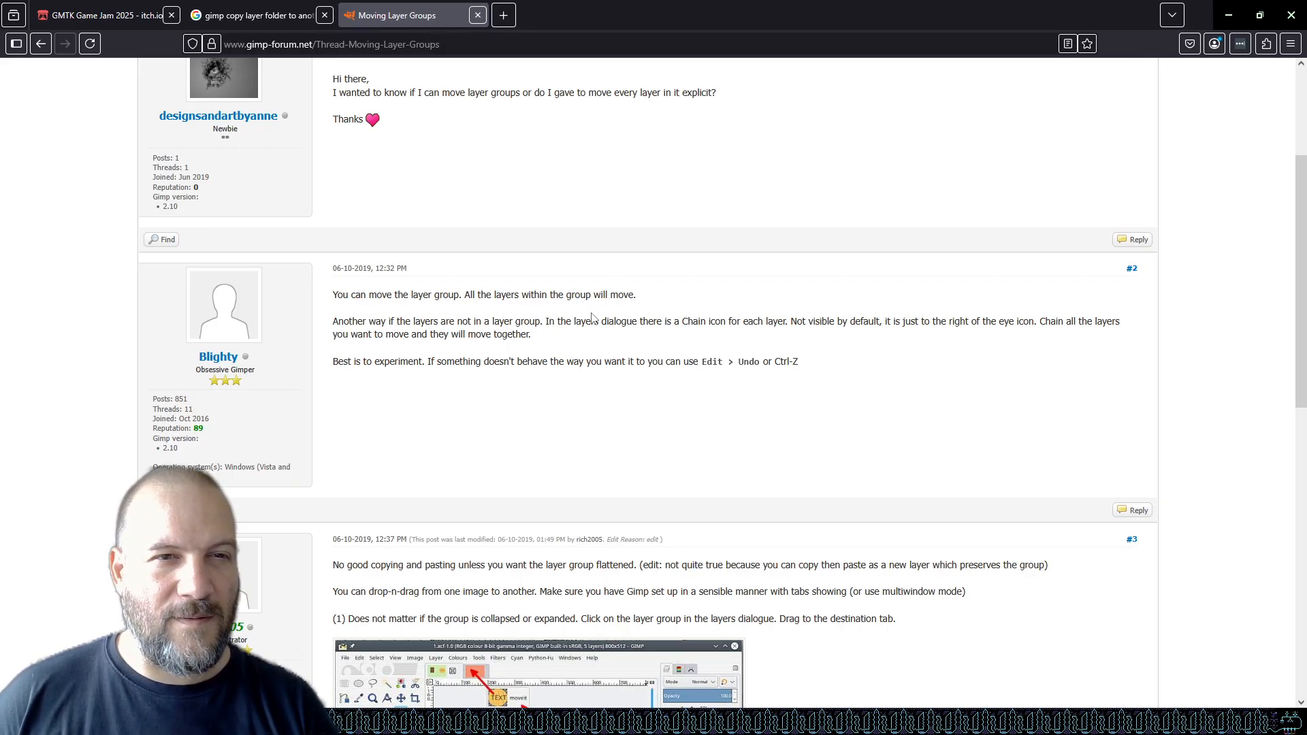
scroll(485, 306, "up", 3)
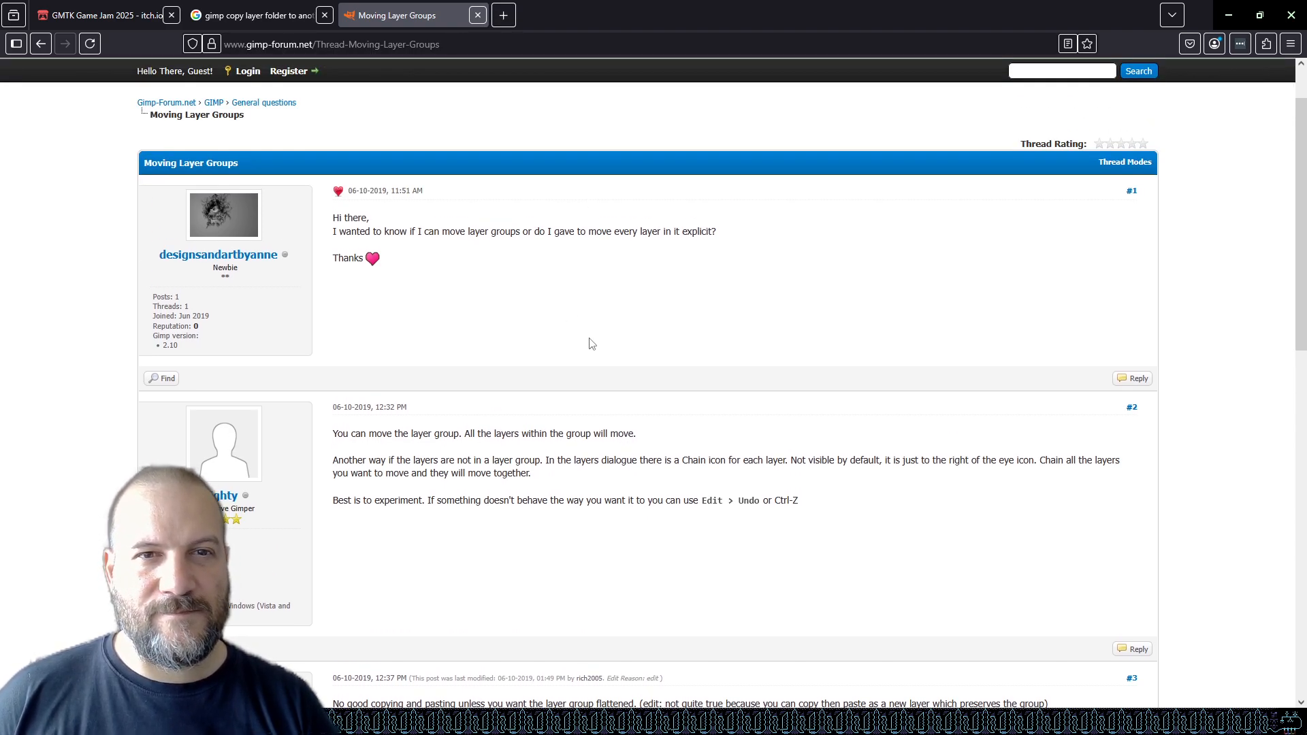
scroll(591, 344, "down", 5)
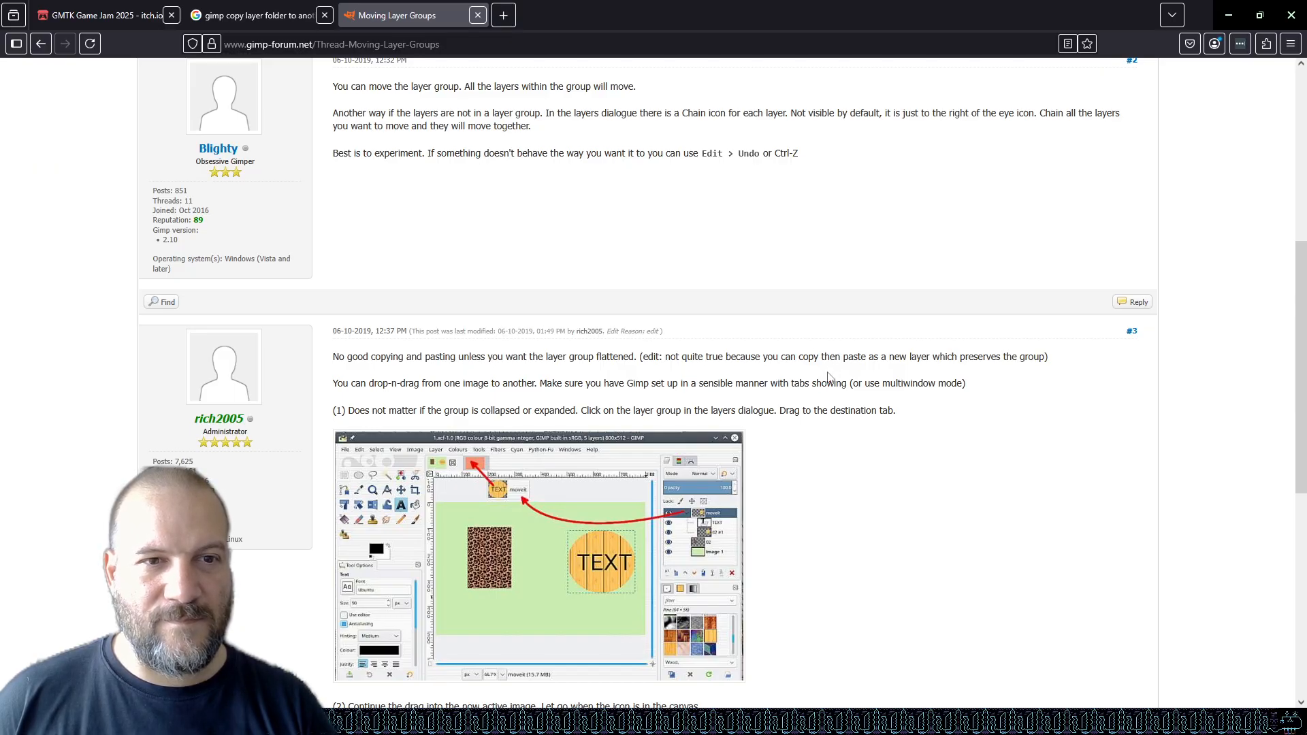
scroll(829, 377, "down", 7)
scroll(866, 382, "up", 10)
scroll(804, 336, "up", 3)
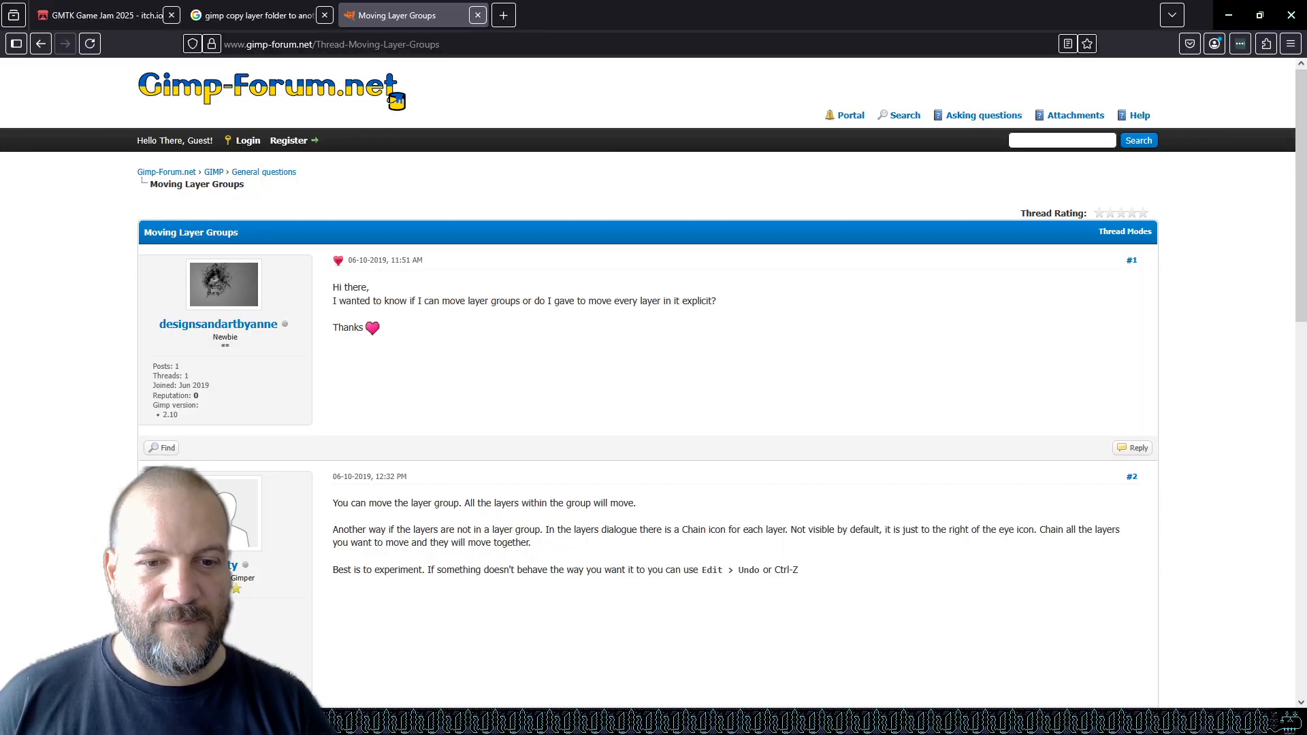
key("alt+Tab")
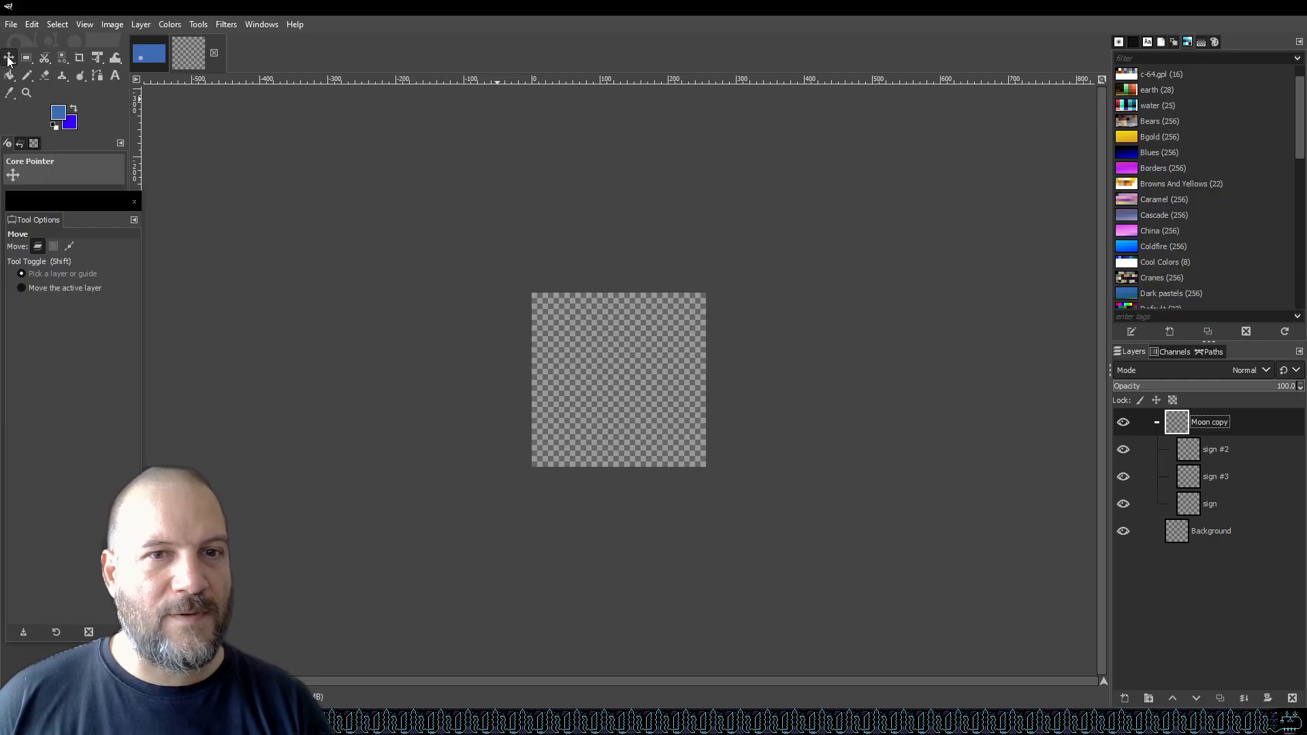
Select the entire canvas of the 256sprite image with the Moon copy group active.
left_click(1225, 450)
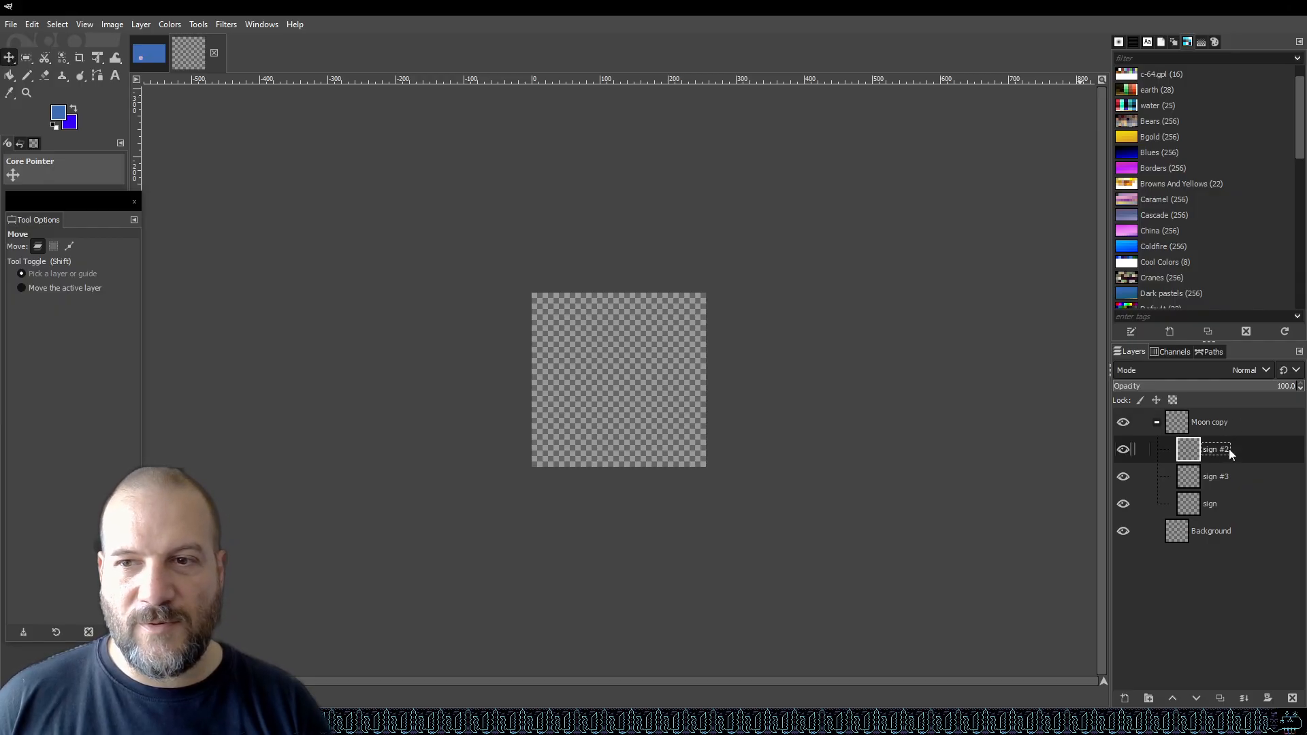
left_click(1233, 421)
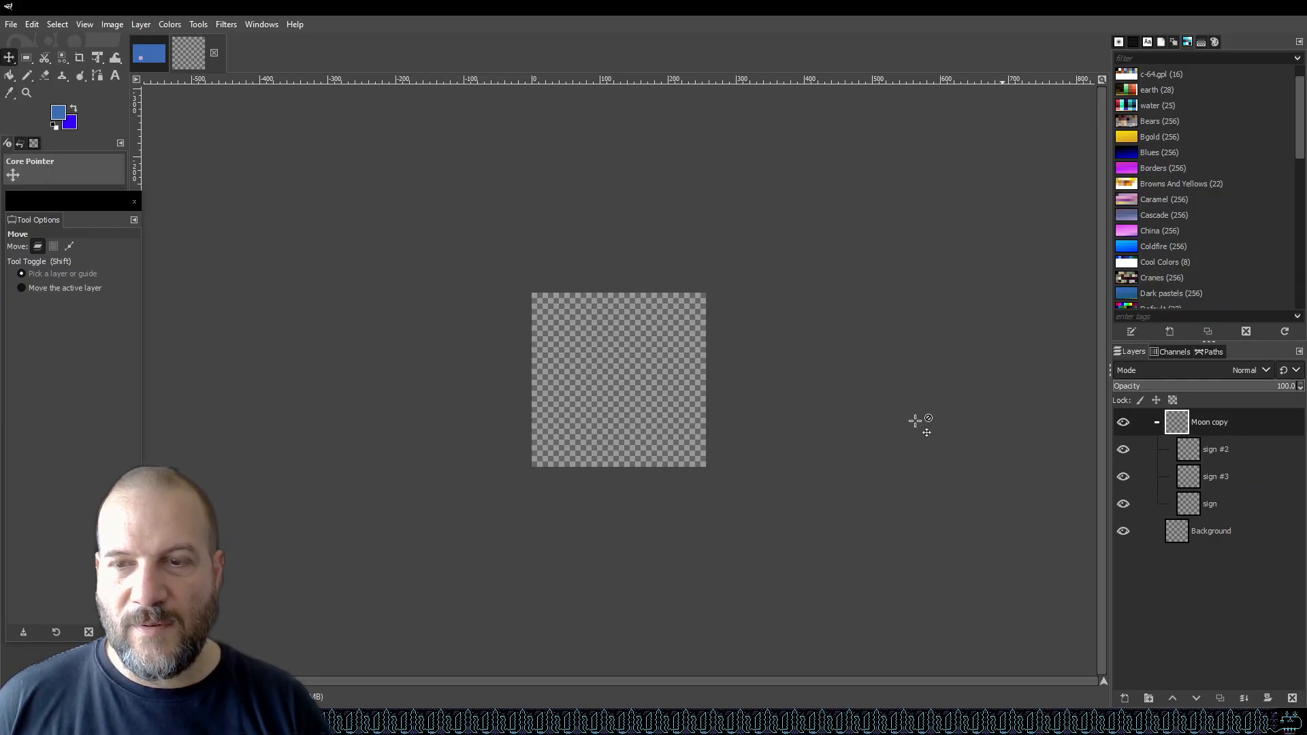
left_click(1216, 500)
left_click(1213, 427)
left_click(59, 24)
left_click(70, 39)
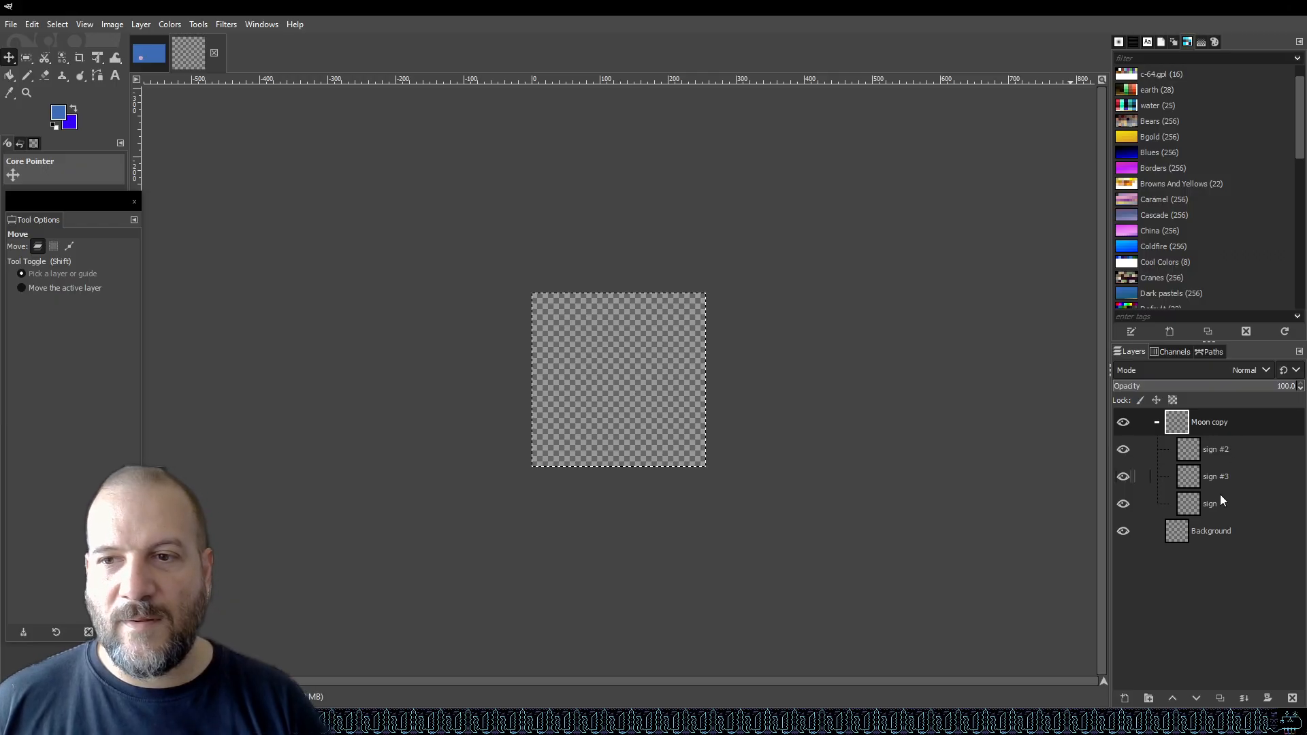
Examine the Moon copy group's layers and the Background, zooming out to see the full layer extents.
left_click(1211, 531)
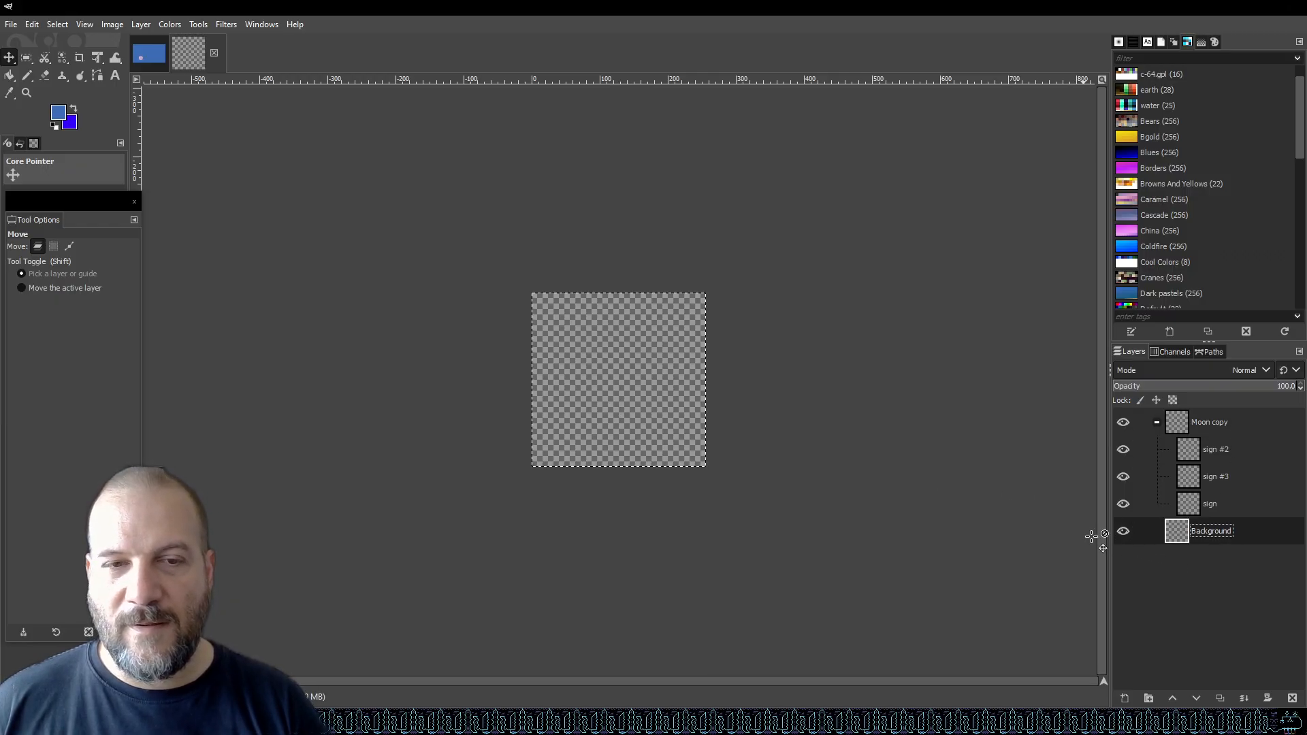
left_click(33, 73)
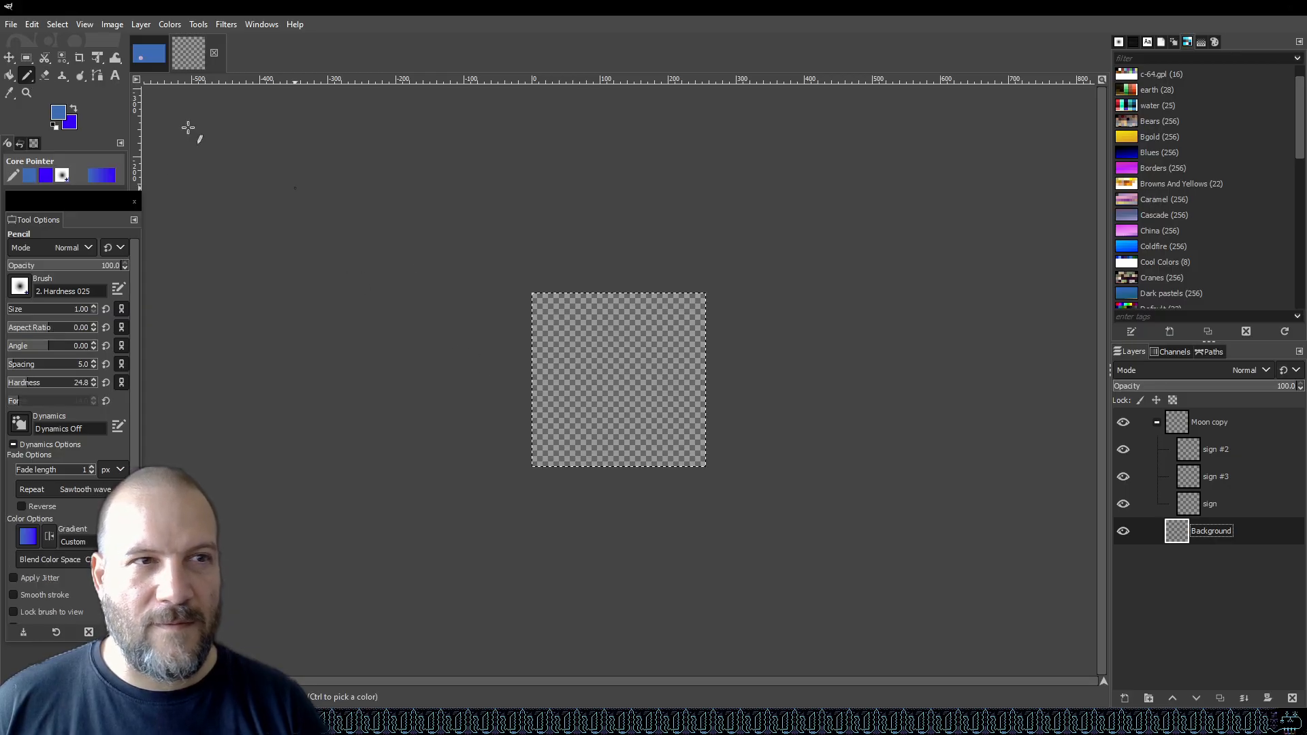
left_click(9, 57)
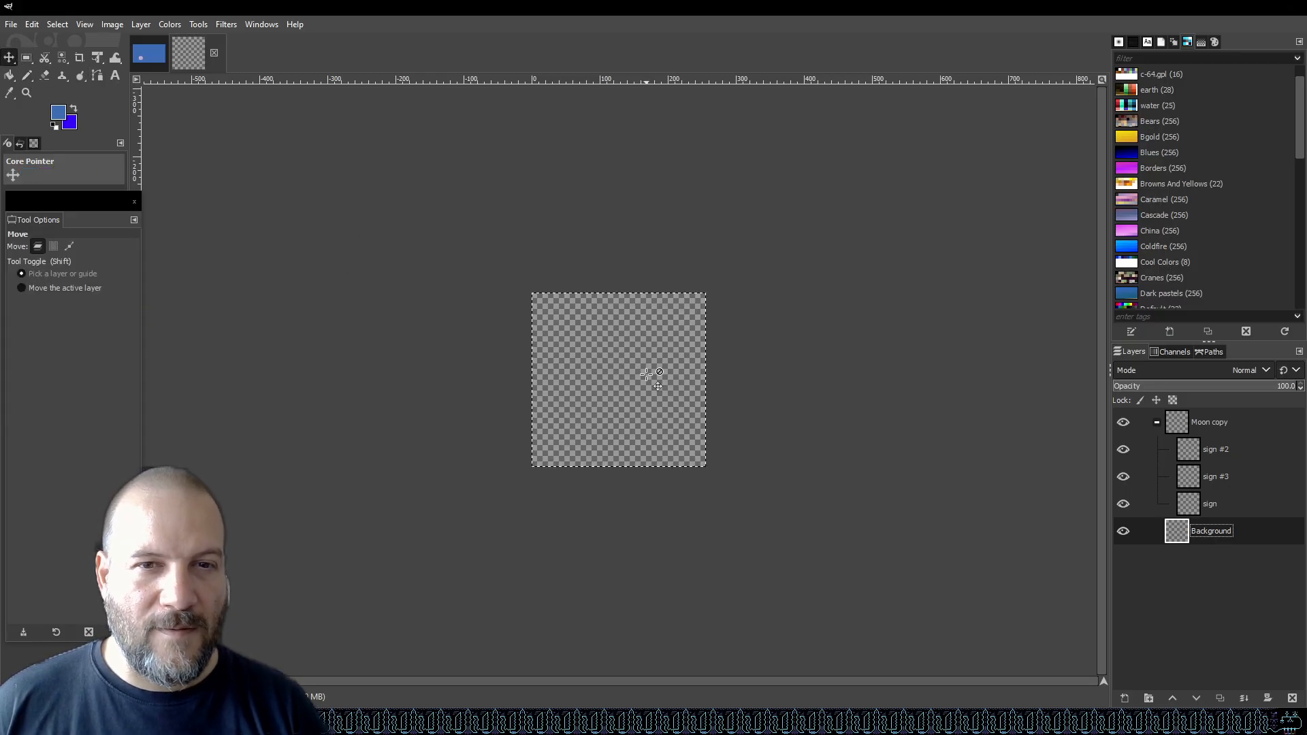
left_click(1234, 502)
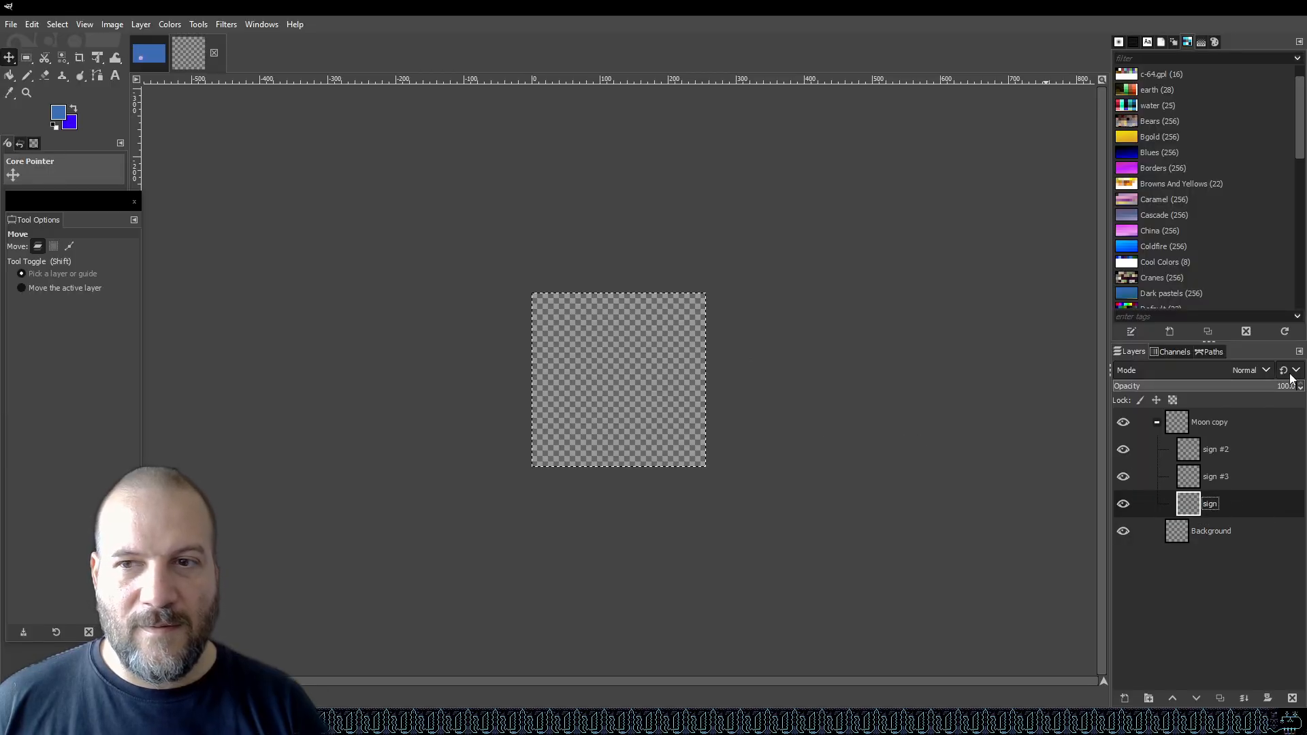
left_click(1235, 423)
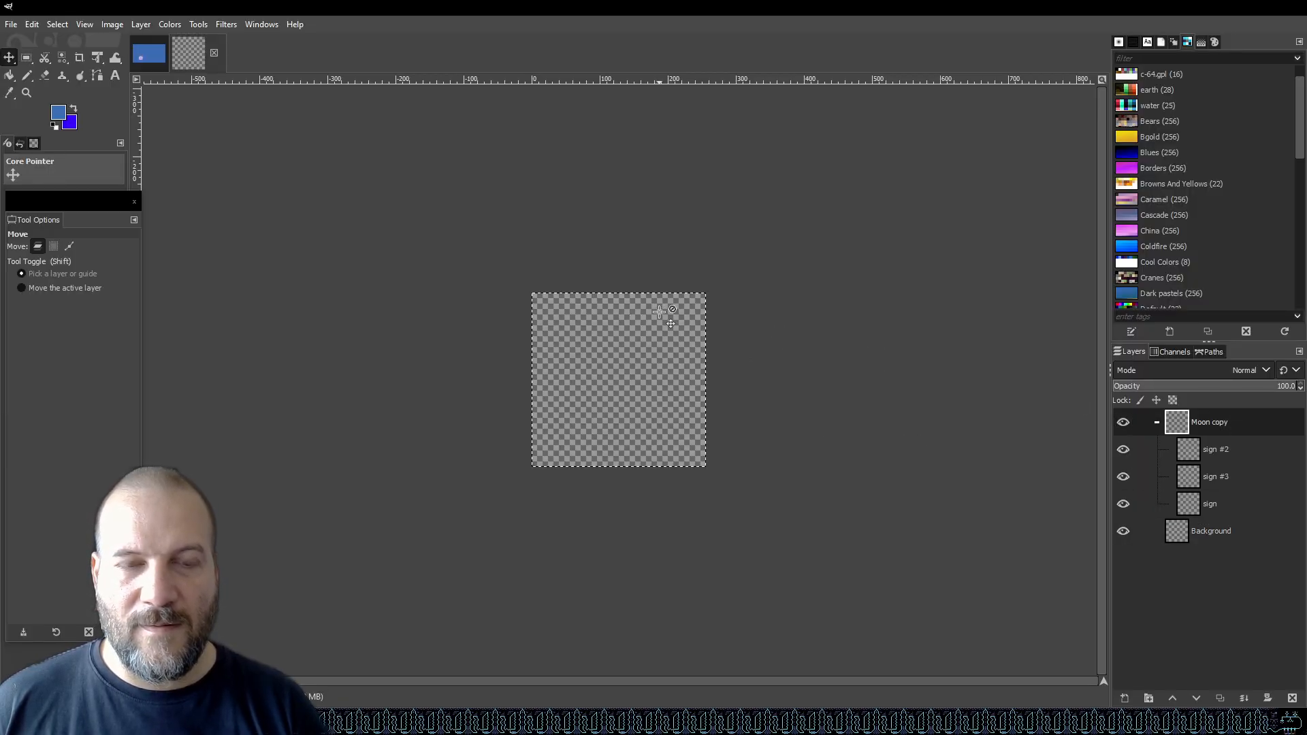
scroll(648, 325, "down", 3)
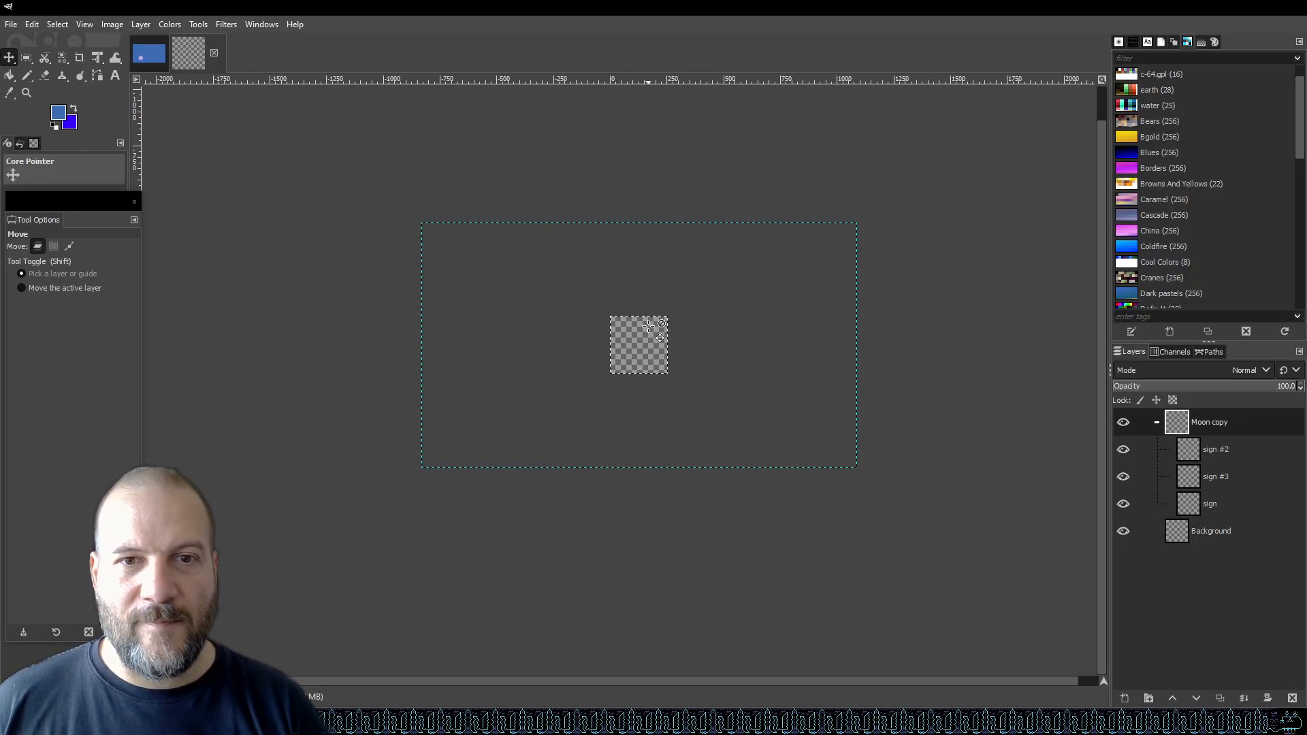
left_click(1239, 450)
left_click(1226, 538)
left_click(1215, 424)
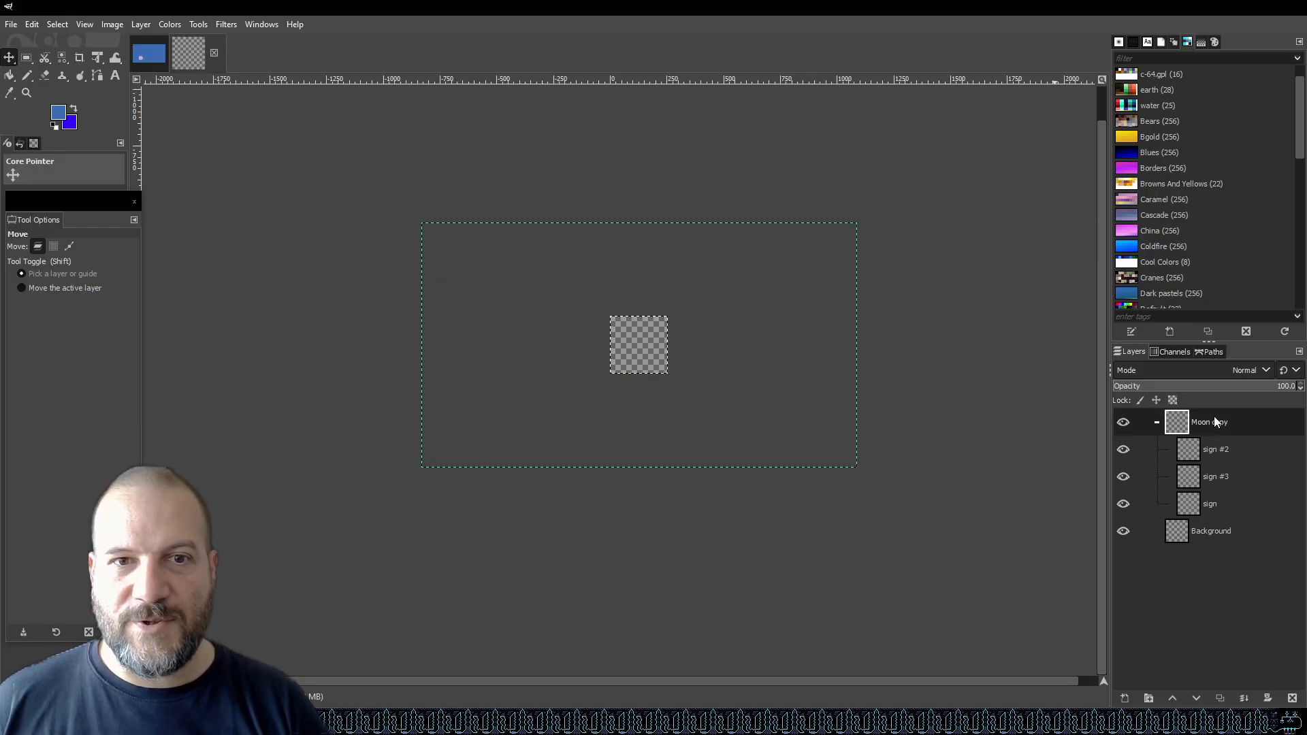
scroll(686, 356, "up", 2)
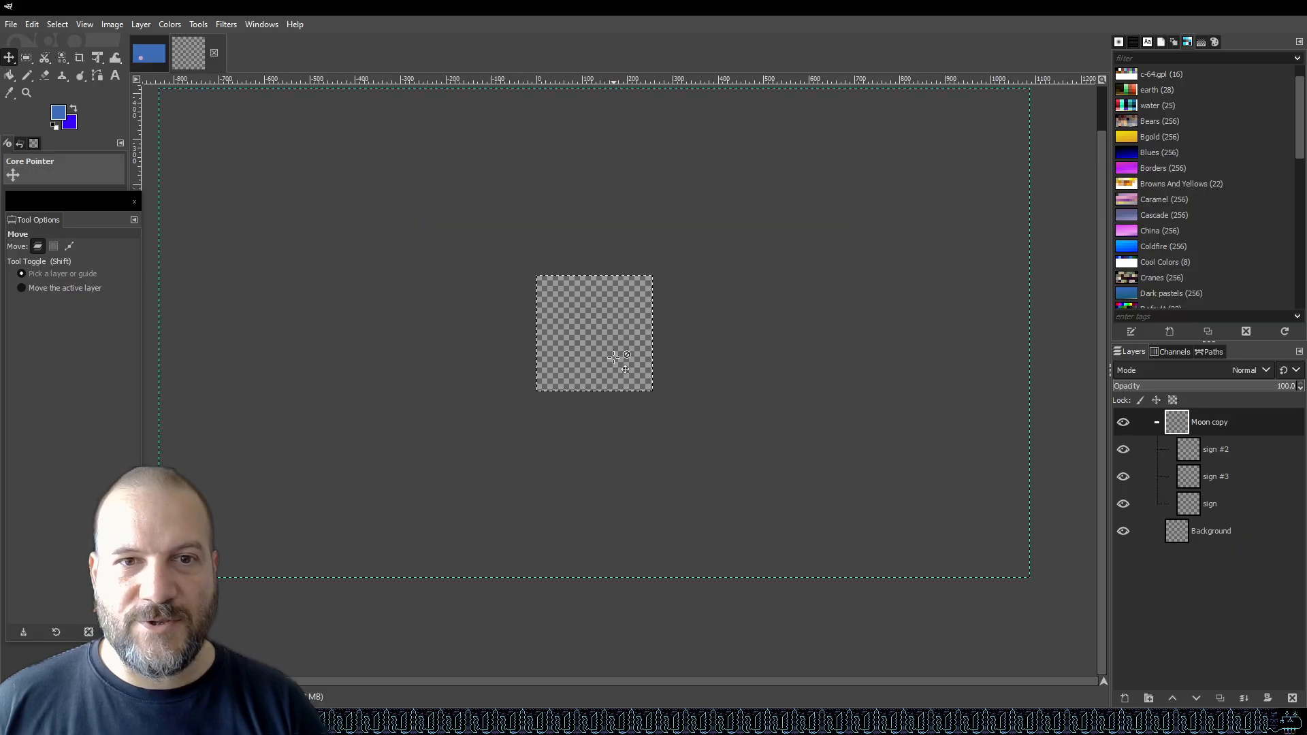
scroll(486, 351, "down", 1)
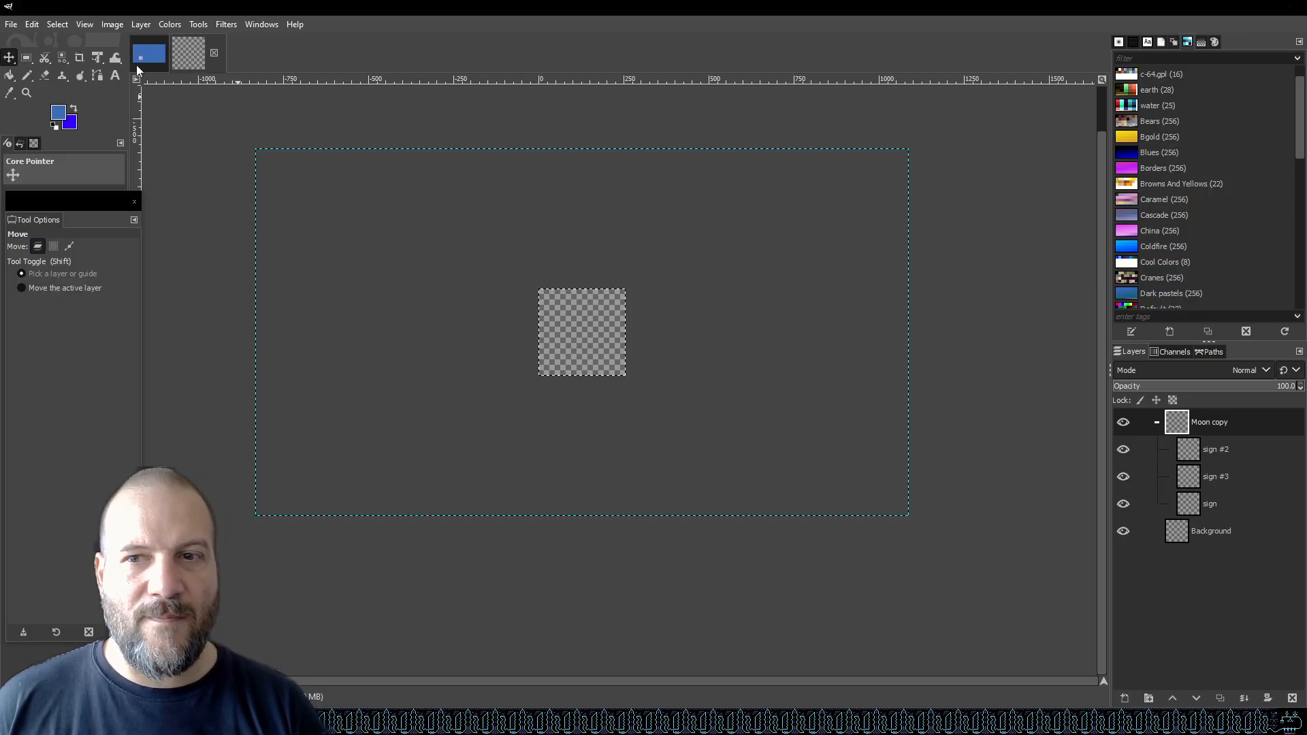
Search the web for "gimp move all layers in a group".
key("alt+Tab")
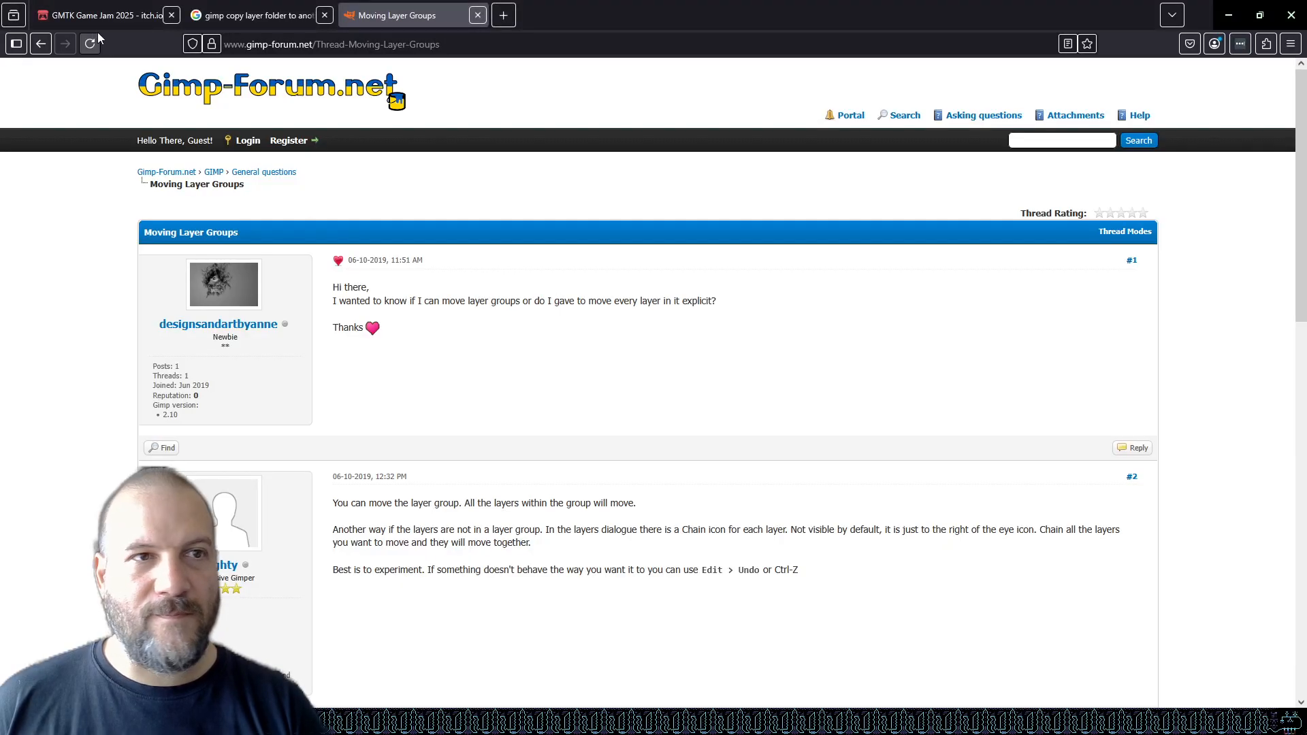
left_click(42, 42)
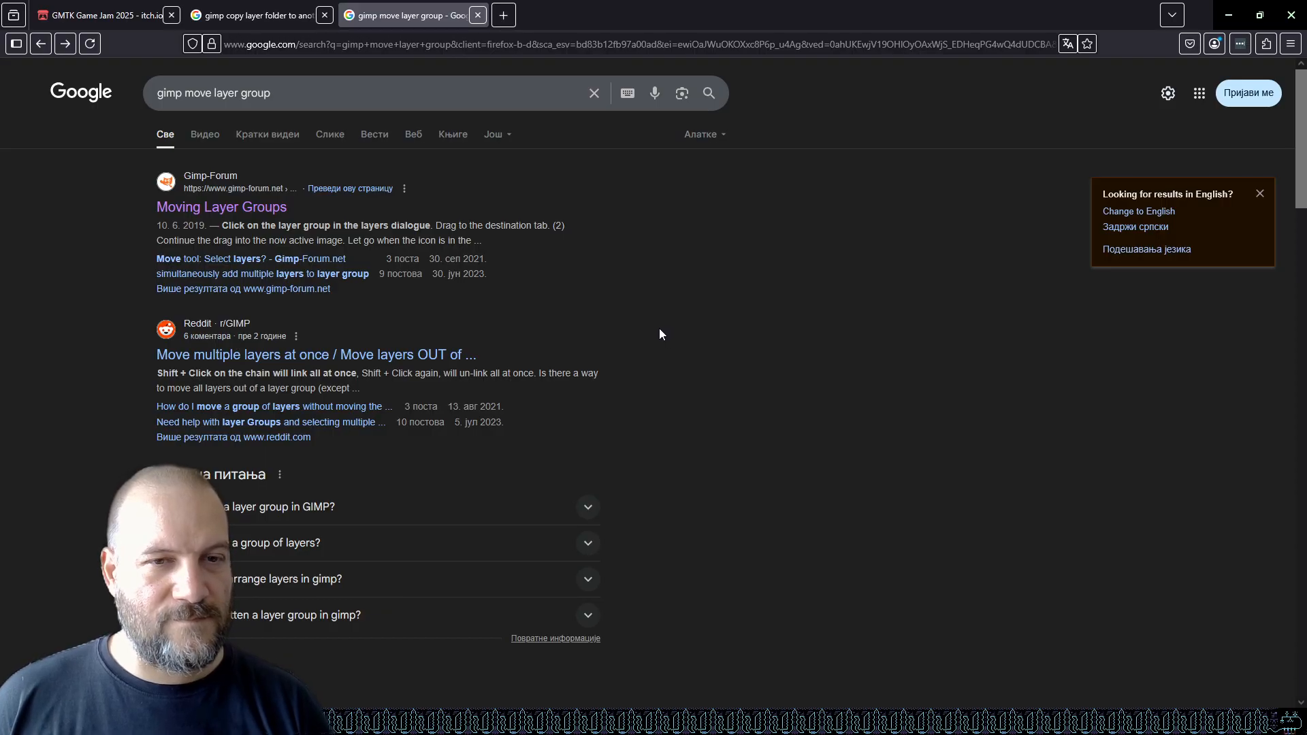
scroll(660, 337, "down", 4)
scroll(664, 339, "up", 3)
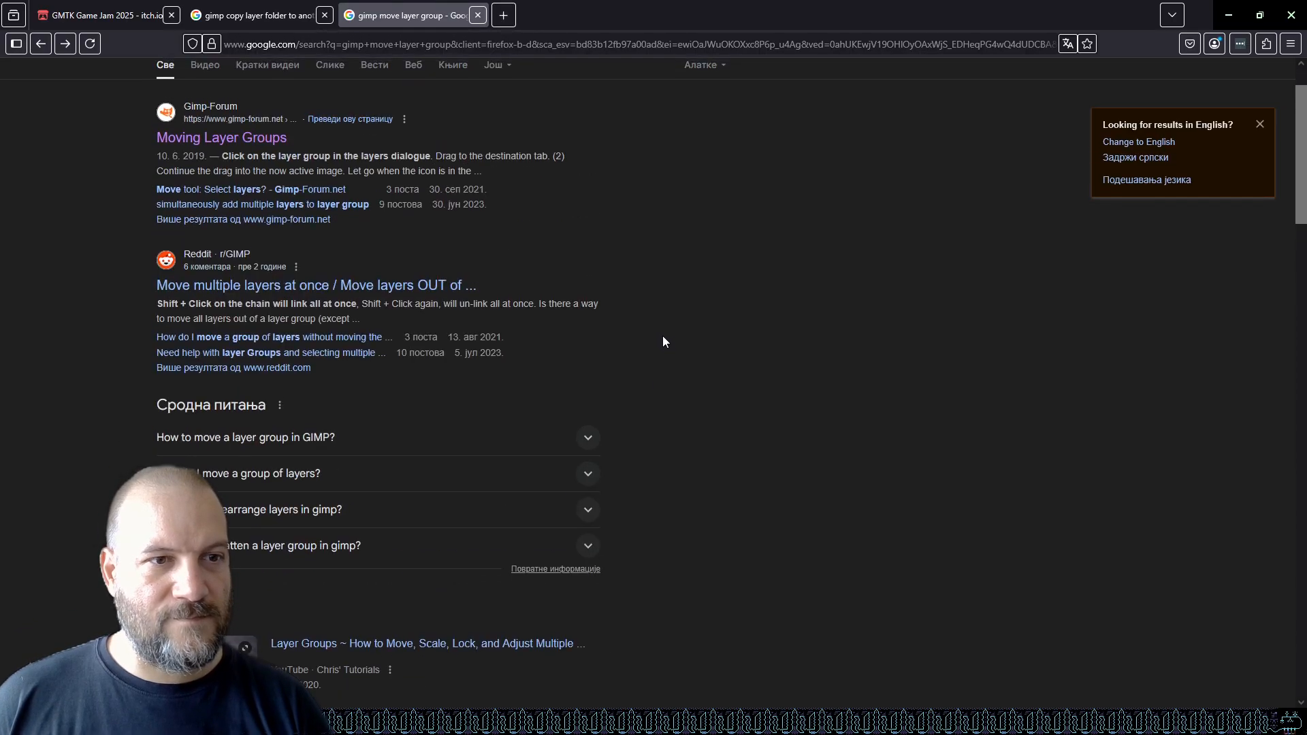
scroll(664, 337, "up", 1)
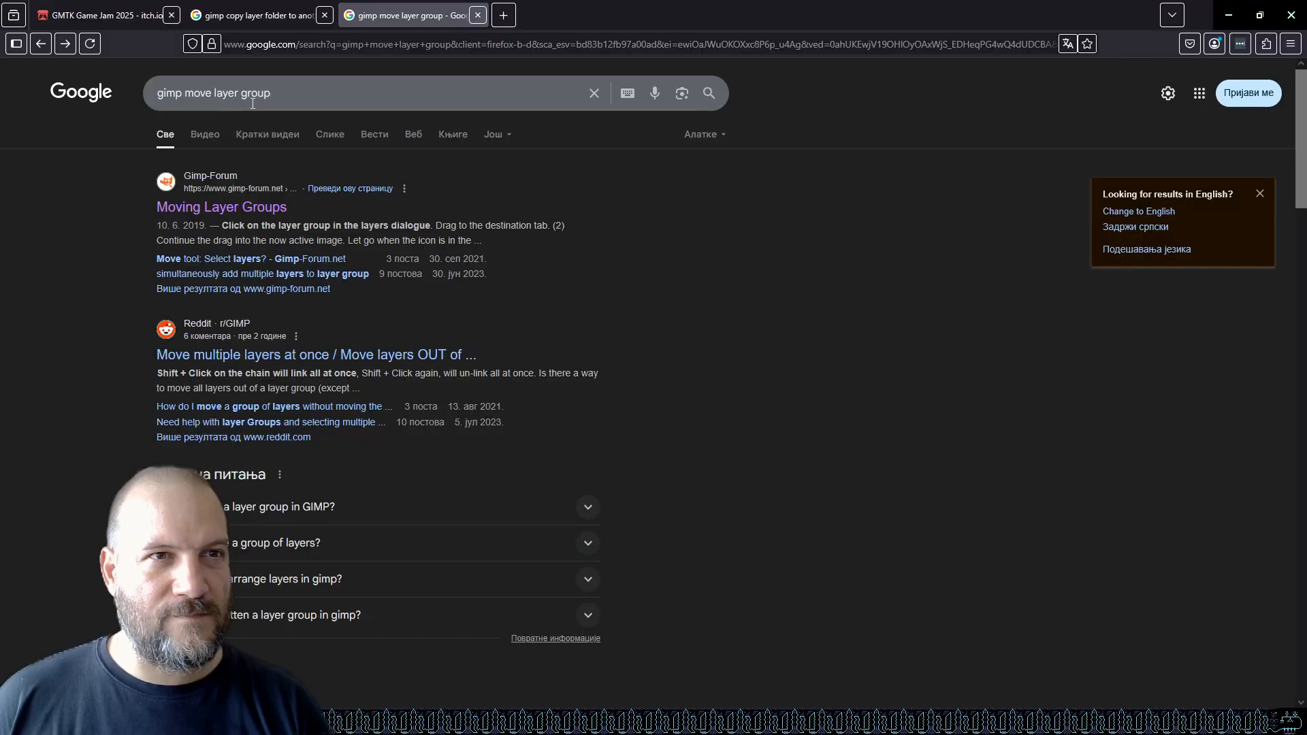
left_click_drag(214, 93, 272, 94)
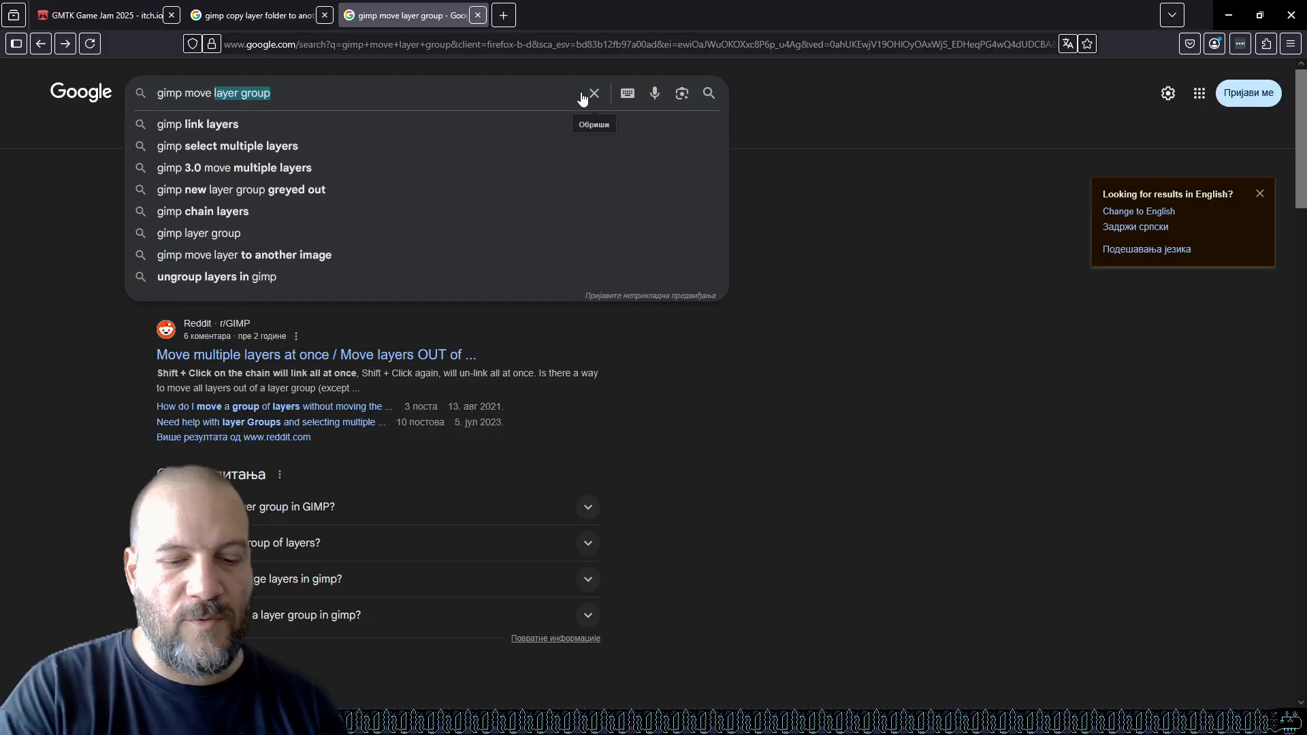
type("all l")
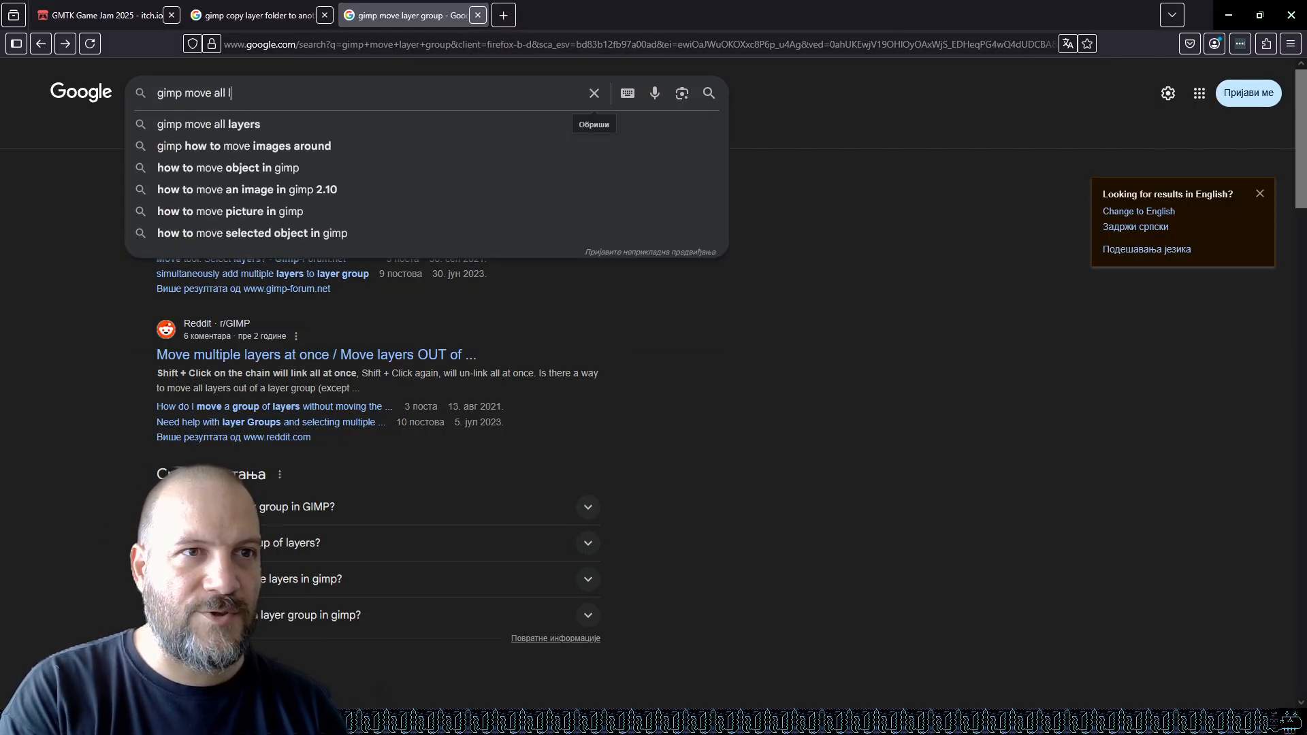
type("ayers in a group")
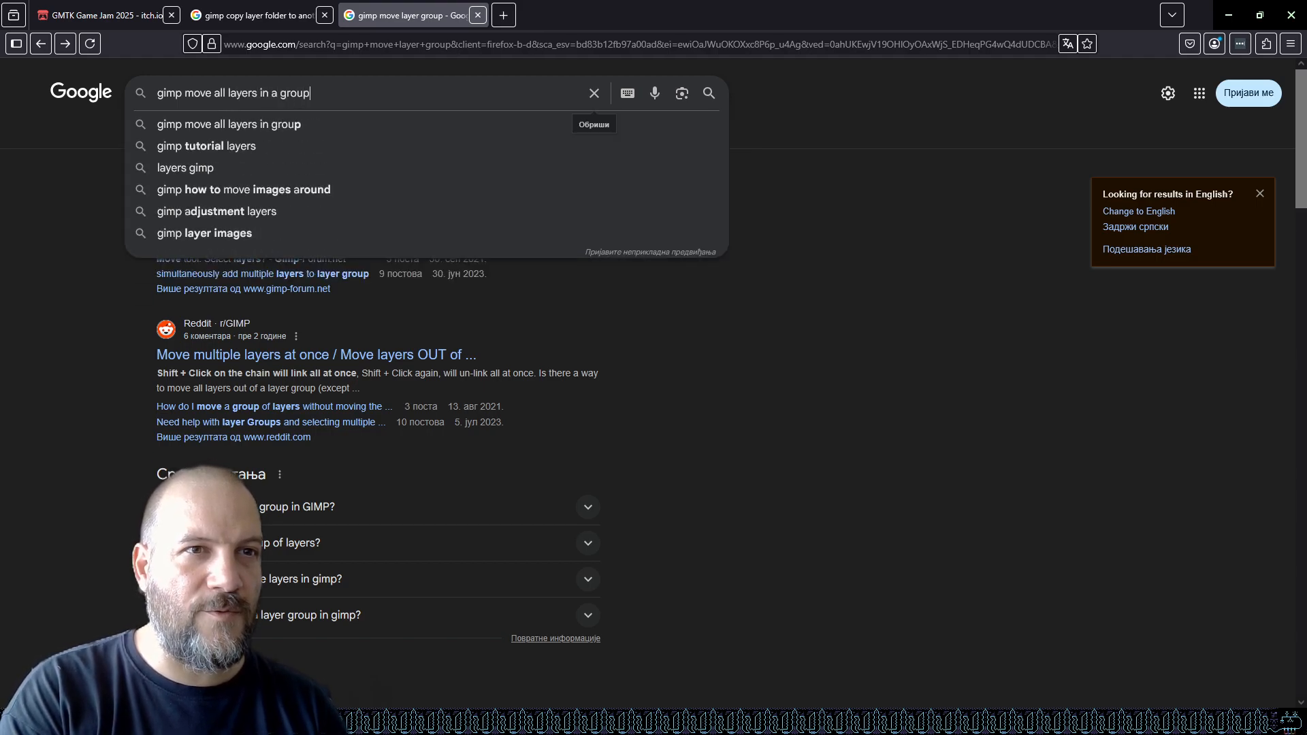
key("Return")
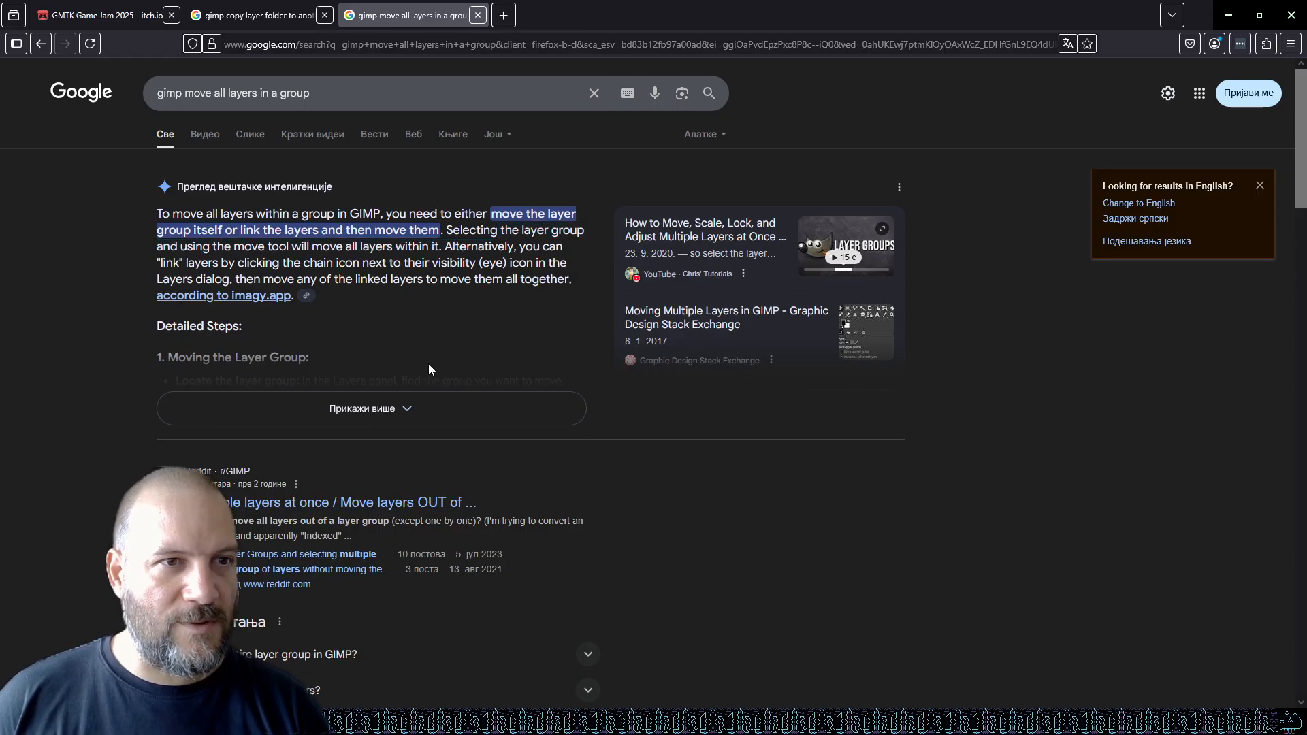
scroll(460, 337, "down", 3)
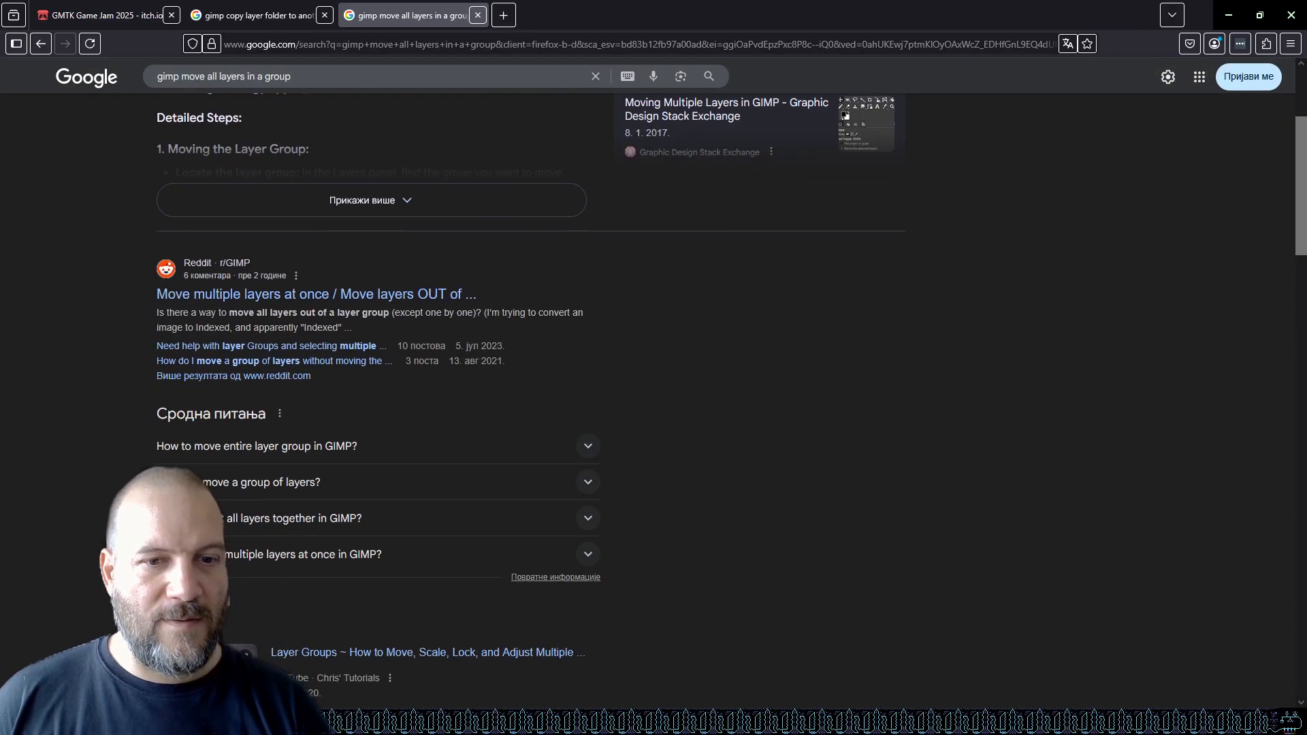
Hide the Moon copy layer group in the 256sprite image.
key("alt+Tab")
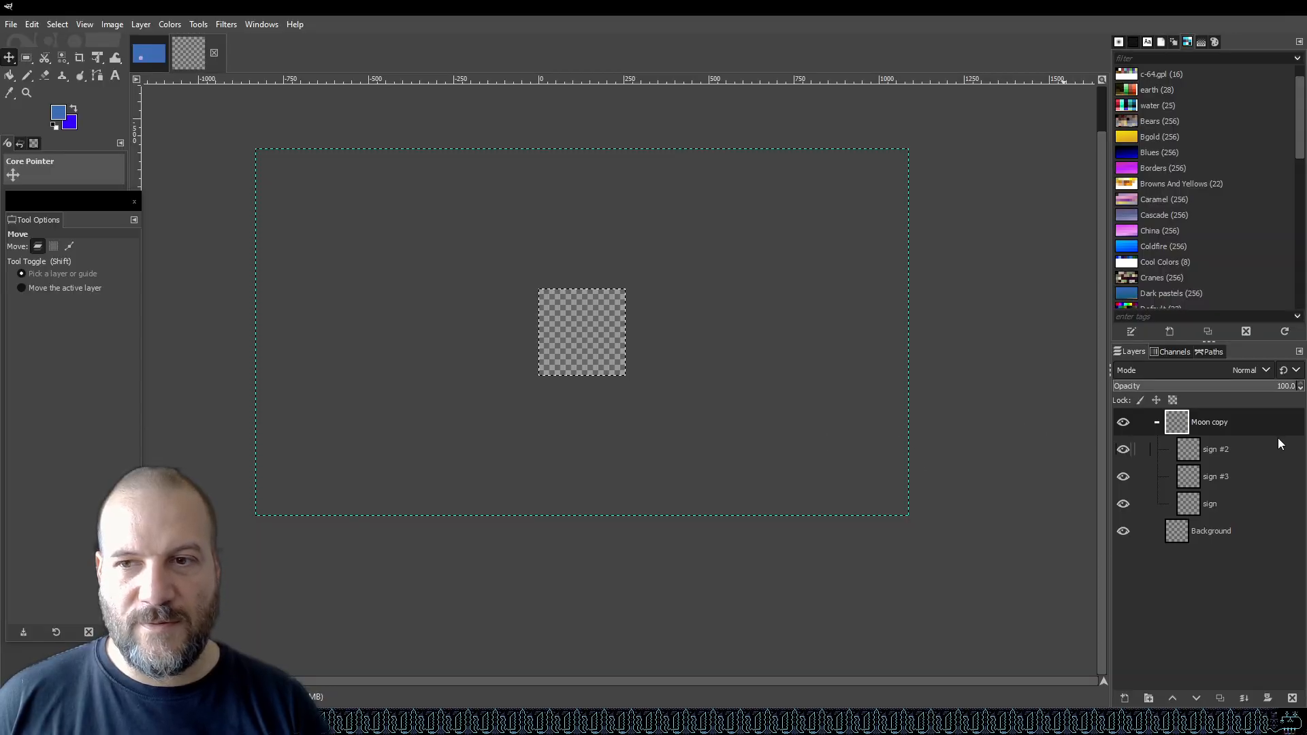
left_click(1123, 423)
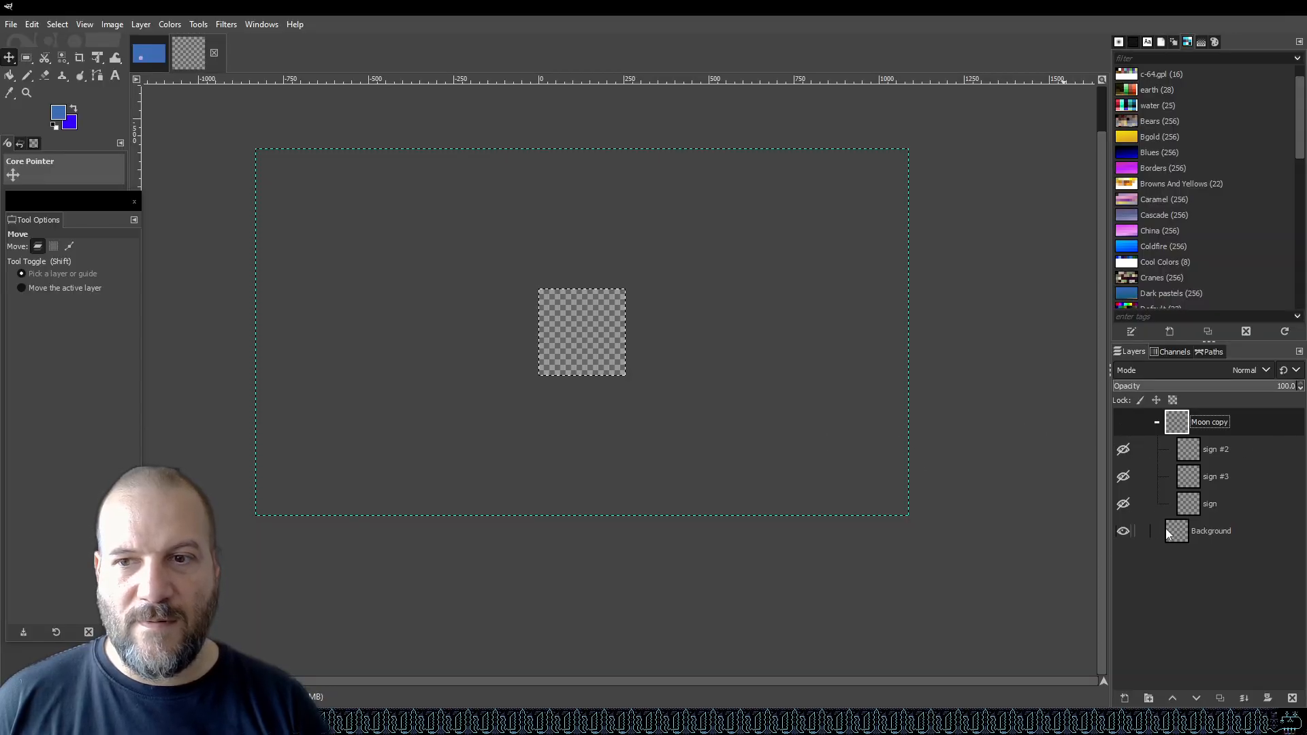
Show the Moon copy group again and select each of its layers and the group in turn.
left_click(1129, 423)
left_click(1184, 538)
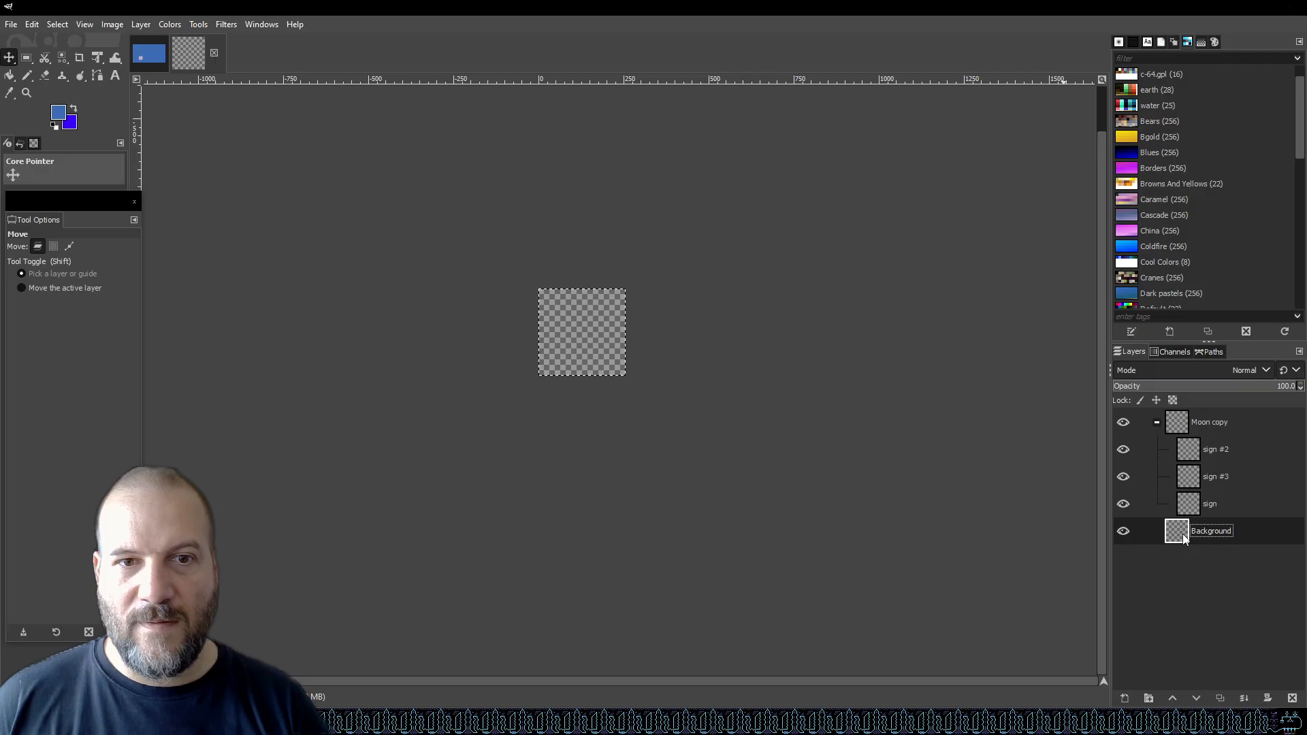
left_click(1199, 422)
left_click(1205, 455)
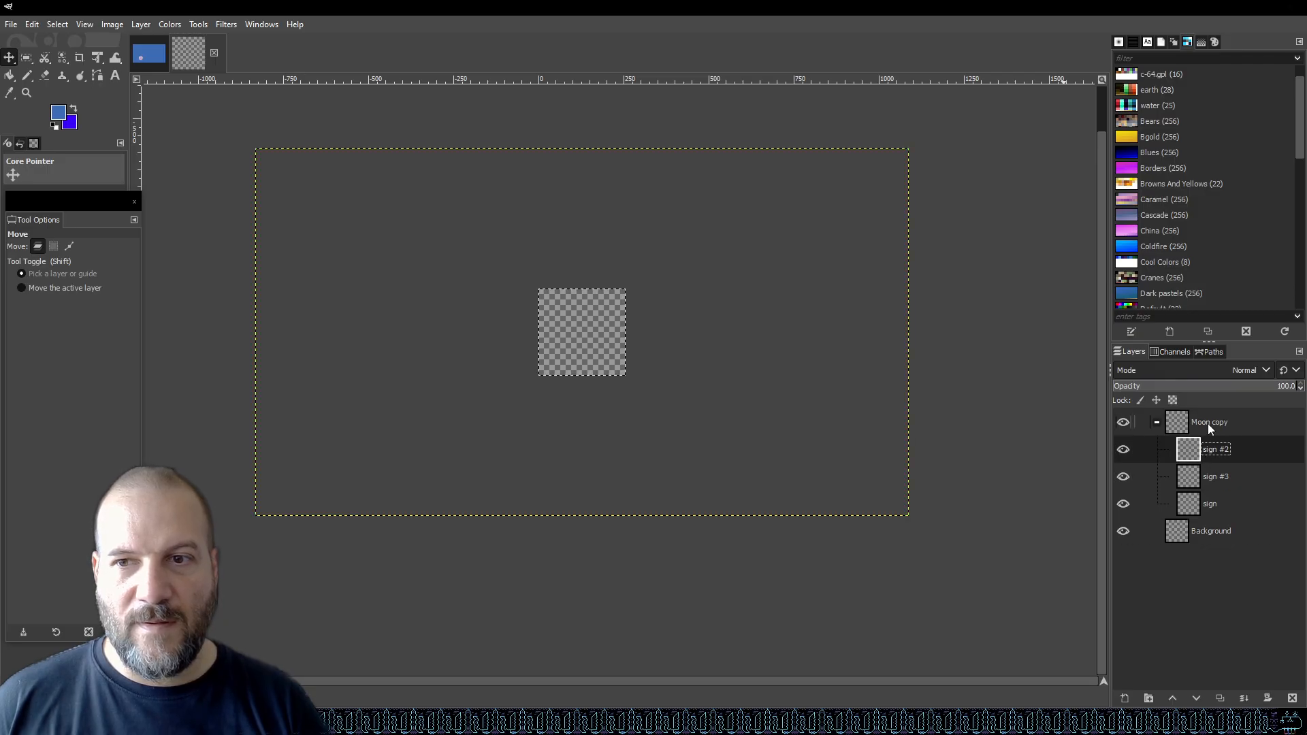
left_click(1207, 424)
left_click(1206, 450)
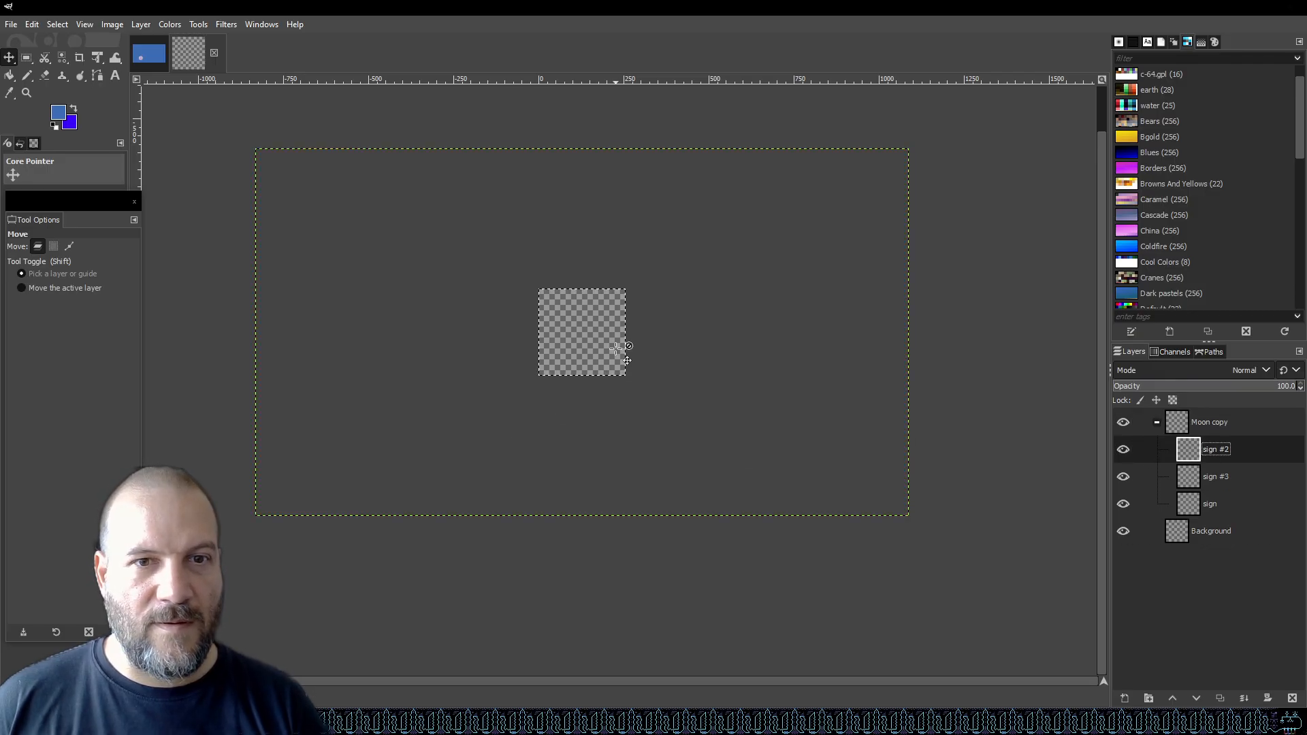
left_click(1215, 476)
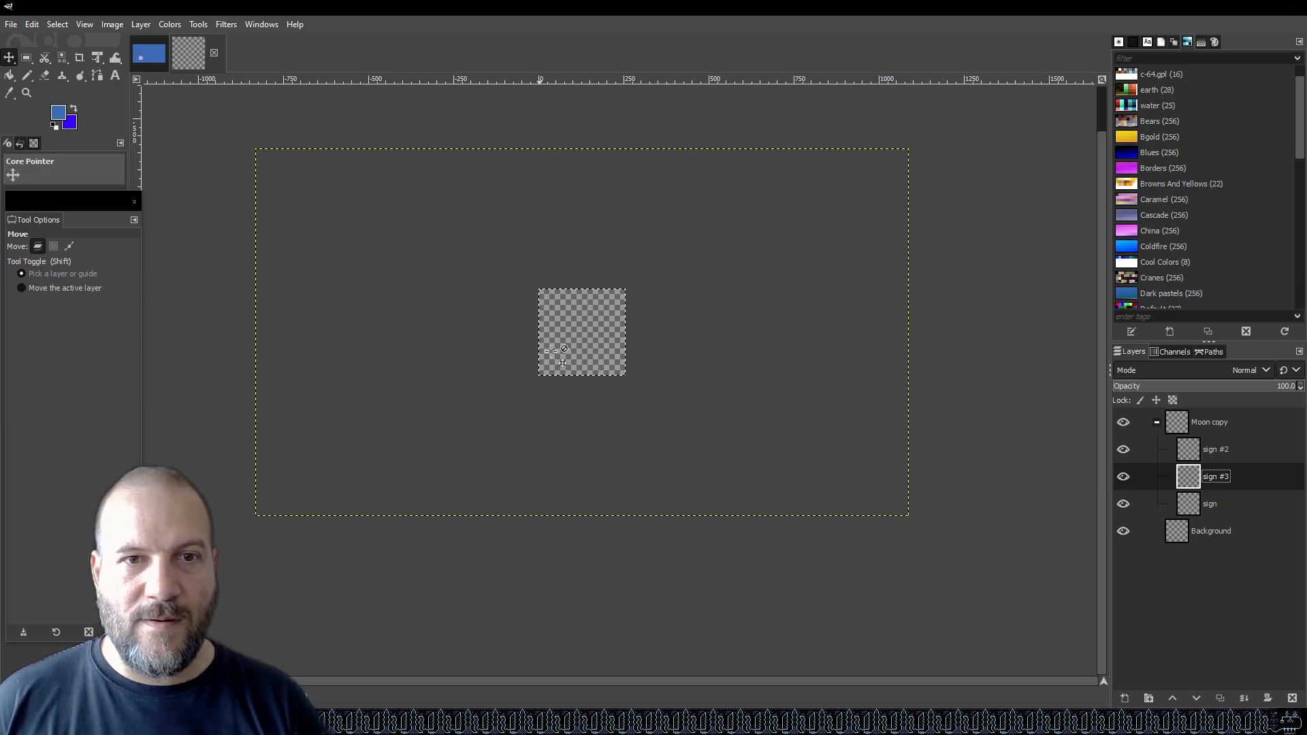
left_click(1212, 503)
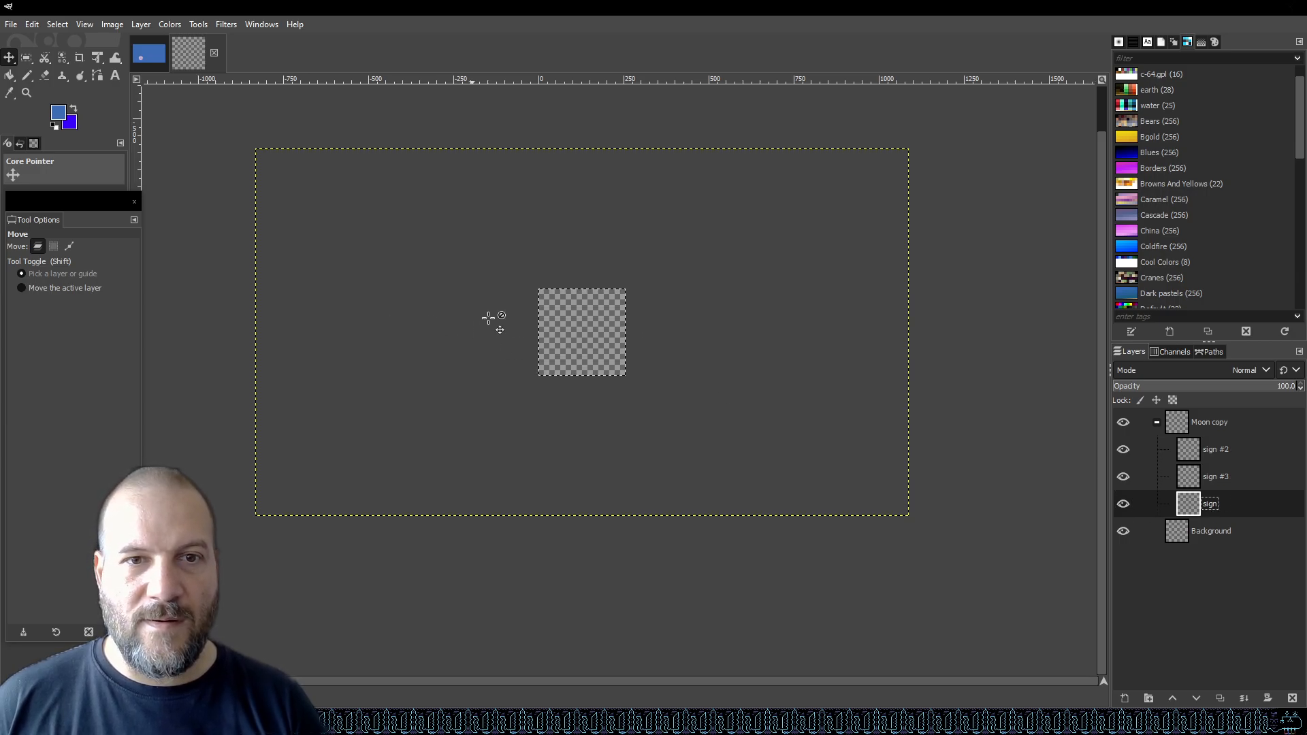
left_click(1218, 422)
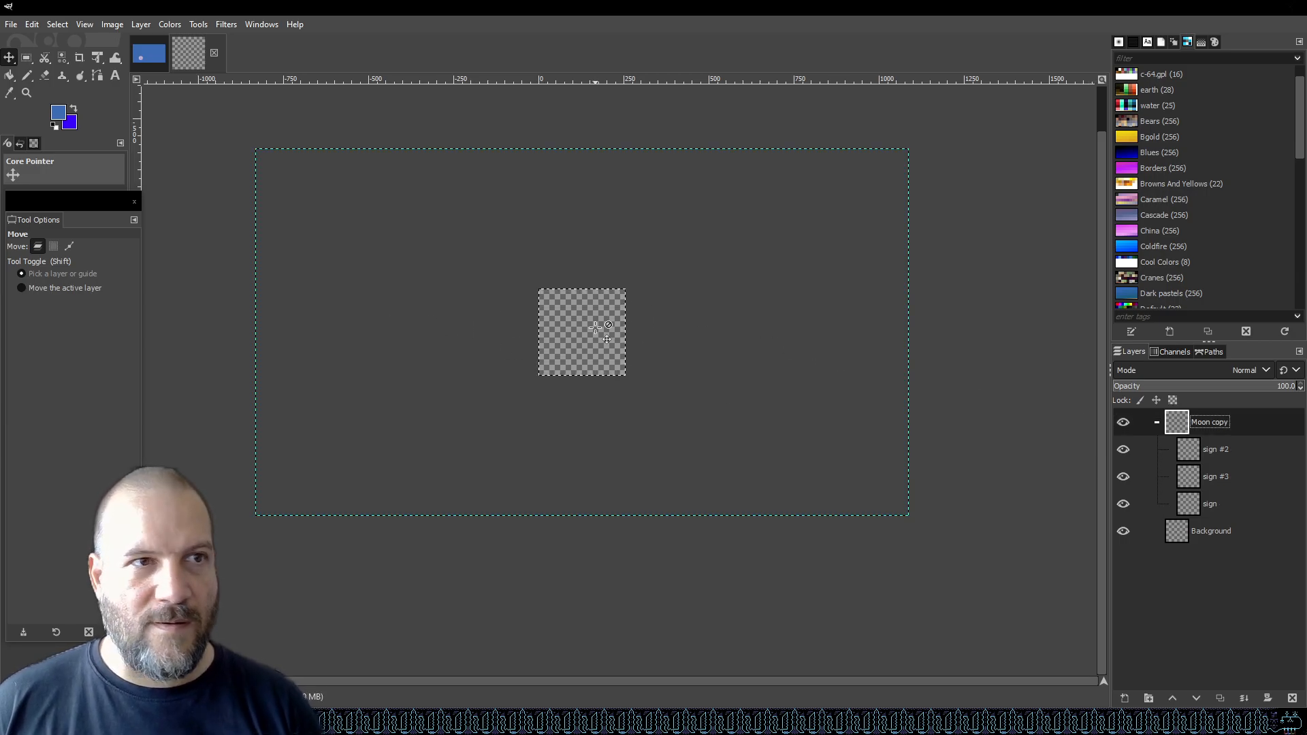
left_click(55, 26)
left_click(58, 39)
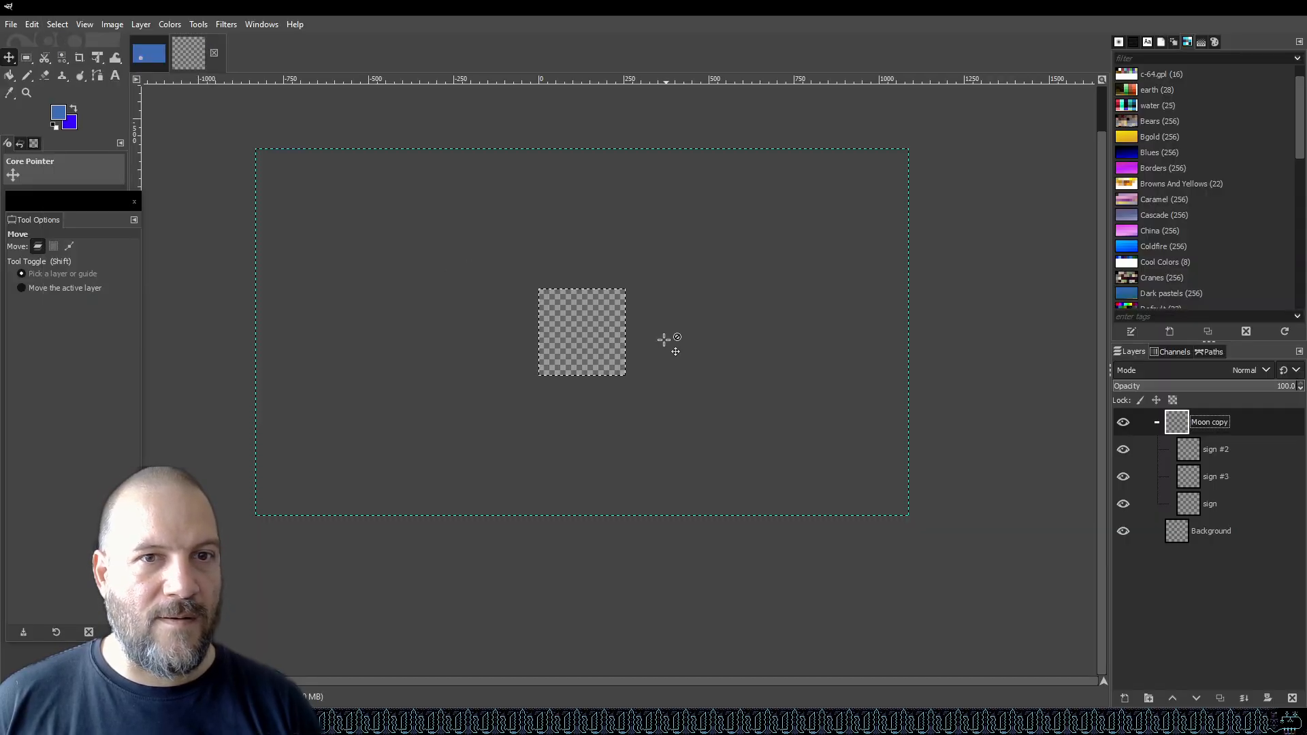
left_click(485, 357)
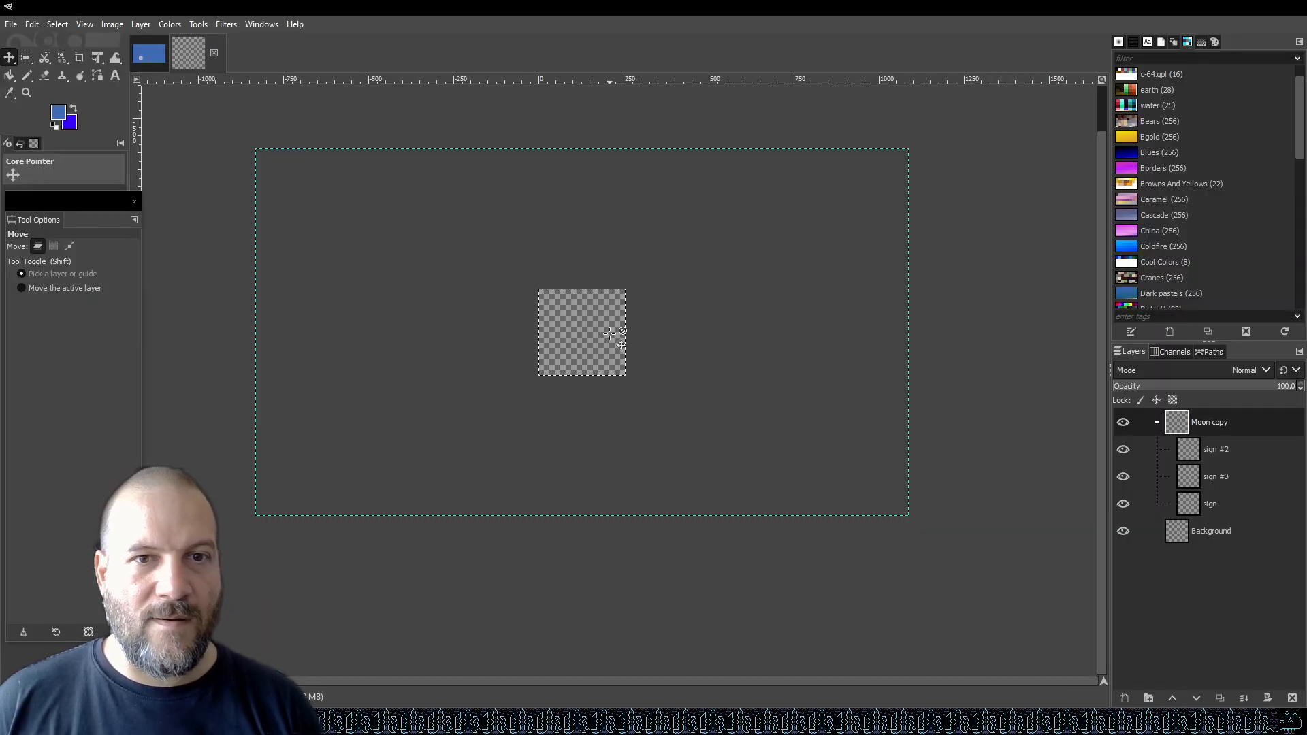
left_click(58, 25)
left_click(70, 56)
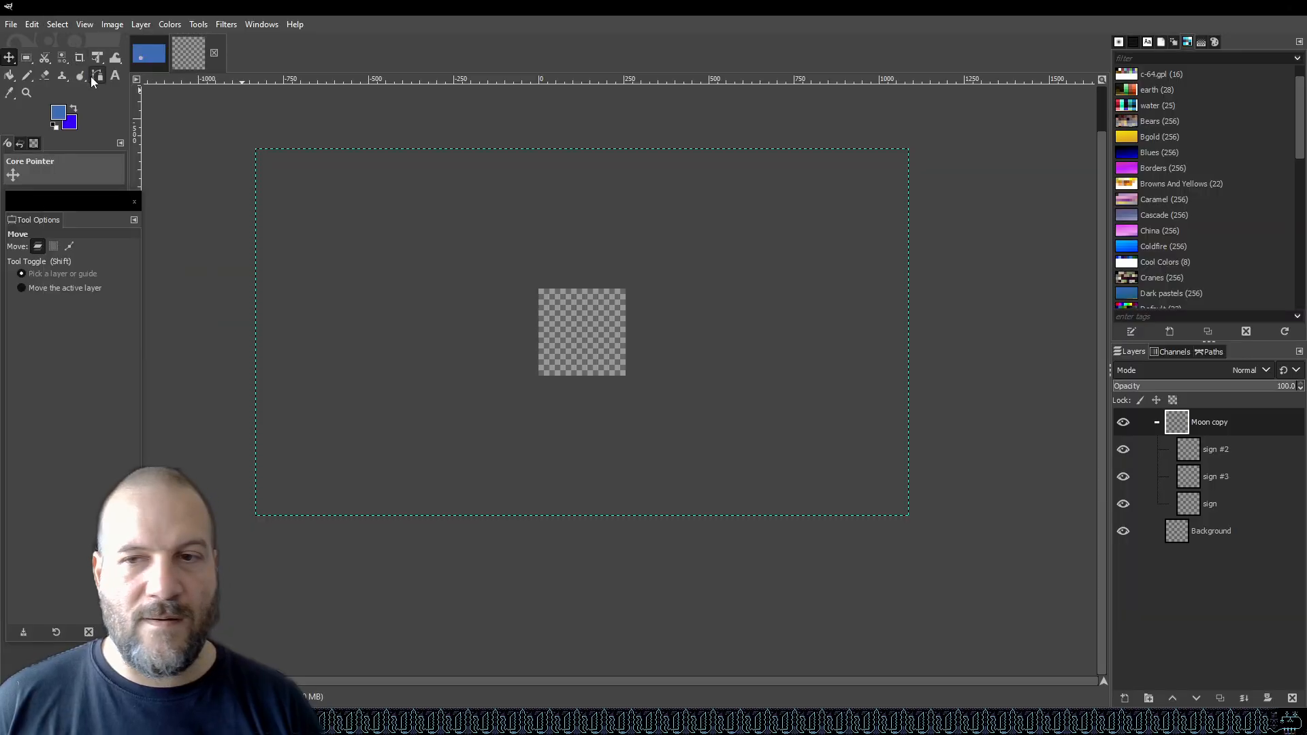
left_click(1216, 451)
left_click(595, 337)
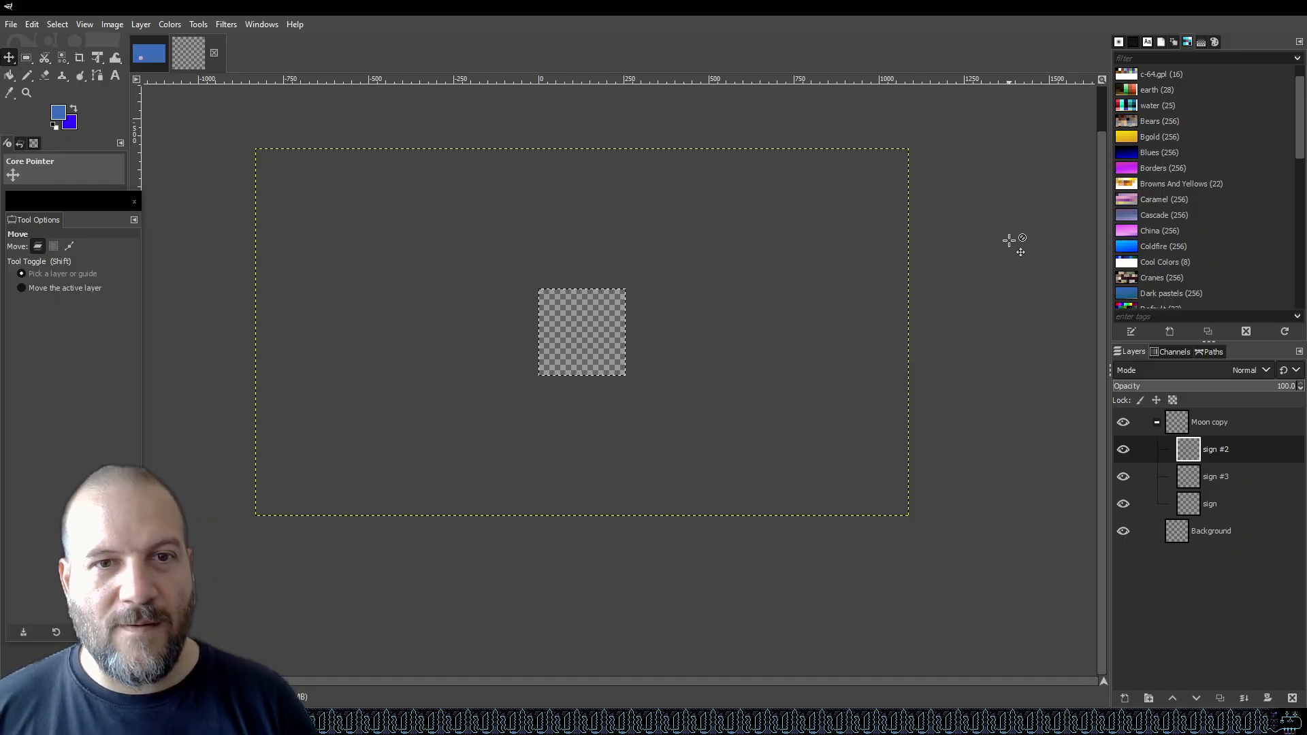
left_click(58, 24)
left_click(64, 59)
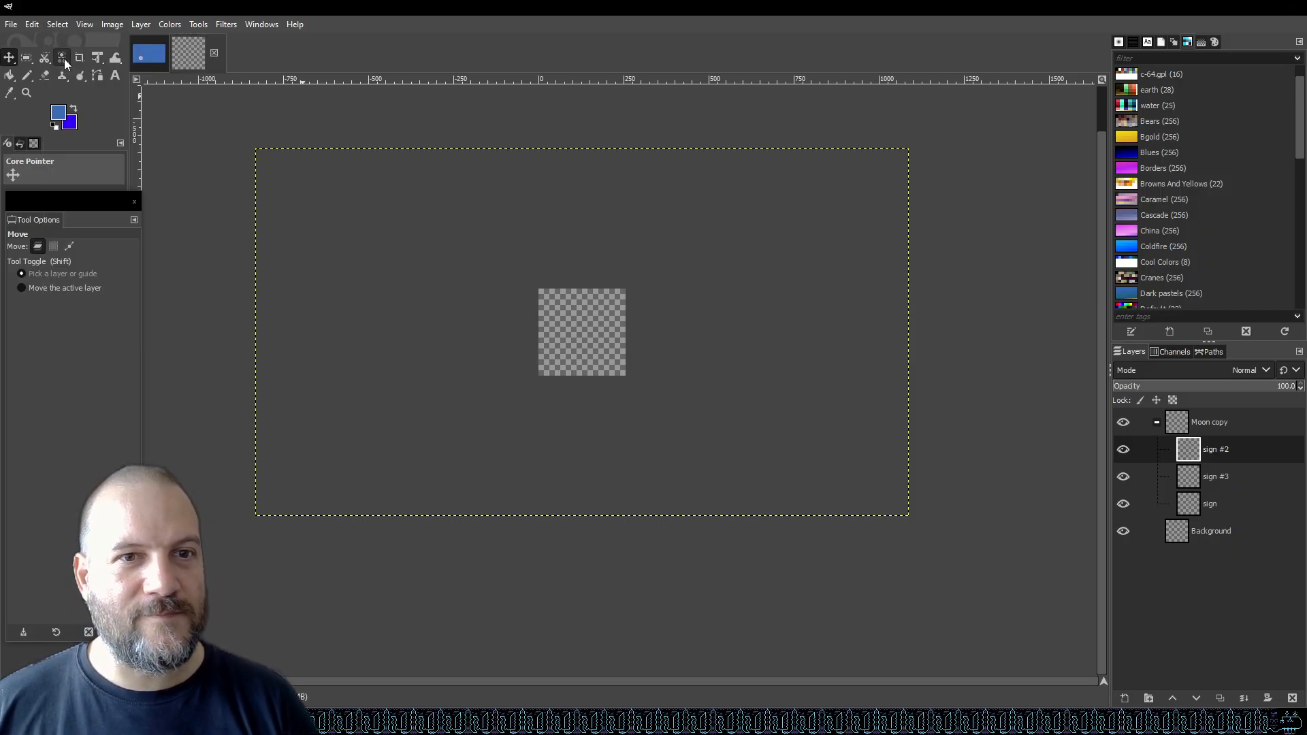
left_click(57, 23)
mouse_move(112, 25)
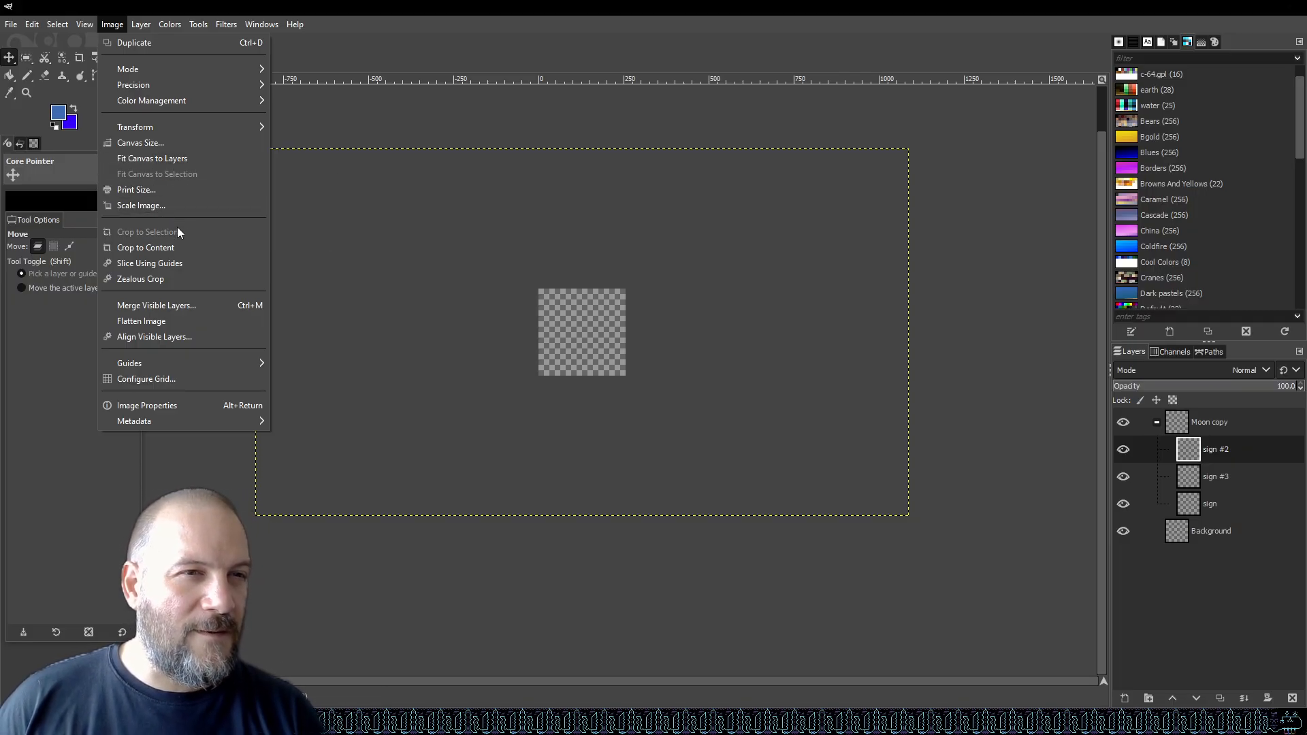
left_click(173, 206)
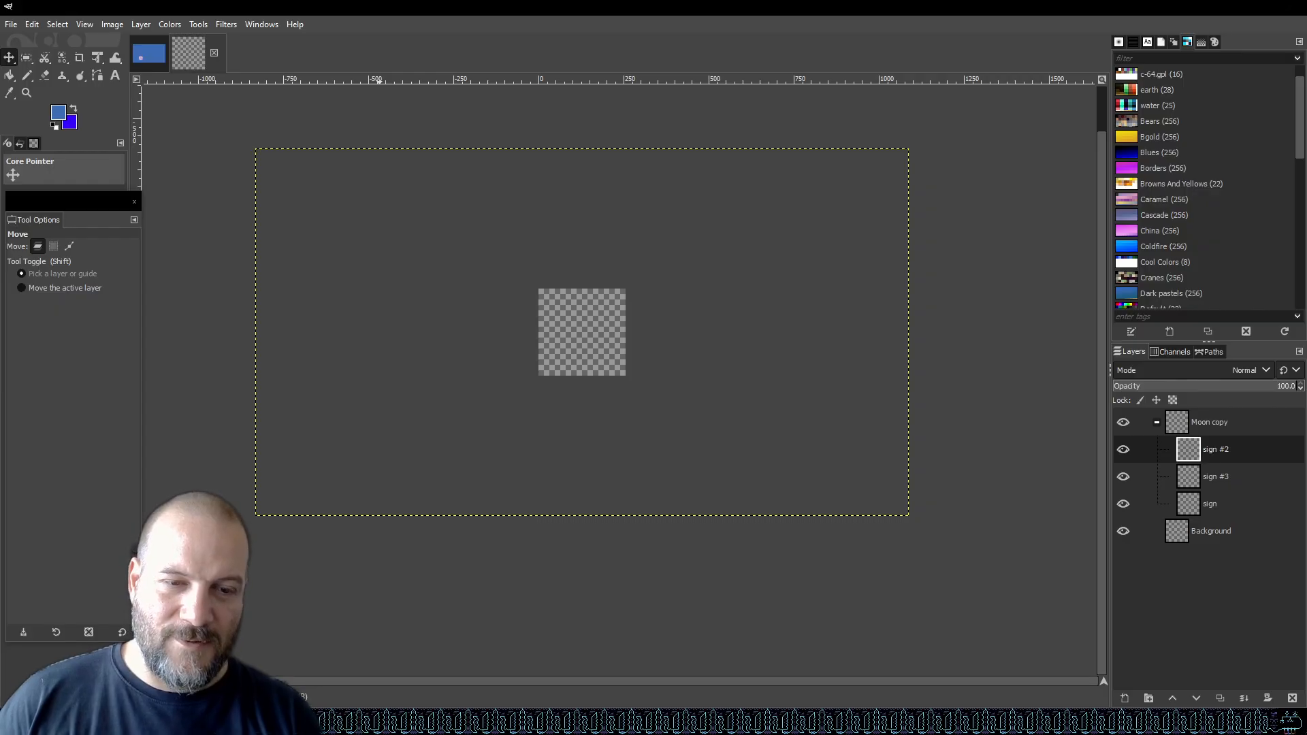
Search the web for "gimp move layer when not visible".
key("alt+Tab")
scroll(766, 476, "down", 5)
scroll(762, 487, "down", 5)
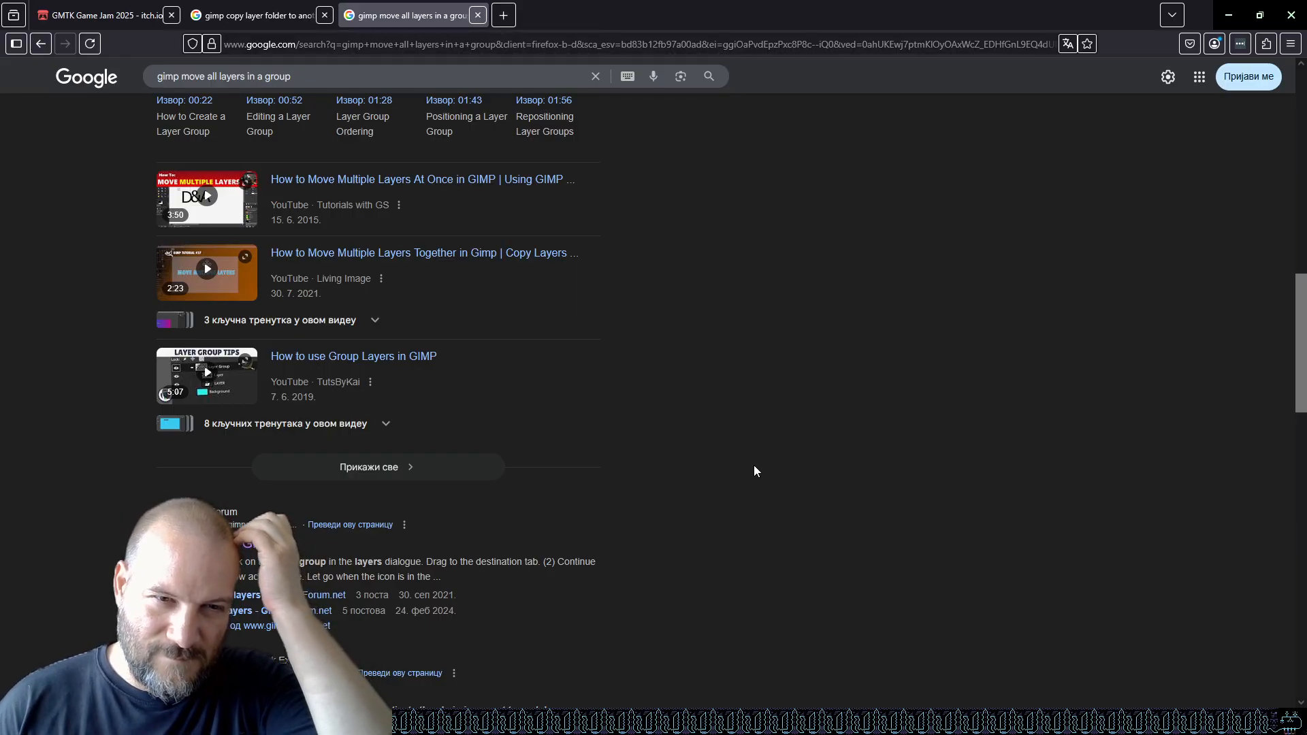
scroll(754, 470, "up", 5)
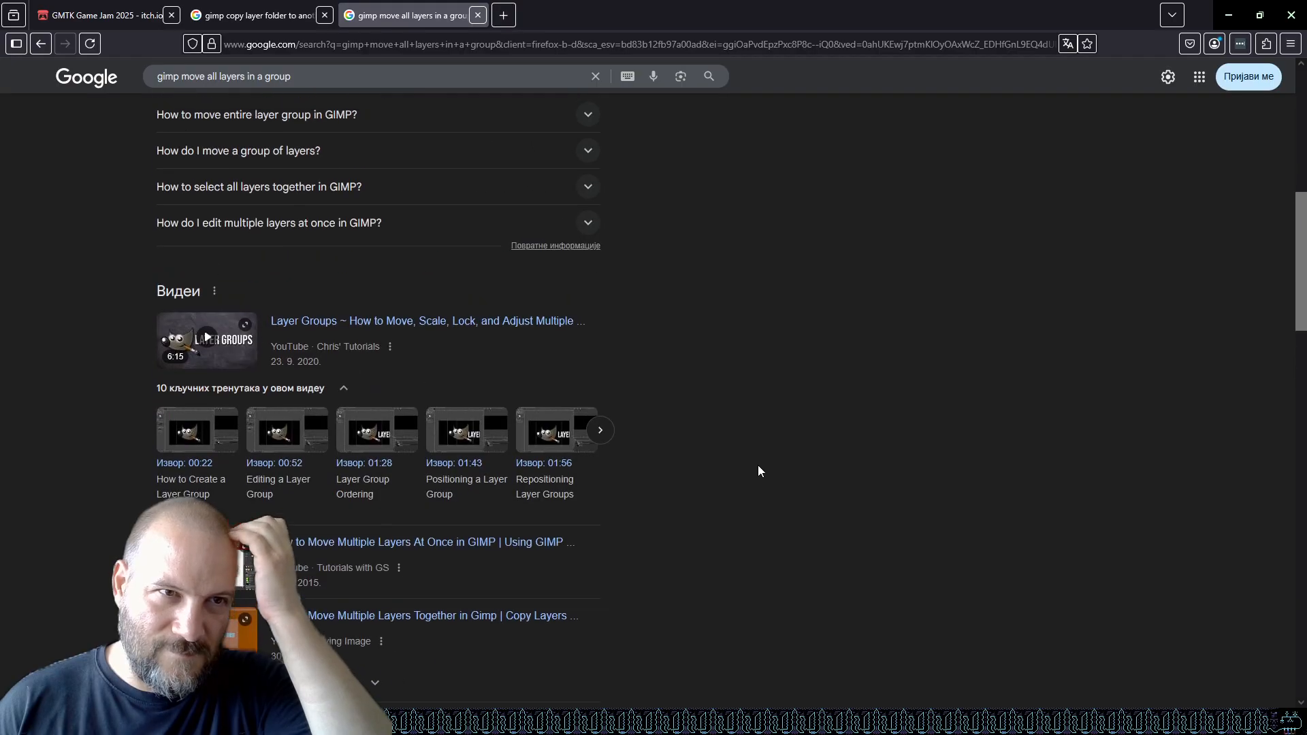
scroll(759, 467, "up", 8)
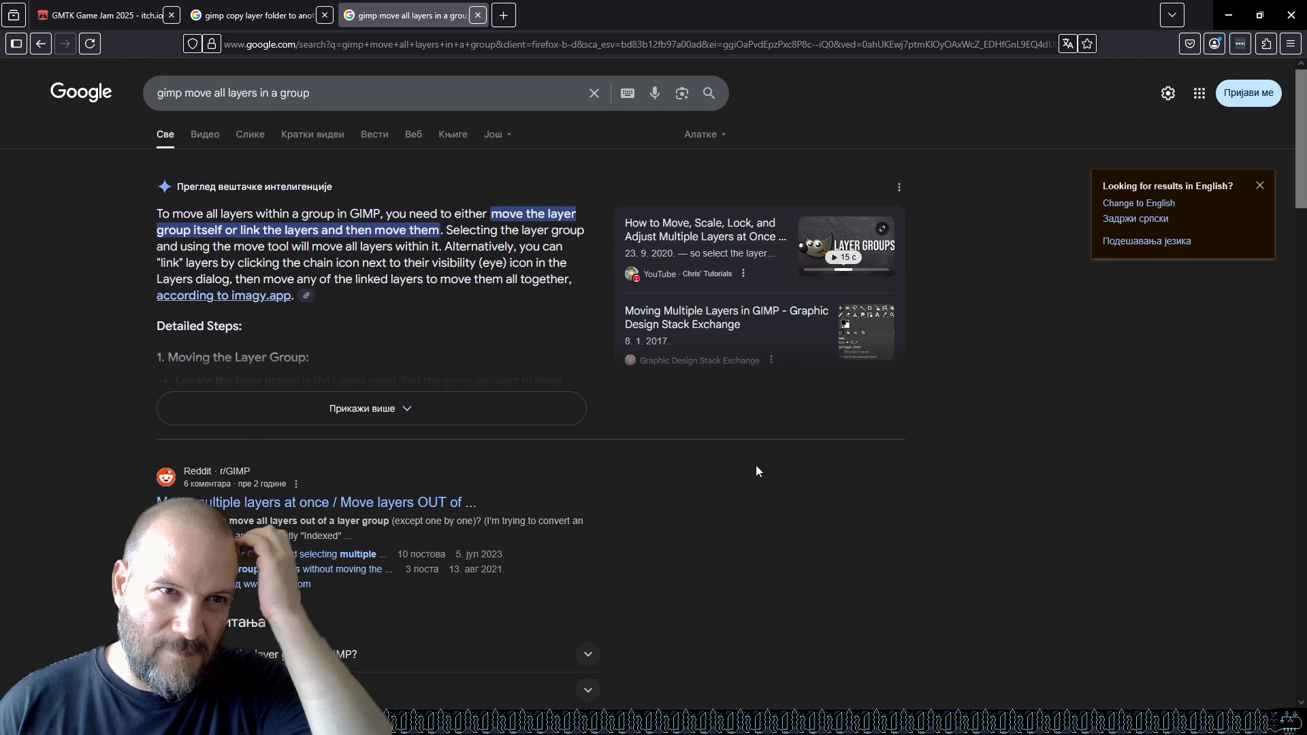
left_click(458, 414)
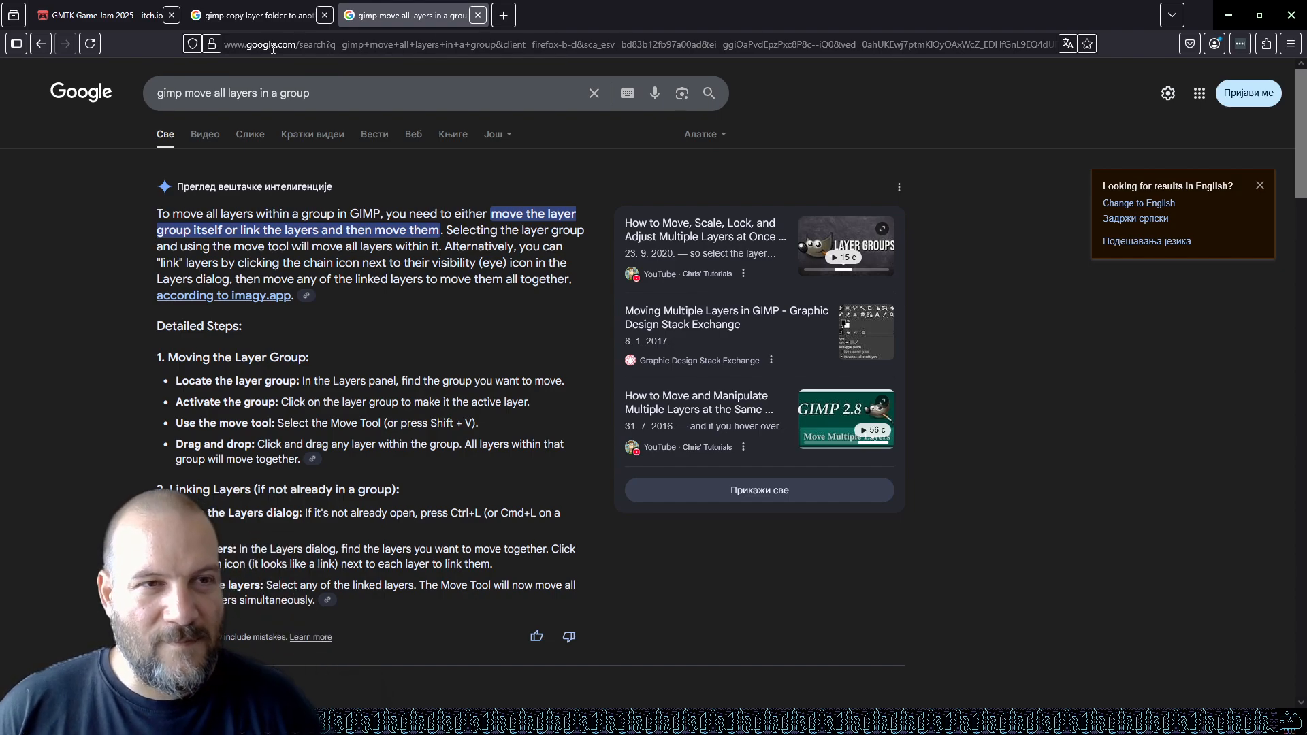
left_click_drag(213, 92, 311, 93)
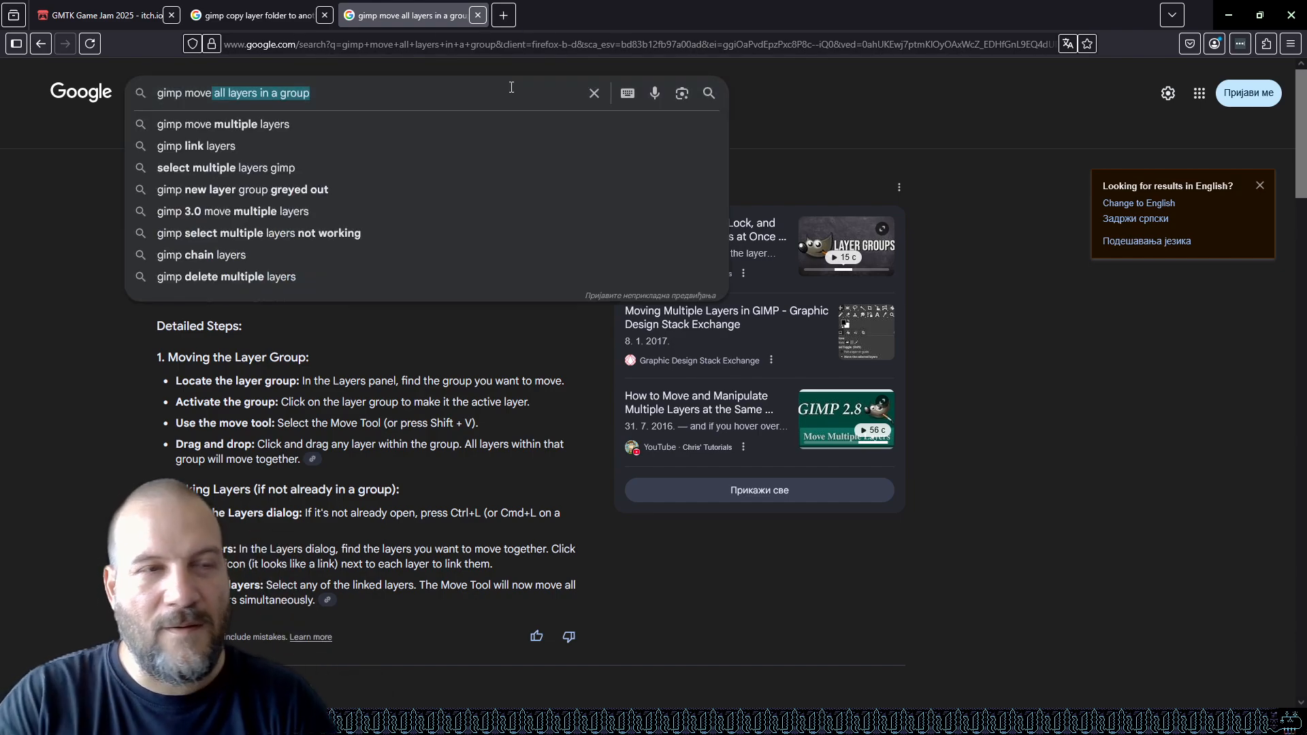
type("layer when ")
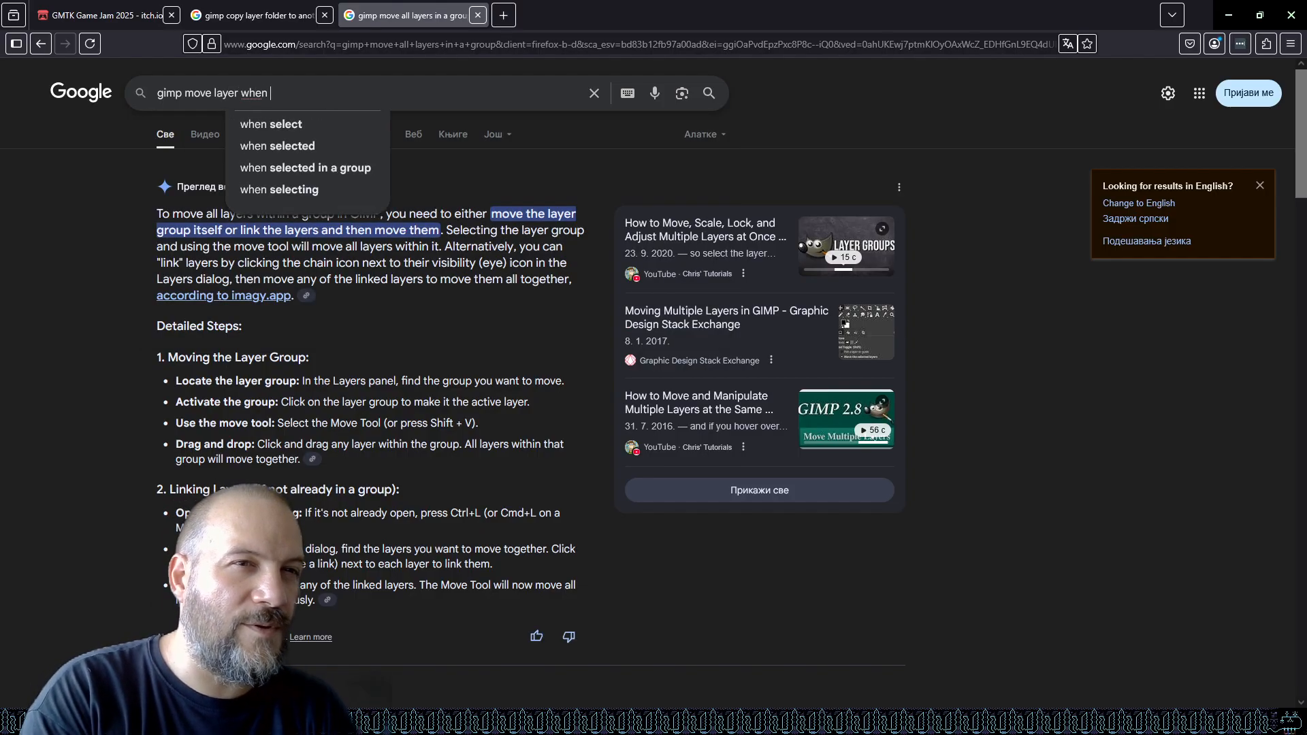
type("not visible")
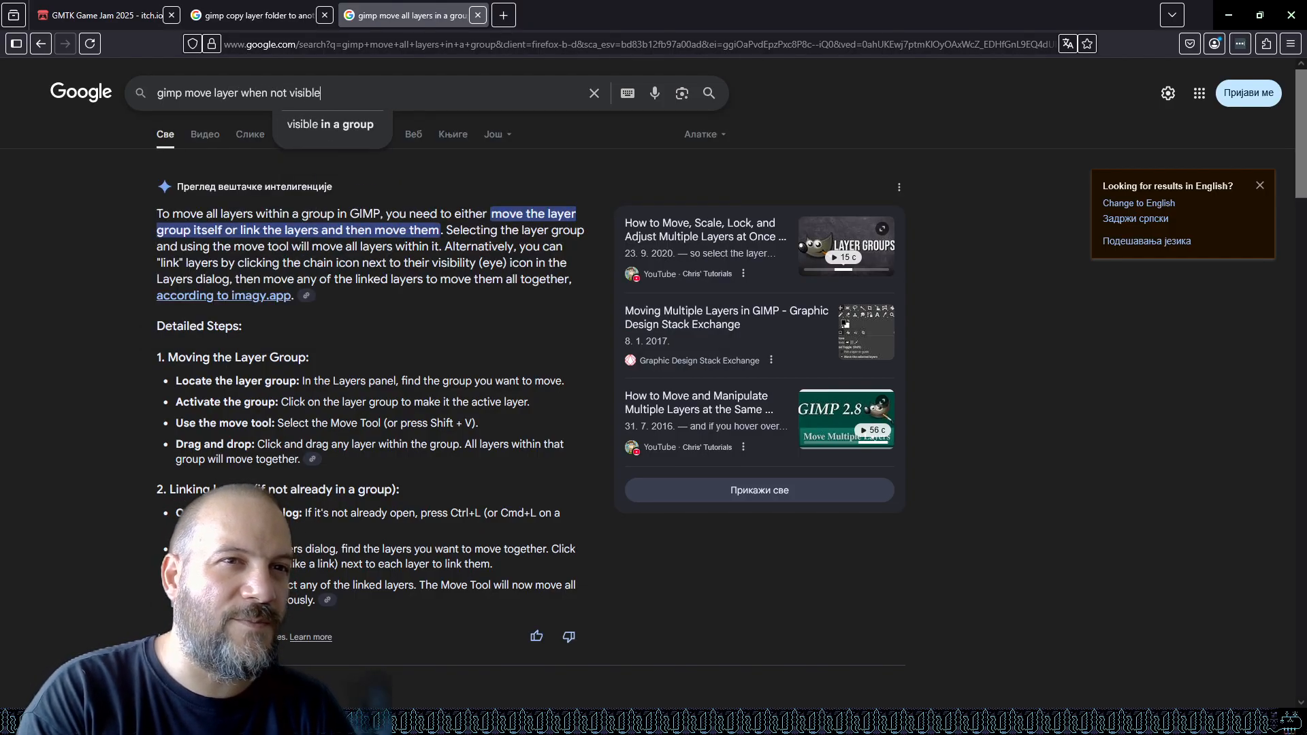
key("Return")
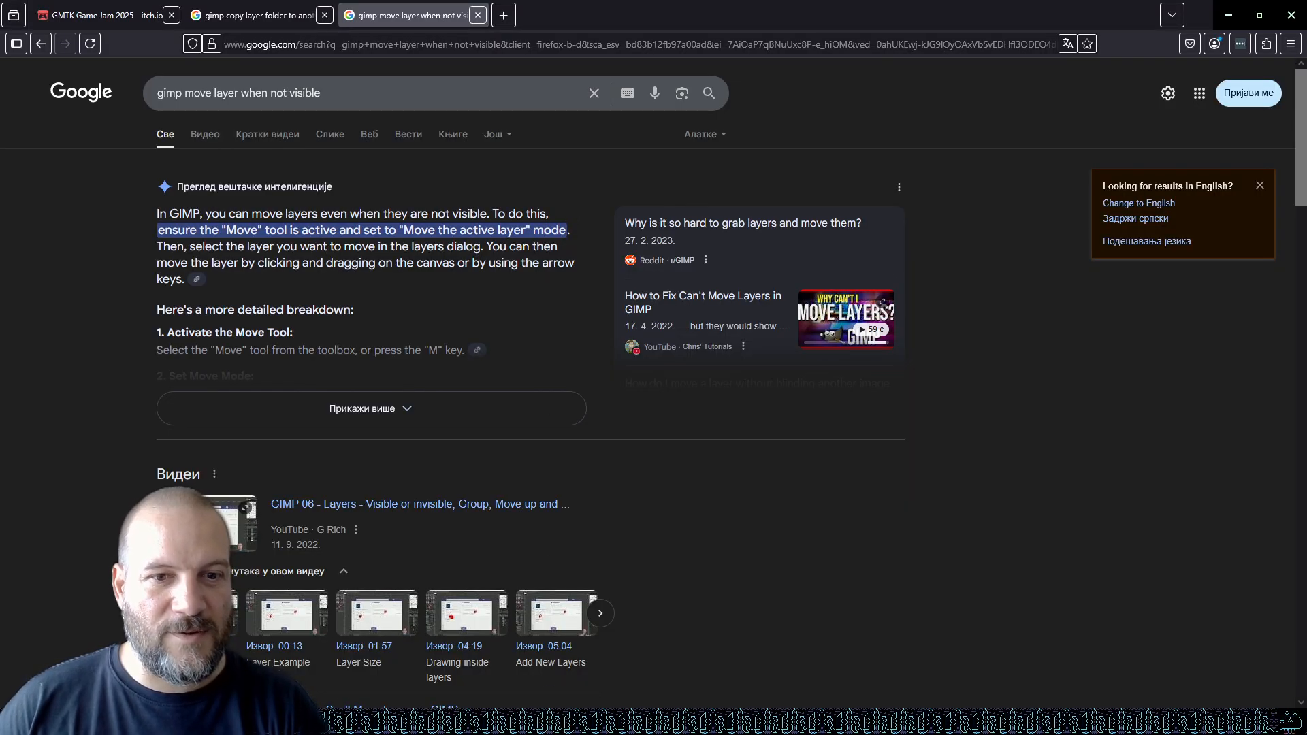
With the Moon copy group active, set the Move tool to move the active layer and drag the group onto the canvas.
left_click(541, 720)
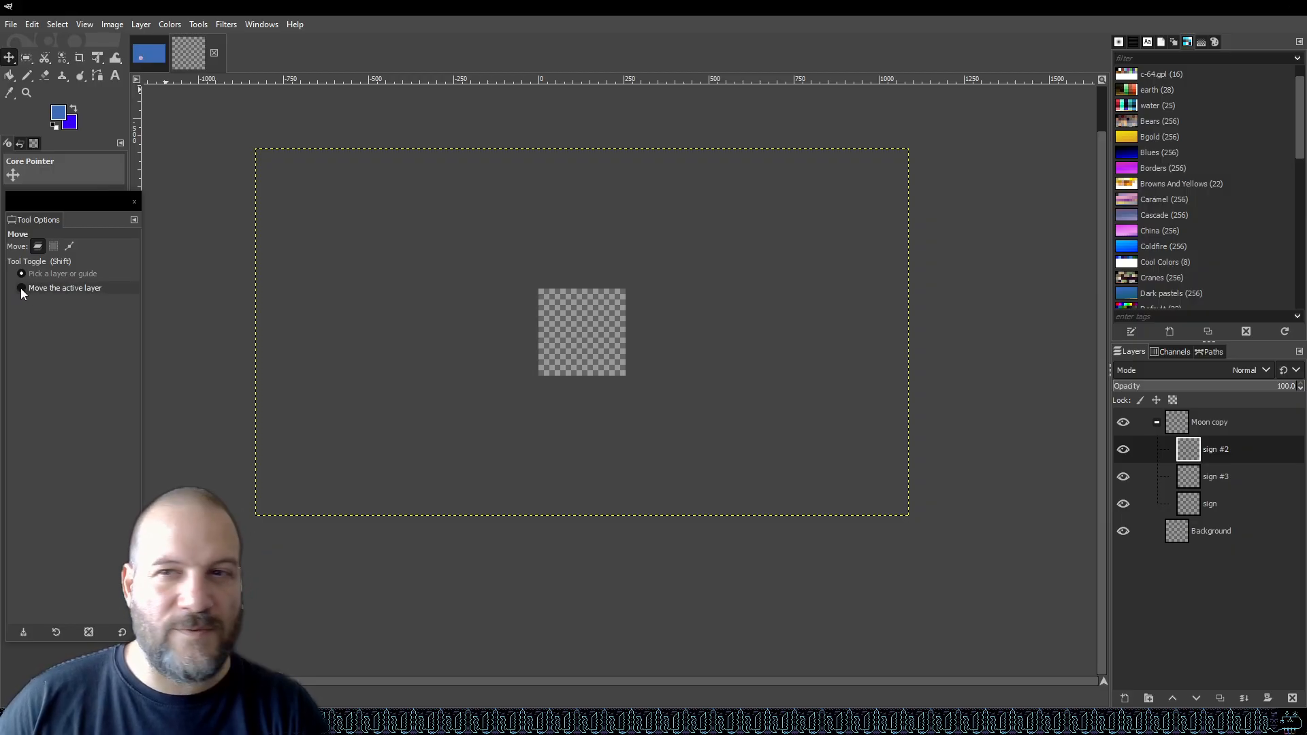
left_click(1215, 422)
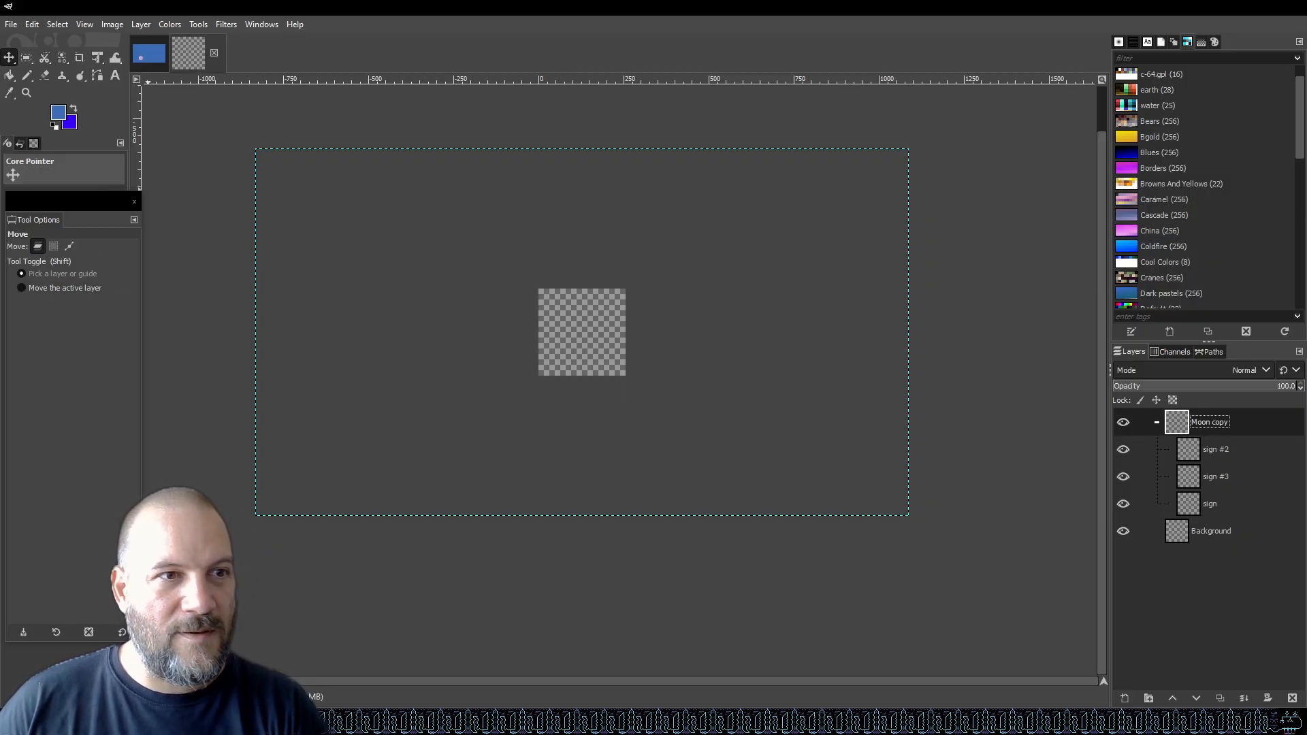
left_click(23, 287)
left_click_drag(568, 345, 735, 253)
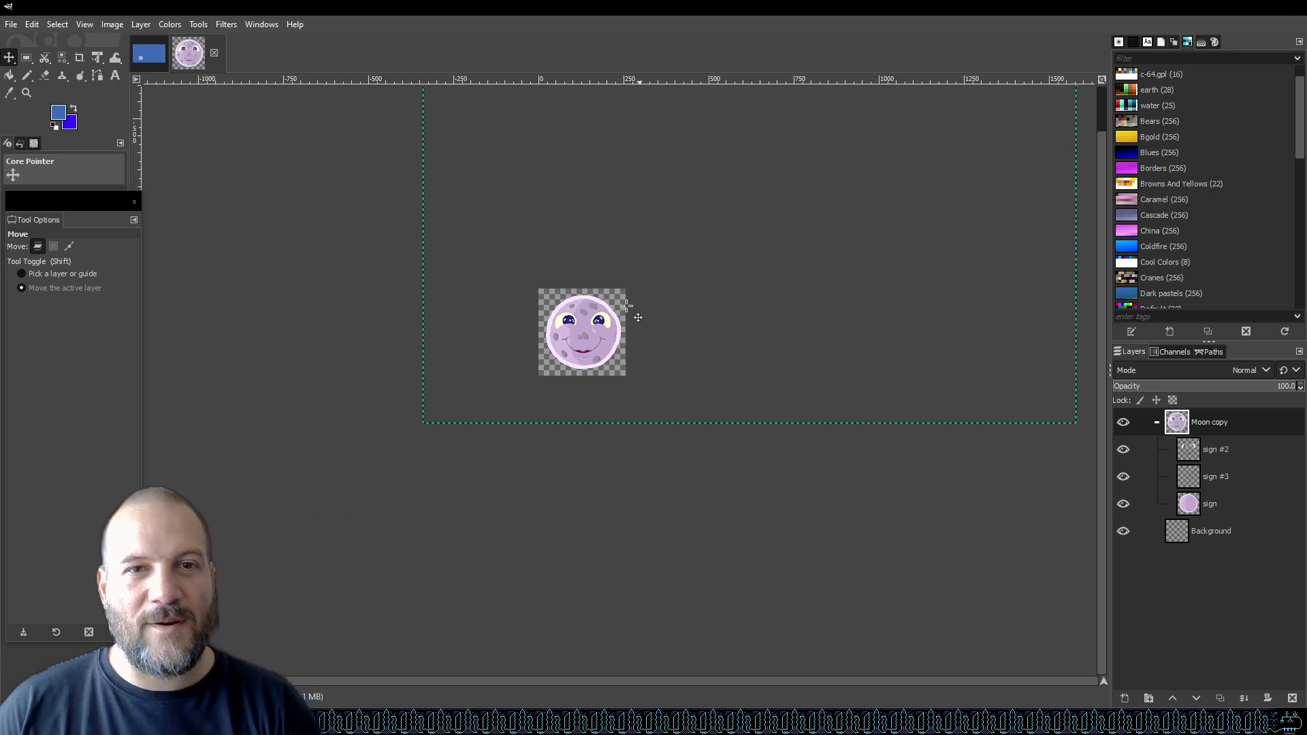
Zoom in and nudge the Moon copy group a few pixels to center the moon on the canvas.
scroll(647, 292, "up", 3)
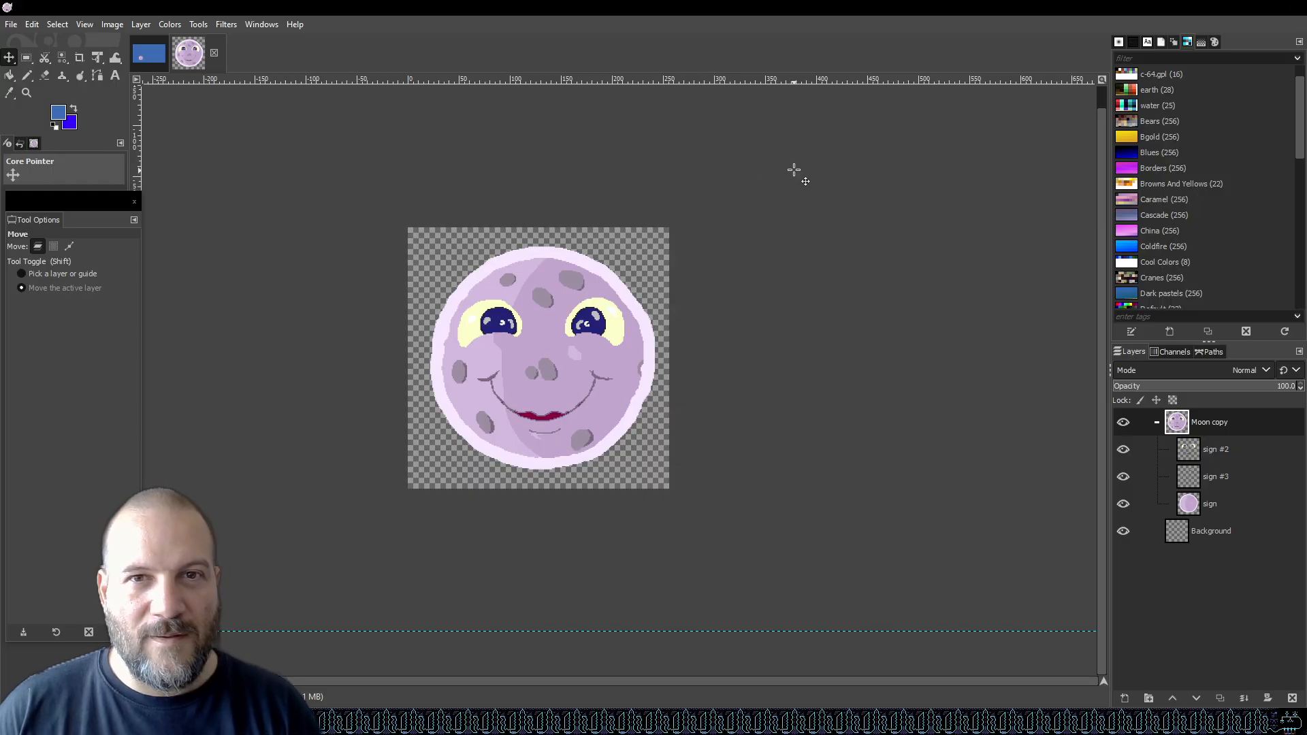
left_click_drag(787, 164, 782, 162)
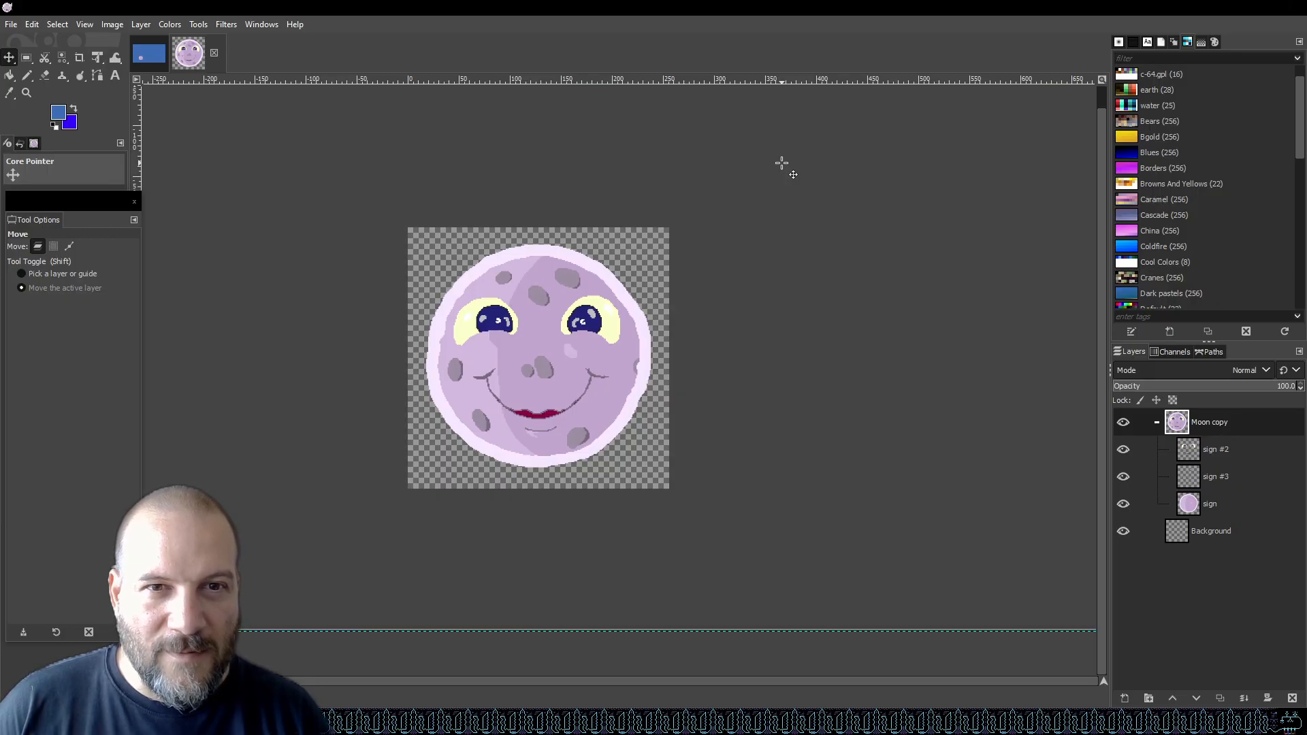
left_click_drag(781, 163, 782, 164)
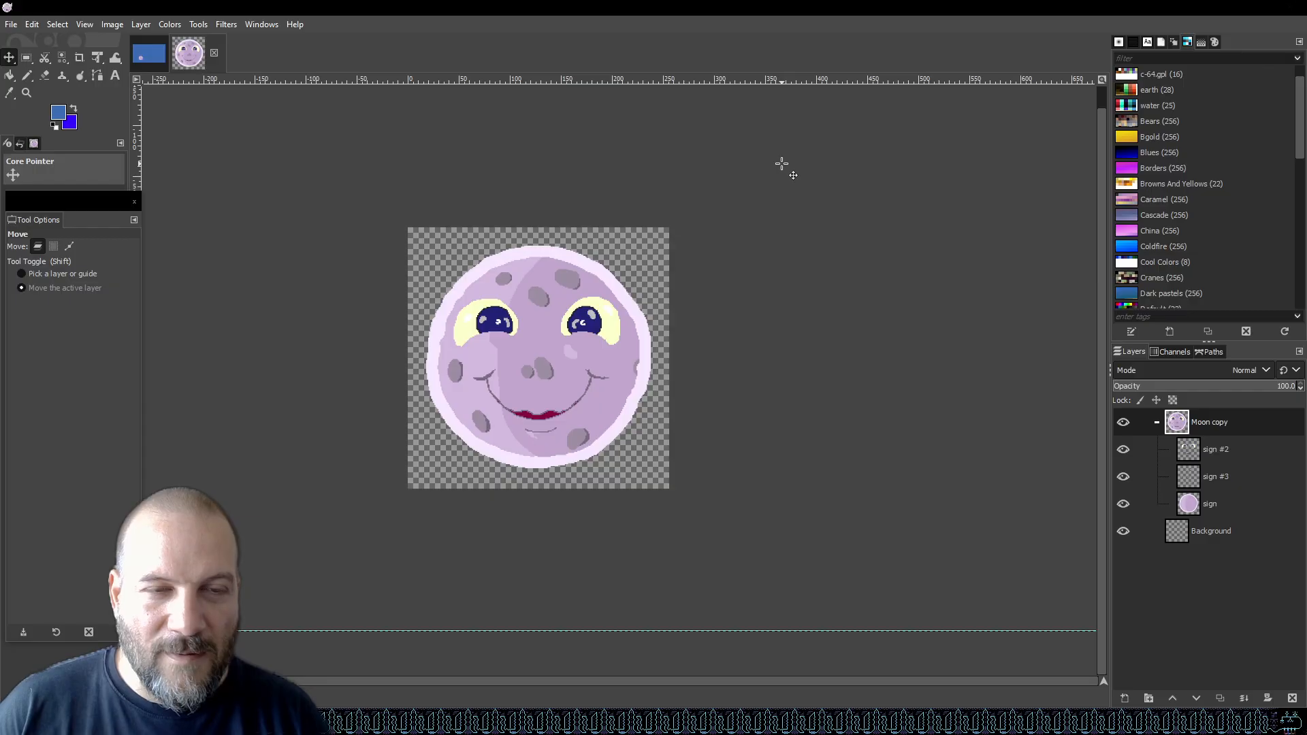
left_click_drag(782, 164, 782, 163)
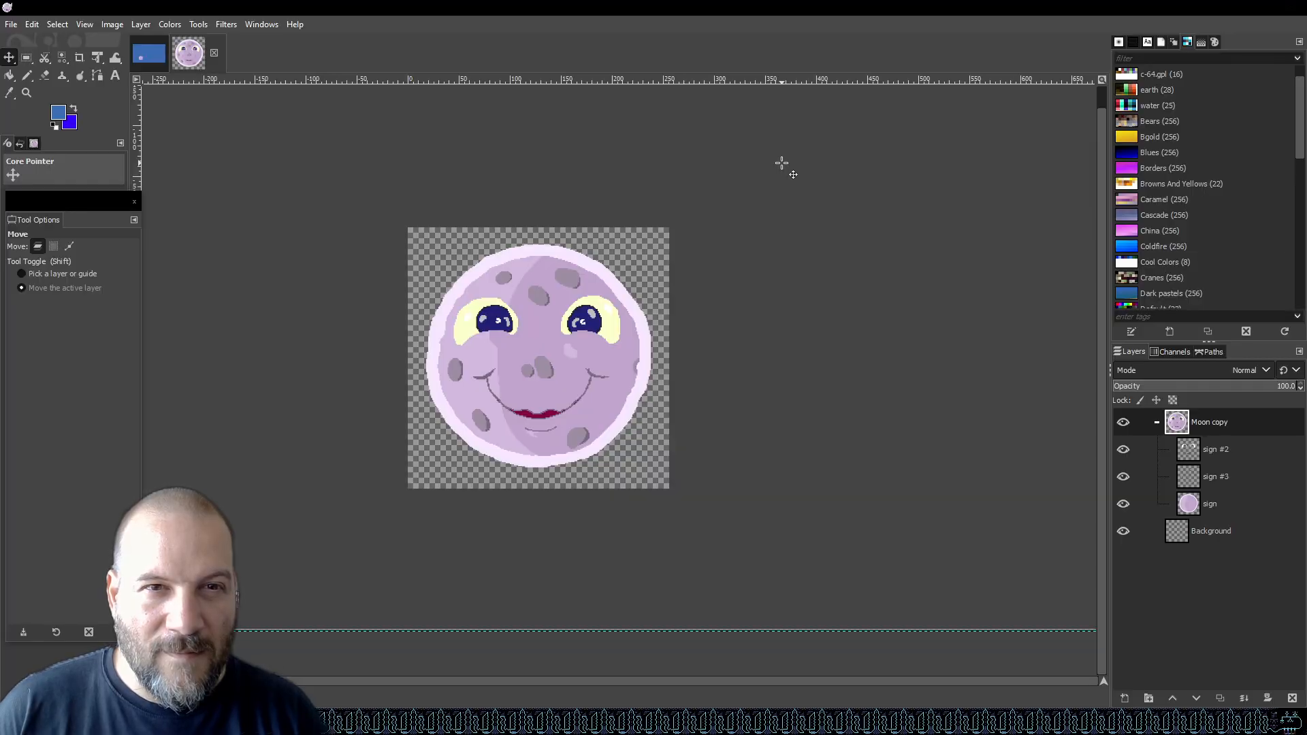
left_click_drag(782, 163, 782, 166)
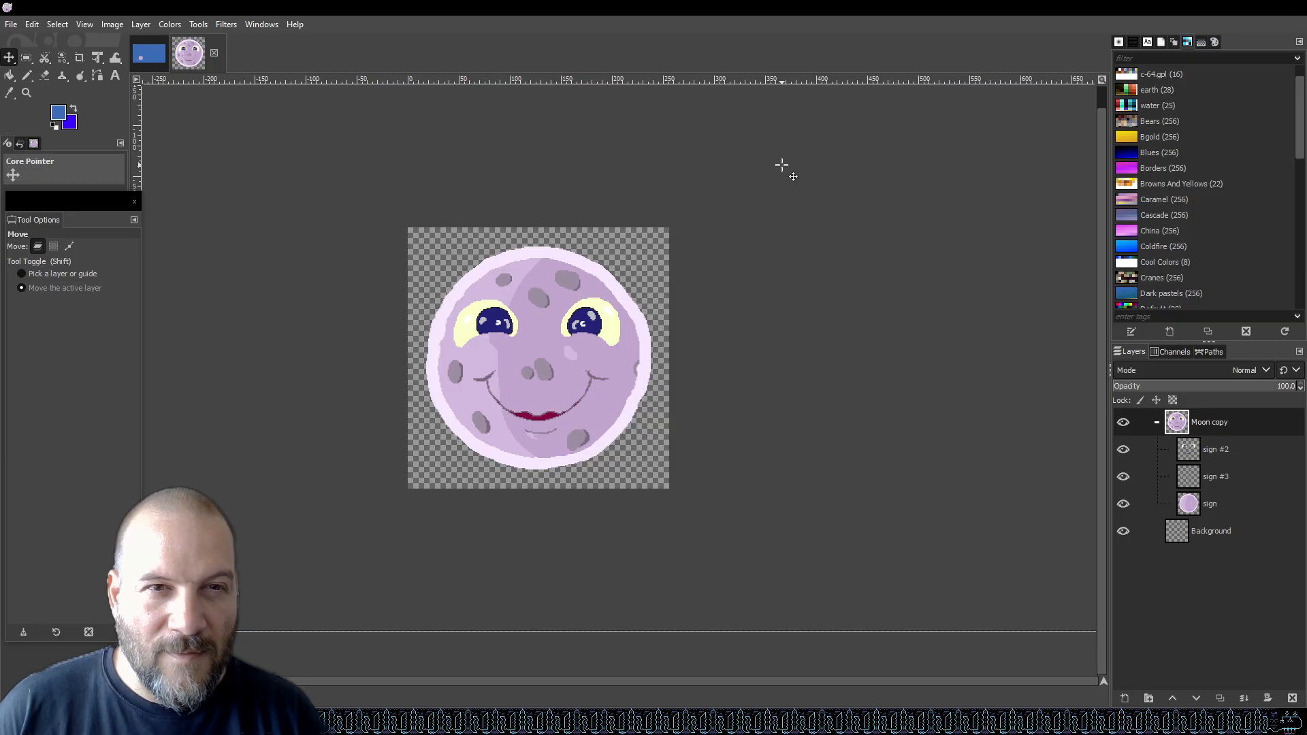
left_click_drag(782, 165, 782, 167)
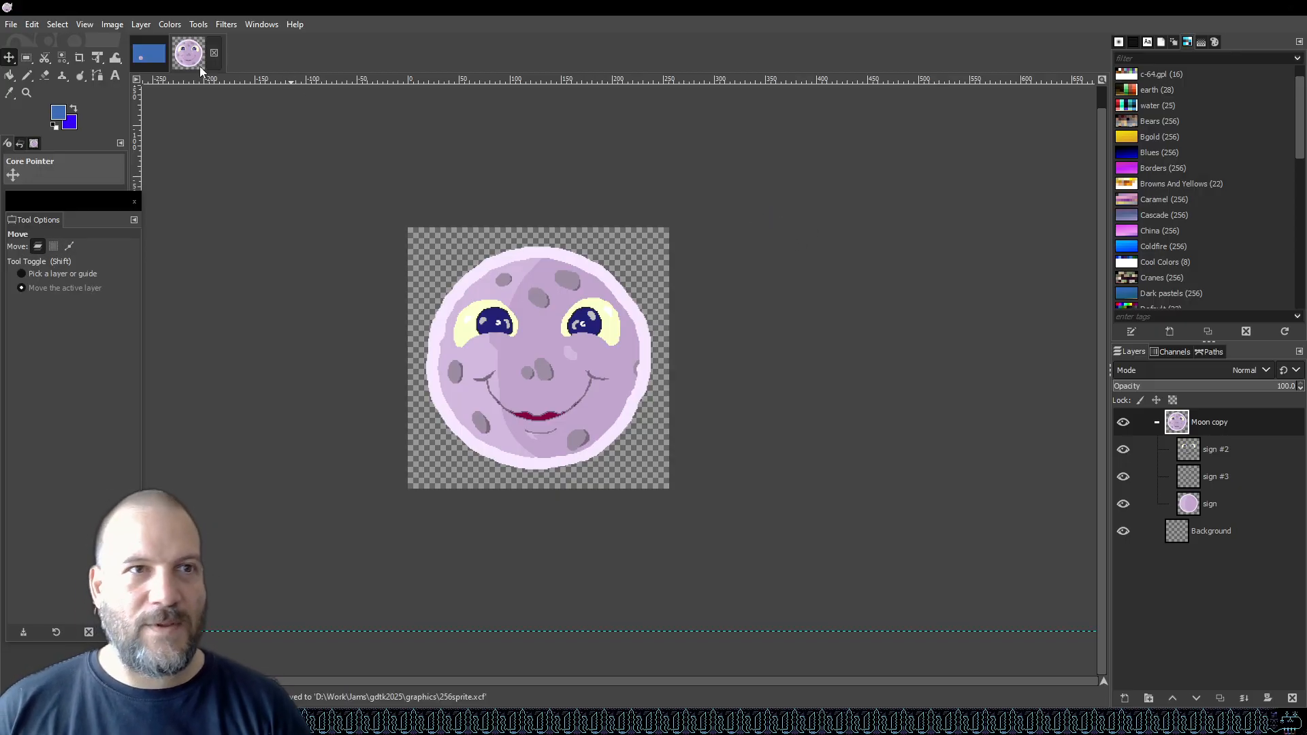
Switch to the main scene image, hide the Moon group, show the Sun group, and zoom into the sun.
left_click(157, 60)
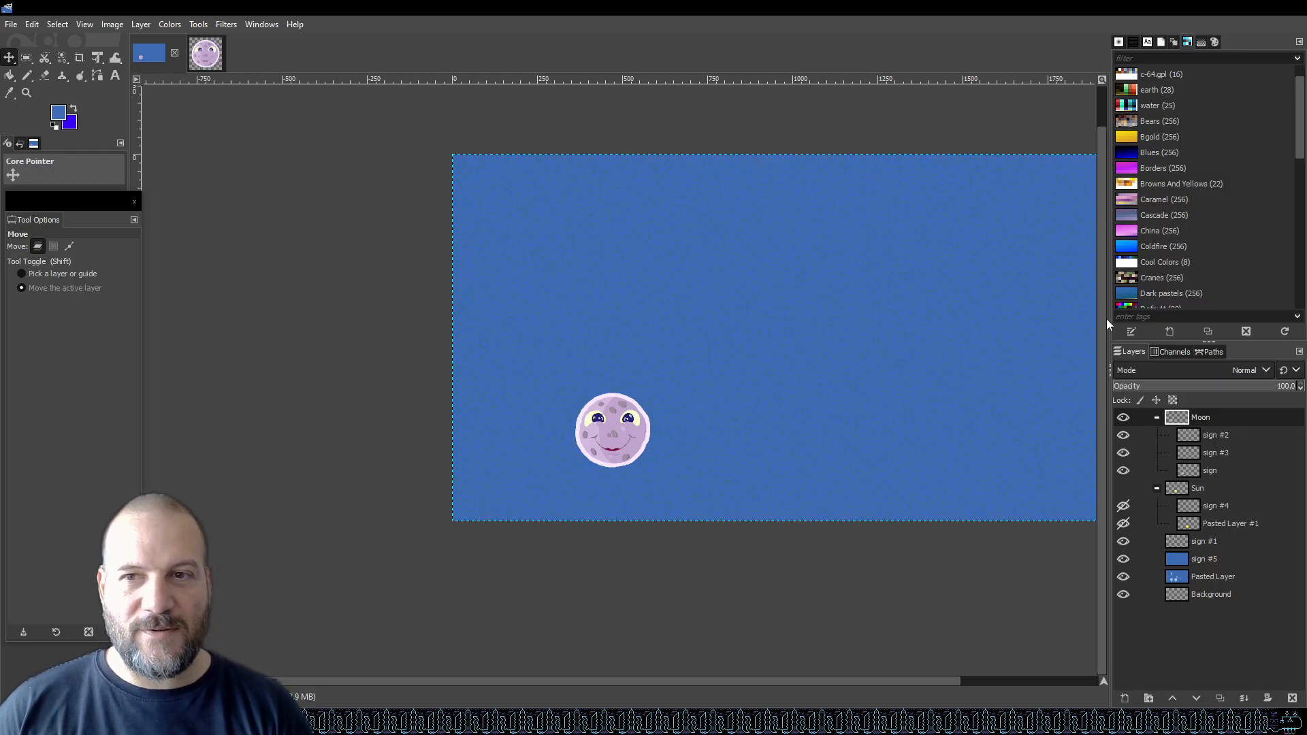
left_click(1123, 418)
left_click(1124, 488)
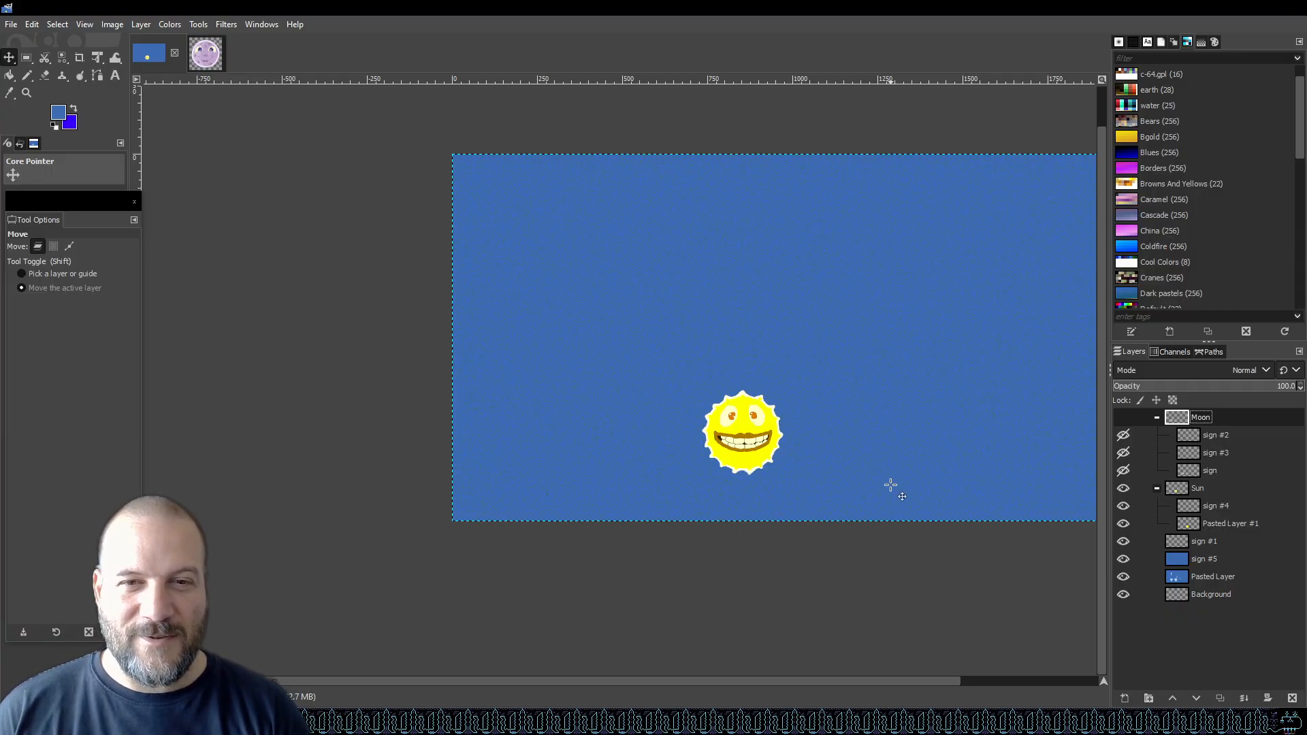
scroll(889, 485, "up", 3)
scroll(431, 333, "up", 2)
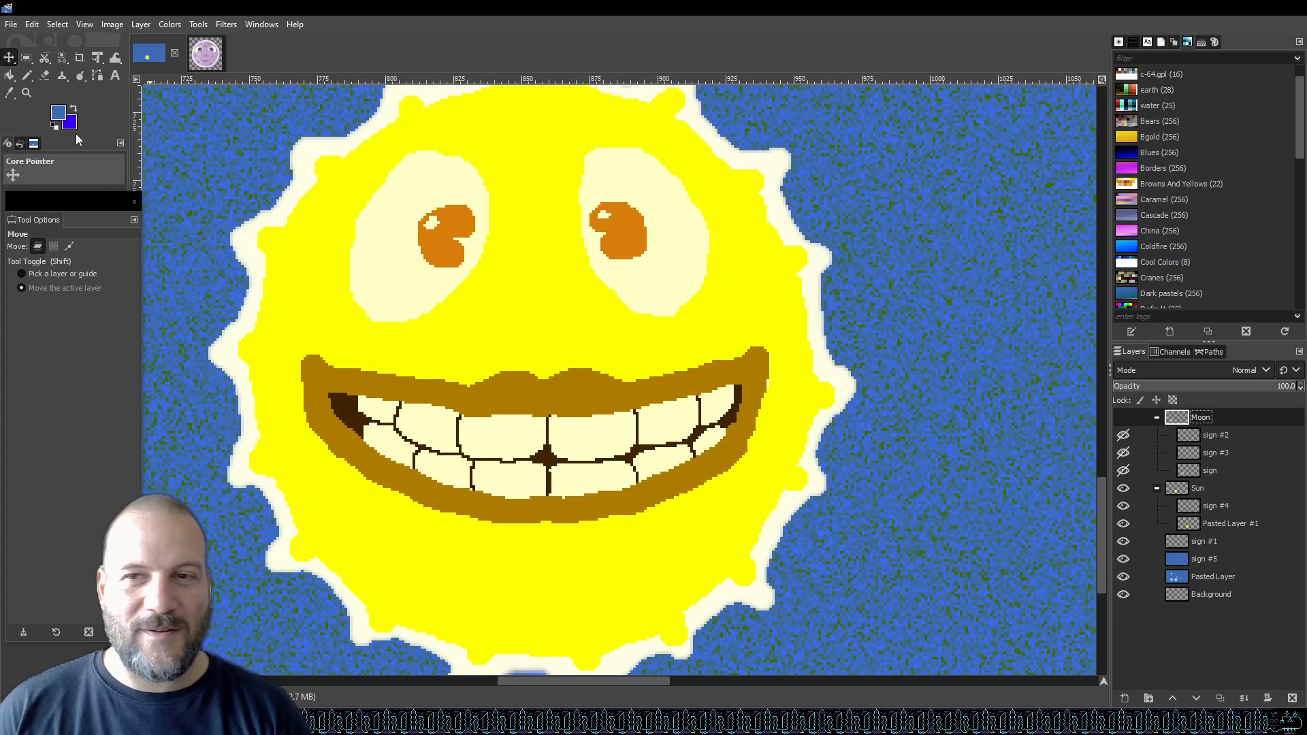
Make the Moon group and its layers visible again alongside the Sun group, selecting the sign #4 layer.
left_click(1210, 438)
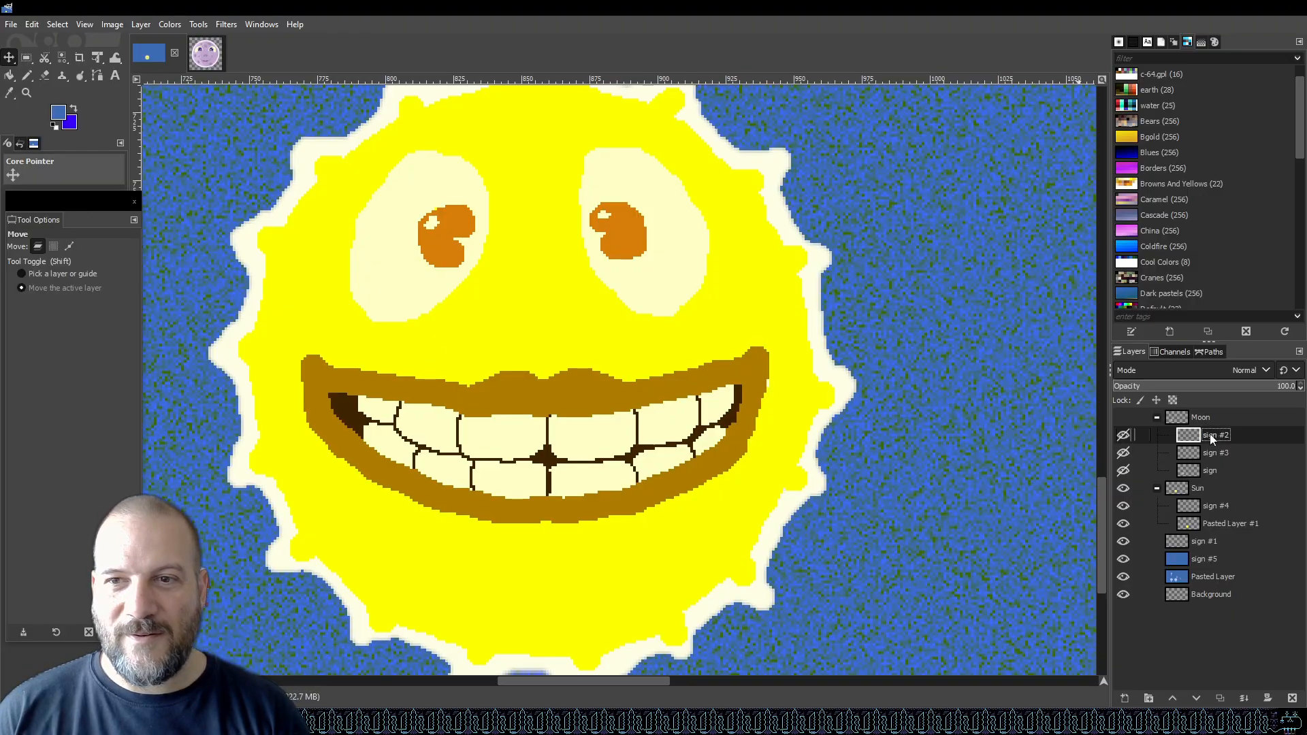
left_click(1126, 439)
left_click(1127, 417)
left_click(1226, 506)
left_click(1122, 507)
left_click(1122, 507)
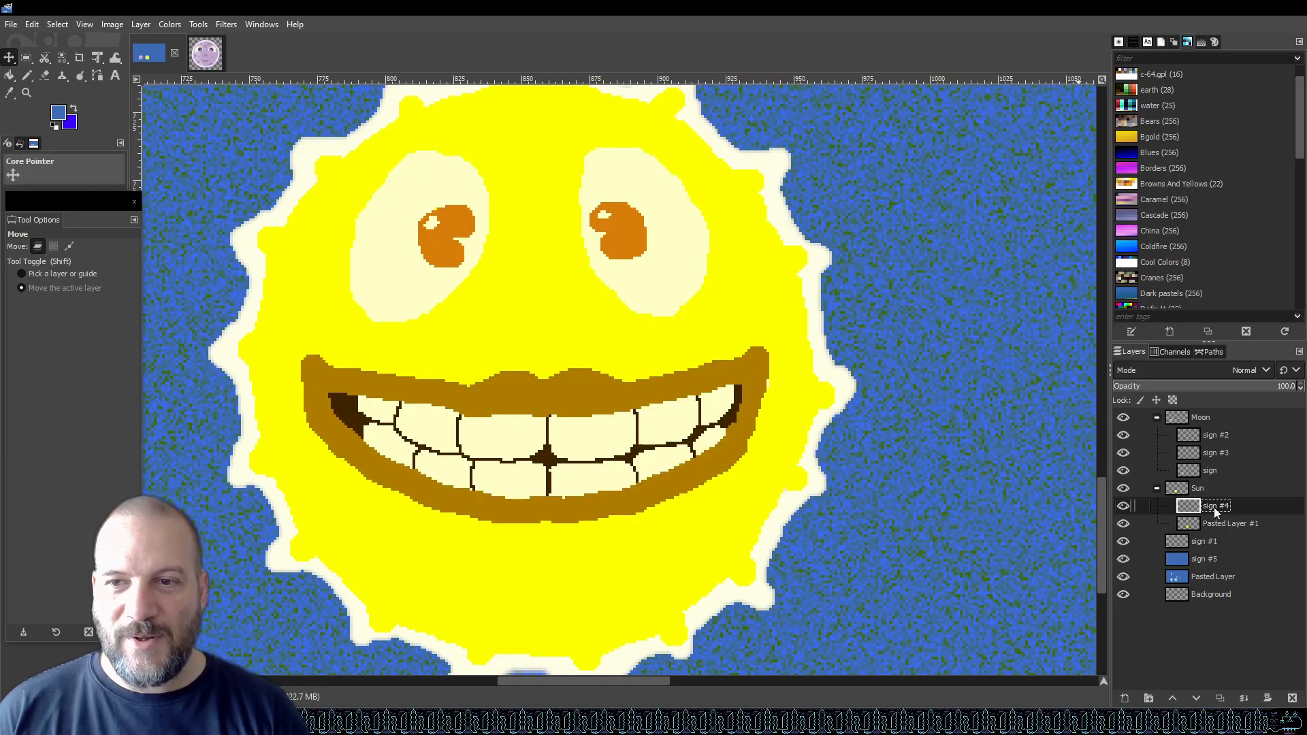
Pick the brown lip colour from the sun's mouth as the foreground colour.
left_click(71, 120)
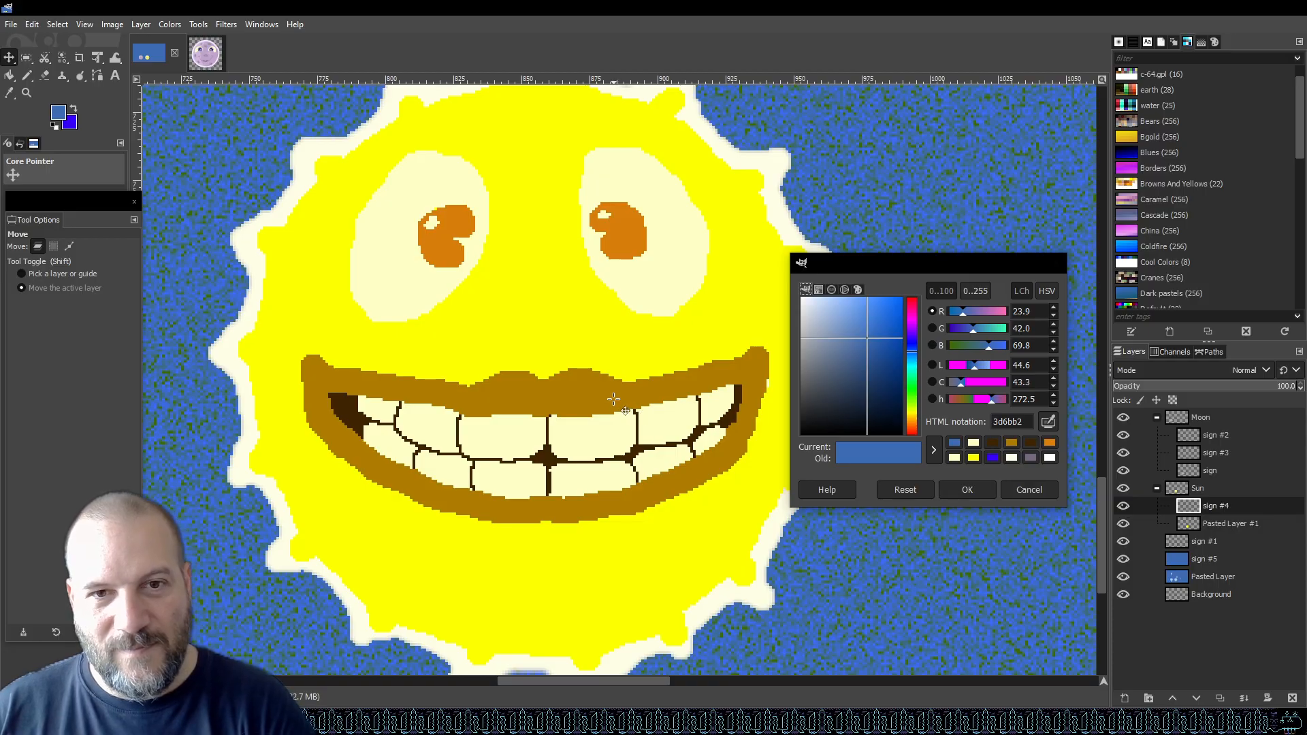
left_click(957, 490)
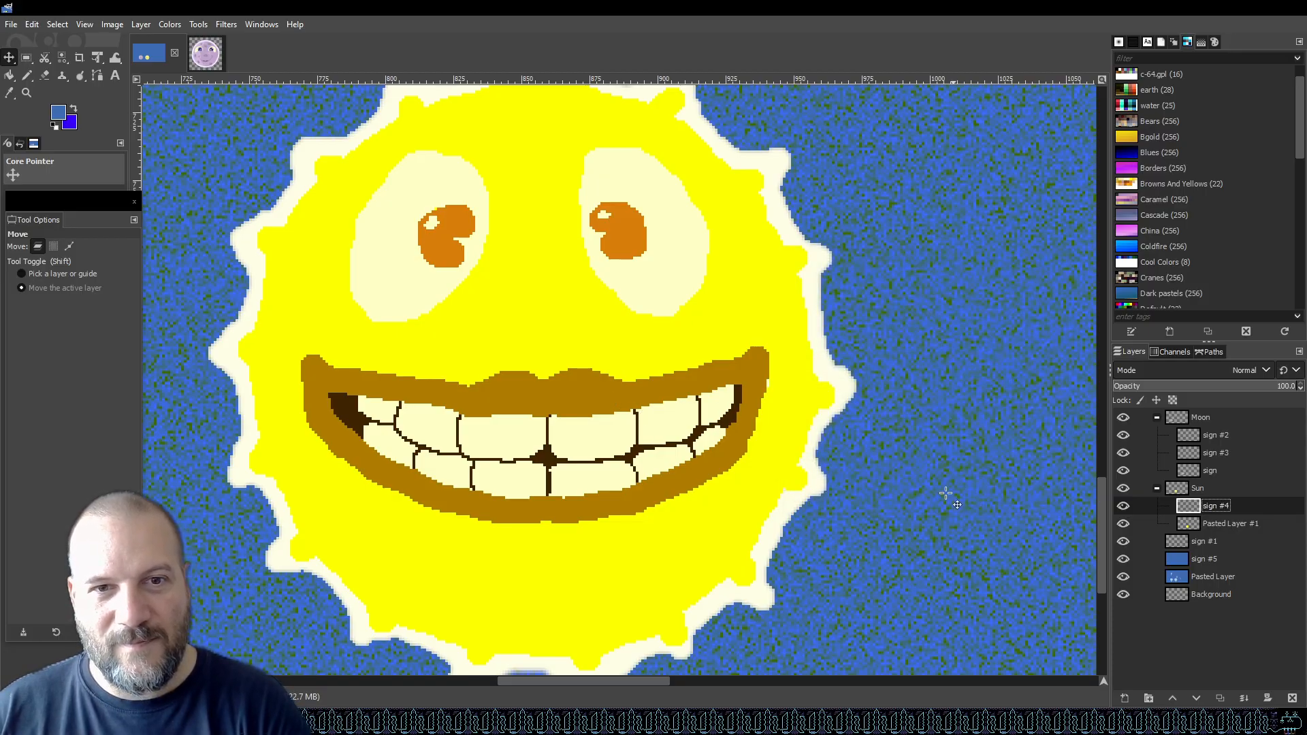
key("o")
left_click(636, 397)
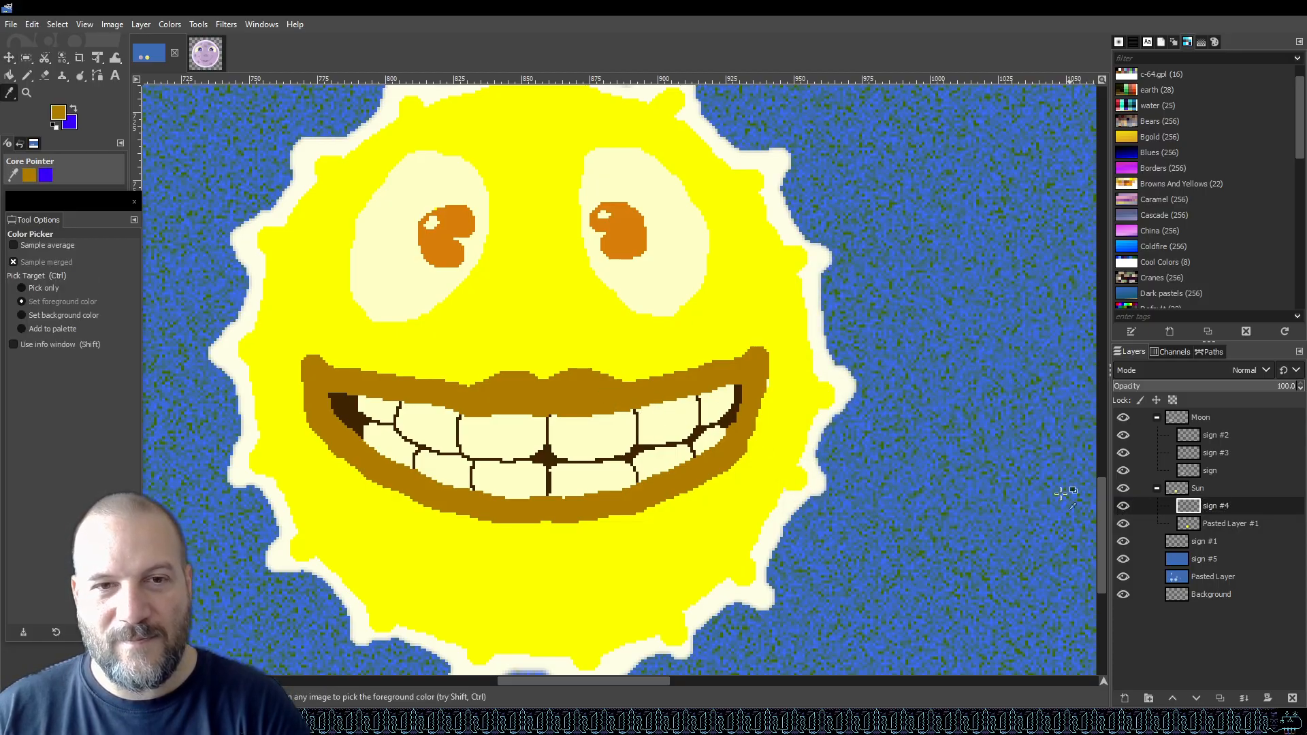
Change the foreground colour to a reddish orange and bucket-fill the sun's lips with it.
left_click(64, 114)
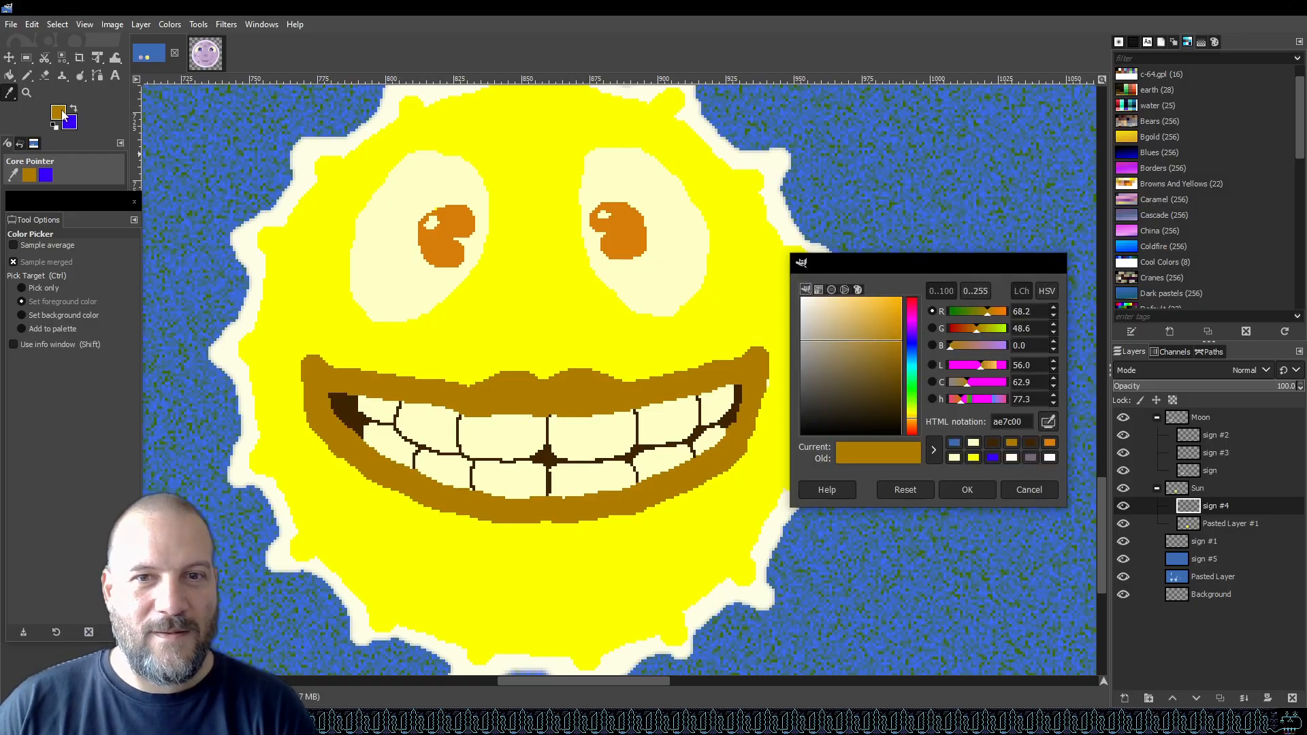
left_click(913, 425)
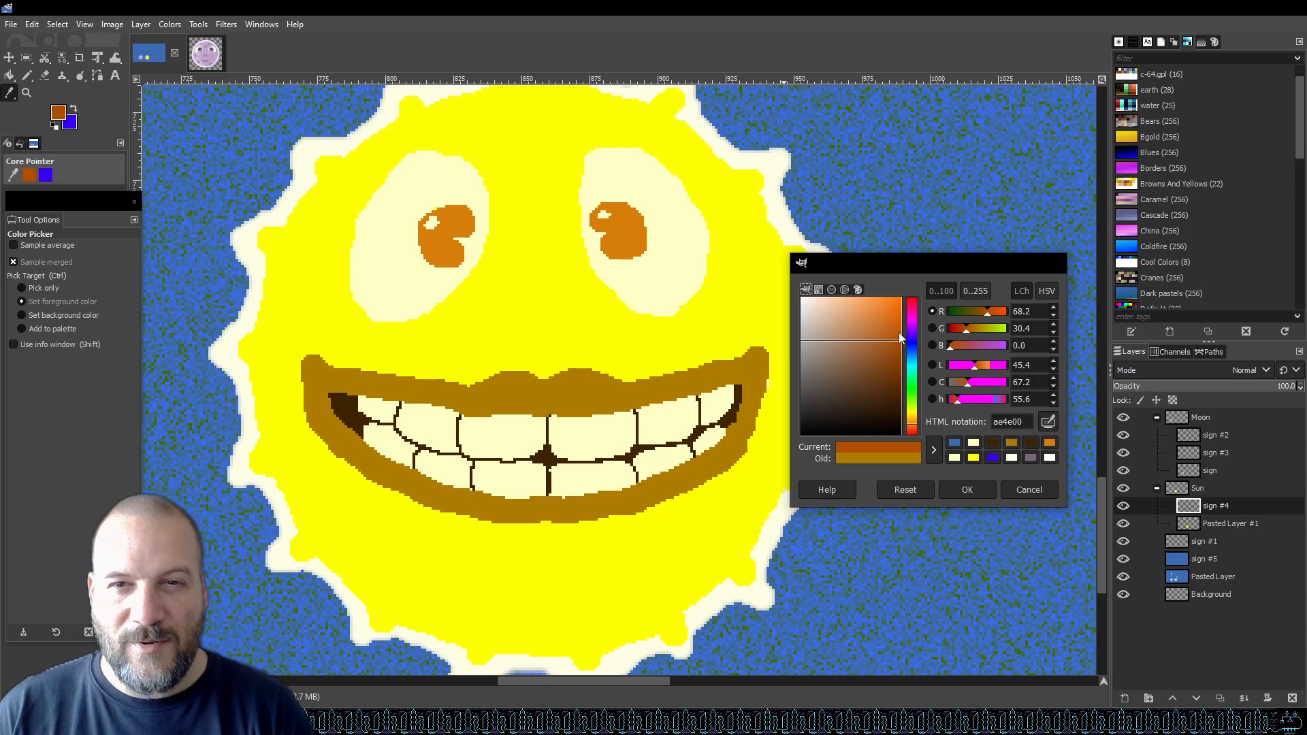
left_click_drag(901, 344, 896, 331)
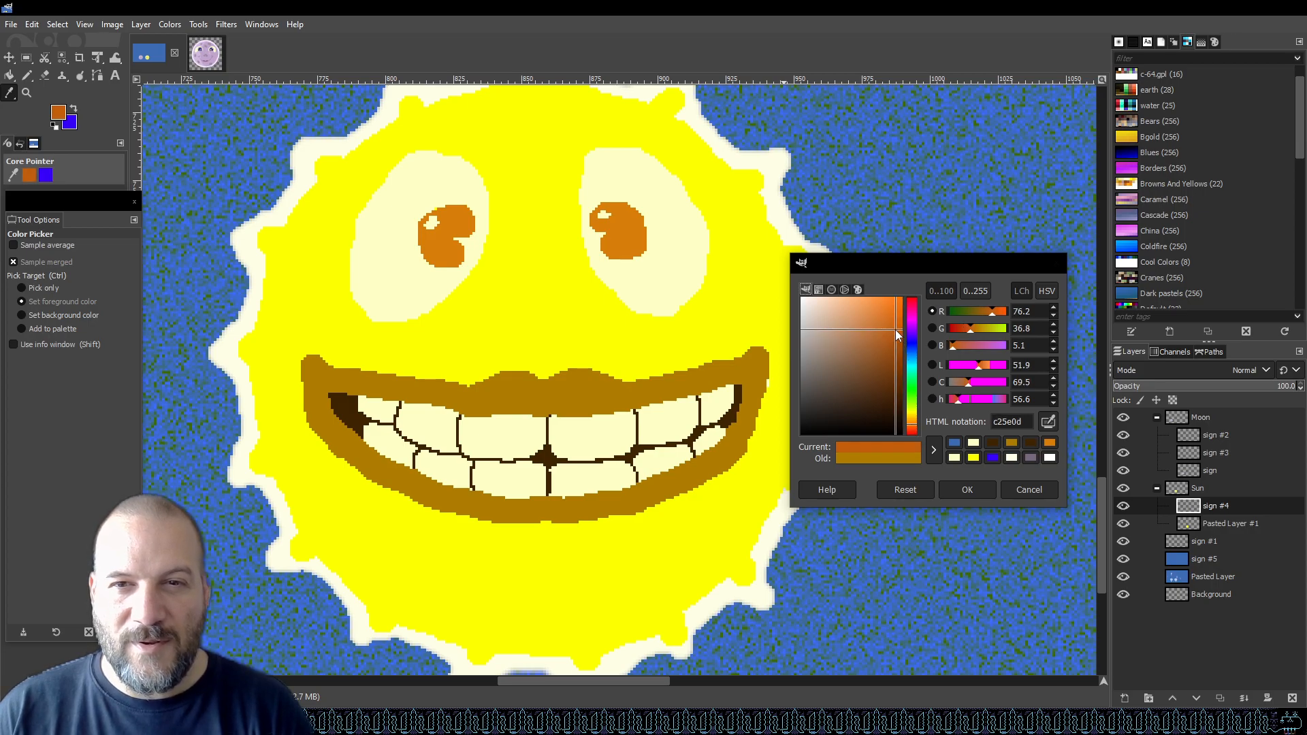
left_click_drag(917, 433, 918, 434)
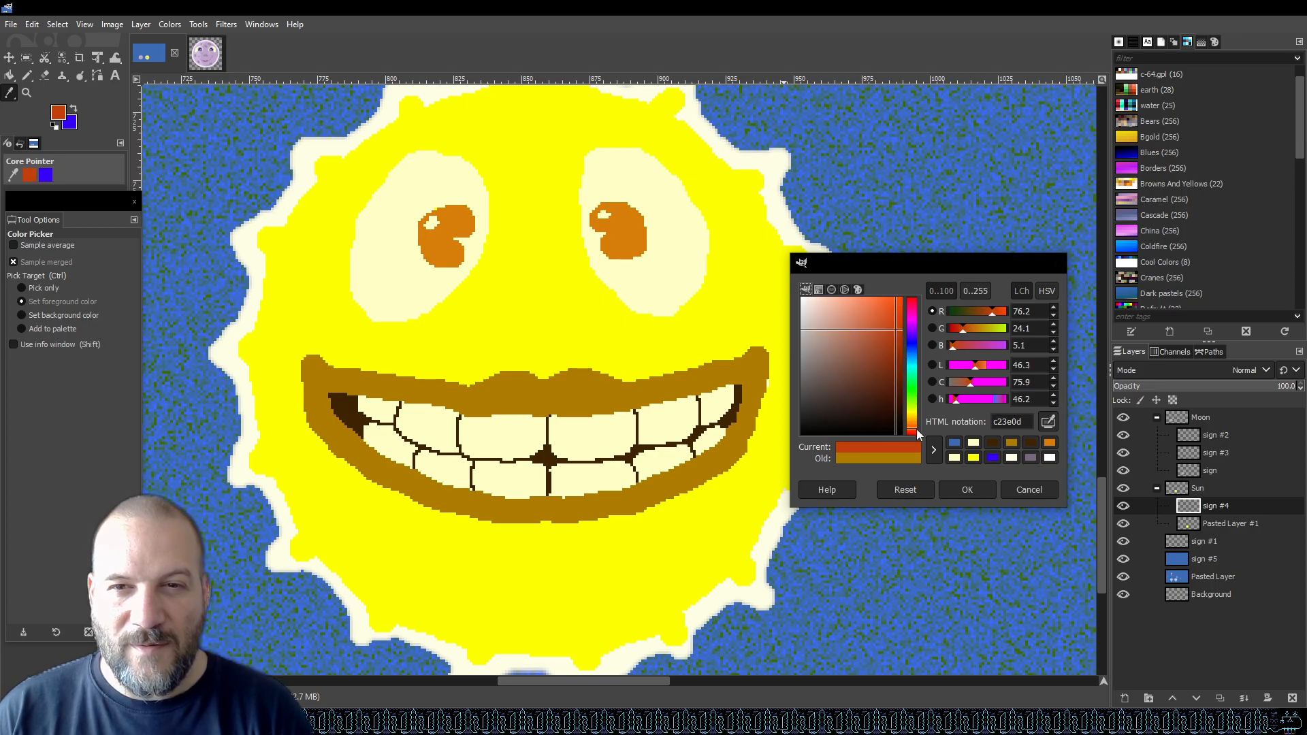
left_click_drag(901, 349, 891, 312)
left_click(965, 490)
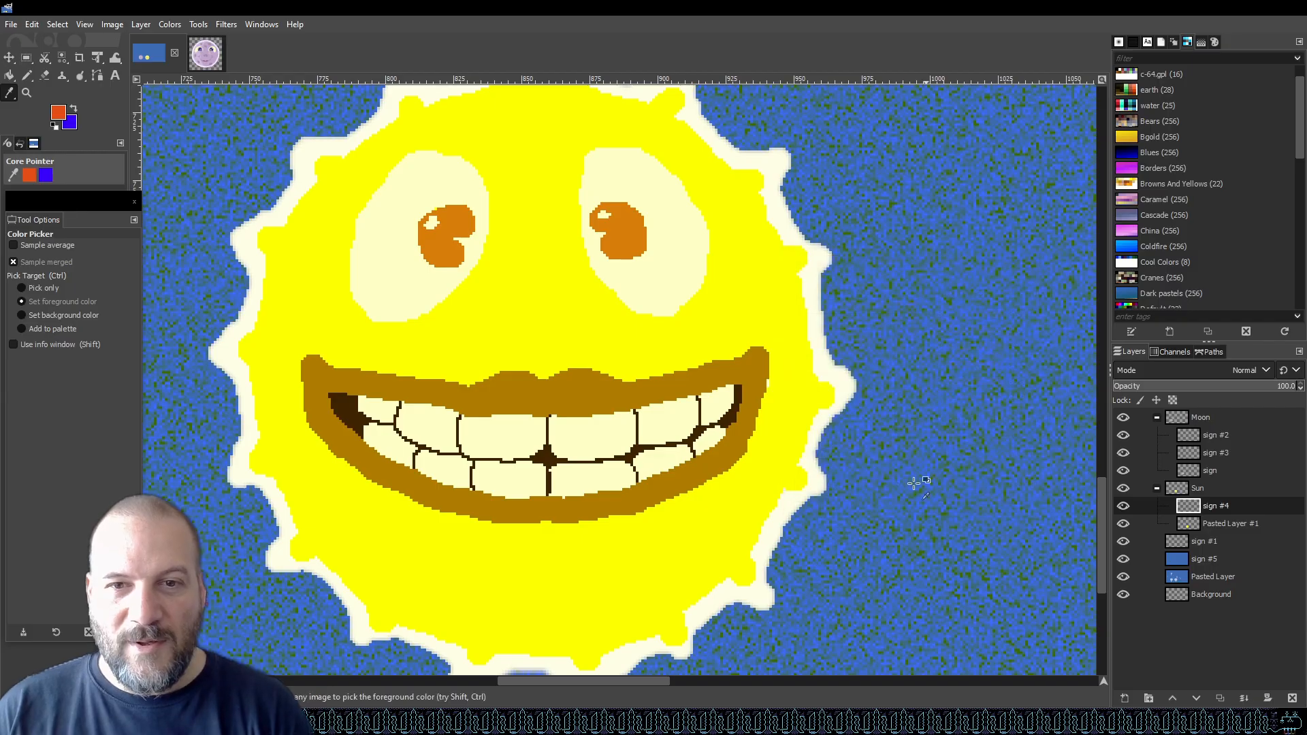
key("shift+b")
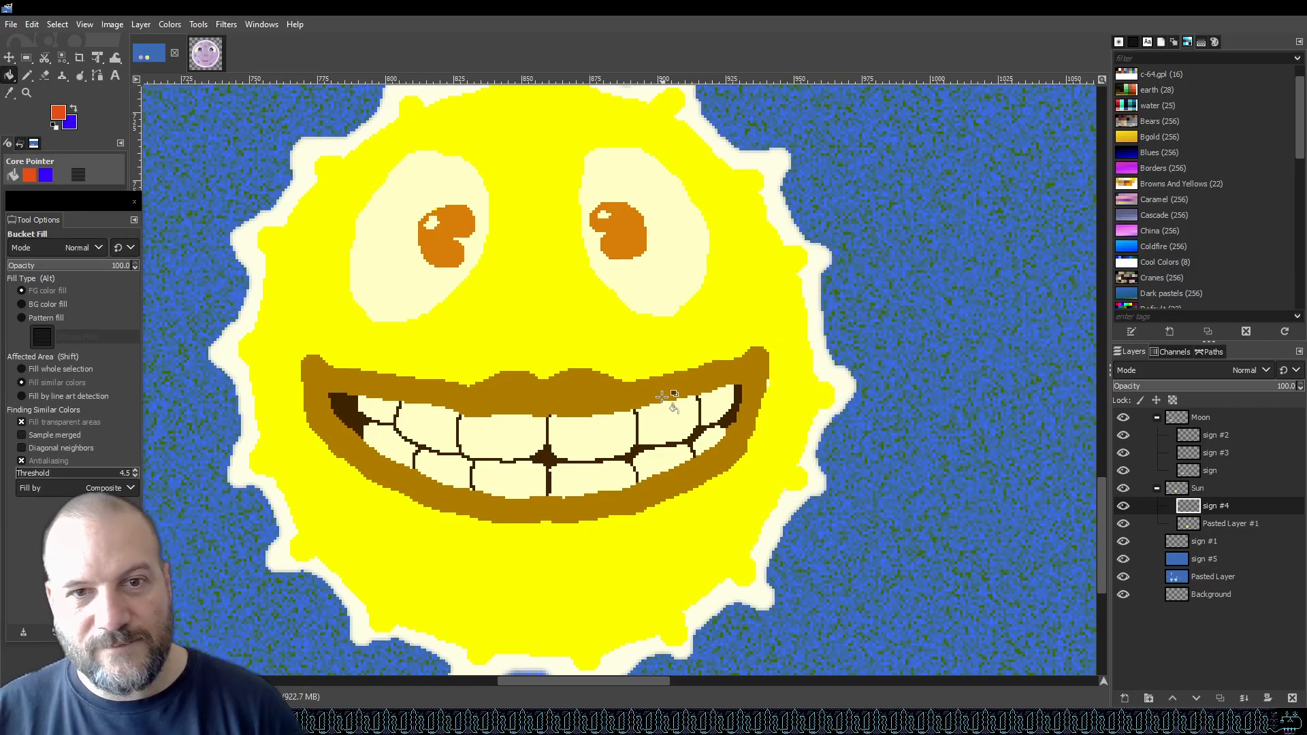
left_click(661, 397)
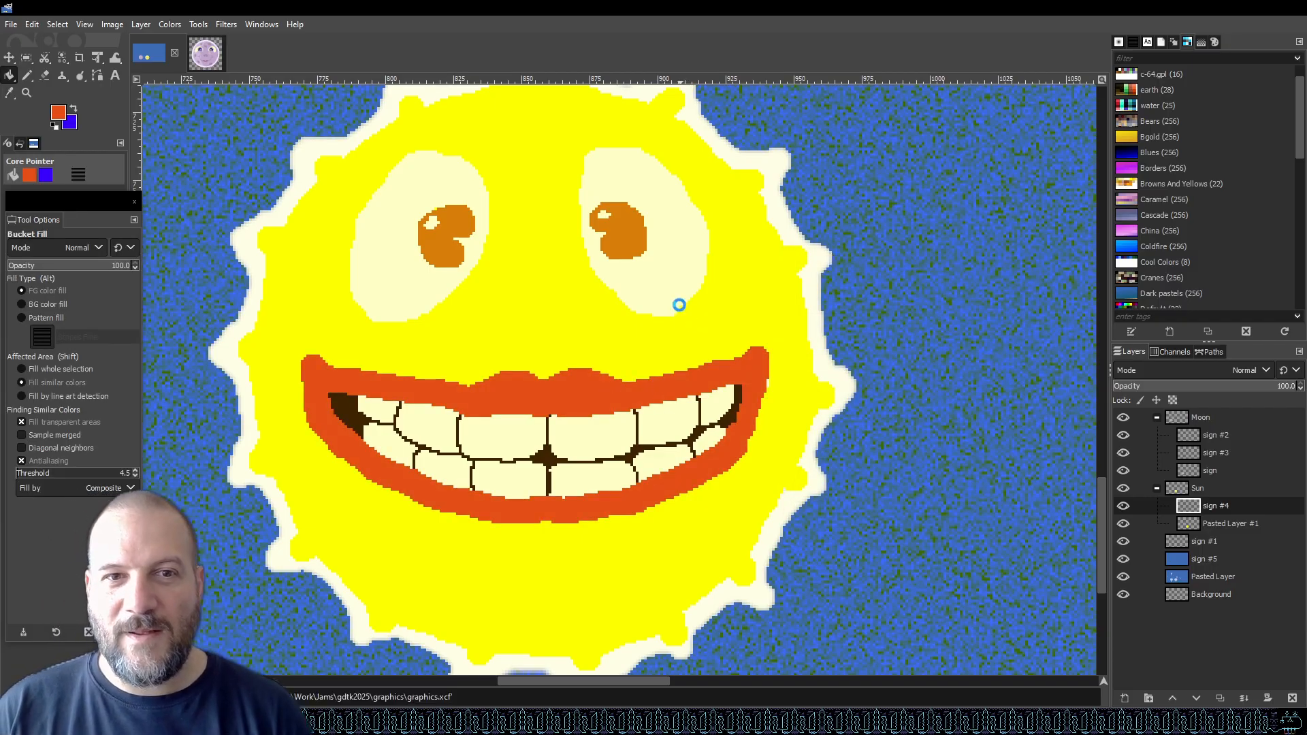
Select the Sun group and hide the Moon group in the main scene image.
scroll(679, 304, "down", 5)
scroll(697, 282, "up", 3)
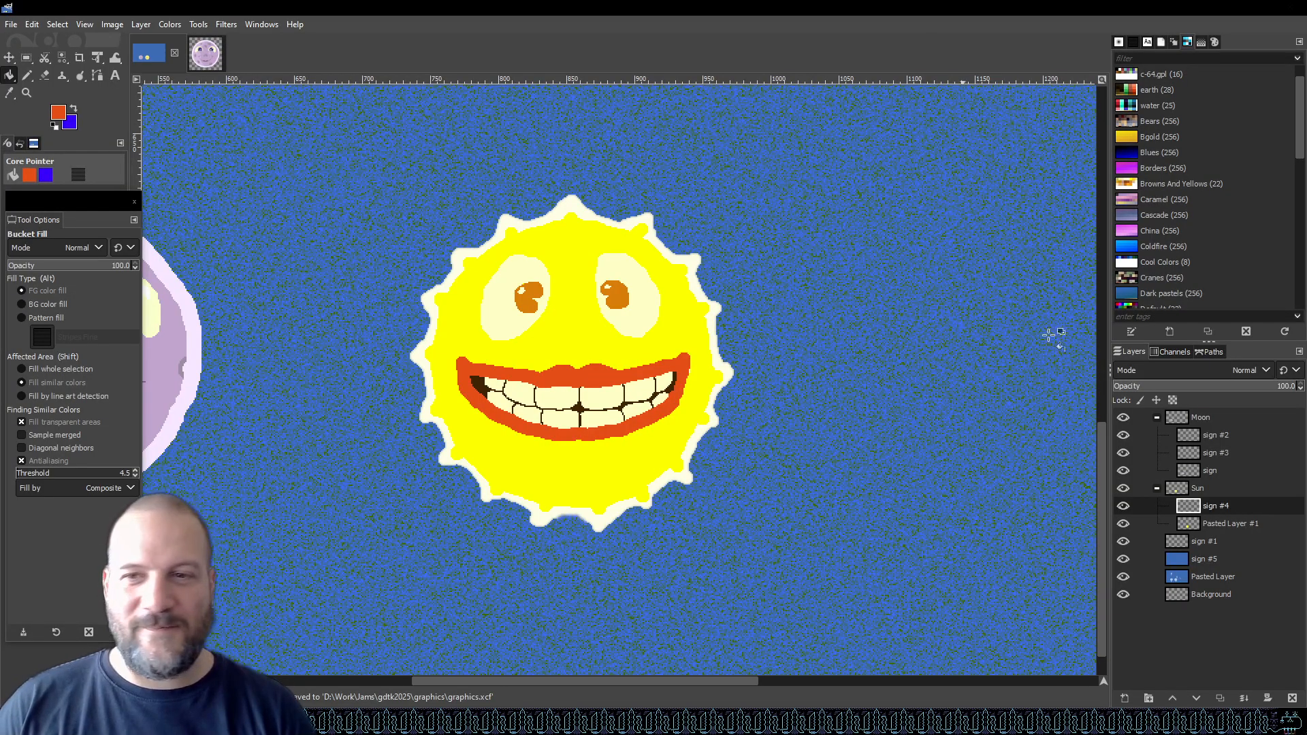
left_click(1206, 485)
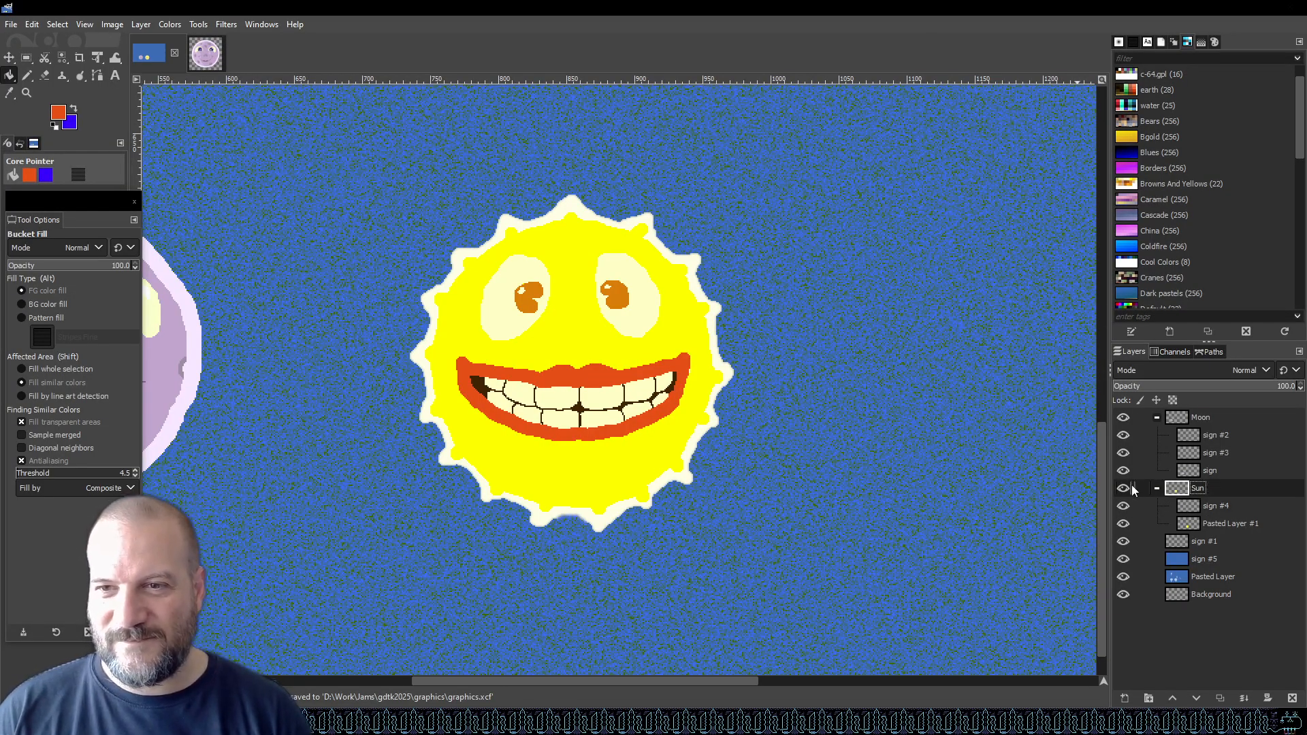
left_click(1125, 417)
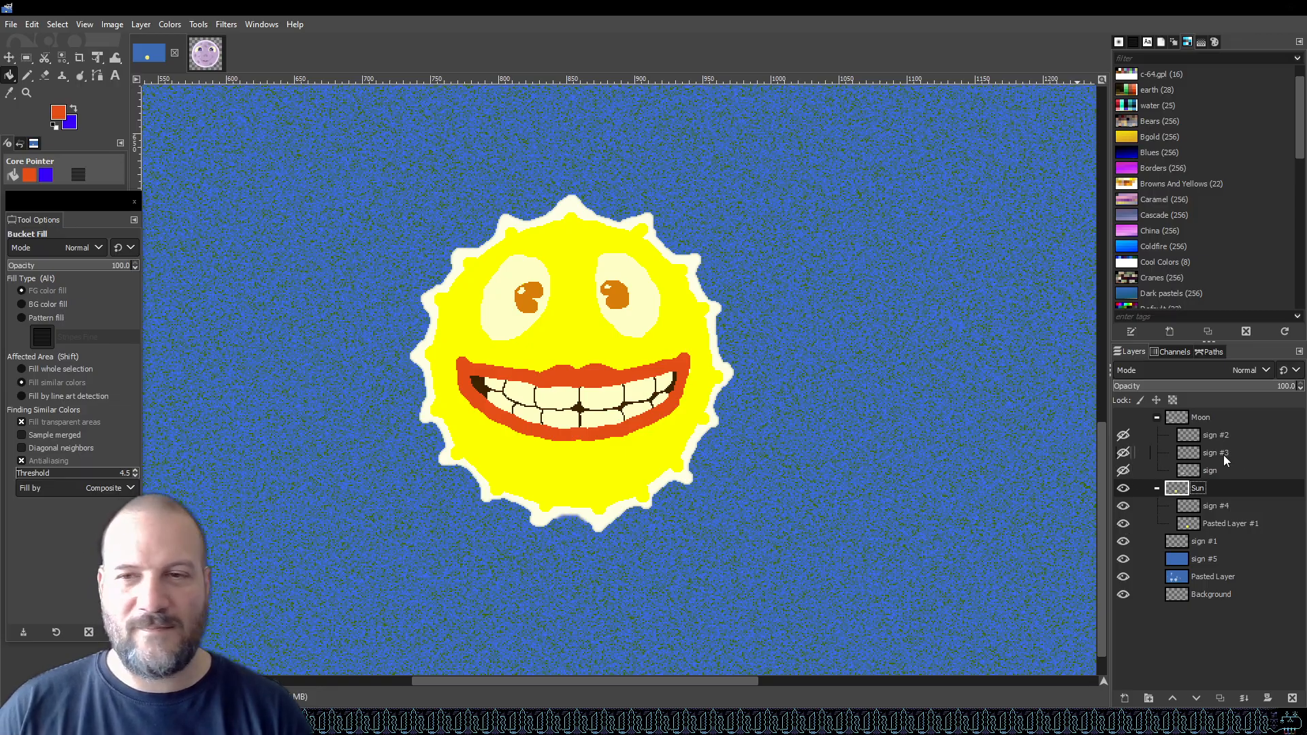
Drag the Sun group into the moon sprite image, then undo the drop.
left_click_drag(1220, 489, 436, 262)
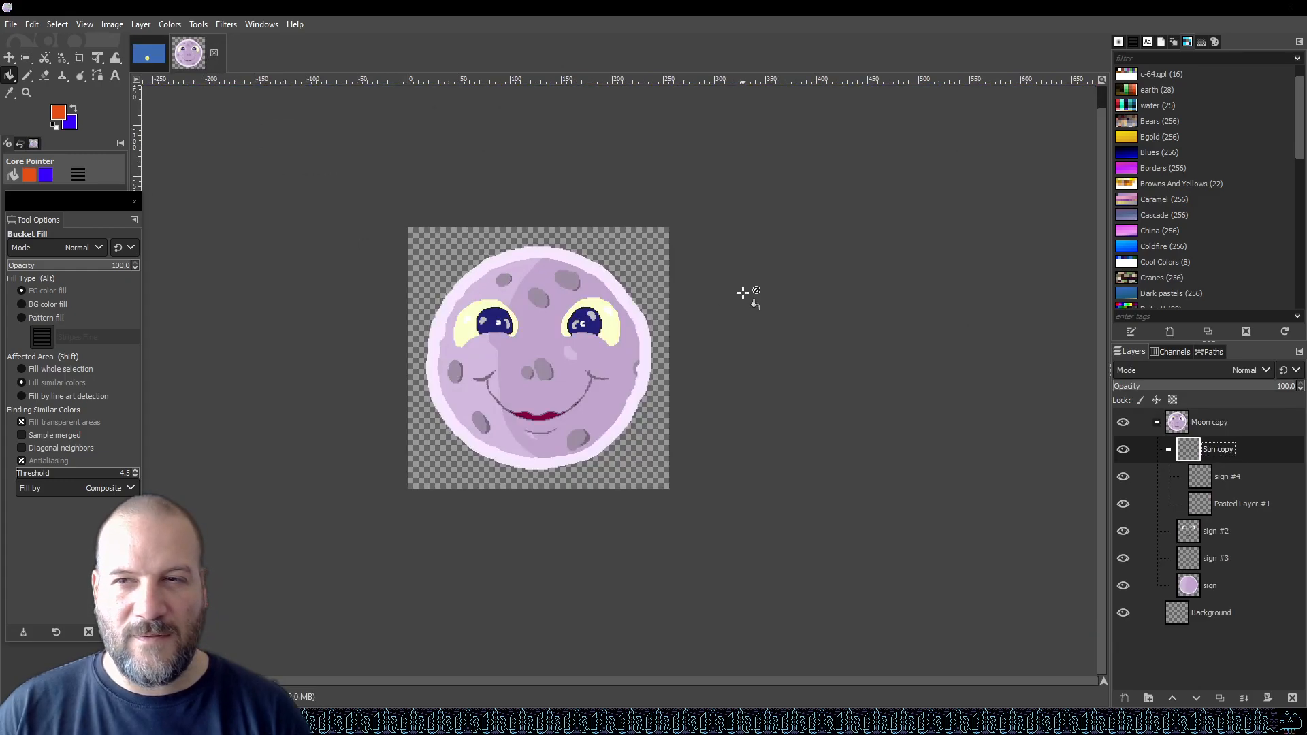
key("ctrl+z")
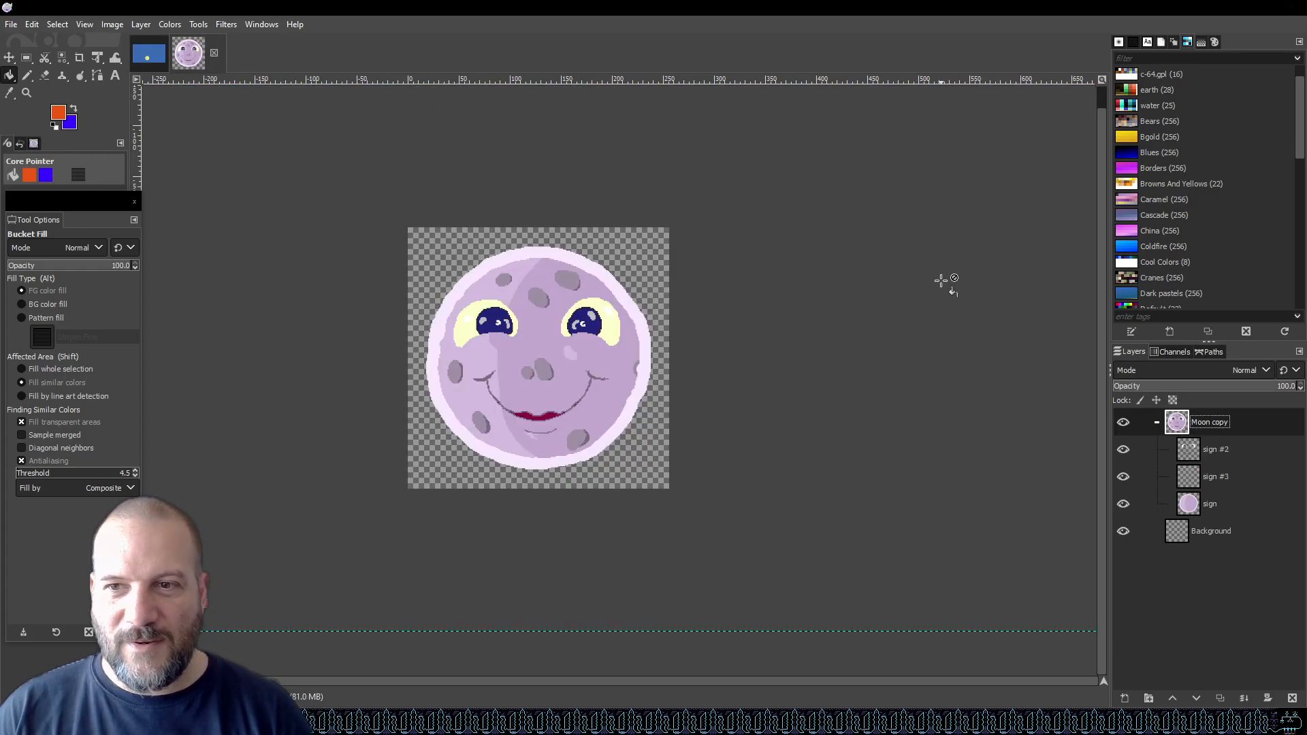
Select the sprite's Background layer and drag the Sun group from the main scene into the sprite image.
left_click(1215, 532)
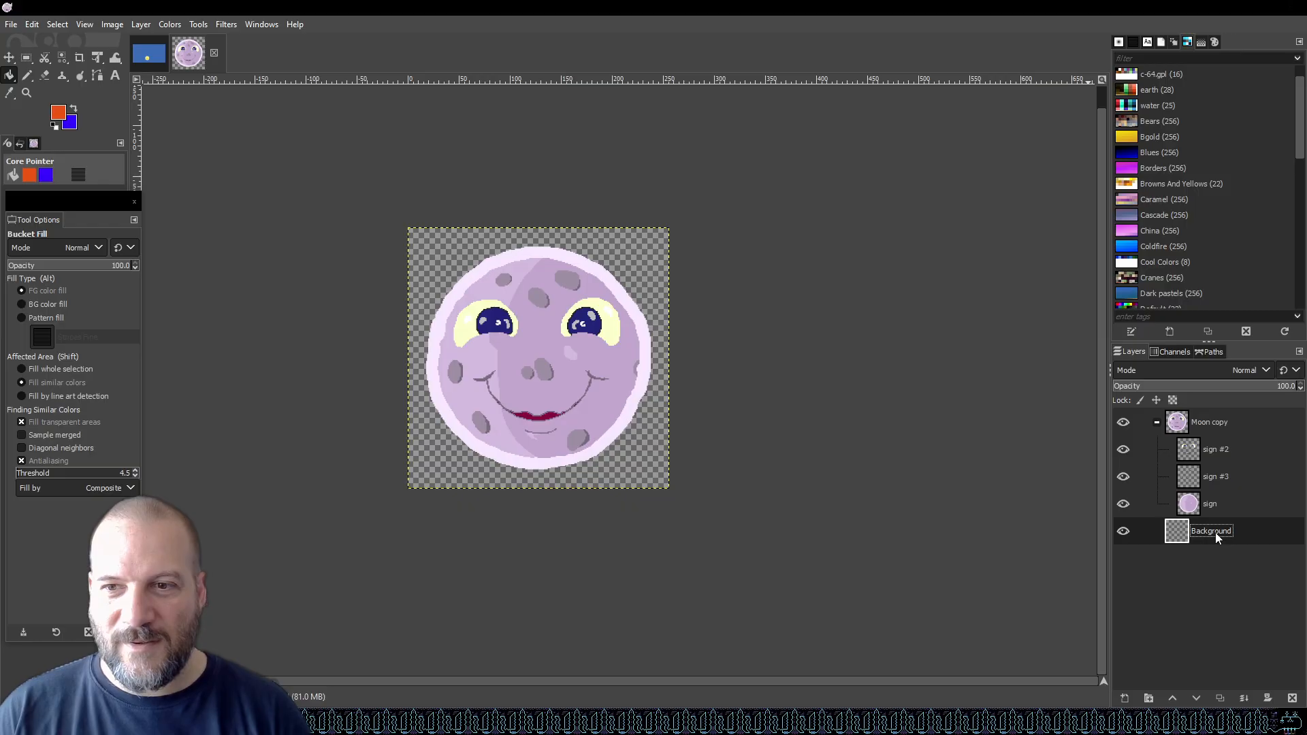
left_click(149, 53)
left_click_drag(1212, 492, 374, 256)
scroll(666, 265, "down", 4)
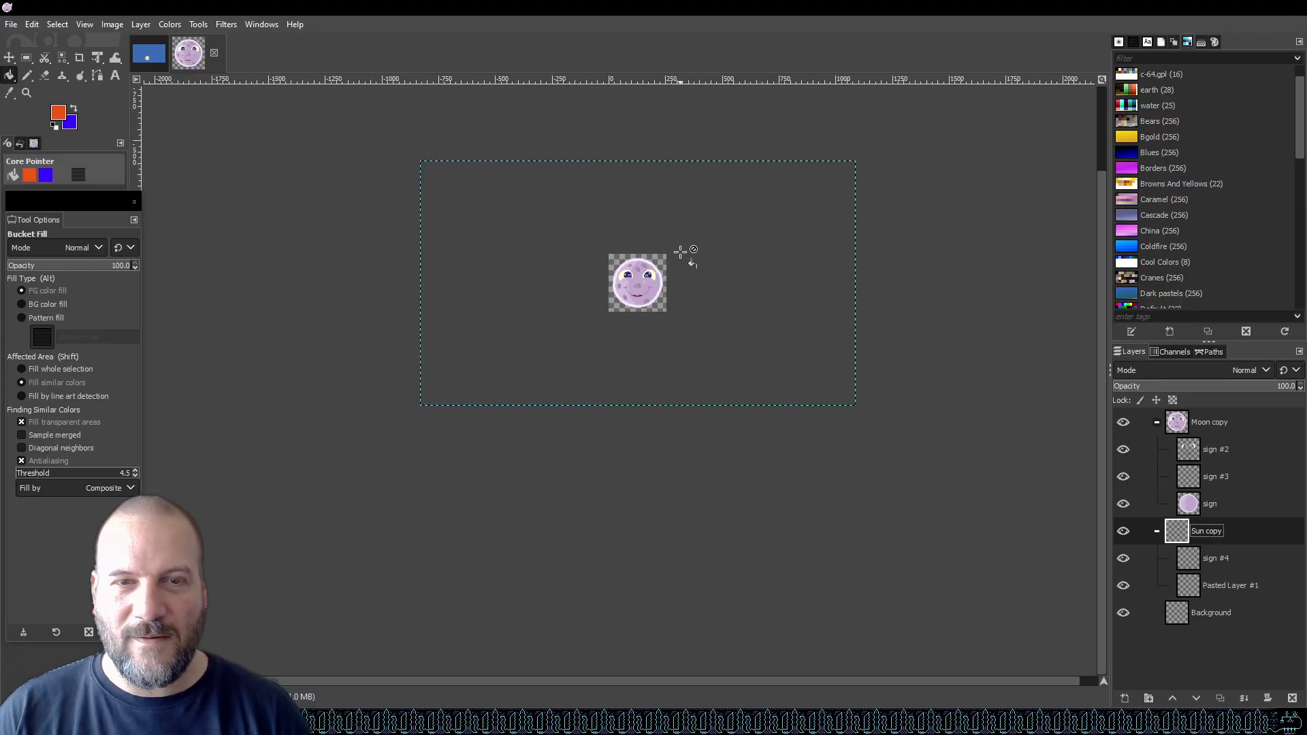
With the Move tool, center the Sun copy group behind the moon on the sprite canvas.
left_click(11, 58)
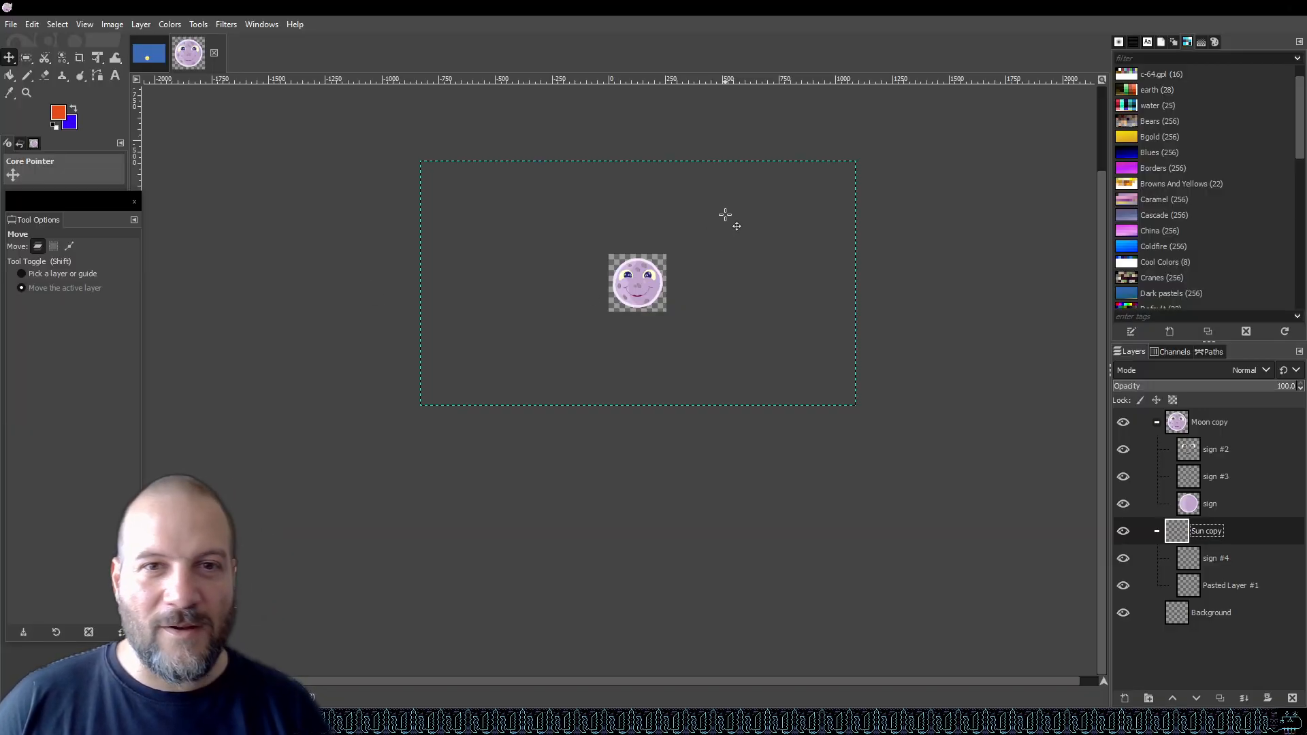
scroll(742, 230, "up", 2)
left_click_drag(661, 470, 709, 348)
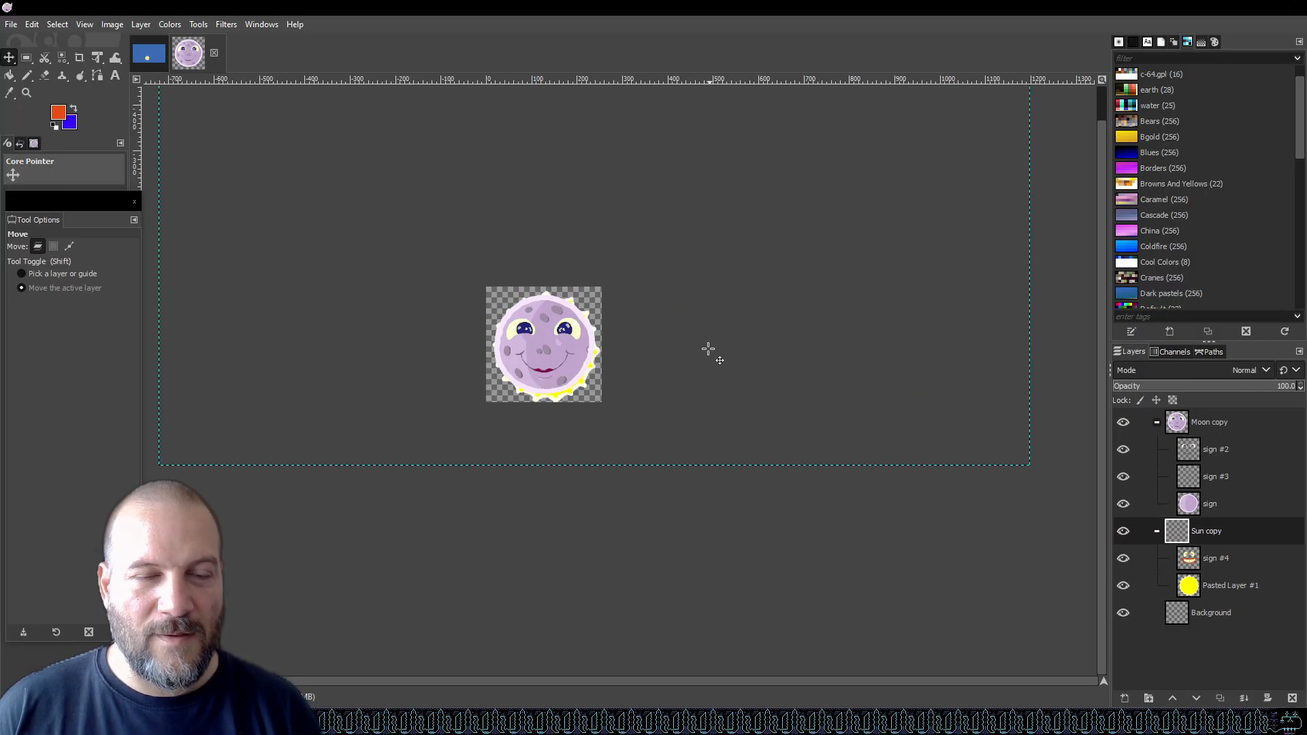
scroll(453, 367, "up", 1)
left_click_drag(860, 351, 861, 341)
scroll(861, 341, "up", 1)
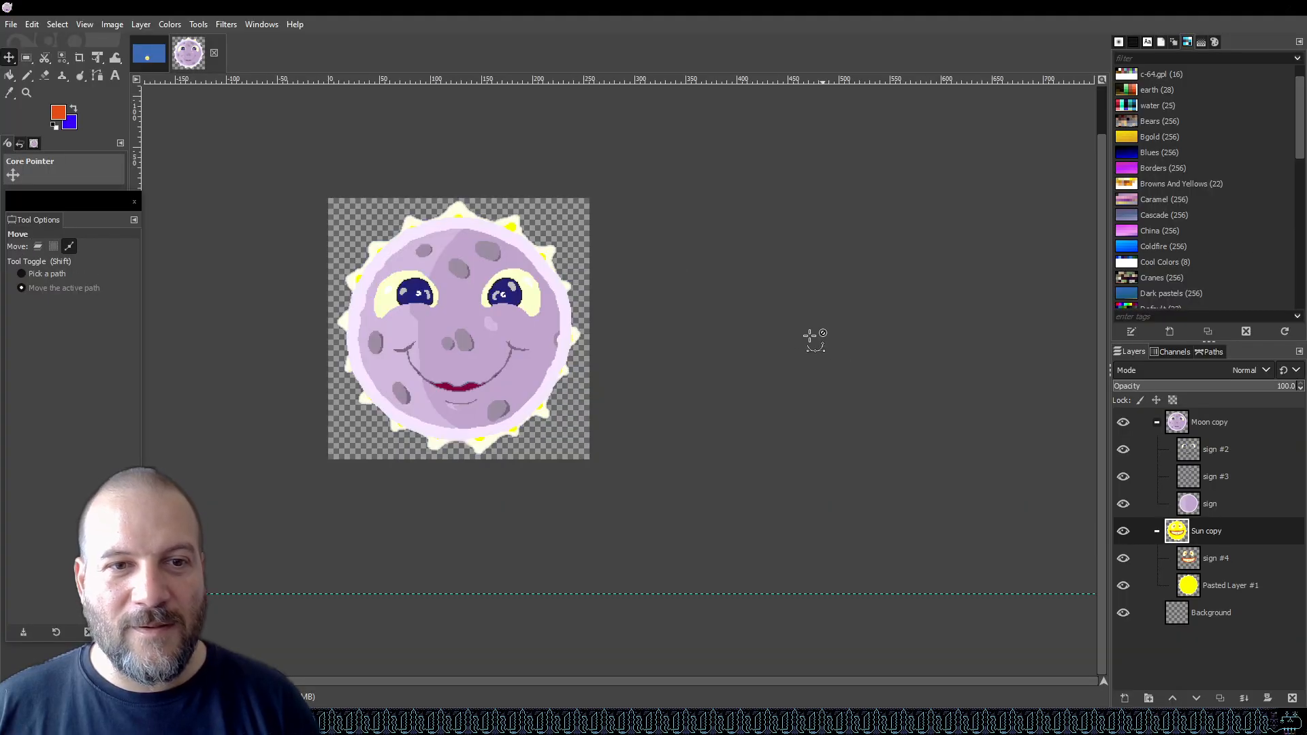
scroll(368, 153, "up", 1)
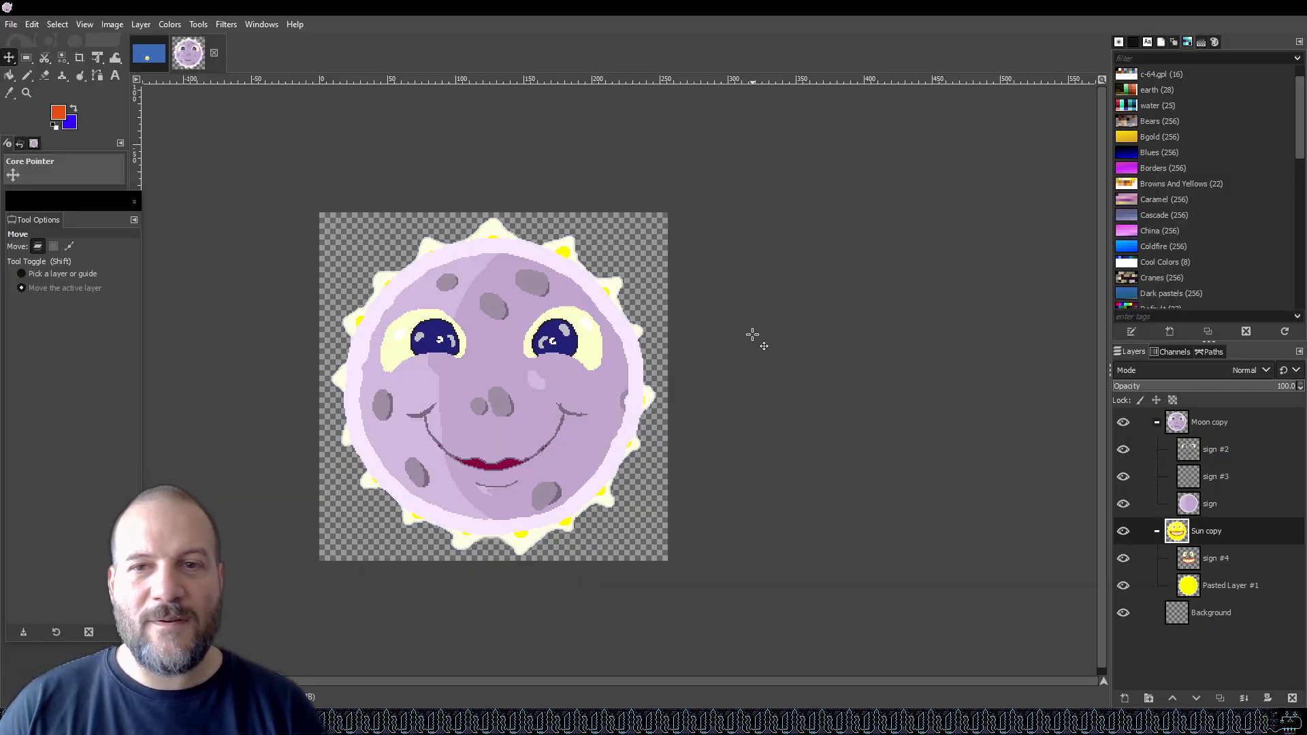
Hide the Sun copy group so only the moon shows, and save the sprite file.
left_click(1124, 423)
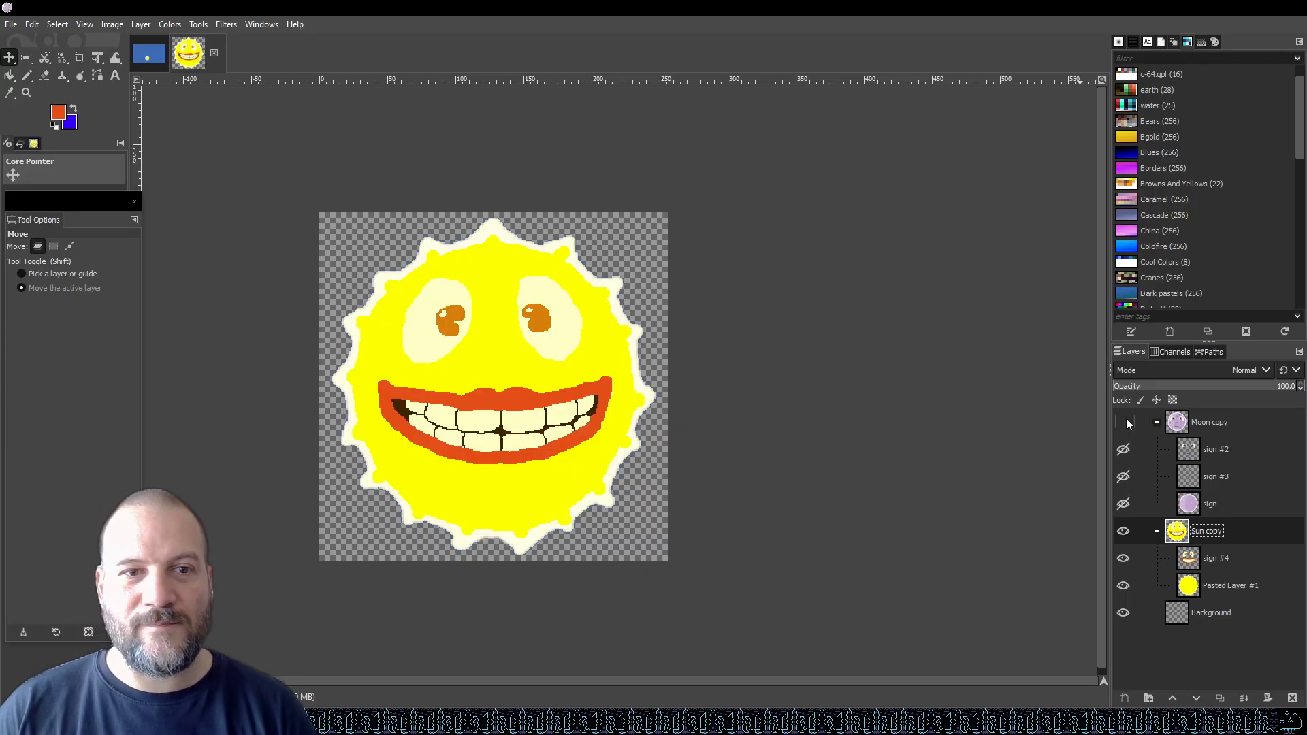
left_click(1124, 422)
key("ctrl+s")
left_click(1123, 532)
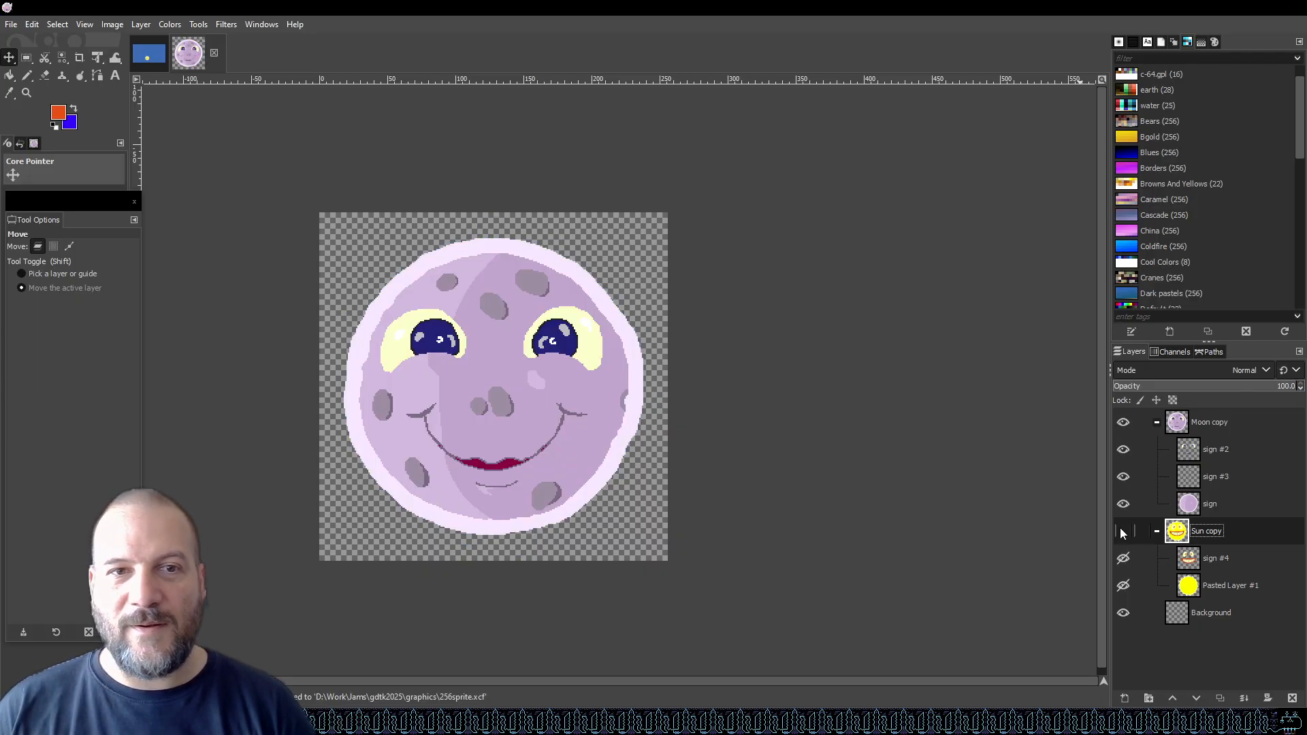
left_click(1237, 422)
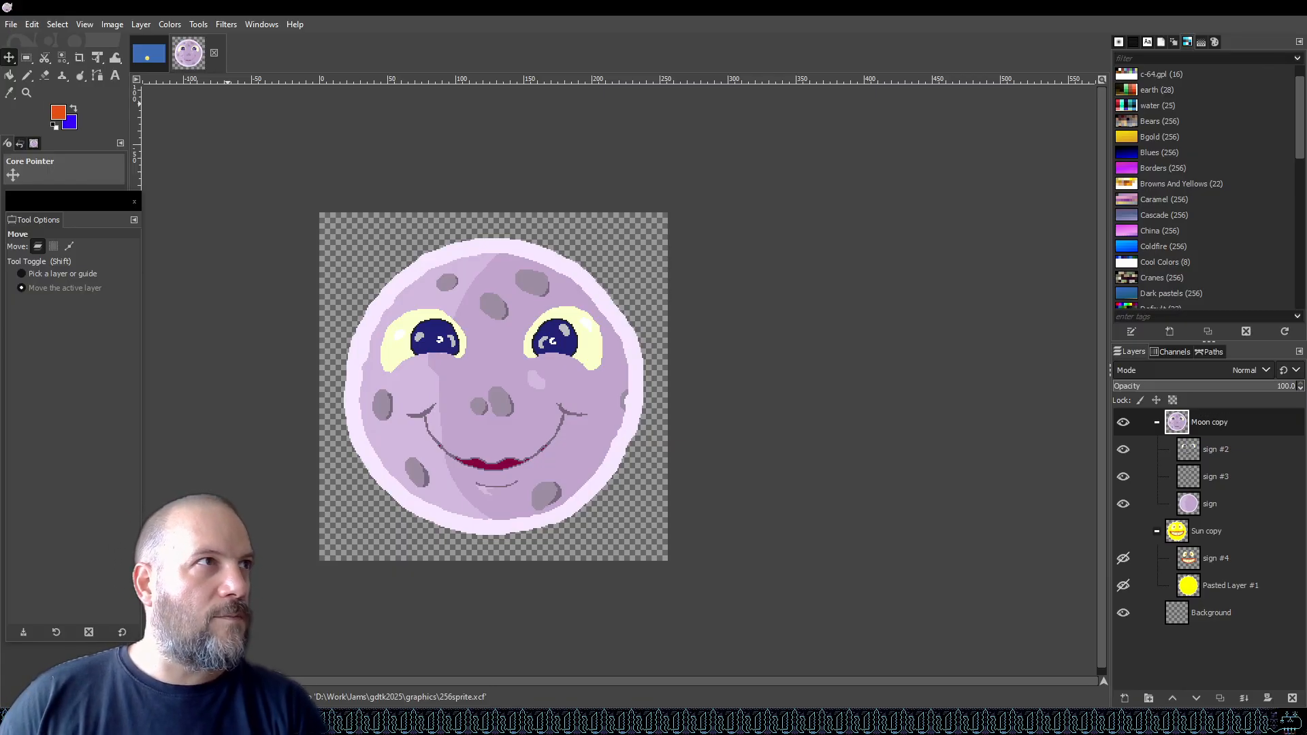
key("ctrl+s")
Export the sprite as moon.png into the gdtk2025 project's Assets/Resources/Textures folder.
left_click(11, 26)
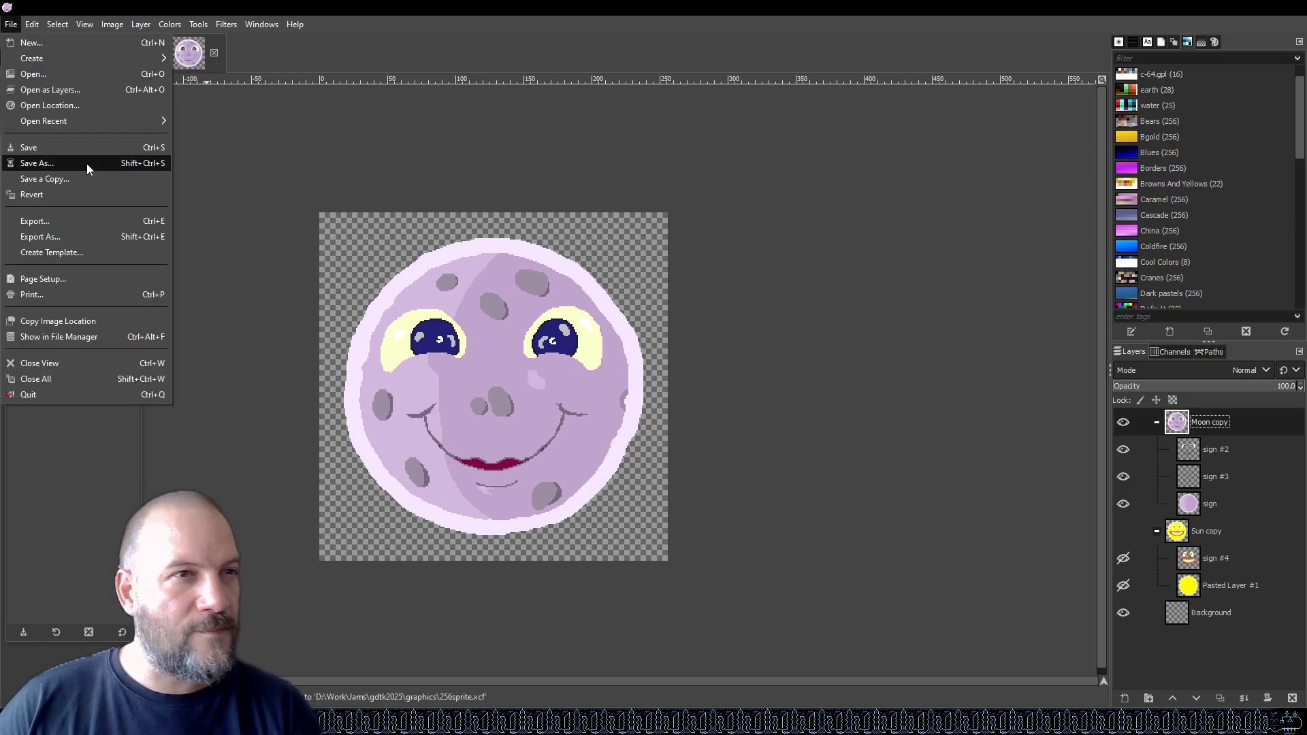
left_click(105, 217)
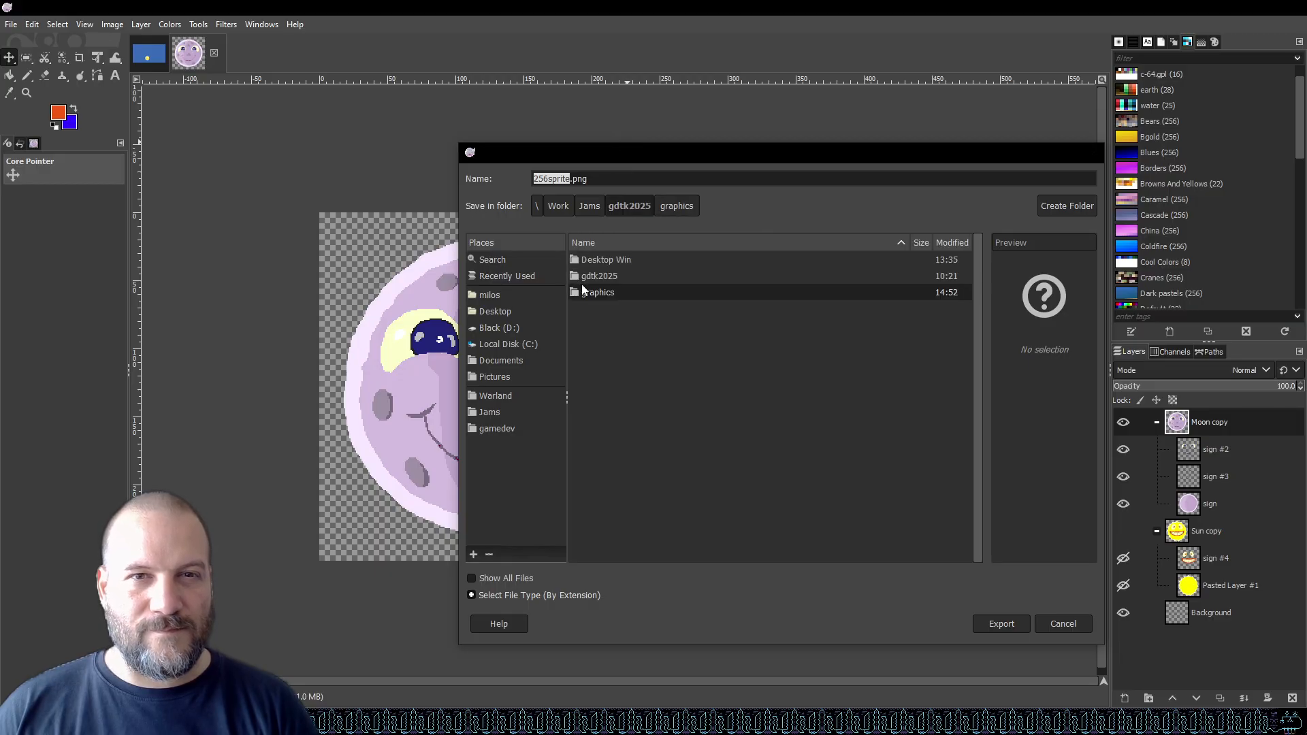
double_click(593, 278)
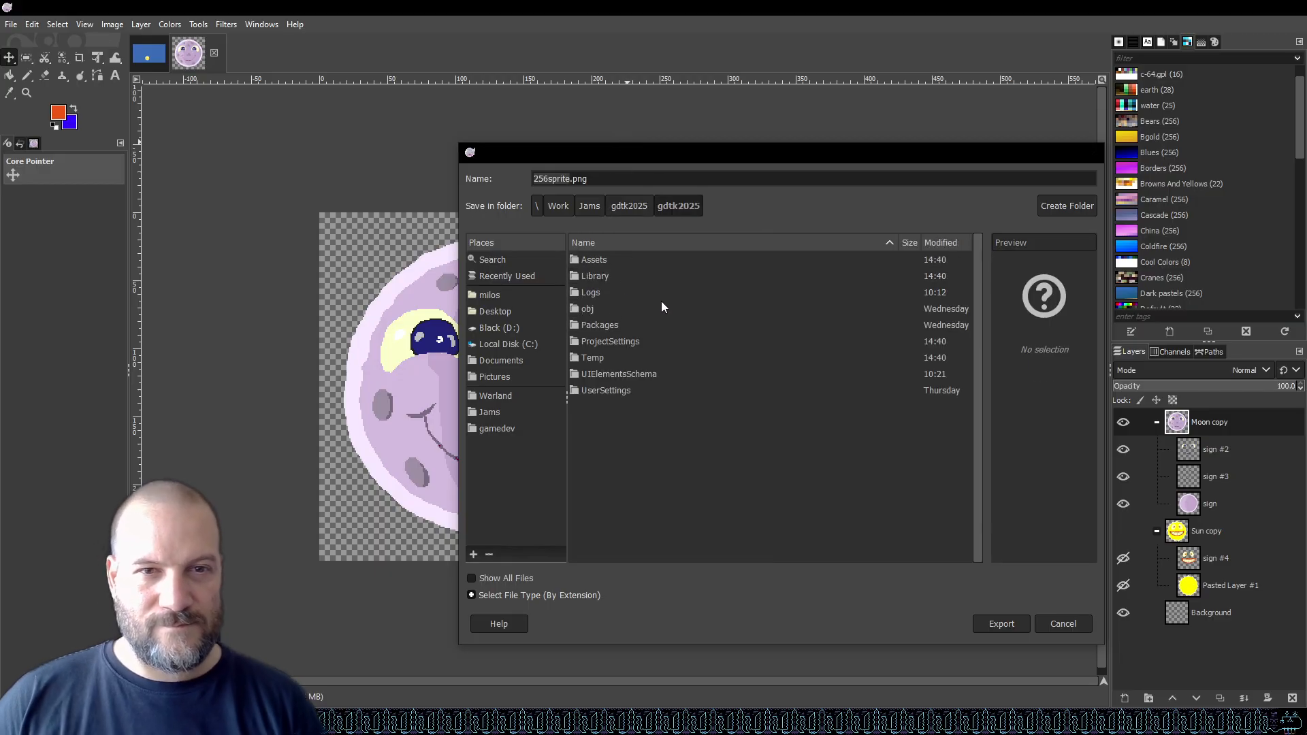
double_click(598, 259)
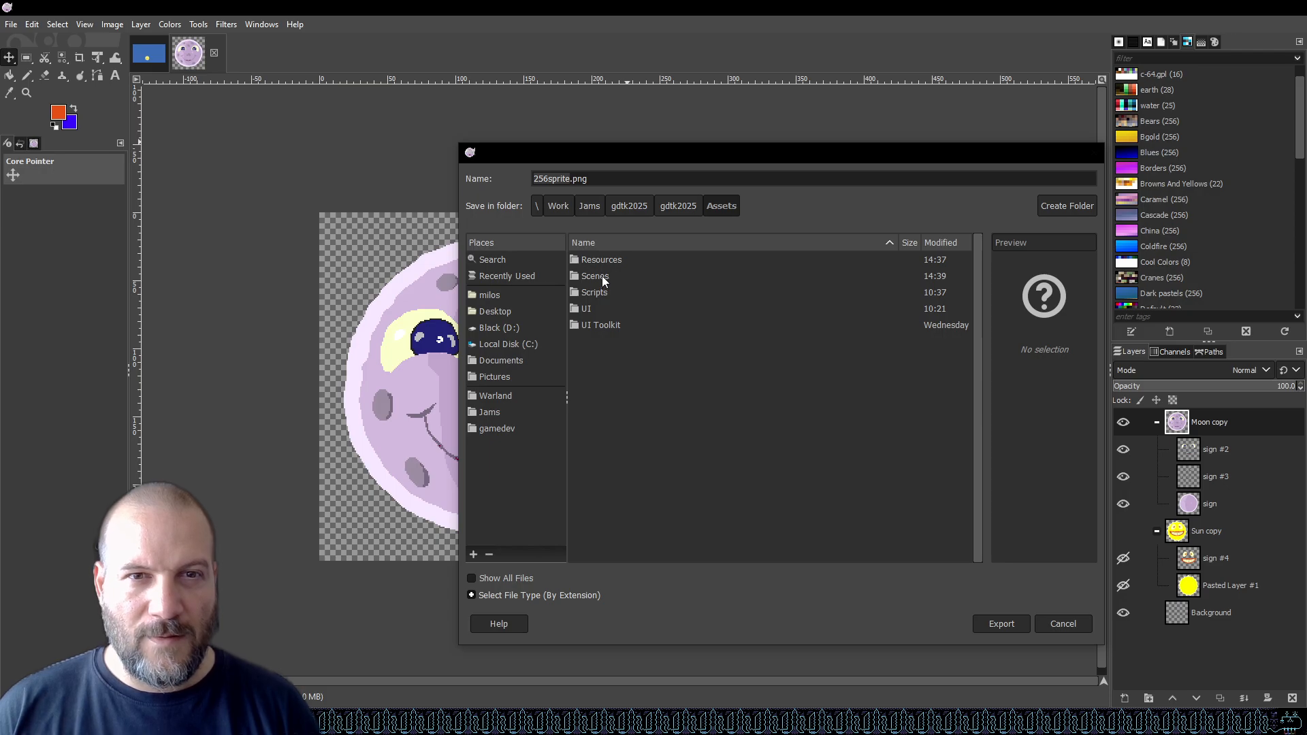
double_click(612, 260)
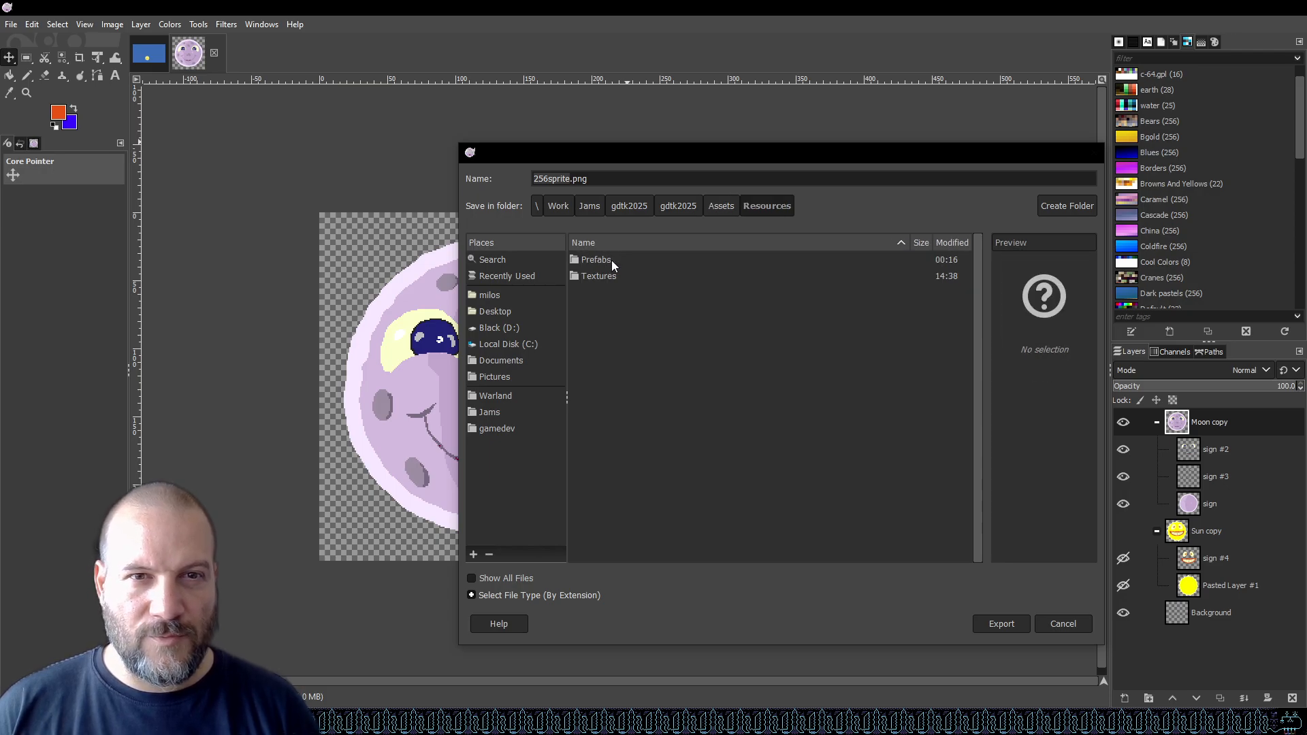
double_click(612, 276)
double_click(560, 180)
type("moon")
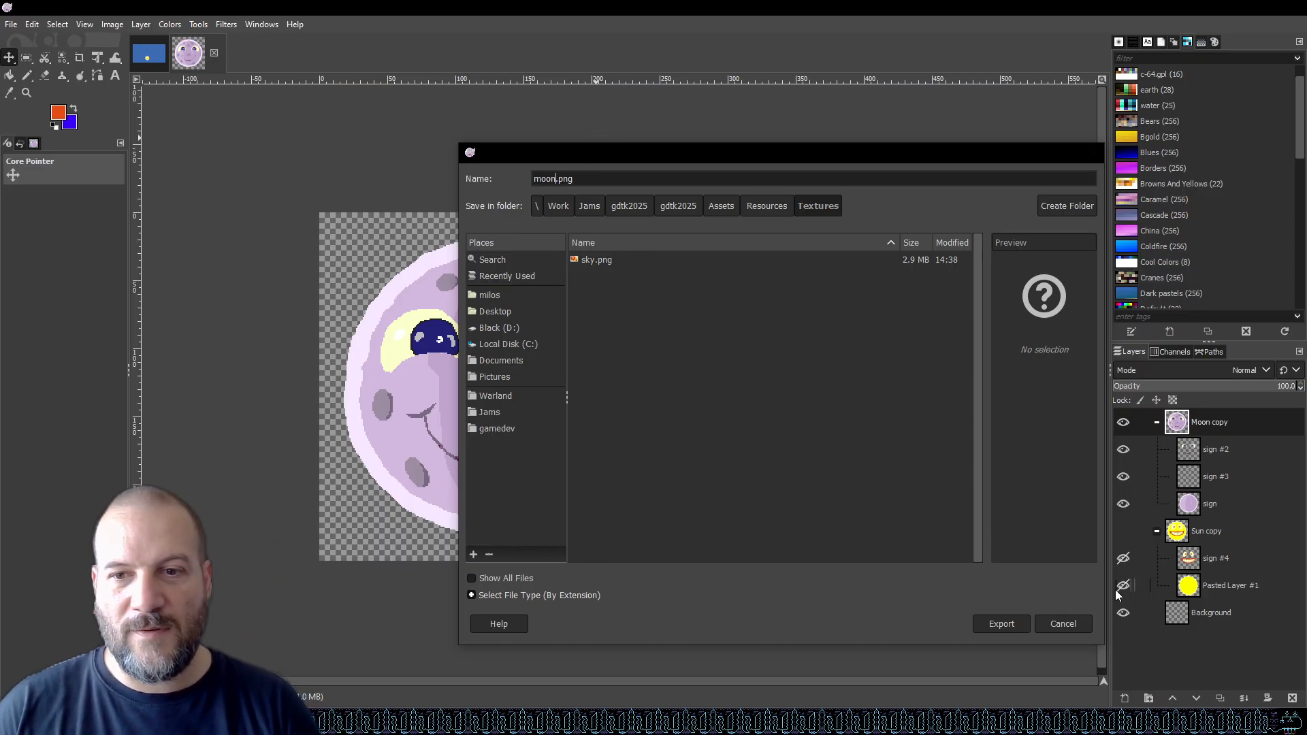
left_click(991, 629)
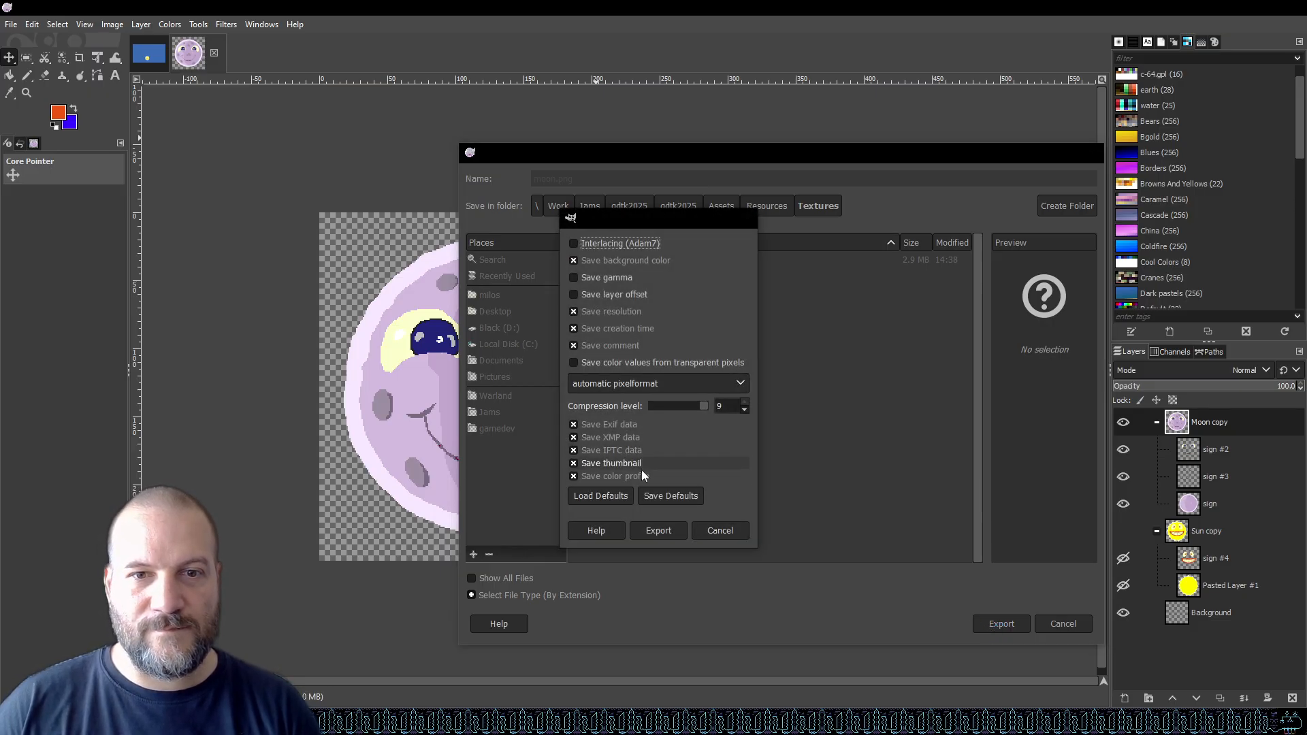
left_click(654, 535)
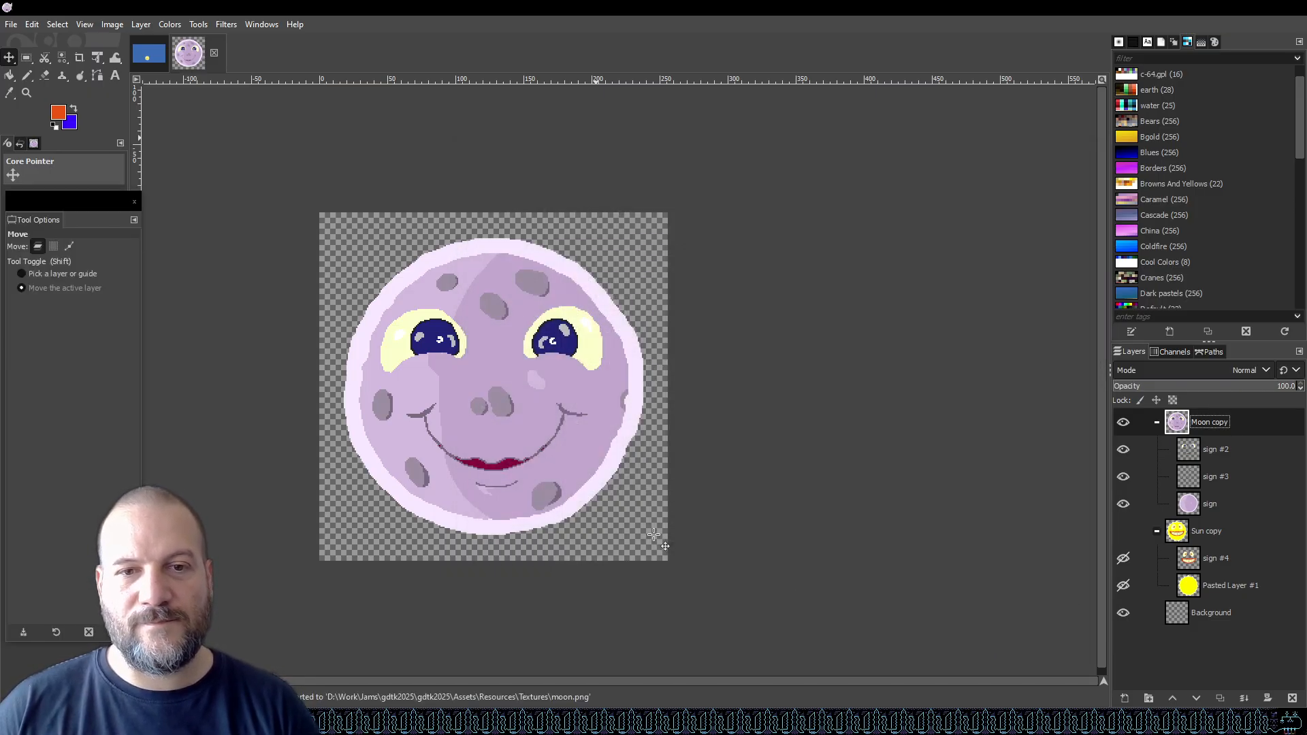
Show only the Sun copy group, export the sprite as sun.png into the same Textures folder, and save the file.
left_click(1124, 422)
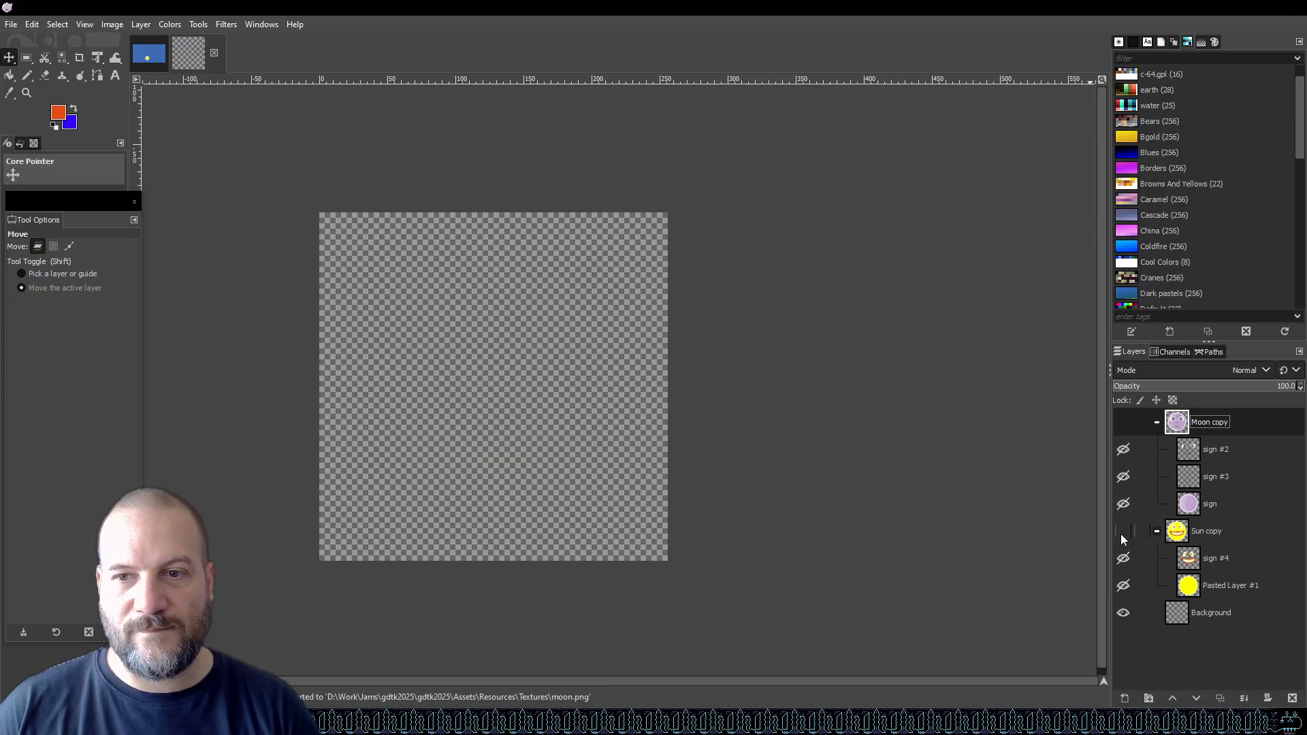
left_click(1124, 534)
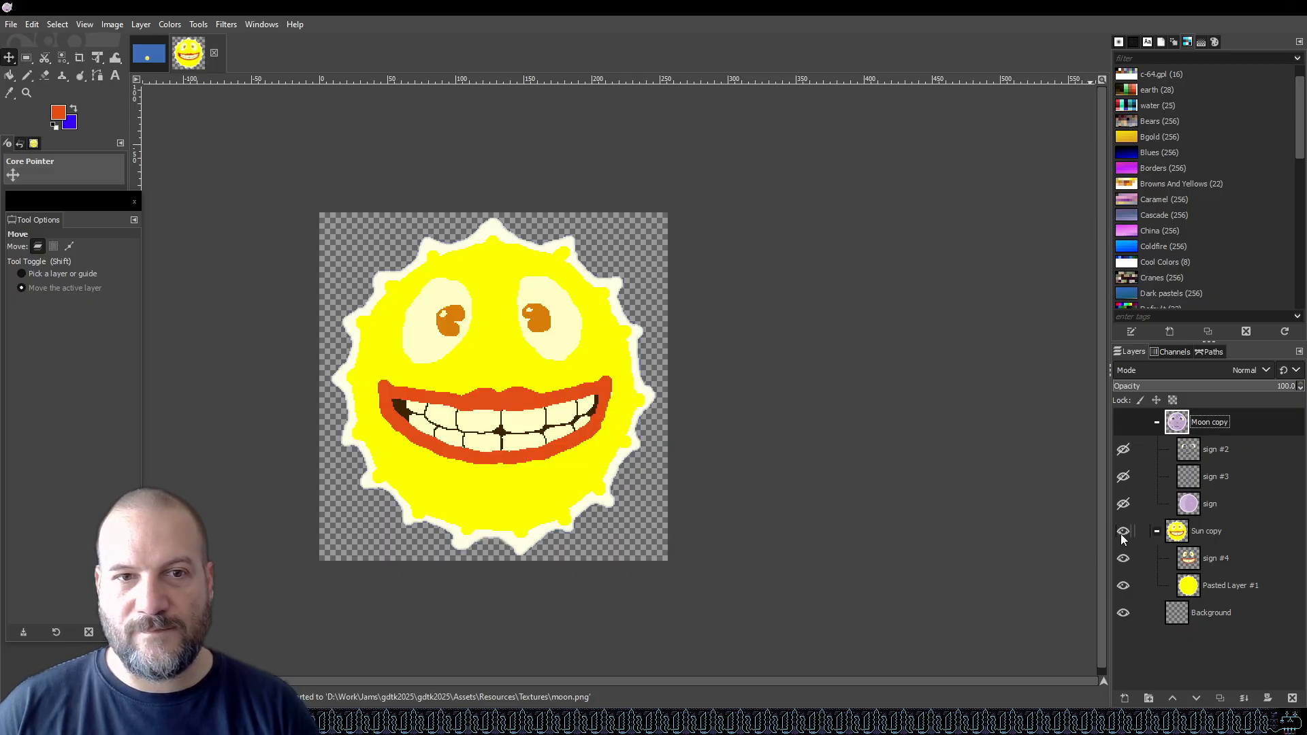
left_click(24, 25)
left_click(102, 238)
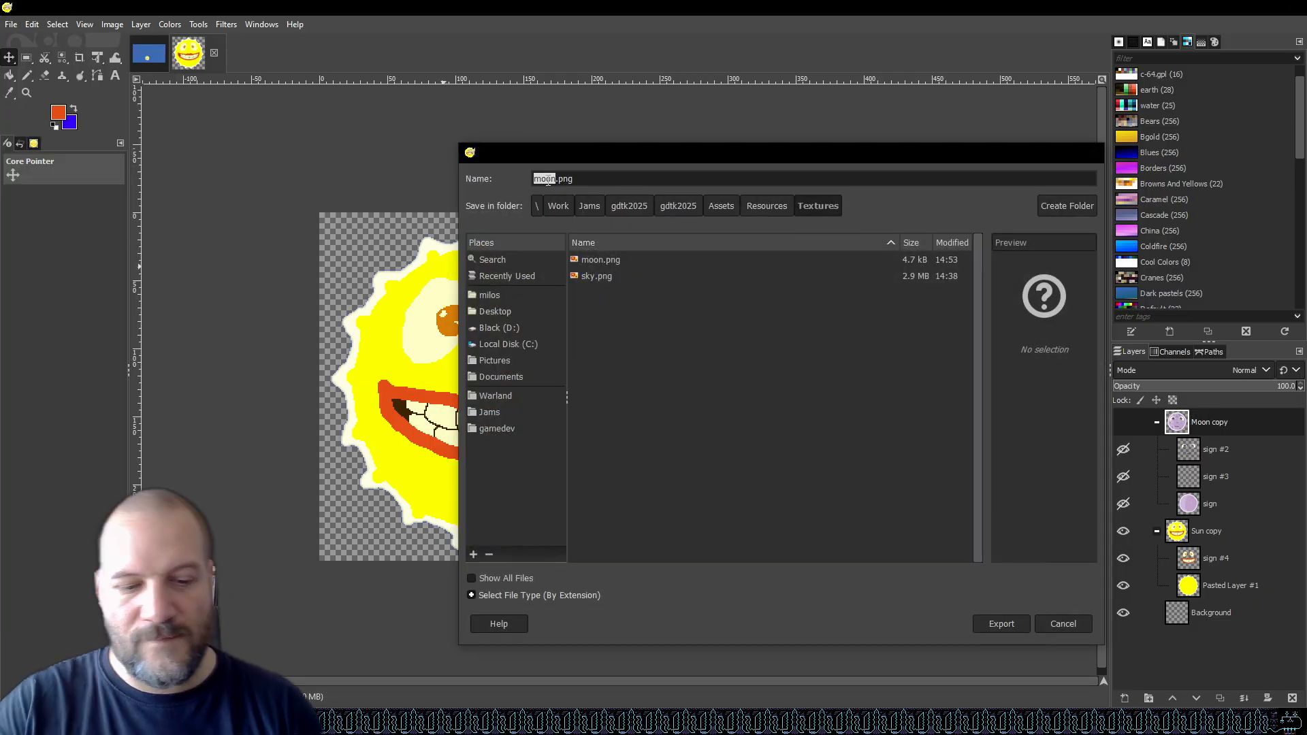
type("sun")
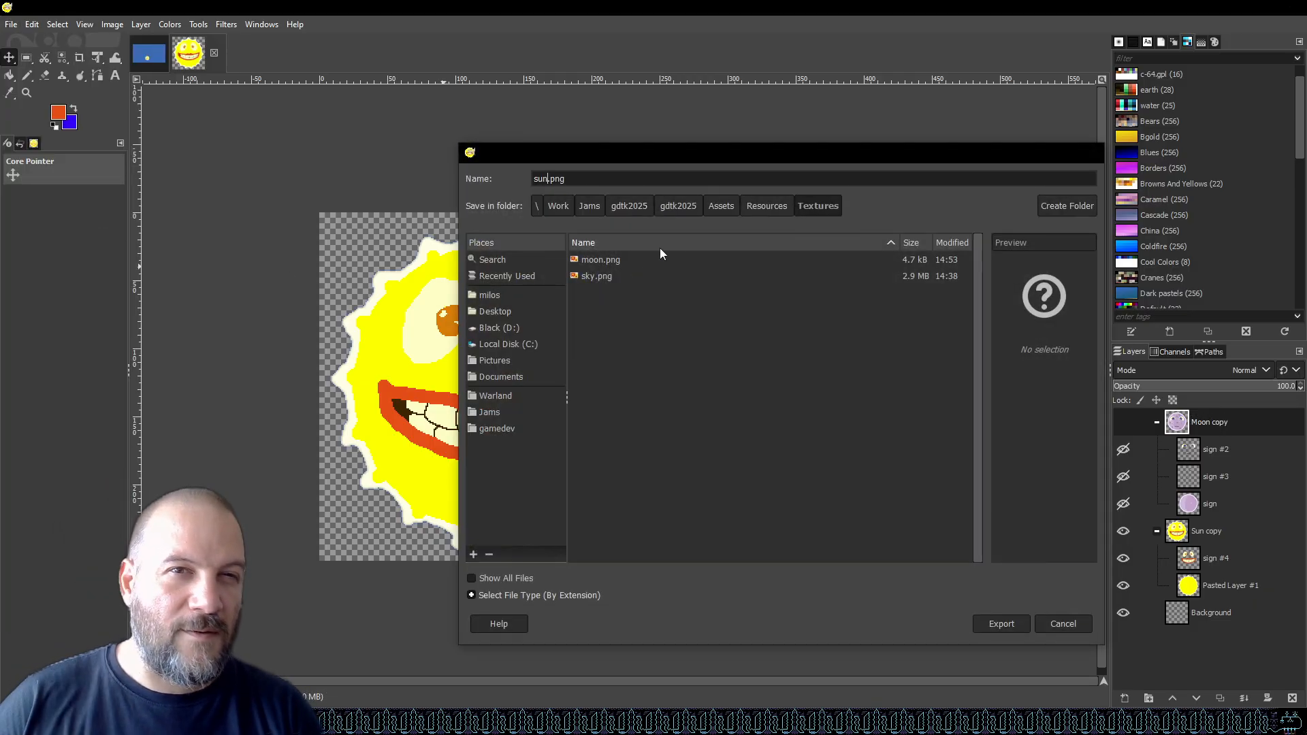
left_click(1010, 625)
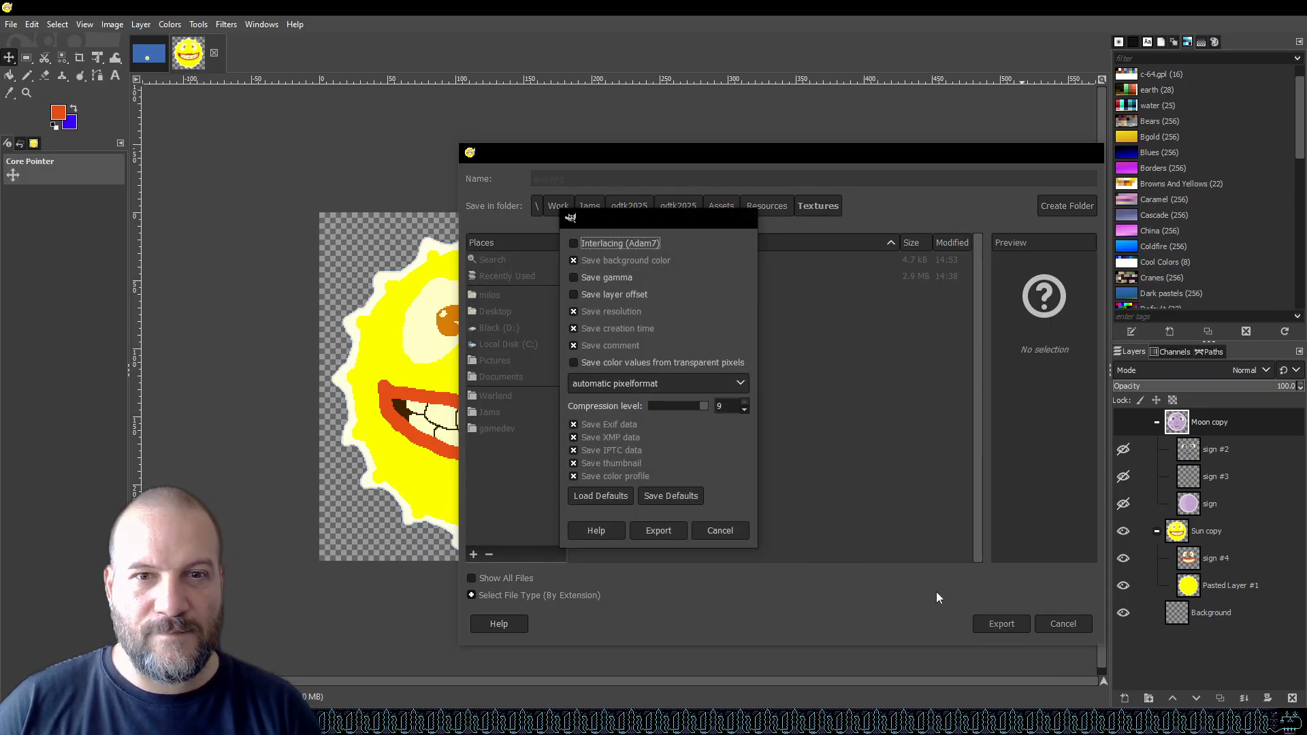
left_click(659, 530)
key("ctrl+s")
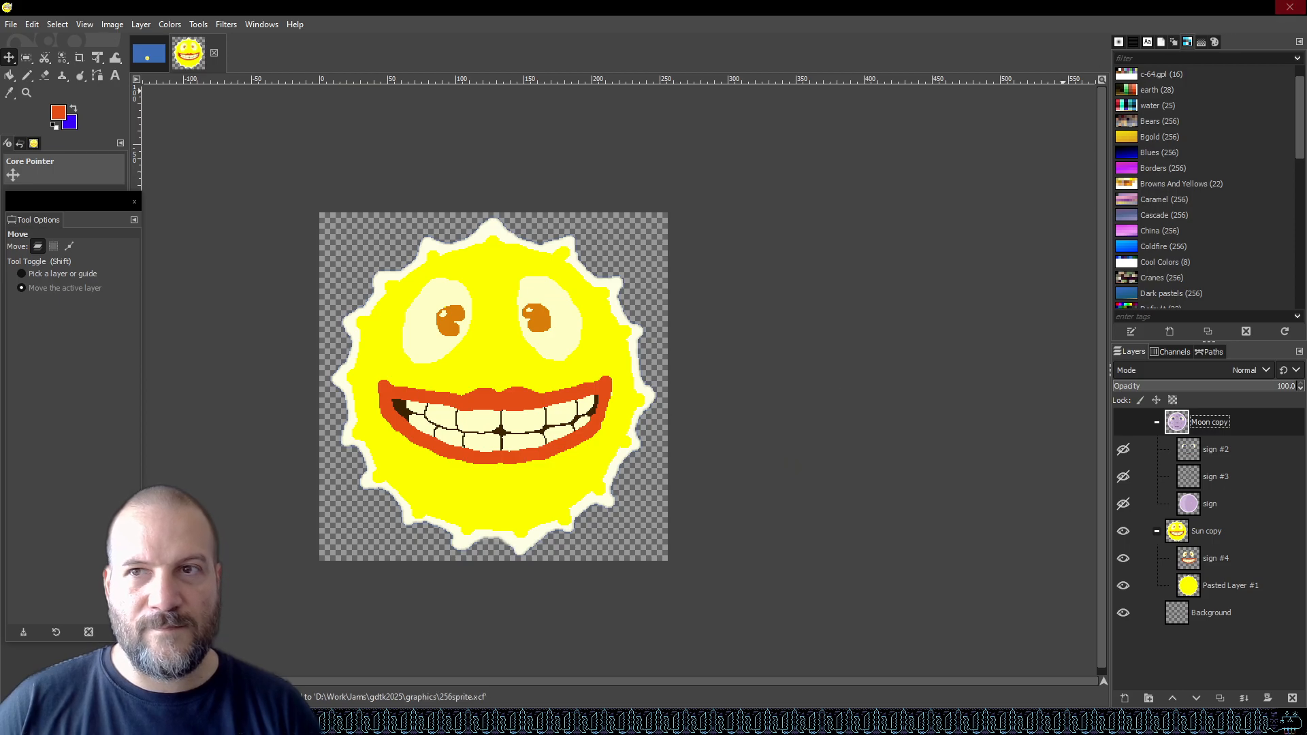
Close the two GIMP search tabs in the browser and switch to Unity.
left_click(1218, 9)
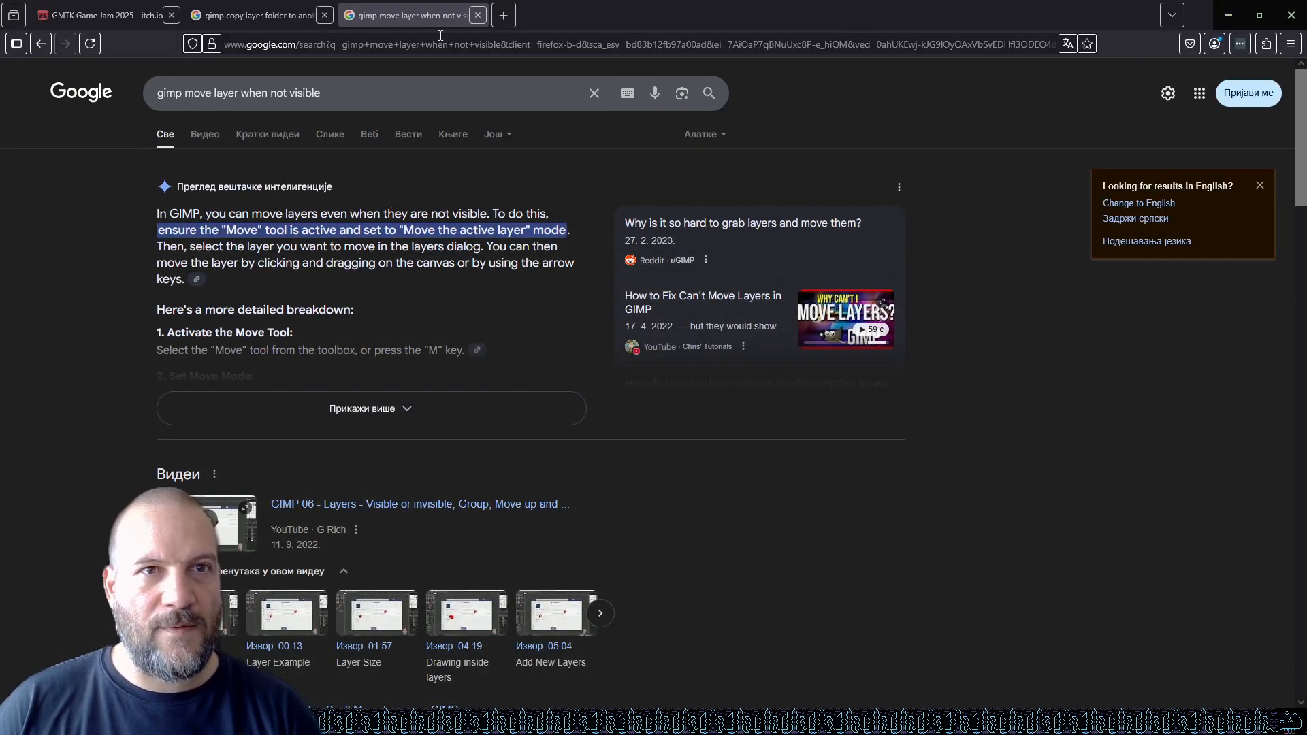
left_click(478, 15)
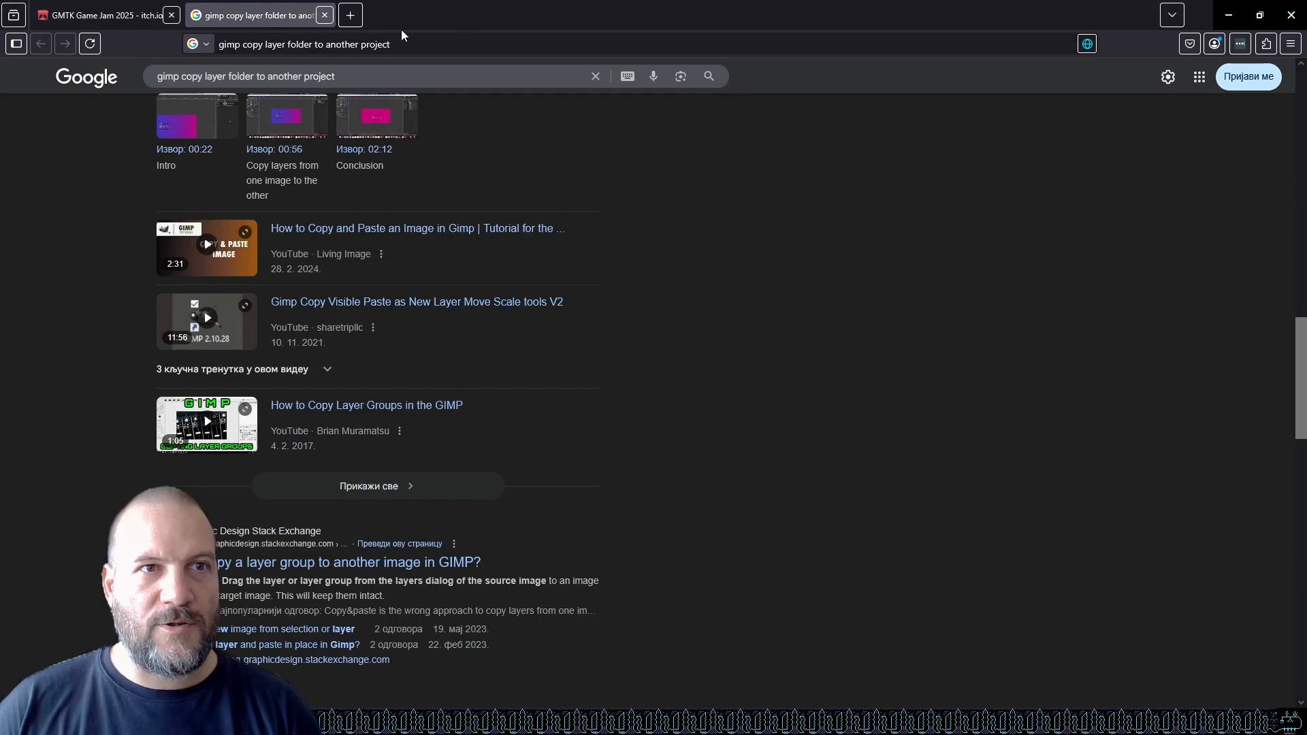
left_click(325, 14)
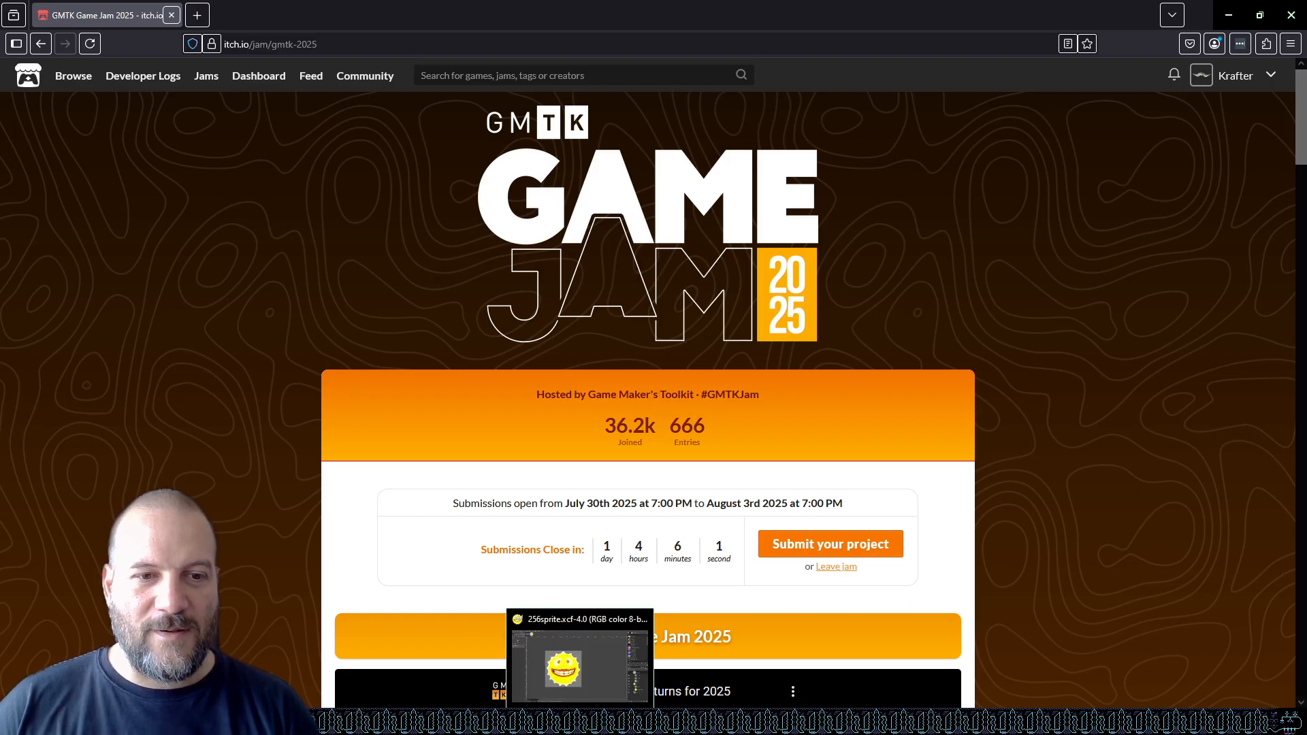
left_click(368, 722)
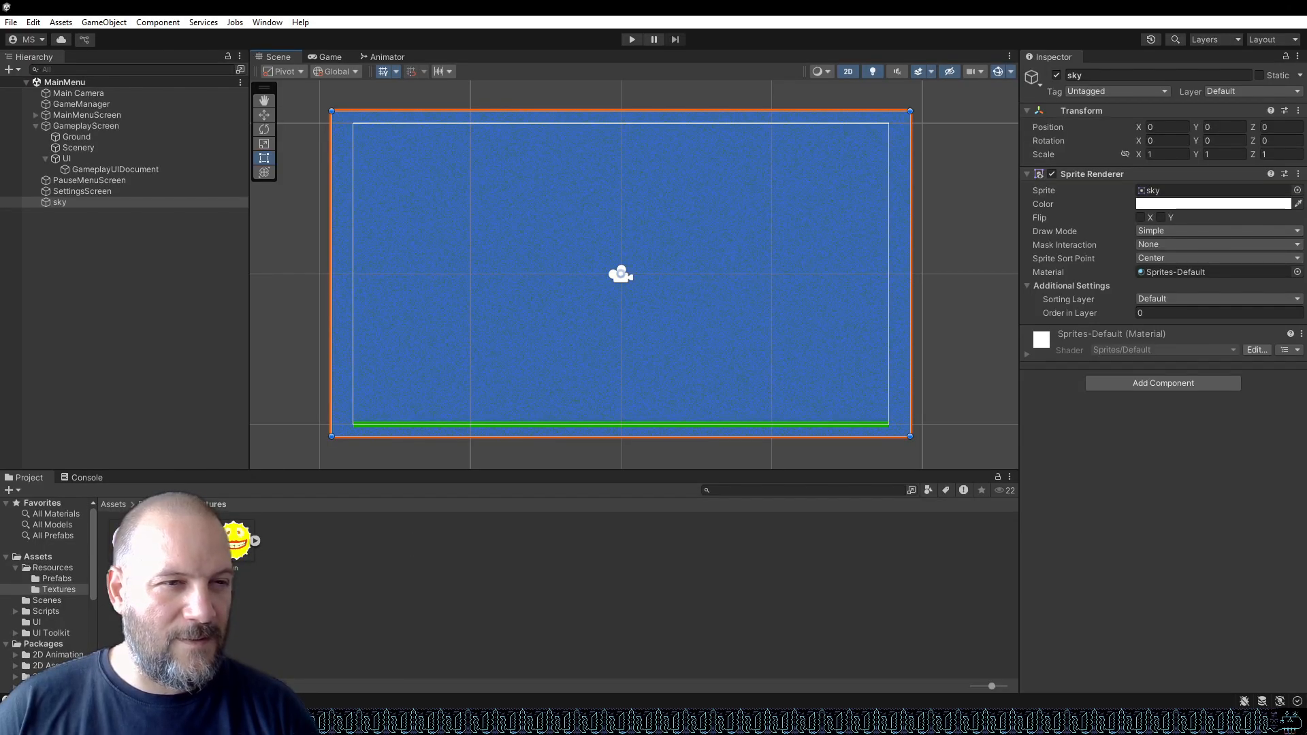
Inspect the import settings of the moon and sun textures in the Textures folder.
left_click(130, 542)
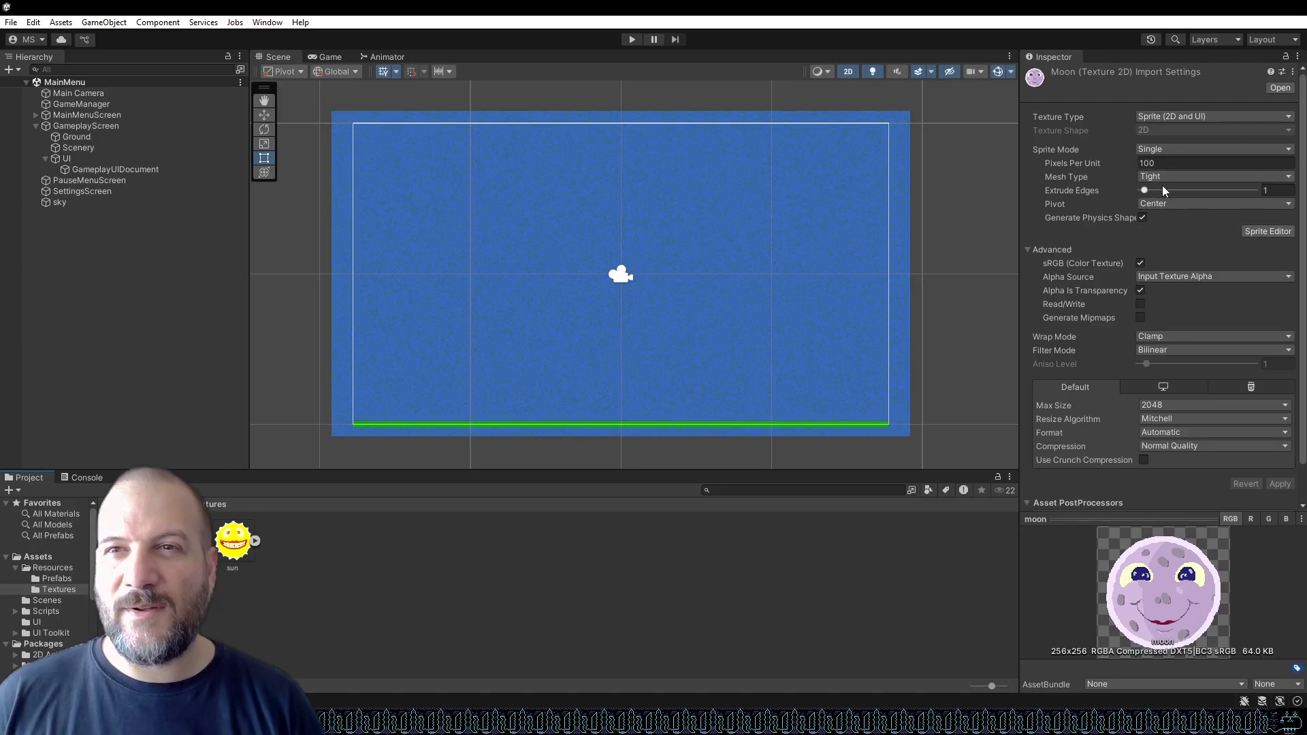
scroll(1174, 250, "down", 1)
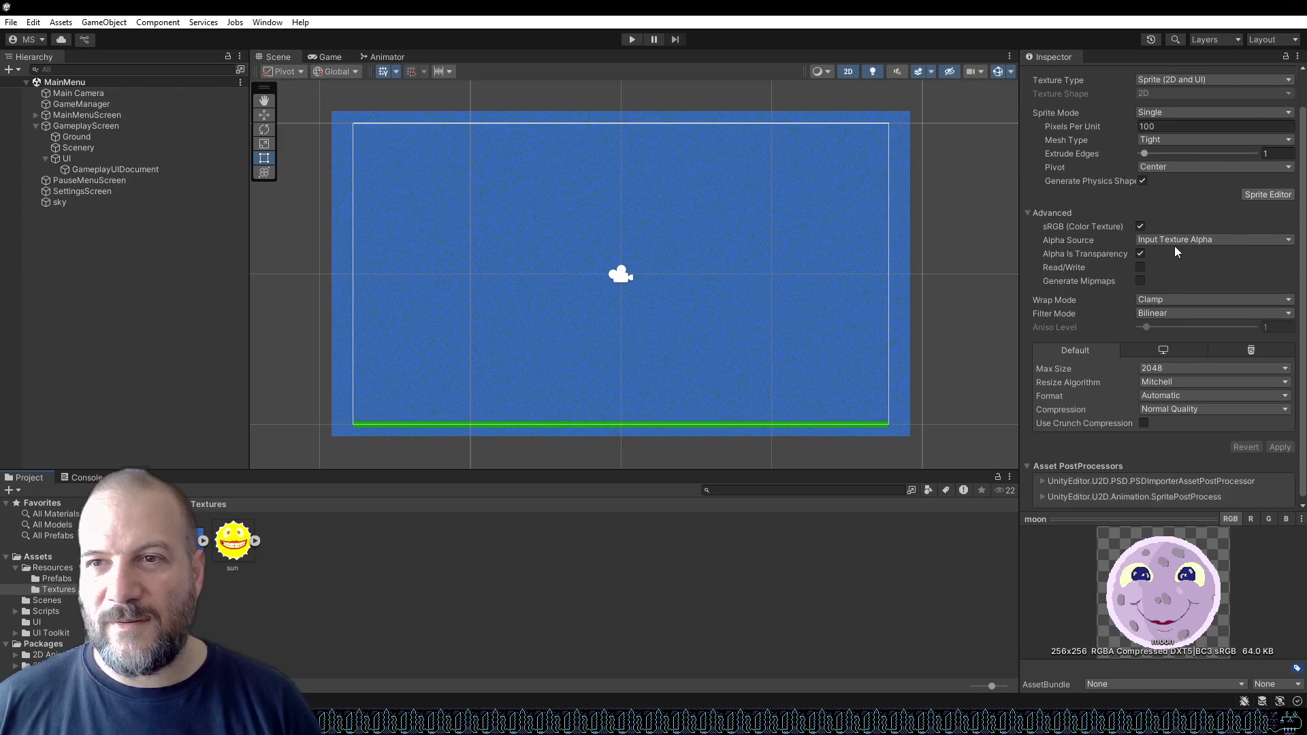
scroll(1175, 243, "down", 1)
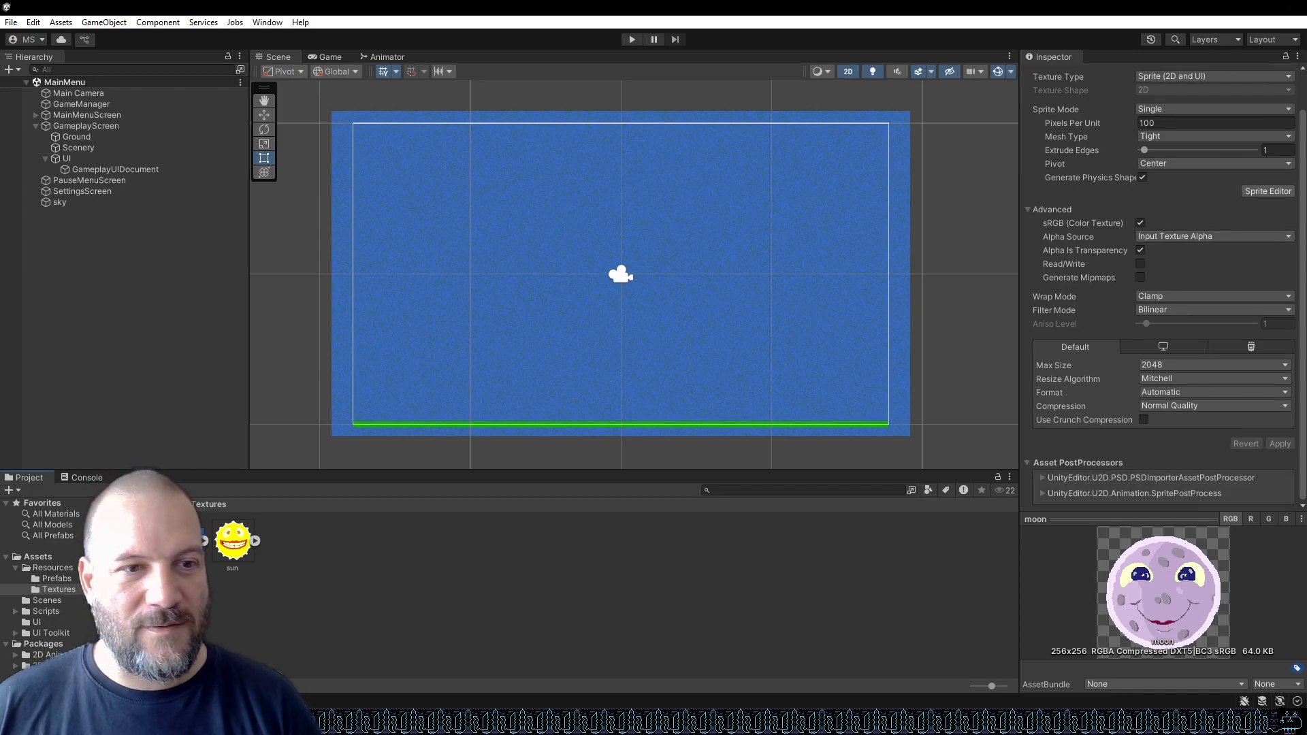
left_click(233, 542)
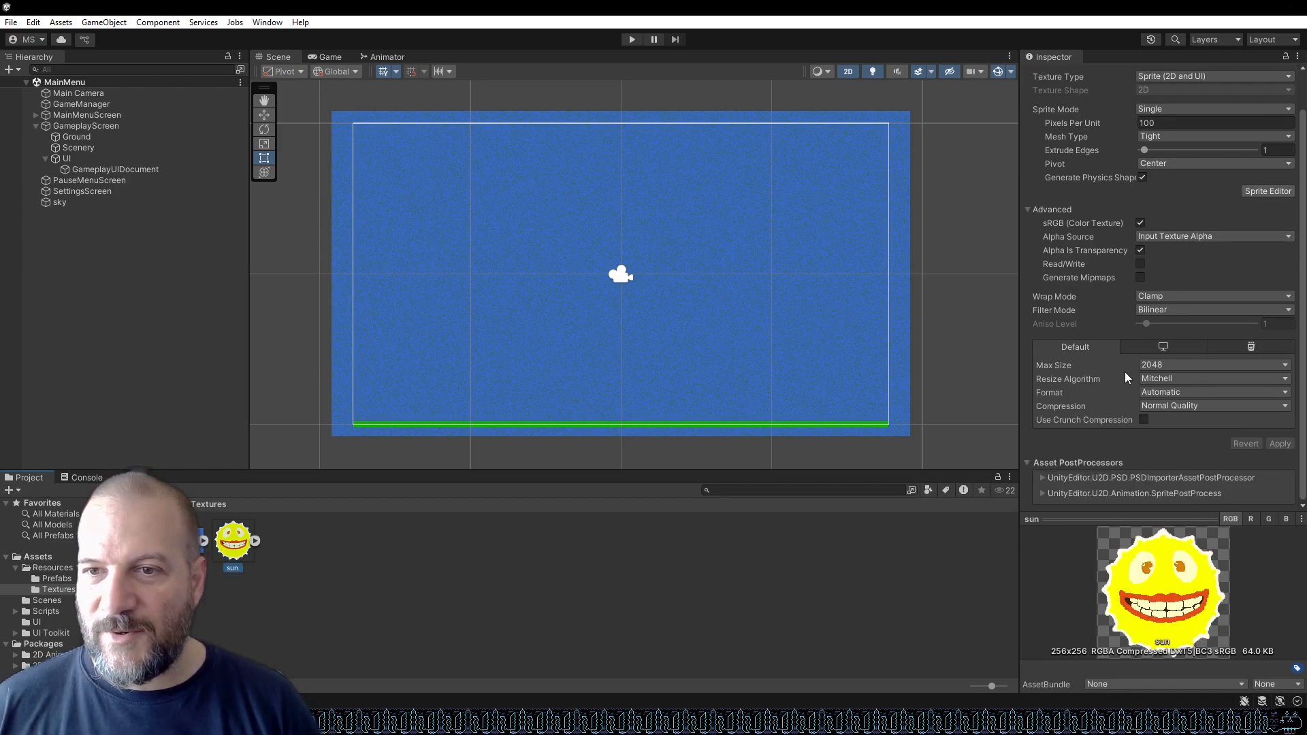
left_click(131, 541)
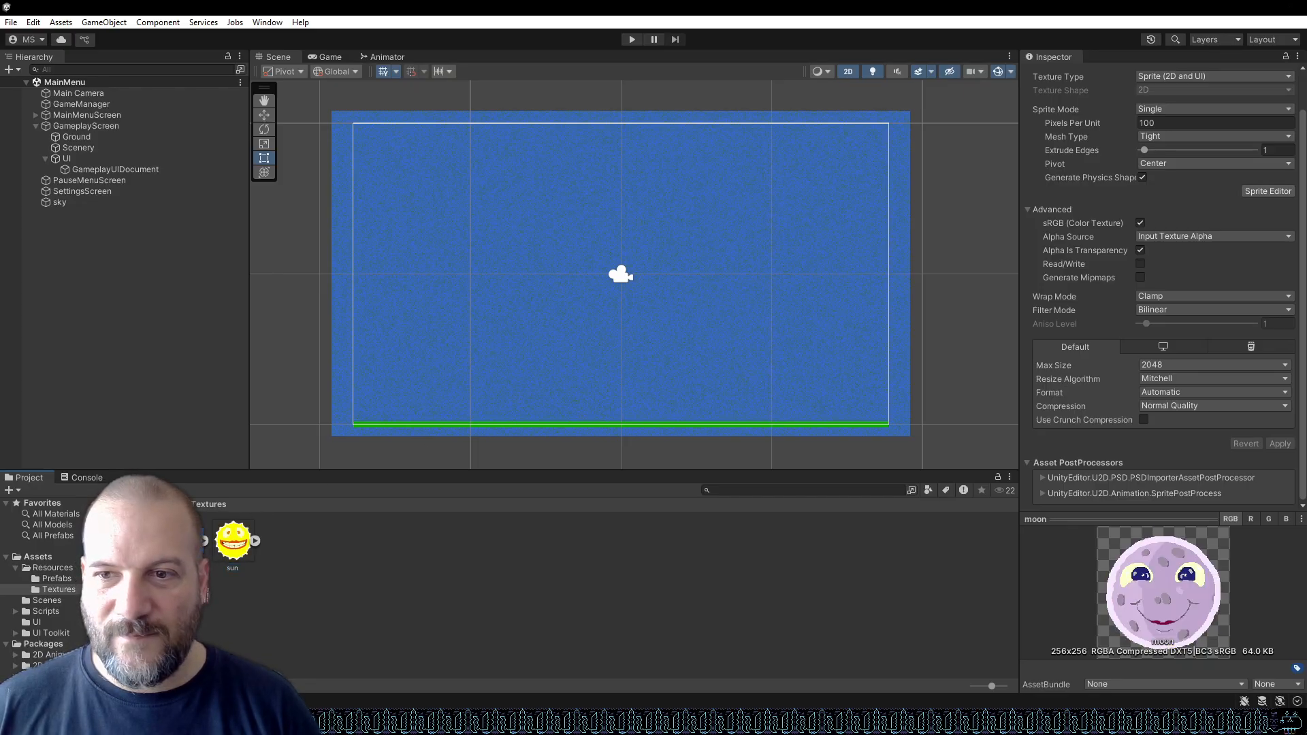
left_click(233, 541)
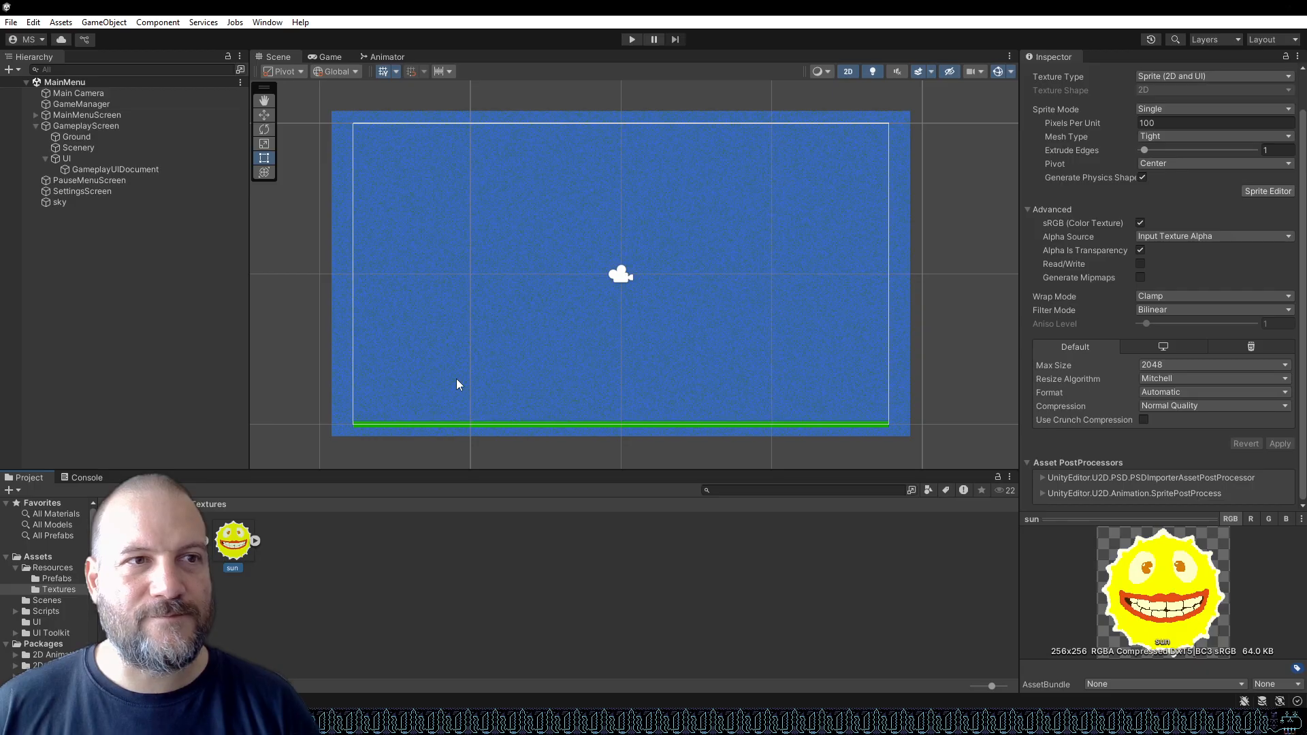
Open the BigLoop prefab from the Resources/Prefabs folder for editing.
left_click(83, 477)
left_click(27, 479)
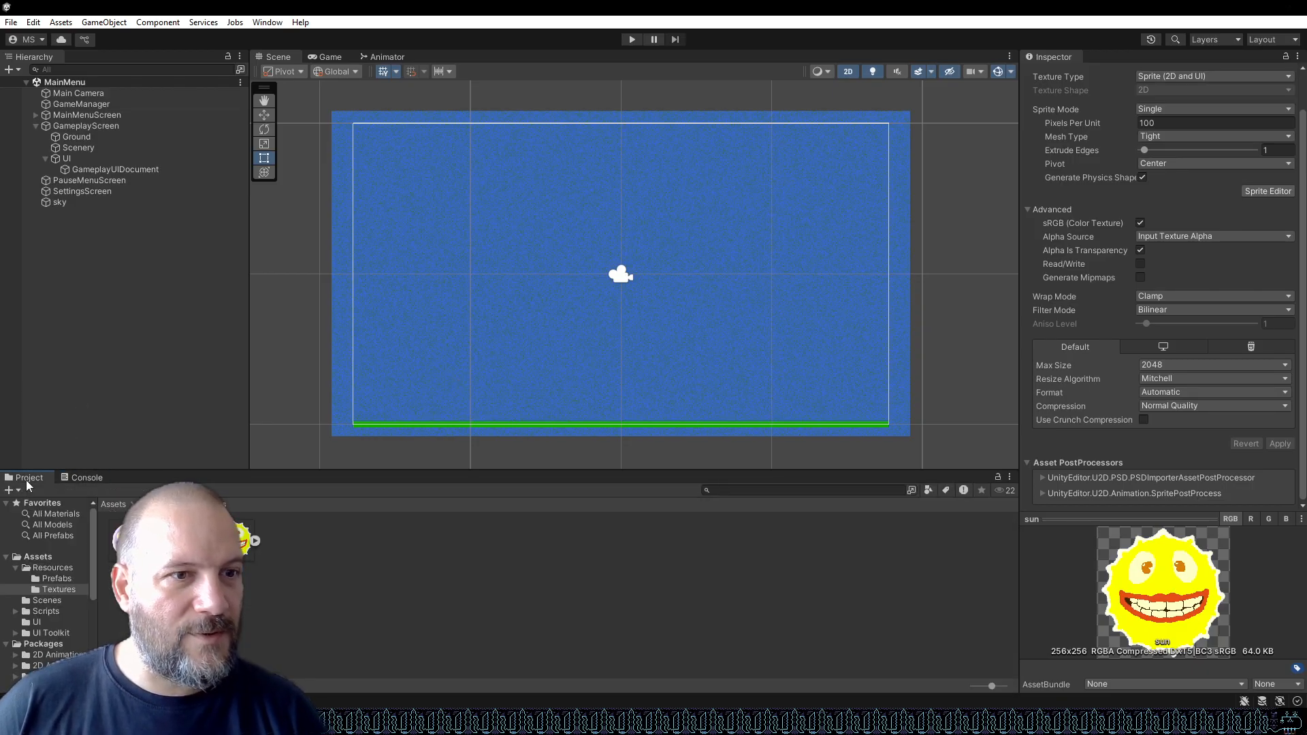
left_click(52, 580)
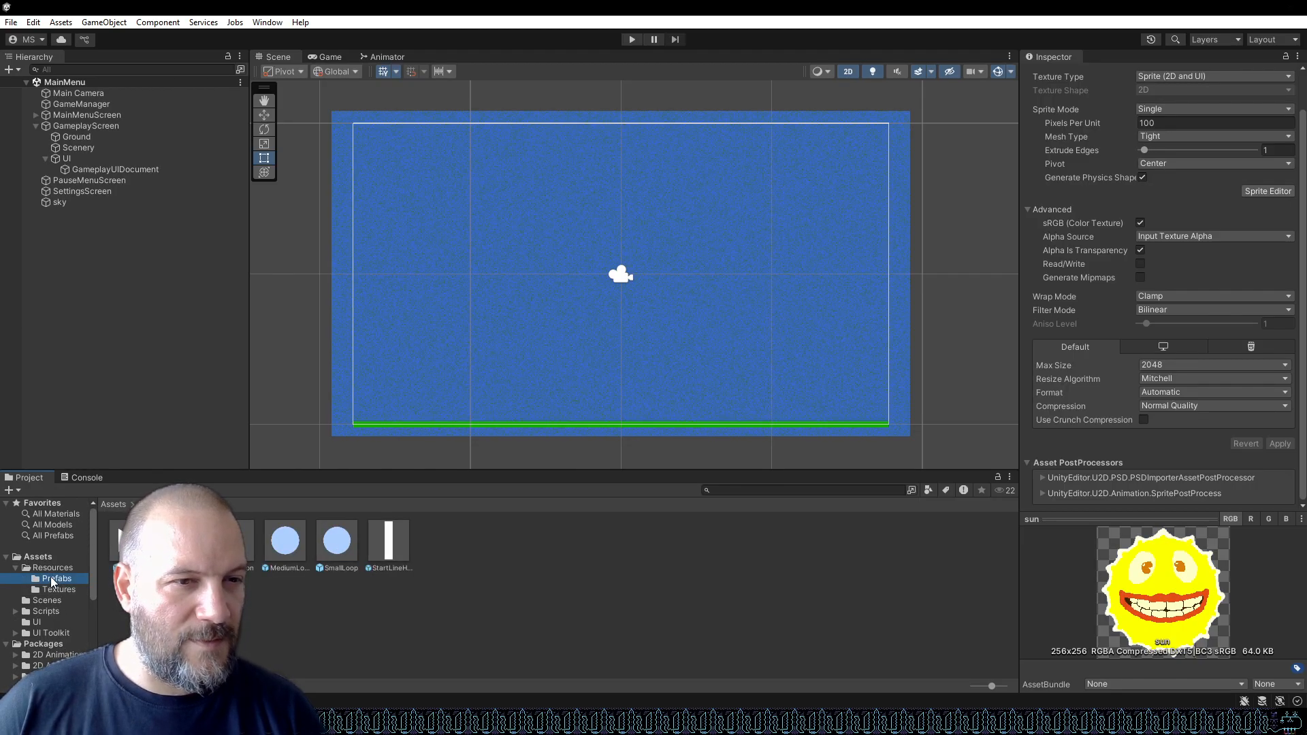
left_click(477, 611)
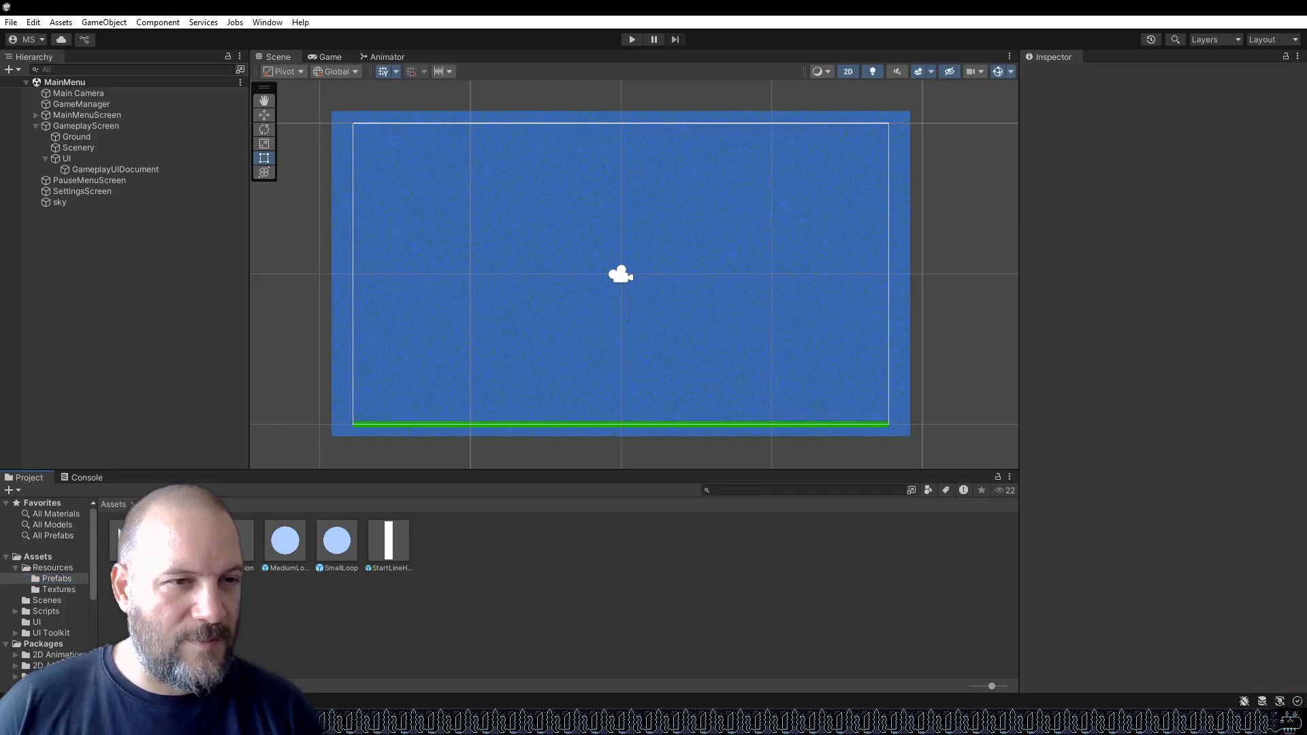
left_click(182, 542)
double_click(181, 542)
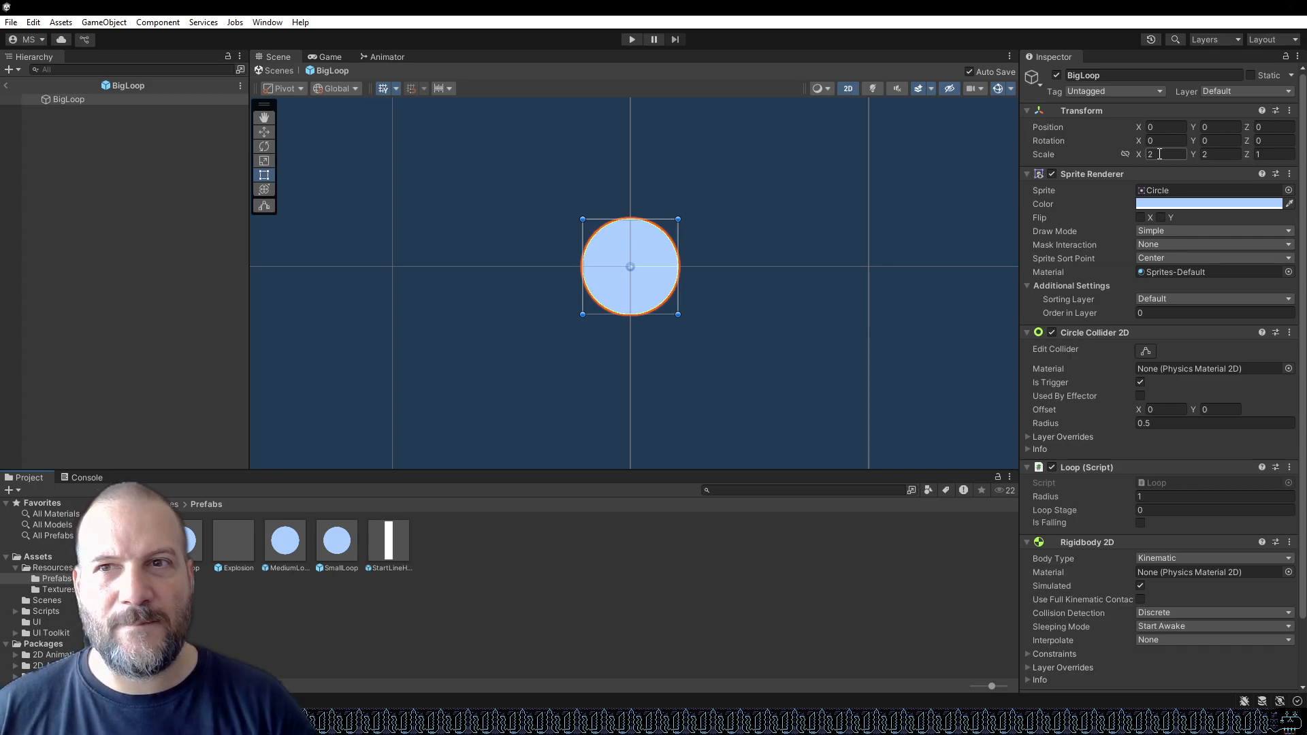
Assign the moon texture as the sprite of the BigLoop object's Sprite Renderer.
left_click(95, 98)
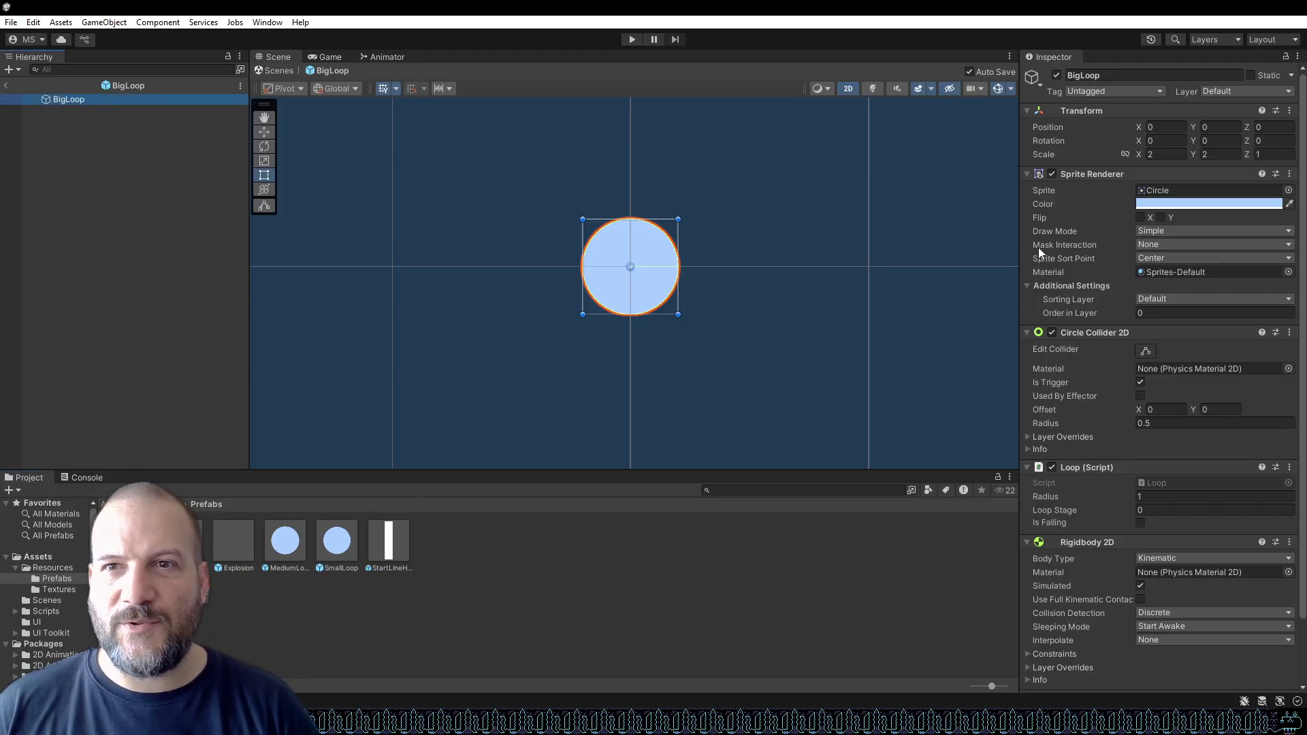
left_click(59, 590)
left_click(341, 541)
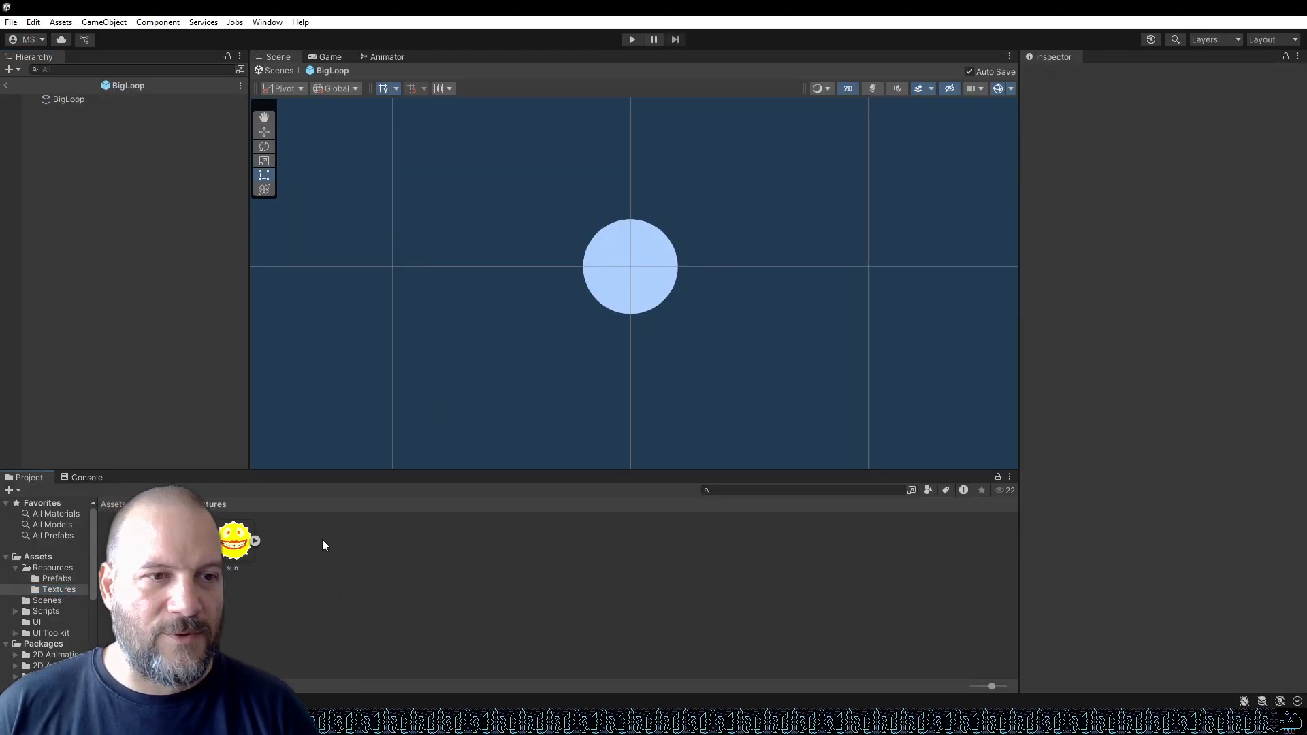
left_click(651, 239)
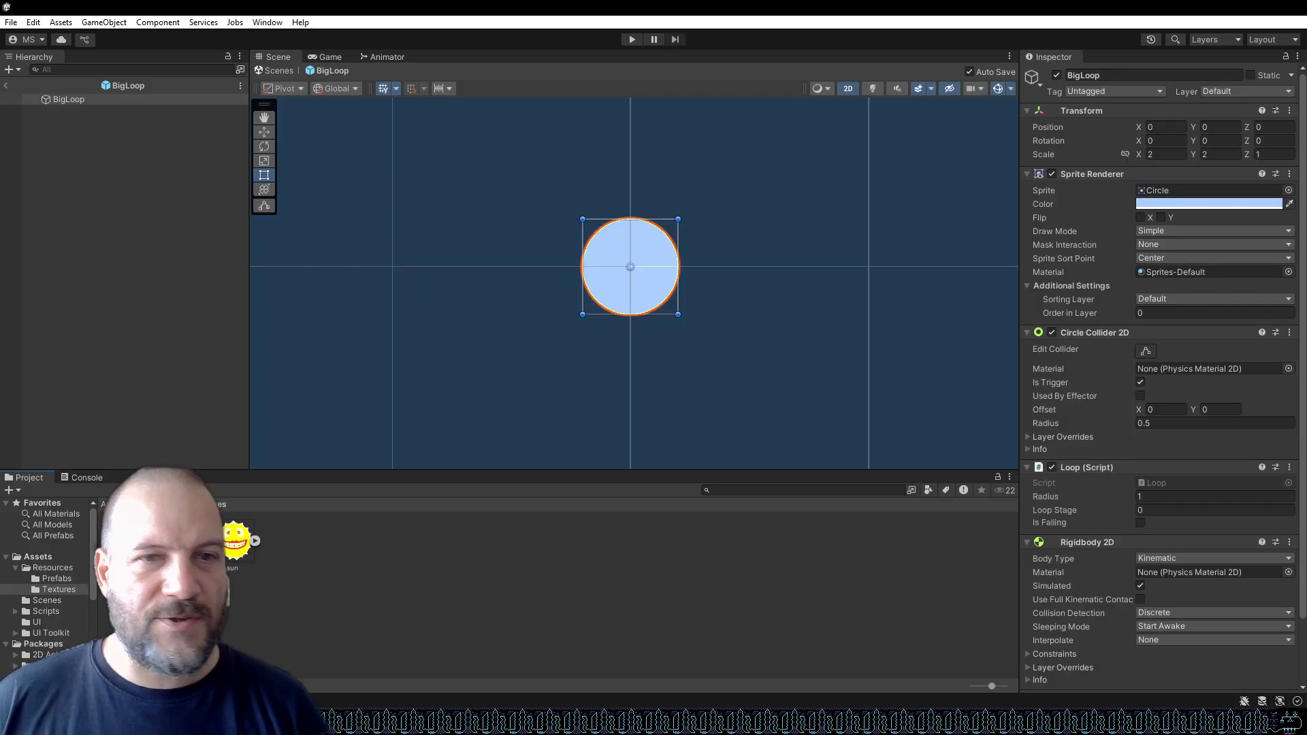
left_click_drag(177, 541, 1202, 187)
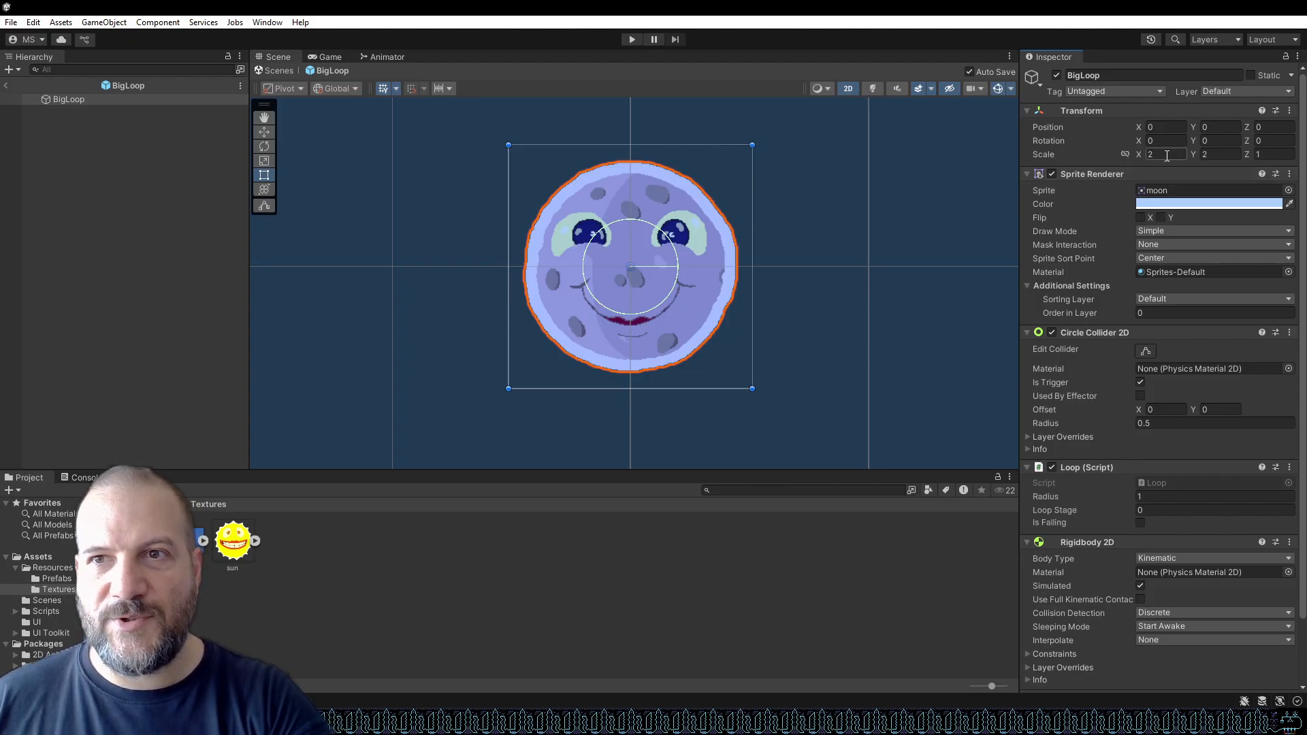
Set the BigLoop scale to 1 by 1 and the Circle Collider 2D radius to 1.
type("1")
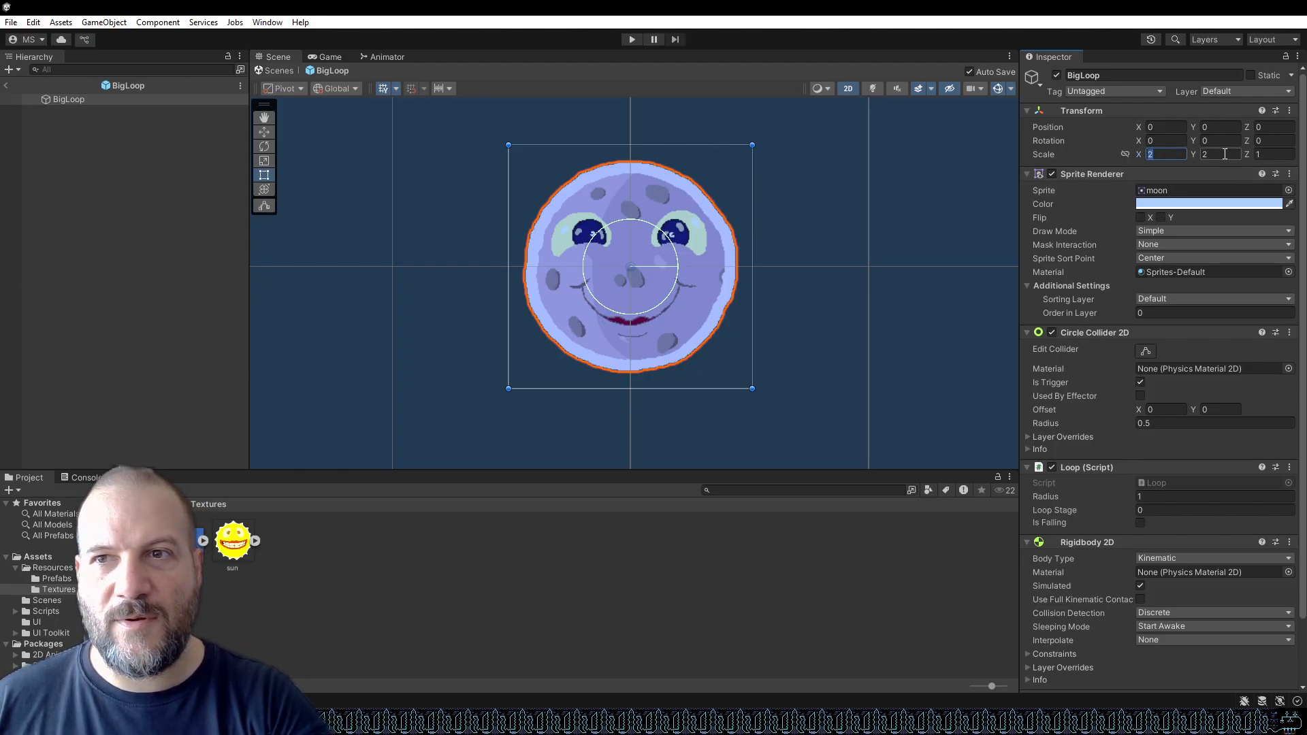
type("1")
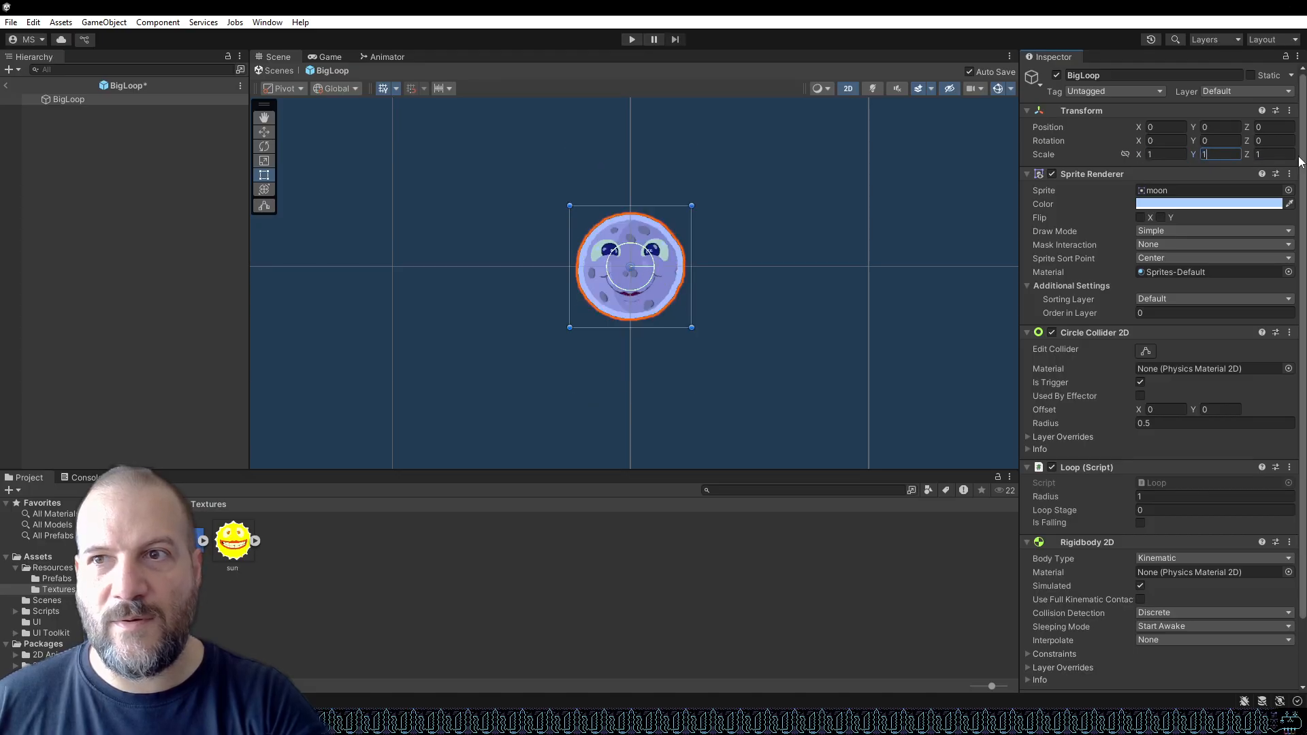
left_click(1173, 155)
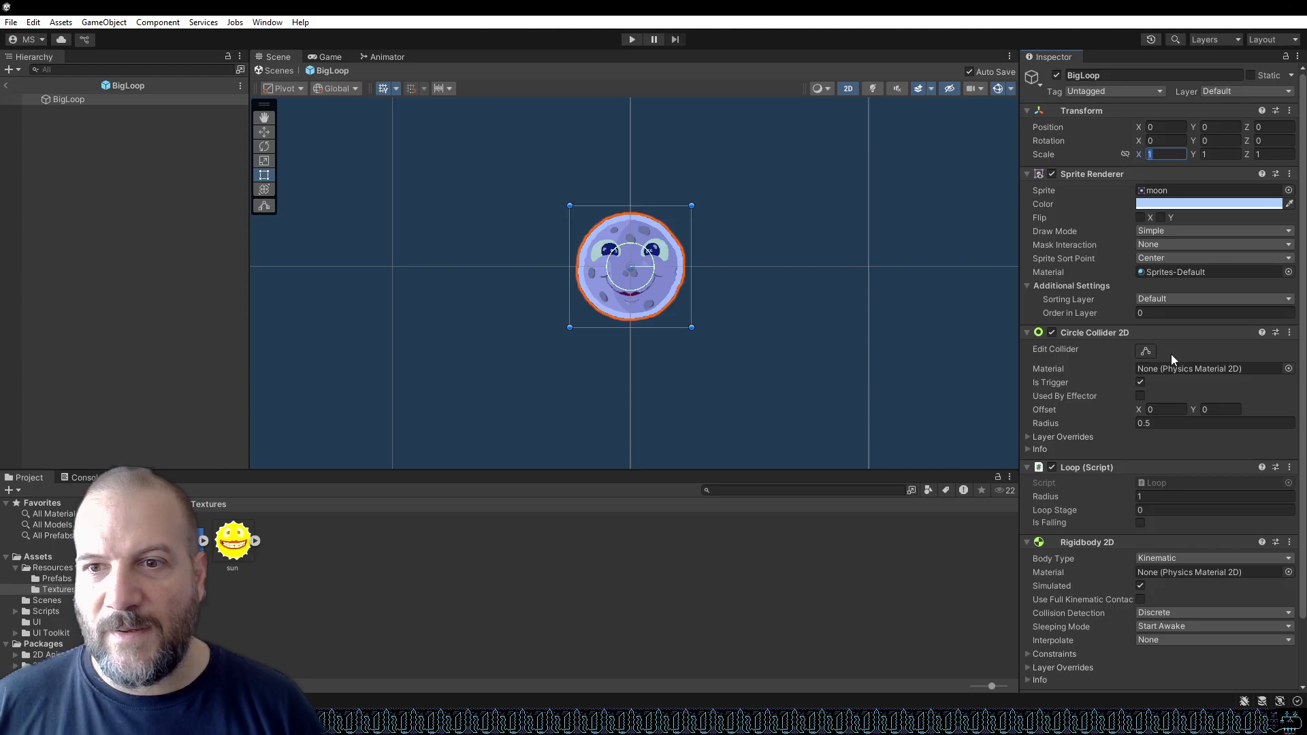
left_click(1157, 424)
type("1")
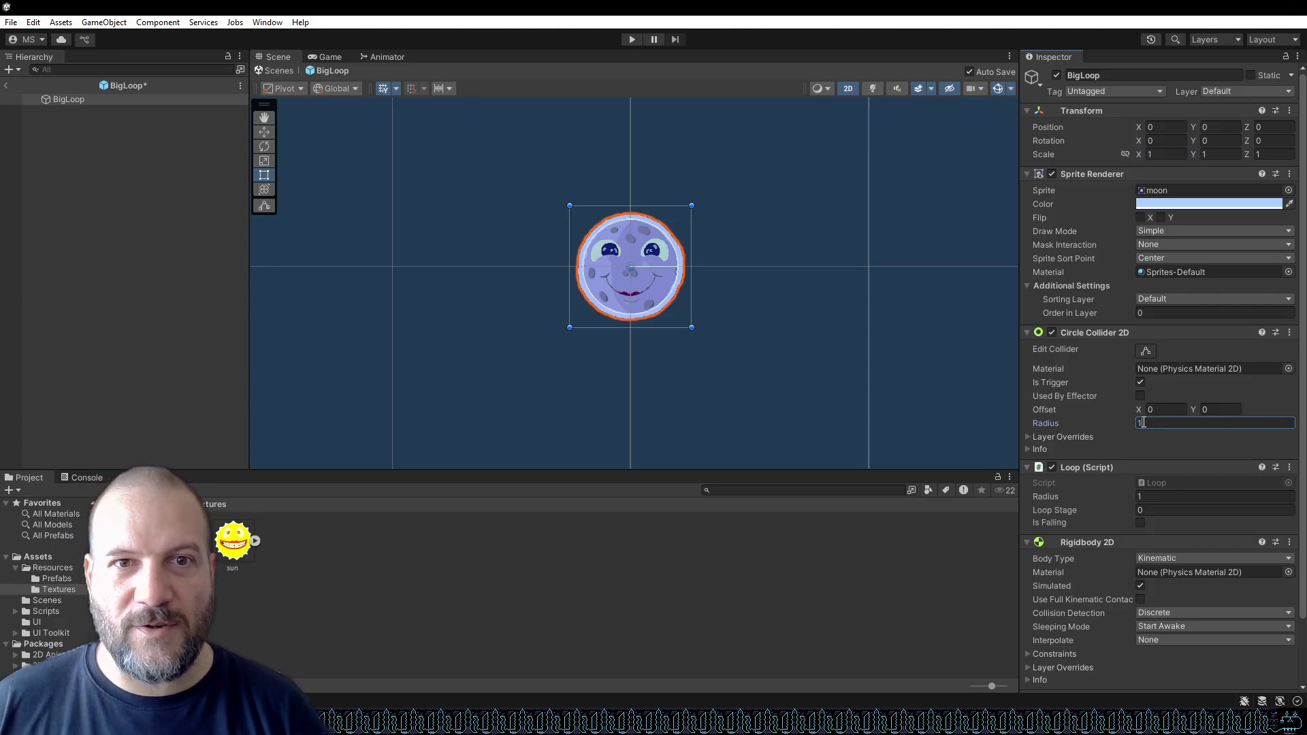
Zoom the scene to compare the collider circle with the moon sprite's edge.
scroll(677, 300, "up", 6)
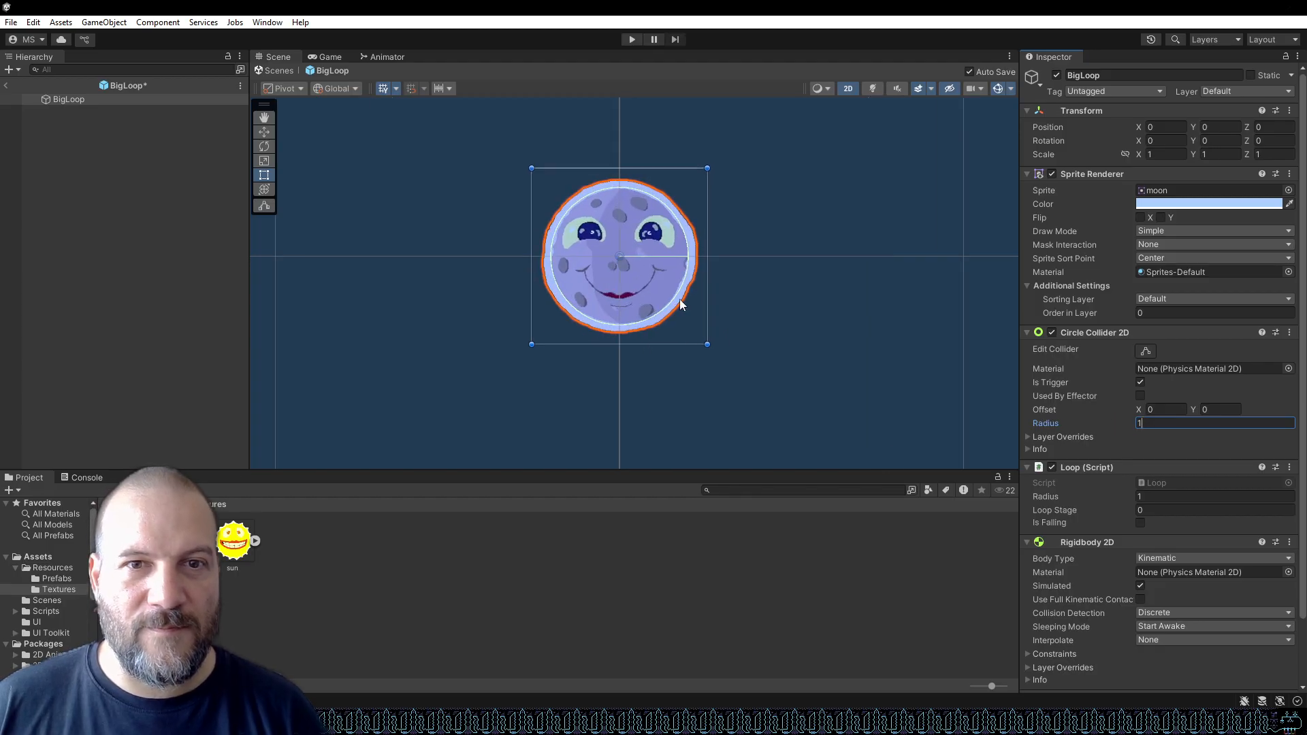
scroll(683, 285, "up", 2)
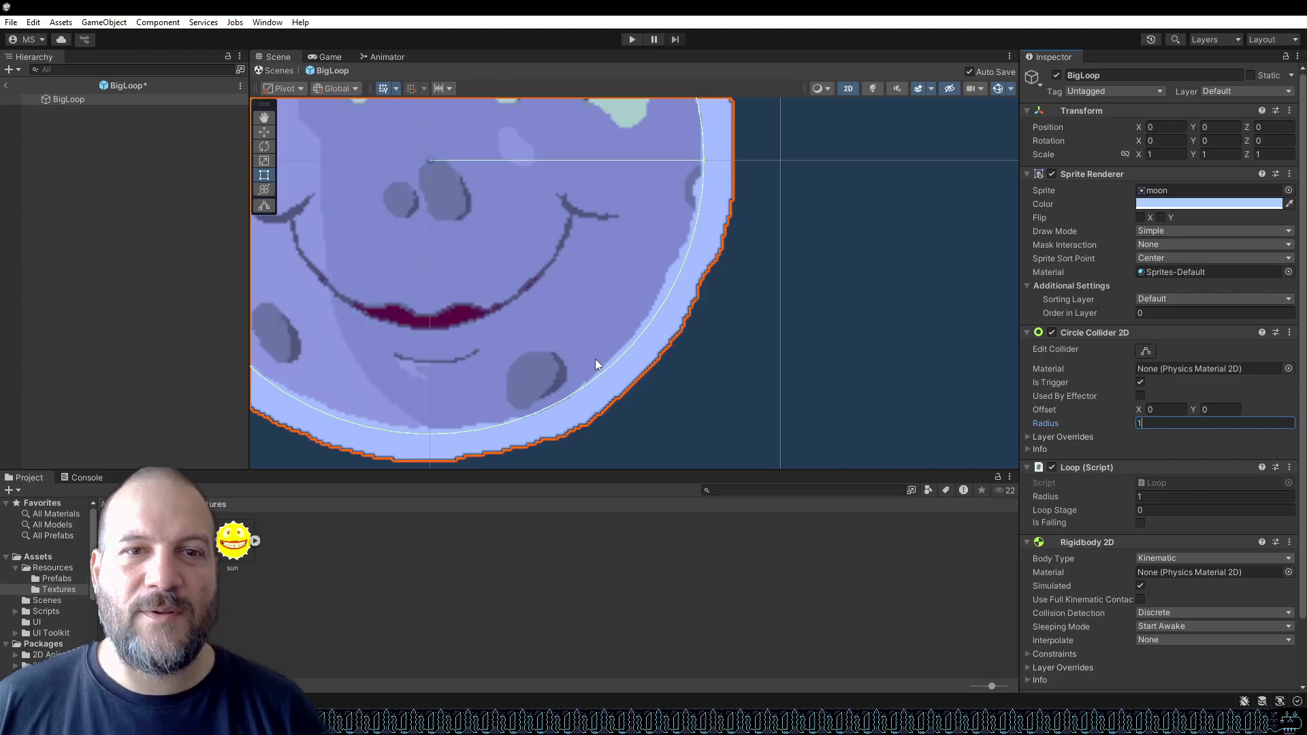
scroll(745, 304, "down", 5)
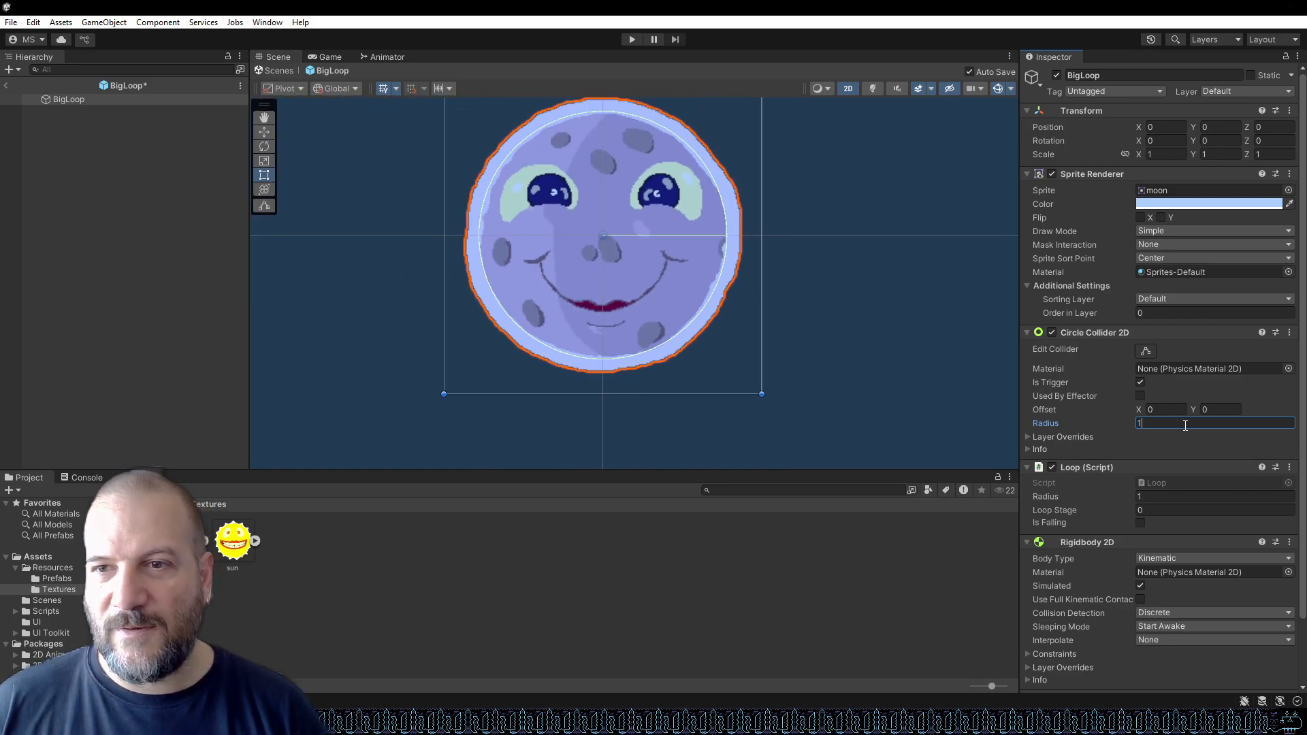
left_click(1153, 497)
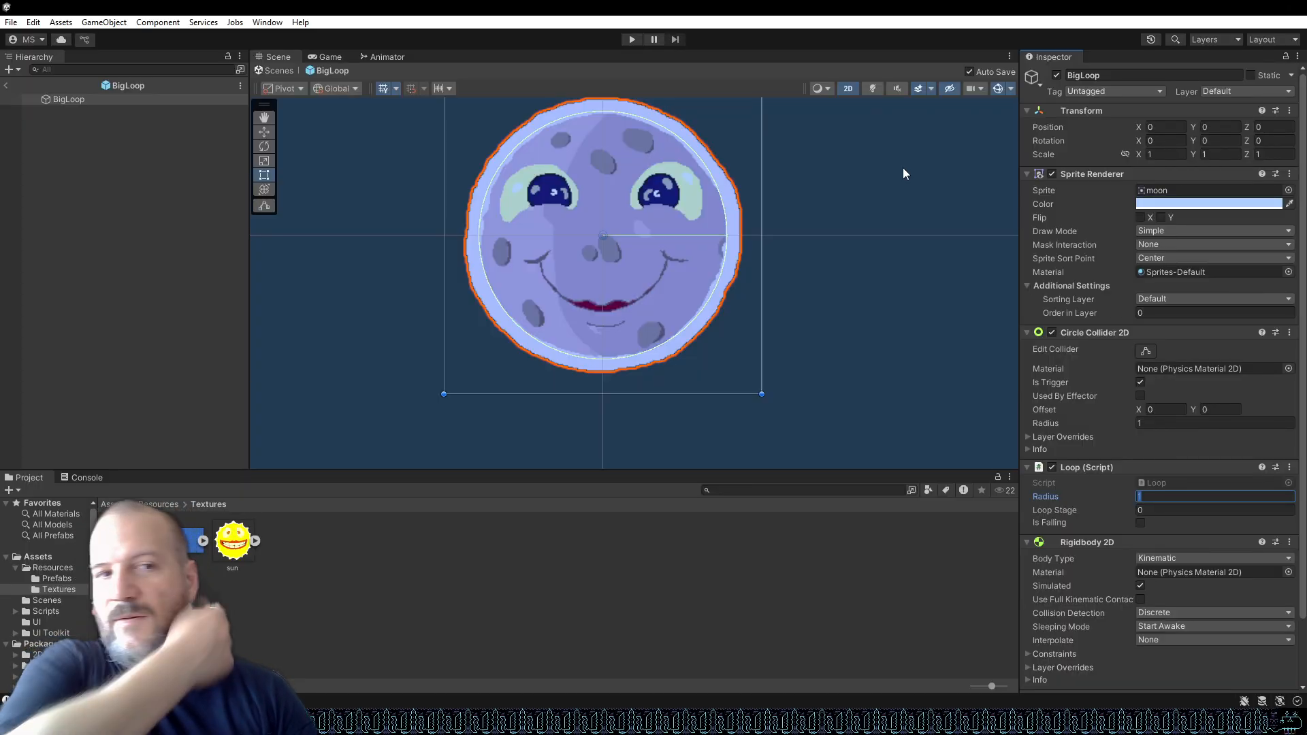
left_click_drag(230, 552, 300, 542)
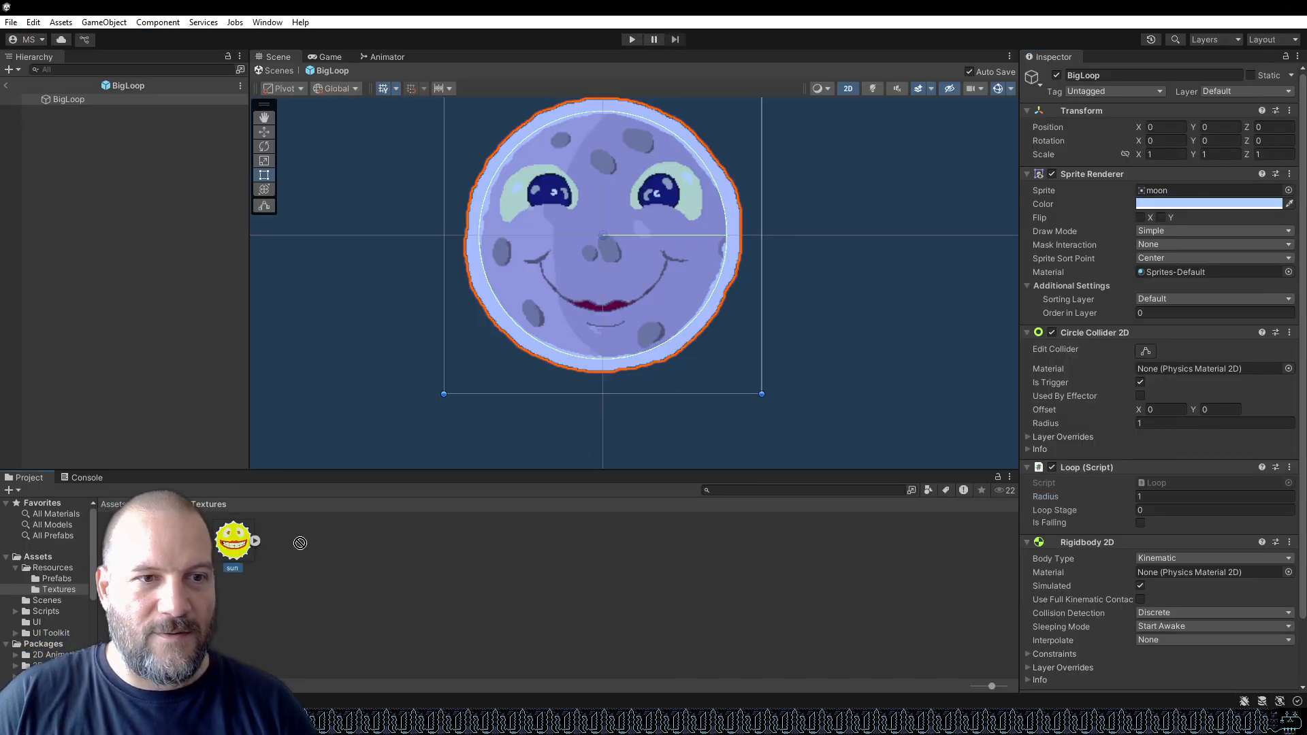
Try the sun texture as BigLoop's sprite, then restore the moon texture.
left_click_drag(1011, 259, 1157, 189)
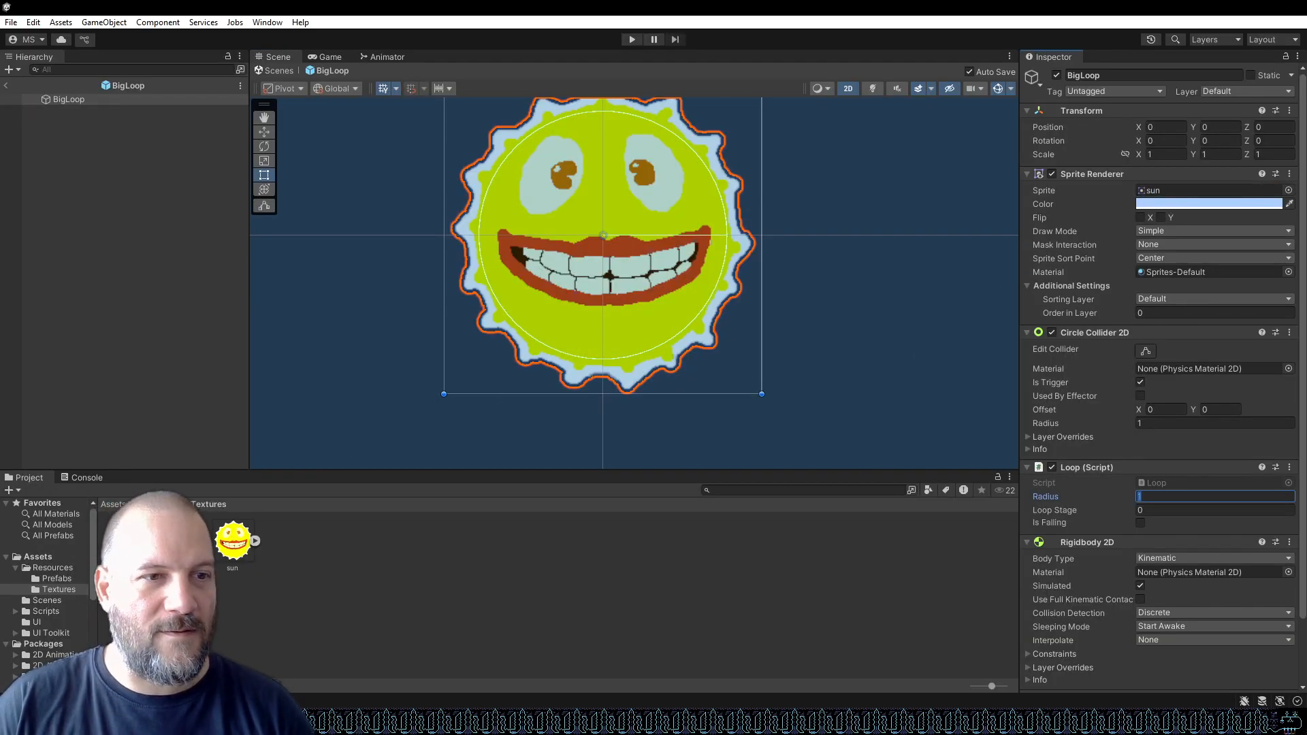
left_click_drag(679, 432, 1153, 194)
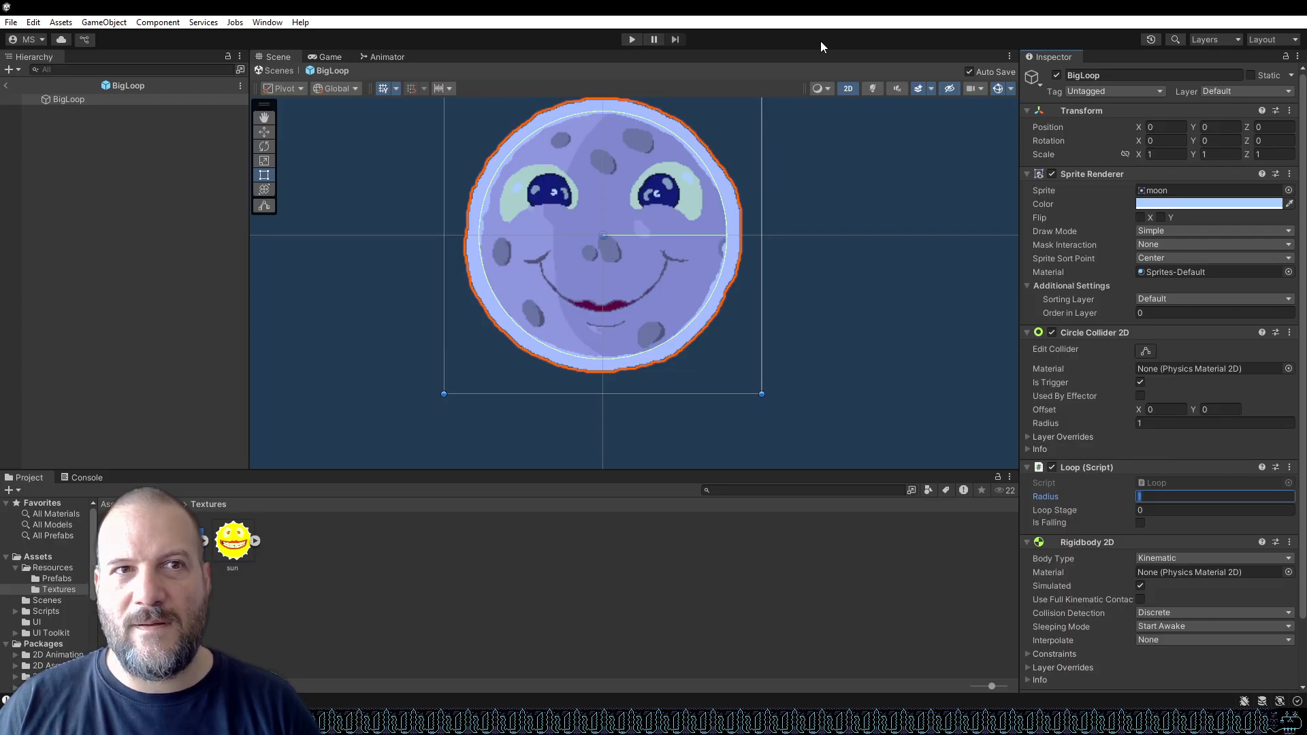
Run the game in play mode to check the moon sprite on the loop, then stop playing.
left_click(632, 38)
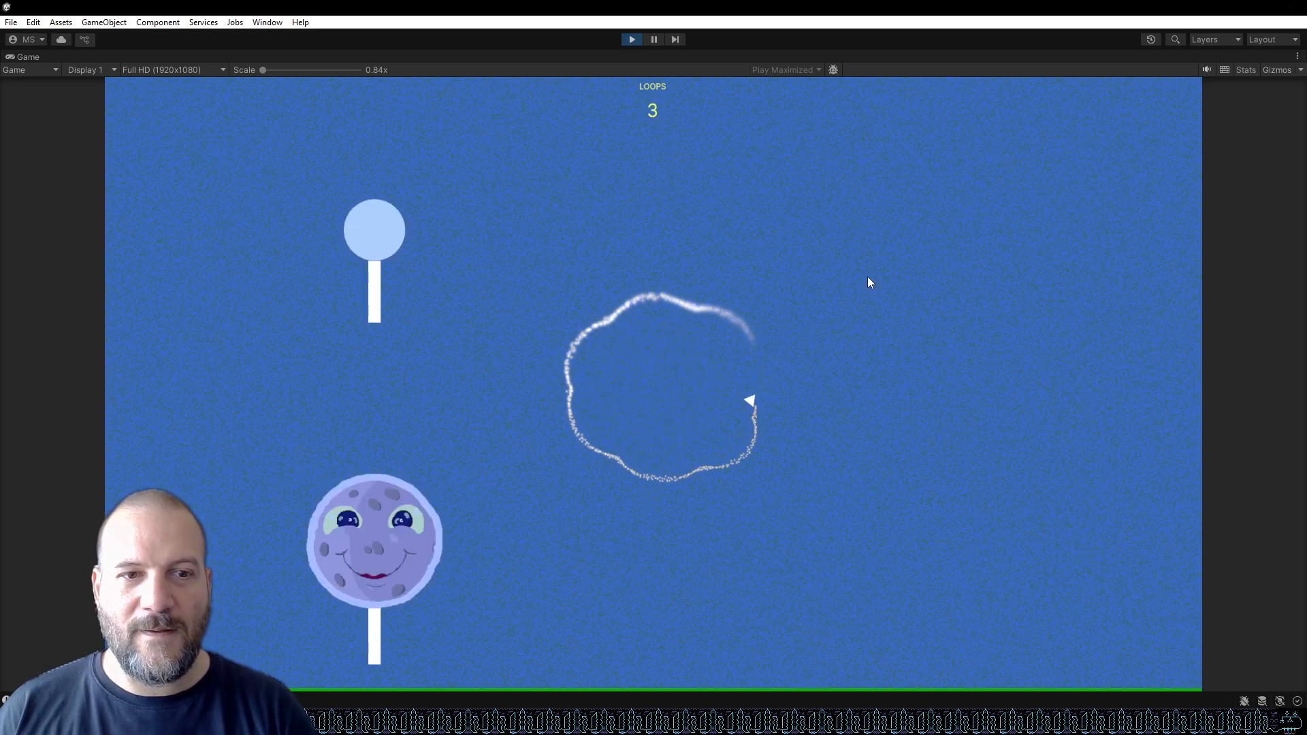
left_click(632, 39)
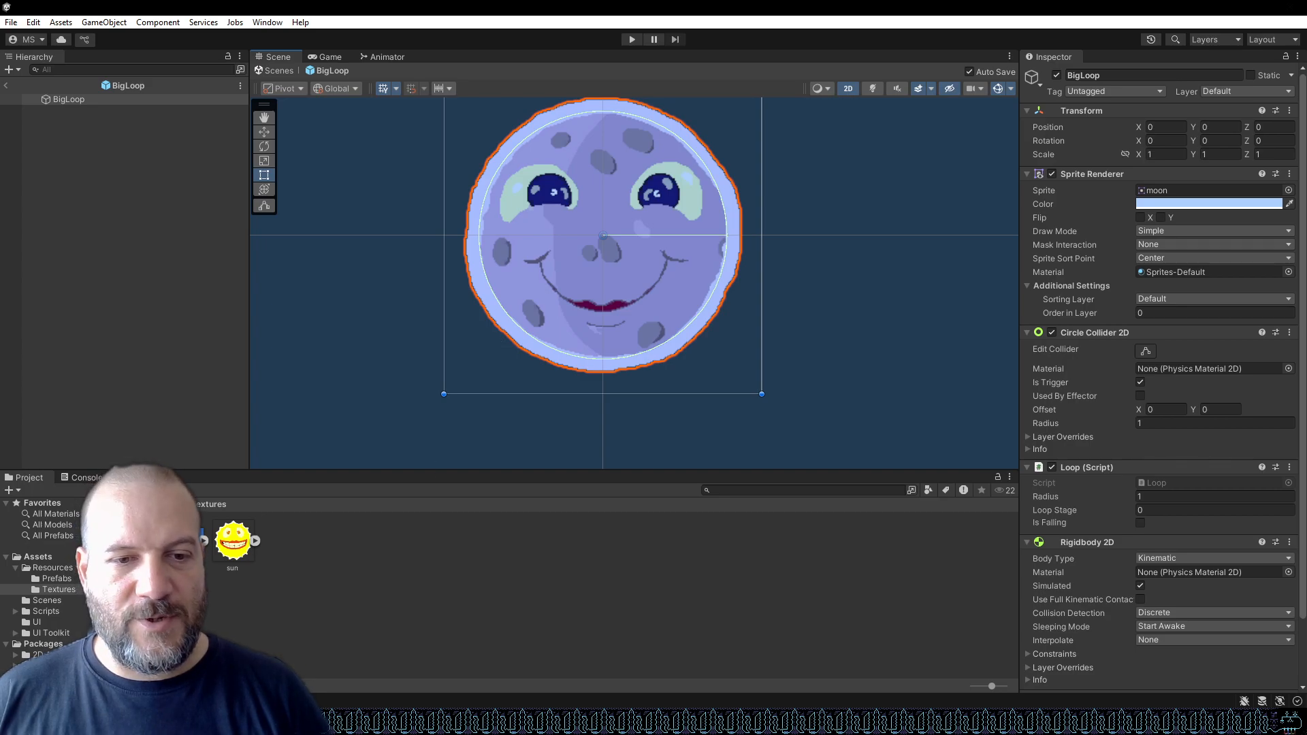
Switch to Visual Studio, open Loop.cs, and insert an empty line at the start of the Start method.
left_click(446, 722)
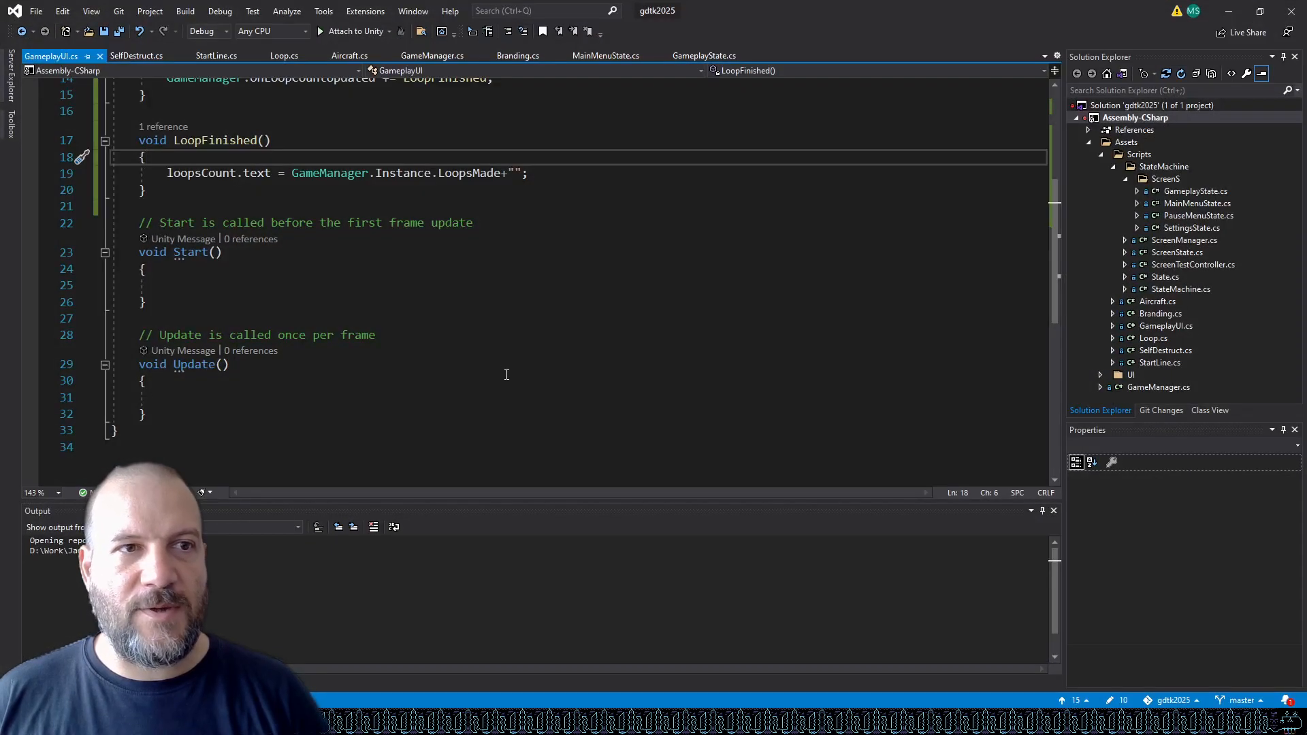
scroll(499, 417, "up", 5)
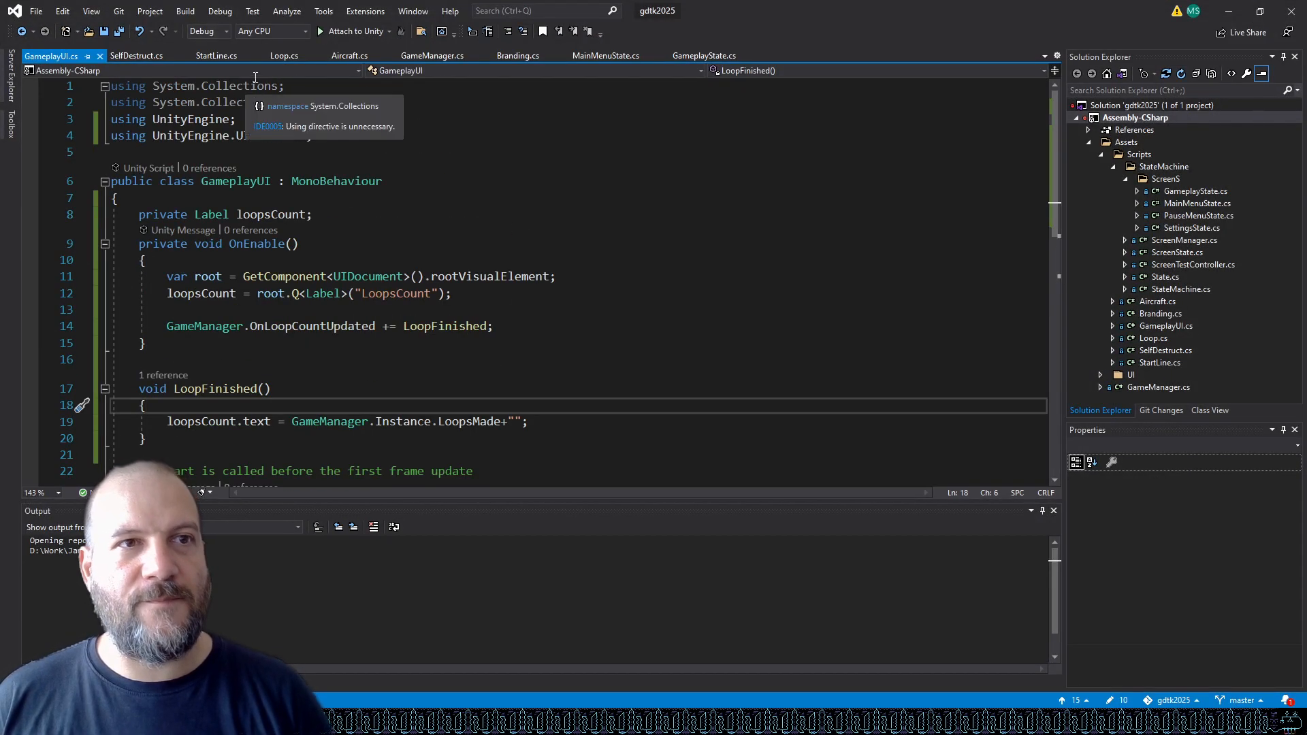
left_click(285, 58)
scroll(474, 209, "up", 20)
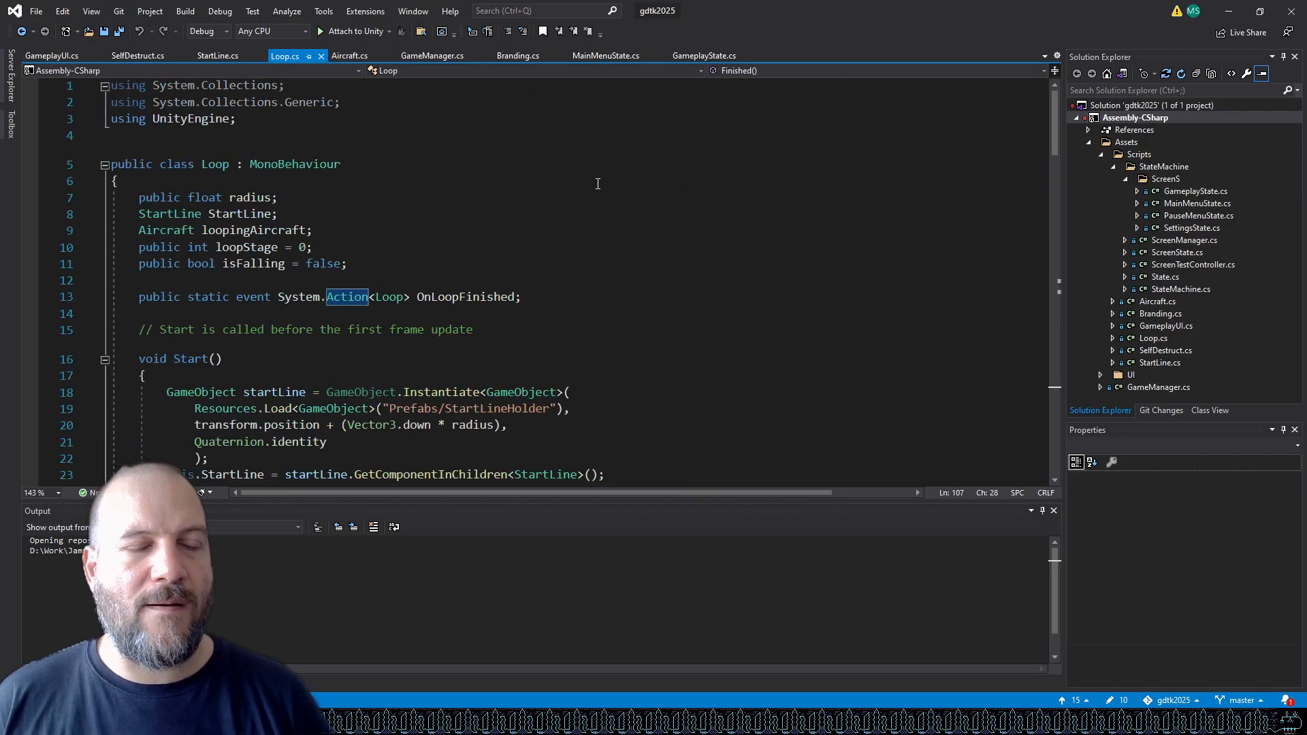
left_click(425, 274)
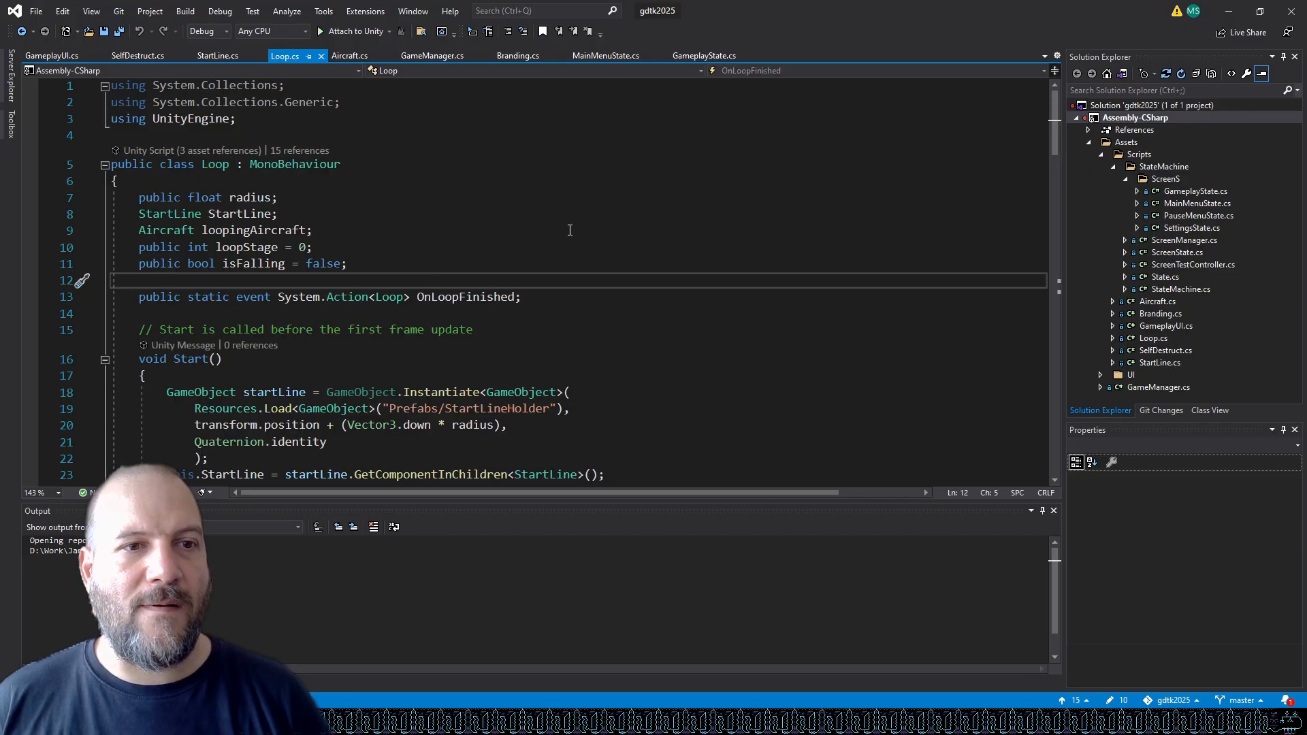
scroll(559, 233, "down", 3)
left_click(353, 226)
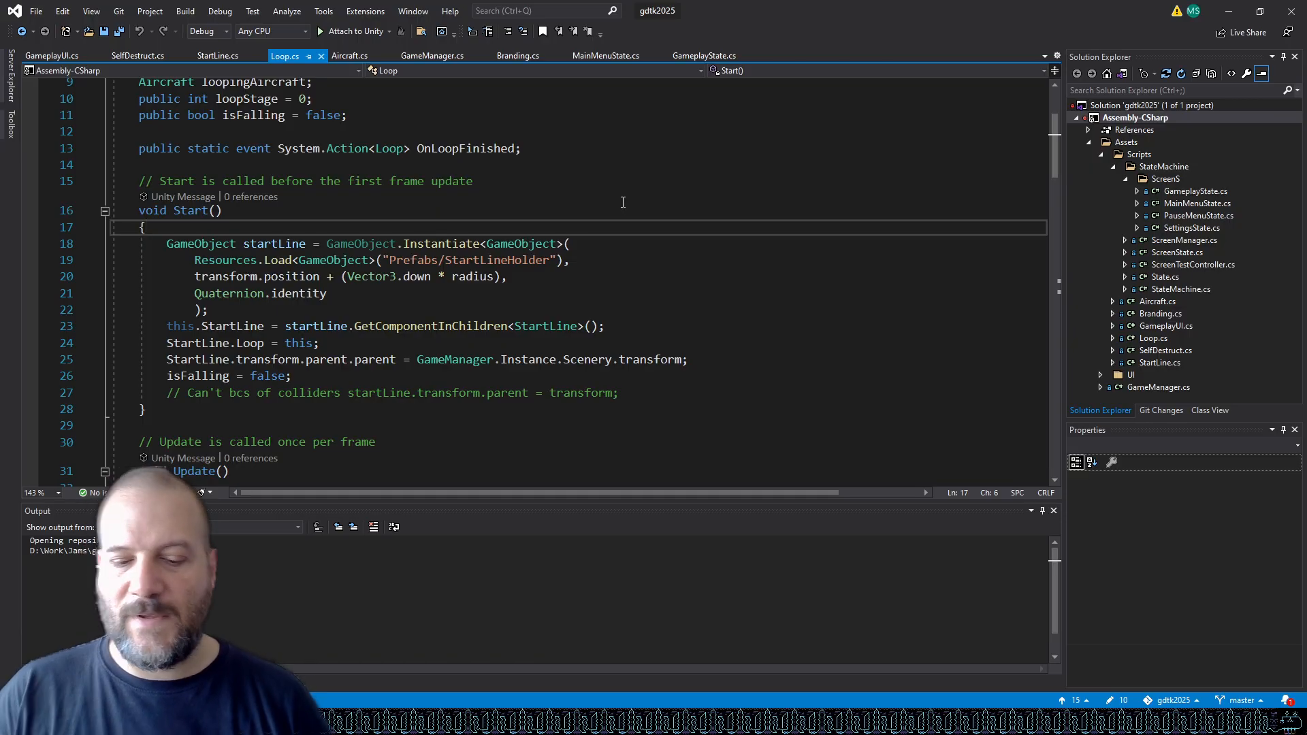
key("Return")
key("ctrl+Return")
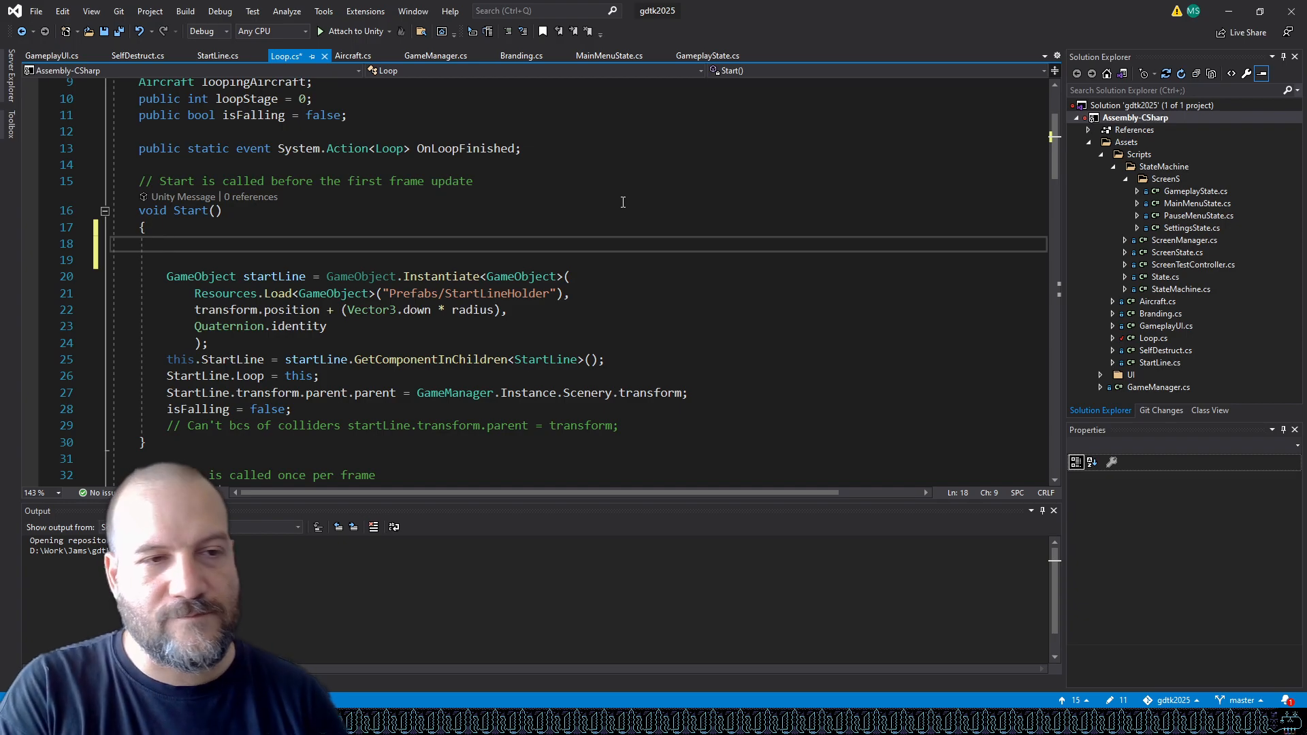
Add an if statement testing Random.Range(0,1.0f) > 0.5f, with an empty braced block below it.
type("If (Random.")
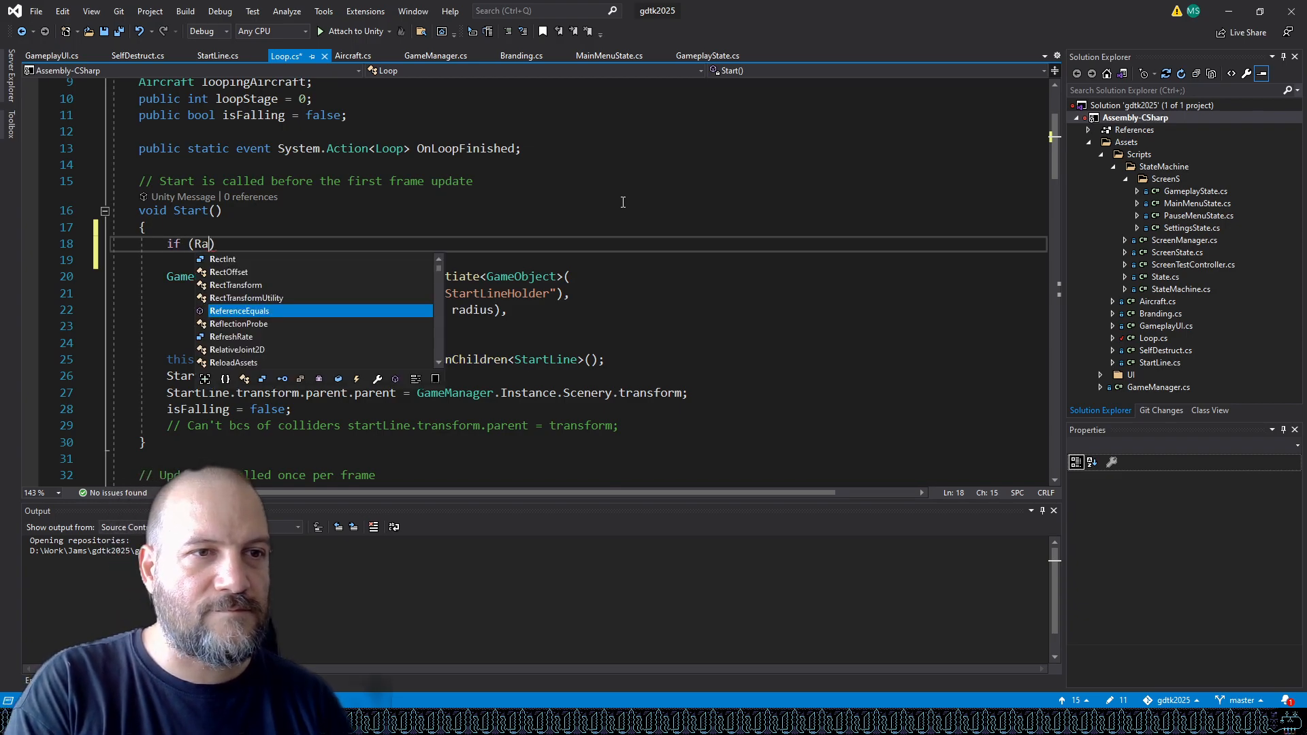
type("Range")
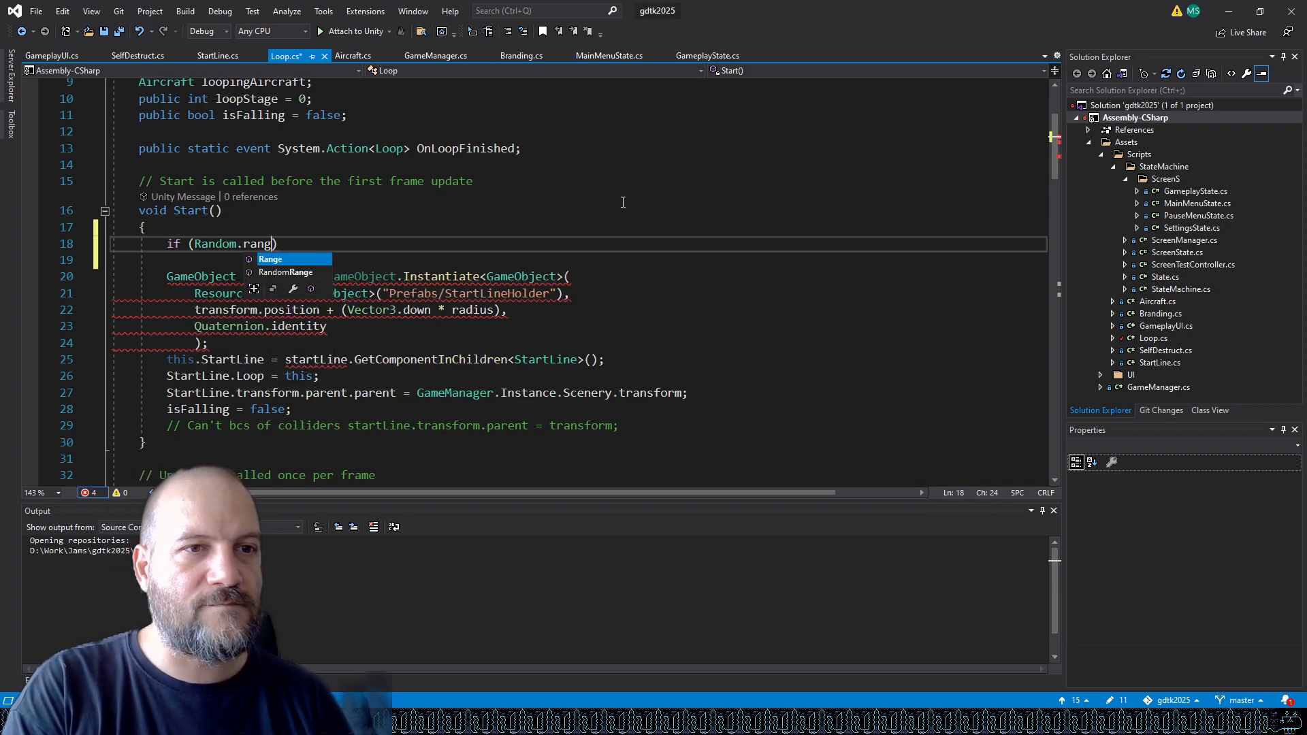
type("(-0-")
key("BackSpace")
type("1.0)")
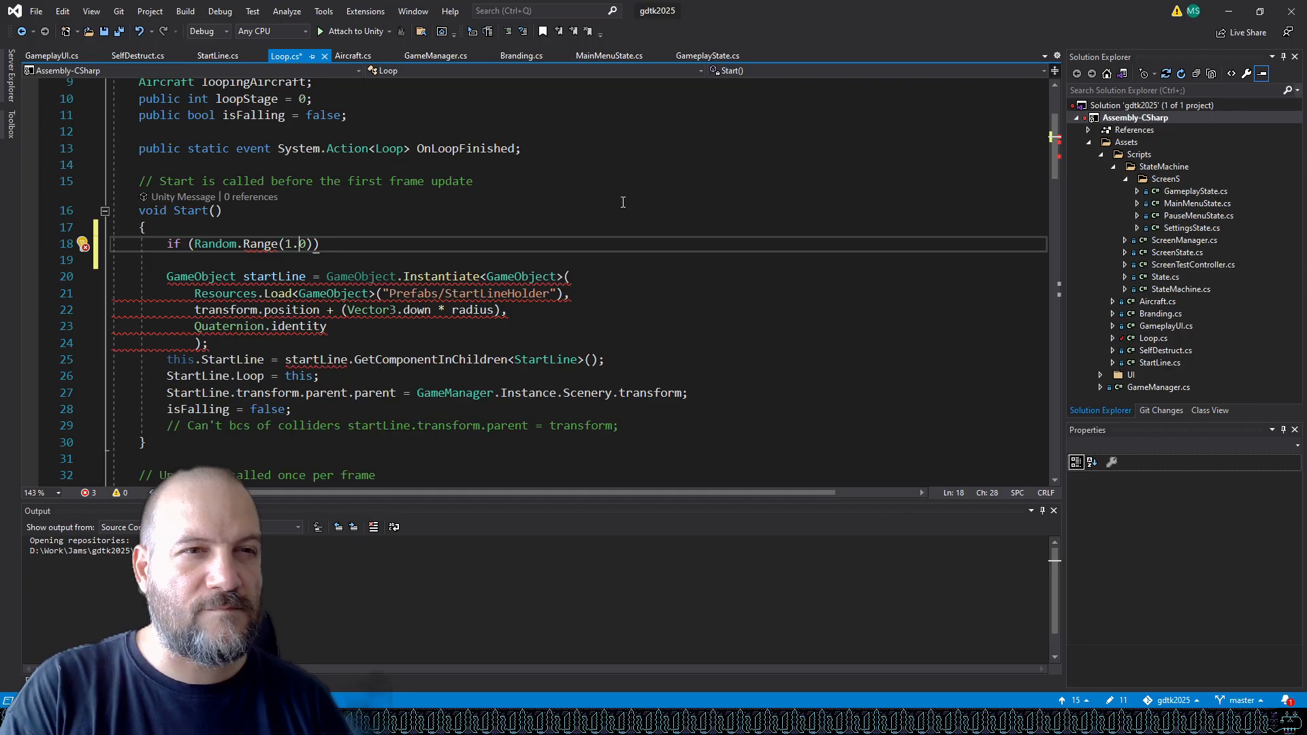
type("0,")
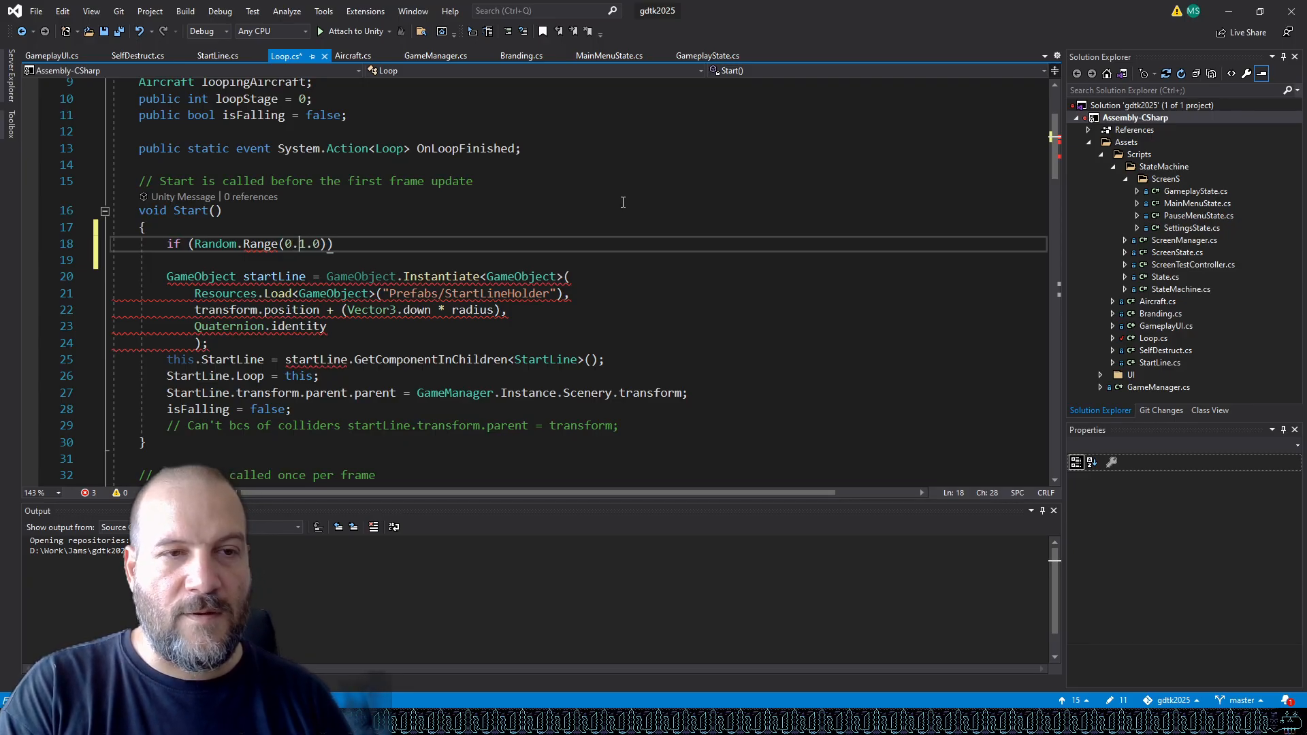
key("Right")
type("f")
key("Right")
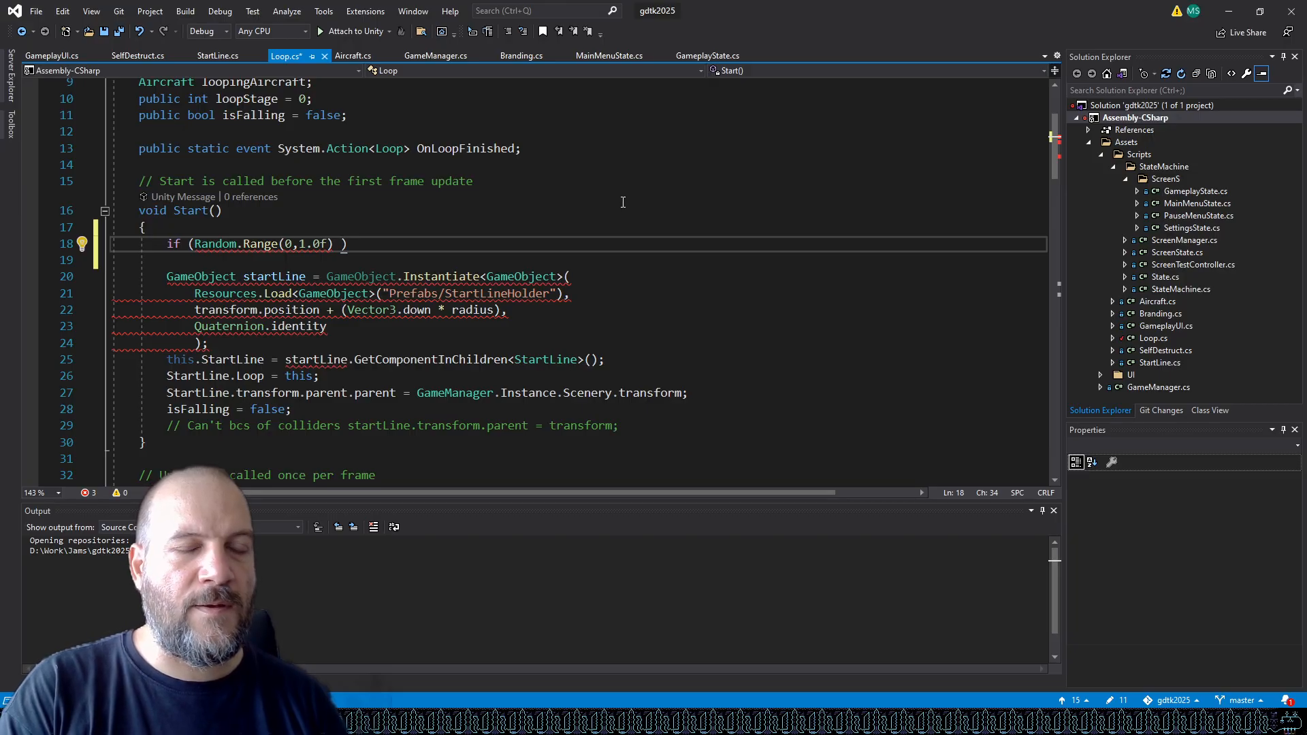
type(">= 0.5f")
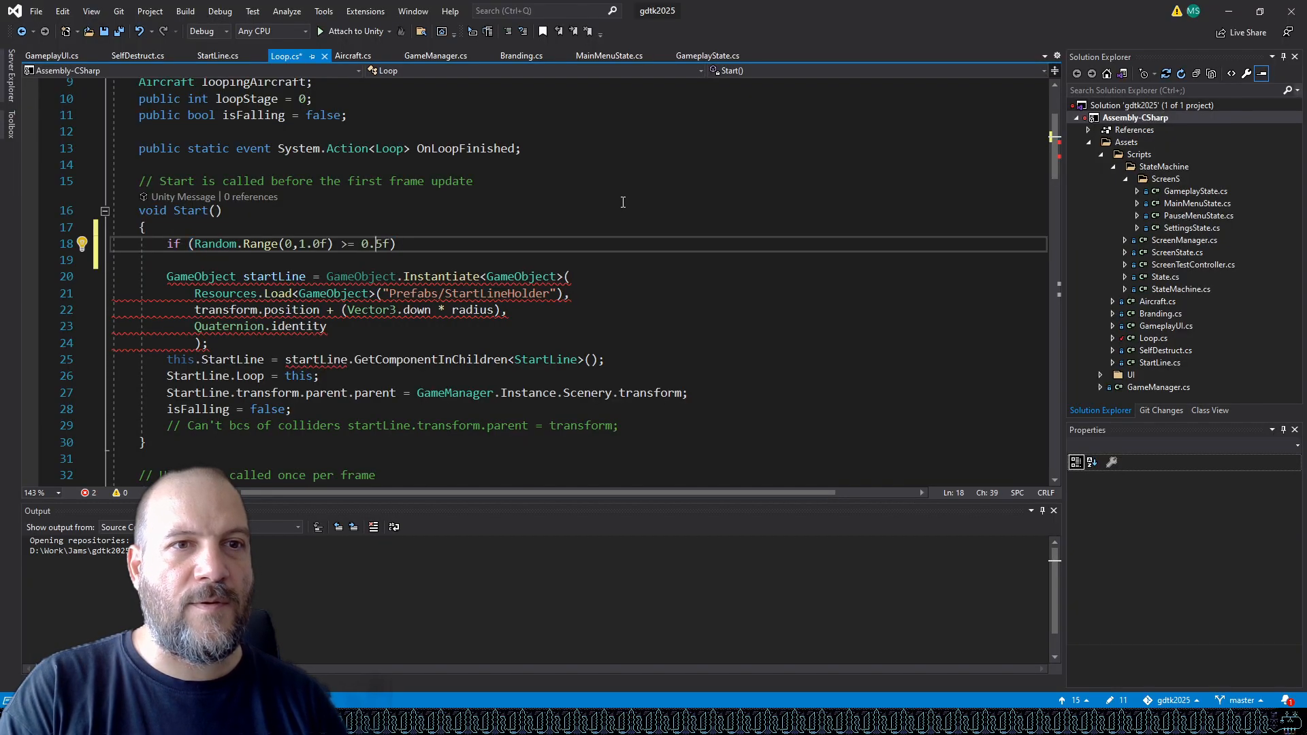
key("End")
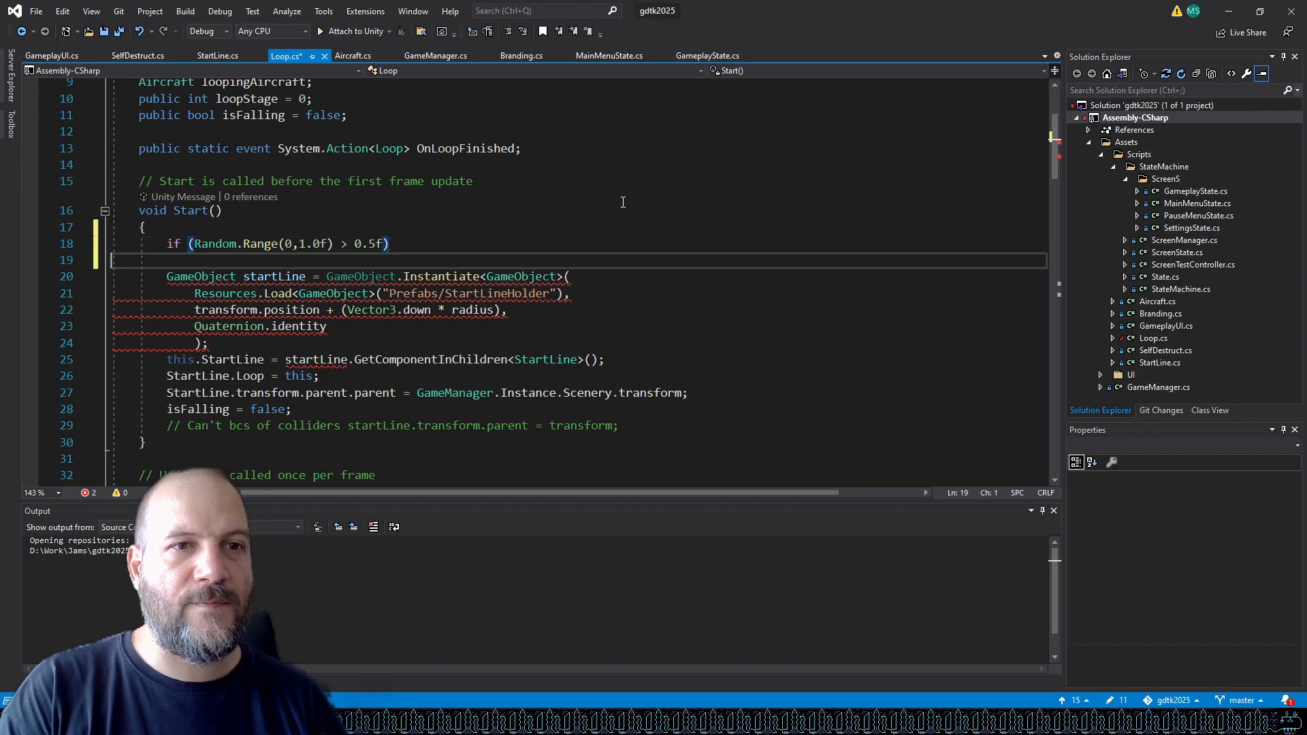
key("Return")
type("{")
key("Return")
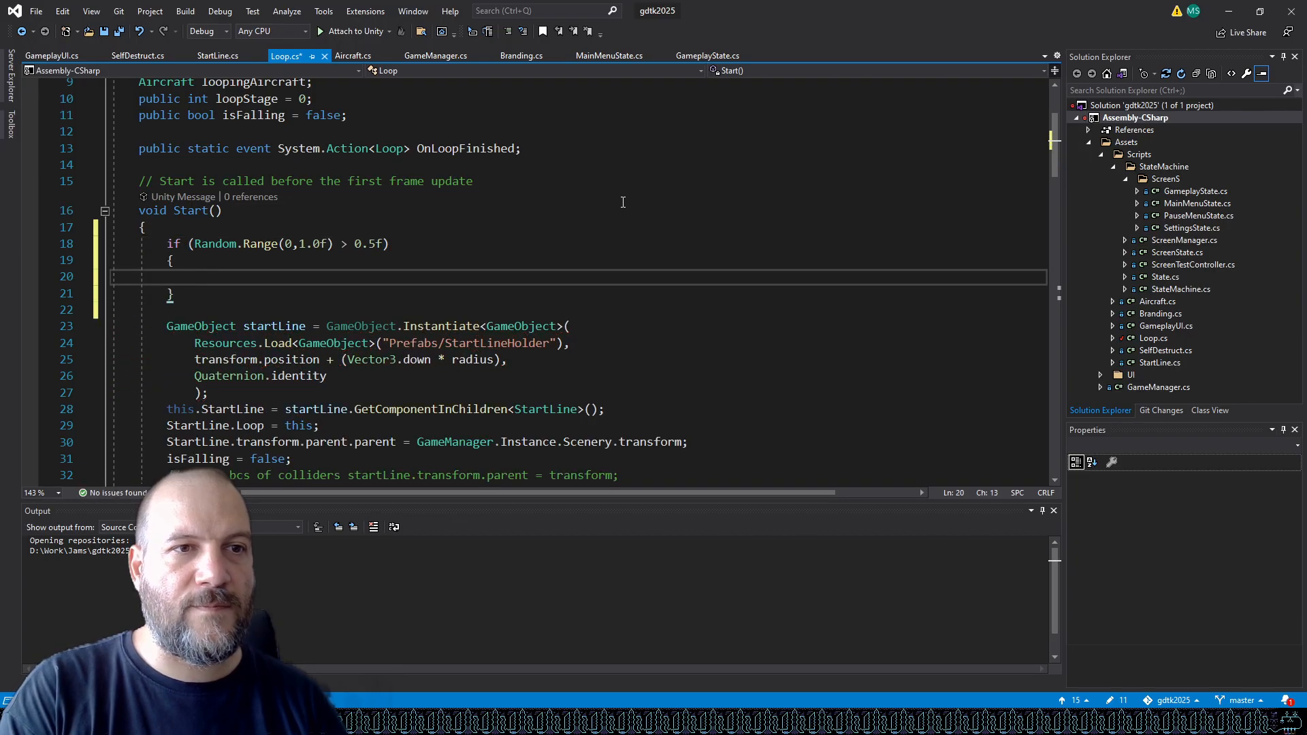
Inside the if block, write GetComponent<SpriteRenderer>().sprite to access the loop's sprite.
type("Get")
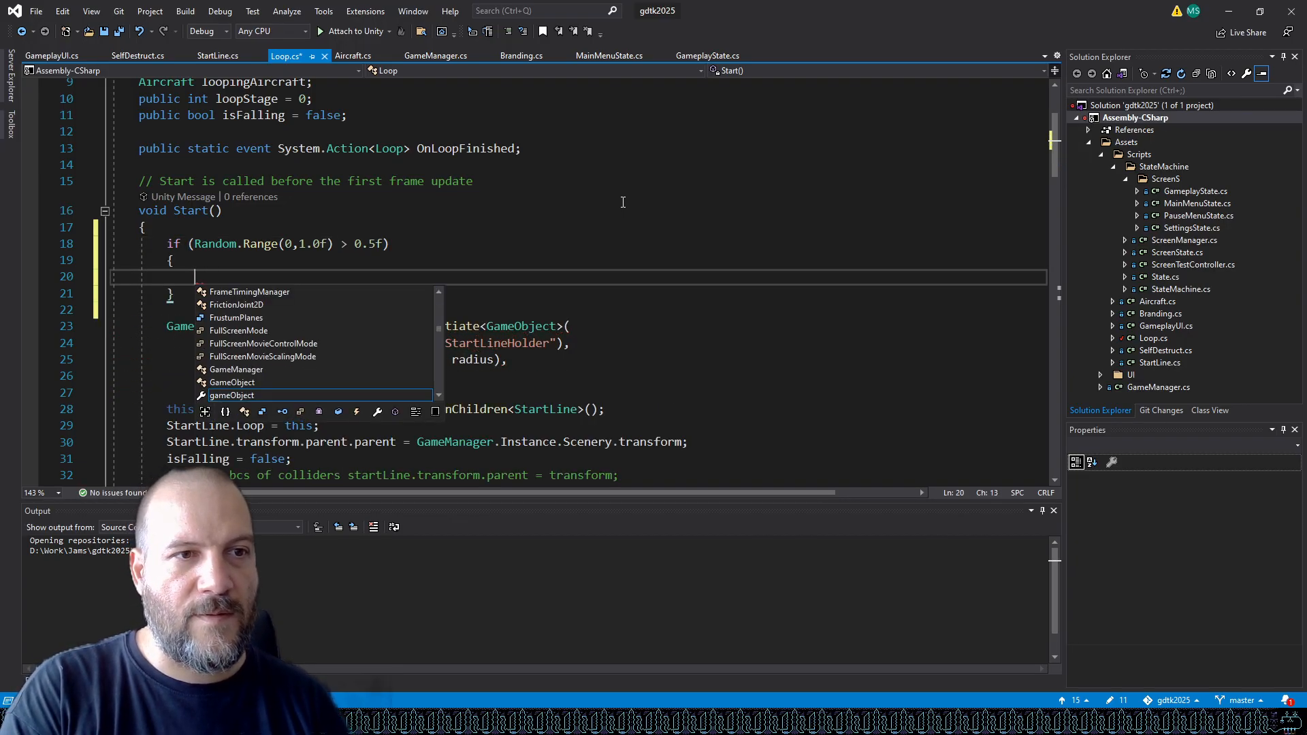
type("C")
key("Tab")
type("<Sprite")
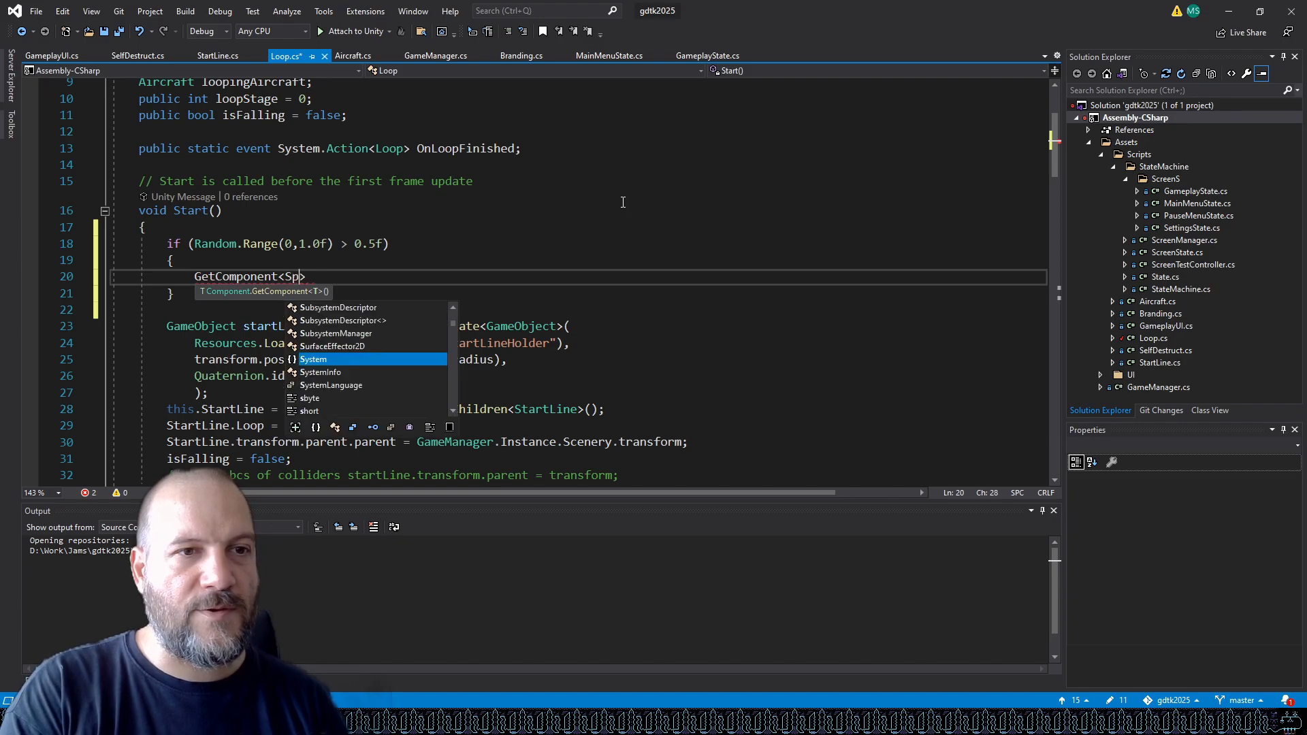
type("Renderer>")
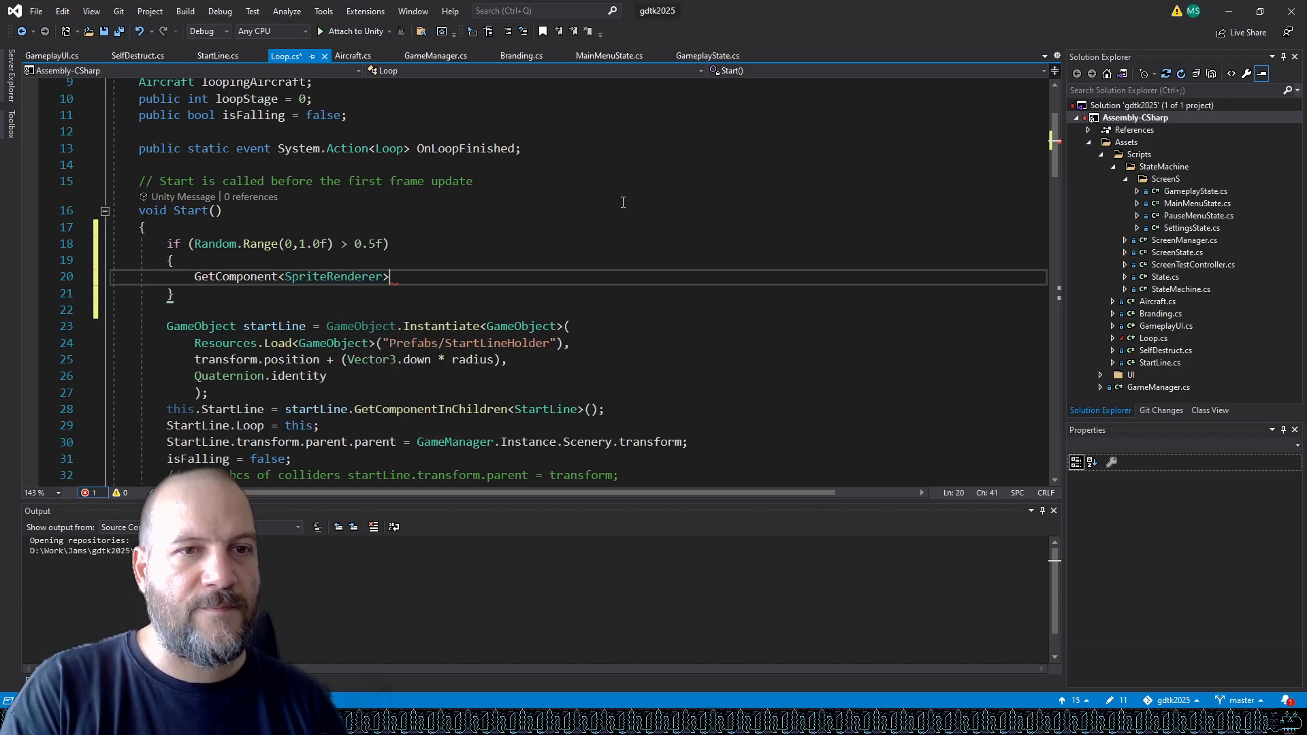
type("().")
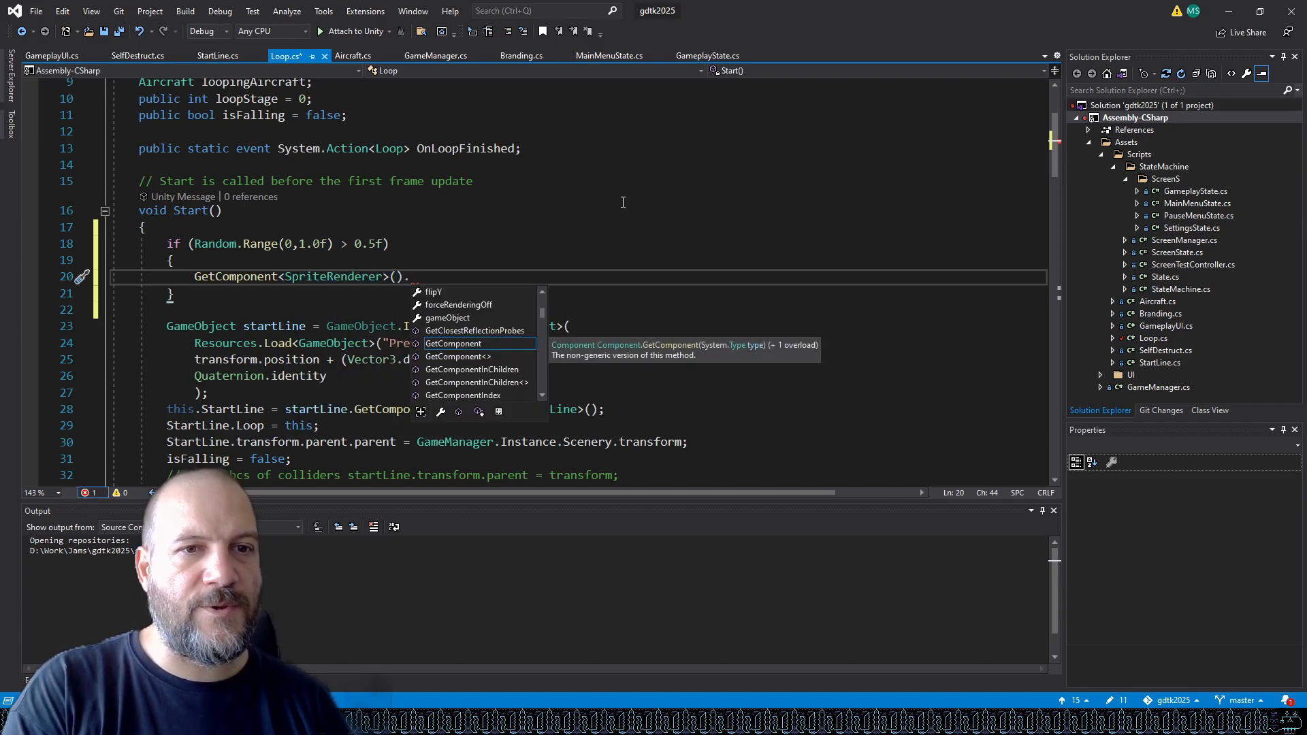
type("spri")
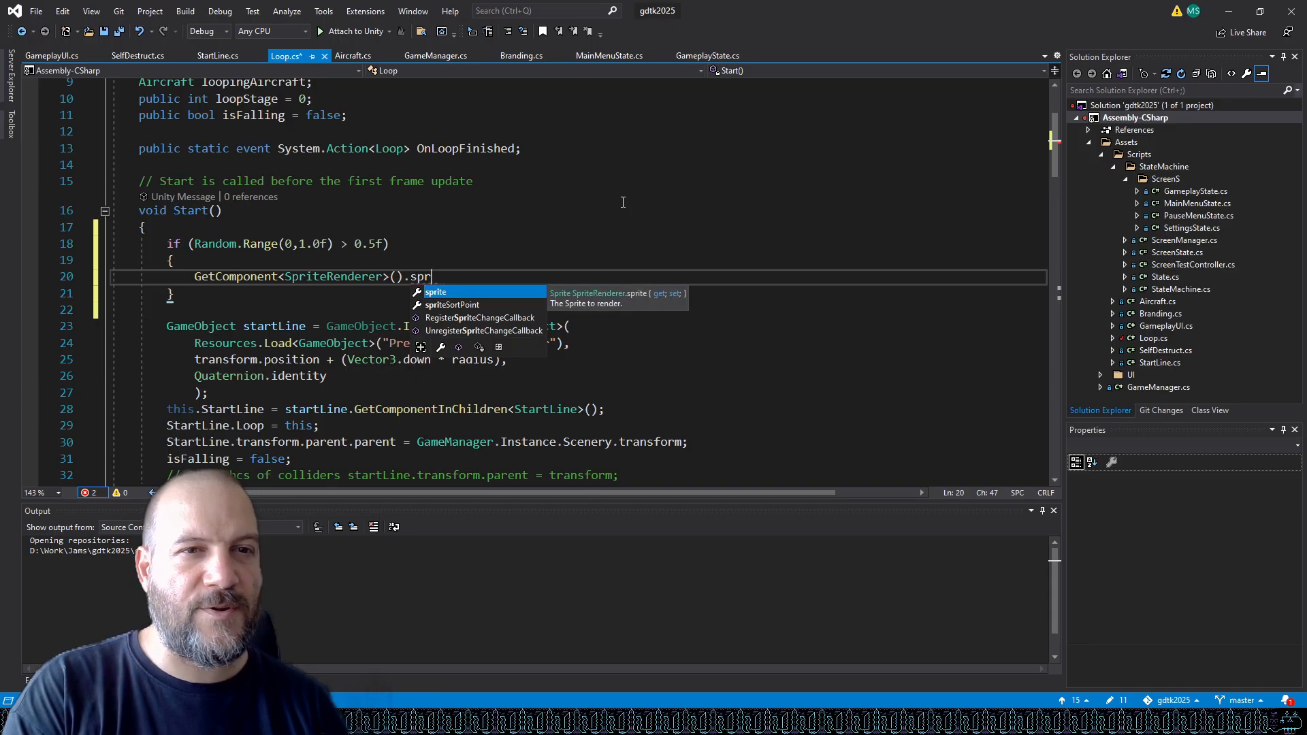
key("BackSpace")
key("BackSpace")
key("BackSpace")
type("mater")
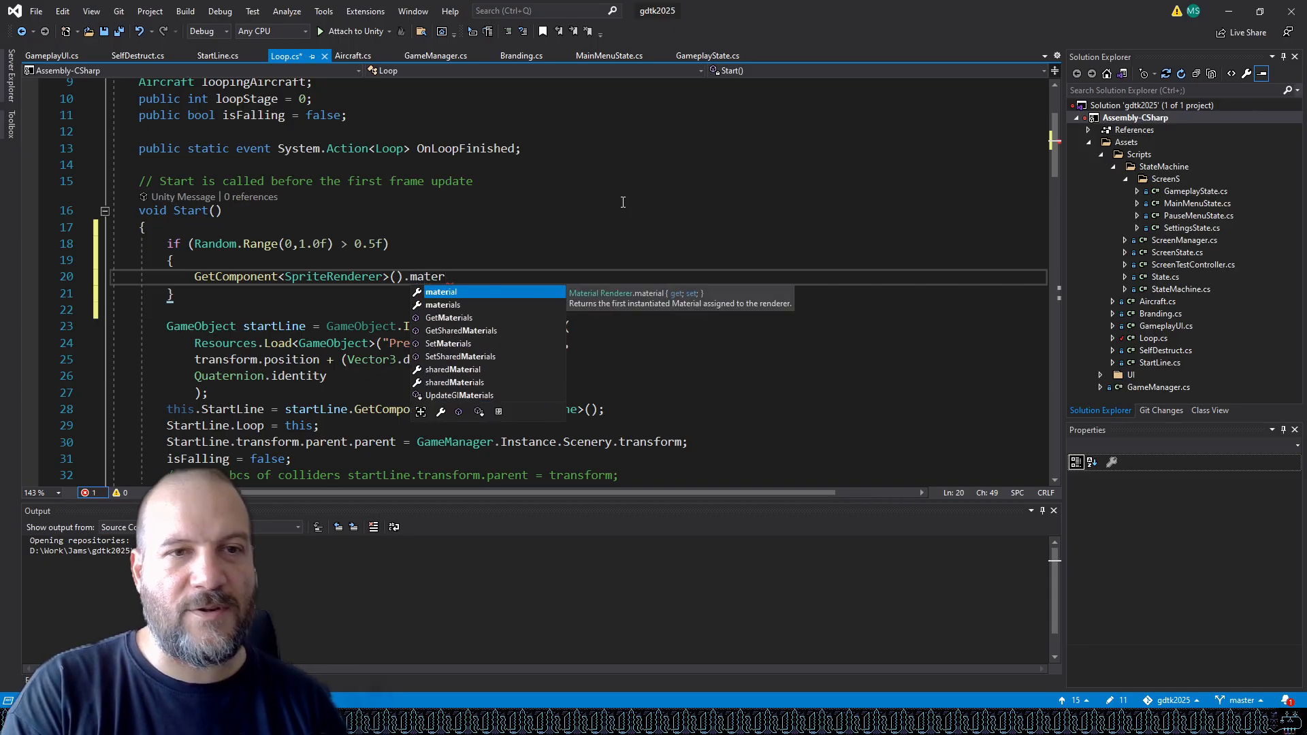
key("BackSpace")
key("BackSpace")
key("BackSpace")
key("BackSpace")
key("BackSpace")
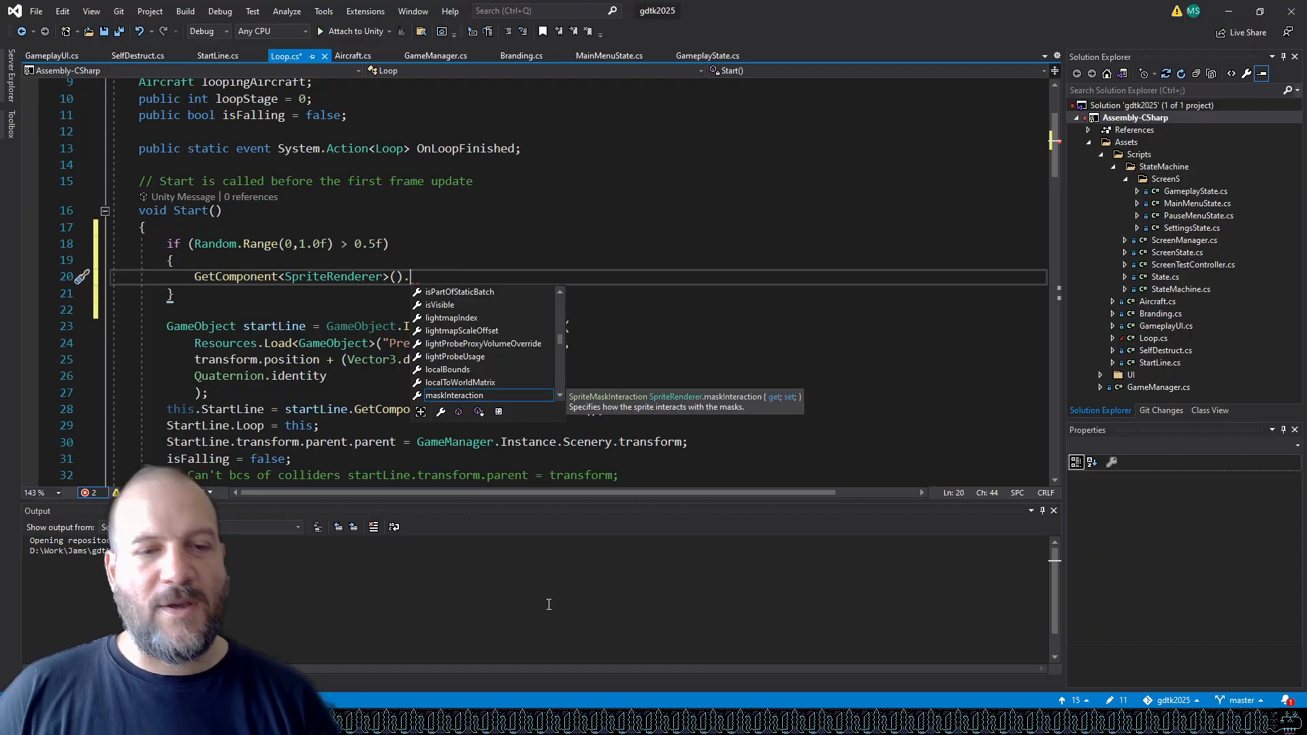
key("alt+Tab")
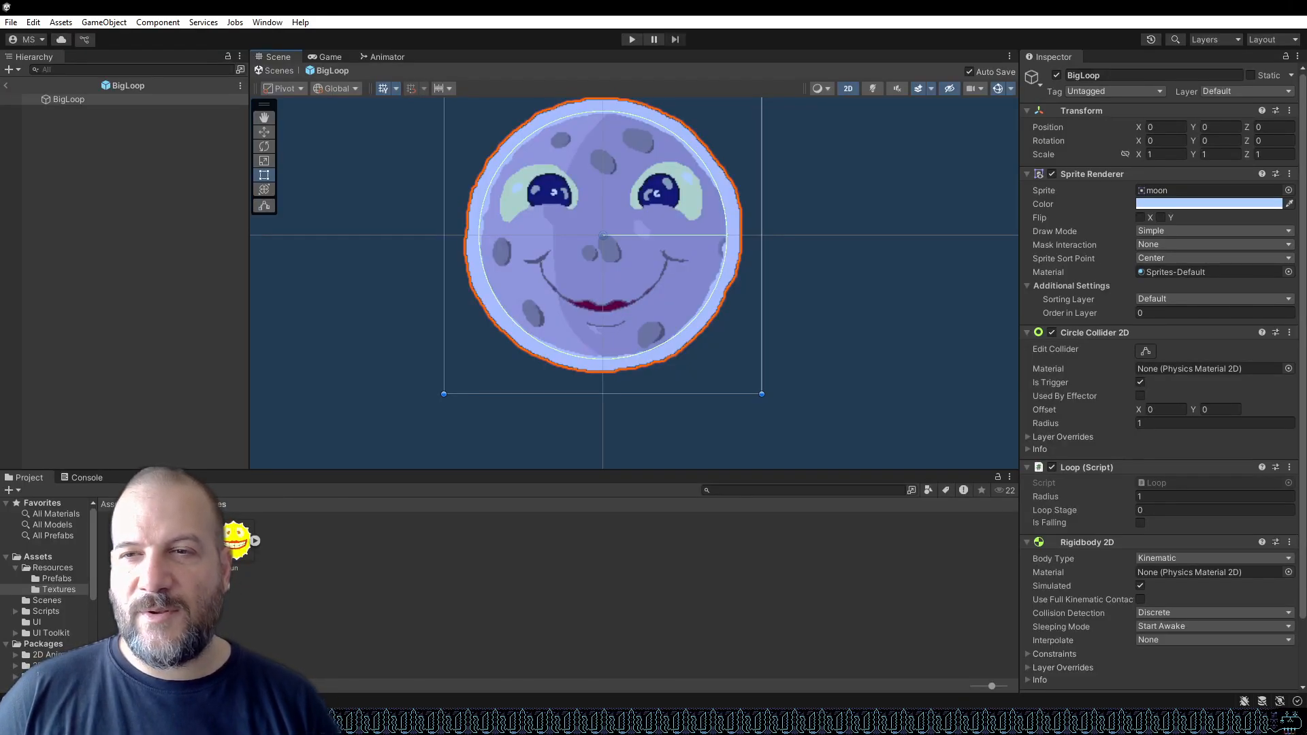
key("alt+Tab")
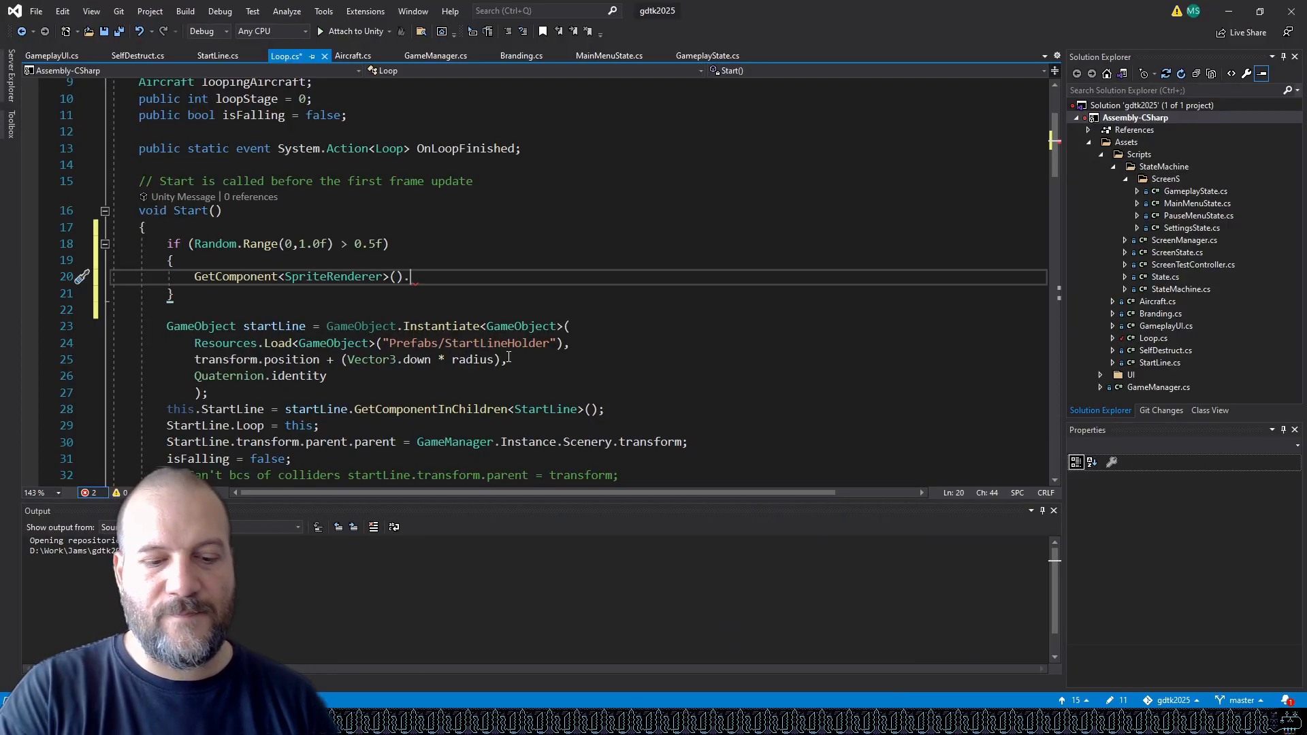
type("ap")
key("BackSpace")
key("BackSpace")
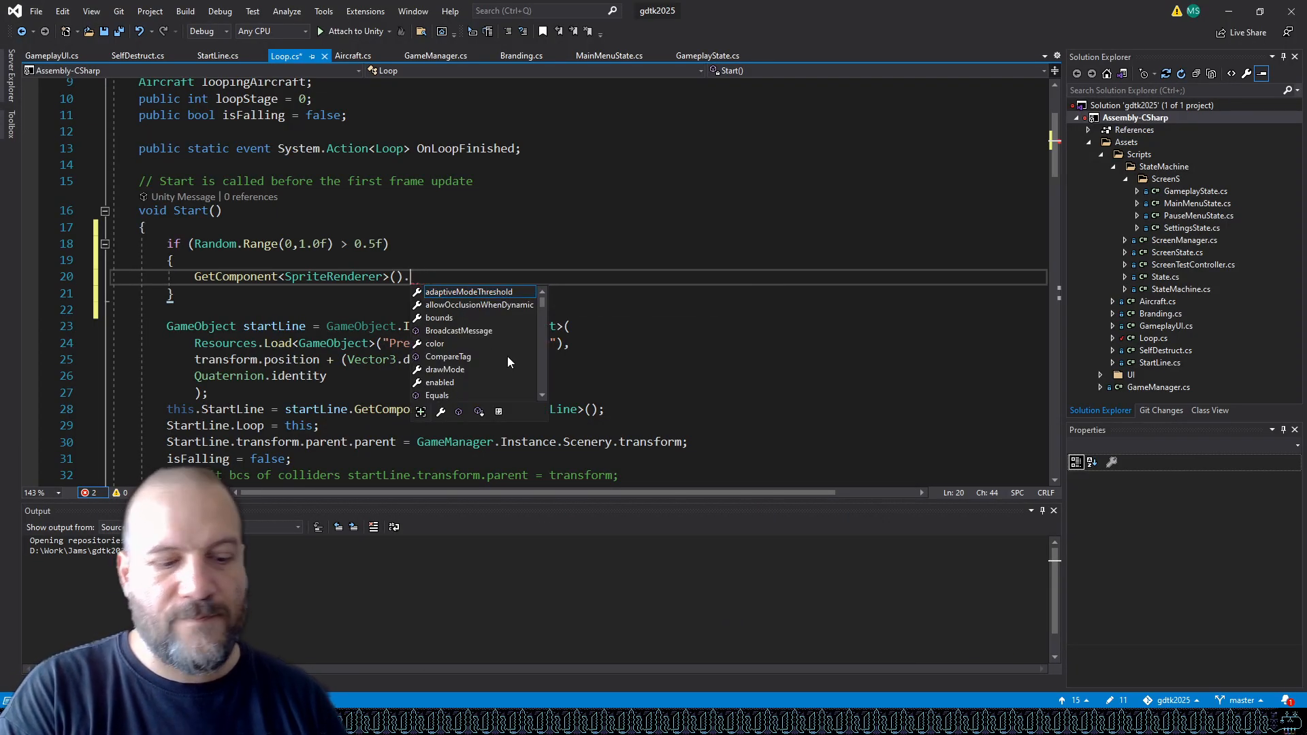
type("spri")
key("Tab")
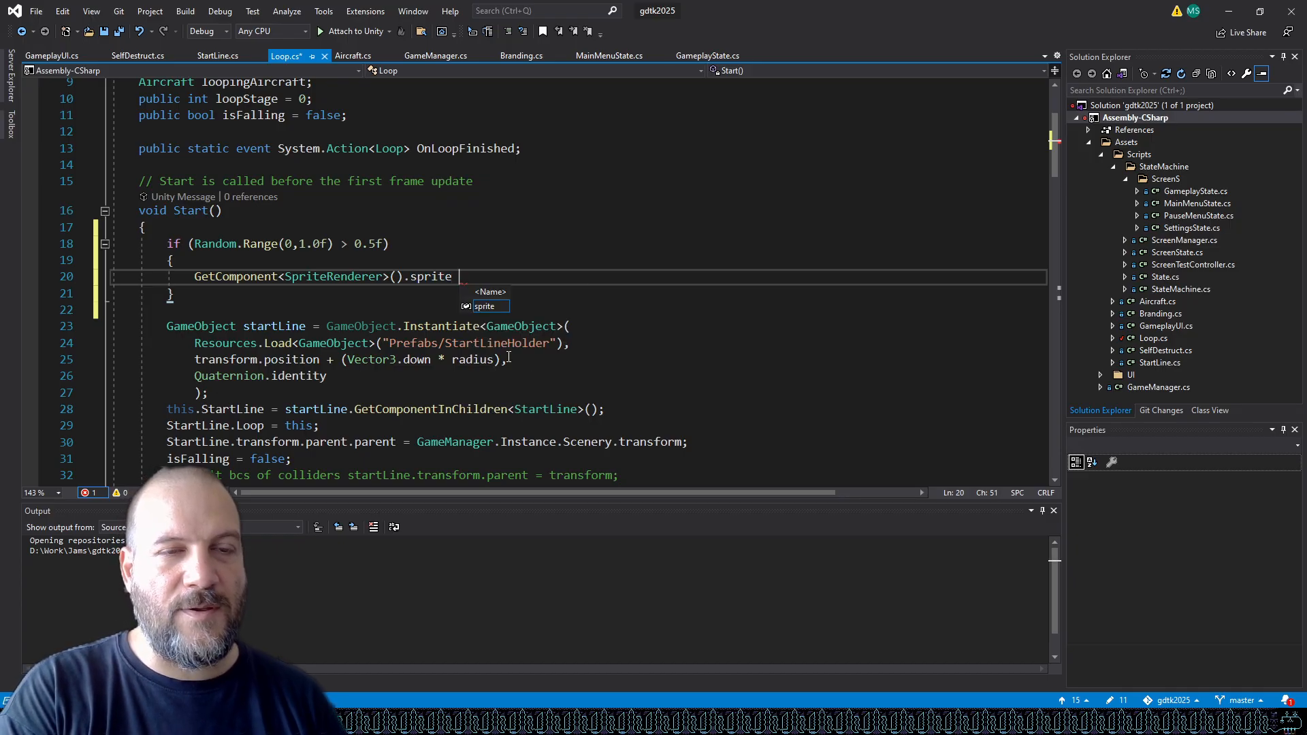
Complete the assignment so the sprite is set to Resources.Load<Sprite>("Textures/Sun").
type("= Res")
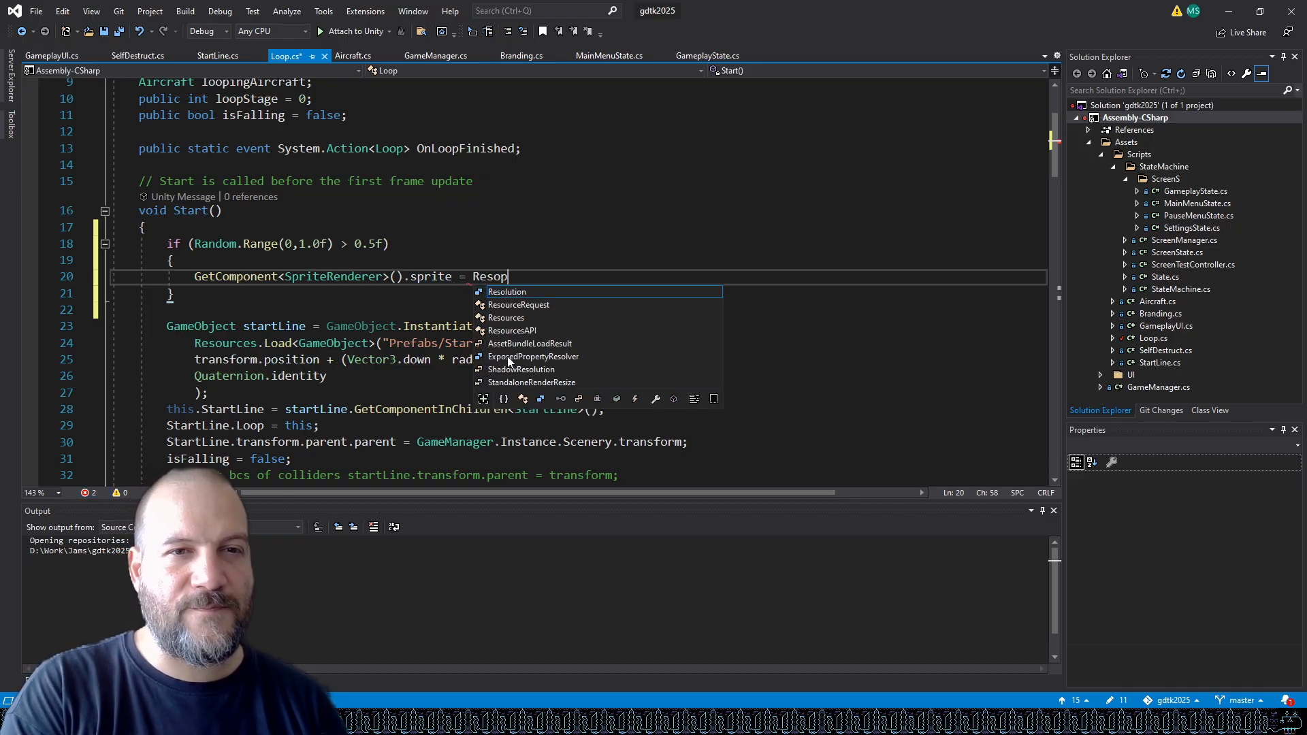
type("ources.L")
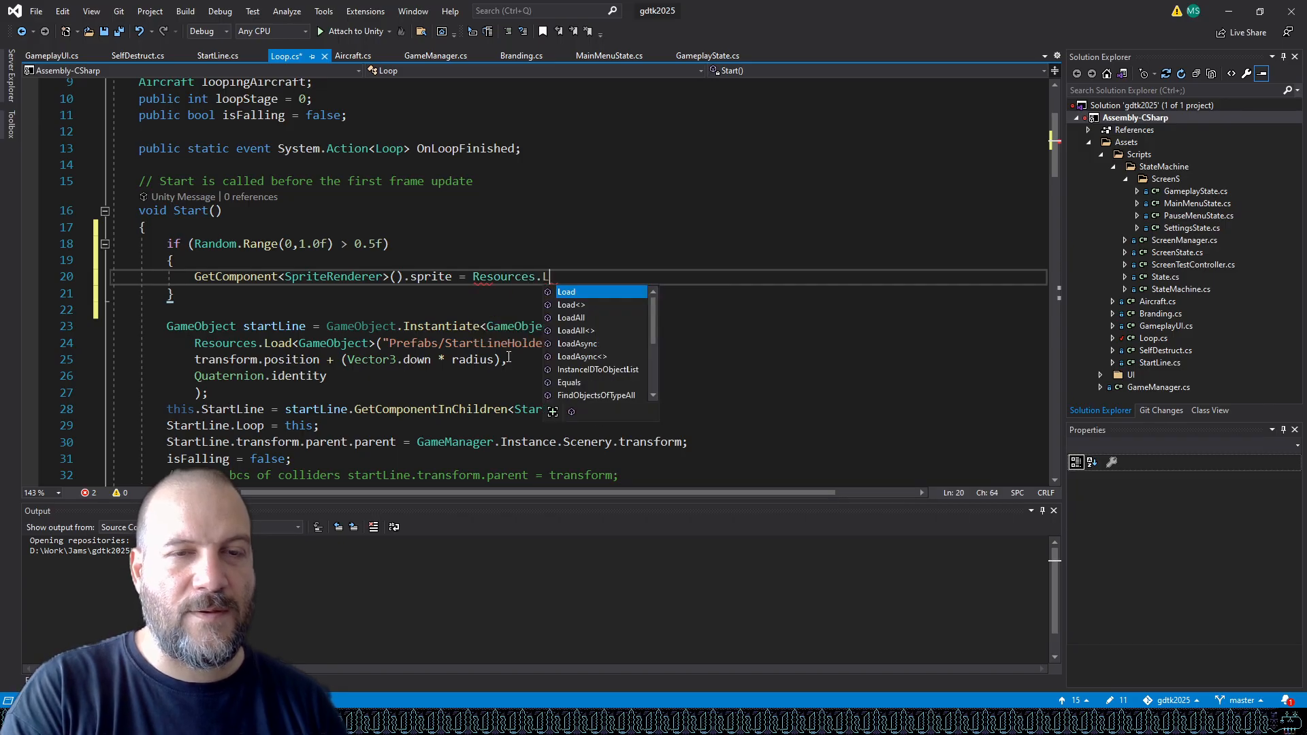
type("oad(")
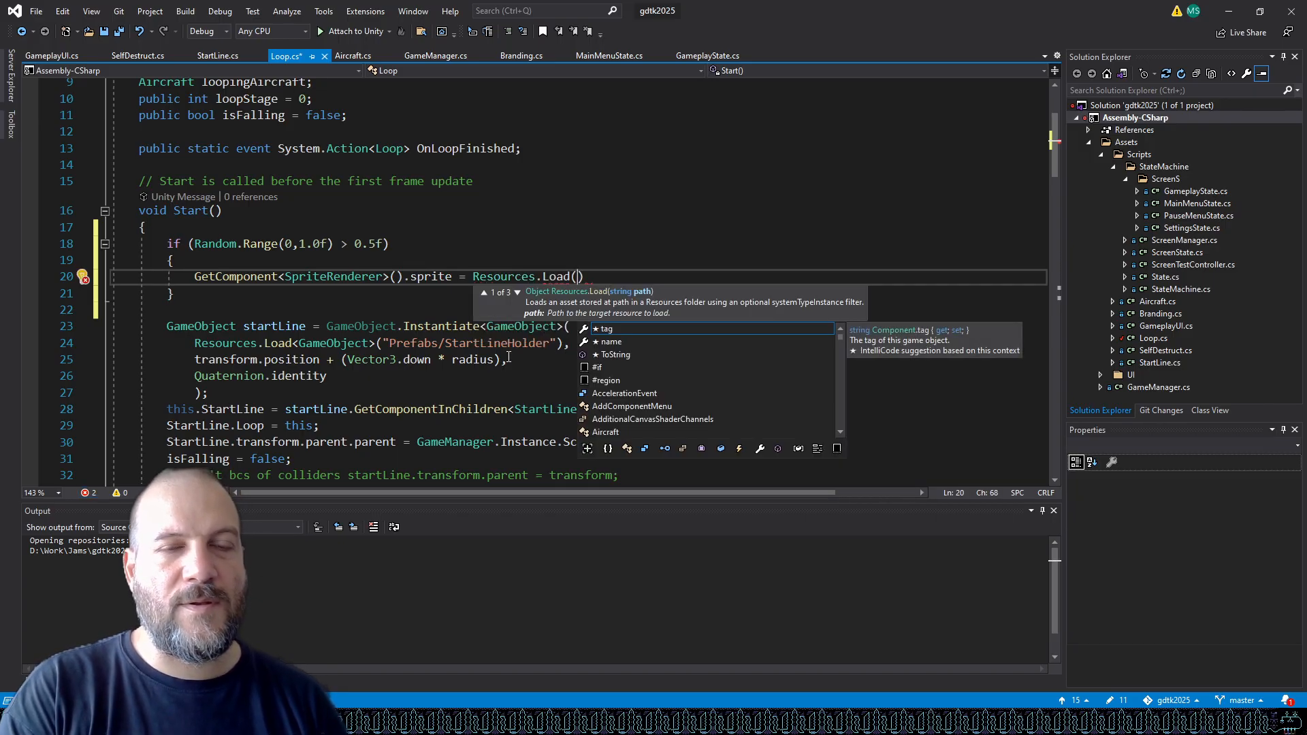
type(");")
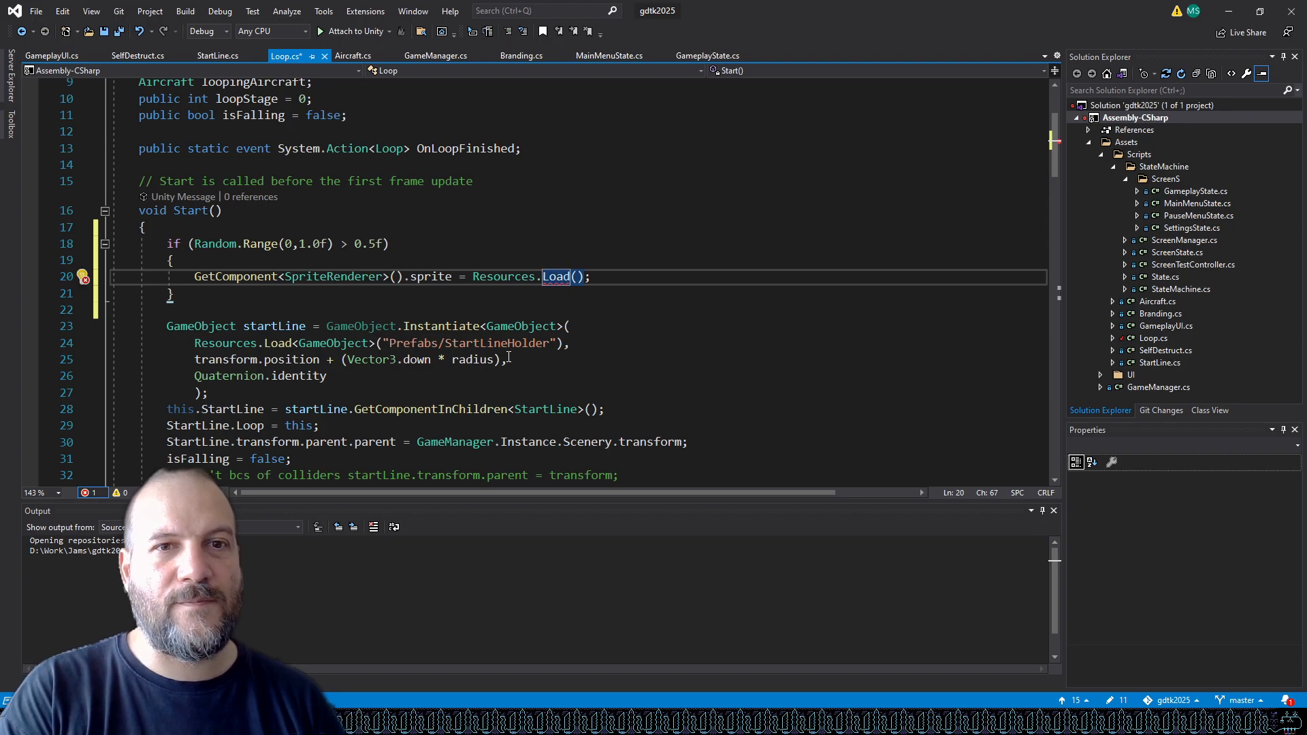
type("<Spri")
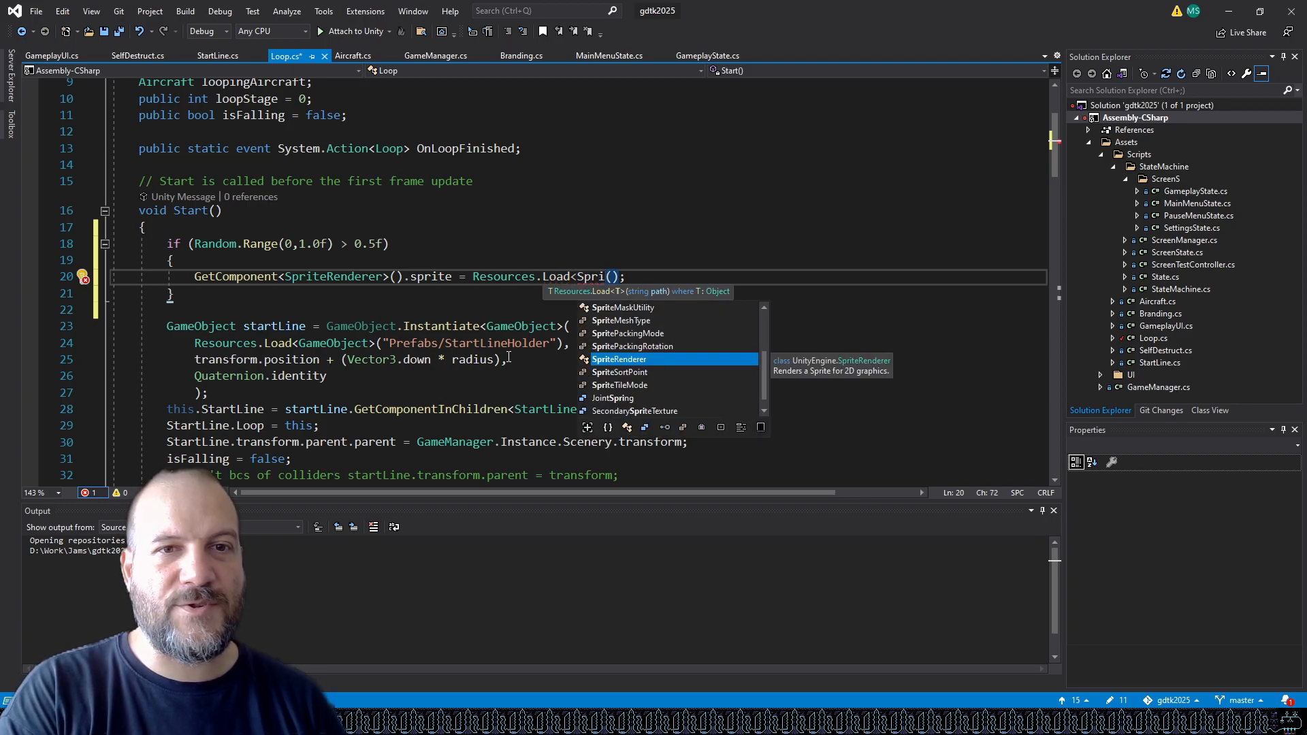
type("te")
key("Escape")
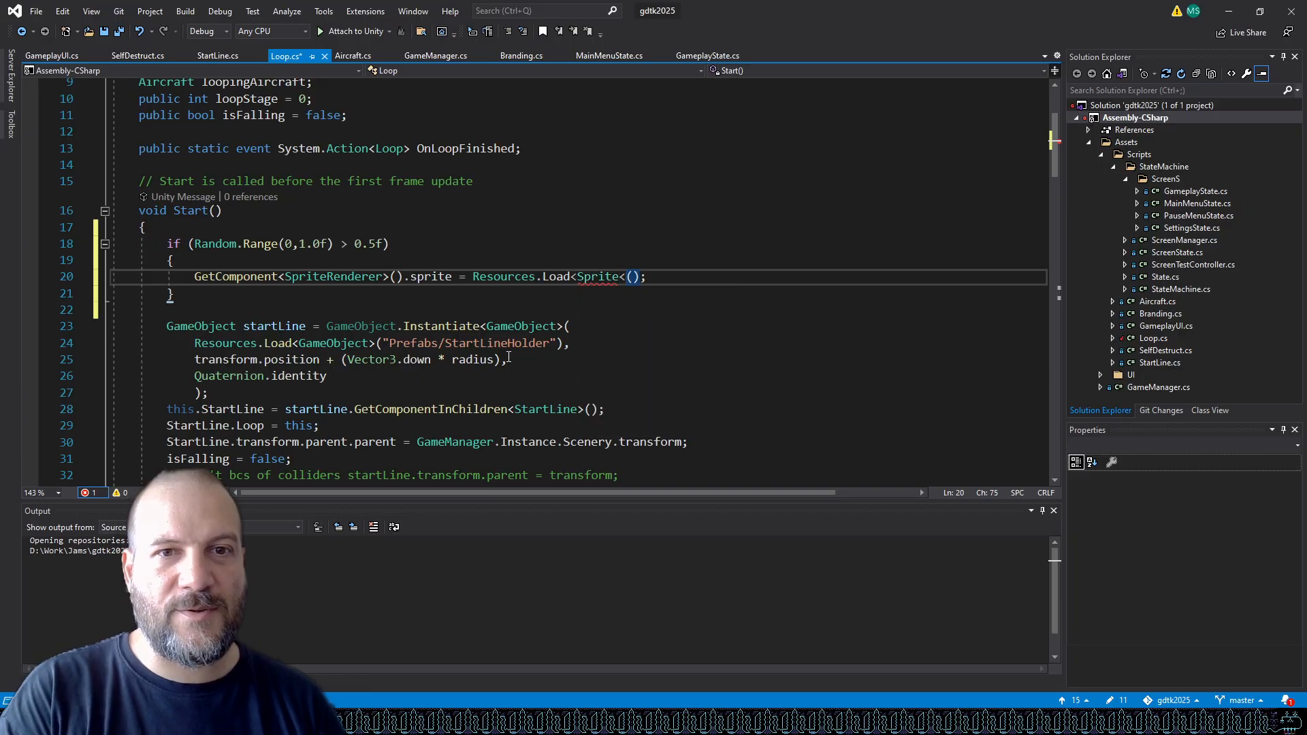
type(">")
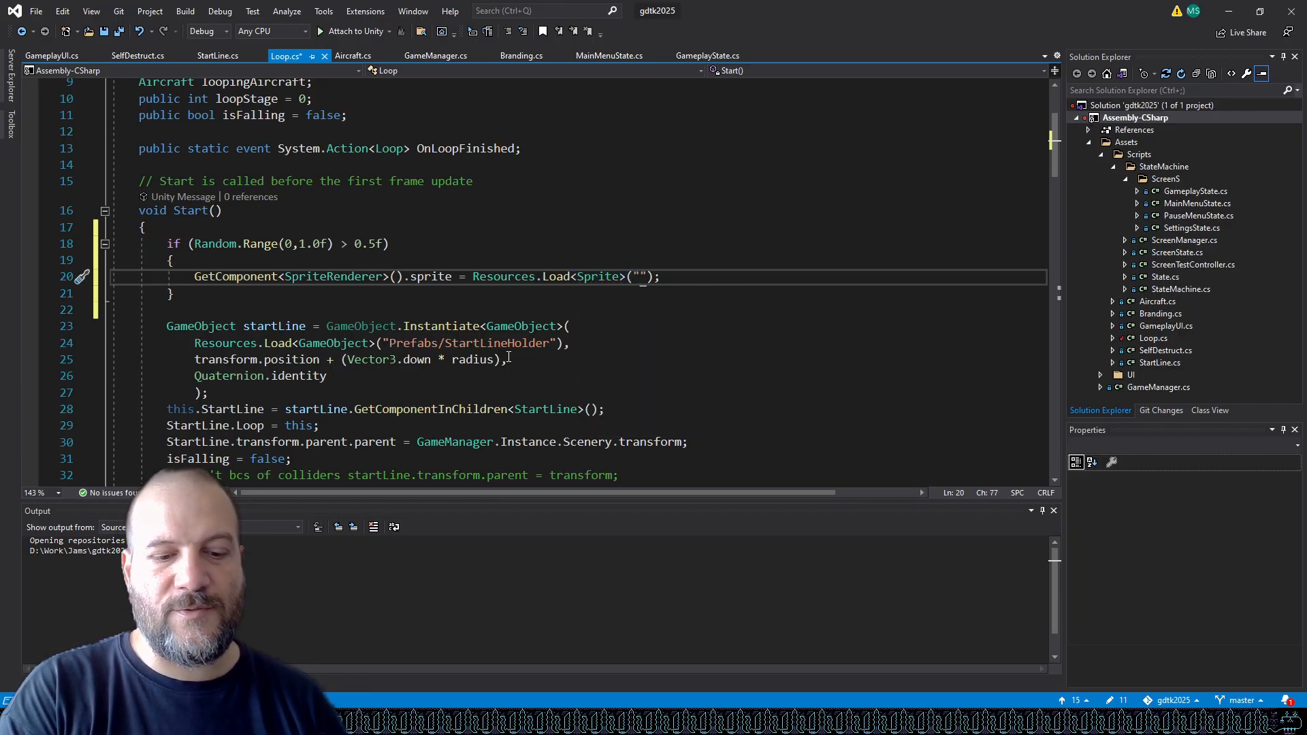
type("(\"Textures/Sun")
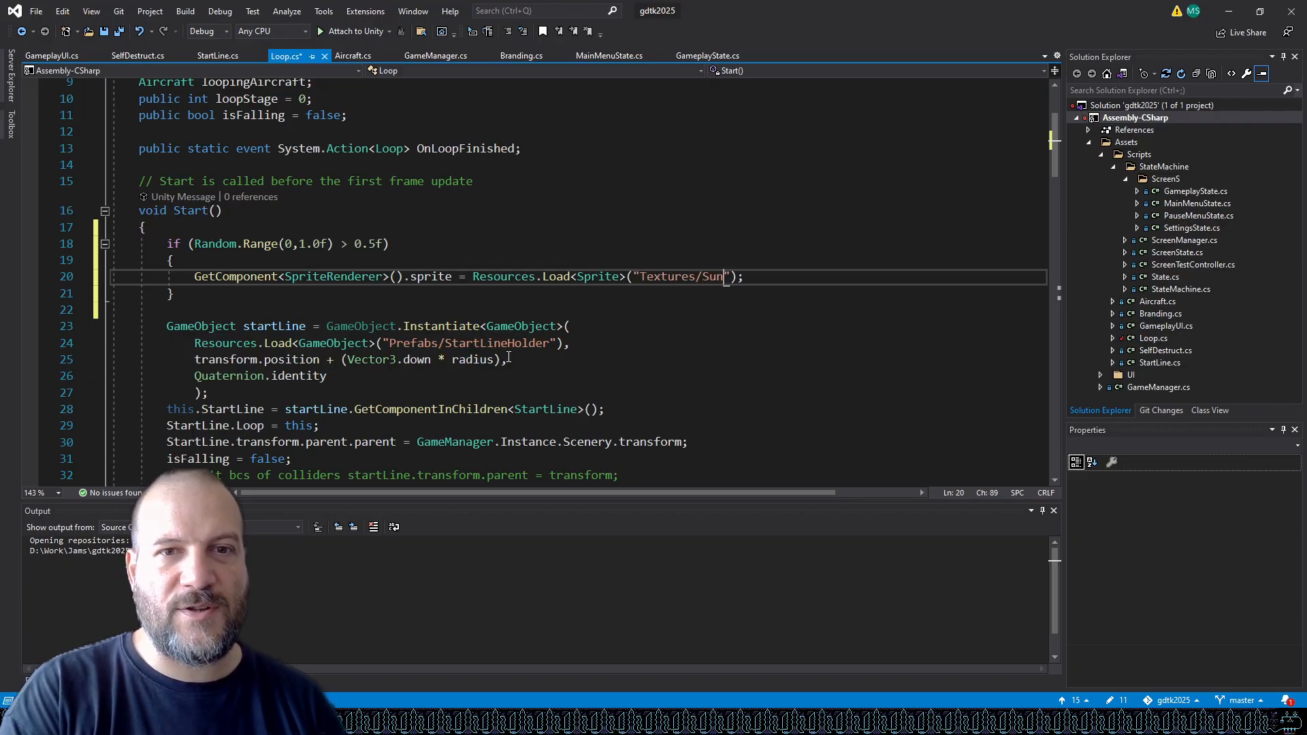
Compare with the texture's name in Unity, correct the path to "Textures/sun", and save Loop.cs.
key("alt+Tab")
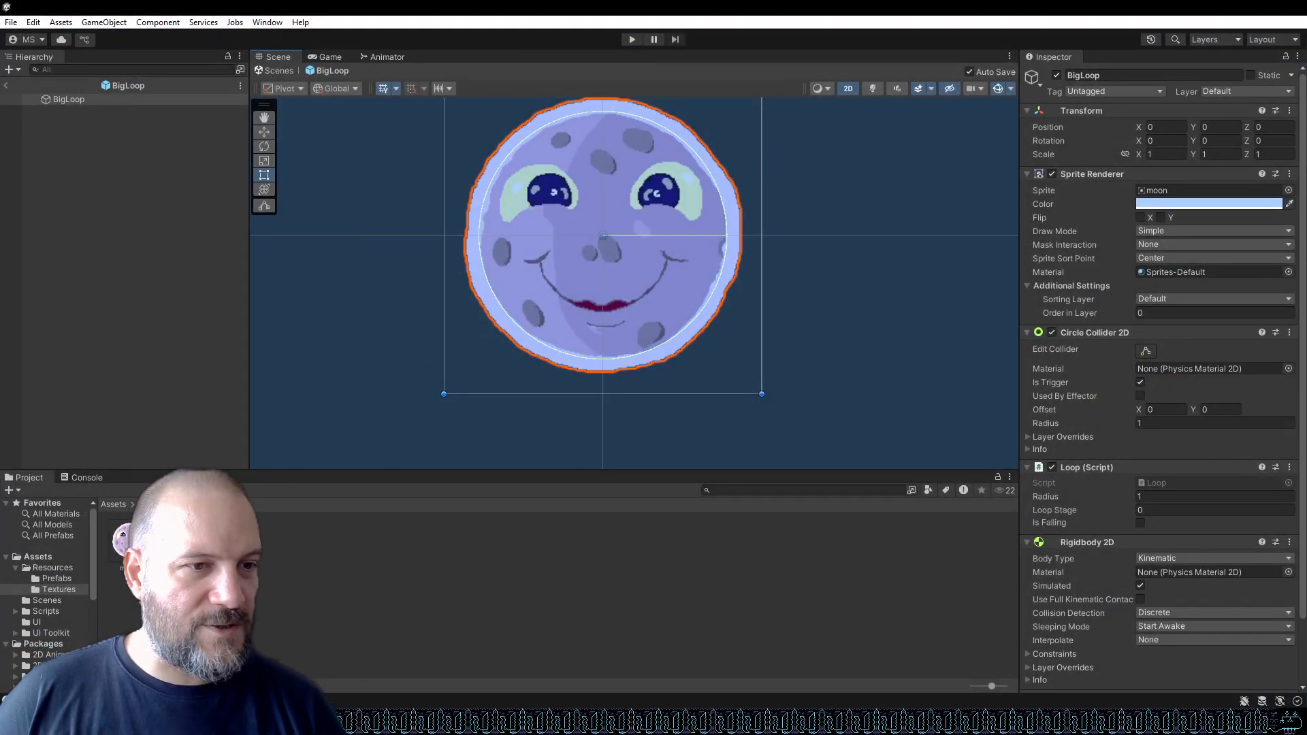
key("alt+Tab")
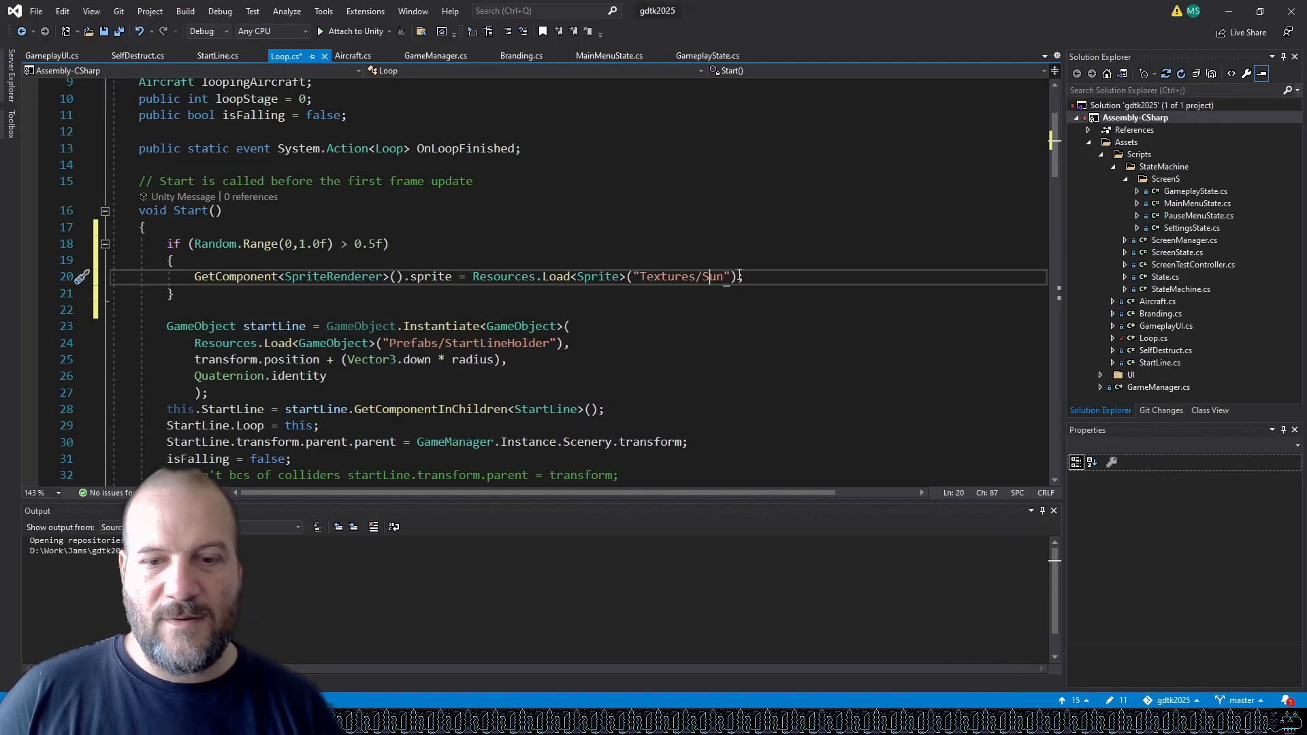
key("BackSpace")
type("s")
left_click(740, 275)
key("Right")
key("Down")
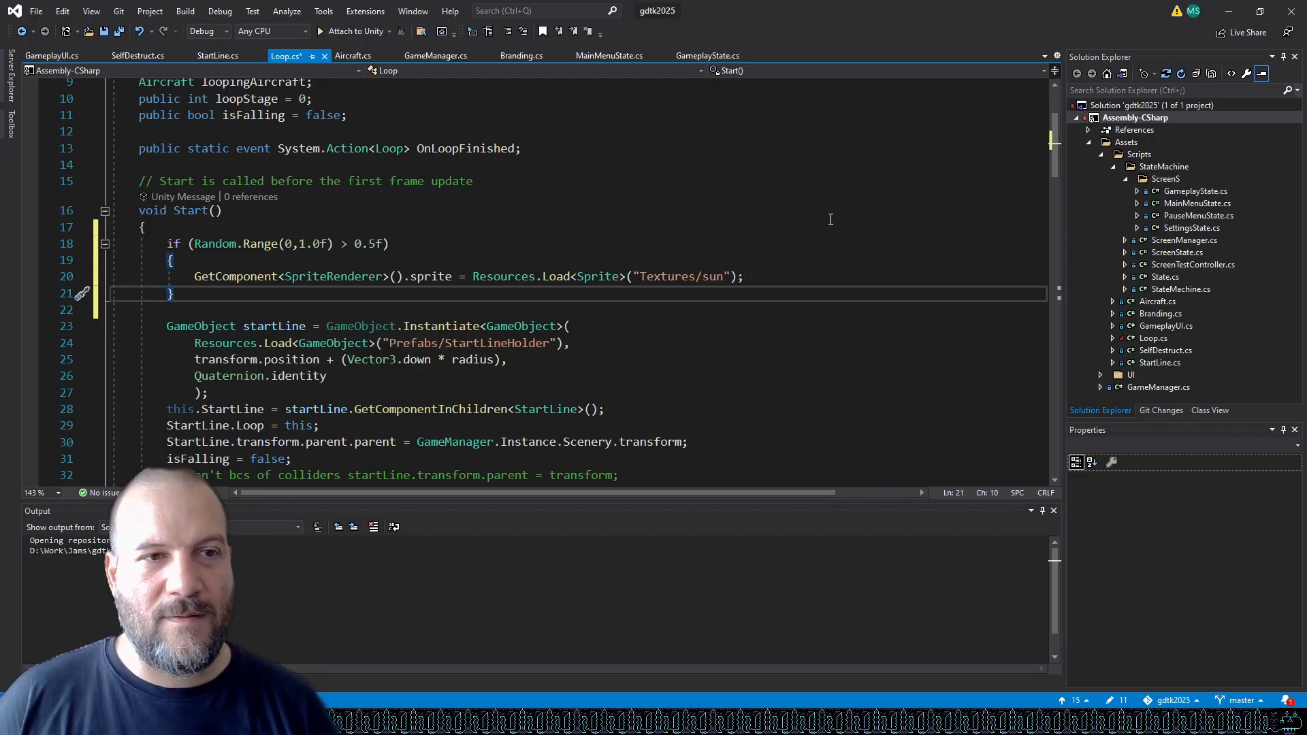
key("ctrl+s")
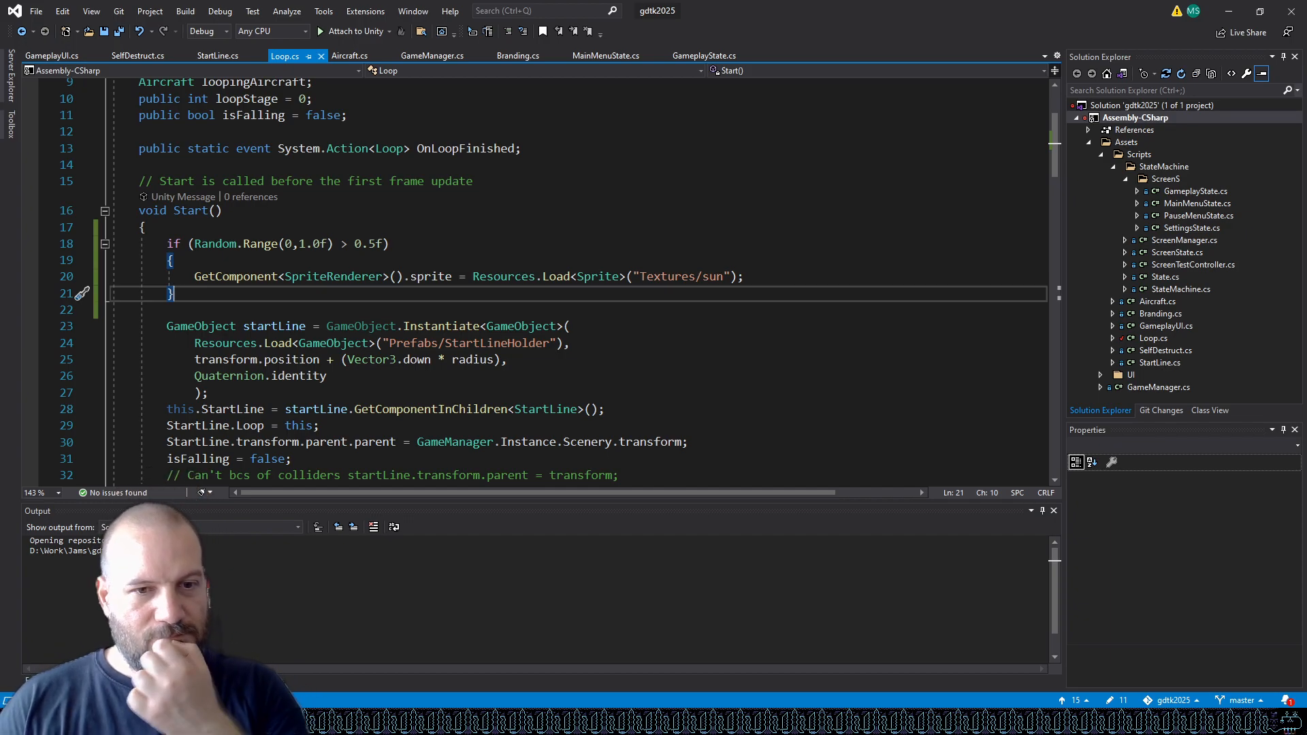
Switch to Unity, clear the Console, and enter play mode to test the random sun sprite.
mouse_move(412, 721)
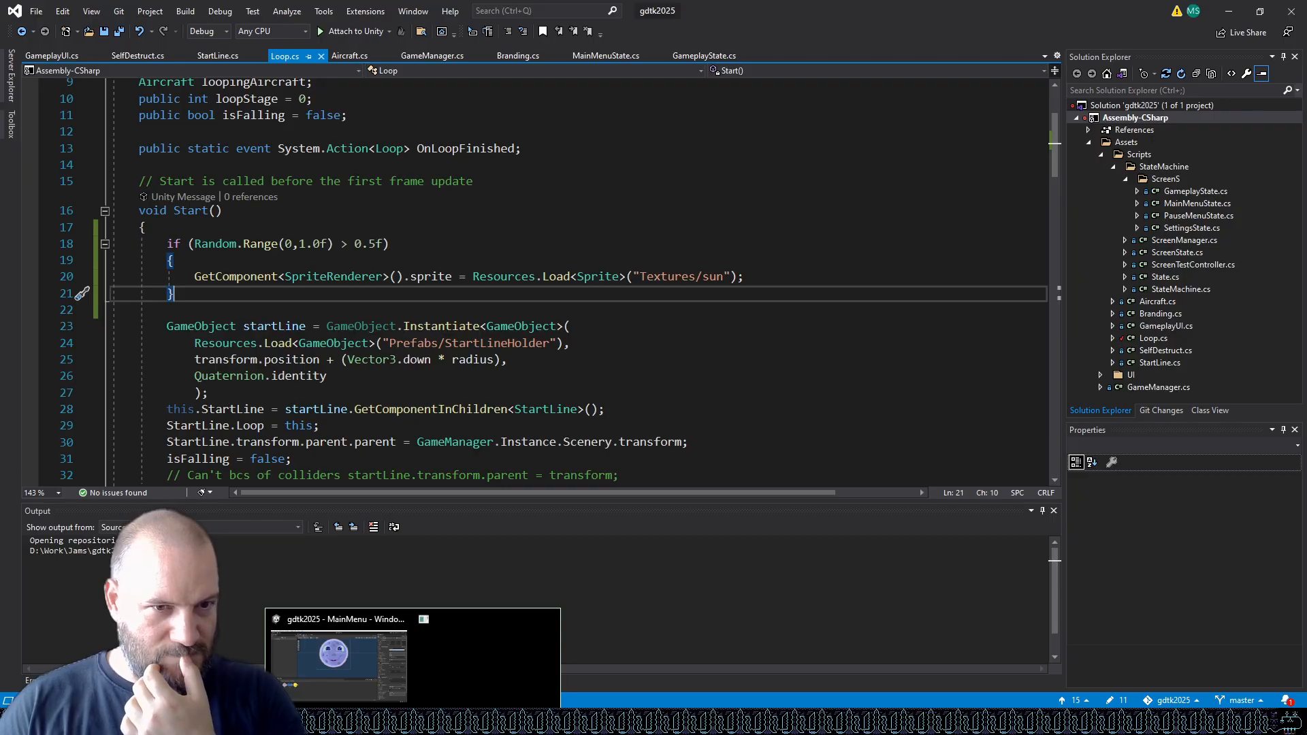
left_click(438, 681)
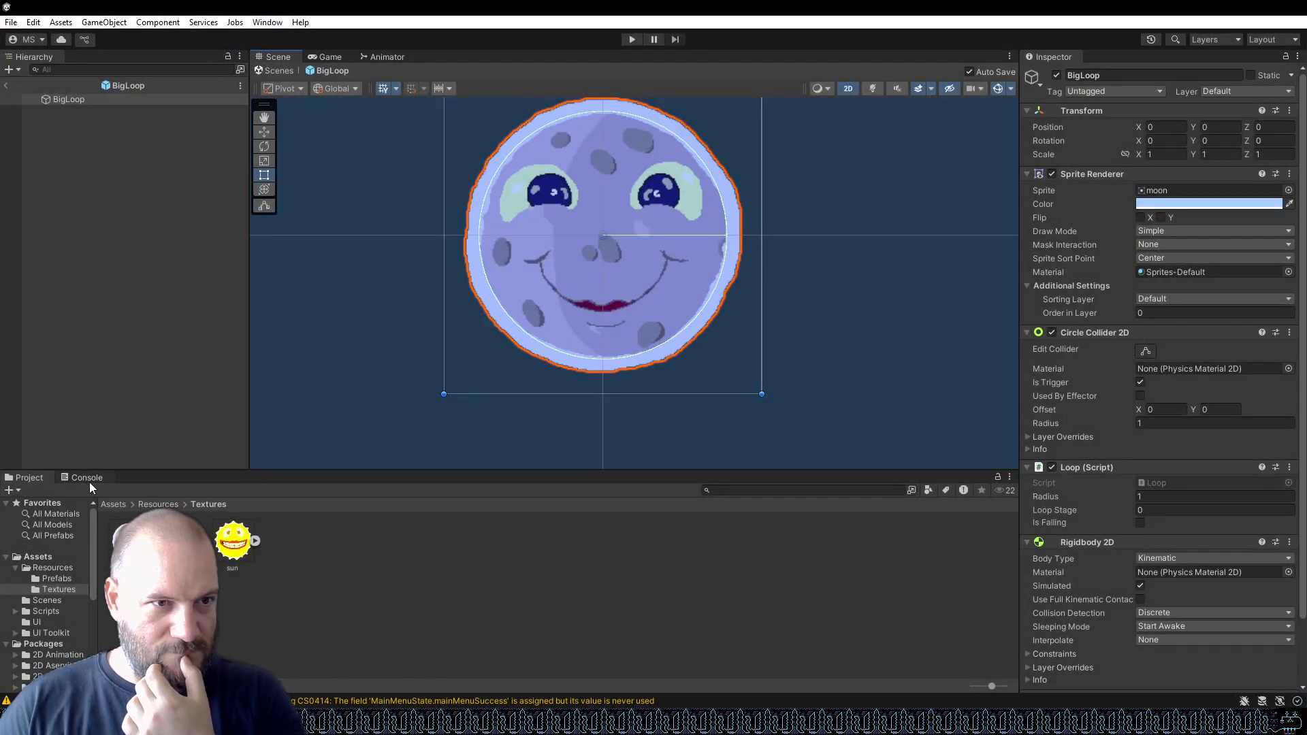
left_click(87, 478)
left_click(13, 491)
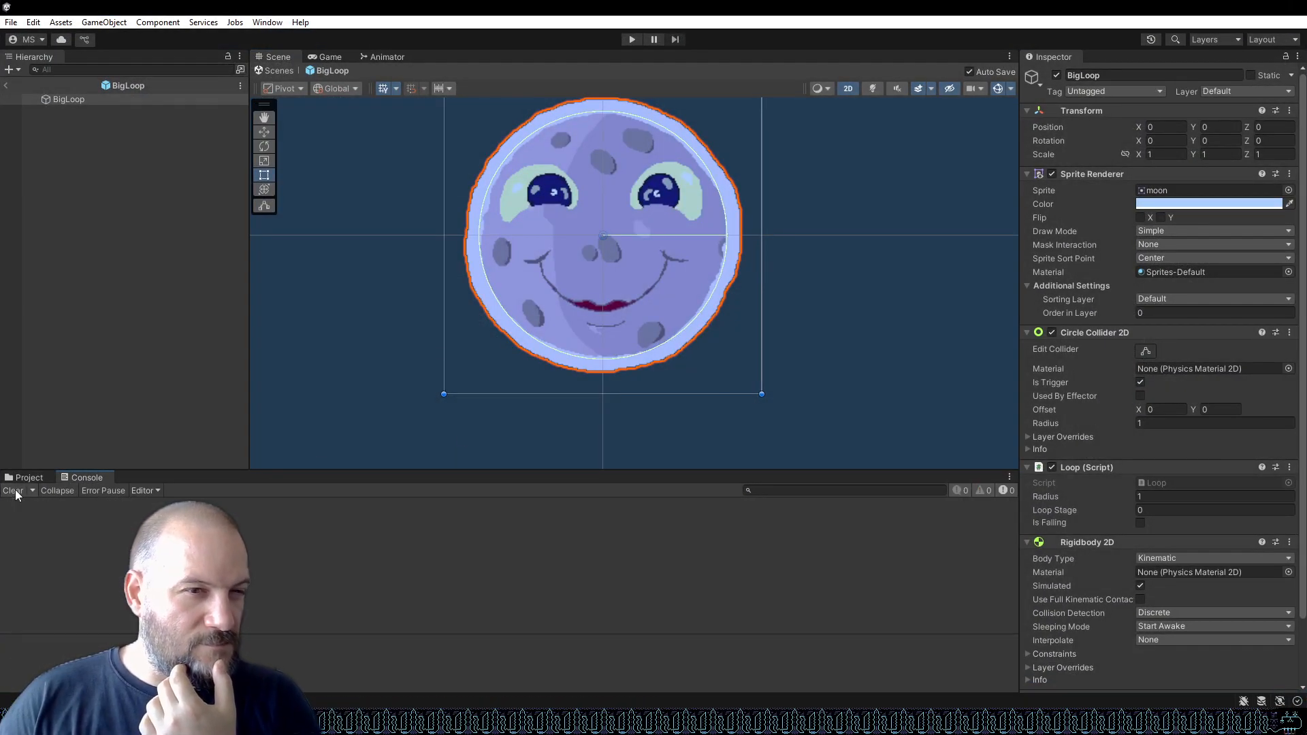
left_click(632, 40)
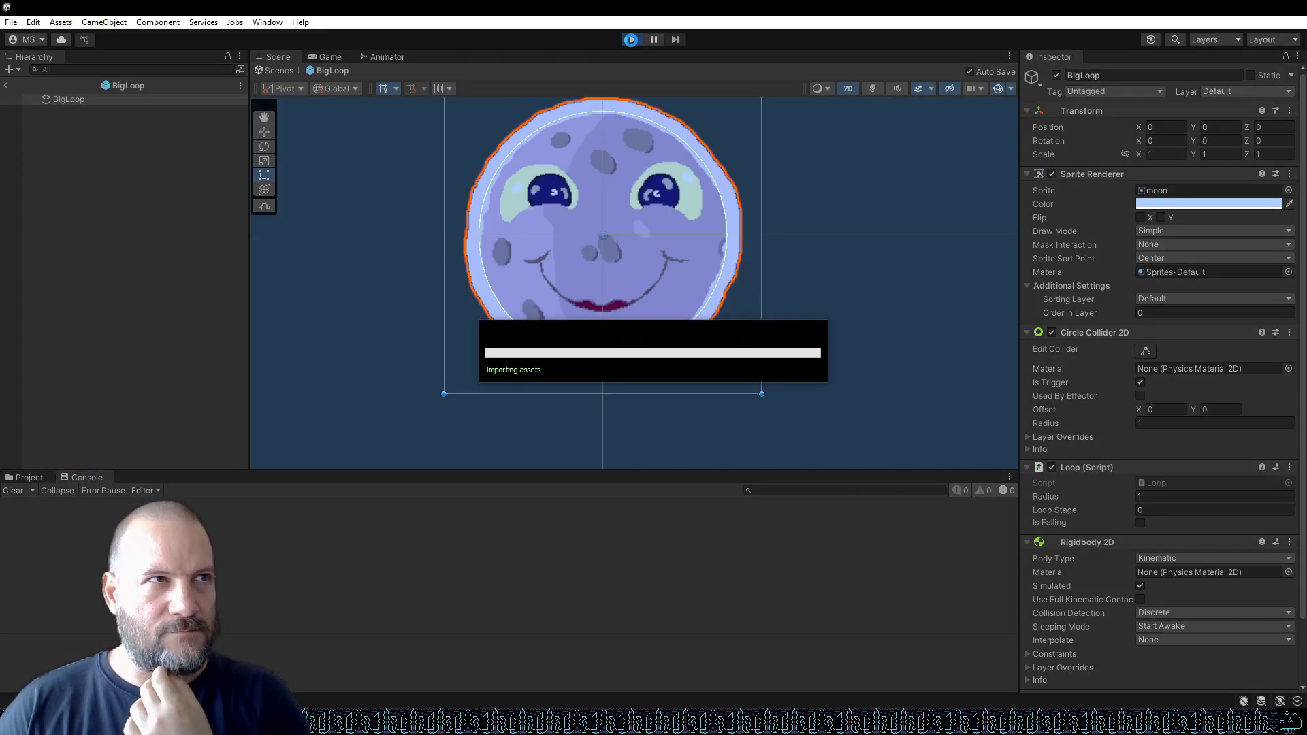
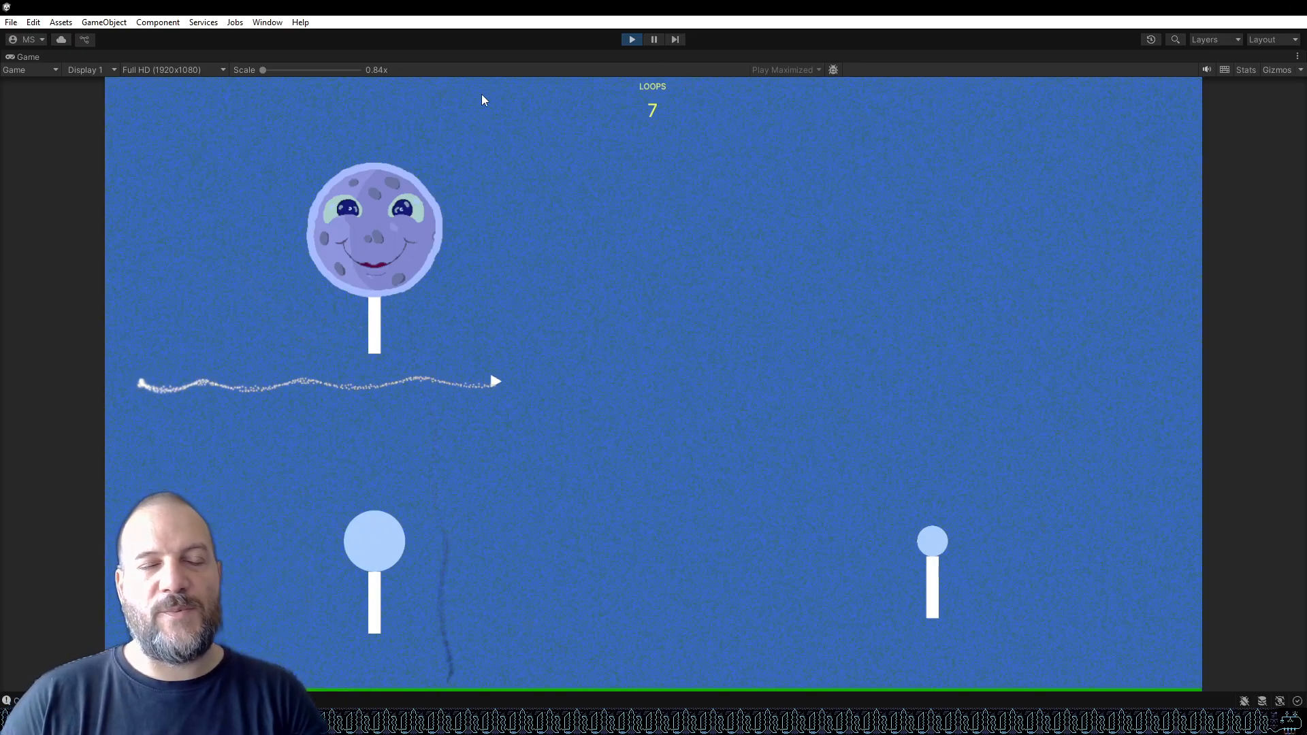
Stop the running game and switch to the blue background image in GIMP.
left_click(633, 39)
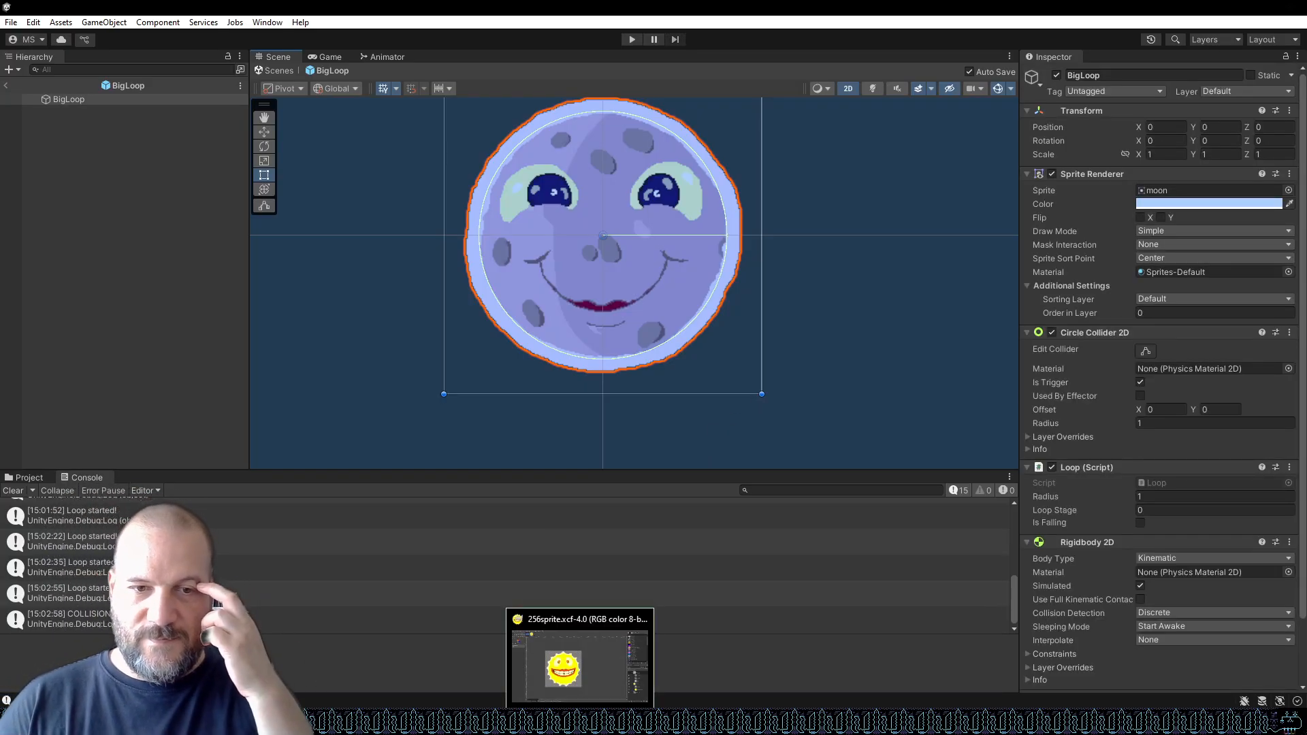
left_click(581, 721)
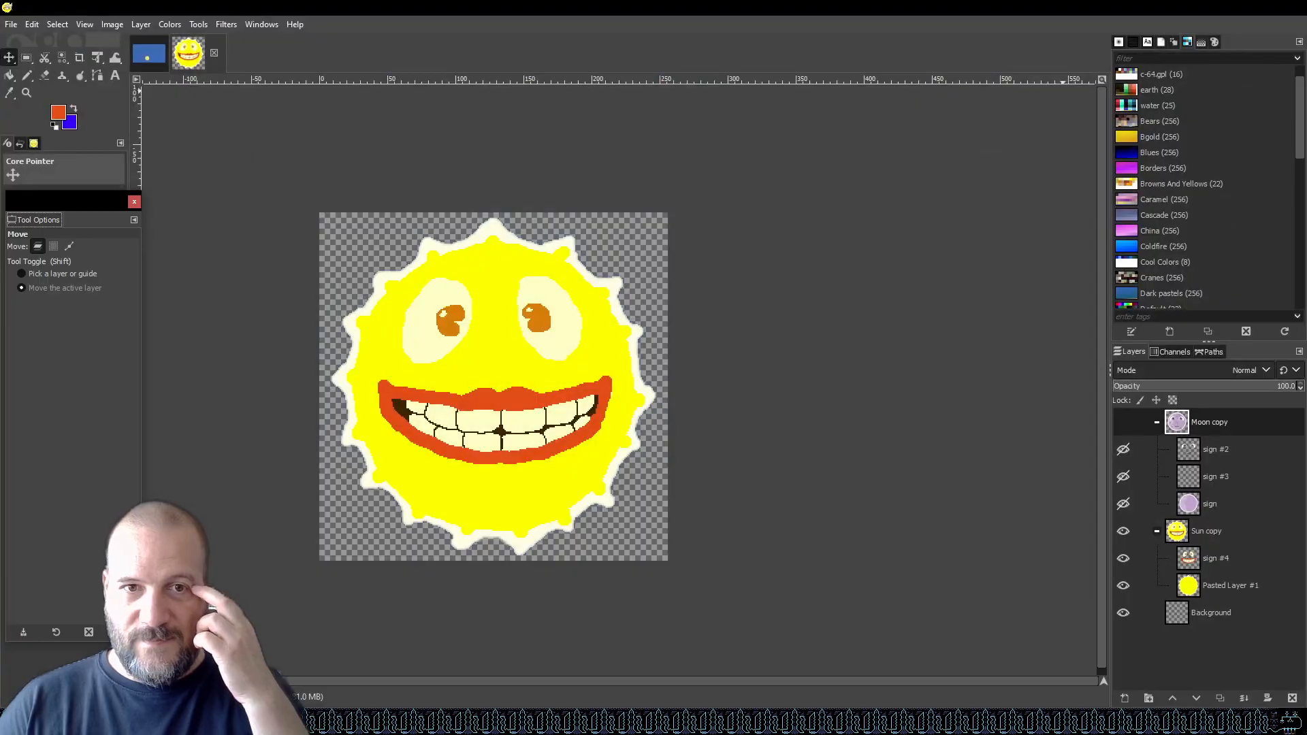
left_click(164, 45)
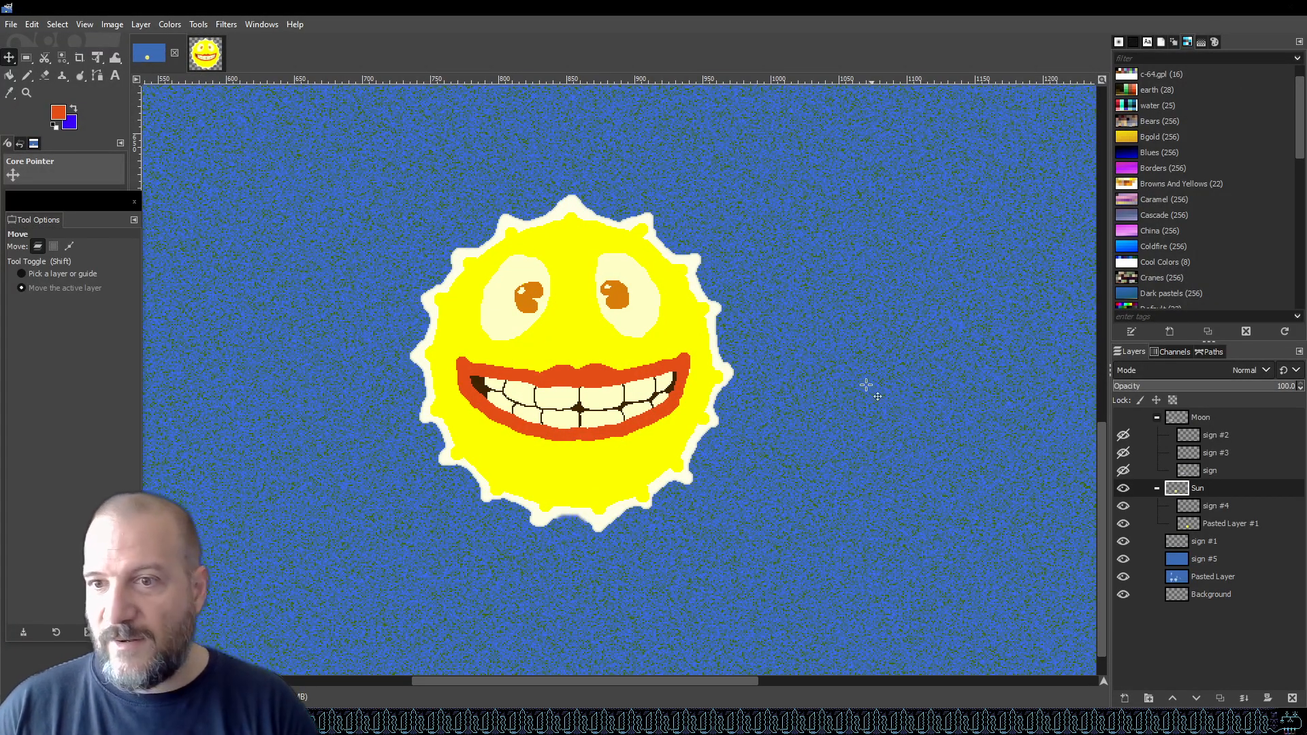
Hide the Sun layer group.
scroll(873, 388, "down", 5)
left_click(1123, 488)
scroll(687, 472, "down", 4)
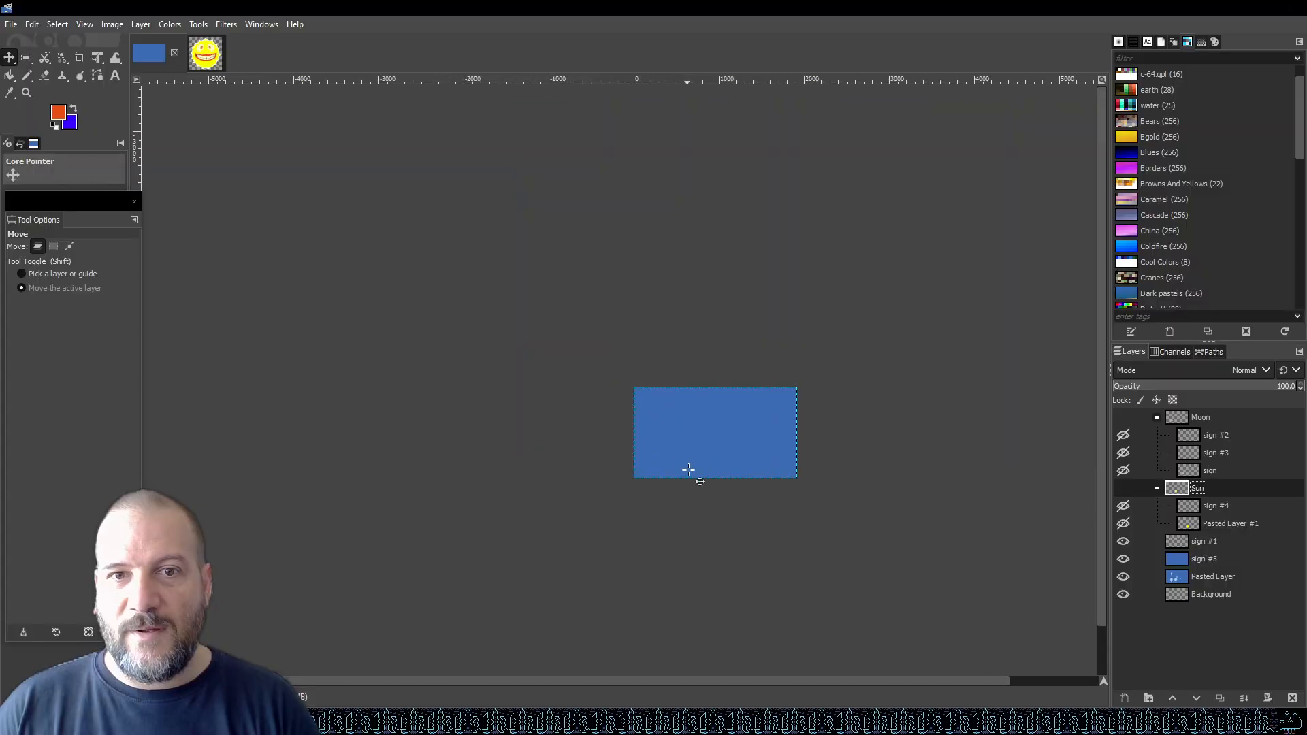
scroll(739, 435, "up", 4)
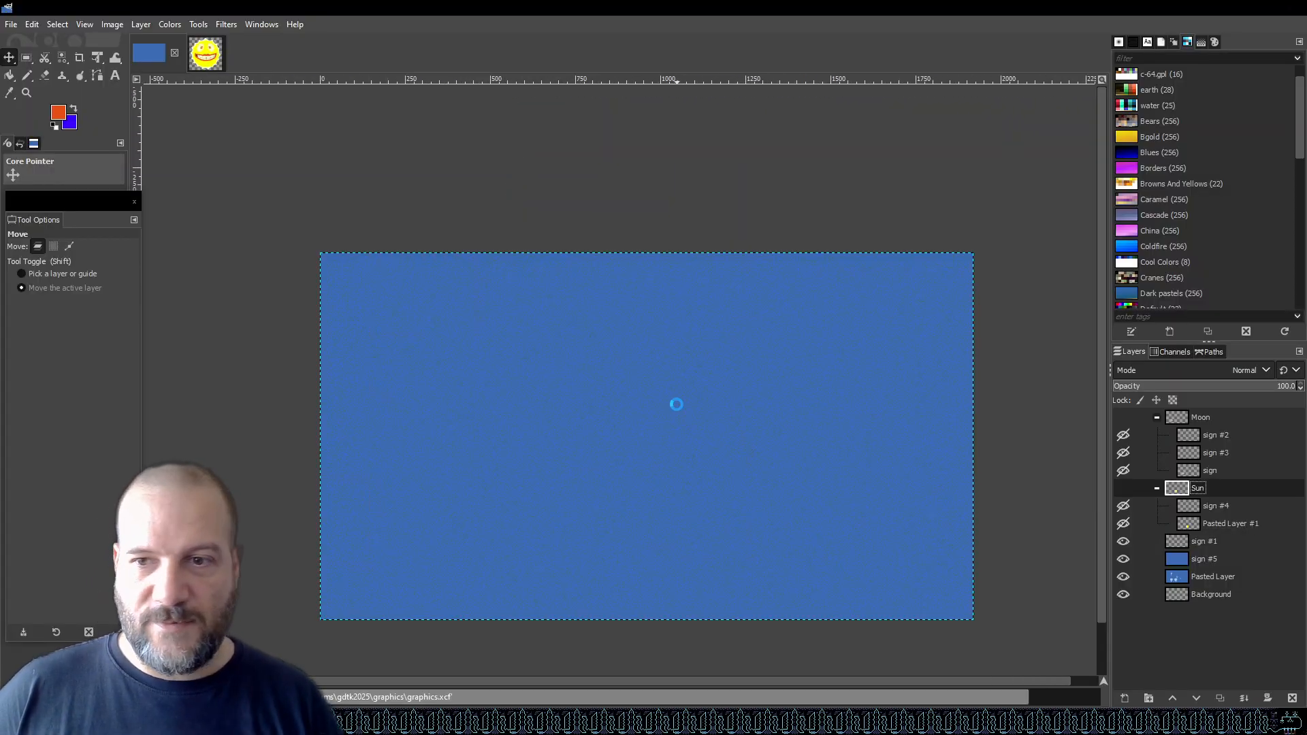
Select the sign #5 layer and toggle its visibility off and on to compare.
left_click(1227, 560)
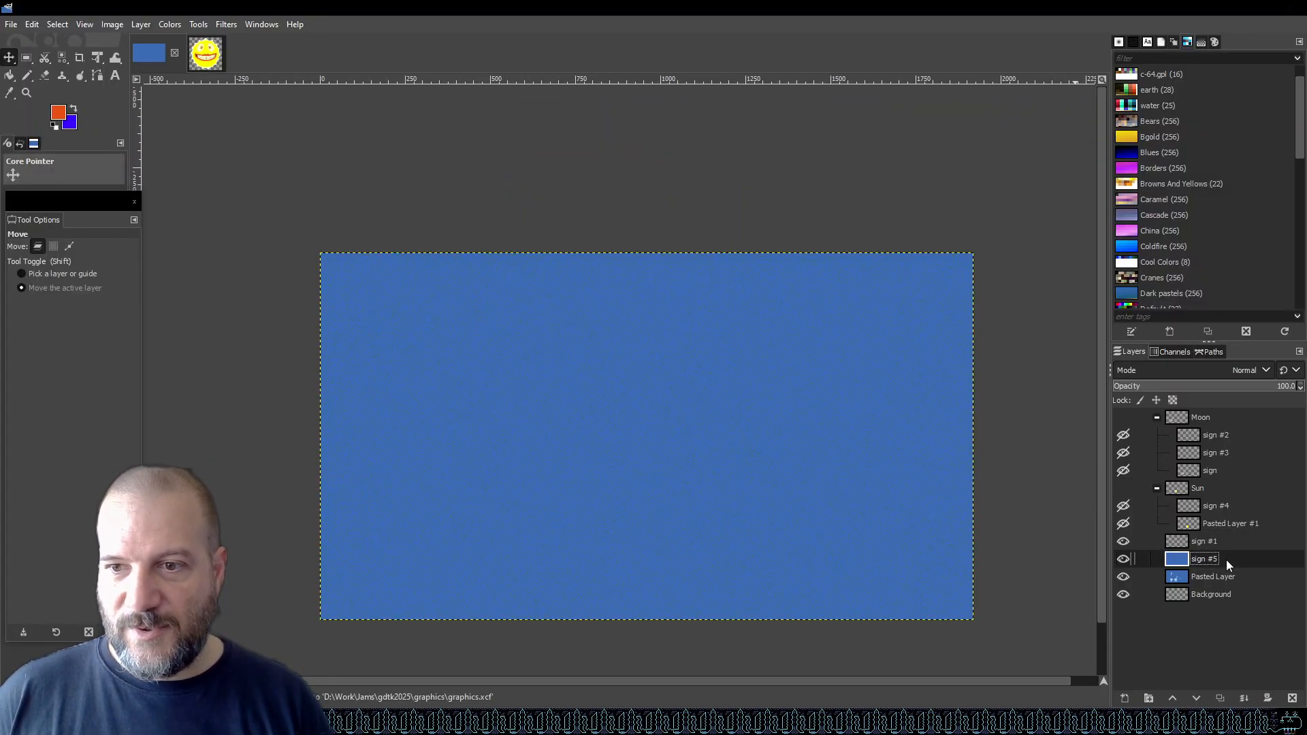
left_click(1123, 559)
left_click(1123, 559)
scroll(522, 509, "up", 1)
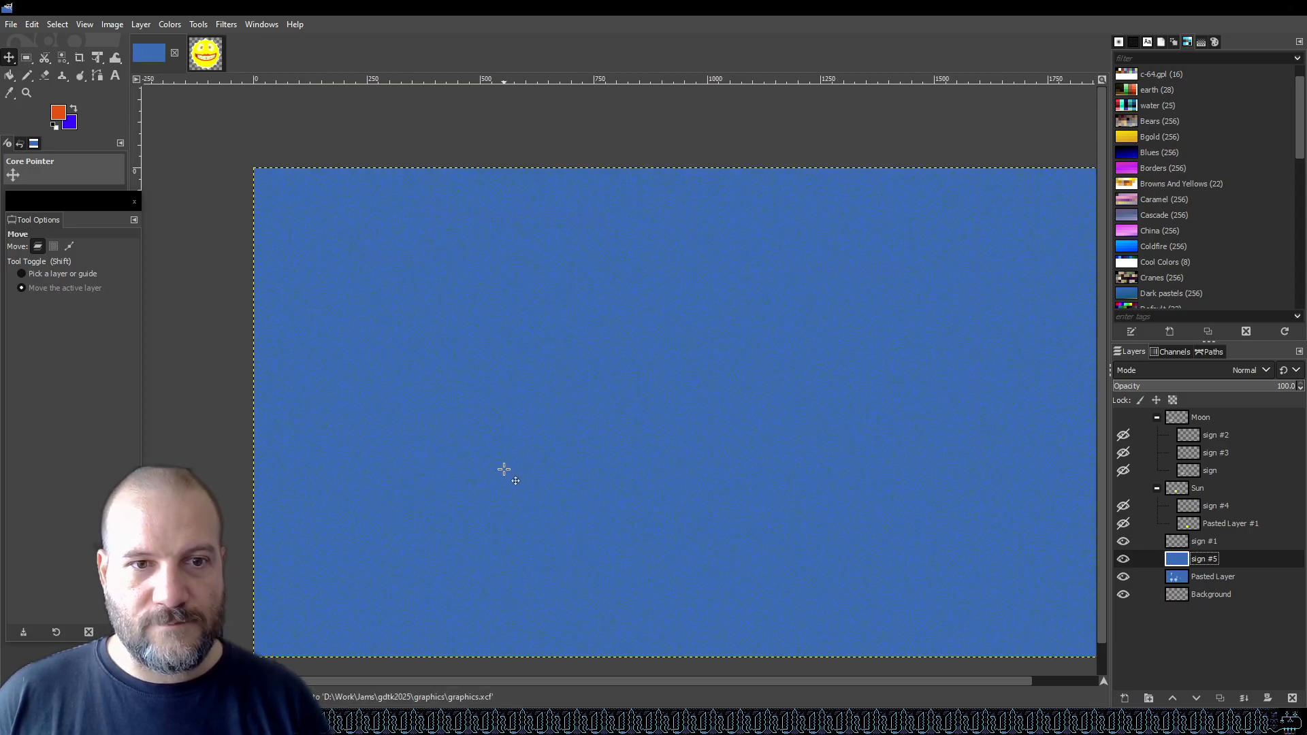
scroll(504, 469, "down", 1)
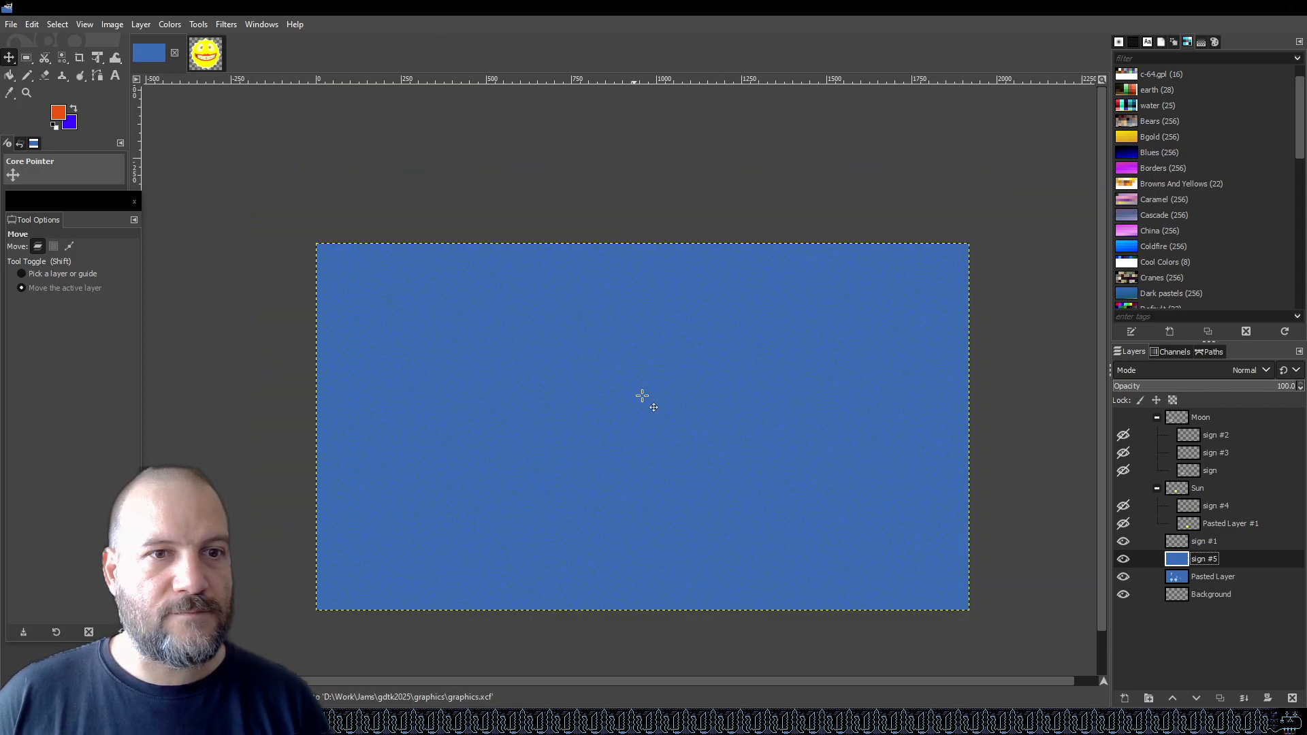
scroll(630, 386, "up", 1)
scroll(569, 237, "up", 1)
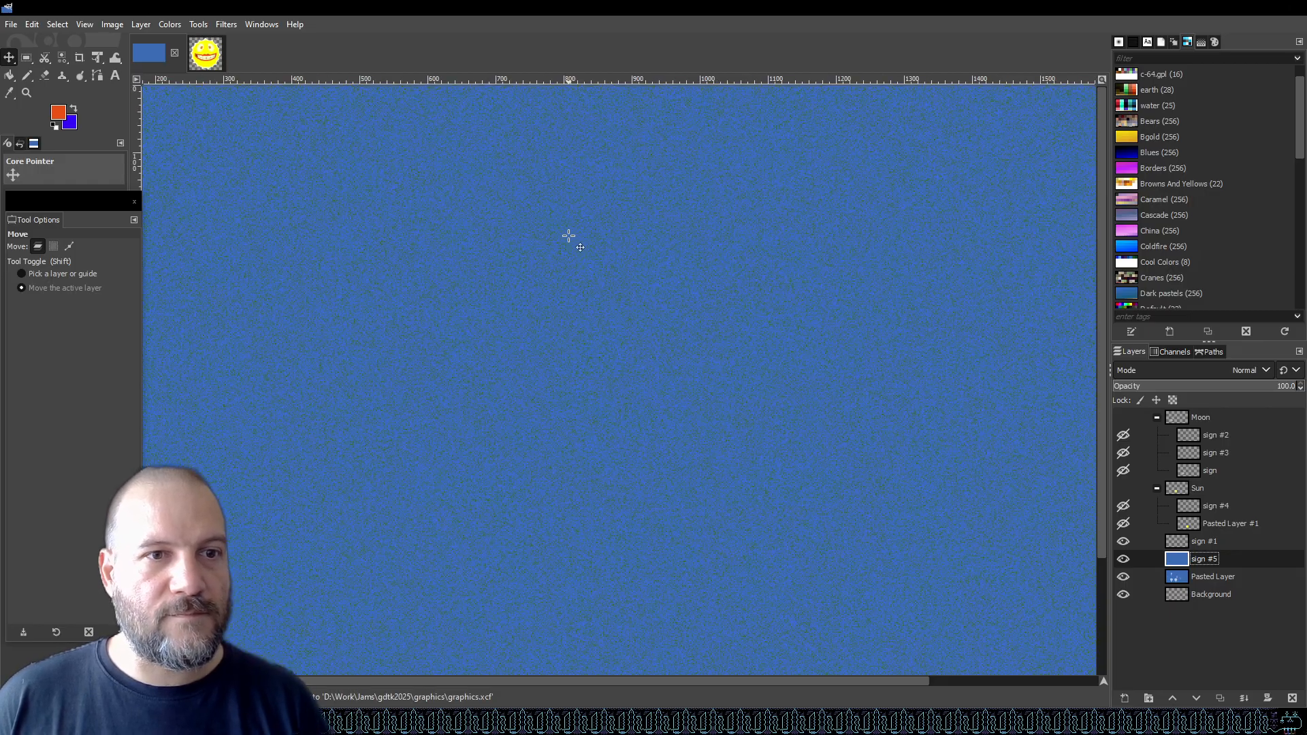
Try the RGB Noise filter on the layer with blending opacity about 19.8, comparing the preview, and cancel it.
left_click(228, 25)
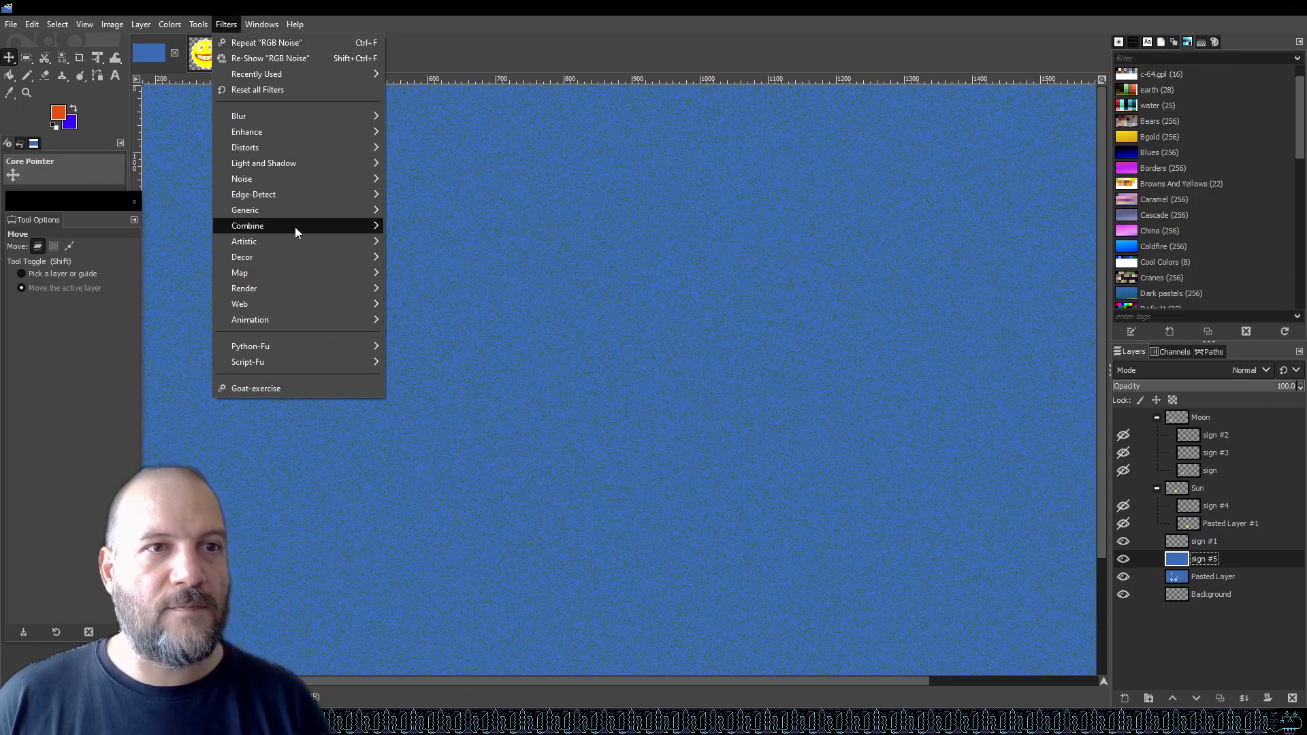
mouse_move(315, 181)
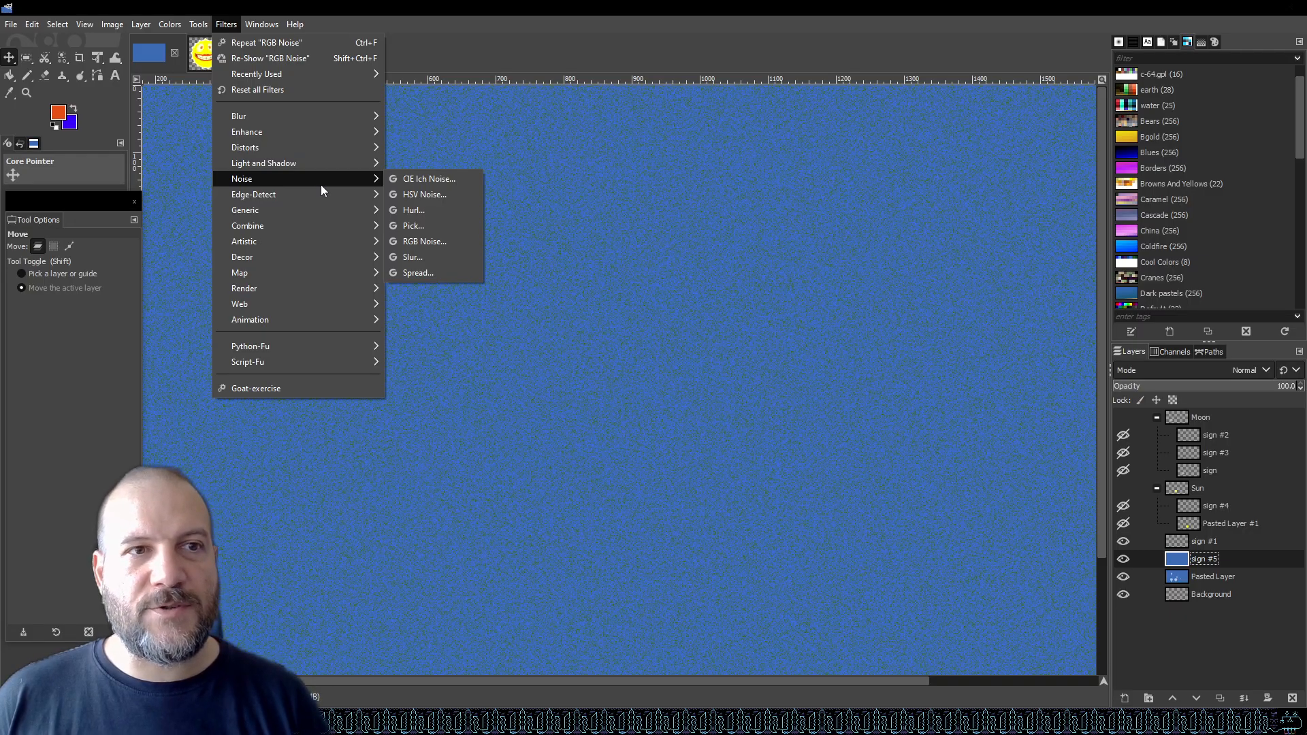
left_click(462, 240)
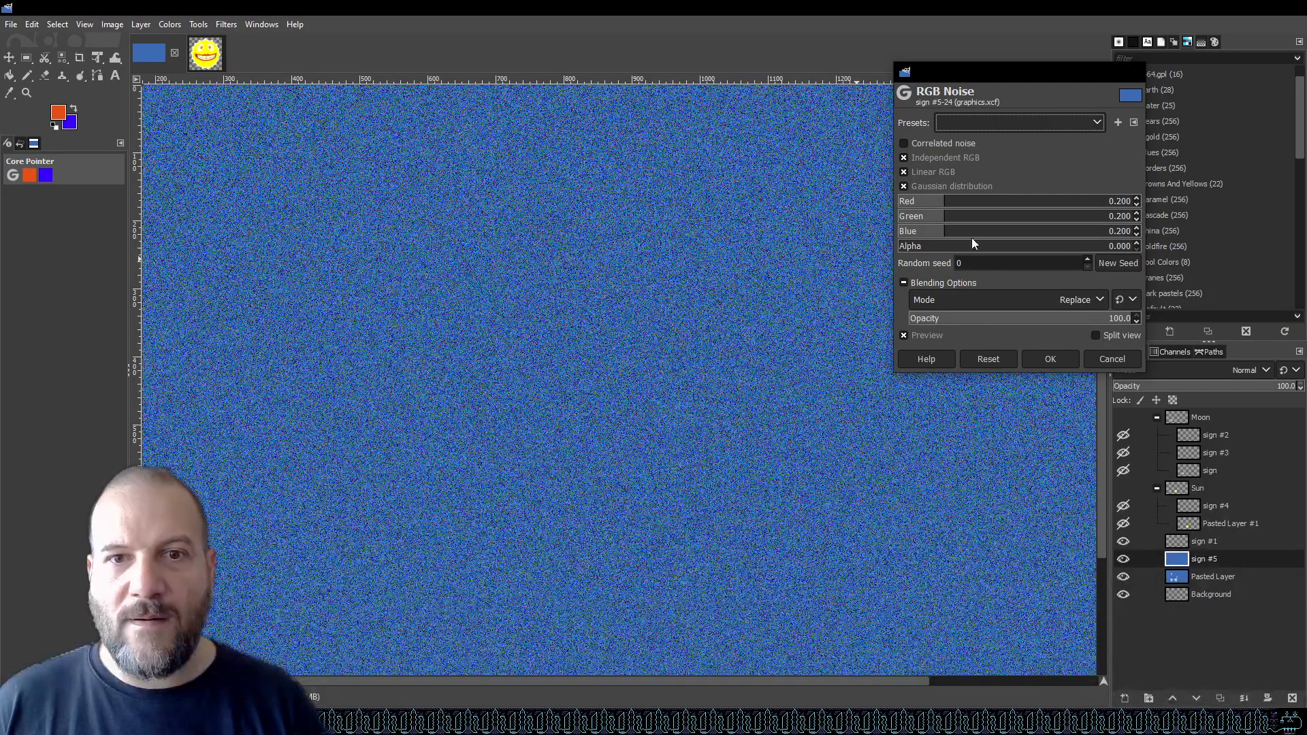
left_click_drag(1084, 320, 902, 320)
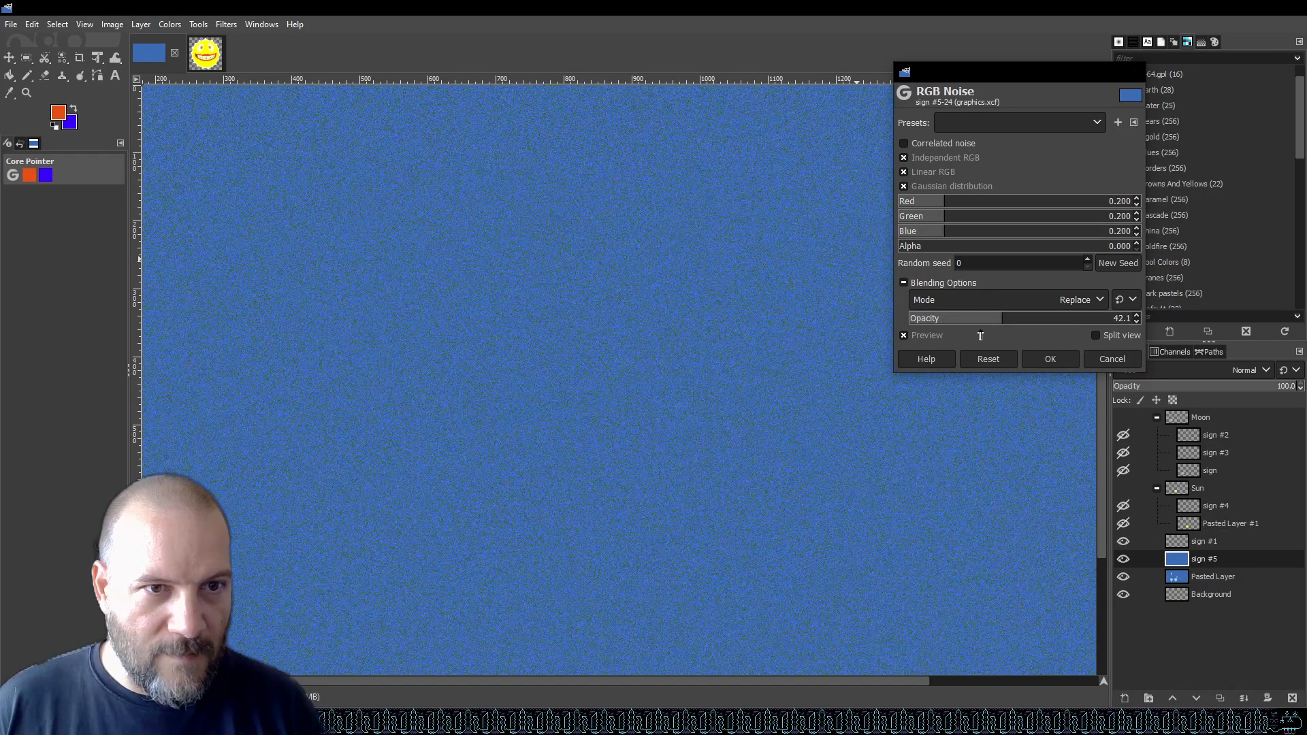
left_click_drag(980, 335, 853, 336)
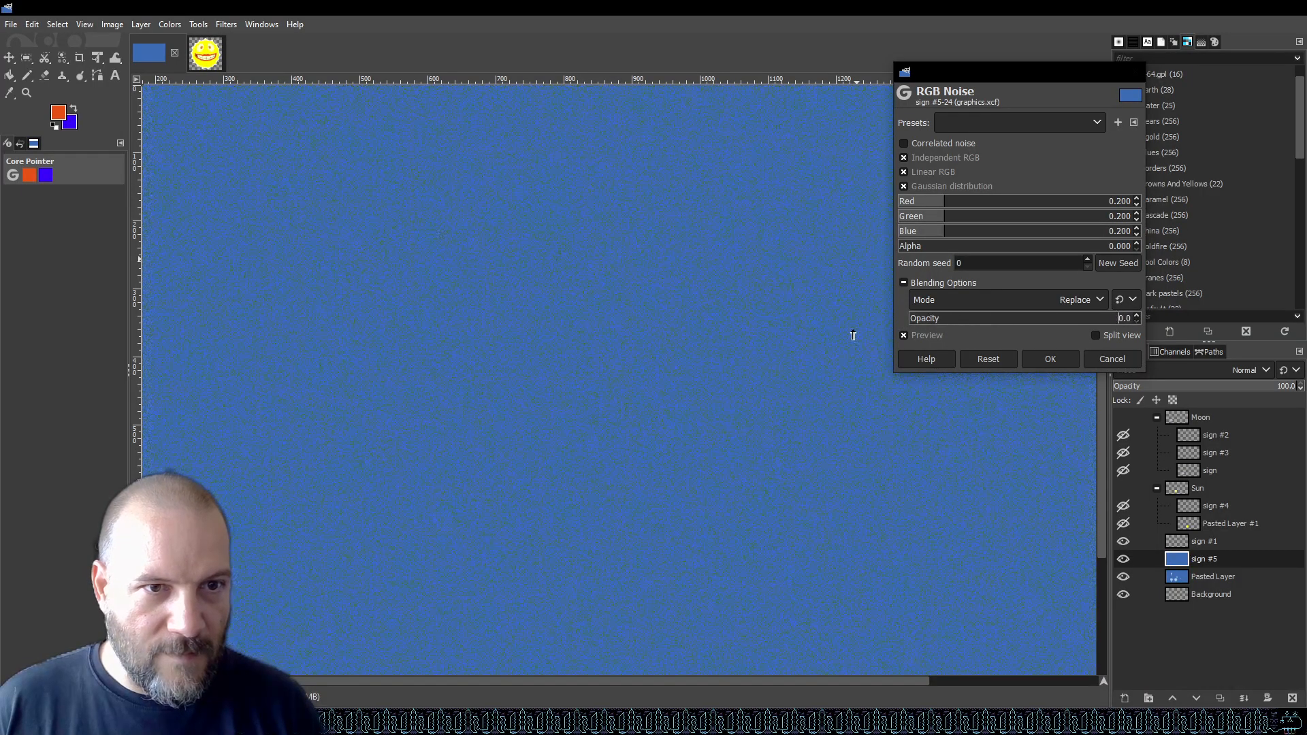
left_click(904, 336)
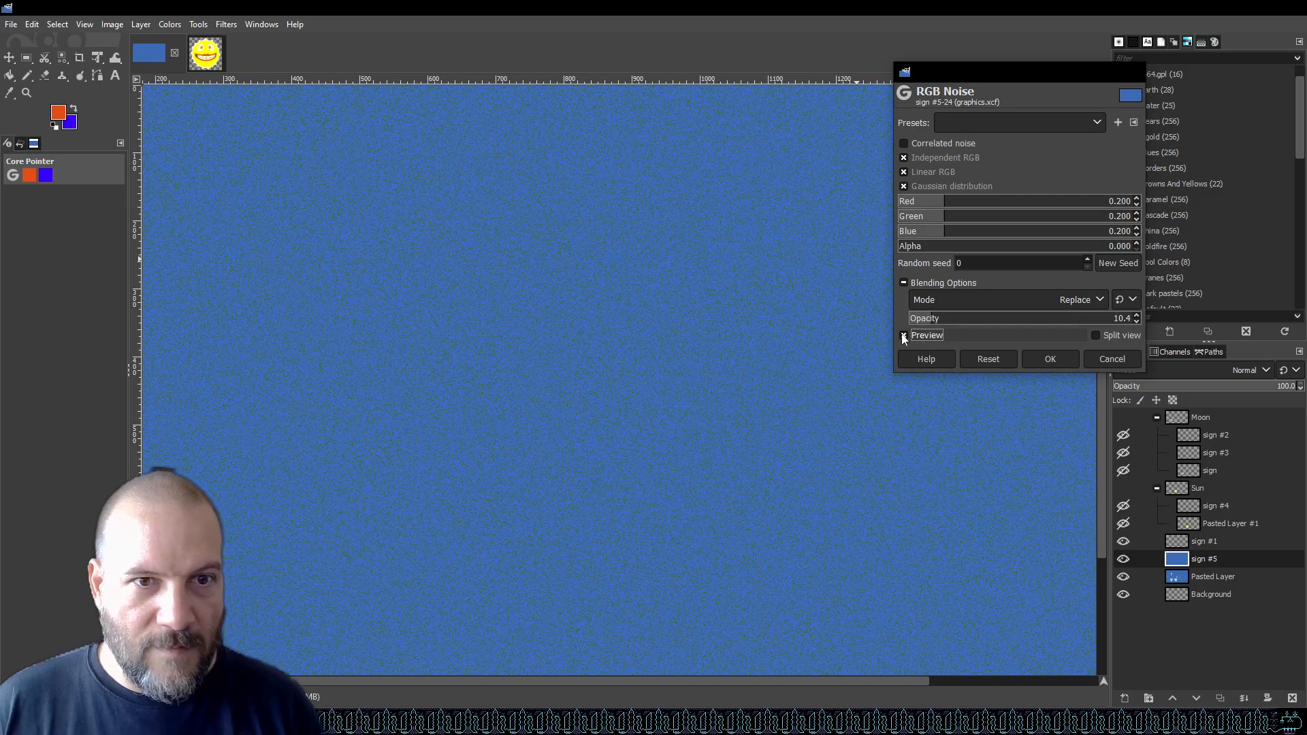
left_click(904, 335)
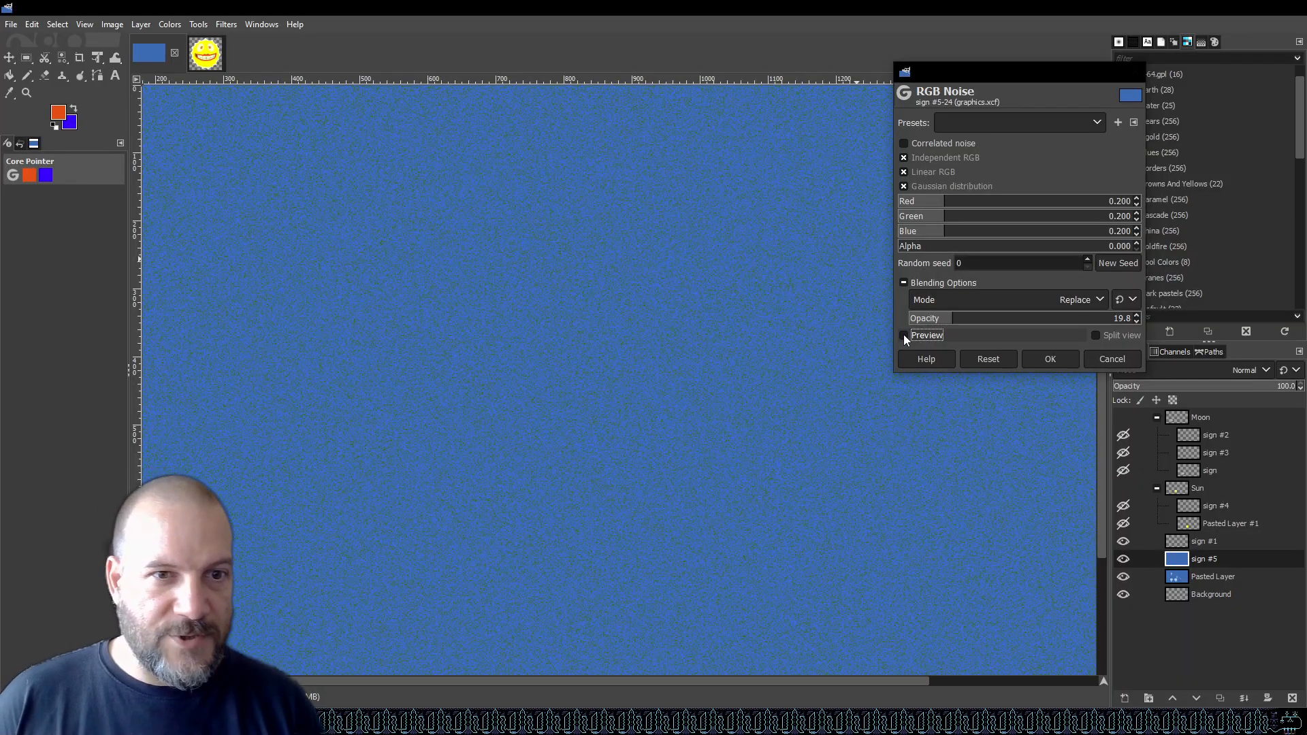
left_click(904, 336)
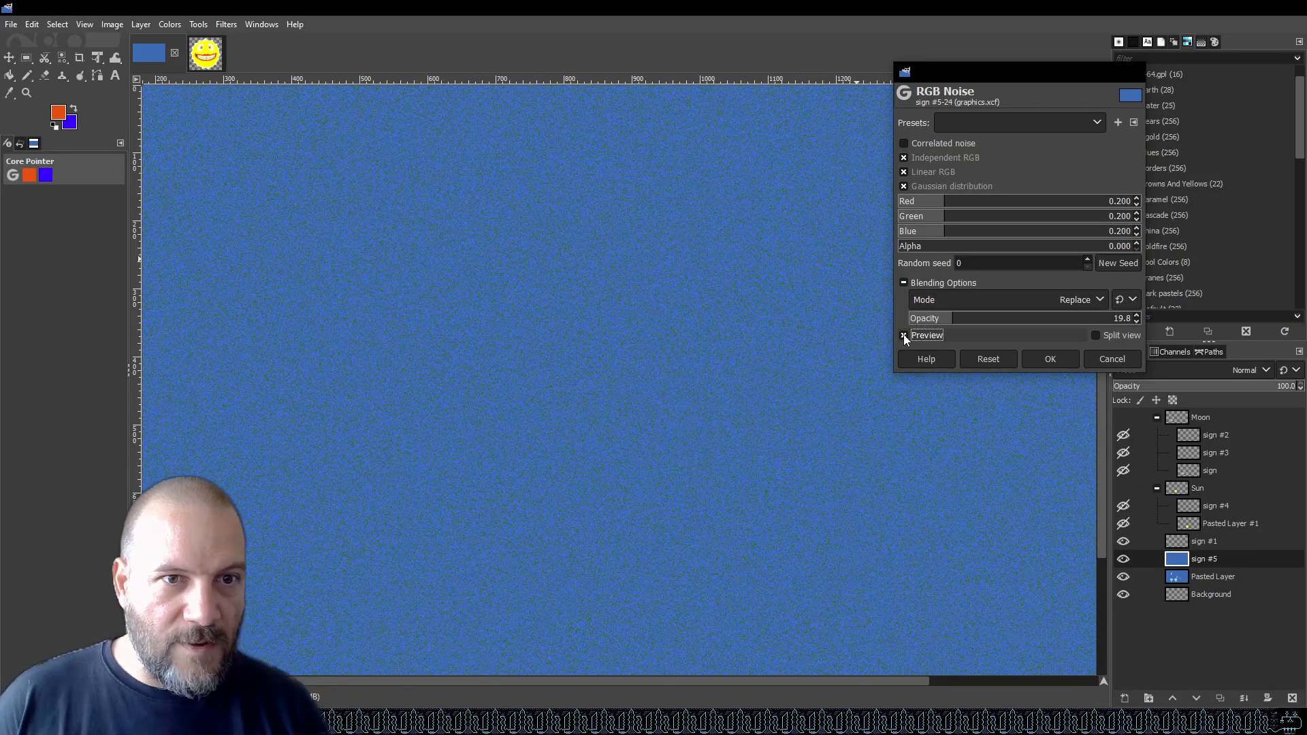
left_click(905, 335)
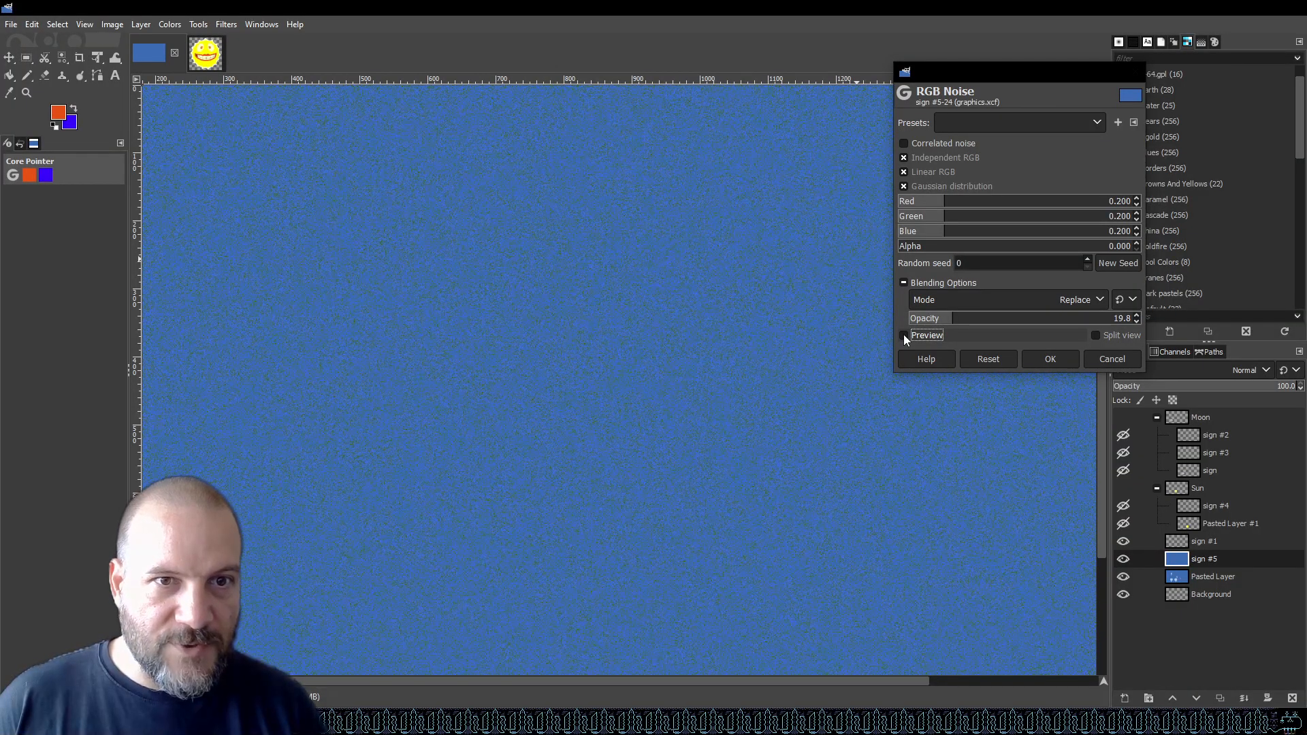
left_click(904, 335)
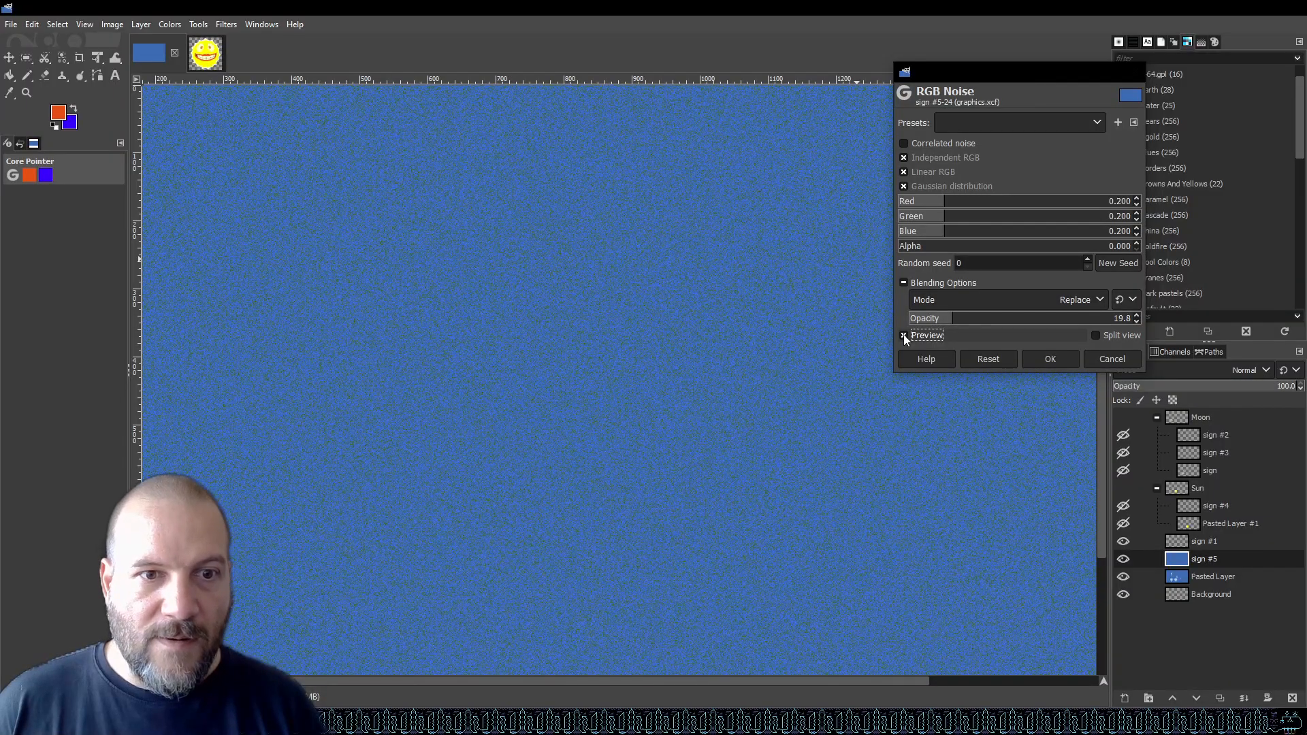
left_click(904, 335)
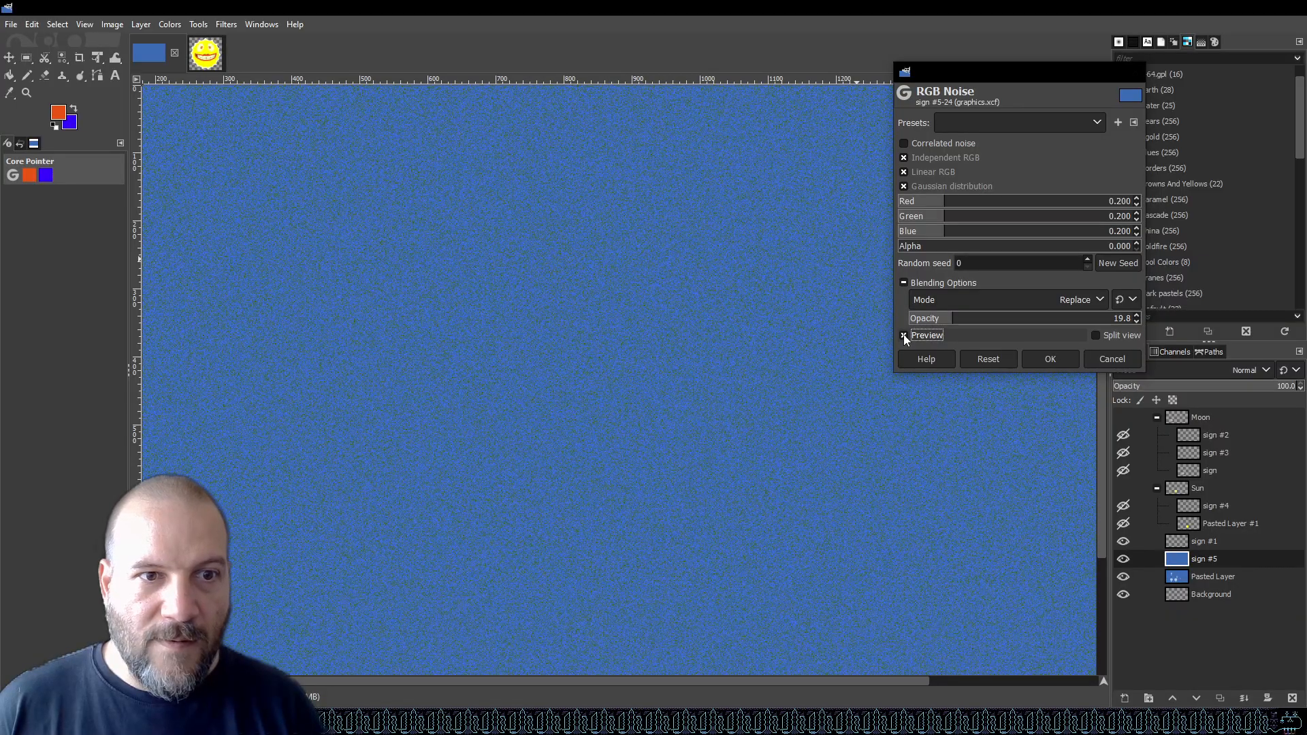
left_click(1114, 358)
Switch to the Dodge / Burn tool.
scroll(757, 345, "down", 3)
scroll(836, 356, "up", 1)
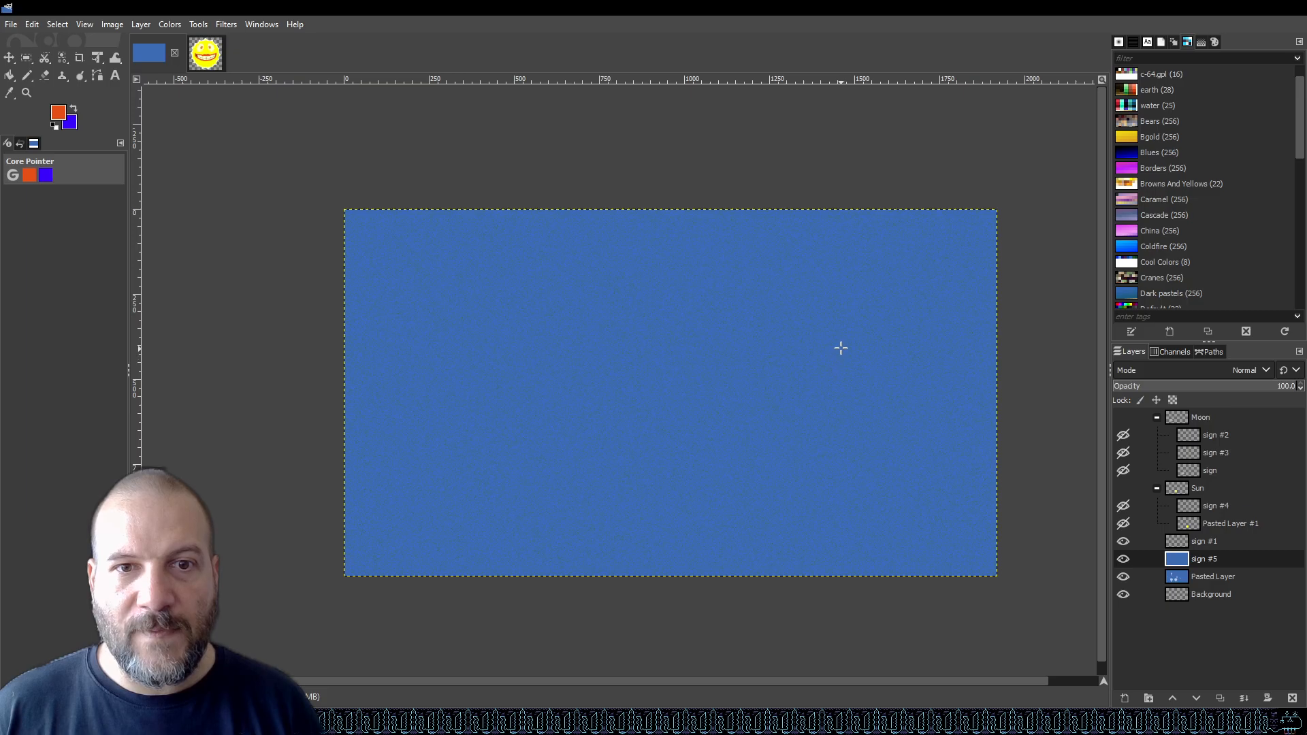
scroll(741, 360, "up", 2)
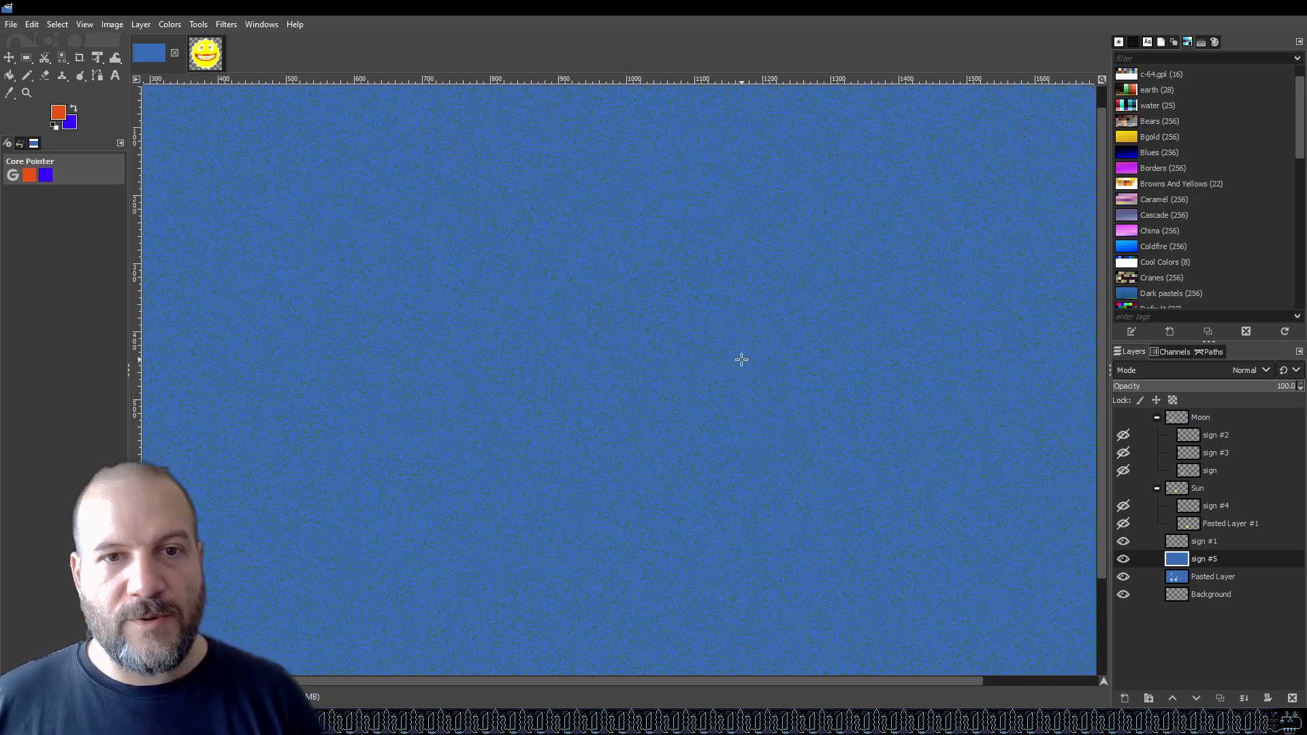
scroll(509, 297, "down", 1)
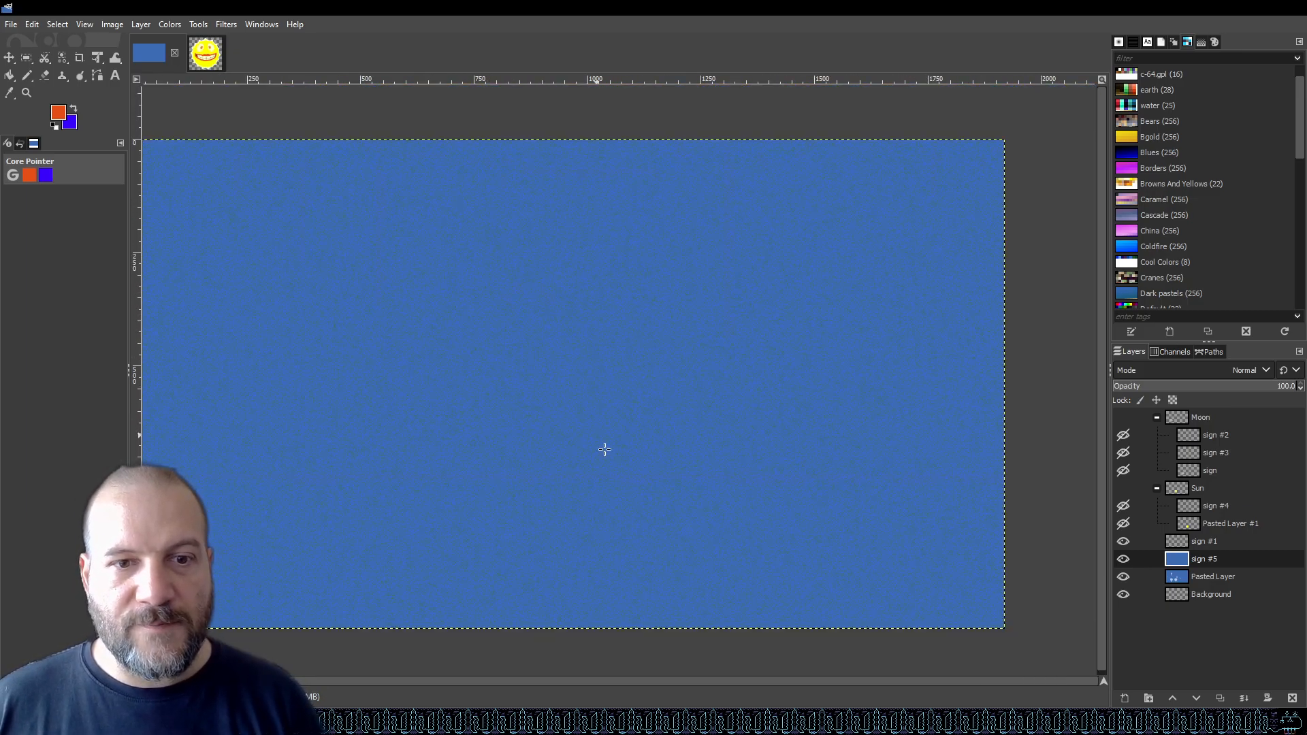
scroll(433, 418, "up", 1)
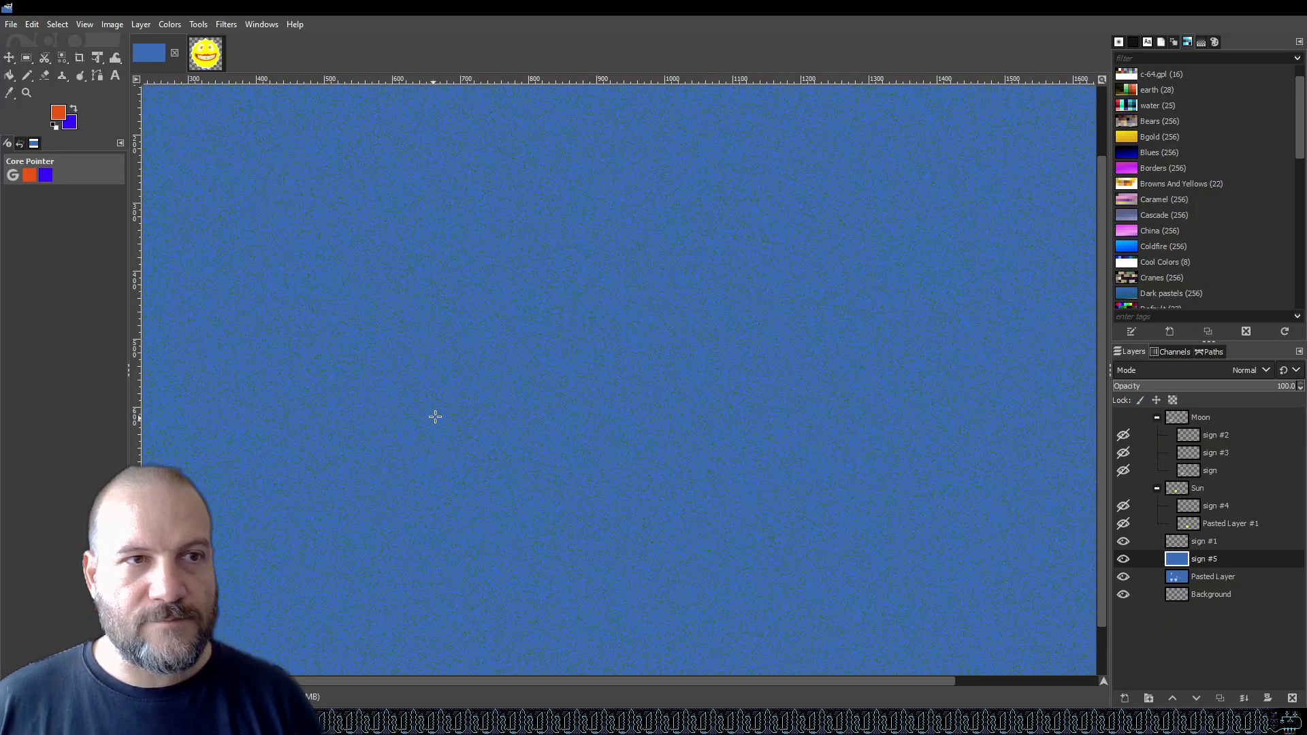
scroll(465, 401, "down", 1)
left_click_drag(517, 681, 491, 679)
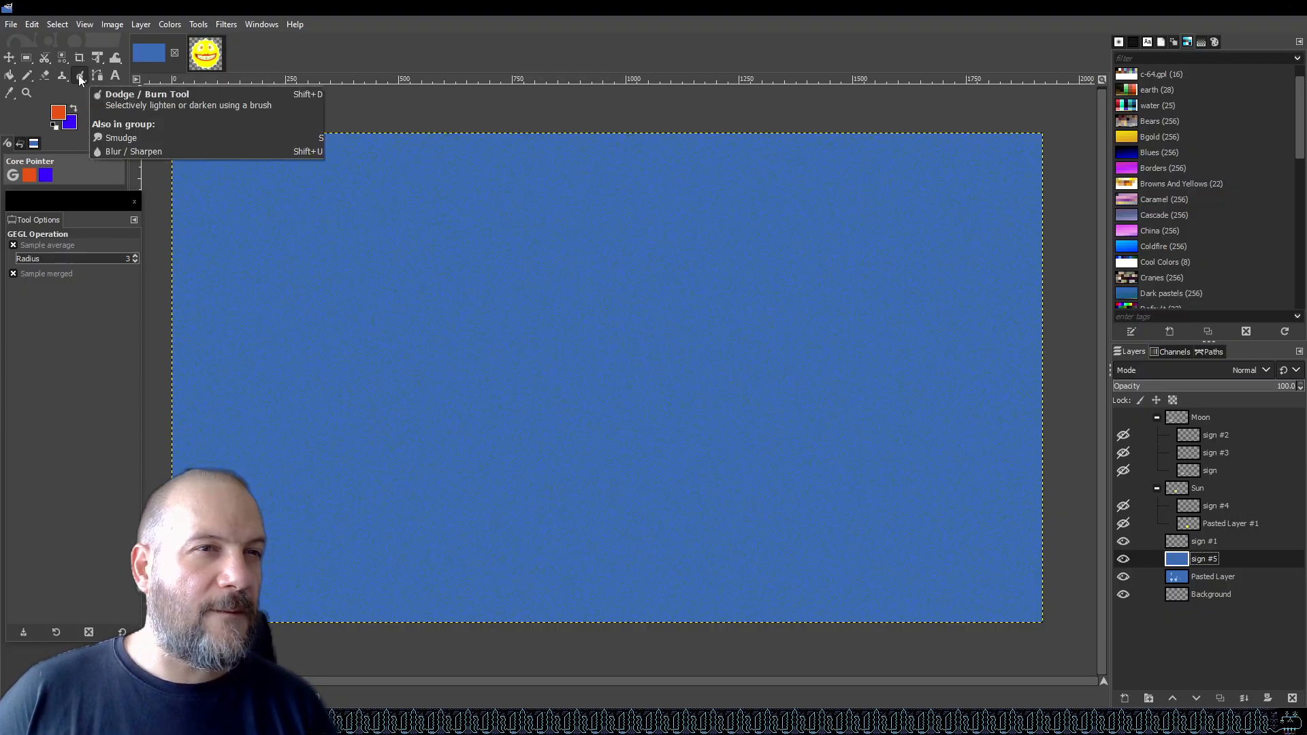
mouse_move(78, 77)
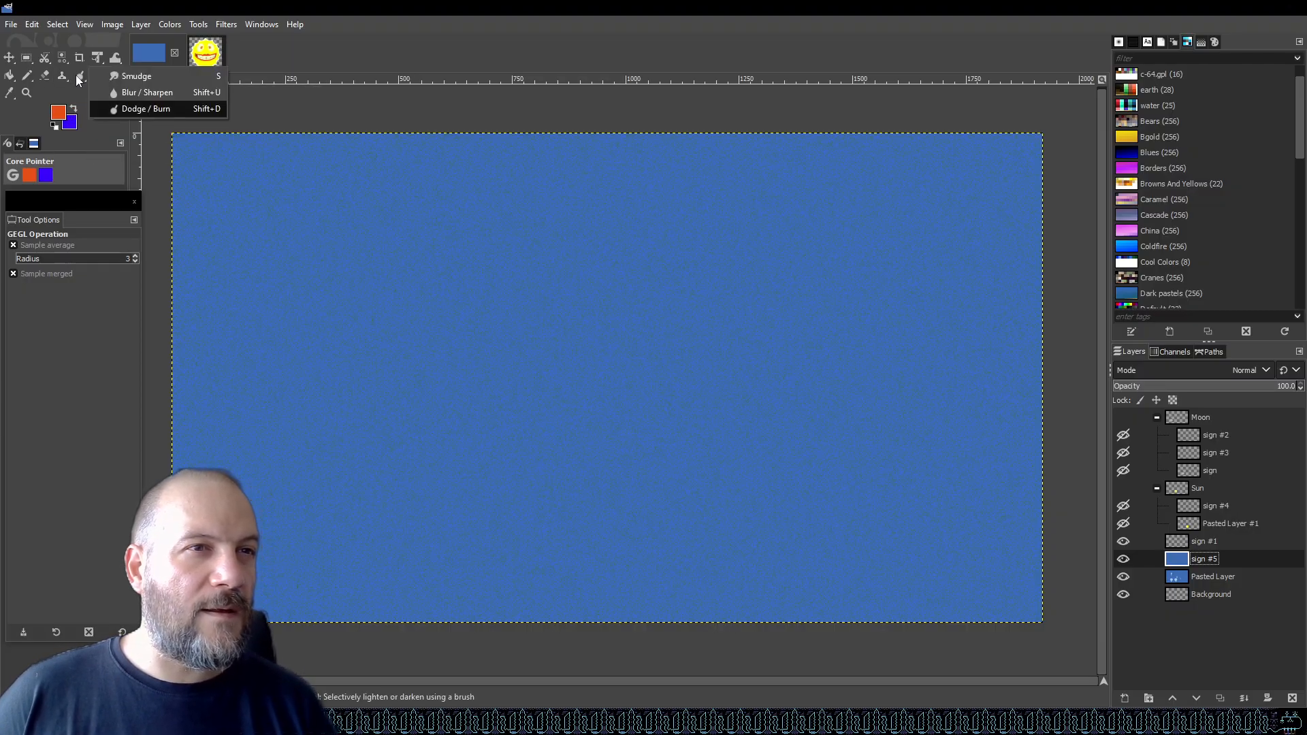
left_click(144, 110)
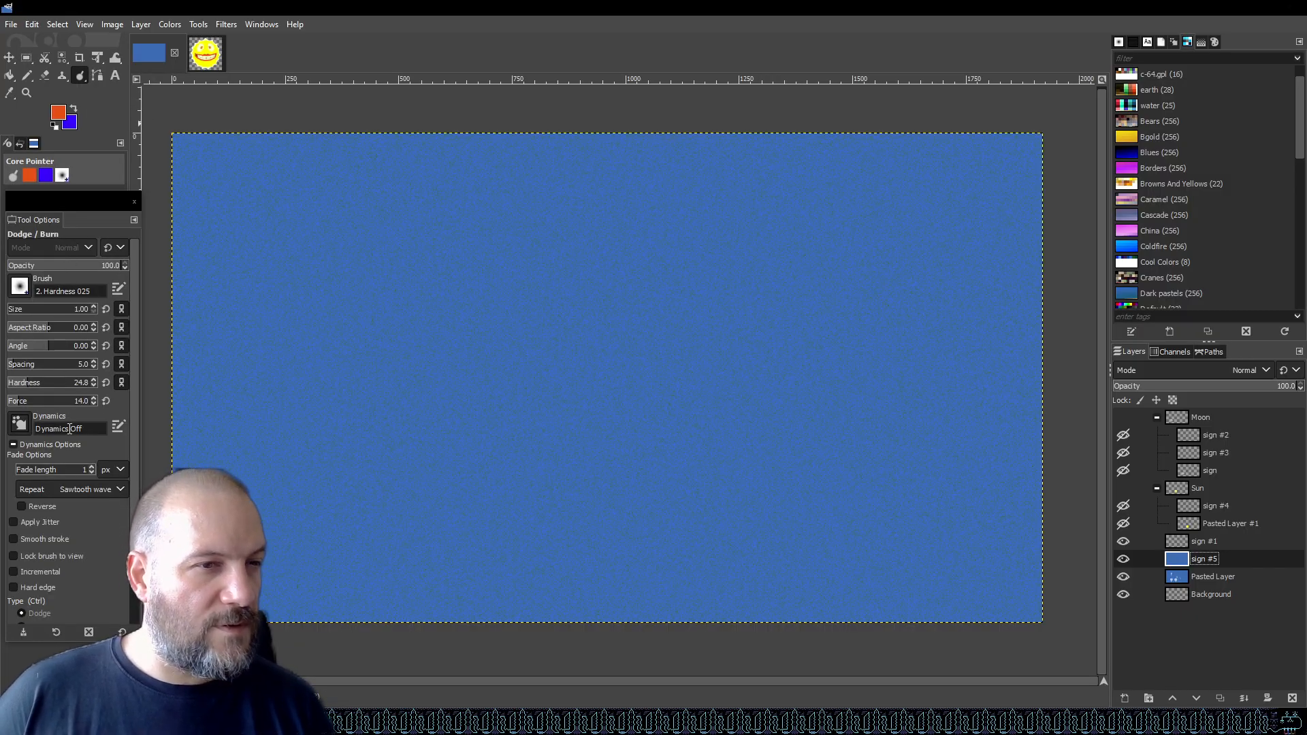
Try a dodge stroke with an 86-pixel brush across the layer and undo it.
scroll(66, 458, "down", 3)
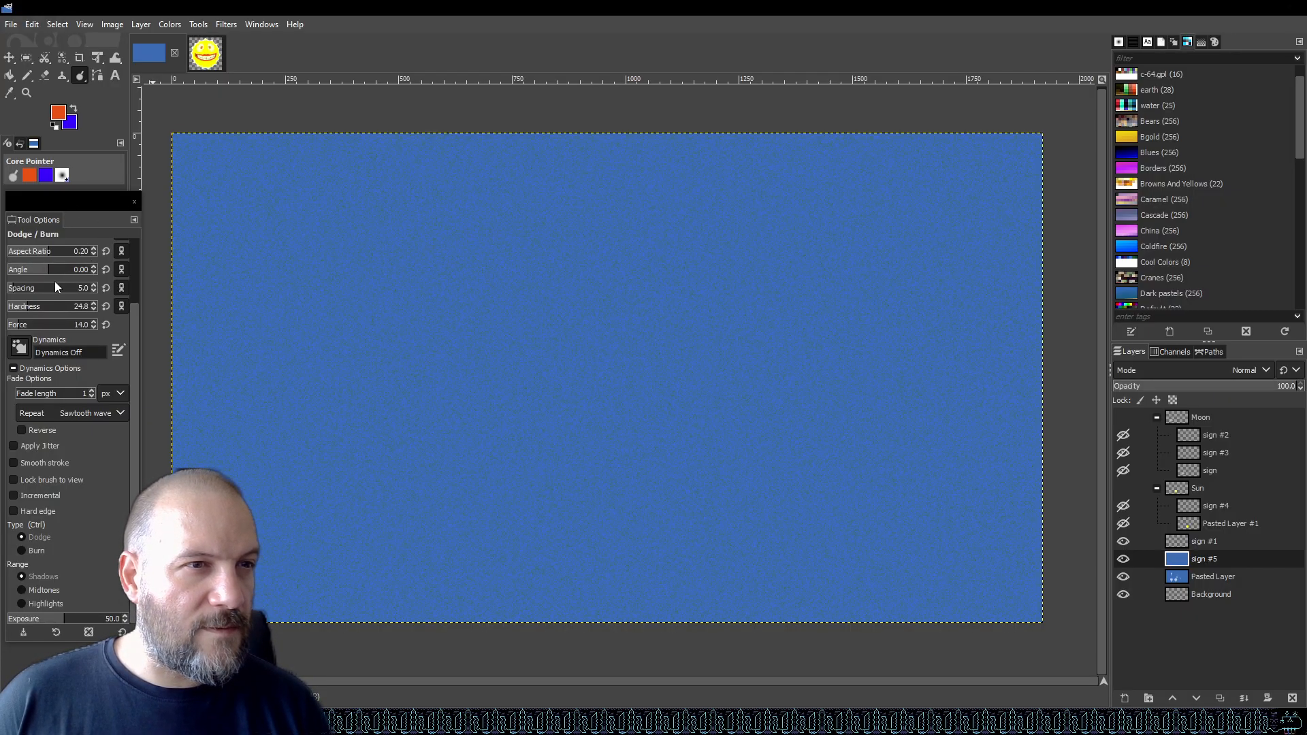
scroll(56, 272, "up", 2)
left_click_drag(16, 282, 31, 281)
mouse_move(359, 354)
left_mouse_down()
mouse_move(559, 352)
mouse_move(507, 355)
left_mouse_up()
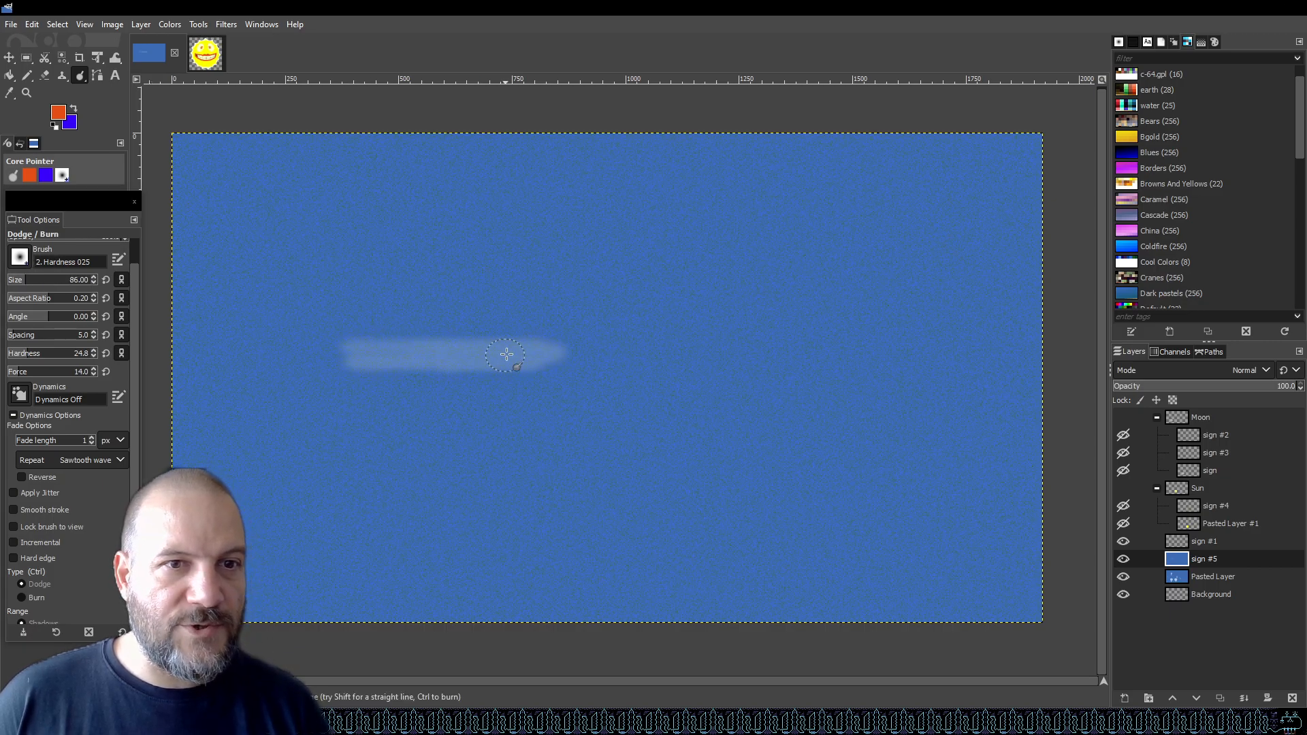
key("ctrl+z")
Change the brush to Bristles 03 and set its size to about 330.
left_click(23, 264)
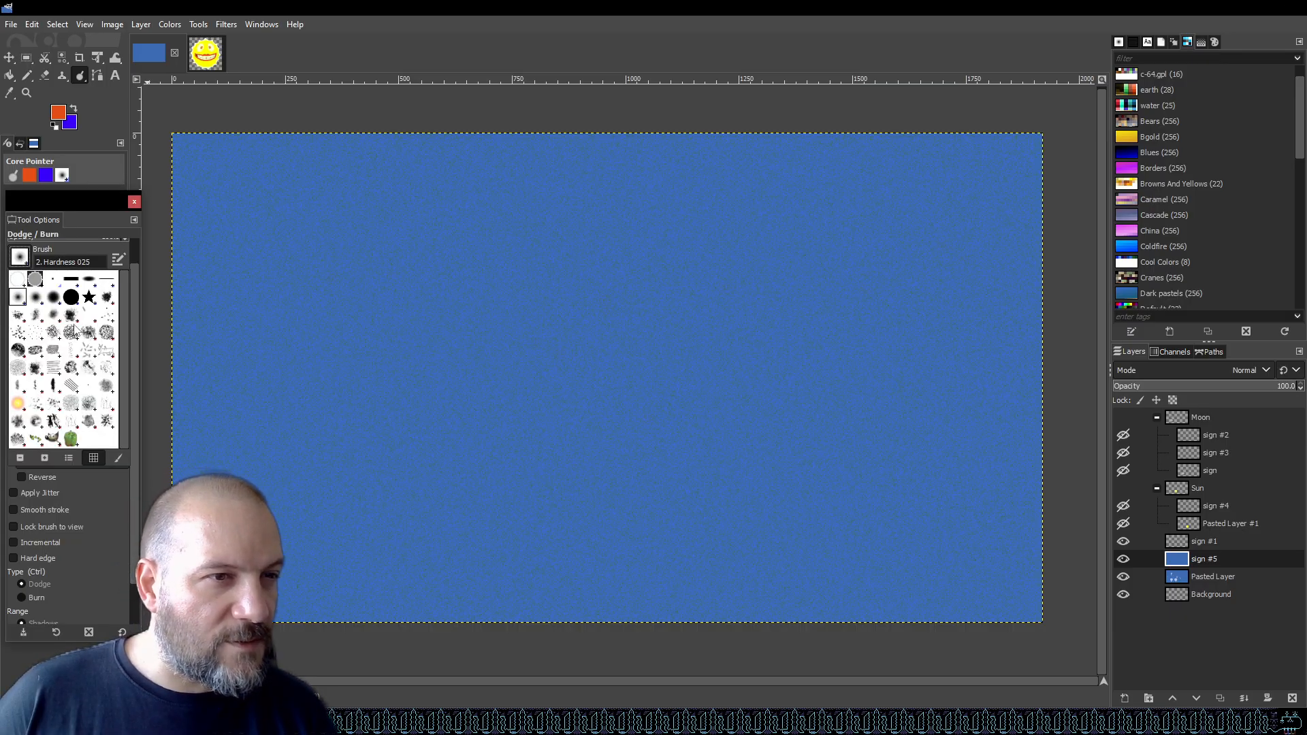
left_click(36, 336)
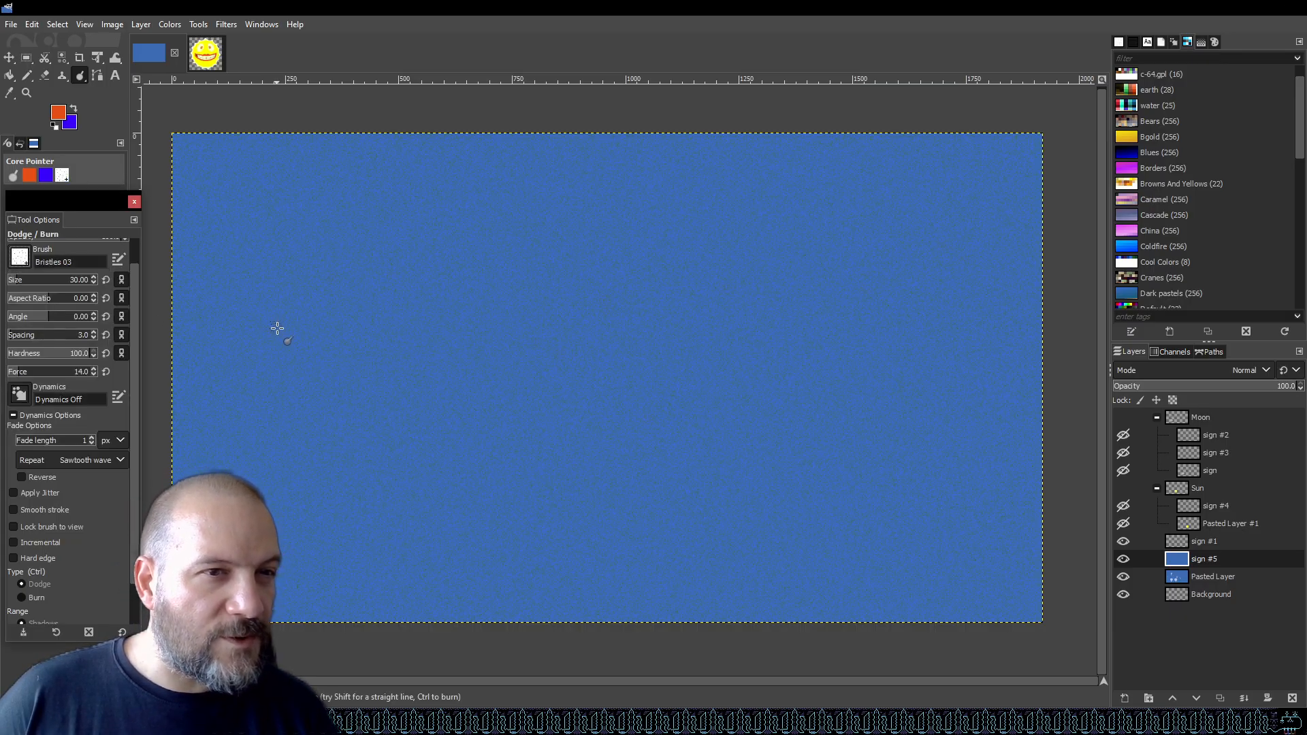
left_click_drag(21, 280, 49, 279)
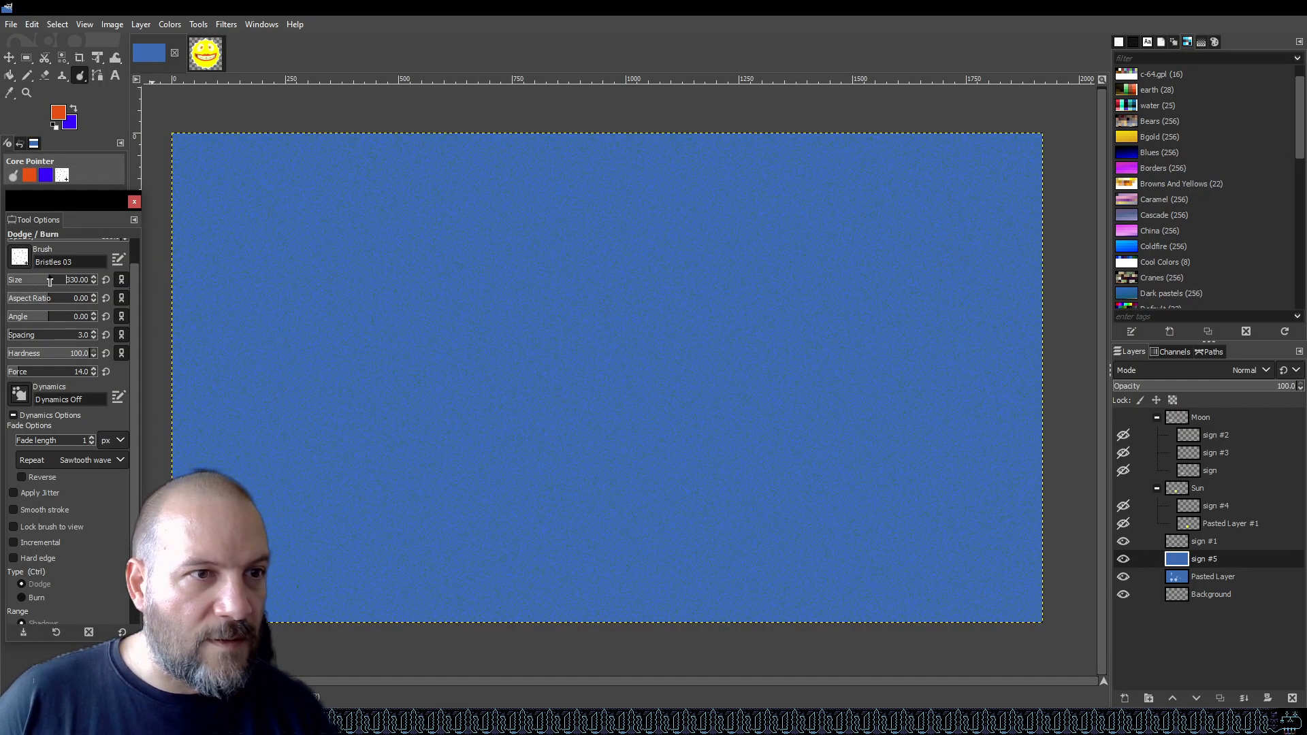
Try dodge strokes with the bristle brush near the canvas's upper left and undo them.
mouse_move(361, 342)
left_mouse_down()
mouse_move(439, 359)
mouse_move(473, 405)
mouse_move(757, 473)
mouse_move(647, 482)
mouse_move(666, 418)
mouse_move(625, 277)
left_mouse_up()
key("ctrl")
key("ctrl+z")
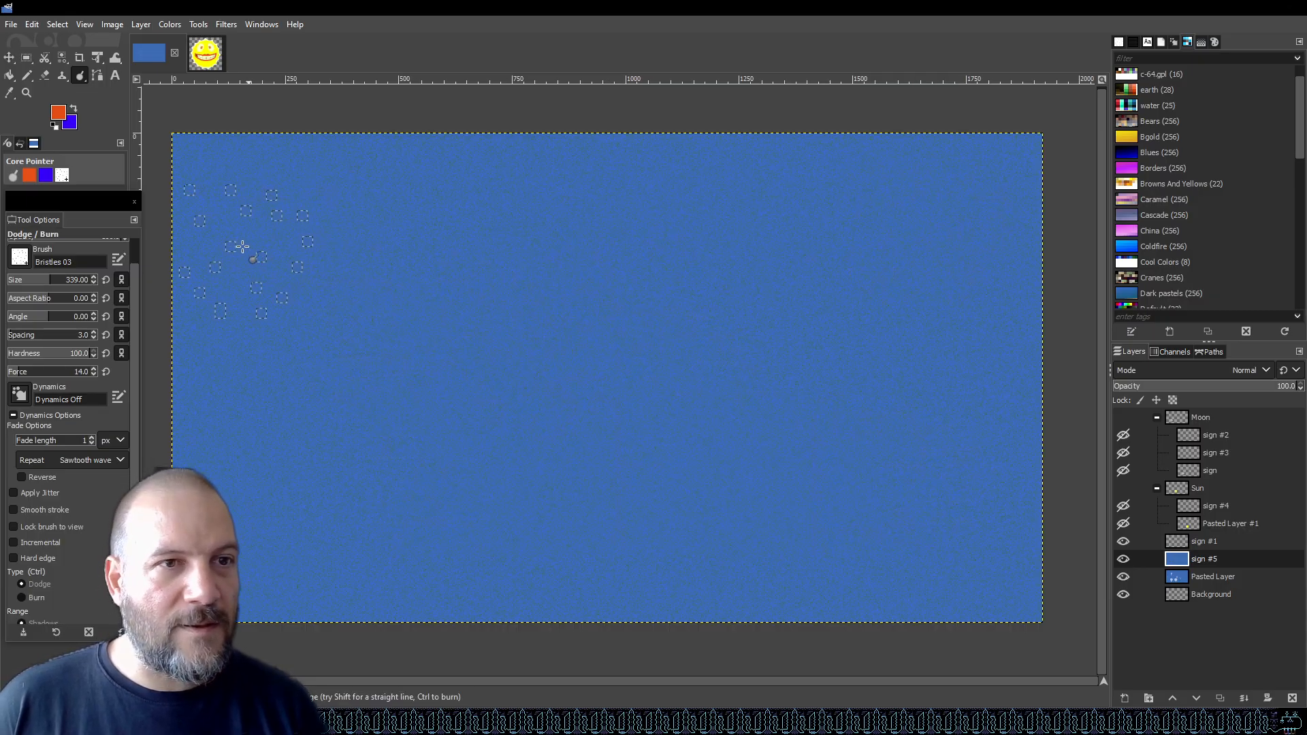
left_click_drag(243, 214, 362, 209)
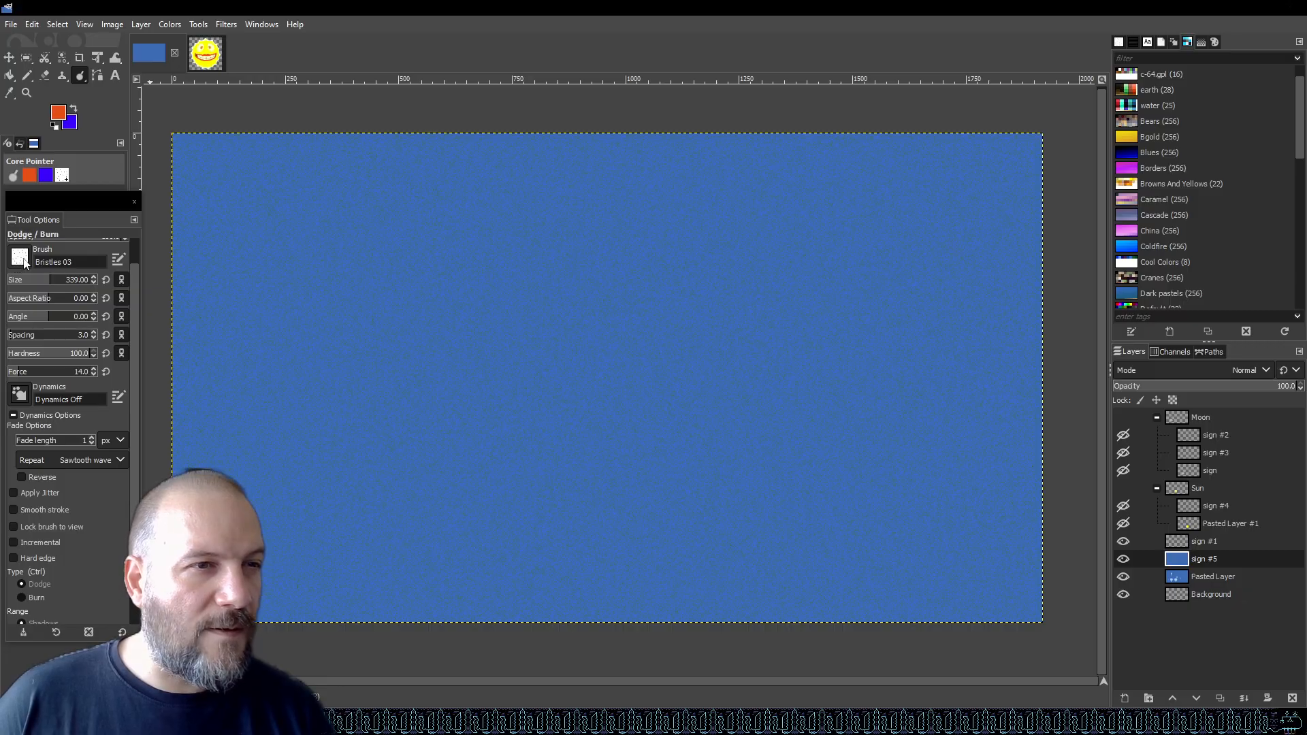
Enlarge the brush to 1216 and dodge the whole background layer with a single dab.
left_click_drag(62, 284, 98, 282)
left_click(595, 354)
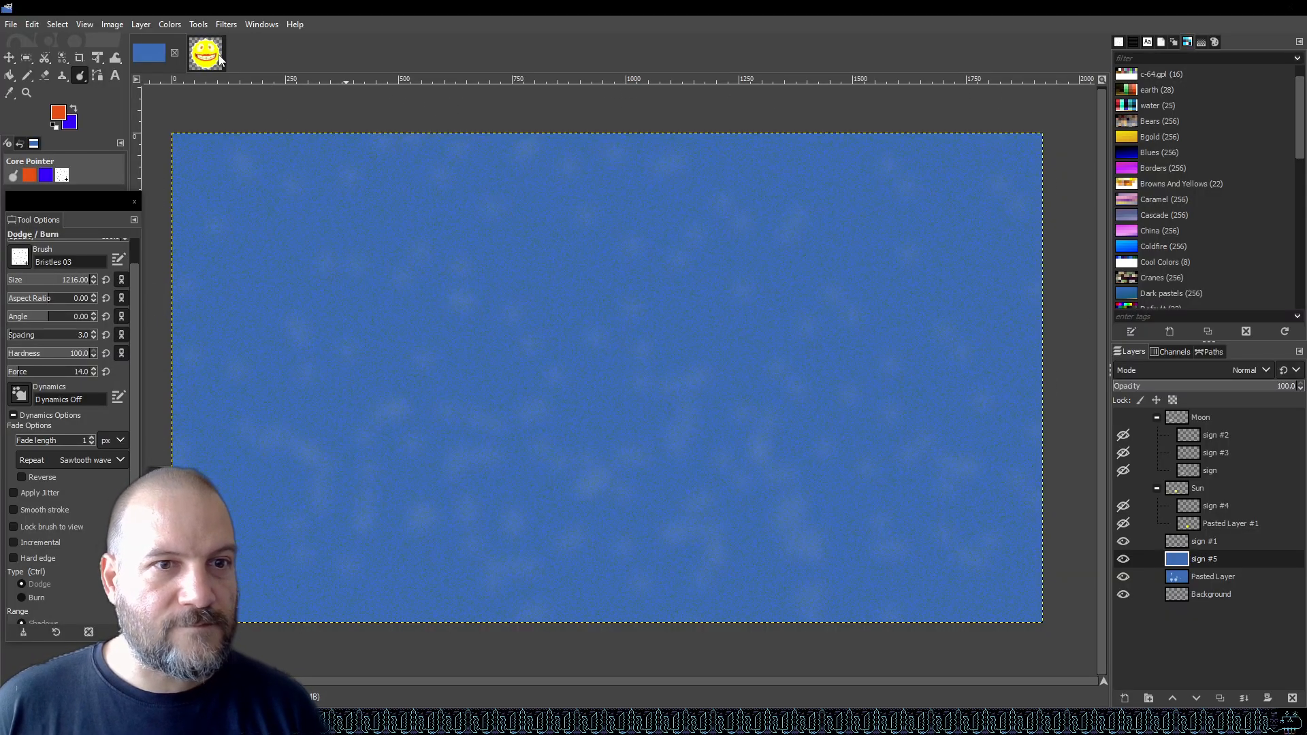
Apply a Gaussian Blur with a size of about 36.6 to the background layer.
left_click(228, 26)
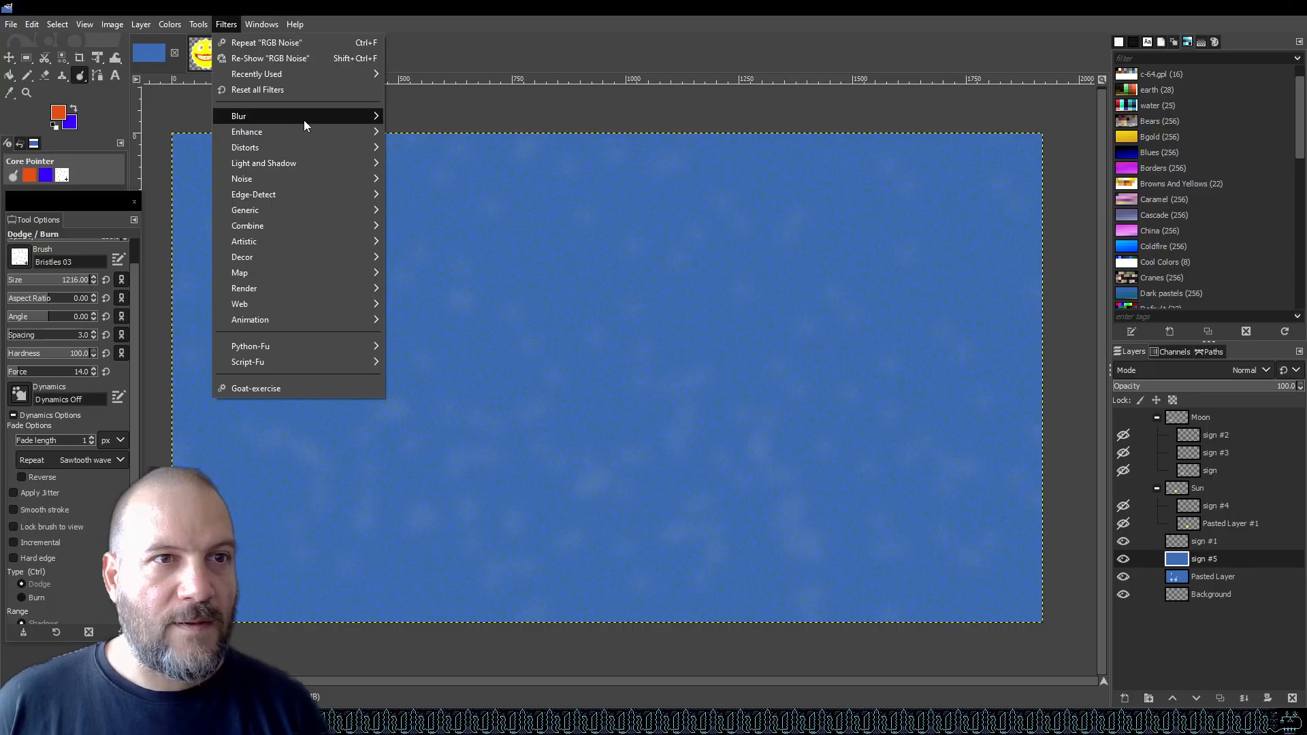
mouse_move(304, 120)
left_click(435, 132)
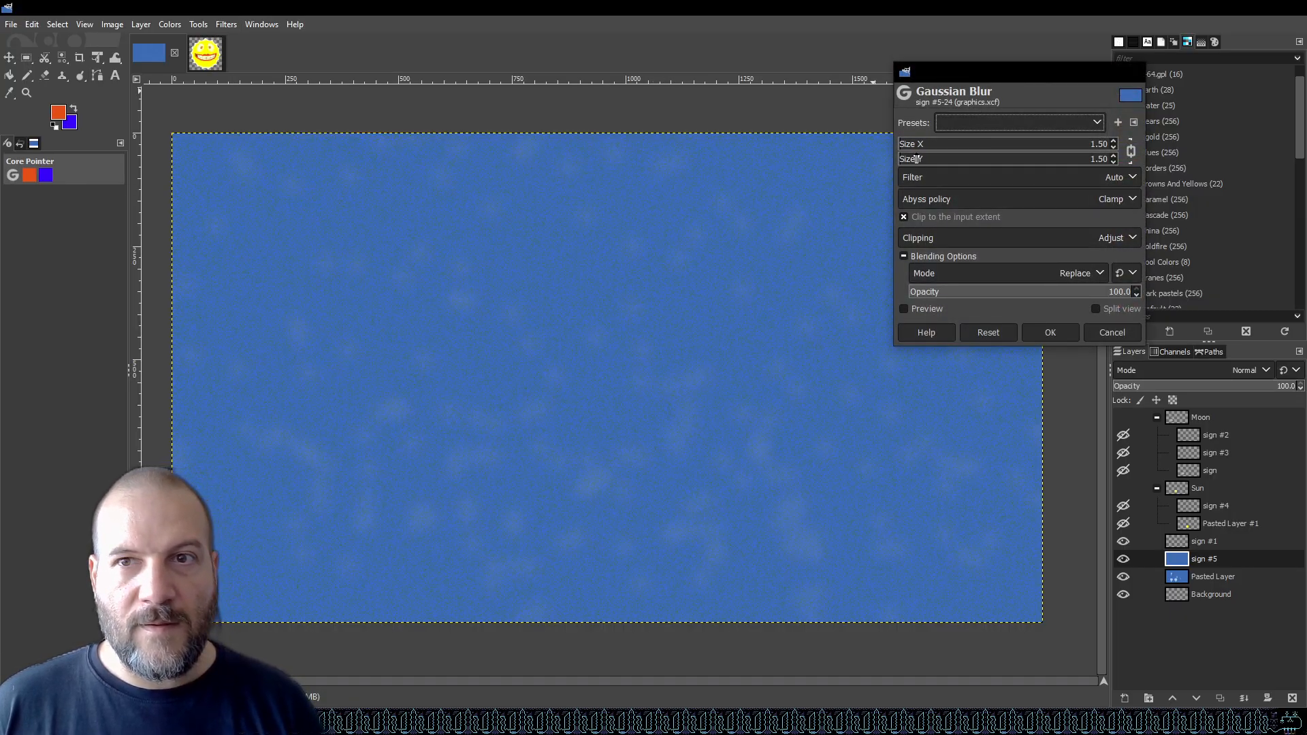
left_click_drag(912, 150, 1006, 151)
left_click(916, 310)
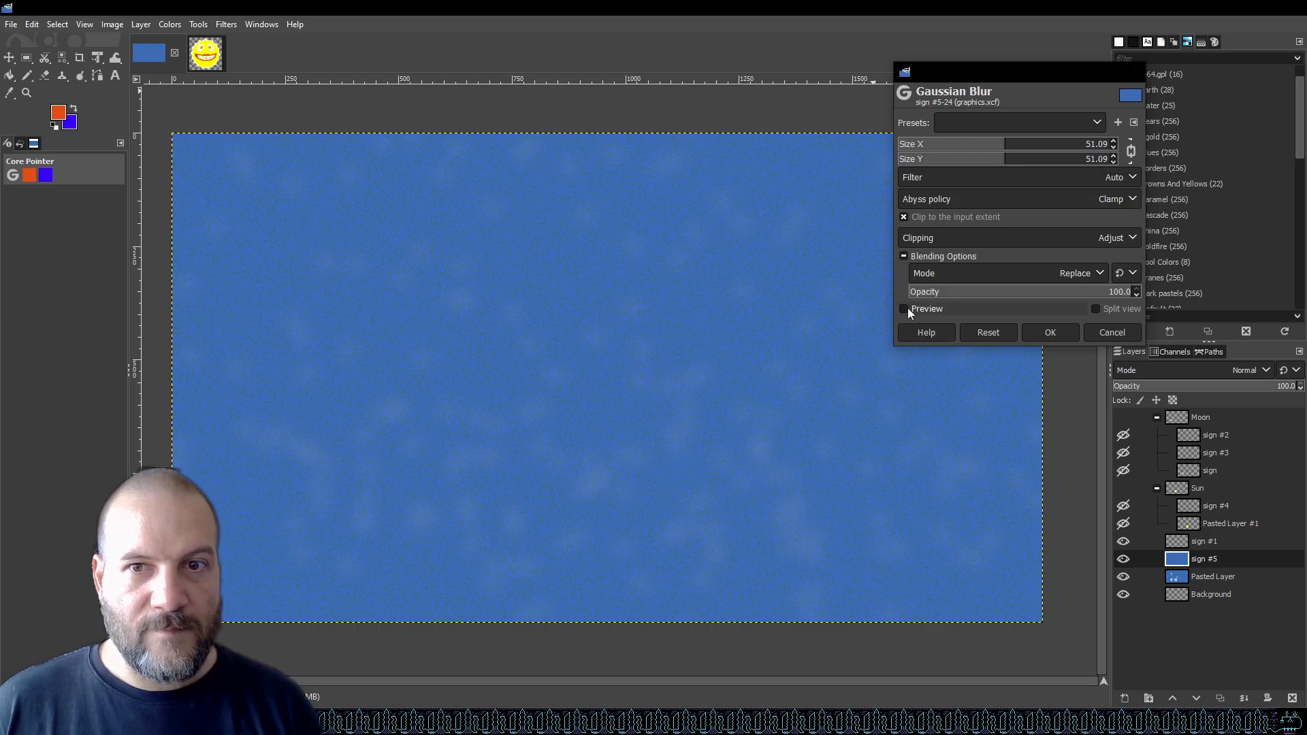
left_click(910, 149)
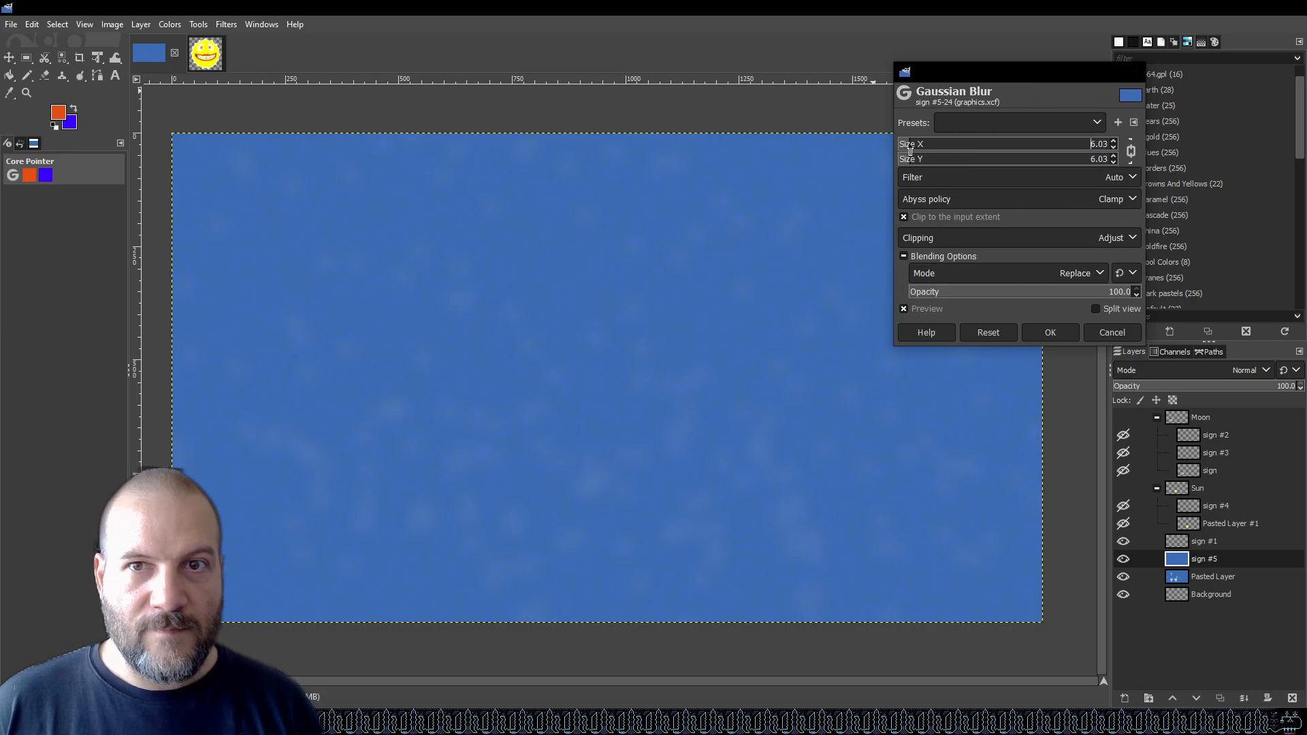
left_click_drag(910, 151, 976, 150)
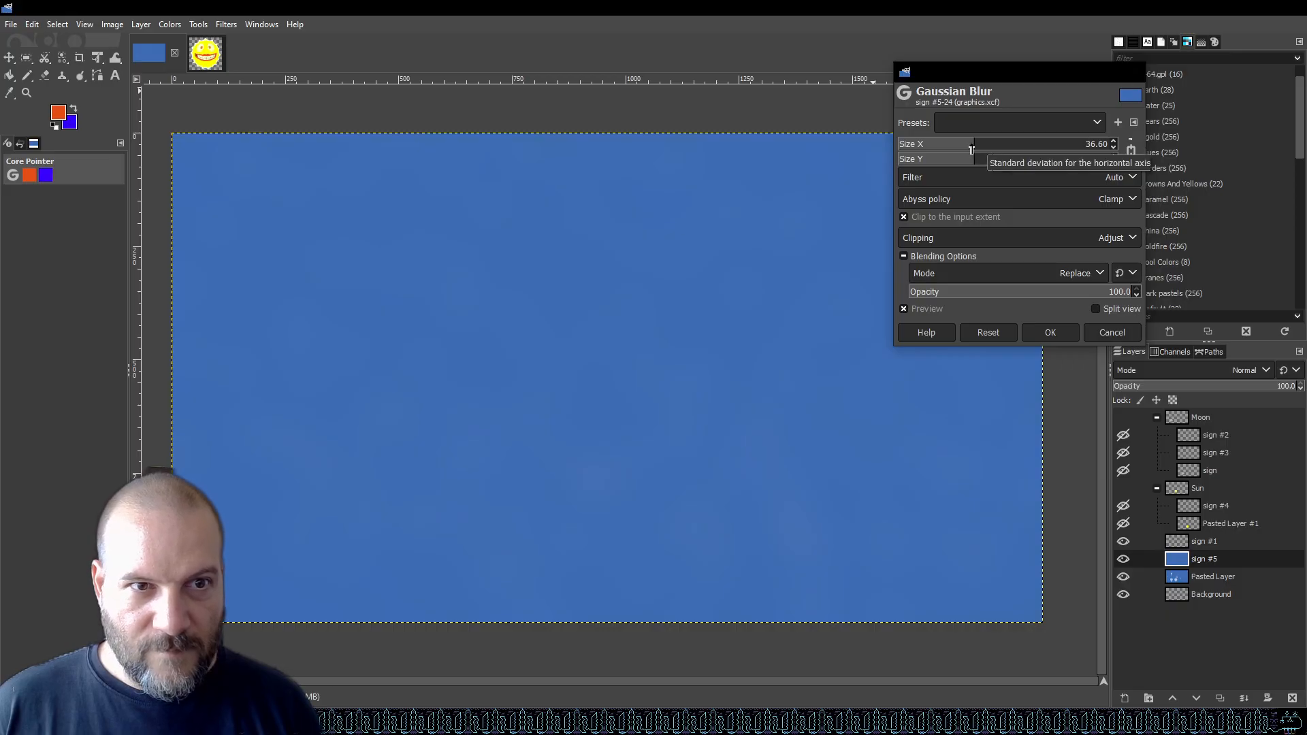
left_click(1048, 332)
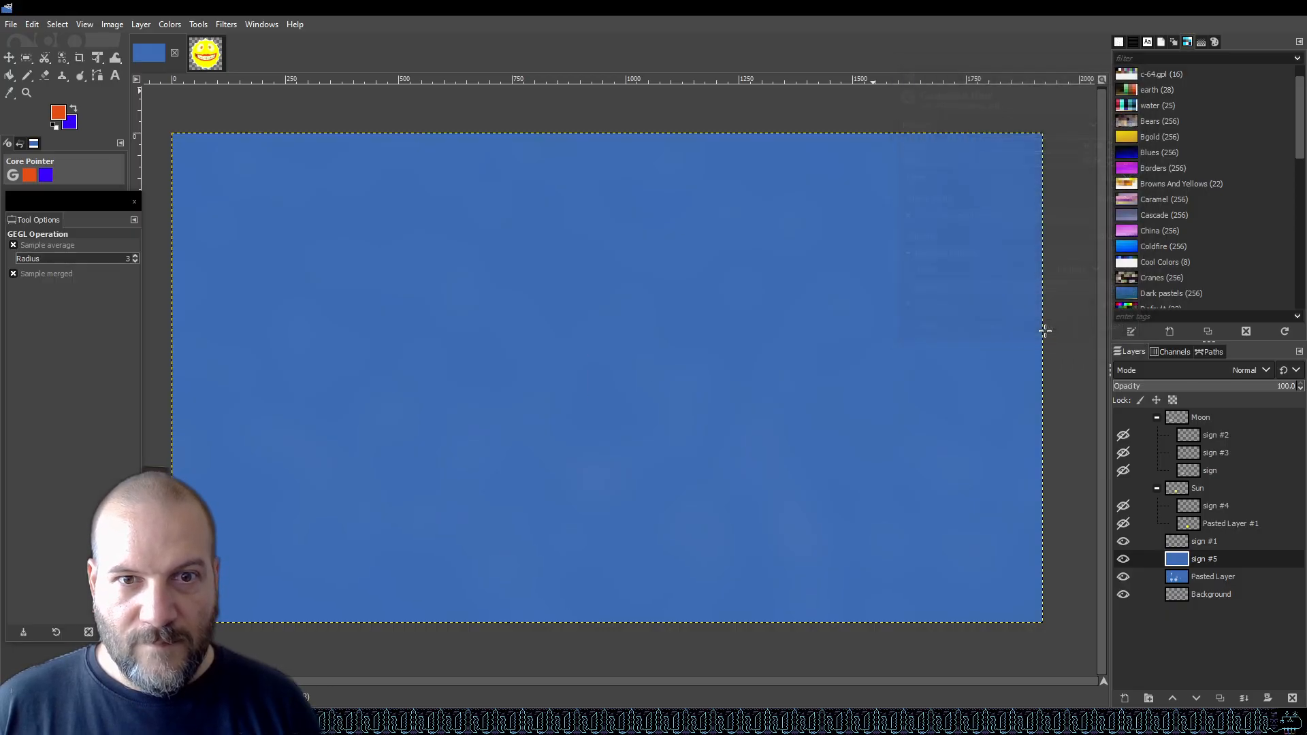
Export the image over sky.png.
scroll(803, 317, "down", 2)
scroll(748, 331, "up", 3)
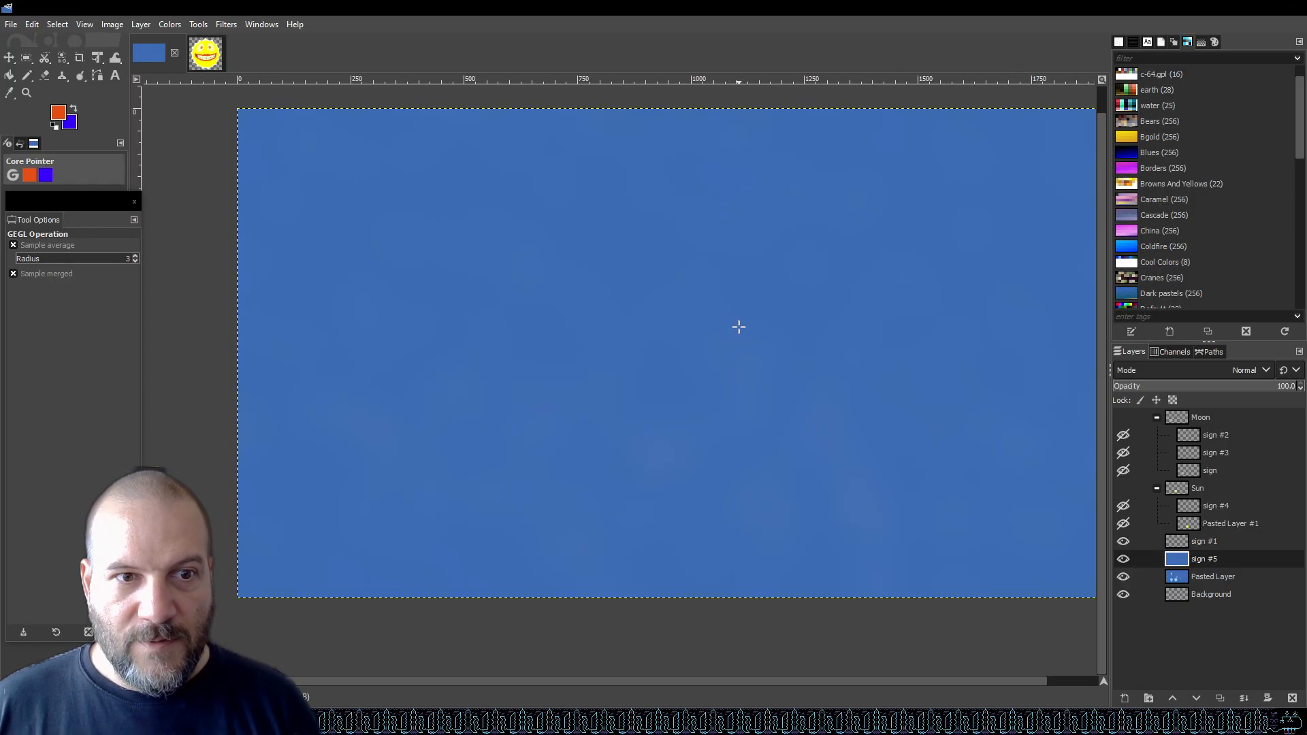
scroll(441, 333, "down", 1)
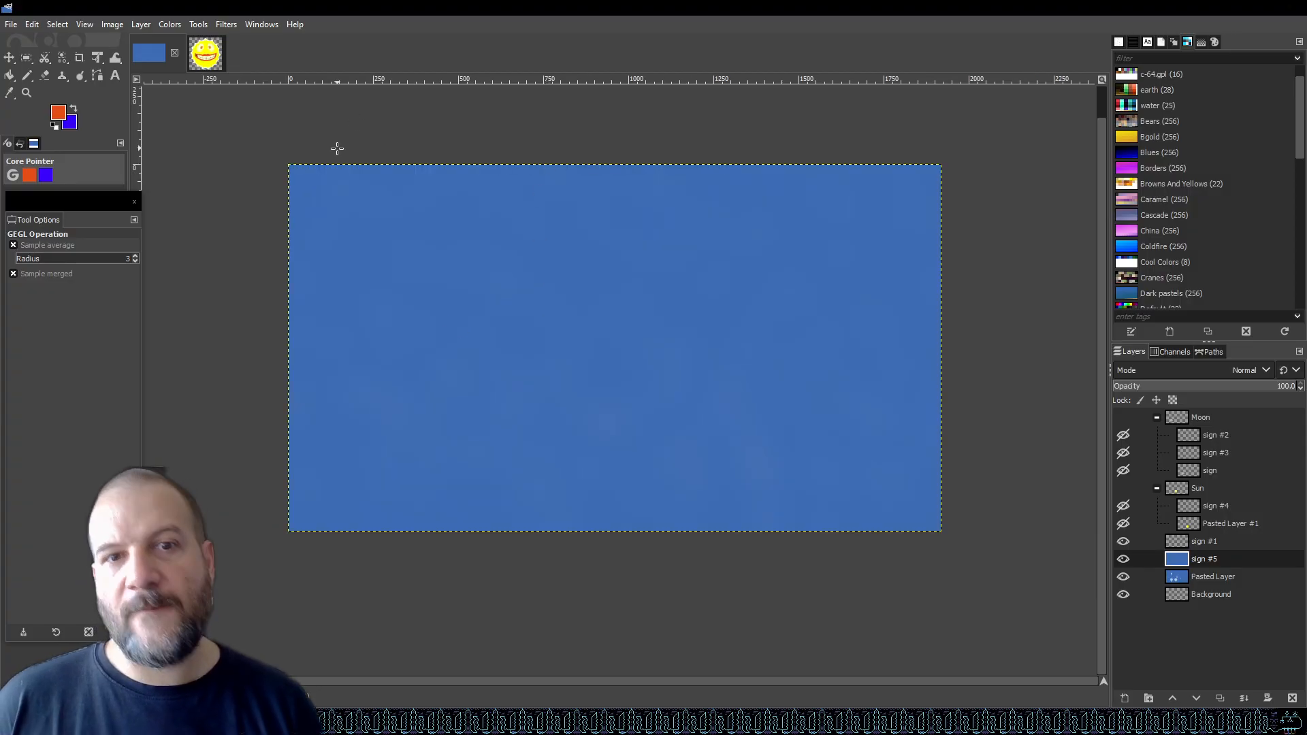
left_click(11, 24)
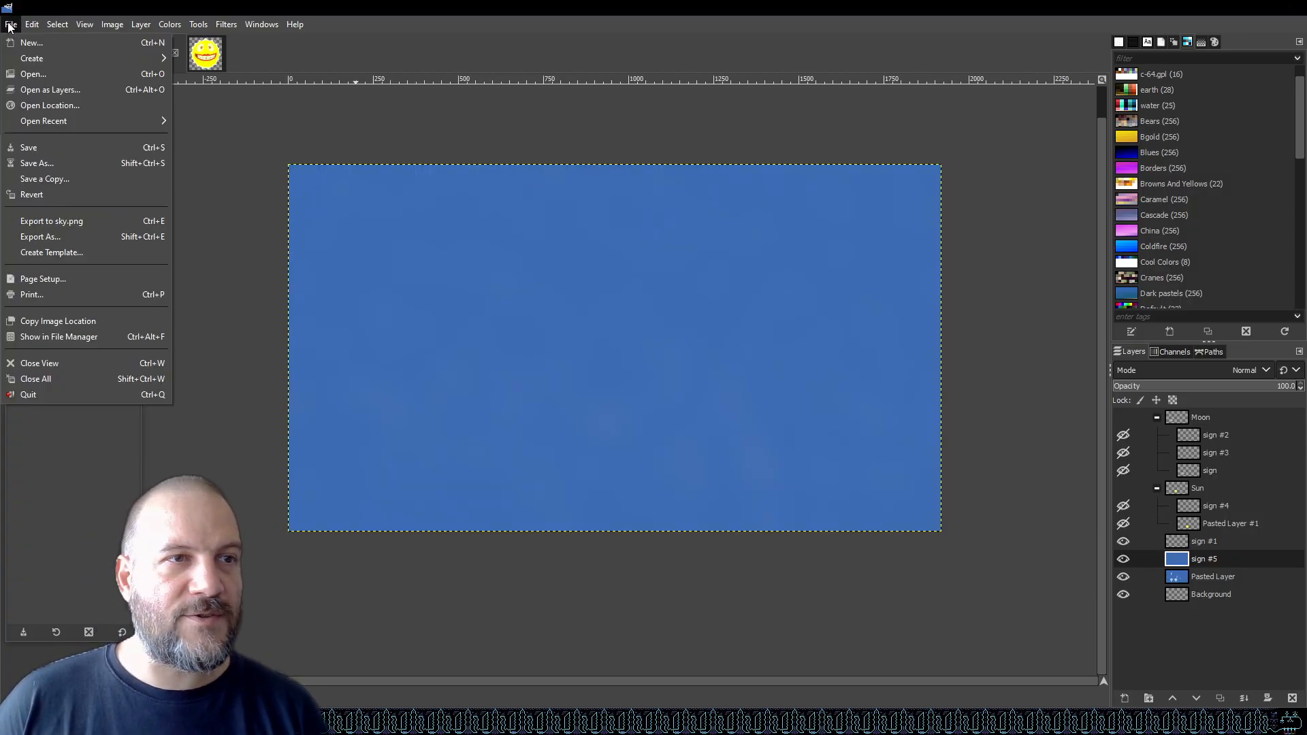
left_click(95, 226)
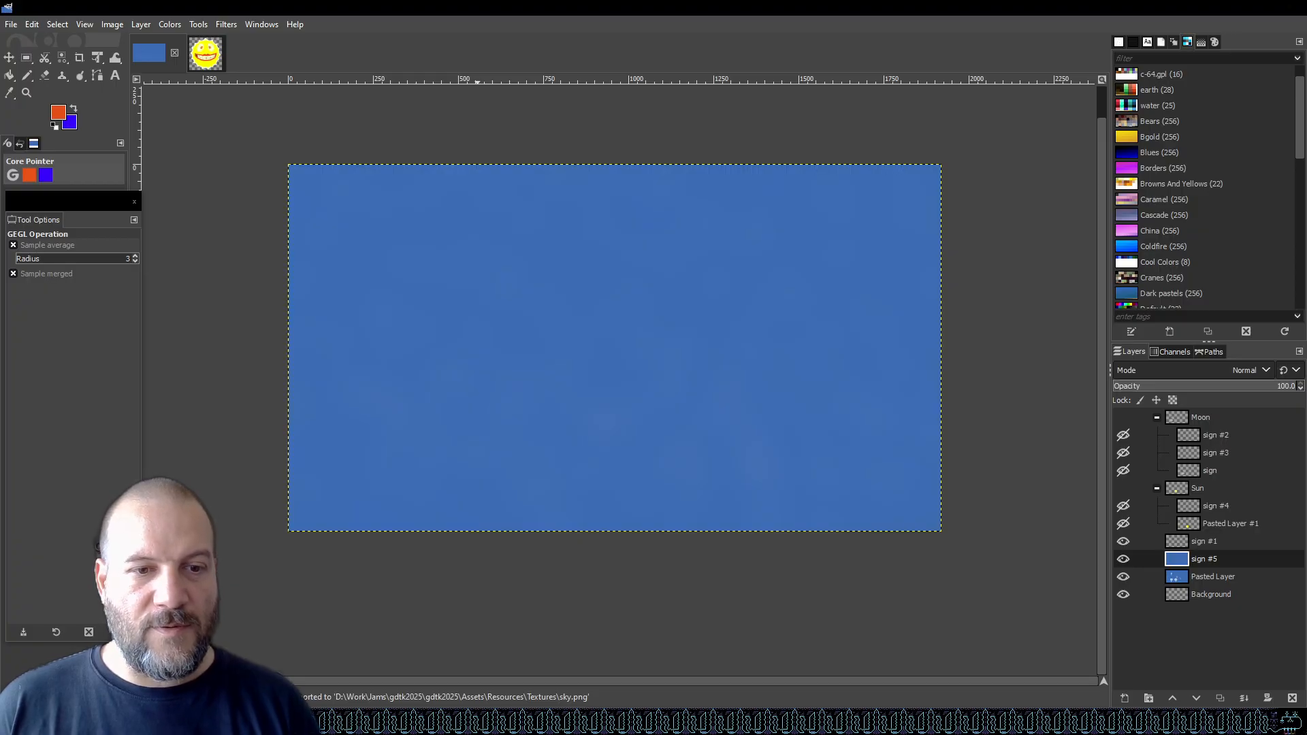
Switch to Unity and select the sky texture in the project's Textures folder.
left_click(413, 722)
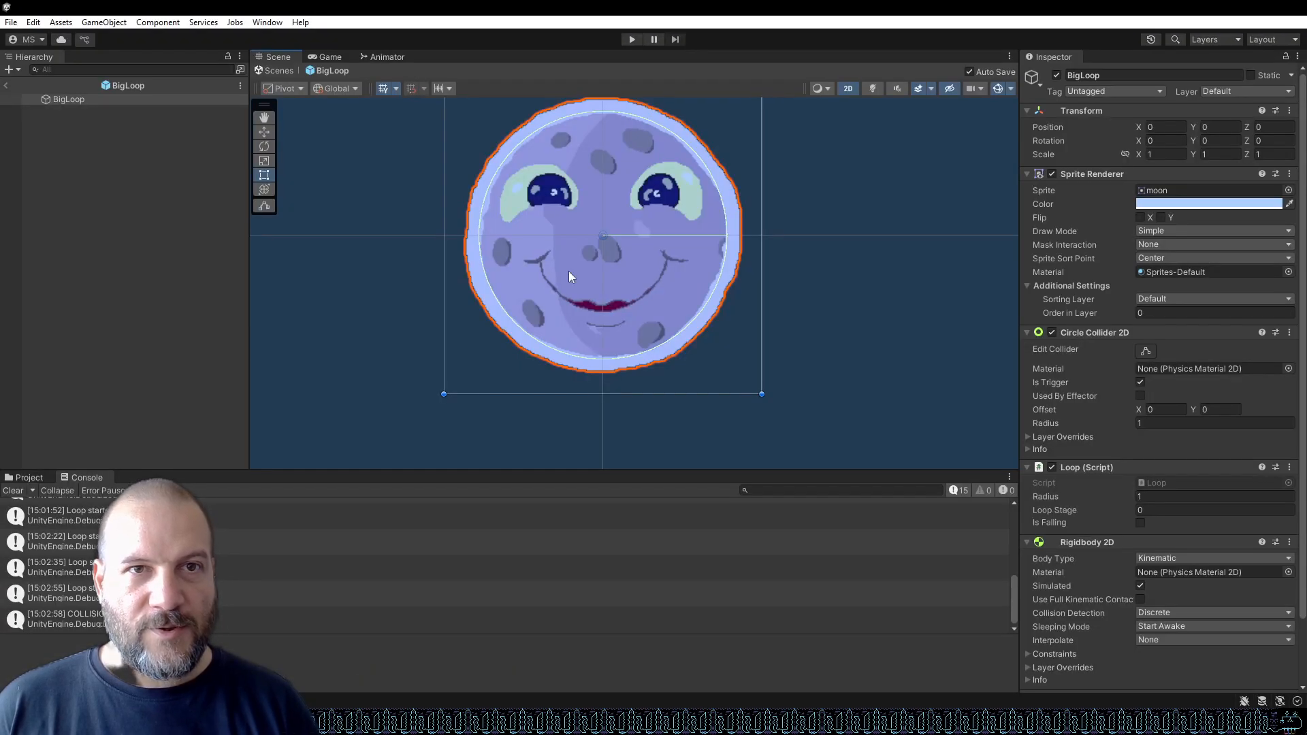
left_click(20, 477)
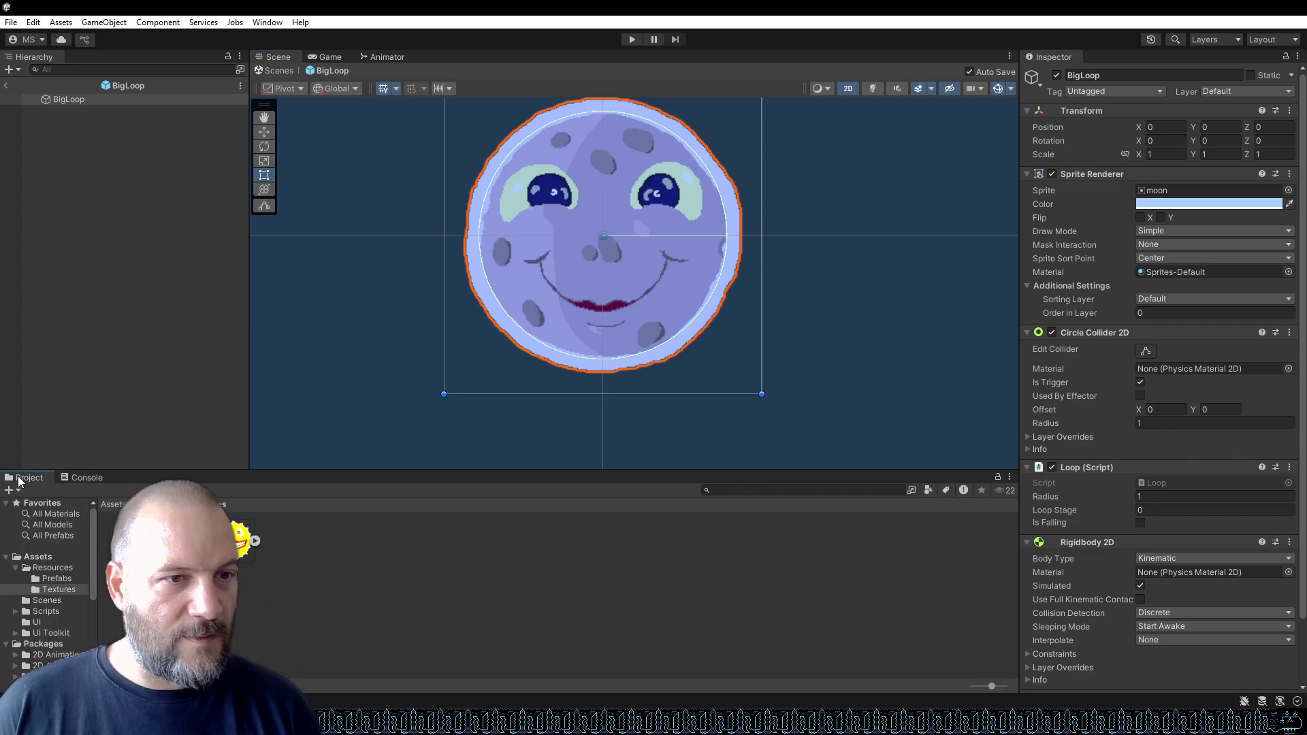
left_click(182, 542)
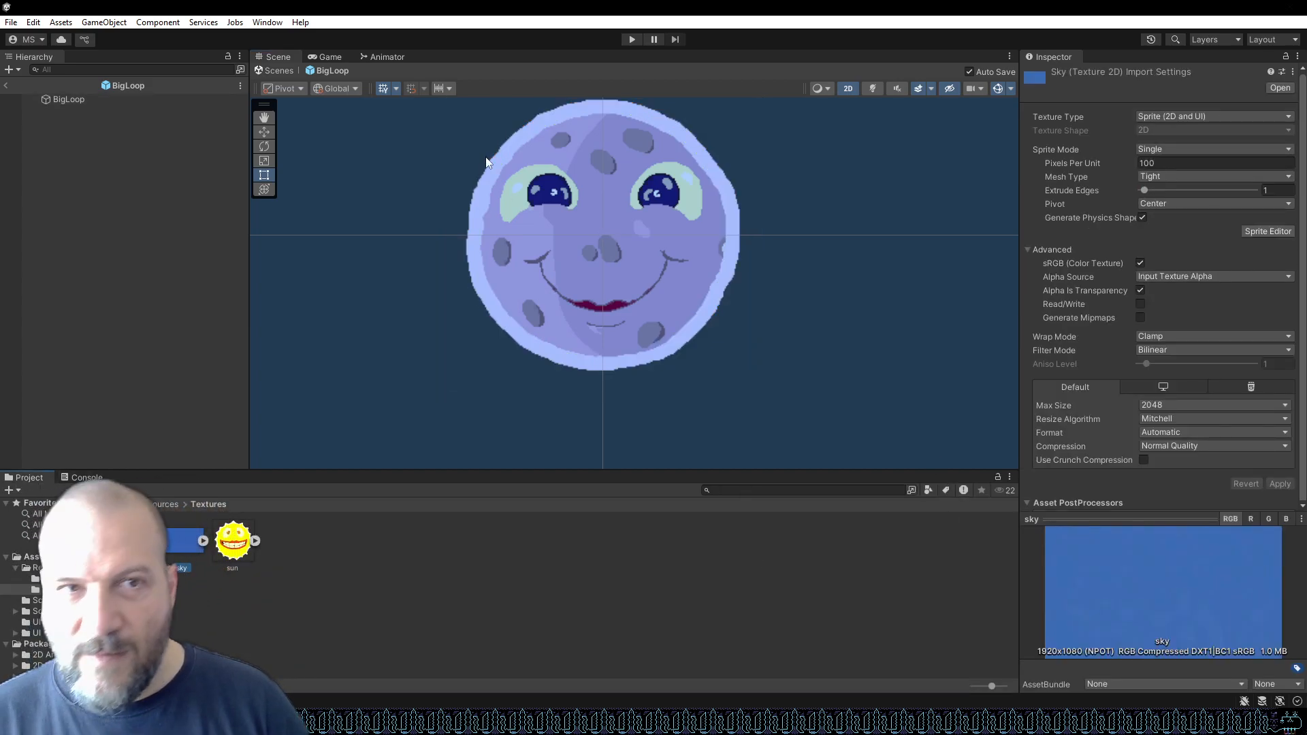
Run the game in play mode and pause it to inspect the scene.
left_click(632, 39)
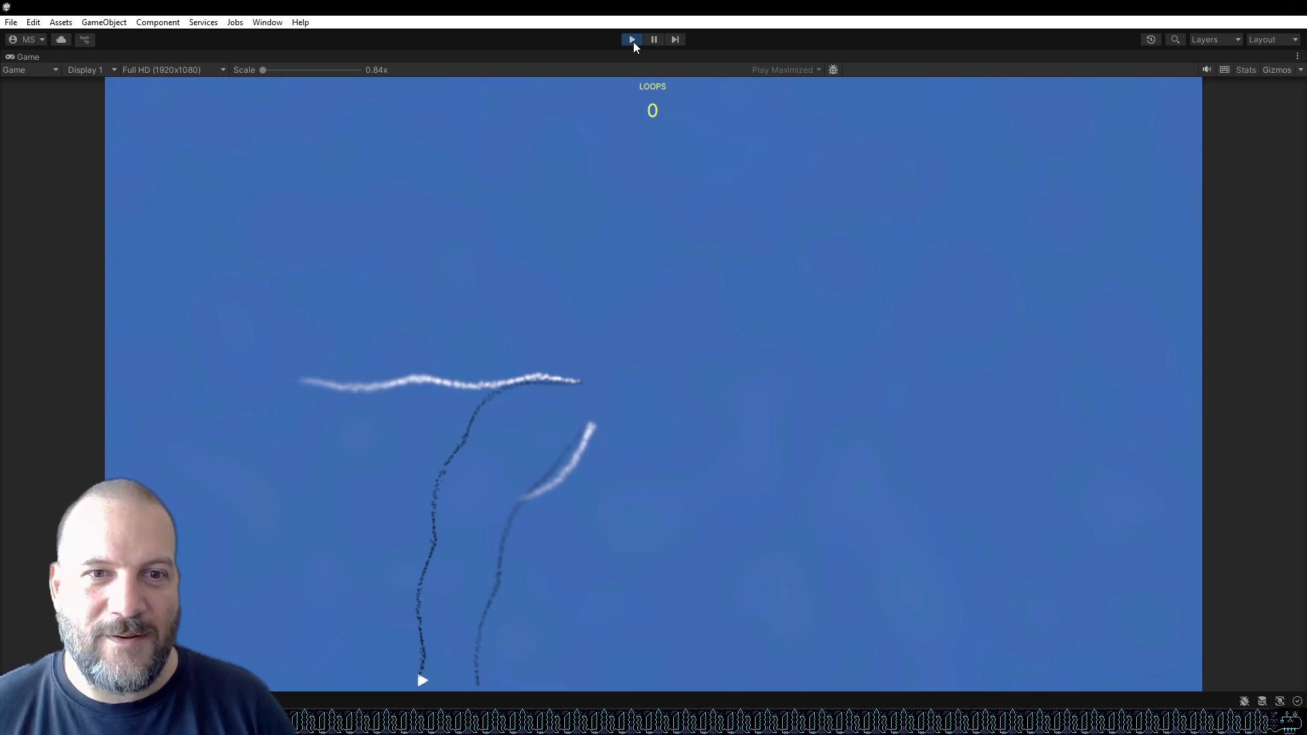
left_click(653, 40)
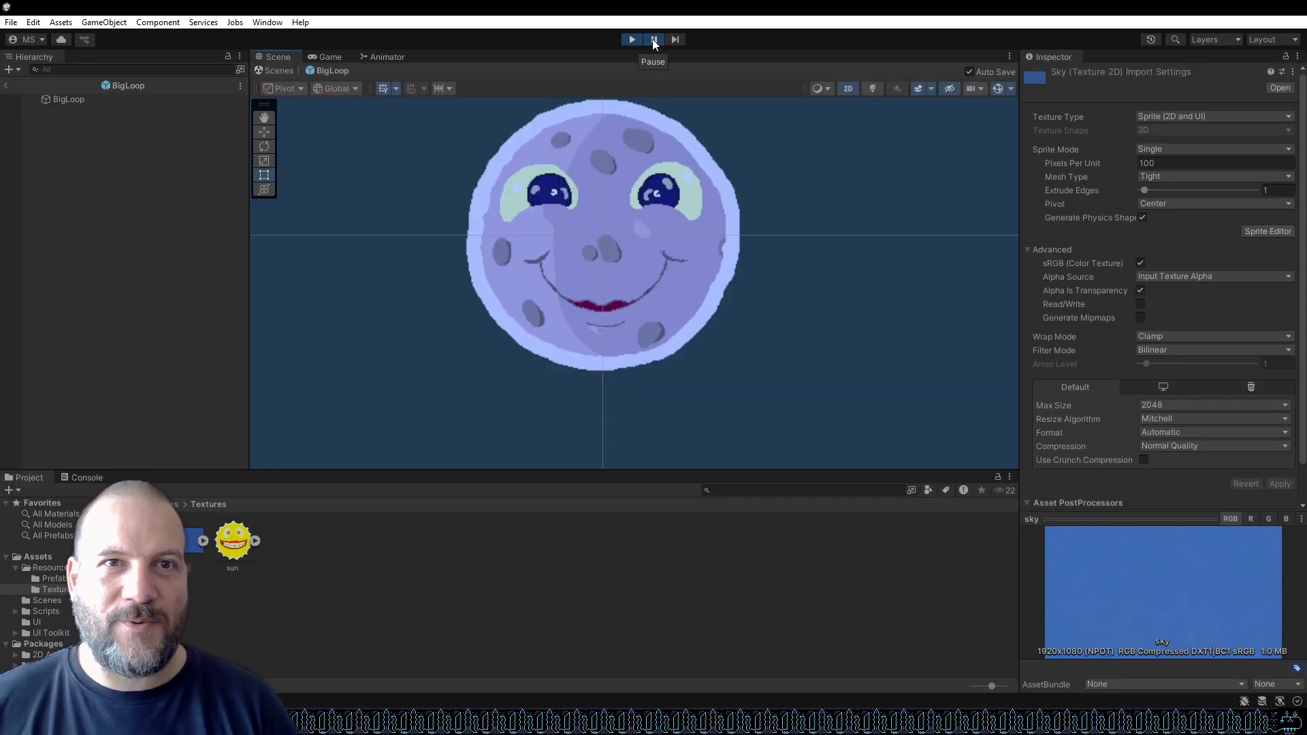
scroll(607, 247, "down", 10)
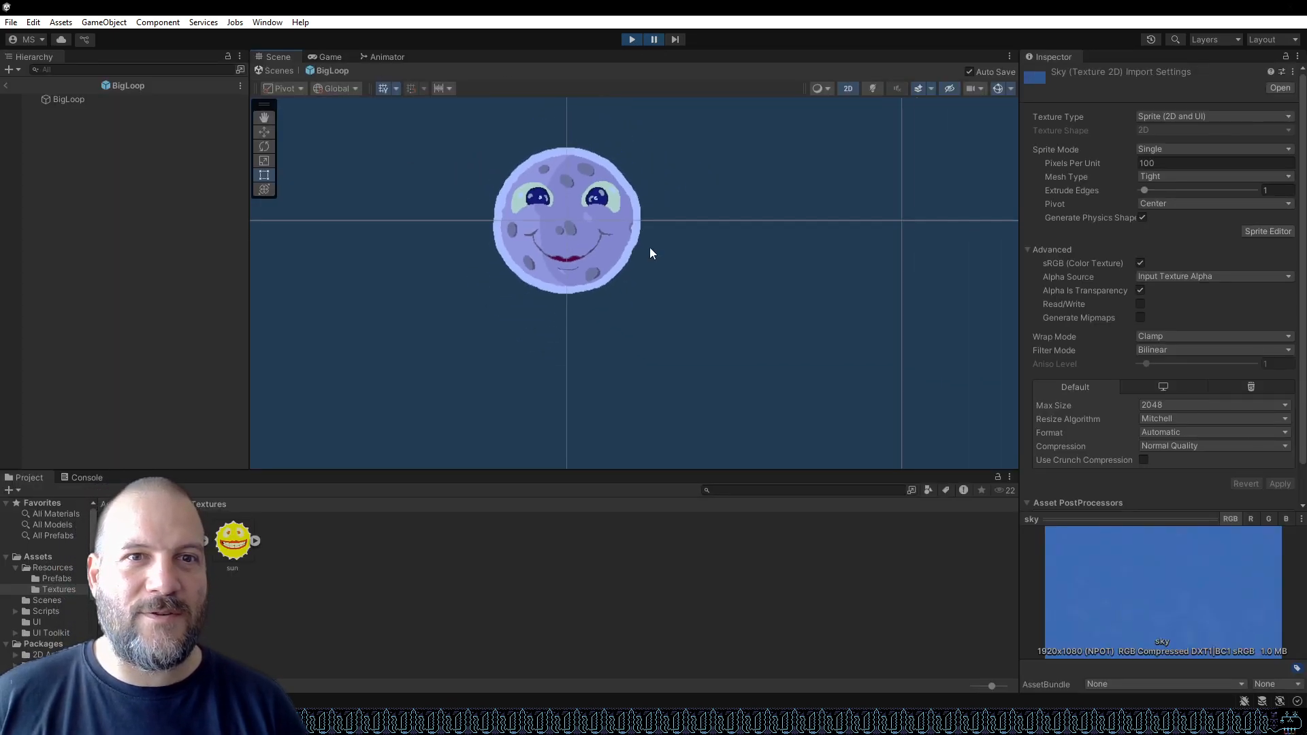
left_click(7, 86)
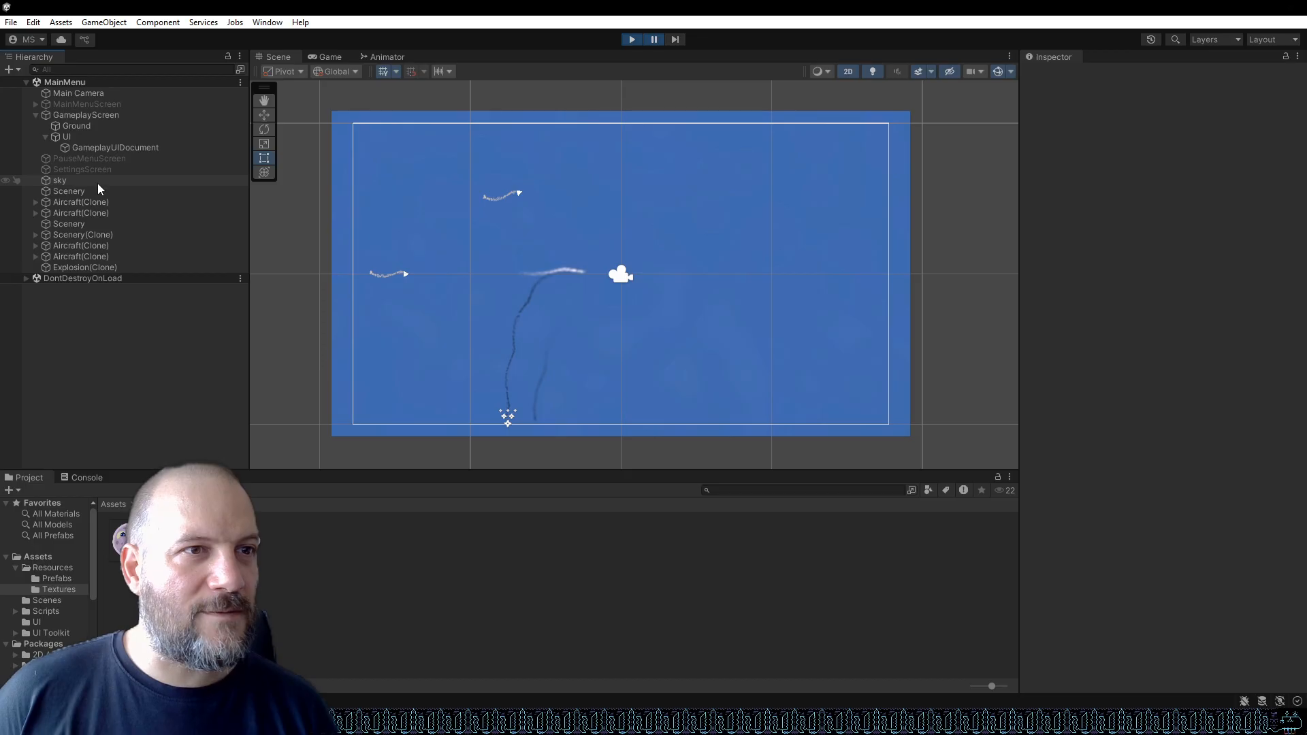
Inspect the Ground, Scenery, Aircraft and BigLoop clone objects in the running scene hierarchy.
left_click(121, 126)
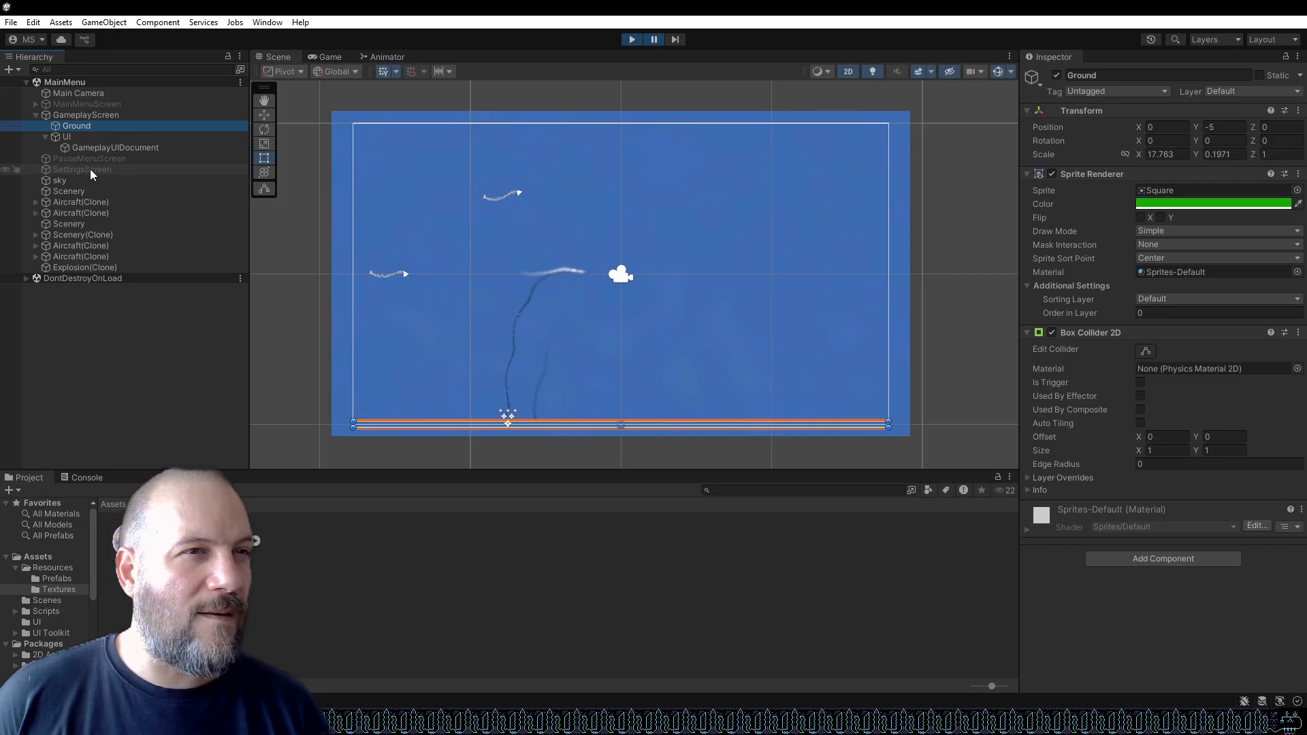
left_click(85, 222)
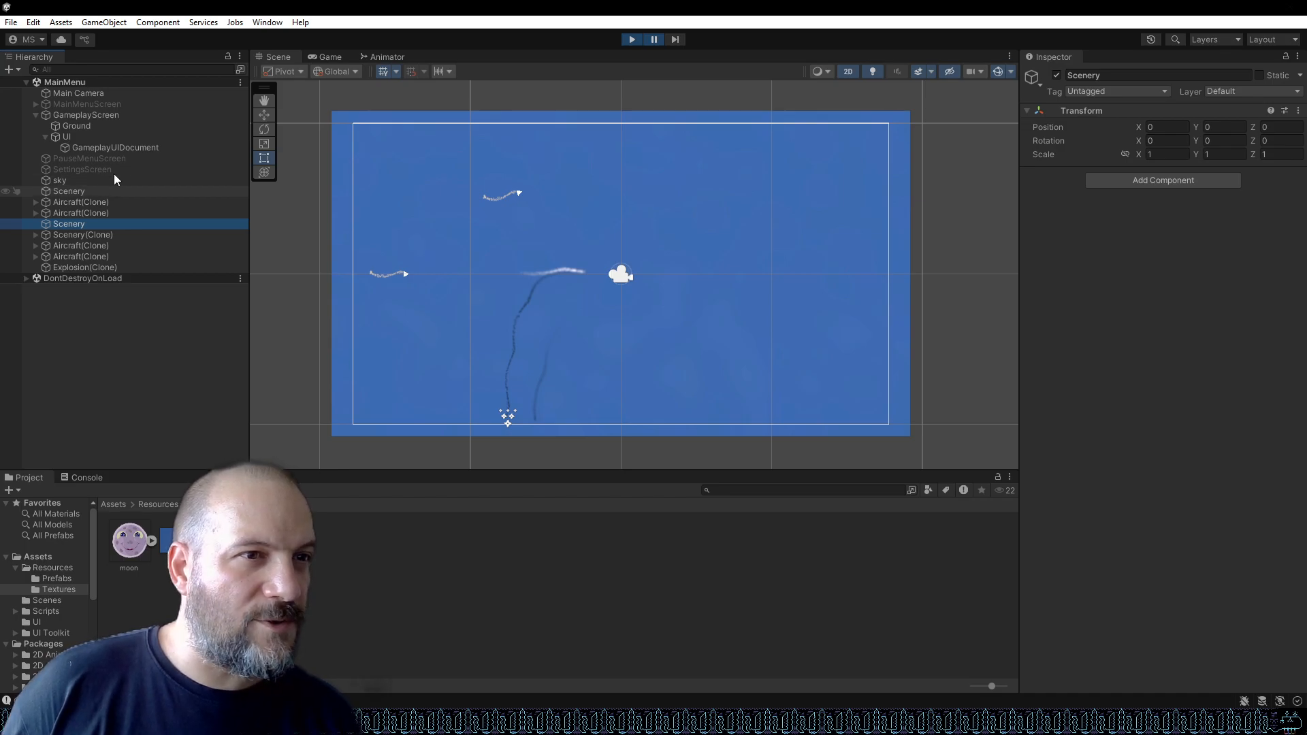
left_click(112, 268)
left_click(111, 256)
left_click(112, 246)
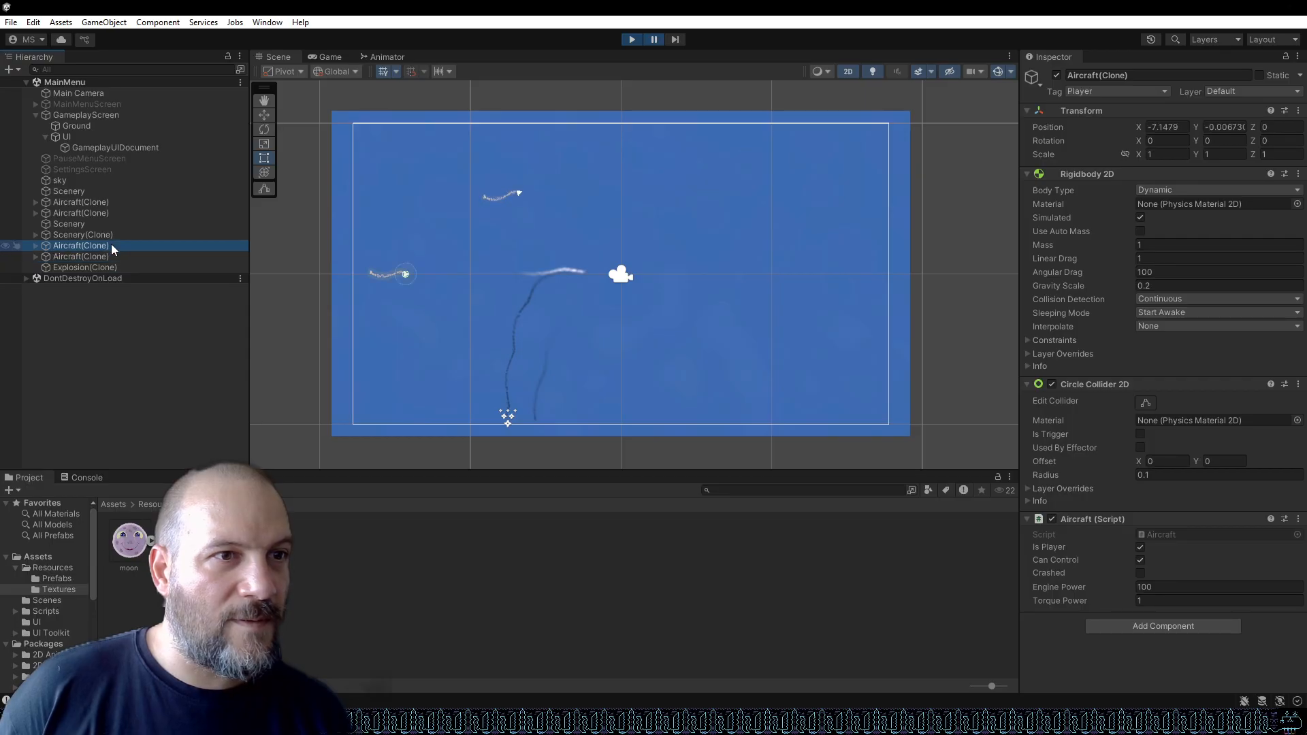
left_click(110, 235)
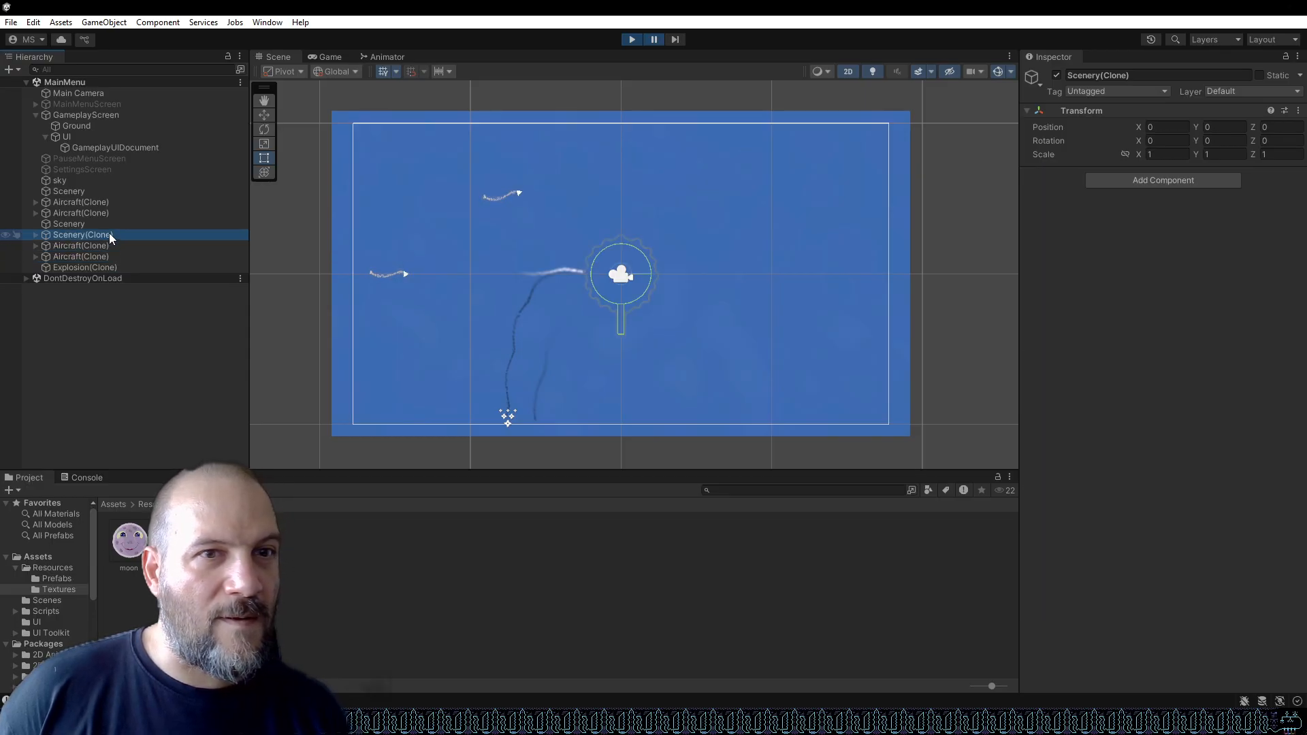
left_click(36, 235)
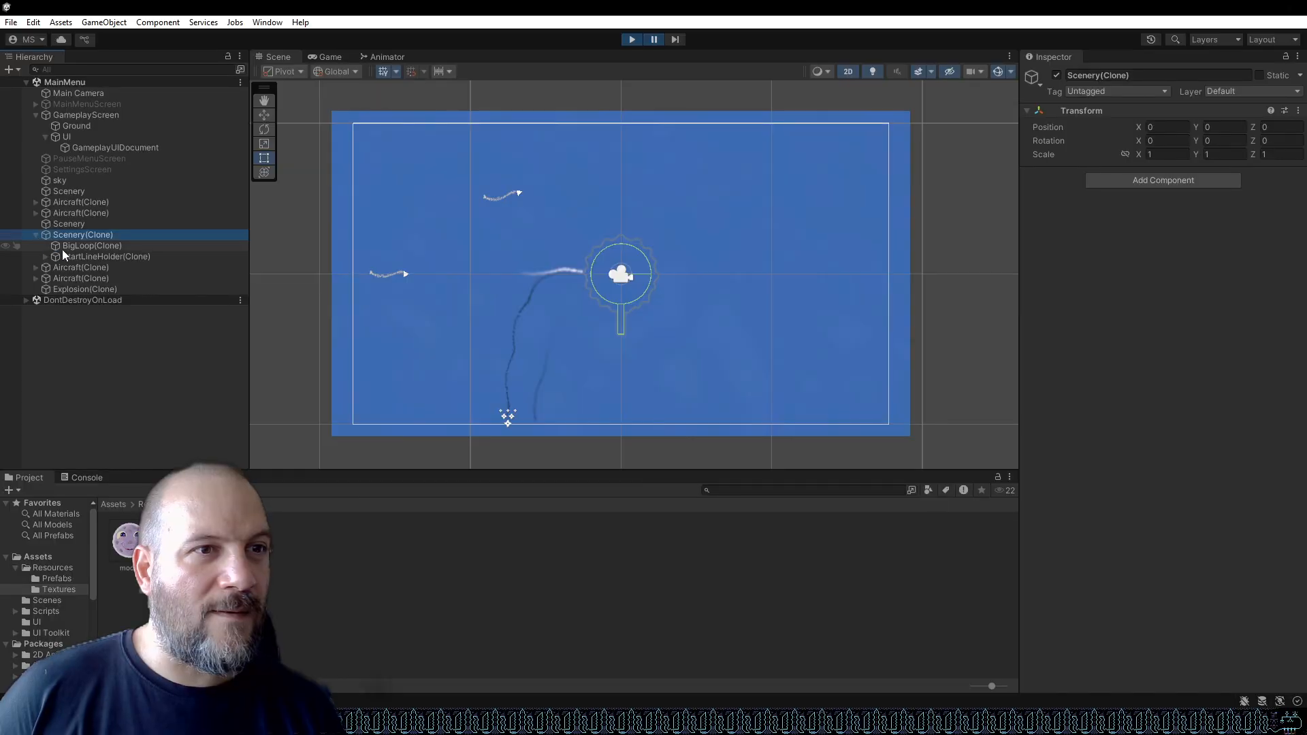
left_click(65, 247)
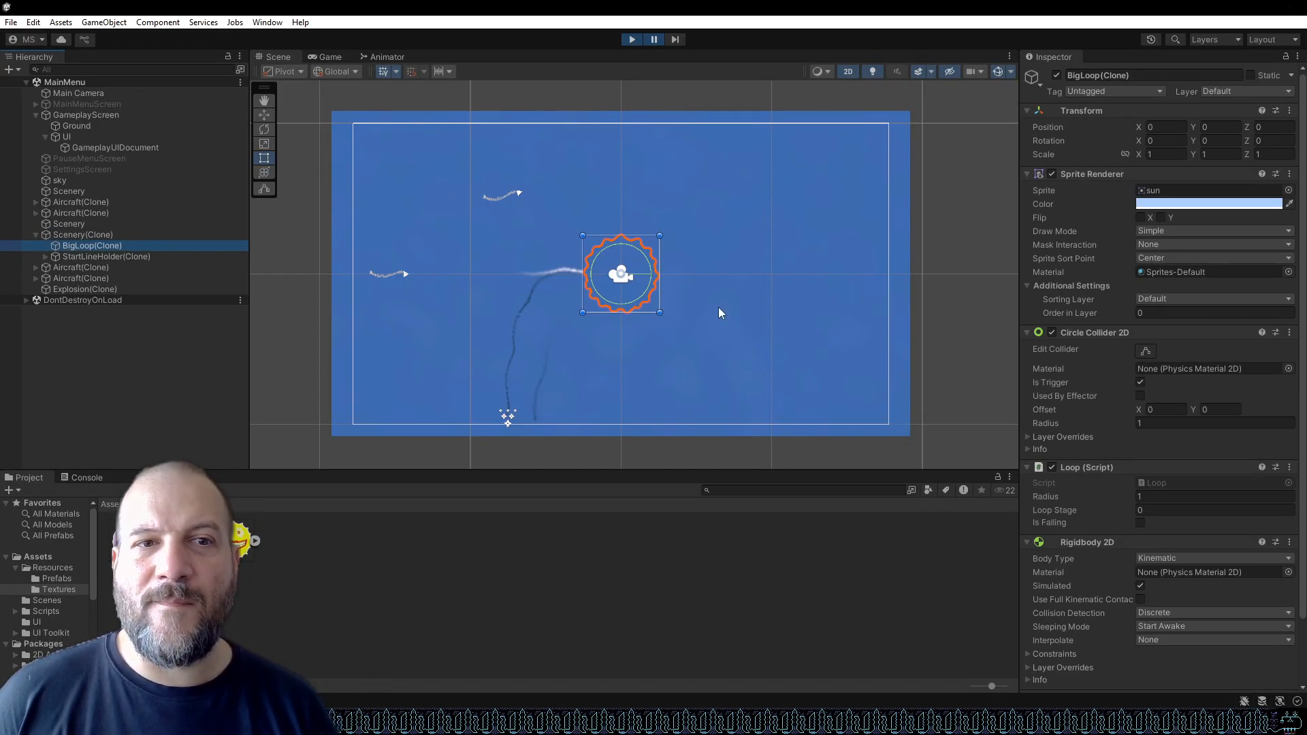
scroll(674, 294, "up", 3)
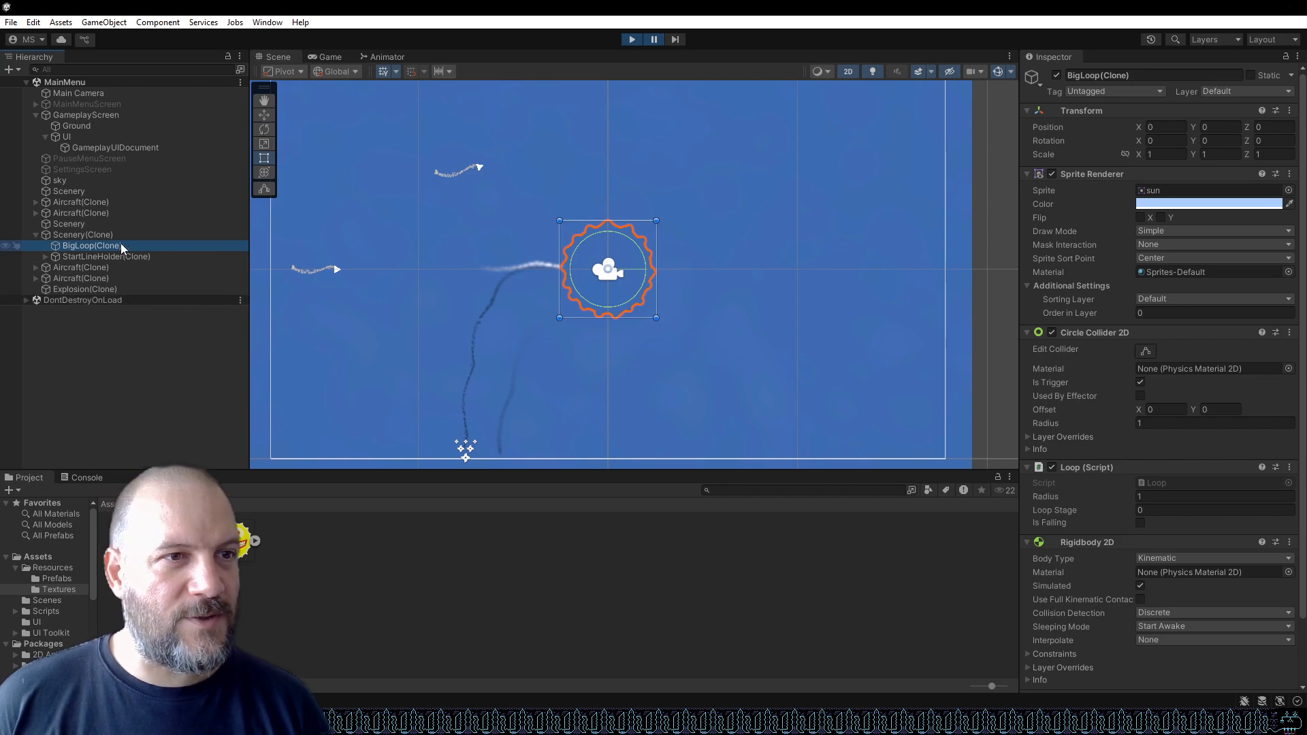
Set the sky object's Order in Layer to -1 during play mode, then stop the game.
left_click(108, 182)
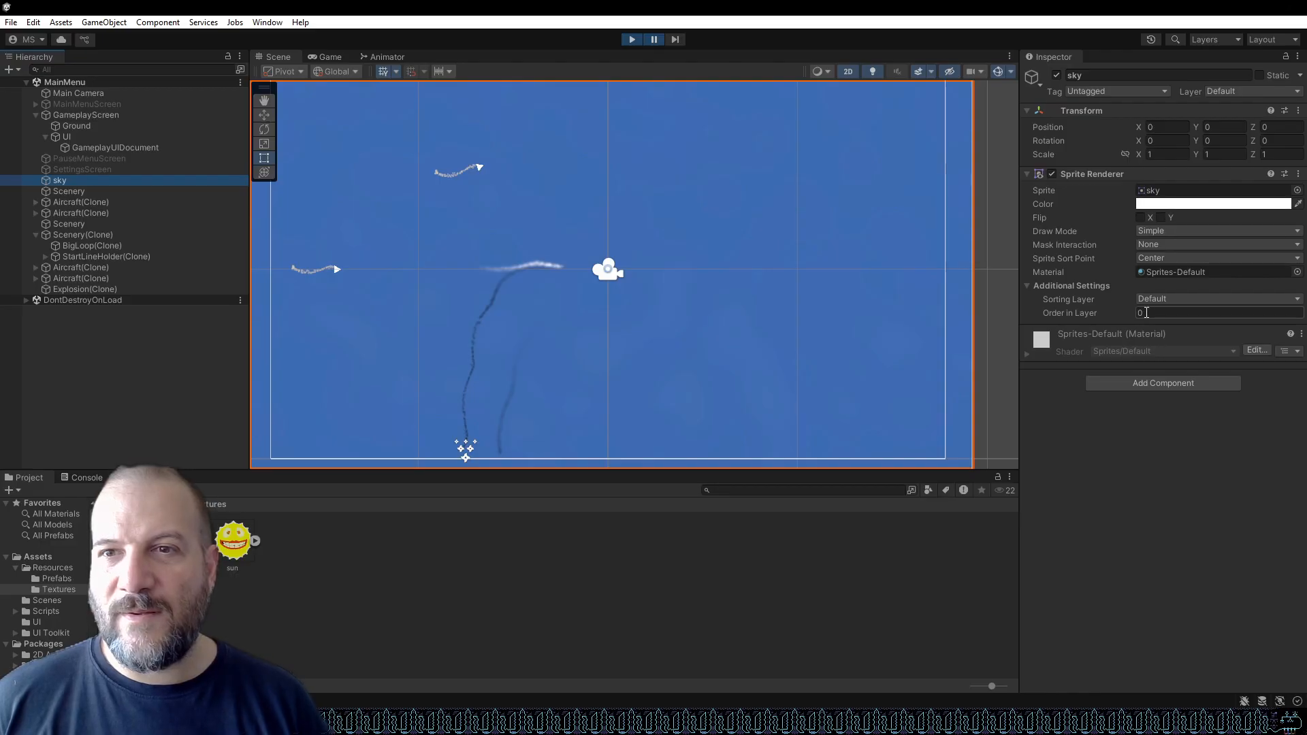
type("-1")
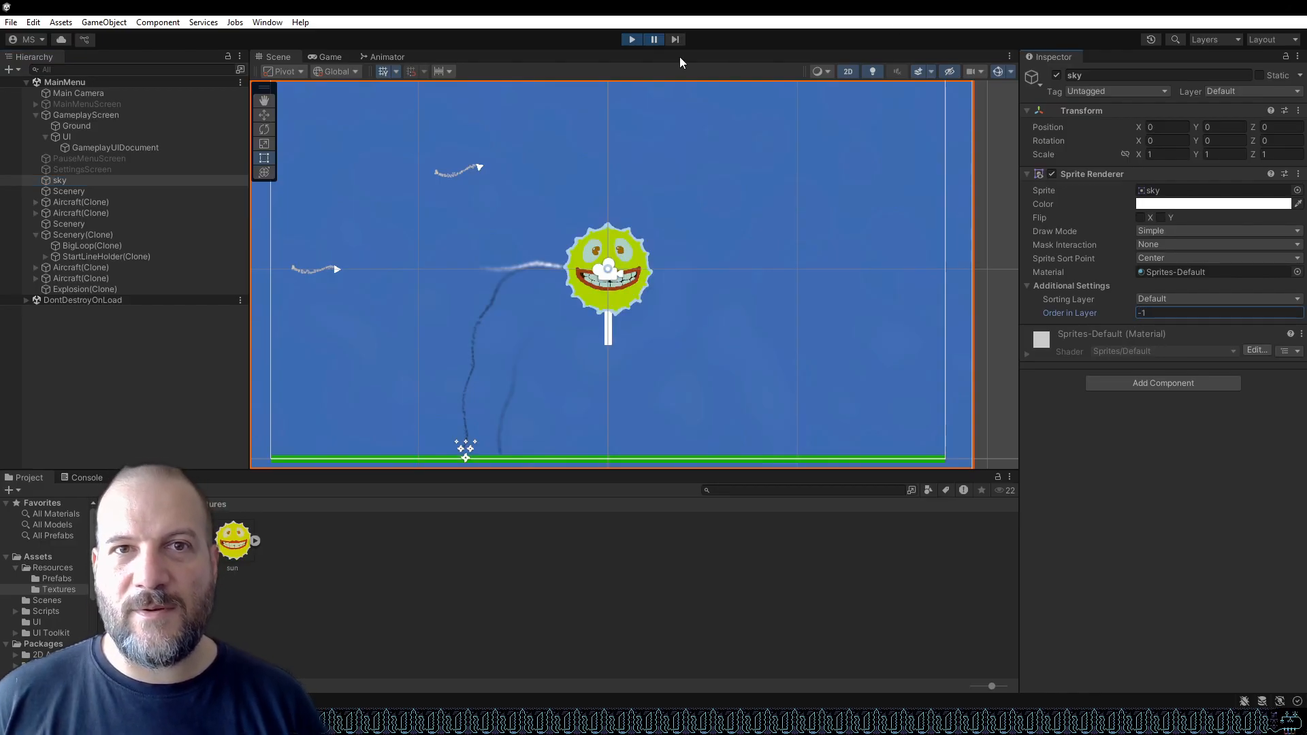
left_click(632, 40)
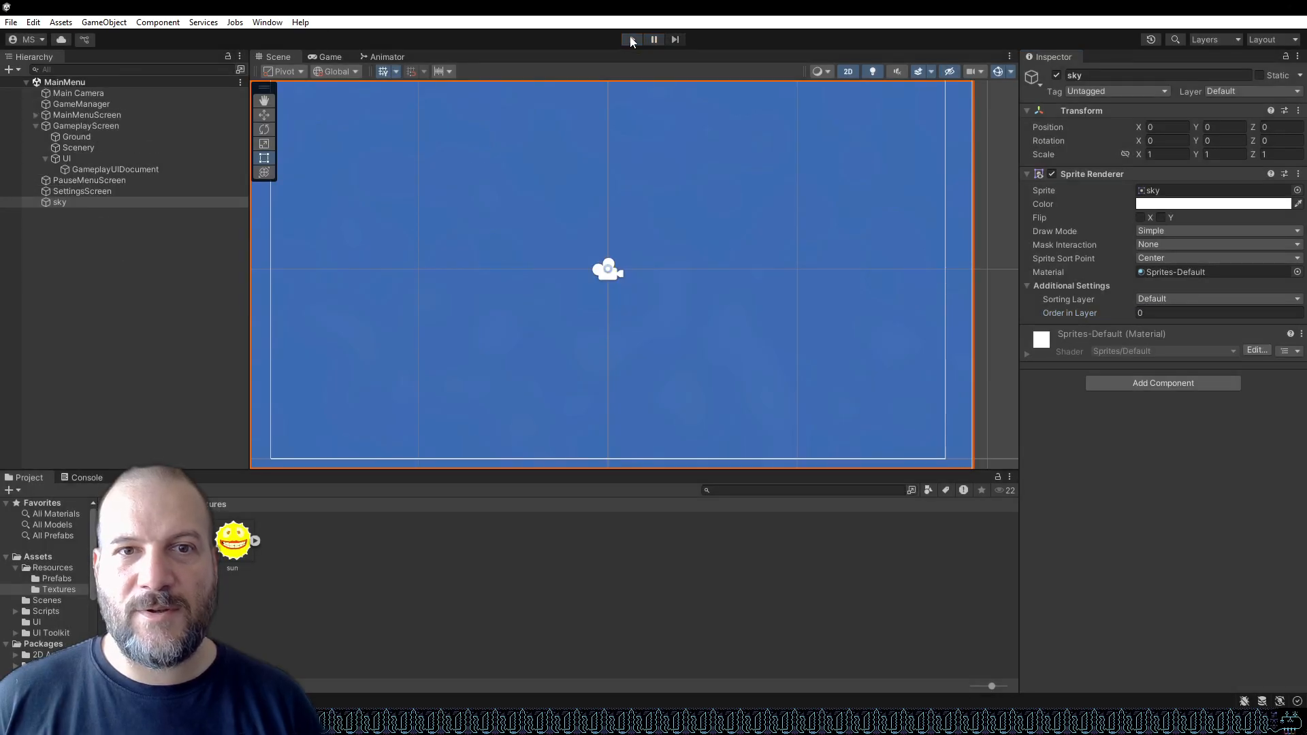
Set the sky object's Order in Layer to -1 and run the game to test the backdrop.
left_click(150, 192)
left_click(141, 202)
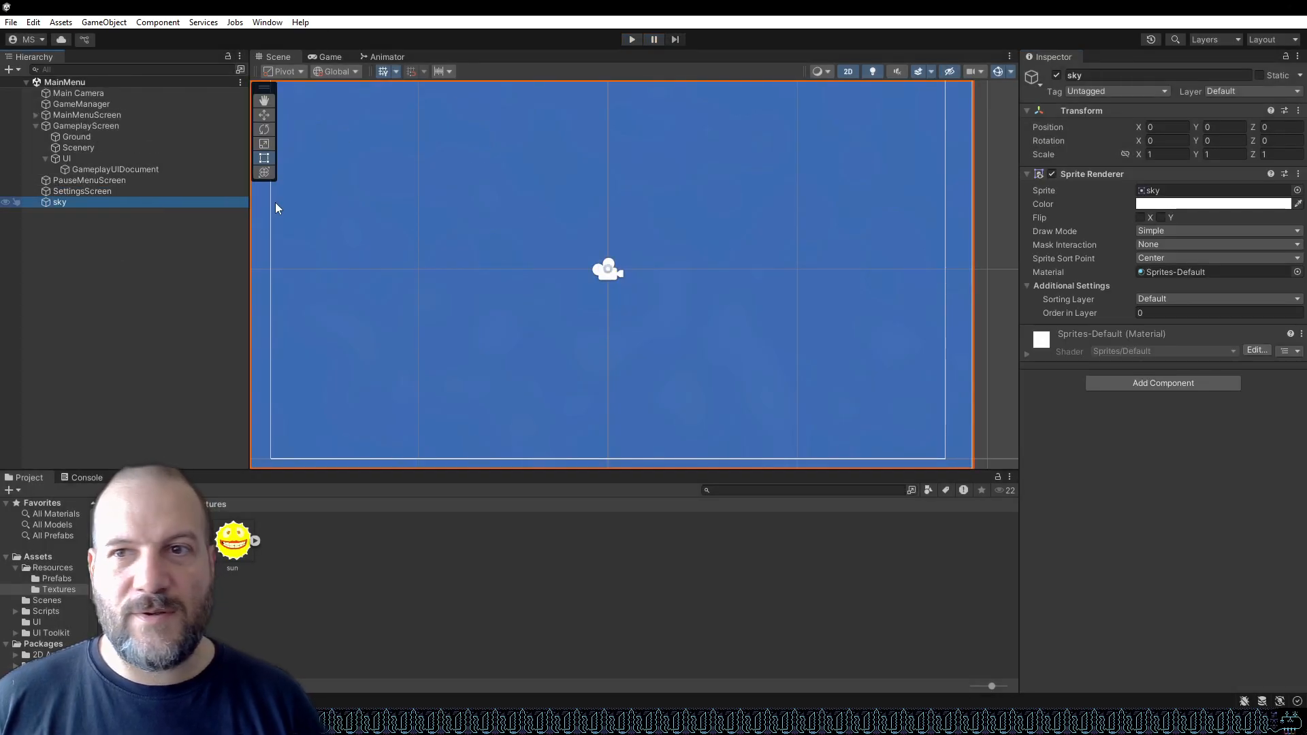
left_click(1192, 313)
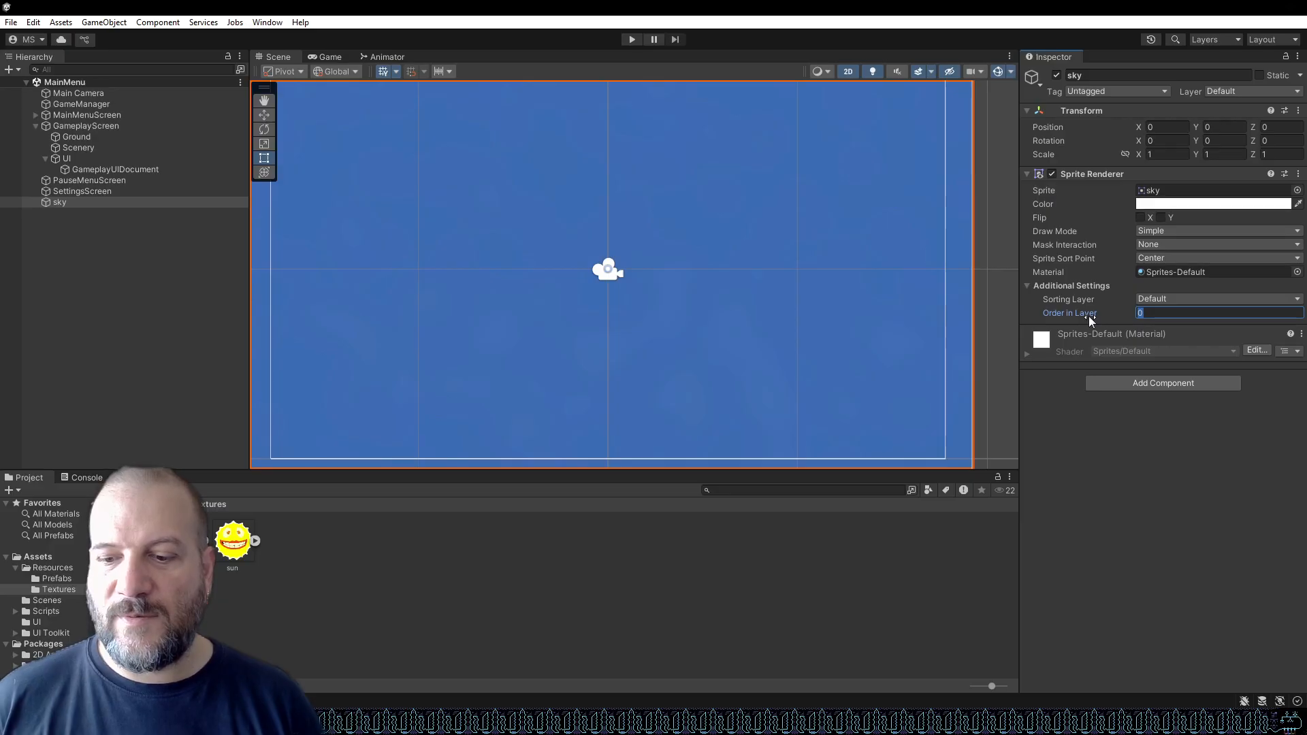
type("-1")
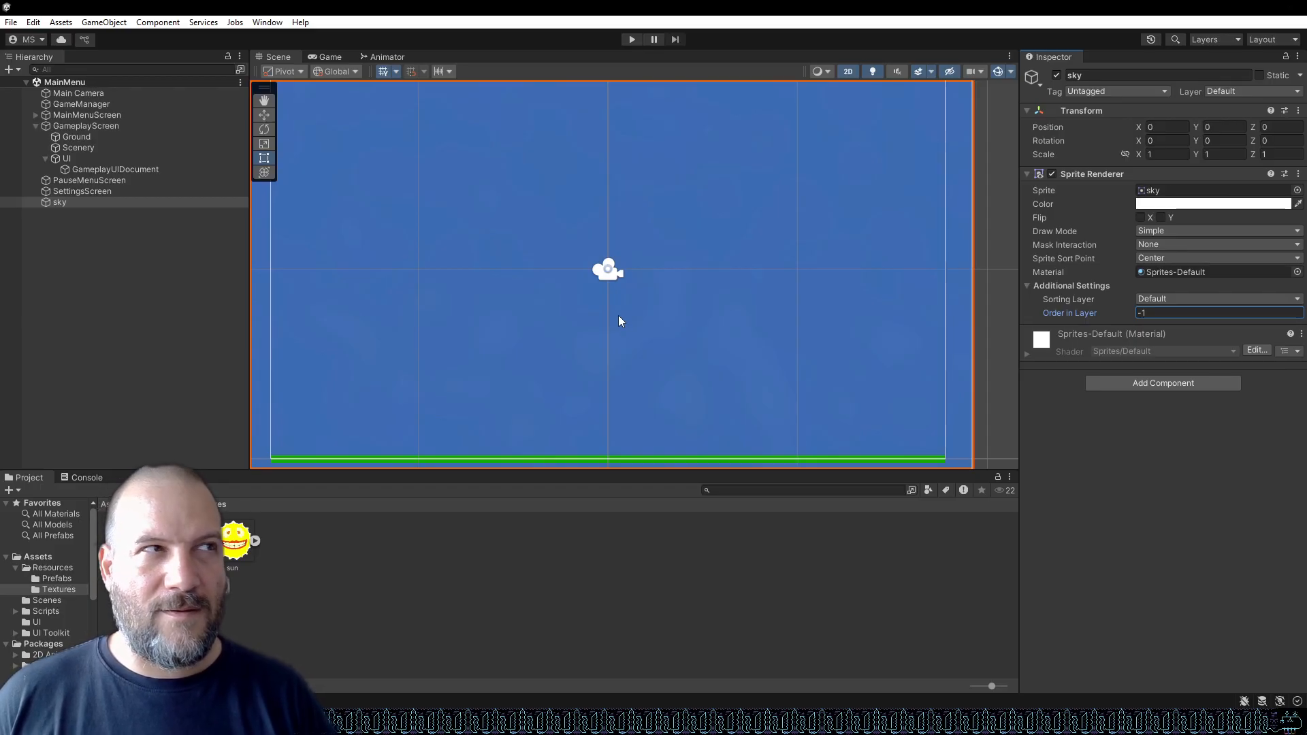
left_click(630, 39)
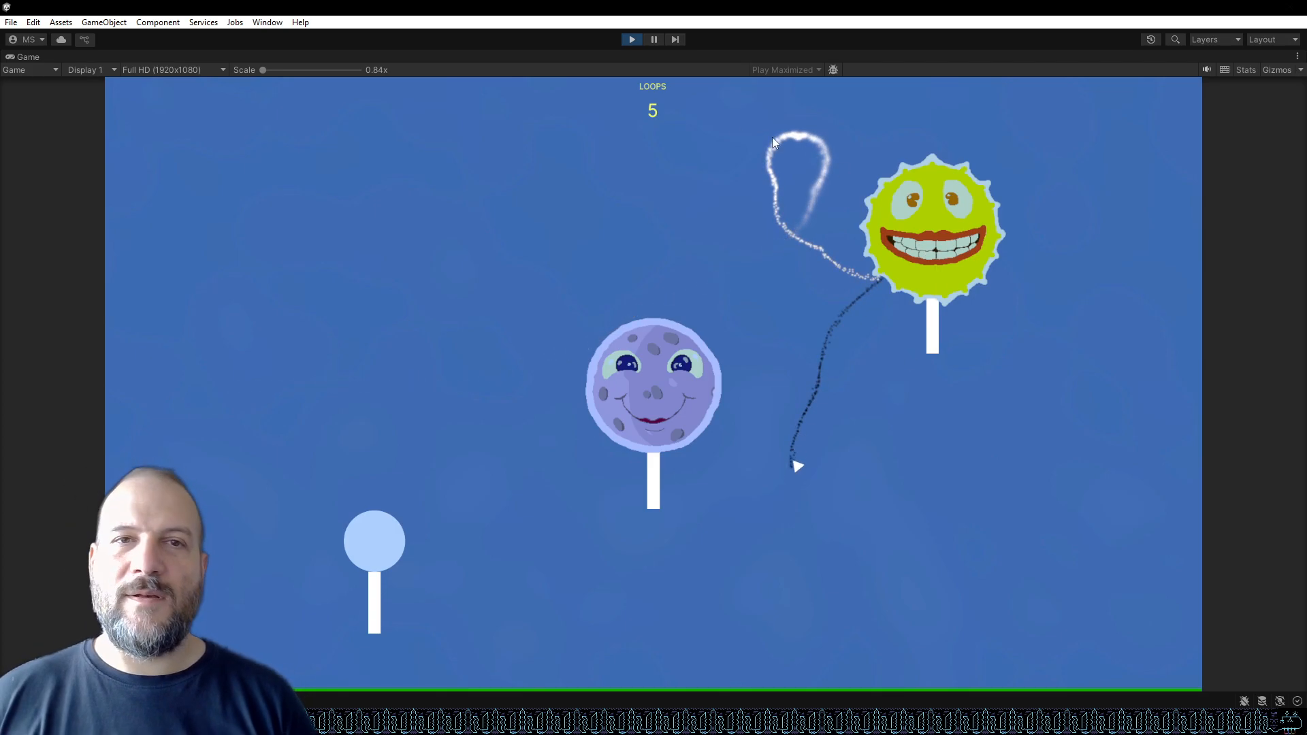
left_click(632, 39)
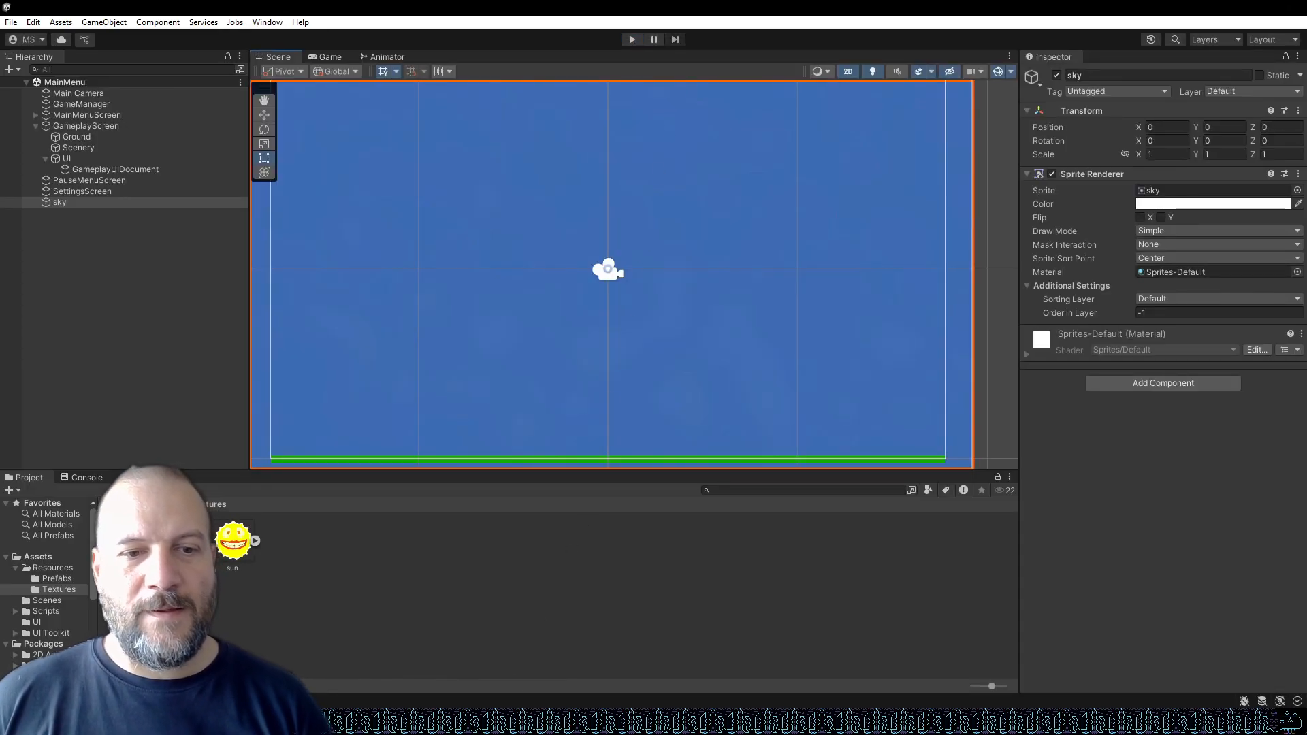
In the terminal, stage all changes with git add and commit them with the message "sun and moon".
key("alt+Tab")
type("git ad")
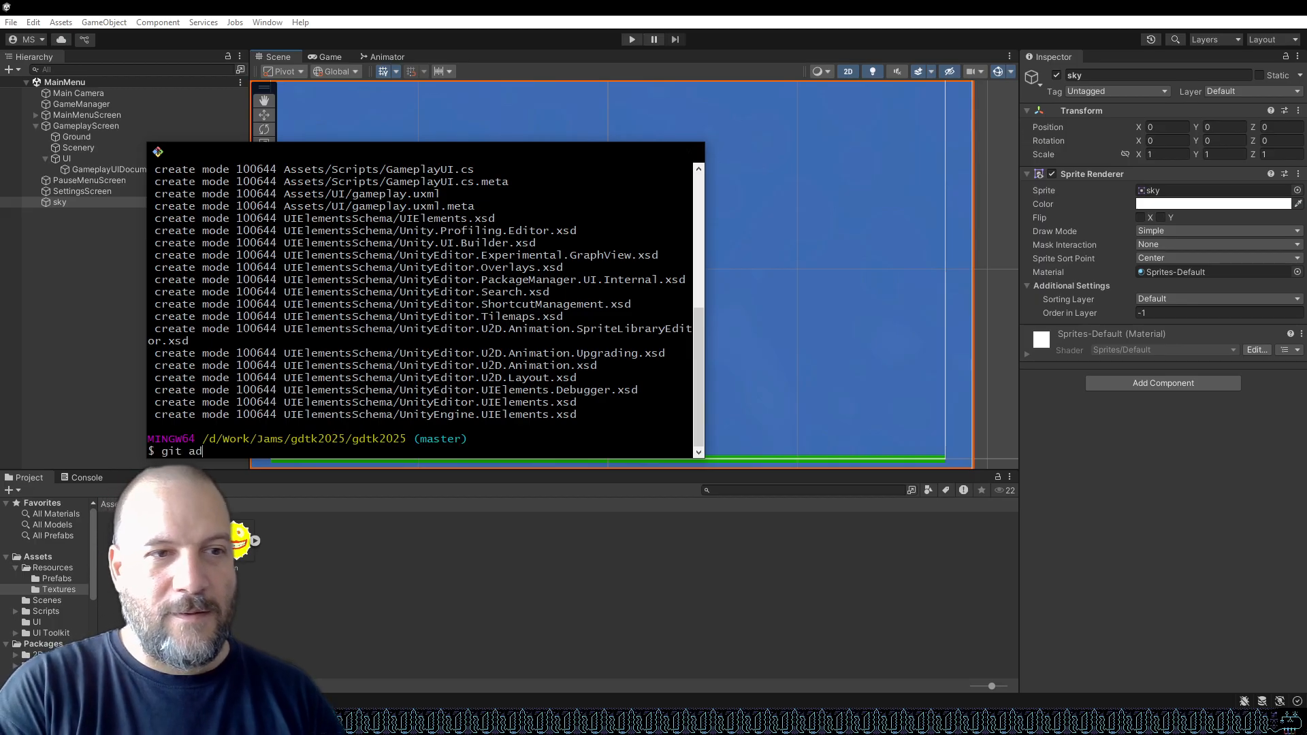
key("Return")
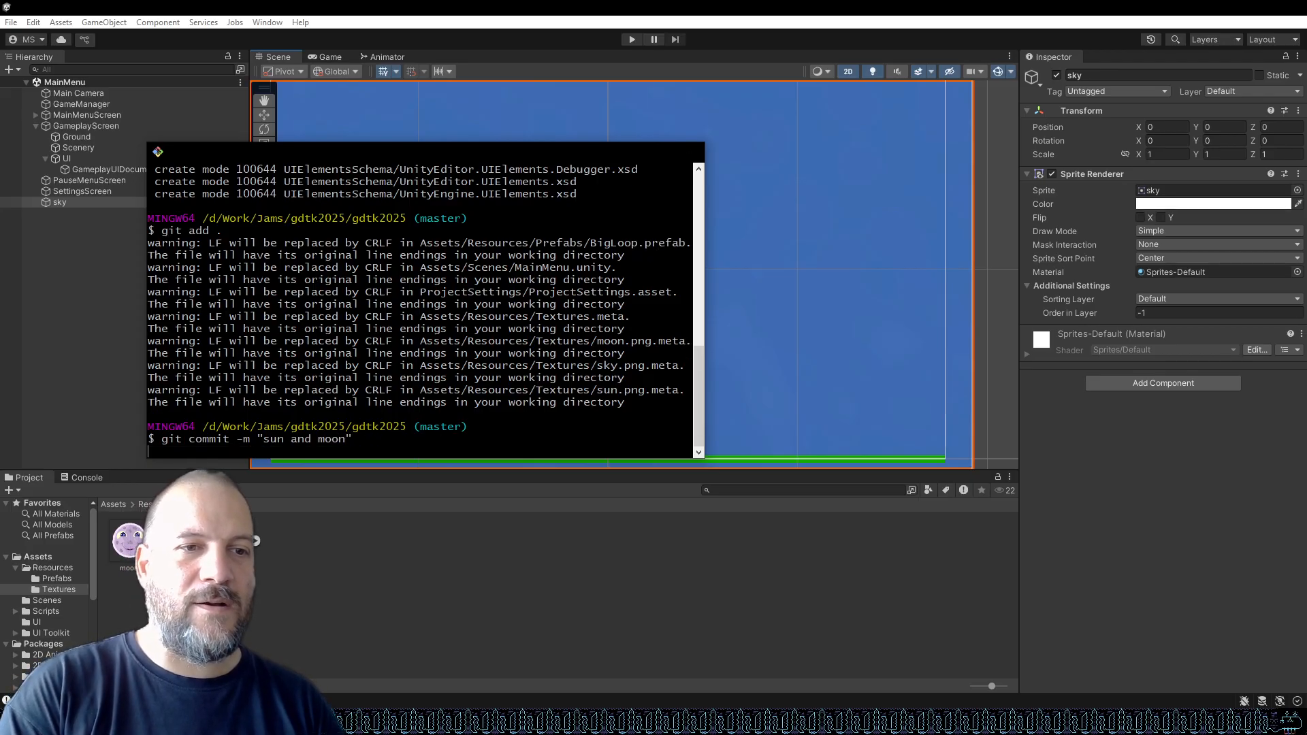
key("Return")
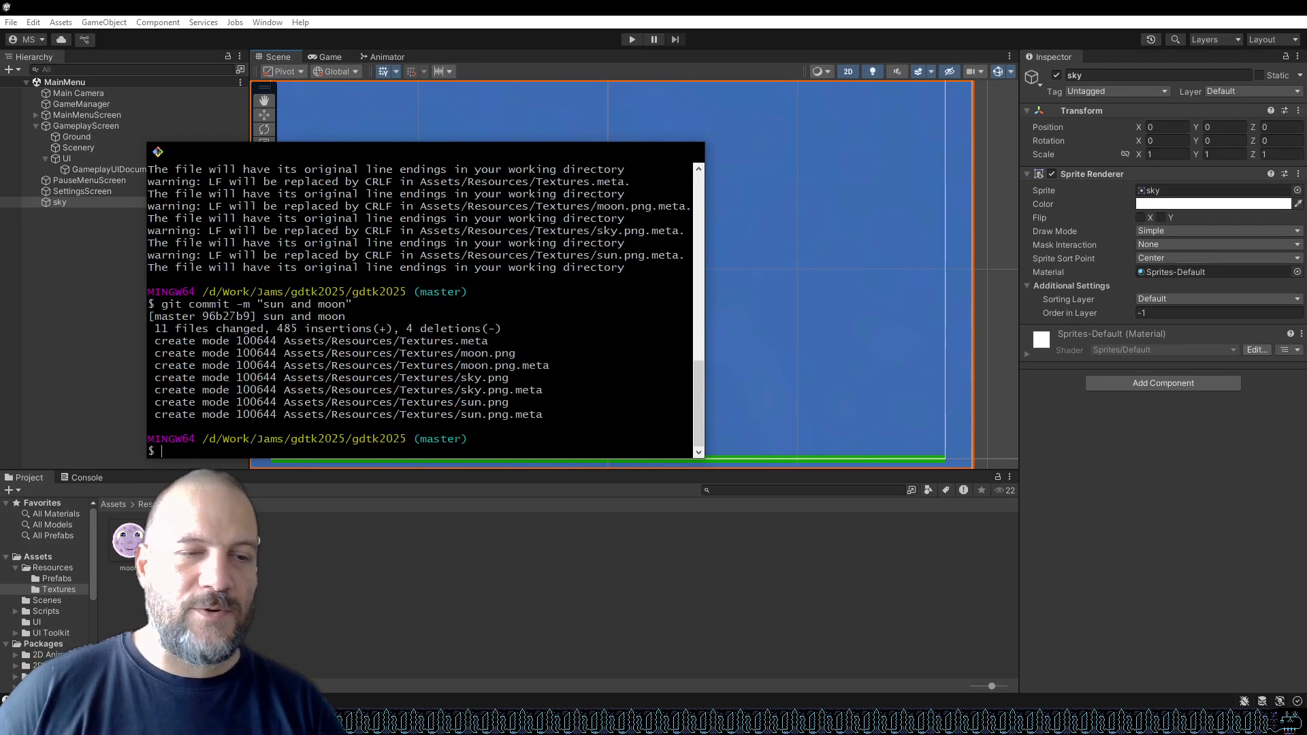
Switch back to GIMP and hide the sky texture layer to reveal the sign drawings beneath it.
left_click(791, 6)
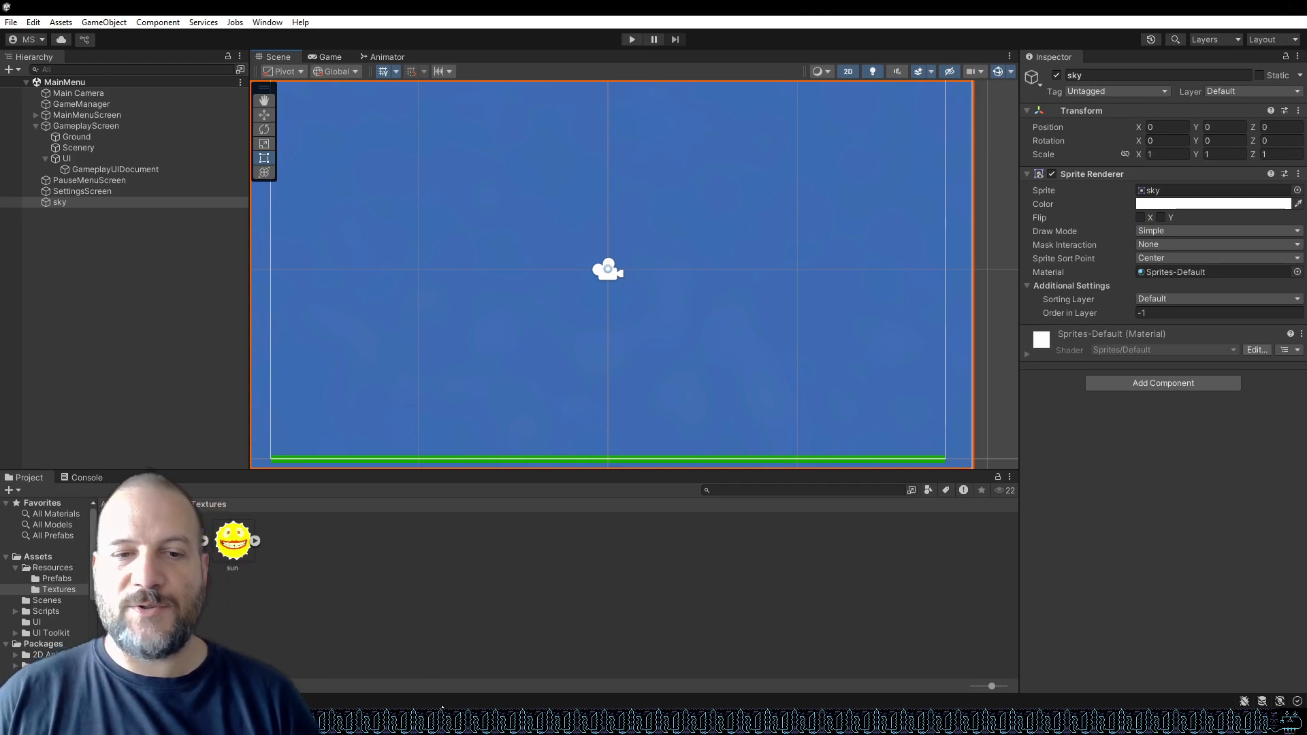
key("alt+Tab")
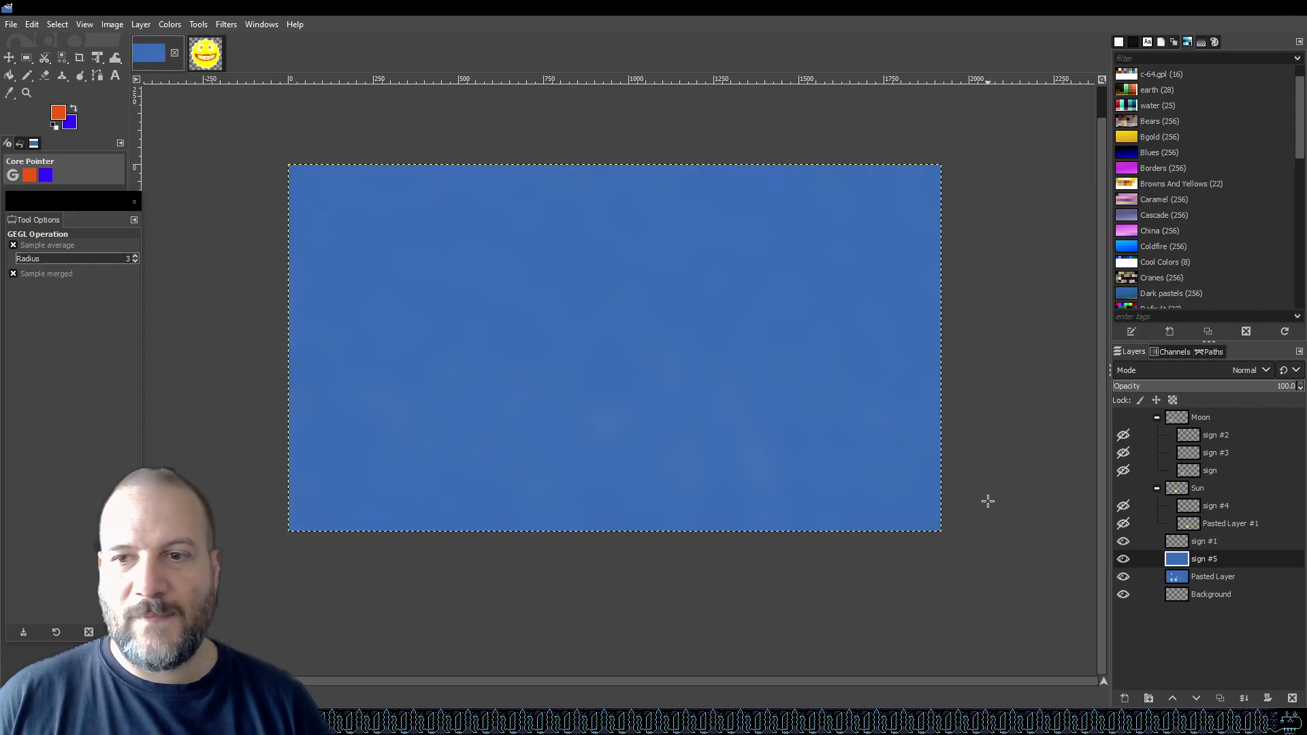
left_click(1124, 559)
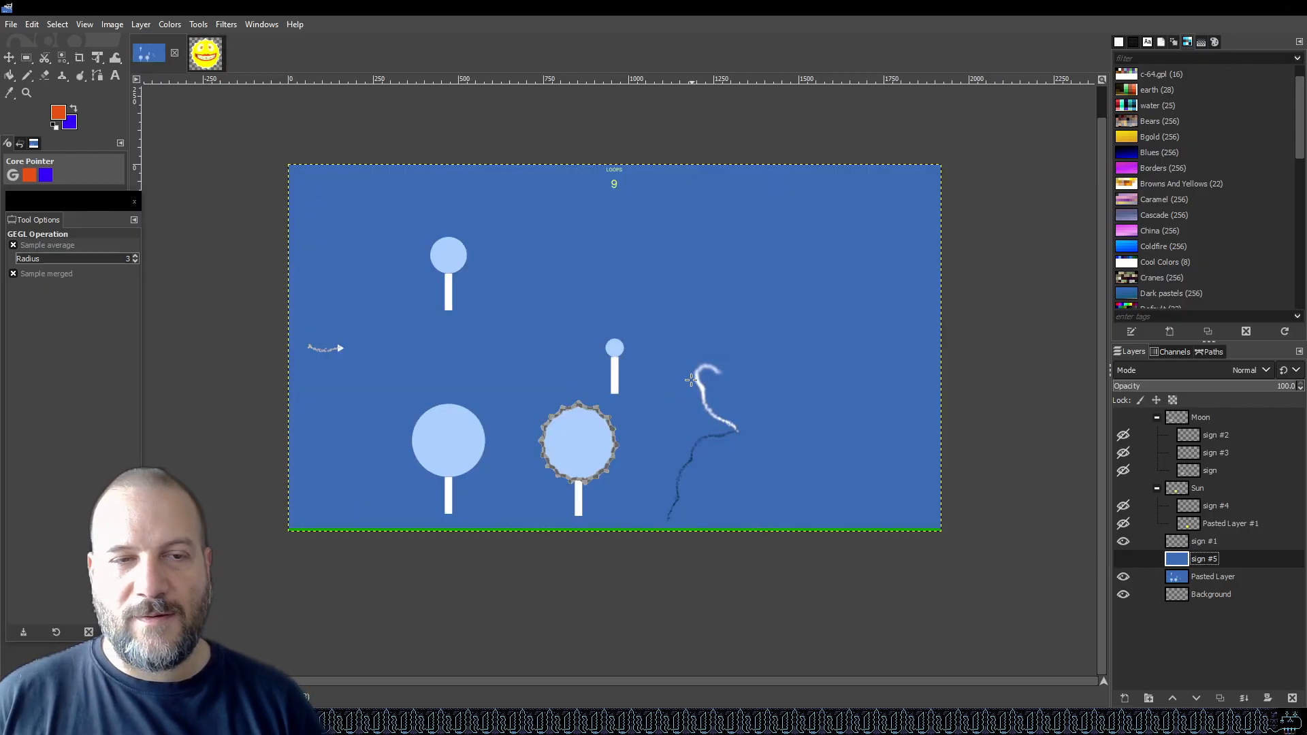
scroll(447, 294, "up", 8)
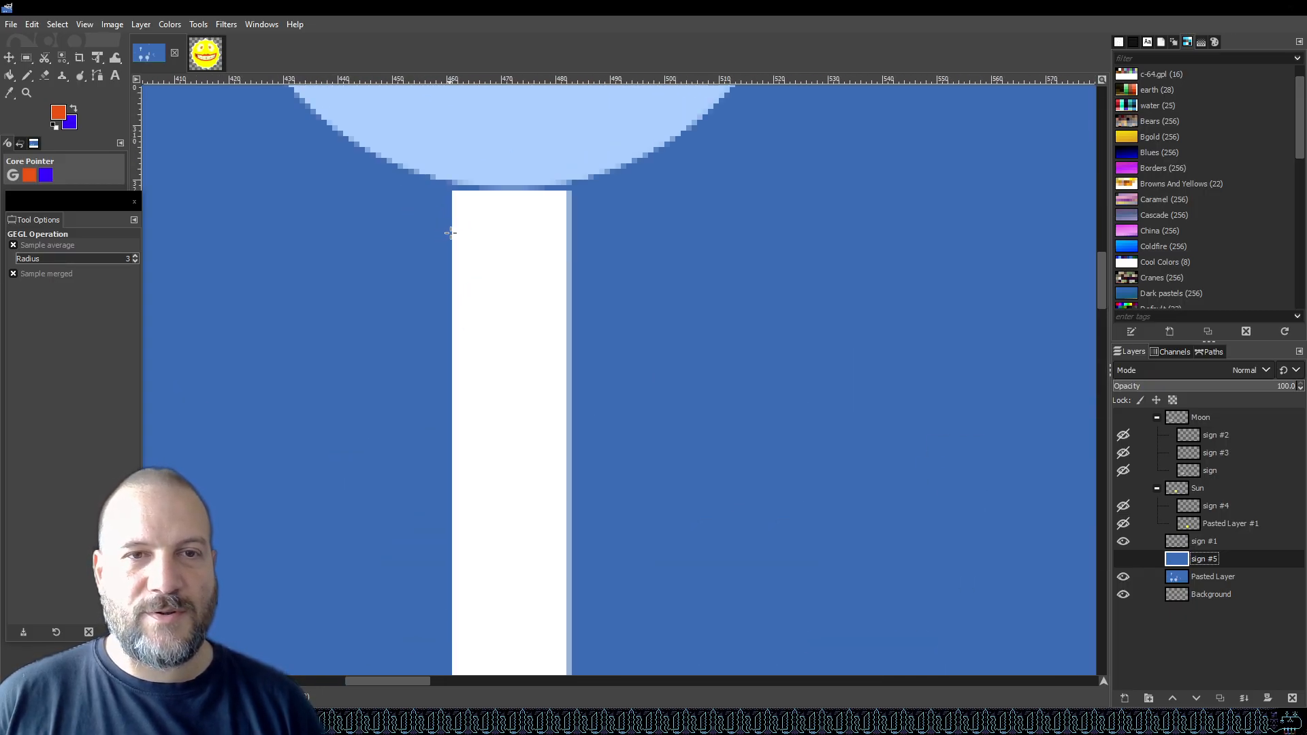
scroll(458, 238, "down", 2)
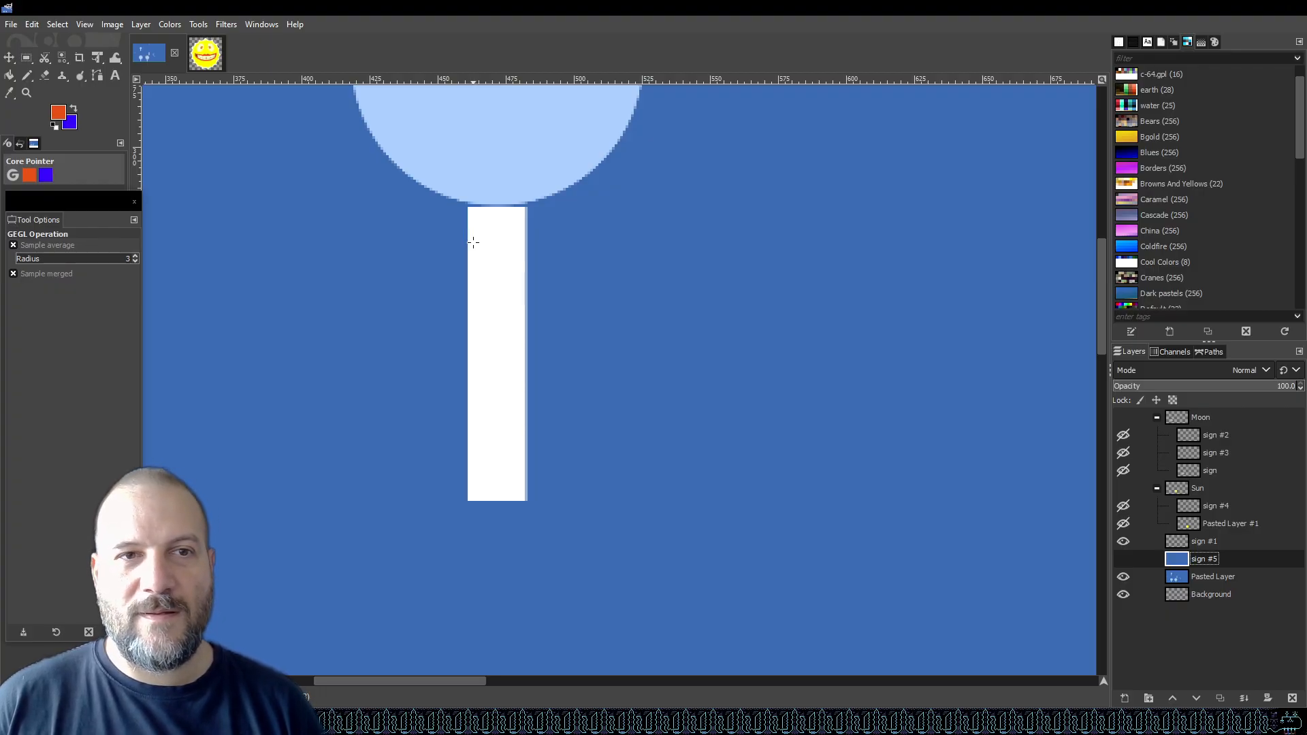
Add a new transparent layer above the sky texture layer.
left_click(1125, 698)
left_click(1199, 679)
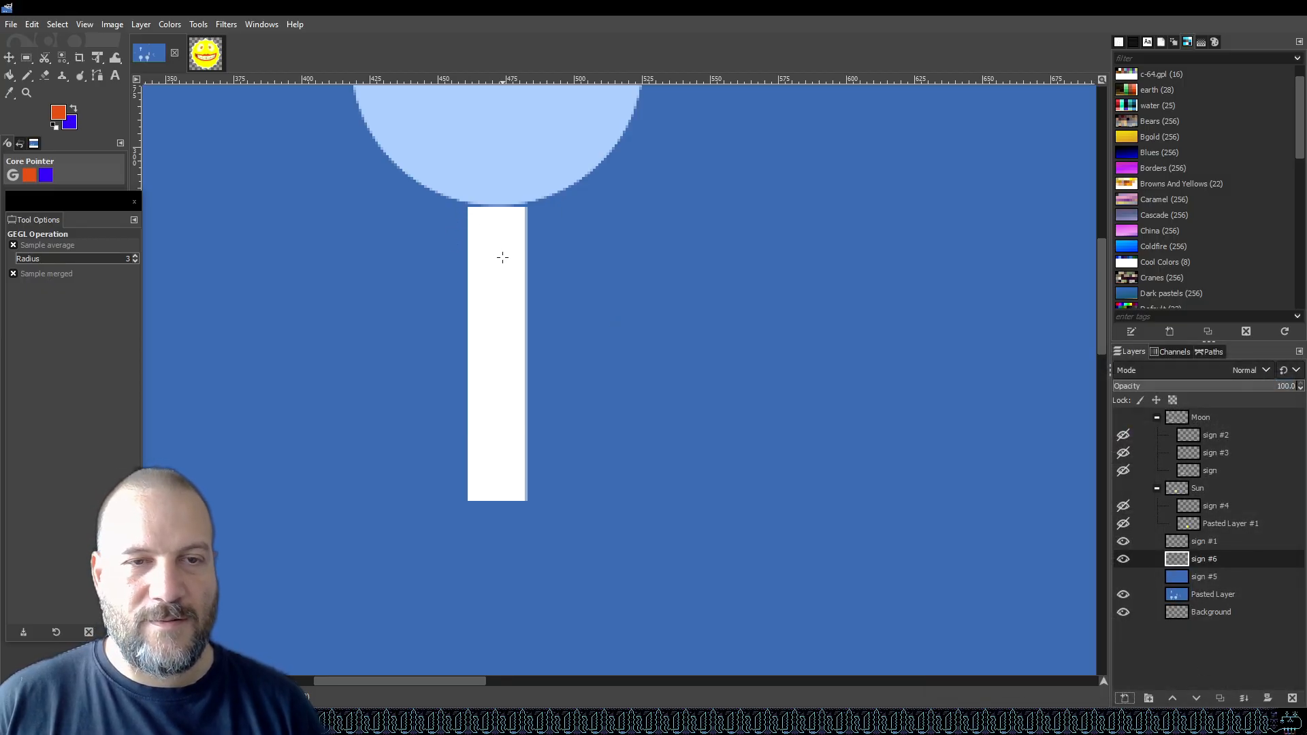
Set the foreground colour to a near-black dark blue.
left_click(58, 113)
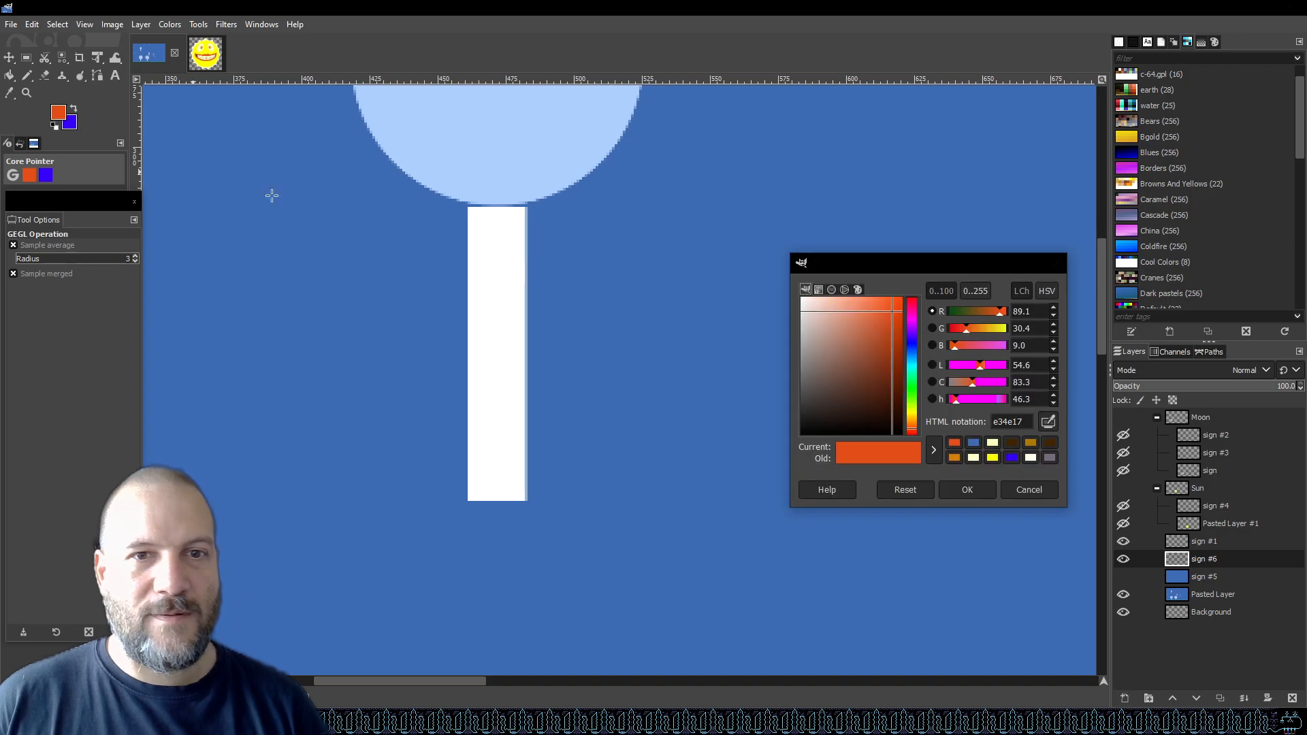
left_click_drag(815, 358, 784, 460)
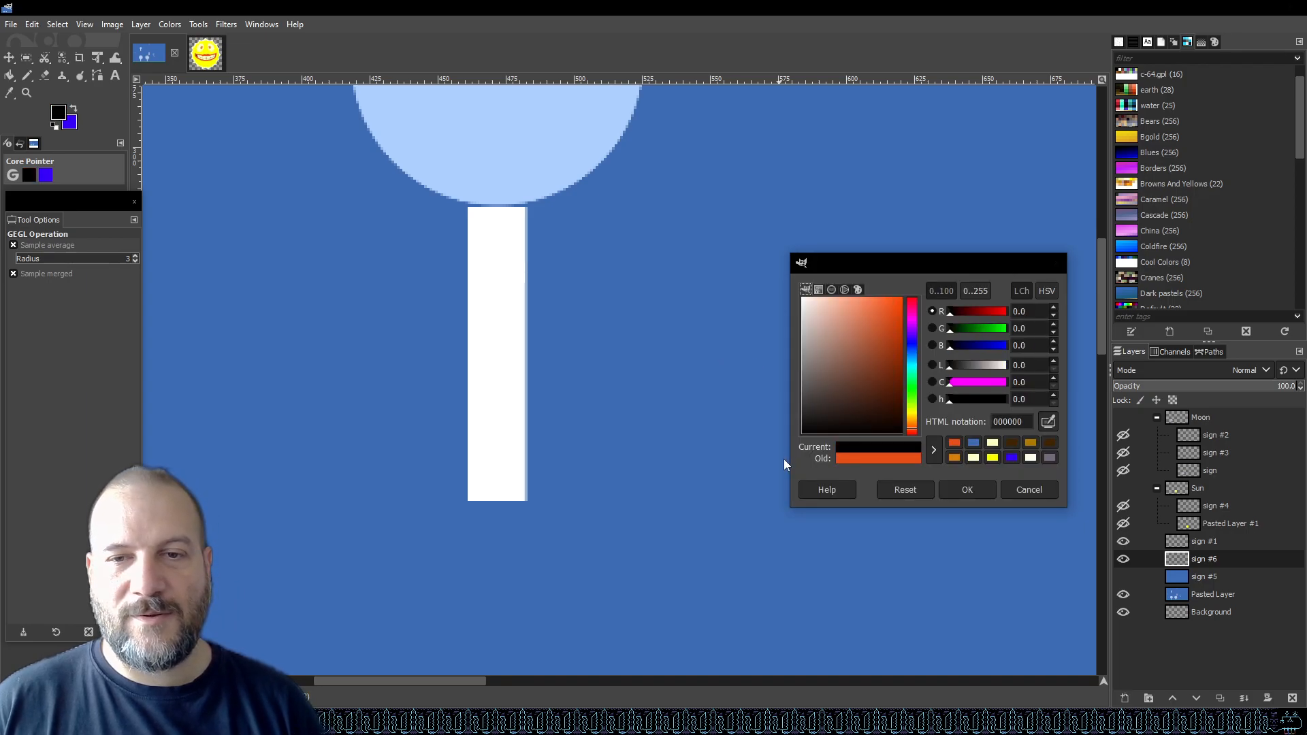
left_click(912, 345)
mouse_move(856, 414)
left_mouse_down()
mouse_move(843, 402)
mouse_move(800, 432)
mouse_move(846, 421)
left_mouse_up()
left_click(979, 488)
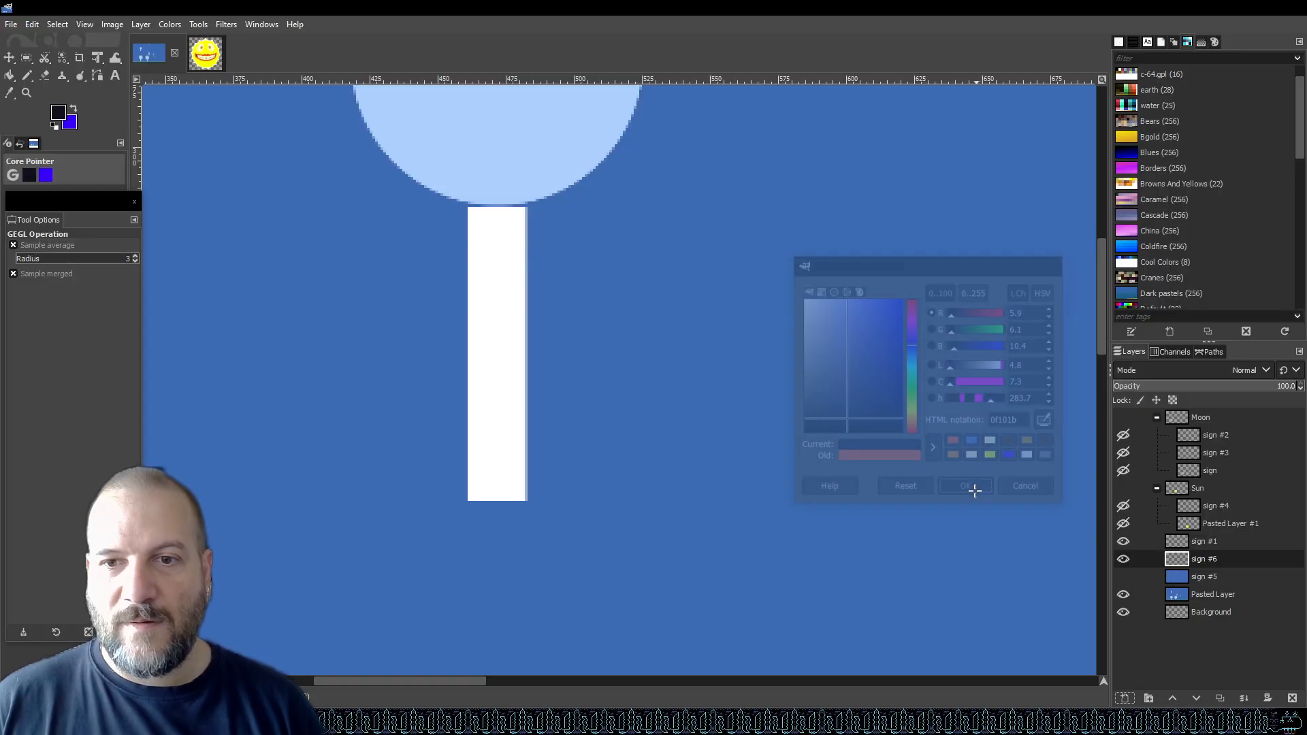
Switch to the Pencil tool with the 1. Pixel brush at size 1.
left_click(28, 76)
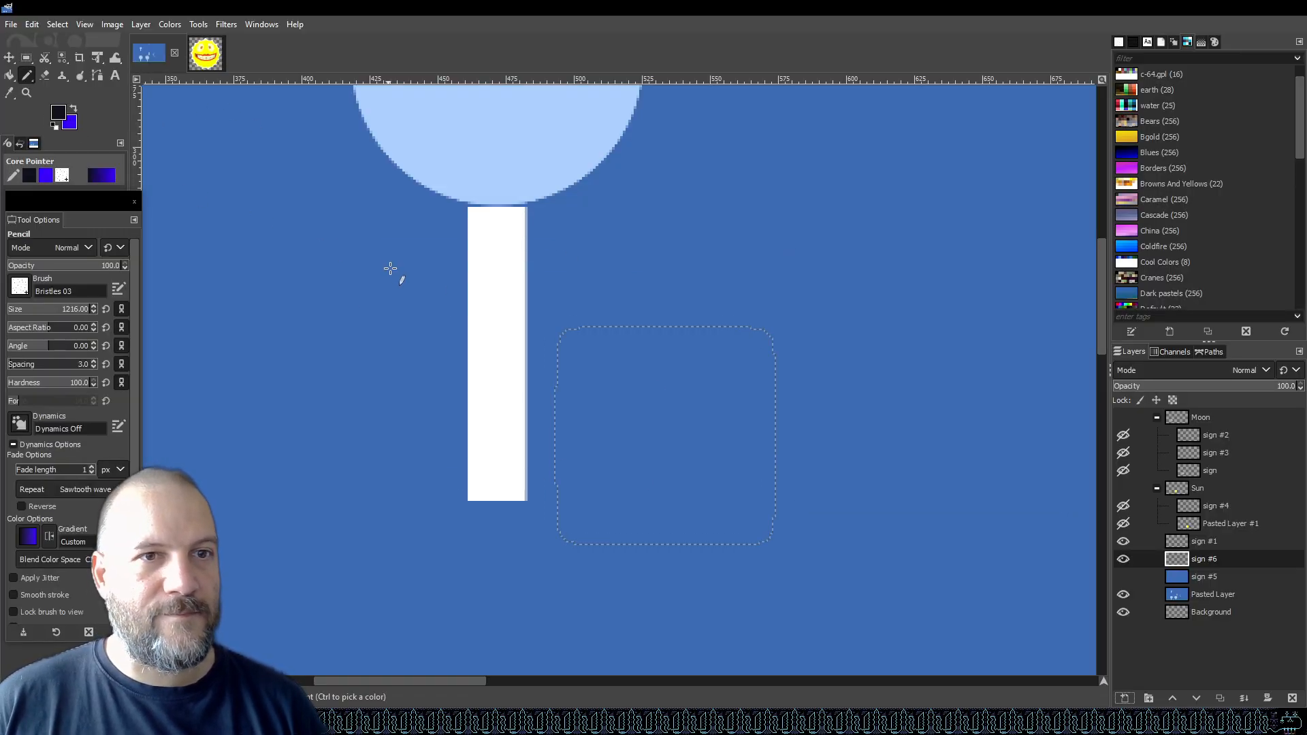
left_click(45, 284)
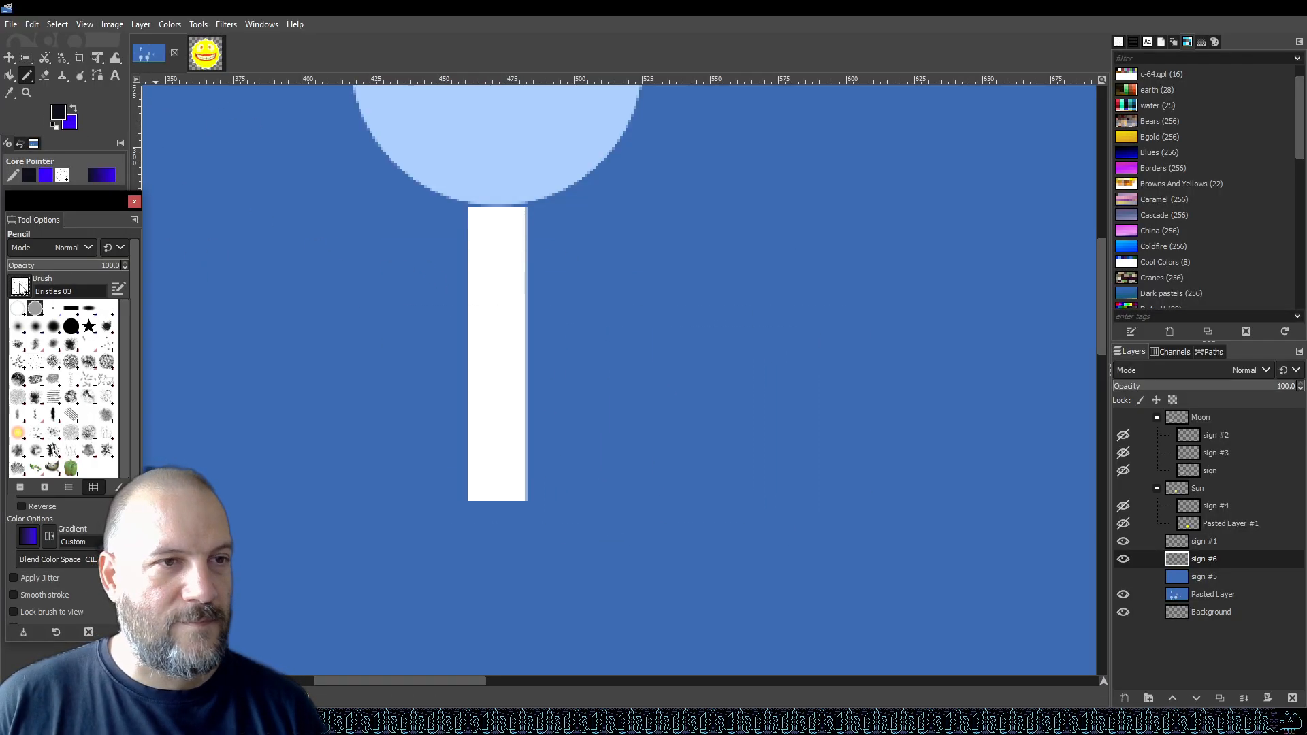
left_click(51, 311)
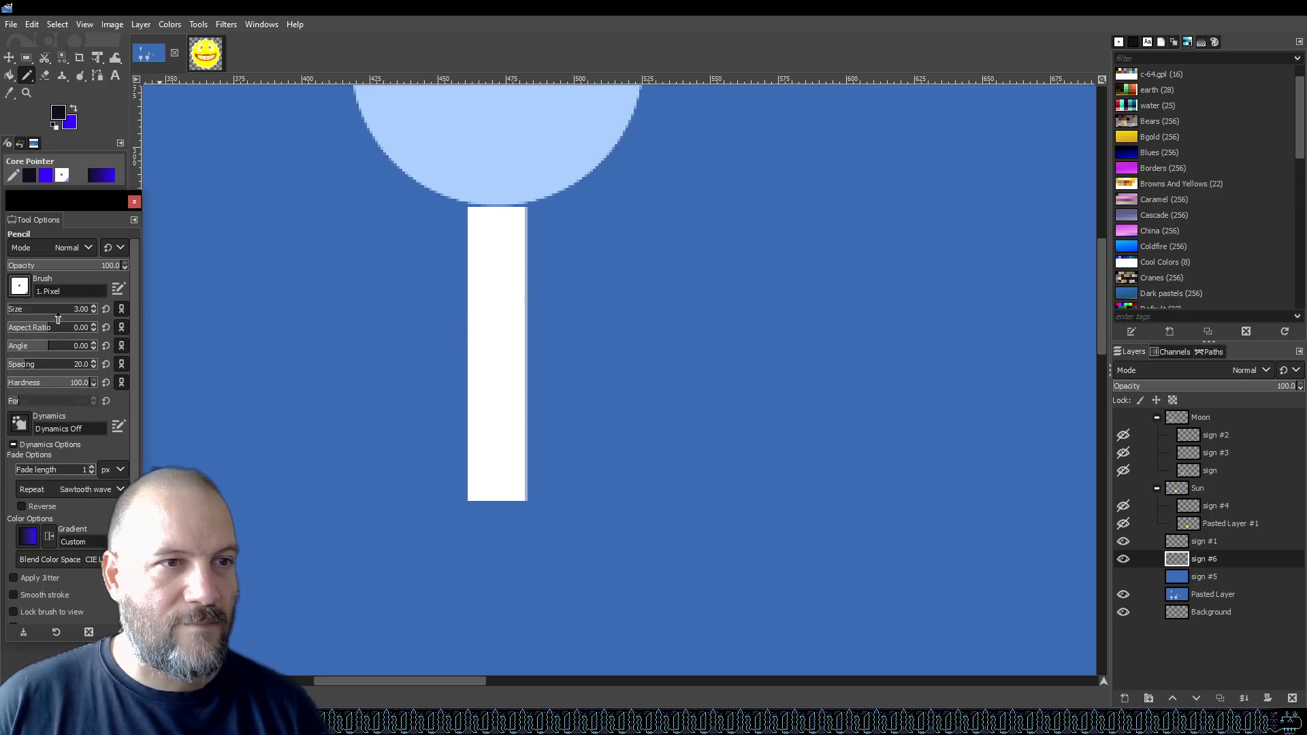
key("ctrl+s")
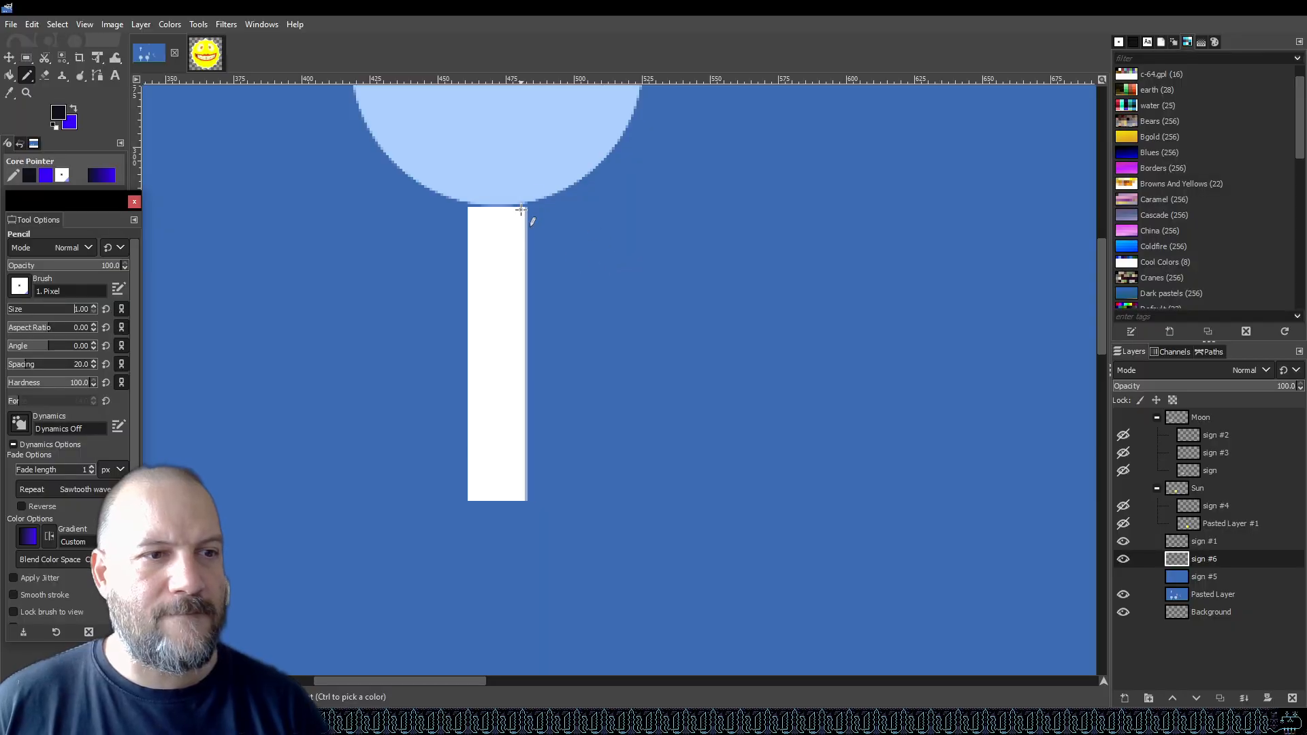
Try drawing a zigzag of straight pencil lines down the top of the white sign post, and undo it.
scroll(501, 207, "up", 2, "ctrl")
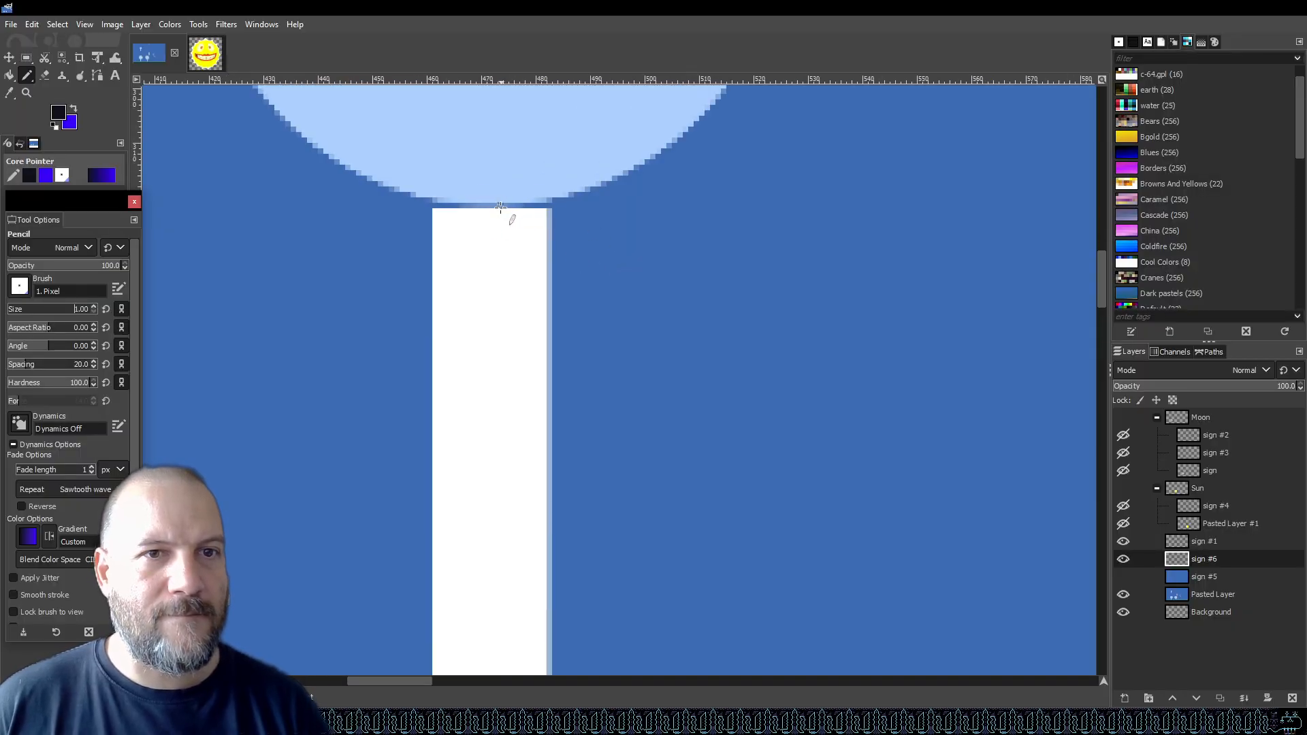
left_click(436, 212)
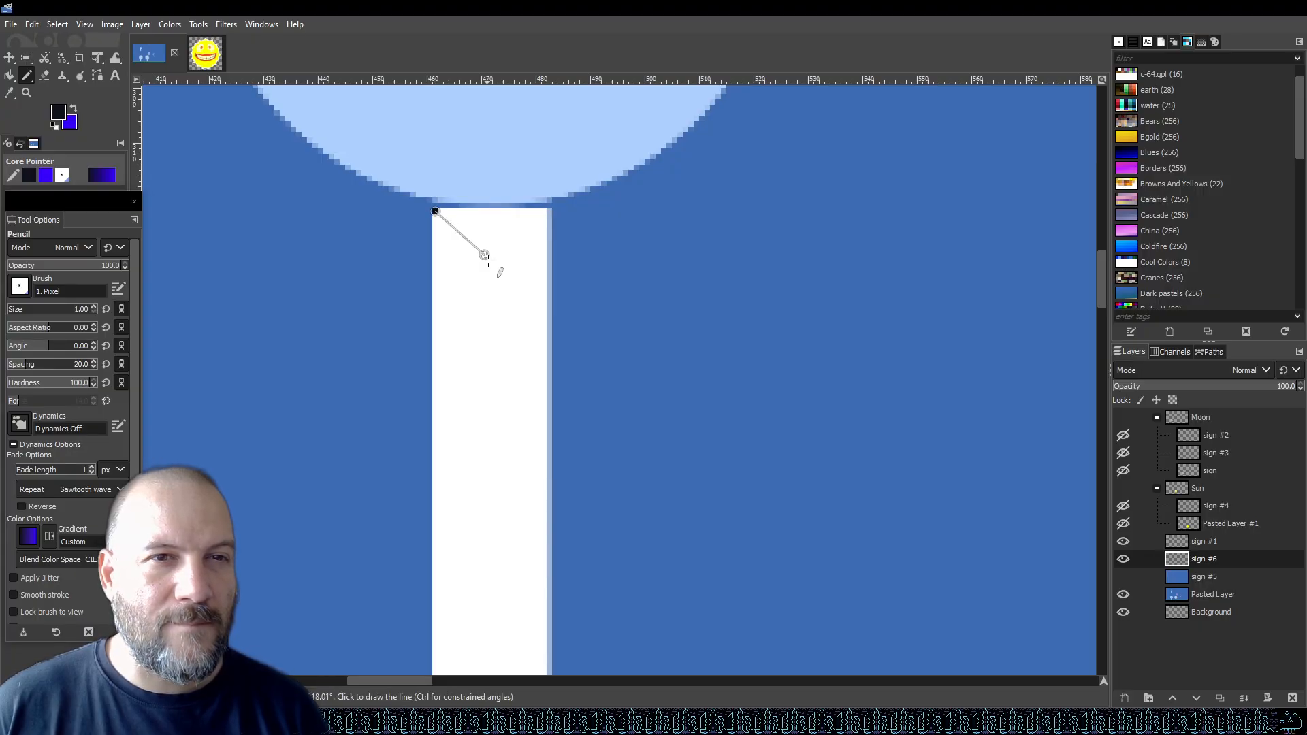
left_click(550, 319, "shift")
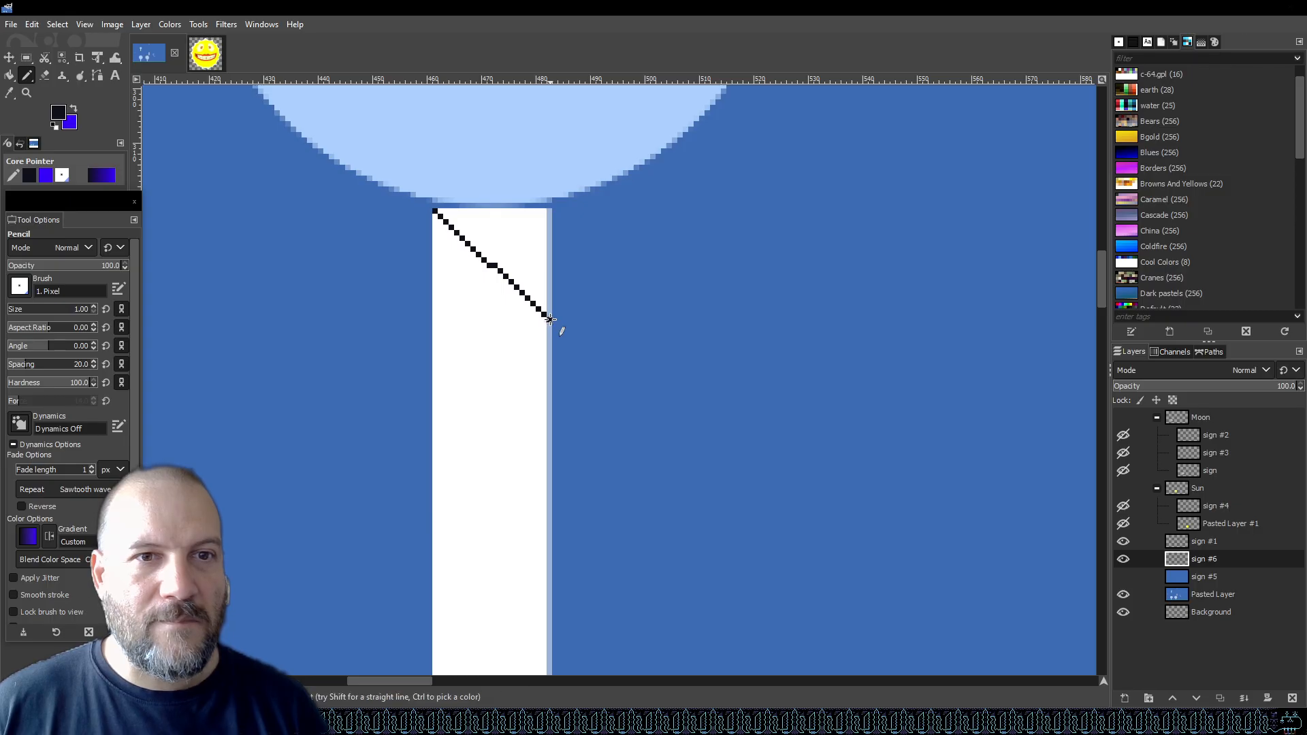
key("ctrl+z")
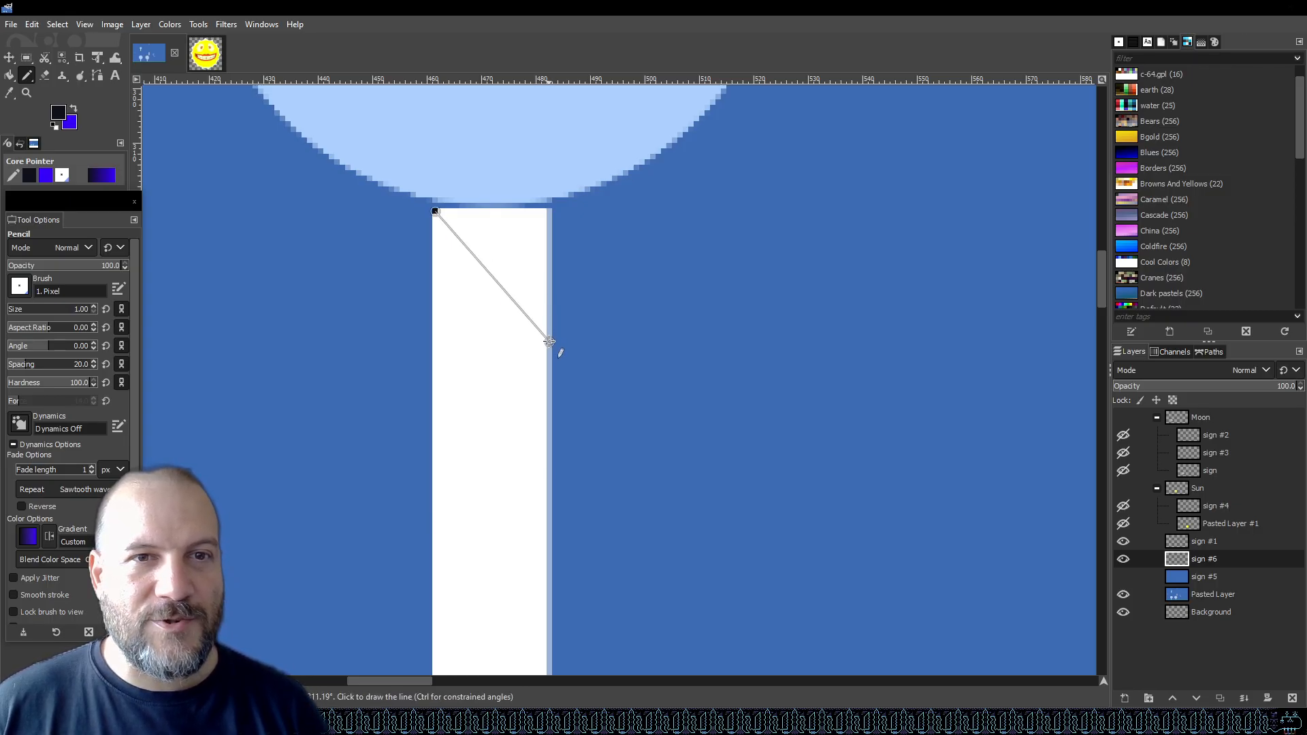
left_click(549, 341, "shift")
key("ctrl+z")
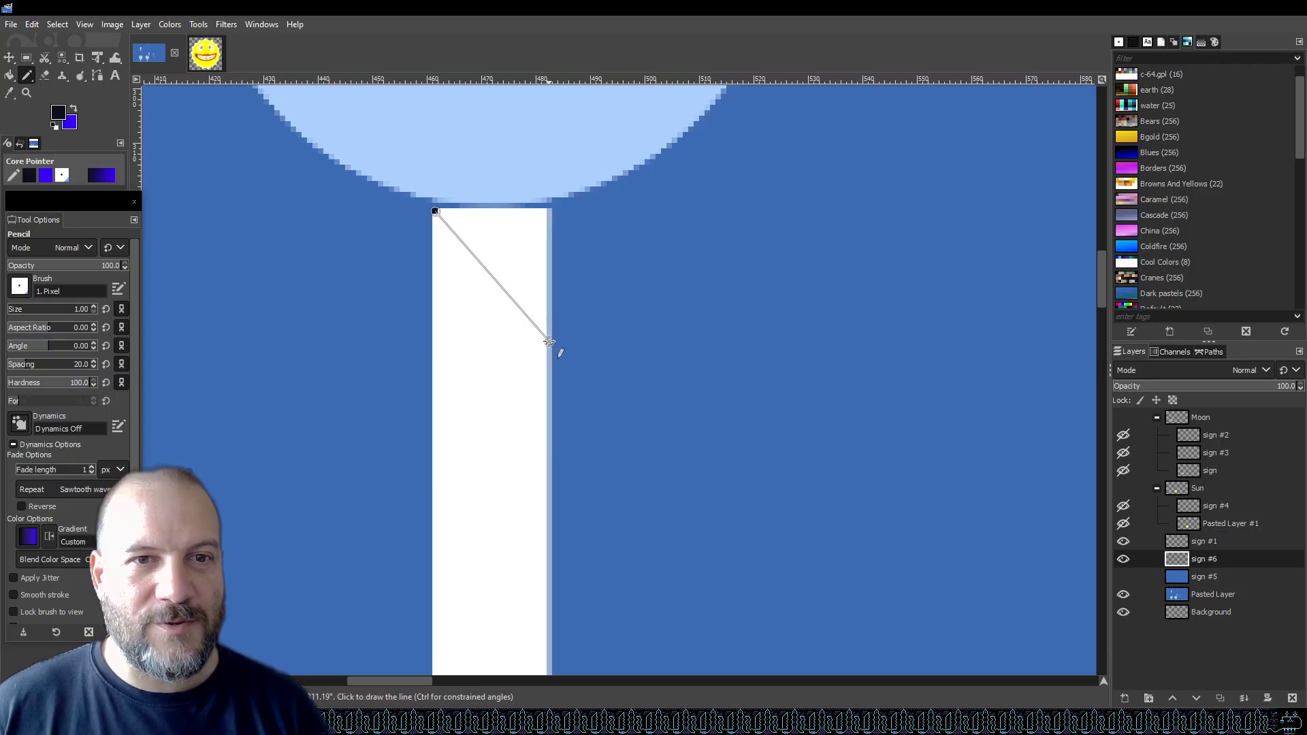
left_click(550, 330, "shift")
key("ctrl+z")
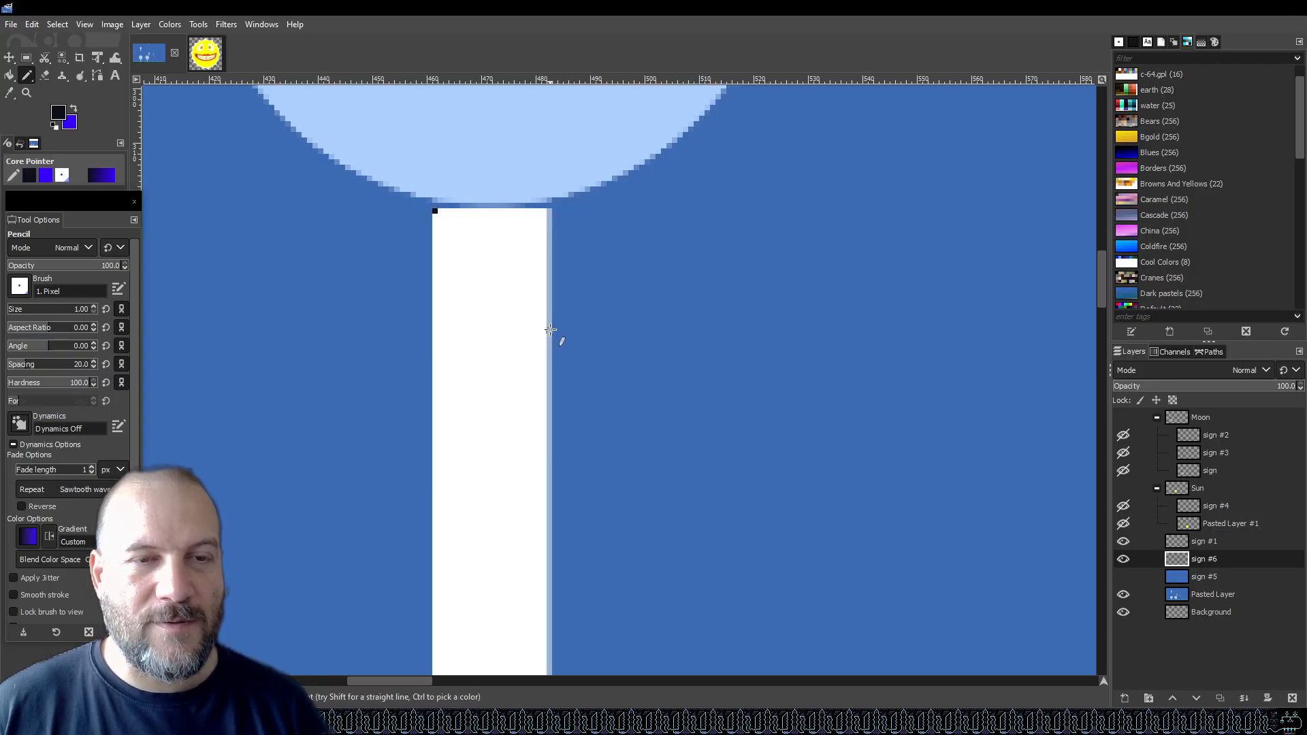
left_click(550, 321, "shift")
key("ctrl+z")
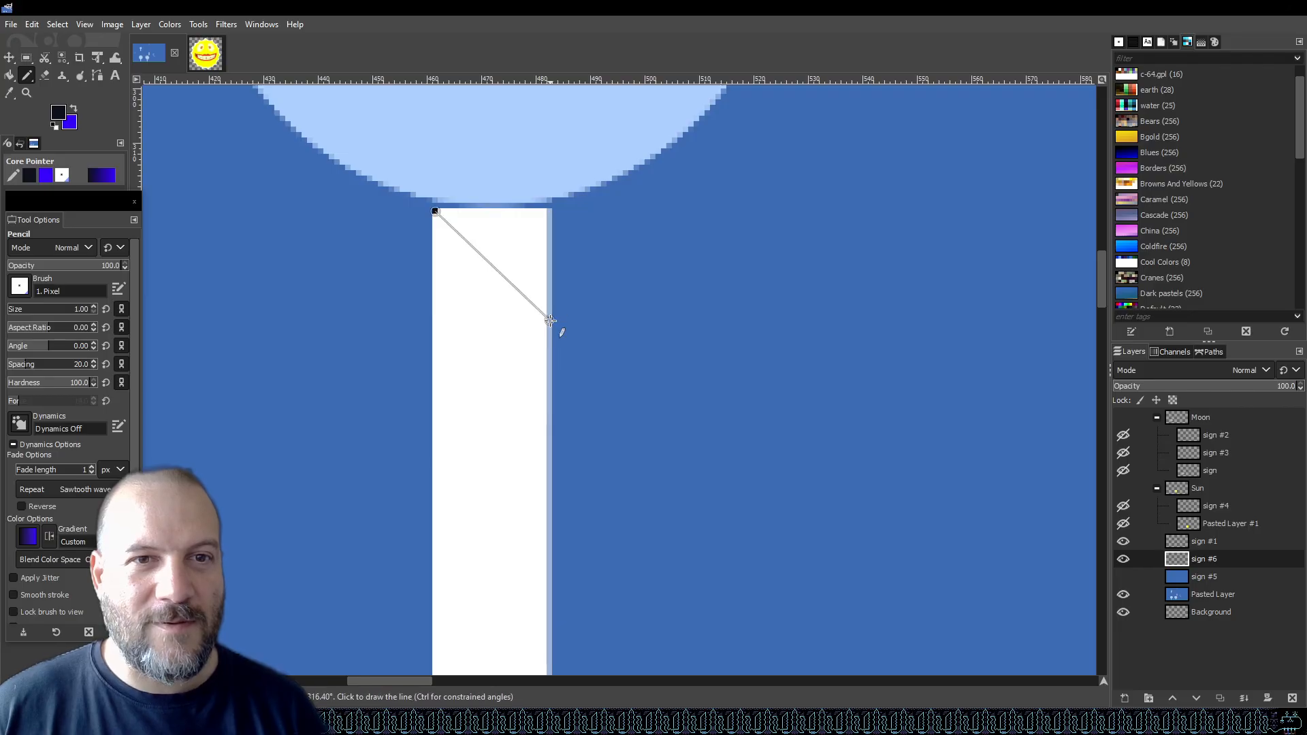
left_click(551, 325, "shift")
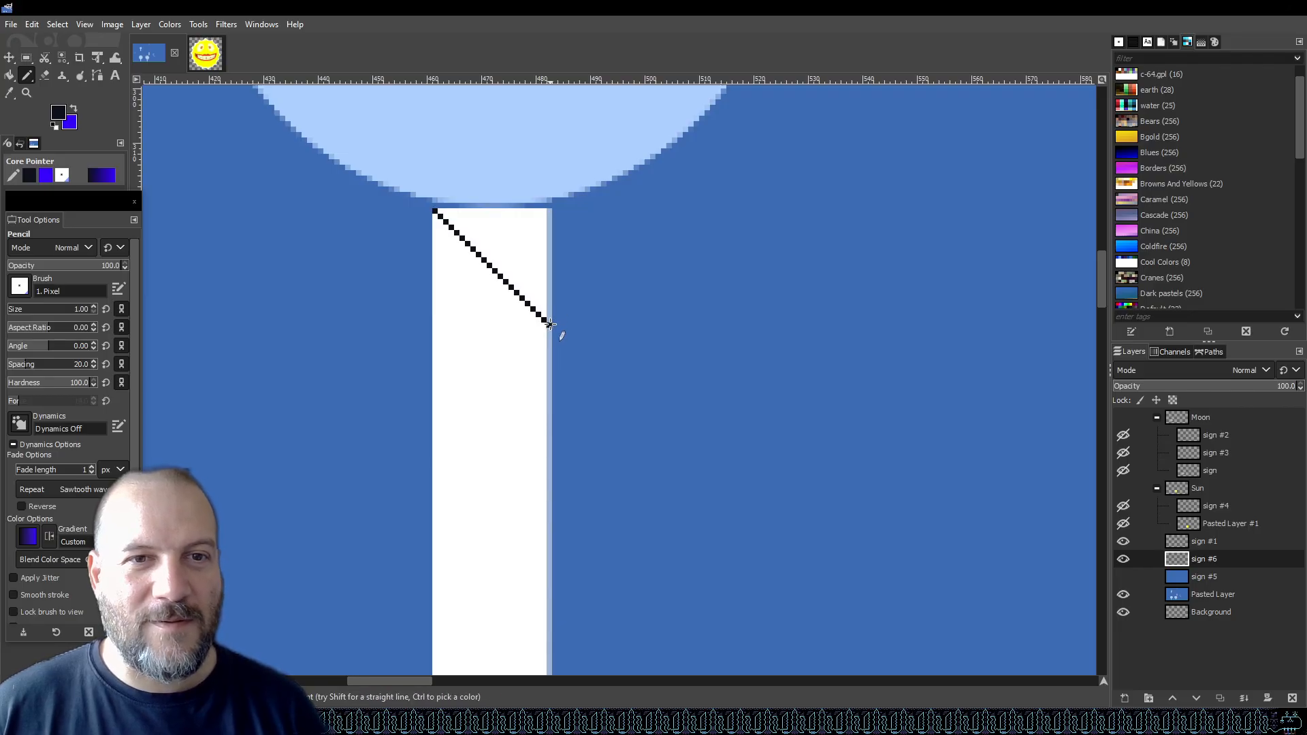
left_click(432, 434)
key("ctrl+z")
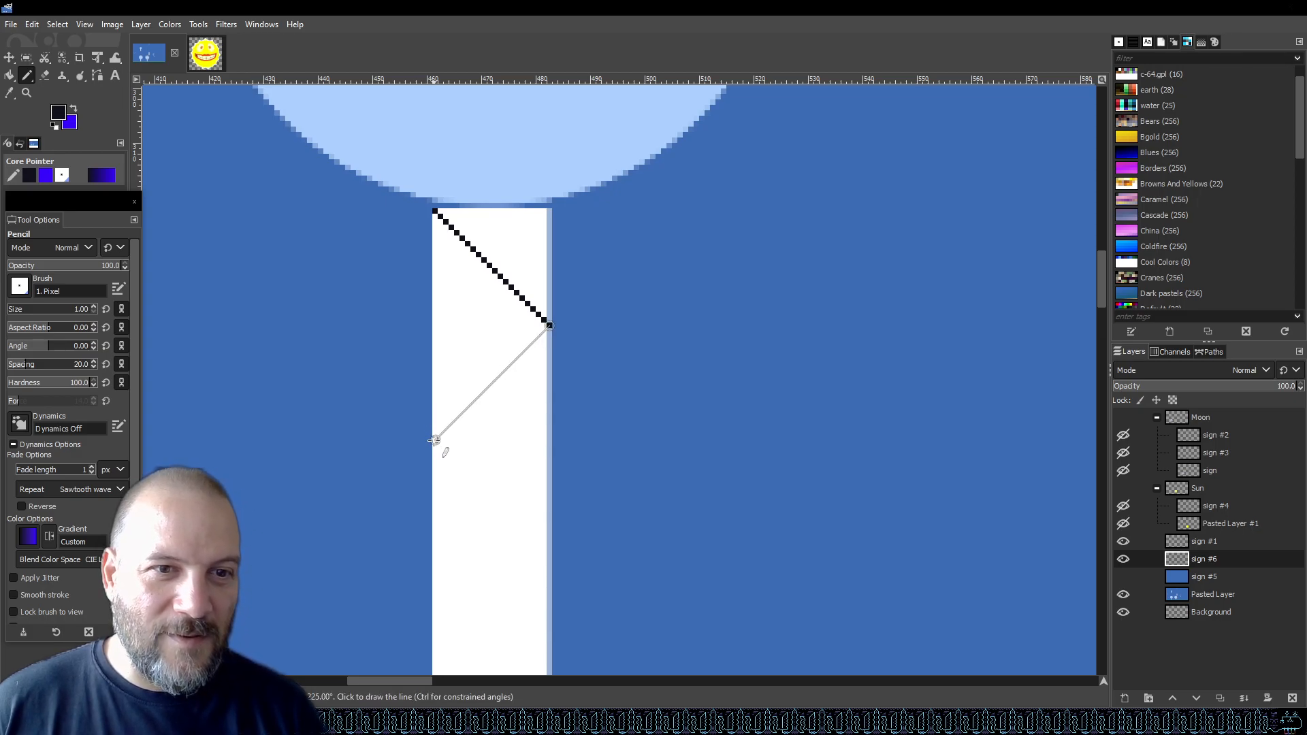
left_click(434, 441)
key("ctrl+z")
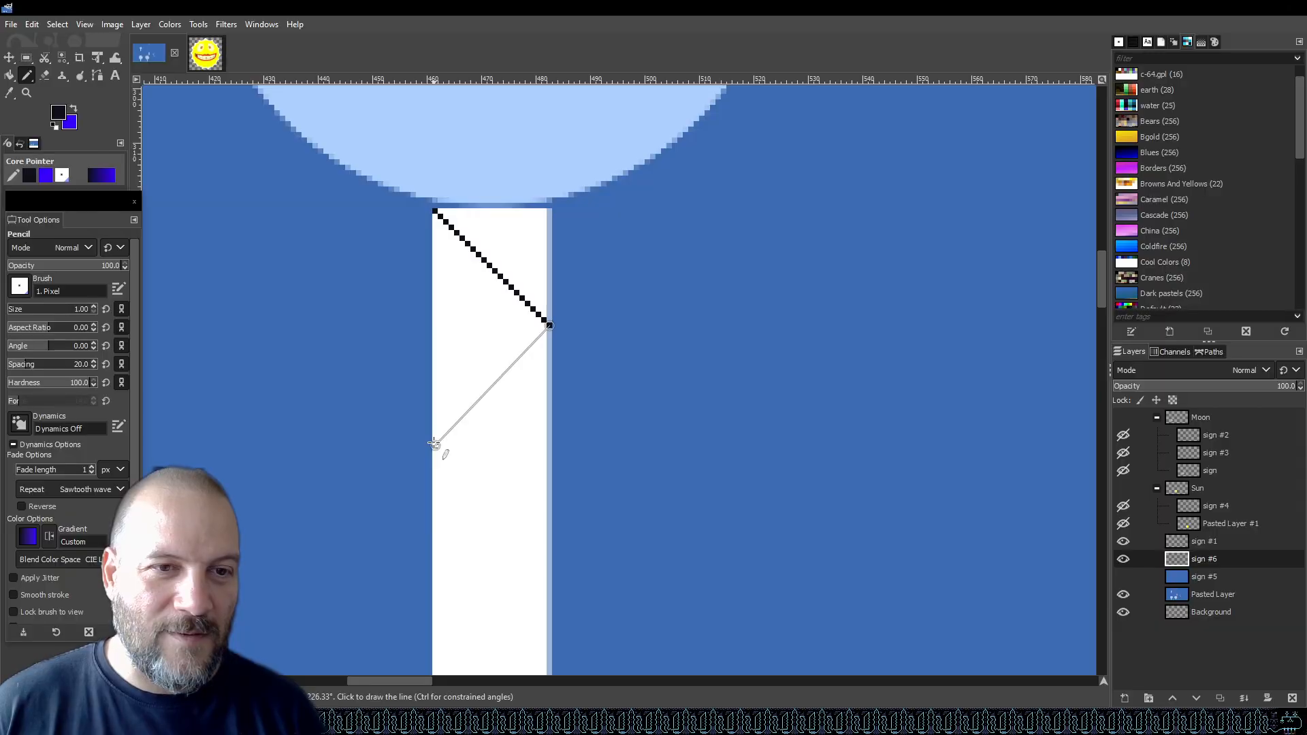
left_click(434, 441, "shift")
scroll(555, 358, "down", 4)
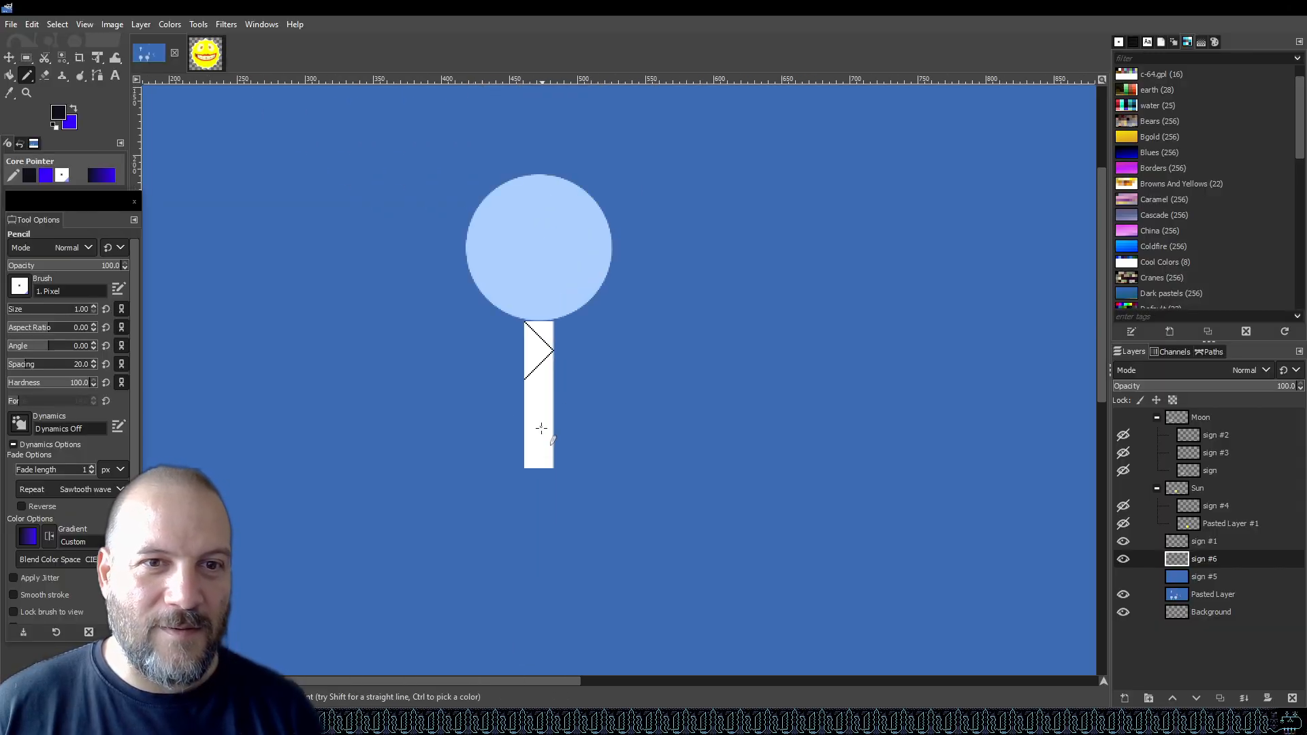
scroll(540, 441, "up", 2)
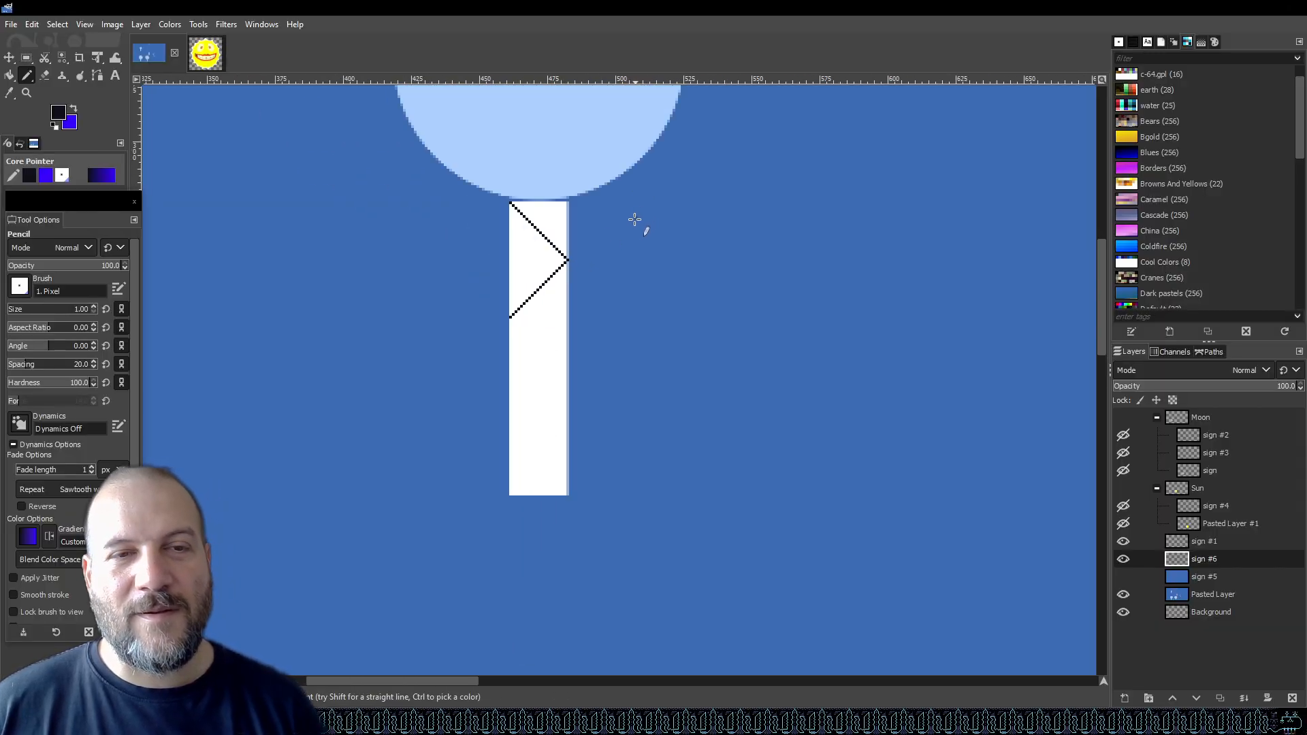
key("ctrl+z")
key("ctrl+z")
Try drawing a stepped square-wave line down the top of the sign post with straight pencil segments, then undo it.
scroll(543, 190, "up", 3)
scroll(555, 230, "down", 3)
scroll(556, 201, "up", 2, "ctrl")
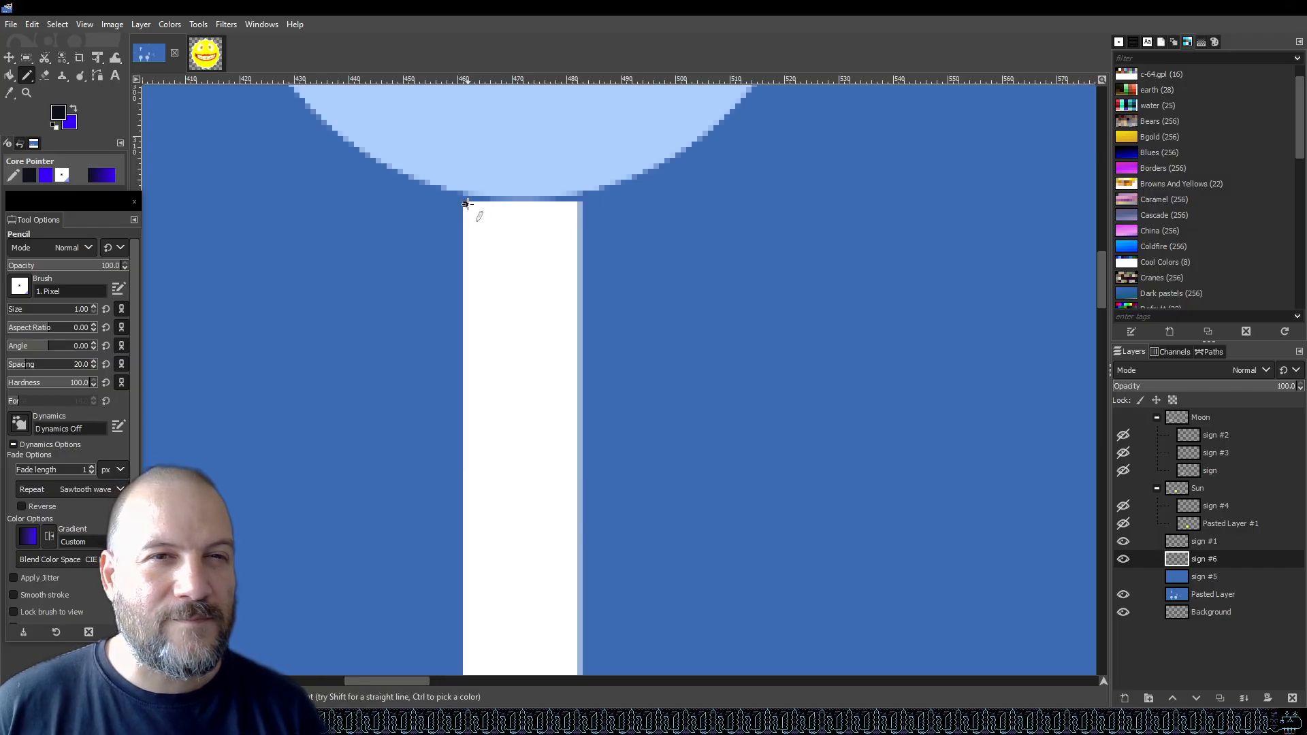
key("shift")
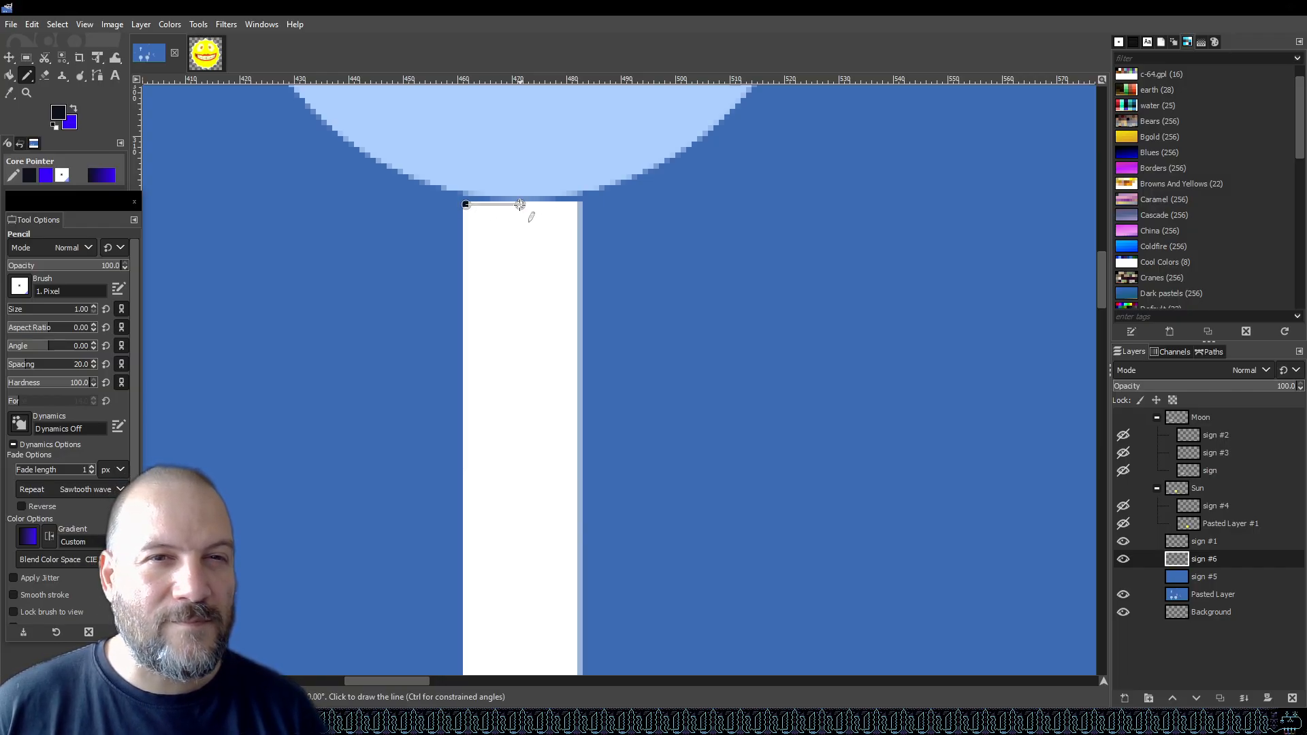
left_click(519, 204, "shift")
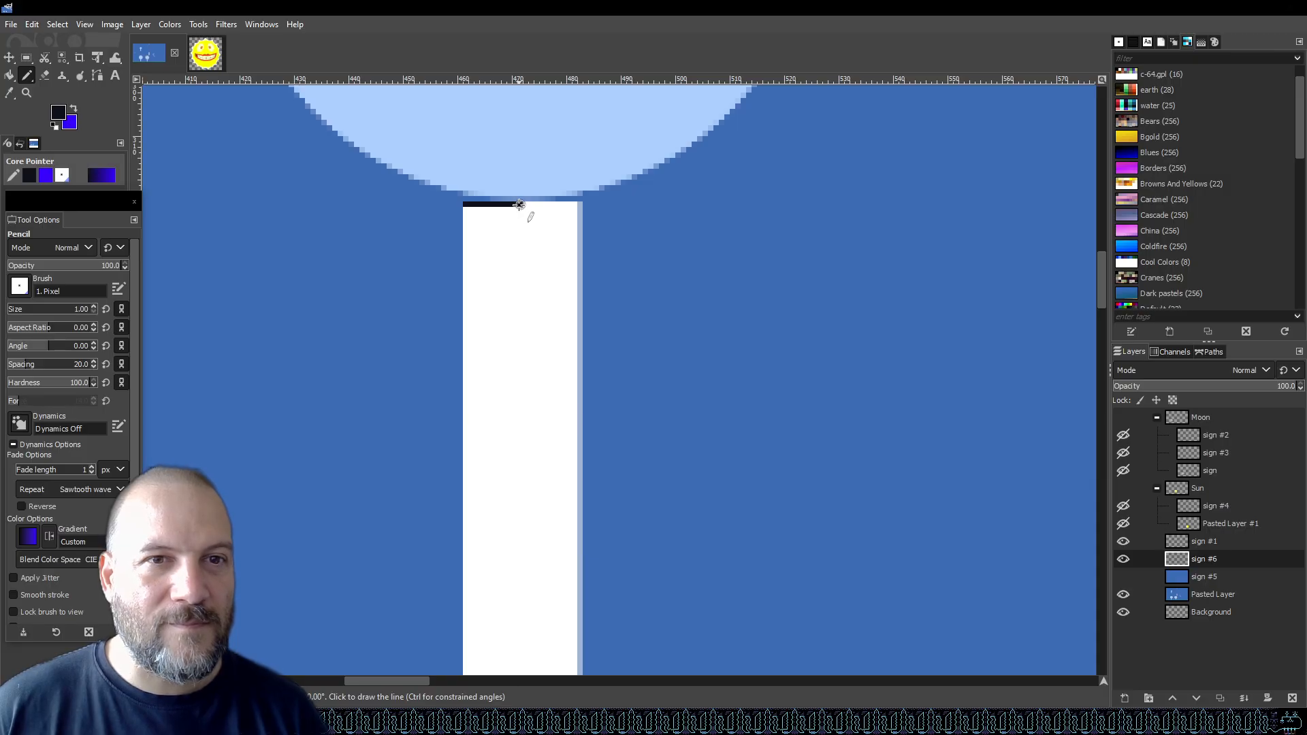
left_click(520, 254, "shift")
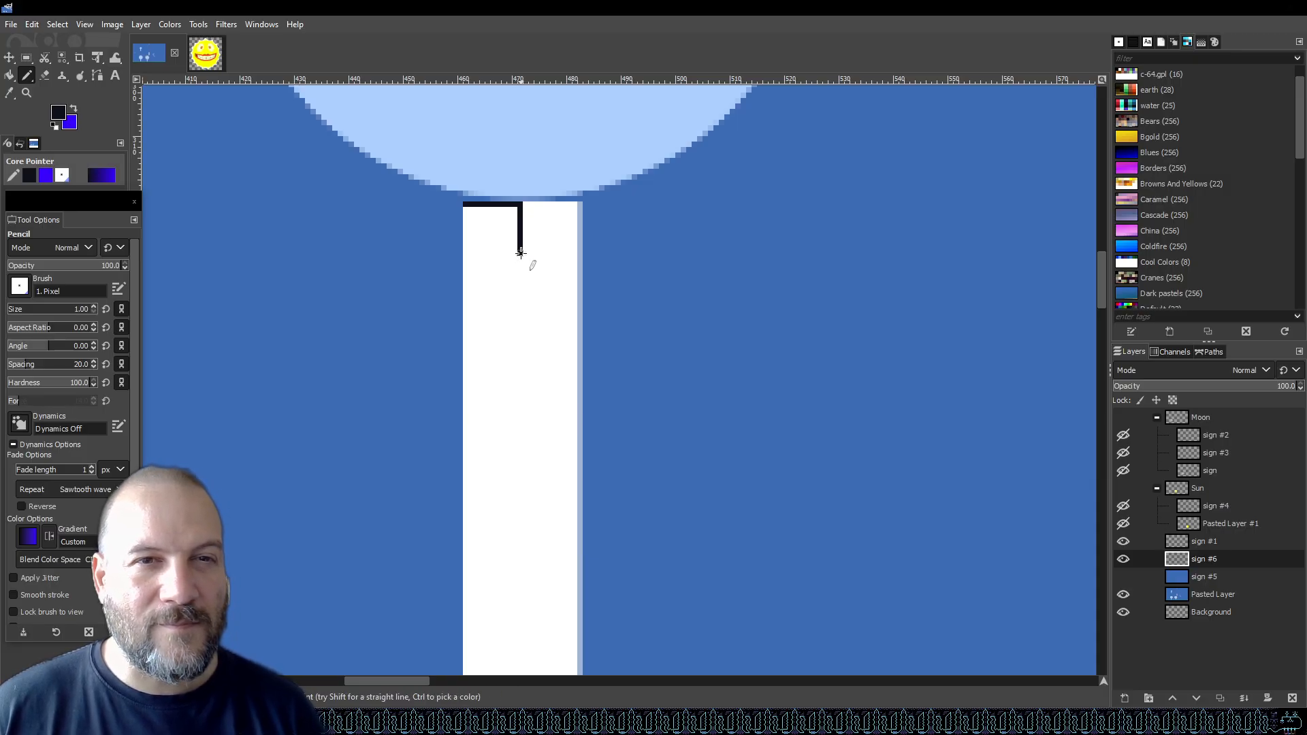
left_click(576, 253, "shift")
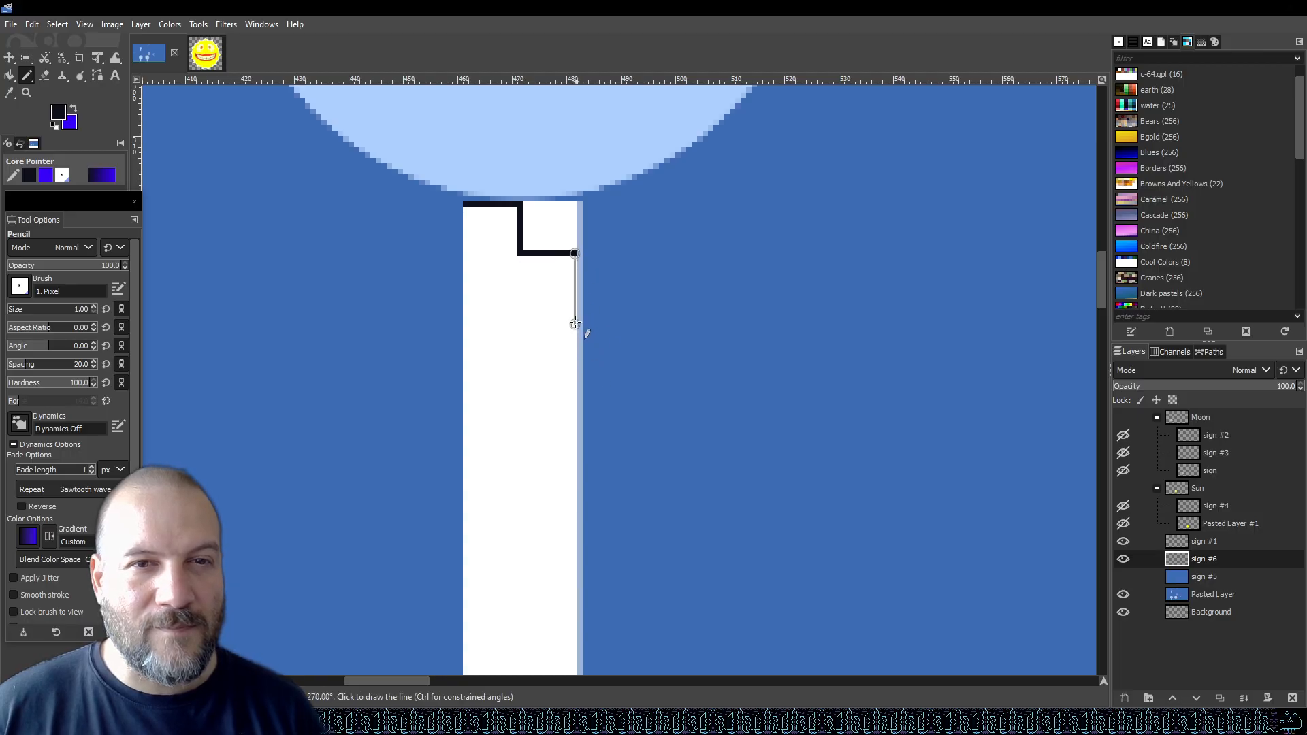
left_click(575, 313, "shift")
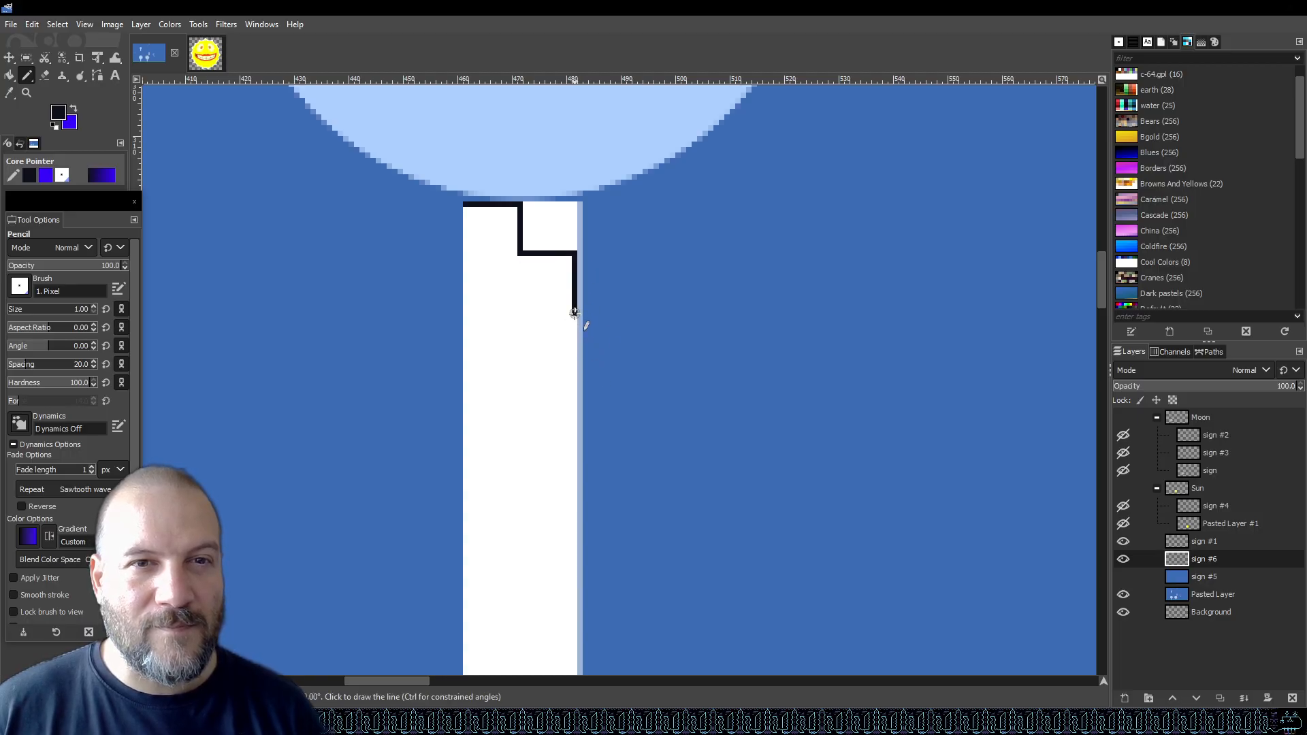
left_click(524, 313, "shift")
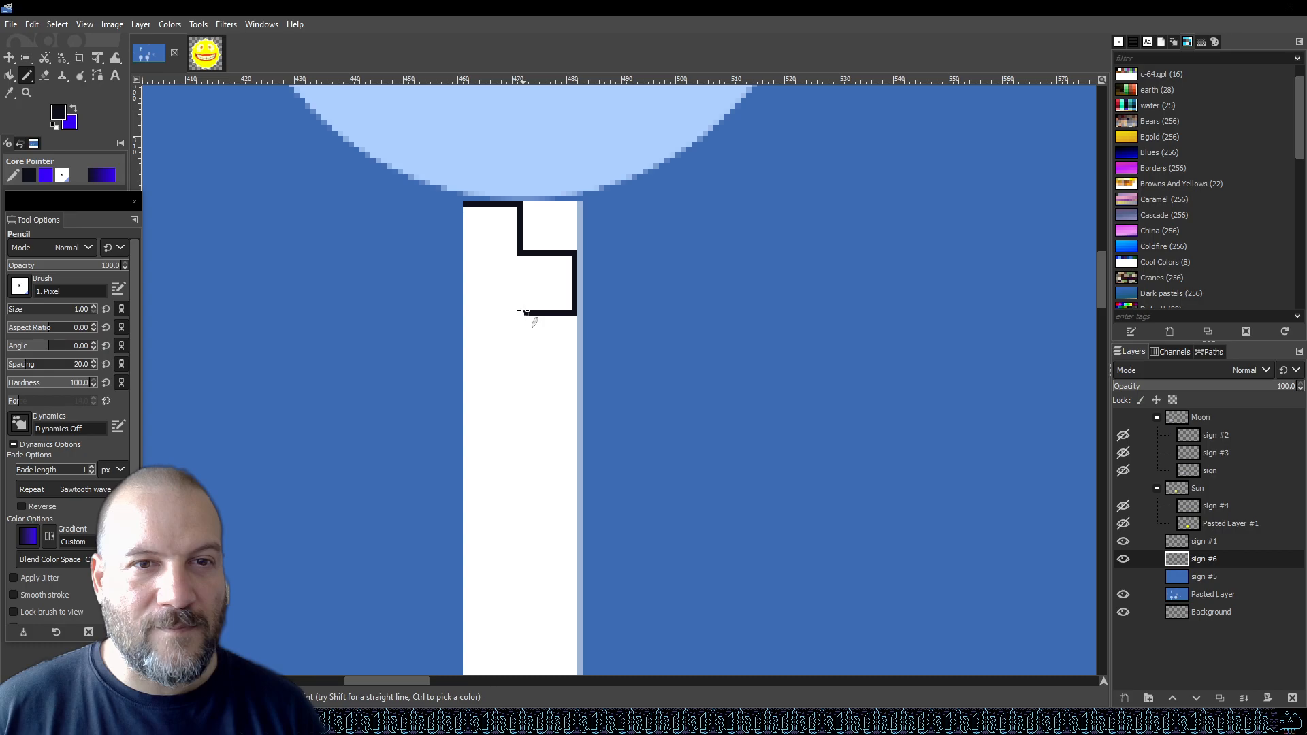
left_click(520, 362, "shift")
left_click(574, 363, "shift")
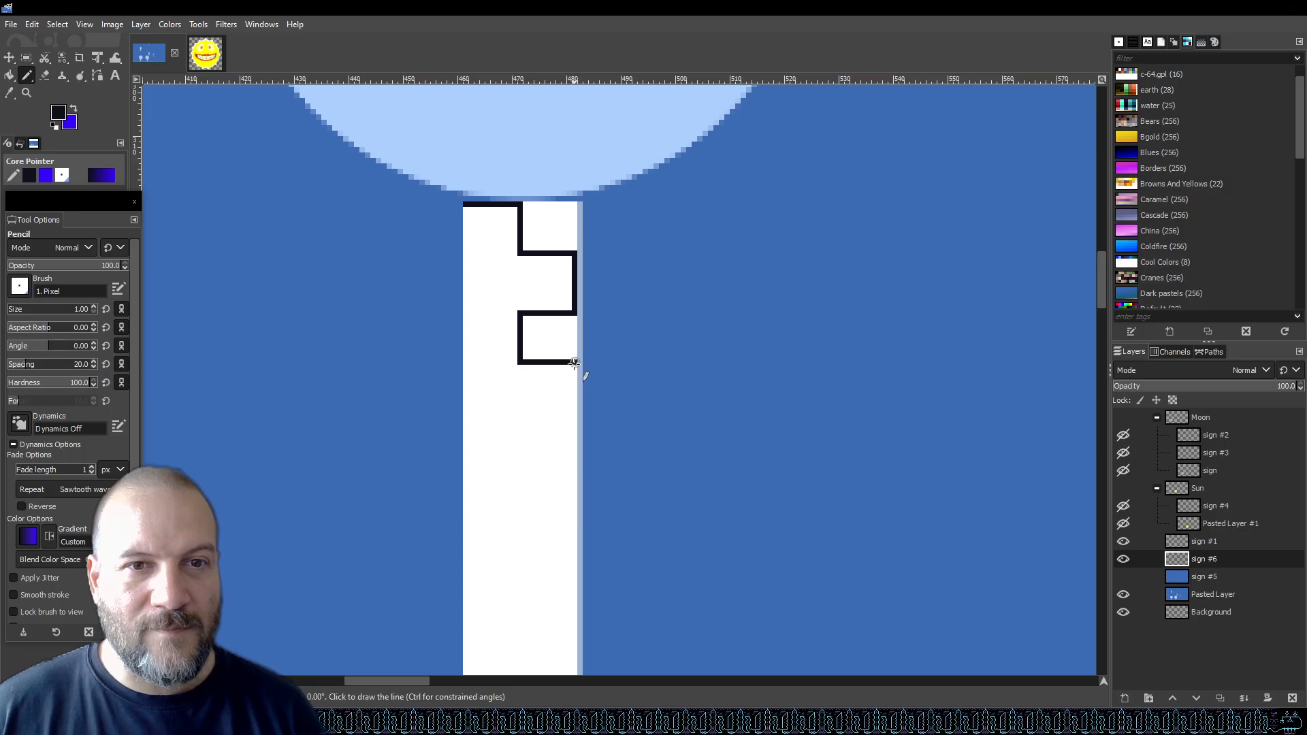
left_click(575, 417, "shift")
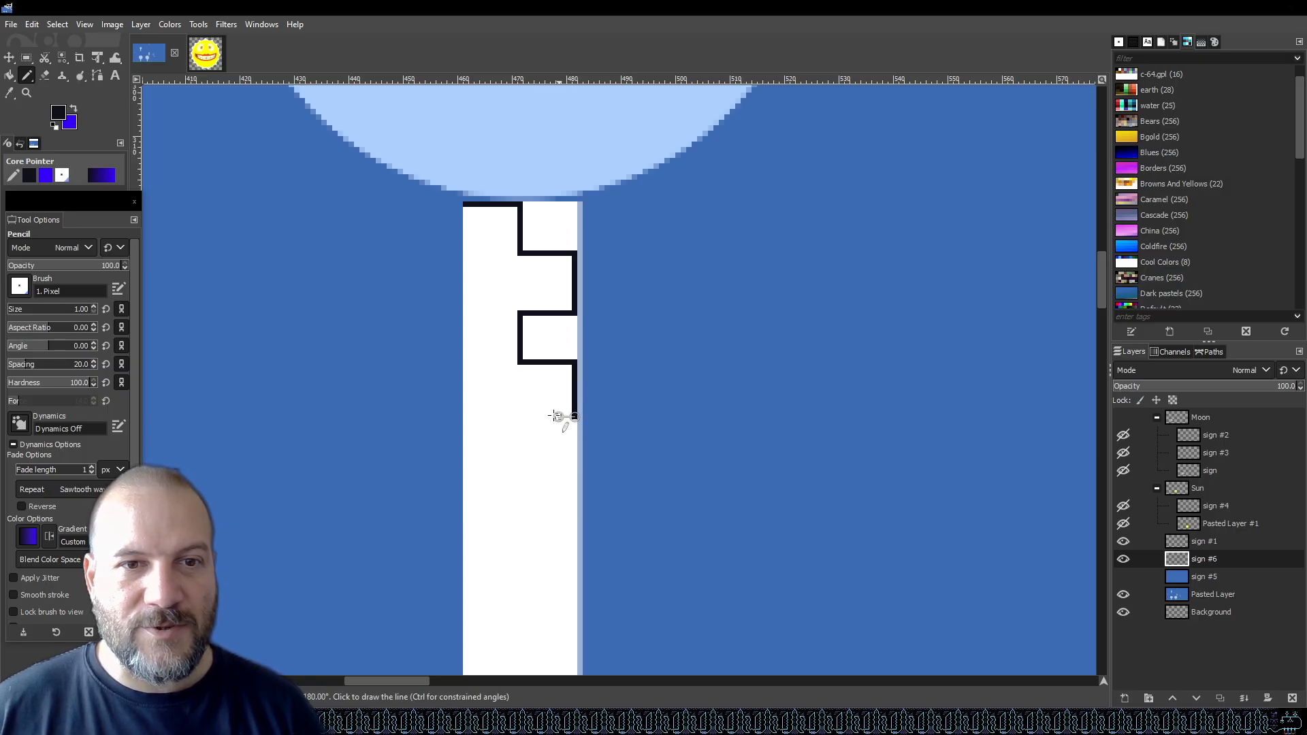
left_click(520, 416, "shift")
scroll(545, 414, "down", 1)
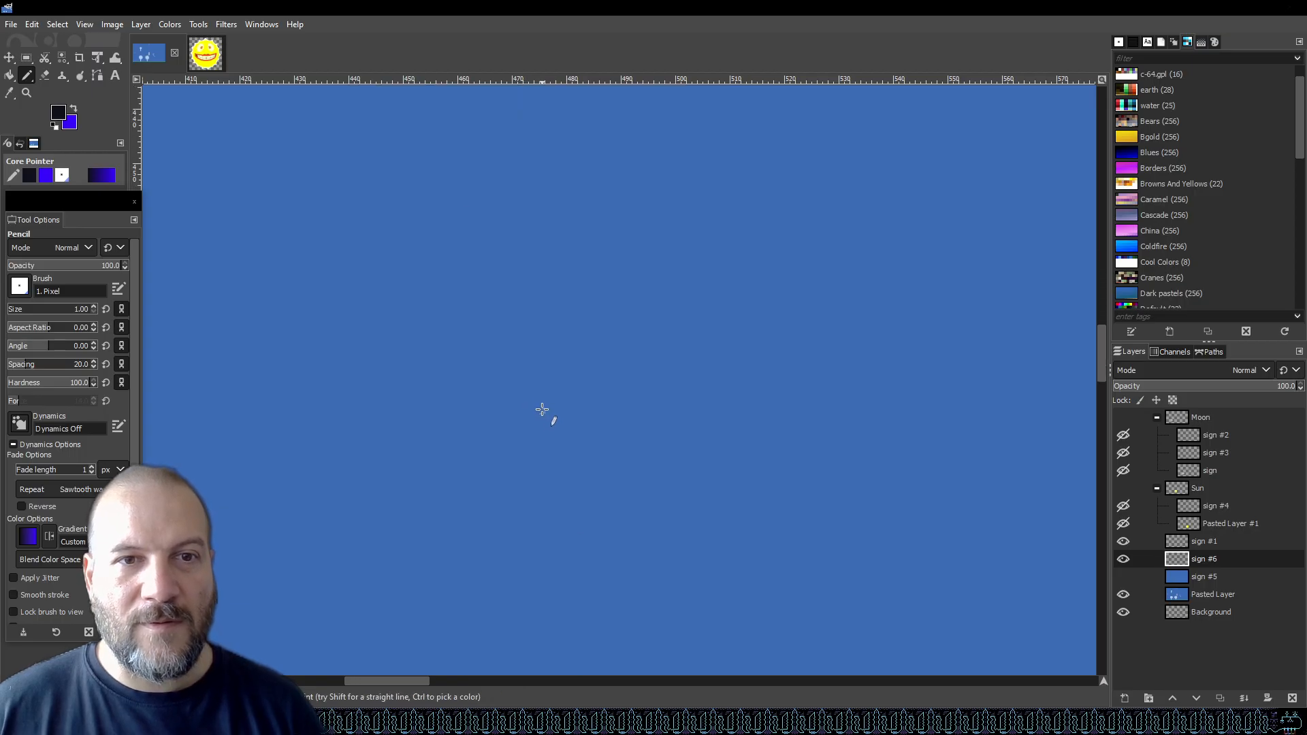
scroll(545, 392, "down", 2)
scroll(541, 371, "up", 3)
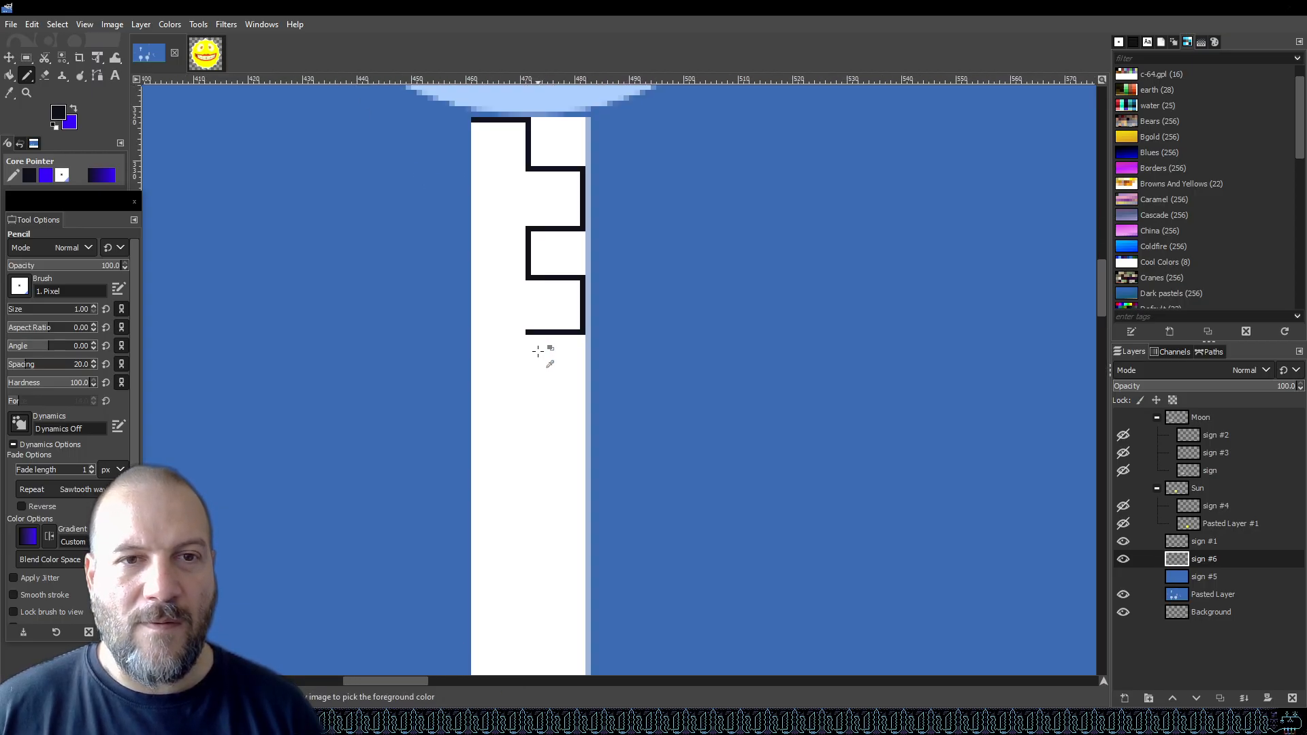
key("ctrl+z")
key("ctrl+z")
key("ctrl+z")
key("ctrl+z")
key("ctrl+z")
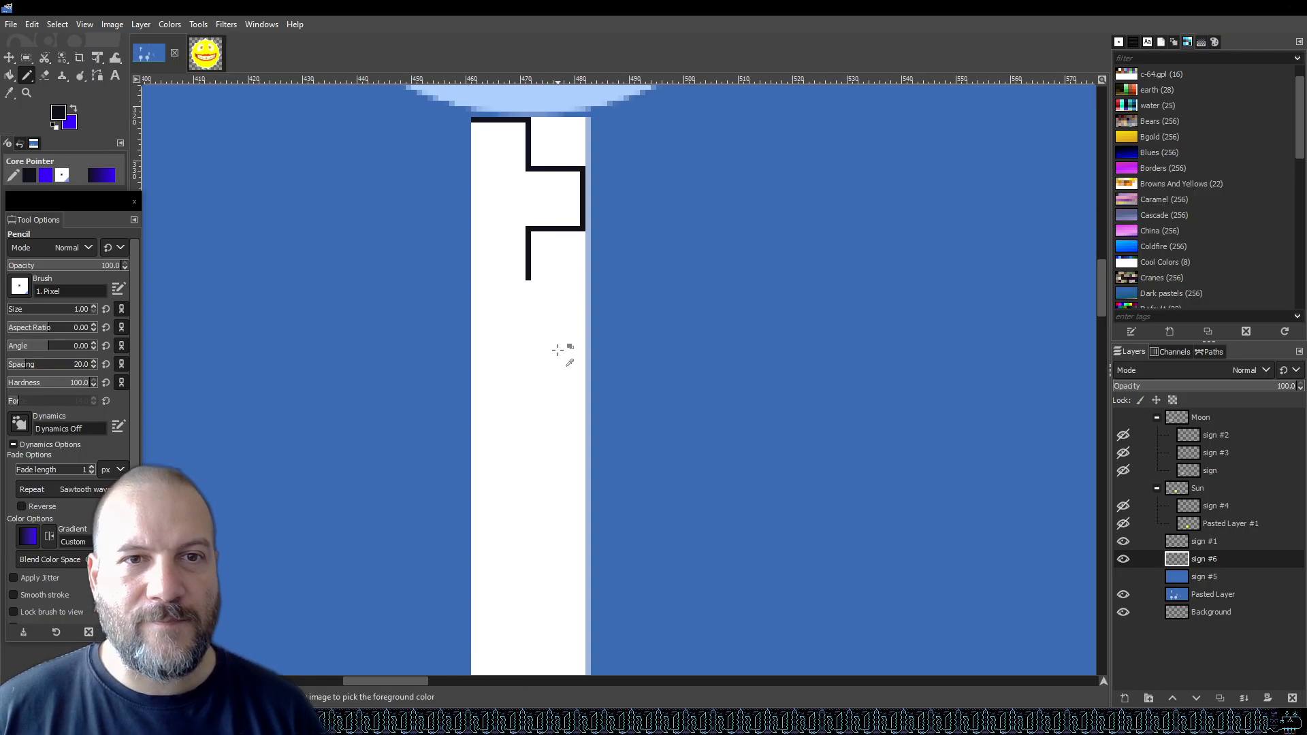
key("ctrl+z")
key("ctrl+z")
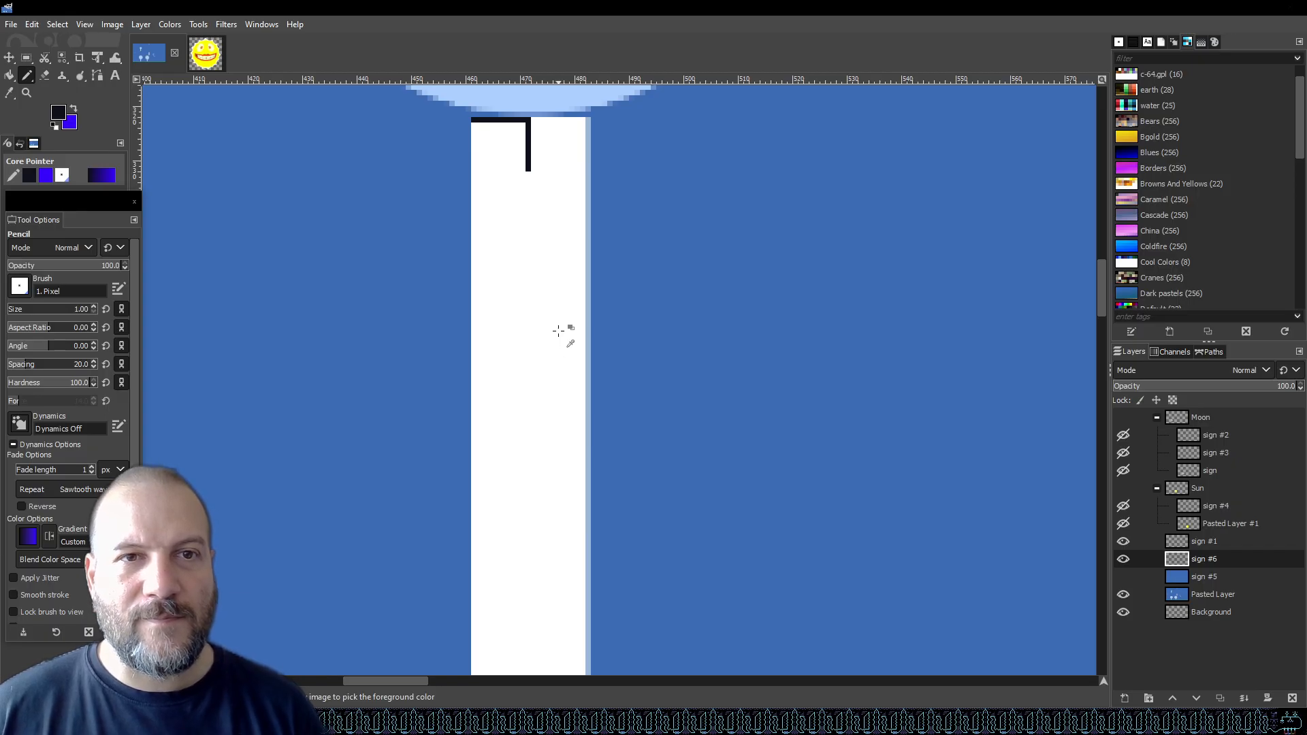
key("ctrl+z")
key("ctrl+z")
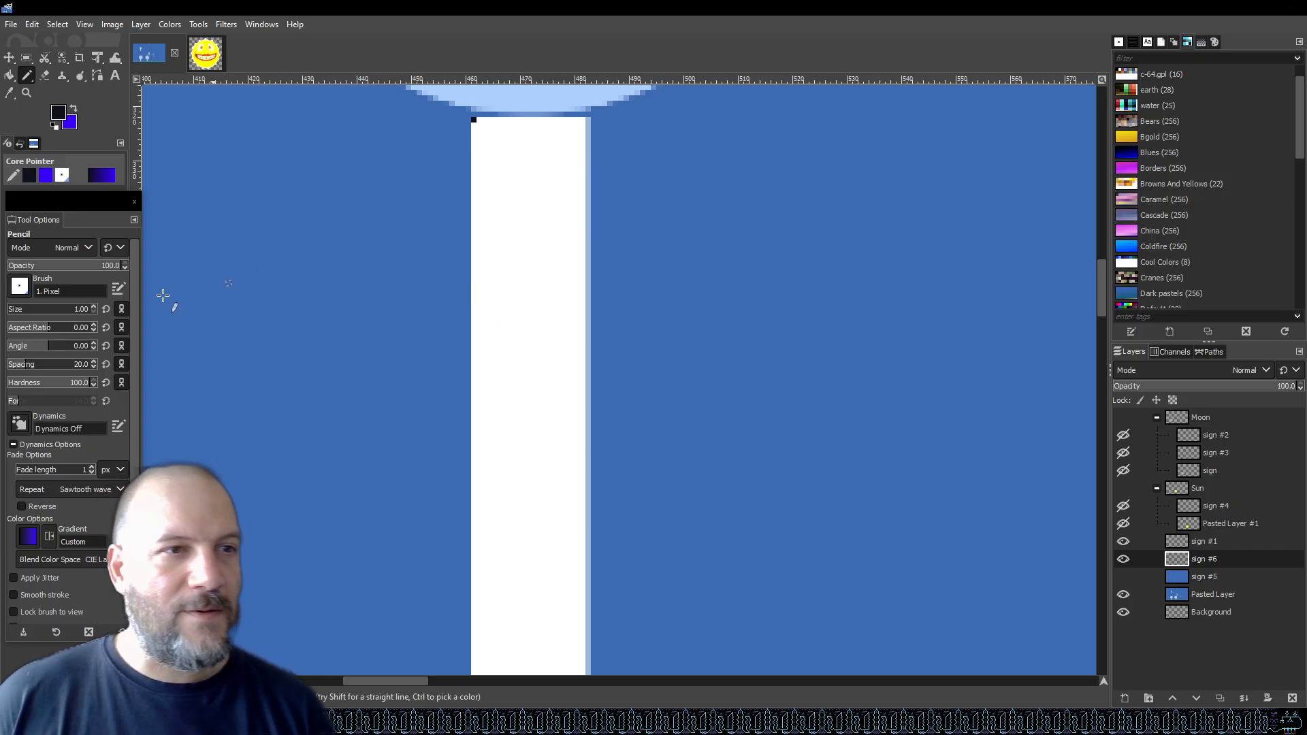
Set the pencil size to 30 and stamp alternating dark blocks down the white sign post.
left_click(24, 307)
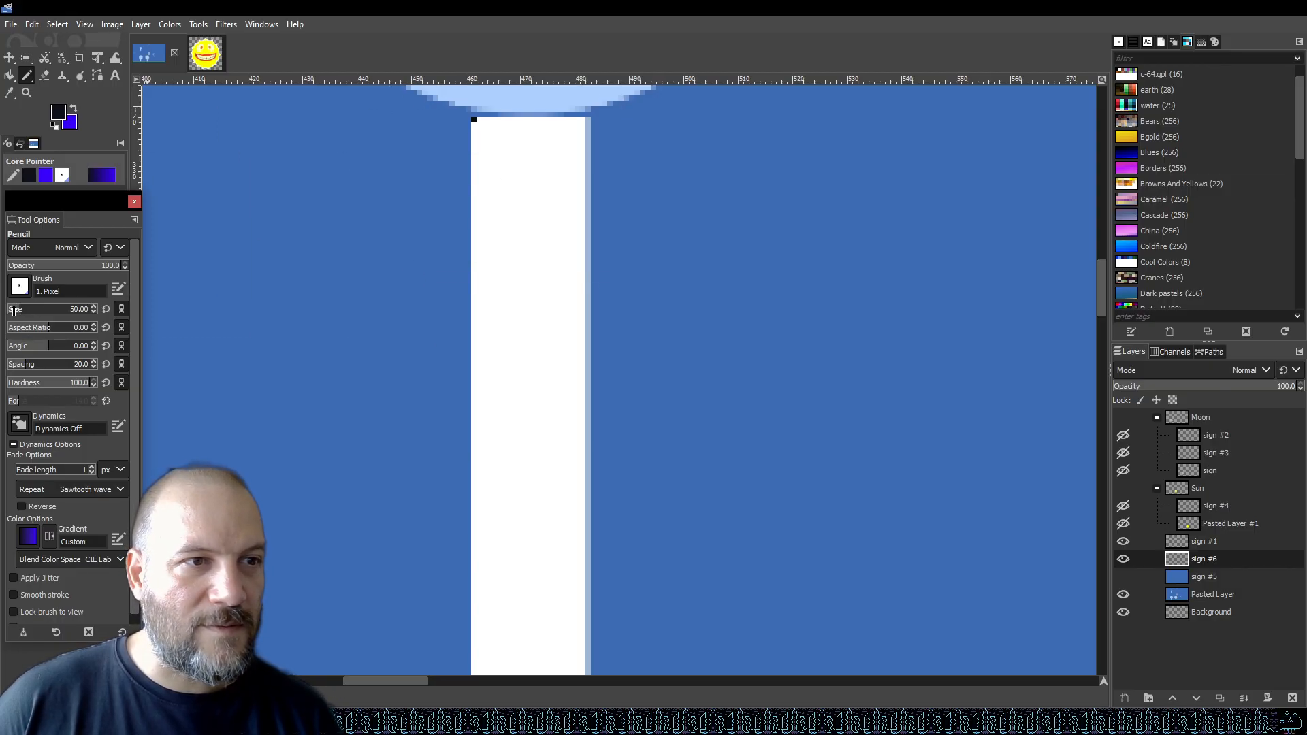
scroll(13, 311, "down", 3)
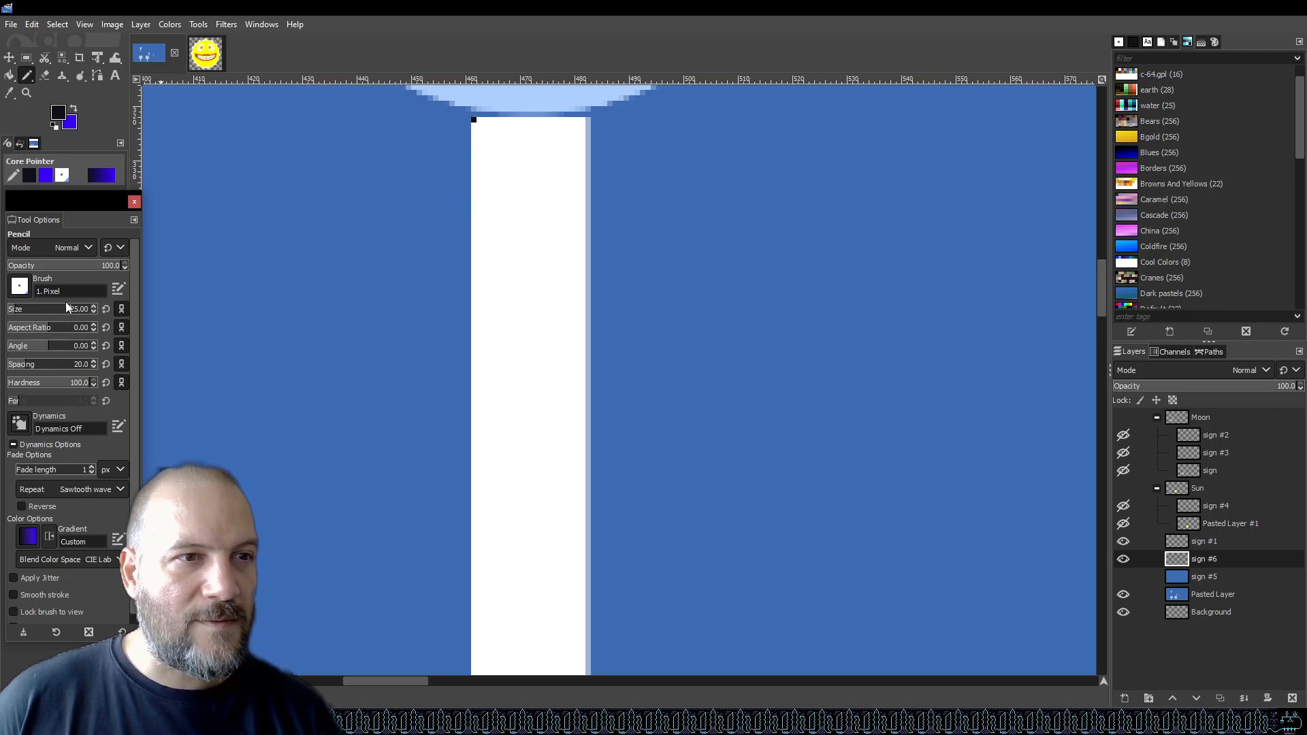
scroll(75, 310, "up", 5)
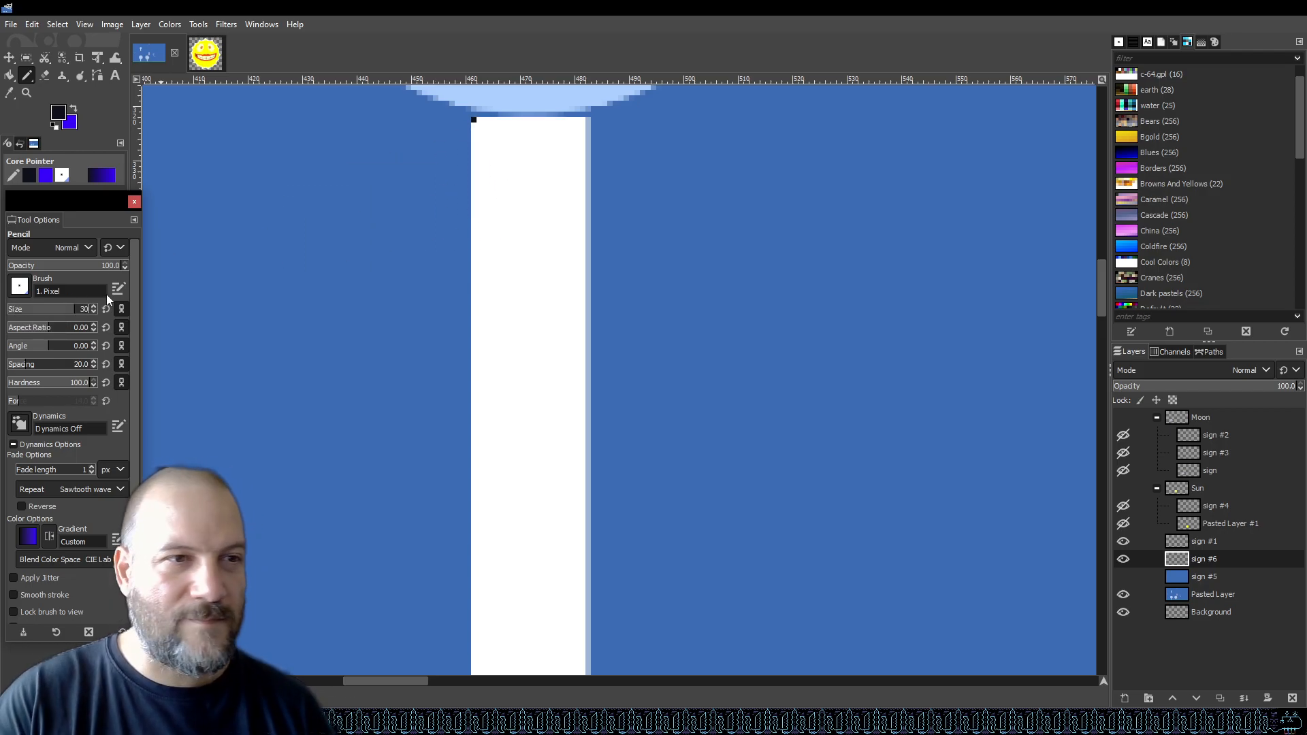
left_click(529, 174)
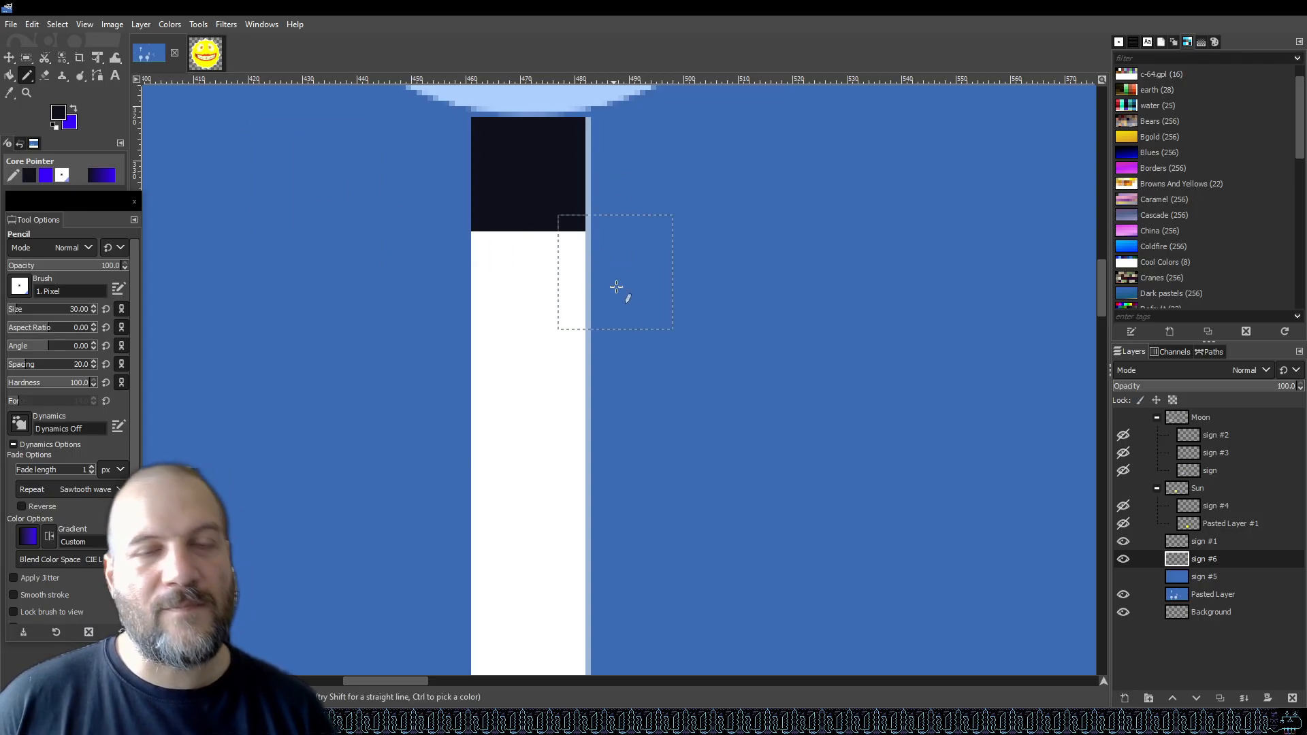
scroll(686, 302, "down", 3)
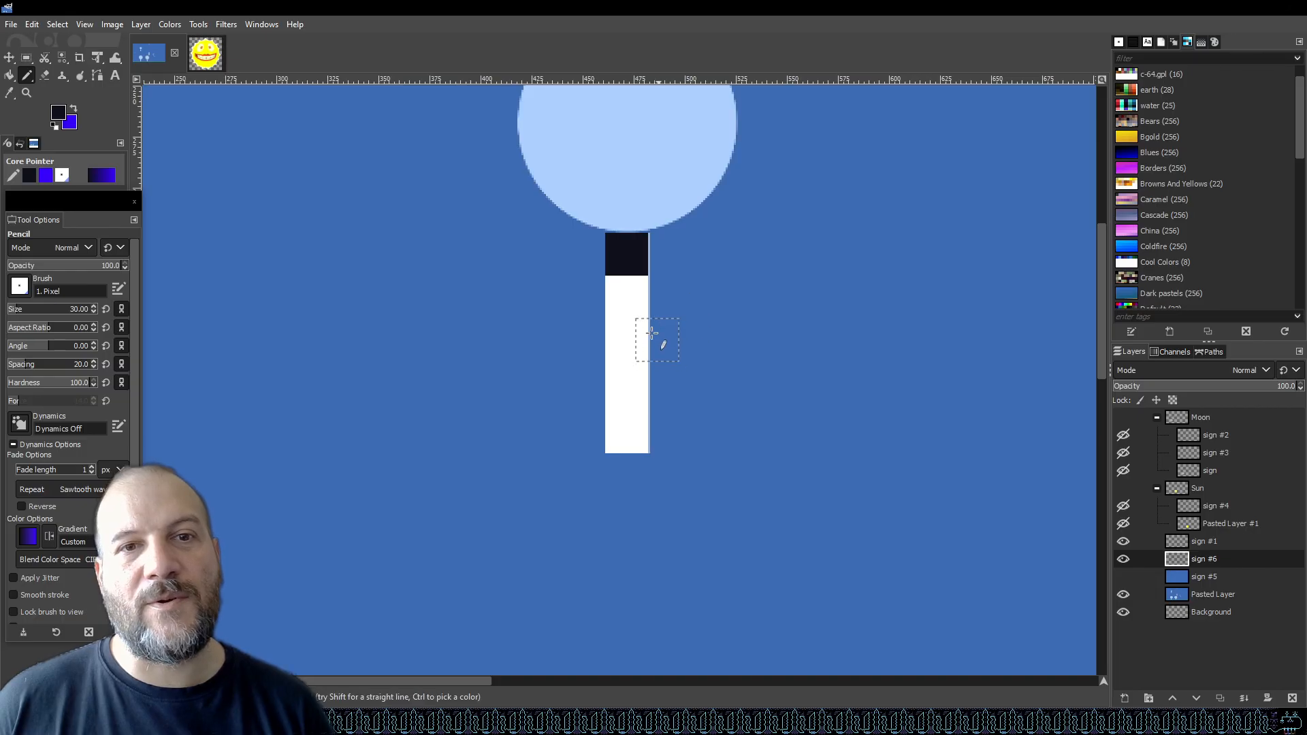
scroll(626, 297, "up", 2)
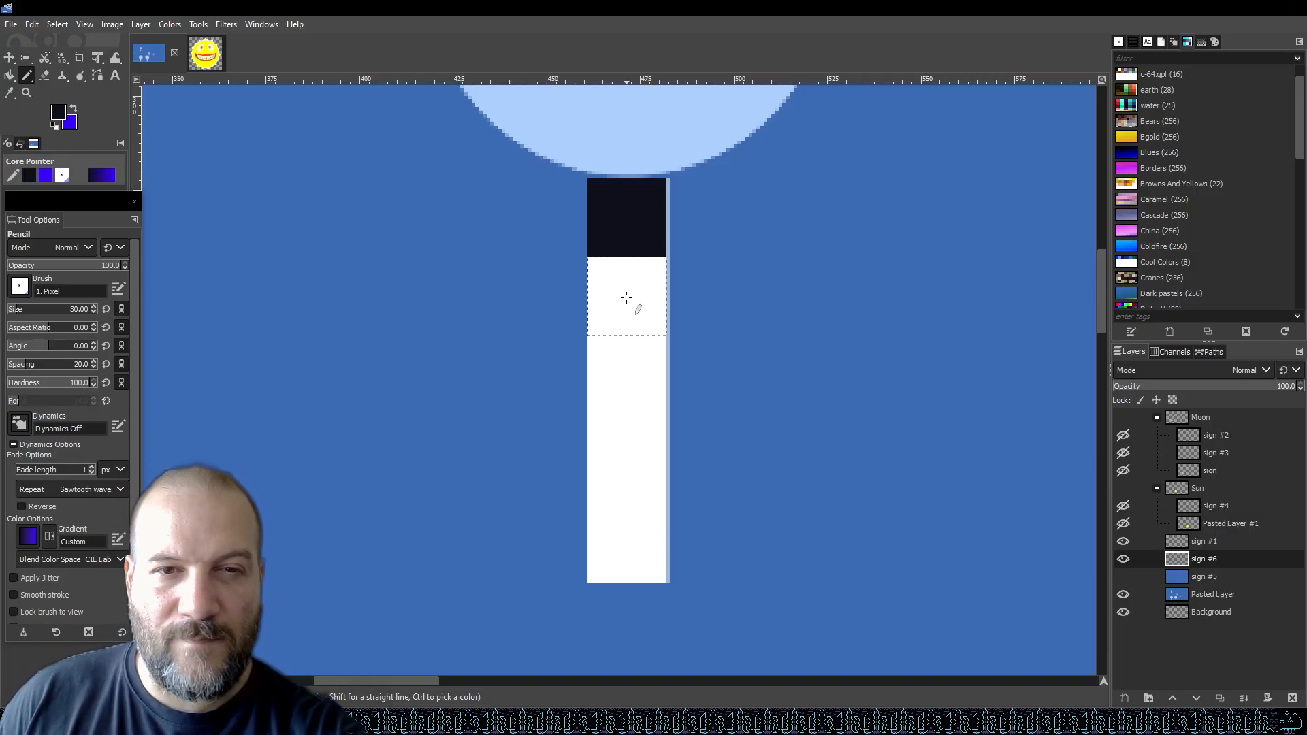
left_click(626, 375)
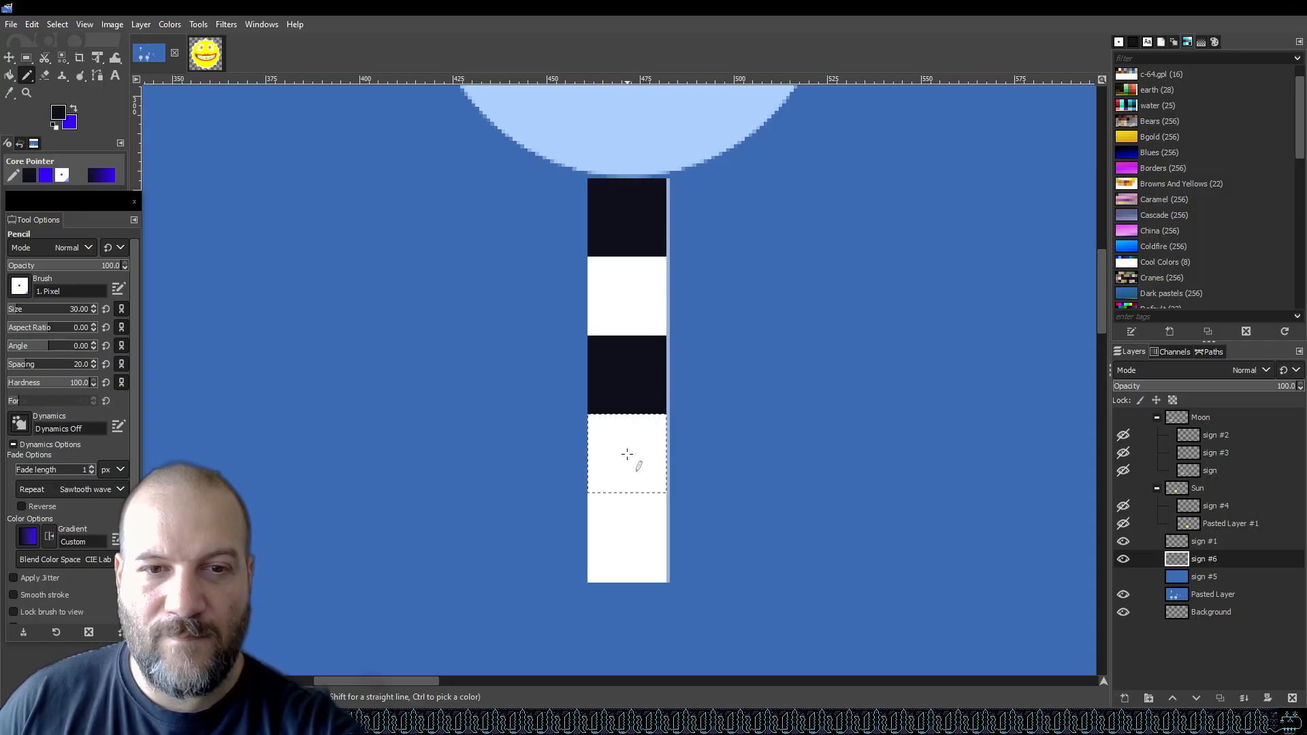
left_click(626, 533)
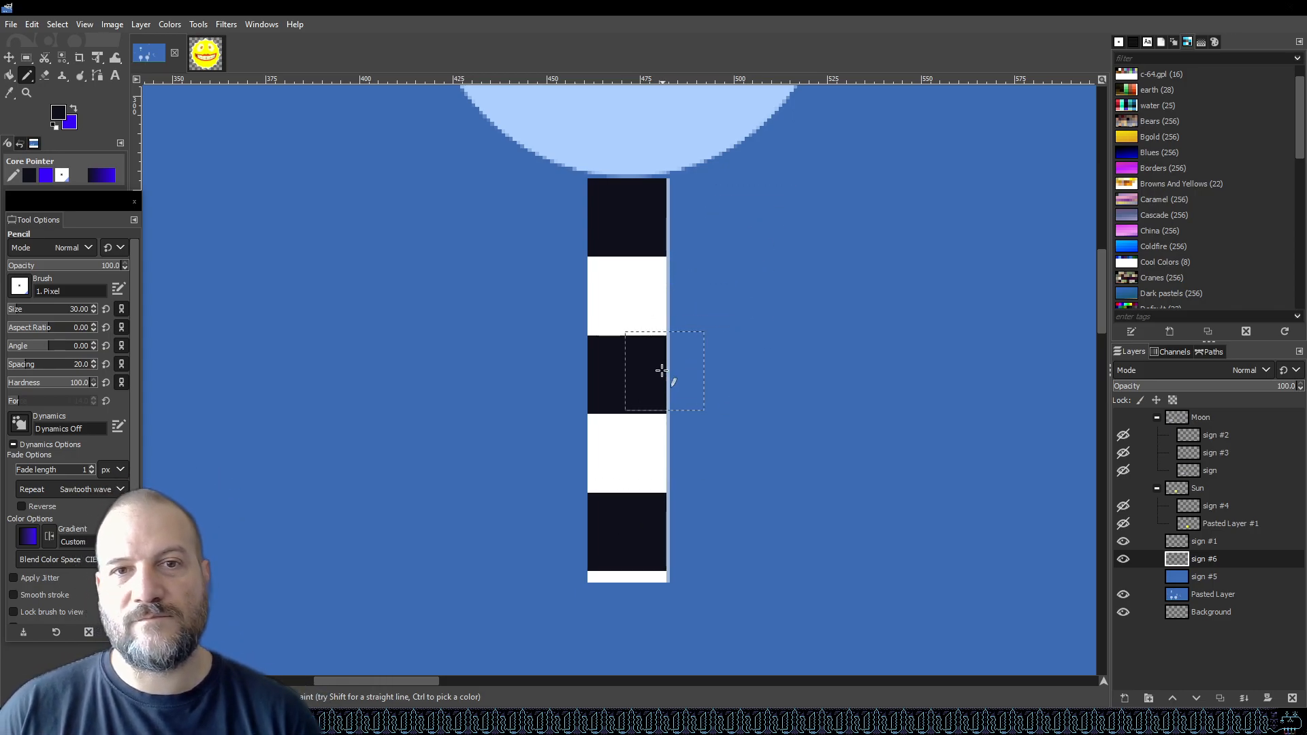
Pick white from the sign post as the foreground colour and return to the Pencil tool.
scroll(689, 347, "down", 3)
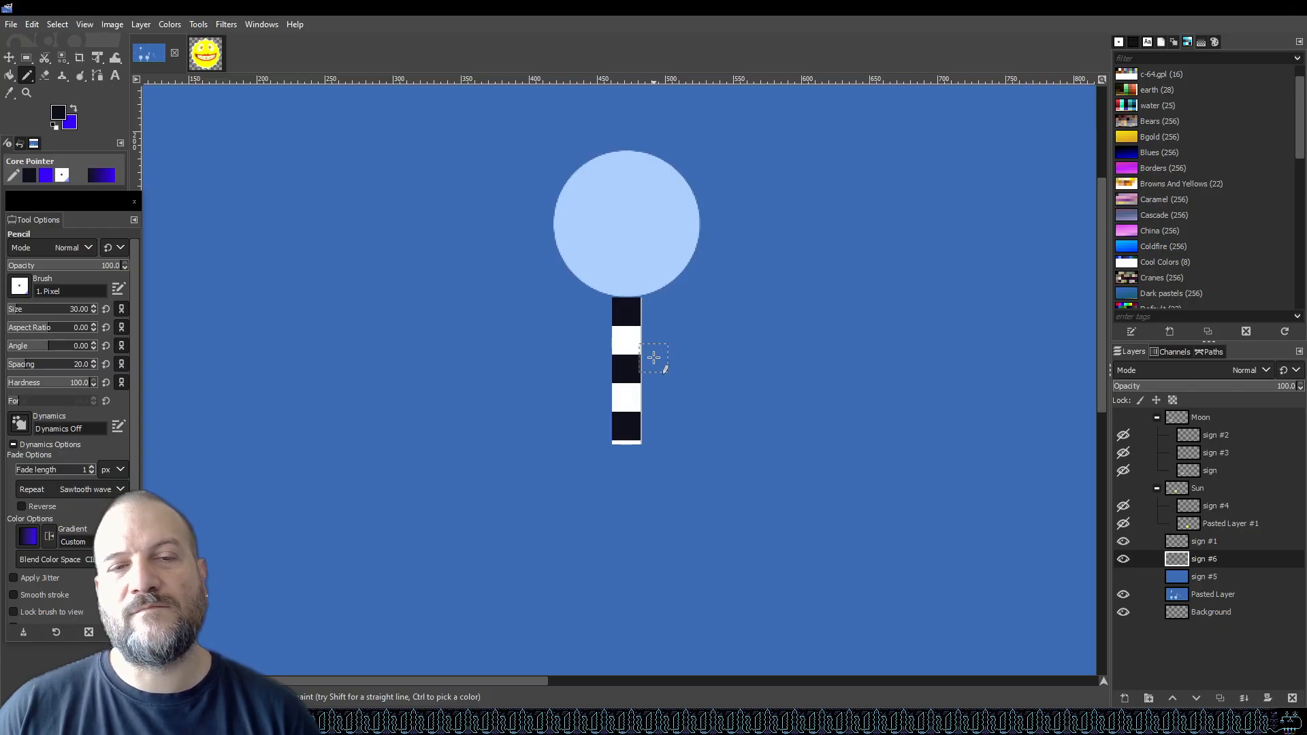
scroll(653, 347, "up", 5)
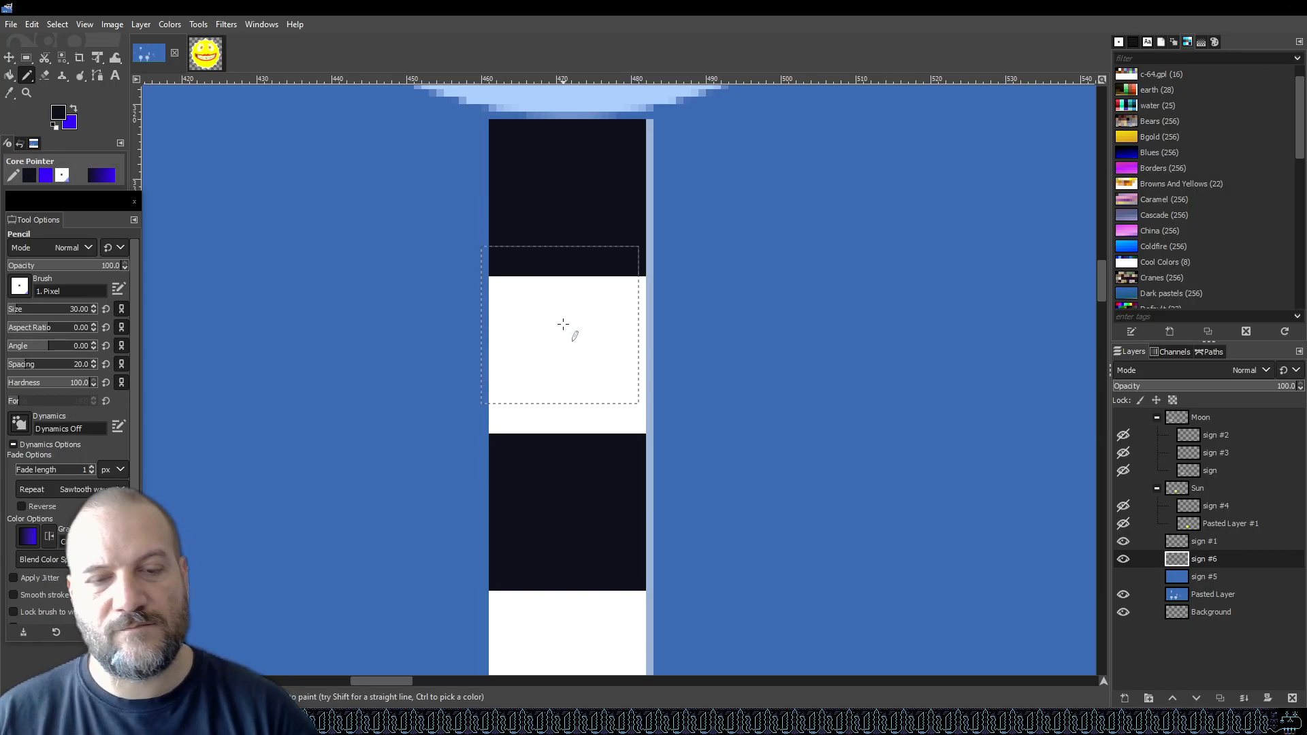
key("i")
key("o")
left_click(569, 361)
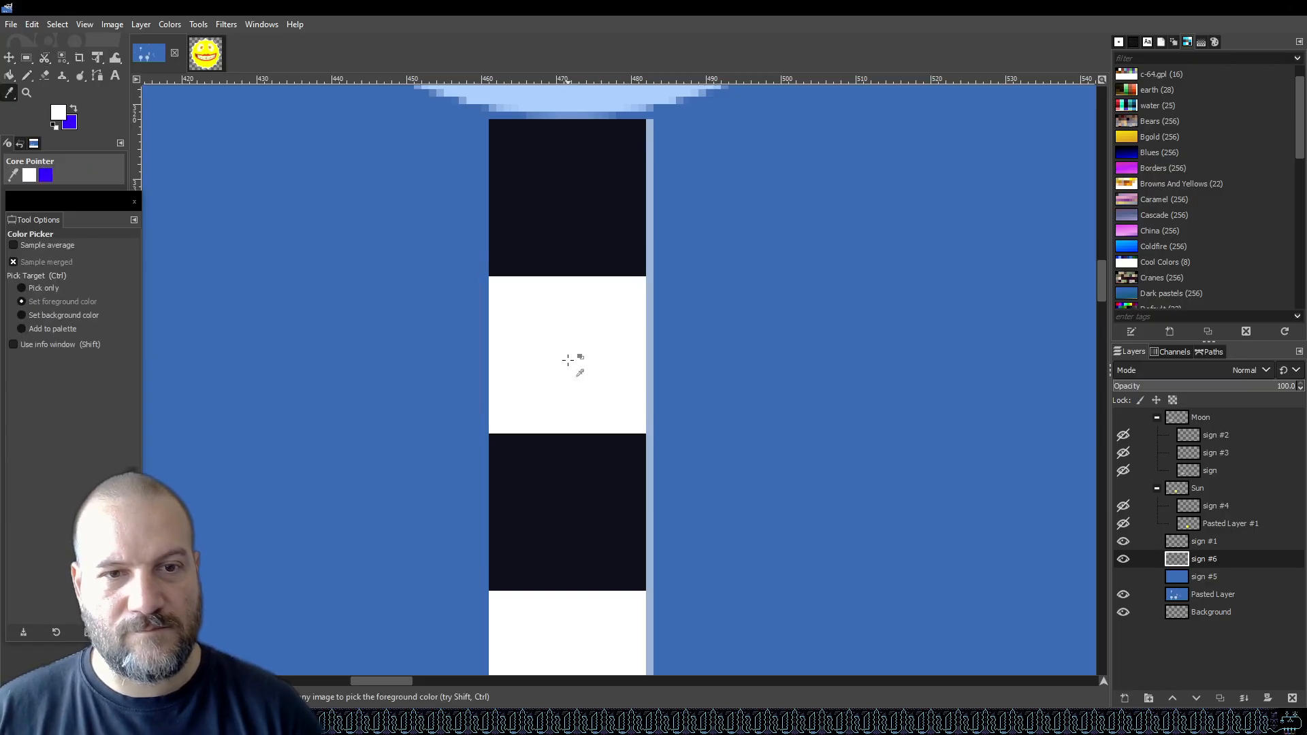
key("n")
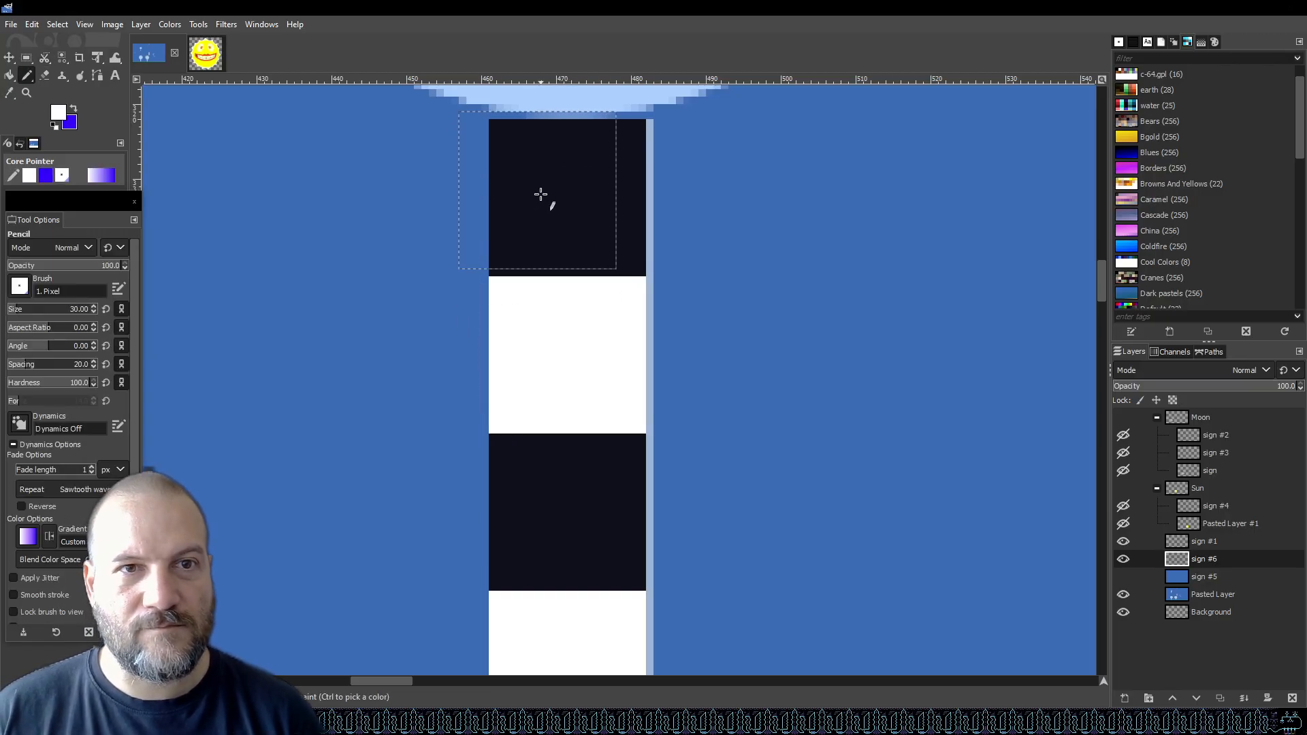
Set the pencil size to 15, stamp a white square on the top dark block, and undo it.
left_click(81, 307)
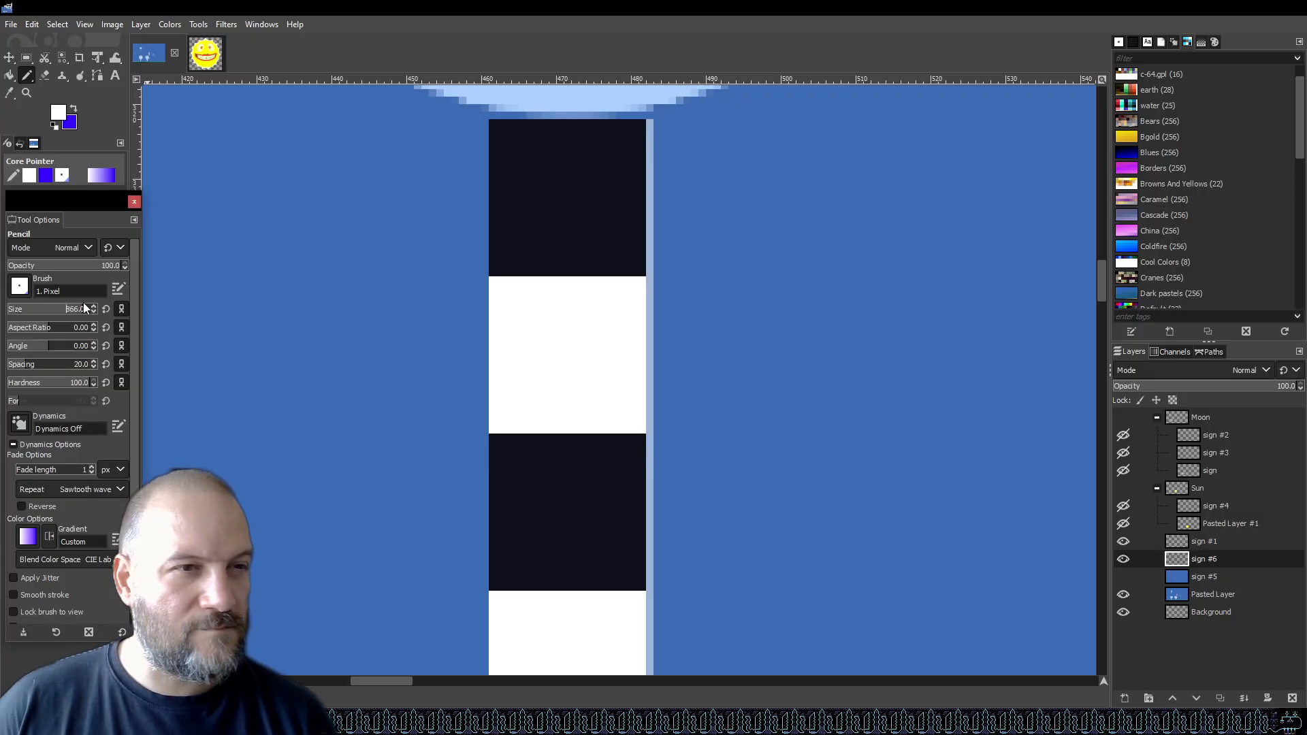
left_click(71, 311)
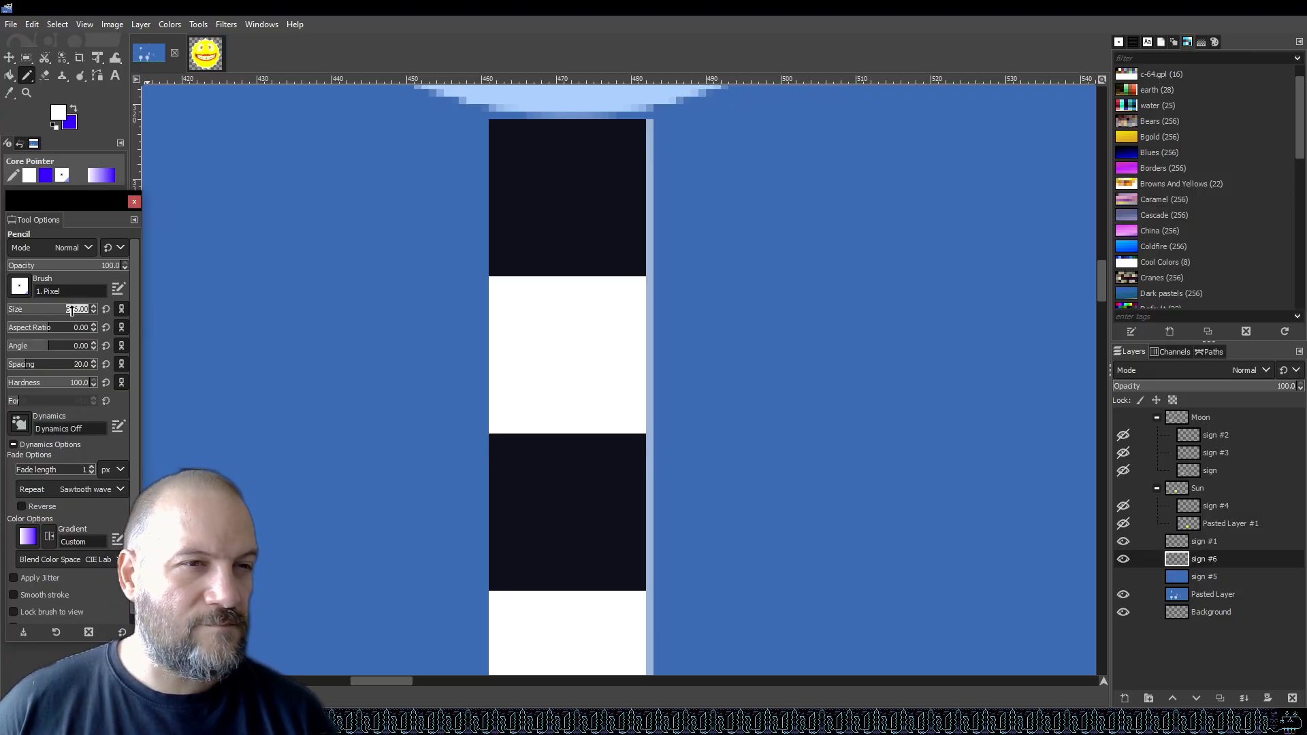
key("Return")
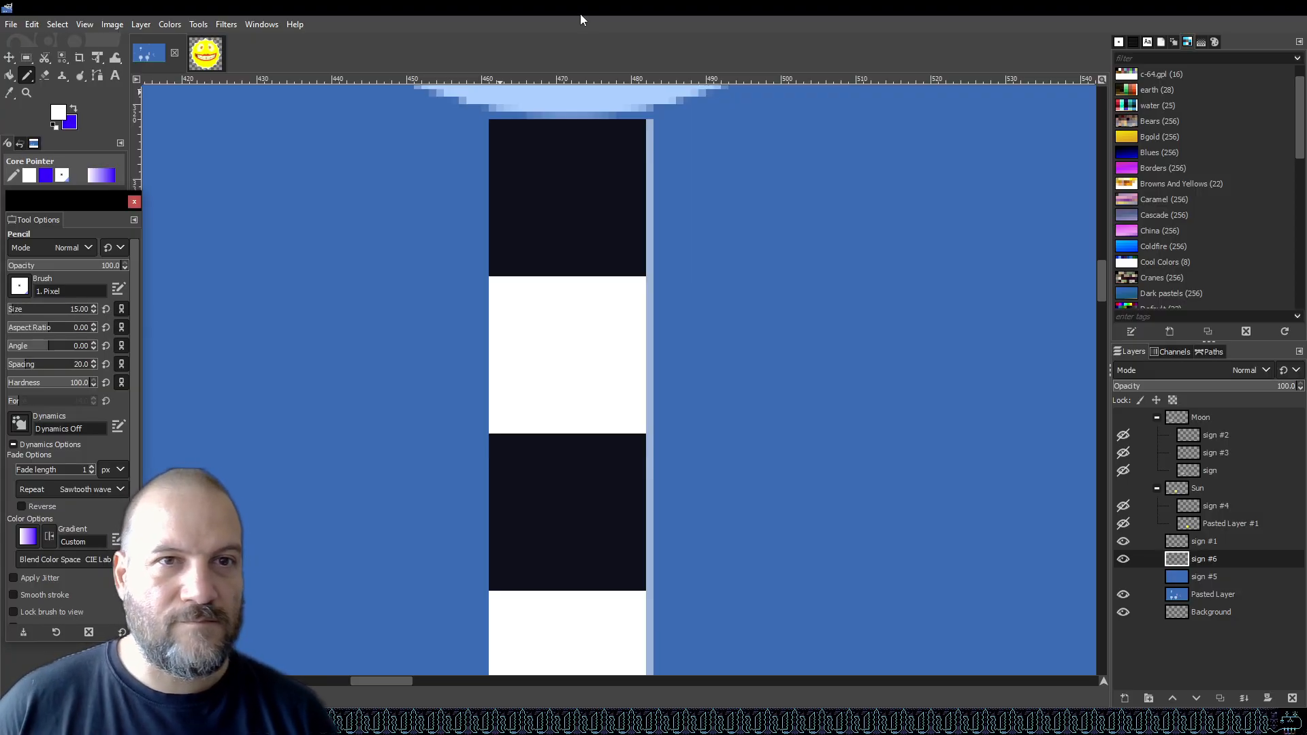
left_click(532, 162)
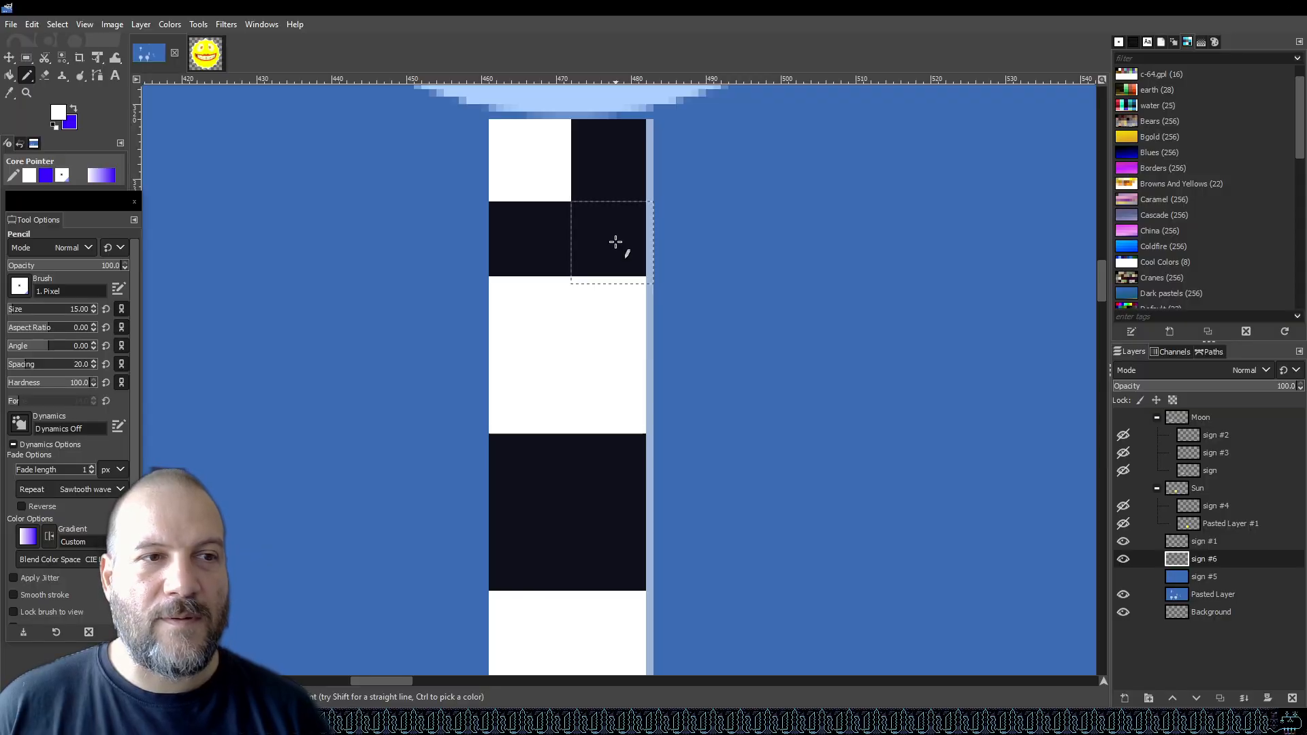
key("ctrl+z")
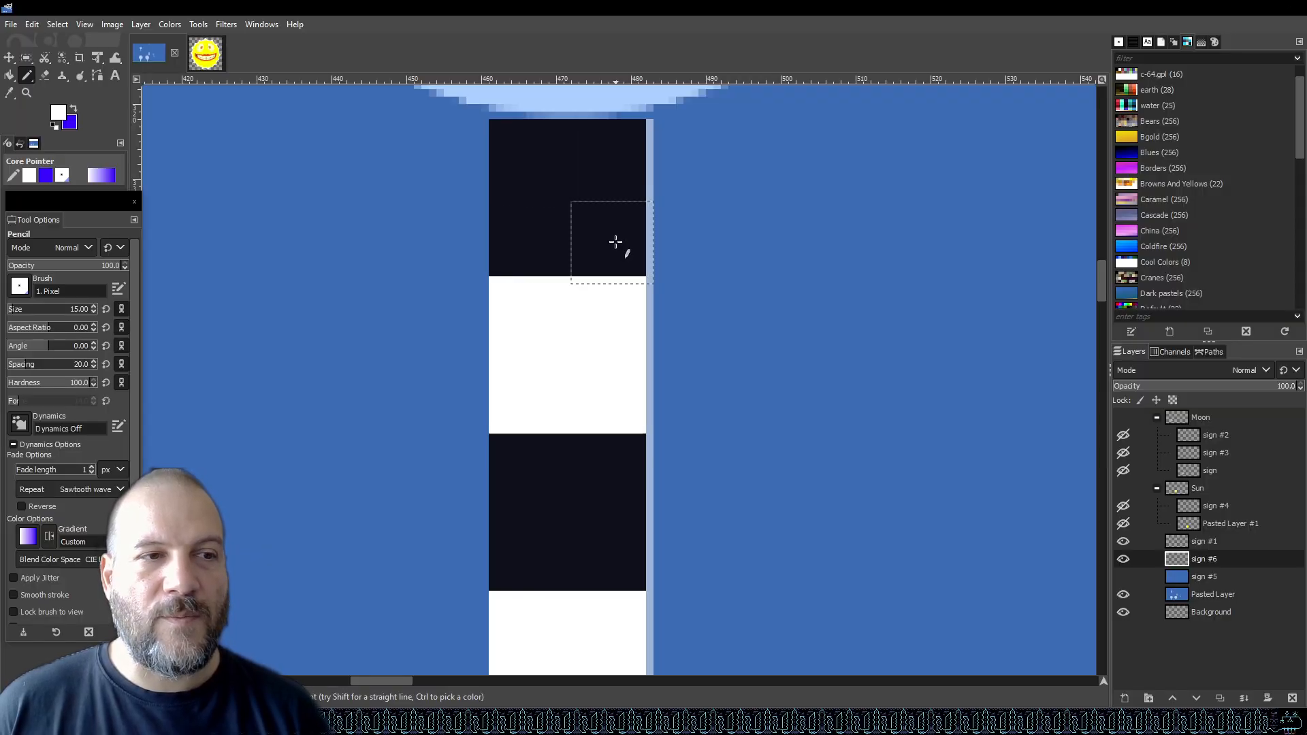
Set the pencil size to 14 and stamp white squares to form a checker pattern at the top of the post.
left_click(82, 307)
double_click(88, 310)
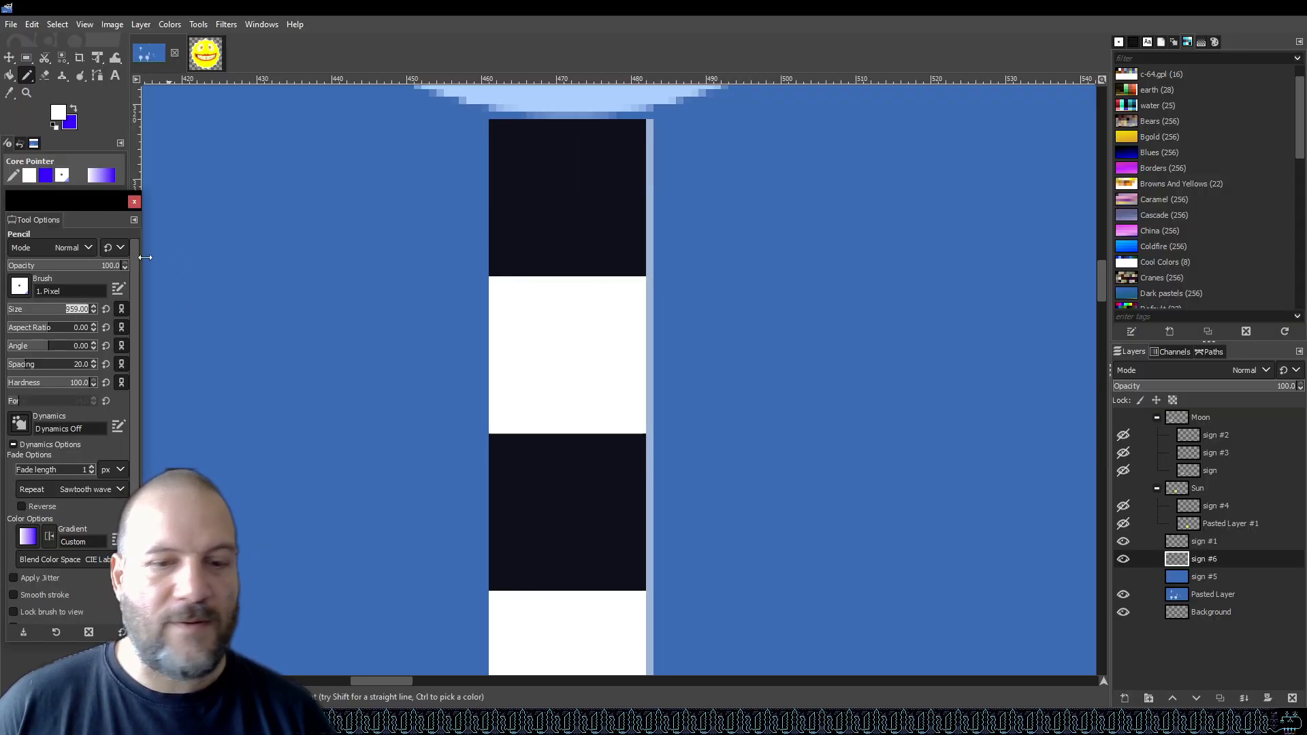
type("14")
key("Return")
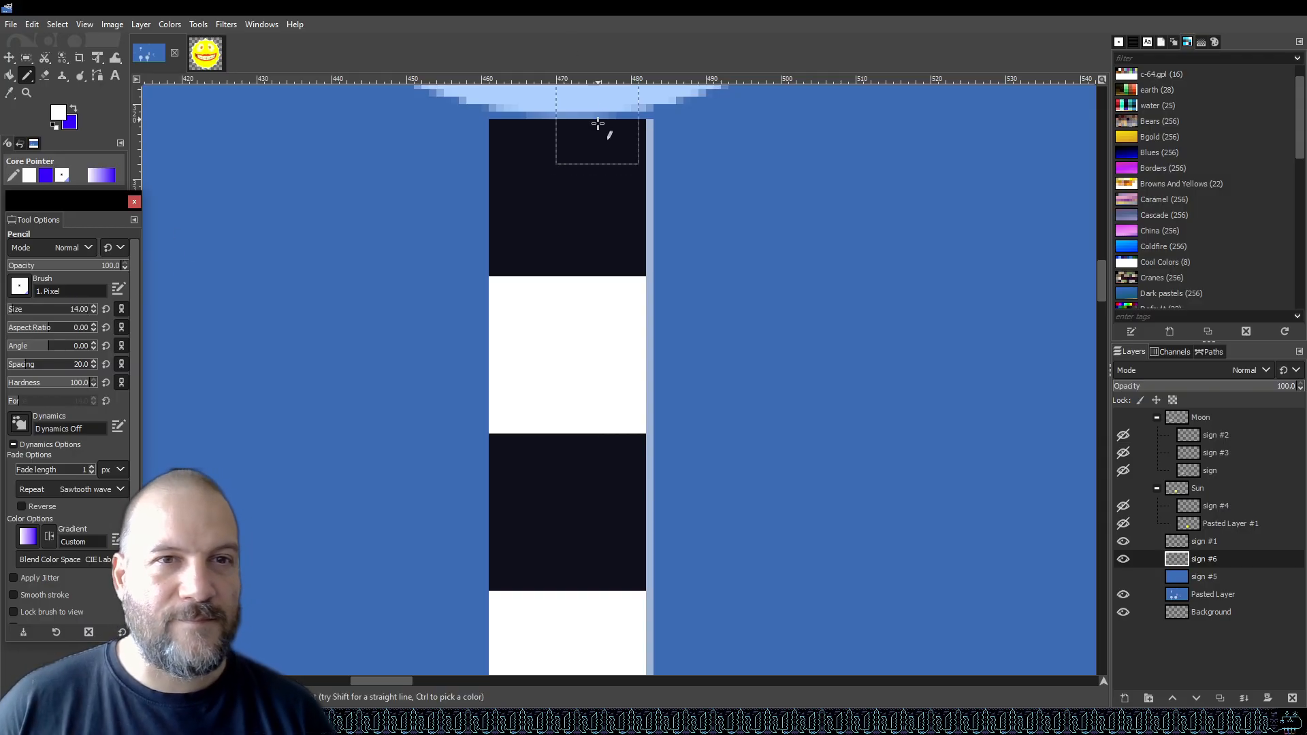
left_click(536, 169)
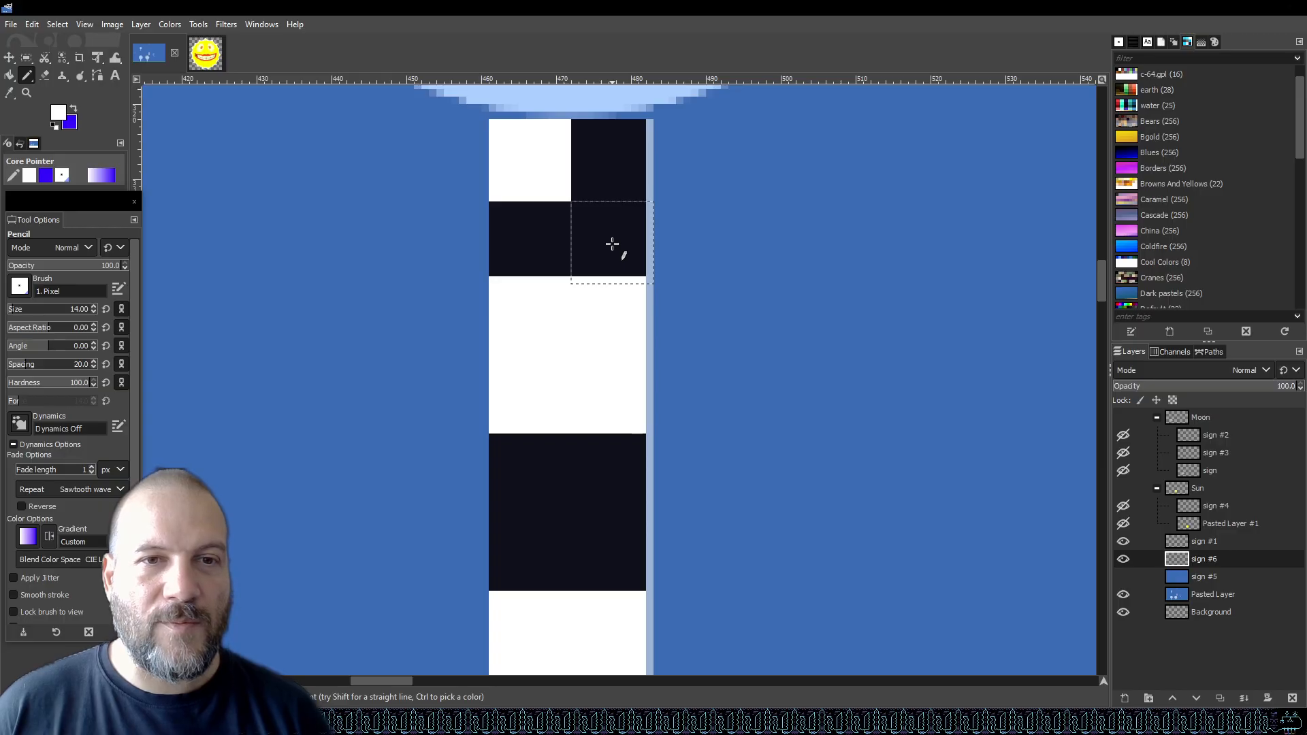
left_click(612, 243)
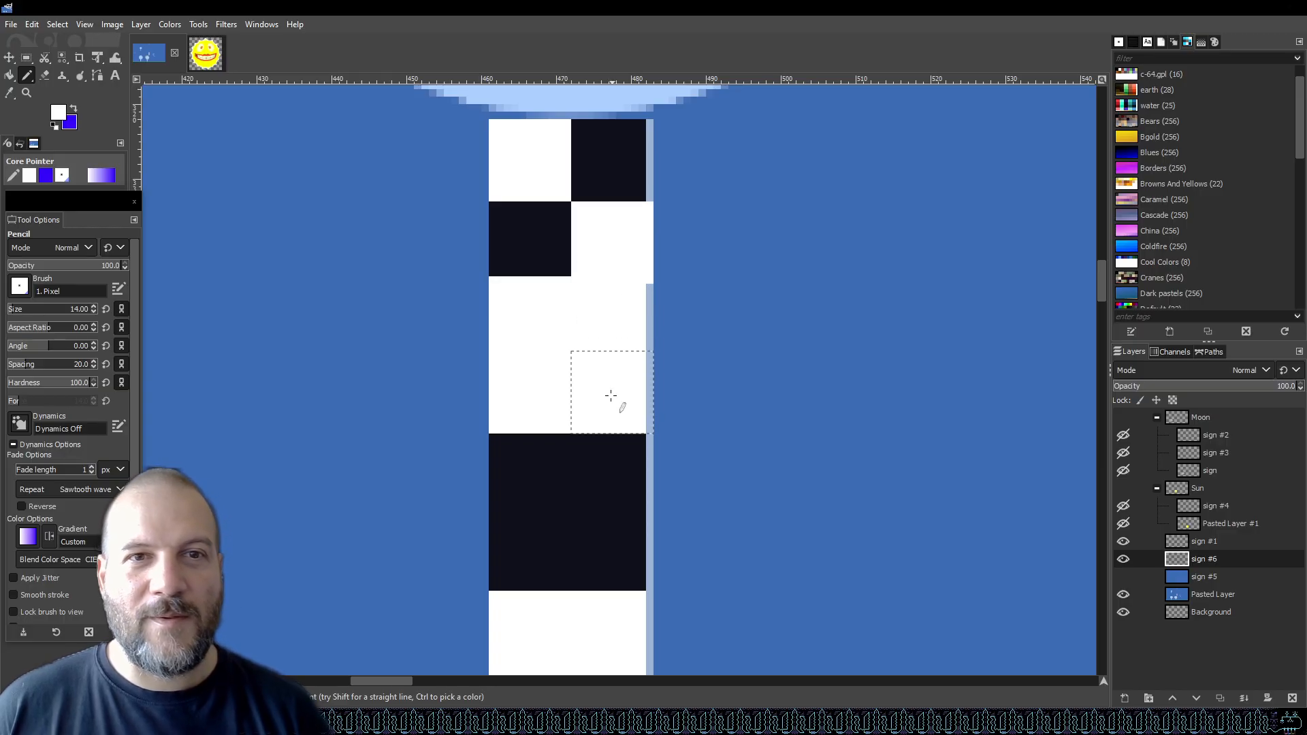
Undo the two white checker squares at the top of the sign post.
key("ctrl+z")
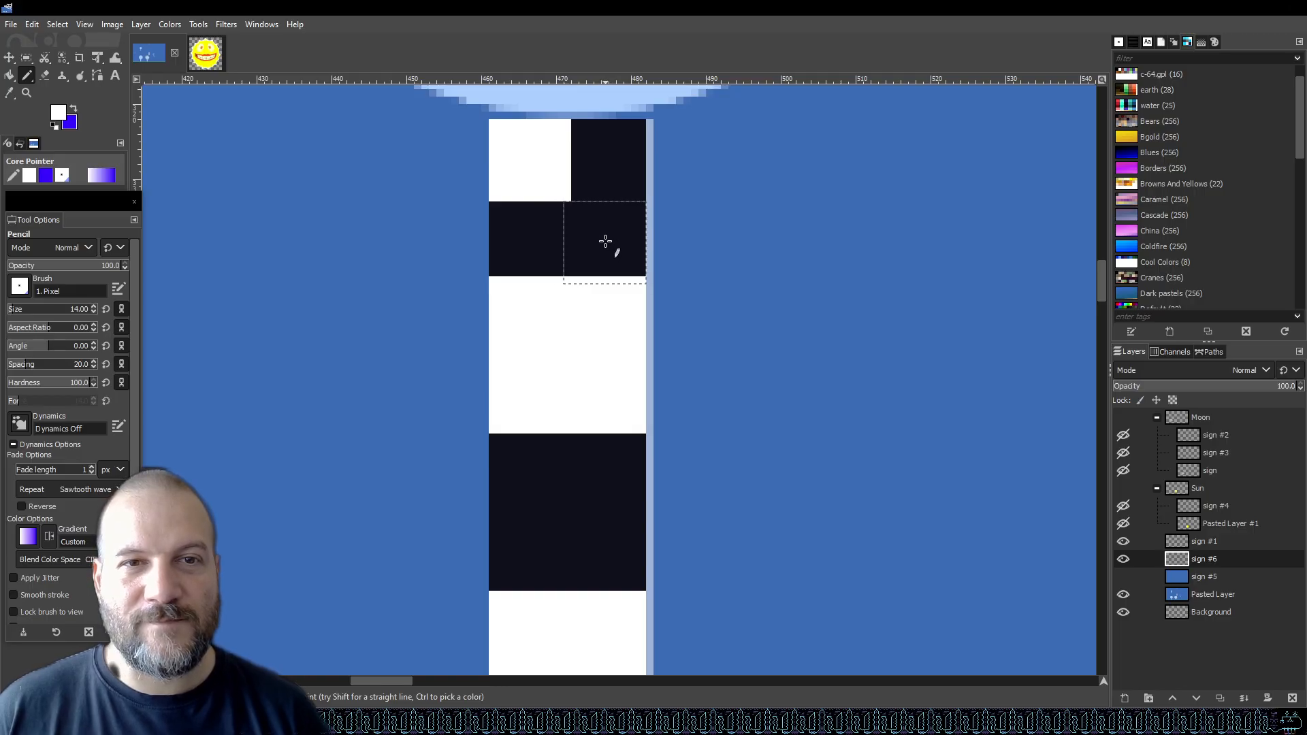
key("ctrl+z")
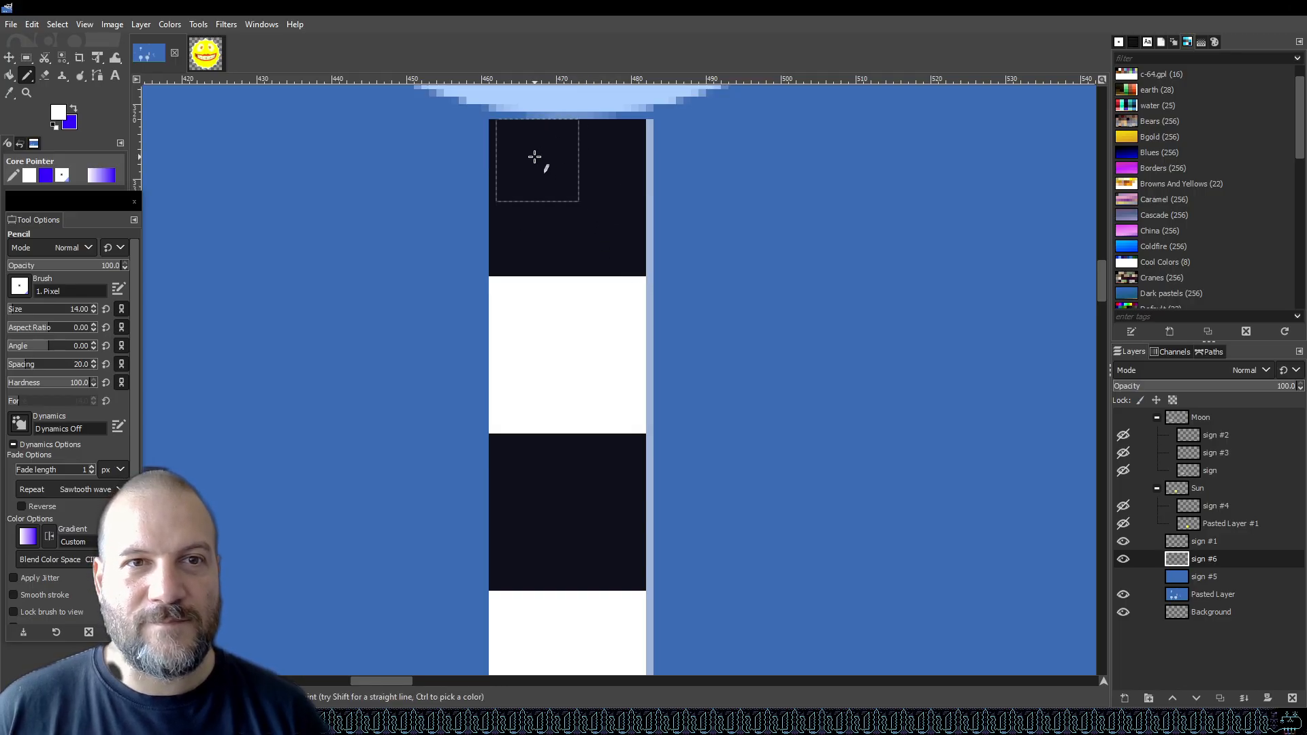
left_click(79, 309)
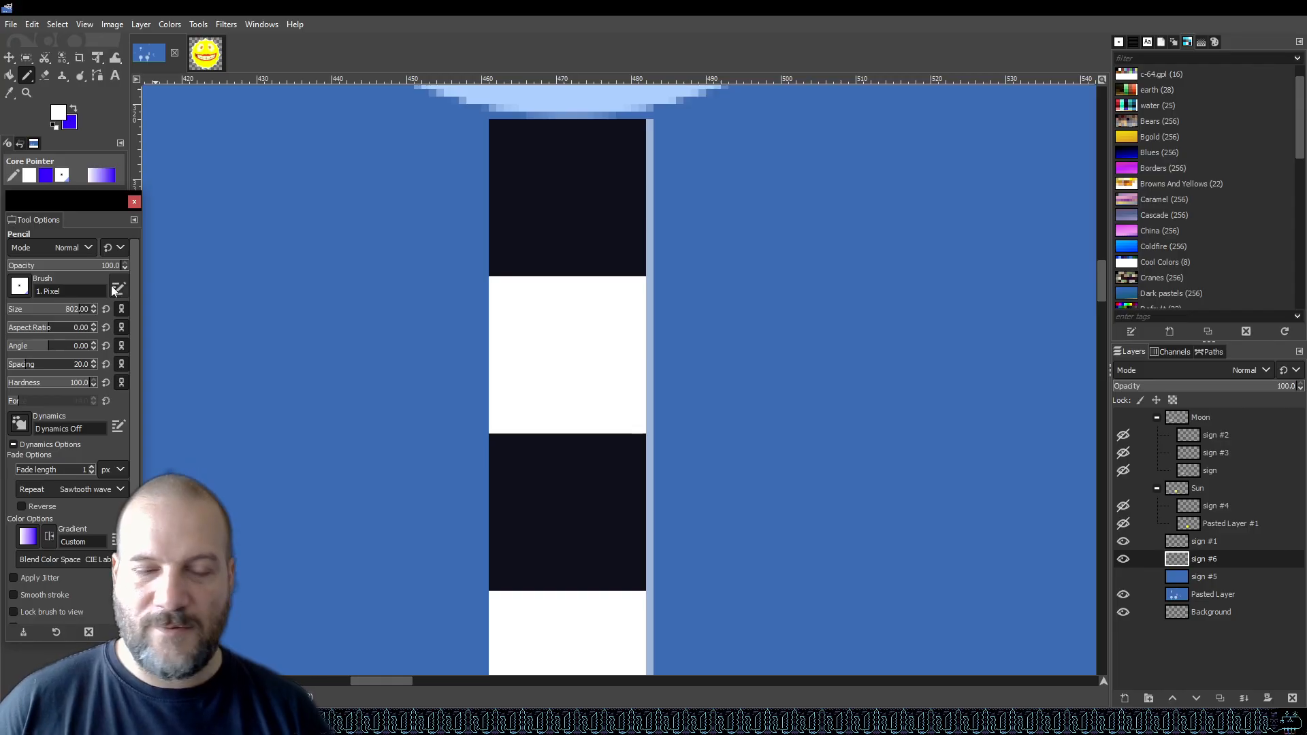
double_click(86, 310)
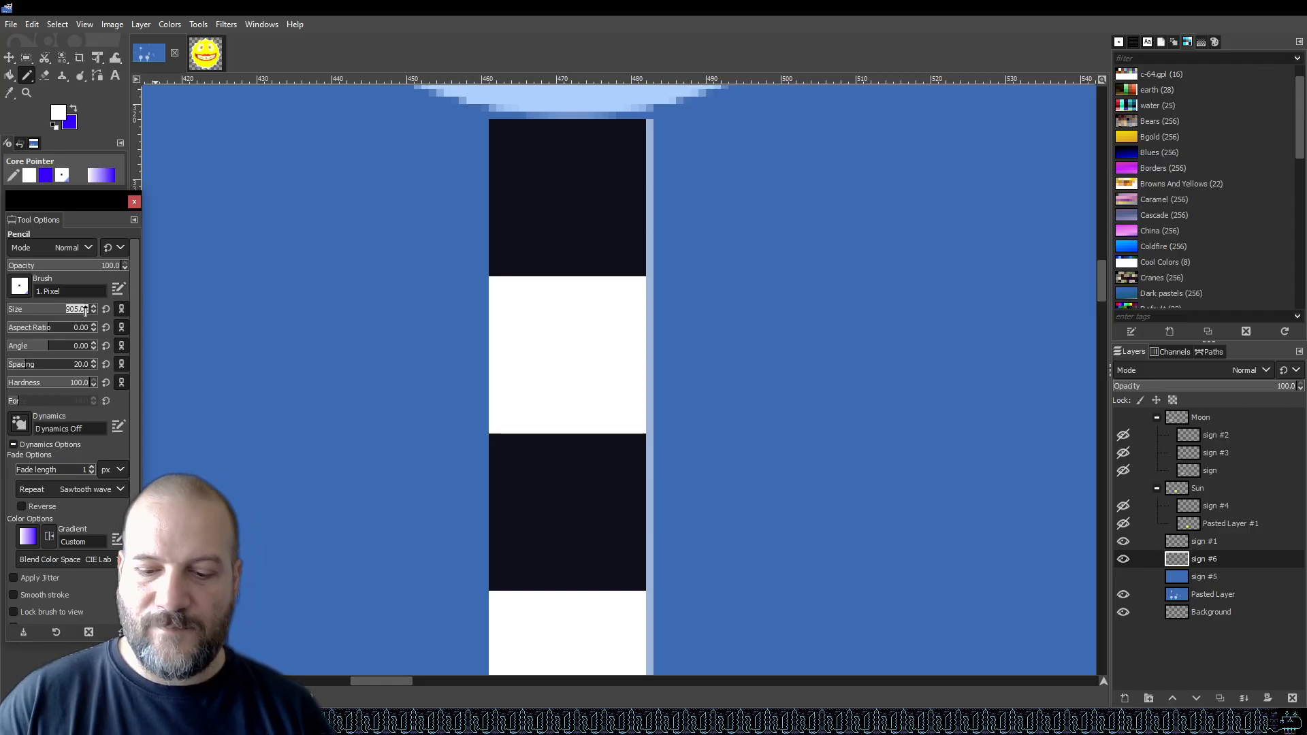
key("Return")
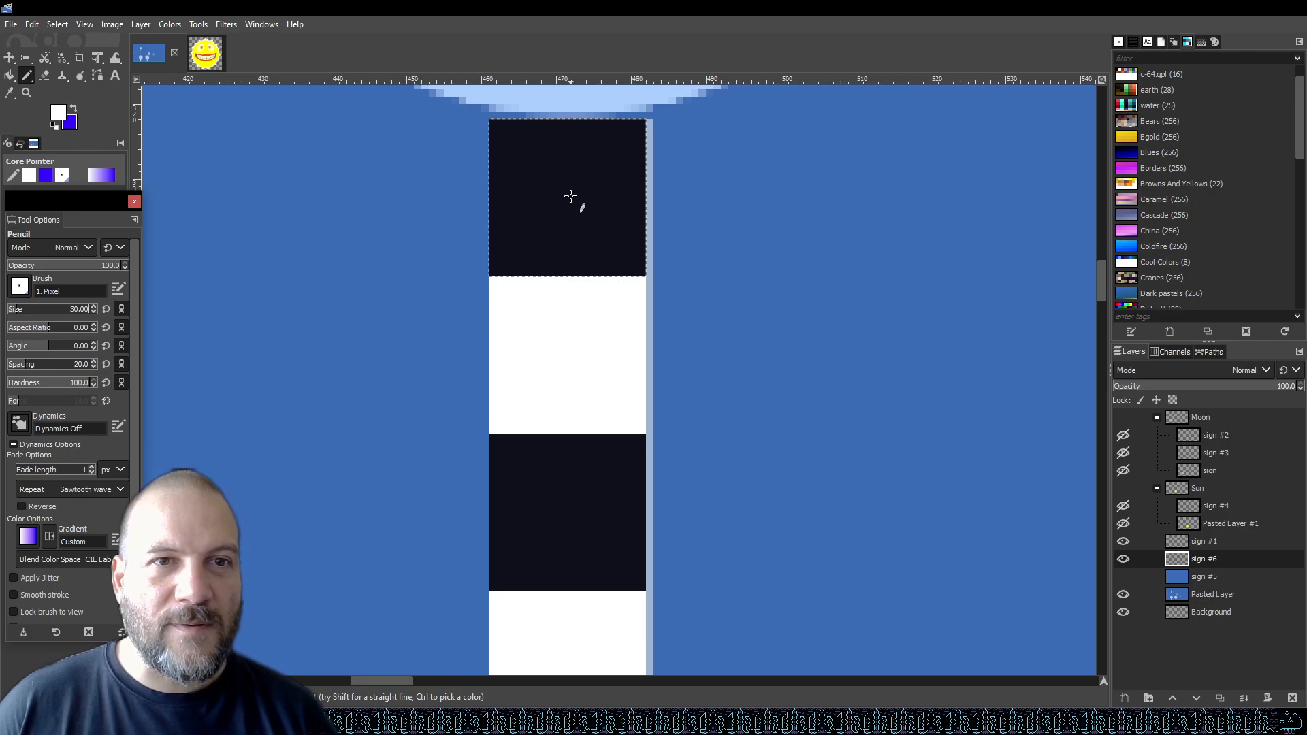
Set the pencil size to 15, stamp two white squares on the top dark block, and undo both.
left_click(85, 310)
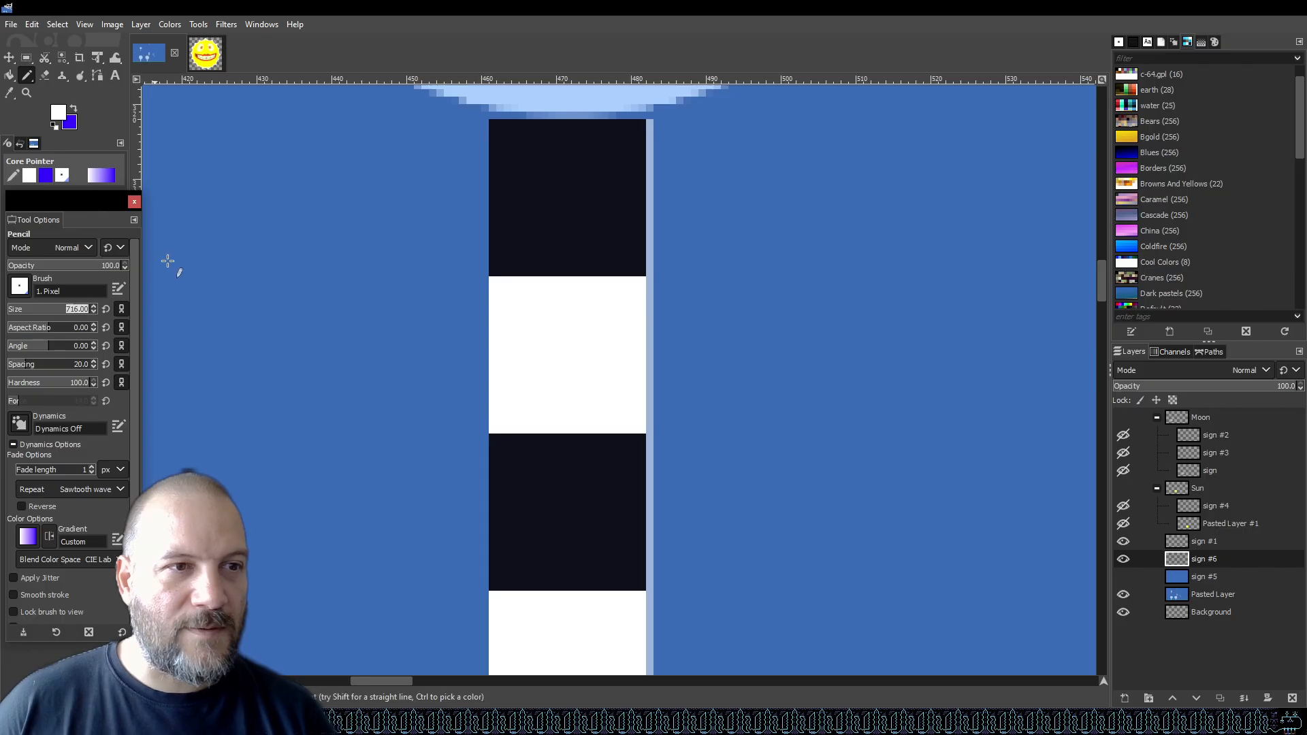
type("15")
key("Return")
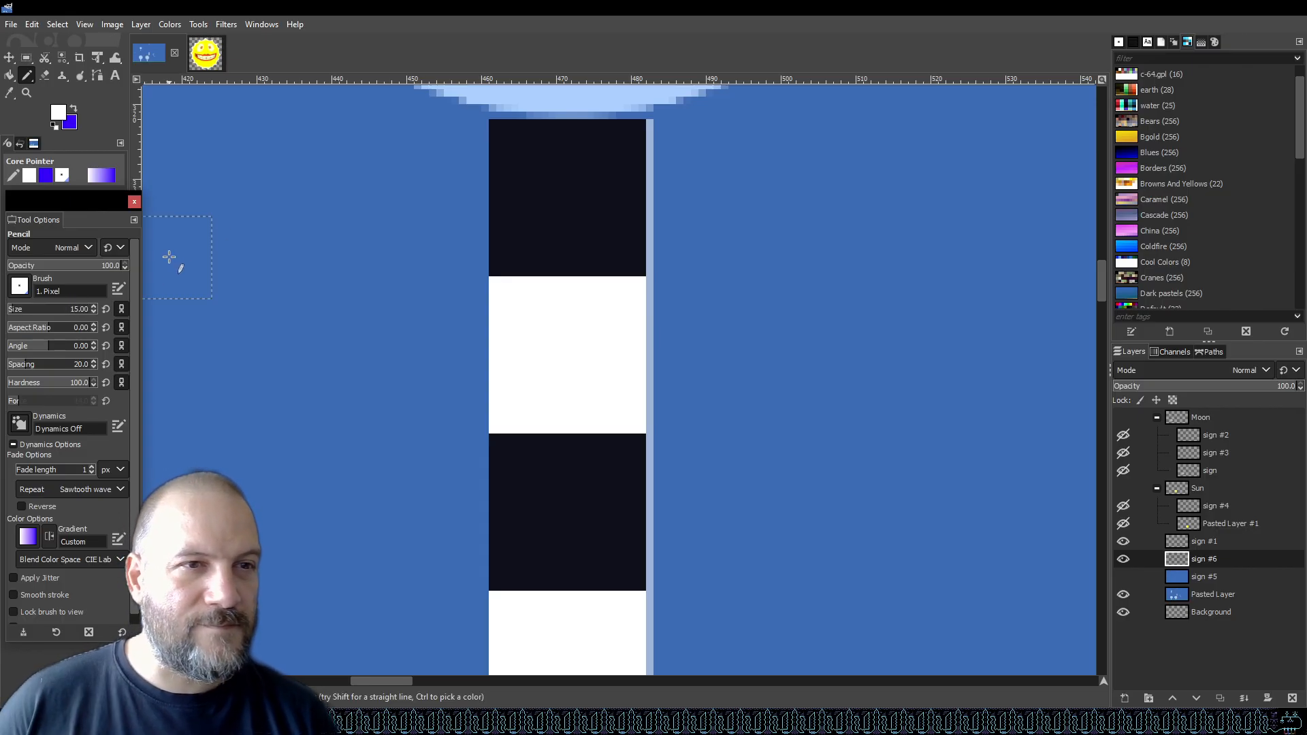
left_click(530, 162)
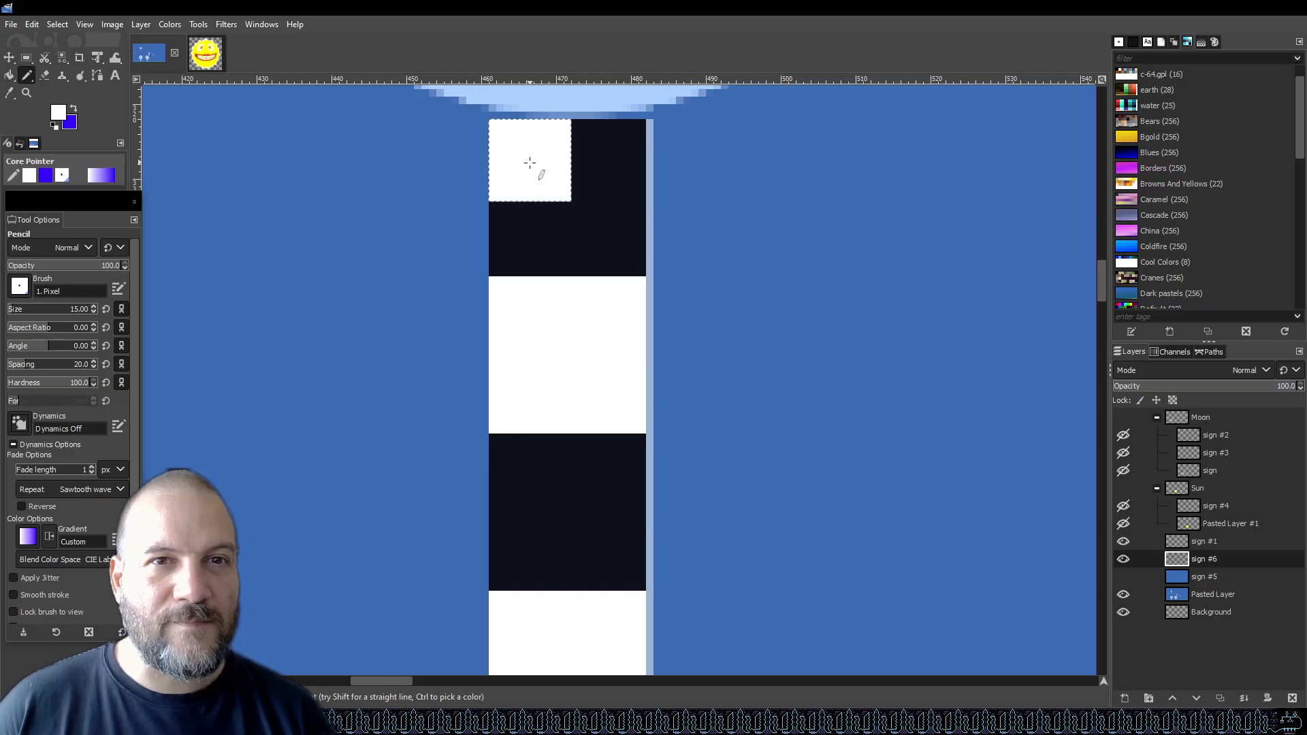
left_click(603, 248)
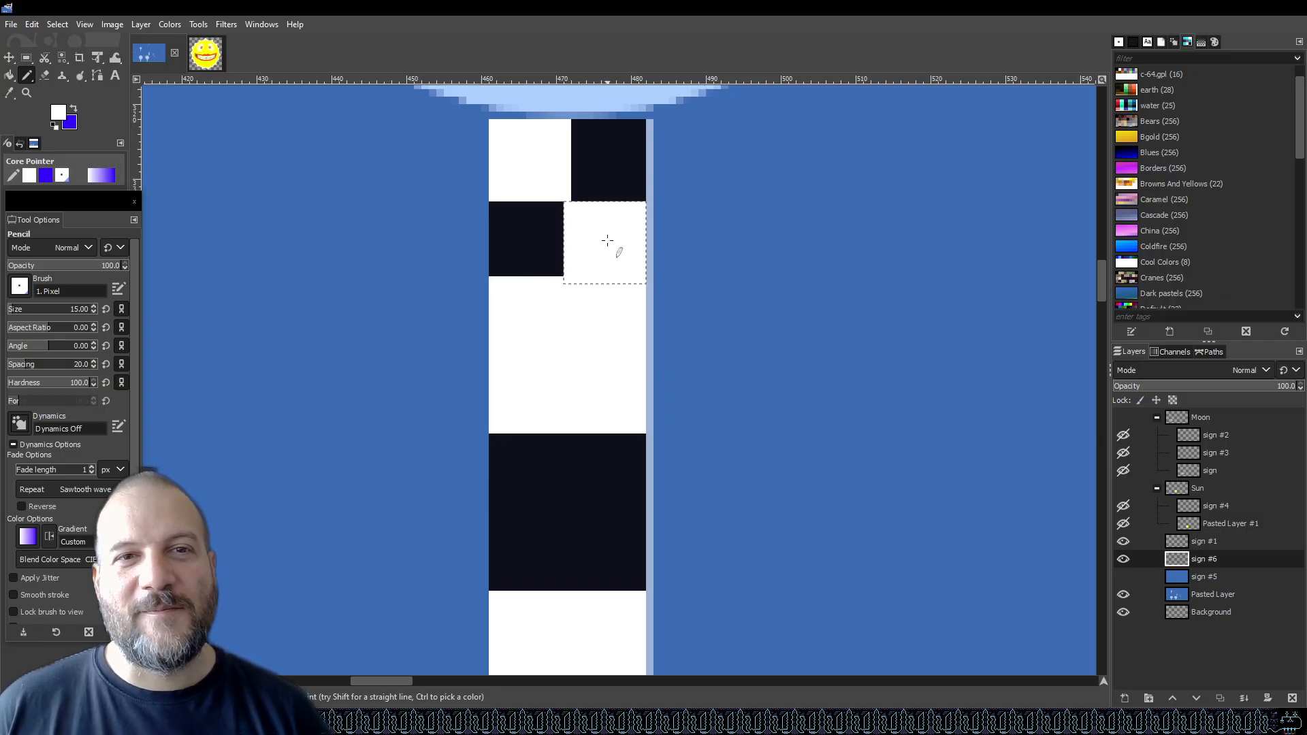
key("ctrl+z")
key("ctrl+z")
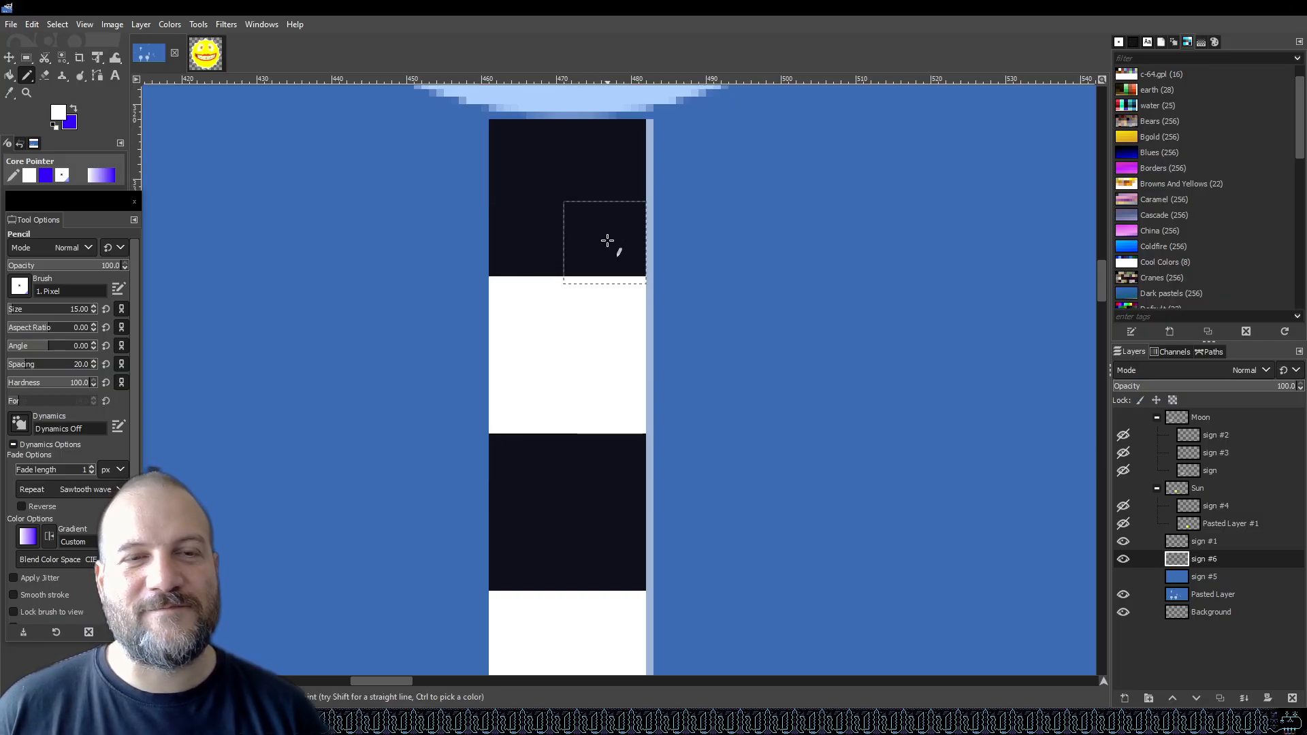
Set the pencil size to 14, stamp a white square at the top of the post, and undo it.
left_click(82, 303)
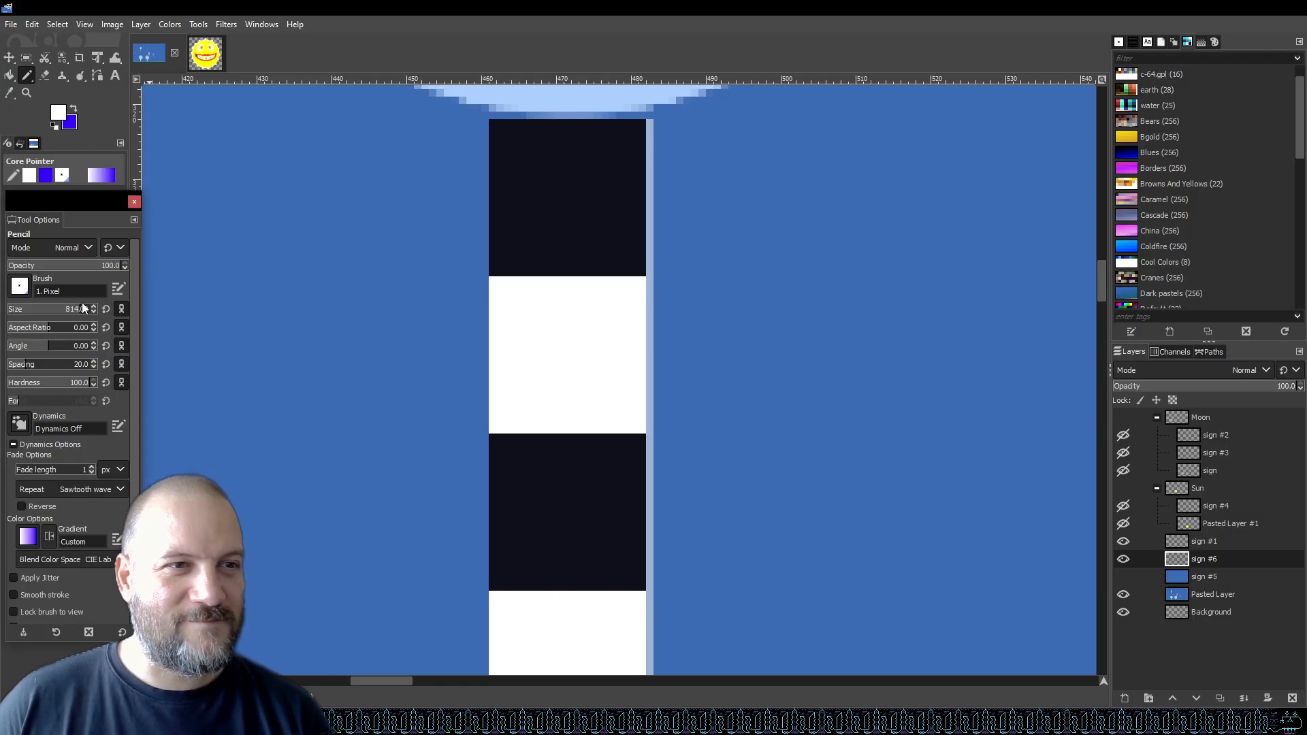
left_click(82, 308)
type("14")
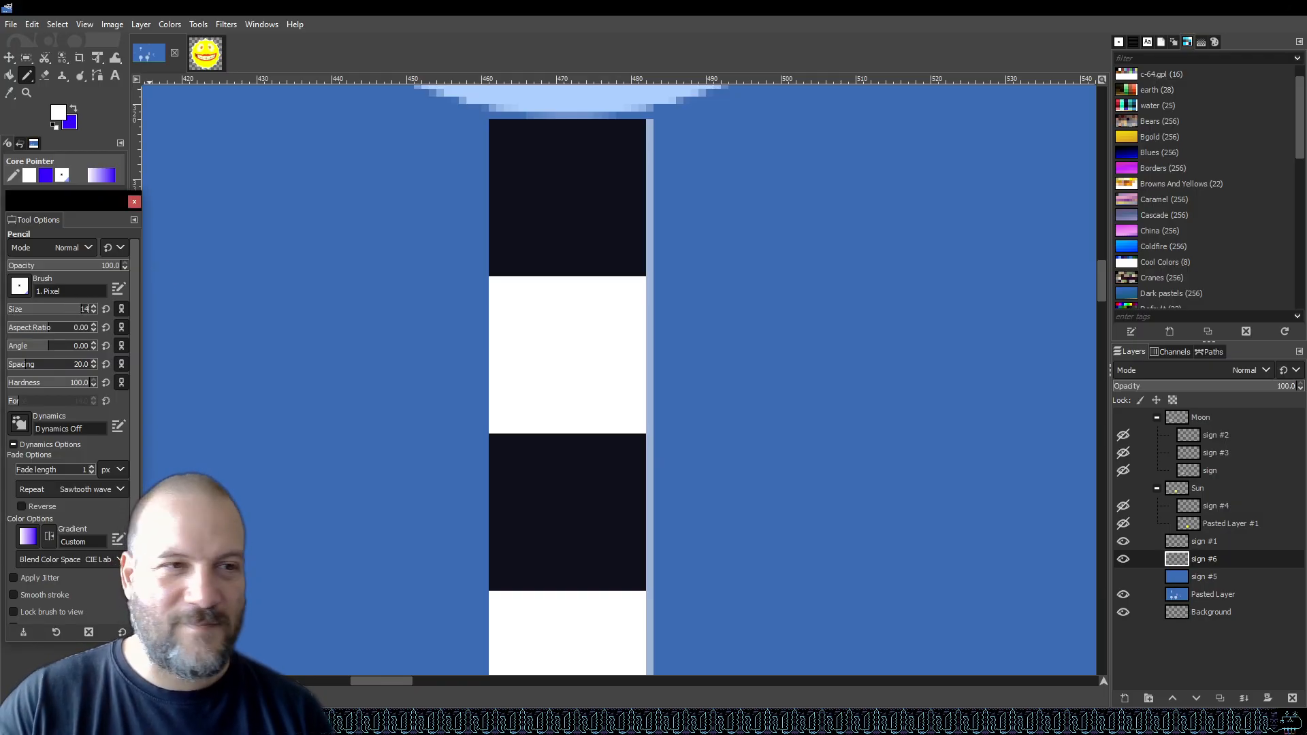
key("Return")
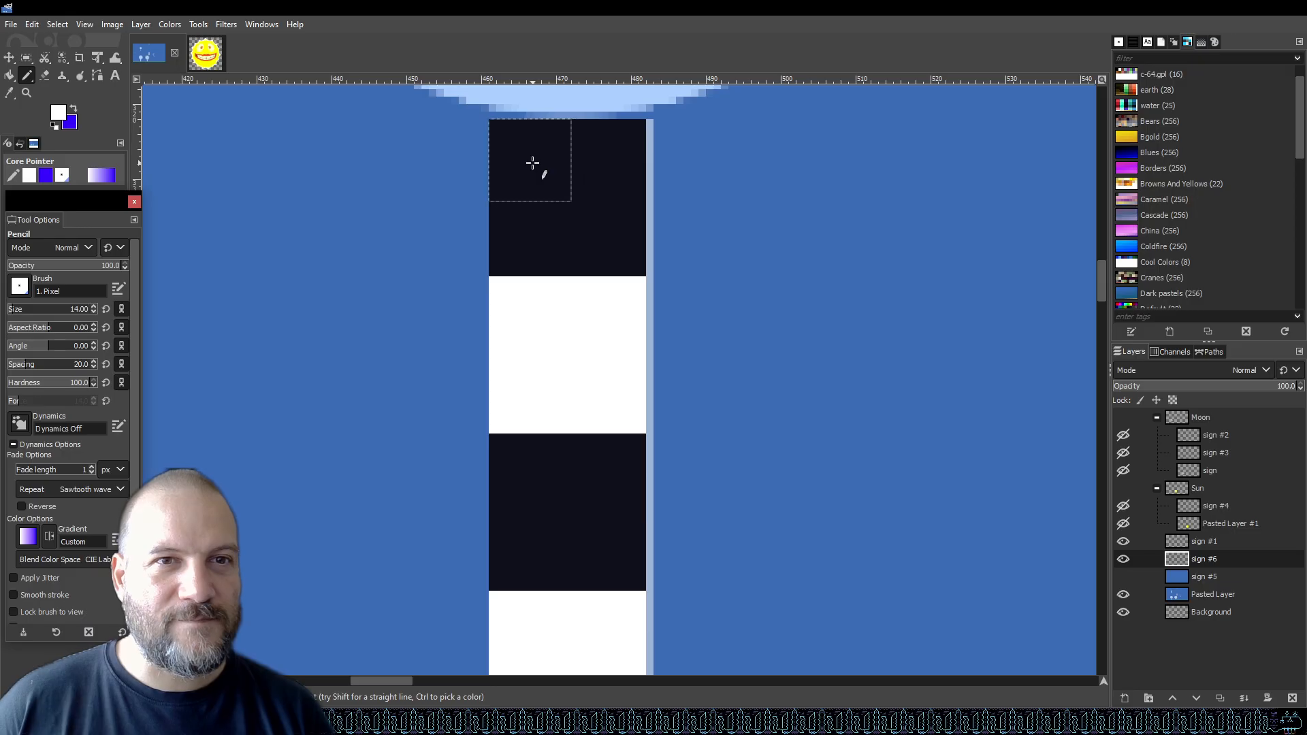
left_click(533, 165)
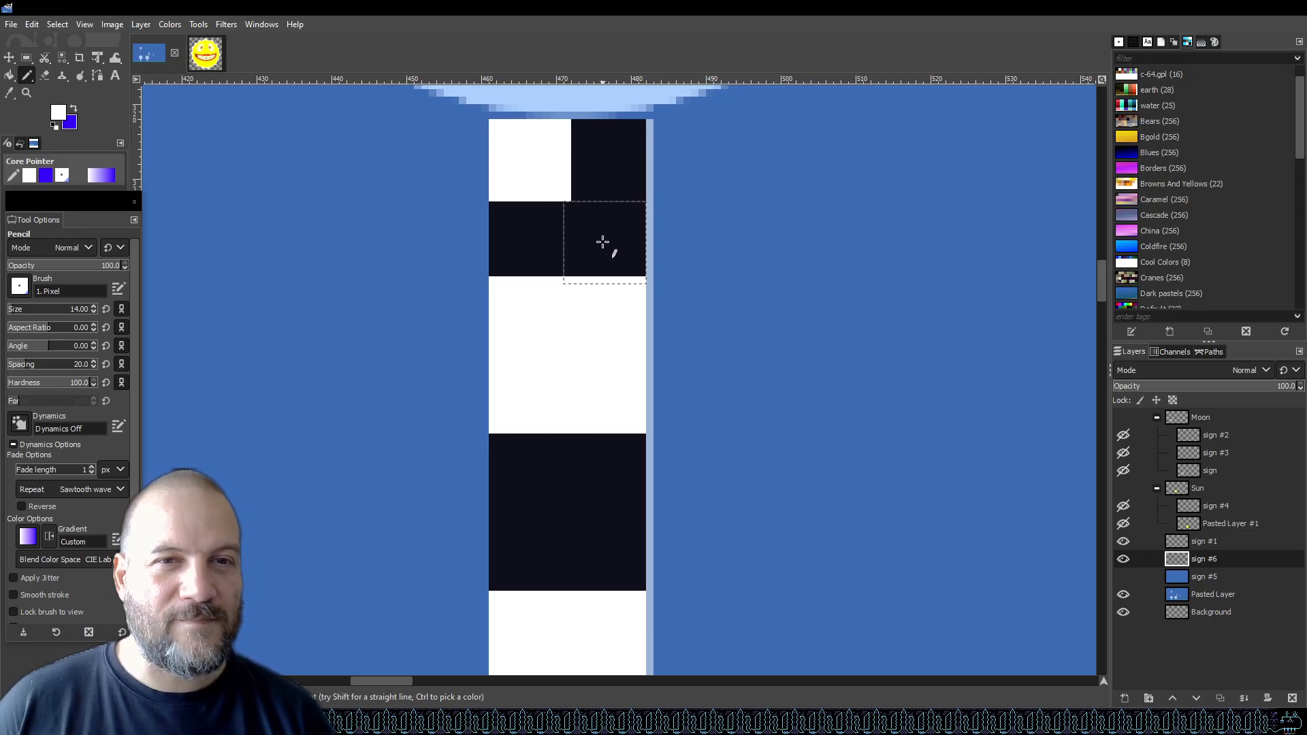
key("ctrl+z")
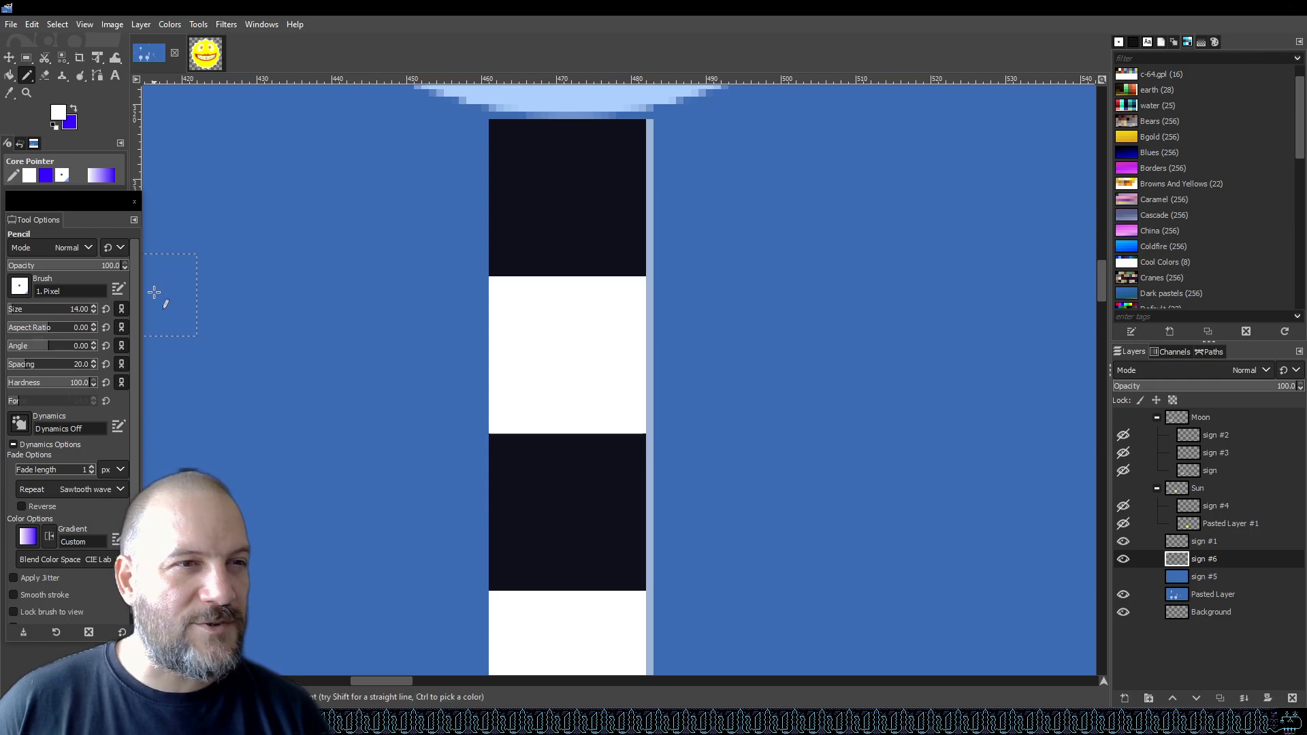
Set the pencil size to 13, stamp a white square at the top of the post, and undo it.
left_click(79, 312)
double_click(79, 311)
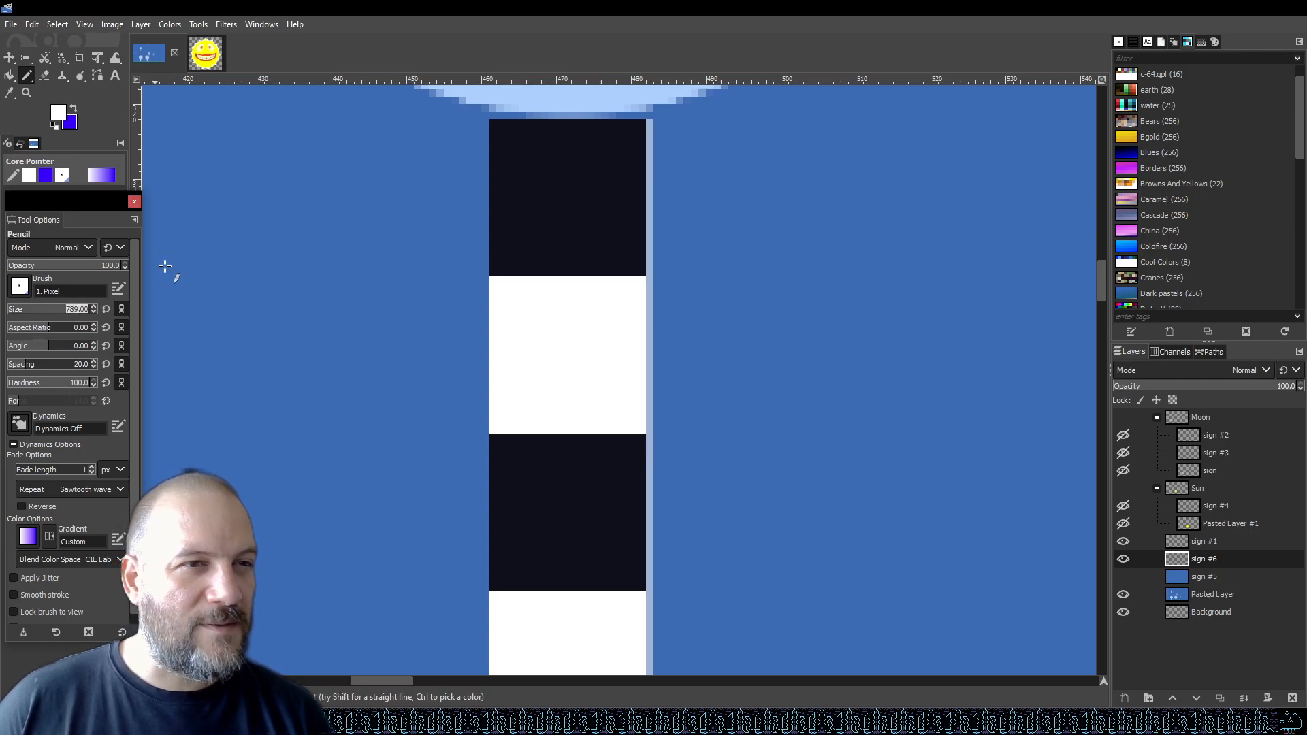
key("Return")
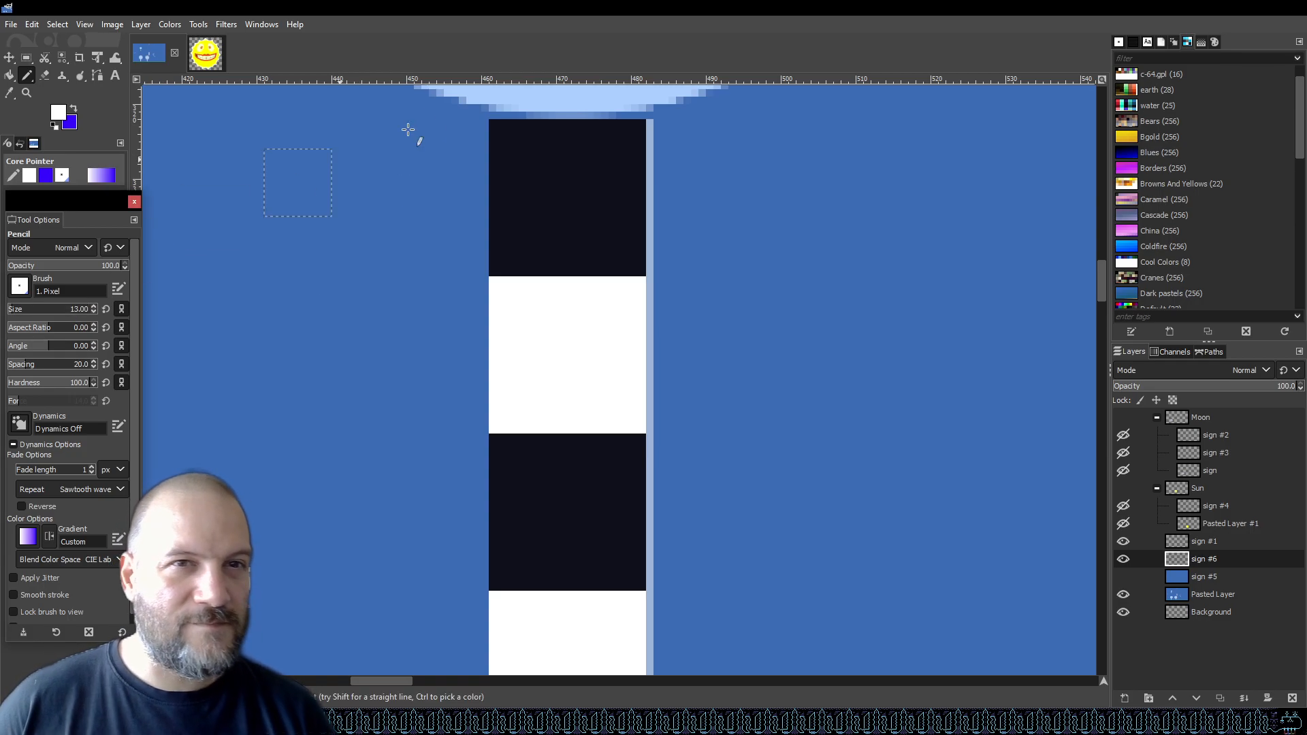
left_click(524, 152)
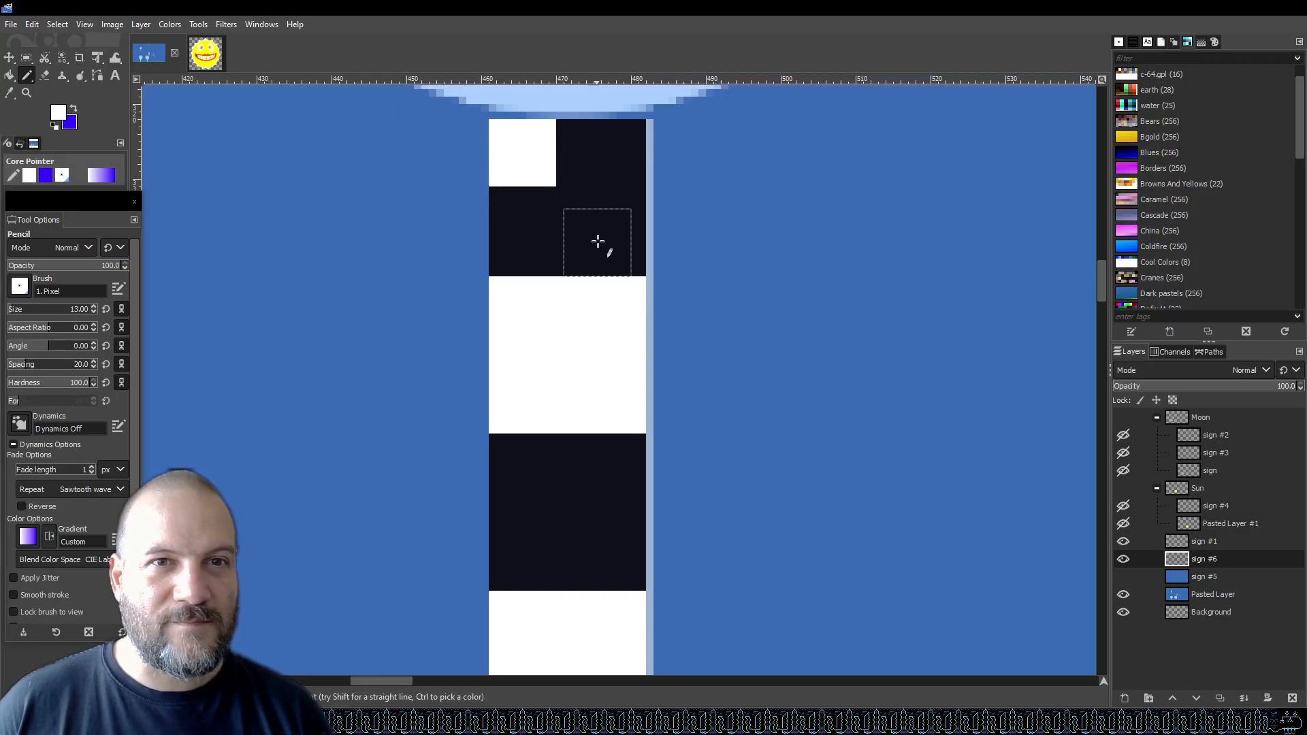
key("ctrl+z")
Set the pencil size to 14 and stamp two white squares forming a checker pattern on the top dark block.
left_click(82, 310)
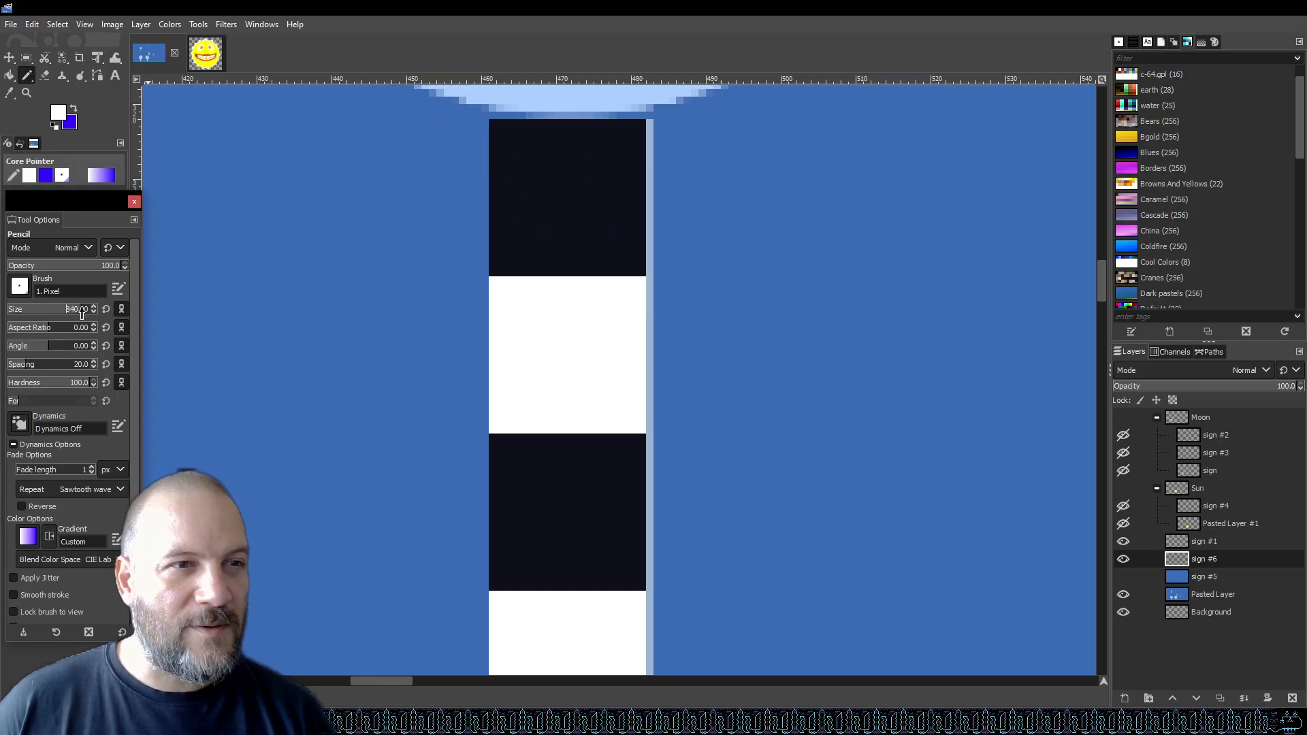
left_click(79, 312)
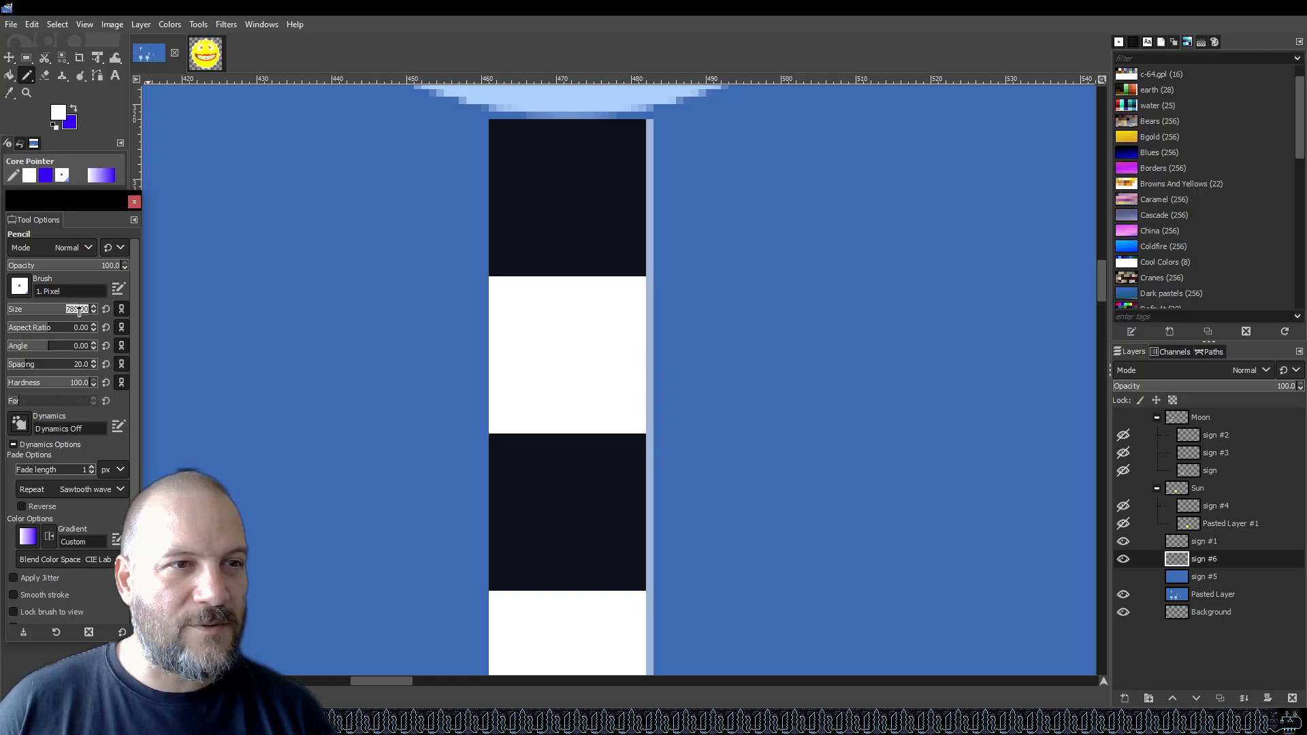
type("14")
key("Return")
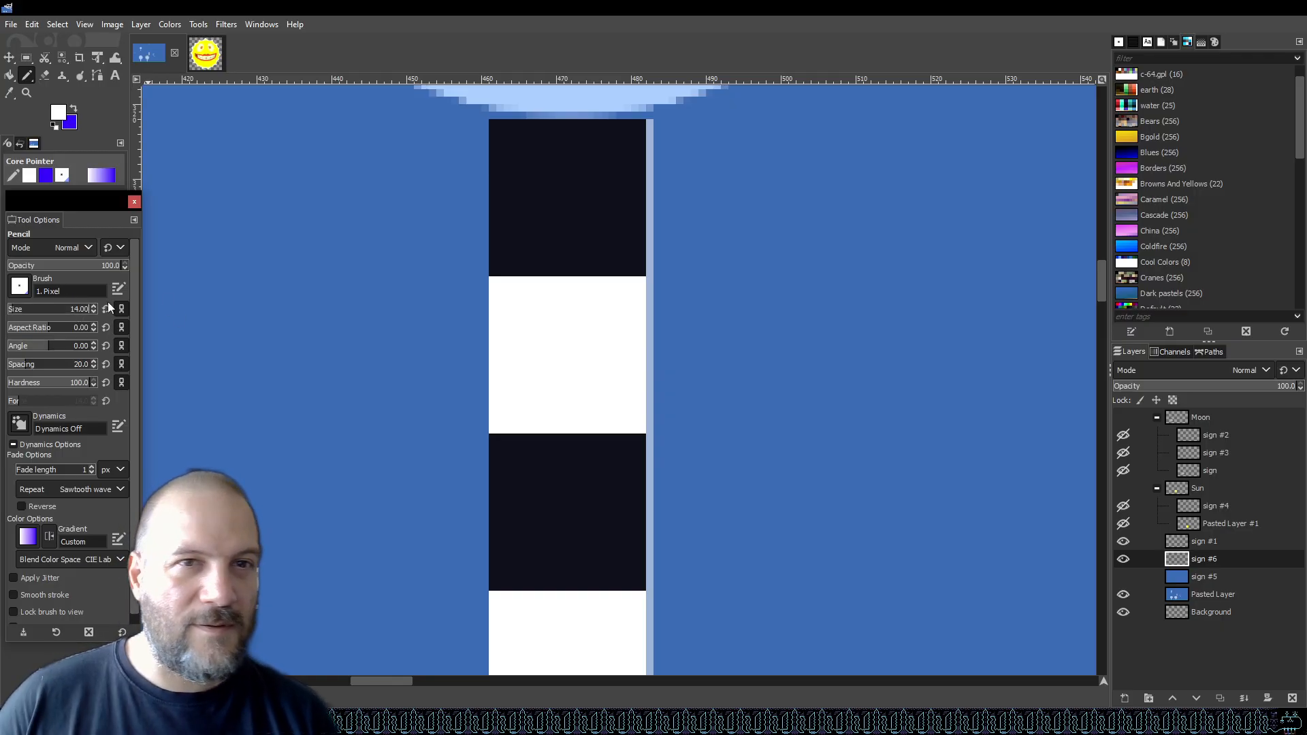
left_click(531, 162)
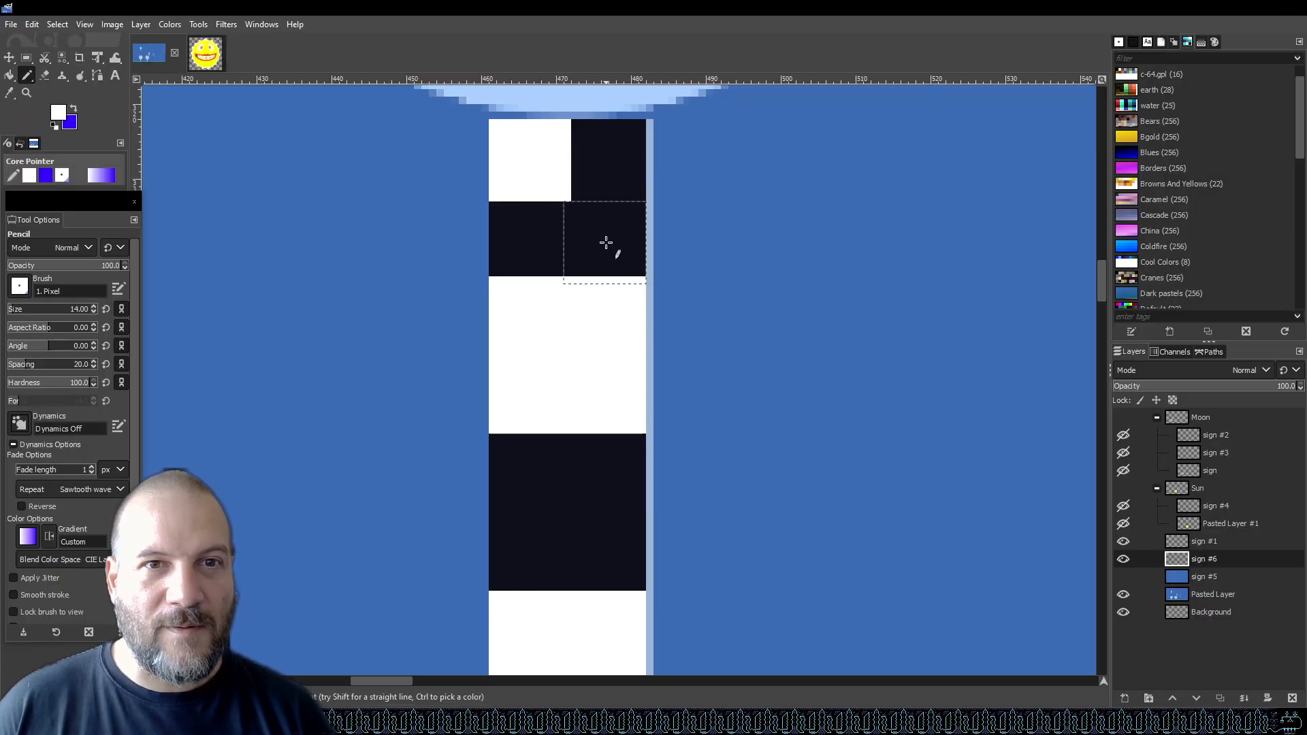
left_click(606, 245)
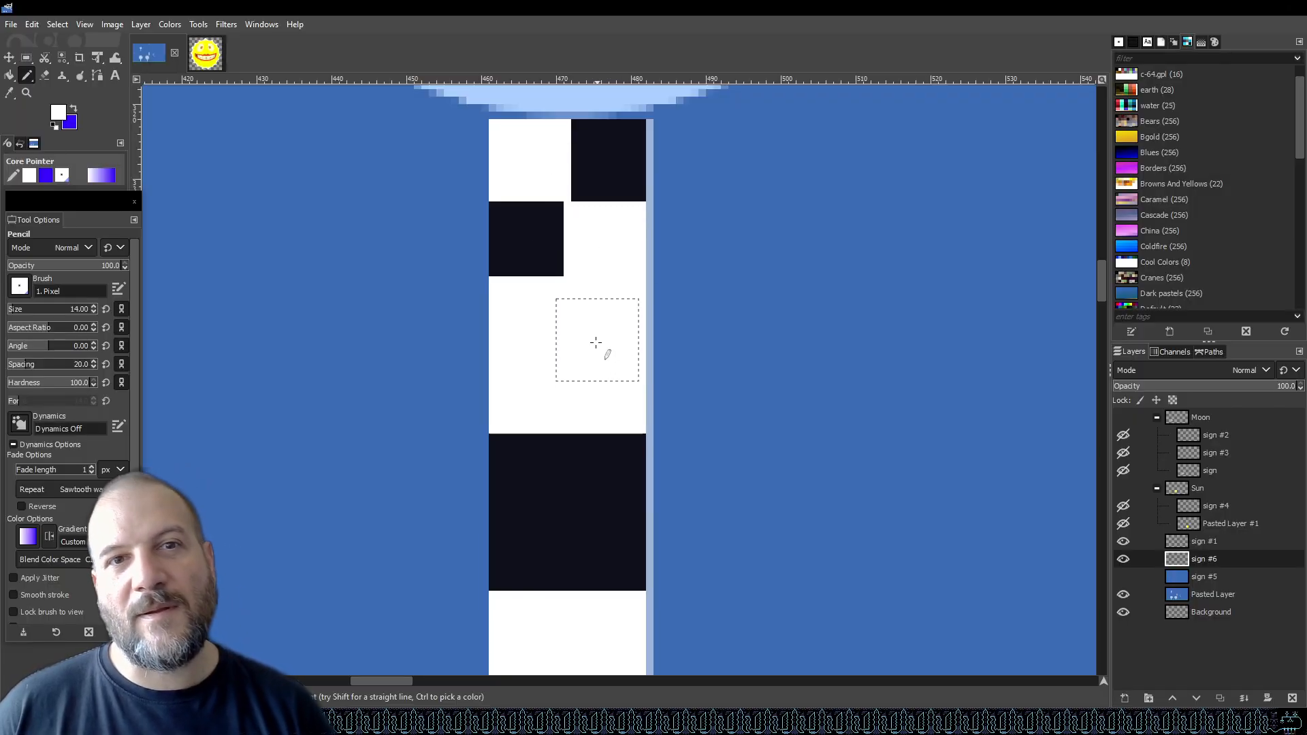
Stamp white squares to form a checker pattern on the middle dark block of the post.
left_click(529, 476)
key("ctrl+z")
left_click(532, 476)
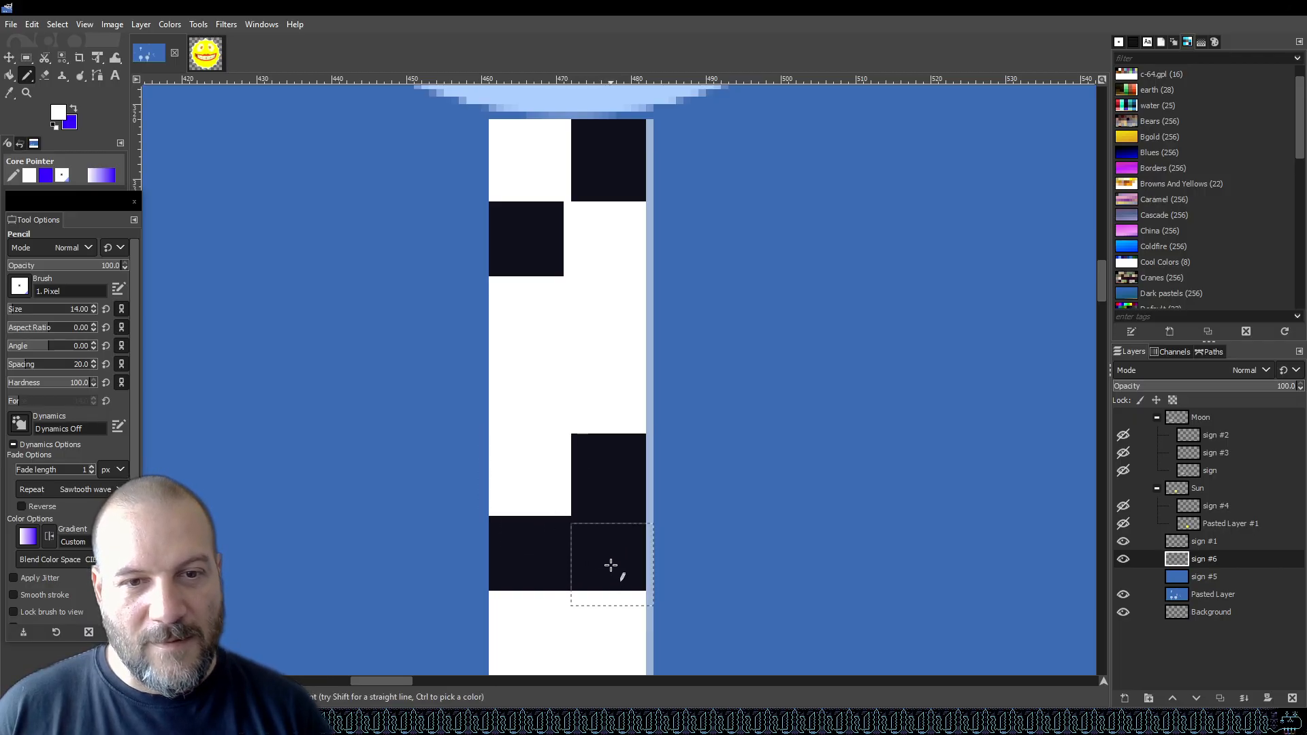
left_click(608, 563)
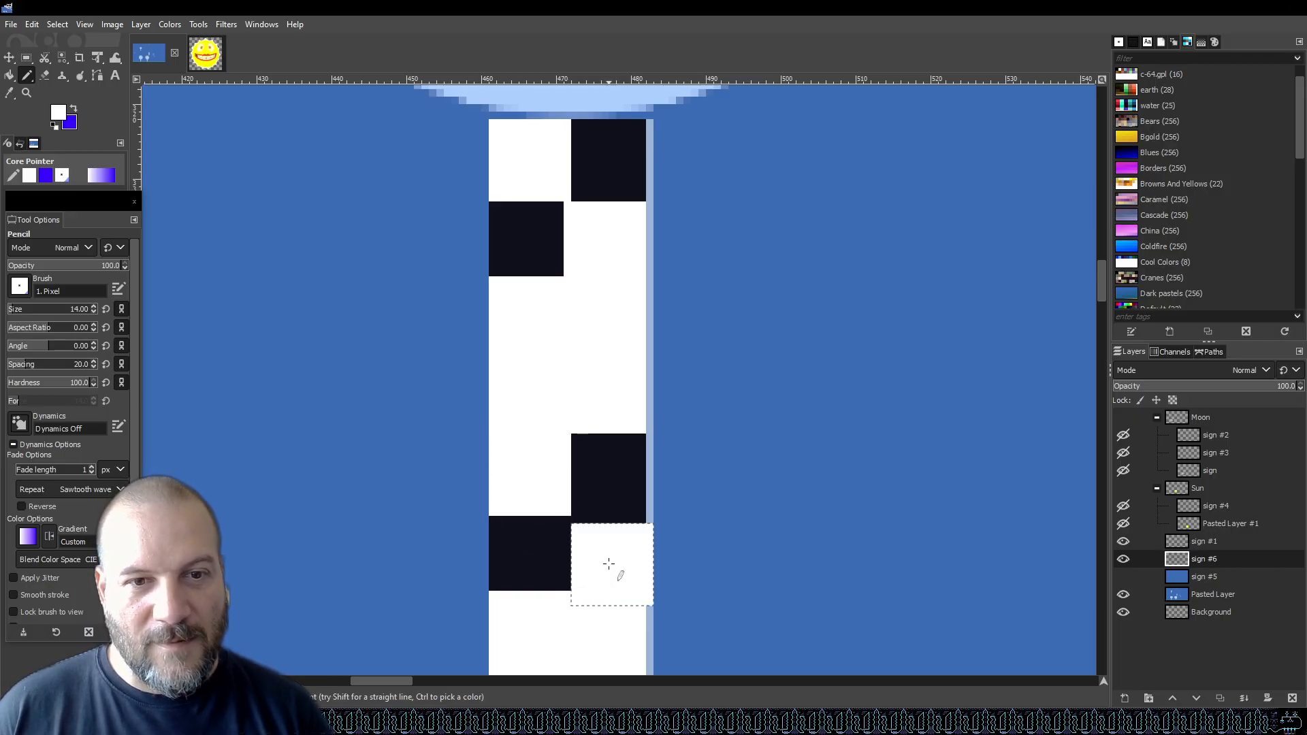
key("ctrl+z")
scroll(692, 510, "down", 3)
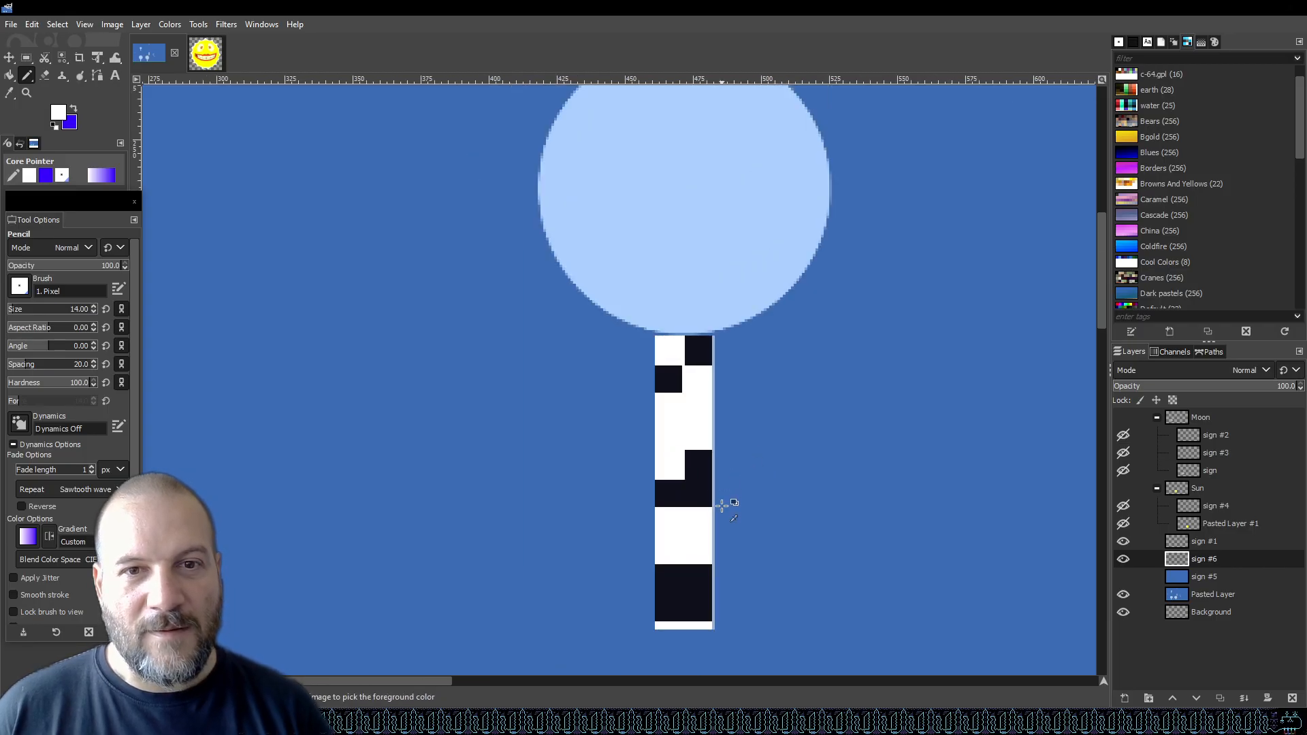
scroll(724, 501, "up", 3)
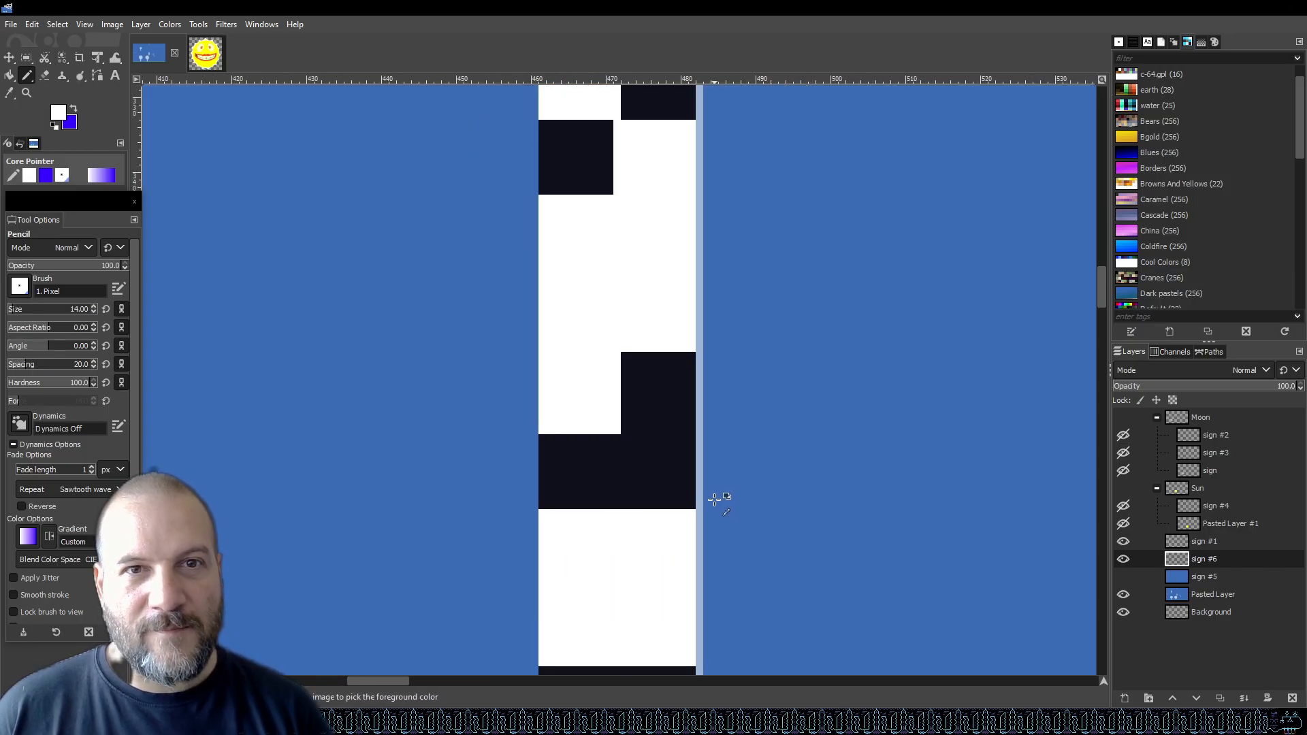
left_click(657, 470)
key("ctrl+z")
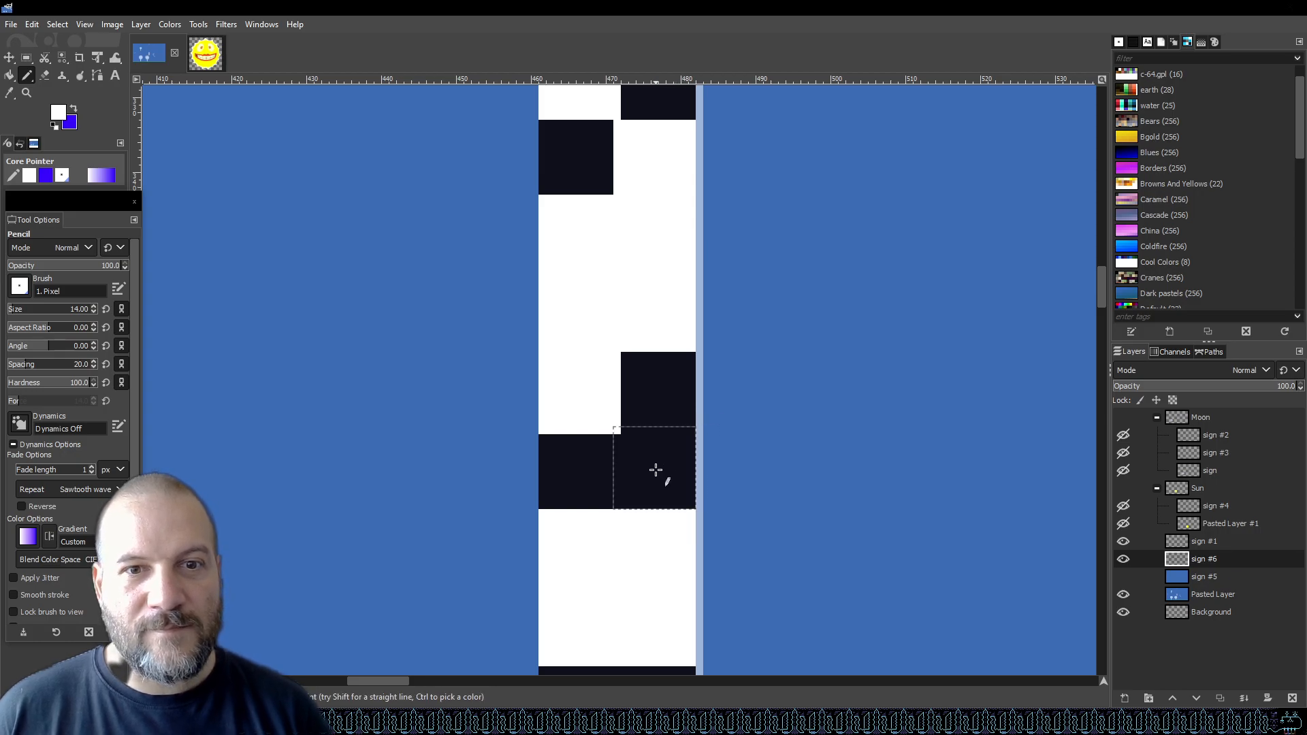
left_click(656, 476)
Stamp white squares to form a checker pattern on the bottom dark block of the post.
scroll(783, 373, "down", 3, "ctrl")
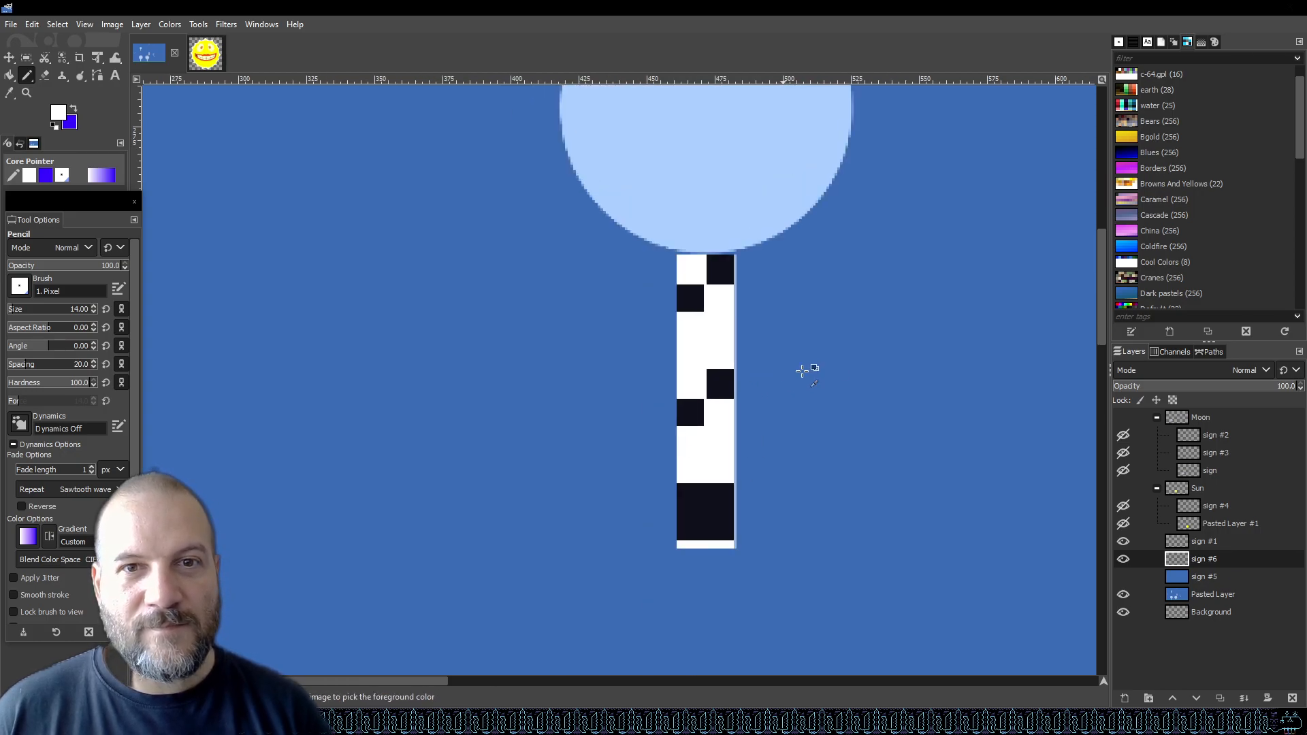
scroll(709, 543, "up", 2, "ctrl")
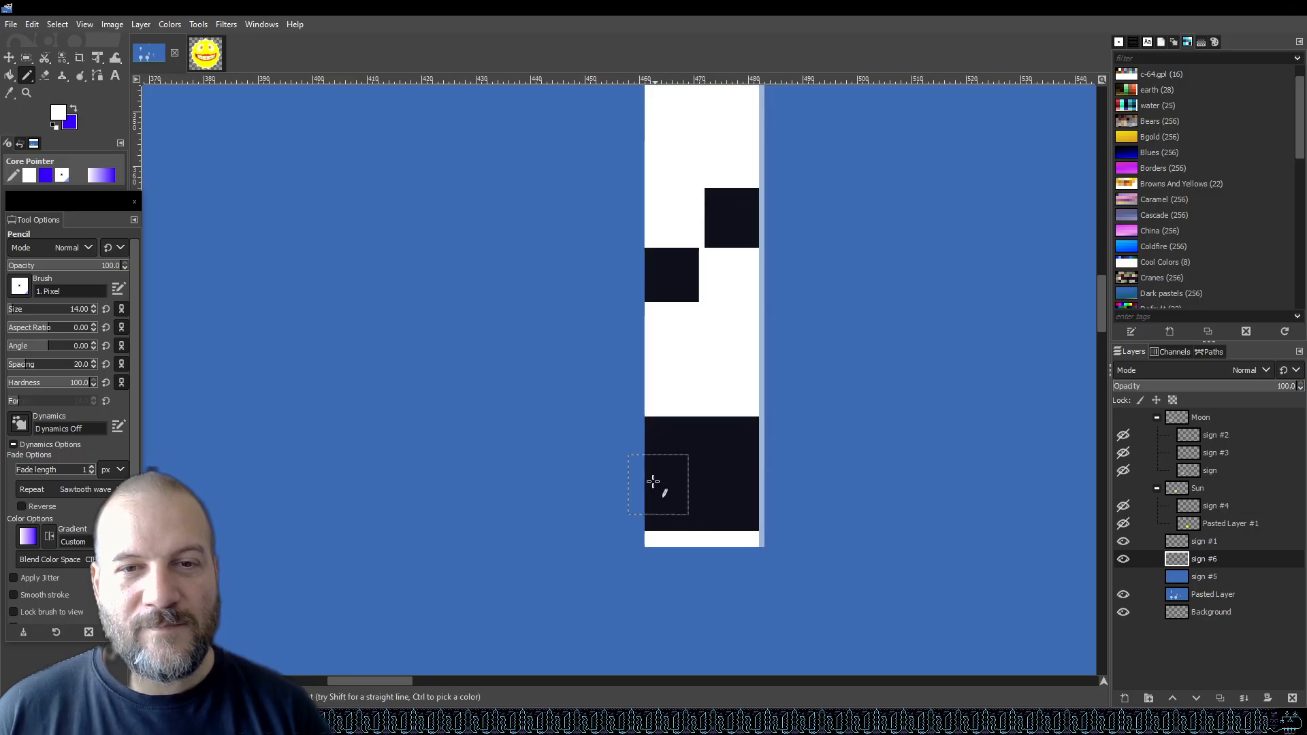
left_click(675, 446)
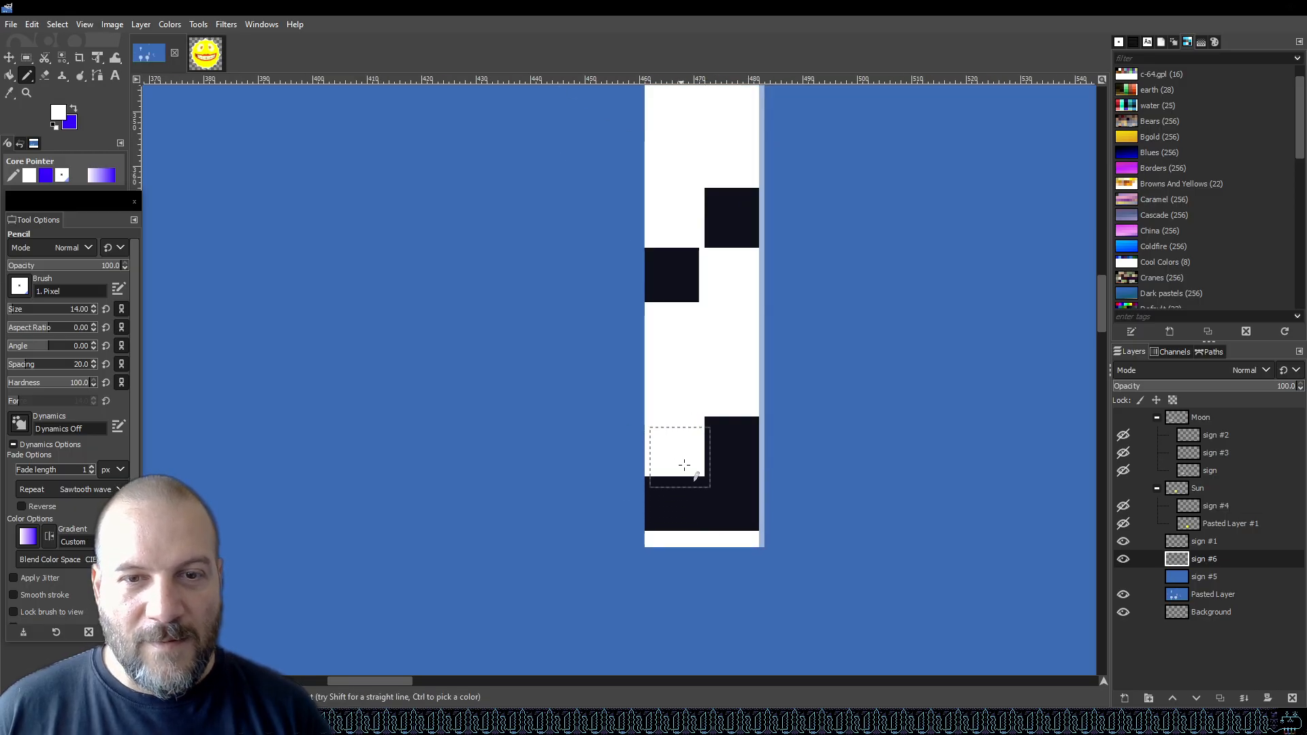
left_click(726, 505)
Switch to the Color Picker and pick the dark block colour from the post as the foreground colour.
scroll(782, 453, "down", 3)
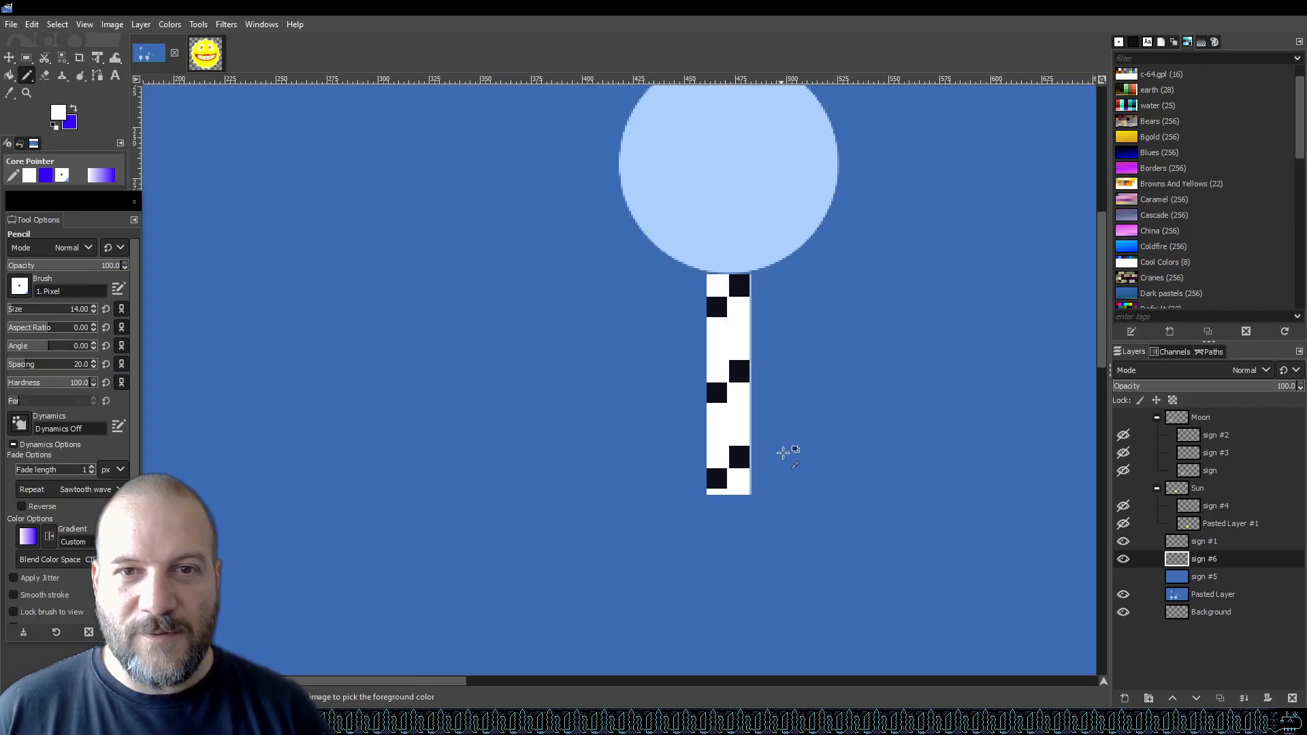
scroll(742, 355, "up", 2)
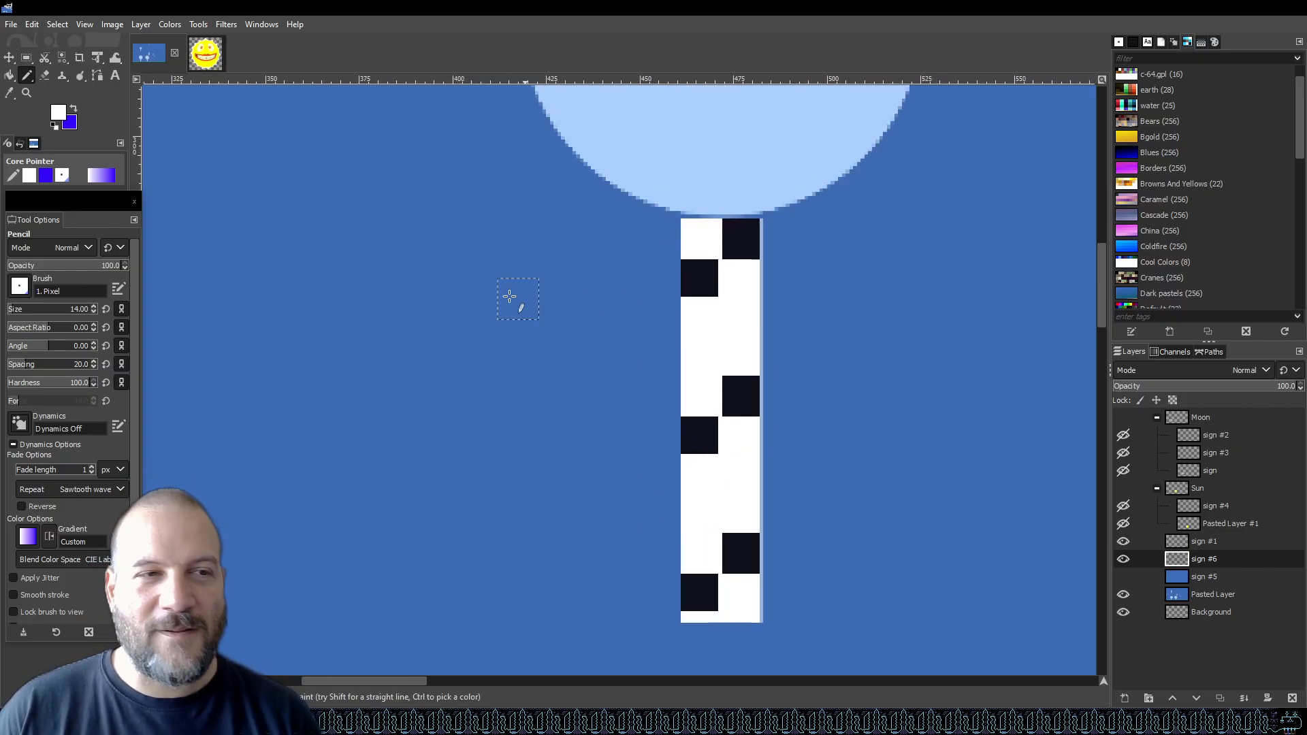
scroll(708, 264, "up", 2)
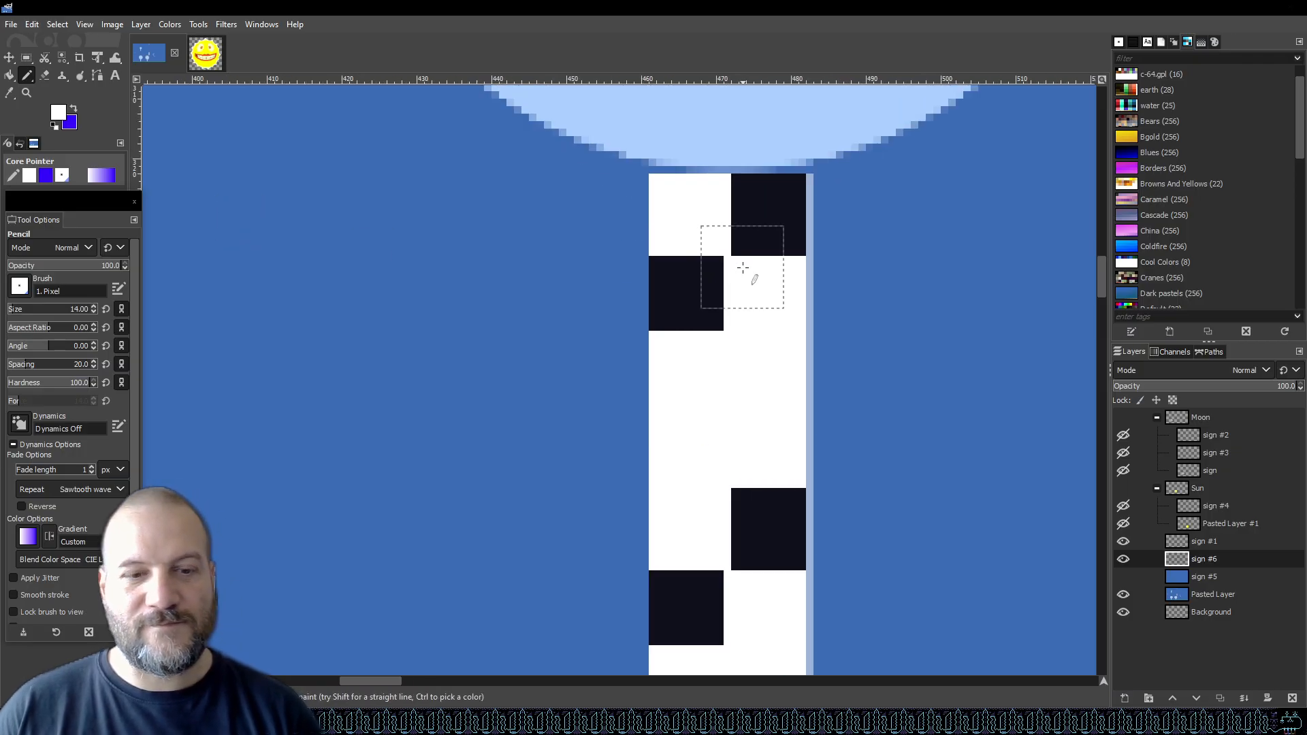
key("o")
left_click(689, 286)
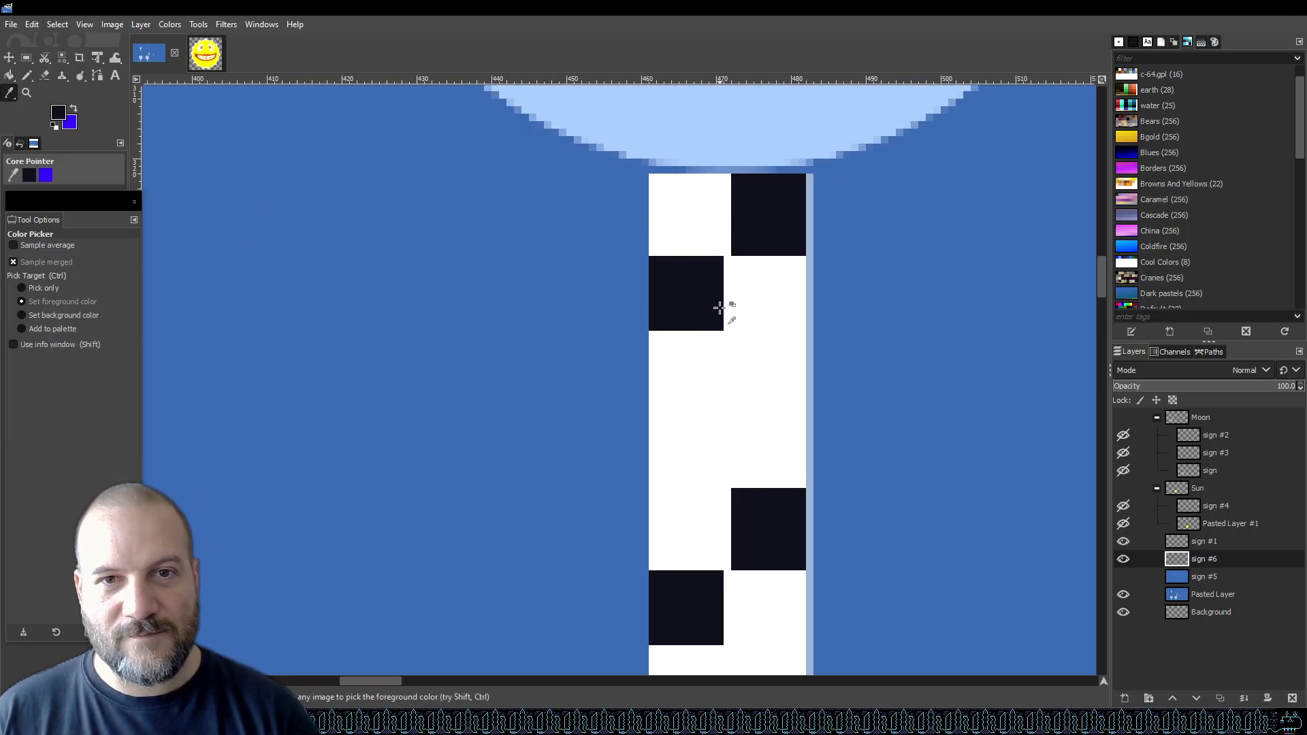
Undo all the checker-pattern stamps so the post returns to plain white.
key("n")
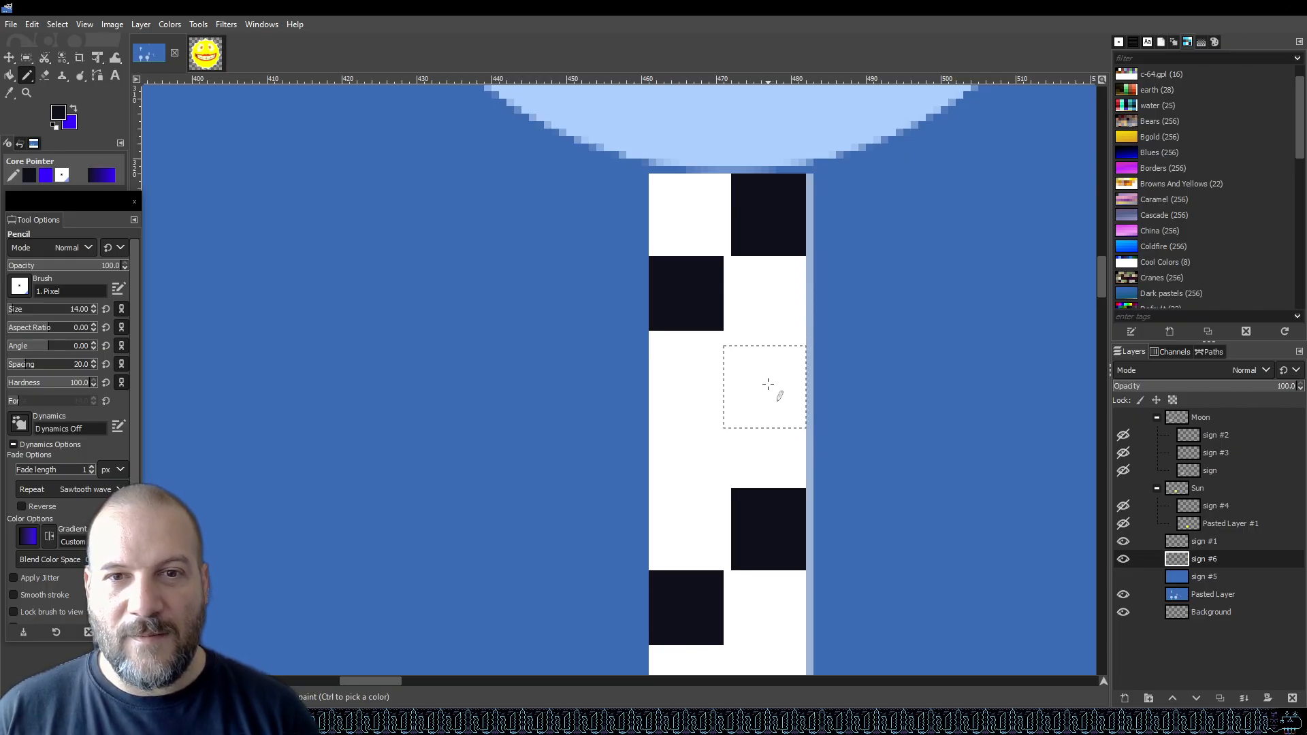
left_click(690, 445)
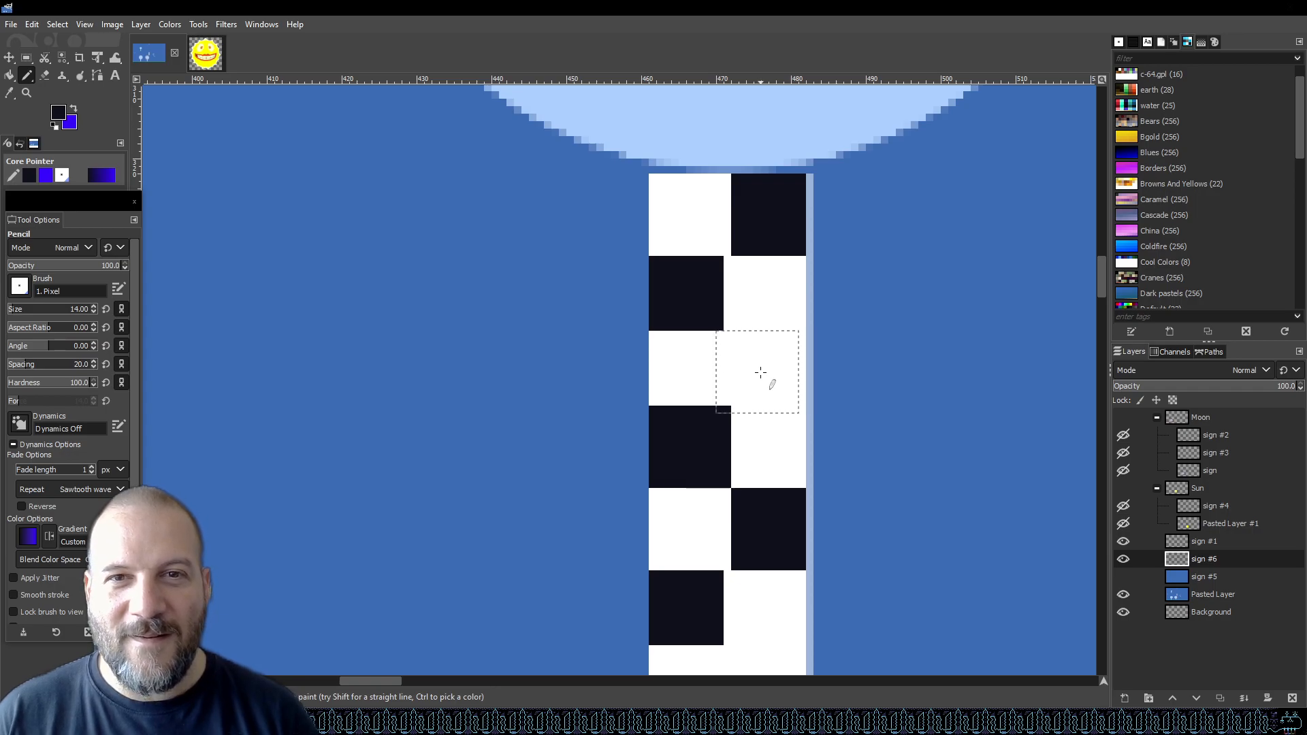
key("ctrl+z")
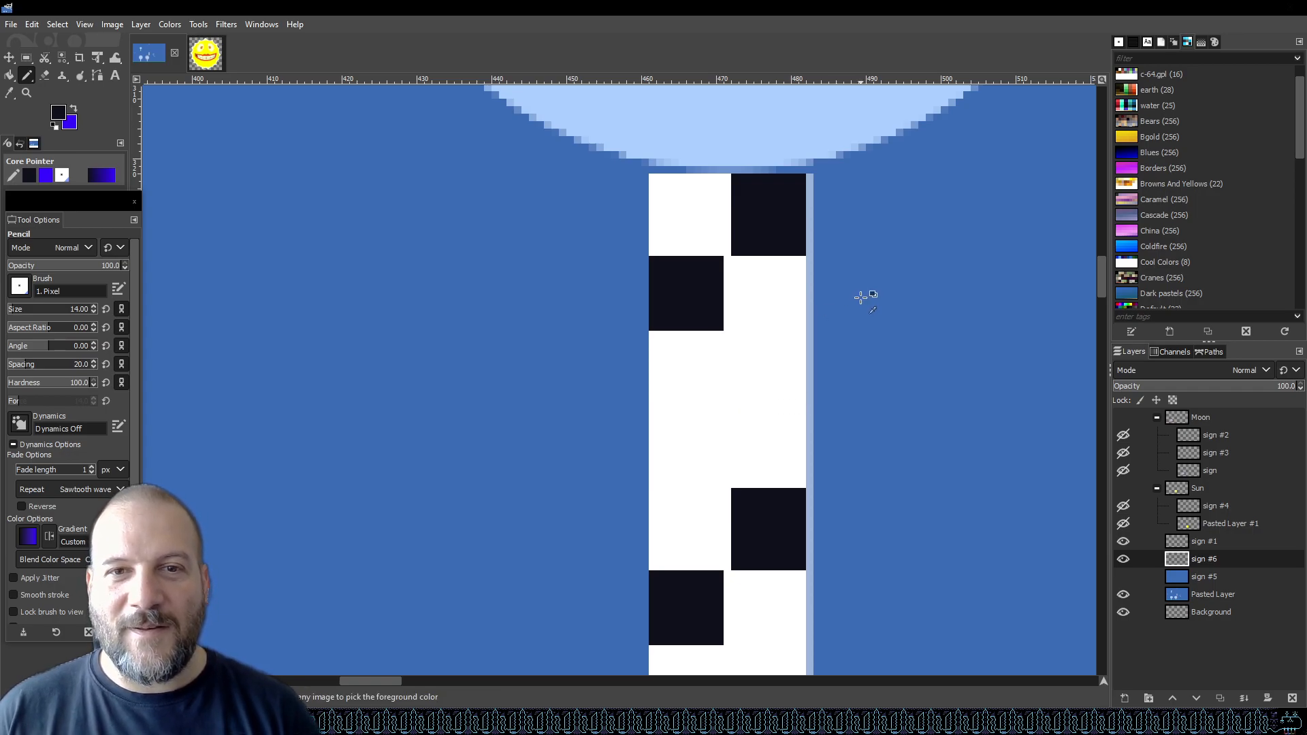
key("ctrl+z")
key("ctrl+z")
key("ctrl+z")
key("ctrl+z")
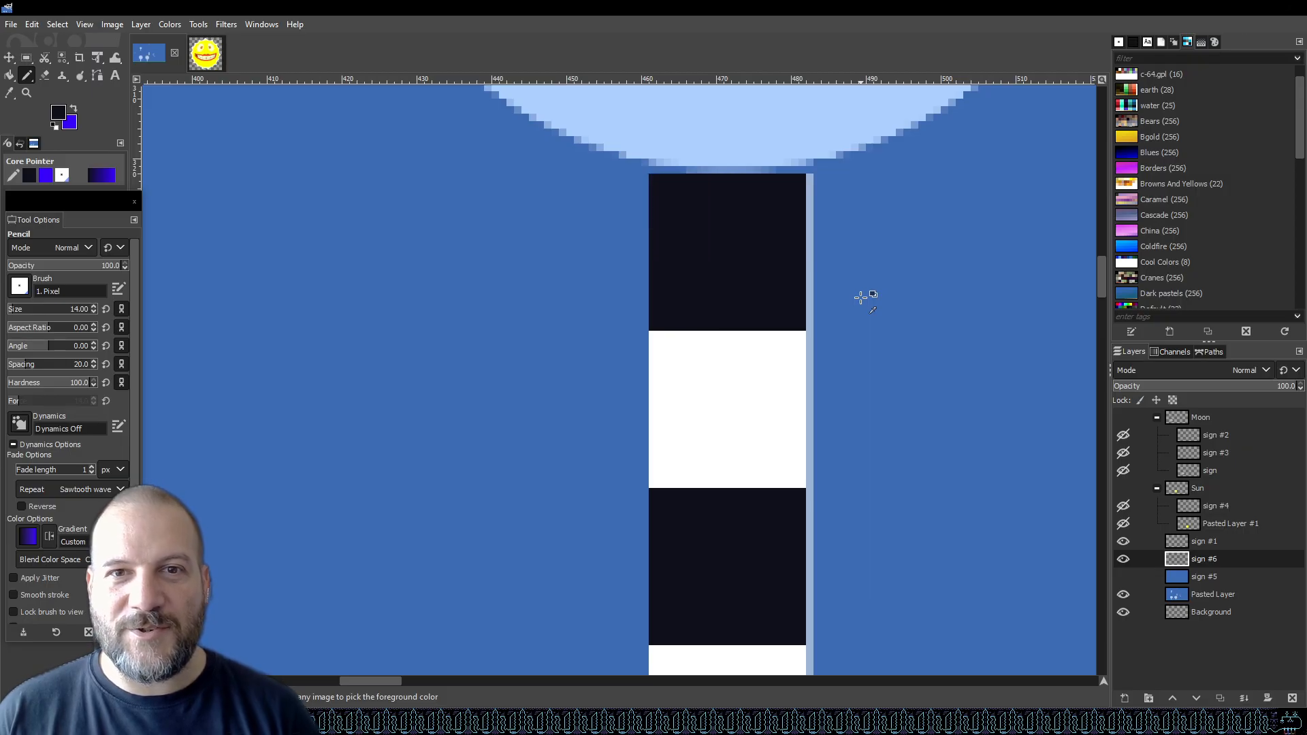
key("ctrl+z")
key("ctrl+z")
key("ctrl+z")
key("ctrl+z")
key("ctrl+z")
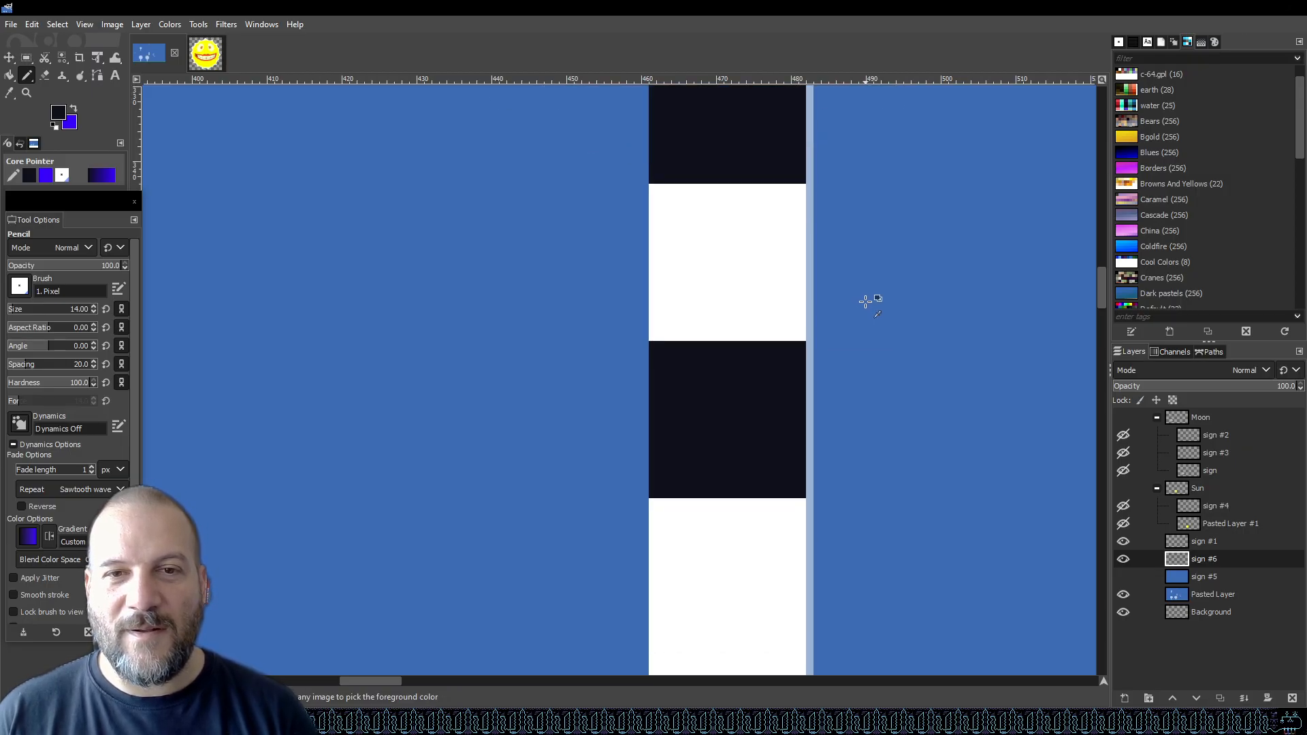
key("ctrl+z")
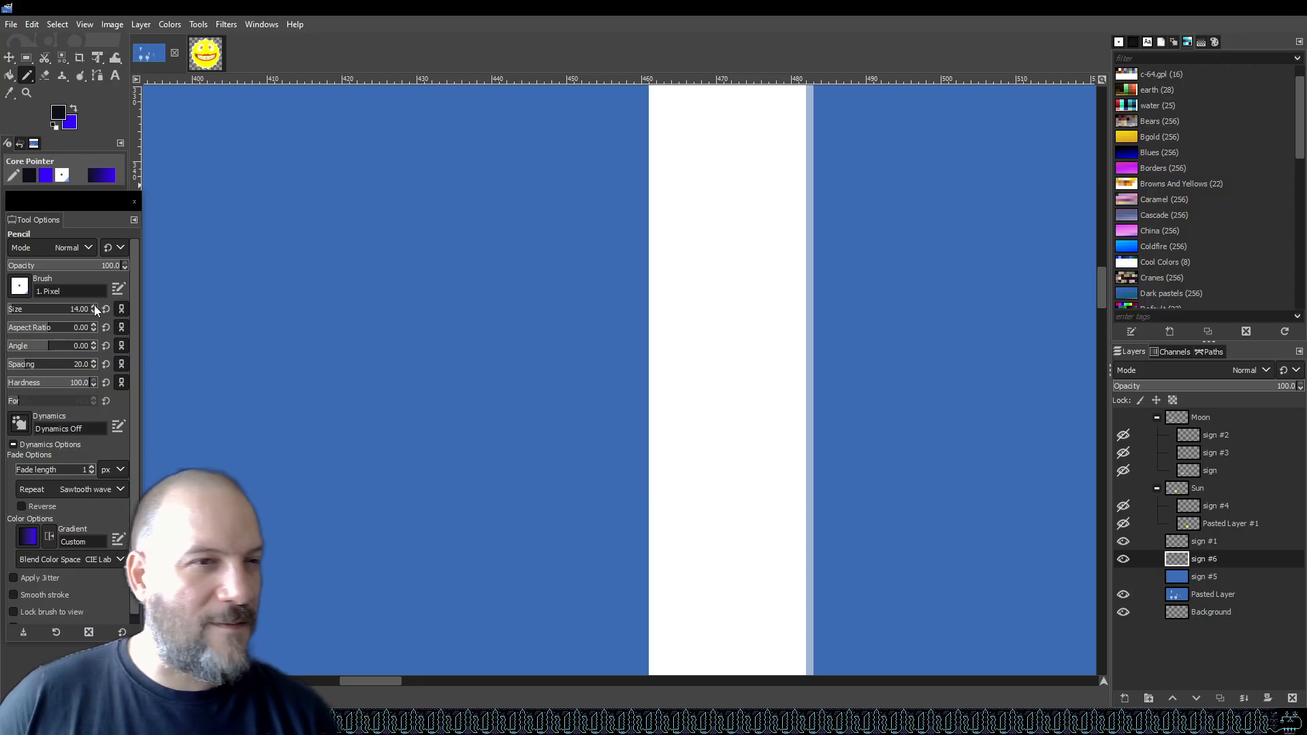
key("ctrl+y")
scroll(715, 281, "down", 5)
scroll(712, 276, "up", 1)
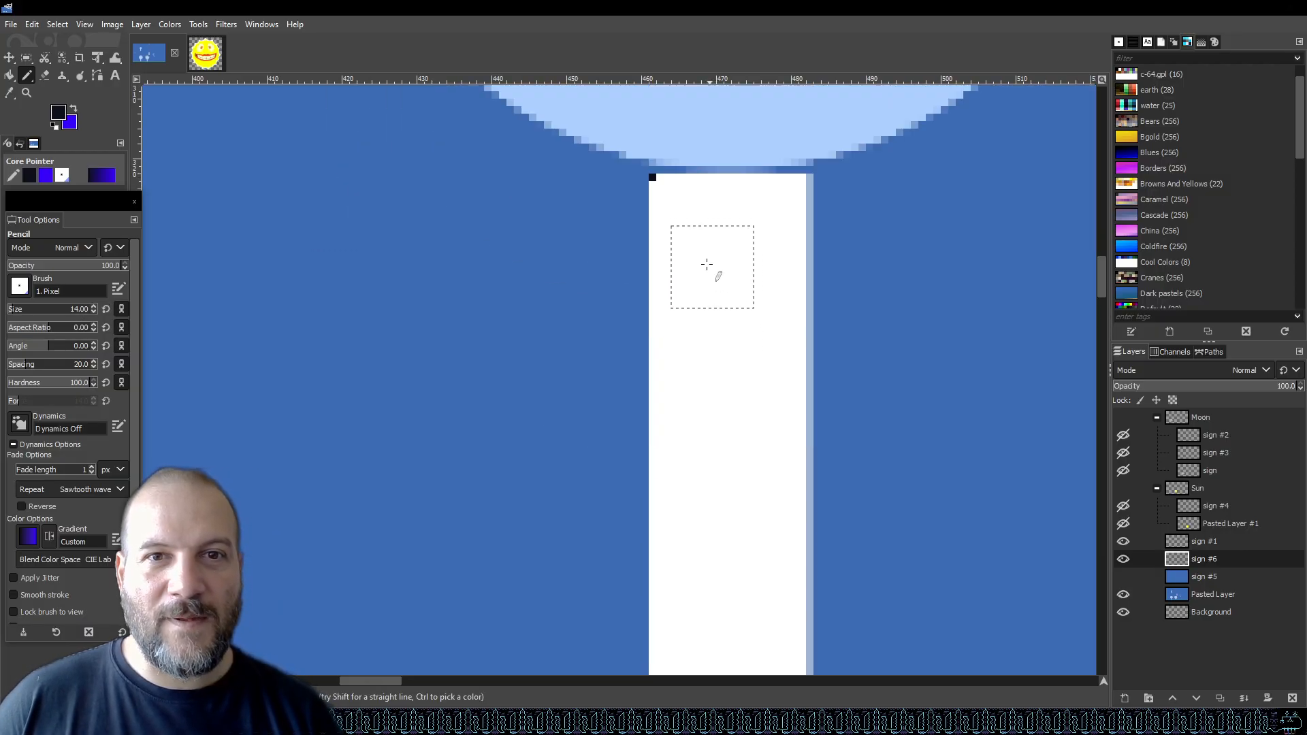
Stamp dark squares alternating left and right down the upper part of the post.
left_click(690, 213)
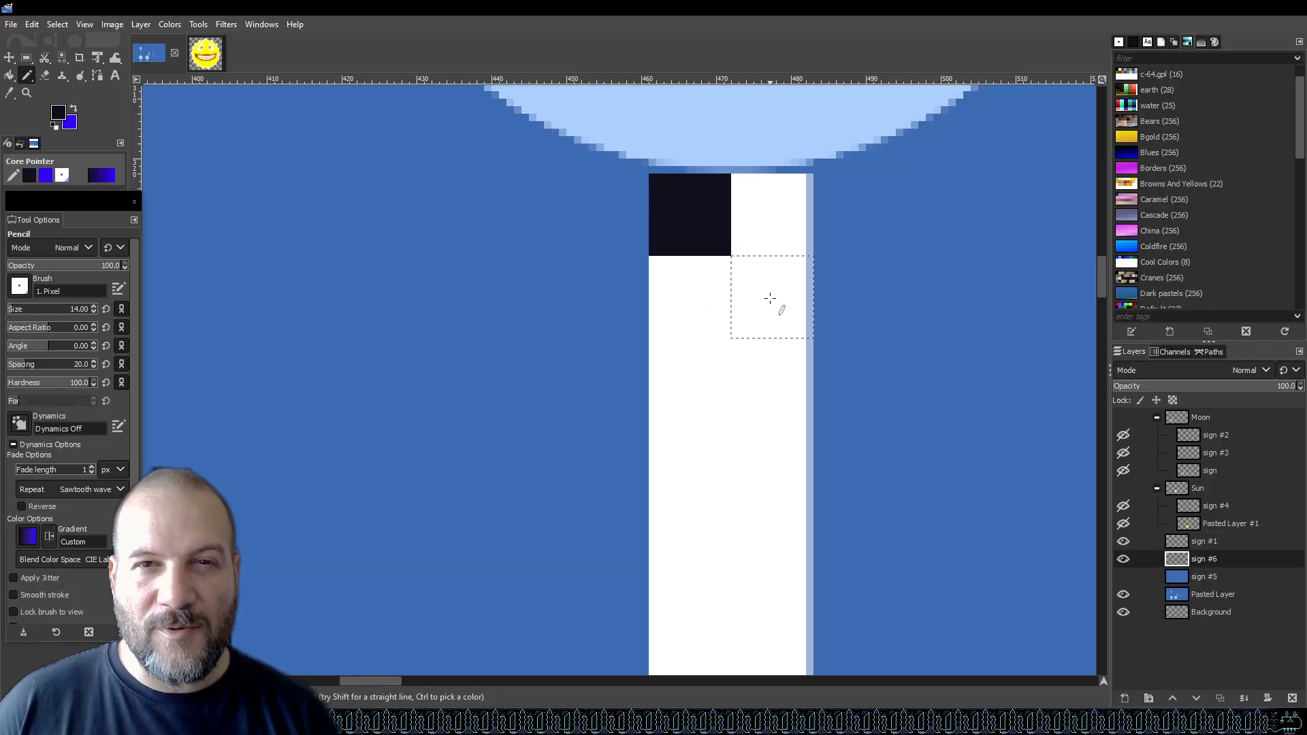
left_click(770, 298)
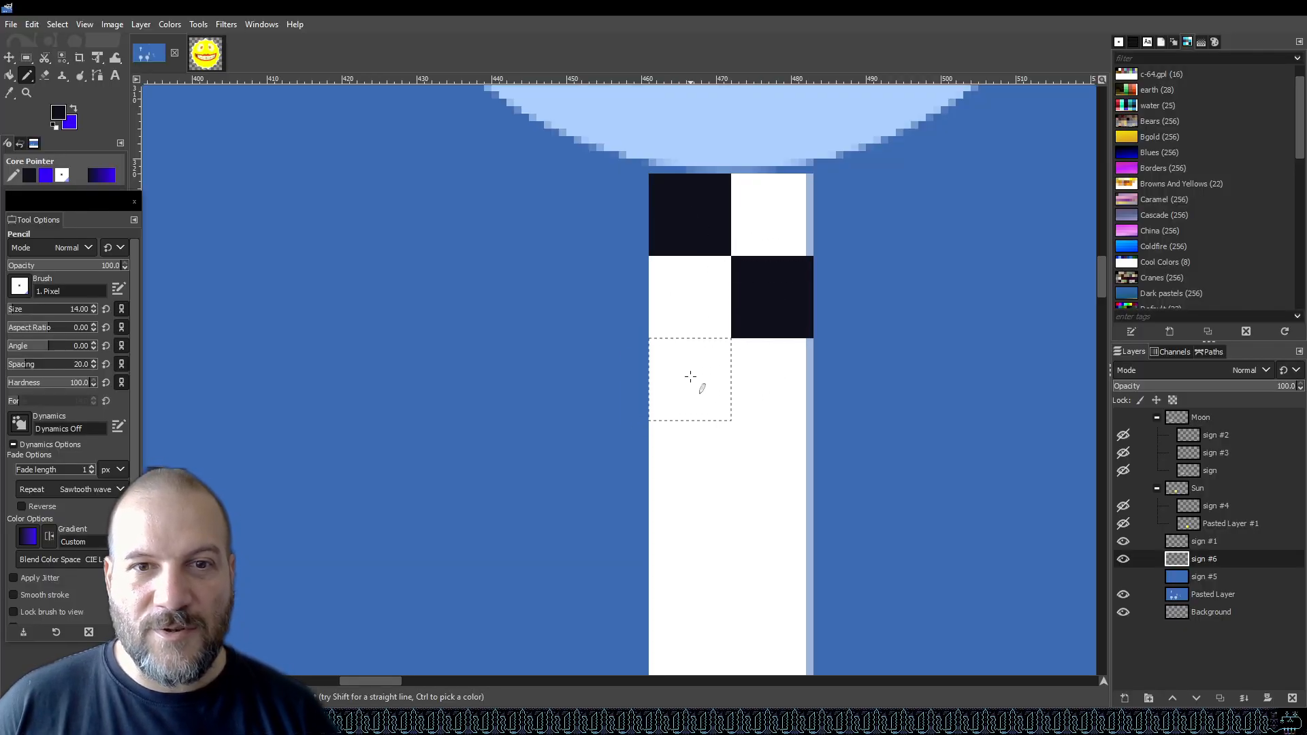
left_click(690, 377)
left_click(771, 460)
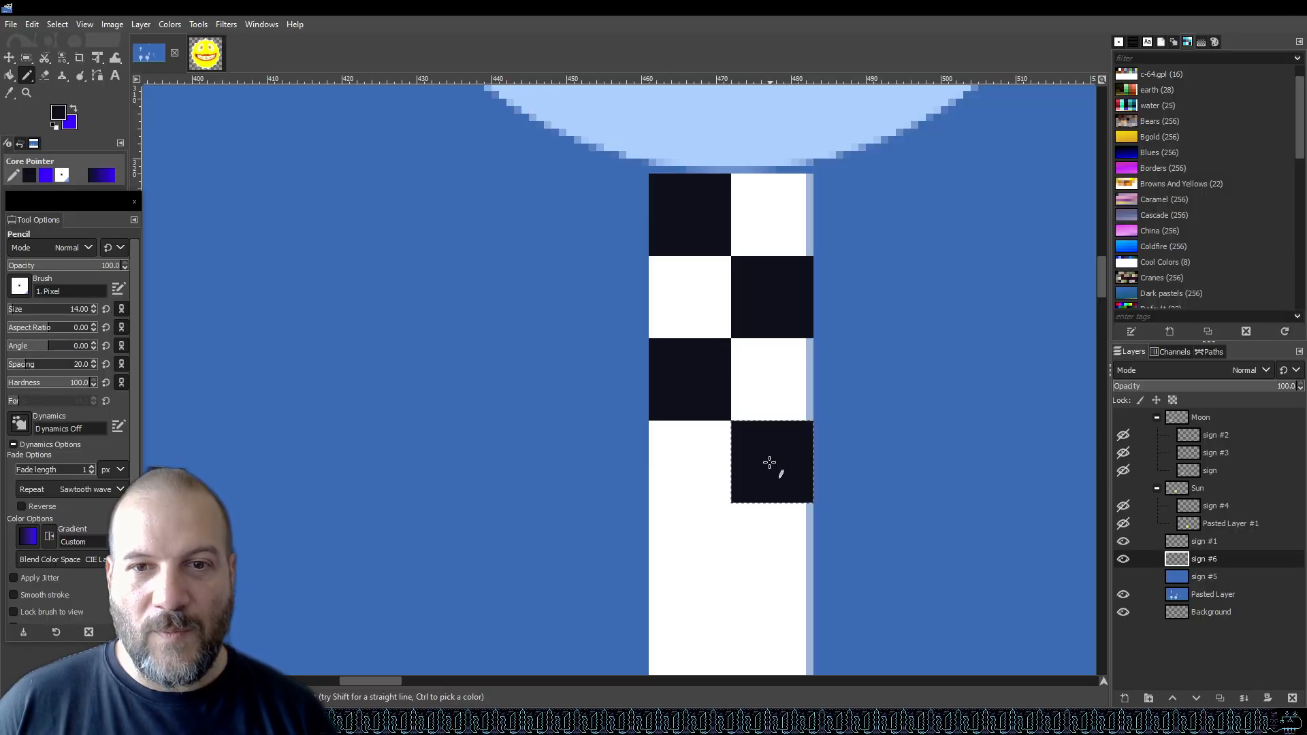
left_click(689, 543)
Continue stamping alternating dark squares down to the bottom of the post.
scroll(753, 426, "down", 5)
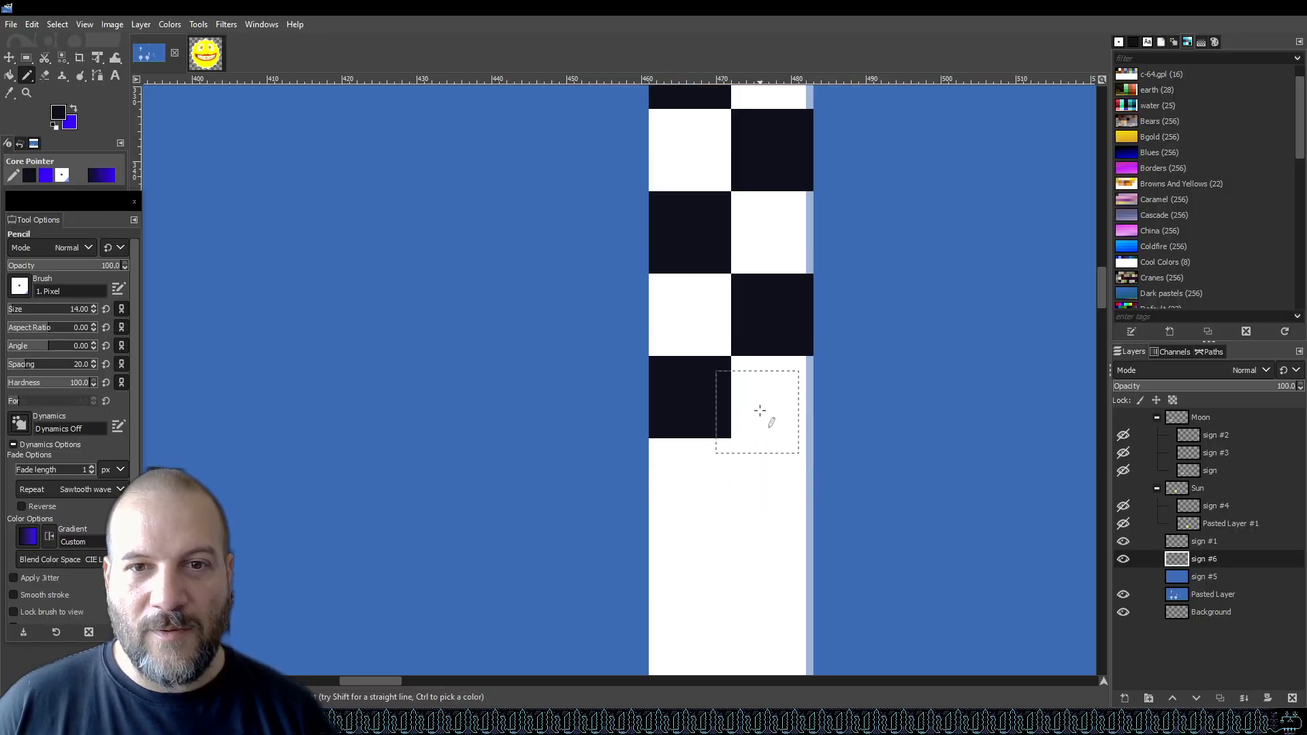
left_click(770, 330)
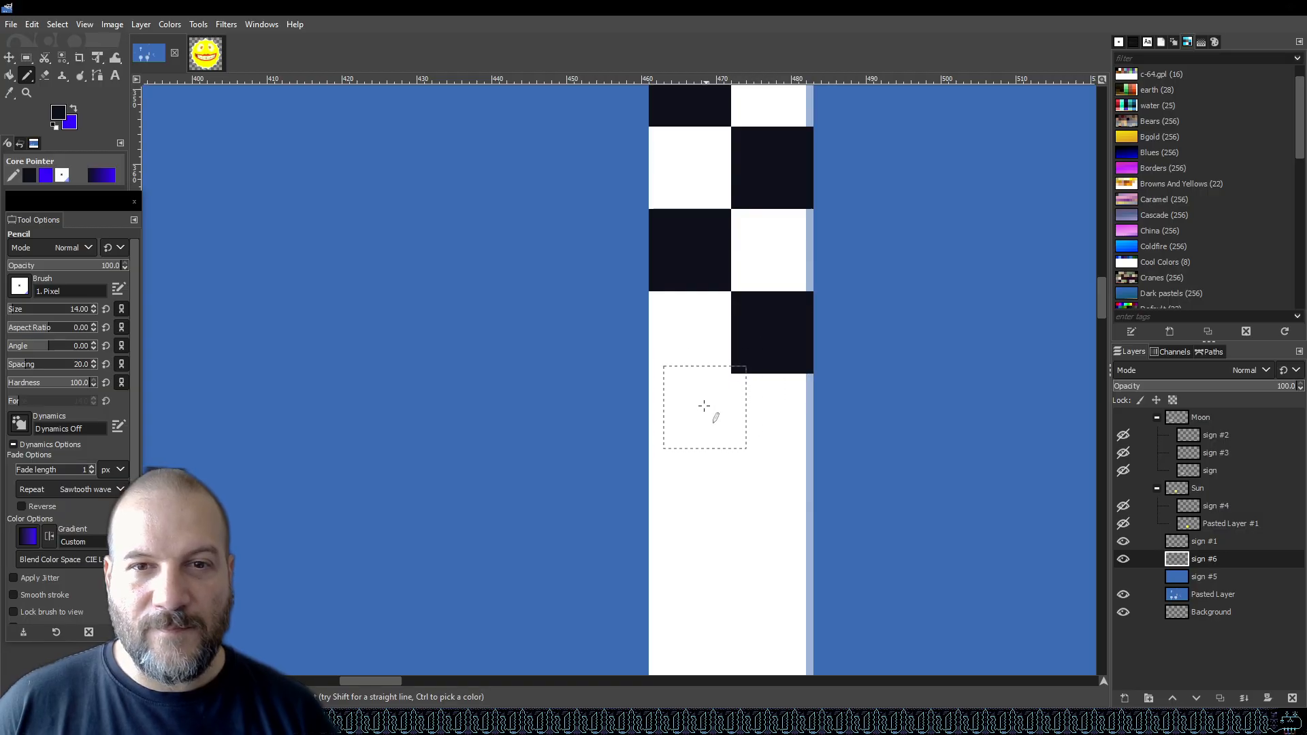
left_click(690, 416)
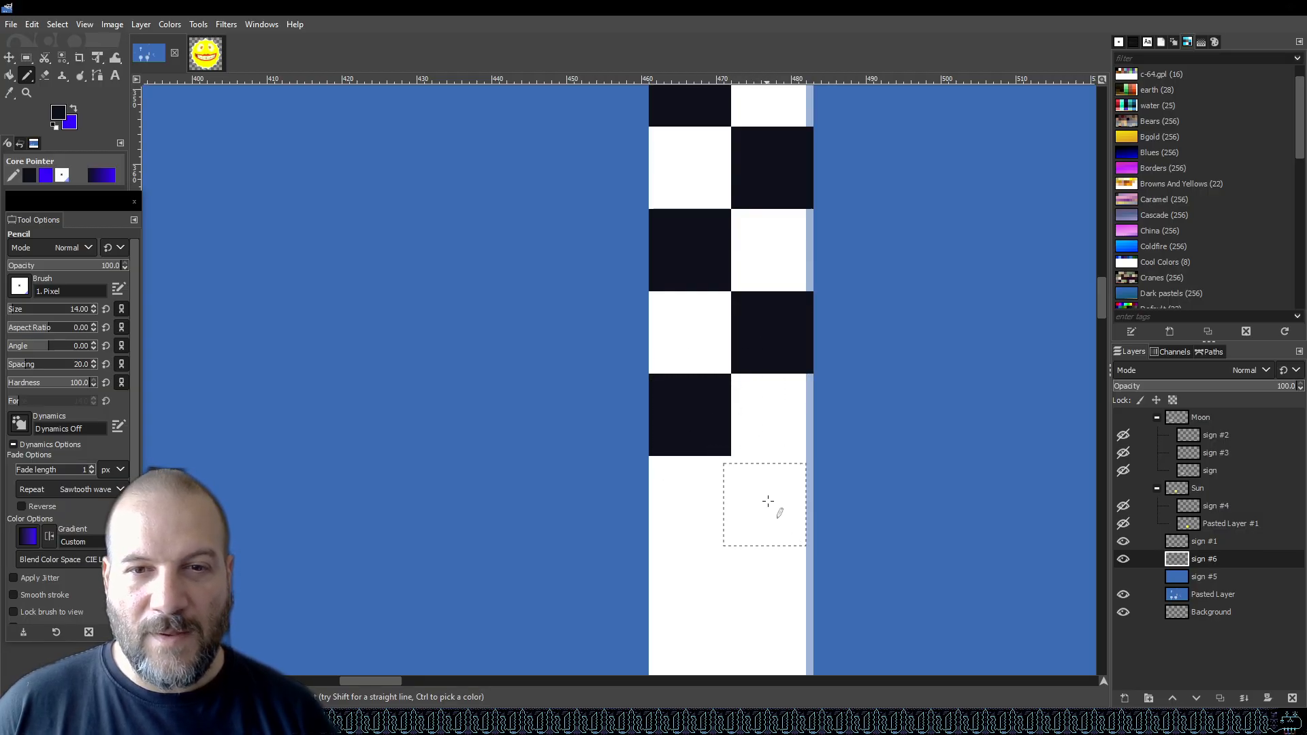
left_click(771, 496)
scroll(753, 501, "down", 3)
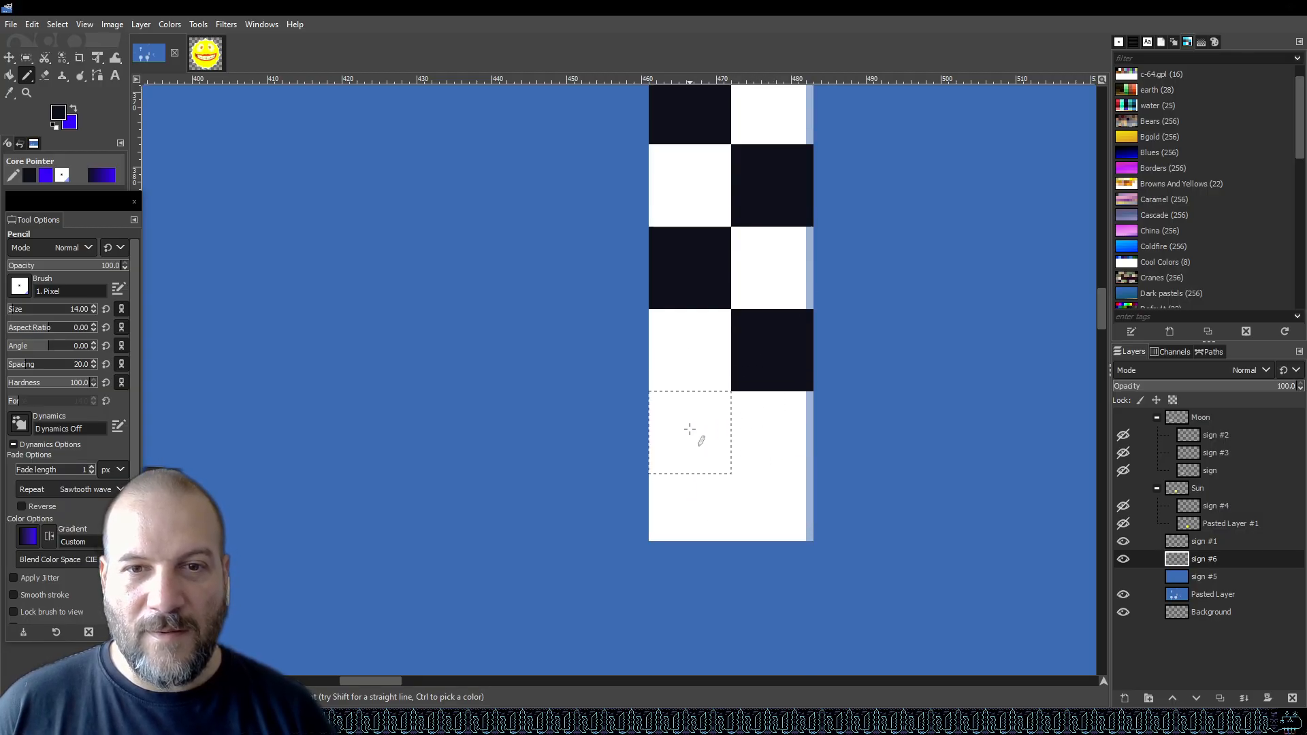
left_click(690, 430)
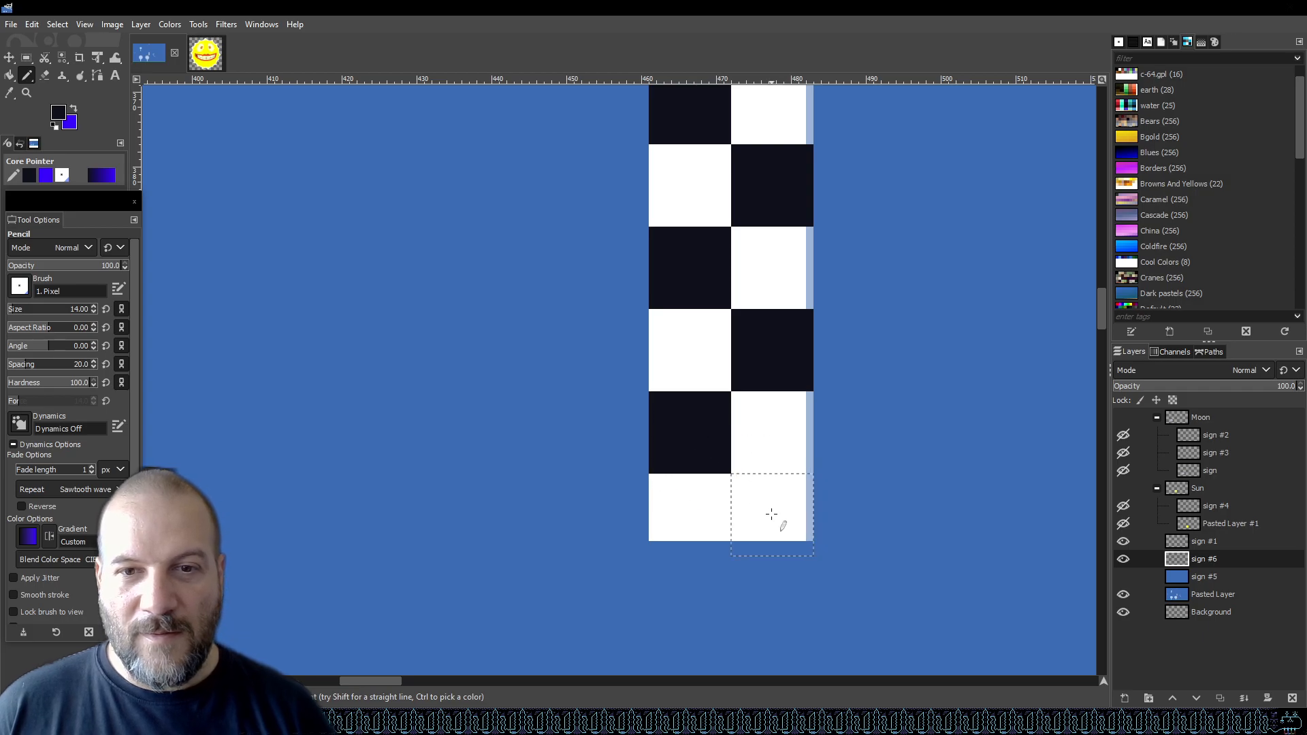
left_click(771, 514)
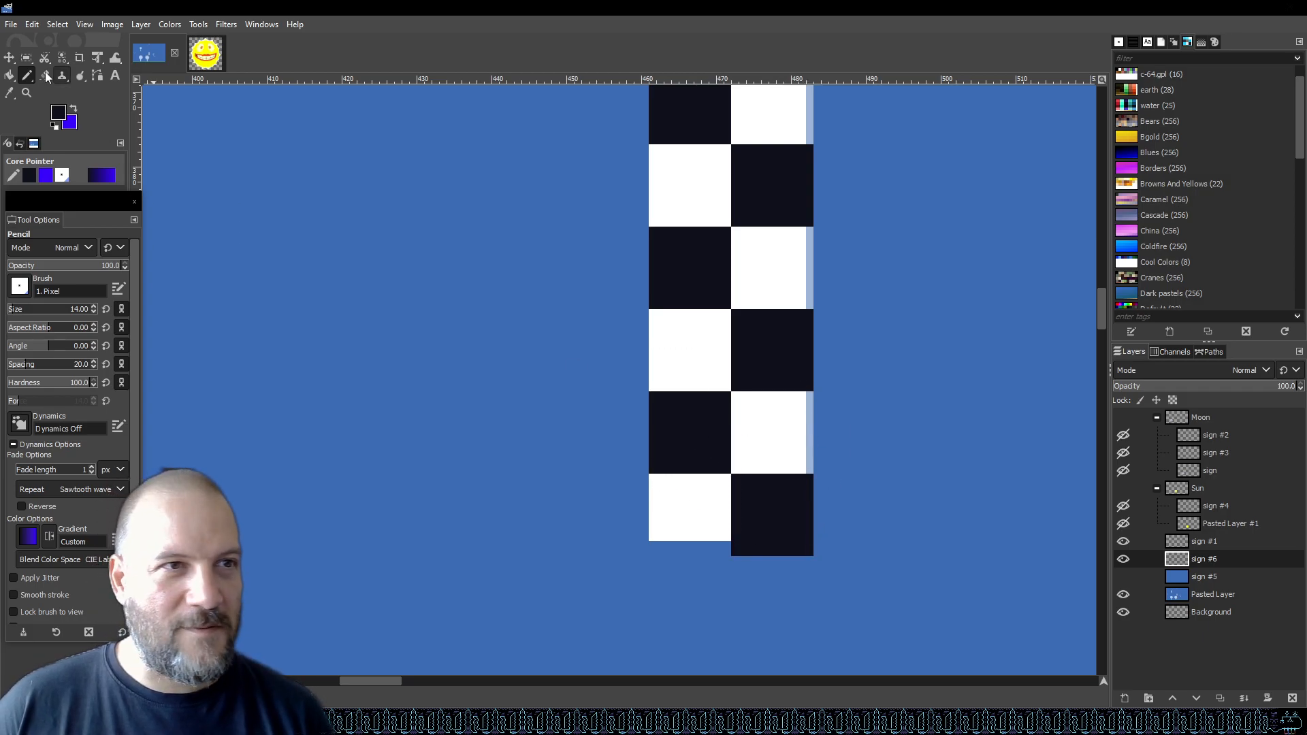
Select and delete the part of the last dark square hanging below the post's end.
left_click(25, 58)
left_click_drag(679, 608, 849, 538)
key("Delete")
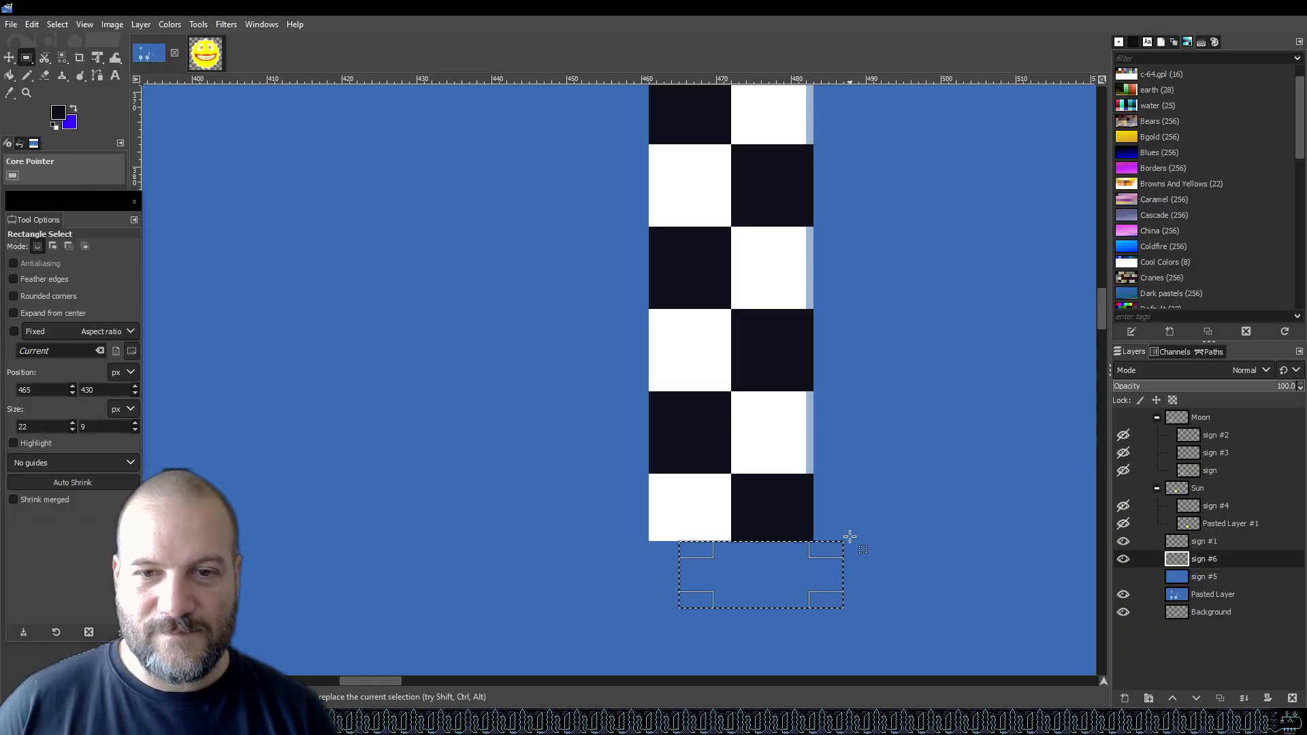
left_click(898, 486)
Save the image as graphics.xcf.
scroll(633, 543, "down", 3, "ctrl")
key("ctrl+s")
scroll(646, 430, "up", 2)
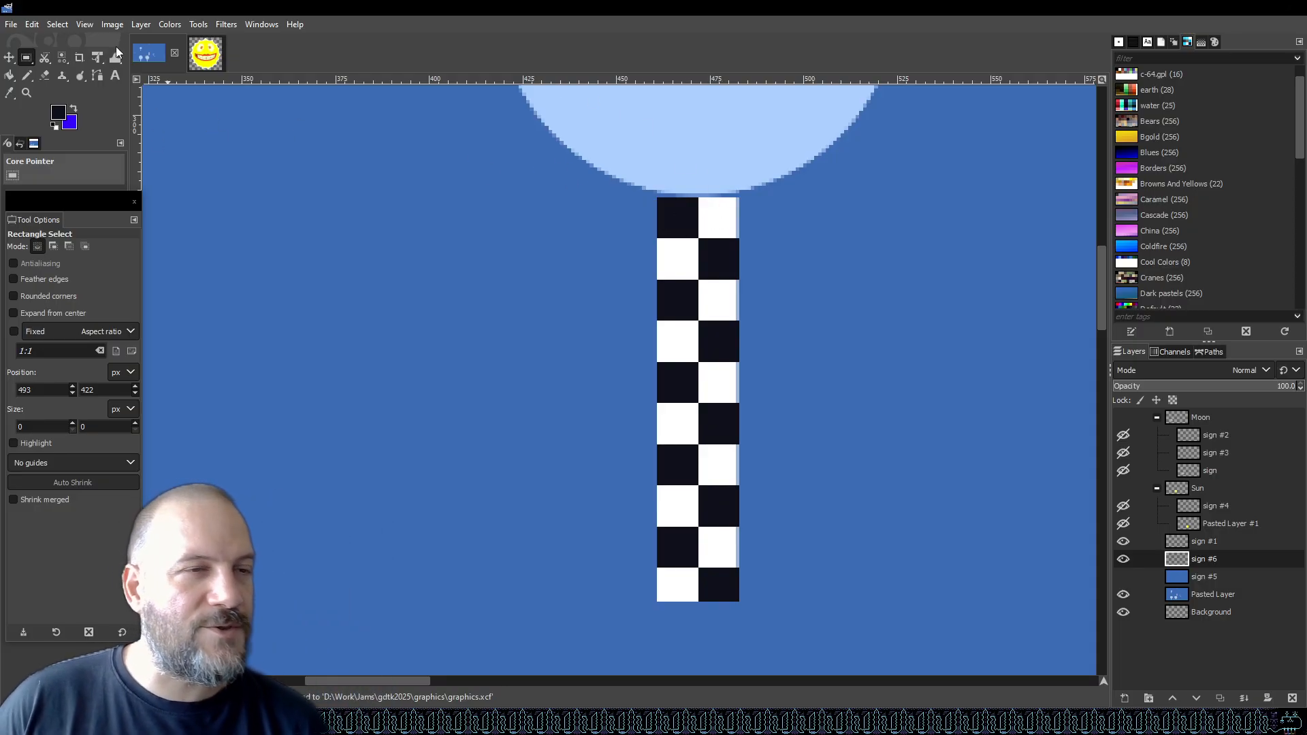
Switch to the Pencil and set the foreground colour to white, picked from the post.
left_click(27, 76)
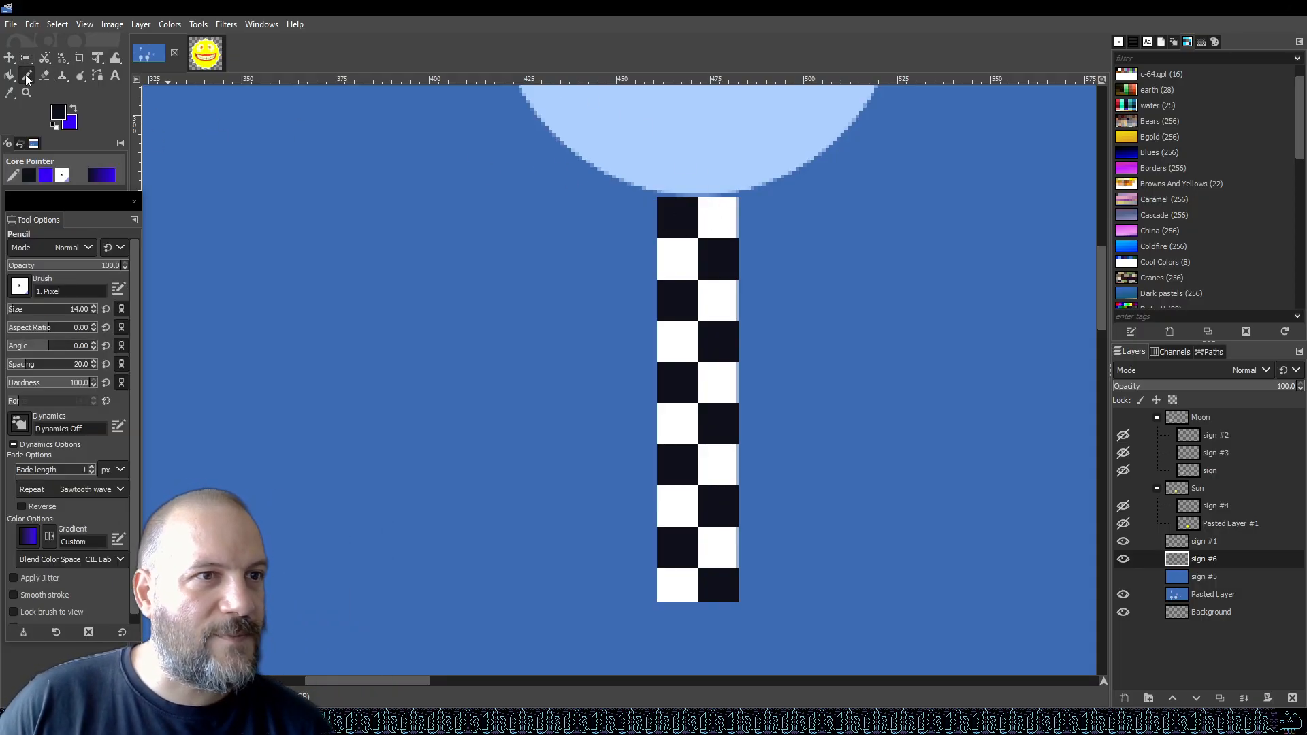
left_click(19, 287)
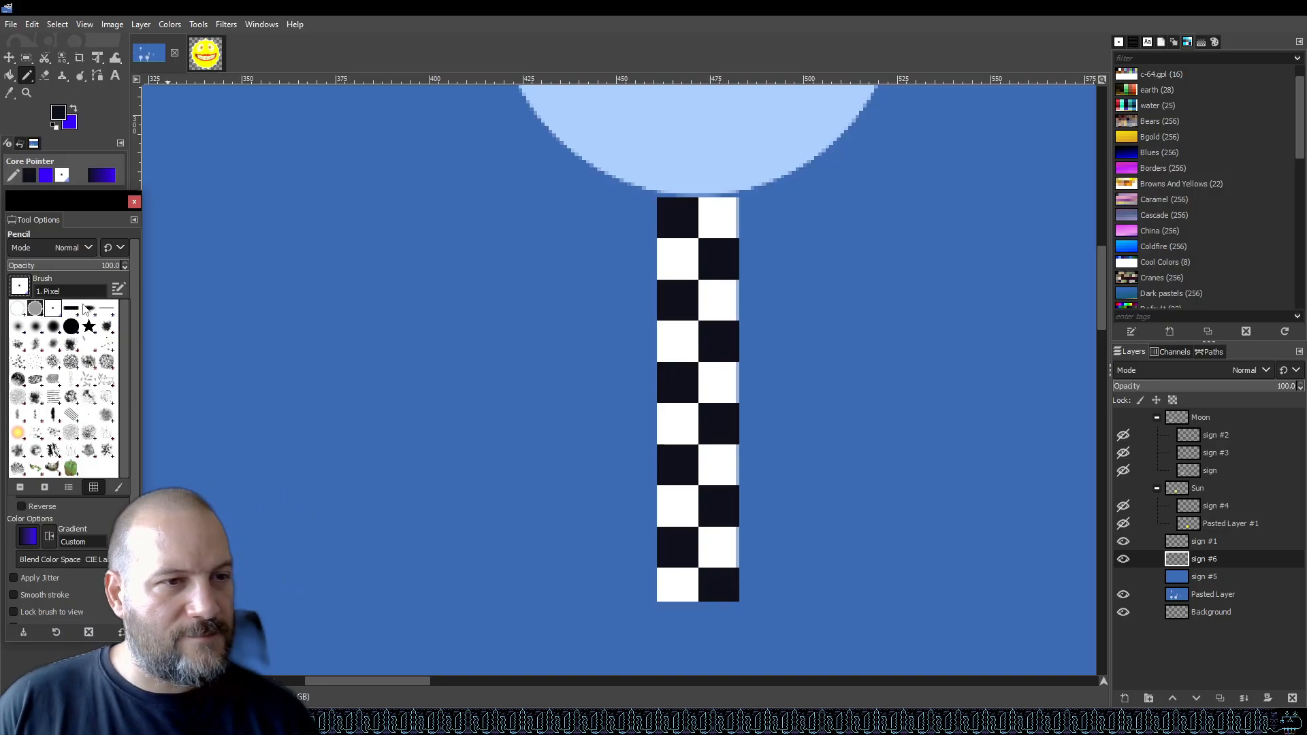
left_click(95, 279)
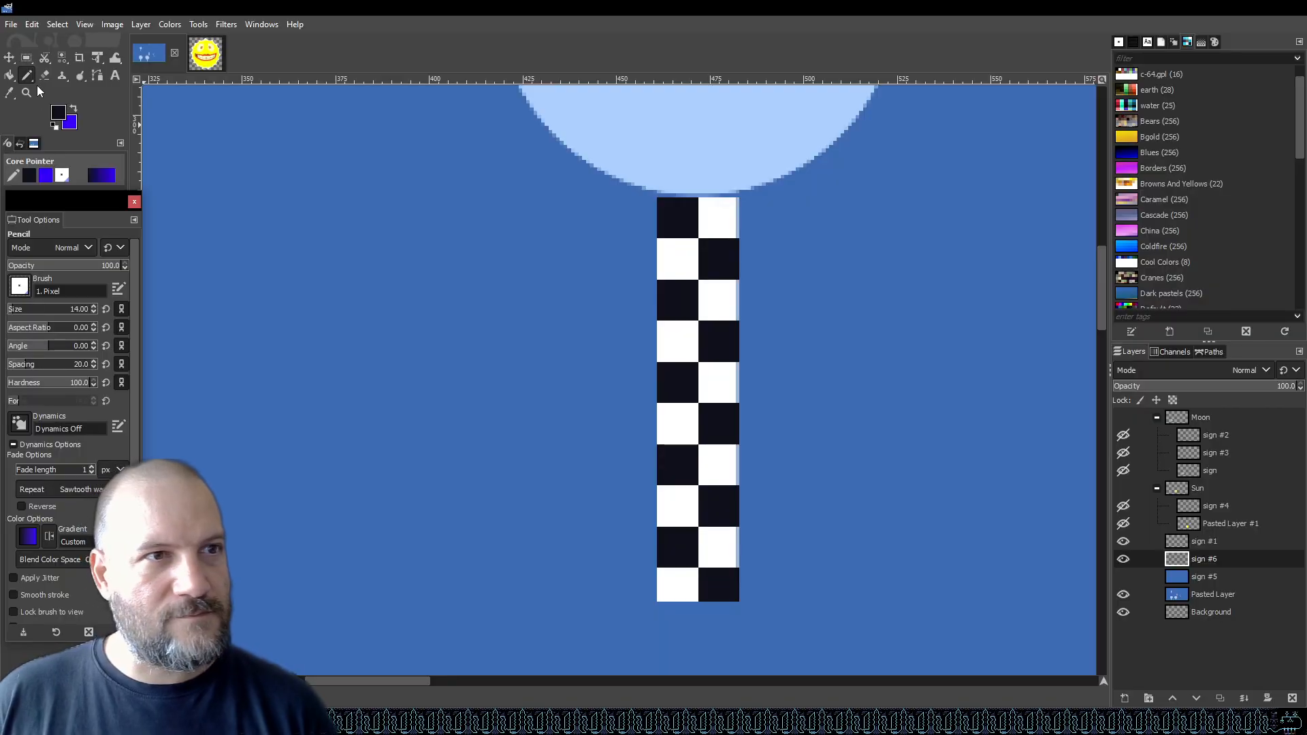
left_click(59, 115)
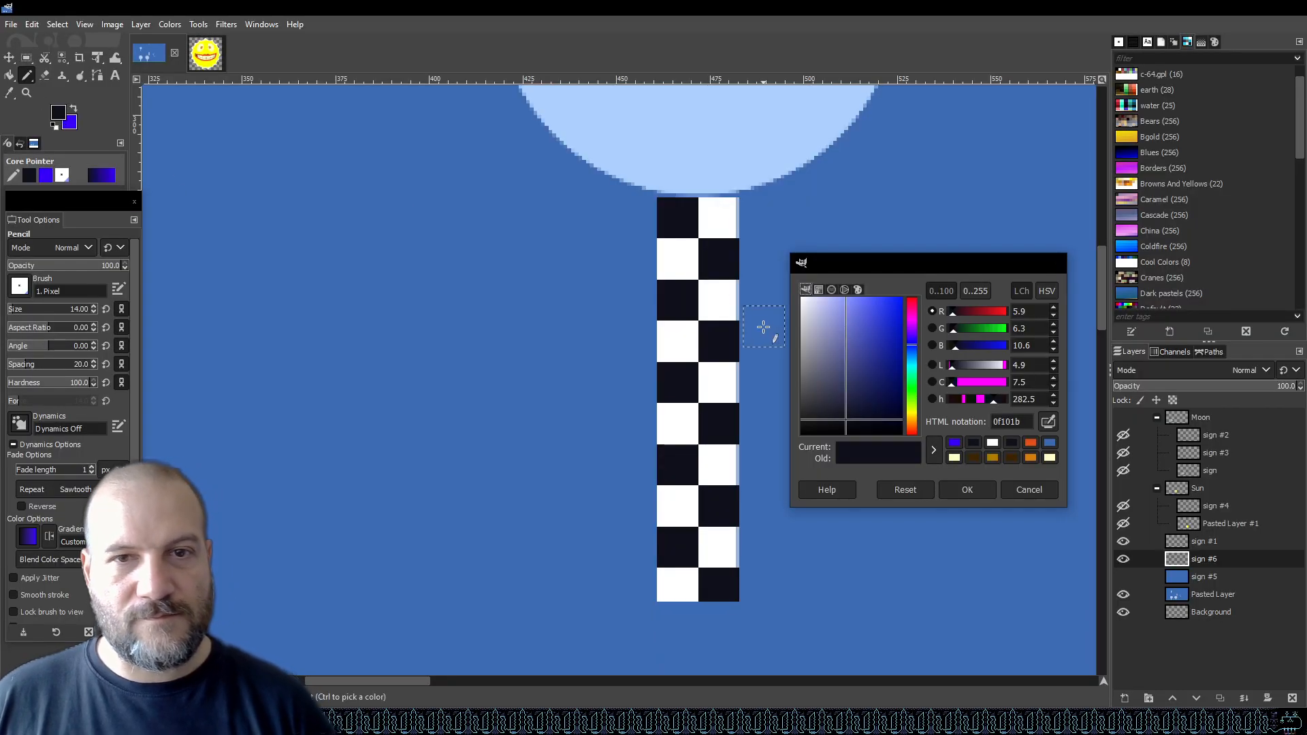
left_click(729, 206)
left_click(967, 489)
Set the pencil size to 1 pixel.
scroll(835, 383, "up", 2)
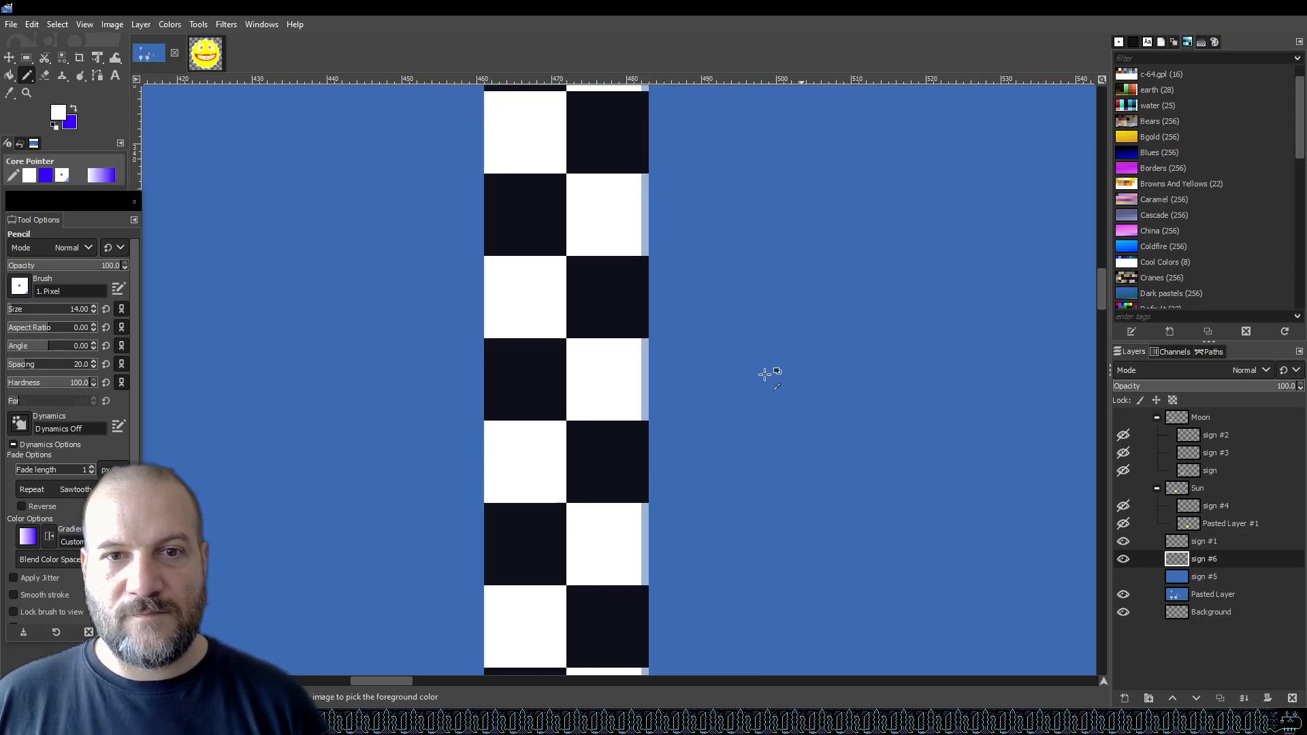
left_click(22, 306)
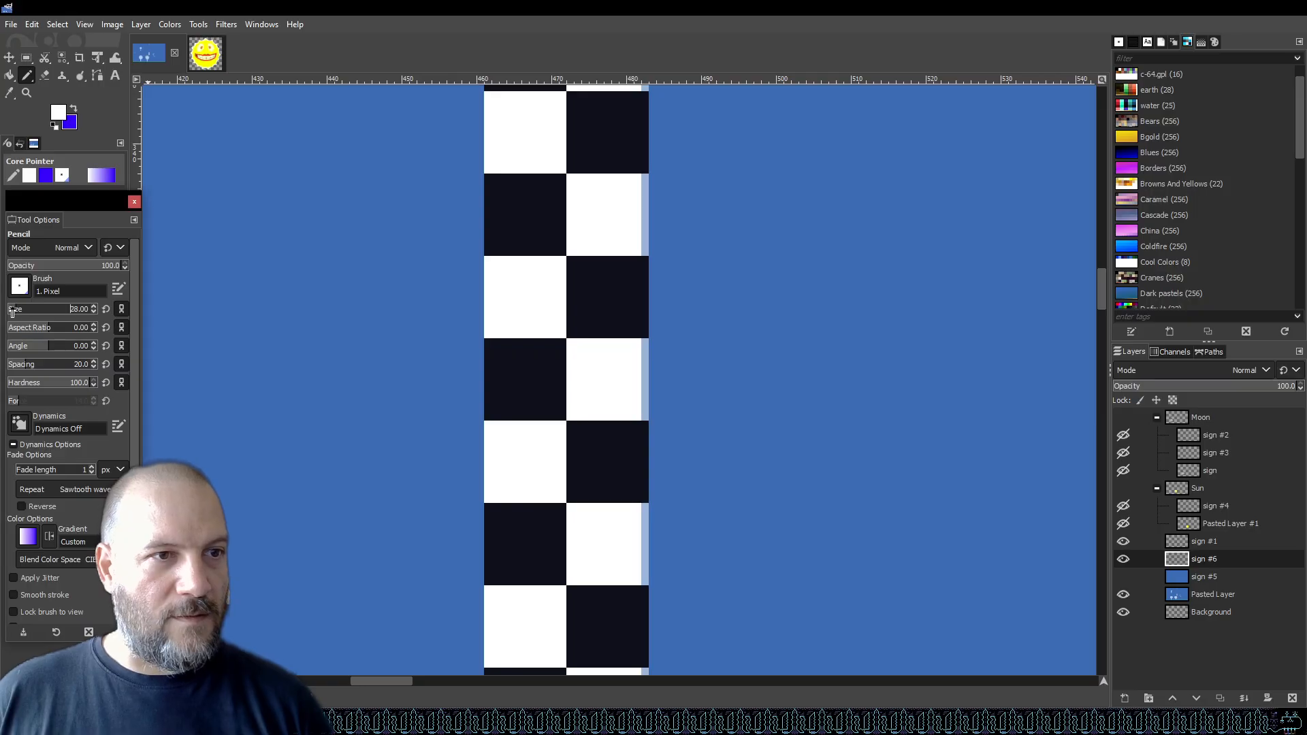
scroll(522, 375, "up", 2)
scroll(488, 332, "up", 1)
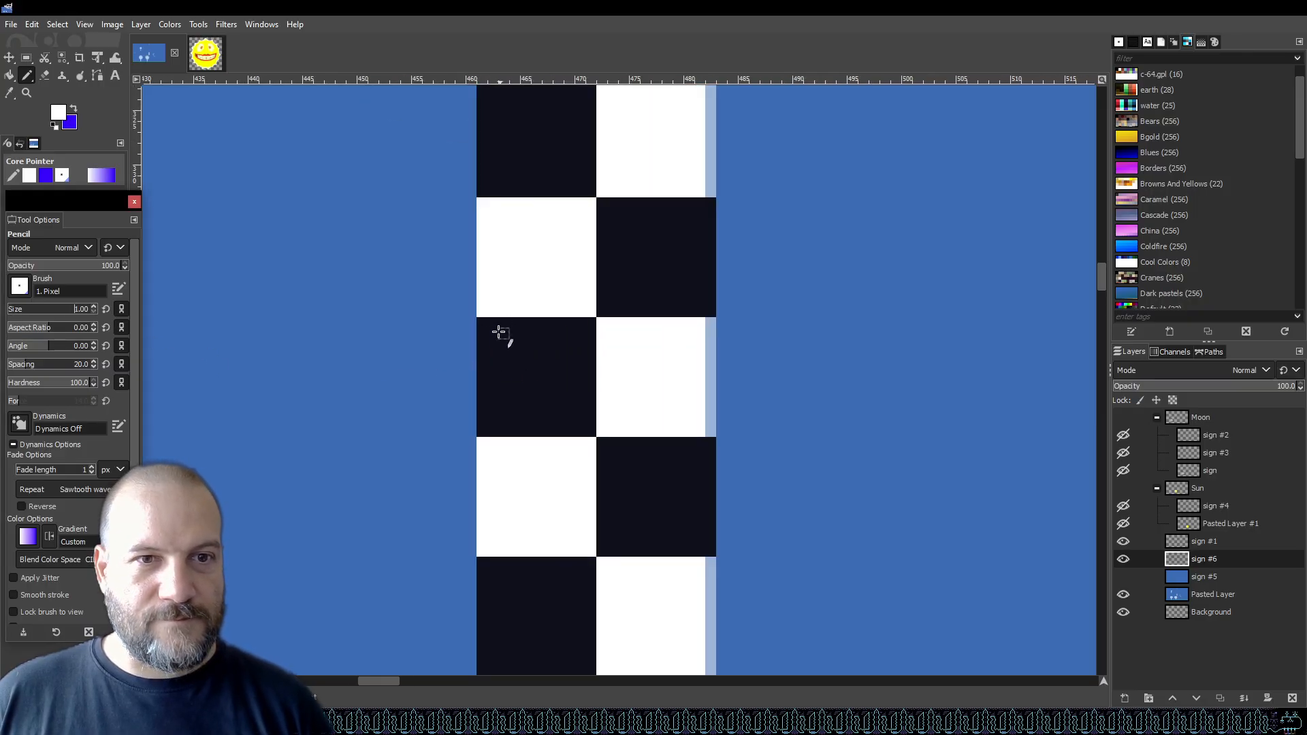
Draw a white triangle outline with straight pencil lines in an upper dark square of the post.
left_click(491, 334)
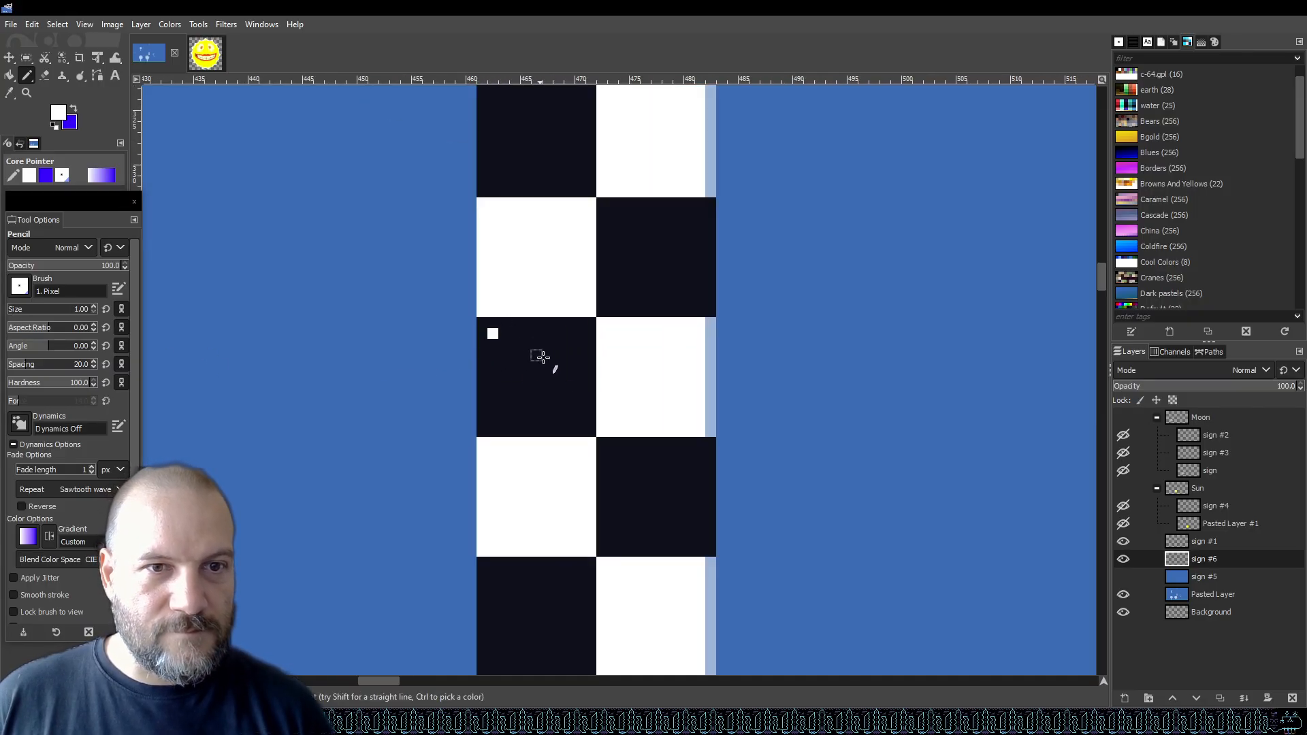
left_click(582, 374, "shift")
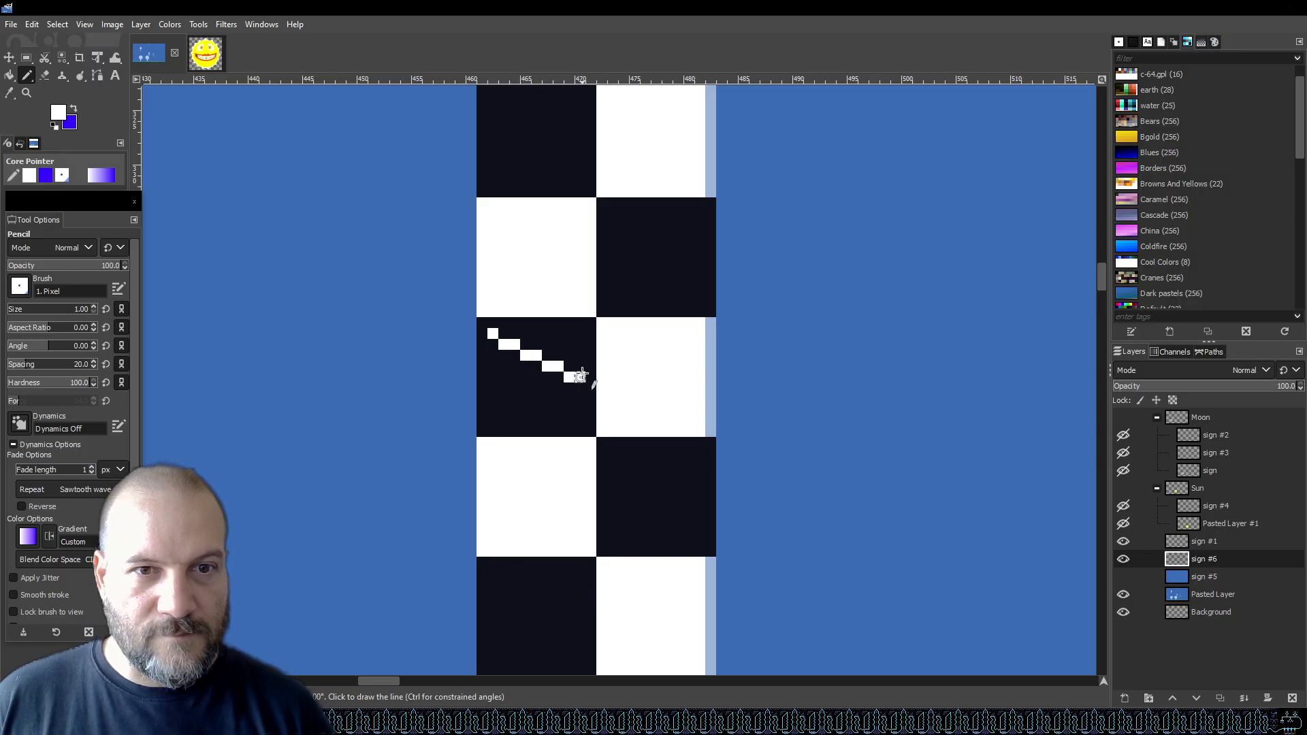
left_click(491, 423, "shift")
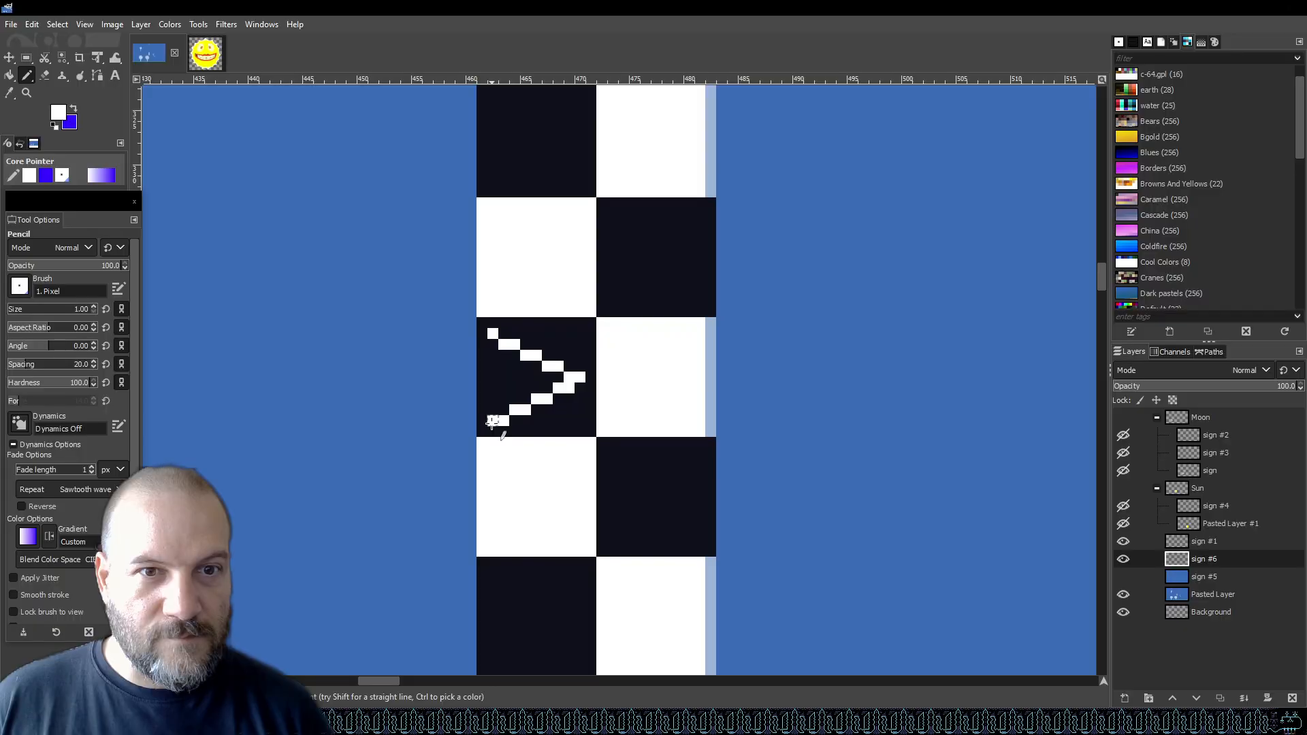
left_click(491, 333, "shift")
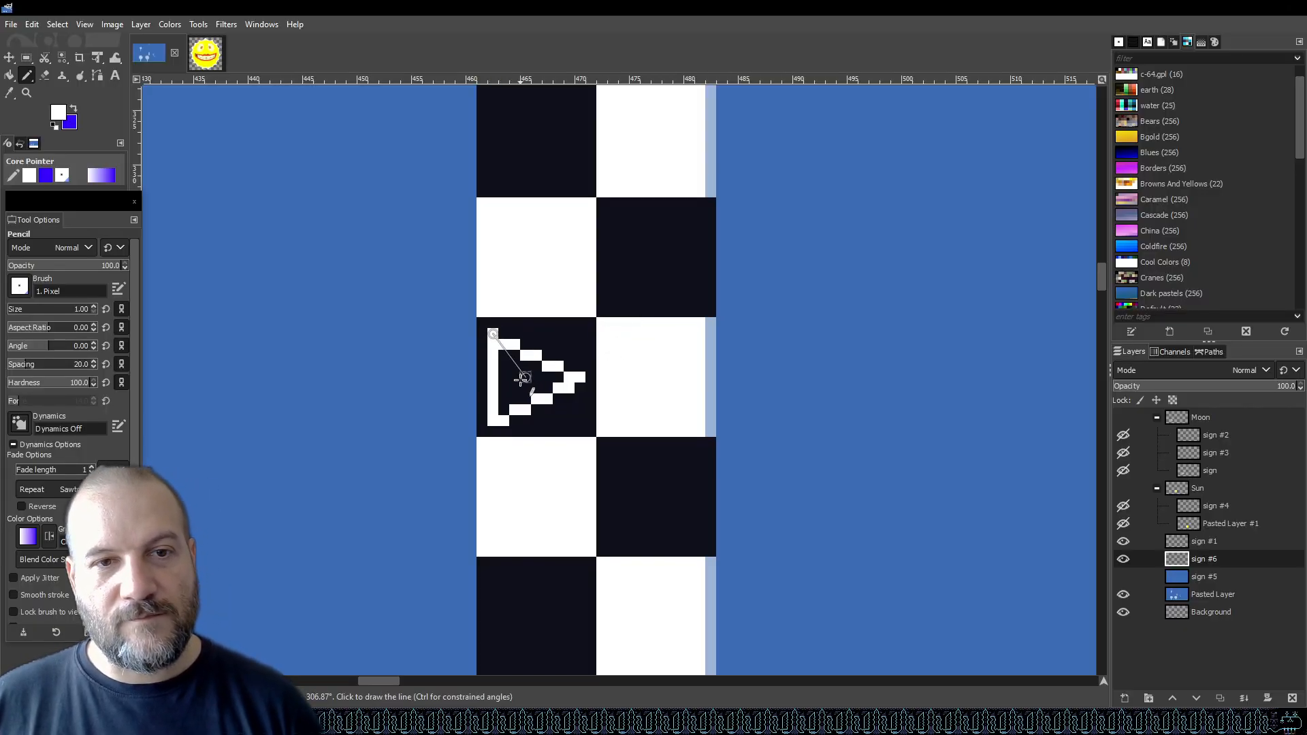
Fill the inside of the triangle white with Bucket Fill.
key("shift+b")
left_click(521, 379)
scroll(521, 380, "down", 5)
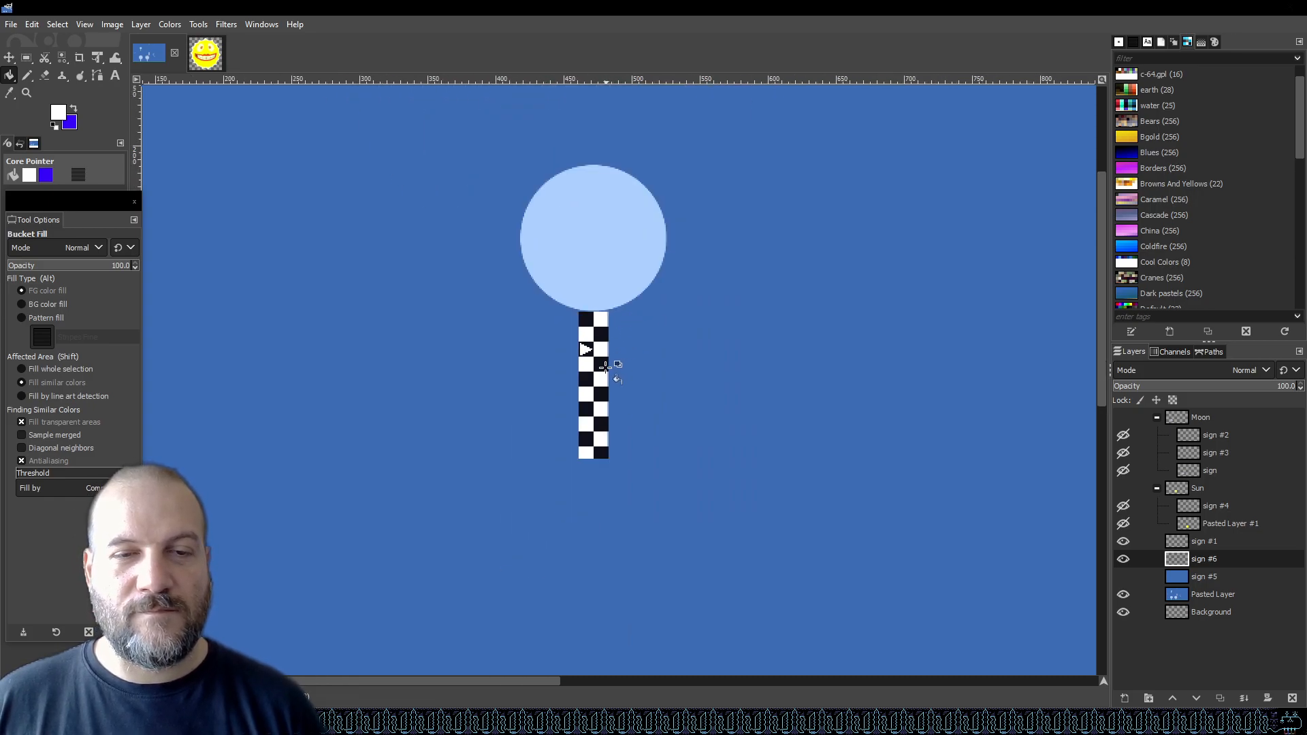
scroll(585, 347, "up", 5)
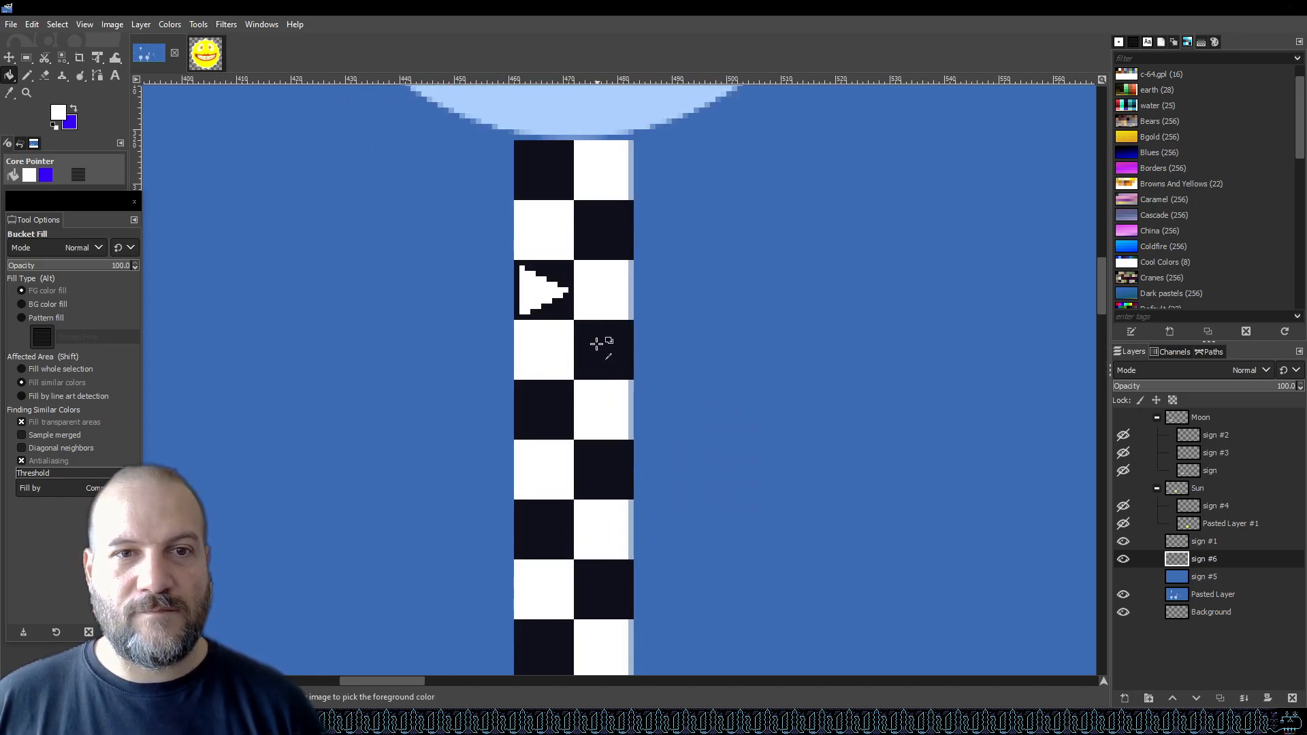
Copy the square containing the arrow and paste a copy into the dark square two rows below.
left_click(27, 57)
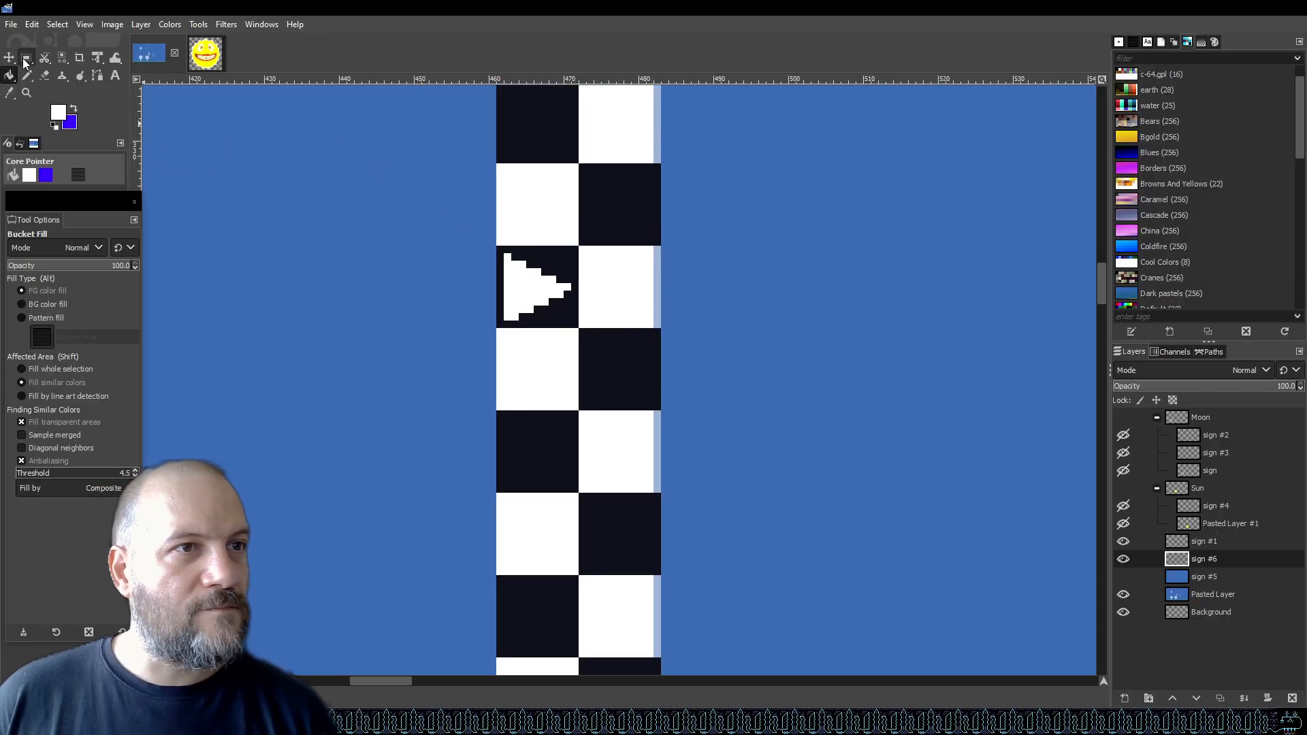
left_click_drag(497, 245, 578, 328)
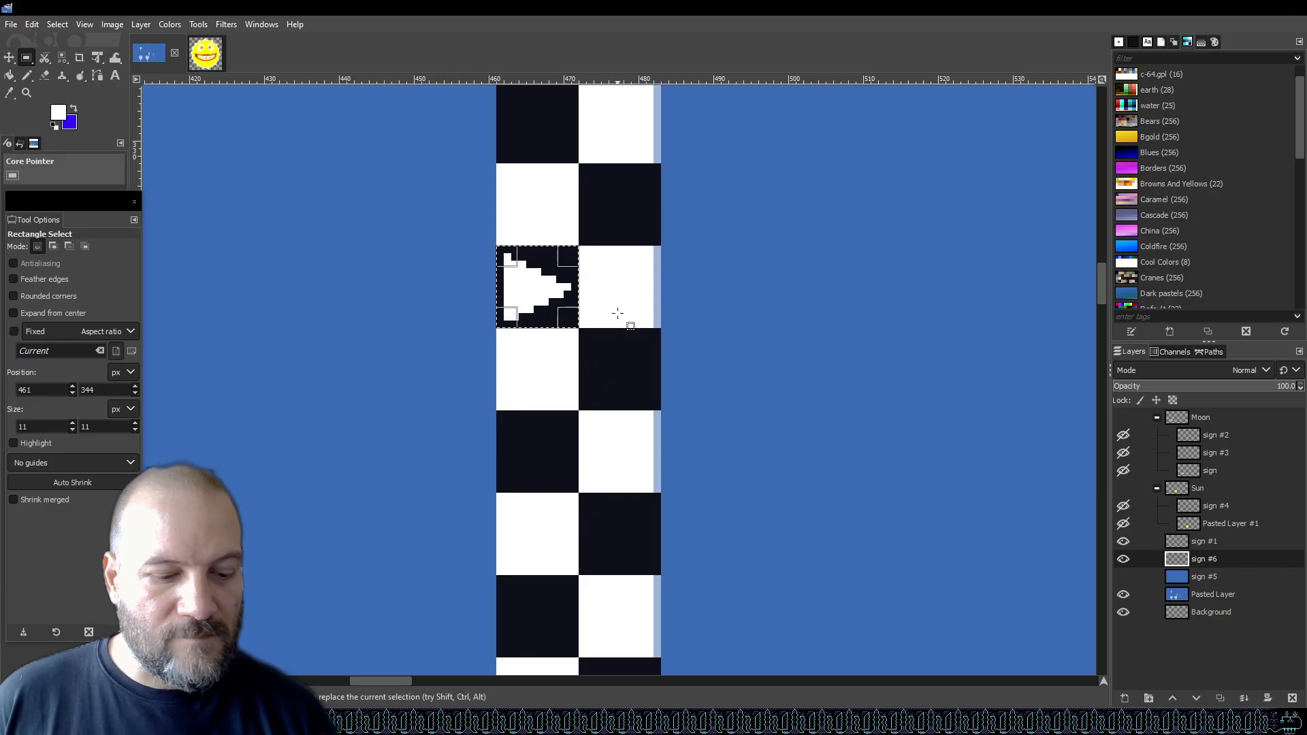
key("ctrl+c")
key("ctrl+v")
left_click_drag(522, 296, 522, 461)
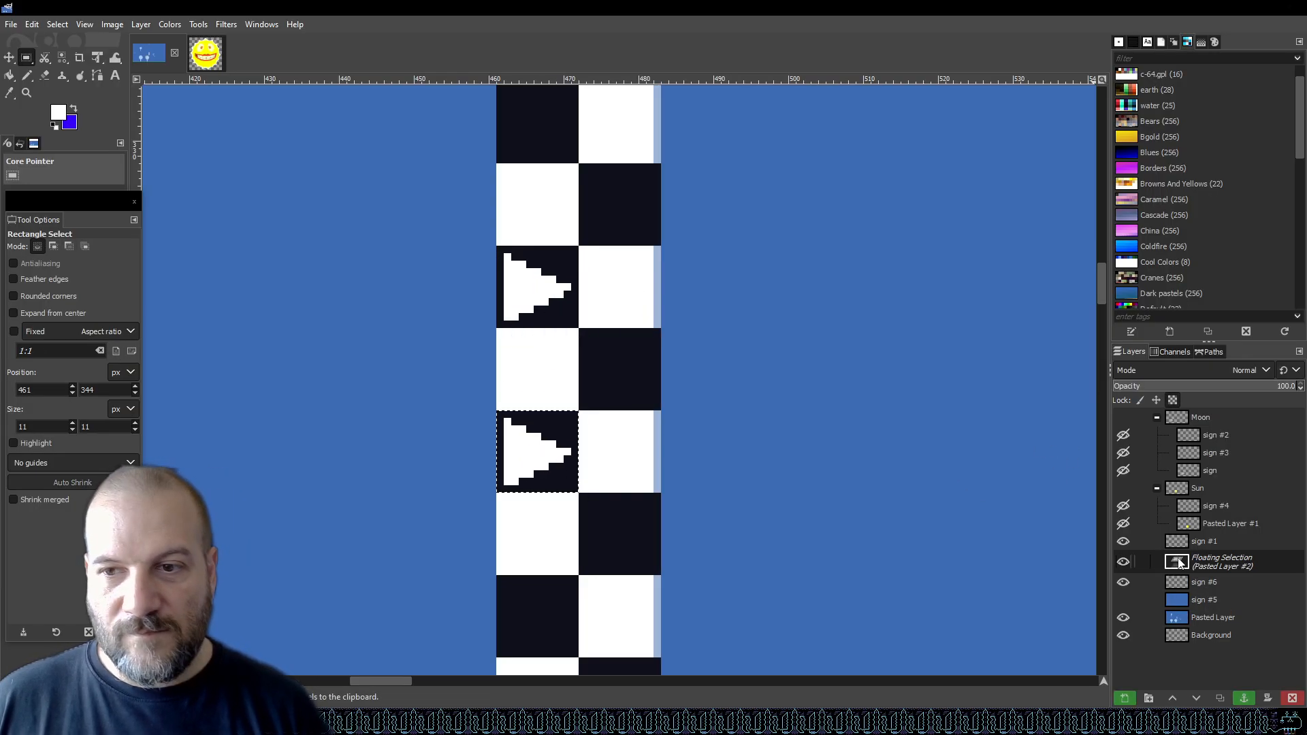
Turn the pasted arrow square into a new layer and merge it down into the sign #6 layer.
right_click(1202, 567)
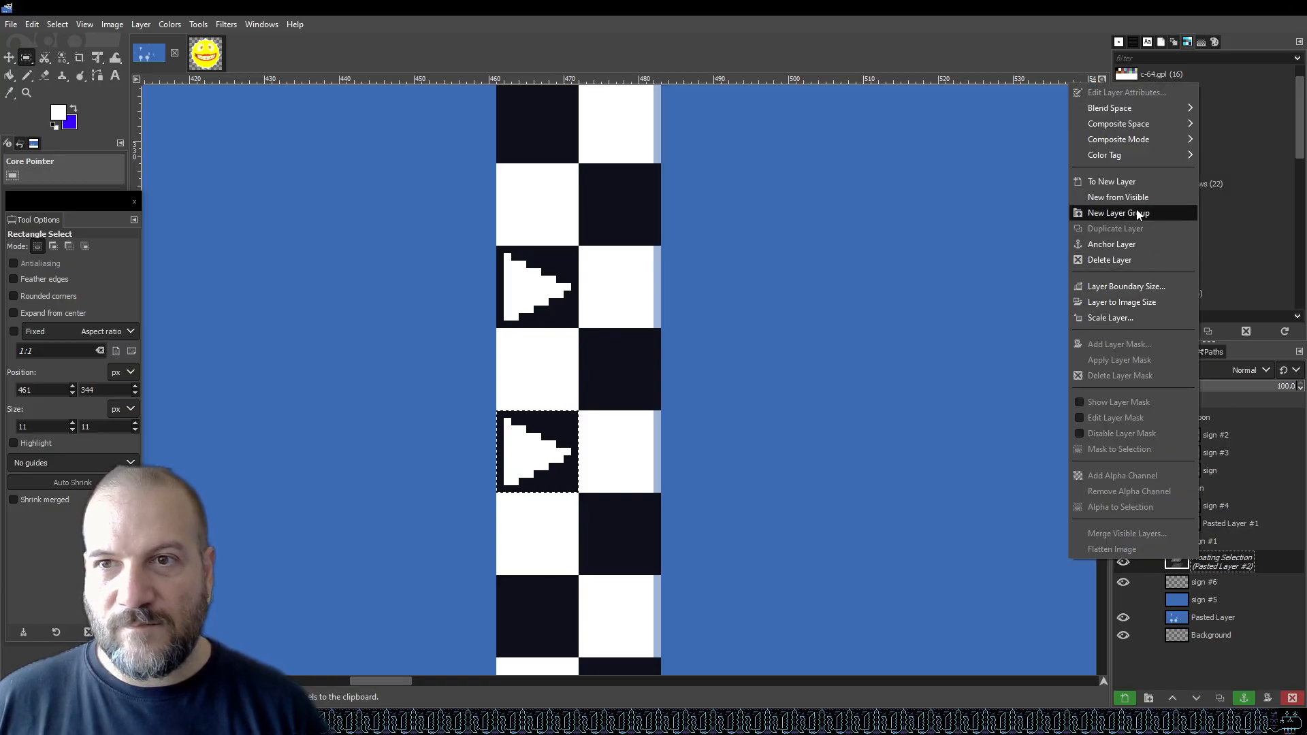
left_click(1137, 181)
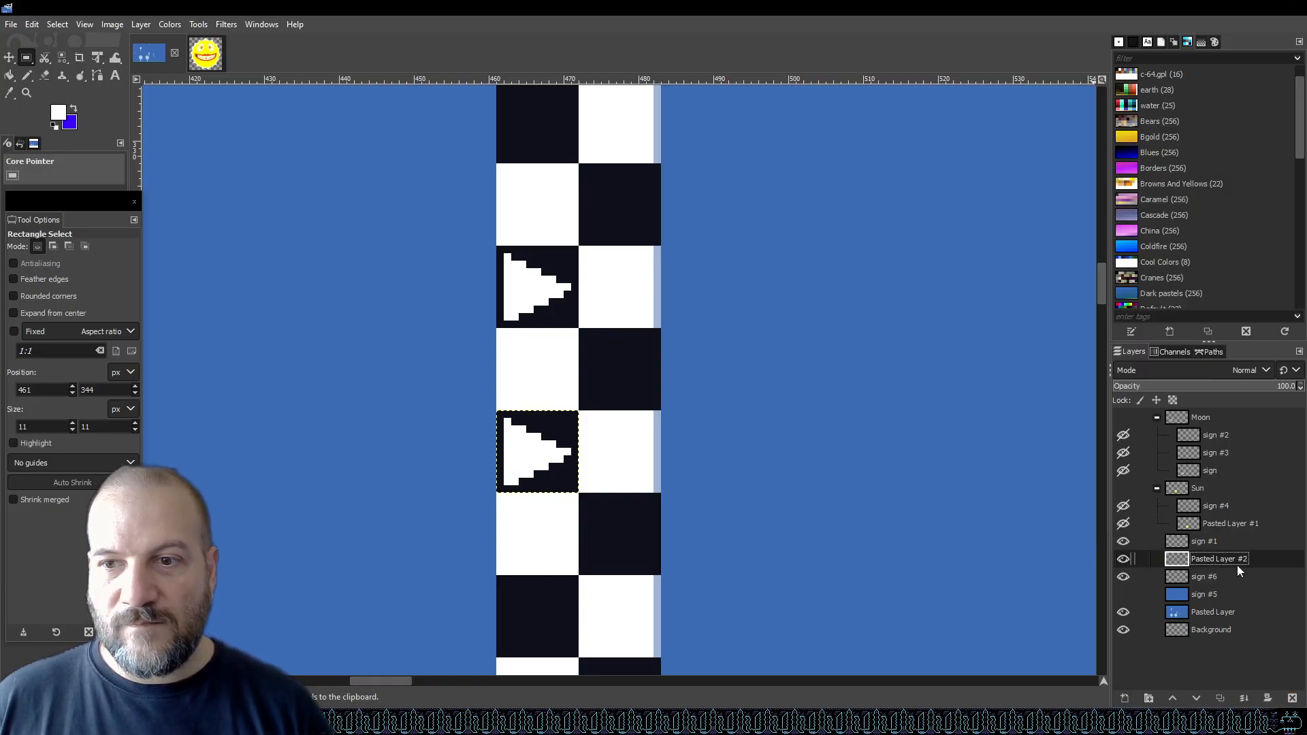
left_click(1124, 578)
left_click(1124, 577)
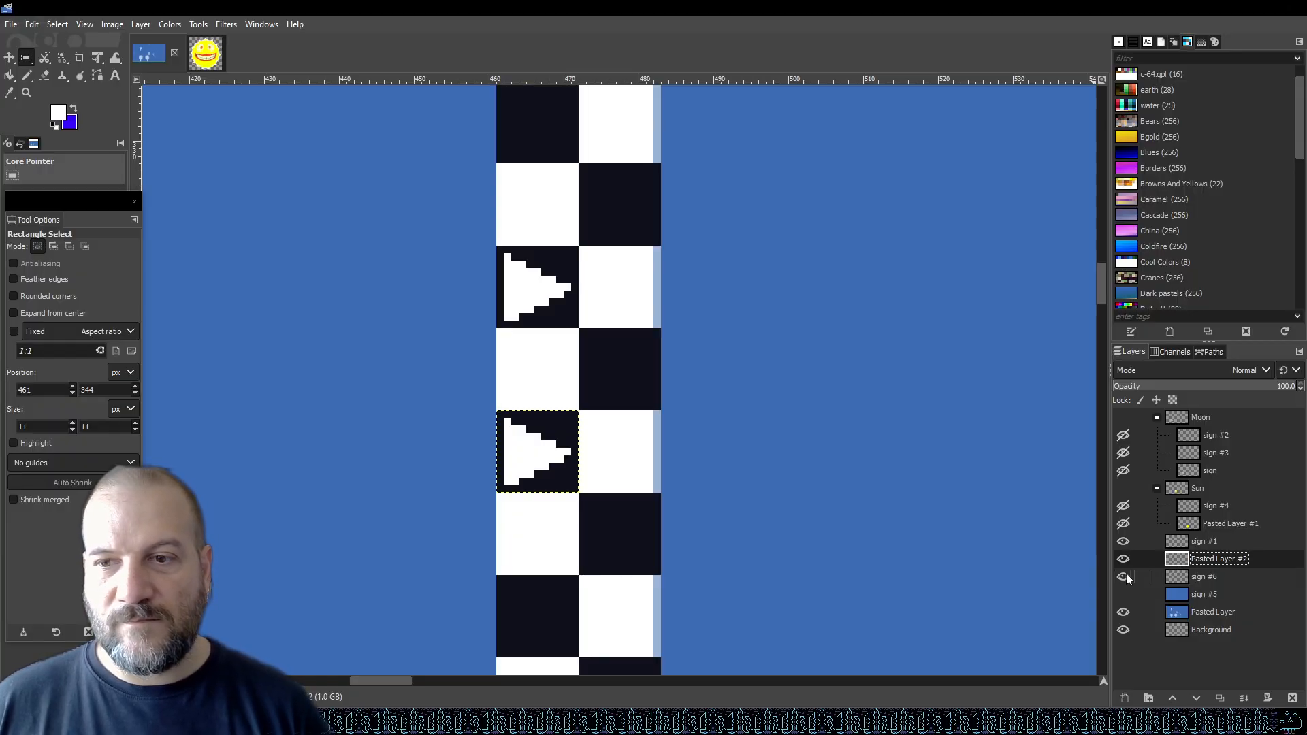
left_click(1123, 577)
left_click(1124, 576)
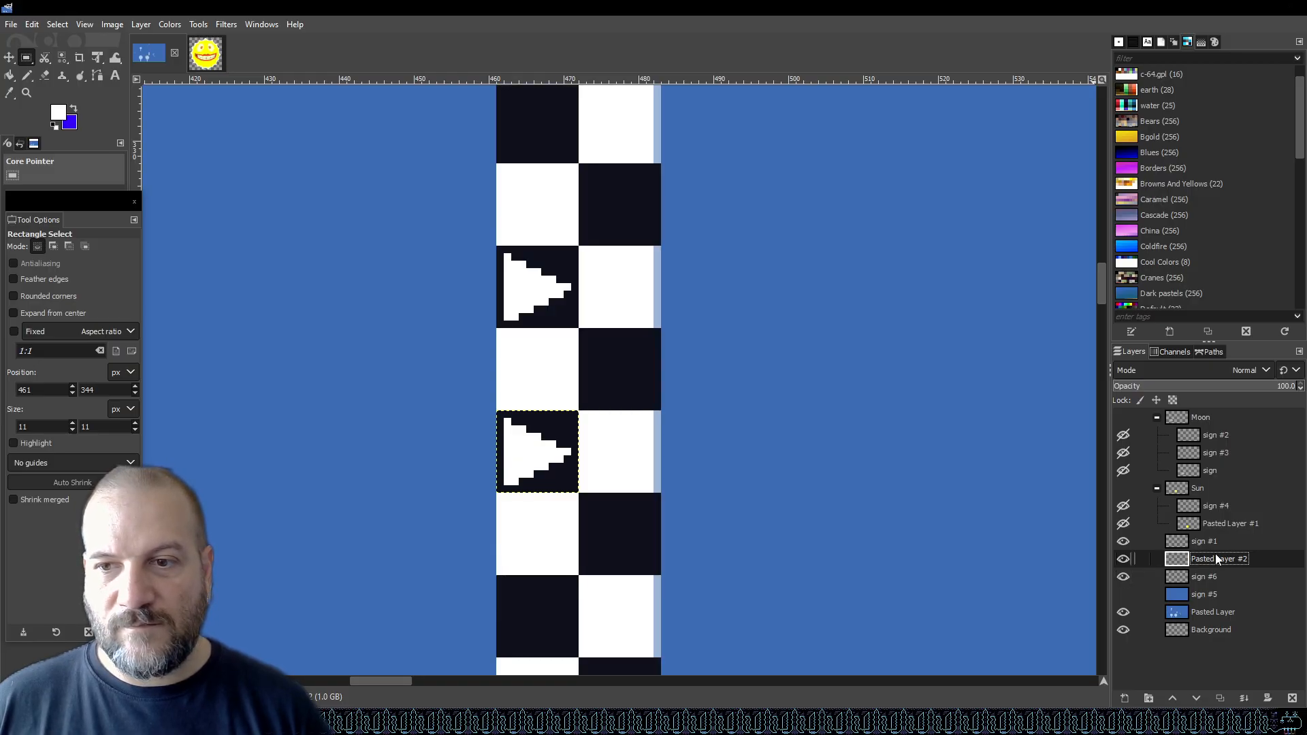
right_click(1216, 558)
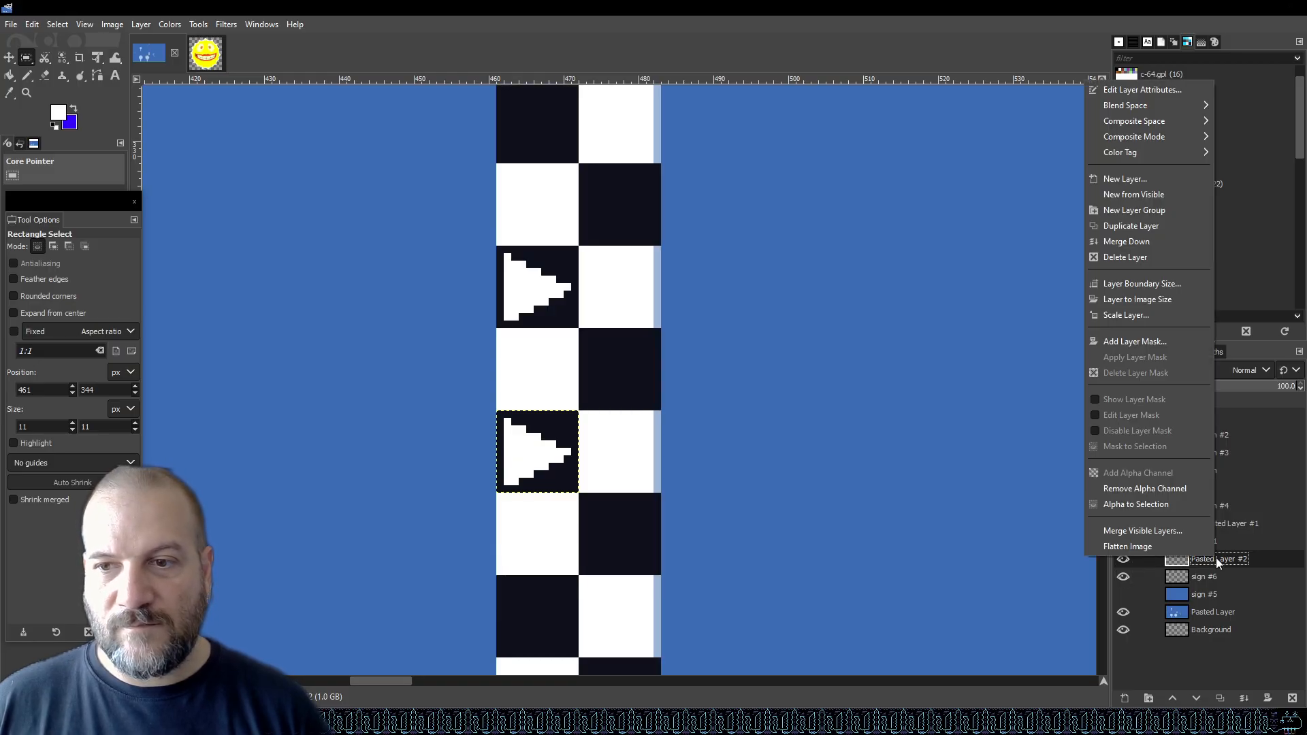
left_click(1150, 241)
Paste another arrow square into the next dark square down the post and merge it into the sign #6 layer.
scroll(736, 407, "down", 3)
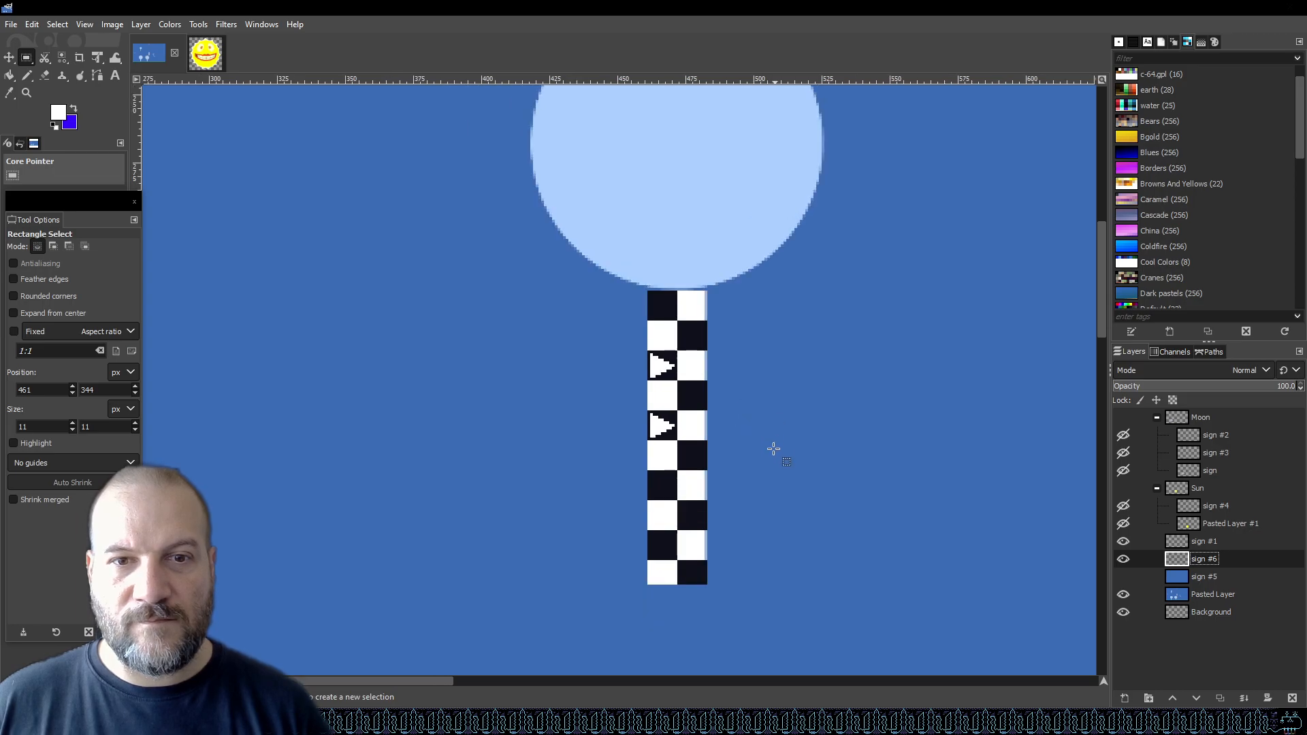
scroll(693, 501, "up", 3)
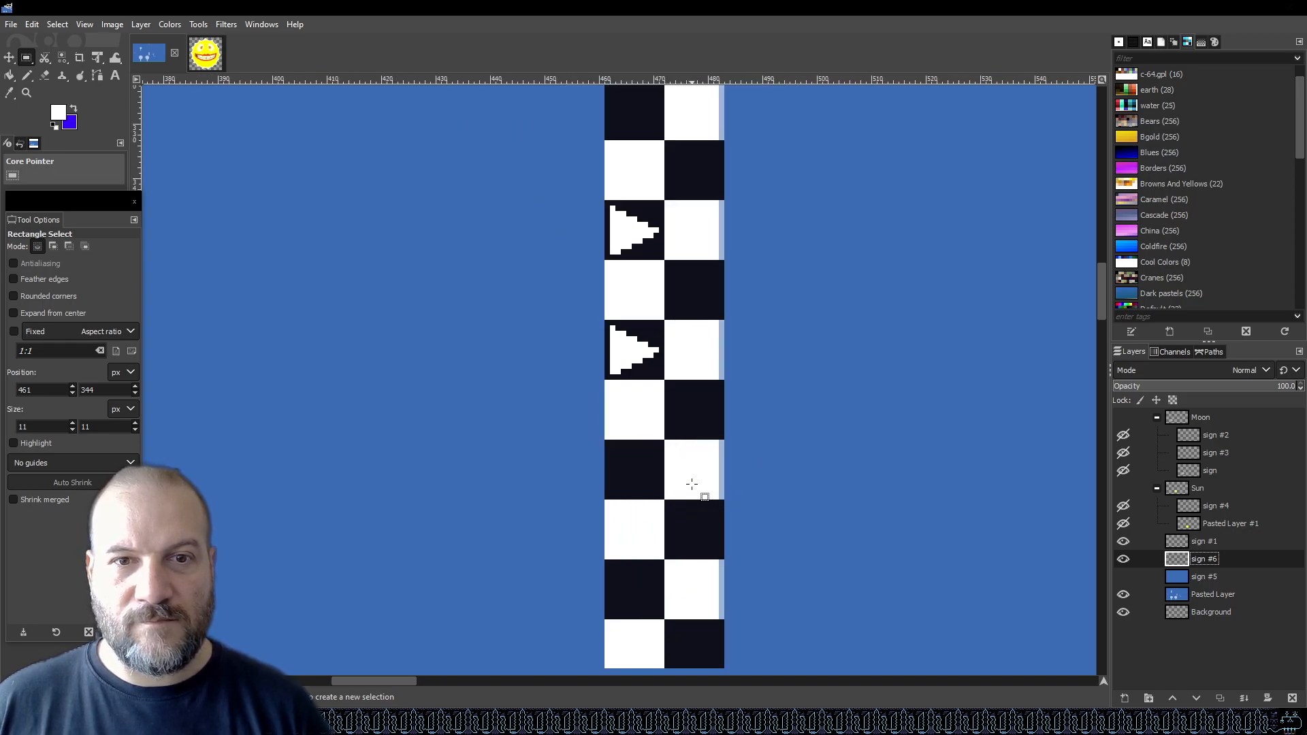
scroll(708, 360, "up", 2)
key("ctrl+v")
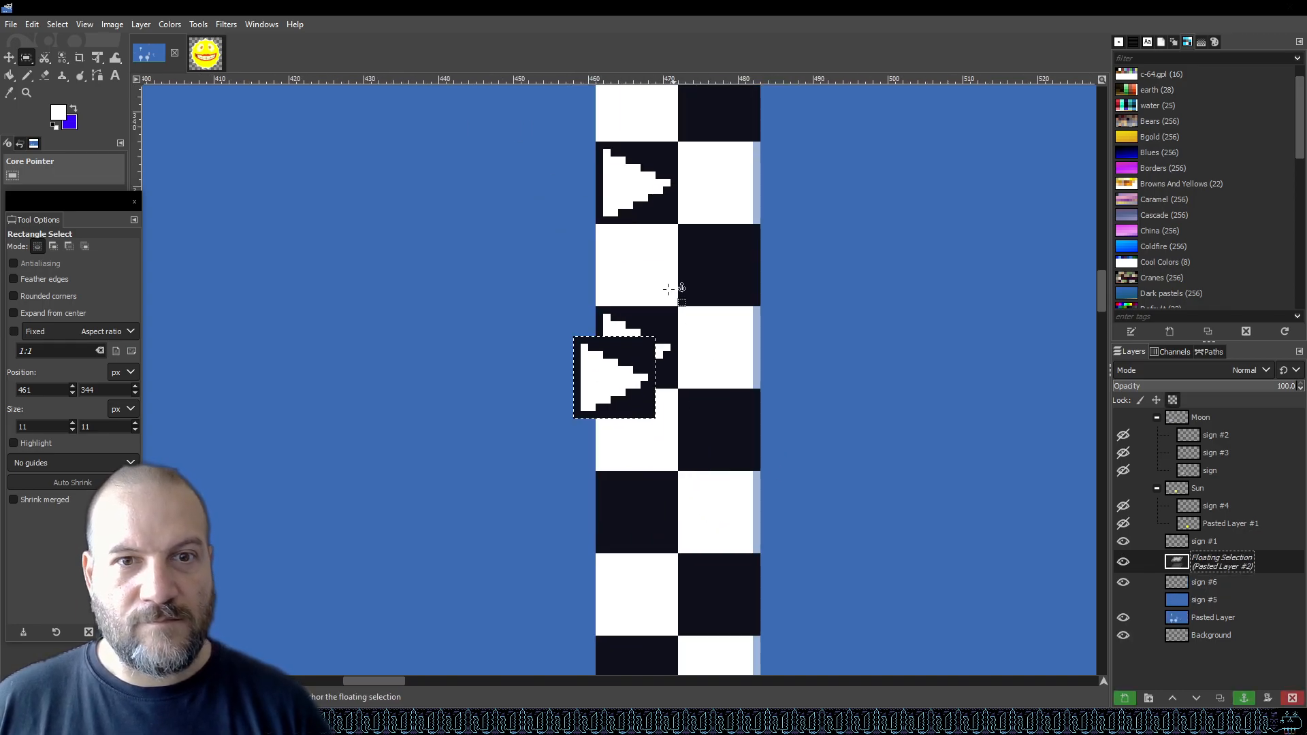
left_click_drag(597, 382, 621, 517)
right_click(1201, 564)
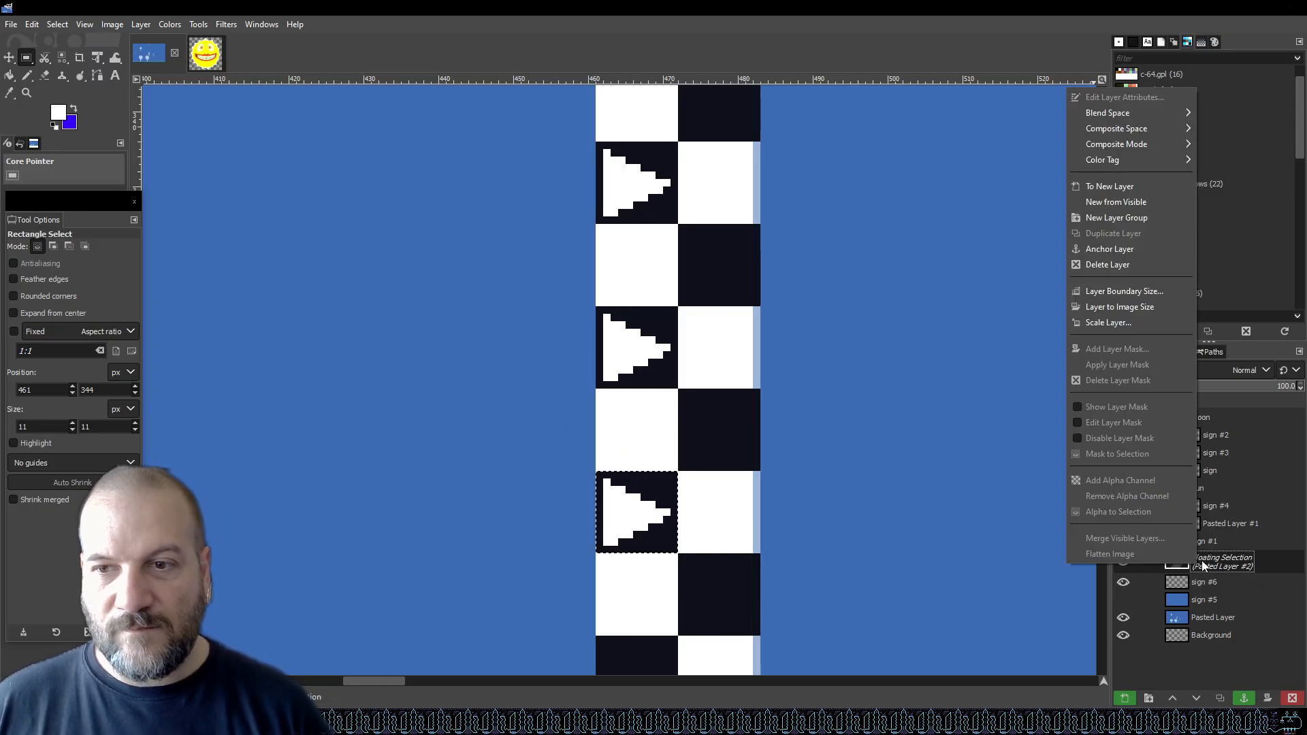
left_click(1145, 190)
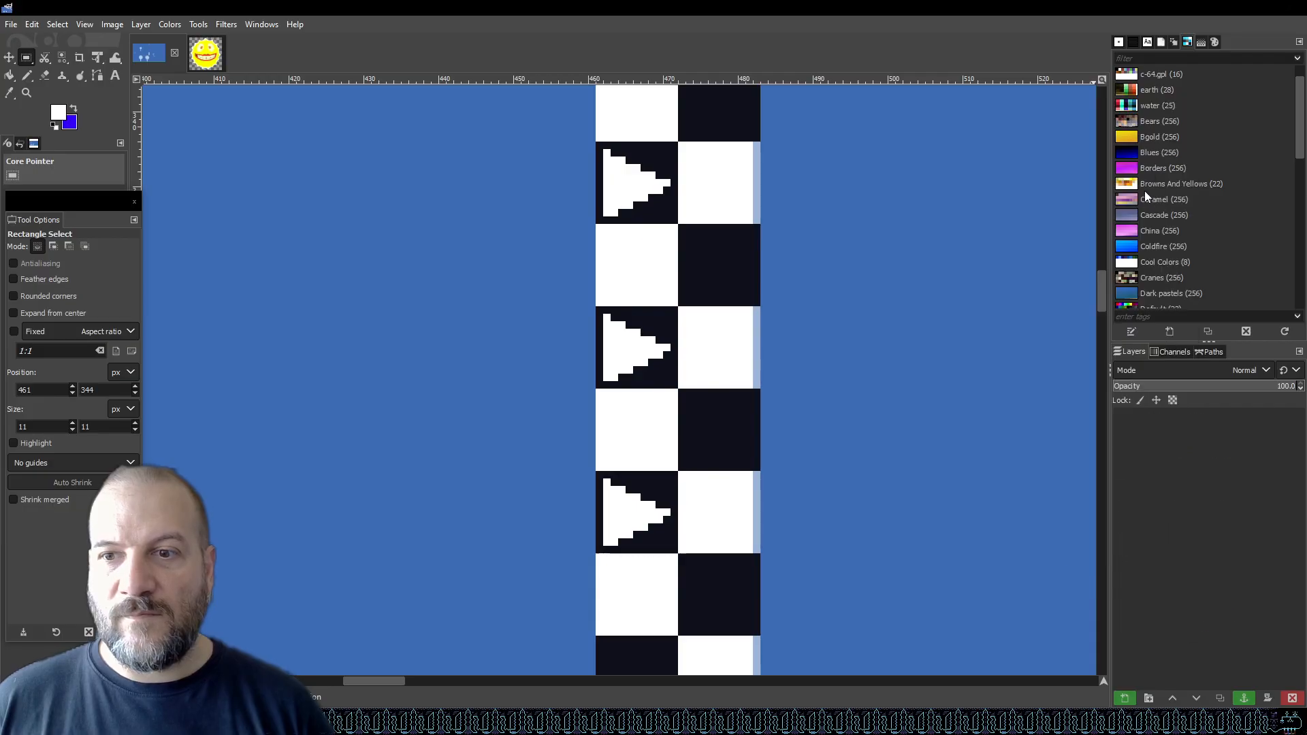
right_click(1224, 561)
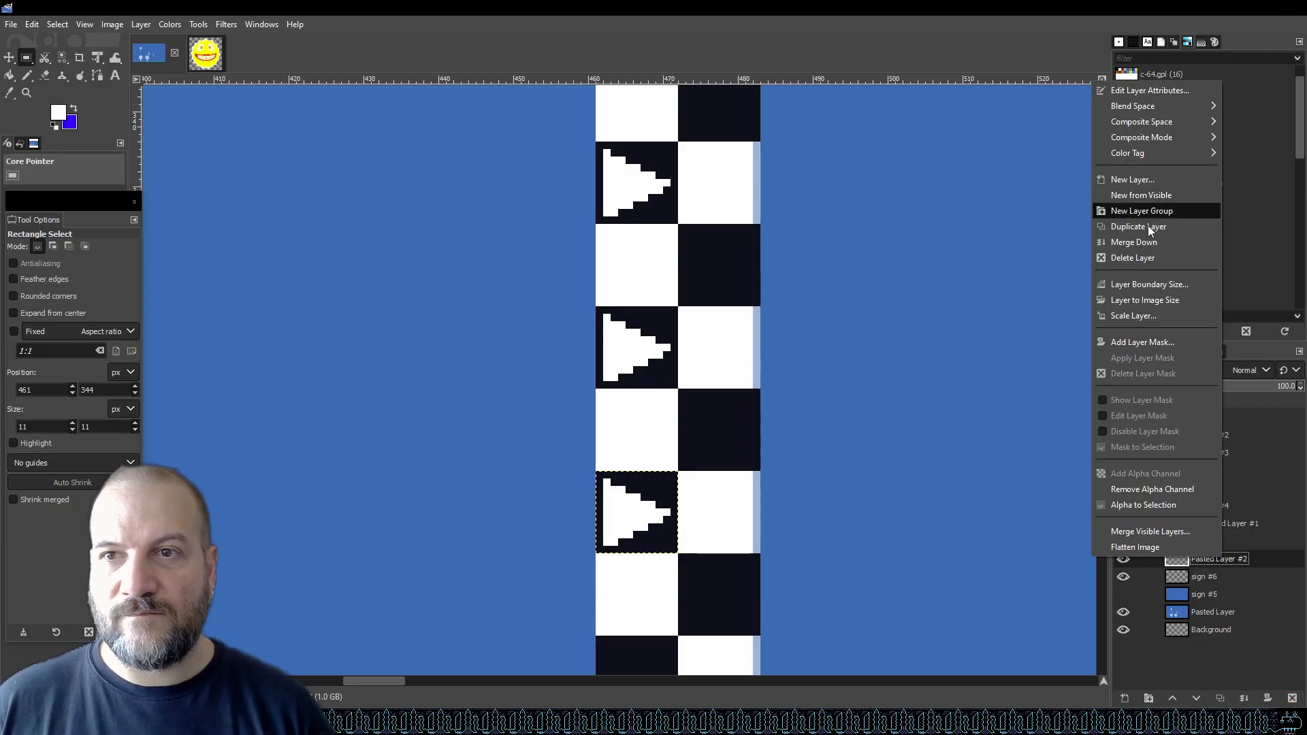
left_click(1158, 240)
Save the GIMP image.
scroll(640, 361, "down", 3)
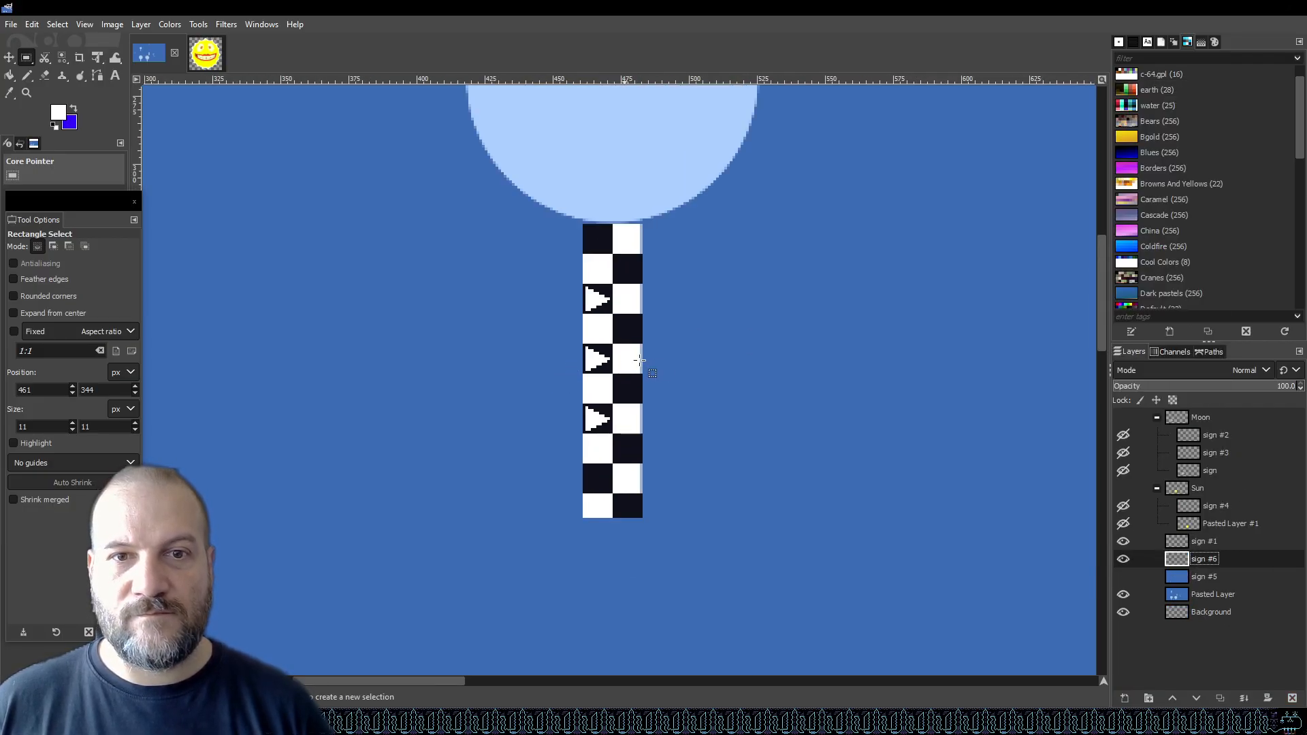
key("ctrl+s")
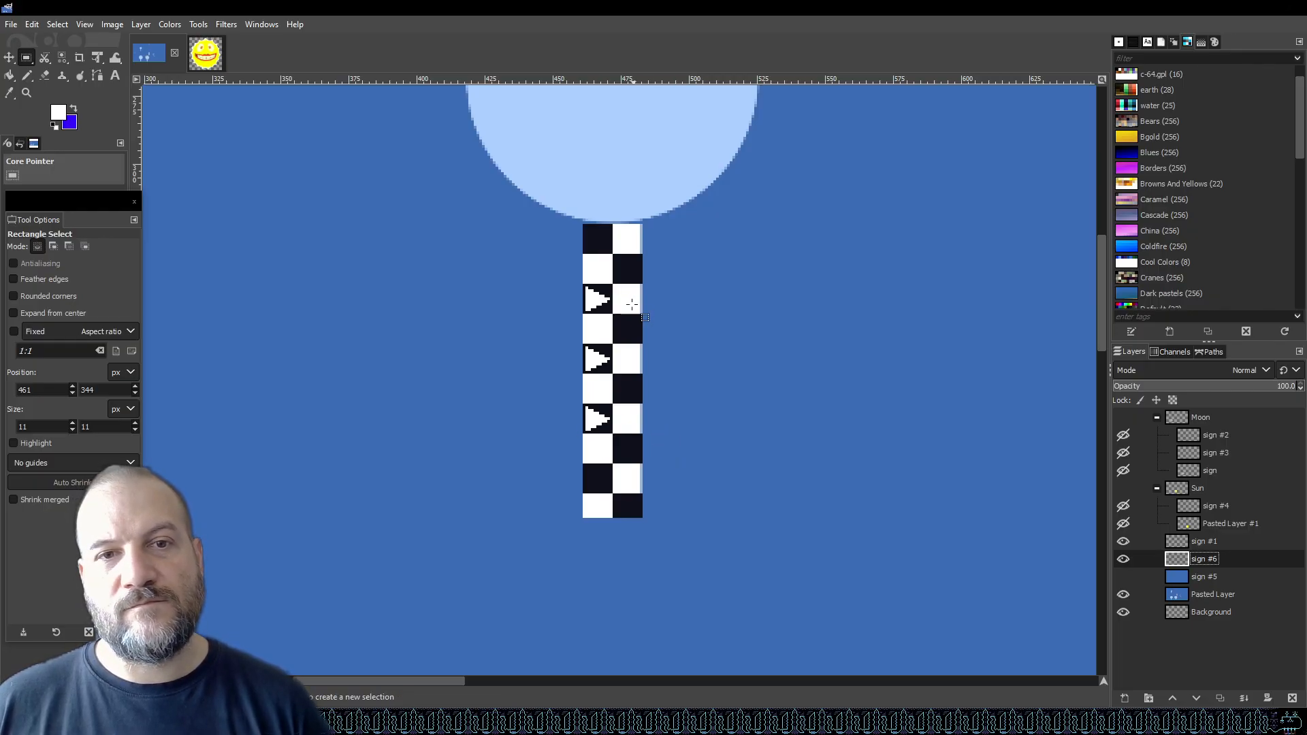
scroll(633, 300, "up", 4)
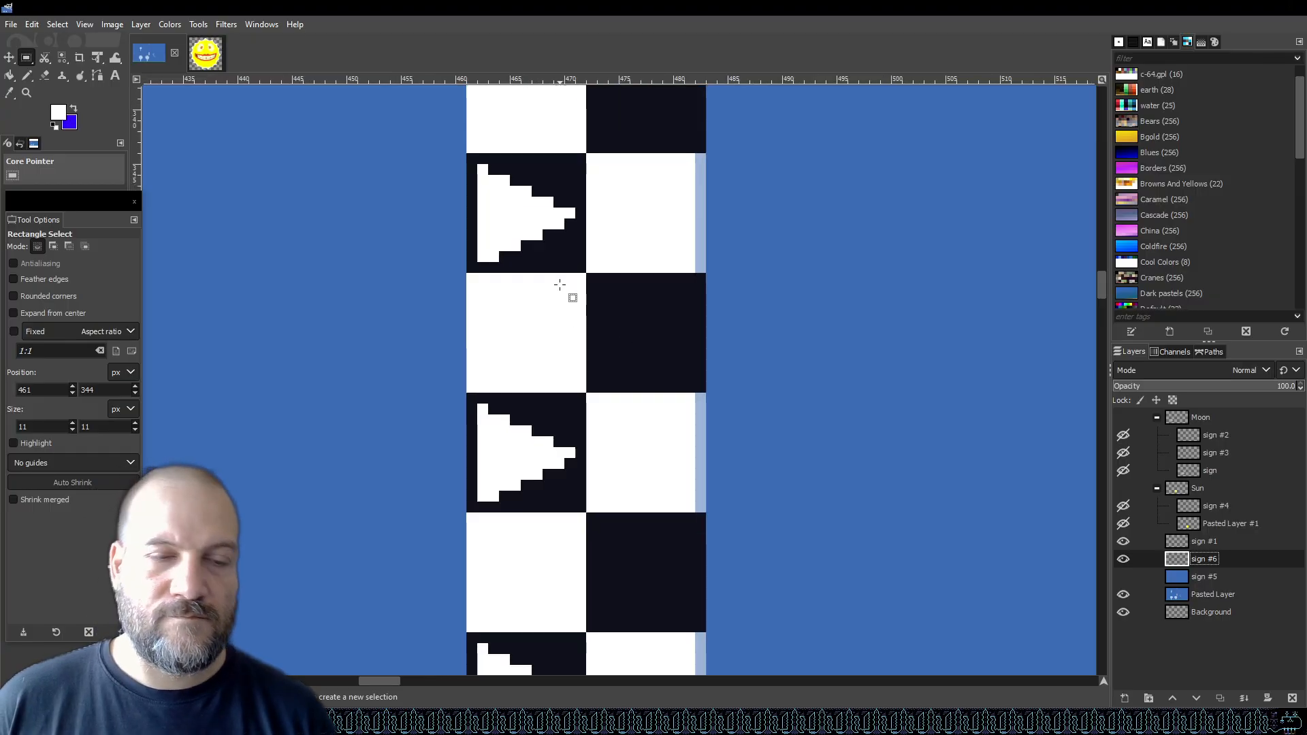
scroll(593, 300, "down", 3)
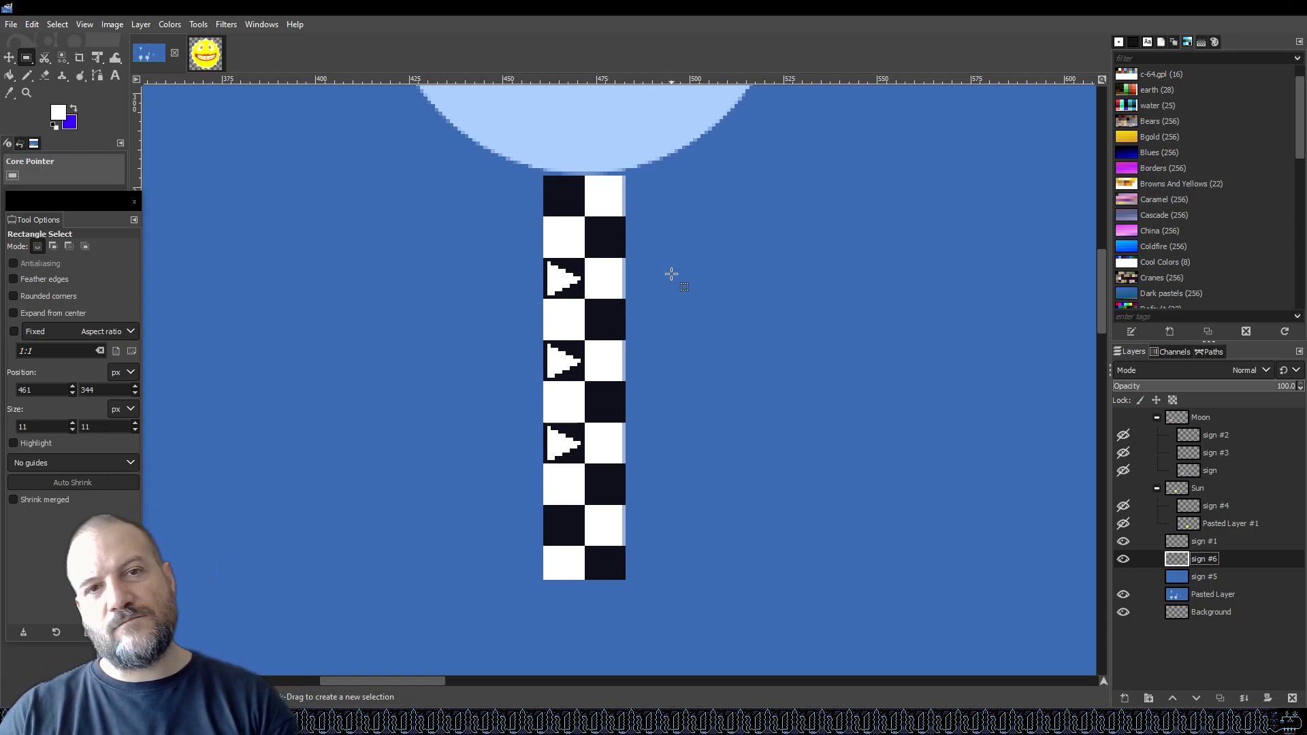
scroll(671, 273, "down", 3)
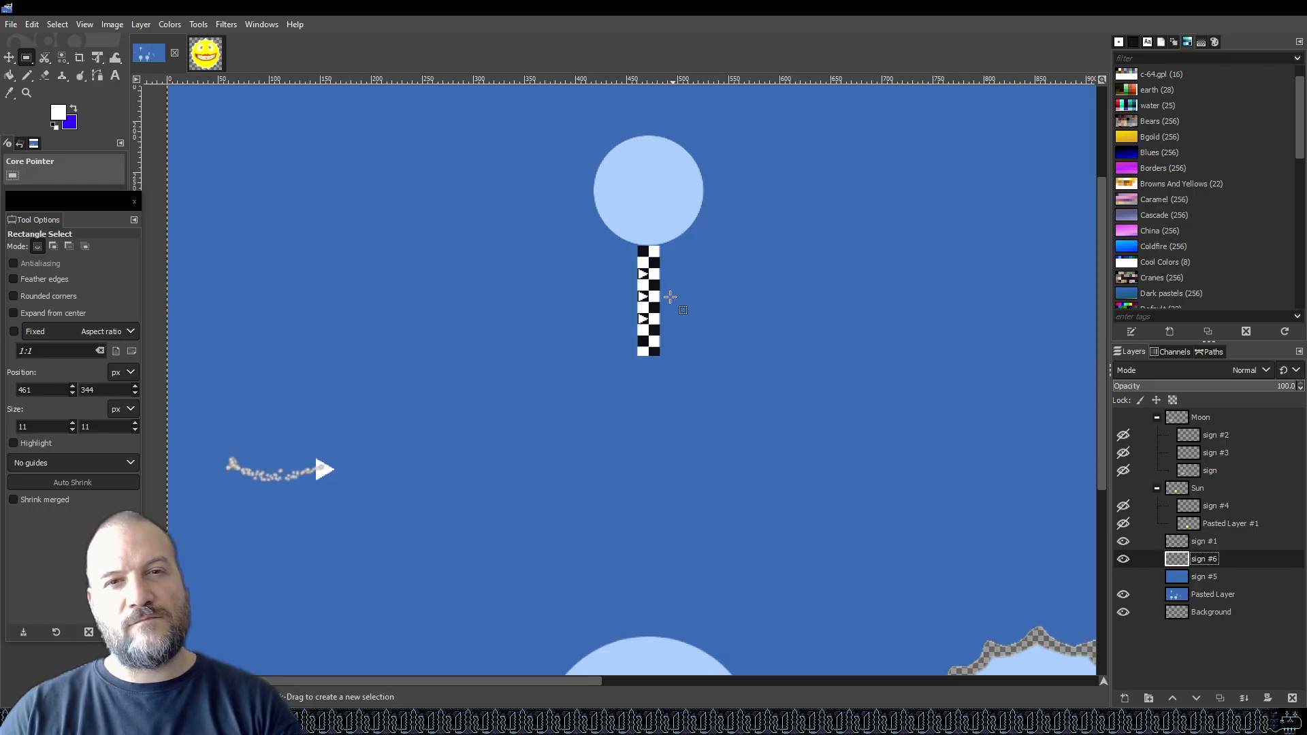
scroll(607, 298, "up", 5)
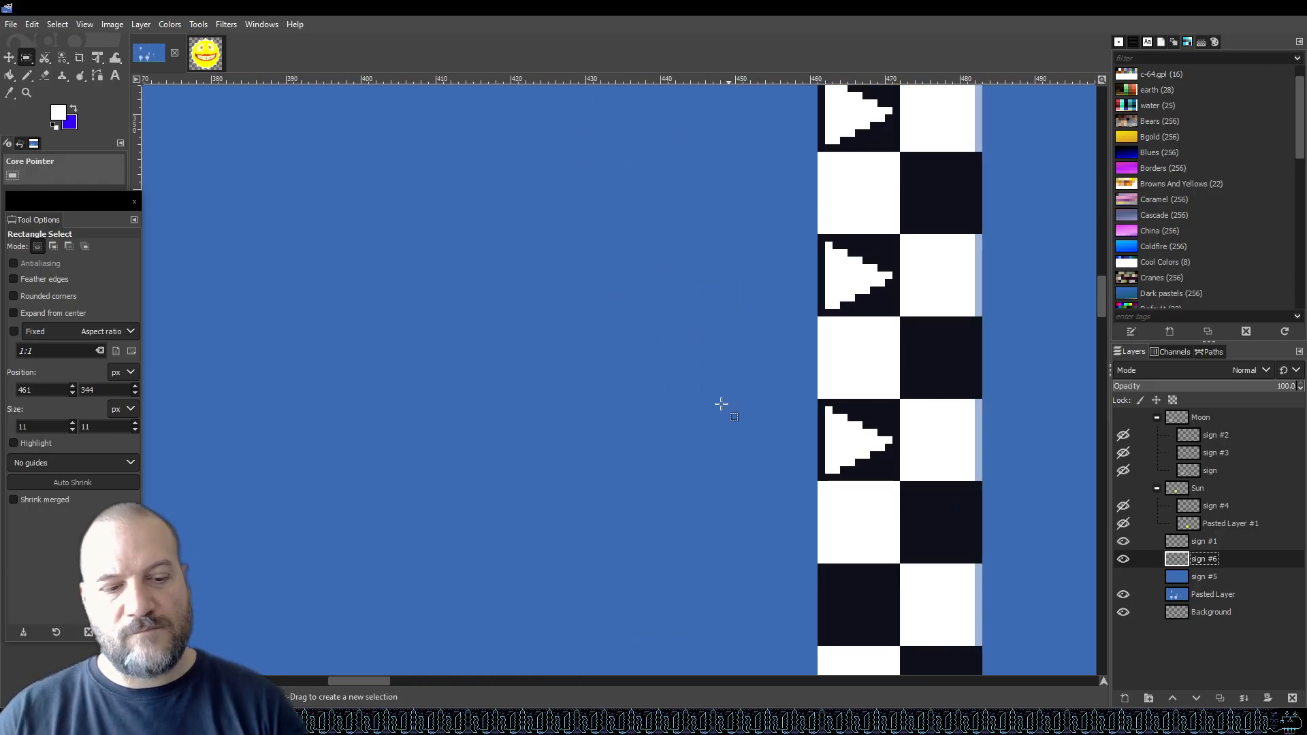
Paste an arrow square into the lowest dark square of the post and merge it into the sign #6 layer.
key("ctrl+v")
left_click_drag(623, 412, 911, 649)
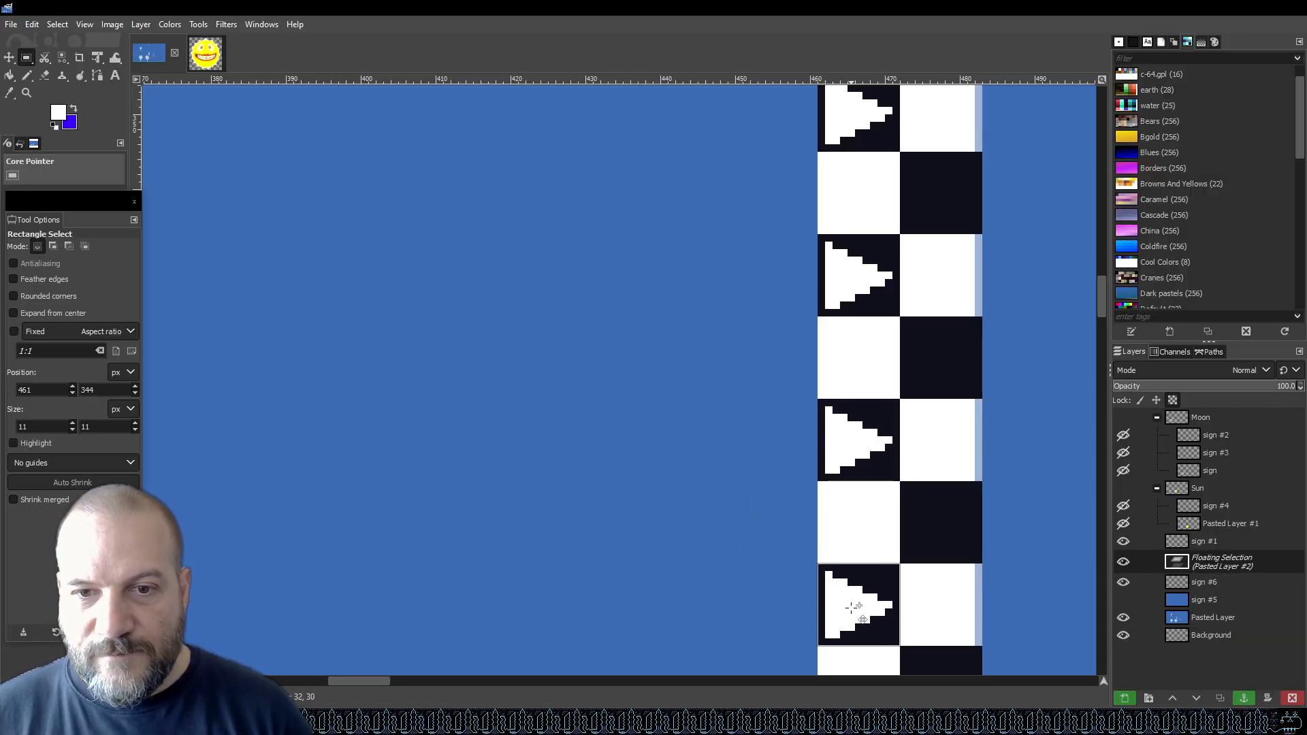
scroll(742, 460, "down", 2)
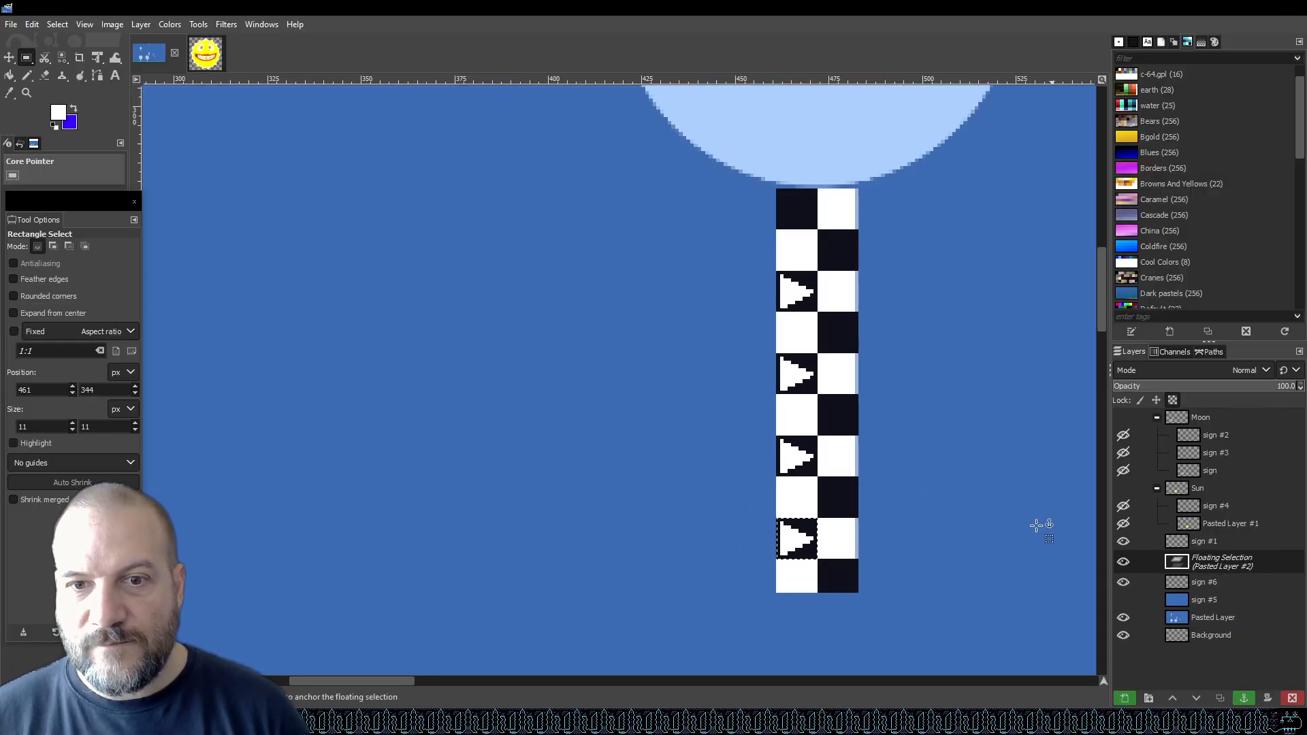
right_click(1150, 557)
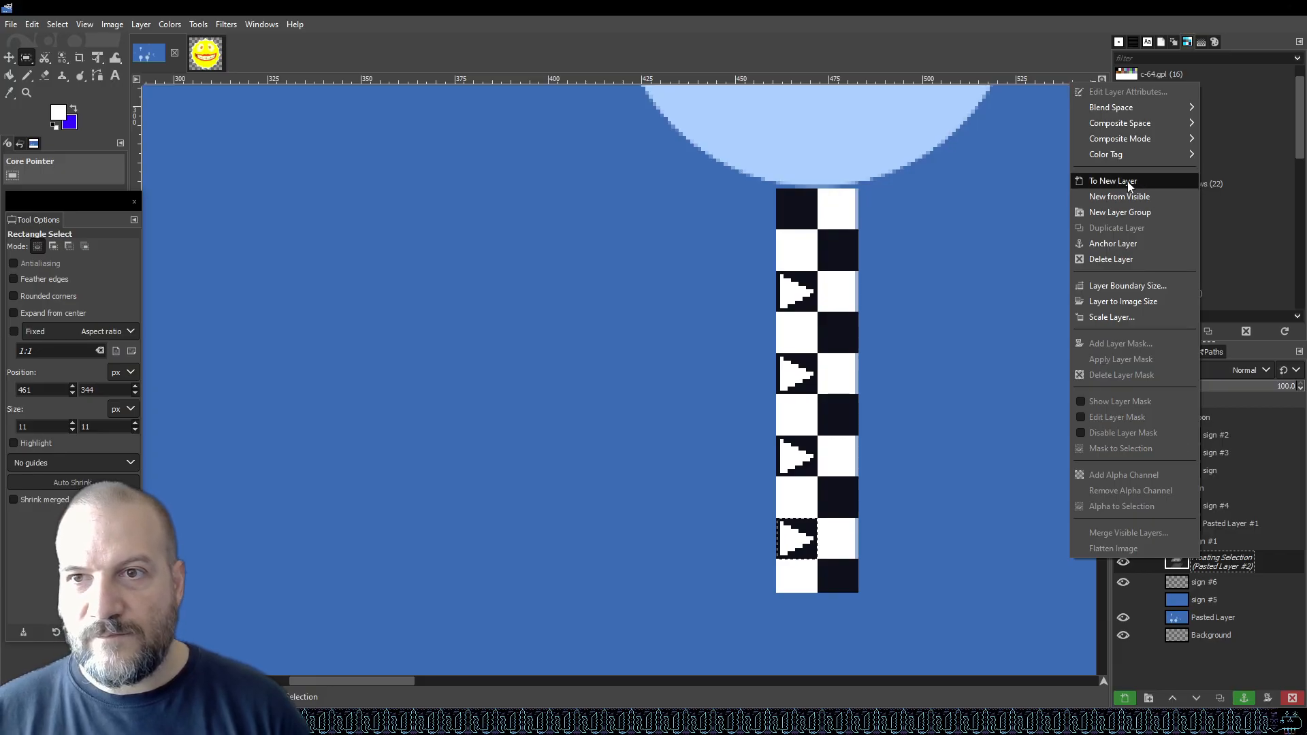
left_click(1106, 181)
right_click(1239, 562)
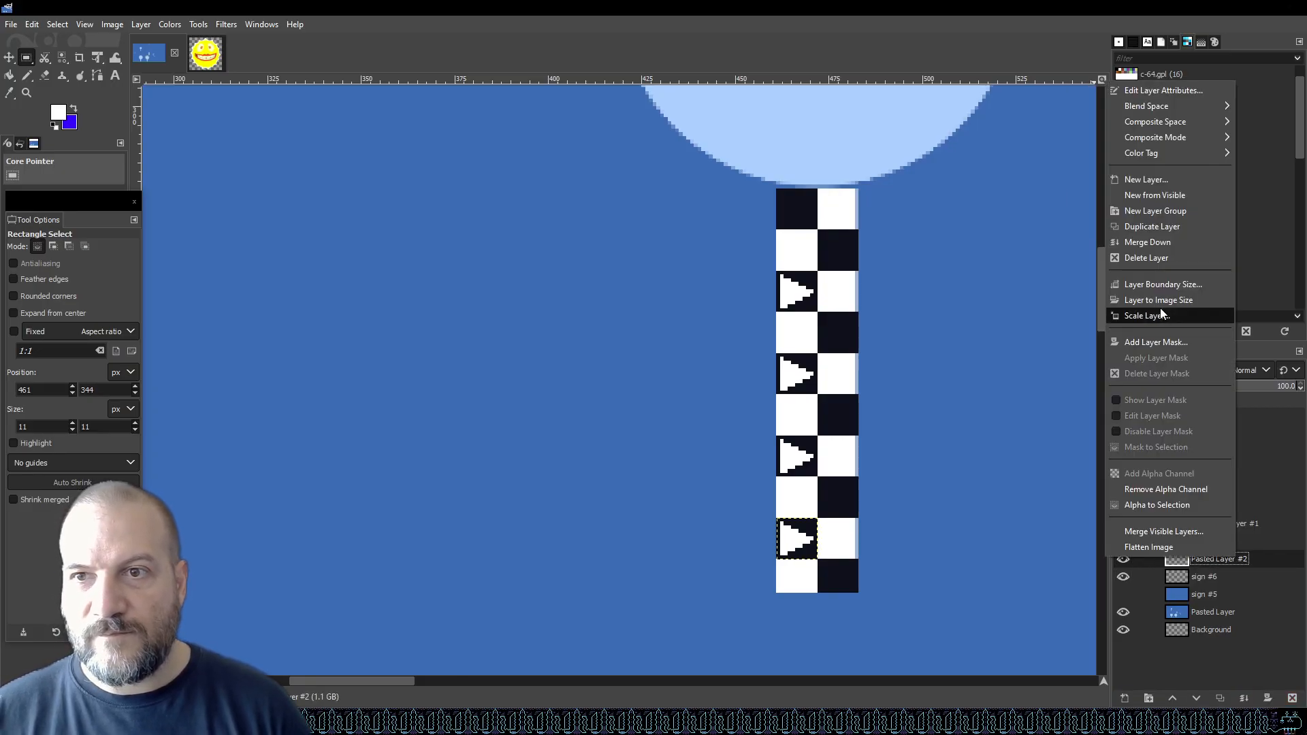
left_click(1164, 243)
Paste an arrow square into the top dark square of the post and merge it into the sign #6 layer.
key("ctrl+v")
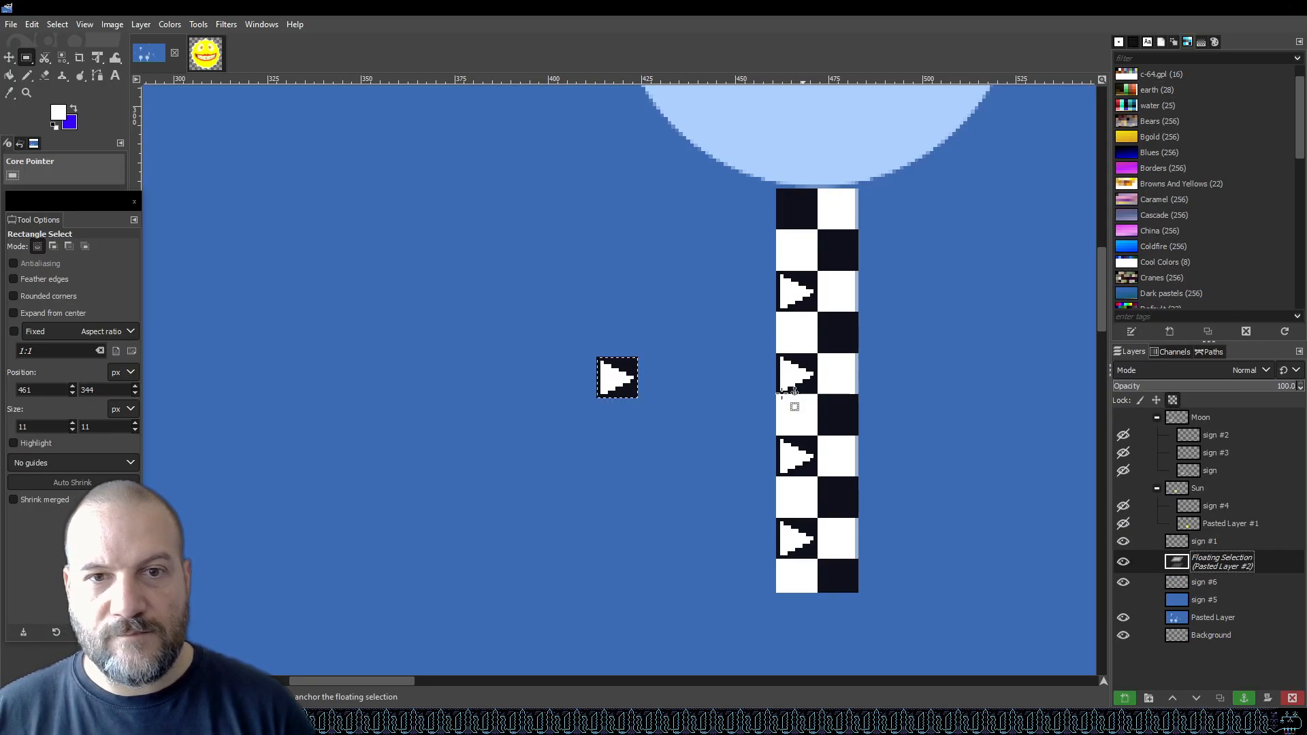
left_click_drag(617, 377, 796, 209)
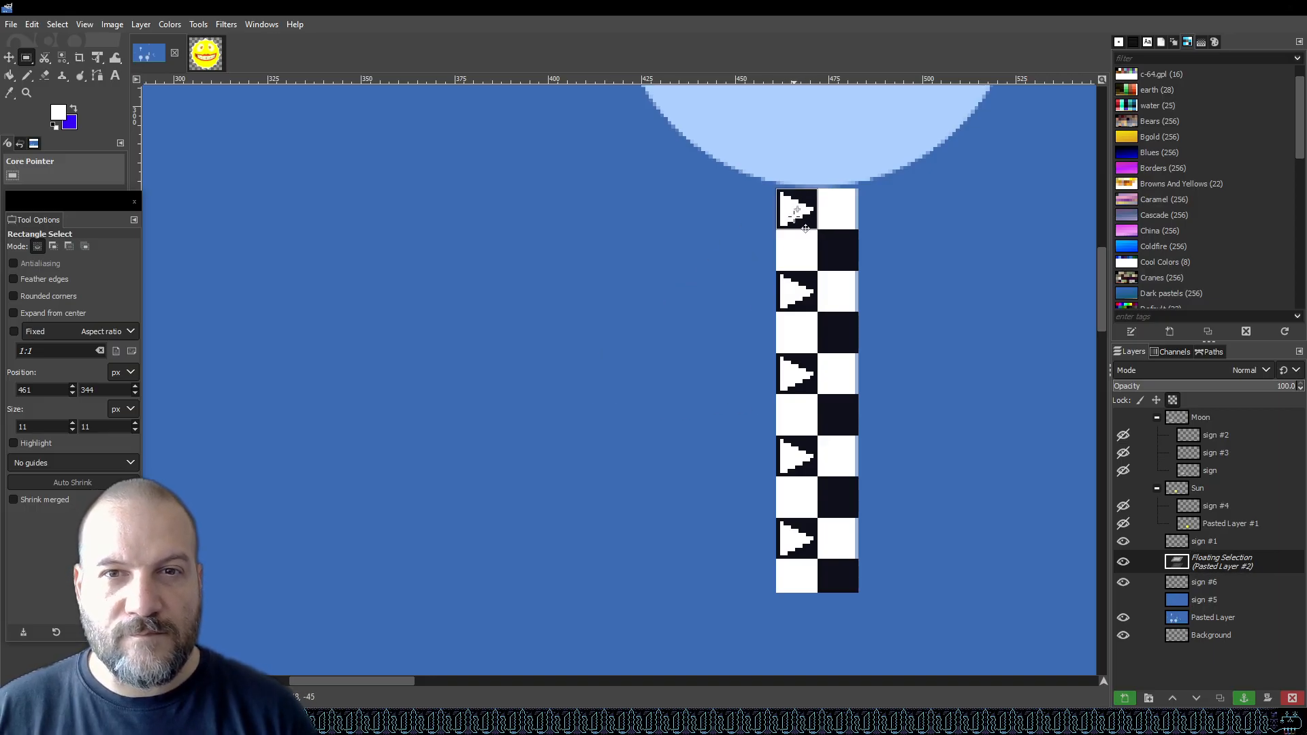
scroll(851, 207, "up", 4)
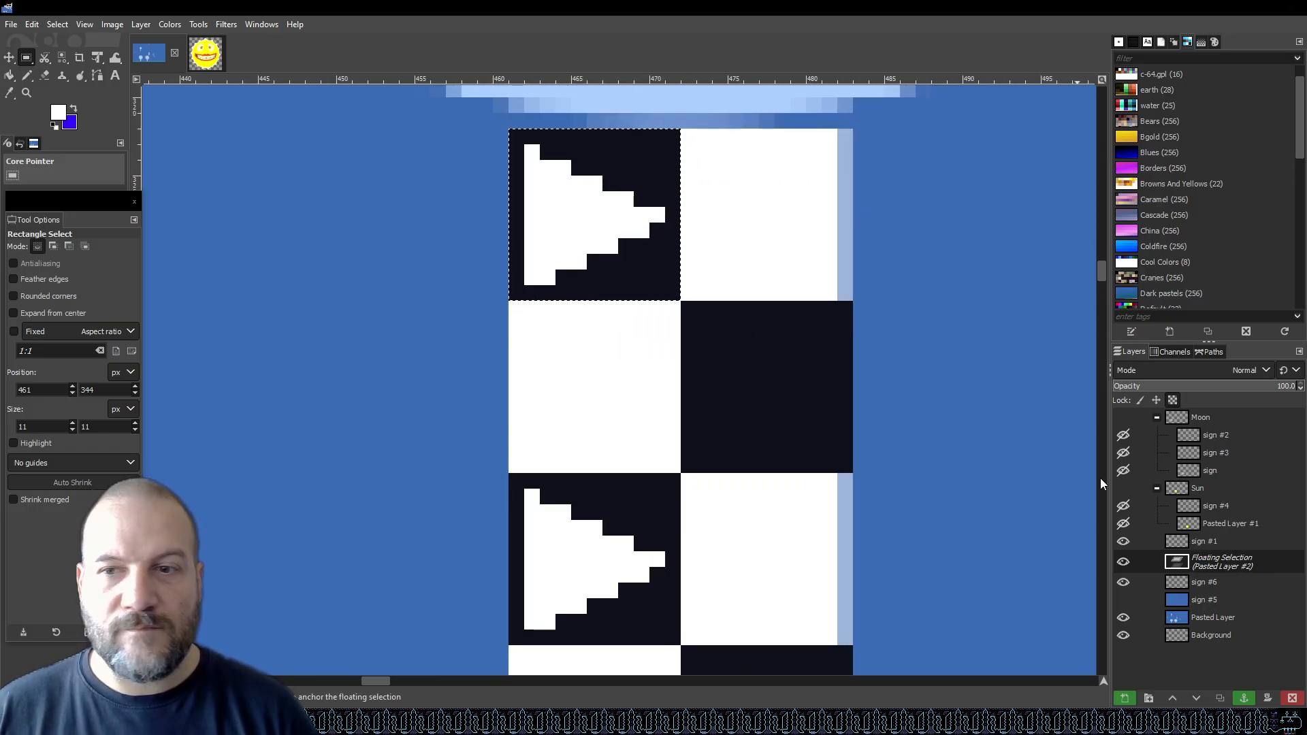
right_click(1215, 557)
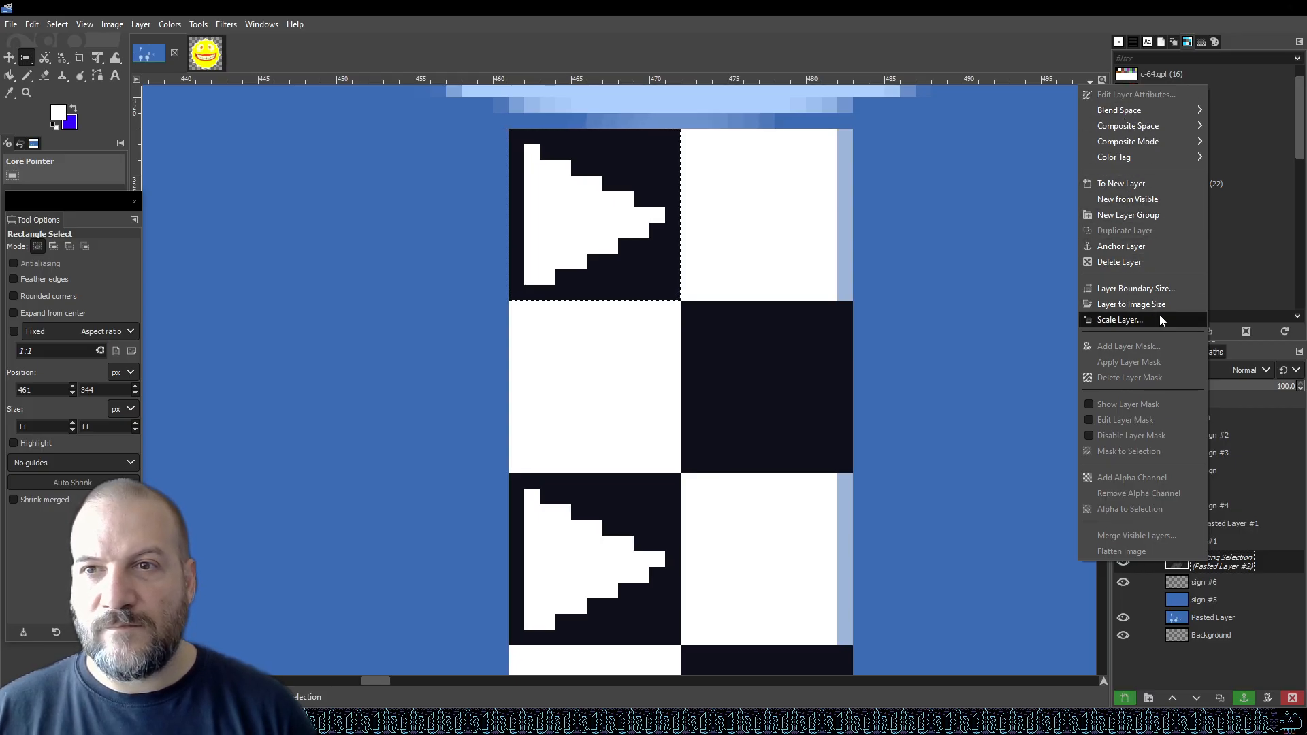
left_click(1158, 184)
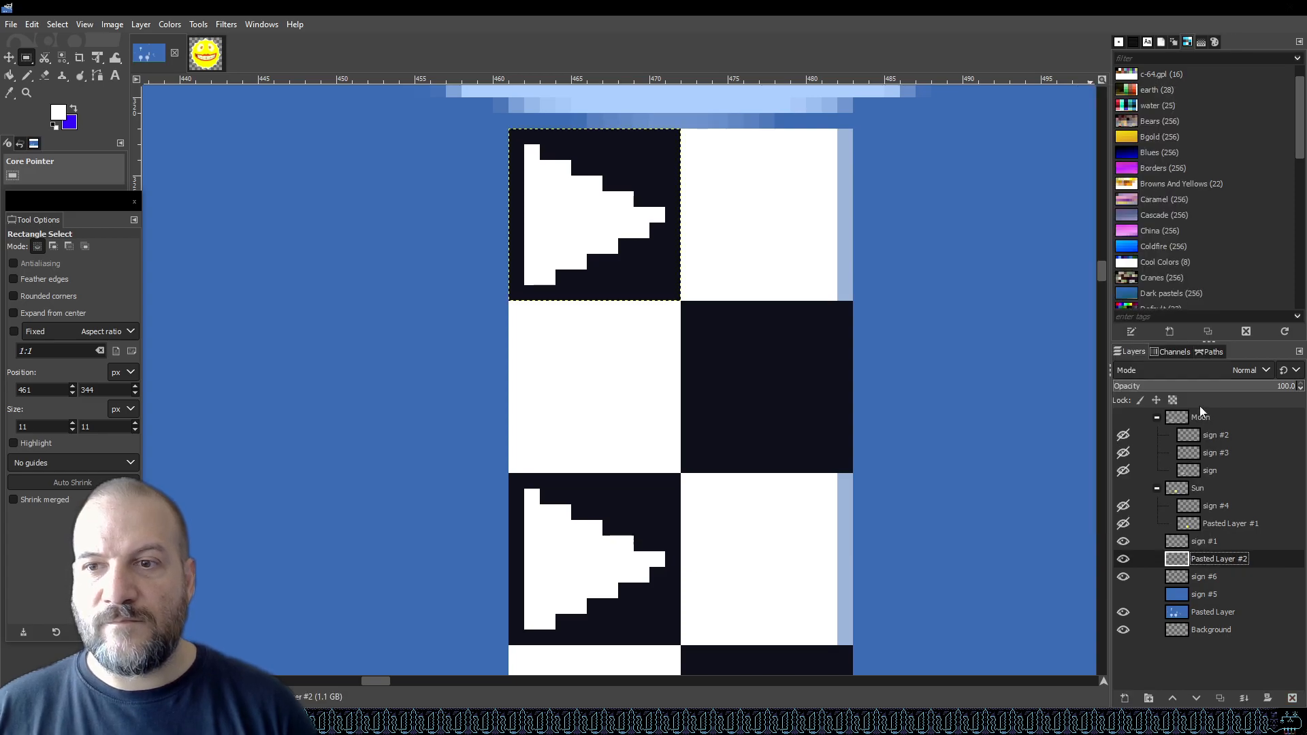
right_click(1219, 561)
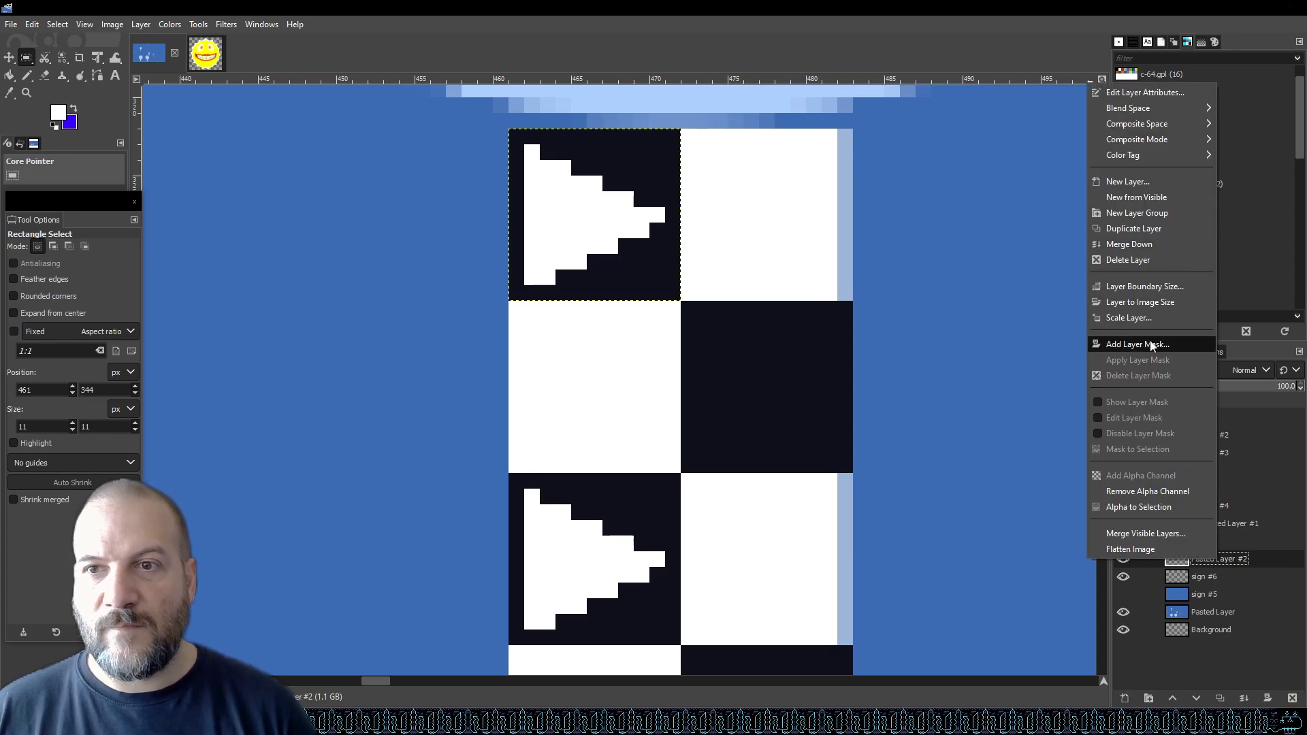
left_click(1151, 244)
Save the image and review the finished signpost with all arrows along the post.
key("ctrl+s")
scroll(701, 367, "down", 5)
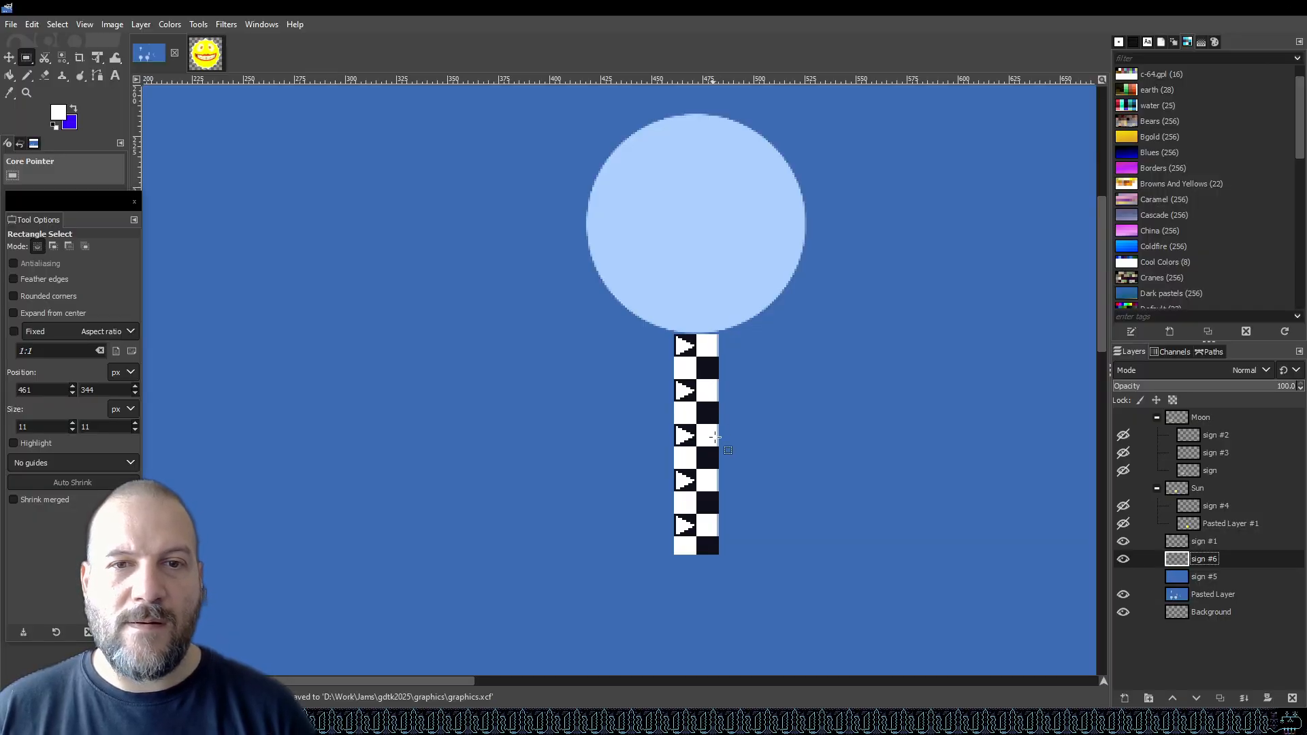
scroll(712, 449, "up", 5)
scroll(701, 312, "down", 4)
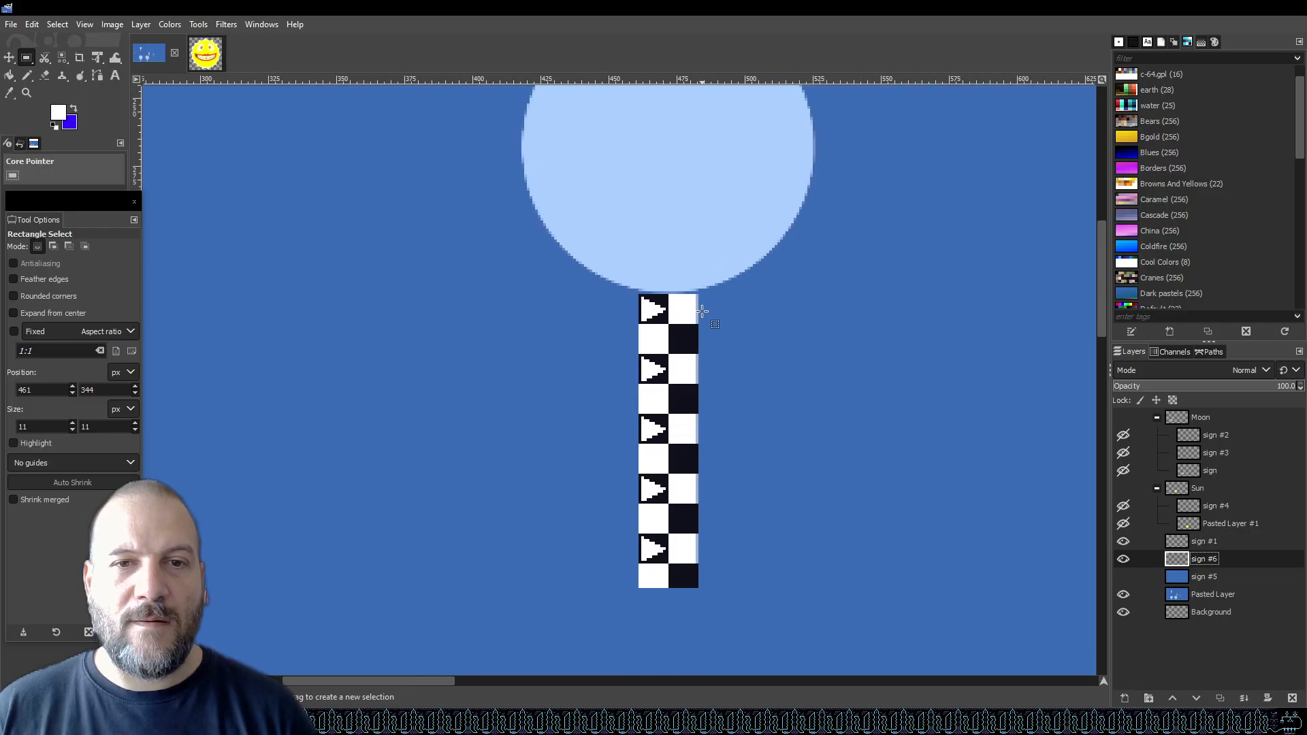
scroll(703, 316, "down", 3)
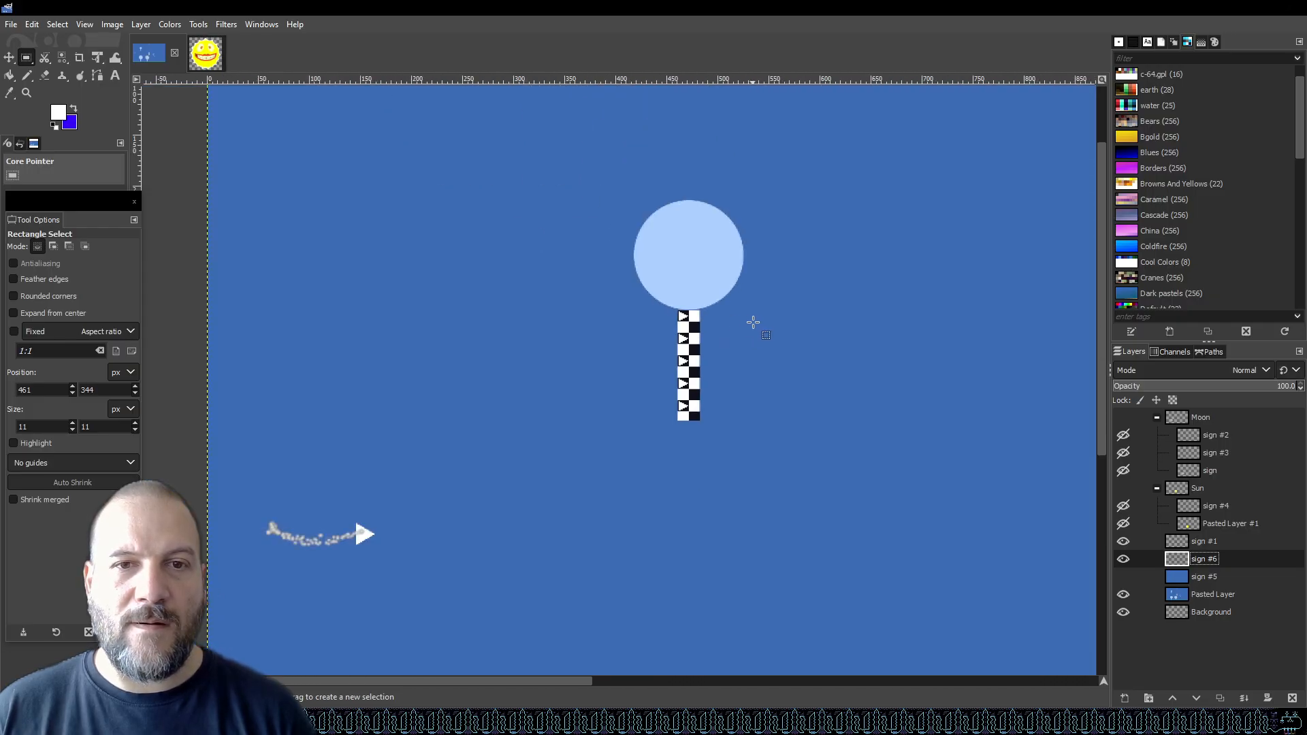
key("ctrl+s")
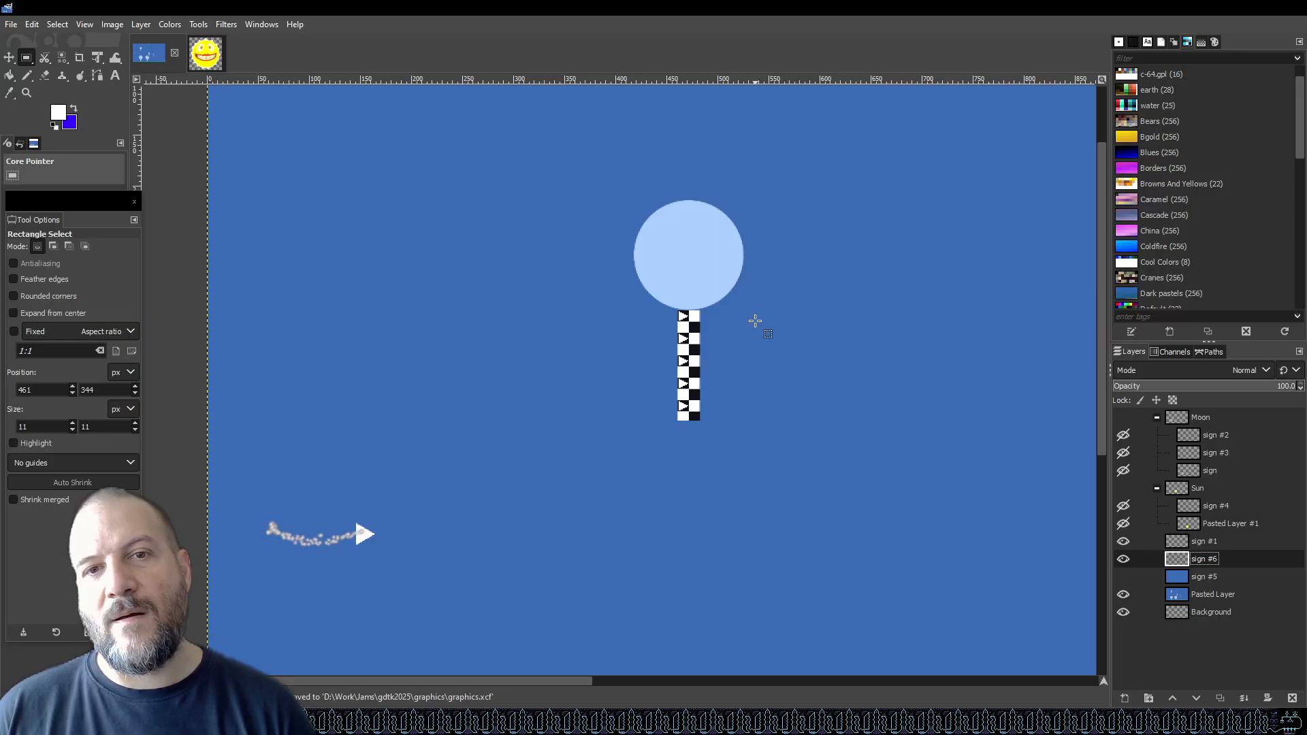
scroll(710, 366, "up", 3)
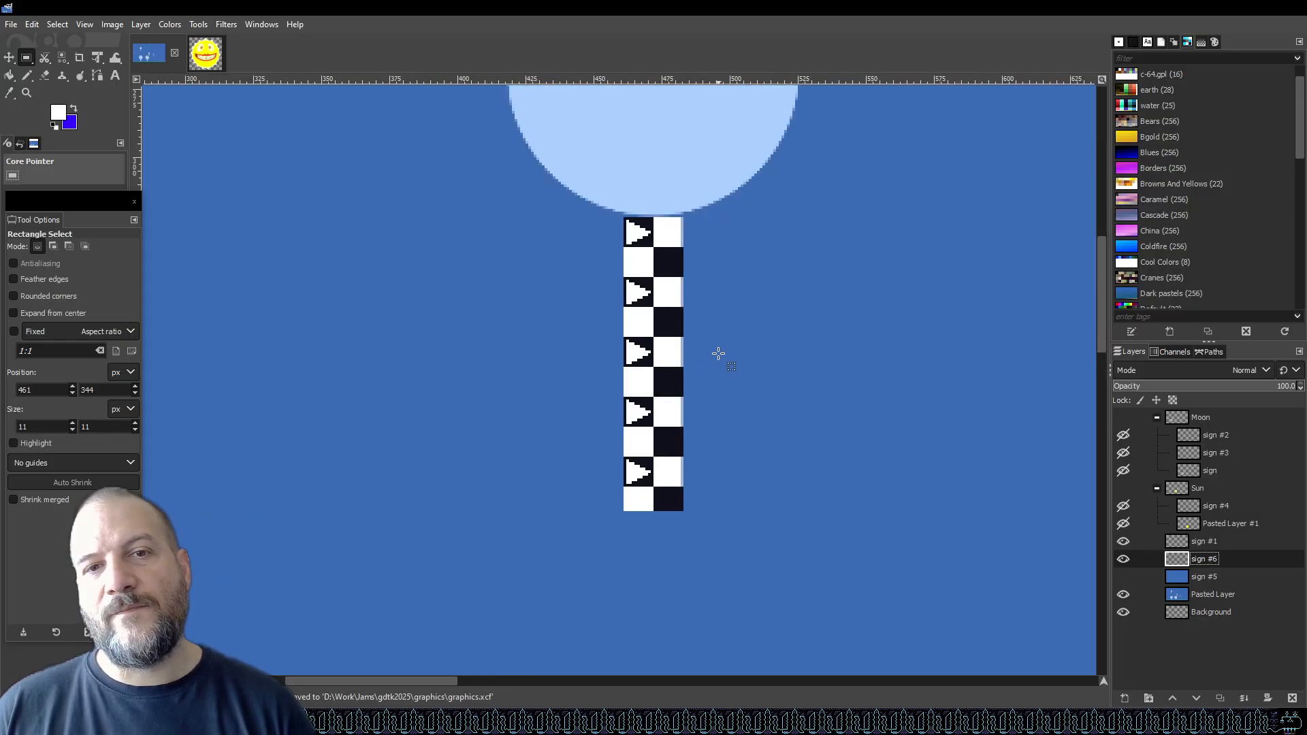
scroll(718, 353, "down", 3)
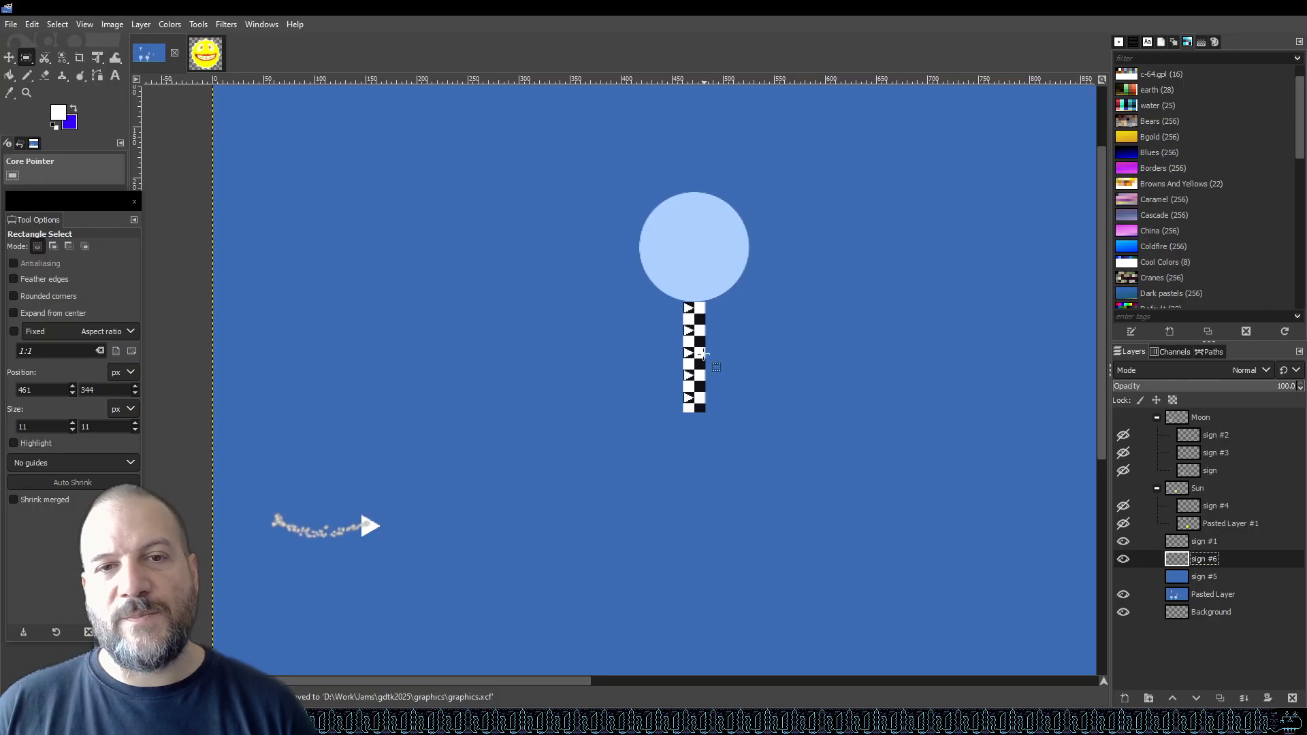
scroll(704, 347, "up", 4)
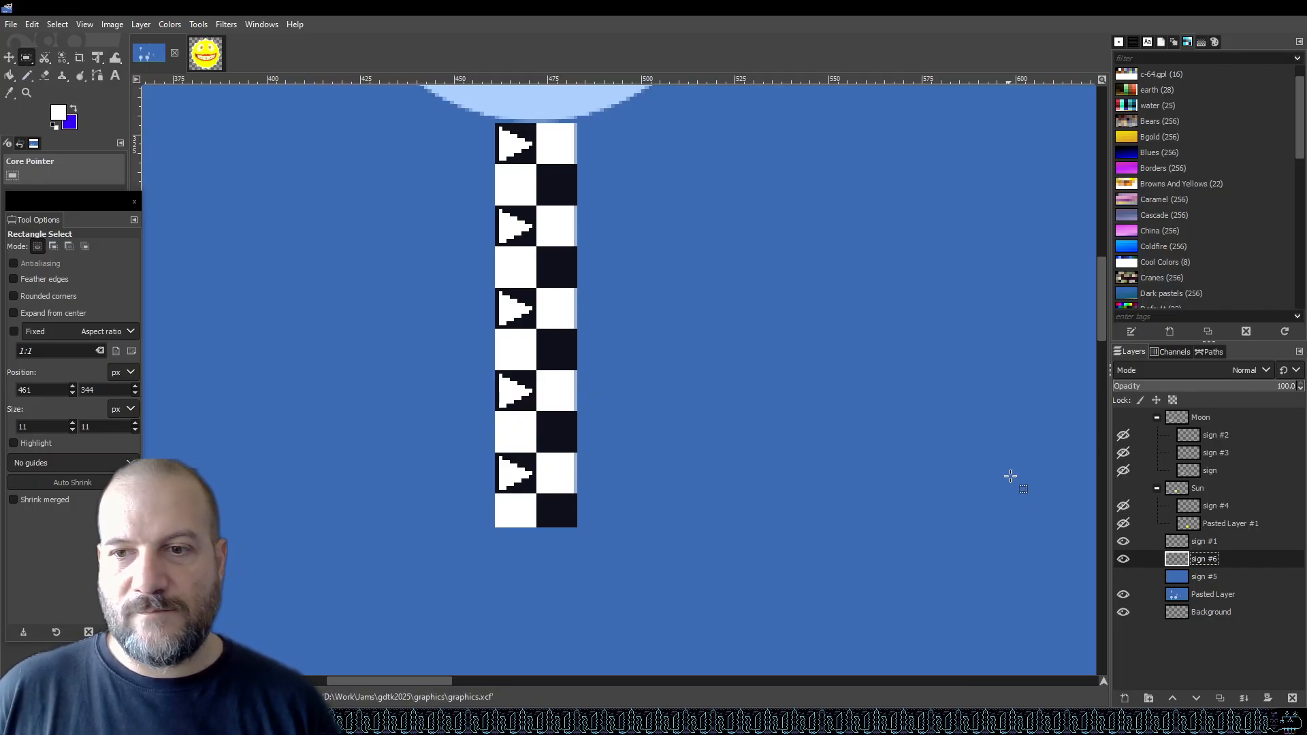
left_click(1127, 561)
left_click(1126, 561)
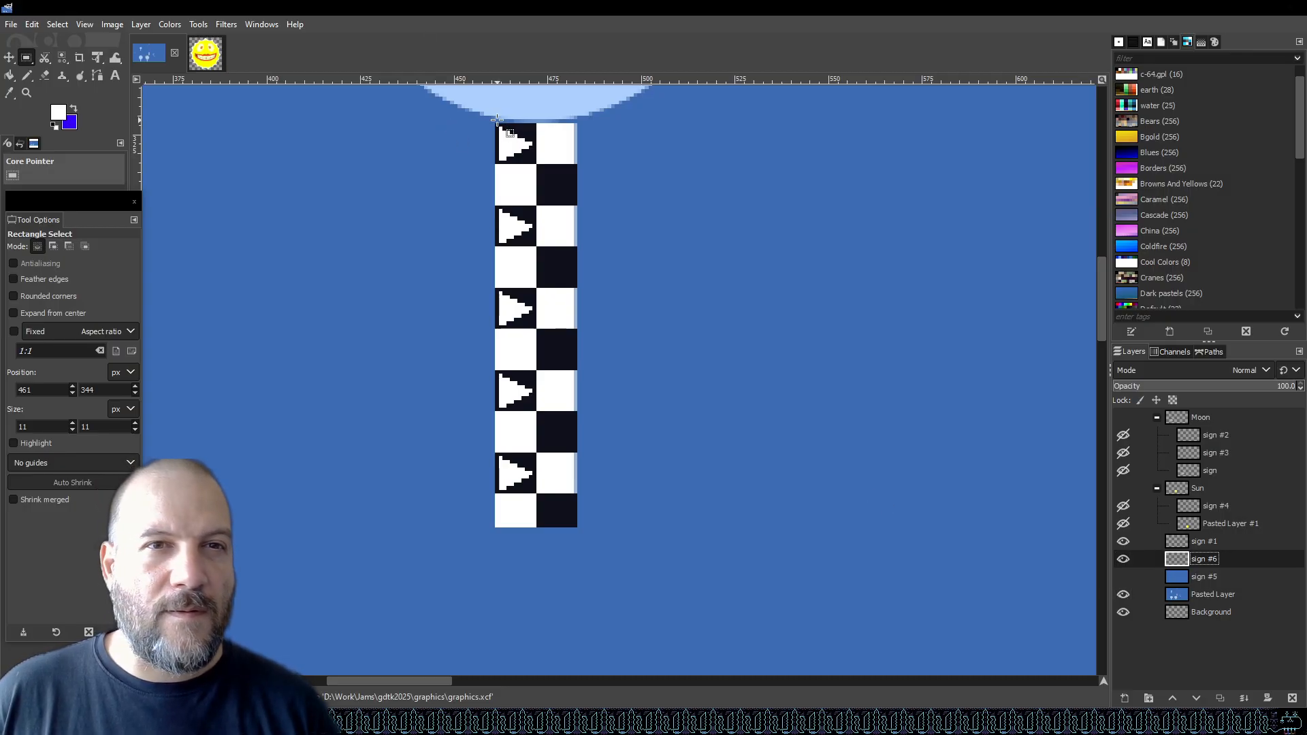
Select the whole signpost strip on the sign #6 layer and copy it.
left_click_drag(495, 123, 577, 527)
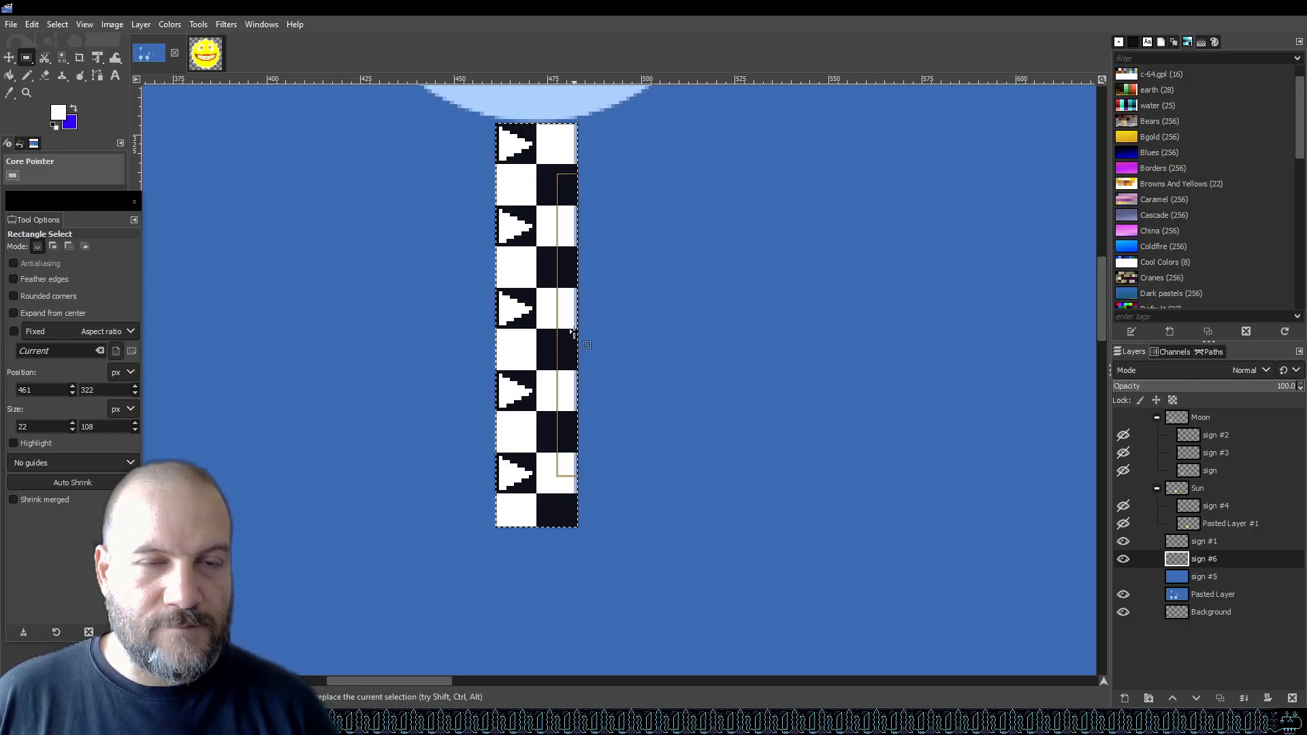
key("ctrl+c")
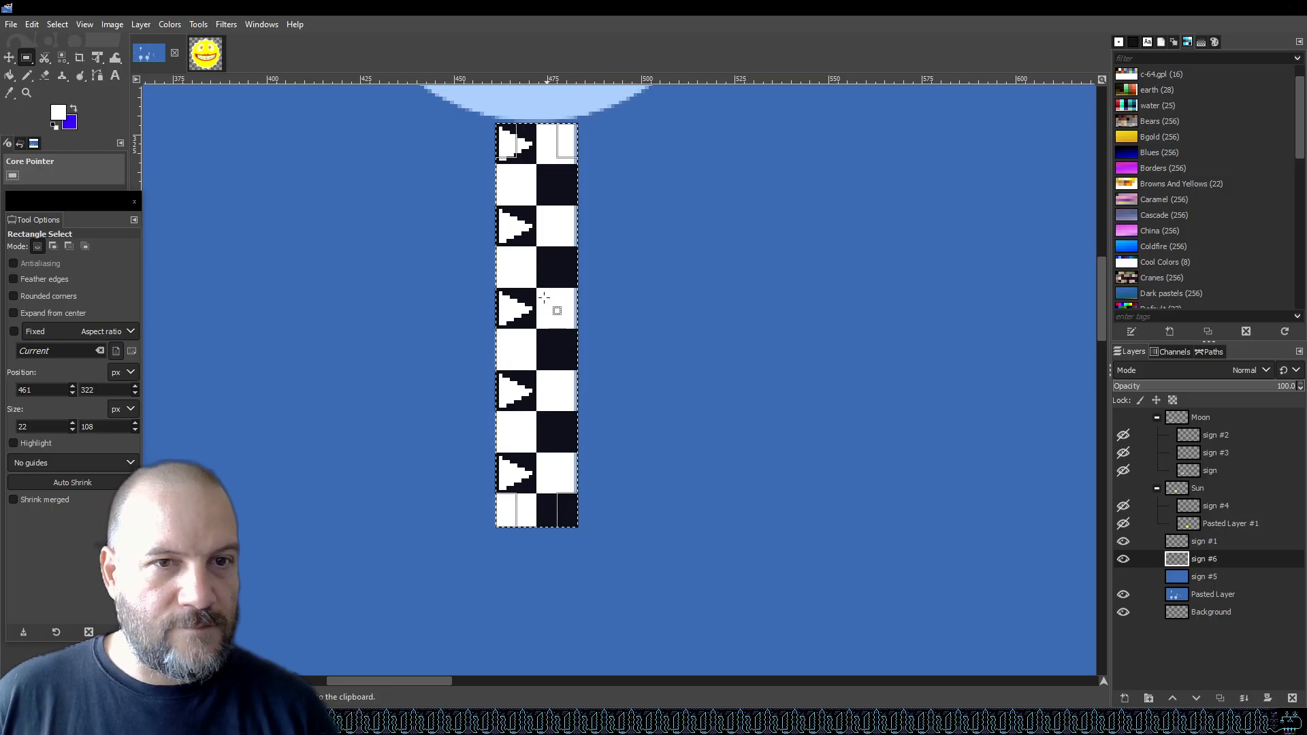
key("ctrl+shift+a")
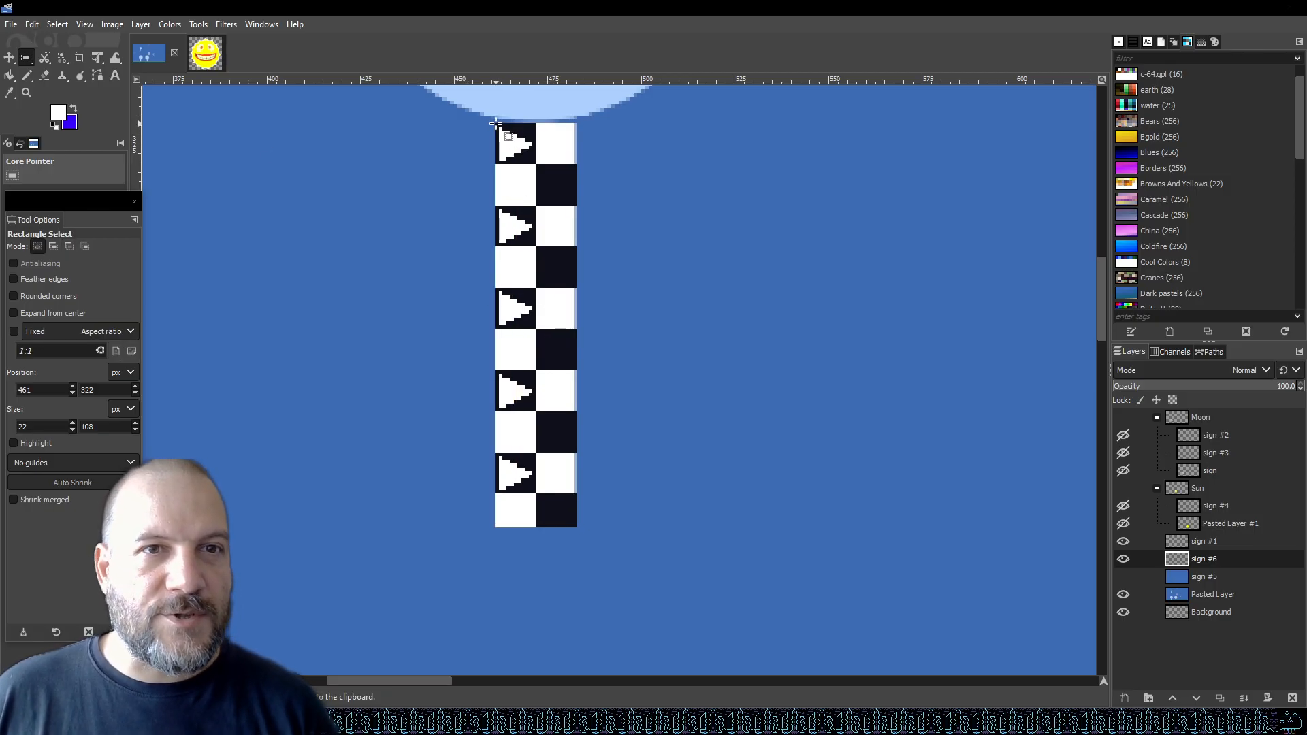
left_click_drag(495, 124, 577, 528)
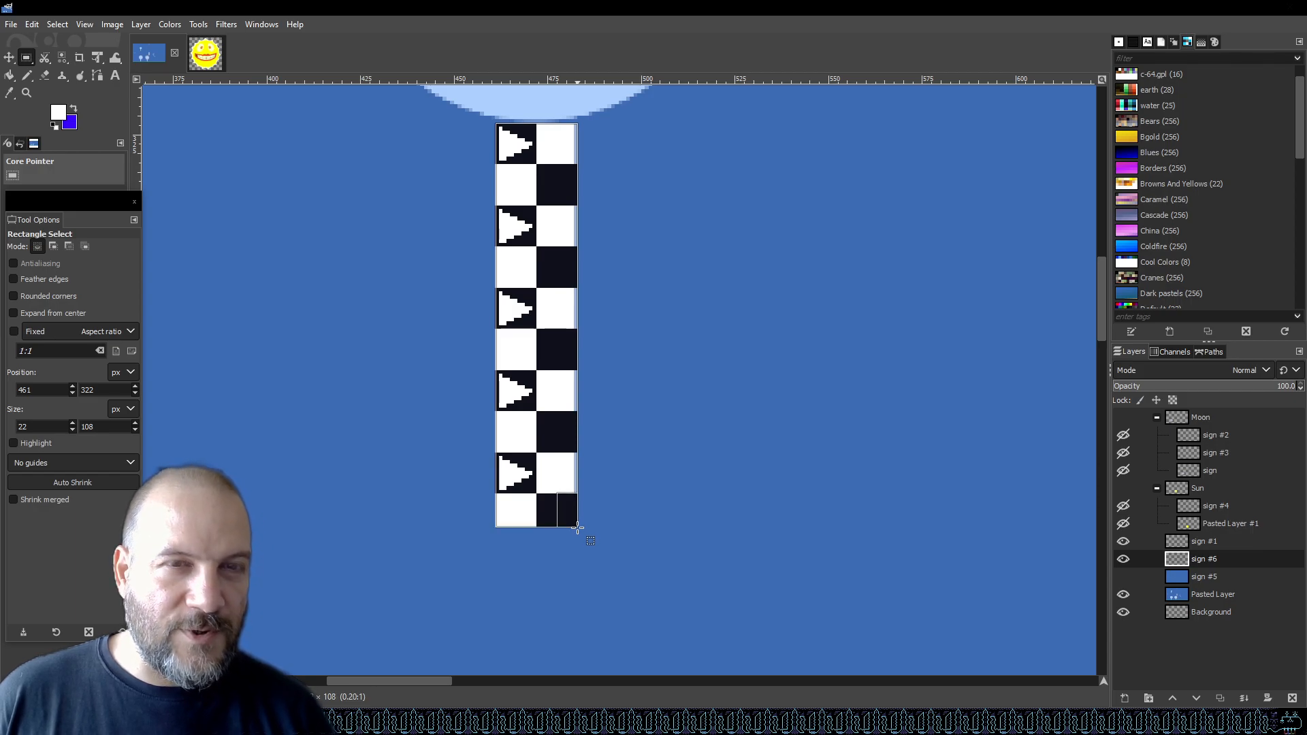
left_click_drag(577, 528, 577, 528)
key("ctrl+c")
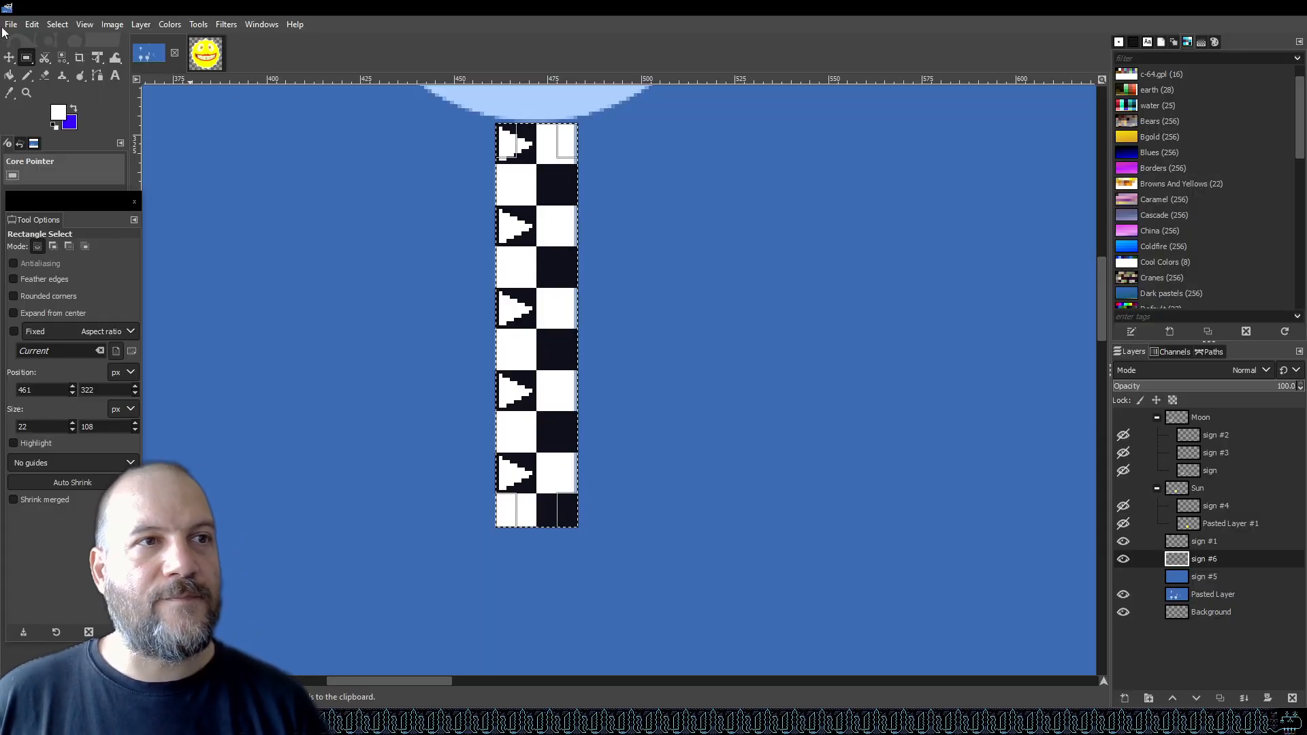
Create a new 108 × 108 px image filled with transparency.
left_click(9, 25)
key("ctrl+n")
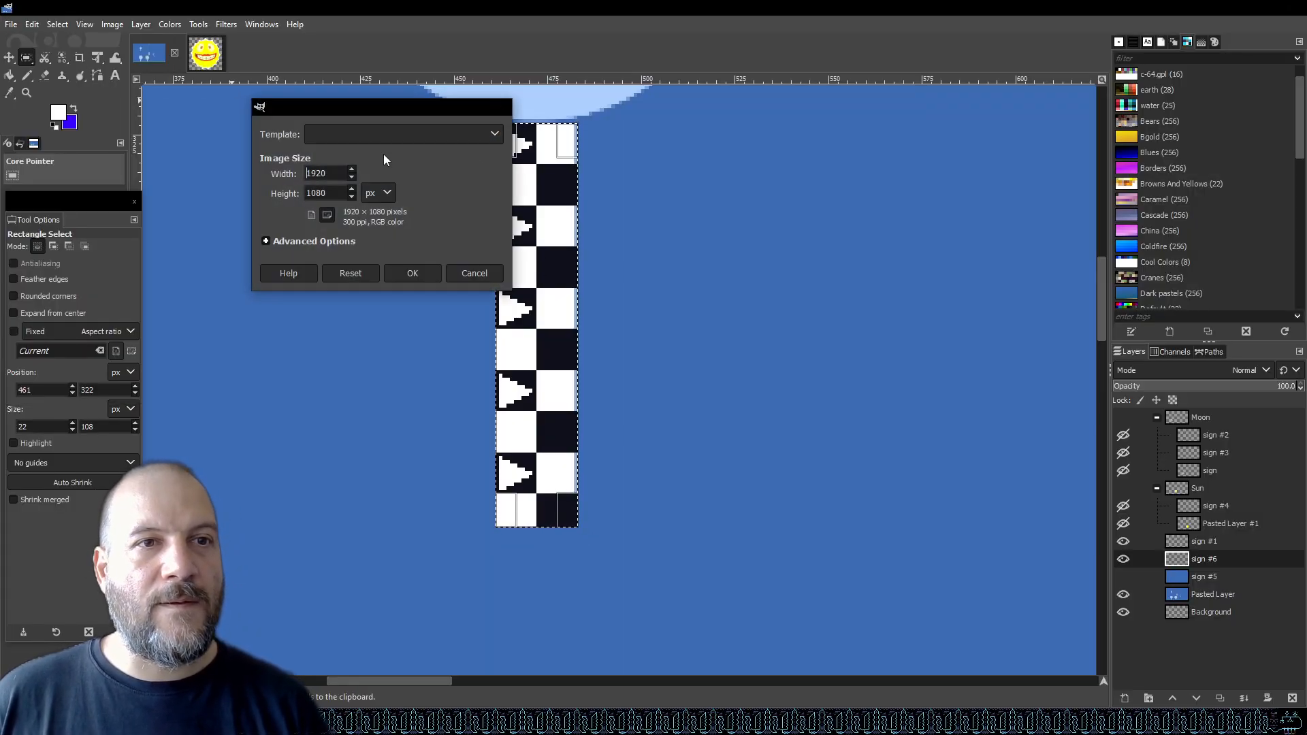
left_click_drag(329, 176, 256, 170)
type("108")
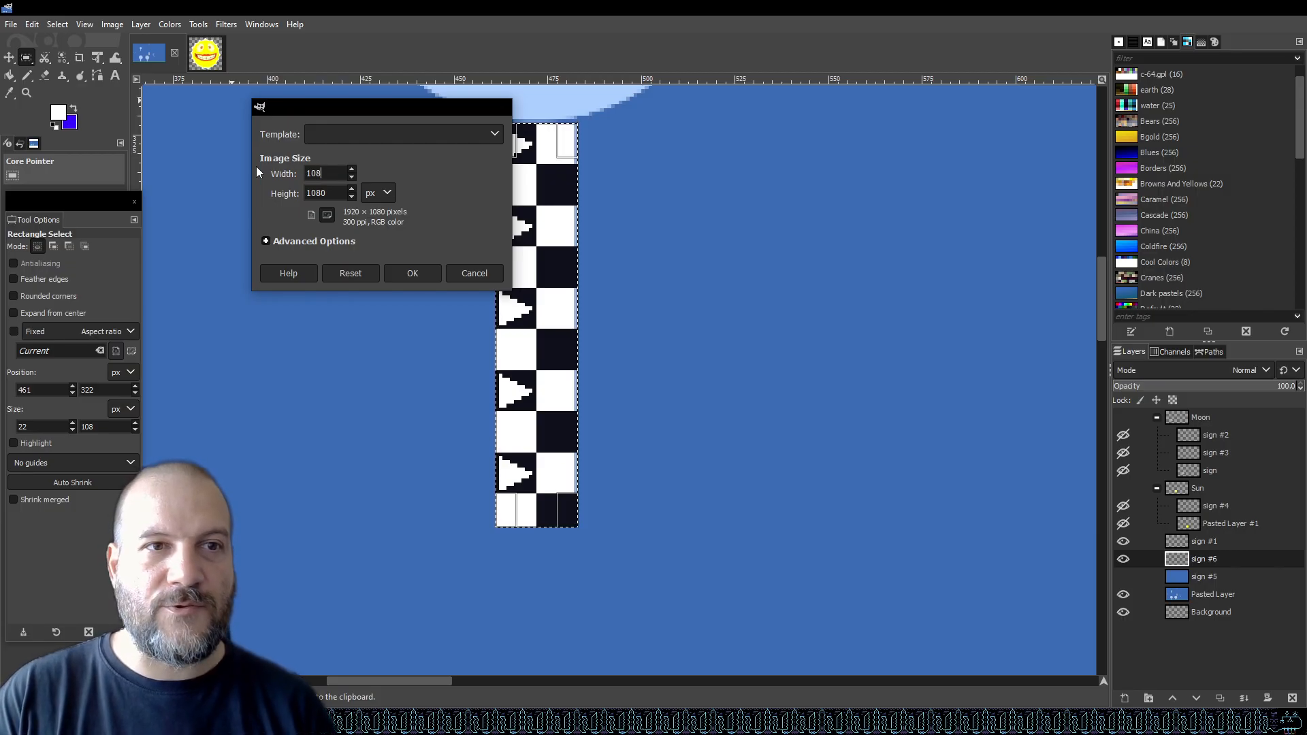
key("Tab")
type("108")
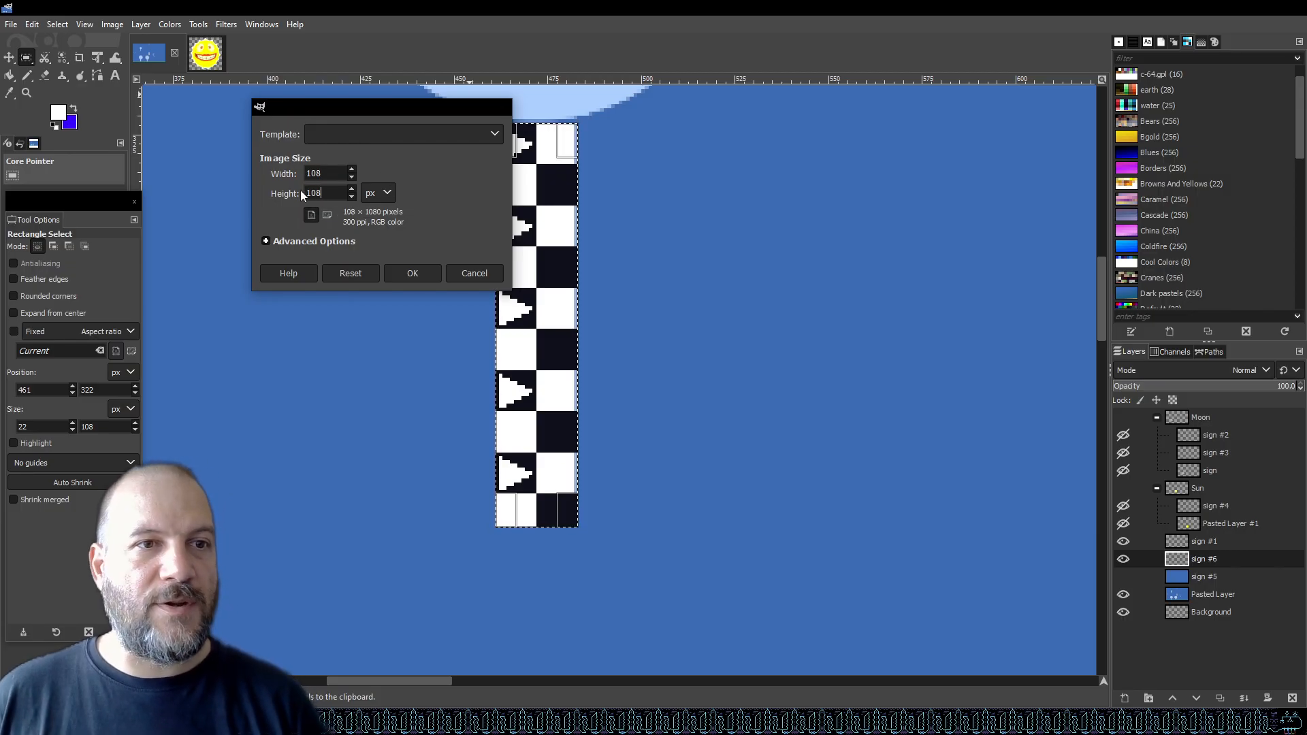
left_click(266, 241)
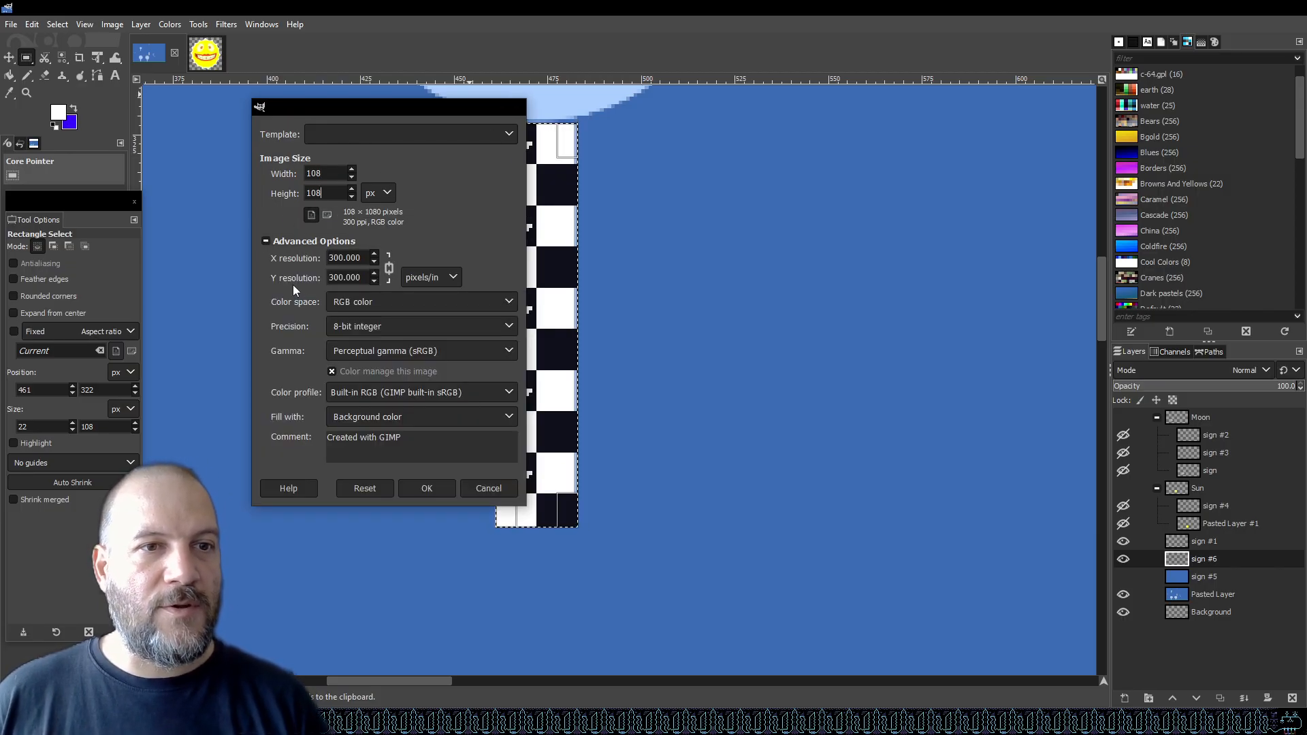
left_click(413, 416)
left_click(389, 488)
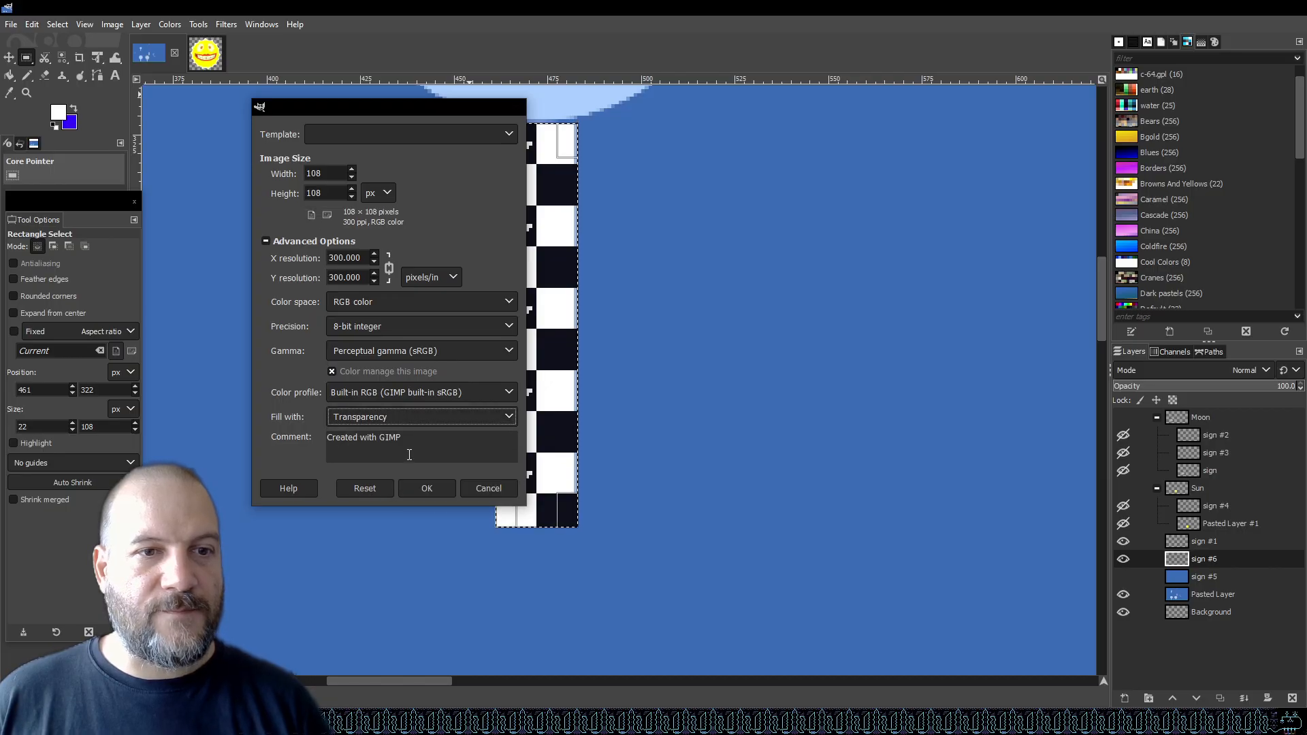
left_click(426, 488)
Paste the copied arrow strip into the new image.
key("ctrl+v")
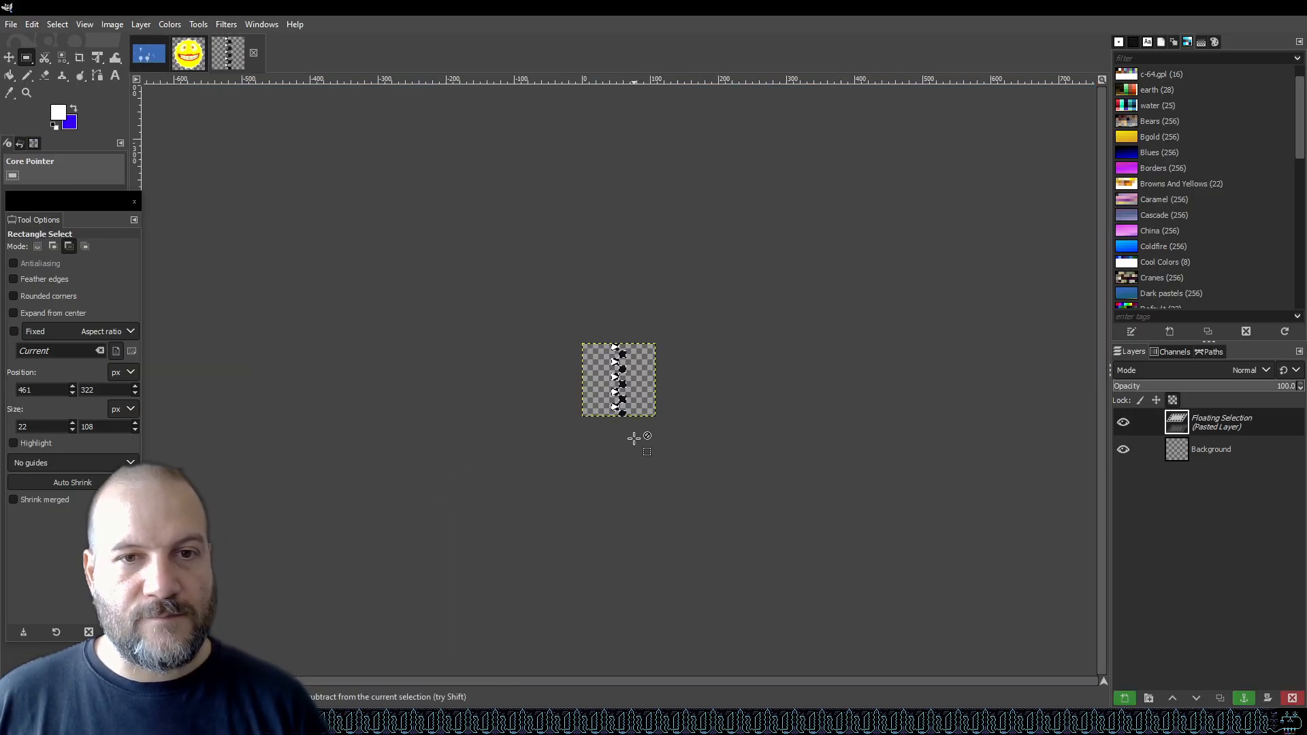
scroll(638, 387, "up", 3, "ctrl")
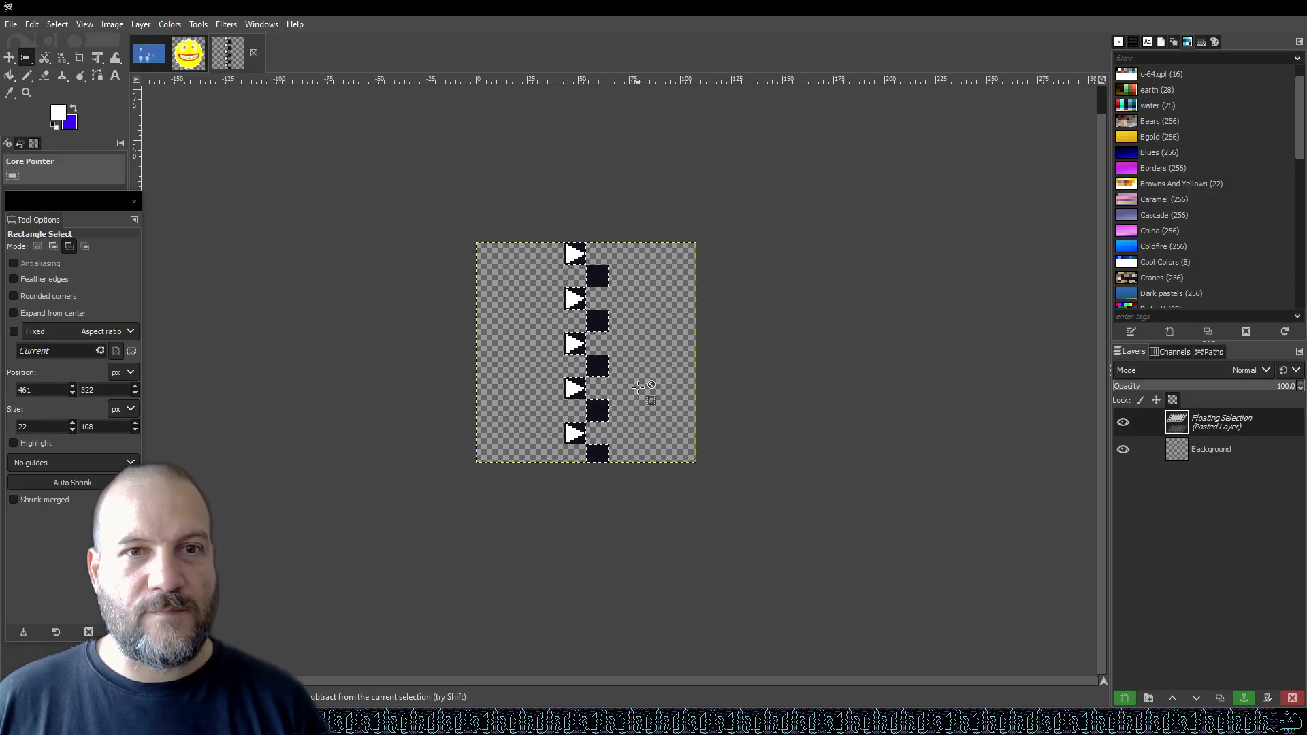
Copy the white post from the sign image's Pasted Layer and return to the new image.
left_click(151, 57)
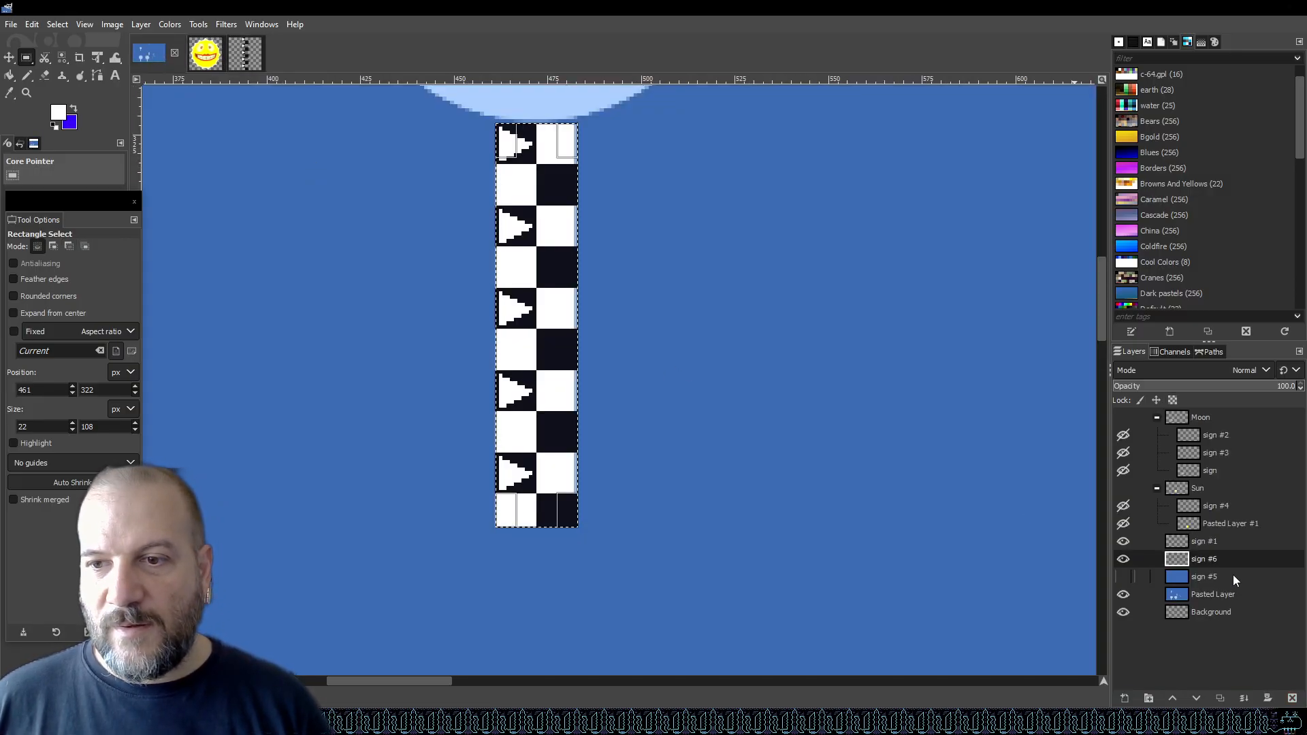
left_click(1227, 593)
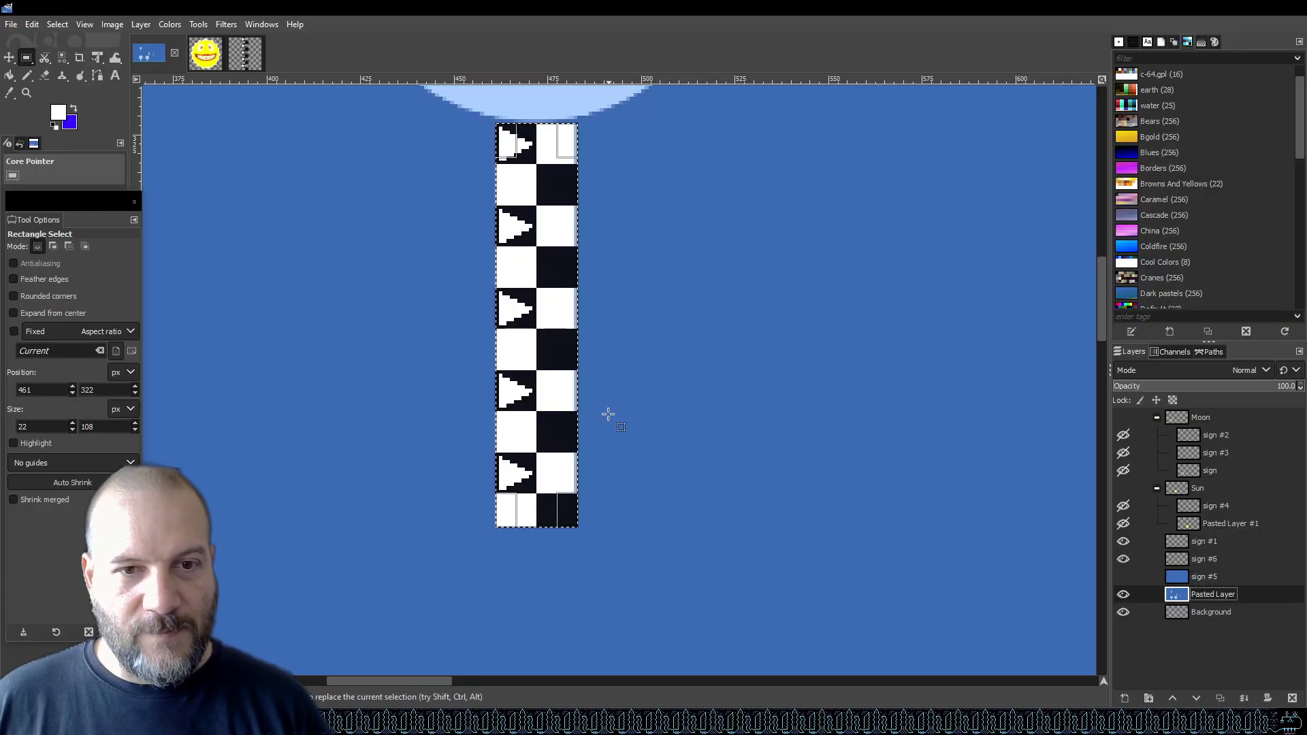
left_click(244, 54)
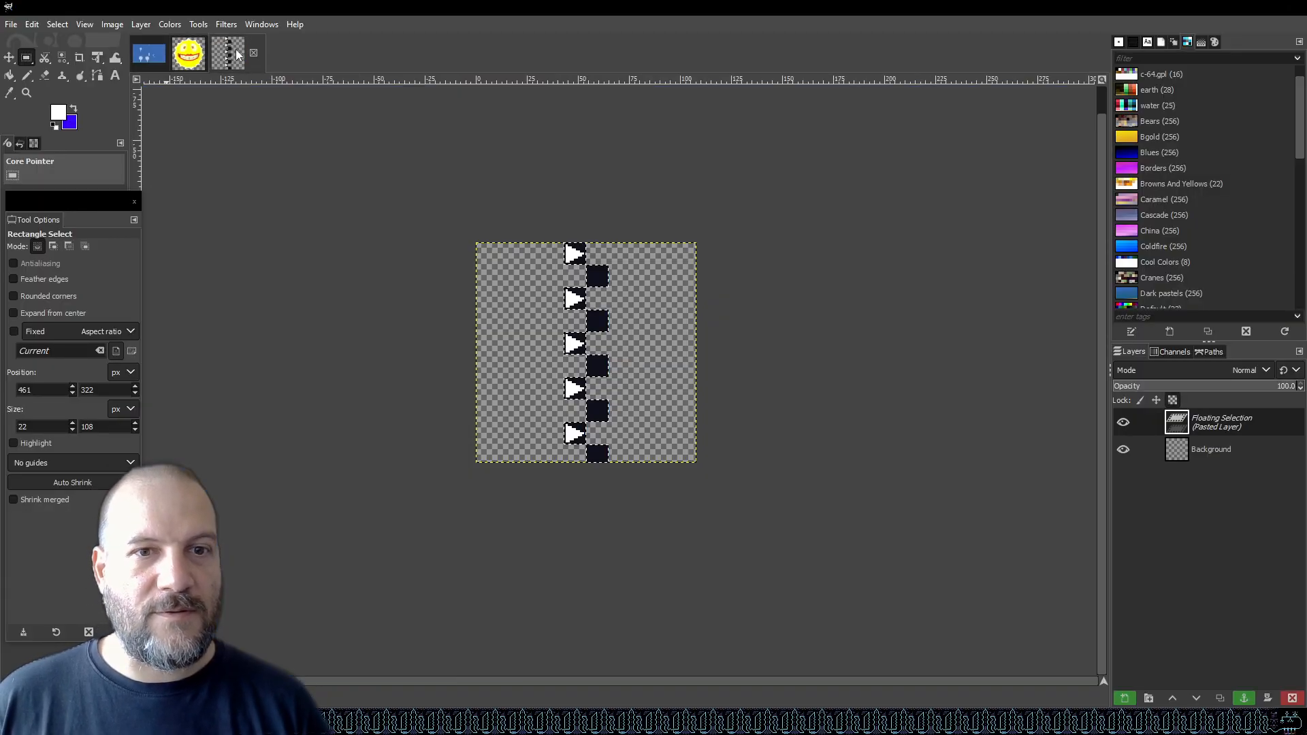
Convert the floating arrow strip into a new layer and paste the white post as another new layer.
right_click(1229, 430)
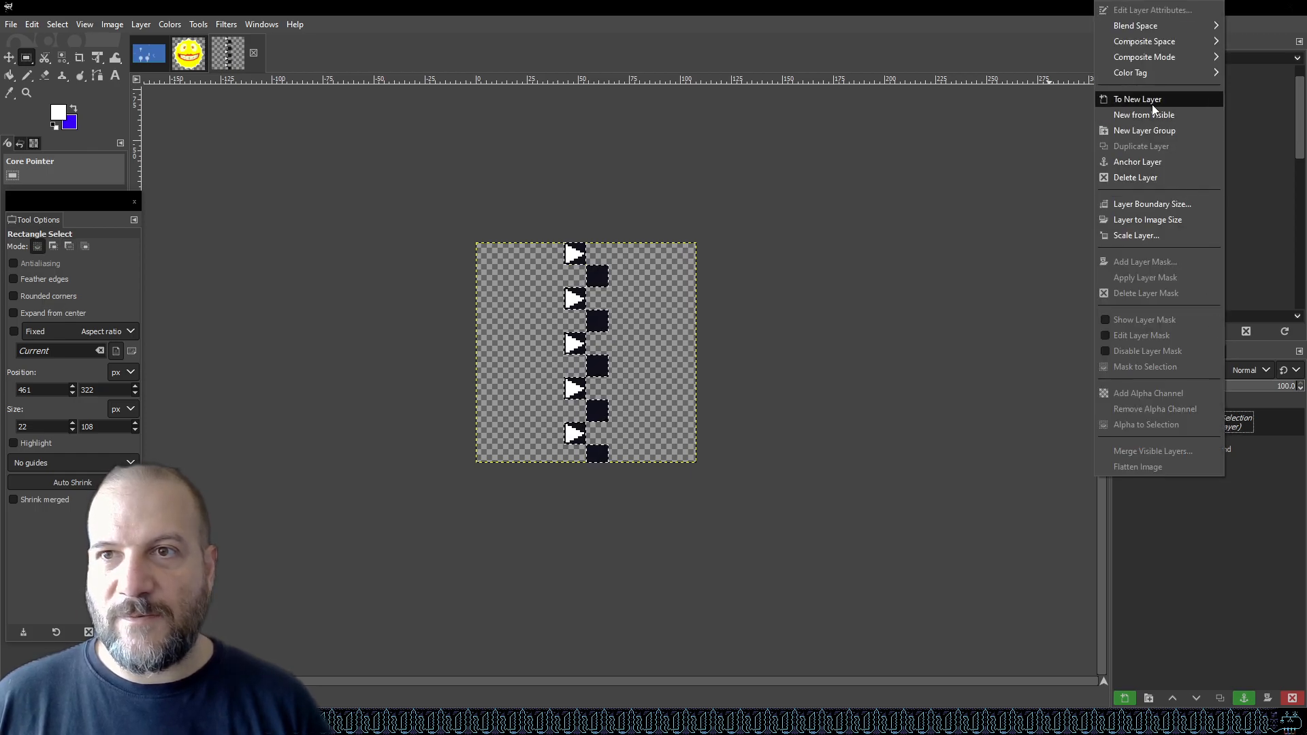
left_click(1120, 99)
key("ctrl+v")
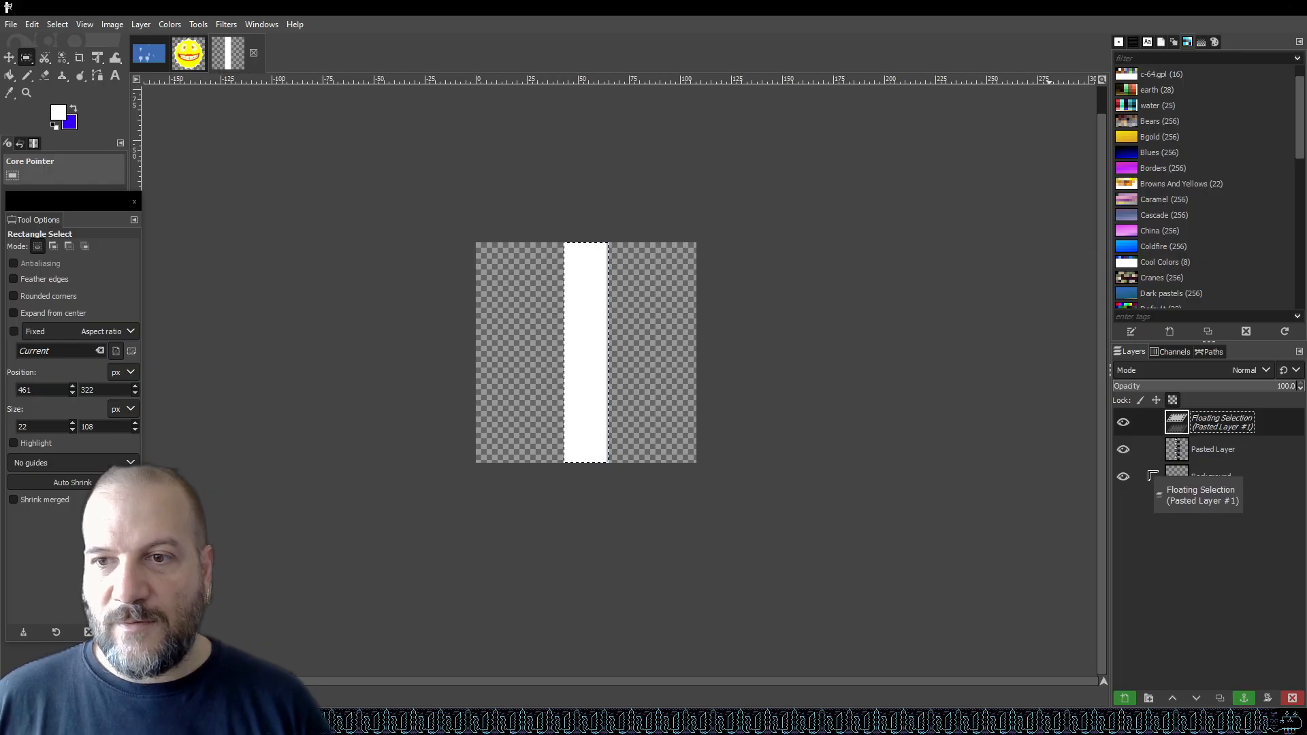
right_click(1214, 434)
left_click(1150, 101)
Move the white post layer beneath the arrow strip layer.
left_click_drag(1225, 429, 1222, 468)
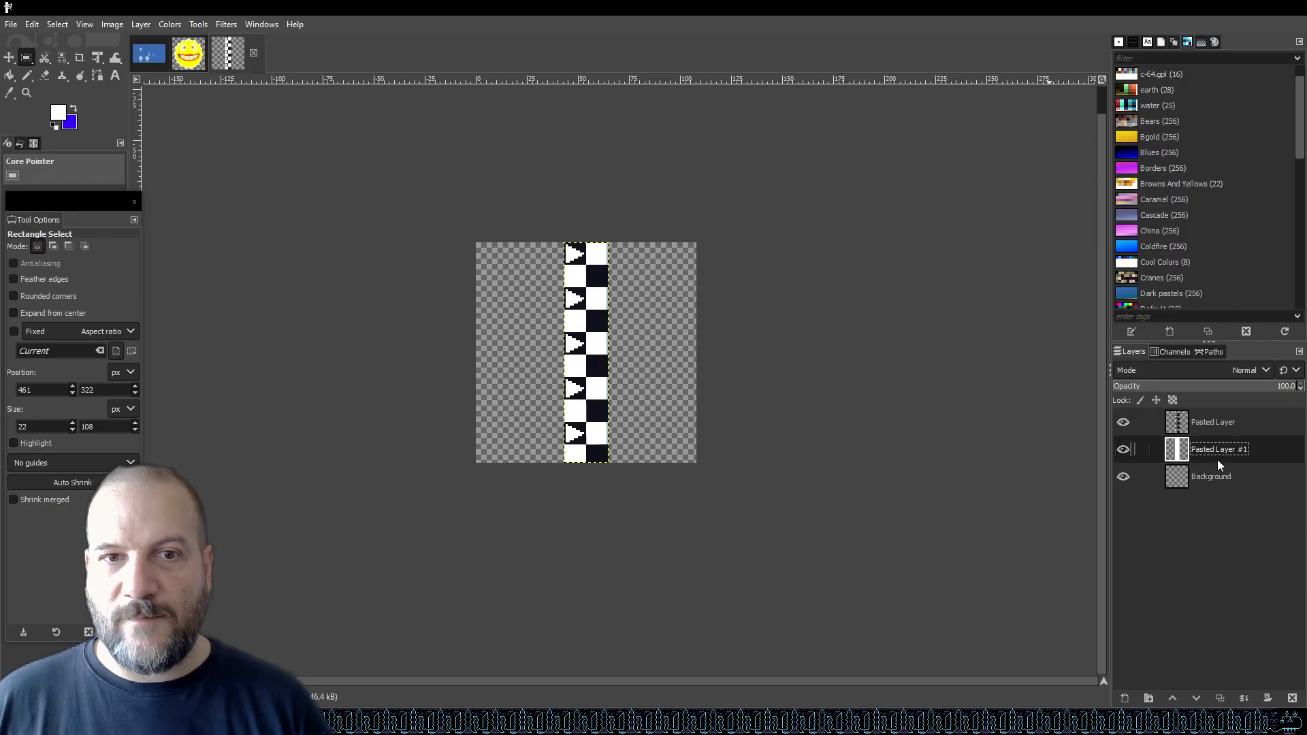
scroll(589, 359, "up", 2)
scroll(590, 359, "down", 2)
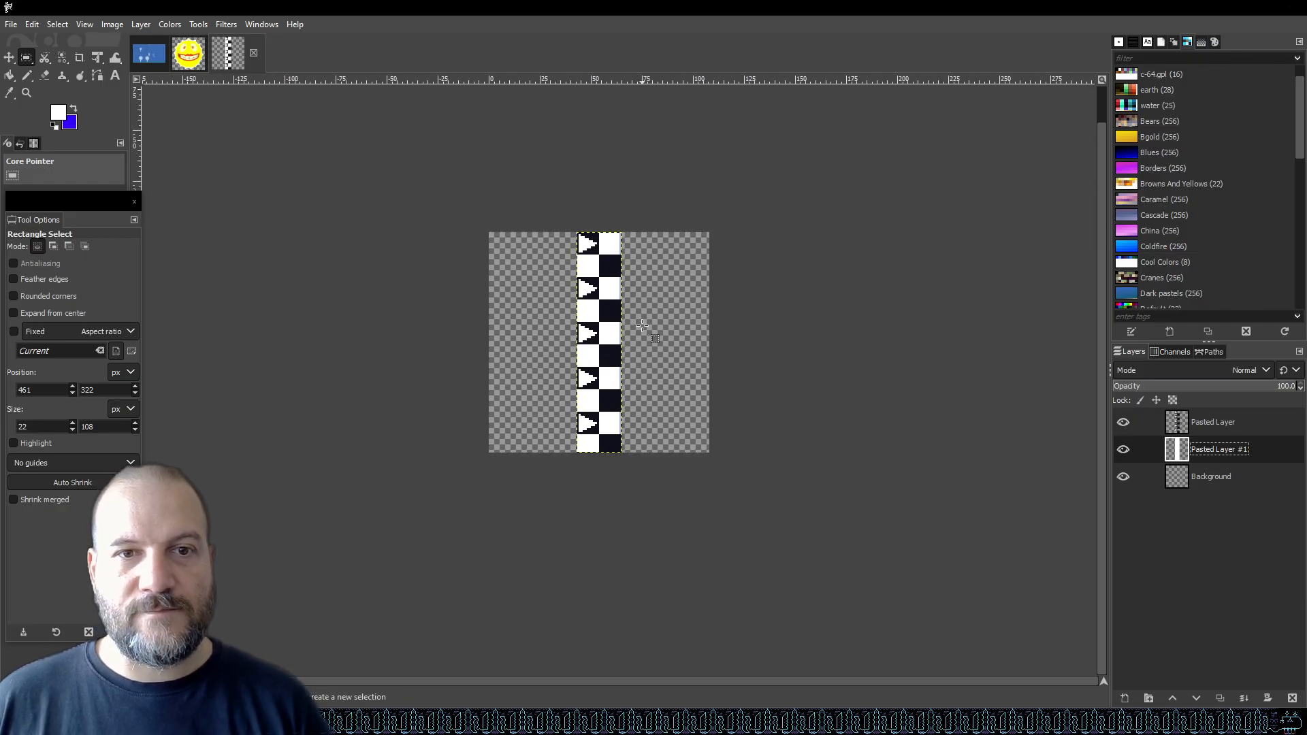
Export the image as line.png into the project's Assets/Resources/Textures folder.
key("ctrl+s")
left_click(608, 480)
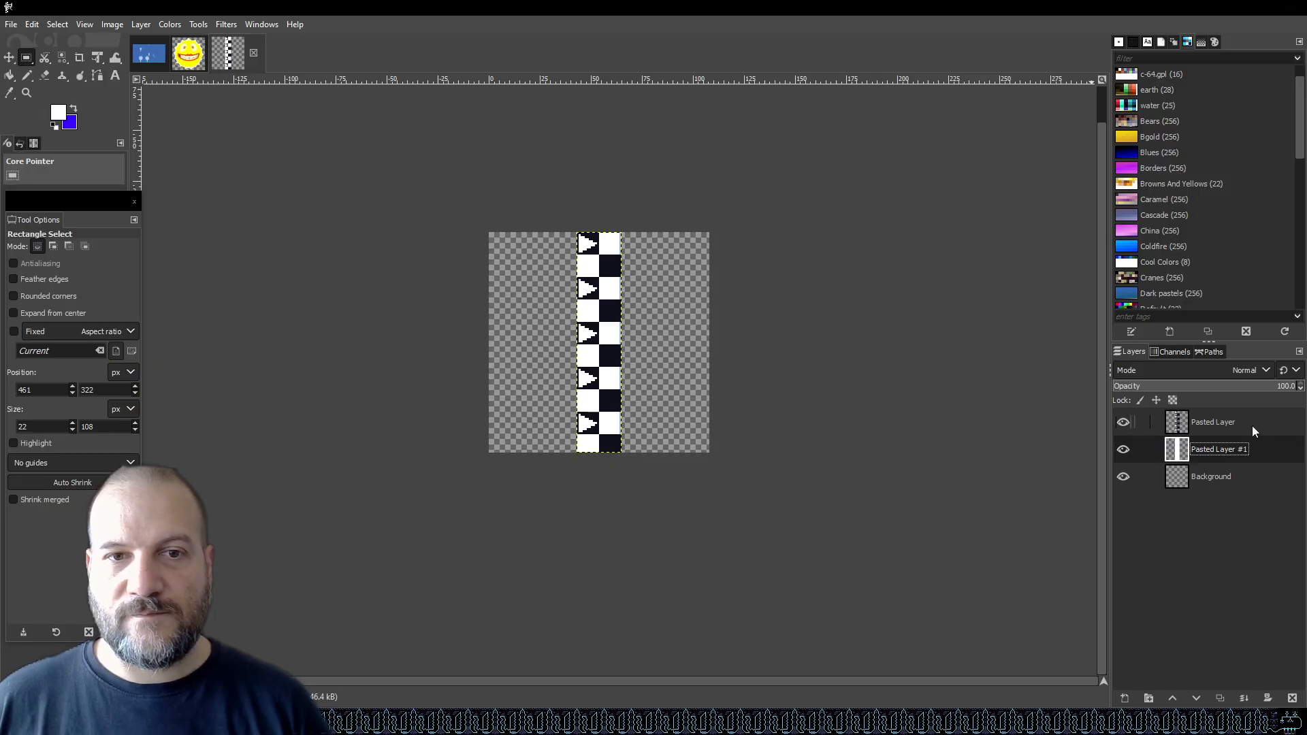
left_click(11, 24)
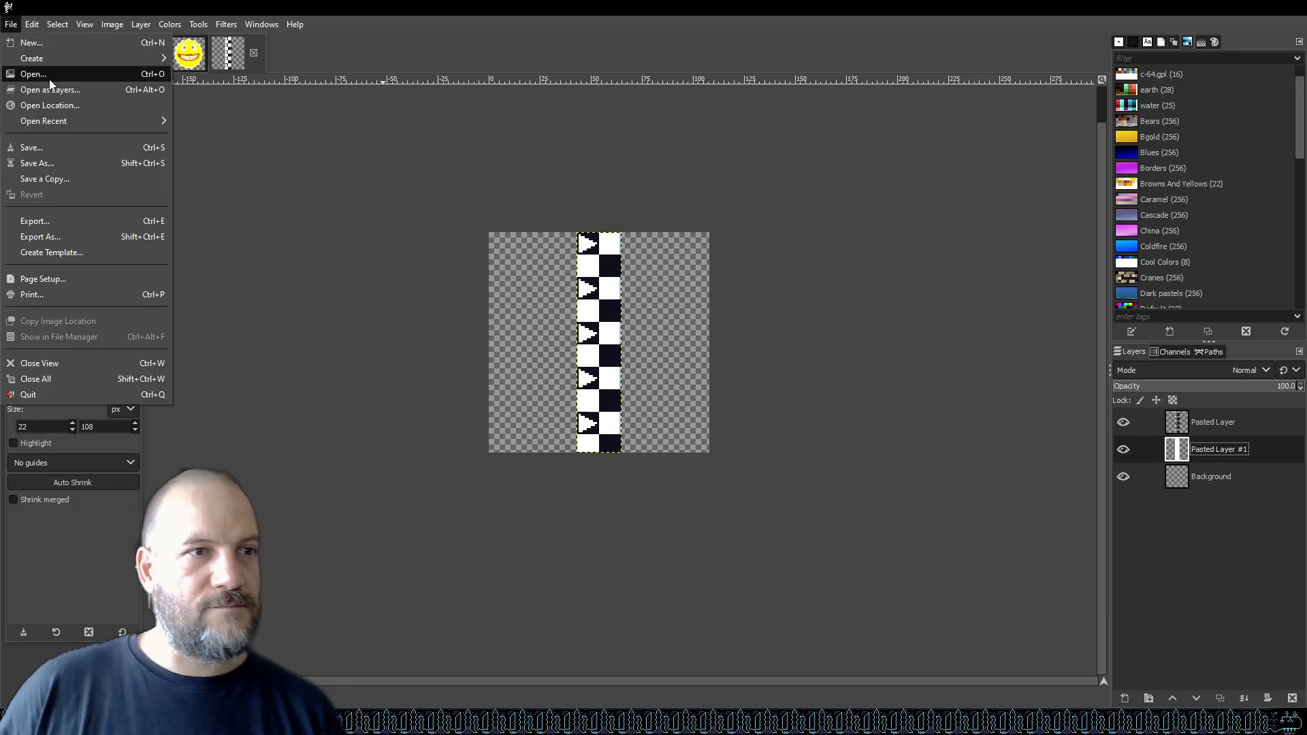
left_click(85, 219)
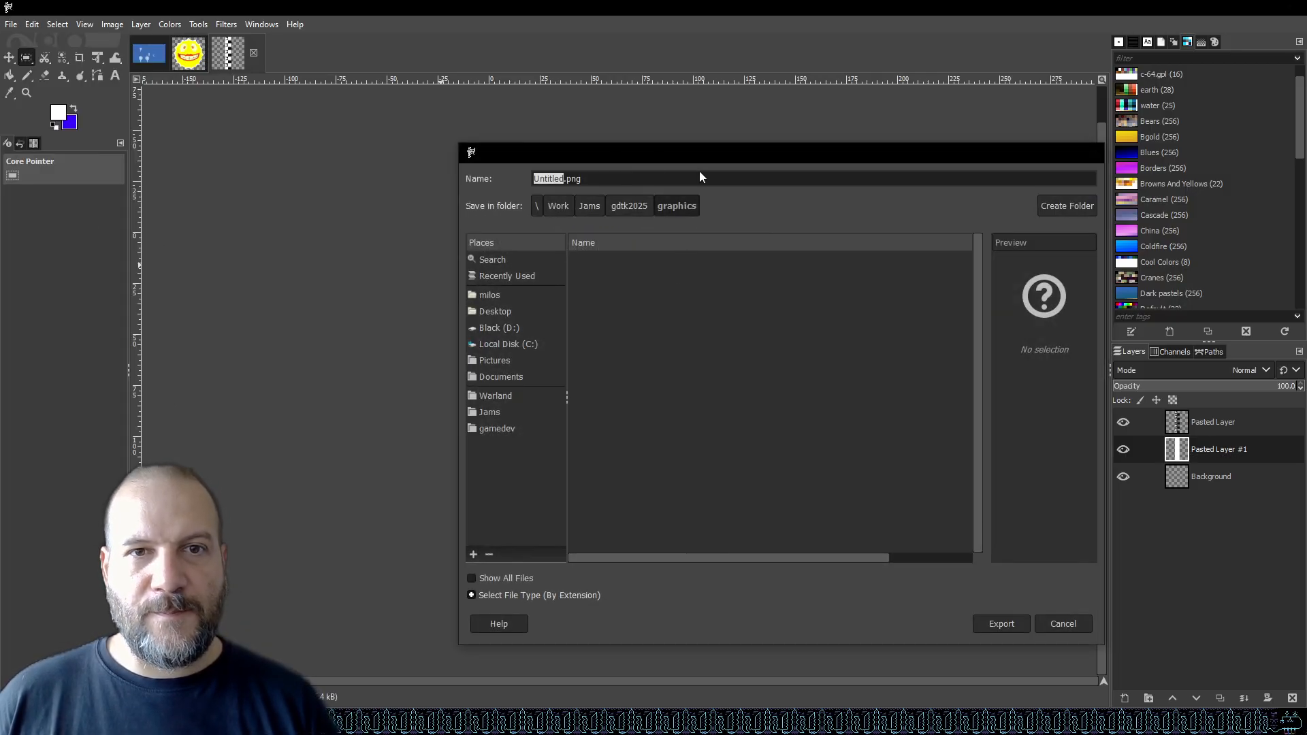
left_click(620, 210)
double_click(617, 275)
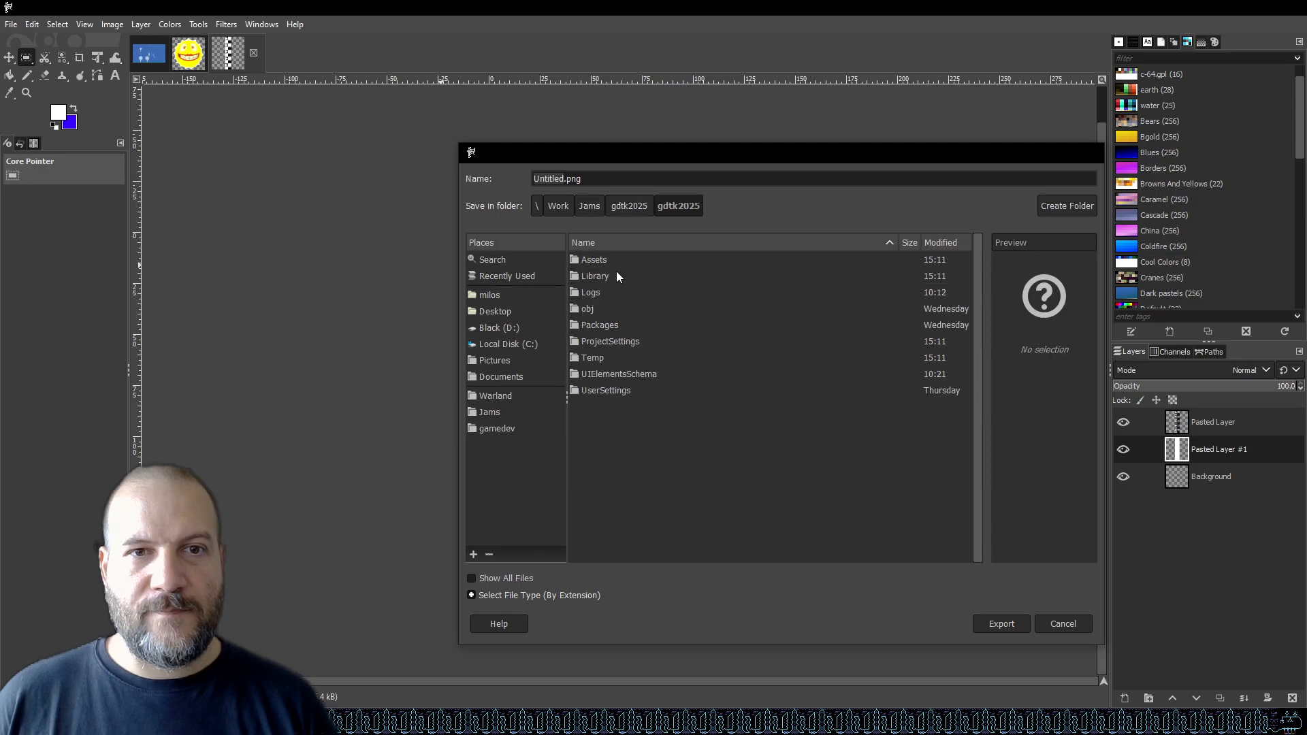
double_click(605, 260)
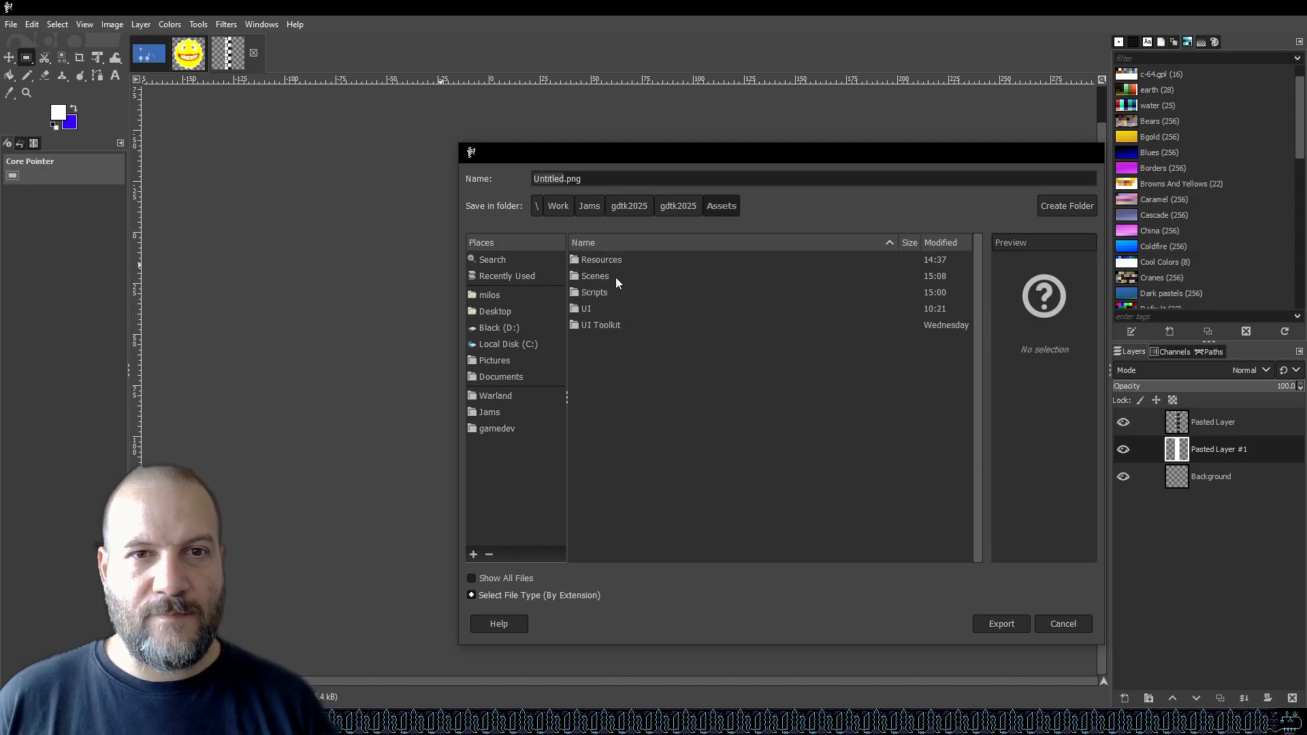
double_click(606, 257)
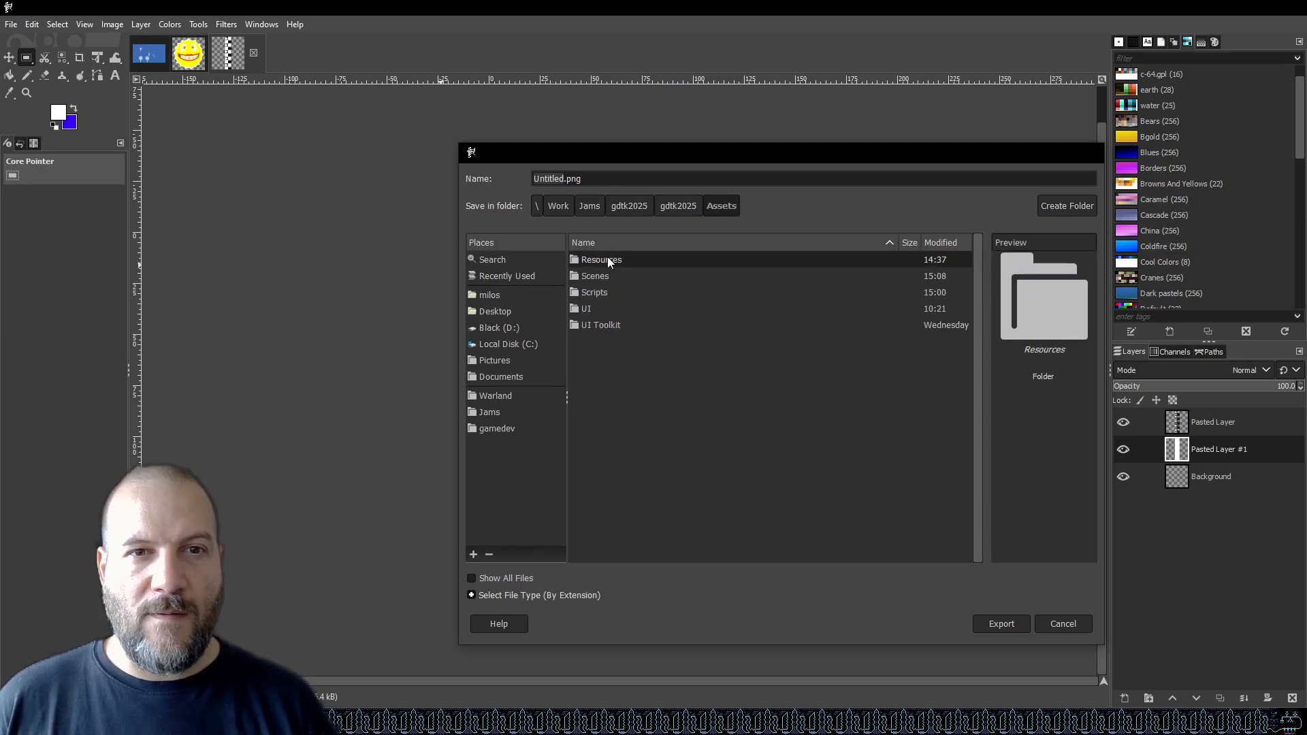
double_click(612, 277)
double_click(554, 178)
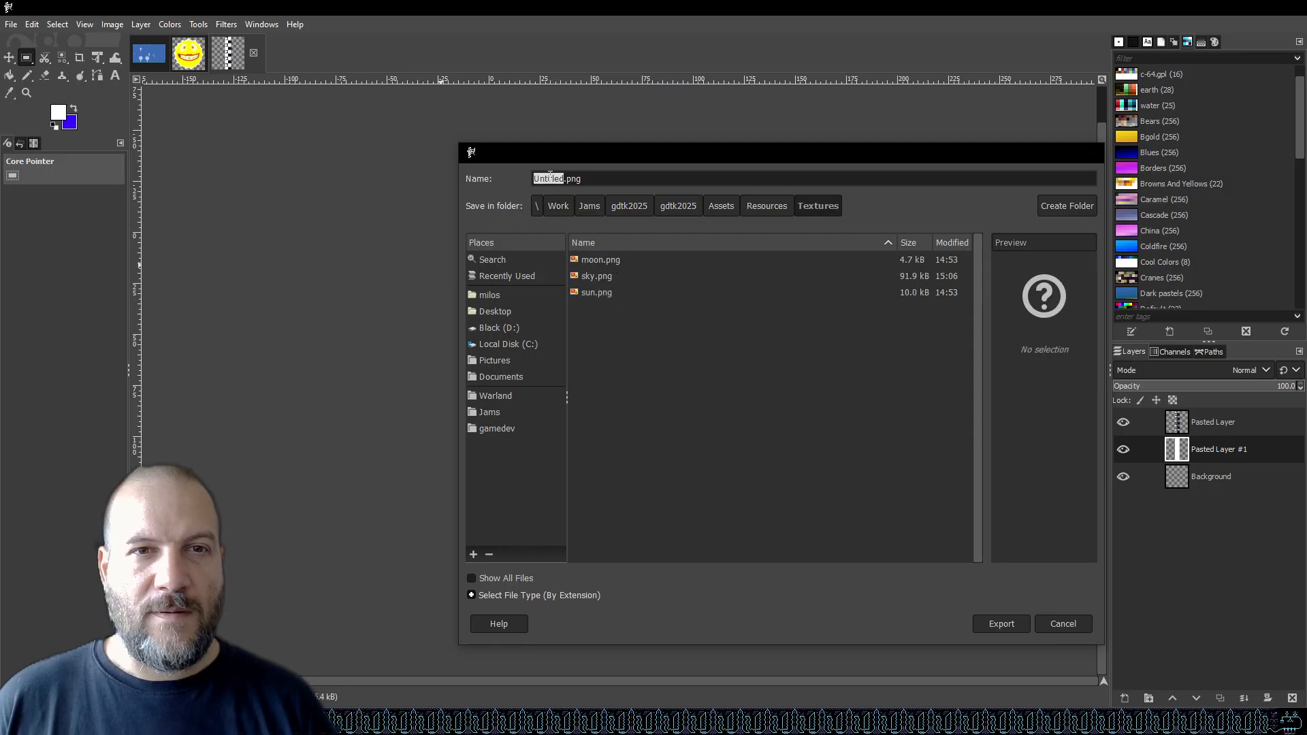
type("li")
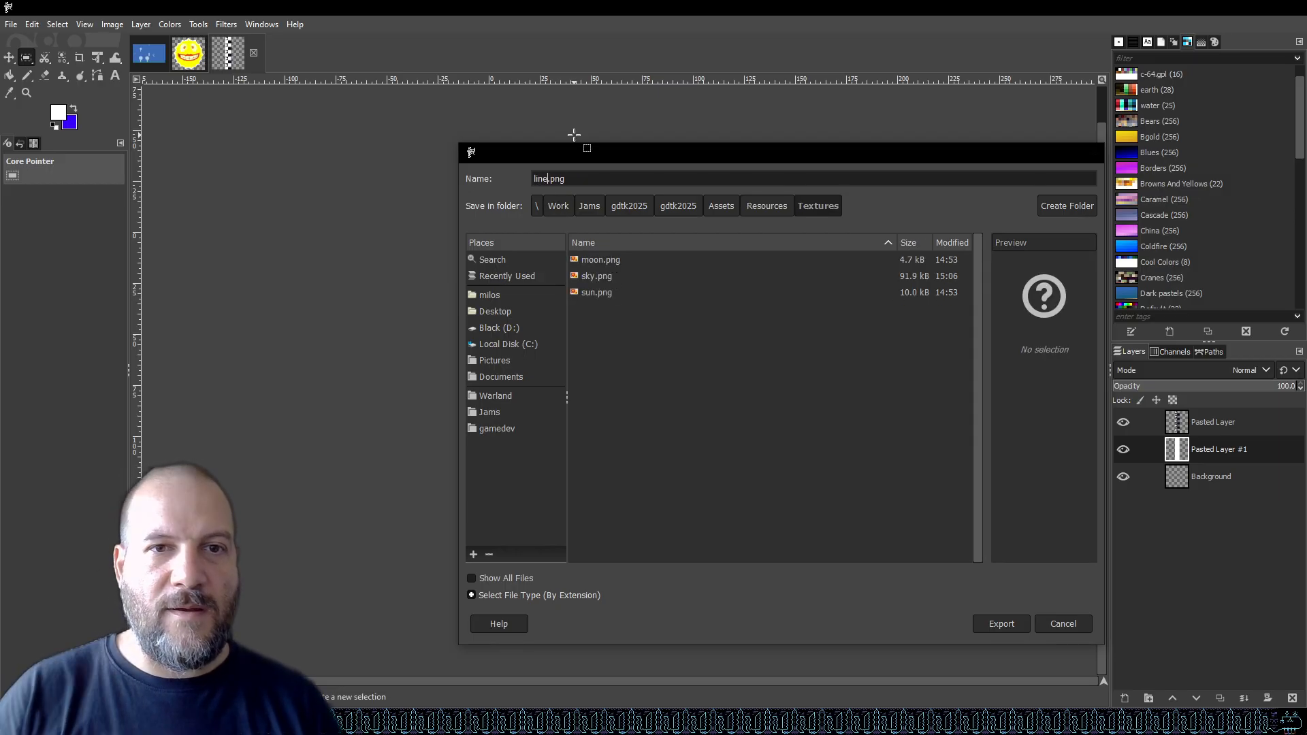
left_click(1011, 625)
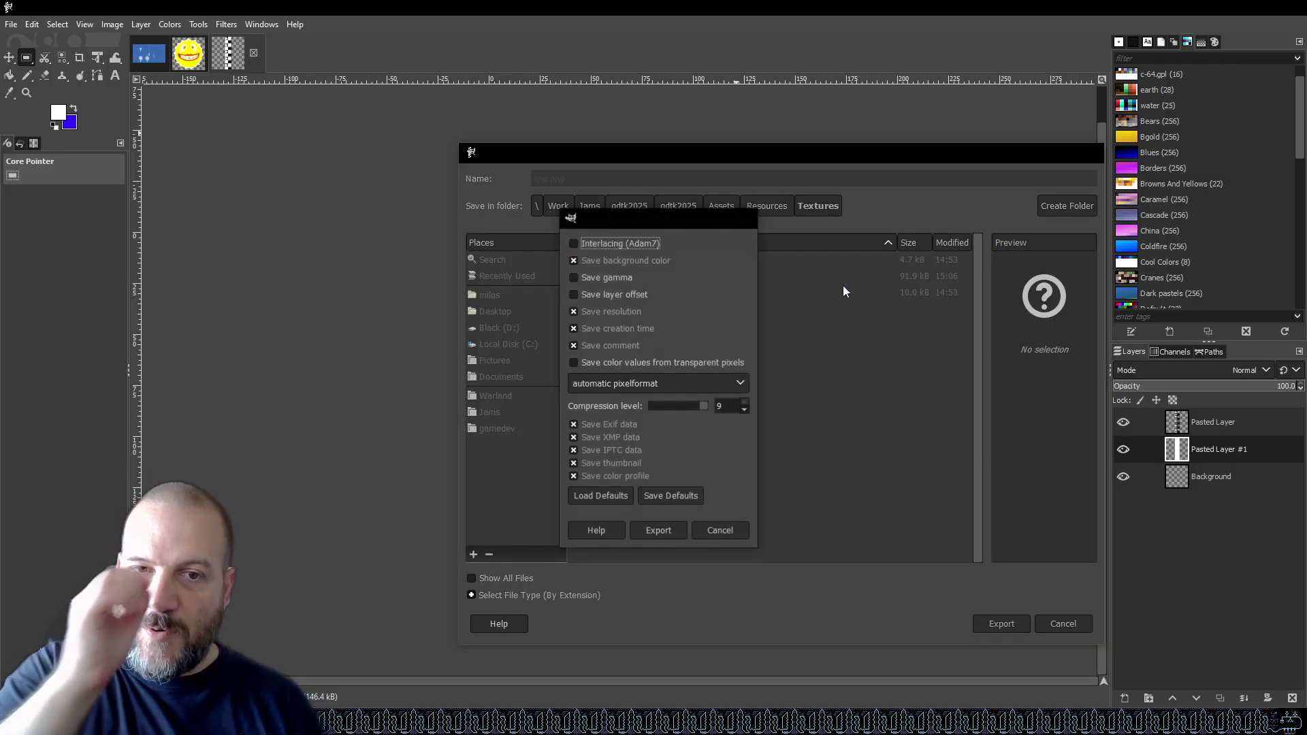
left_click(659, 531)
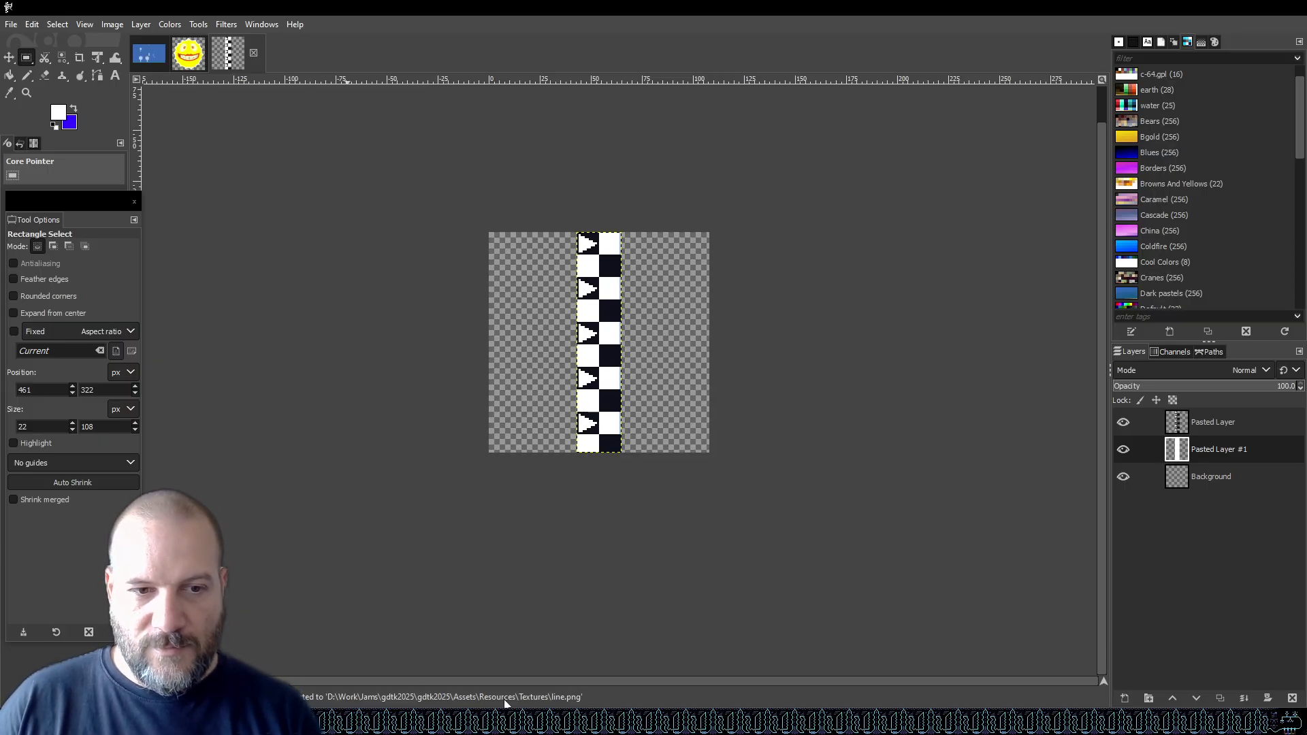
Switch to Unity, open the StartLineHolder prefab from Resources/Prefabs, and select its StartLine child.
left_click(524, 720)
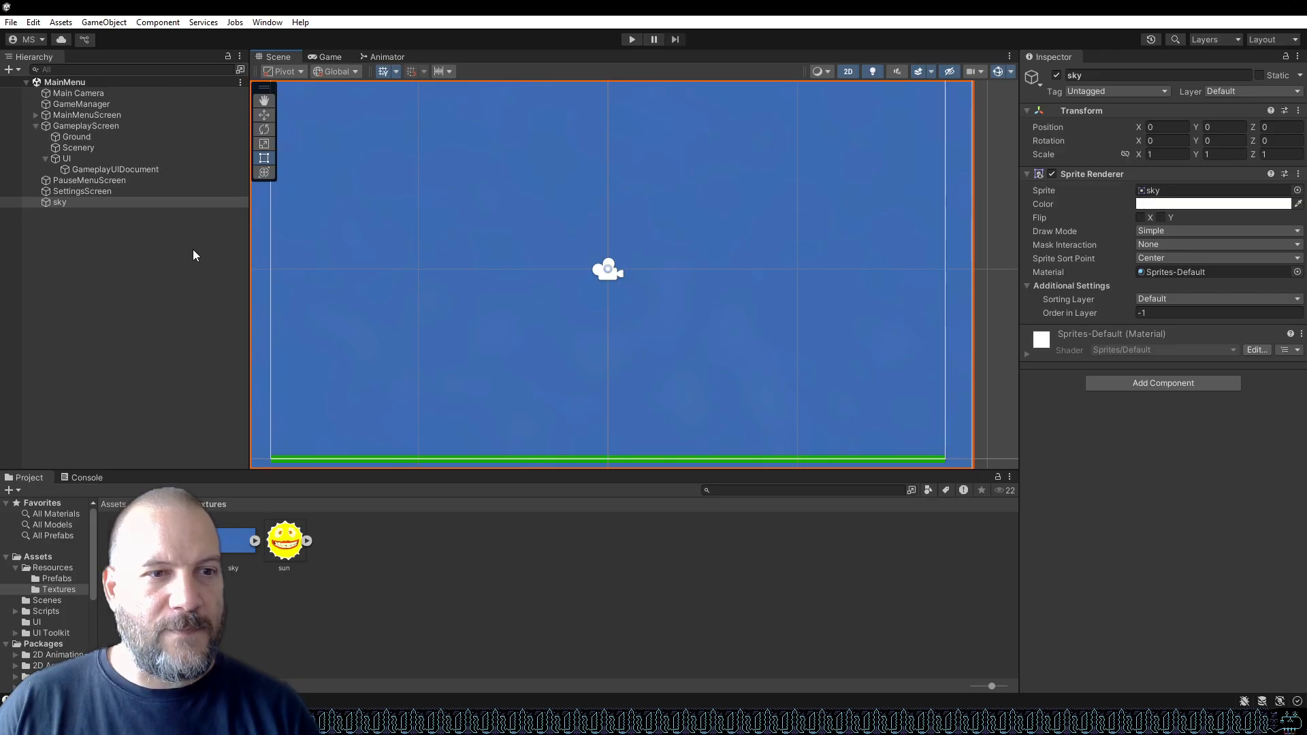
left_click(57, 580)
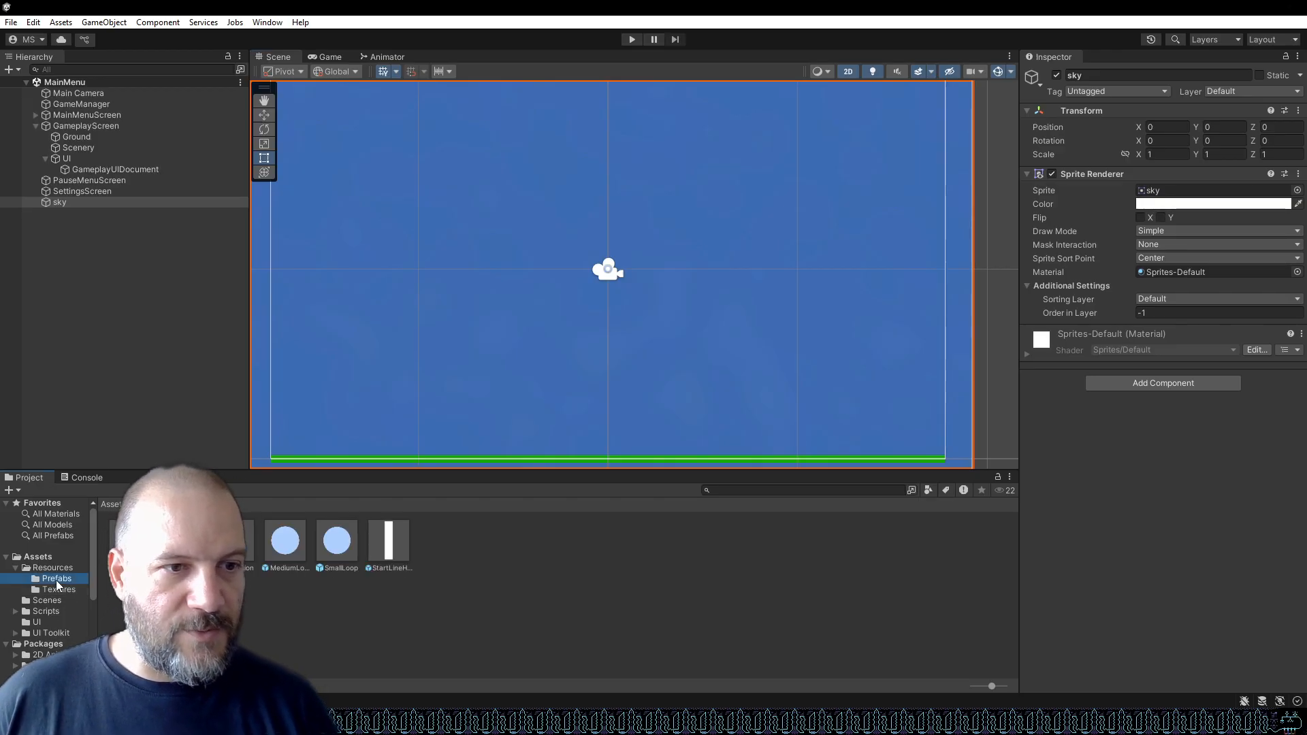
double_click(391, 545)
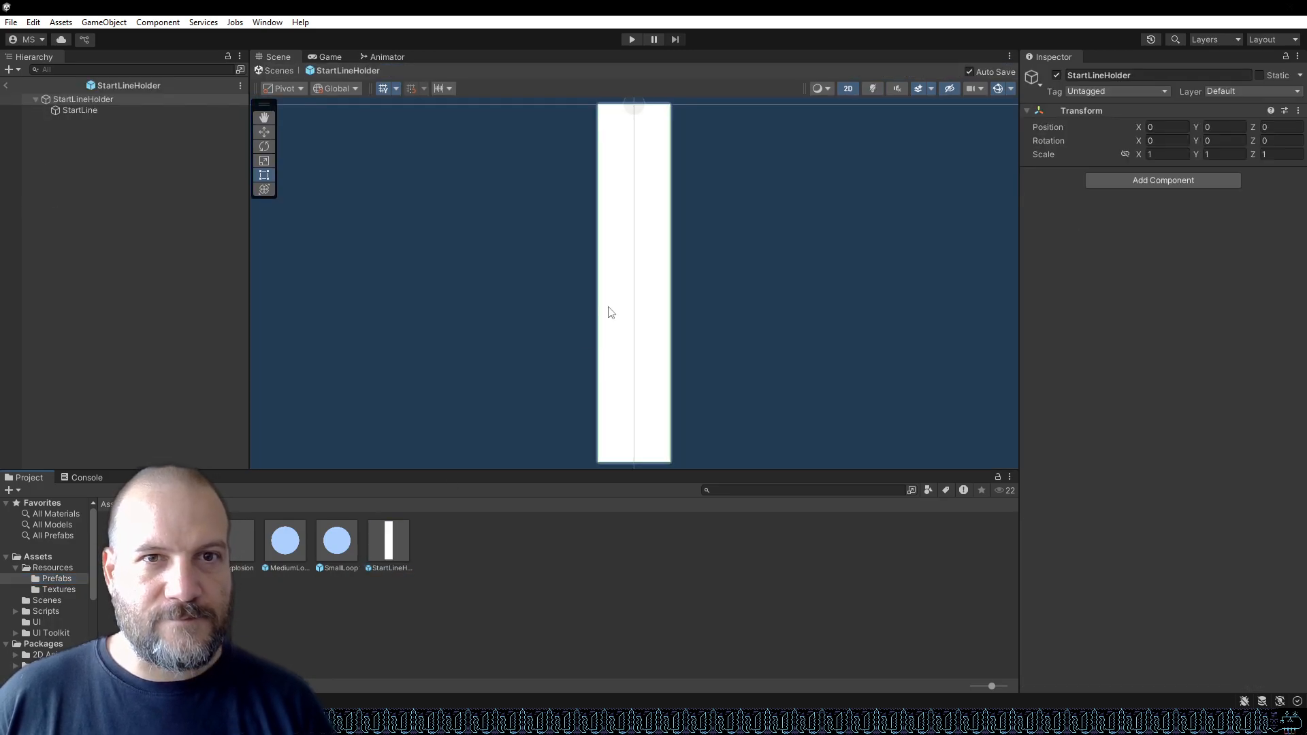
scroll(611, 312, "down", 1)
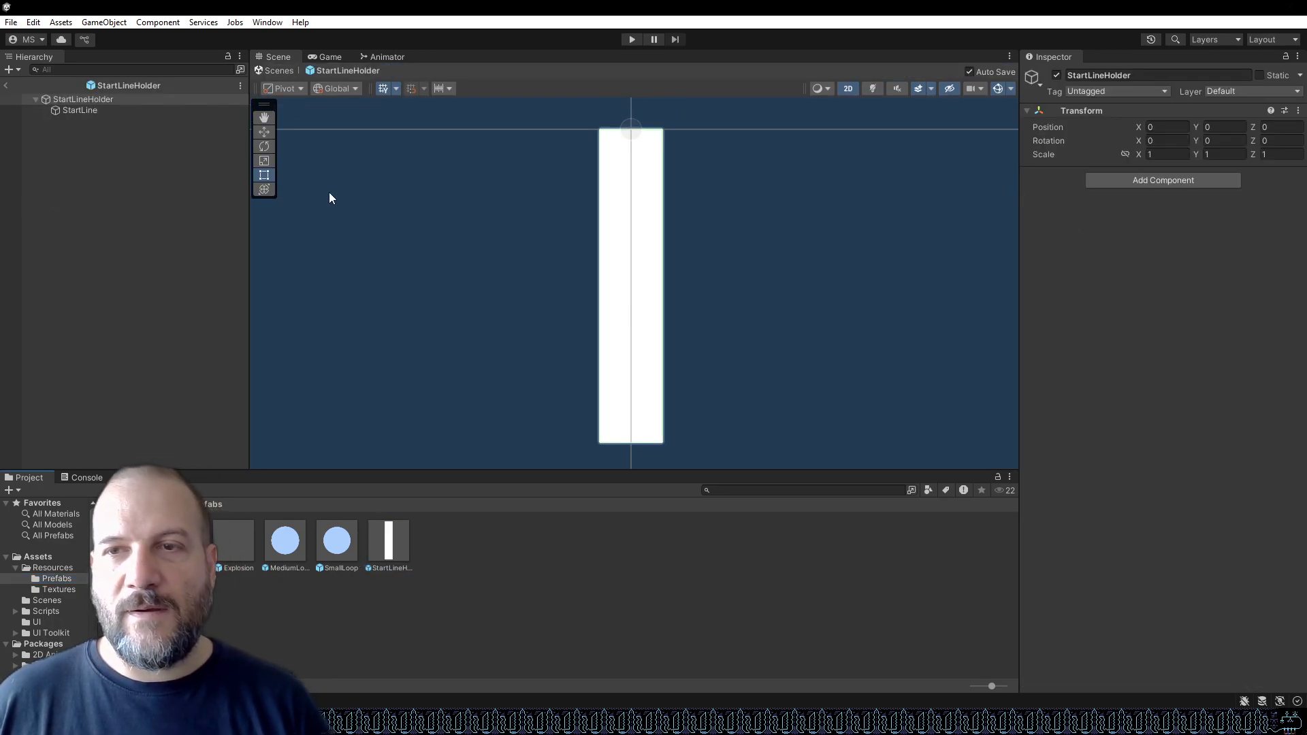
left_click(75, 108)
left_click(77, 98)
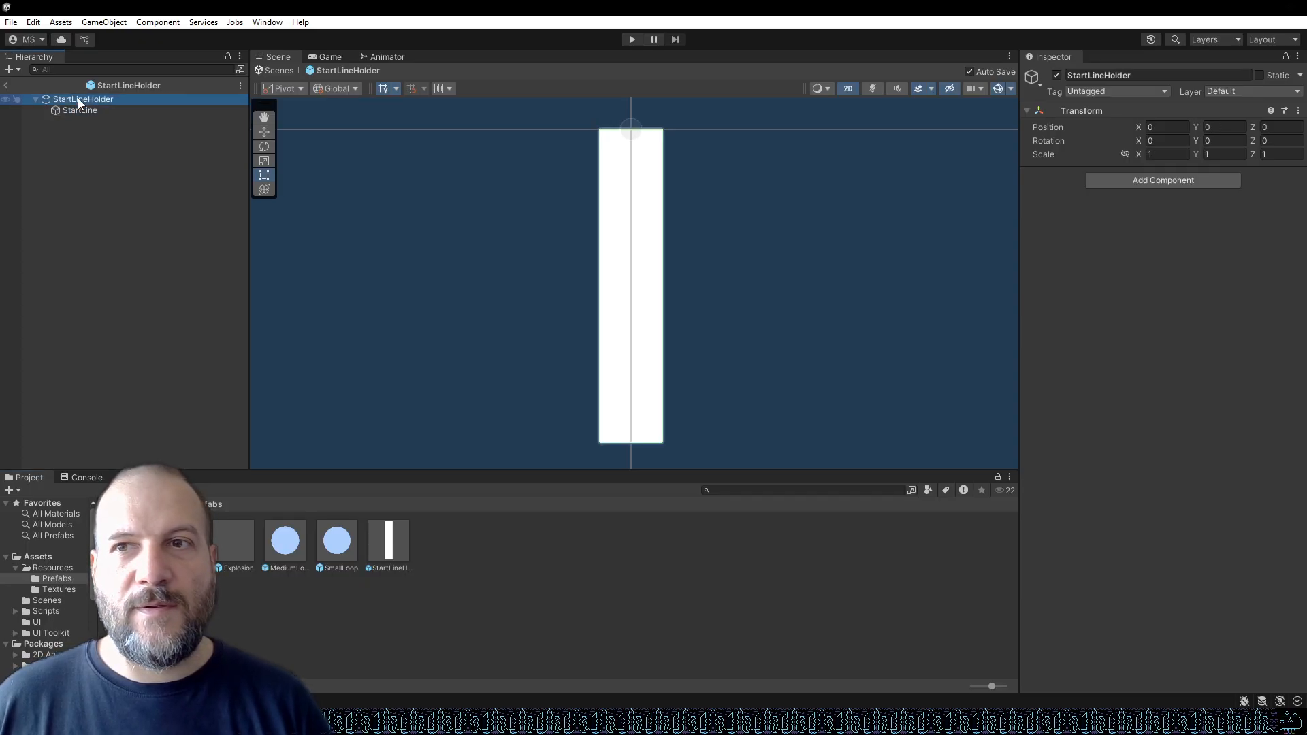
left_click(77, 111)
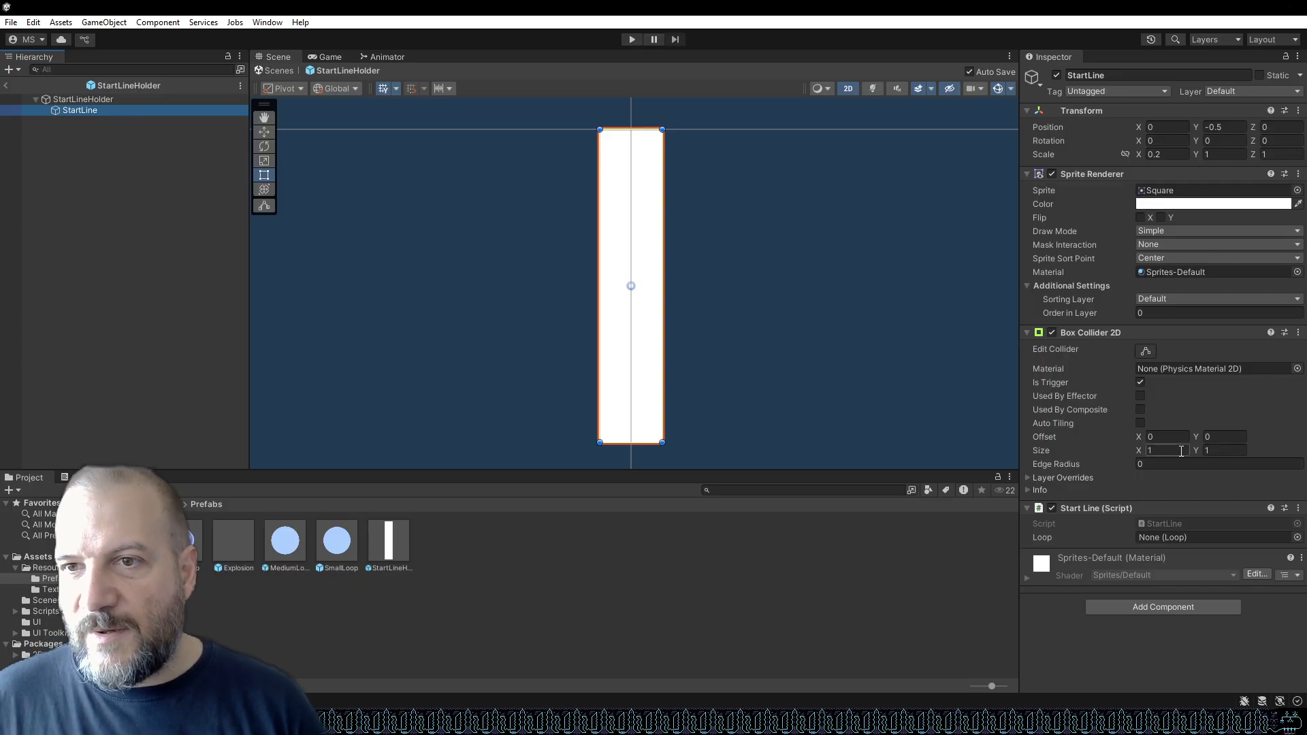
Set the StartLine's X scale to 1 and assign the line texture from Resources/Textures as its sprite.
left_click(1177, 156)
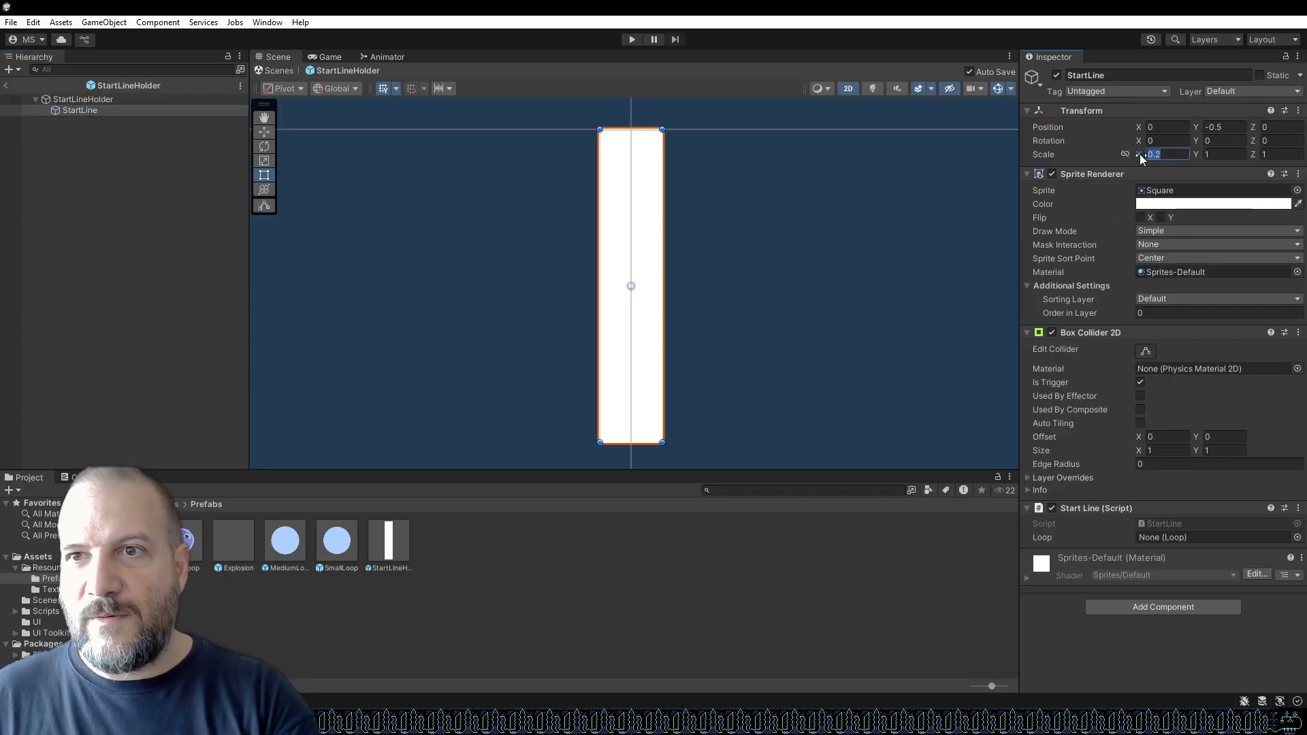
type("1")
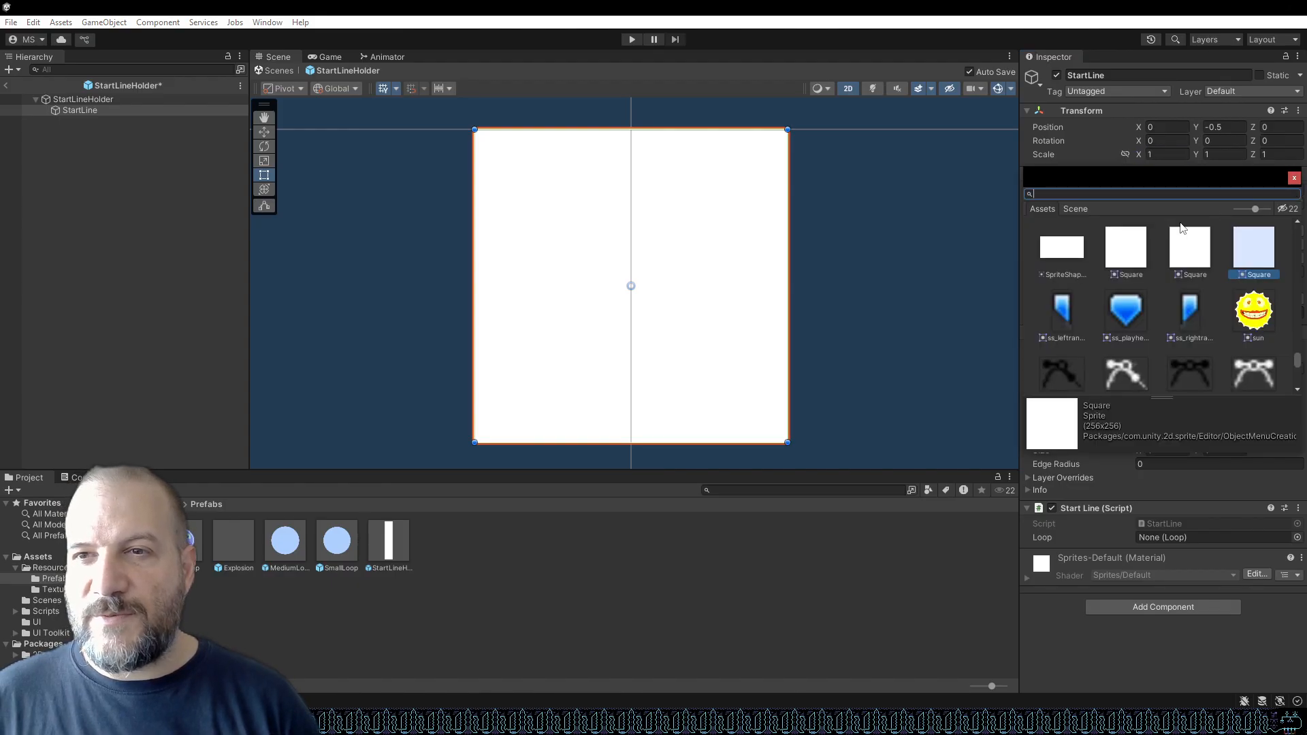
scroll(1219, 253, "down", 3)
left_click(1294, 178)
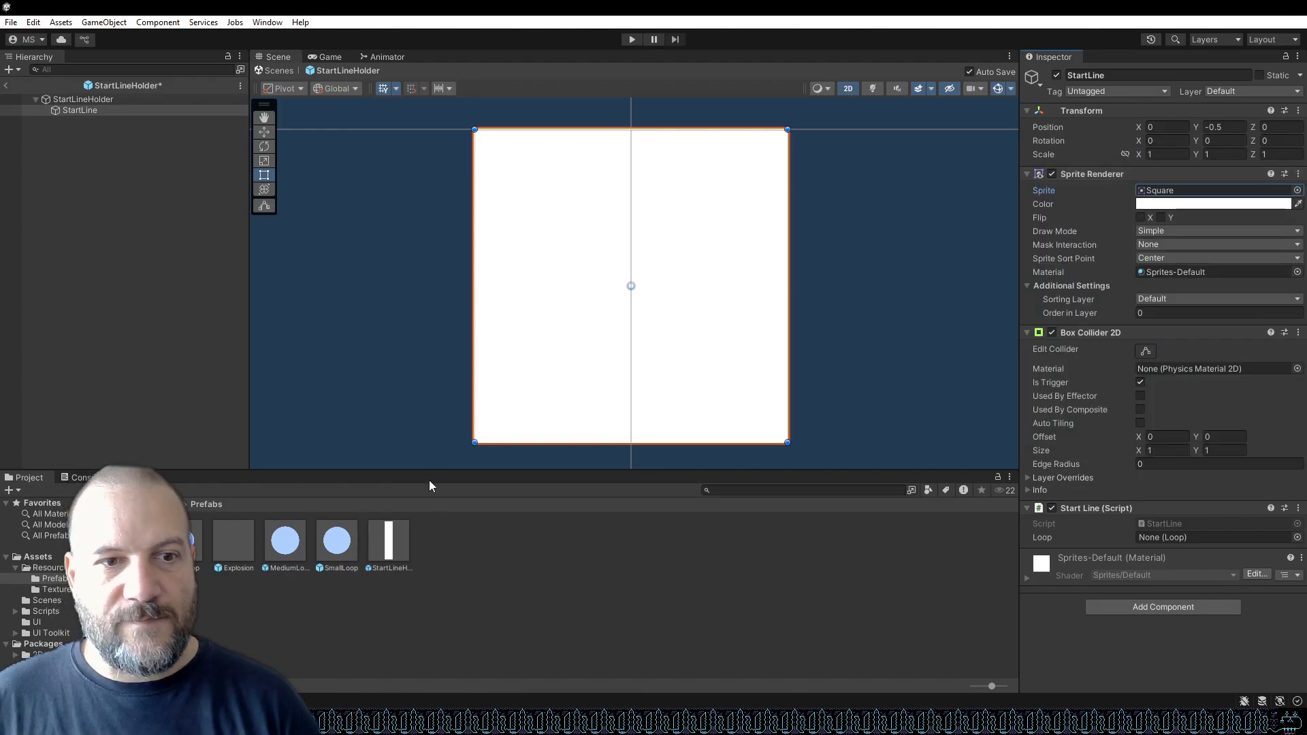
left_click(65, 590)
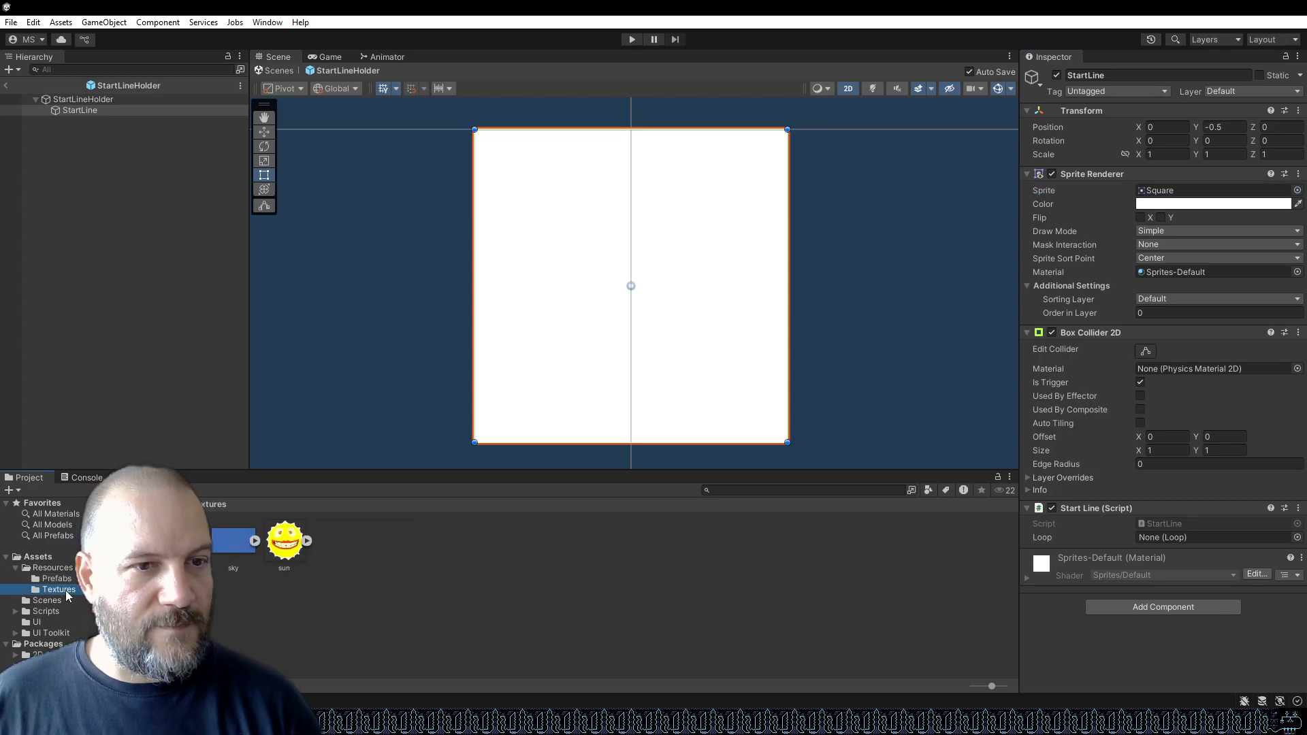
left_click_drag(131, 541, 1184, 196)
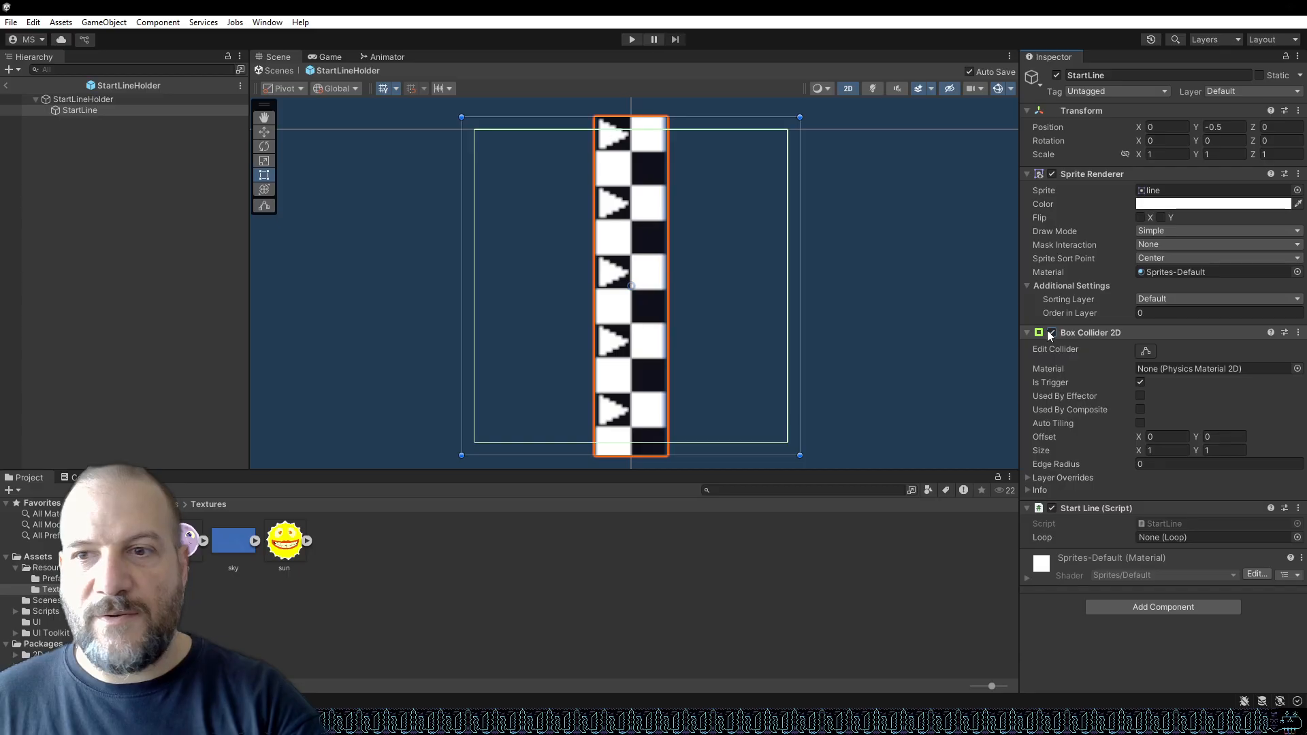
Set the StartLine's Box Collider 2D size to 0.25 by 1.1.
left_click(1161, 450)
type(".2")
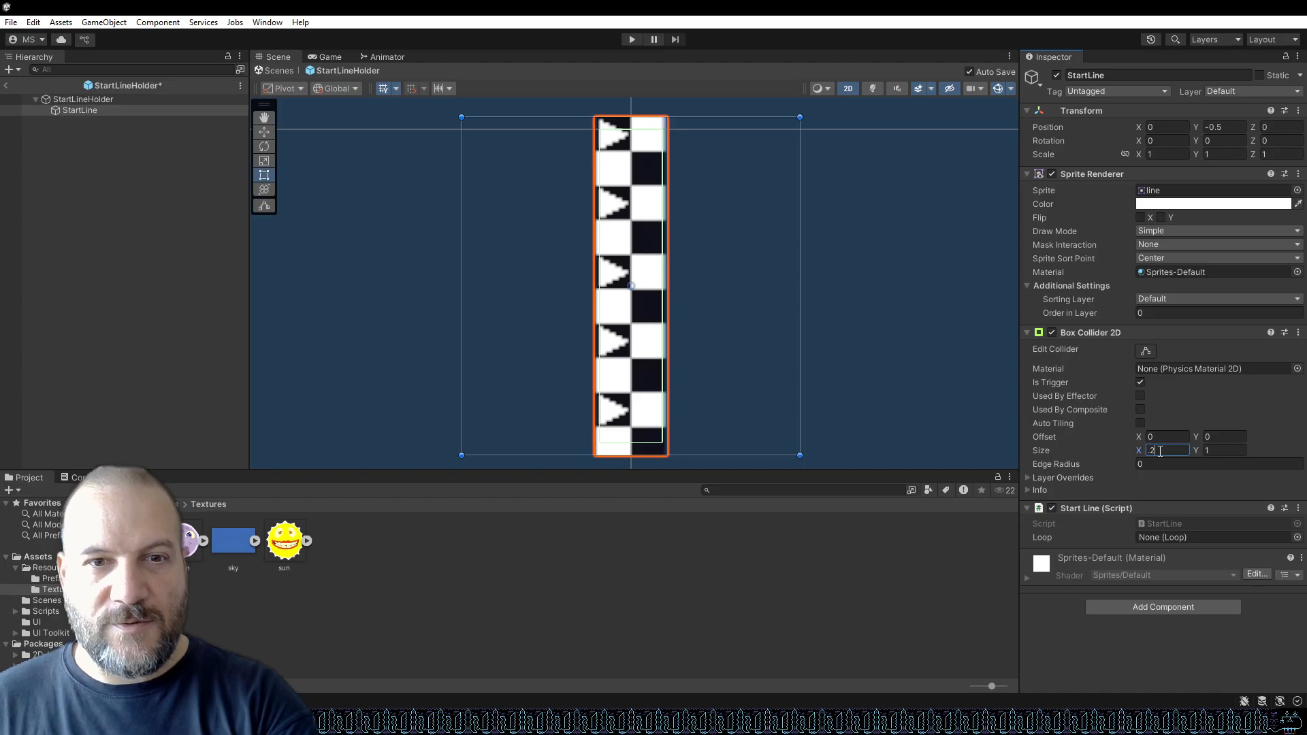
left_click(1222, 450)
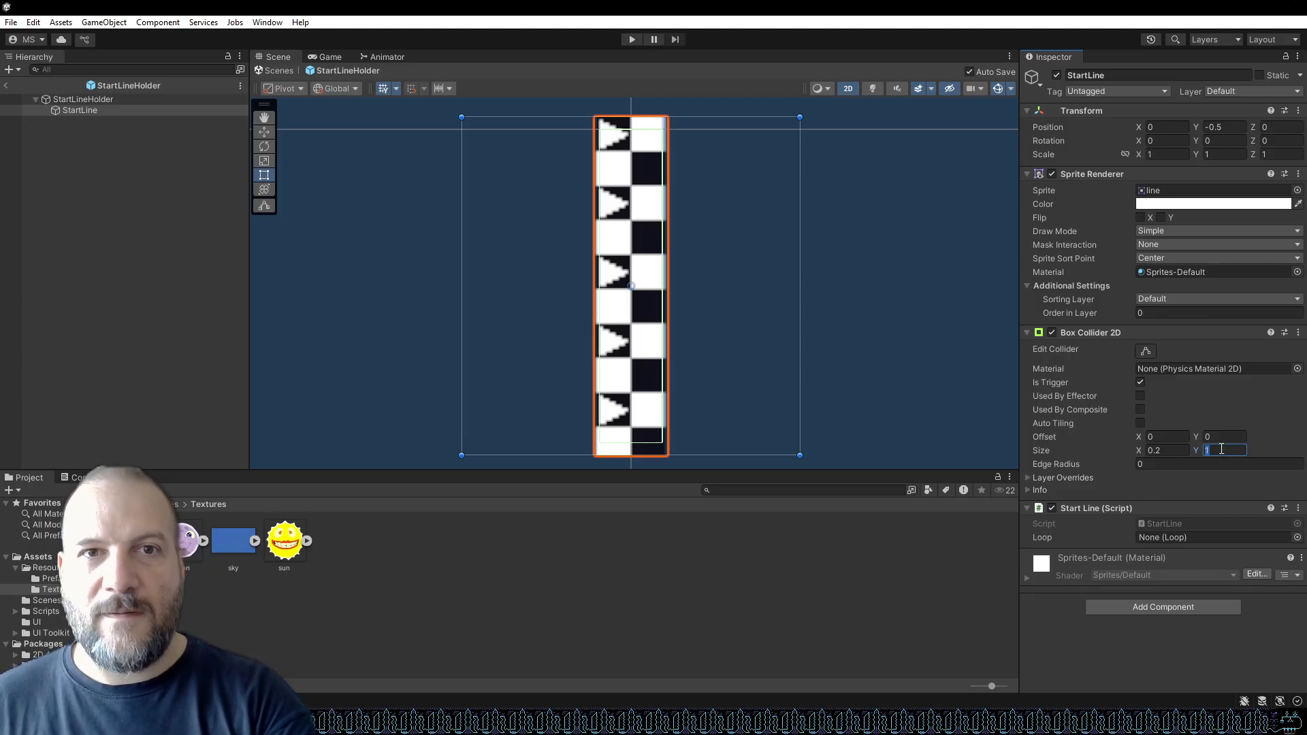
type("1.1")
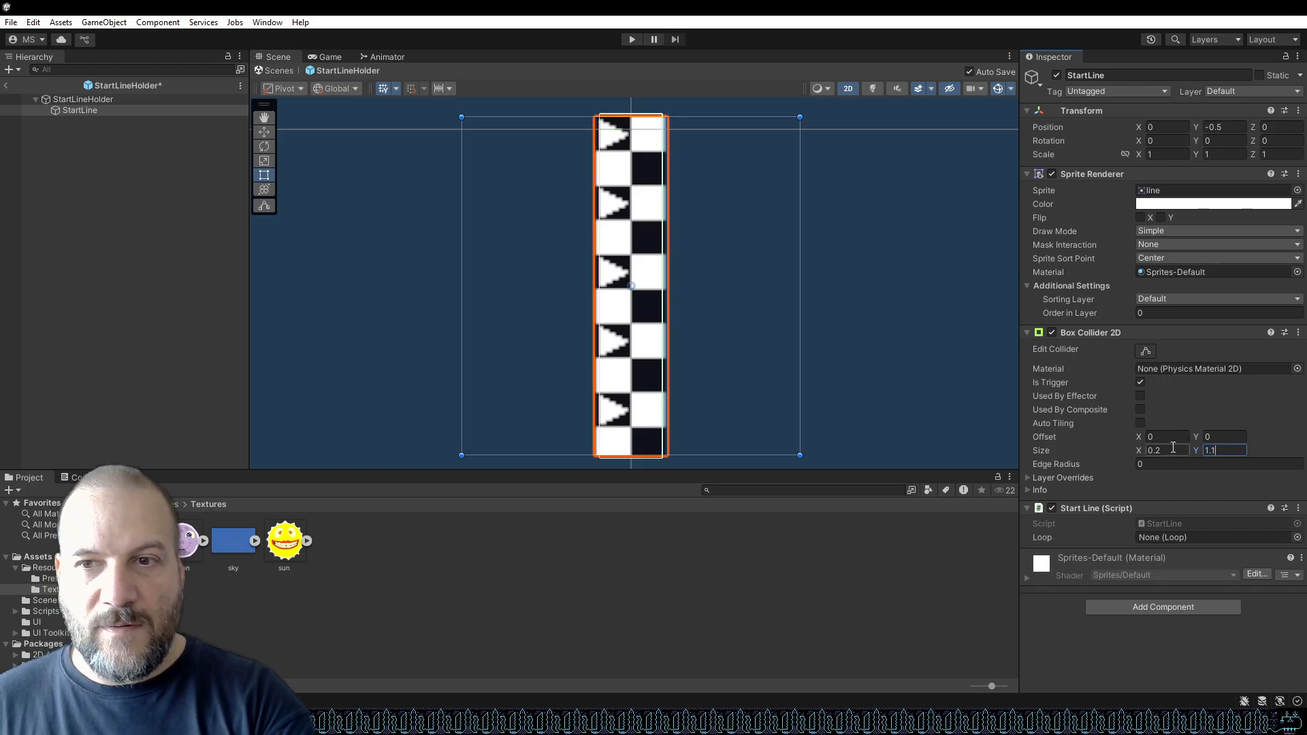
left_click(1135, 450)
type("0.")
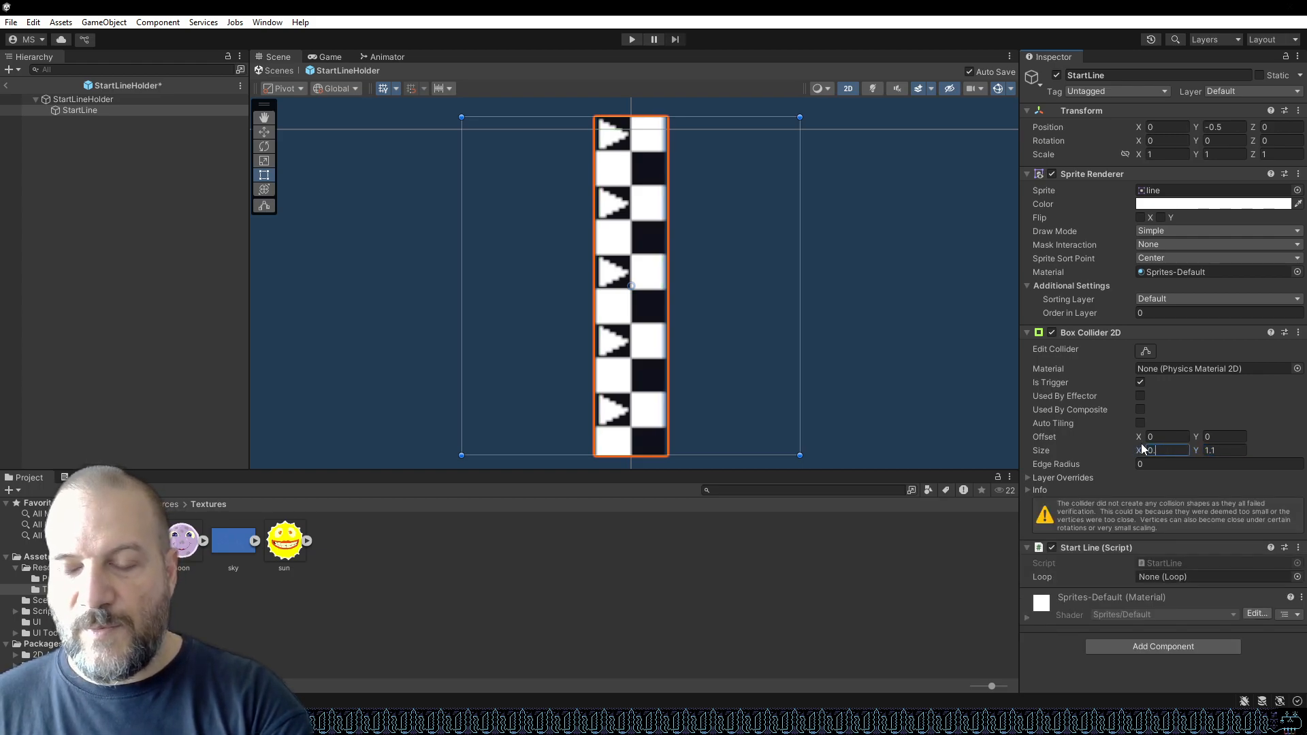
type("25")
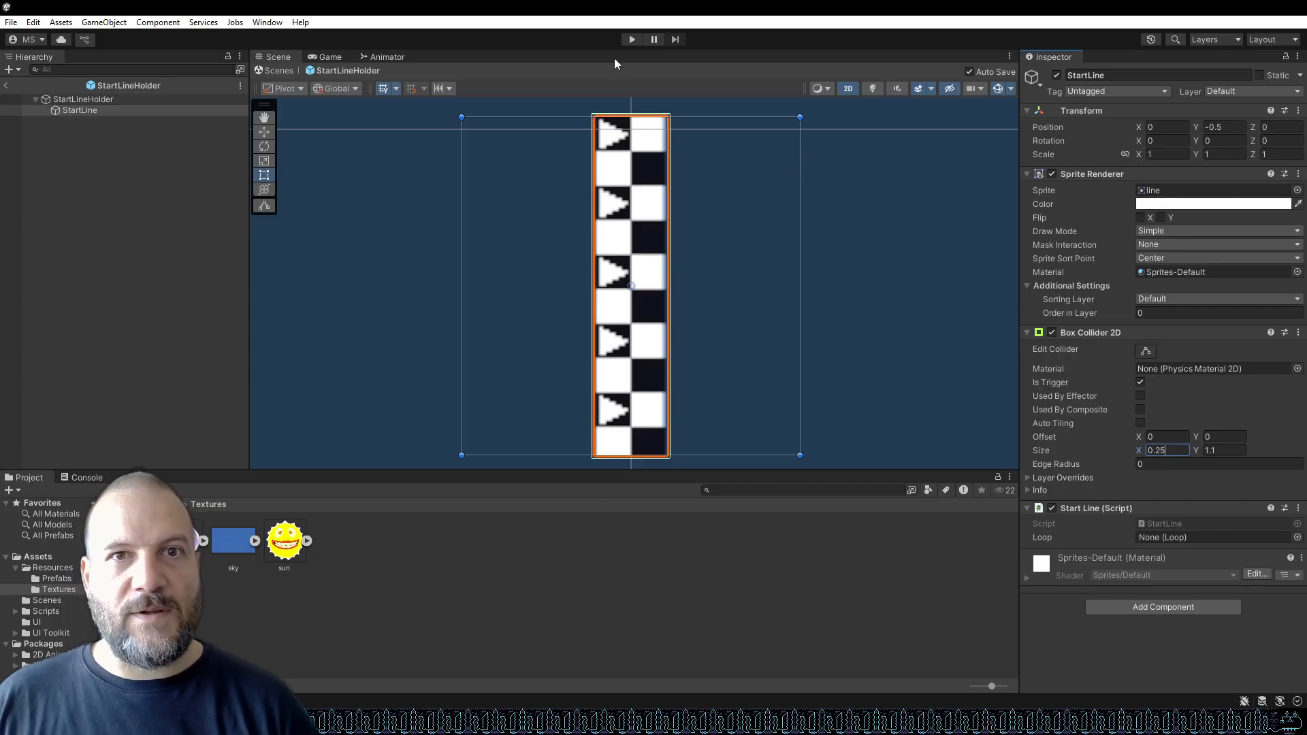
Enter Play mode to test the start line.
left_click(634, 36)
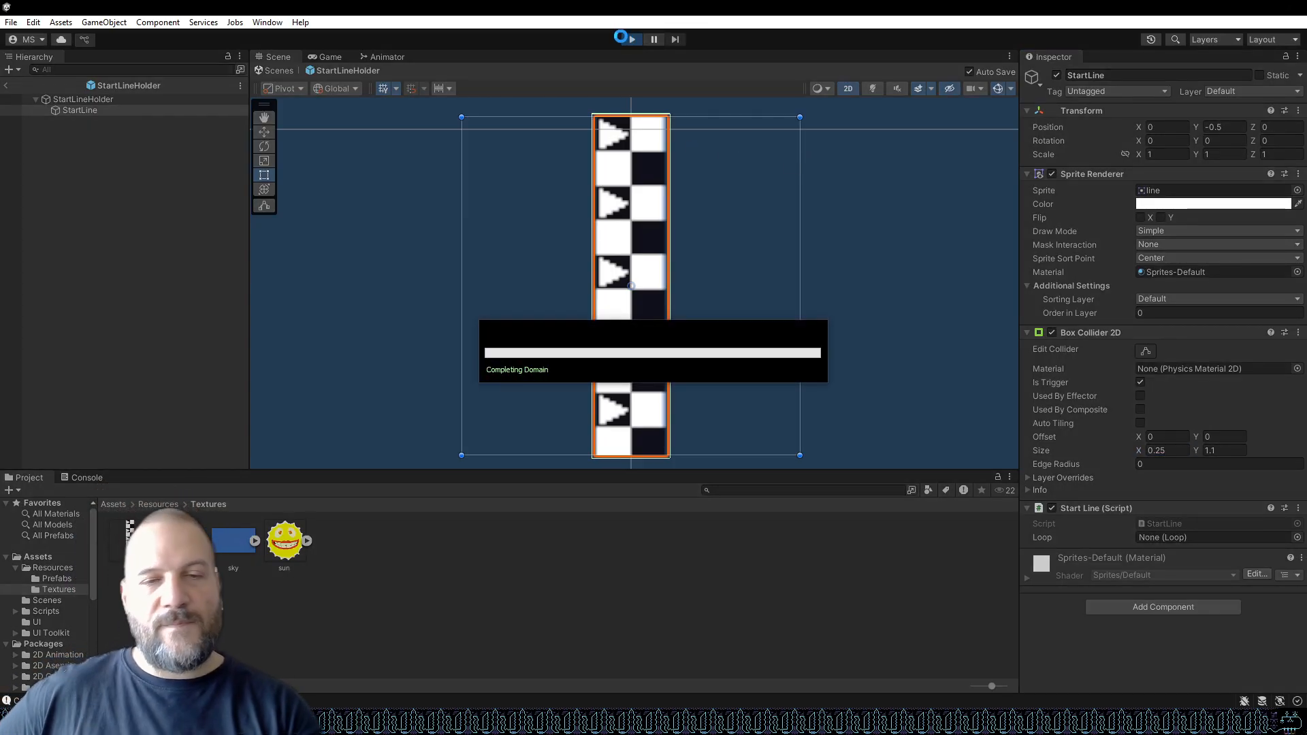
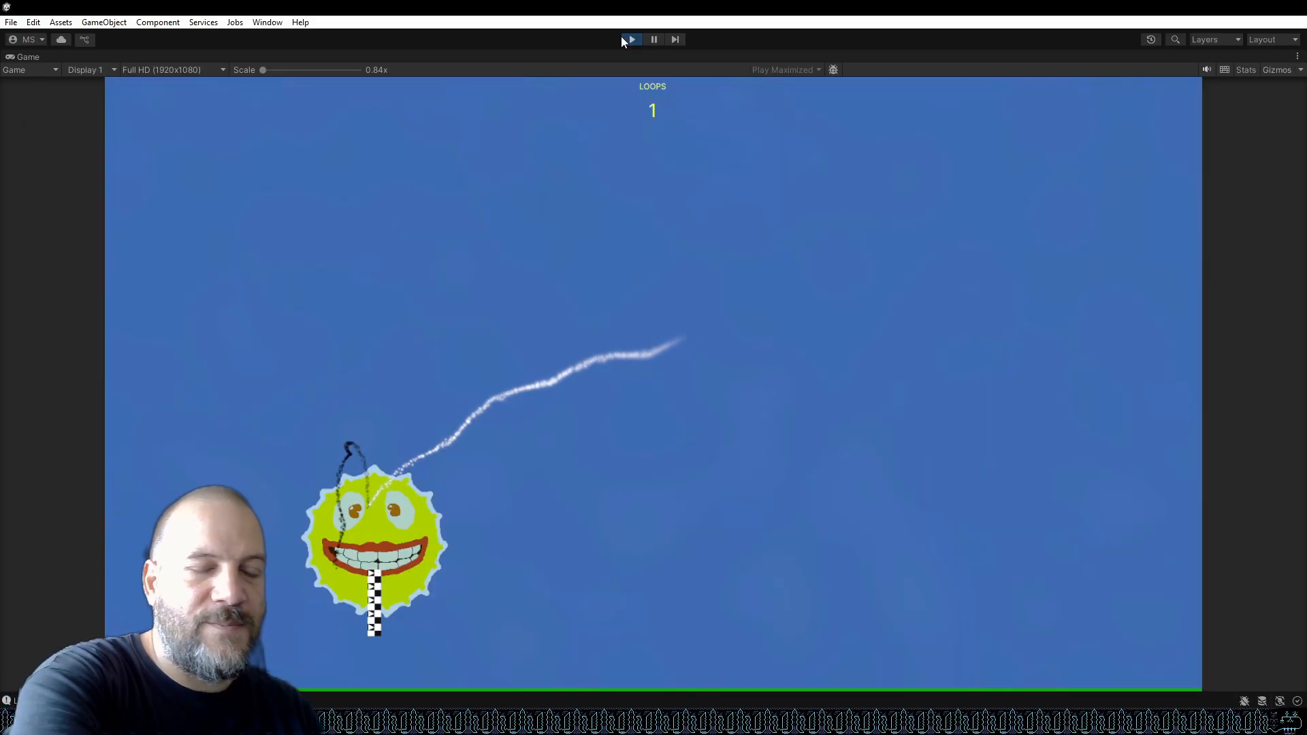
Stop Play mode, switch to the code editor, and review the Start method of Loop.cs.
left_click(630, 39)
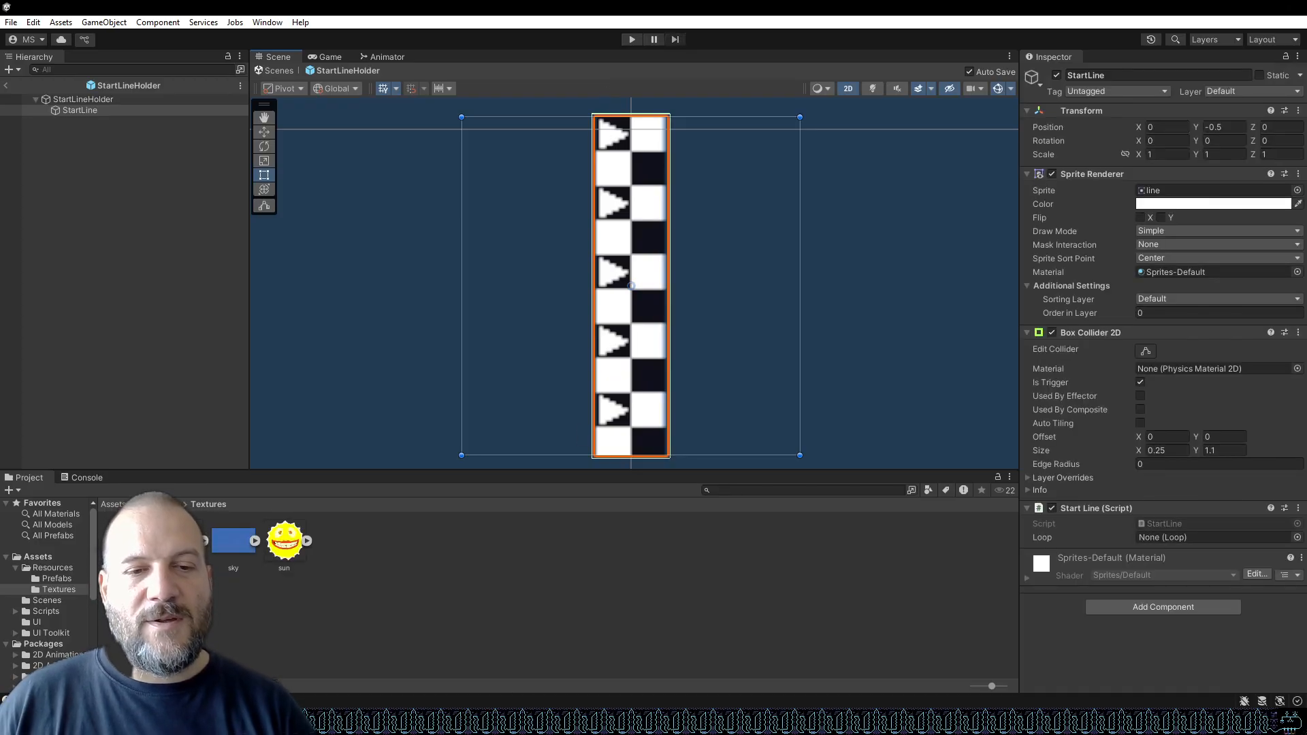
mouse_move(413, 721)
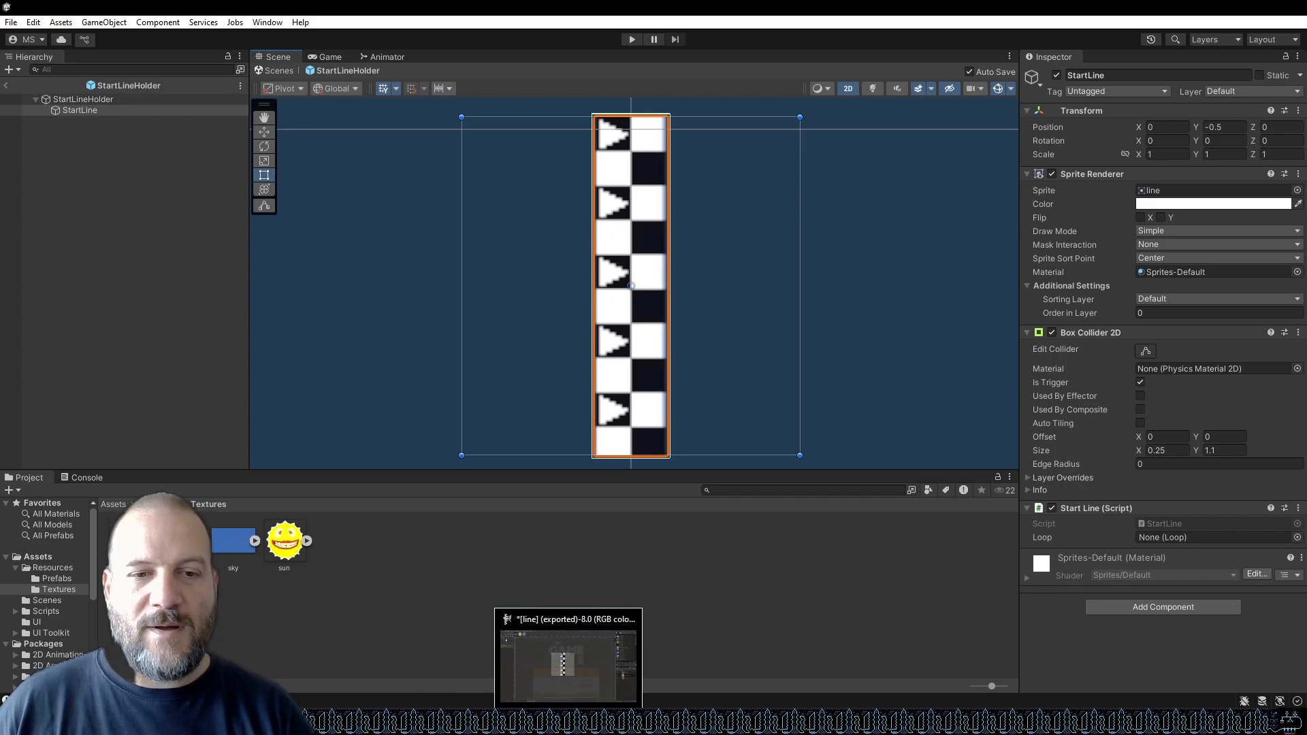
mouse_move(546, 722)
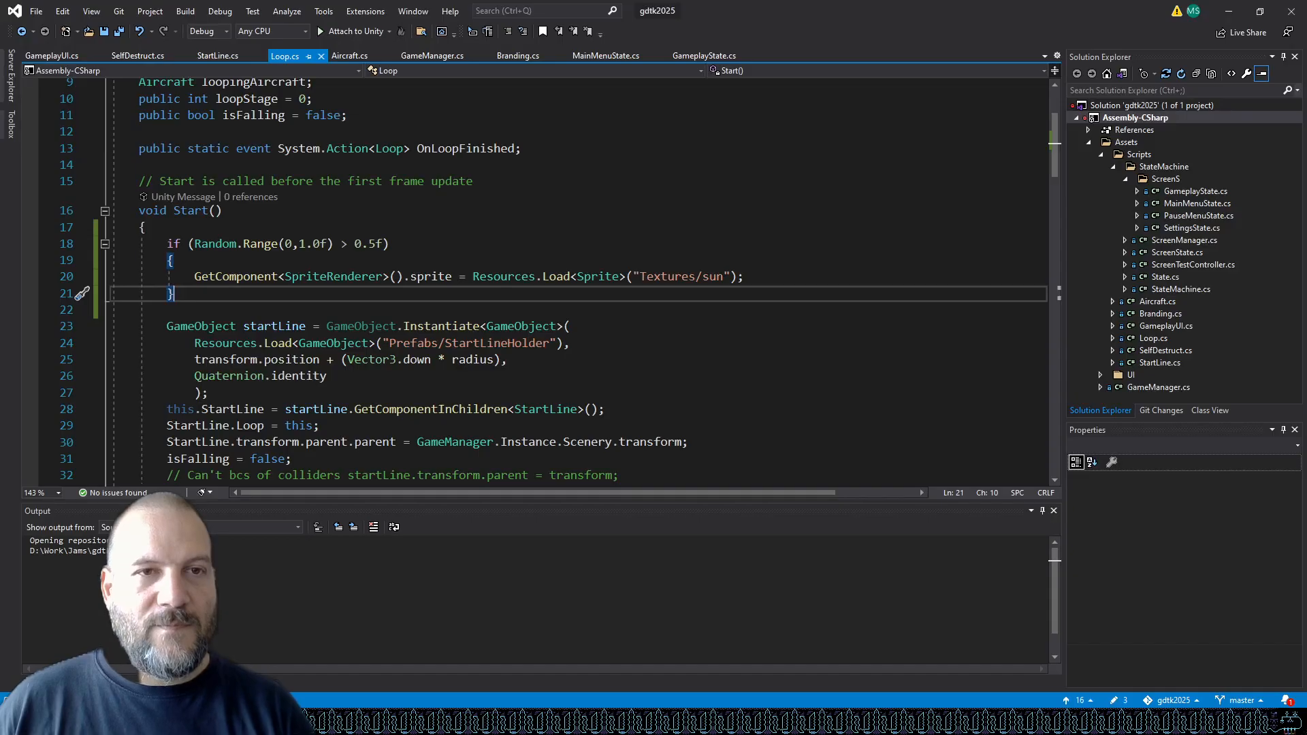
left_click(437, 722)
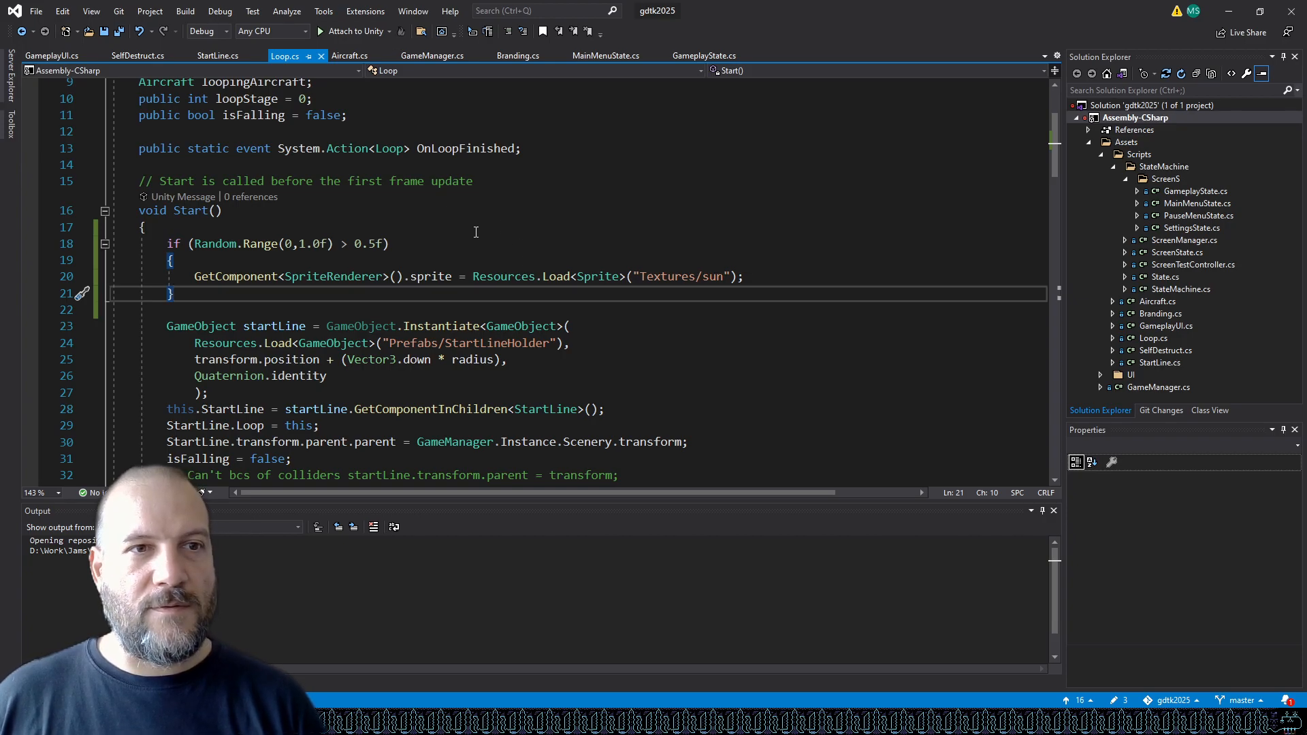
left_click(191, 243)
scroll(561, 163, "up", 3)
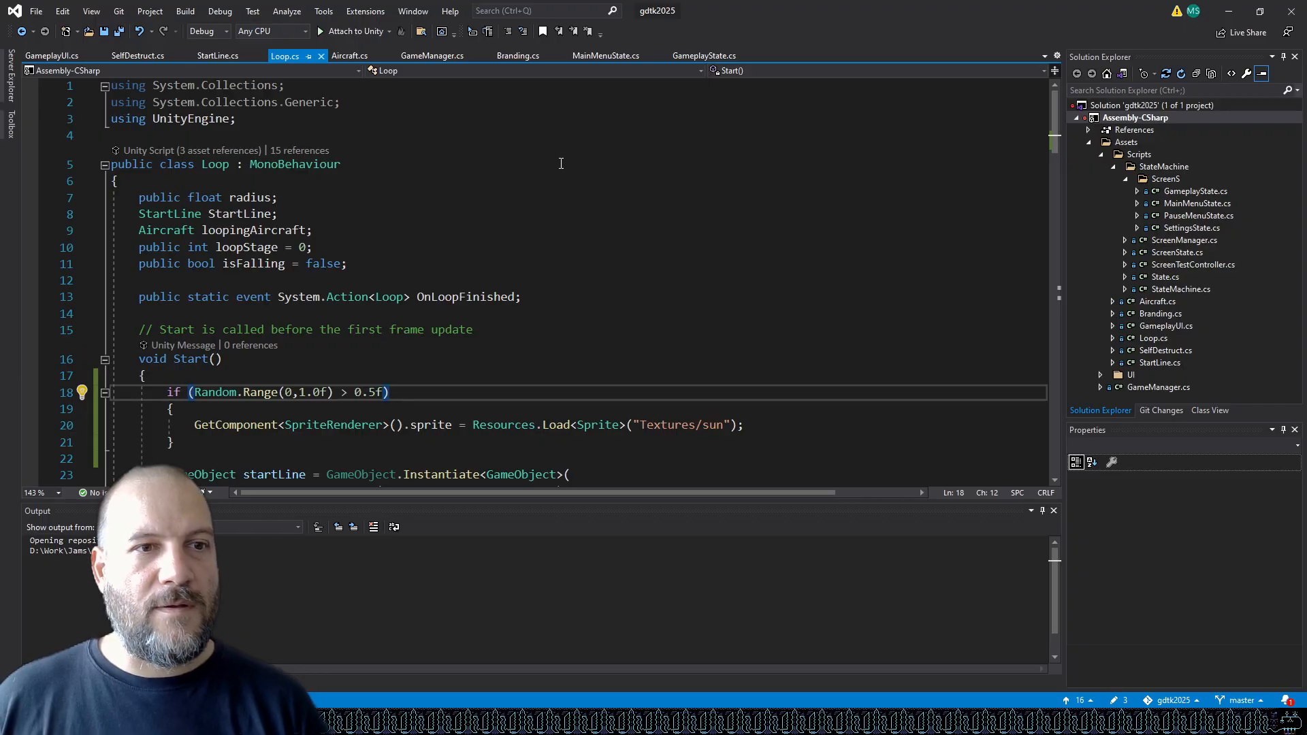
scroll(561, 160, "down", 2)
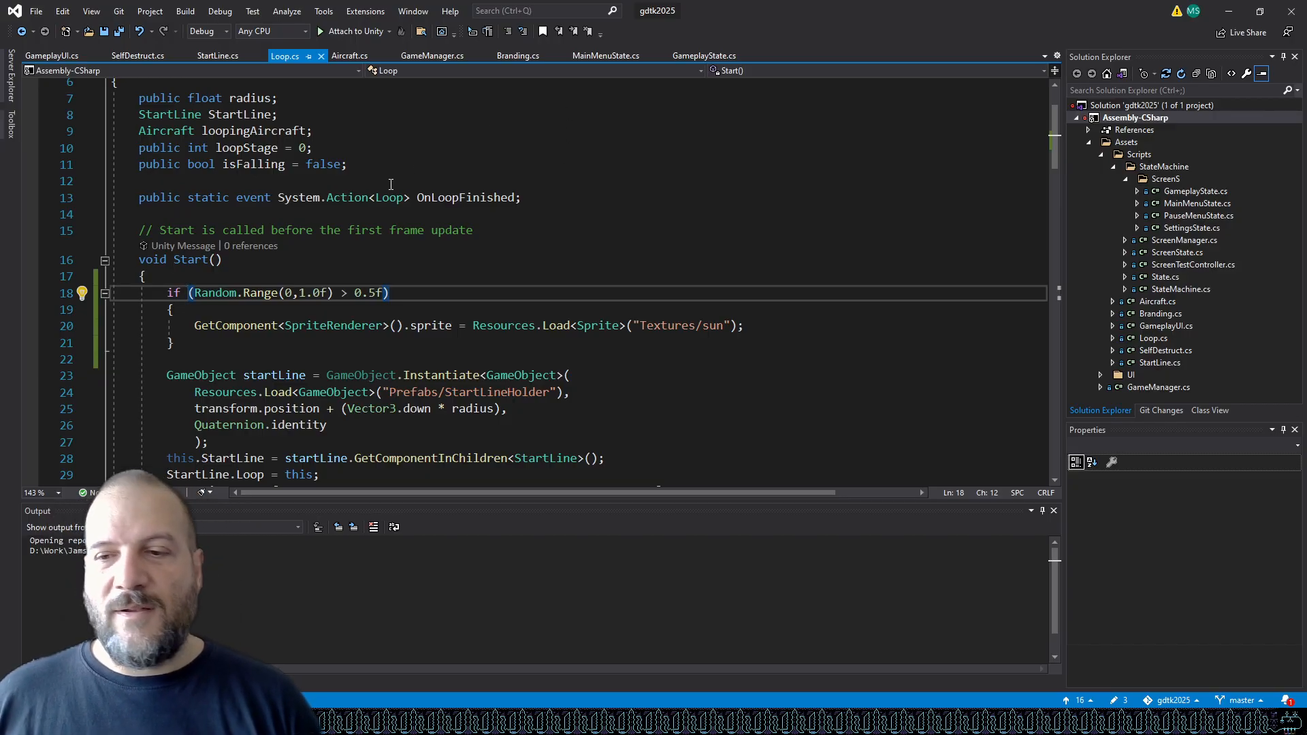
Add a public Sprite[] Variations field to the Loop class below isFalling and save the script.
key("Up")
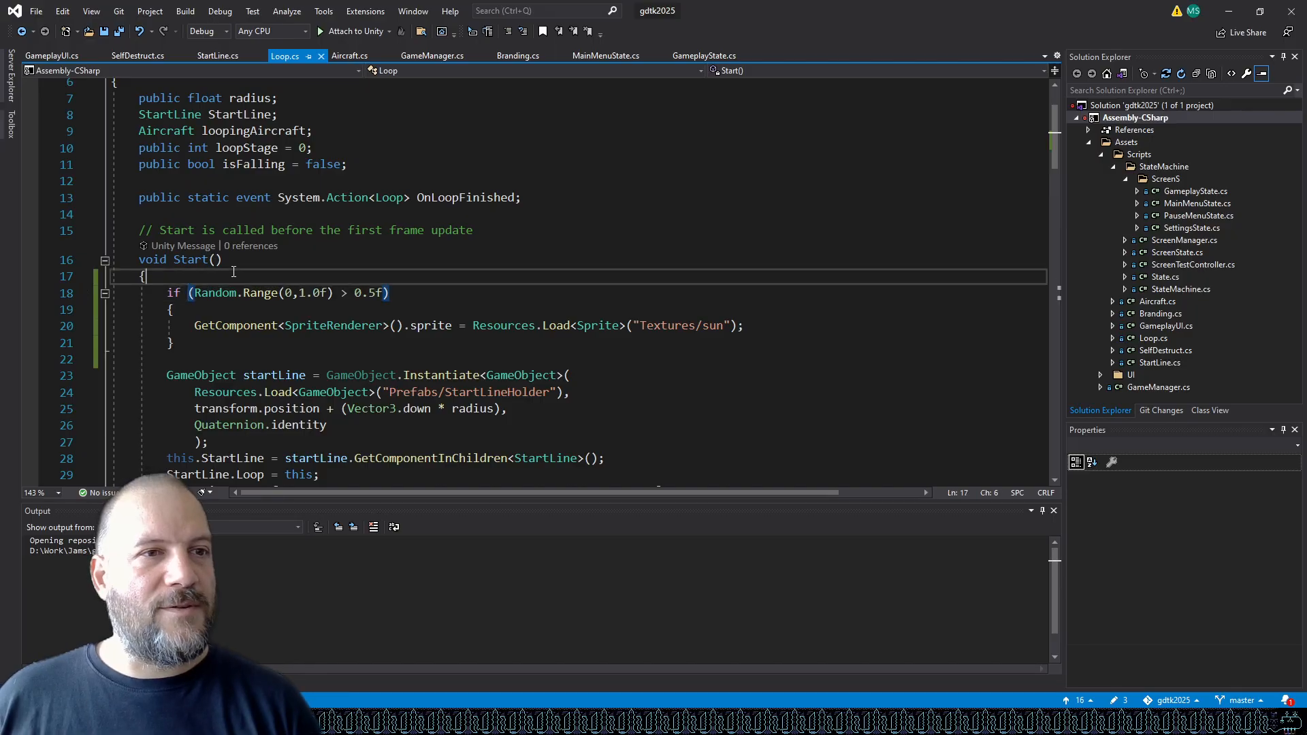
left_click(596, 170)
key("Return")
key("Return")
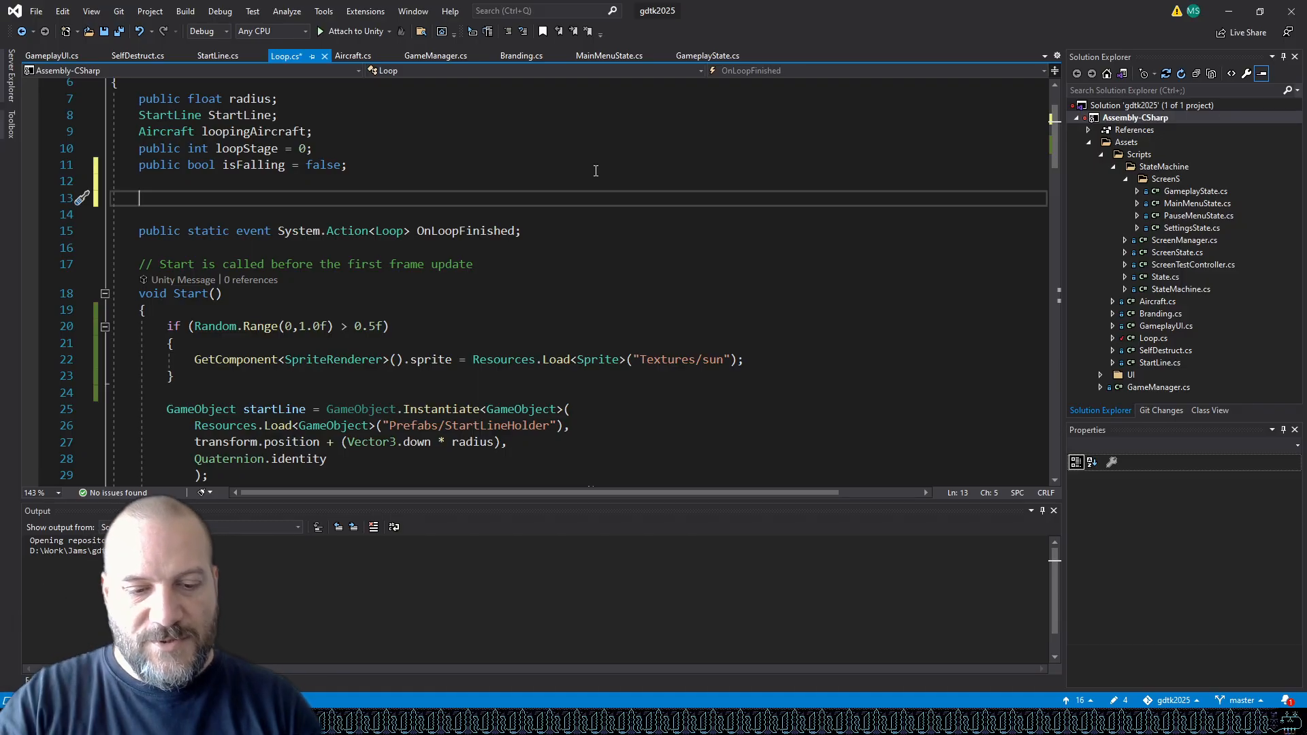
type("public ")
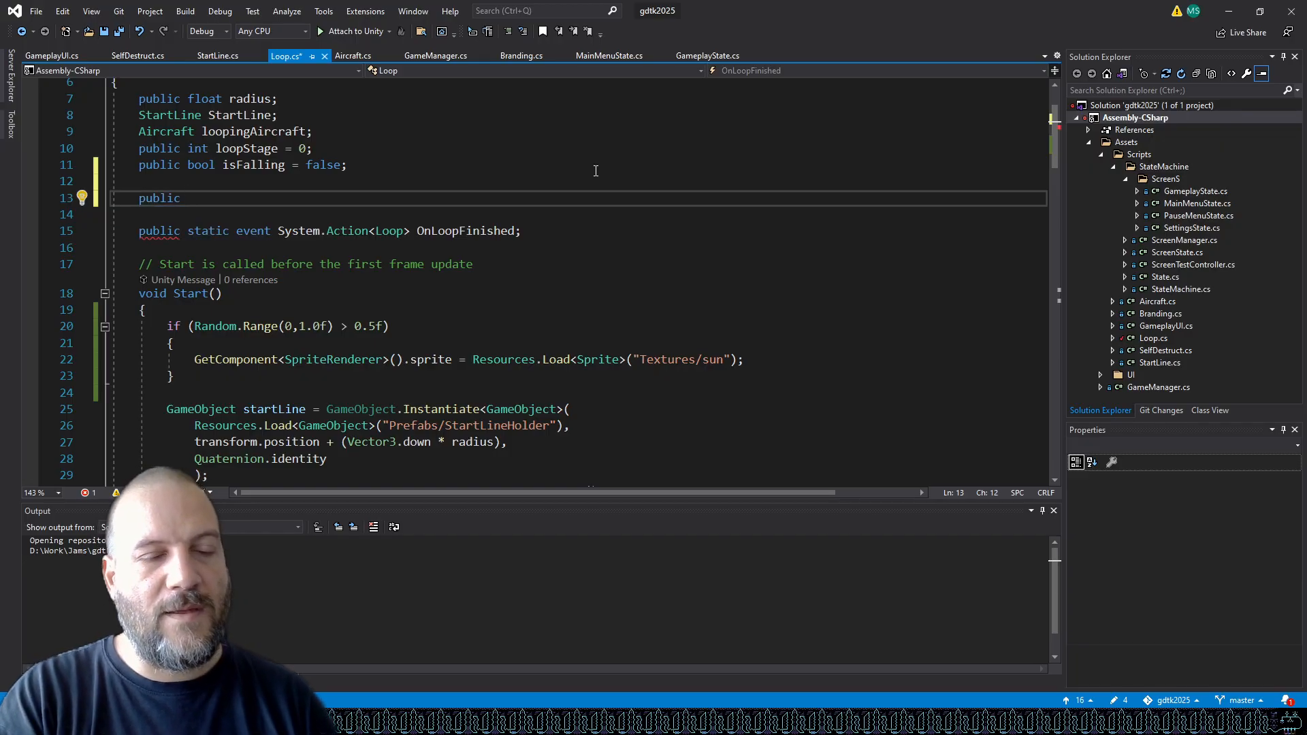
type("Sp")
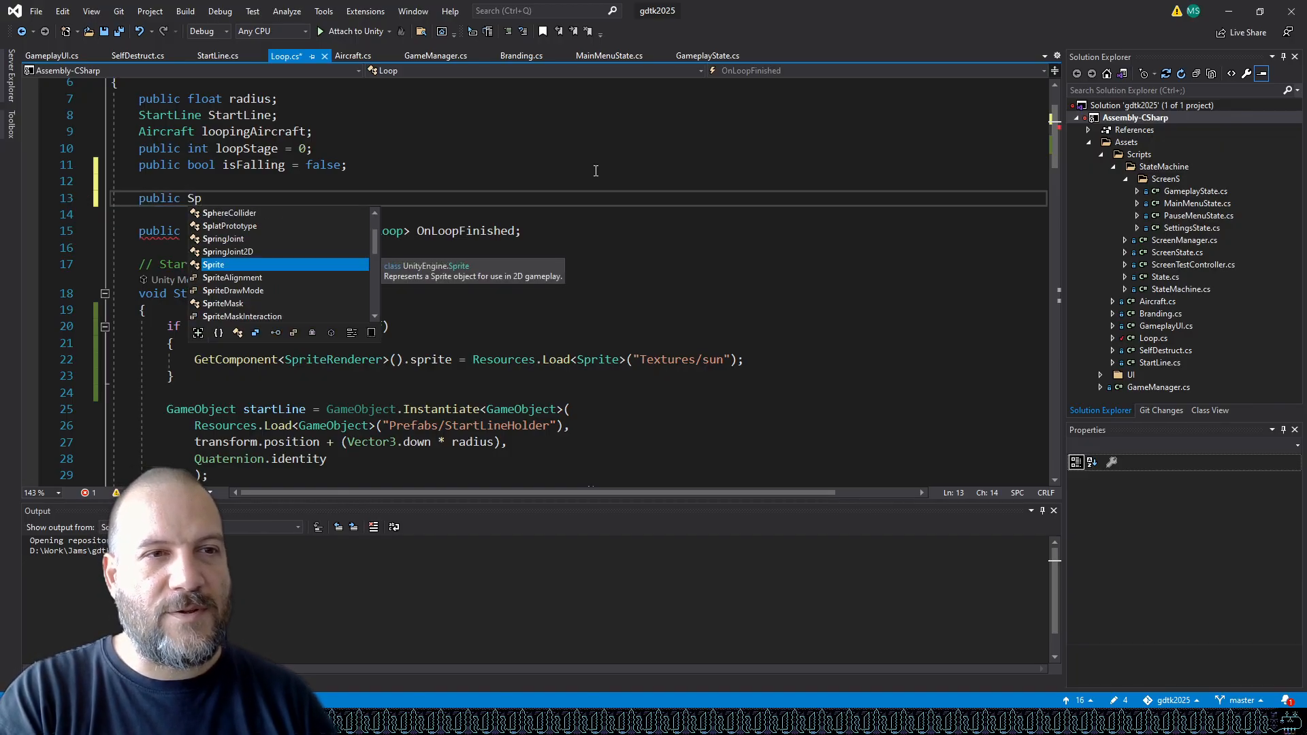
type("rite[]")
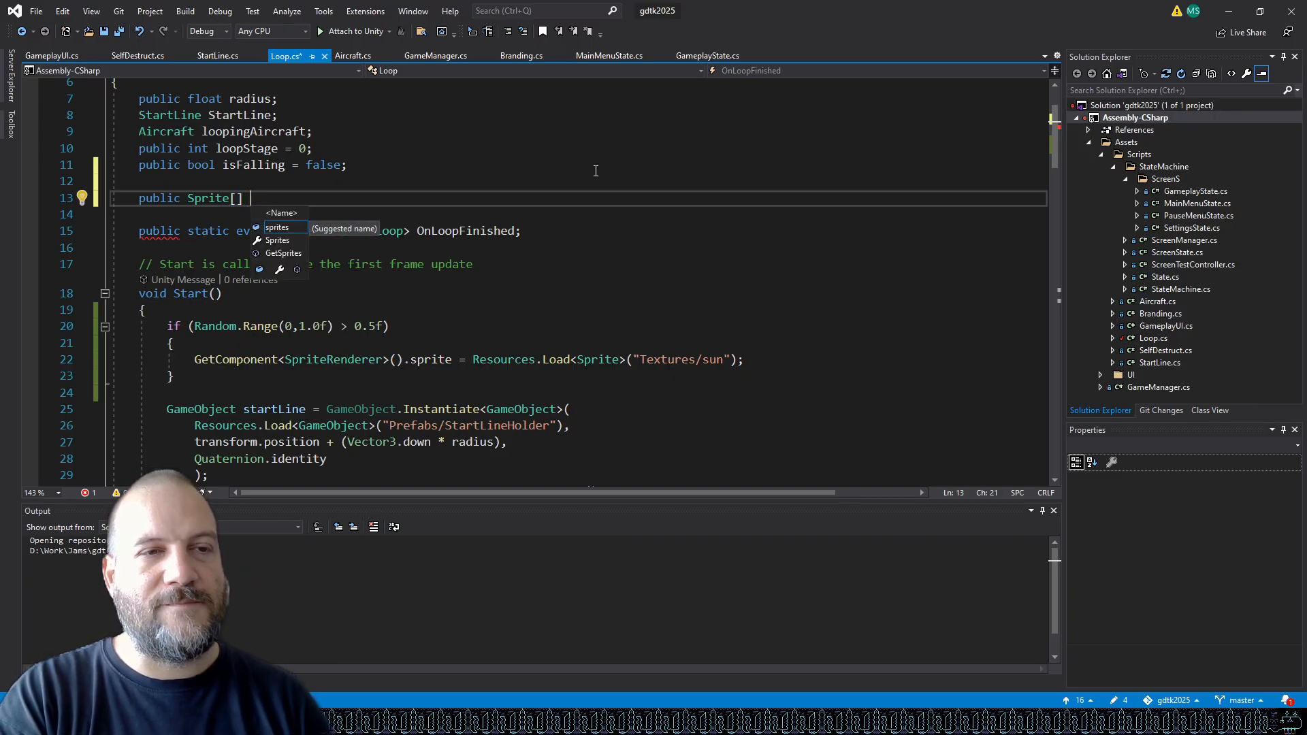
type("Vari")
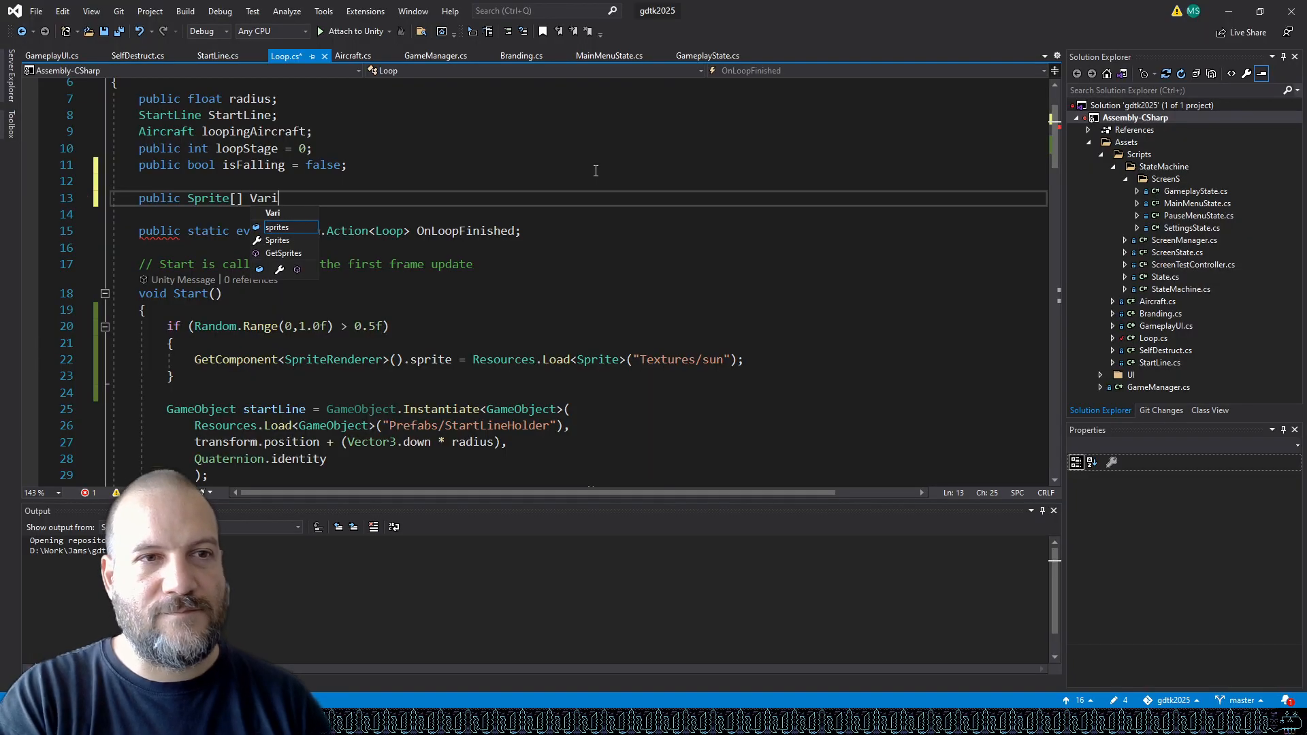
type("ationsVariations =")
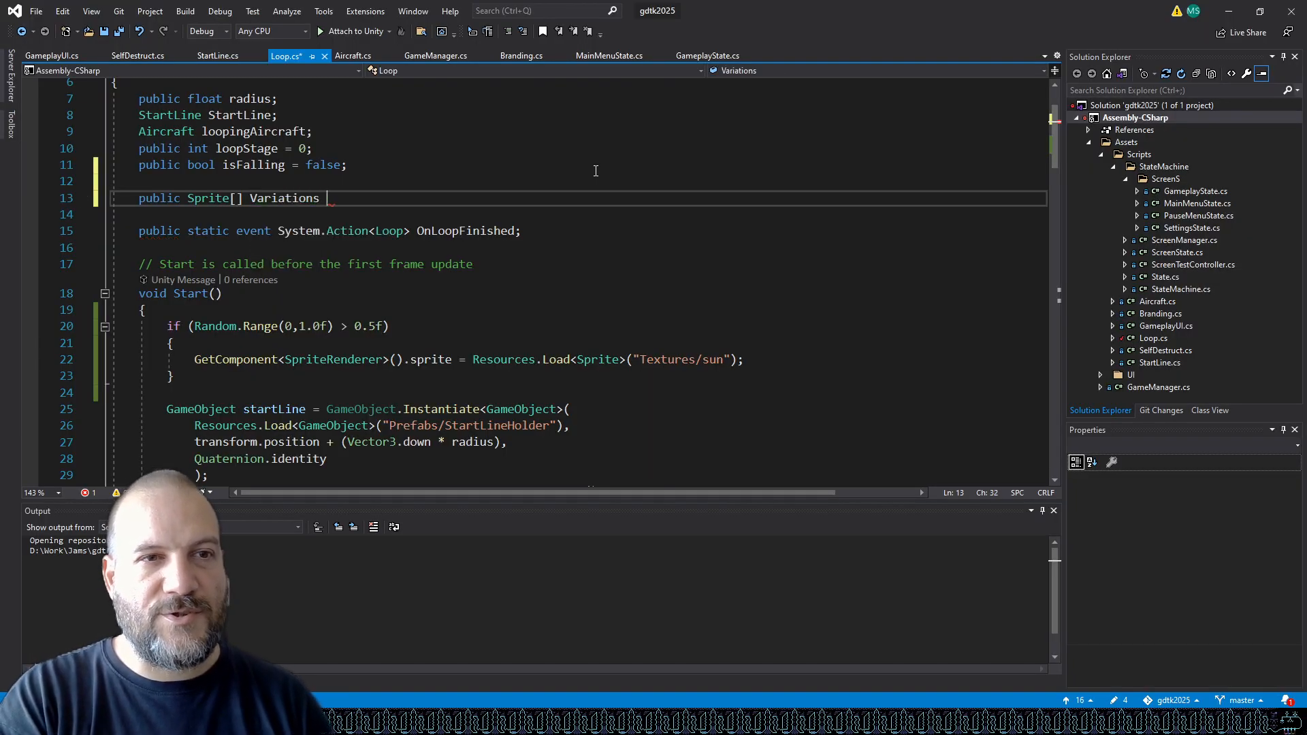
key("BackSpace")
key("BackSpace")
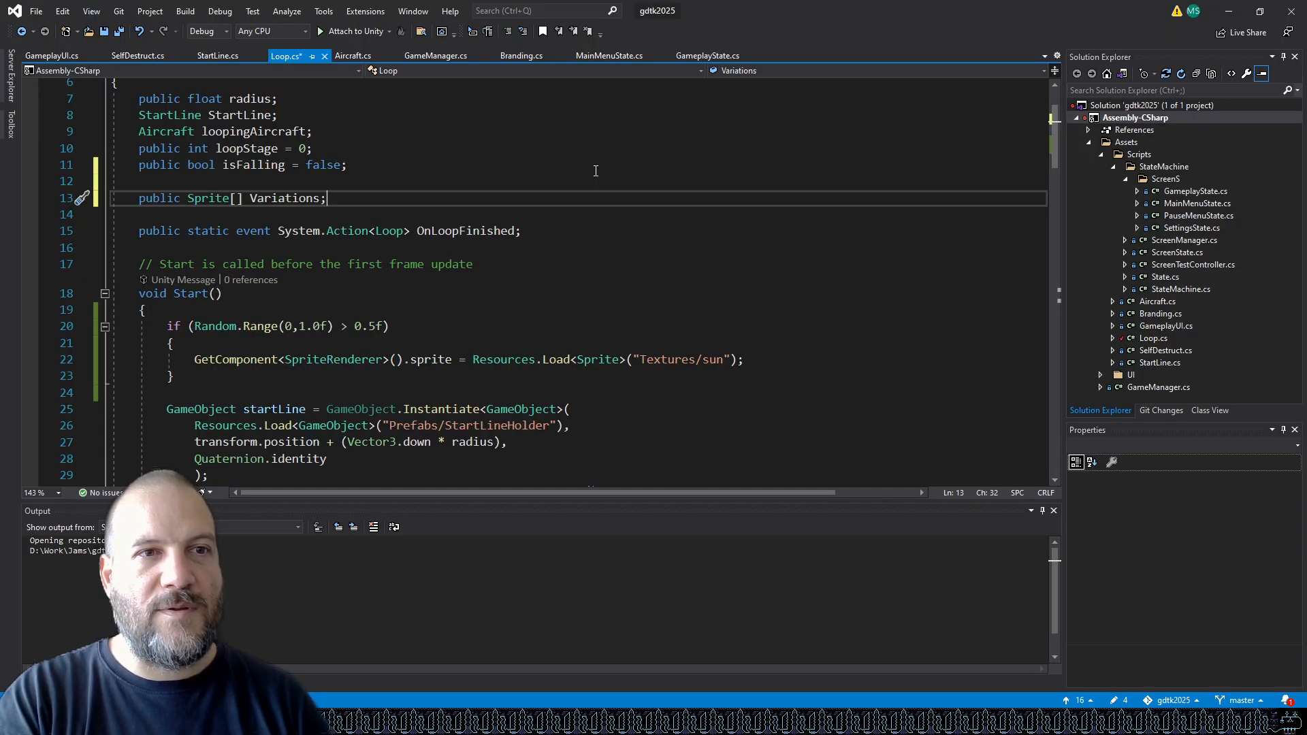
key("ctrl+s")
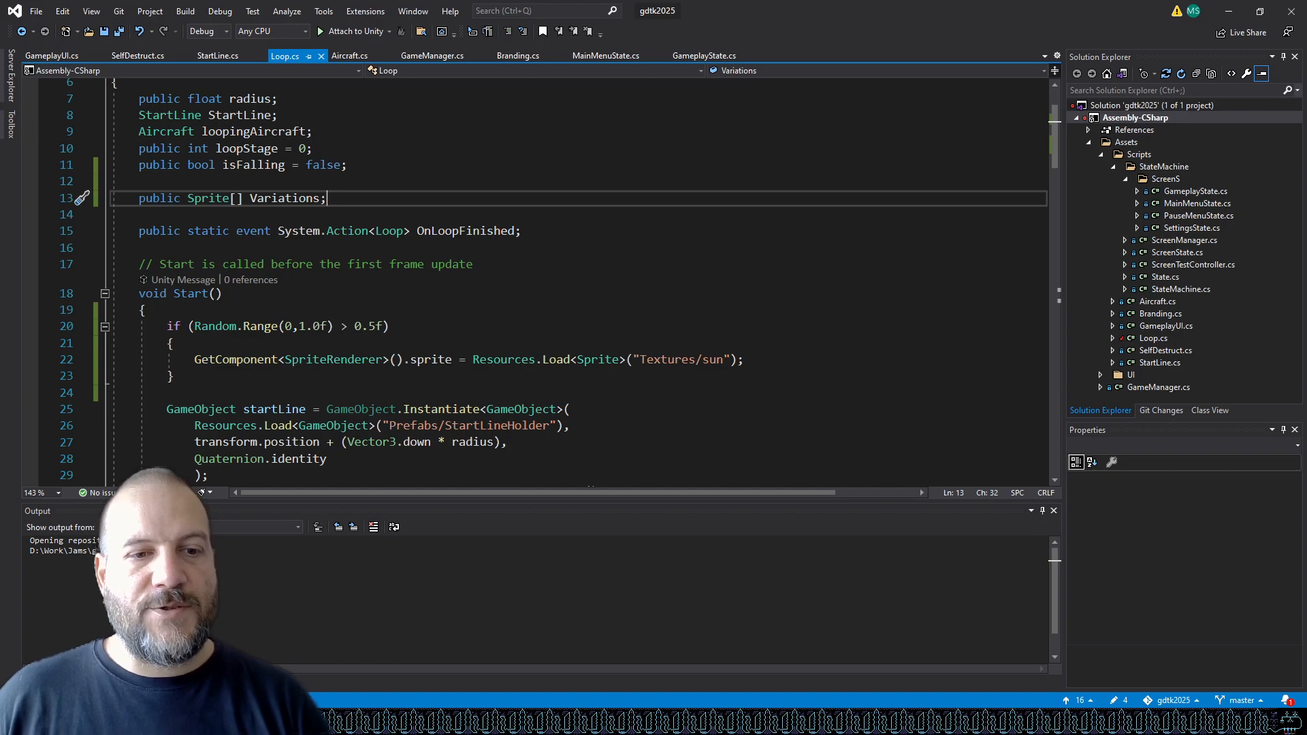
Switch to Unity, return to the scene, select the BigLoop prefab in Resources/Prefabs, and add two entries to its Variations list.
left_click(413, 721)
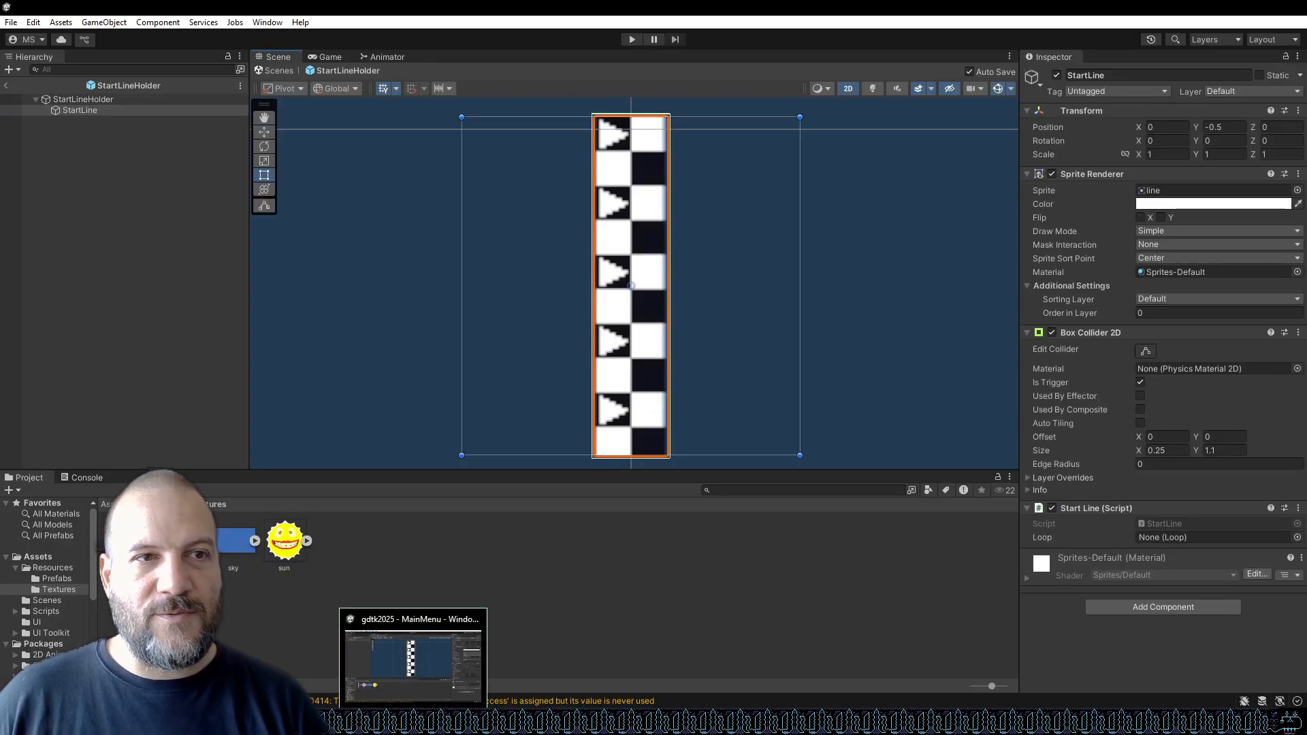
left_click(6, 85)
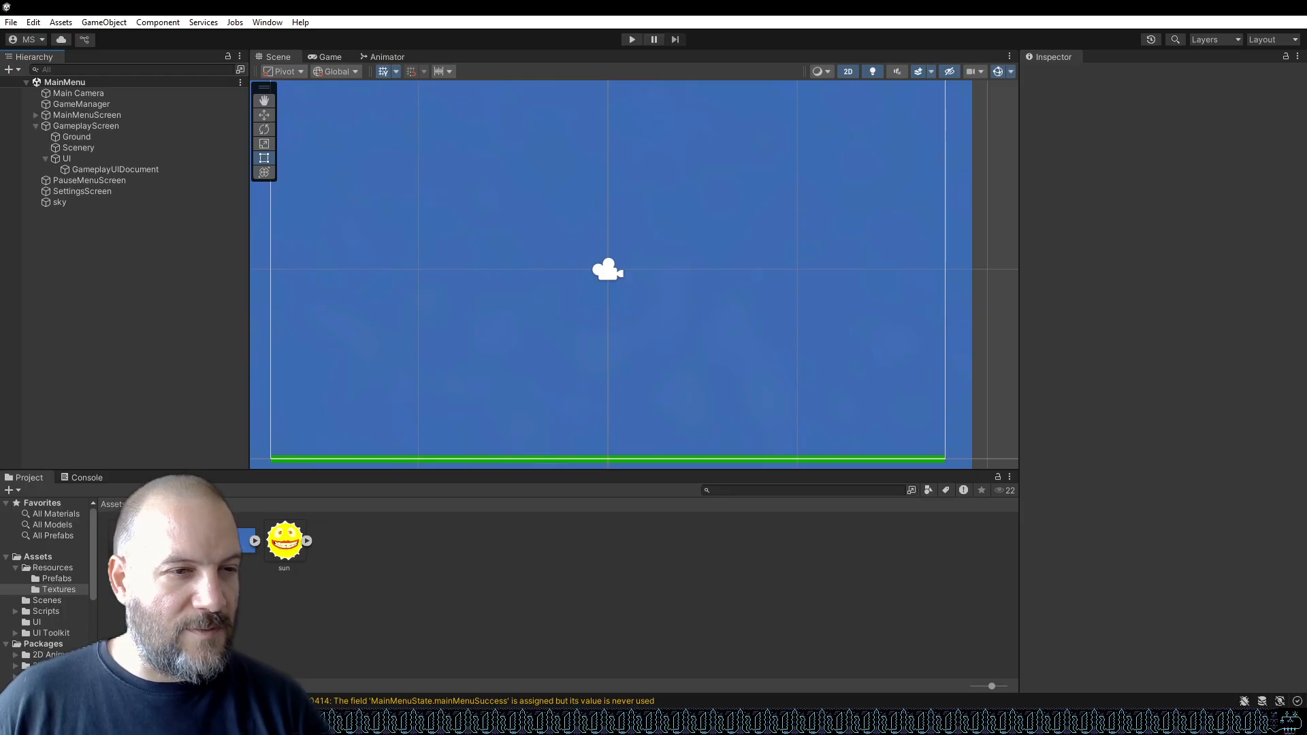
left_click(67, 579)
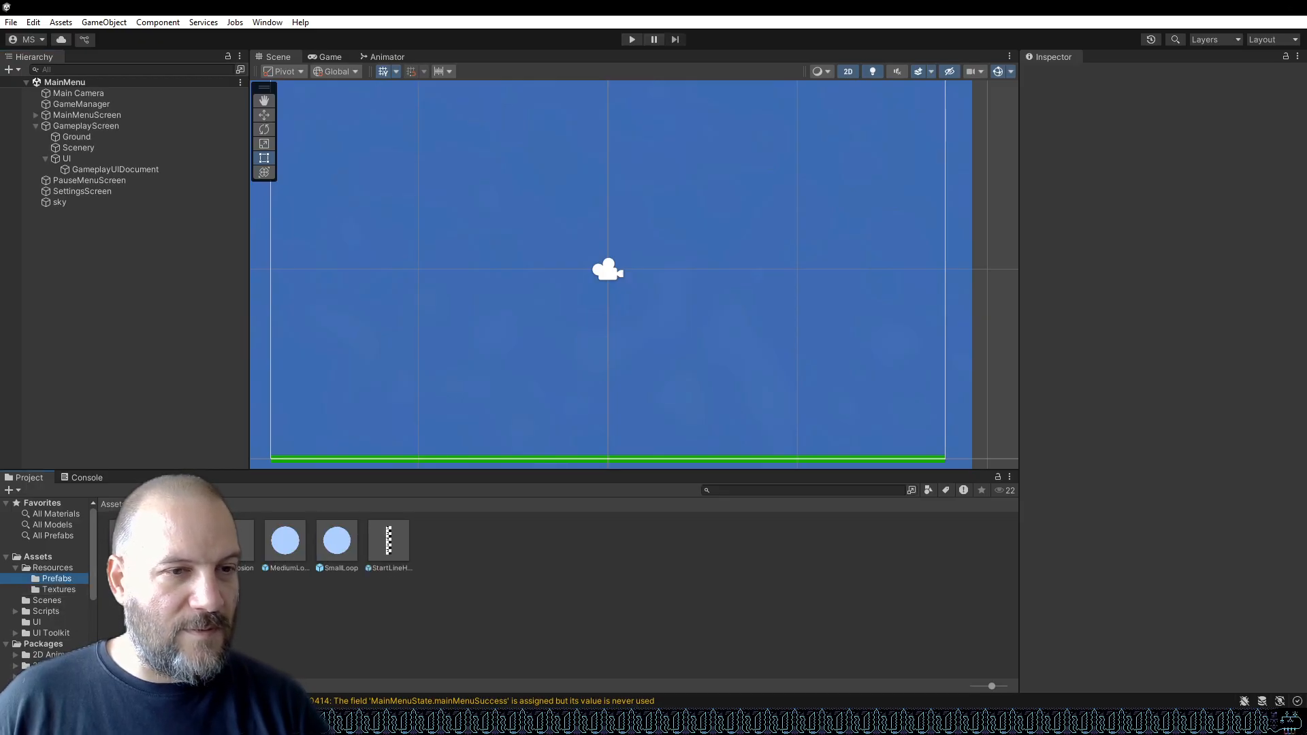
left_click(131, 542)
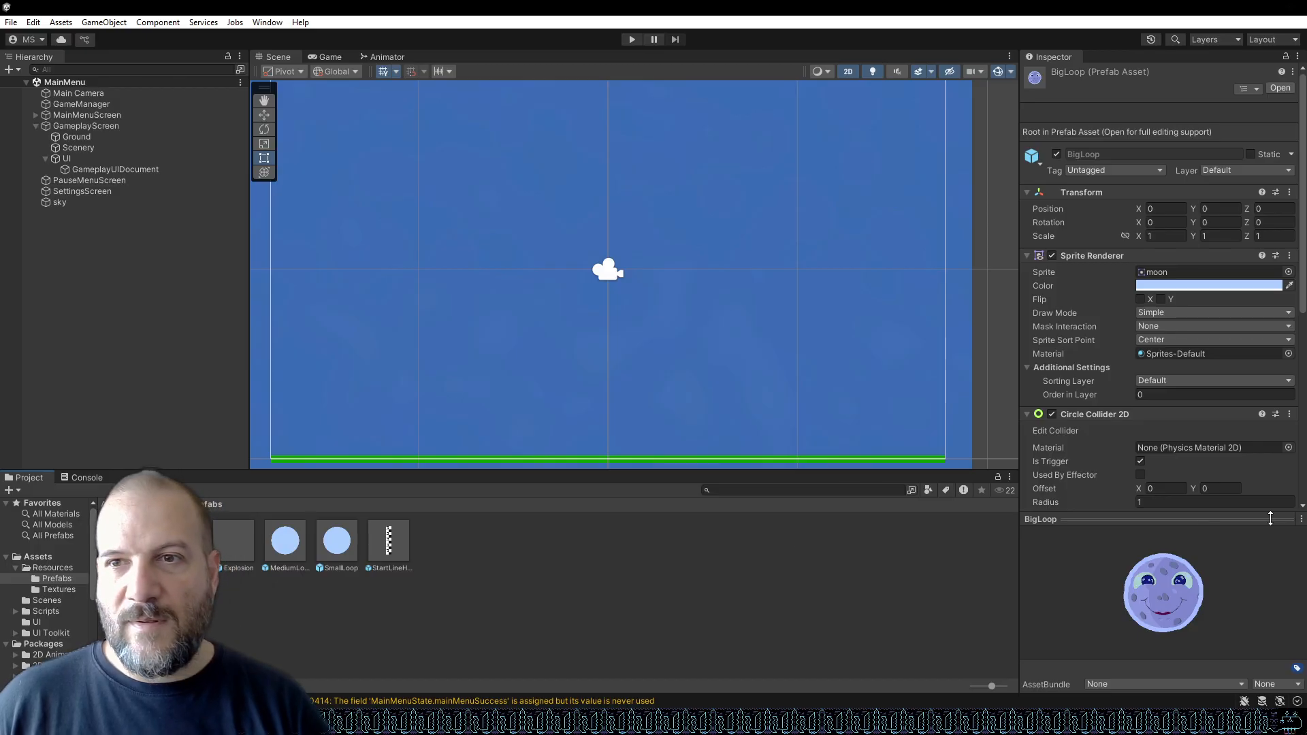
scroll(1167, 372, "down", 3)
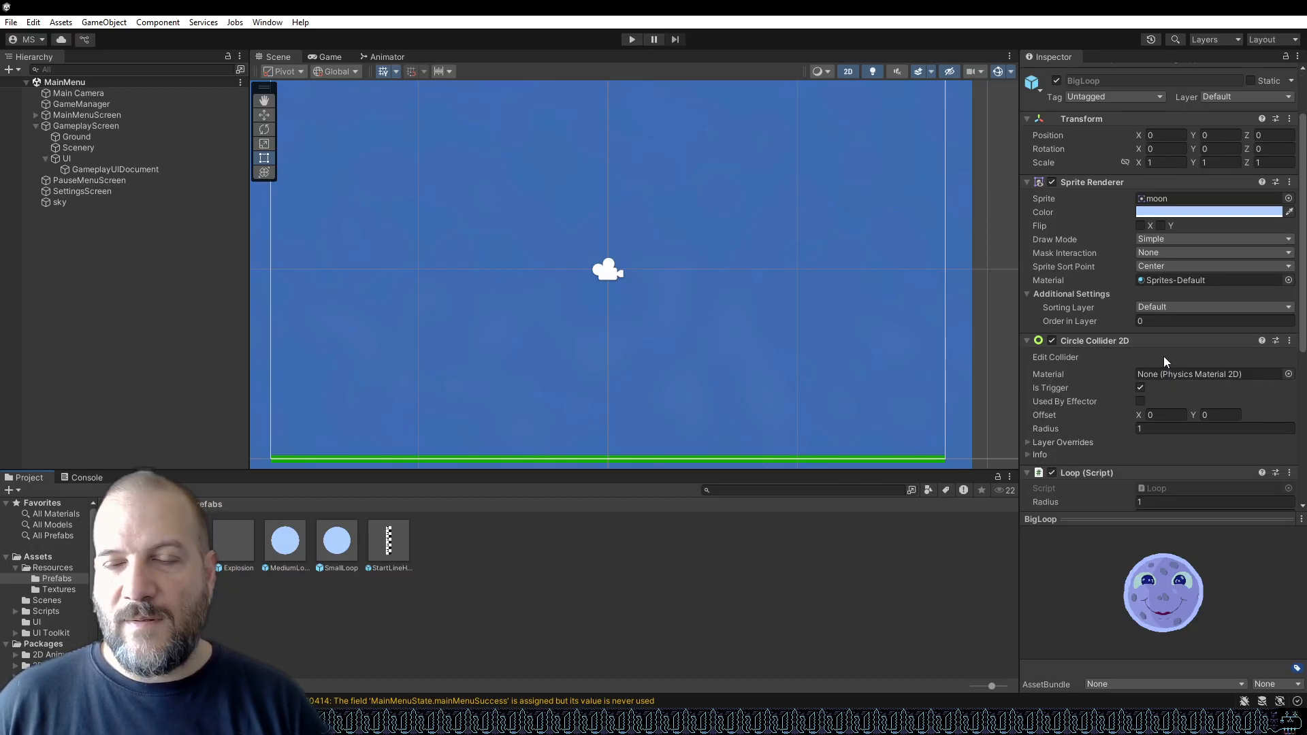
scroll(1164, 358, "down", 6)
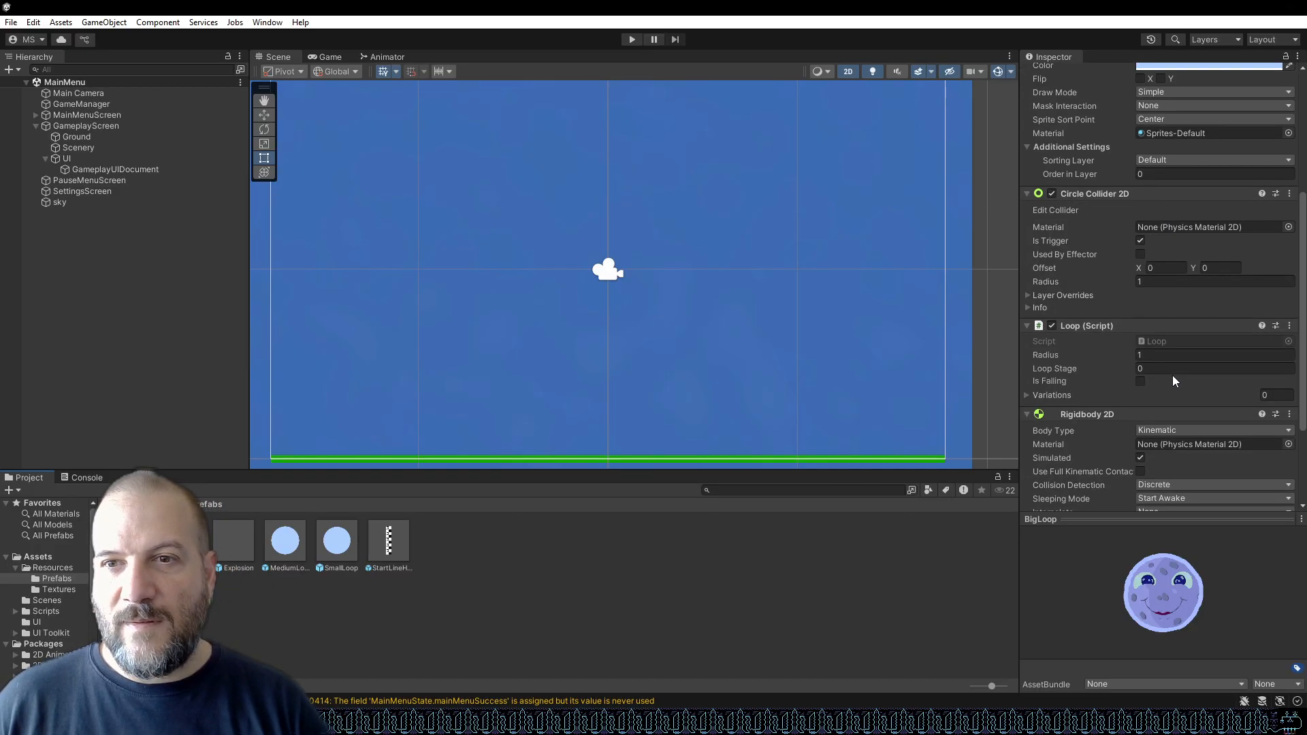
left_click(1027, 394)
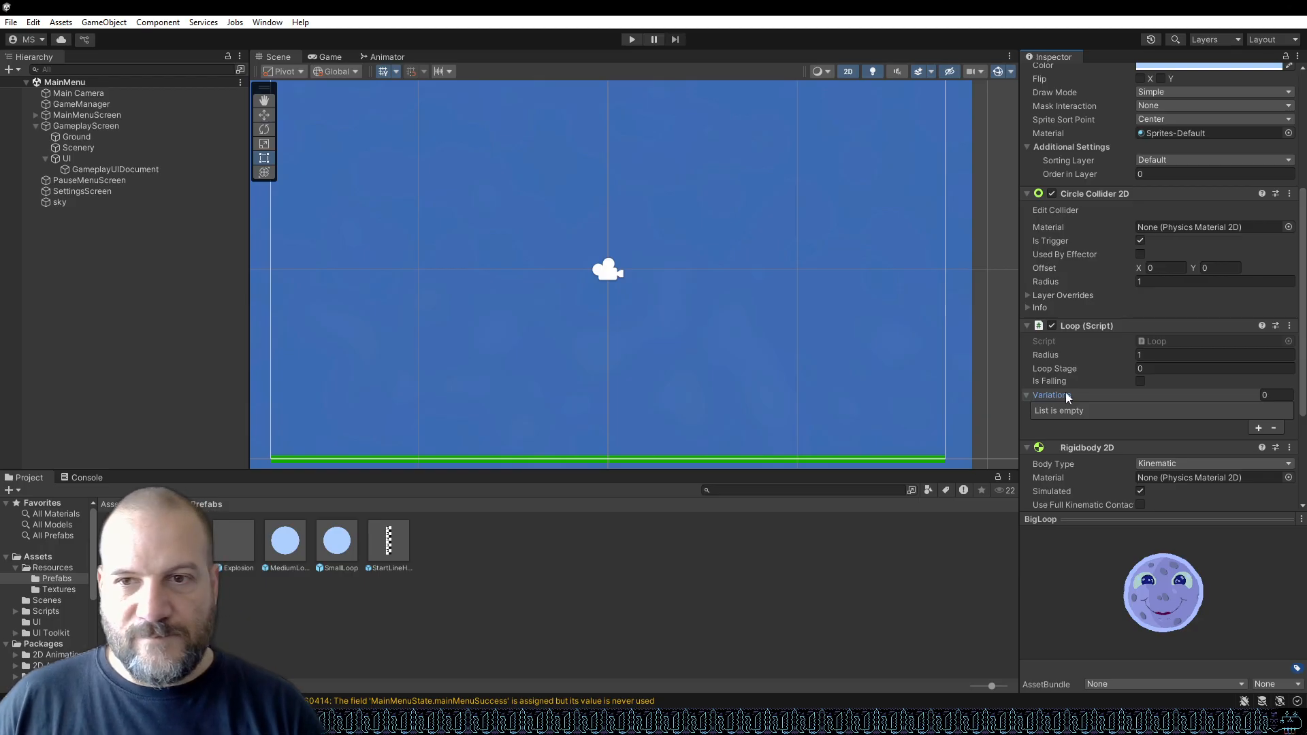
left_click(1258, 426)
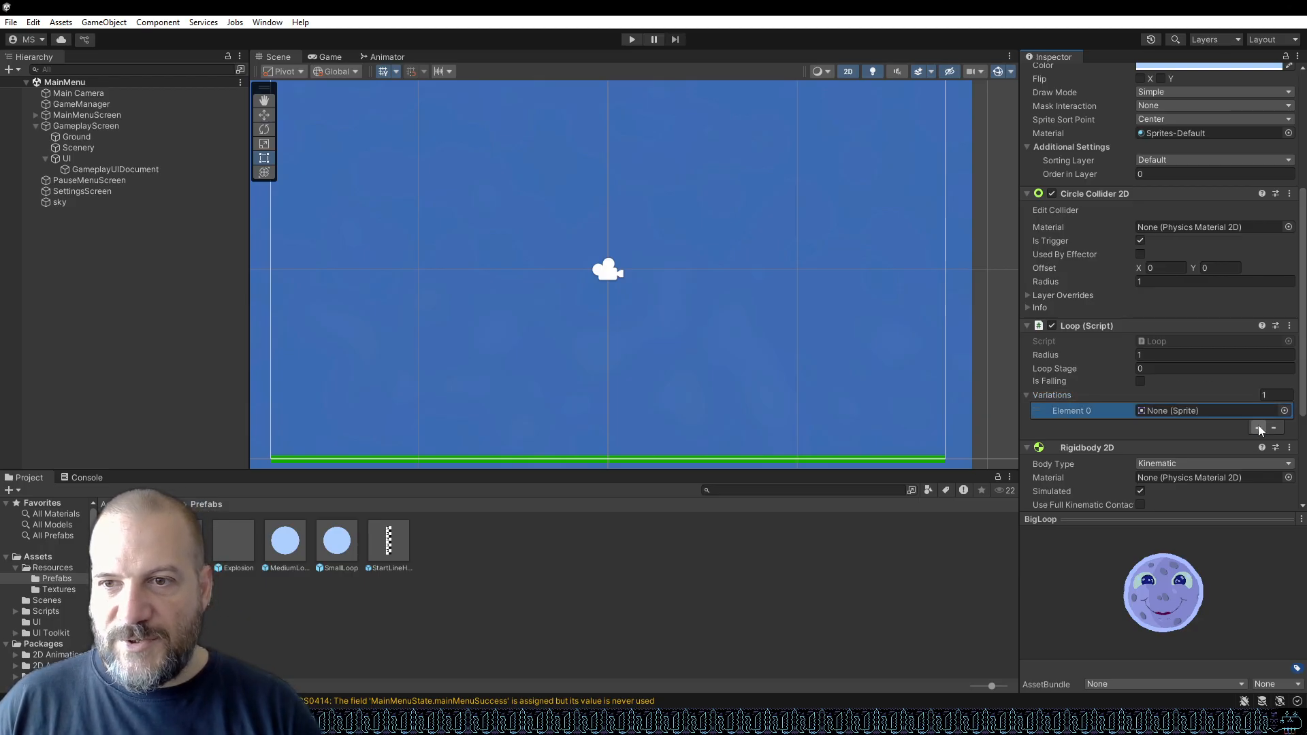
left_click(1258, 427)
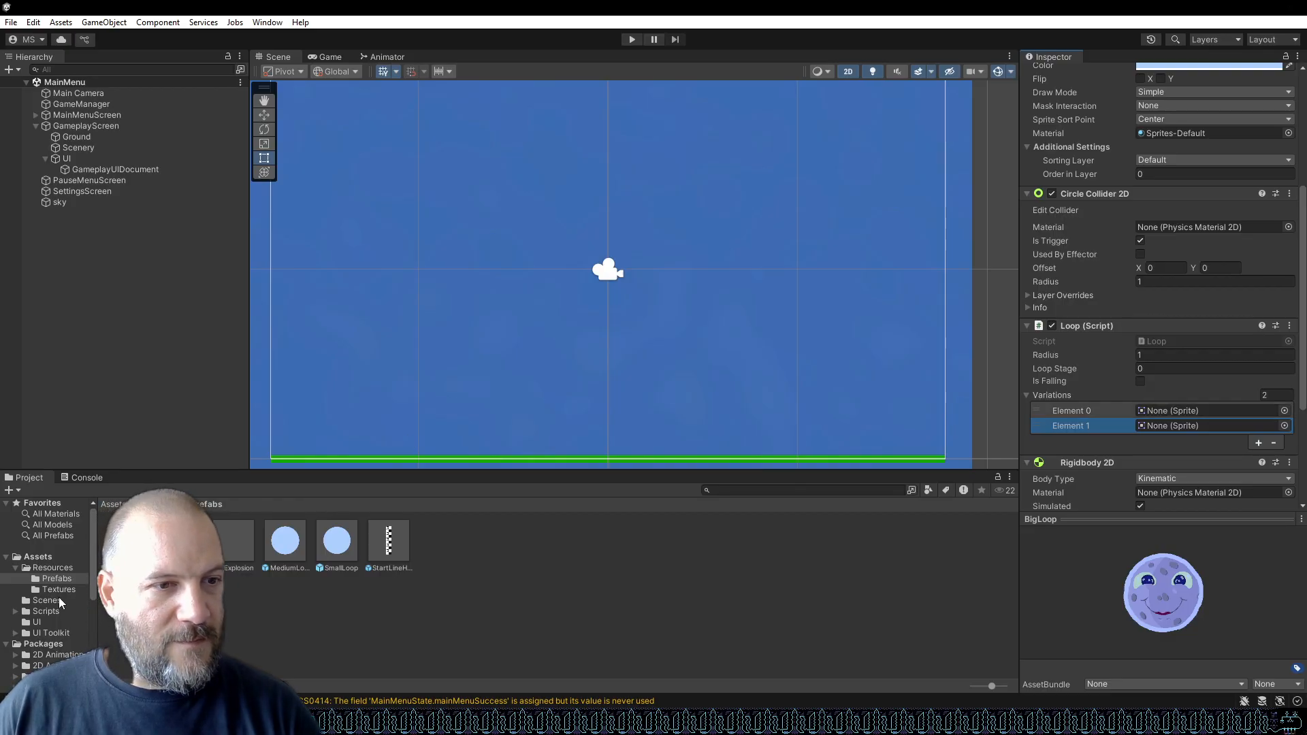
Assign the moon texture to Variations Element 0 and the sun texture to Element 1 from Resources/Textures.
left_click(57, 590)
left_click_drag(182, 542, 1207, 248)
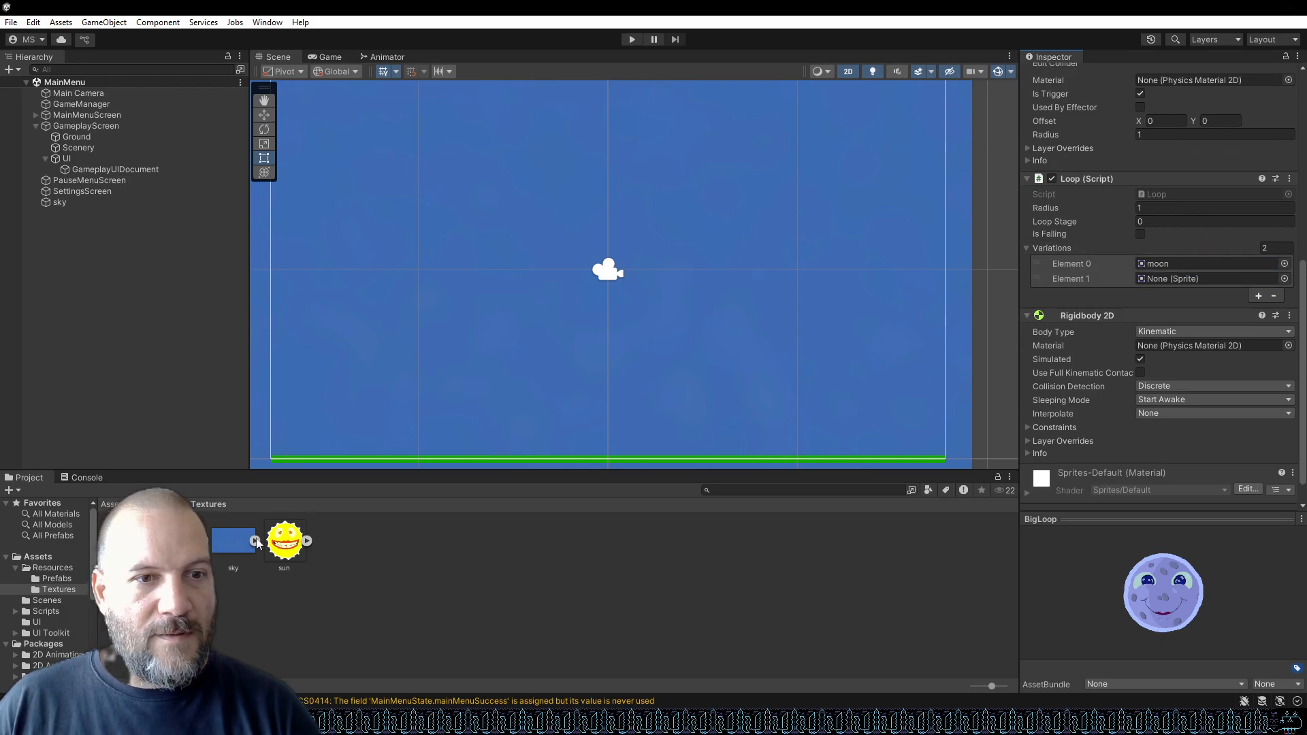
left_click_drag(283, 542, 1194, 283)
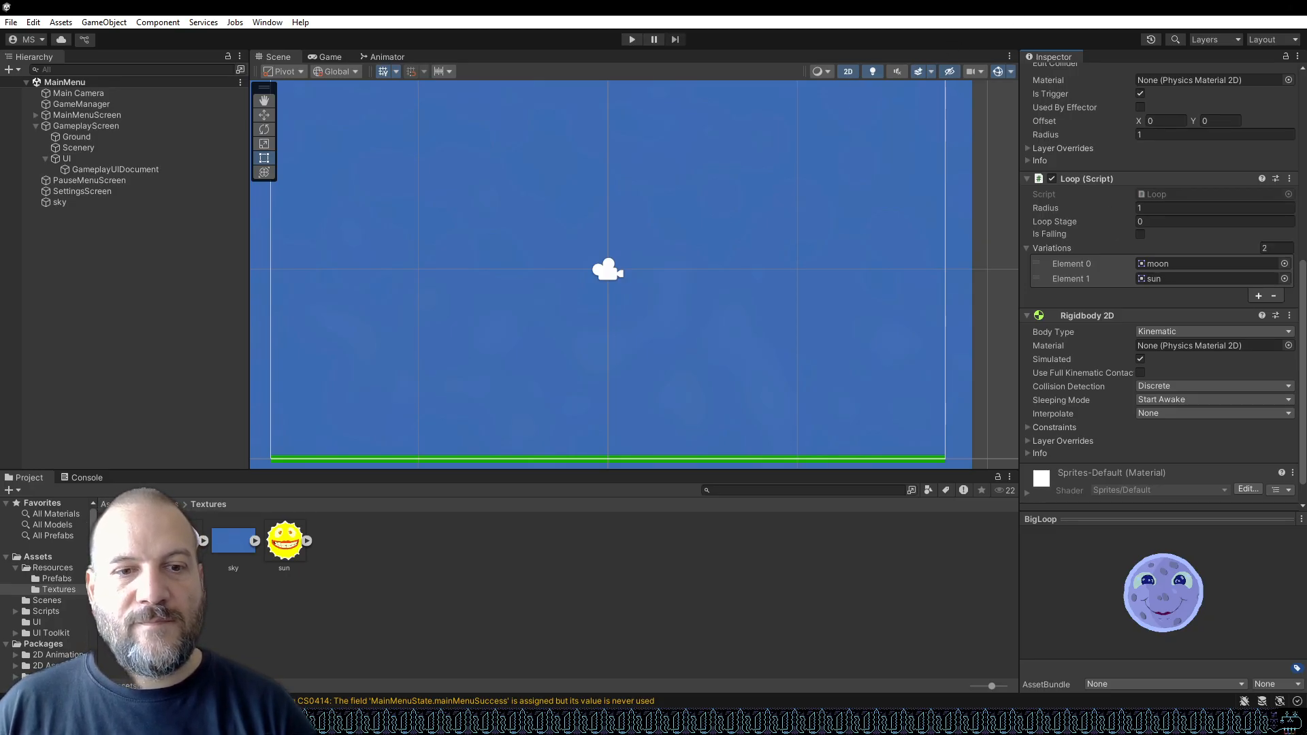
Back in Loop.cs, add an if block checking Variations.Length > 0 at the start of the Start method.
mouse_move(414, 723)
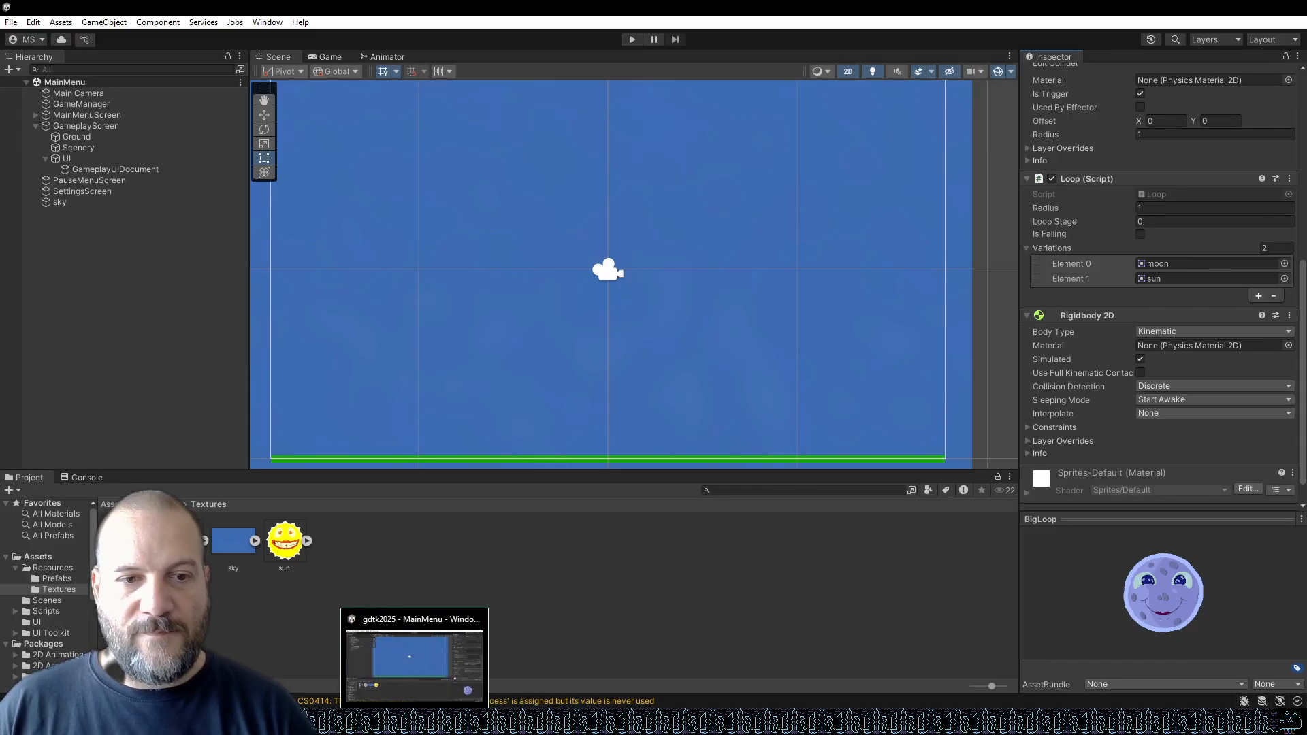
left_click(447, 723)
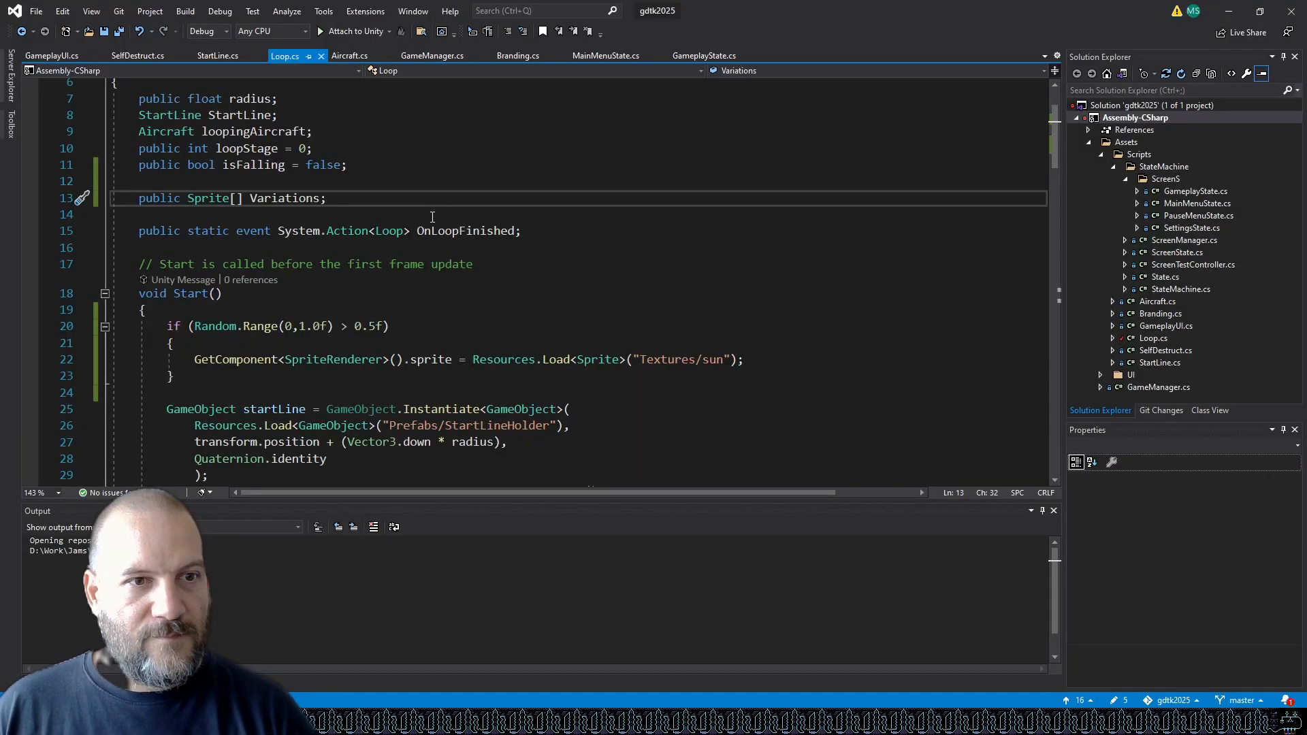
scroll(433, 210, "down", 3)
left_click(319, 154)
key("Return")
type("if (")
type("Variations.Le")
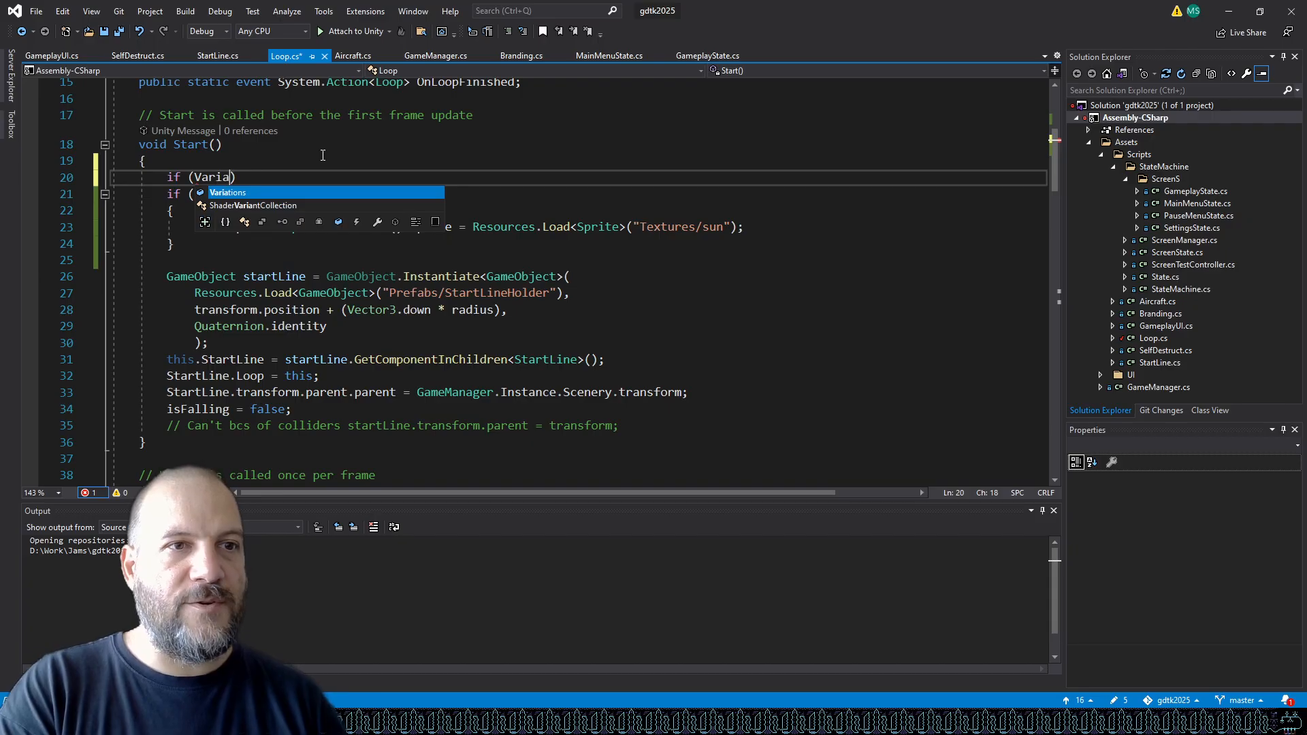
type("ngth > 0)")
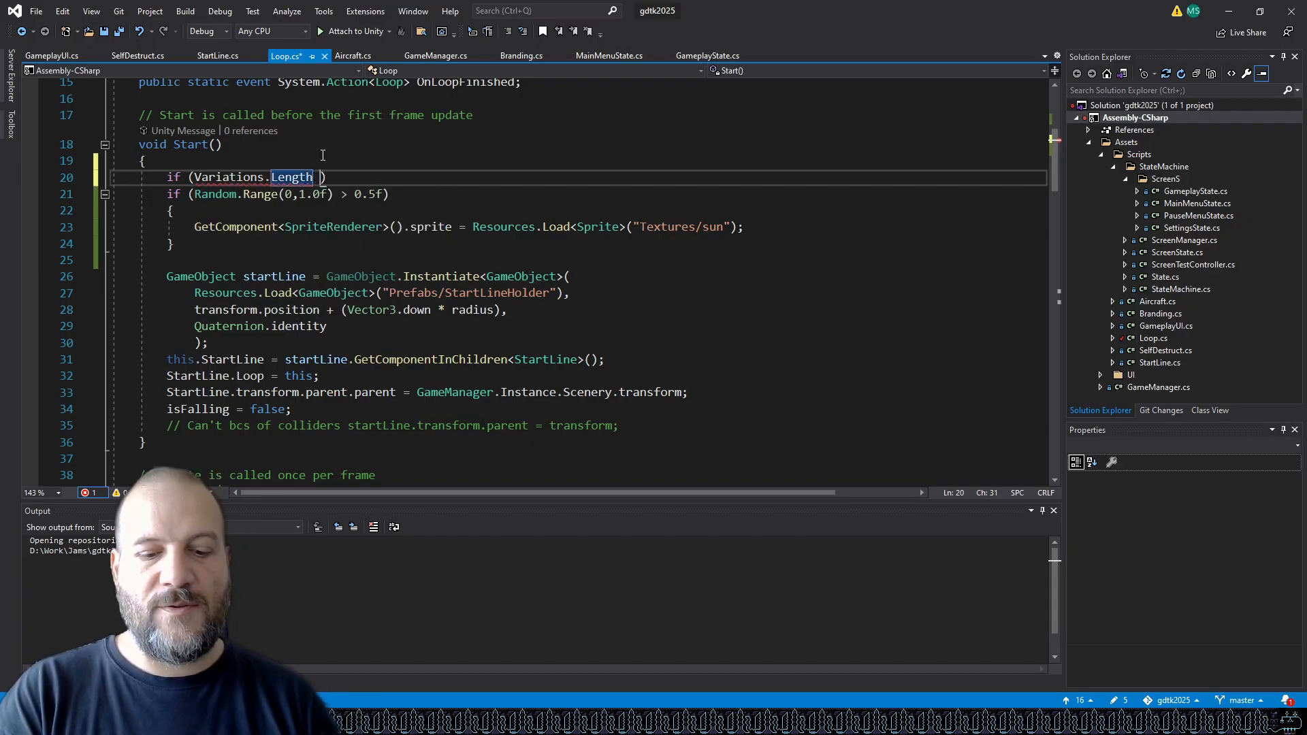
type(" {")
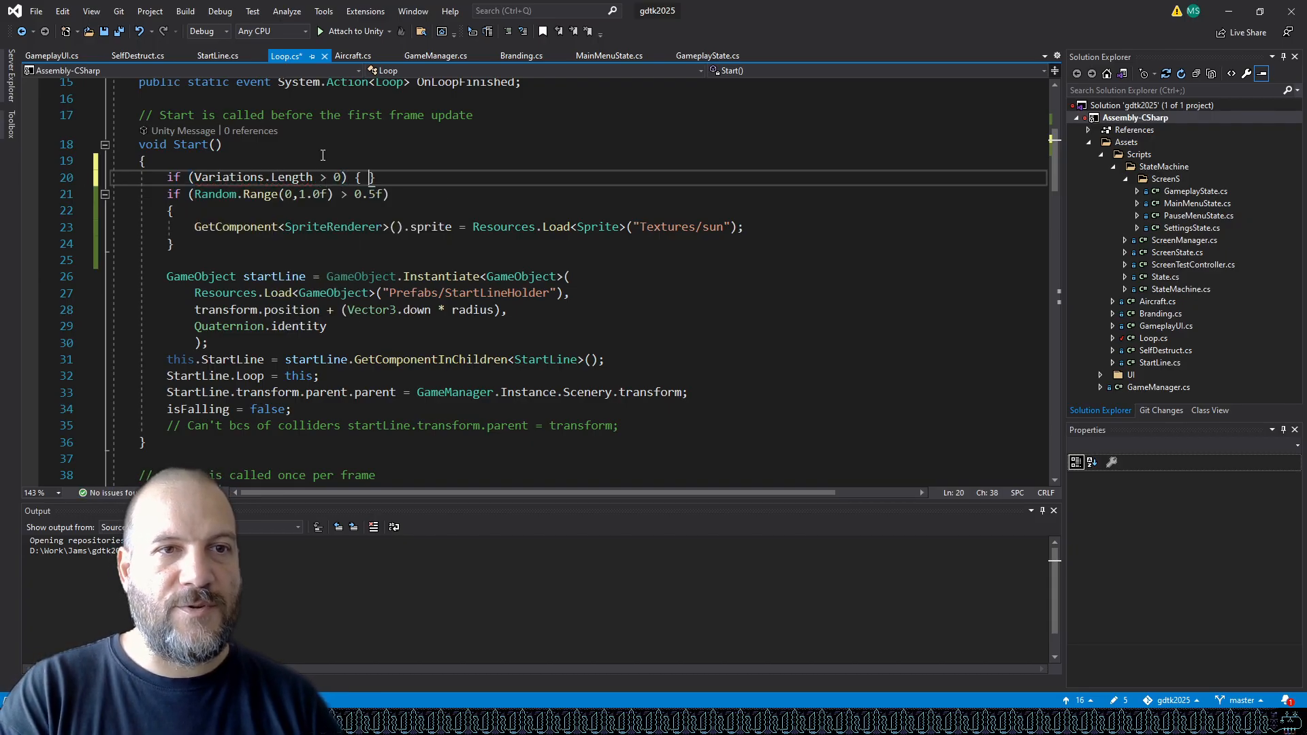
key("Return")
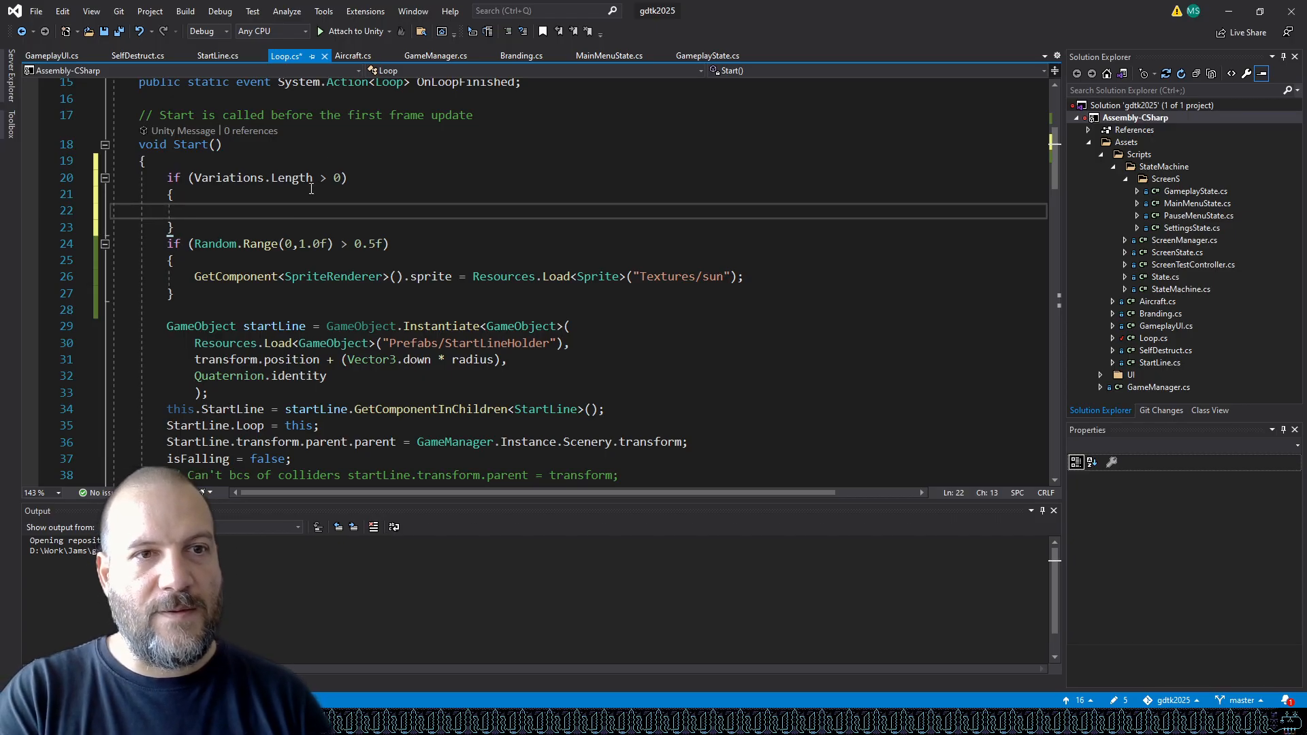
Inside the Variations.Length check, set the SpriteRenderer's sprite to Variations[Random.Range(0, Variations.Length)].
left_click_drag(195, 276, 474, 277)
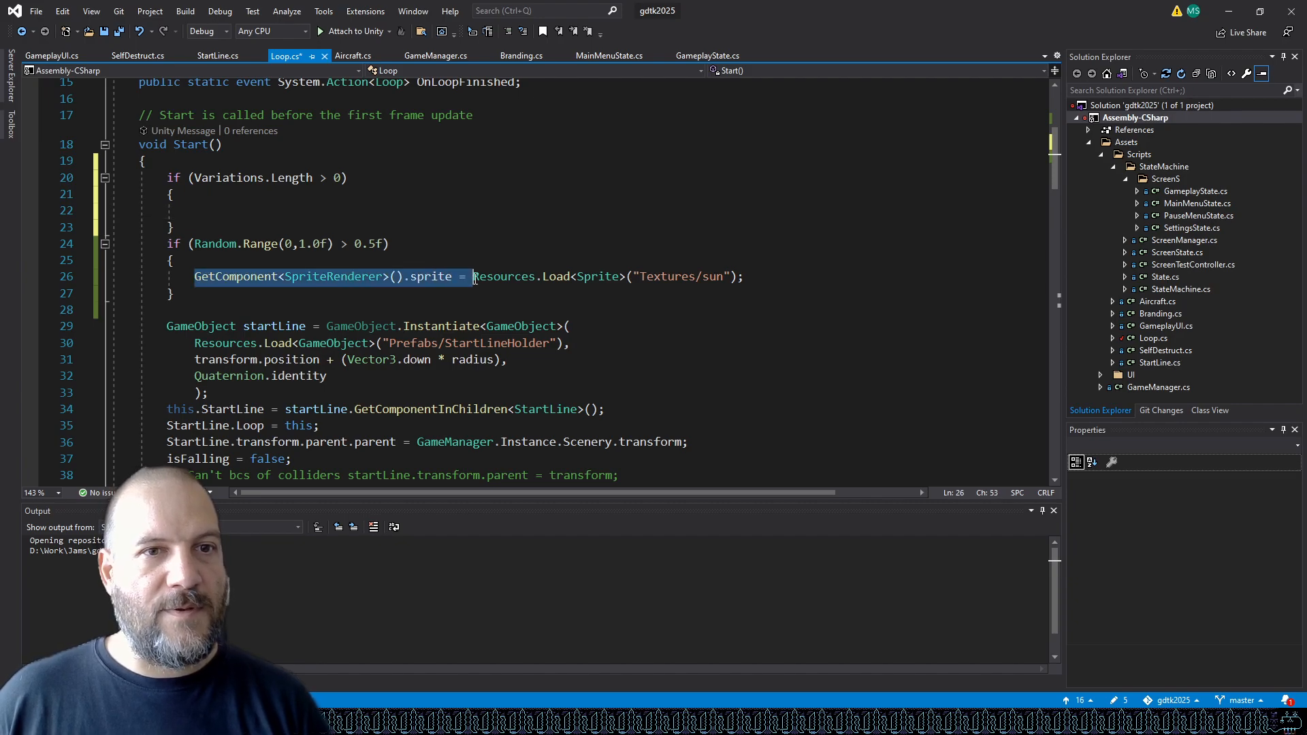
key("ctrl+c")
left_click(308, 210)
key("ctrl+v")
type("Va")
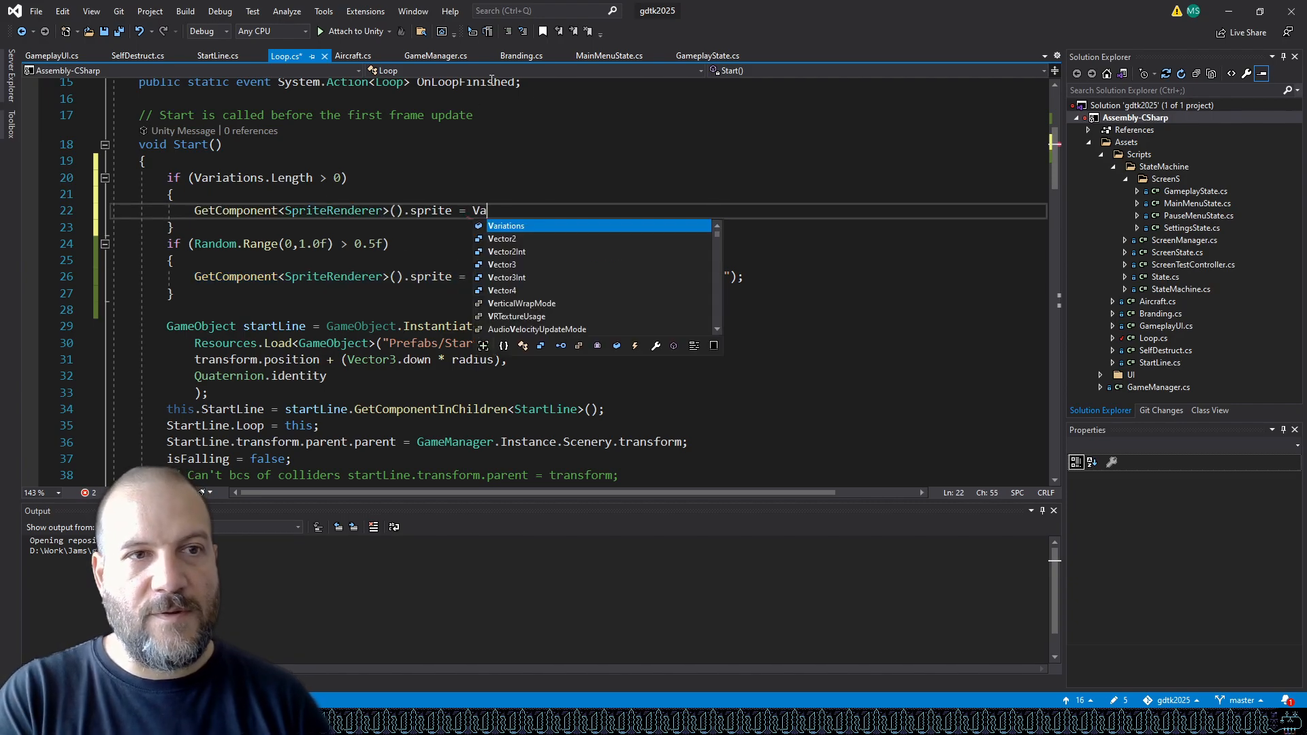
type("ri")
key("Tab")
type("[R")
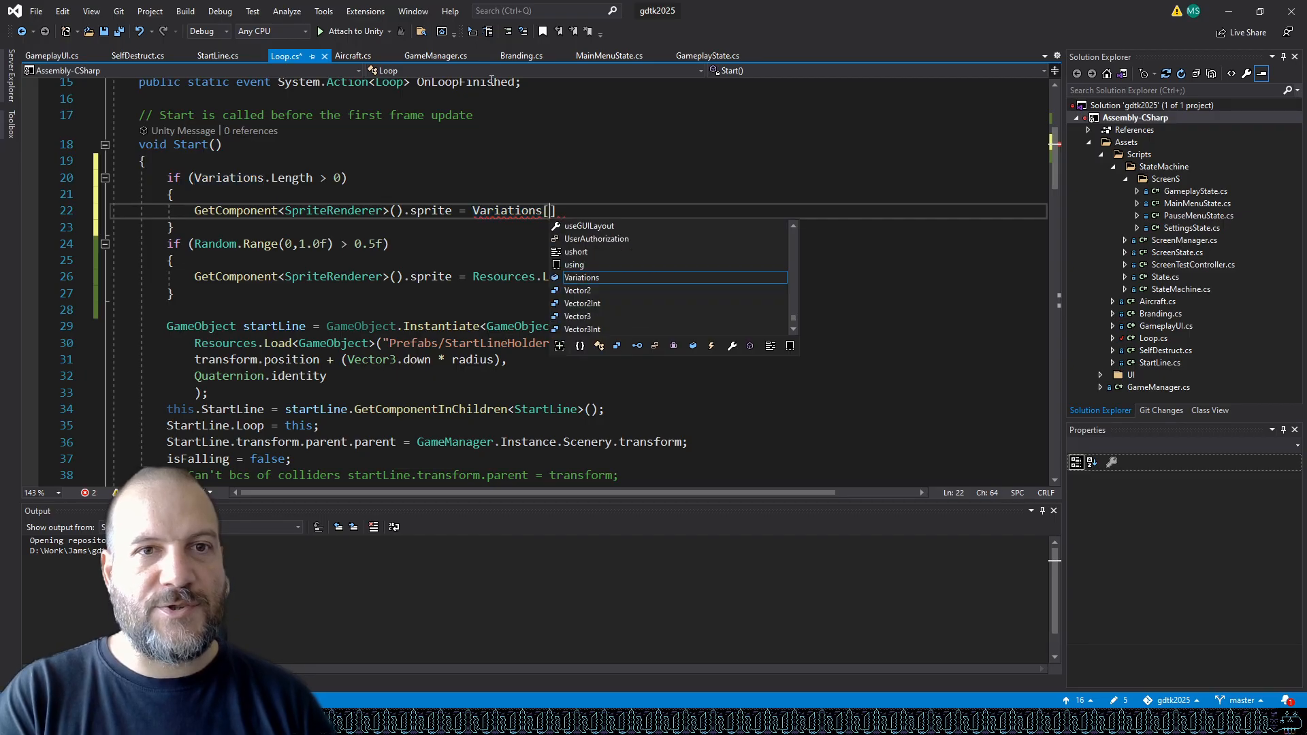
type("andom.RandomRange")
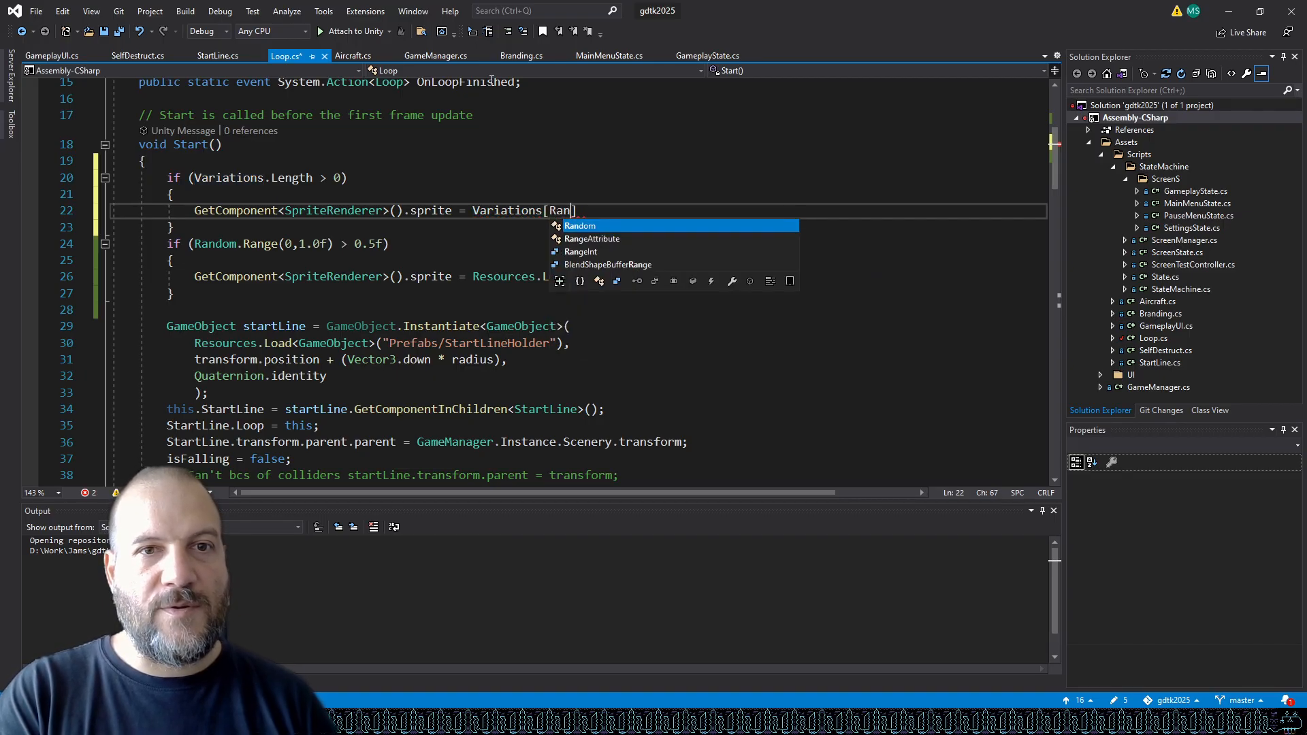
key("BackSpace")
key("BackSpace")
key("BackSpace")
key("BackSpace")
key("BackSpace")
key("BackSpace")
key("BackSpace")
key("BackSpace")
key("BackSpace")
key("BackSpace")
type("ange")
type("(0")
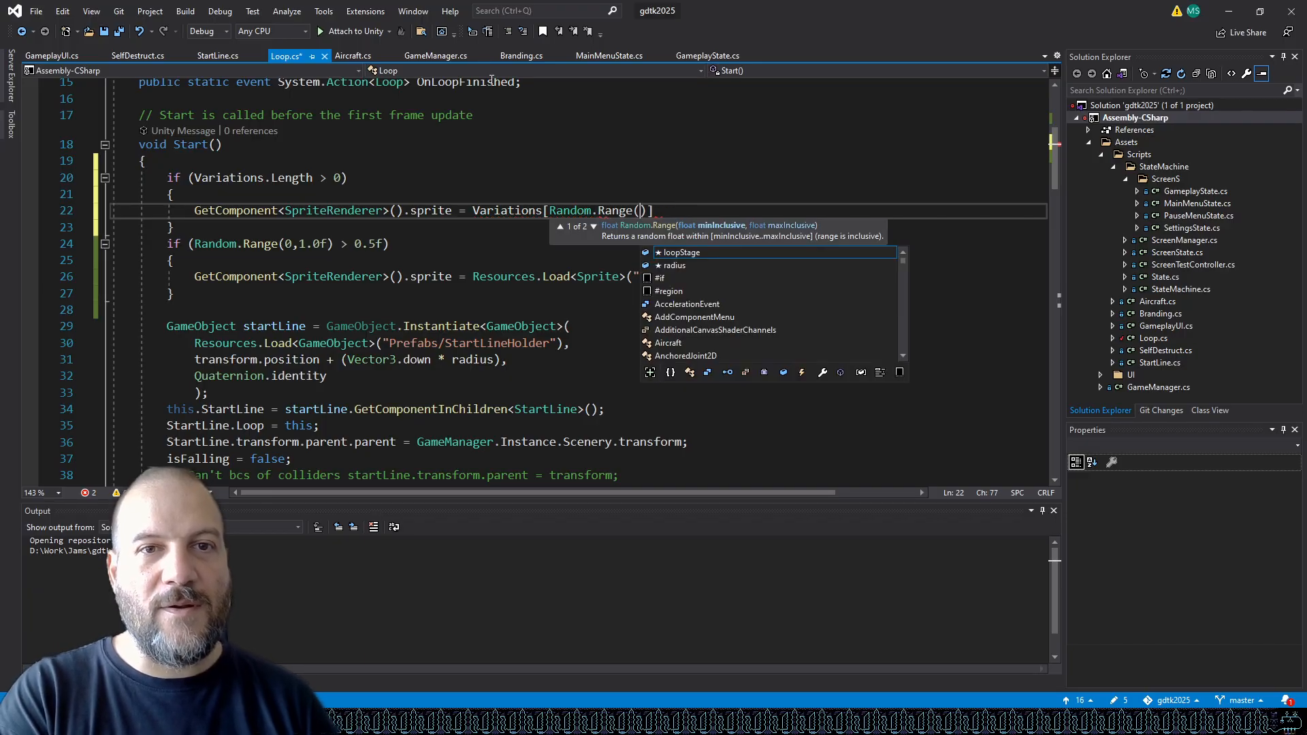
type(", V")
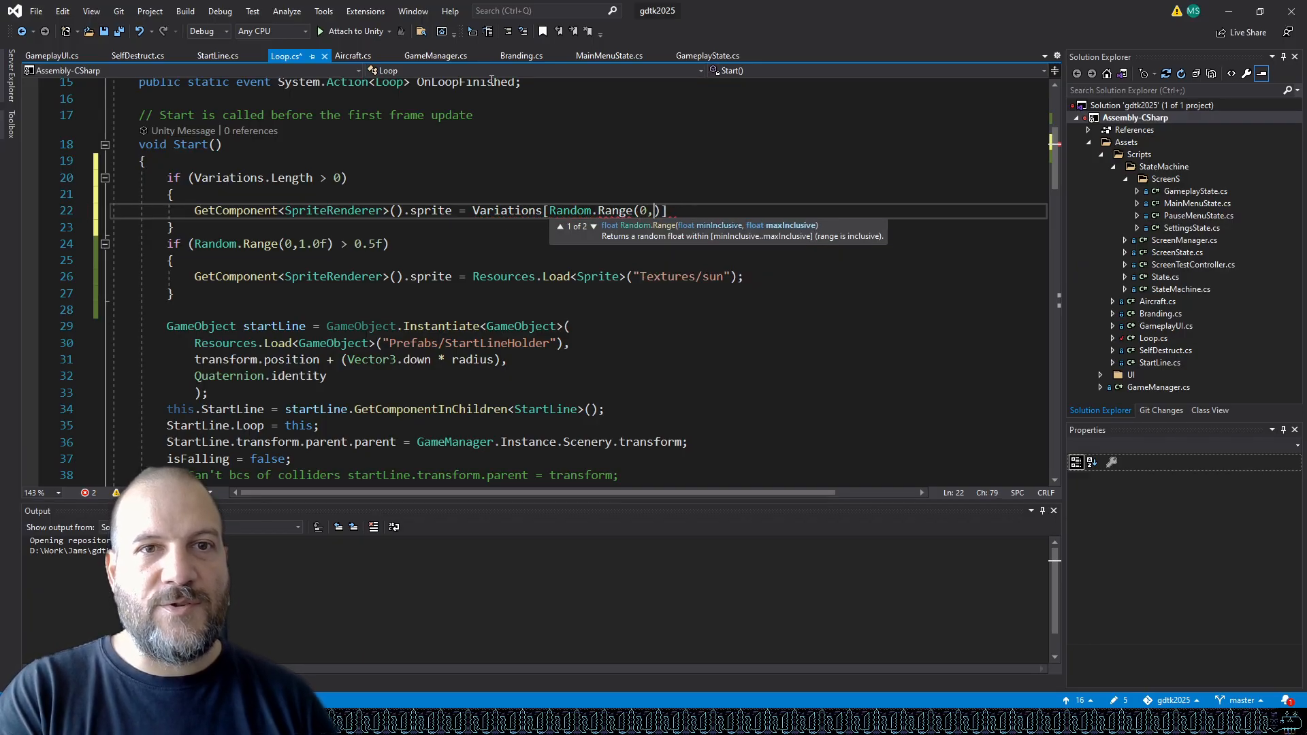
type("ariations.Length")
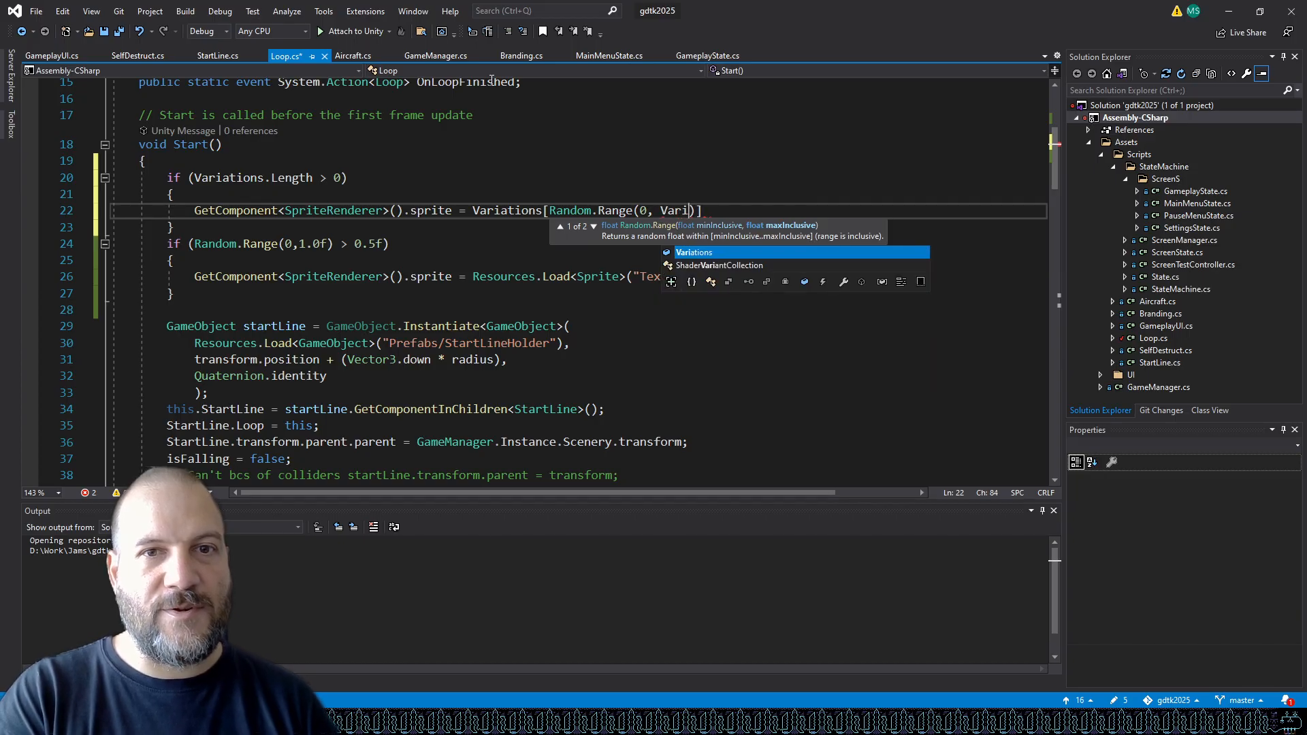
type(")];")
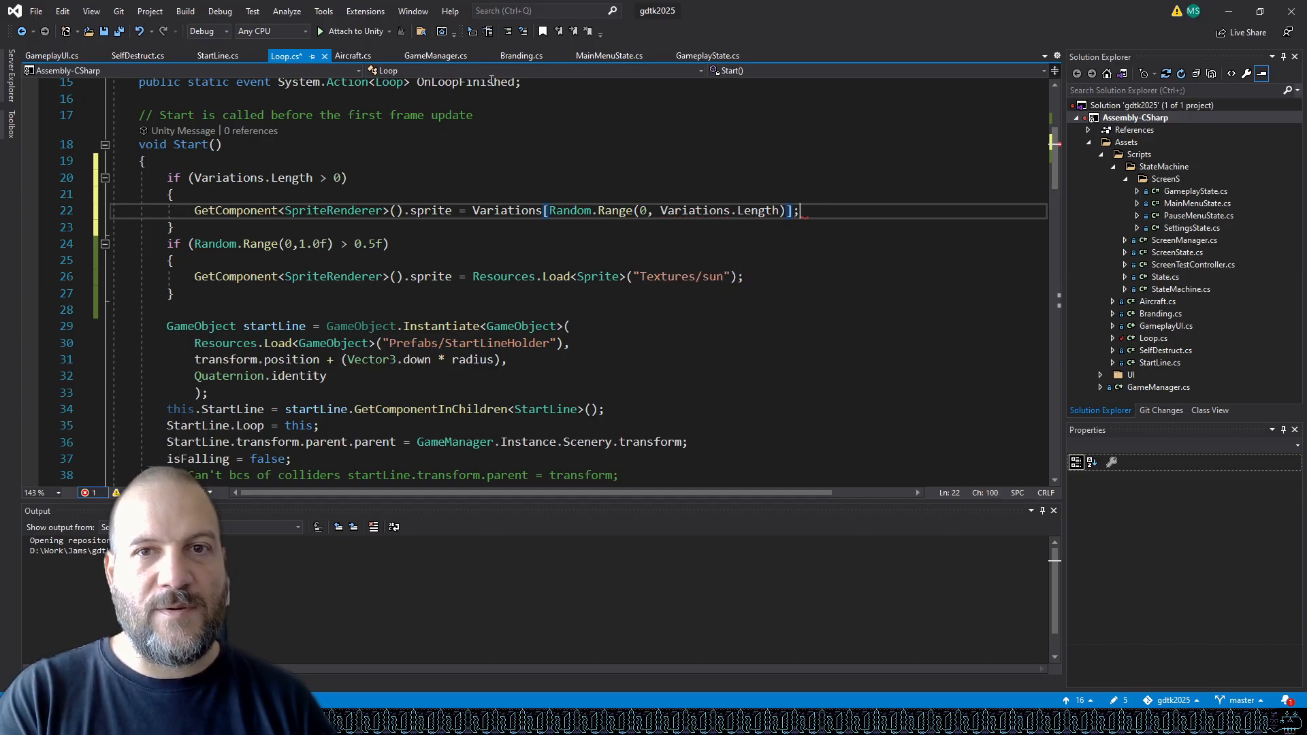
Delete the old random-sun if block that followed the Variations check.
left_click_drag(201, 292, 96, 243)
key("BackSpace")
key("BackSpace")
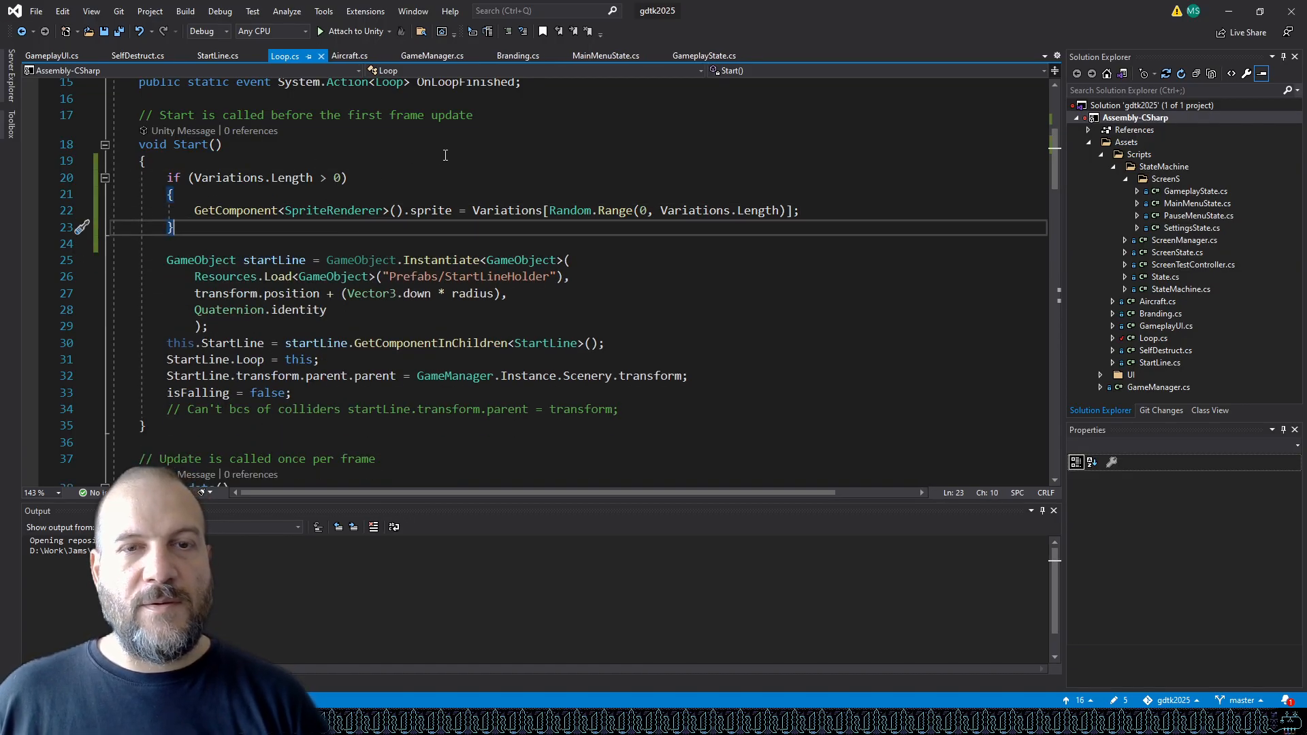
Switch to Unity, inspect the loop prefabs' Variations lists, and play-test the game briefly.
mouse_move(413, 721)
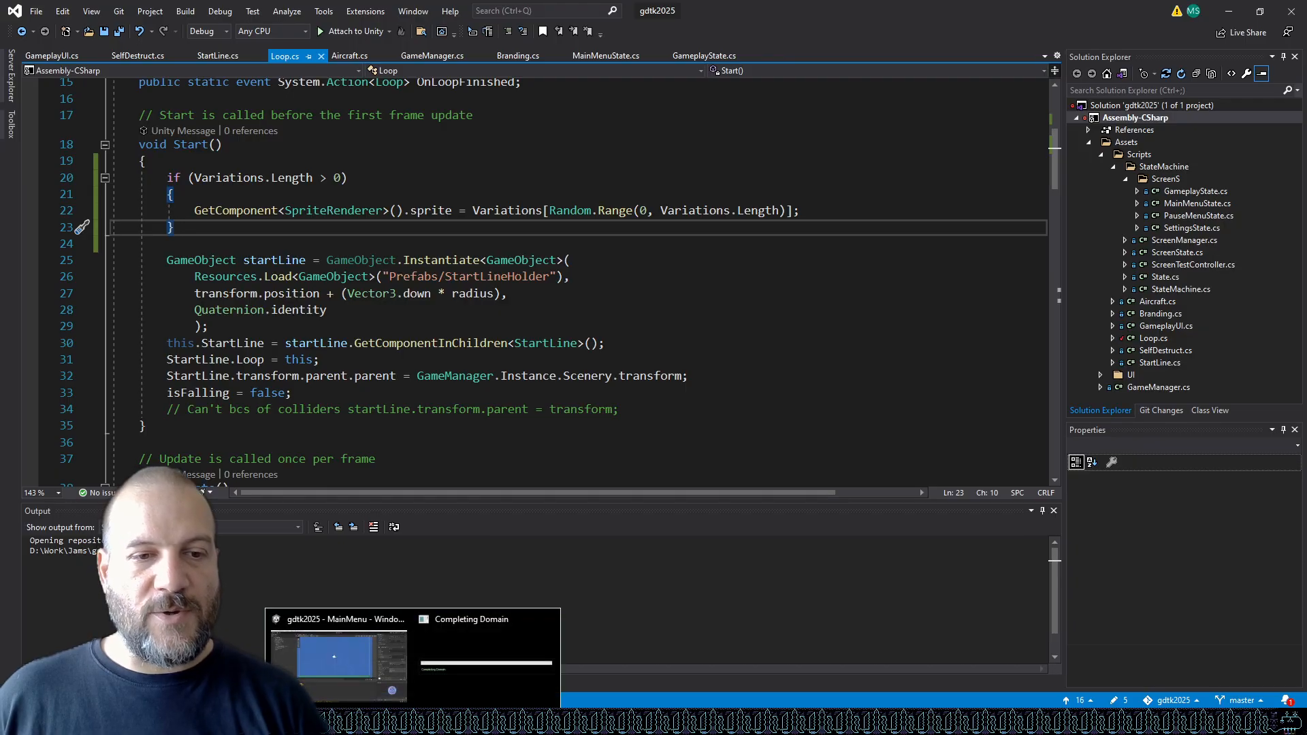
left_click(414, 657)
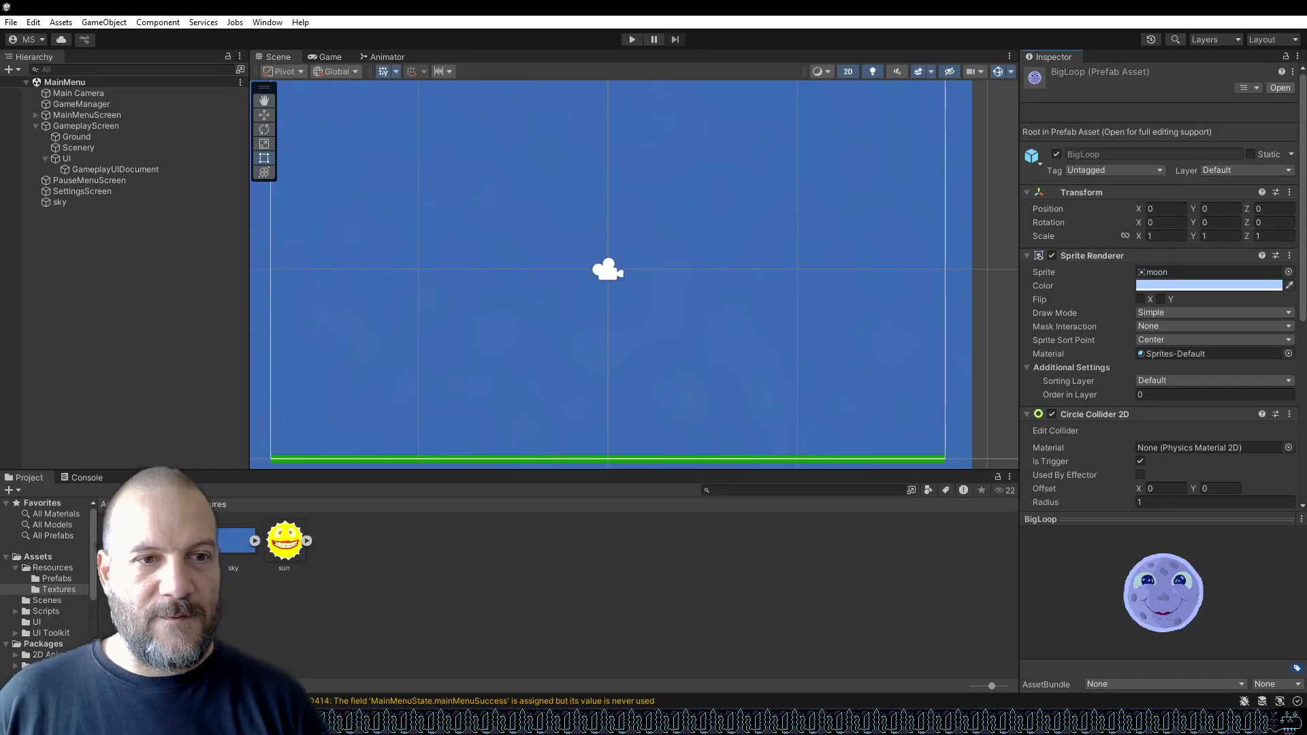
left_click(51, 579)
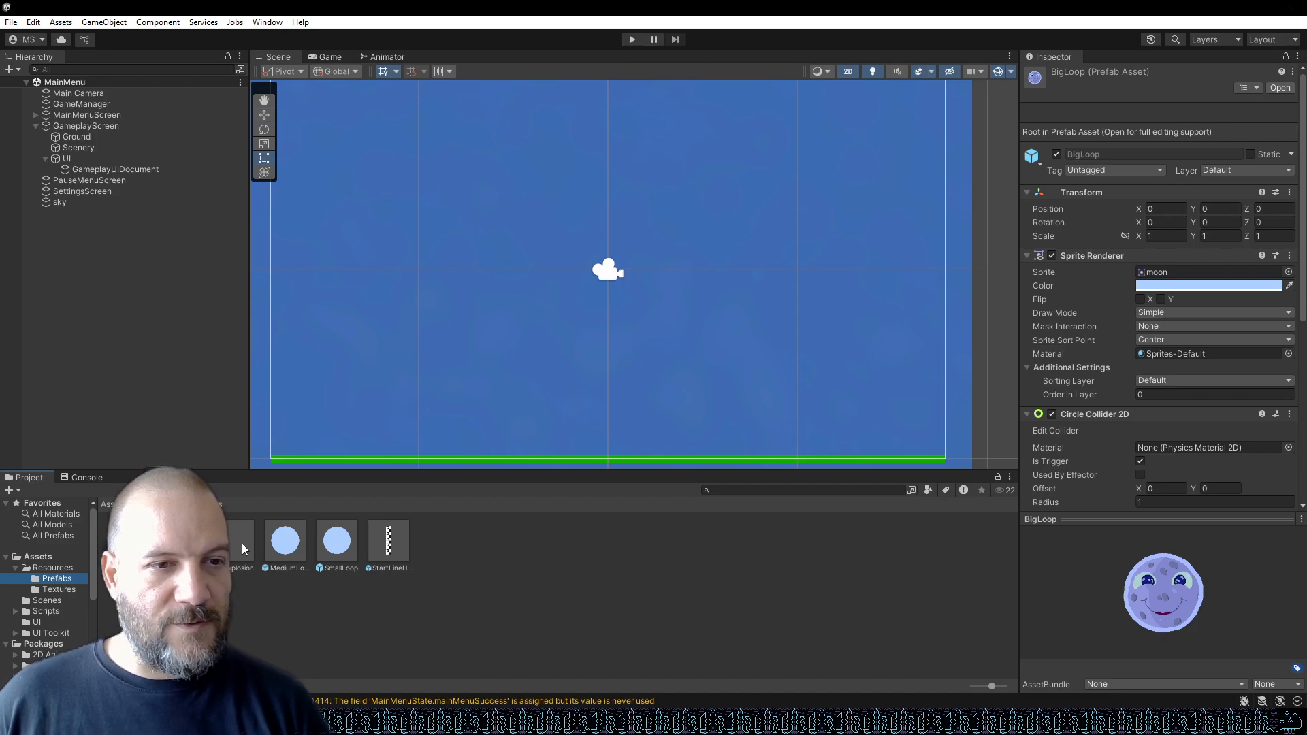
left_click(181, 540)
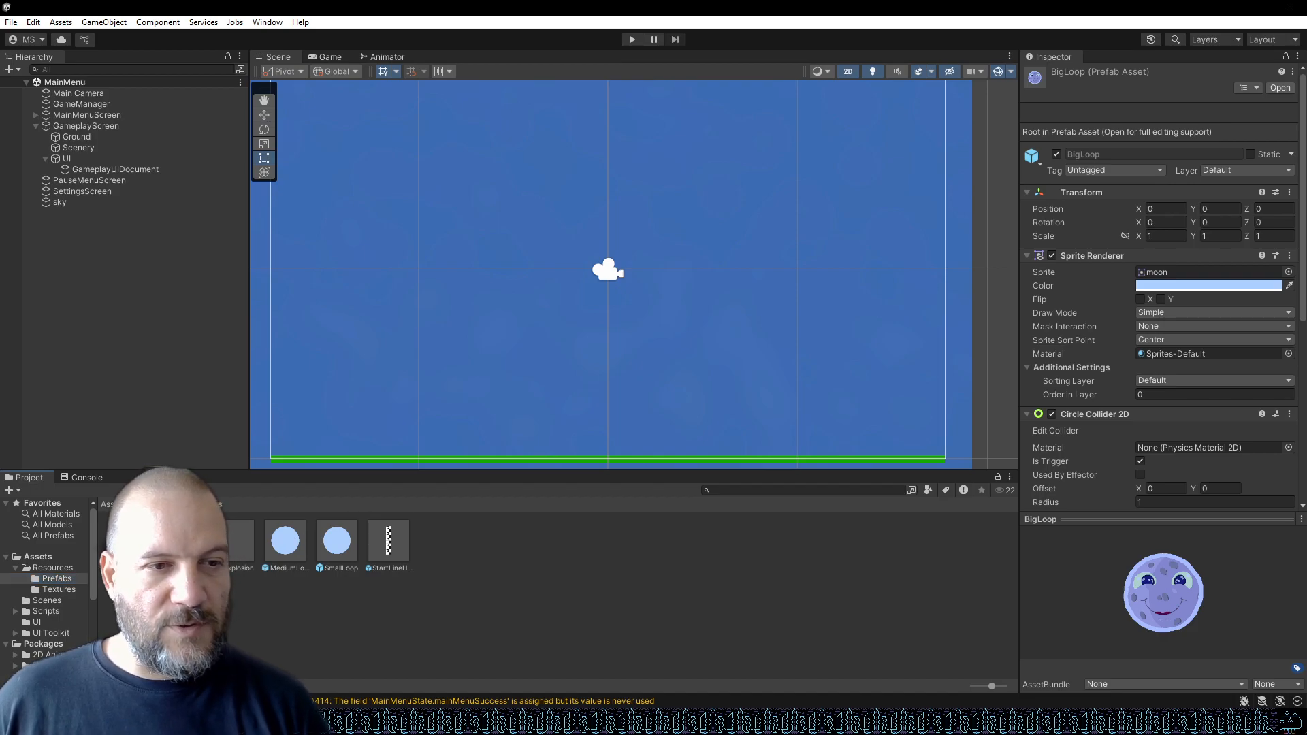
scroll(1130, 350, "down", 5)
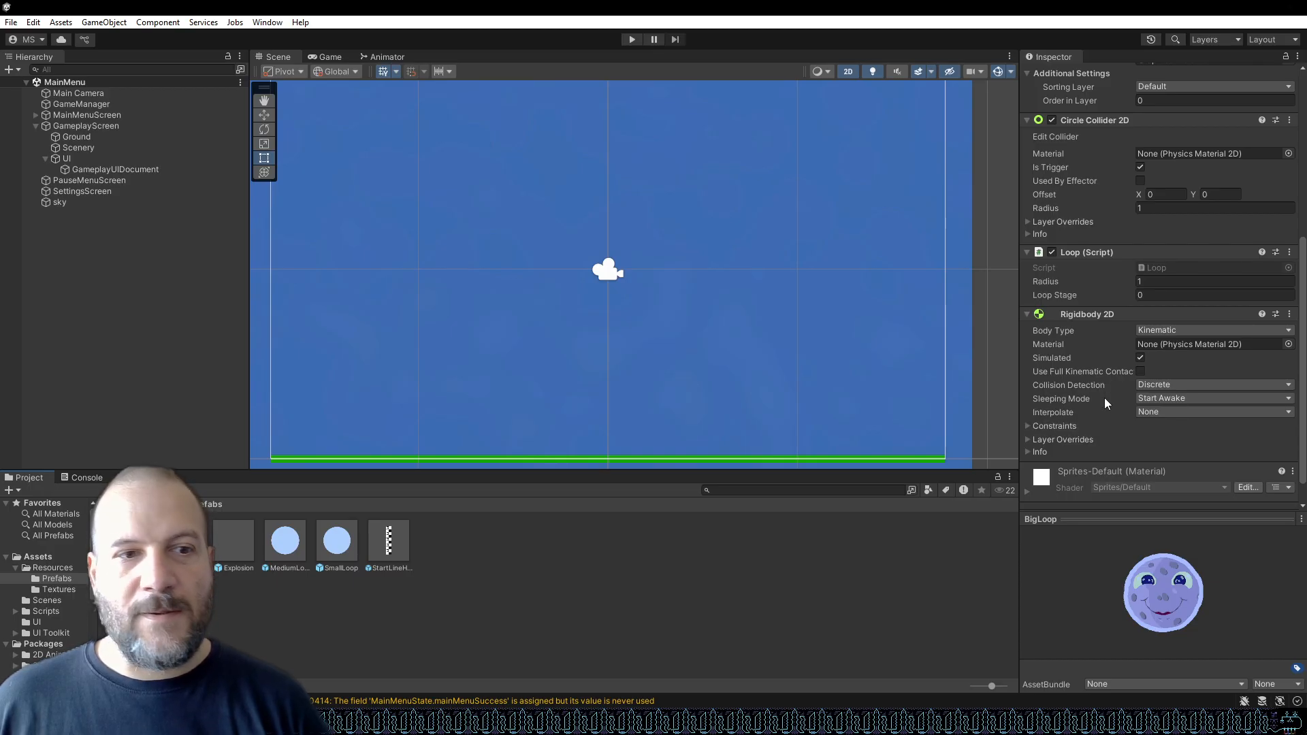
left_click(297, 545)
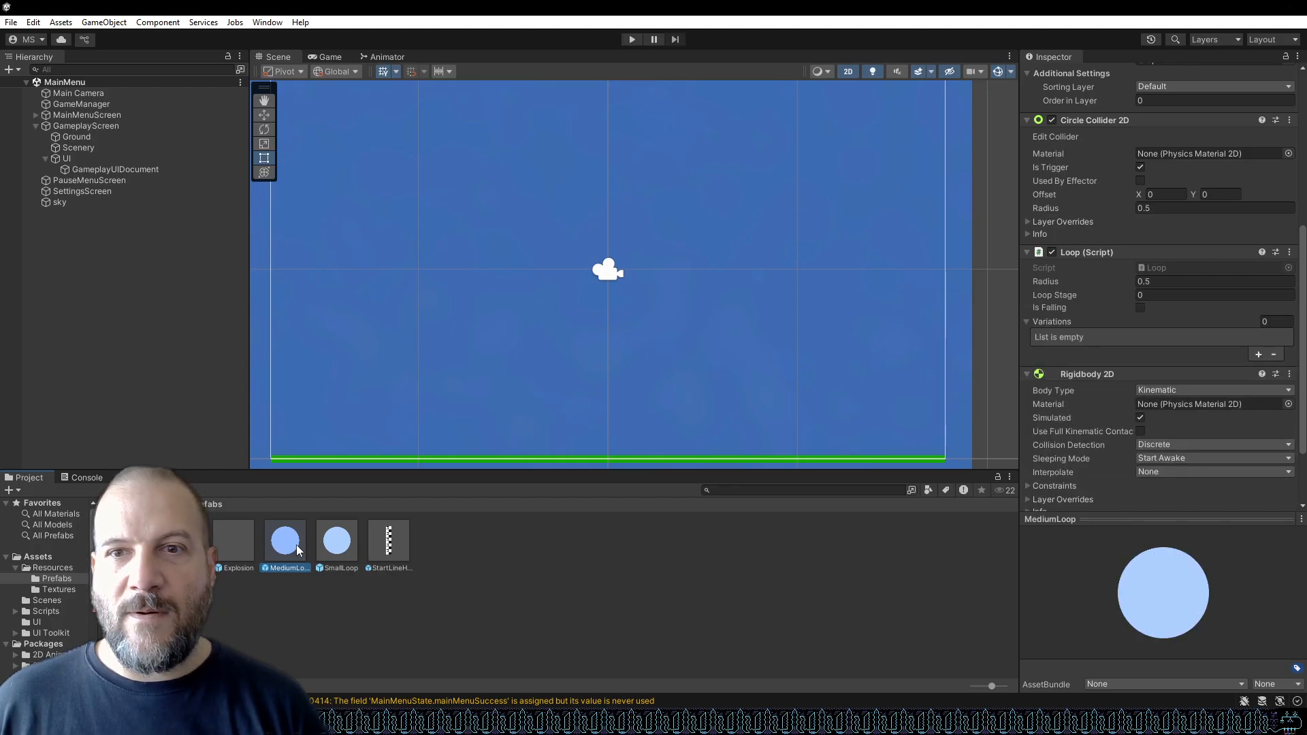
left_click(182, 549)
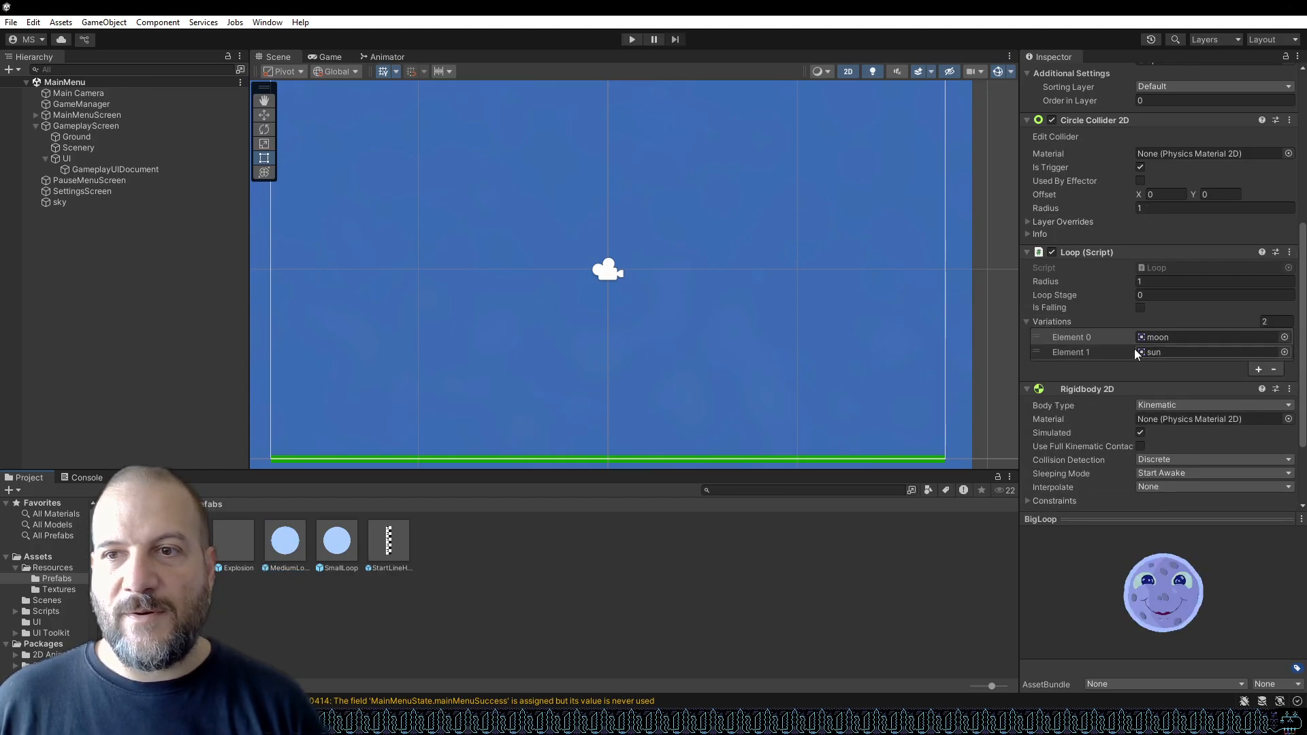
left_click(633, 40)
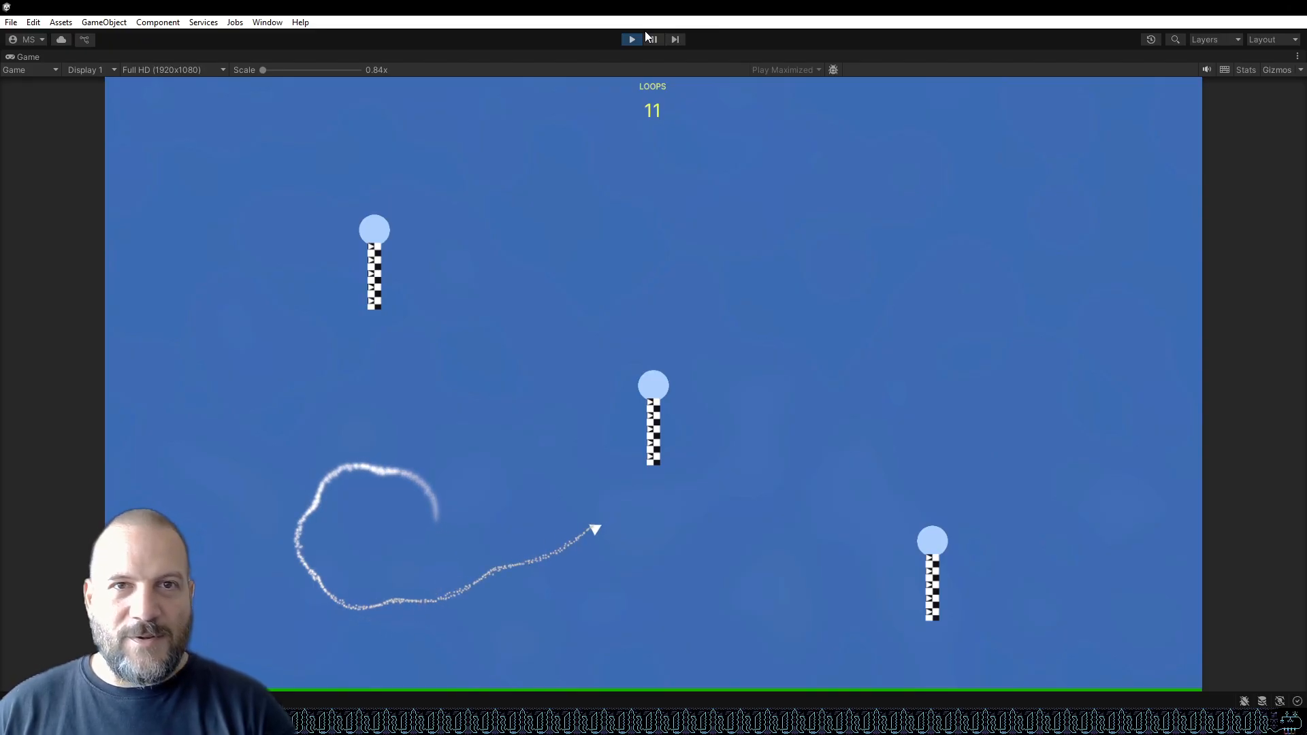
left_click(633, 39)
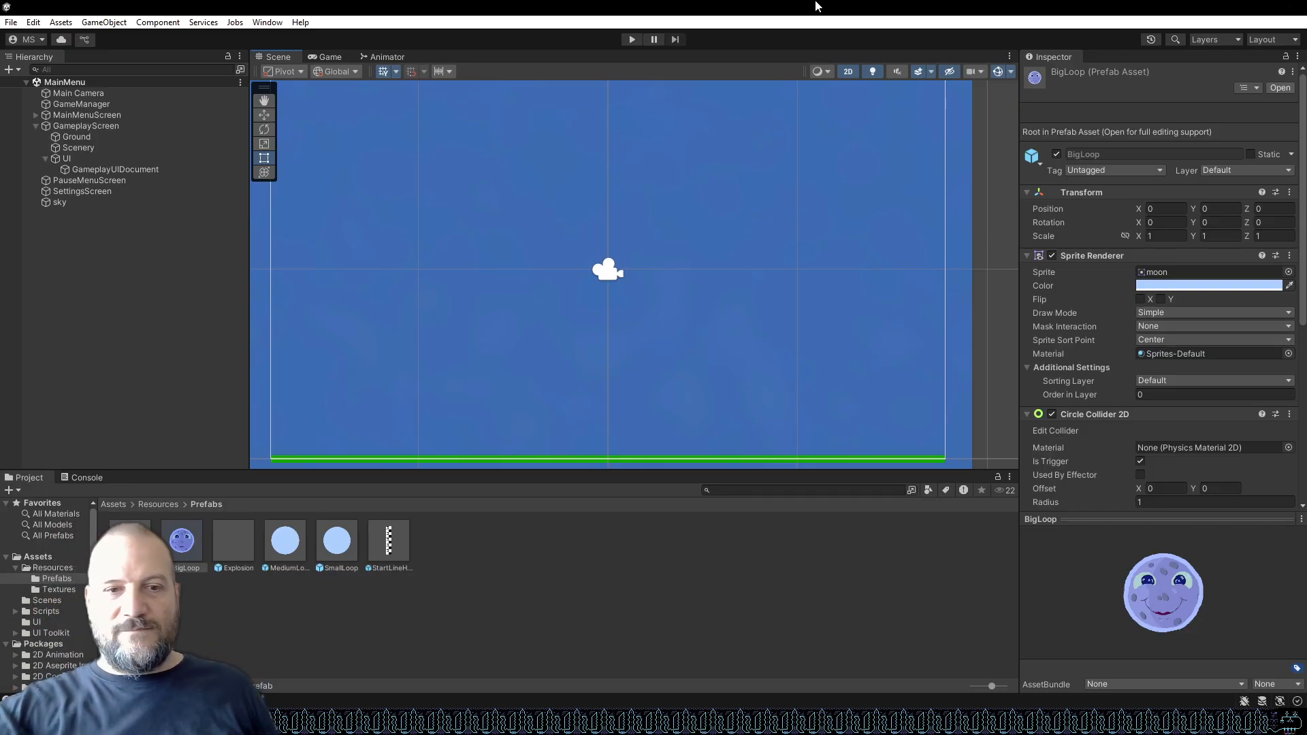
Switch to the browser, open a new tab, and search images for aircraft piston.
key("alt+Tab")
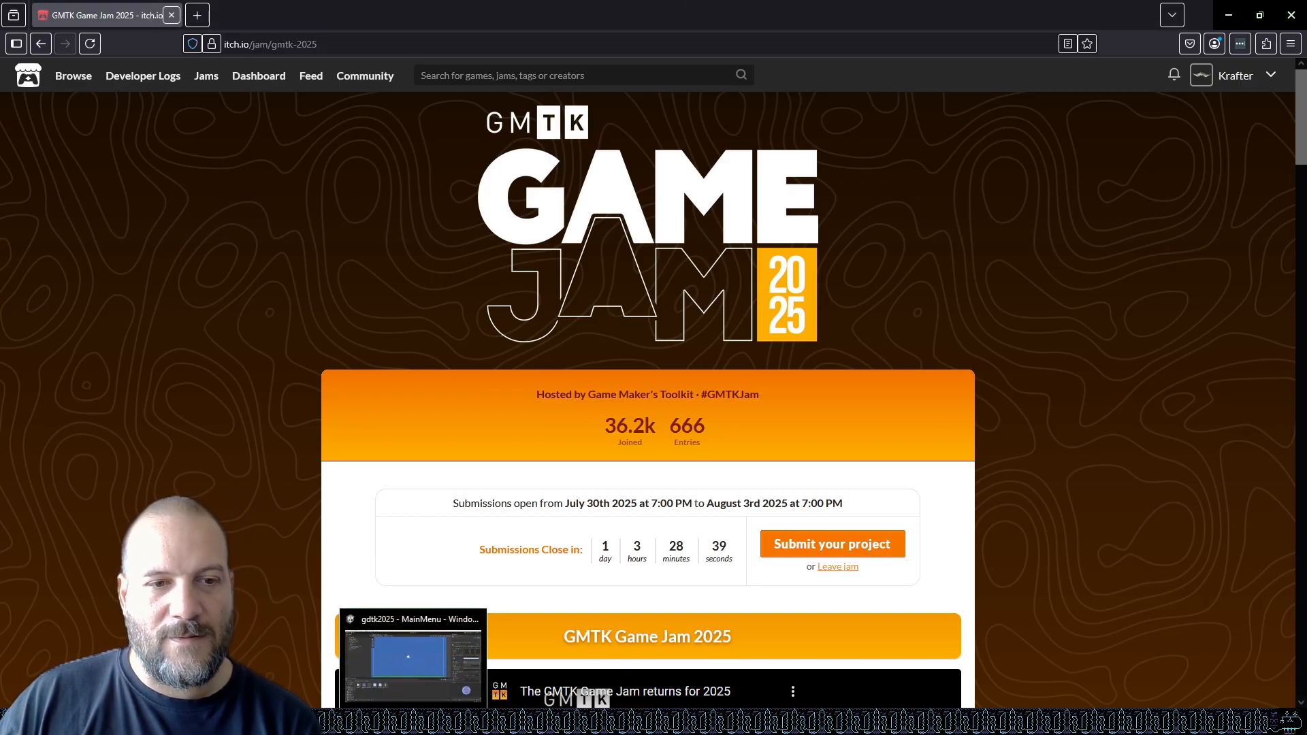
left_click(413, 722)
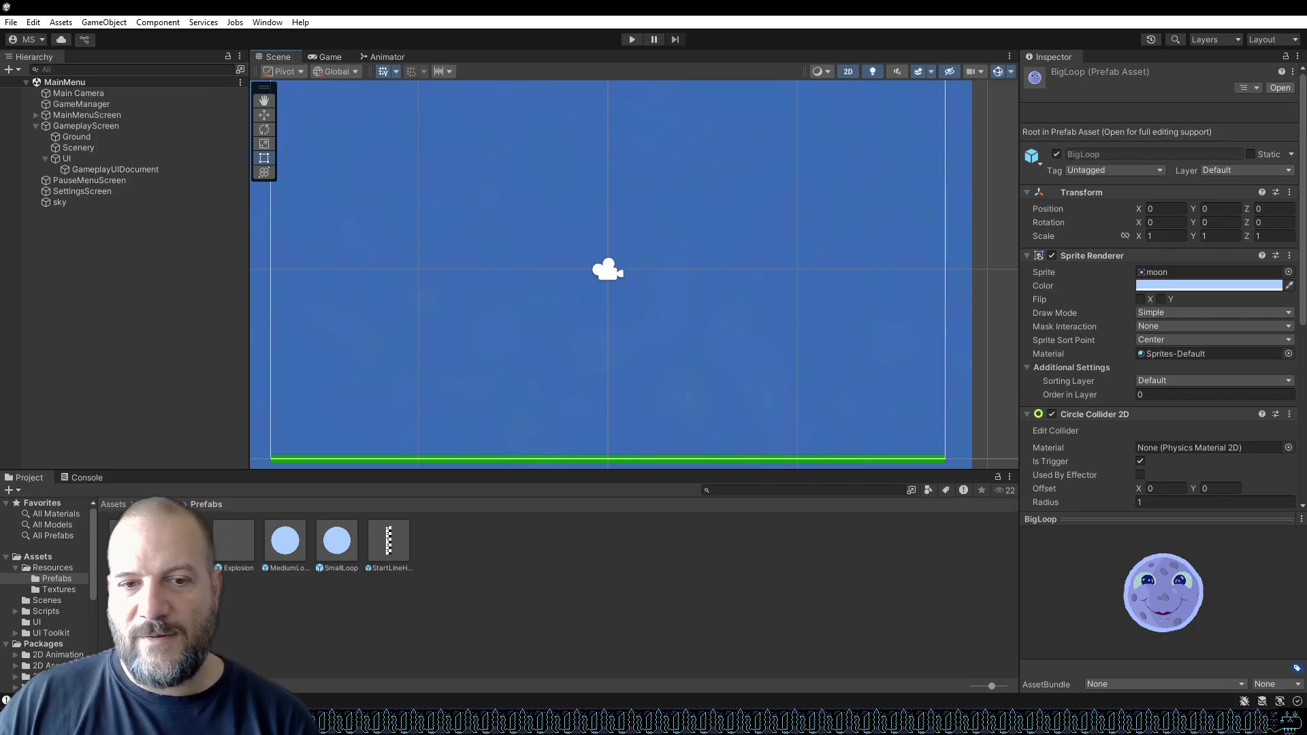
mouse_move(548, 722)
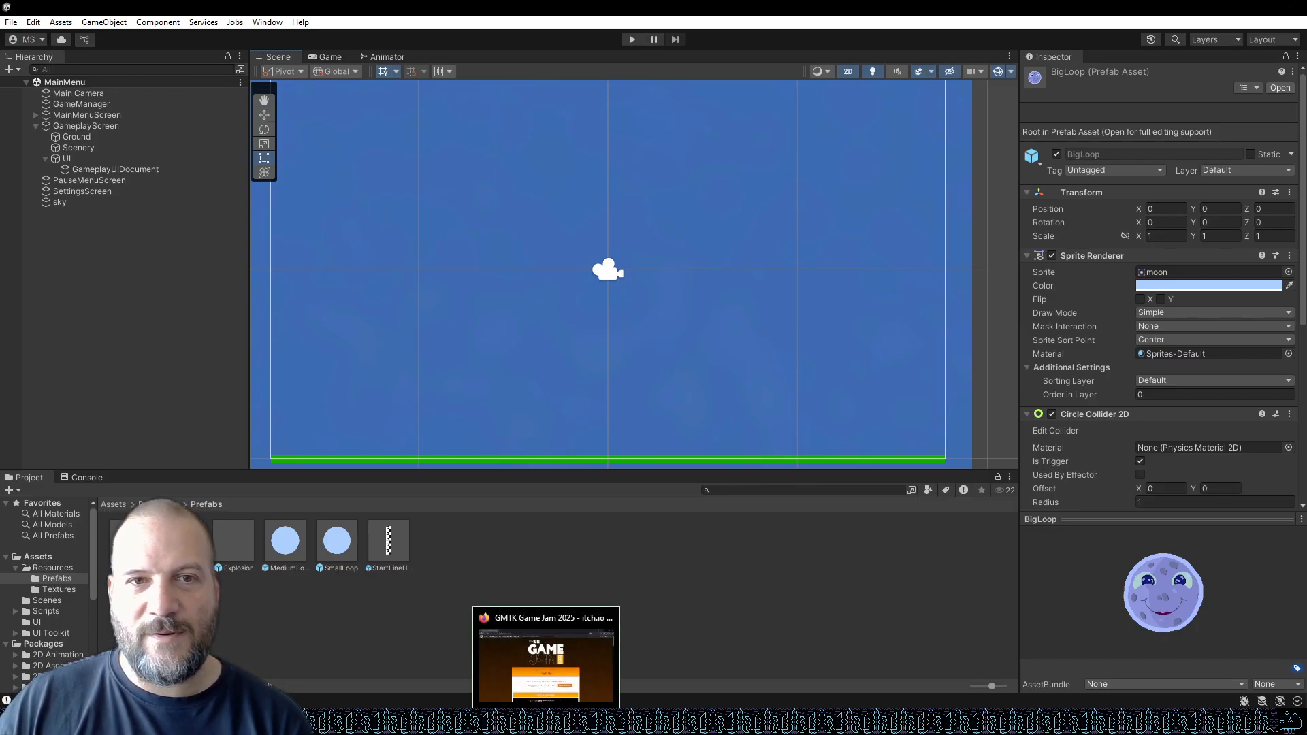
left_click(545, 672)
left_click(198, 15)
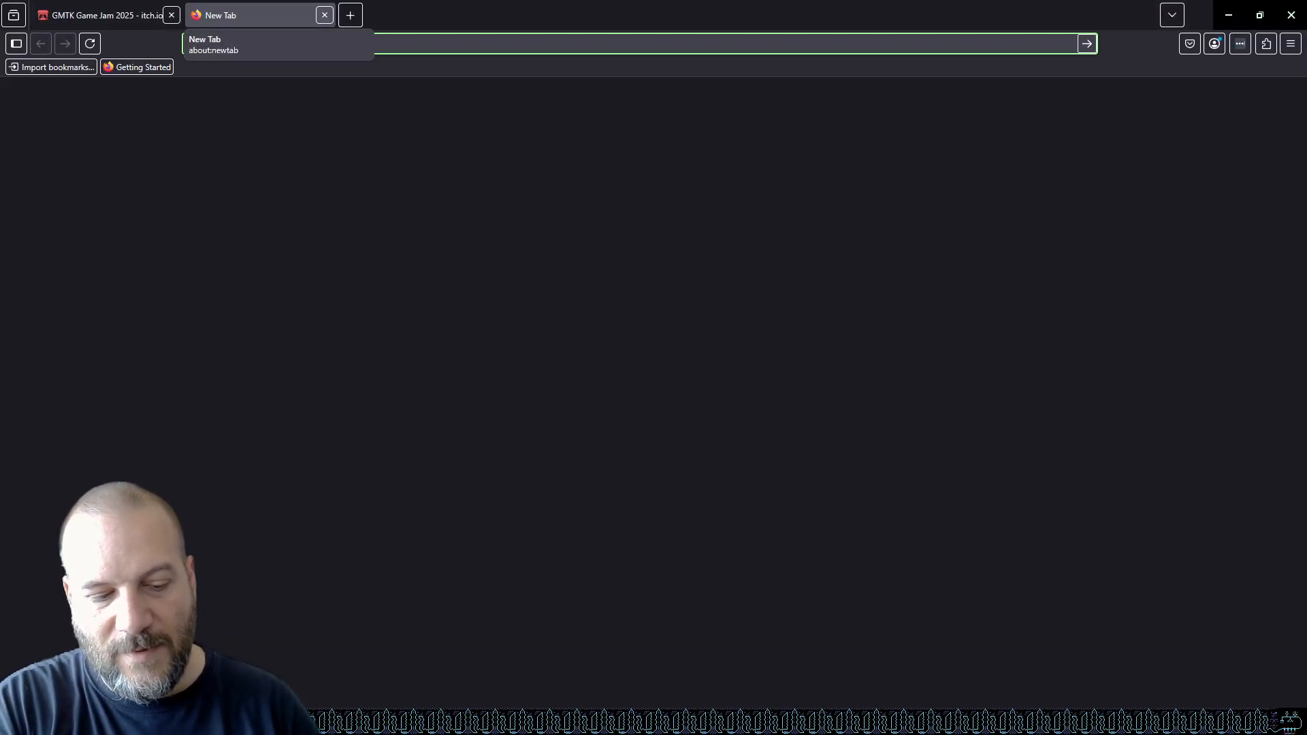
type("aircraft piston")
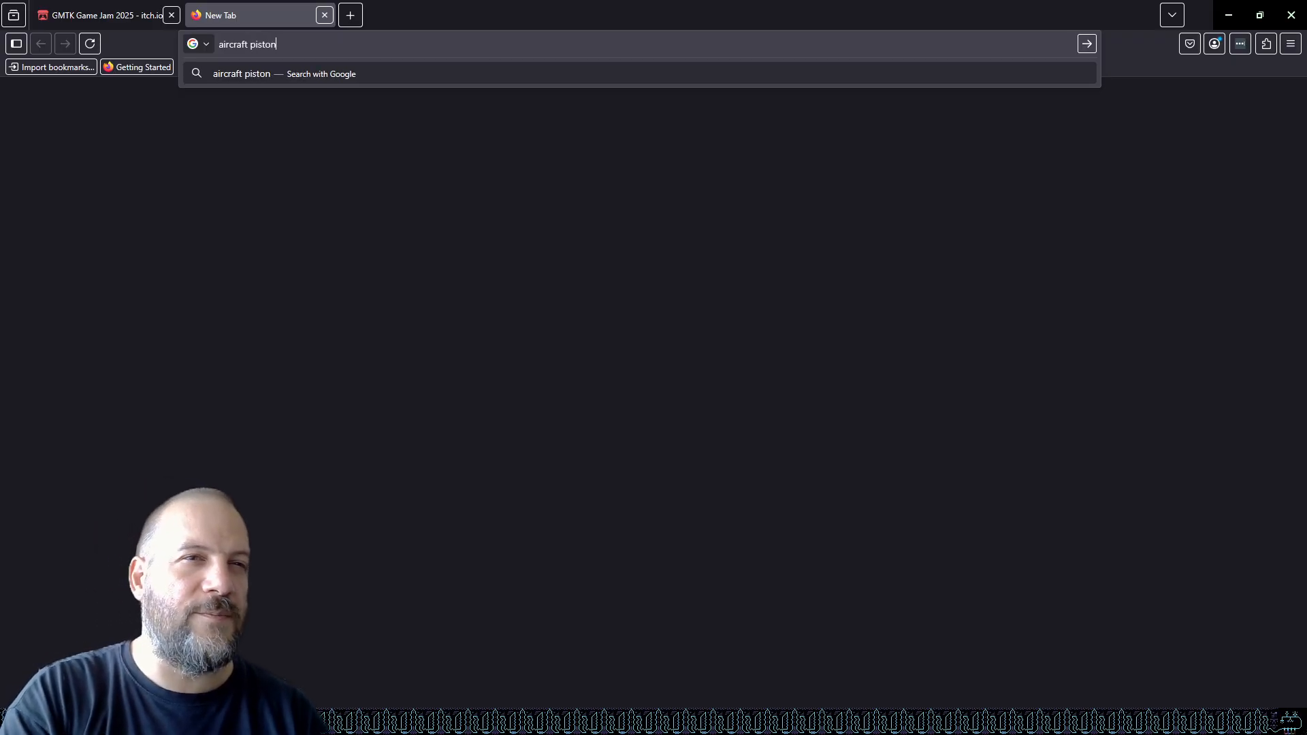
key("Return")
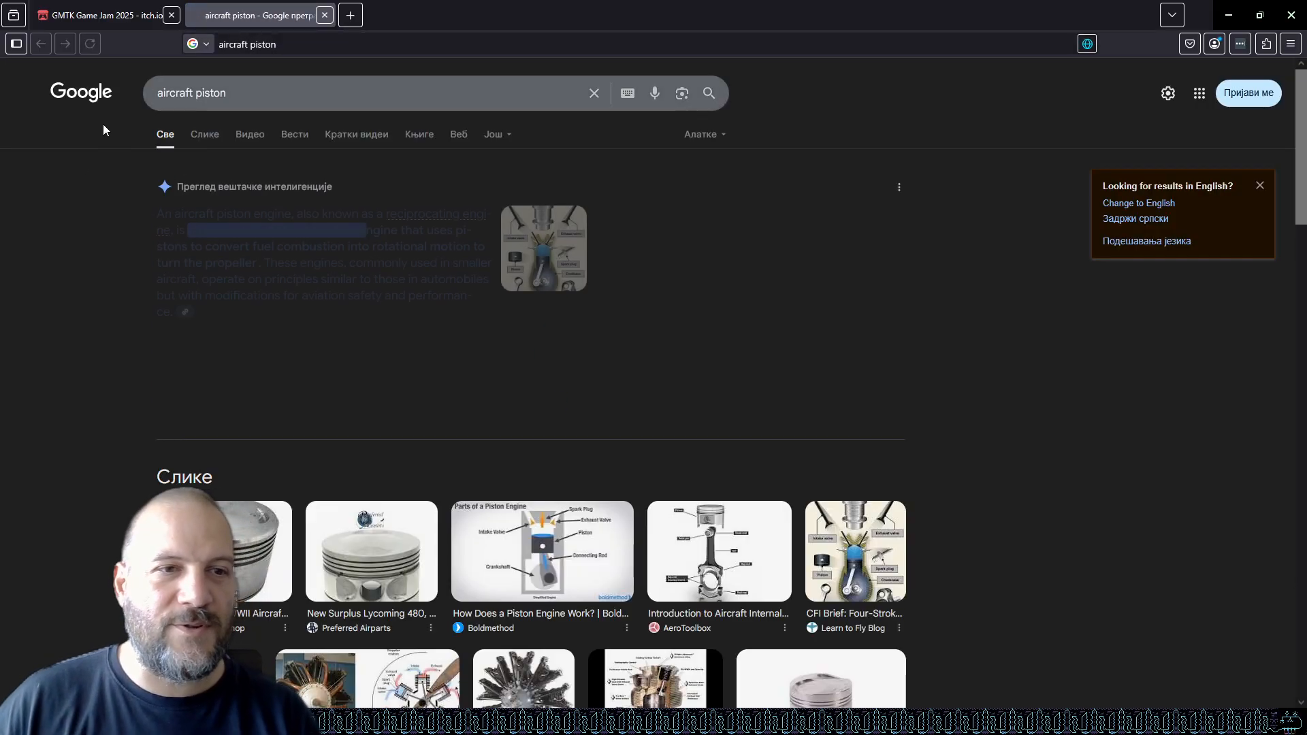
left_click(205, 134)
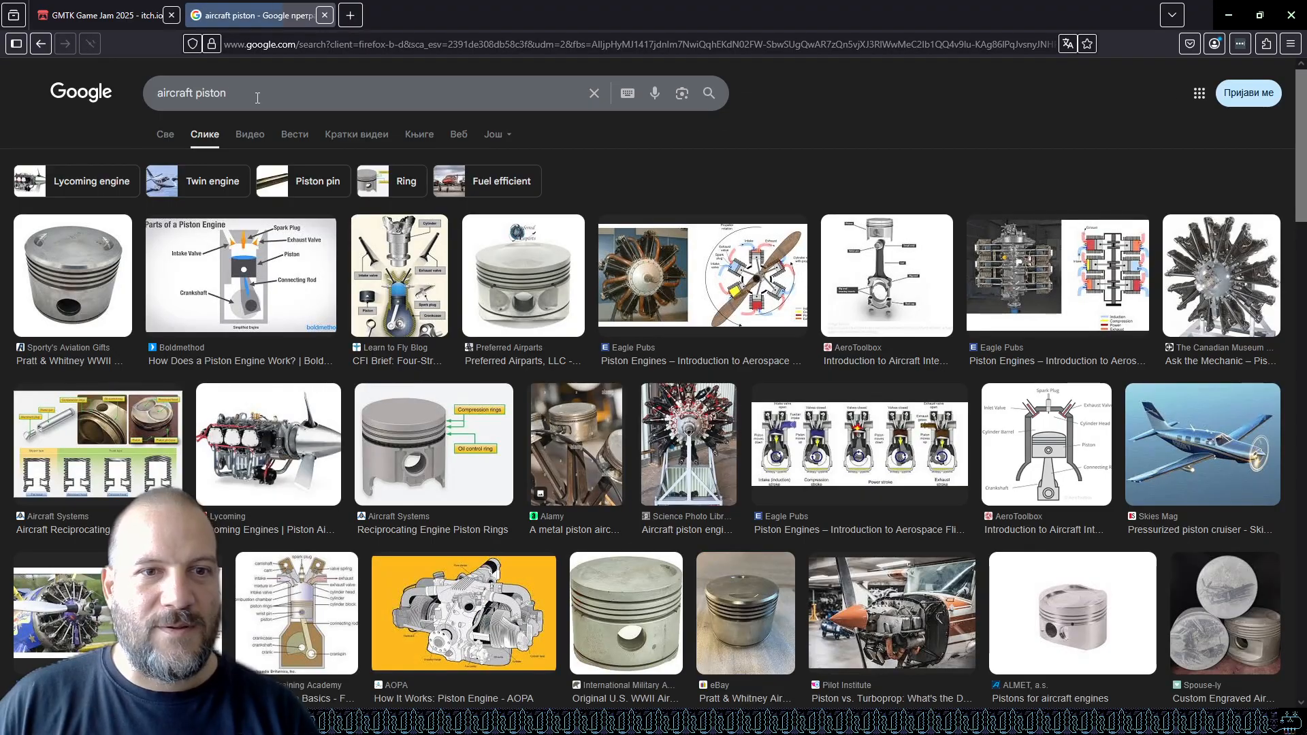
Change the image search to propeller aircraft.
left_click(257, 96)
double_click(258, 97)
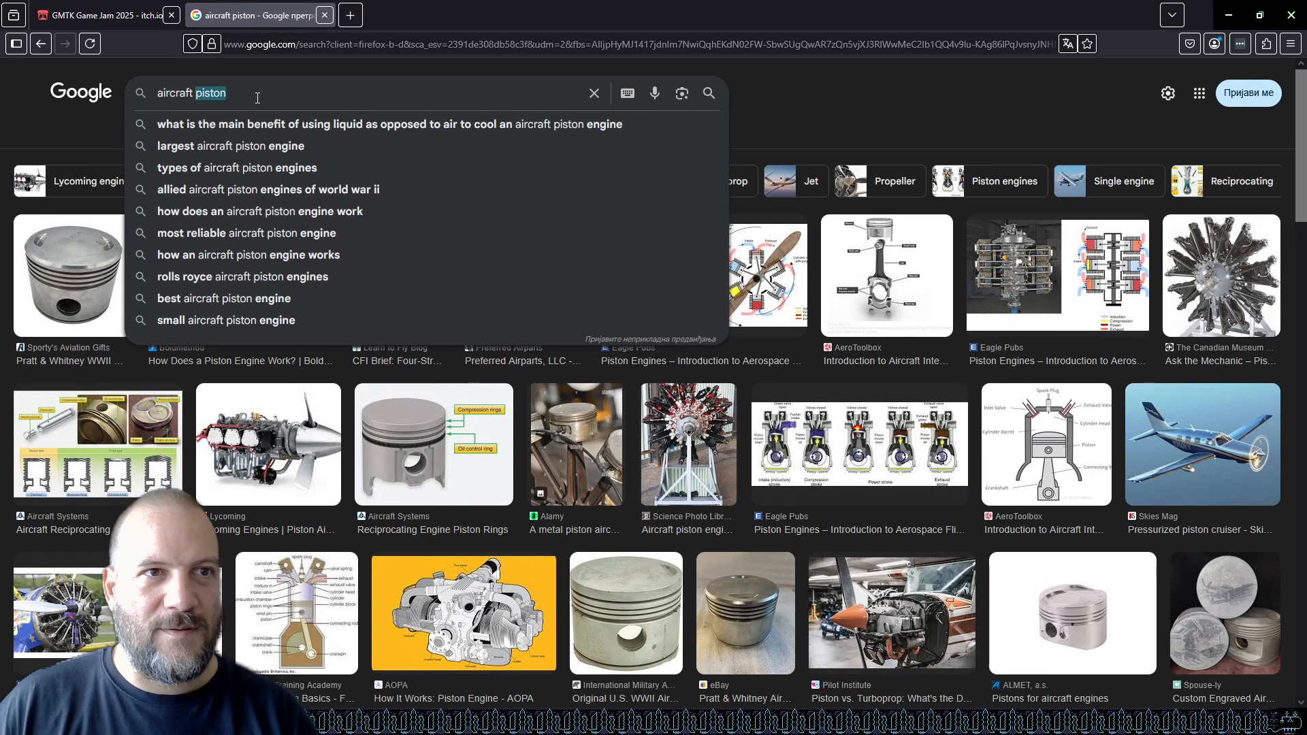
type("proper")
key("BackSpace")
type("ller")
key("BackSpace")
key("BackSpace")
key("BackSpace")
key("BackSpace")
key("BackSpace")
key("BackSpace")
key("BackSpace")
key("BackSpace")
key("BackSpace")
key("BackSpace")
key("BackSpace")
key("BackSpace")
key("BackSpace")
key("BackSpace")
key("BackSpace")
key("BackSpace")
key("BackSpace")
key("BackSpace")
type("propeller aircraft")
key("Return")
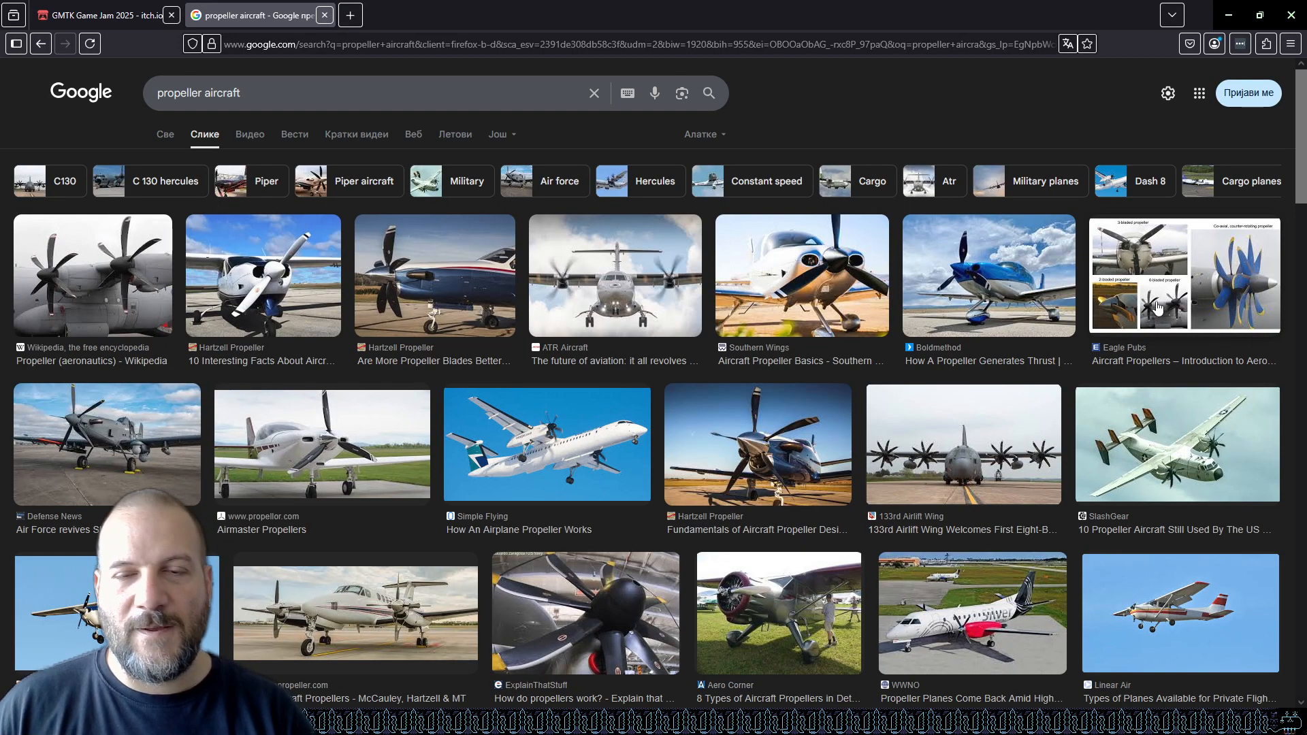
Scroll through the propeller aircraft image results for reference.
scroll(767, 371, "down", 12)
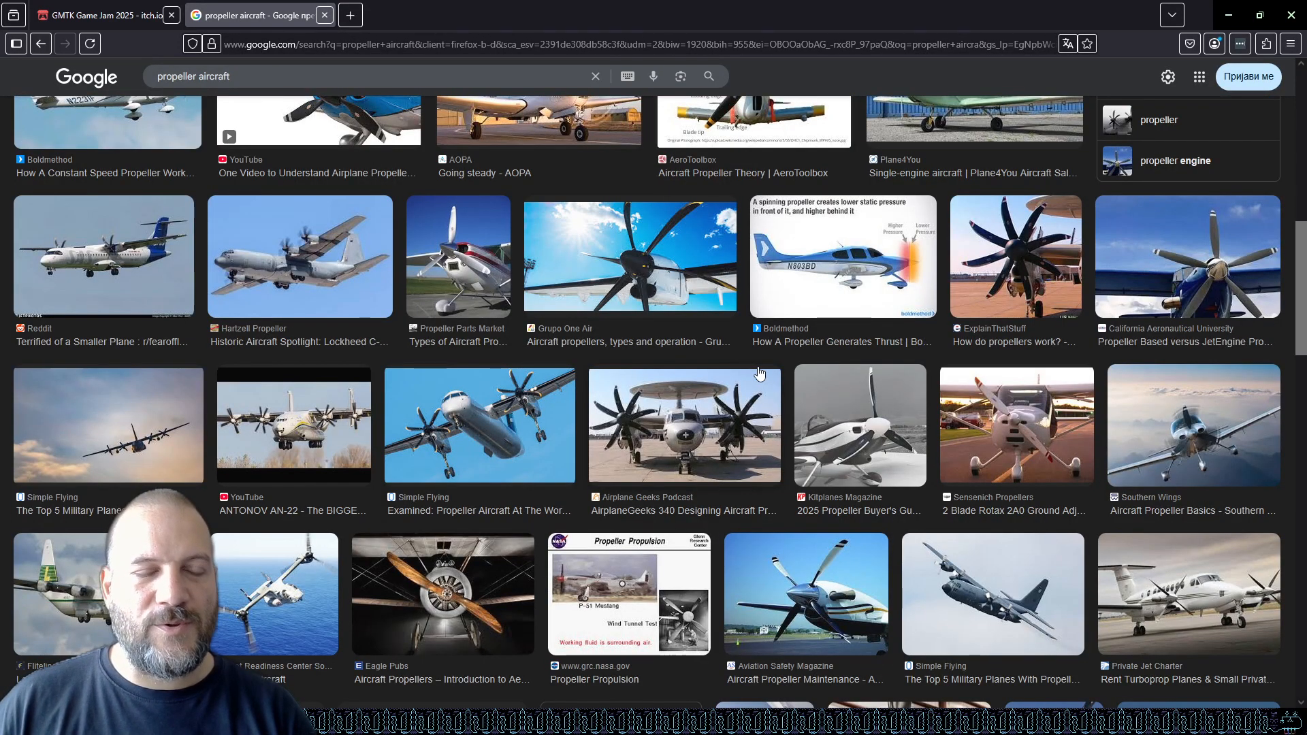
scroll(759, 373, "down", 4)
scroll(759, 373, "down", 14)
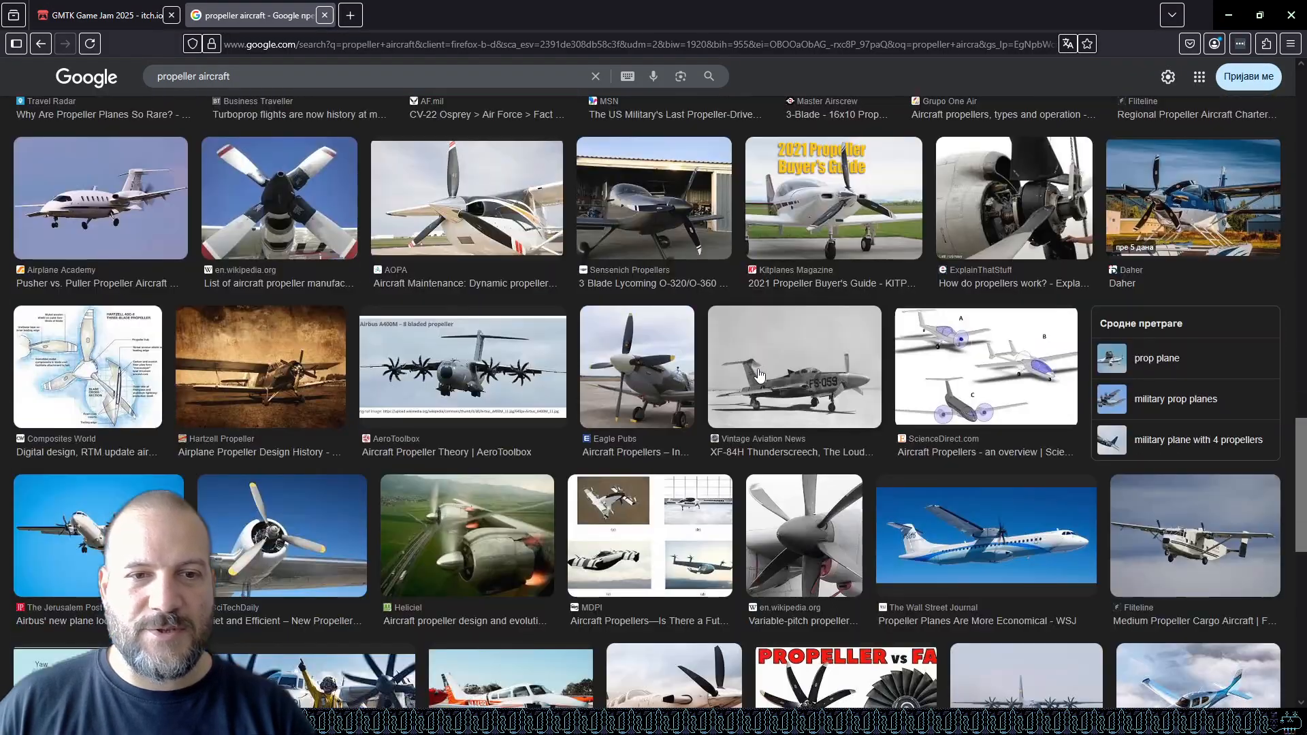
scroll(759, 373, "down", 4)
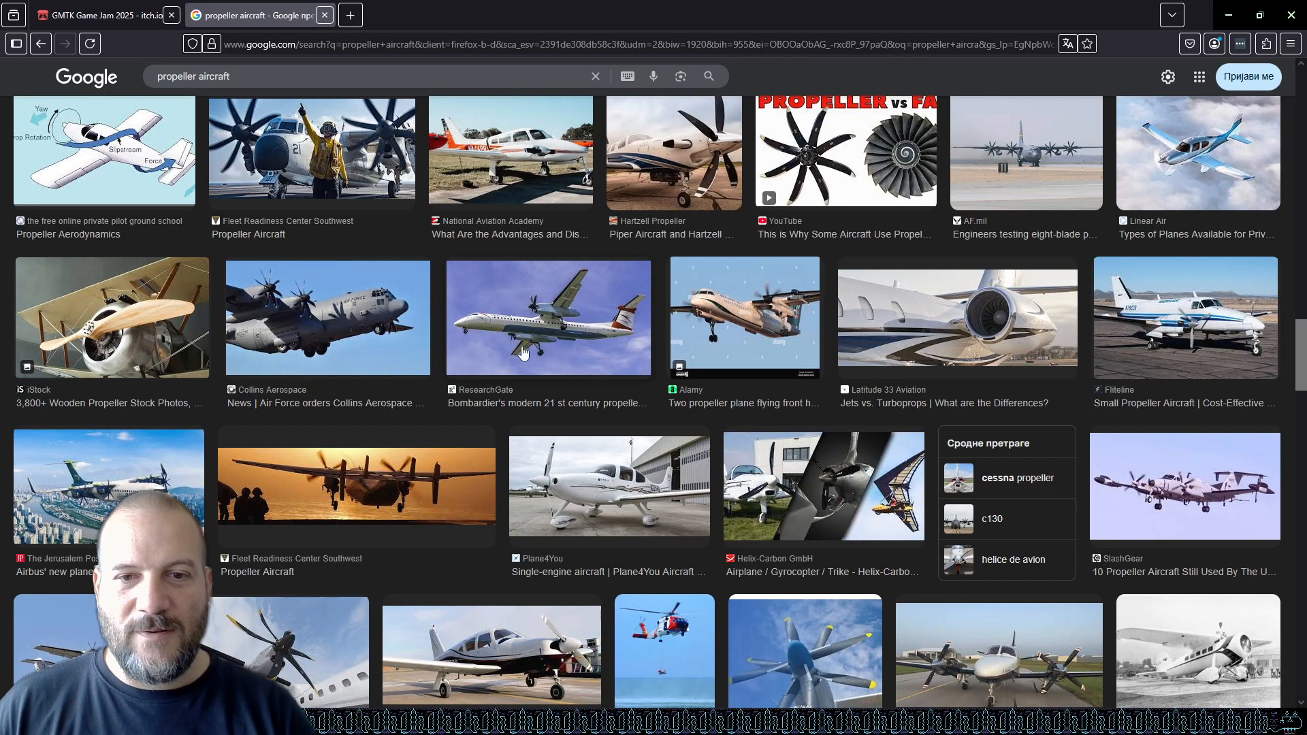
scroll(545, 348, "down", 4)
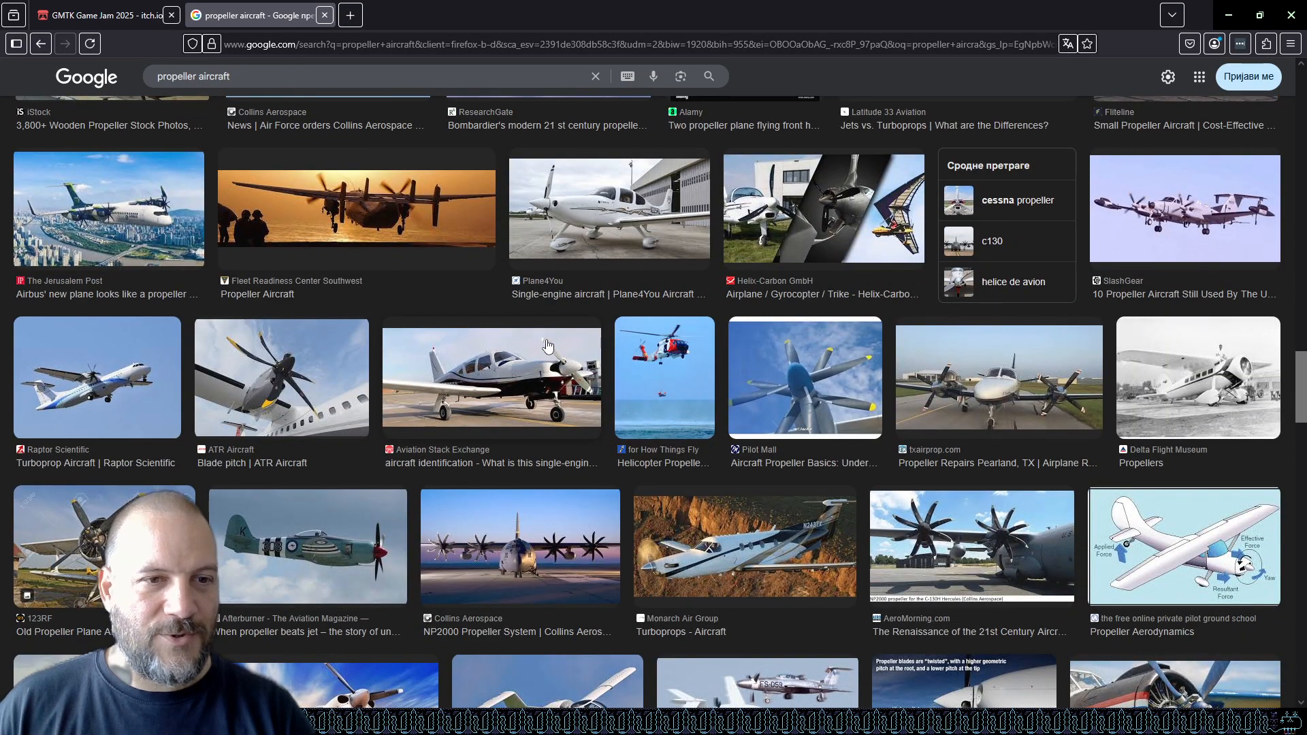
scroll(546, 346, "down", 6)
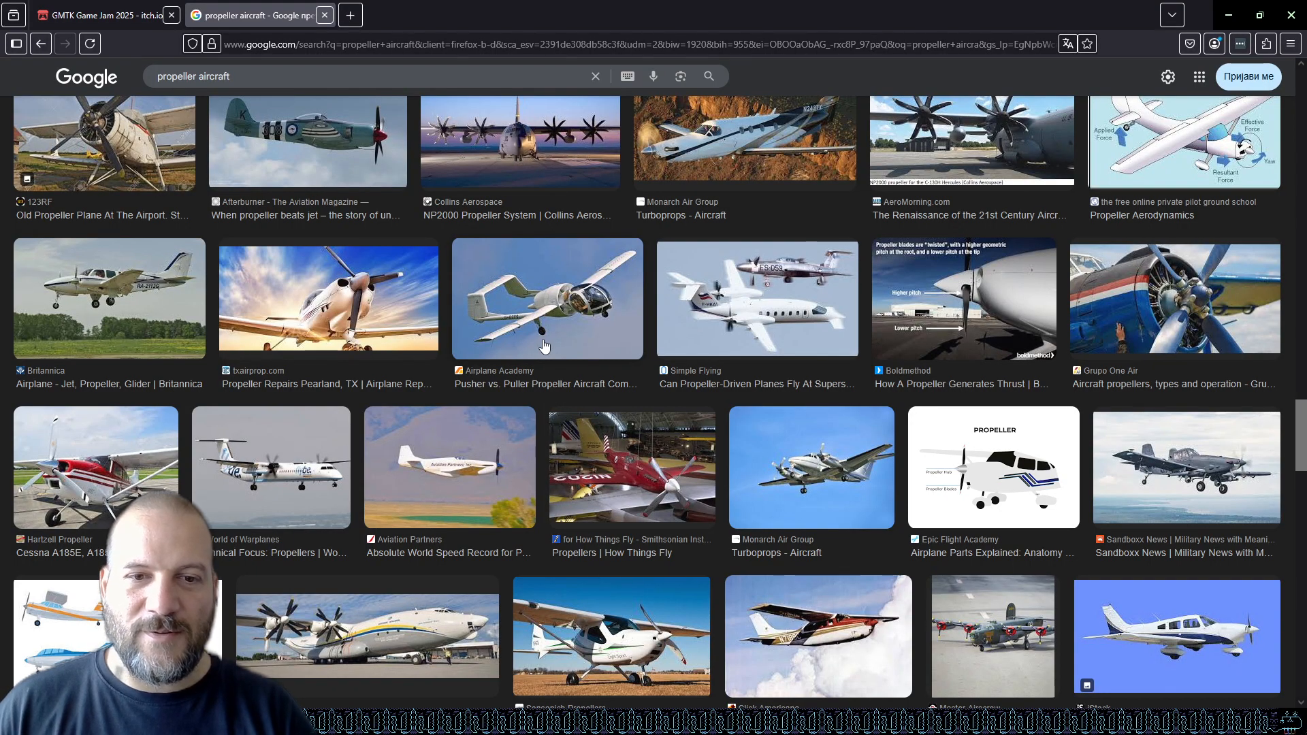
scroll(546, 347, "down", 9)
scroll(537, 337, "up", 11)
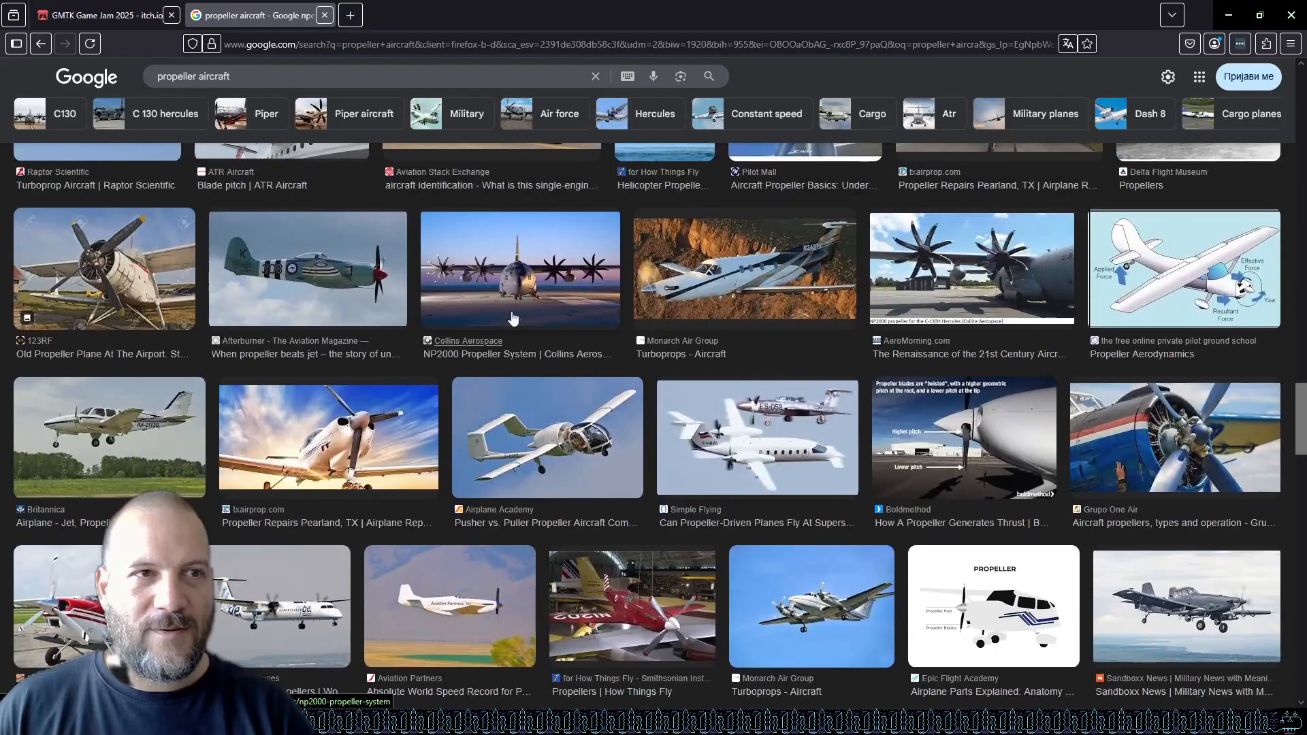
scroll(530, 330, "down", 5)
Refine the image search to antique propeller aircraft.
left_click(284, 71)
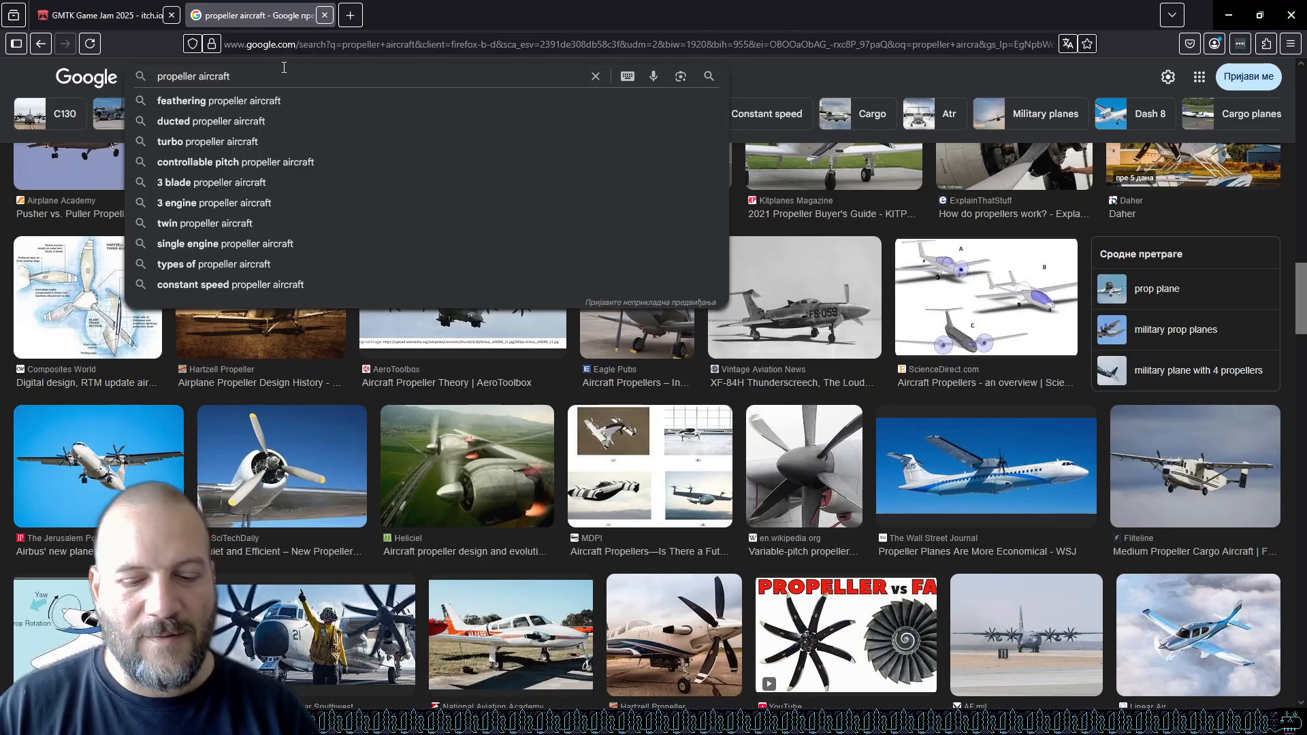
key("Home")
type("antique")
key("Return")
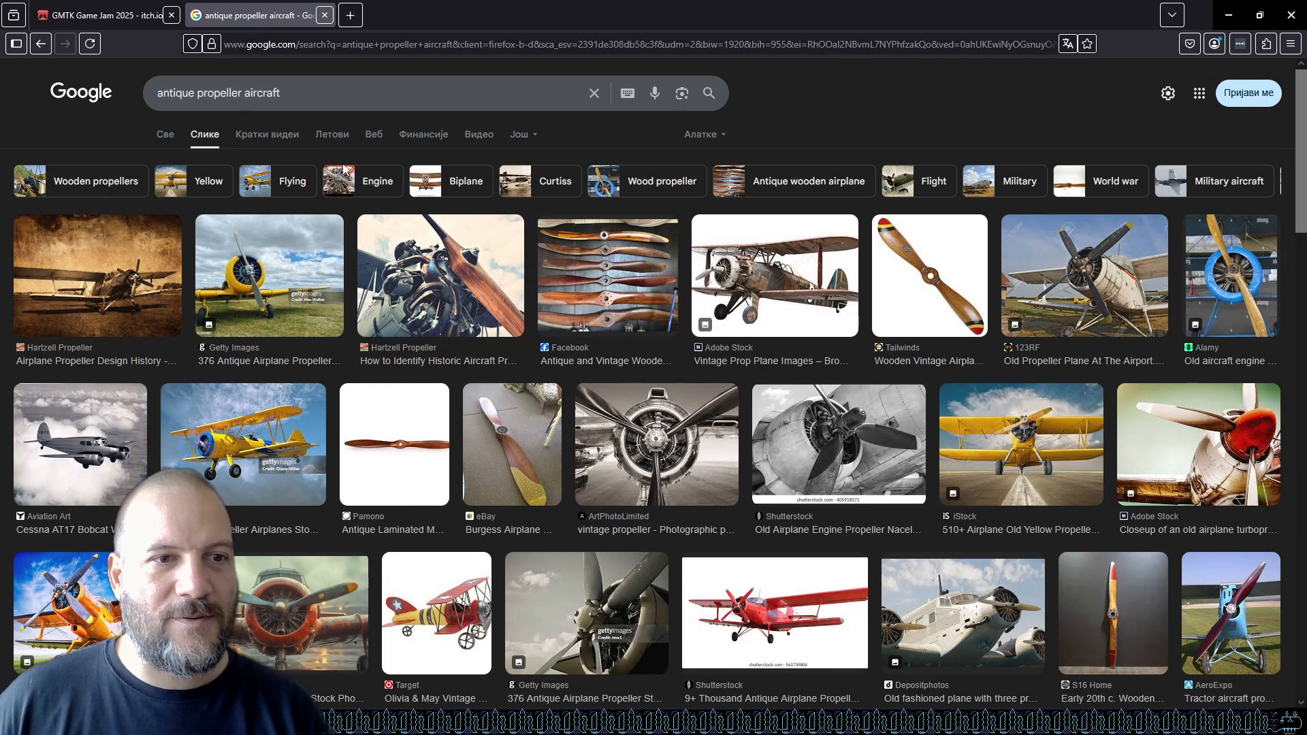
Preview antique propeller aircraft results, opening the red toy biplane image in the side panel.
left_click(286, 441)
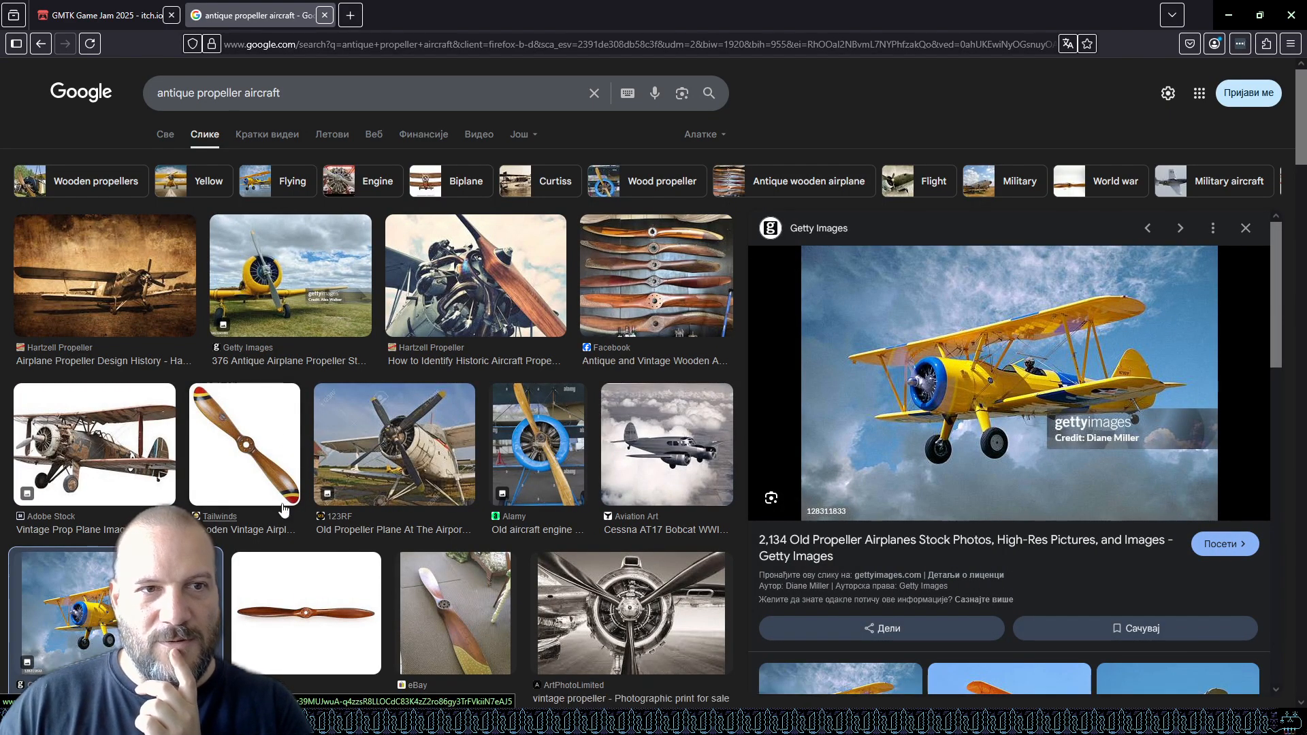
scroll(369, 435, "down", 7)
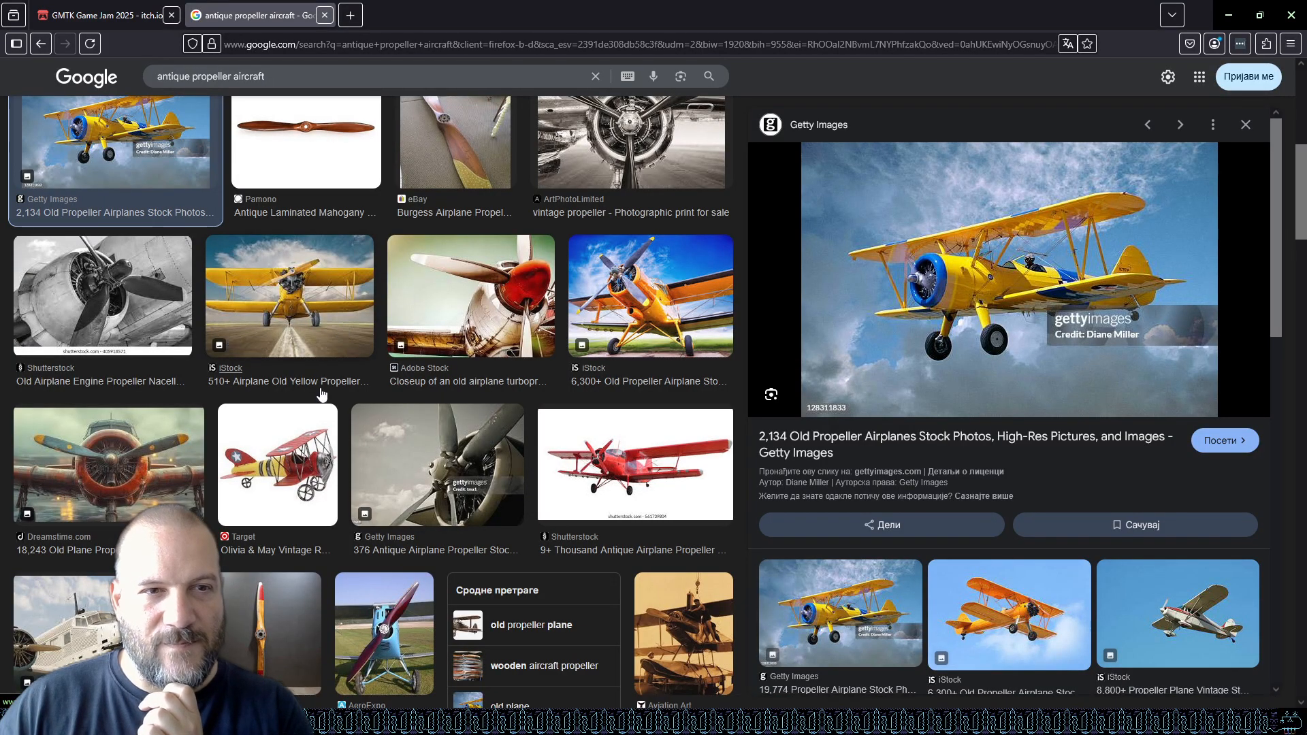
left_click(304, 471)
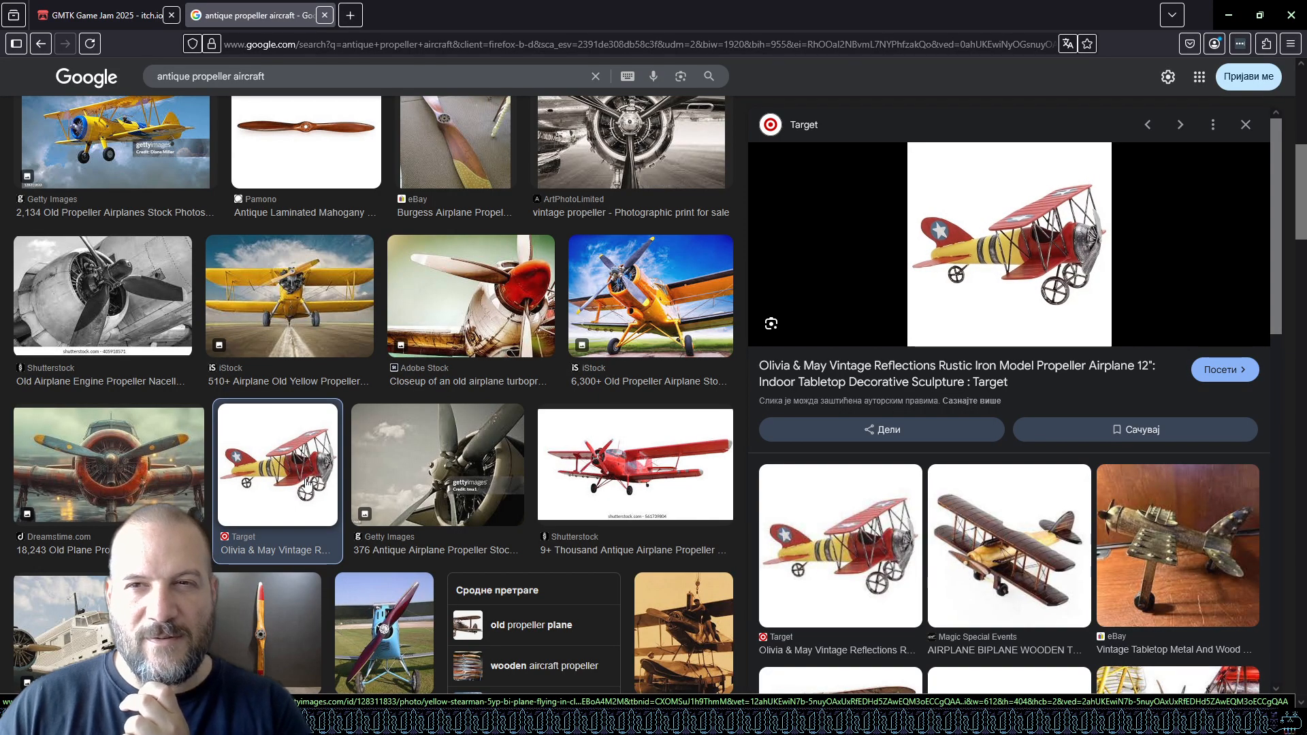
Scroll through more of the antique propeller aircraft image results for reference.
scroll(307, 486, "down", 4)
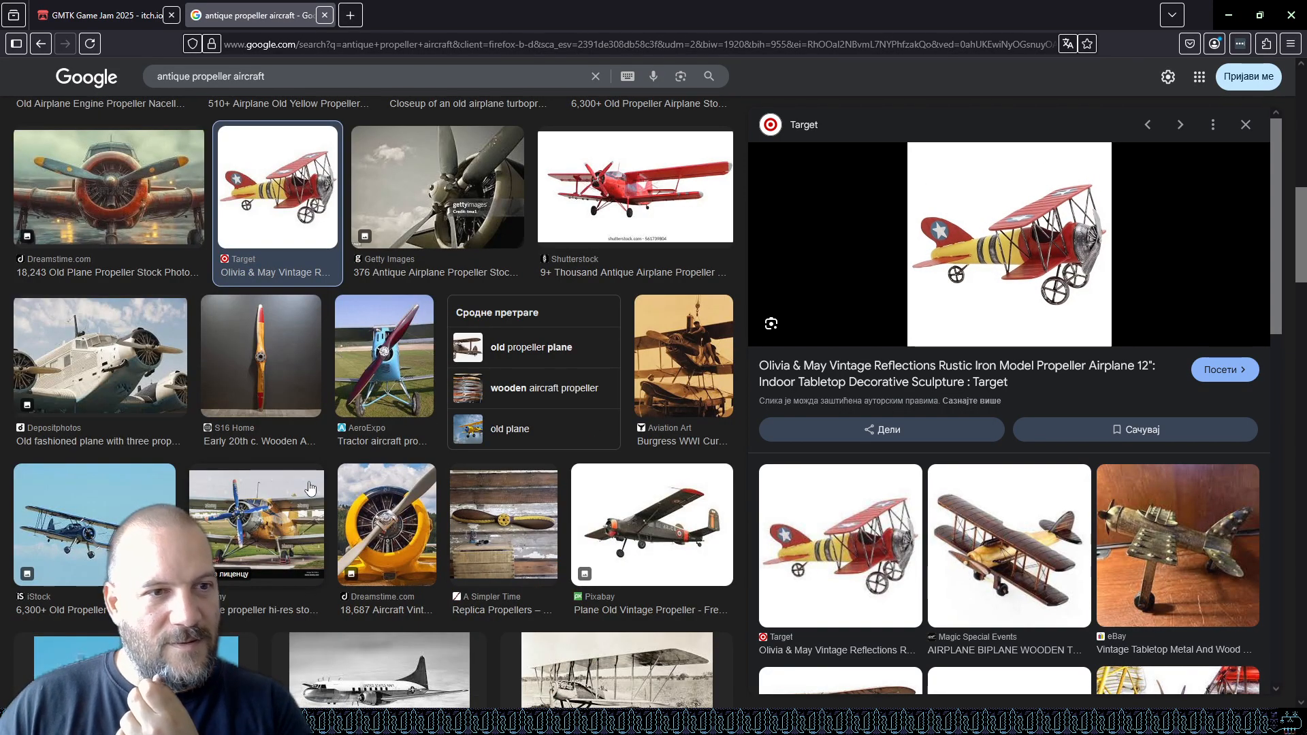
scroll(309, 487, "down", 4)
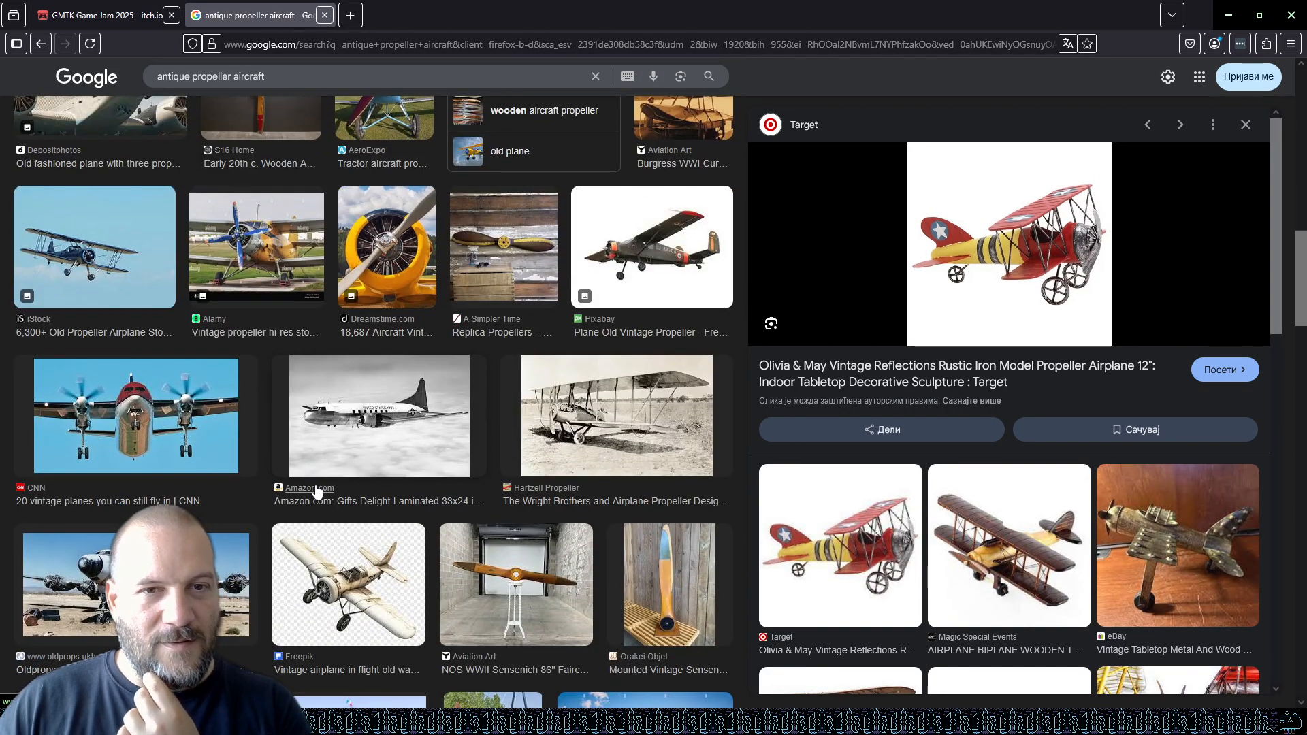
scroll(317, 490, "down", 4)
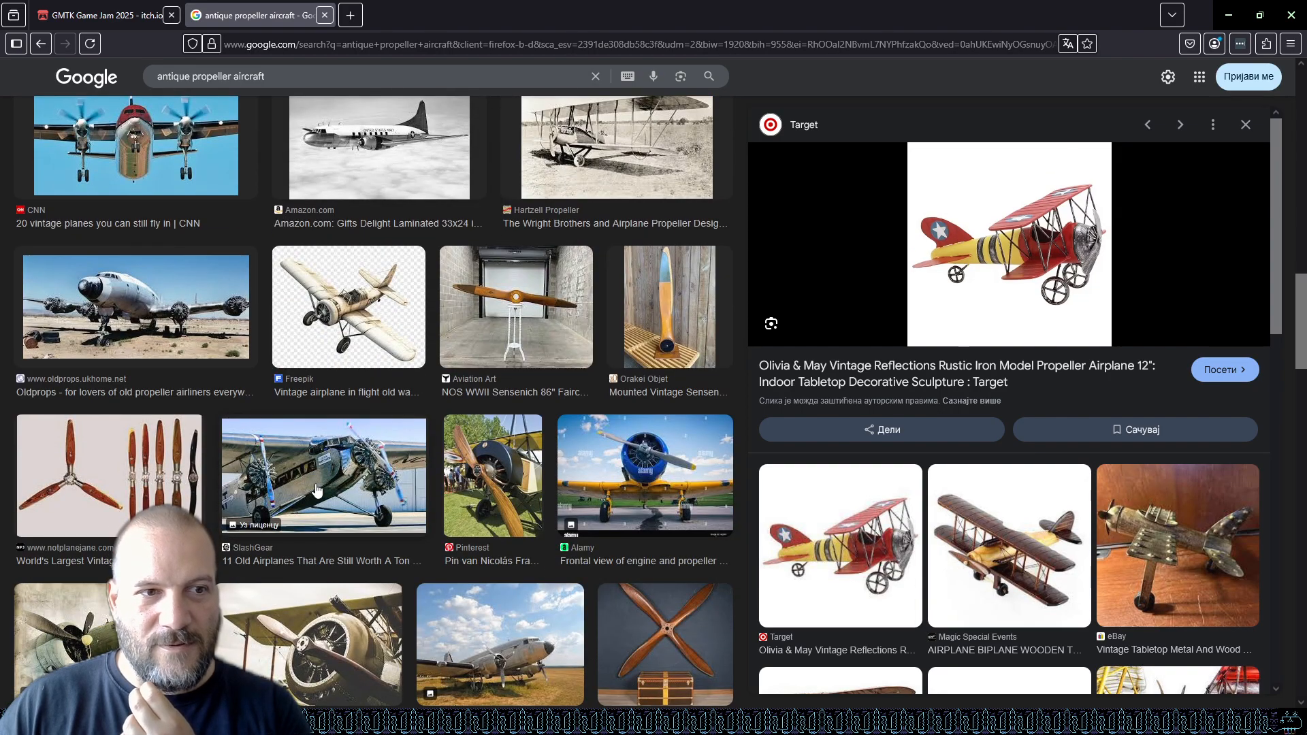
scroll(317, 490, "down", 5)
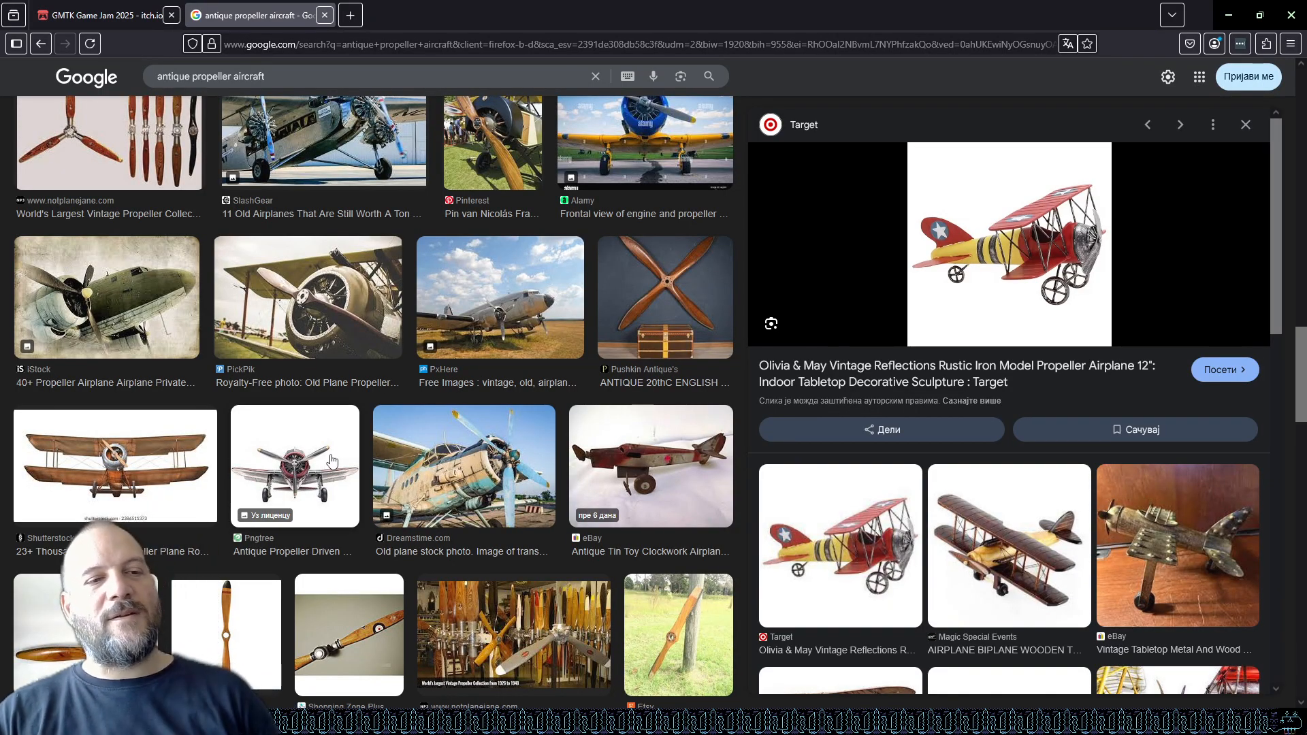
scroll(336, 469, "down", 3)
scroll(335, 468, "down", 3)
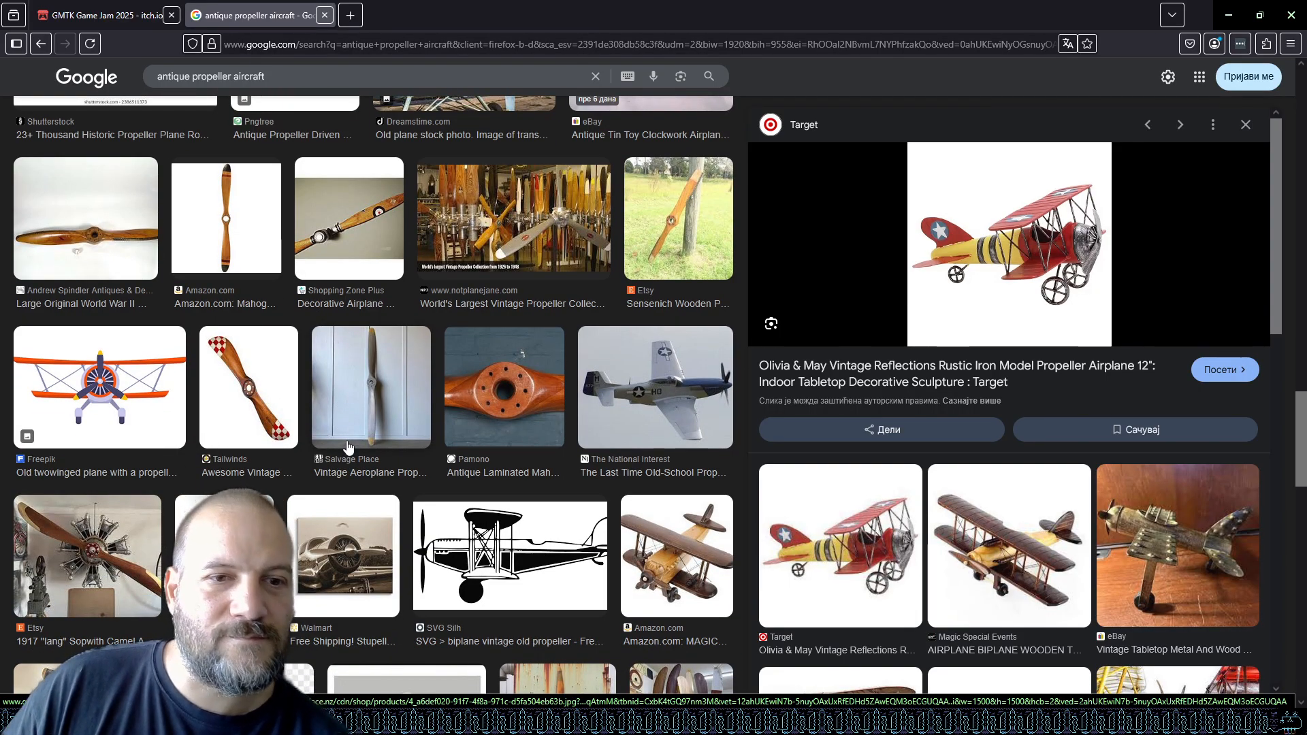
scroll(348, 447, "down", 4)
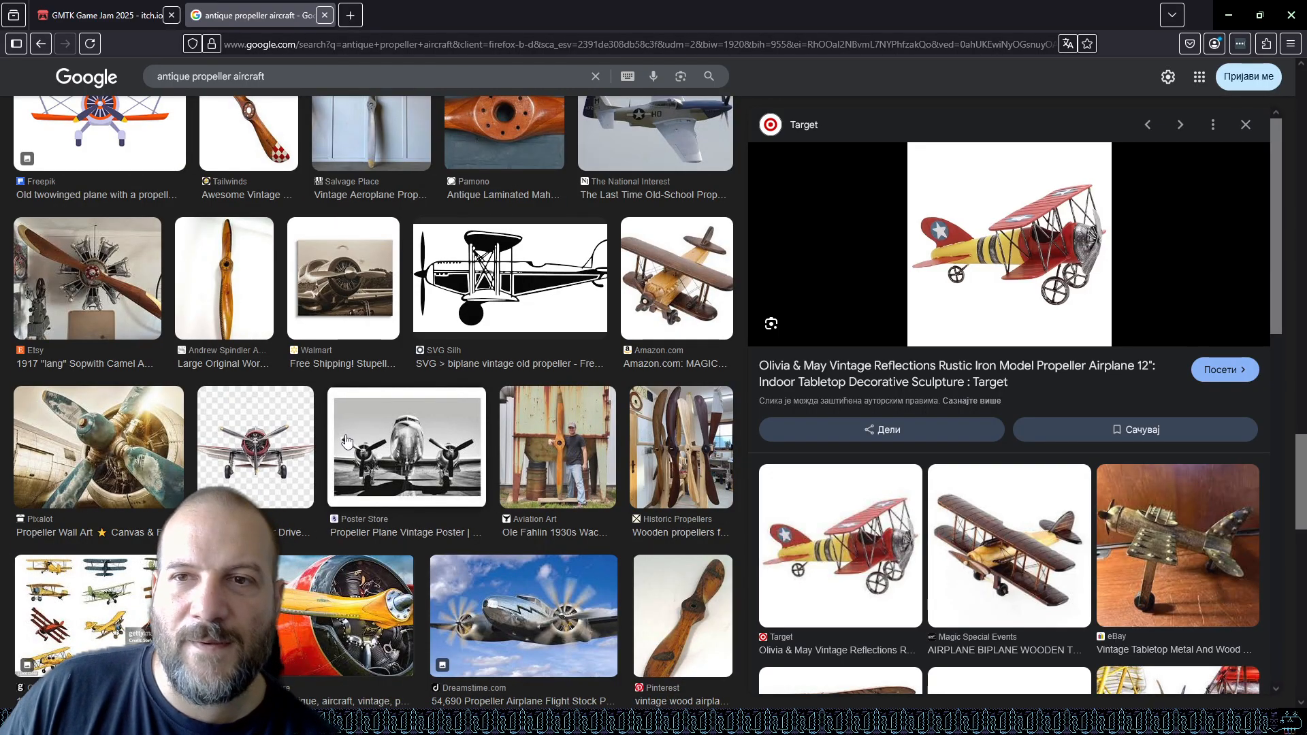
scroll(345, 438, "down", 4)
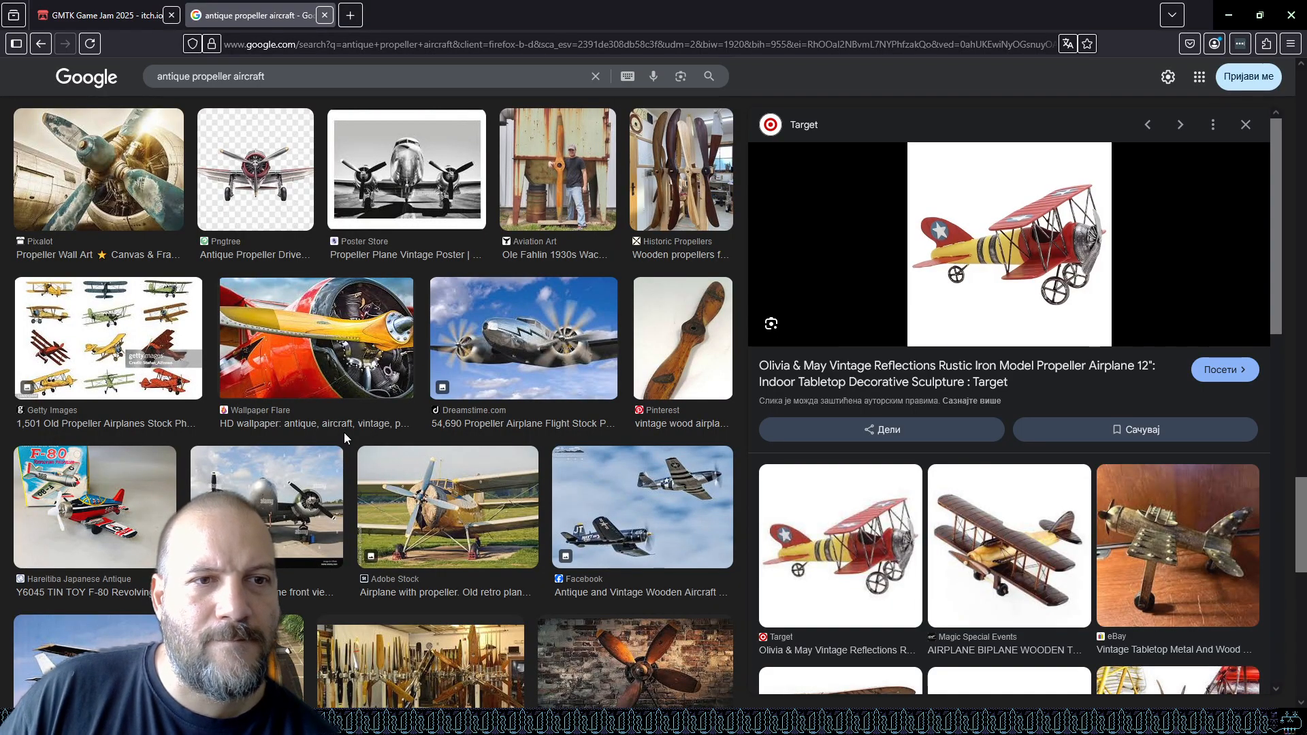
scroll(344, 434, "down", 5)
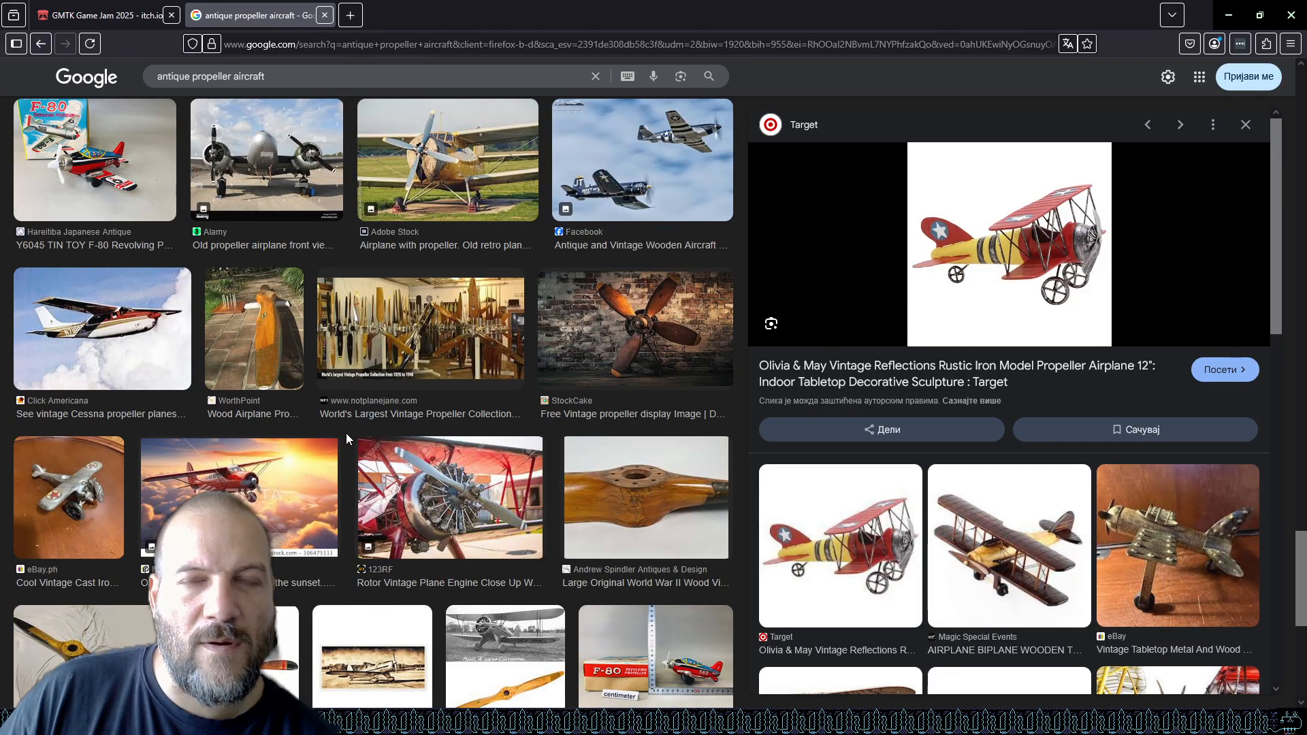
scroll(329, 457, "down", 3)
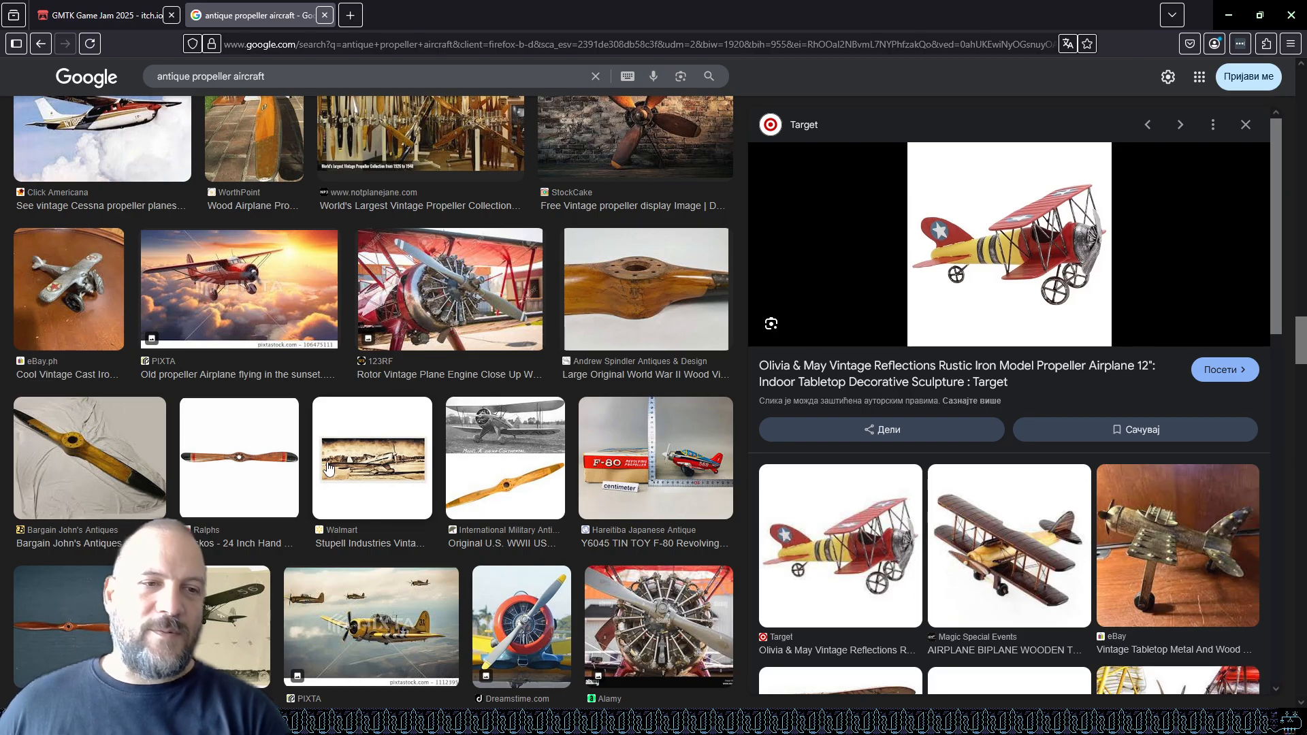
scroll(245, 573, "down", 5)
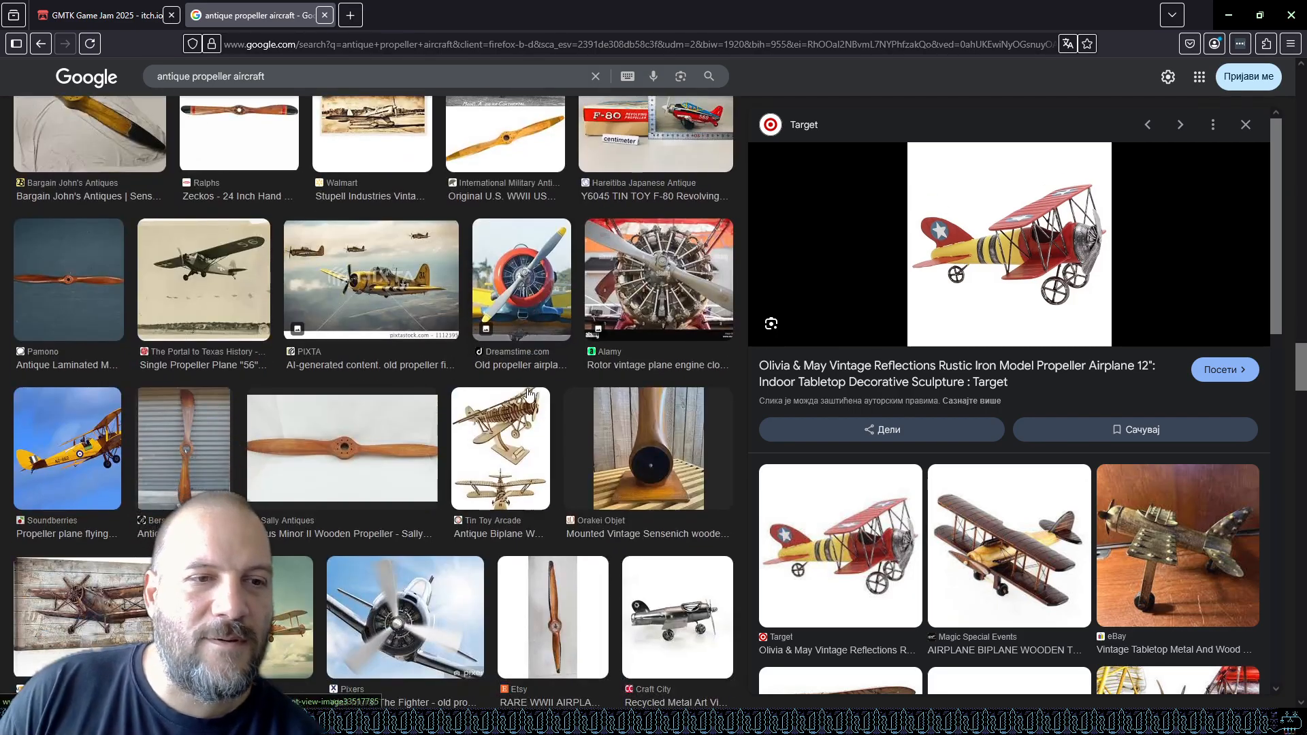
scroll(529, 393, "down", 5)
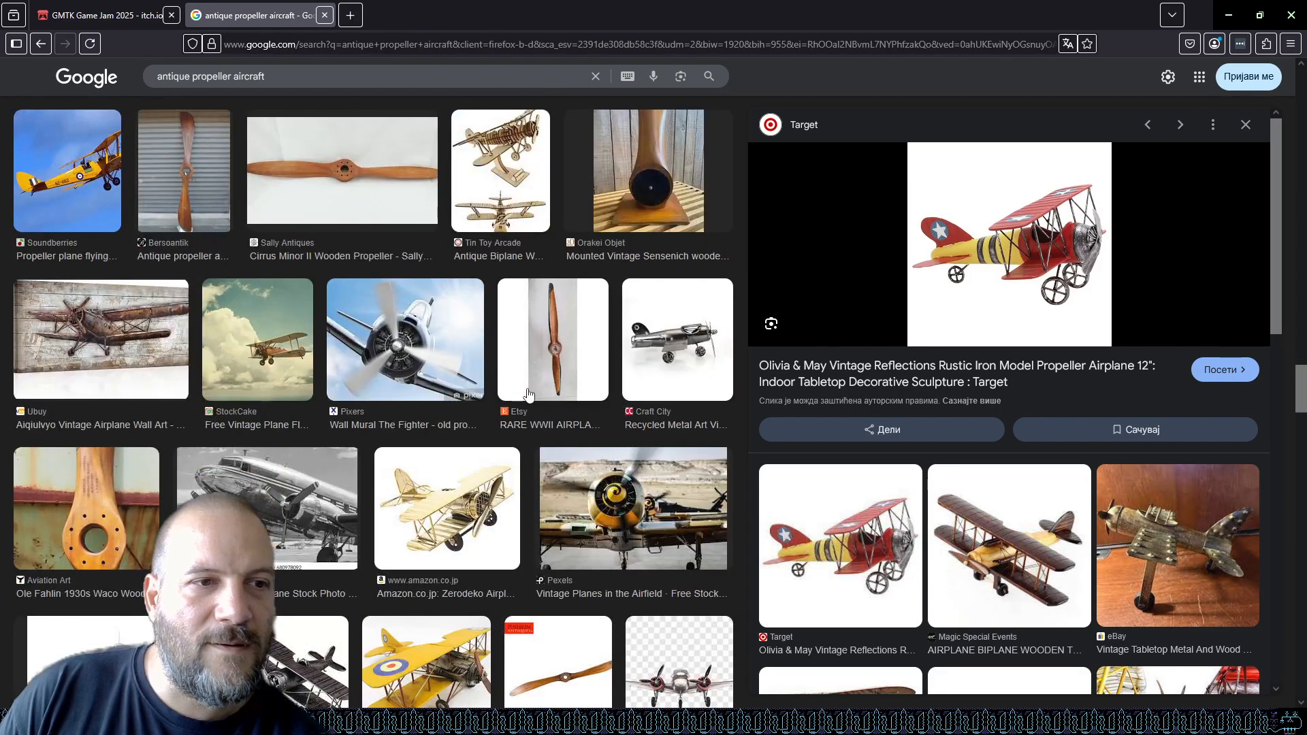
scroll(529, 393, "down", 5)
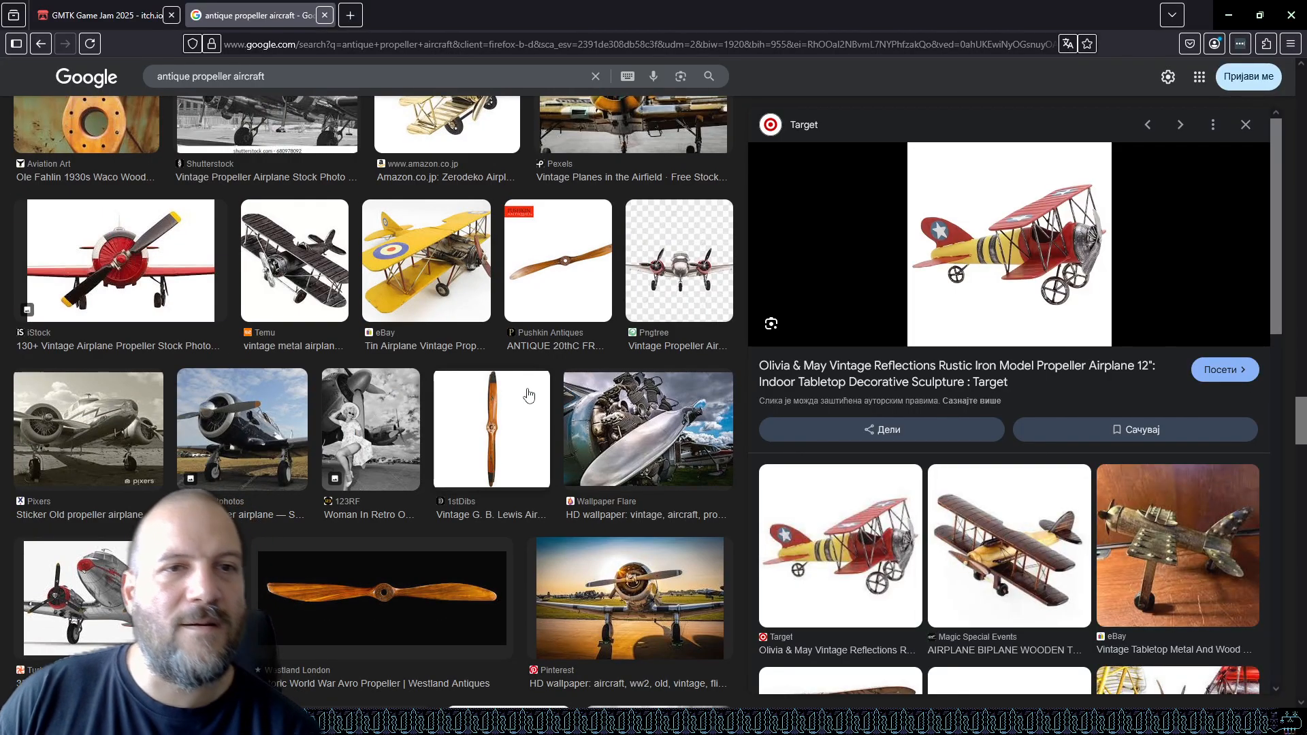
scroll(529, 394, "up", 9)
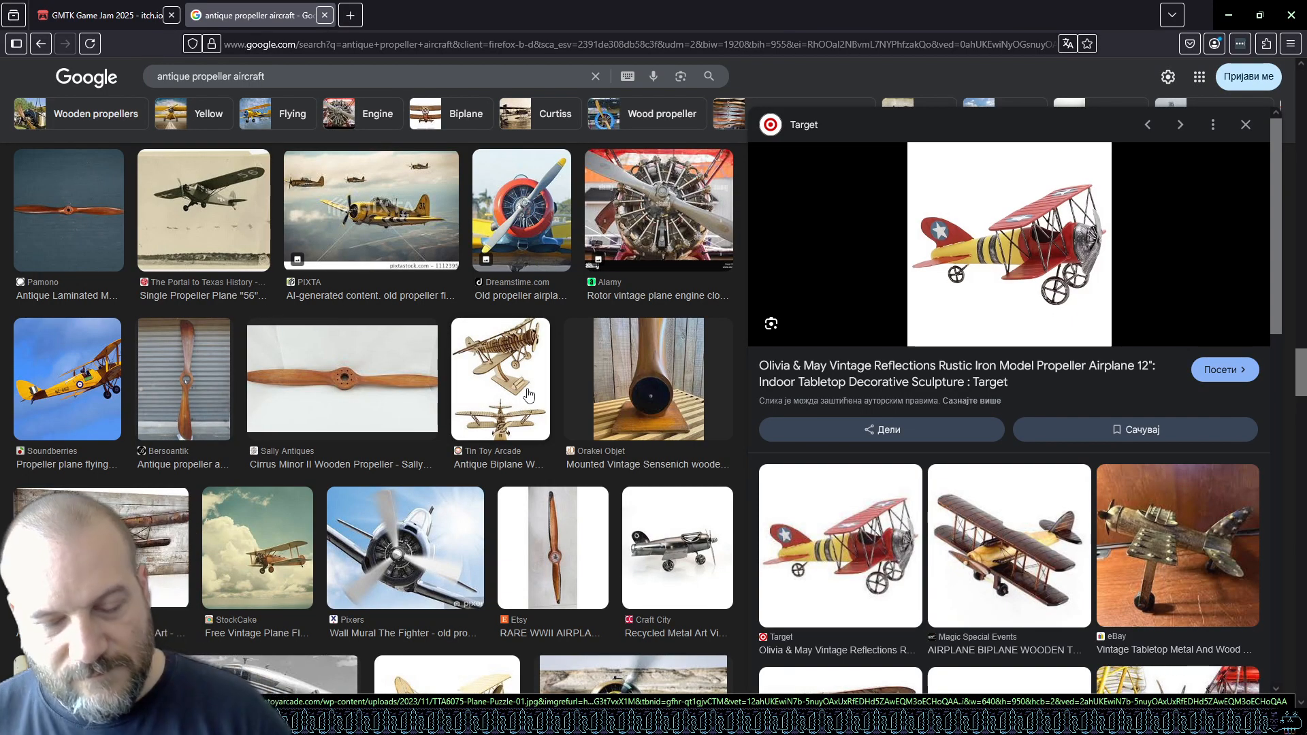
Snip the red toy biplane preview image to the clipboard.
key("super+shift+s")
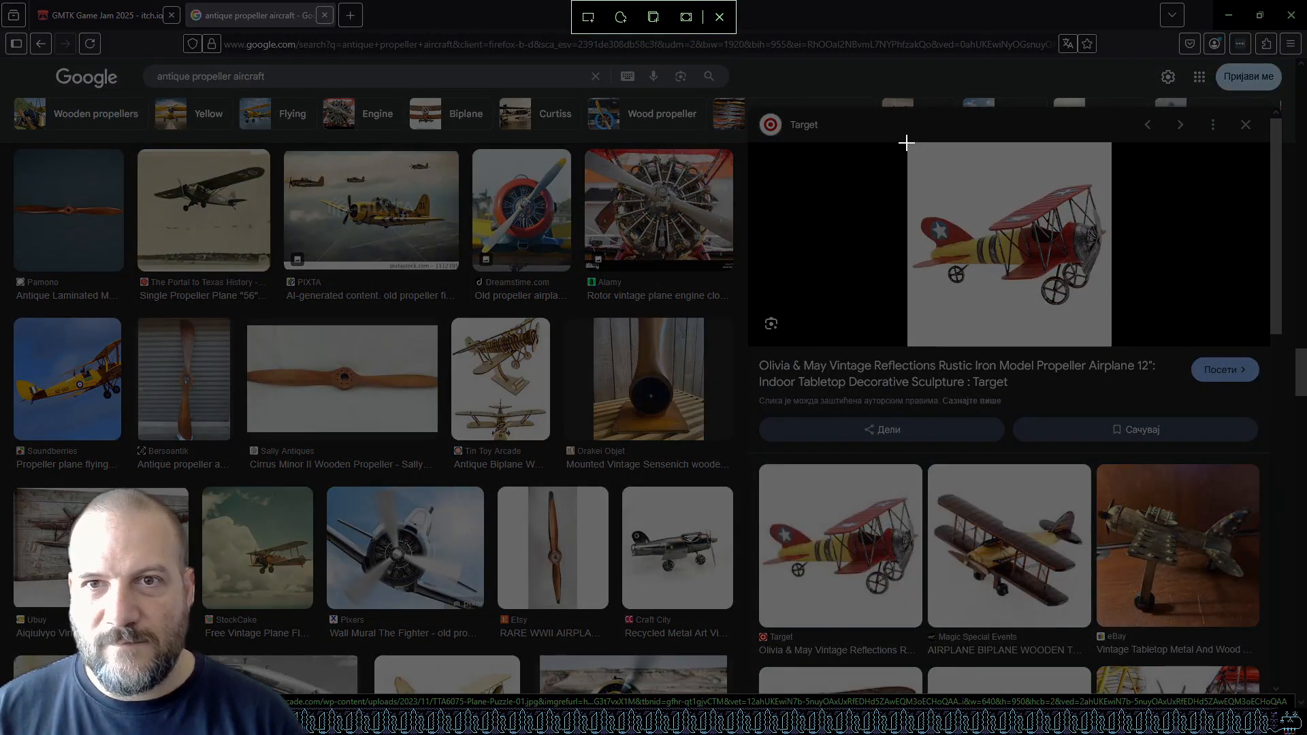
left_click_drag(906, 143, 1111, 339)
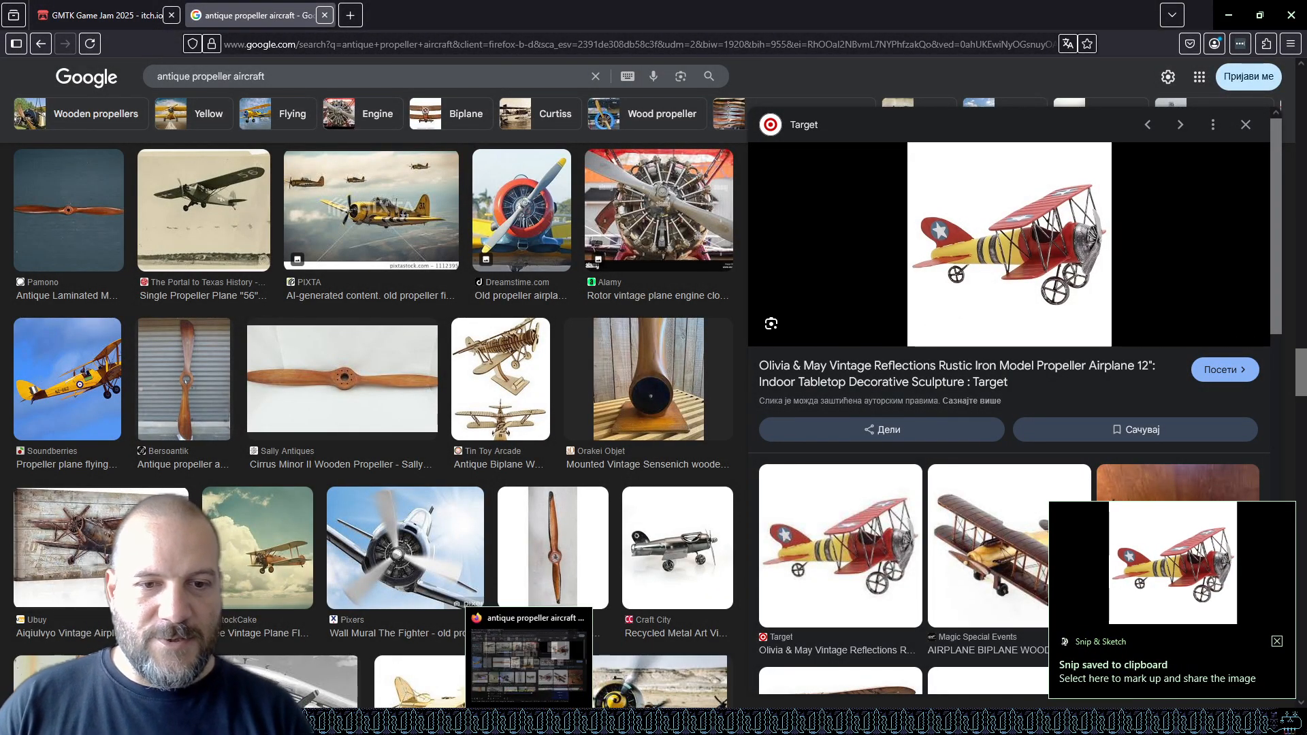
Switch to GIMP, open the blue scene image, and paste the biplane snip into it.
left_click(547, 722)
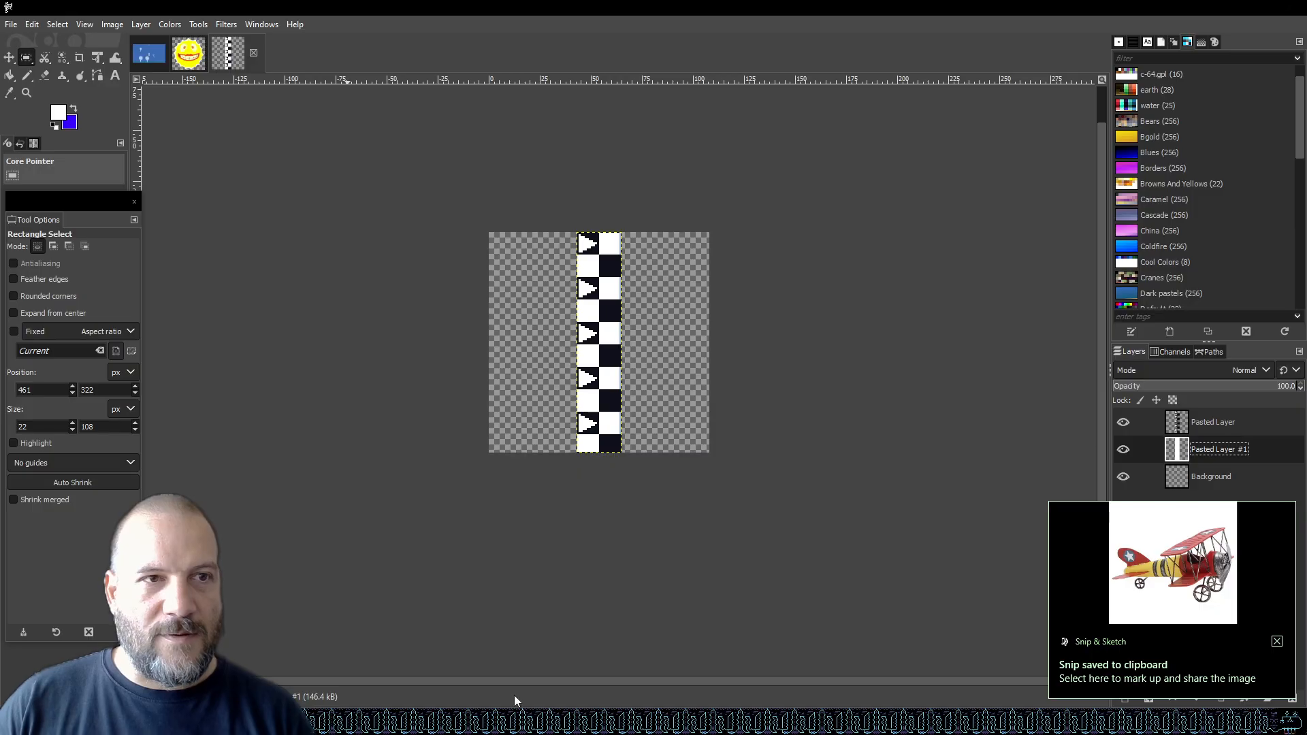
left_click(149, 53)
scroll(518, 418, "down", 4)
scroll(518, 418, "down", 3)
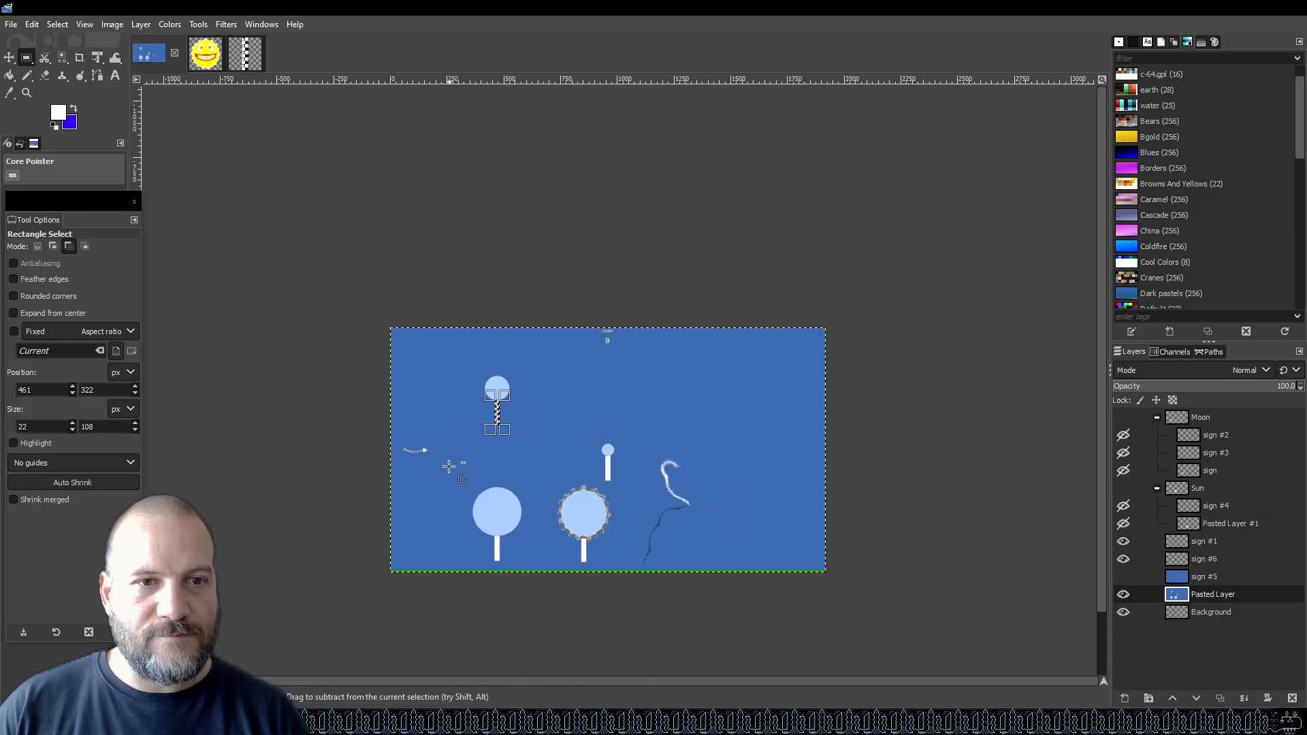
scroll(477, 429, "up", 3)
key("ctrl+v")
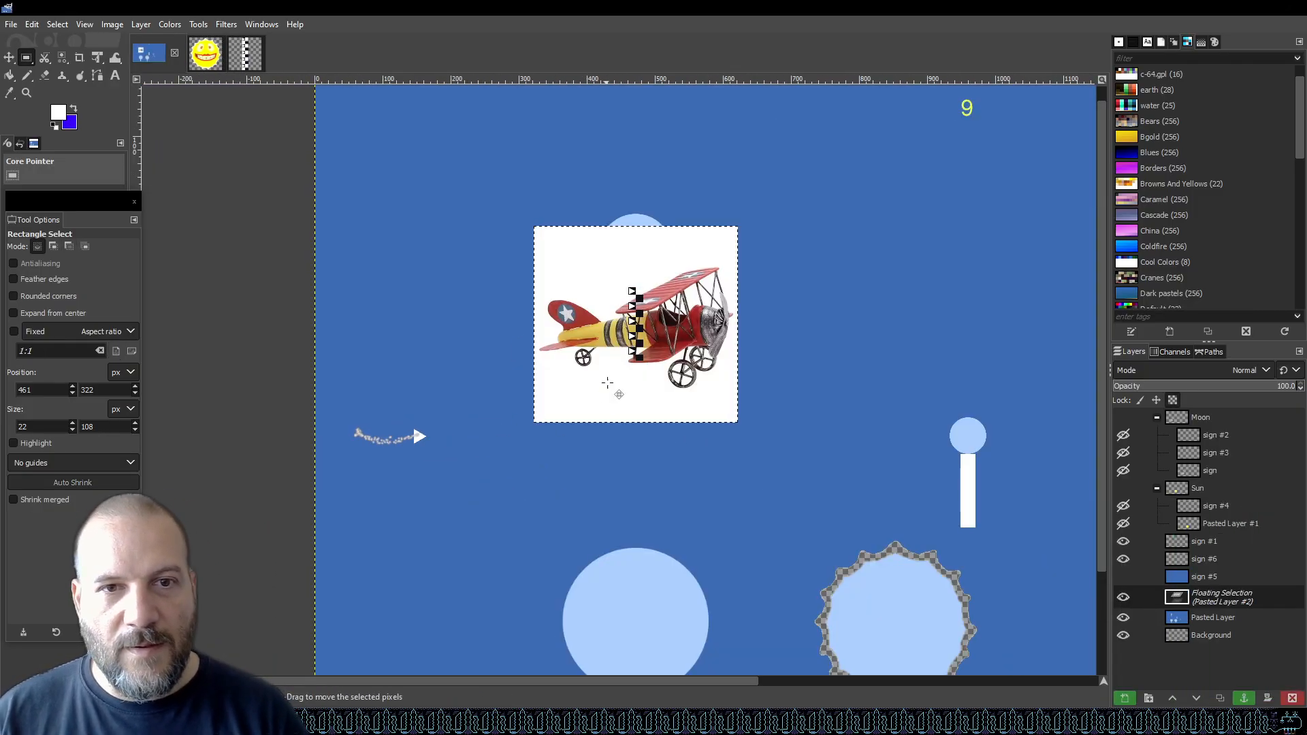
Move the pasted biplane toward the upper left of the scene, above the smoke trail.
left_click_drag(615, 338, 413, 301)
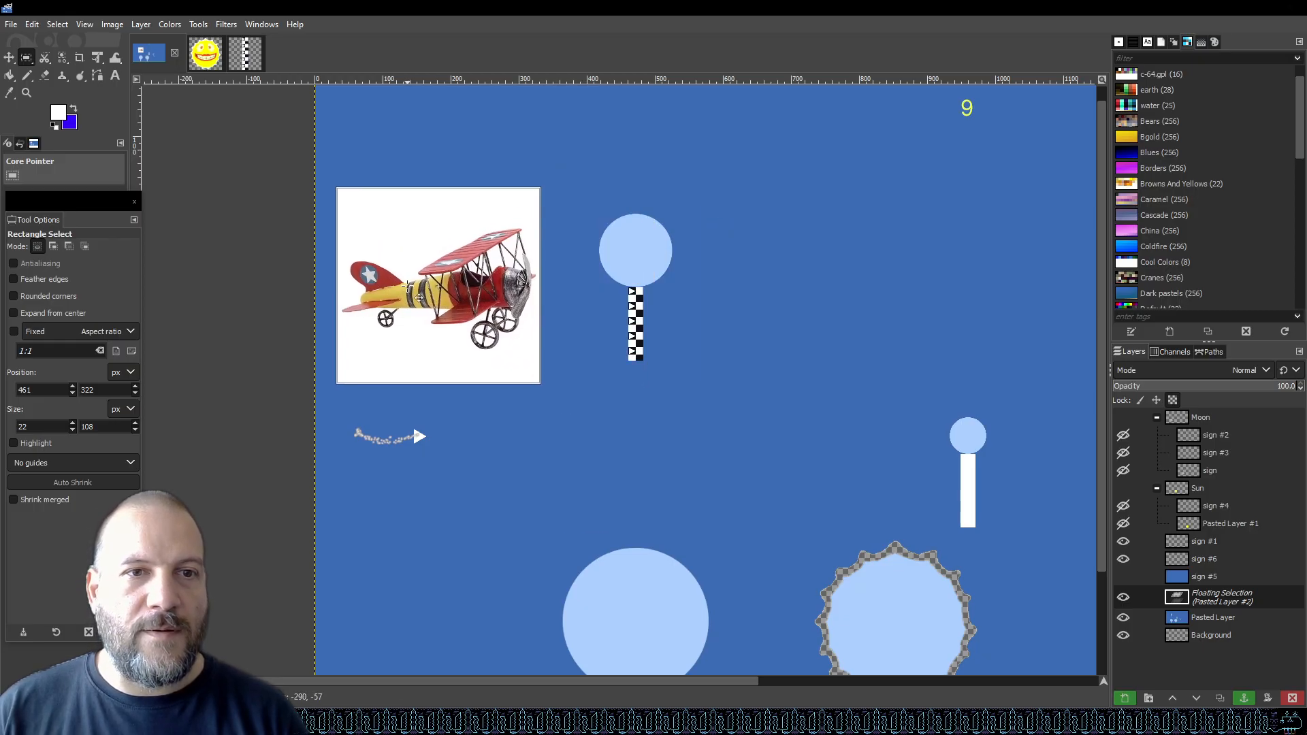
scroll(366, 415, "up", 2)
left_click_drag(529, 225, 524, 256)
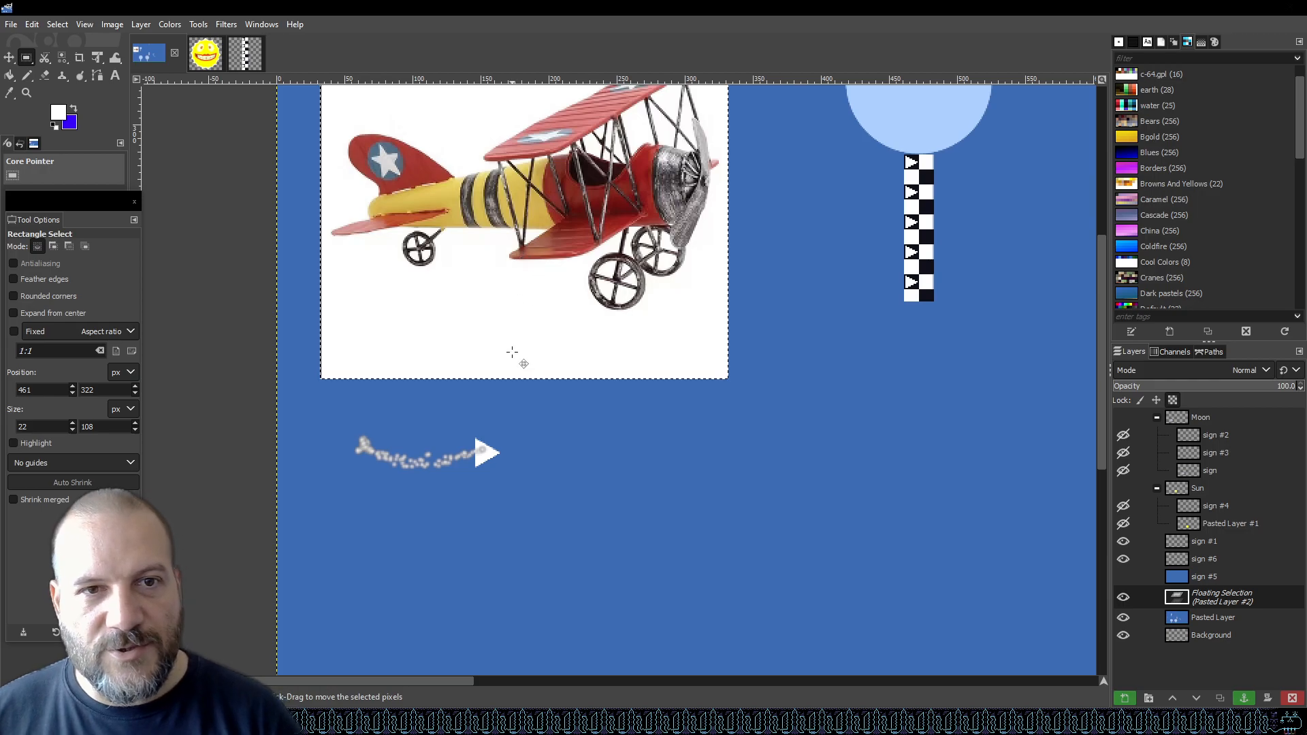
scroll(534, 428, "down", 1)
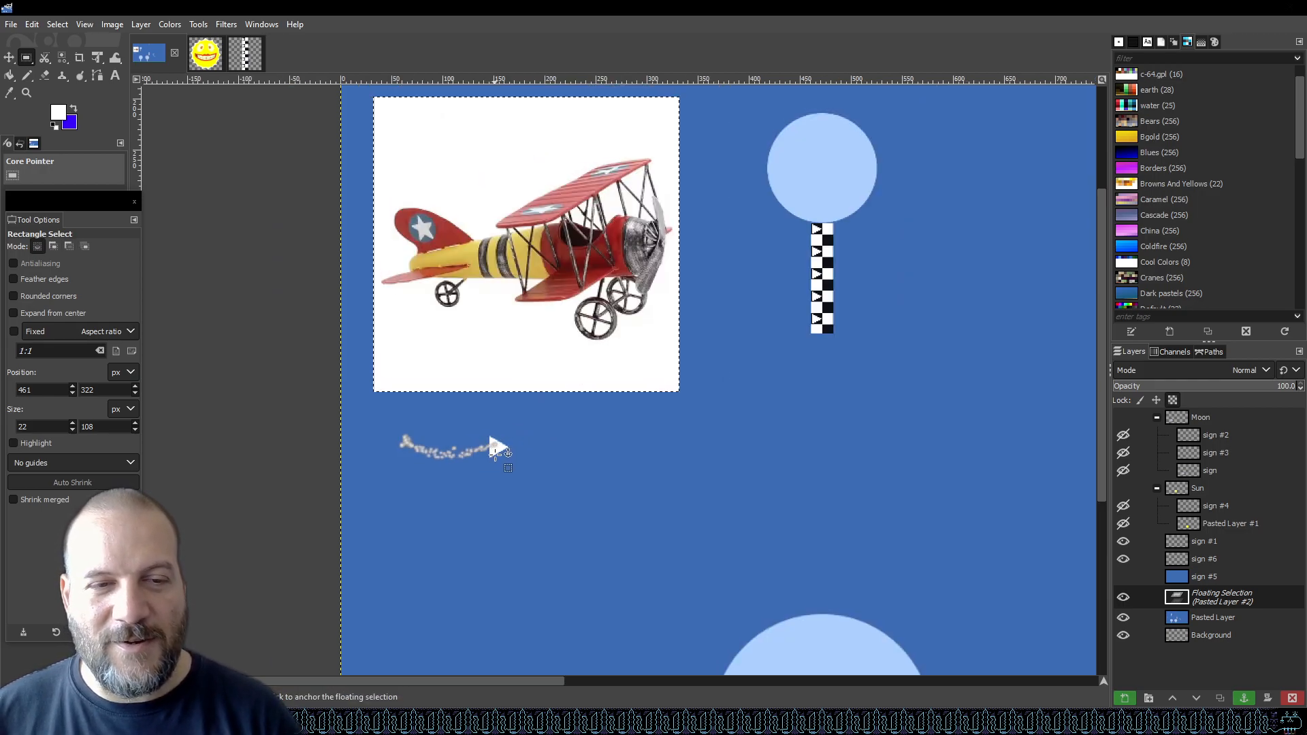
scroll(494, 451, "down", 1)
scroll(505, 393, "up", 1)
Scale the pasted biplane down to a small sprite with the Unified Transform tool.
key("shift+t")
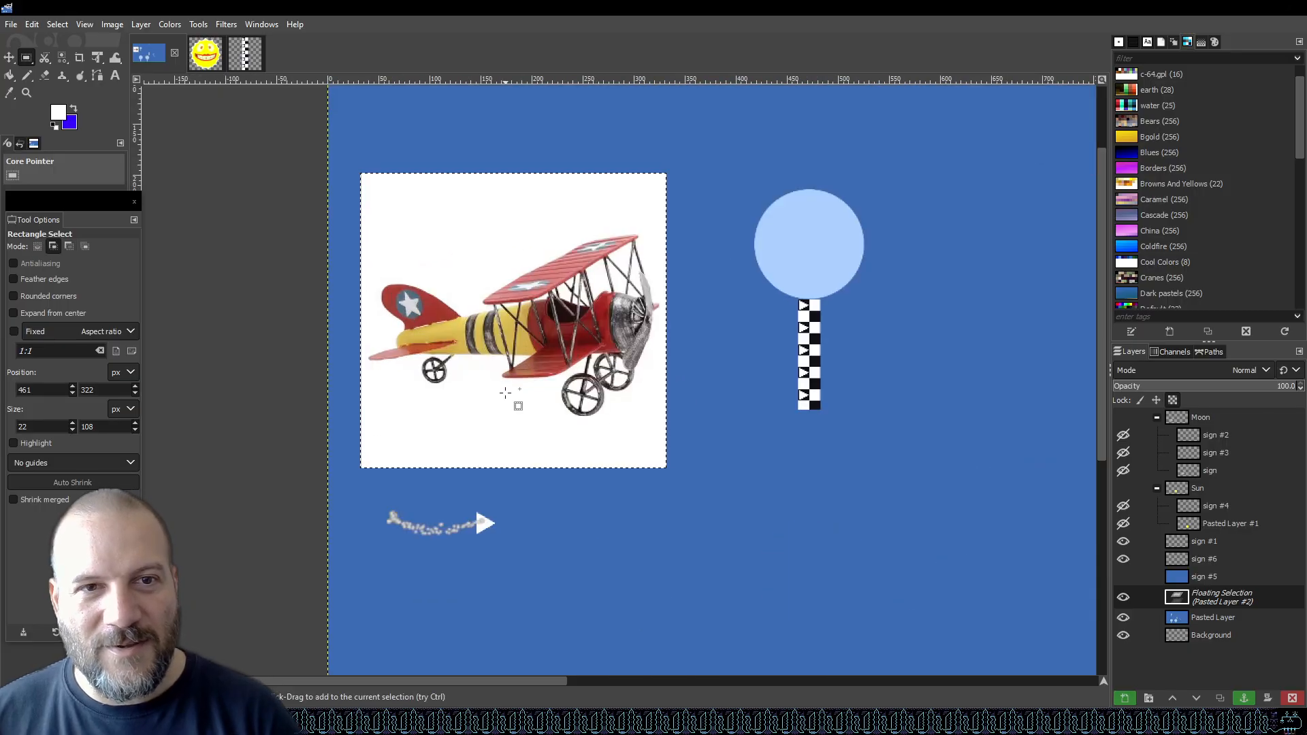
left_click(505, 393)
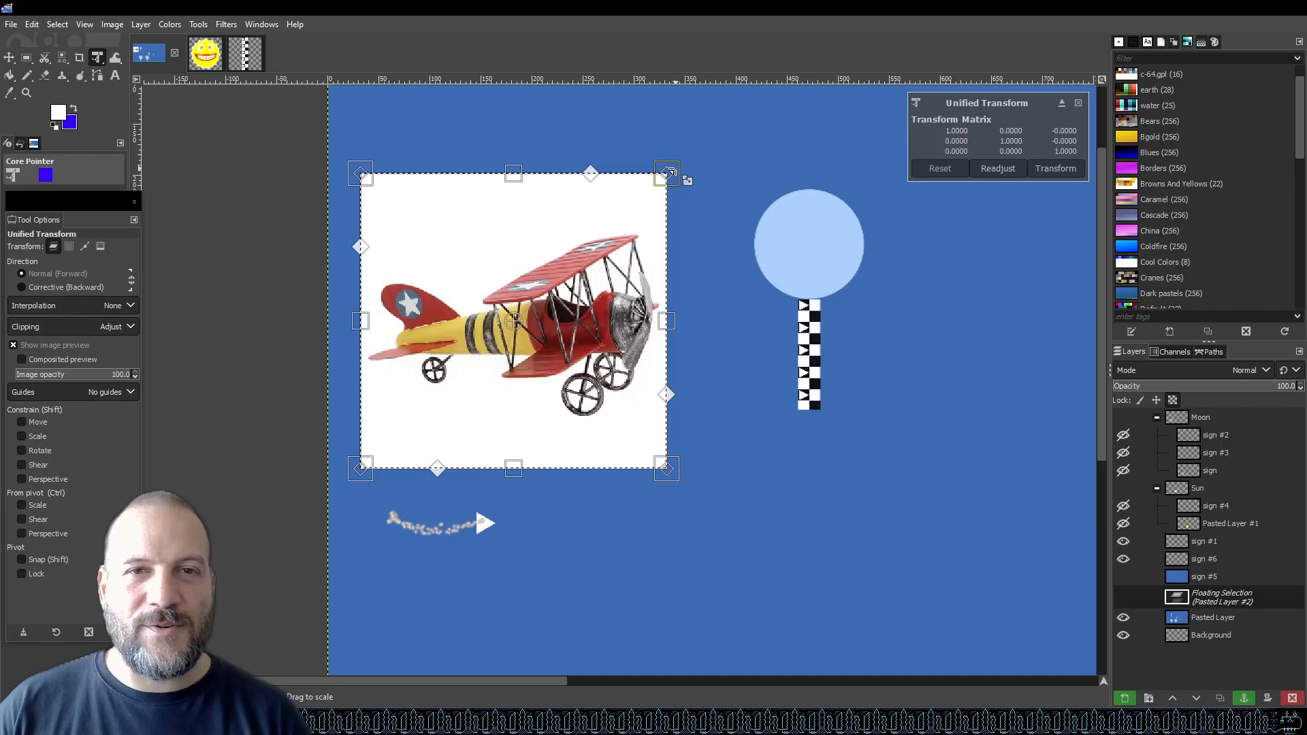
left_click_drag(670, 174, 619, 253)
key("Escape")
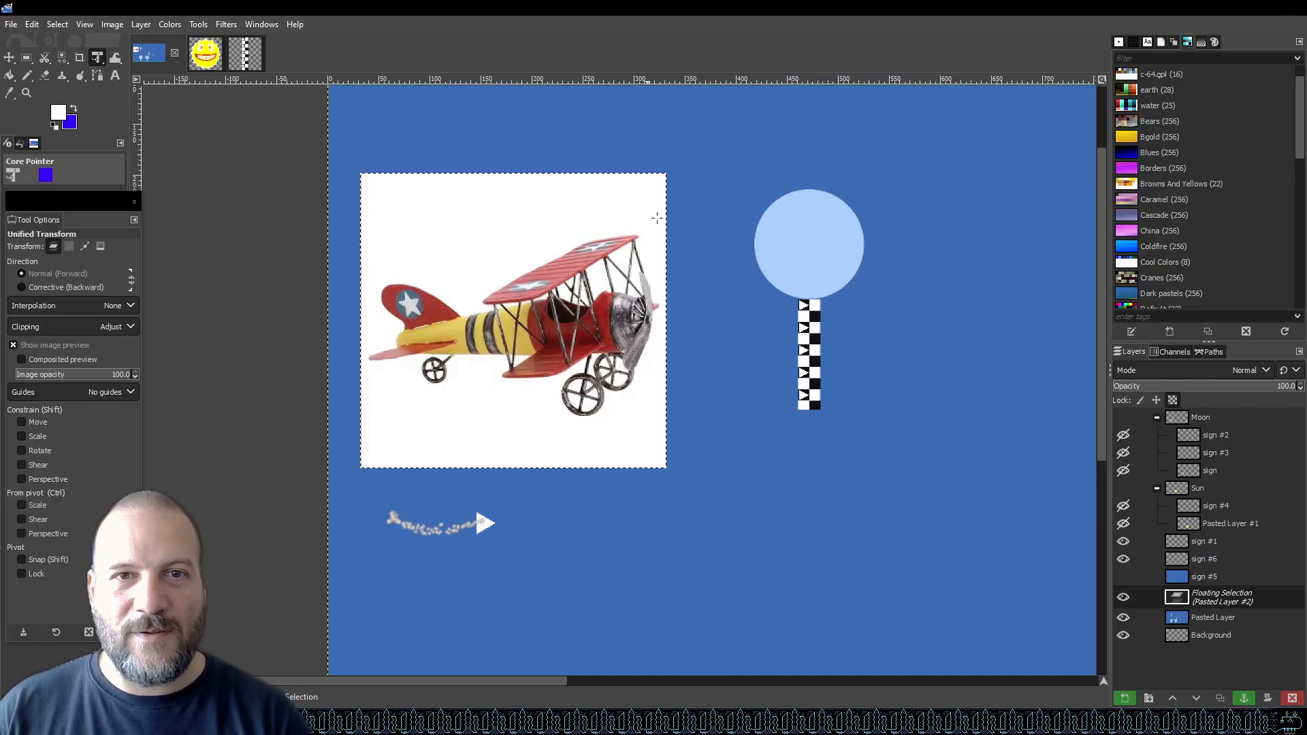
left_click(658, 181)
left_click_drag(643, 204, 481, 464)
key("Return")
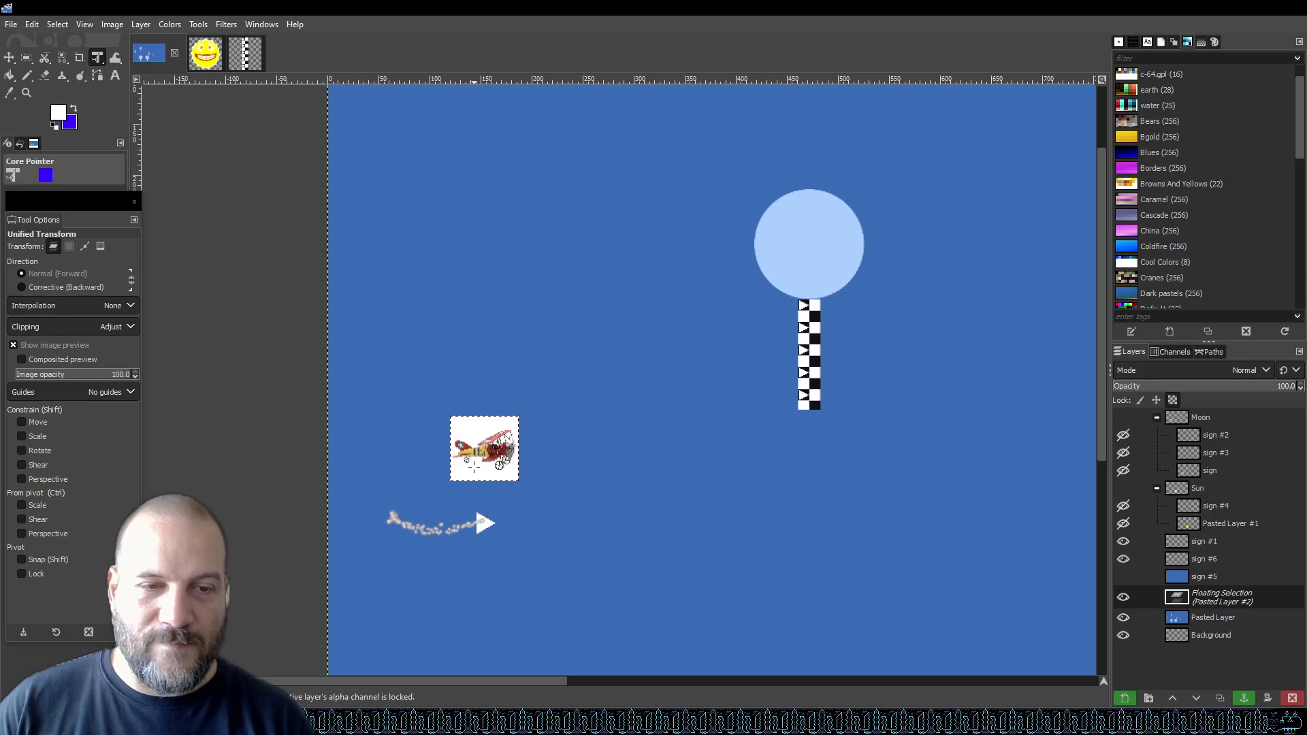
Convert the floating biplane selection into its own layer.
scroll(476, 500, "up", 2, "ctrl")
scroll(479, 497, "up", 1, "ctrl")
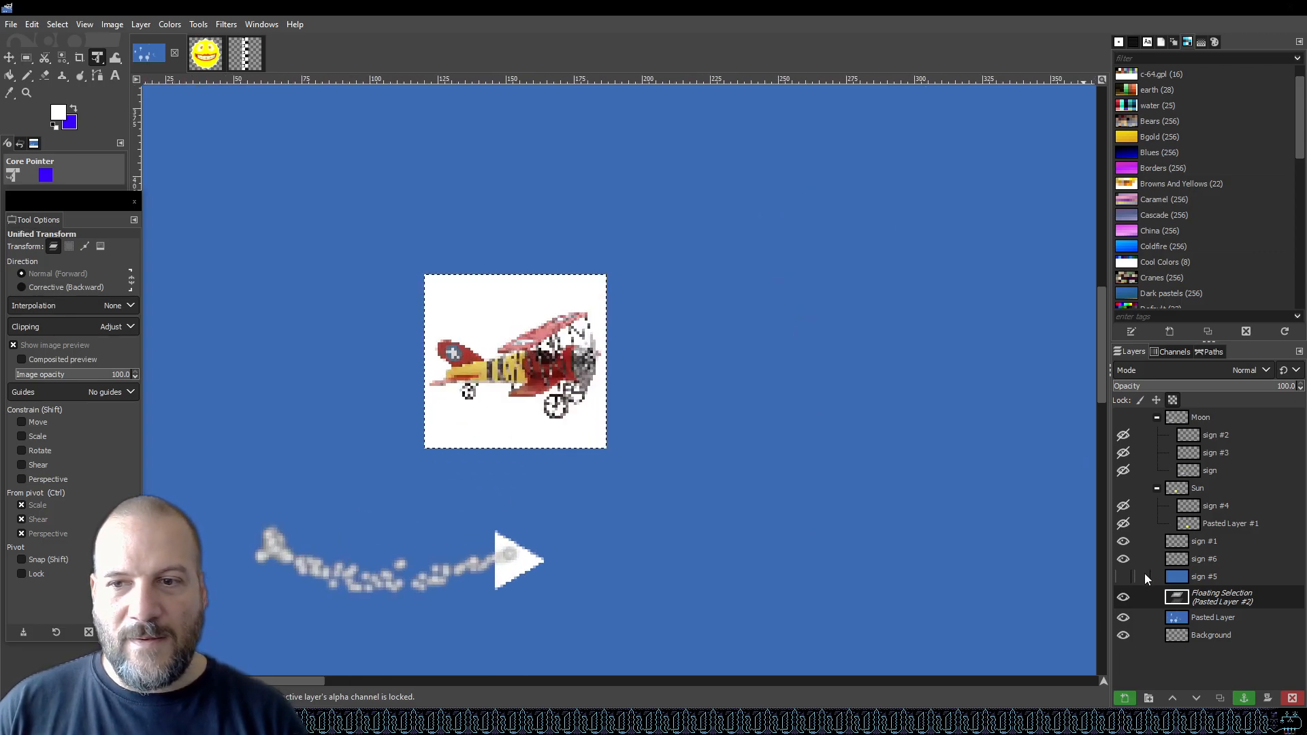
right_click(1211, 605)
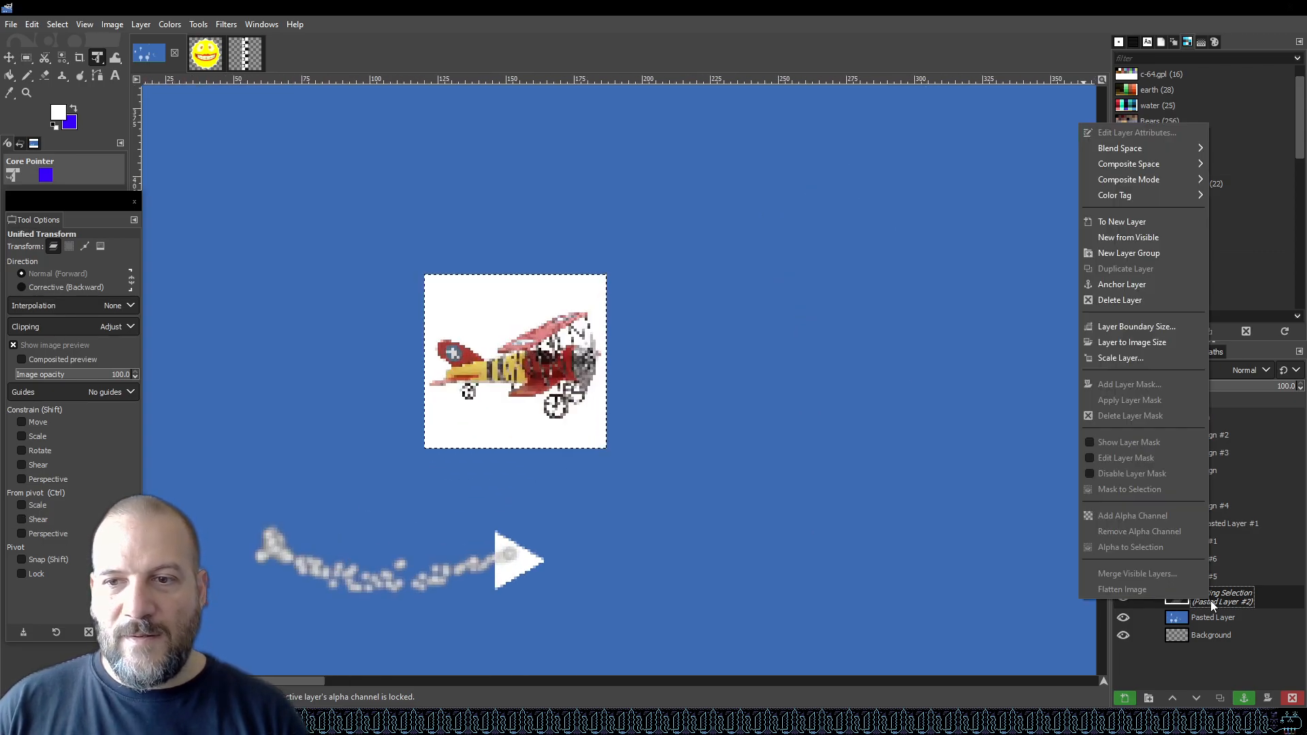
left_click(1135, 223)
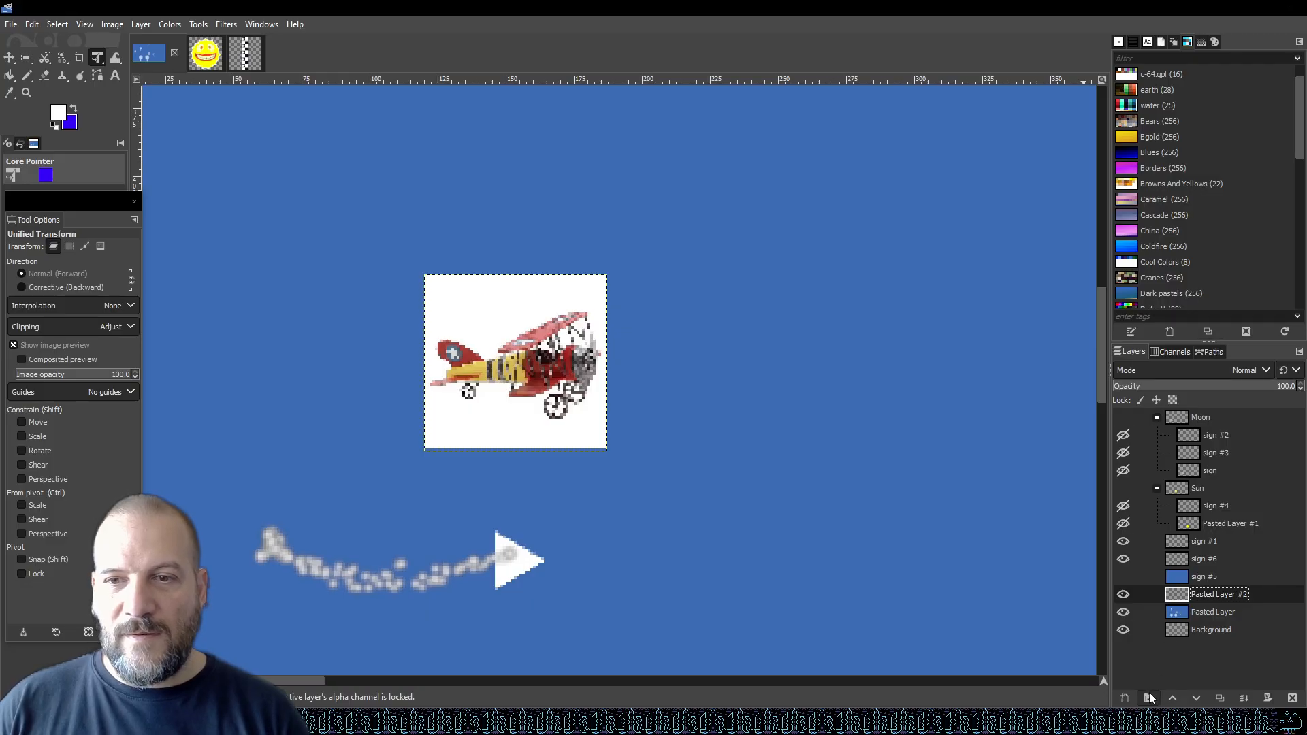
Add a new transparent 1920 × 1080 layer named sign above the biplane layer.
left_click(1127, 697)
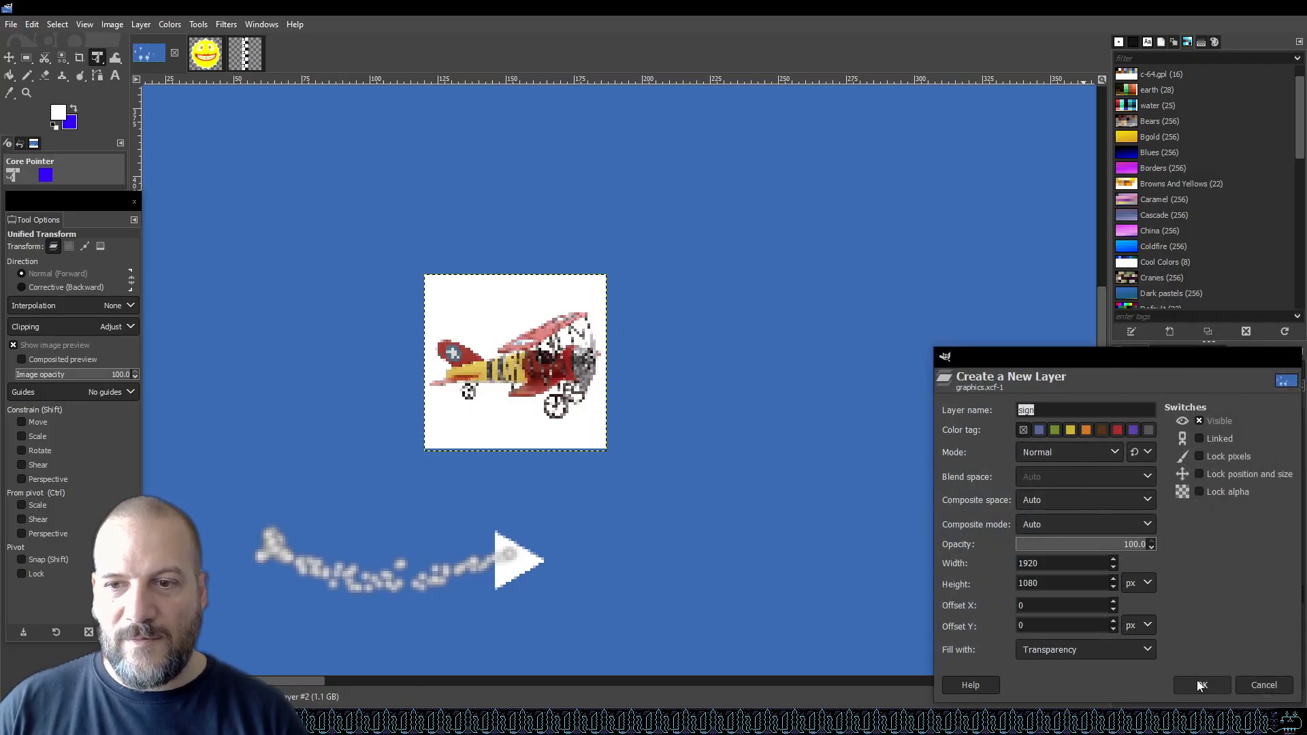
left_click(1195, 684)
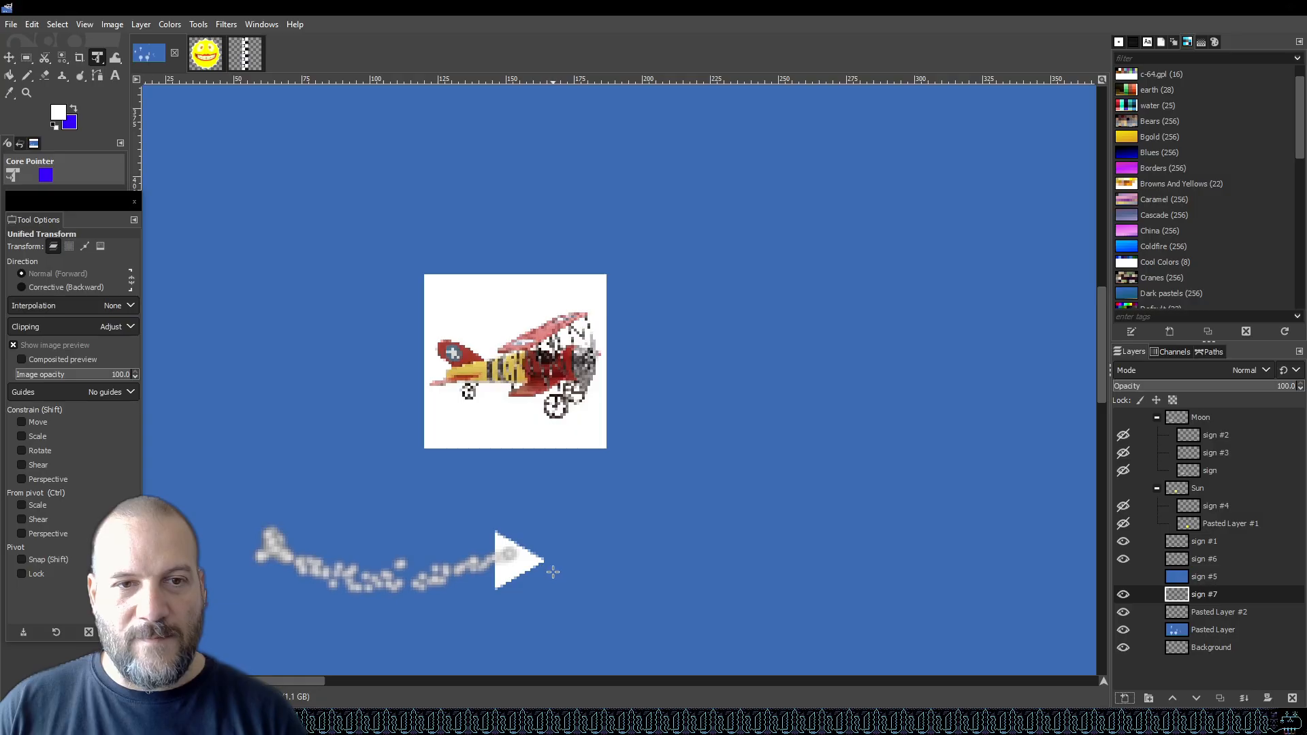
scroll(554, 575, "up", 2, "ctrl")
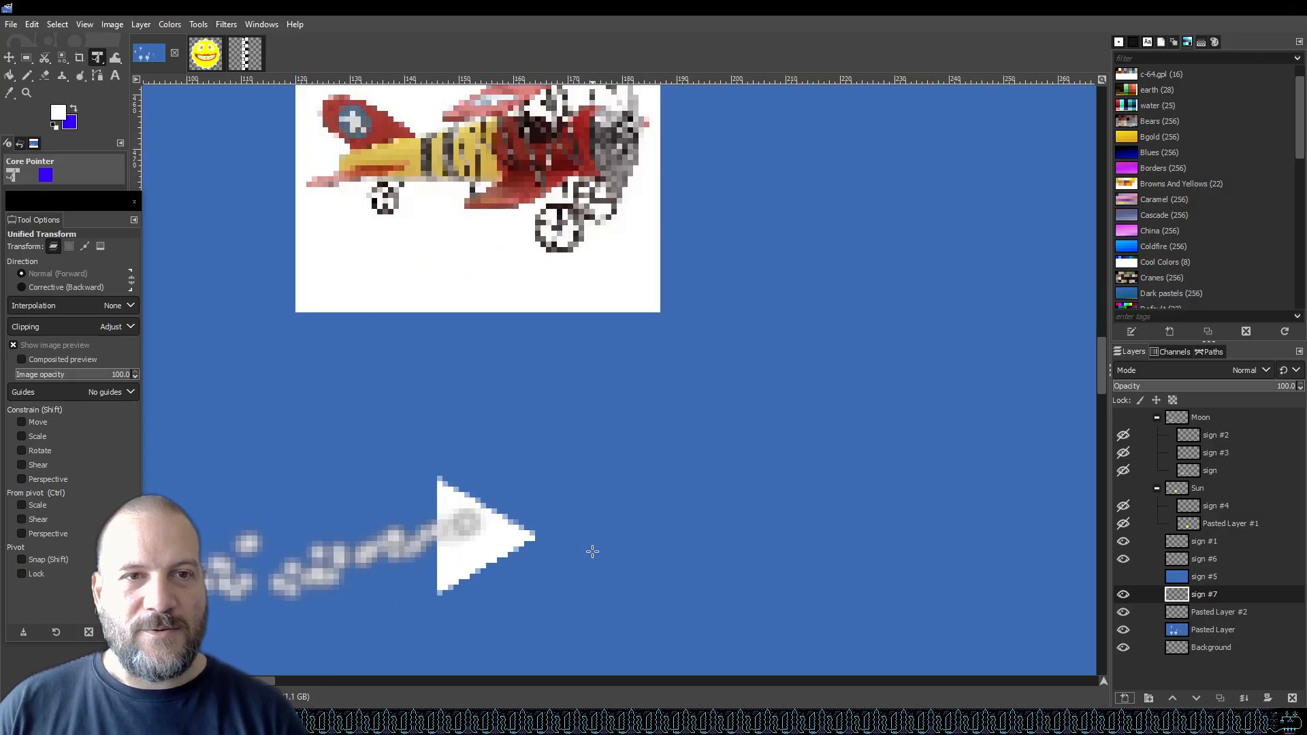
scroll(531, 547, "down", 1, "ctrl")
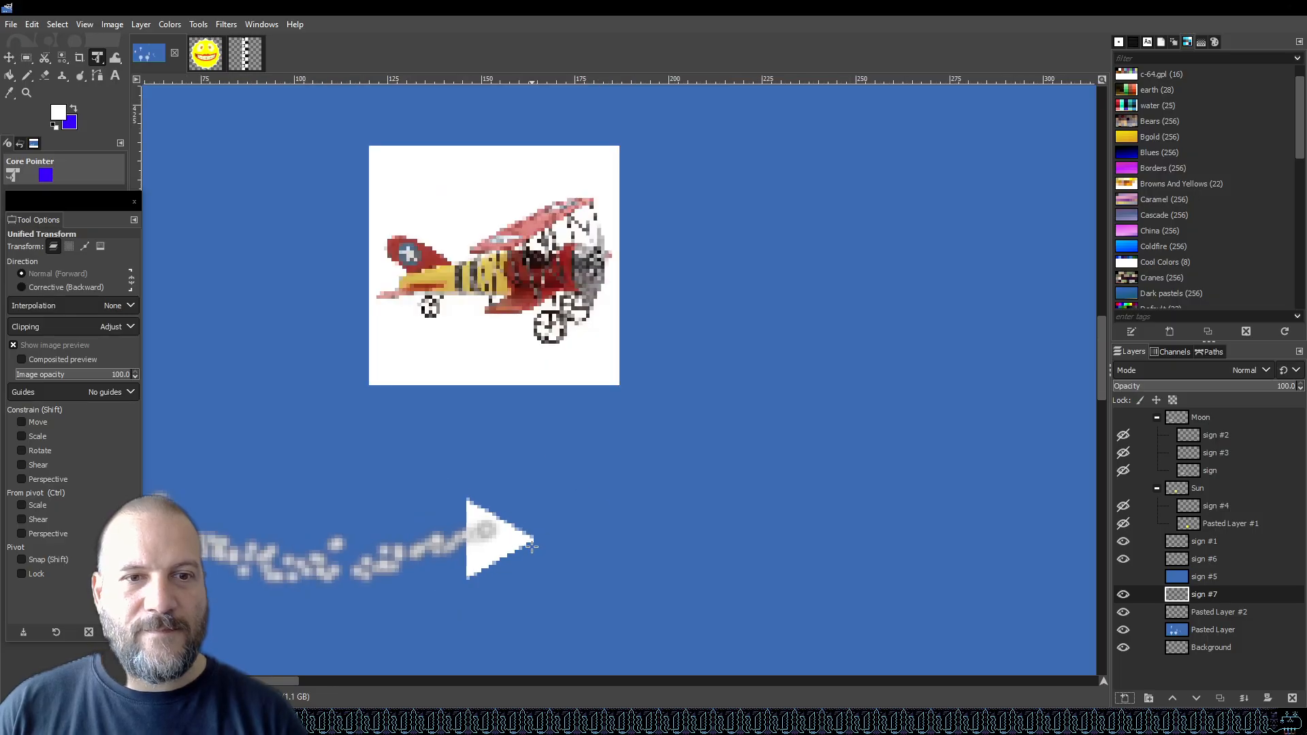
Check the sign #7 and Pasted Layer #2 visibility, then move the biplane reference layer slightly down.
scroll(457, 510, "up", 1, "ctrl")
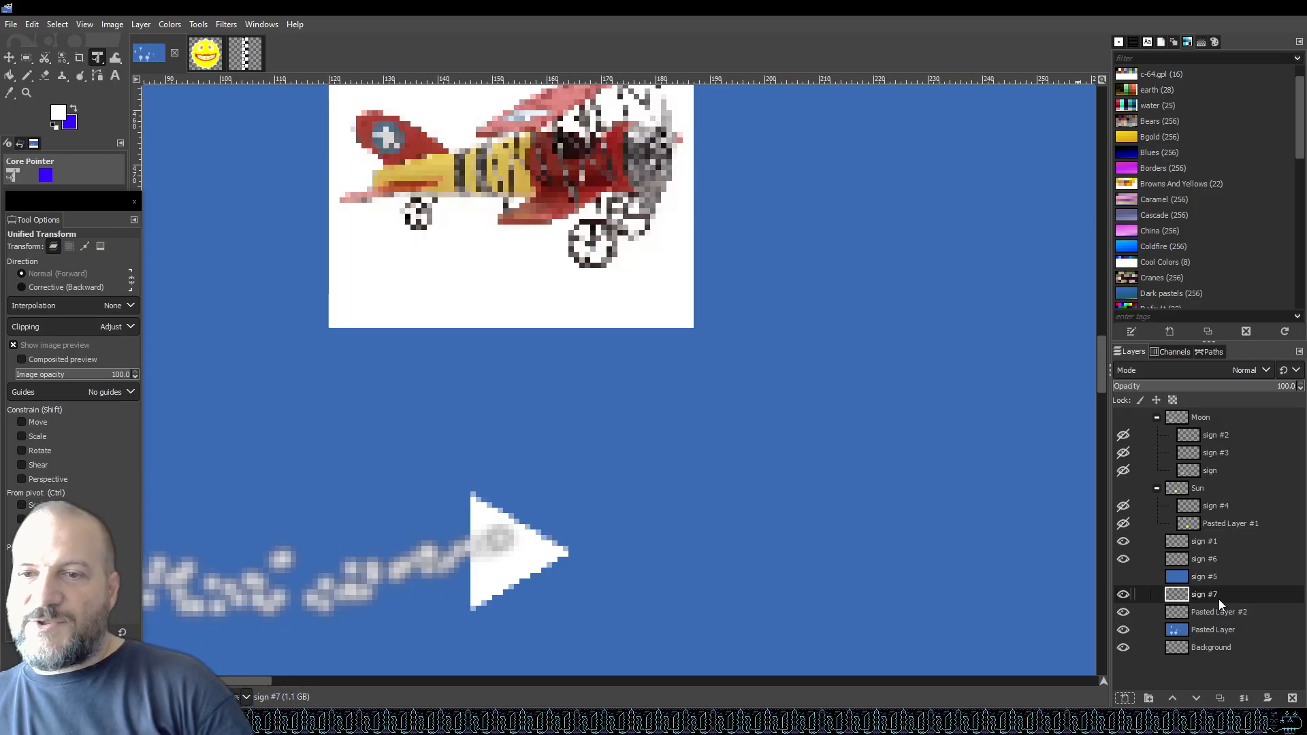
left_click(1123, 595)
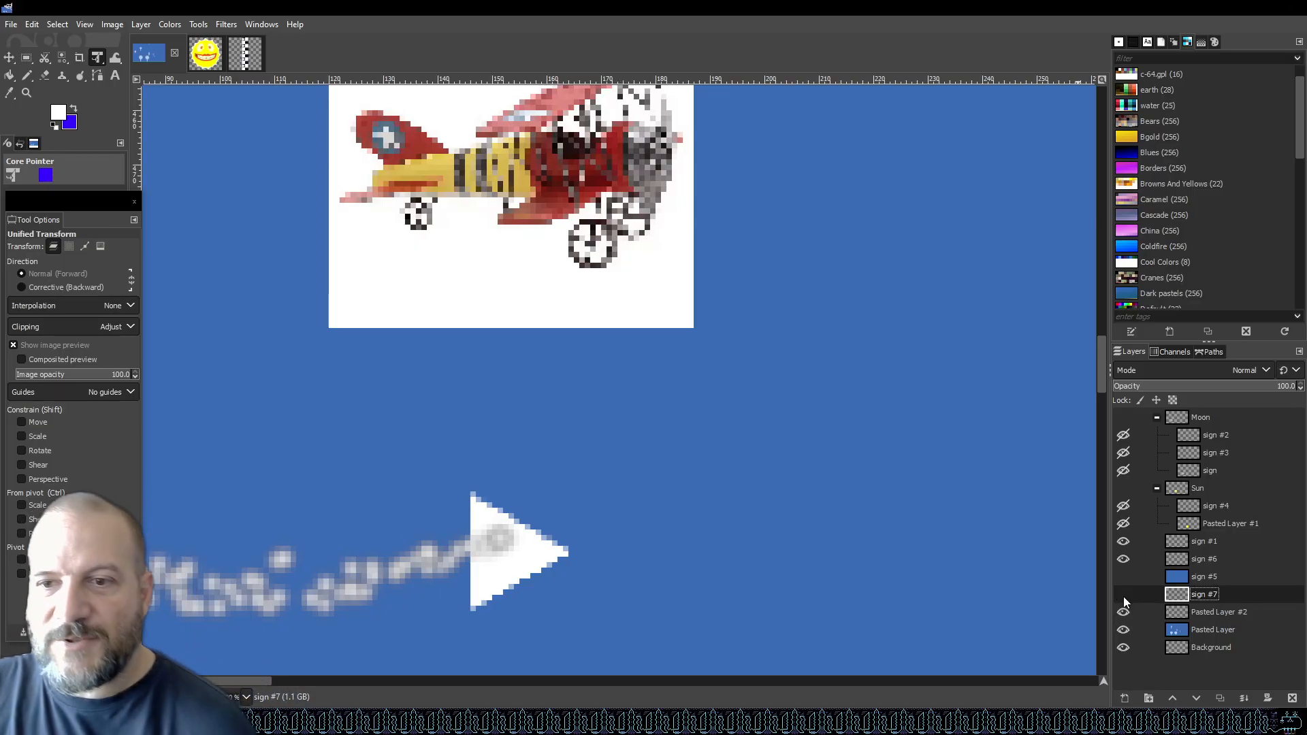
left_click(1123, 596)
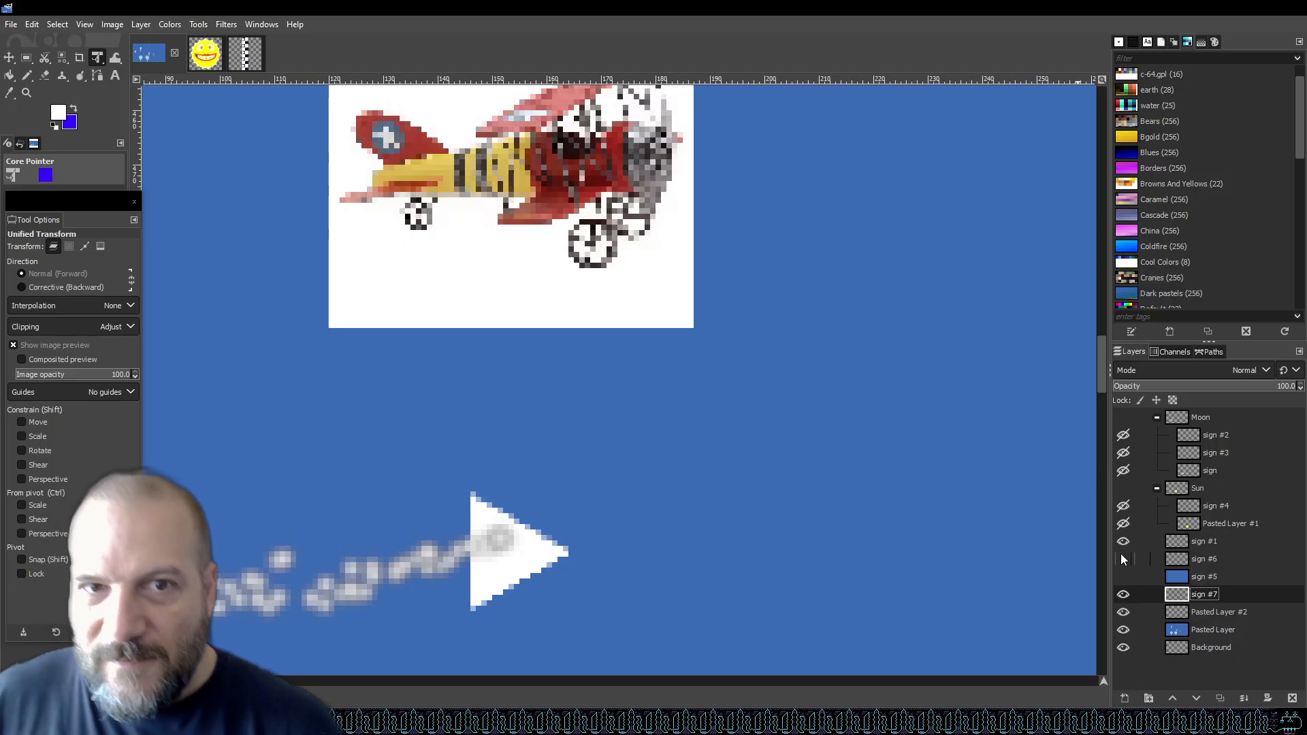
left_click(1123, 612)
left_click(1123, 612)
left_click(1220, 612)
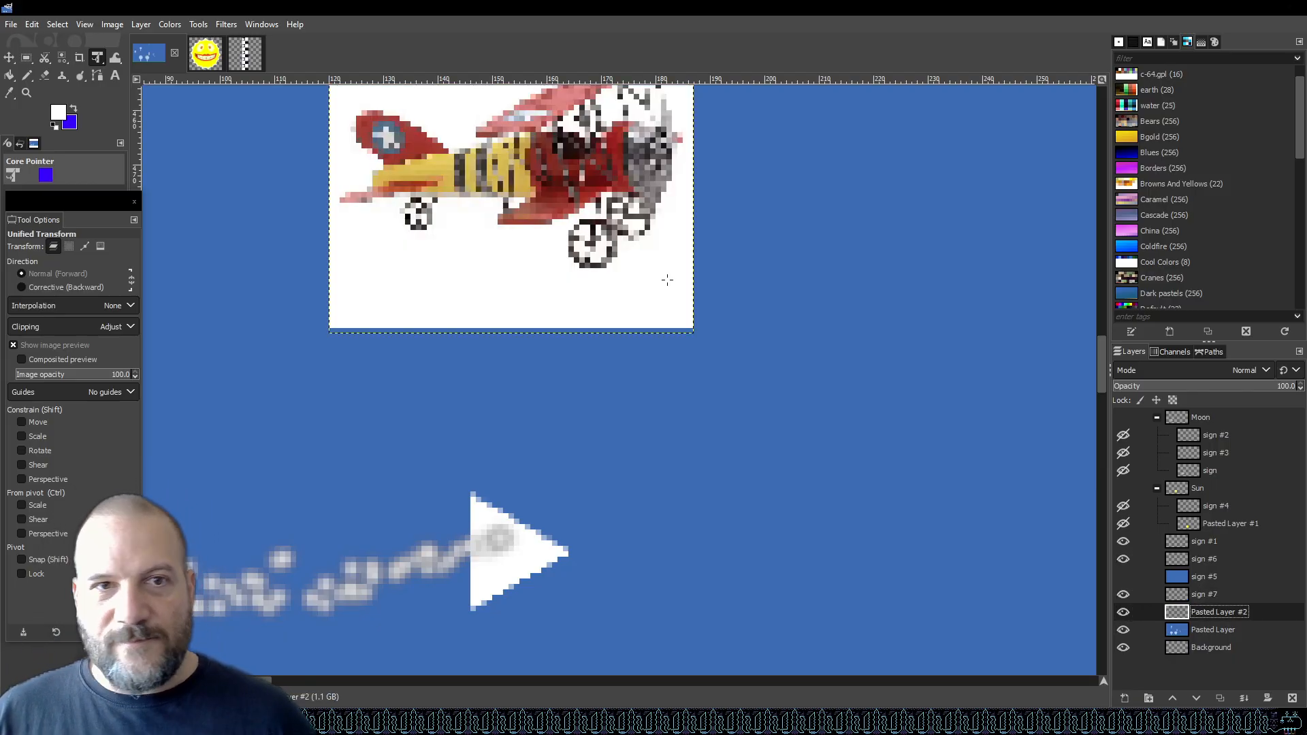
left_click(9, 57)
left_click_drag(538, 239, 527, 363)
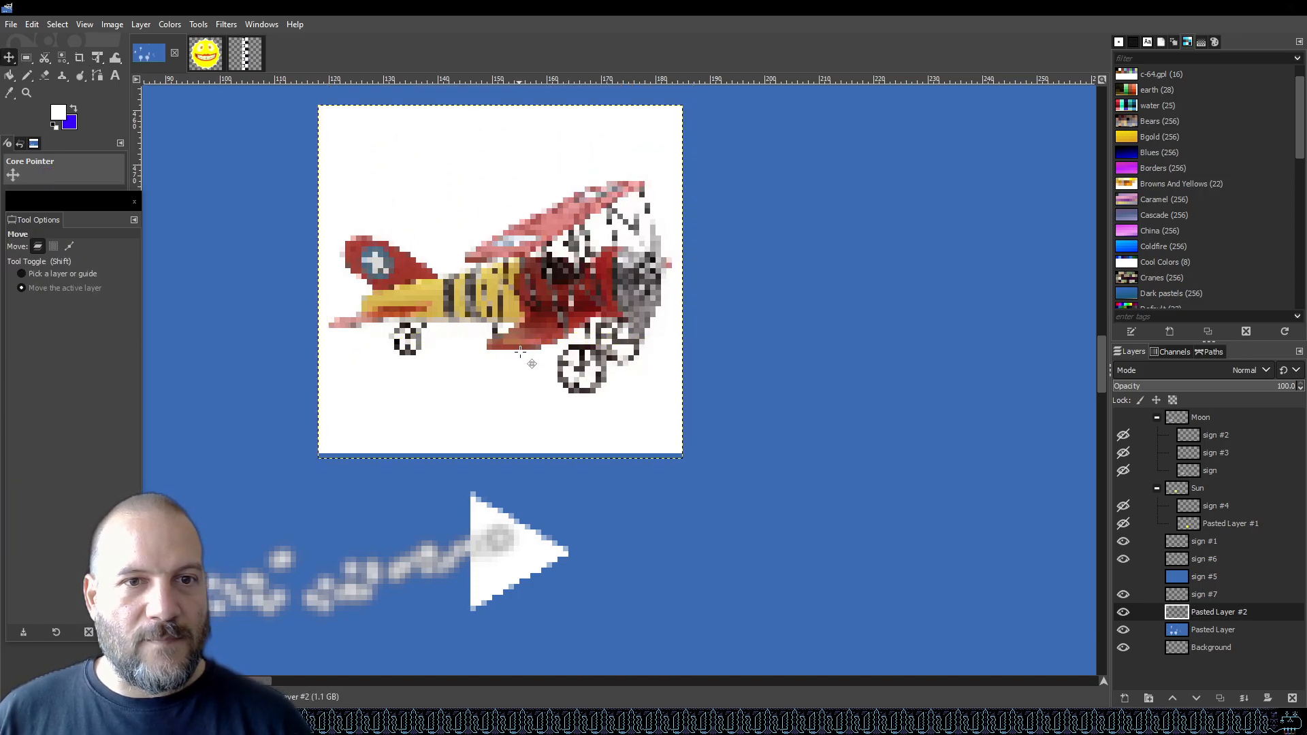
Select the sign #7 layer and save the image.
scroll(518, 577, "up", 3)
scroll(527, 579, "down", 3)
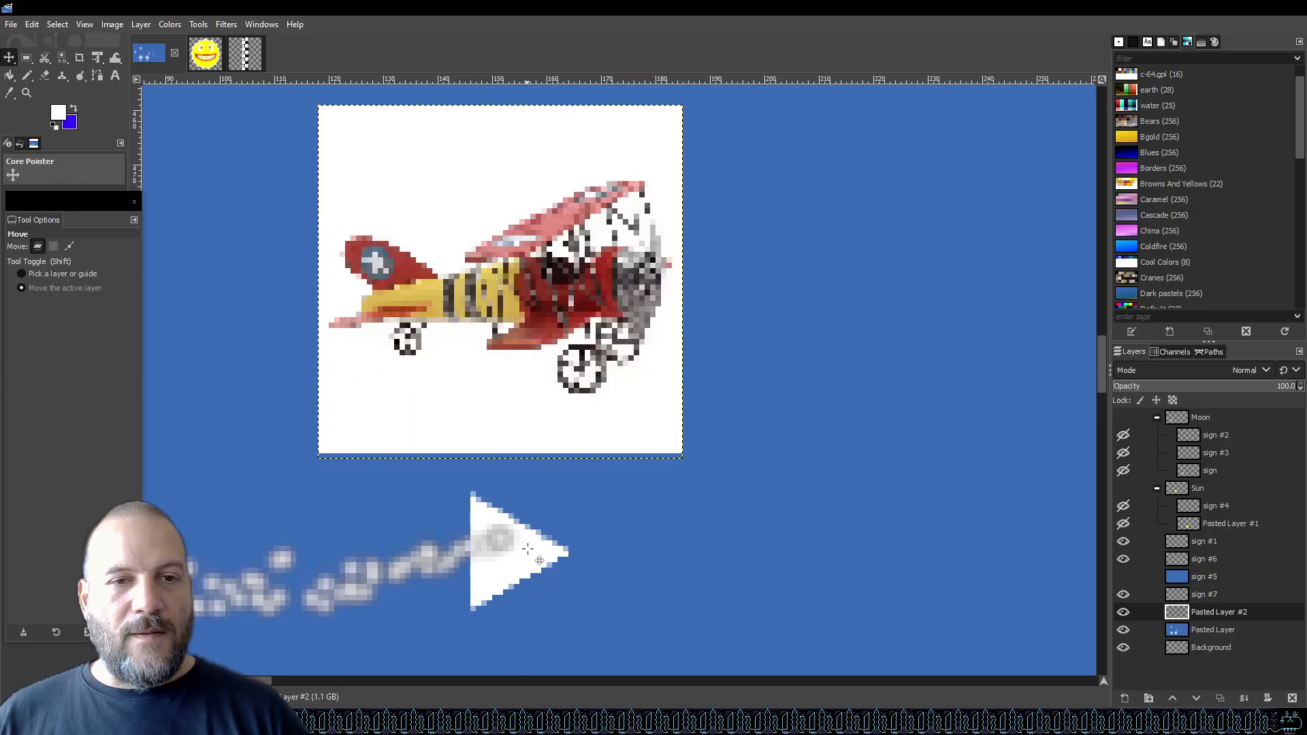
scroll(545, 517, "up", 1)
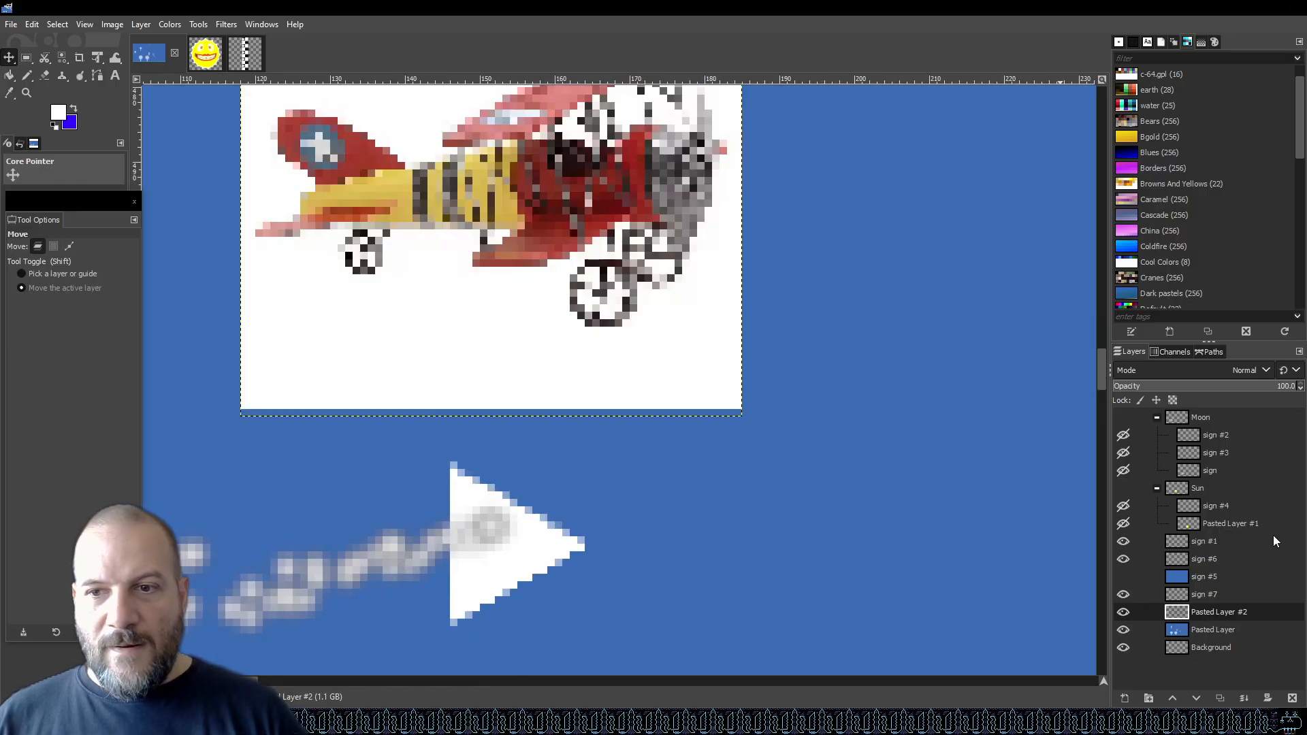
left_click(1183, 597)
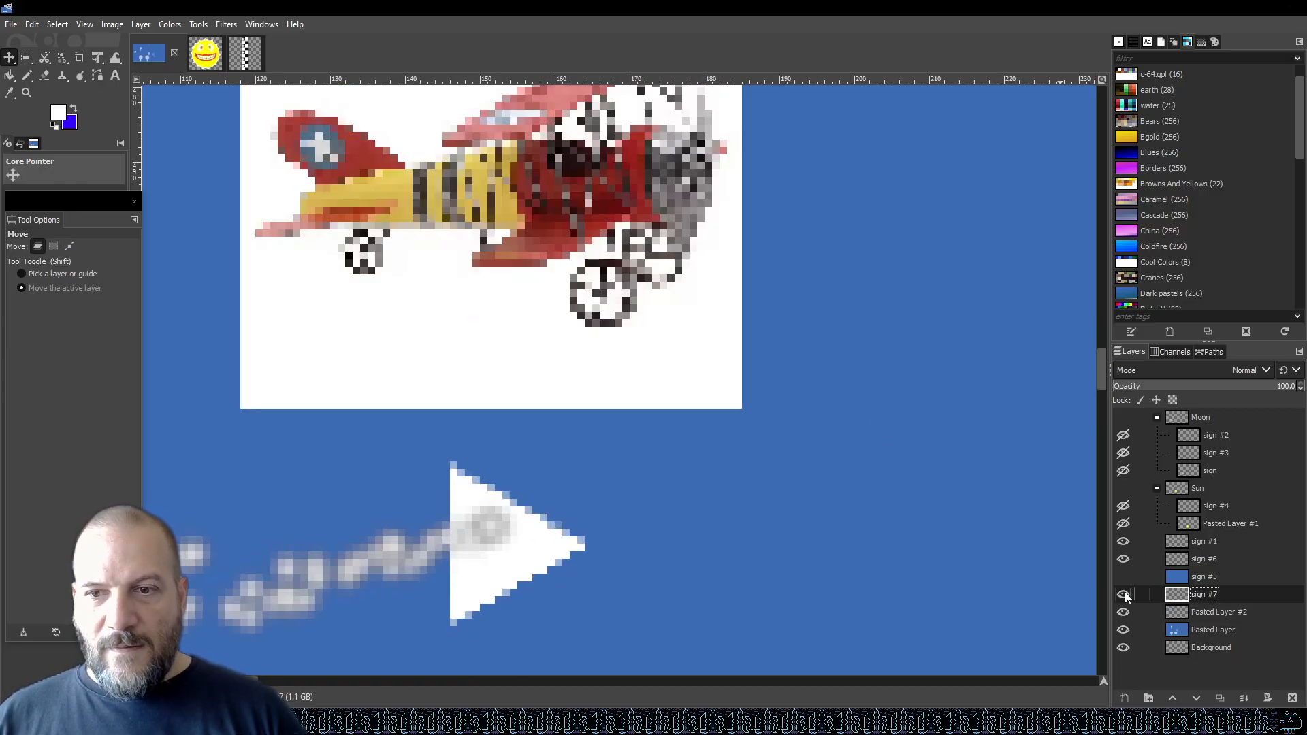
scroll(769, 485, "down", 8)
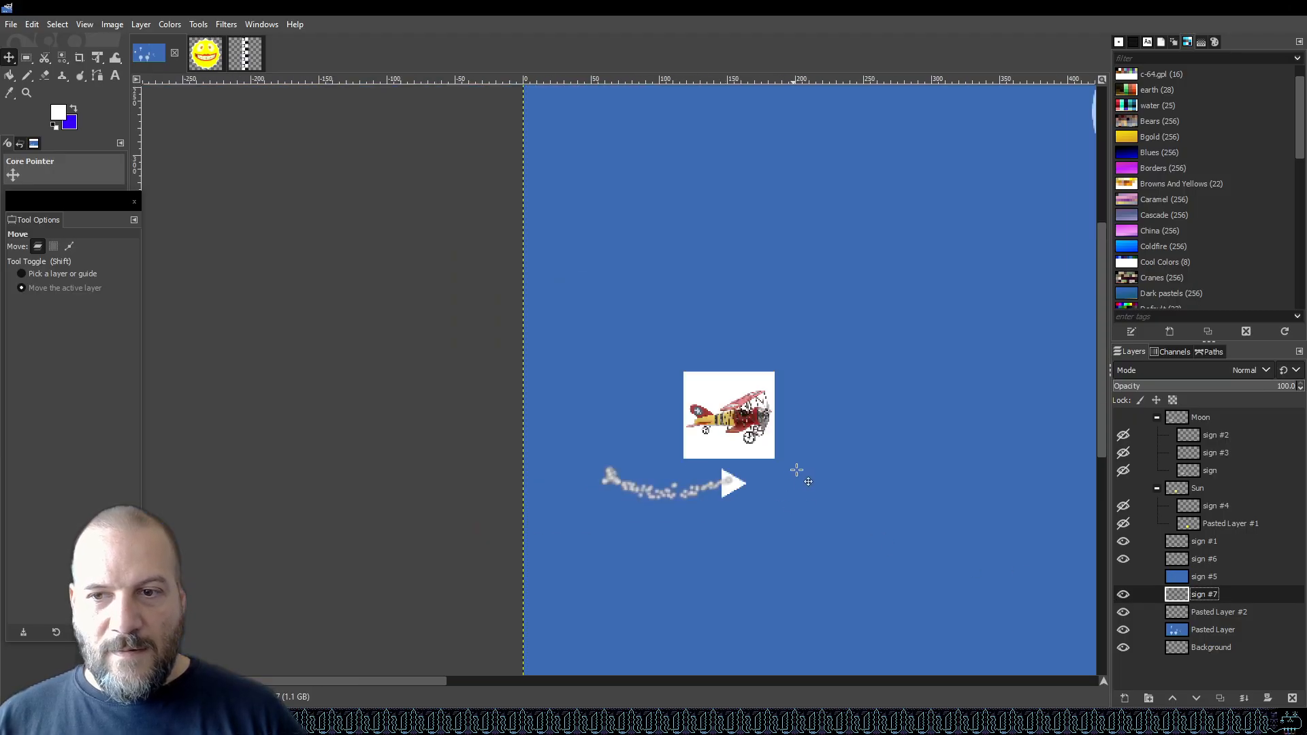
scroll(581, 489, "down", 1)
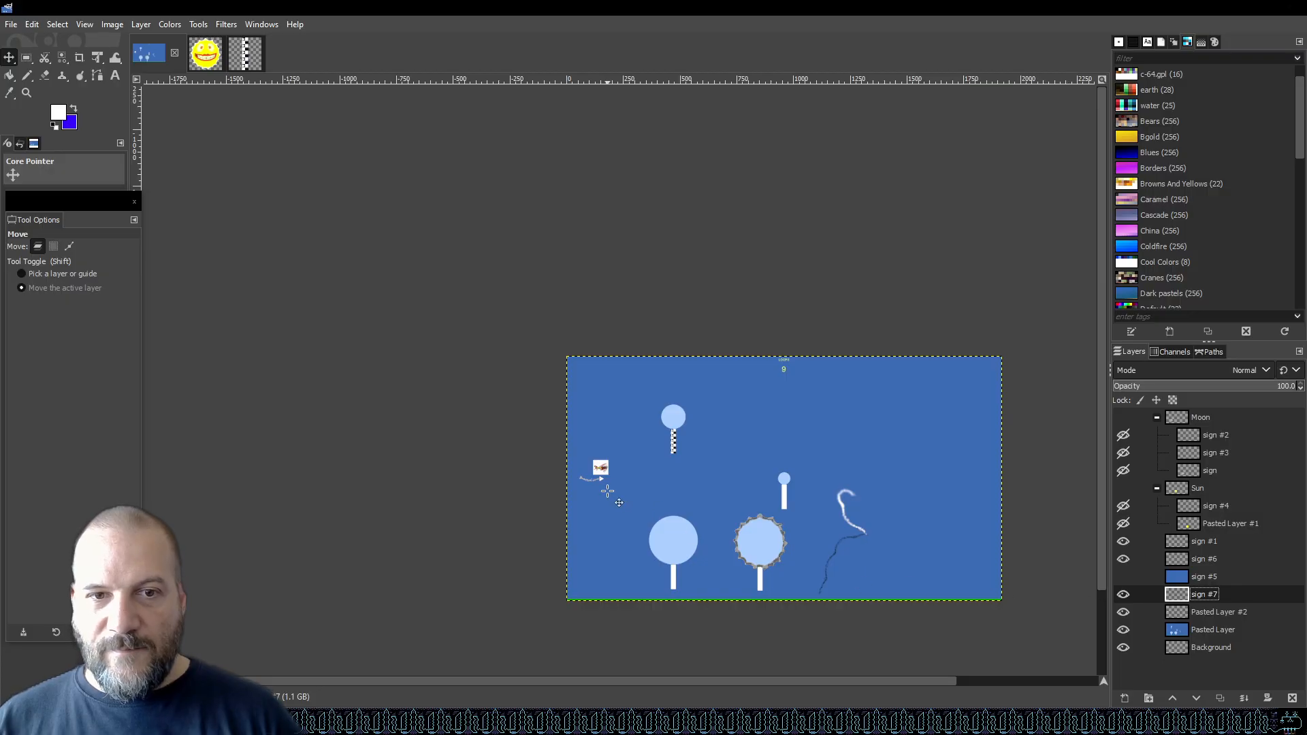
scroll(605, 480, "up", 7)
scroll(540, 578, "up", 3)
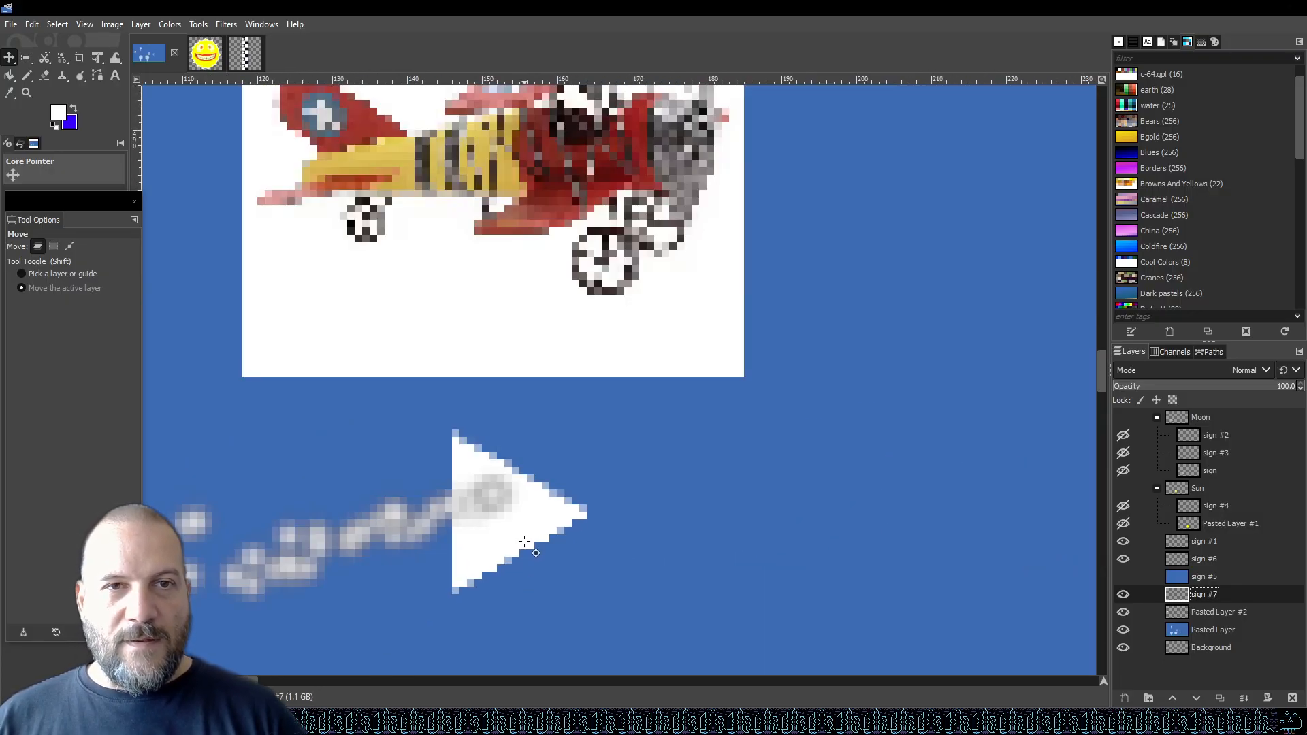
scroll(528, 529, "up", 2)
scroll(528, 529, "down", 2)
key("ctrl+s")
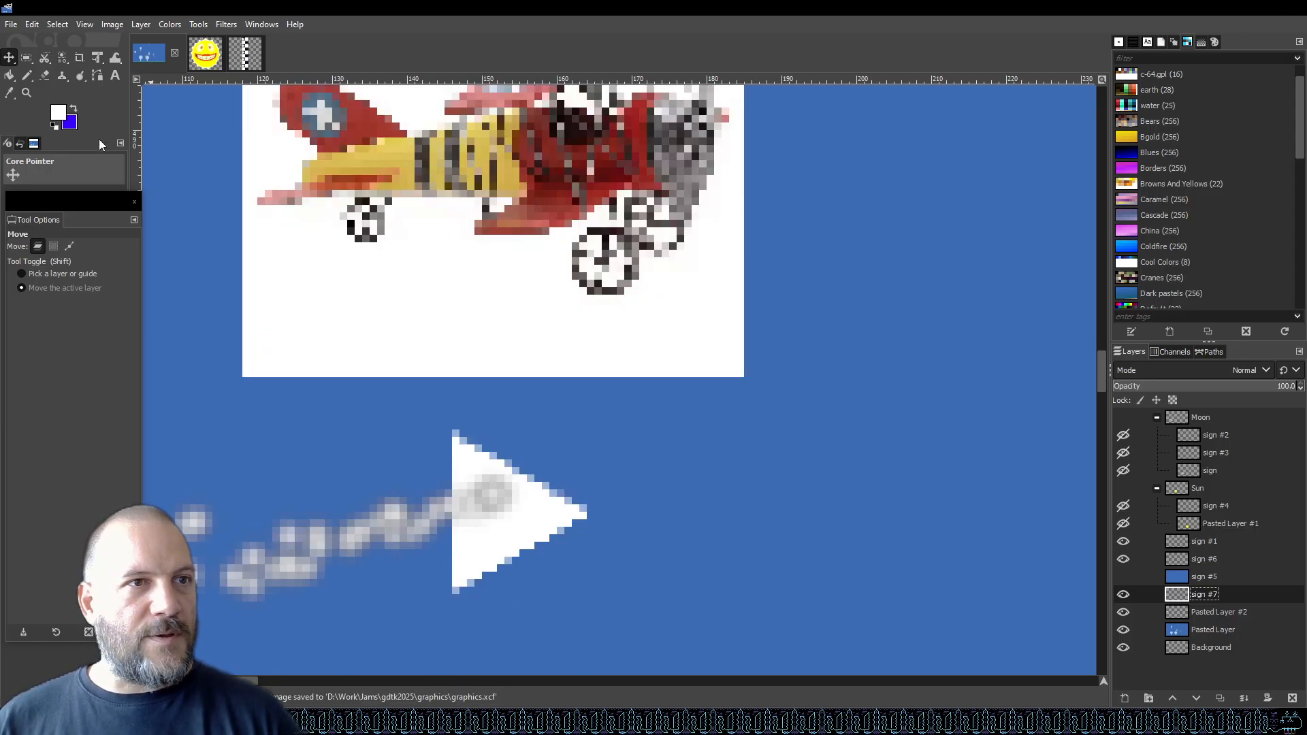
Sample the biplane's yellow and draw straight pencil lines forming a yellow fuselage over the arrow on sign #7.
key("o")
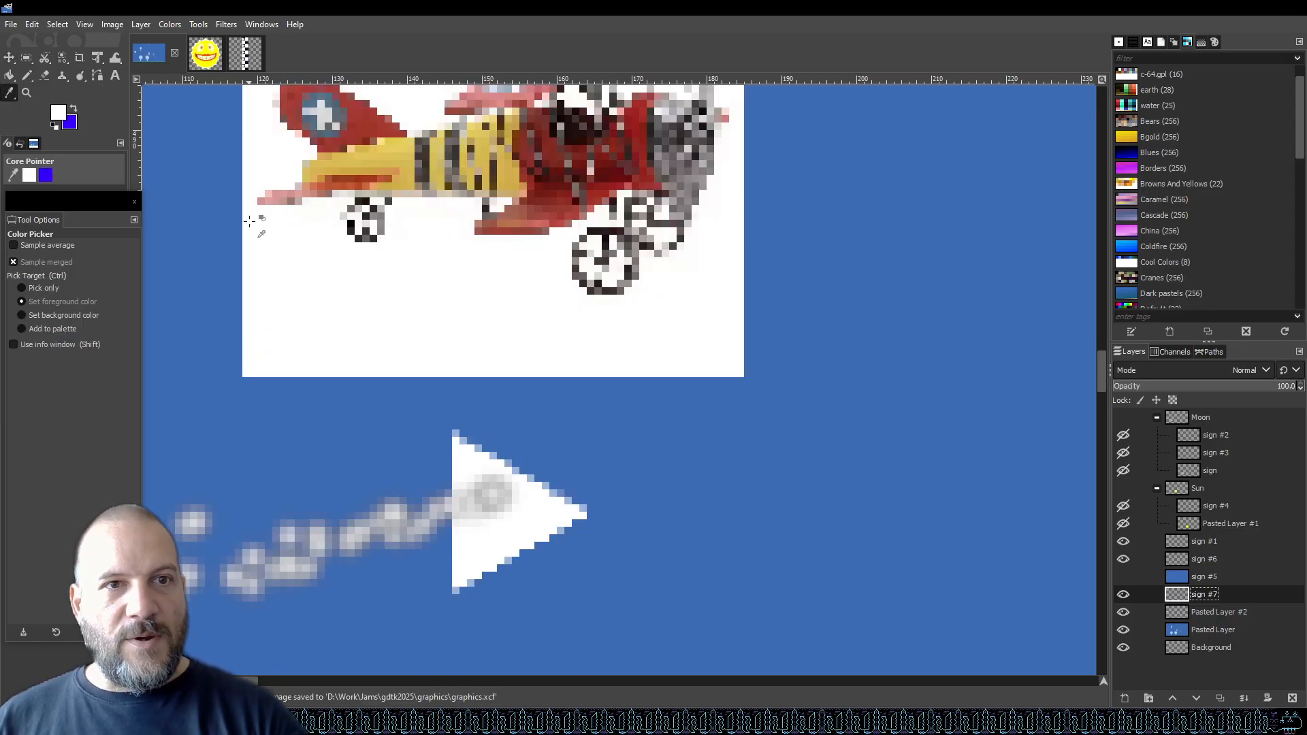
left_click(391, 149)
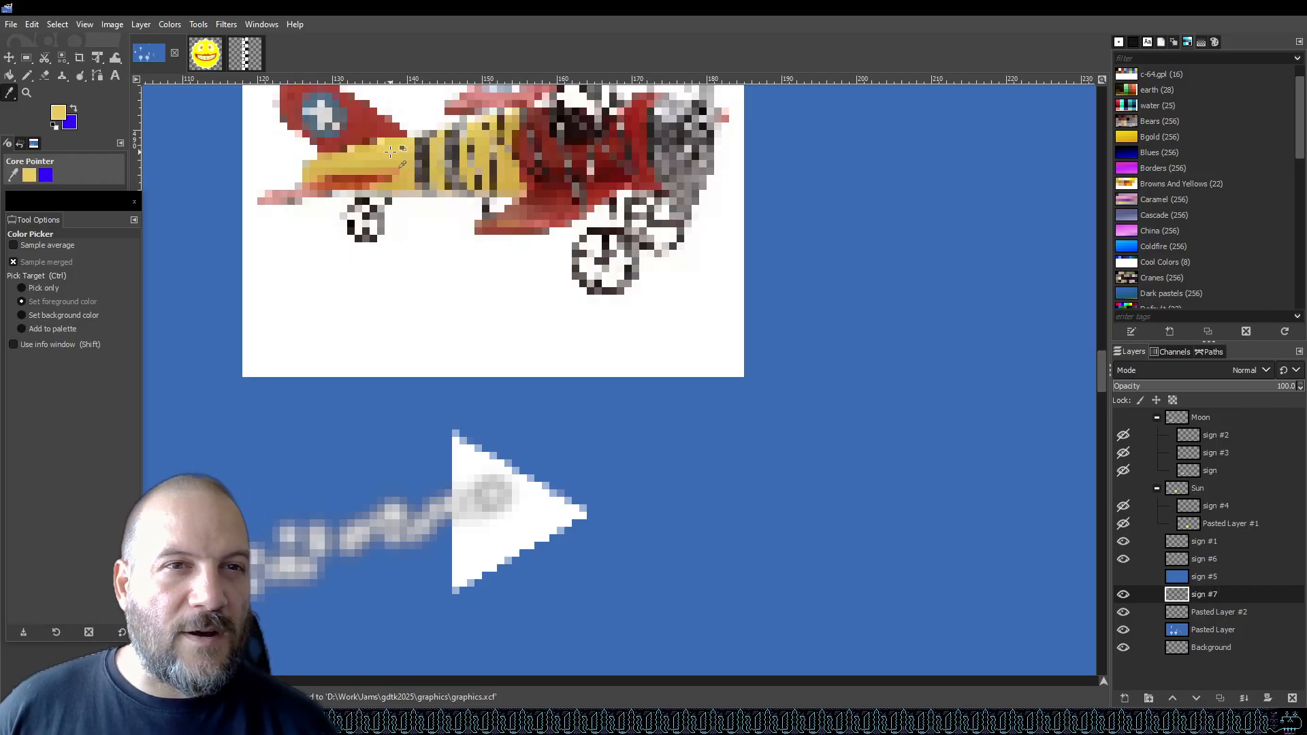
key("n")
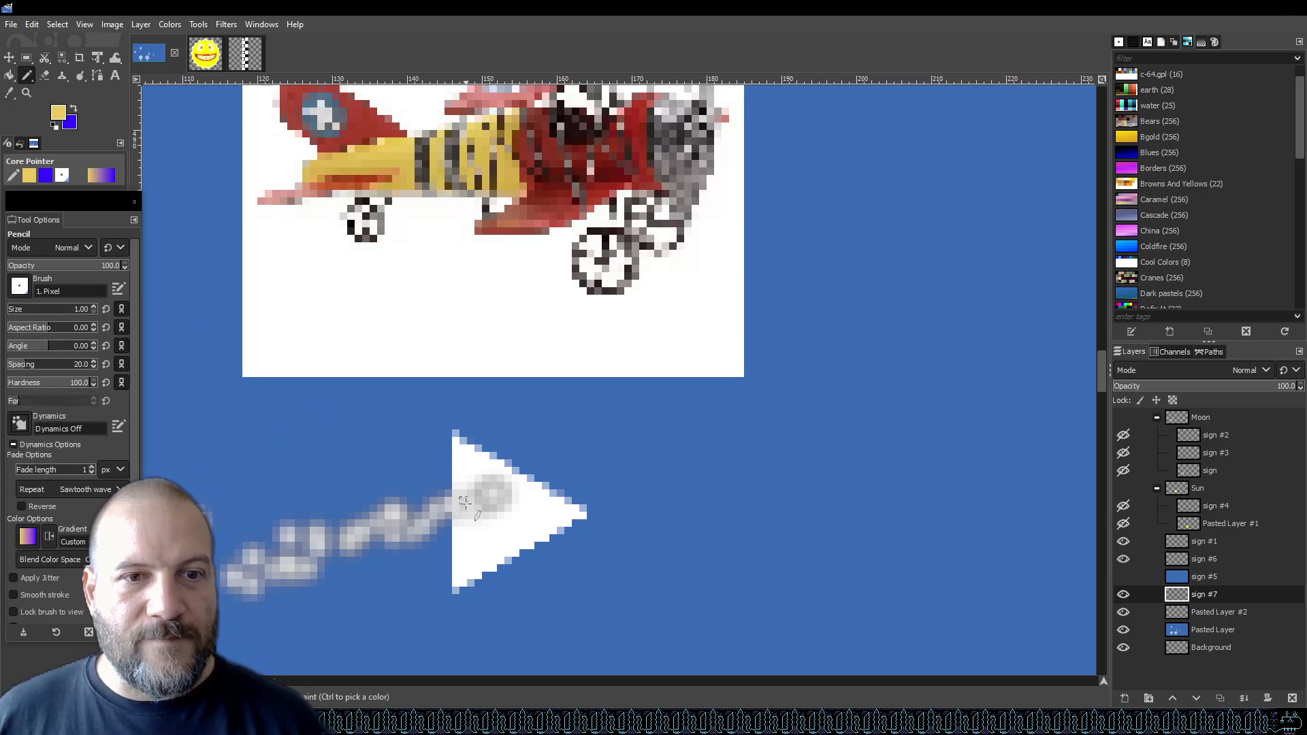
left_click_drag(435, 509, 583, 503)
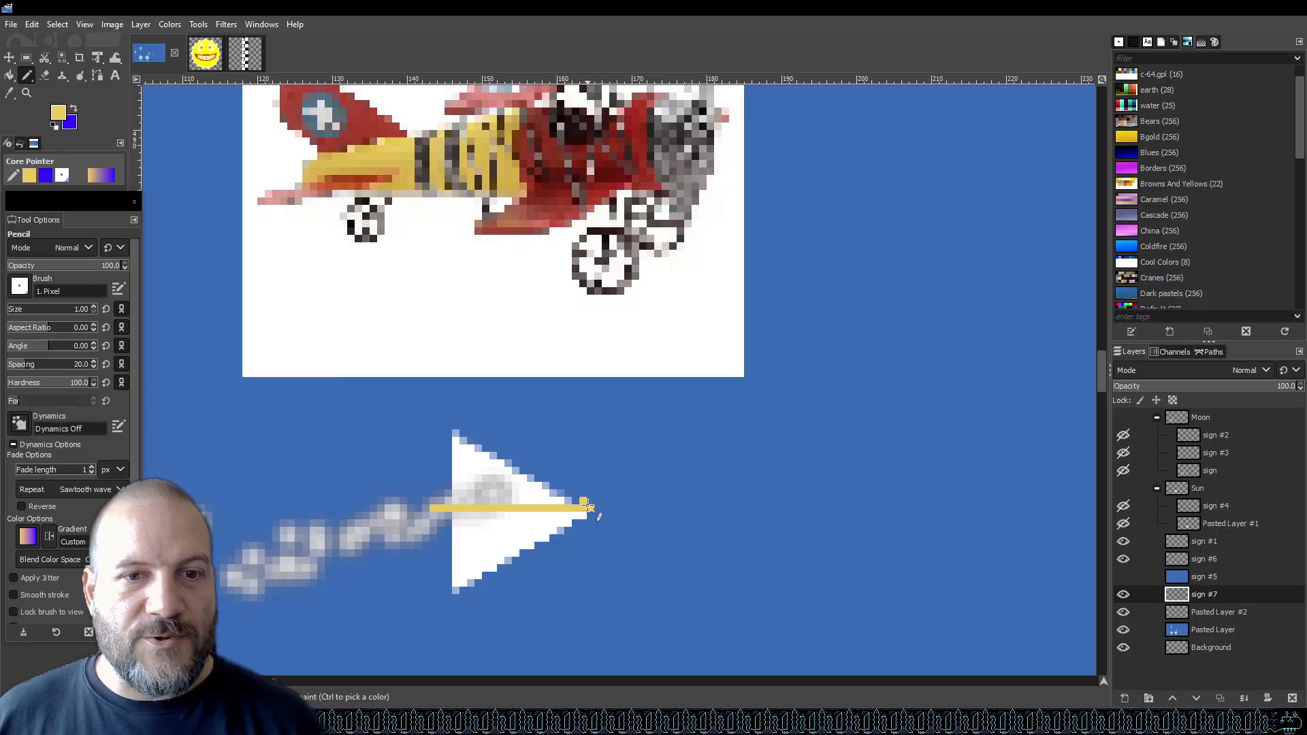
left_click(592, 511)
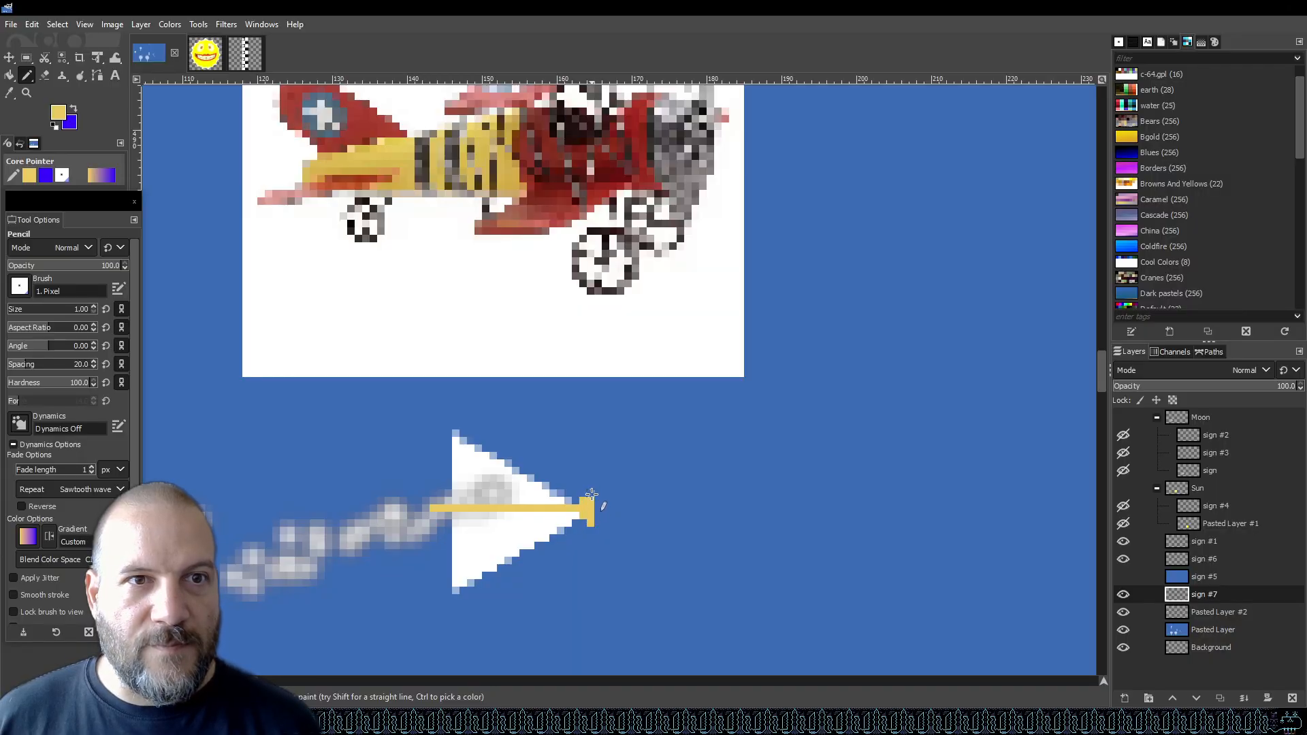
key("shift")
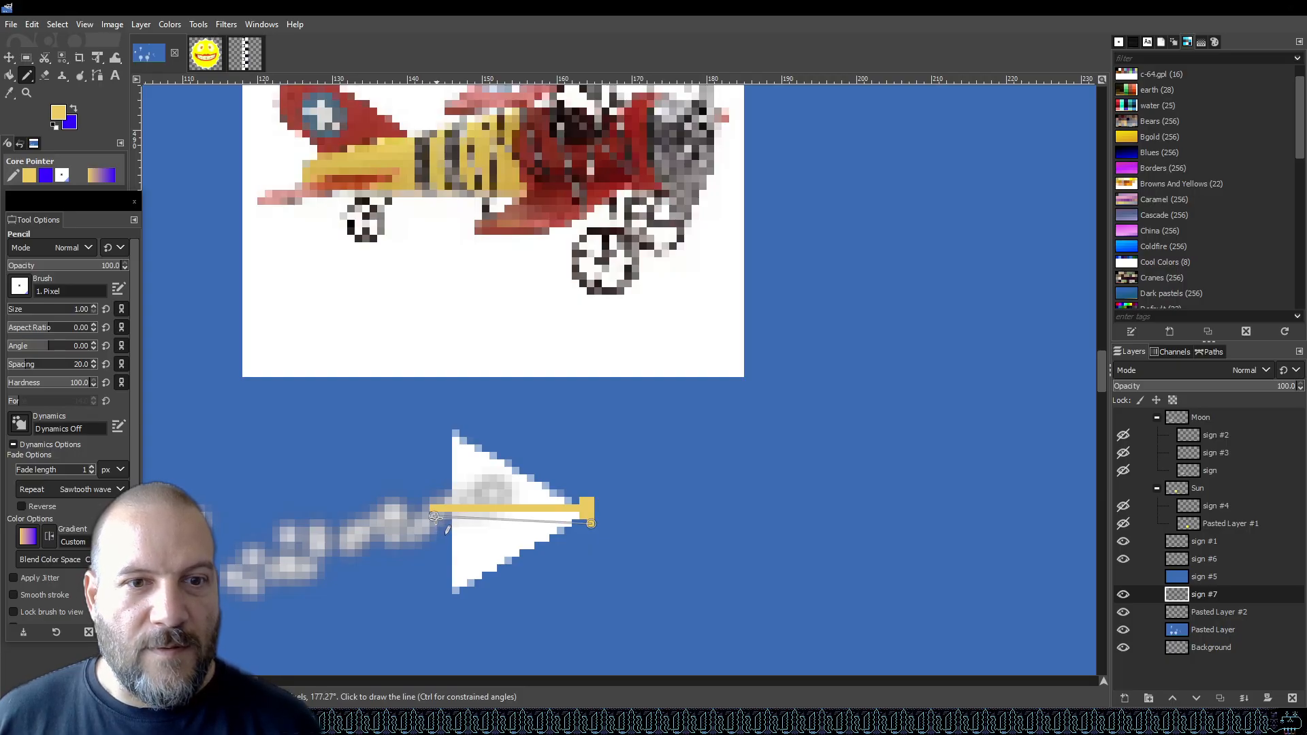
left_click(435, 518, "shift")
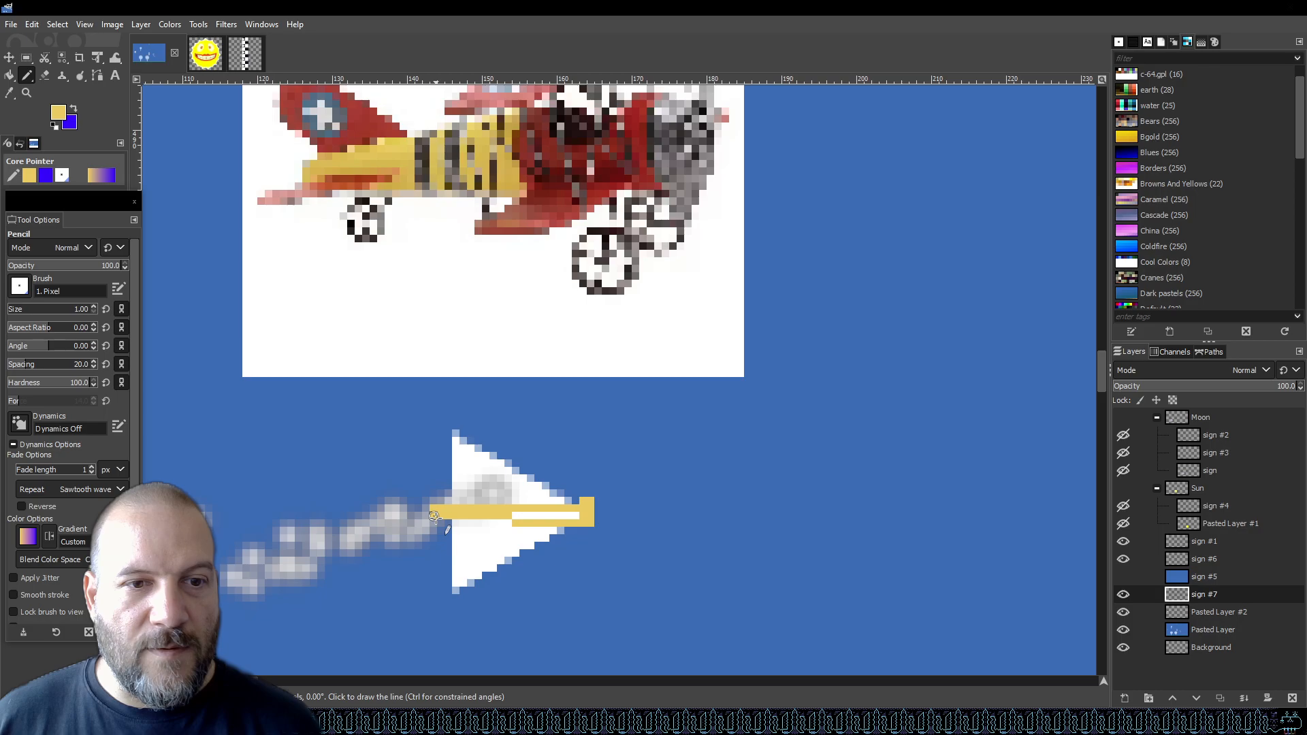
left_click(591, 492)
key("shift")
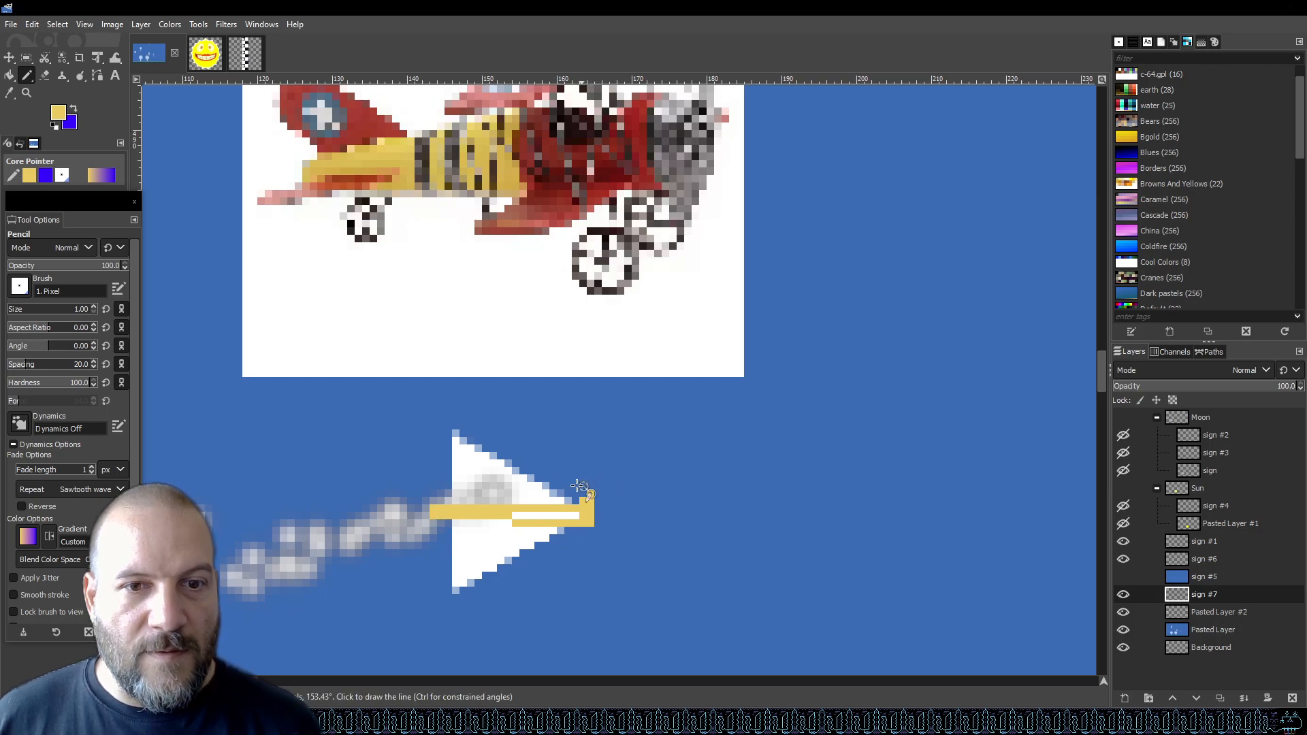
left_click(434, 507, "shift")
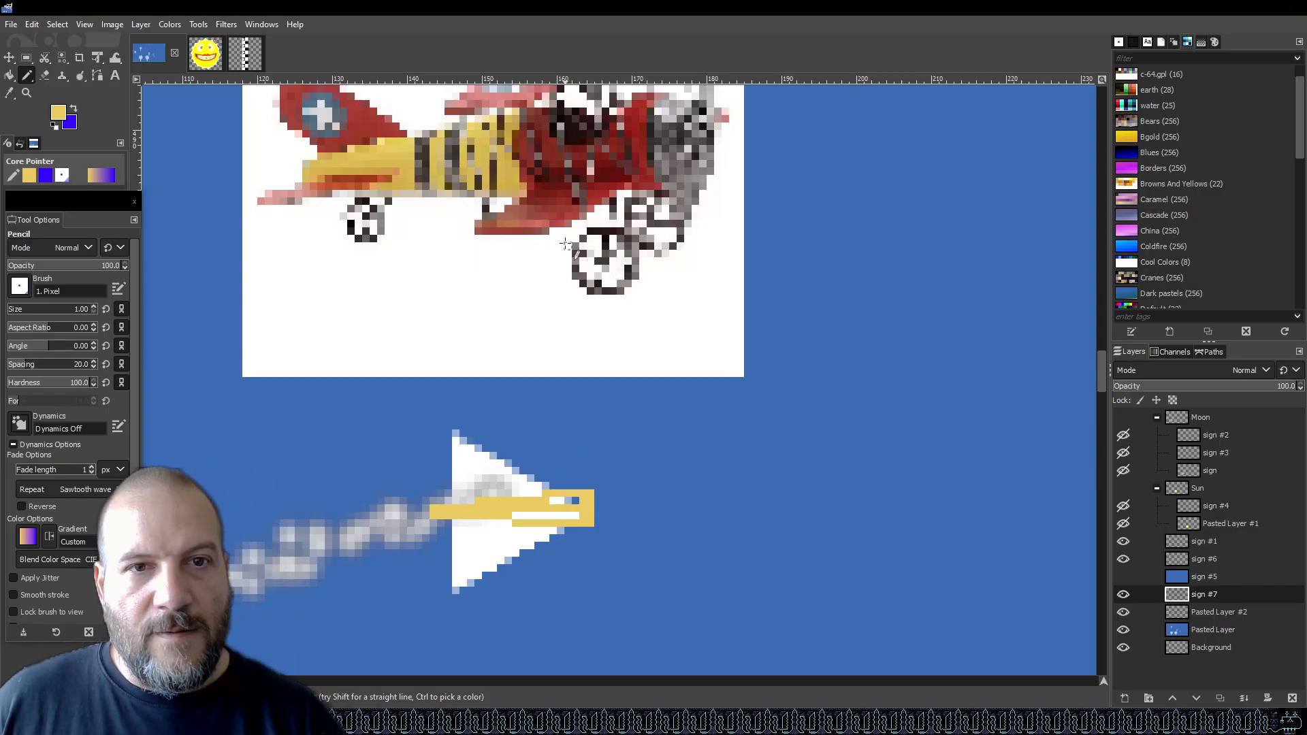
Sample the biplane's dark red and draw a filled red nose block at the fuselage's front end.
key("o")
left_click(633, 206)
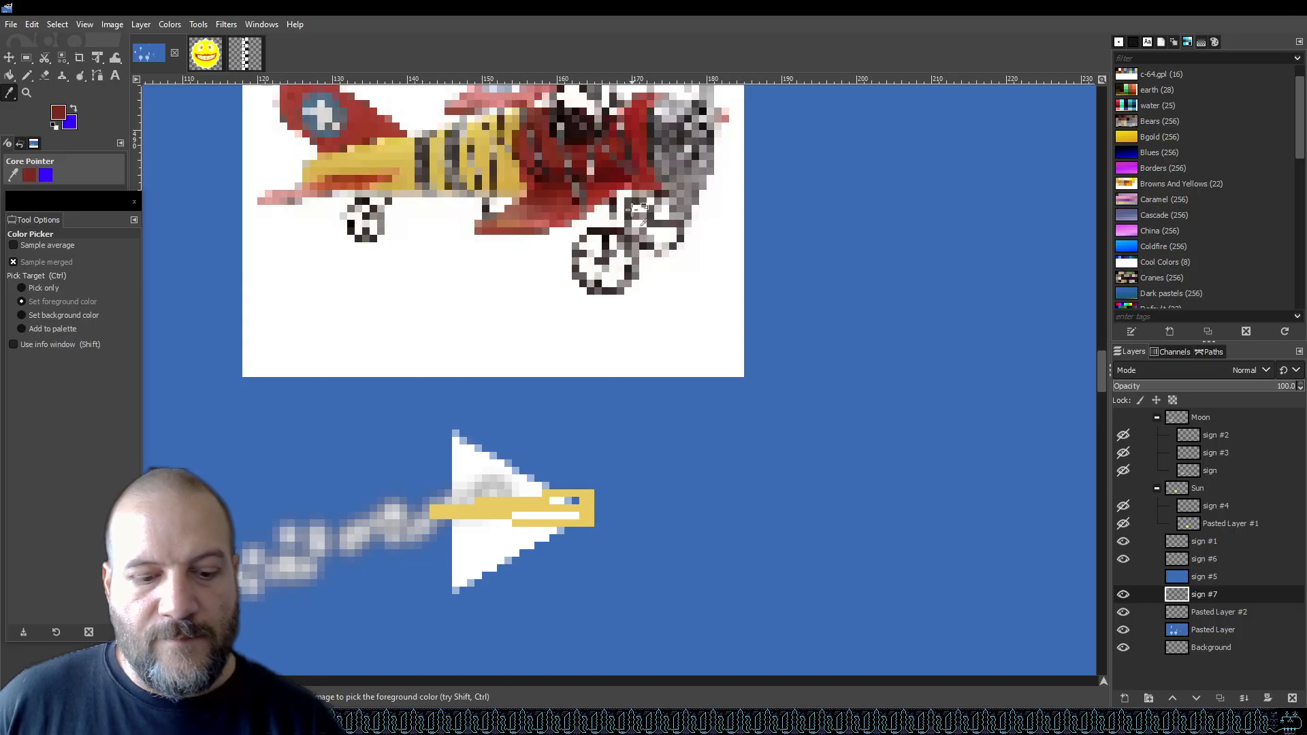
key("n")
left_click(547, 493)
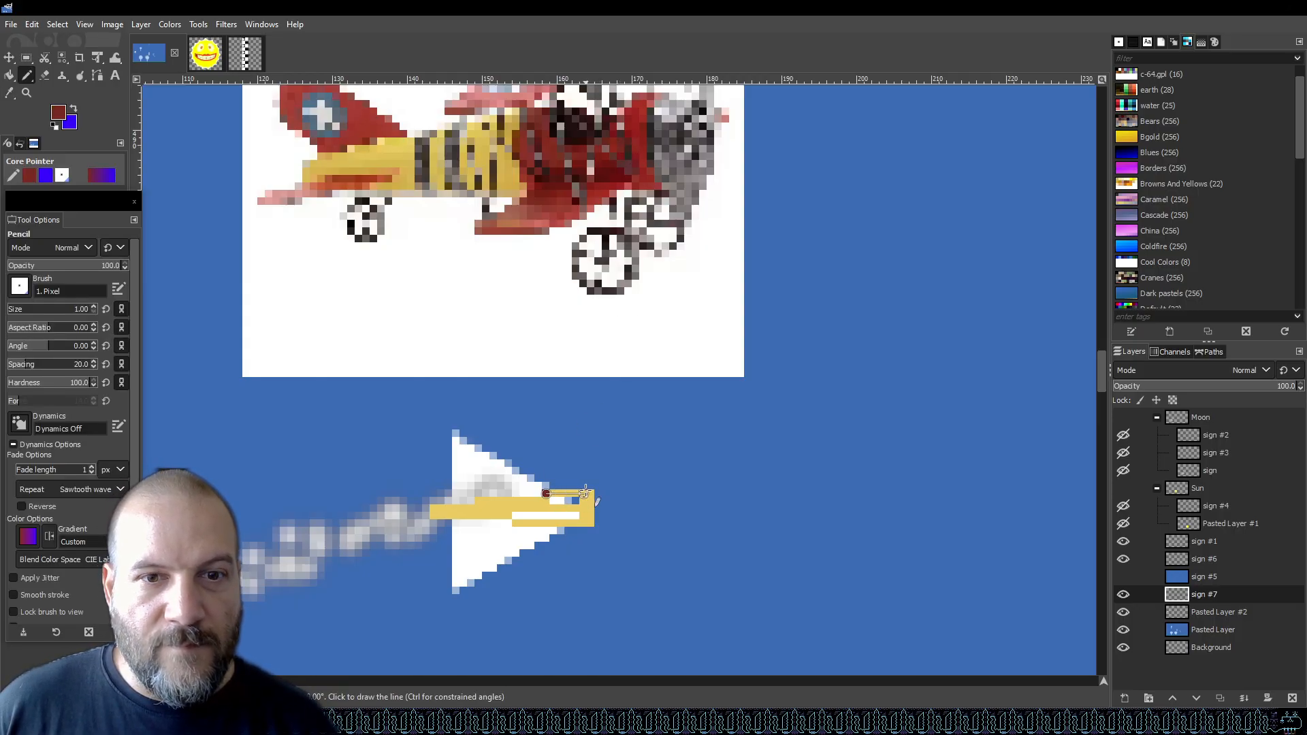
left_click(590, 492, "shift")
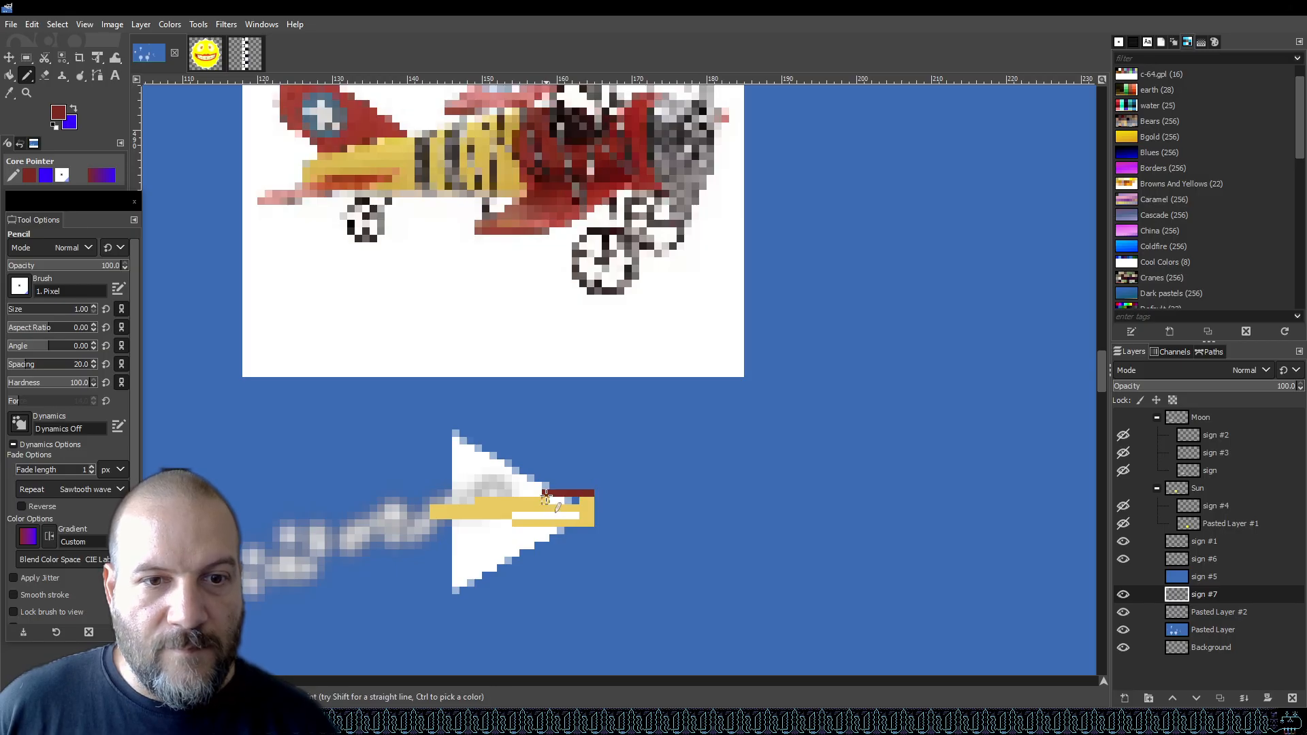
left_click(545, 522, "shift")
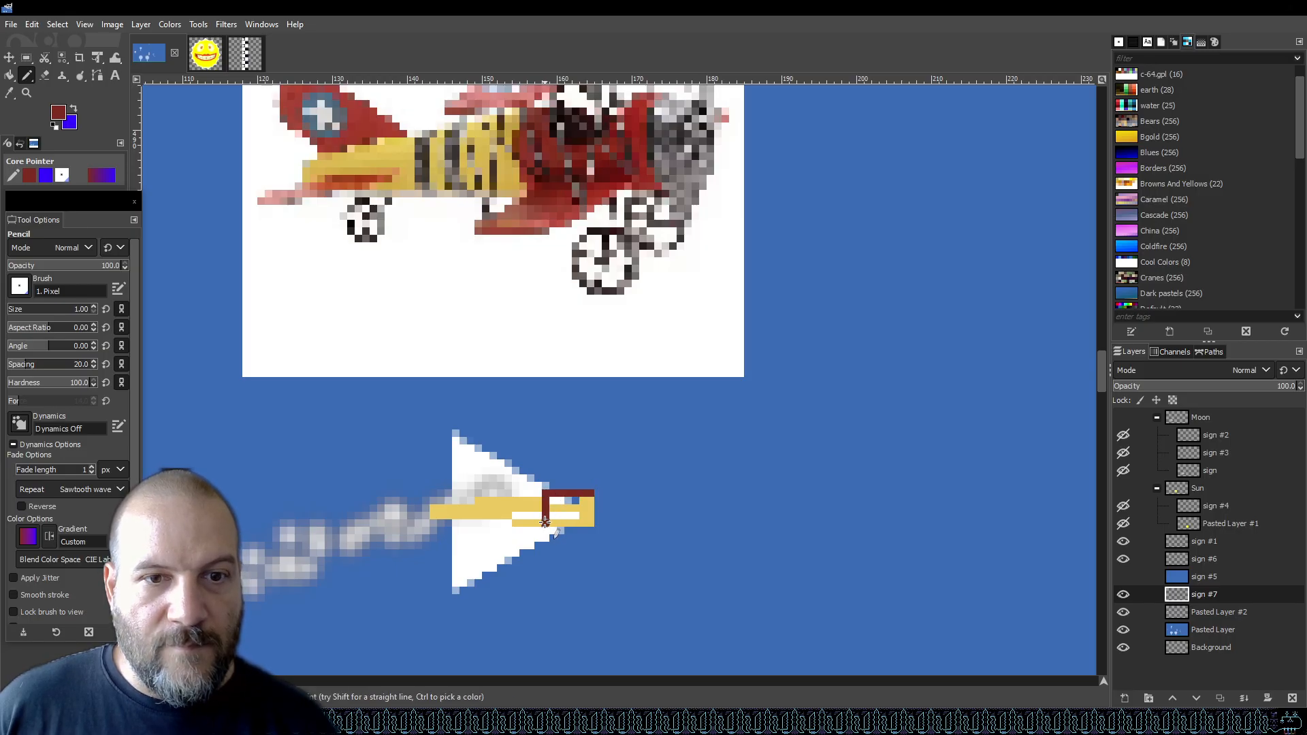
left_click(592, 523, "shift")
left_click(591, 496, "shift")
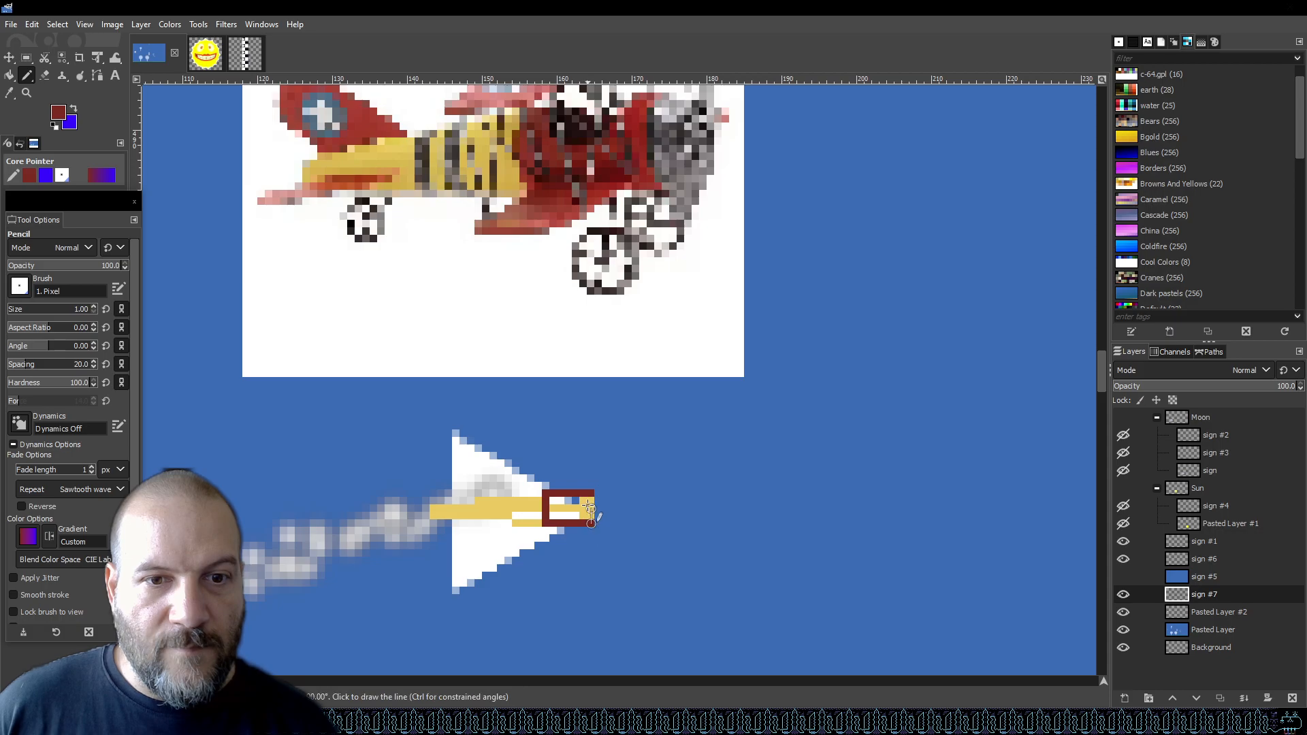
mouse_move(588, 502)
left_mouse_down()
mouse_move(555, 499)
mouse_move(570, 517)
mouse_move(580, 508)
mouse_move(556, 507)
mouse_move(570, 500)
left_mouse_up()
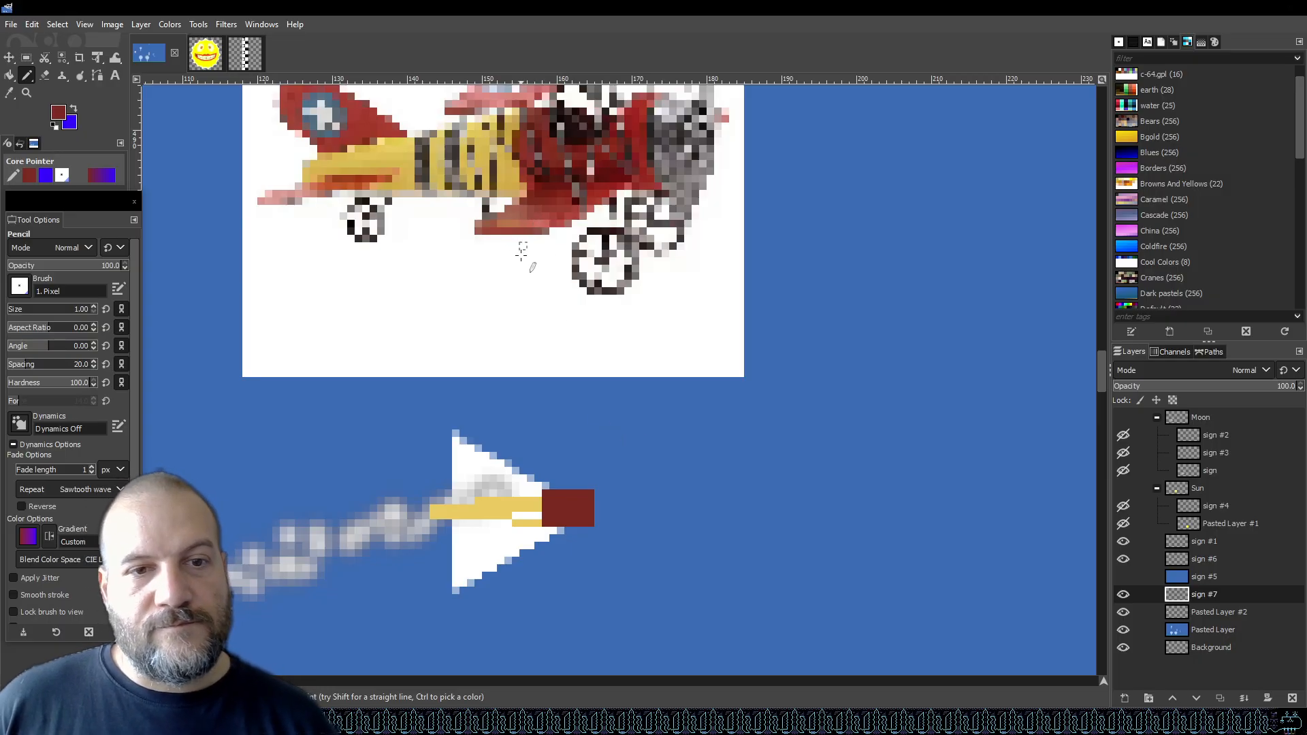
Sample yellow again and draw a short line beside the red nose, then undo it.
key("o")
left_click(499, 502)
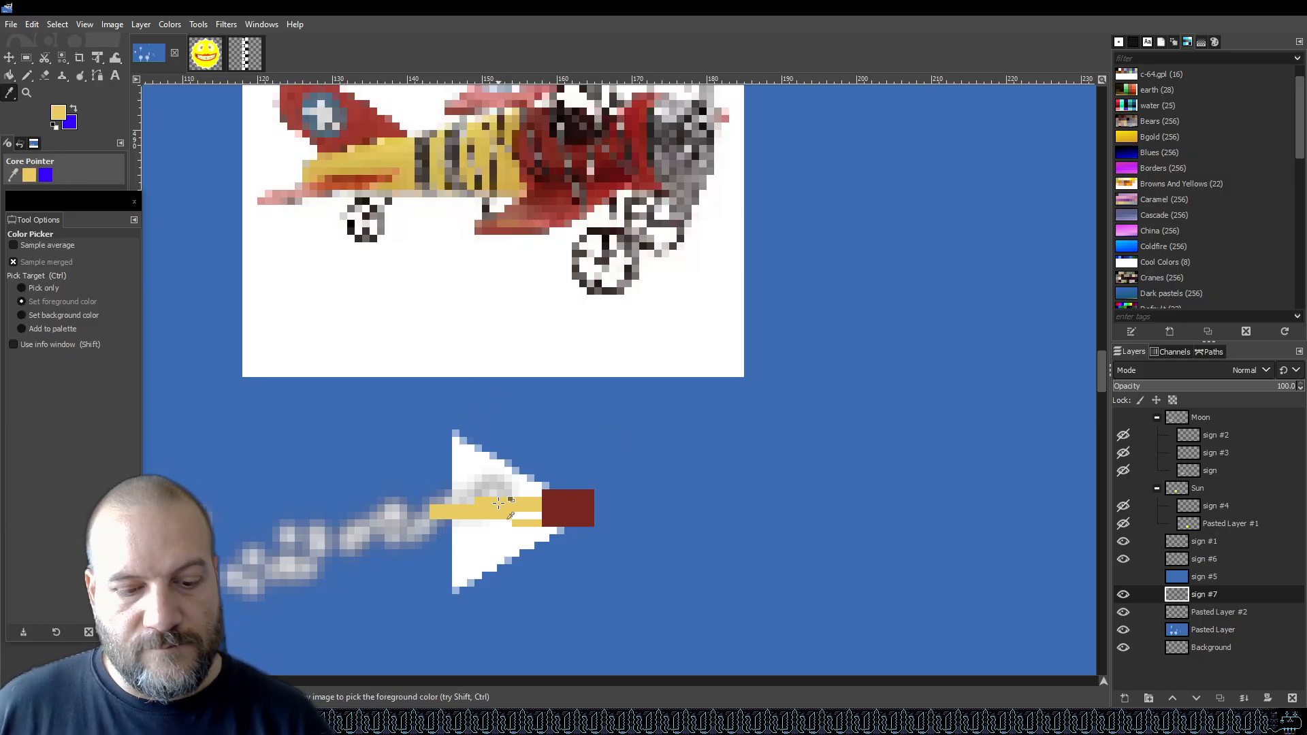
key("n")
left_click_drag(516, 516, 545, 516)
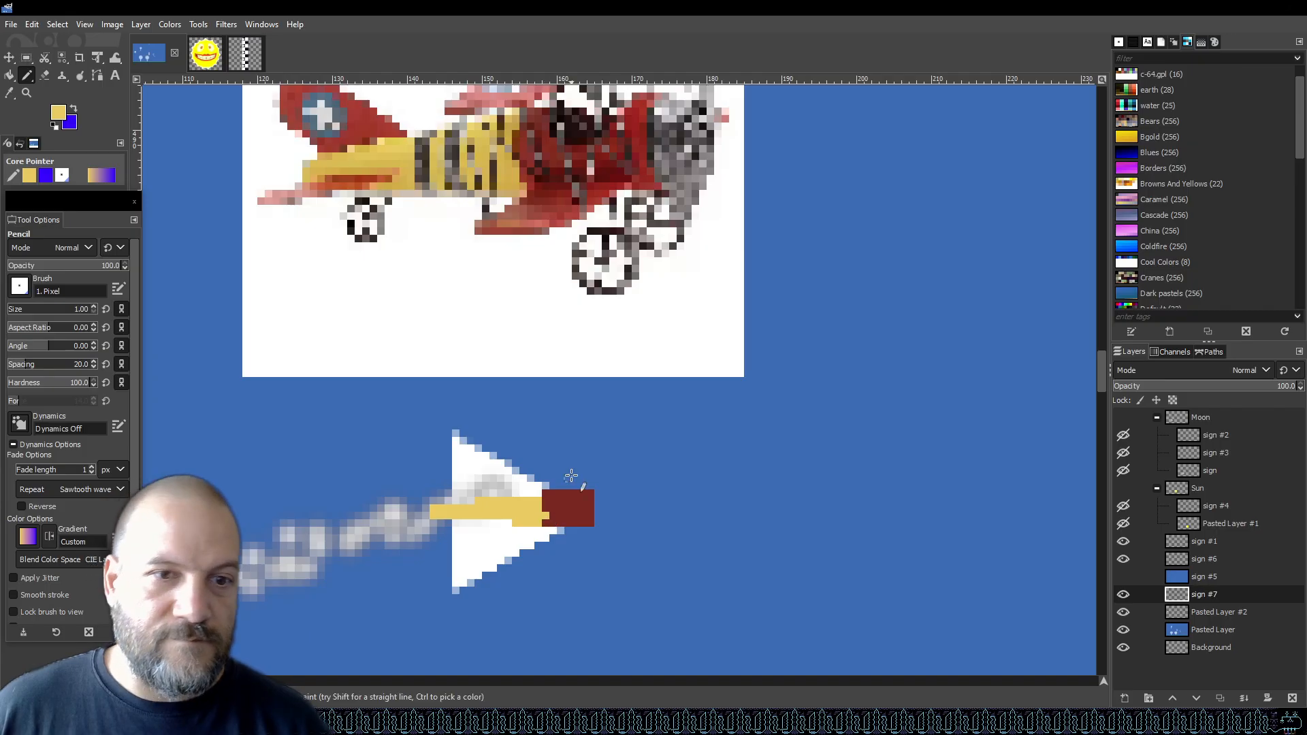
key("ctrl+z")
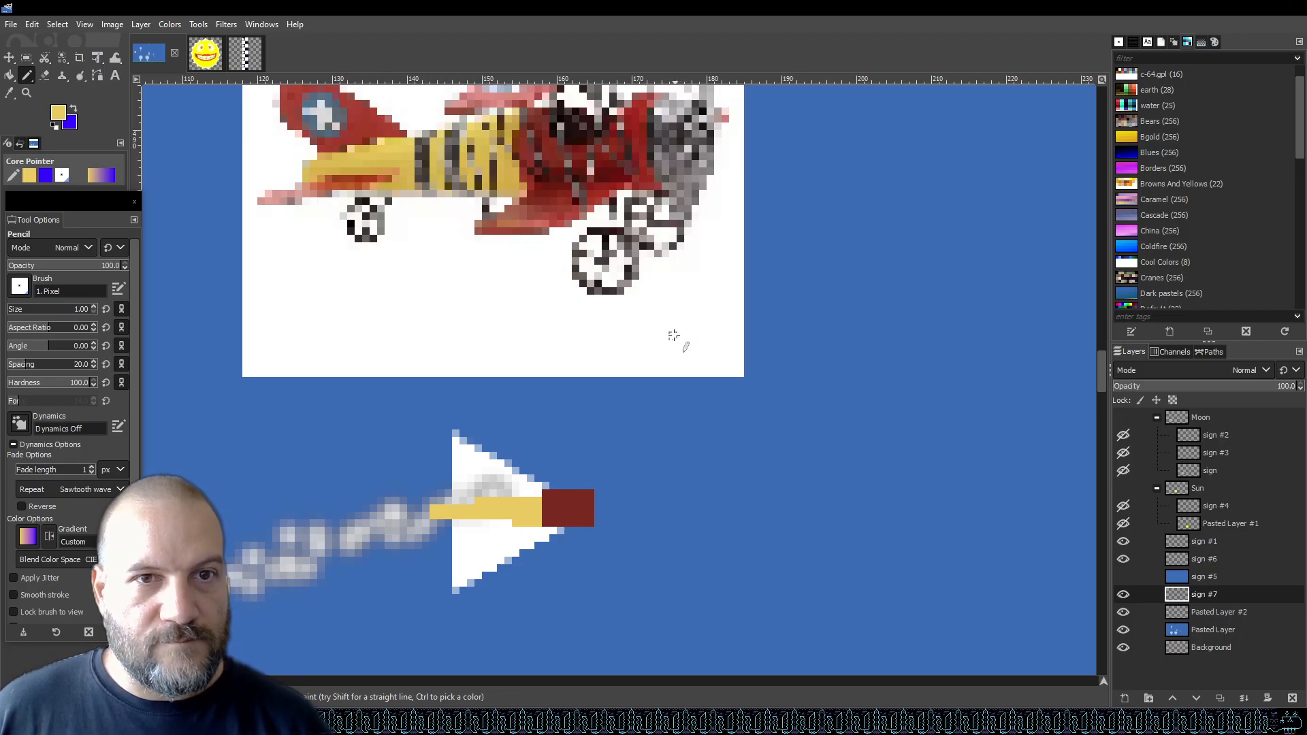
Save the image.
key("ctrl")
key("ctrl+s")
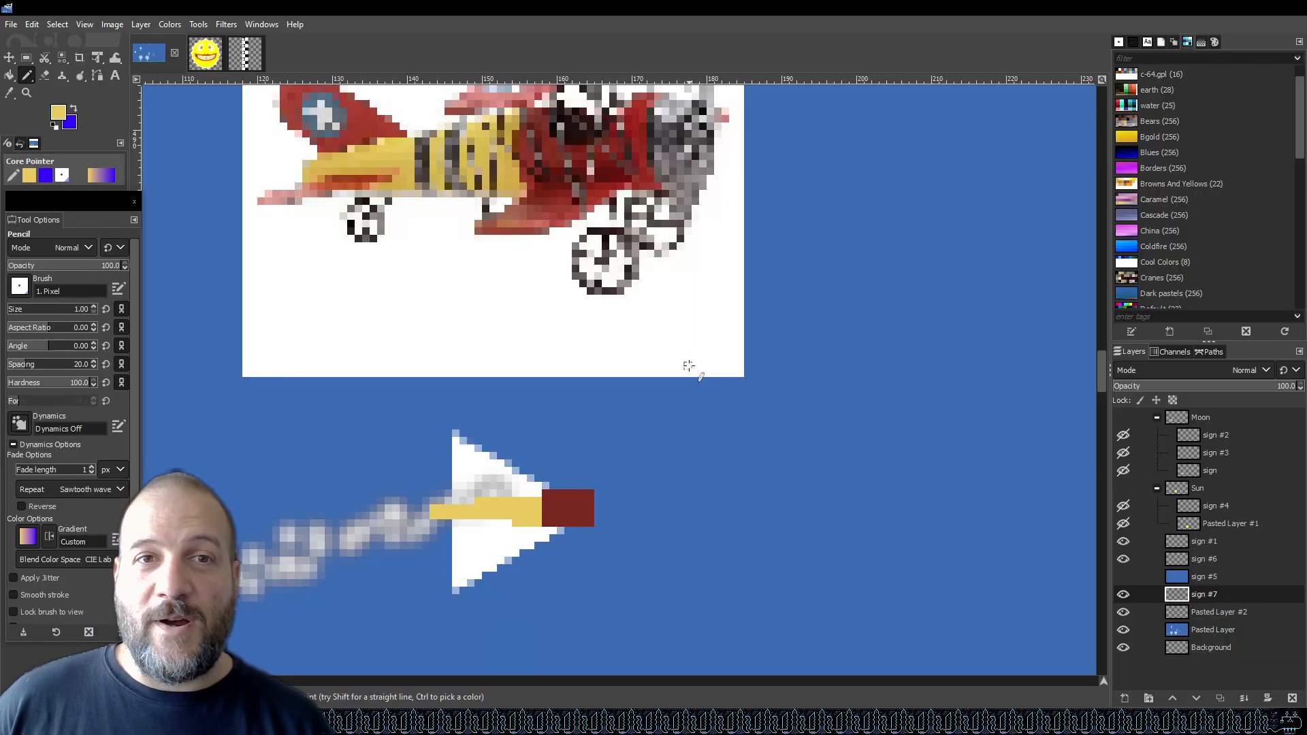
Sample the biplane's orange-brown from its wing and draw a short orange line beneath the red nose.
scroll(641, 380, "up", 5)
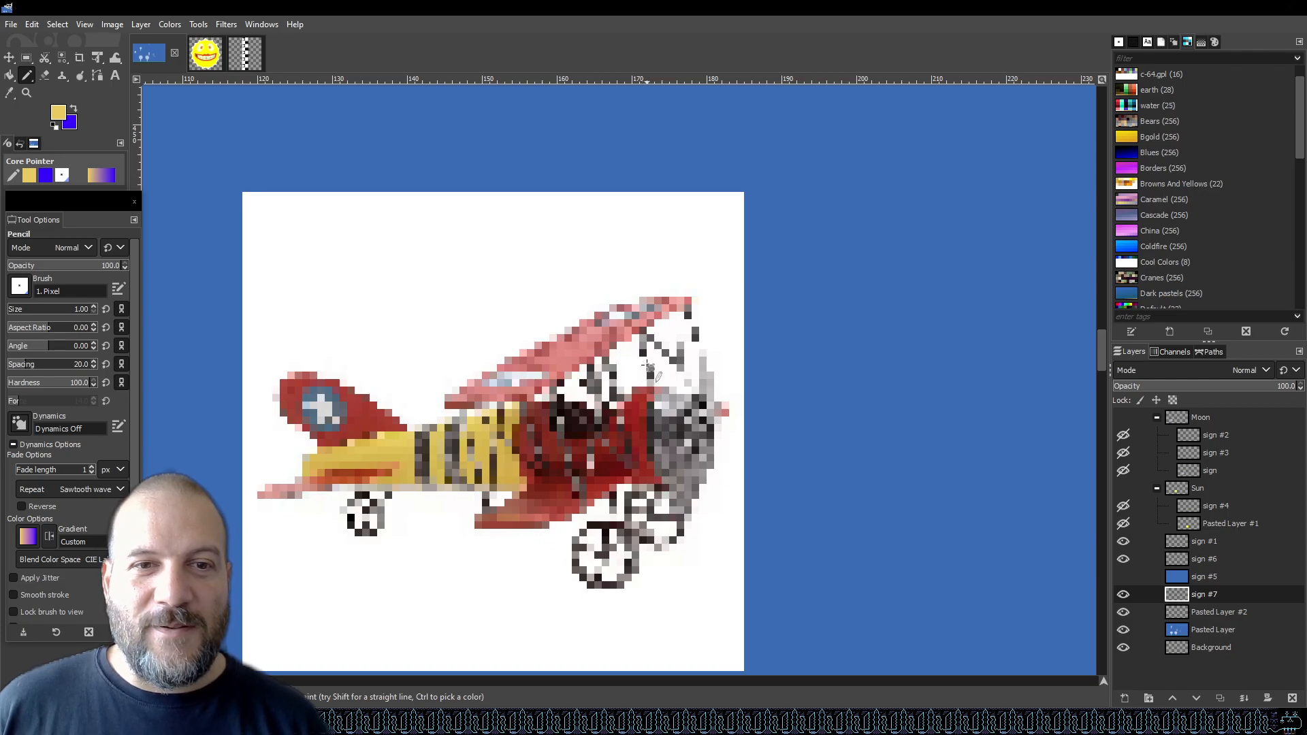
scroll(647, 365, "down", 3)
scroll(579, 382, "down", 3)
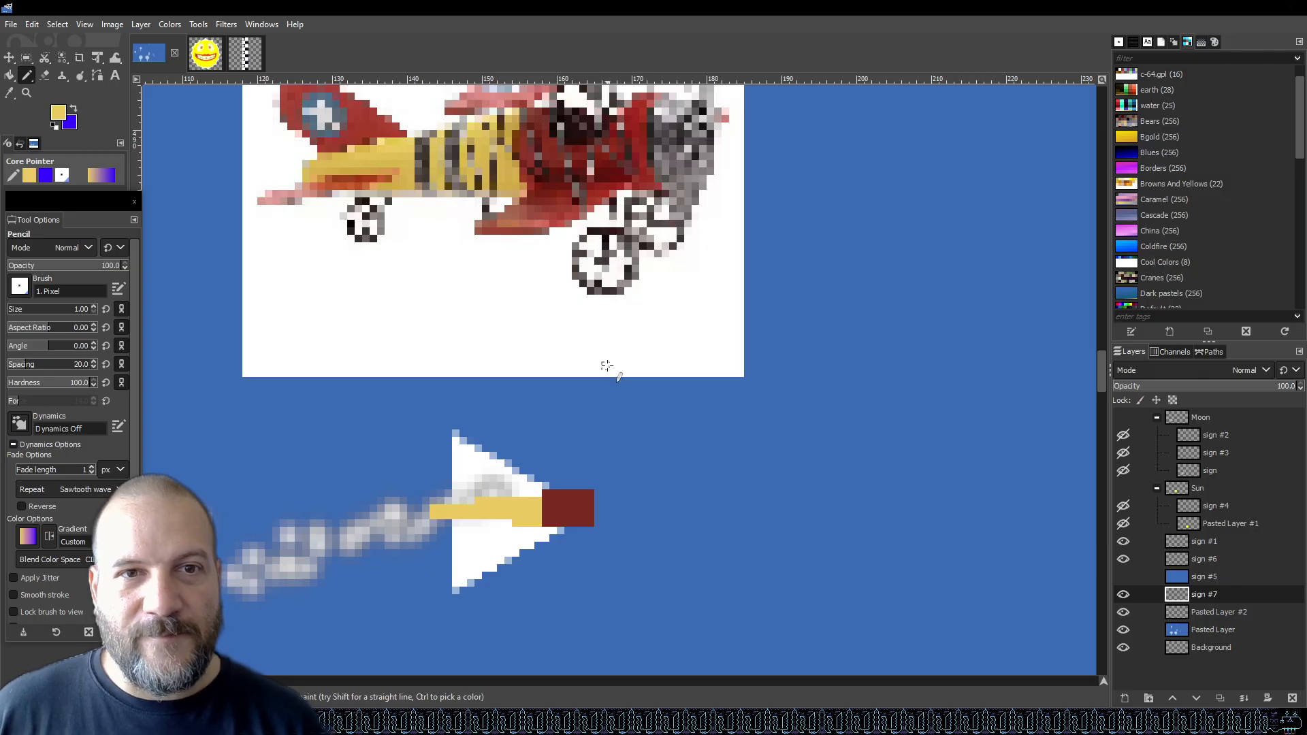
key("o")
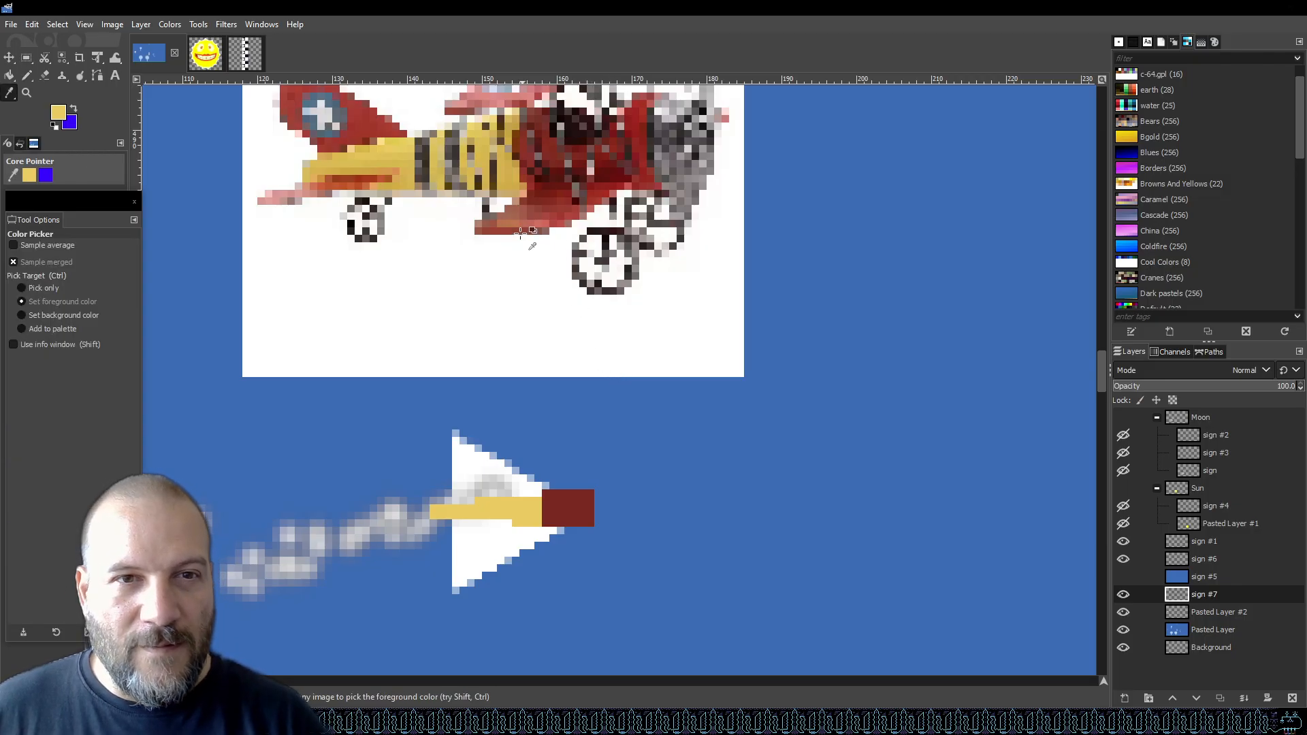
left_click(516, 222)
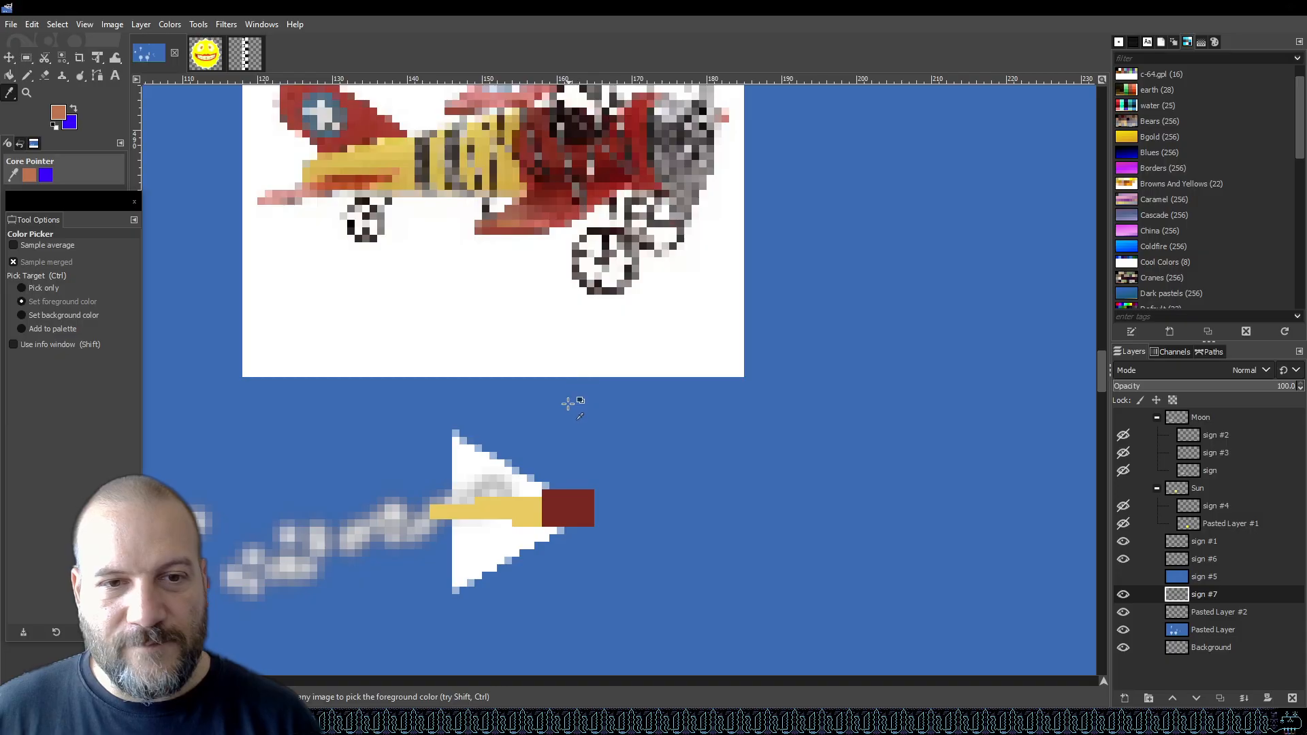
key("n")
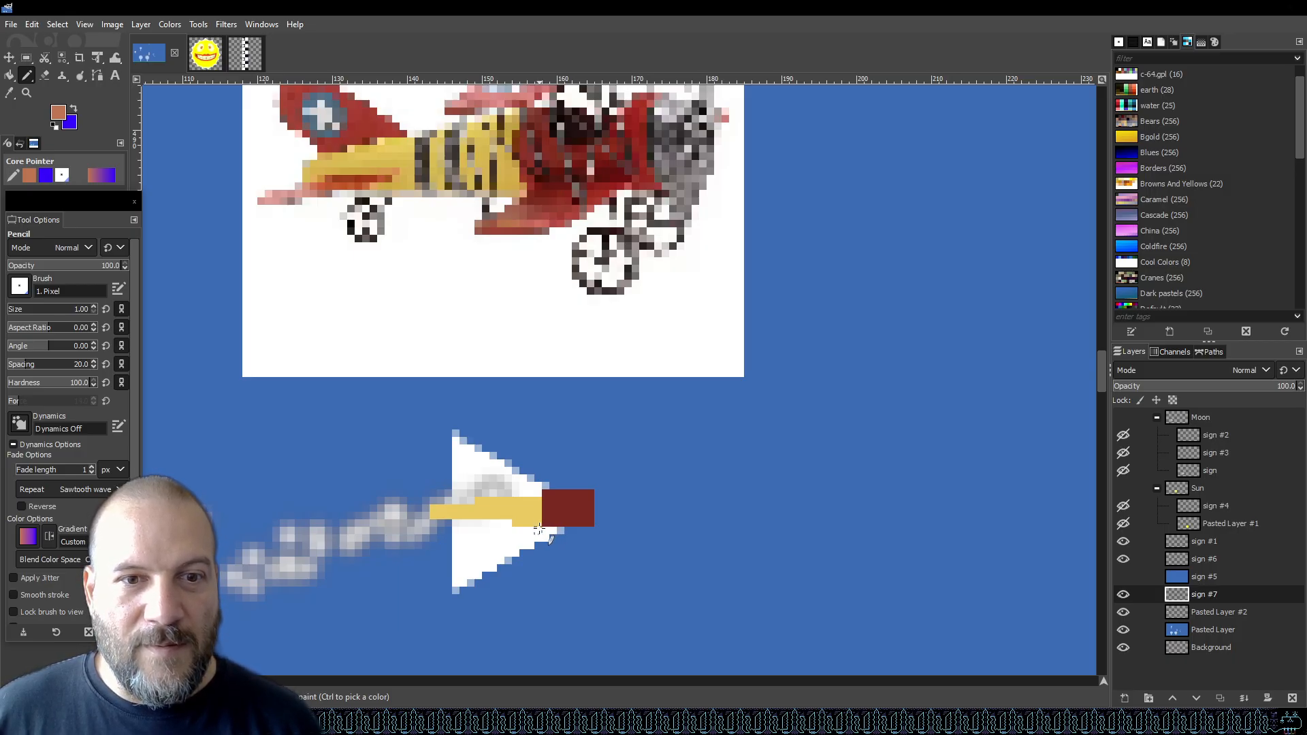
left_click_drag(540, 528, 574, 537)
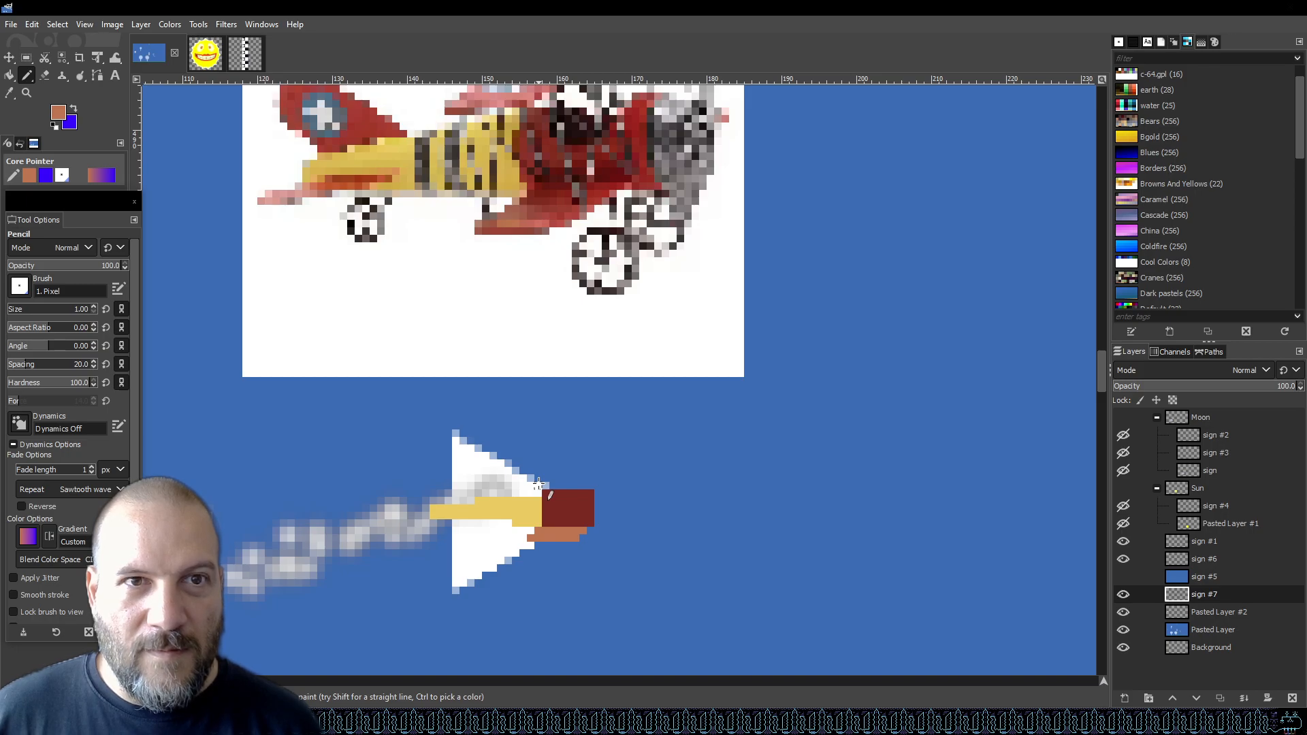
Draw two orange pencil lines above the red nose block to form its upper edge.
scroll(538, 484, "up", 3)
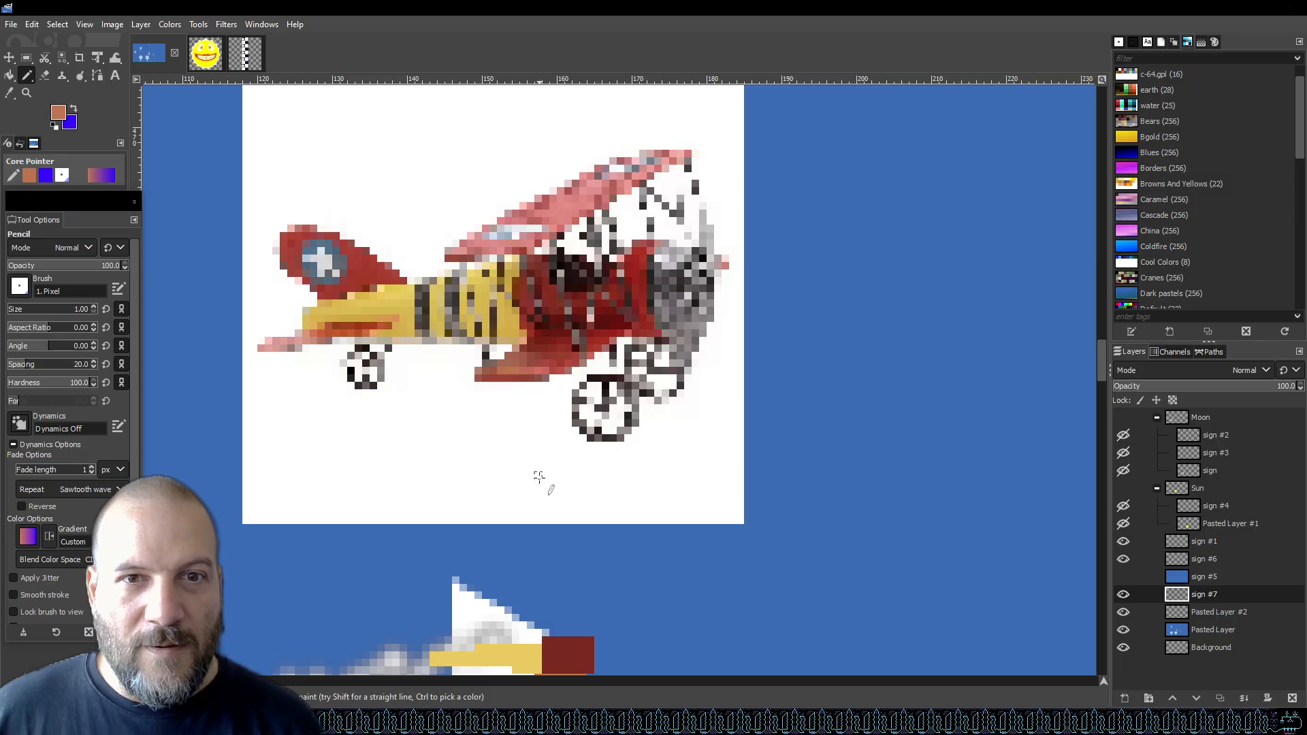
scroll(539, 477, "down", 3)
left_click_drag(539, 484, 559, 484)
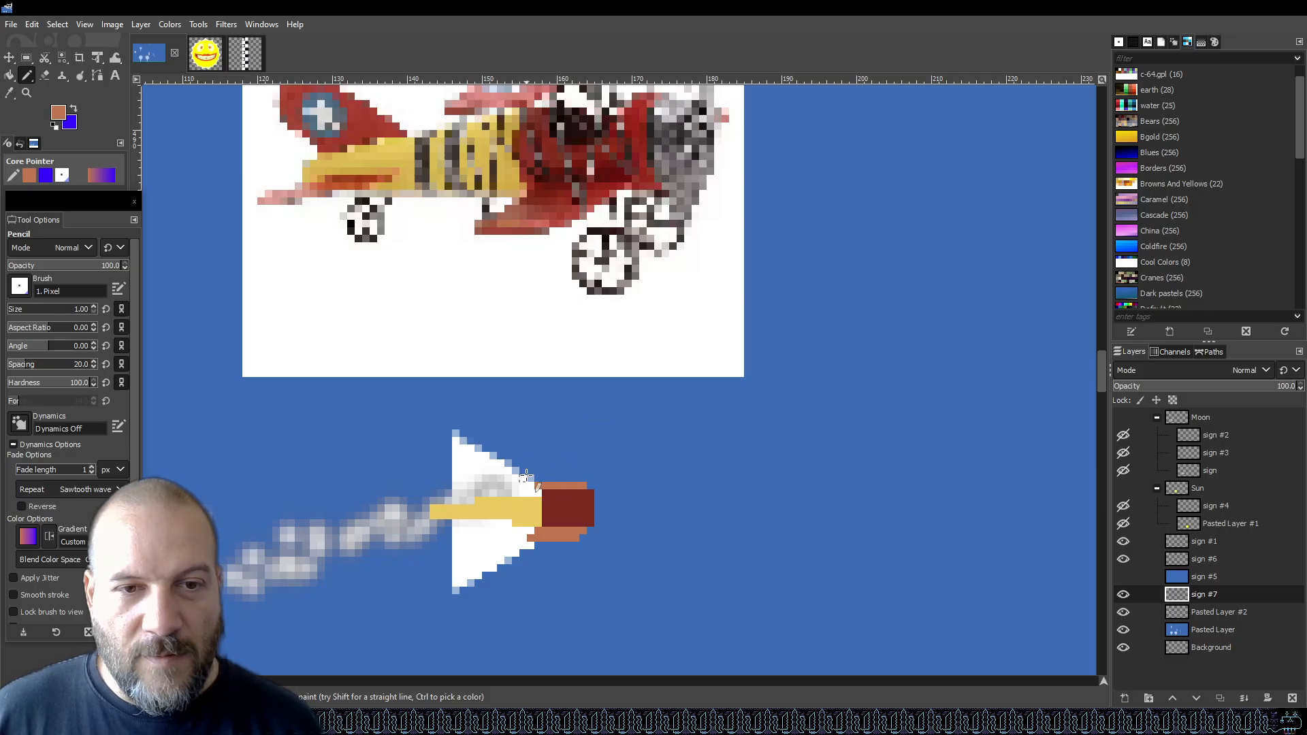
left_click_drag(534, 477, 577, 478)
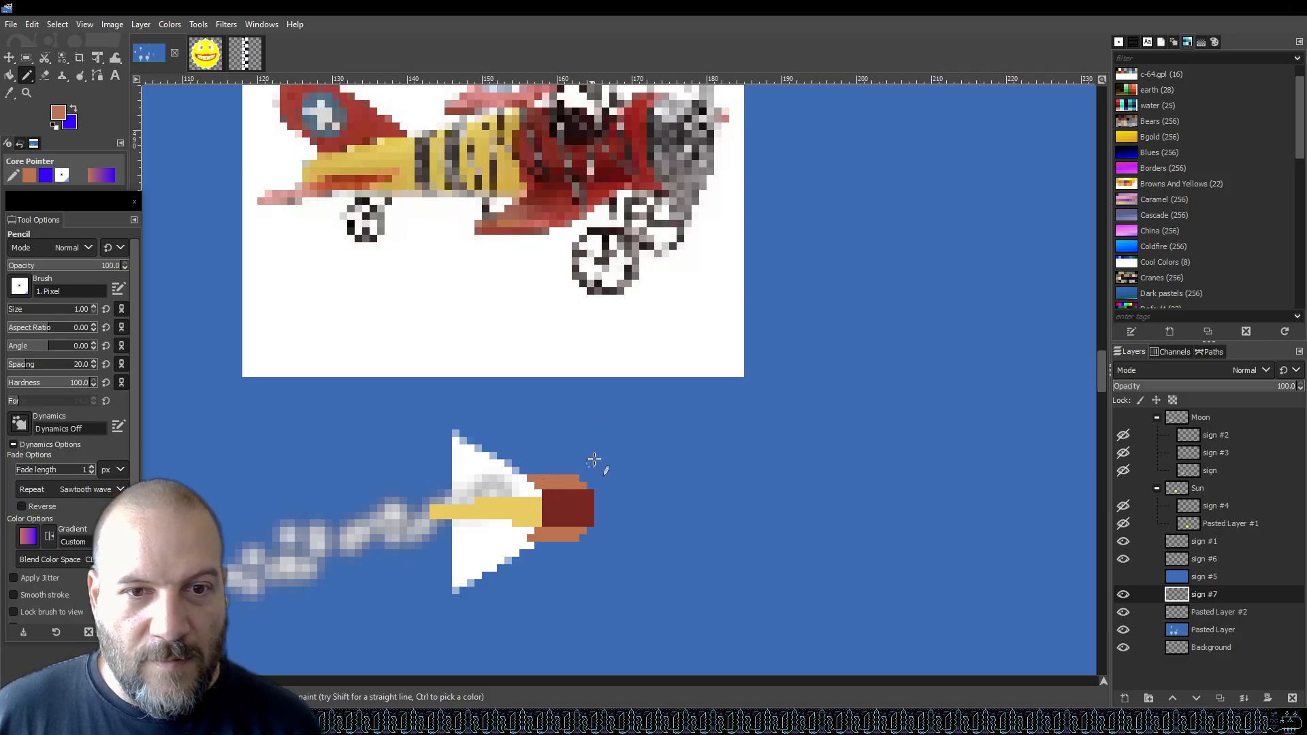
Sample the biplane's dark red and draw a short line under the nose, then undo it.
scroll(599, 429, "up", 3)
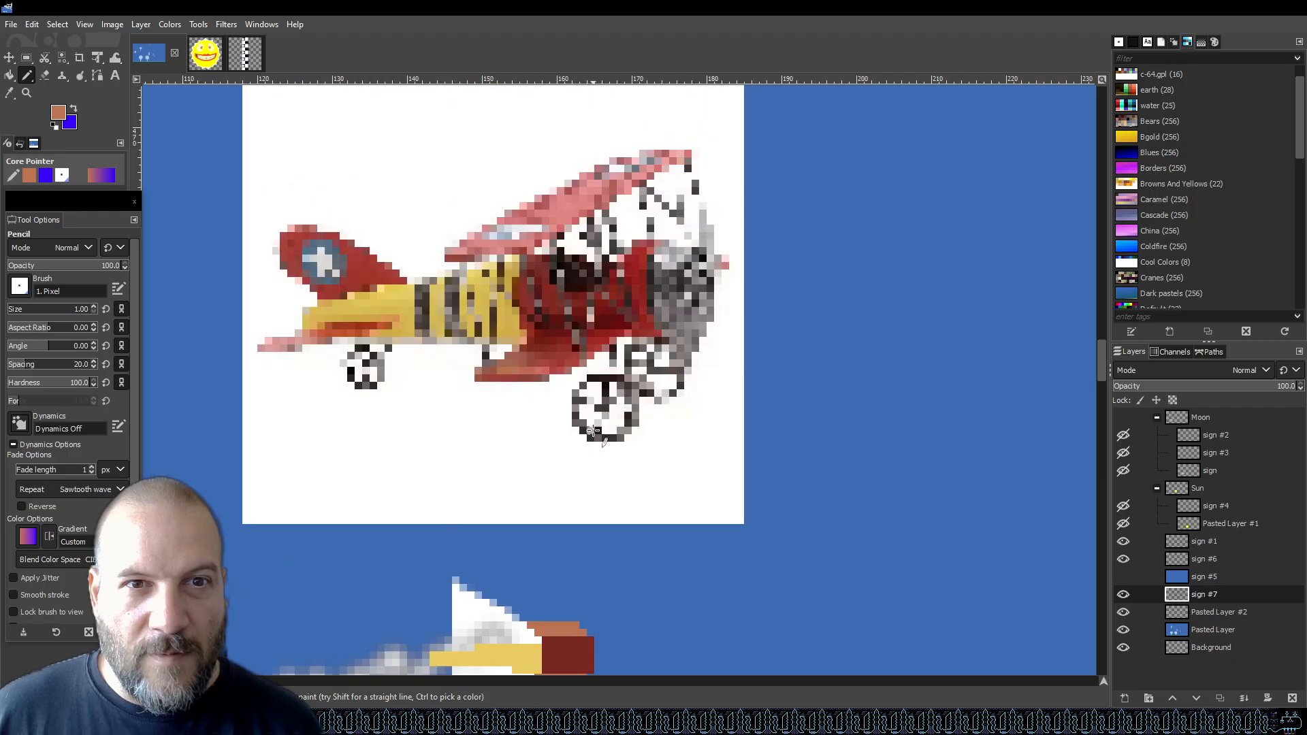
scroll(593, 430, "down", 6)
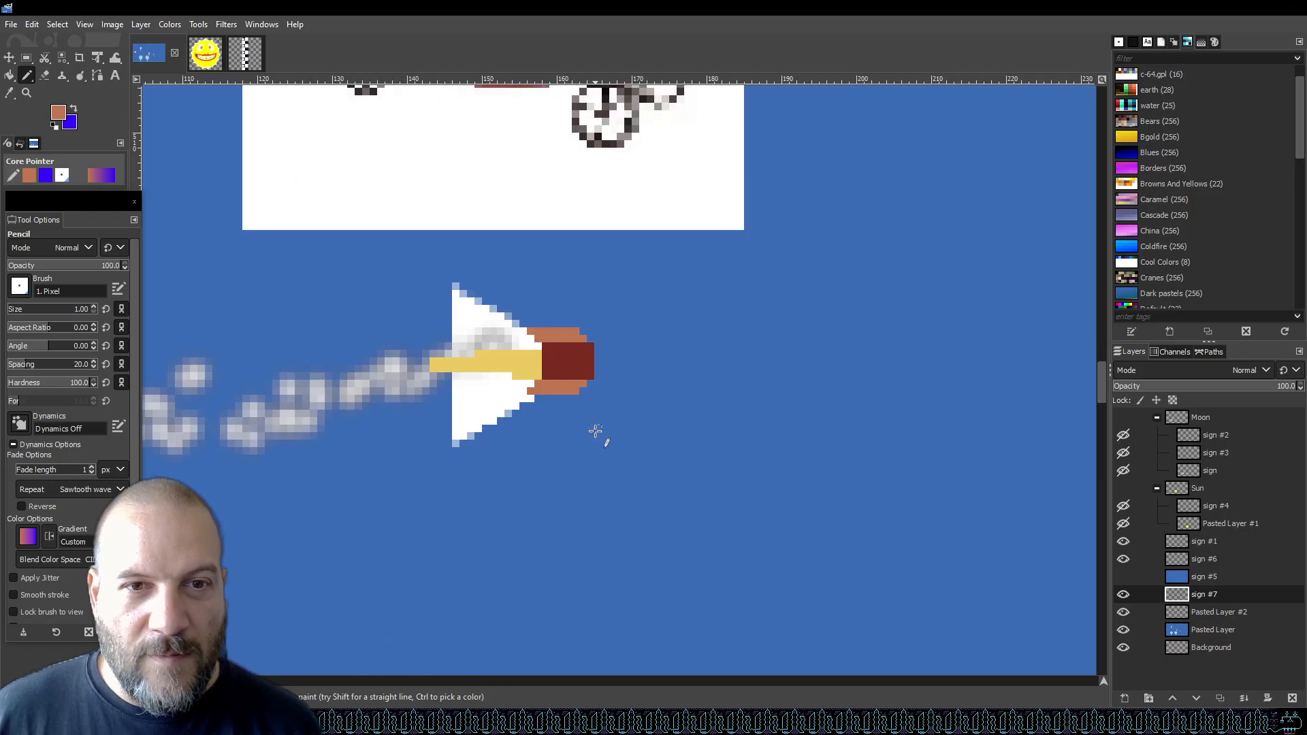
scroll(596, 431, "up", 6)
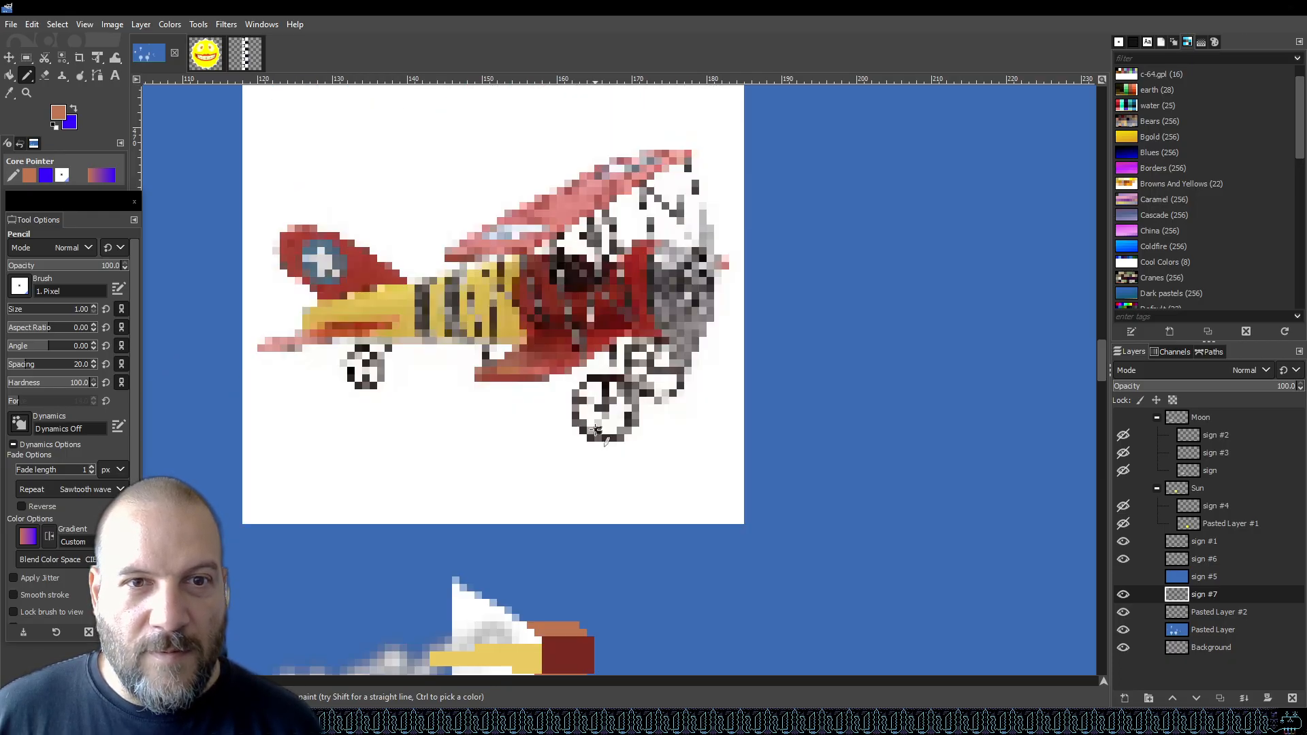
scroll(596, 431, "down", 3)
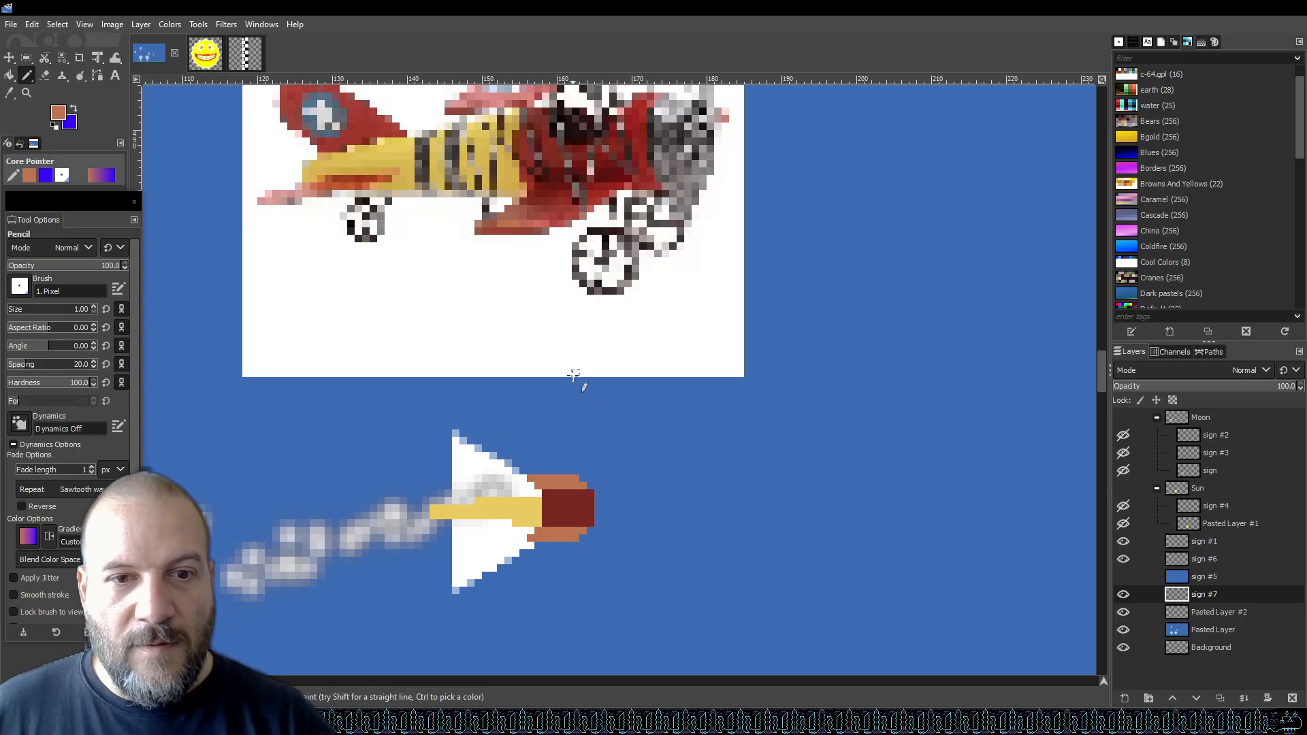
key("o")
left_click(562, 197)
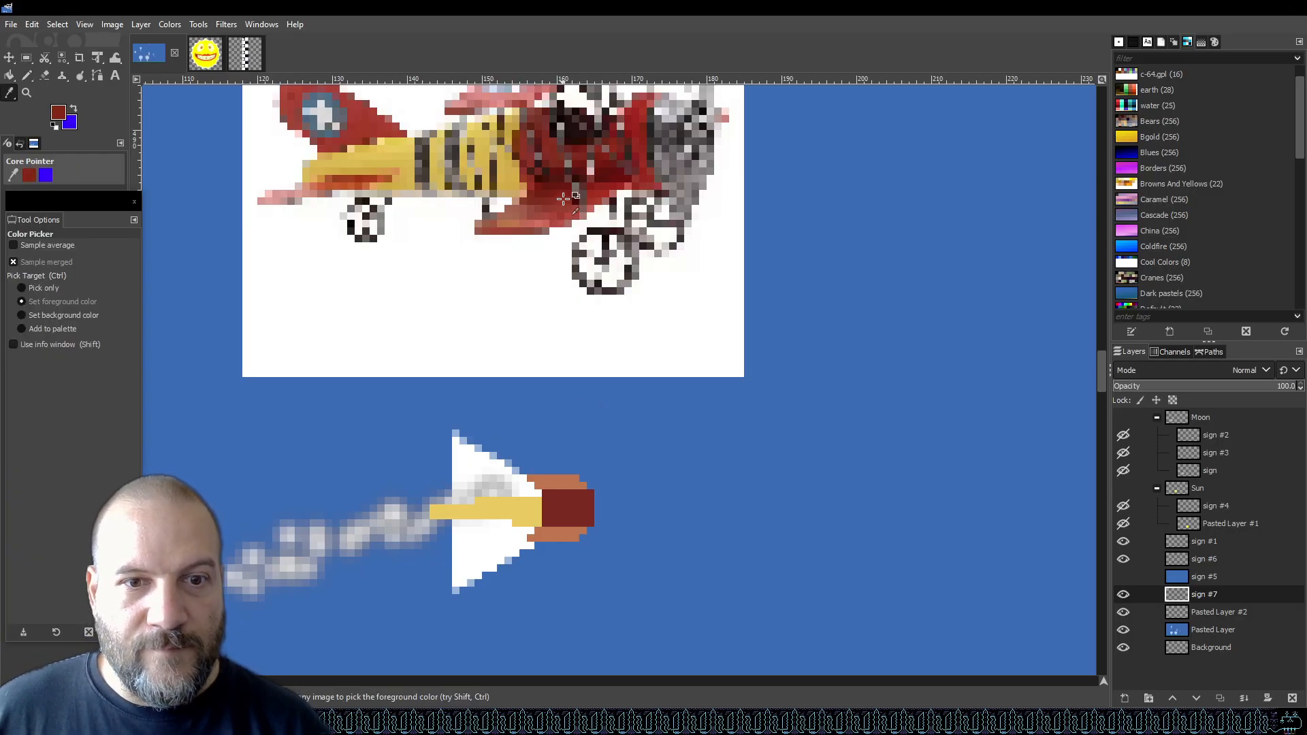
key("n")
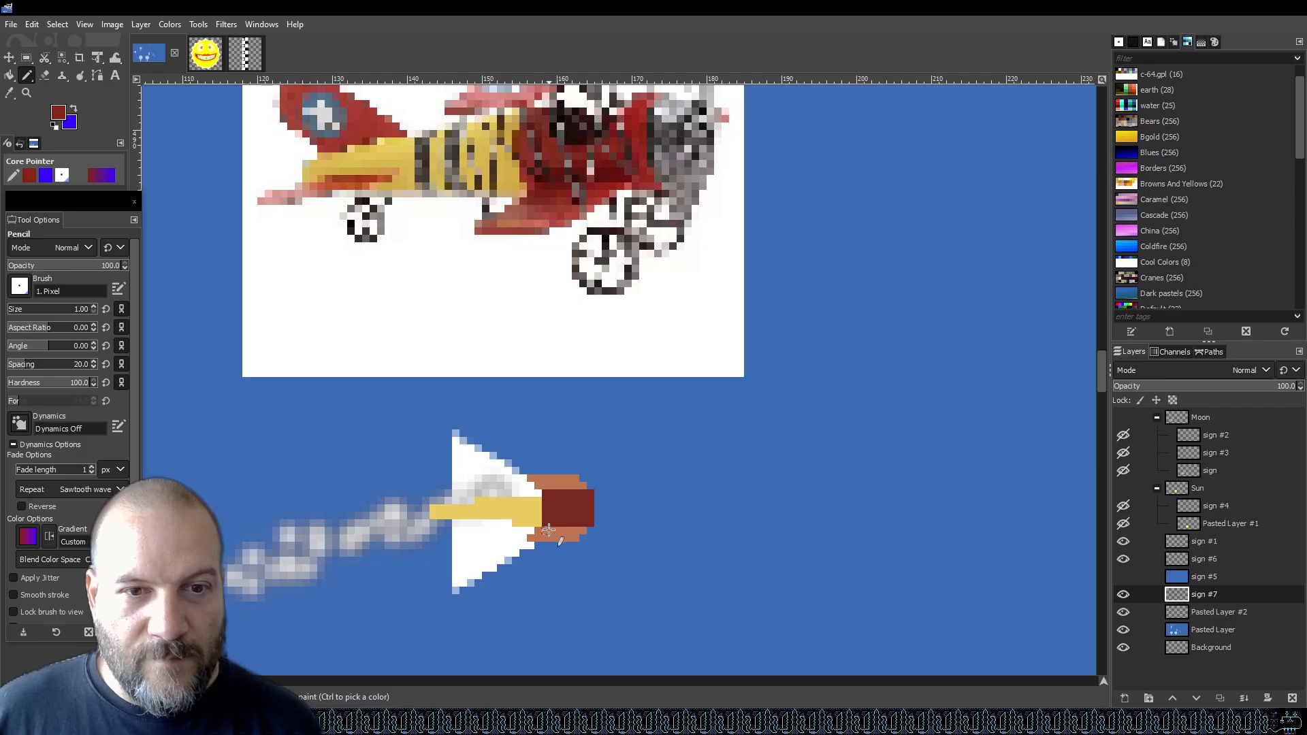
left_click_drag(567, 530, 576, 530)
key("ctrl+z")
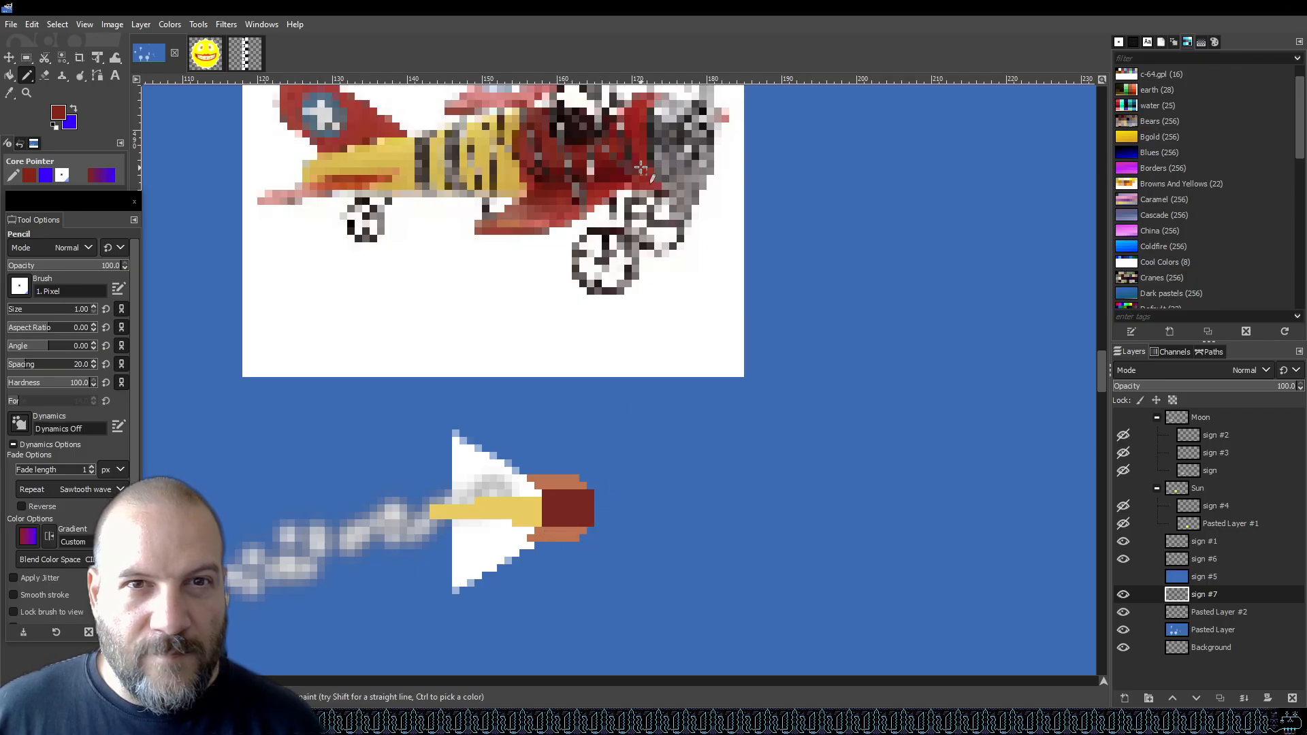
Sample the dark red again and touch up pixels on the red nose block with the pencil.
key("o")
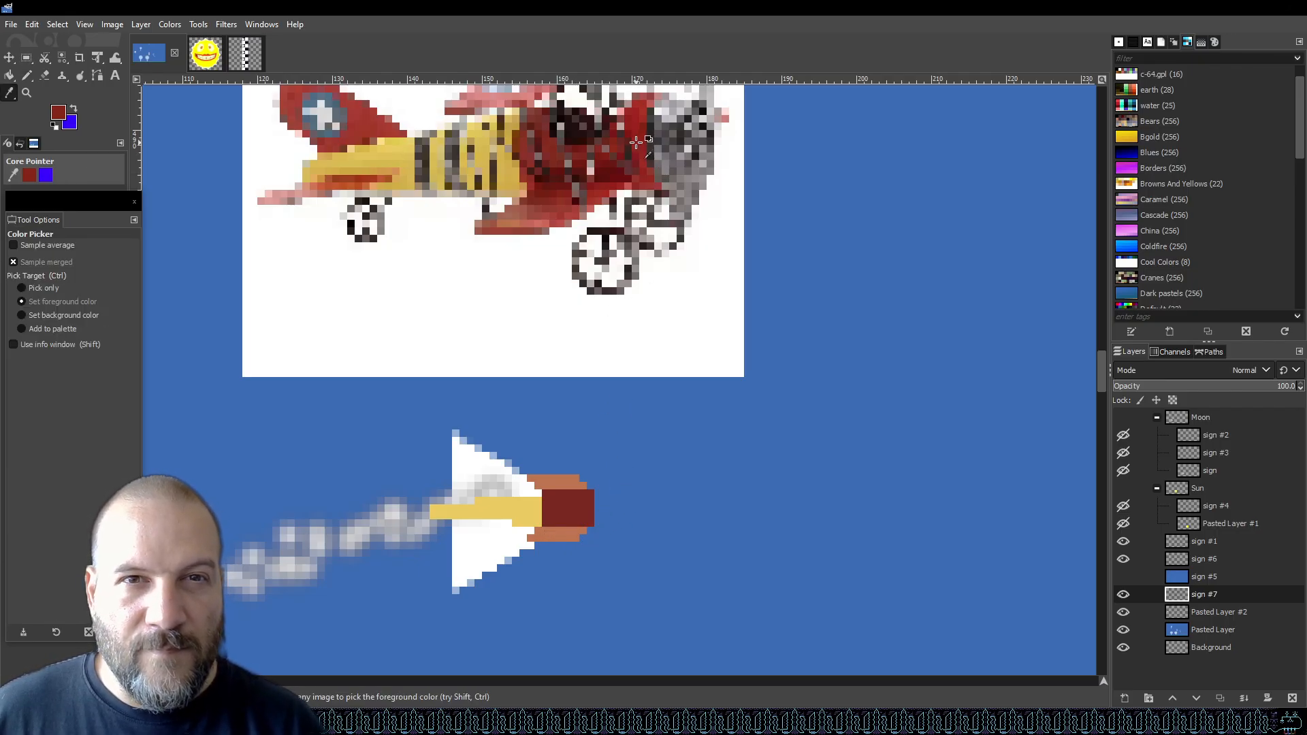
key("n")
left_click_drag(574, 506, 574, 500)
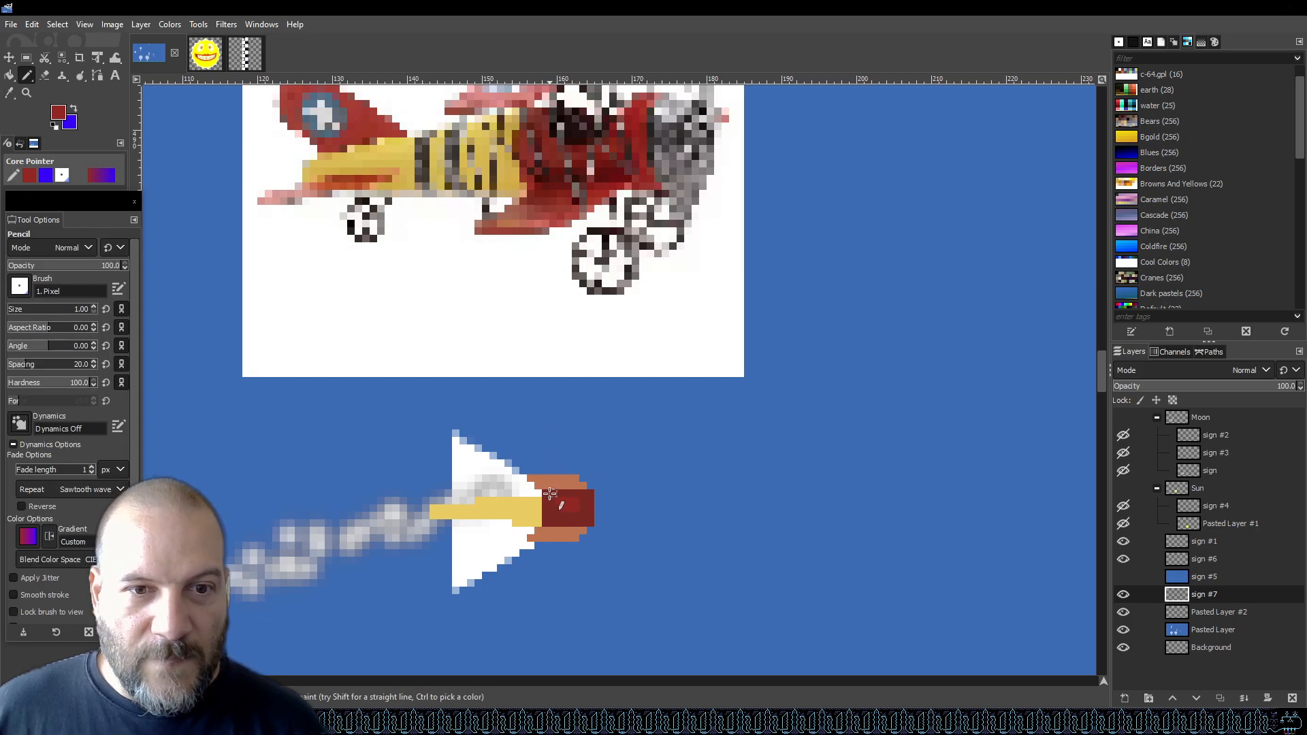
key("shift+b")
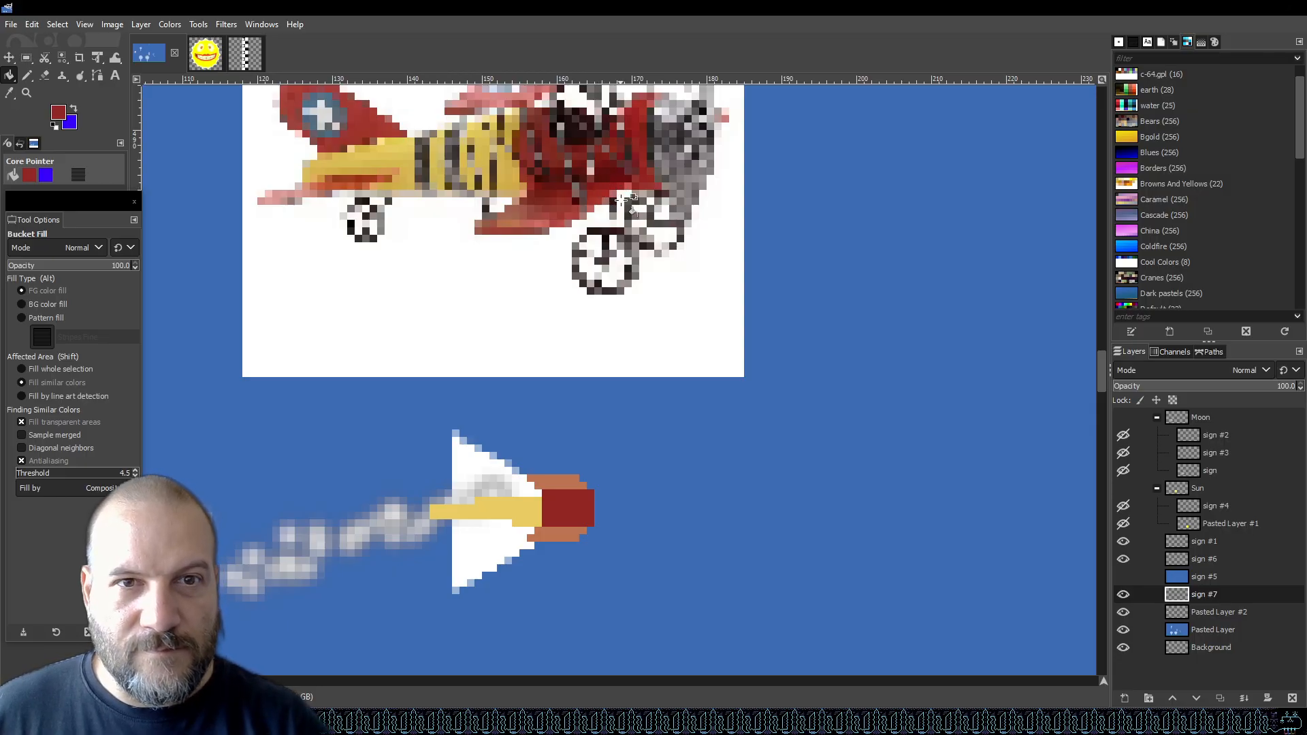
key("o")
key("n")
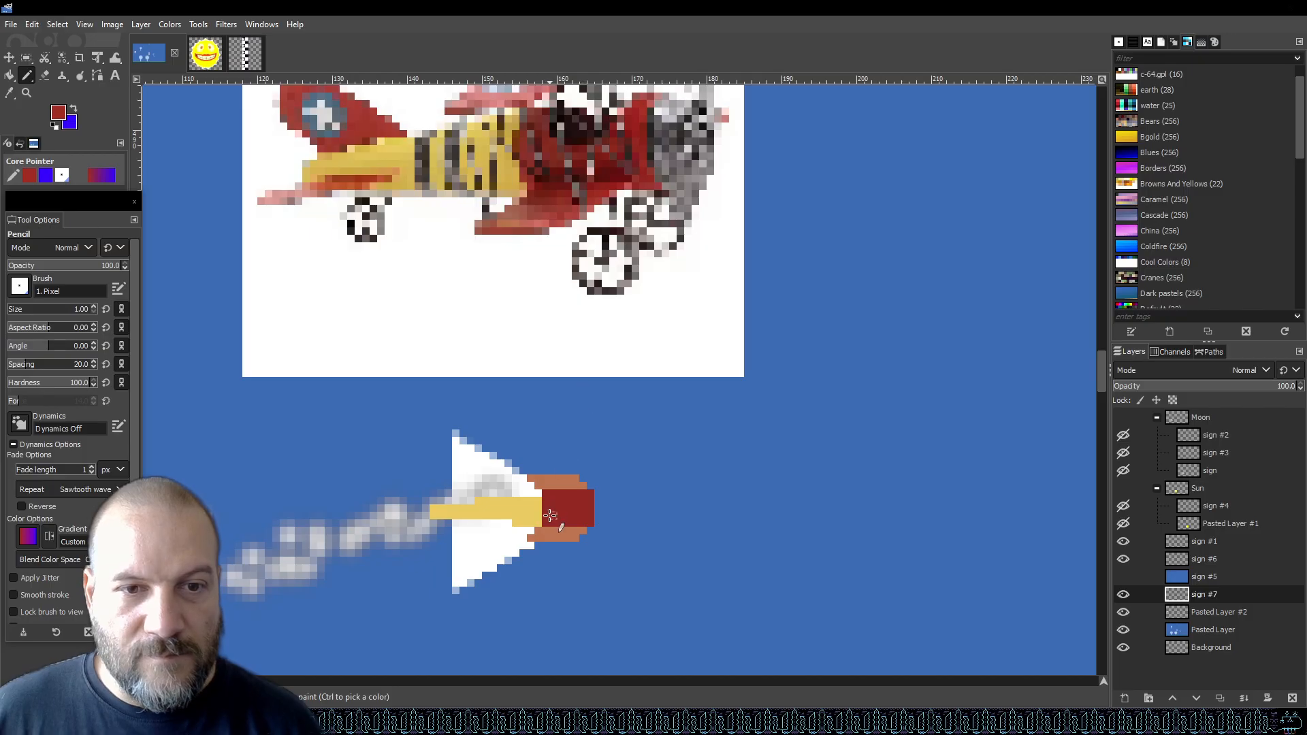
left_click(567, 528)
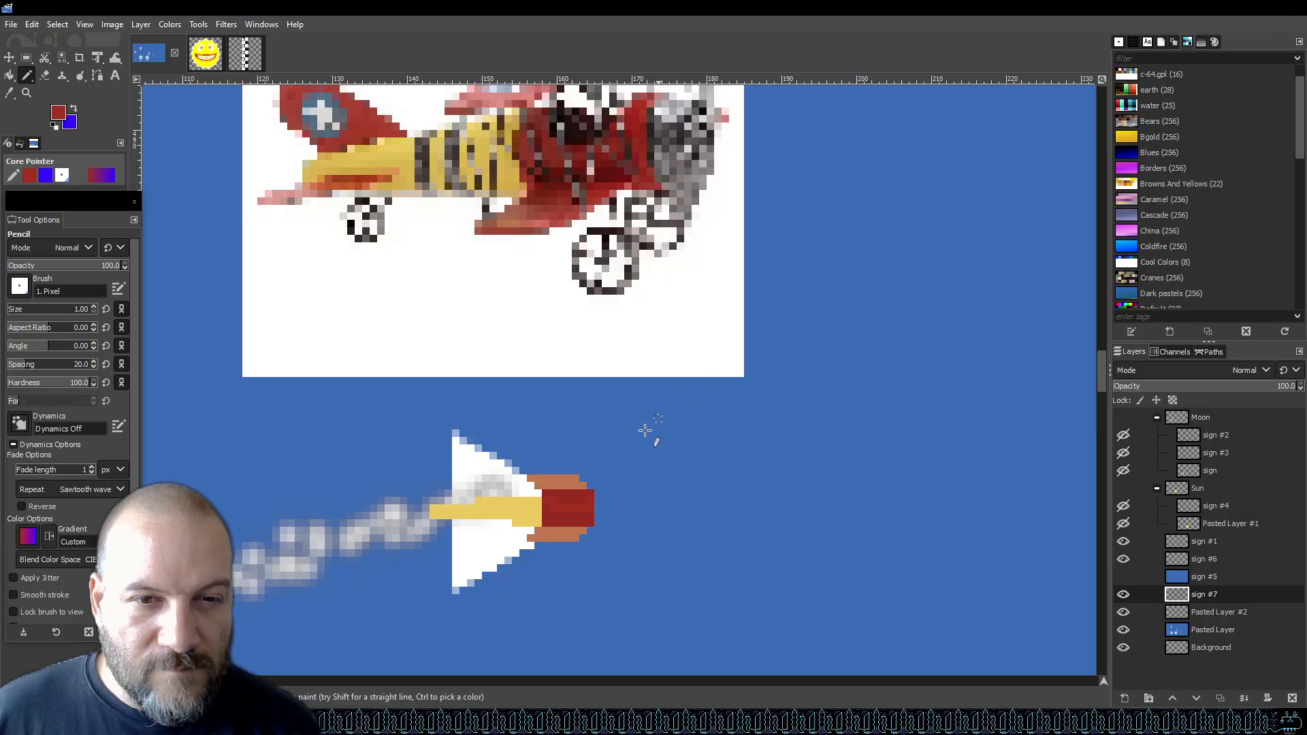
Erase a row of red pixels along the top of the nose block with the Eraser.
scroll(625, 479, "up", 4, "ctrl")
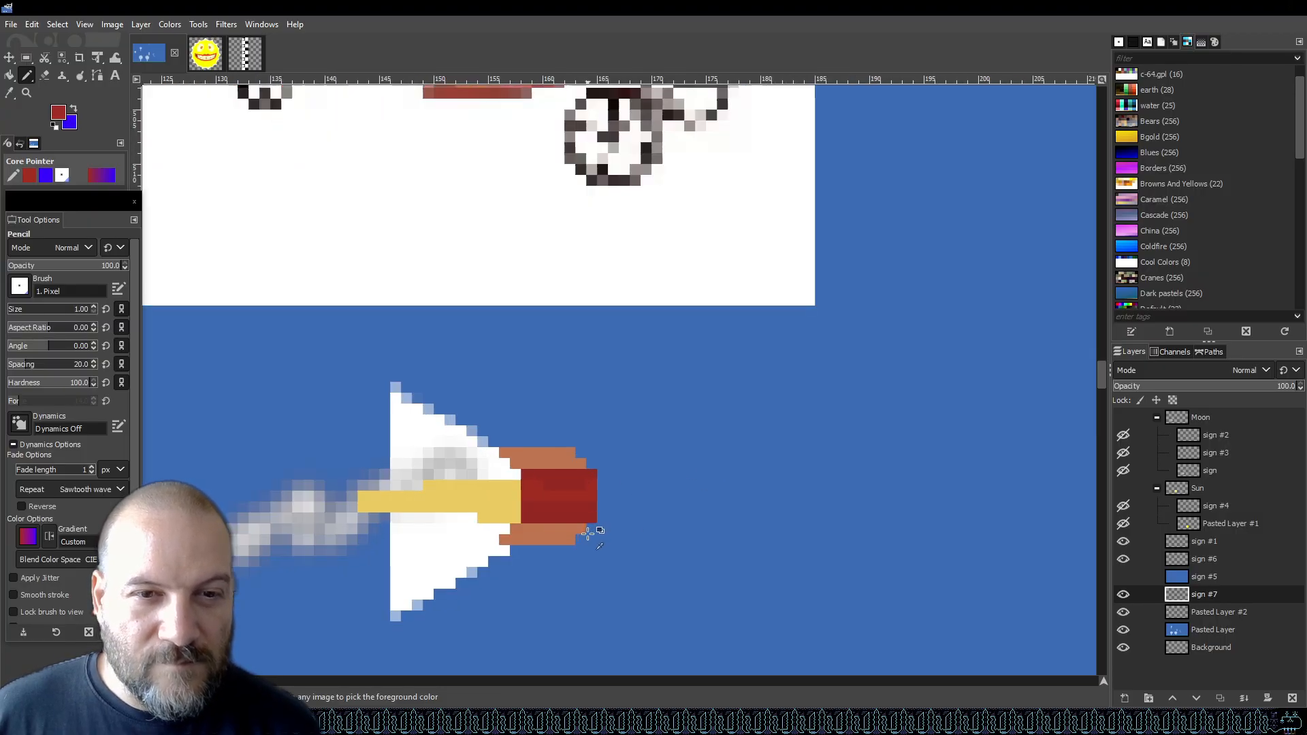
scroll(612, 412, "down", 2, "ctrl")
scroll(548, 327, "down", 1, "ctrl")
scroll(550, 372, "up", 1, "ctrl")
scroll(550, 371, "up", 1, "ctrl")
scroll(549, 372, "down", 2, "ctrl")
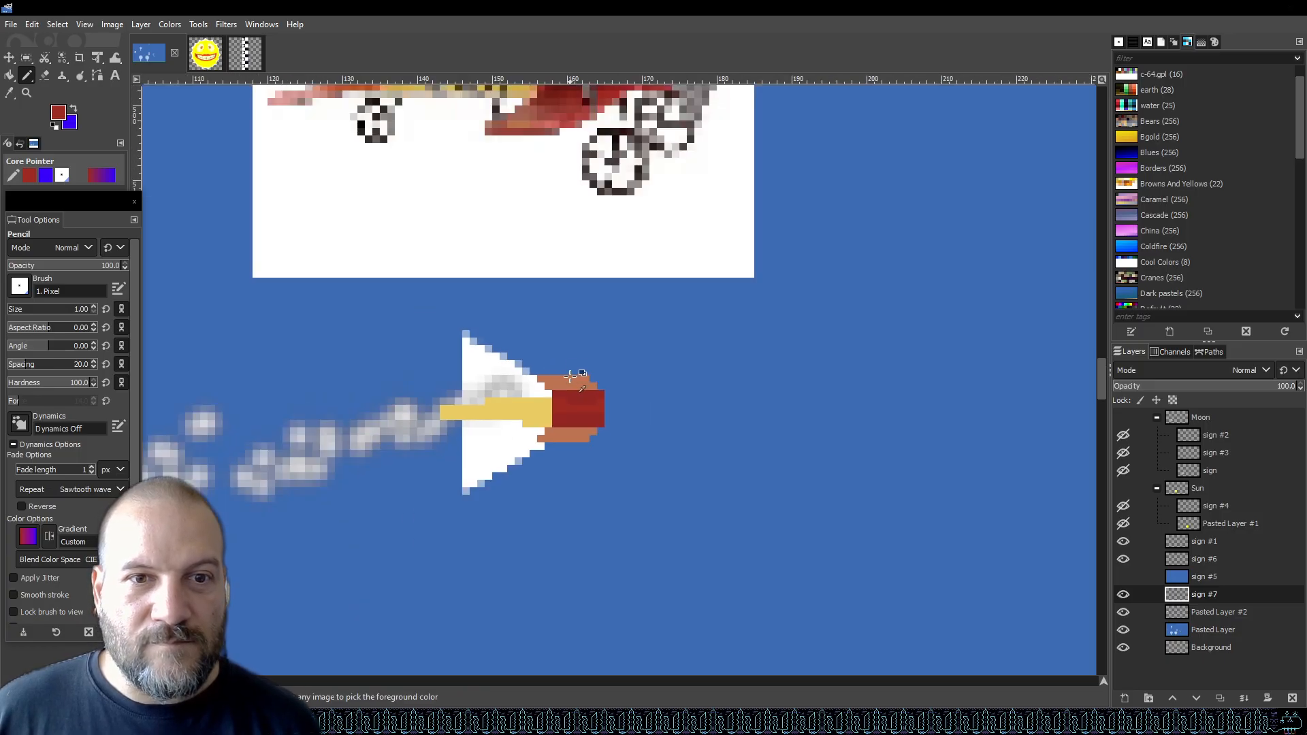
scroll(553, 339, "down", 1, "ctrl")
scroll(553, 339, "down", 1, "ctrl")
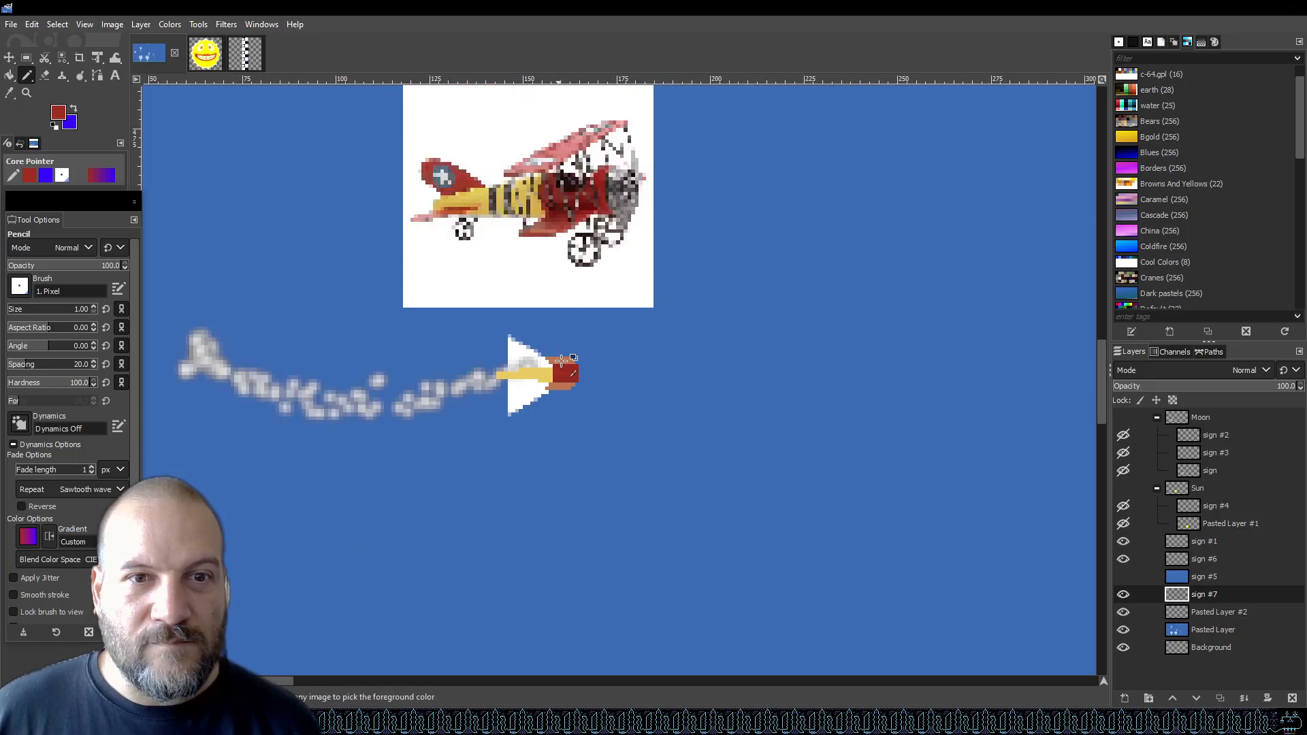
scroll(562, 361, "up", 2, "ctrl")
scroll(568, 365, "up", 1, "ctrl")
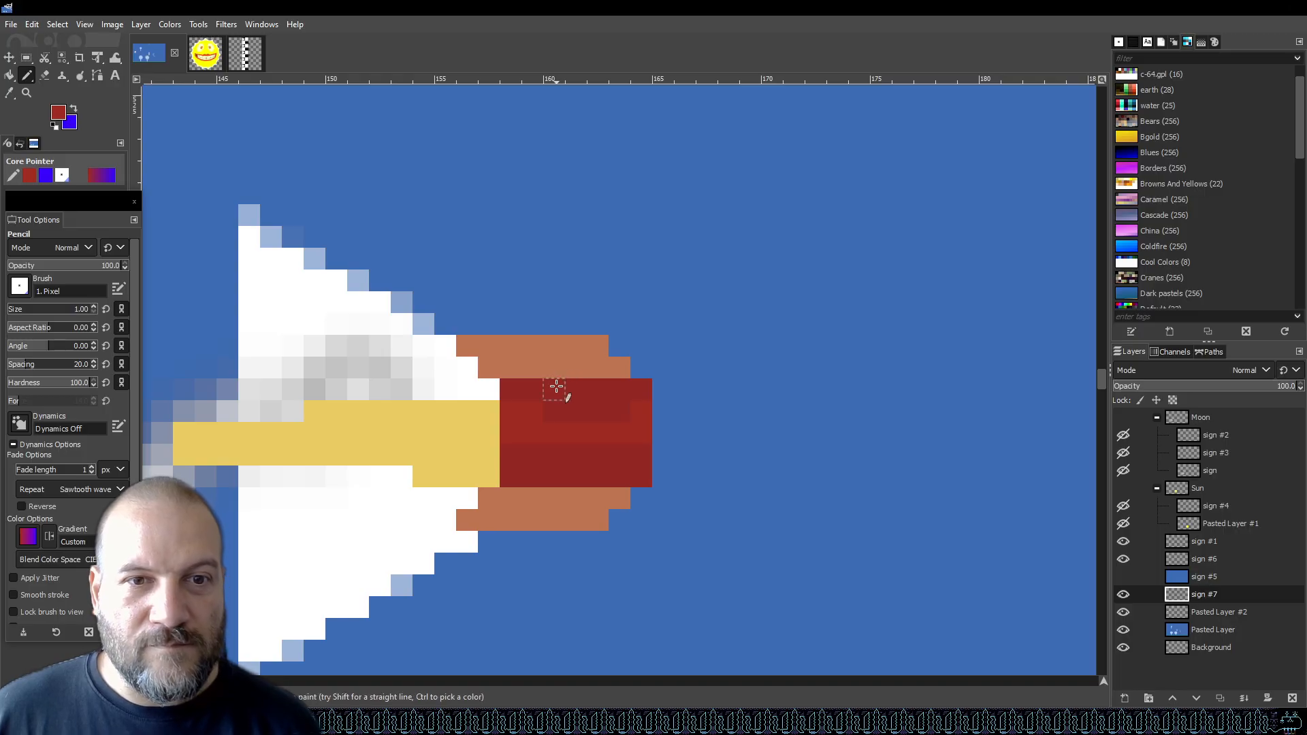
key("shift+e")
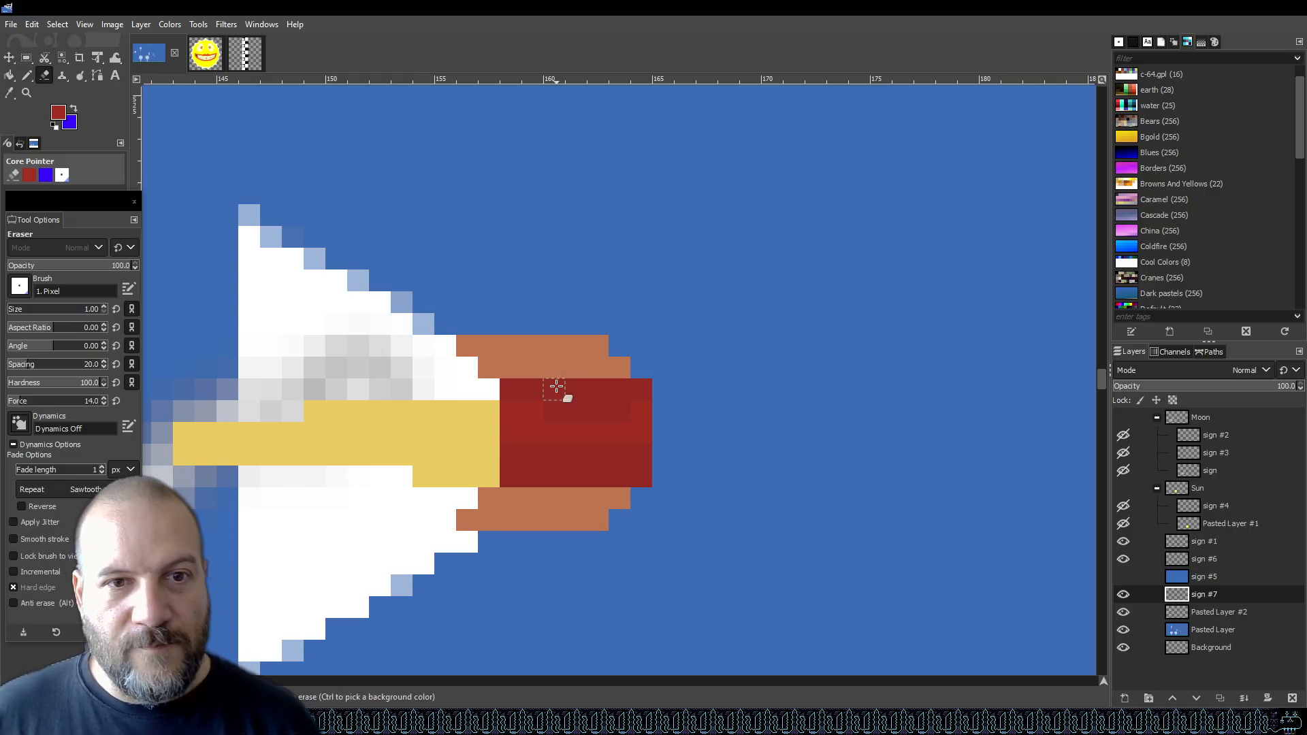
left_click_drag(556, 386, 609, 388)
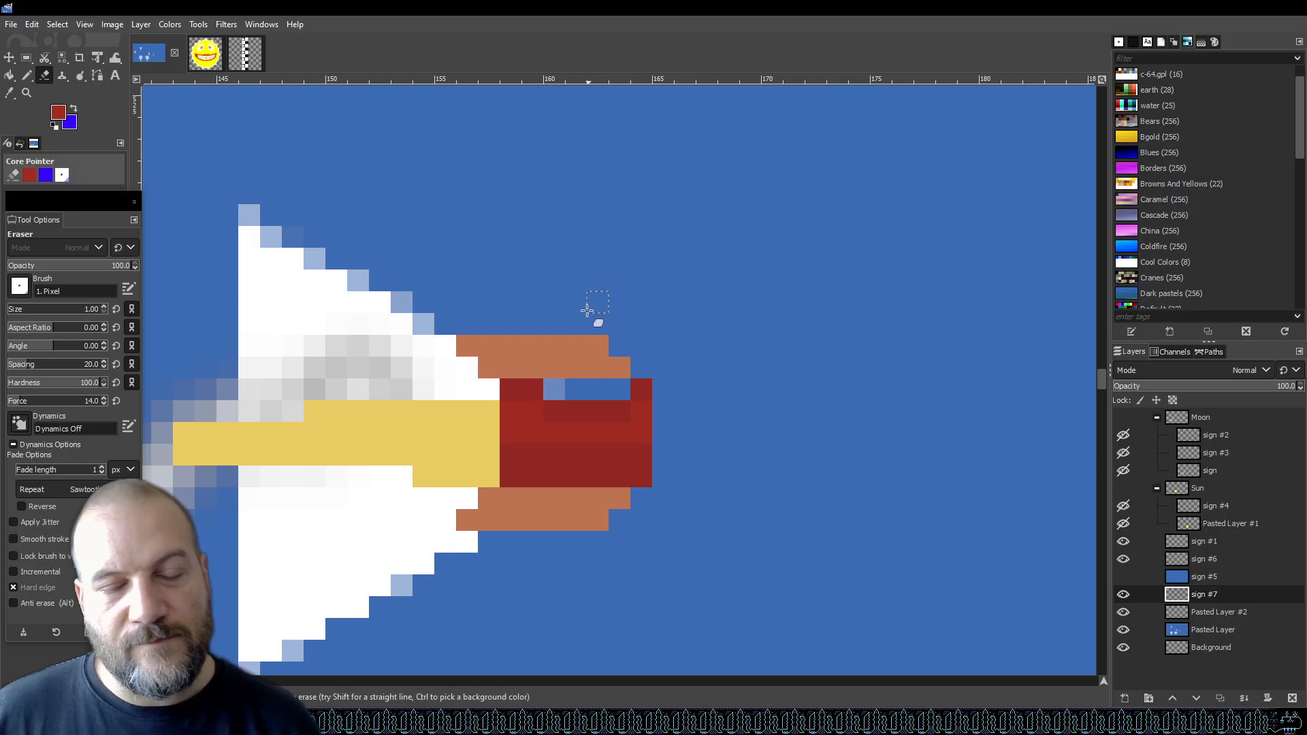
Erase the lower orange row above the nose and the leftmost pixel of the upper orange row.
scroll(579, 405, "down", 2, "ctrl")
scroll(582, 402, "down", 2, "ctrl")
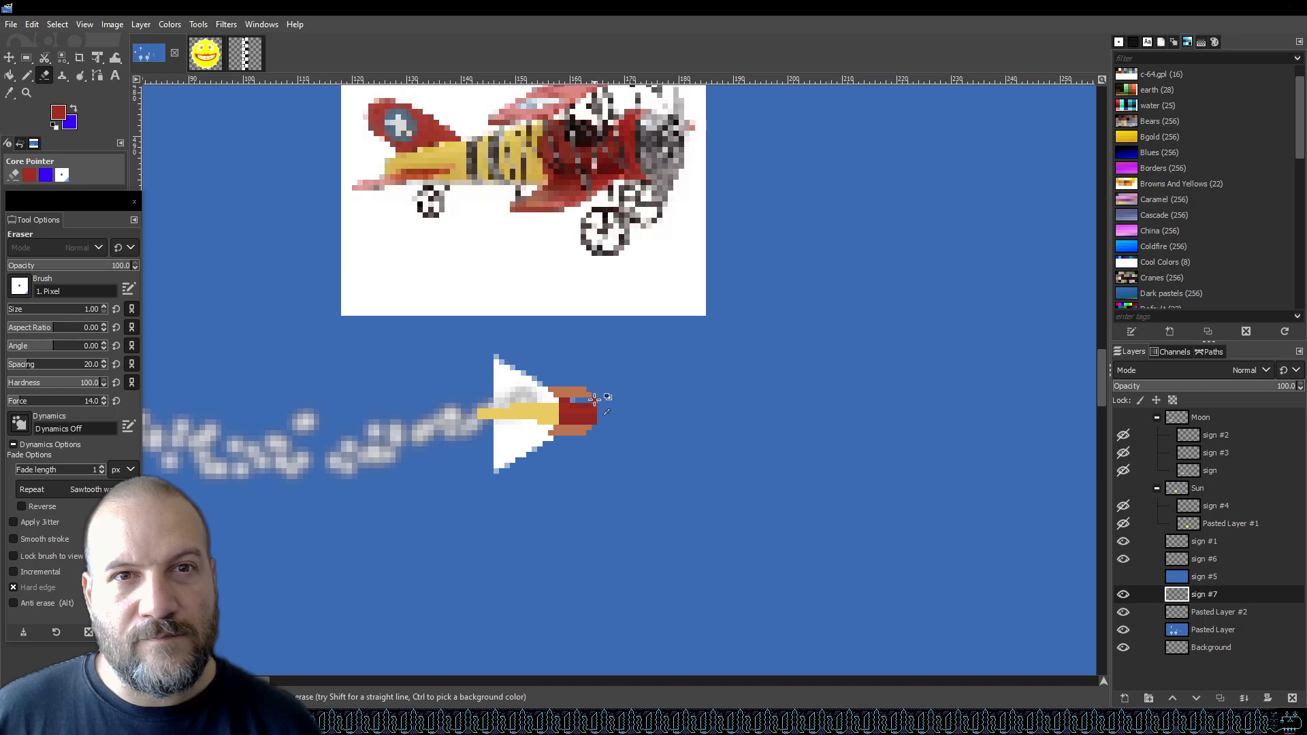
scroll(594, 399, "up", 1, "ctrl")
scroll(596, 391, "up", 1, "ctrl")
scroll(596, 391, "down", 1, "ctrl")
scroll(595, 388, "up", 1, "ctrl")
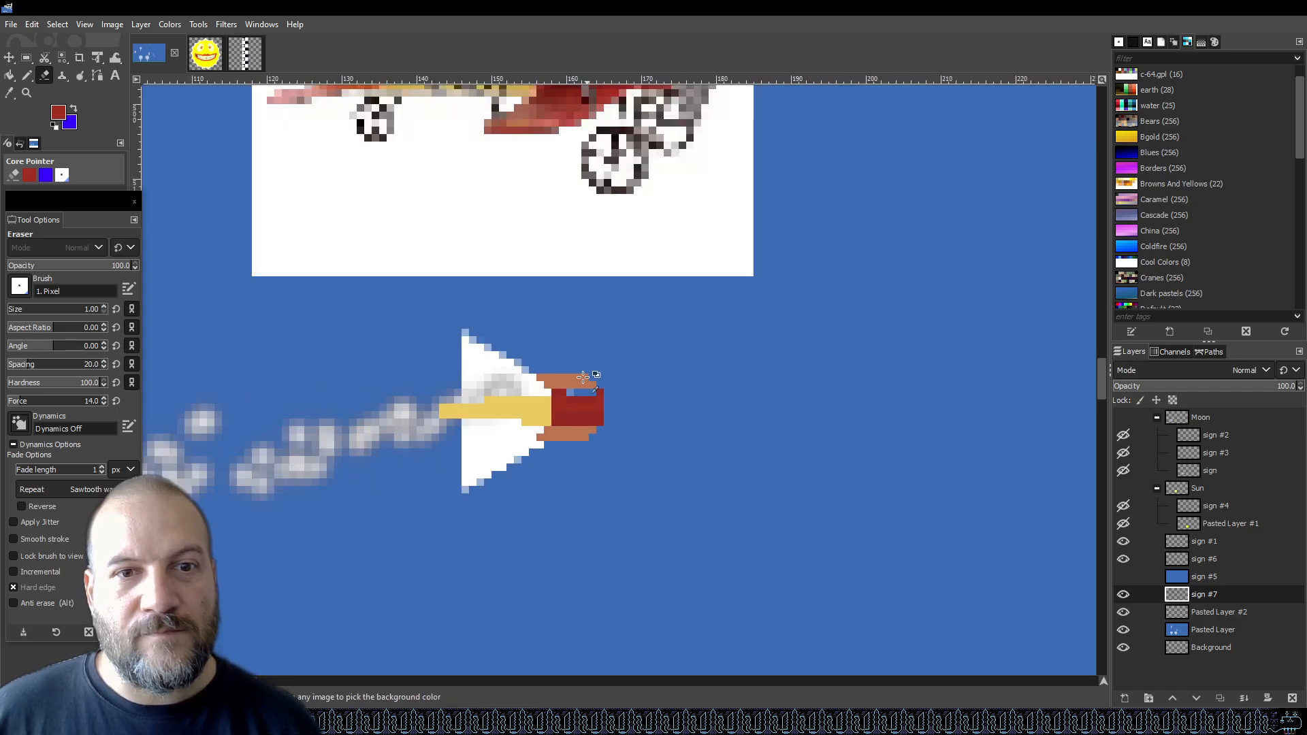
scroll(548, 385, "up", 1, "ctrl")
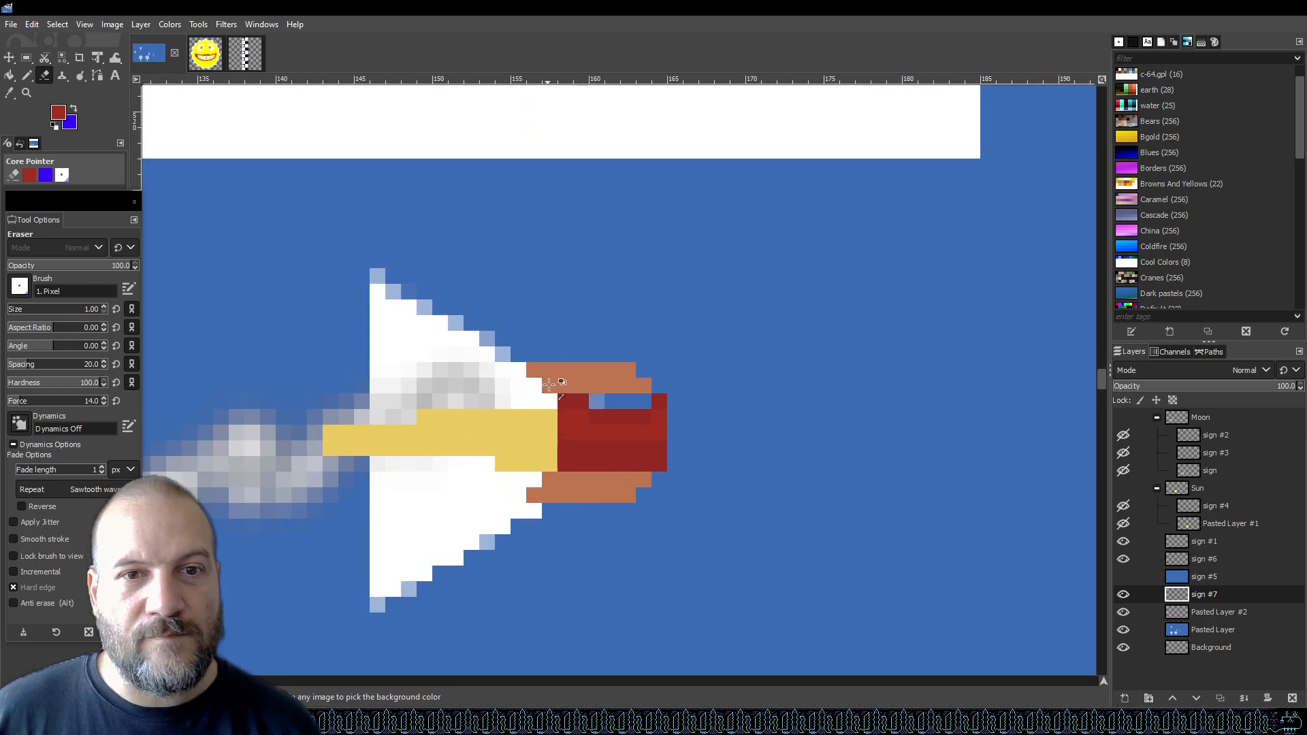
scroll(548, 384, "down", 3, "ctrl")
scroll(555, 381, "down", 1, "ctrl")
scroll(562, 378, "up", 1, "ctrl")
scroll(572, 372, "up", 4, "ctrl")
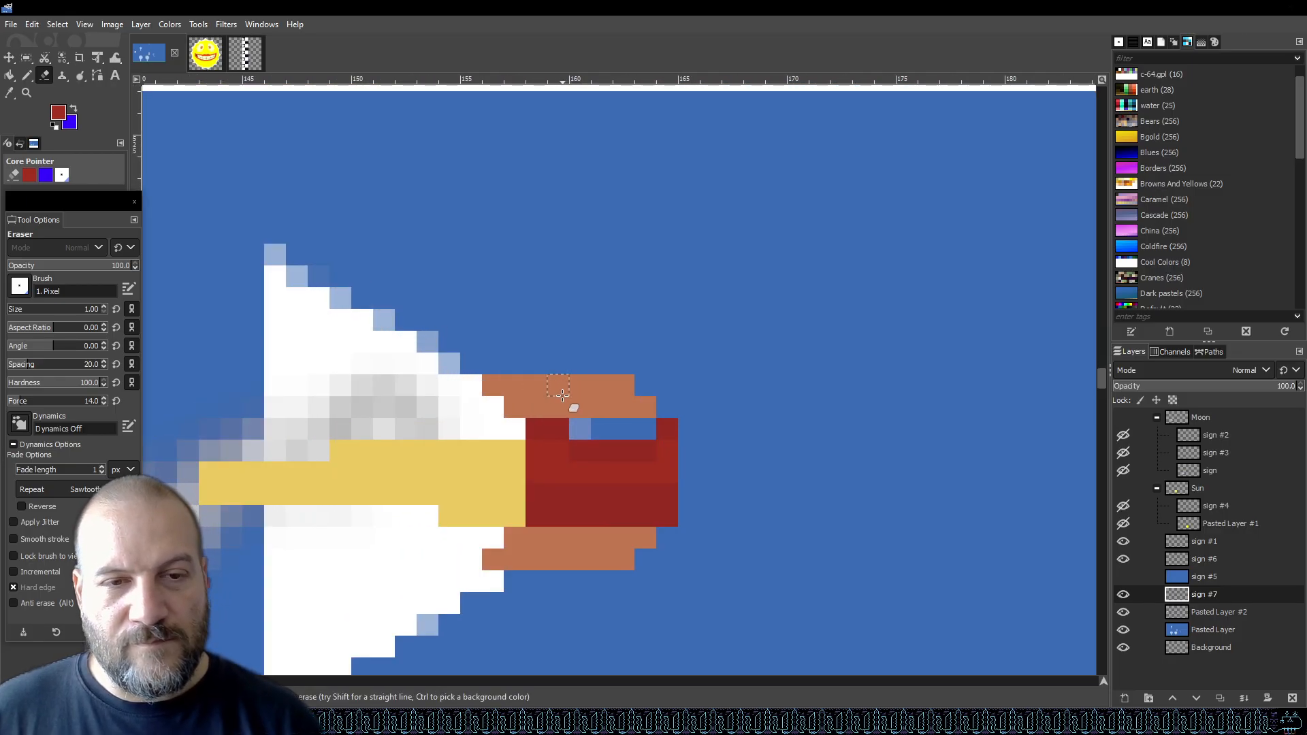
left_click_drag(528, 407, 648, 407)
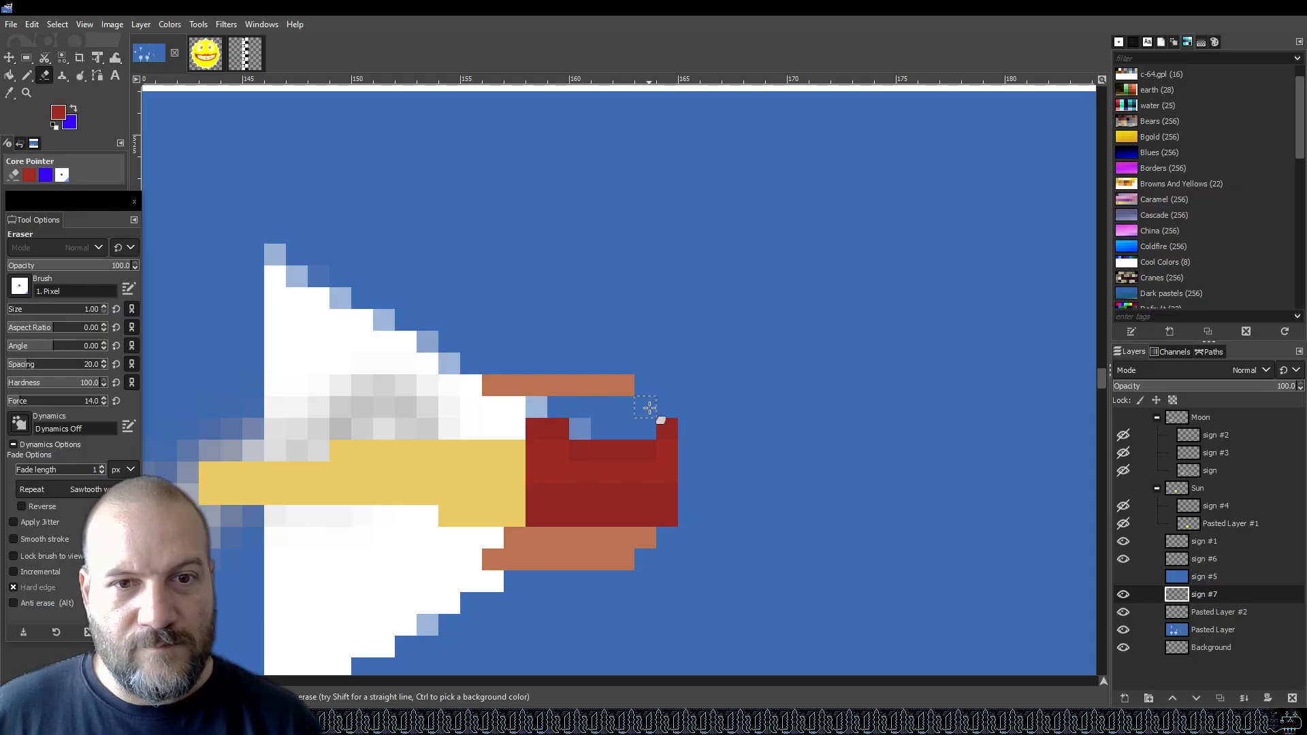
left_click(490, 386)
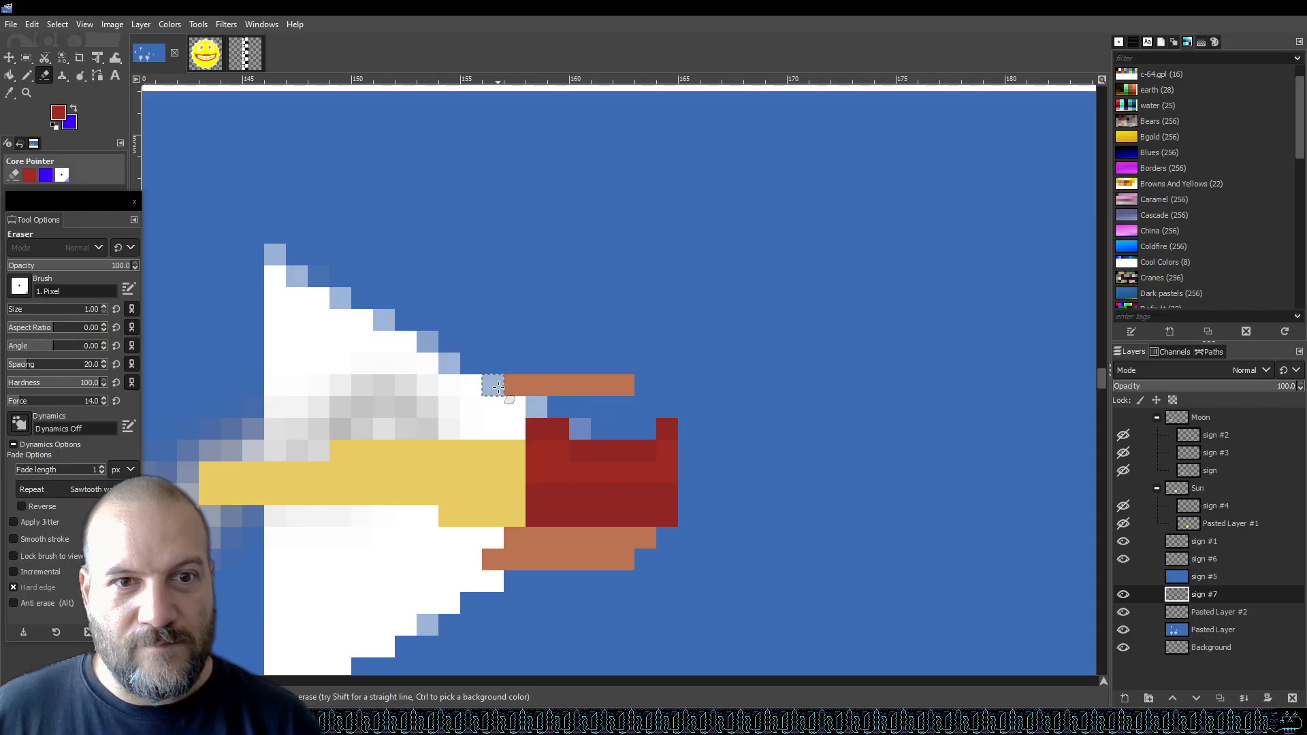
Sample the orange and pencil a new orange row above the upper wing strip over the nose.
key("o")
left_click(556, 386)
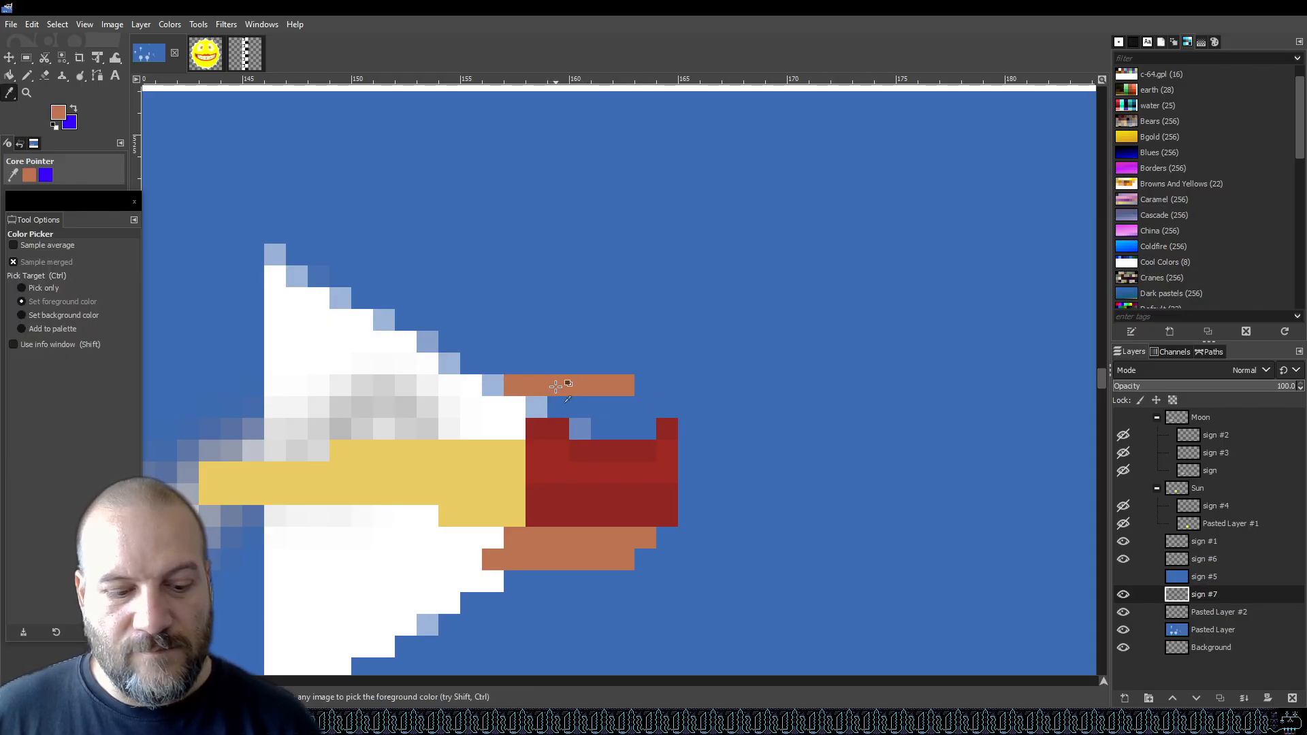
key("n")
left_click(645, 385)
left_click_drag(502, 367, 625, 363)
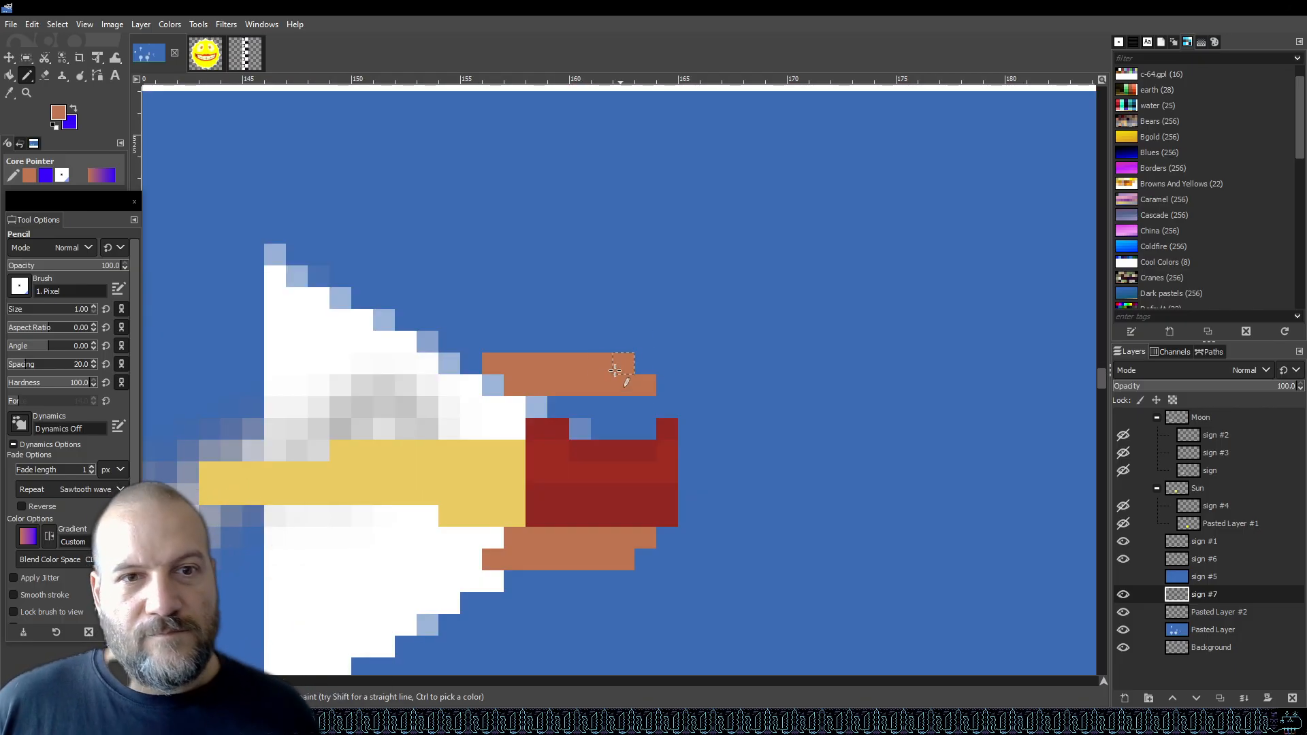
Save the image file.
scroll(537, 515, "up", 5)
scroll(538, 515, "down", 5)
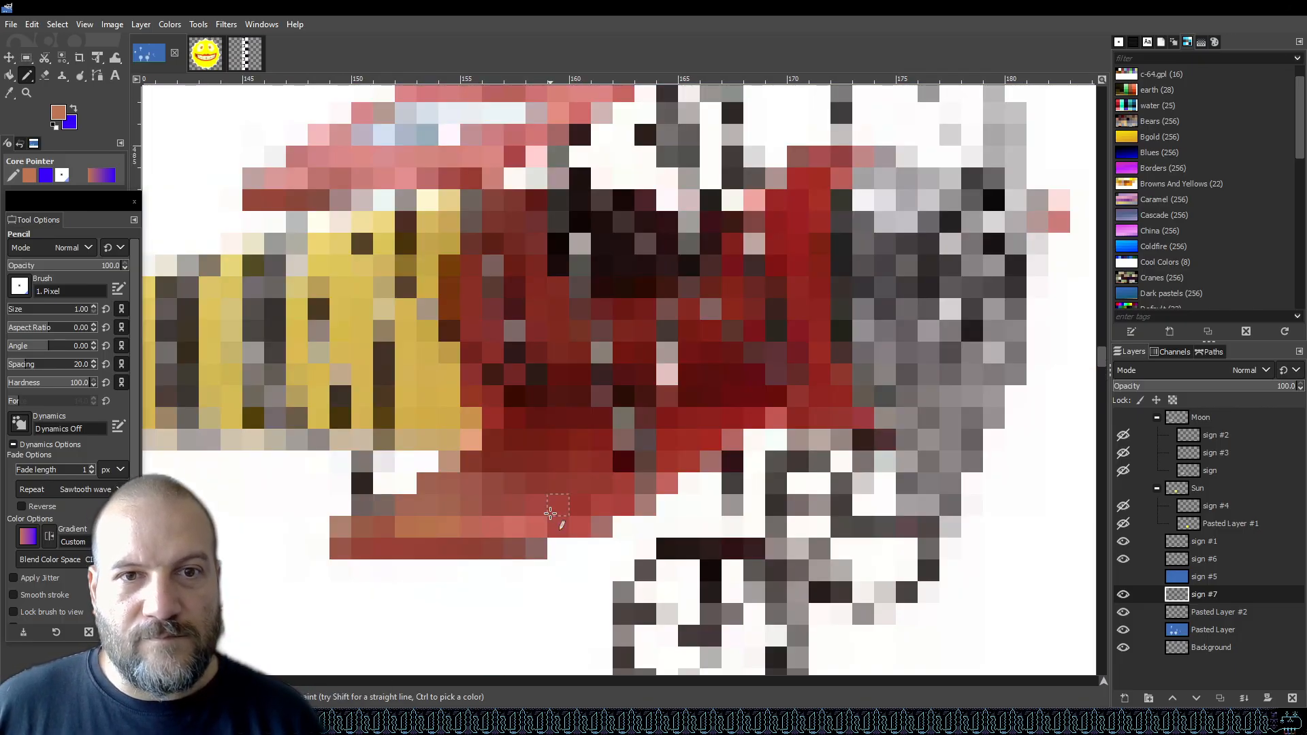
scroll(544, 514, "down", 3, "ctrl")
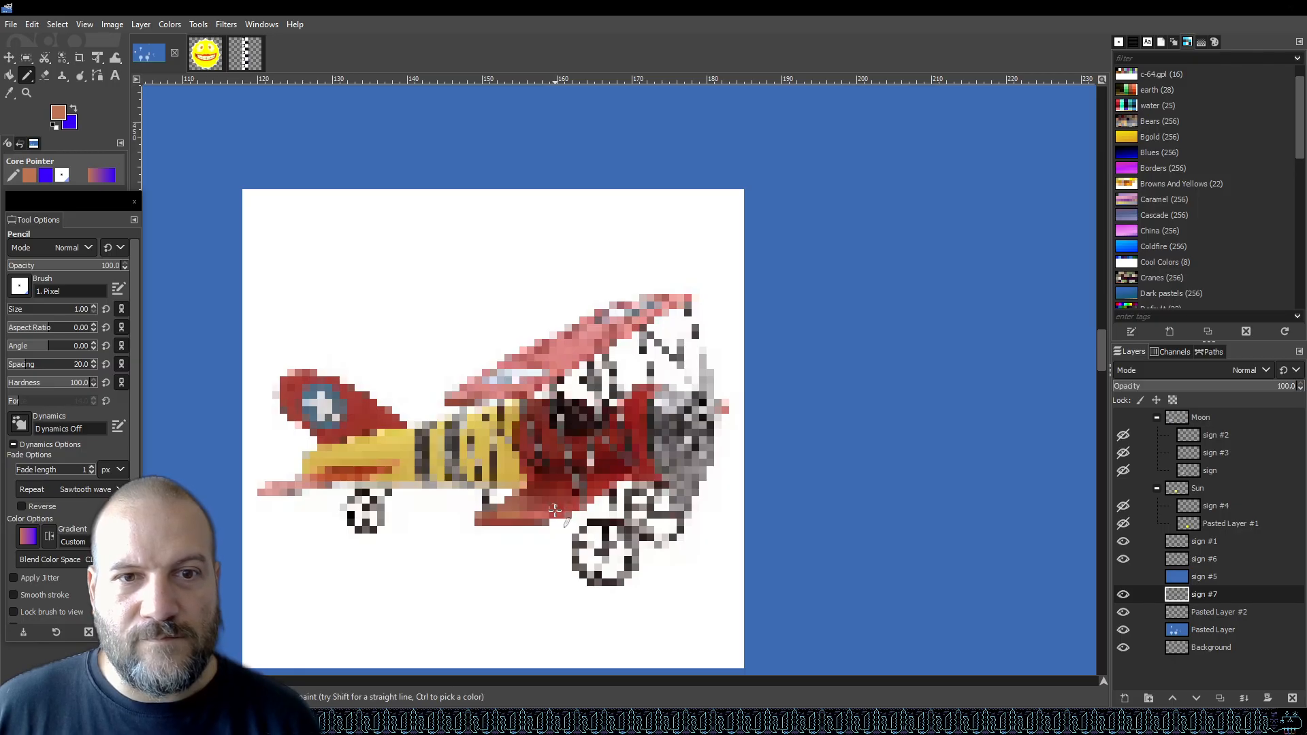
scroll(555, 511, "down", 8)
scroll(564, 506, "up", 3)
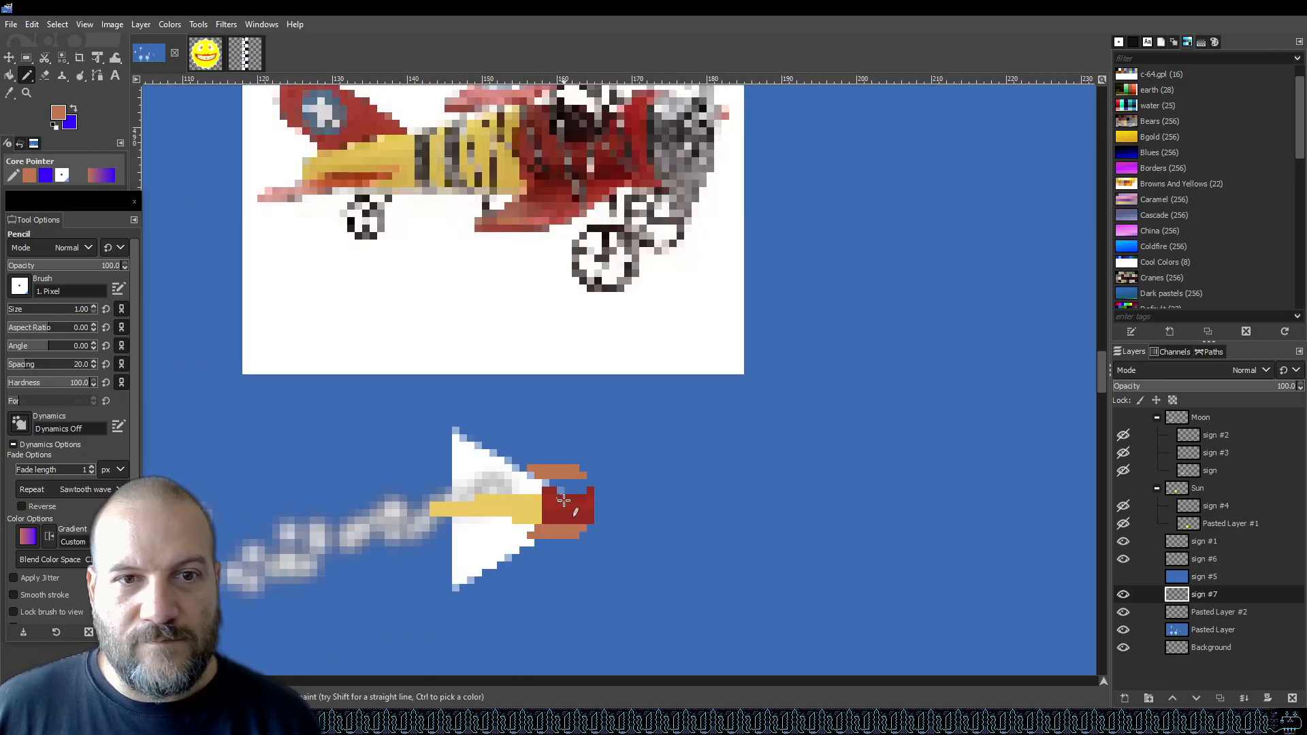
scroll(568, 524, "up", 2, "ctrl")
key("ctrl+s")
scroll(586, 501, "down", 4, "ctrl")
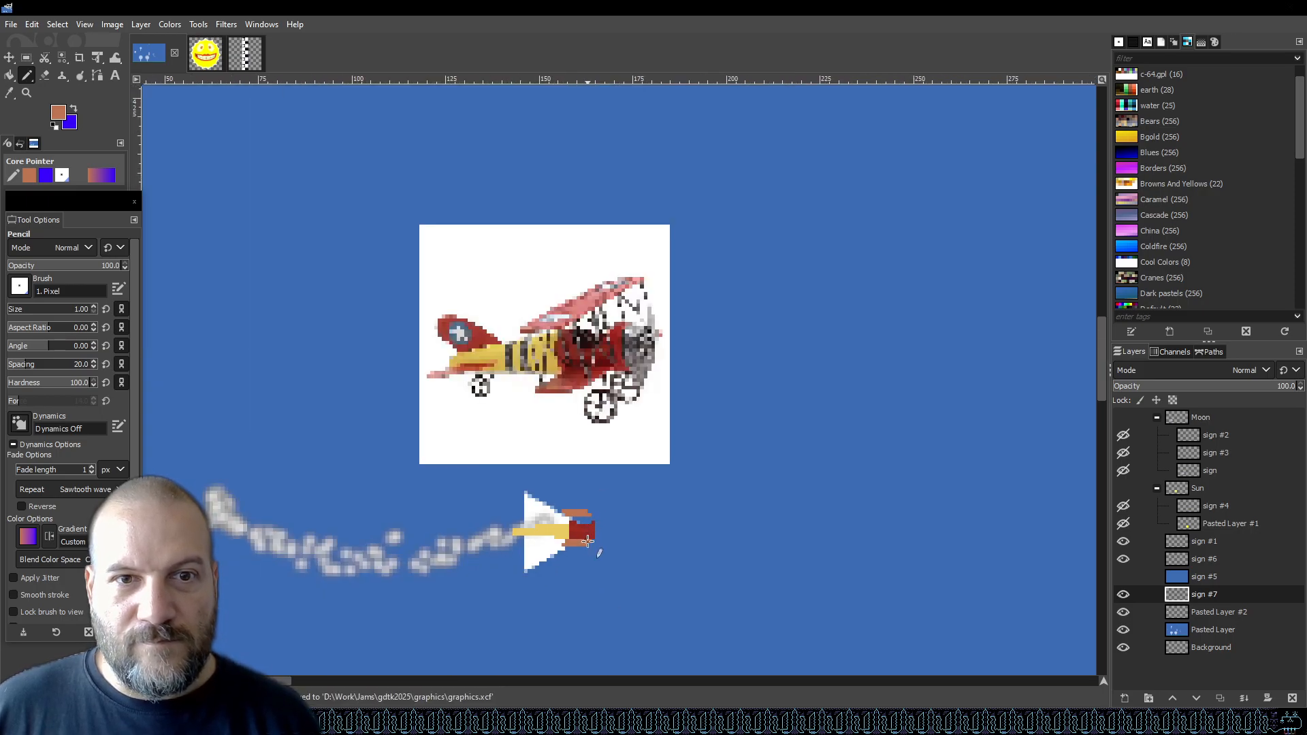
scroll(588, 541, "up", 4, "ctrl")
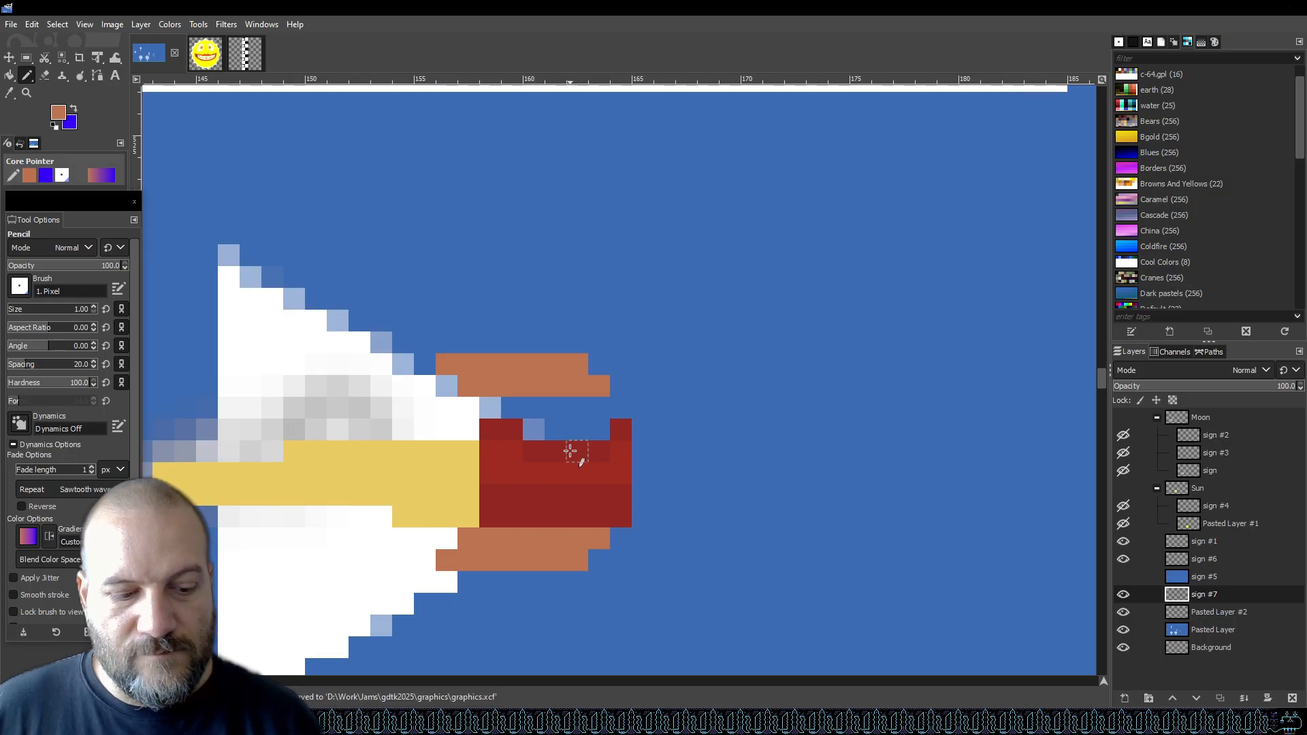
Sample the dark red and fill the gap along the top of the red nose block with the pencil.
key("shift+e")
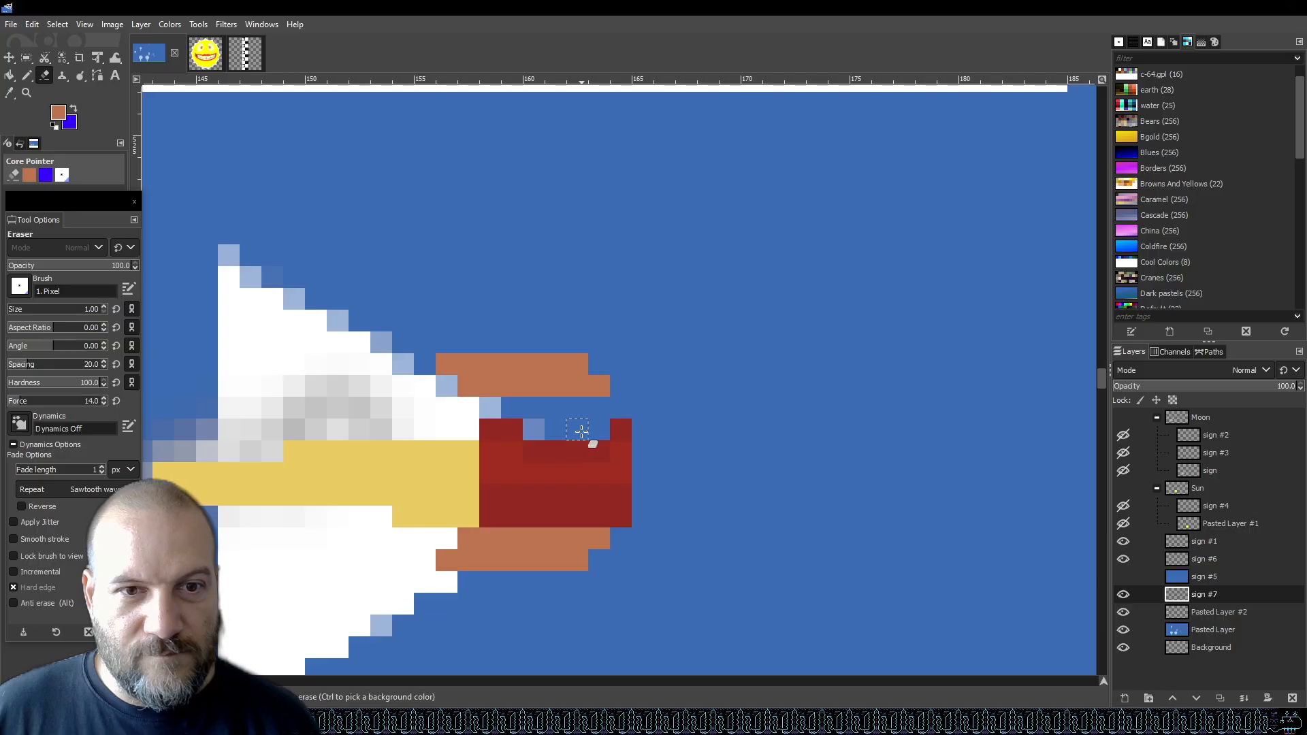
key("o")
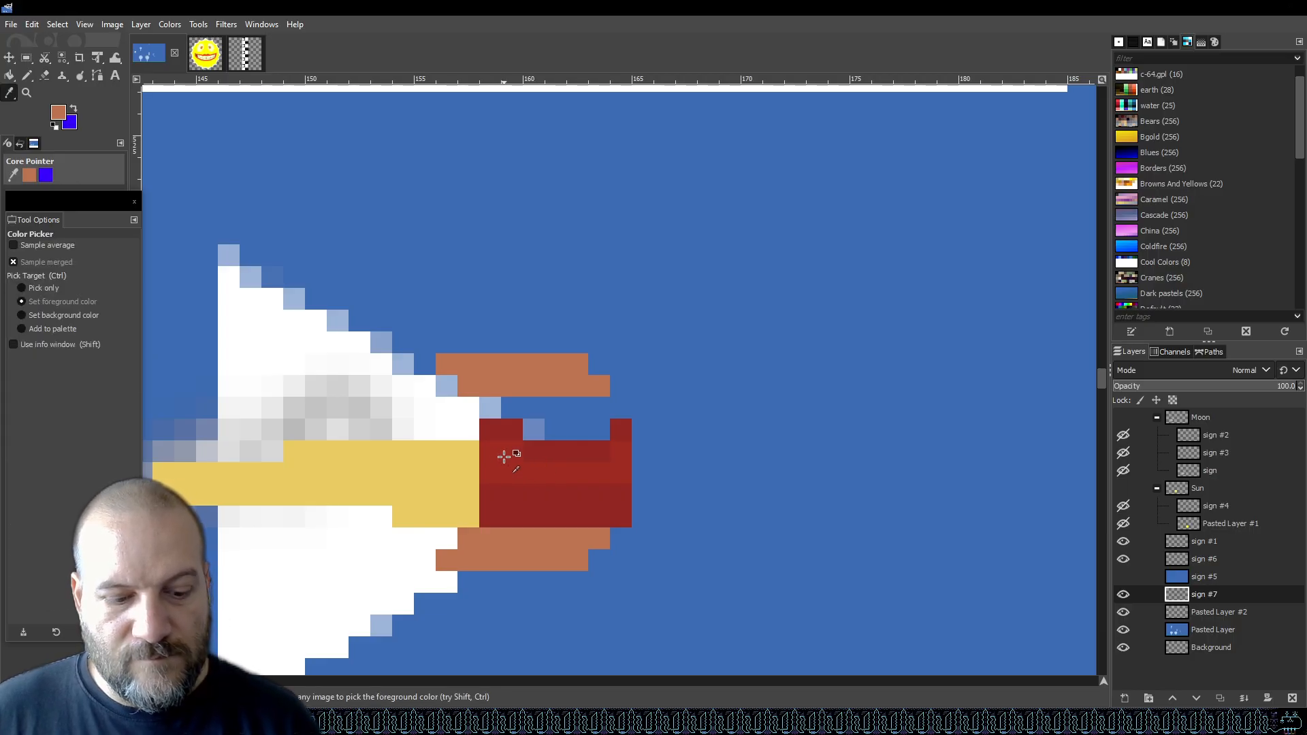
left_click(501, 453)
key("n")
mouse_move(519, 432)
left_mouse_down()
mouse_move(531, 446)
mouse_move(600, 452)
left_mouse_up()
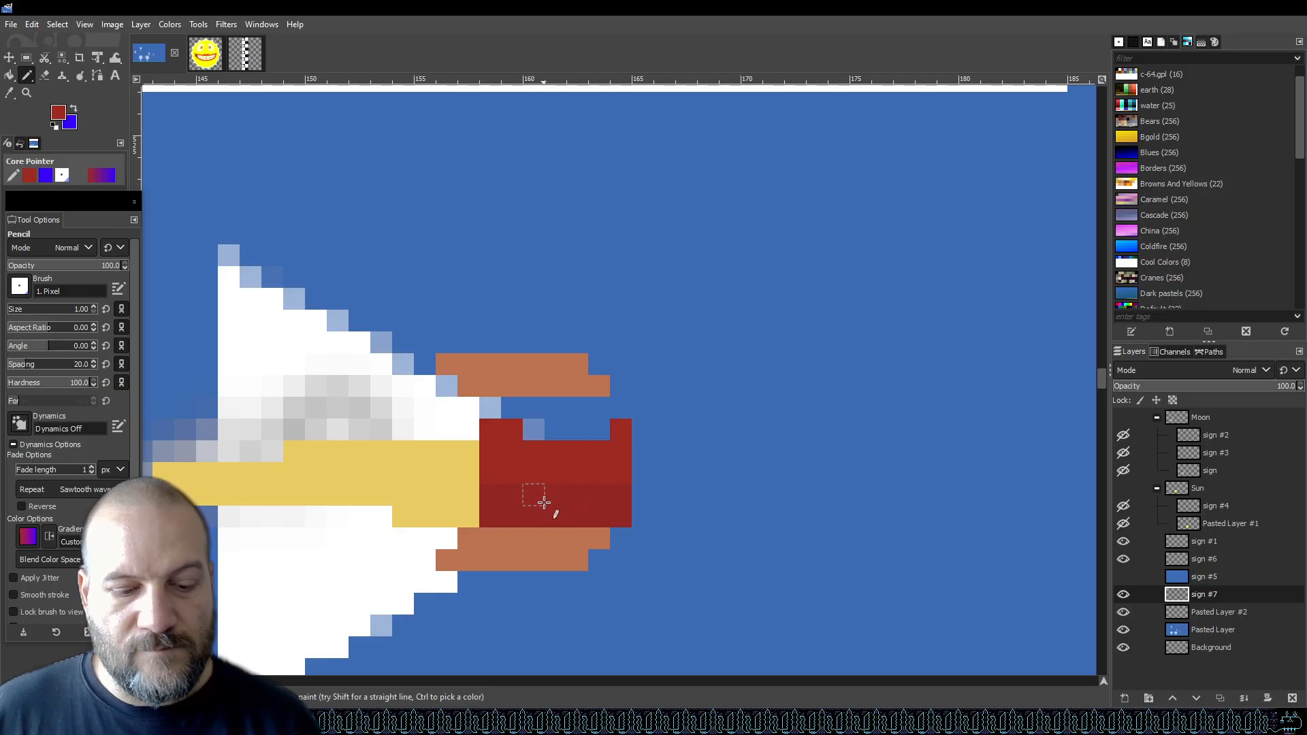
Pencil one more dark red pixel on the nose and save the file.
key("o")
key("n")
left_click(503, 474)
key("ctrl+s")
Sample a red from the reference biplane's lower wing and paint the upper row of the lower wing strip with it.
scroll(659, 478, "down", 3)
scroll(682, 469, "down", 3)
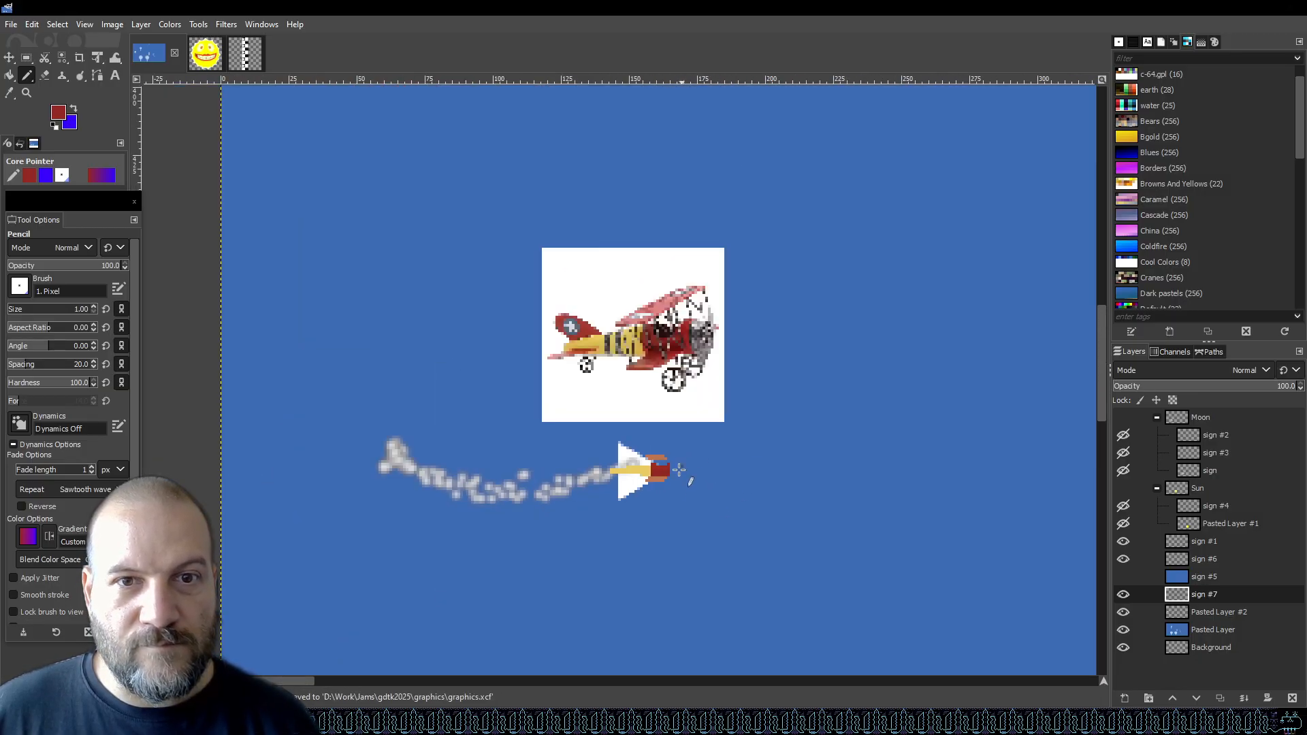
scroll(674, 471, "up", 5)
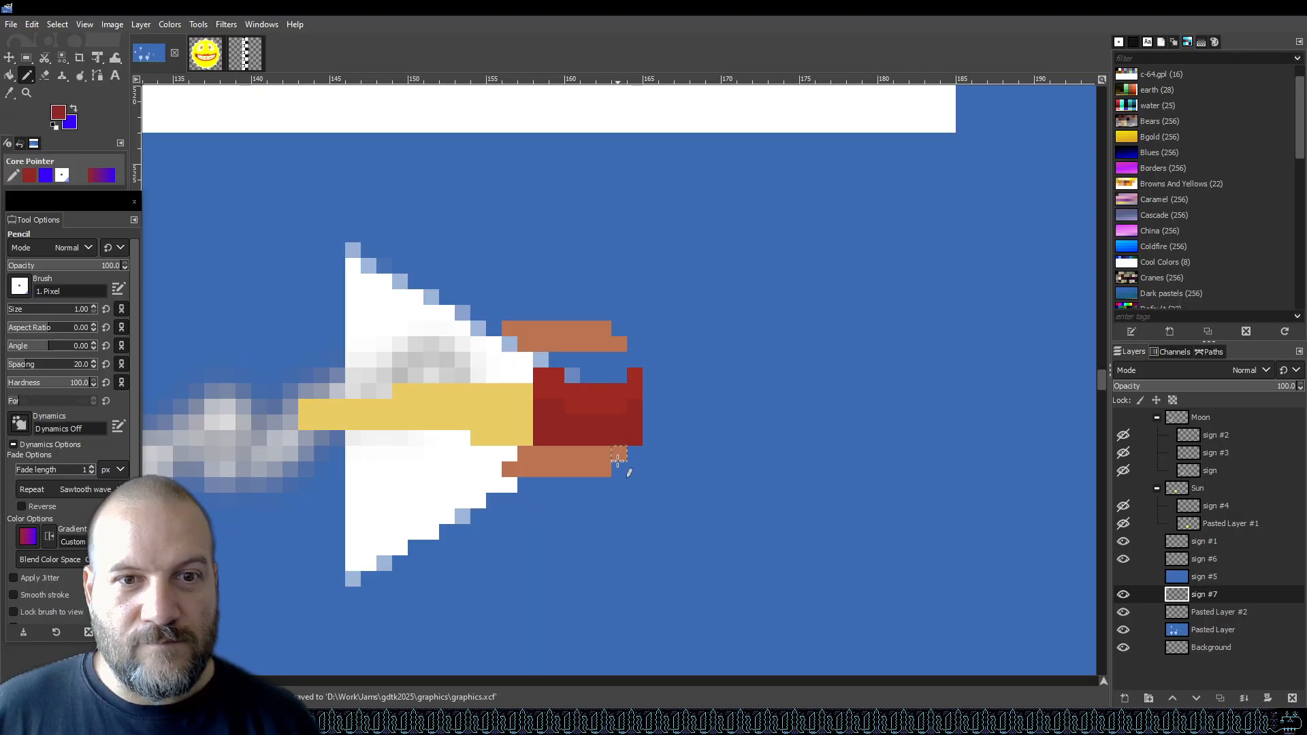
scroll(613, 422, "up", 10)
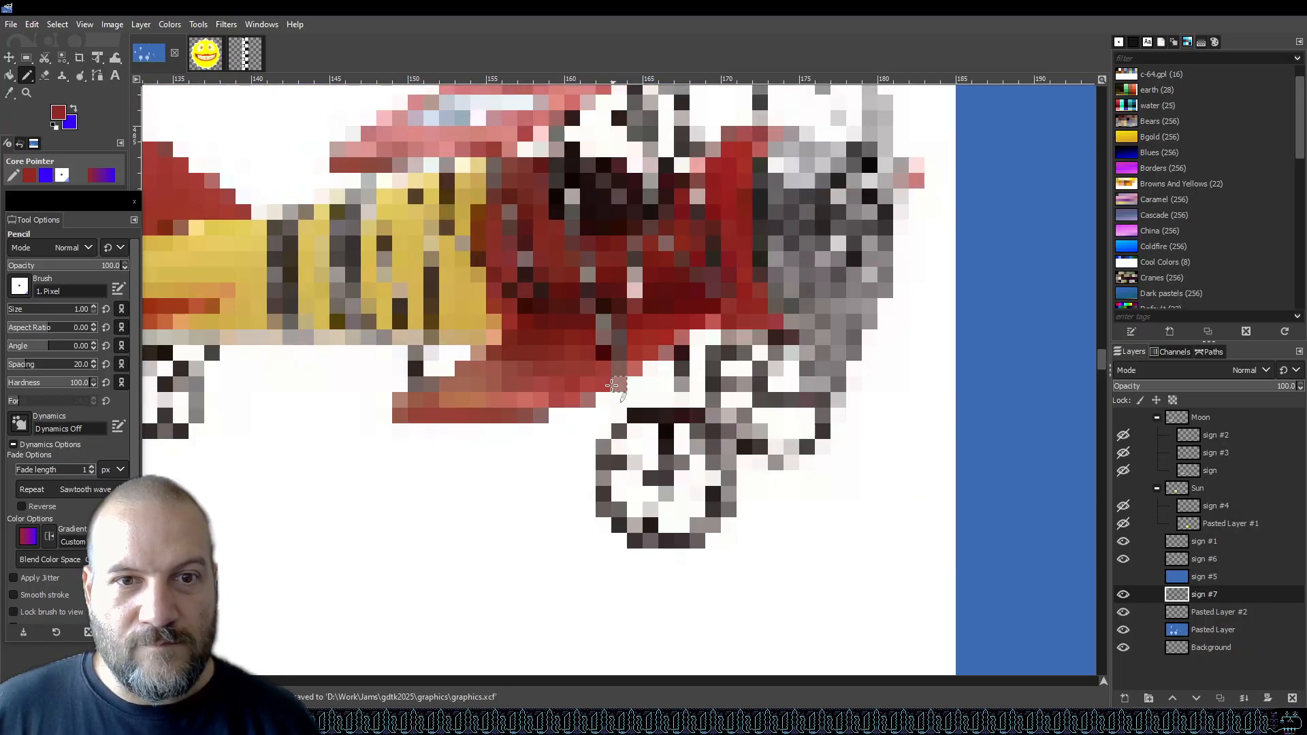
key("o")
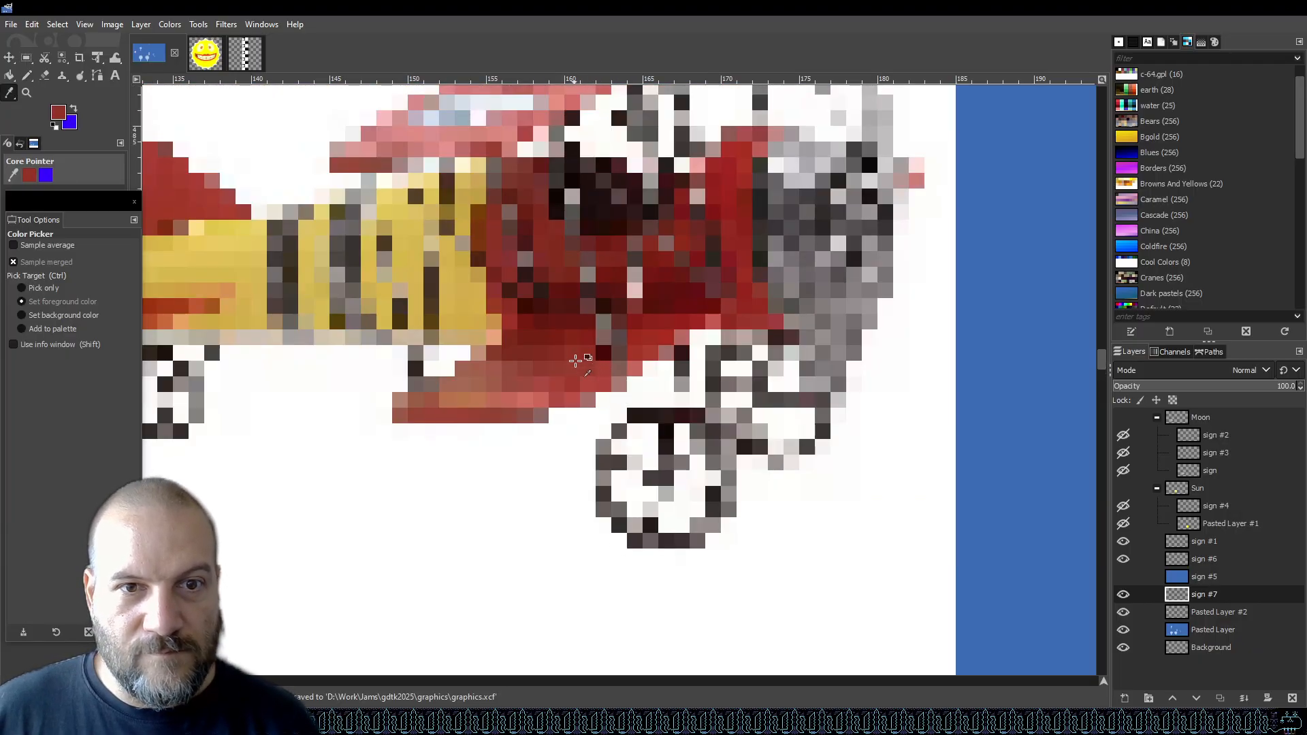
scroll(607, 408, "up", 5)
key("n")
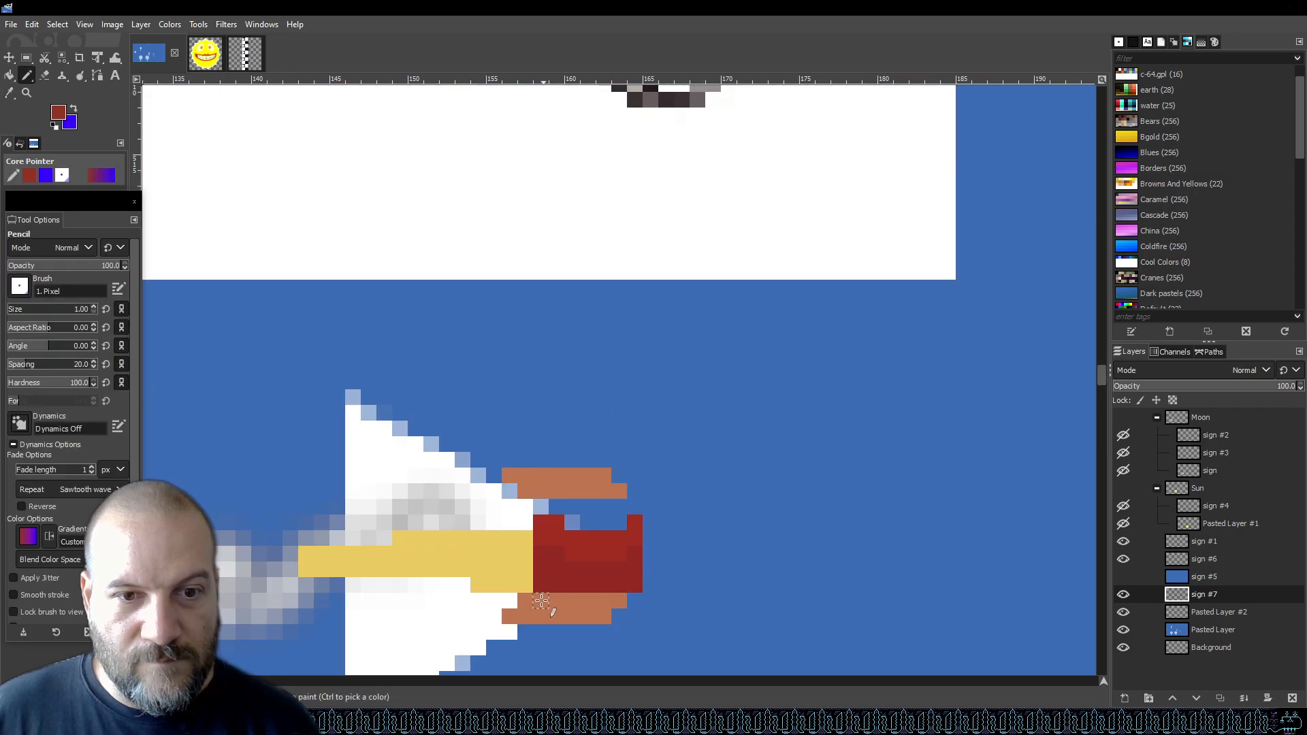
left_click_drag(531, 605, 608, 603)
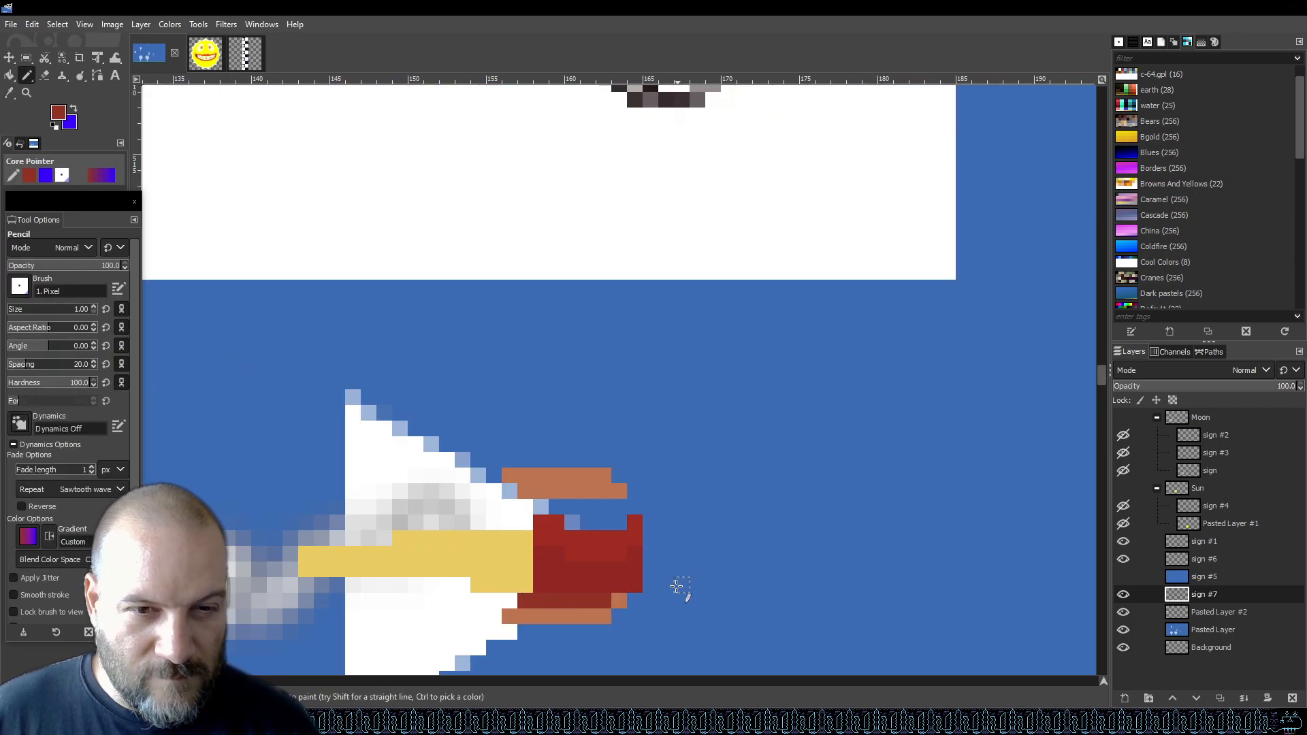
Sample another red from the reference and draw along the lower wing, then undo the stroke.
scroll(666, 534, "up", 10)
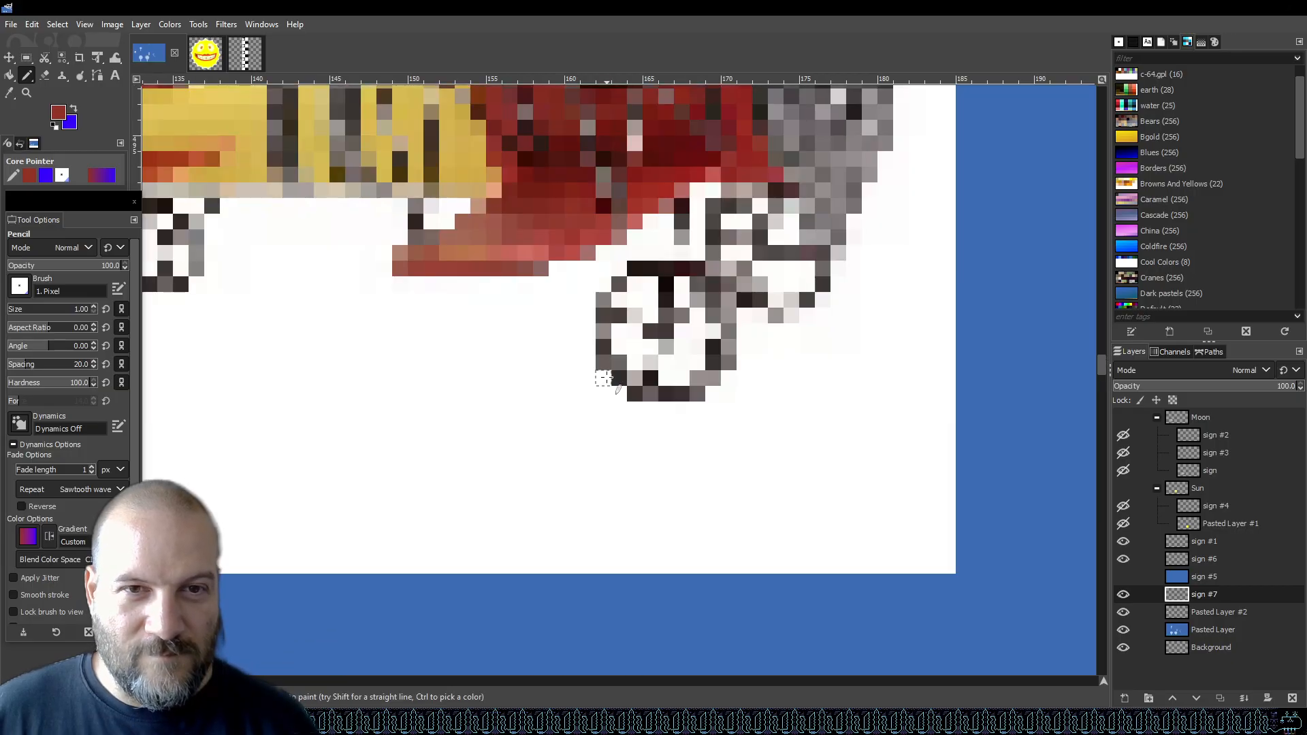
key("o")
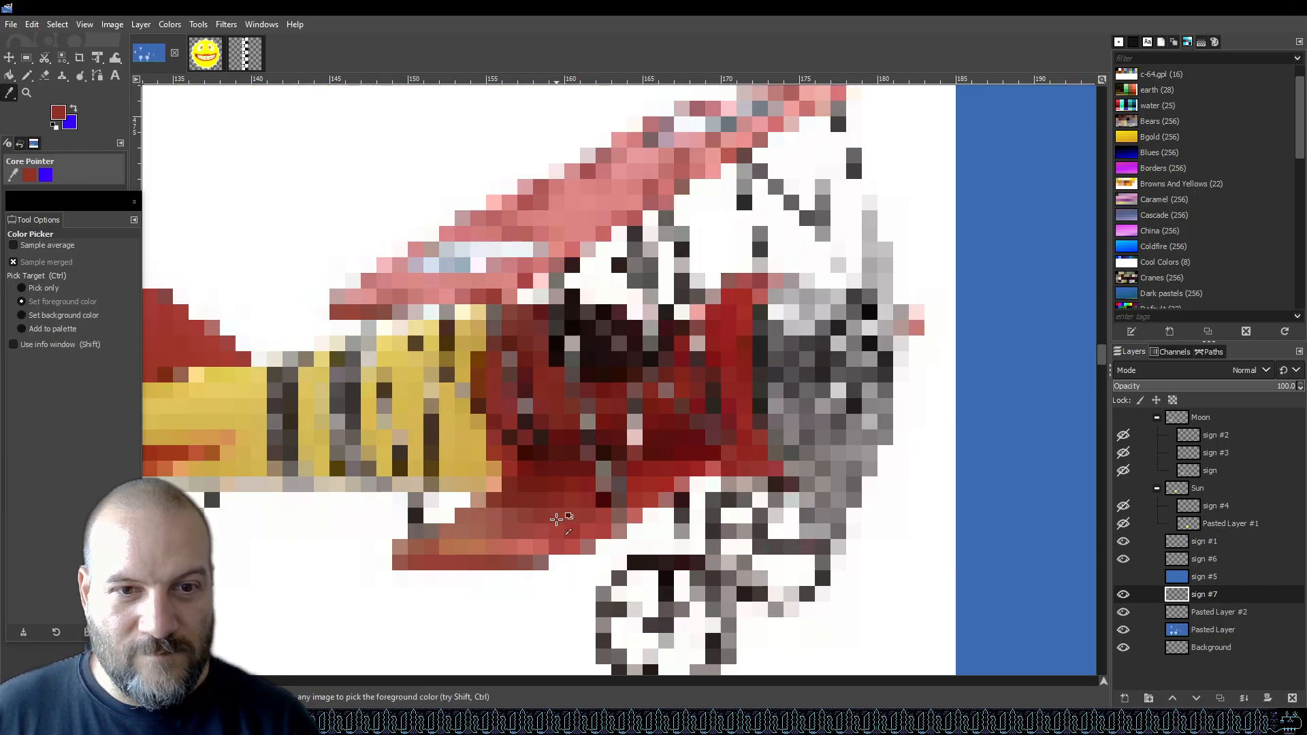
scroll(534, 521, "down", 10)
key("n")
mouse_move(543, 601)
left_mouse_down()
mouse_move(525, 601)
mouse_move(610, 602)
left_mouse_up()
key("ctrl+z")
Sample a red from the reference biplane and repaint the middle row of the nose block.
scroll(677, 408, "up", 5)
key("o")
scroll(542, 241, "up", 3)
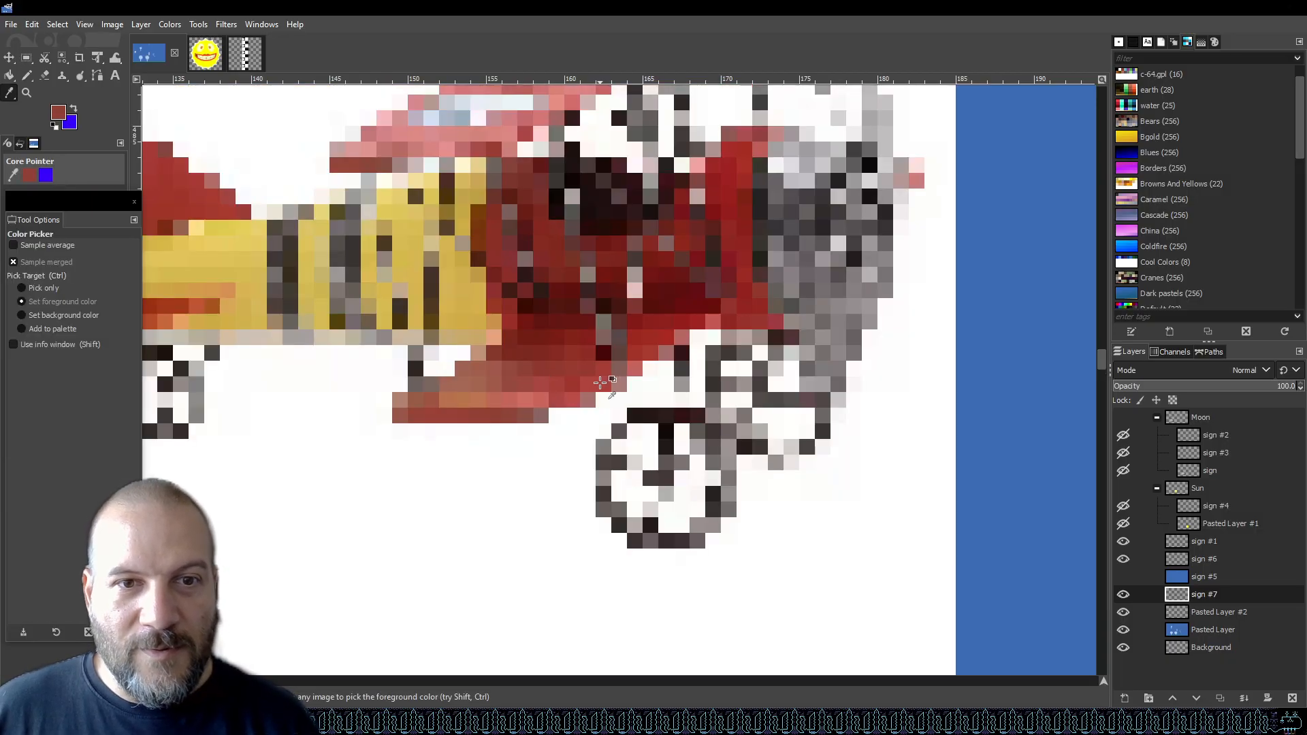
scroll(575, 367, "down", 8)
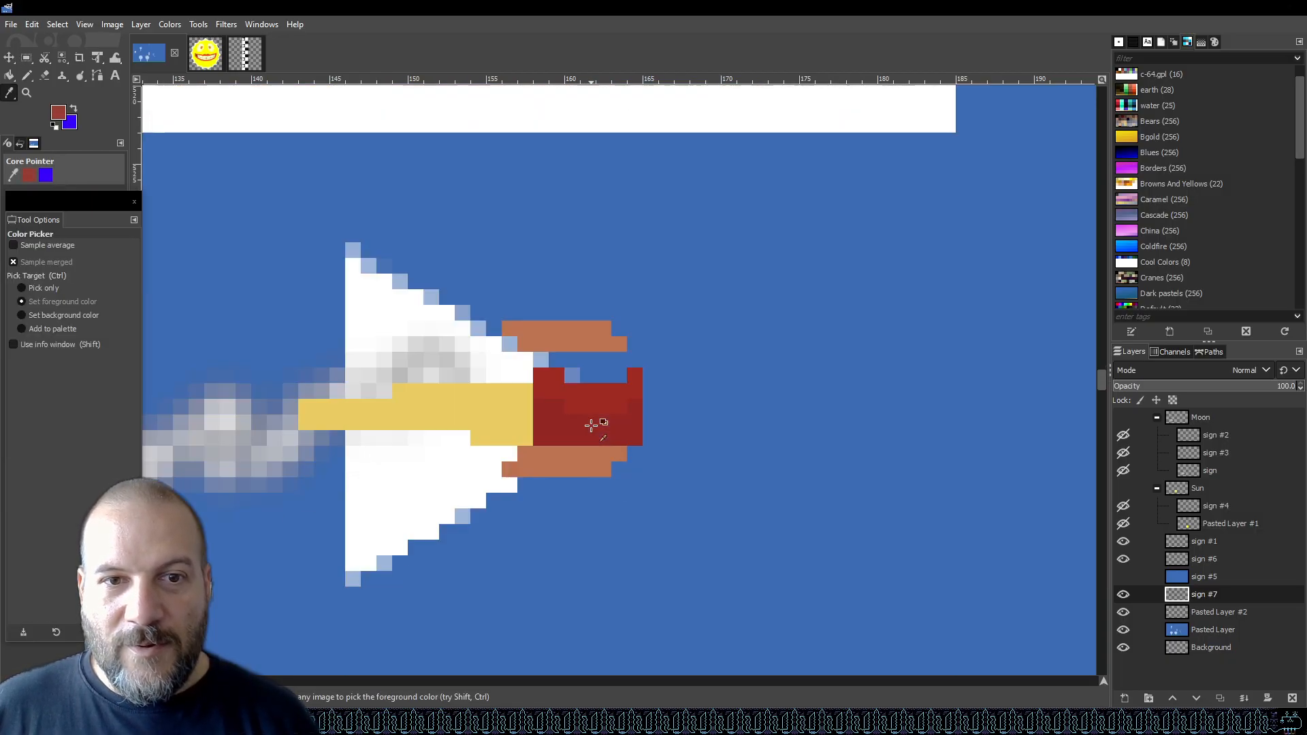
key("n")
mouse_move(580, 455)
left_mouse_down()
mouse_move(613, 456)
mouse_move(520, 453)
left_mouse_up()
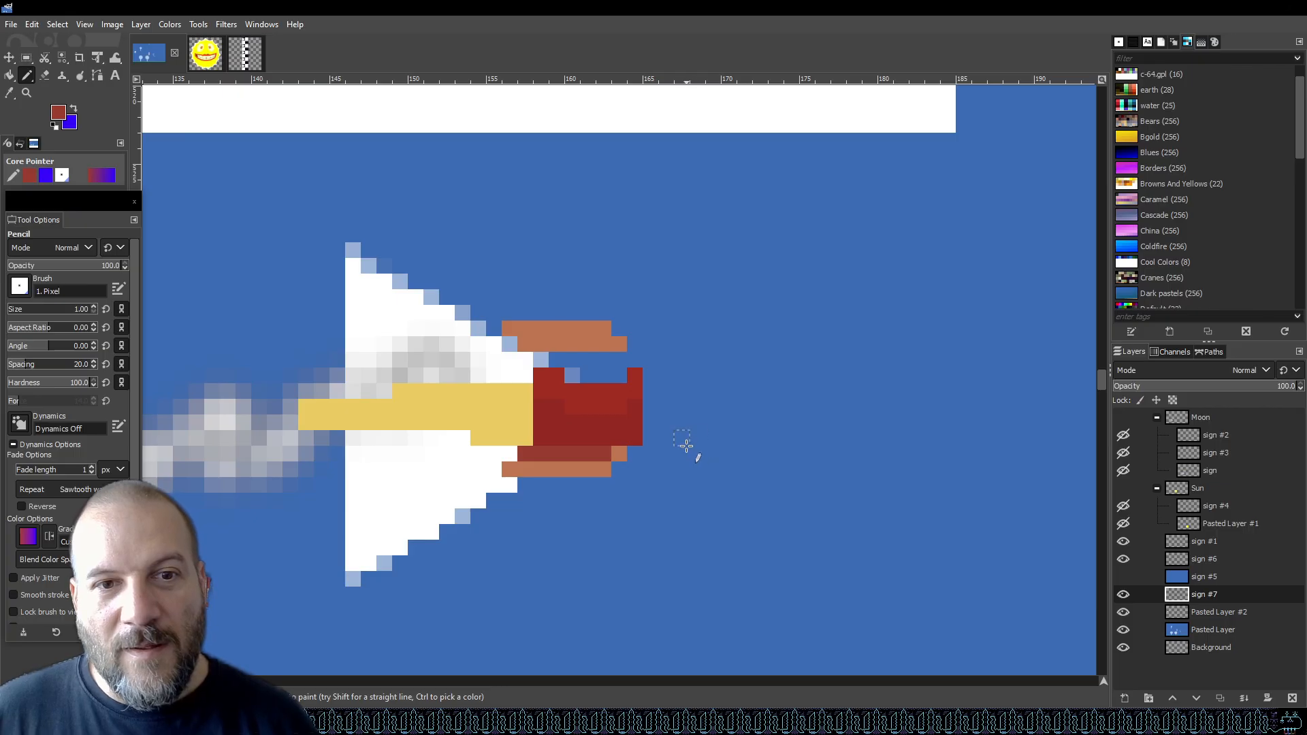
Paint the lower row of the upper wing strip red with the pencil.
scroll(687, 448, "up", 12)
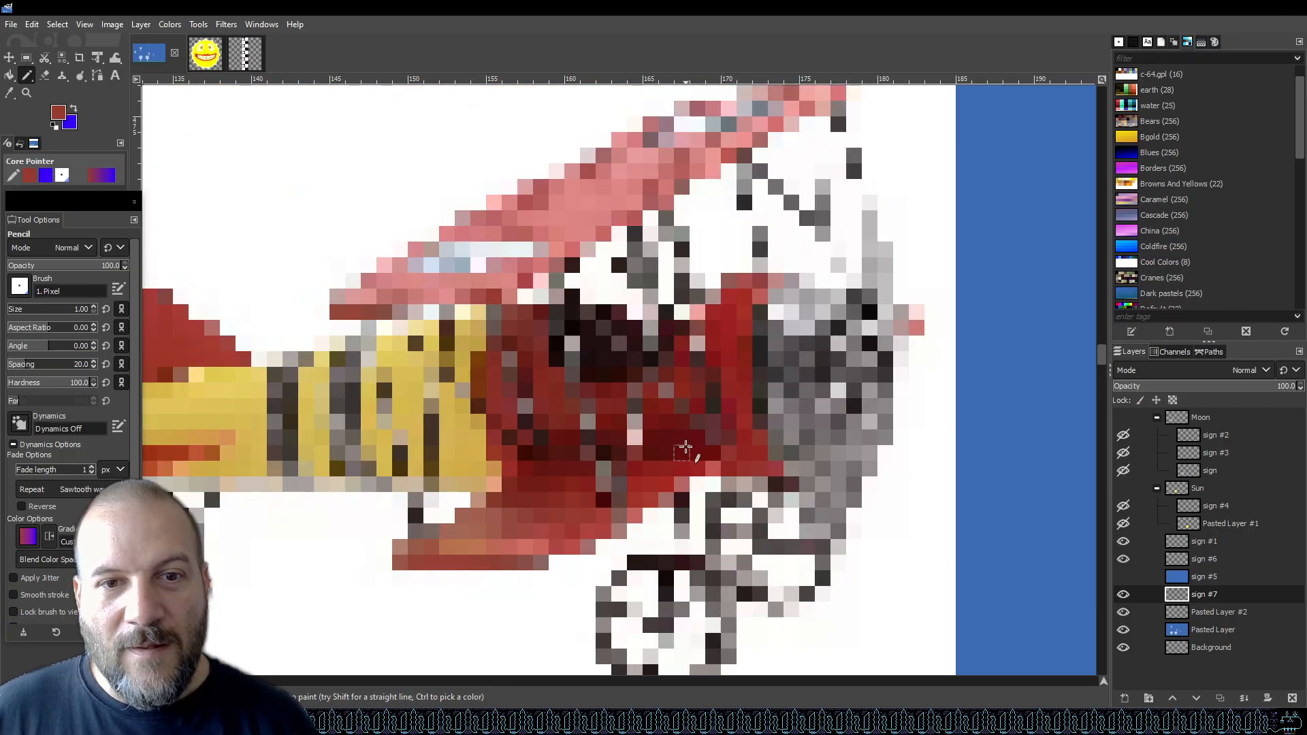
scroll(685, 449, "down", 10)
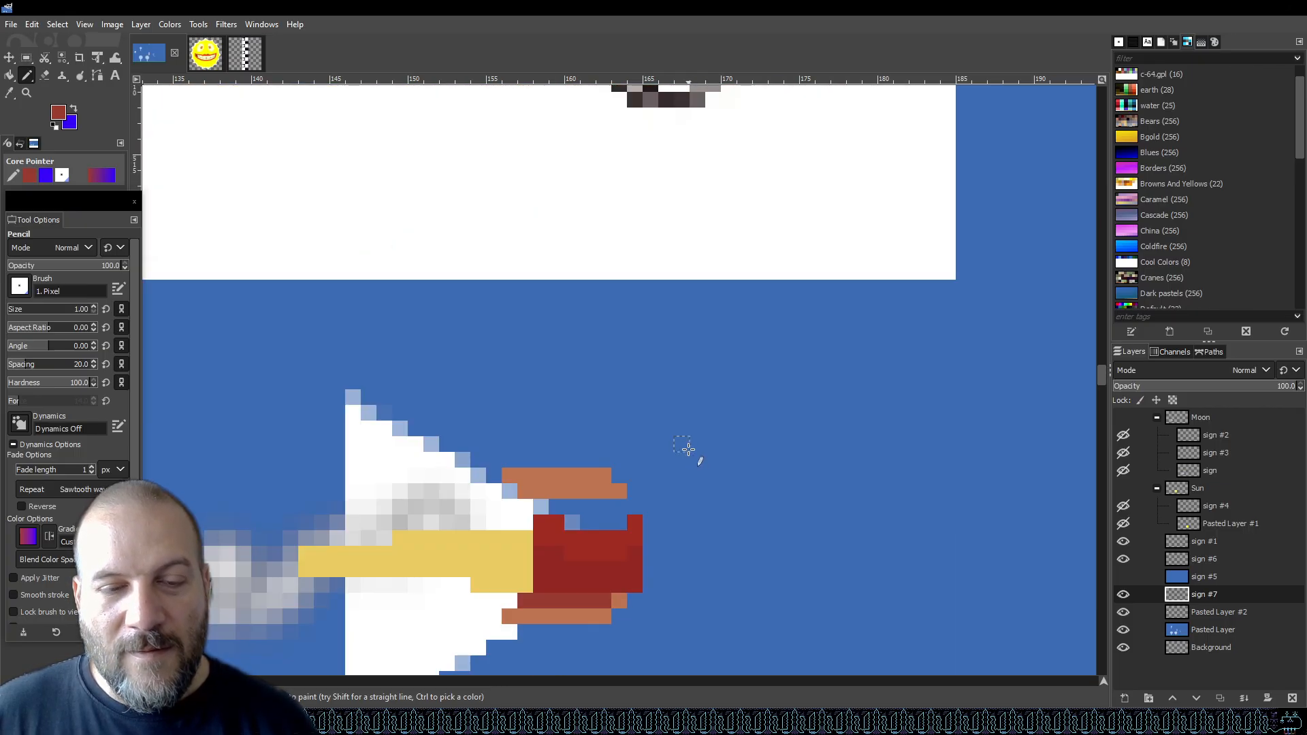
scroll(688, 450, "down", 5)
left_click(619, 307)
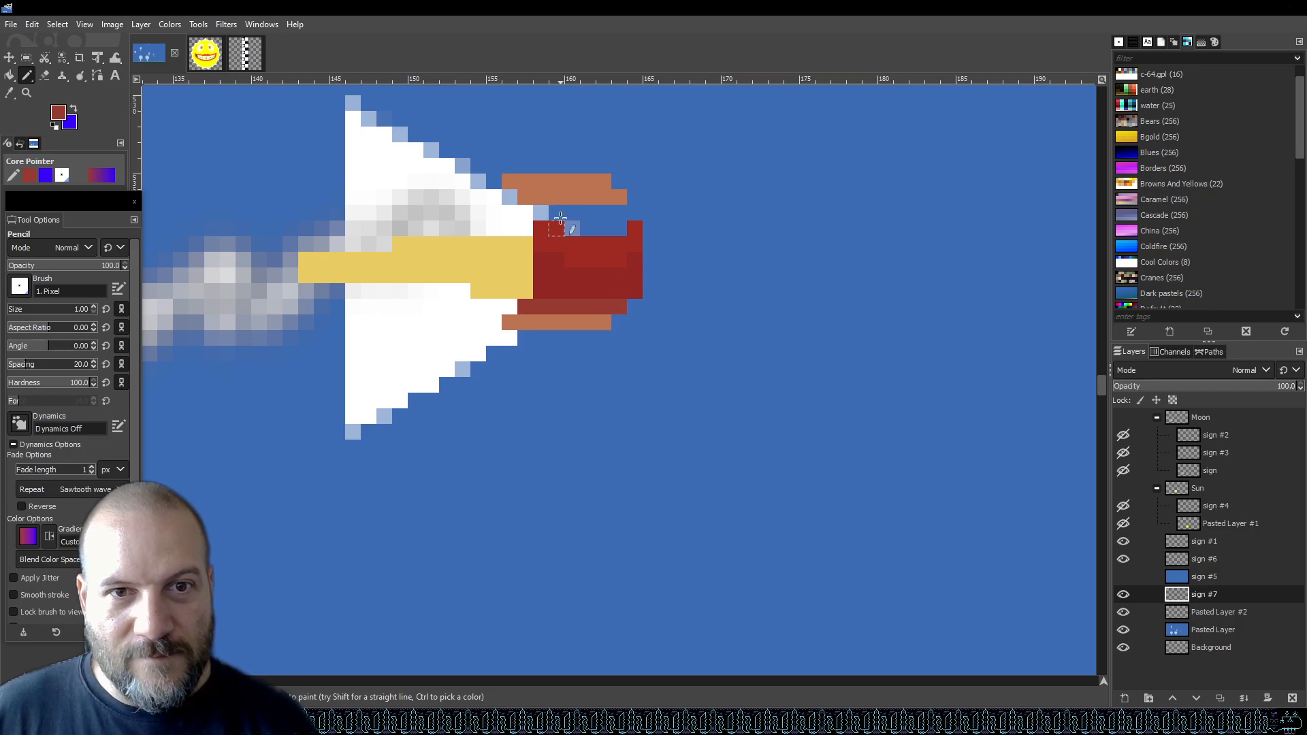
left_click_drag(526, 197, 625, 197)
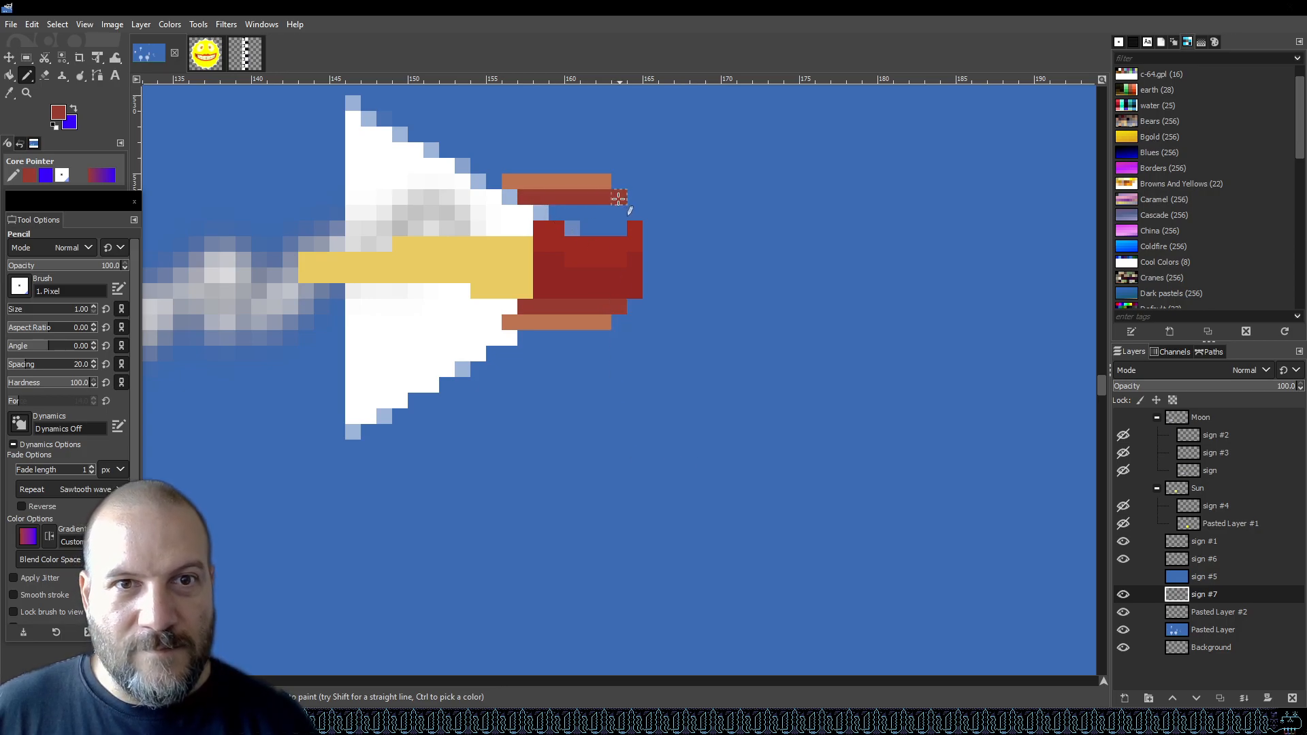
Paint the outer rows of both wing strips red, leaving one orange pixel near each tip, and save the file.
scroll(603, 177, "up", 5)
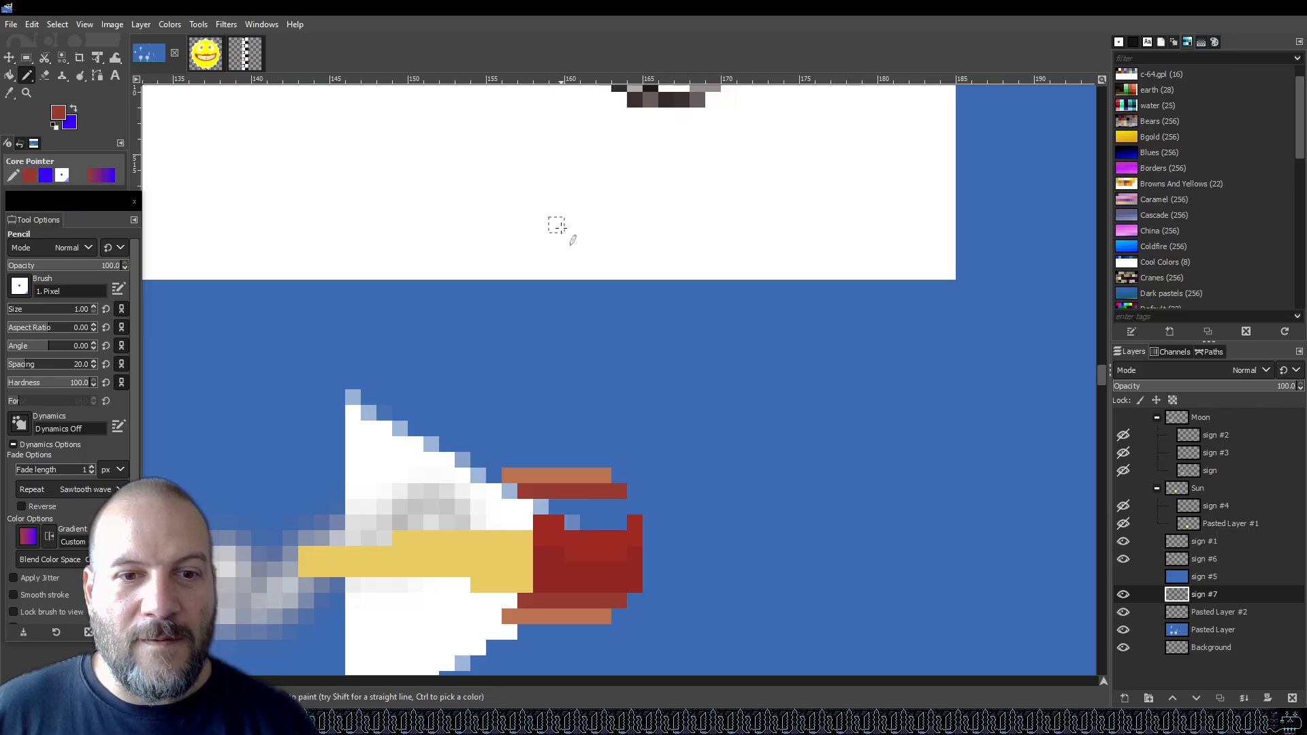
left_click_drag(512, 478, 566, 478)
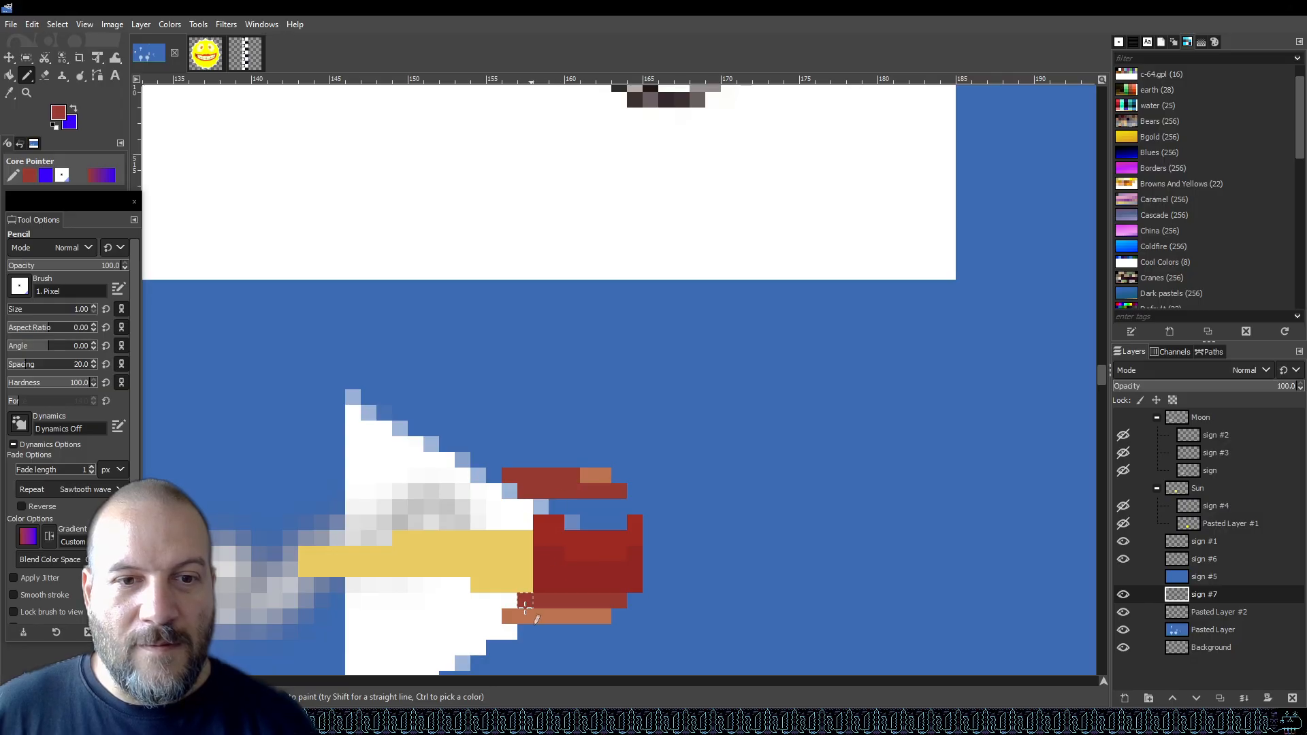
left_click_drag(509, 616, 565, 621)
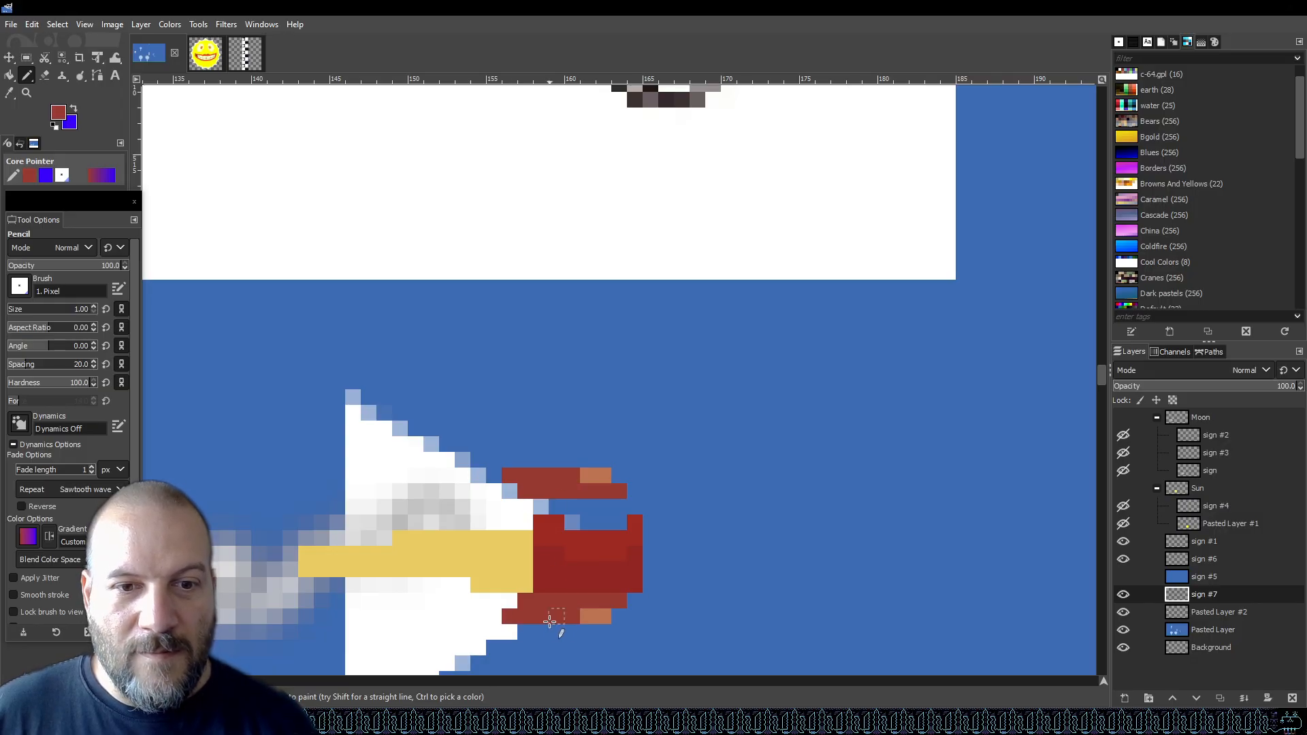
left_click(604, 620)
left_click(605, 474)
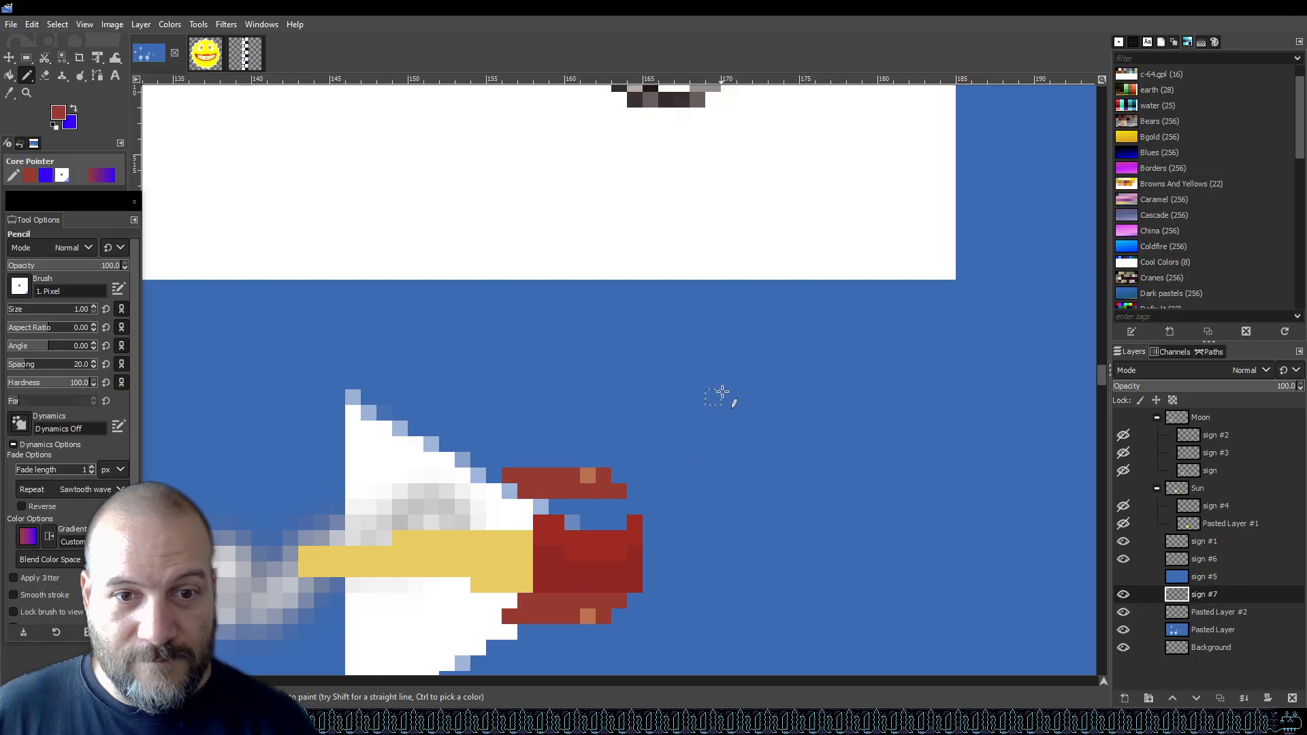
scroll(677, 417, "down", 3)
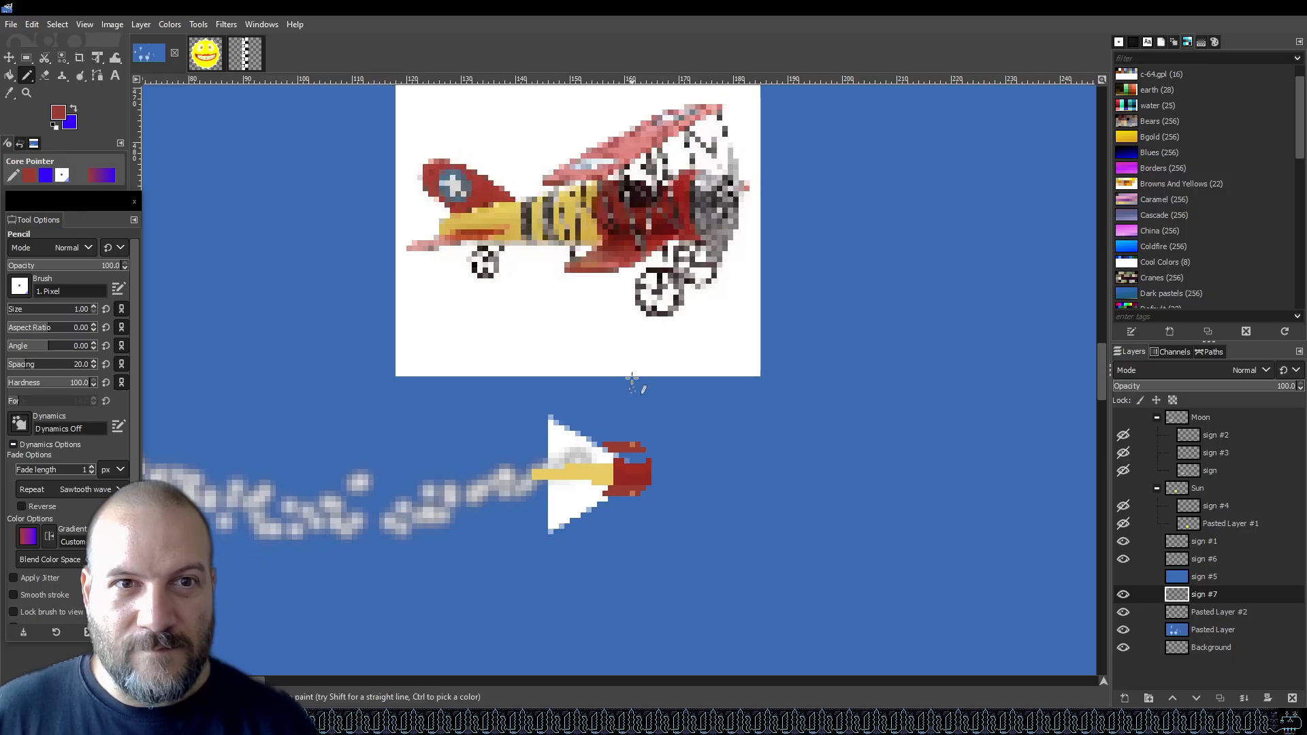
key("ctrl")
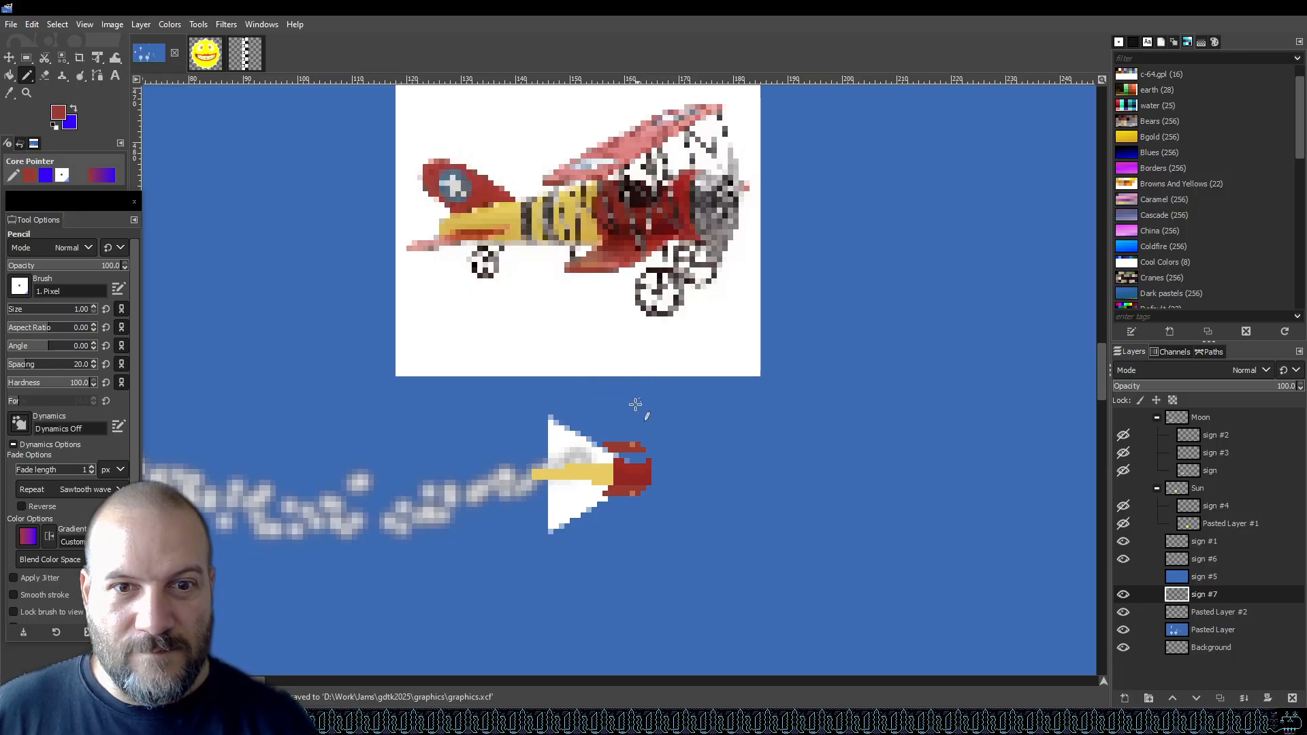
scroll(588, 492, "up", 3)
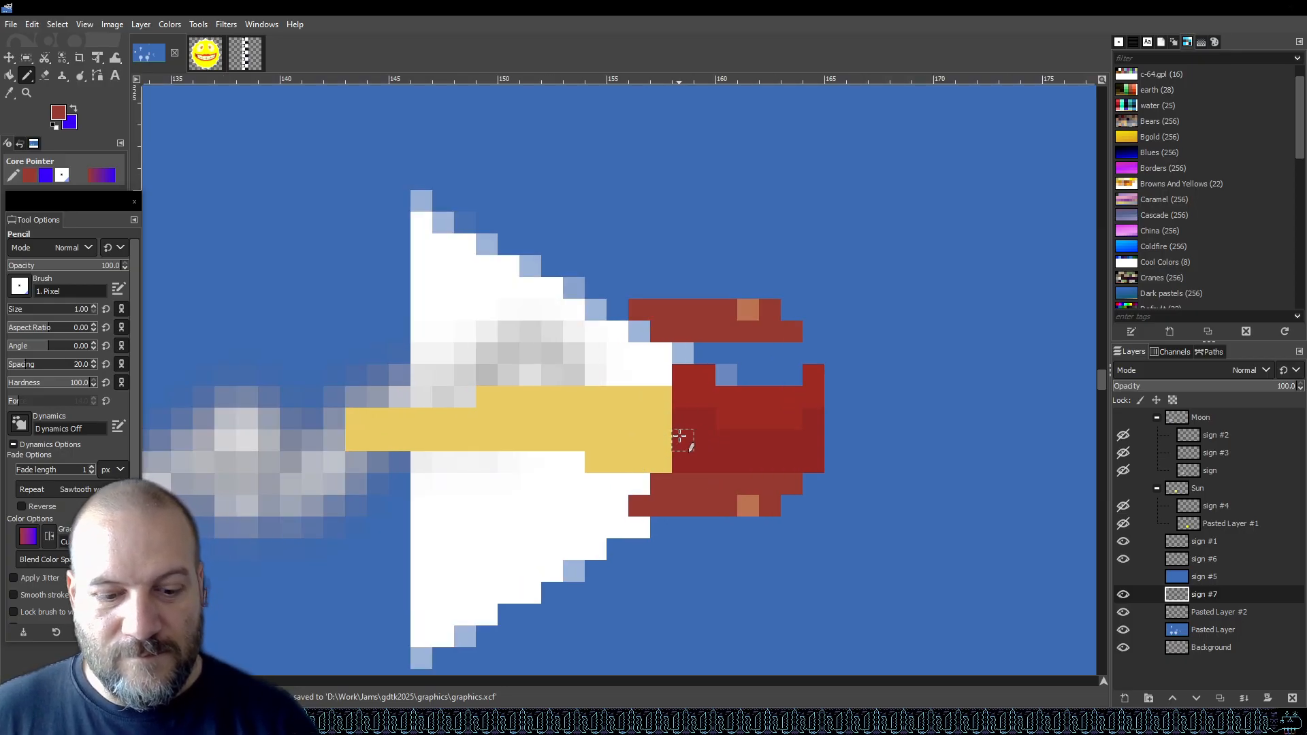
Sample the nose red and extend it one pixel back into the yellow fuselage.
key("o")
left_click(689, 425)
key("n")
mouse_move(689, 425)
left_mouse_down()
mouse_move(677, 443)
mouse_move(668, 423)
left_mouse_up()
scroll(726, 384, "down", 4)
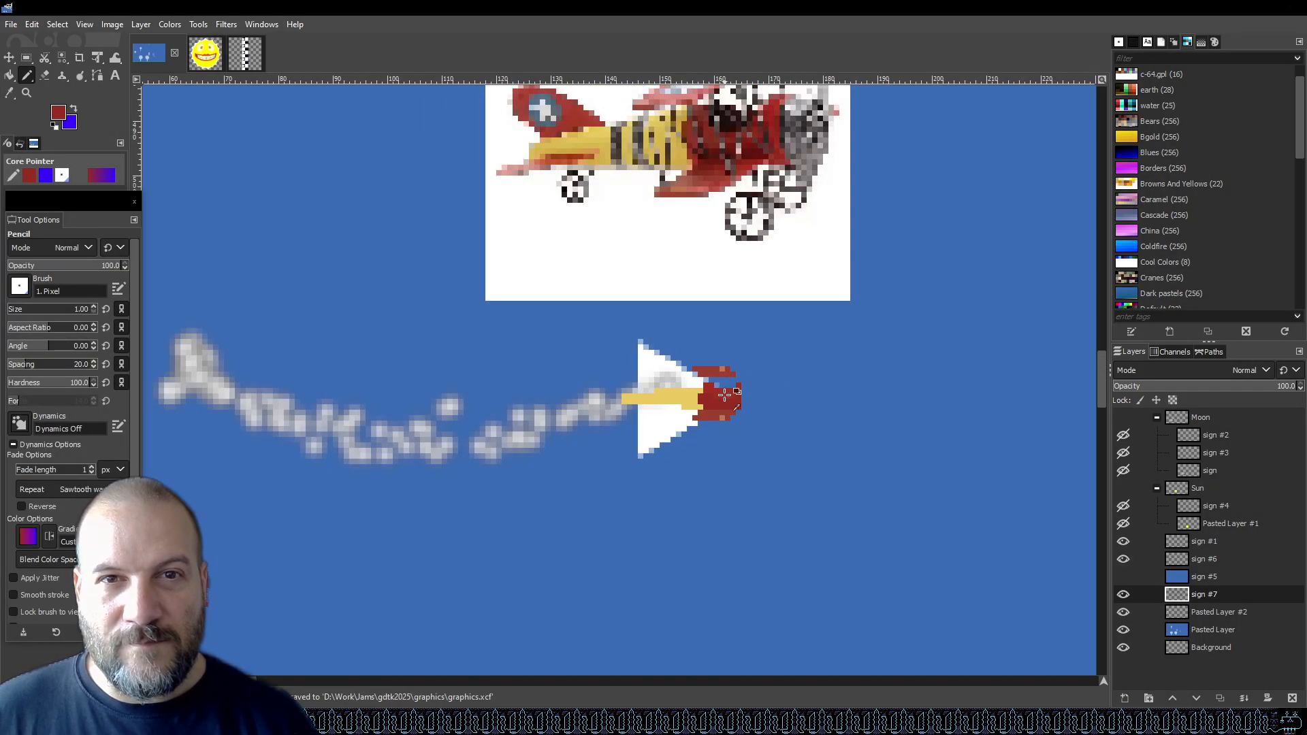
scroll(709, 370, "up", 4)
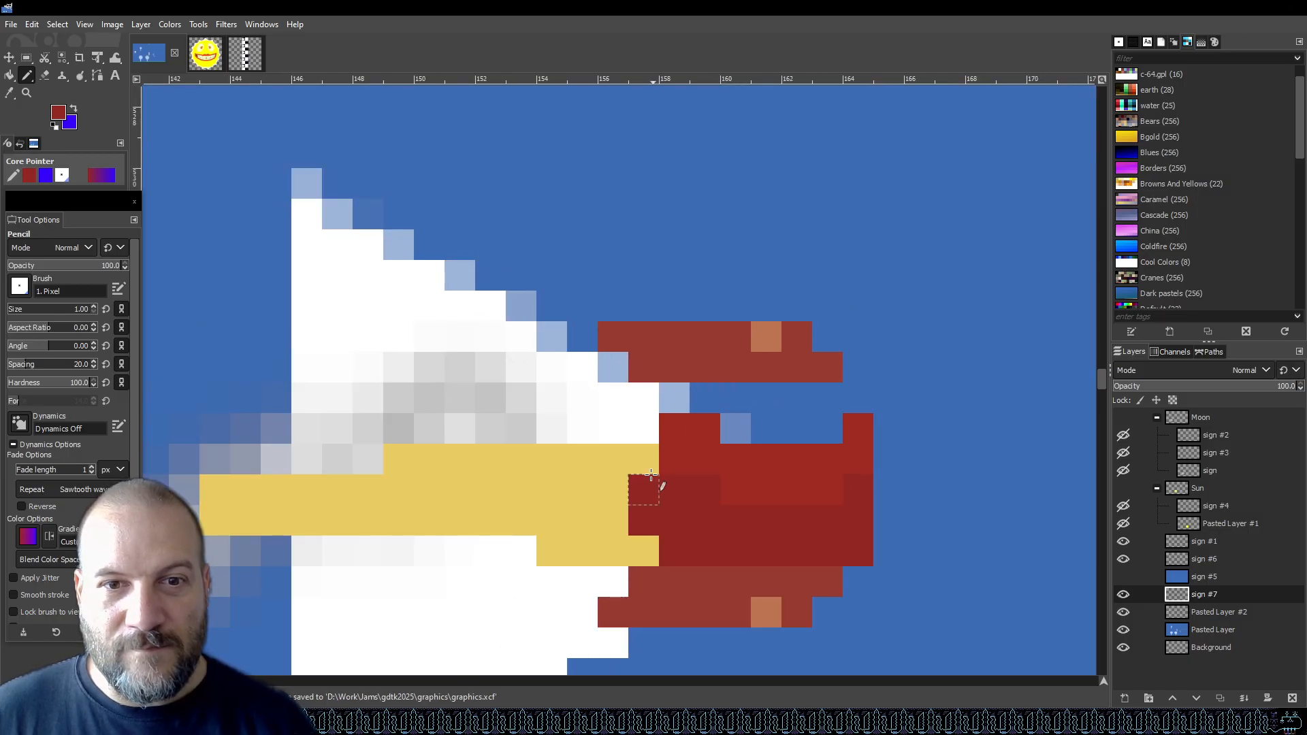
scroll(735, 448, "down", 2)
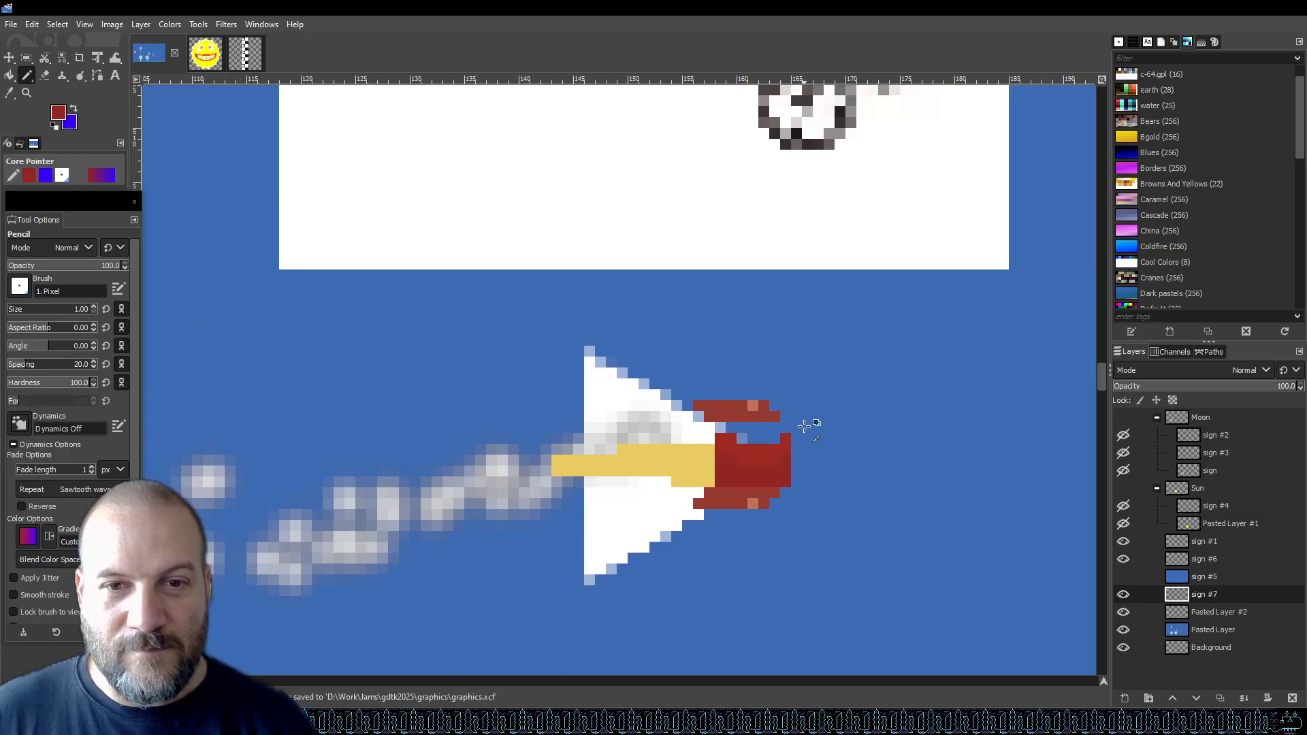
Sample the orange wing-tip pixel and paint a matching orange pixel on the inner row of the upper wing strip.
left_click(32, 24)
left_click(70, 58)
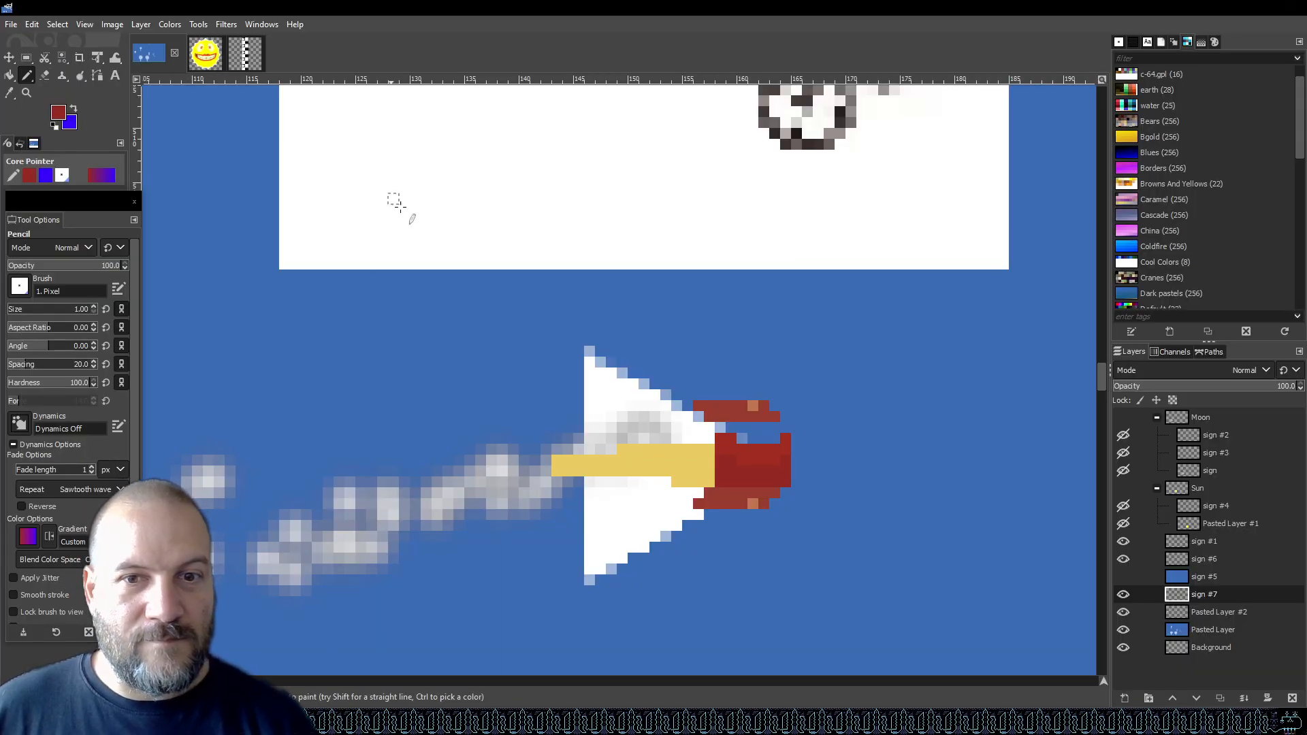
scroll(785, 465, "up", 3)
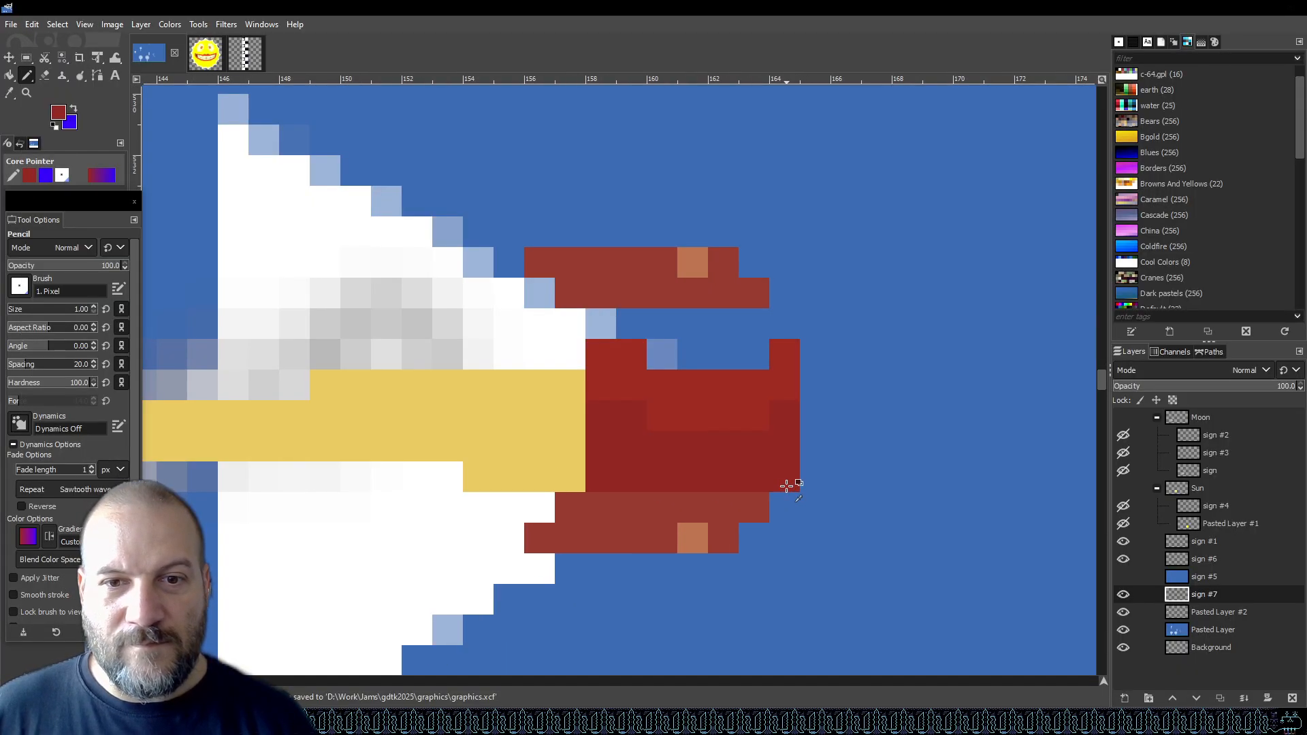
left_click(698, 265, "ctrl")
left_click(724, 293)
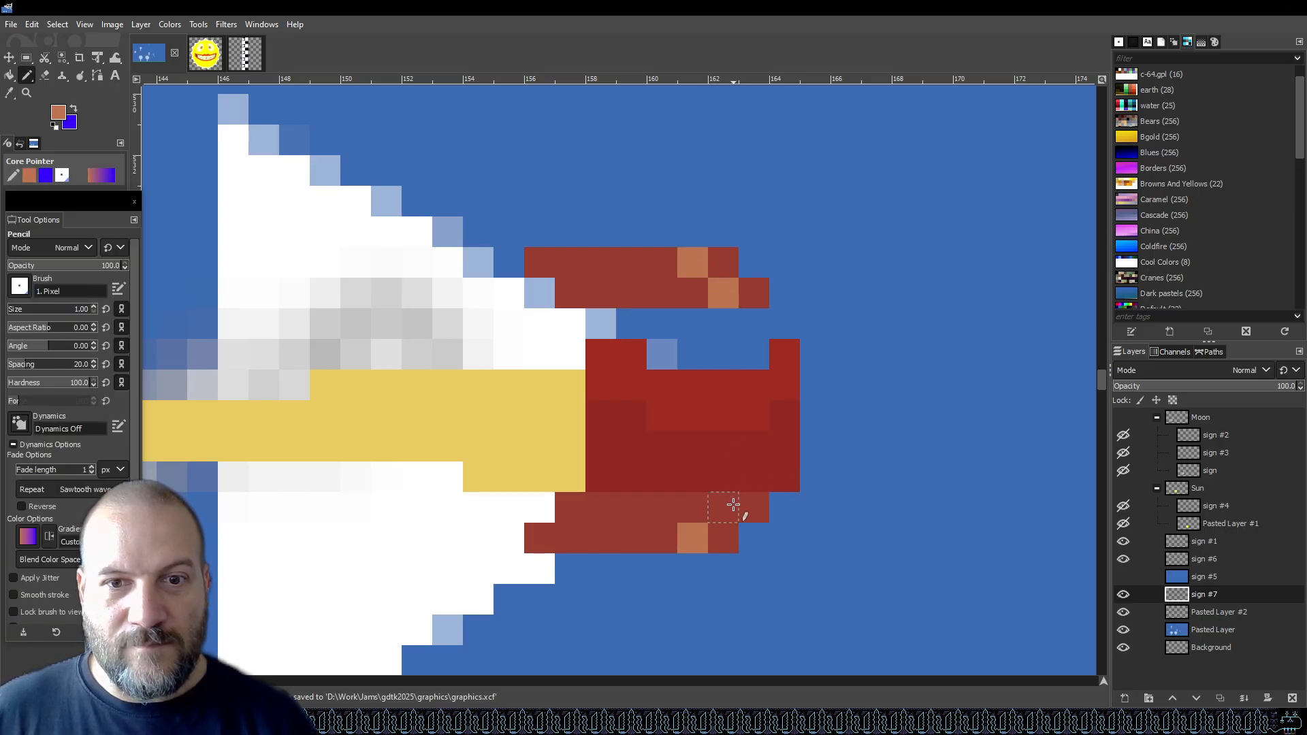
Compare with the reference, sample the nose red, and paint a small red tail patch above the fuselage's rear end.
scroll(844, 412, "down", 7)
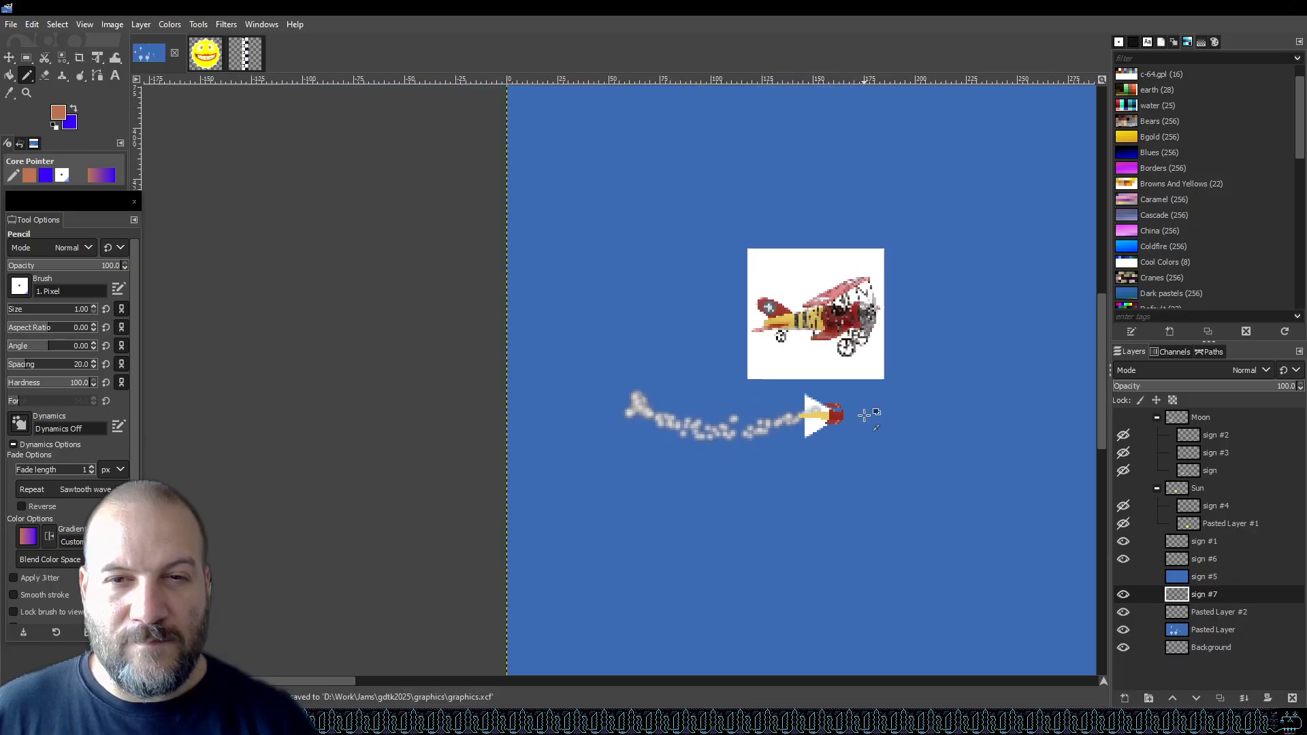
scroll(866, 417, "up", 2)
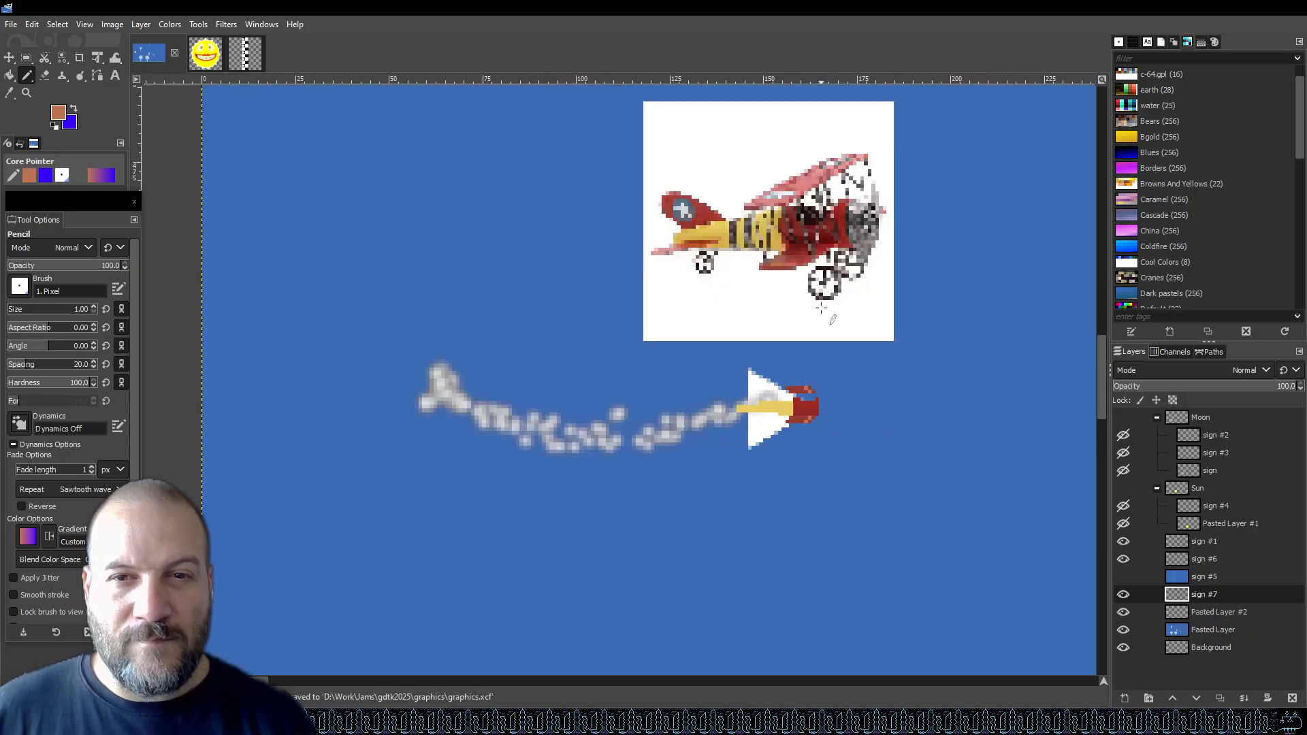
scroll(842, 371, "up", 1)
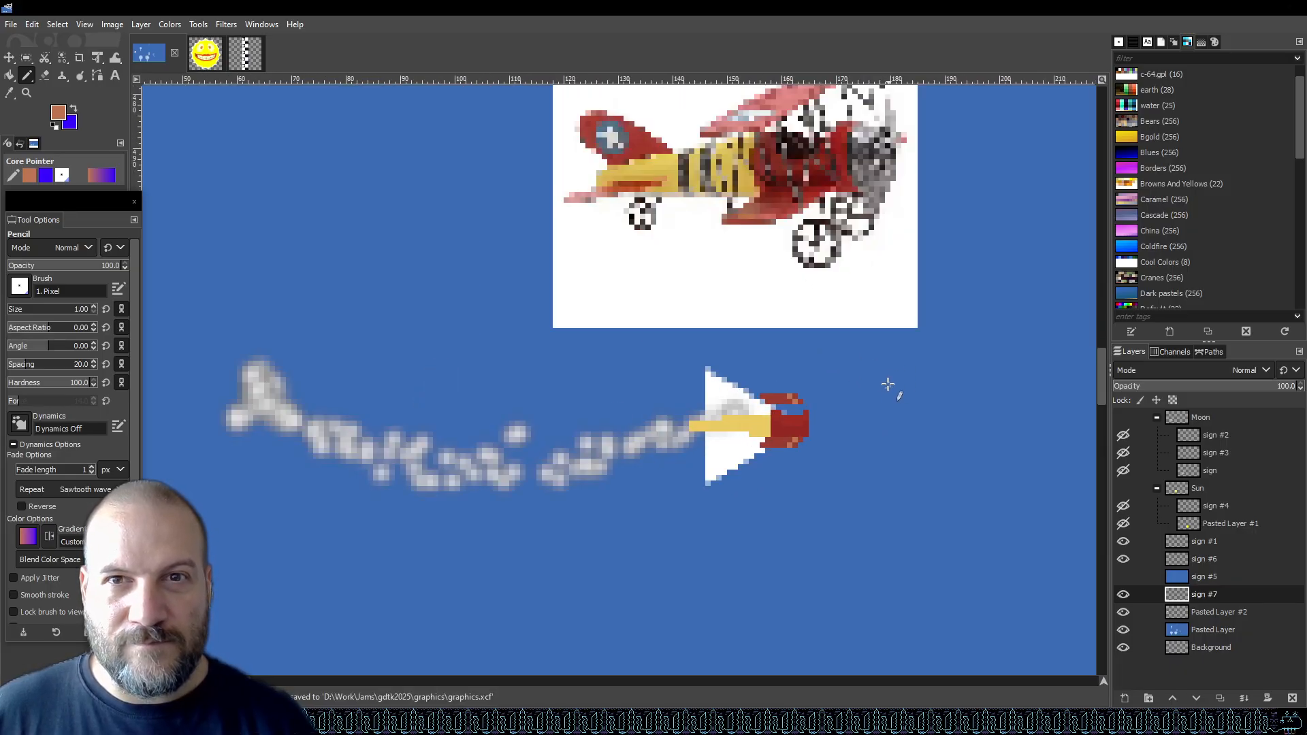
scroll(928, 393, "up", 1)
scroll(922, 394, "down", 1)
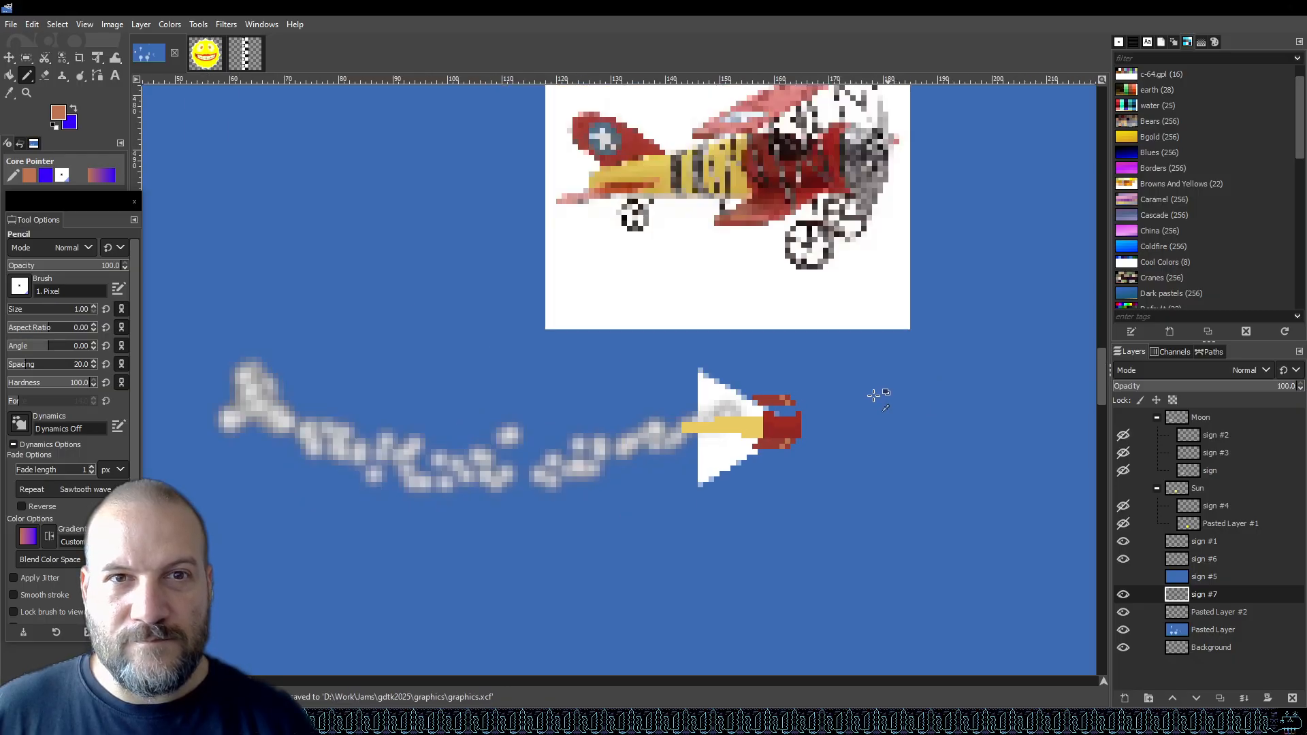
scroll(660, 387, "up", 2)
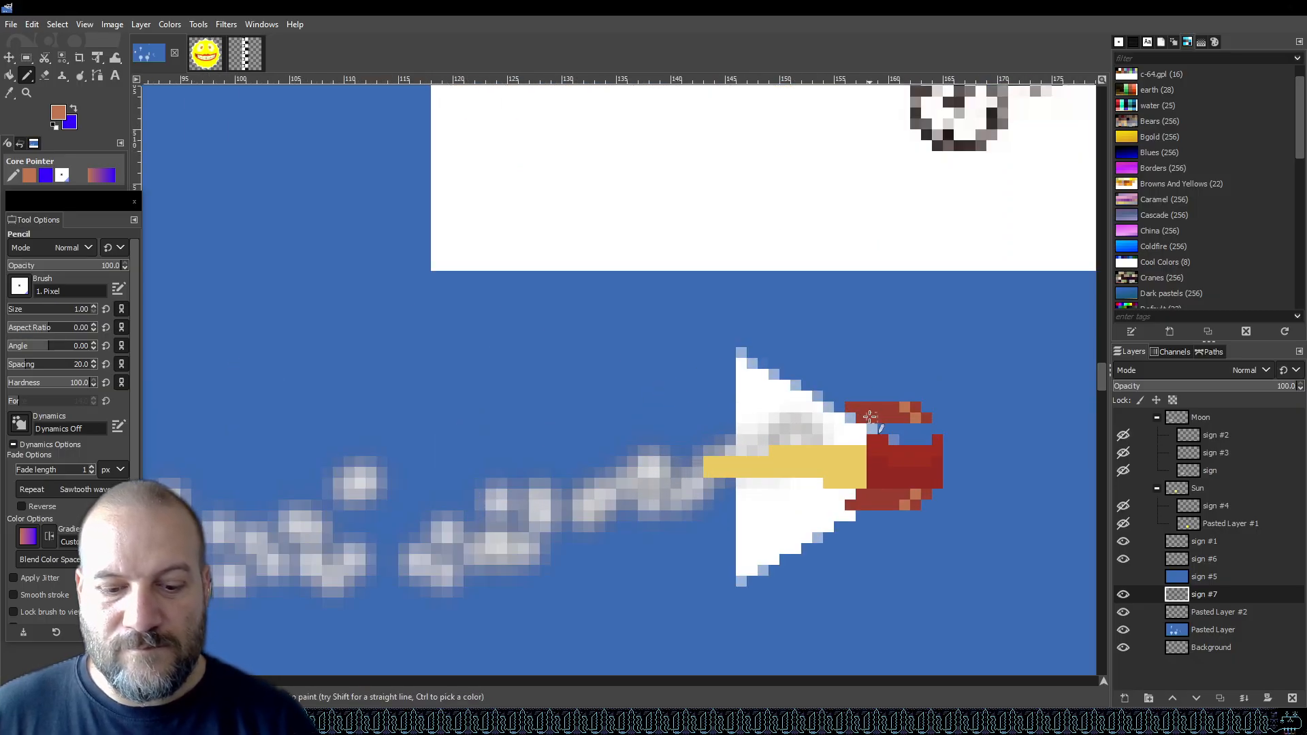
key("o")
left_click(904, 449)
key("n")
scroll(732, 455, "down", 2)
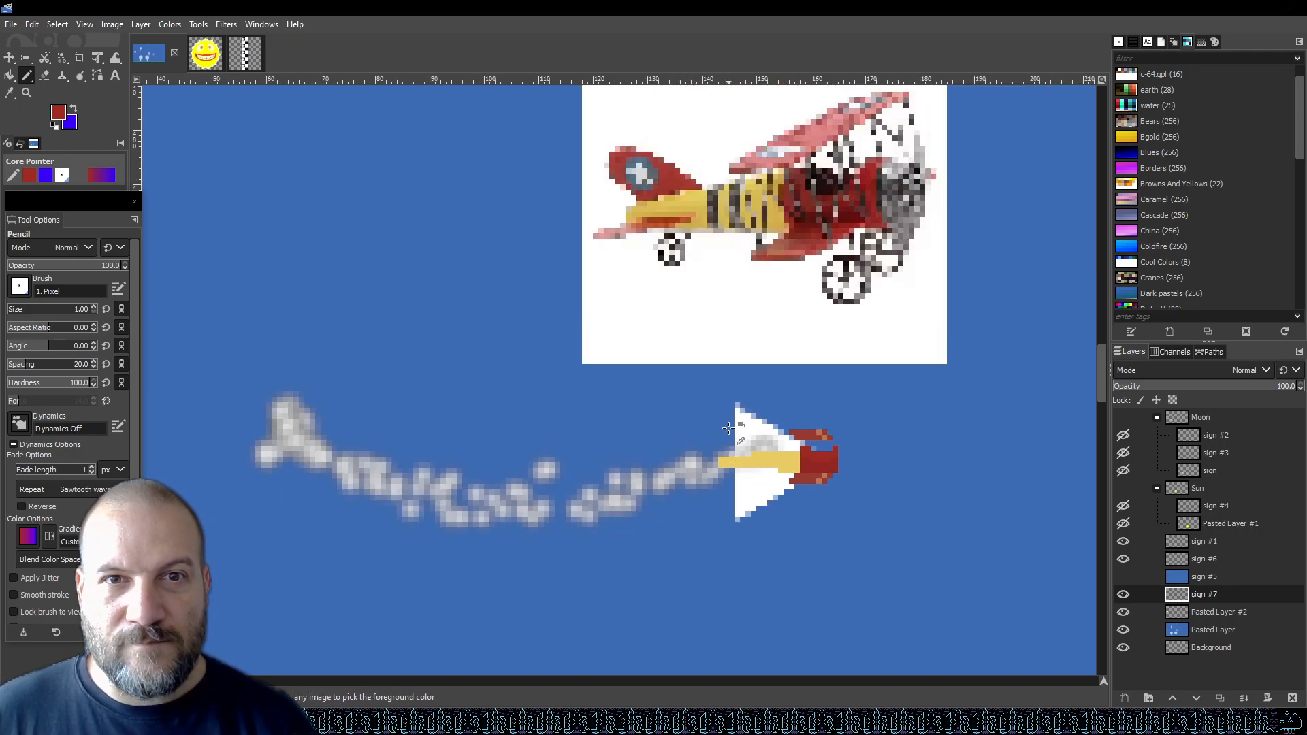
scroll(726, 431, "up", 1)
scroll(722, 451, "up", 2)
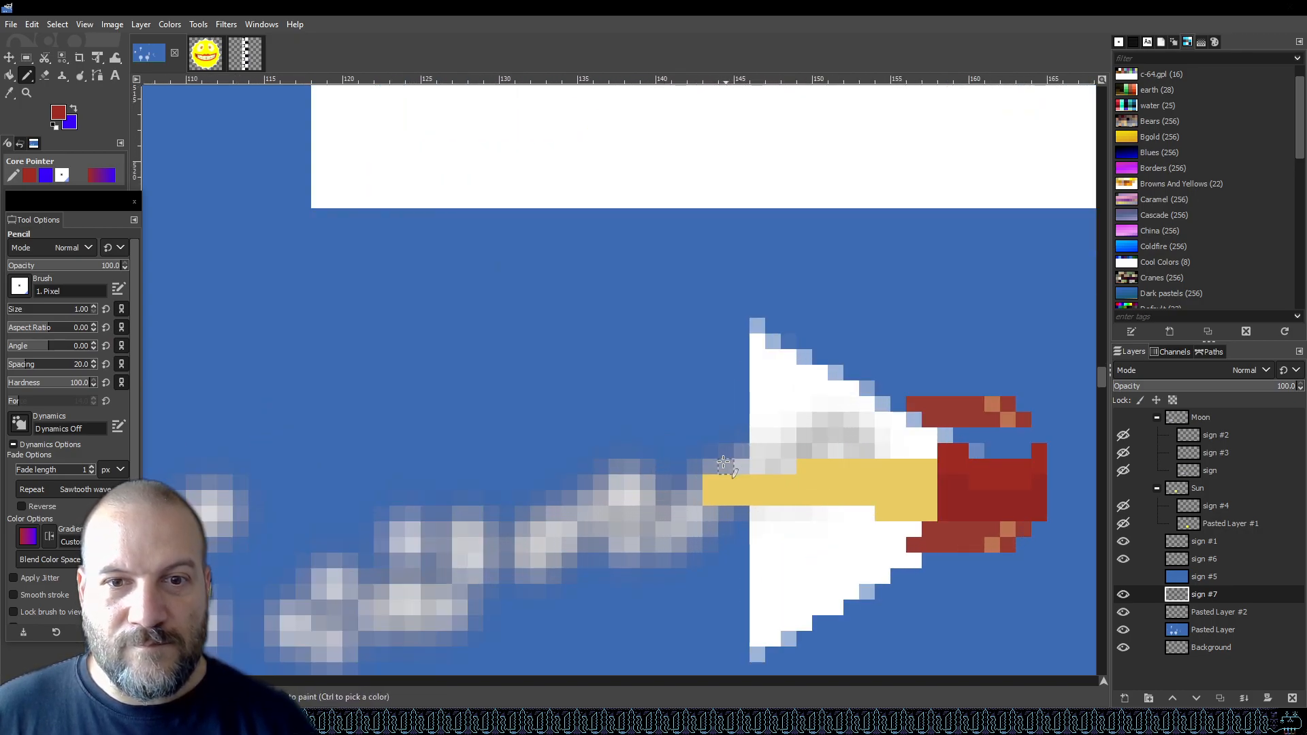
mouse_move(711, 466)
left_mouse_down()
mouse_move(726, 466)
mouse_move(711, 452)
left_mouse_up()
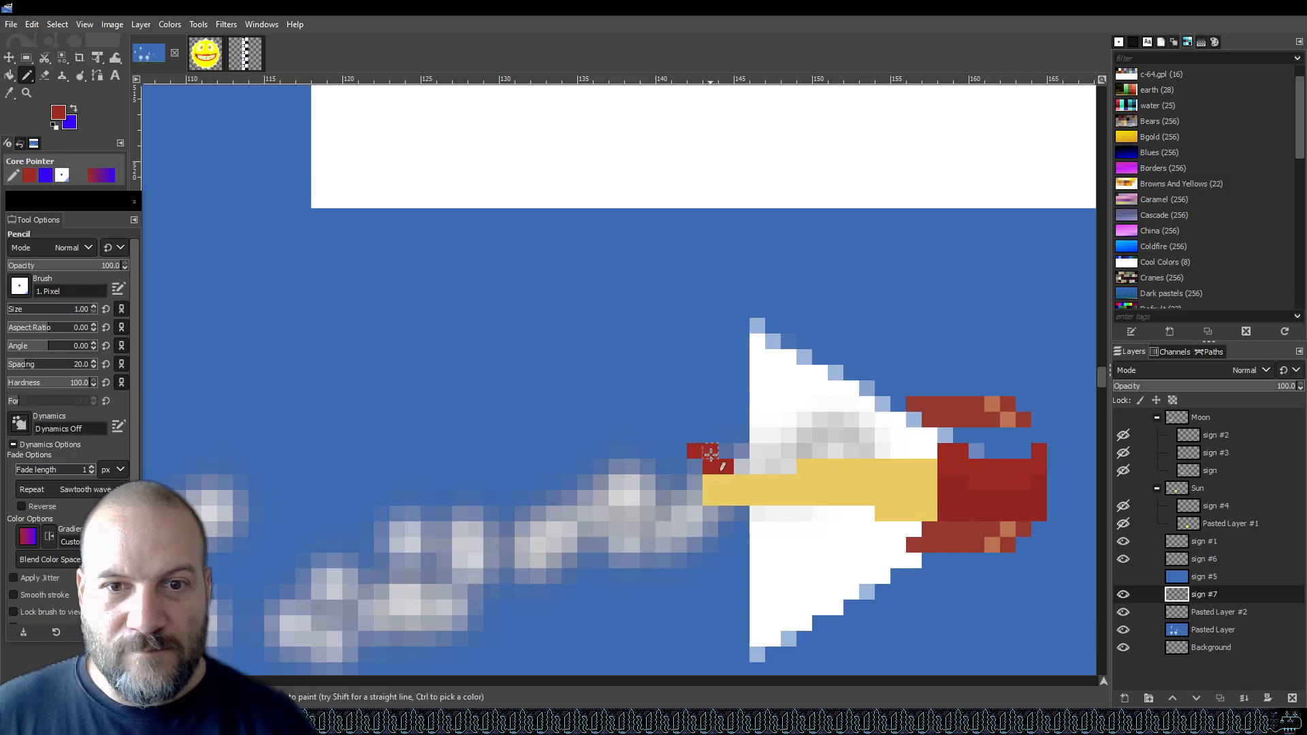
Undo the stray red pixel beside the tail and save the file.
scroll(776, 405, "down", 3)
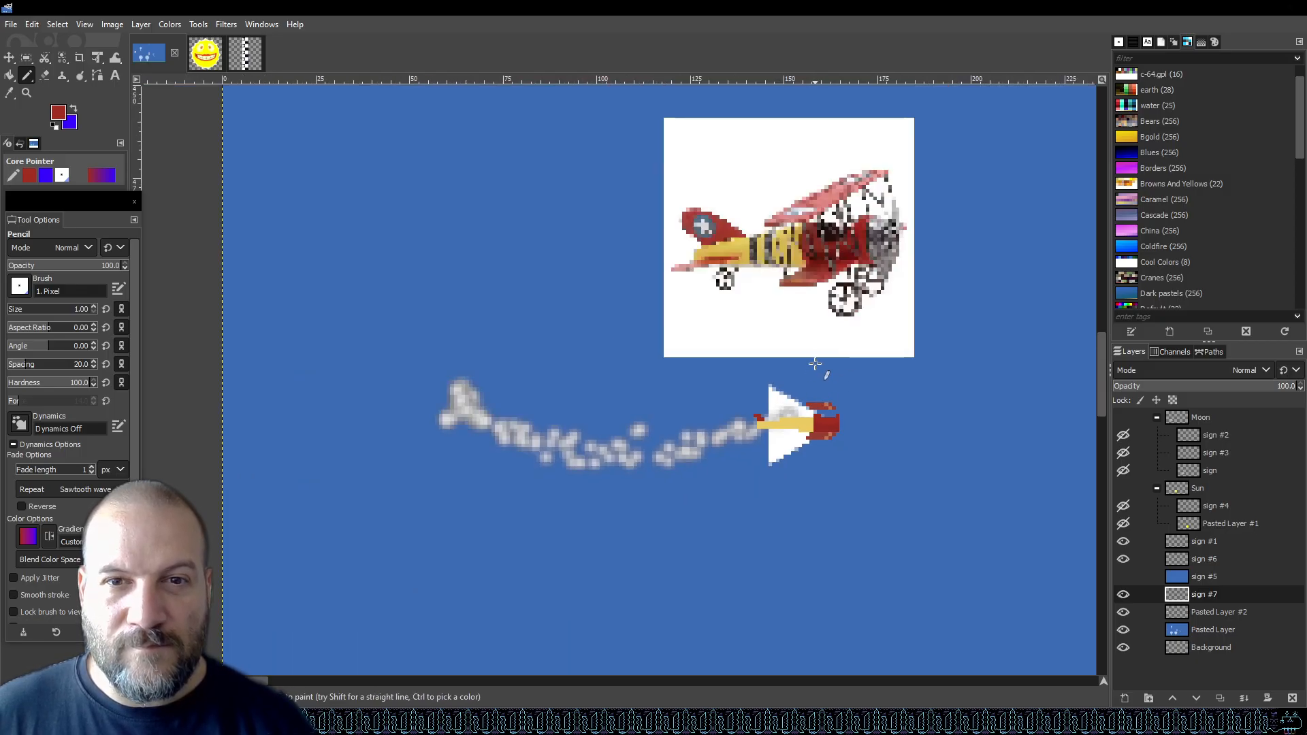
scroll(790, 406, "up", 4)
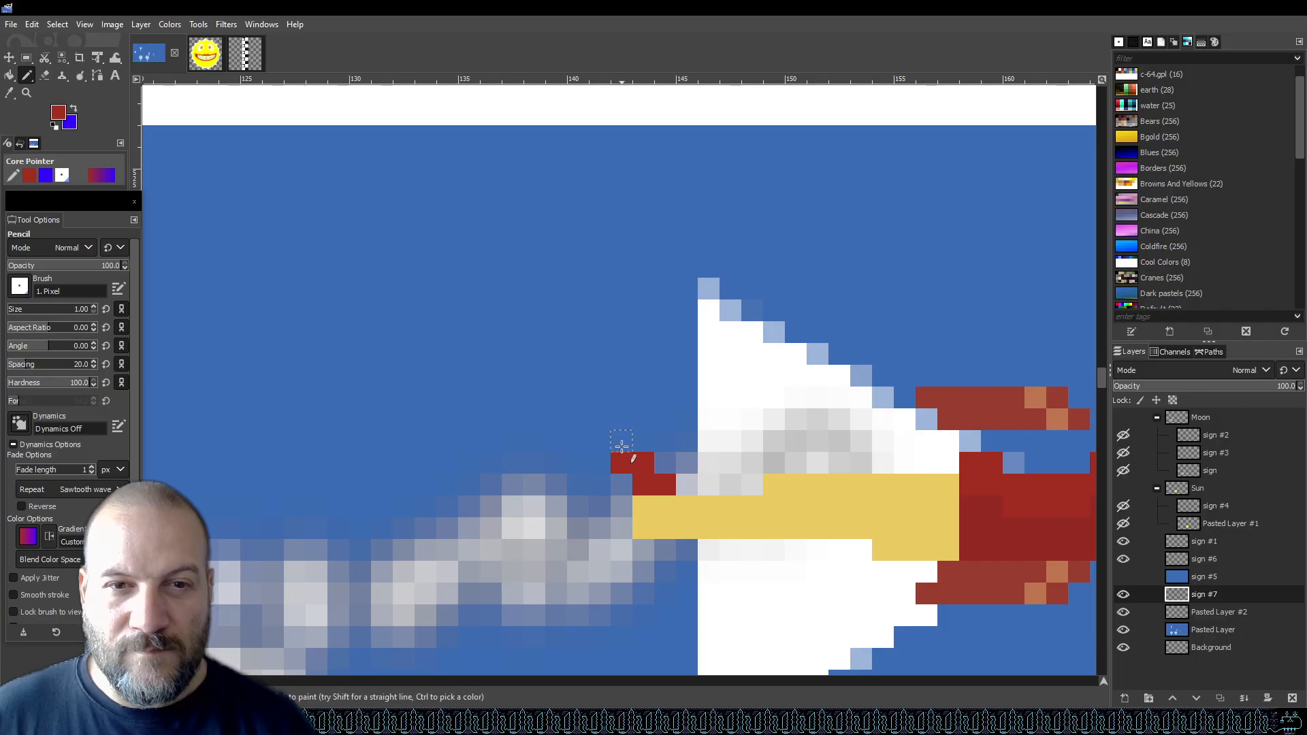
key("ctrl+z")
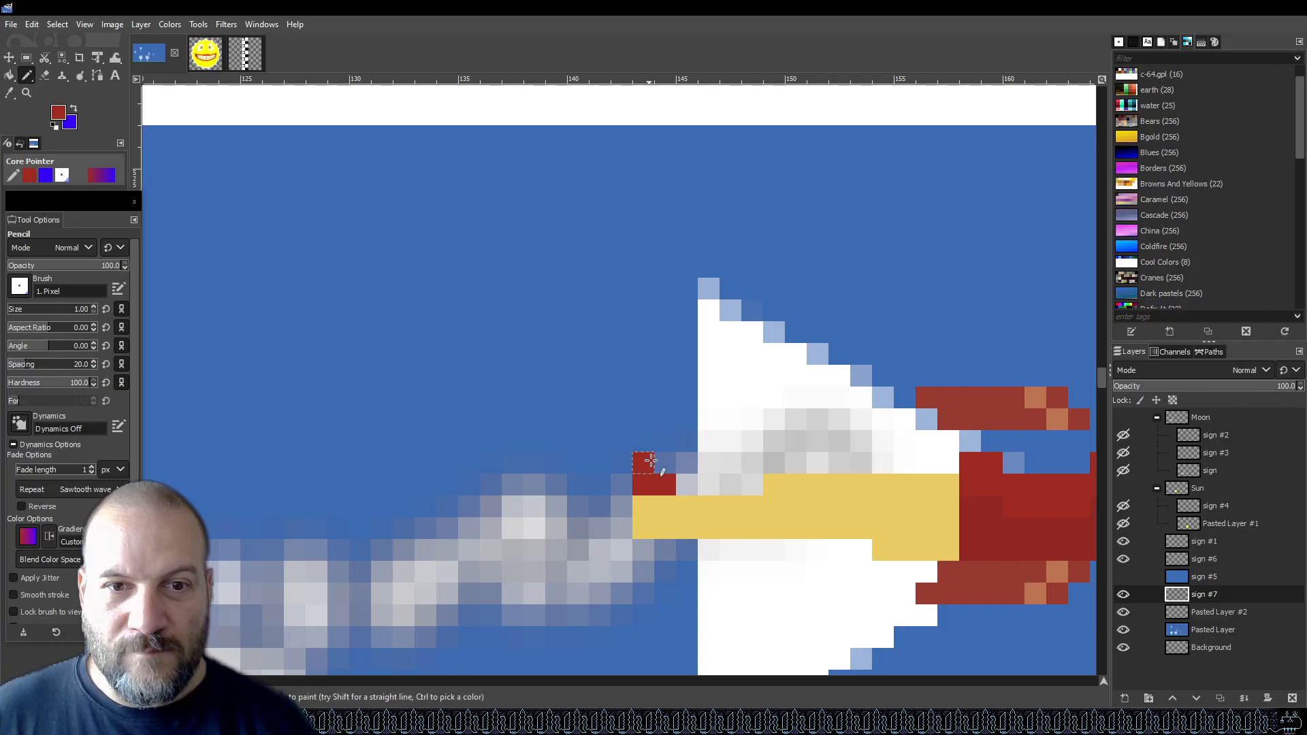
scroll(681, 420, "down", 4)
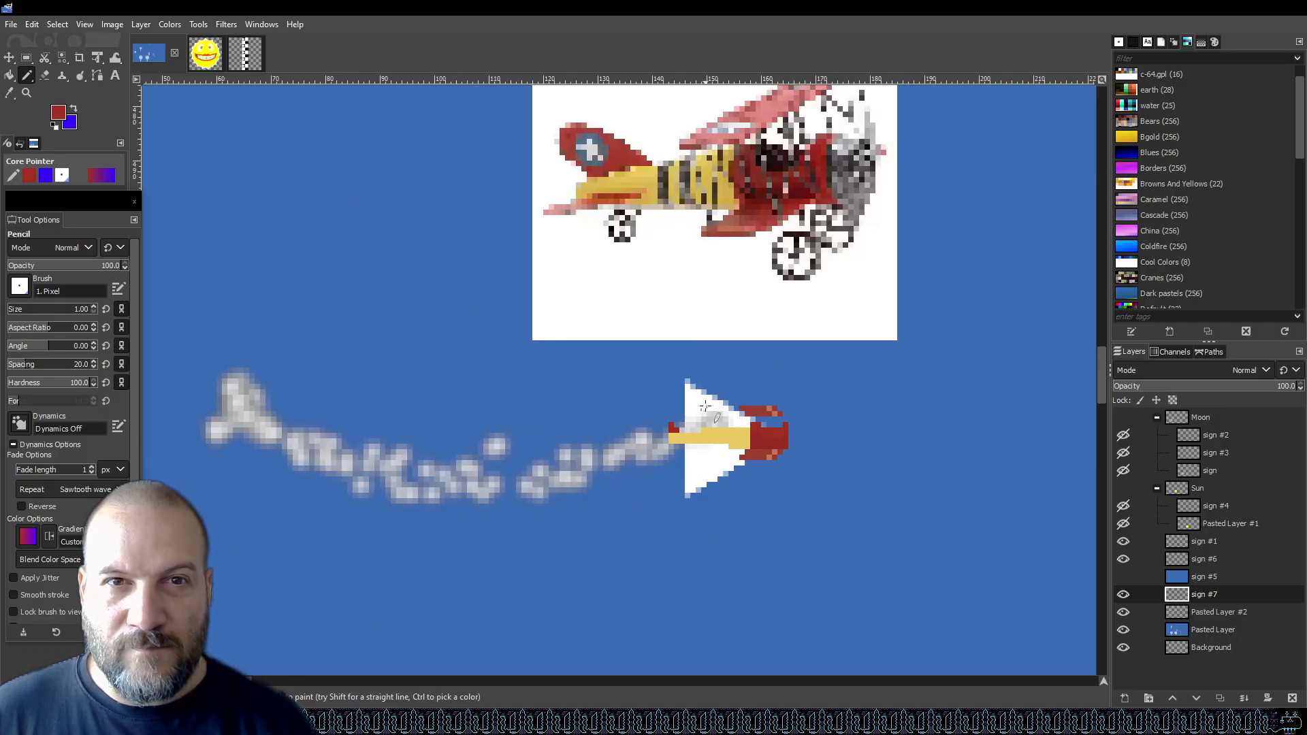
scroll(706, 407, "down", 2)
scroll(710, 417, "up", 5)
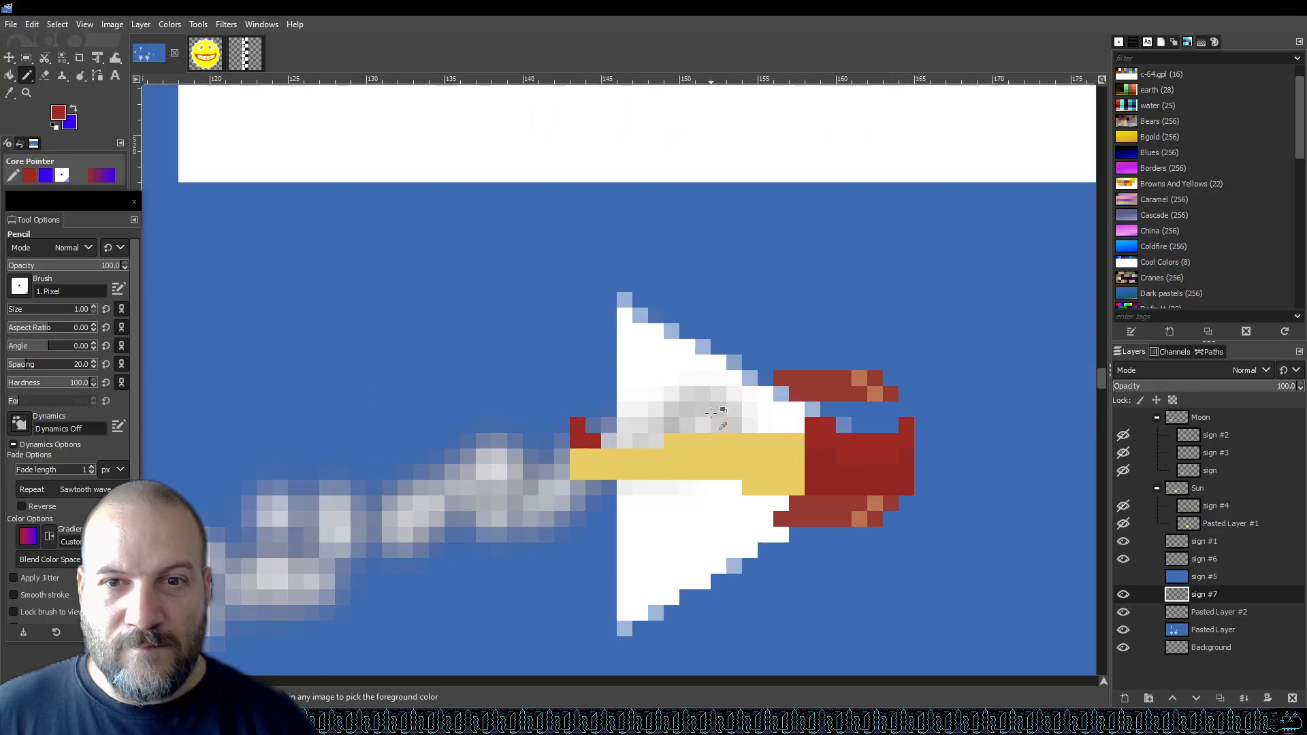
scroll(569, 425, "down", 3)
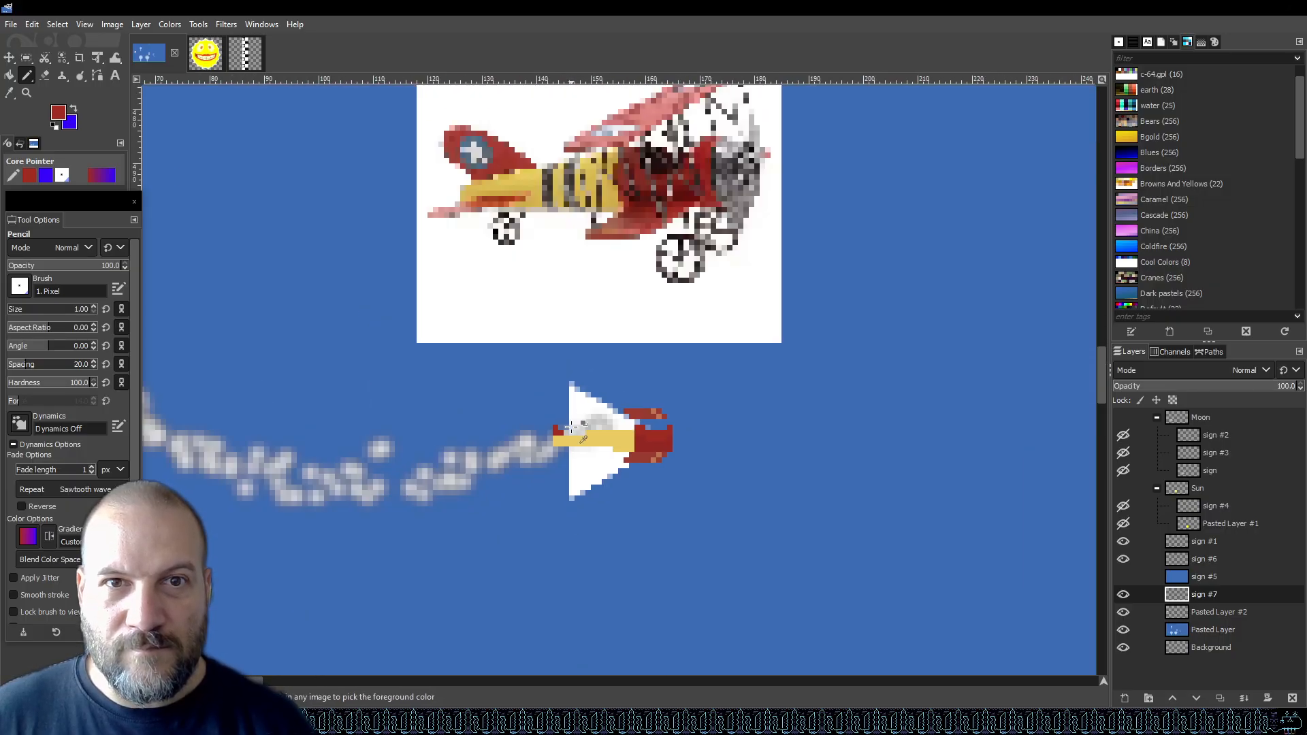
scroll(570, 425, "up", 3)
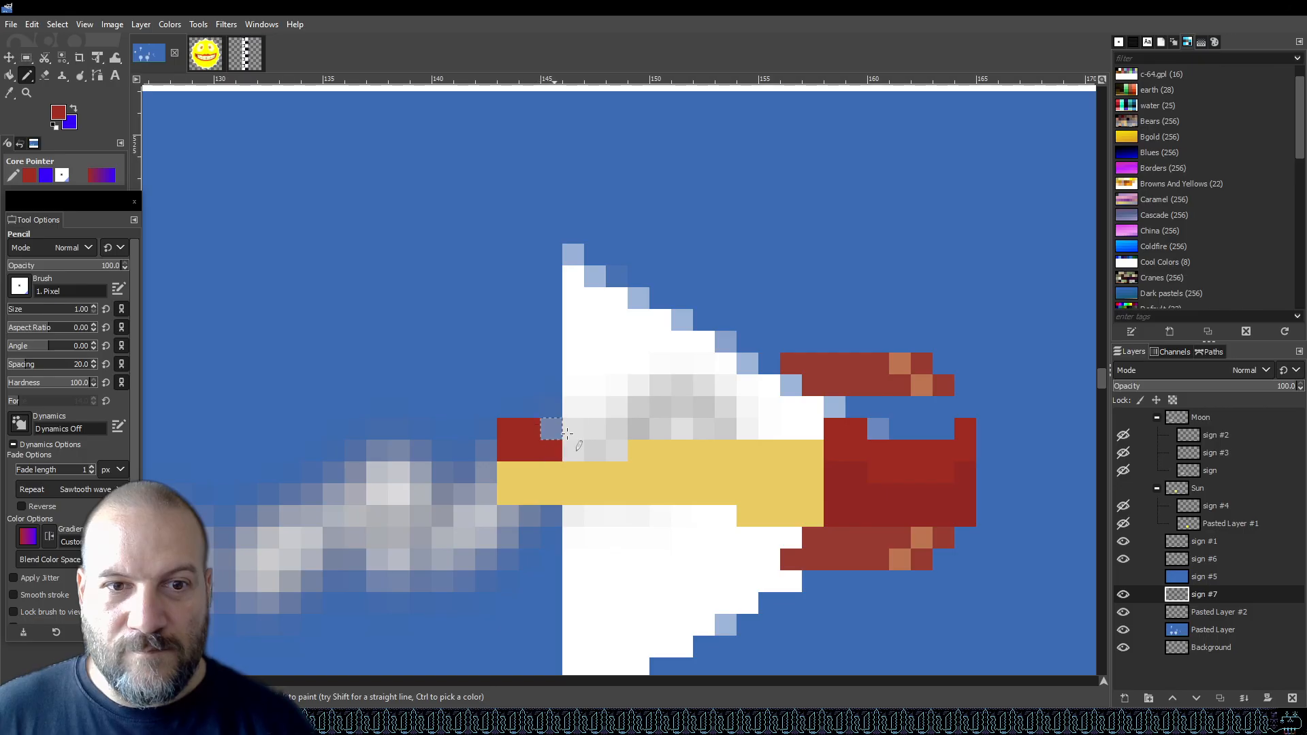
scroll(623, 436, "down", 3)
key("ctrl+s")
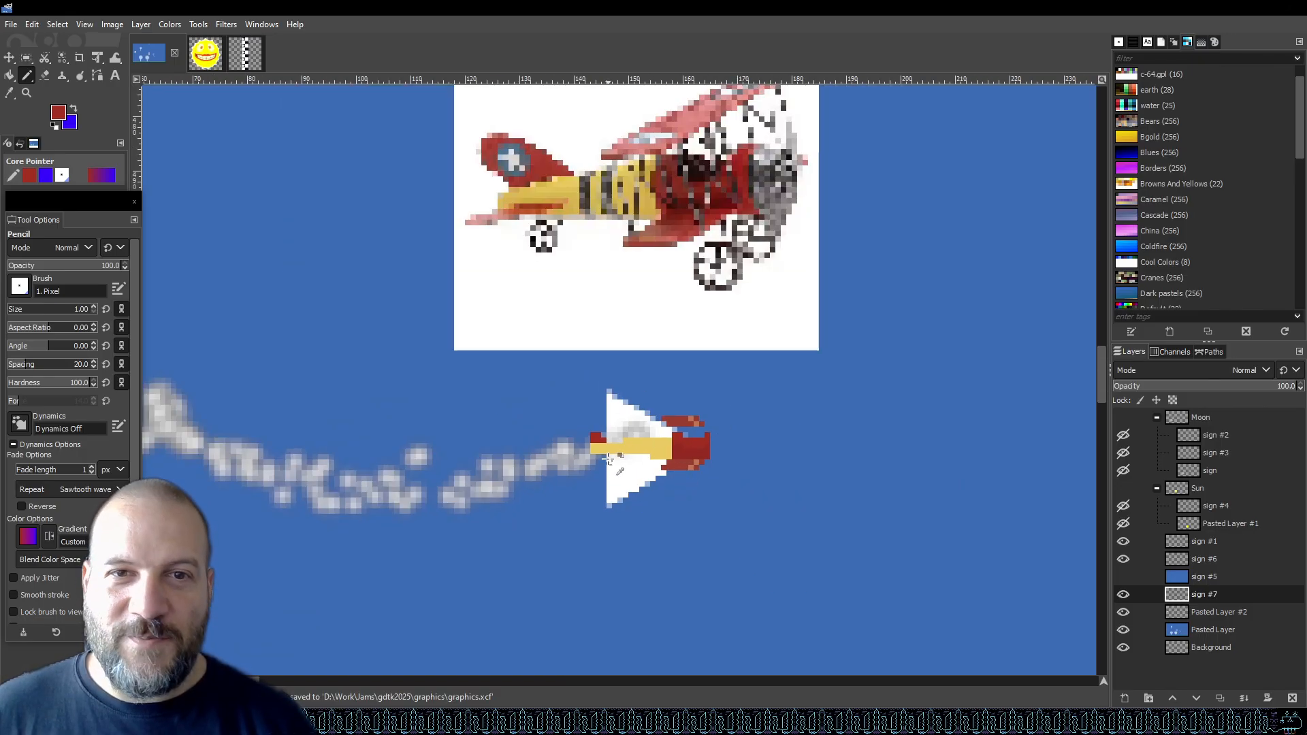
Sample the wing-tip orange and paint a few orange pixels trailing from the tail end of the yellow fuselage.
scroll(693, 463, "up", 3)
key("o")
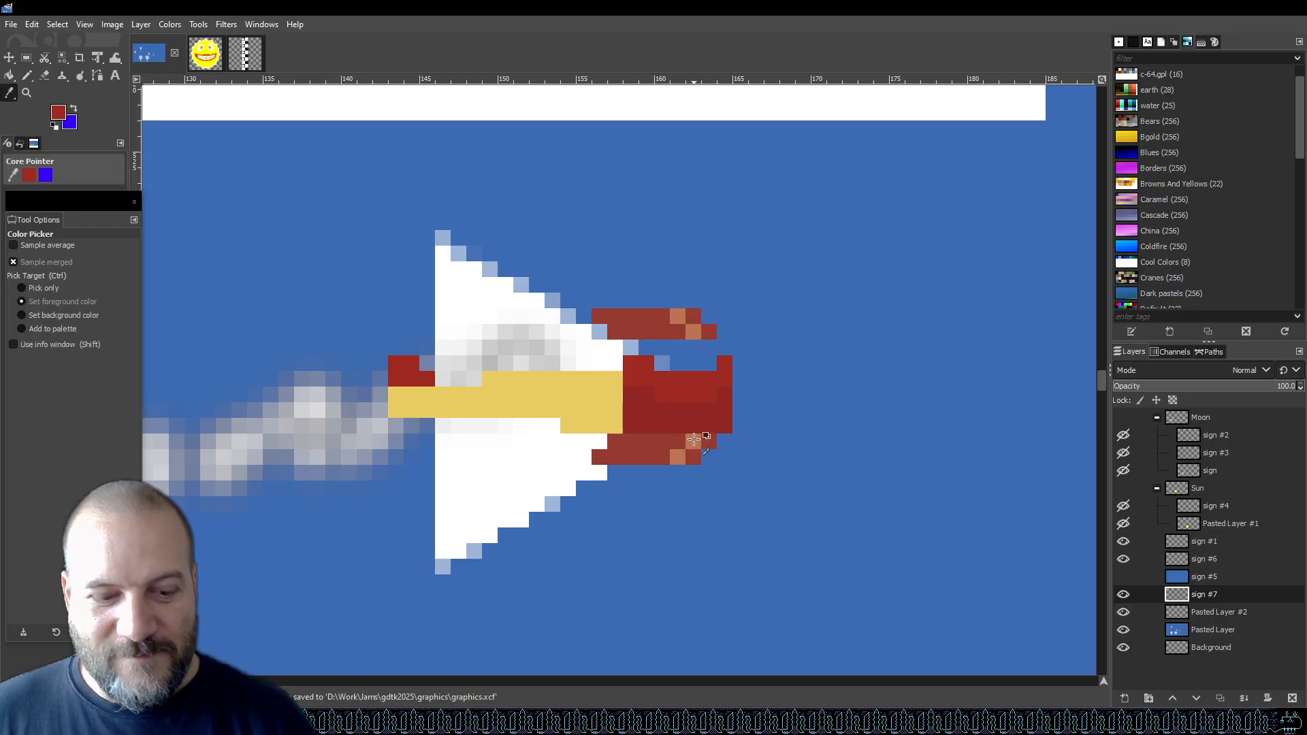
left_click(693, 439)
key("n")
left_click_drag(374, 415, 390, 411)
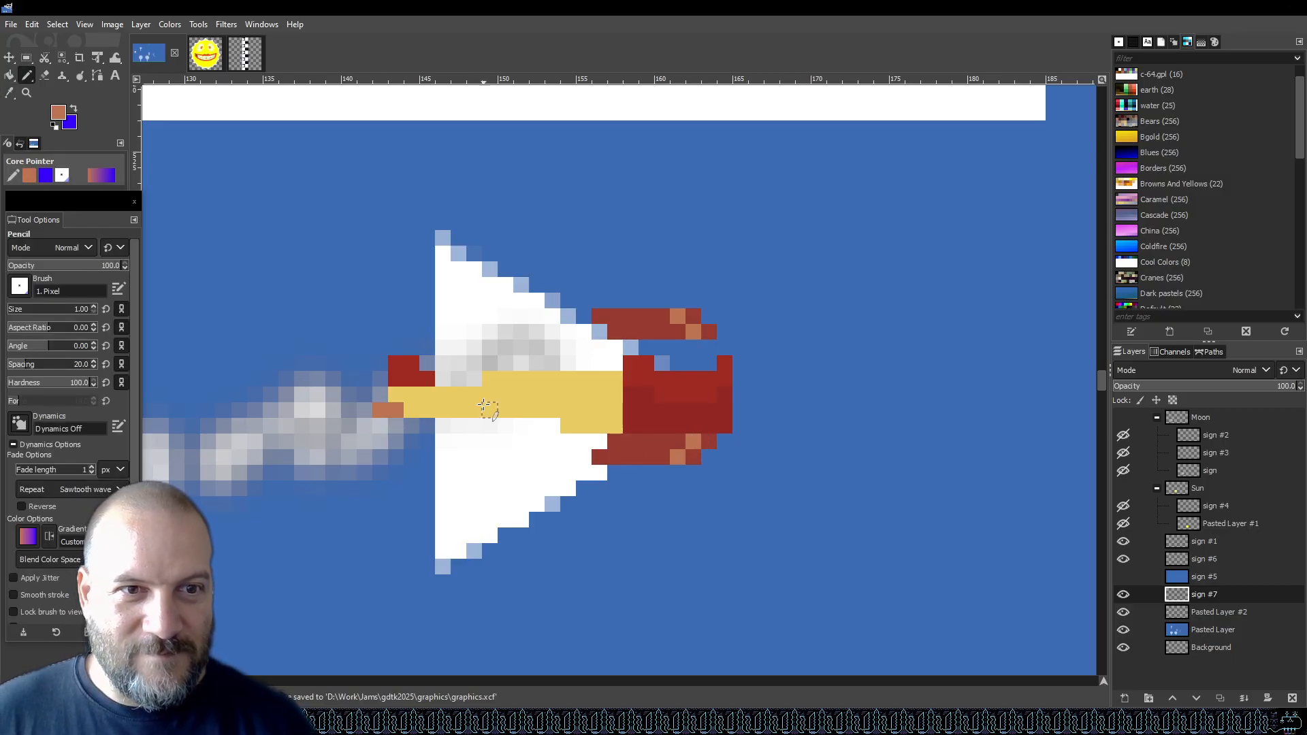
scroll(444, 472, "down", 3)
scroll(364, 458, "up", 3)
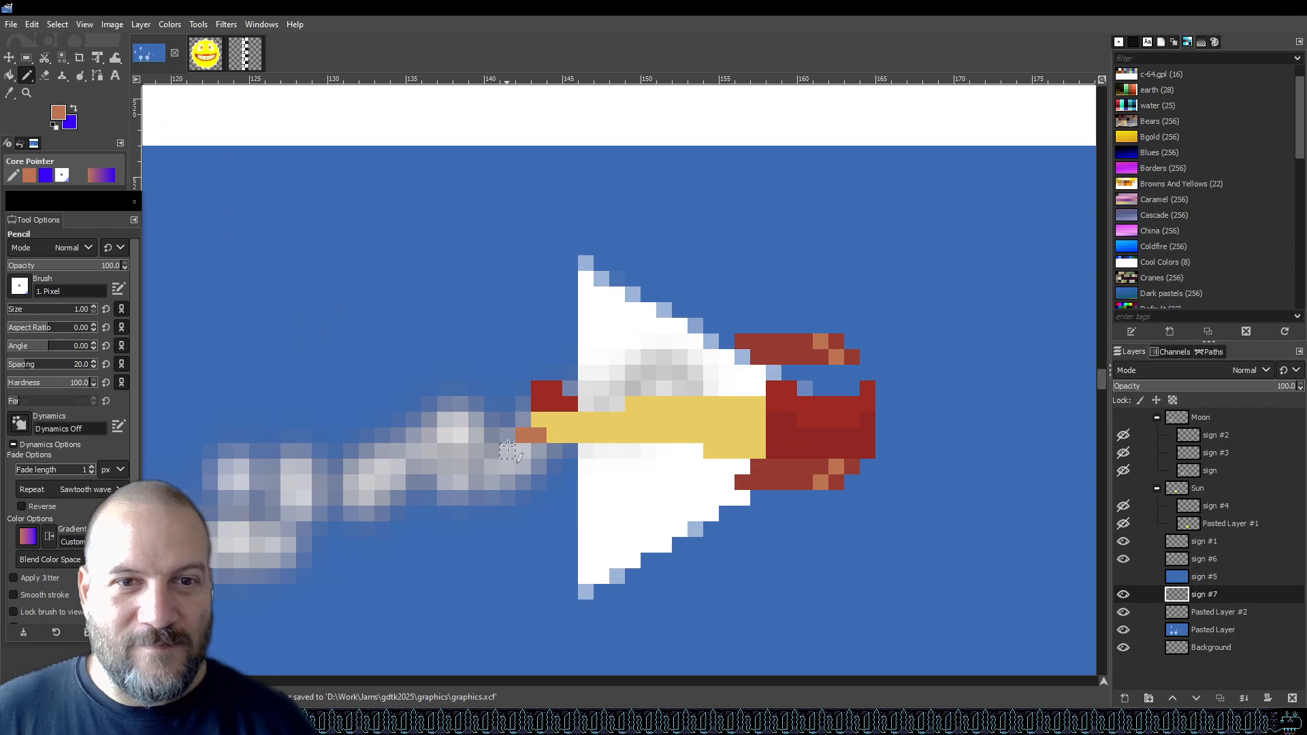
left_click(552, 436)
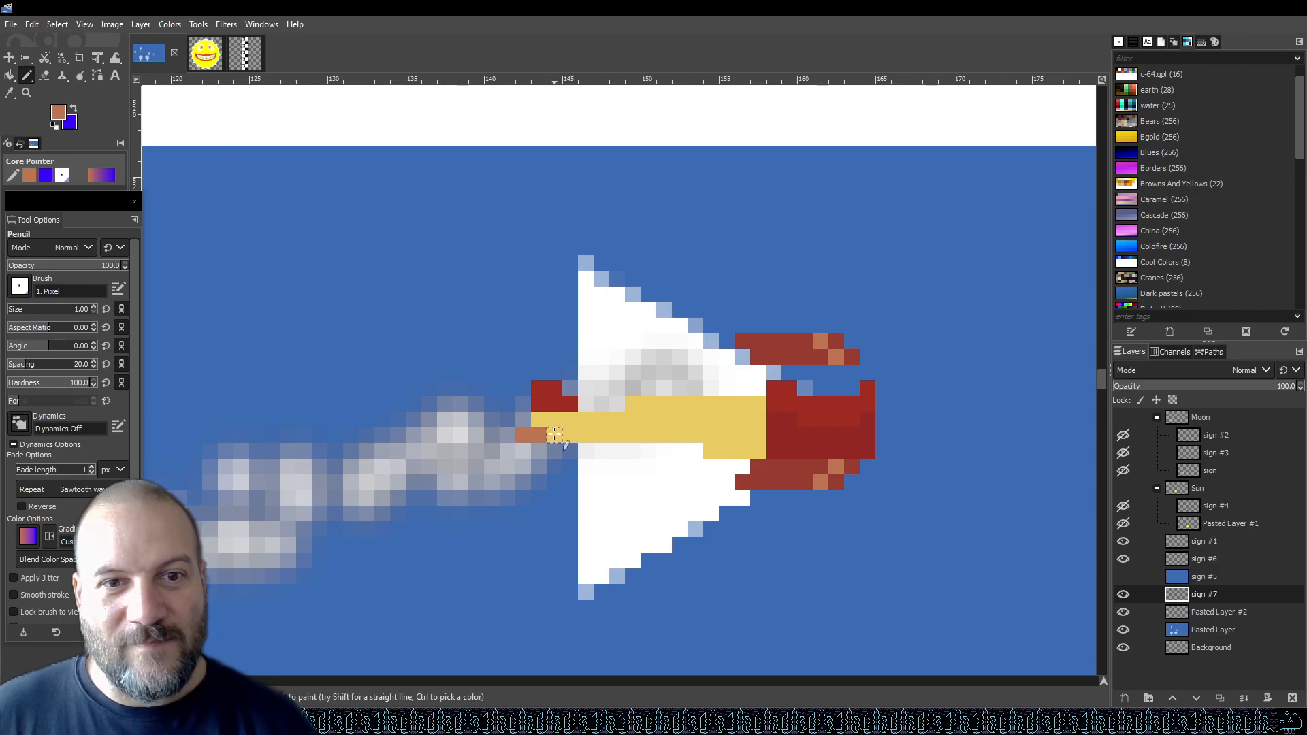
scroll(523, 451, "down", 3)
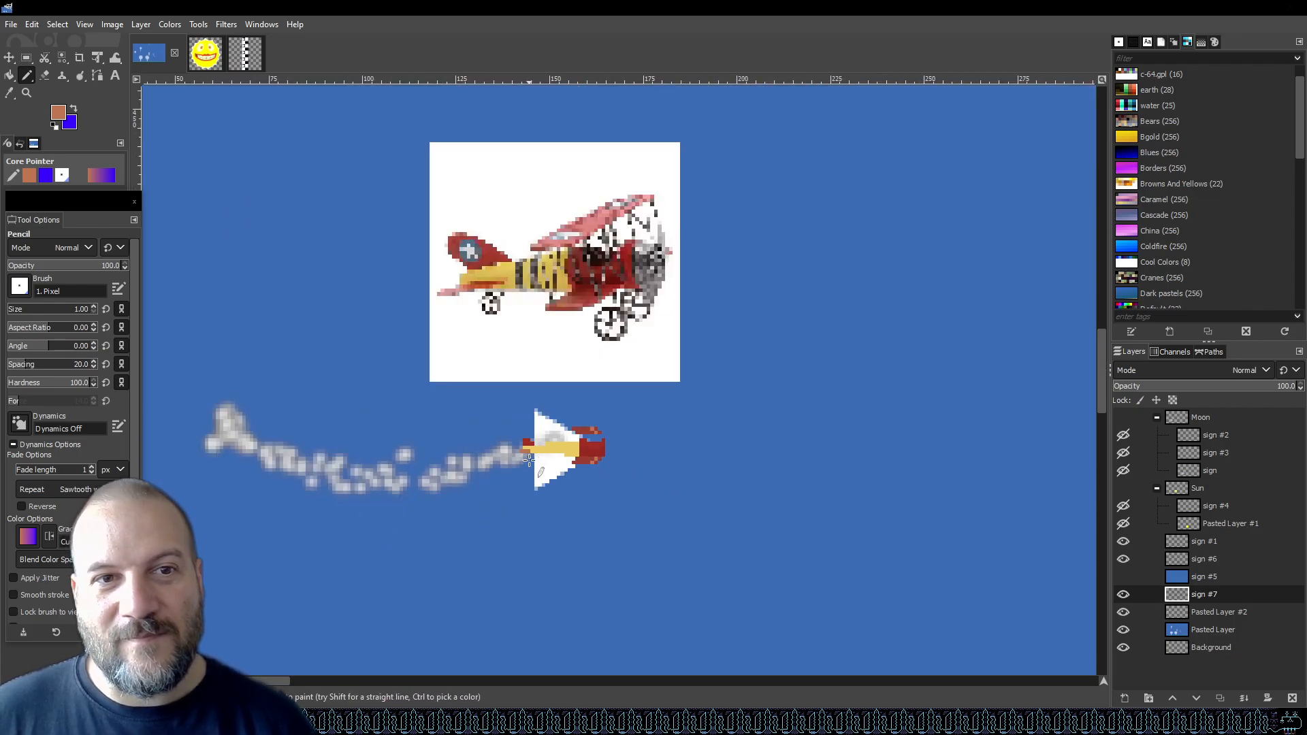
scroll(528, 465, "up", 3)
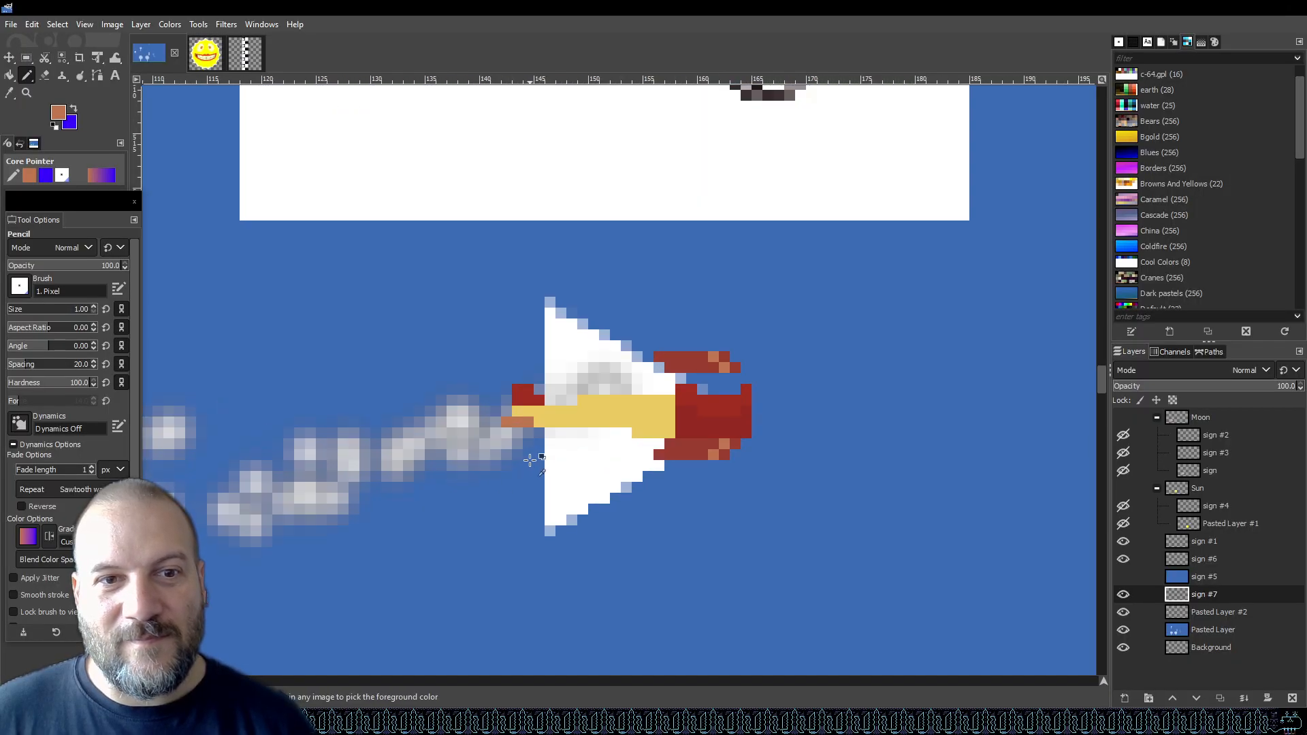
left_click(480, 421)
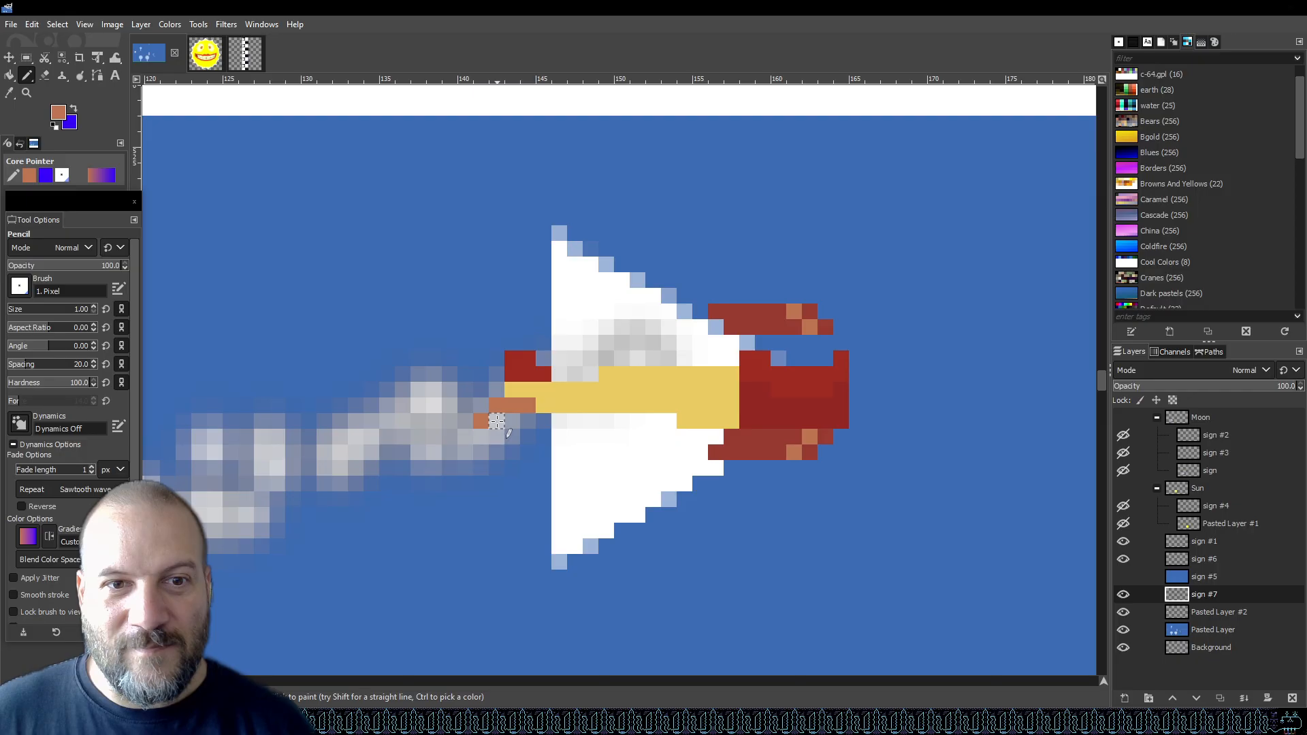
Sample the tail red, paint pixels above the tail, and undo the last two strokes.
scroll(679, 410, "down", 3)
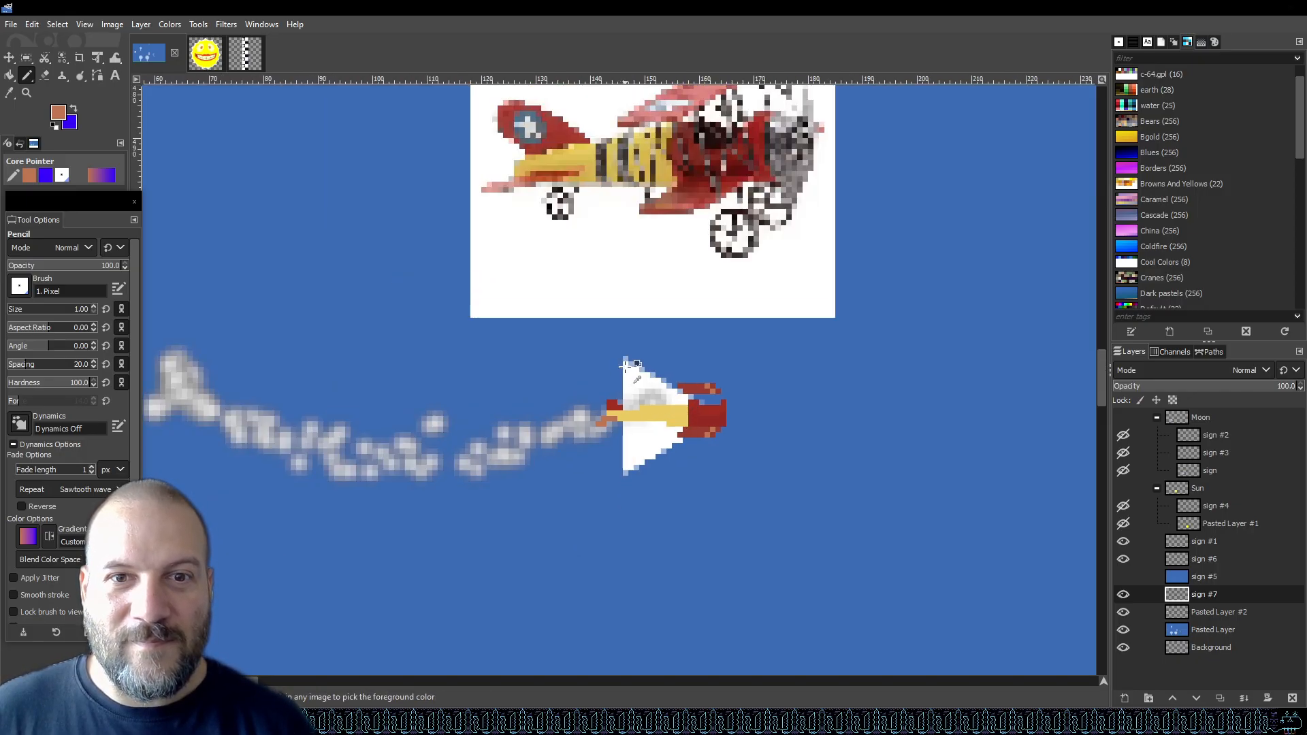
scroll(628, 371, "down", 2)
scroll(627, 371, "up", 4)
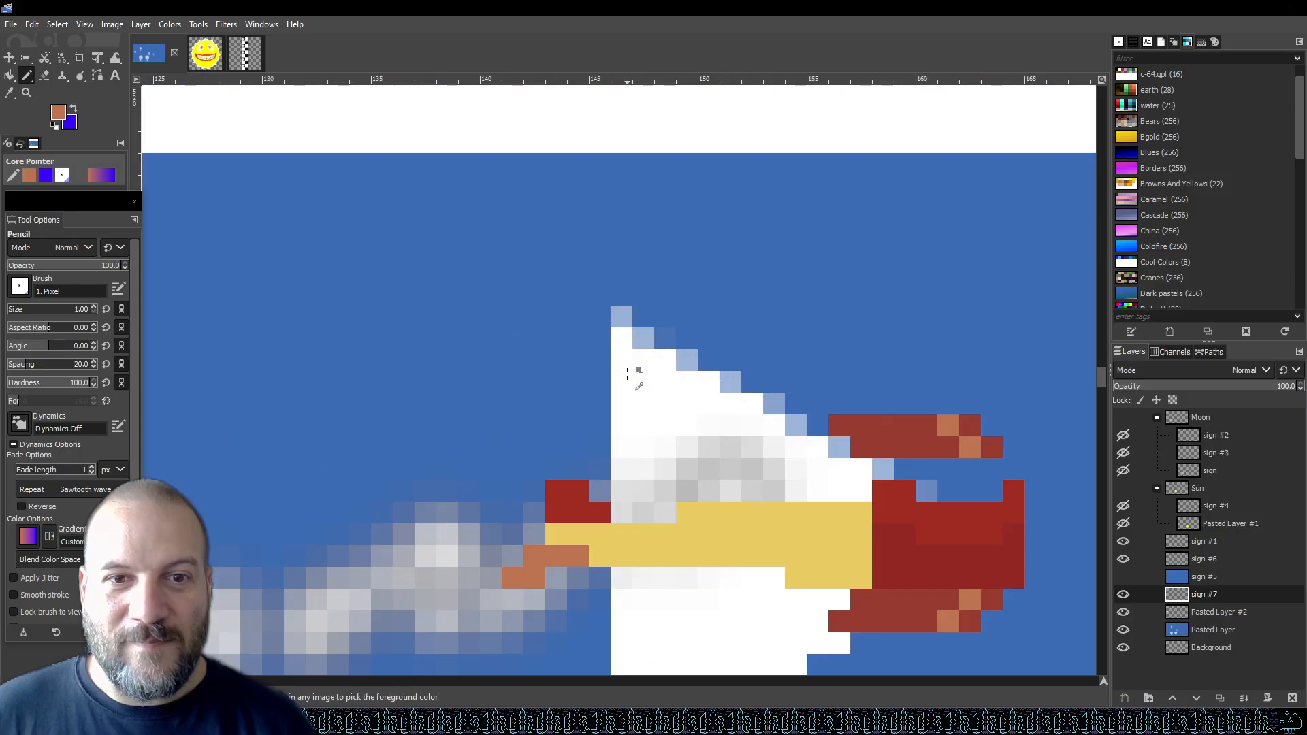
left_click(554, 503, "ctrl")
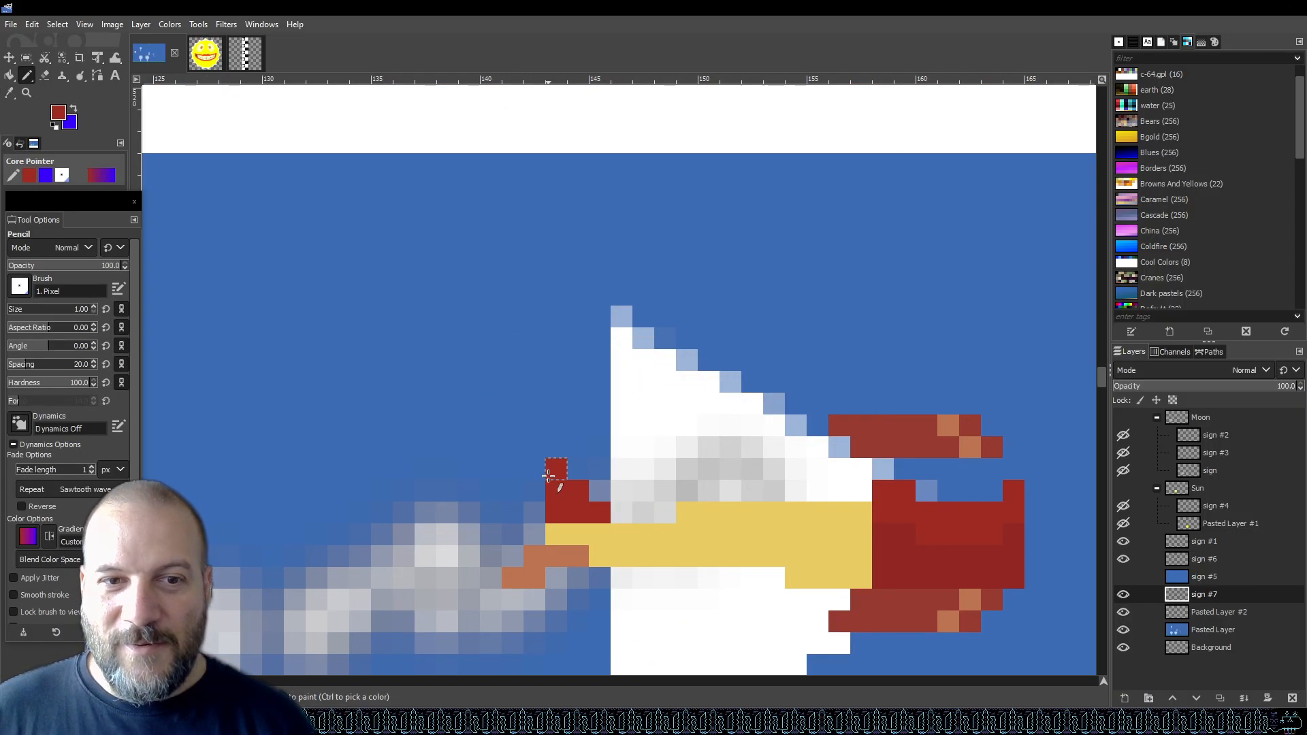
left_click(534, 469)
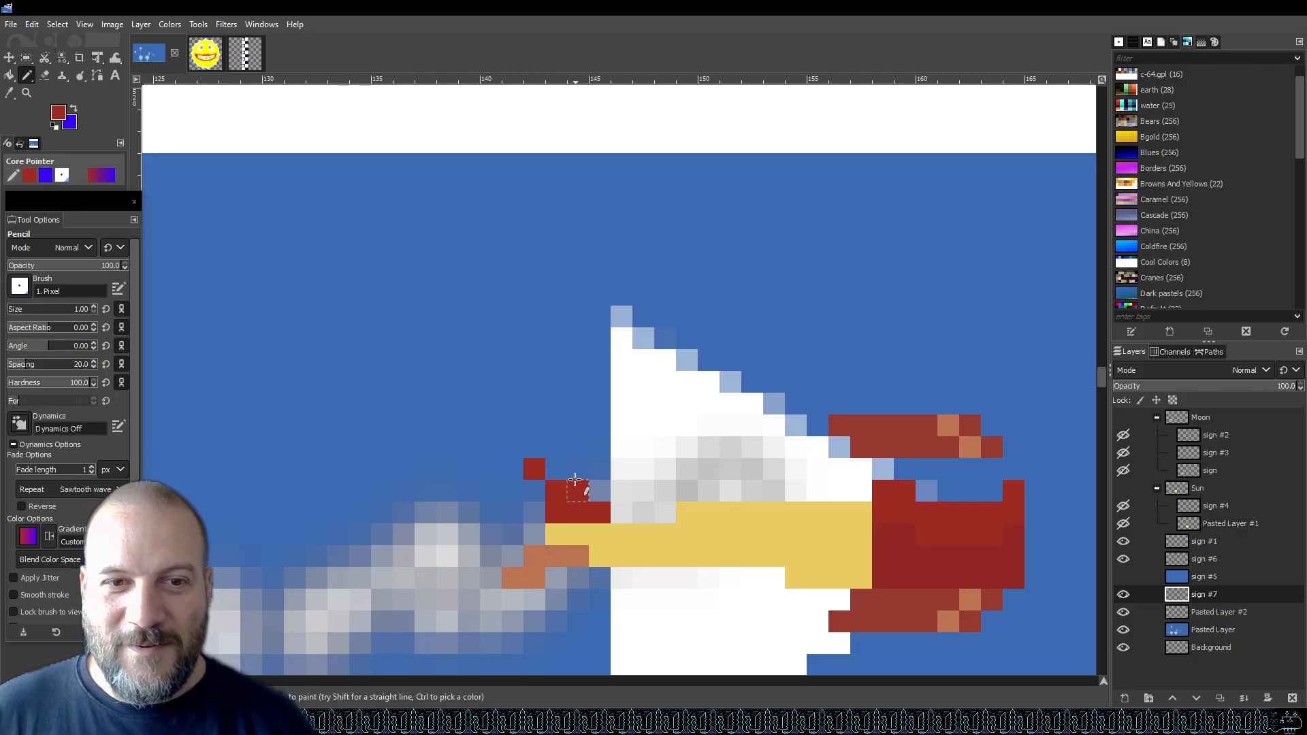
left_click(536, 490)
scroll(593, 467, "down", 3)
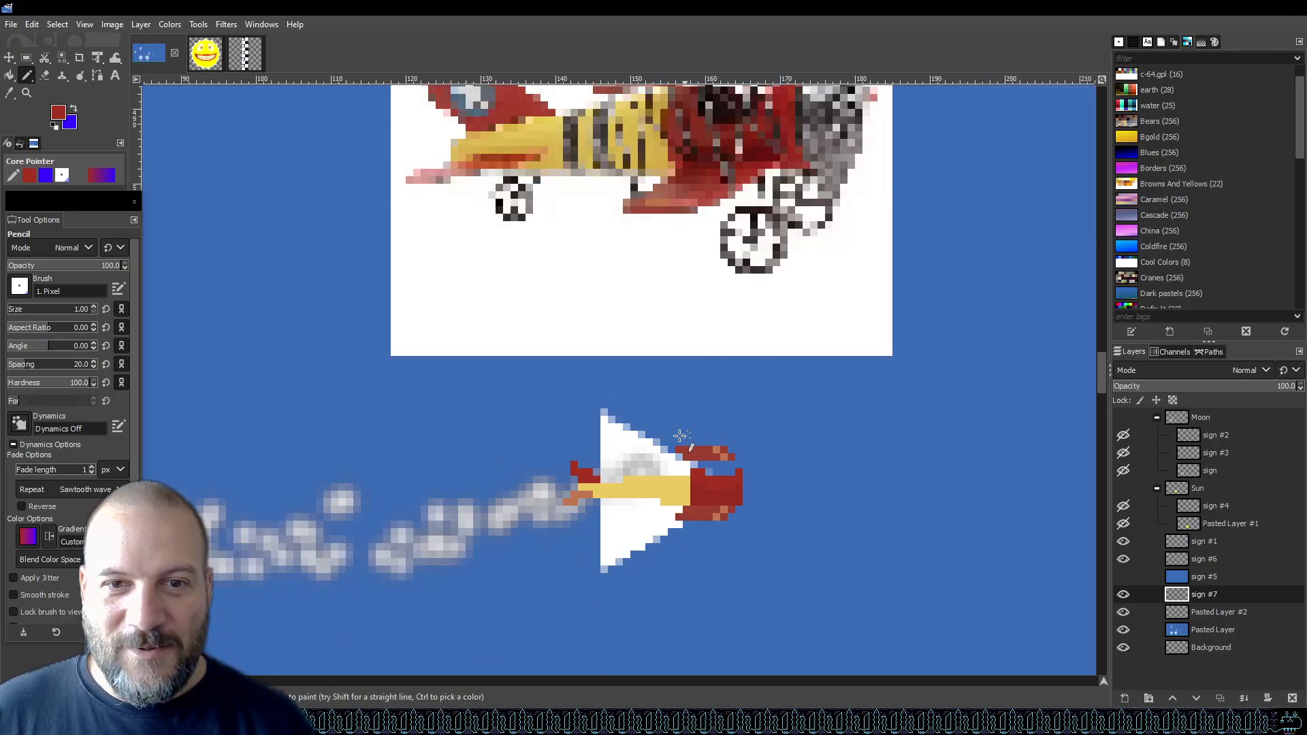
key("ctrl+z")
key("ctrl+z")
Paint a few more red pixels above the tail end of the fuselage, extending the red tail patch.
scroll(599, 459, "up", 7)
scroll(599, 459, "down", 7)
scroll(602, 459, "up", 3)
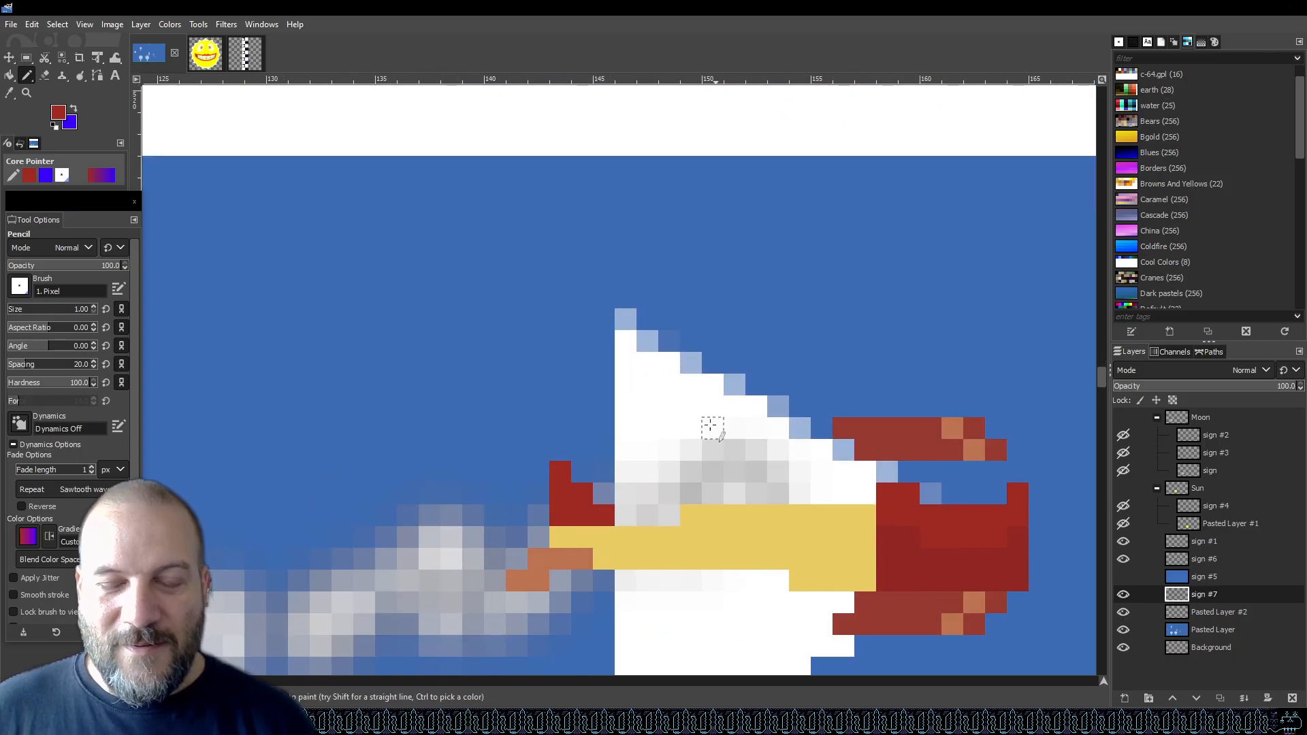
scroll(670, 433, "down", 3)
scroll(684, 429, "down", 5)
scroll(685, 429, "up", 5)
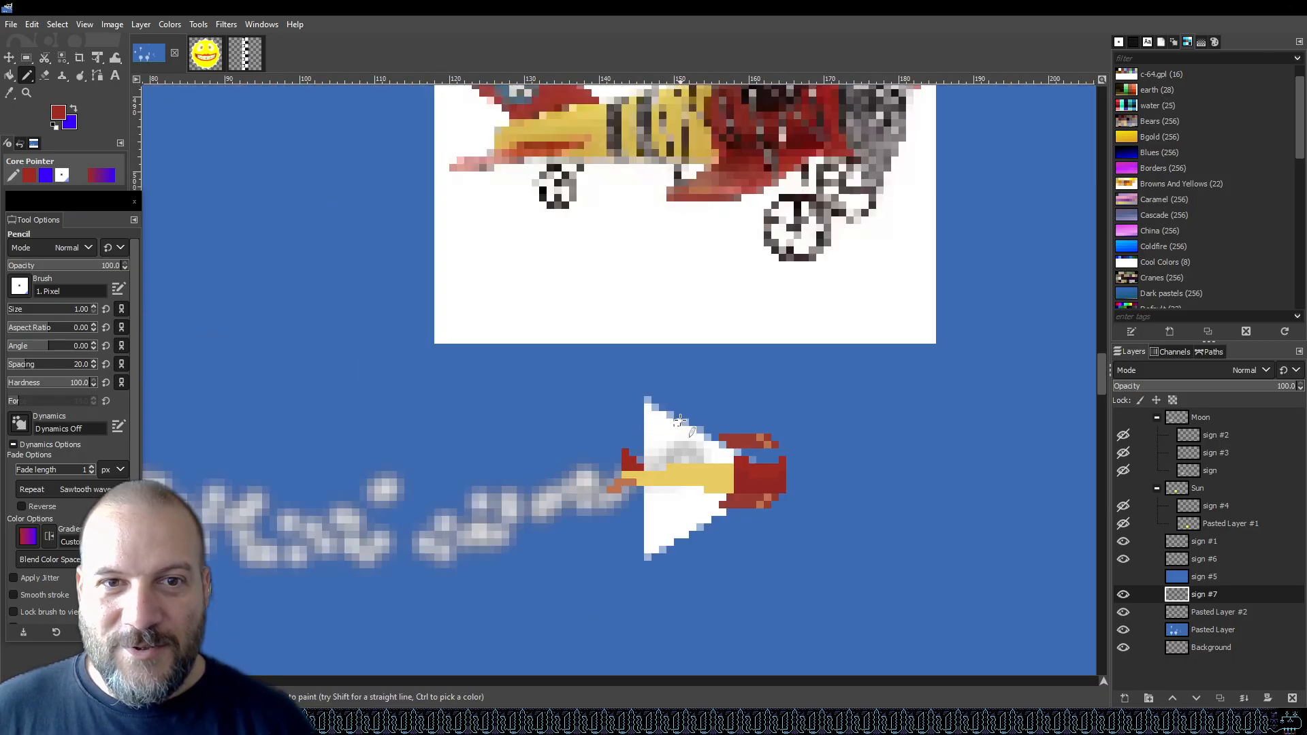
scroll(640, 442, "up", 3)
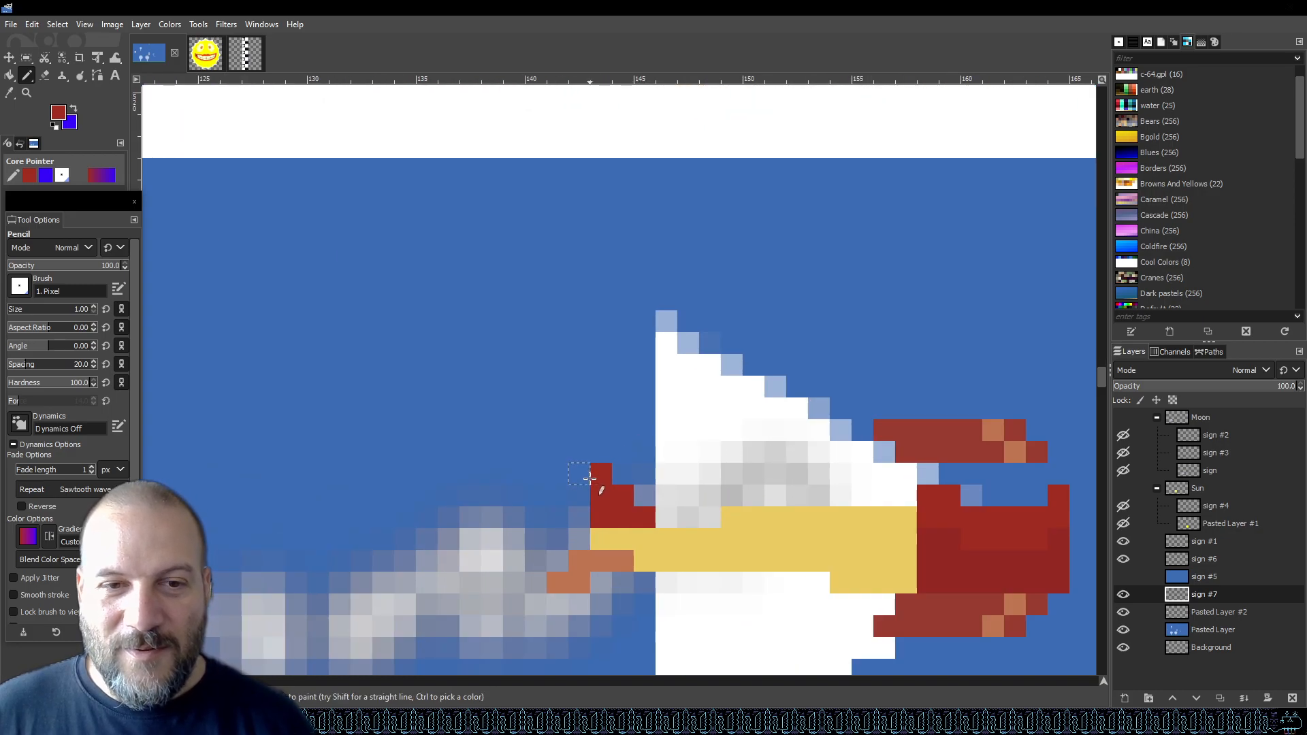
mouse_move(585, 496)
left_mouse_down()
mouse_move(585, 482)
mouse_move(654, 482)
left_mouse_up()
key("shift+e")
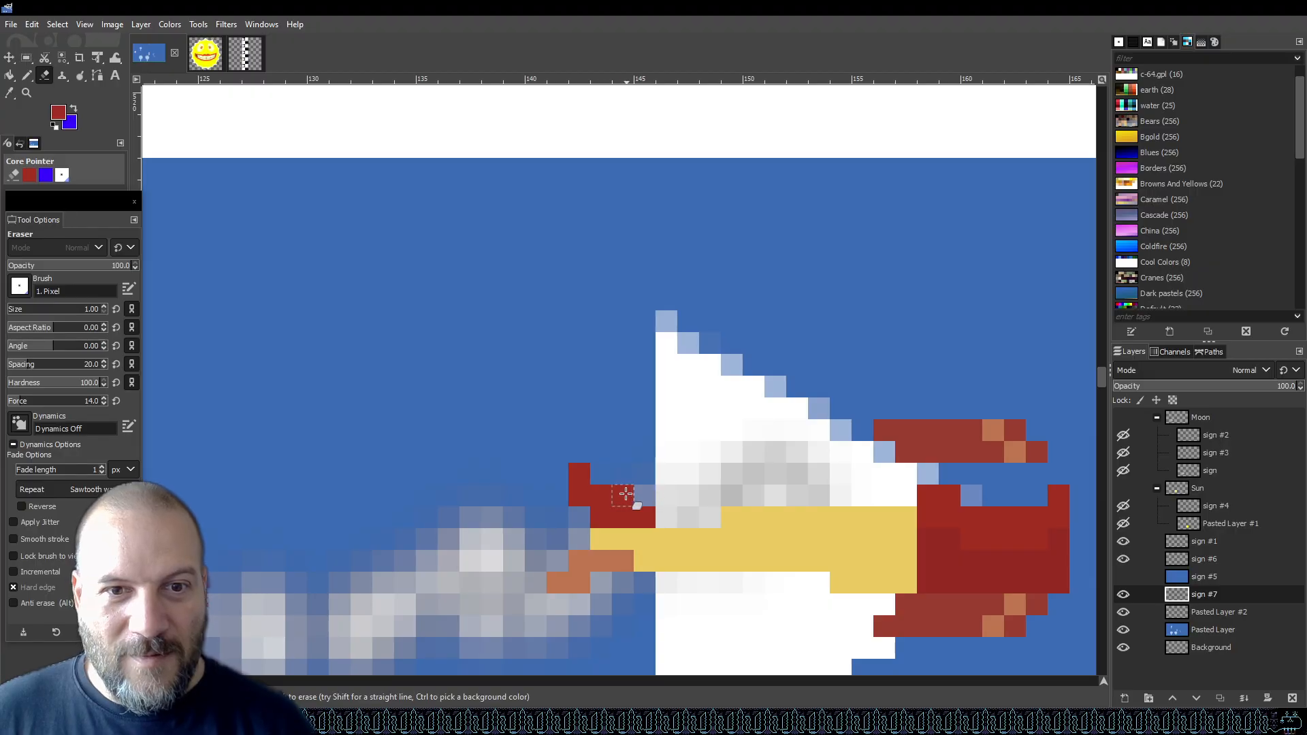
scroll(658, 450, "down", 4)
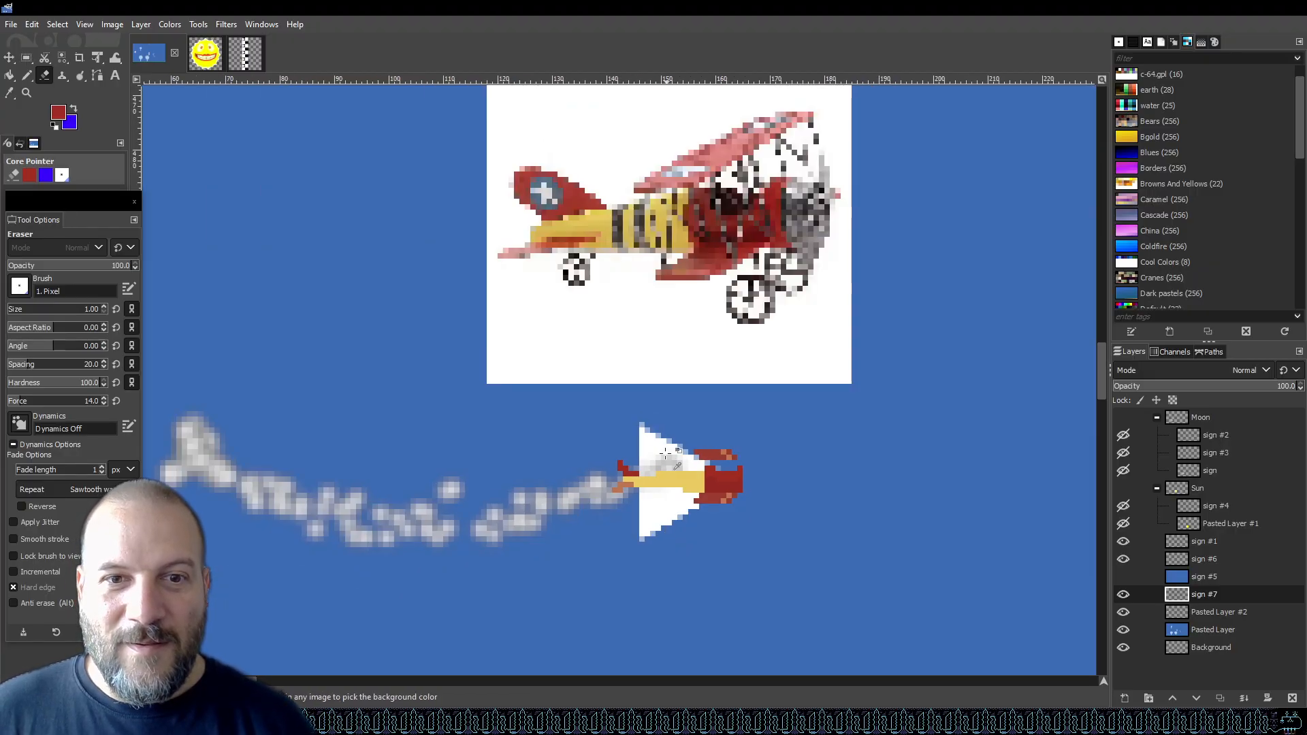
scroll(667, 453, "up", 4)
key("n")
left_click(528, 508)
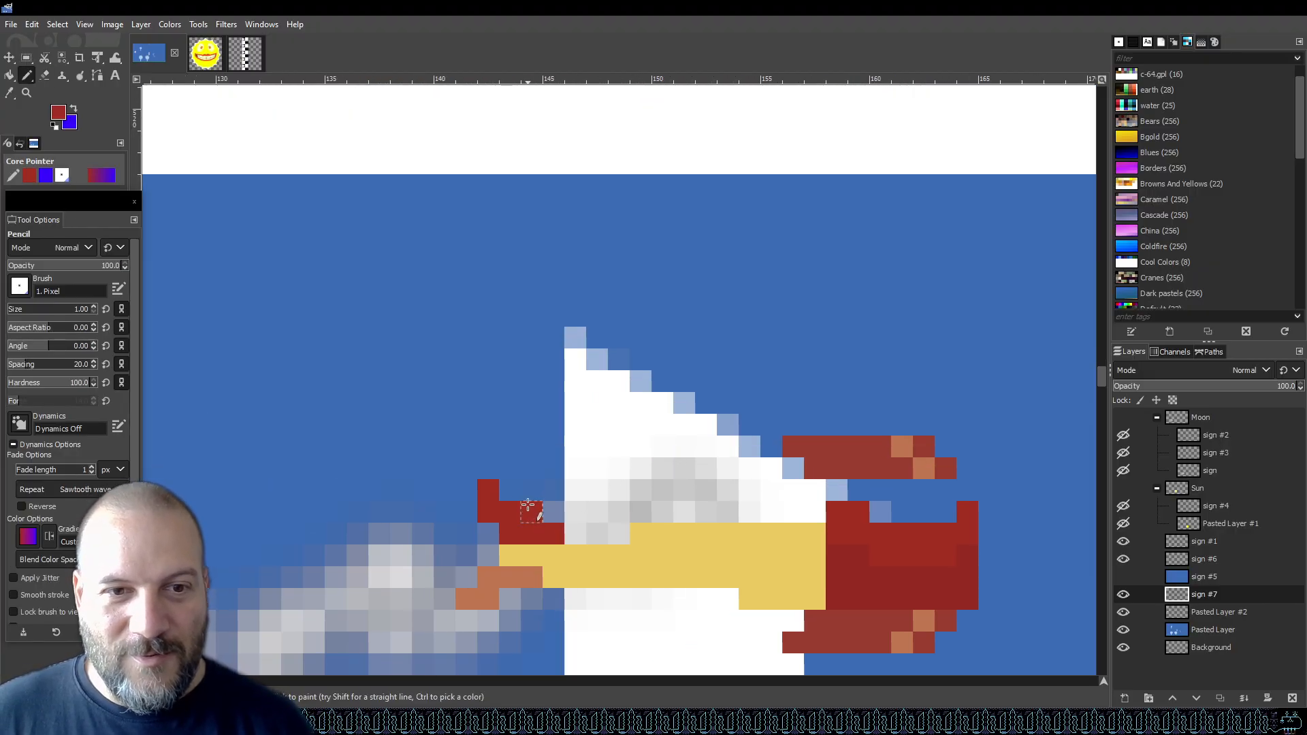
Zoom in and out to compare the biplane sprite with the reference image.
scroll(623, 441, "down", 3)
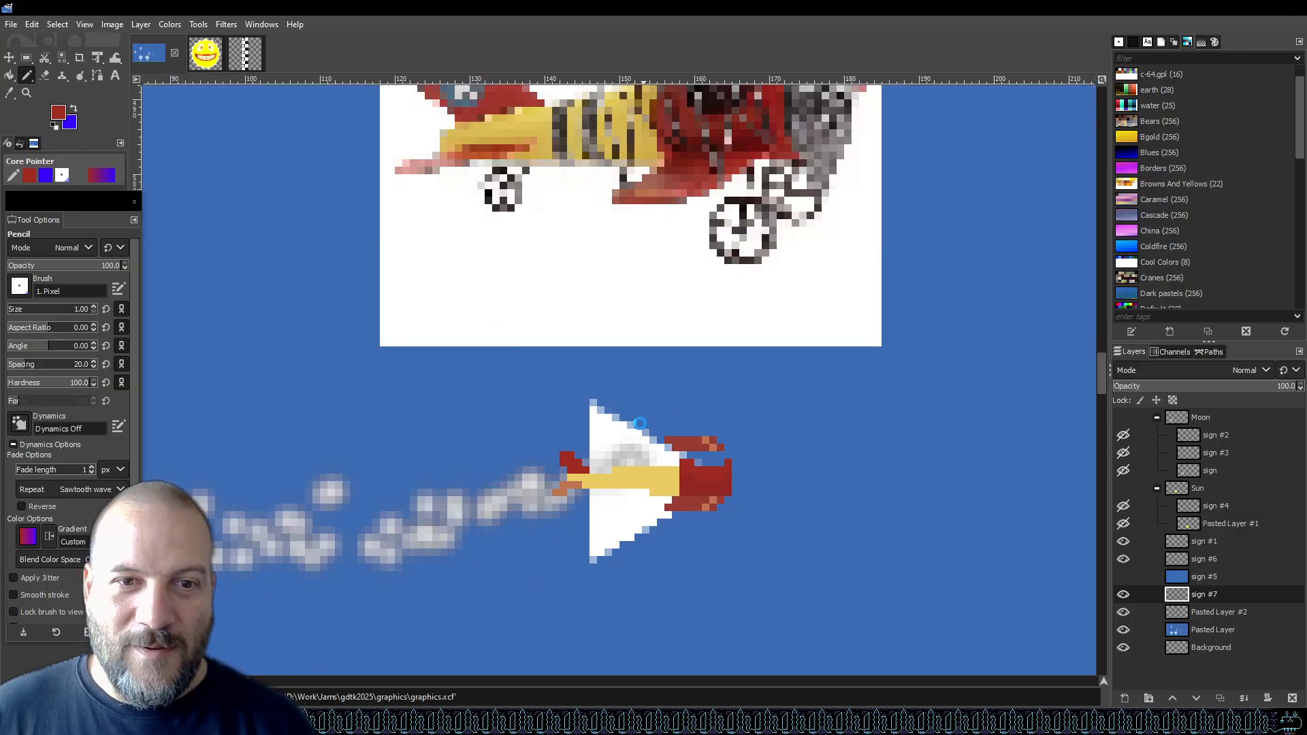
scroll(650, 416, "down", 3)
scroll(674, 400, "up", 2)
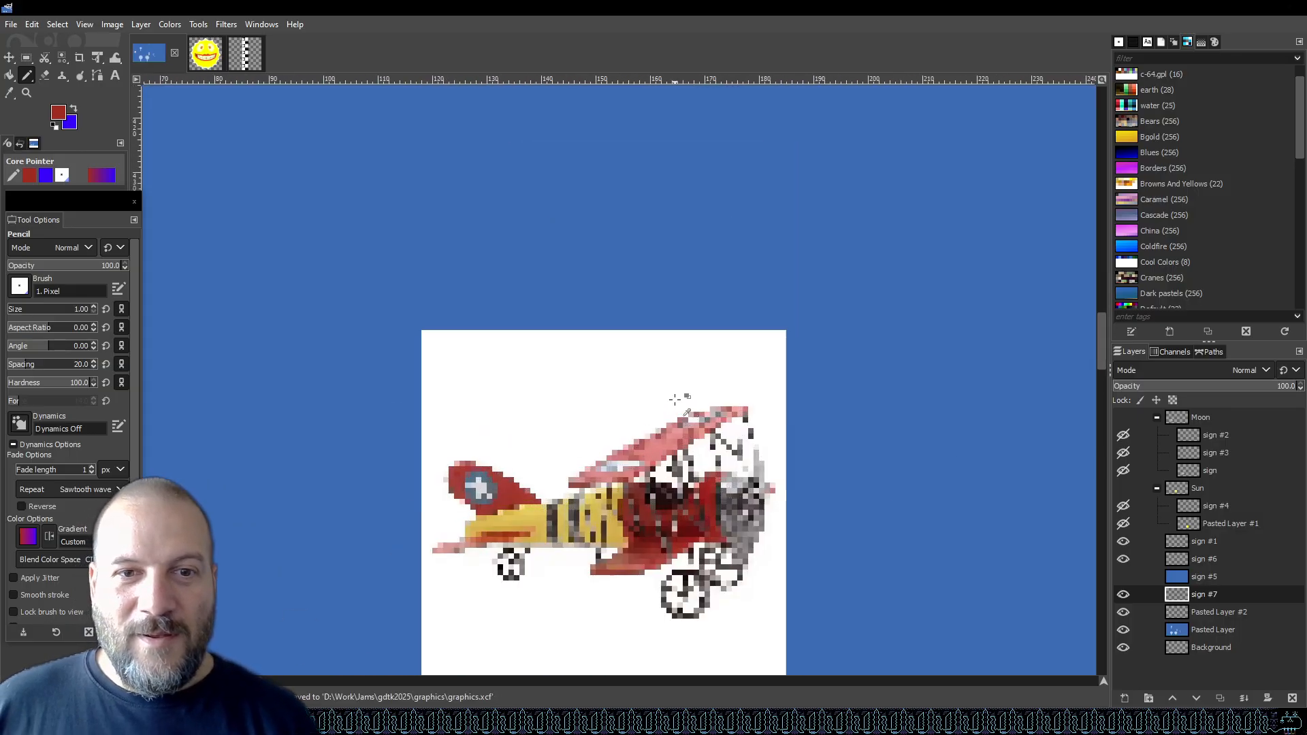
scroll(604, 411, "down", 5)
scroll(617, 340, "up", 2)
scroll(616, 340, "up", 2)
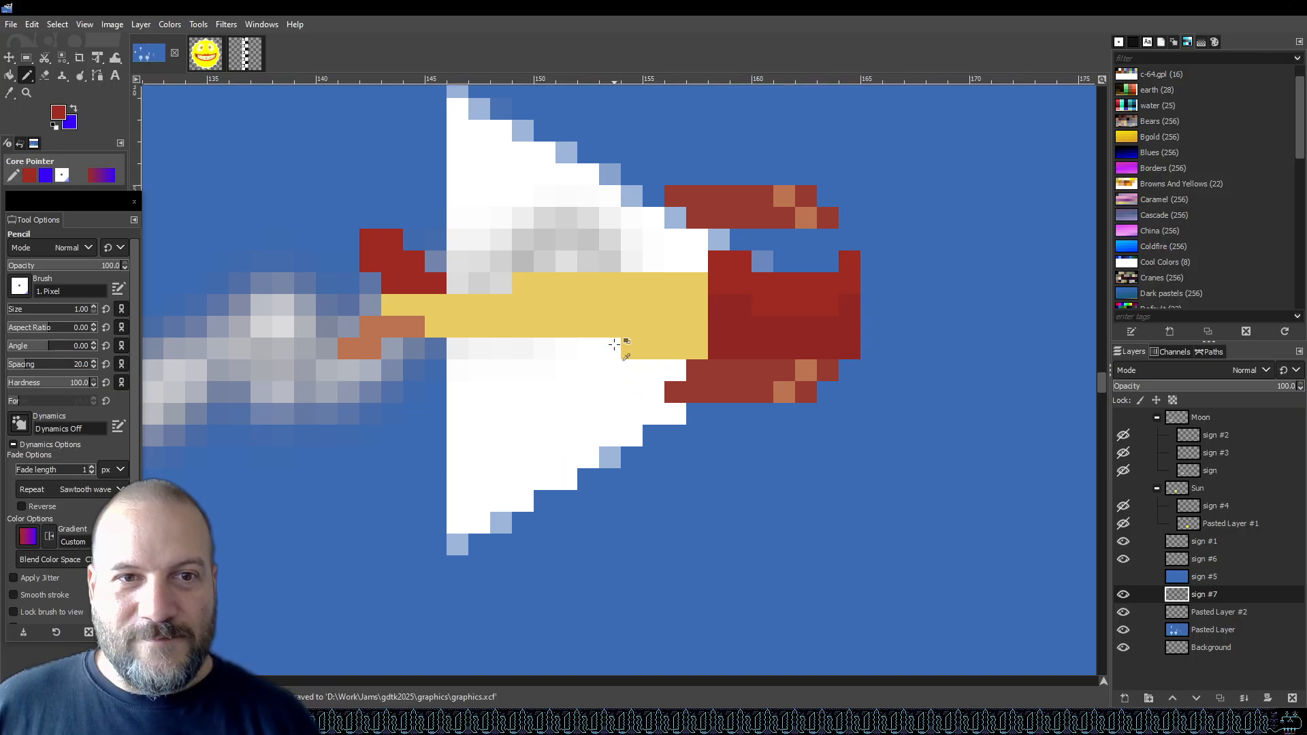
scroll(609, 382, "down", 3)
scroll(610, 348, "up", 2)
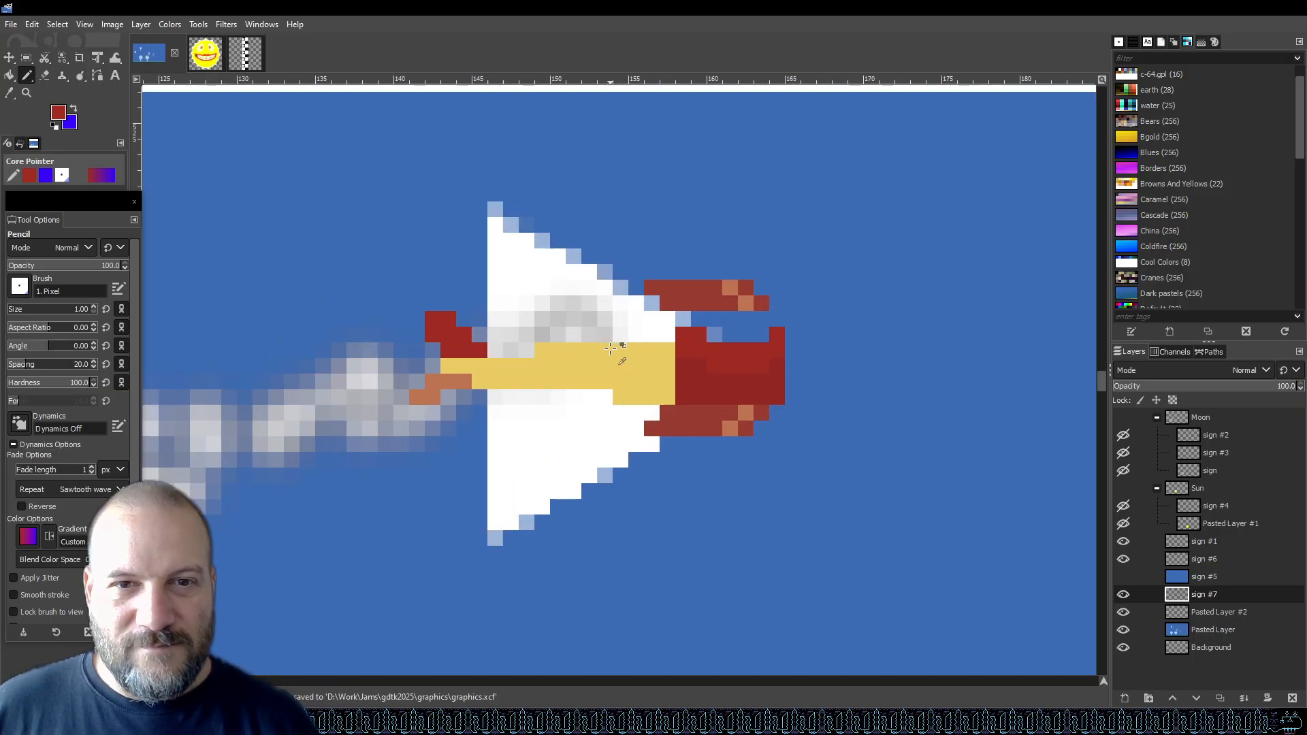
scroll(597, 359, "down", 3)
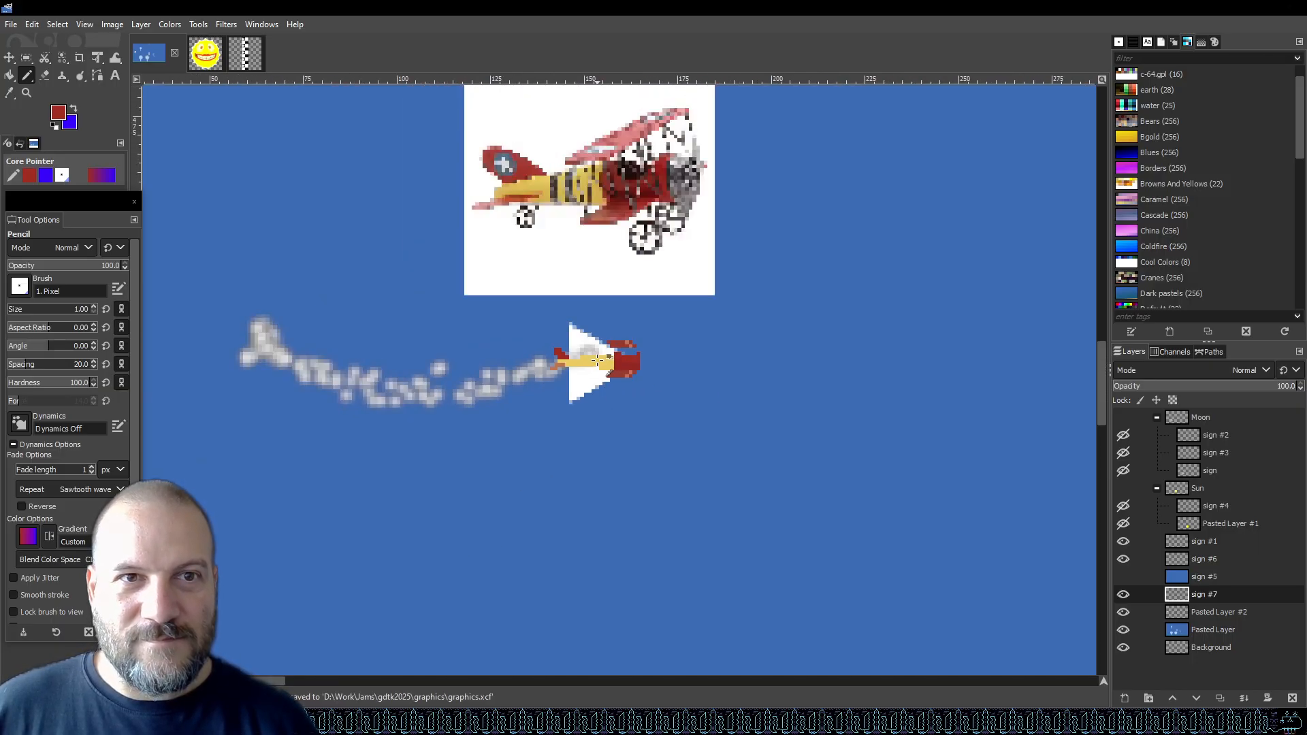
scroll(572, 329, "up", 3)
scroll(571, 329, "up", 1)
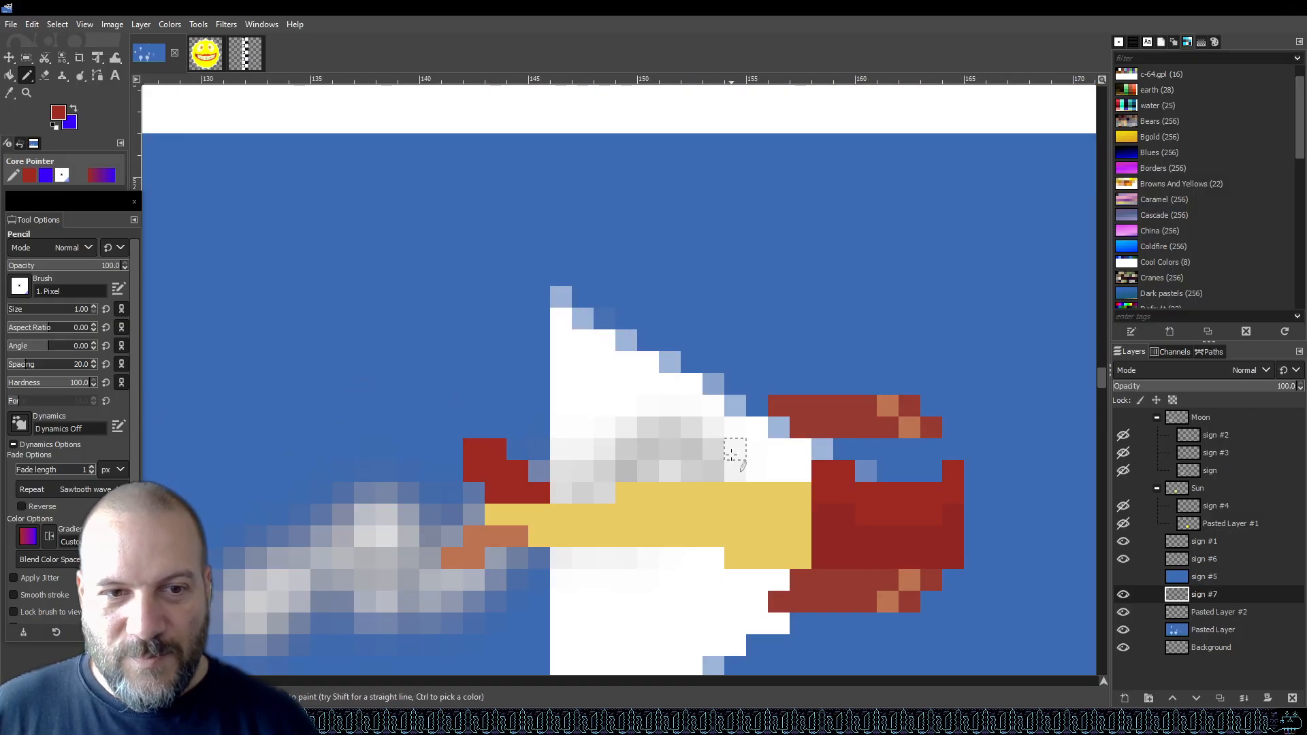
Sample the tail red and paint red pixels below the fuselage's tail end, then save the file.
left_click(817, 583, "ctrl")
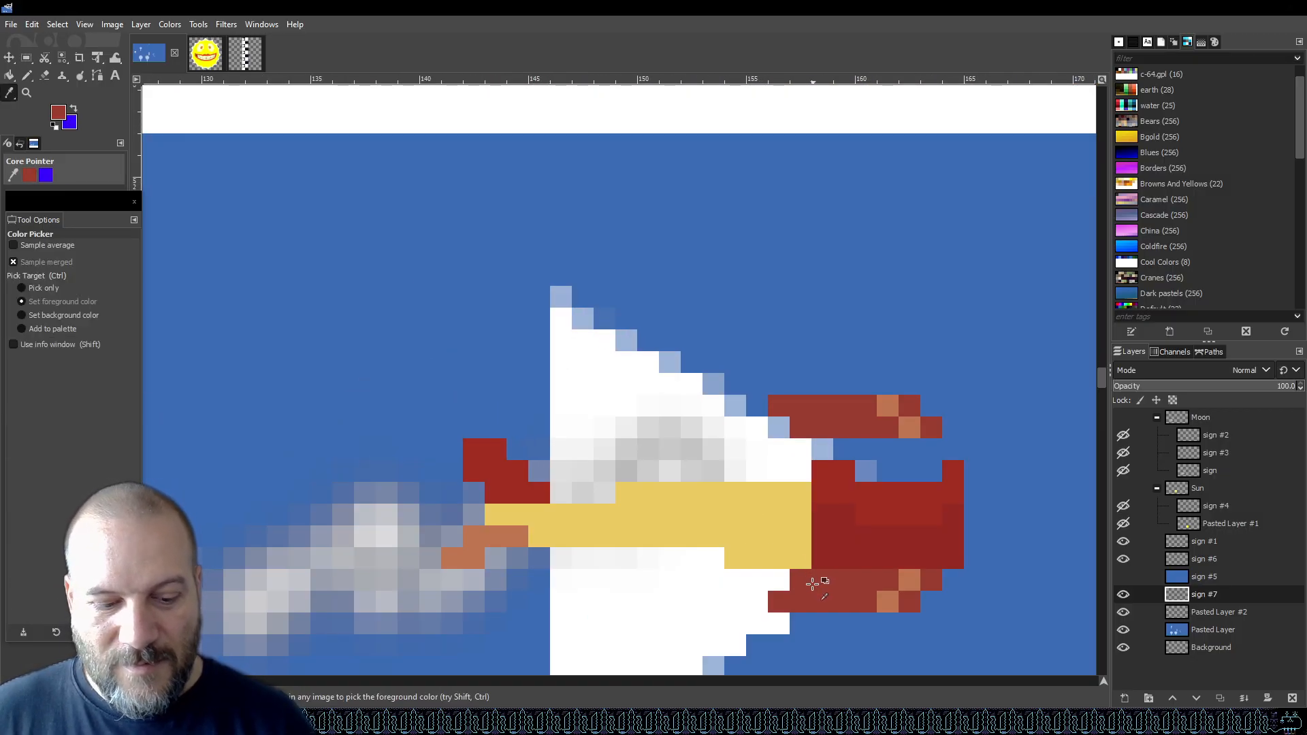
left_click_drag(476, 540, 461, 558)
key("ctrl+s")
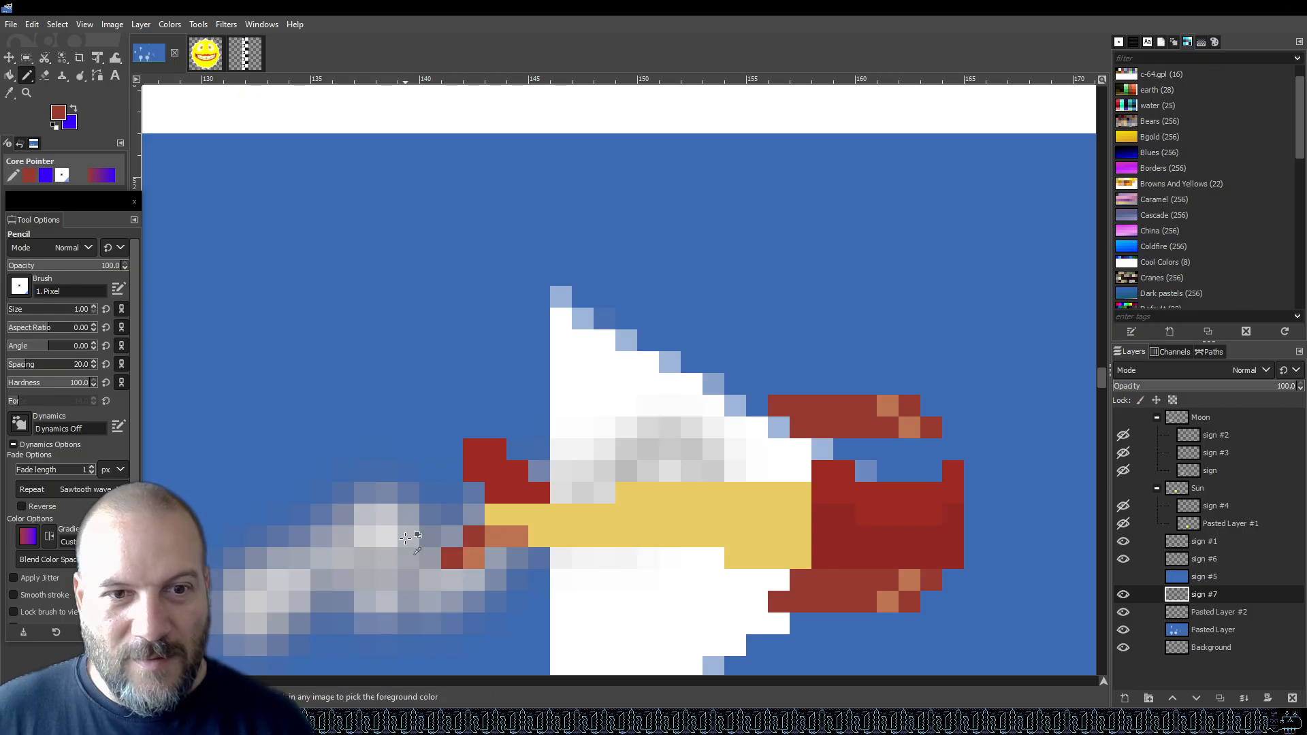
Sample the orange from the reference fuselage and paint an orange stripe along the lower half of the yellow fuselage.
scroll(462, 558, "down", 4)
scroll(476, 545, "up", 2)
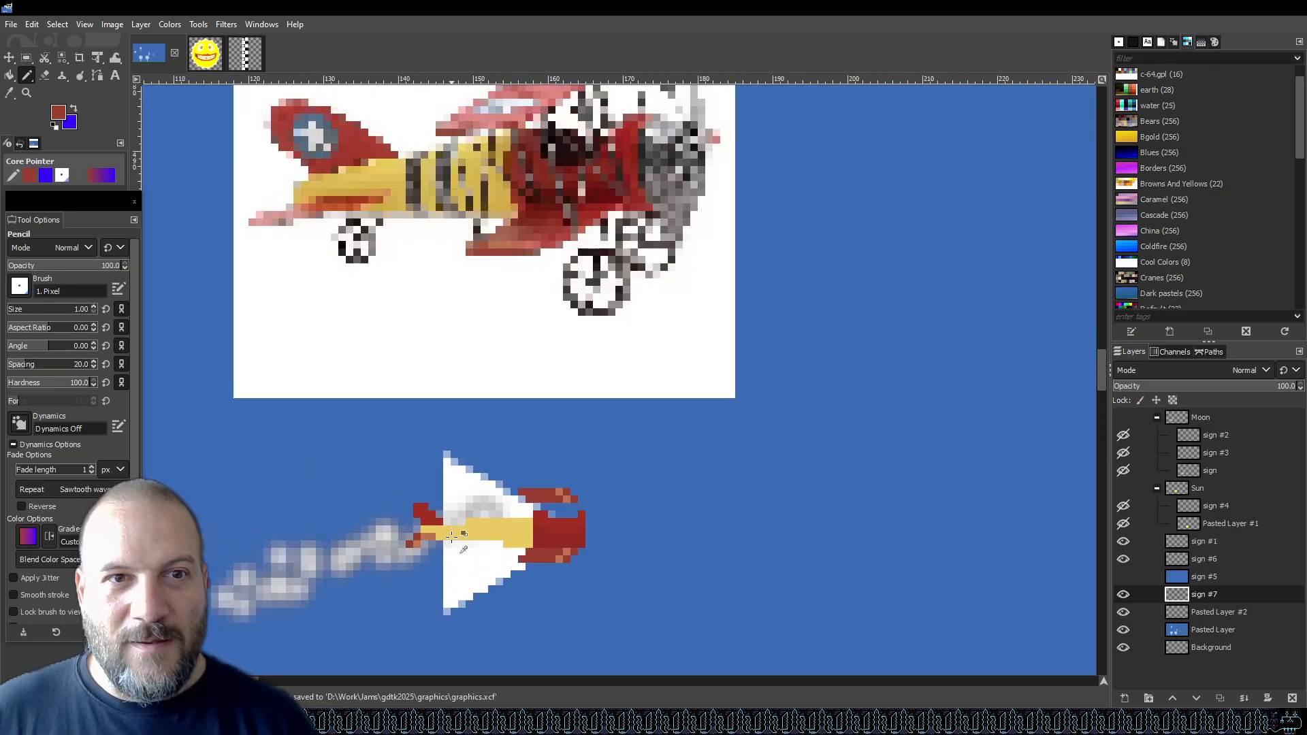
scroll(514, 540, "down", 2)
scroll(514, 540, "down", 1)
scroll(476, 489, "up", 2)
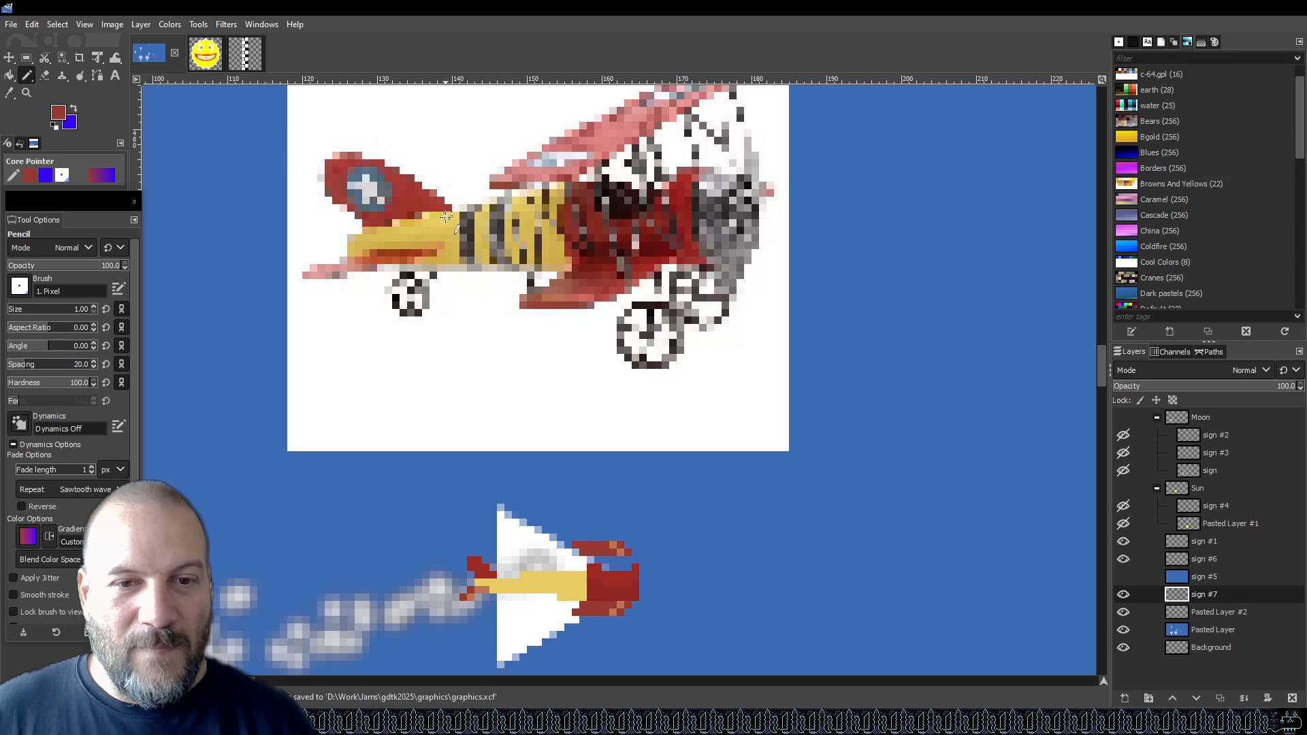
scroll(430, 225, "up", 2)
key("o")
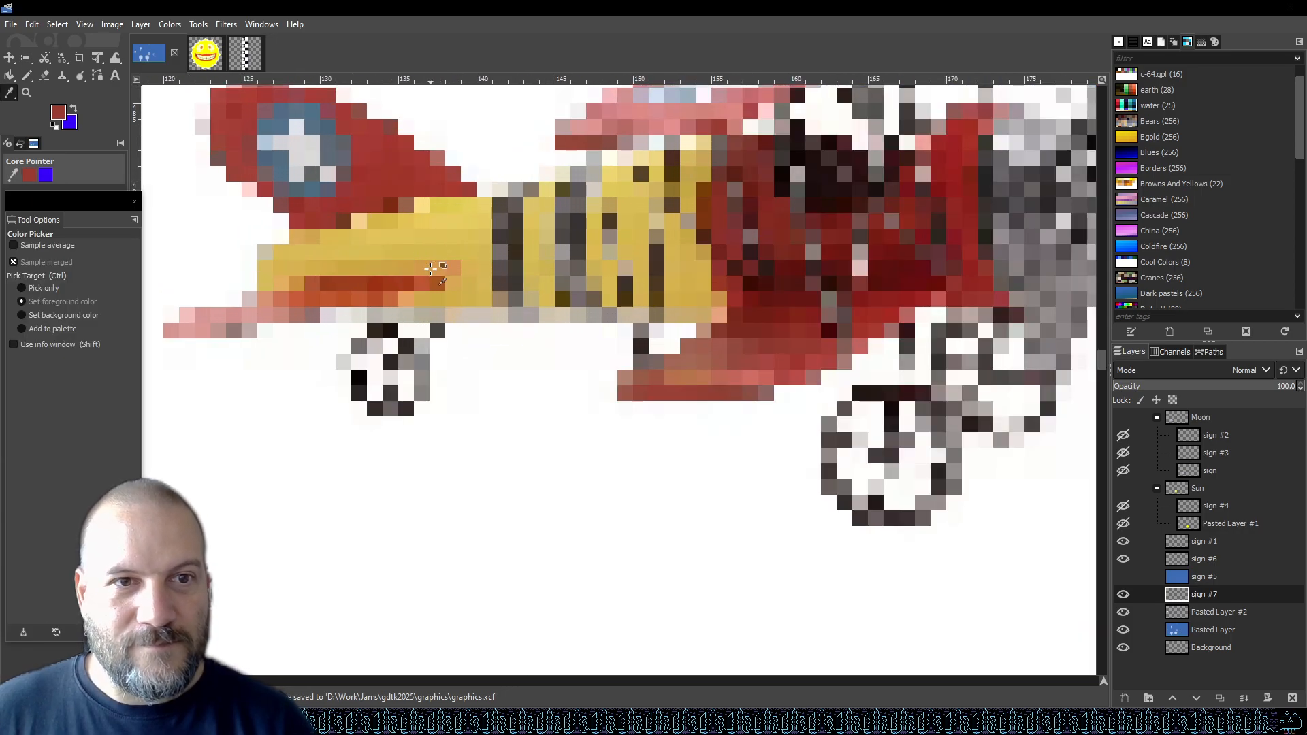
left_click(441, 269)
key("shift+ctrl+j")
key("n")
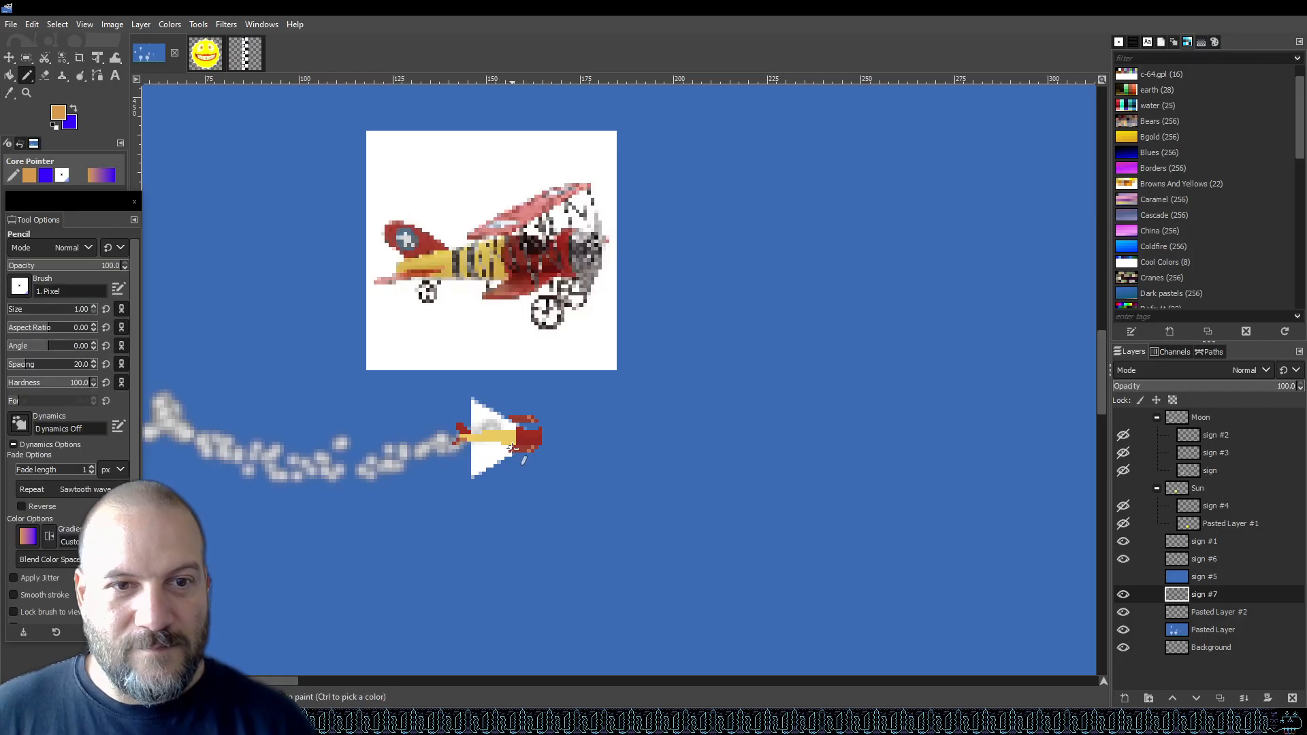
scroll(505, 444, "up", 4)
scroll(505, 444, "up", 2)
left_click_drag(470, 424, 529, 421)
left_click_drag(275, 401, 545, 402)
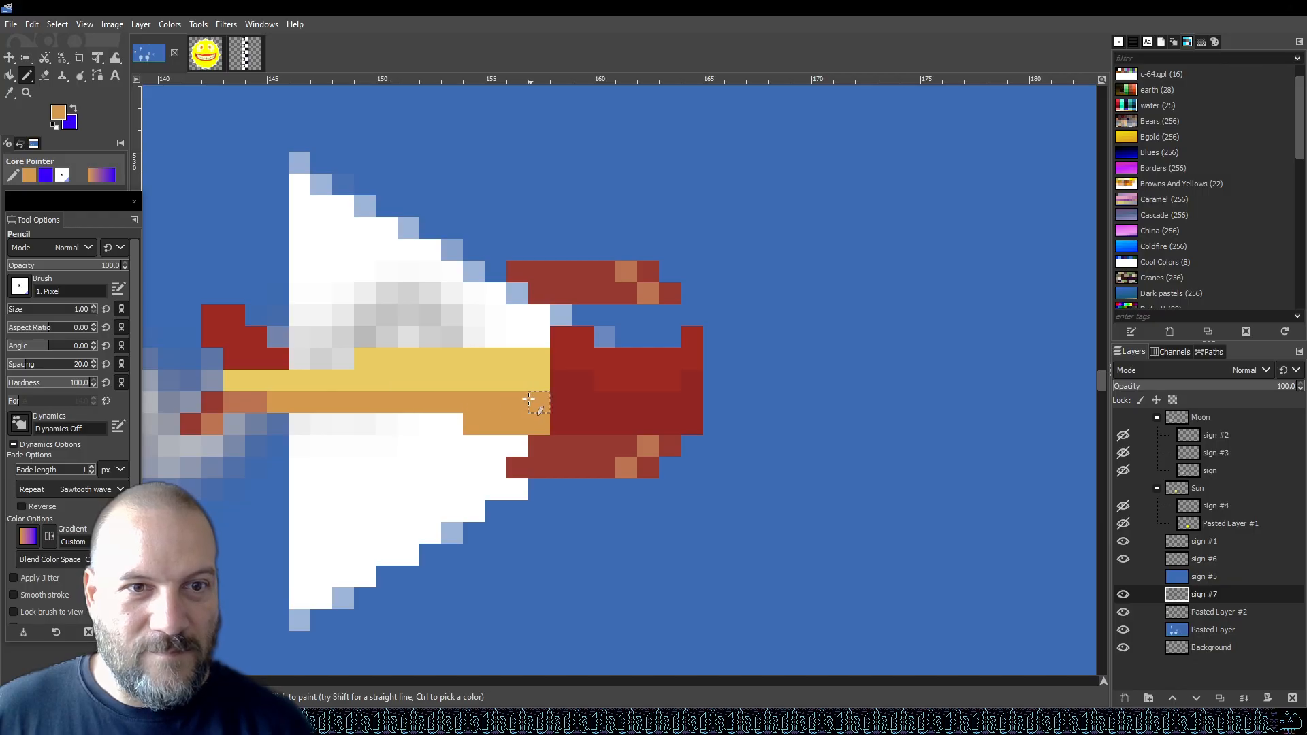
Sample the lighter yellow from the reference fuselage, repaint the fuselage's upper row with it, and save.
scroll(512, 378, "down", 2)
scroll(512, 378, "down", 2)
scroll(391, 143, "up", 5)
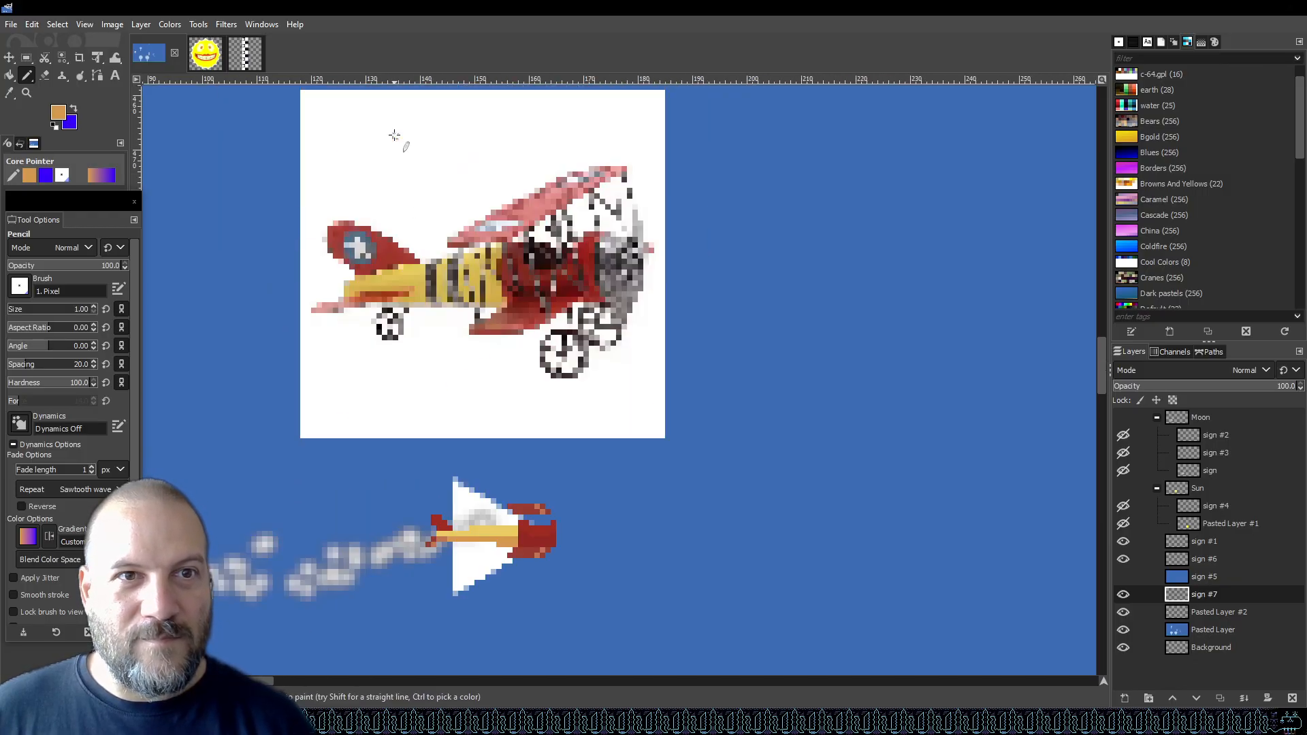
scroll(414, 355, "up", 3)
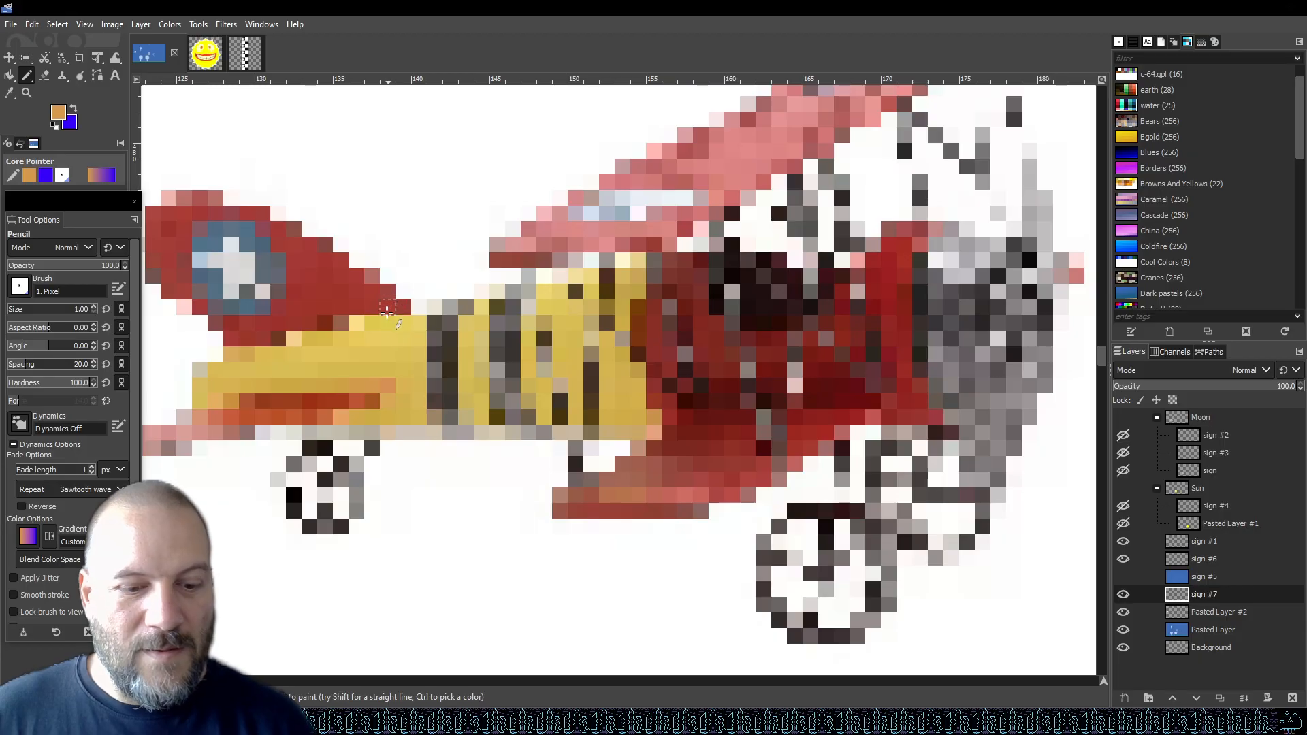
key("o")
left_click(388, 357)
scroll(482, 370, "down", 10)
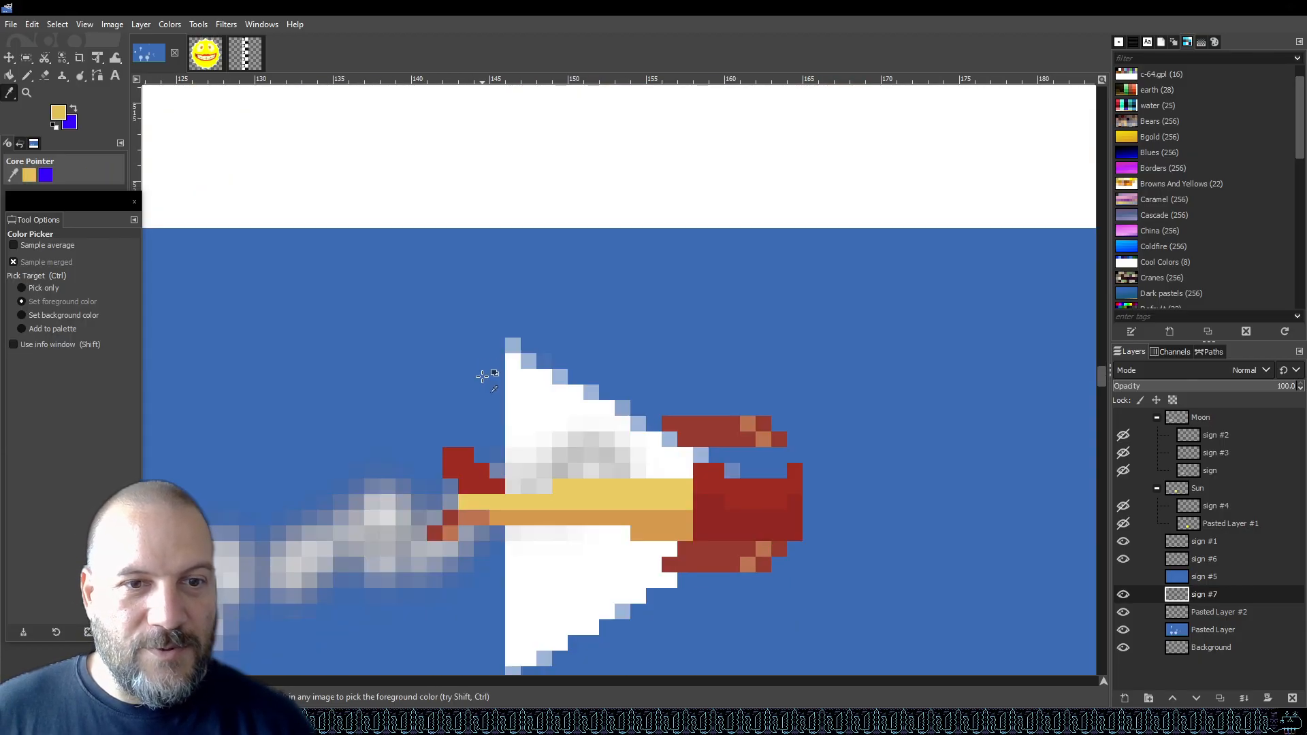
key("n")
left_click_drag(623, 502, 685, 503)
left_click_drag(574, 503, 590, 503)
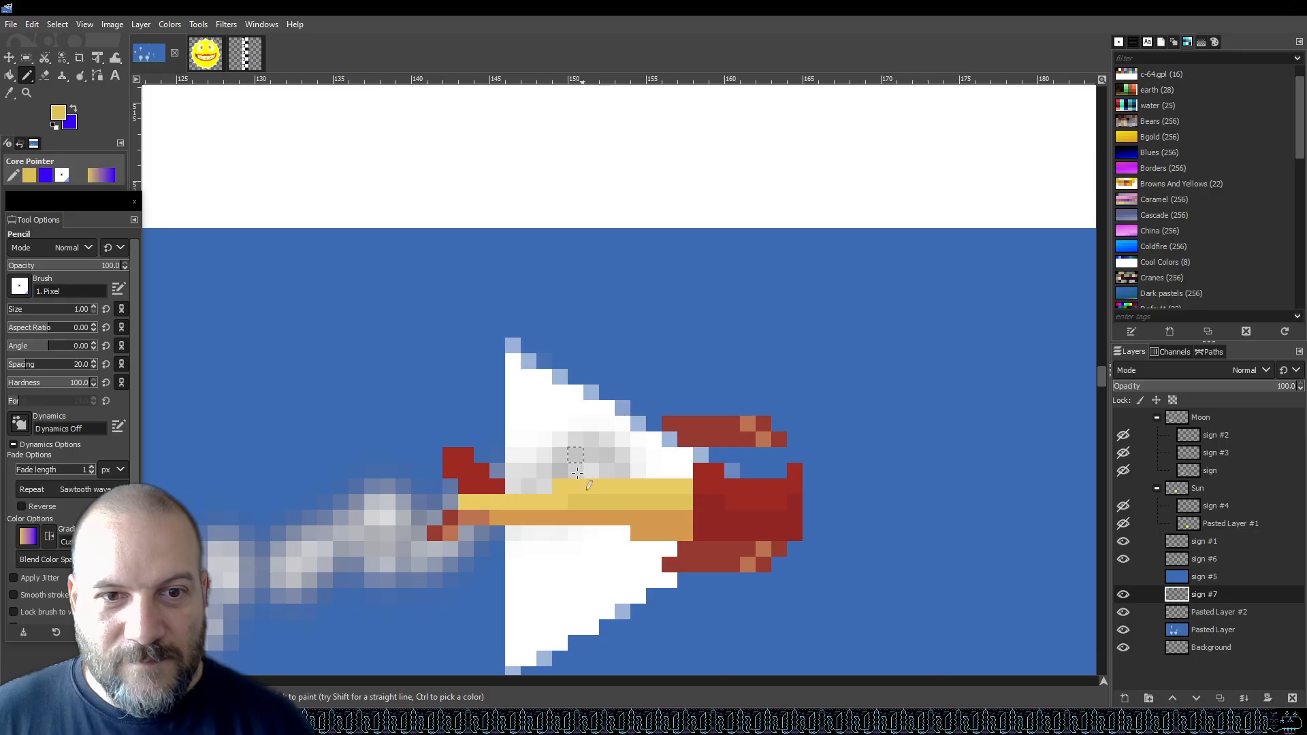
key("ctrl+s")
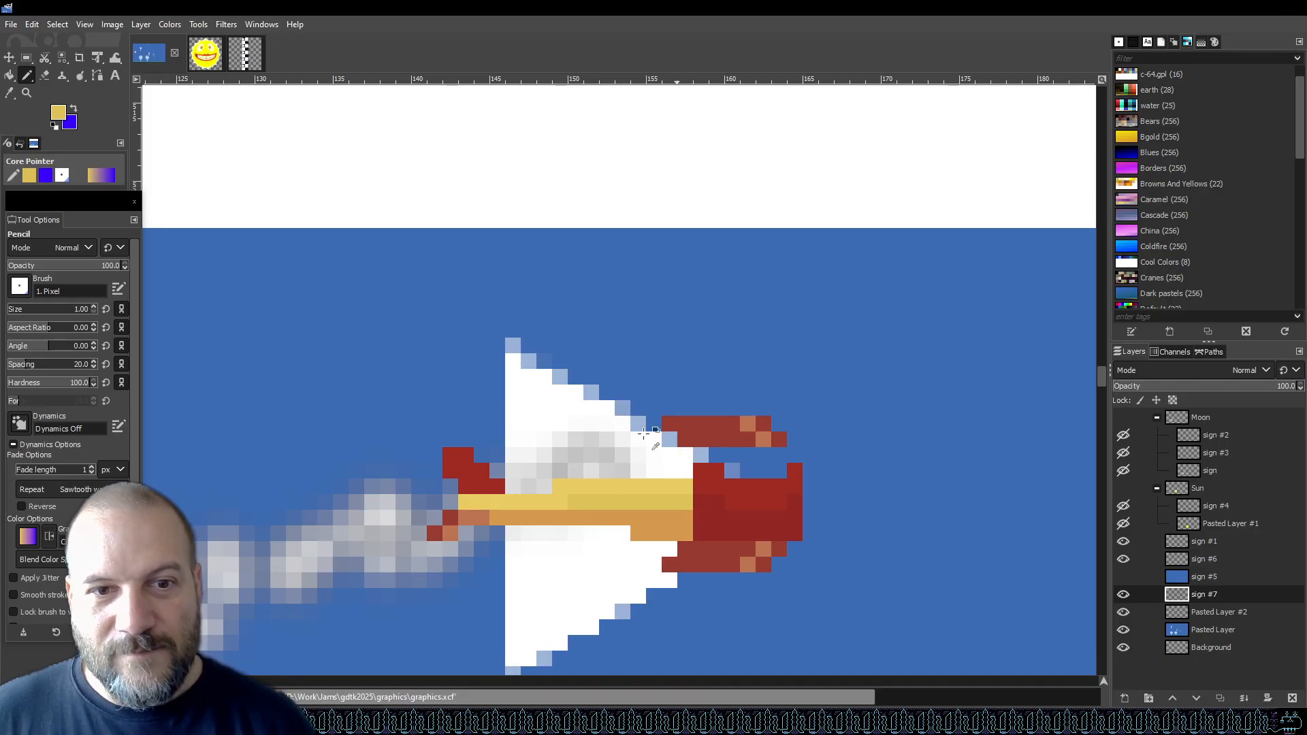
Sample the propeller grey from the reference and draw a vertical grey propeller line in front of the nose.
scroll(583, 386, "down", 3)
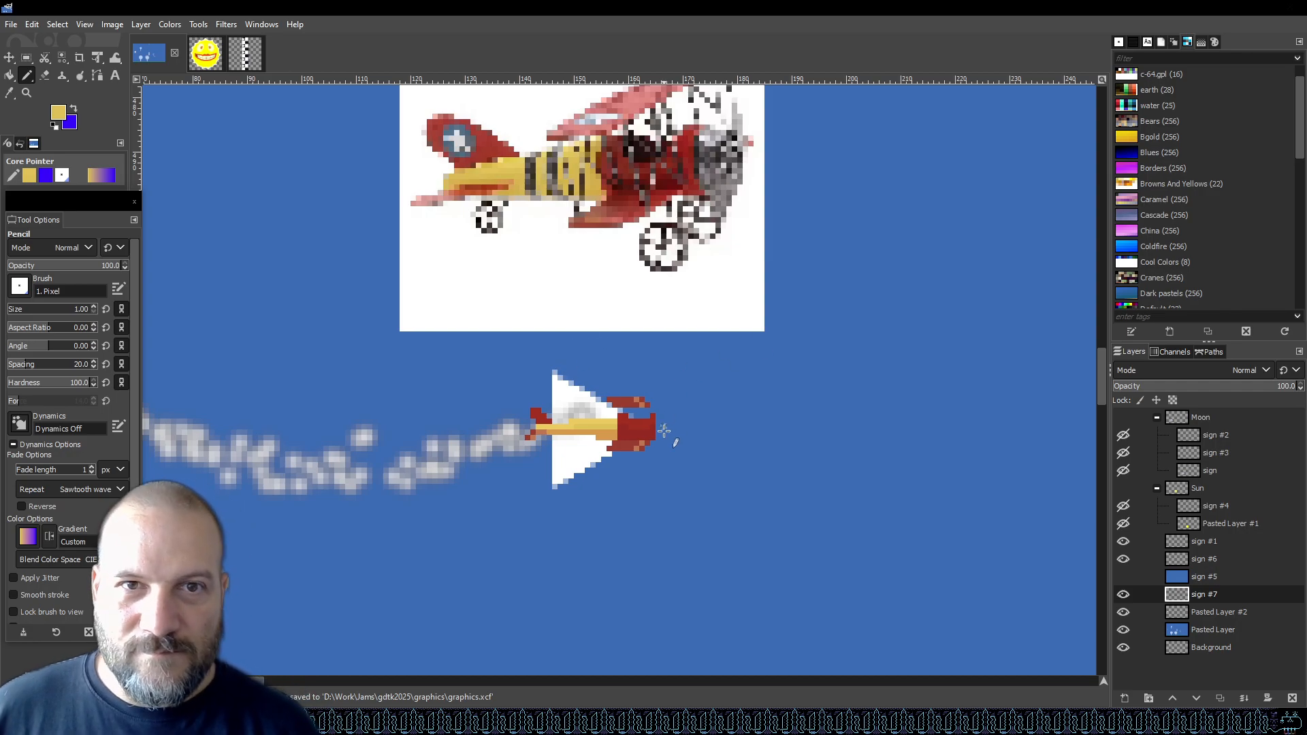
scroll(709, 370, "up", 3)
scroll(708, 370, "down", 3)
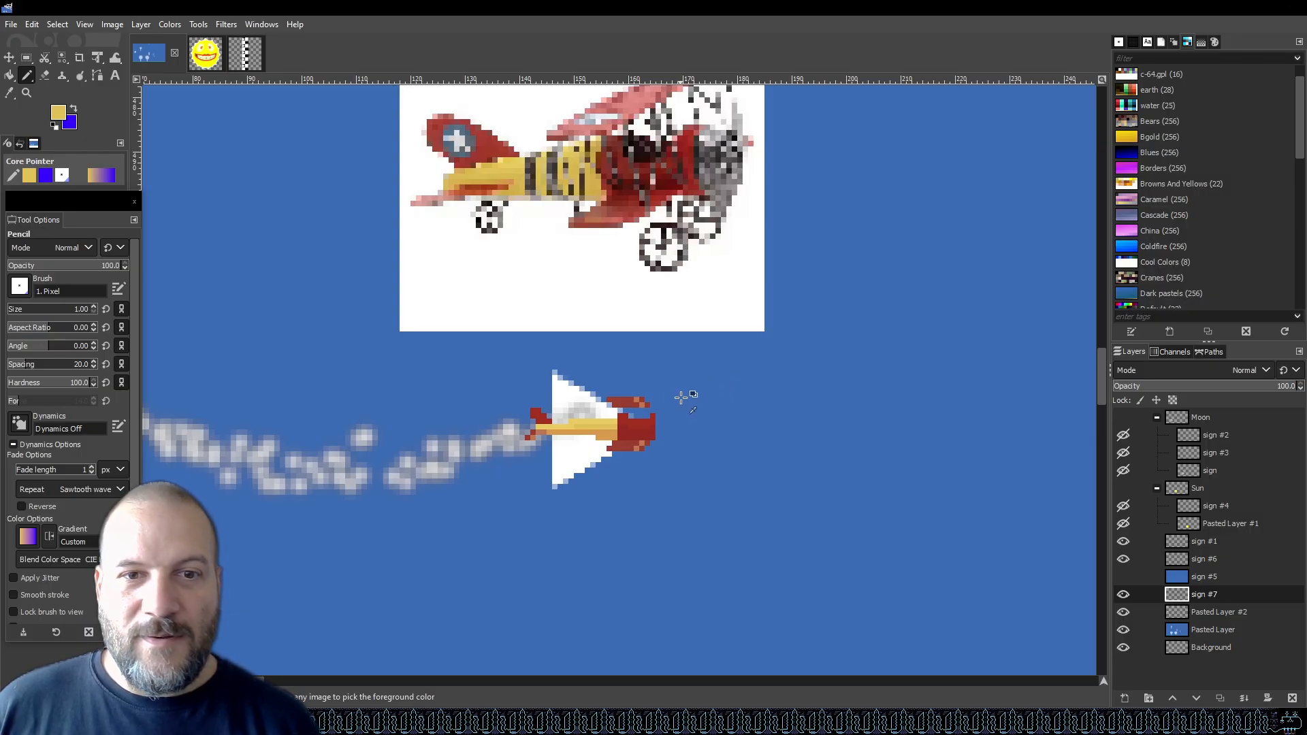
scroll(677, 402, "up", 3)
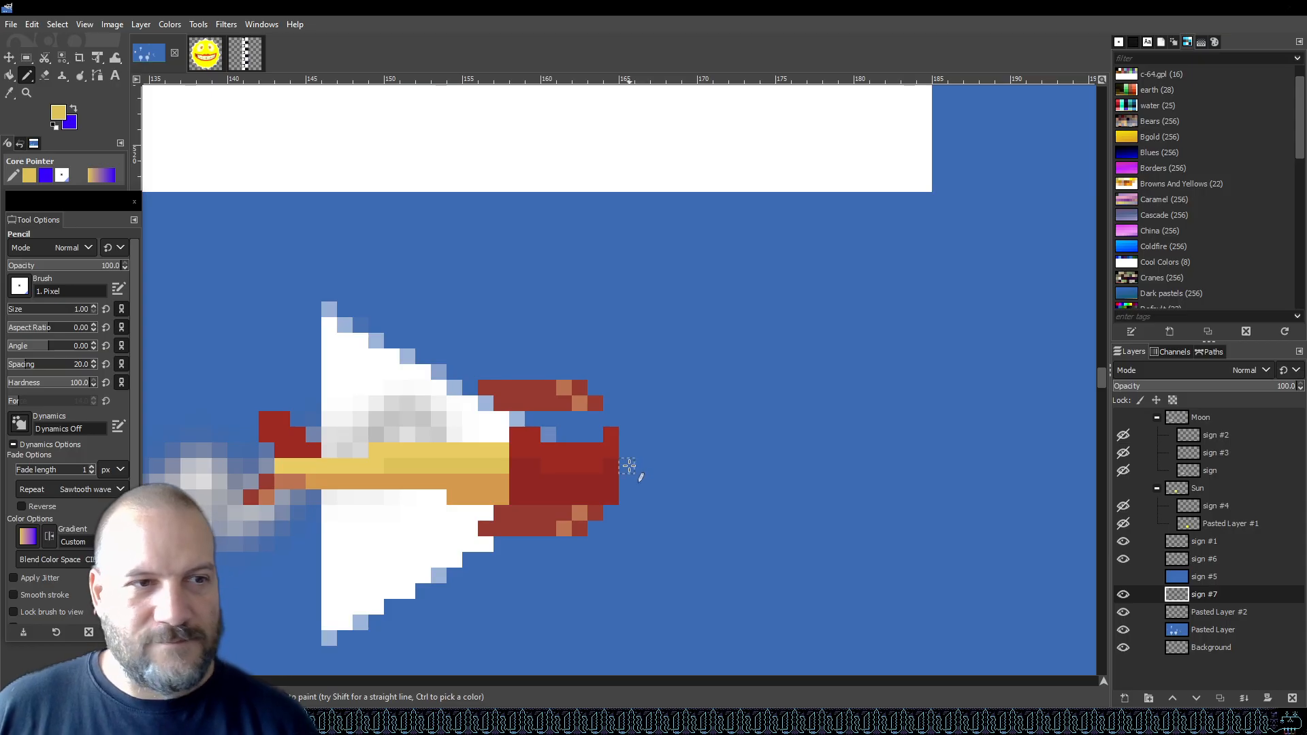
scroll(396, 377, "down", 2)
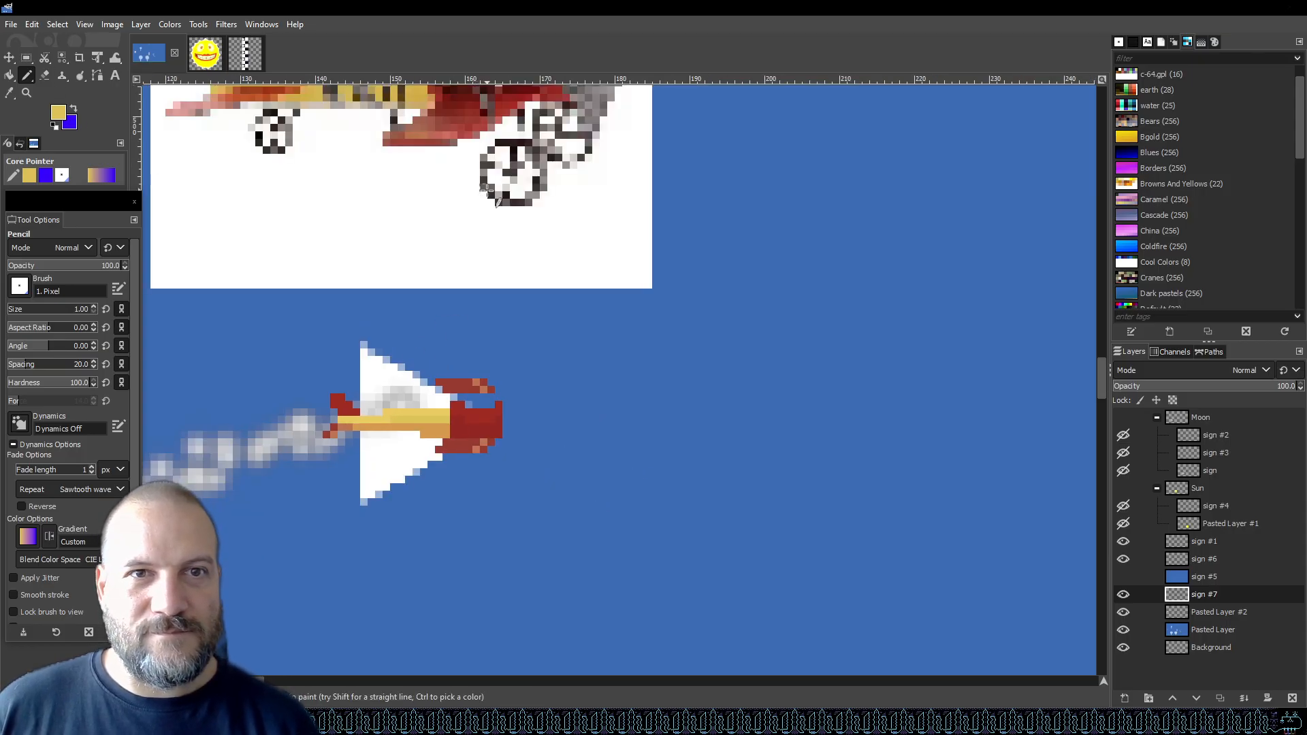
scroll(487, 190, "up", 2)
key("o")
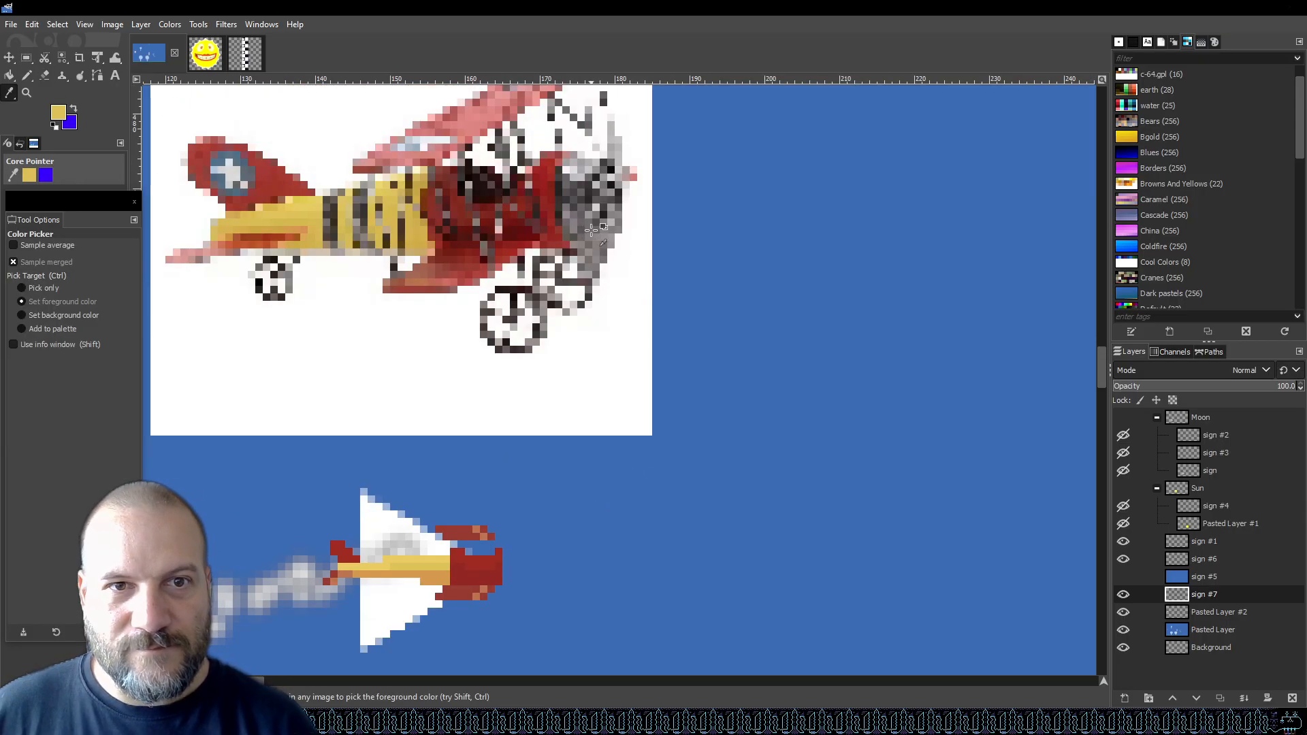
left_click(576, 225)
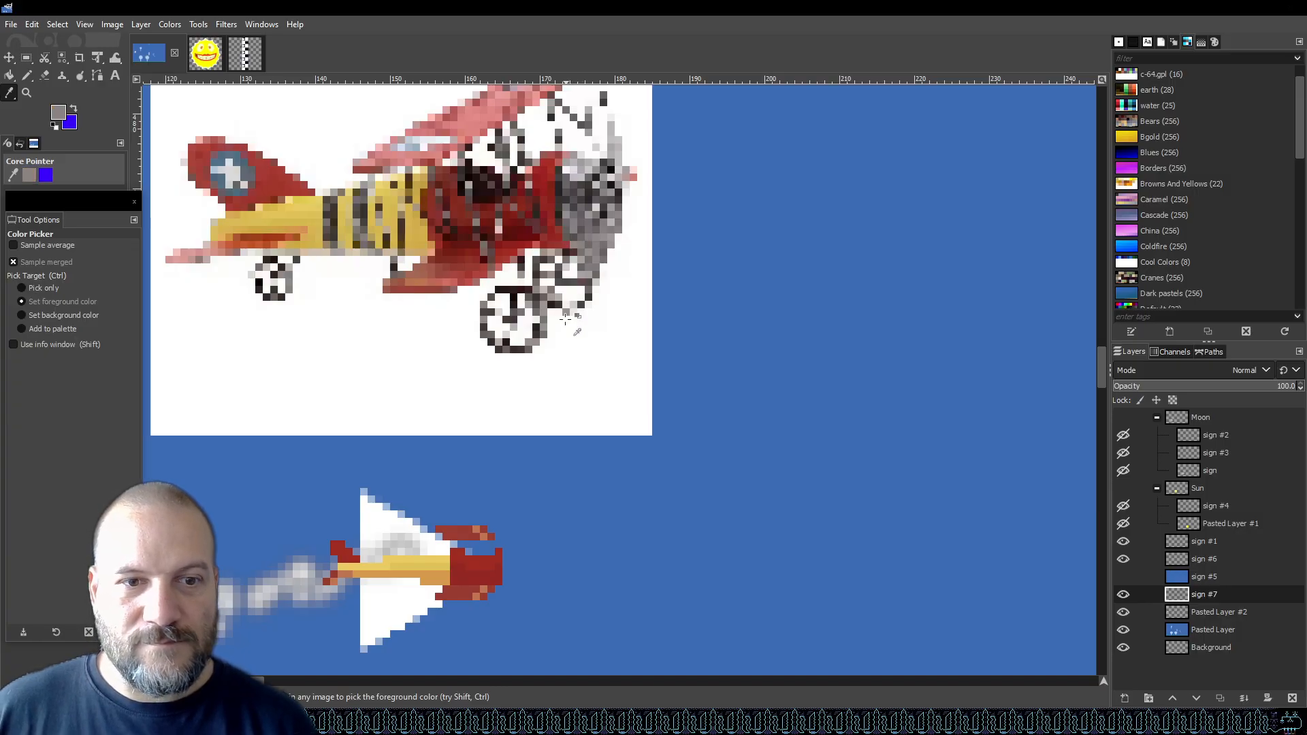
scroll(576, 228, "down", 2)
key("n")
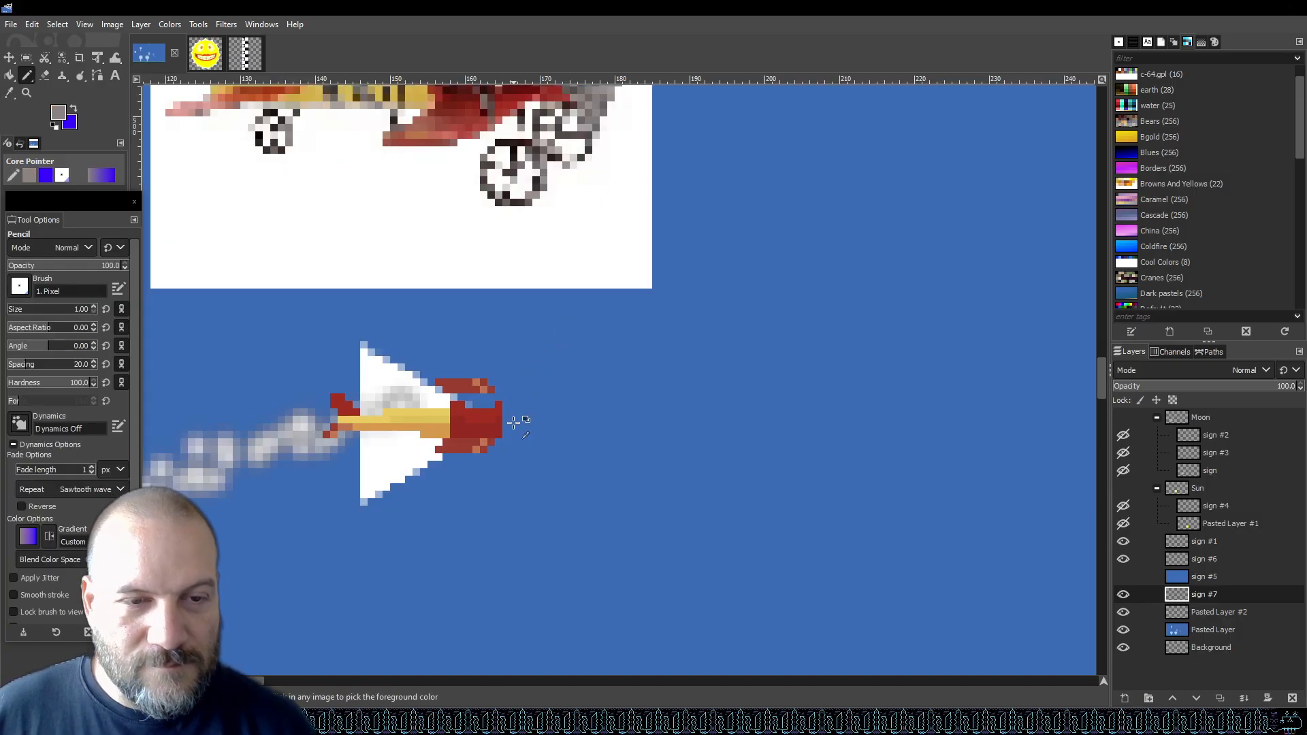
scroll(525, 420, "up", 5)
left_click(446, 419)
left_click_drag(481, 491, 484, 350)
scroll(479, 388, "down", 7)
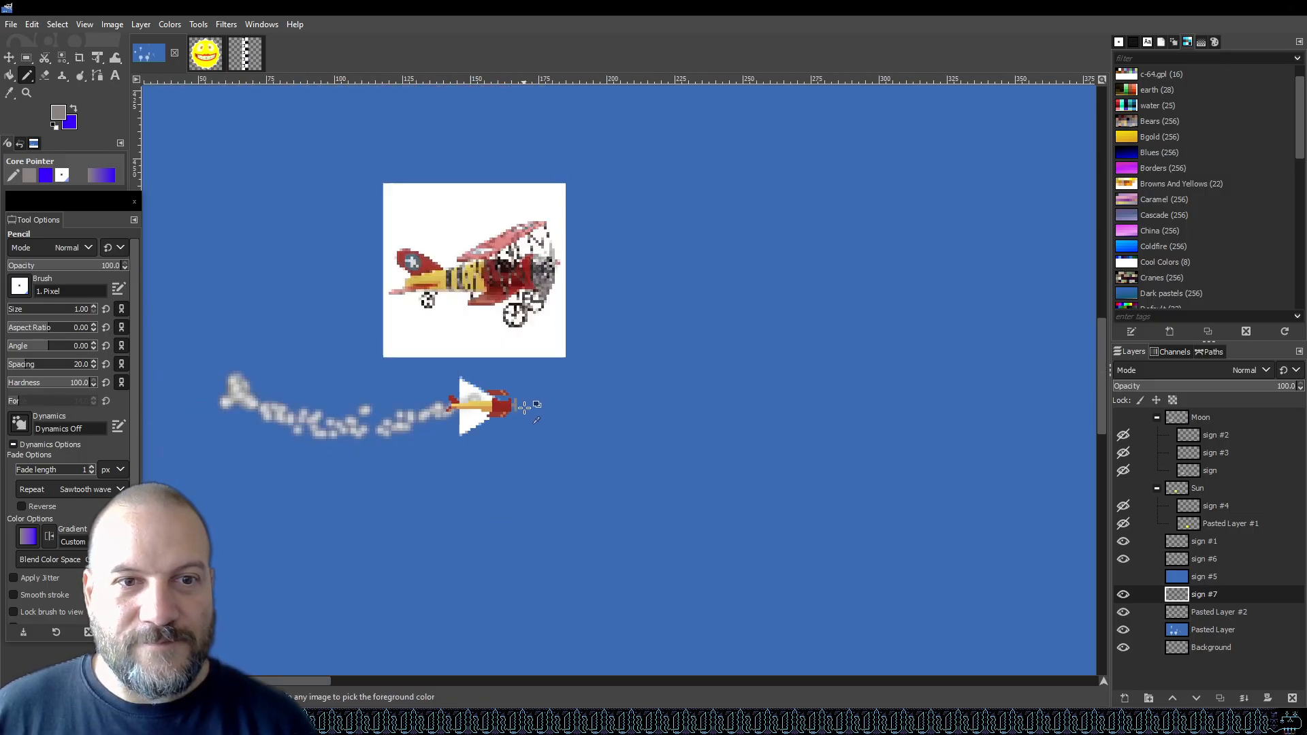
scroll(492, 397, "up", 2)
scroll(492, 398, "up", 1)
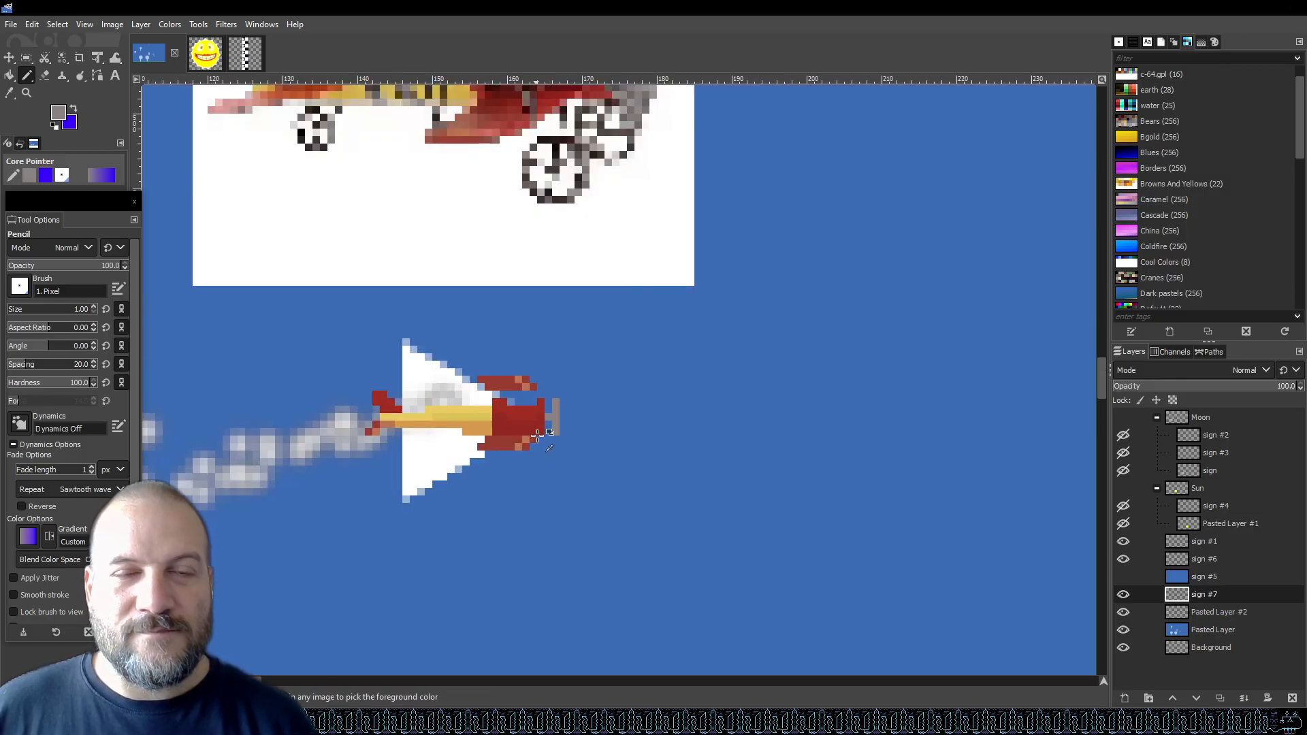
scroll(545, 432, "down", 3)
scroll(529, 453, "up", 4)
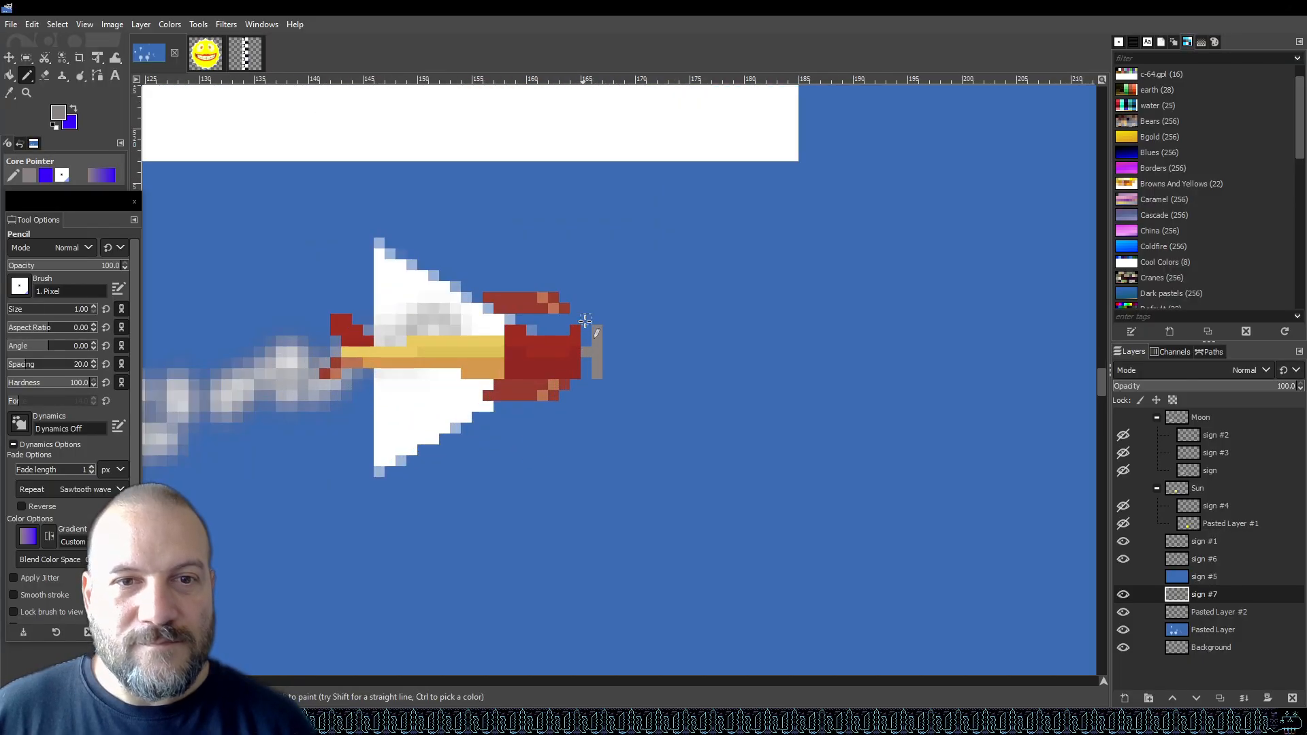
scroll(701, 331, "down", 3)
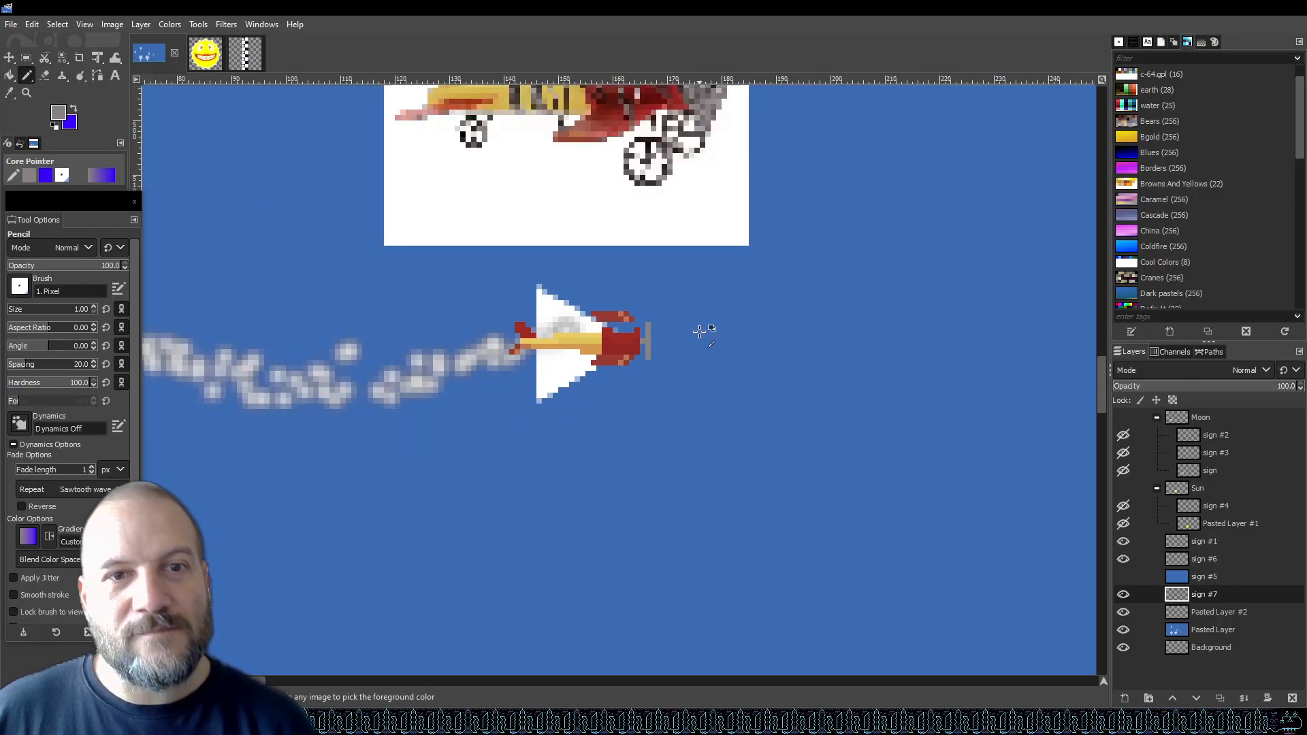
Save the file, and draw a diagonal grey strut line from the upper wing down across the red nose.
key("ctrl+s")
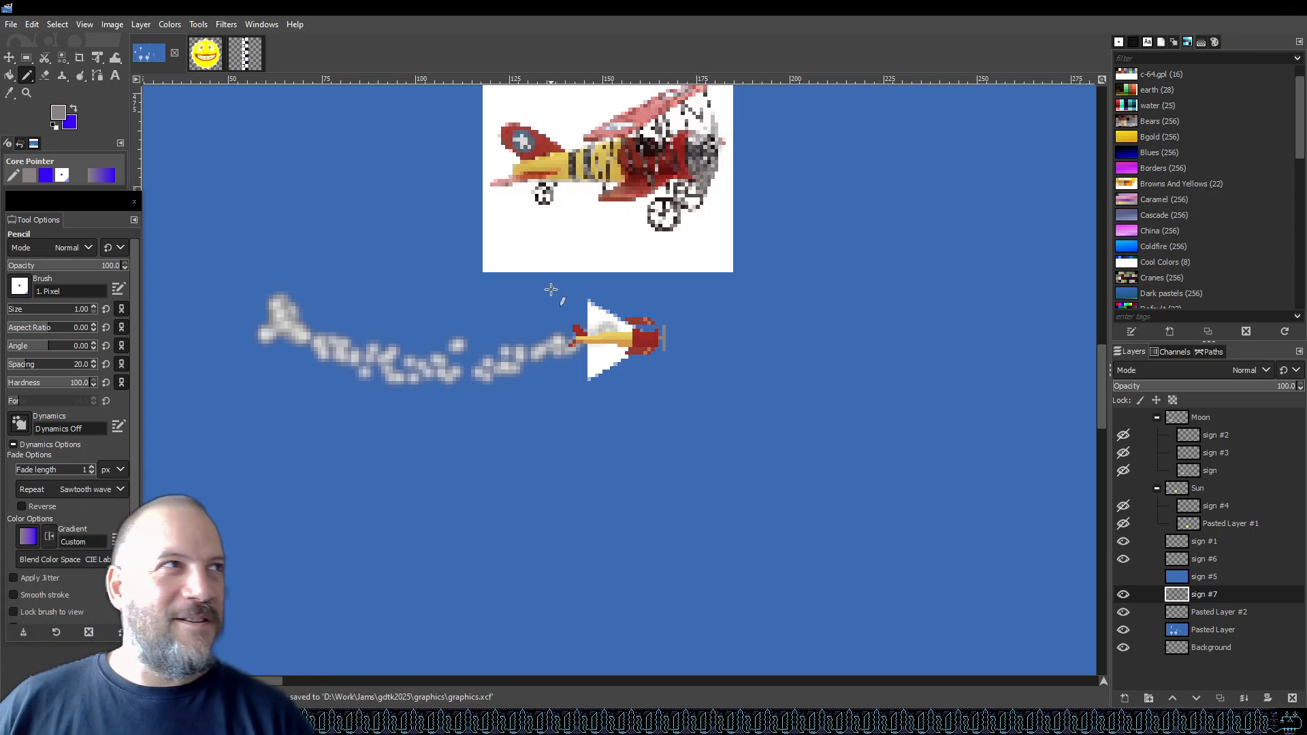
scroll(654, 364, "up", 5)
scroll(779, 388, "down", 5)
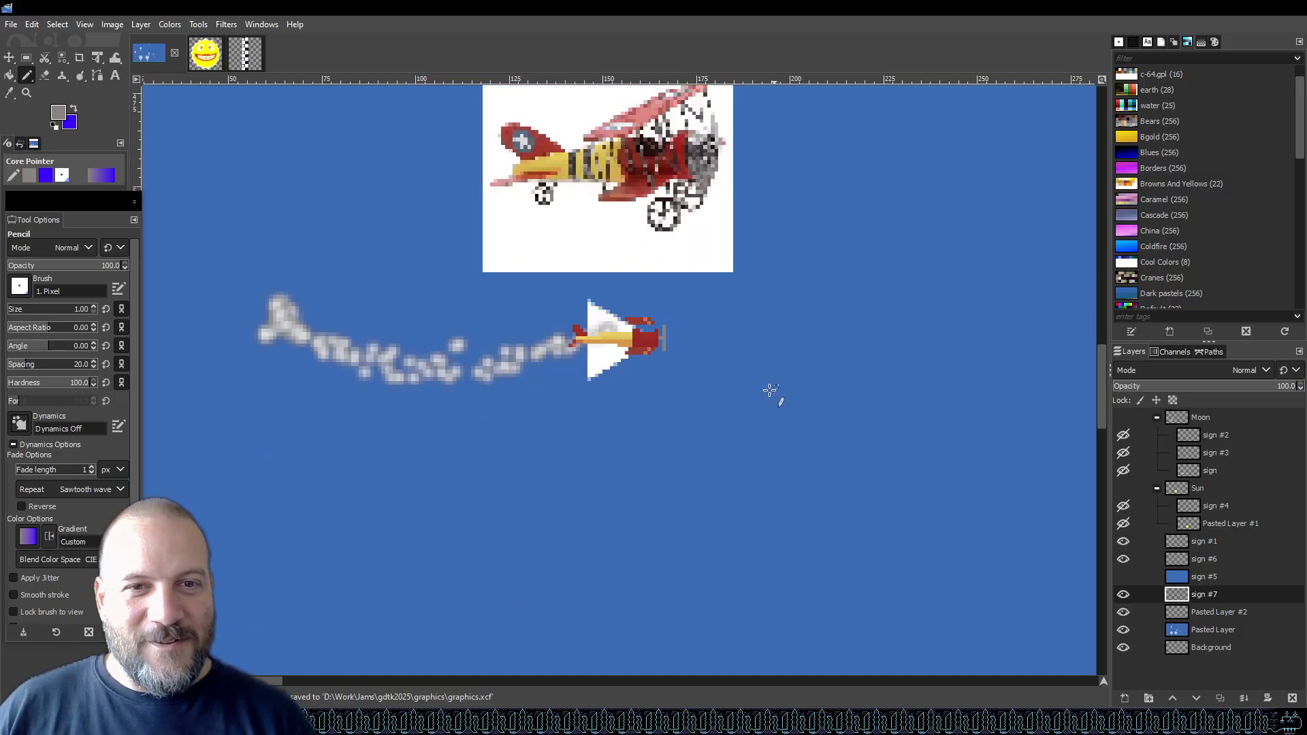
scroll(676, 341, "up", 4)
scroll(425, 205, "up", 5)
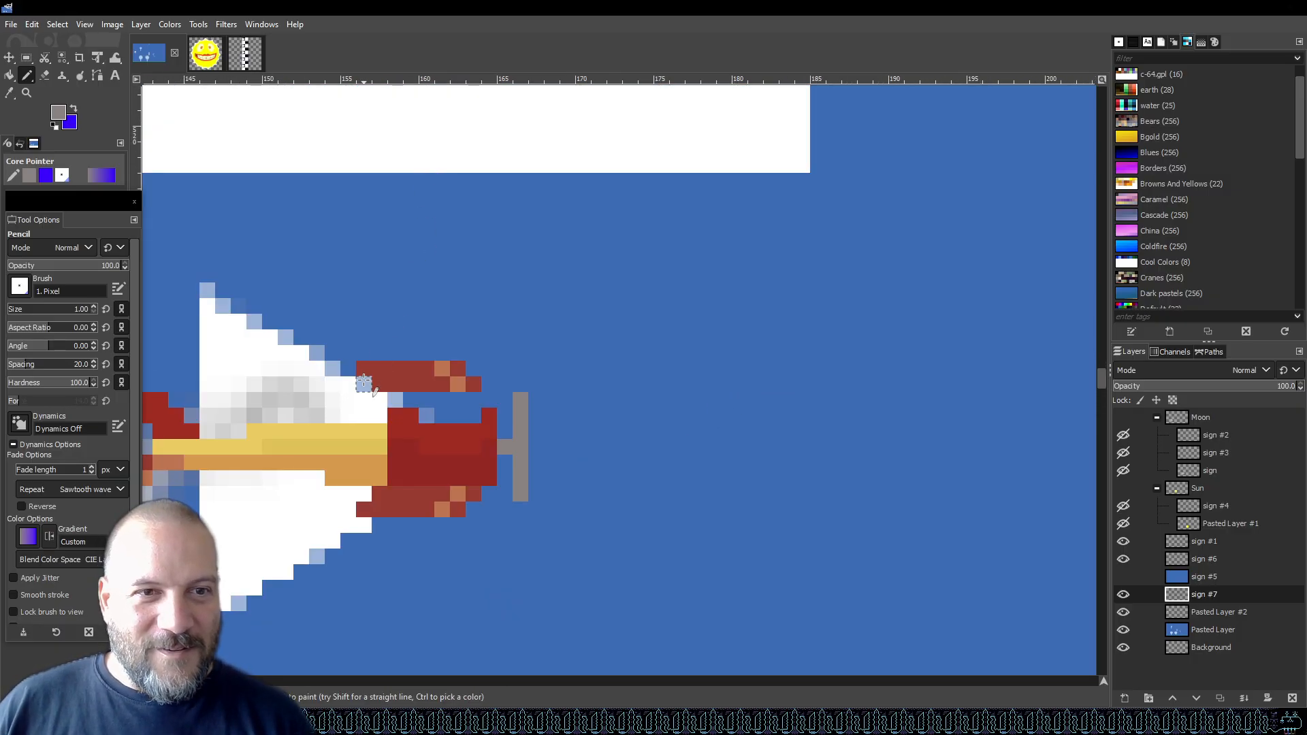
scroll(381, 422, "up", 7)
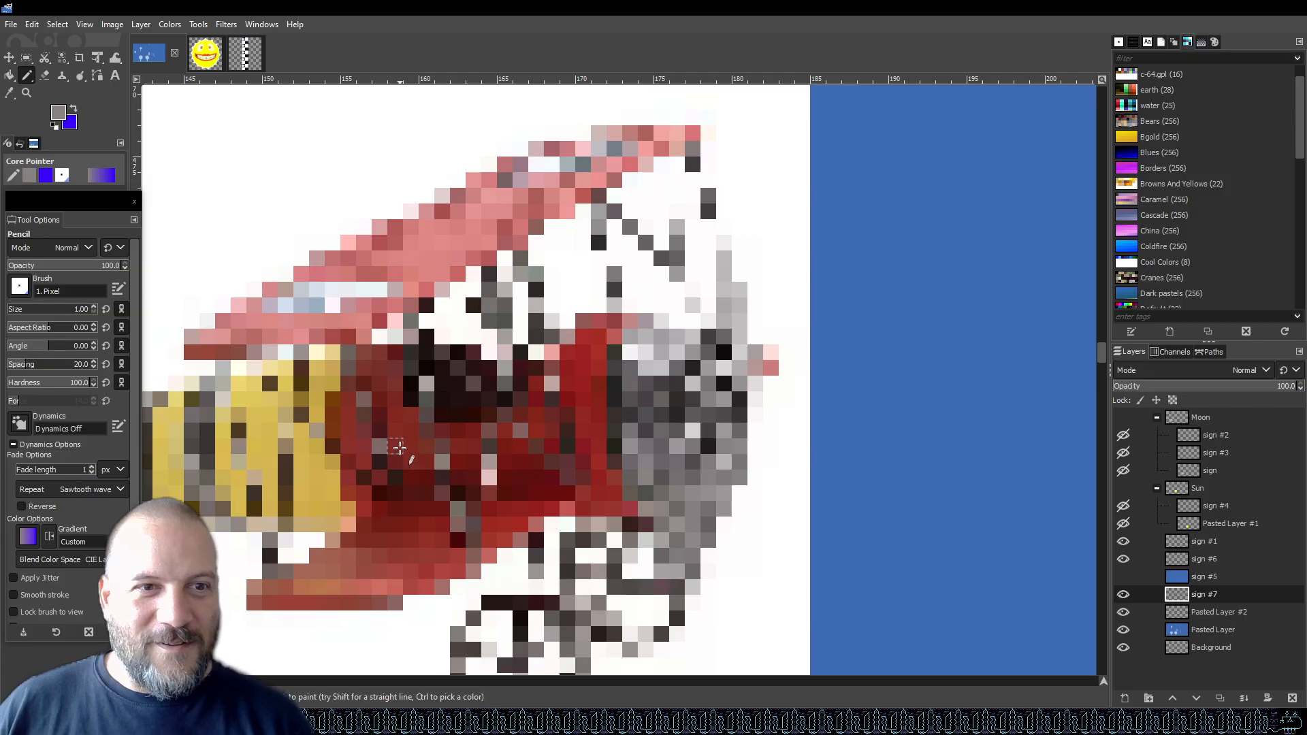
scroll(400, 447, "down", 10)
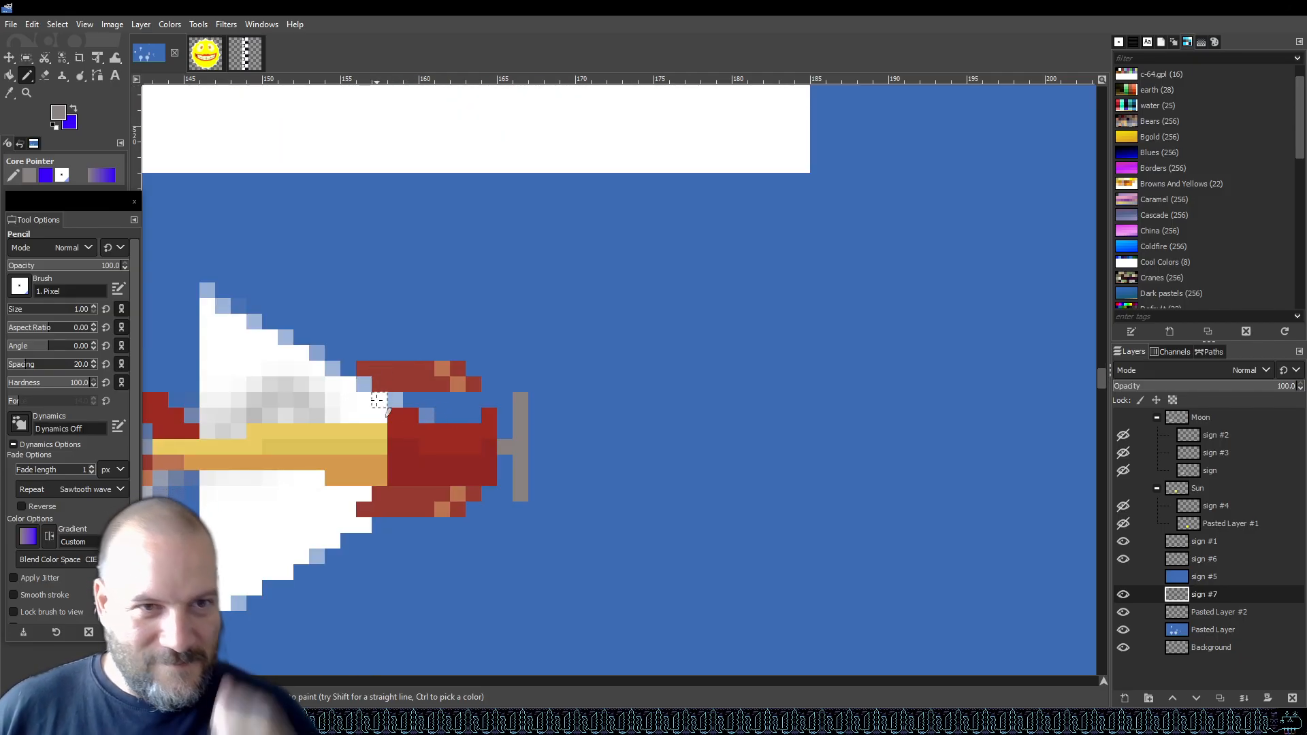
left_click(369, 370)
left_click(458, 511, "shift")
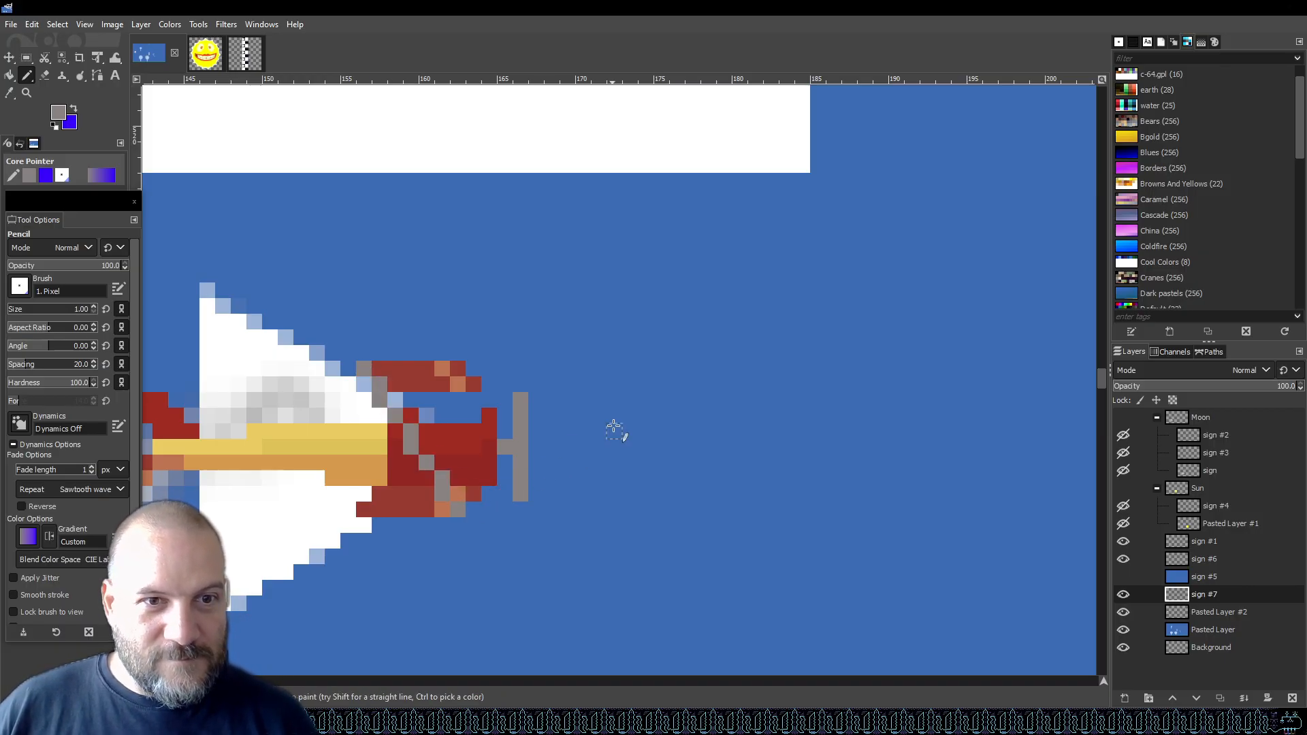
Switch to the browser showing the antique propeller aircraft image search results.
scroll(611, 430, "right", 10)
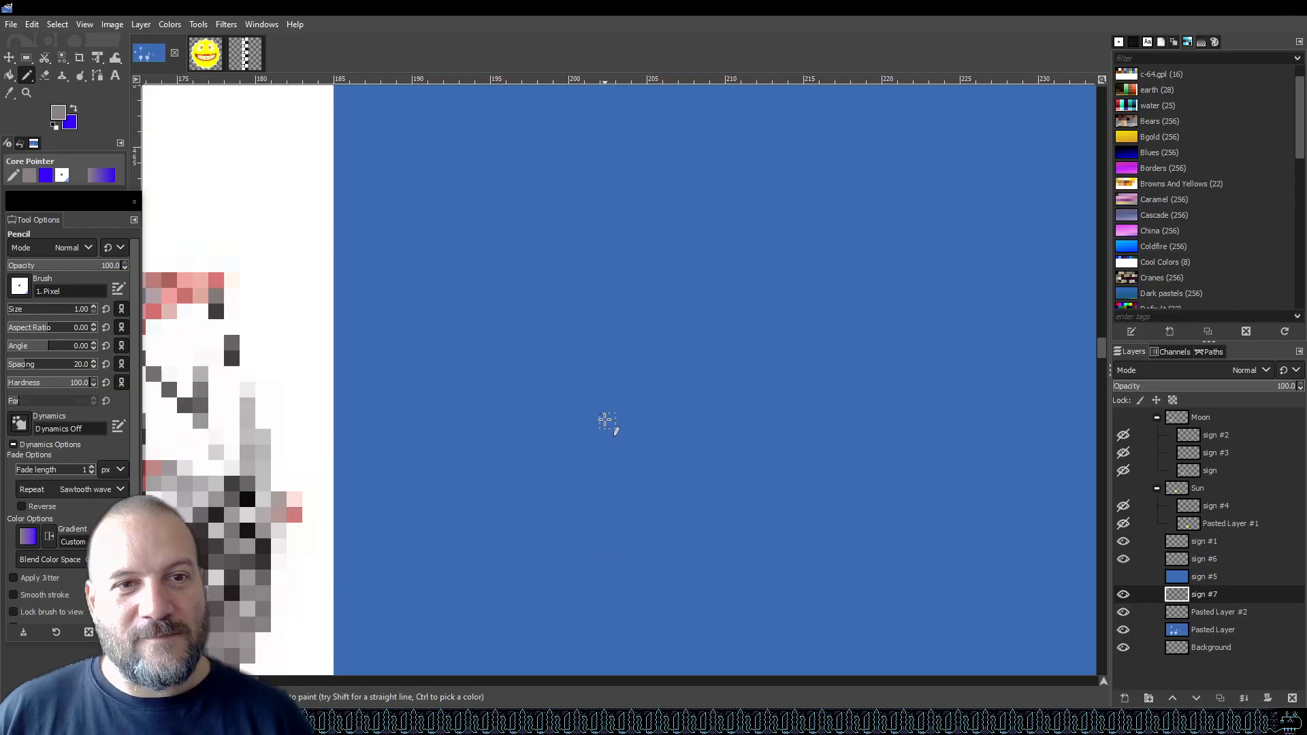
scroll(605, 421, "down", 3)
scroll(602, 425, "down", 2)
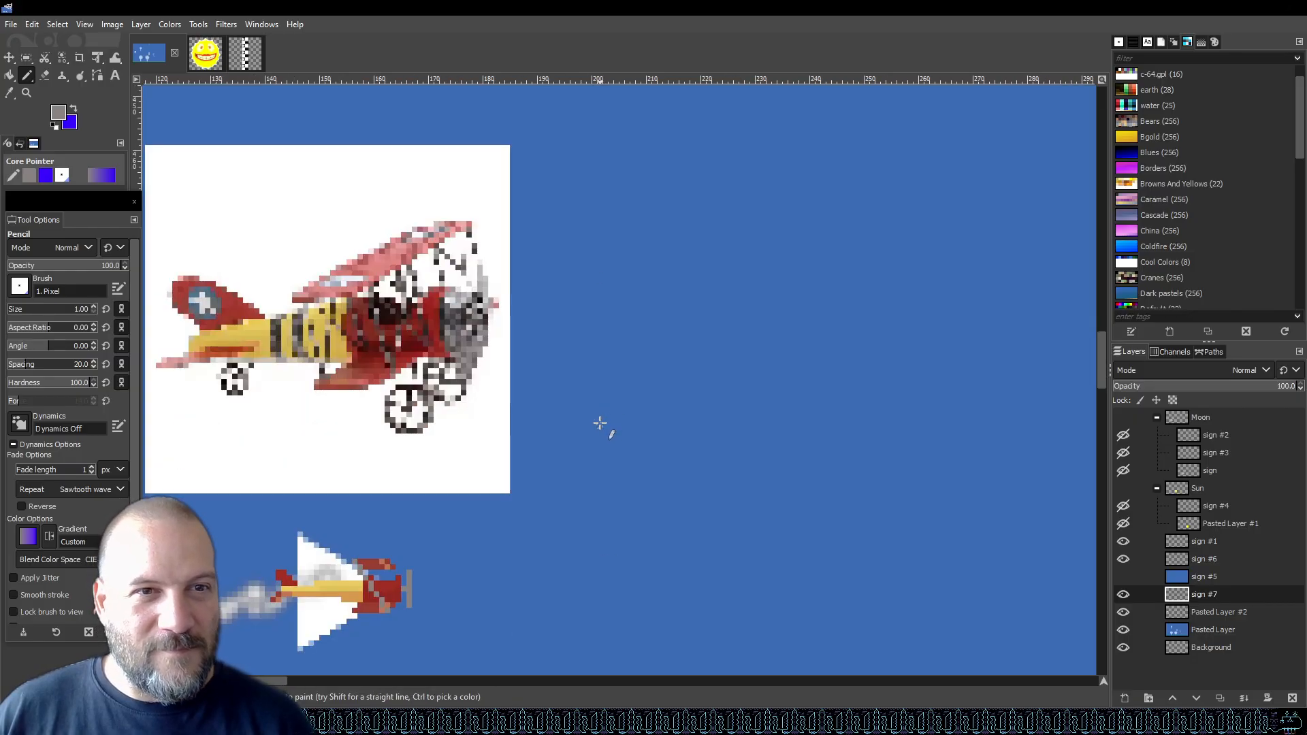
scroll(544, 428, "down", 4)
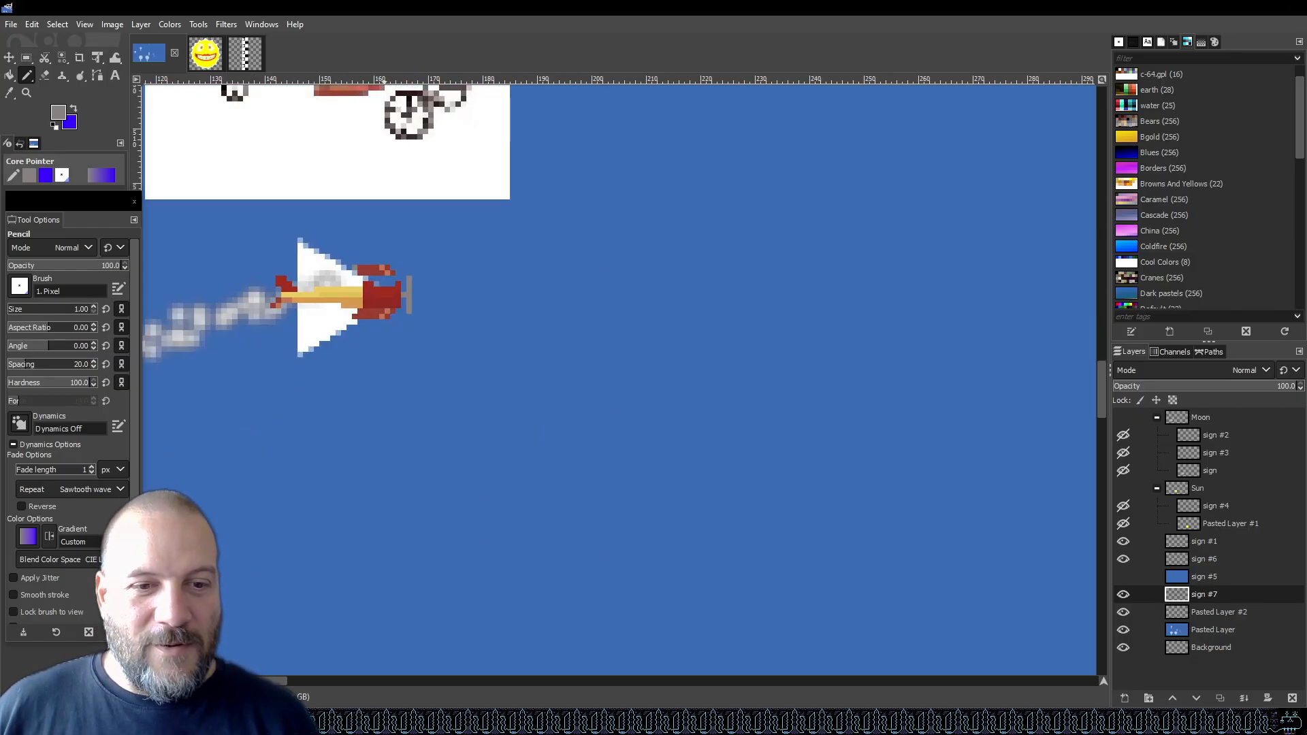
key("alt+Tab")
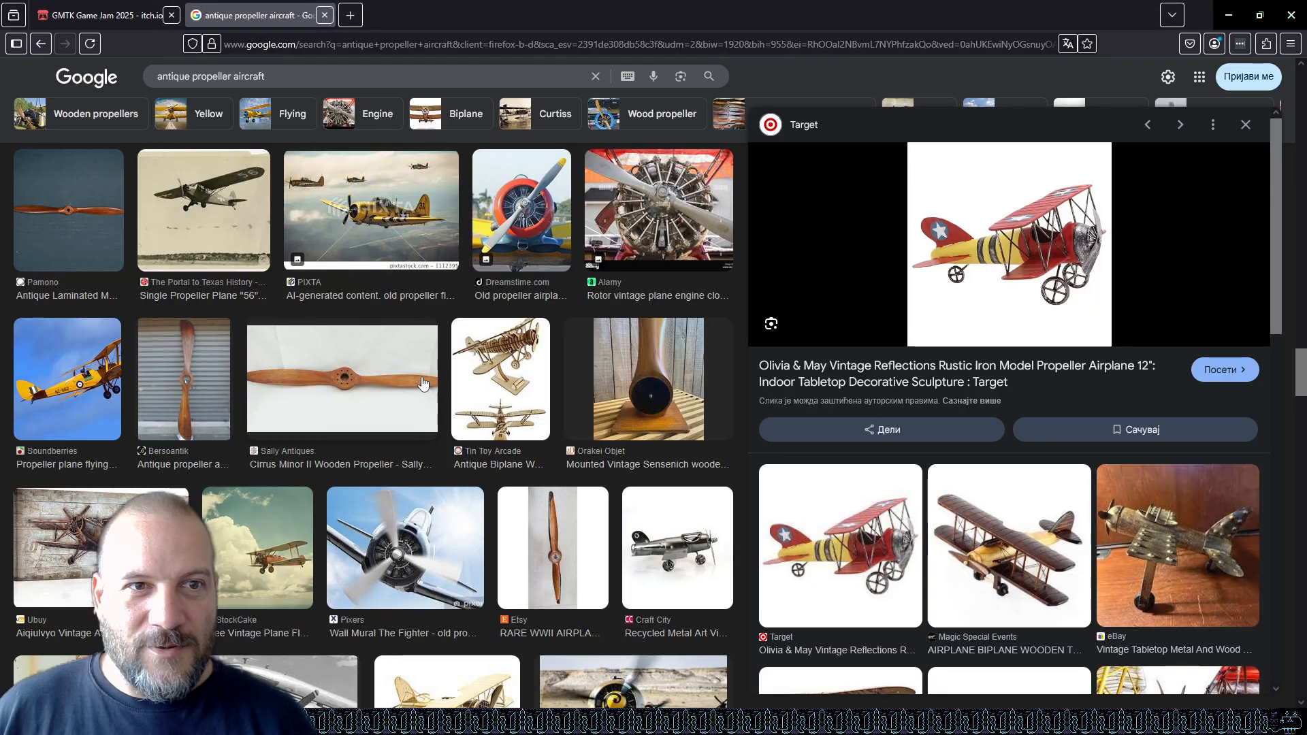
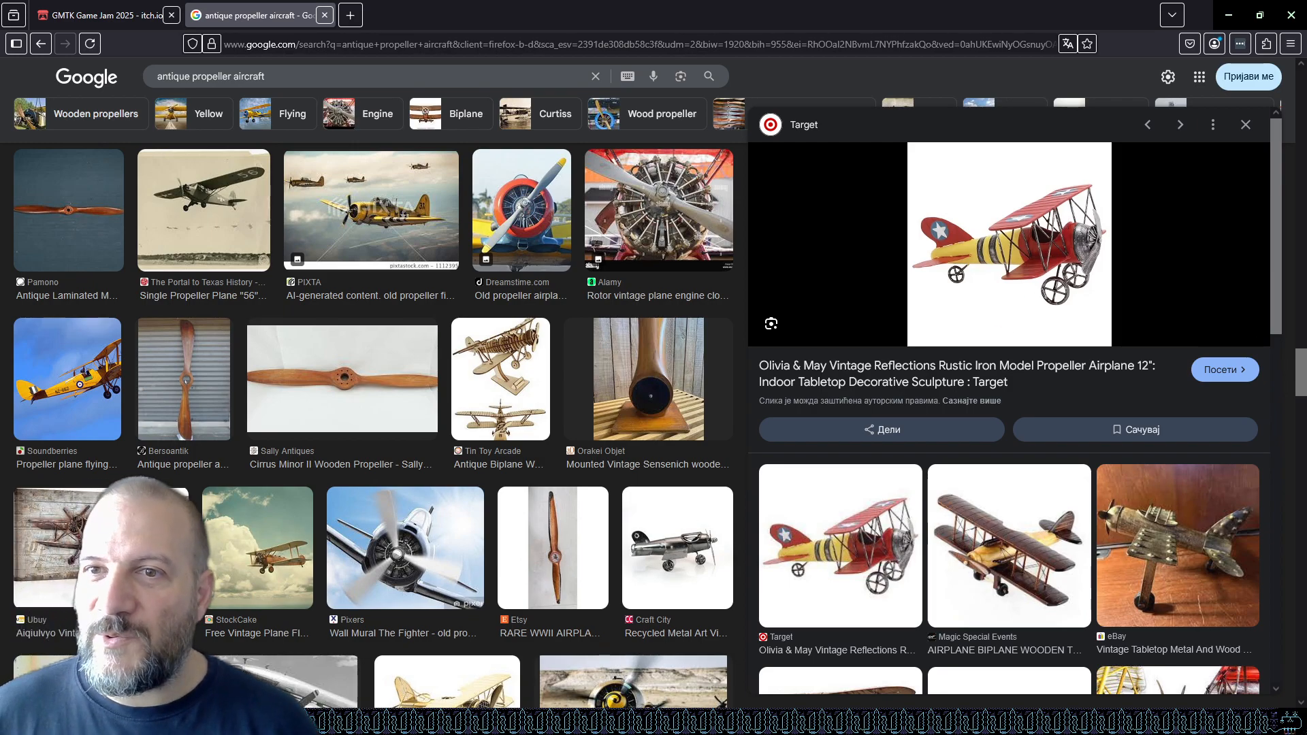
Return to GIMP and zoom in on the biplane sprite's nose.
mouse_move(579, 722)
left_click(535, 678)
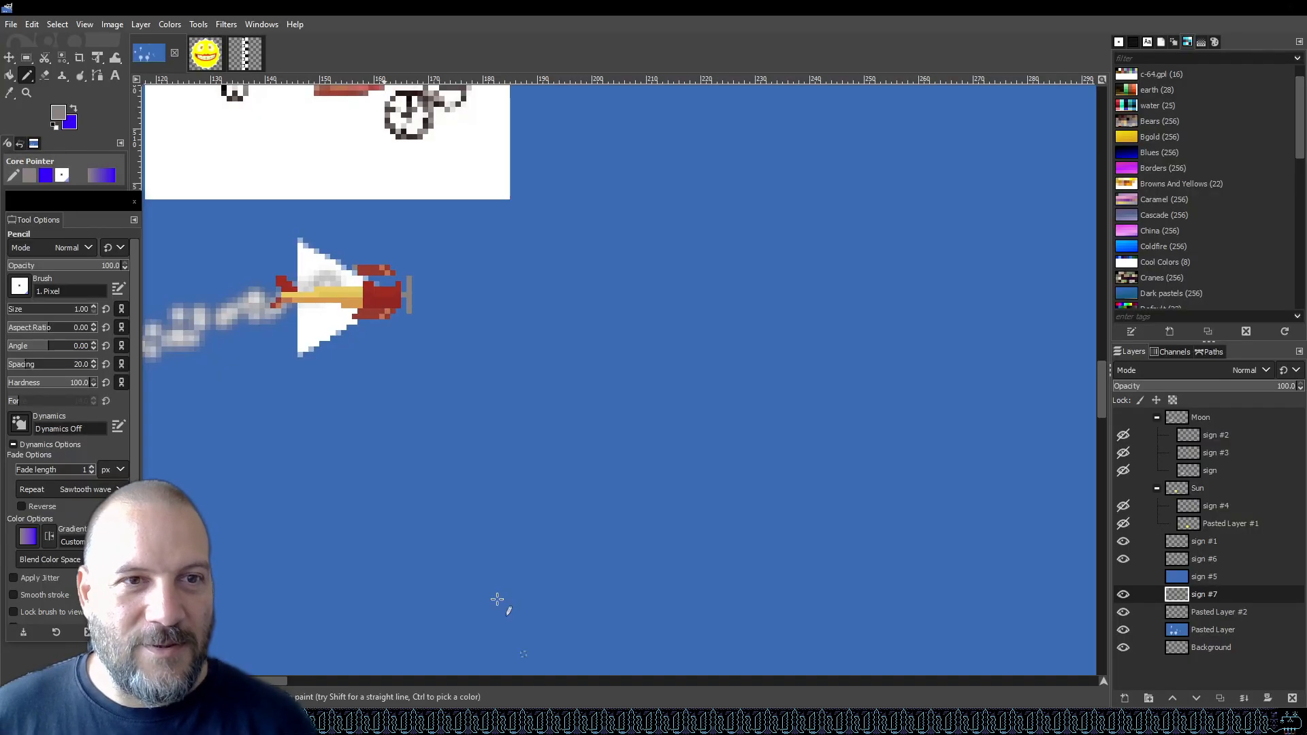
scroll(355, 265, "up", 4, "ctrl")
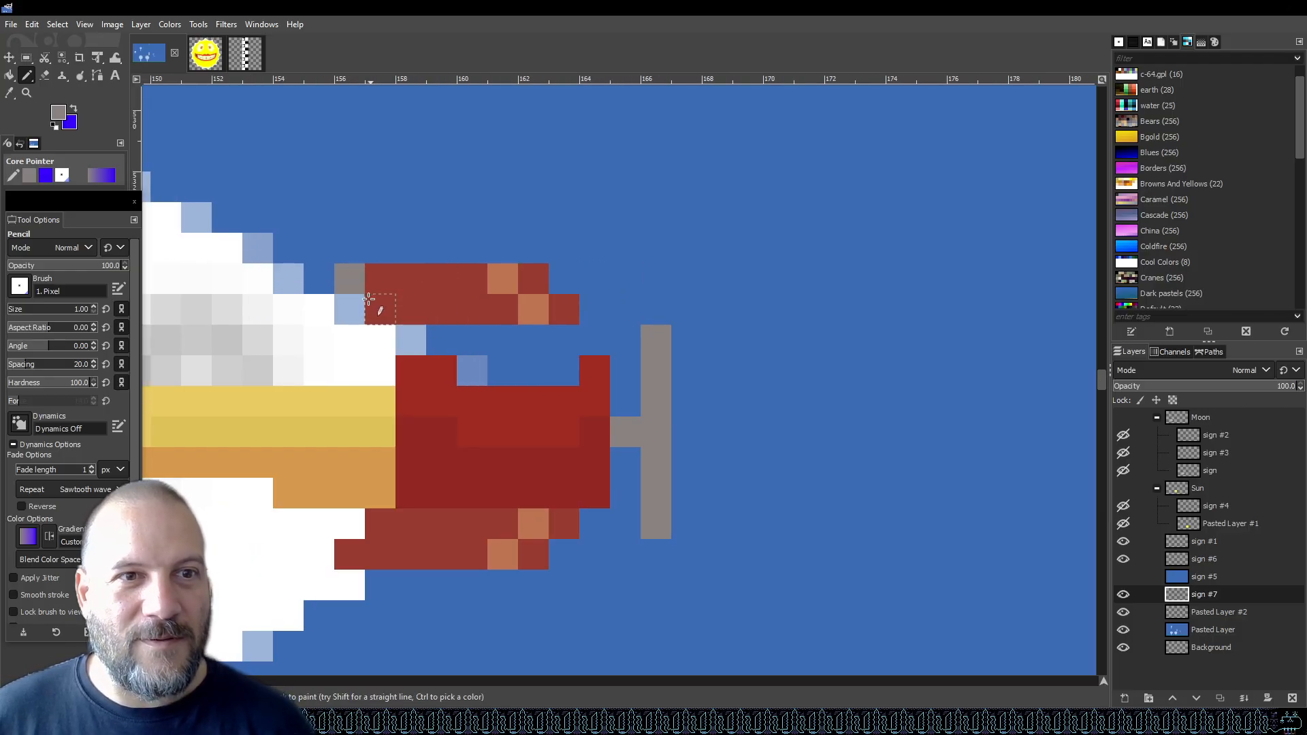
Repaint a grey nose pixel red and draw two vertical grey strut lines across the red nose.
key("o")
left_click(404, 287)
key("n")
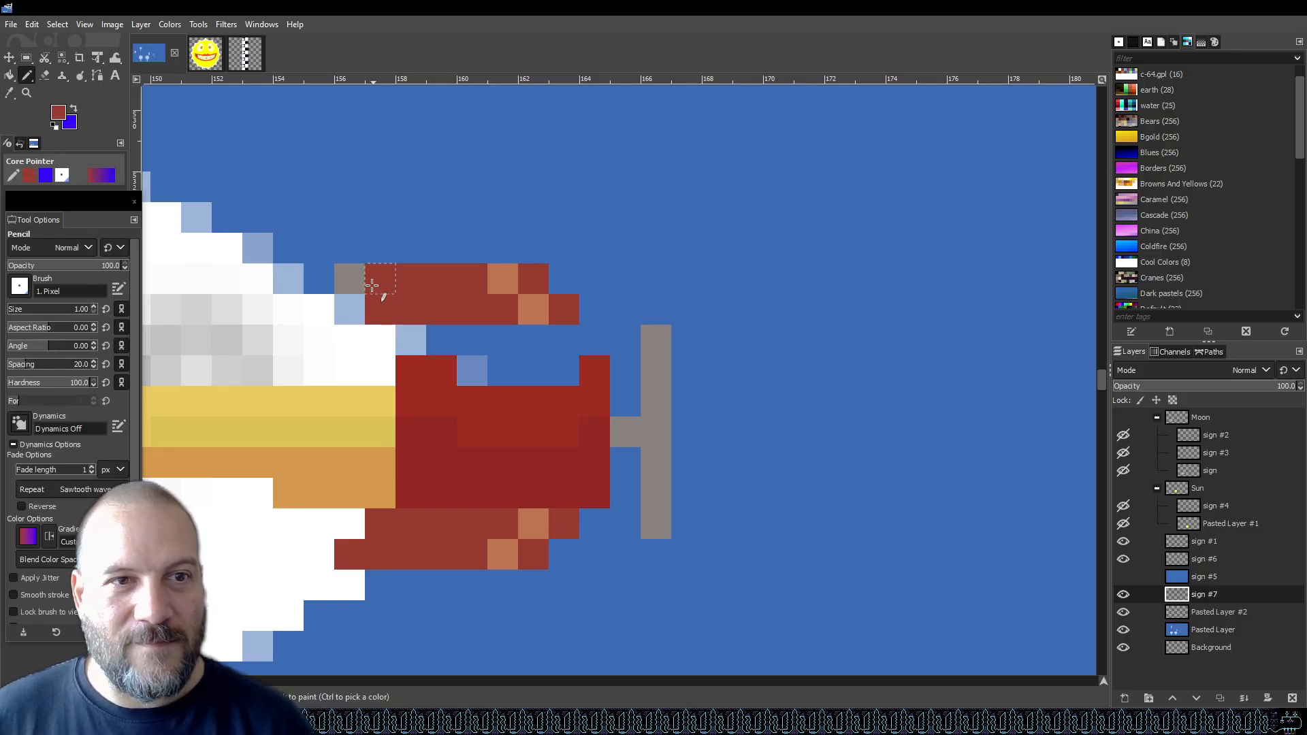
left_click(350, 279)
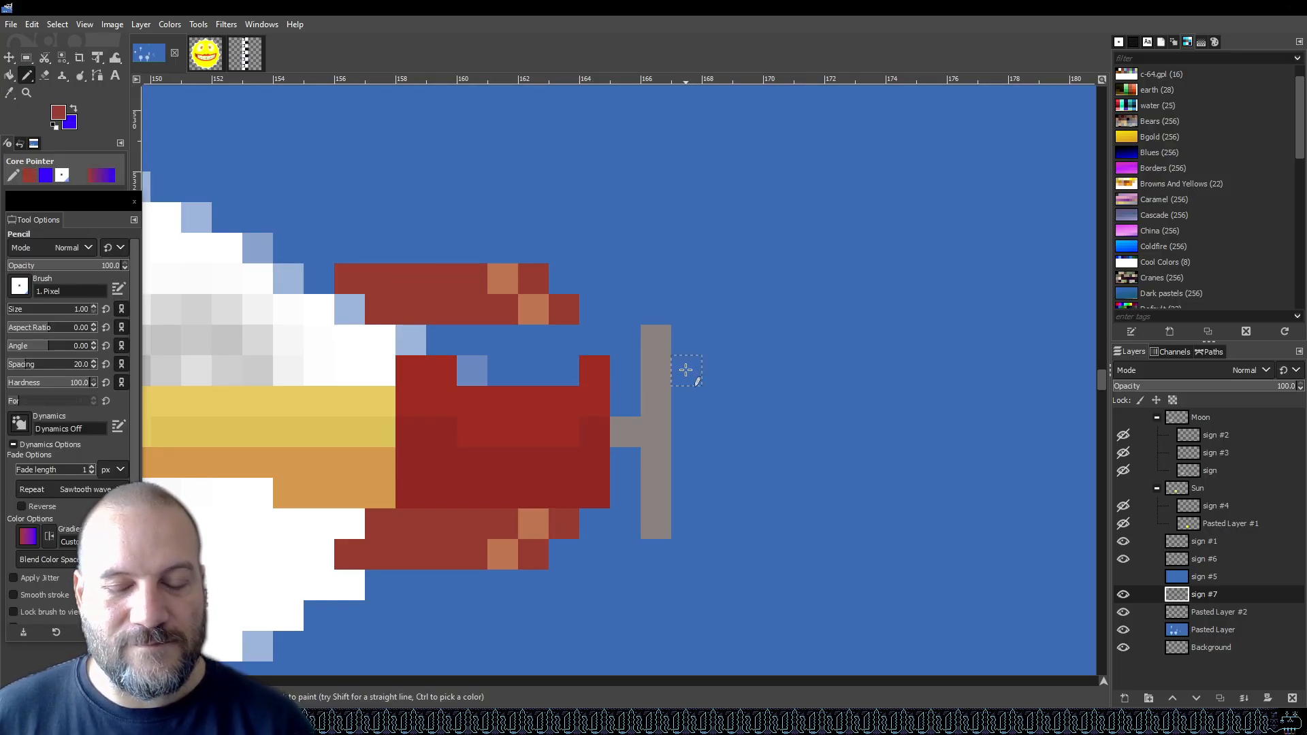
key("o")
left_click(662, 361)
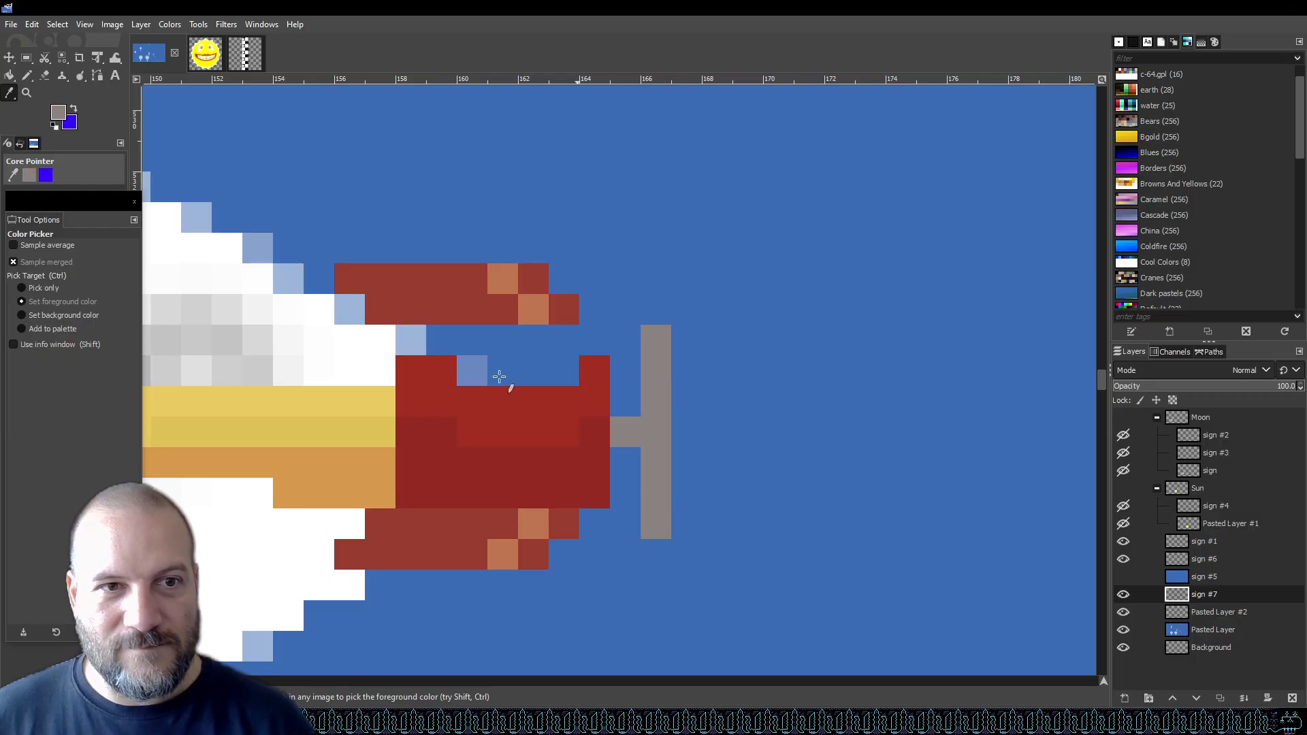
key("n")
left_click(349, 310)
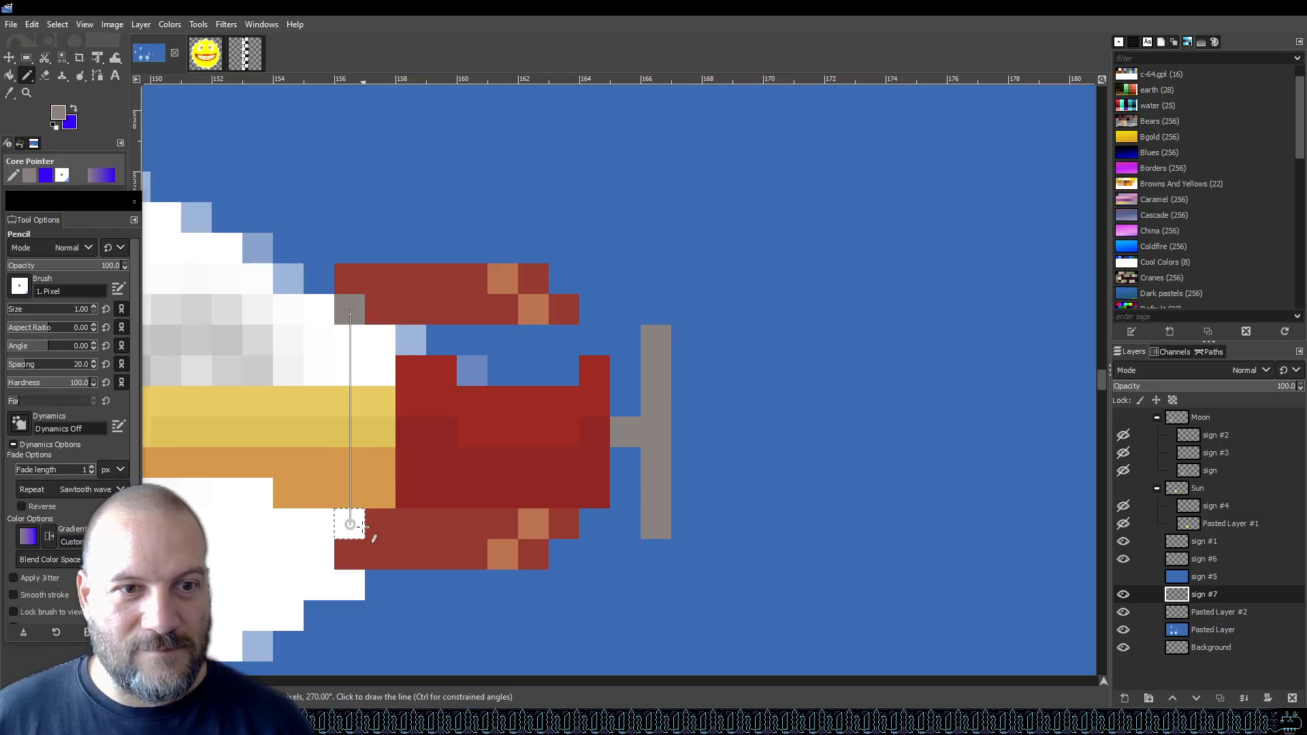
left_click(350, 524, "shift")
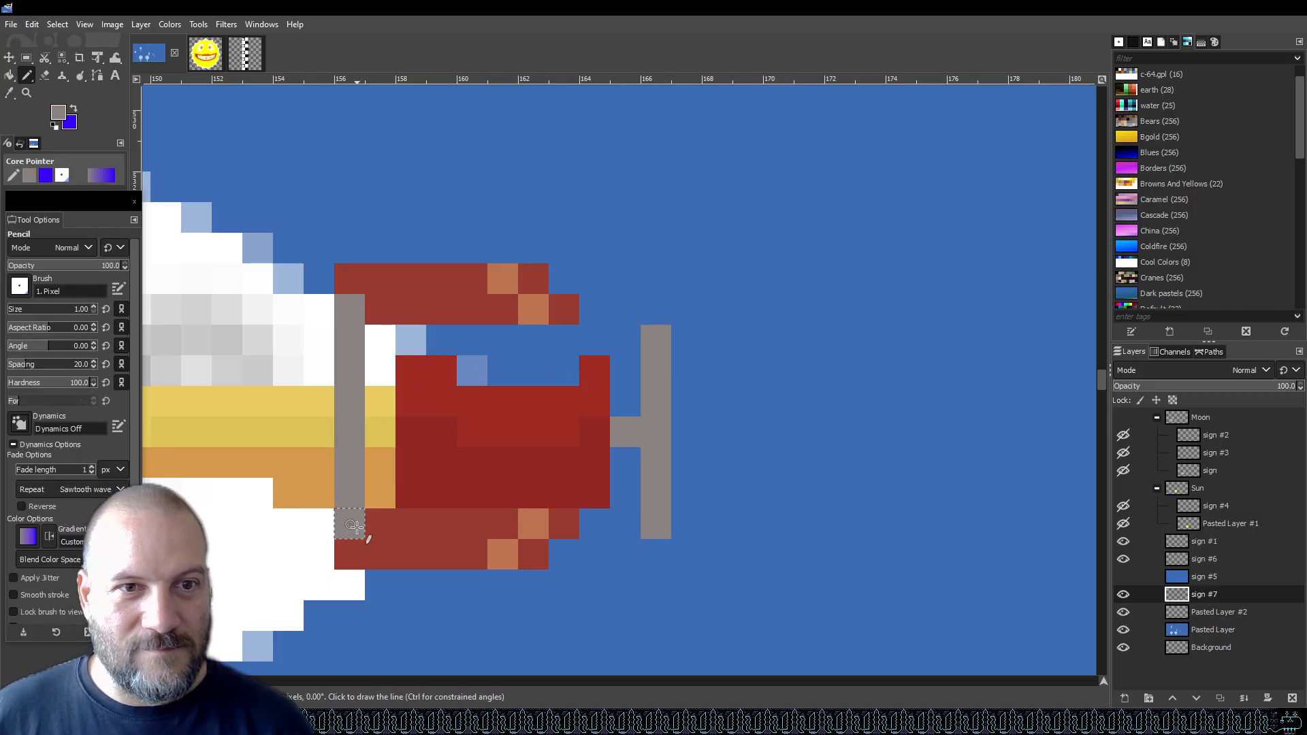
left_click(533, 283)
left_click(537, 552, "shift")
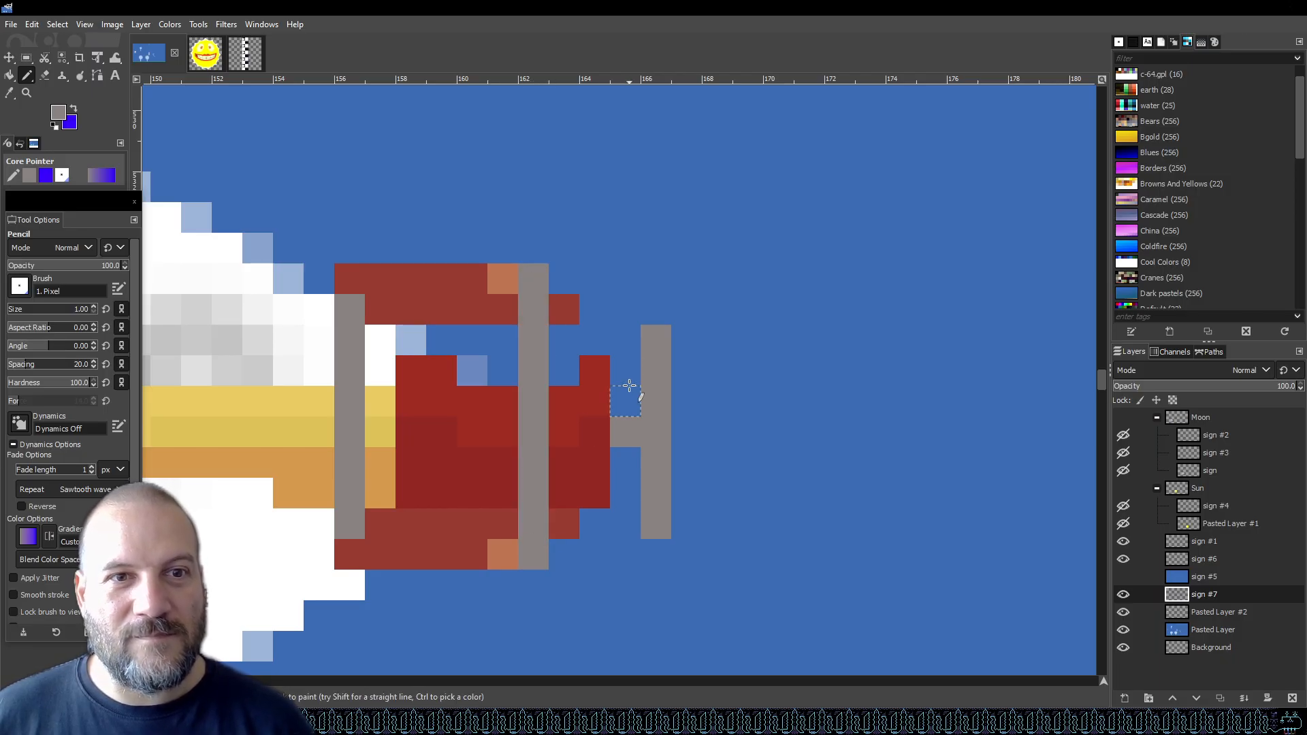
Compare the sprite with the reference, undo the strut lines and nose repaint, and save the file.
scroll(627, 379, "down", 3)
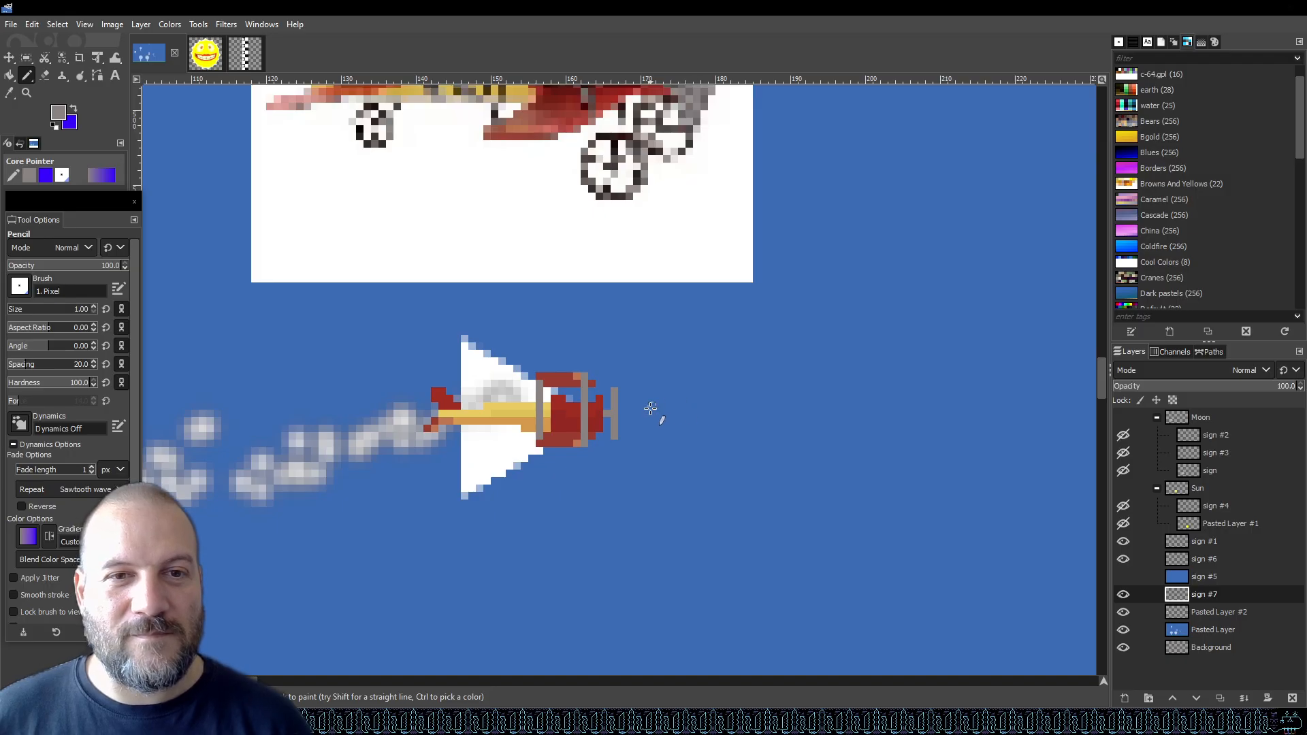
scroll(611, 407, "up", 5)
scroll(599, 405, "down", 3)
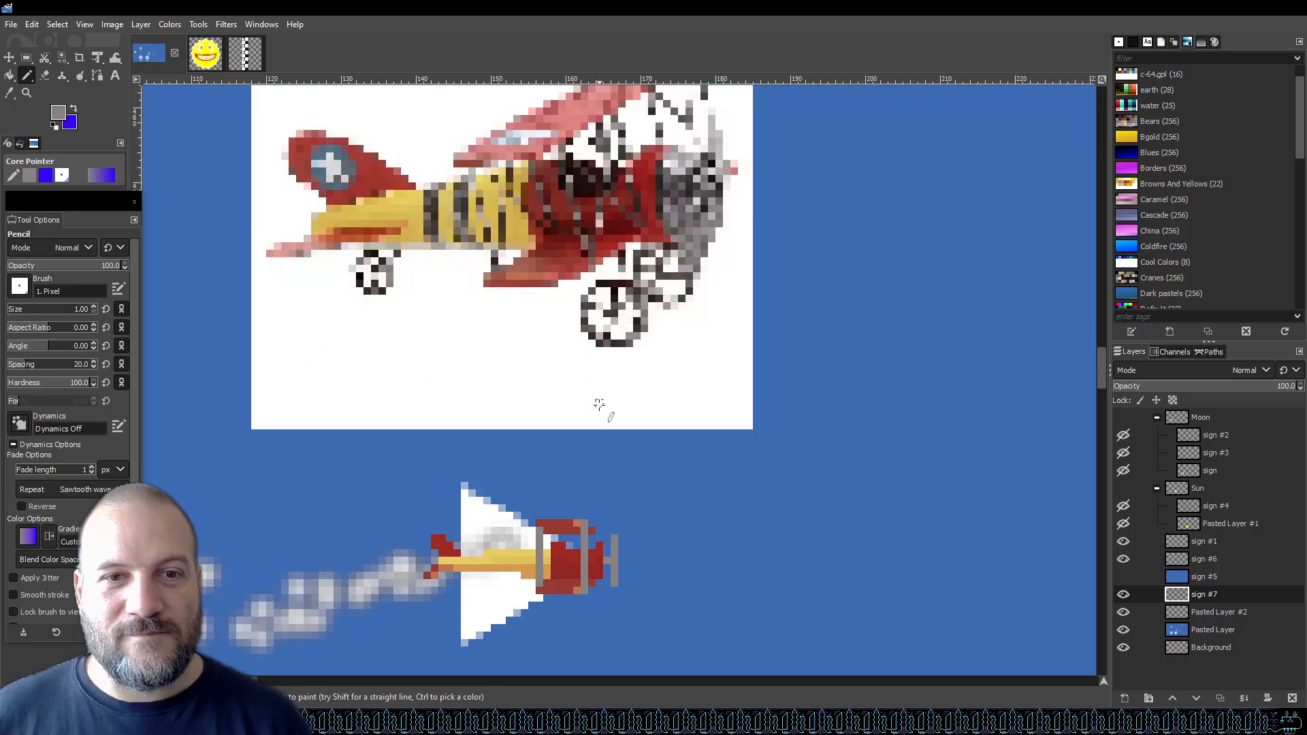
scroll(602, 525, "up", 4, "ctrl")
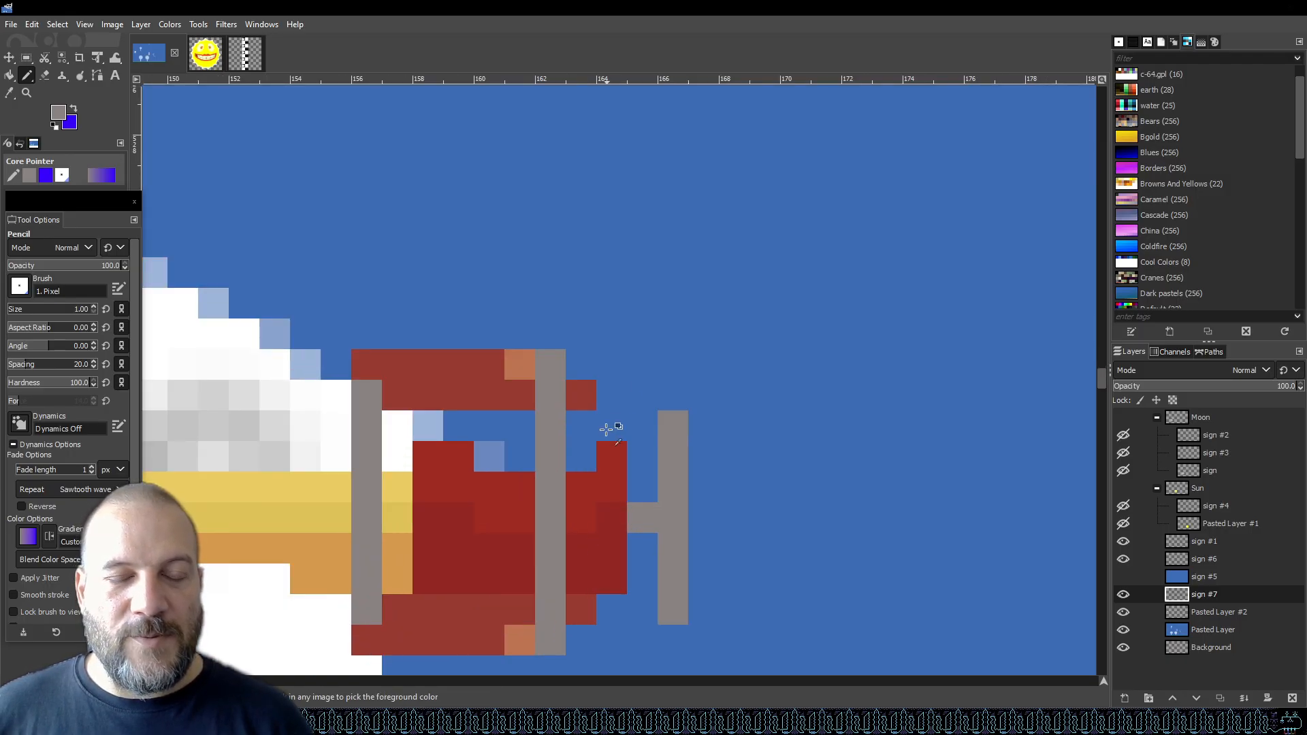
key("ctrl+z")
key("ctrl+z")
key("ctrl+z")
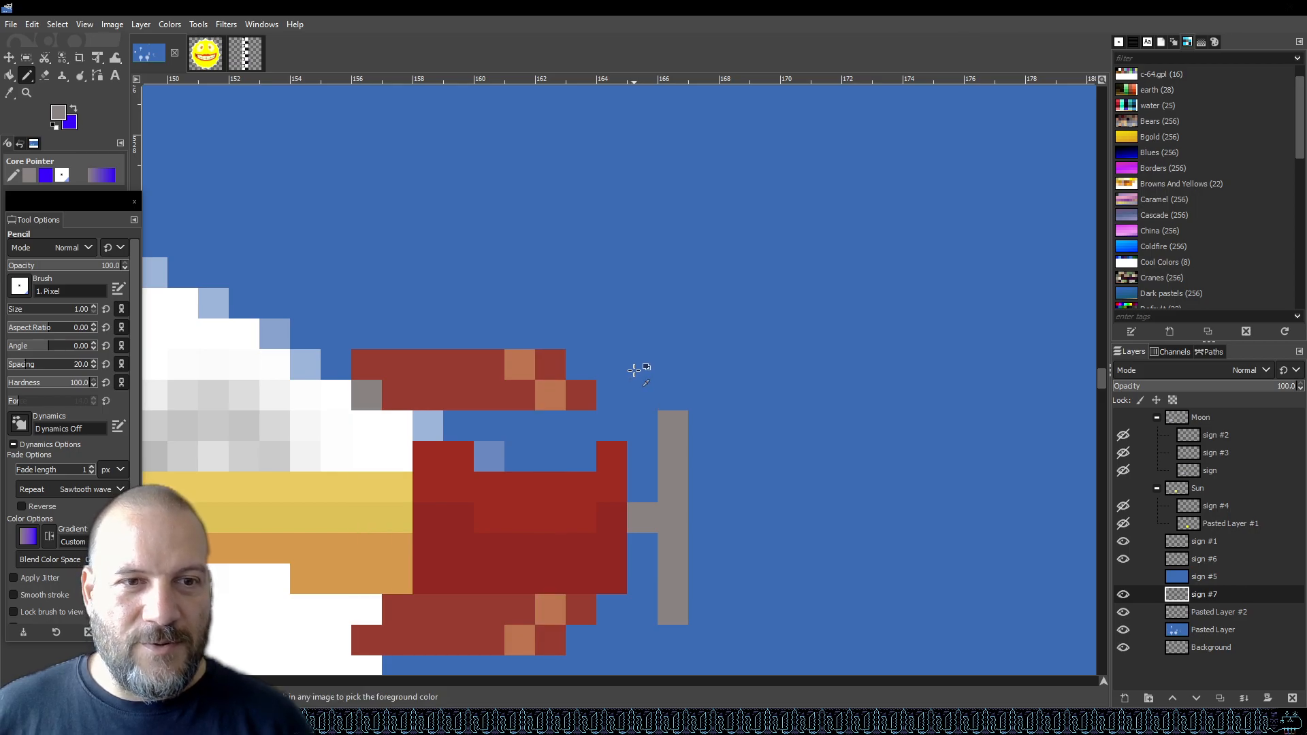
key("ctrl+s")
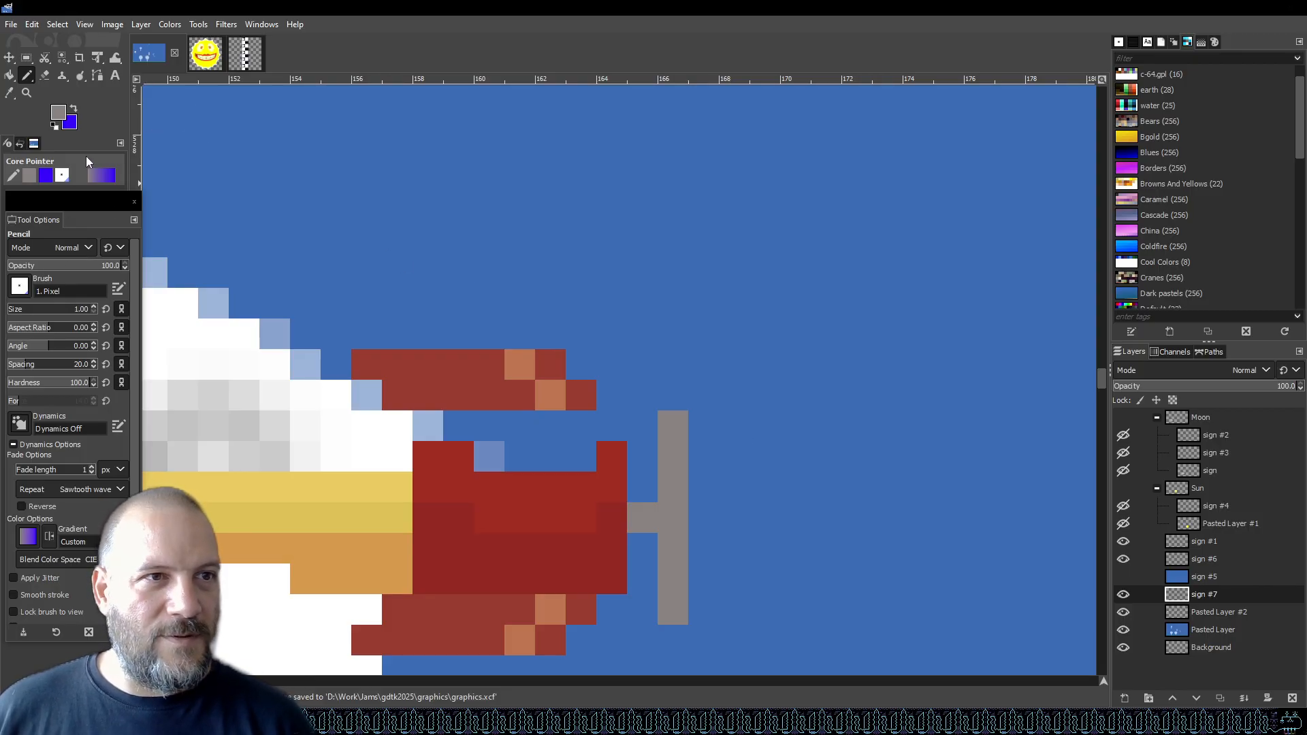
Add a new transparent layer above the sign #7 layer.
left_click(66, 114)
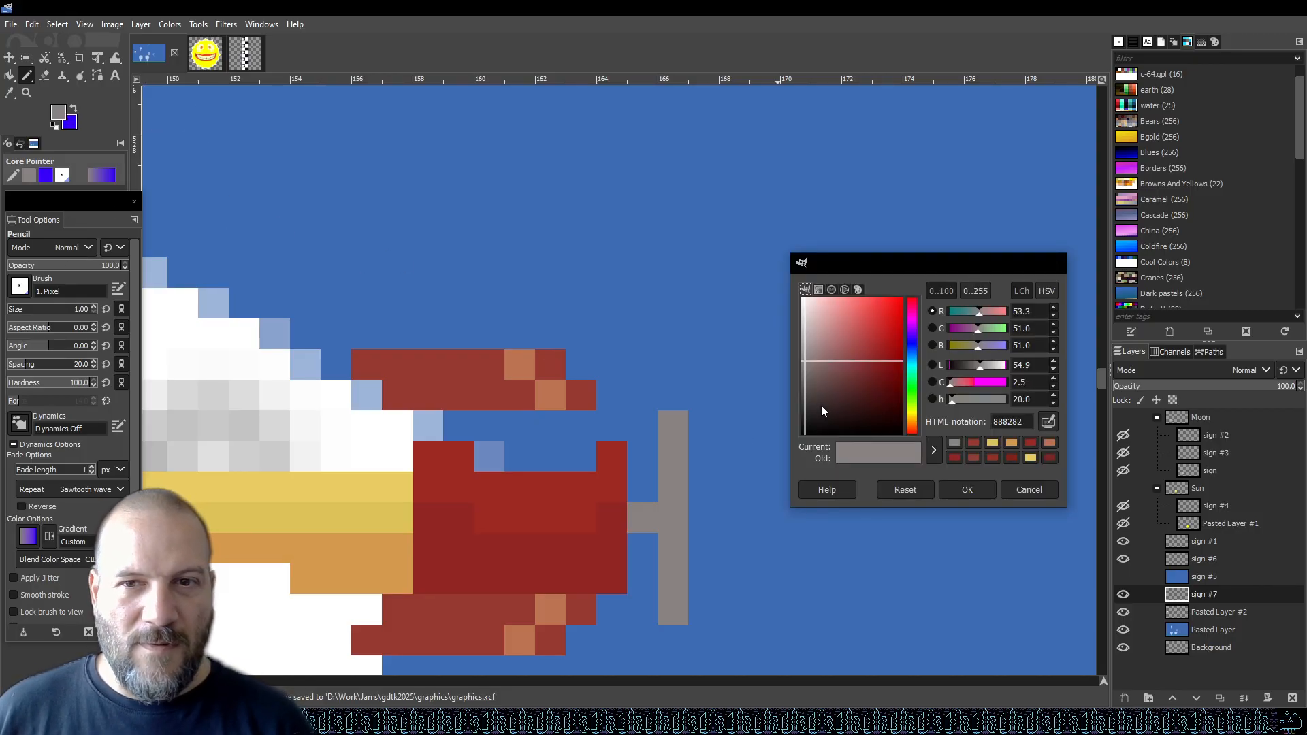
left_click(1019, 493)
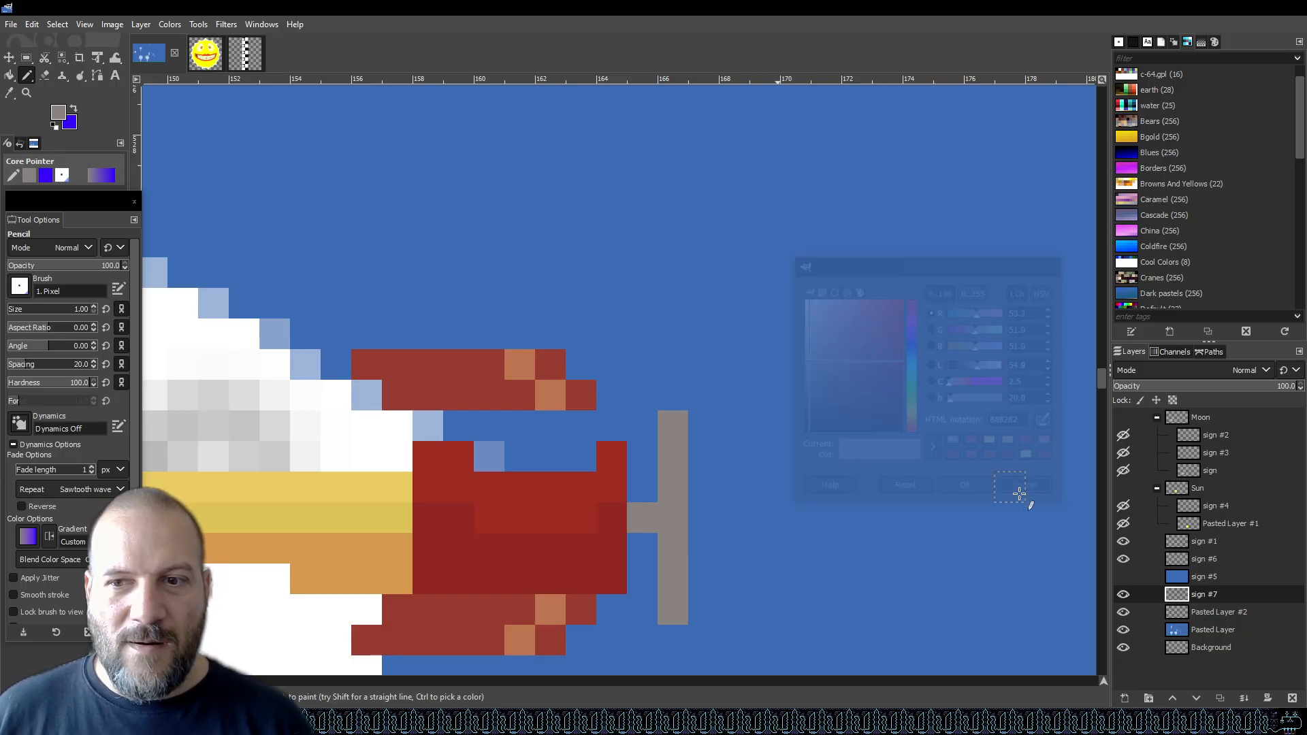
right_click(1208, 595)
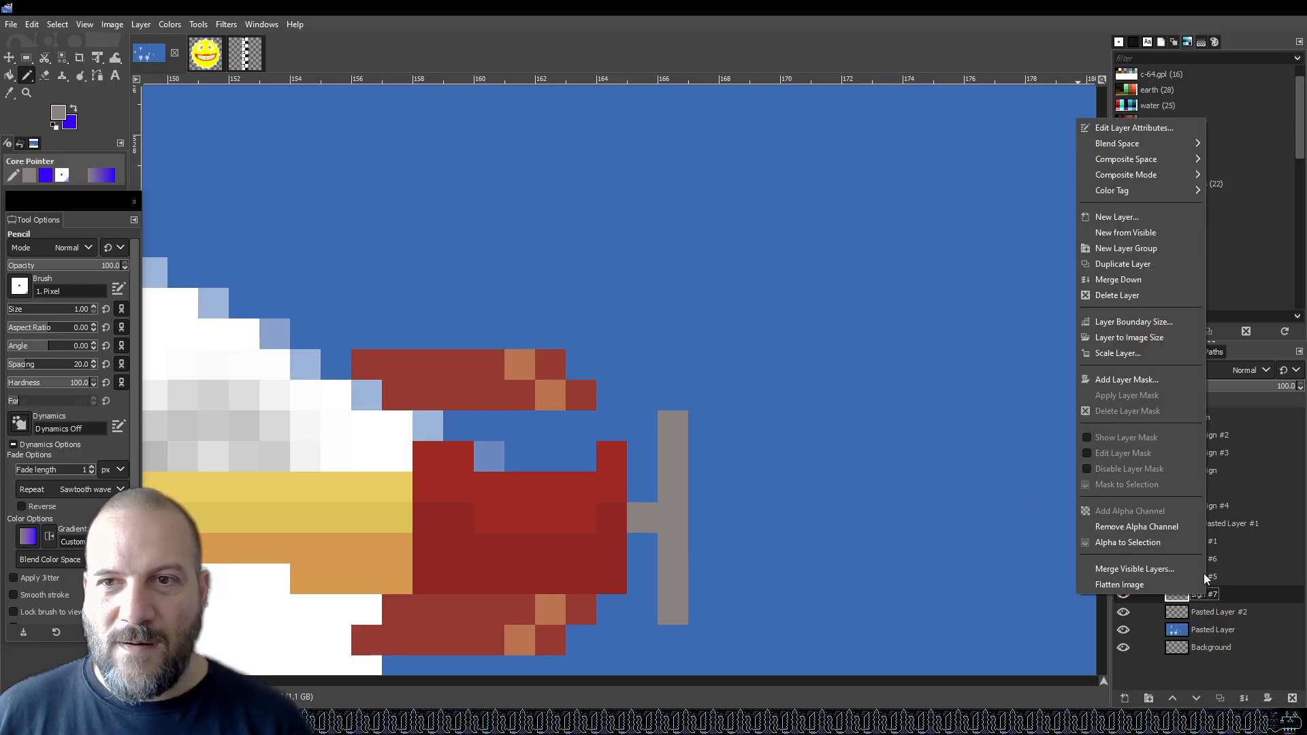
left_click(1142, 218)
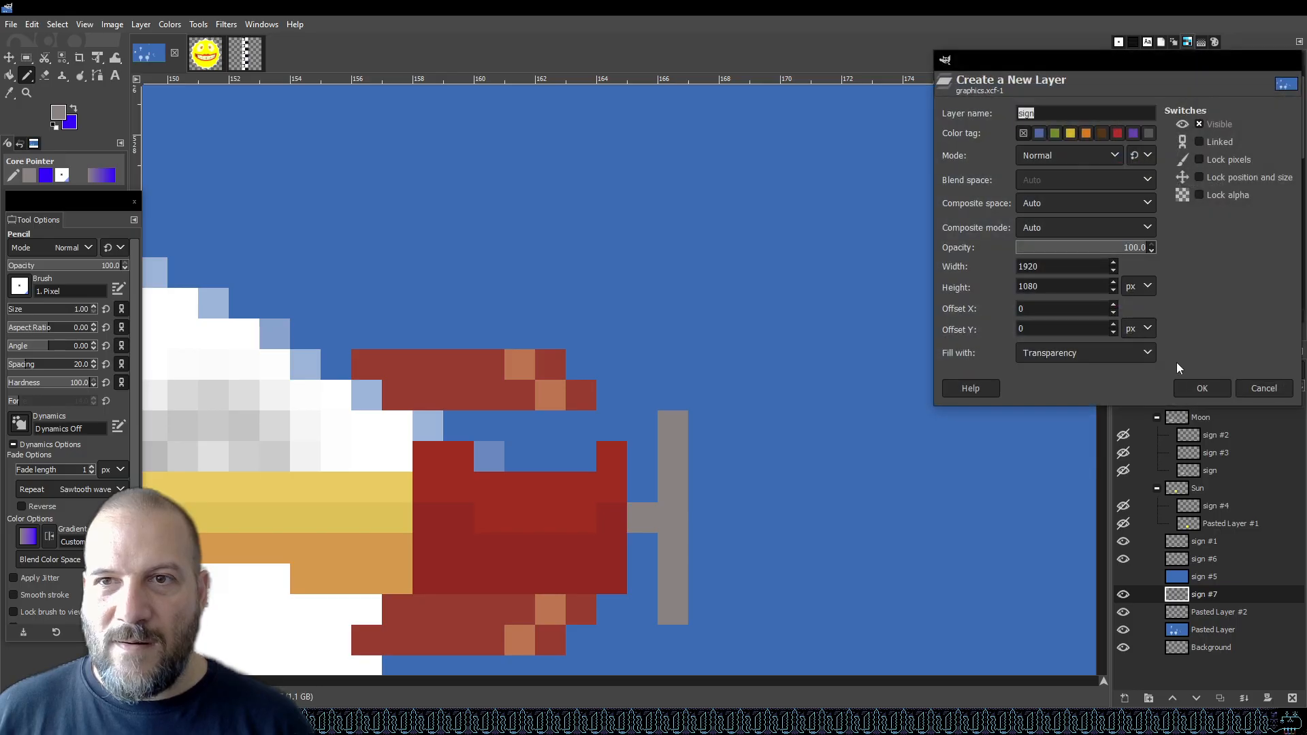
left_click(1214, 390)
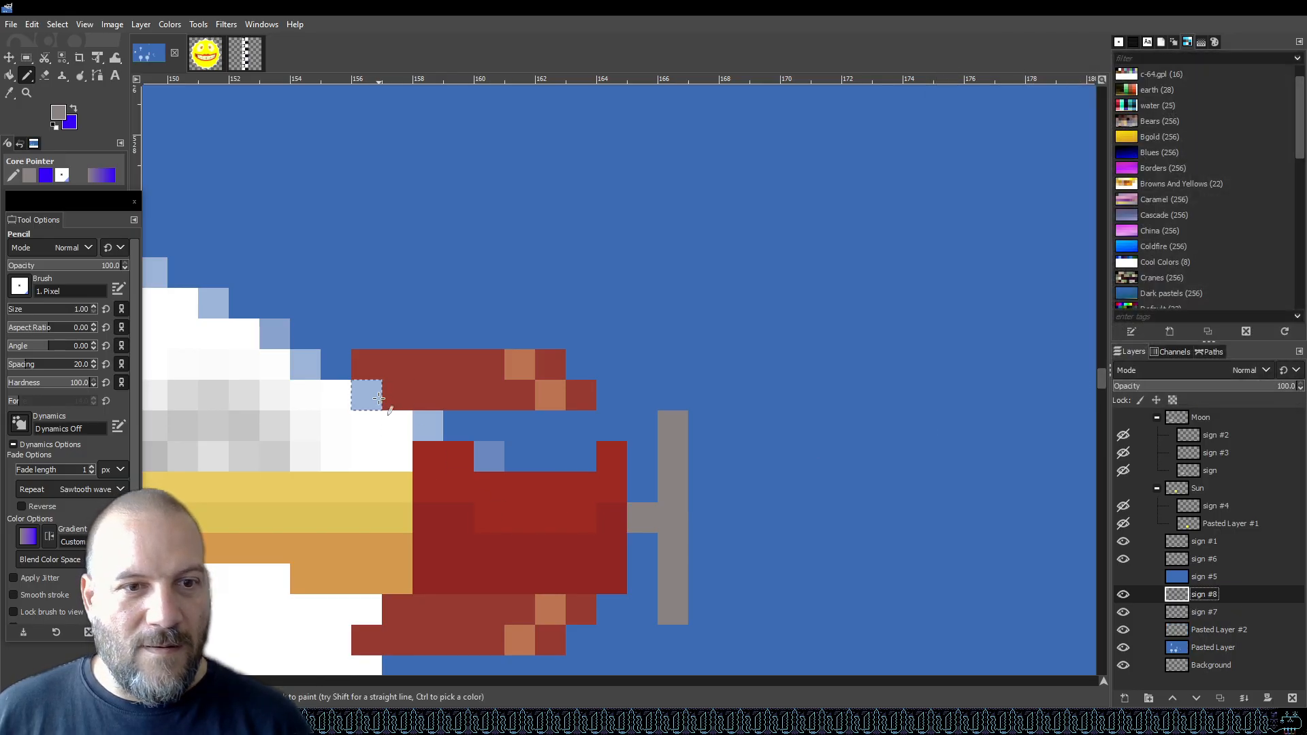
Draw two vertical grey strut lines across the nose on the new layer.
left_click(368, 364)
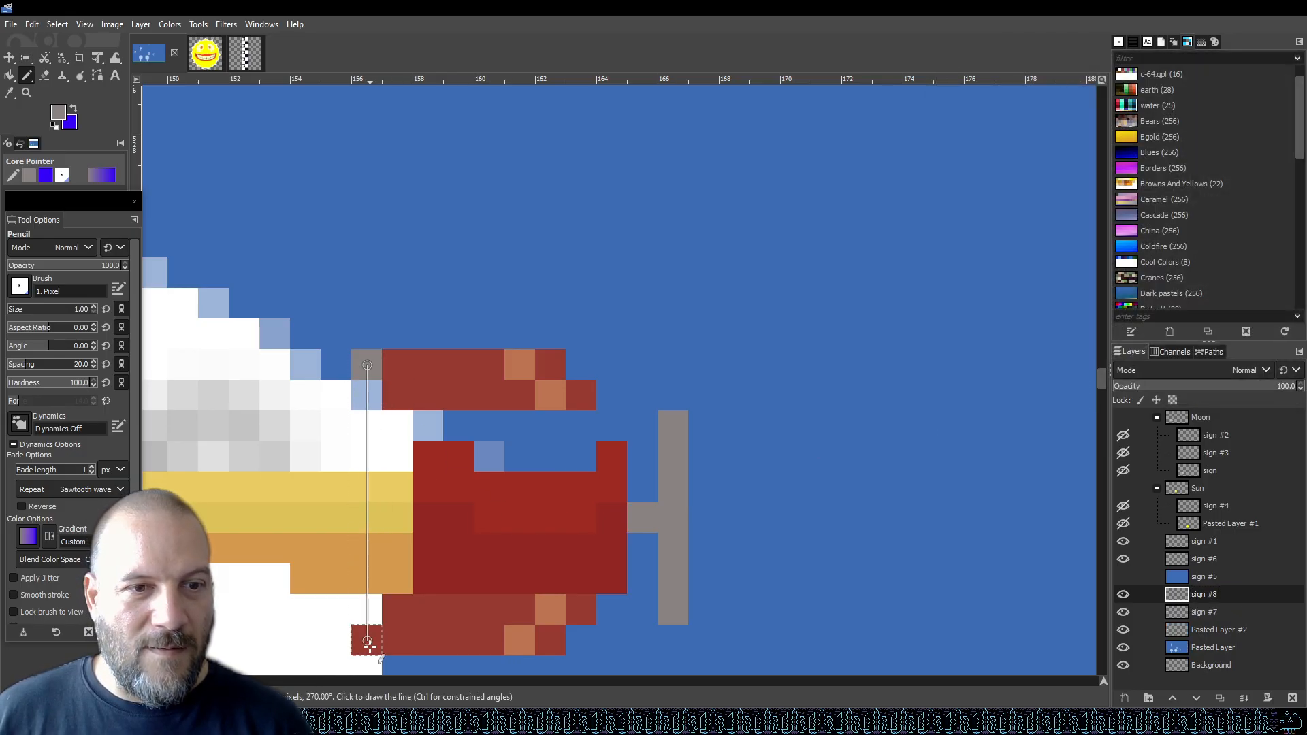
left_click(367, 613, "shift")
left_click(552, 365)
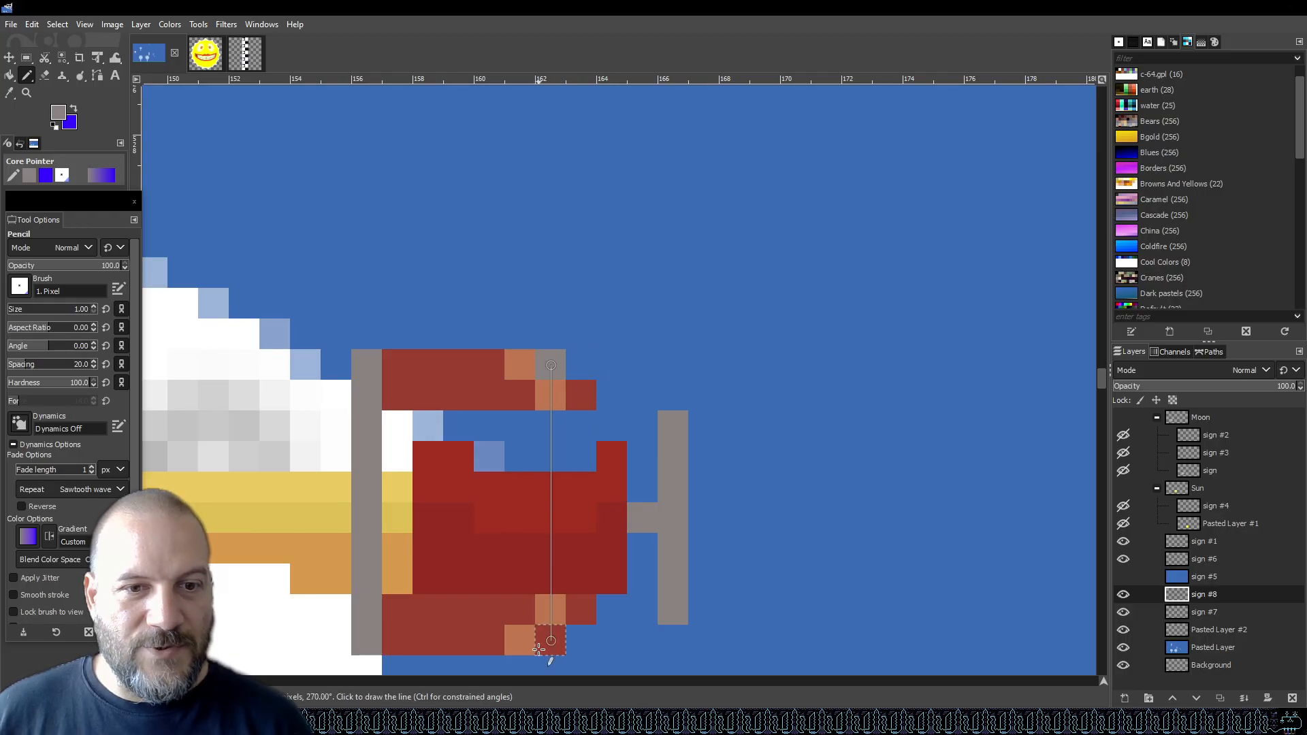
left_click(550, 640, "shift")
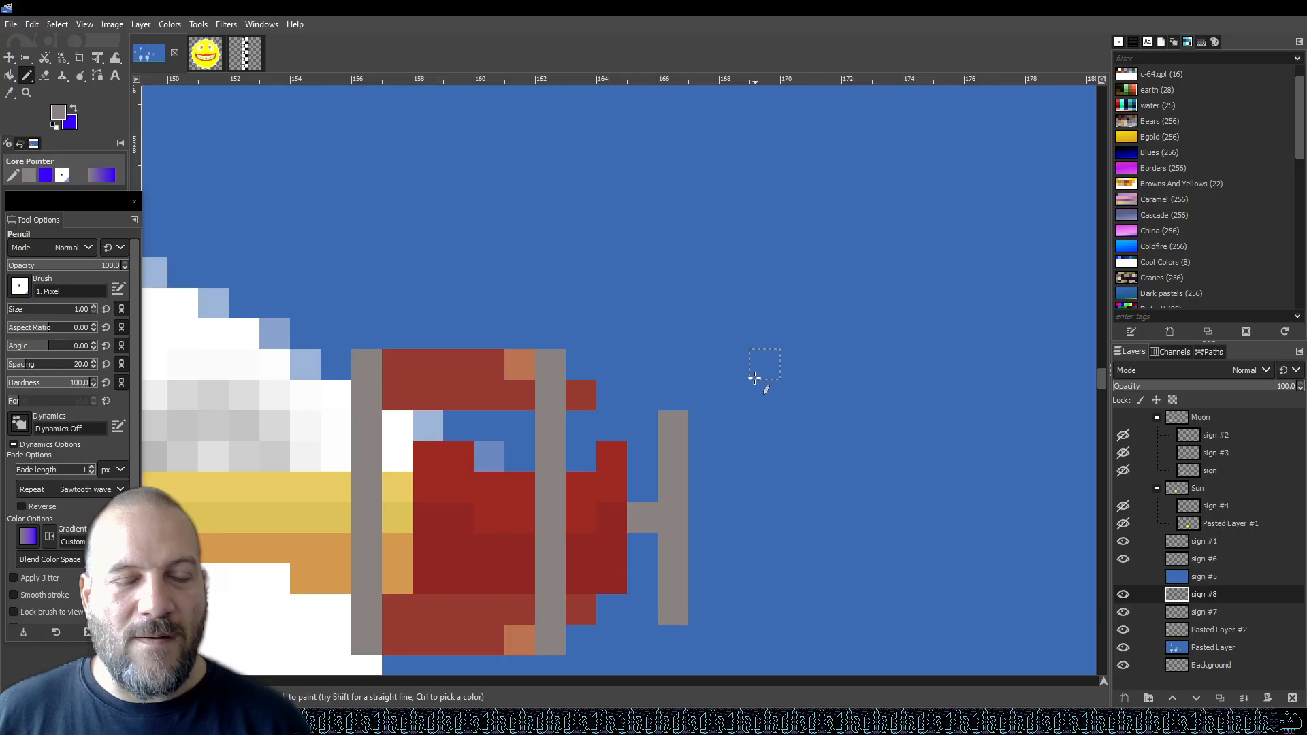
Set the strut layer's opacity to 44.6, check it against the reference, and save the file.
right_click(1218, 595)
left_click(1172, 128)
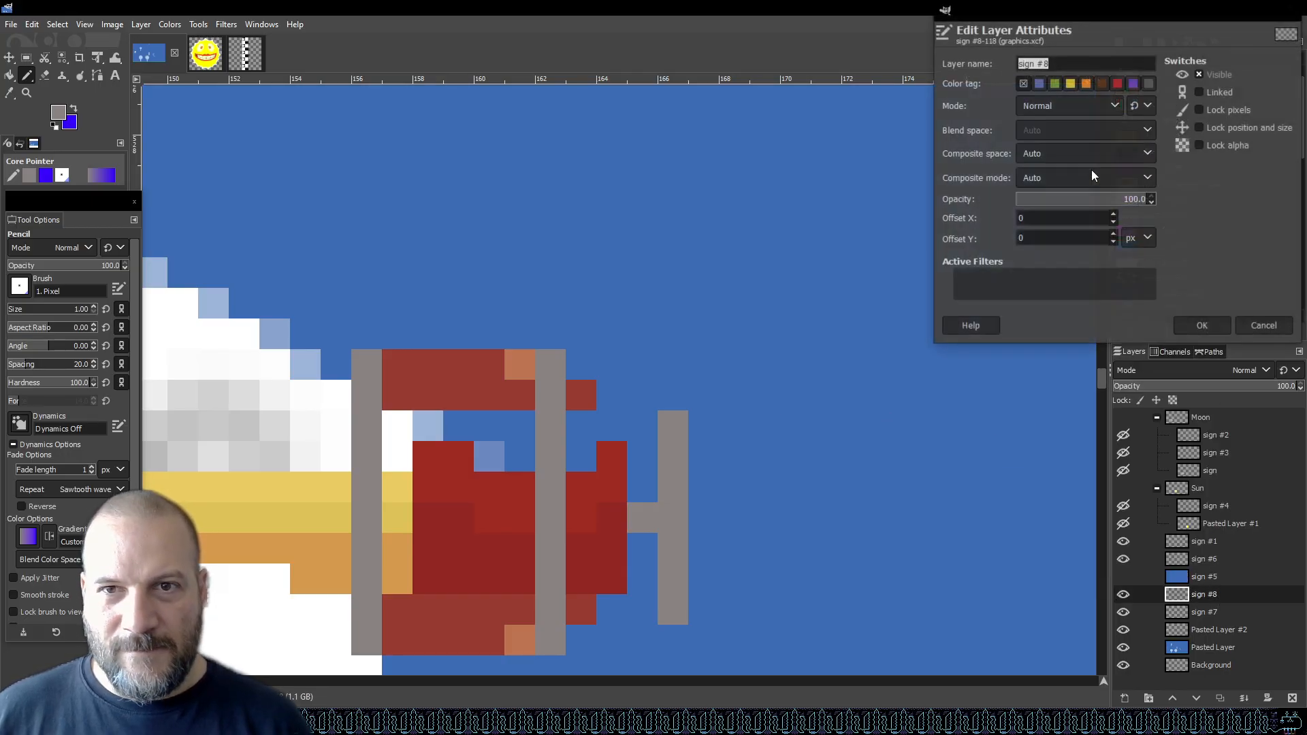
left_click(1072, 199)
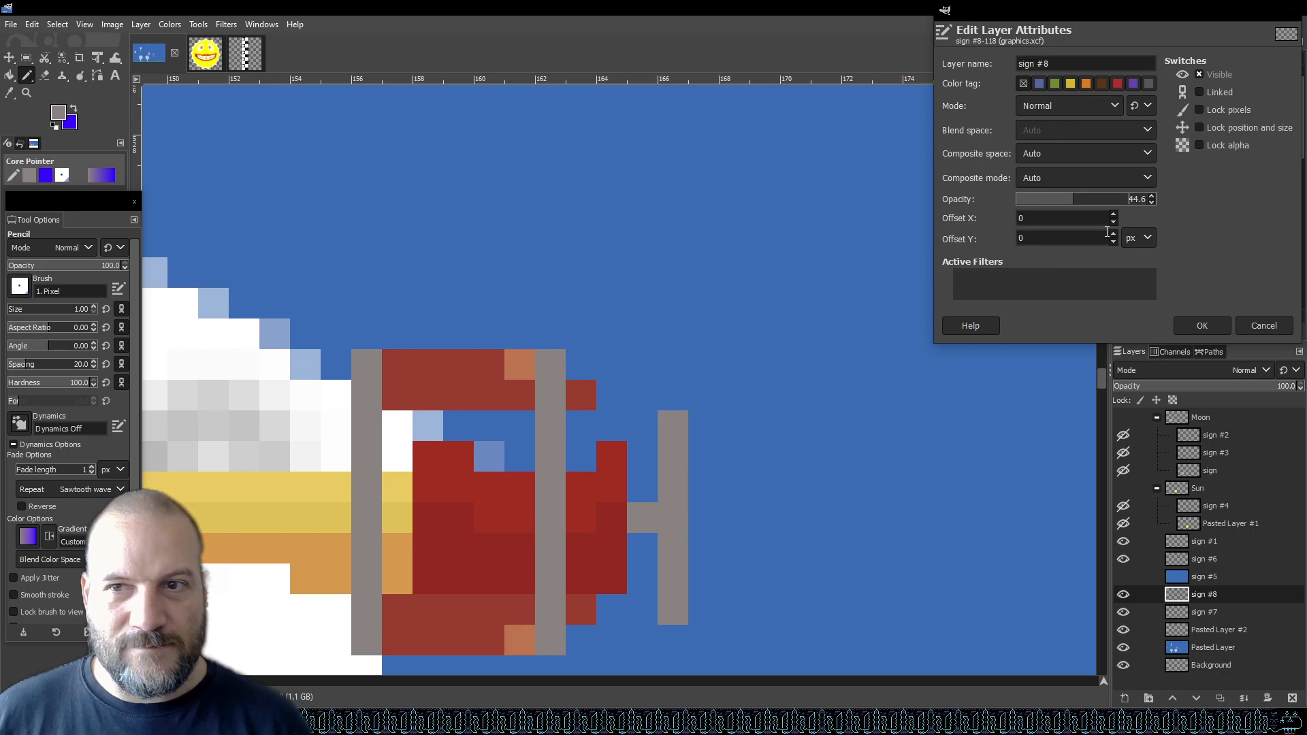
left_click(1202, 326)
scroll(875, 298, "down", 2)
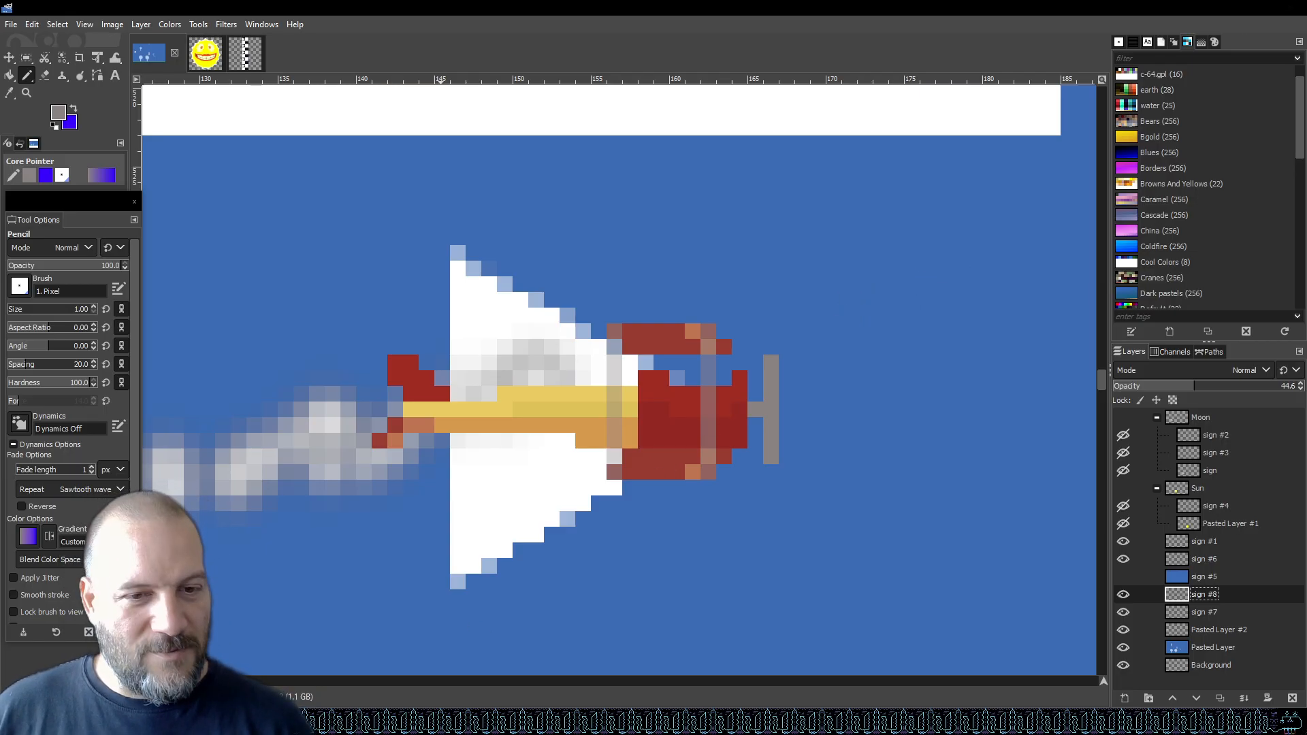
key("alt+Tab")
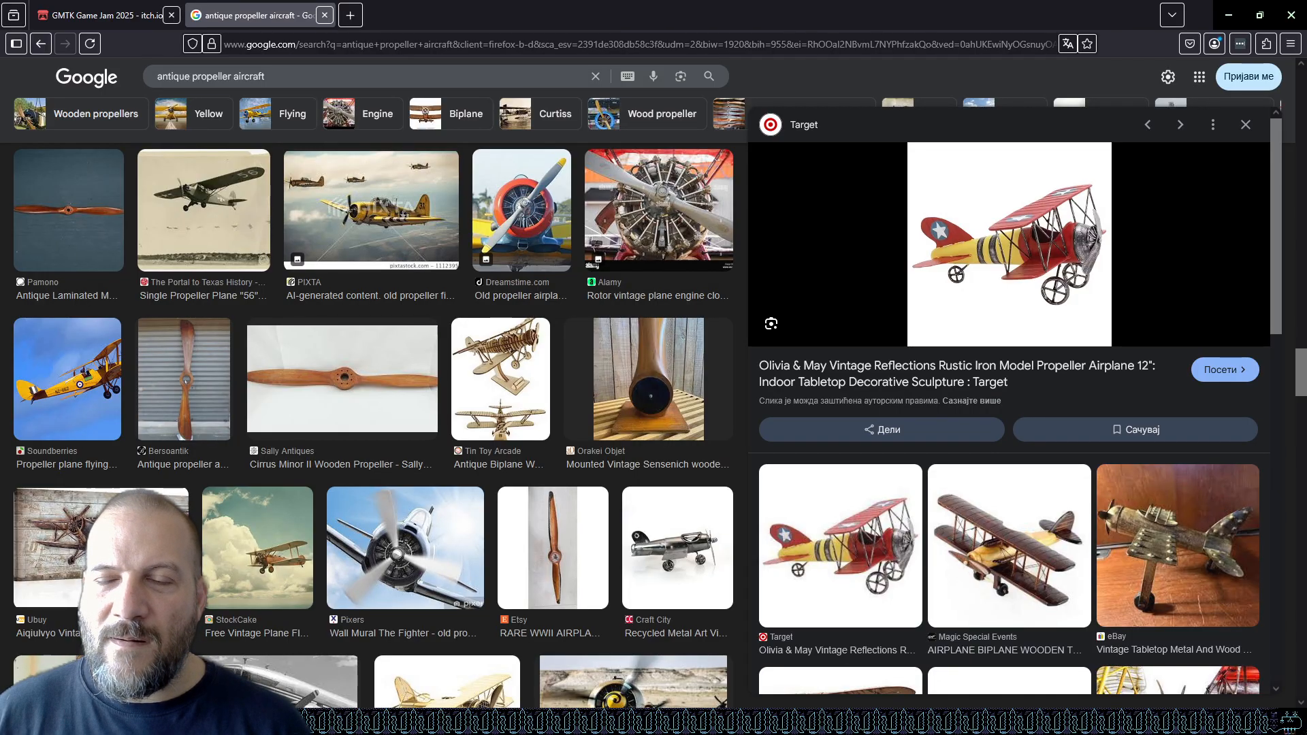
key("alt+Tab")
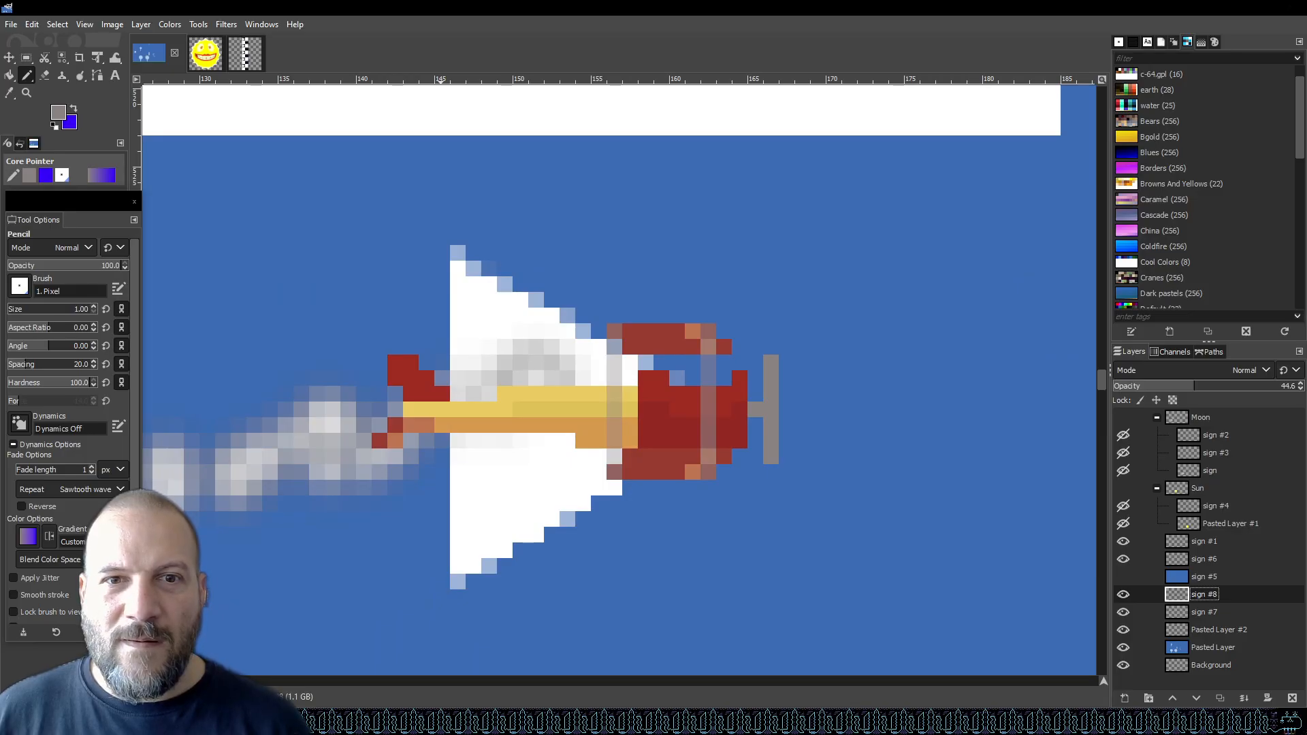
key("ctrl+s")
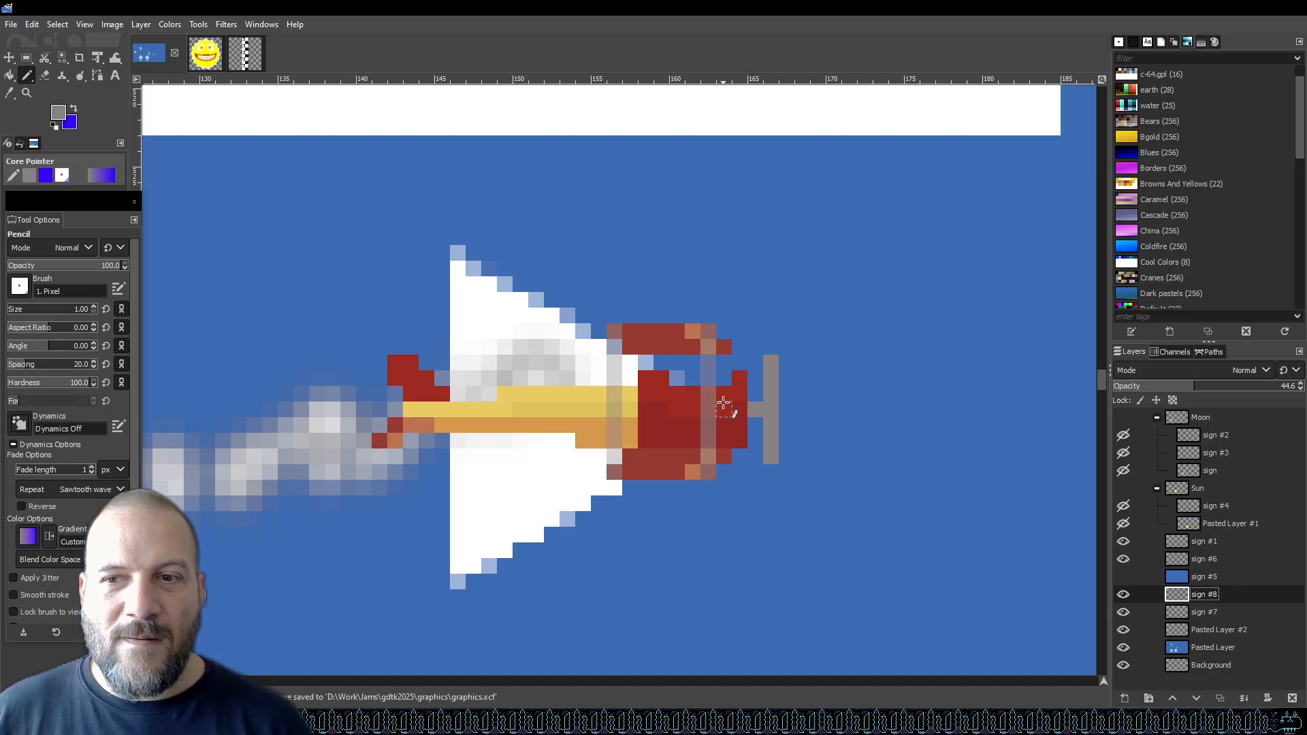
Create a layer group named Aircraft, move the plane layers into it, and save.
left_click(1148, 698)
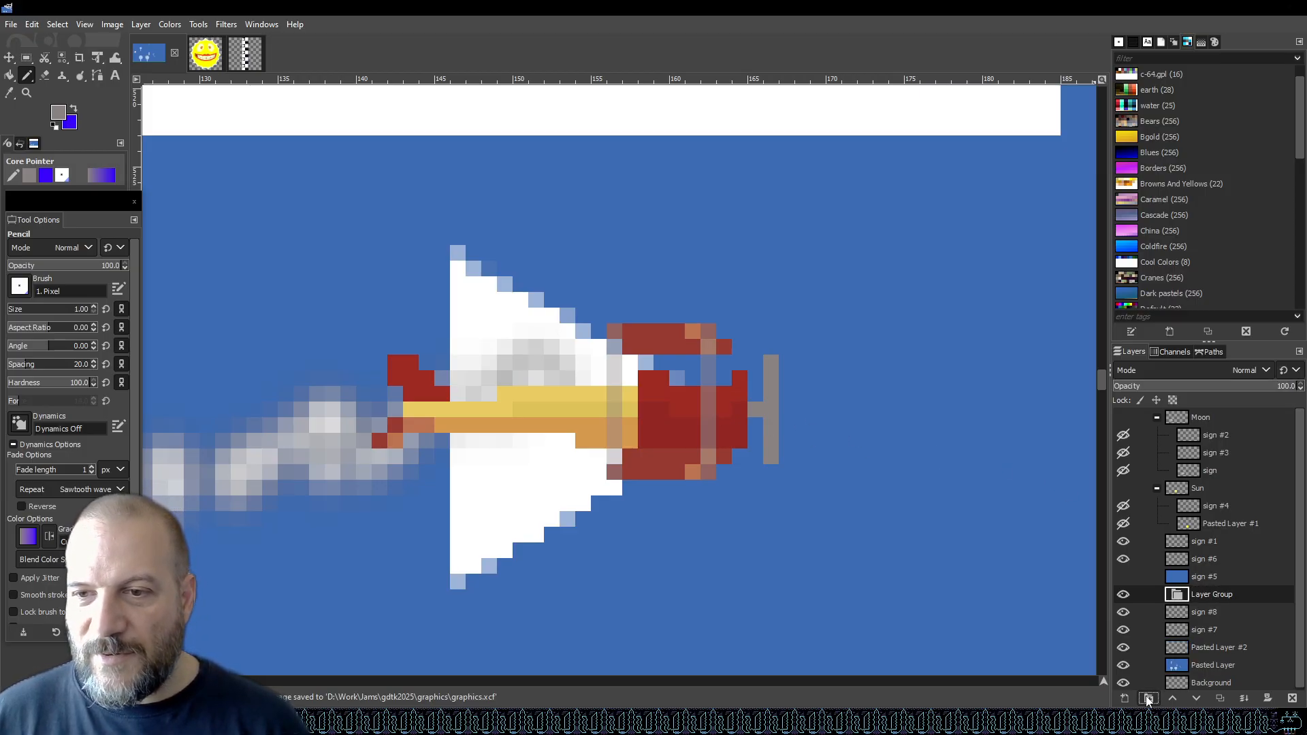
double_click(1236, 596)
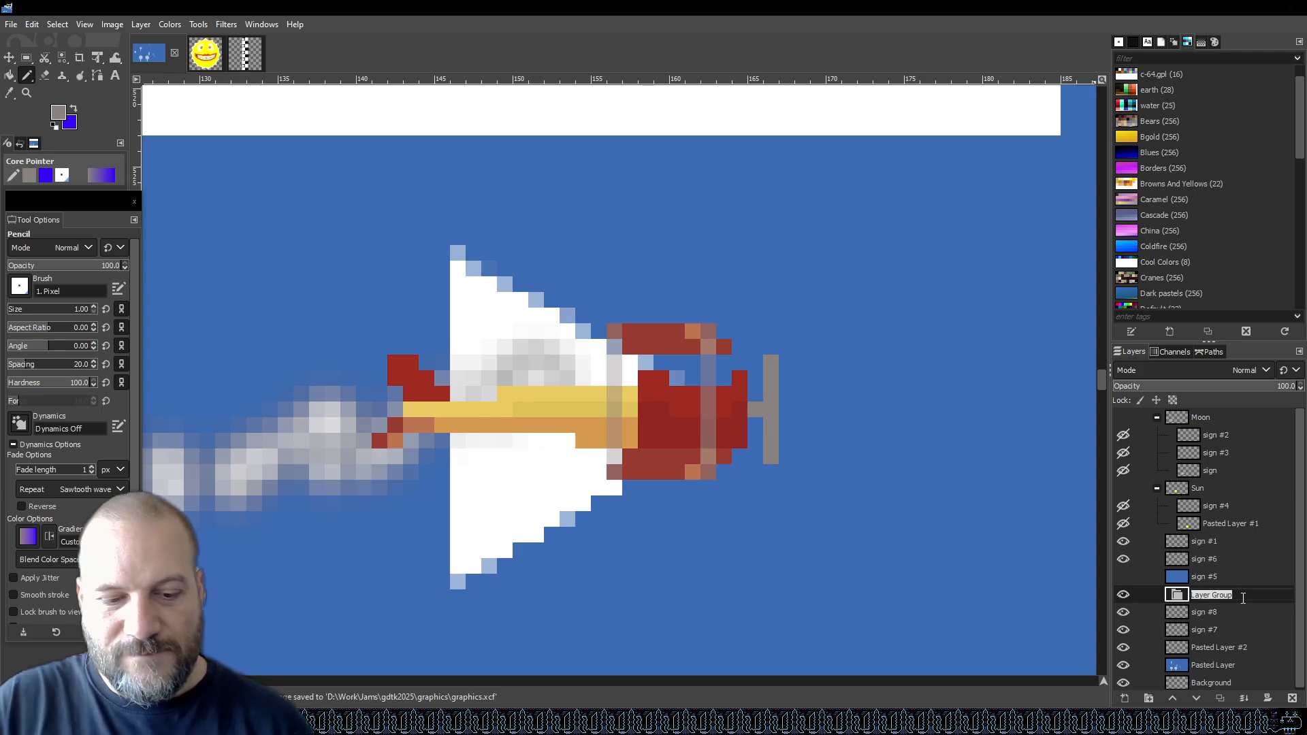
type("Aircraft")
mouse_move(1214, 611)
left_mouse_down()
mouse_move(1215, 594)
mouse_move(1218, 613)
mouse_move(1245, 616)
mouse_move(1228, 630)
mouse_move(1234, 606)
left_mouse_up()
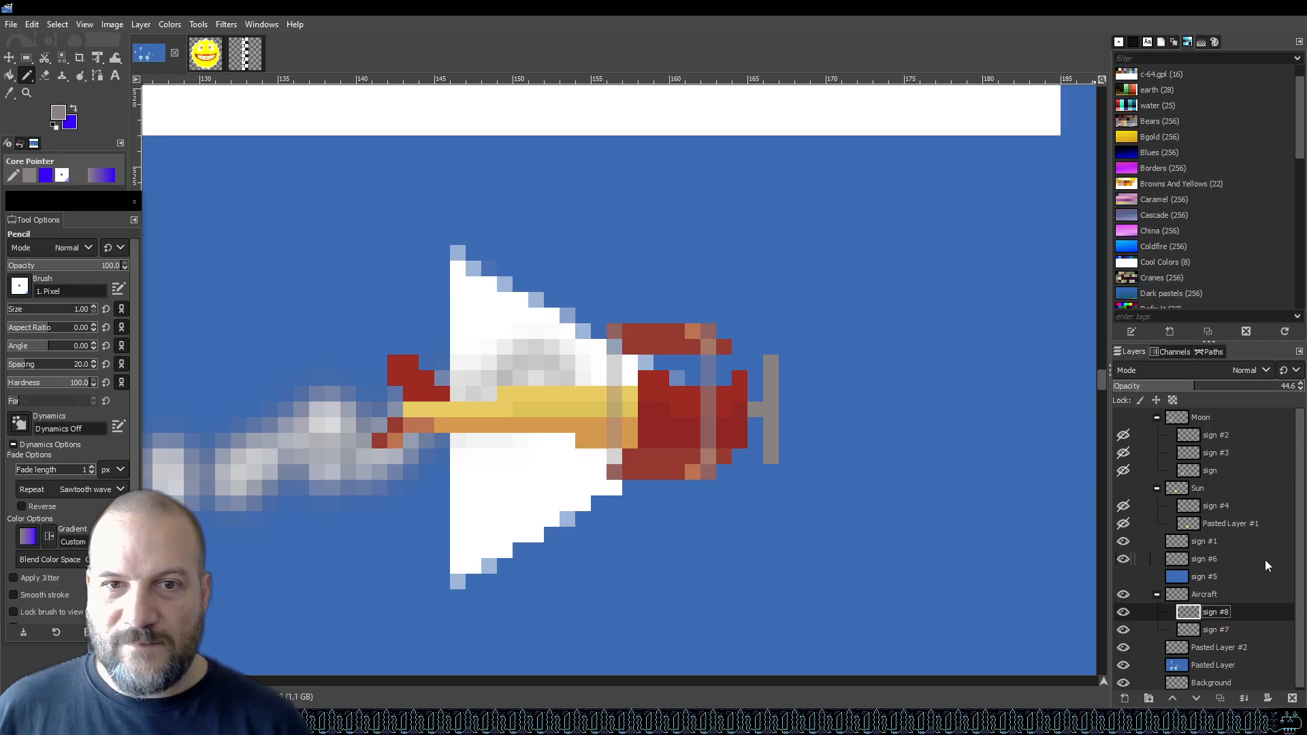
key("ctrl+s")
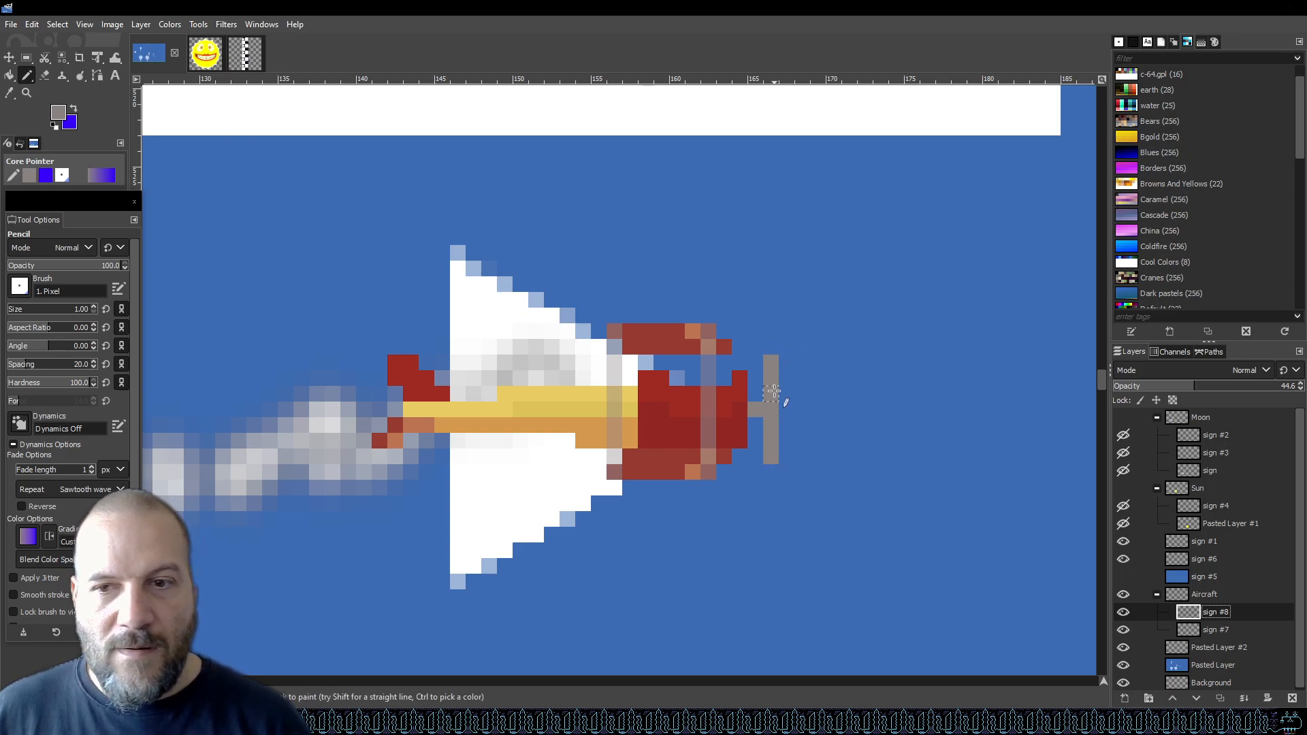
Erase the vertical propeller blade on the sign #7 layer, leaving only the hub.
left_click(1121, 615)
left_click(1121, 613)
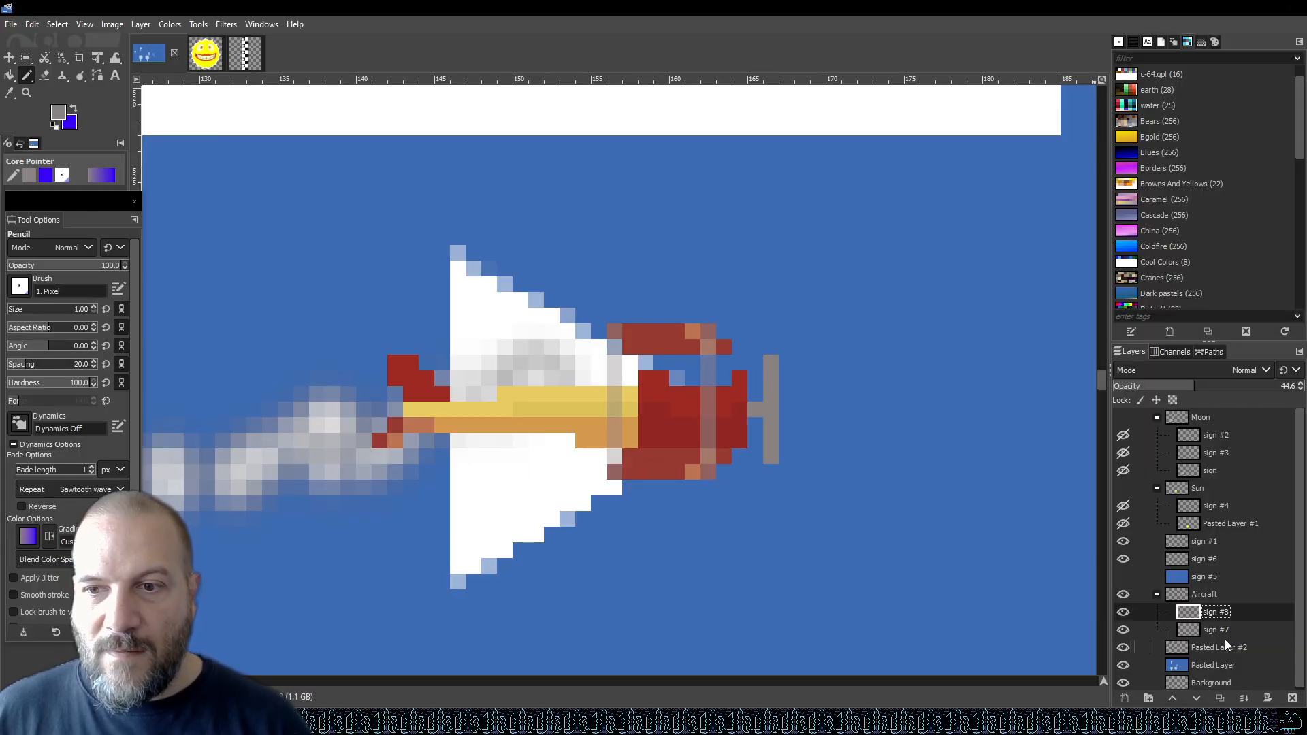
left_click(1217, 631)
key("shift+e")
left_click_drag(772, 408, 772, 358)
left_click_drag(770, 427, 773, 467)
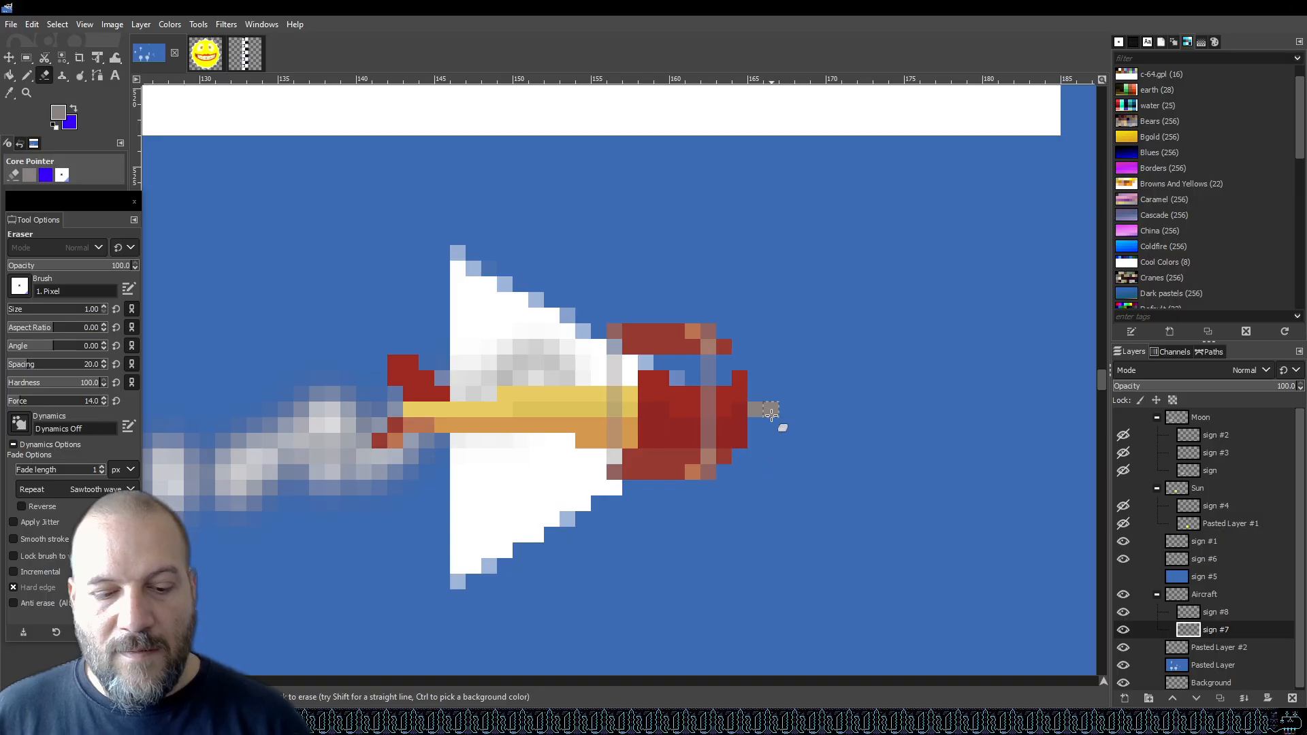
Draw faded vertical propeller blade lines above and below the hub on the sign #8 layer, then save the file.
key("o")
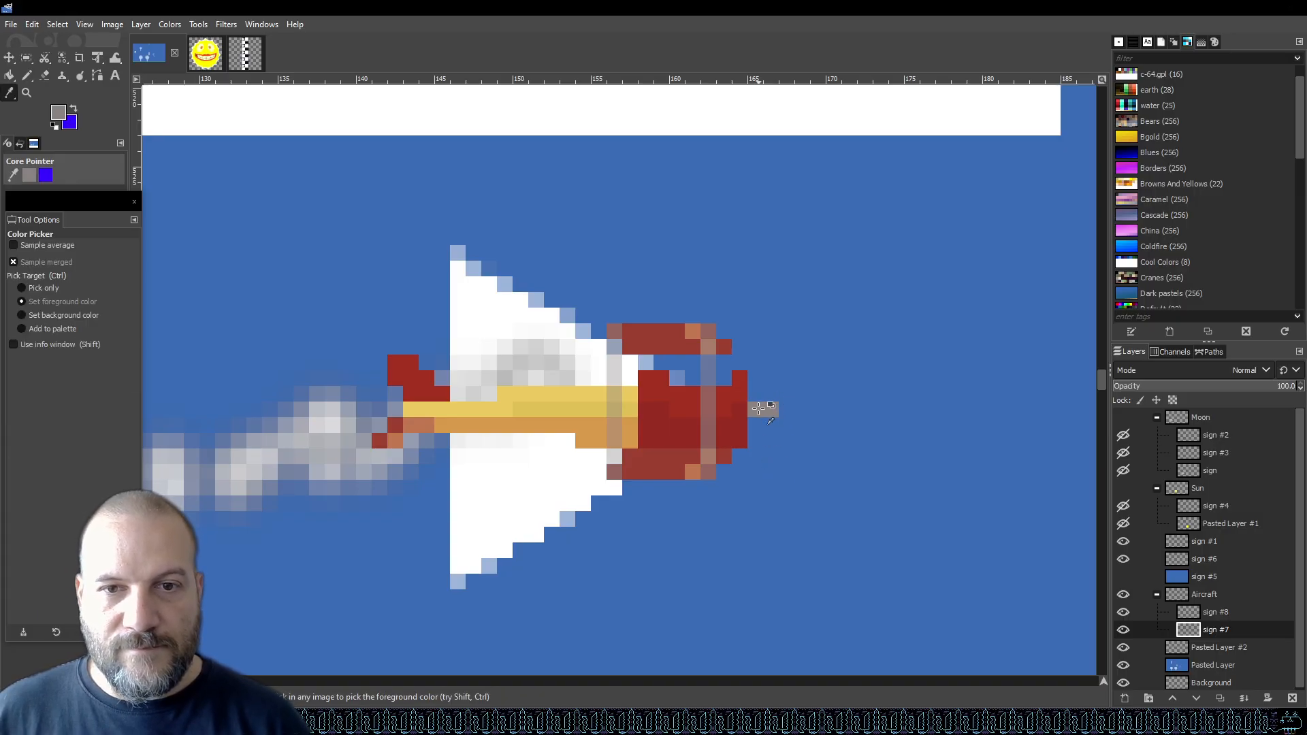
key("n")
left_click(1222, 614)
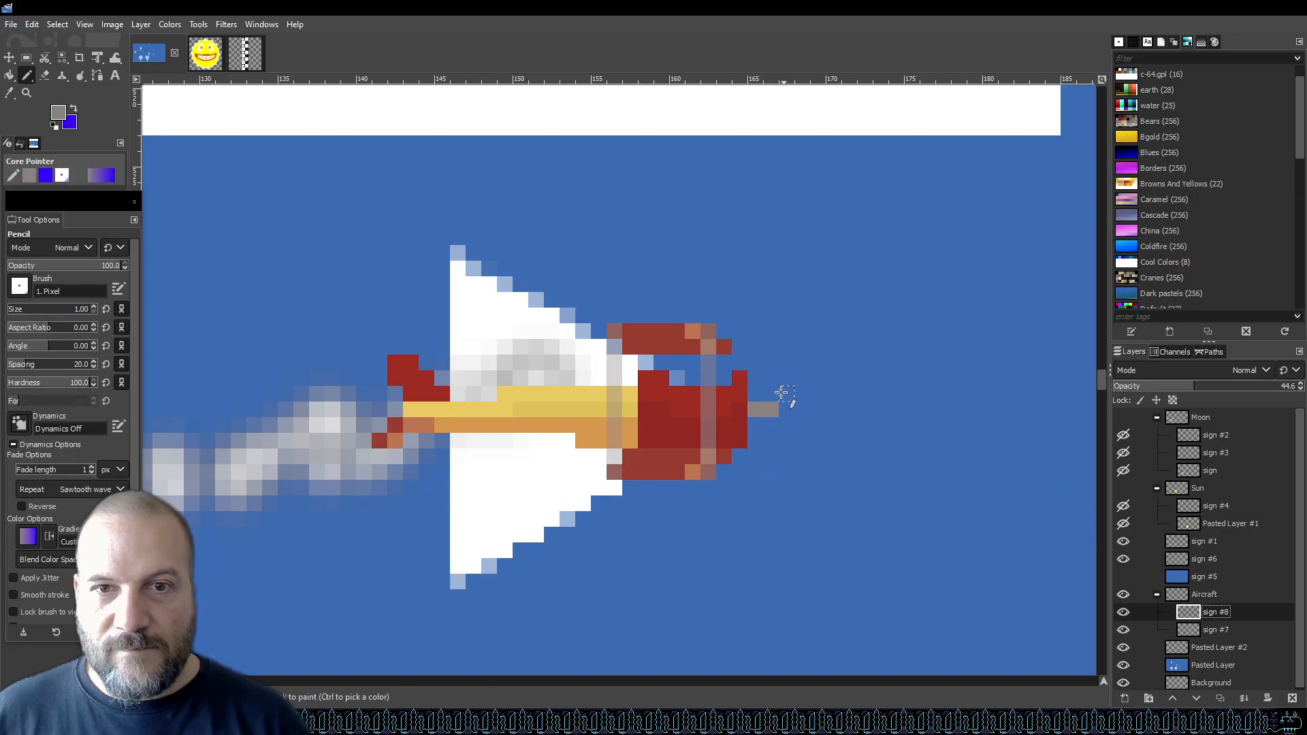
left_click_drag(772, 382, 772, 359)
left_click_drag(771, 425, 773, 452)
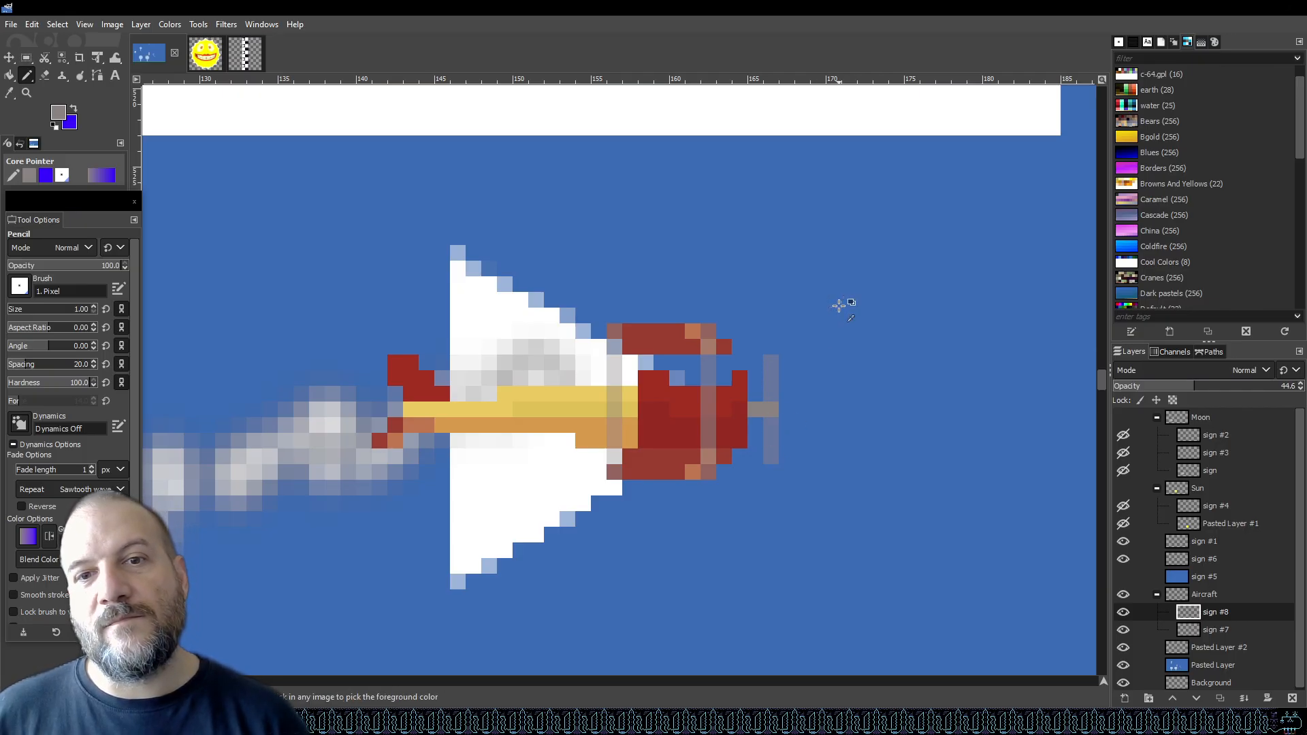
key("ctrl+s")
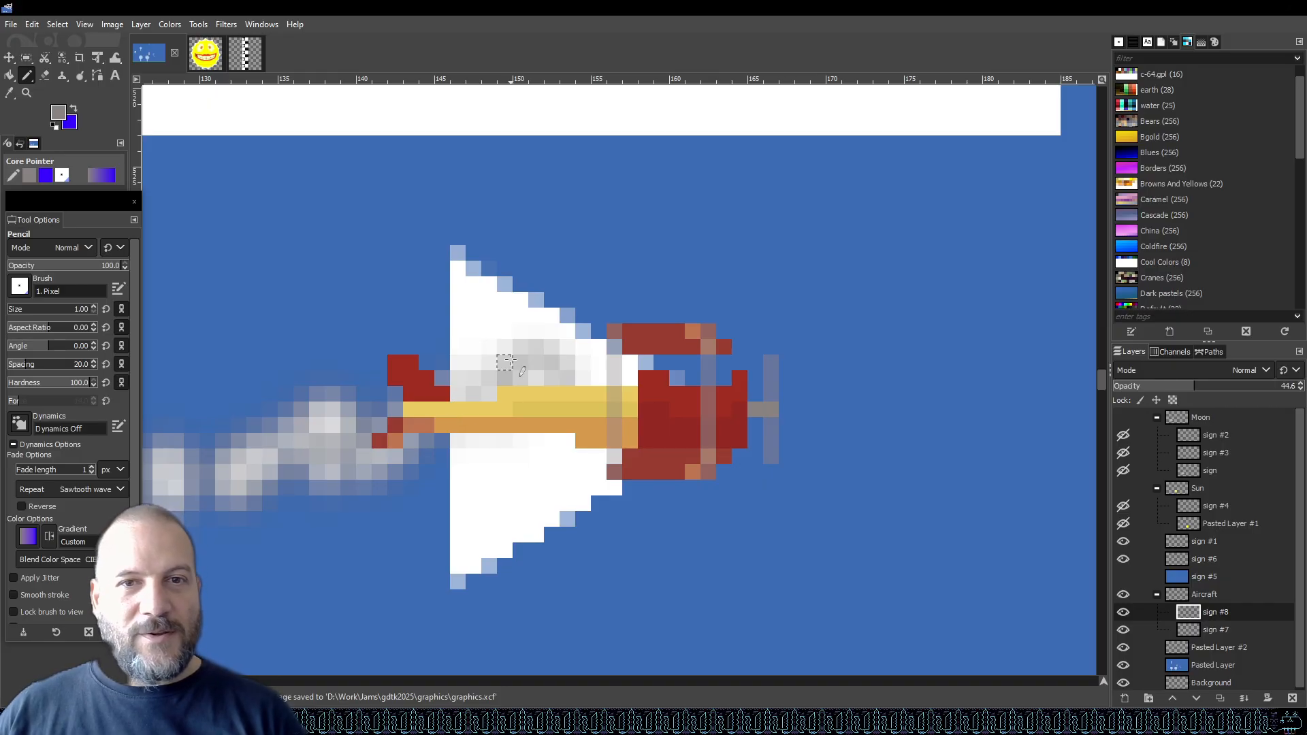
Pick the fuselage's red as the drawing colour, dab it near the wing root, and save the file.
left_click(690, 401, "ctrl")
left_click(439, 393)
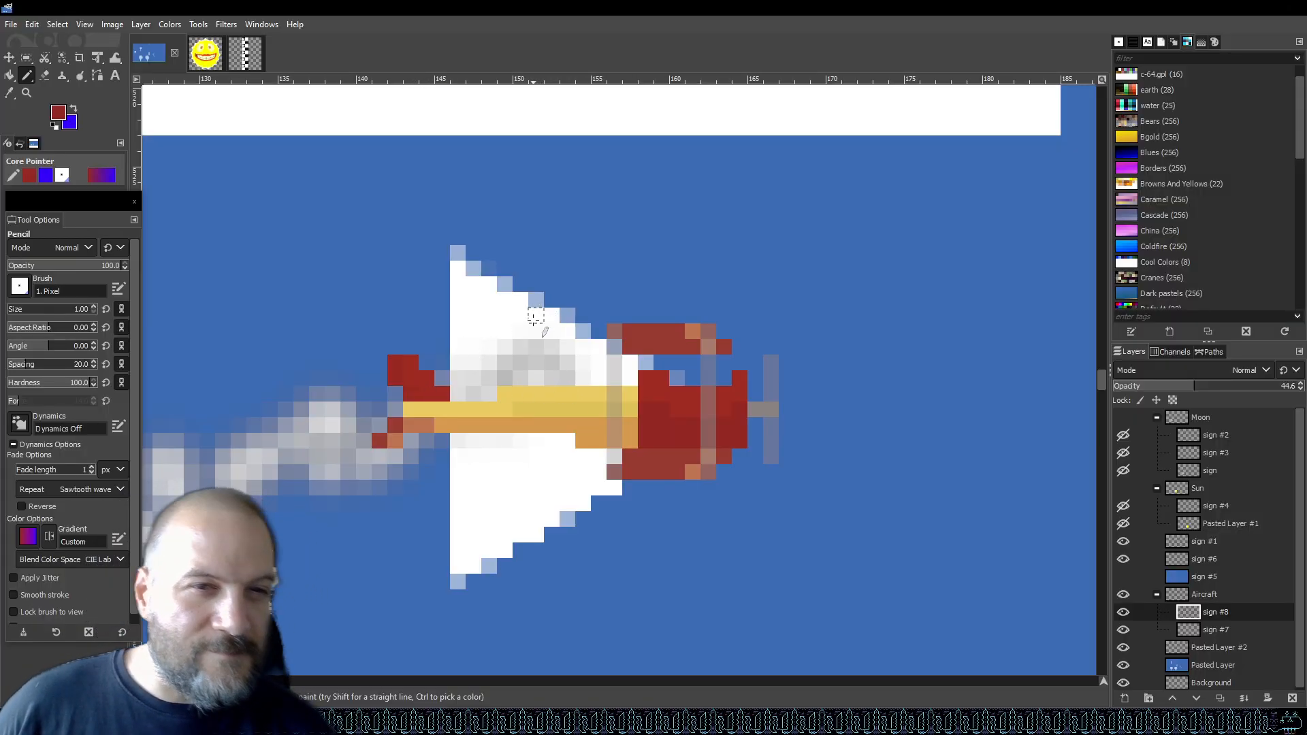
key("ctrl+s")
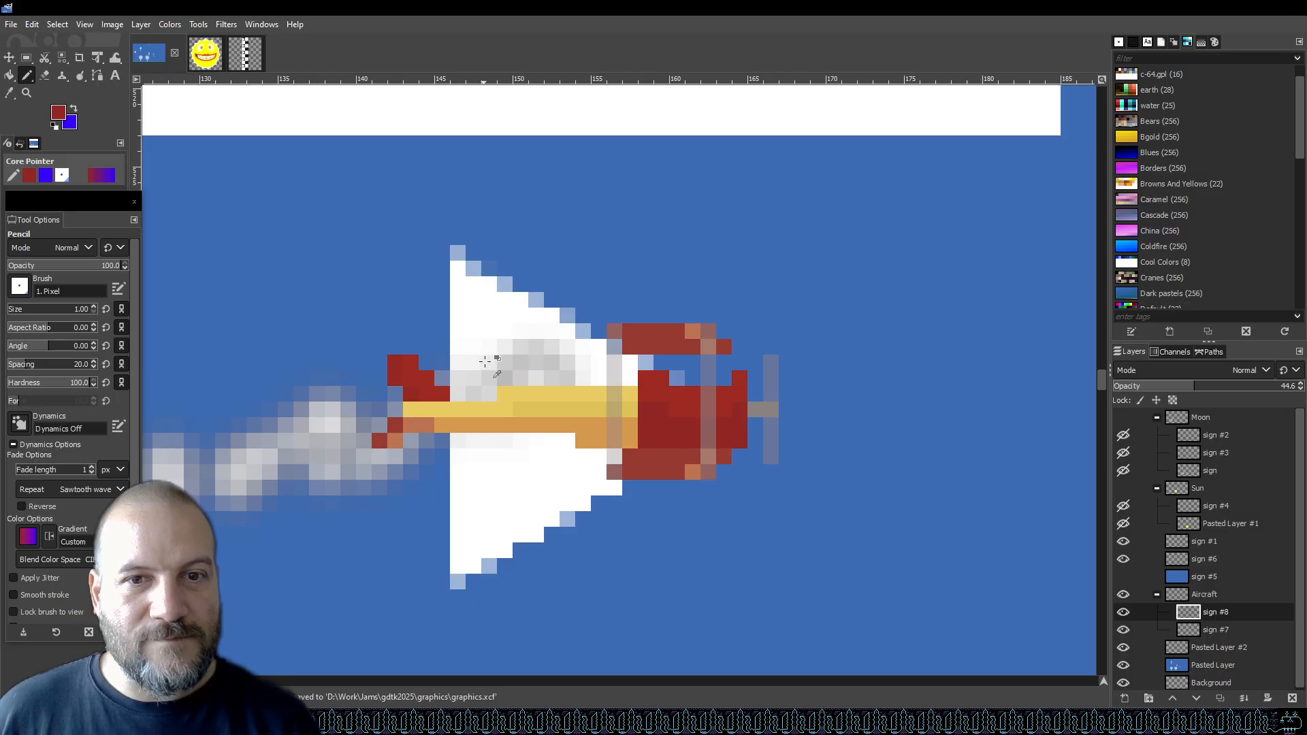
Zoom in and out to compare the small sprite with the biplane reference image.
scroll(503, 358, "down", 4)
scroll(464, 392, "up", 1)
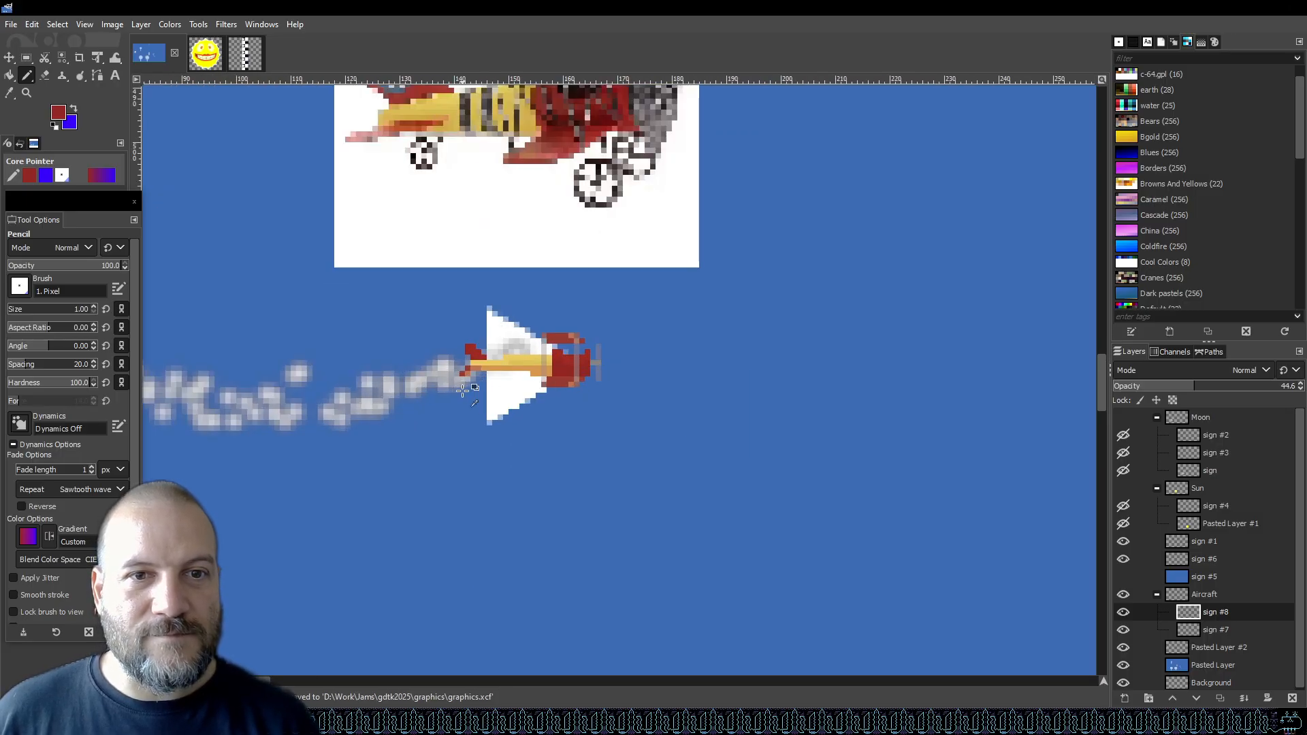
scroll(546, 324, "up", 3)
scroll(612, 367, "down", 3)
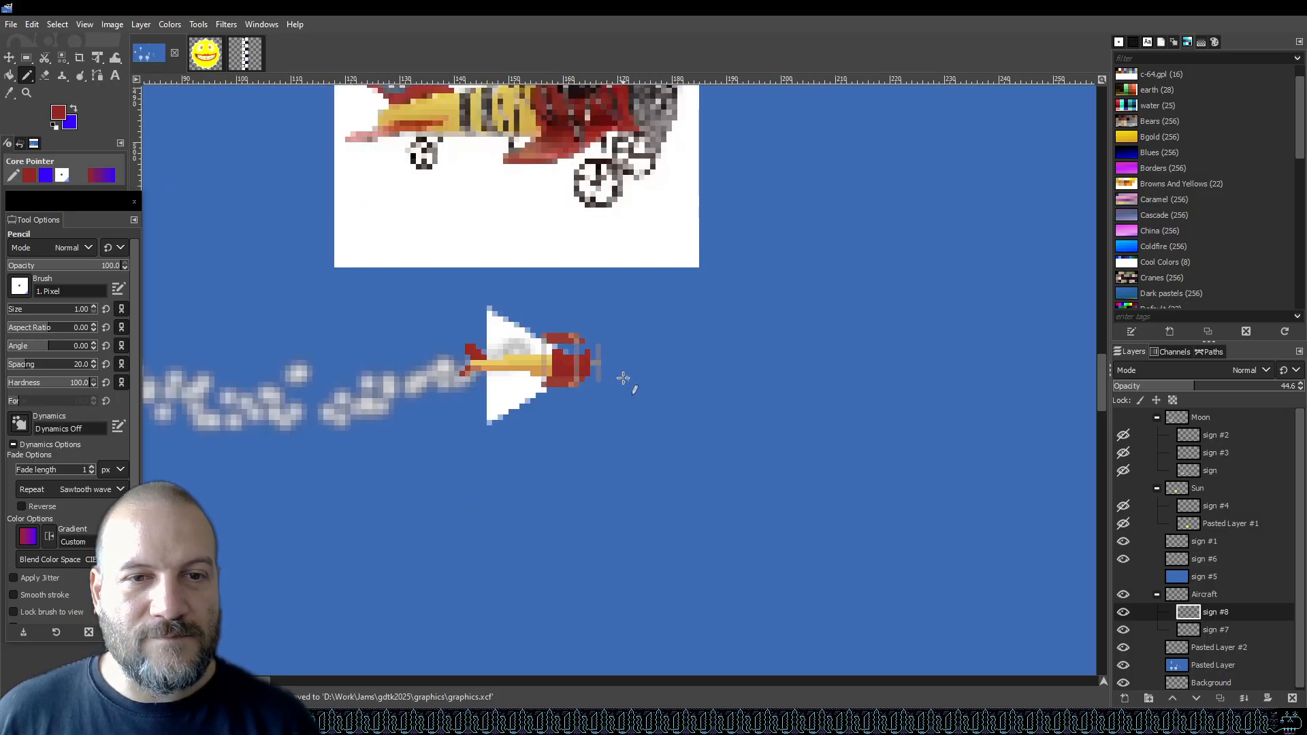
scroll(604, 321, "up", 4)
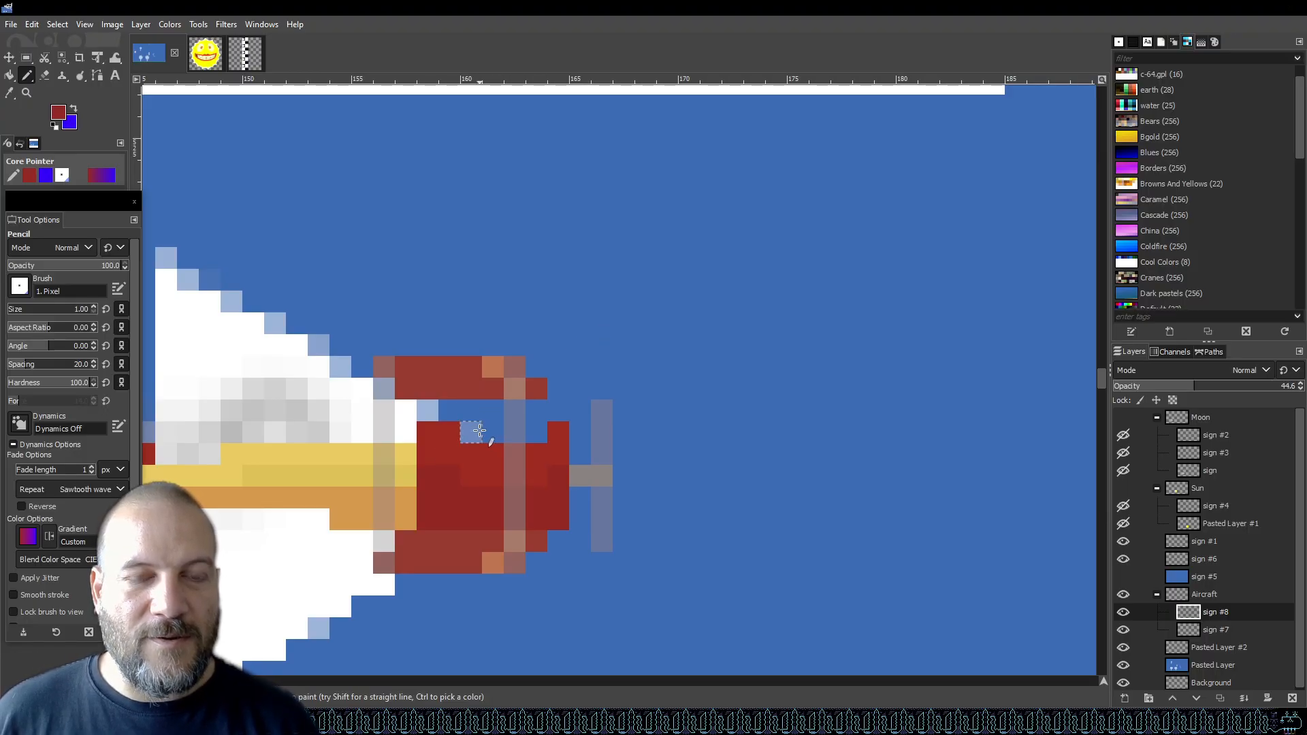
scroll(583, 433, "down", 1)
scroll(584, 433, "down", 1)
scroll(554, 378, "down", 1)
scroll(536, 408, "up", 4)
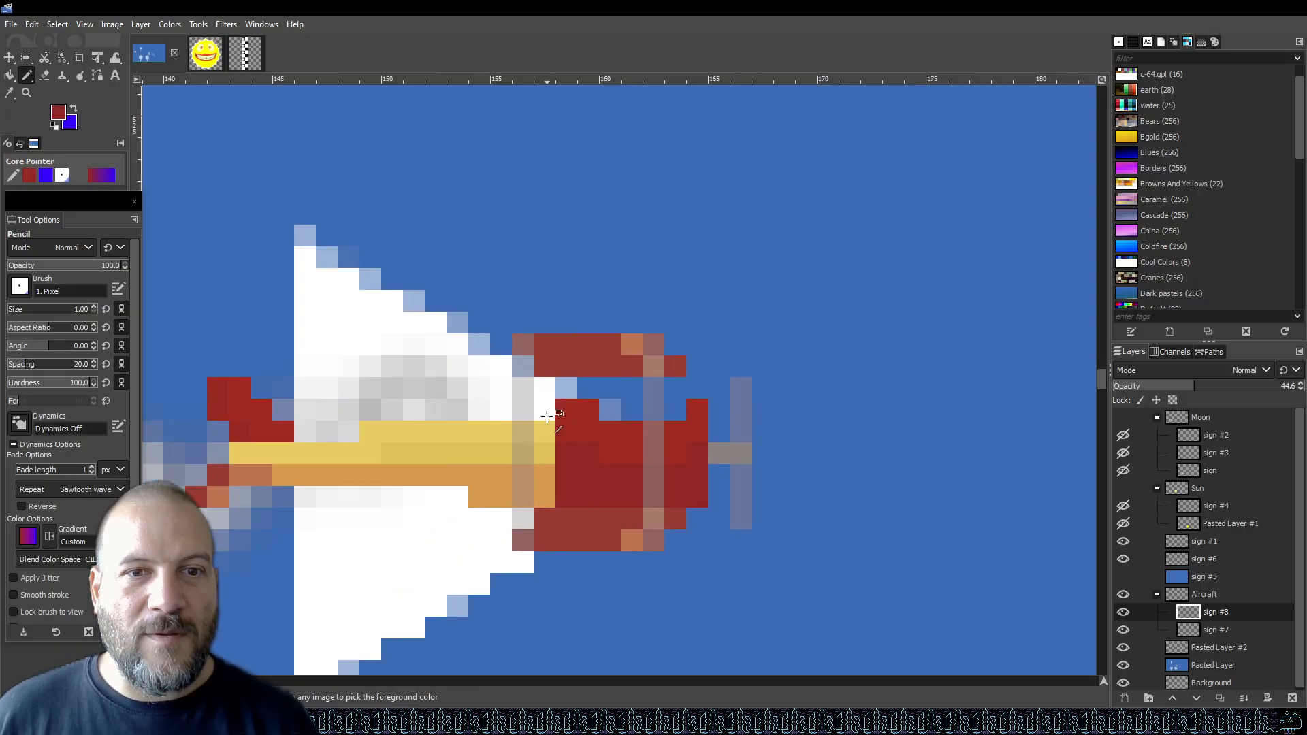
scroll(617, 409, "down", 6)
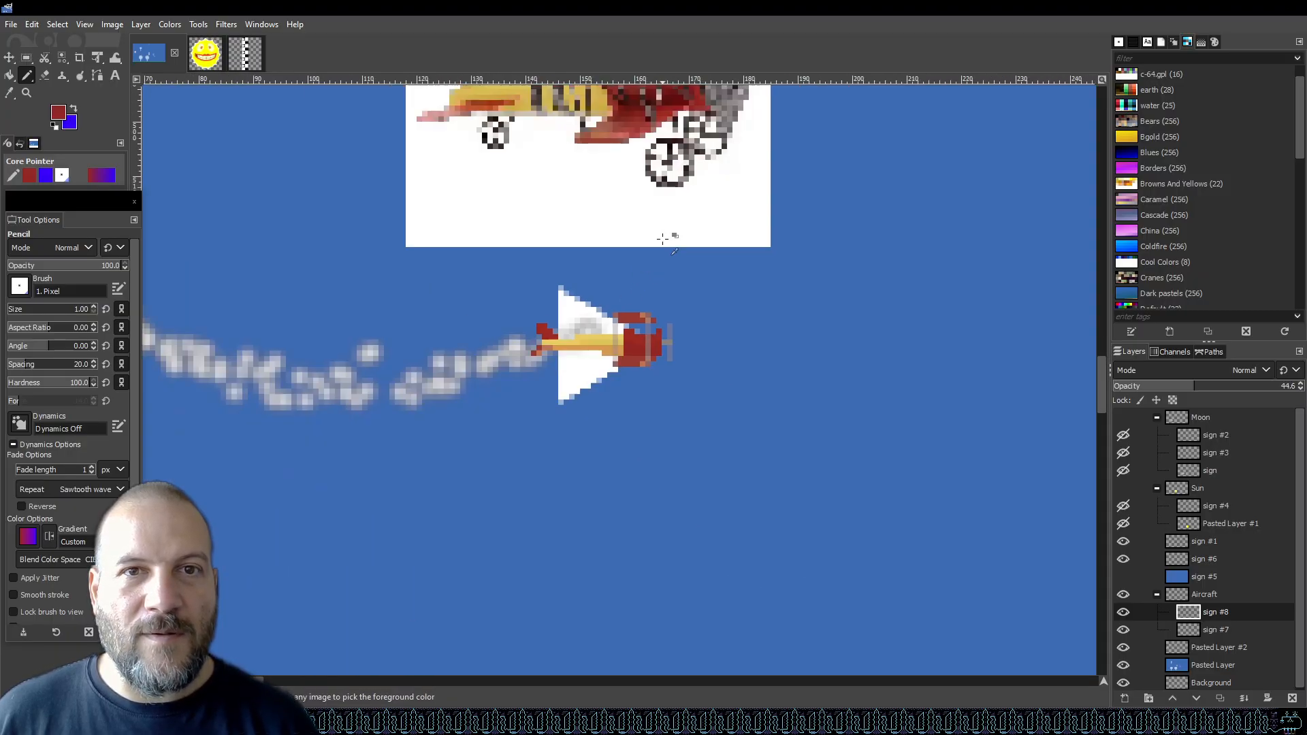
scroll(683, 125, "up", 3)
scroll(682, 124, "up", 1)
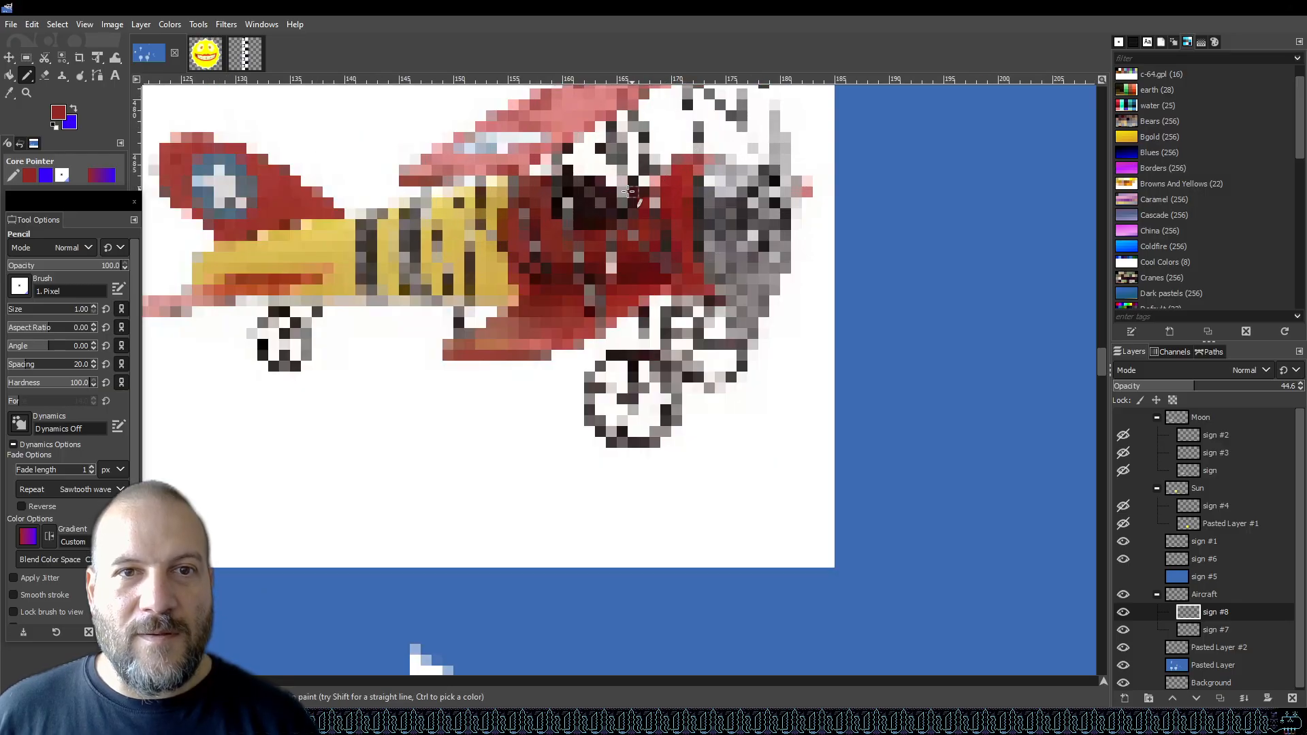
Sample a dark cockpit colour from the reference and paint a pilot pixel in the cockpit on the sign #7 layer, then save.
key("o")
left_click(582, 204)
scroll(582, 203, "down", 4)
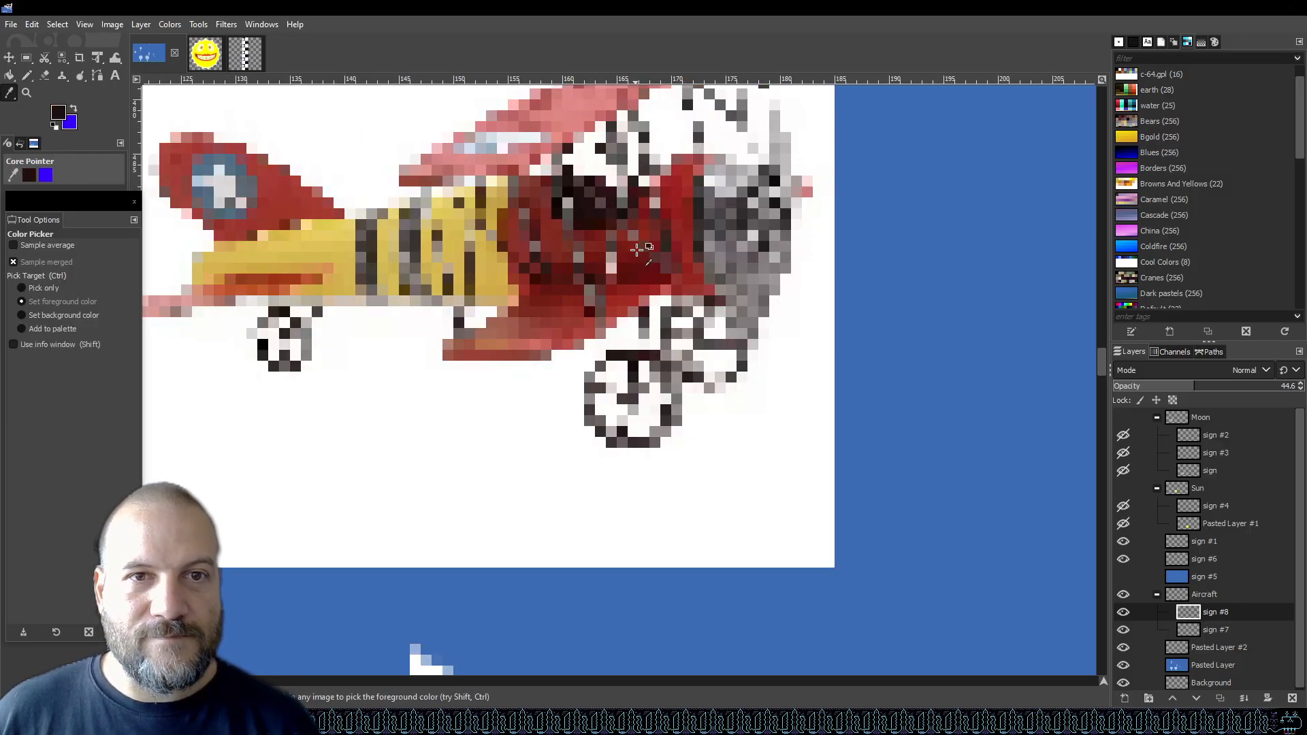
scroll(630, 494, "up", 5)
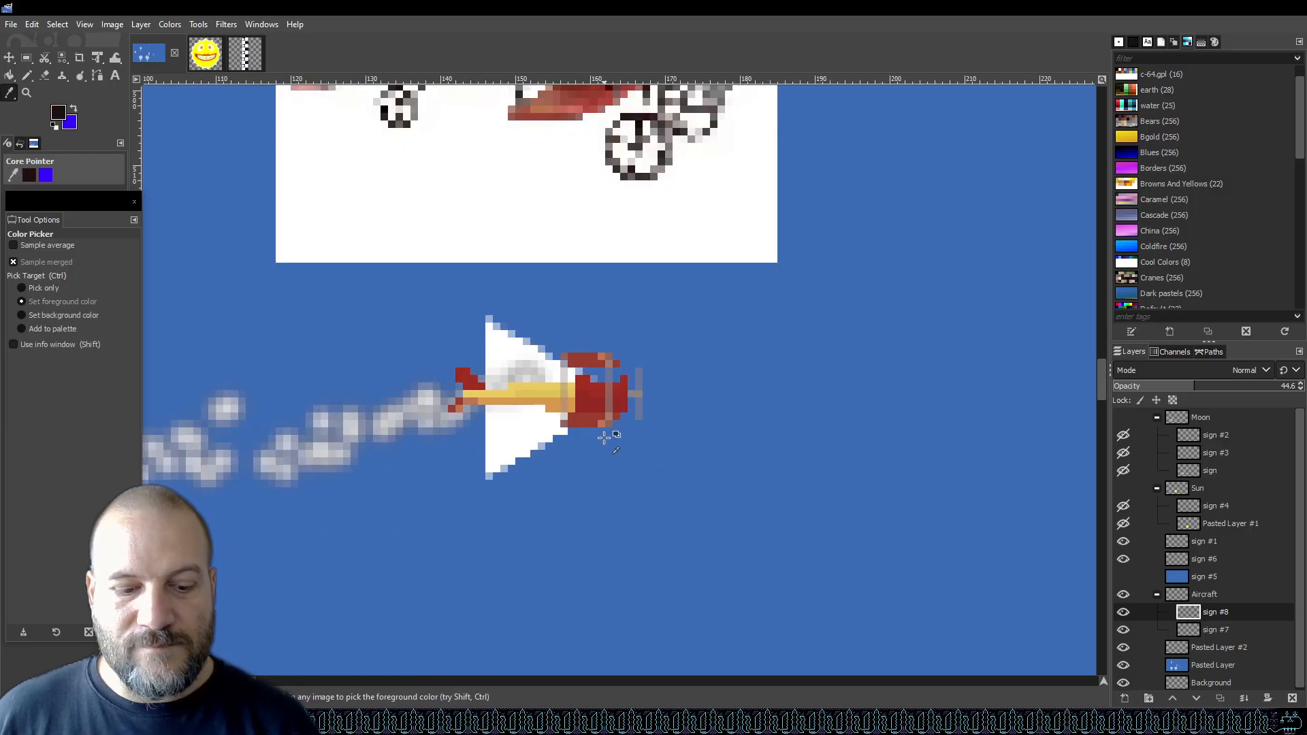
key("n")
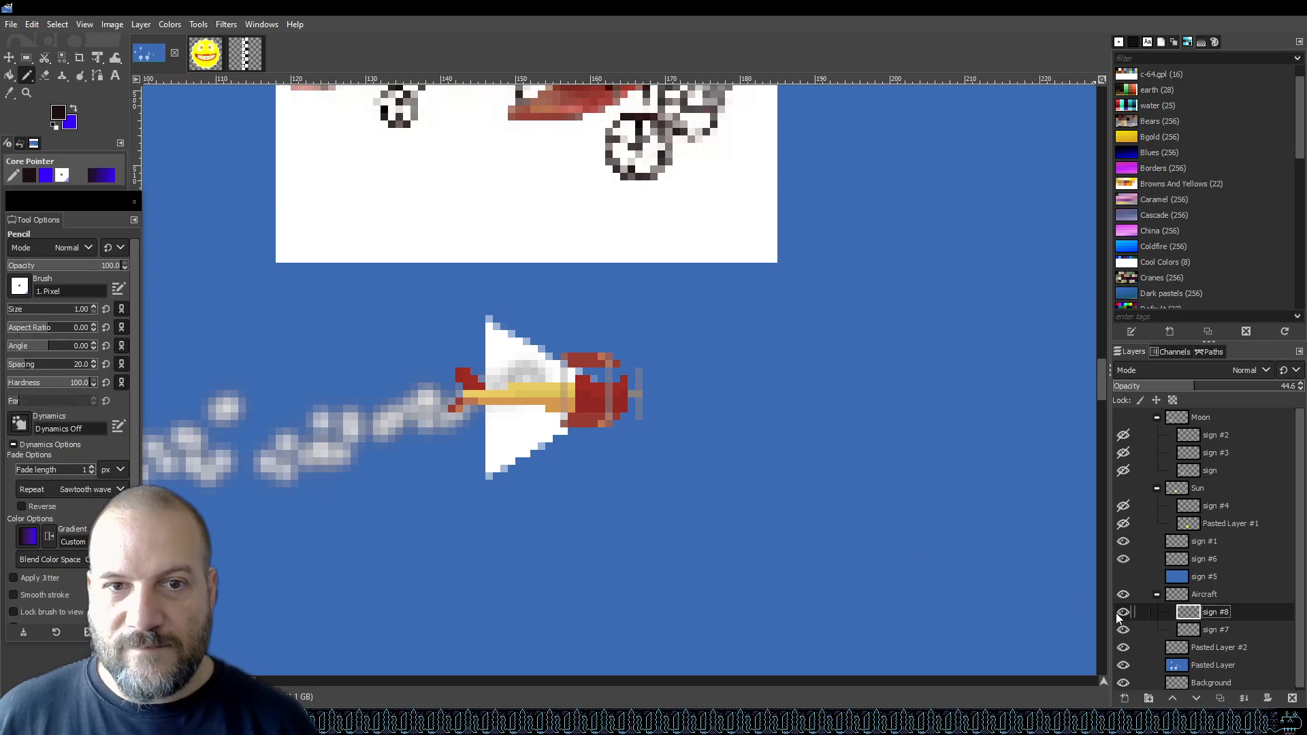
left_click(1208, 629)
scroll(606, 411, "up", 2)
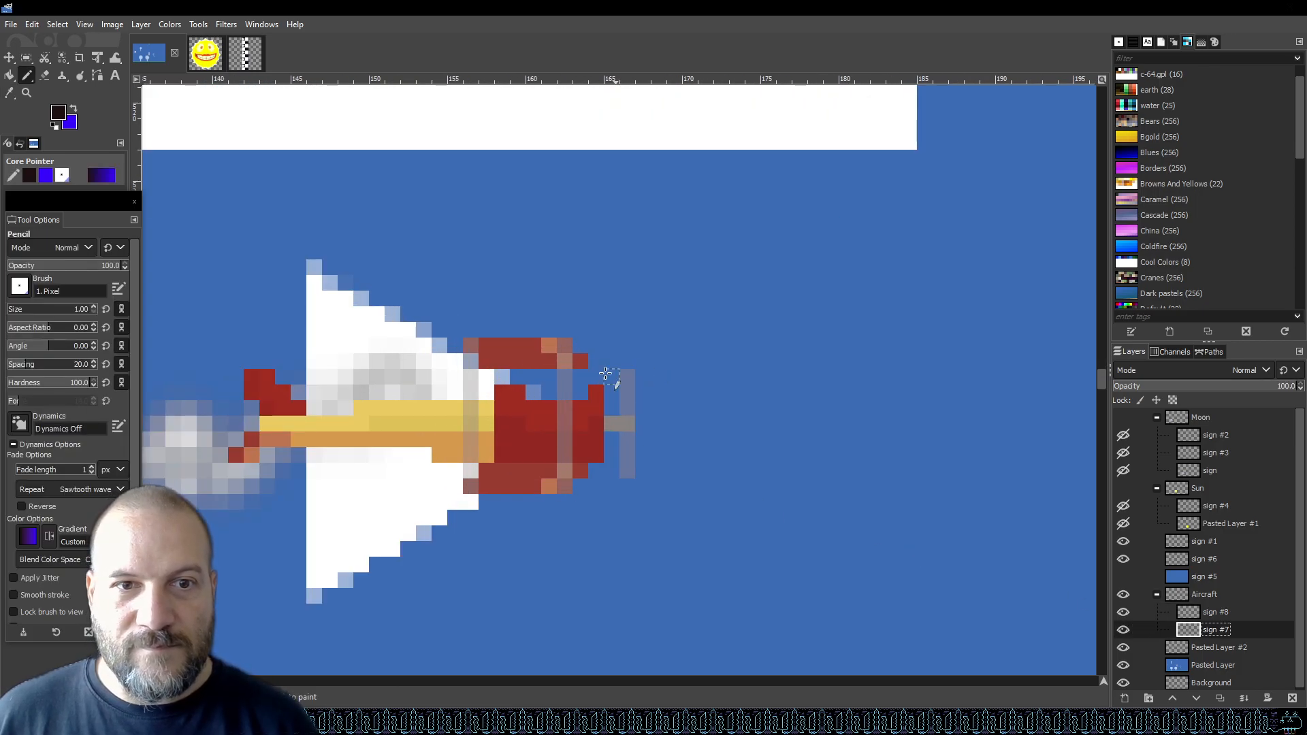
left_click(537, 392)
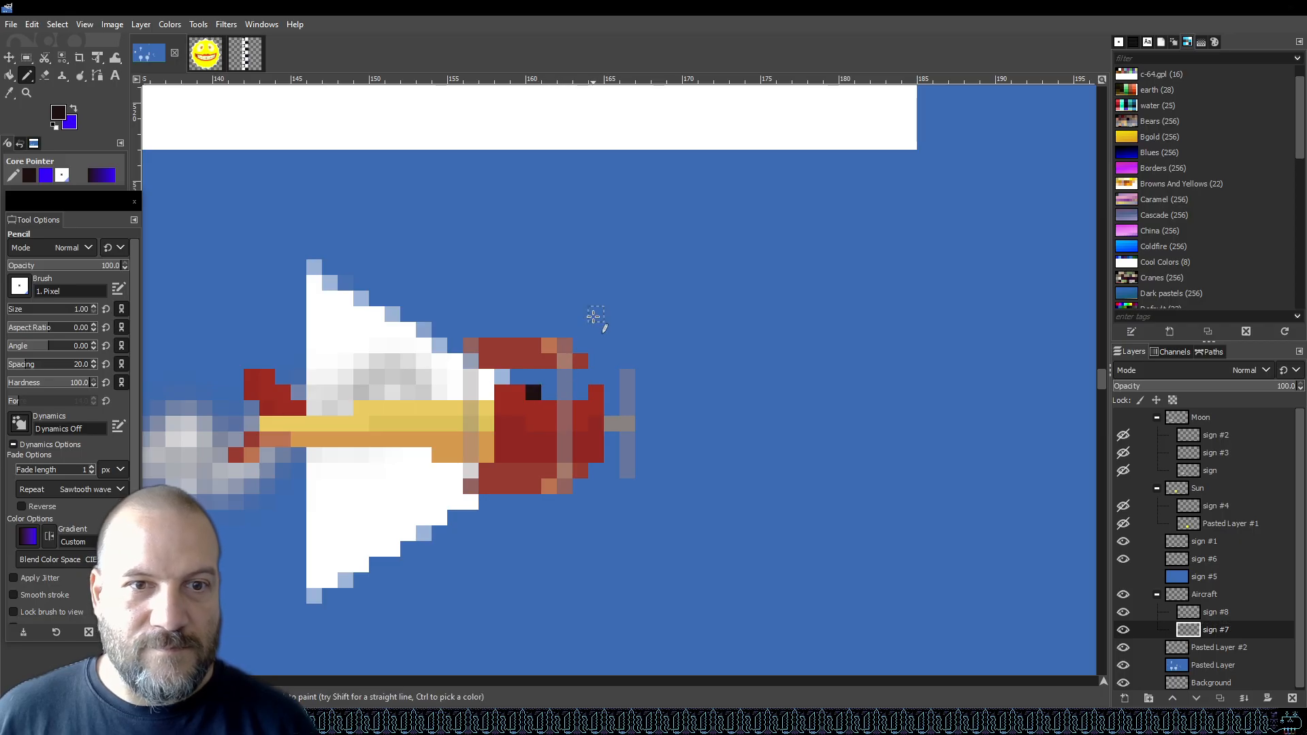
left_click(549, 378)
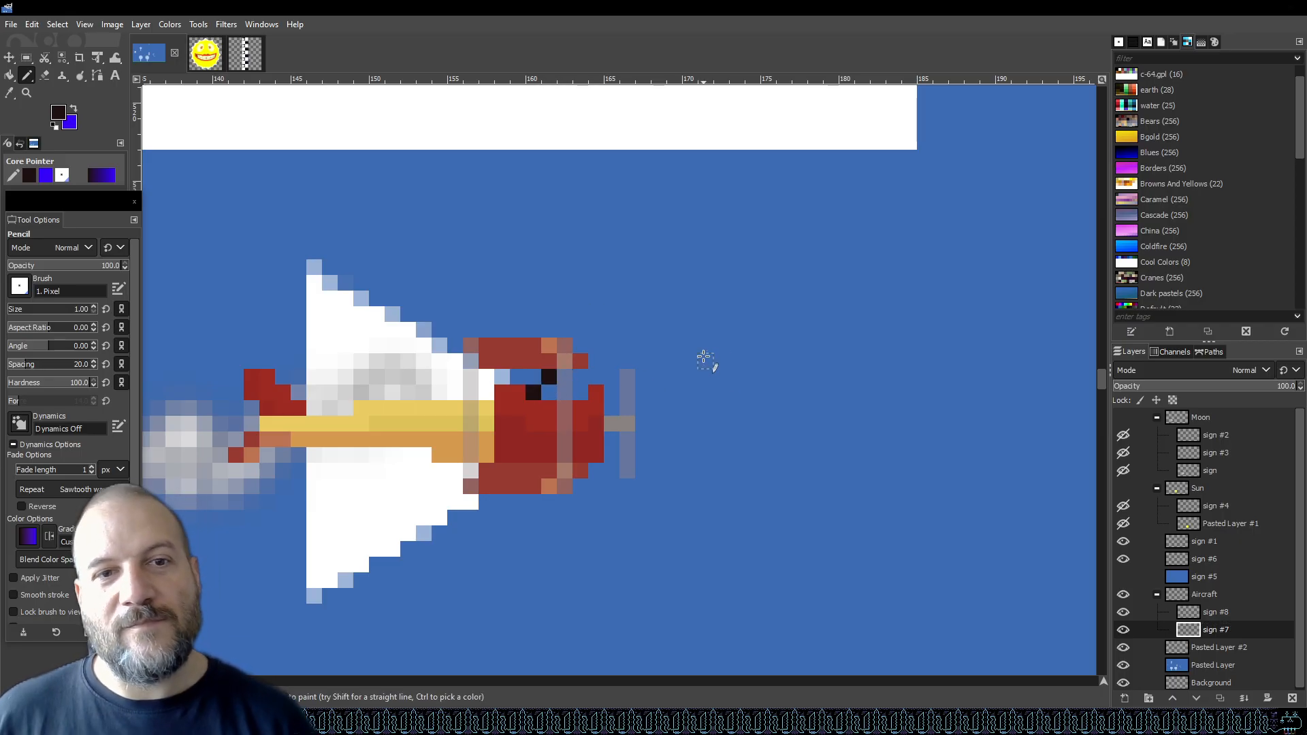
key("ctrl+z")
key("ctrl+z")
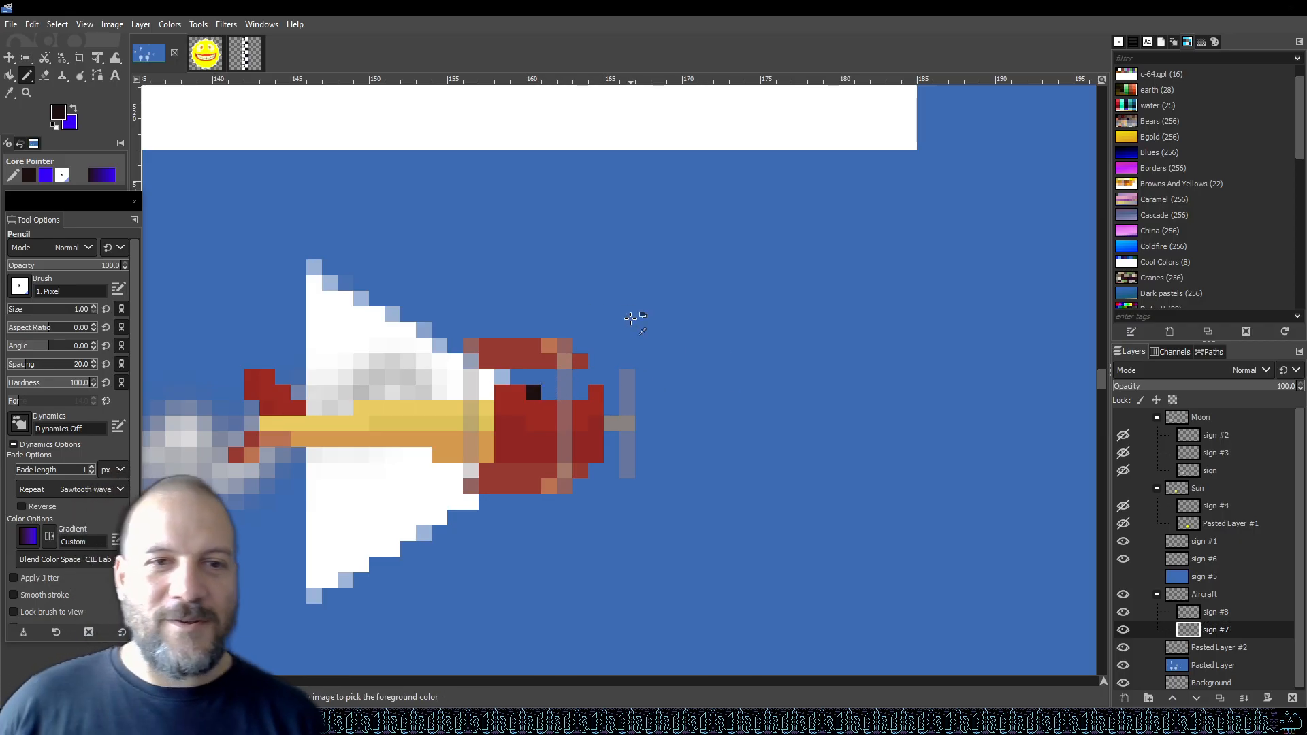
left_click(549, 392)
left_click(564, 377)
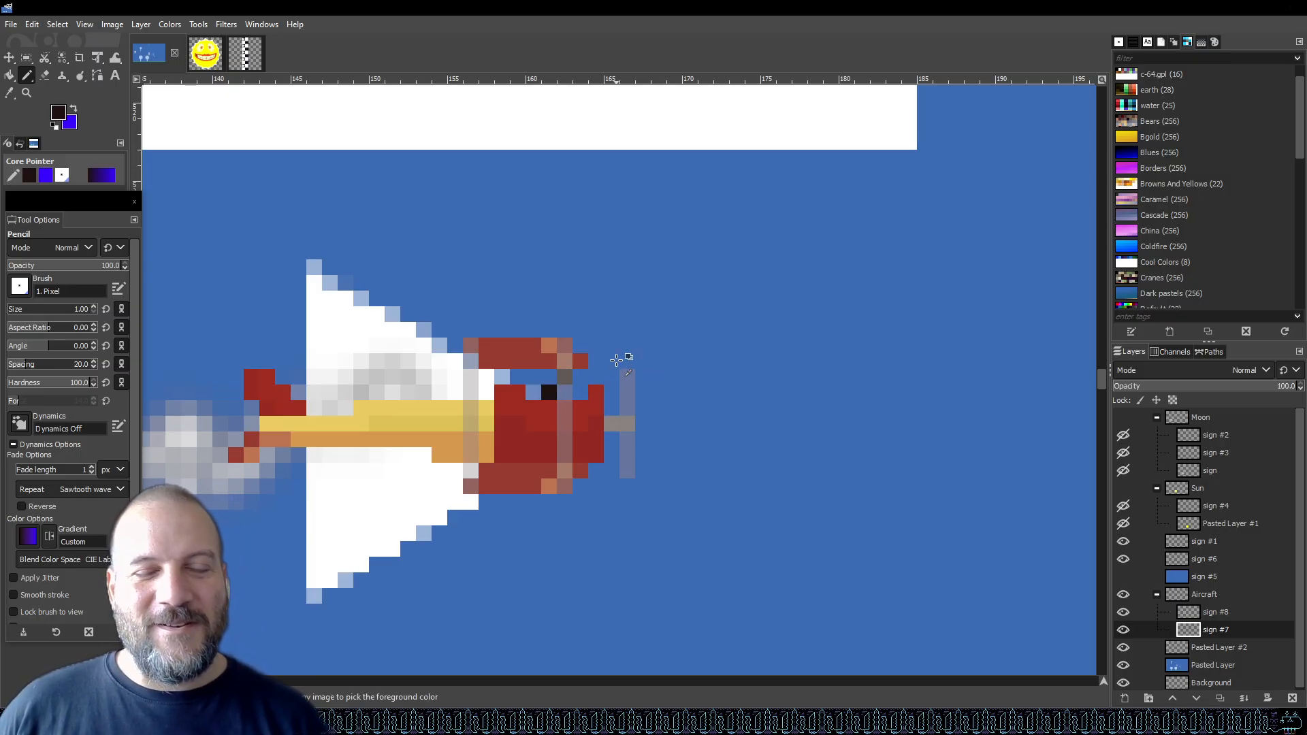
key("ctrl+z")
key("ctrl+z")
left_click(547, 394)
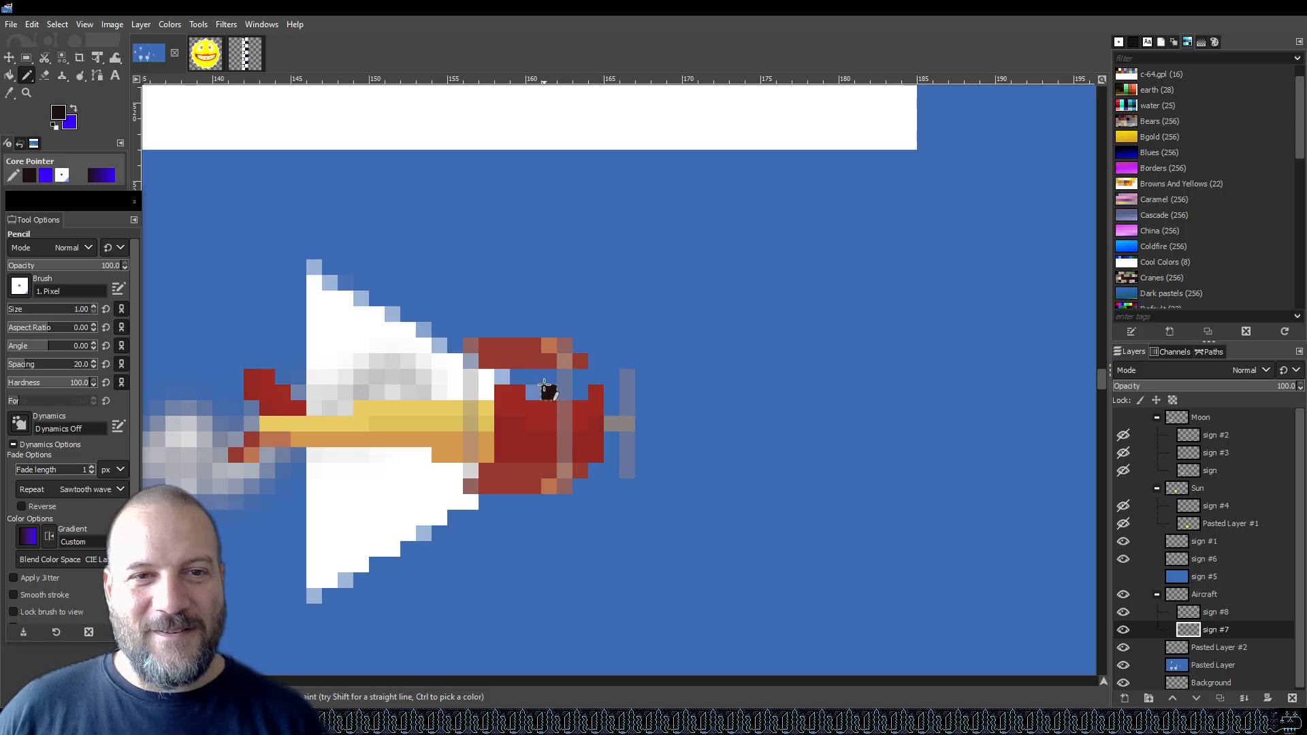
key("ctrl+z")
left_click(535, 391)
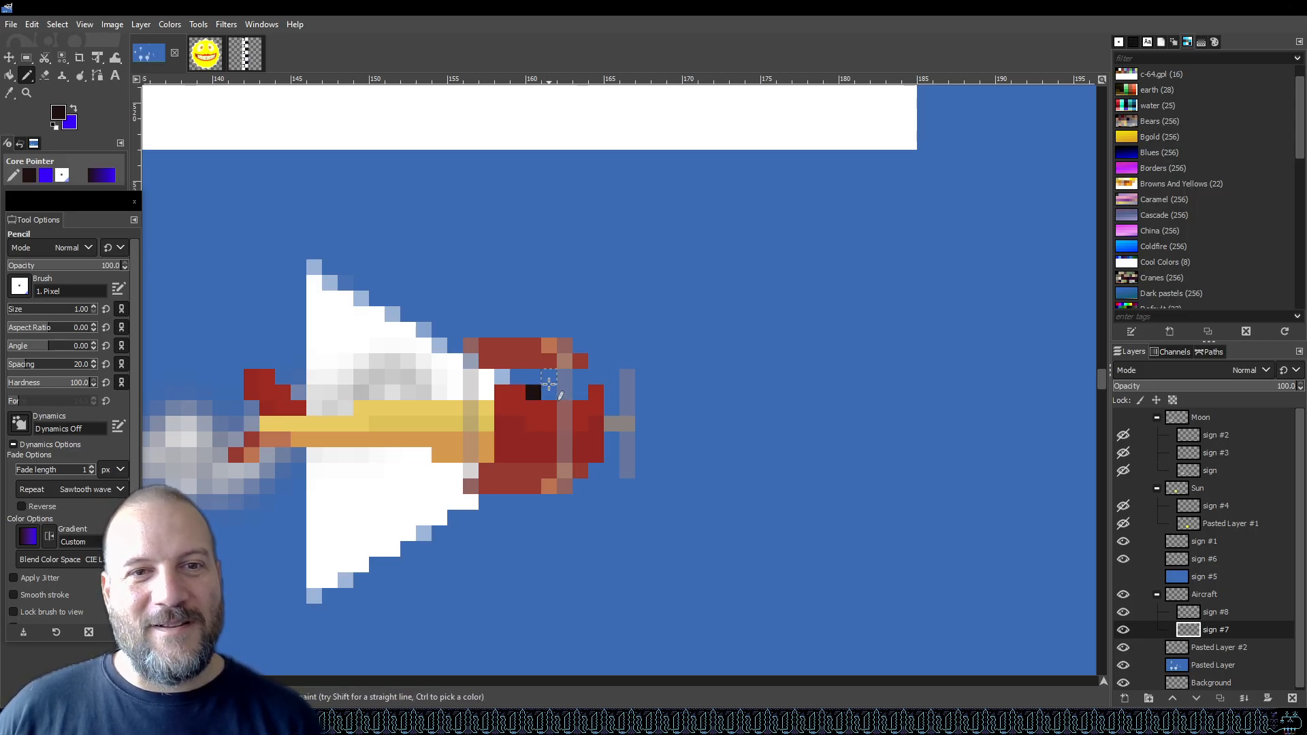
scroll(691, 365, "down", 4)
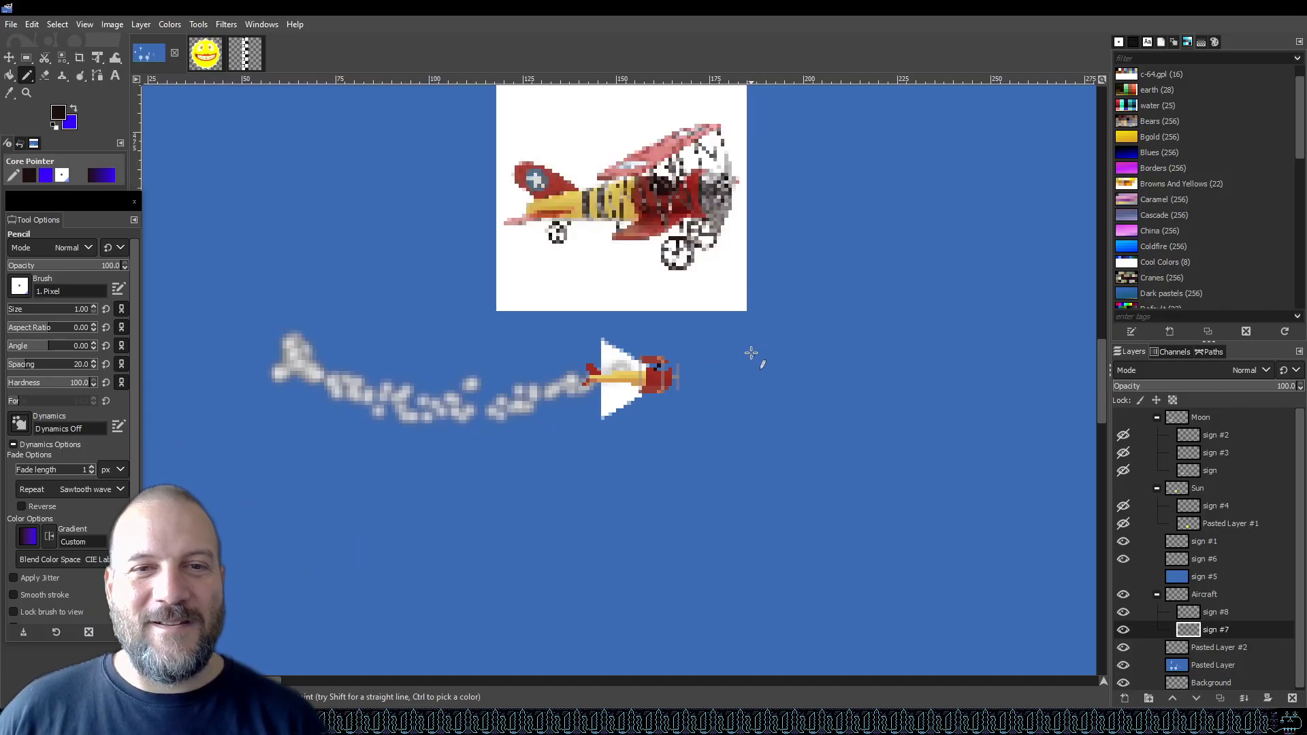
key("ctrl+s")
Add a second dark pixel beside the pilot's head in the cockpit.
scroll(678, 373, "up", 3)
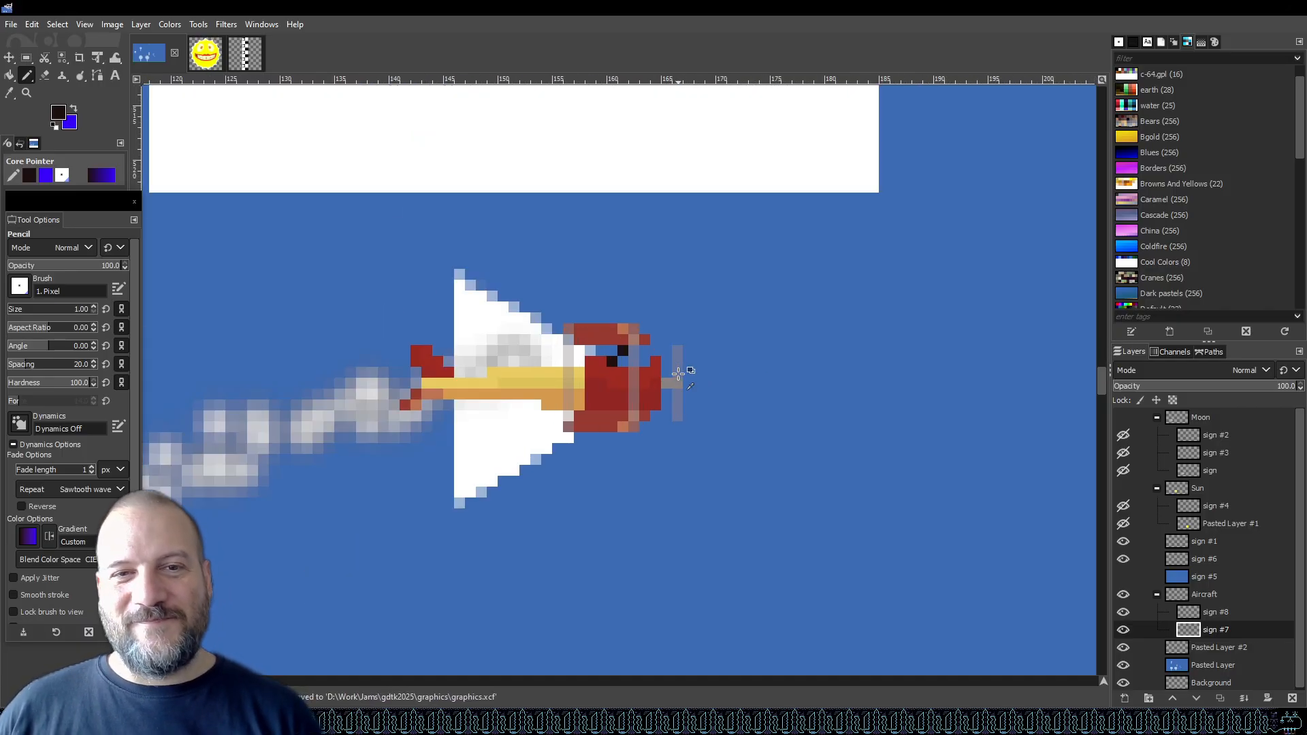
scroll(678, 374, "up", 3)
left_click(521, 337)
Zoom in and out to compare the plane sprite's fuselage with the biplane reference image.
scroll(806, 304, "down", 3)
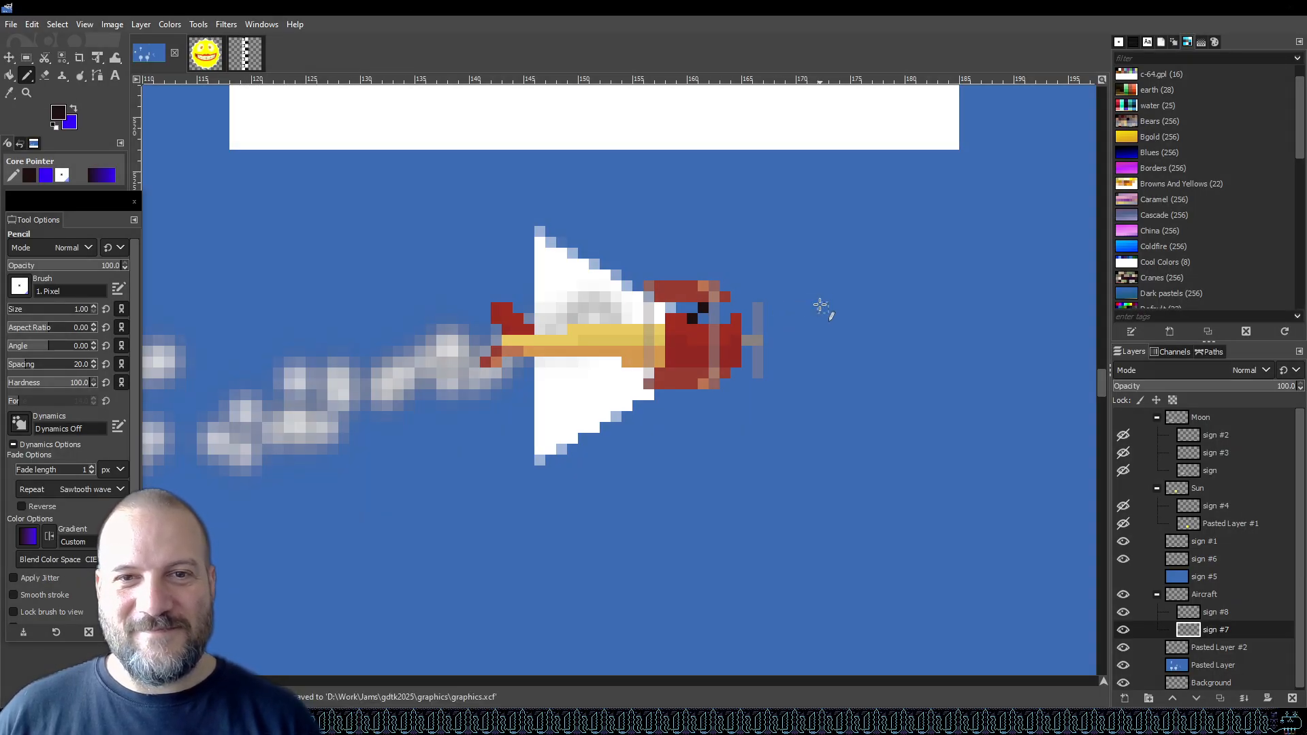
scroll(808, 317, "down", 3)
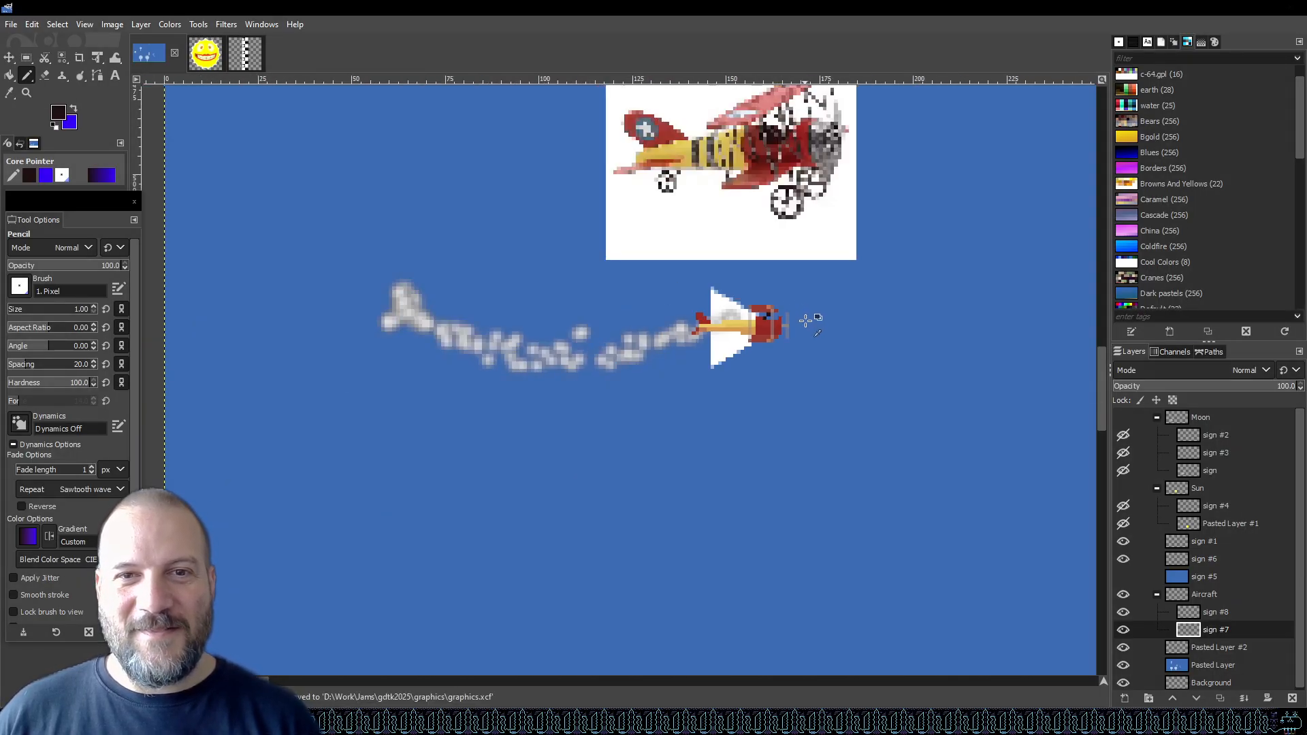
scroll(820, 313, "up", 3)
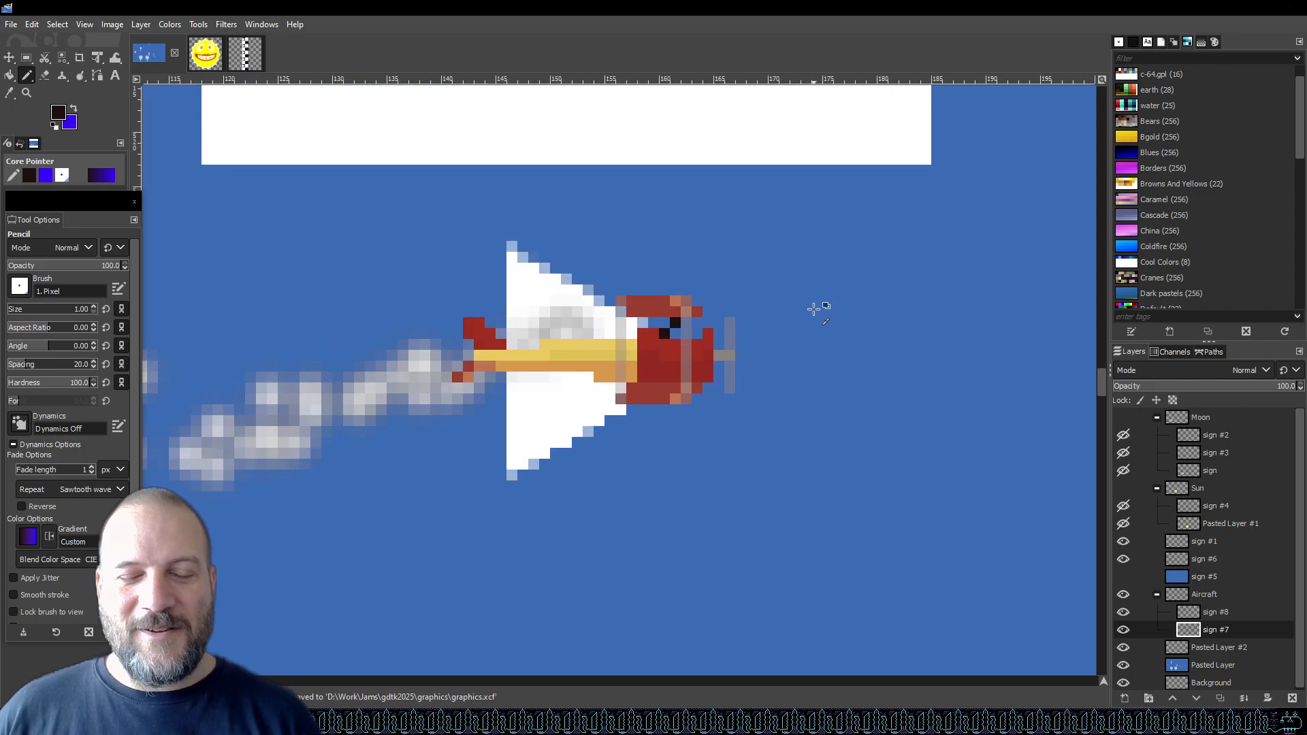
scroll(817, 309, "down", 3)
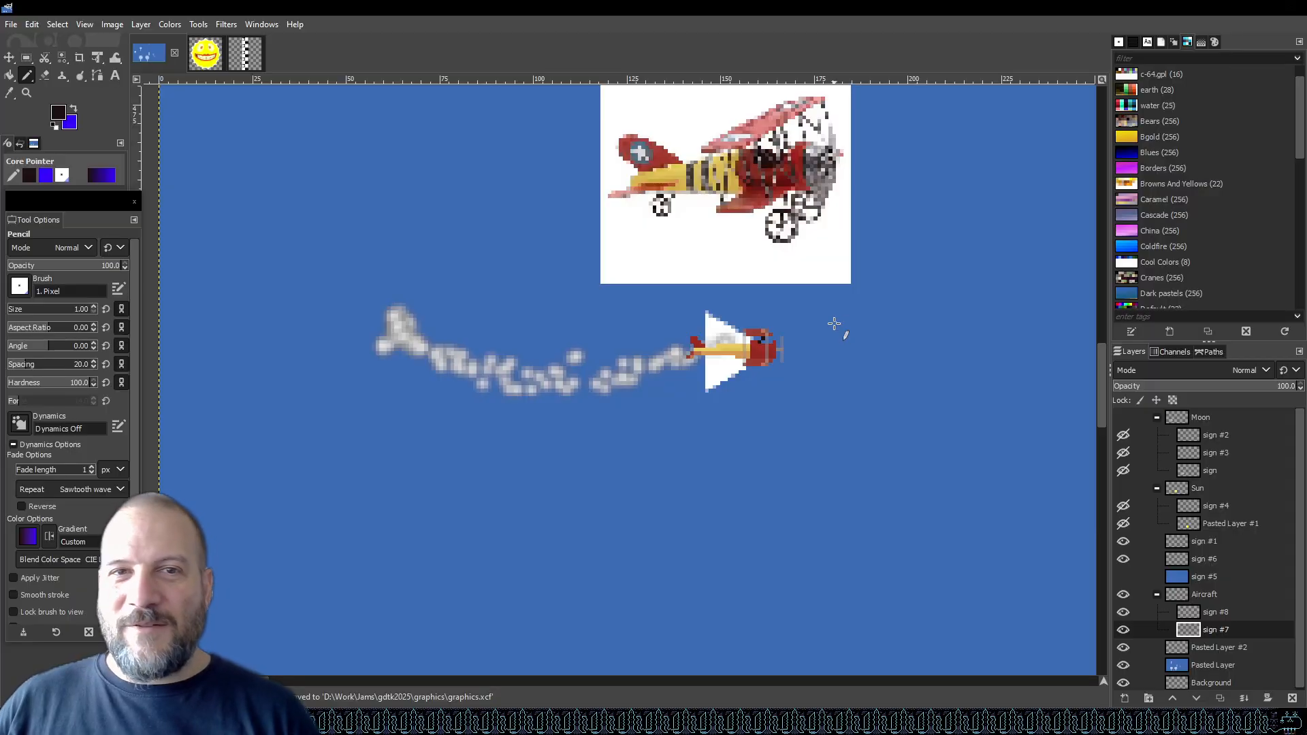
scroll(693, 295, "up", 3)
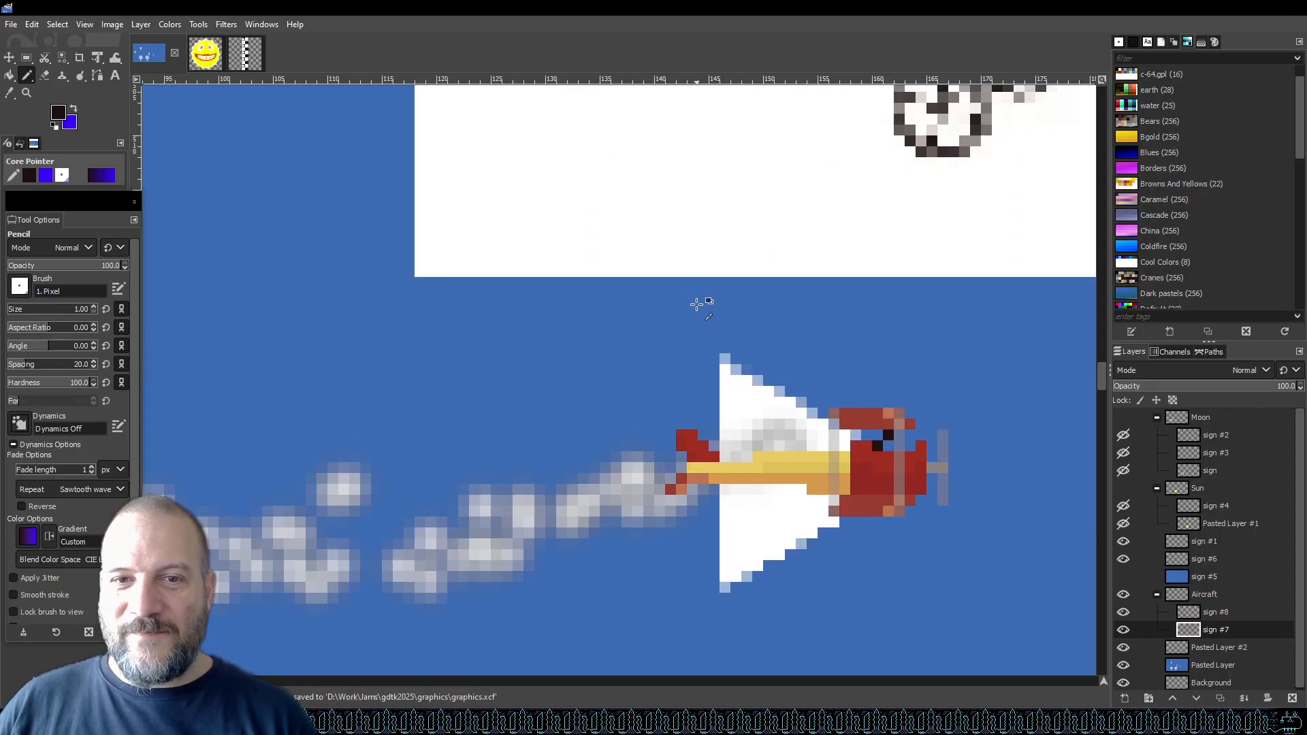
scroll(678, 306, "down", 2)
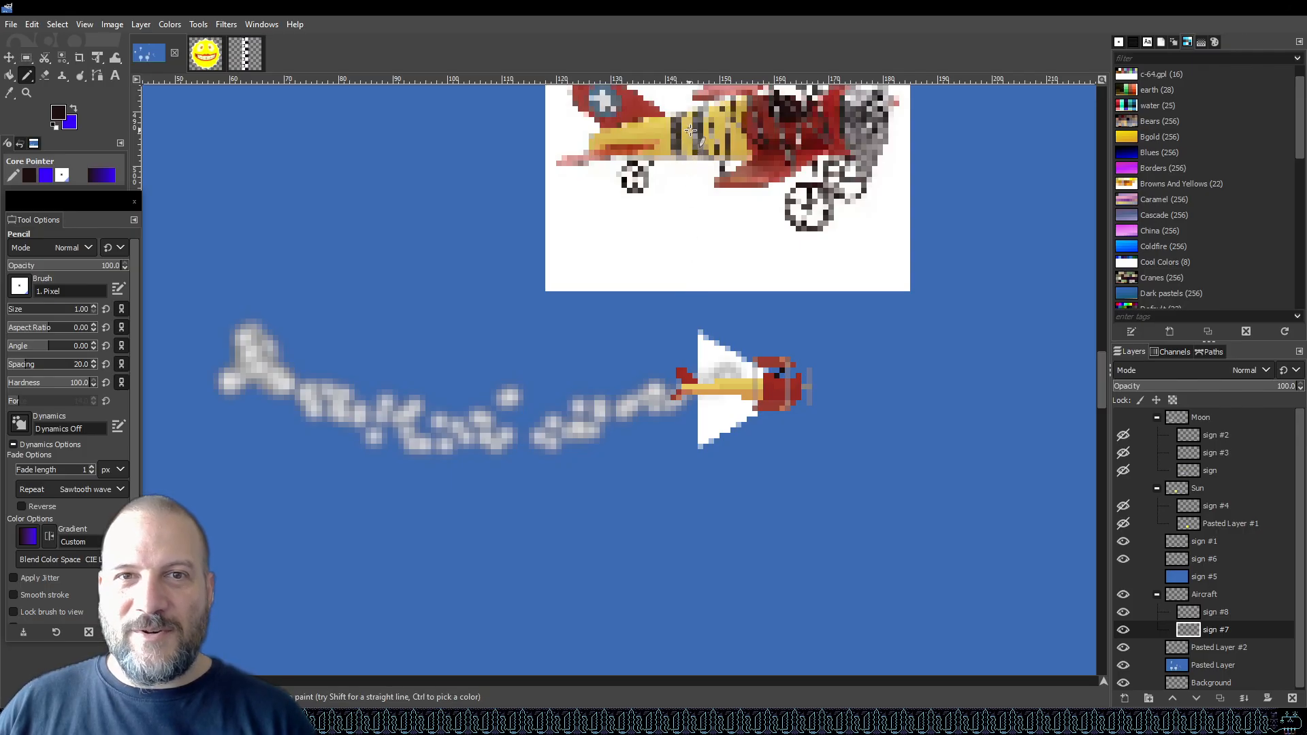
scroll(681, 153, "up", 2)
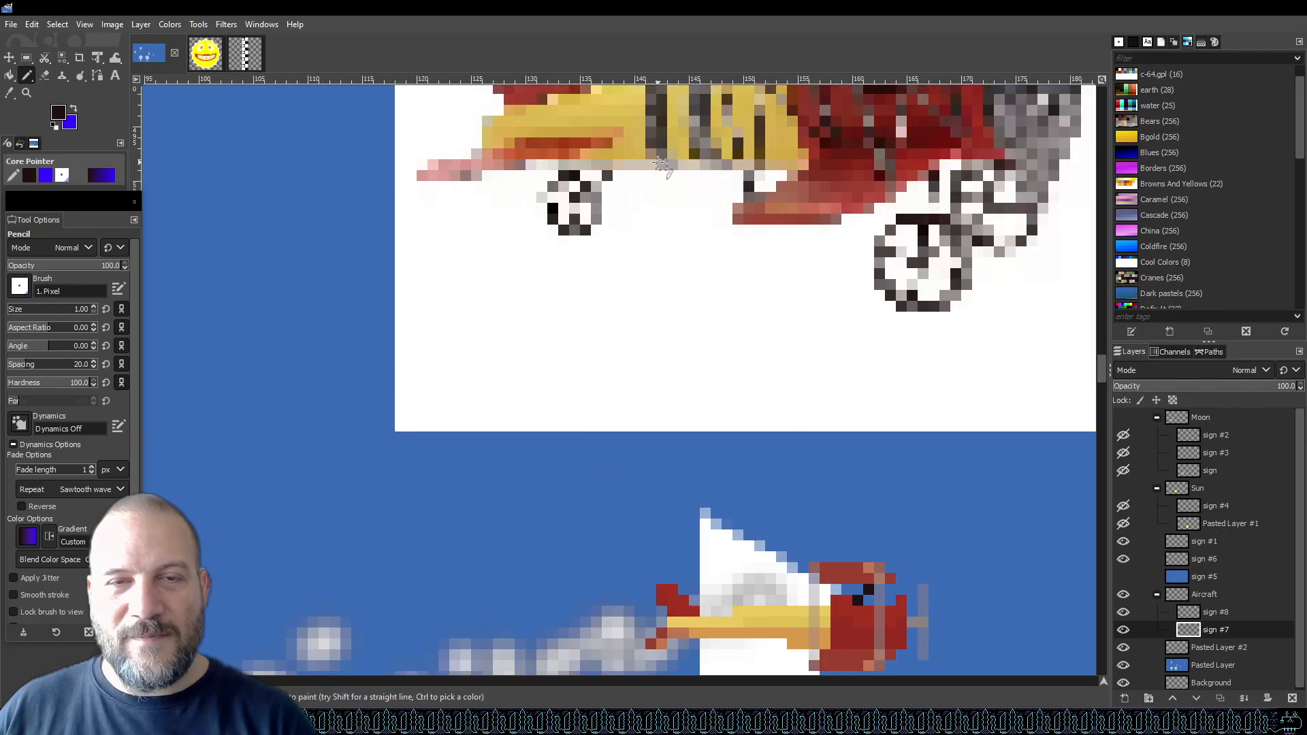
Sample the dark stripe colour from the reference fuselage and paint two dark vertical stripes across the sprite's yellow fuselage.
key("o")
left_click(657, 107)
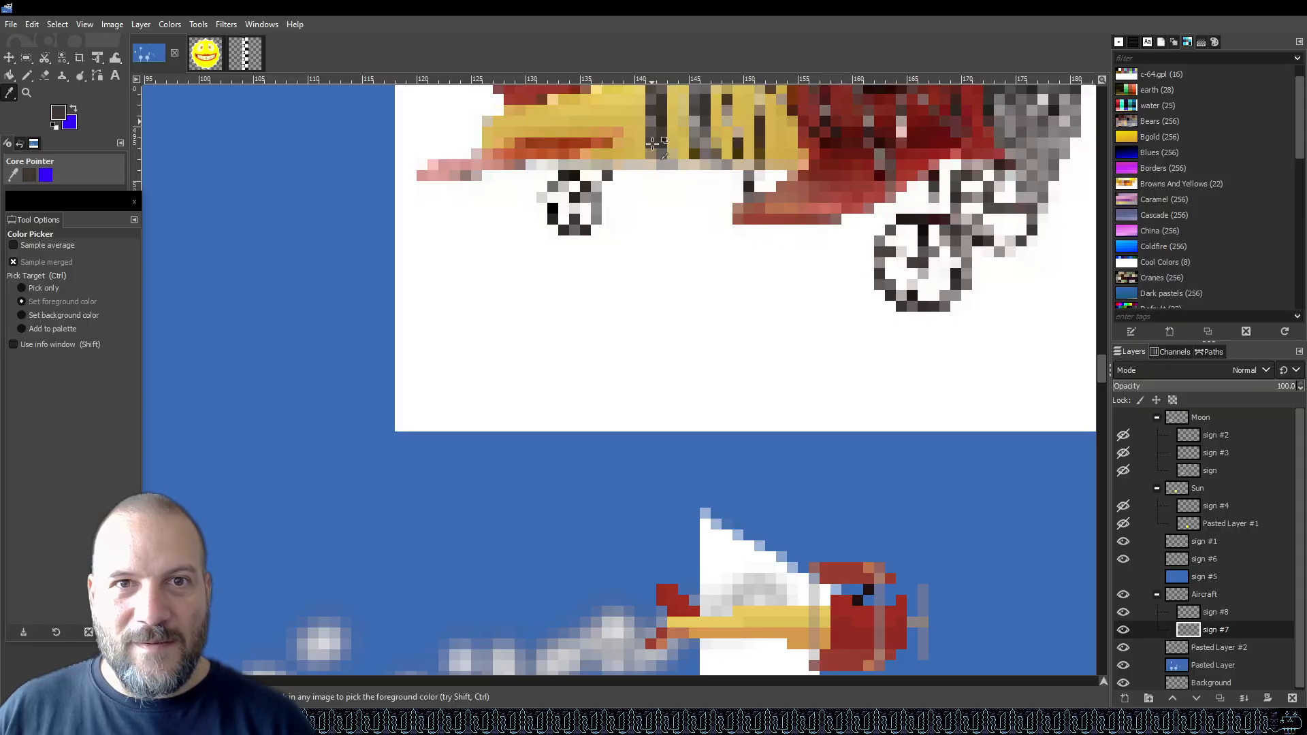
scroll(674, 290, "down", 5)
key("ctrl")
scroll(770, 317, "down", 3)
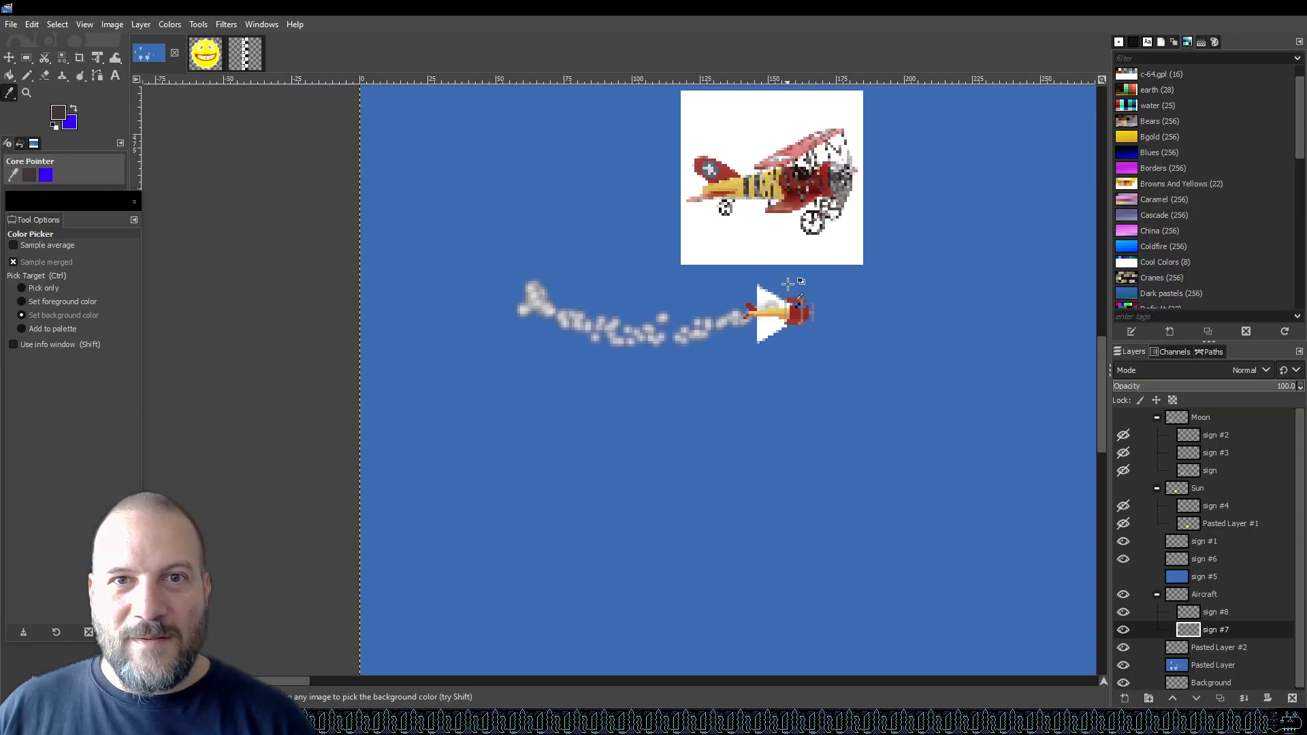
scroll(799, 287, "up", 5)
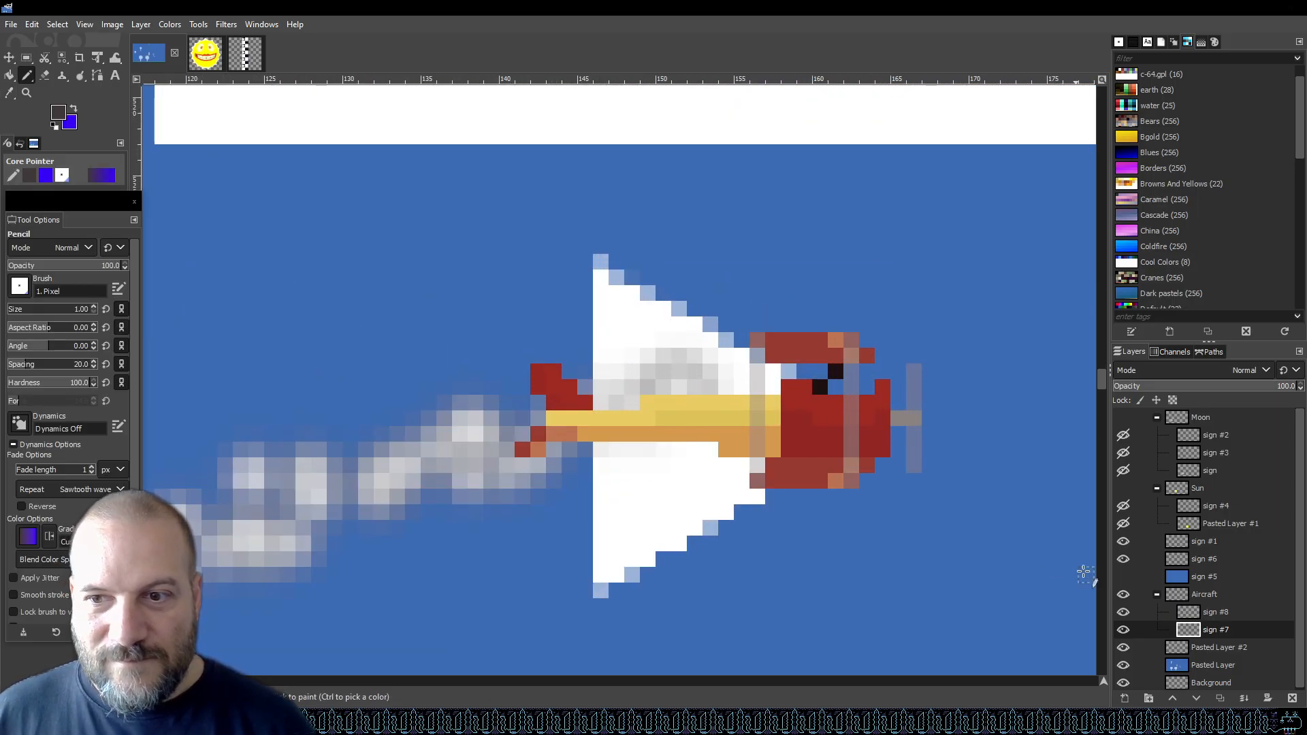
left_click(674, 402)
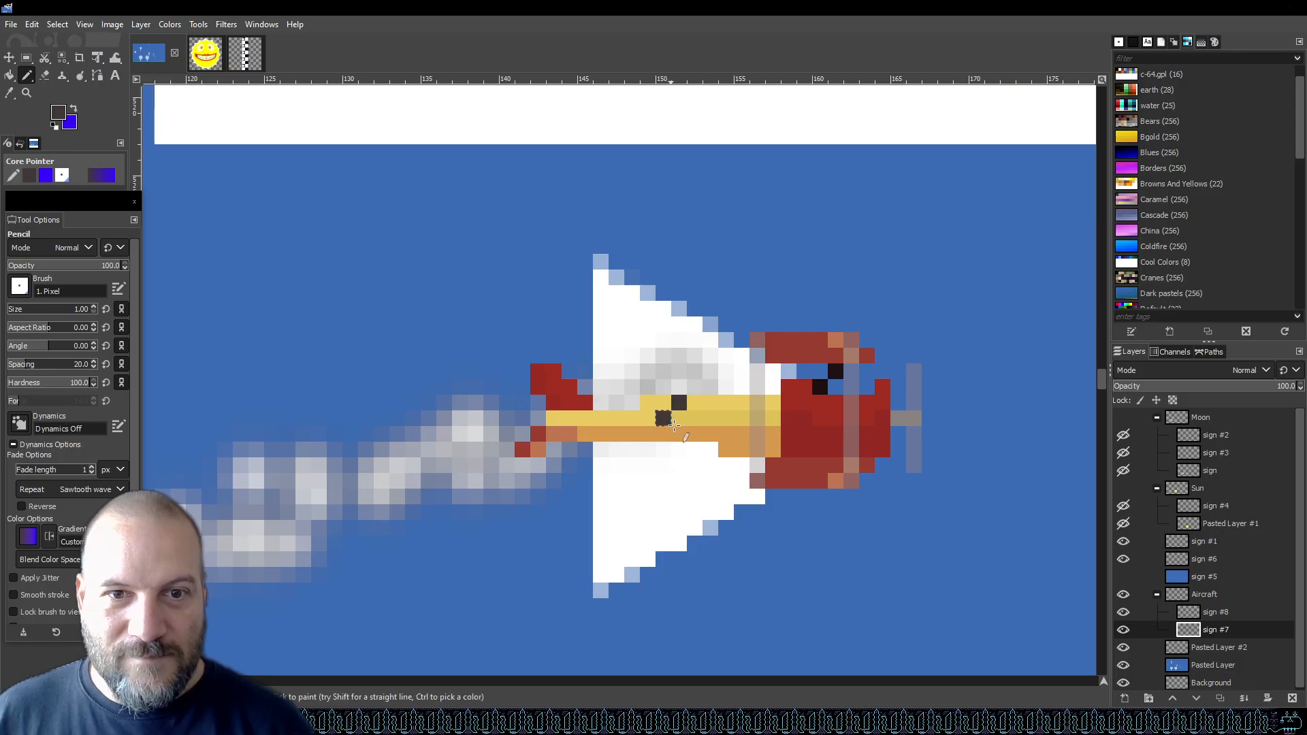
left_click(664, 419)
left_click(679, 434)
scroll(721, 460, "down", 3)
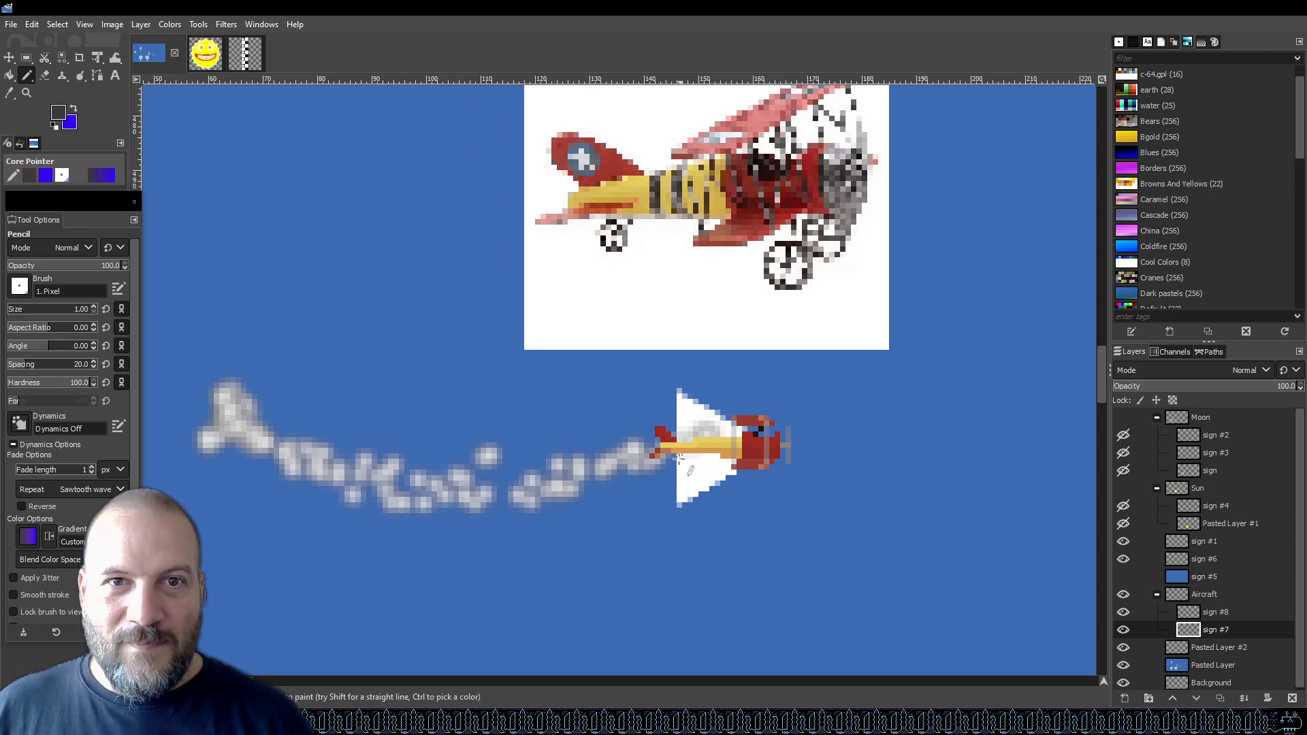
scroll(681, 456, "up", 3)
left_click(671, 429)
left_click(670, 444)
left_click(720, 412)
left_click(720, 428)
left_click(721, 443)
Sample a pale colour from the reference fuselage's underside, paint a pixel where the fuselage meets the wing, and save.
scroll(762, 447, "down", 2)
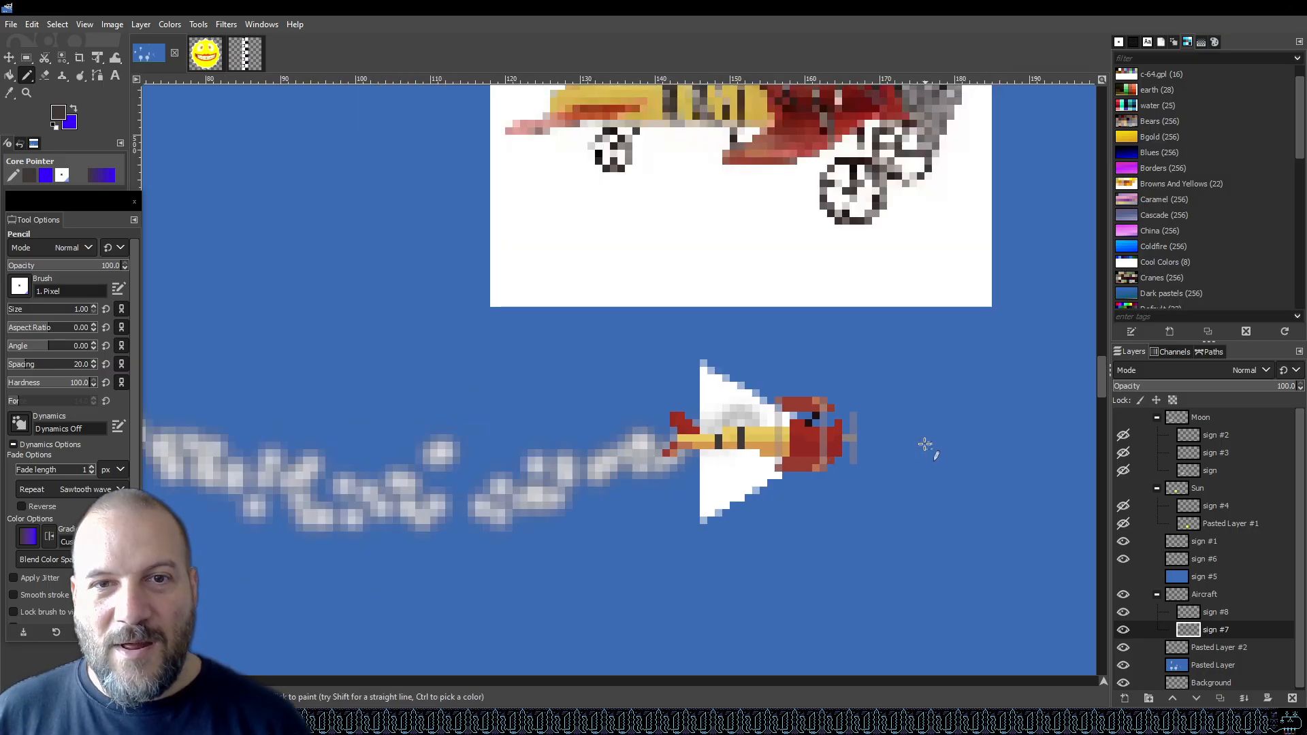
scroll(925, 443, "down", 2)
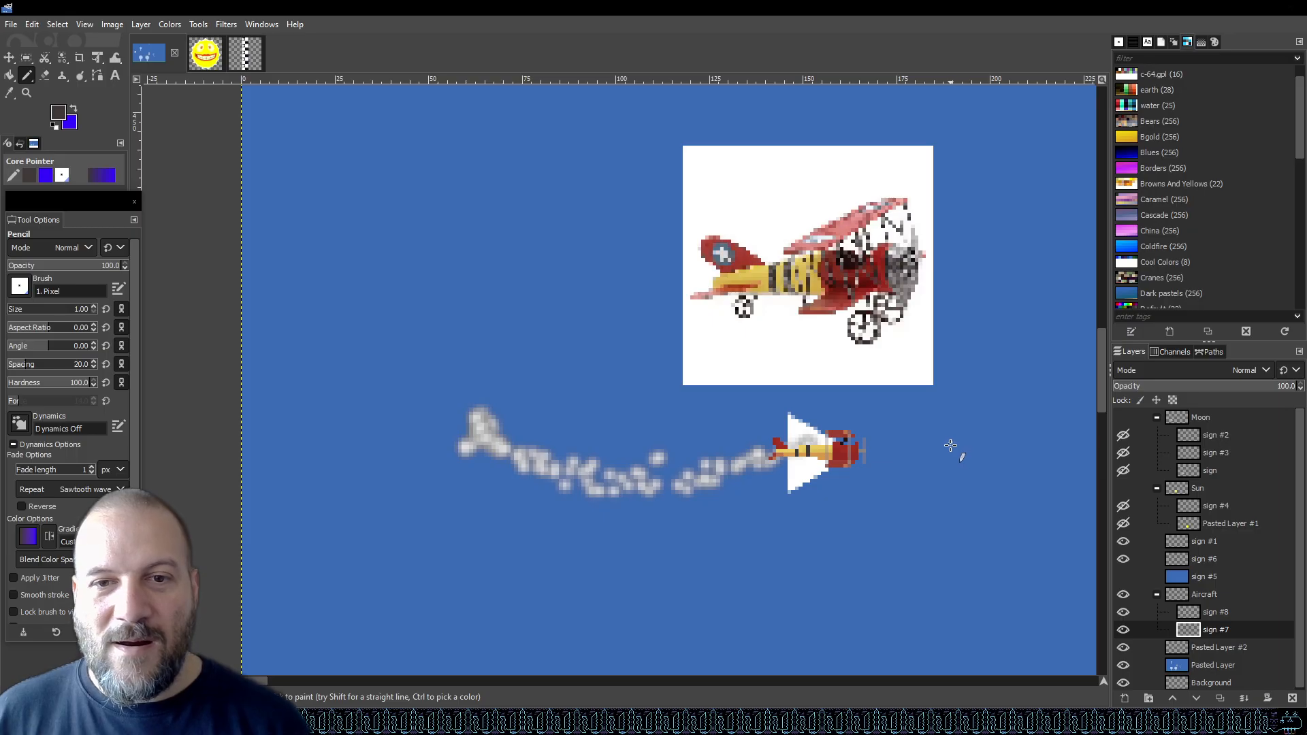
scroll(828, 382, "up", 3)
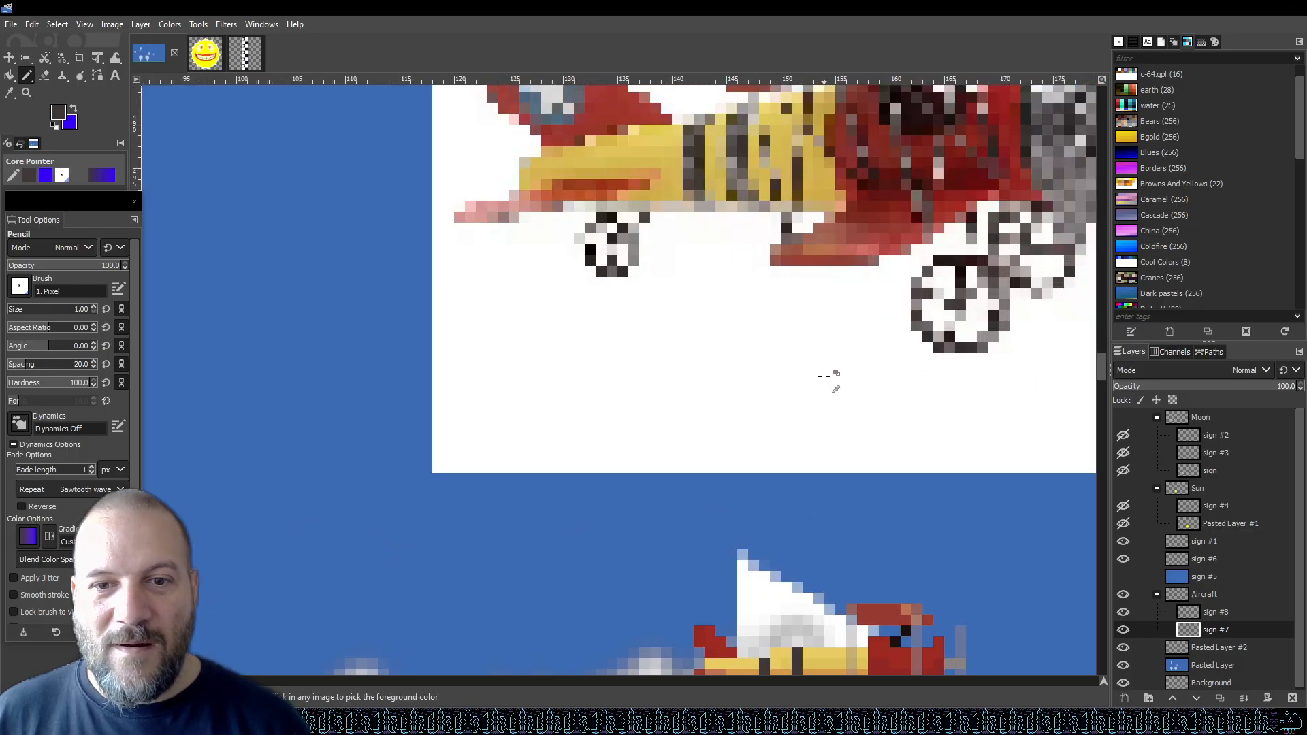
key("o")
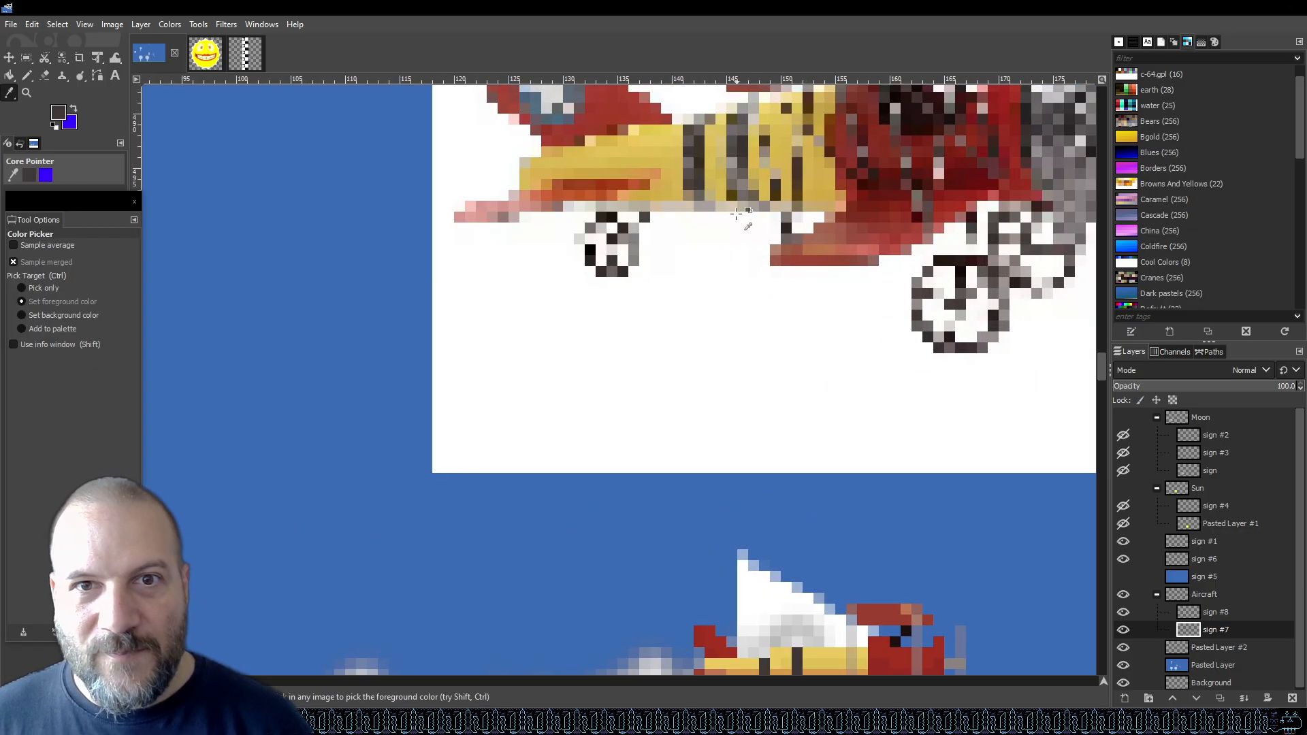
left_click(701, 176)
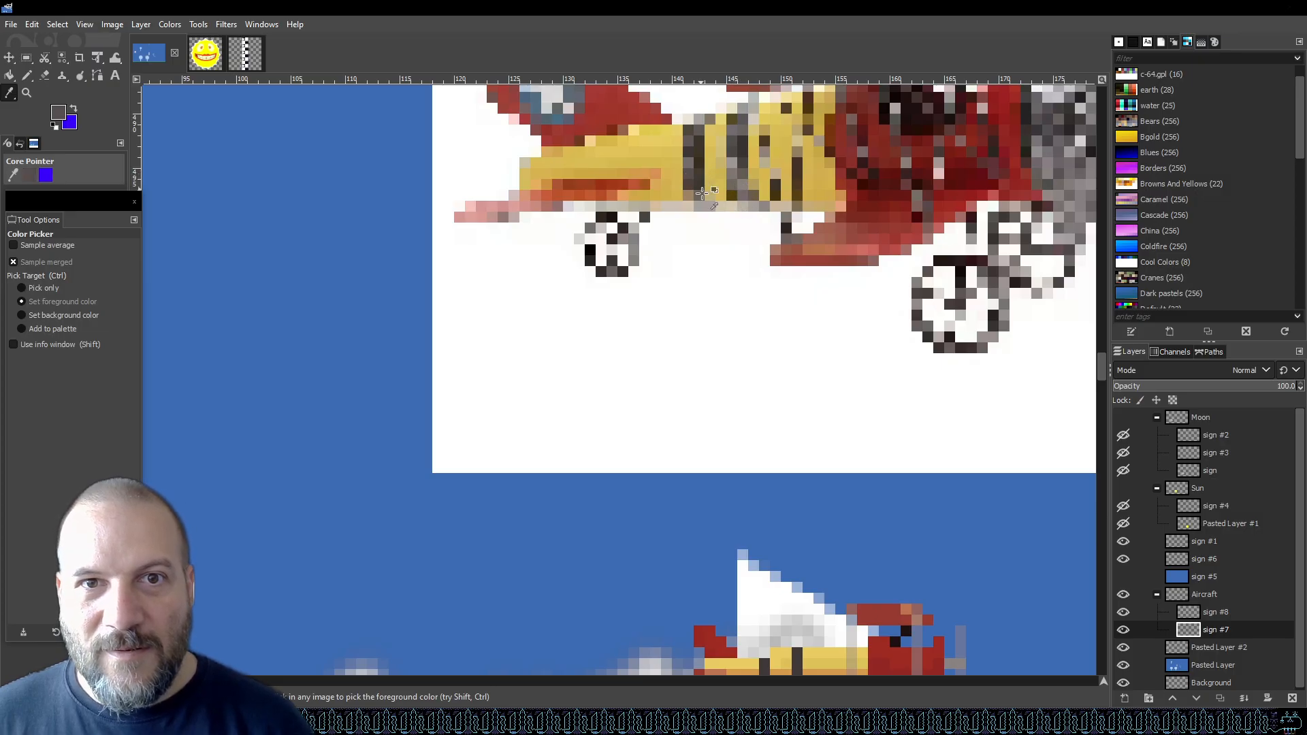
scroll(787, 341, "down", 2)
key("n")
left_click(764, 526)
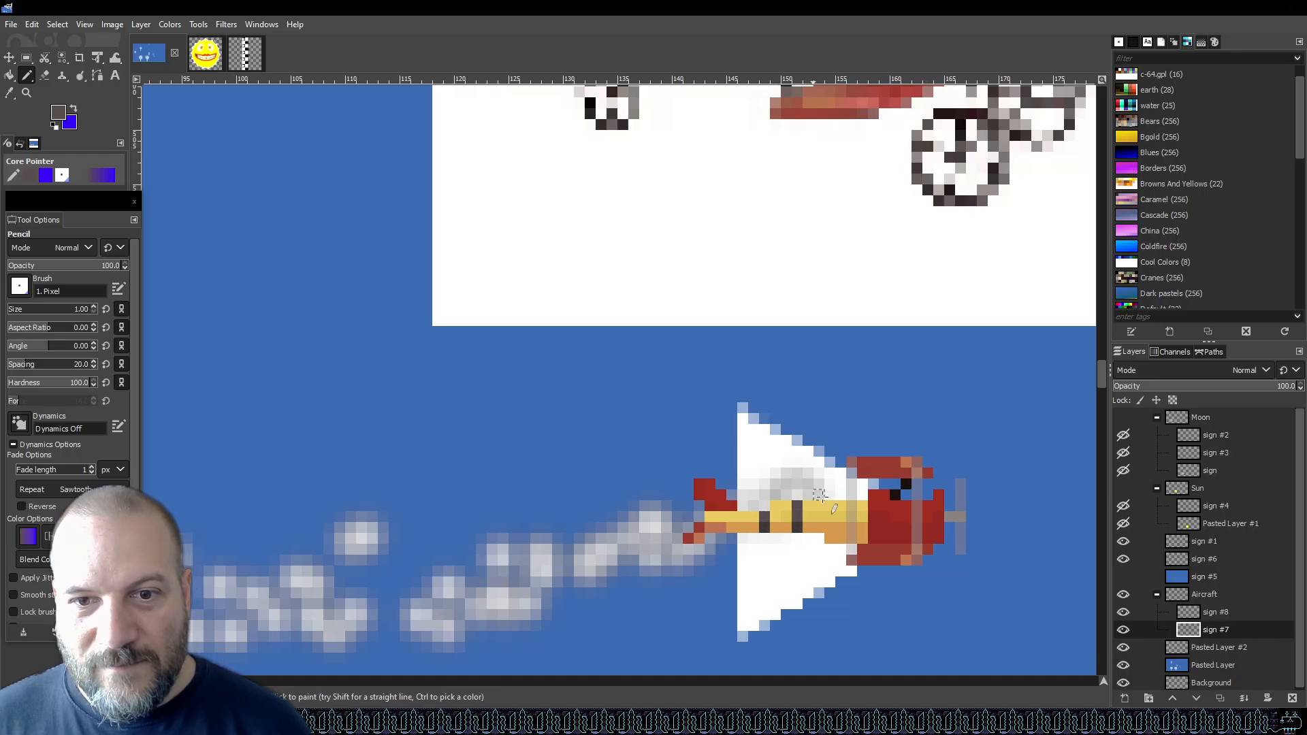
key("ctrl+s")
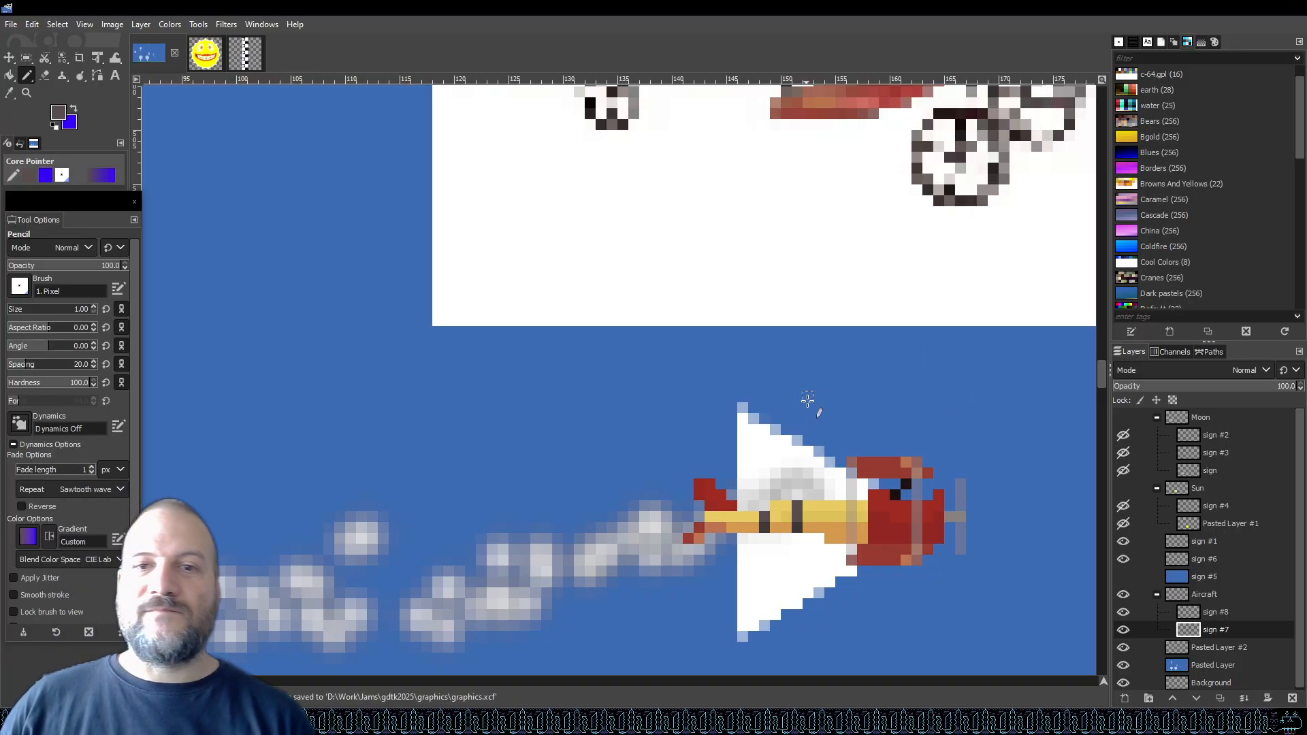
Select the Aircraft layer group and try a rectangle selection around the plane sprite.
scroll(824, 400, "down", 2)
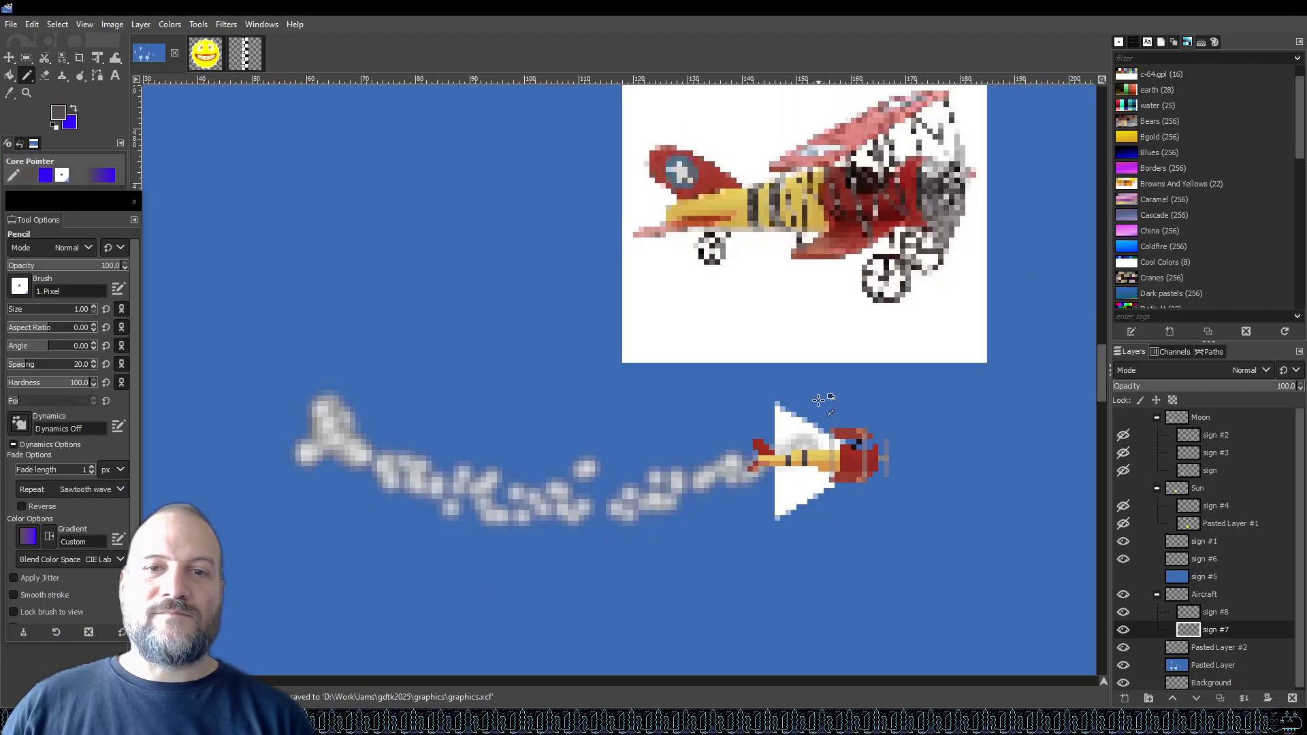
left_click(1239, 595)
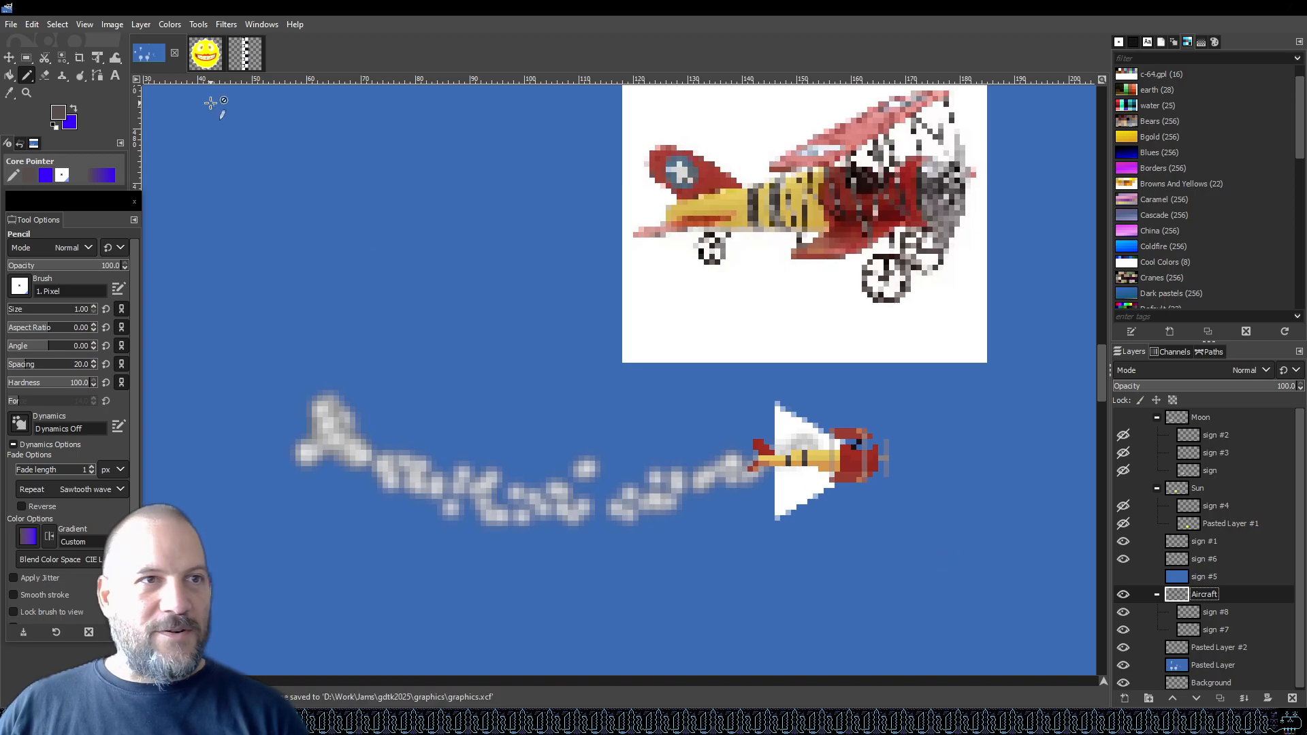
left_click(26, 58)
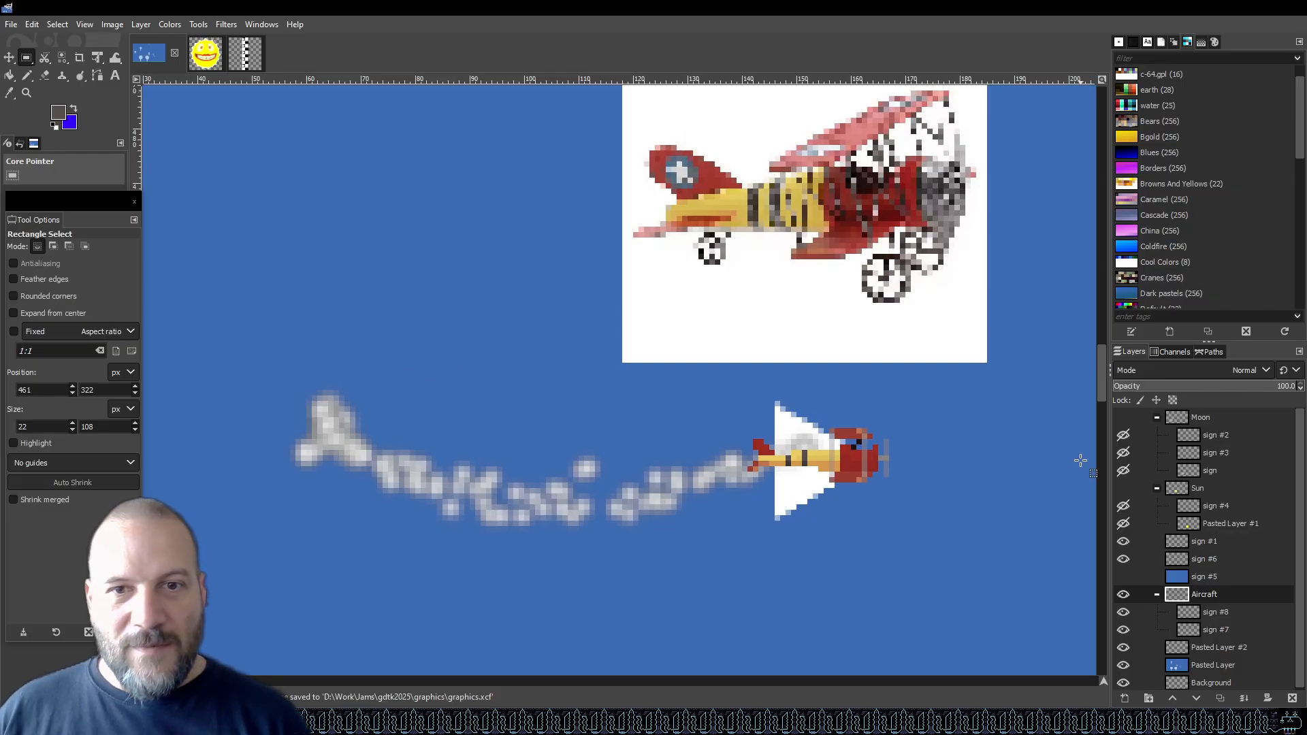
scroll(936, 454, "up", 2)
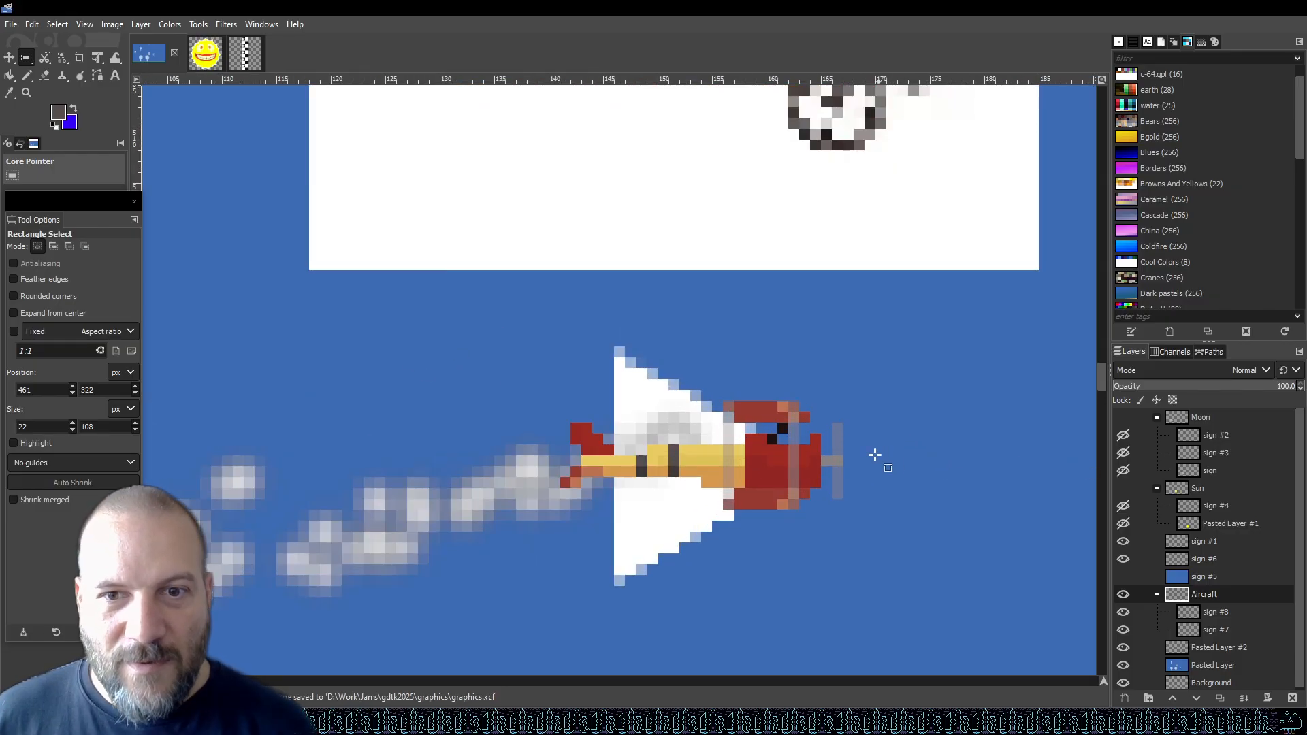
left_click_drag(843, 467, 564, 513)
left_click(693, 434)
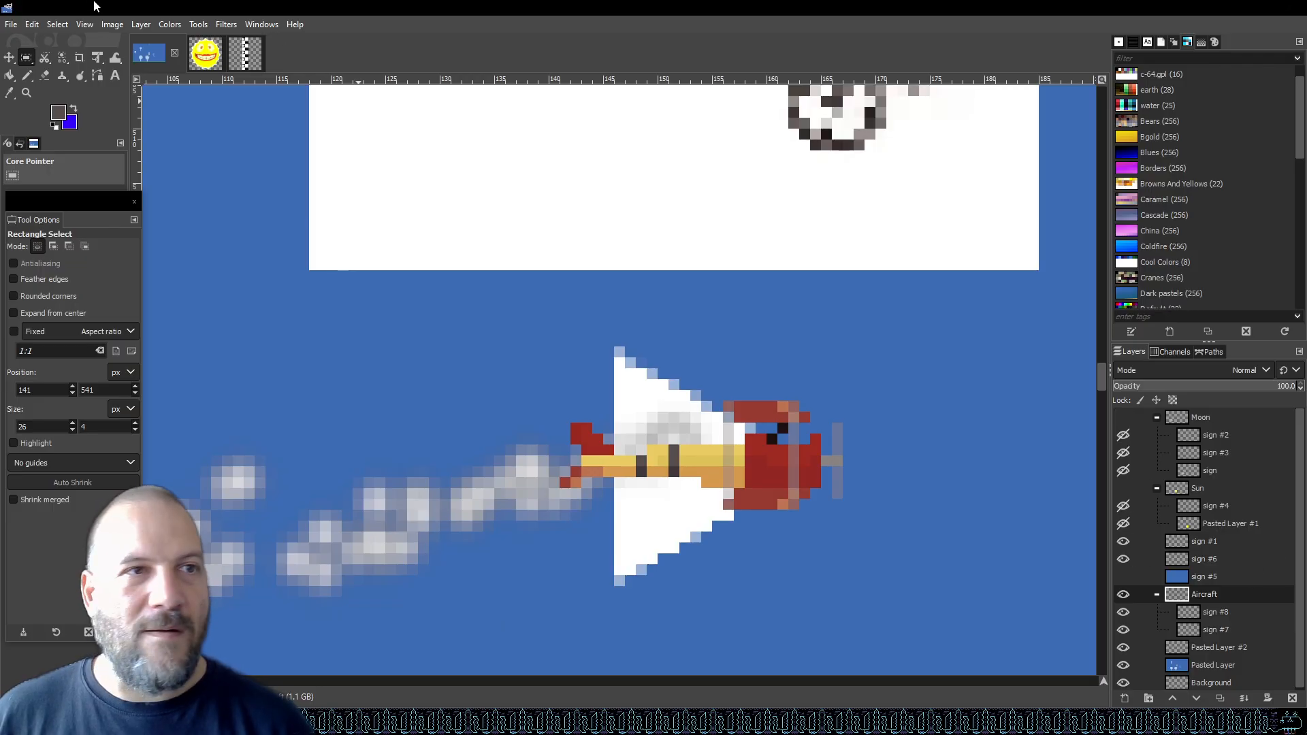
Create a new 32 × 32 pixel image filled with transparency.
left_click(10, 26)
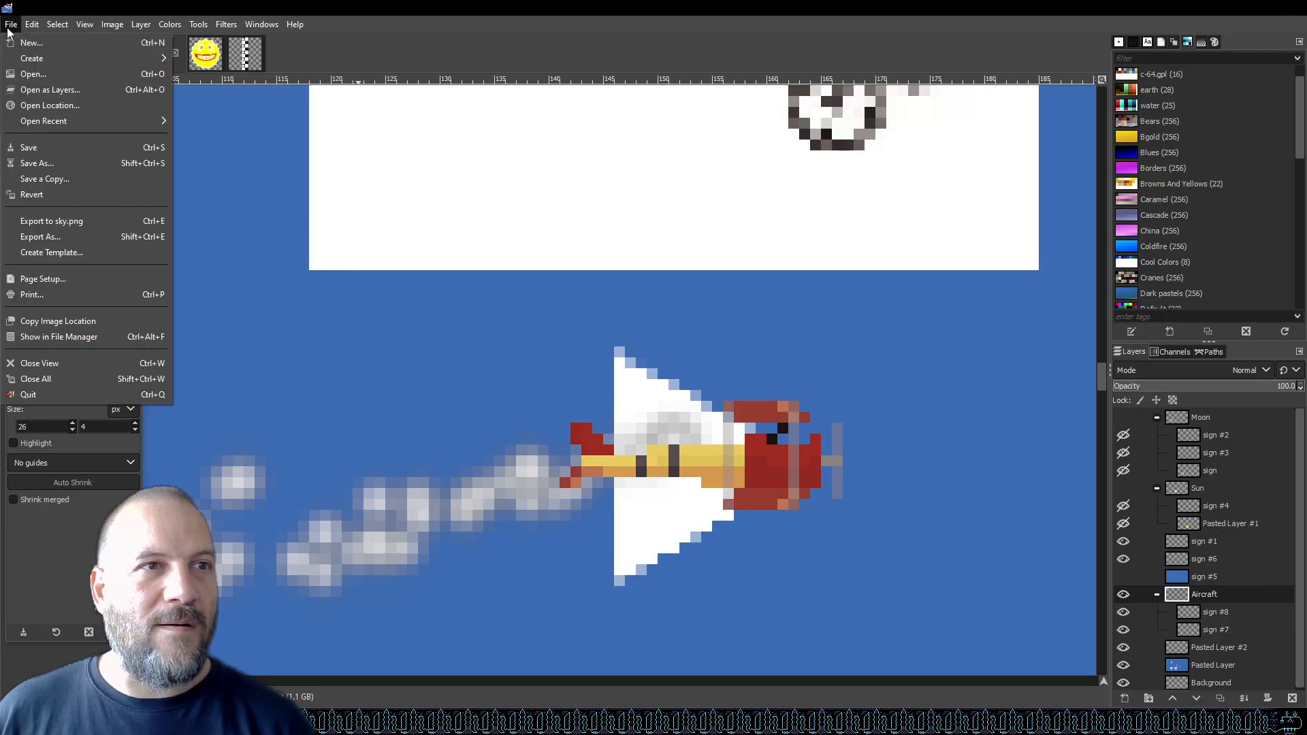
left_click(20, 42)
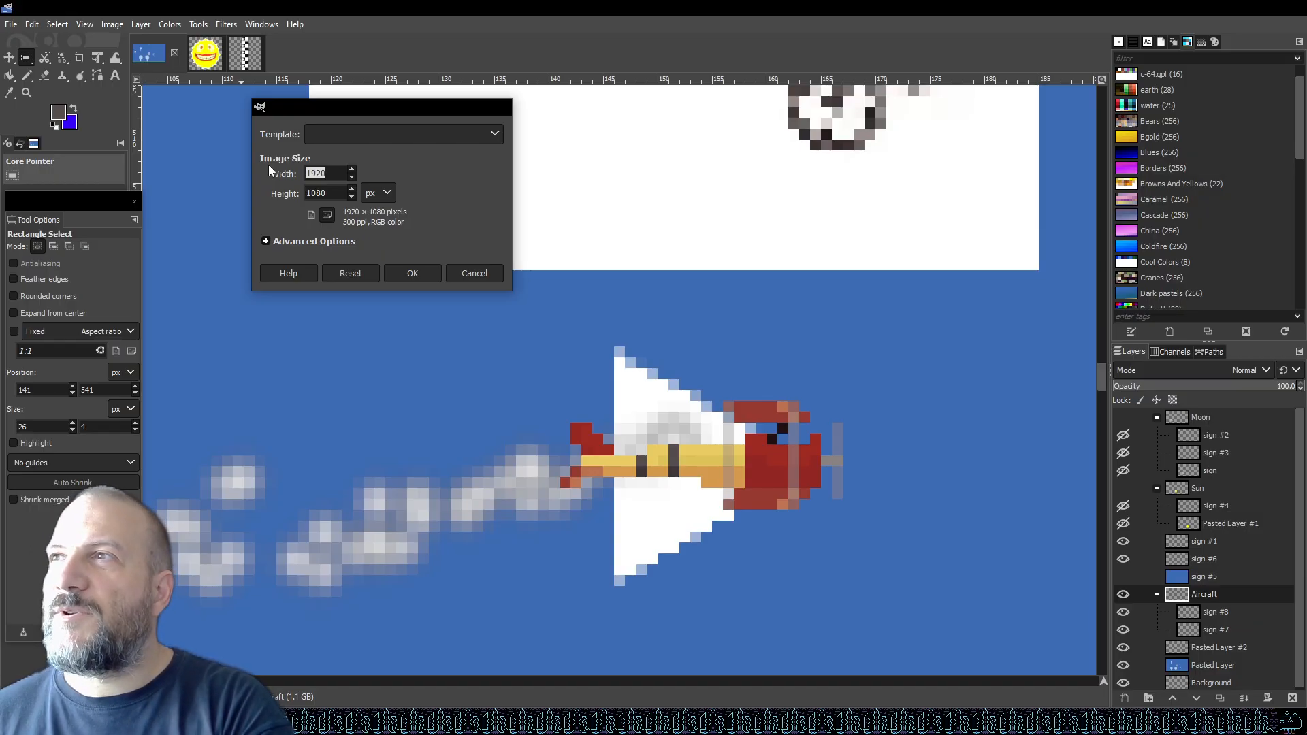
type("32")
left_click(317, 192)
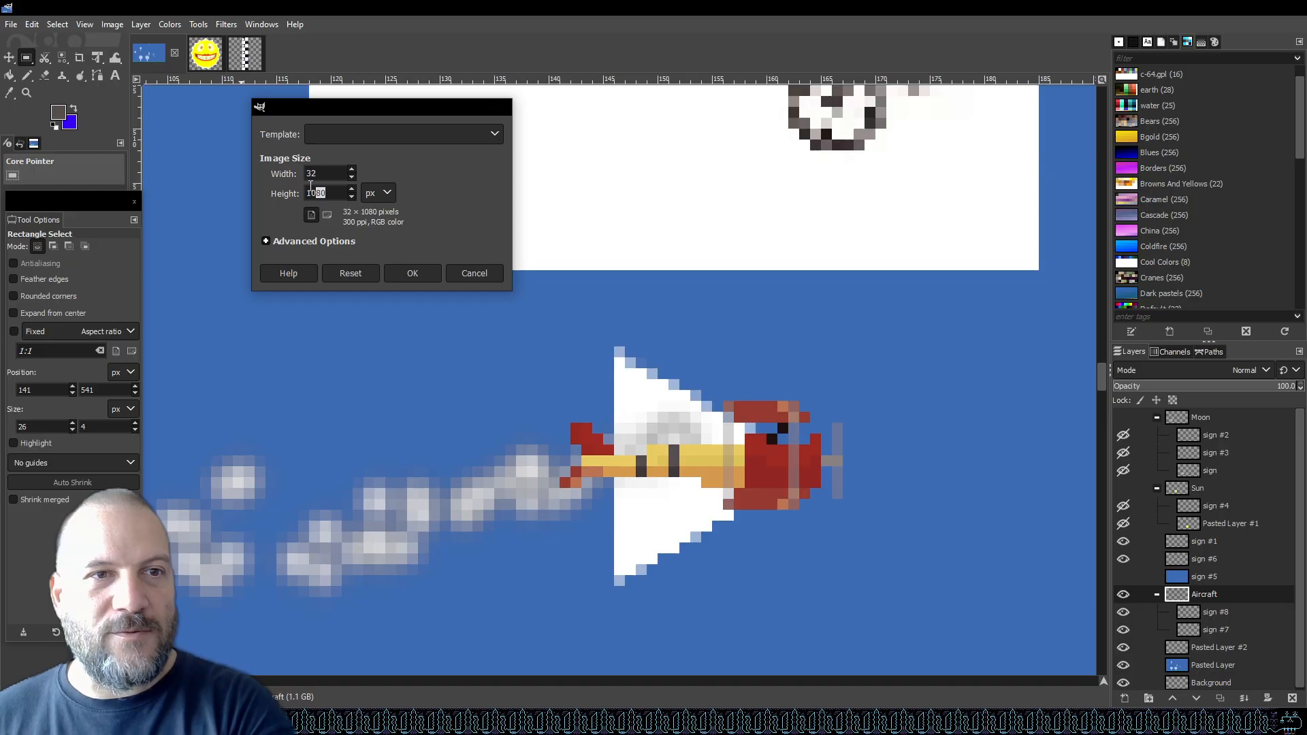
left_click(266, 241)
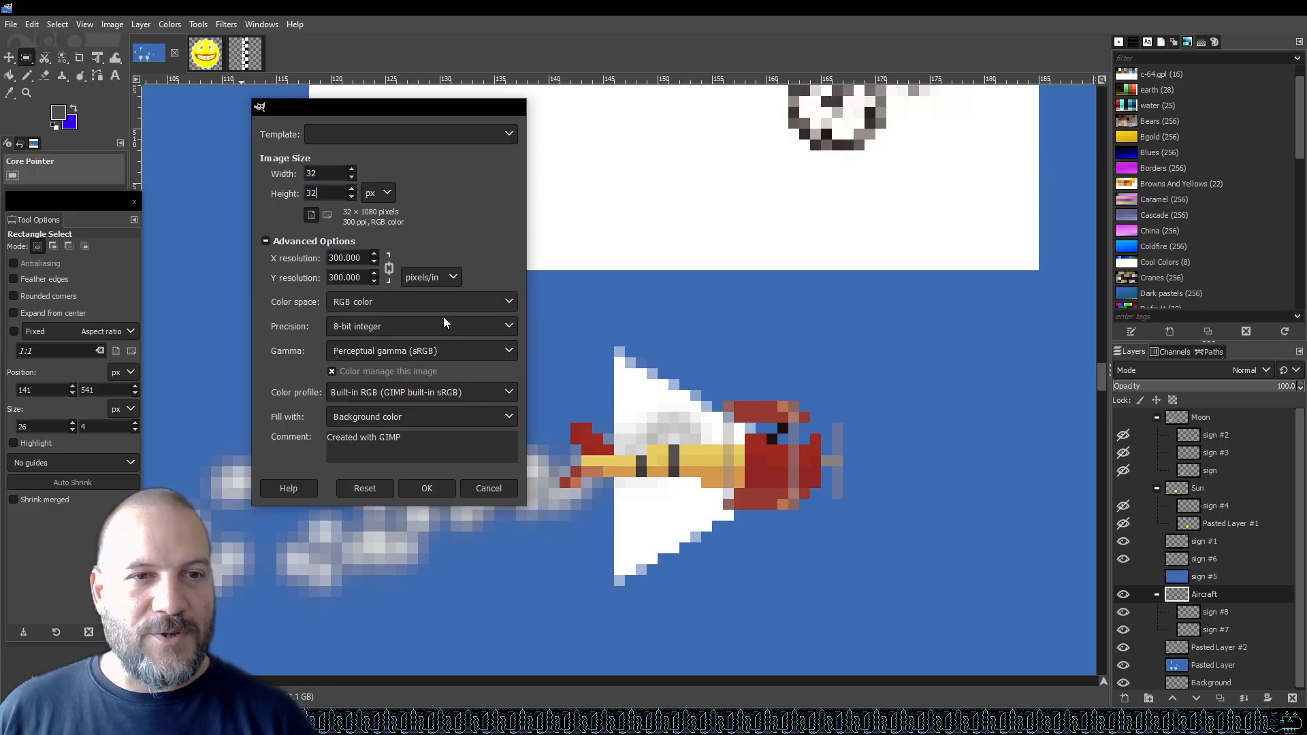
left_click(414, 418)
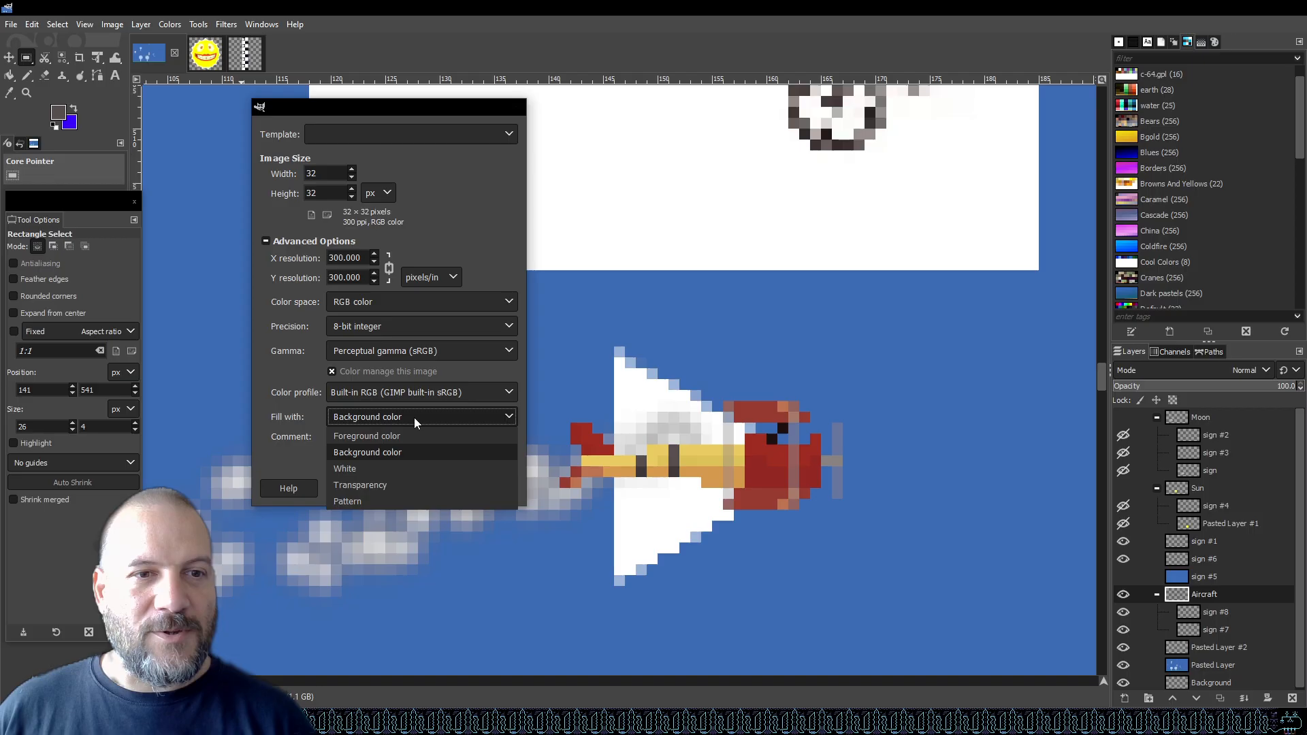
left_click(387, 484)
left_click(426, 489)
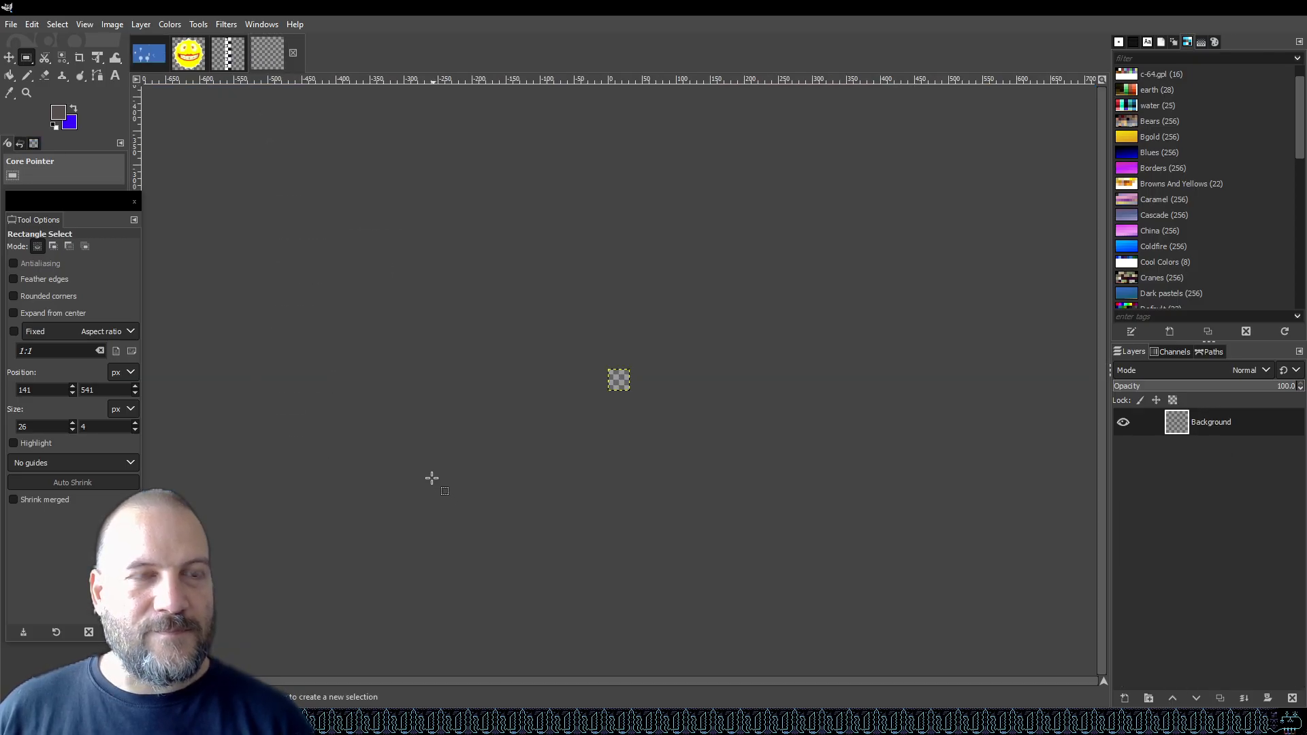
scroll(612, 383, "up", 4)
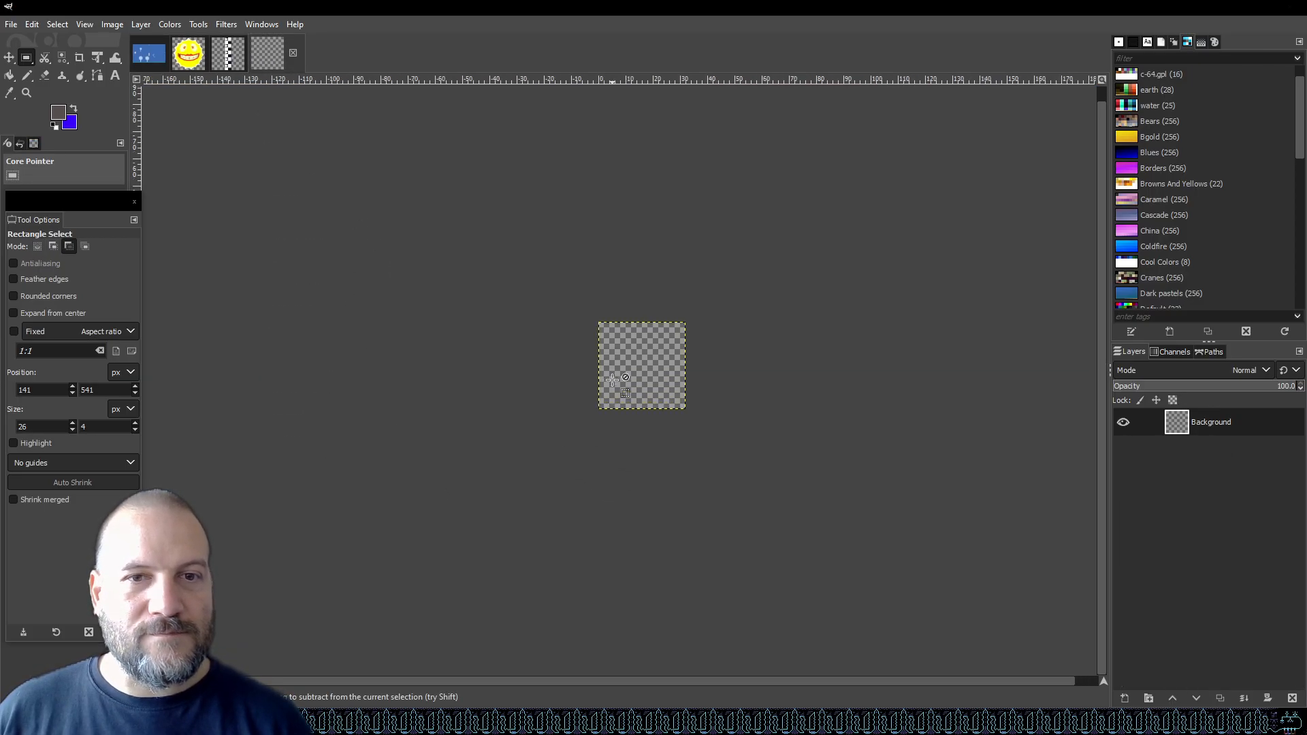
Return to the scene image and drag the Aircraft layer group into the new 32 × 32 image.
left_click(150, 55)
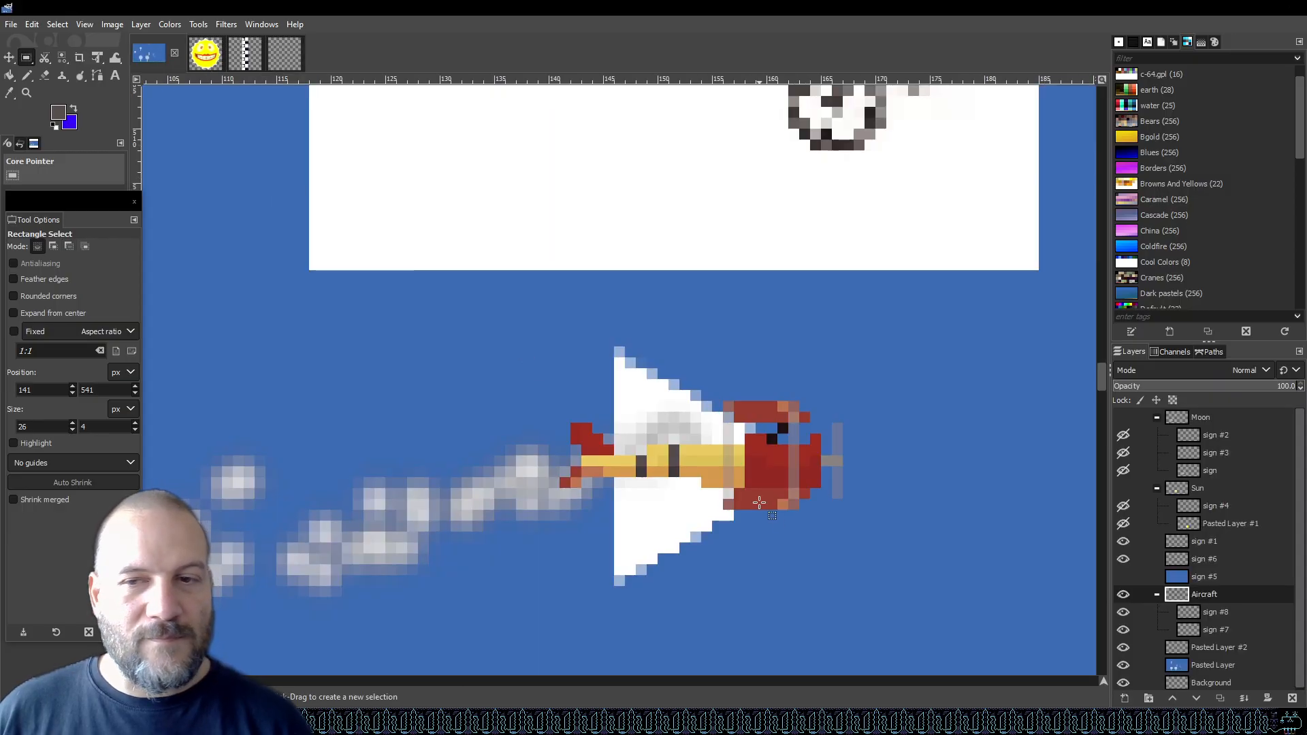
left_click(1224, 630)
left_click(1207, 598)
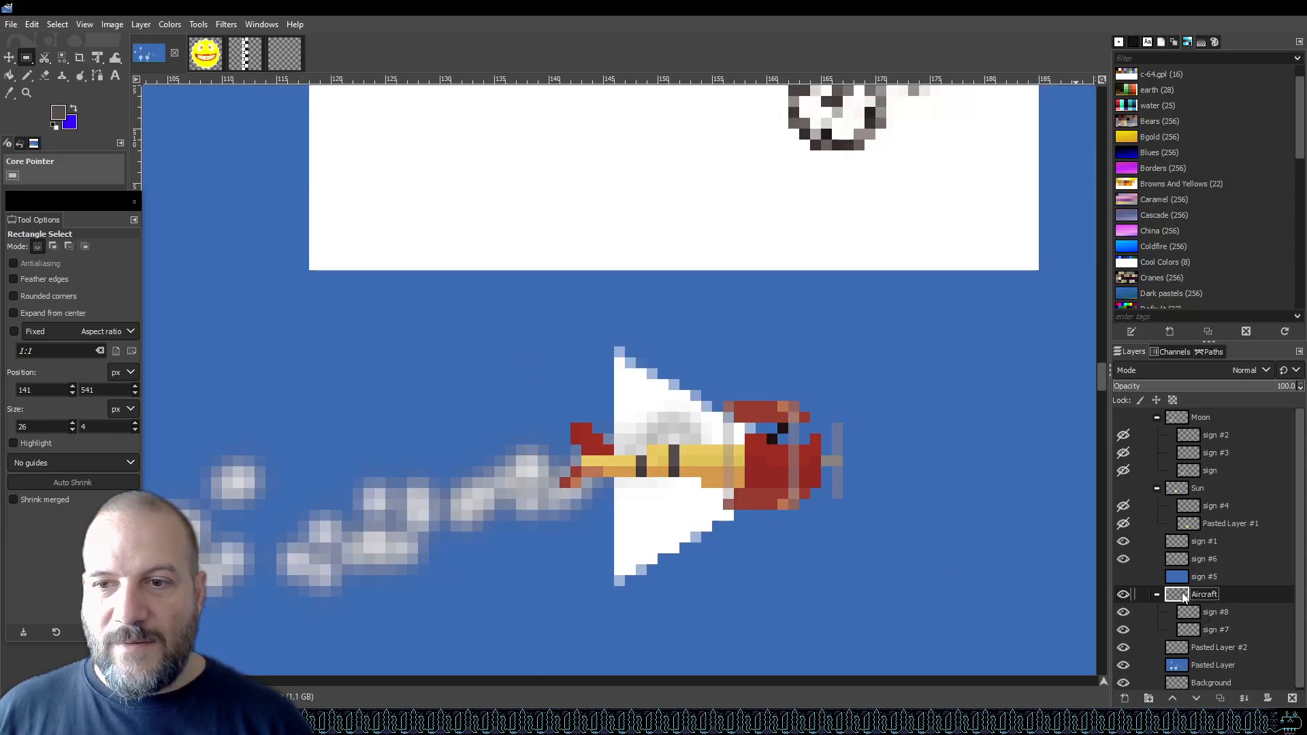
left_click_drag(1180, 598, 716, 394)
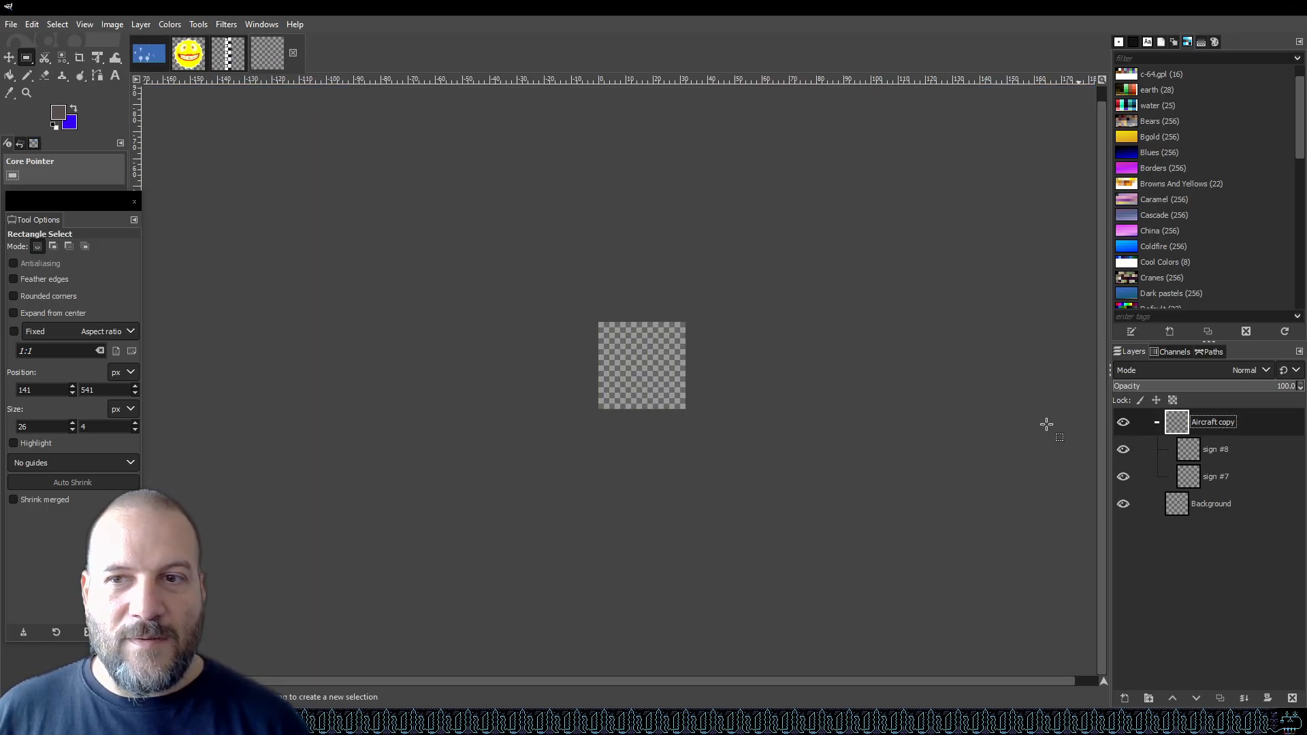
scroll(850, 432, "down", 5)
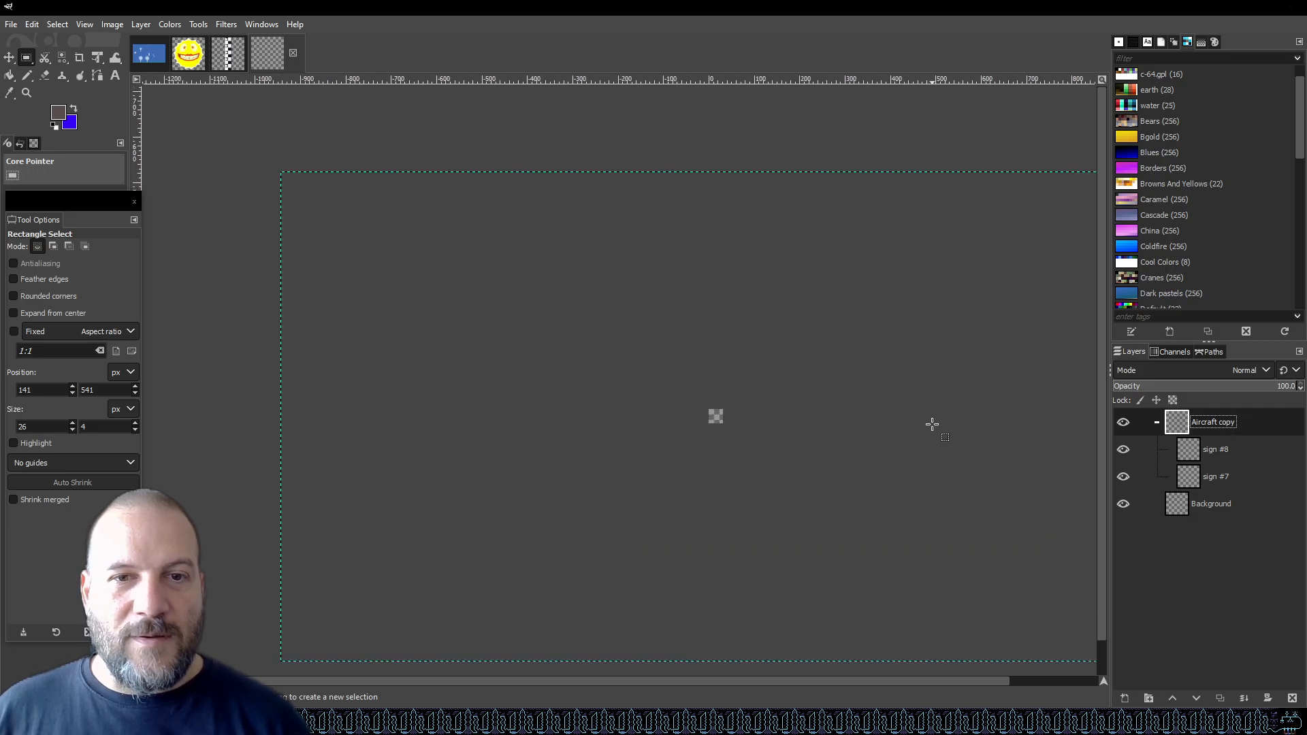
Move the Aircraft copy layer group onto the 32 × 32 canvas with the Move tool.
left_click(9, 57)
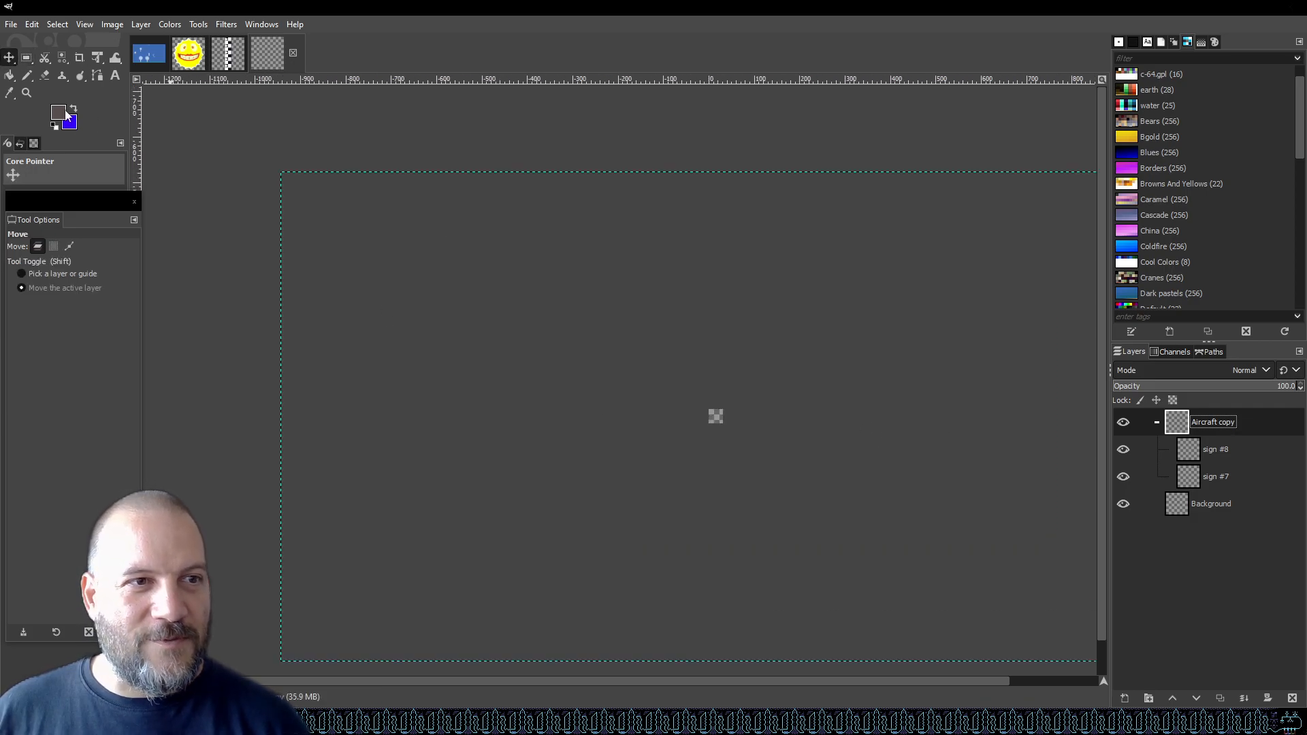
left_click_drag(743, 431, 1087, 271)
left_click_drag(808, 440, 801, 503)
left_click(148, 53)
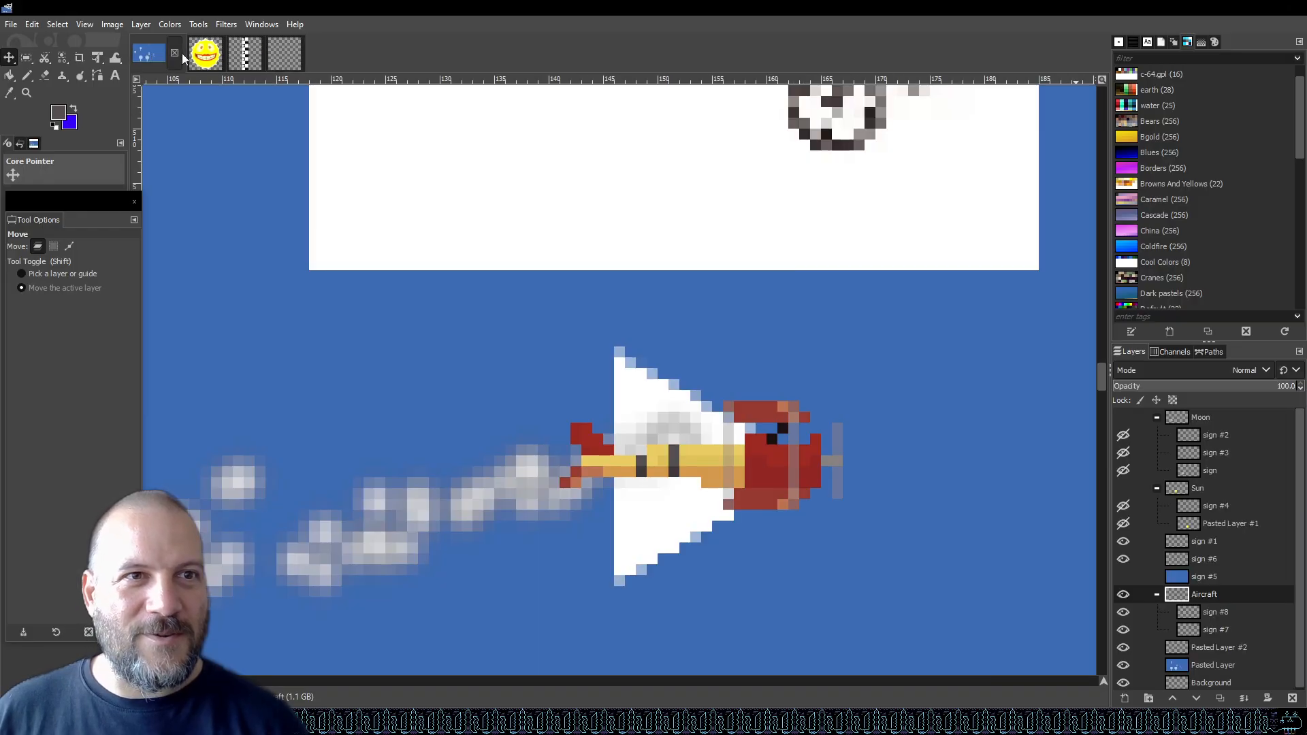
scroll(689, 350, "down", 7)
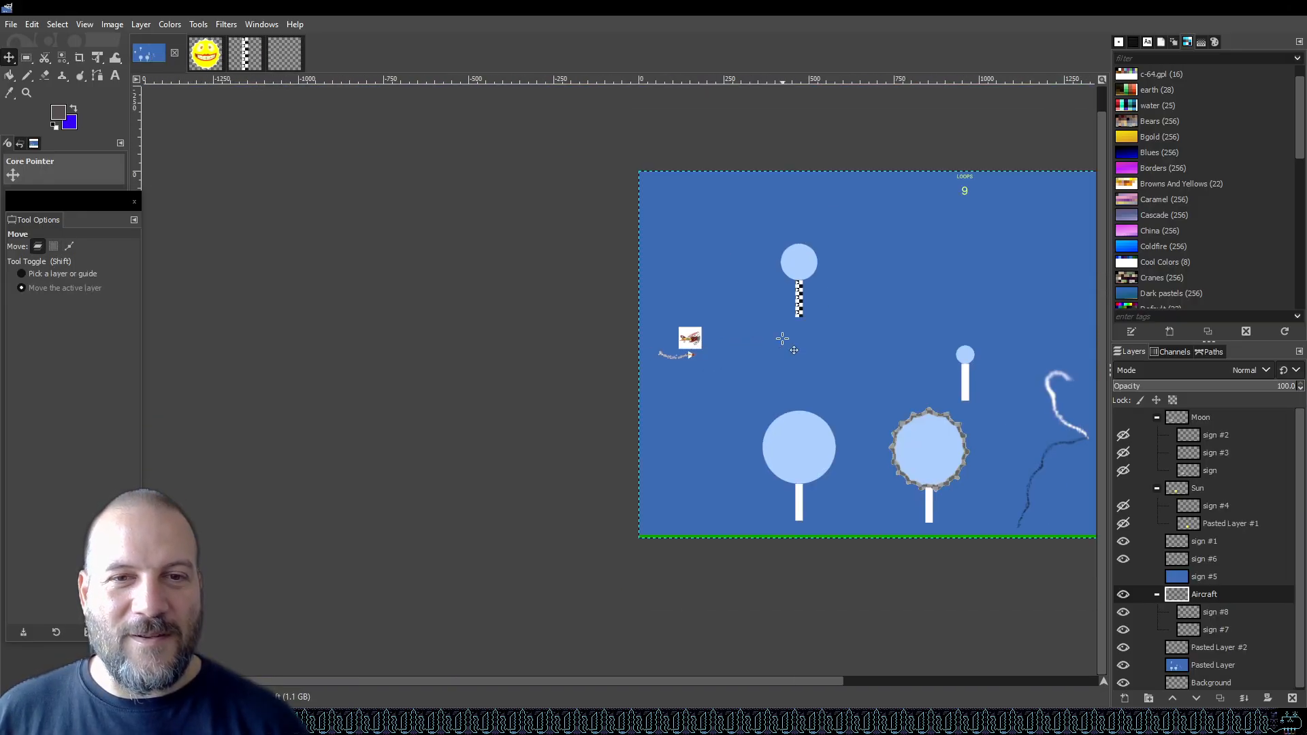
left_click(283, 54)
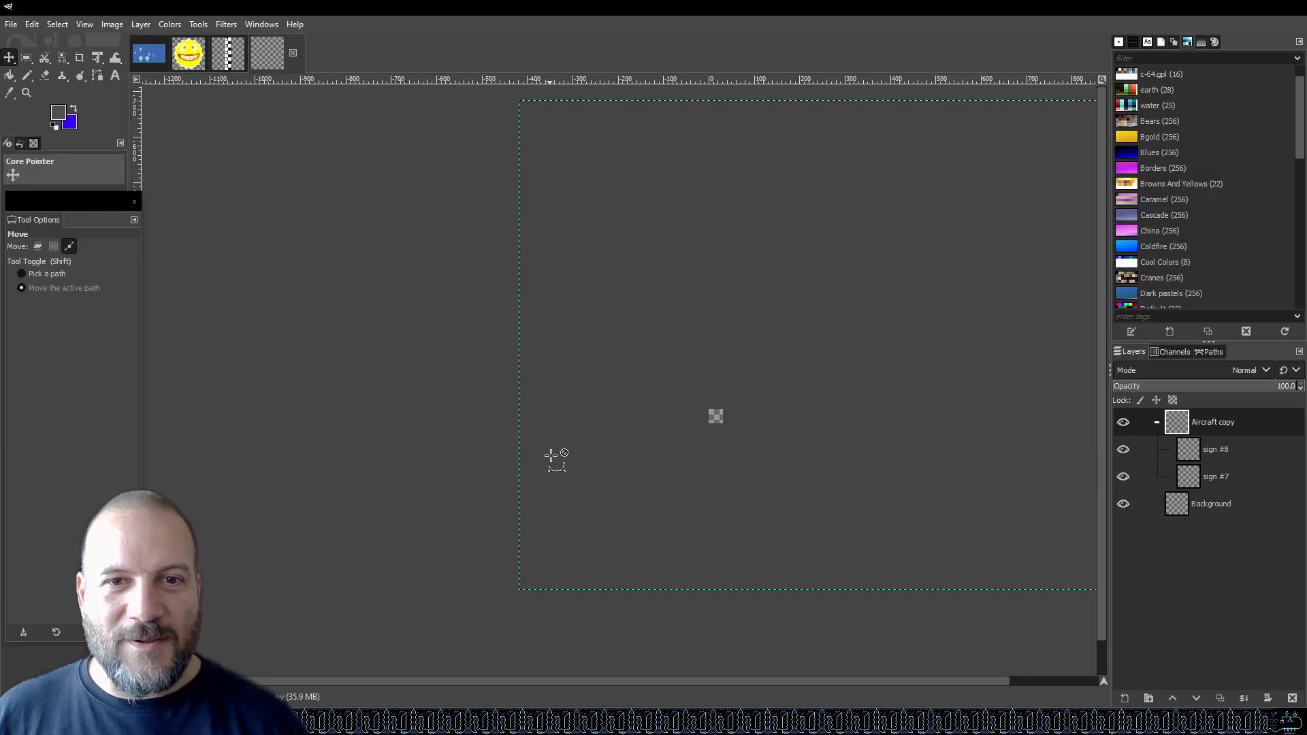
scroll(715, 417, "down", 2)
scroll(752, 458, "up", 3)
left_click_drag(644, 410, 763, 484)
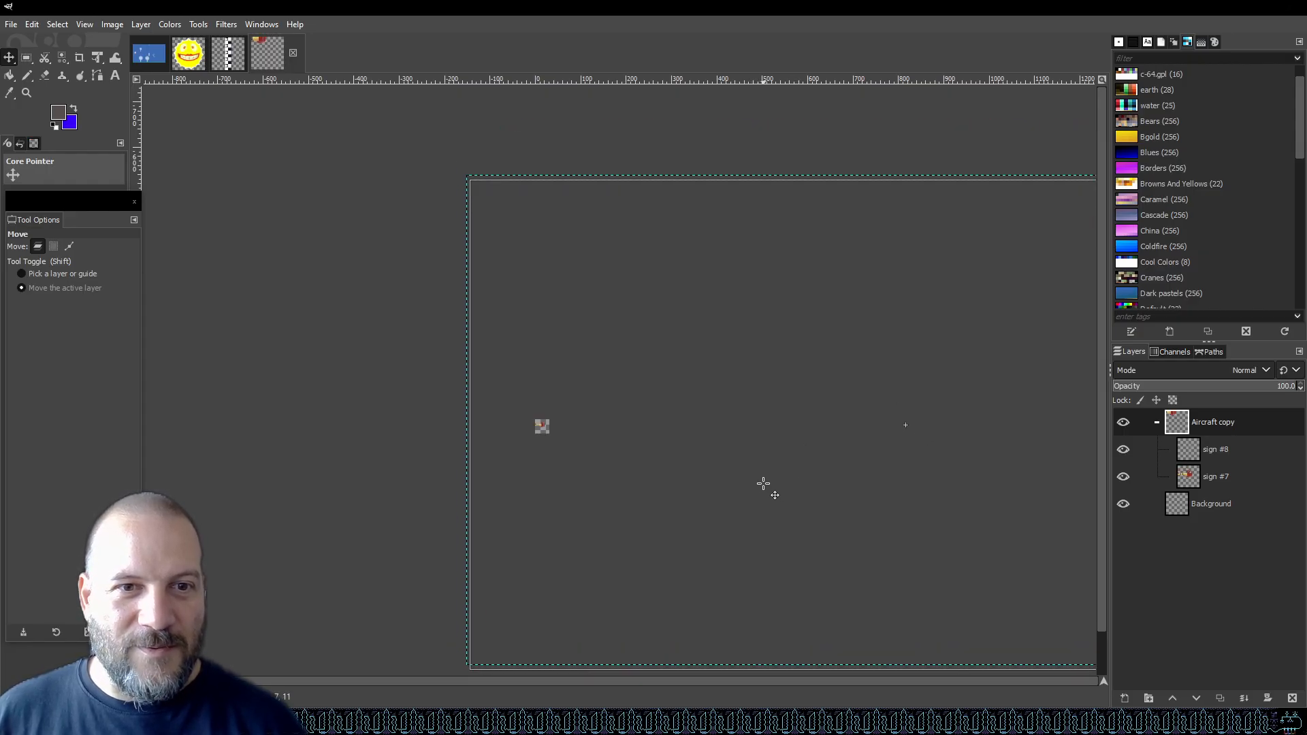
scroll(539, 429, "up", 6, "ctrl")
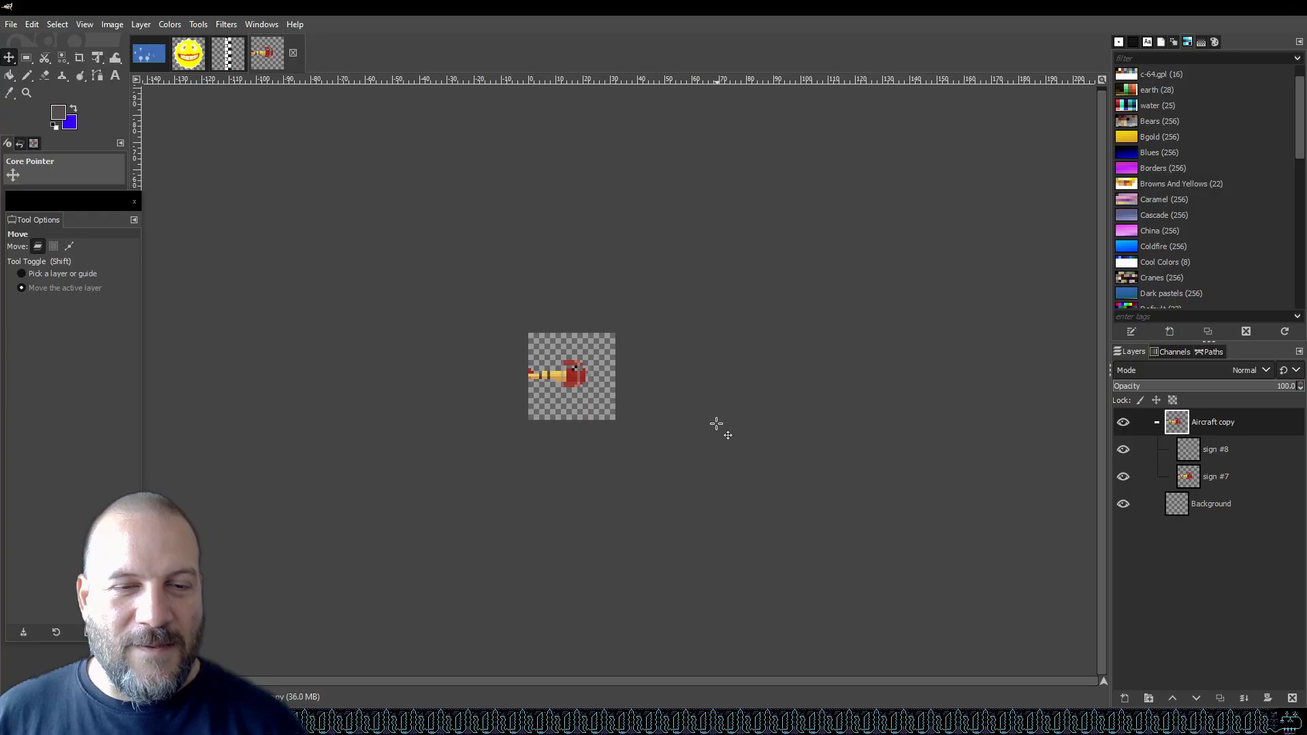
scroll(477, 379, "up", 2, "ctrl")
scroll(837, 379, "up", 1, "ctrl")
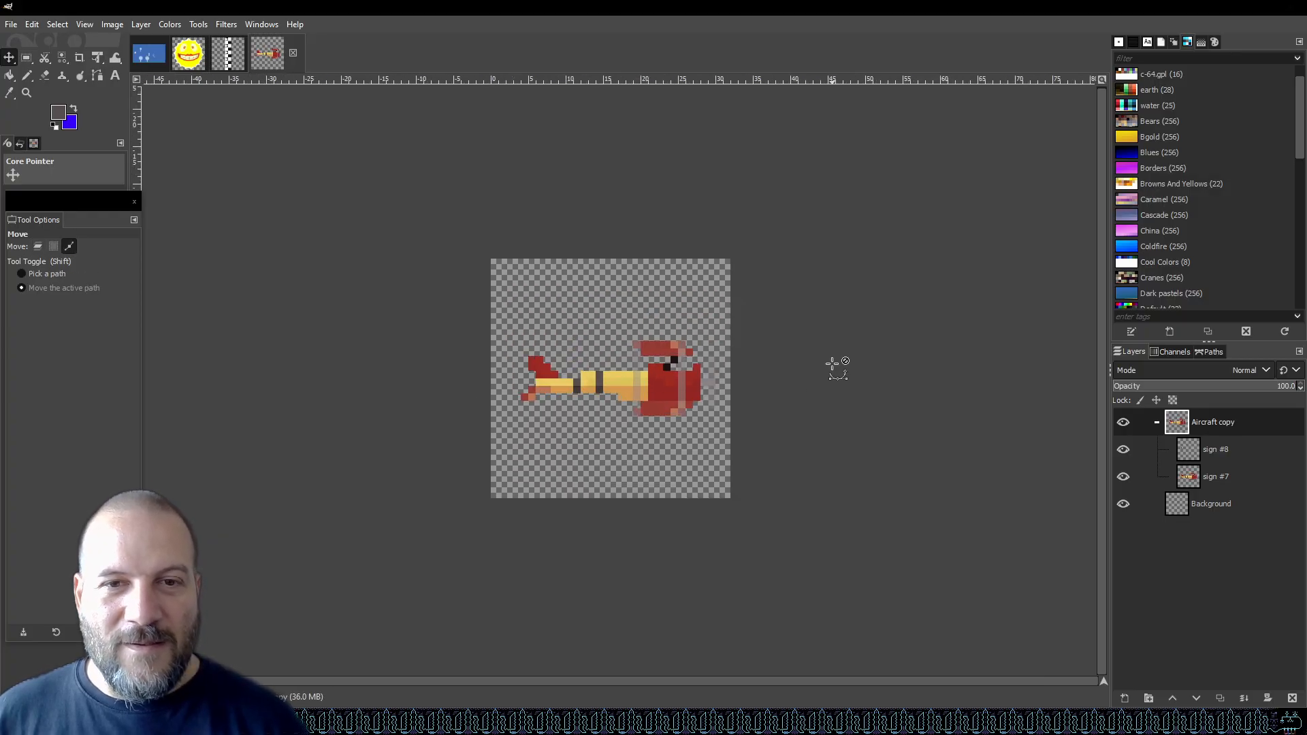
Nudge the aircraft sprite a pixel at a time to centre it within the 32 × 32 canvas.
key("Down")
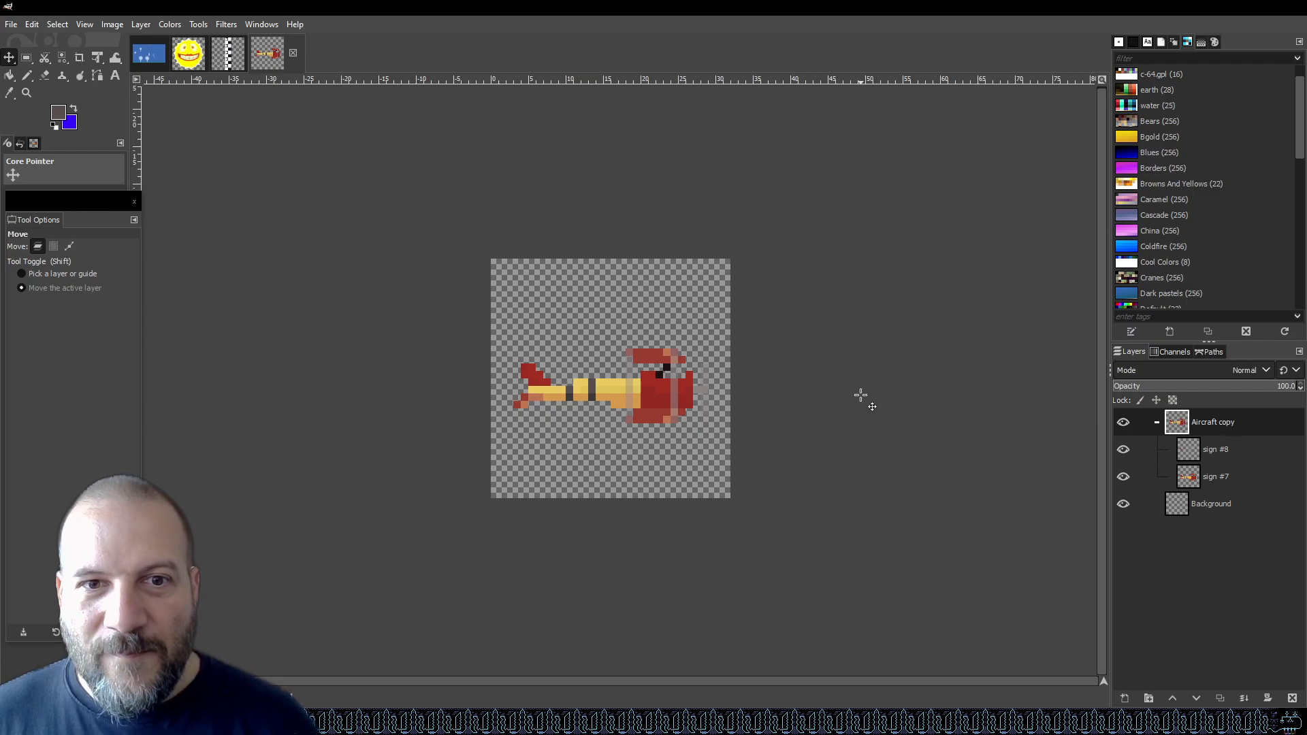
key("Up")
key("Left")
key("Right")
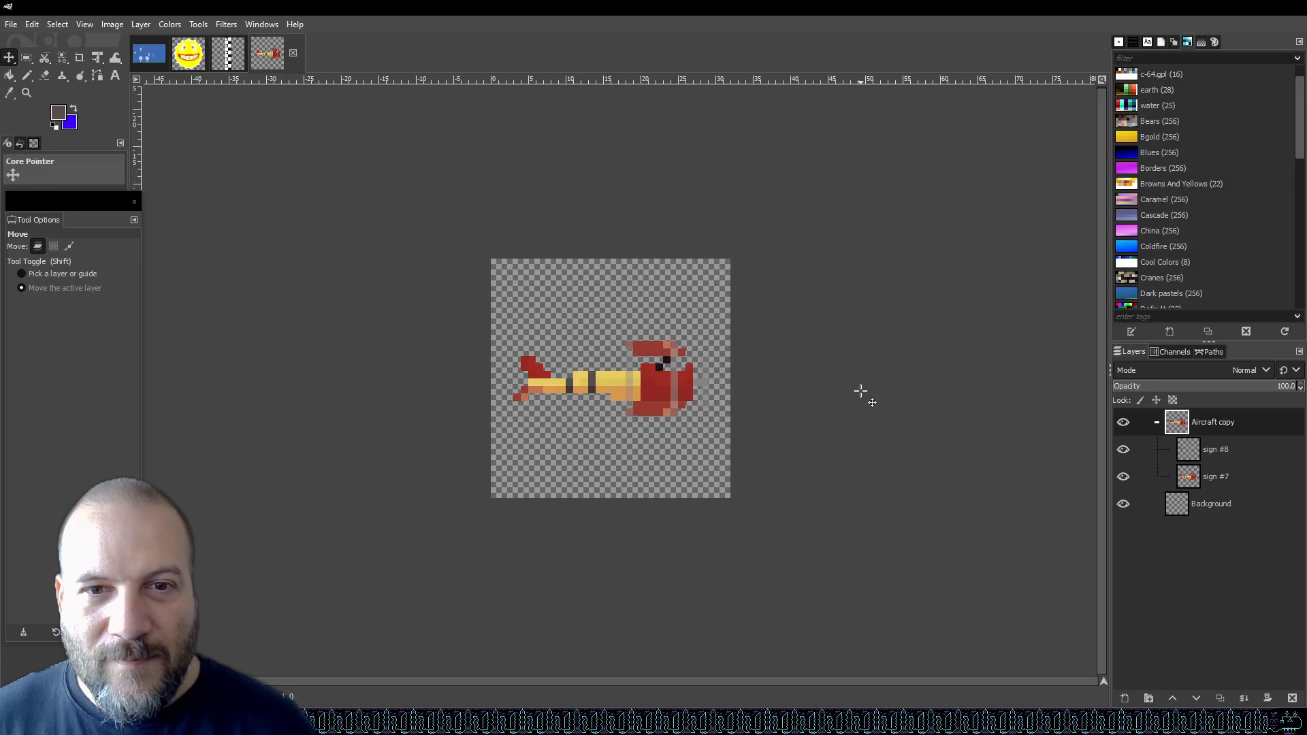
left_click_drag(860, 391, 862, 391)
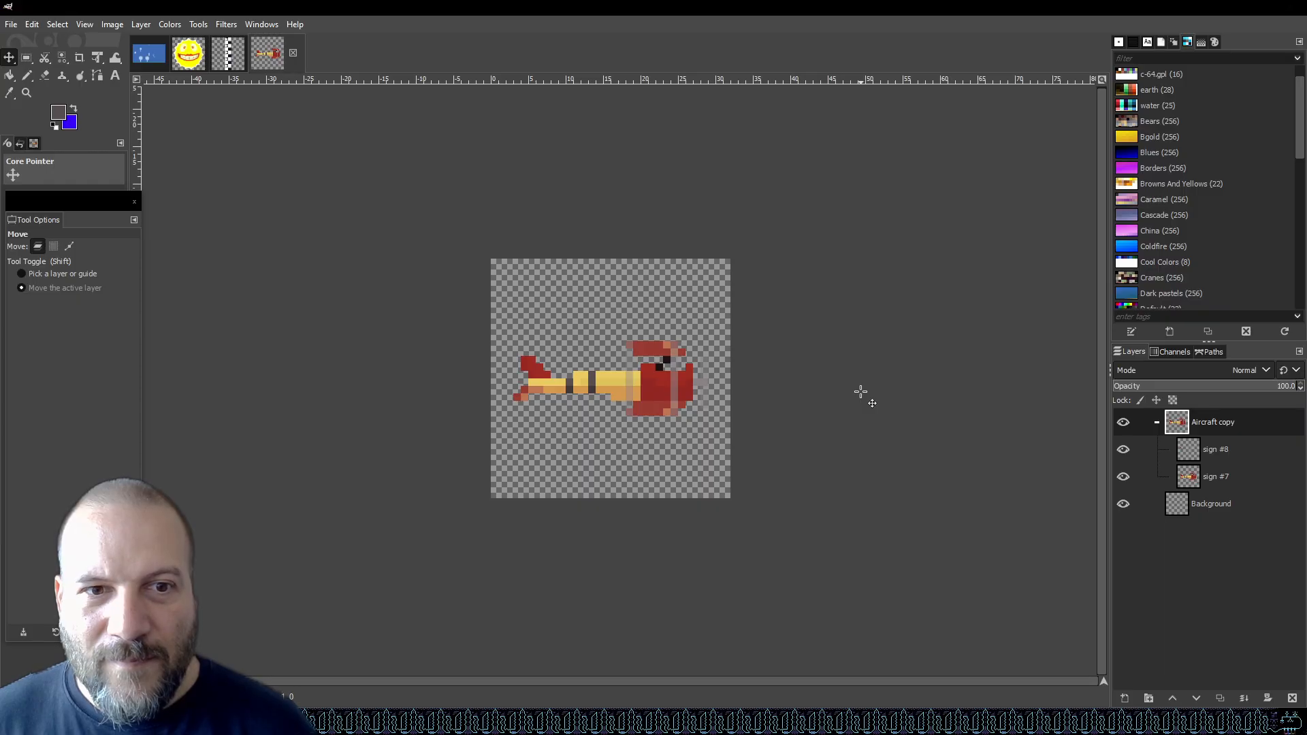
left_click_drag(858, 391, 853, 392)
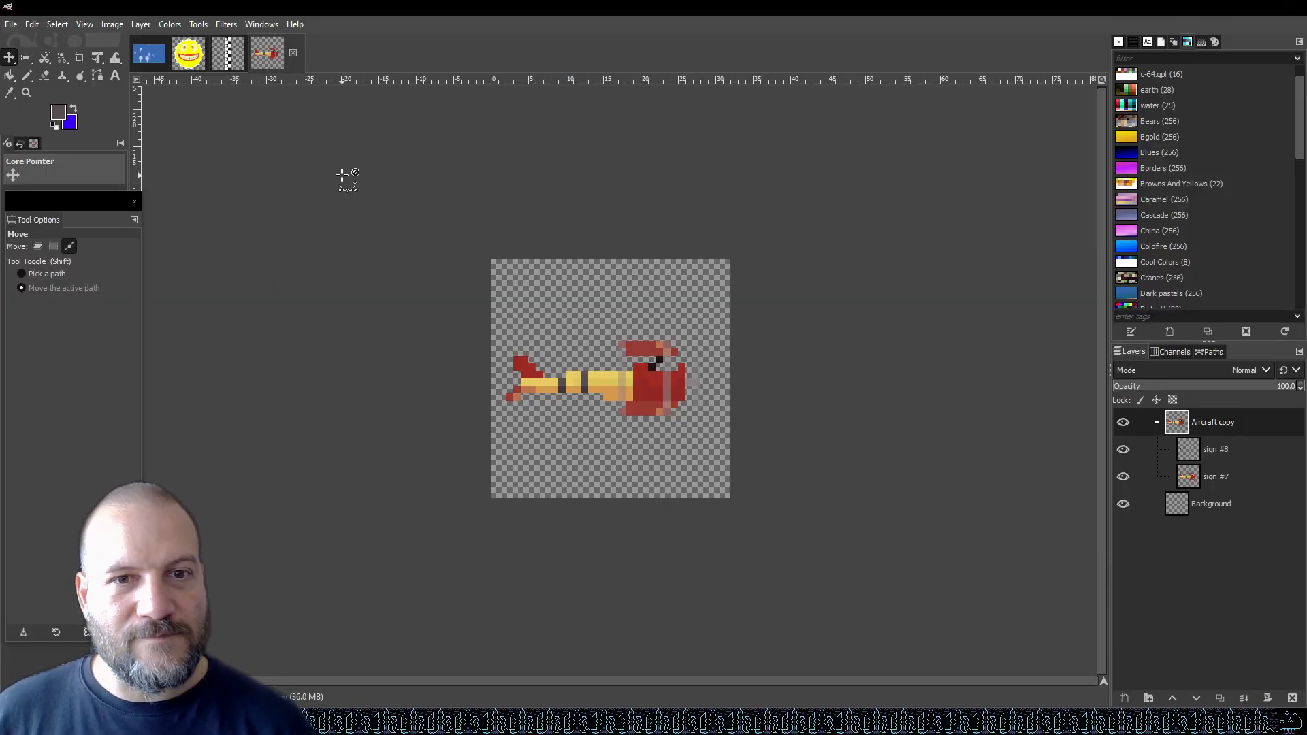
Save the new image as 32sprite.xcf in the graphics folder.
key("ctrl+s")
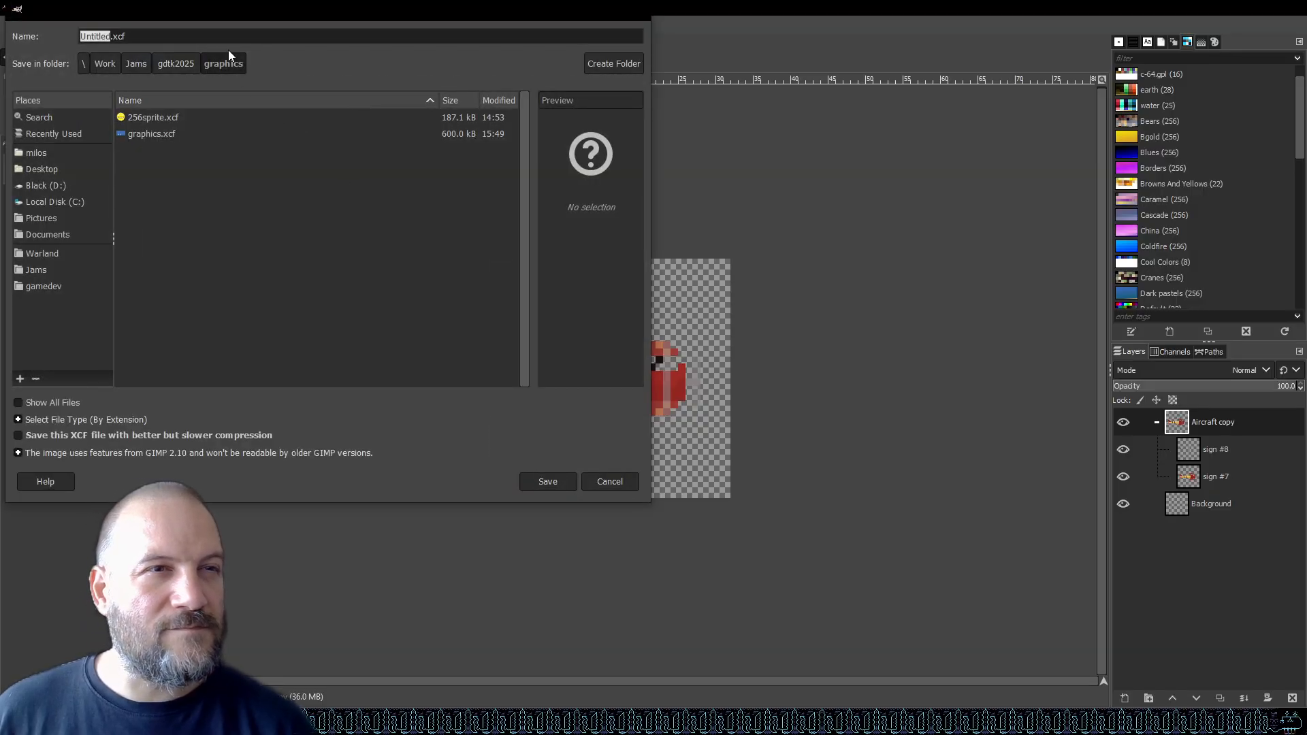
type("32sprite")
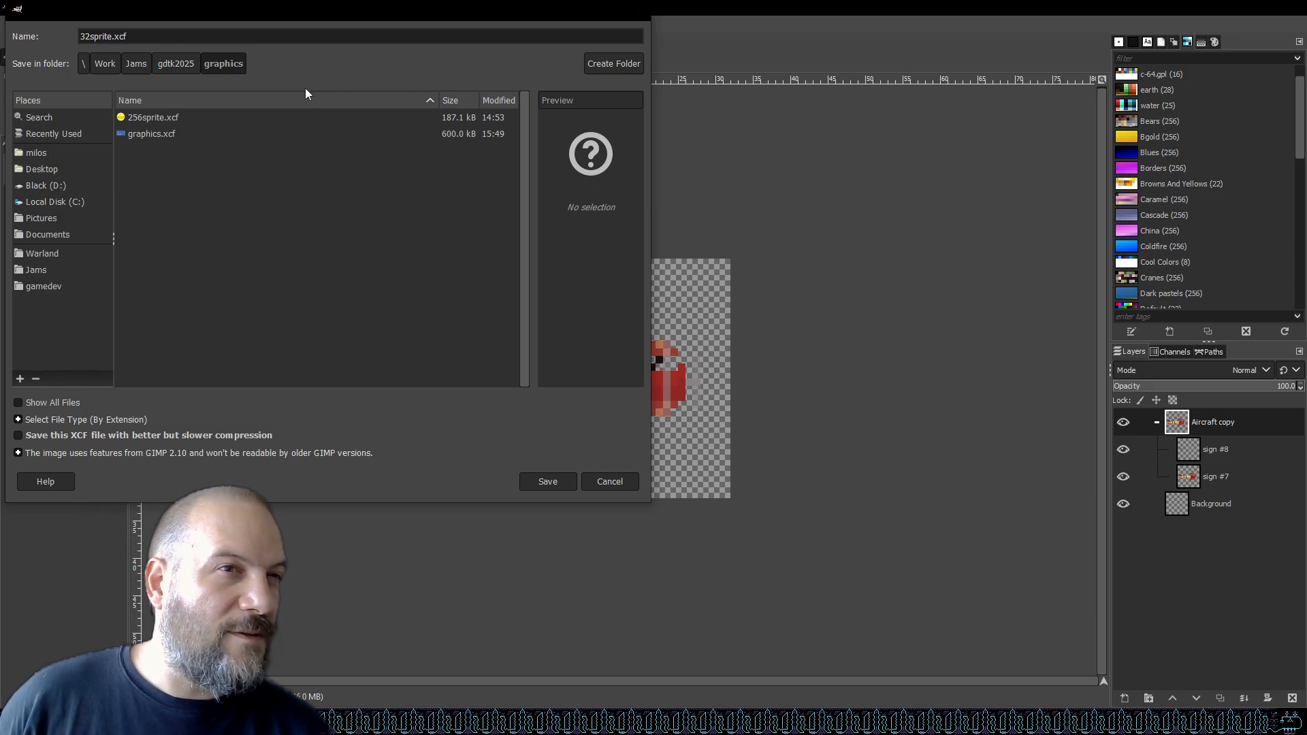
left_click(539, 484)
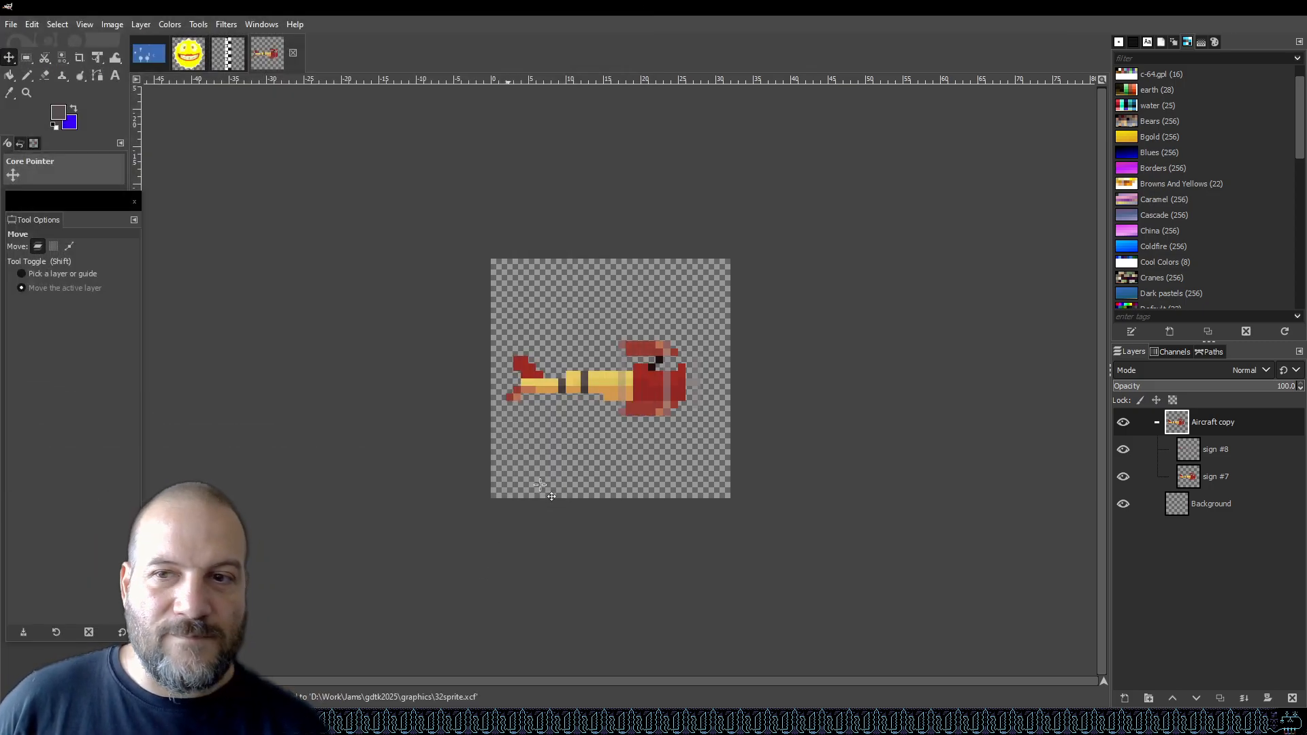
Export the image as redaircraft.png into the game project's Assets/Resources/Textures folder with default PNG options.
left_click(11, 25)
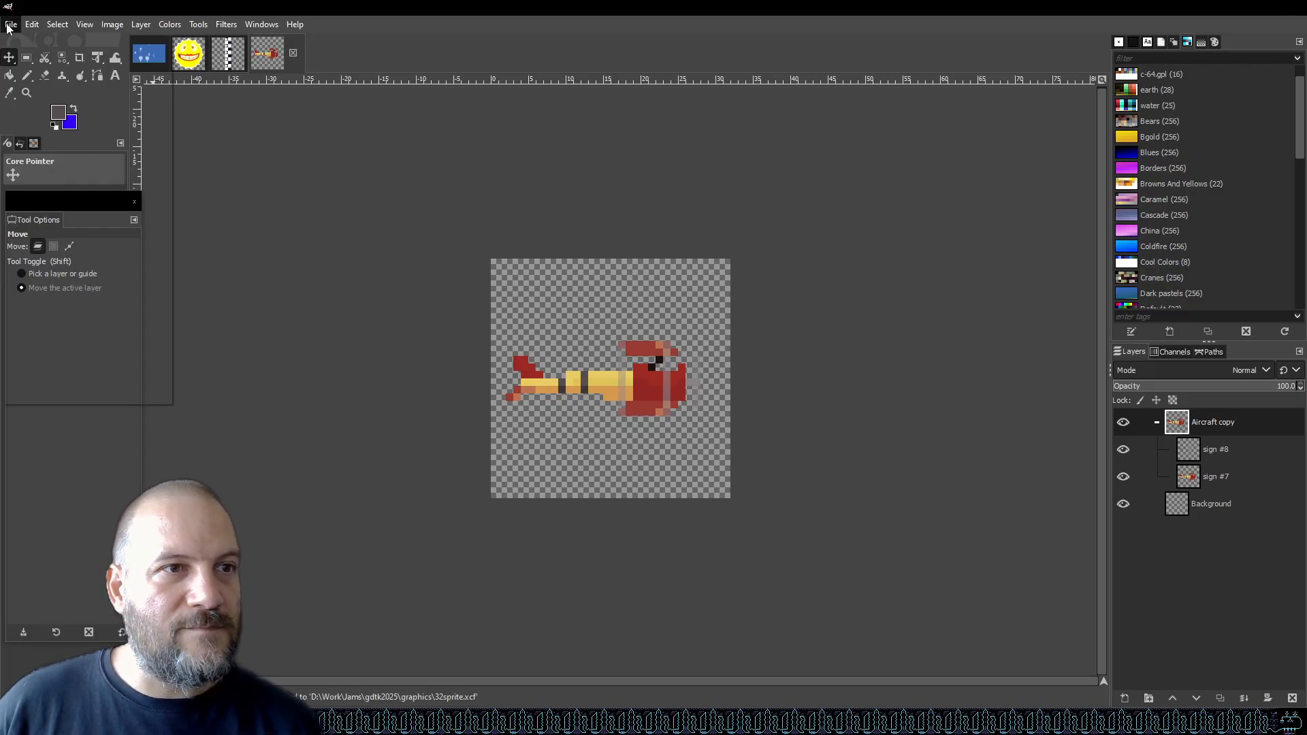
left_click(101, 223)
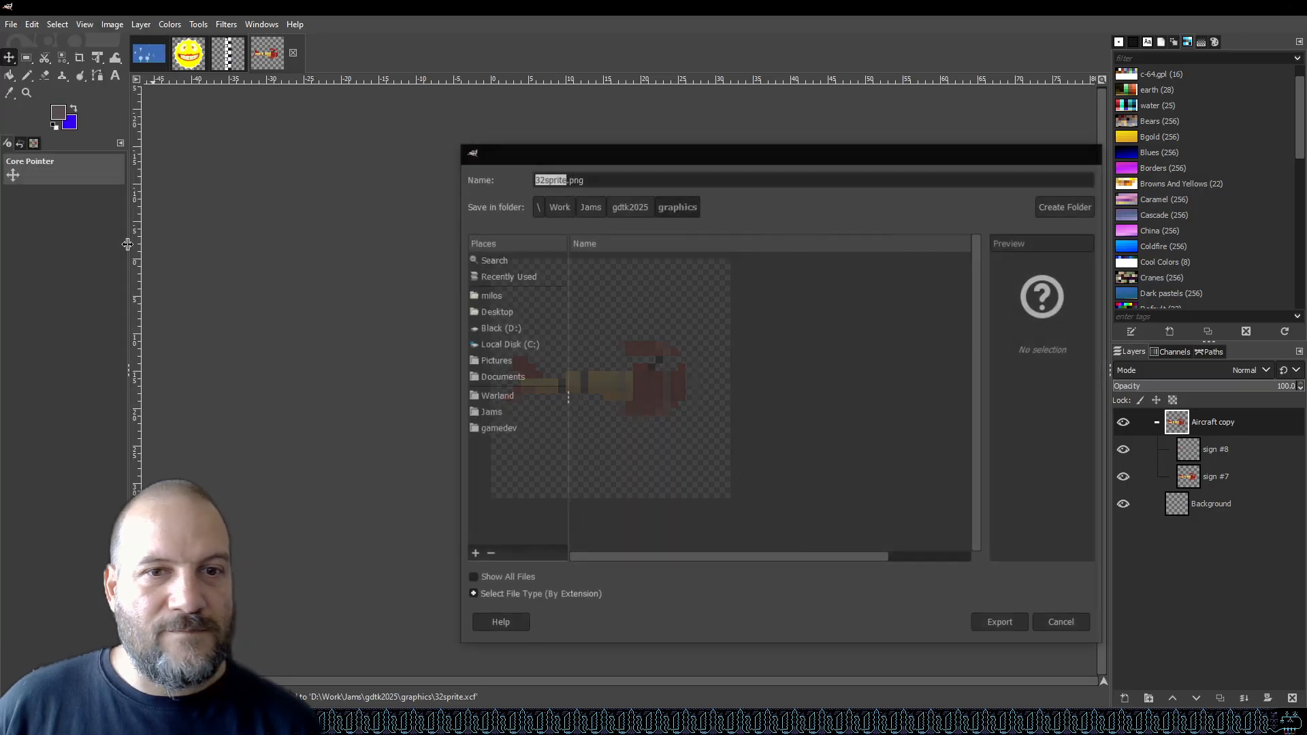
left_click(627, 210)
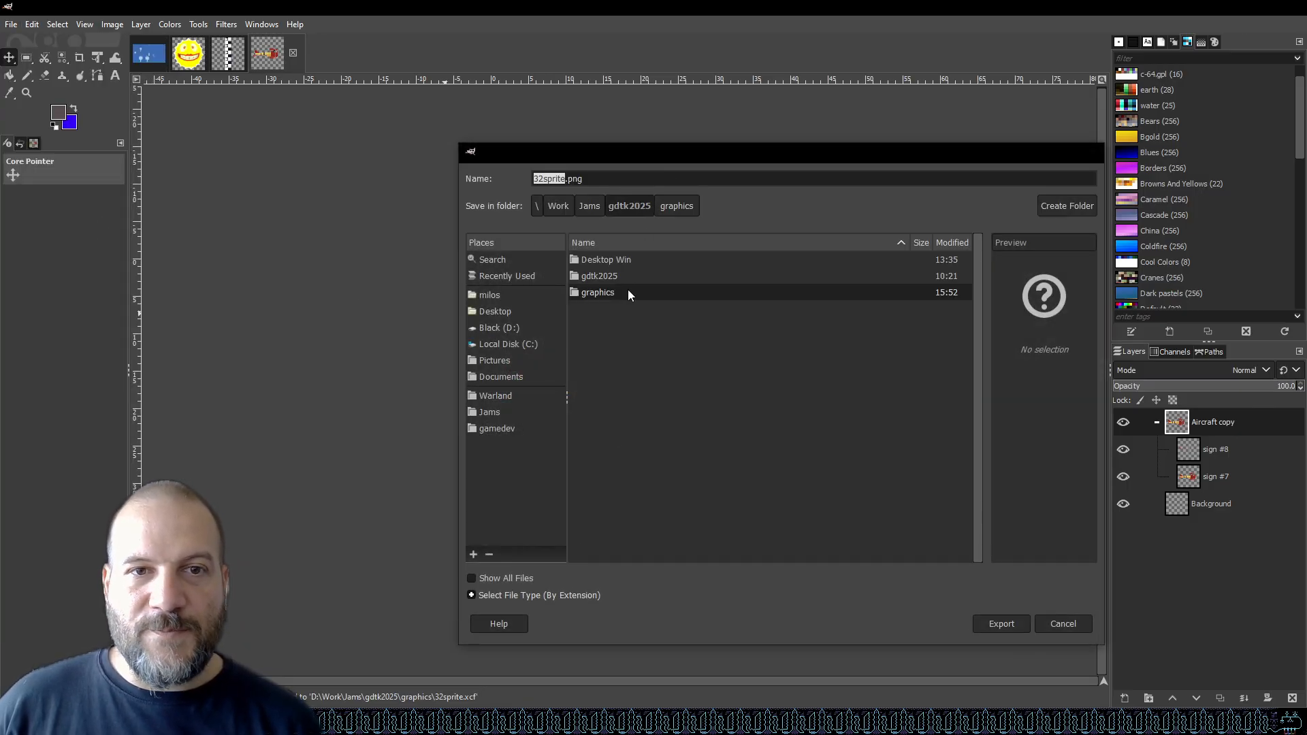
double_click(623, 271)
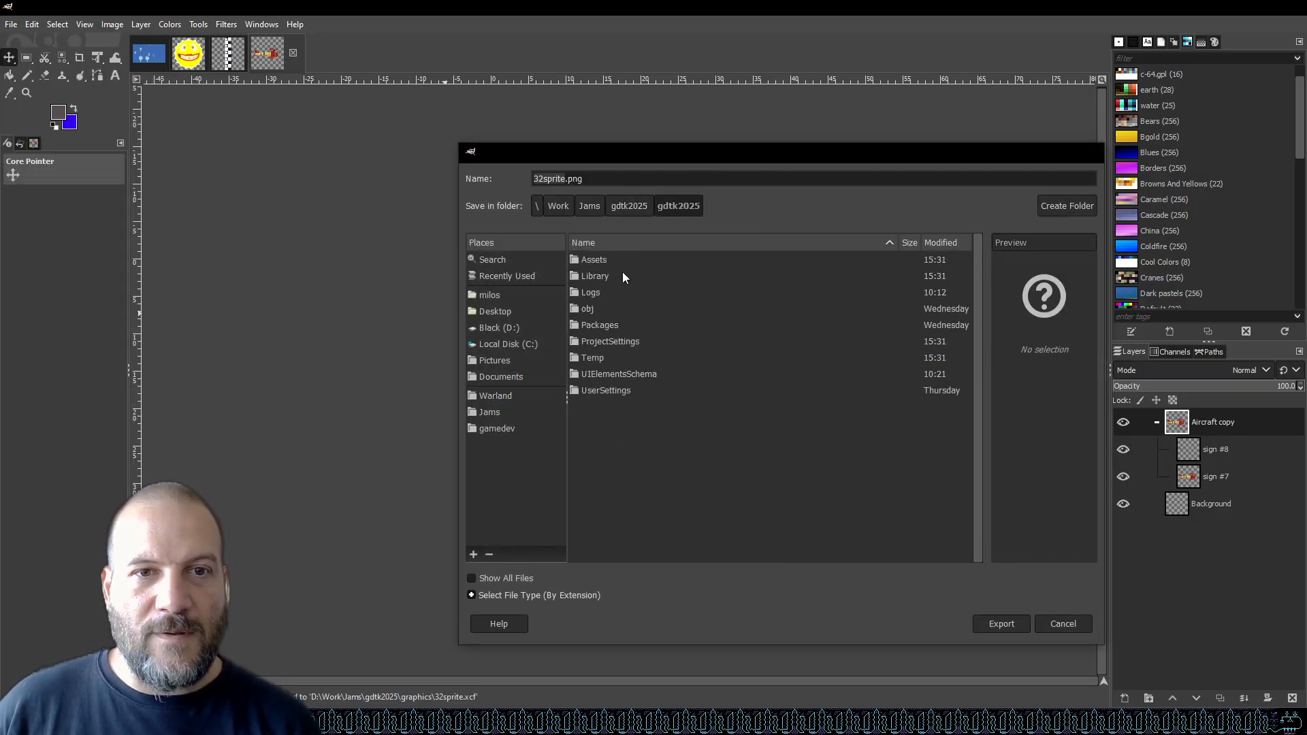
double_click(622, 260)
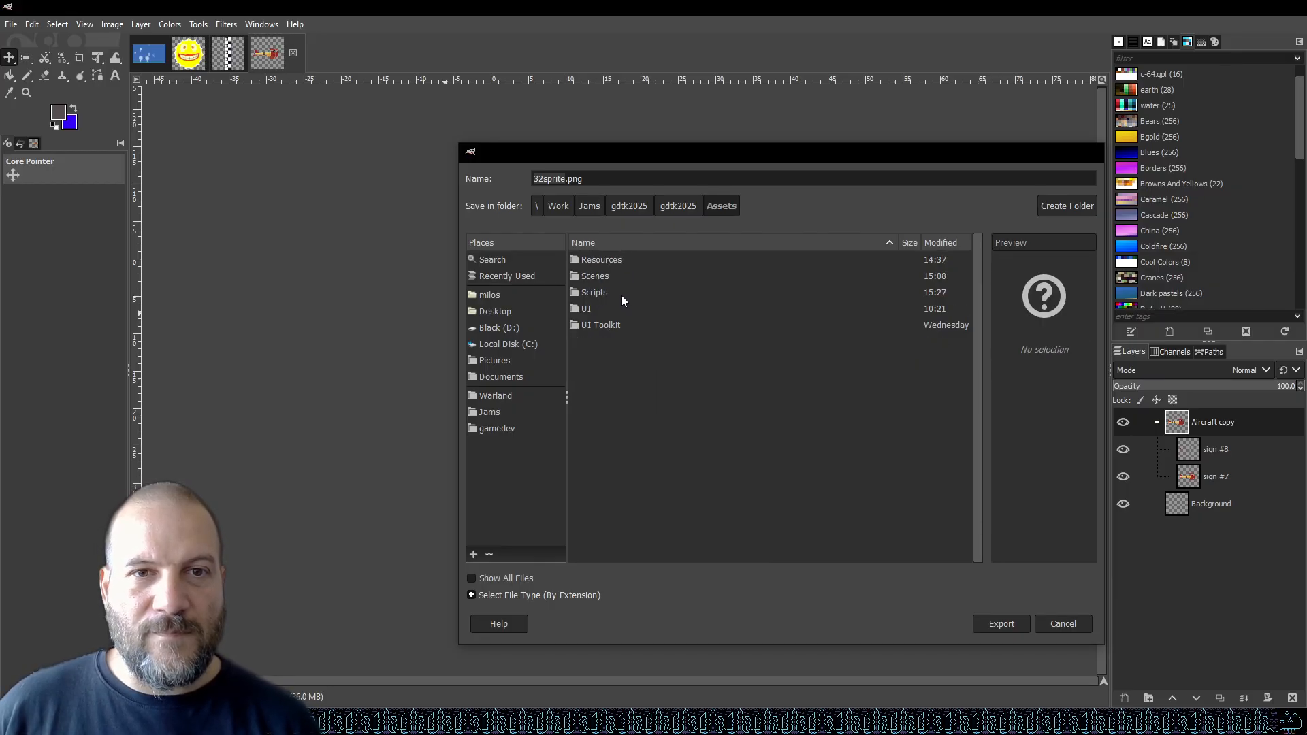
left_click_drag(662, 163, 778, 129)
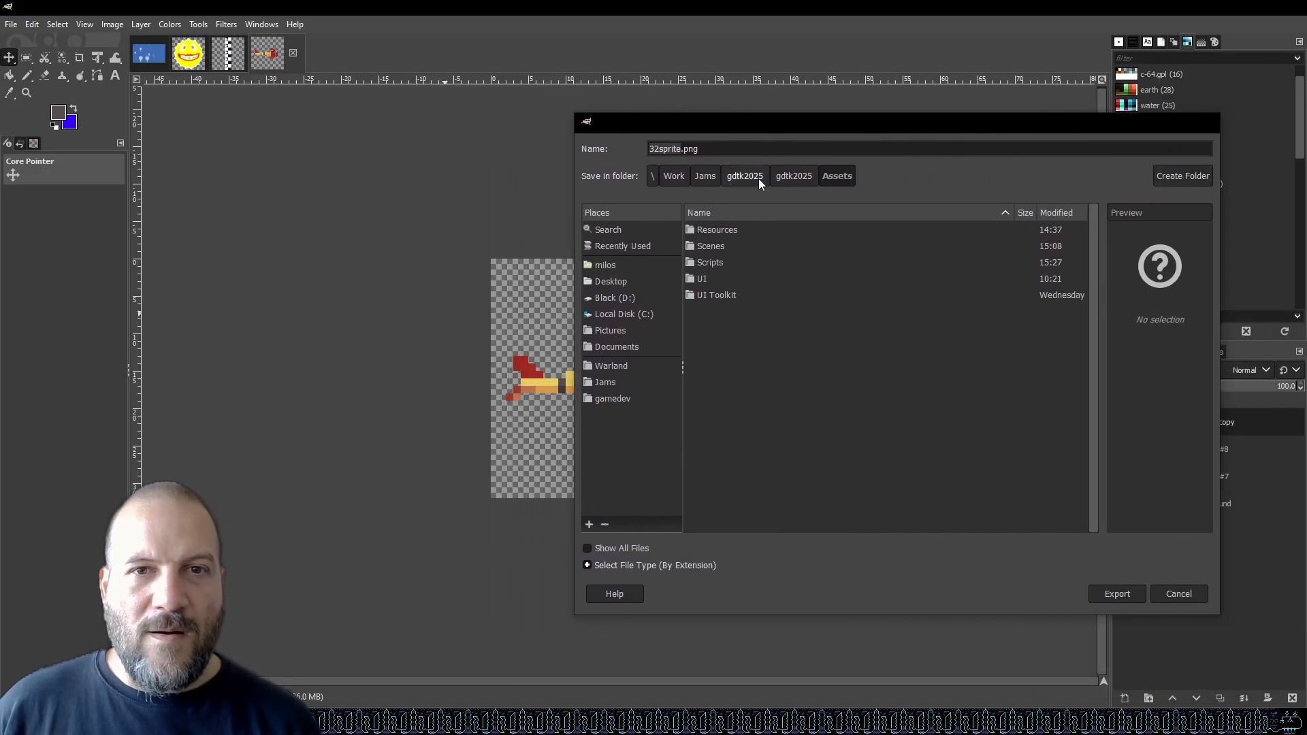
double_click(727, 230)
double_click(727, 246)
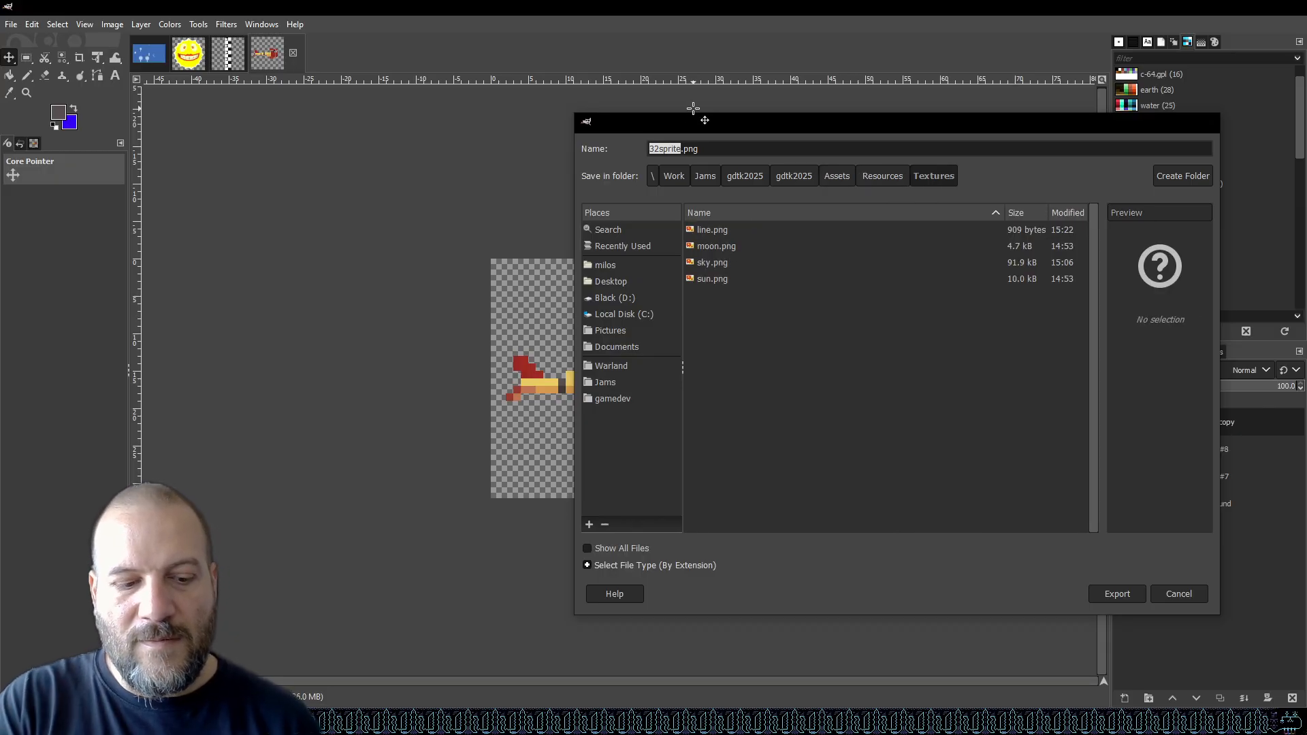
type("reda")
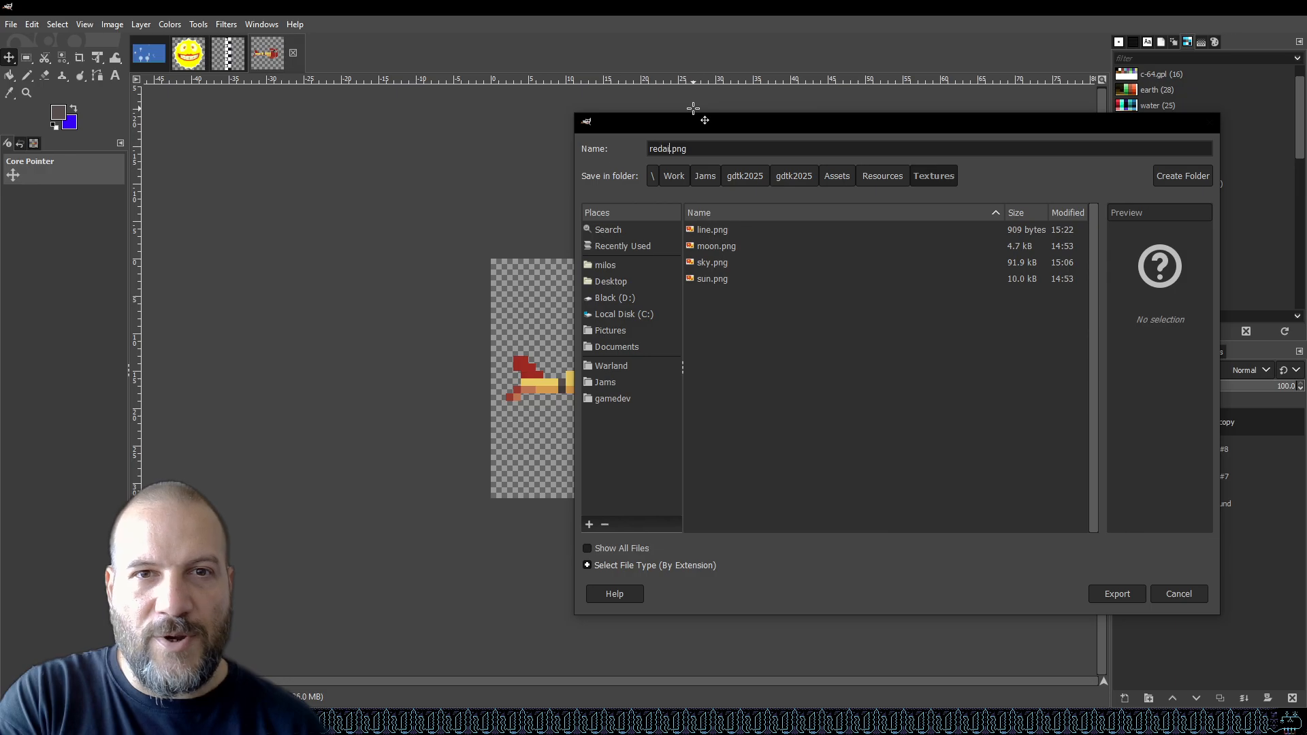
type("ircraft")
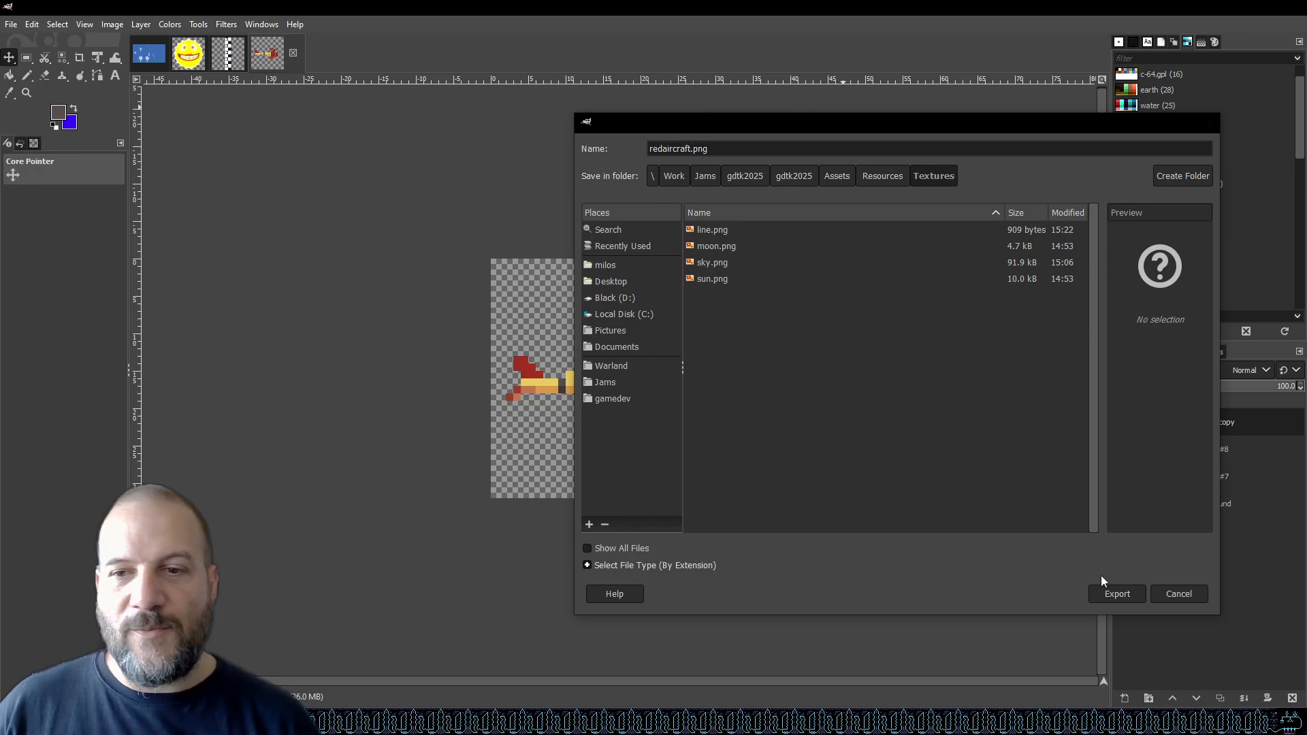
left_click(1114, 593)
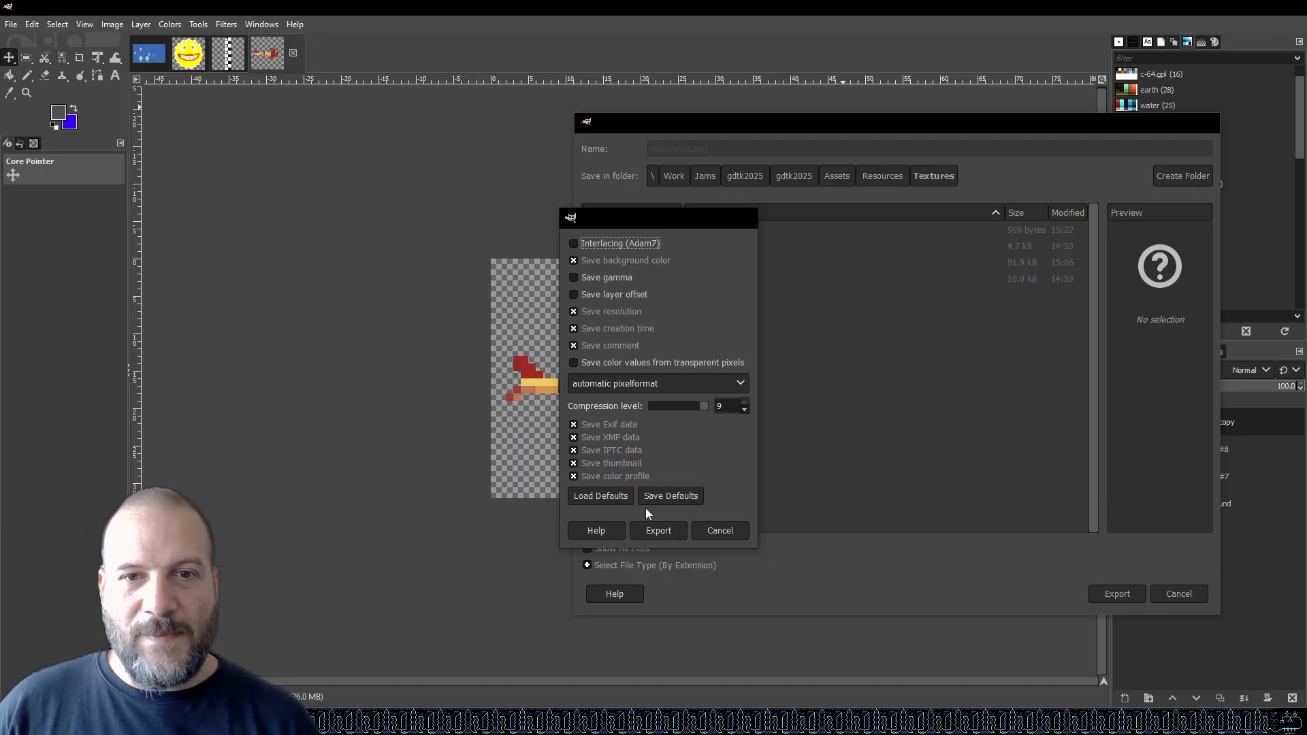
left_click(659, 531)
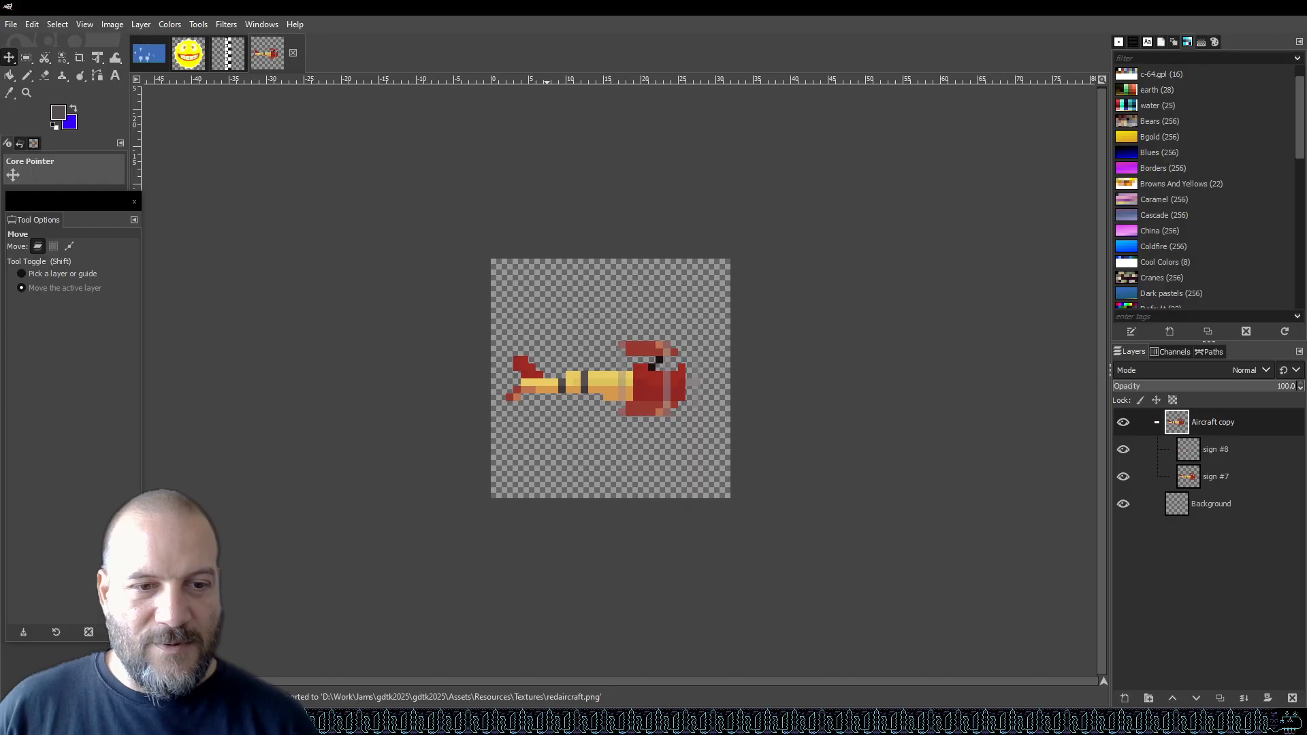
Switch to Unity and select the redaircraft texture in the project's Textures folder.
key("alt+Tab")
key("alt+Tab")
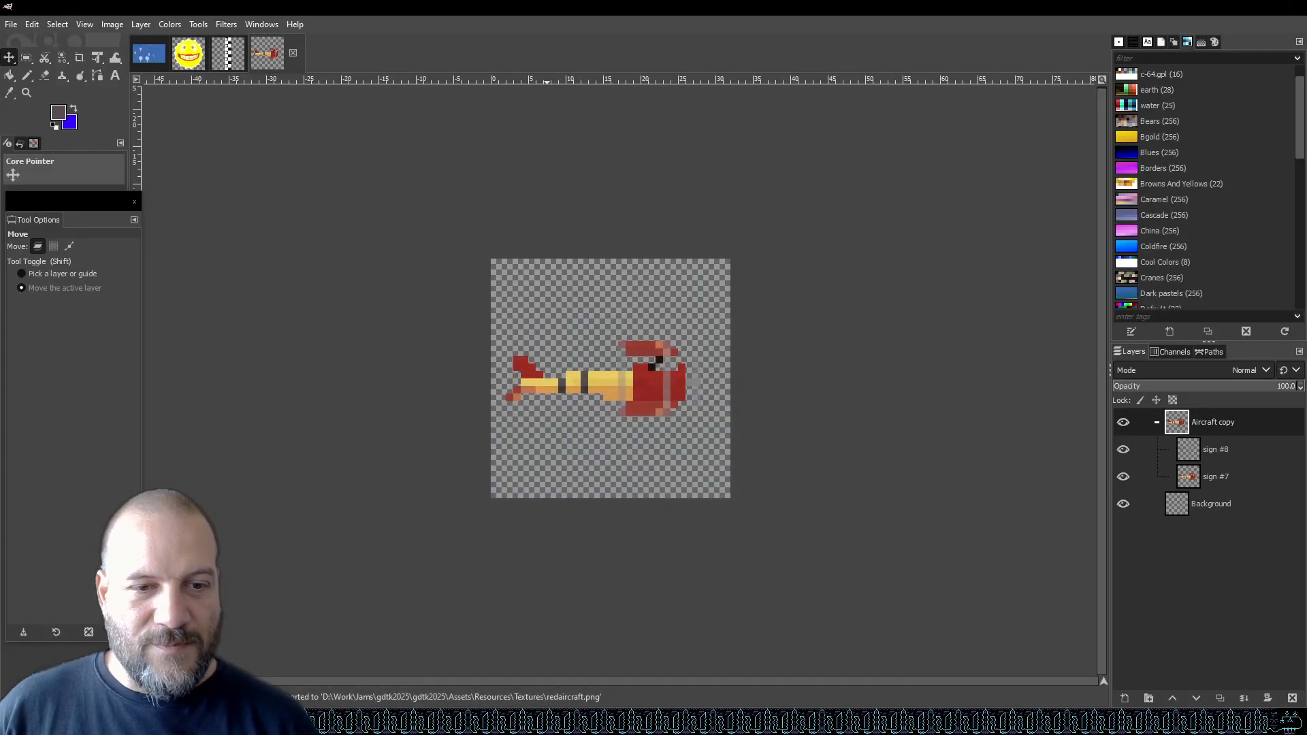
key("alt+Tab")
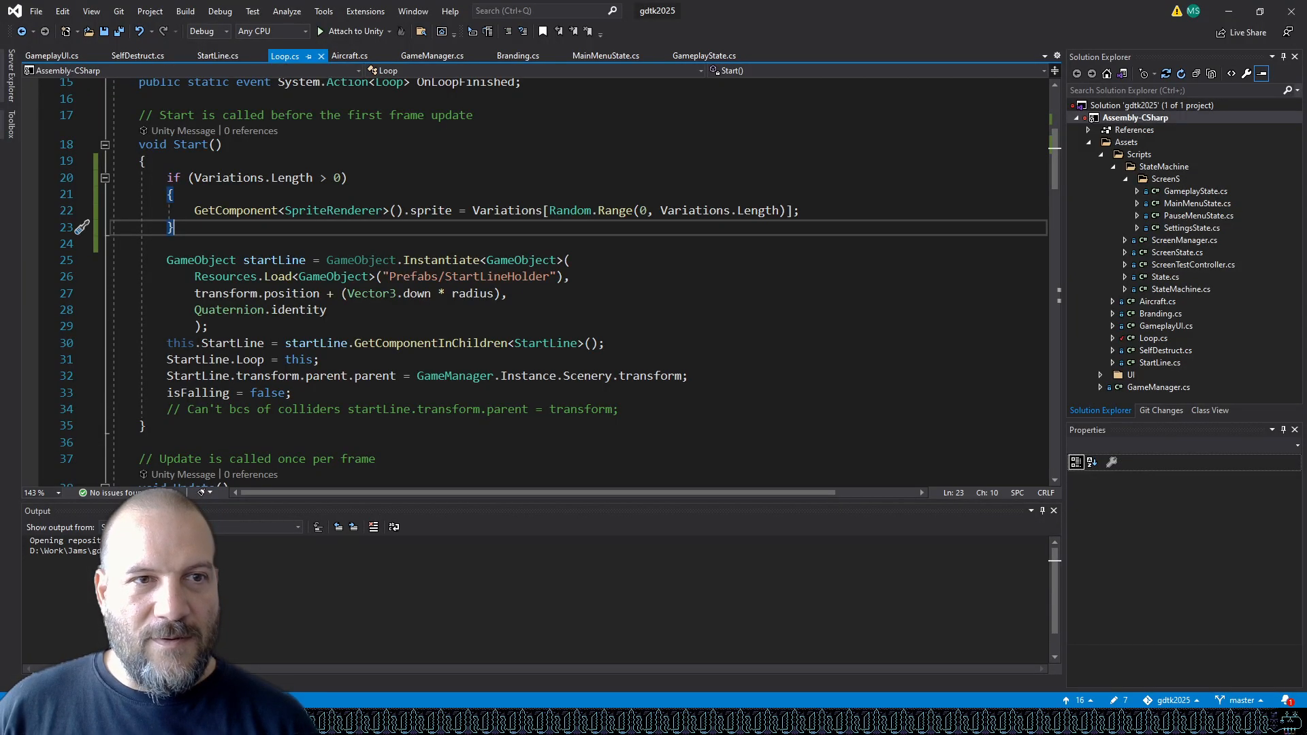
left_click(463, 722)
left_click(408, 721)
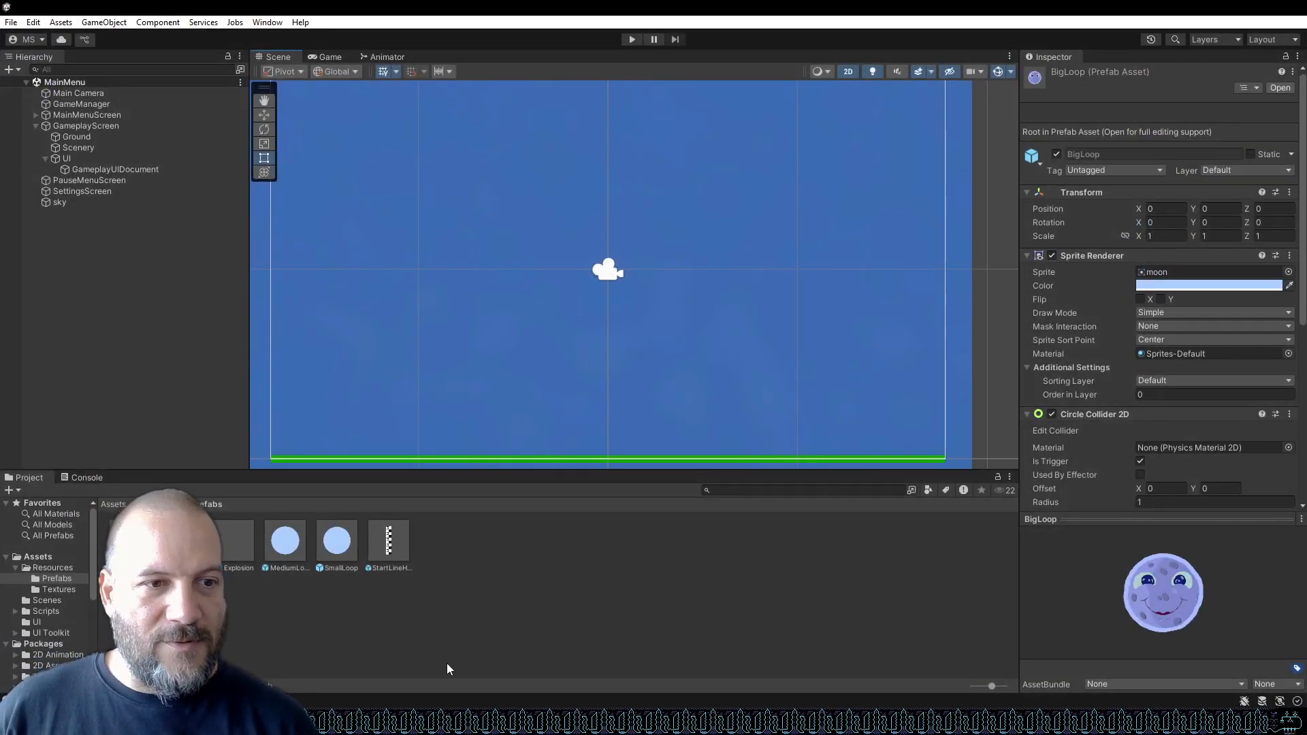
left_click(72, 590)
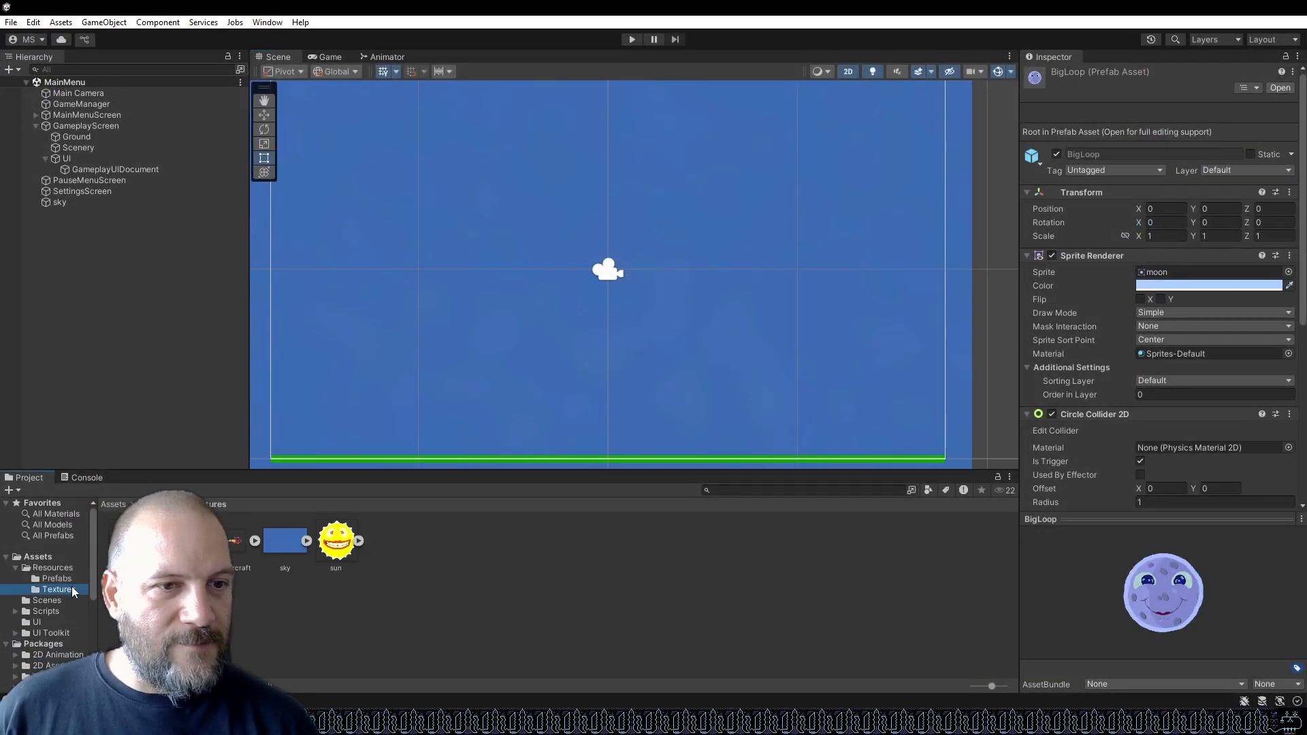
left_click(233, 542)
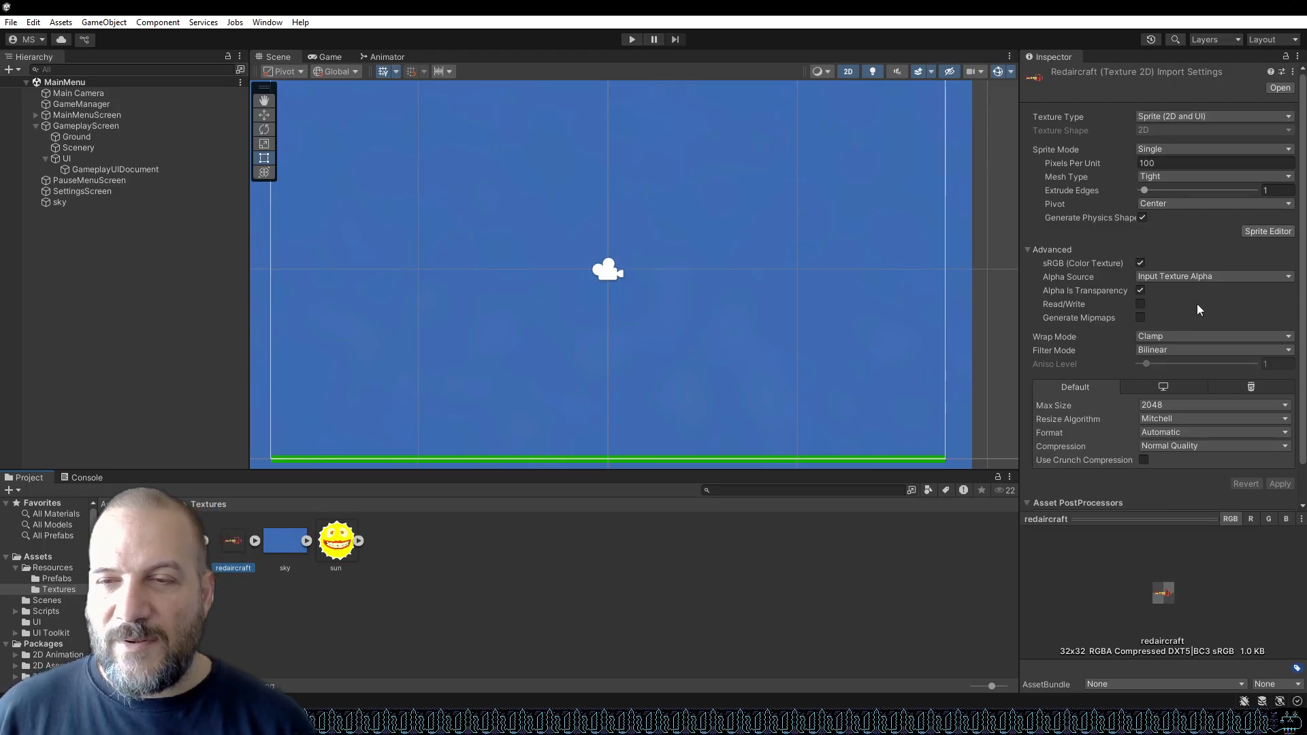
Set the redaircraft texture's Filter Mode to Point (no filter) and apply the import settings.
scroll(1196, 304, "down", 2)
left_click(1220, 317)
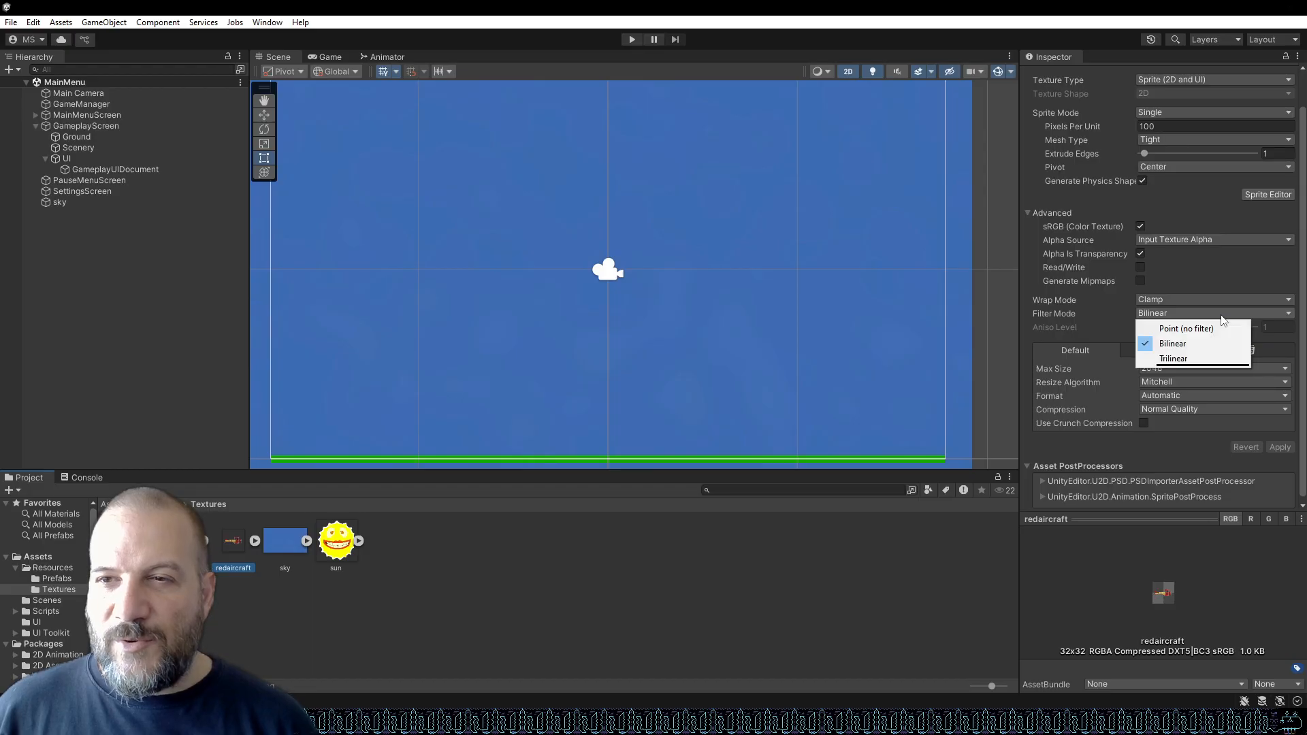
left_click(1216, 329)
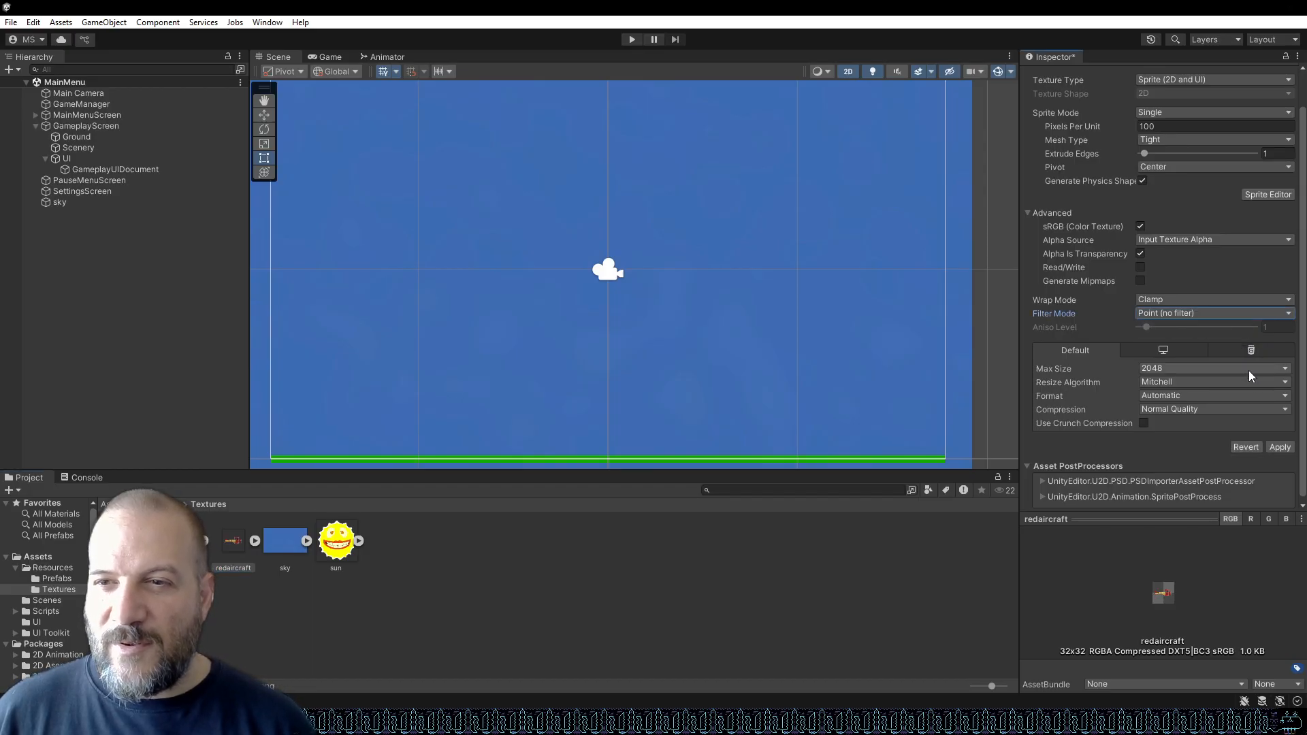
left_click(1283, 448)
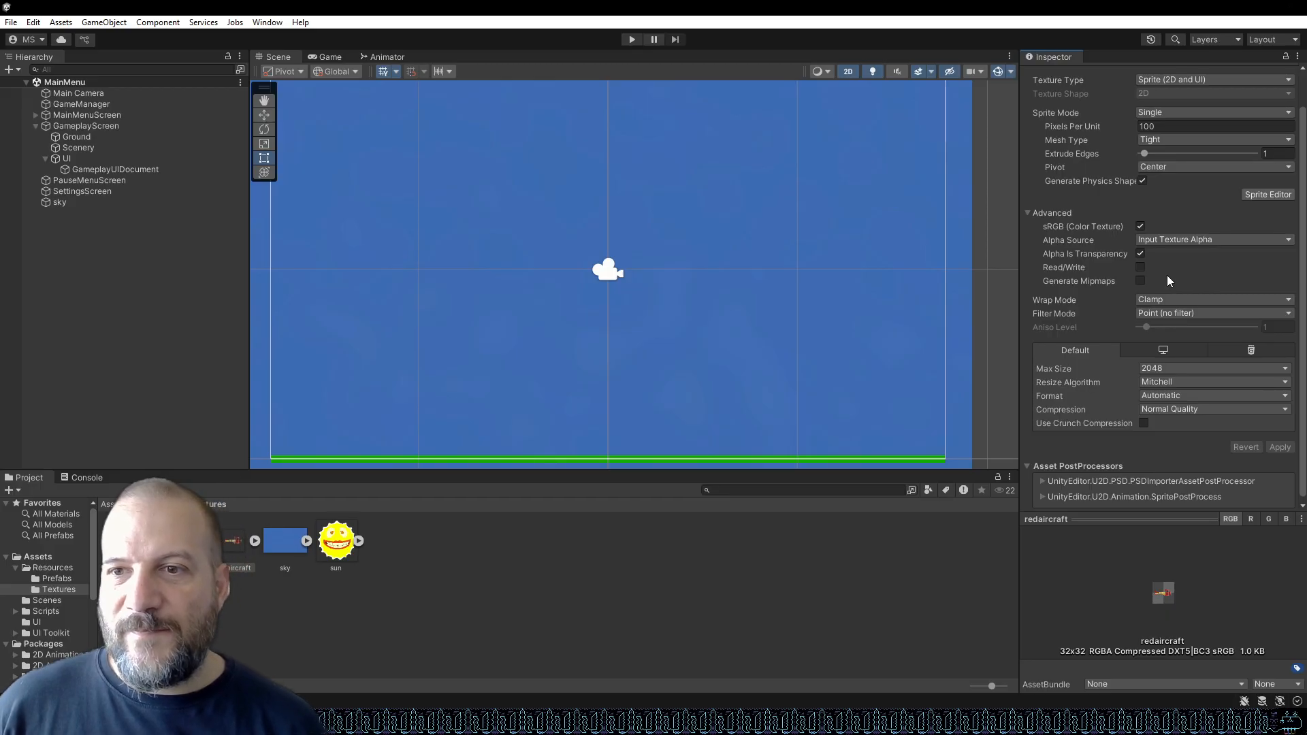
scroll(1168, 273, "down", 1)
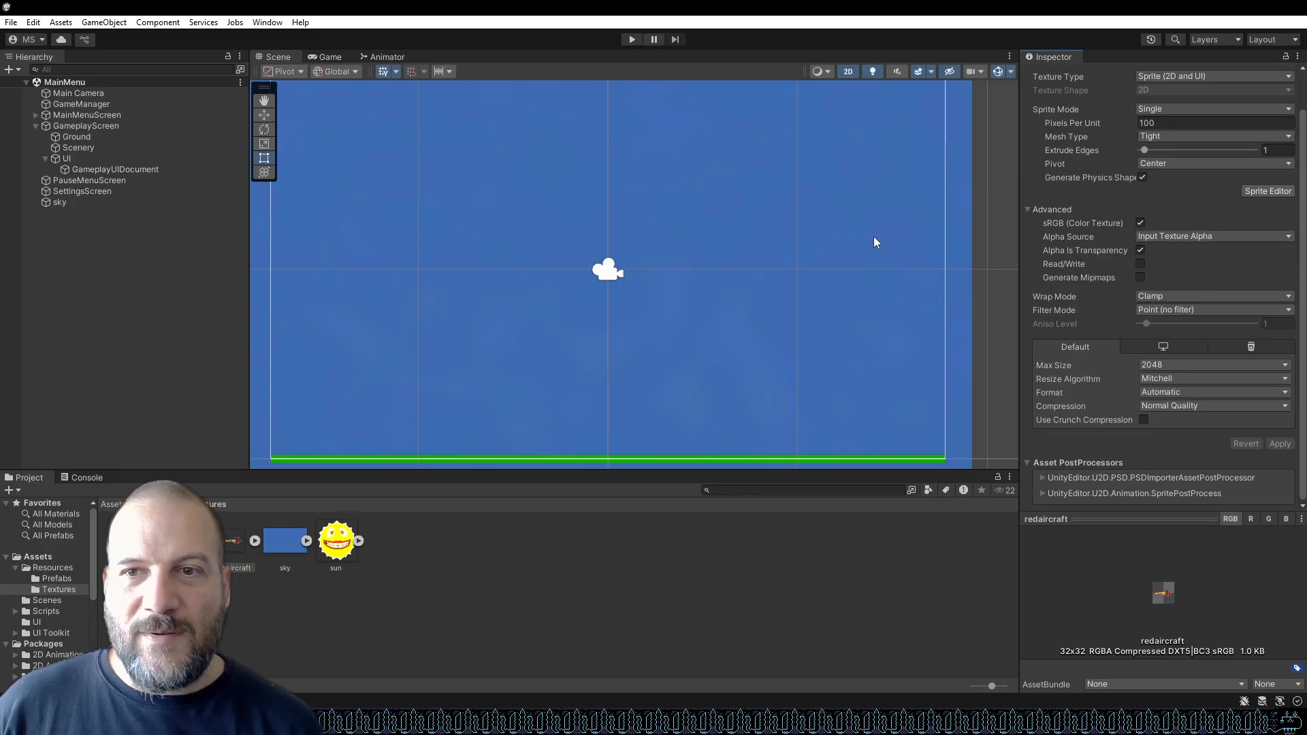
left_click(1172, 379)
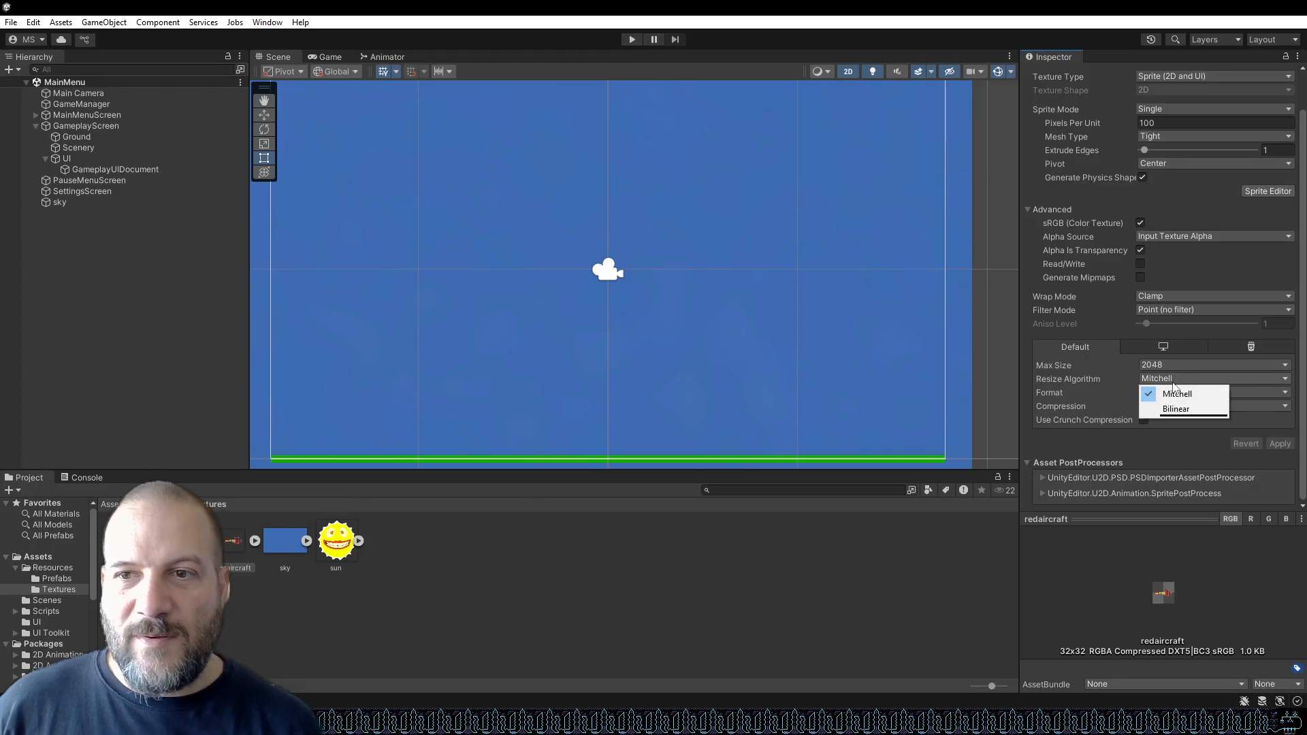
left_click(1128, 280)
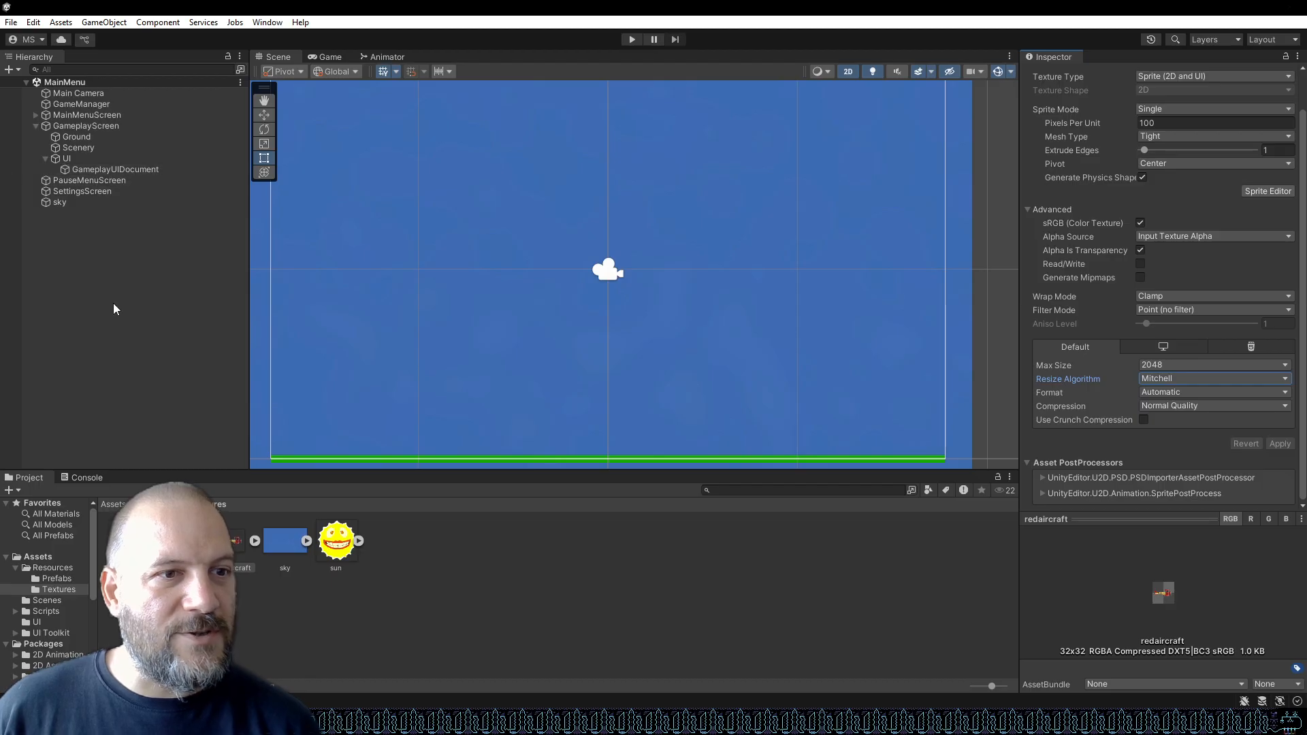
Open the Aircraft prefab from the Prefabs folder and inspect its root and AircraftSprite child objects.
left_click(86, 478)
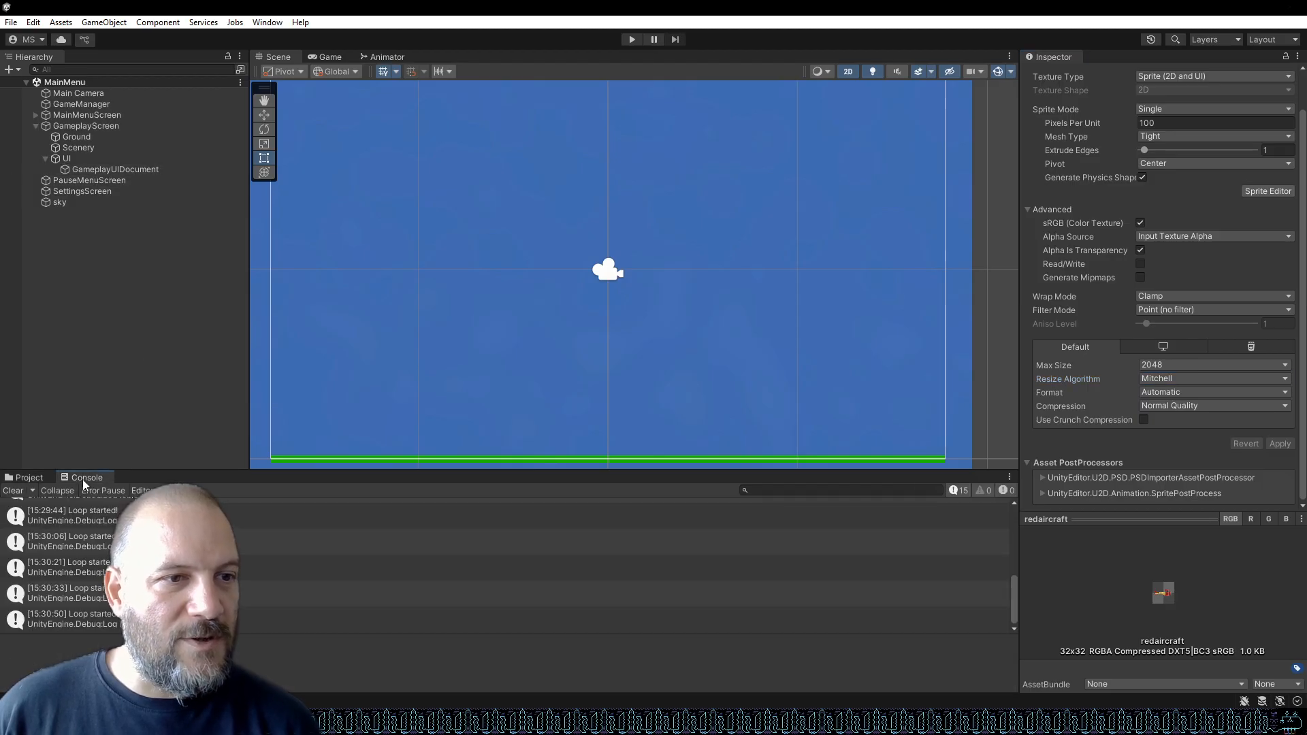
left_click(30, 478)
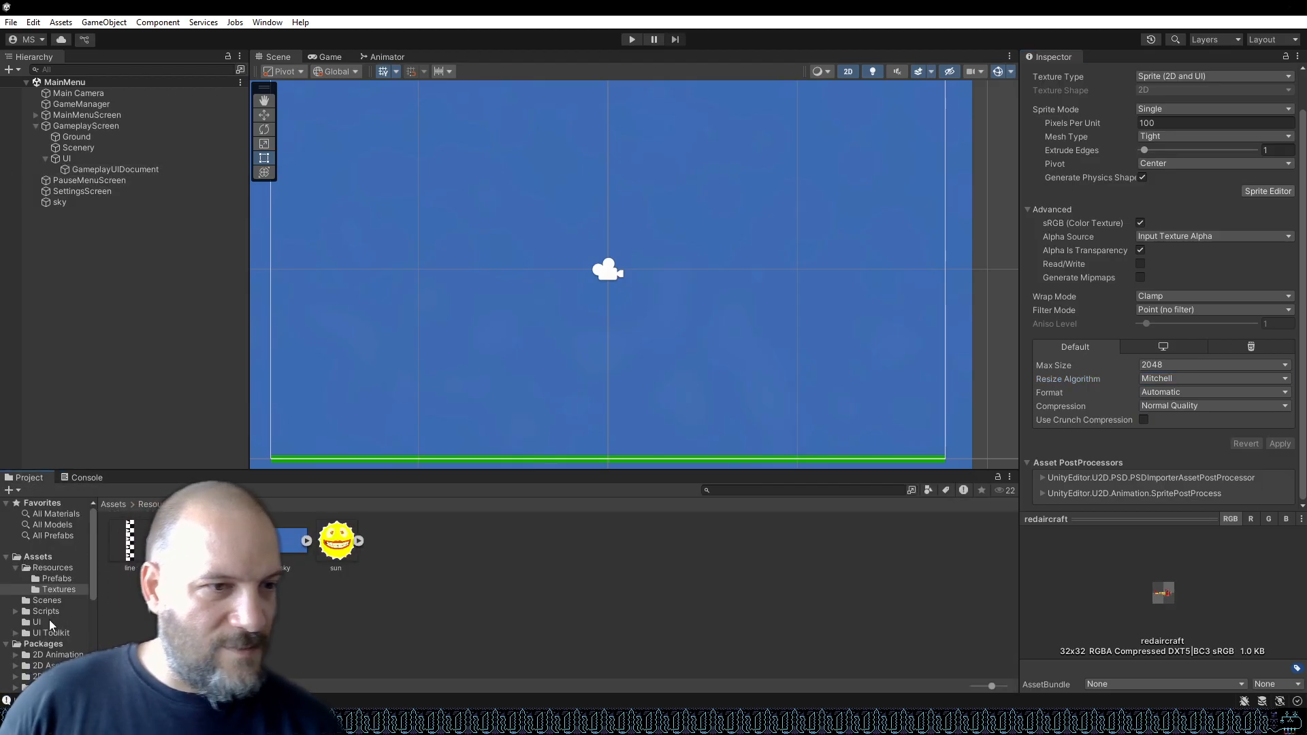
left_click(58, 579)
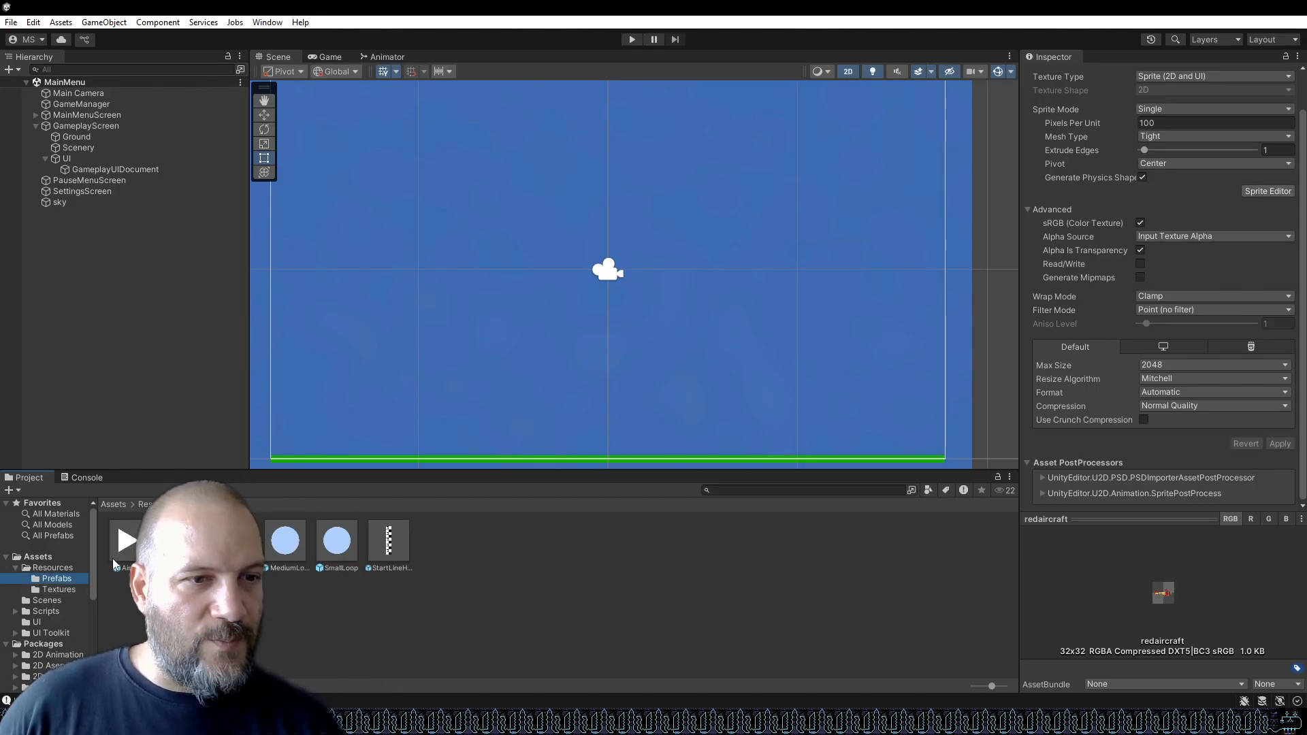
double_click(126, 542)
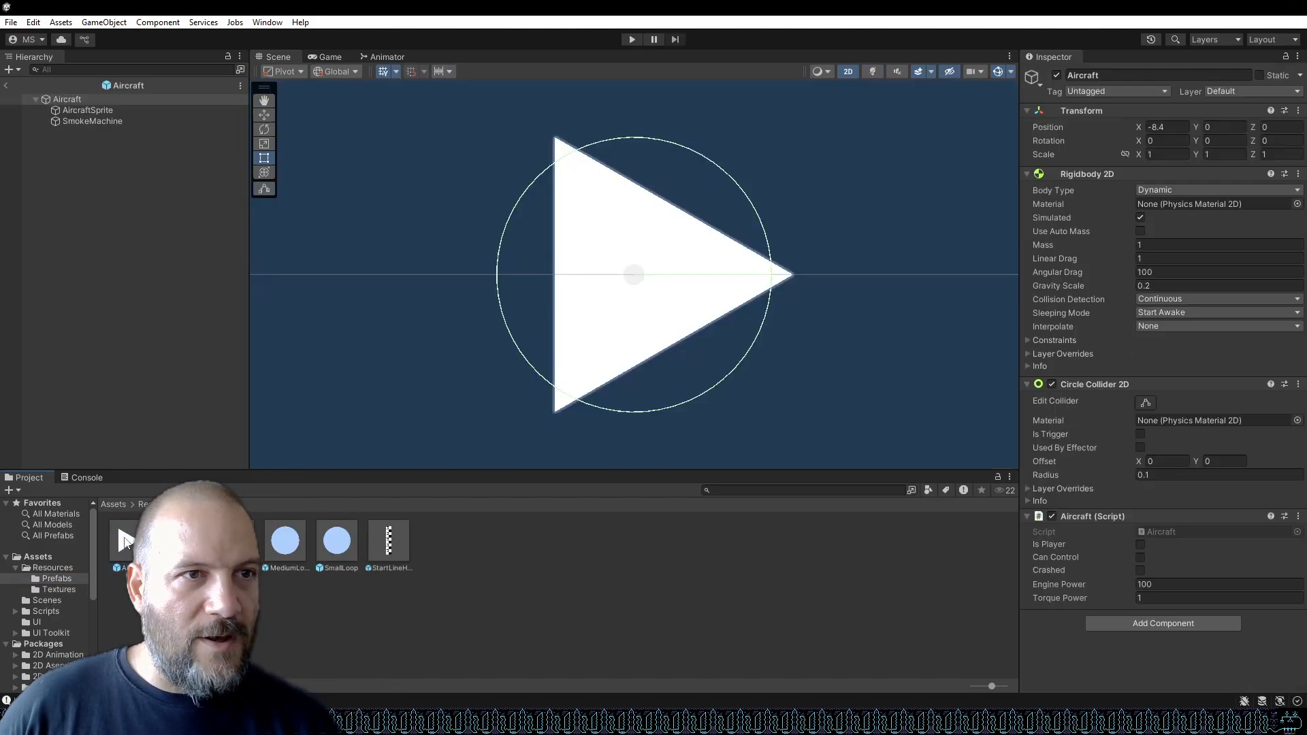
left_click(108, 110)
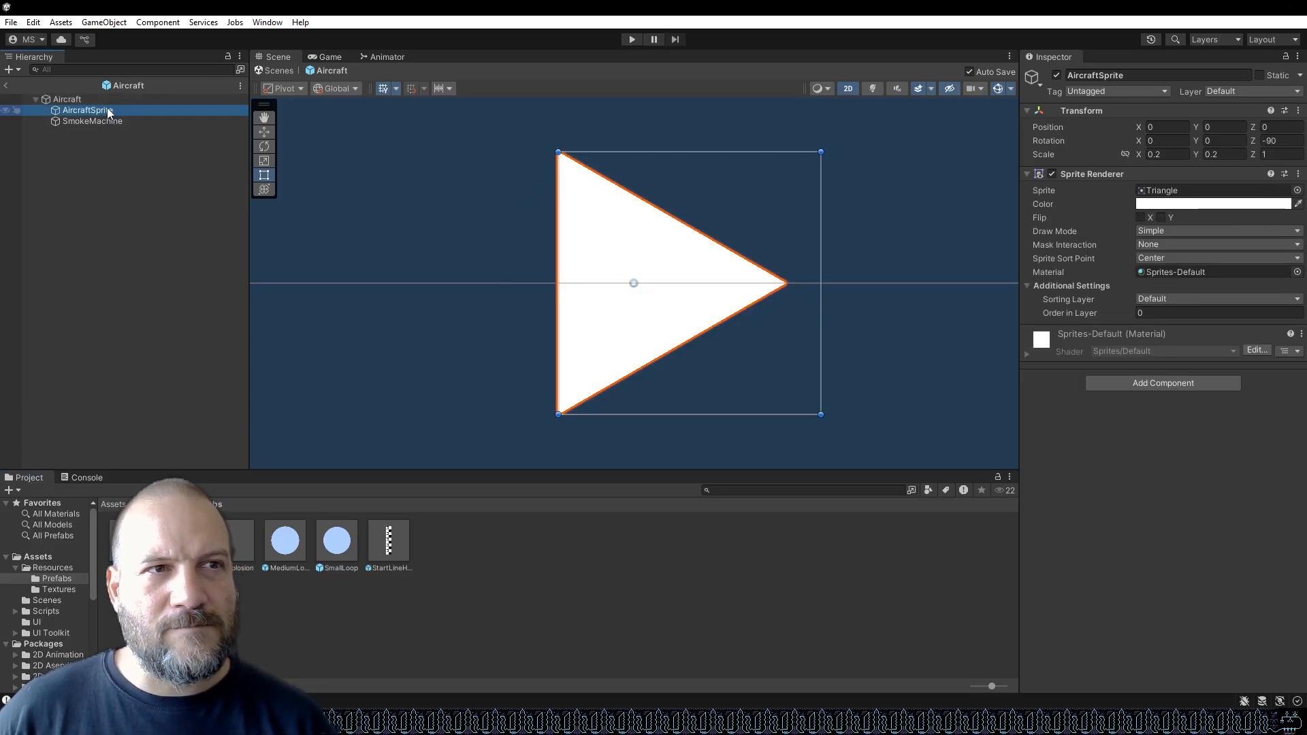
left_click(108, 103)
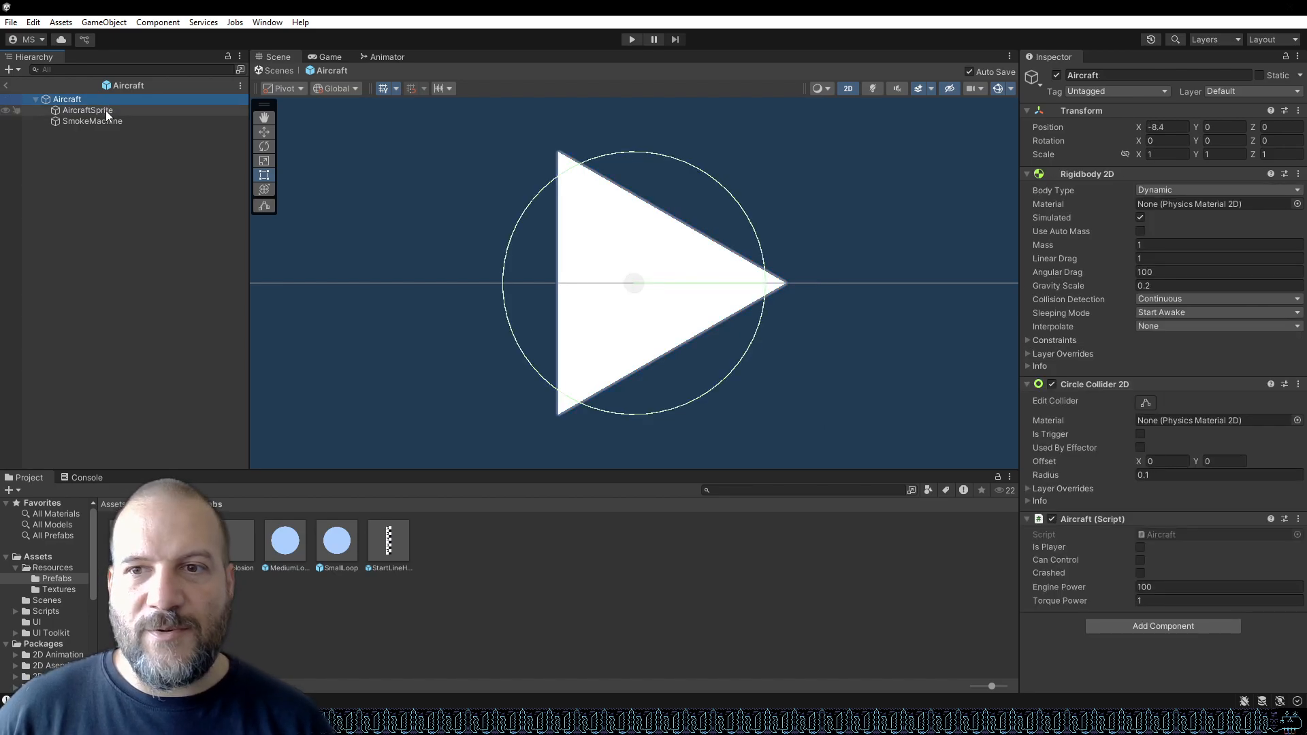
left_click(105, 110)
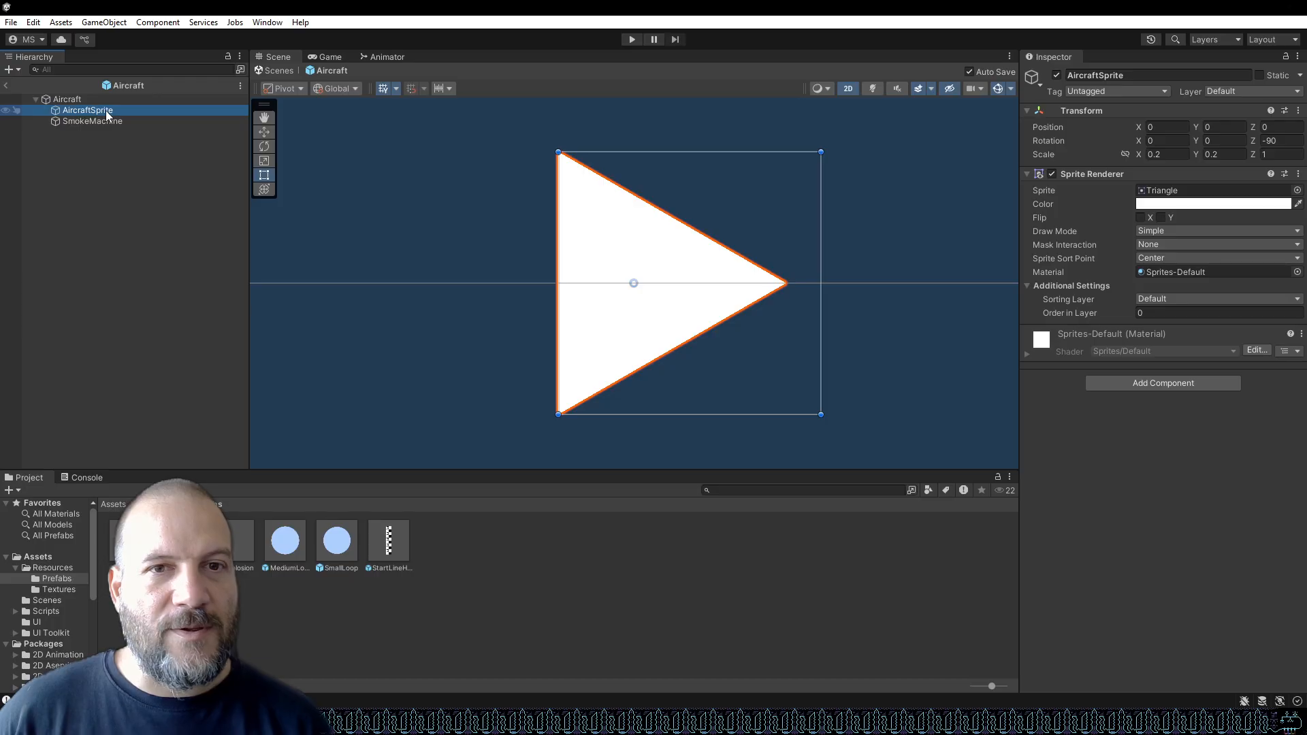
left_click(105, 101)
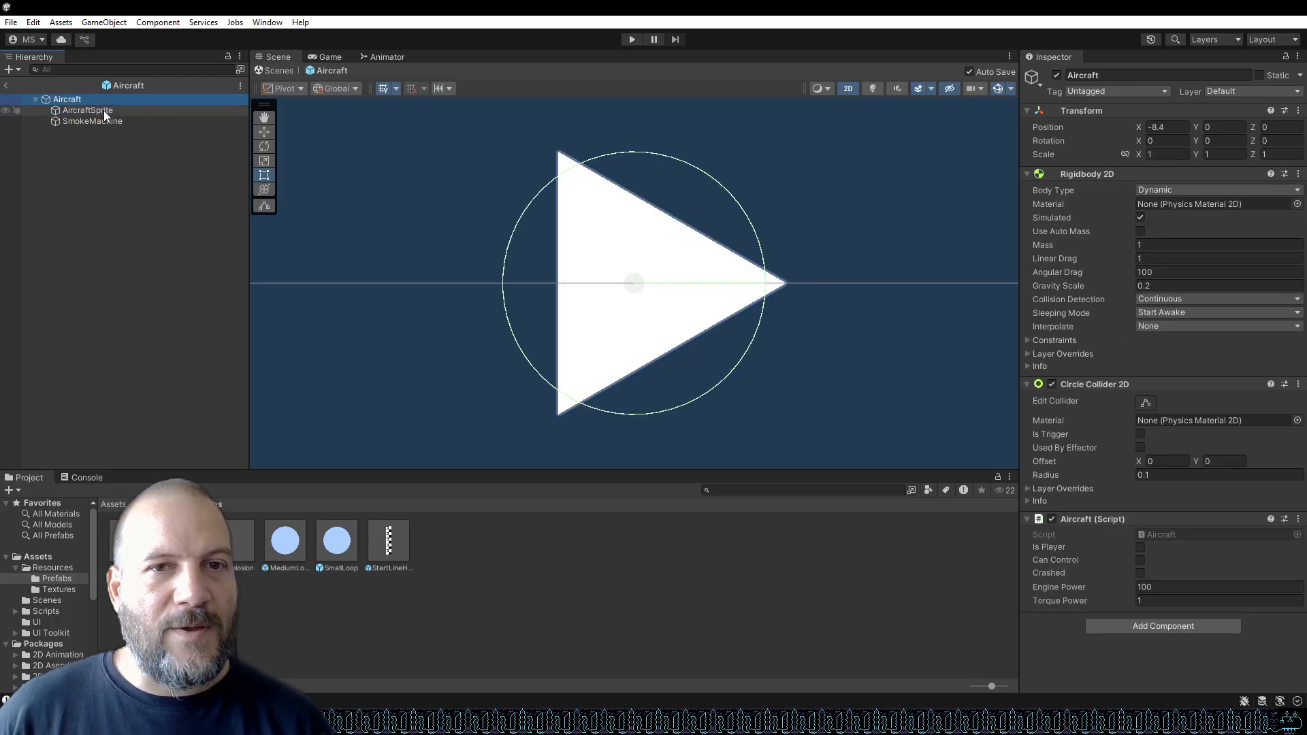
left_click(104, 110)
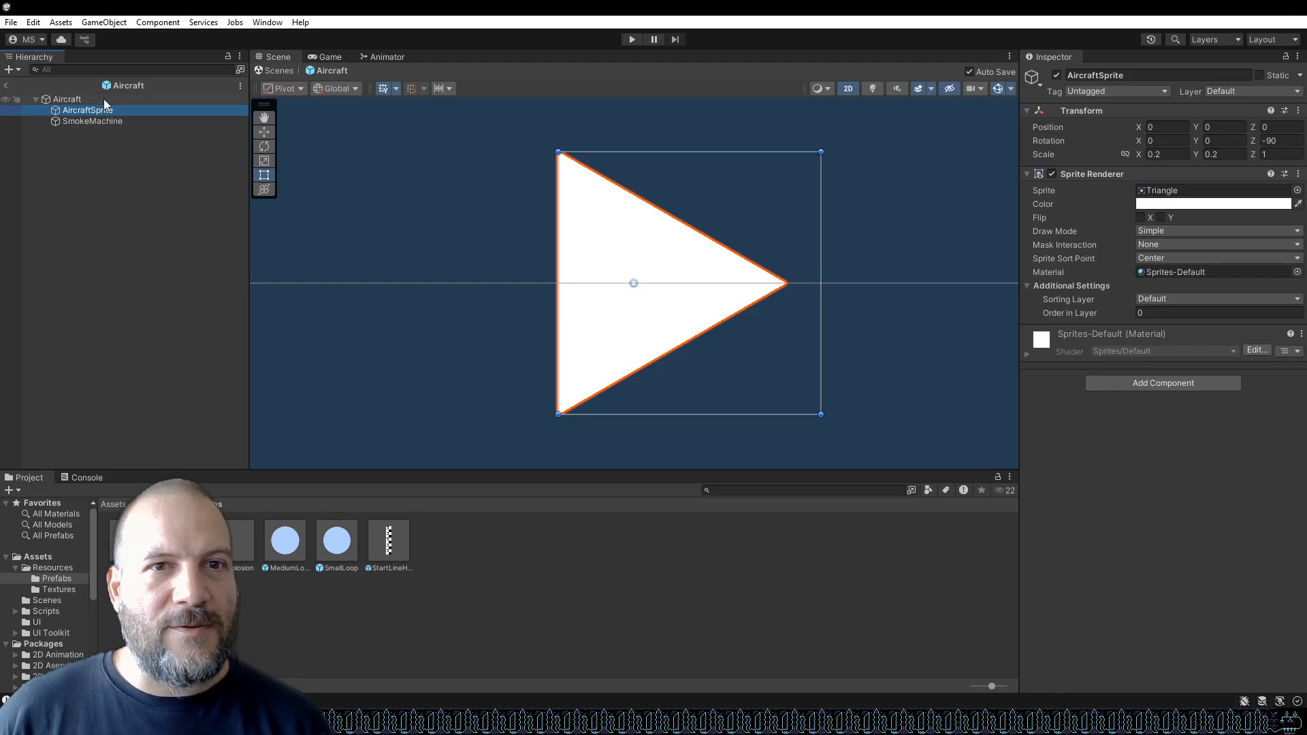
left_click(103, 99)
left_click(103, 108)
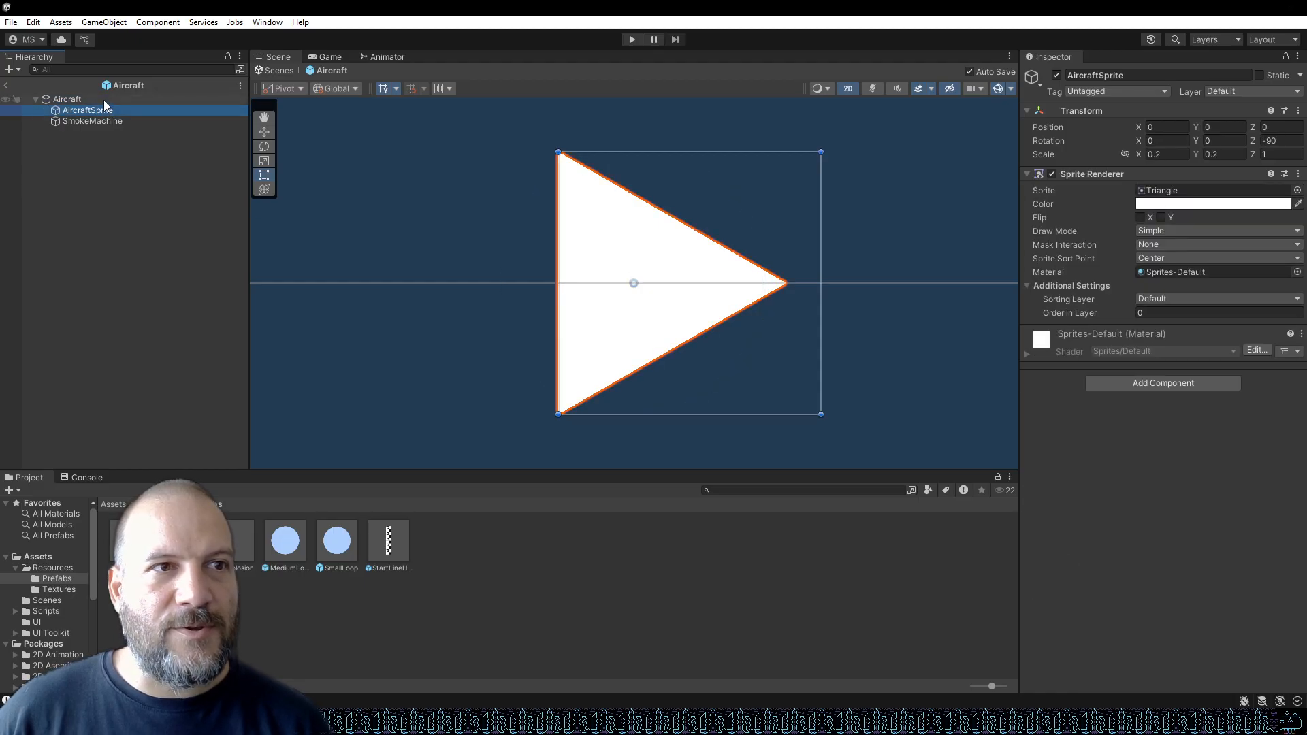
left_click(103, 99)
Create an empty child object named Sprite under Aircraft and delete the AircraftSprite child.
right_click(104, 99)
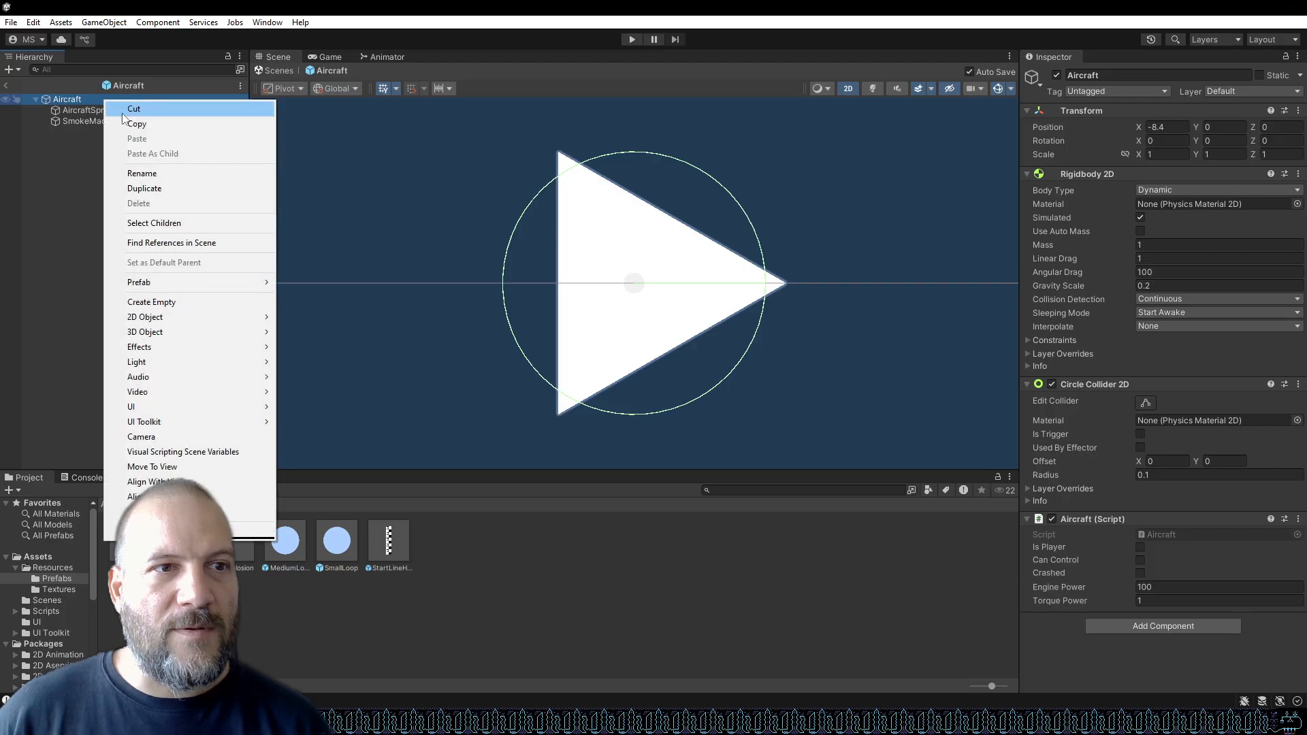
left_click(197, 306)
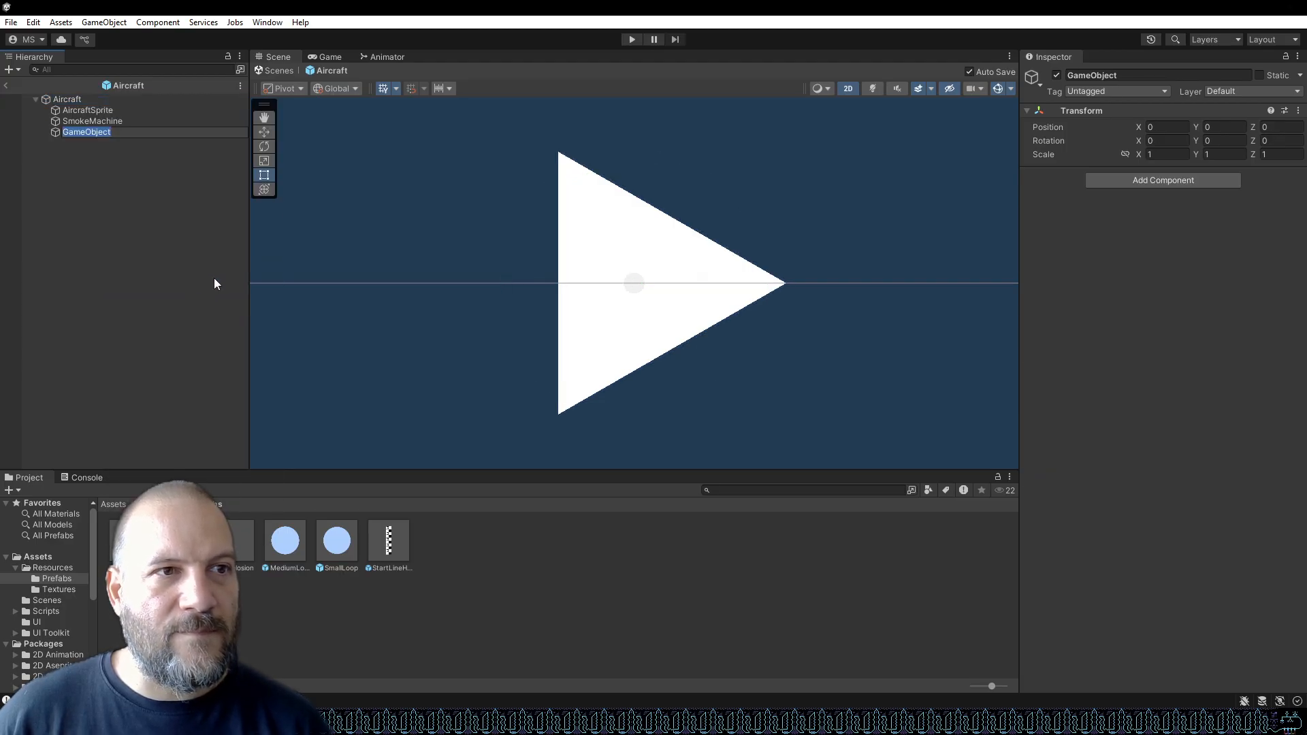
type("Spr")
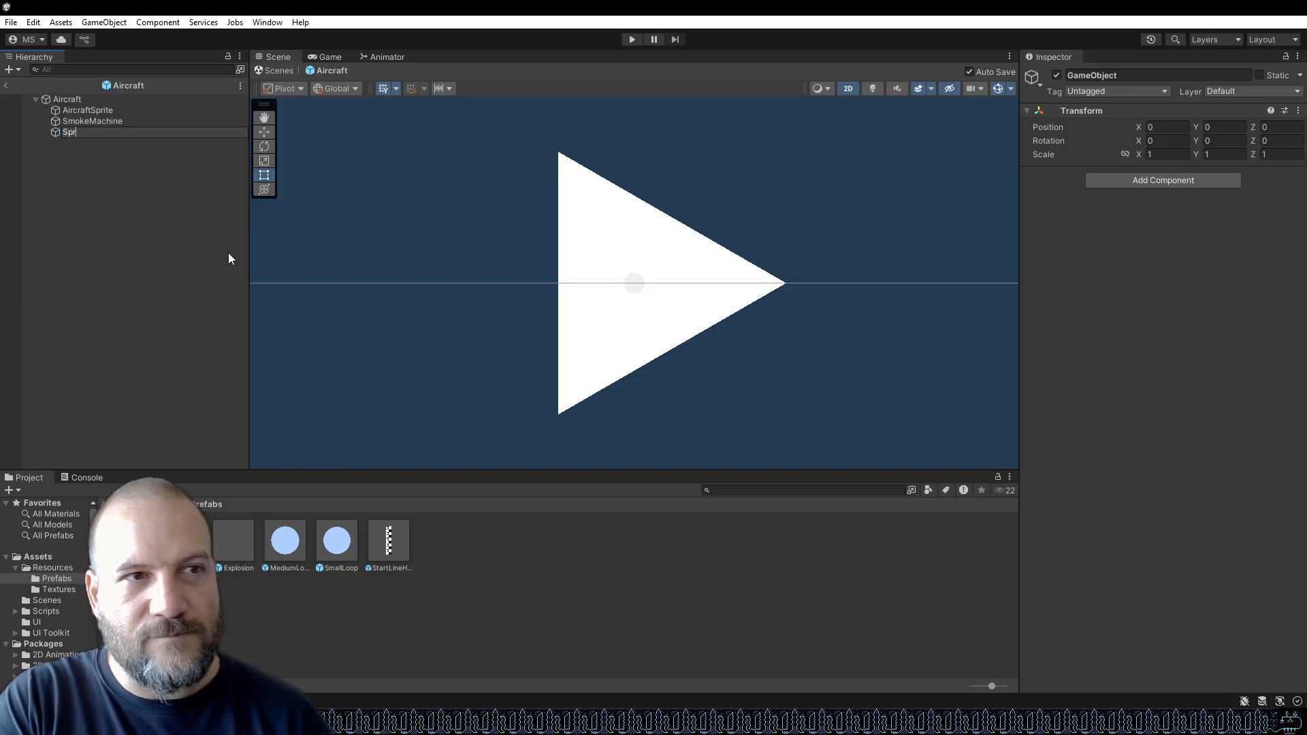
type("ite")
key("Return")
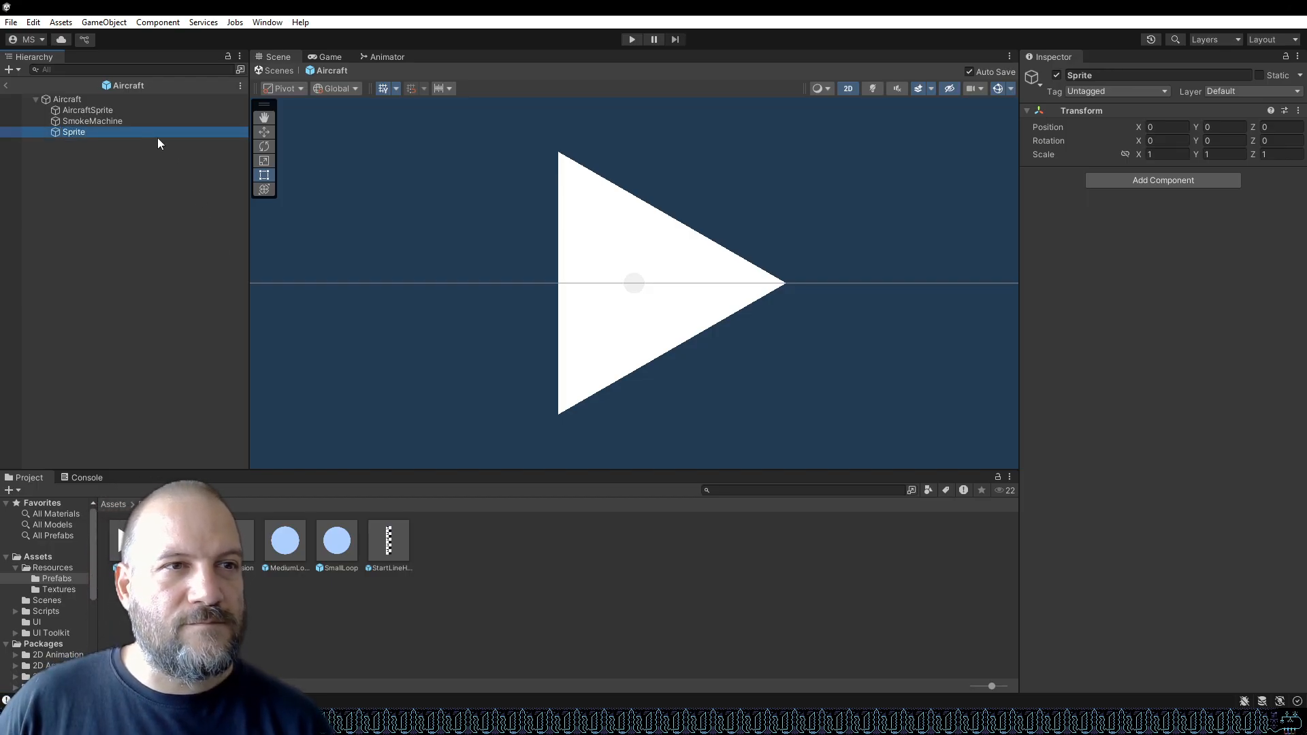
left_click(120, 113)
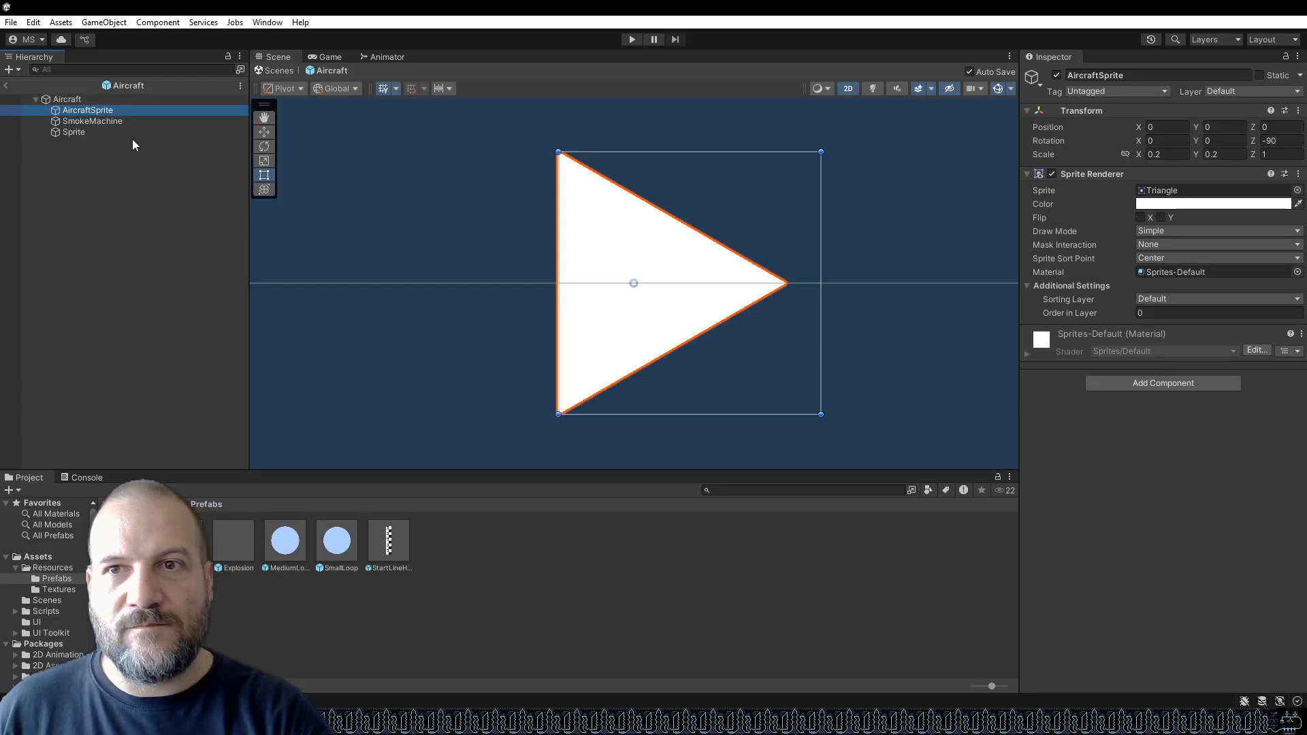
key("Delete")
Add a Sprite Renderer component to the Sprite object.
left_click(85, 120)
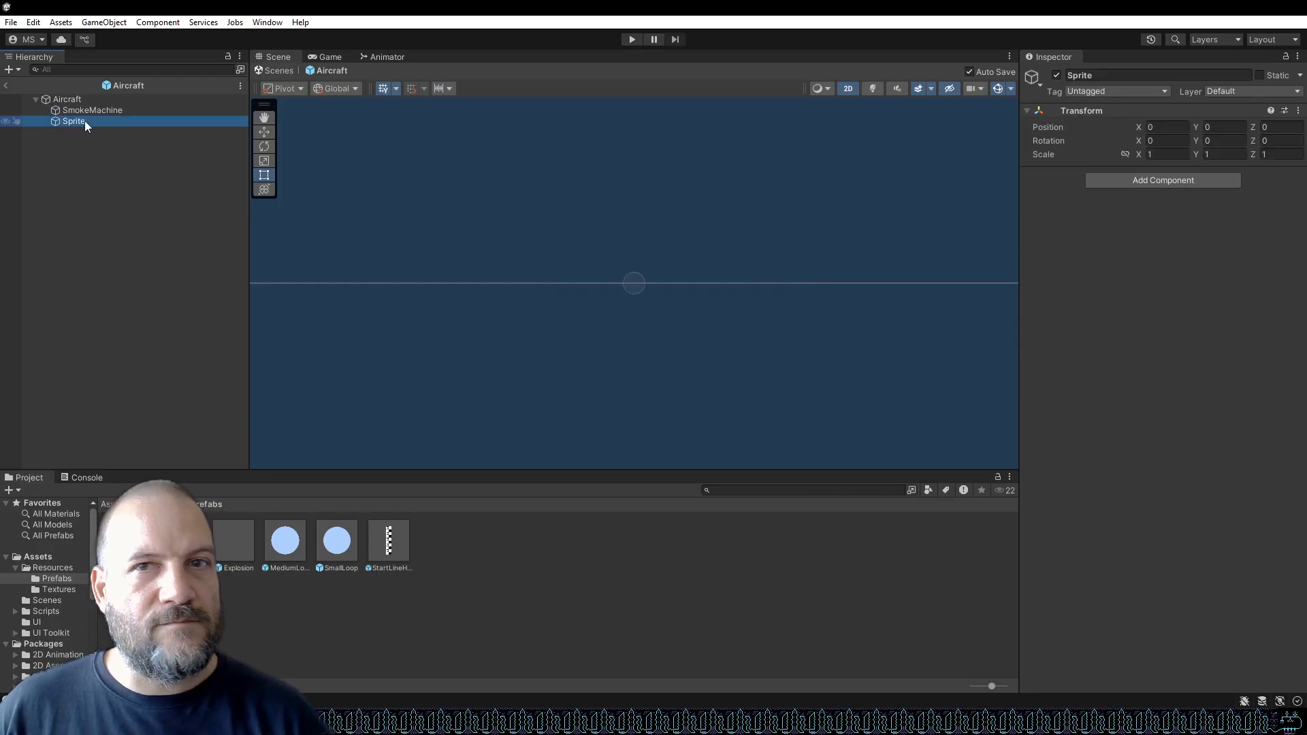
left_click(1210, 183)
type("SpriteRen")
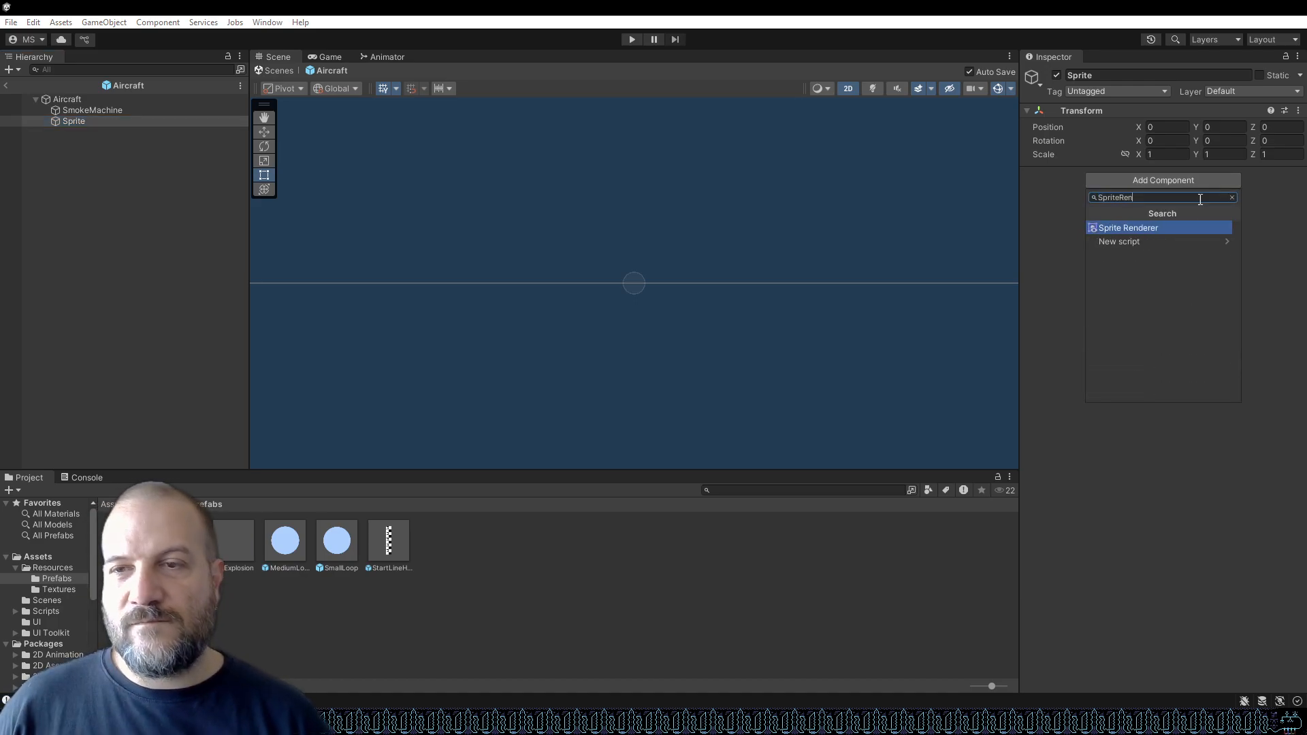
left_click(1162, 227)
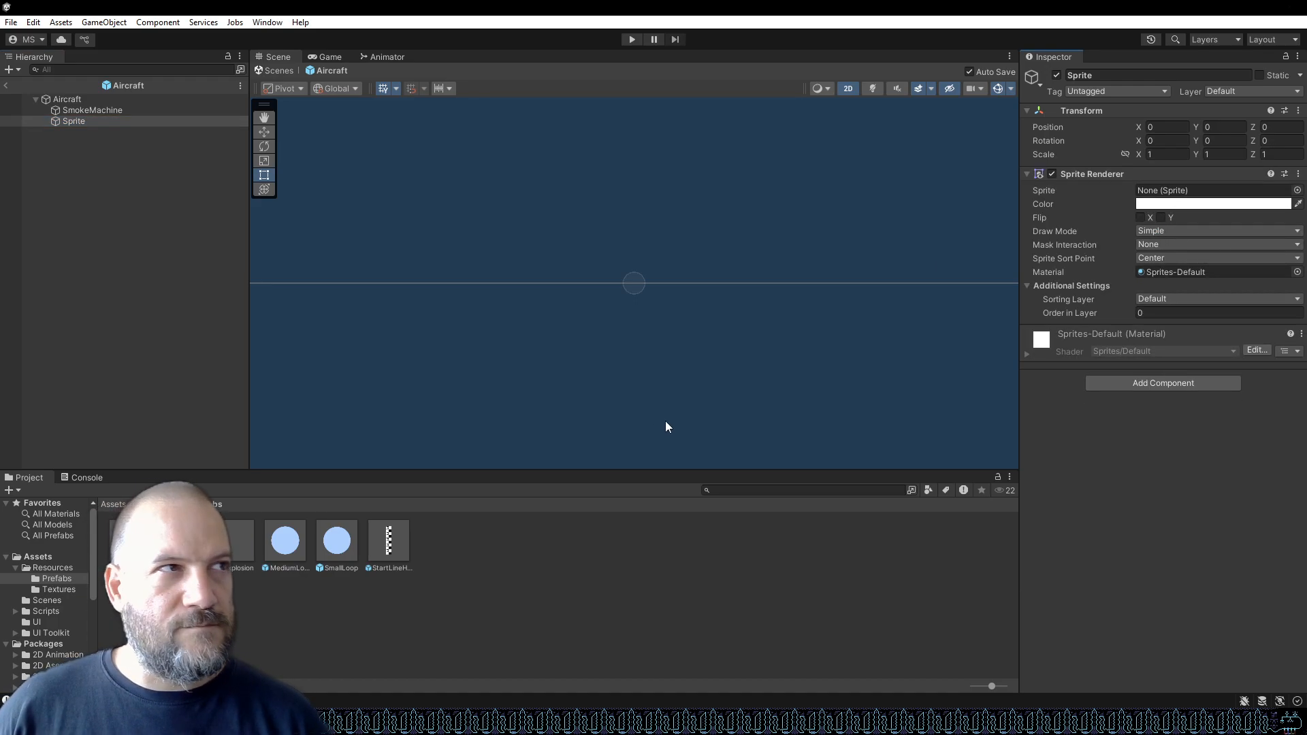
Assign the redaircraft texture from the Textures folder as the Sprite Renderer's sprite.
left_click_drag(133, 544, 1226, 193)
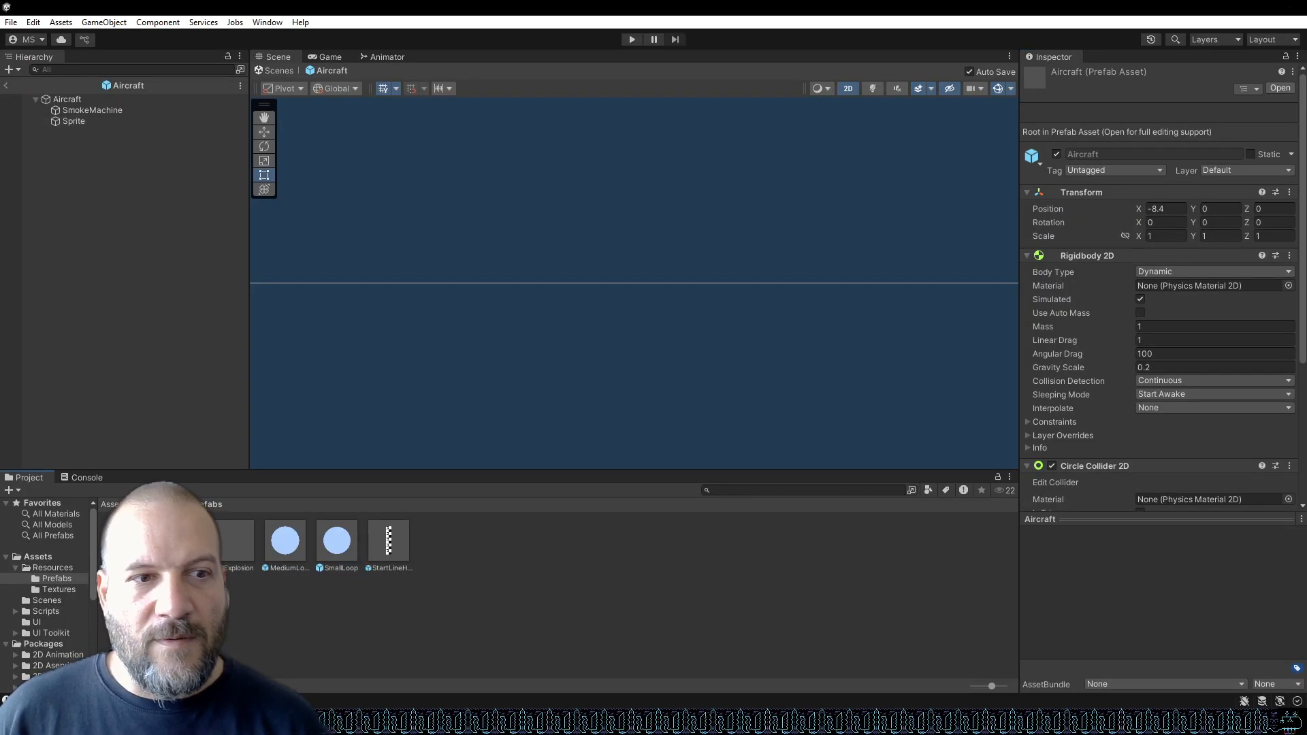
left_click(99, 121)
left_click(57, 588)
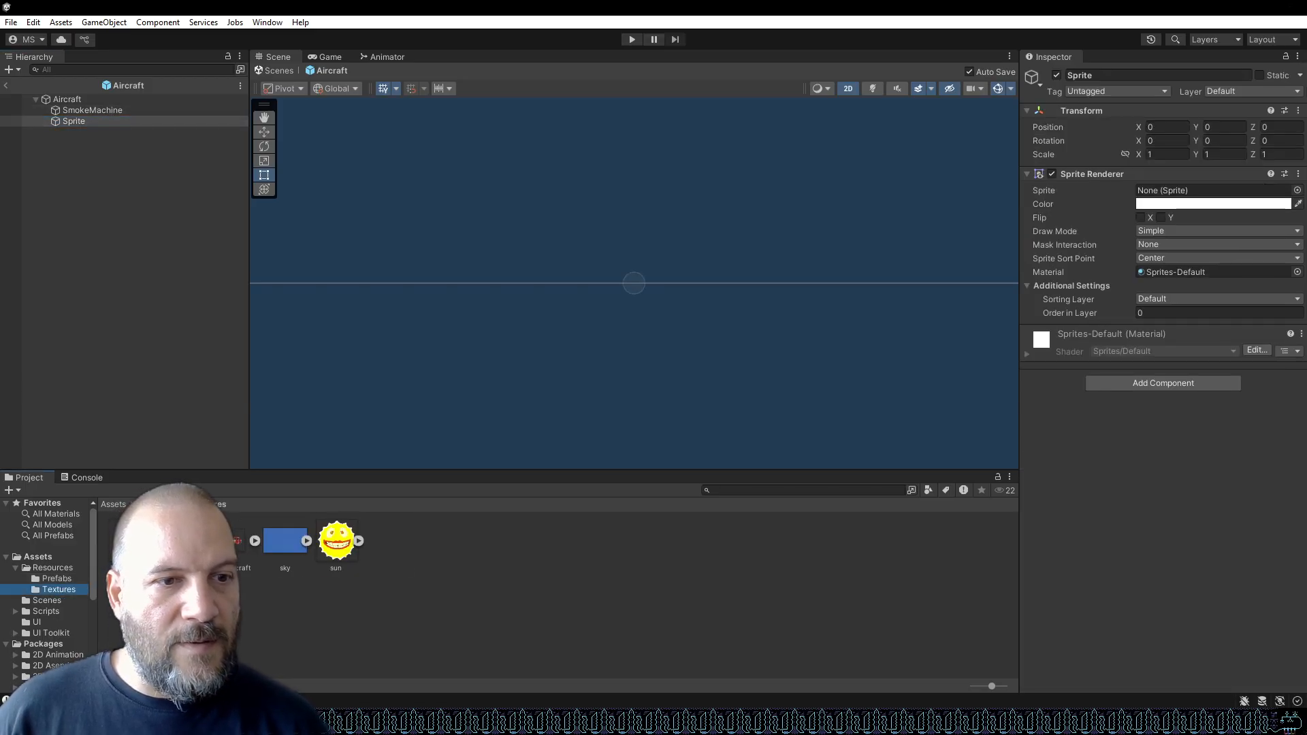
left_click_drag(235, 542, 1186, 196)
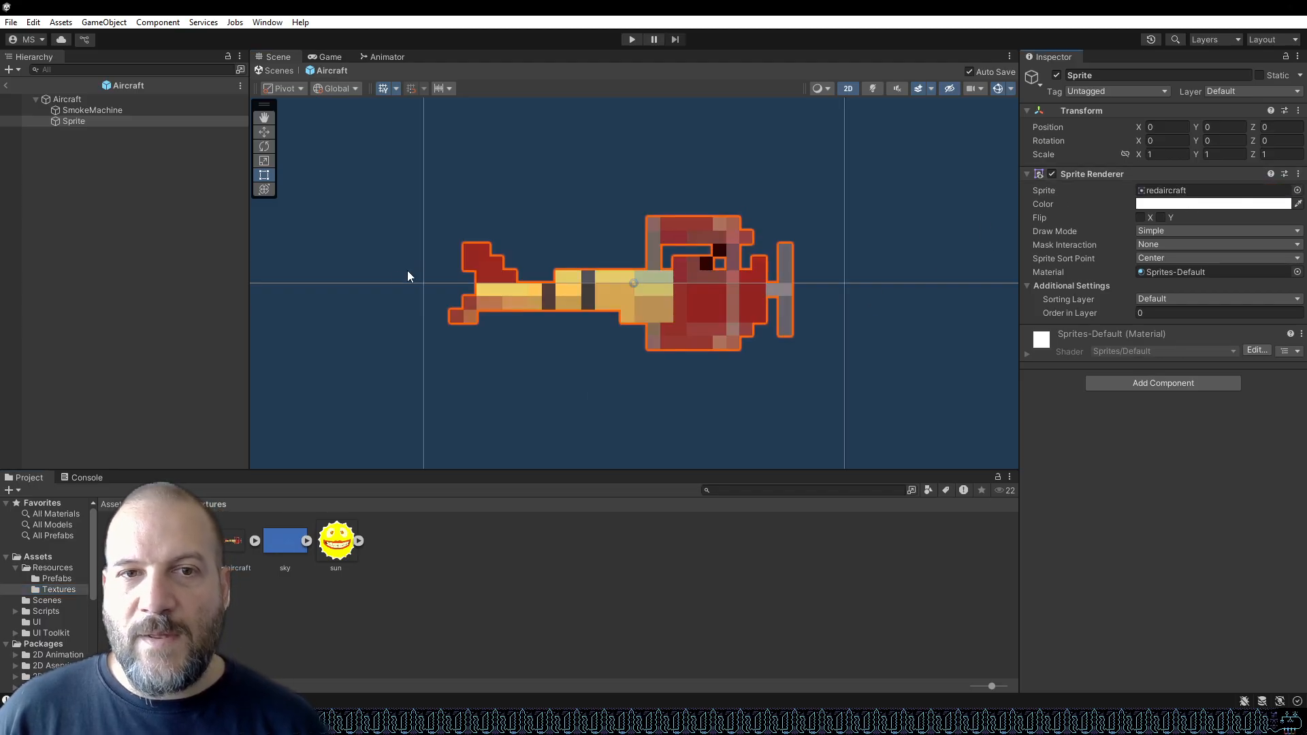
Examine the Aircraft prefab's objects with the new sprite, leaving and reopening the prefab from the Prefabs folder.
scroll(524, 263, "down", 2)
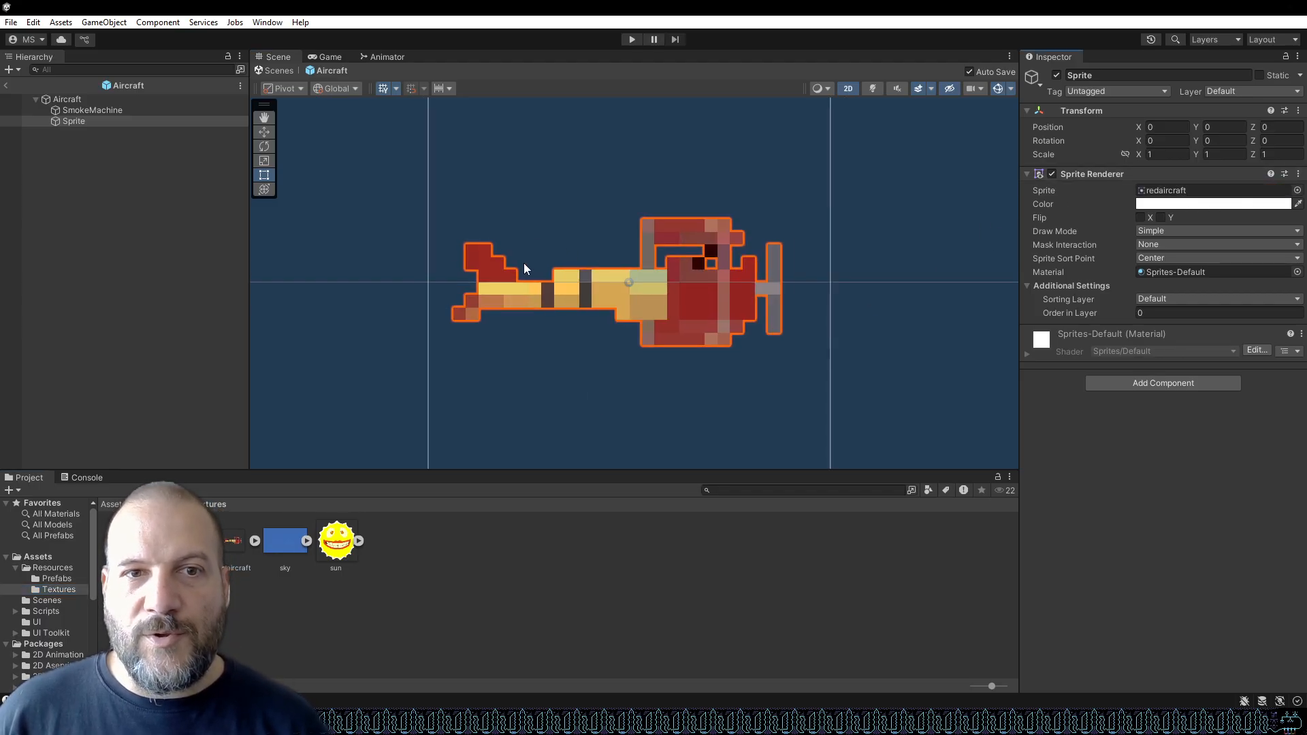
scroll(538, 255, "down", 2)
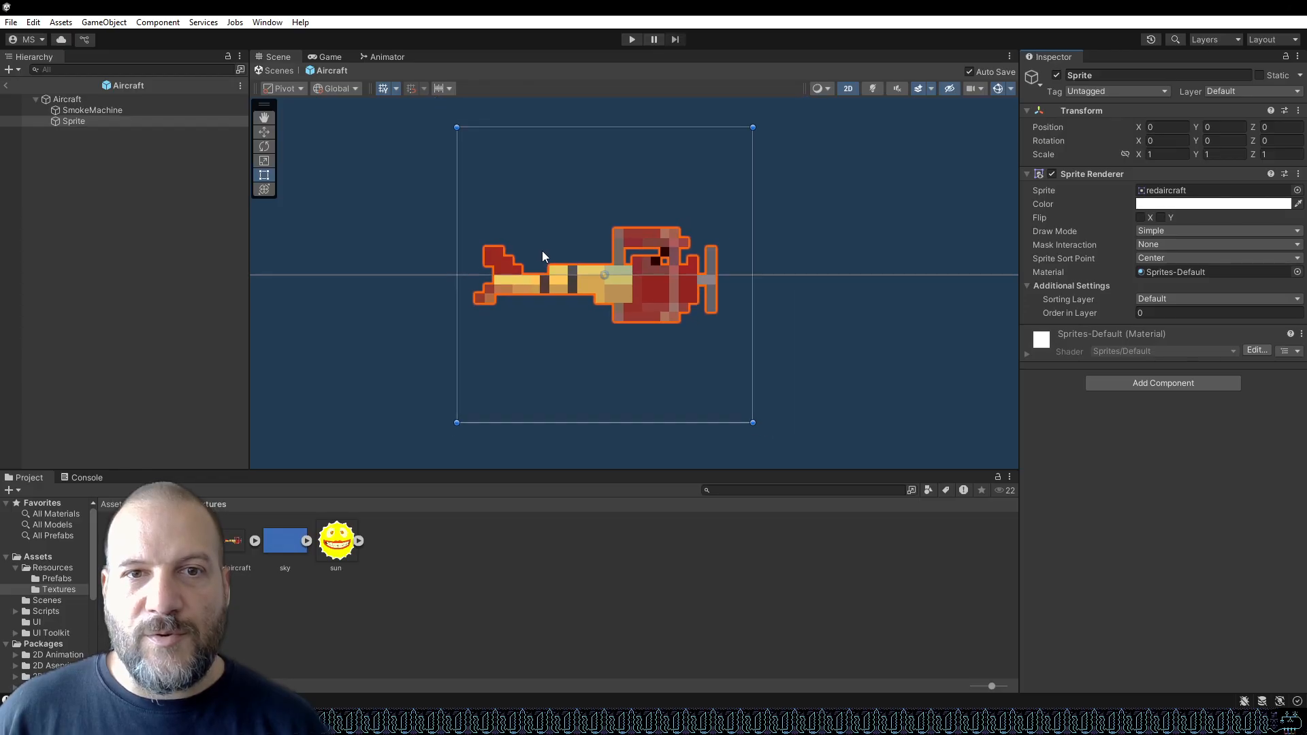
left_click(103, 110)
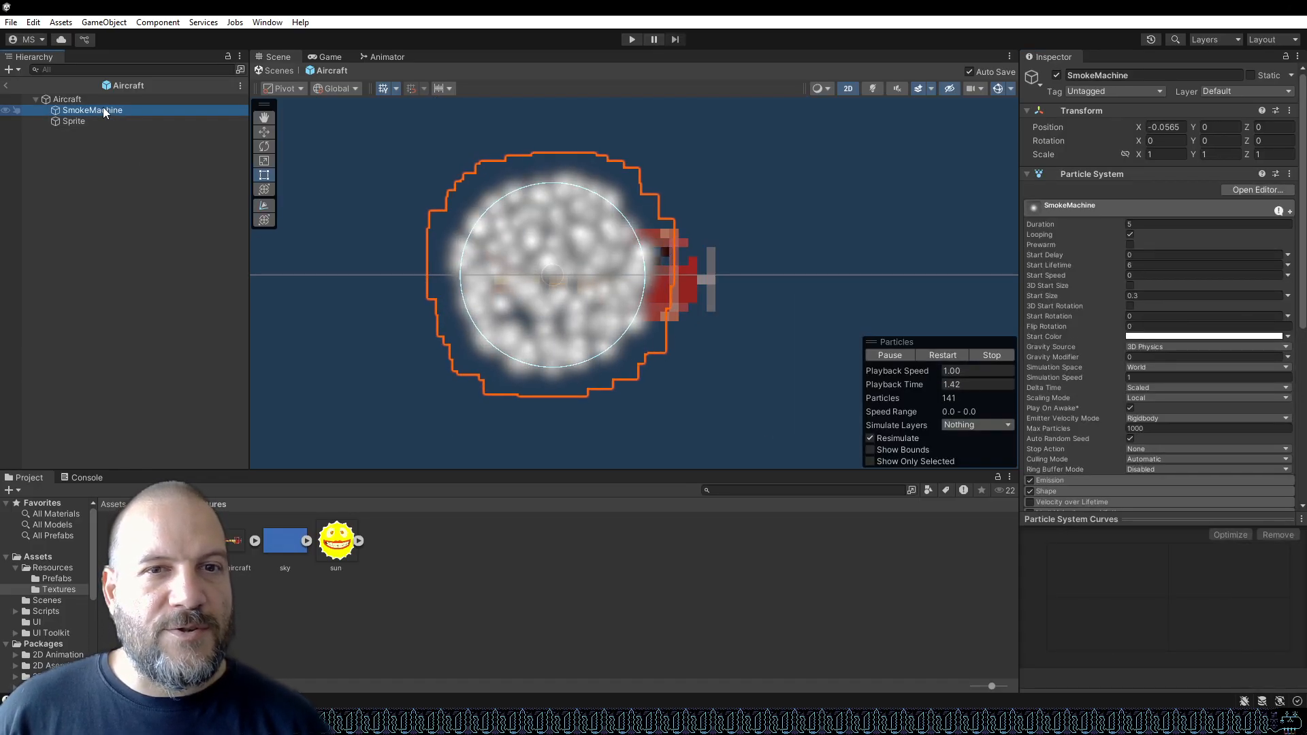
left_click(98, 97)
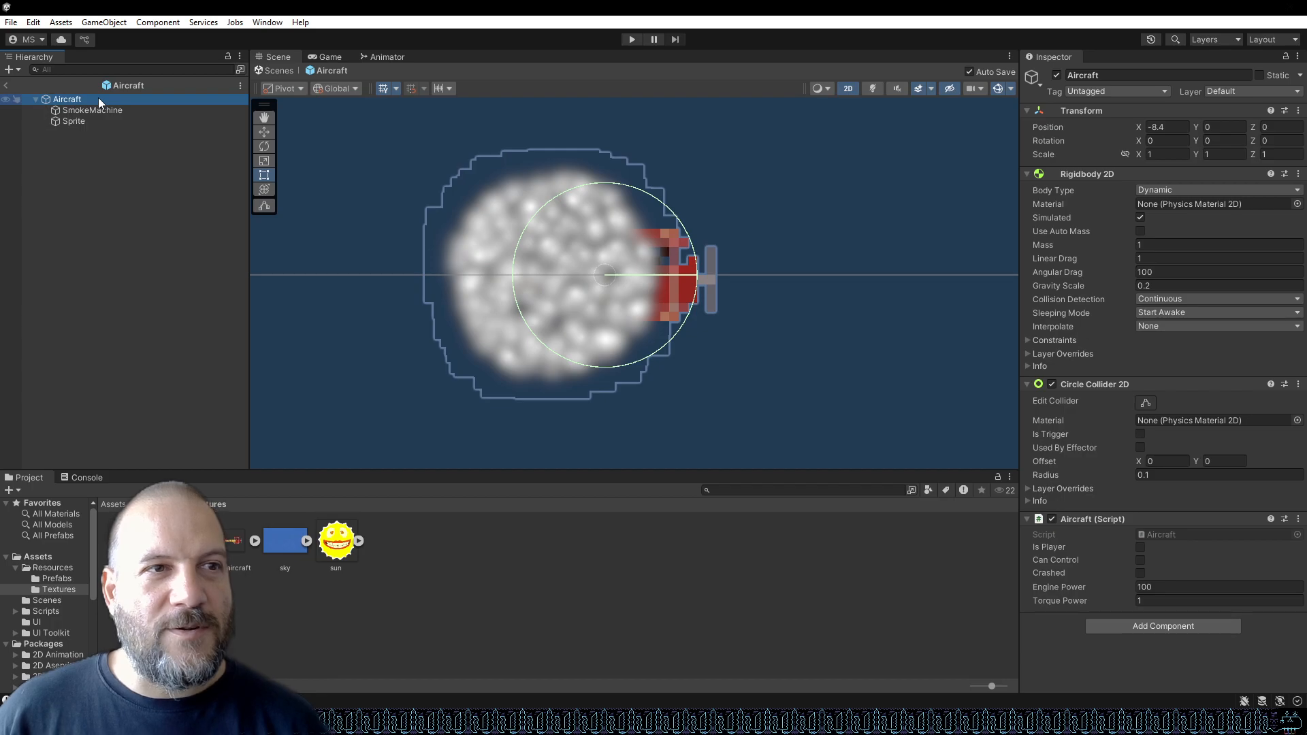
left_click(107, 121)
left_click(102, 99)
left_click(8, 86)
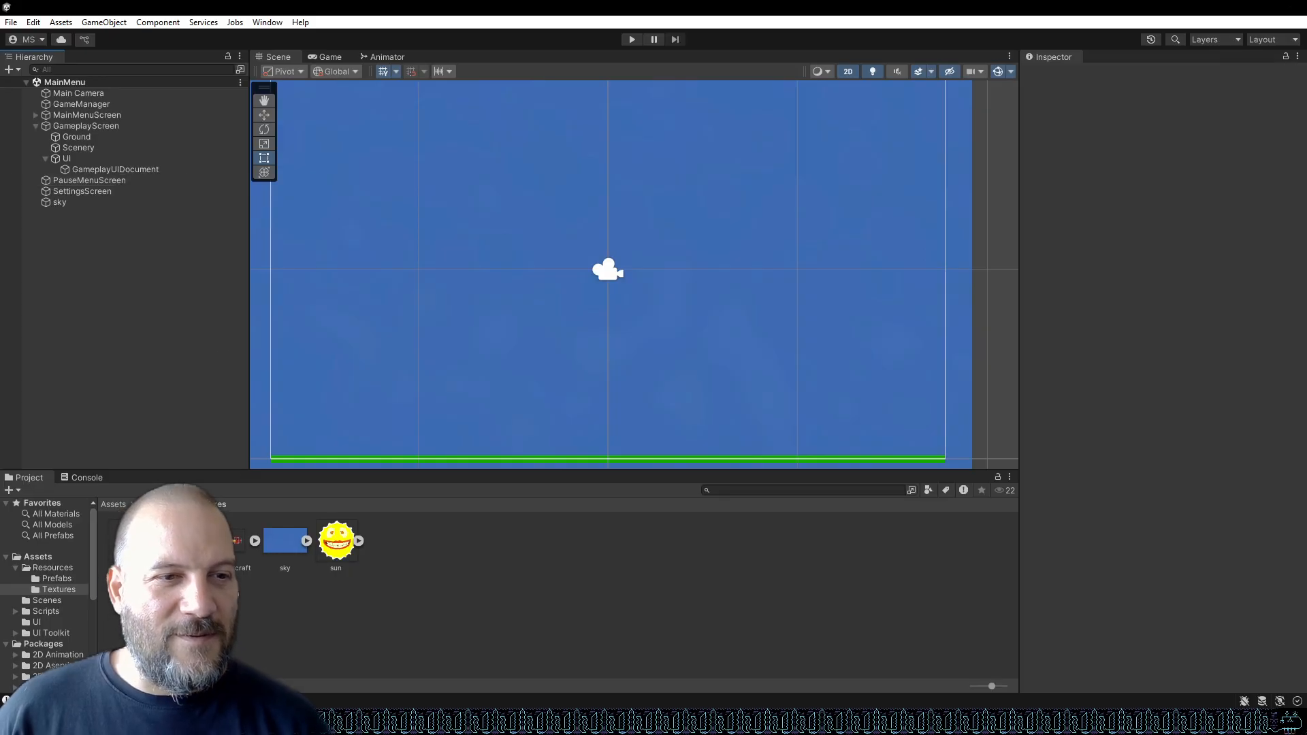
left_click(54, 580)
double_click(130, 541)
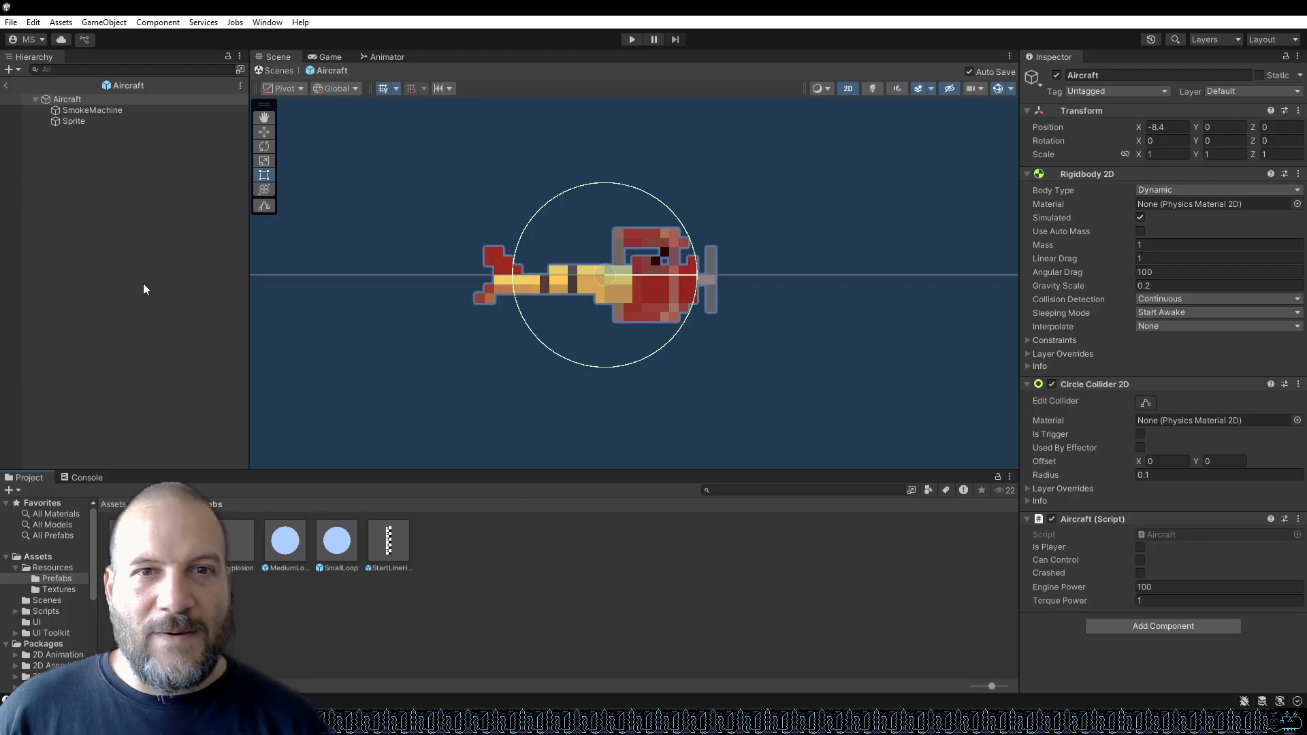
left_click(73, 121)
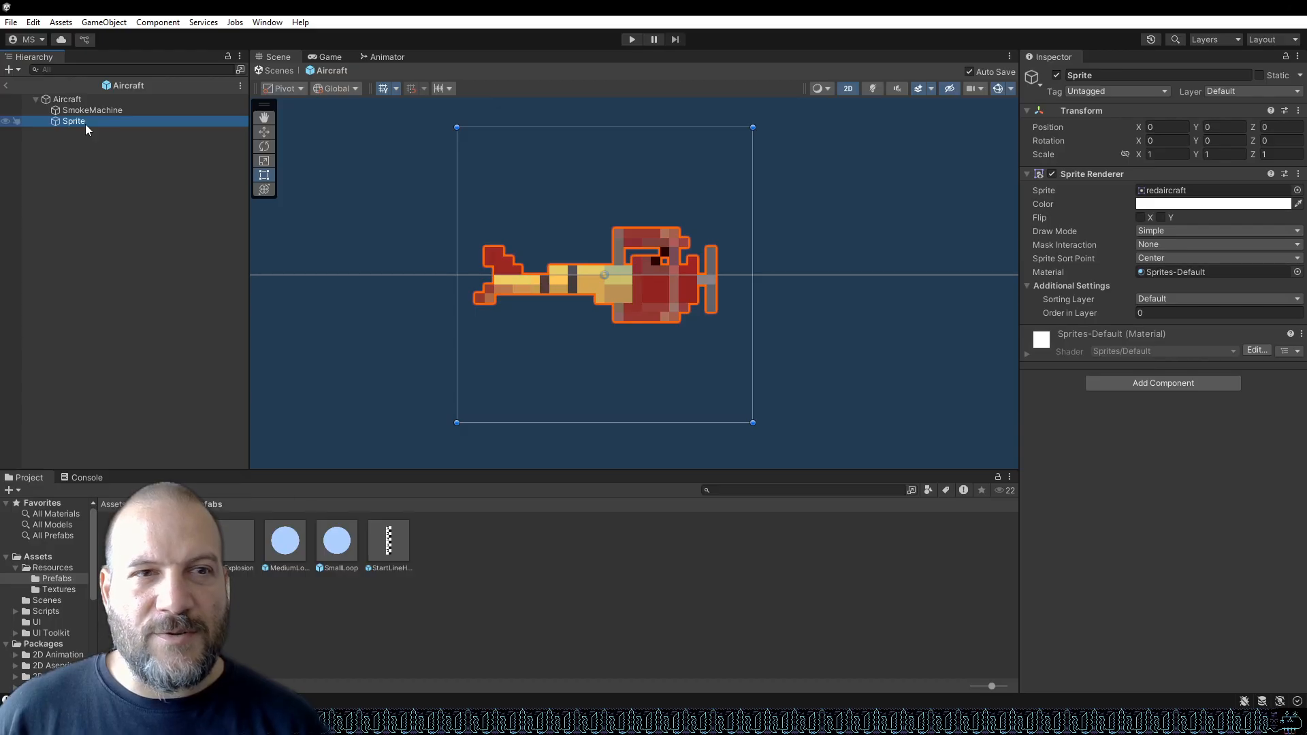
left_click(67, 100)
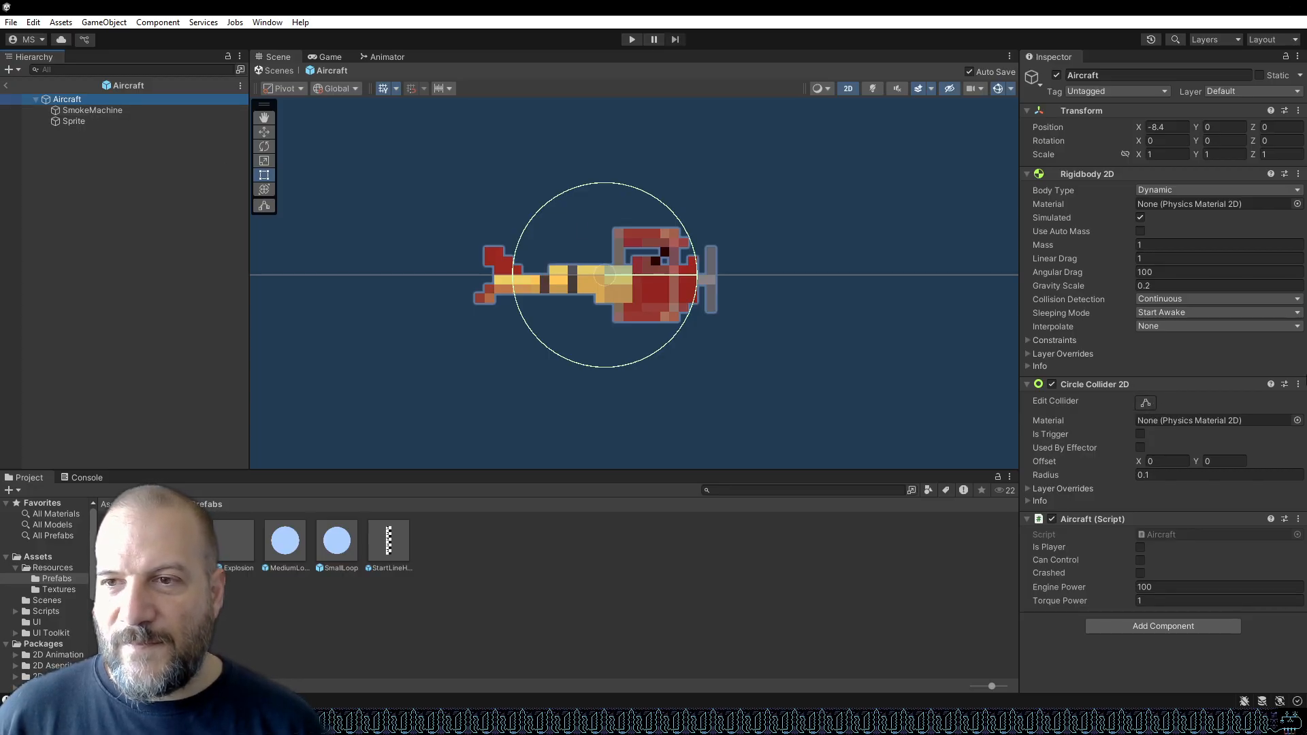
Add a Polygon Collider 2D component to the Aircraft object via a search for collider.
left_click(1149, 626)
type("collis")
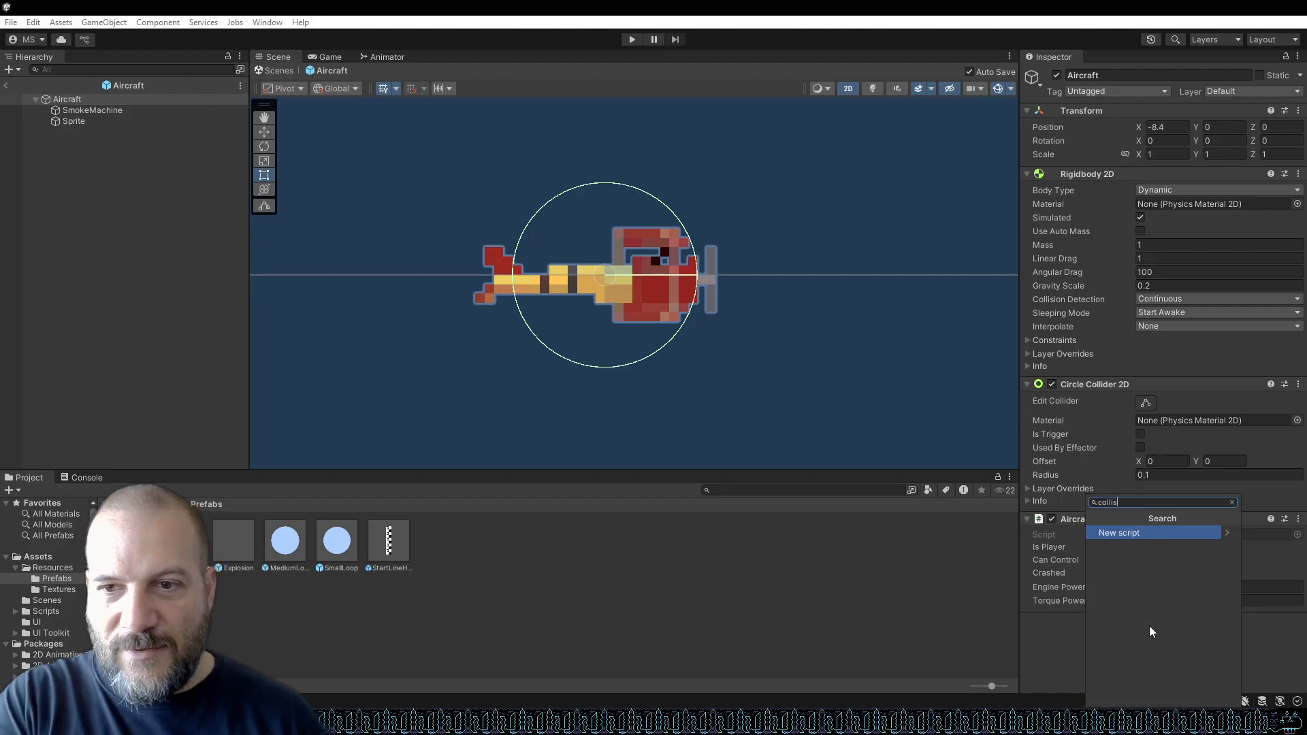
key("BackSpace")
type("der")
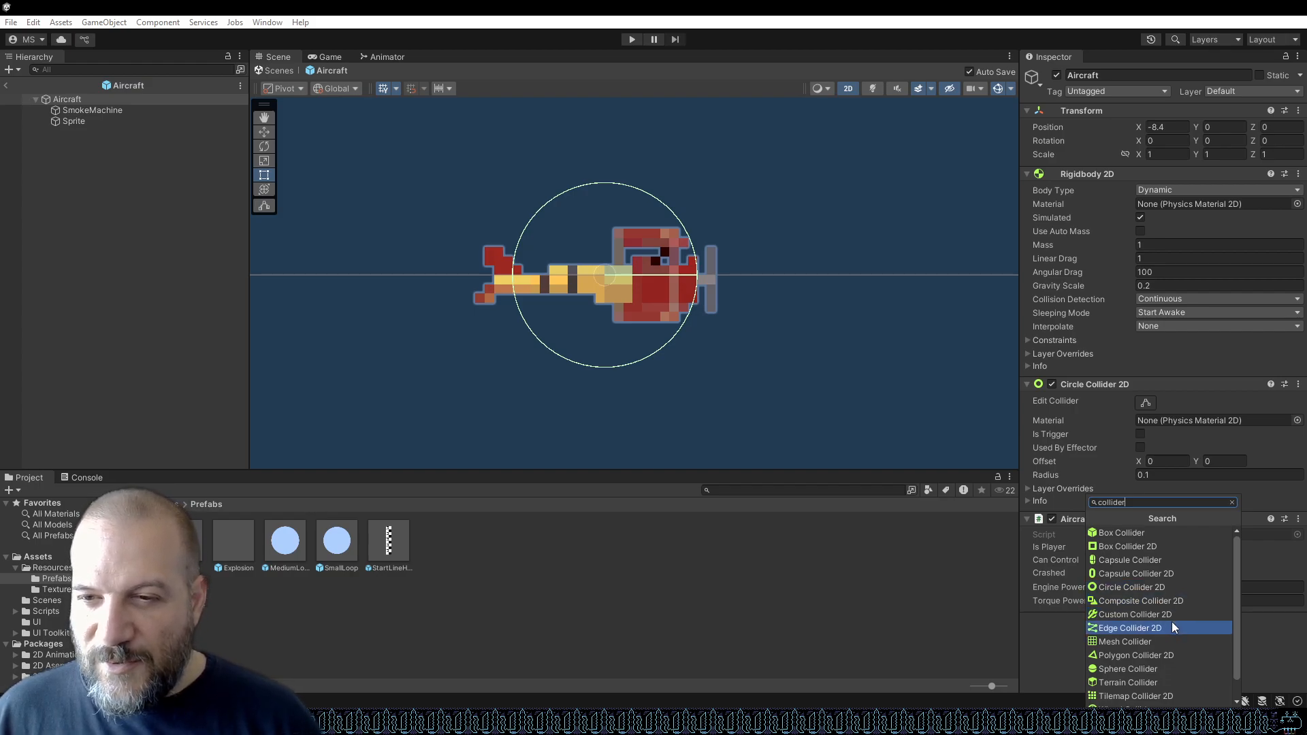
scroll(1170, 628, "down", 1)
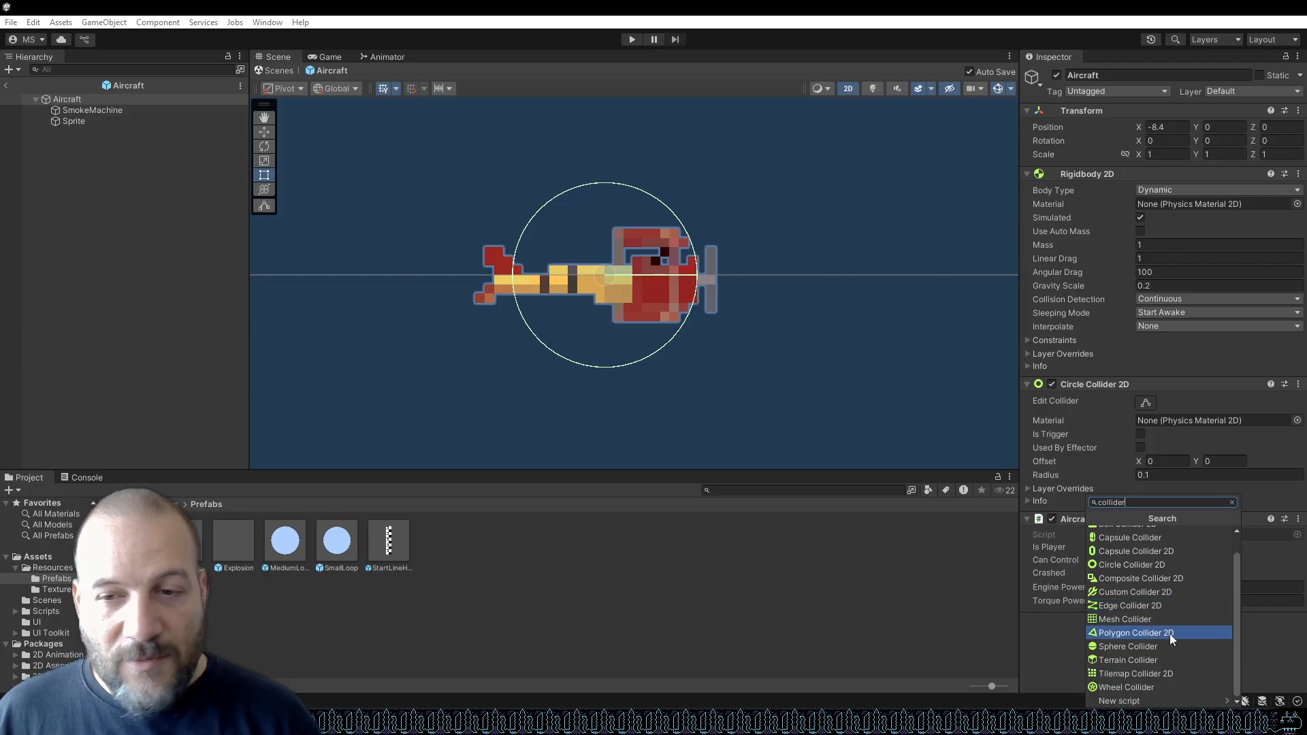
left_click(1170, 635)
scroll(1177, 570, "down", 2)
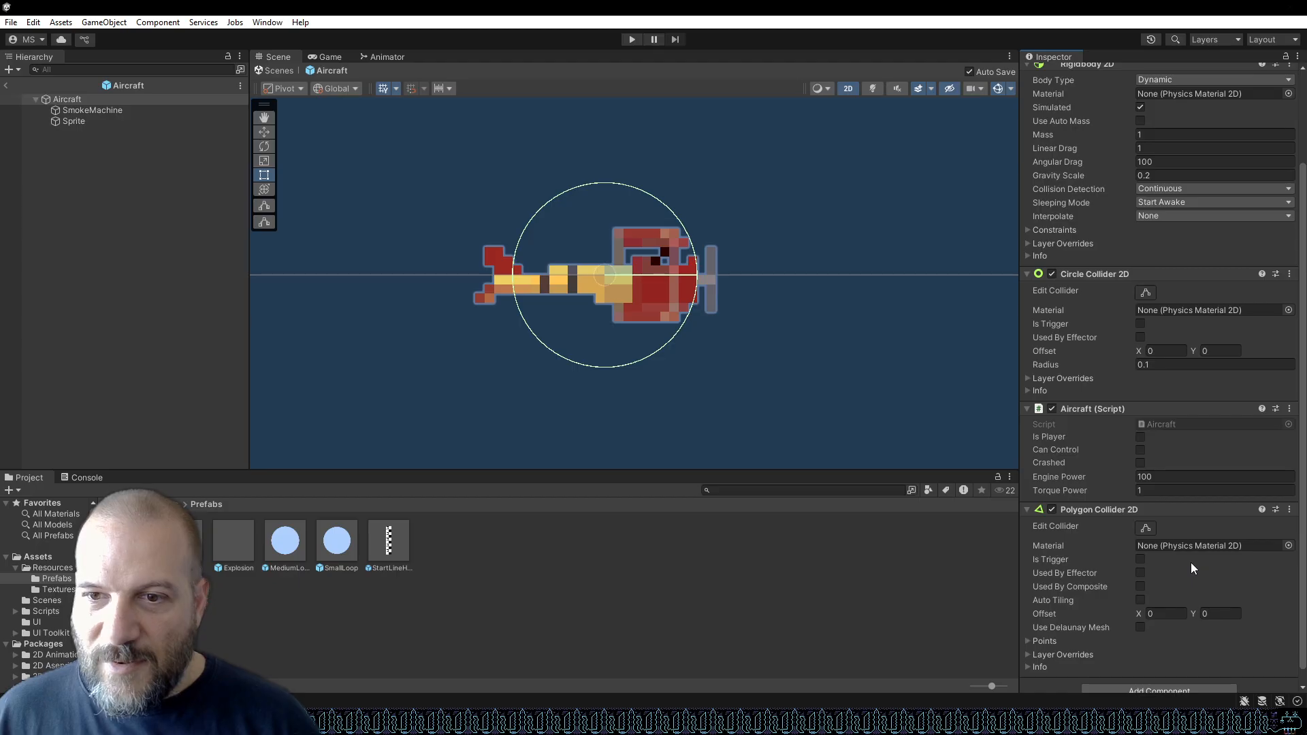
scroll(1191, 562, "down", 1)
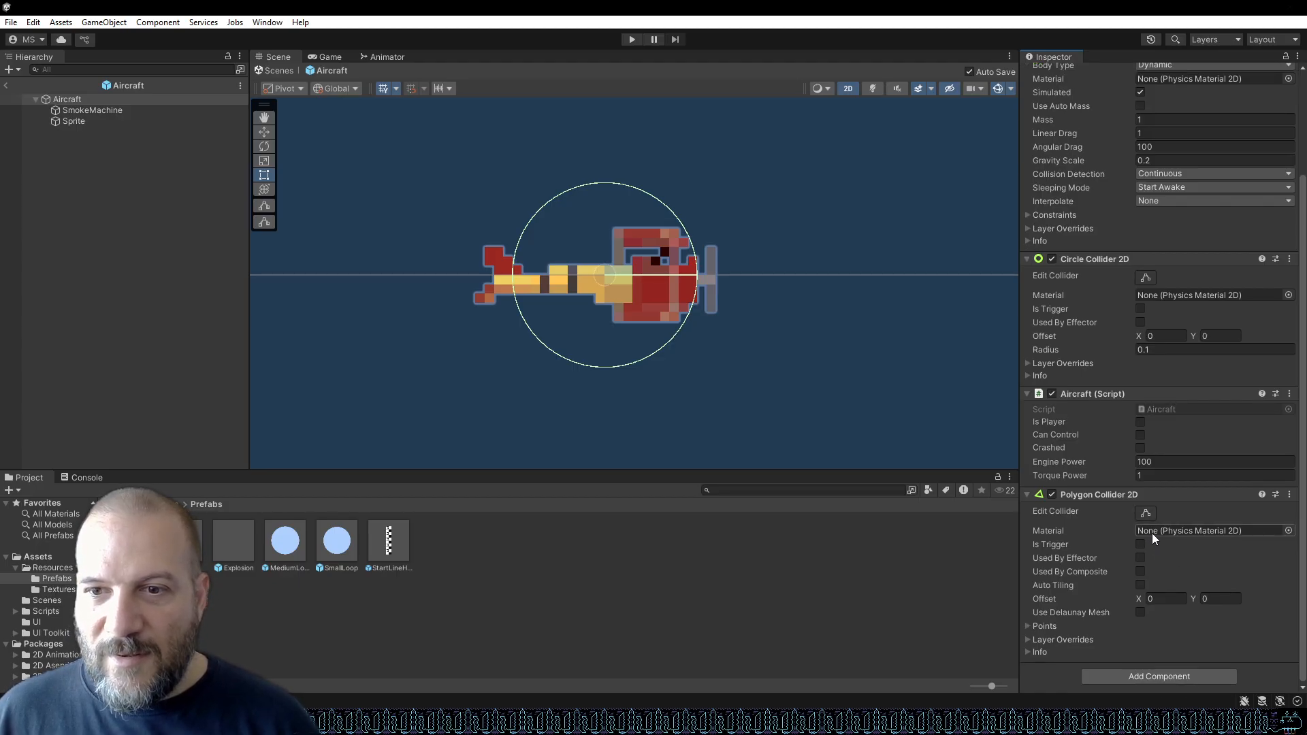
left_click(1146, 513)
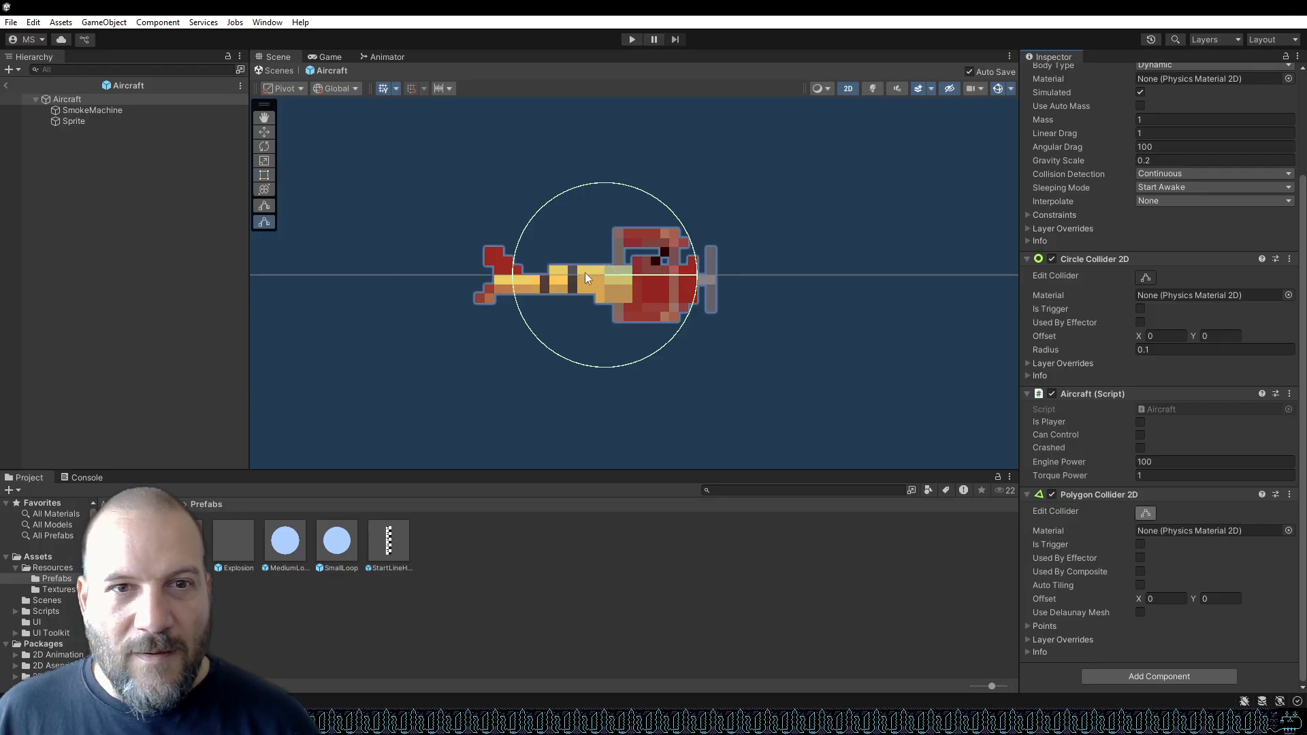
scroll(554, 239, "up", 6)
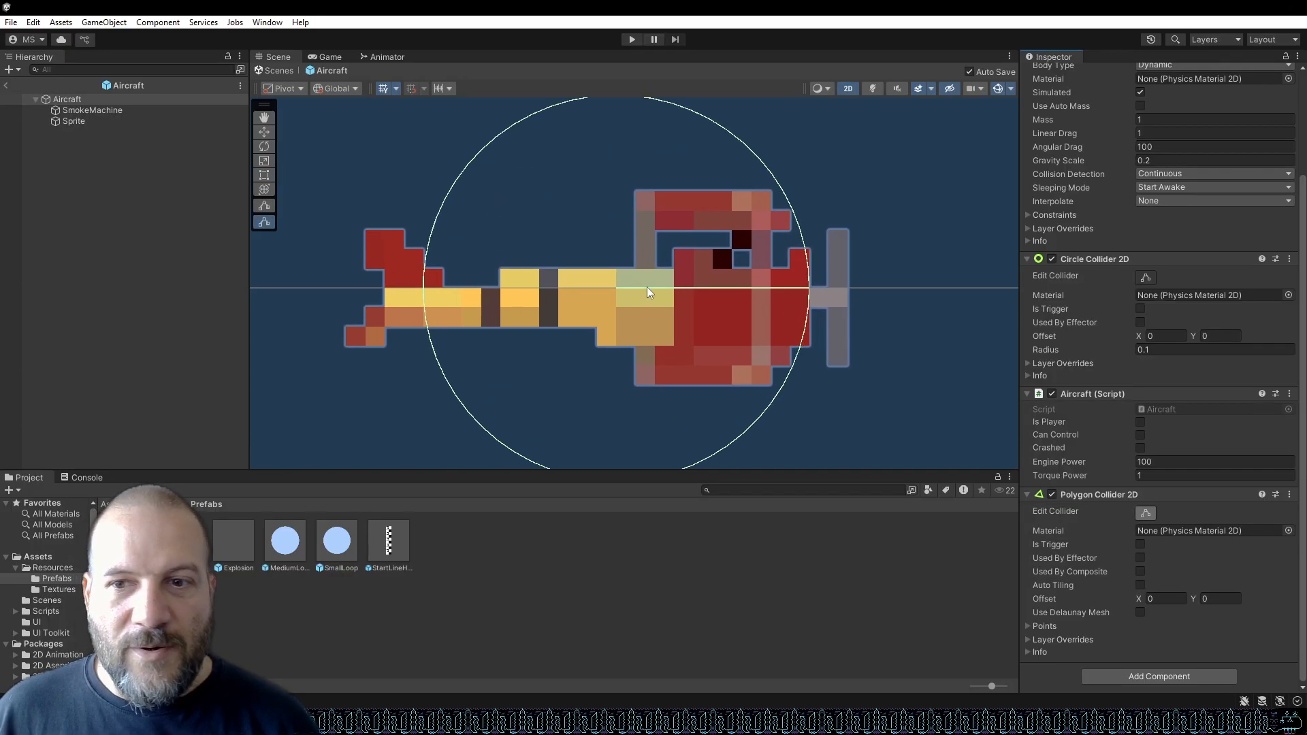
left_click(667, 300)
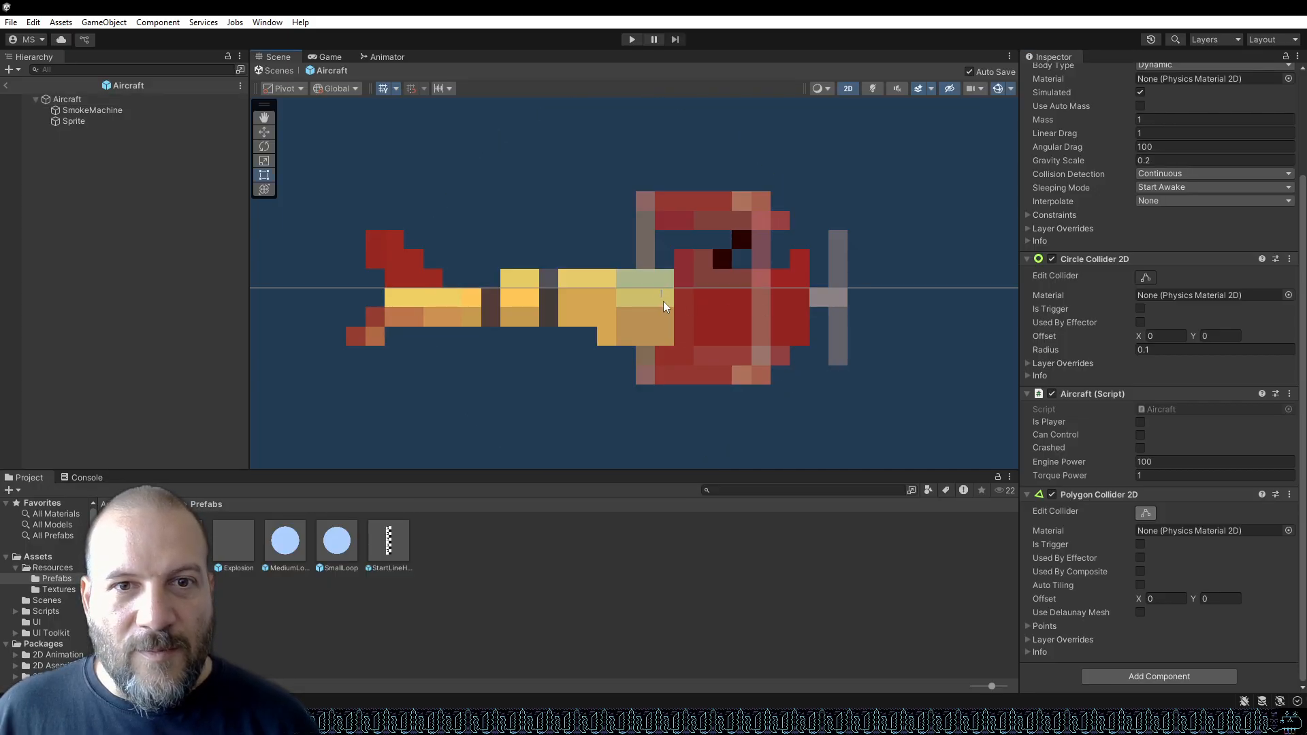
left_click(611, 305)
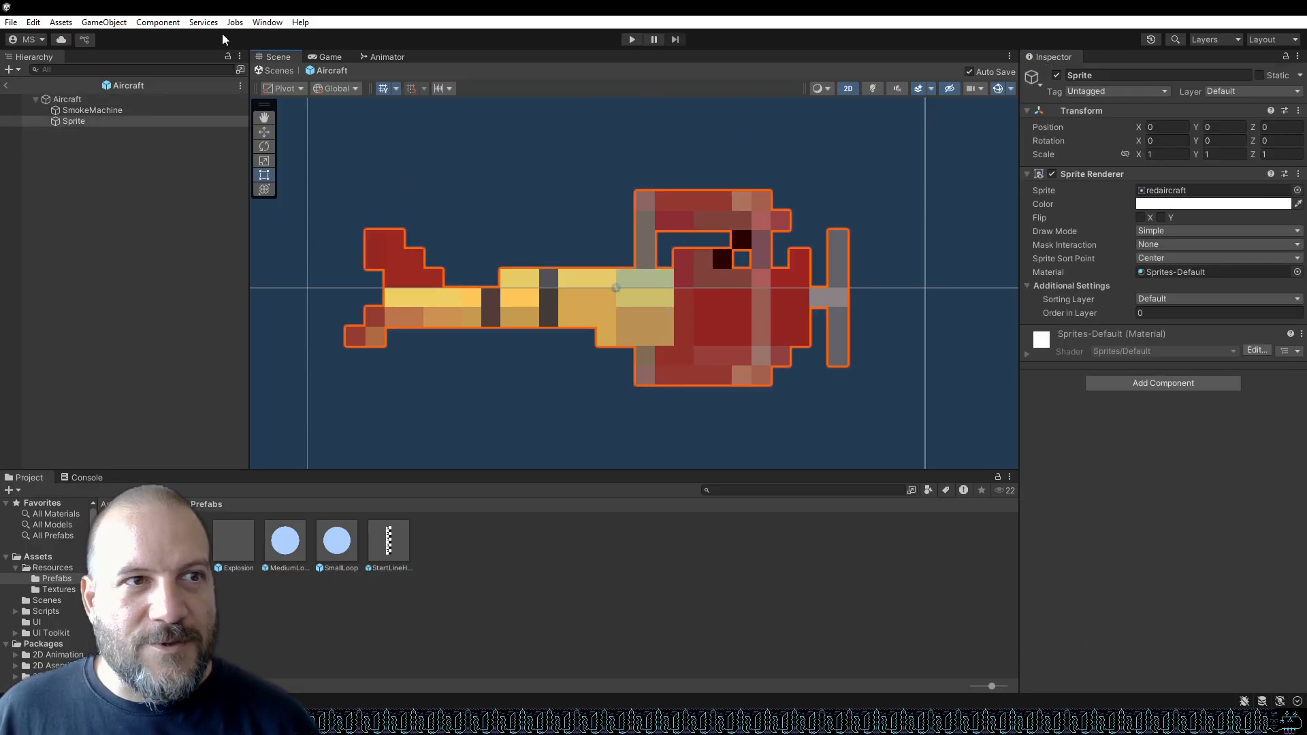
Select the Aircraft root object and disable its Circle Collider 2D component.
left_click(101, 120)
left_click(96, 101)
scroll(1077, 440, "down", 3)
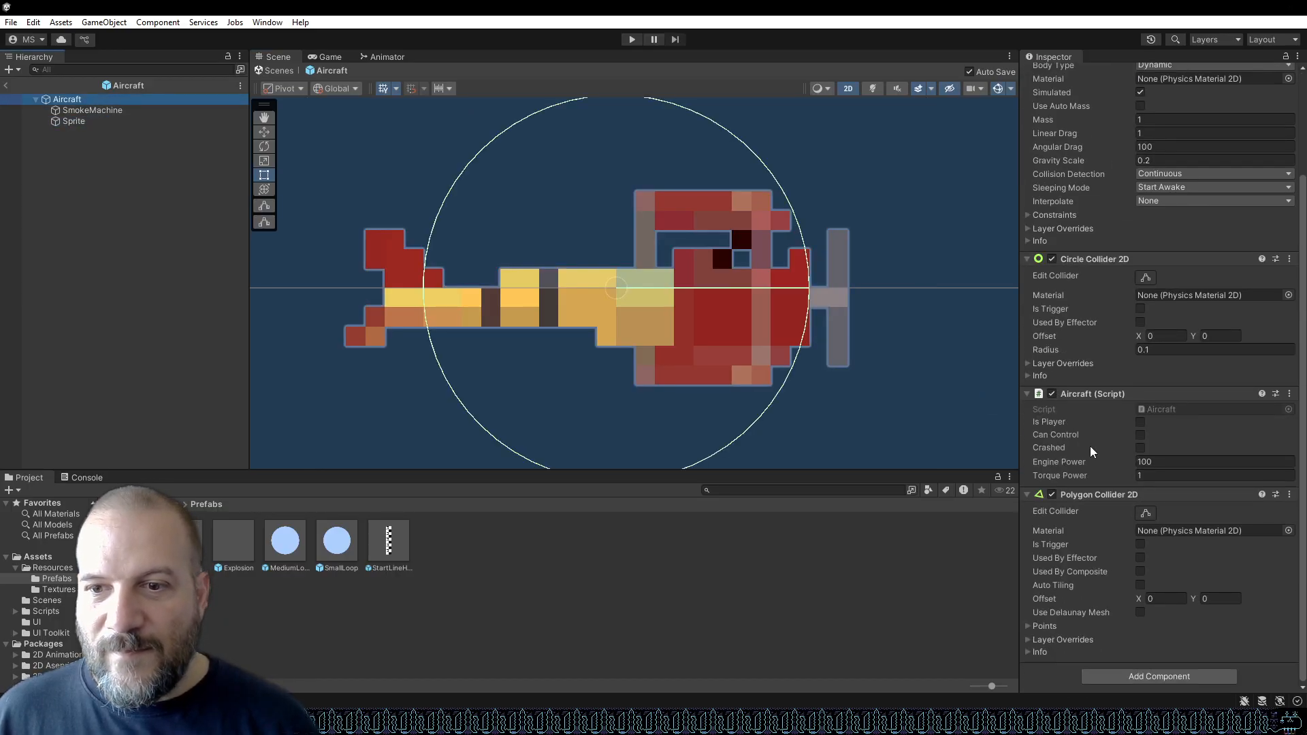
left_click(1051, 259)
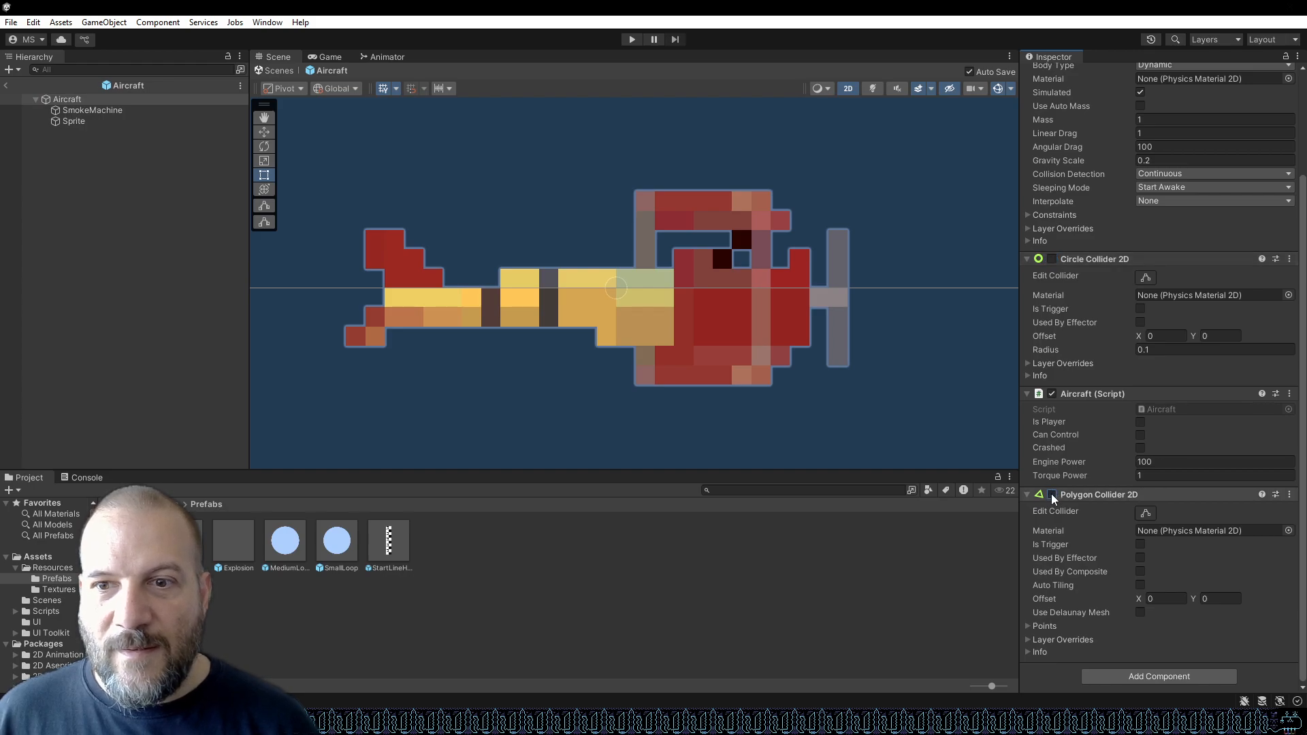
Expand the Polygon Collider 2D, turn on collider editing and view its outline around the plane.
scroll(1083, 496, "up", 3)
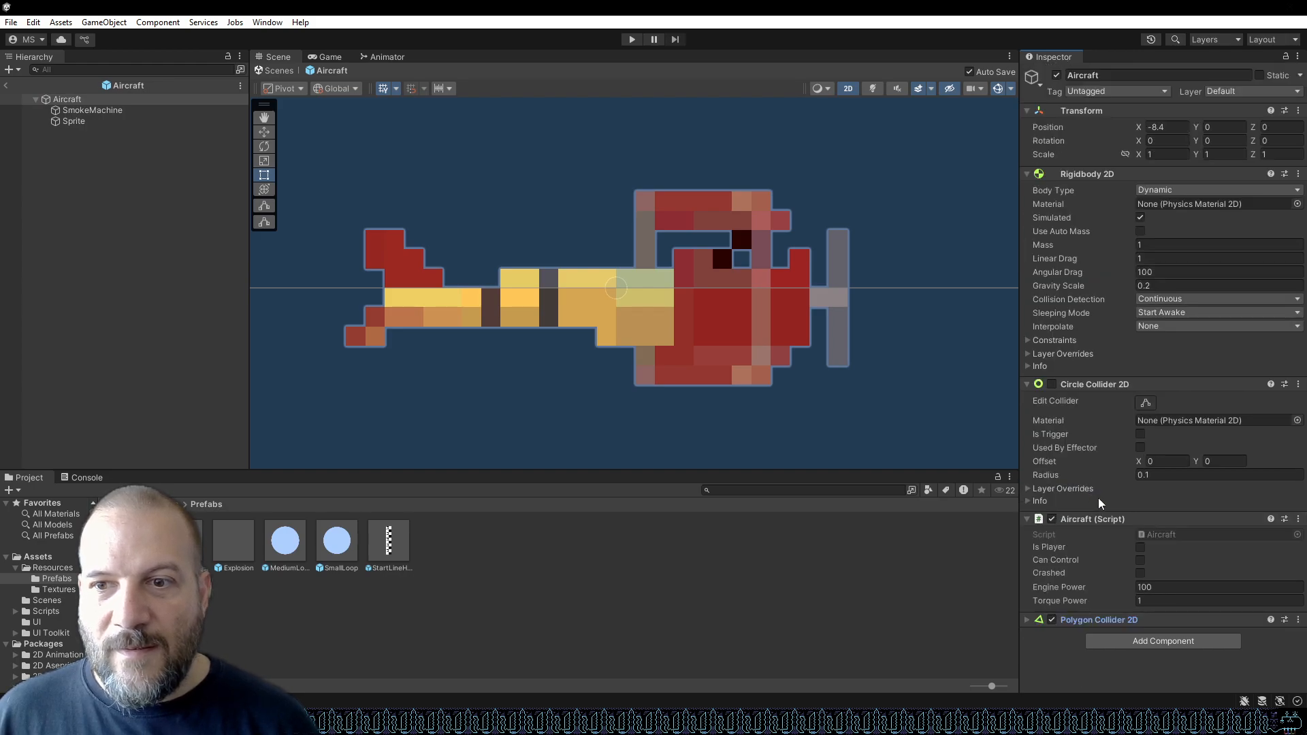
left_click(1025, 623)
scroll(1101, 473, "down", 3)
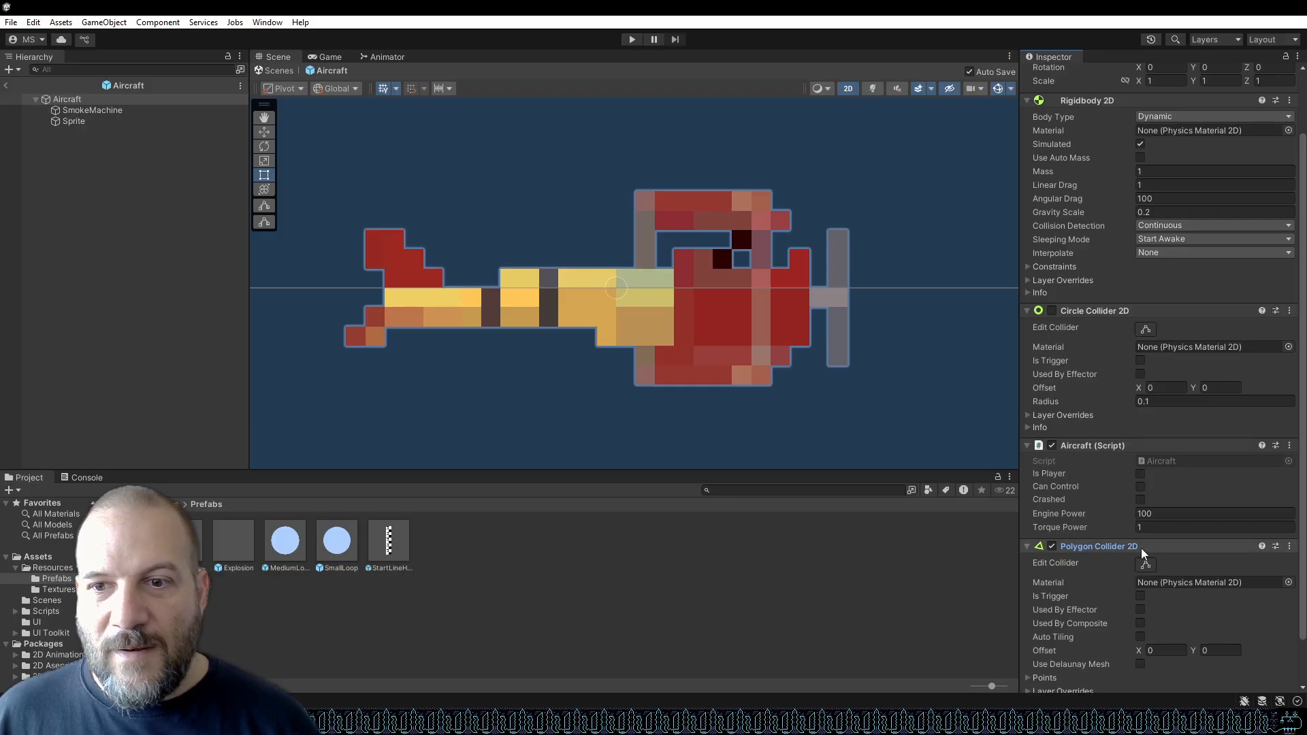
left_click(1142, 565)
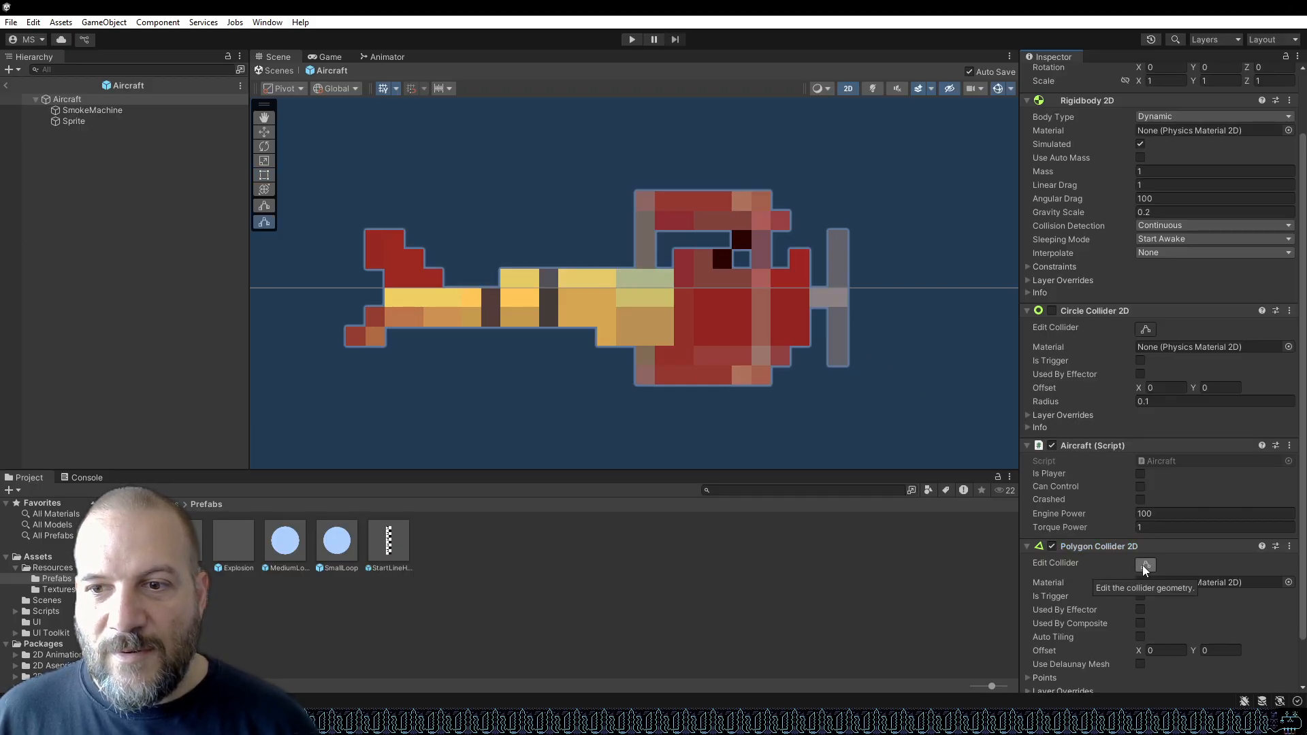
scroll(794, 368, "down", 5)
scroll(641, 268, "down", 10)
scroll(680, 184, "down", 2)
scroll(685, 165, "up", 6)
scroll(680, 326, "up", 4)
scroll(632, 260, "down", 4)
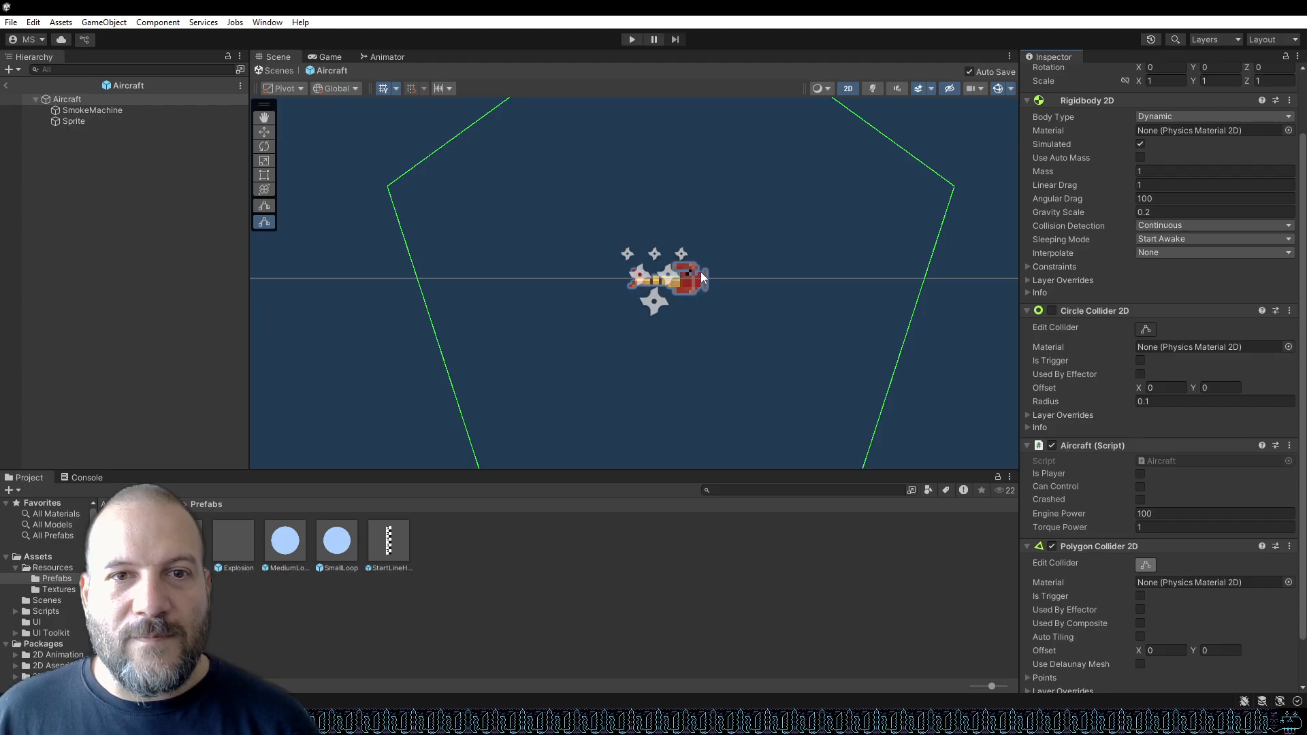
Inspect the SmokeMachine and Aircraft objects, leaving and reopening the Aircraft prefab from the Prefabs folder.
left_click(662, 303)
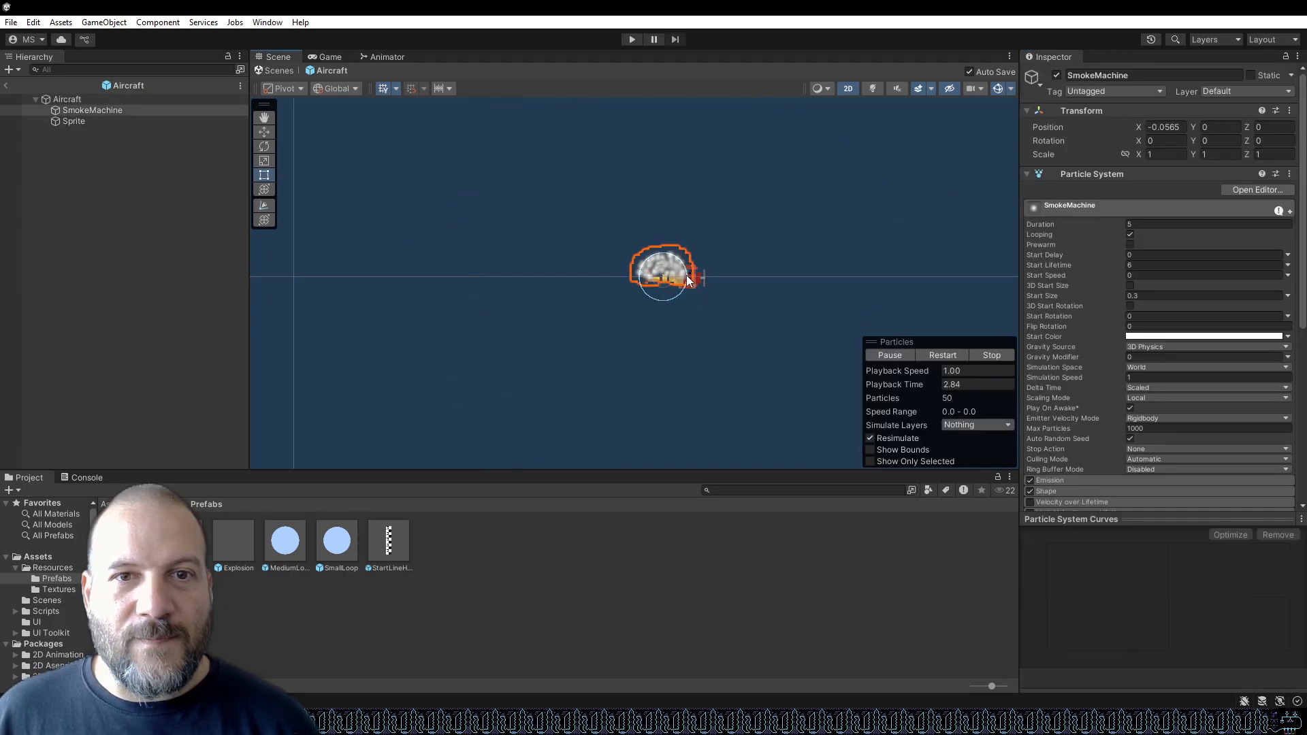
left_click(128, 99)
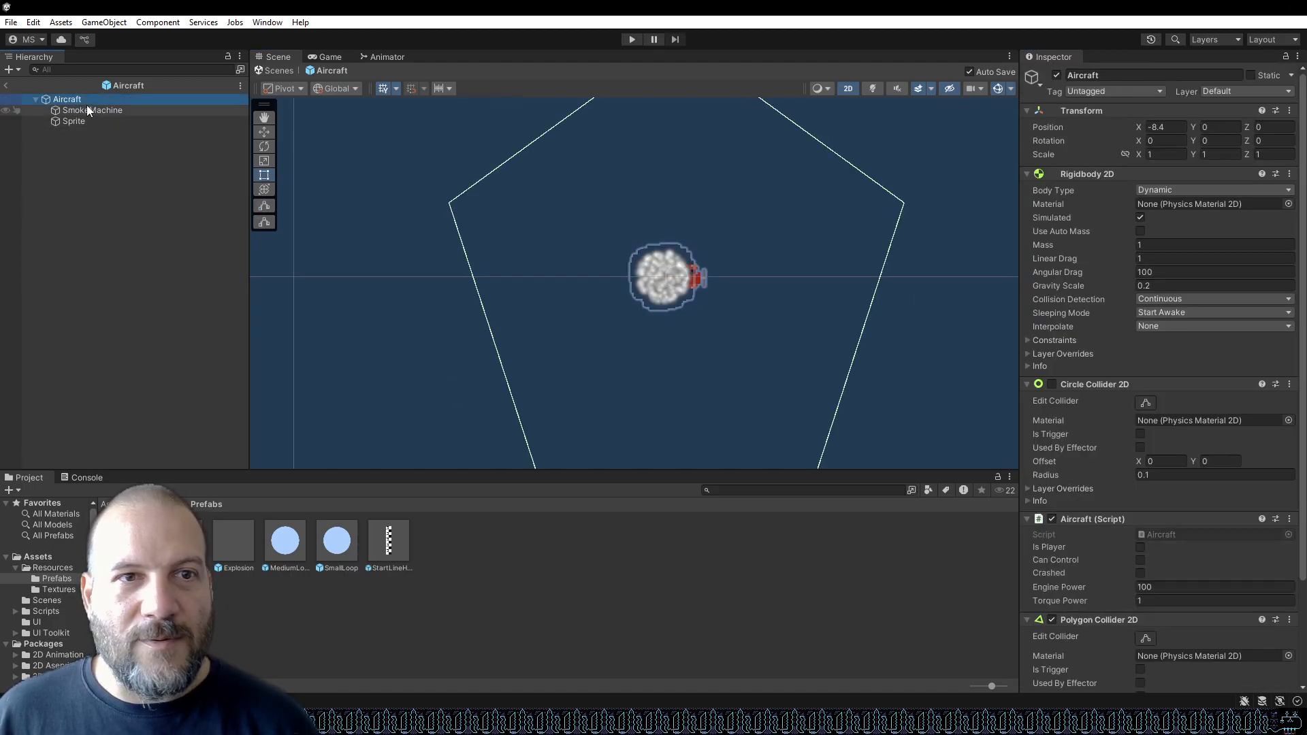
left_click(6, 85)
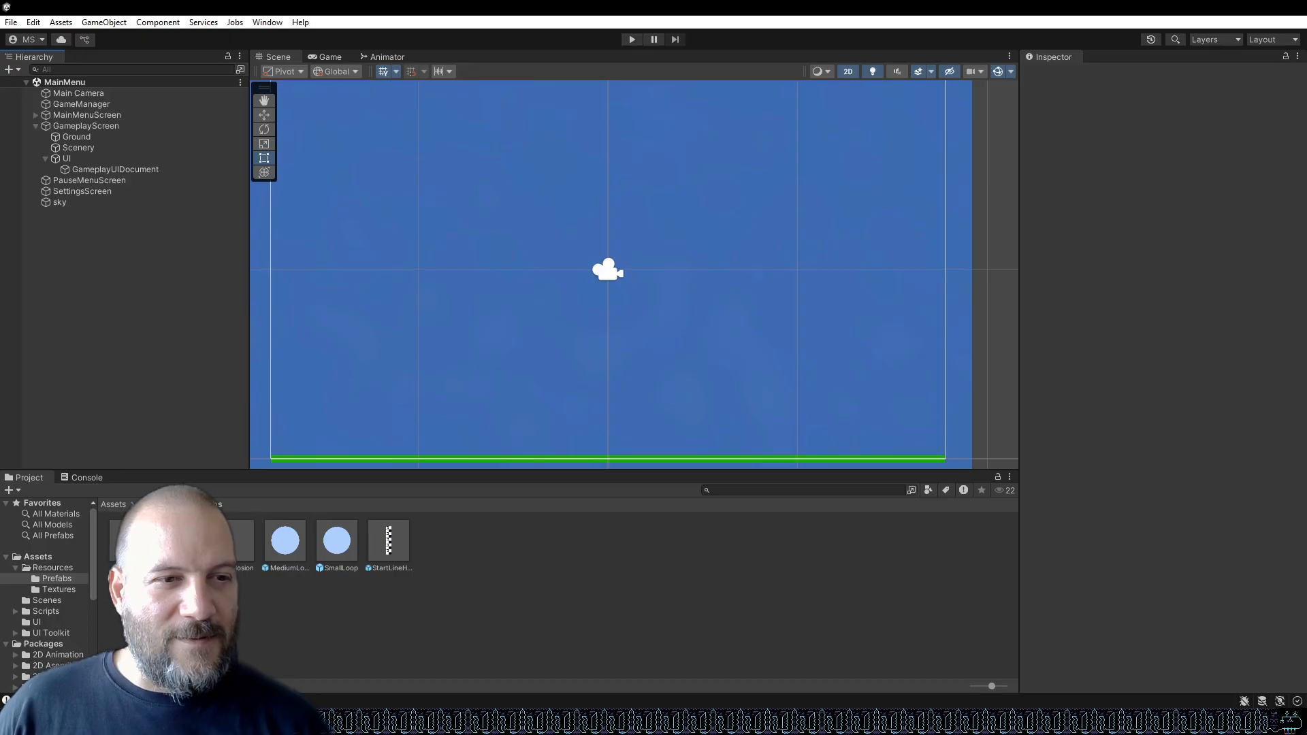
double_click(130, 541)
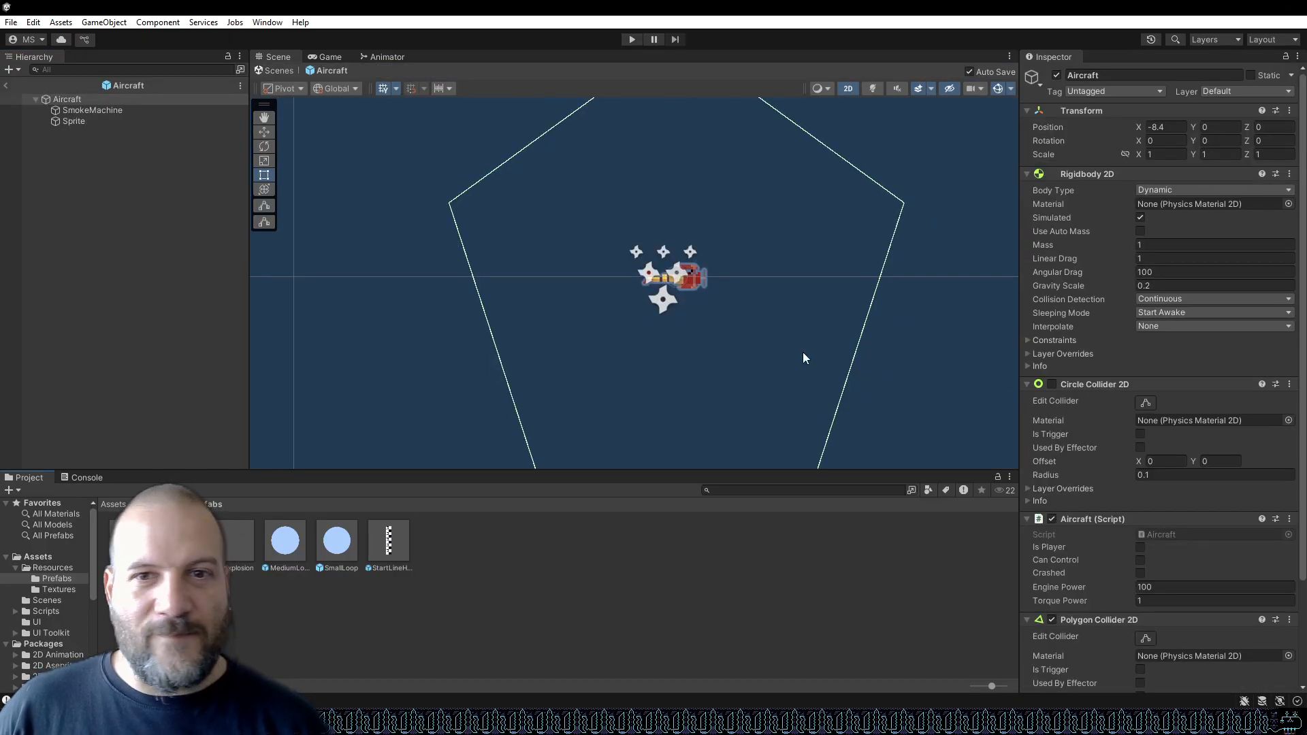
scroll(1146, 487, "down", 3)
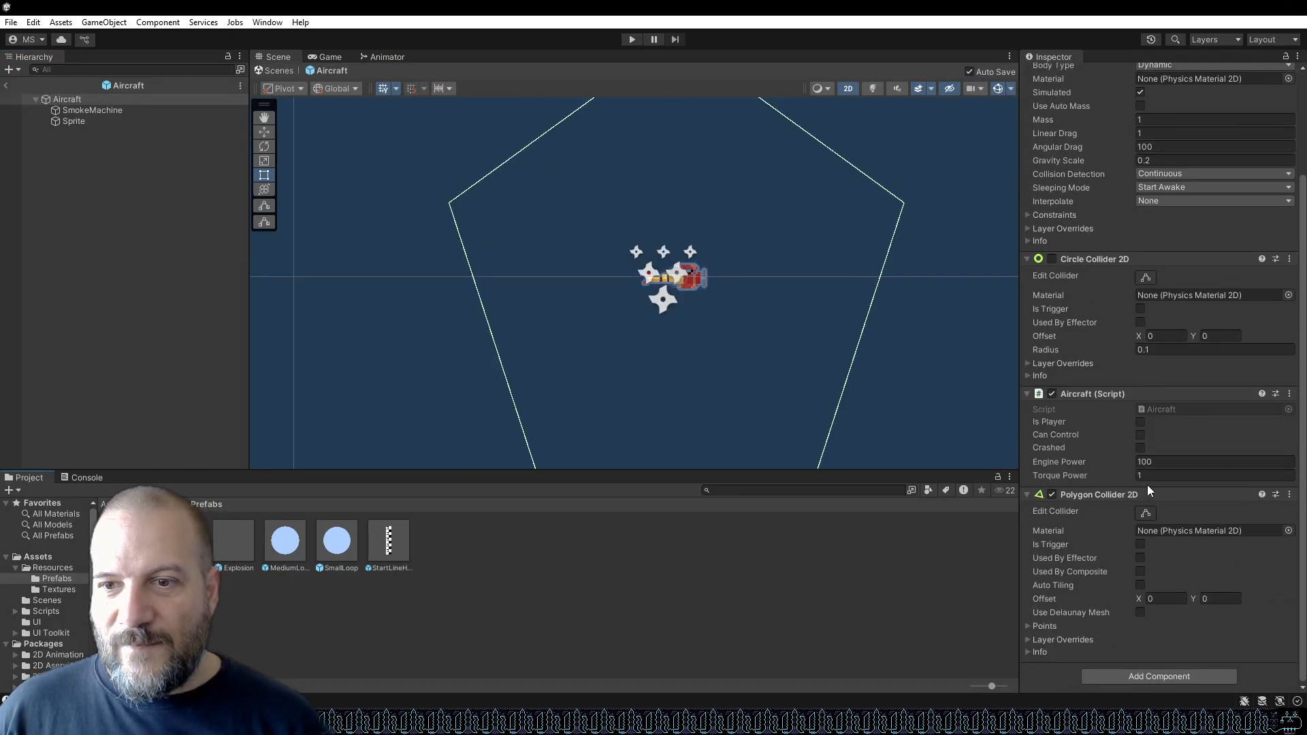
scroll(715, 335, "down", 3)
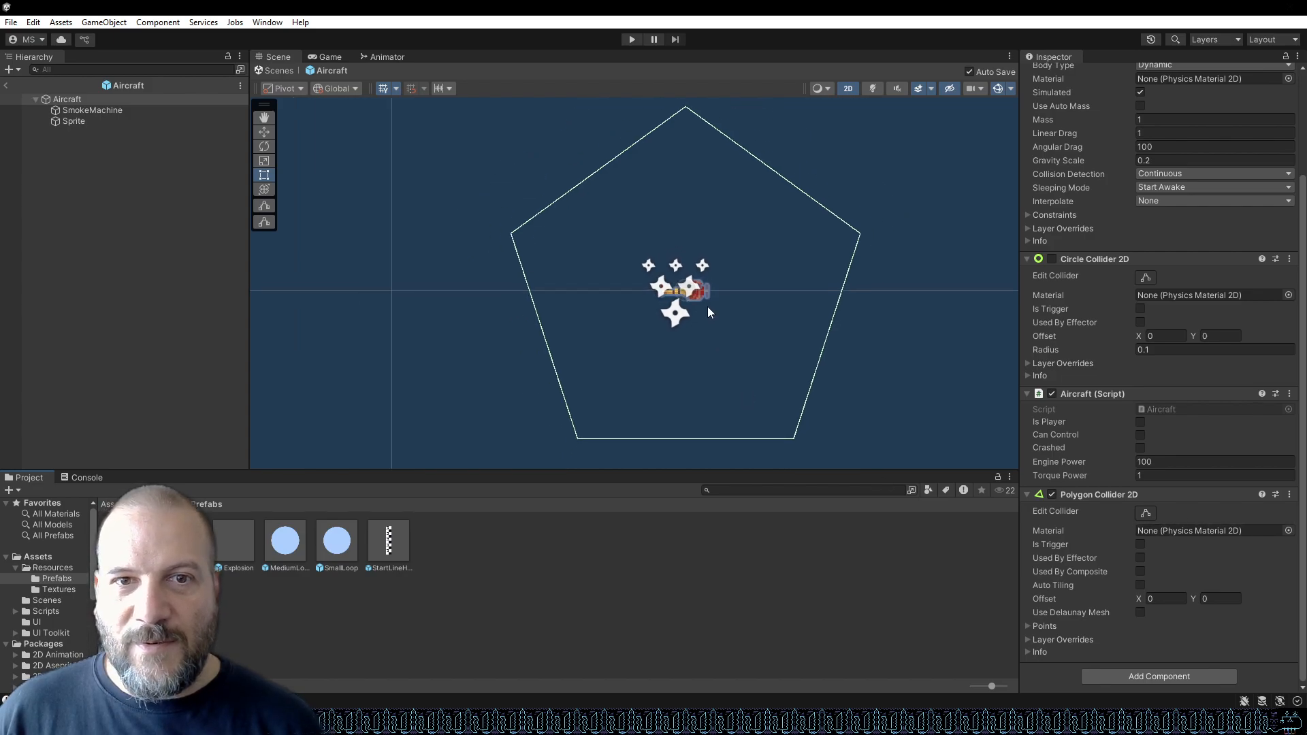
left_click_drag(577, 437, 580, 422)
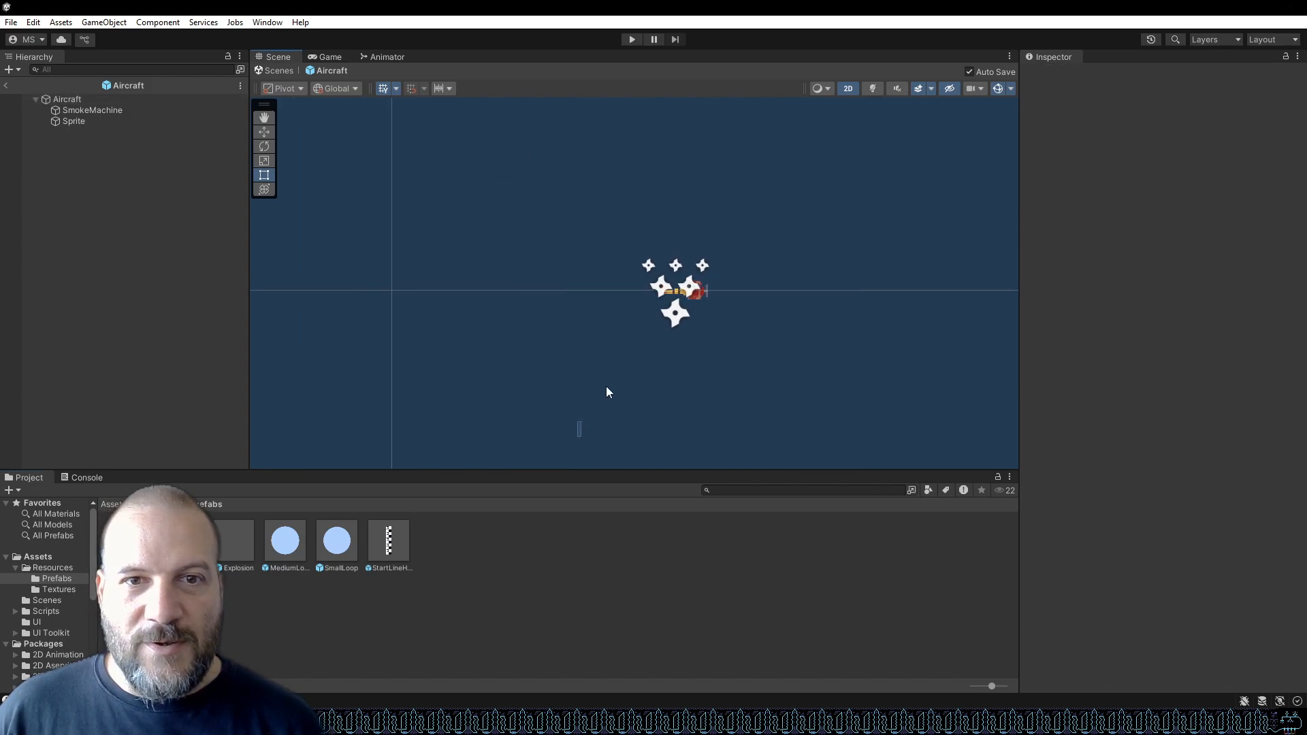
Edit the Aircraft's Polygon Collider 2D, dragging its lower-left and top vertices in toward the biplane.
left_click(102, 120)
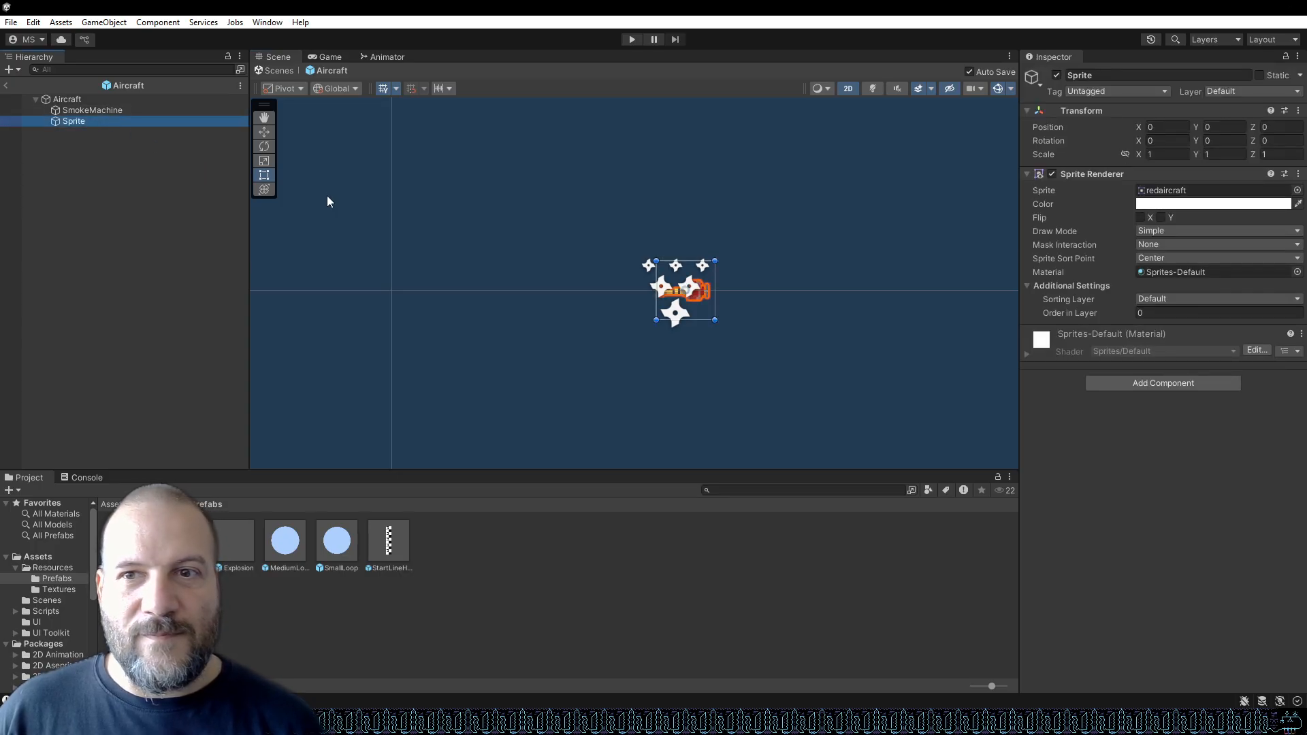
left_click(103, 99)
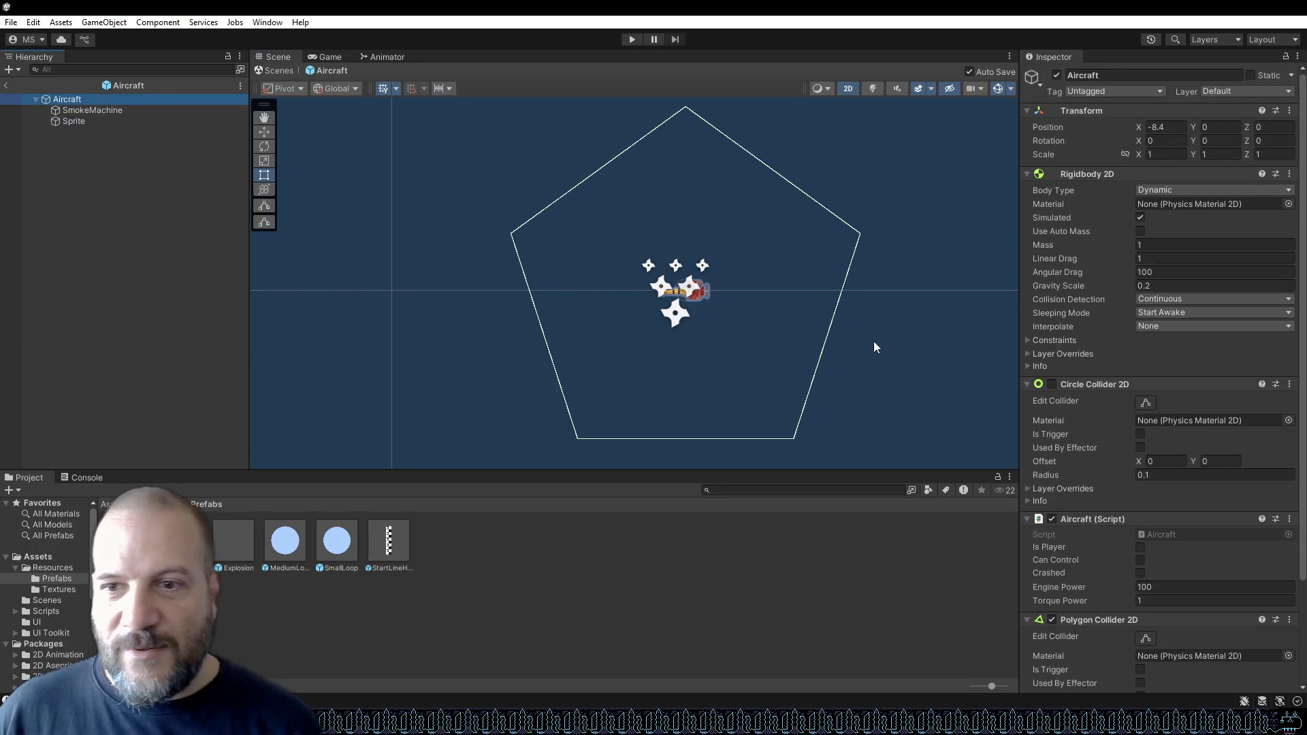
scroll(1196, 512, "down", 4)
left_click(1143, 513)
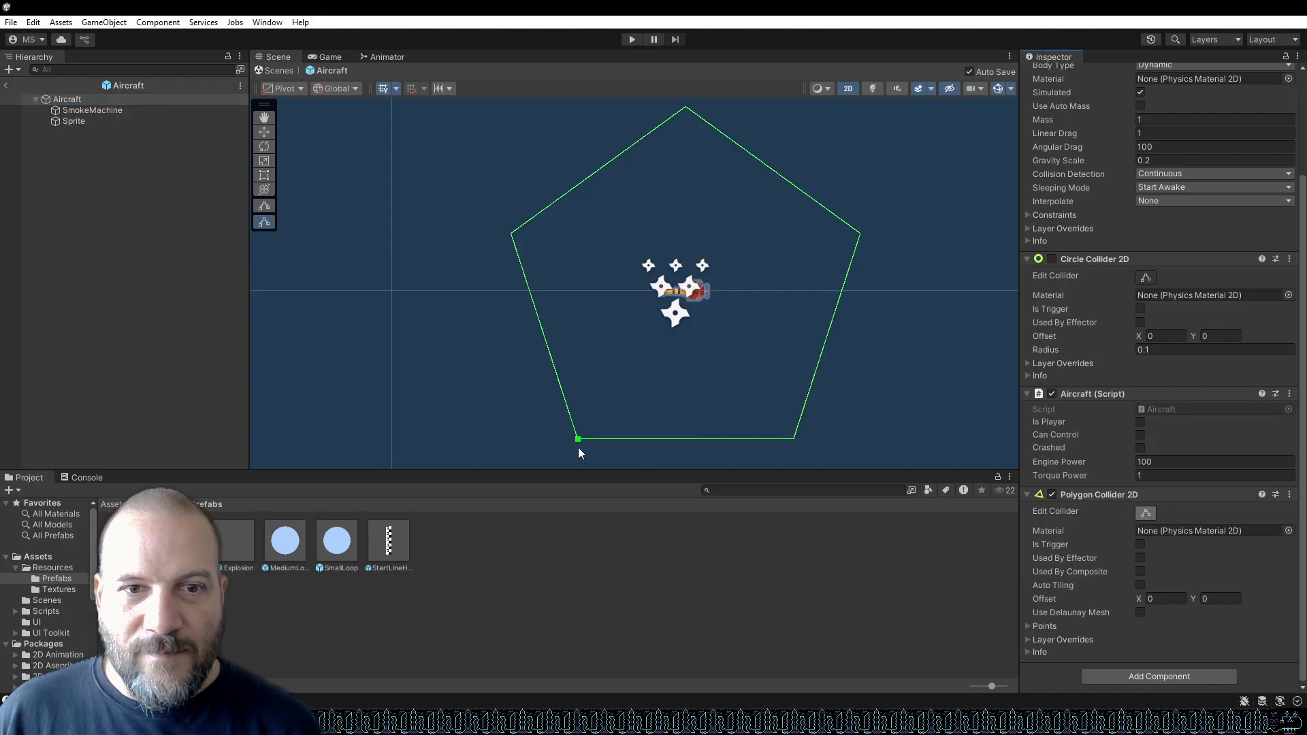
left_click_drag(579, 439, 653, 299)
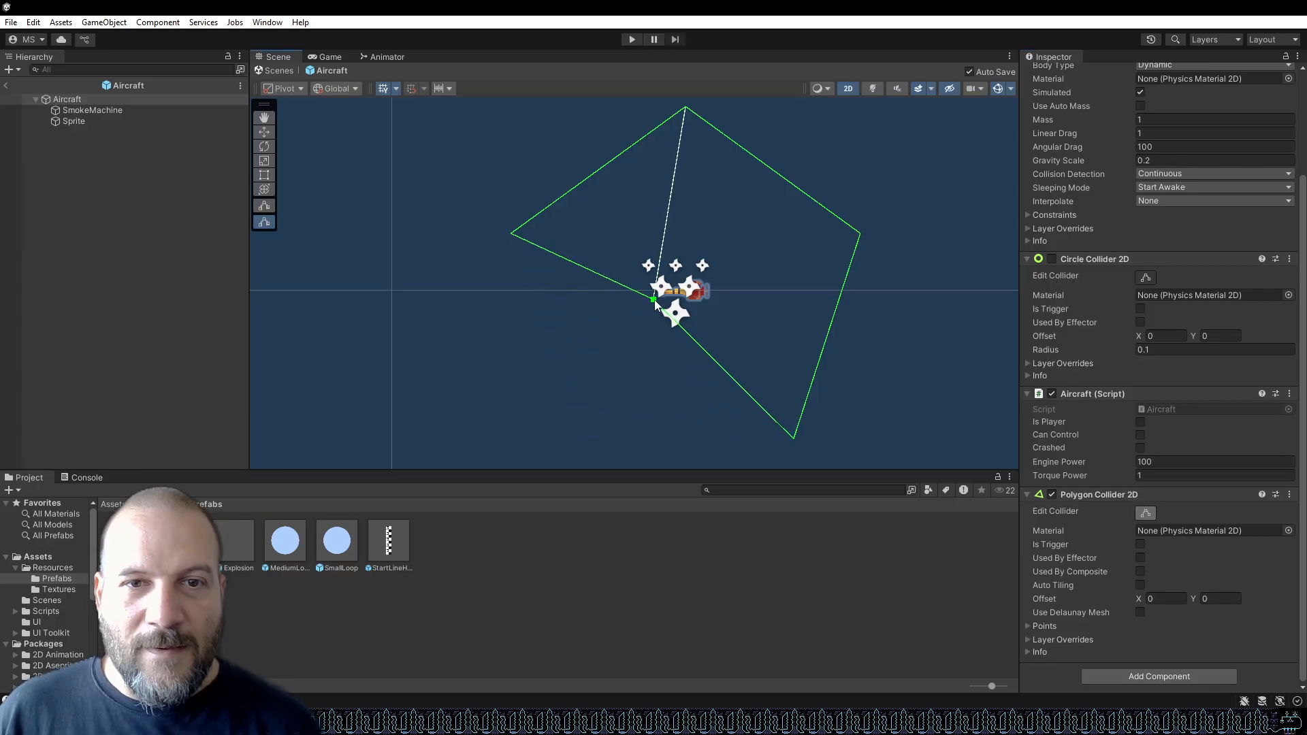
scroll(712, 261, "up", 1)
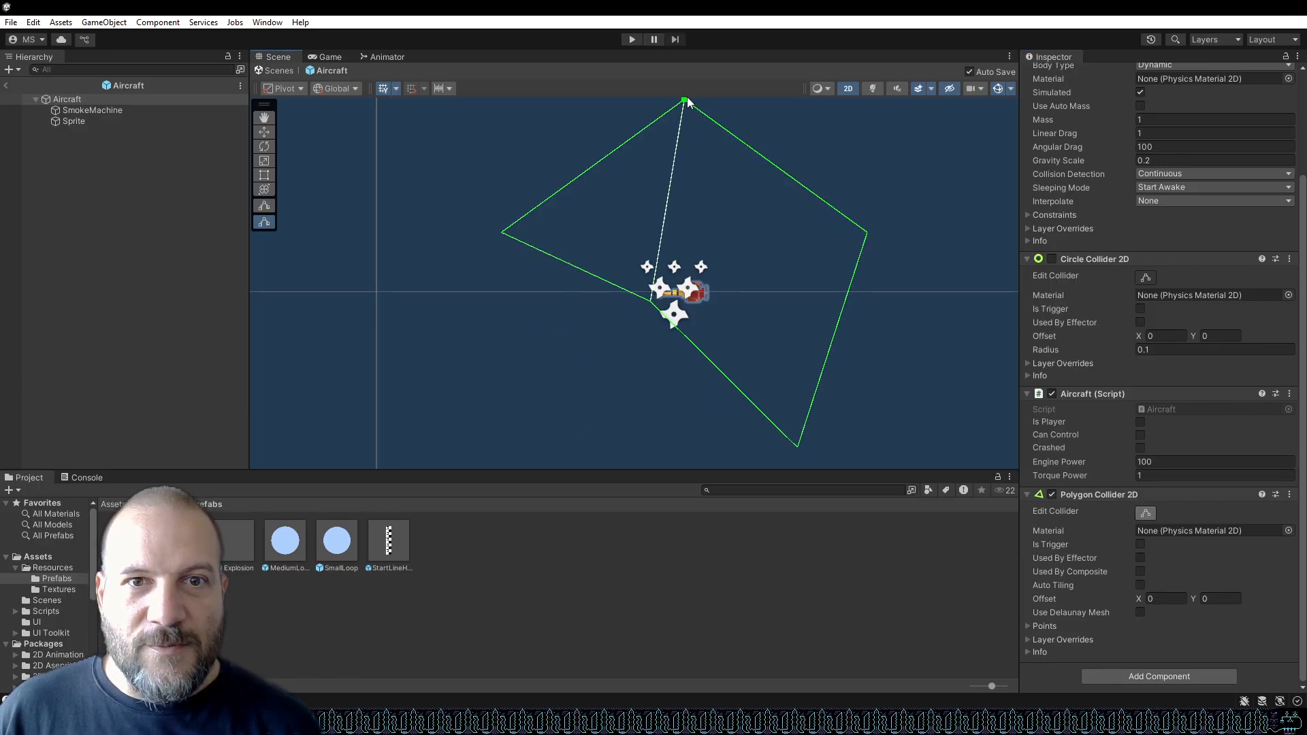
left_click_drag(684, 101, 684, 266)
Drag the Polygon Collider 2D's far-flung bottom, right and left vertices in close around the biplane's tail and fuselage.
scroll(685, 268, "up", 2)
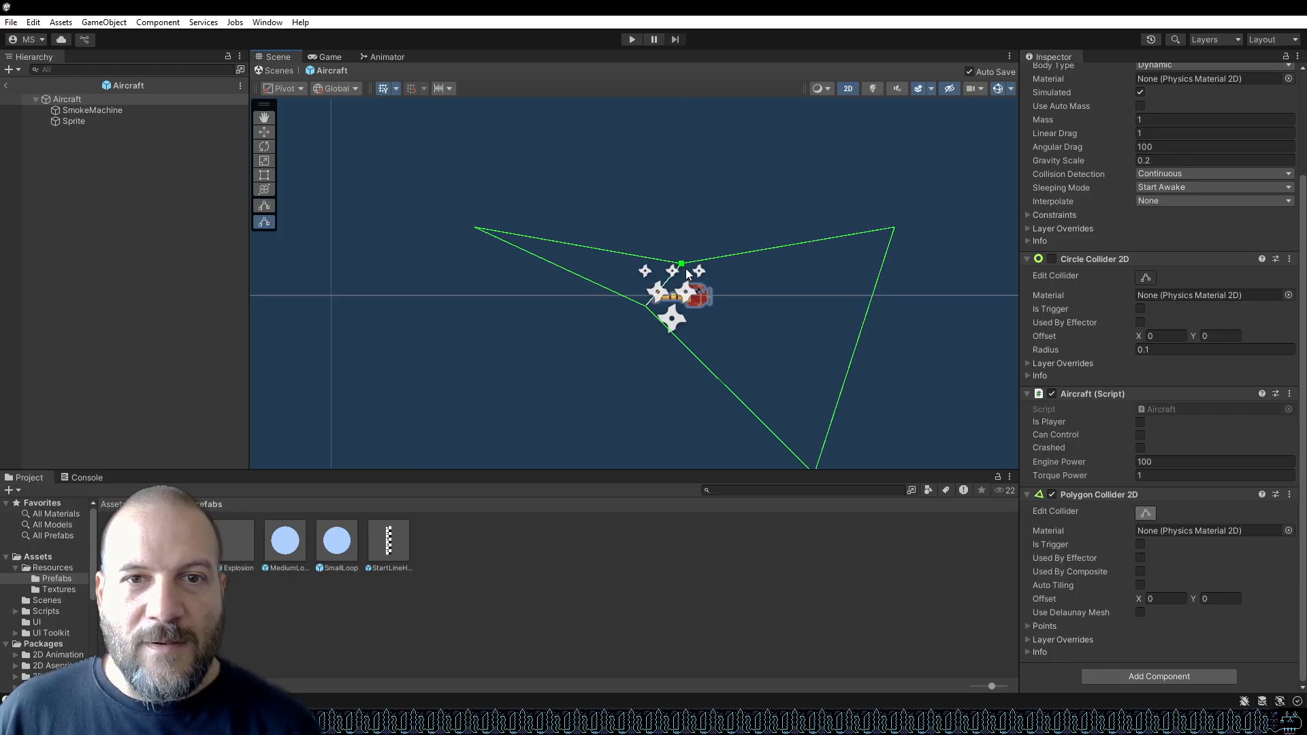
scroll(810, 388, "down", 3)
left_click_drag(830, 459, 770, 350)
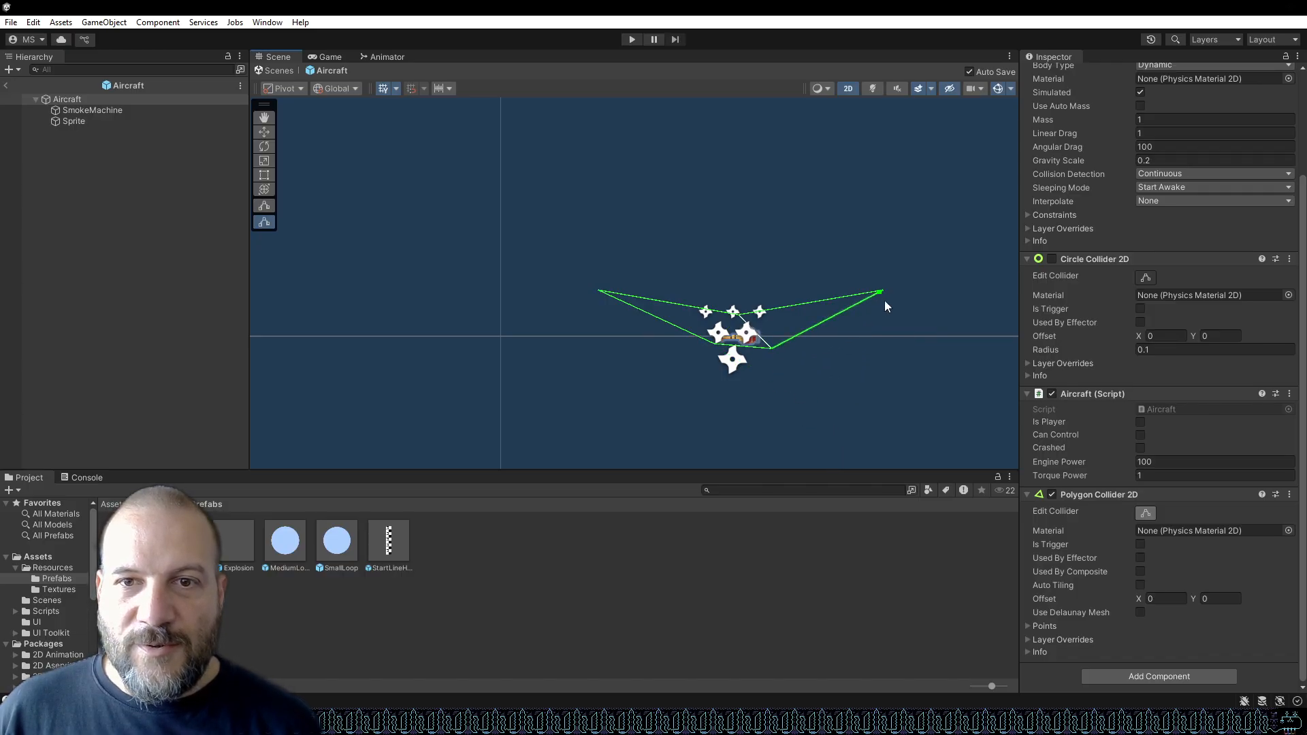
left_click_drag(882, 294, 770, 319)
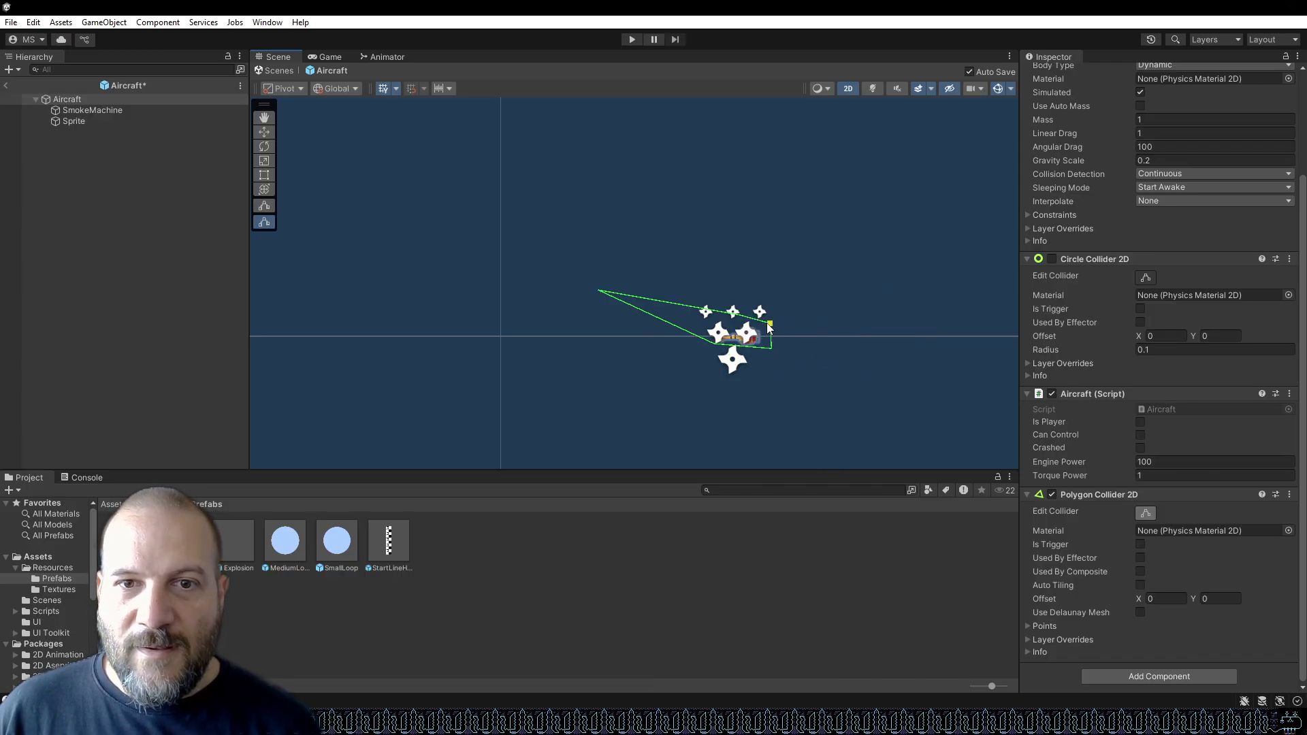
scroll(766, 330, "up", 4)
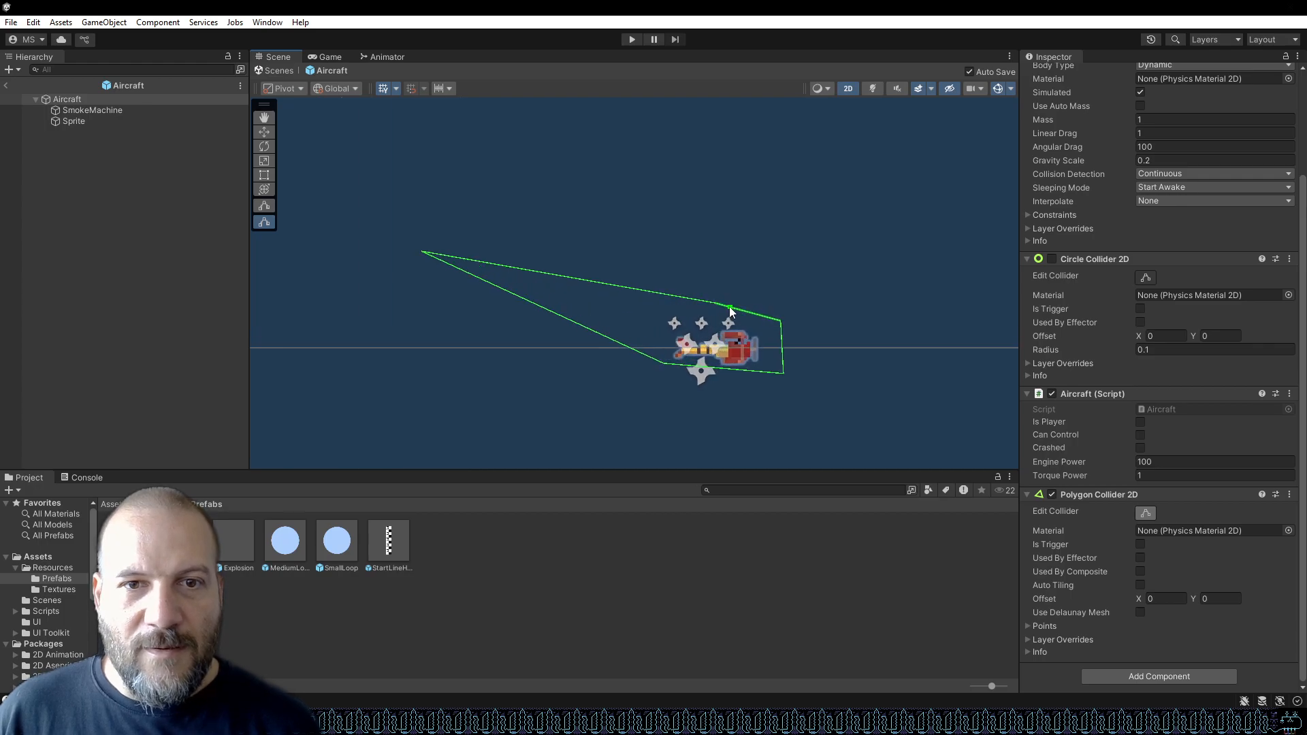
left_click_drag(422, 252, 612, 338)
scroll(757, 386, "up", 6)
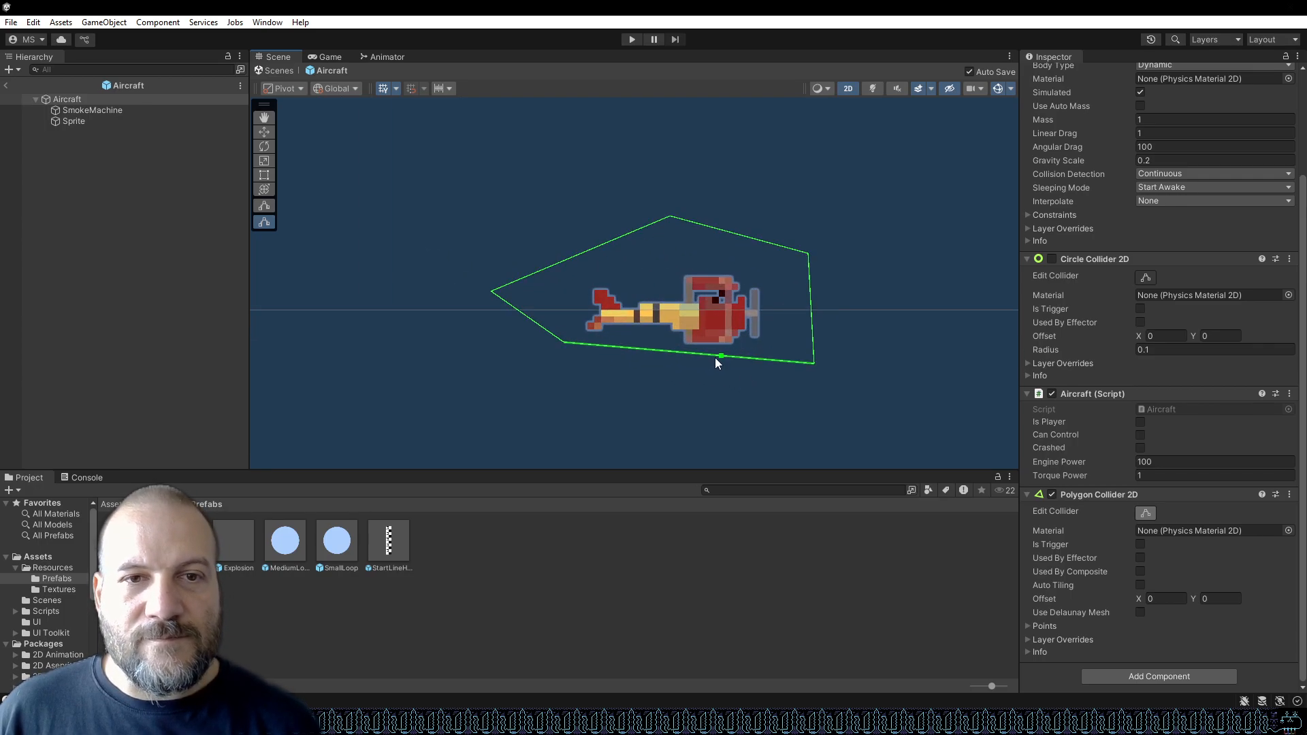
left_click_drag(454, 291, 592, 317)
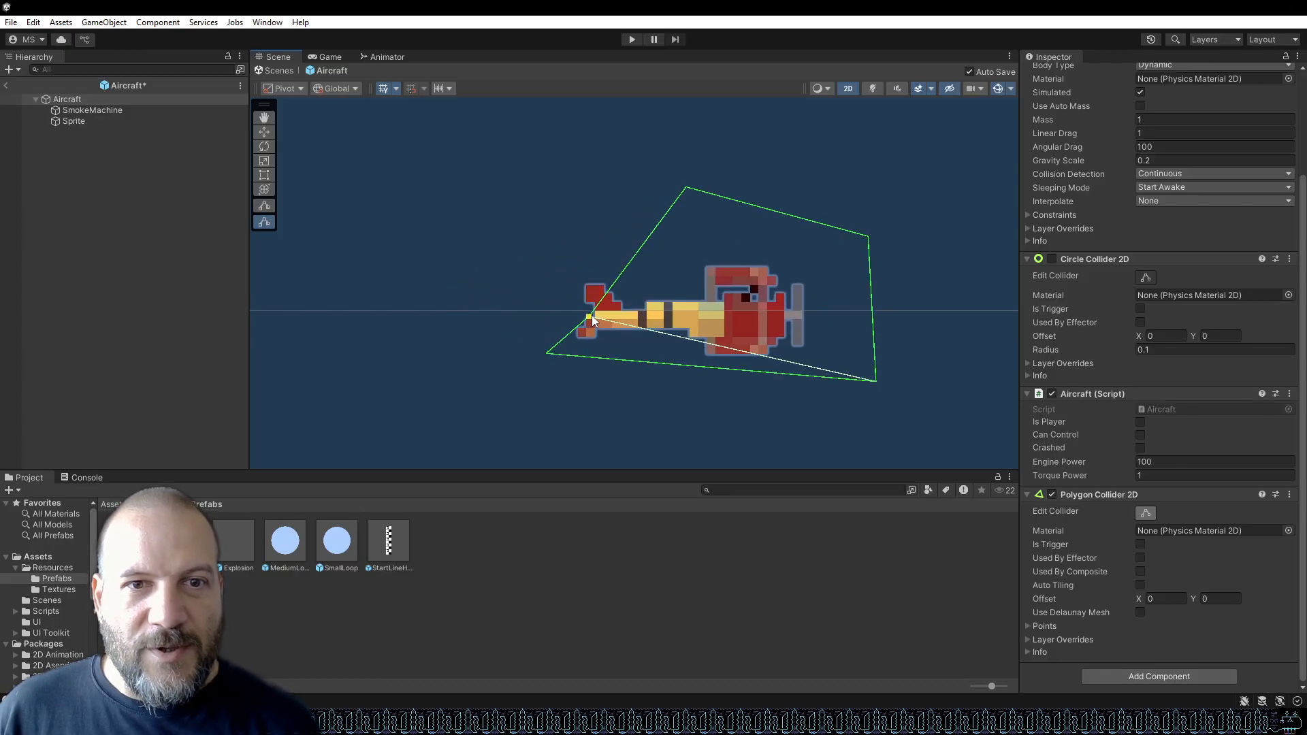
left_click(546, 353, "ctrl")
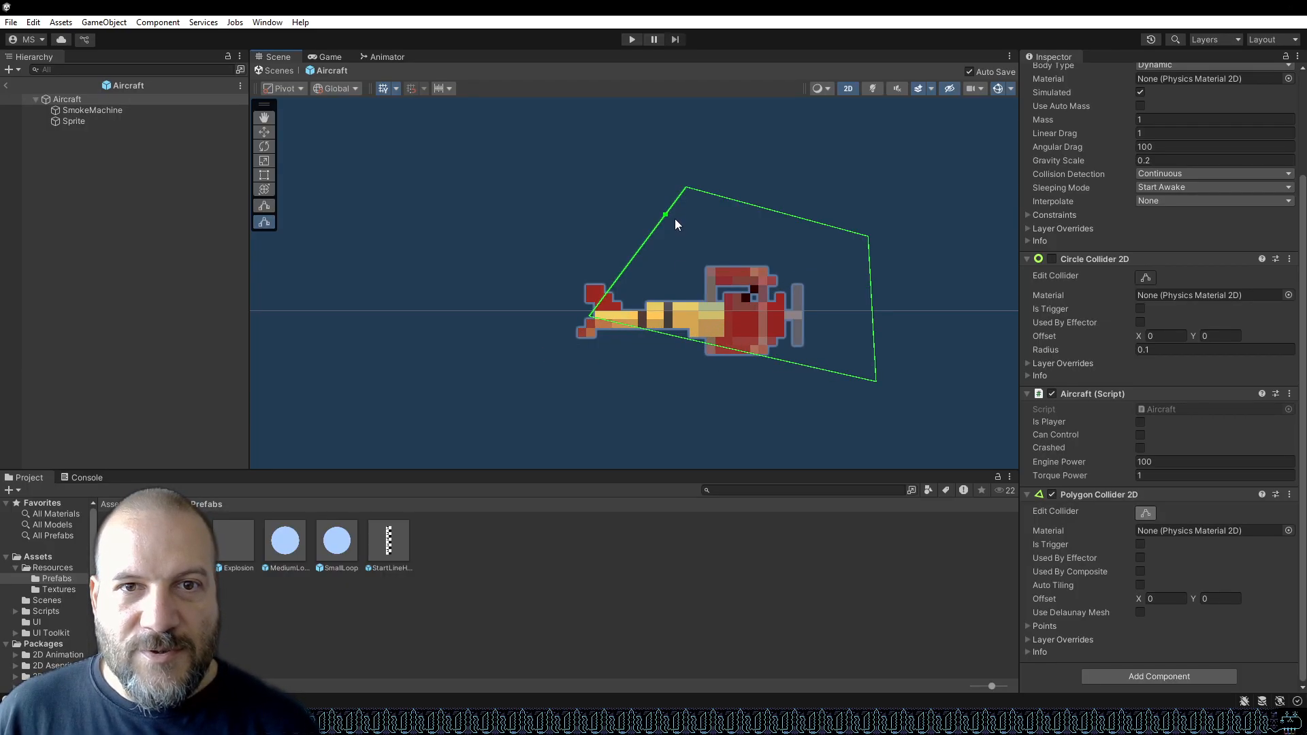
Pull the collider's top and right vertices onto the upper and lower wing corners near the plane's nose.
left_click(687, 188, "ctrl")
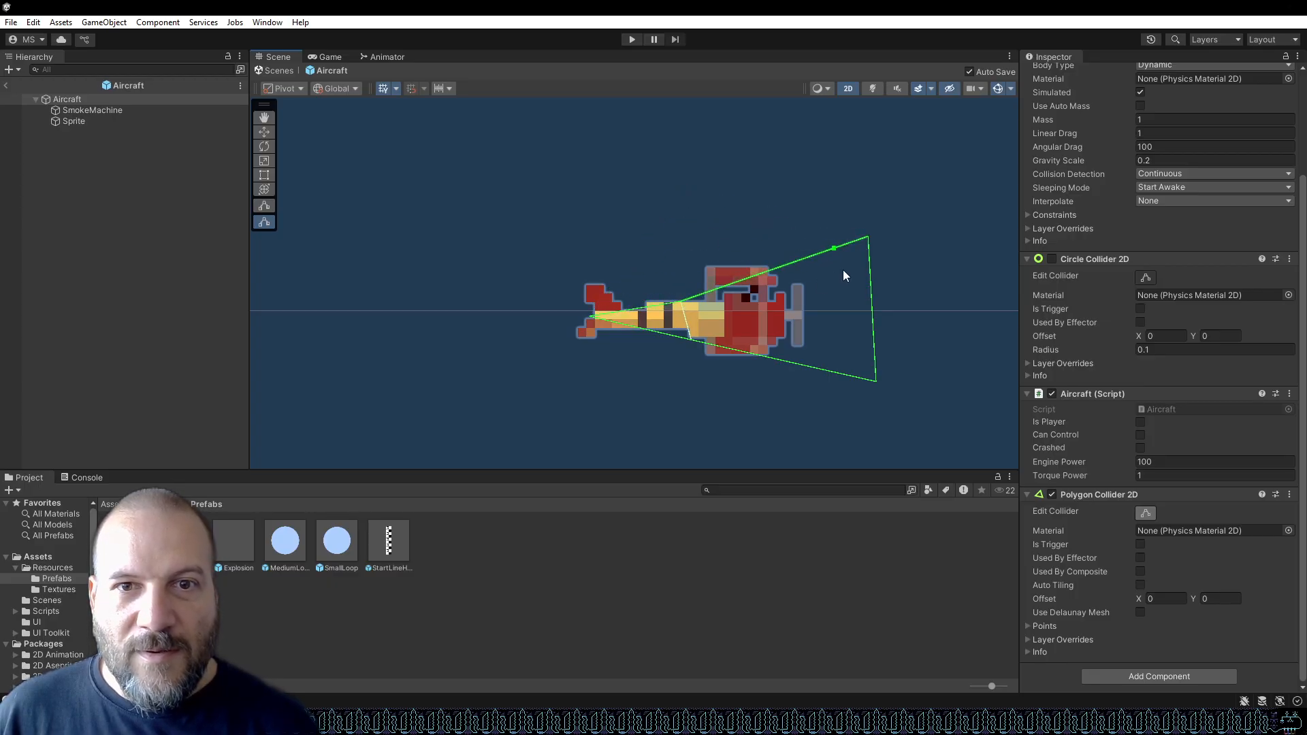
left_click_drag(868, 238, 783, 295)
left_click_drag(876, 382, 769, 355)
left_click_drag(781, 295, 769, 270)
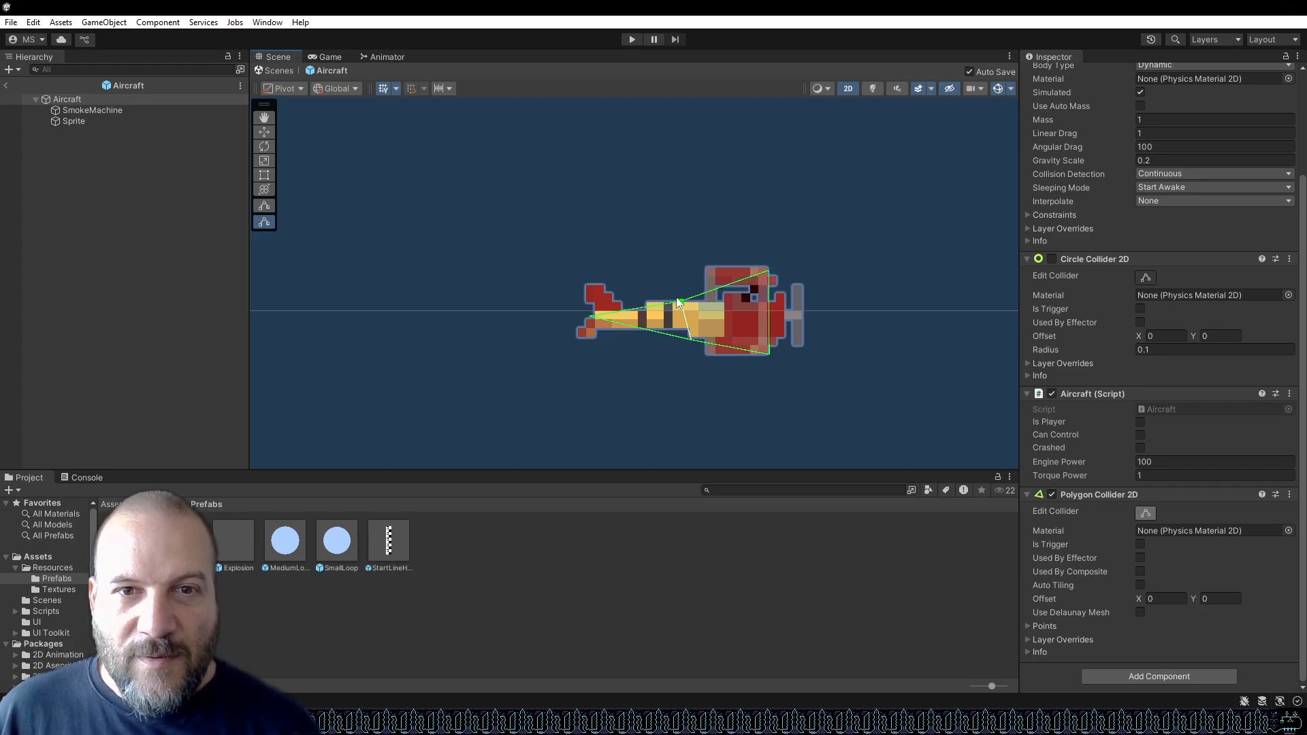
left_click_drag(682, 303, 710, 273)
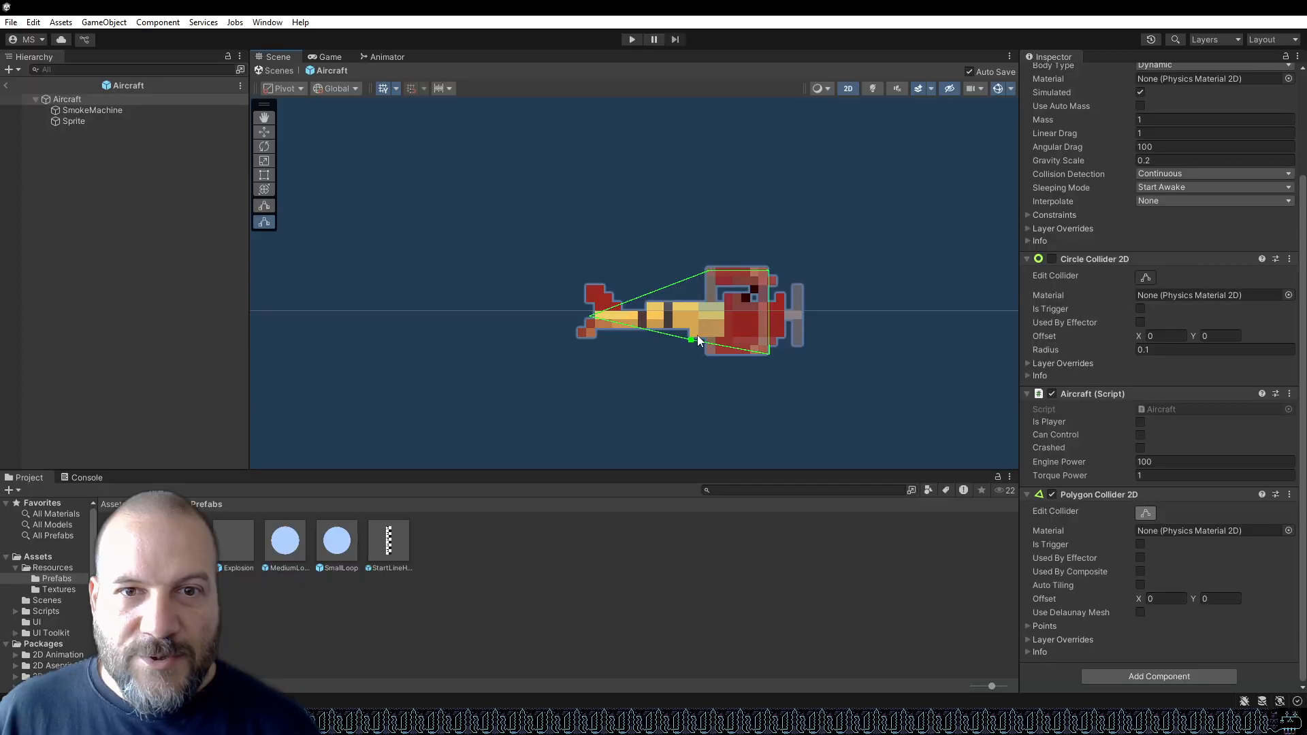
left_click_drag(691, 340, 712, 352)
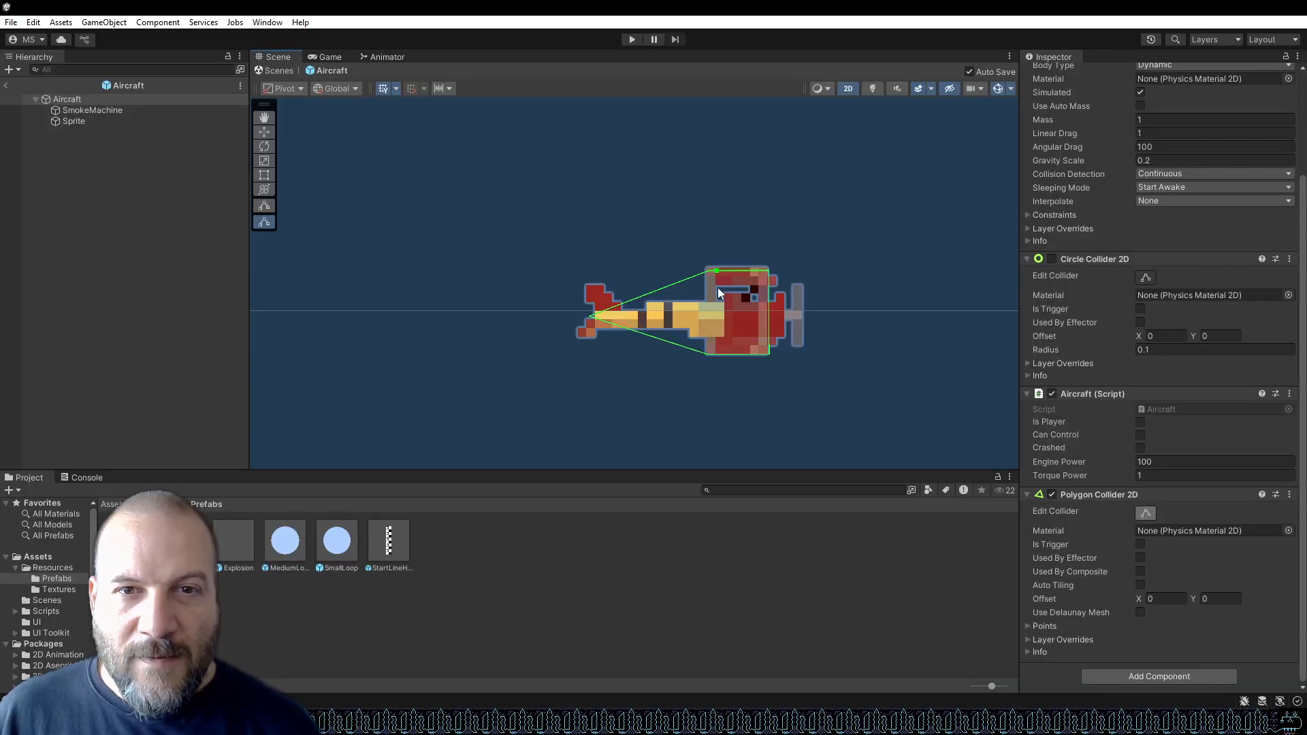
left_click_drag(709, 272, 767, 268)
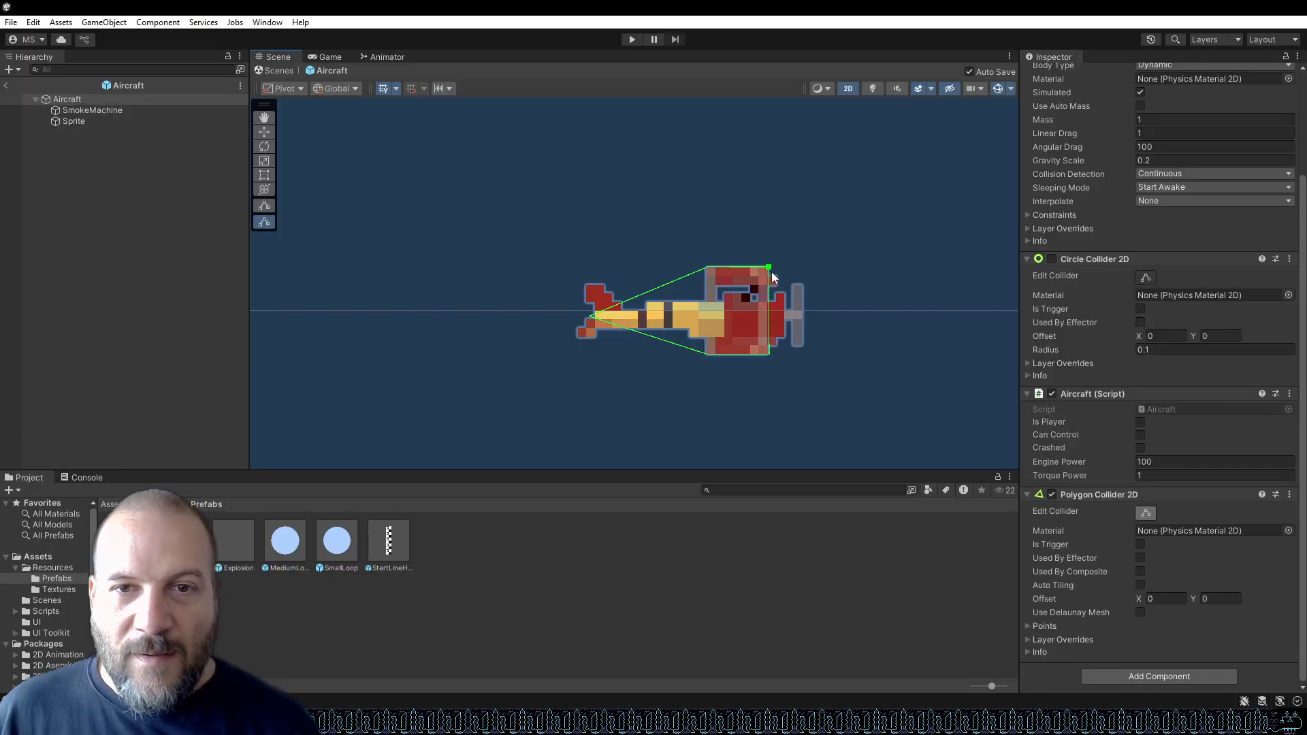
Zoom in and refine the collider's wing vertices so the outline hugs the top and bottom wing edges.
scroll(771, 272, "up", 5)
left_click_drag(764, 260, 766, 265)
scroll(770, 293, "up", 5)
scroll(770, 293, "down", 4)
scroll(813, 334, "up", 6)
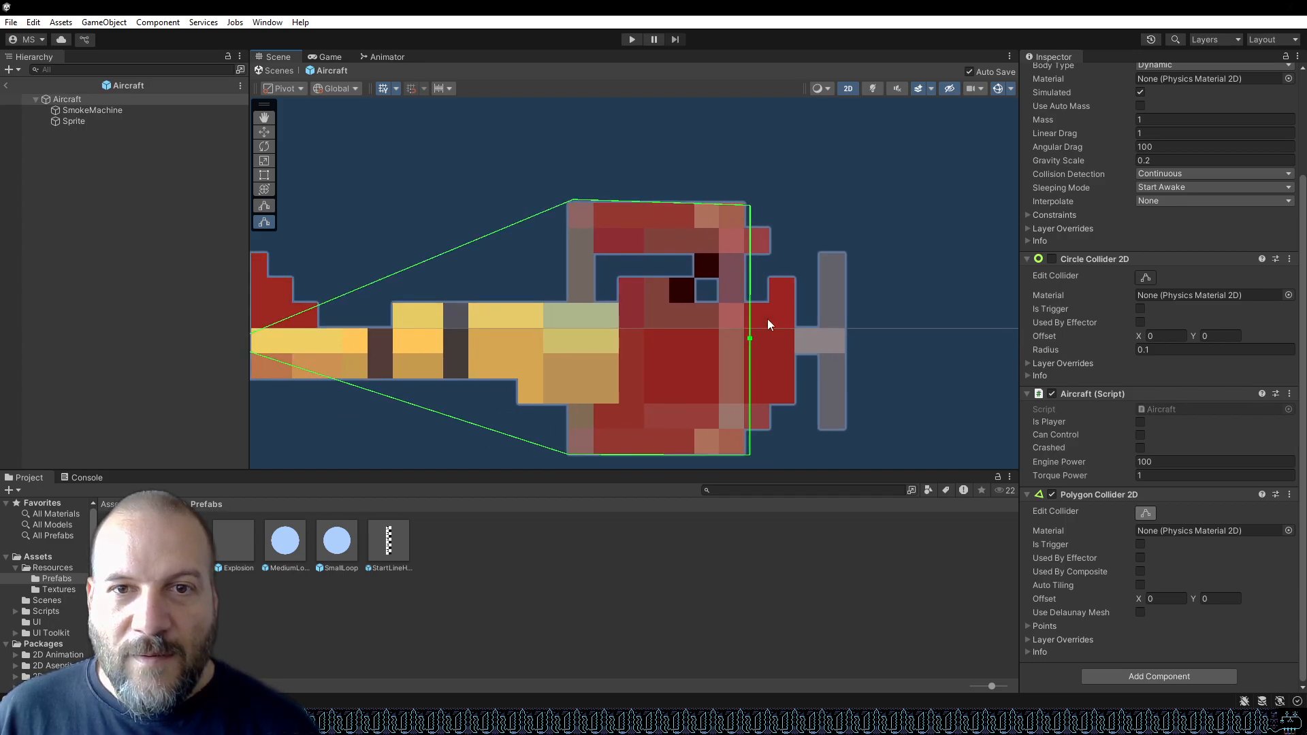
left_click_drag(752, 211, 784, 202)
mouse_move(781, 202)
left_mouse_down()
mouse_move(748, 202)
mouse_move(768, 202)
mouse_move(768, 219)
left_mouse_up()
left_click_drag(573, 200, 564, 222)
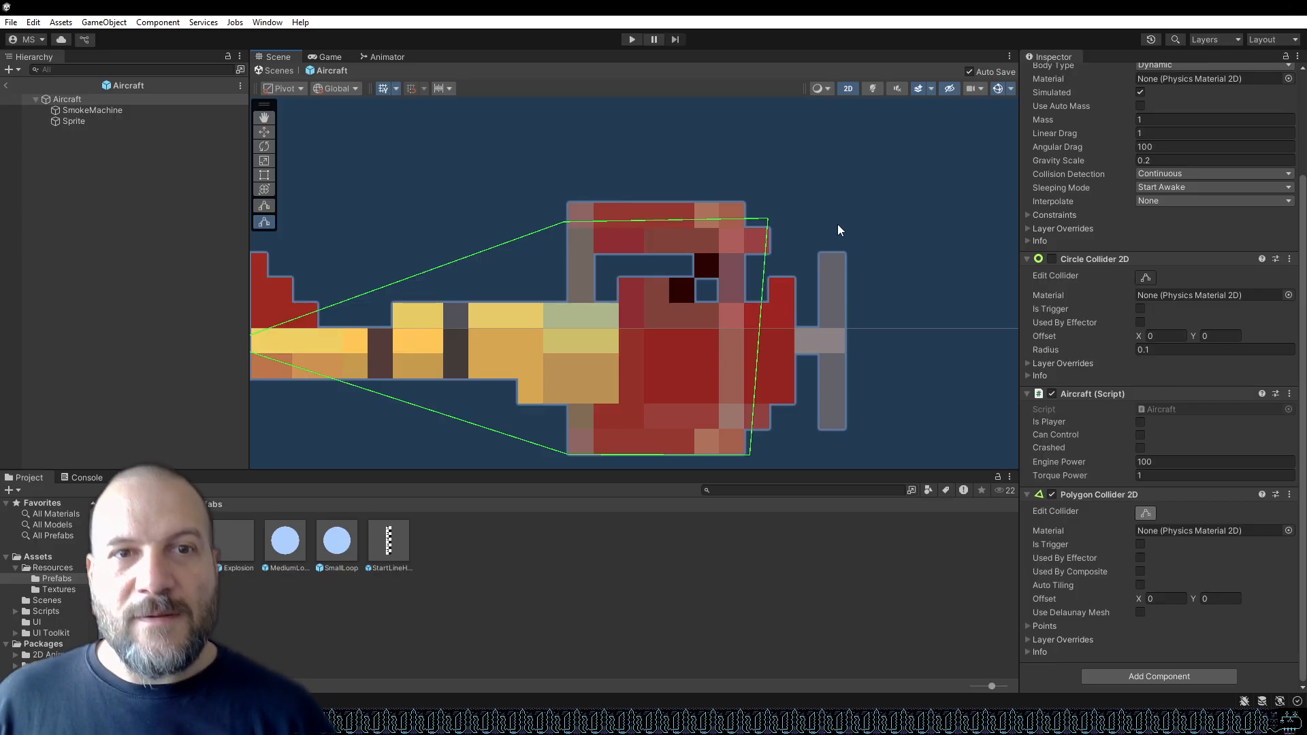
left_click_drag(768, 219, 774, 239)
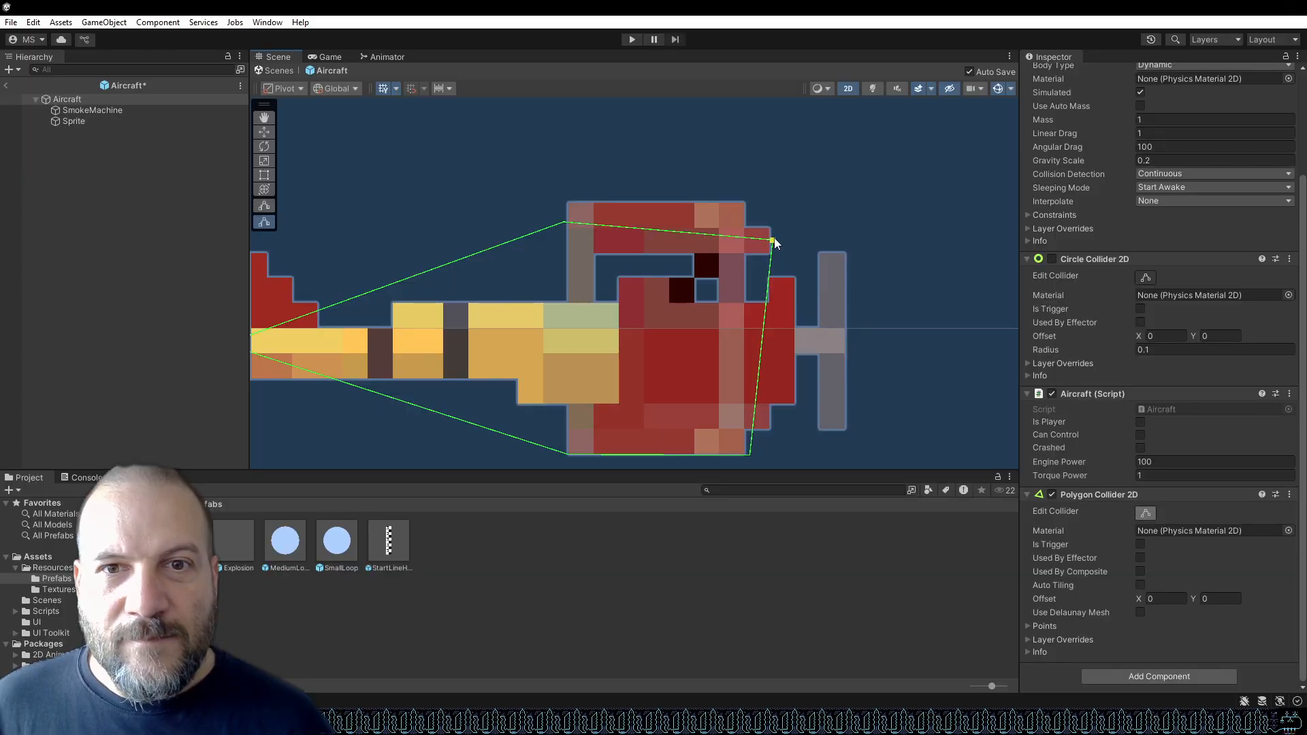
left_click_drag(564, 221, 564, 239)
left_click_drag(749, 455, 774, 413)
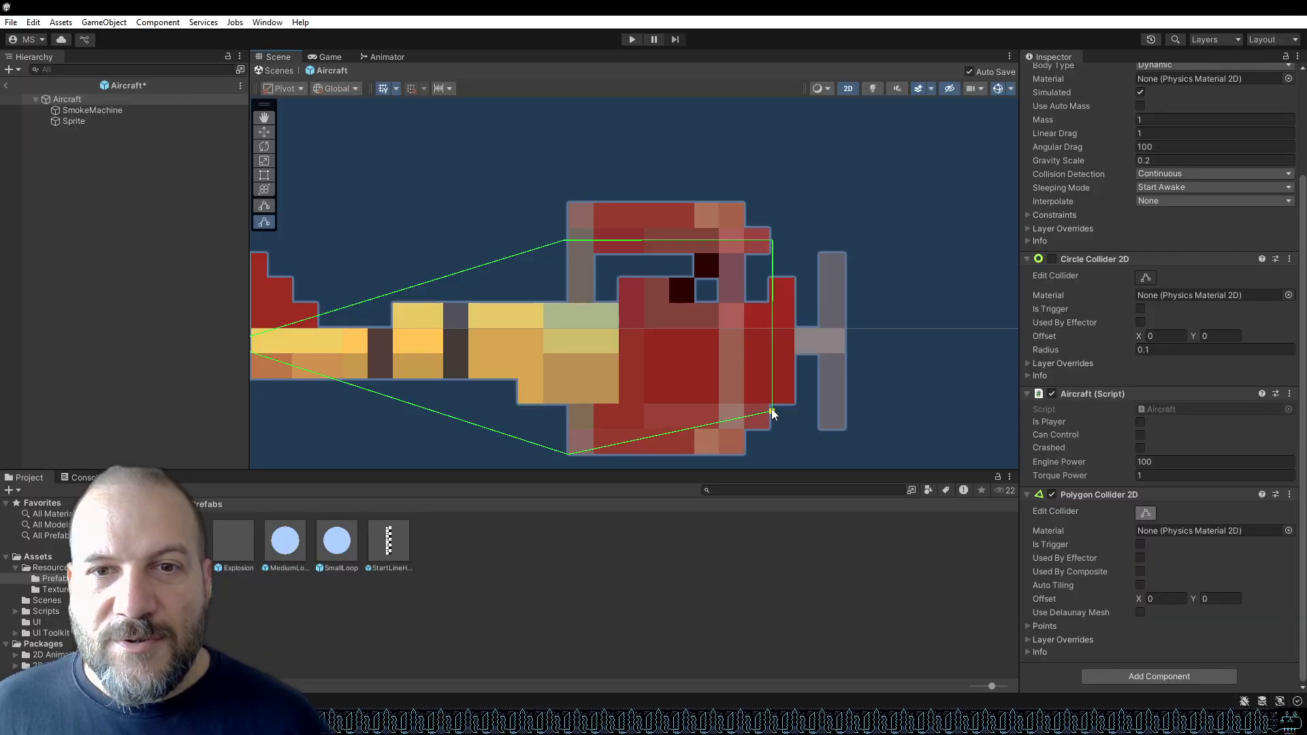
left_click_drag(774, 413, 774, 413)
left_click_drag(572, 453, 569, 411)
Add a vertex along the fuselage's lower edge and fit it and the tail point to the body.
scroll(586, 402, "down", 5)
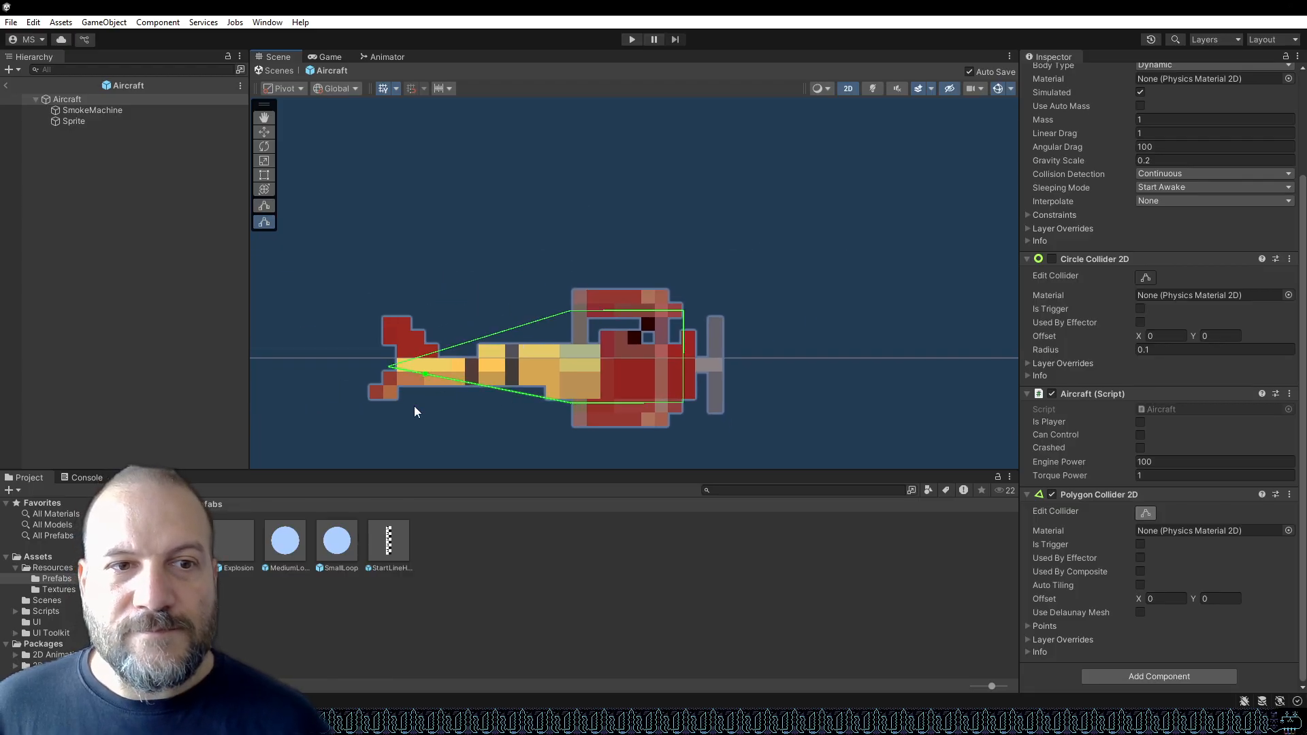
scroll(436, 402, "up", 4)
scroll(454, 400, "up", 2)
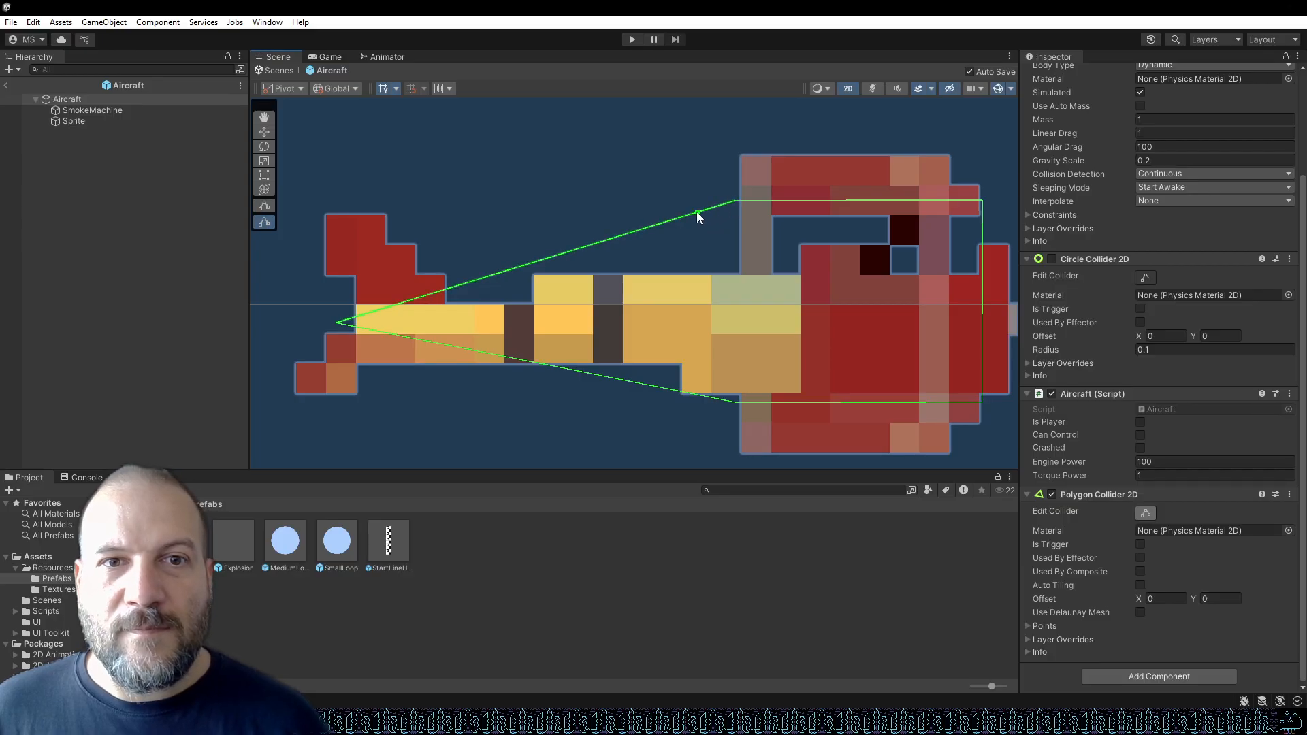
left_click(632, 233)
left_click_drag(631, 230, 735, 272)
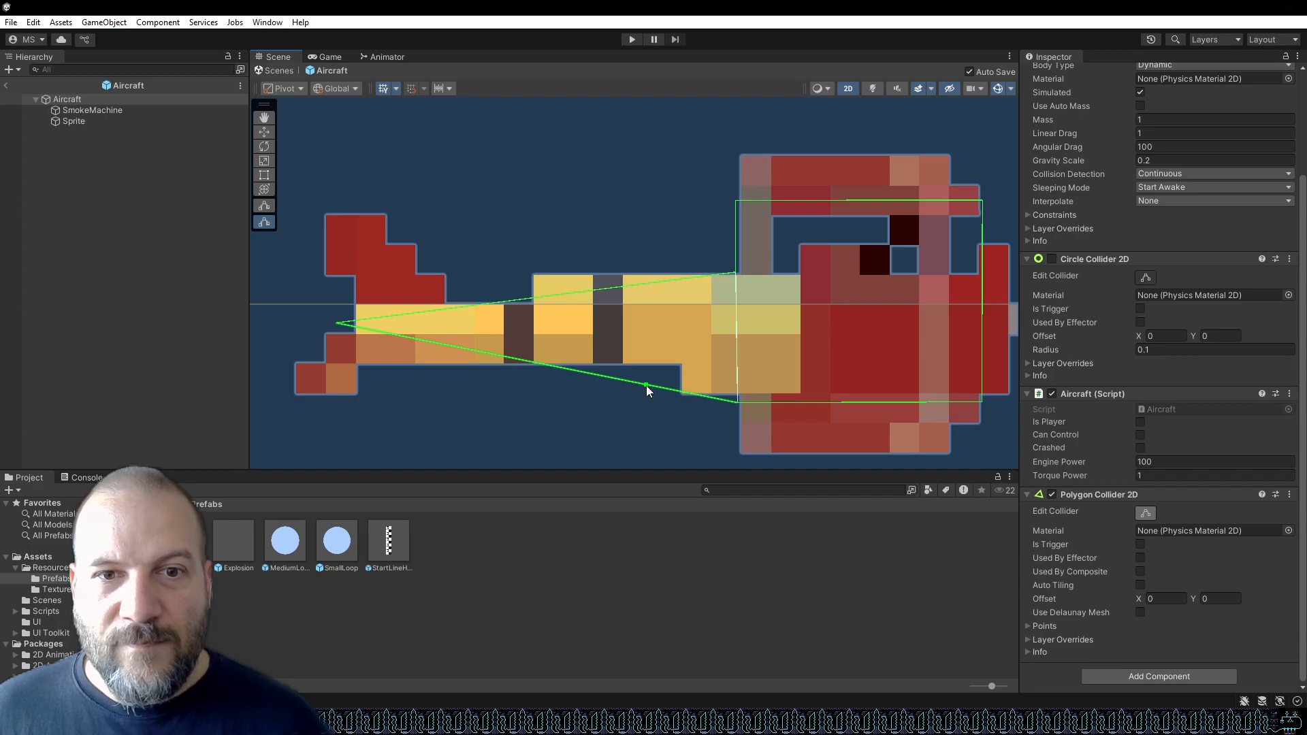
left_click_drag(647, 386, 680, 365)
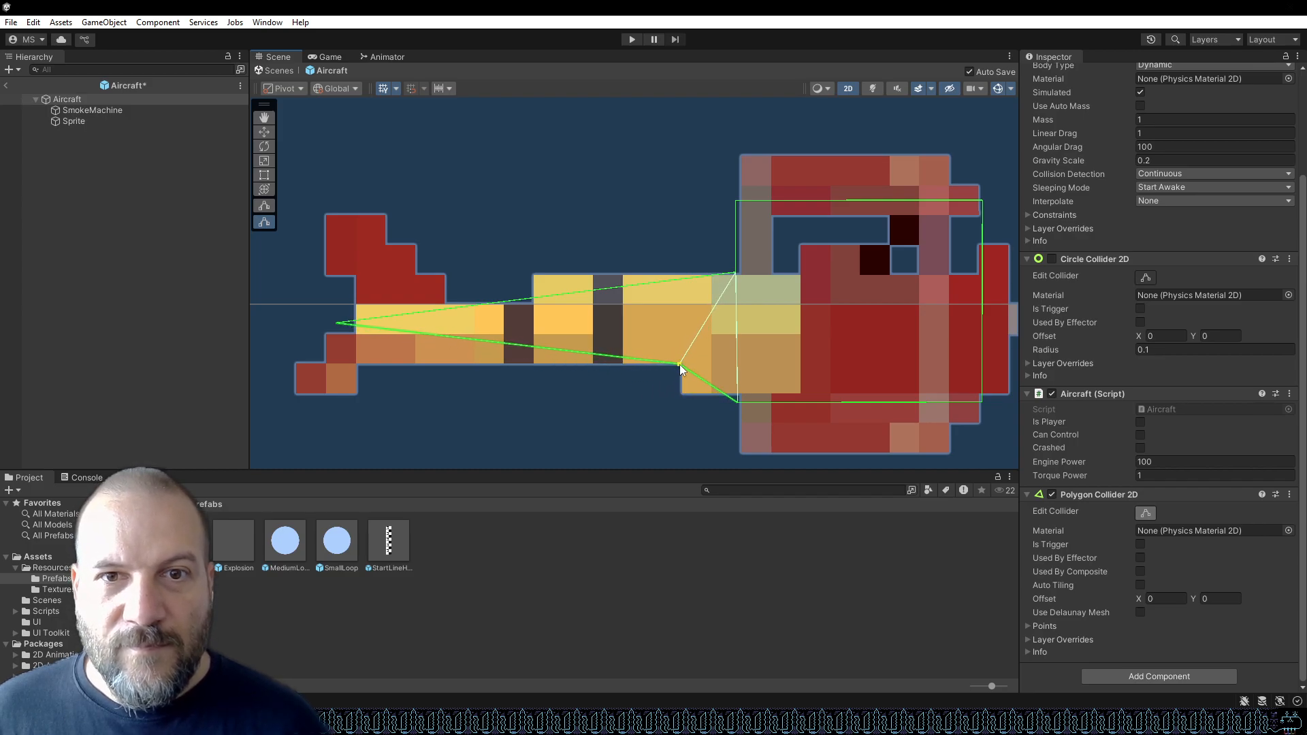
left_click_drag(393, 329, 354, 305)
Extend the collider's front vertices outward to enclose the propeller.
scroll(333, 328, "down", 3)
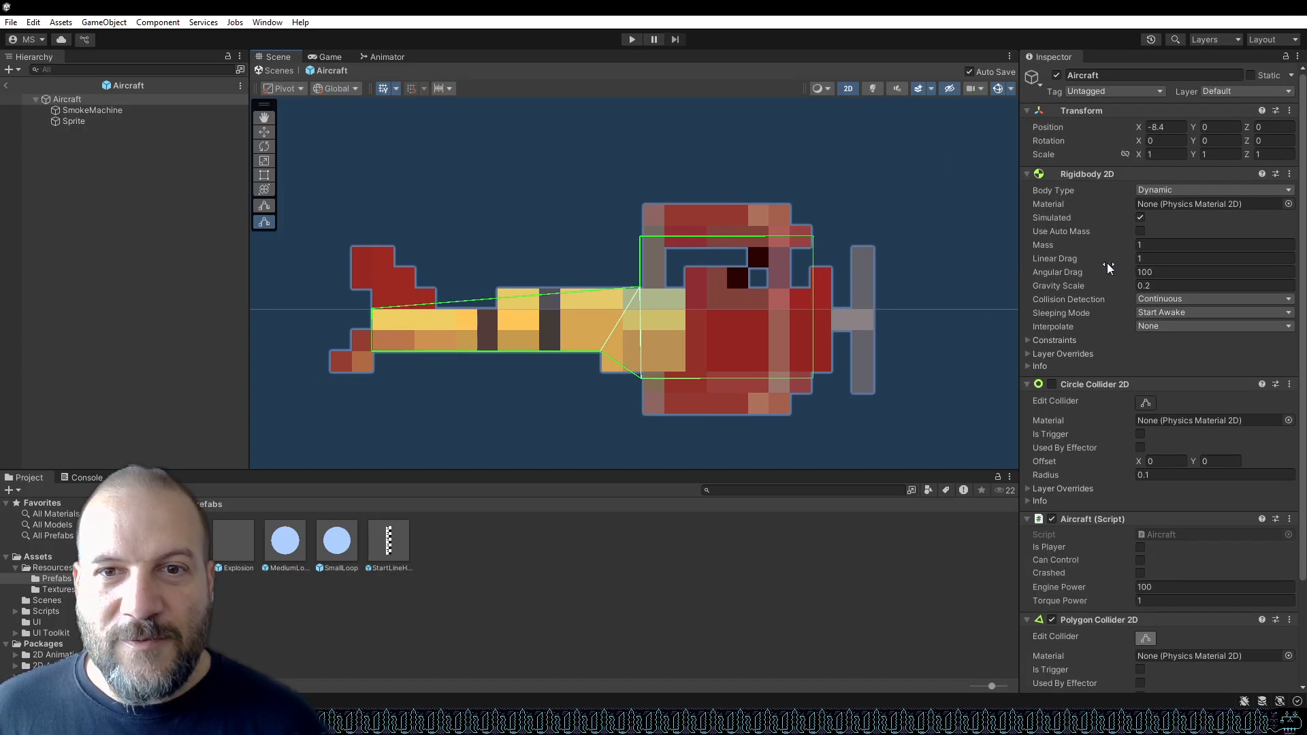
scroll(881, 312, "up", 4)
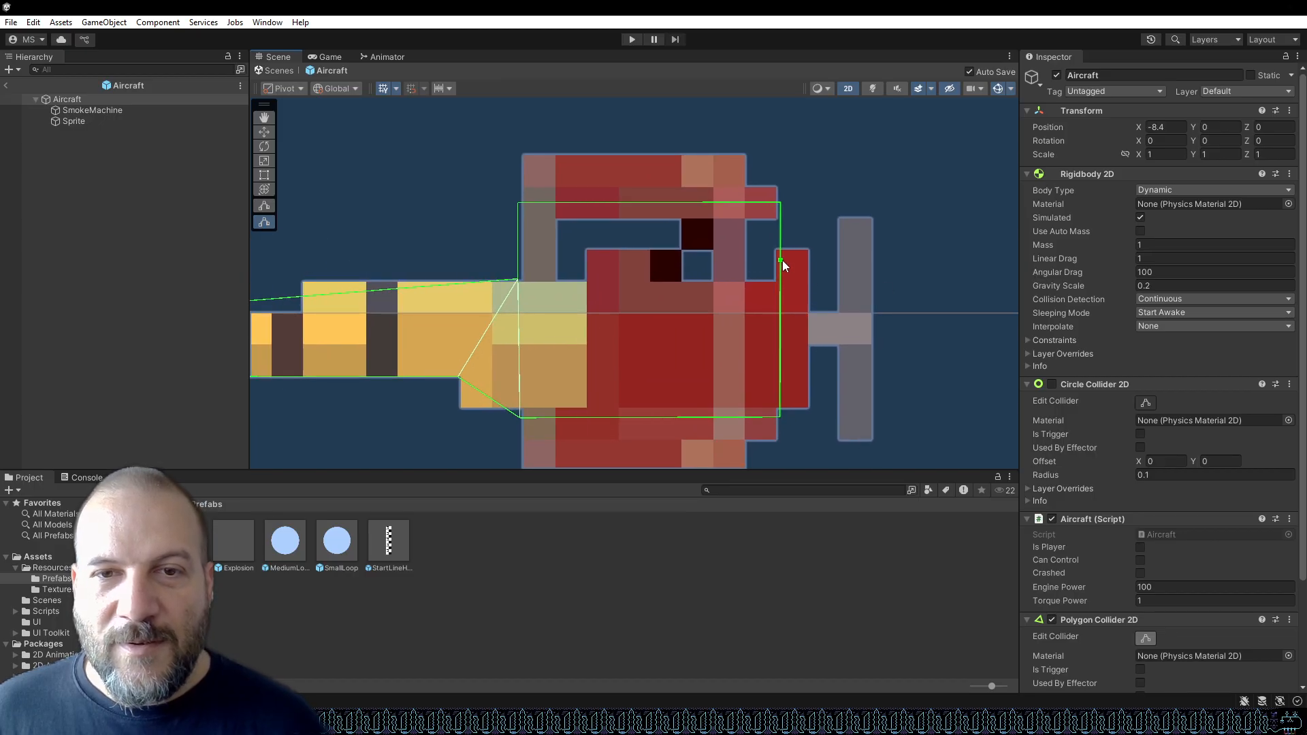
left_click_drag(782, 256, 782, 248)
left_click_drag(780, 404, 873, 435)
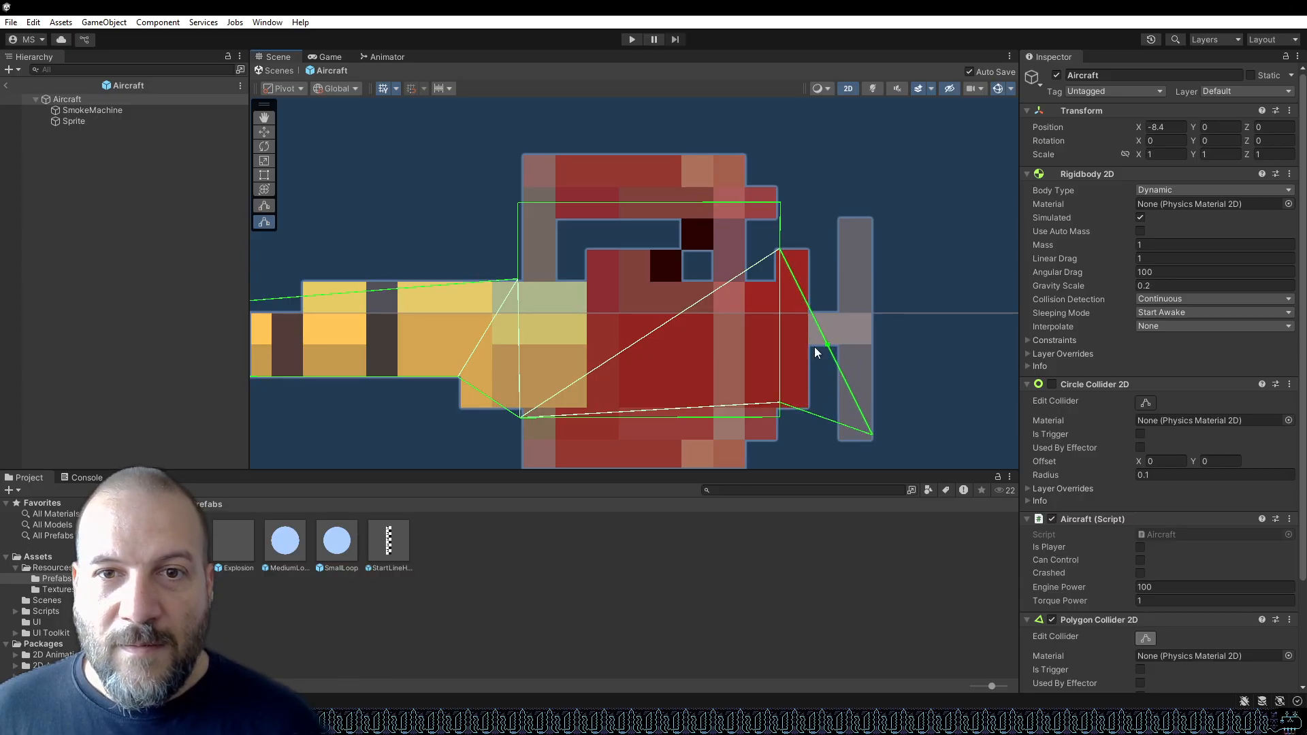
left_click_drag(797, 286, 872, 216)
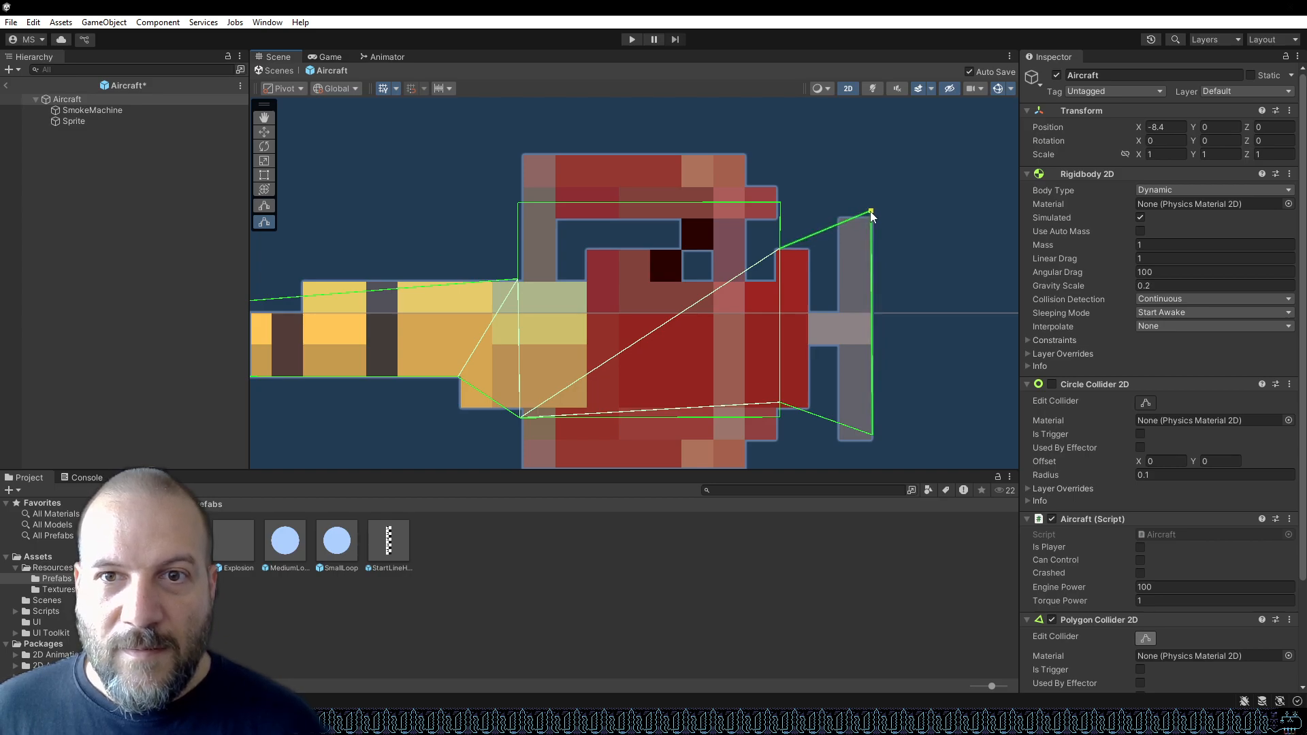
left_click_drag(872, 439, 874, 450)
scroll(797, 374, "down", 5)
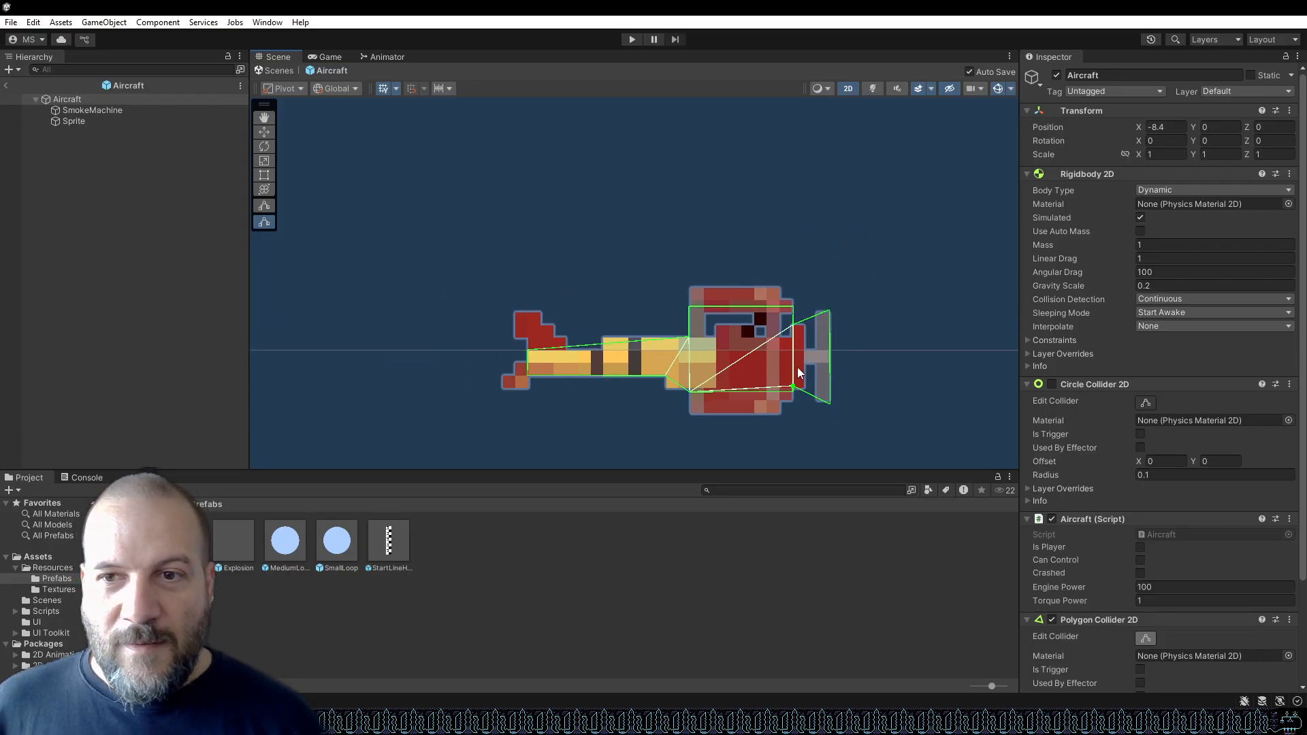
Remove the Circle Collider 2D component and expand the Polygon Collider 2D's Points and Paths sections.
left_click(1291, 385)
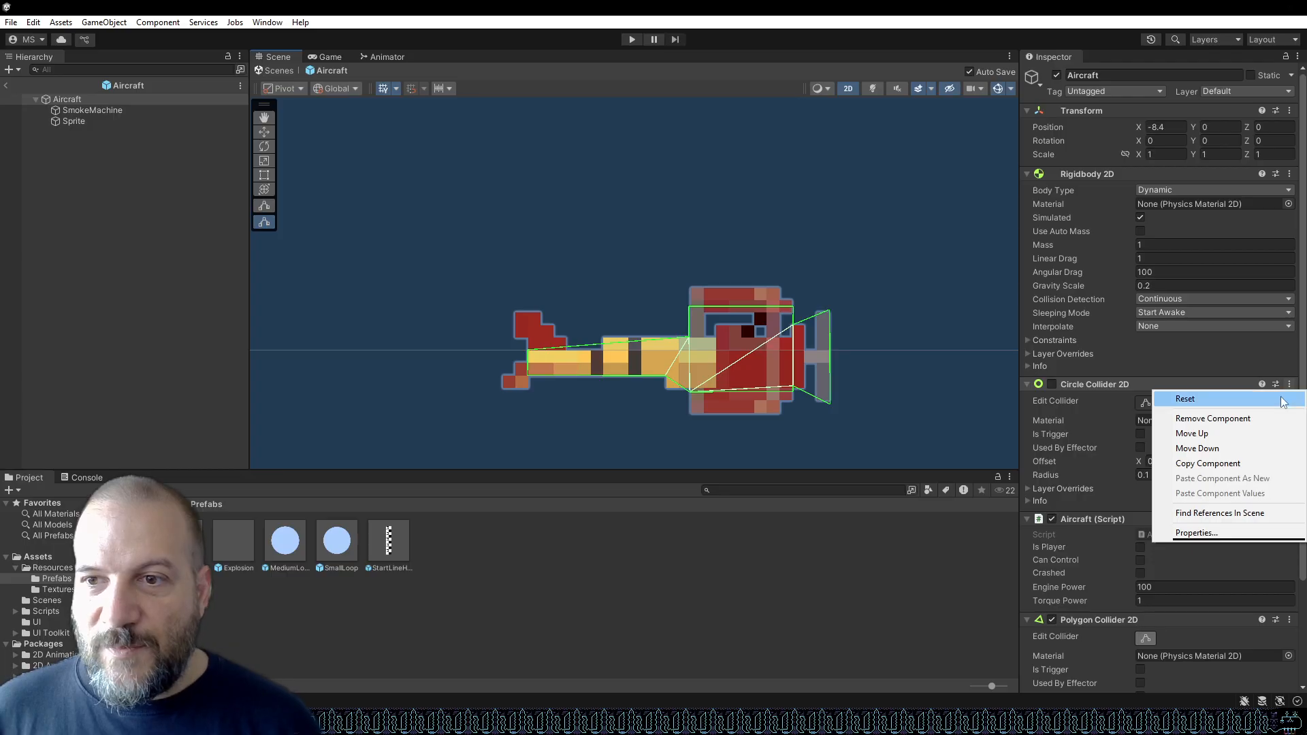
left_click(1253, 418)
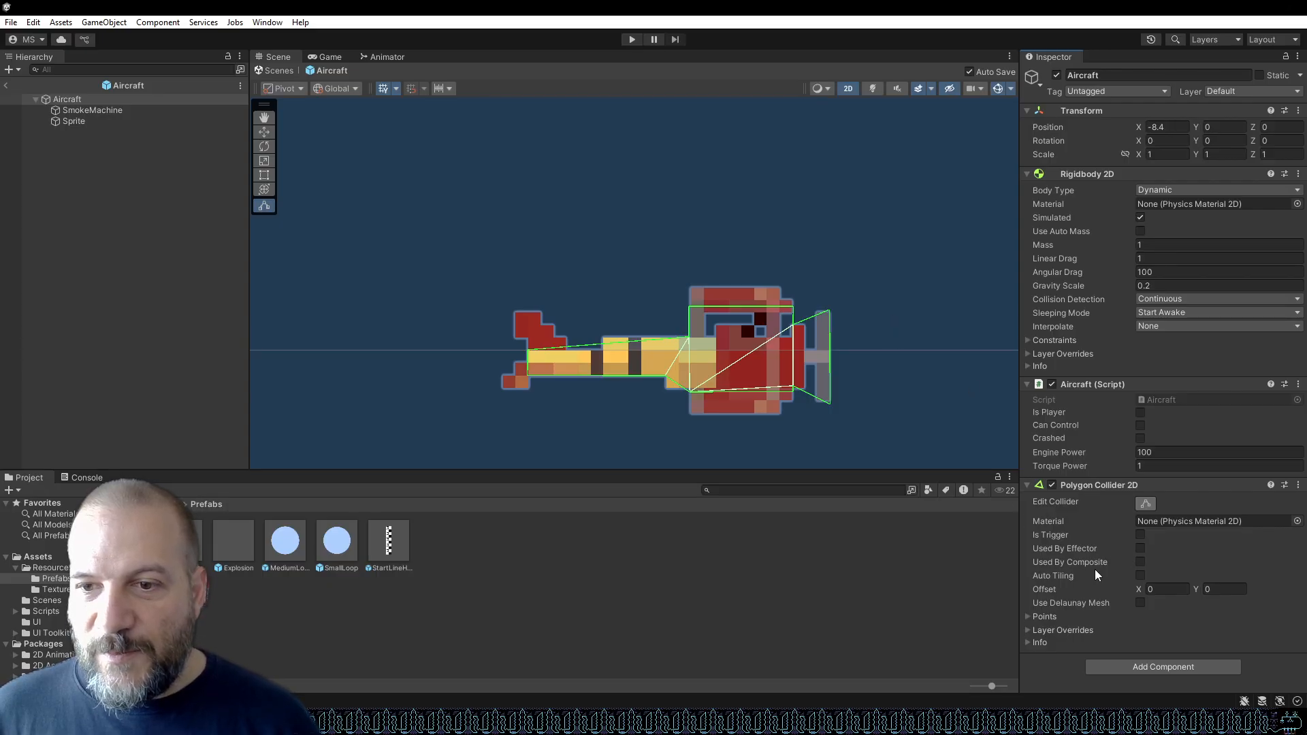
left_click(1027, 643)
scroll(1079, 603, "down", 3)
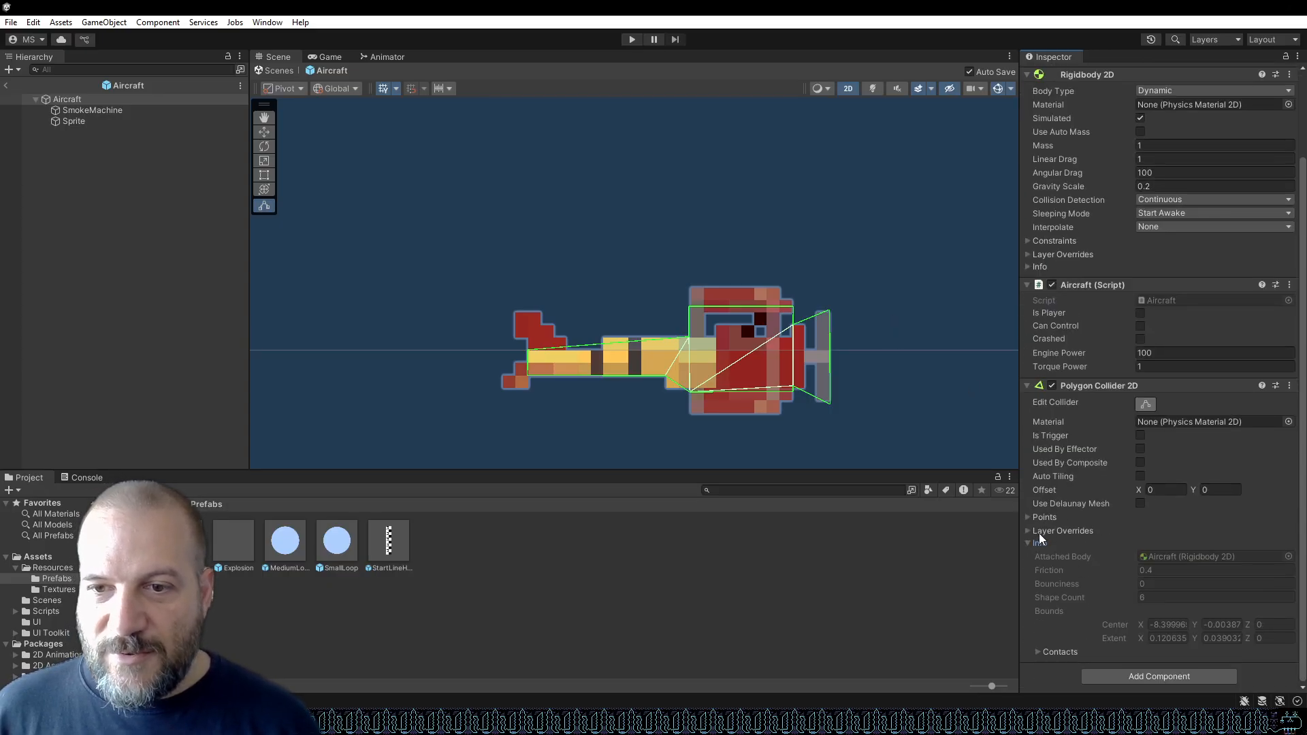
left_click(1026, 531)
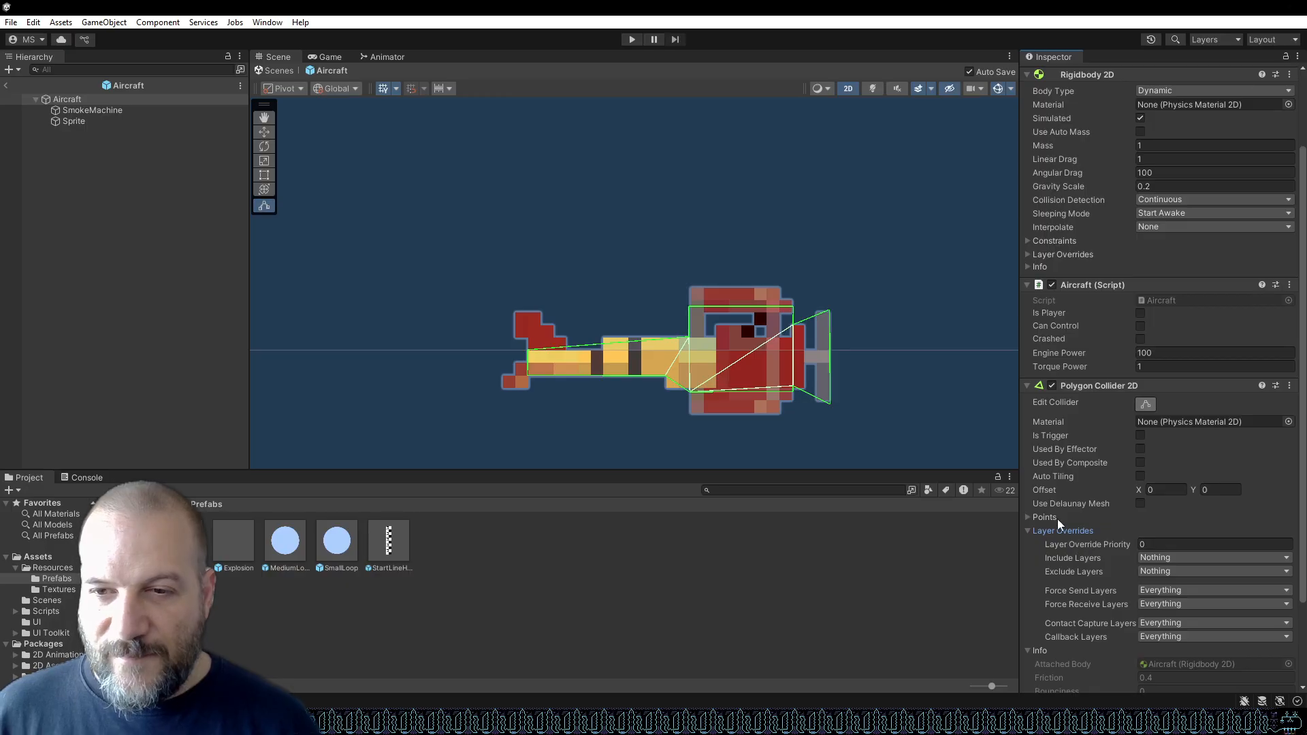
left_click(1028, 518)
left_click(1039, 529)
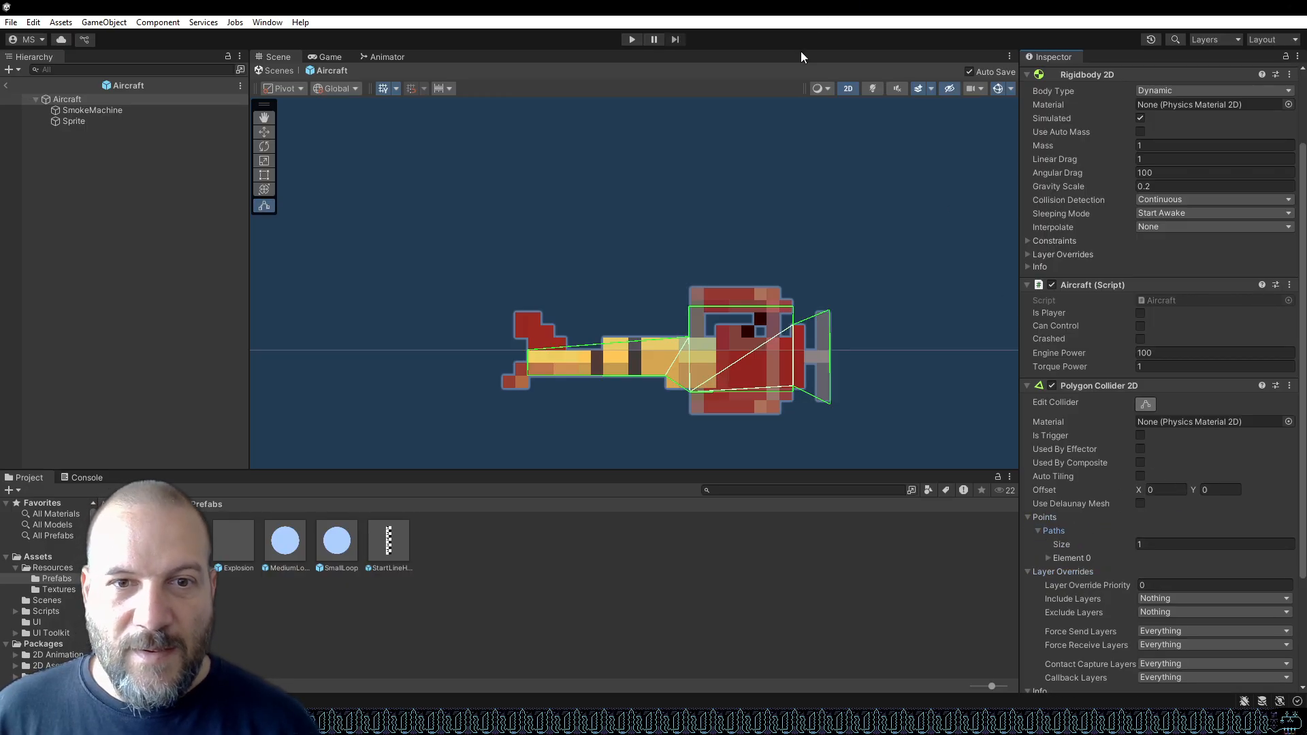
Play-test the game with the reshaped collider, then stop it.
left_click(633, 40)
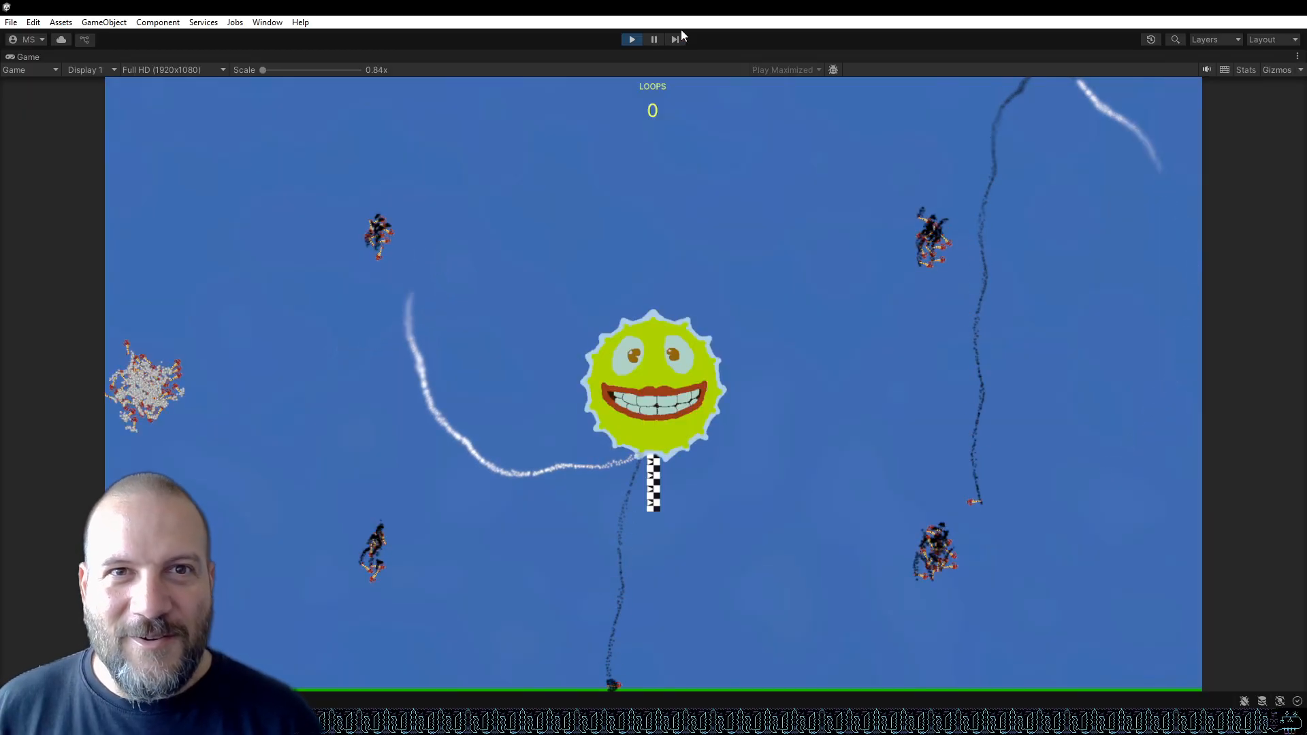
left_click(635, 35)
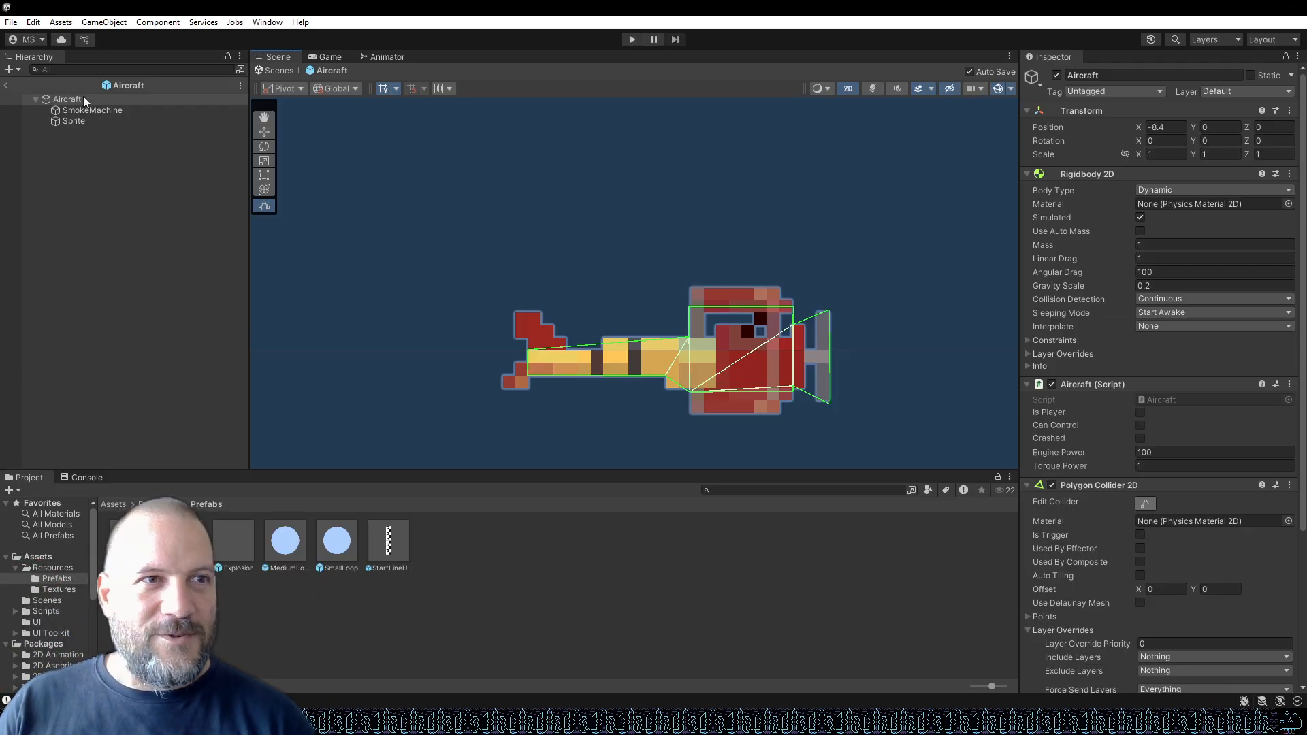
Leave prefab editing and play-test the game again from the MainMenu scene.
left_click(8, 87)
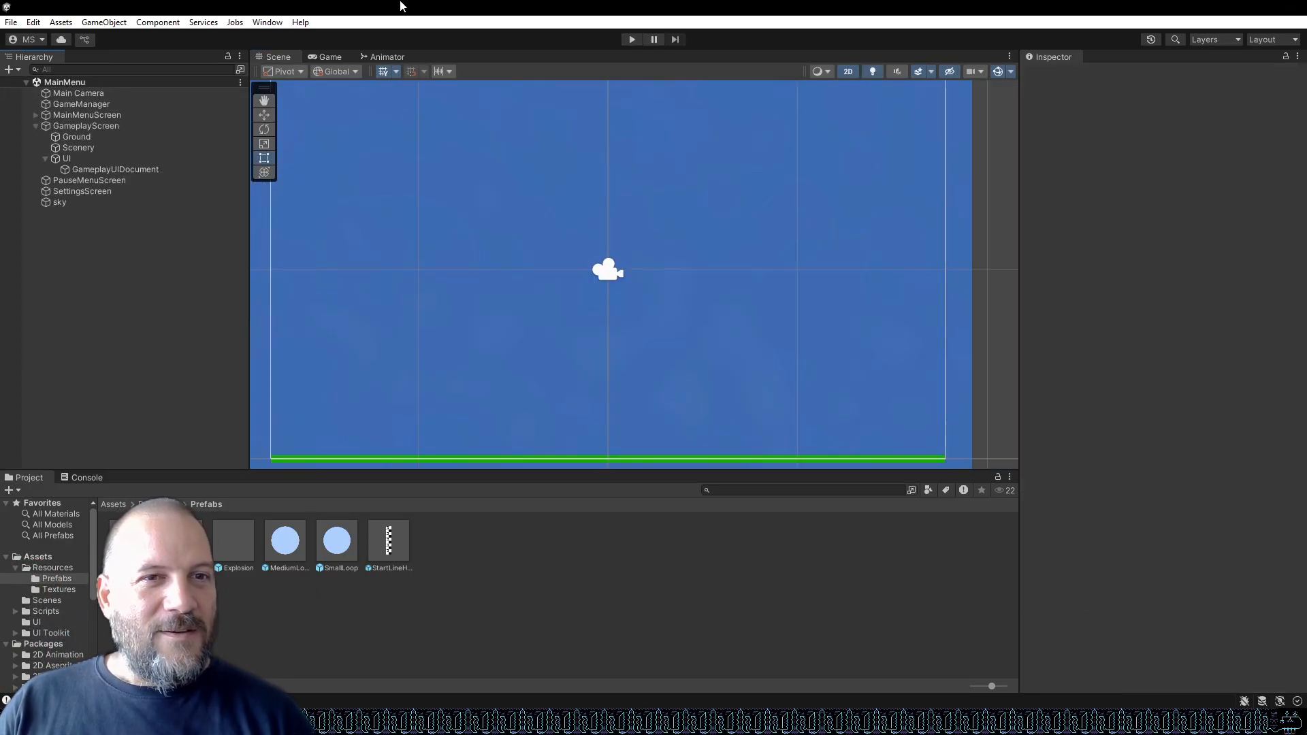
left_click(632, 39)
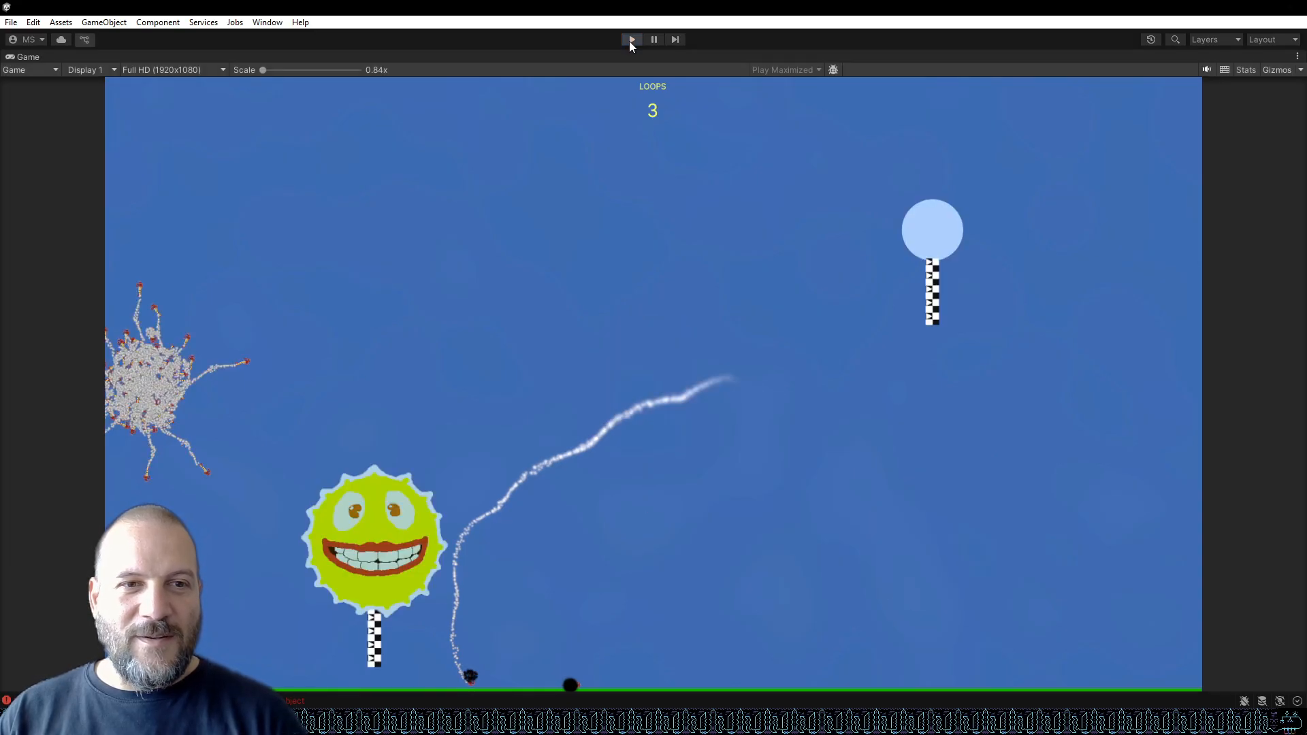
left_click(630, 40)
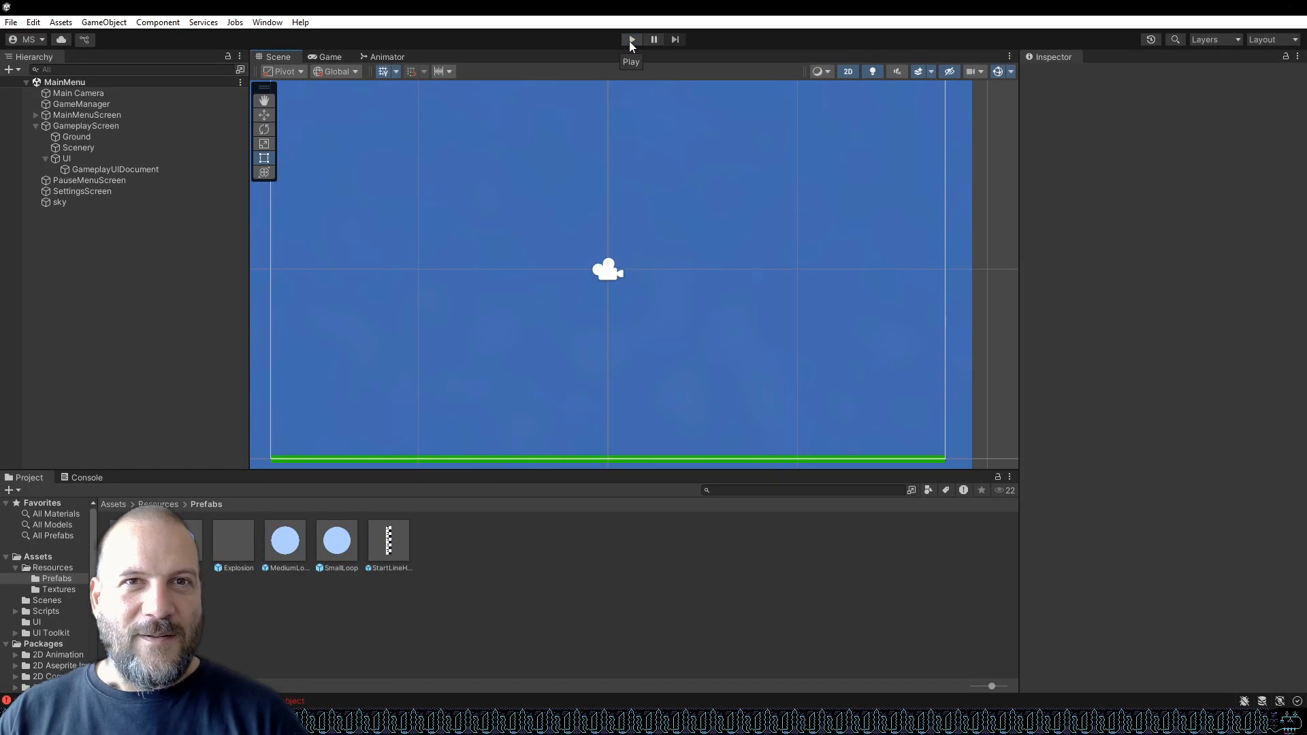